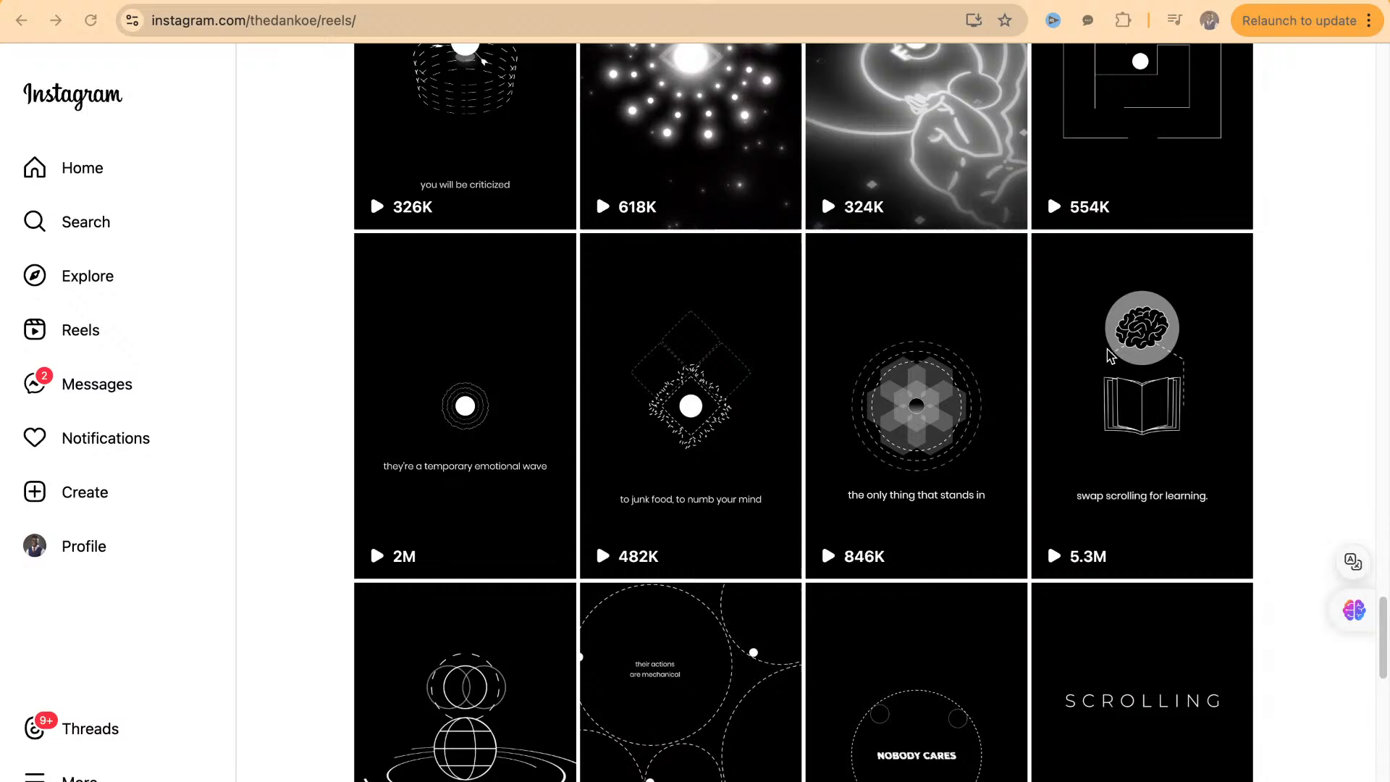
# Examine the motion-graphic reels on the thedankoe profile and view the "Turn your life into a video game" reel
pyautogui.scroll(10, 1112, 355)
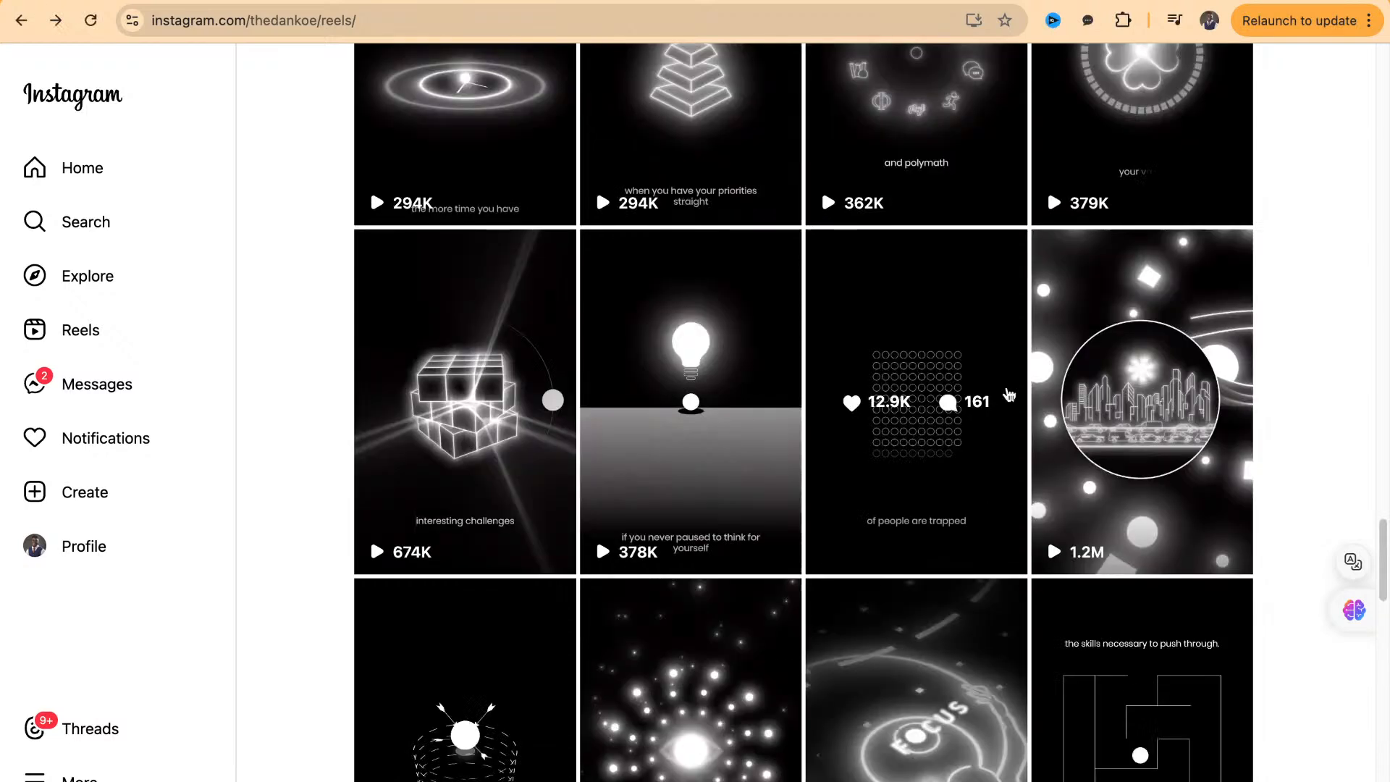
pyautogui.scroll(5, 978, 413)
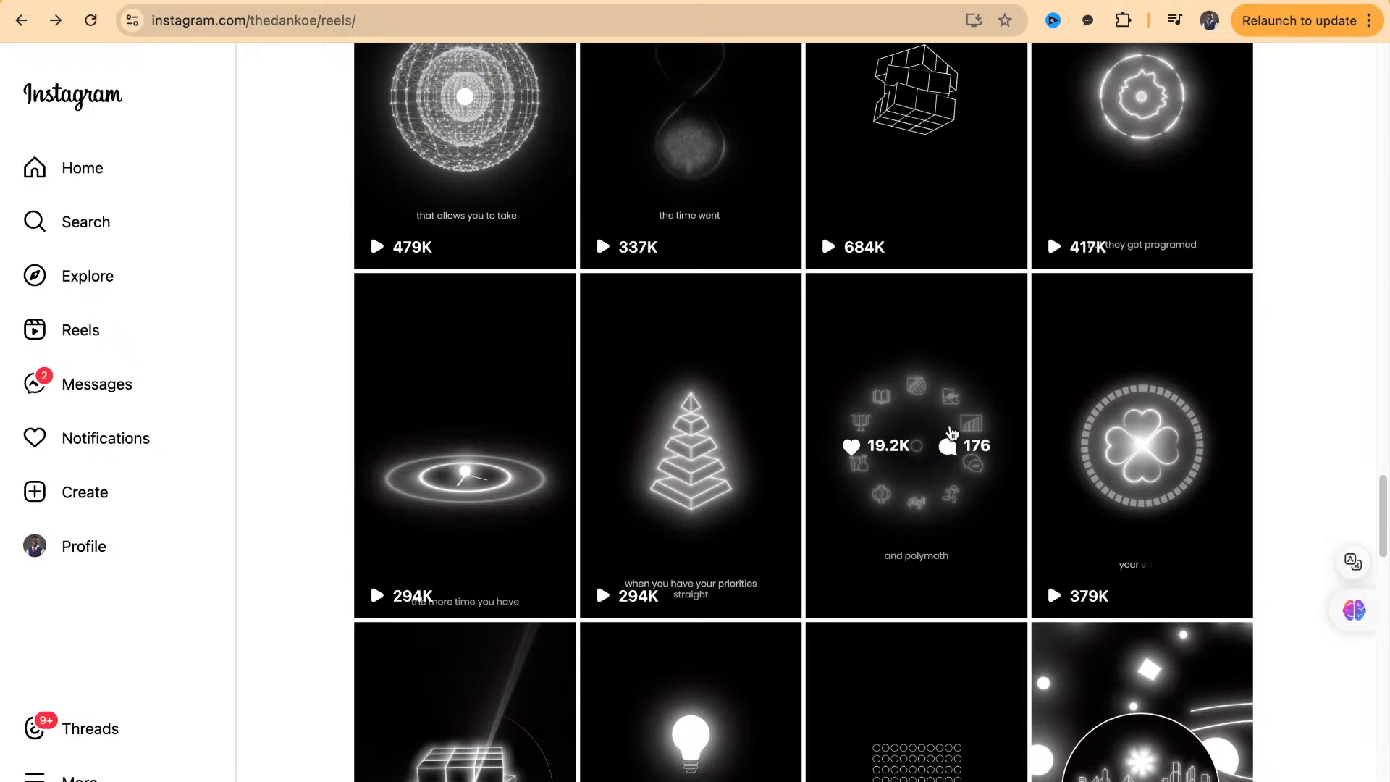
pyautogui.scroll(5, 906, 546)
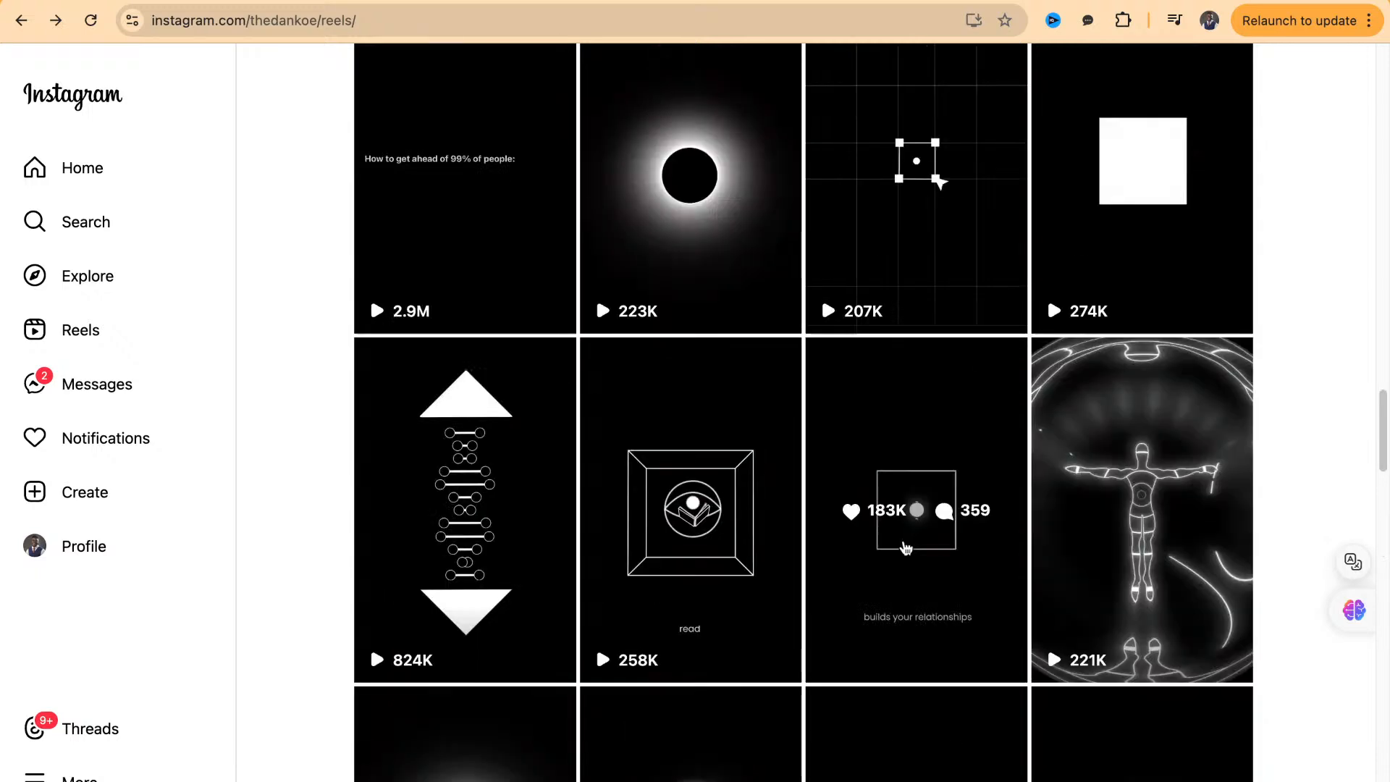
pyautogui.scroll(4, 905, 547)
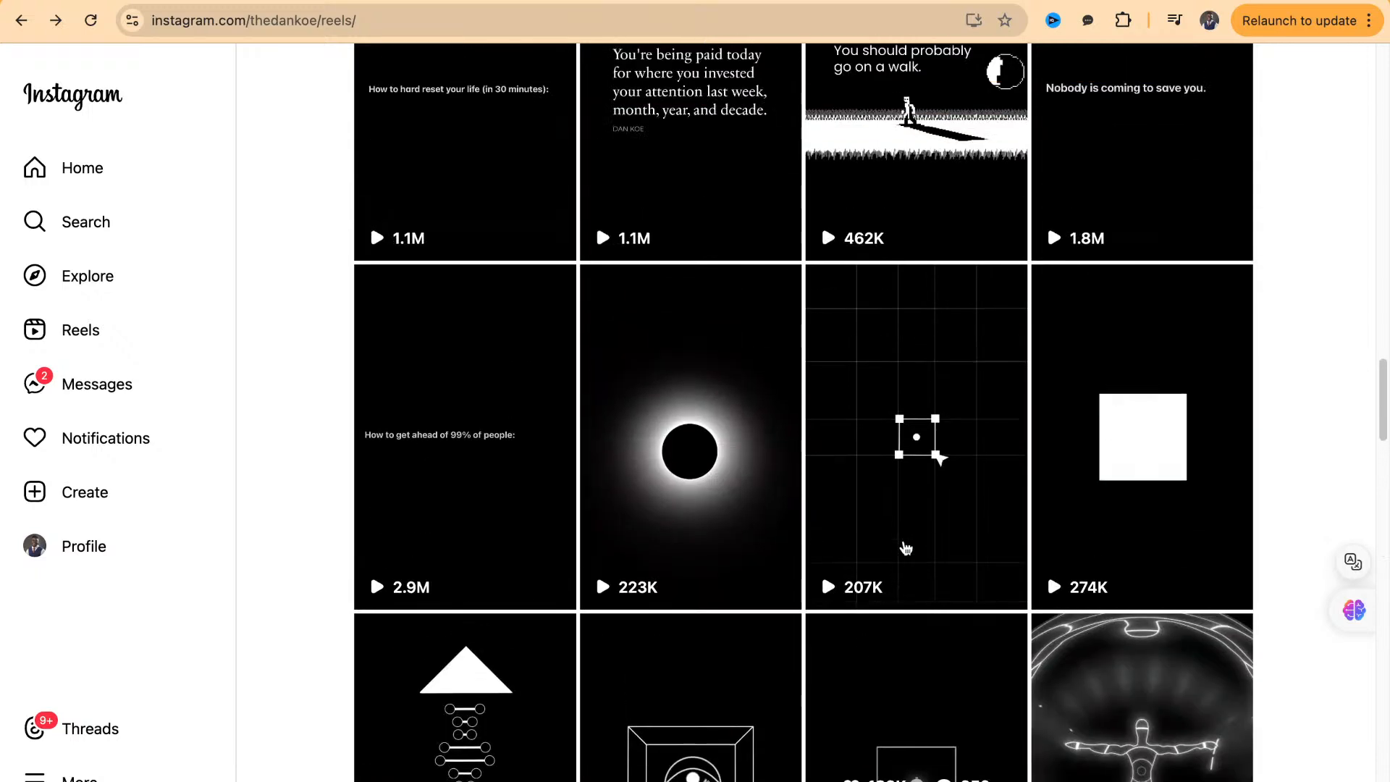
pyautogui.scroll(4, 905, 547)
pyautogui.scroll(15, 905, 546)
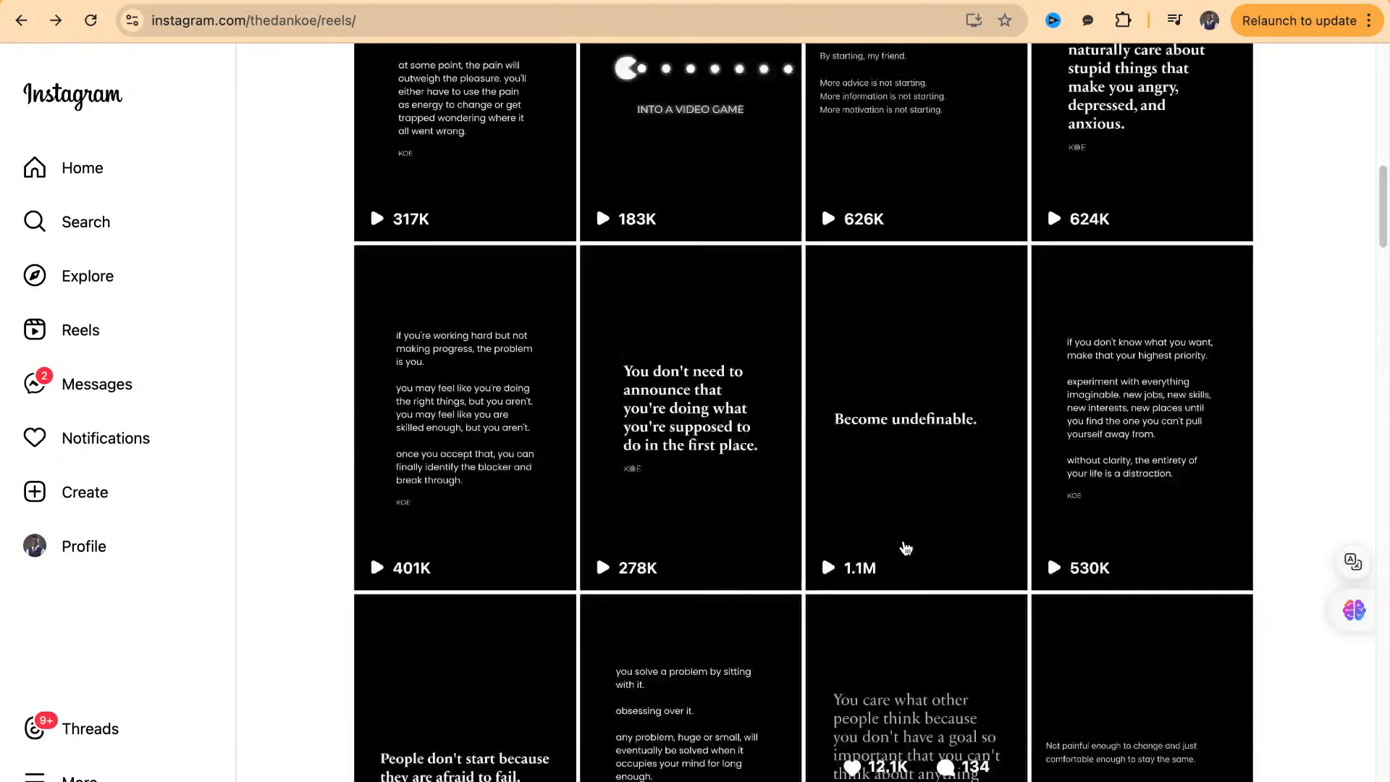
pyautogui.scroll(3, 905, 548)
pyautogui.click(637, 422)
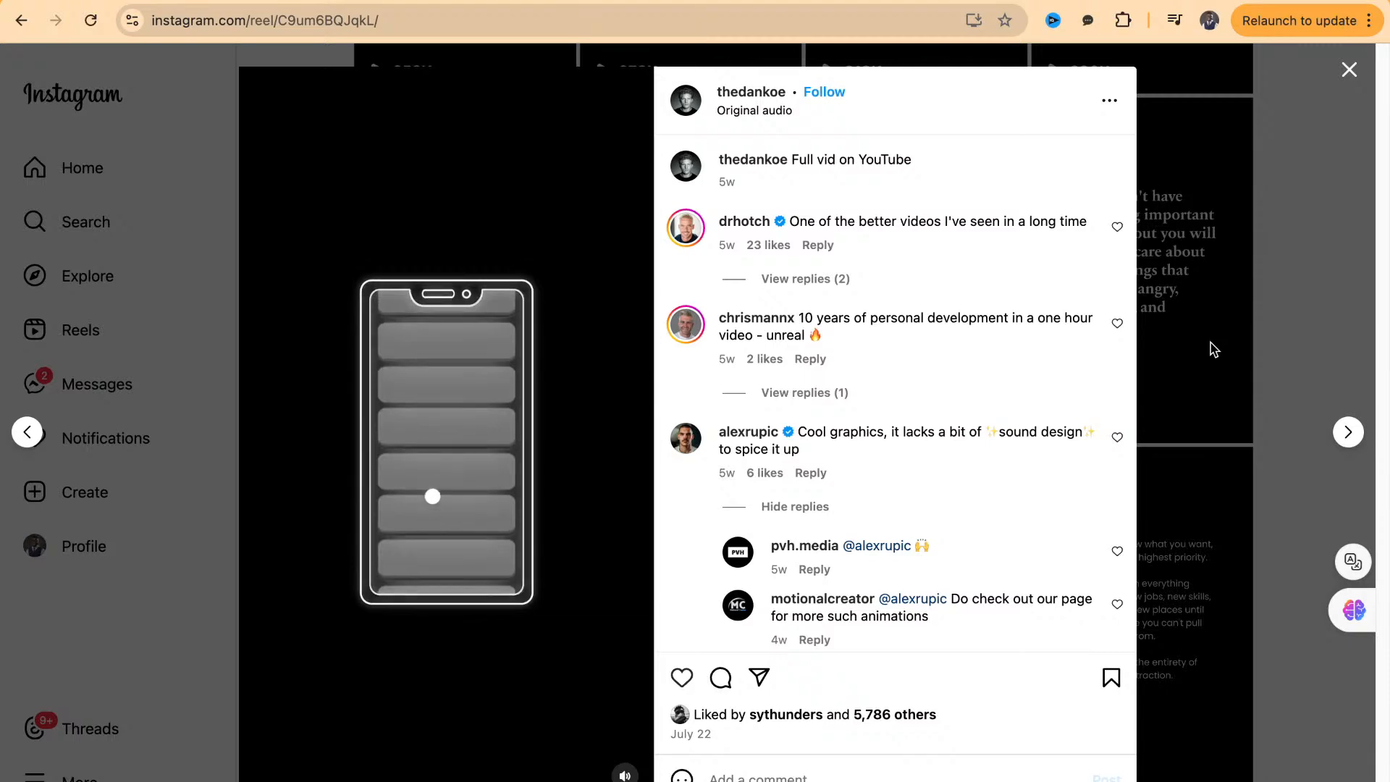
pyautogui.click(1254, 347)
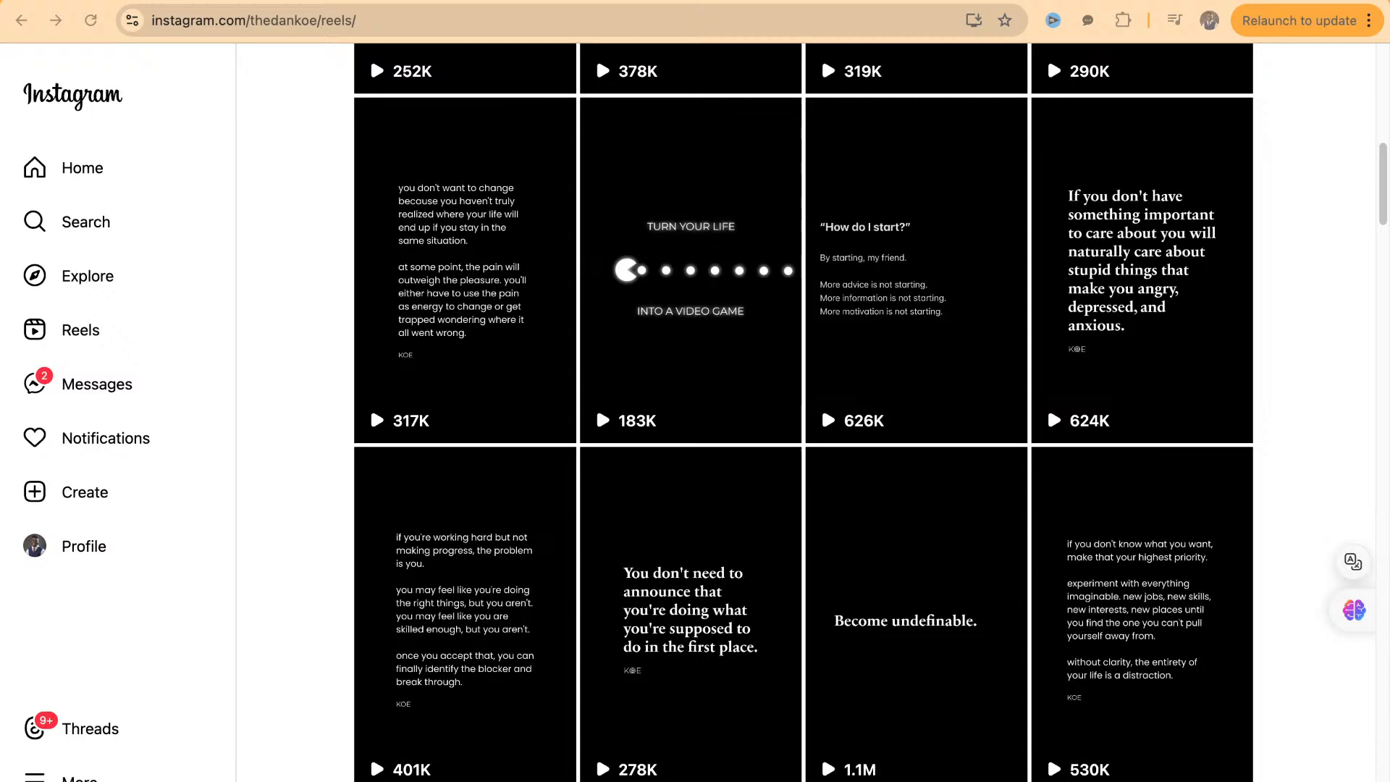
# Switch to the ChatGPT conversation and copy the full voiceover text of the "Show Up Every Day" script, without its quotation marks
pyautogui.hotkey('ctrl', 'Tab')
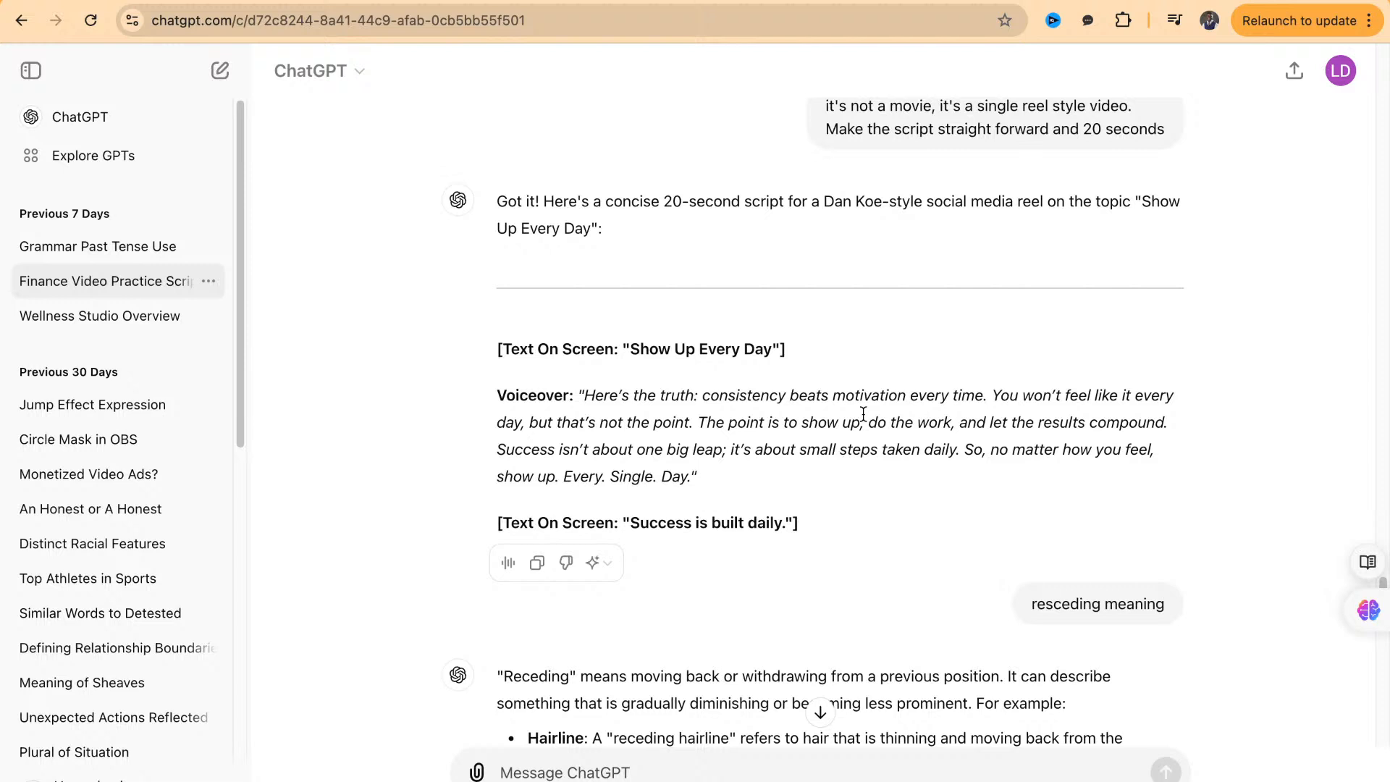
pyautogui.moveTo(590, 394); pyautogui.dragTo(678, 474)
pyautogui.click(651, 438)
pyautogui.moveTo(585, 396); pyautogui.dragTo(689, 481)
pyautogui.press('super+c')
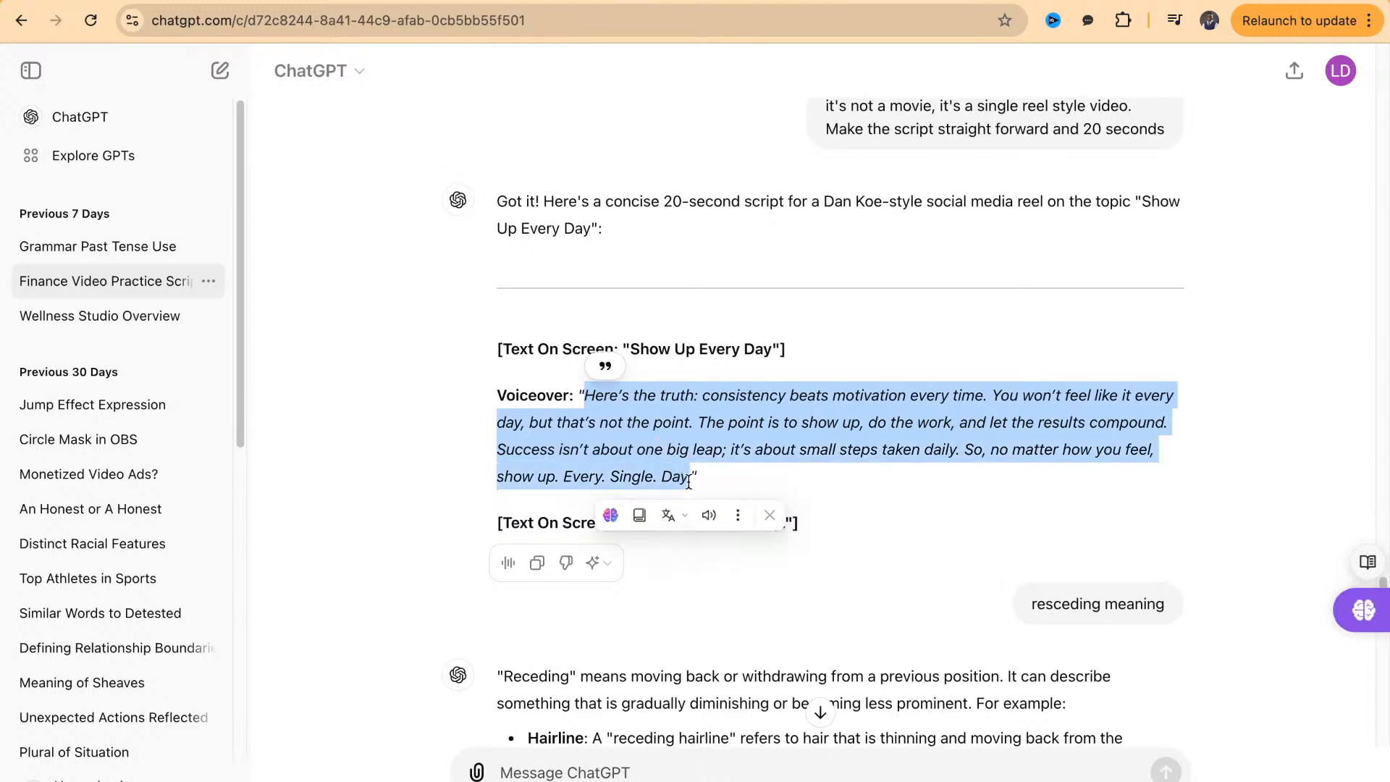
# Open elevenlabs.io in the browser tab showing the motionalcreator reels
pyautogui.click(633, 2)
pyautogui.click(628, 27)
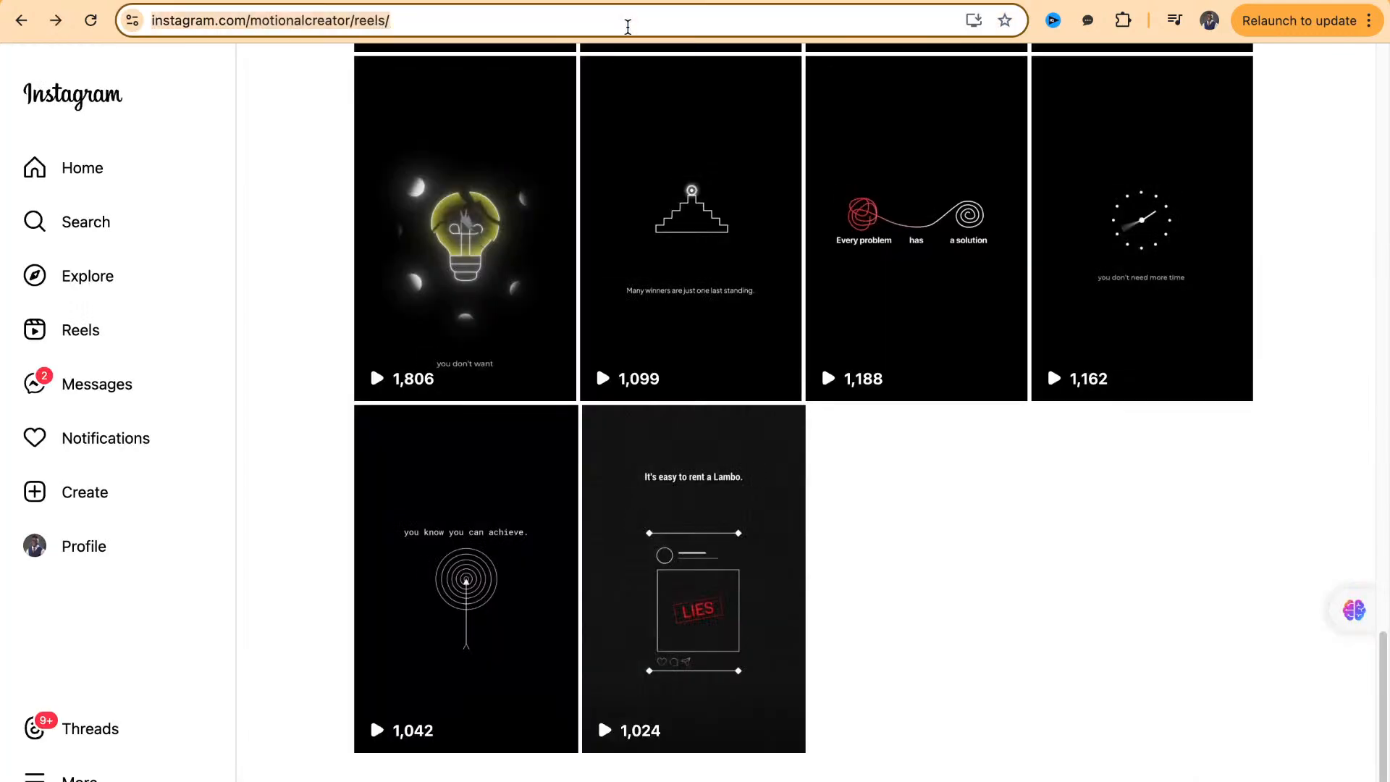
pyautogui.write('ele')
pyautogui.press('Return')
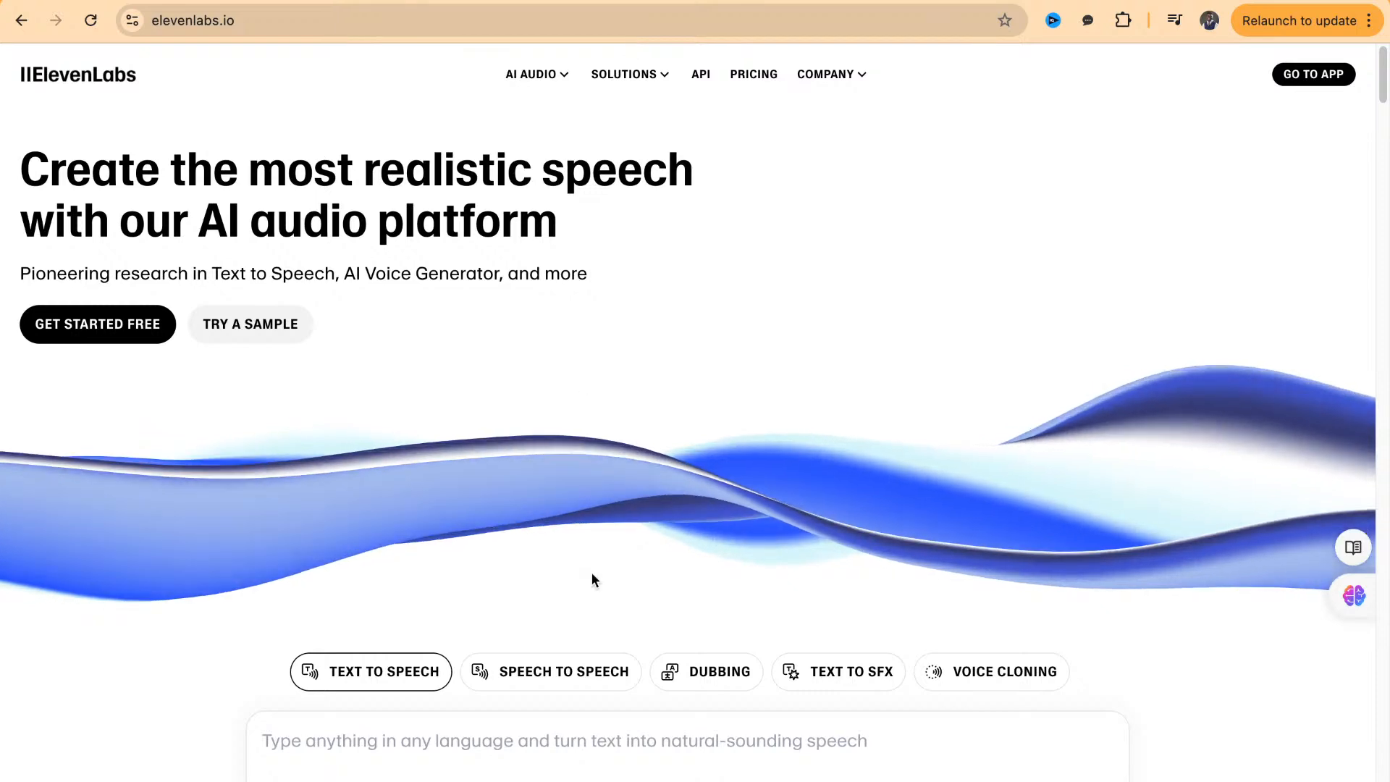
# Paste the copied voiceover script as the text to speech input
pyautogui.scroll(-3, 593, 572)
pyautogui.click(577, 612)
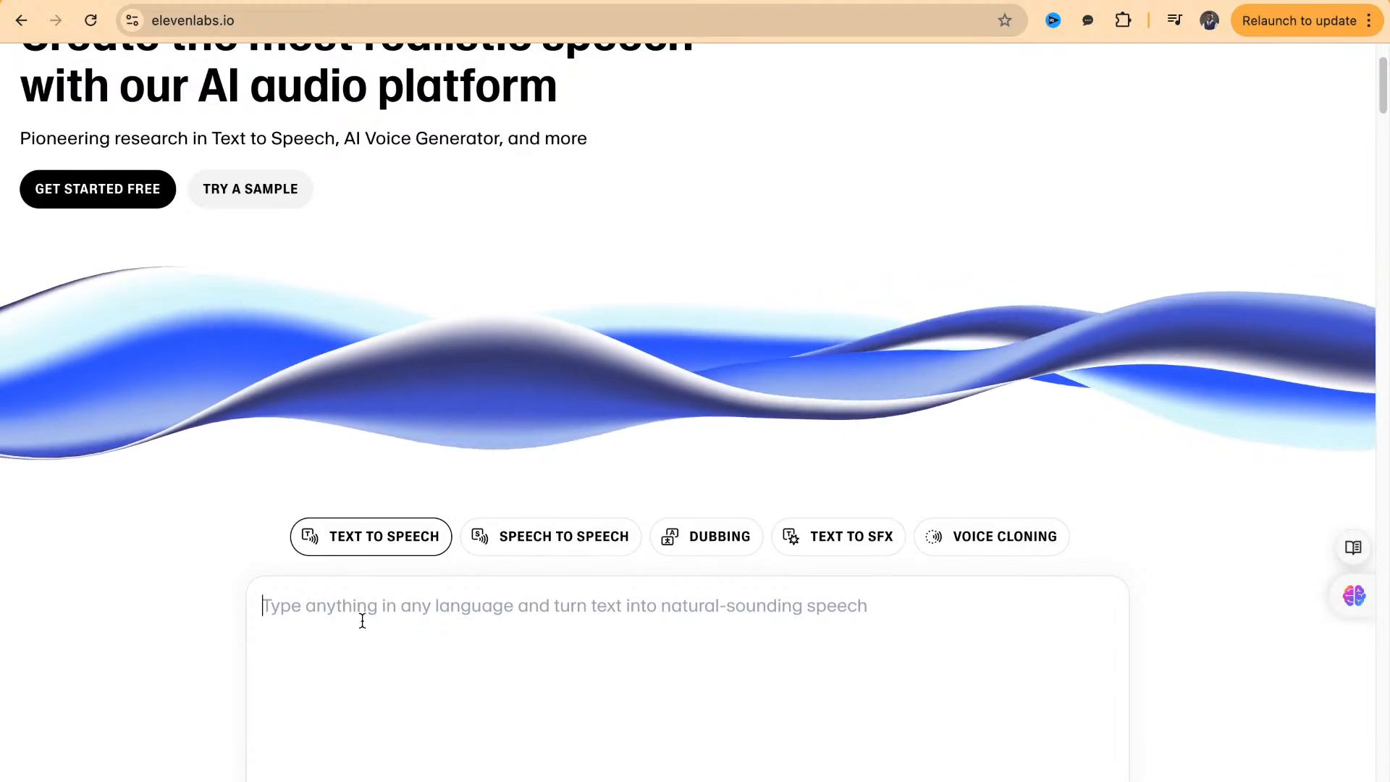
pyautogui.press('super+v')
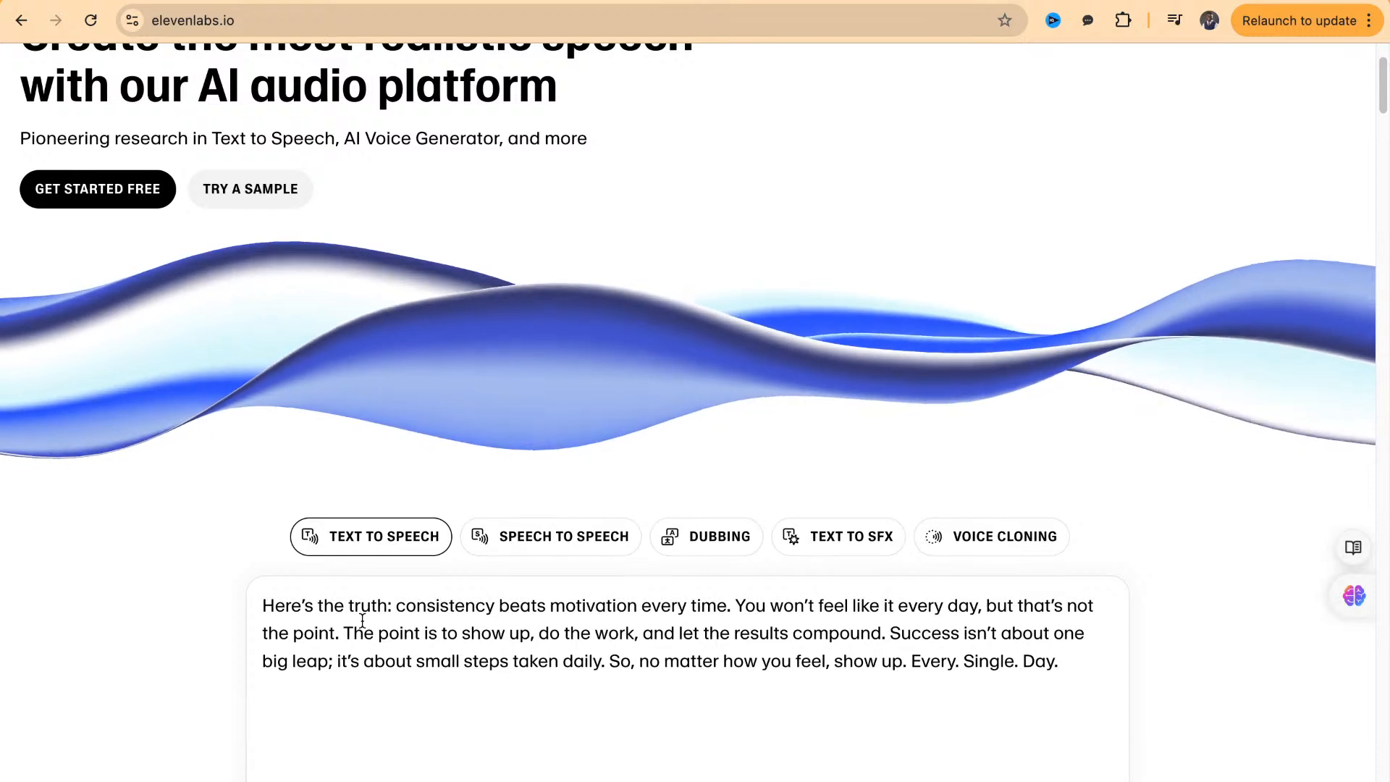
# Set the text to speech voice to Will
pyautogui.scroll(-5, 362, 623)
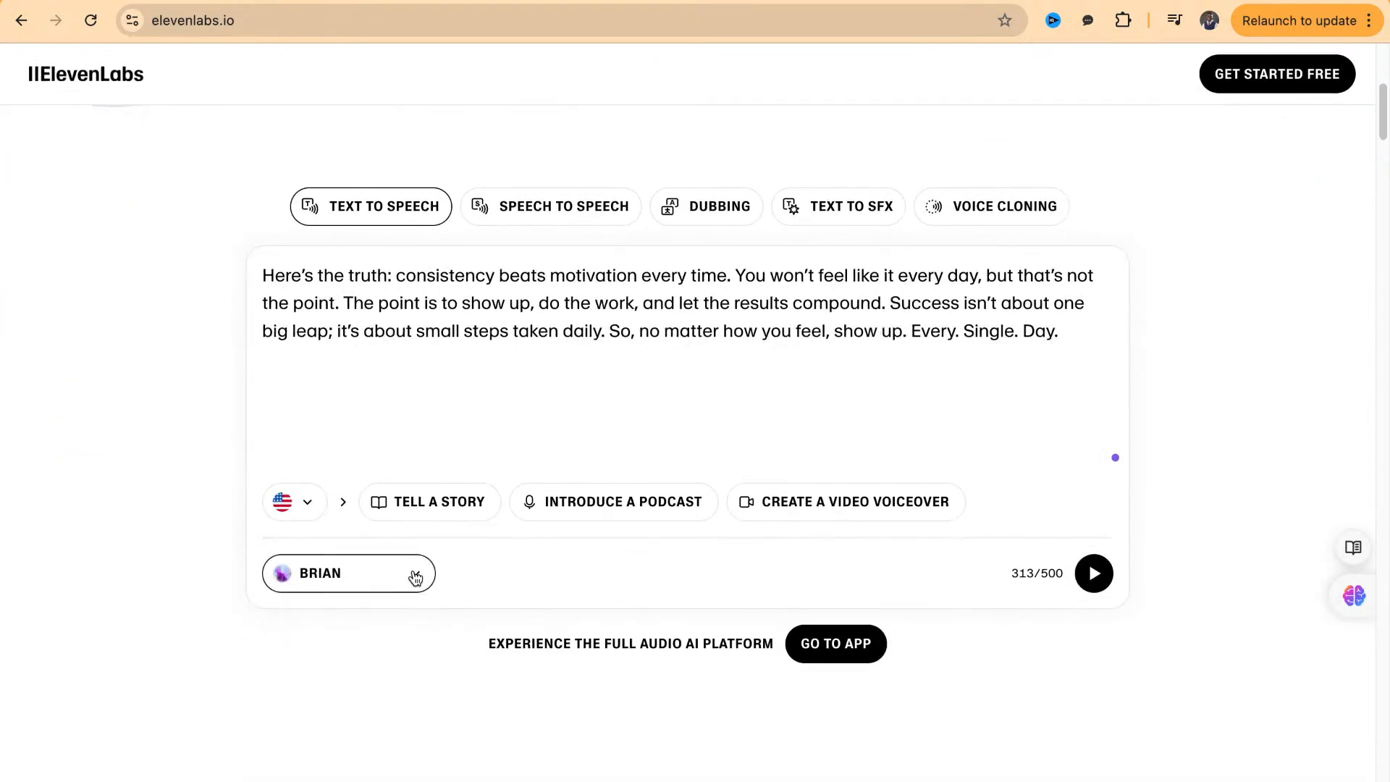
pyautogui.click(414, 575)
pyautogui.scroll(-4, 381, 453)
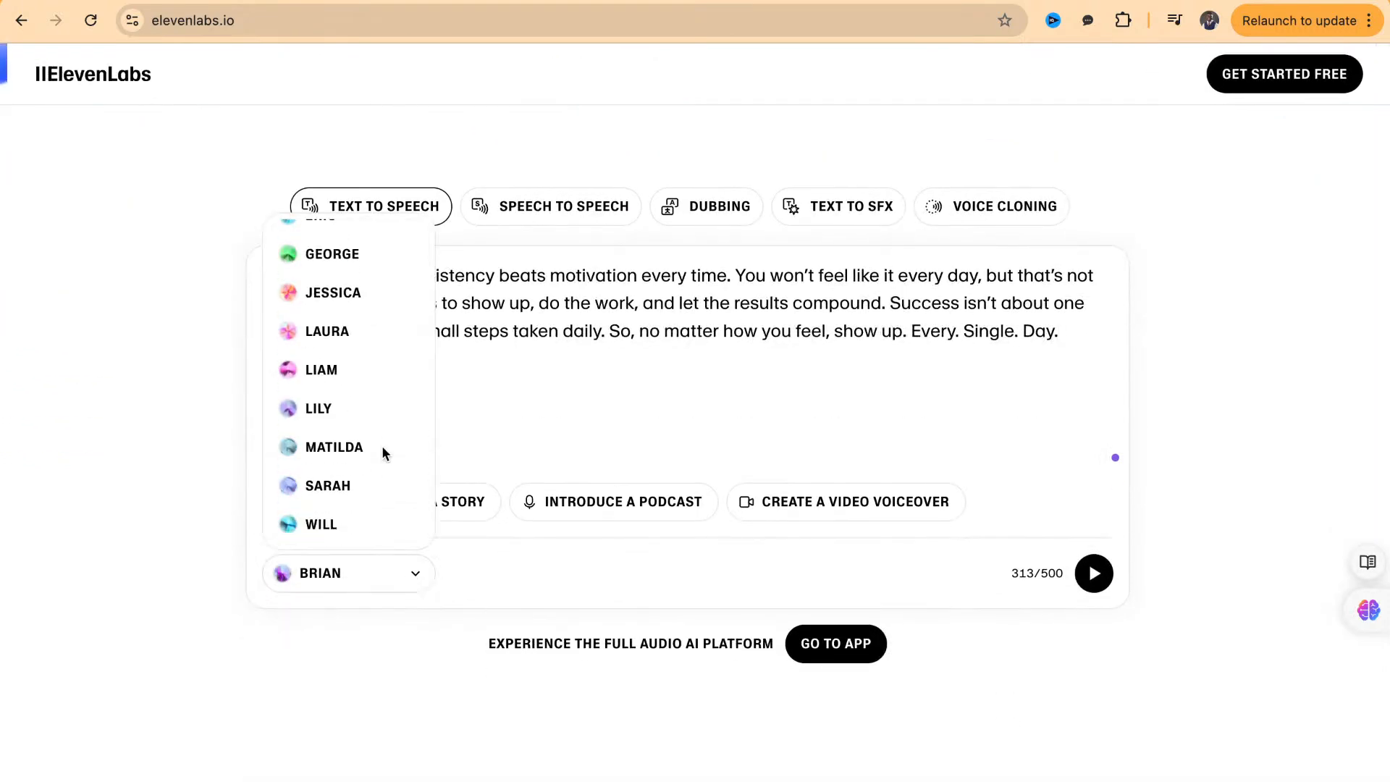
pyautogui.click(340, 524)
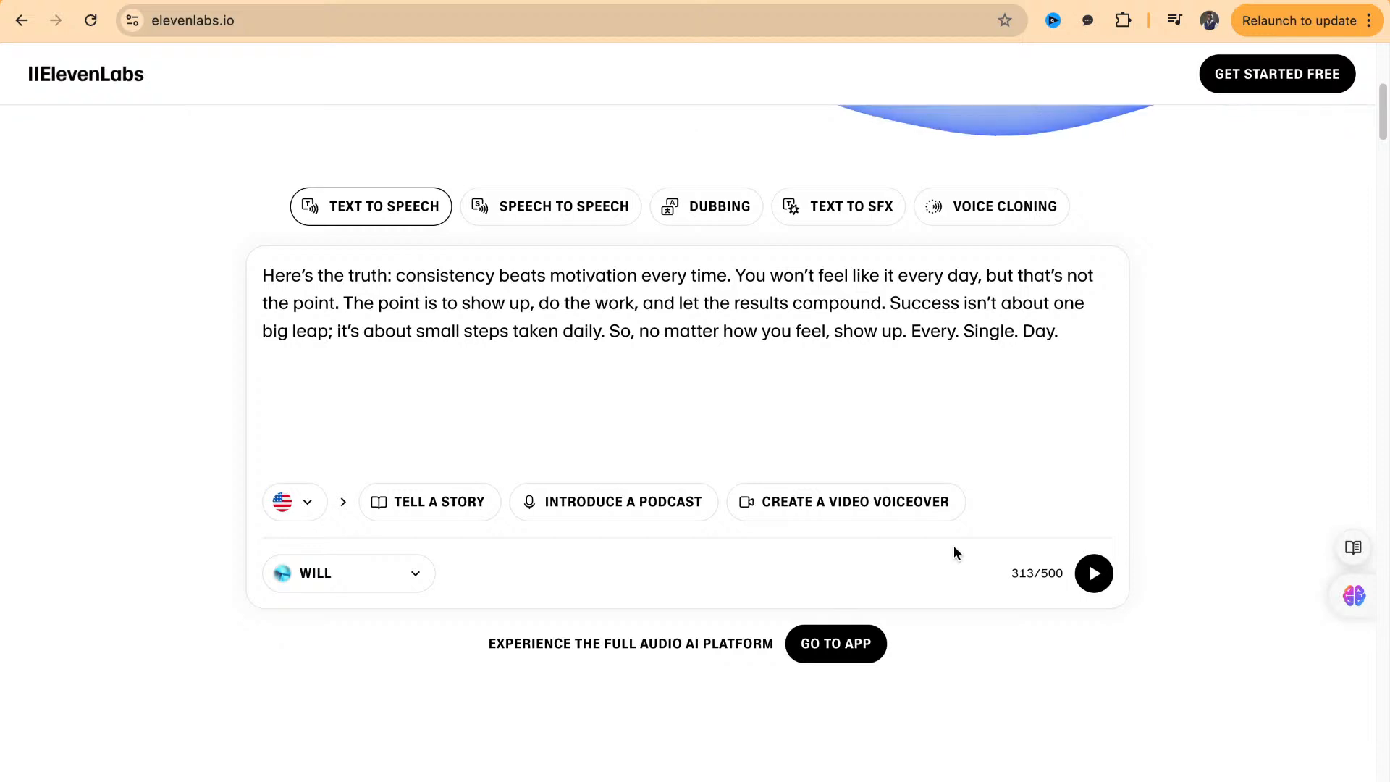
# Generate the voiceover from the script, play it back and pause it partway
pyautogui.click(1094, 574)
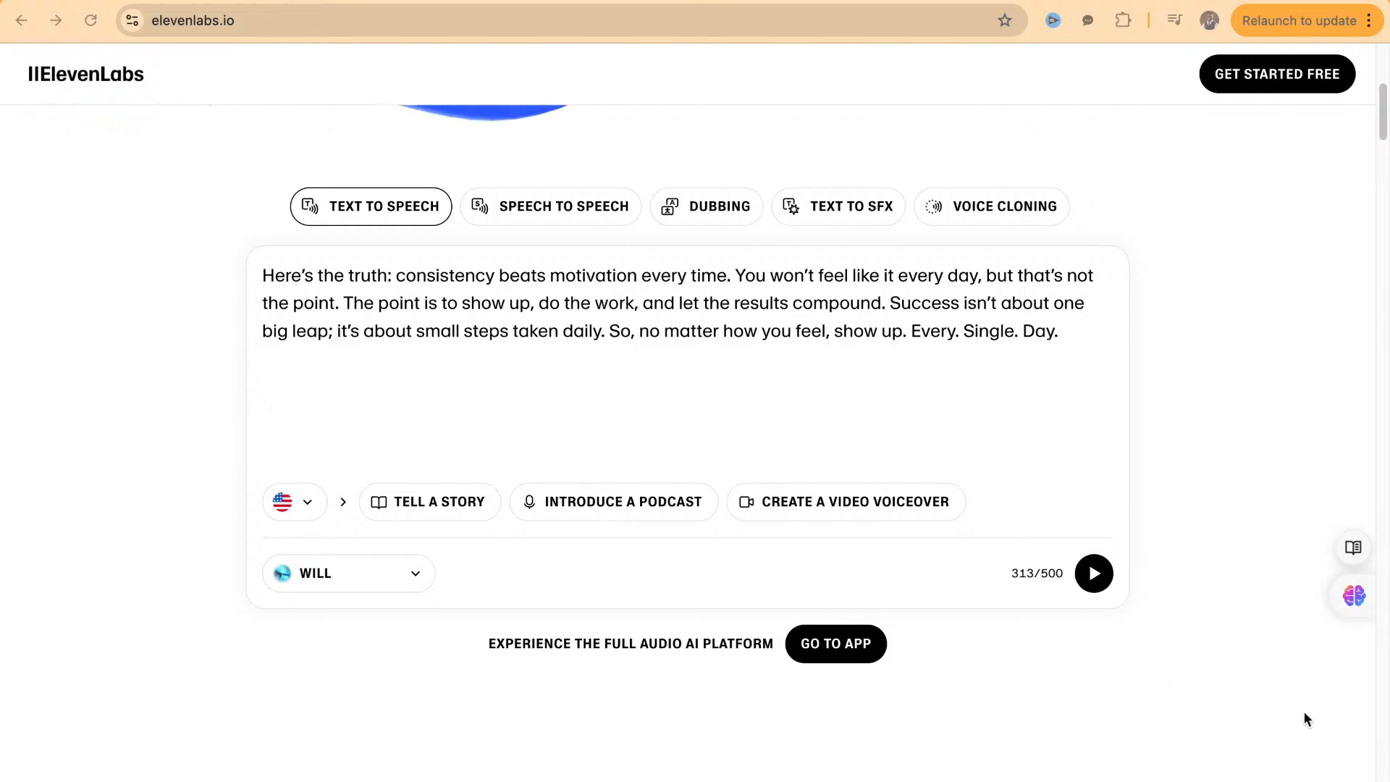
pyautogui.click(1094, 579)
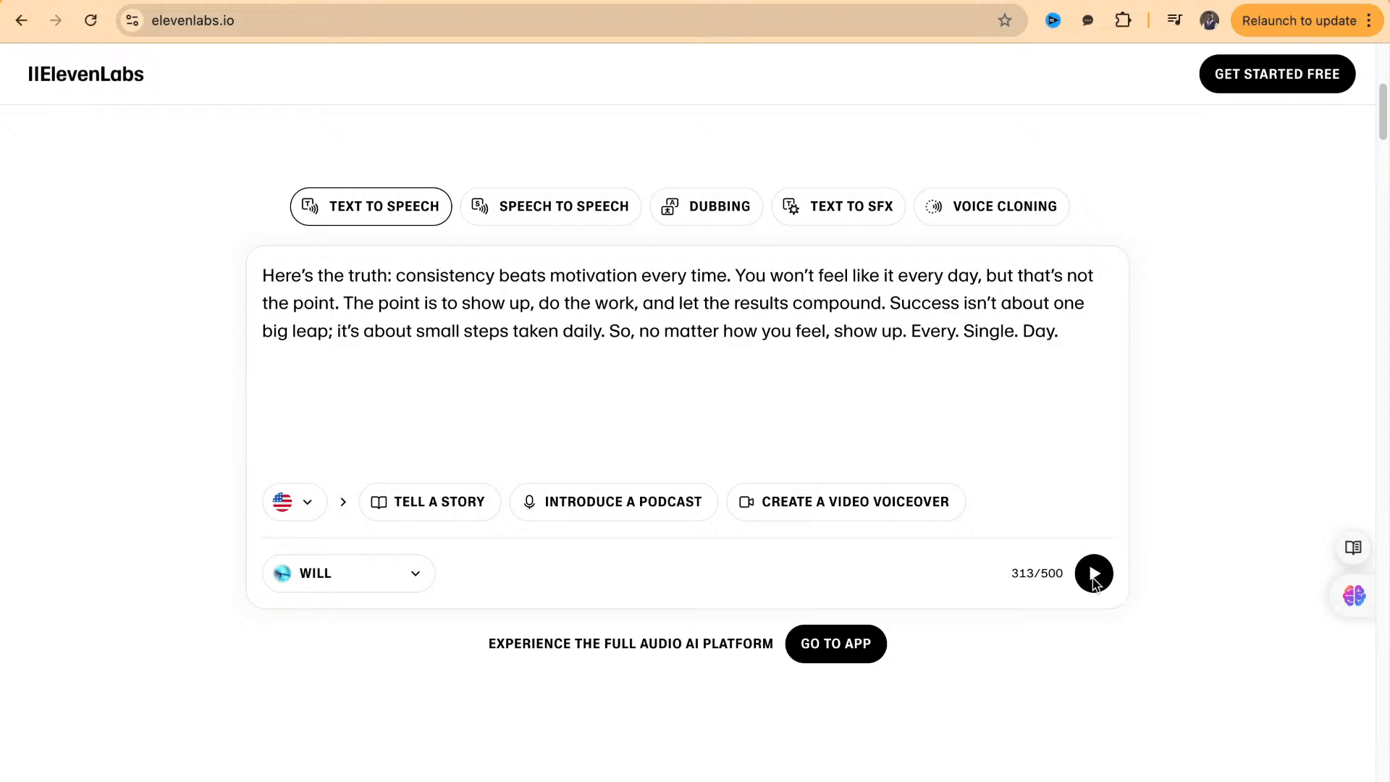
pyautogui.click(1094, 579)
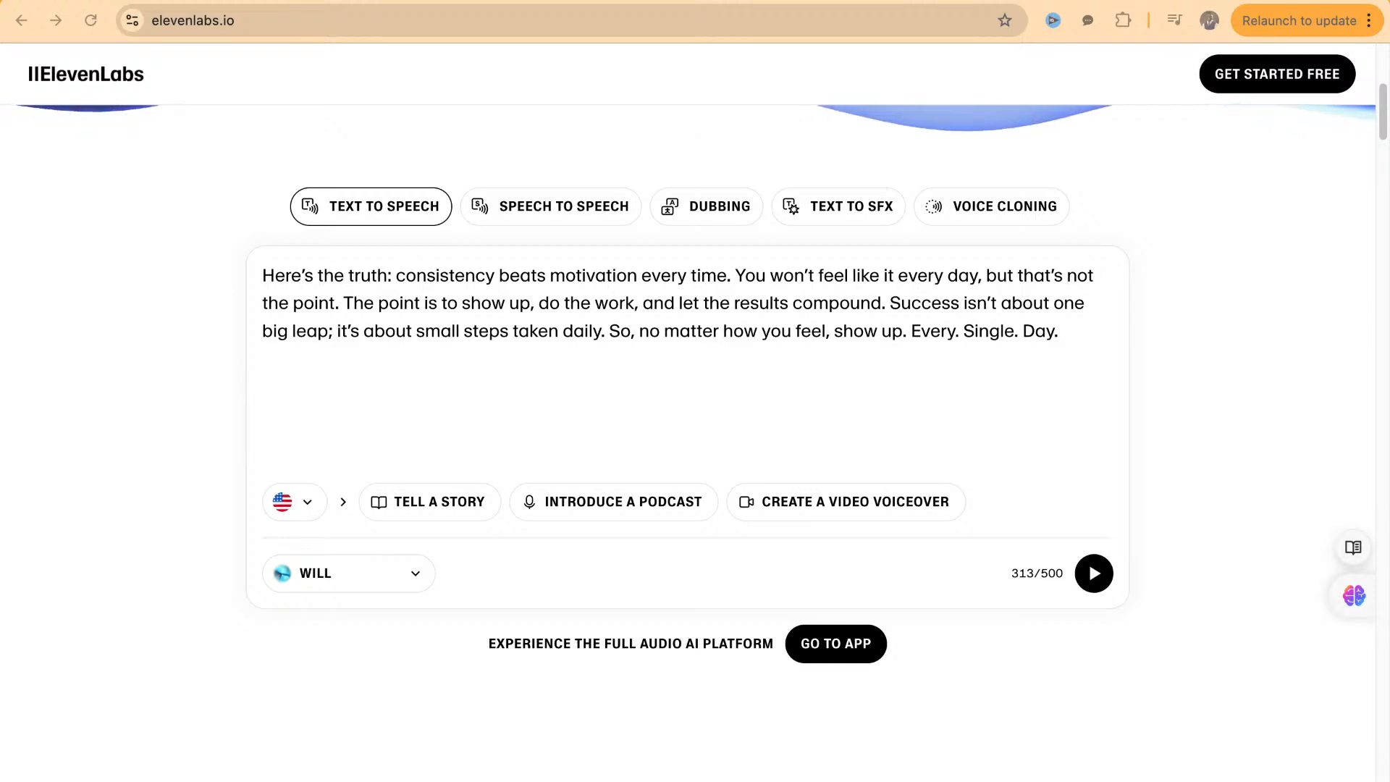
pyautogui.click(1094, 575)
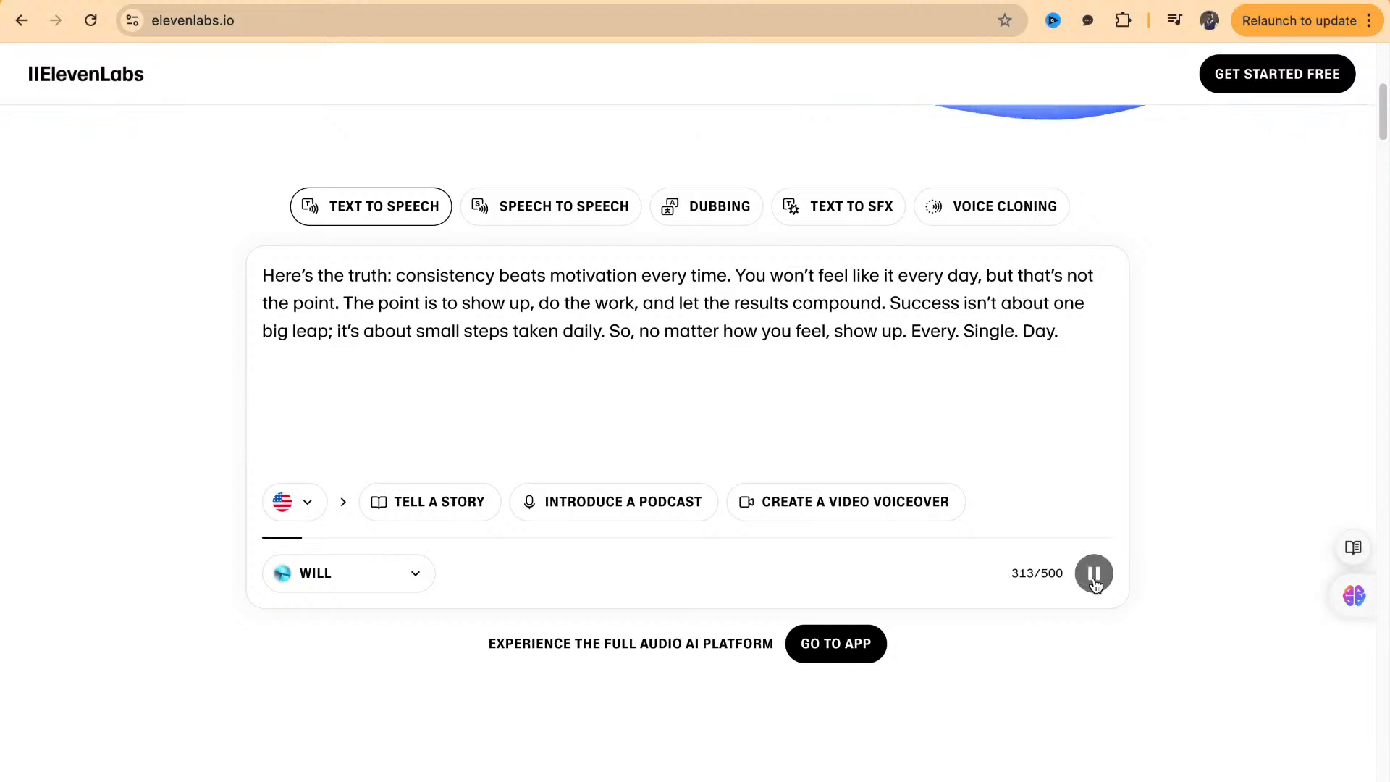
pyautogui.click(1094, 575)
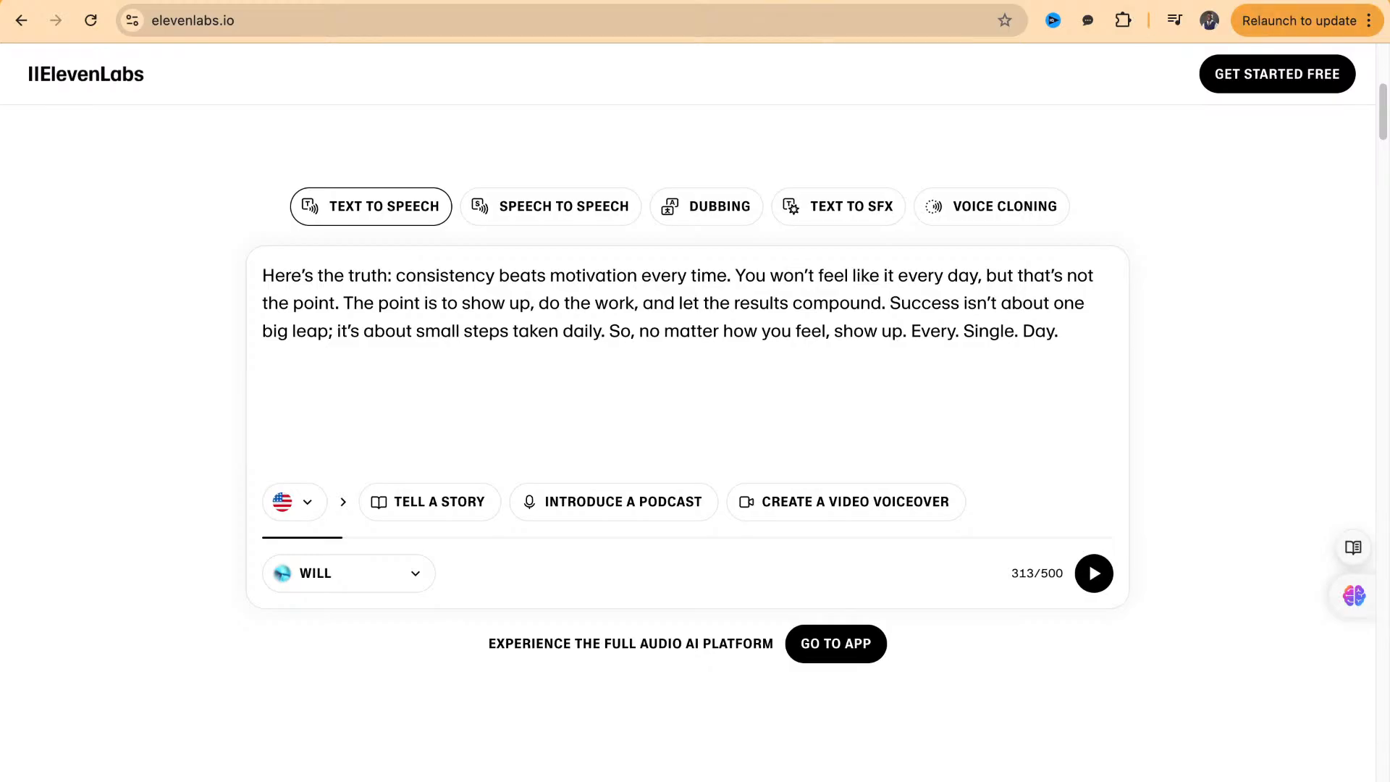
# Open auphonic.com in a new browser tab
pyautogui.click(1264, 1)
pyautogui.scroll(-1, 970, 560)
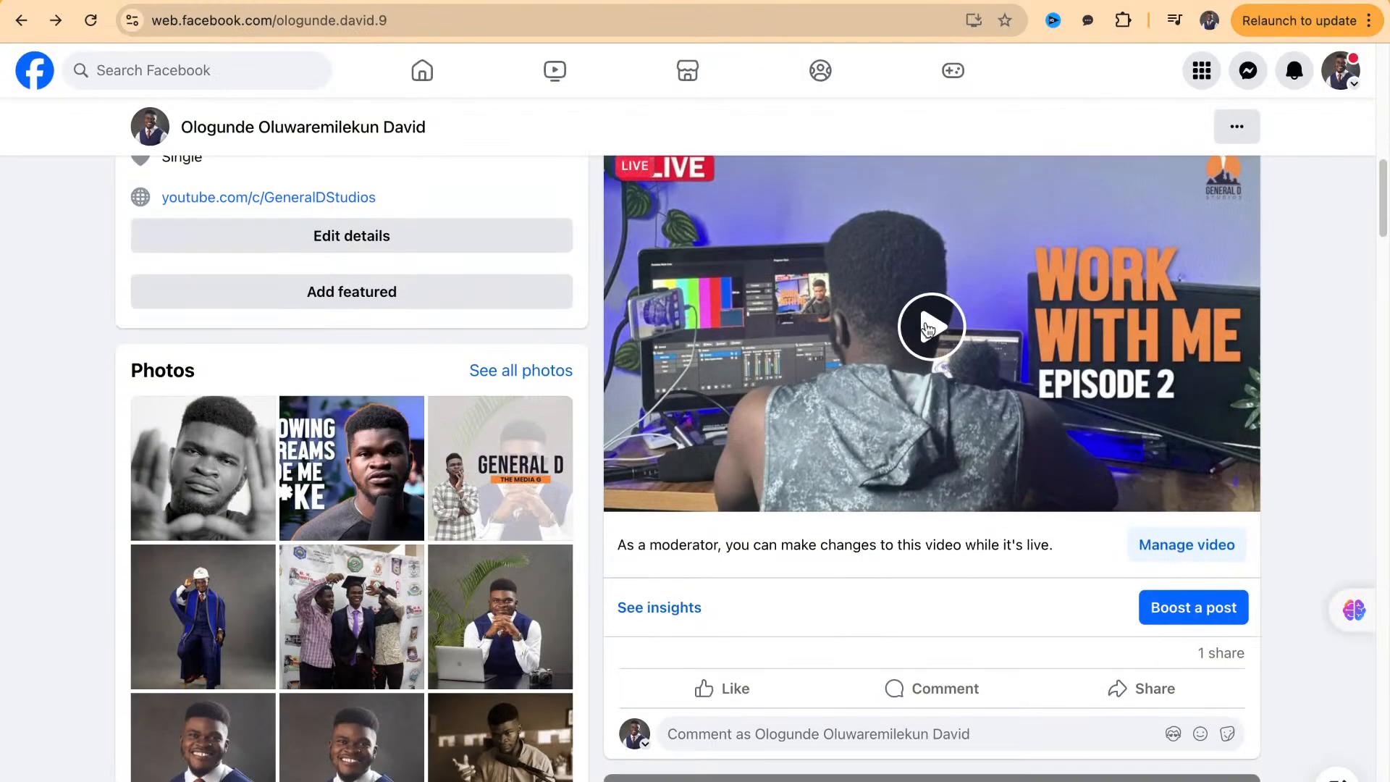
pyautogui.click(905, 1)
pyautogui.press('super+t')
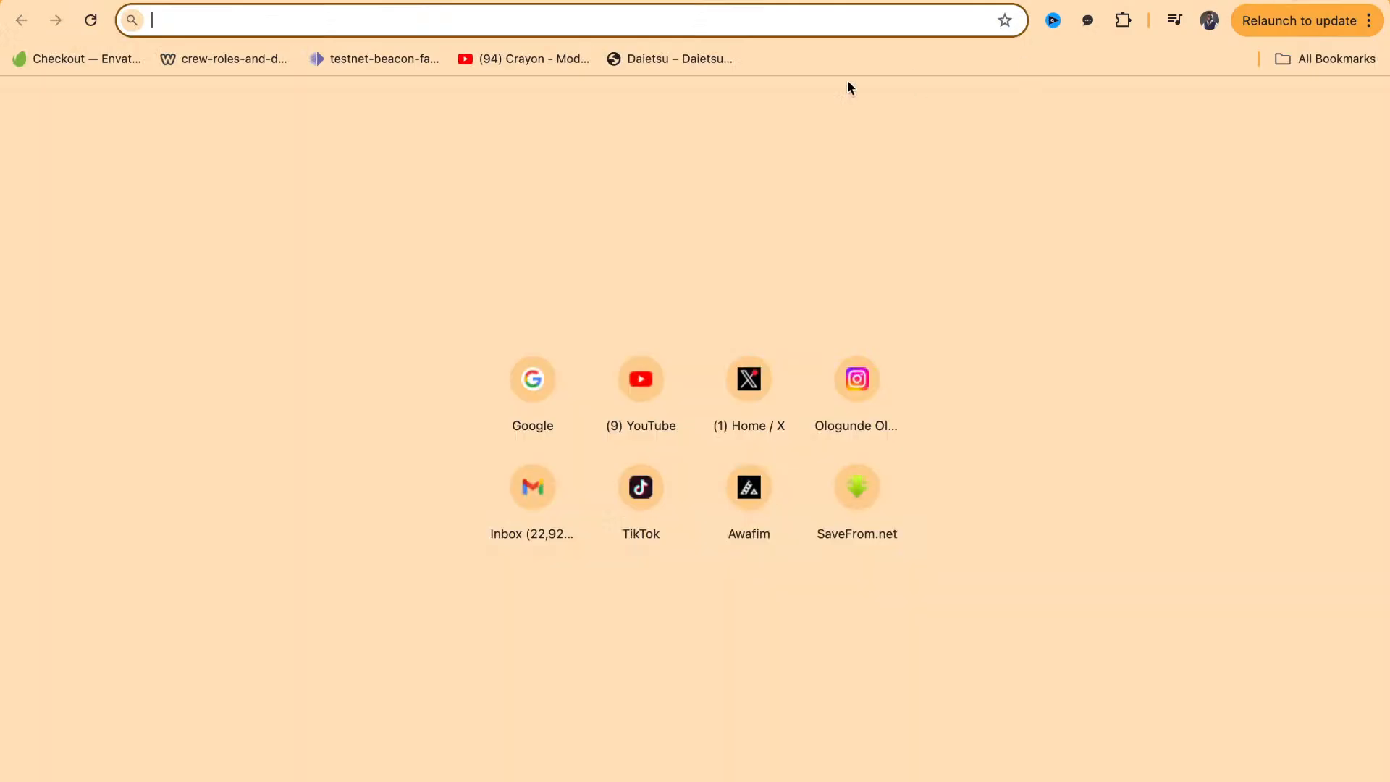
pyautogui.write('auphonic.com')
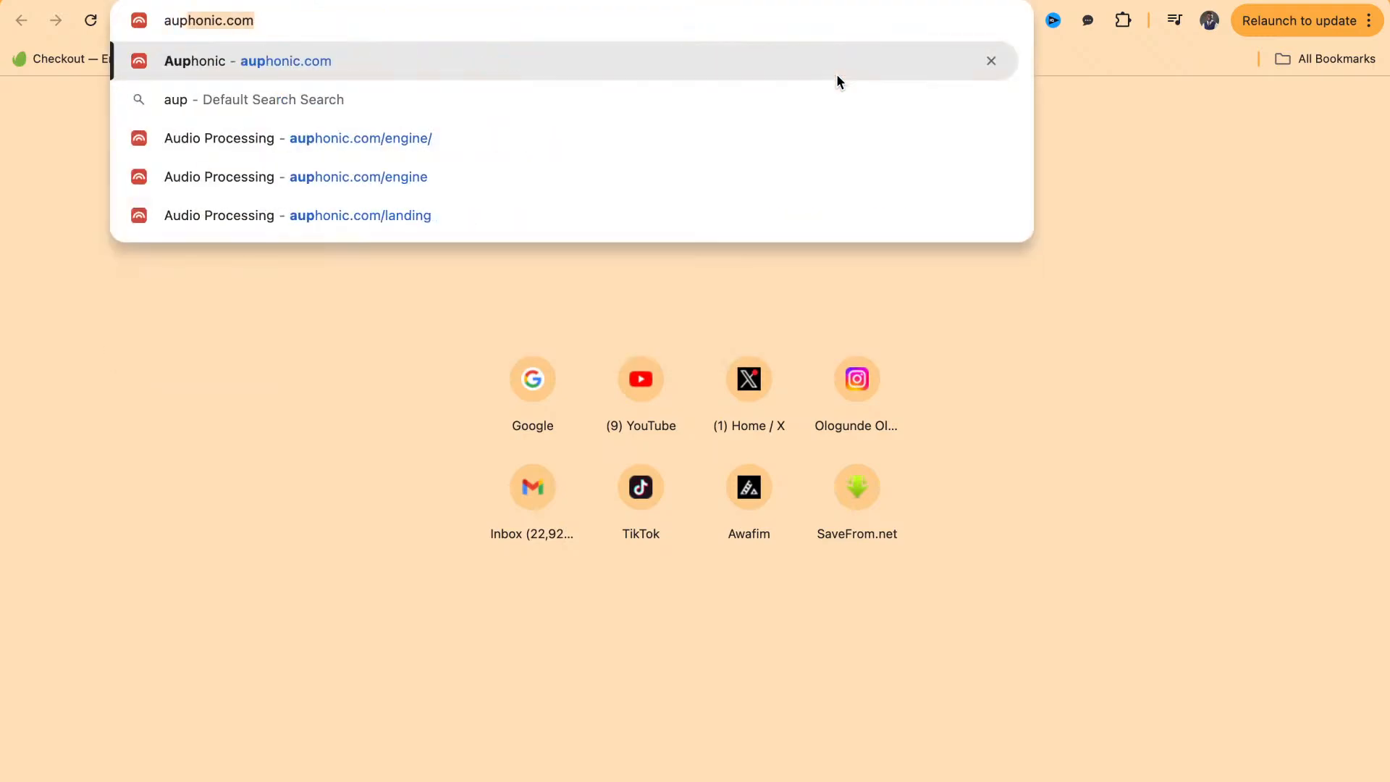
pyautogui.press('Return')
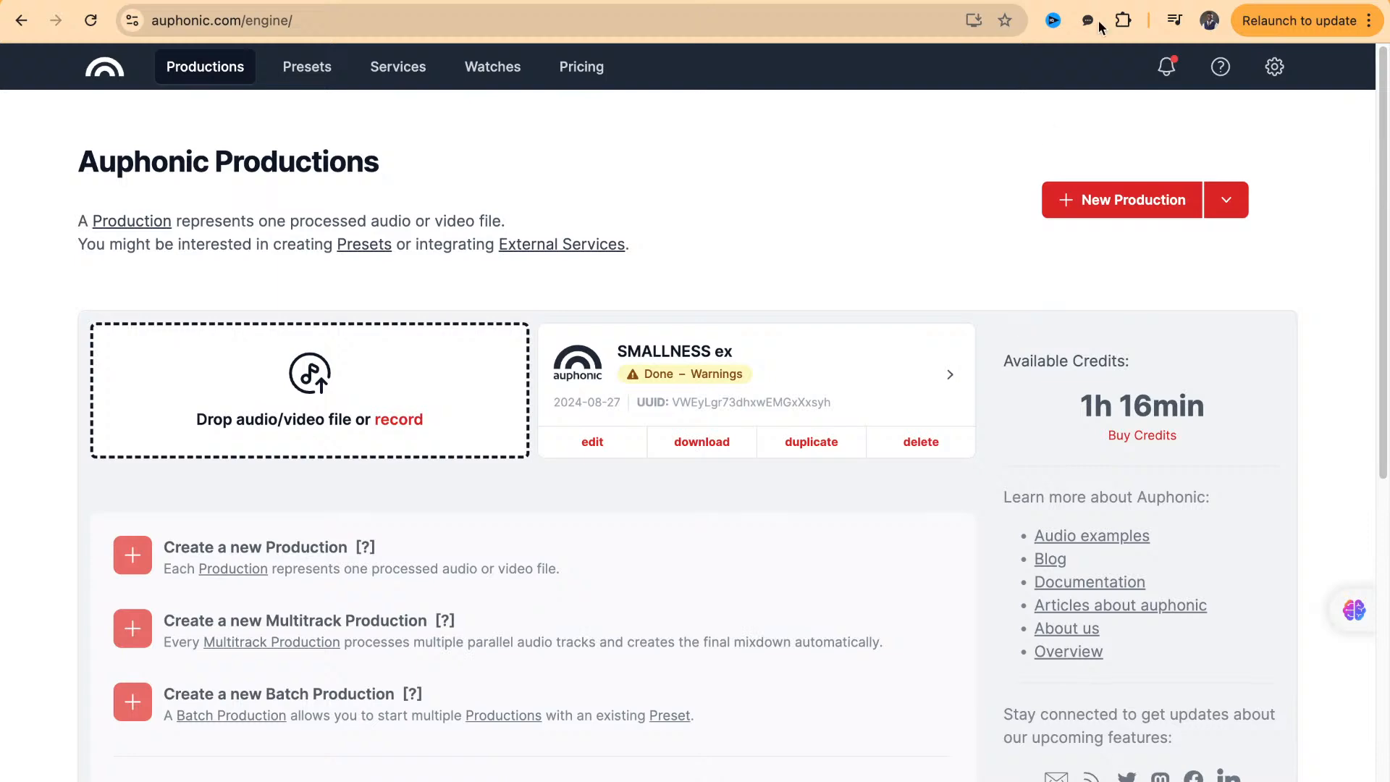
# Open Google in a new tab and search for "convert video to audio"
pyautogui.press('super+t')
pyautogui.write('con')
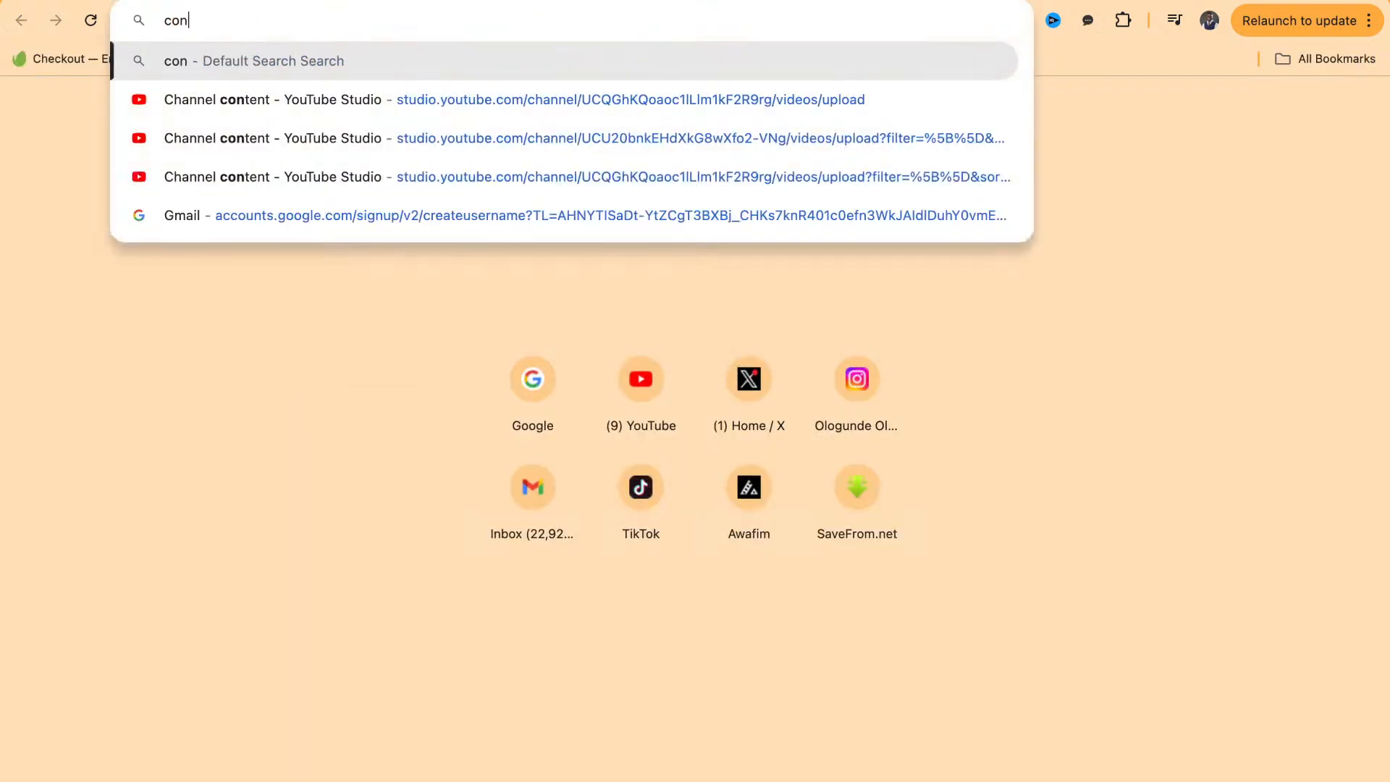
pyautogui.press('BackSpace')
pyautogui.press('BackSpace')
pyautogui.press('BackSpace')
pyautogui.write('goo')
pyautogui.press('Return')
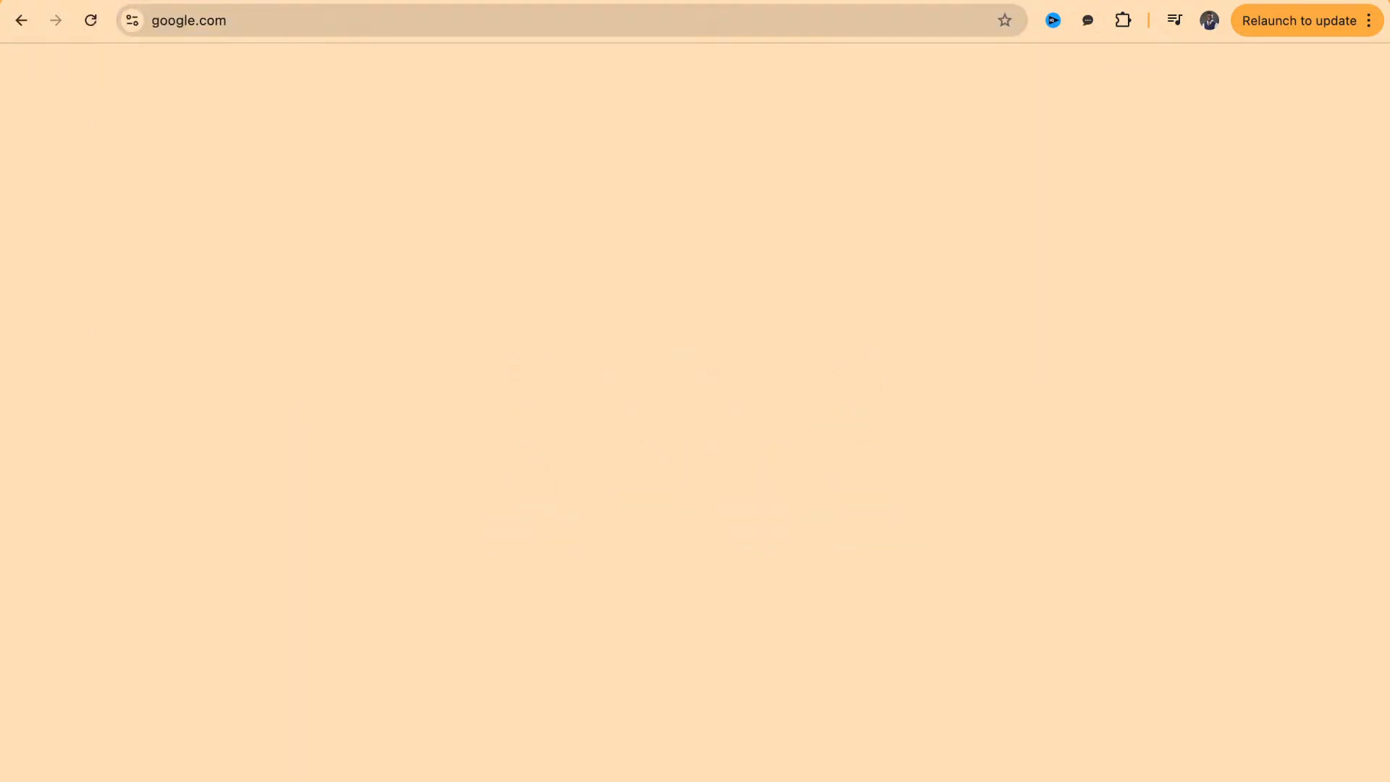
pyautogui.write('convery')
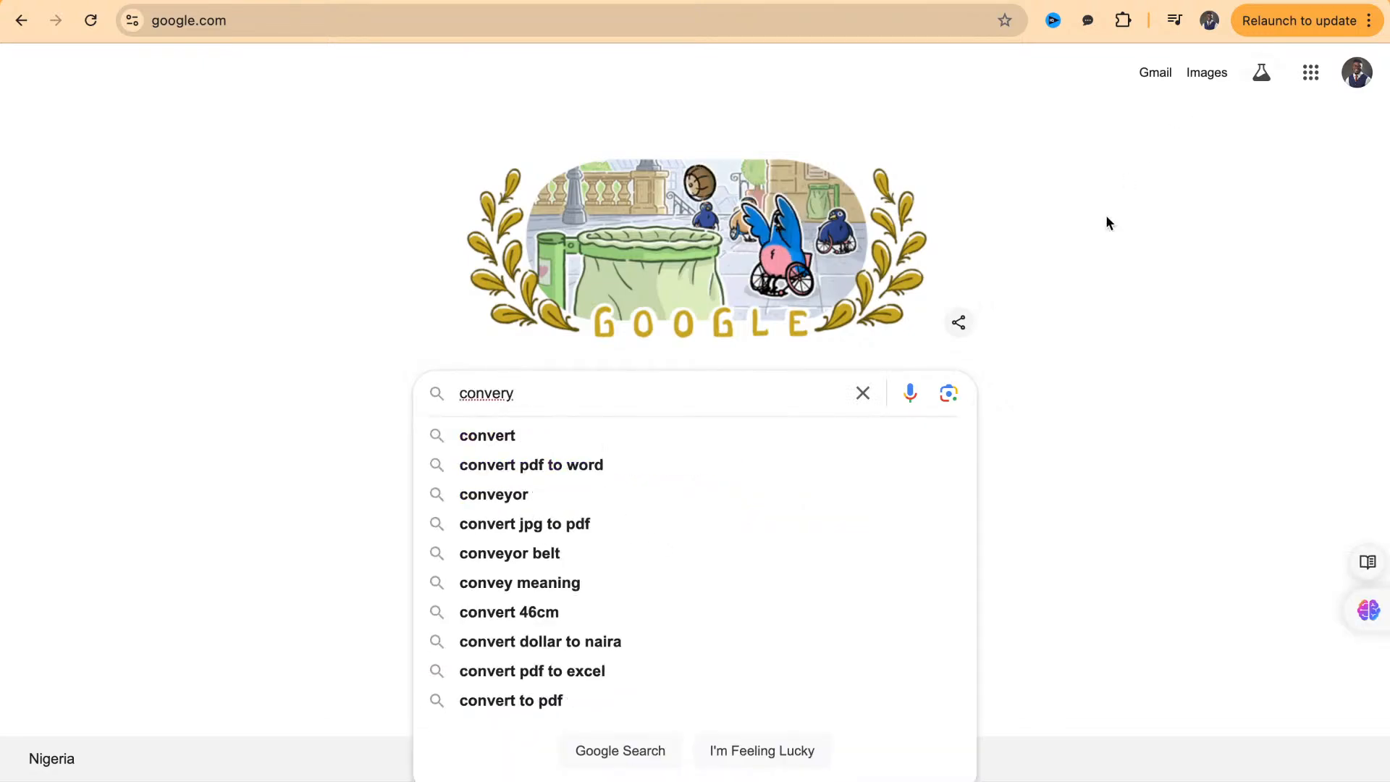
pyautogui.press('BackSpace')
pyautogui.click(716, 443)
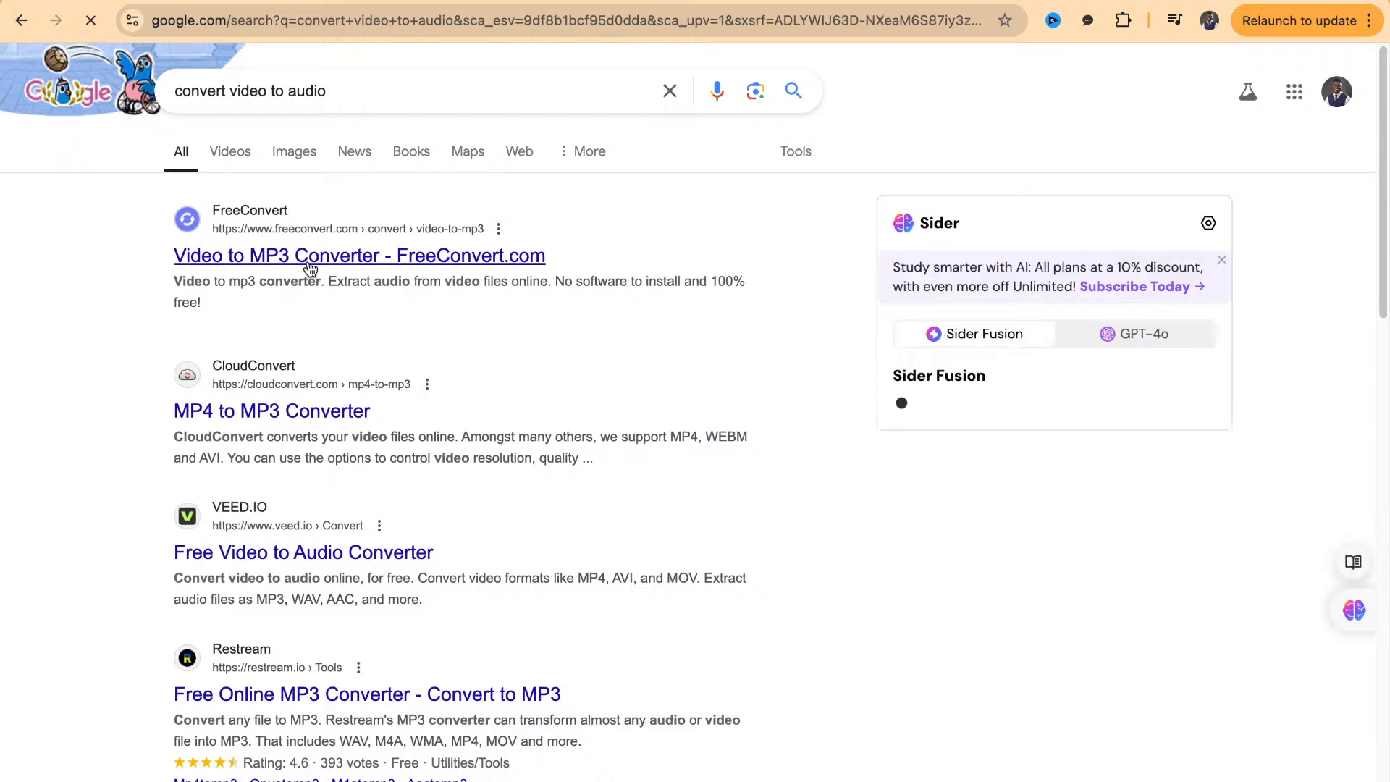
# Open the FreeConvert Video to MP3 converter and add the file "Screen Recording 2024-08-30 at 18.12.04" from the SM folder
pyautogui.click(310, 268)
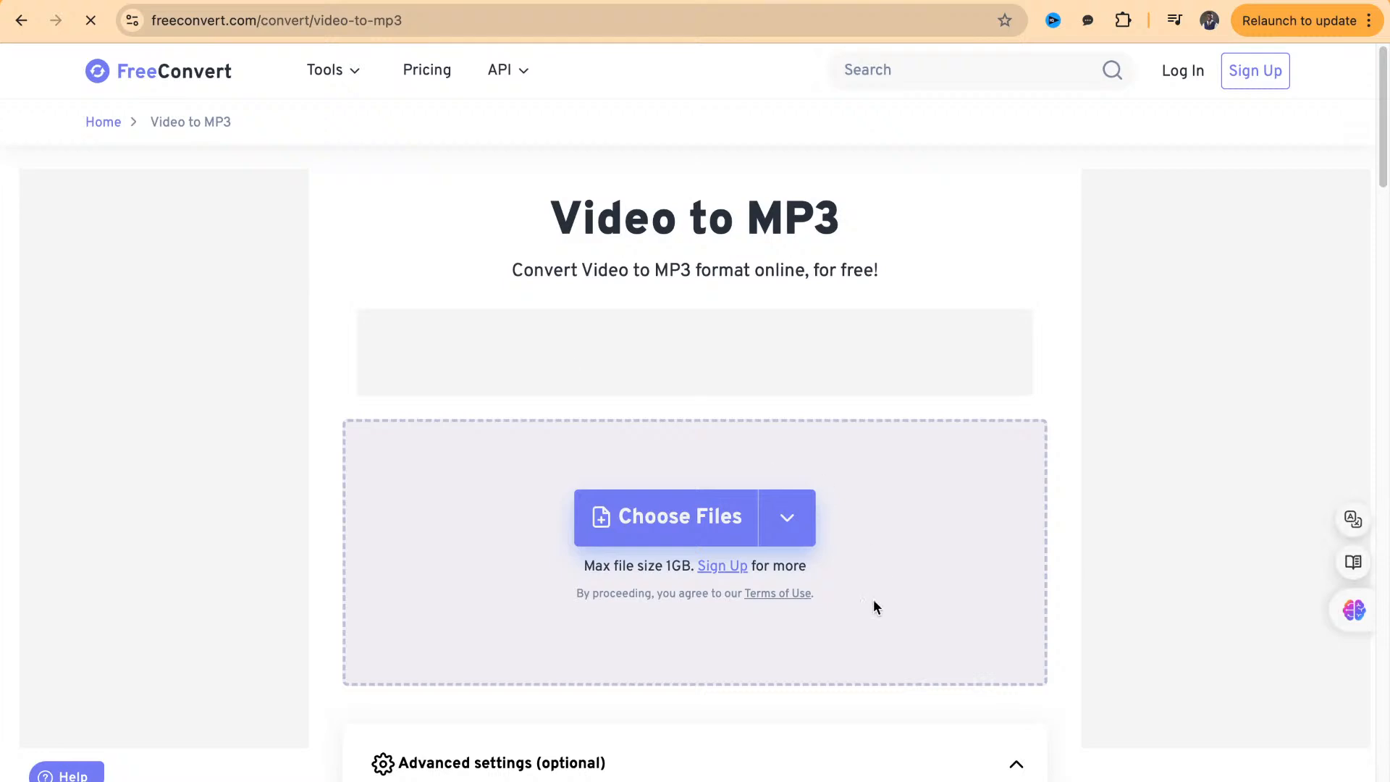
pyautogui.click(679, 533)
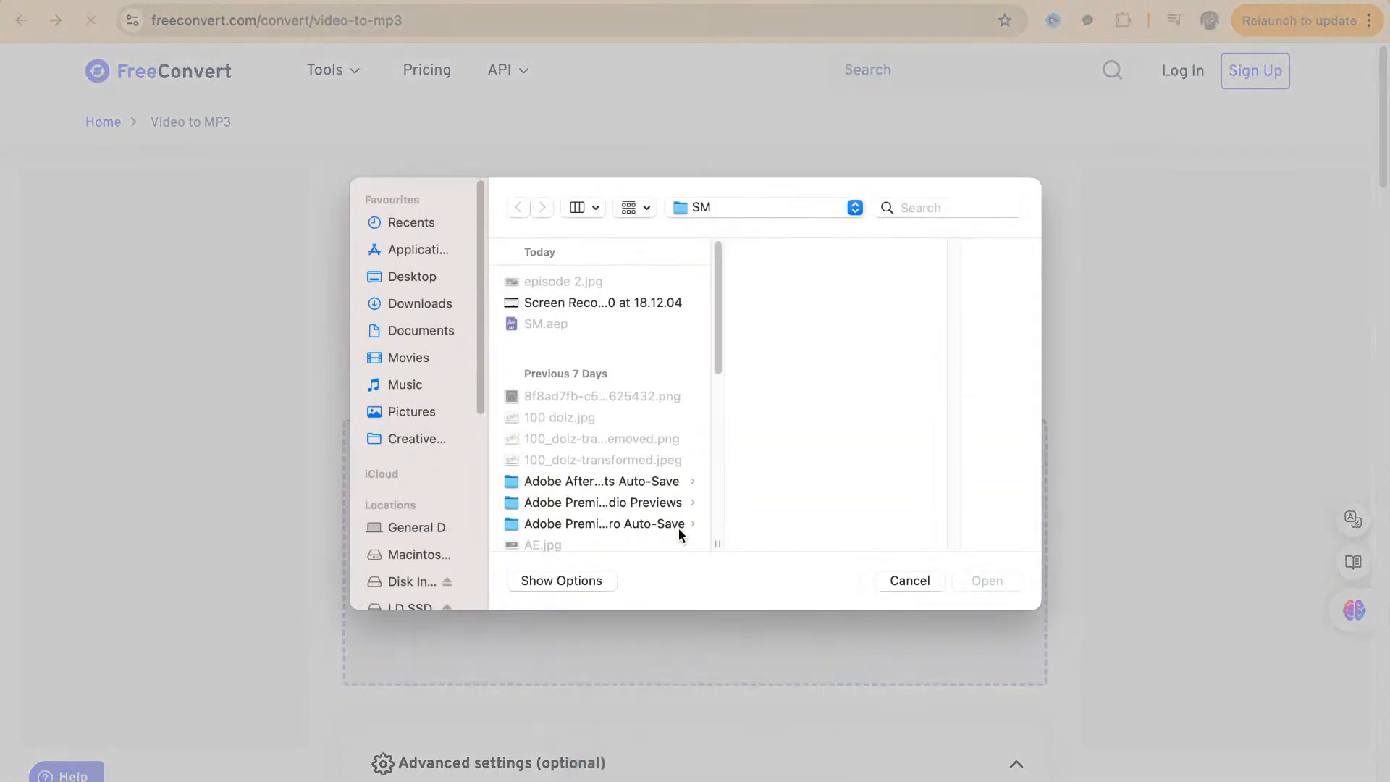
pyautogui.click(623, 303)
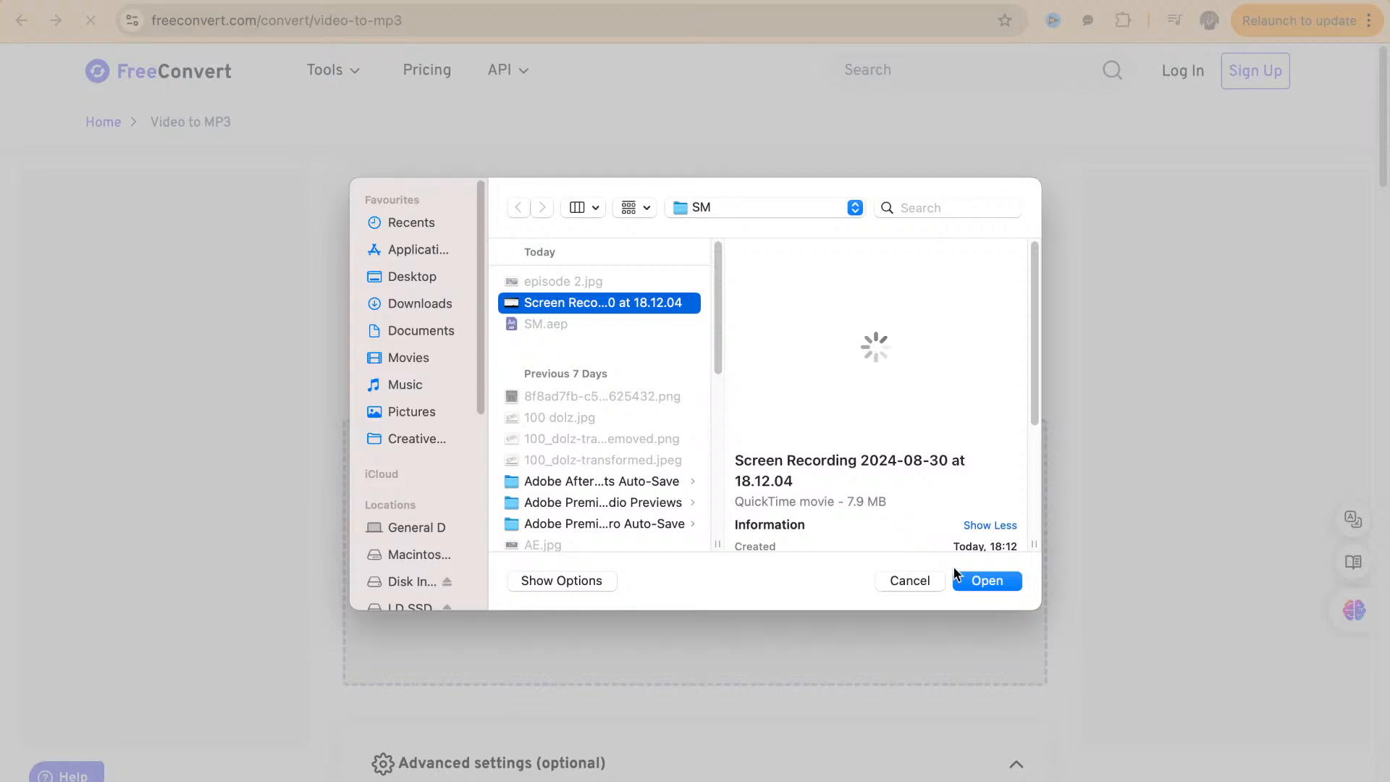
pyautogui.click(985, 582)
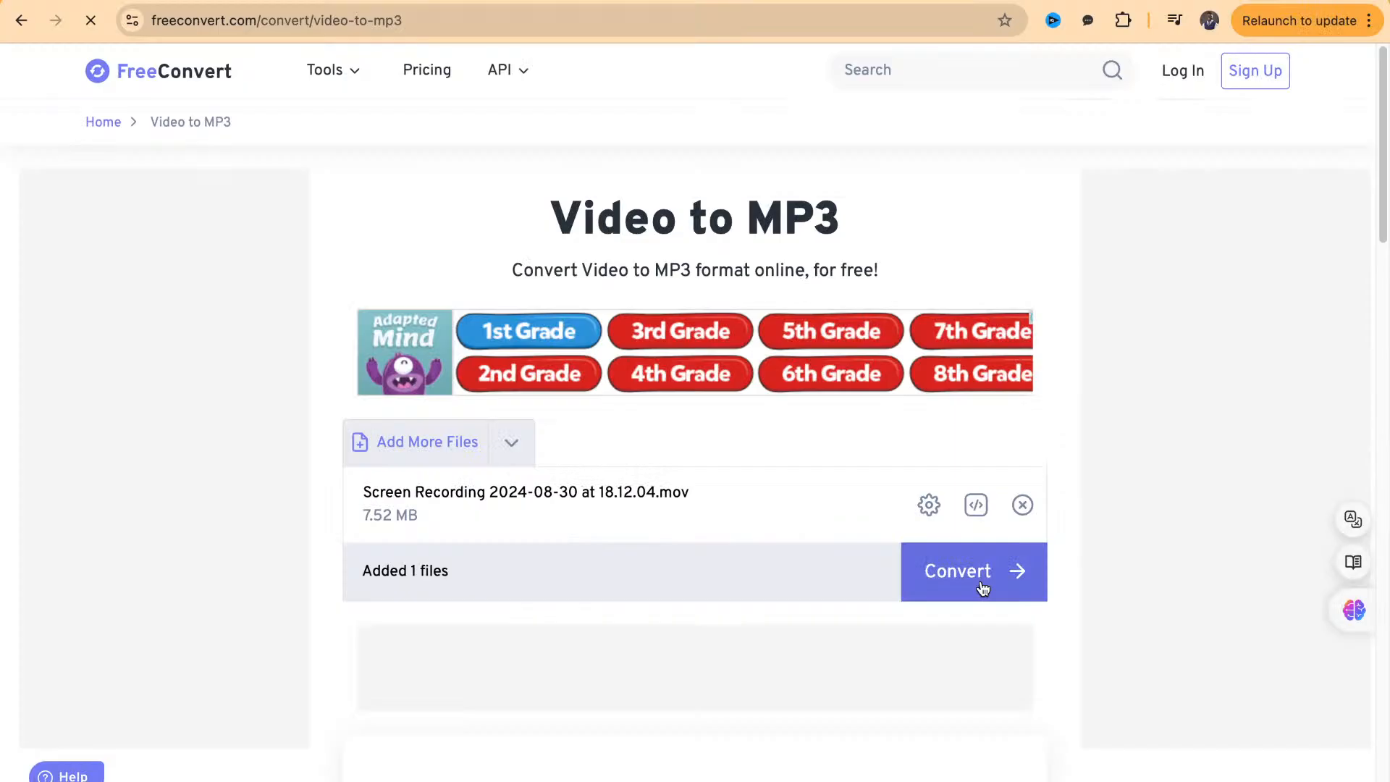
# Convert the added screen recording to MP3 and bring up the conversion result for download
pyautogui.click(983, 587)
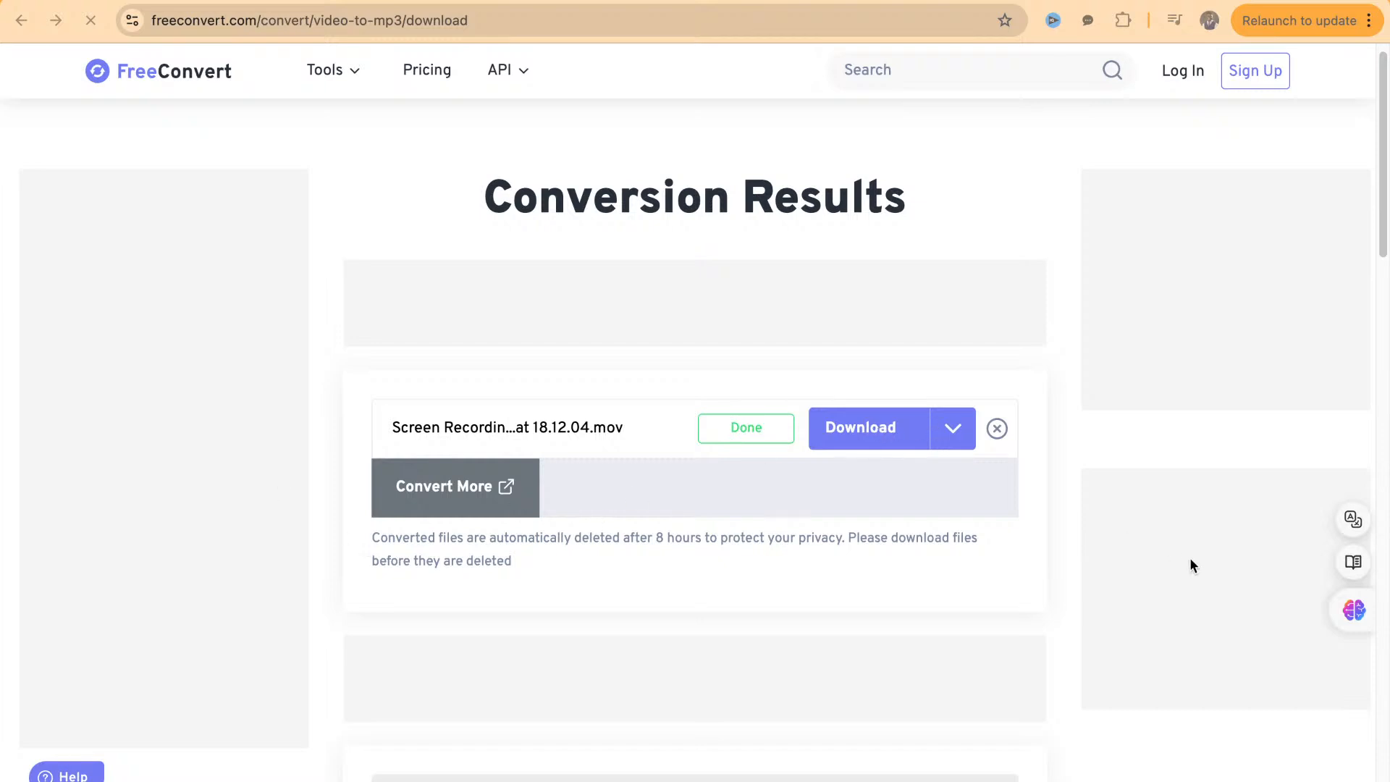
pyautogui.click(1152, 560)
pyautogui.scroll(-1, 851, 435)
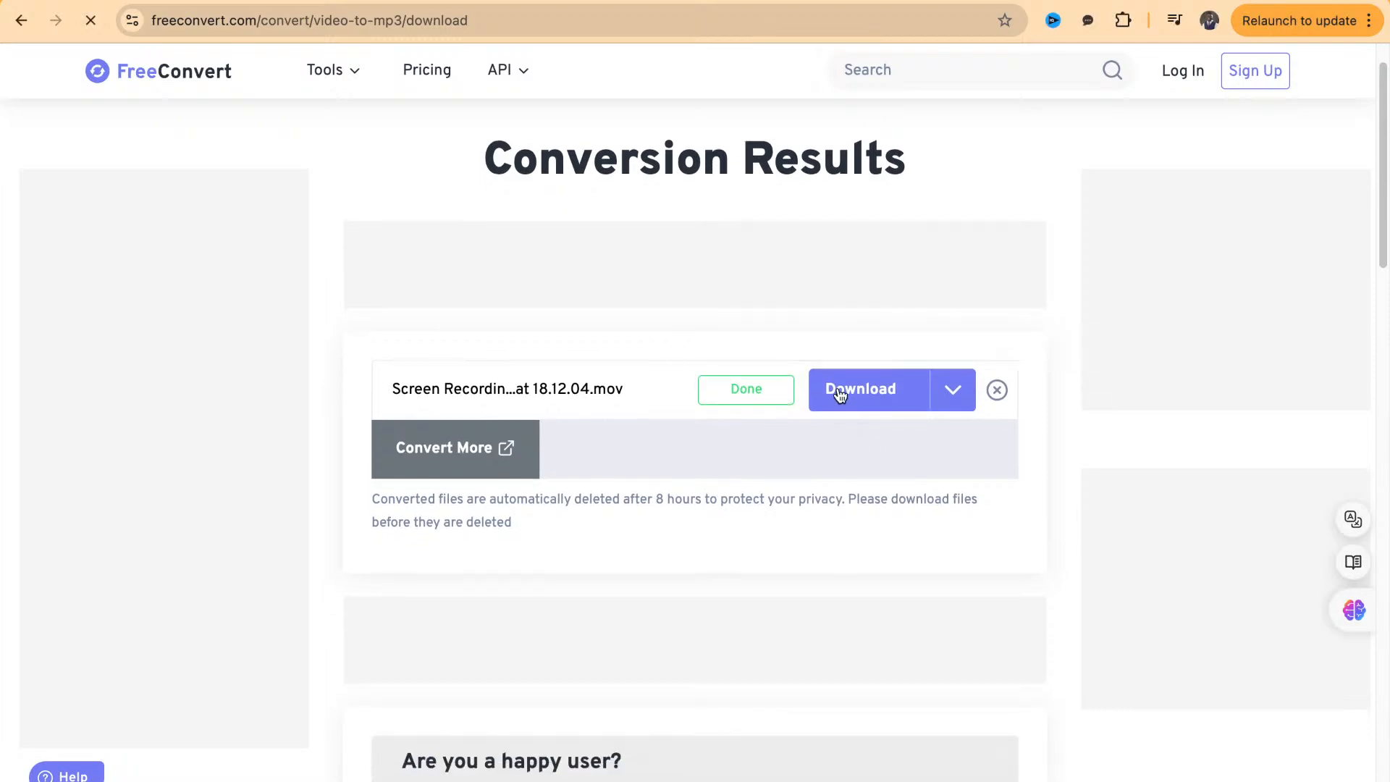
# Download the converted MP3 as ep2.mp3 and start an Auphonic production on it using Voice Cleaner (keep music)
pyautogui.click(840, 394)
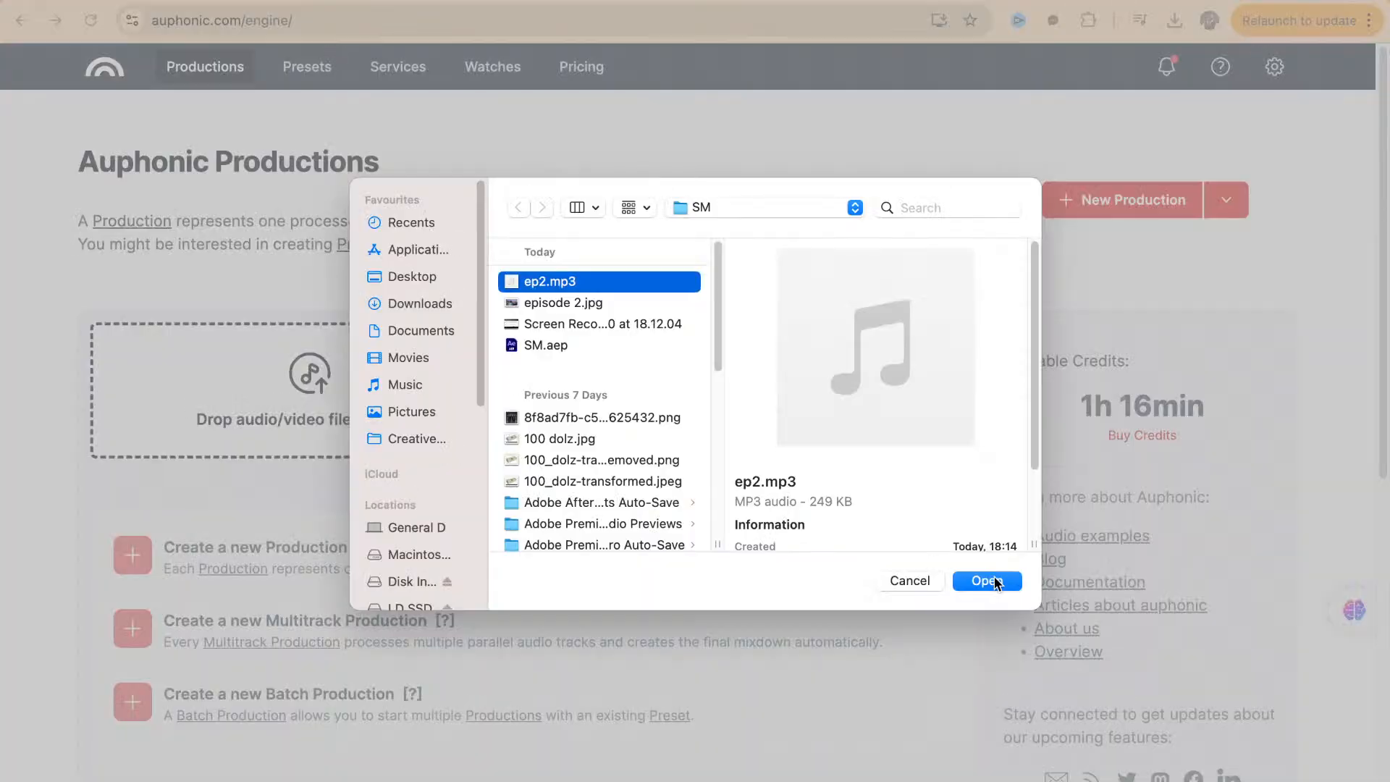
pyautogui.click(996, 582)
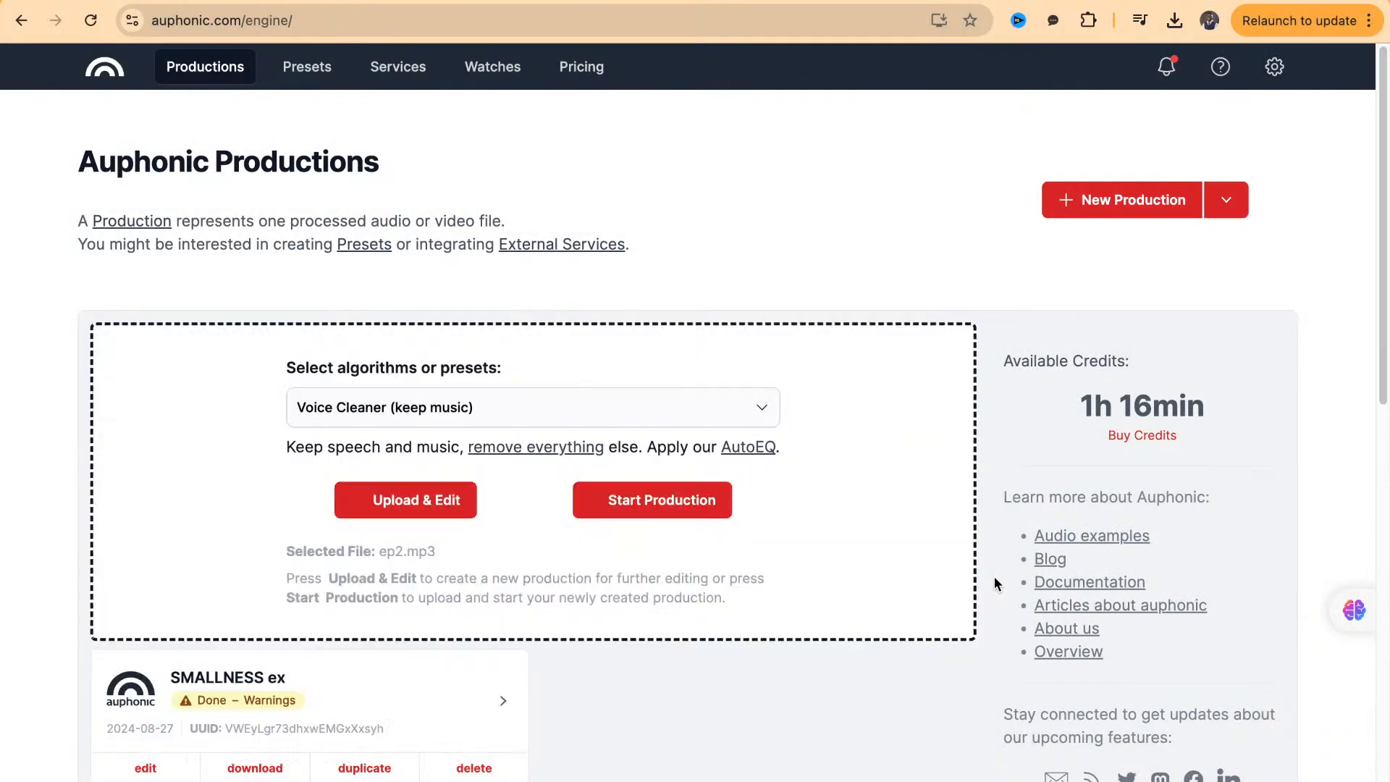
pyautogui.click(628, 511)
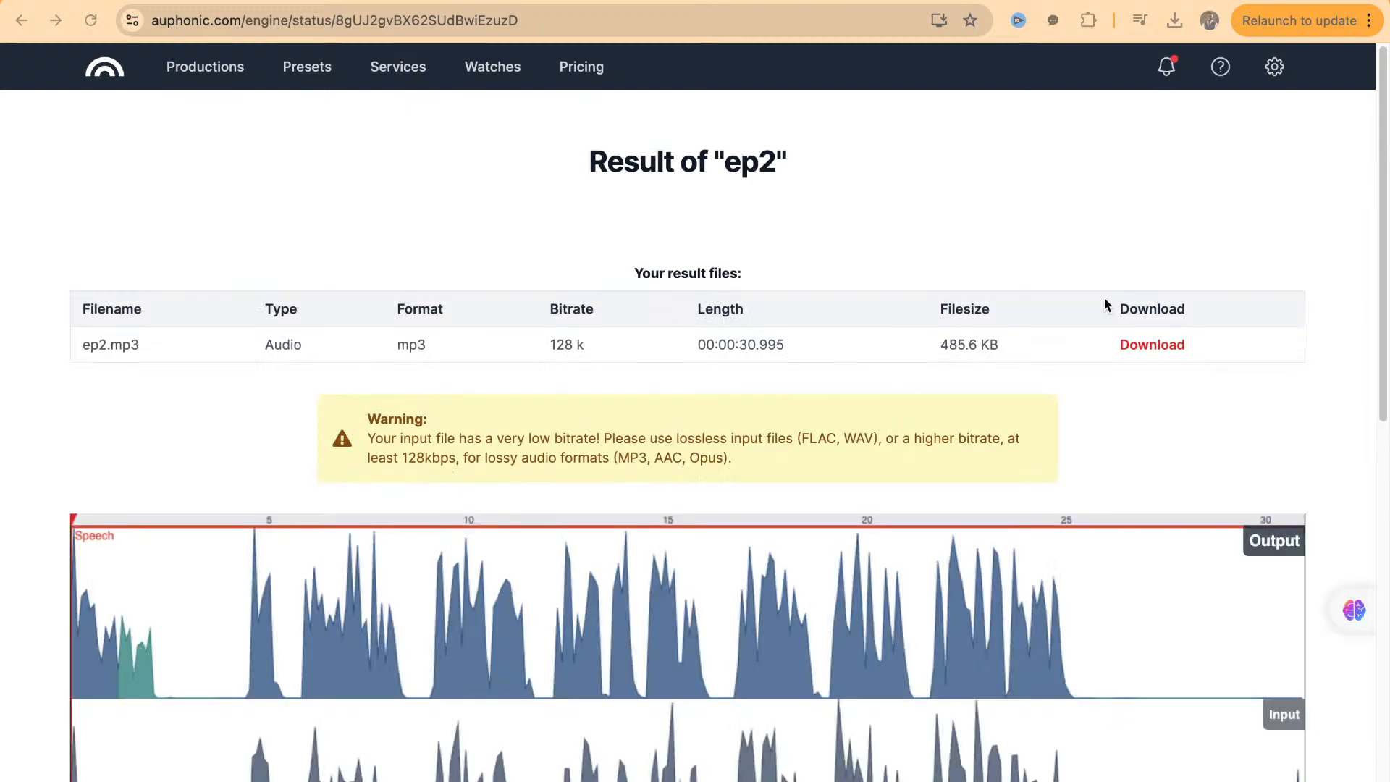
# Preview the cleaned audio on the Auphonic result page and download it to the SM folder as ep2 (1)
pyautogui.scroll(-2, 105, 753)
pyautogui.click(101, 753)
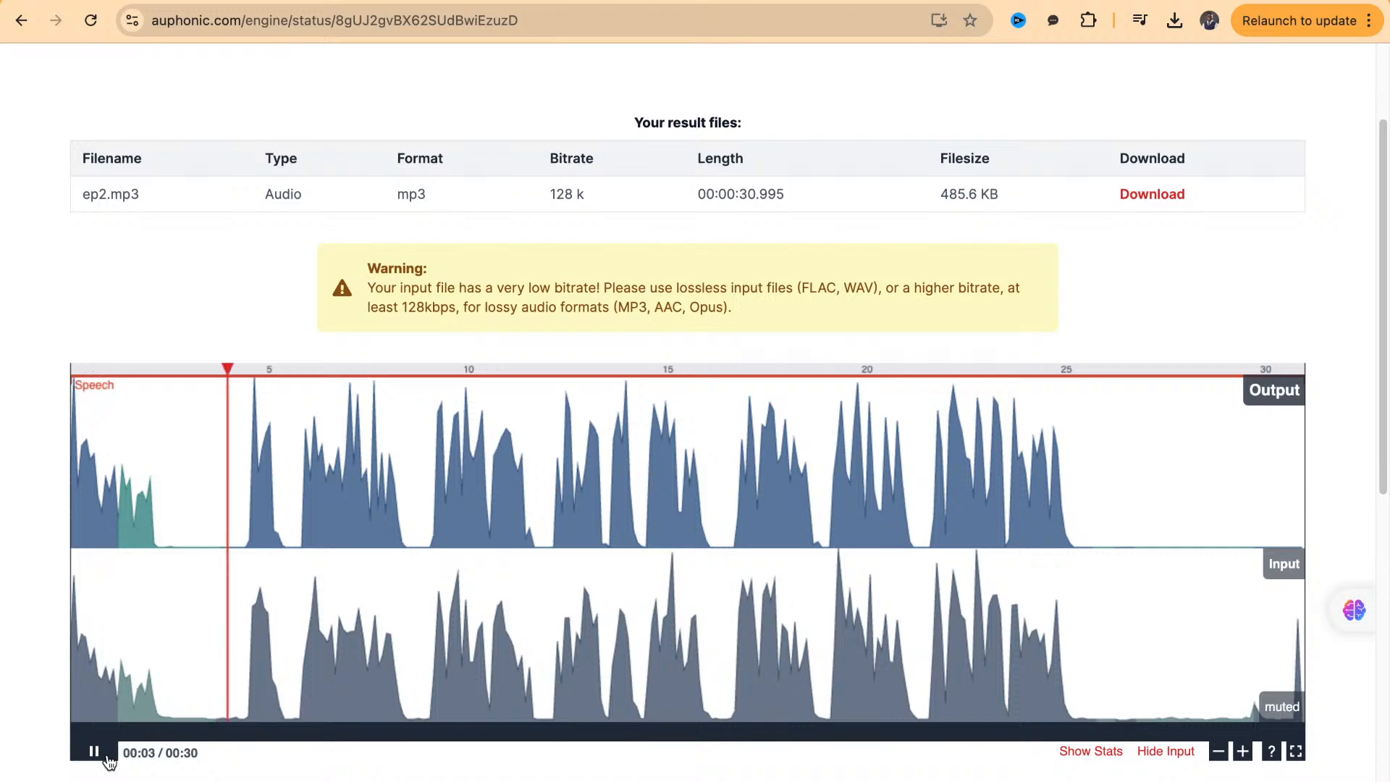
pyautogui.click(113, 752)
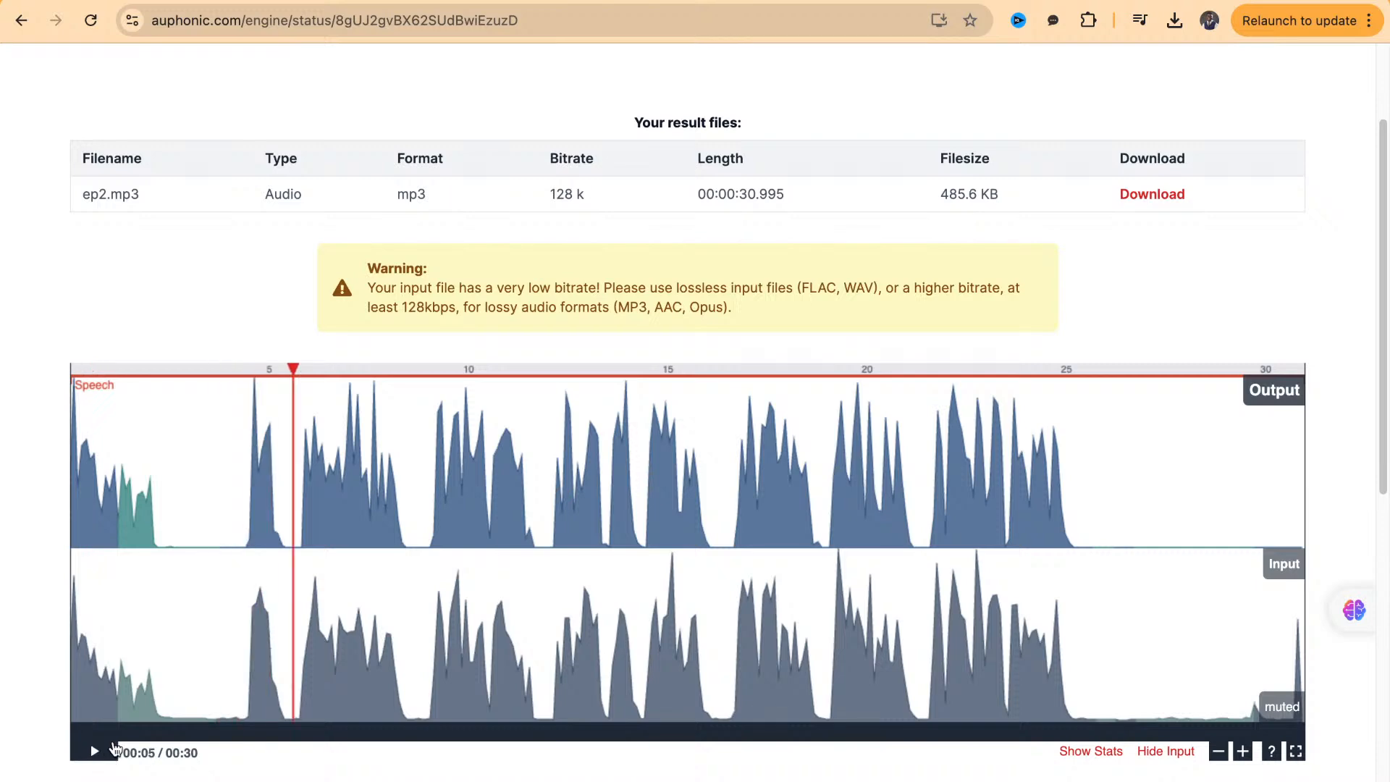
pyautogui.click(1152, 193)
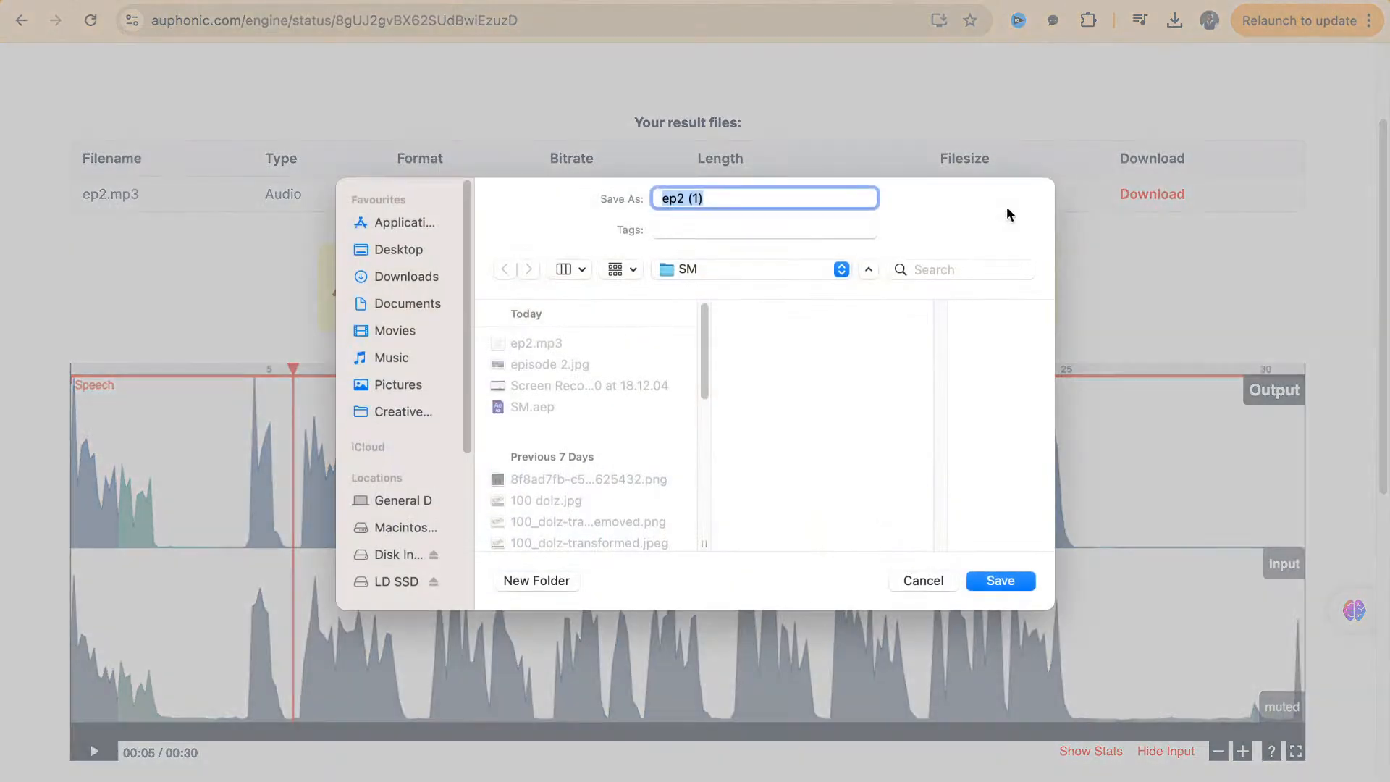
pyautogui.press('Escape')
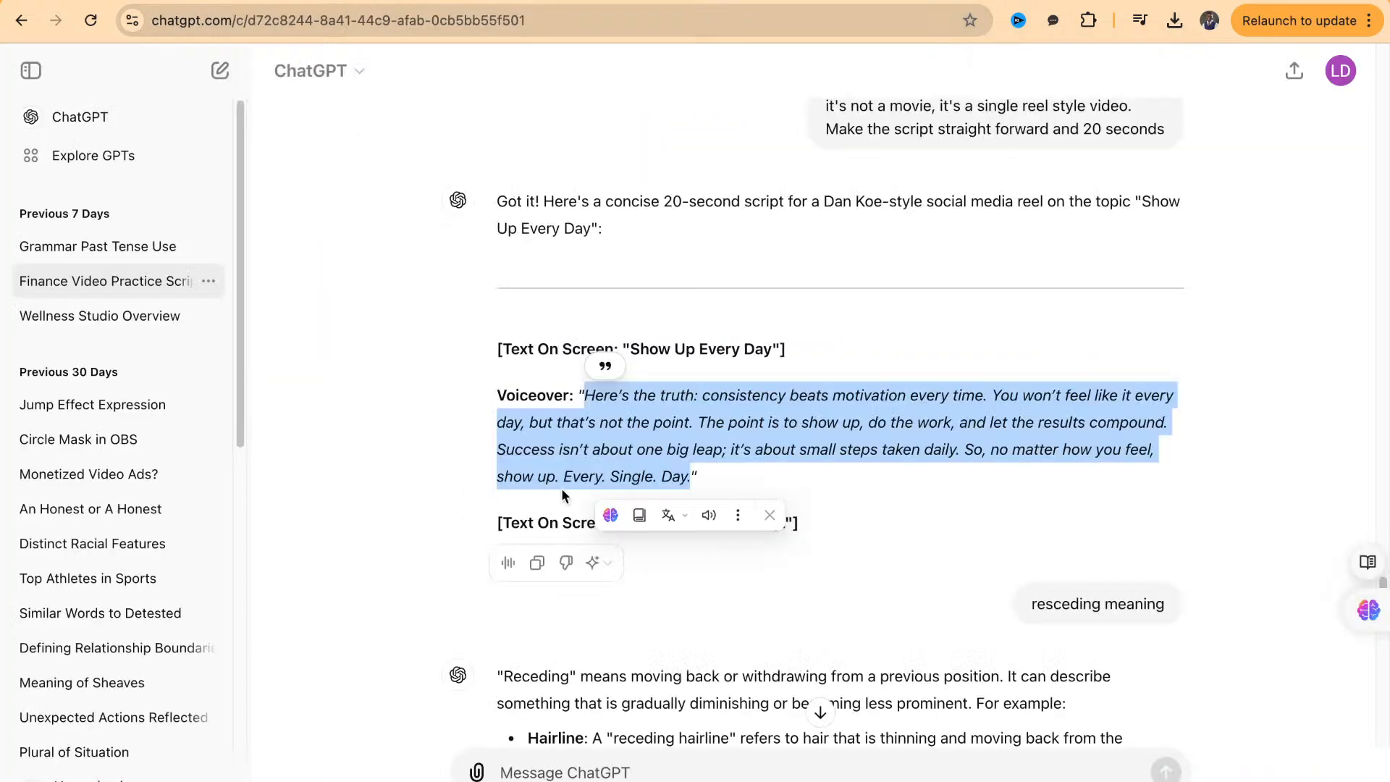
# Switch to After Effects and group all existing project items into a folder named Episode 1
pyautogui.click(618, 474)
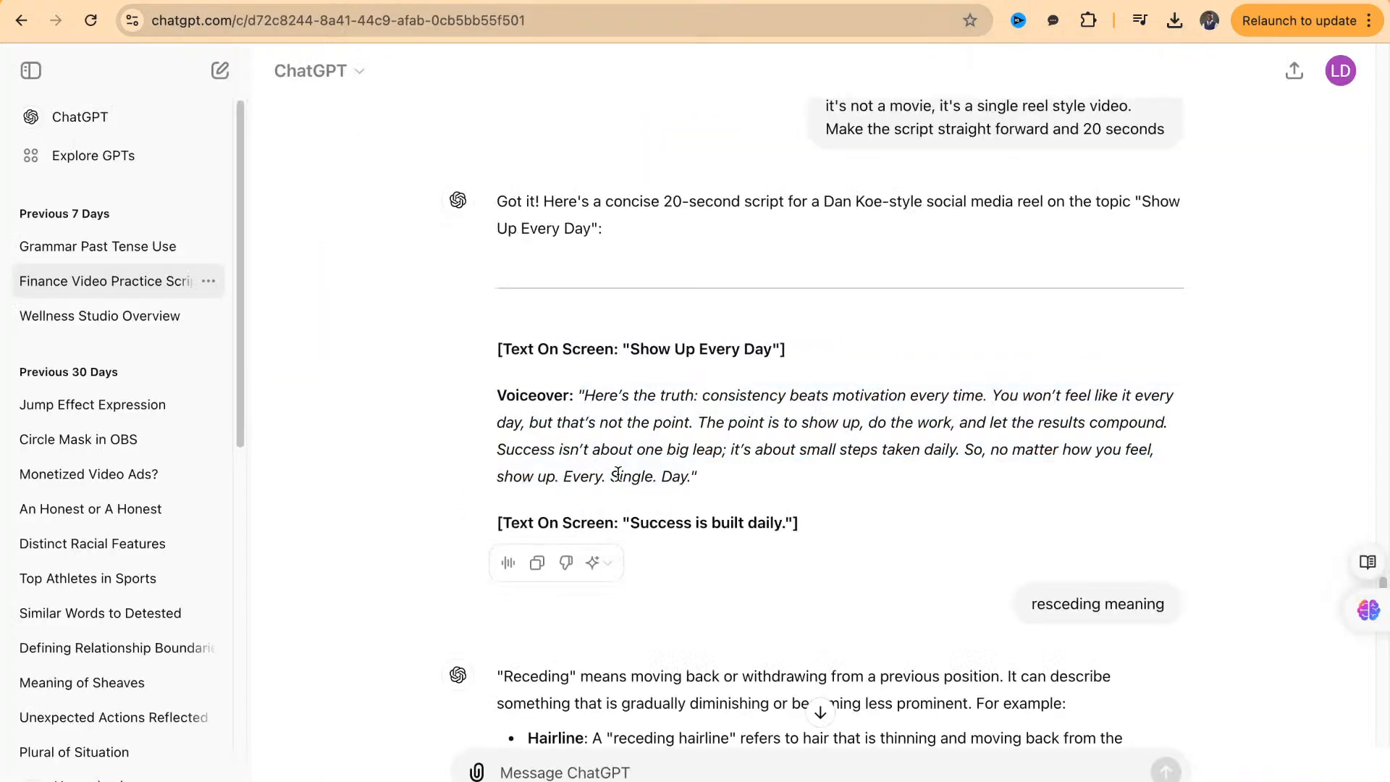
pyautogui.press('super+Tab')
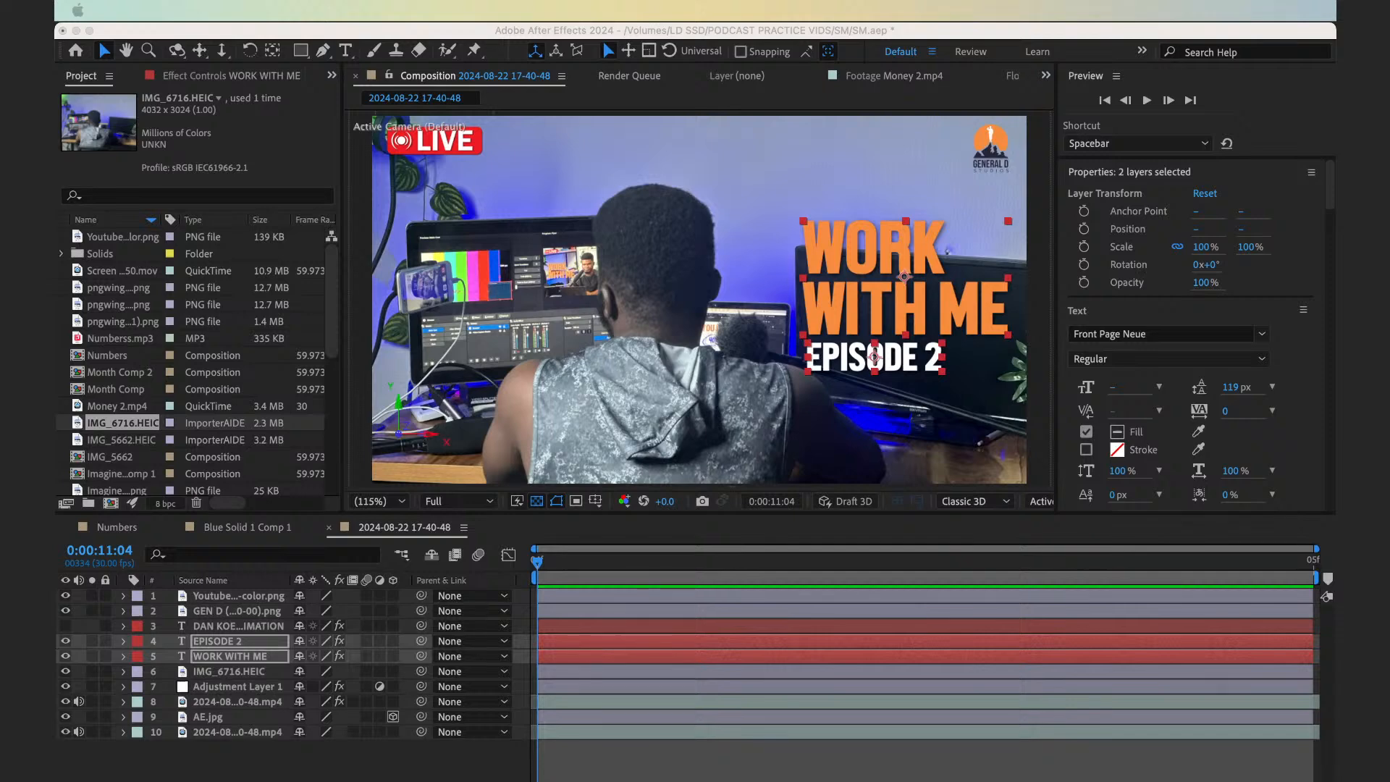
pyautogui.click(122, 321)
pyautogui.press('super+a')
pyautogui.moveTo(122, 321); pyautogui.dragTo(94, 507)
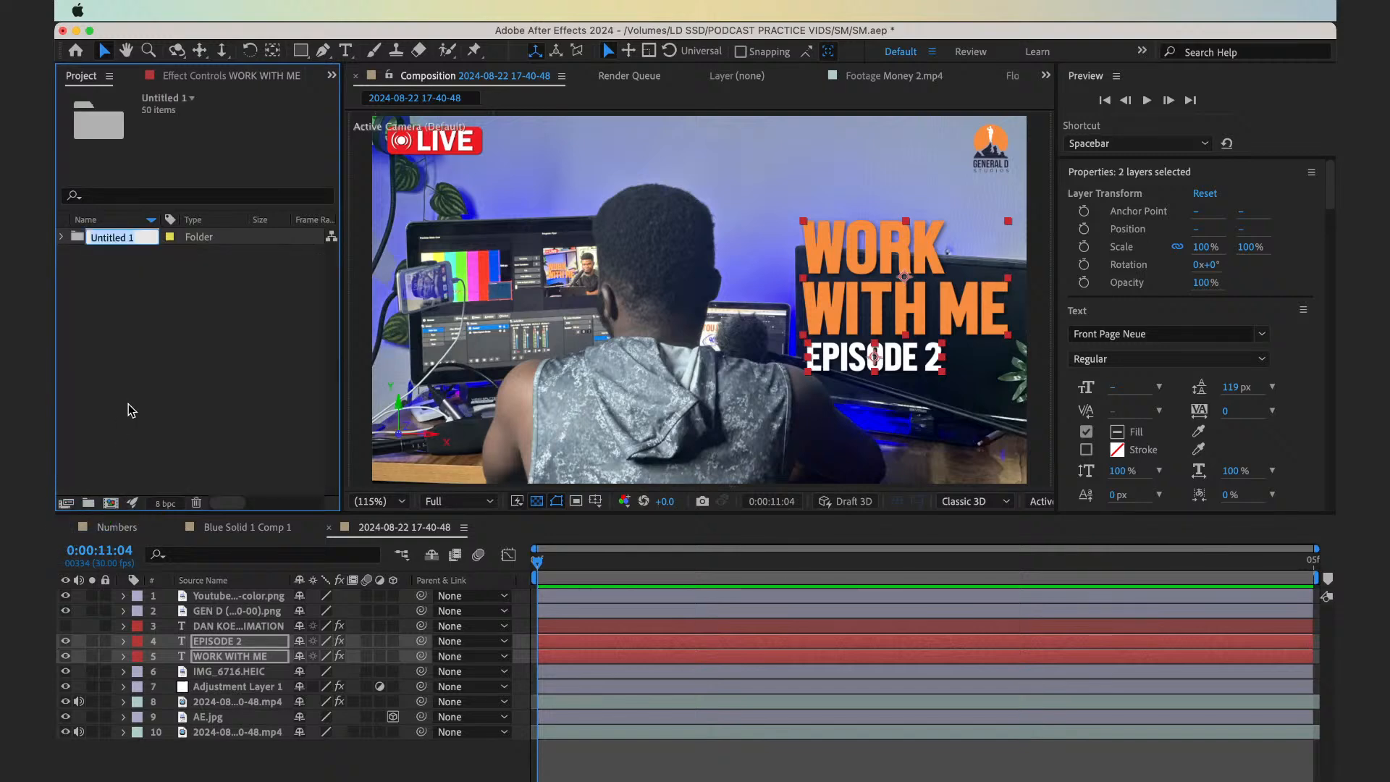
pyautogui.write('Episode 1')
# Create a second project folder named Episode 2
pyautogui.click(88, 503)
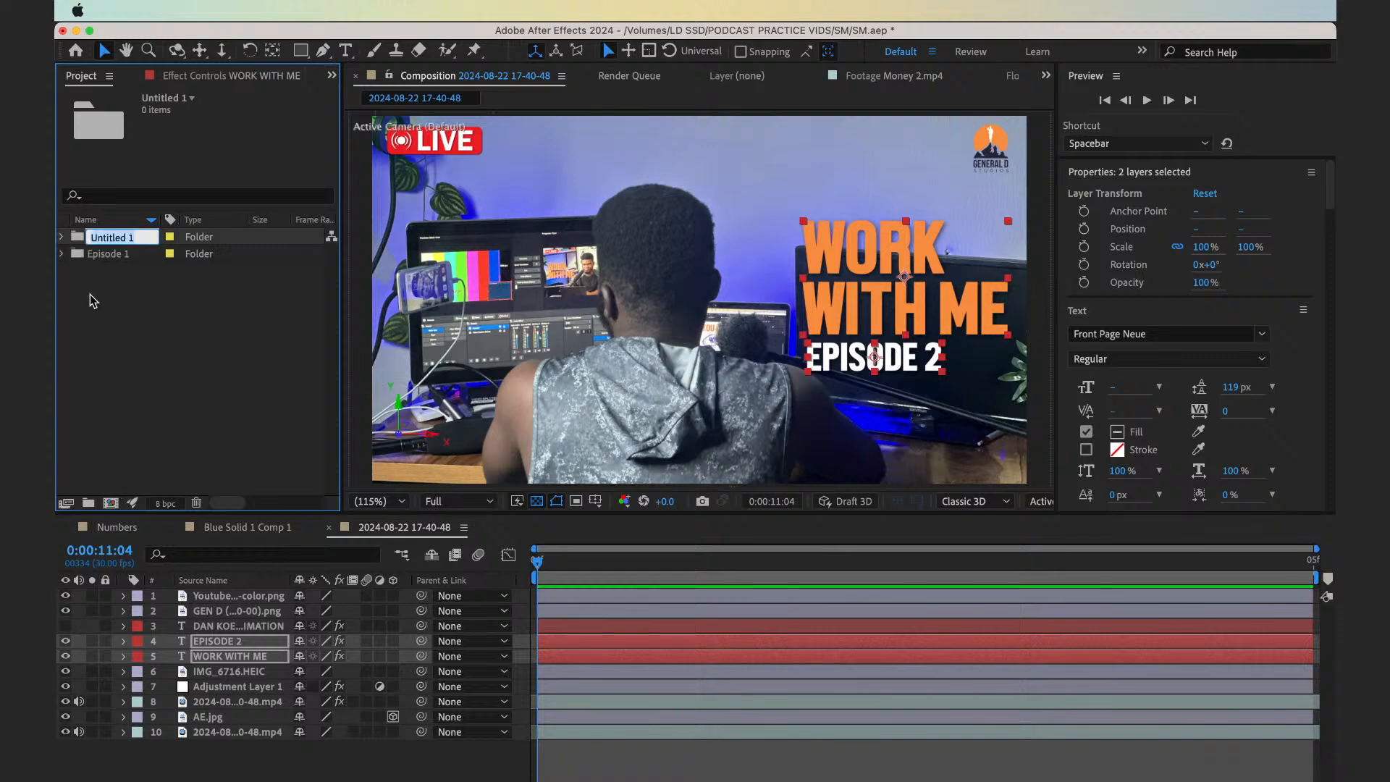
pyautogui.write('Episode 2')
pyautogui.press('Return')
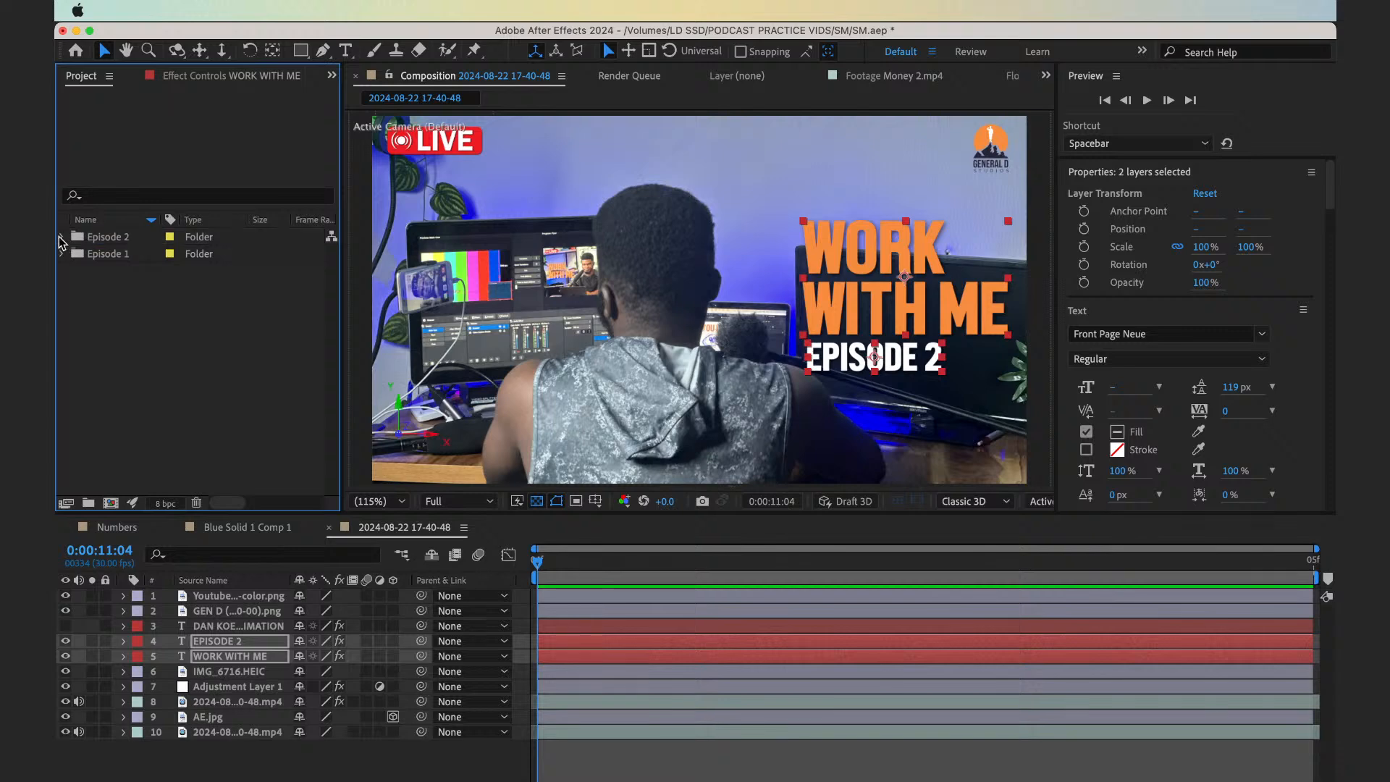
# Import ep2 (1).mp3 from the SM folder into the Episode 2 folder and create a composition from it
pyautogui.click(101, 236)
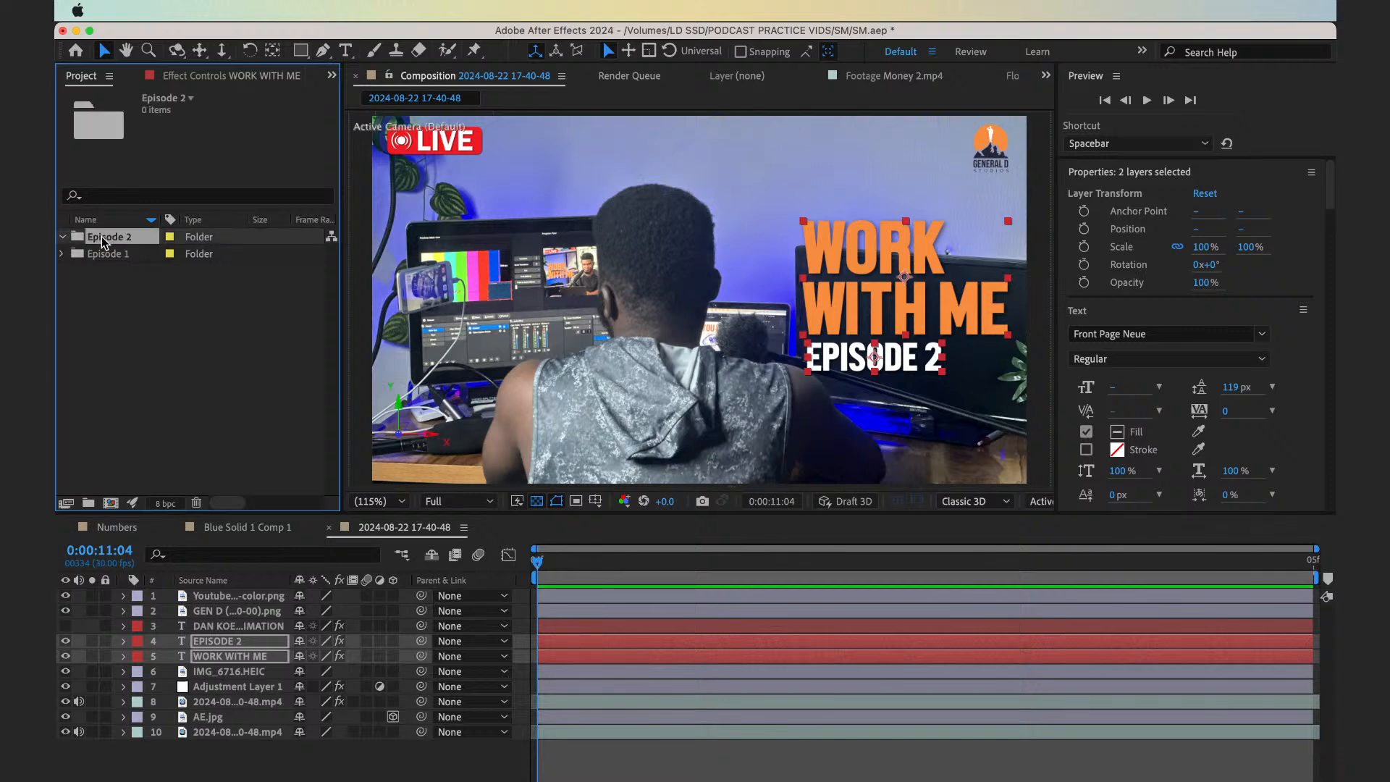
pyautogui.press('super+i')
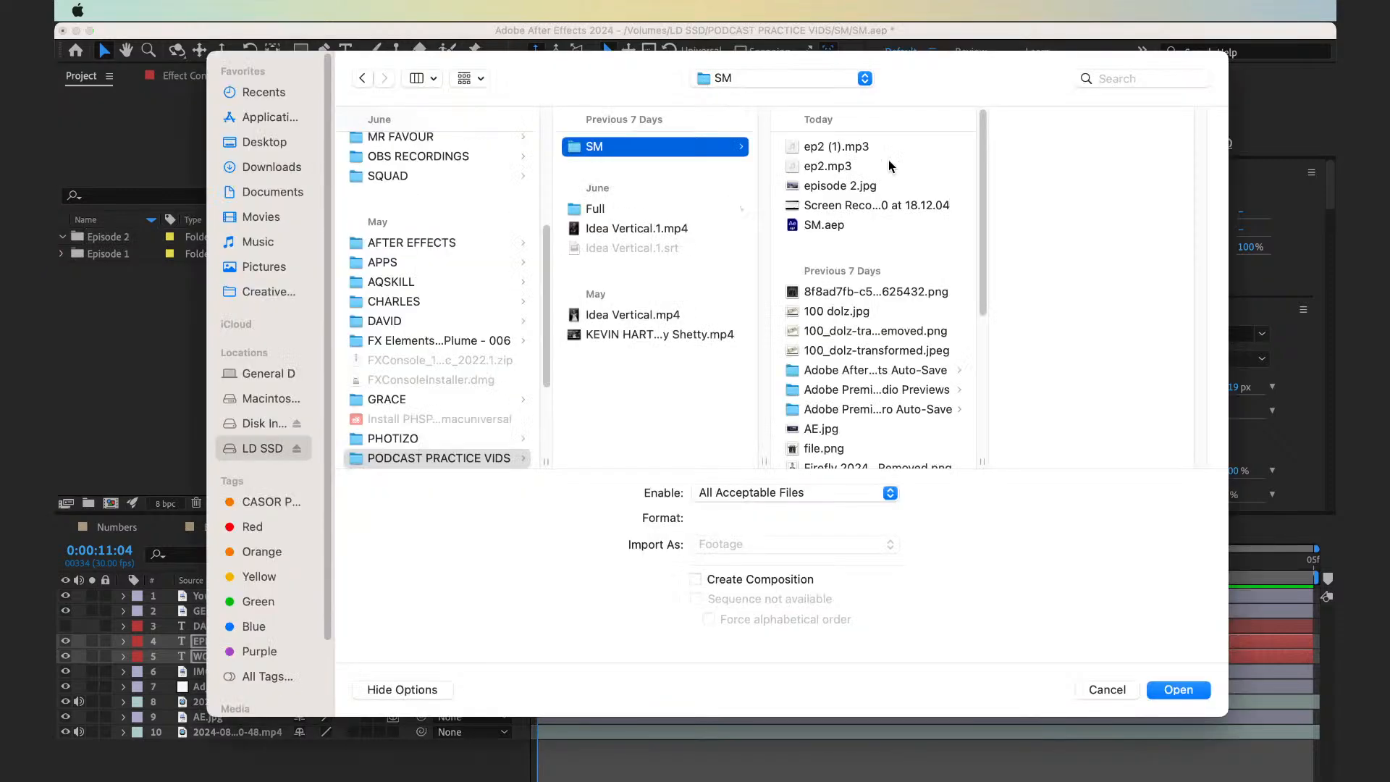
pyautogui.press('Escape')
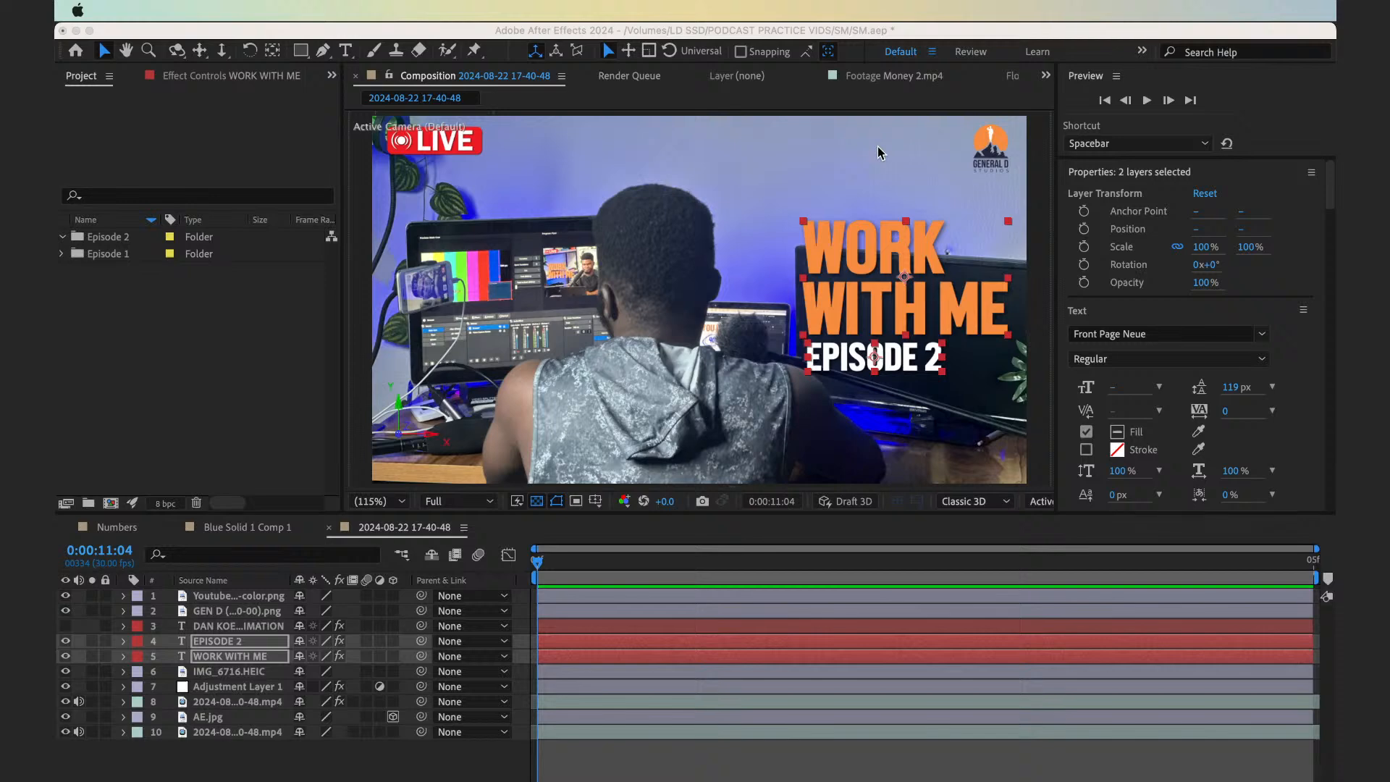
pyautogui.moveTo(130, 254); pyautogui.dragTo(111, 504)
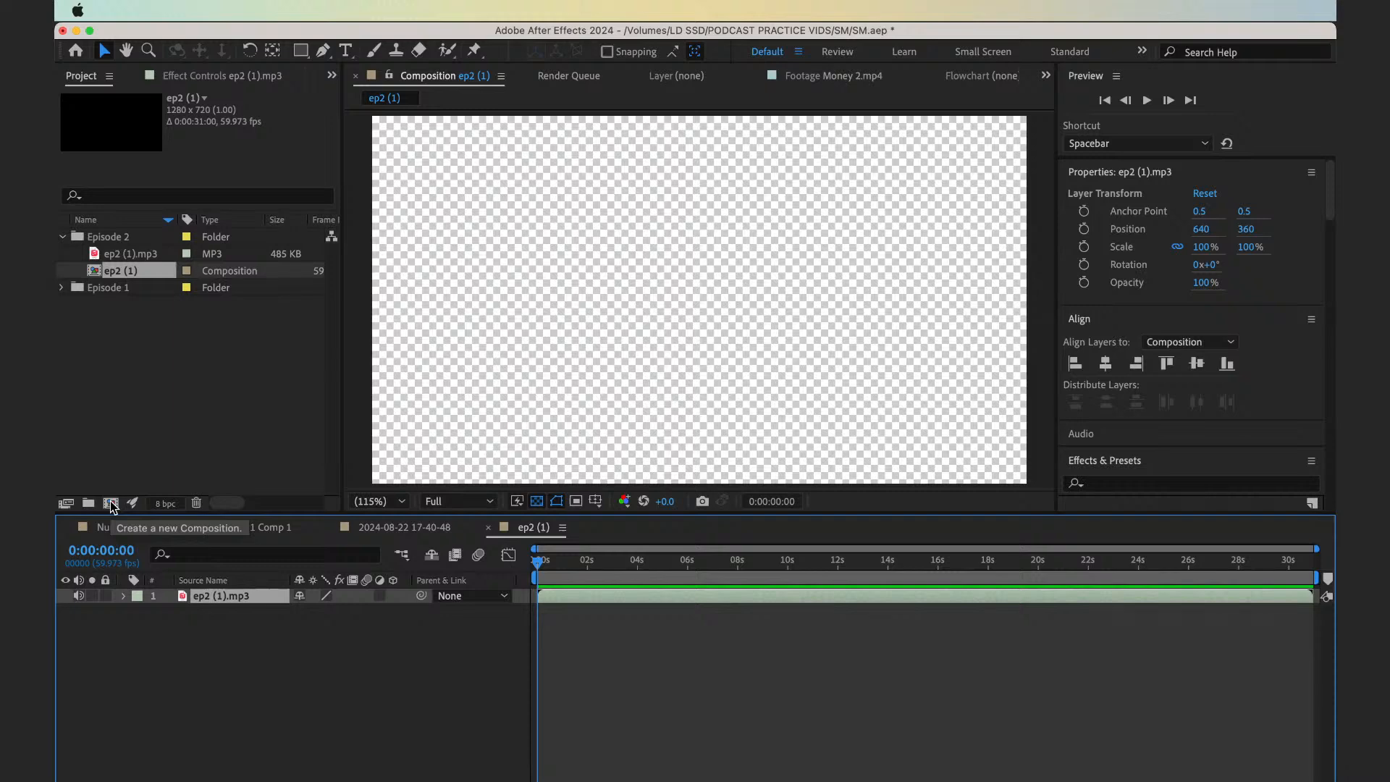
pyautogui.click(272, 684)
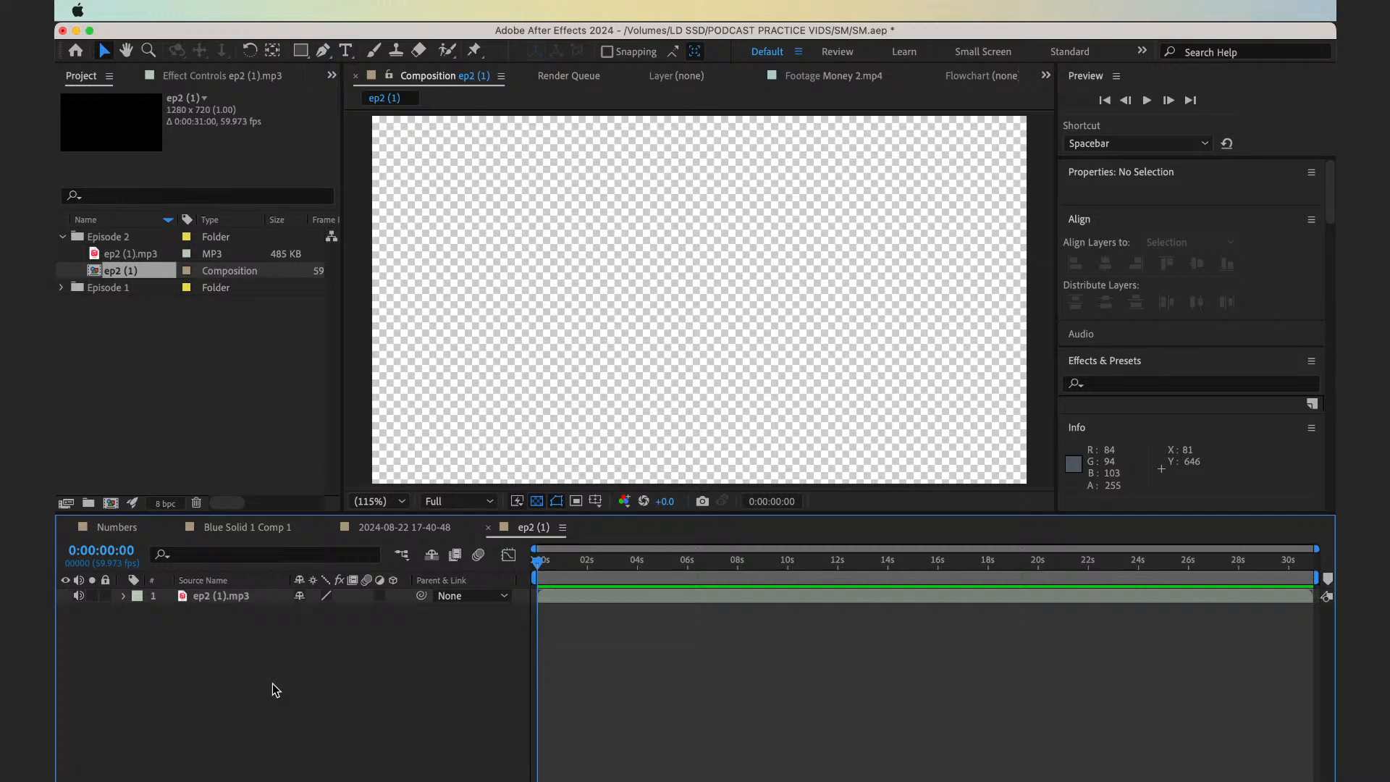
# Rename the new audio composition WWM Ep2 in its composition settings
pyautogui.press('super+Tab')
pyautogui.press('super+k')
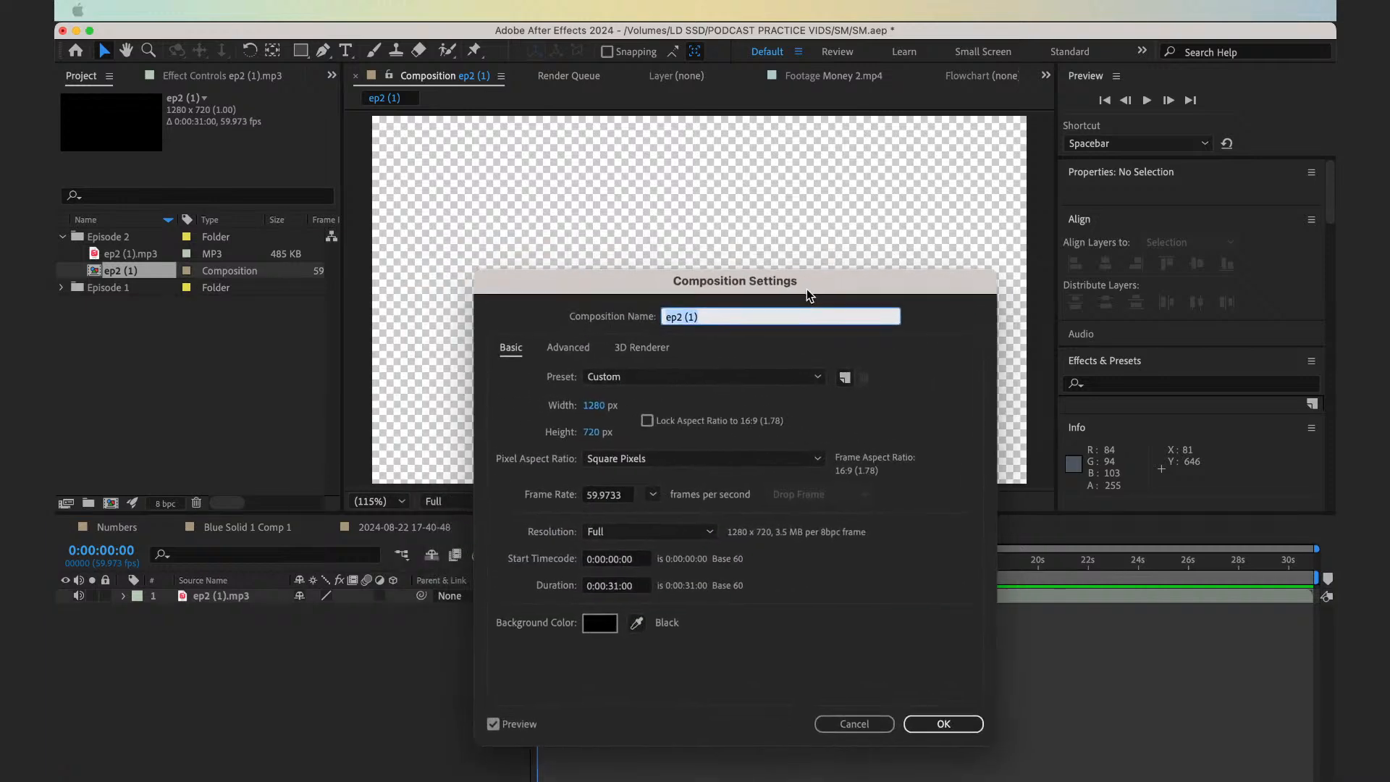
pyautogui.write('WWM Eps2')
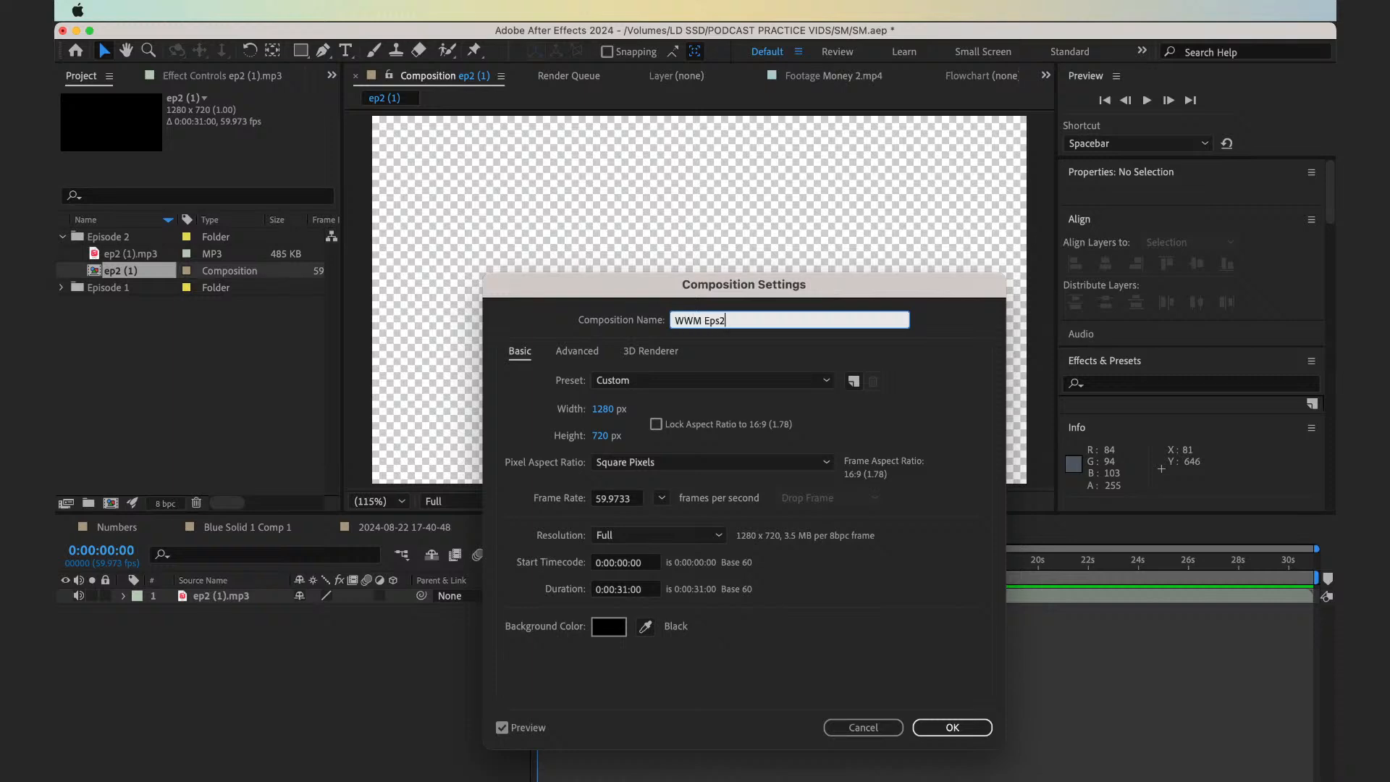
pyautogui.press('BackSpace')
pyautogui.press('Return')
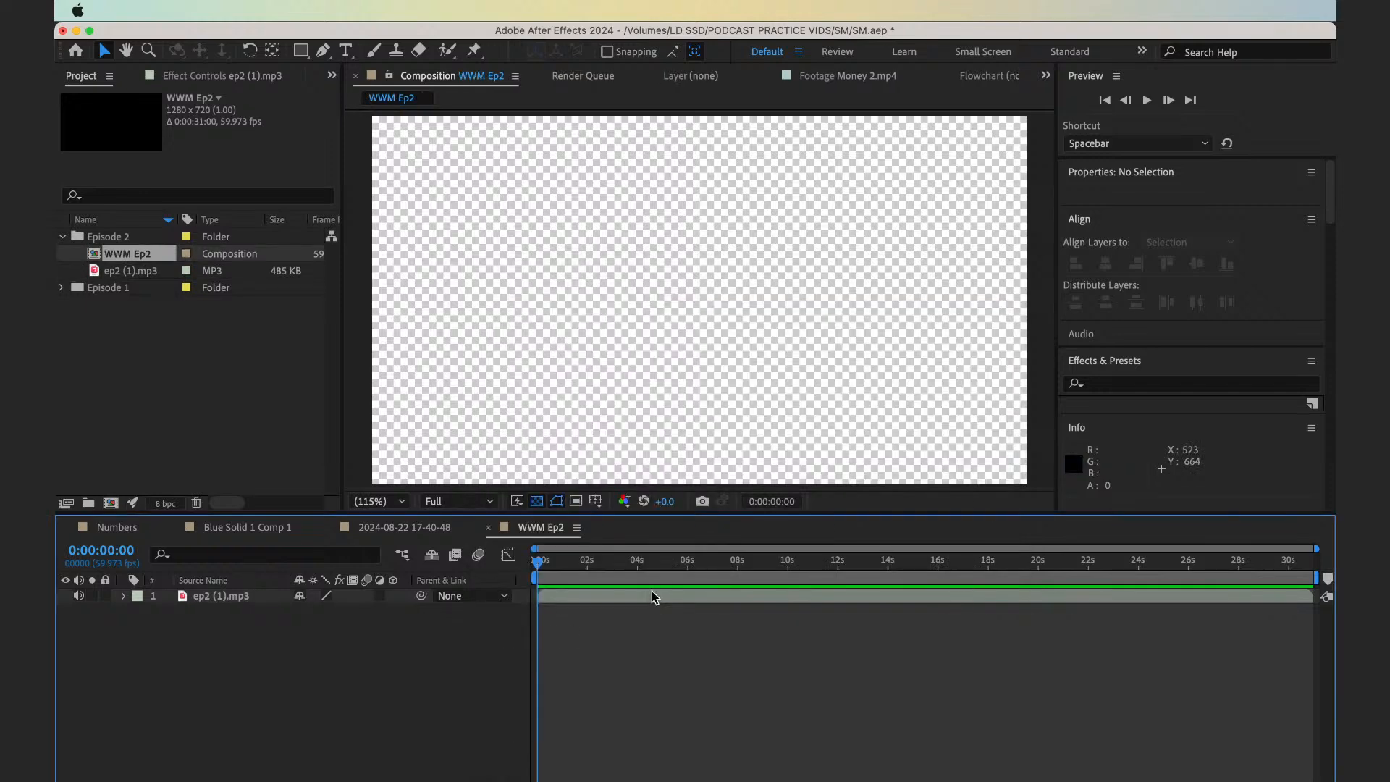
# Show the audio layer's waveform and trim the layer to run from 0:00:04:26 to 0:00:25:09
pyautogui.click(621, 596)
pyautogui.press('l')
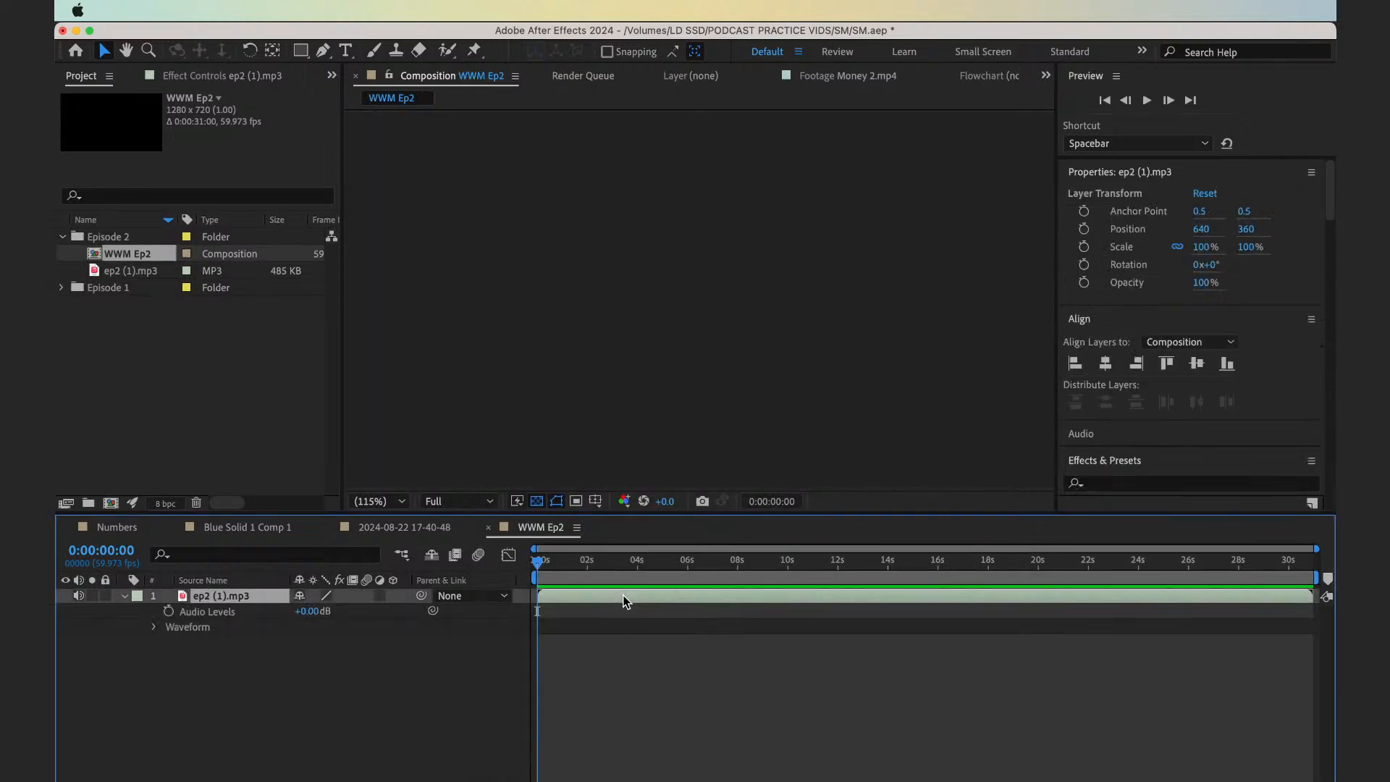
pyautogui.press('l')
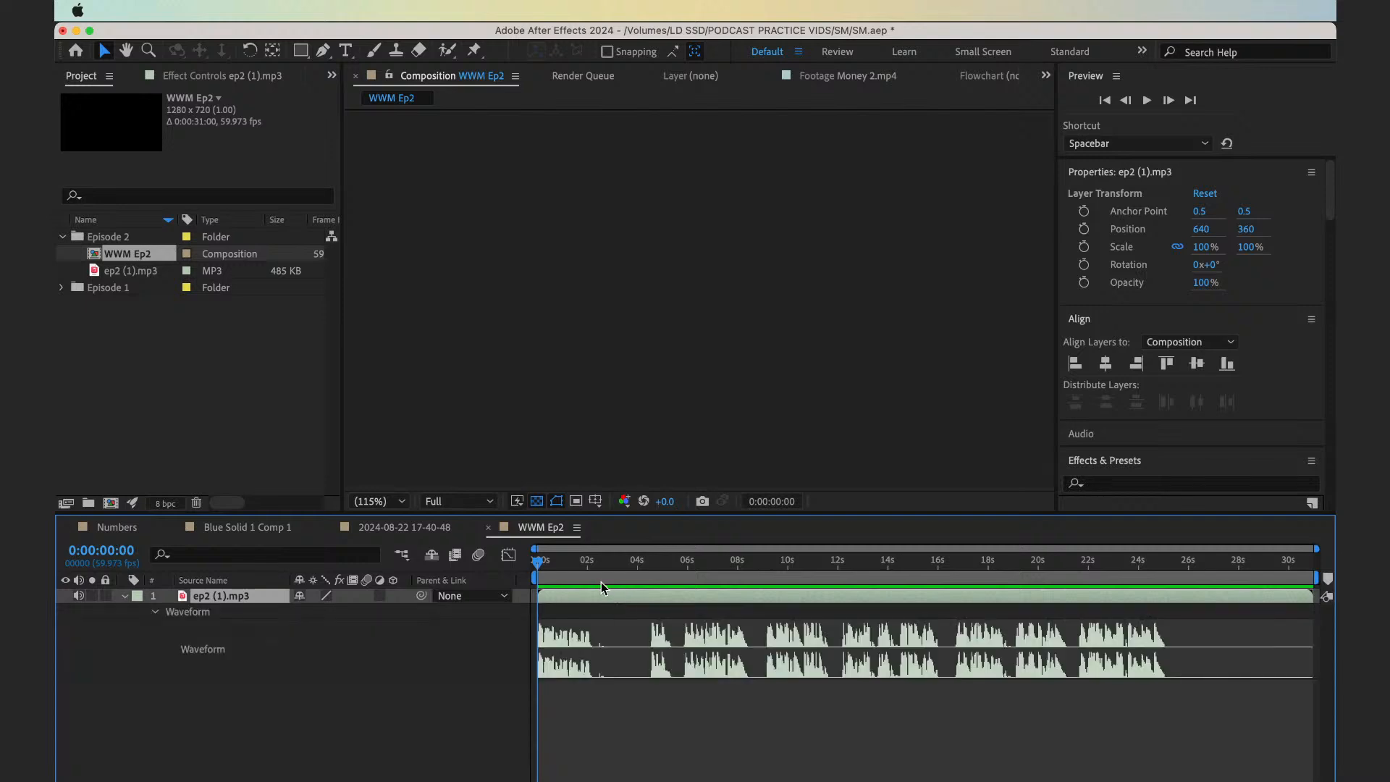
pyautogui.moveTo(627, 572); pyautogui.dragTo(648, 579)
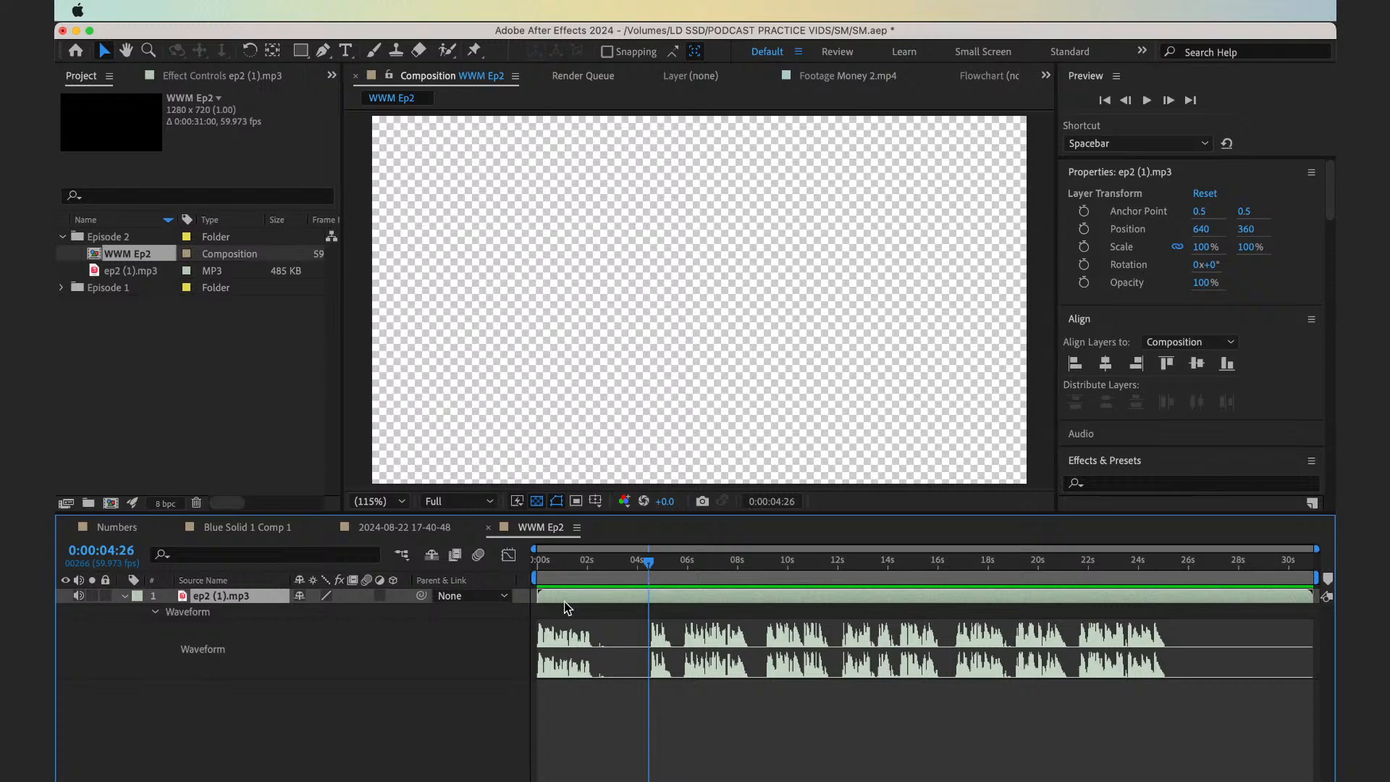
pyautogui.click(542, 606)
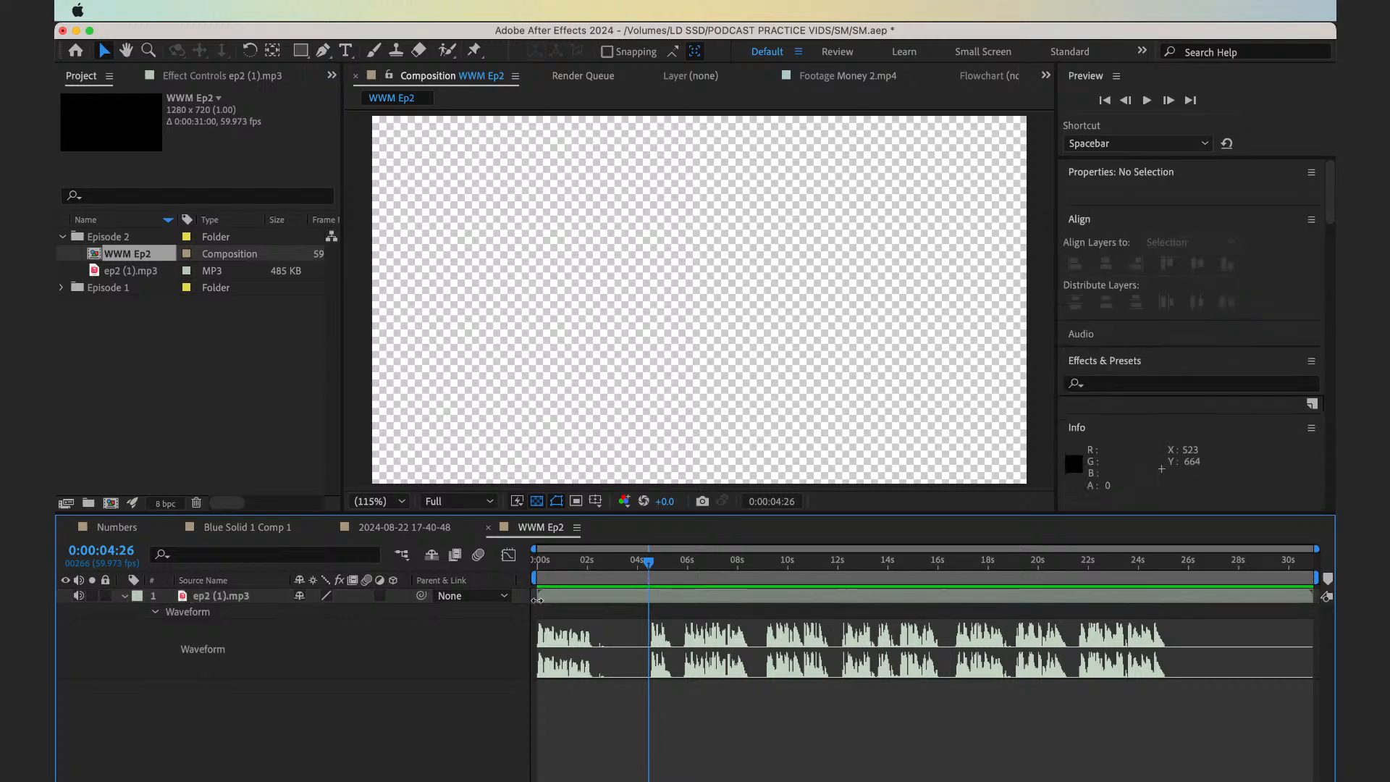
pyautogui.moveTo(537, 600); pyautogui.dragTo(654, 611)
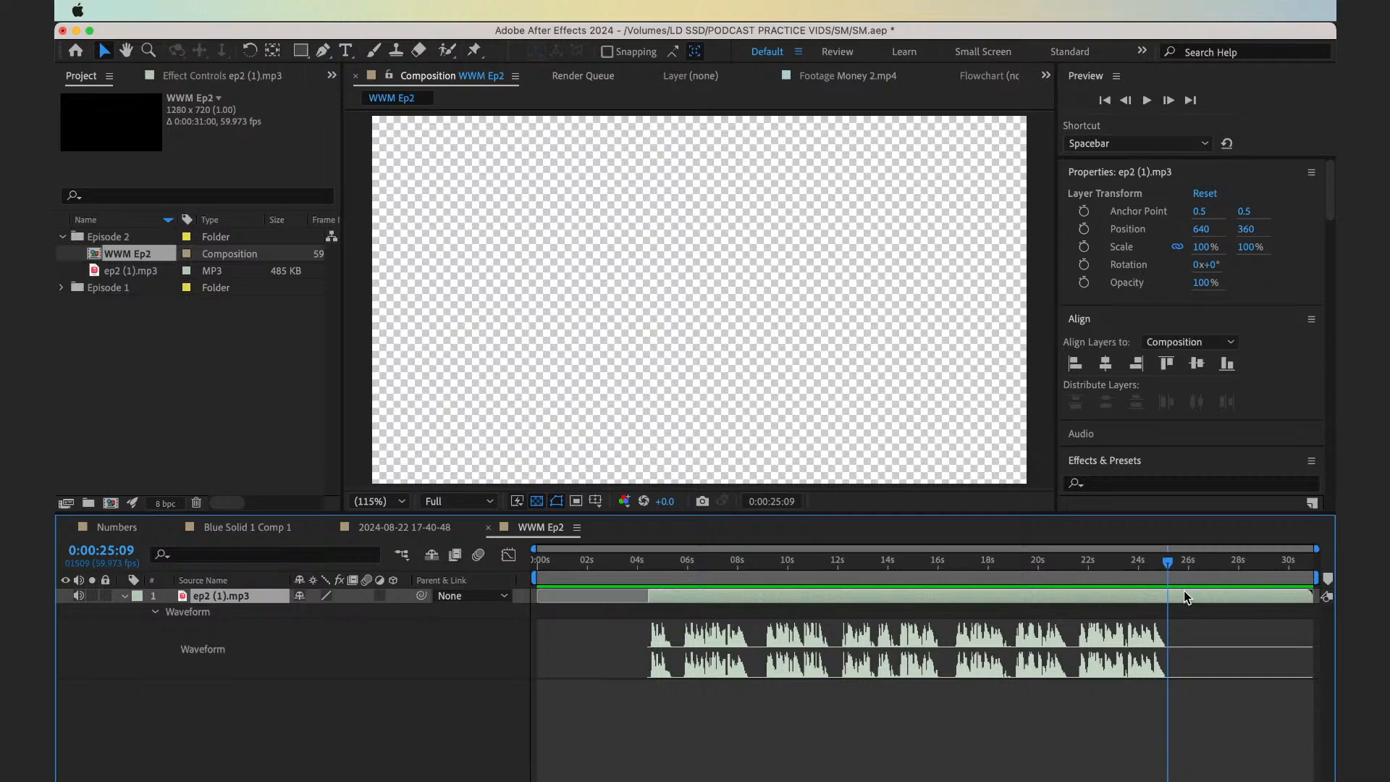
pyautogui.click(750, 611)
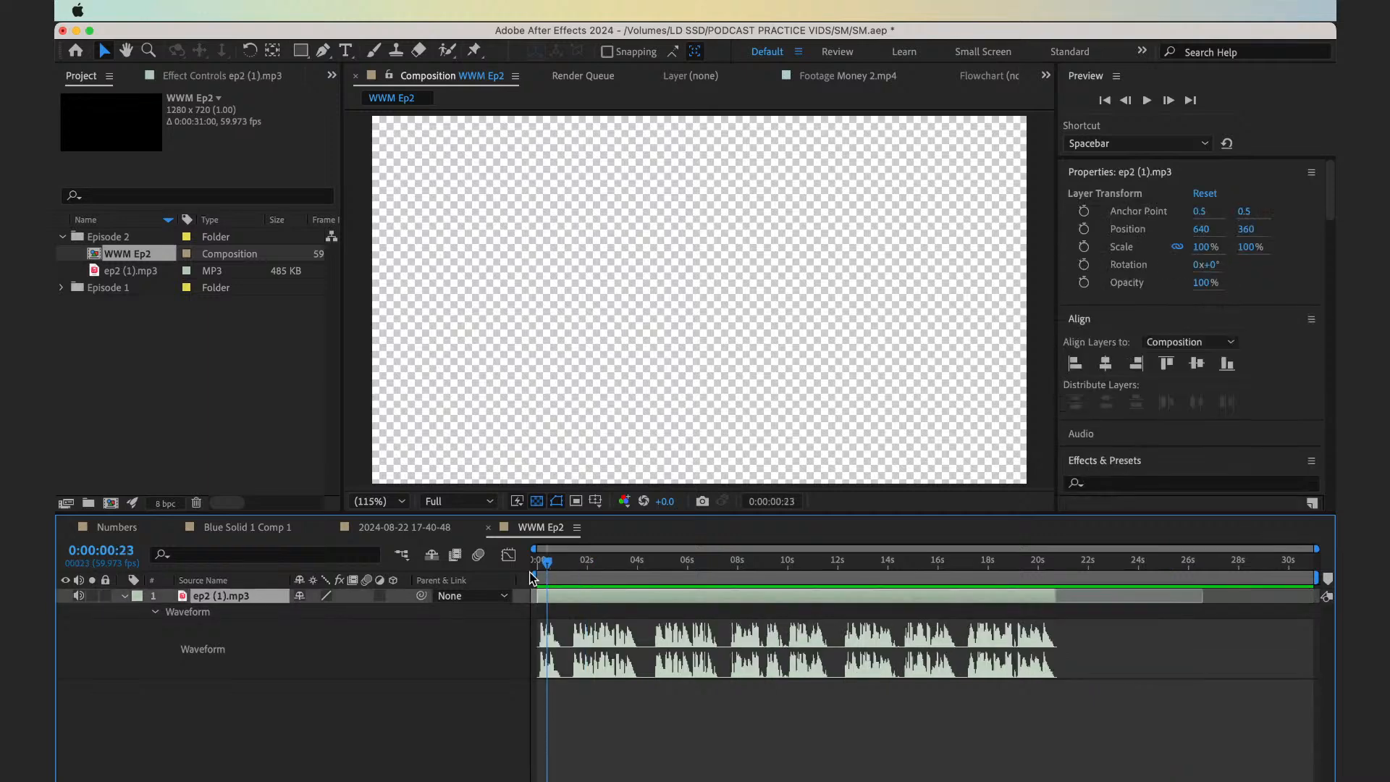
# Move the trimmed audio layer to the beginning of the composition and play back its opening
pyautogui.moveTo(547, 564); pyautogui.dragTo(531, 568)
pyautogui.press('space')
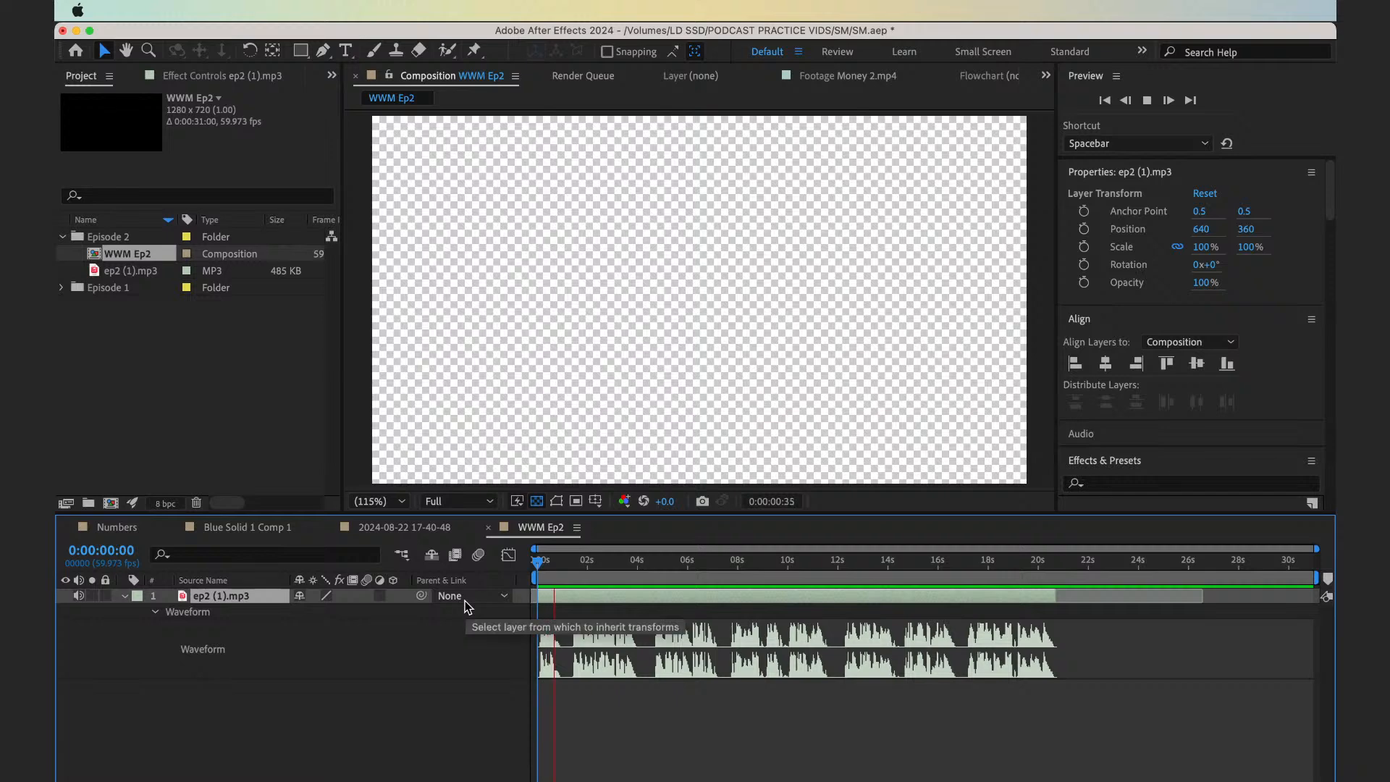
pyautogui.press('space')
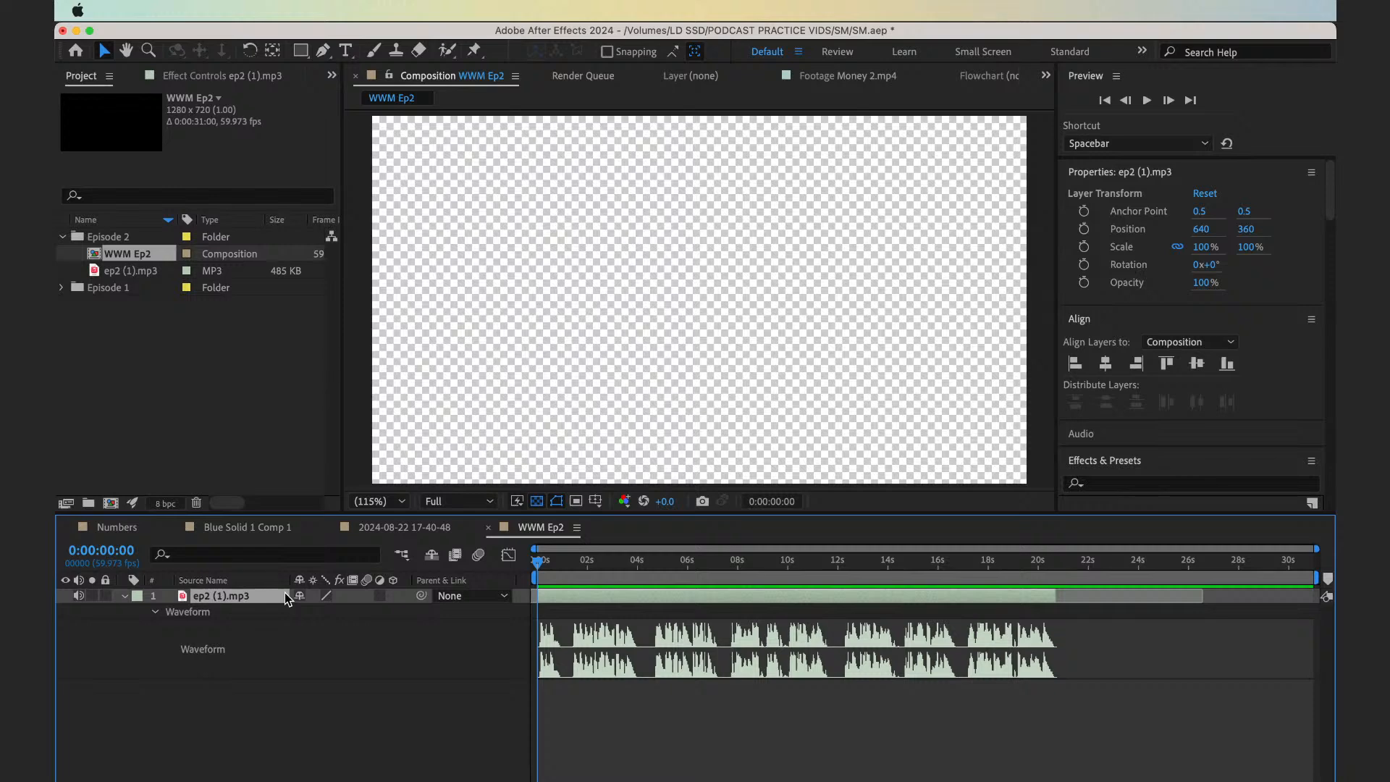
# Set the ep2 (1).mp3 layer's audio levels to -5 dB
pyautogui.press('l')
pyautogui.click(310, 611)
pyautogui.write('-5')
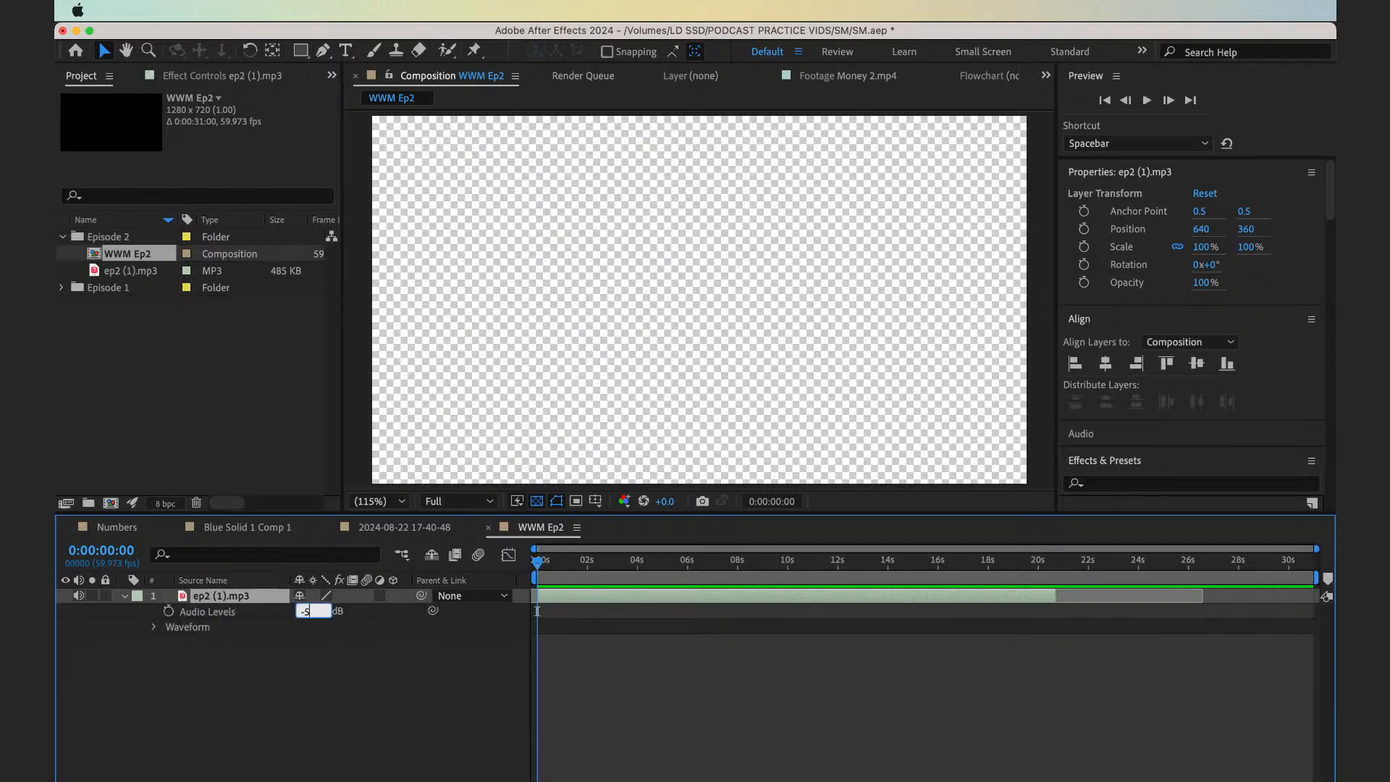
pyautogui.press('Return')
# Play the voiceover from the start and from several later points to check its sound
pyautogui.click(532, 681)
pyautogui.press('space')
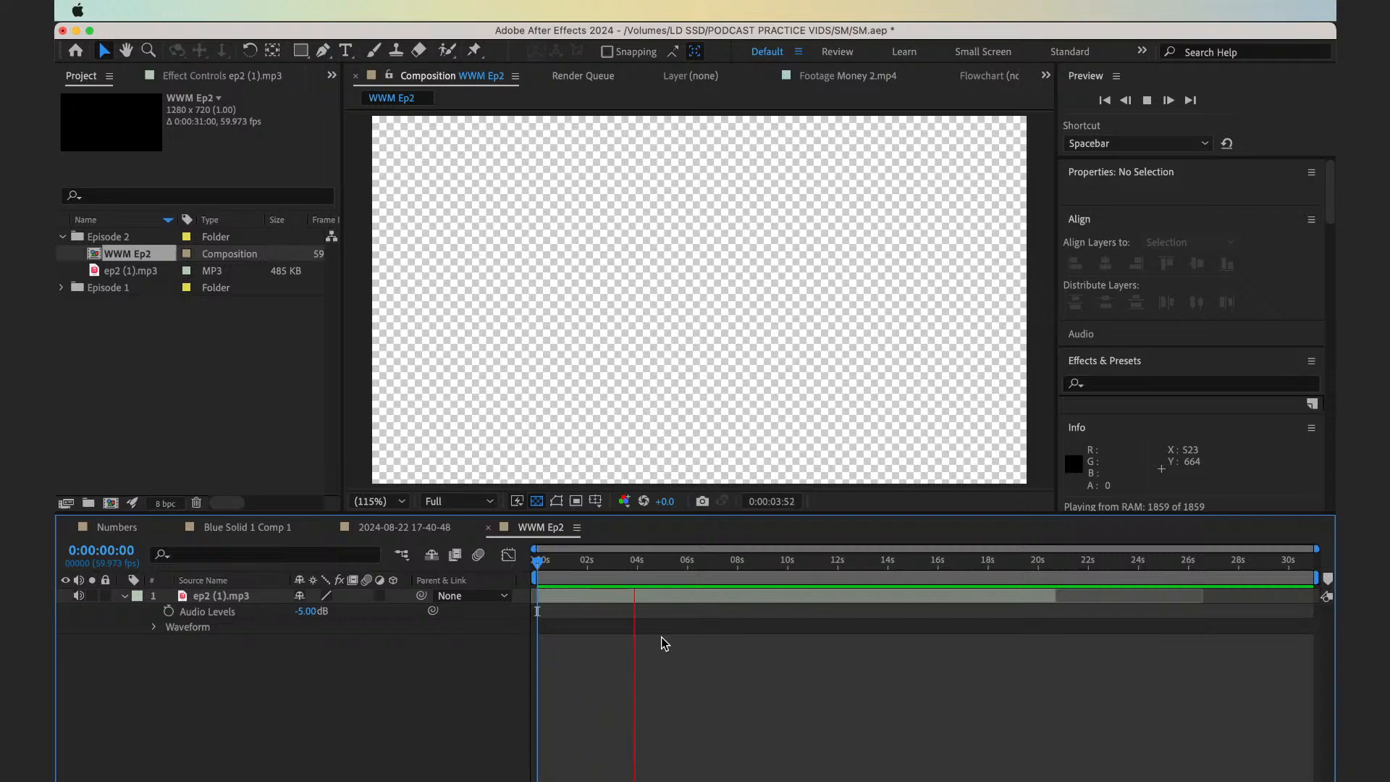
pyautogui.press('space')
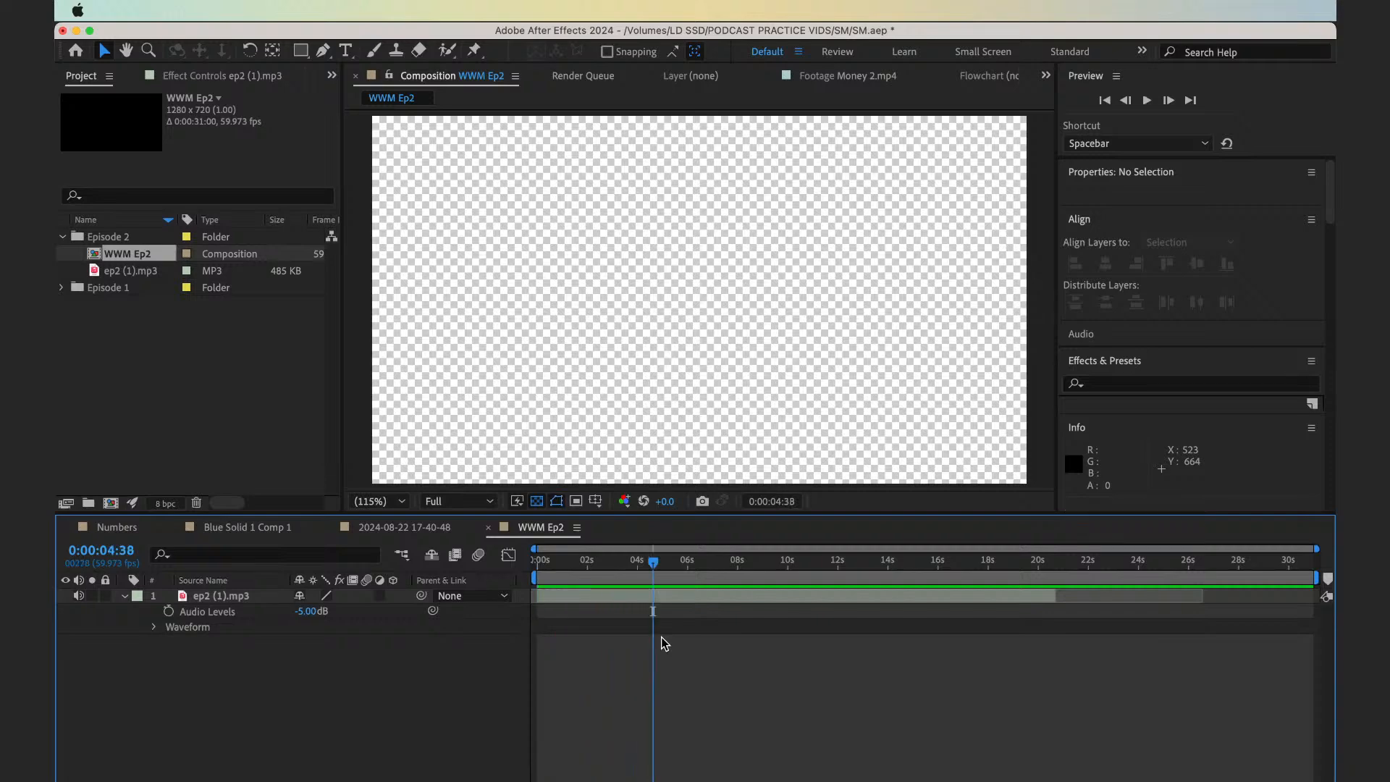
pyautogui.click(733, 570)
pyautogui.press('space')
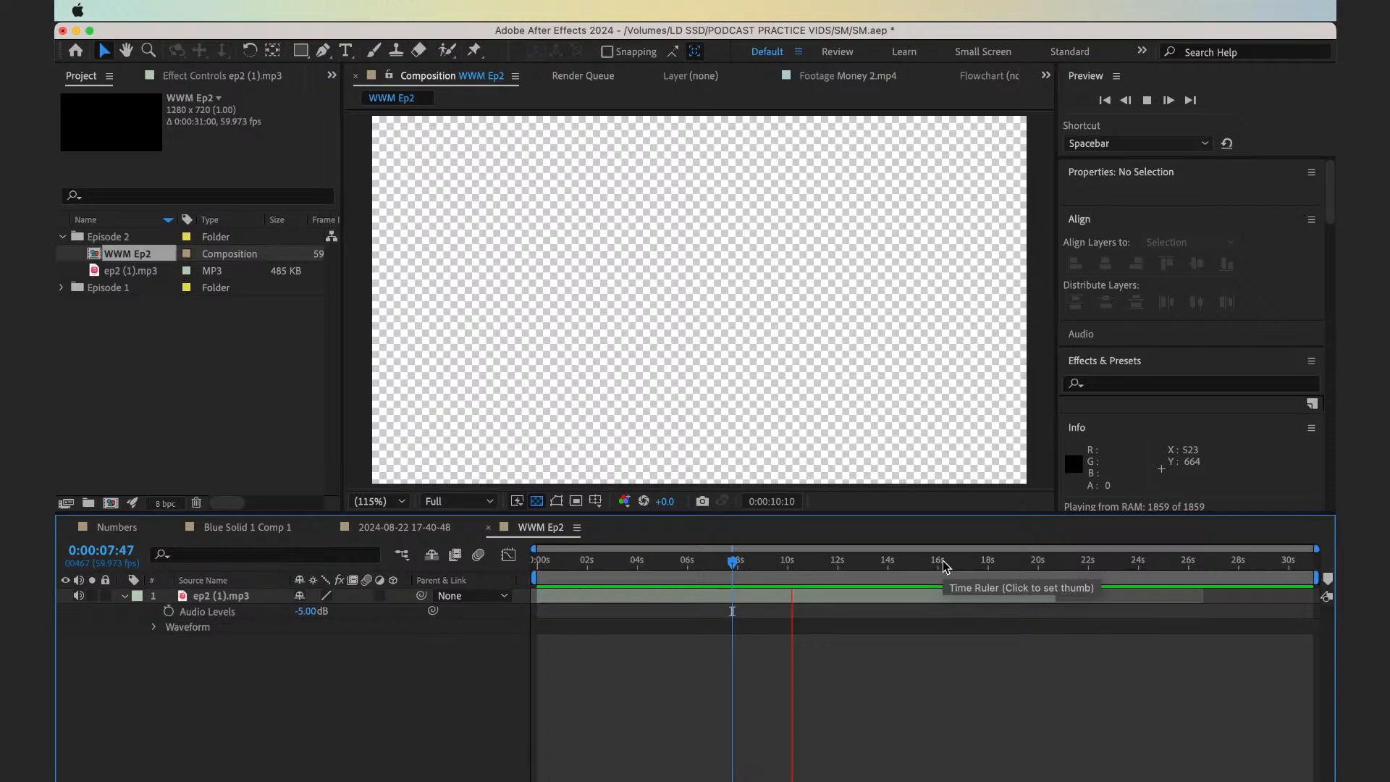
pyautogui.moveTo(943, 565); pyautogui.dragTo(1025, 571)
pyautogui.press('space')
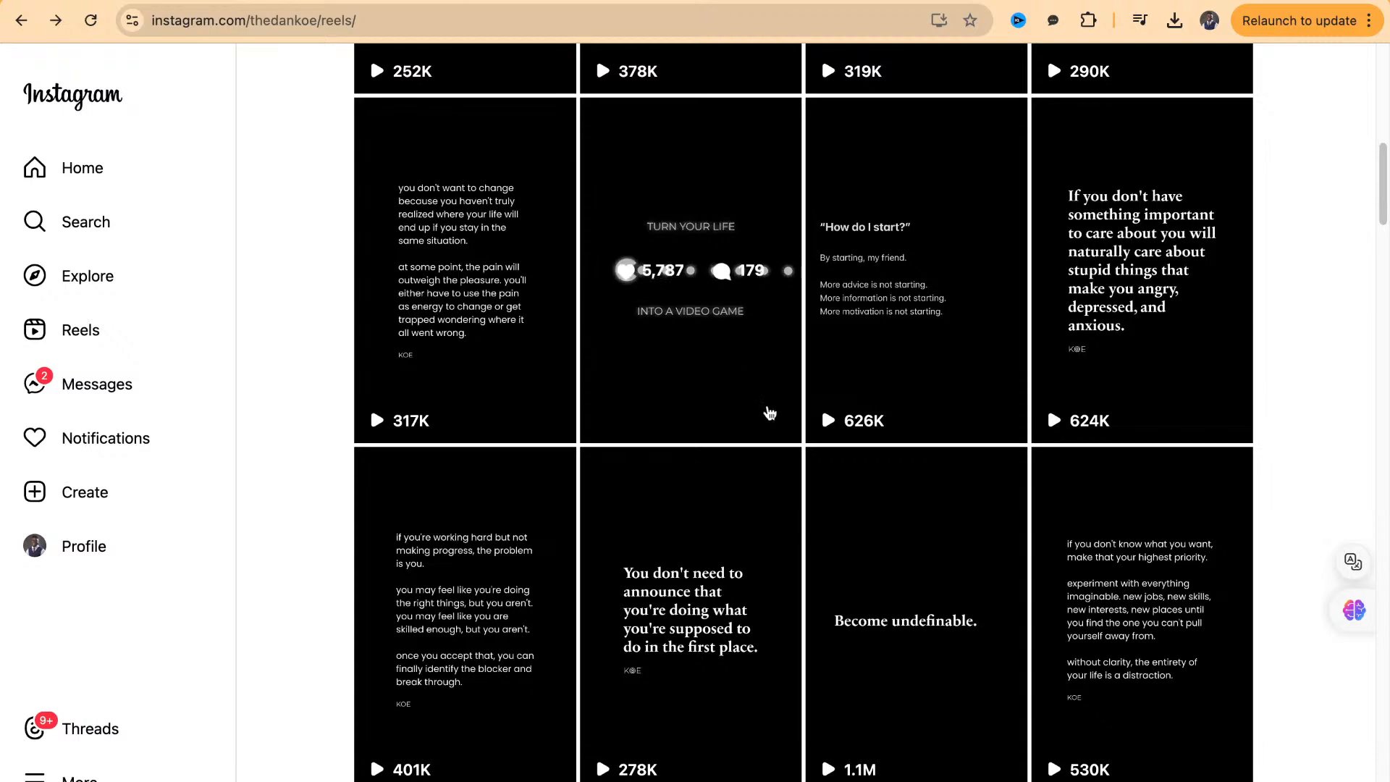
# View Dan Koe's "Turn your life into a video game" reel on Instagram as a style reference
pyautogui.click(748, 400)
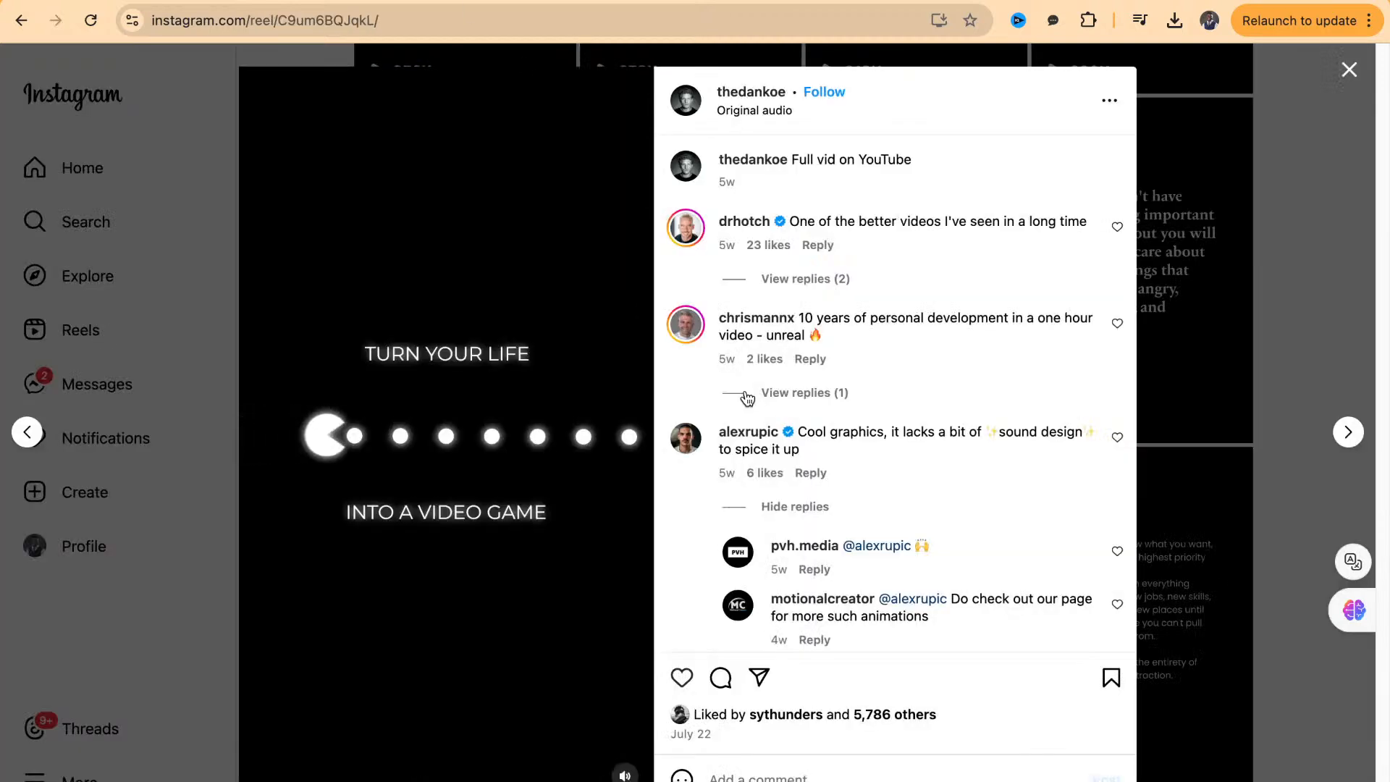
pyautogui.press('Escape')
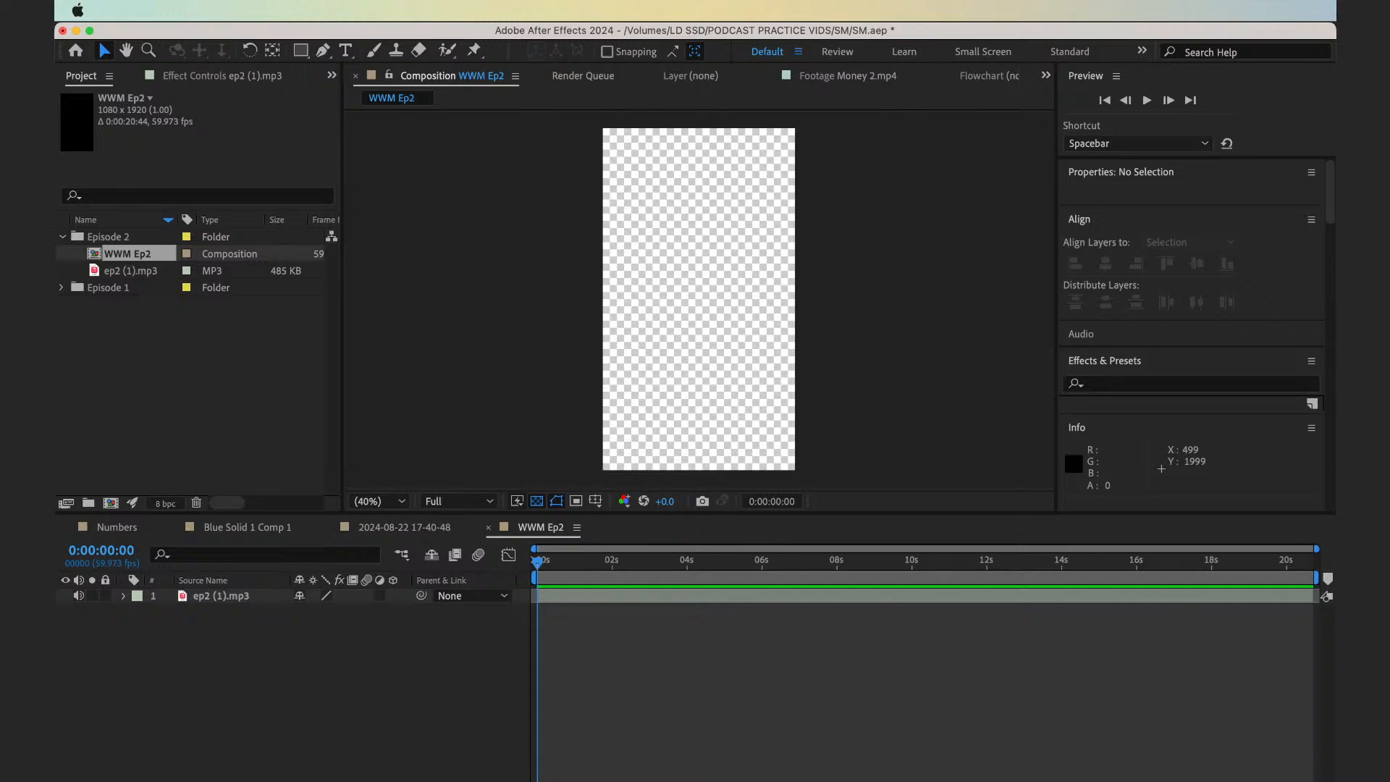
# Add a full-frame black solid (000000) as the background layer of the WWM Ep2 composition
pyautogui.press('super+y')
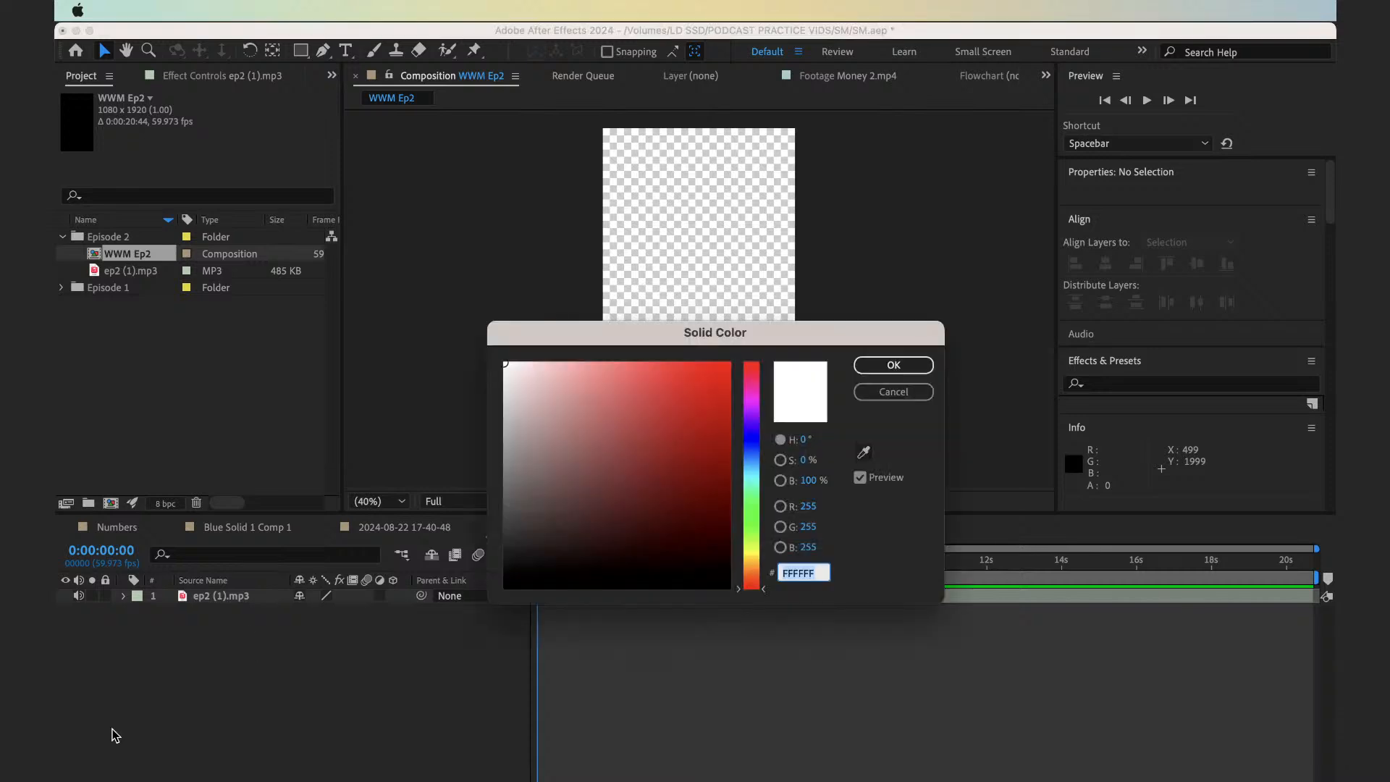
pyautogui.write('000000')
pyautogui.press('Return')
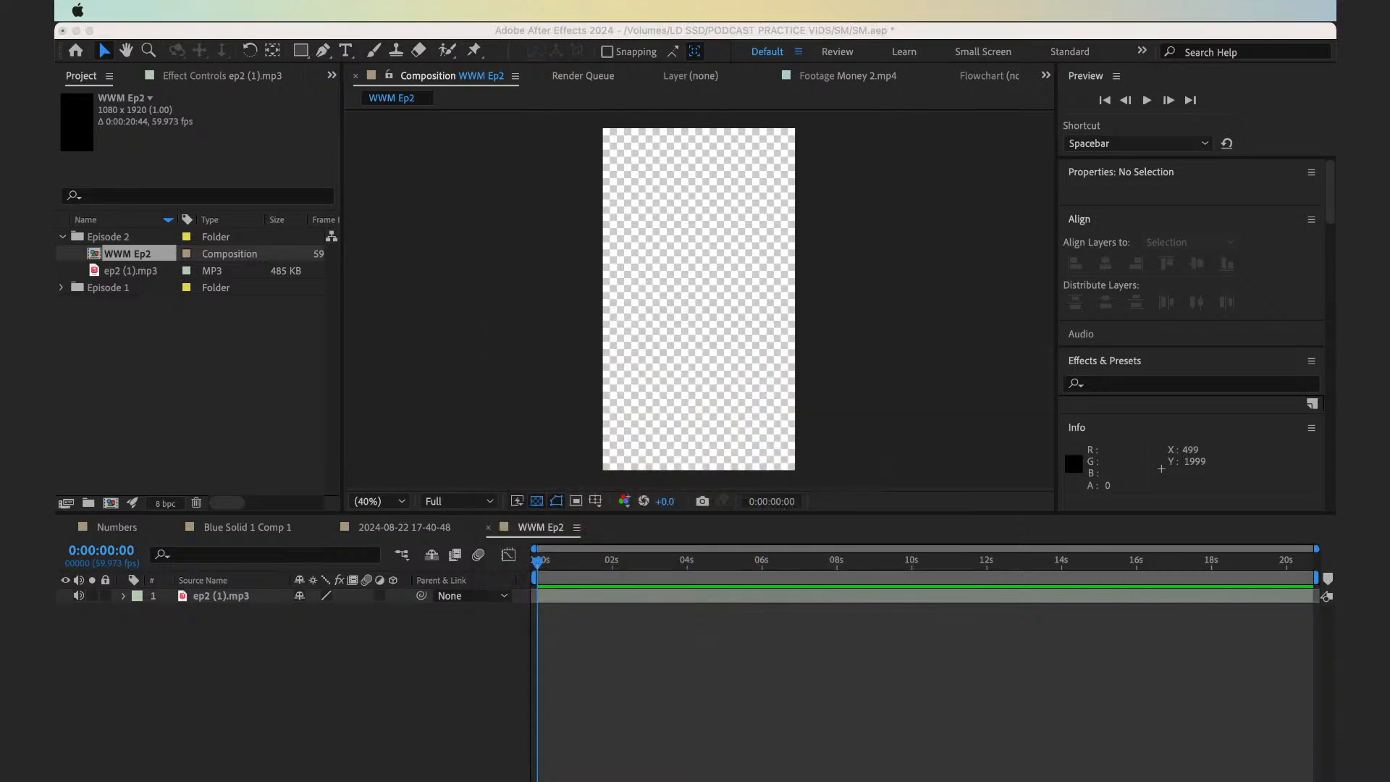
pyautogui.click(357, 690)
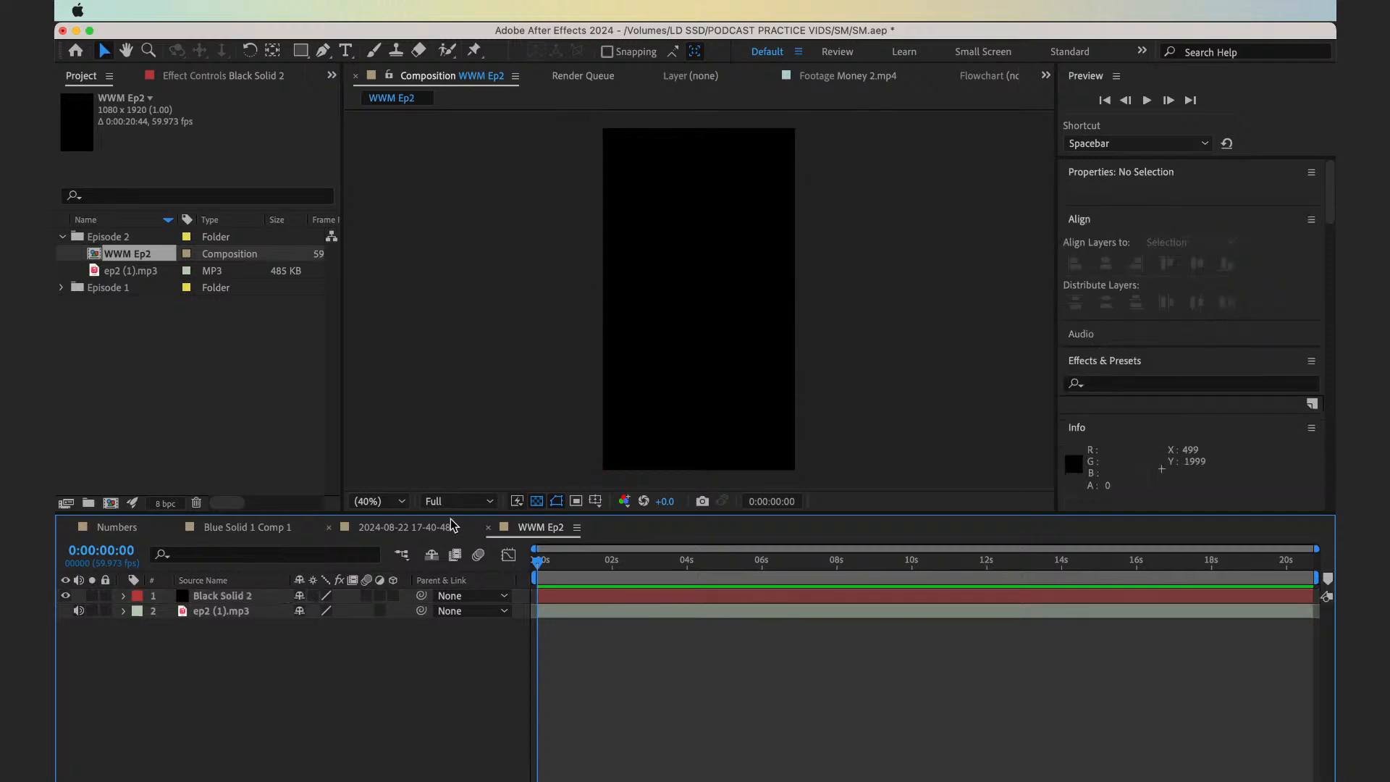
pyautogui.click(449, 548)
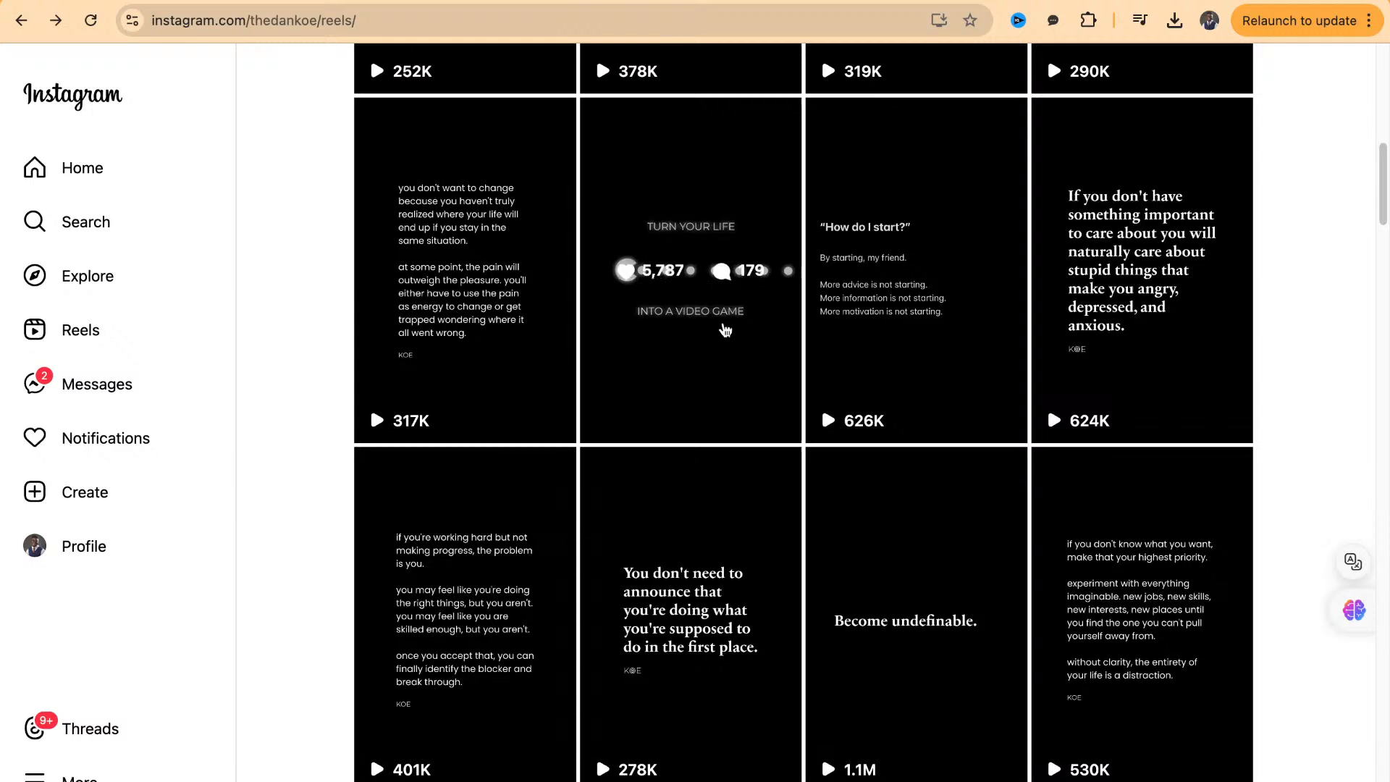
# Switch to Instagram, reopen the "Turn your life into a video game" reel to examine its opening animation, and return to the reels grid
pyautogui.click(723, 323)
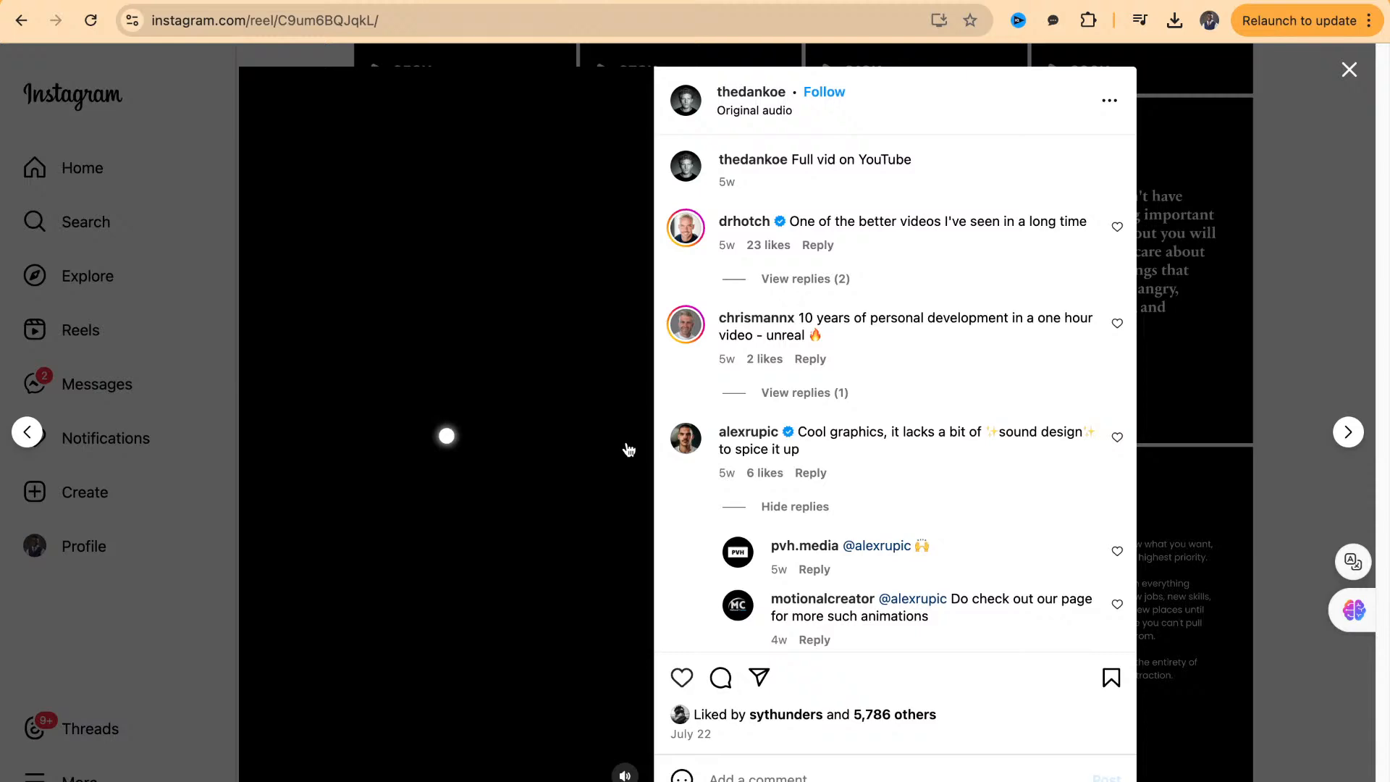
pyautogui.press('Escape')
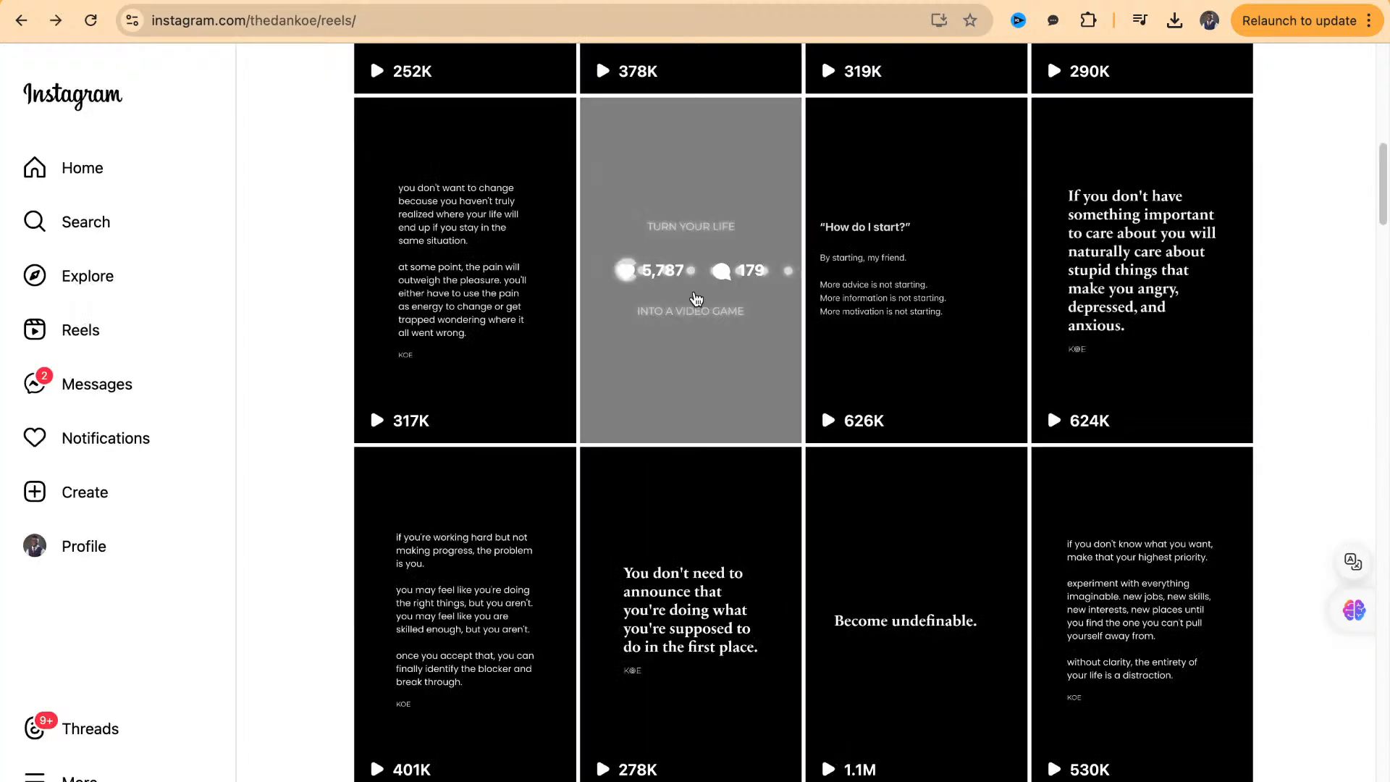
pyautogui.click(697, 299)
pyautogui.click(1277, 251)
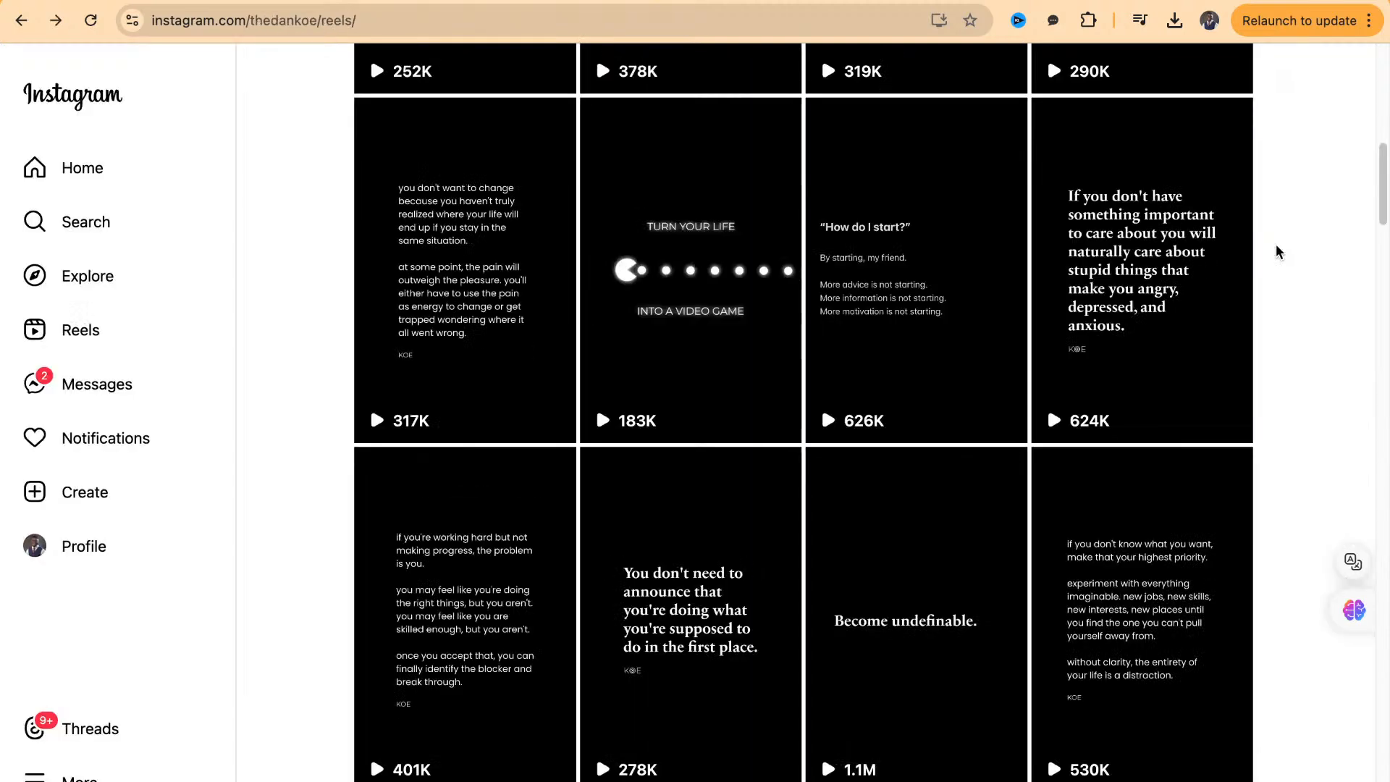
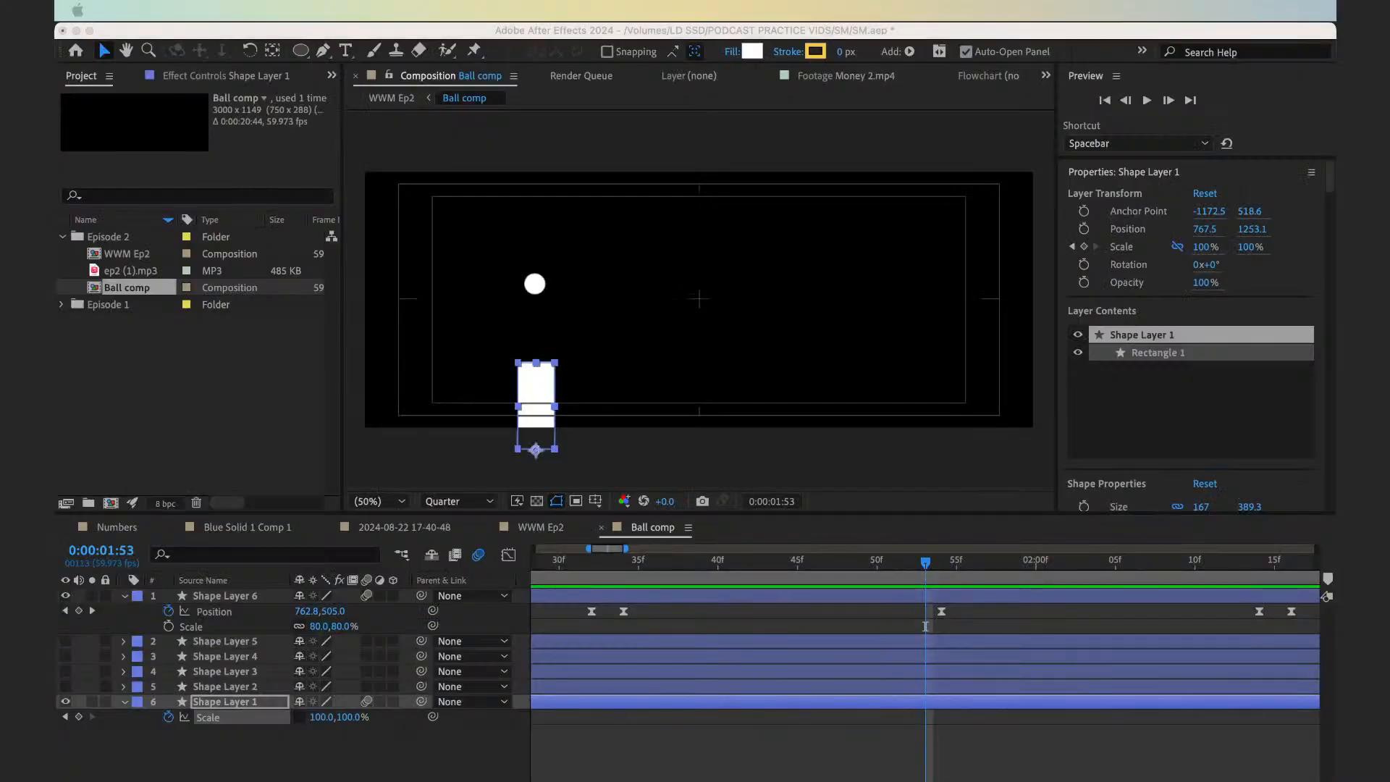
# Duplicate the Shape Layer 6 ball in the Ball comp and apply the Echo effect to the copy
pyautogui.click(742, 627)
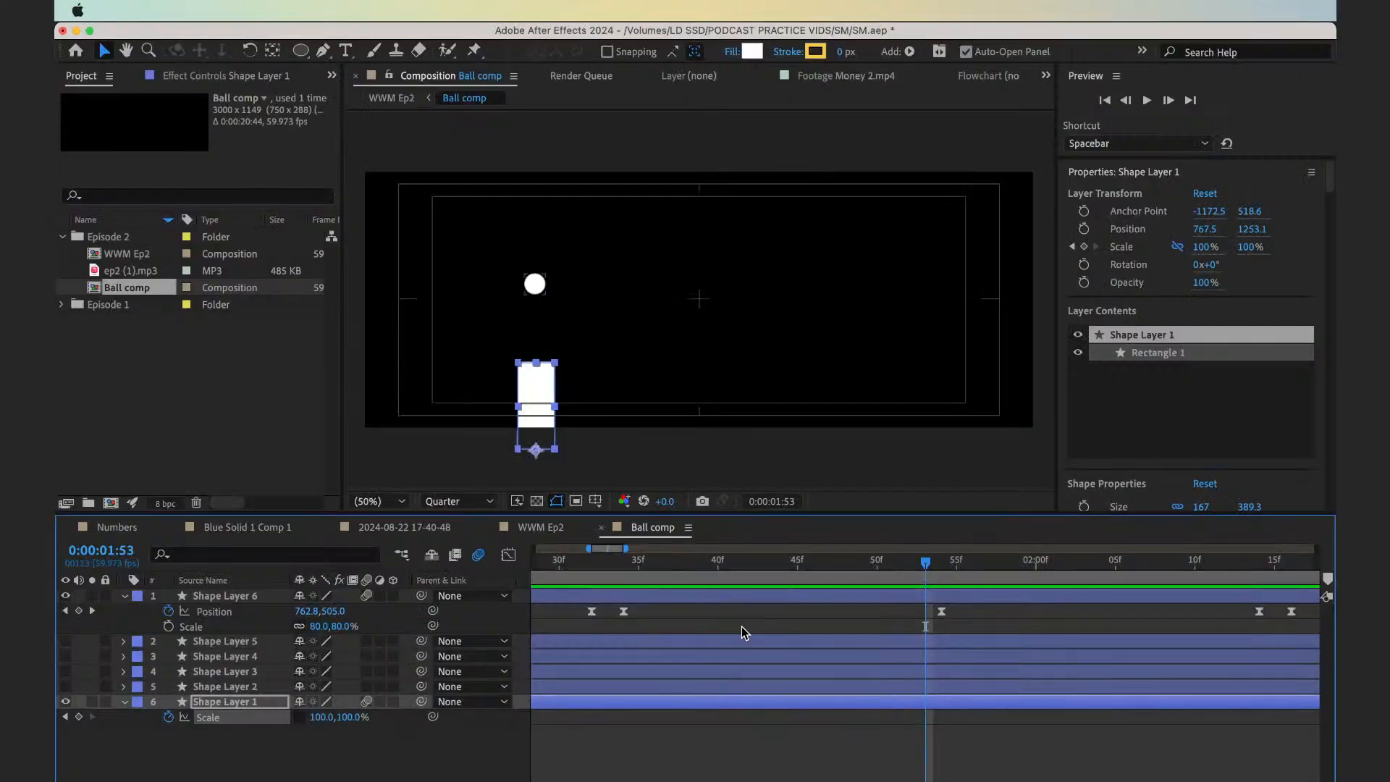
pyautogui.click(742, 627)
pyautogui.press('-')
pyautogui.press('-')
pyautogui.press('-')
pyautogui.press('-')
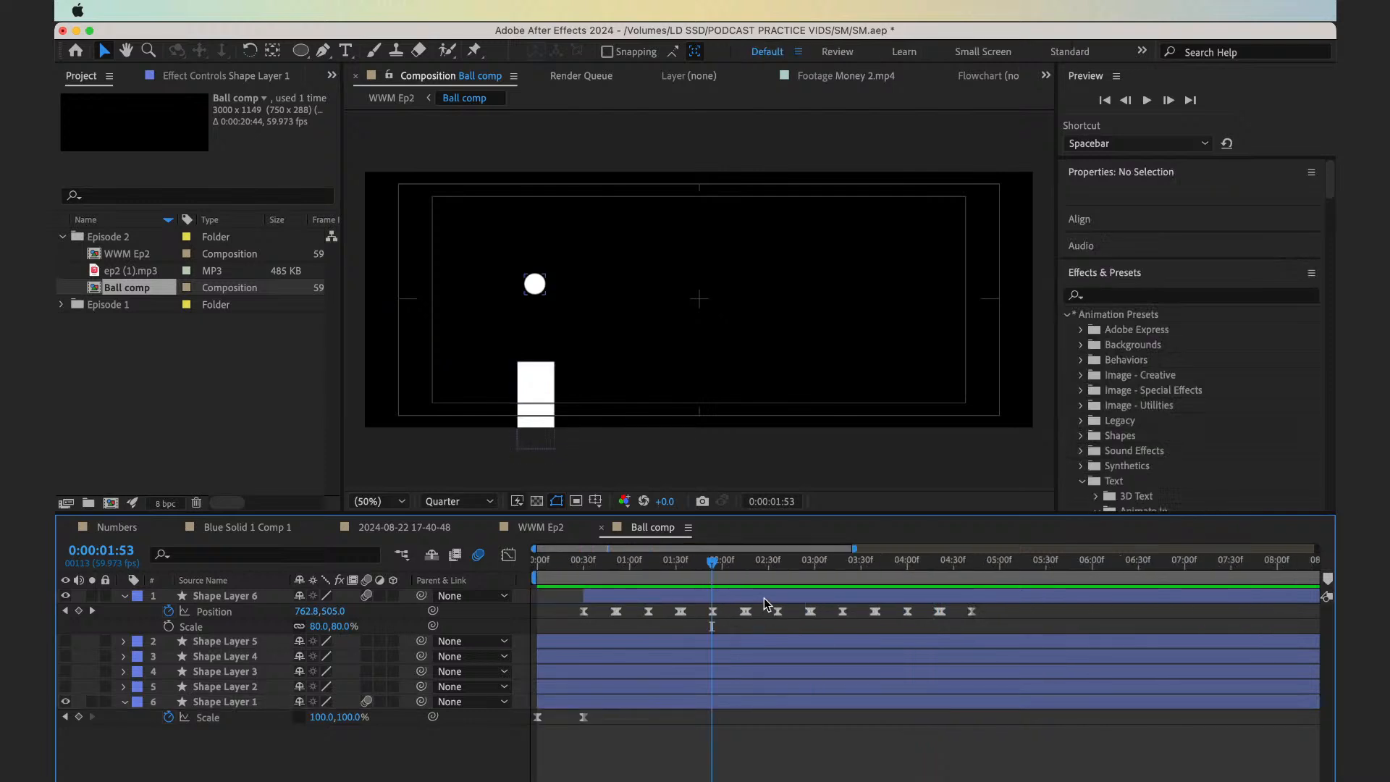
pyautogui.click(733, 594)
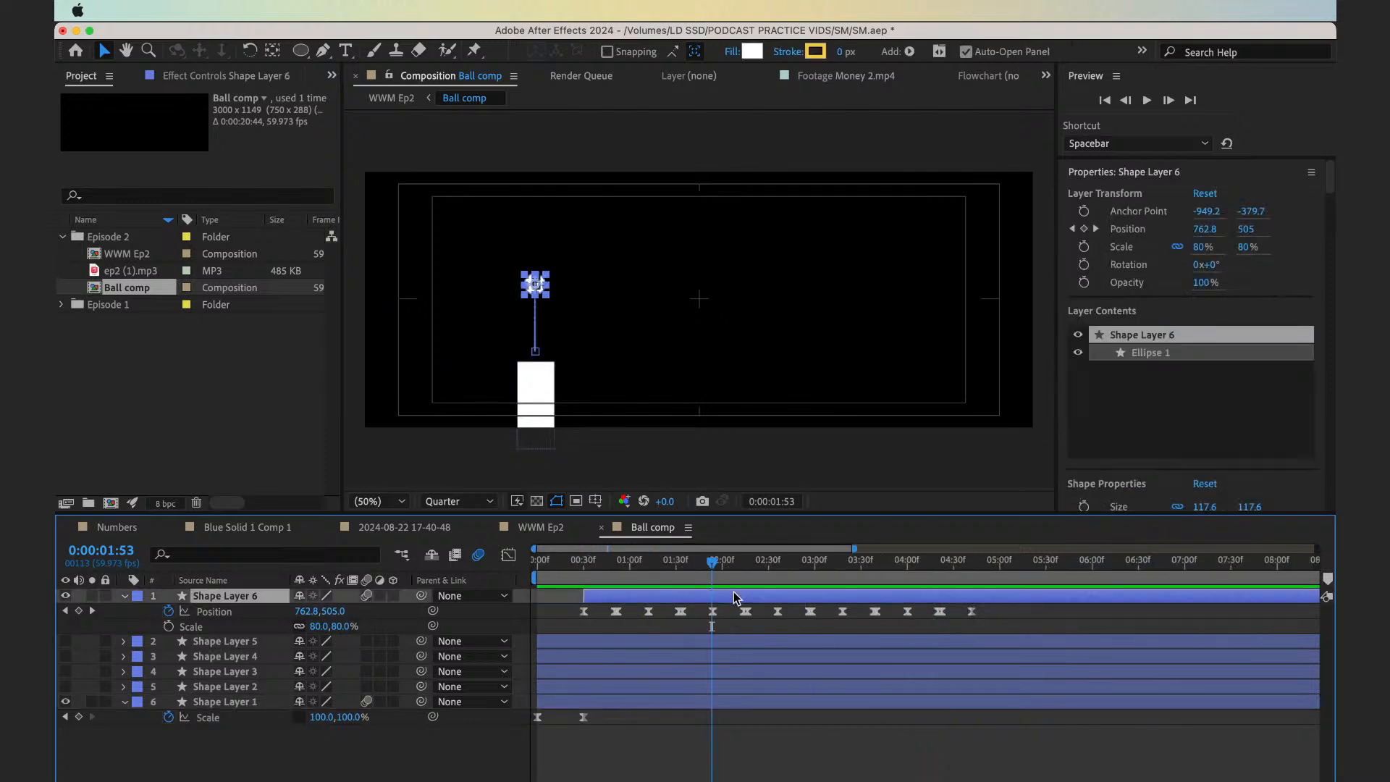
pyautogui.press('super+d')
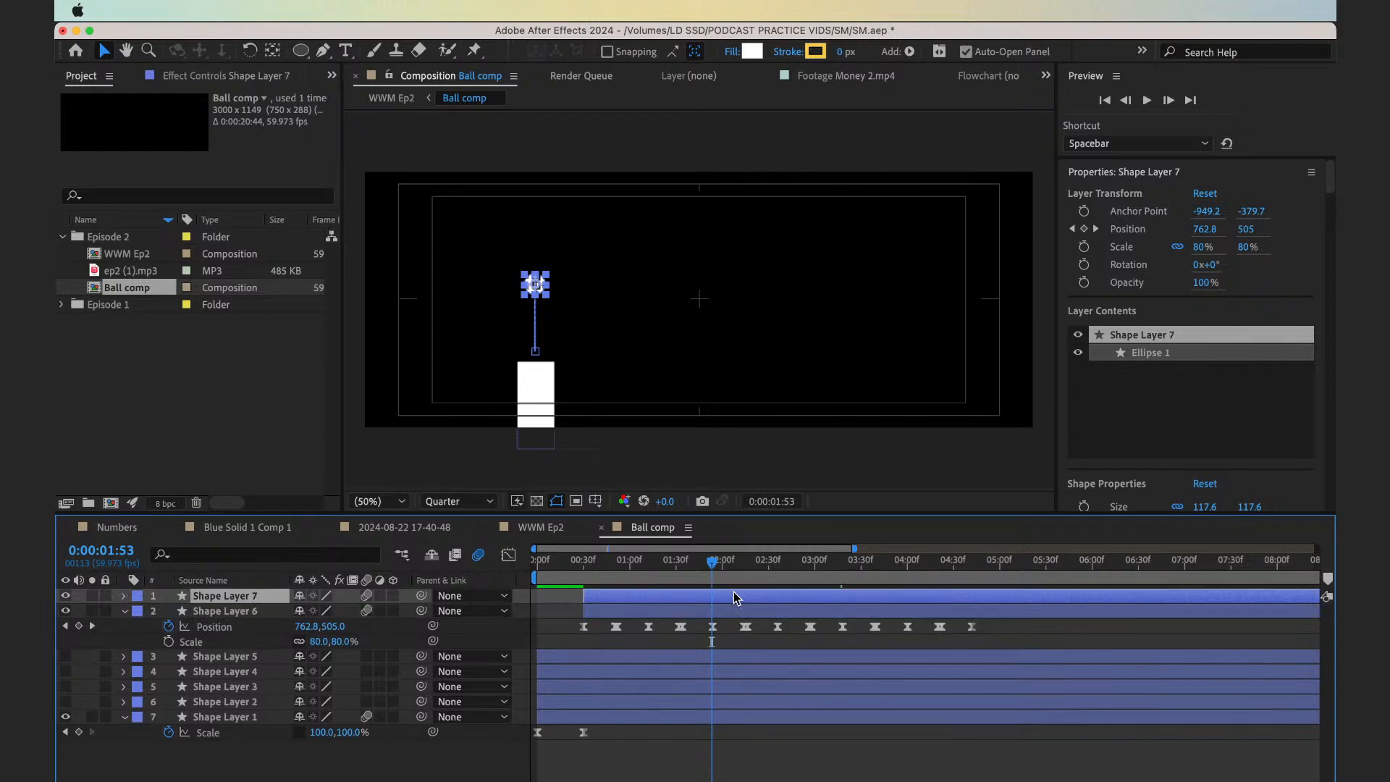
pyautogui.hotkey('ctrl', 'space')
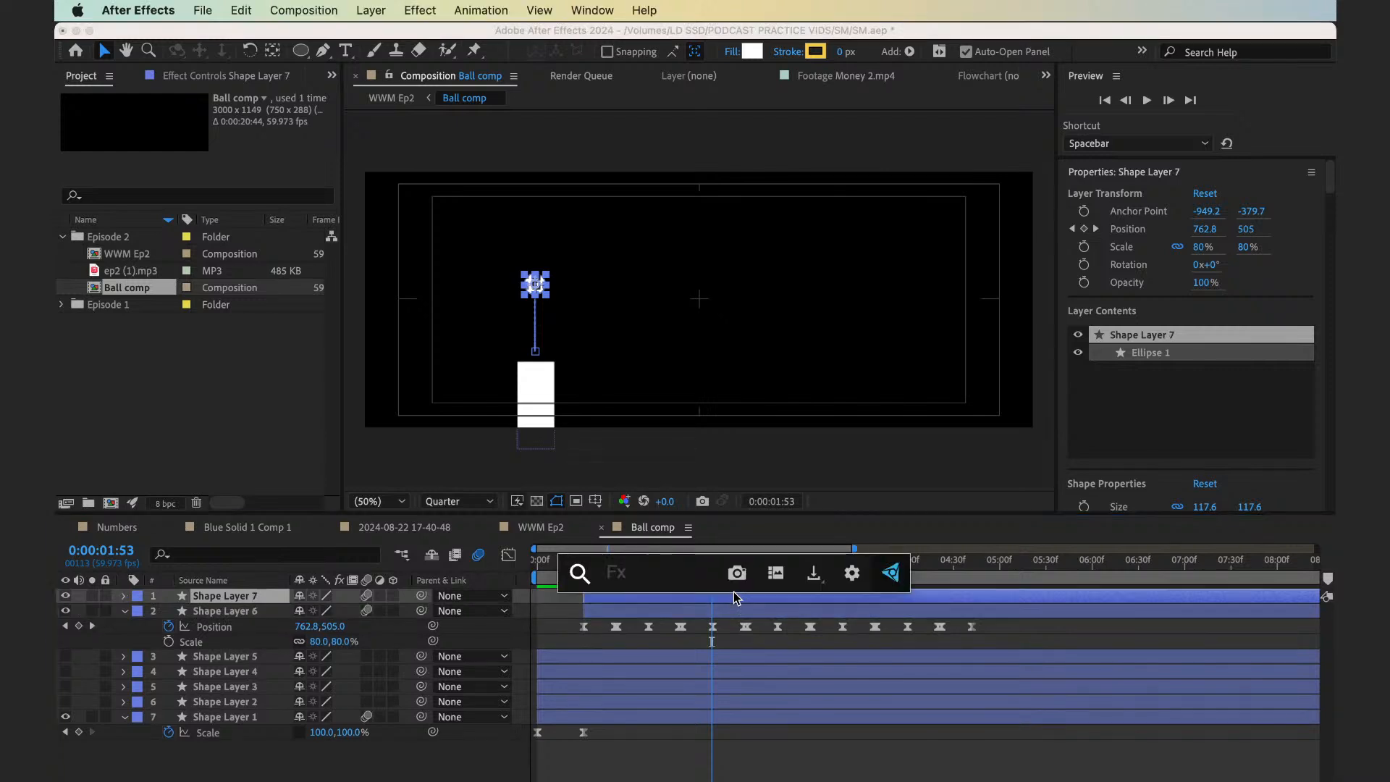
pyautogui.write('echo')
pyautogui.press('Return')
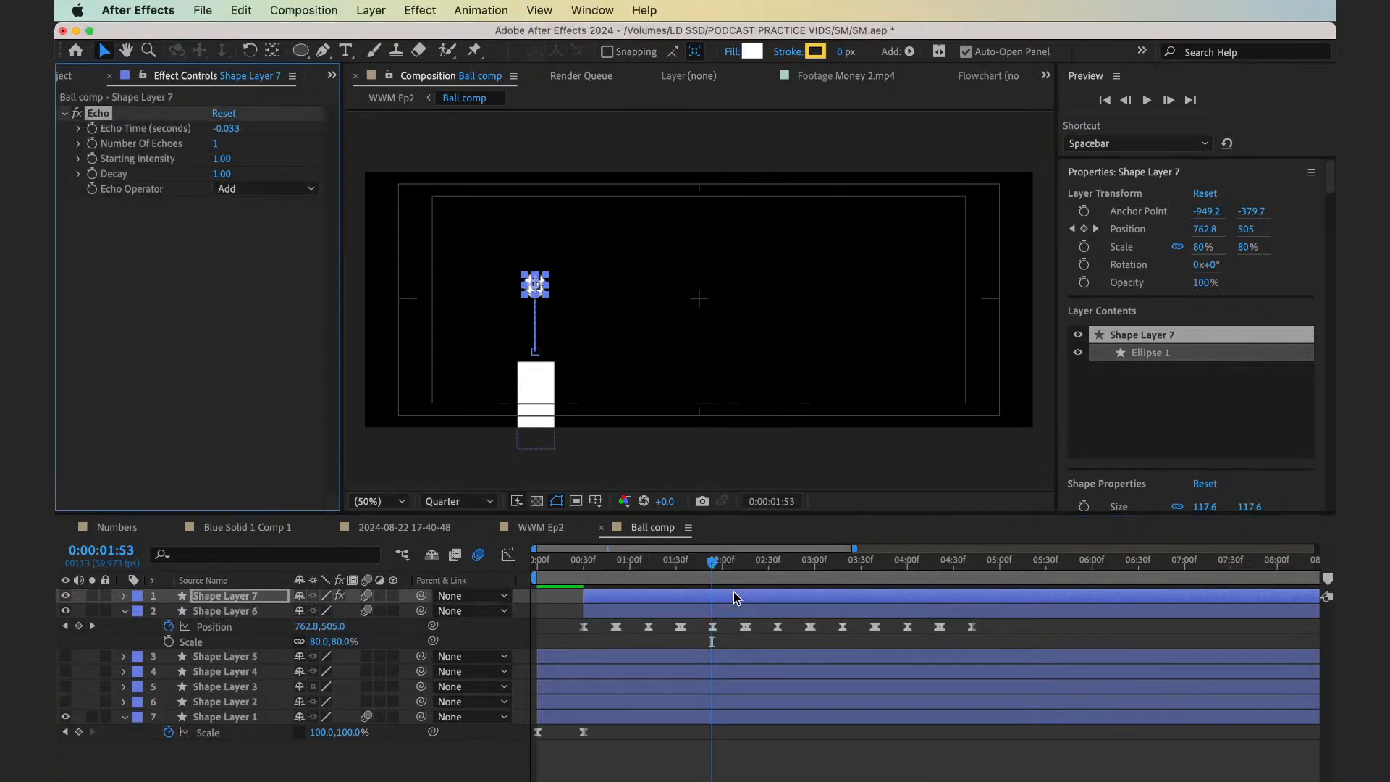
# Hide Shape Layer 6 and switch the fill of the duplicated ball, Shape Layer 7, to none
pyautogui.press('/')
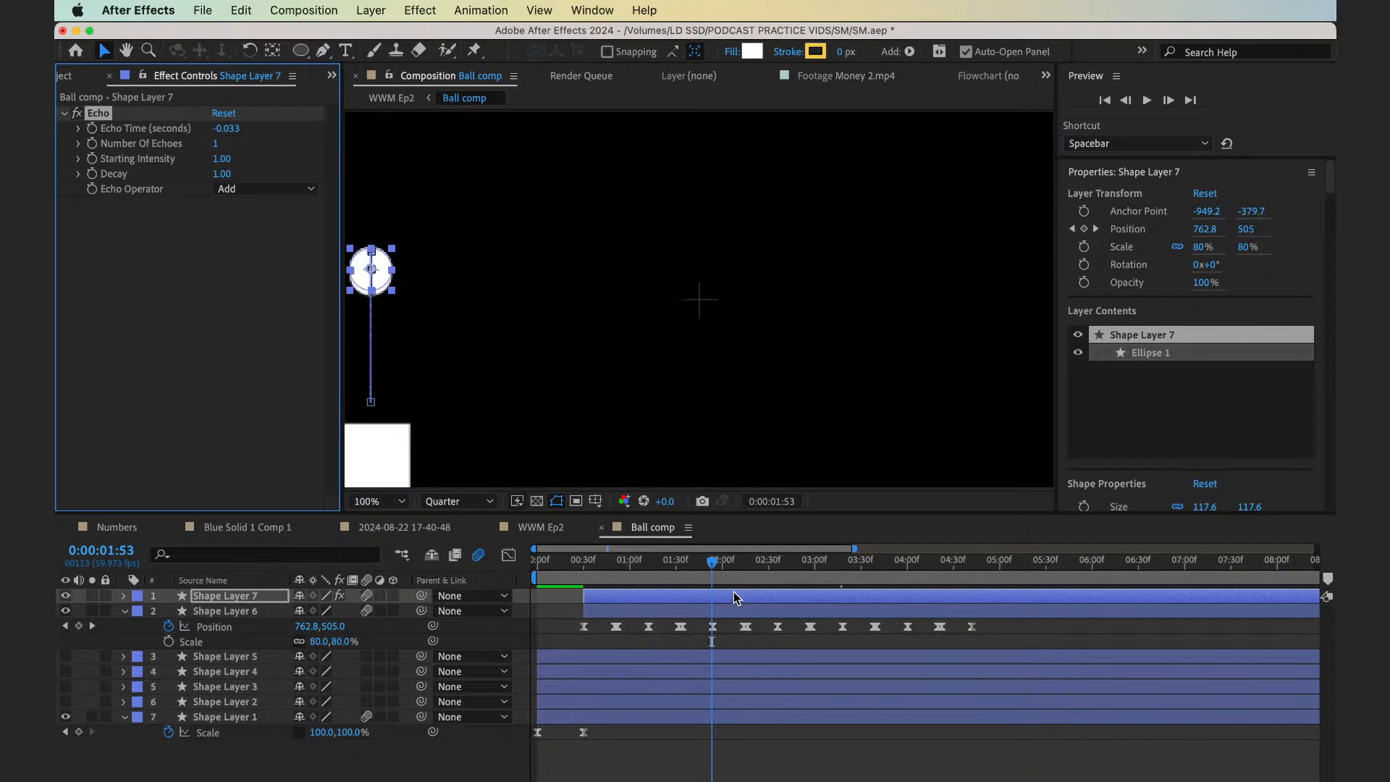
pyautogui.moveTo(488, 385); pyautogui.dragTo(710, 282)
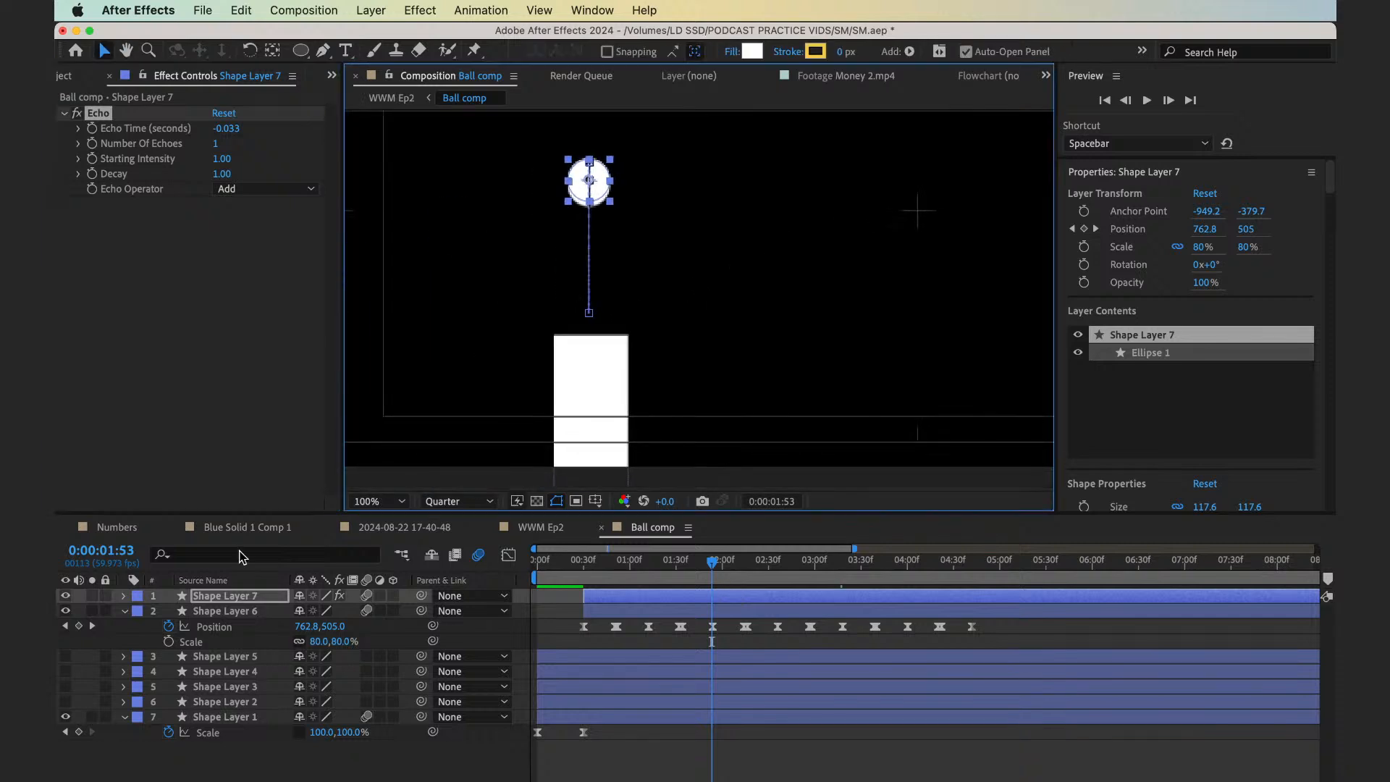
pyautogui.click(66, 620)
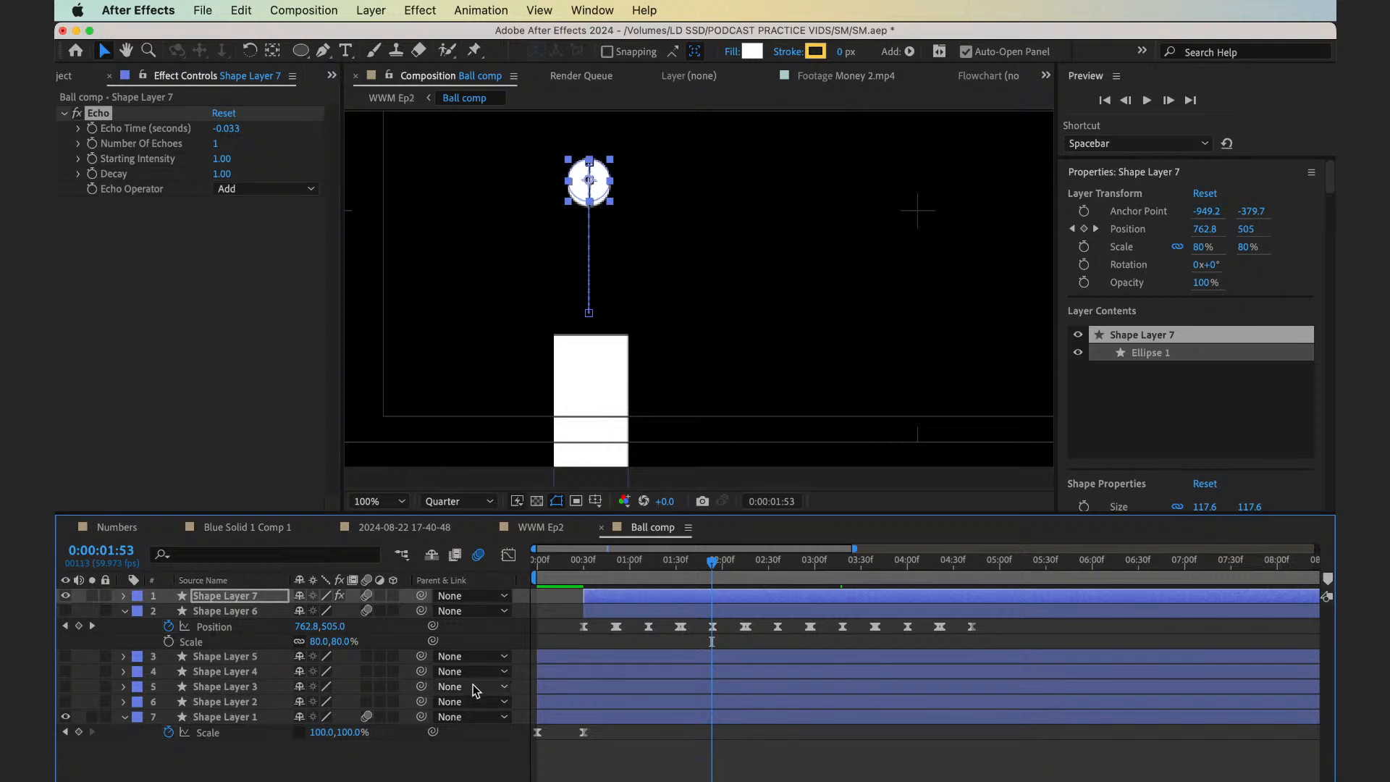
pyautogui.click(696, 602)
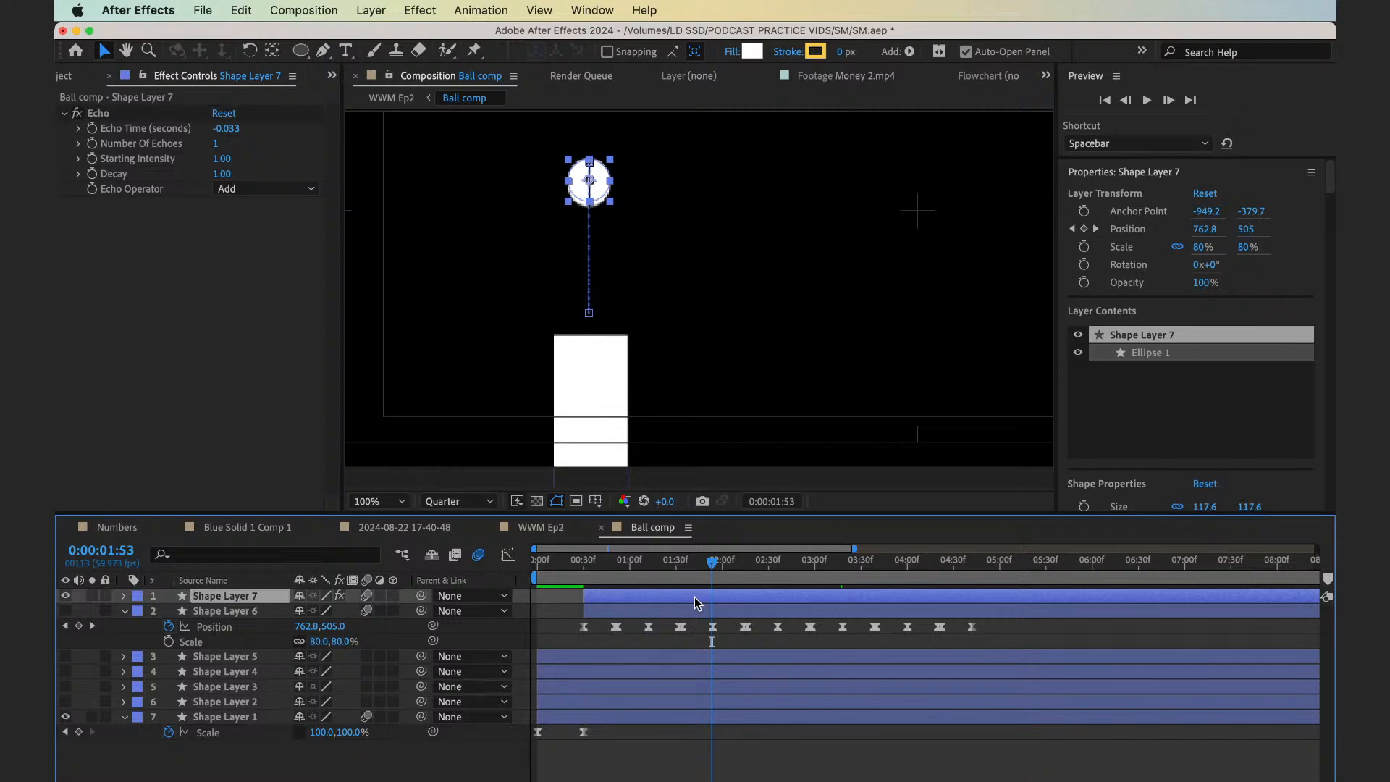
pyautogui.keyDown('alt'); pyautogui.click(758, 55); pyautogui.keyUp('alt')
pyautogui.keyDown('alt'); pyautogui.click(758, 55); pyautogui.keyUp('alt')
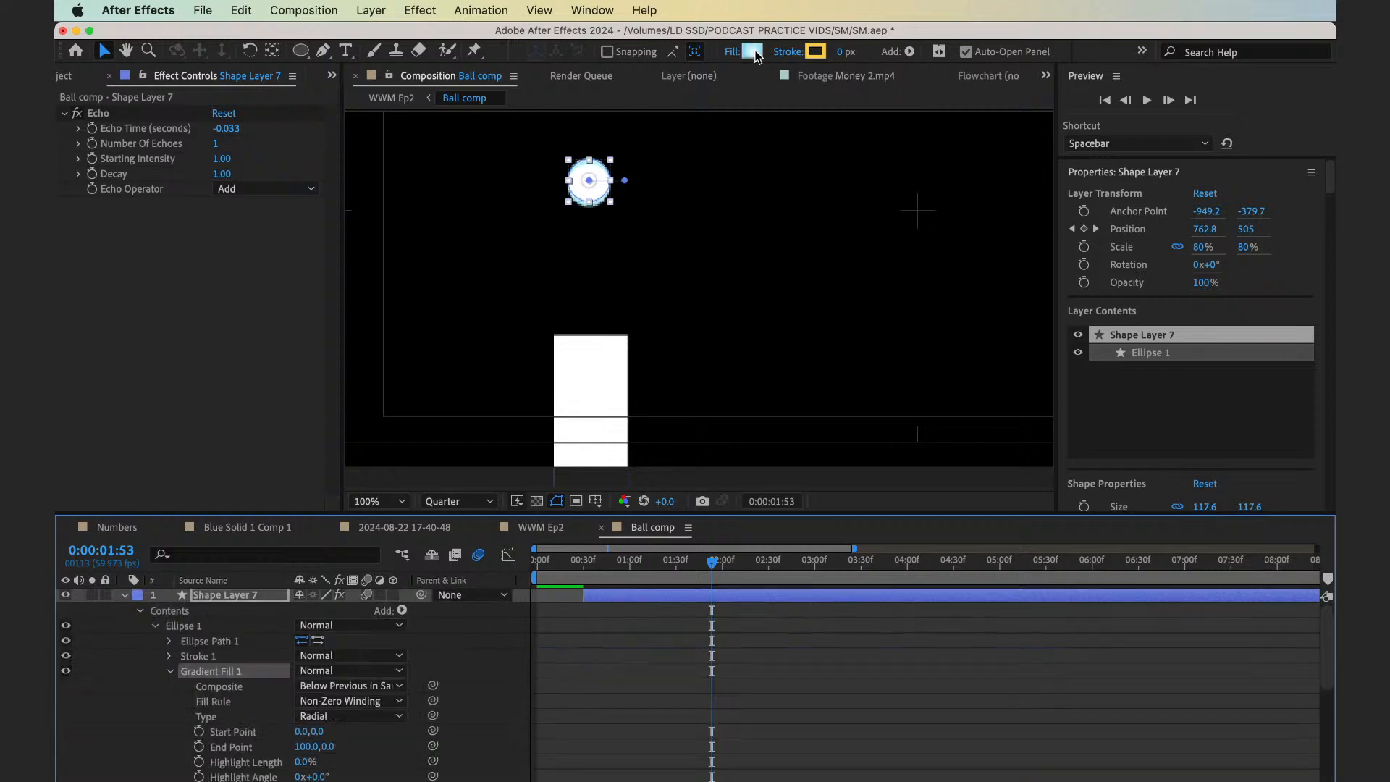
pyautogui.keyDown('alt'); pyautogui.click(757, 55); pyautogui.keyUp('alt')
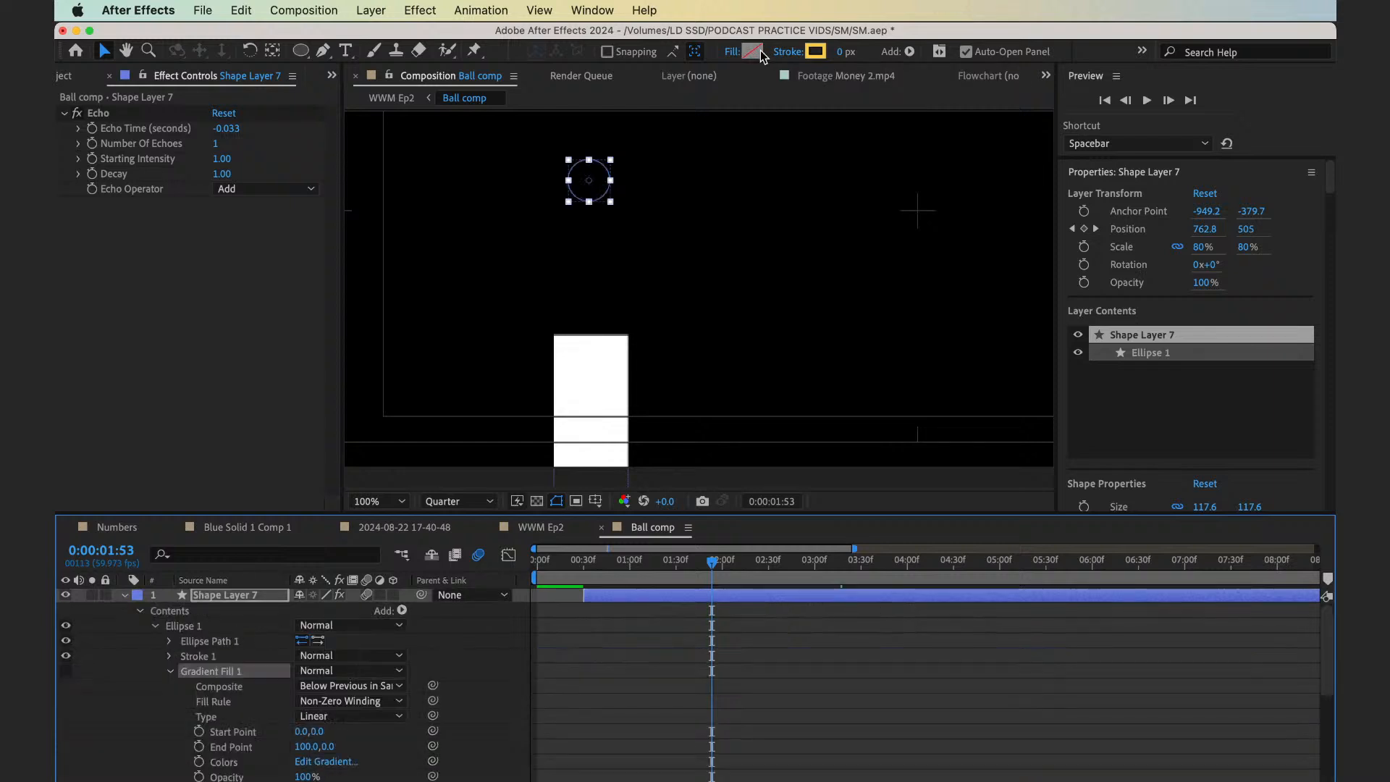
# Give the duplicated ball a white (FFFFFF) stroke 3 px wide
pyautogui.click(816, 51)
pyautogui.moveTo(505, 389); pyautogui.dragTo(424, 154)
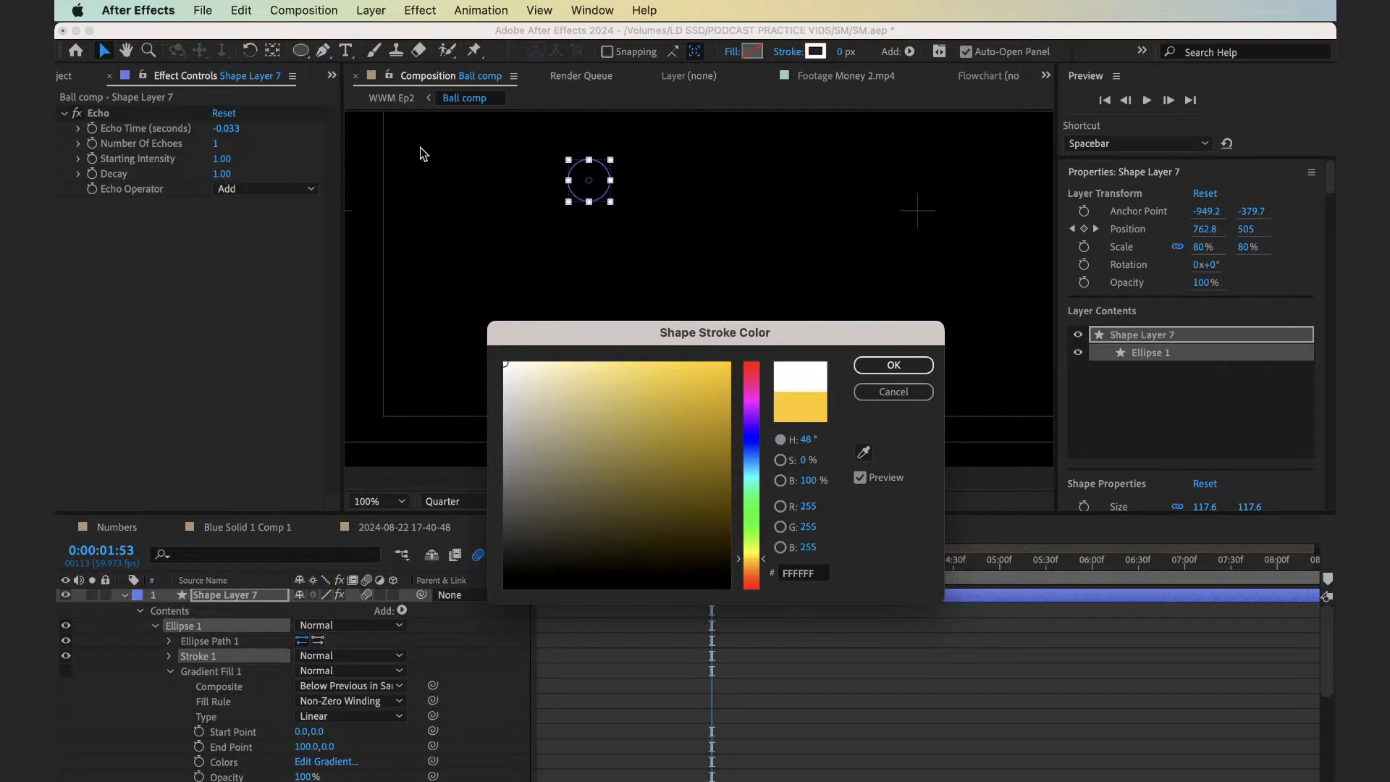
pyautogui.click(894, 365)
pyautogui.click(841, 53)
pyautogui.write('3')
pyautogui.press('Return')
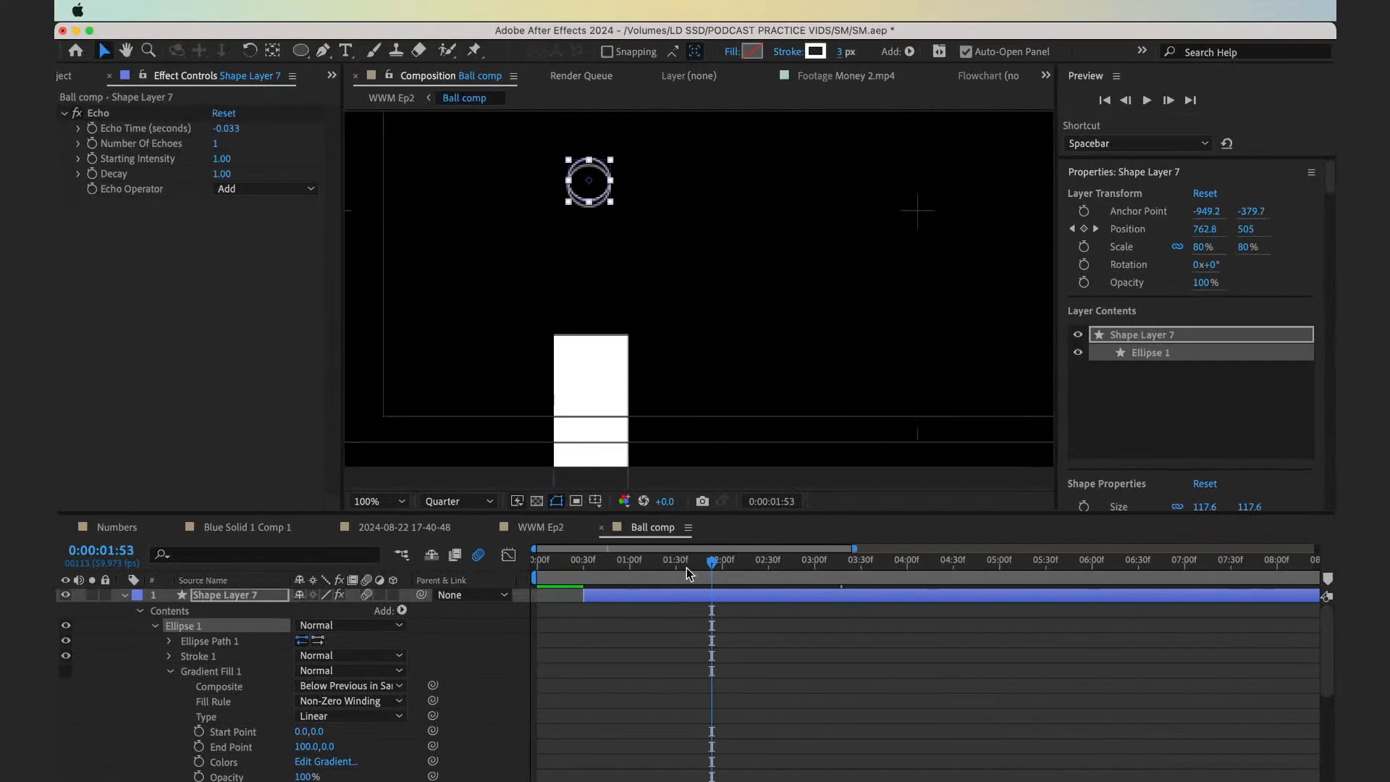
# Preview the outlined ball's echo from near the start of the bounce and collapse the layer's properties
pyautogui.moveTo(691, 572); pyautogui.dragTo(575, 566)
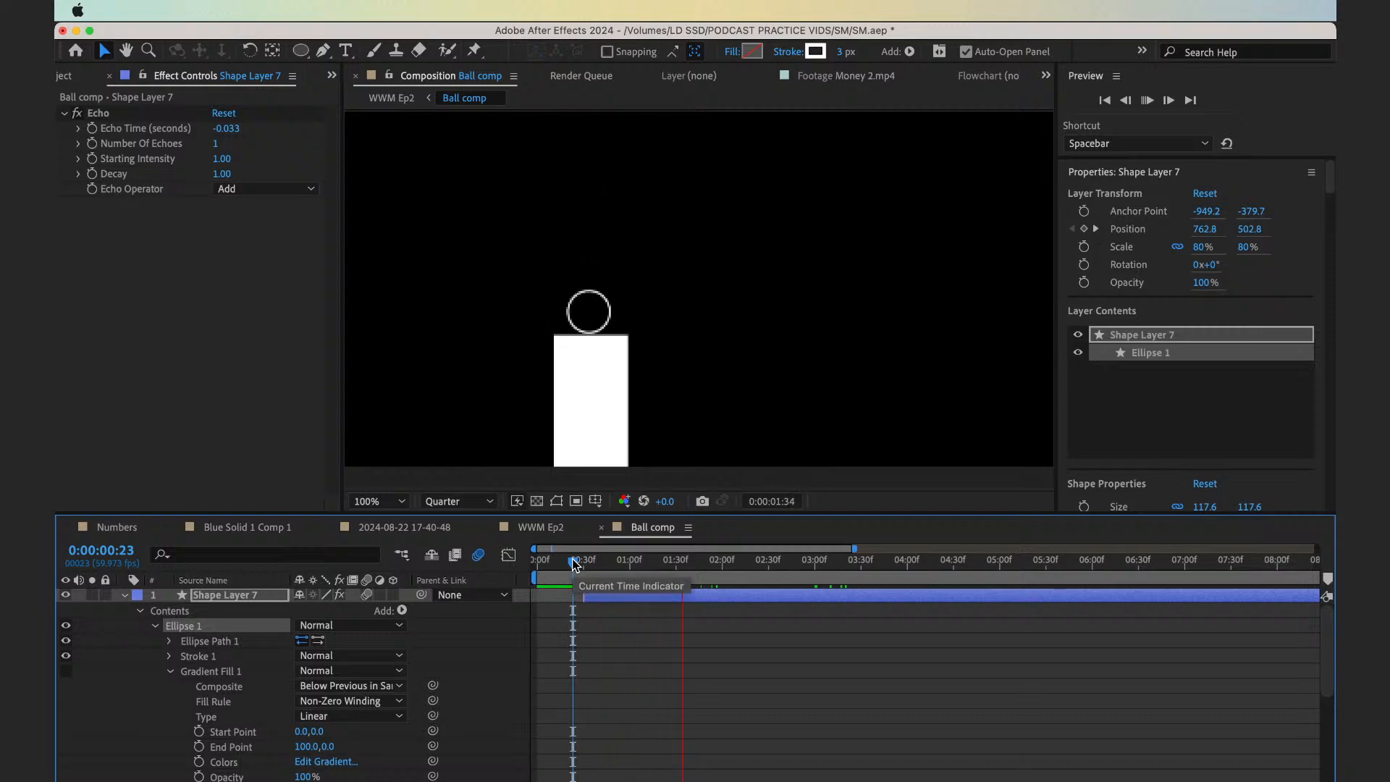
pyautogui.press('space')
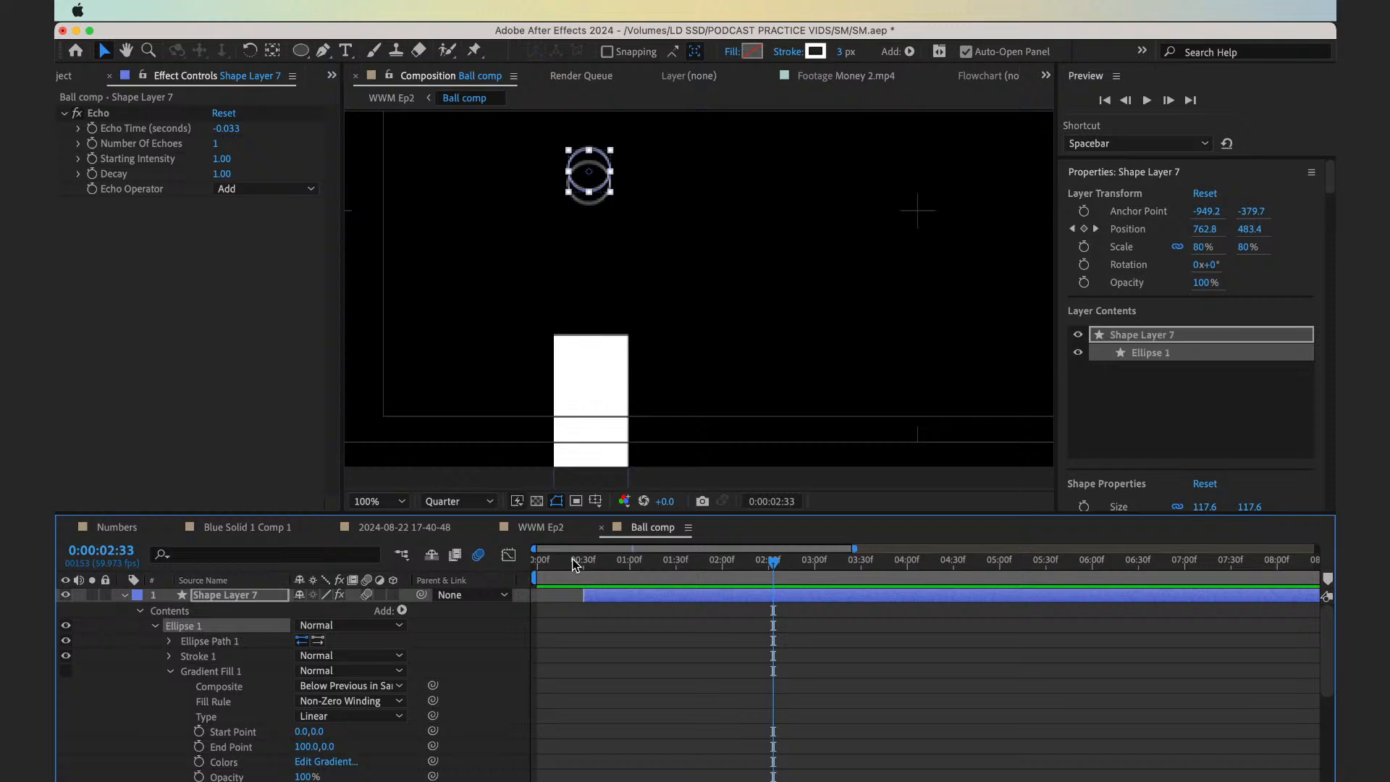
pyautogui.click(125, 596)
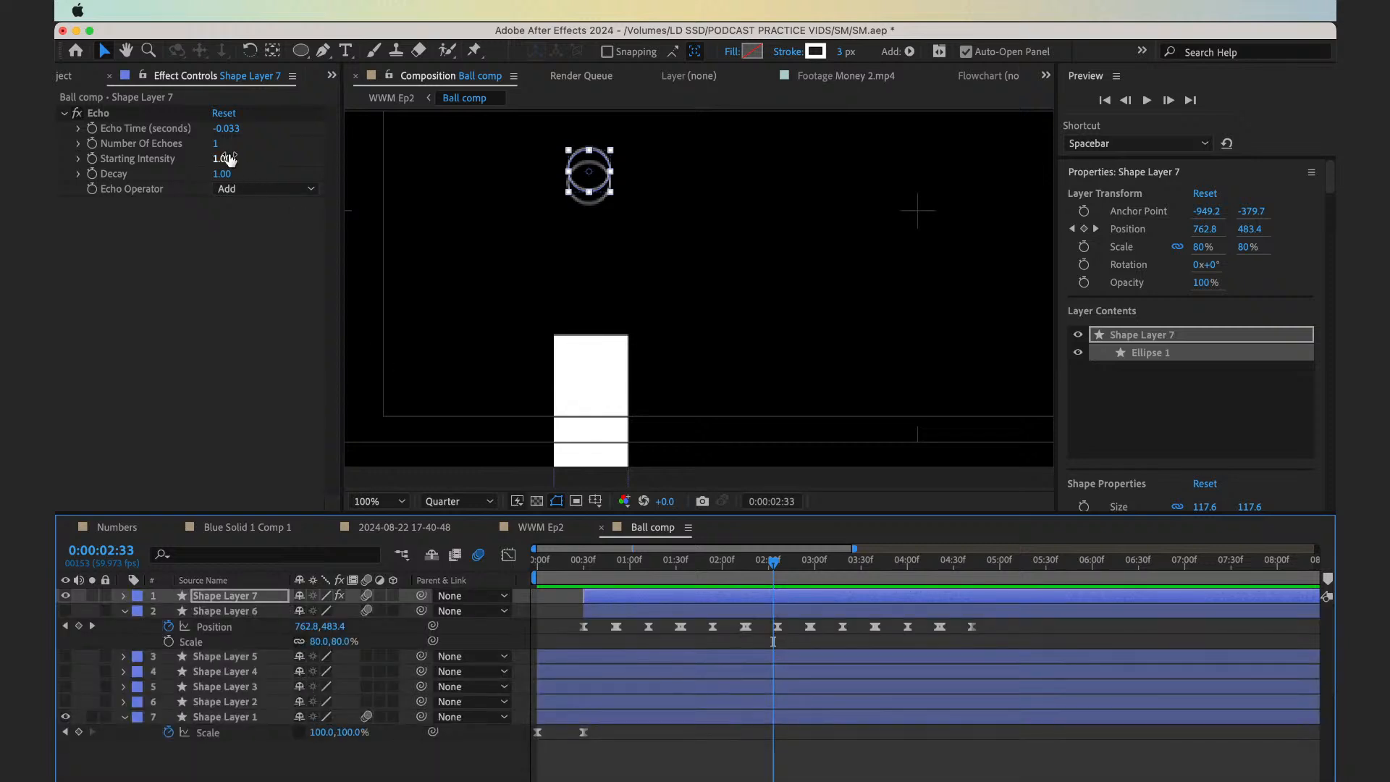
# Set the Echo effect's number of echoes to 5 and preview the trail from the start
pyautogui.click(218, 145)
pyautogui.write('5')
pyautogui.press('Return')
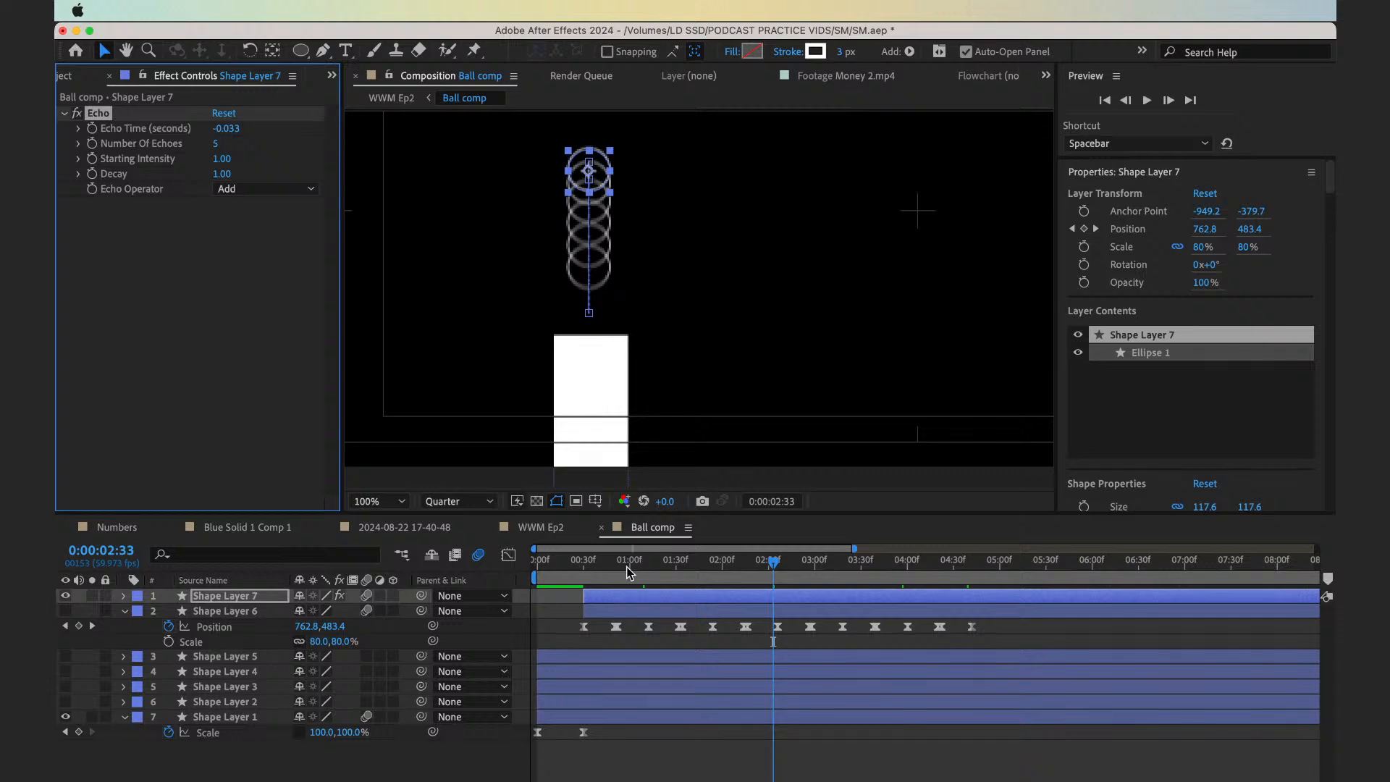
pyautogui.moveTo(627, 566); pyautogui.dragTo(479, 594)
pyautogui.press('space')
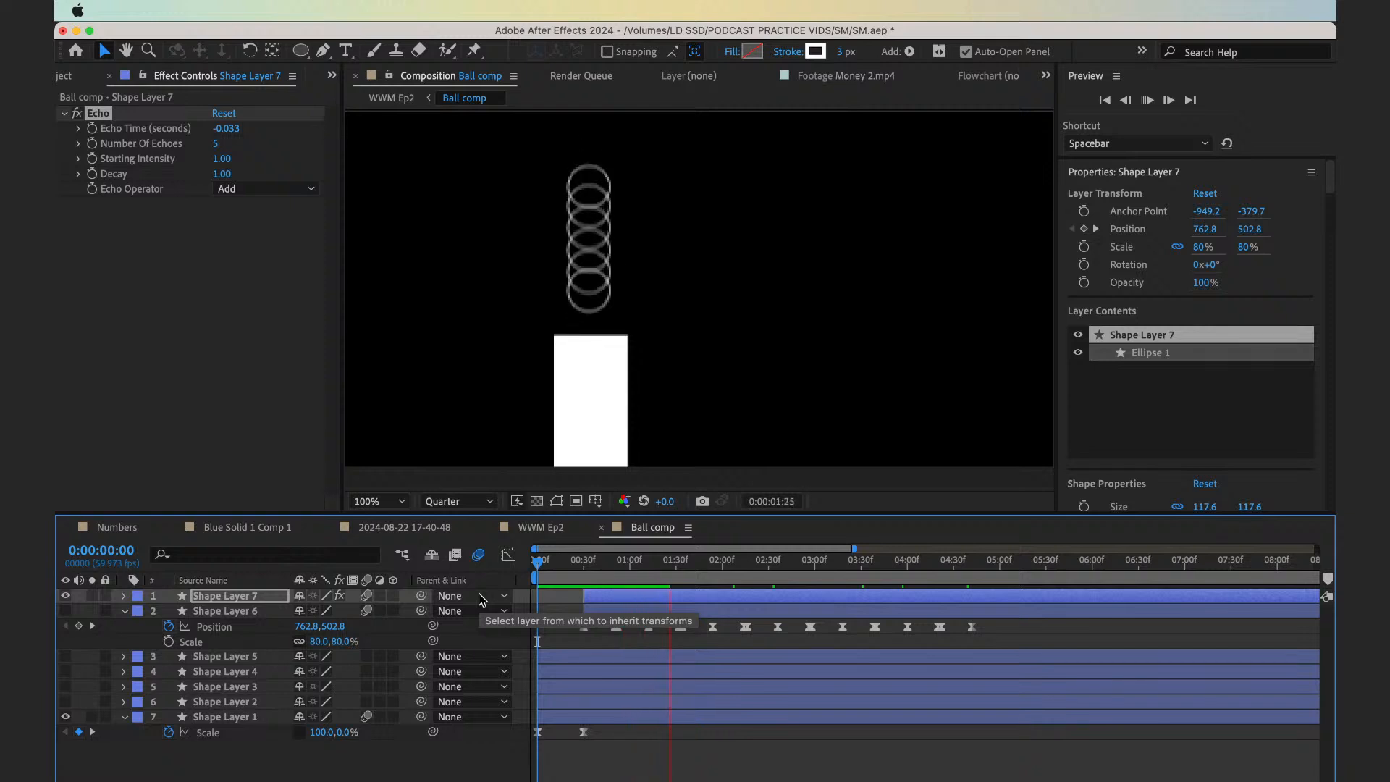
pyautogui.click(611, 577)
pyautogui.press('Home')
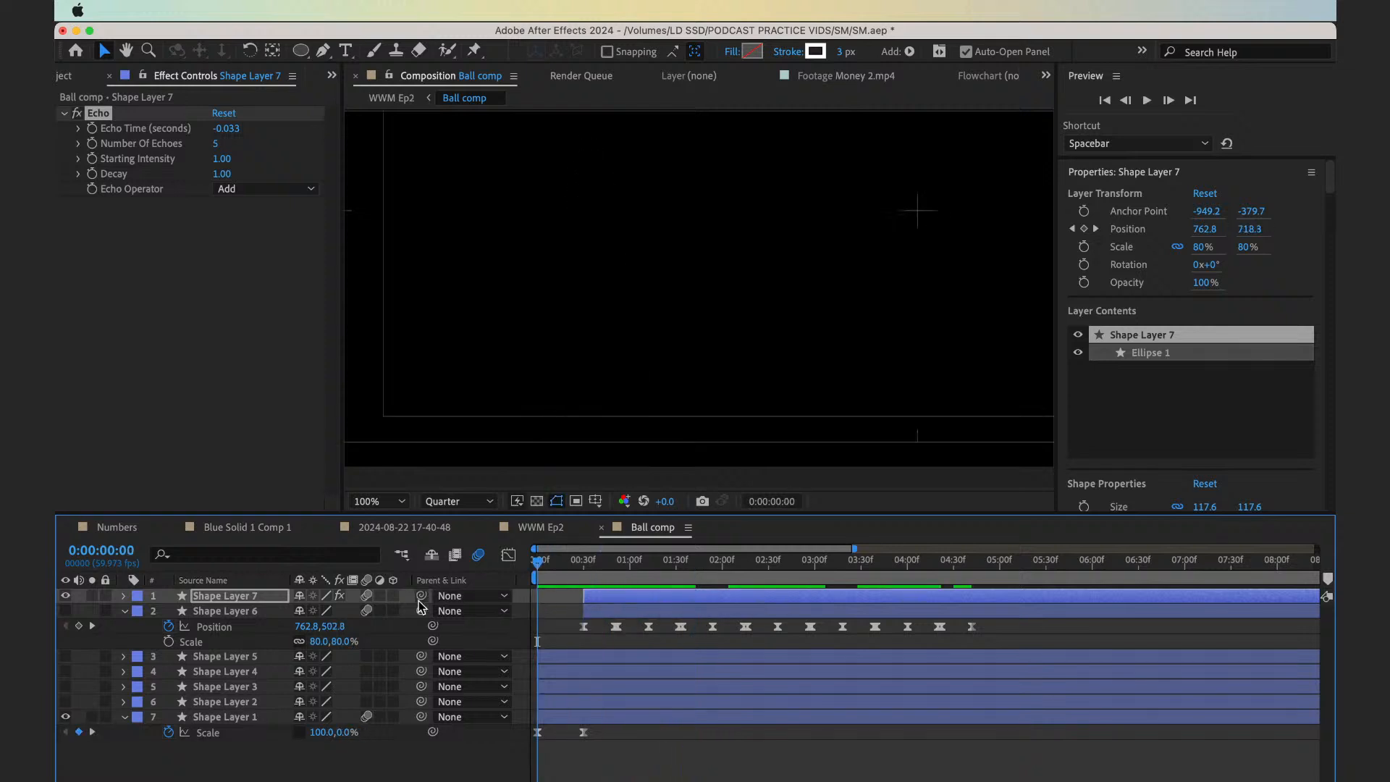
# Make the solid ball on Shape Layer 6 visible again and preview it with the echo trail
pyautogui.click(65, 610)
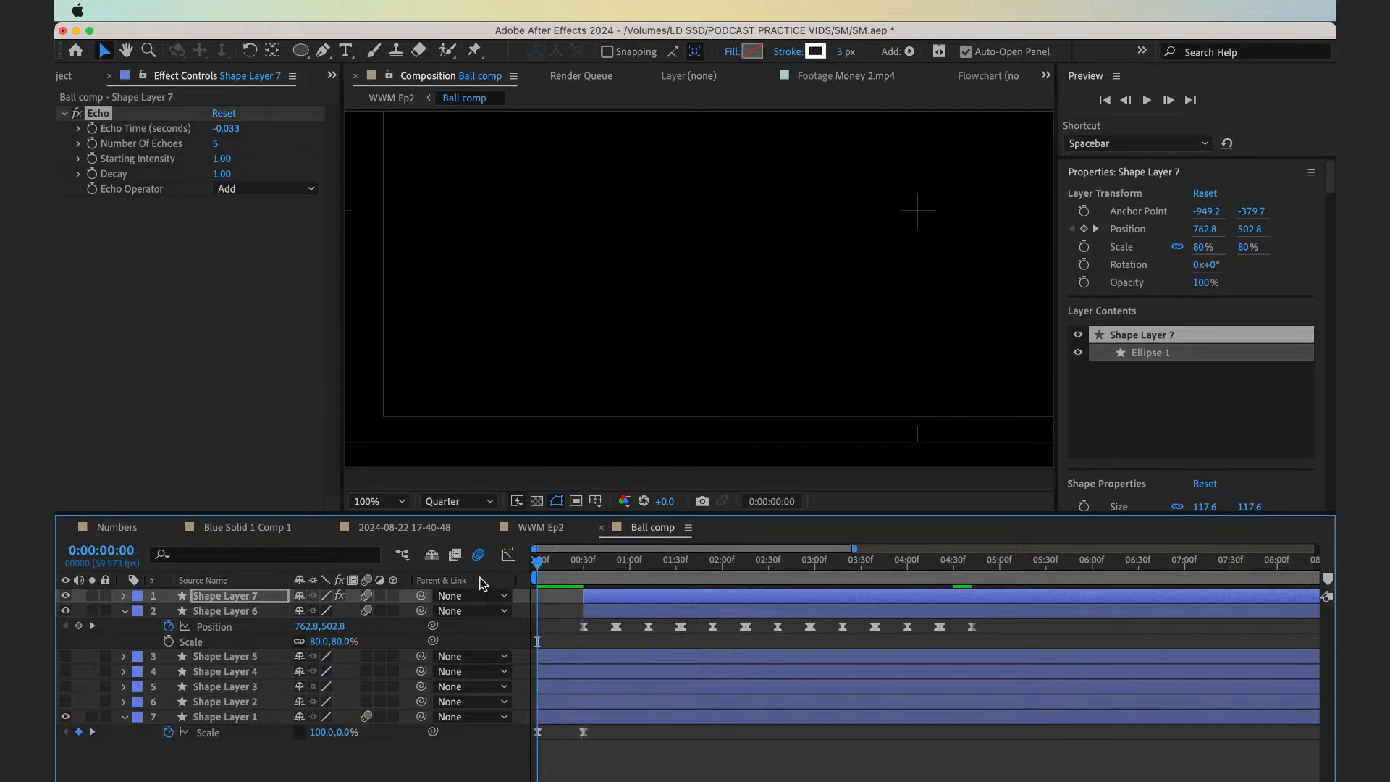
pyautogui.click(572, 627)
pyautogui.press('space')
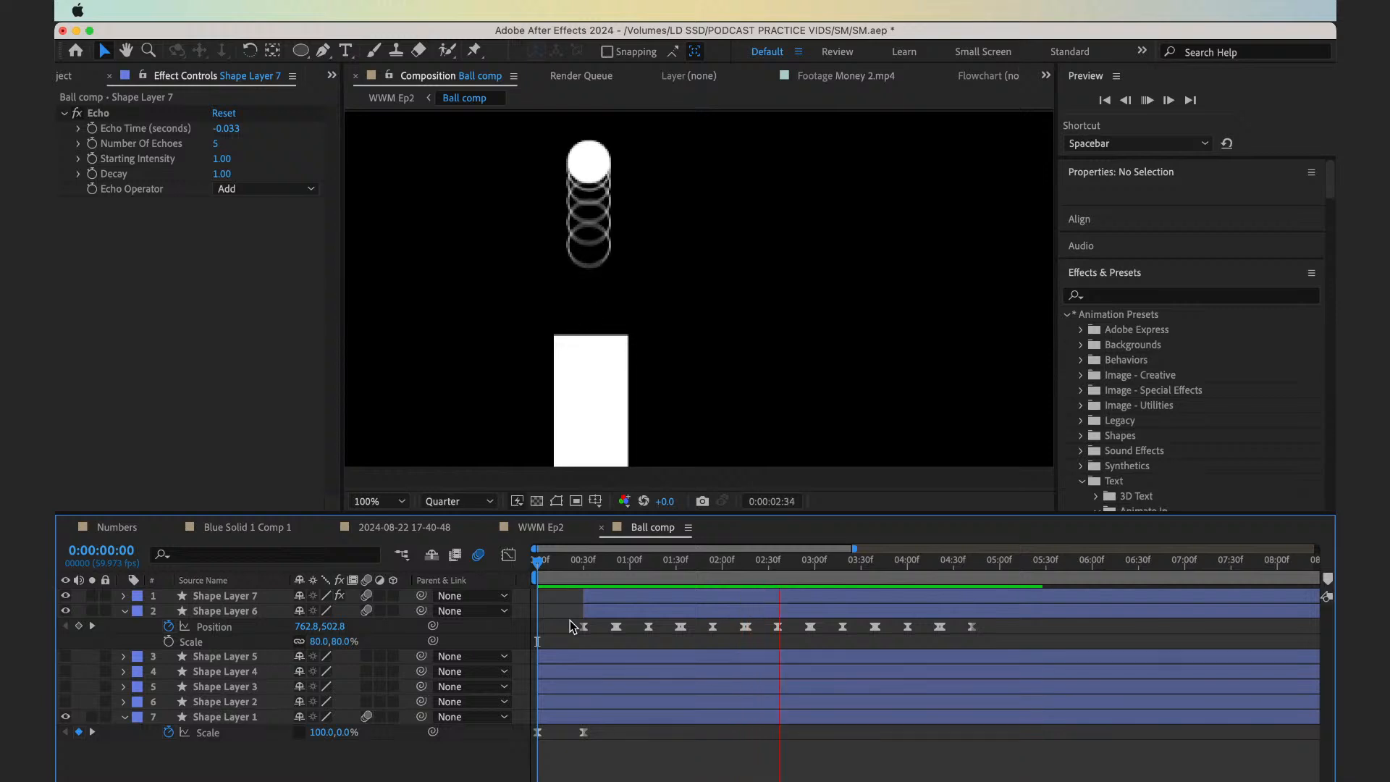
pyautogui.press('space')
# Return to the WWM Ep2 composition and play the ball animation with the text from the beginning
pyautogui.click(391, 99)
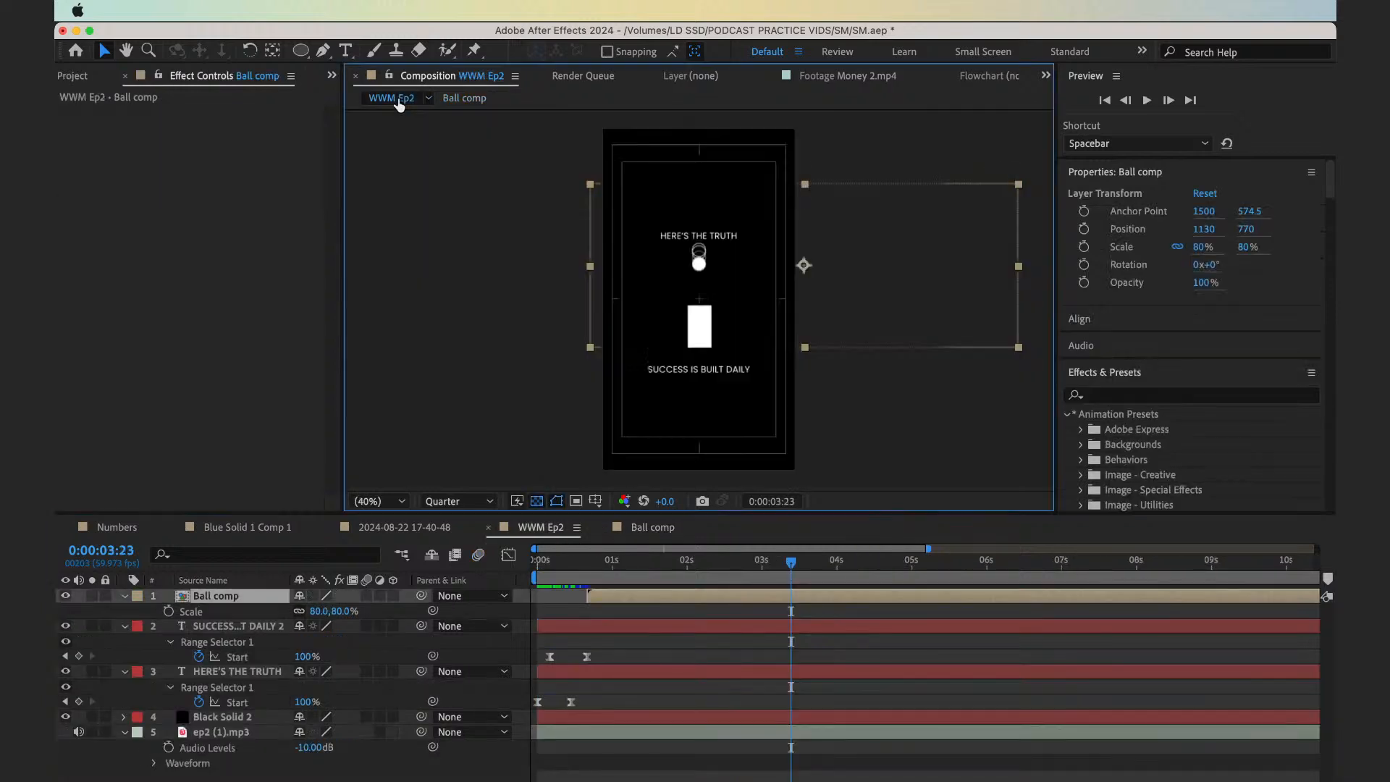
pyautogui.click(559, 578)
pyautogui.press('space')
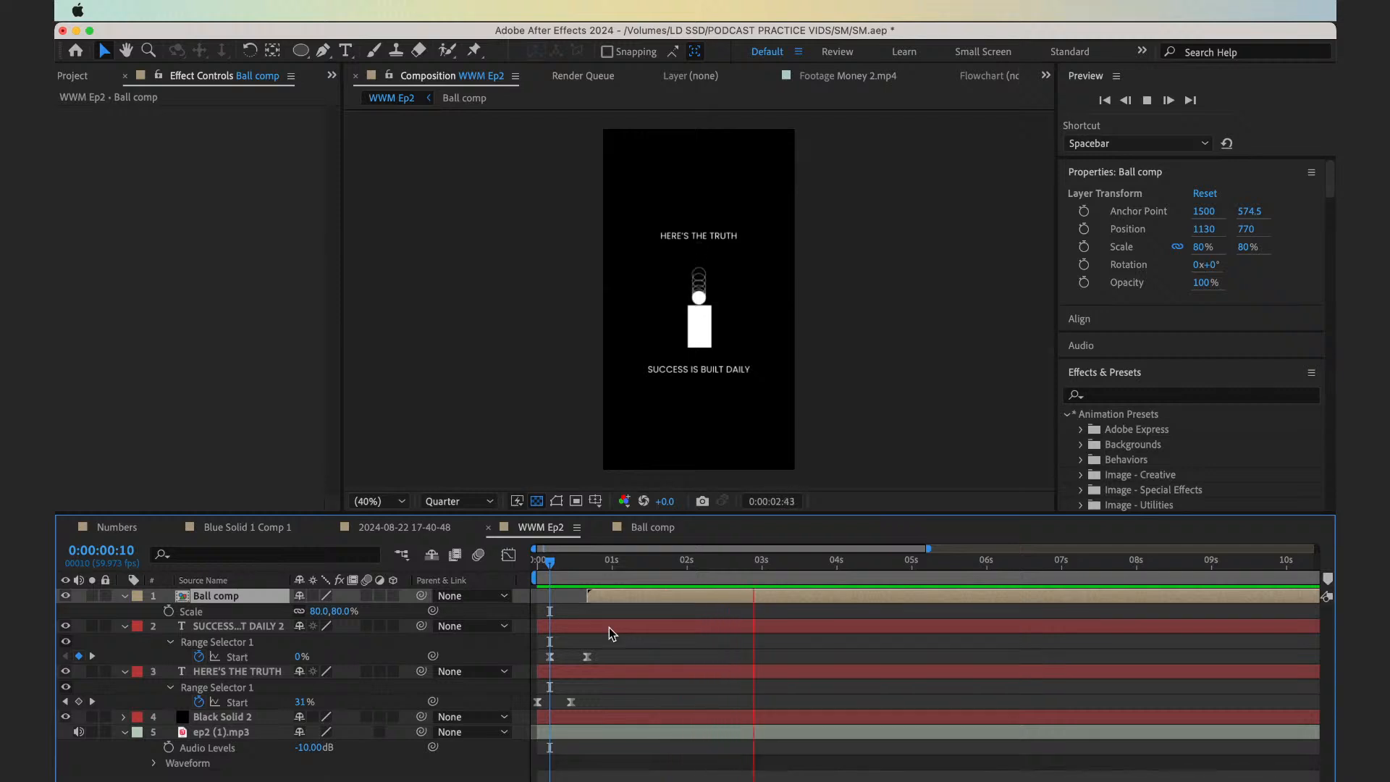
pyautogui.press('space')
pyautogui.moveTo(609, 563); pyautogui.dragTo(477, 563)
pyautogui.press('space')
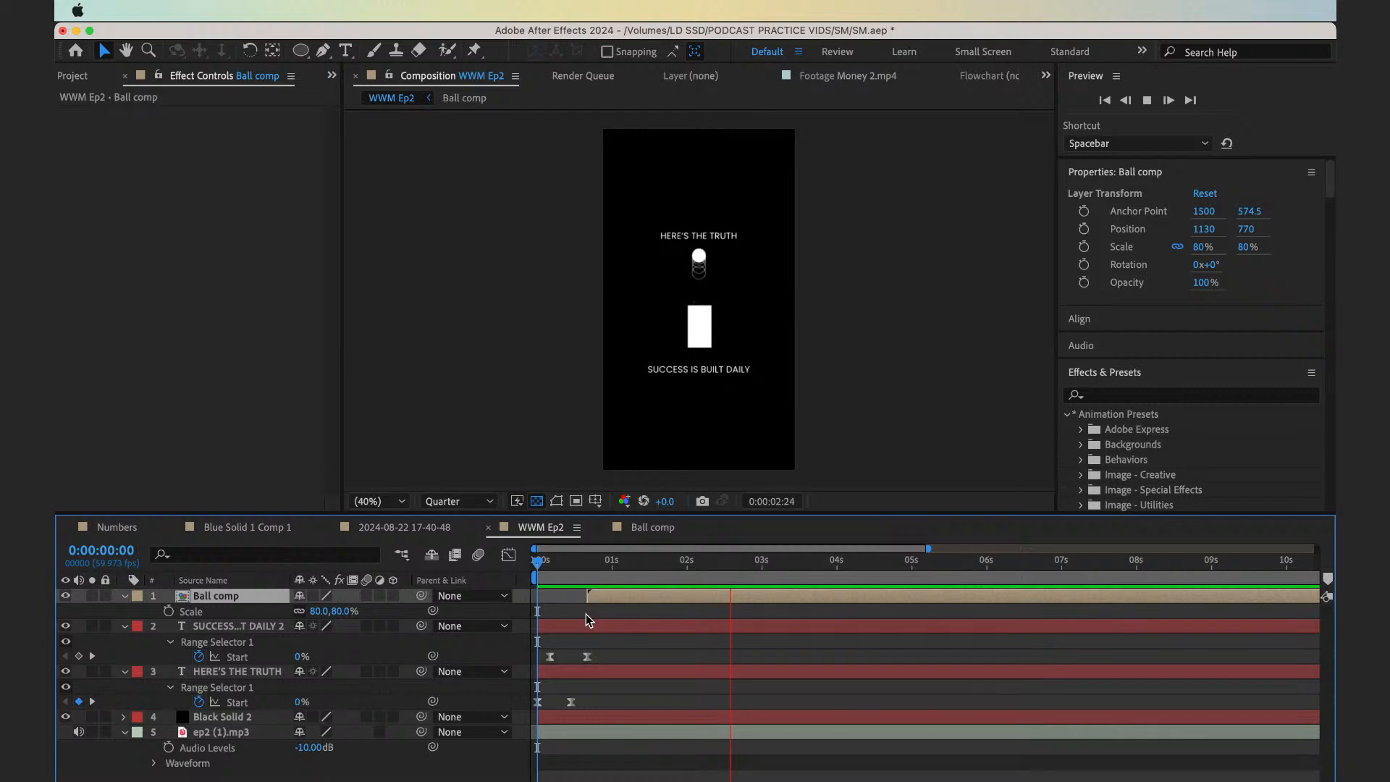
# Reopen the Ball comp, trim the start of Shape Layer 7 to 0:00:01:55, and preview from the start
pyautogui.doubleClick(711, 595)
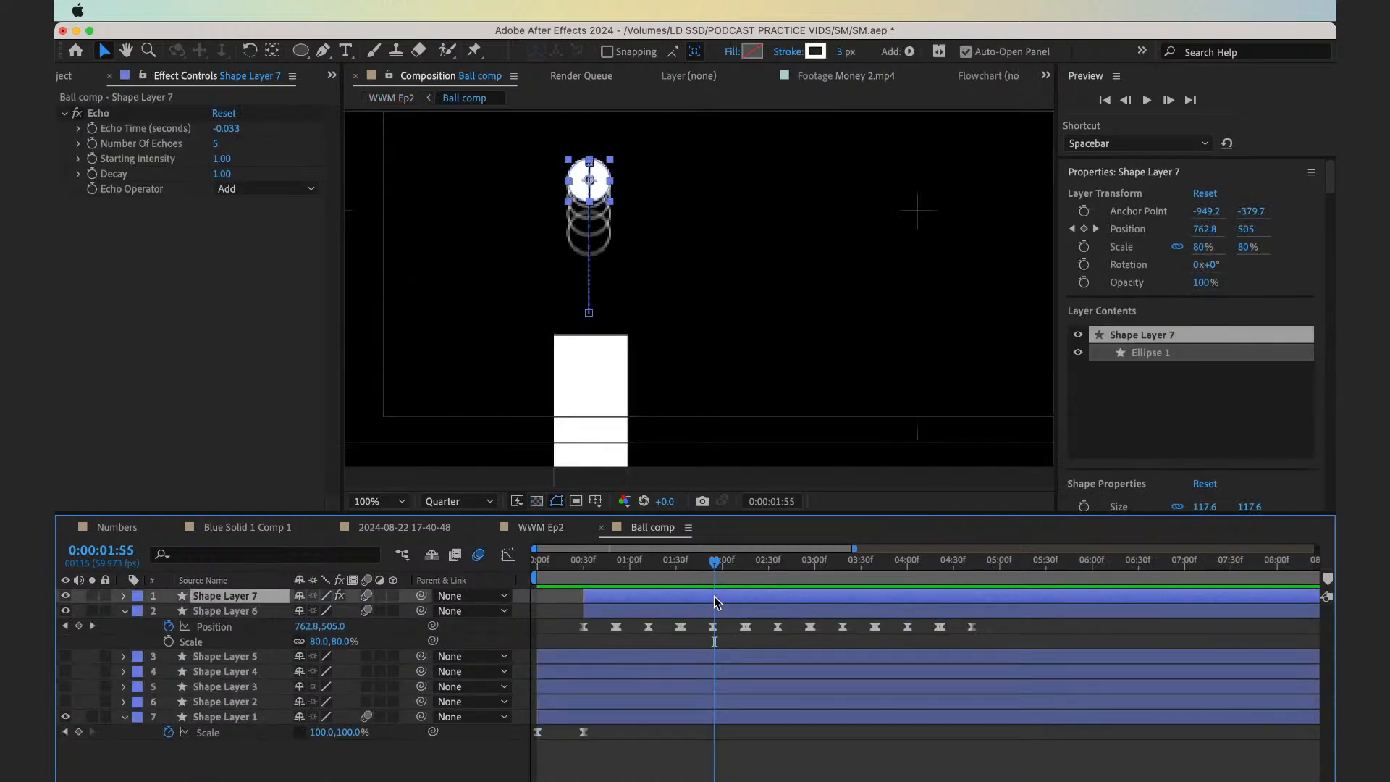
pyautogui.hotkey('alt', '[')
pyautogui.press('Home')
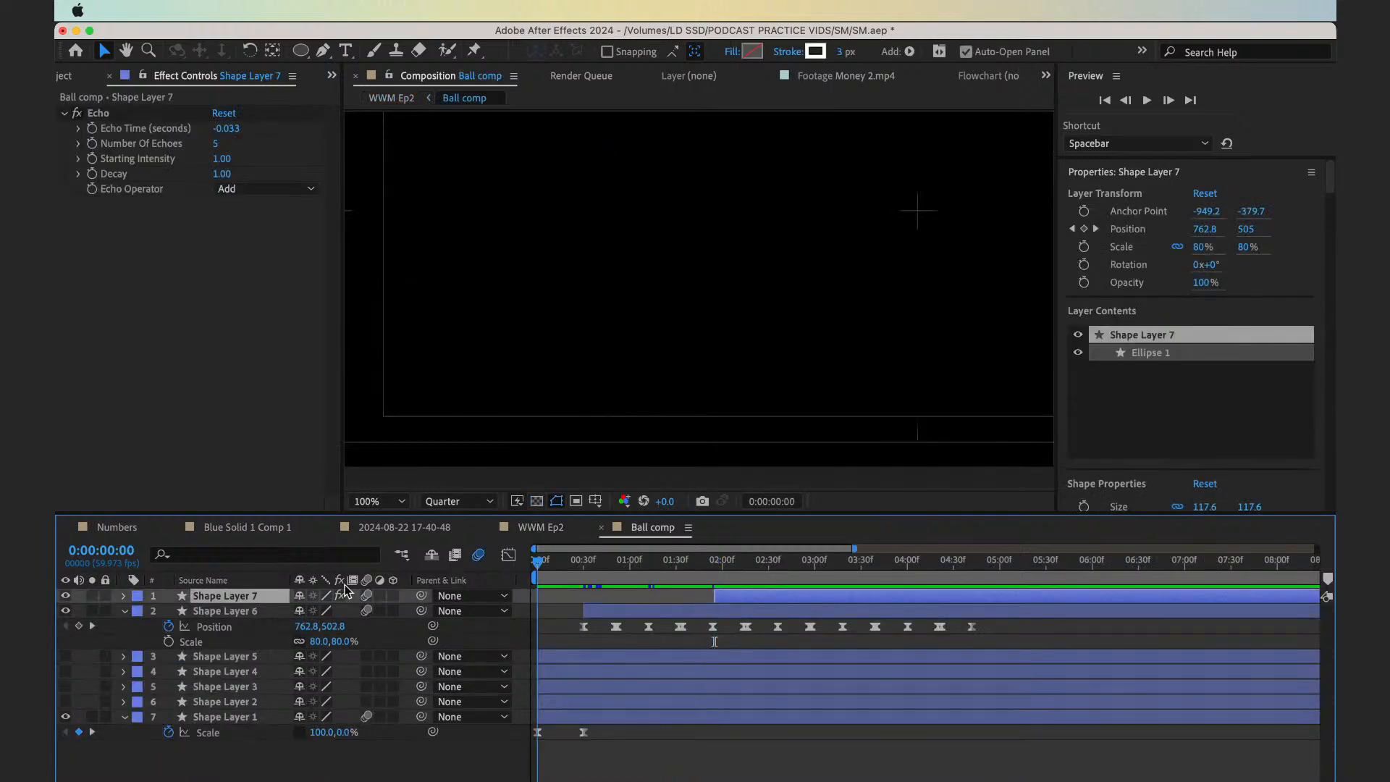
pyautogui.press('space')
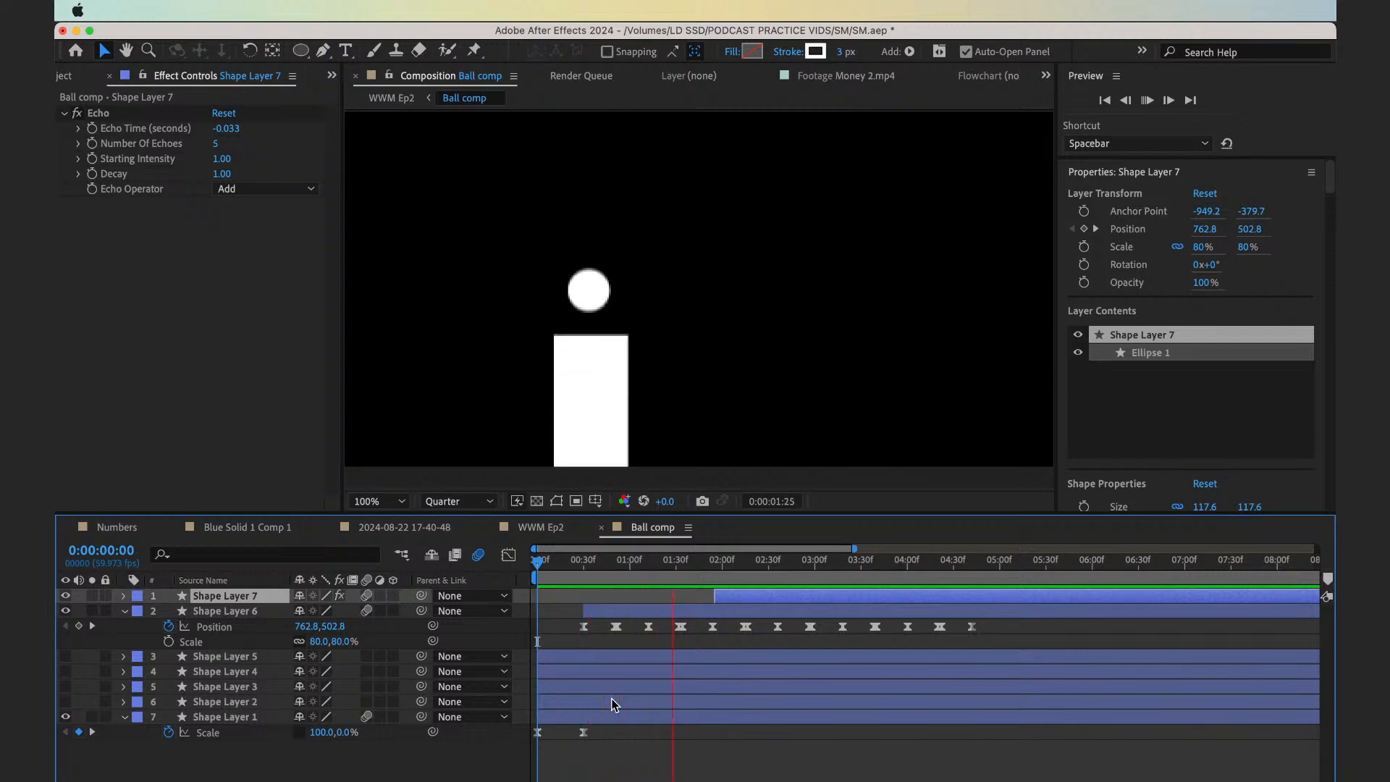
pyautogui.press('space')
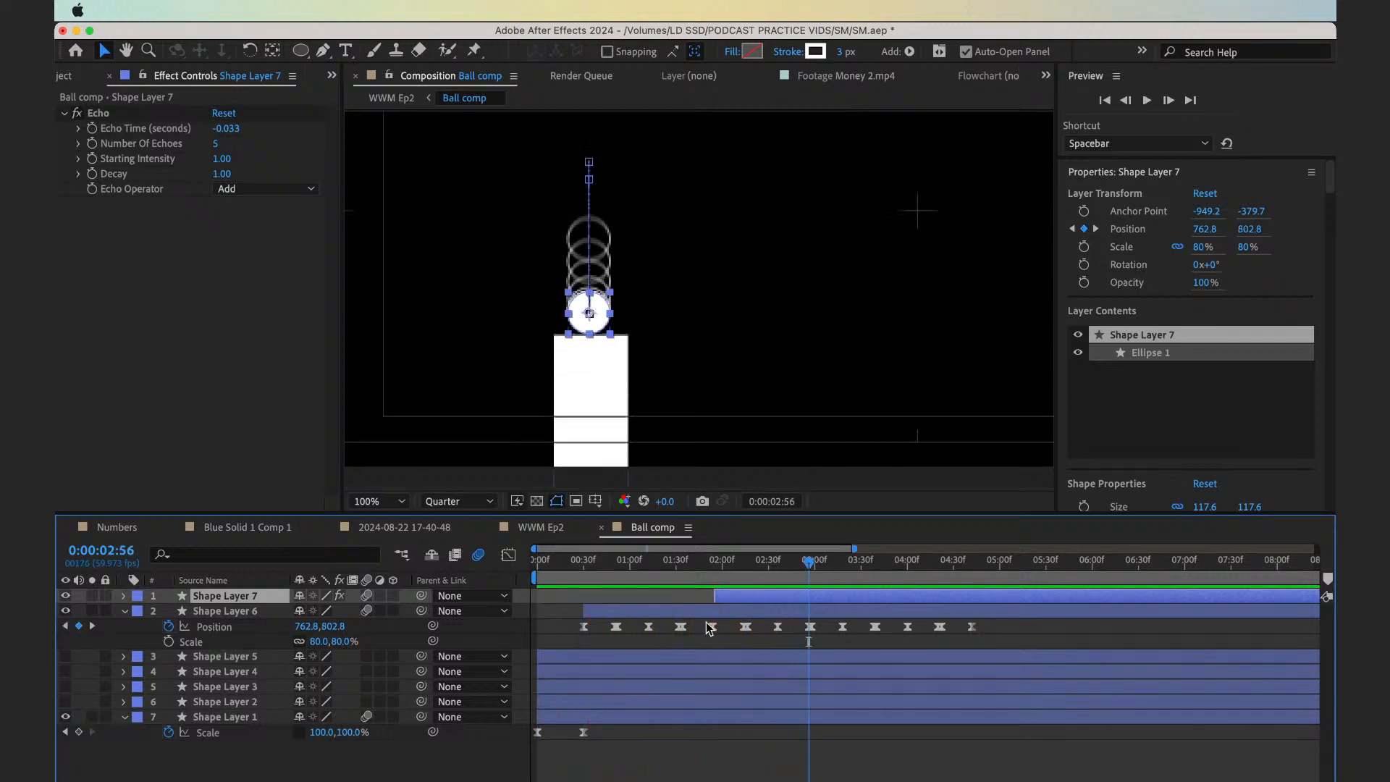
# Add an opacity keyframe to Shape Layer 7 at its in-point, 0:00:01:55
pyautogui.moveTo(704, 580); pyautogui.dragTo(715, 577)
pyautogui.press('=')
pyautogui.press('=')
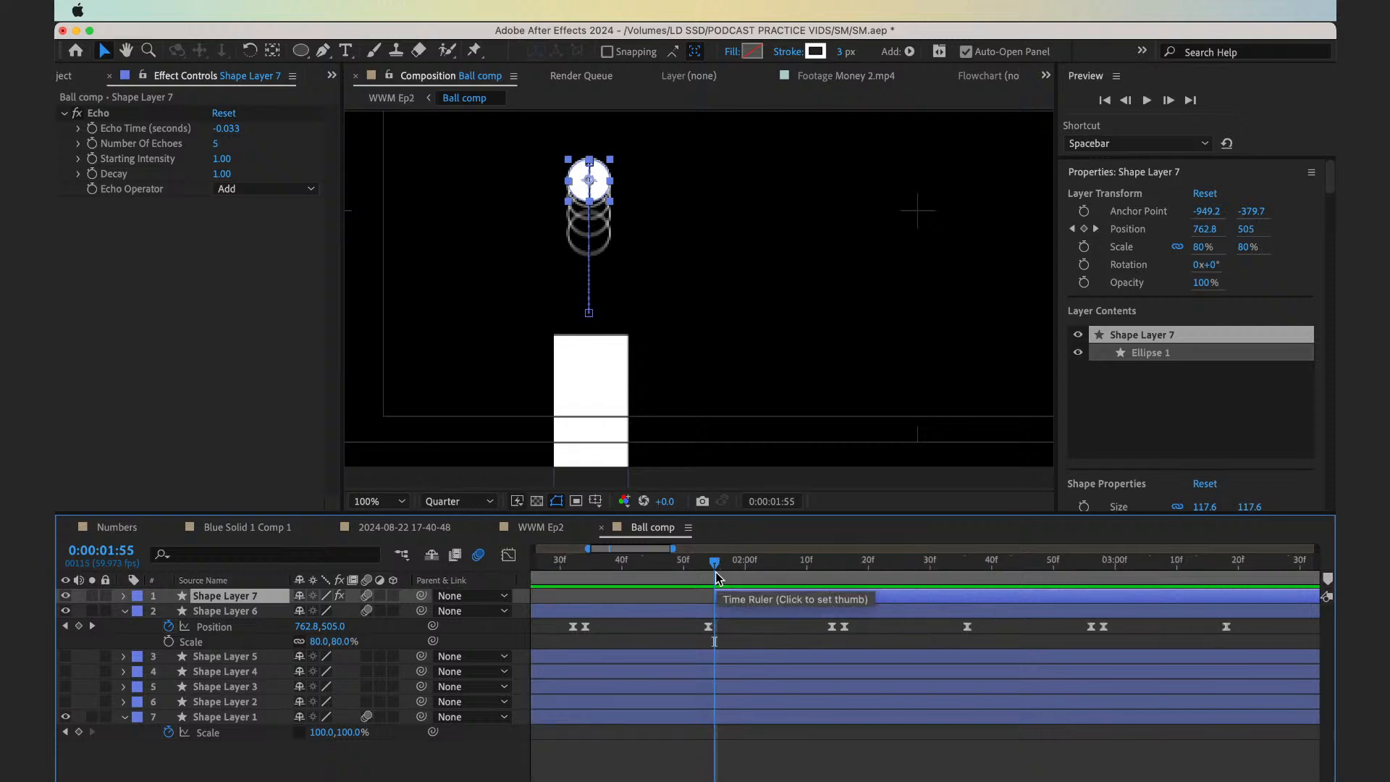
pyautogui.click(679, 576)
pyautogui.press('space')
pyautogui.moveTo(678, 577); pyautogui.dragTo(720, 572)
pyautogui.hotkey('alt', 'shift', 't')
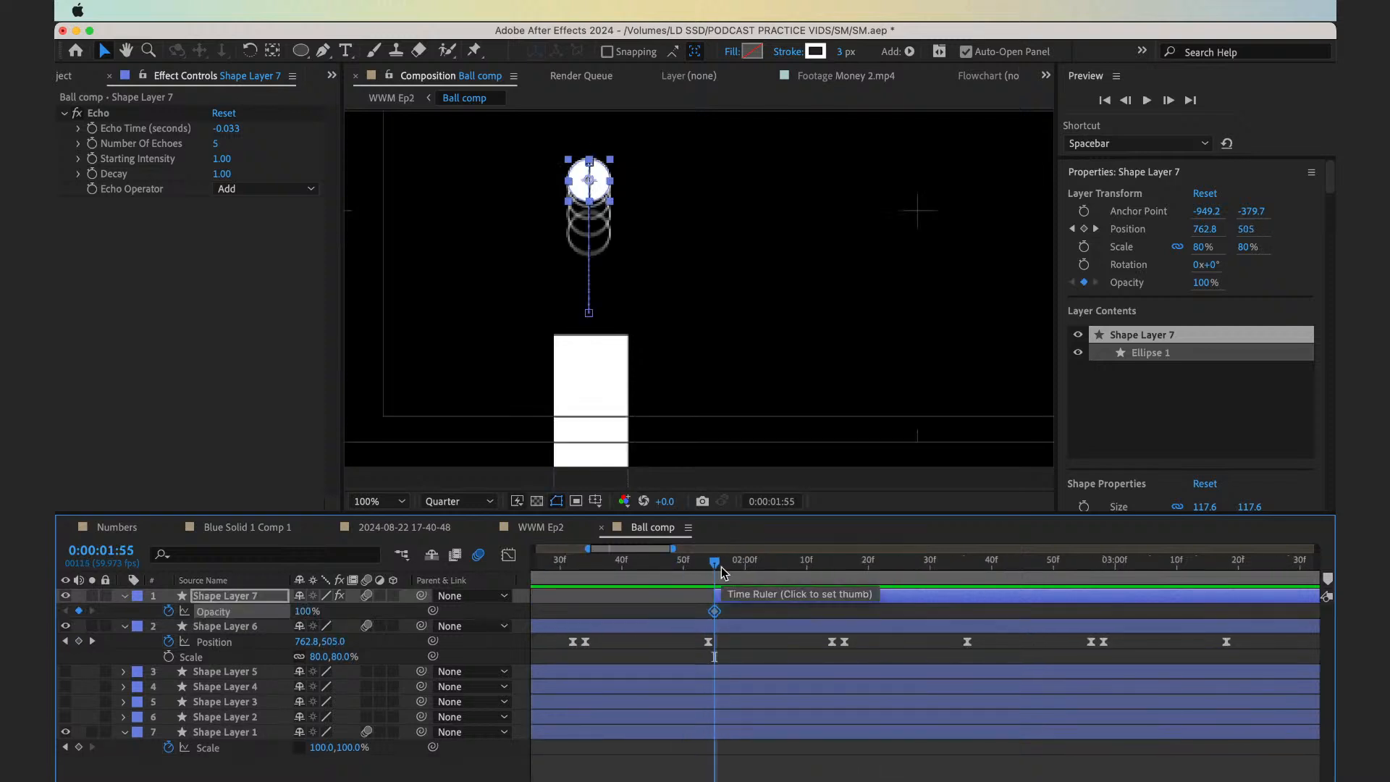
# Fade in the echo layer with opacity 0% at 0:00:01:55 and 100% at 0:00:01:58, and preview it
pyautogui.press('=')
pyautogui.press('=')
pyautogui.press('pagedown')
pyautogui.press('pagedown')
pyautogui.press('pagedown')
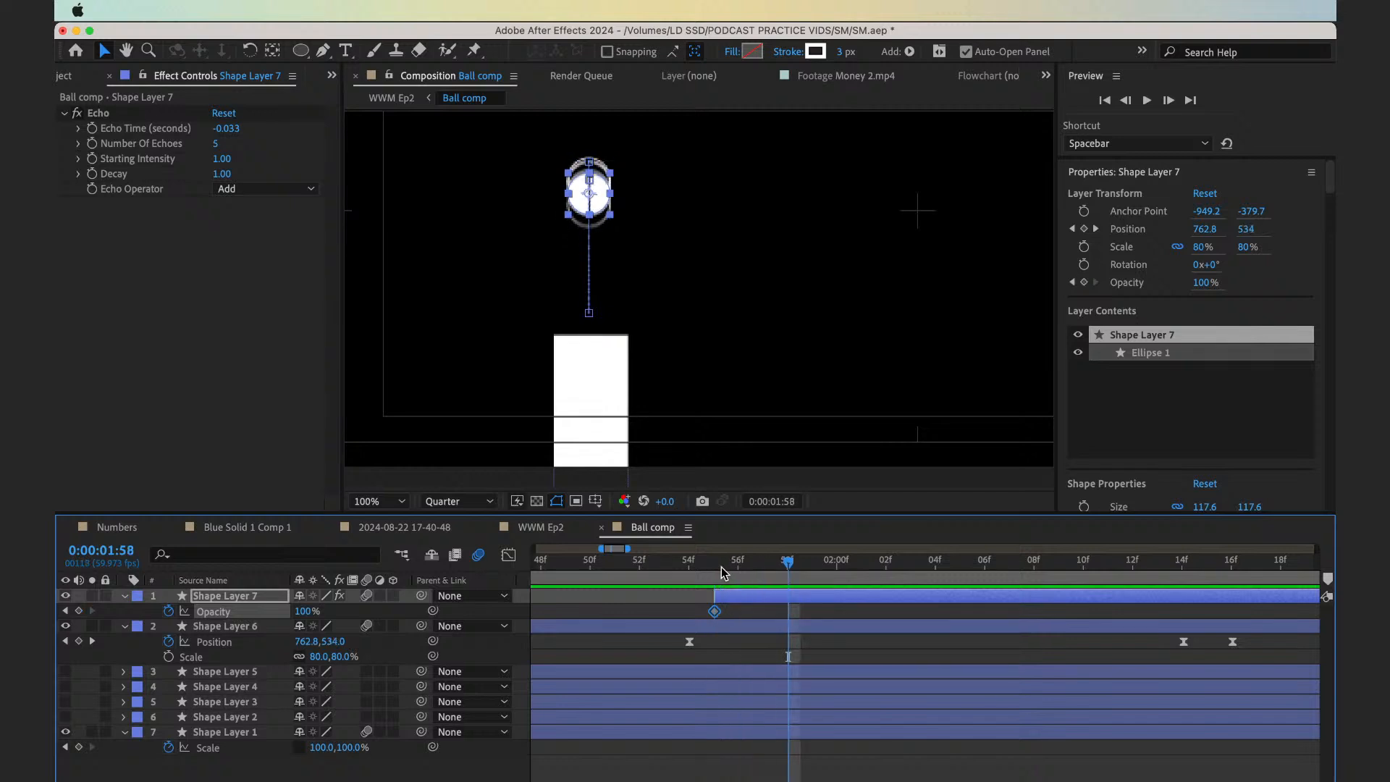
pyautogui.press('pageup')
pyautogui.press('pageup')
pyautogui.press('pageup')
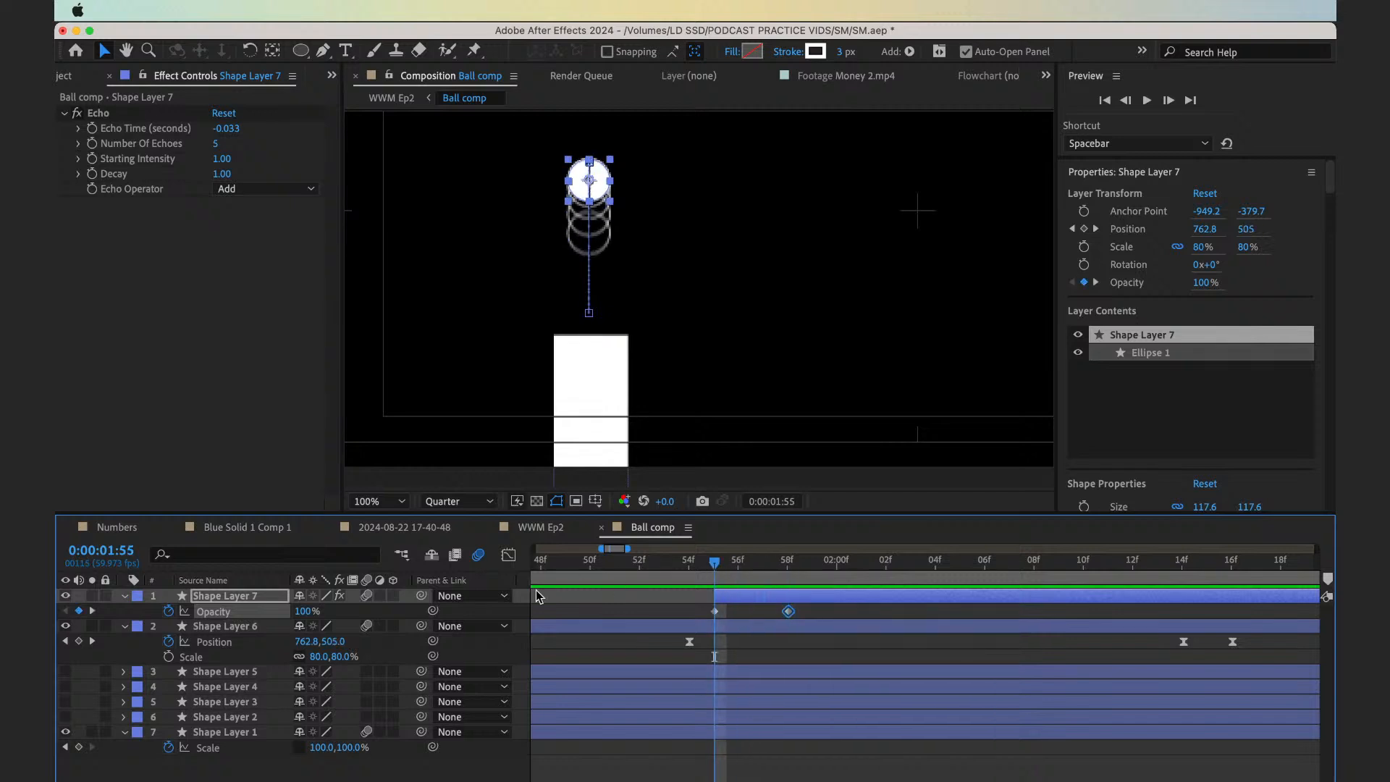
pyautogui.click(303, 611)
pyautogui.write('0')
pyautogui.press('Return')
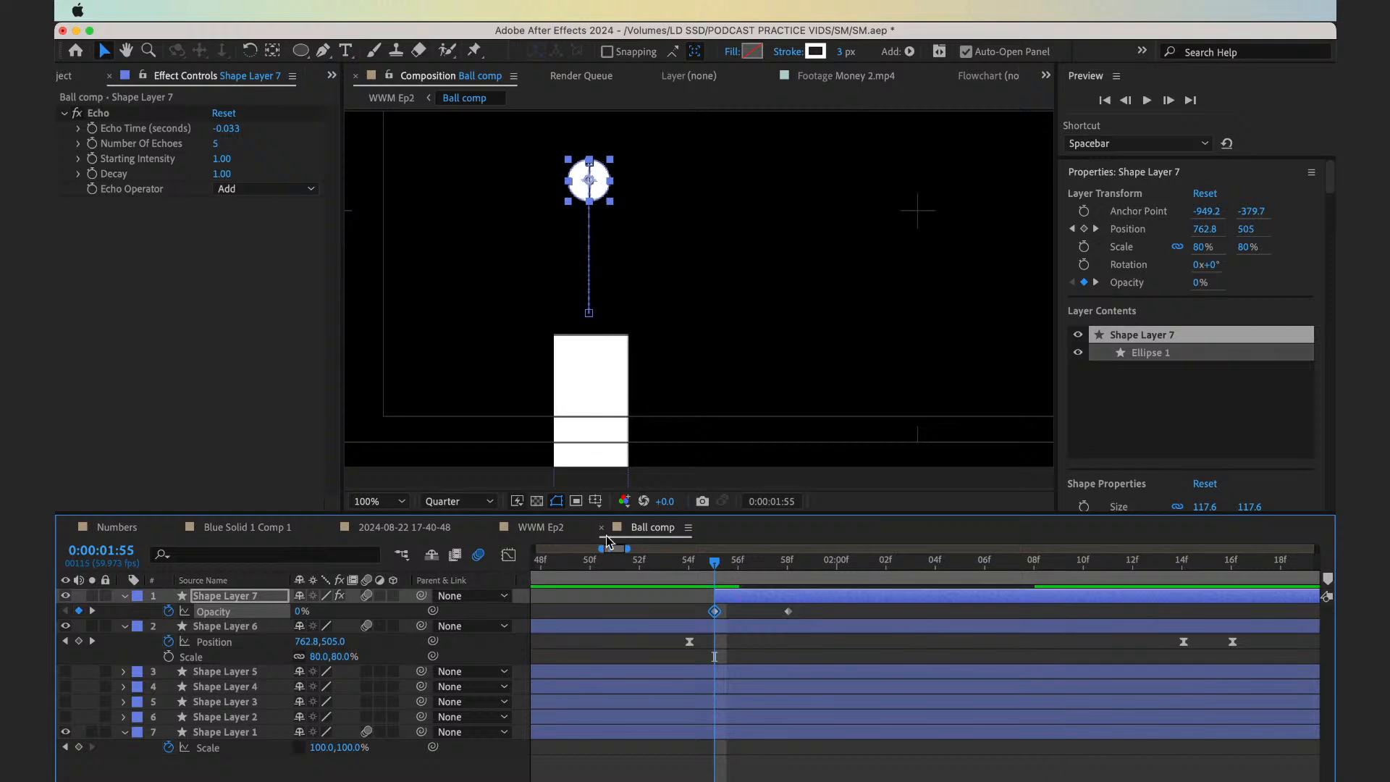
pyautogui.click(699, 574)
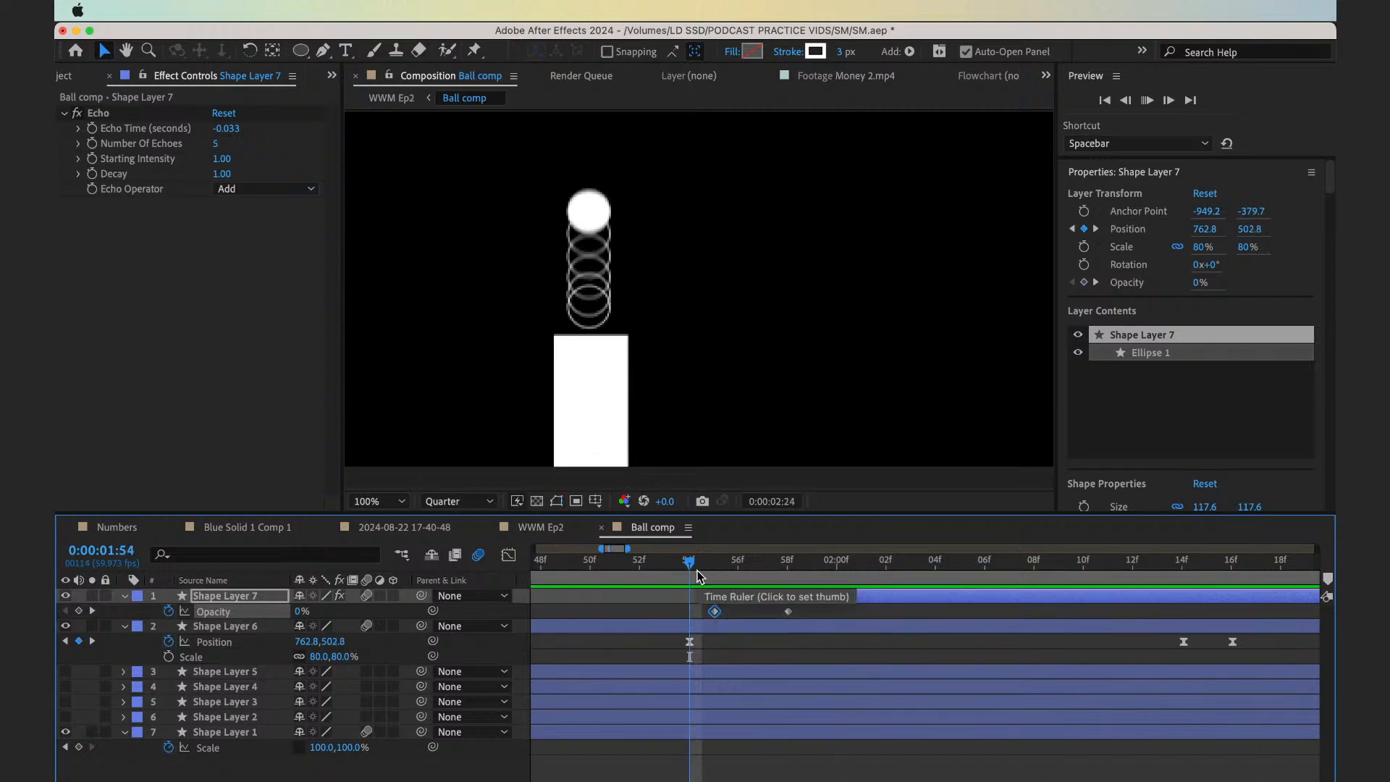
# Deselect Shape Layer 7 in the Ball comp and save the project
pyautogui.moveTo(699, 577); pyautogui.dragTo(368, 538)
pyautogui.click(367, 500)
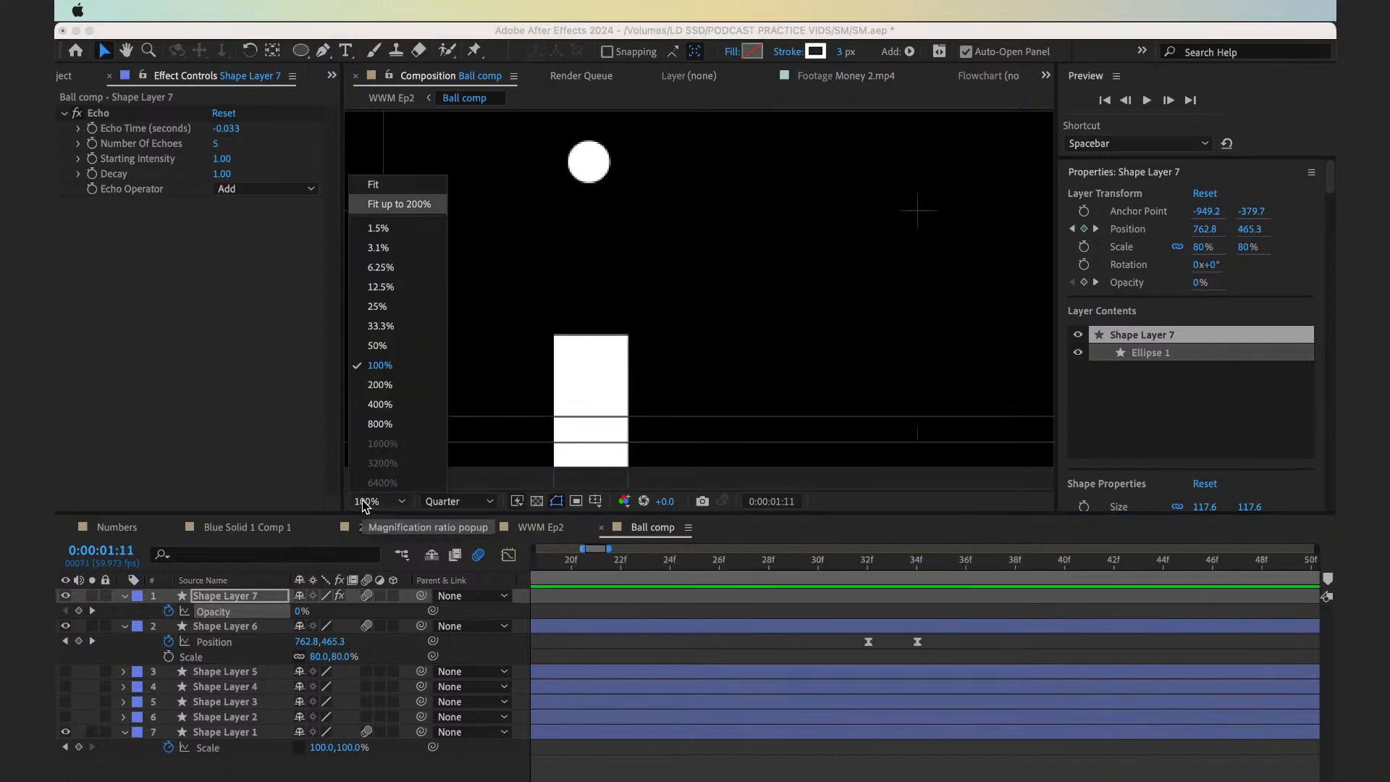
pyautogui.click(638, 612)
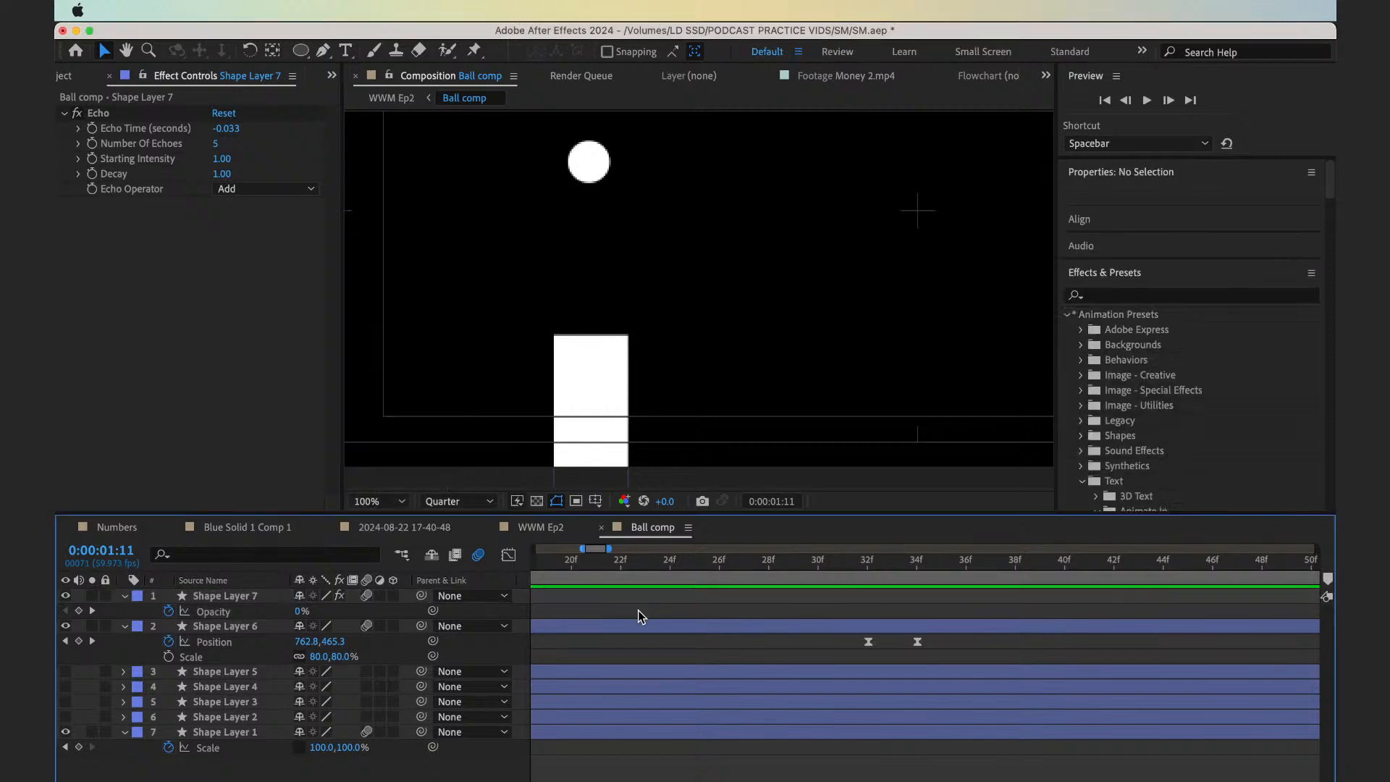
pyautogui.press('-')
pyautogui.press('-')
pyautogui.press('-')
pyautogui.press('-')
pyautogui.press('-')
pyautogui.press('-')
pyautogui.press('super+s')
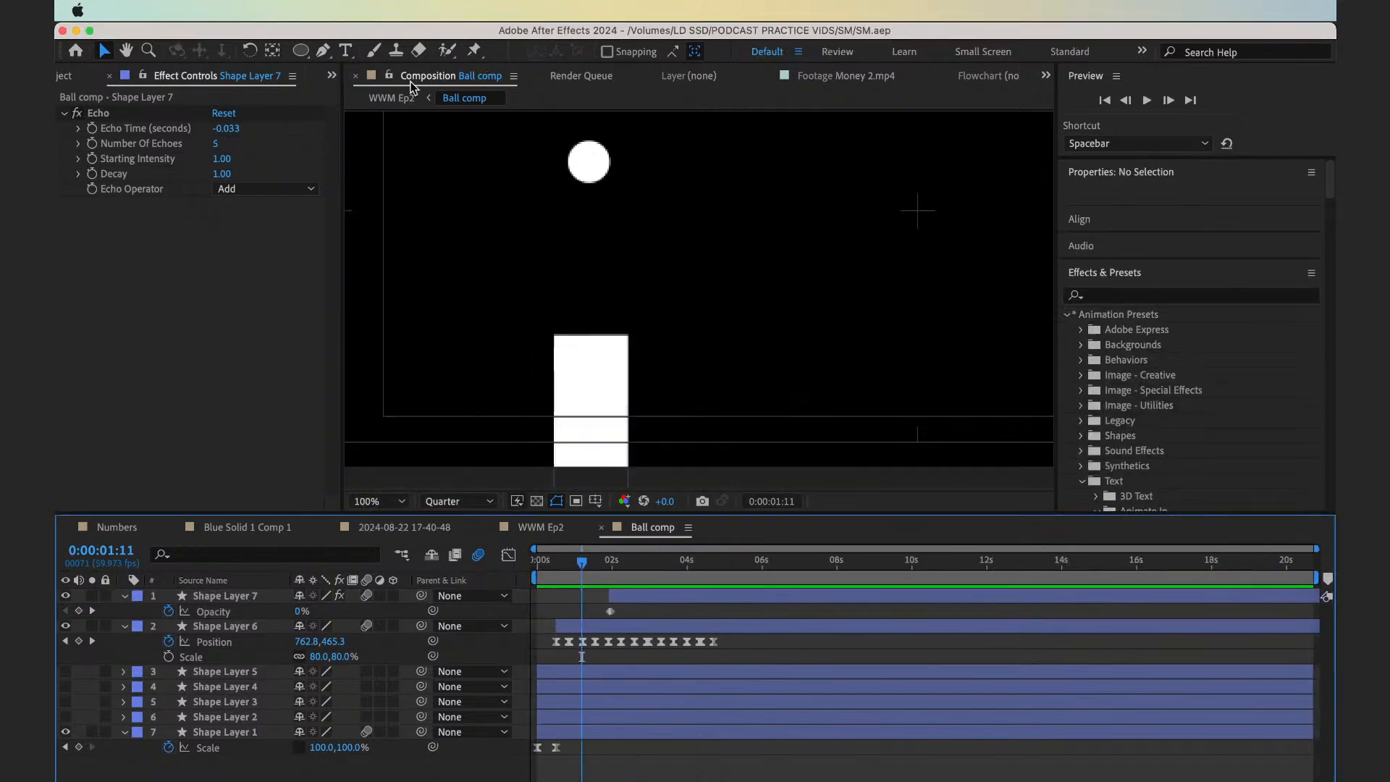
# Return to the WWM Ep2 composition and play the text and ball animation twice from near the start
pyautogui.click(391, 97)
pyautogui.moveTo(638, 561); pyautogui.dragTo(562, 558)
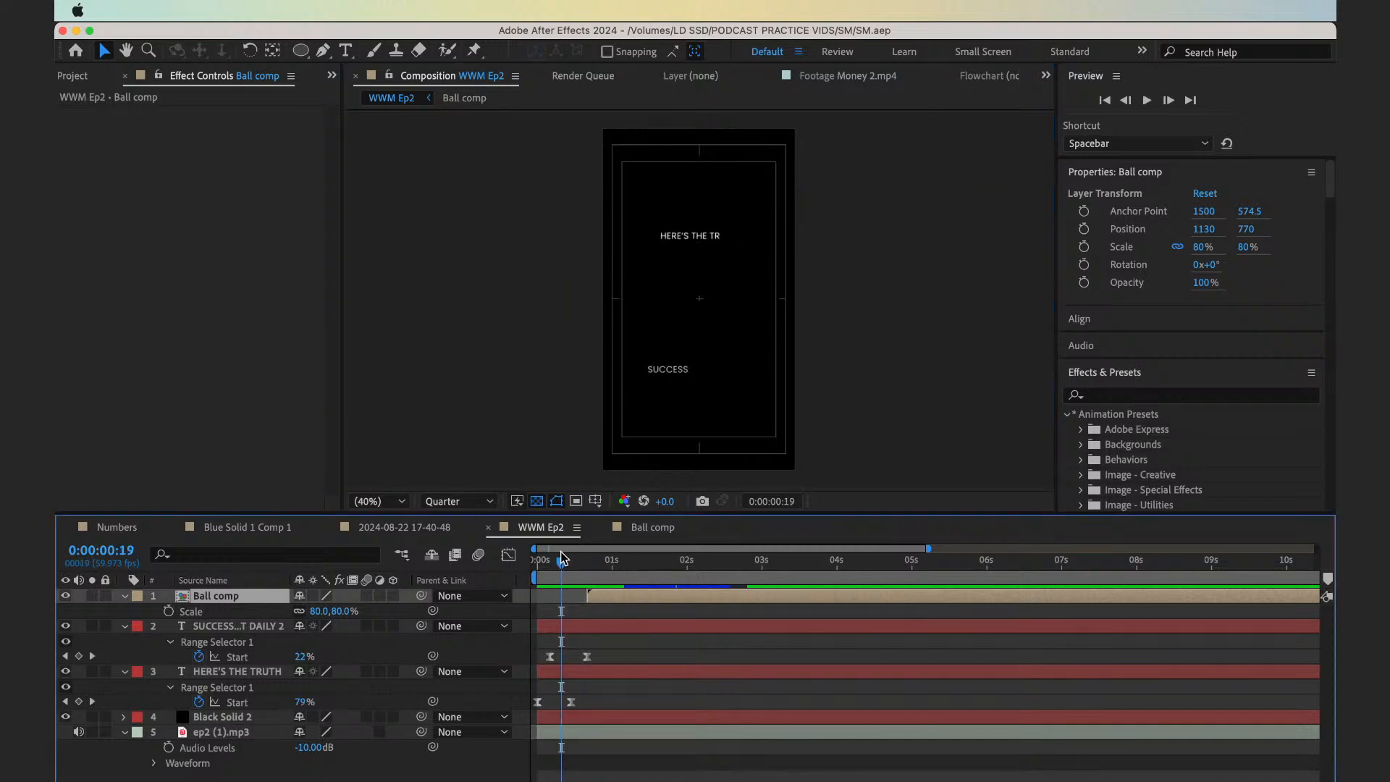
pyautogui.press('space')
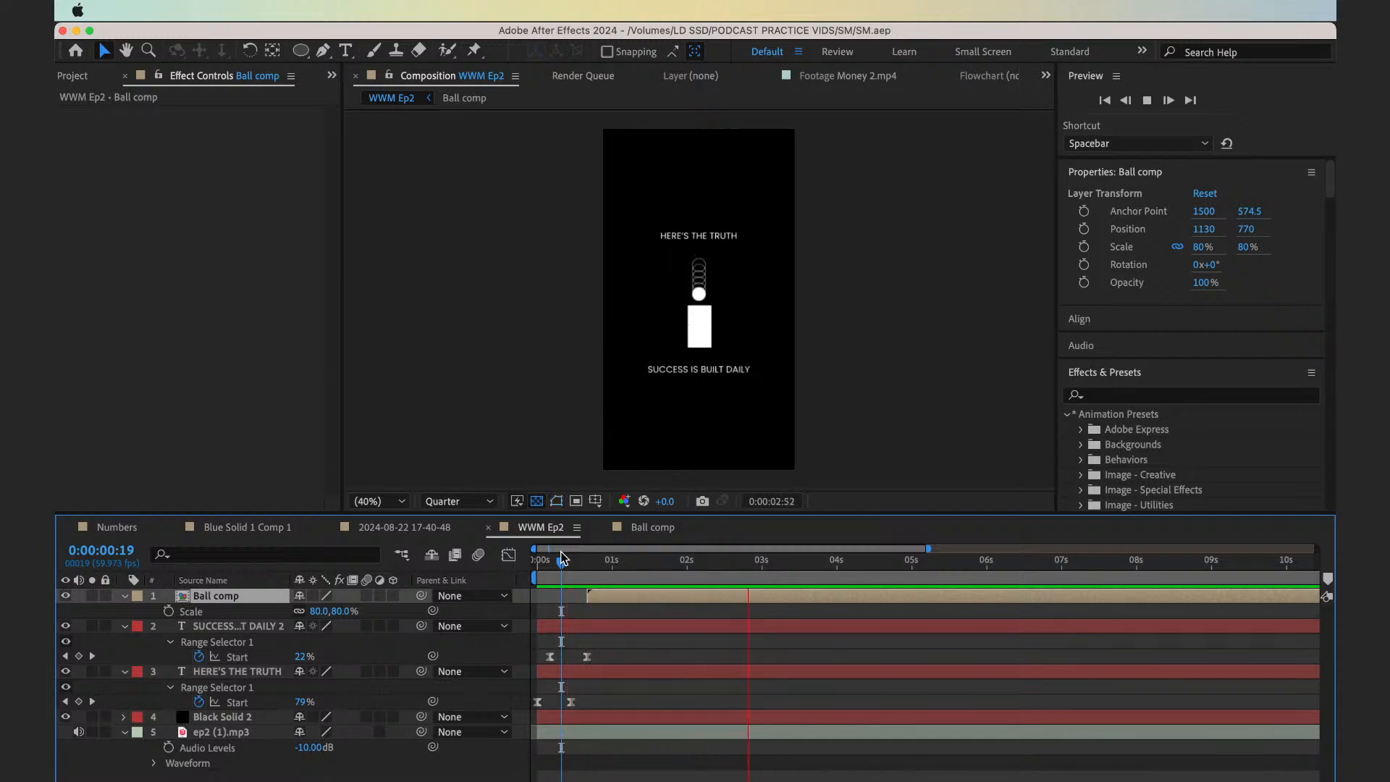
pyautogui.moveTo(563, 557); pyautogui.dragTo(578, 567)
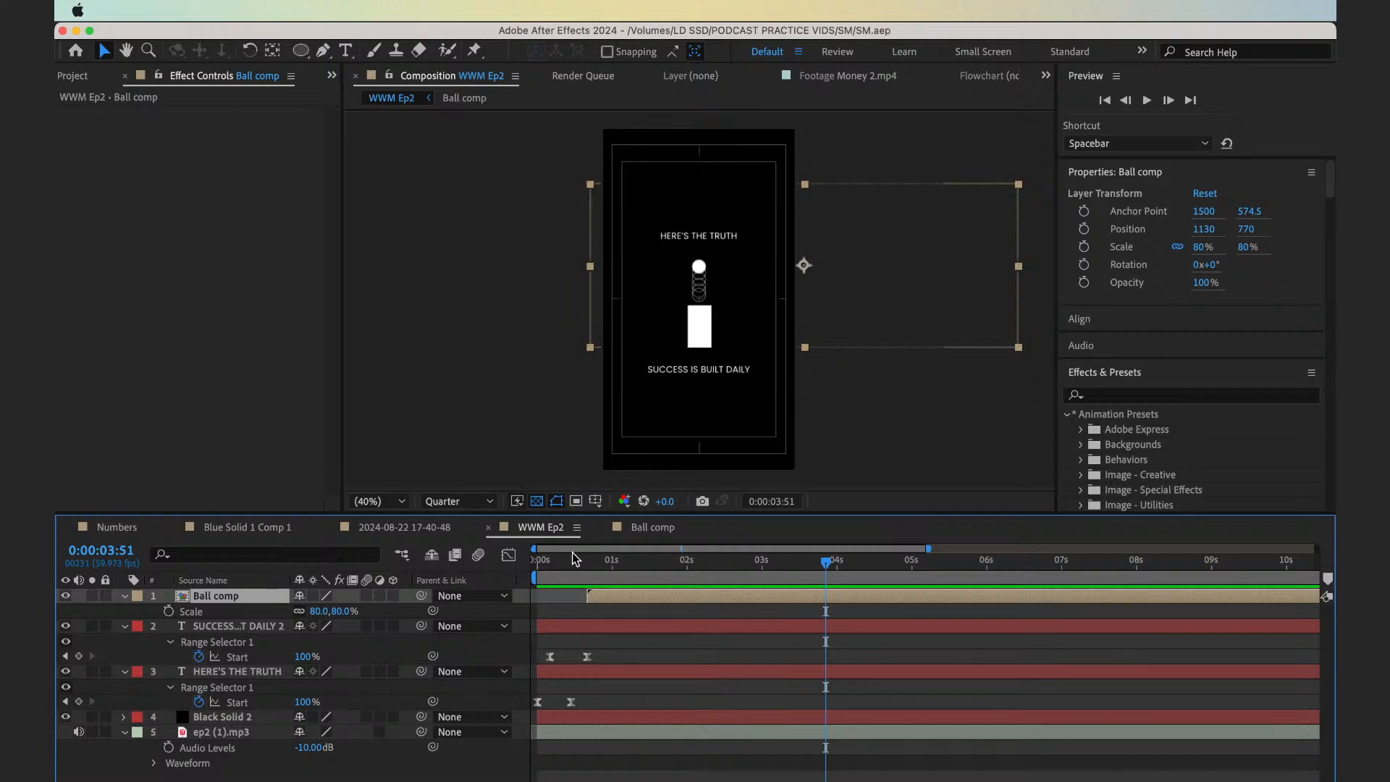
pyautogui.press('space')
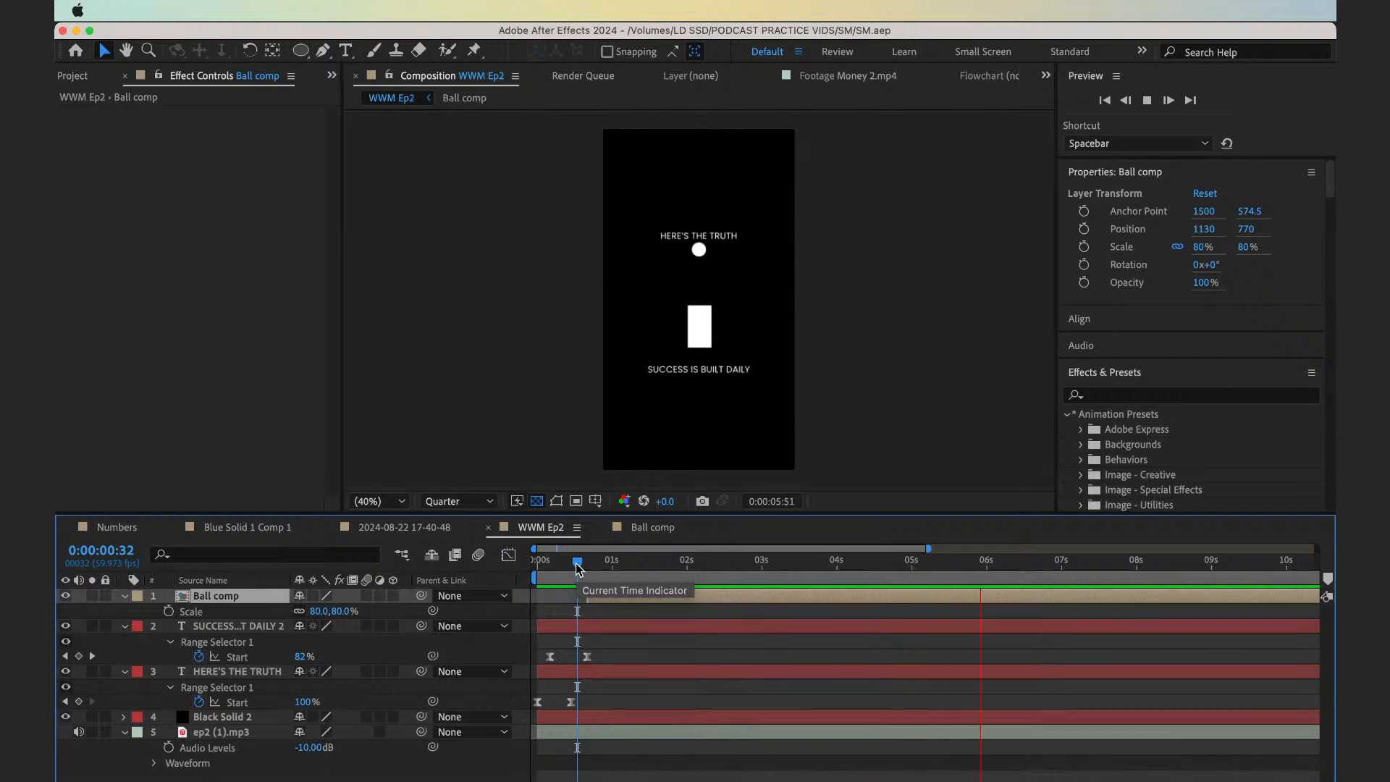
# Move the playhead back to 0:00:00:00 and collapse the expanded properties of all layers
pyautogui.moveTo(577, 568); pyautogui.dragTo(521, 592)
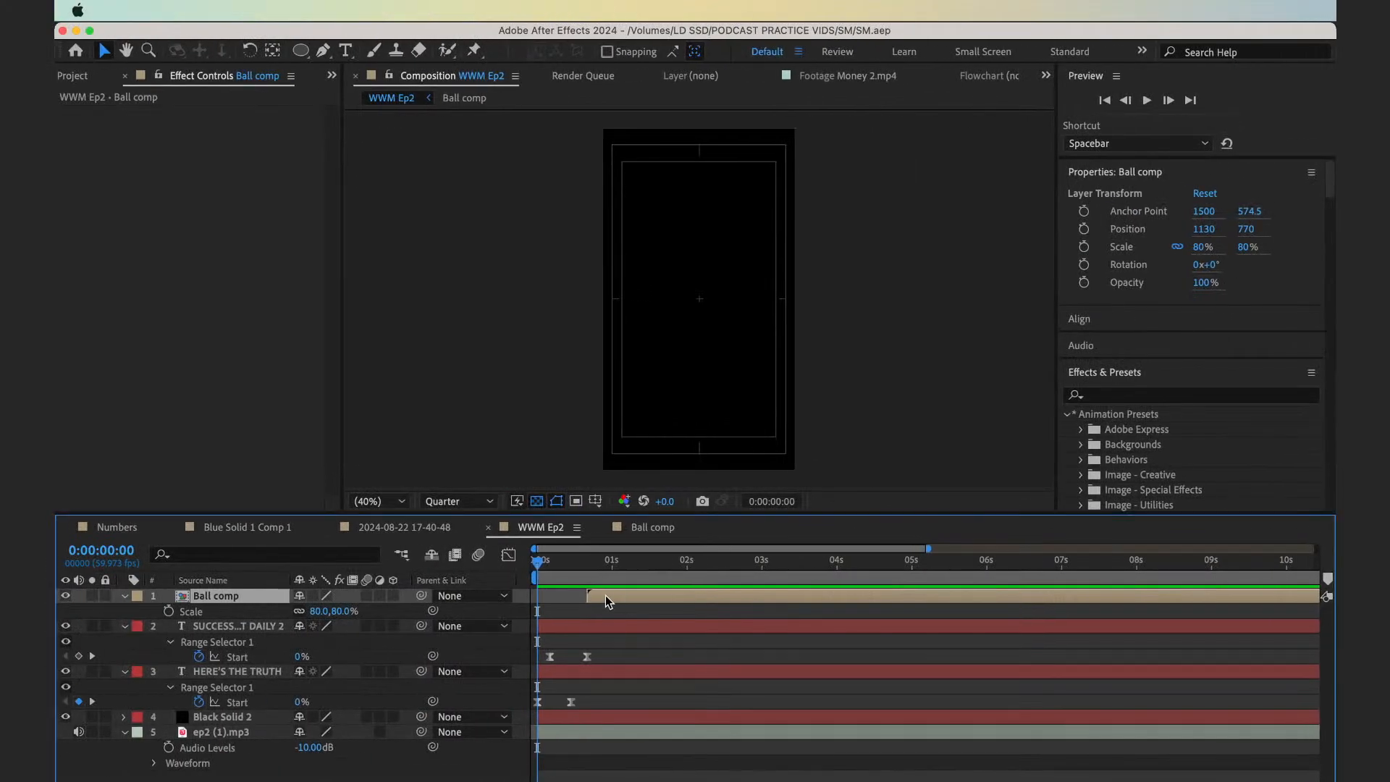
pyautogui.click(596, 613)
pyautogui.press('super+a')
pyautogui.press('u')
pyautogui.click(636, 710)
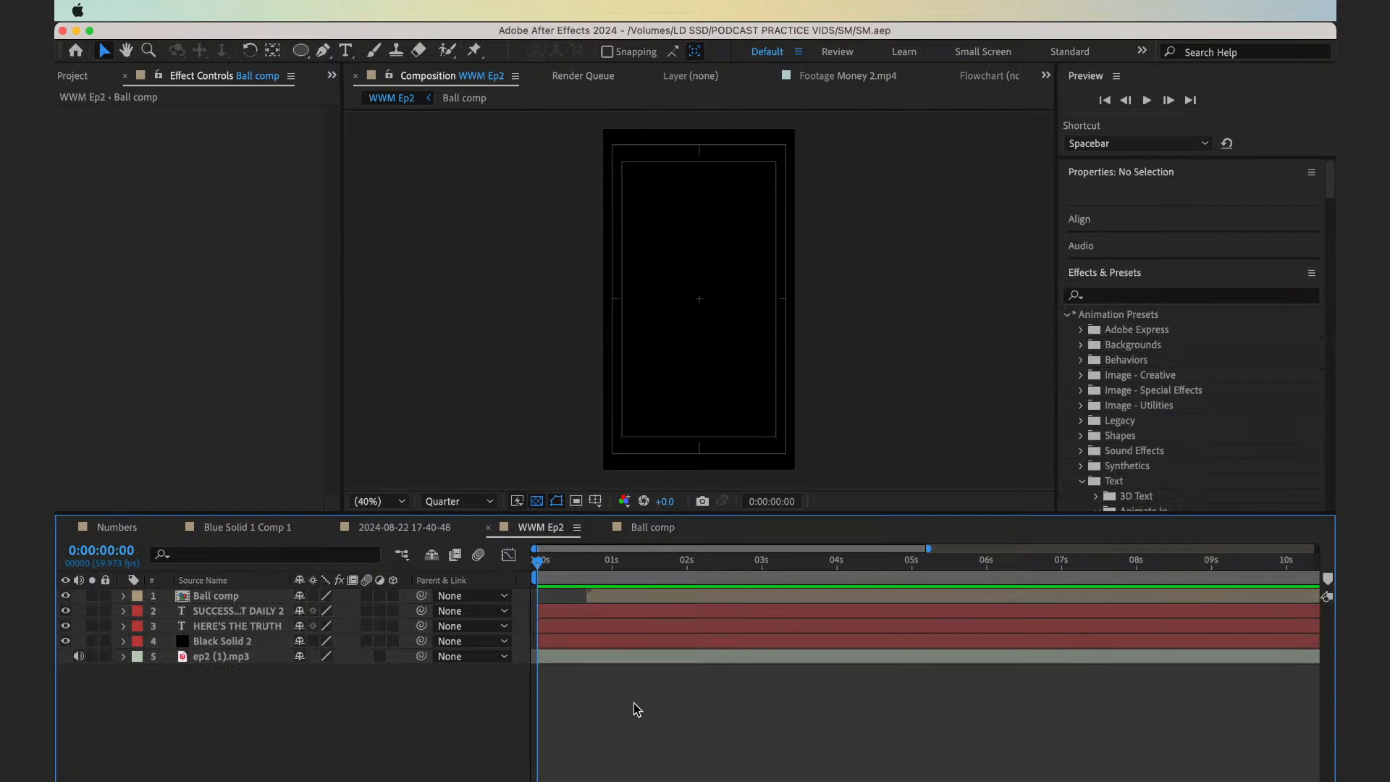
# Play the composition with the voiceover to check the section around four seconds
pyautogui.moveTo(598, 583); pyautogui.dragTo(633, 583)
pyautogui.press('space')
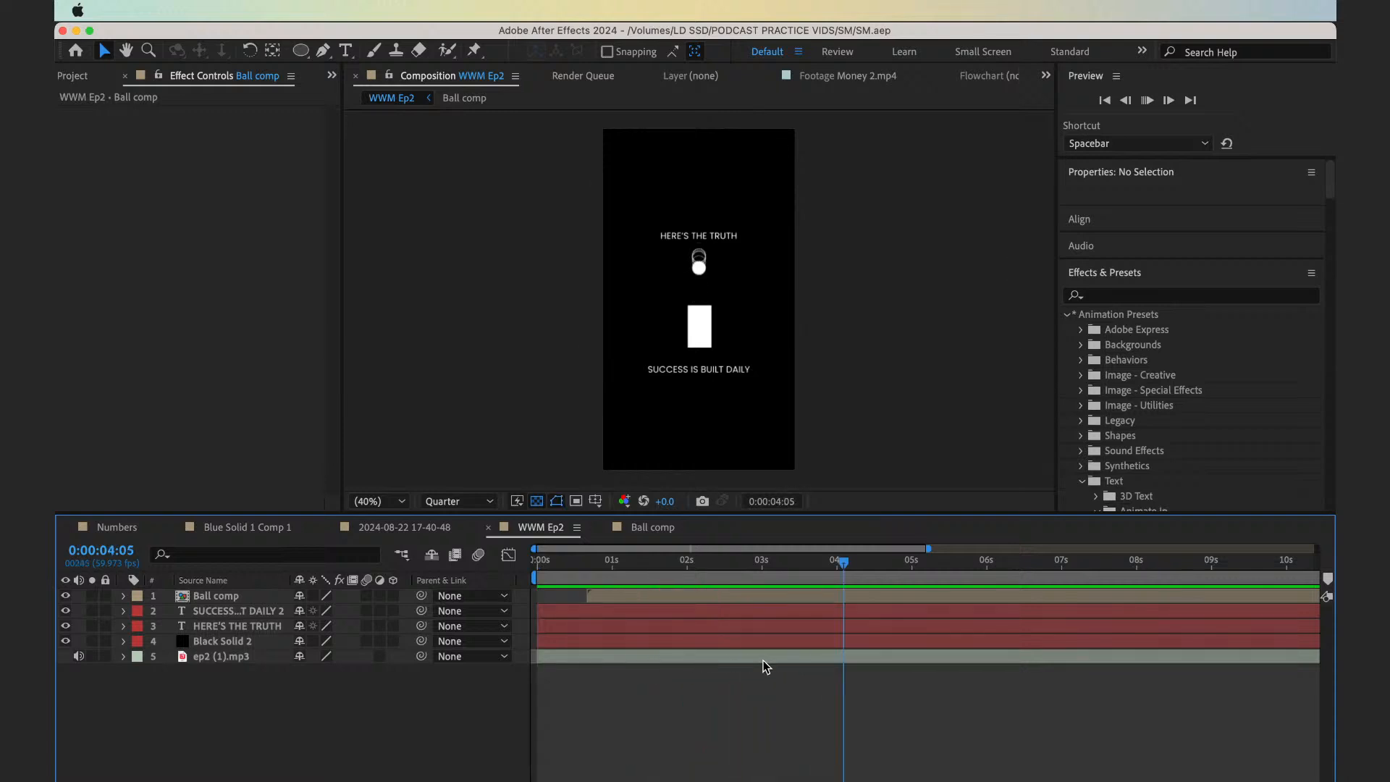
pyautogui.click(808, 571)
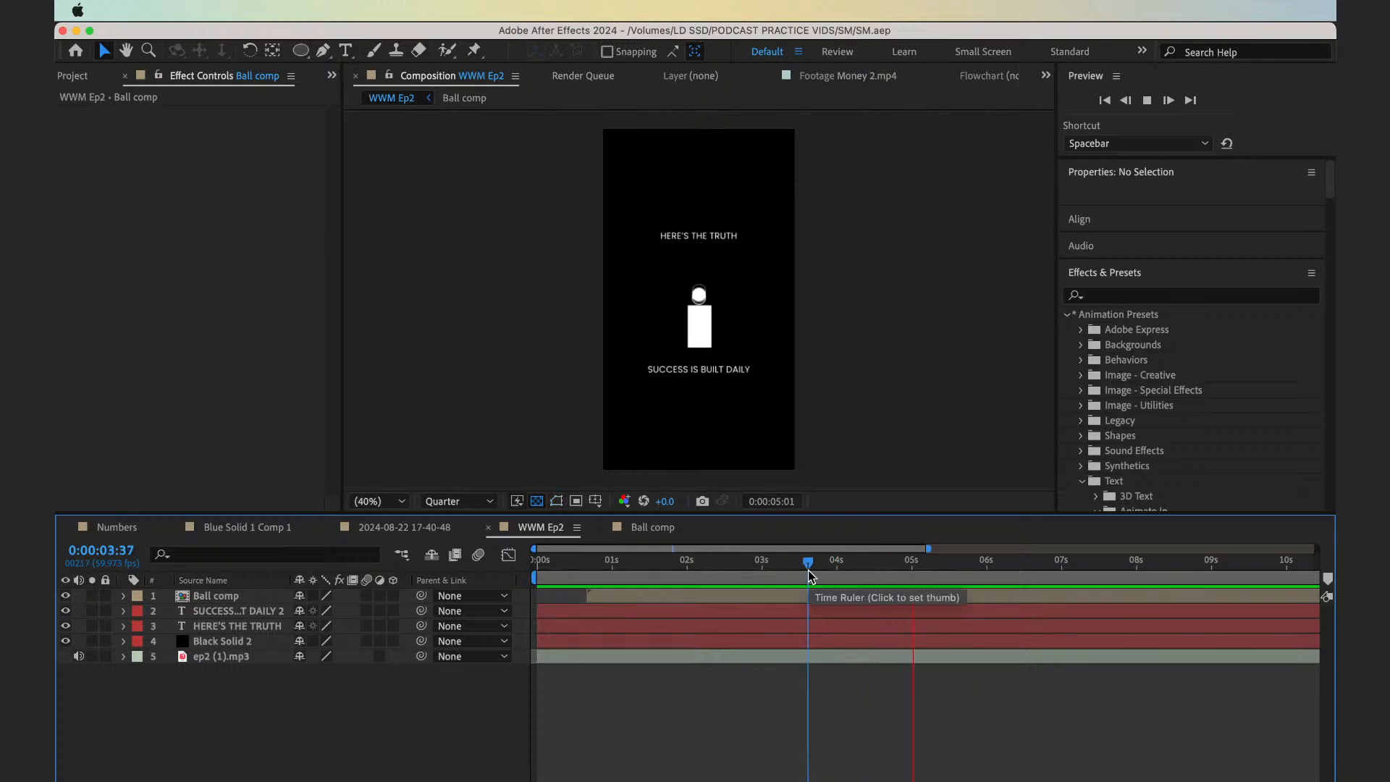
pyautogui.click(752, 576)
# Reveal the waveform of ep2 (1).mp3 and play from 0:00:02:50 to the speech pause at 0:00:04:05
pyautogui.click(784, 658)
pyautogui.press('l')
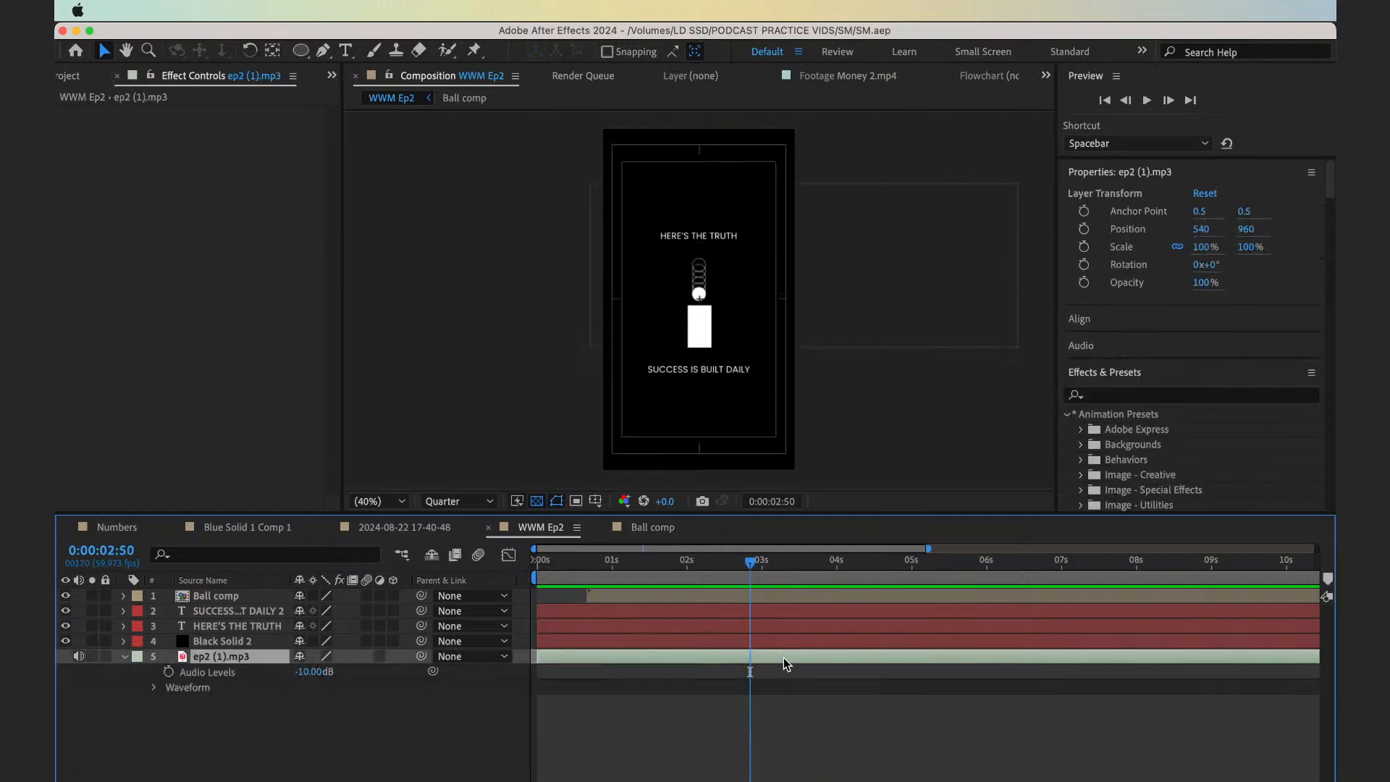
pyautogui.press('l')
pyautogui.press('space')
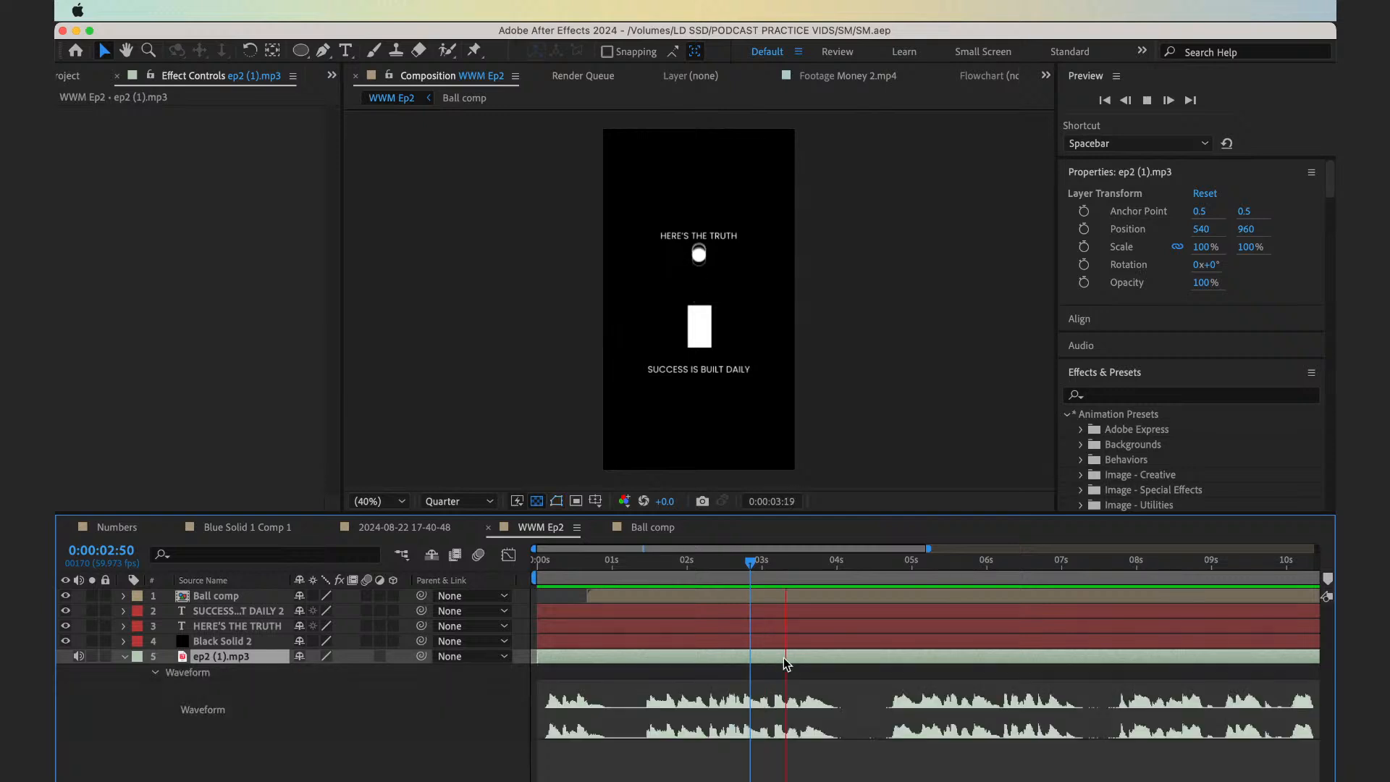
pyautogui.press('space')
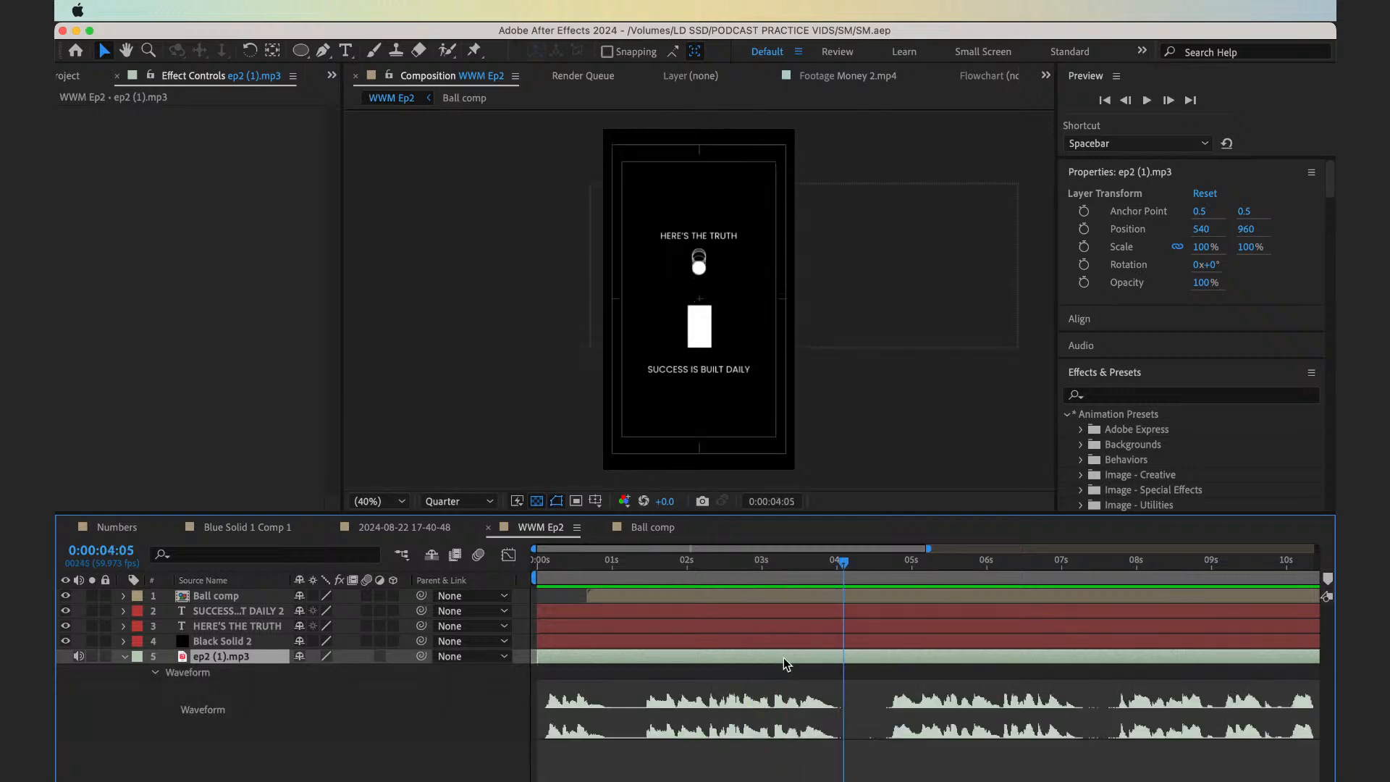
# Split the voiceover at 0:00:04:05 and reveal the second part's waveform
pyautogui.press('super+shift+d')
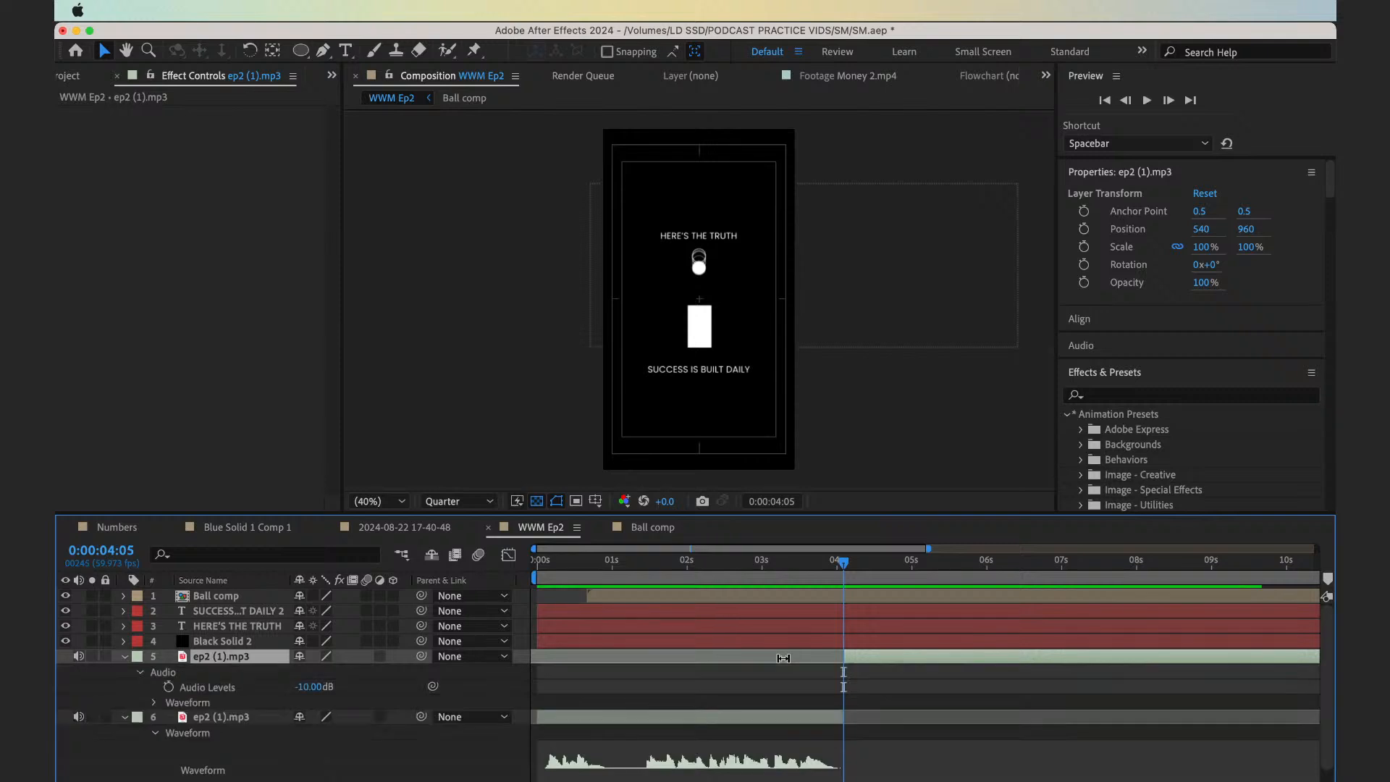
pyautogui.press('l')
pyautogui.press('l')
pyautogui.press('l')
# Trim the second voiceover part's start to 0:00:04:40 and move it back to 0:00:04:05 against the first part
pyautogui.press('super+shift+Right')
pyautogui.press('super+shift+Right')
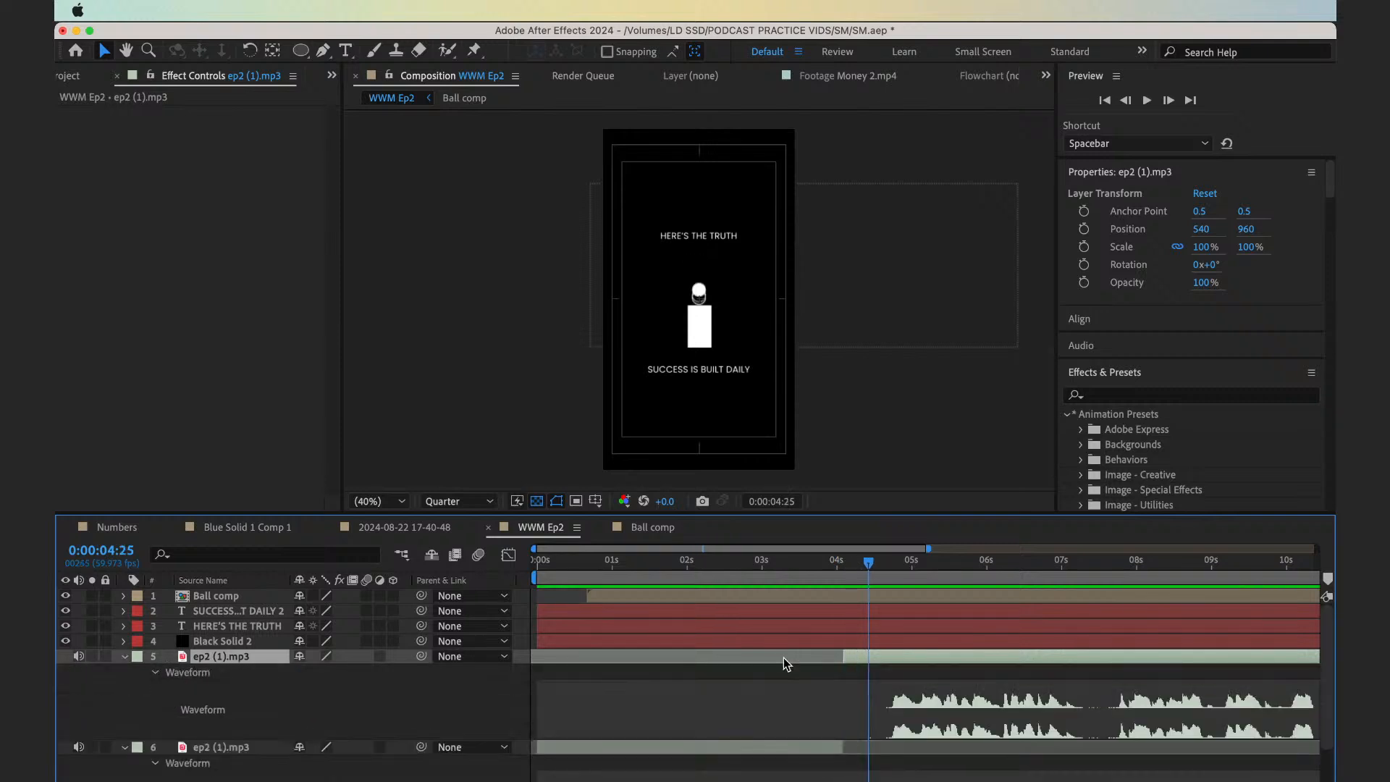
pyautogui.press('super+shift+Right')
pyautogui.press('super+shift+Right')
pyautogui.press('super+Left')
pyautogui.press('super+Left')
pyautogui.press('super+Left')
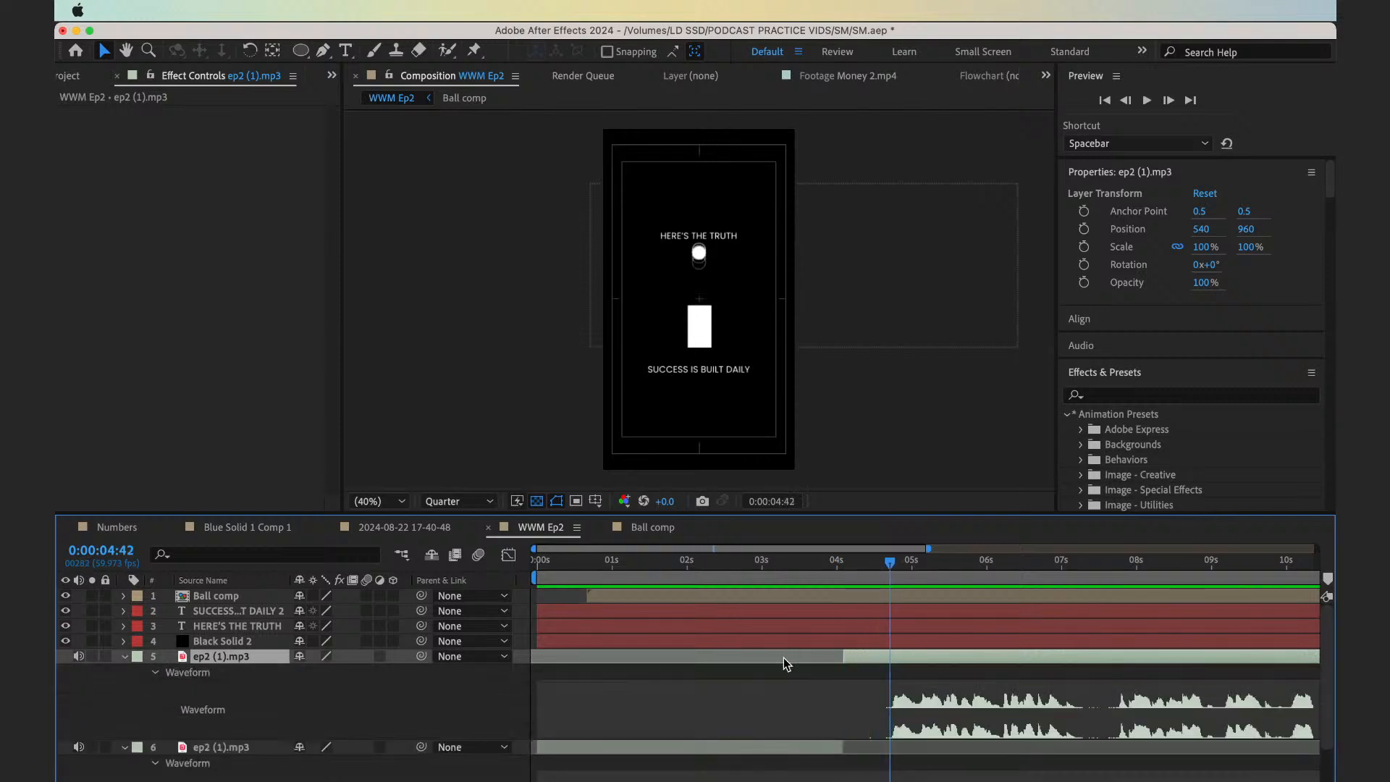
pyautogui.press('super+Left')
pyautogui.press('super+Left')
pyautogui.hotkey('alt', '[')
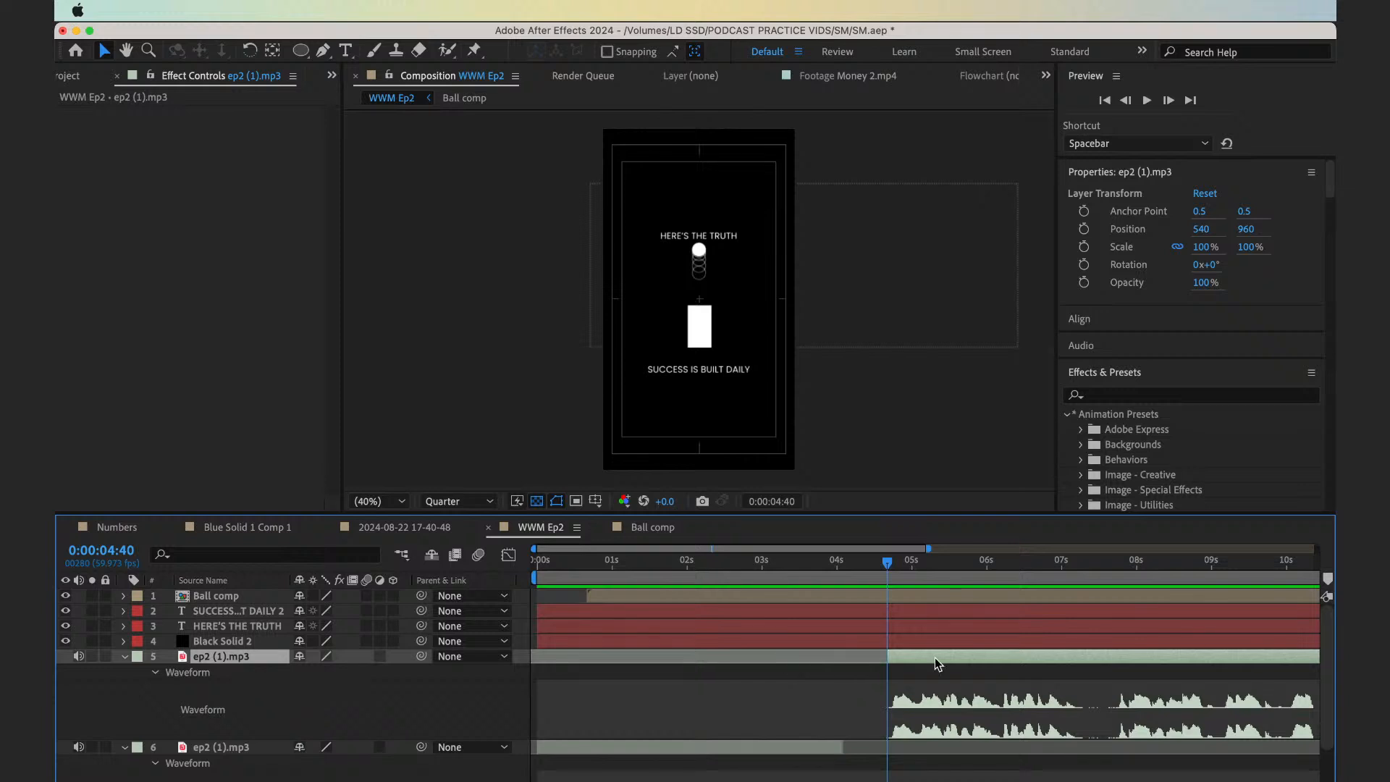
pyautogui.press('super+z')
# Play from 0:00:03:45 across the voiceover cut and on to the next speech pause
pyautogui.click(818, 577)
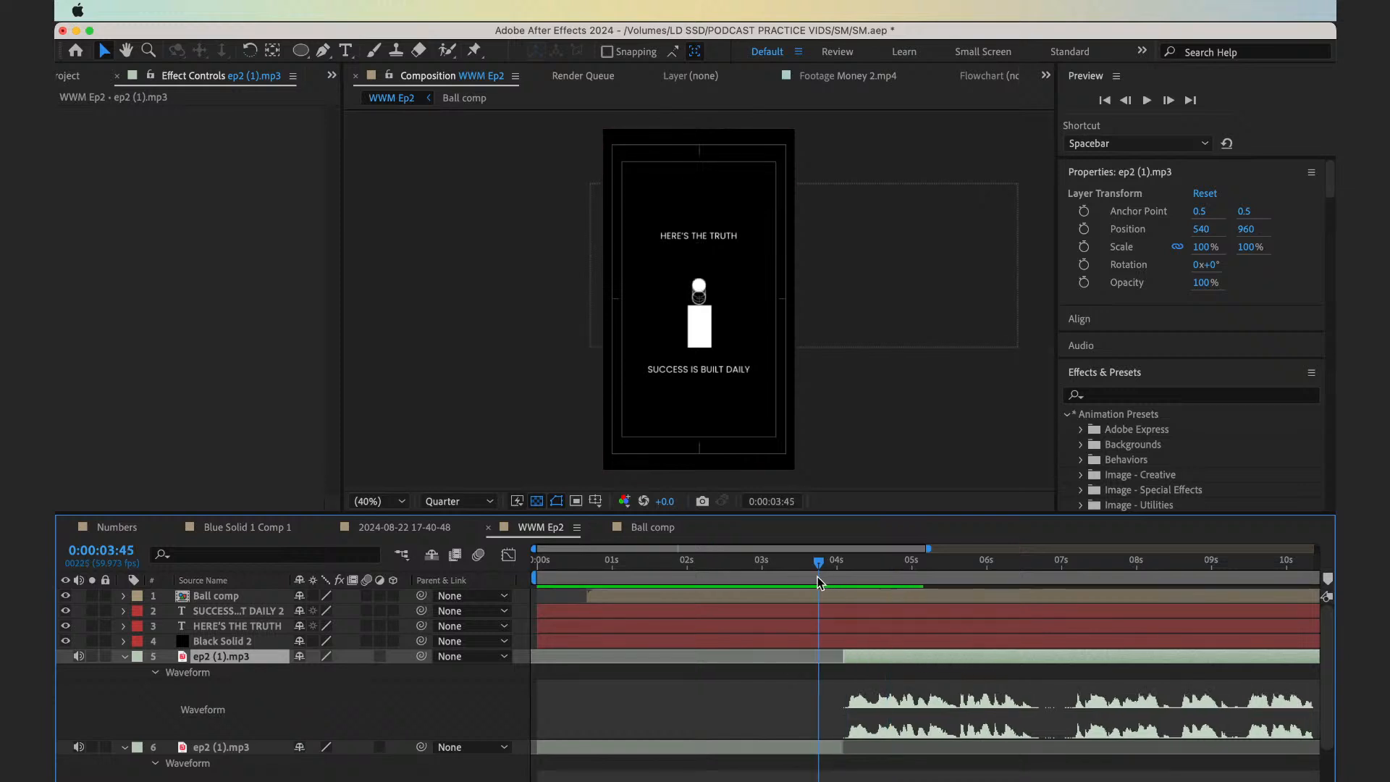
pyautogui.press('space')
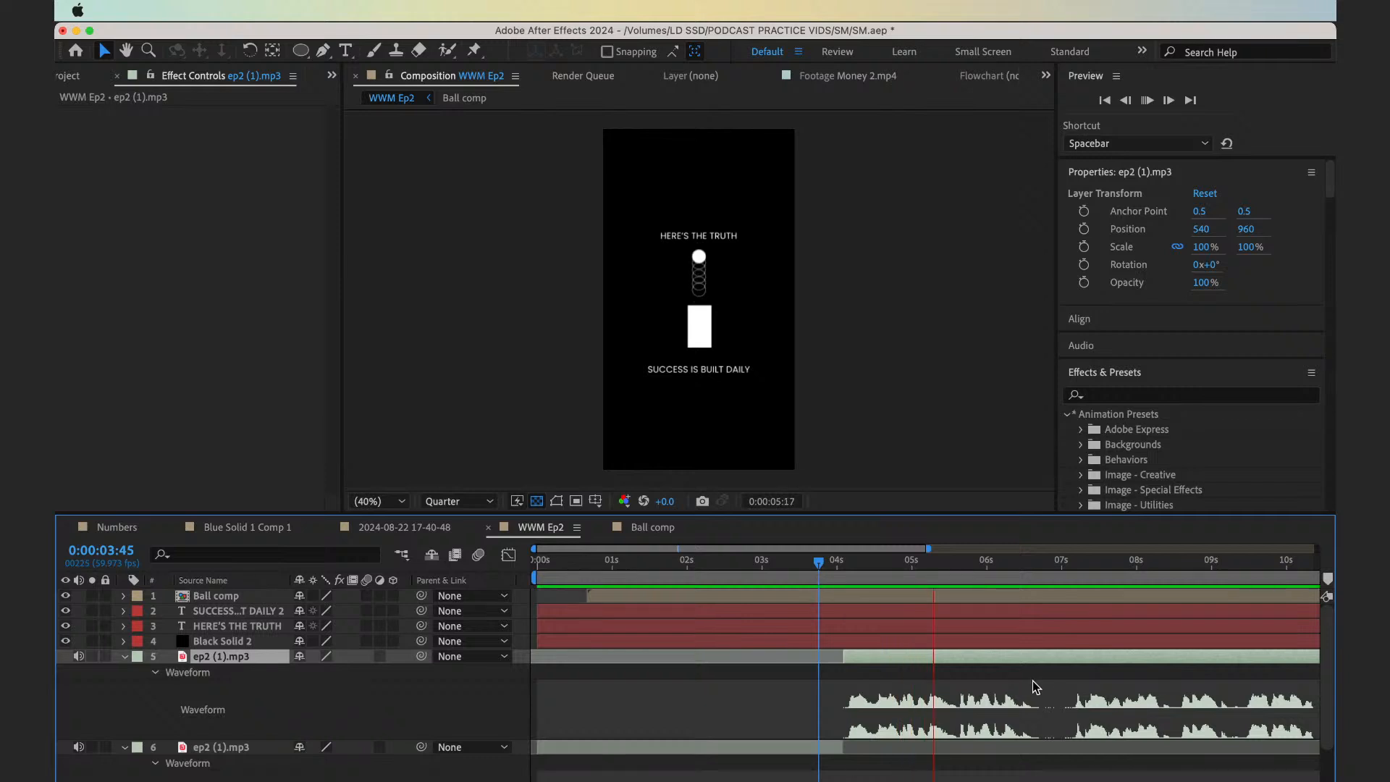
pyautogui.press('space')
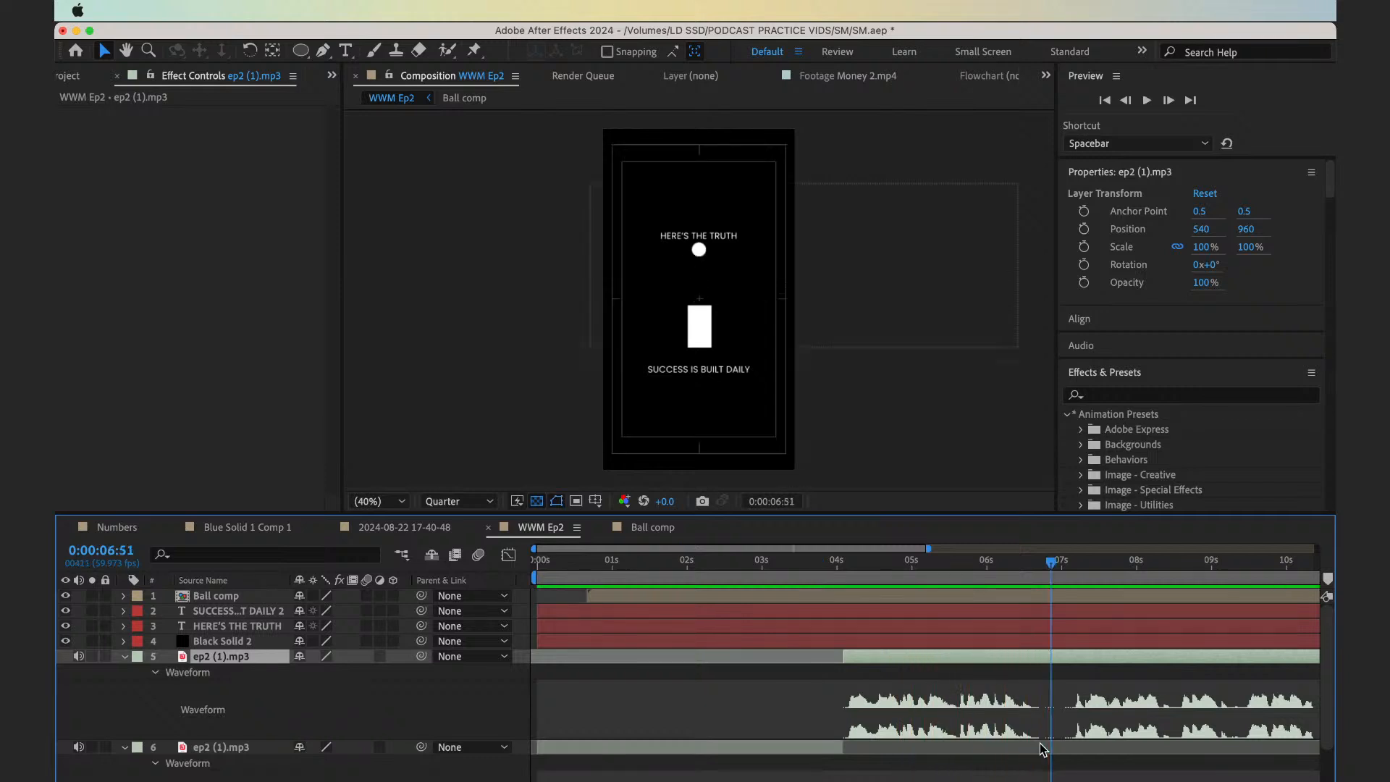
# Split the voiceover at 0:00:06:45 and cut the silence at the new part's start, closing the gap
pyautogui.press('pageup')
pyautogui.press('pageup')
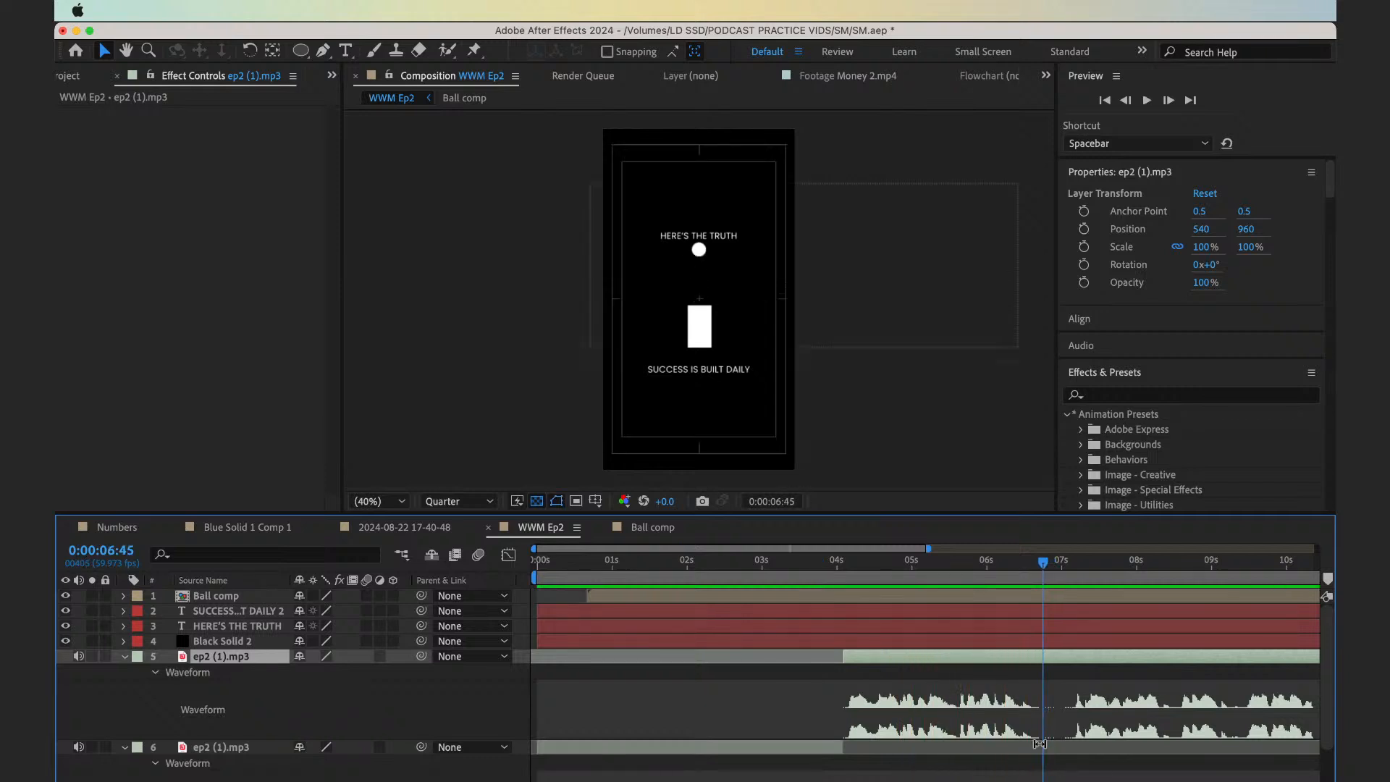
pyautogui.hotkey('alt', '[')
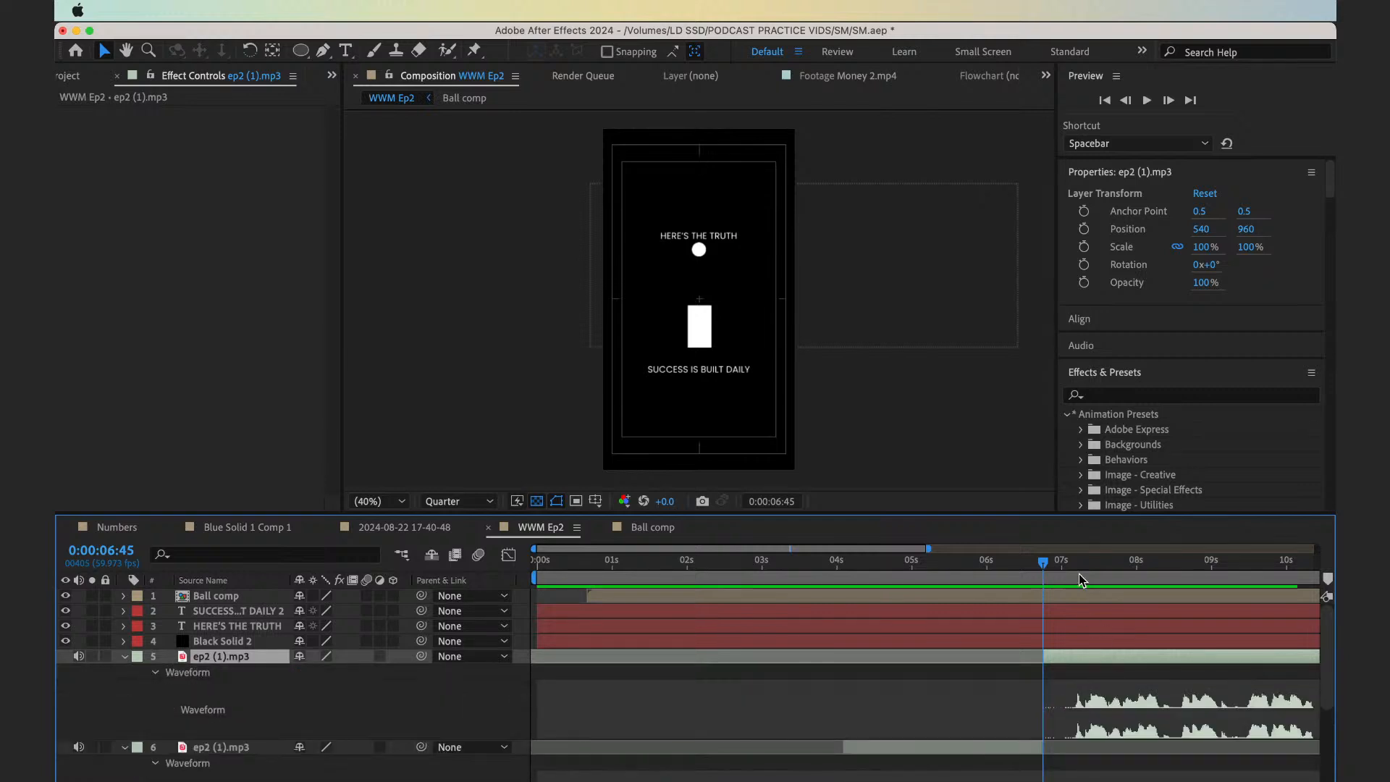
pyautogui.click(1072, 569)
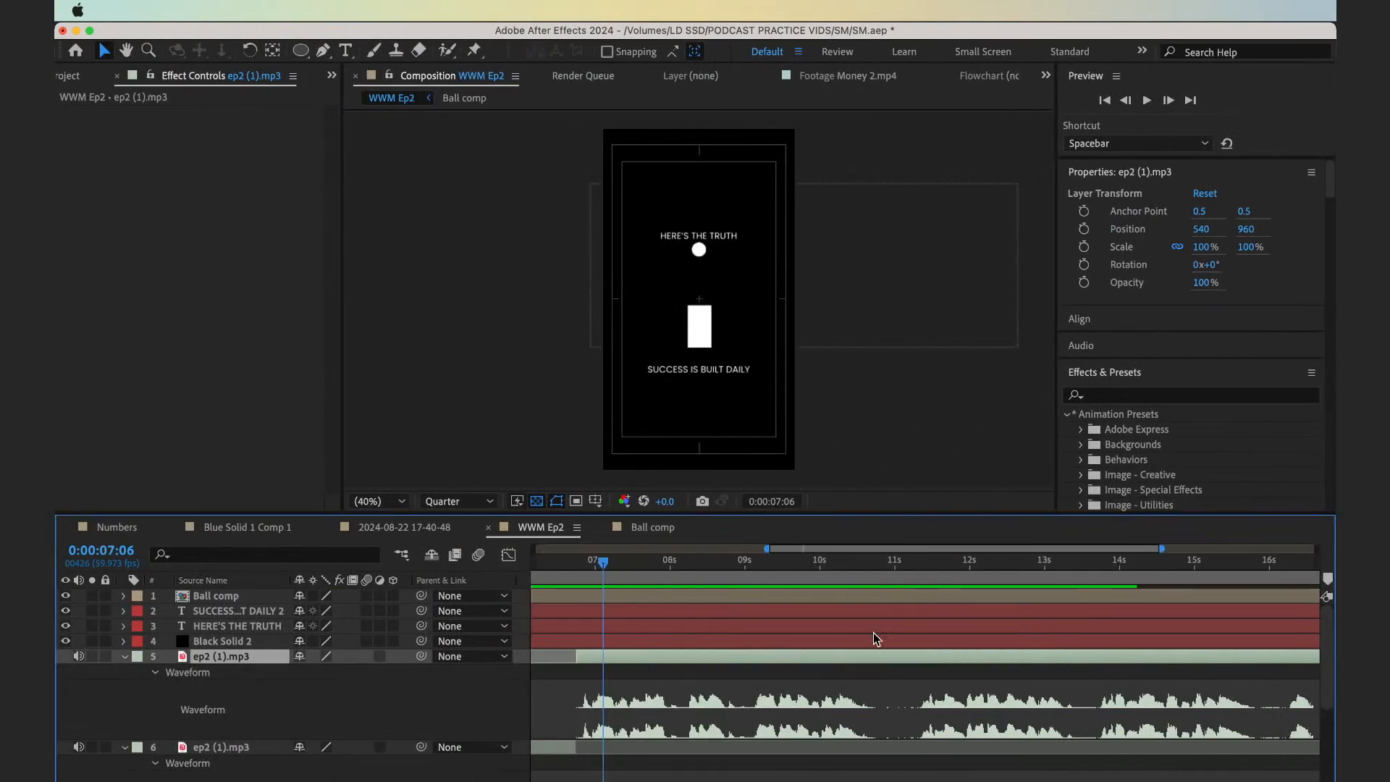
# Split the voiceover at the next pause, 0:00:10:41, and reveal the new part's waveform
pyautogui.click(870, 573)
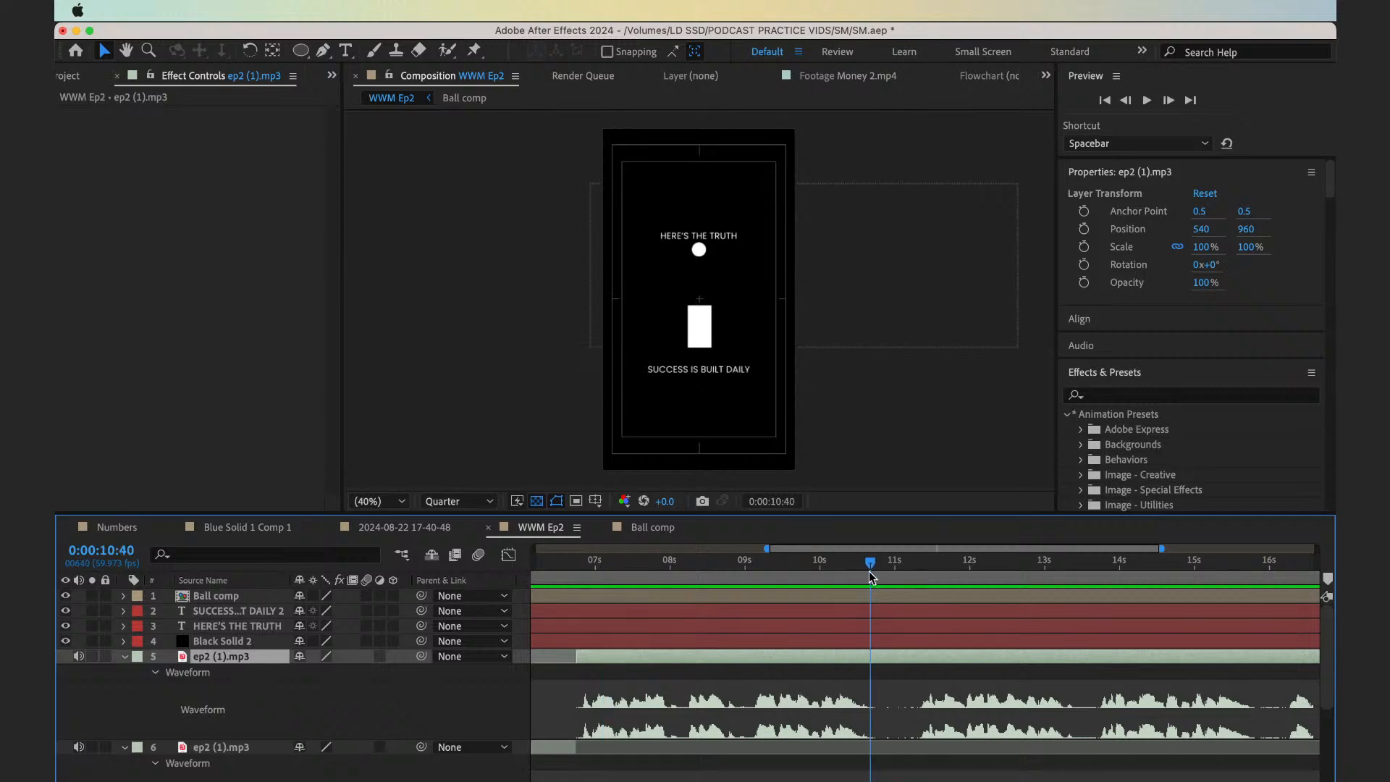
pyautogui.press('super+shift+d')
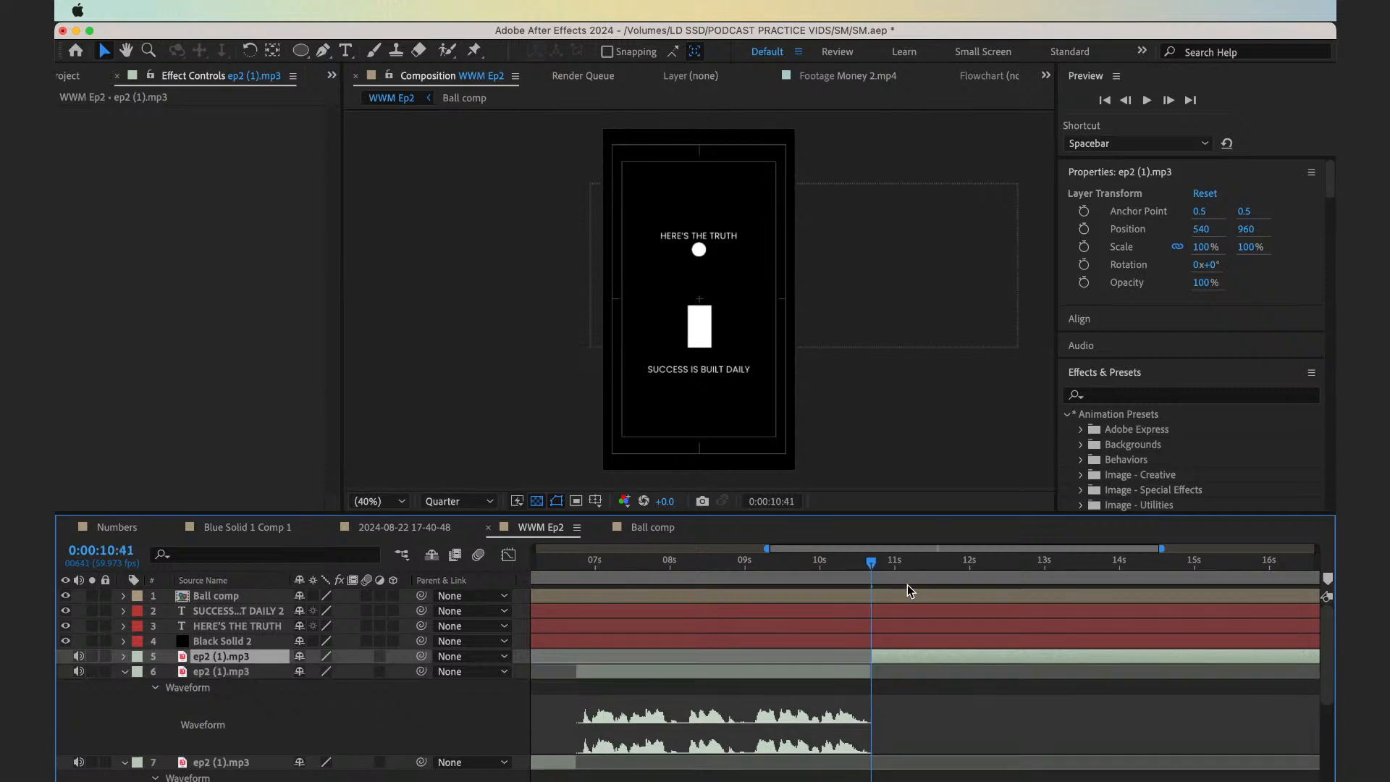
pyautogui.press('l')
pyautogui.press('l')
pyautogui.press('l')
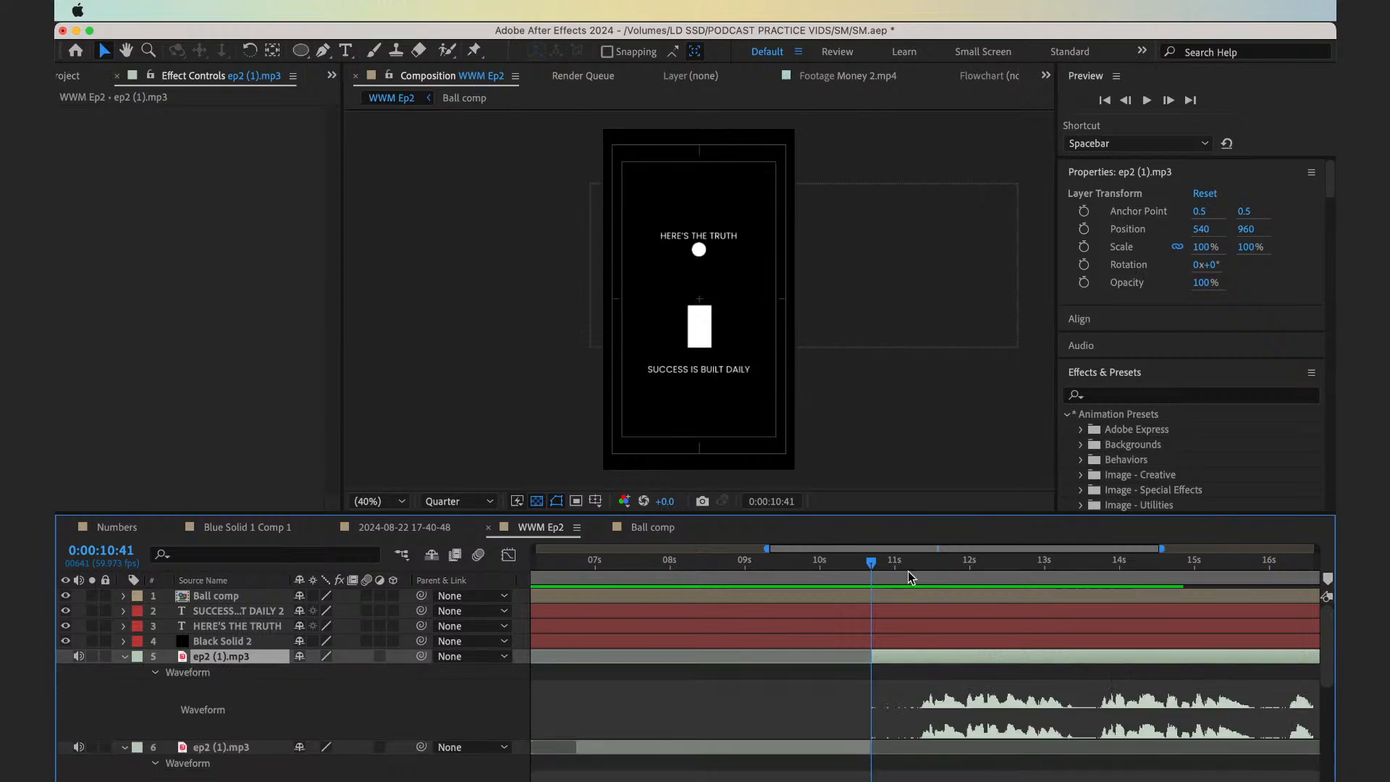
# Trim the new voiceover part's start to 0:00:11:16 and move it back to 0:00:10:41
pyautogui.moveTo(910, 576); pyautogui.dragTo(916, 567)
pyautogui.hotkey('alt', '[')
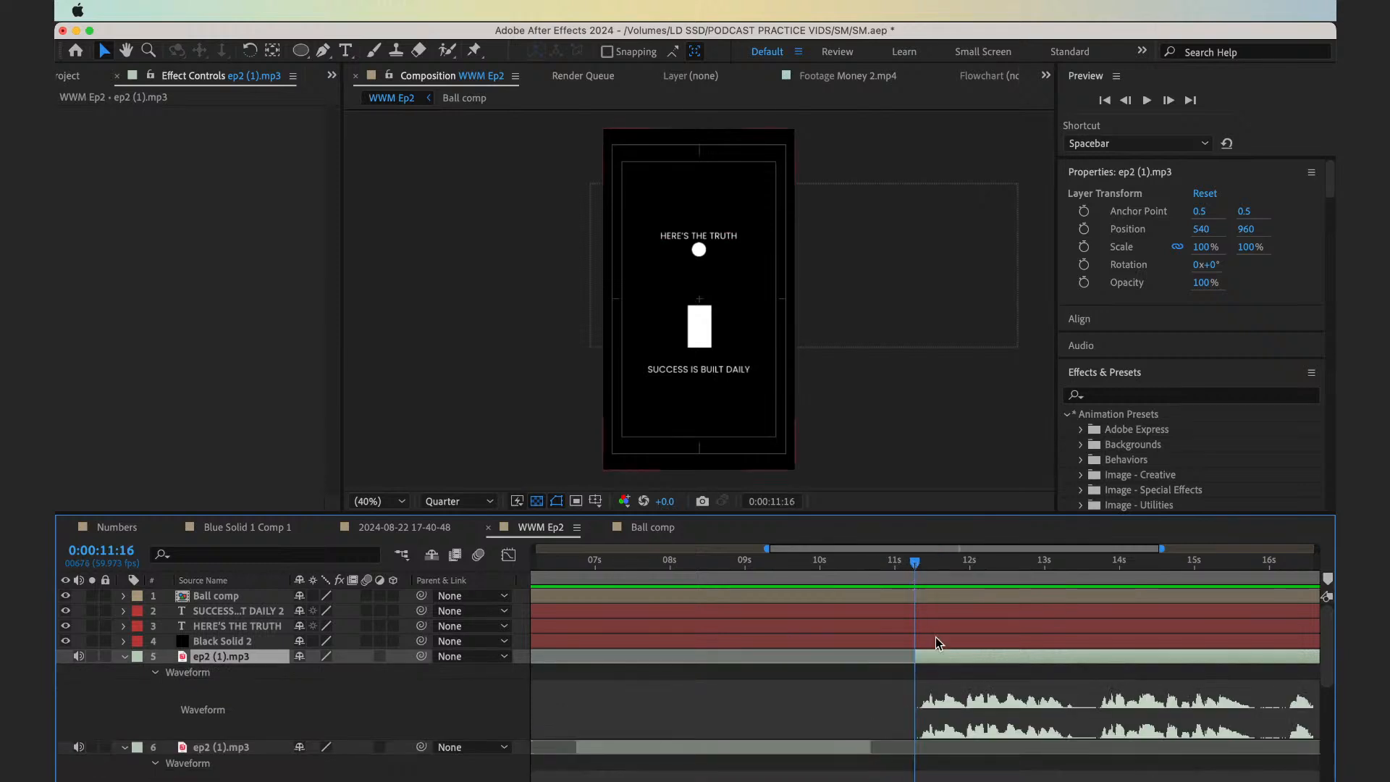
pyautogui.moveTo(940, 656); pyautogui.dragTo(904, 656)
# Play the voiceover from 0:00:12:27 to check the following pause
pyautogui.moveTo(1032, 569); pyautogui.dragTo(1004, 567)
pyautogui.press('space')
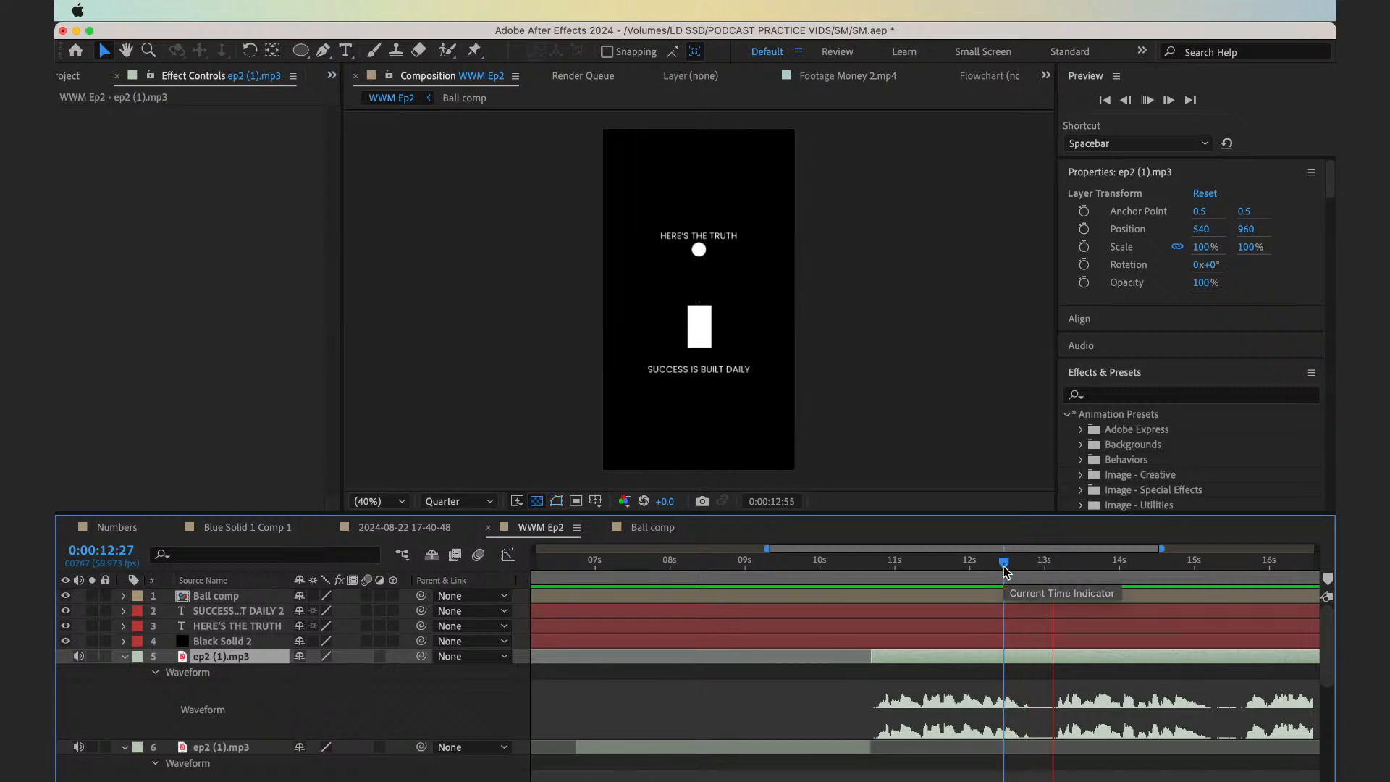
pyautogui.press('space')
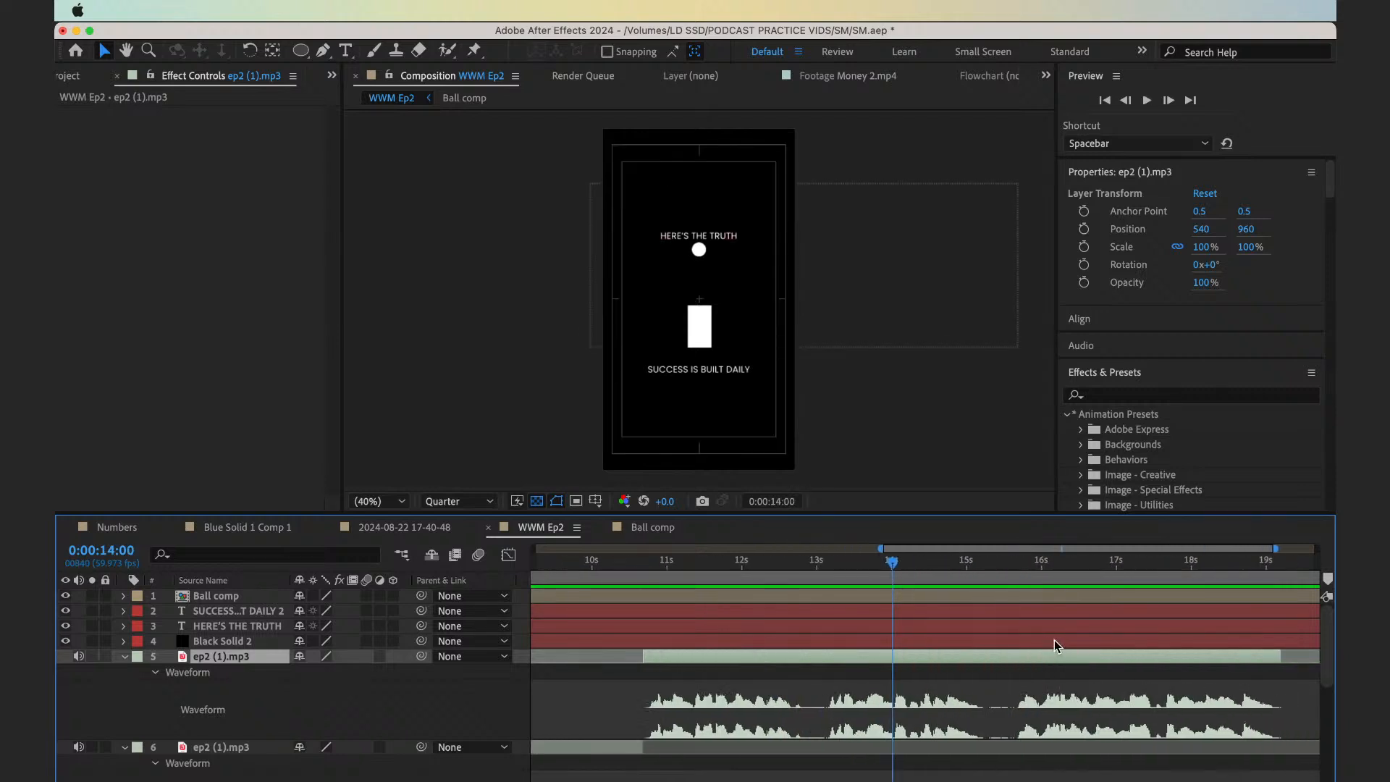
# Split the voiceover at 0:00:15:14 and reveal the last part's waveform
pyautogui.click(901, 576)
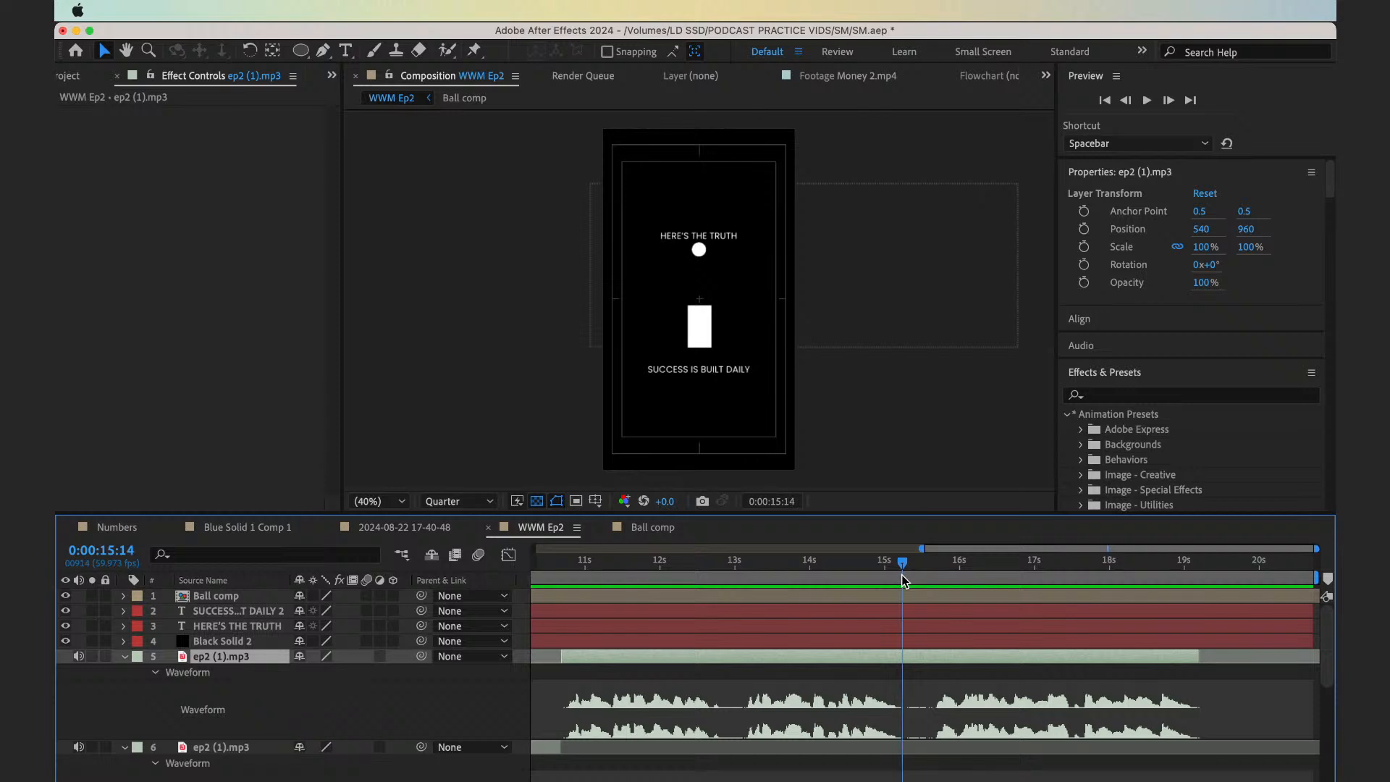
pyautogui.press('super+shift+d')
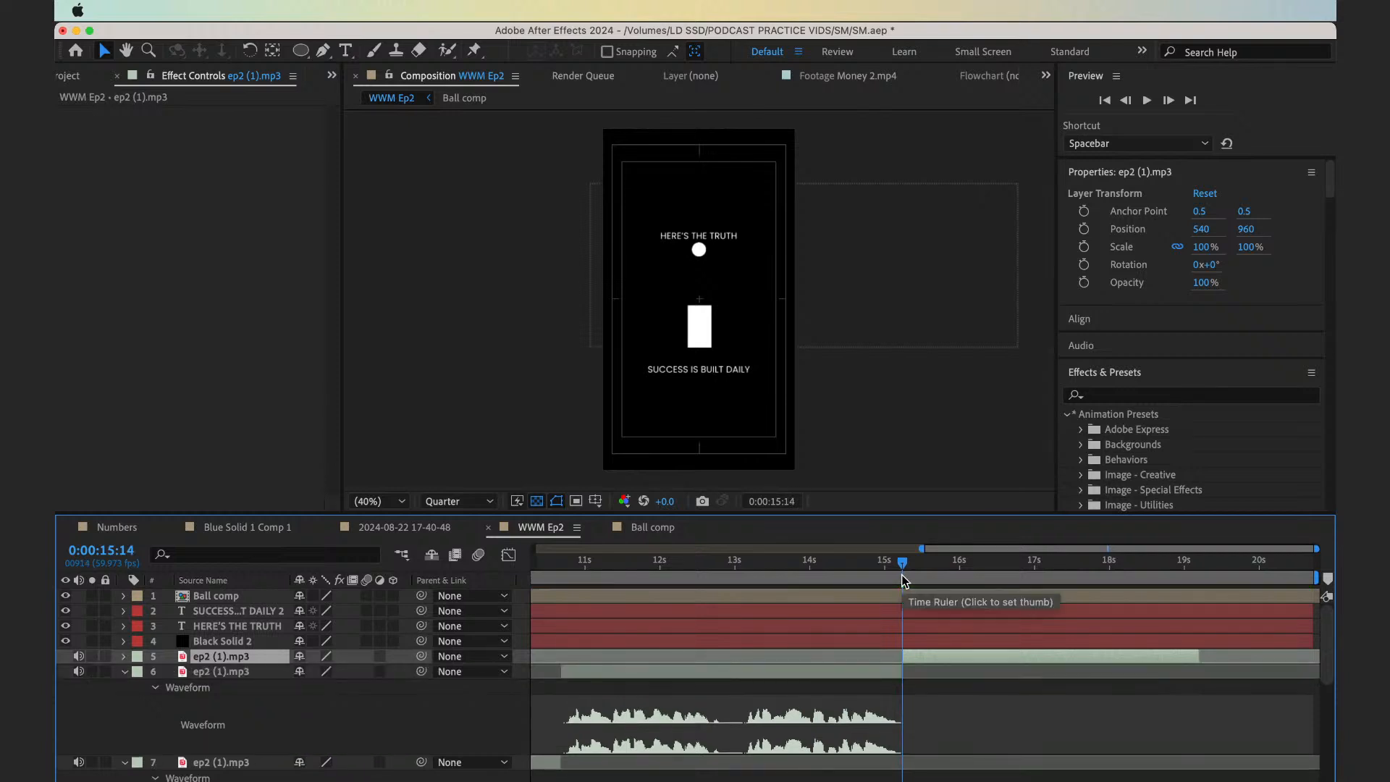
pyautogui.press('l')
pyautogui.press('l')
# Trim the last voiceover part's start to 0:00:15:36 and move it back to 0:00:15:14
pyautogui.moveTo(925, 570); pyautogui.dragTo(932, 576)
pyautogui.hotkey('alt', '[')
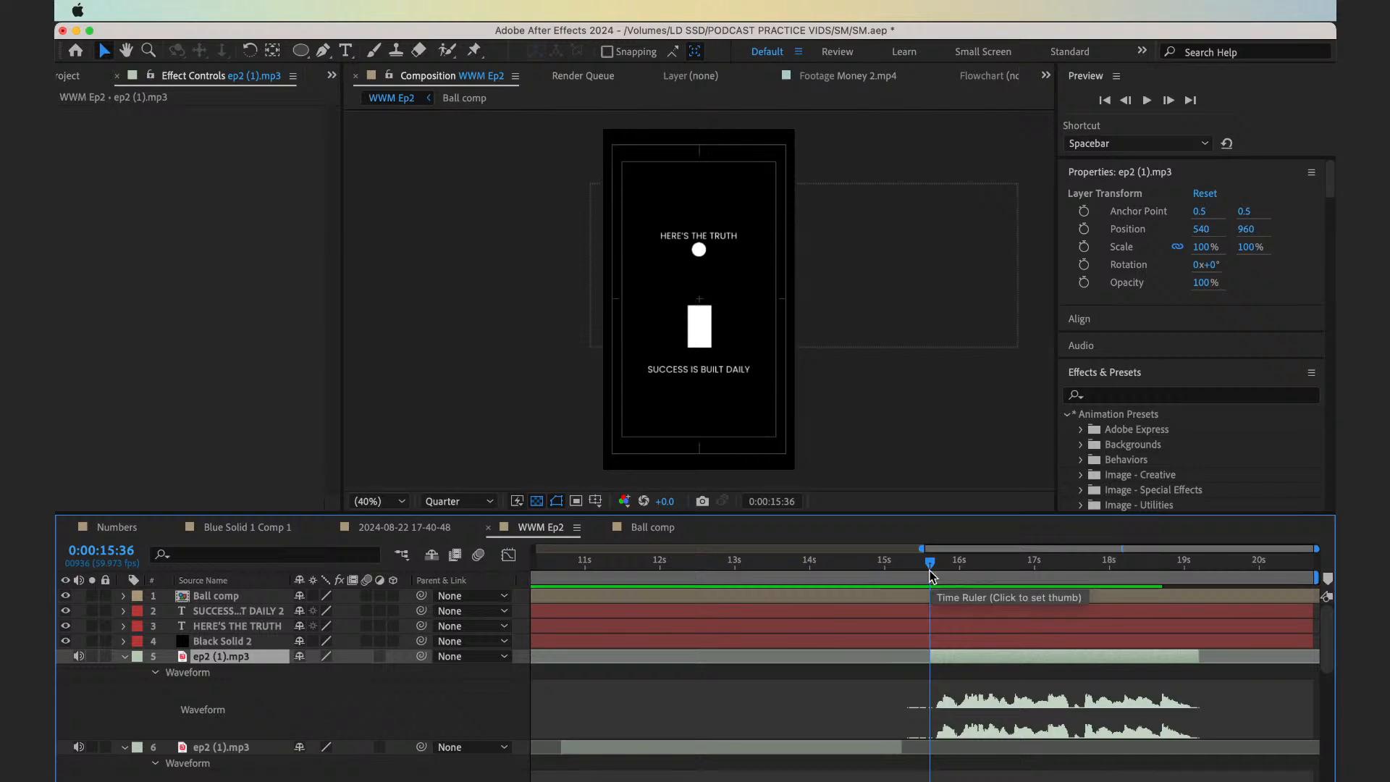
pyautogui.moveTo(975, 655); pyautogui.dragTo(941, 655)
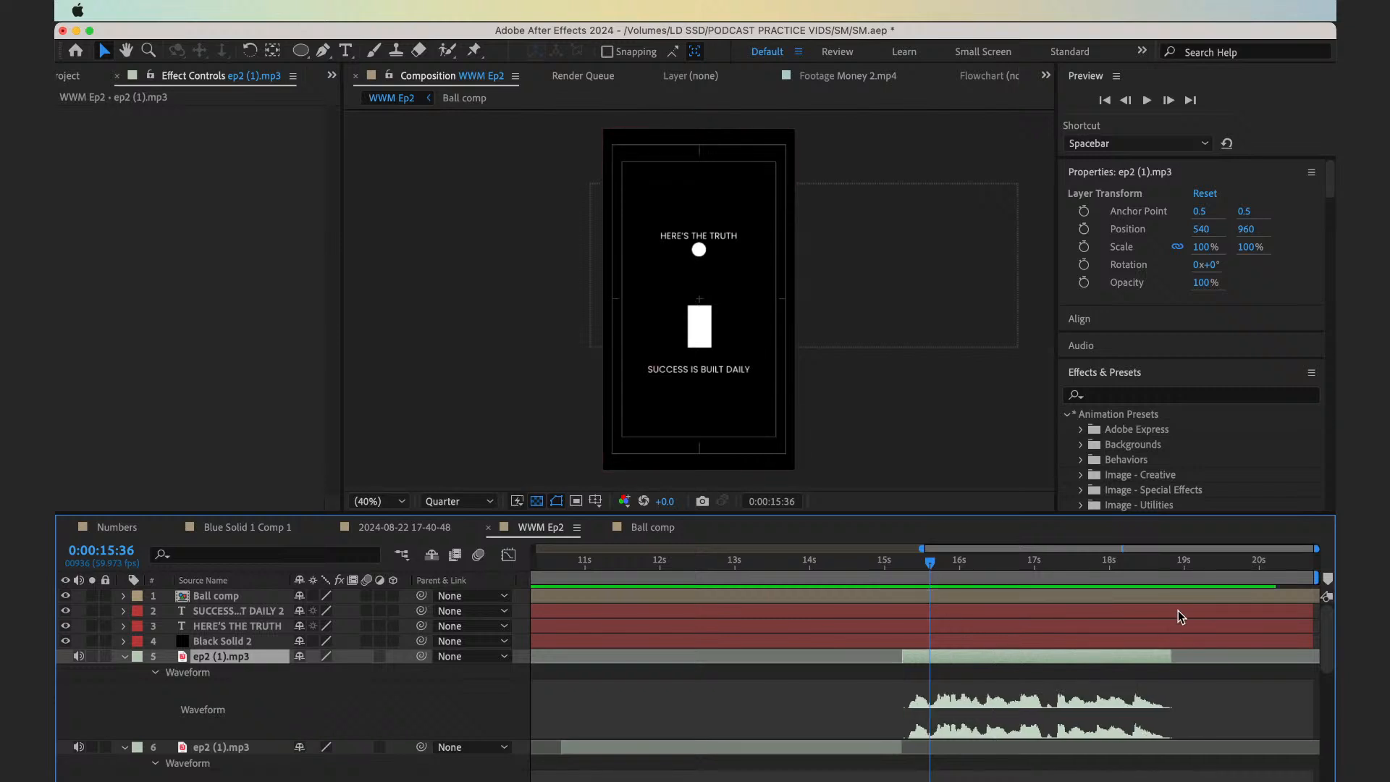
# Set the end of the work area to 0:00:18:49, where the voiceover finishes
pyautogui.click(1161, 567)
pyautogui.press('n')
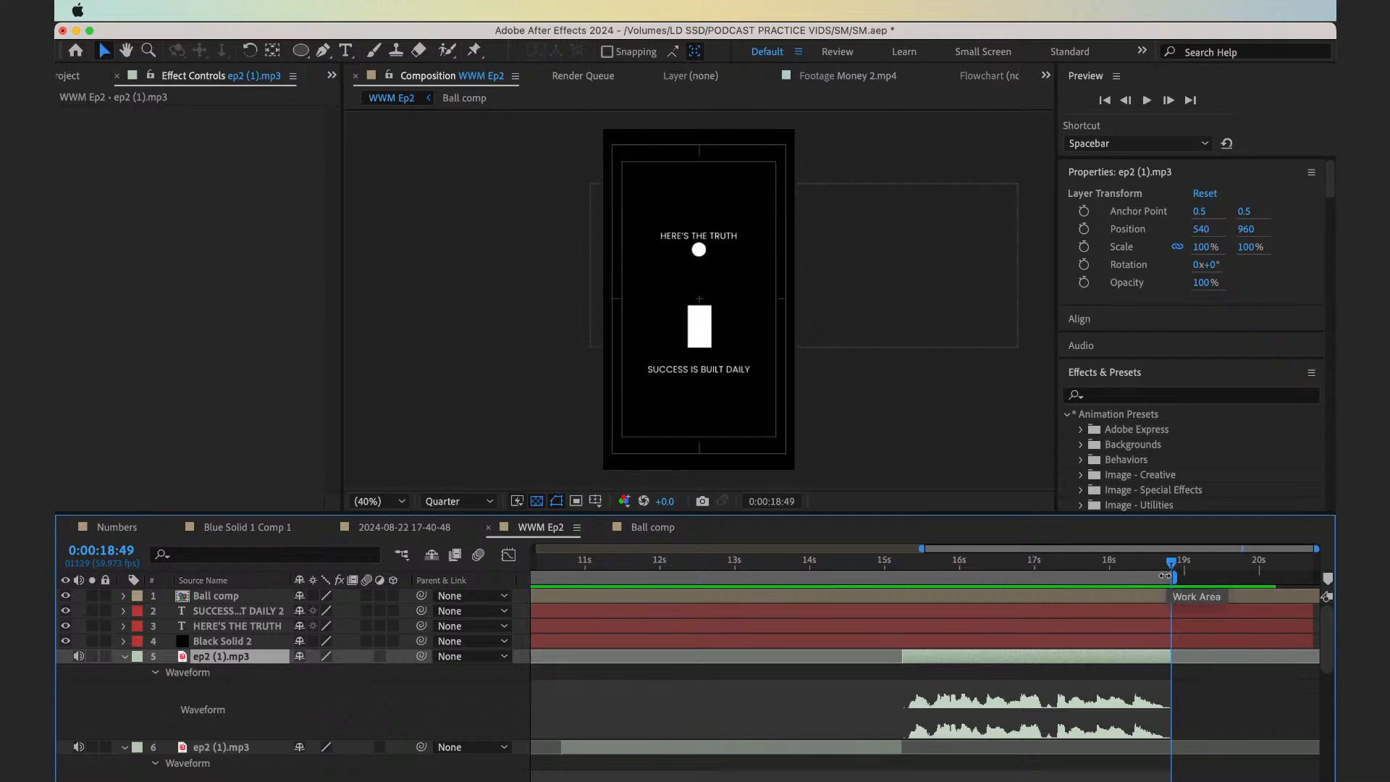
# Trim the composition to the work area and reveal the keyframes of all its layers
pyautogui.rightClick(1170, 577)
pyautogui.click(1115, 627)
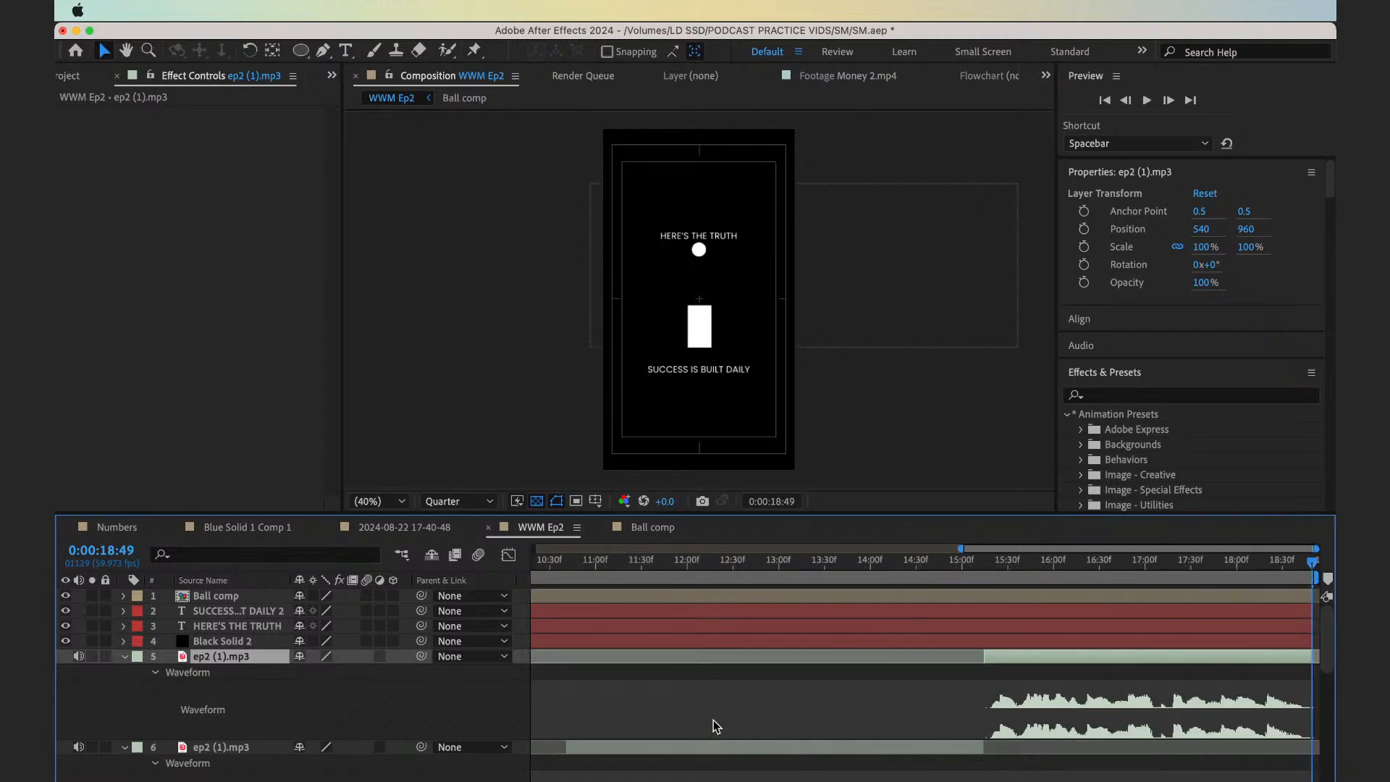
pyautogui.press('super+a')
pyautogui.press('u')
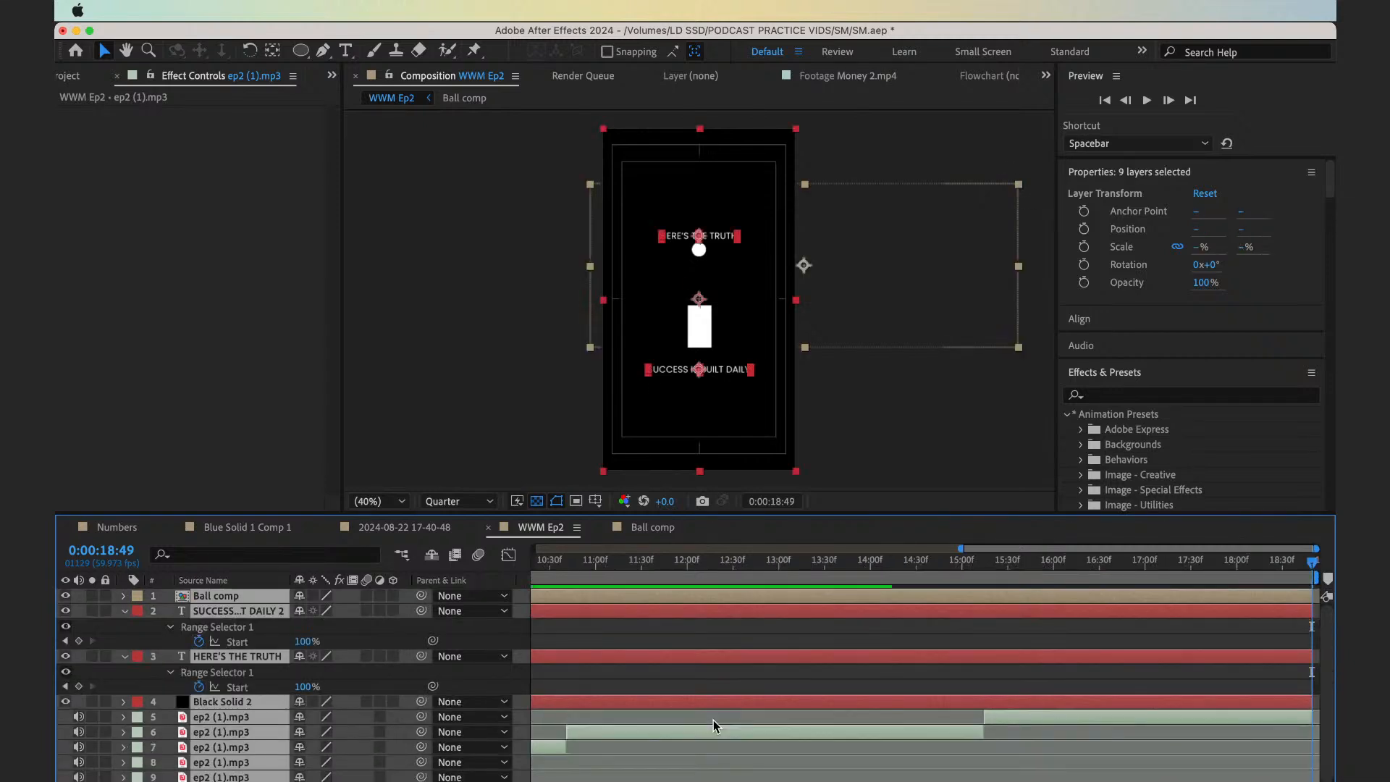
pyautogui.press(';')
pyautogui.click(661, 679)
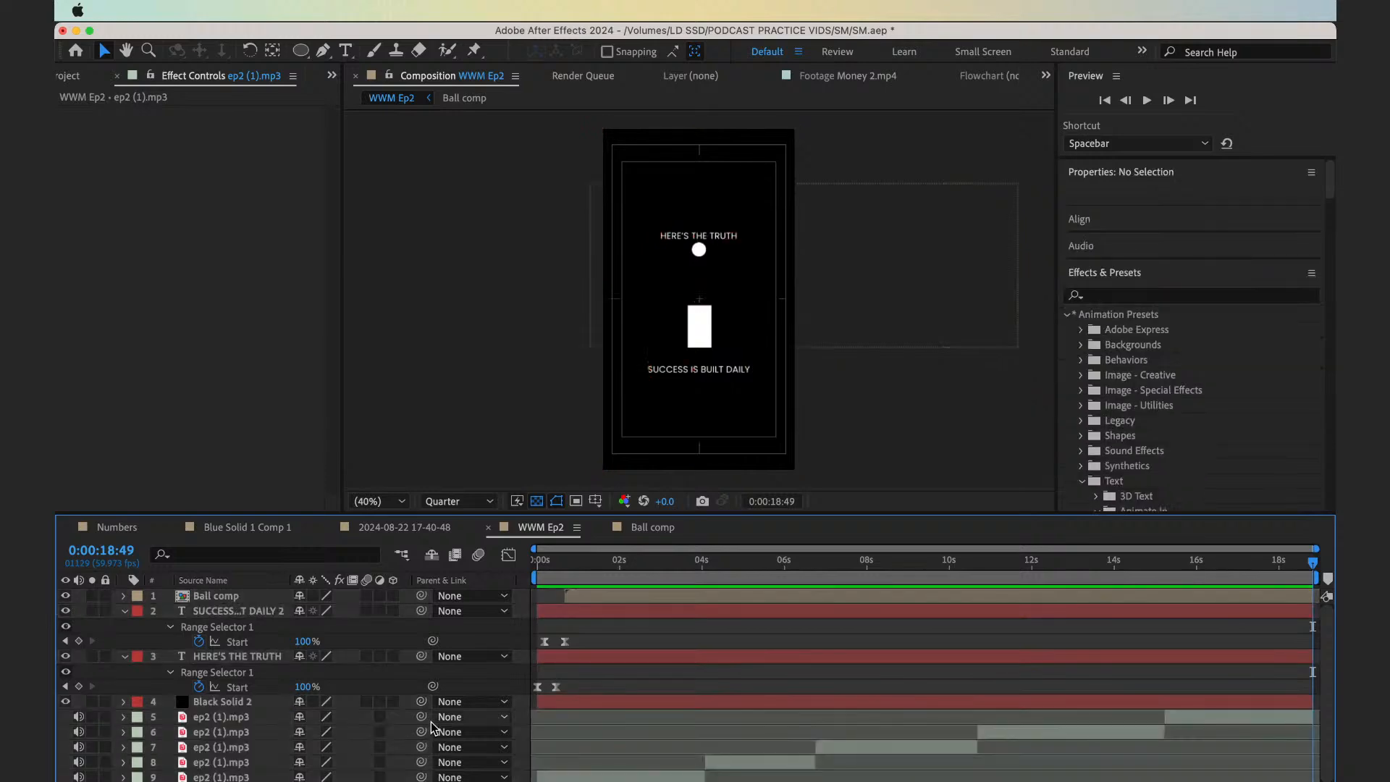
# Pre-compose the five voiceover parts into a new composition named Audio, moving all attributes into it
pyautogui.click(212, 718)
pyautogui.keyDown('shift'); pyautogui.click(236, 777); pyautogui.keyUp('shift')
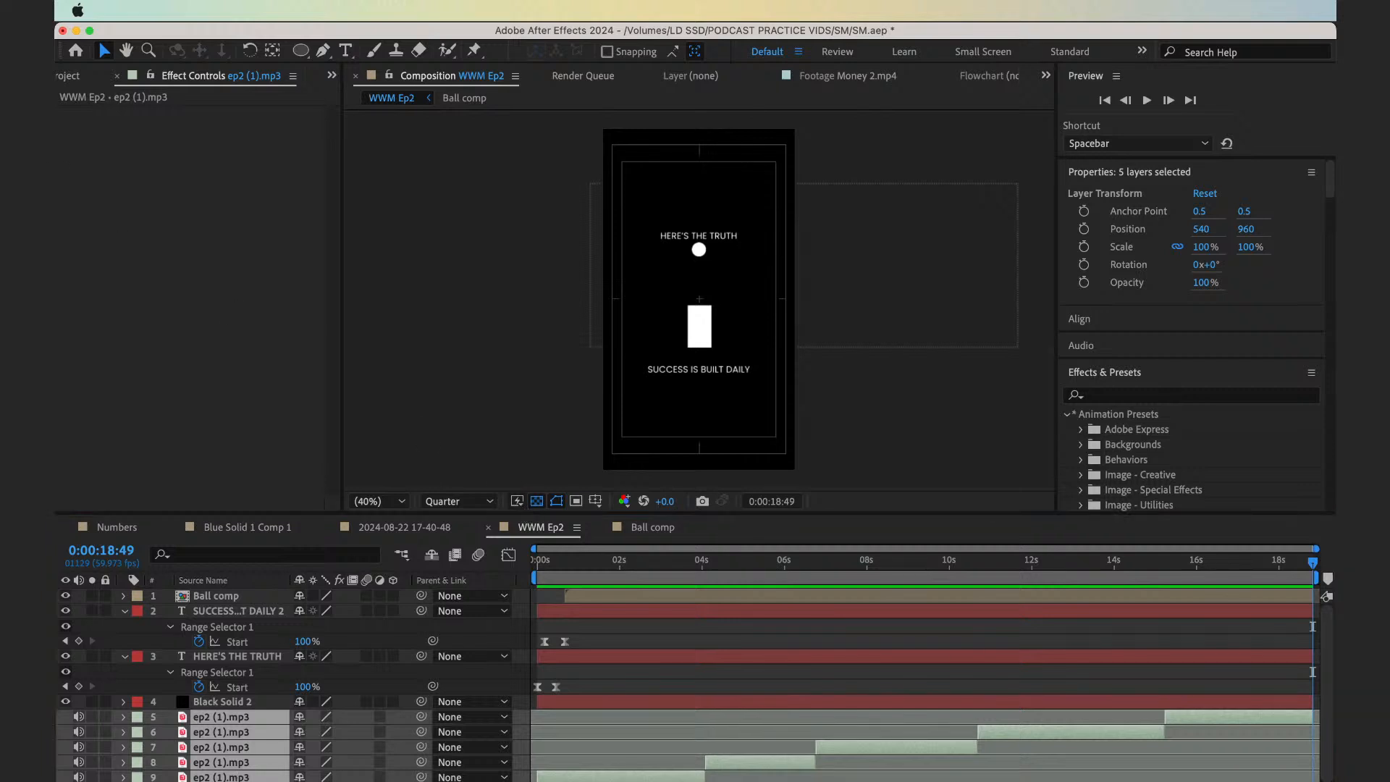
pyautogui.press('super+shift+c')
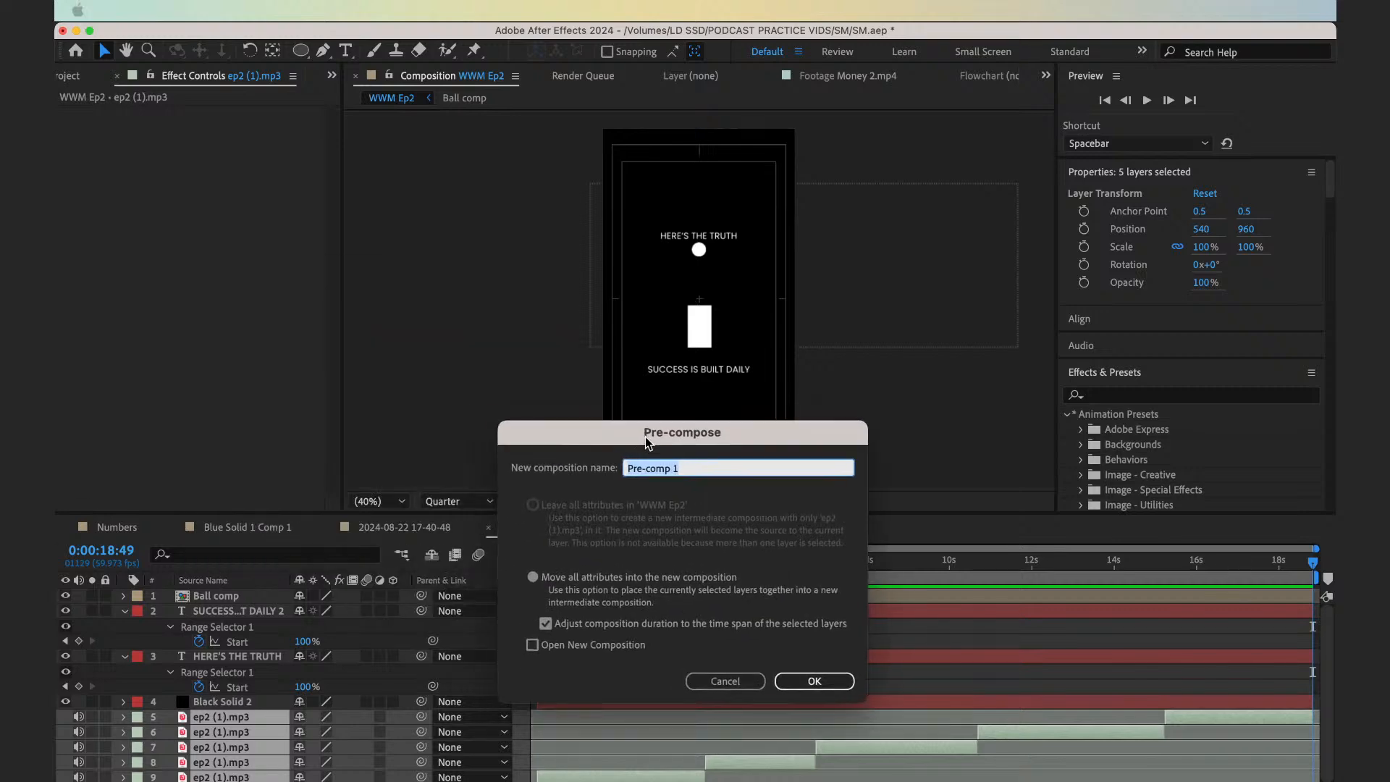
pyautogui.write('Audio')
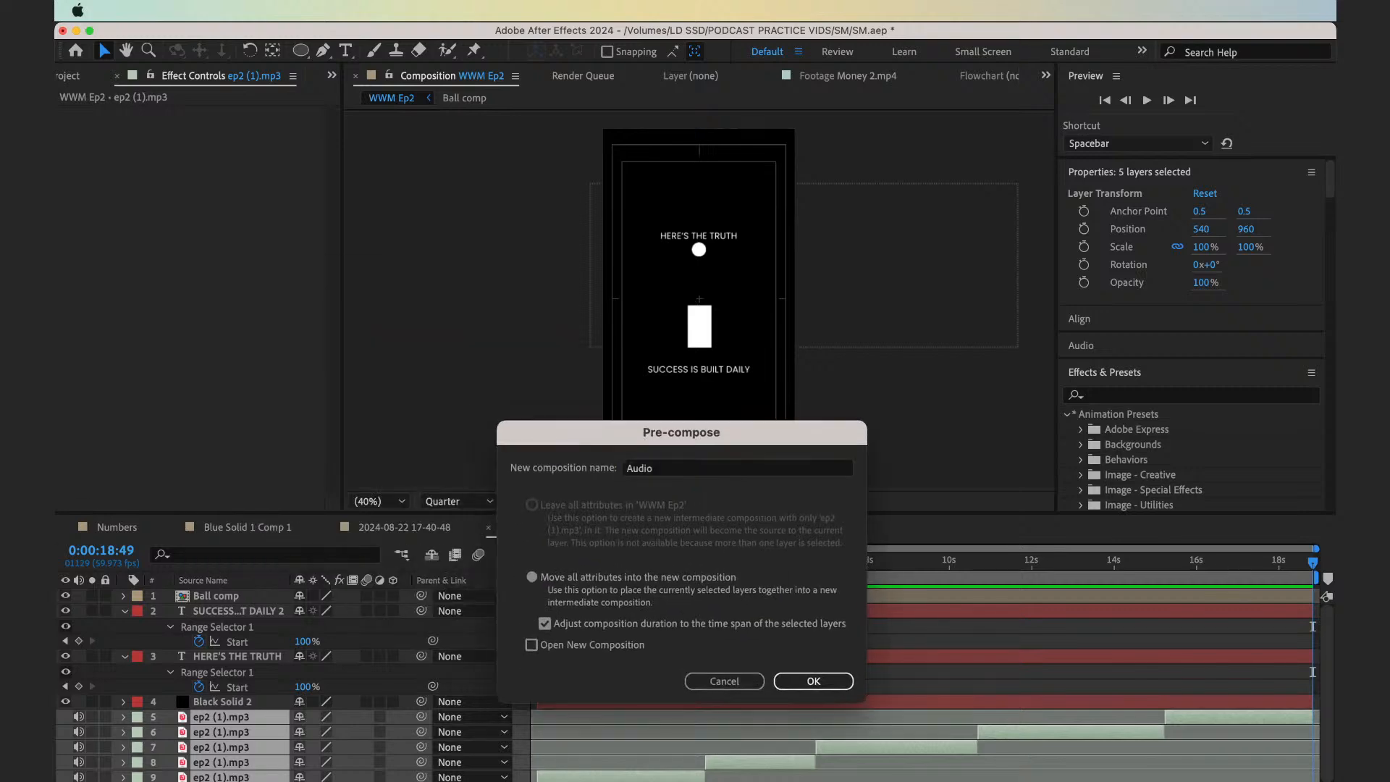
pyautogui.press('Return')
# Preview the reel from the start and set the Ball comp layer's scale to 70%
pyautogui.click(643, 692)
pyautogui.press('space')
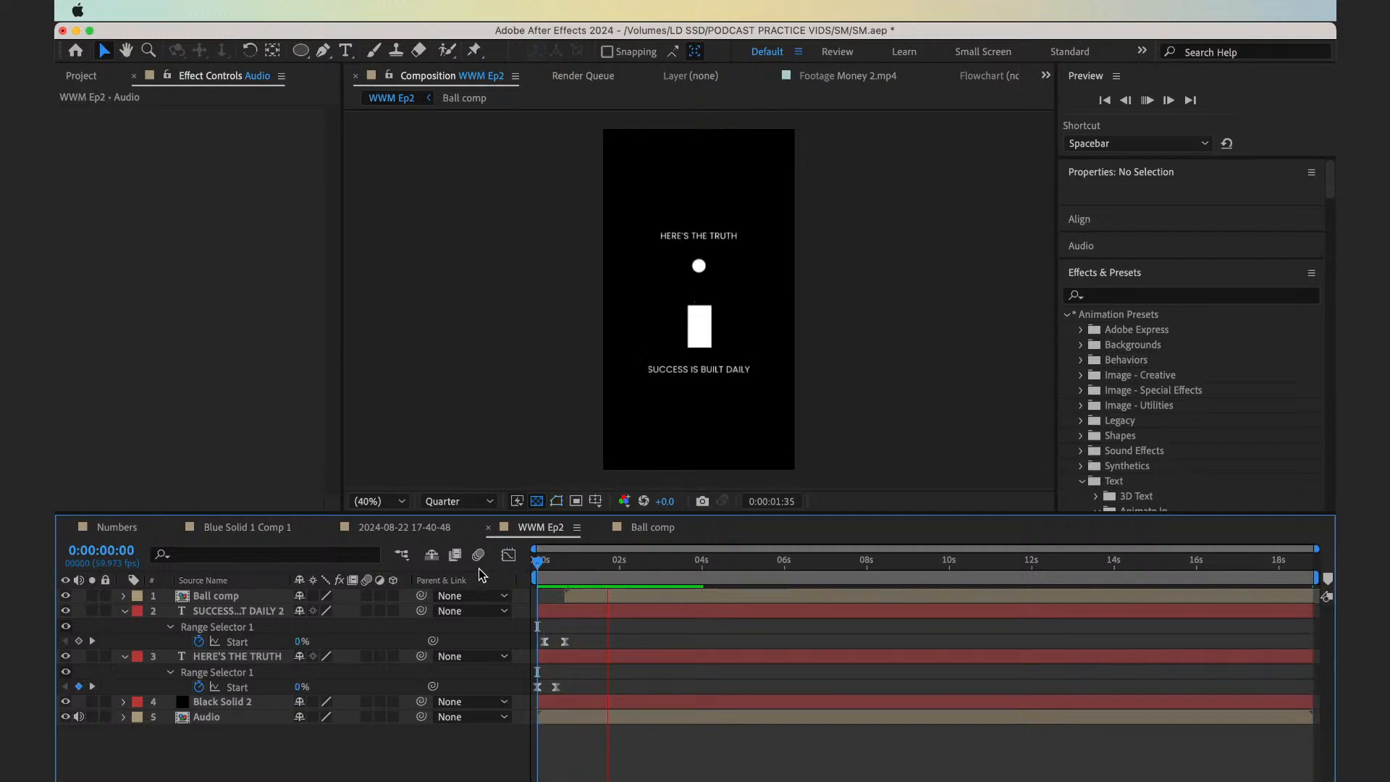
pyautogui.click(589, 596)
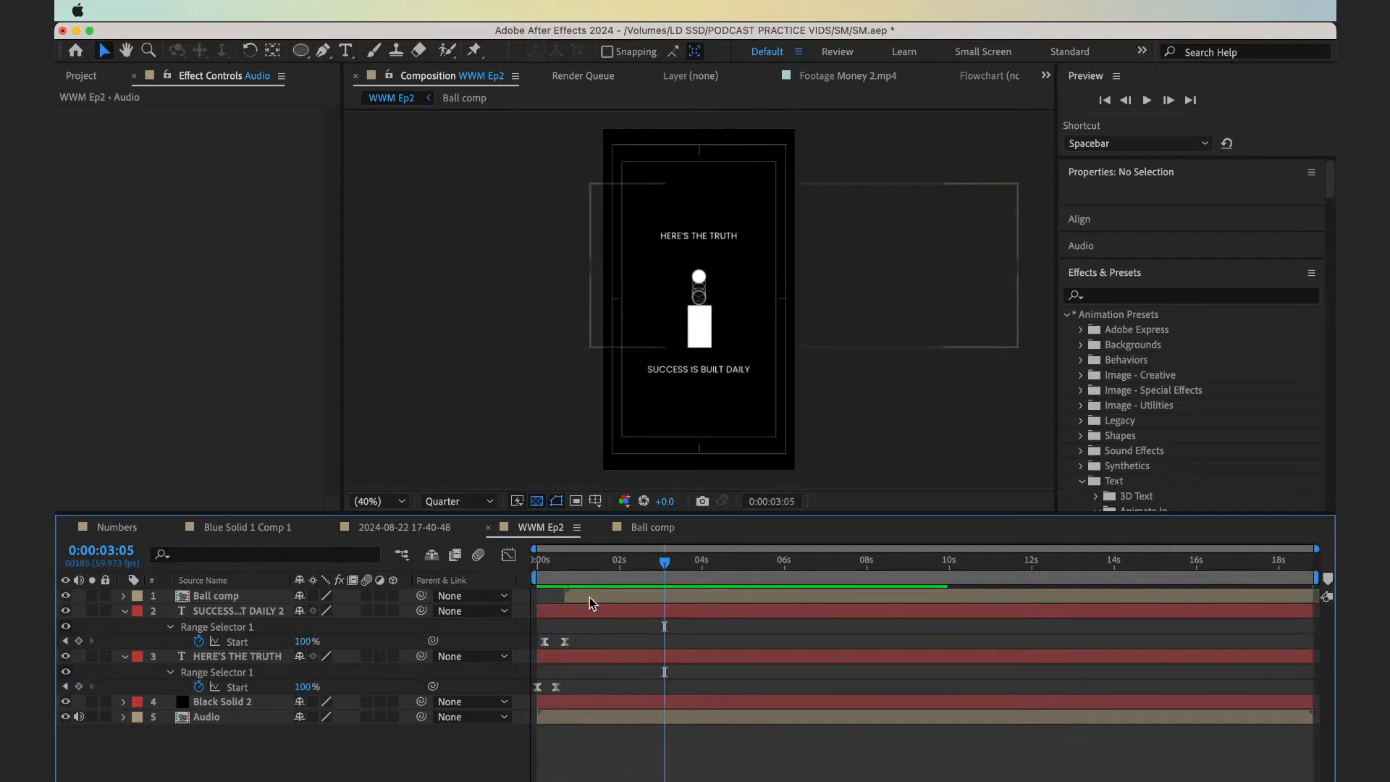
pyautogui.press('s')
pyautogui.click(346, 610)
pyautogui.write('70')
pyautogui.press('Return')
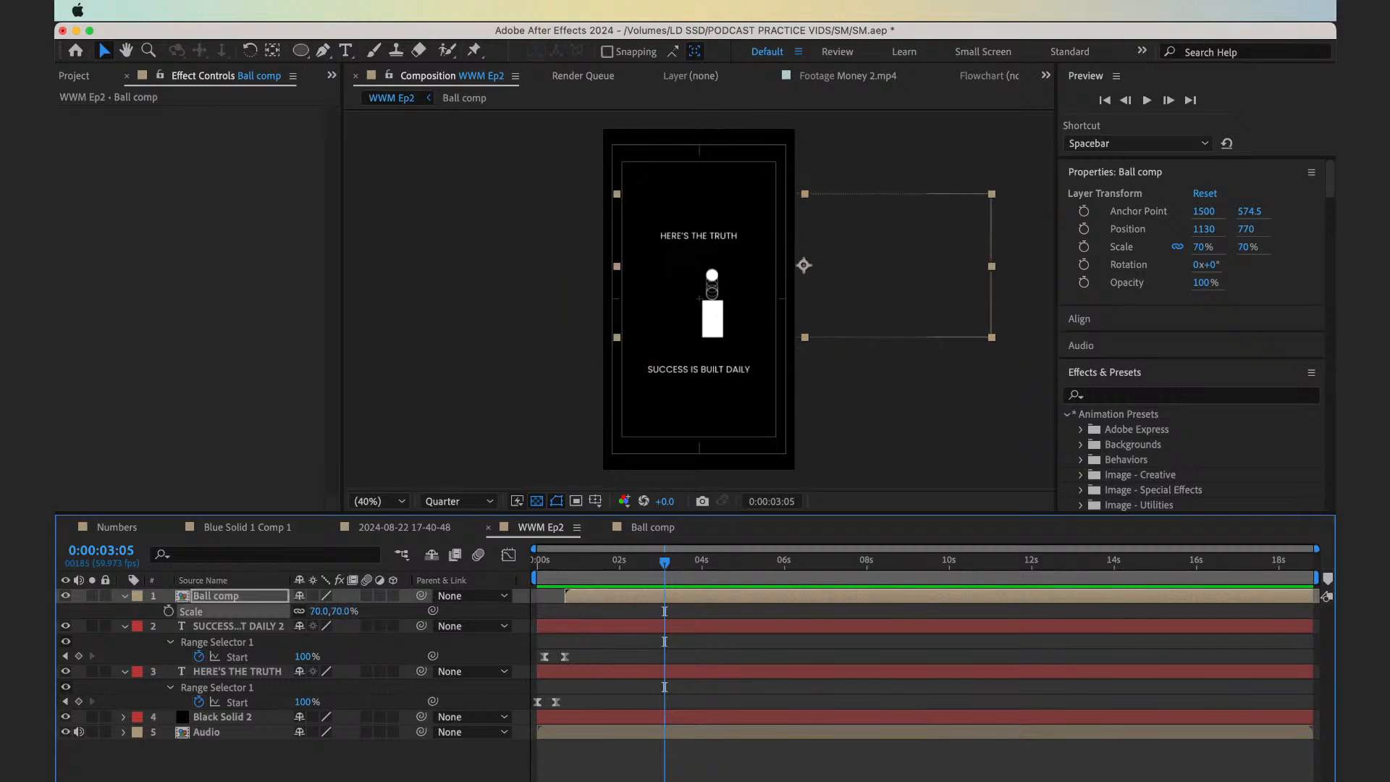
pyautogui.click(595, 502)
pyautogui.click(612, 515)
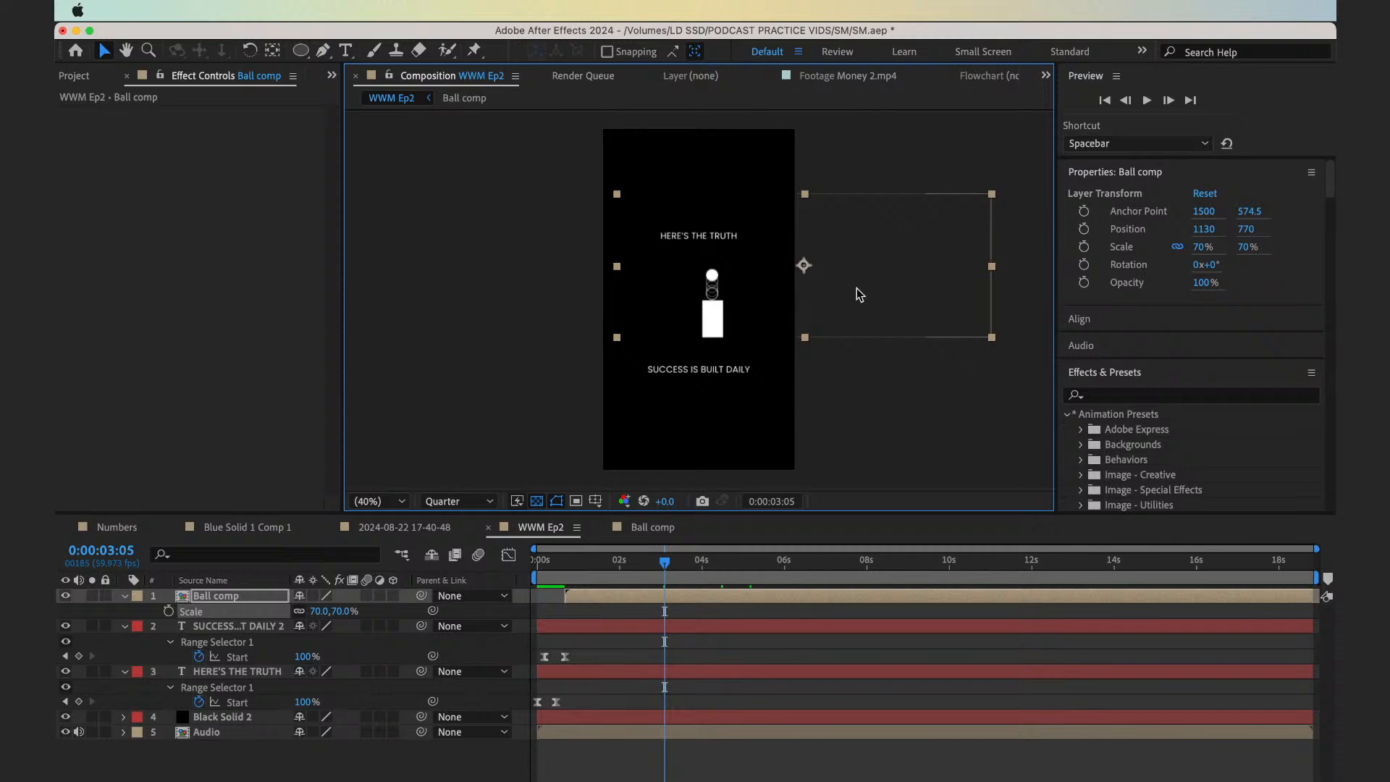
pyautogui.click(624, 646)
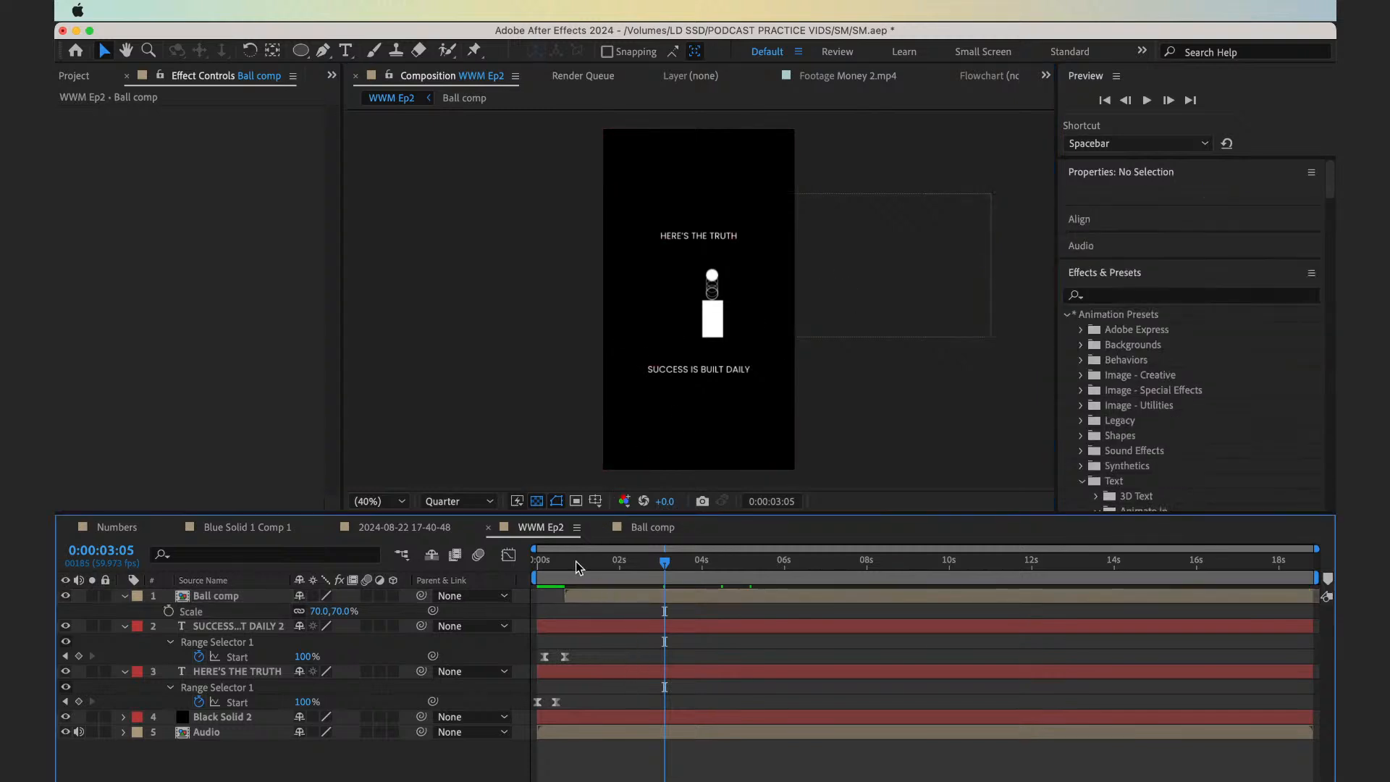
pyautogui.click(595, 501)
pyautogui.click(603, 521)
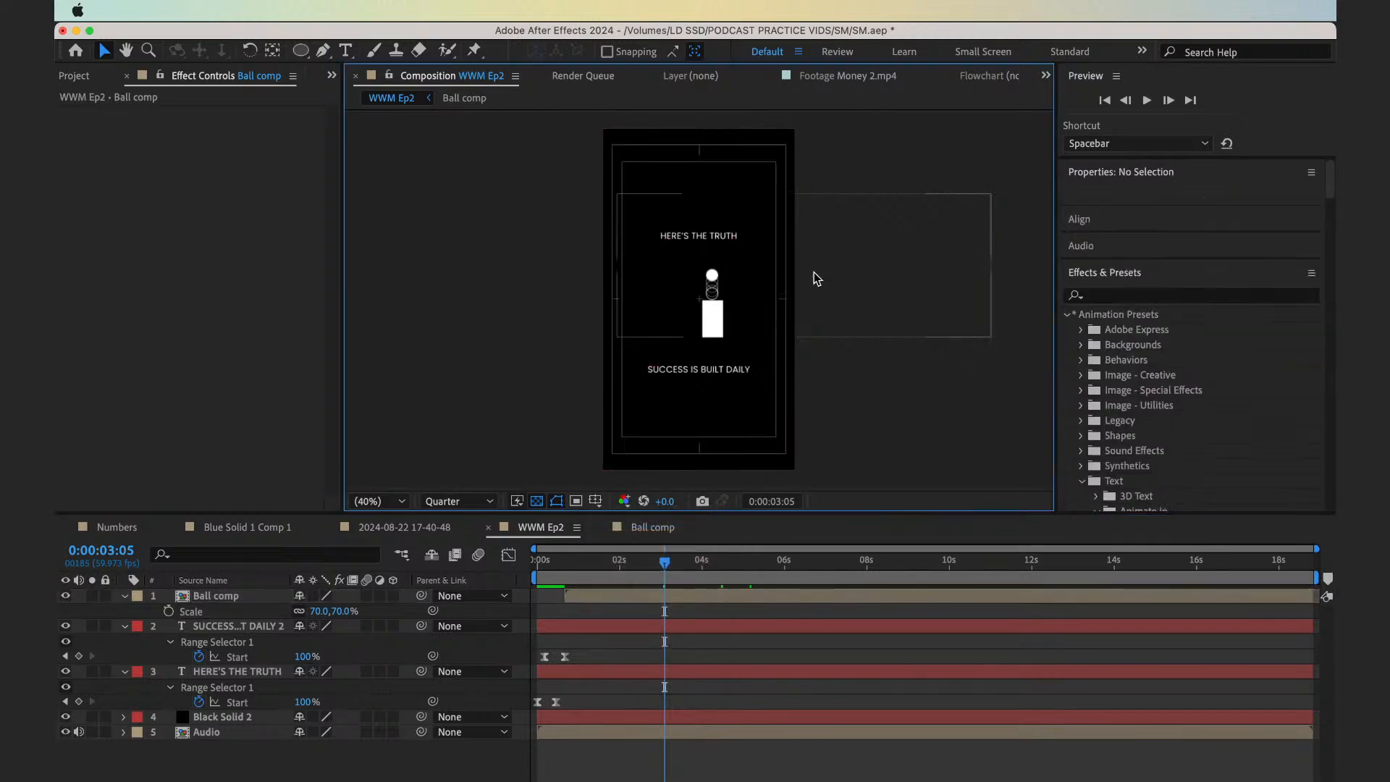
# Position the Ball comp layer at X 1060, Y 800 so the ball and block sit centred between the two text lines
pyautogui.moveTo(866, 298); pyautogui.dragTo(851, 293)
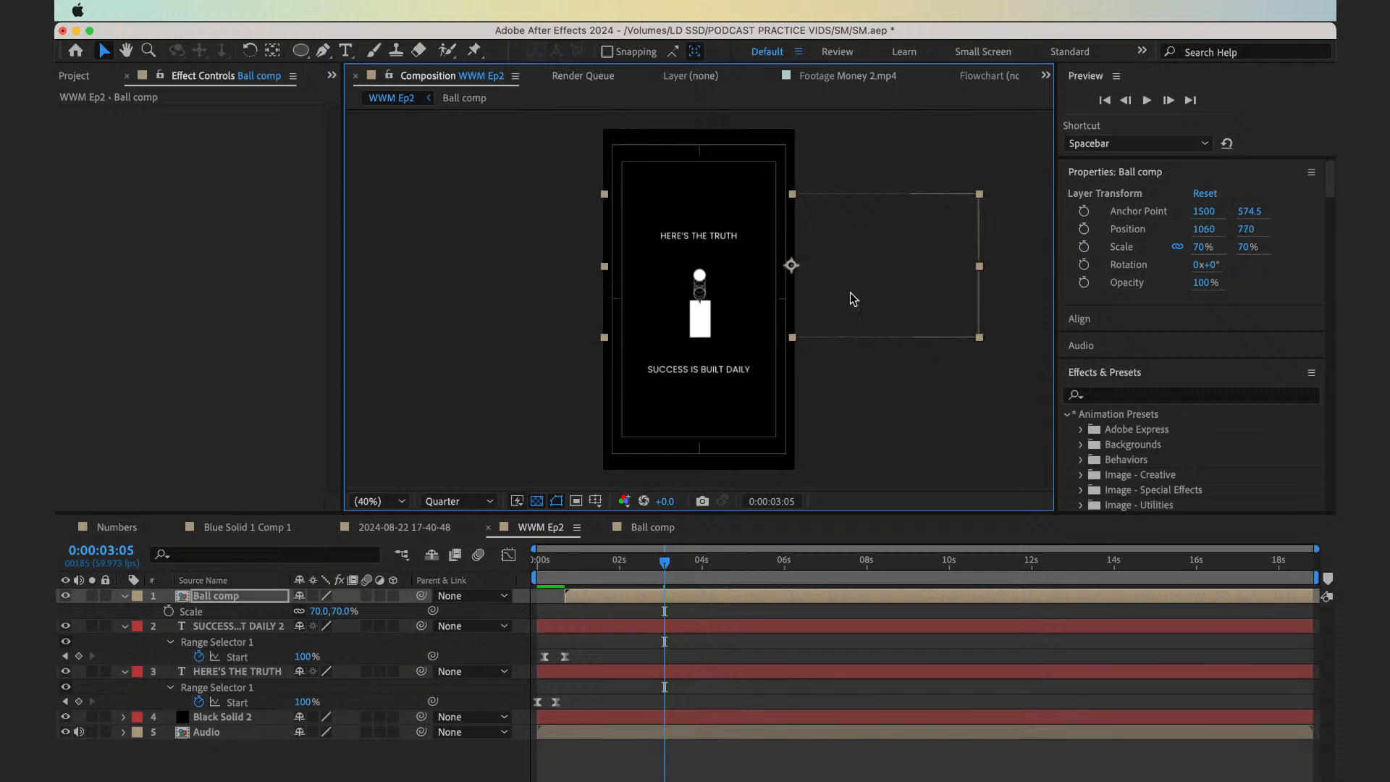
pyautogui.moveTo(587, 566); pyautogui.dragTo(378, 603)
pyautogui.press('space')
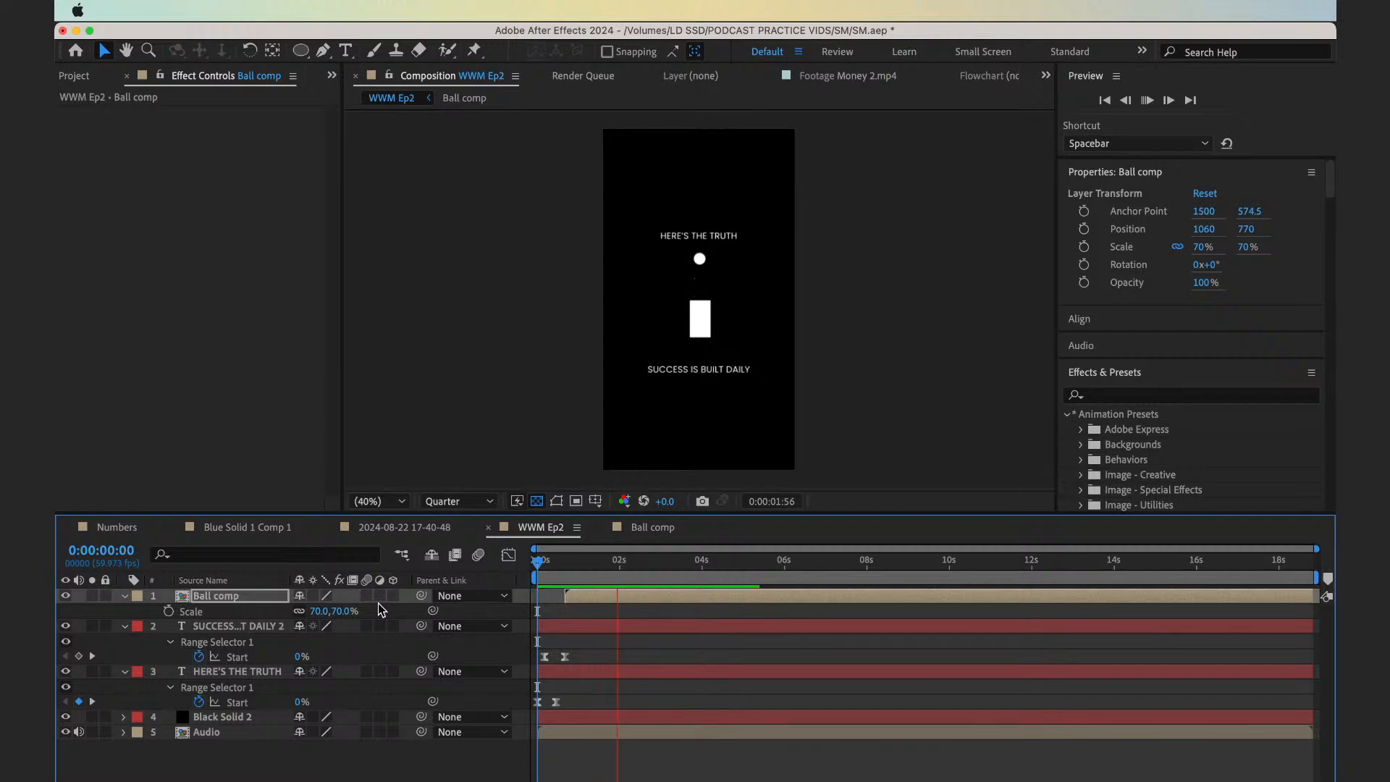
pyautogui.press('space')
pyautogui.press('Down')
pyautogui.press('Down')
pyautogui.press('Down')
pyautogui.press('Down')
pyautogui.press('Down')
pyautogui.press('Down')
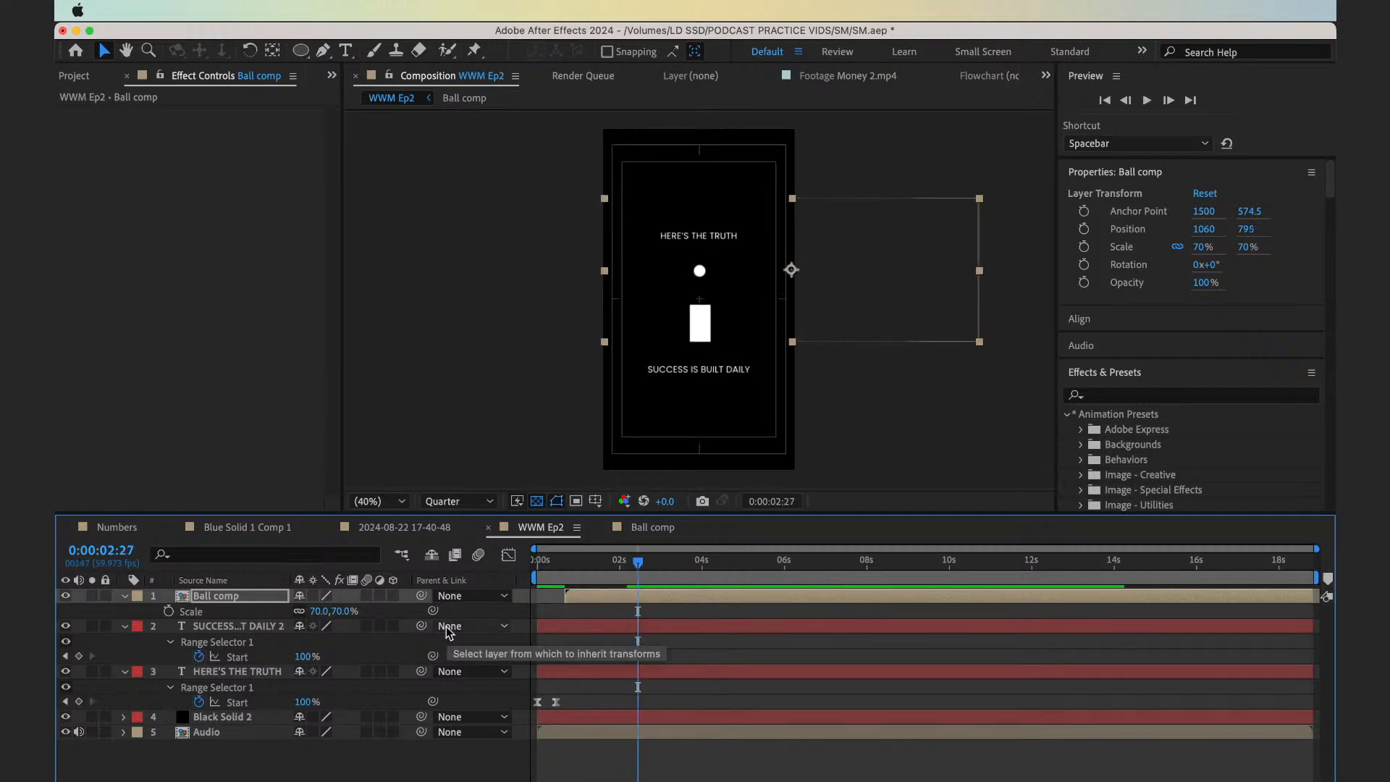
# Play the reel from the start to check the ball's placement and timing against the voiceover
pyautogui.moveTo(568, 564); pyautogui.dragTo(497, 578)
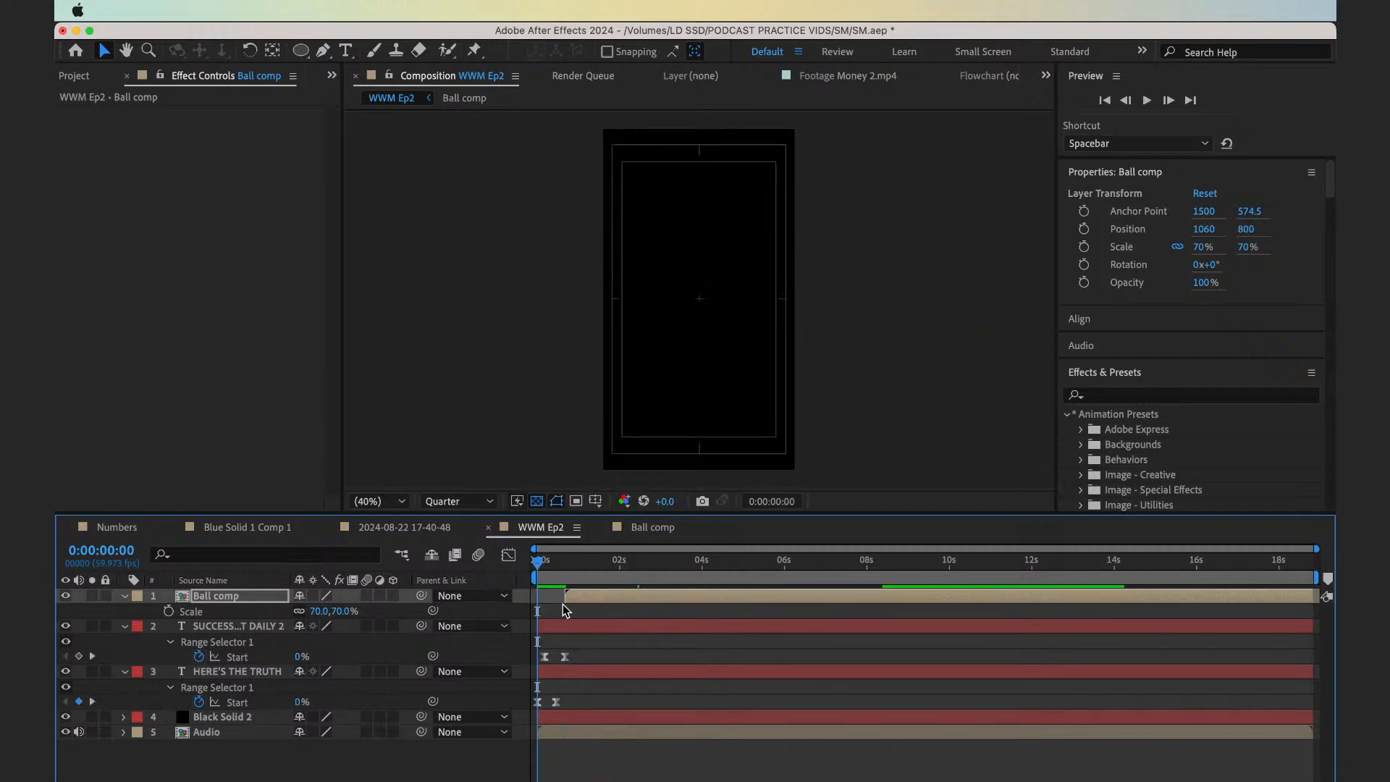
pyautogui.click(567, 611)
pyautogui.press('space')
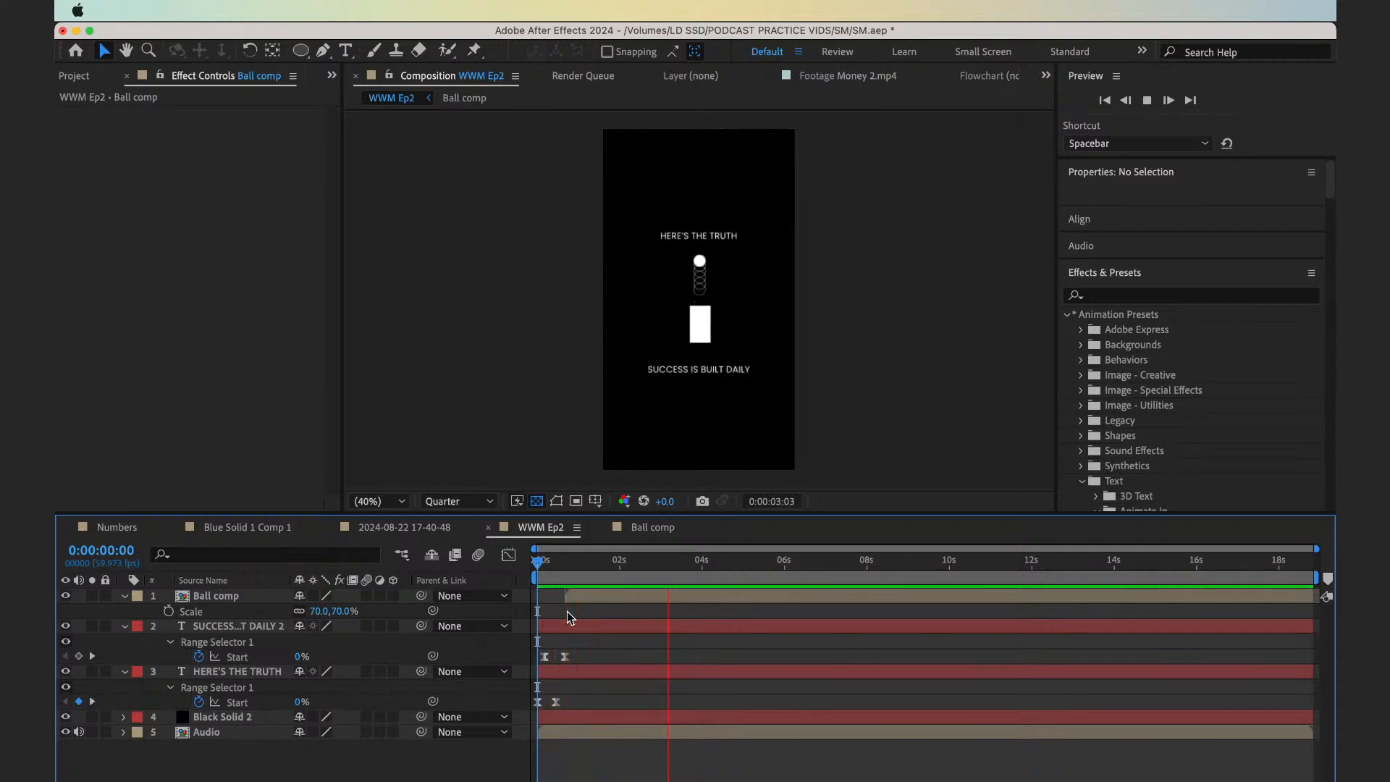
pyautogui.press('space')
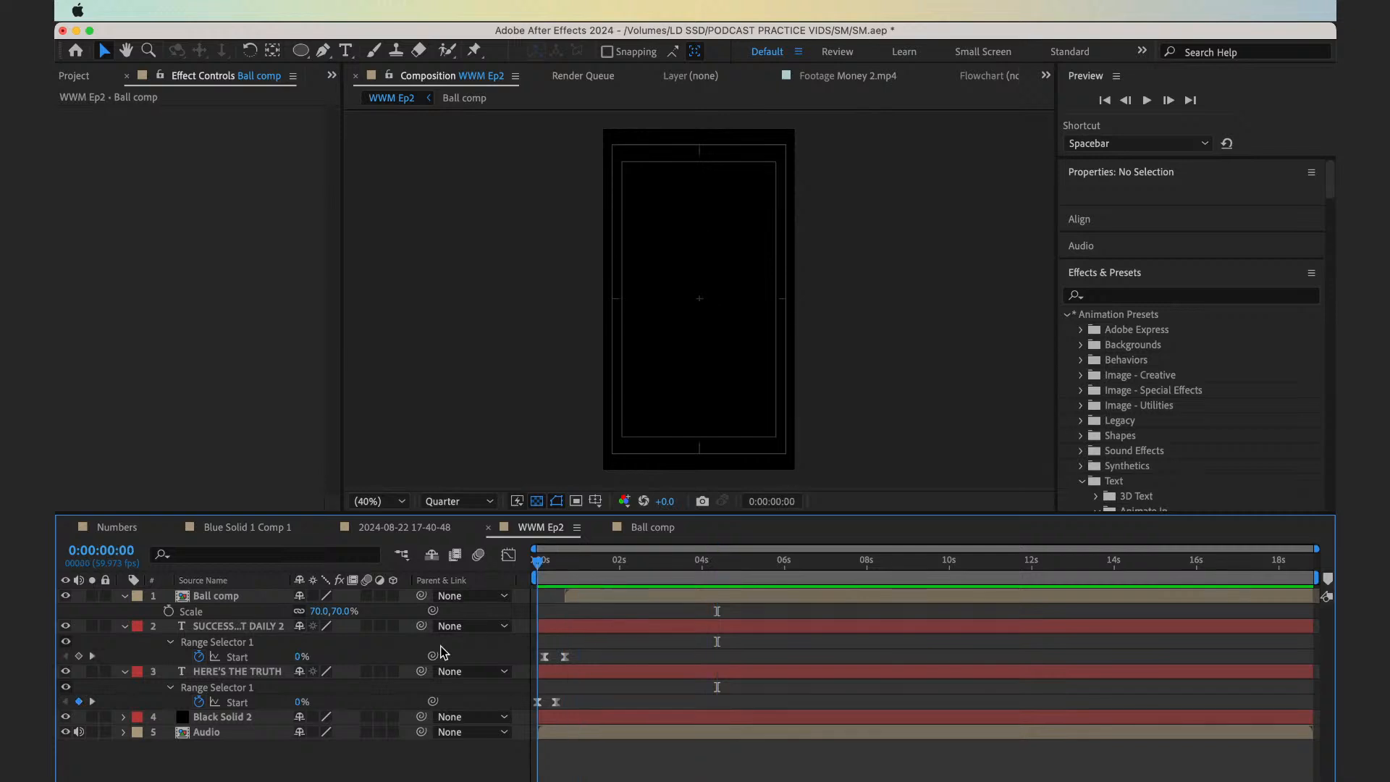
pyautogui.press('space')
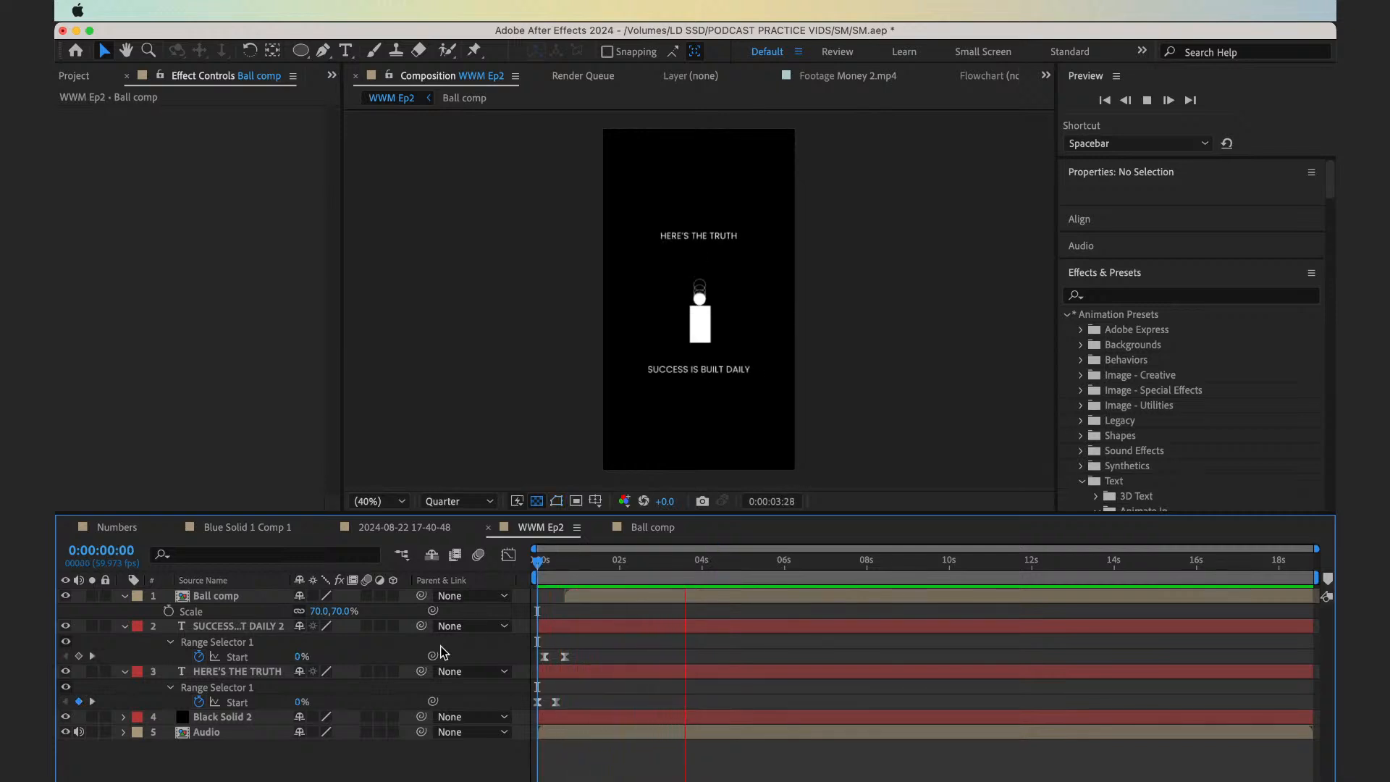
pyautogui.press('space')
# Play the reel from 0:00:02:45 and add a composition marker at 0:00:04:06
pyautogui.click(650, 568)
pyautogui.press('space')
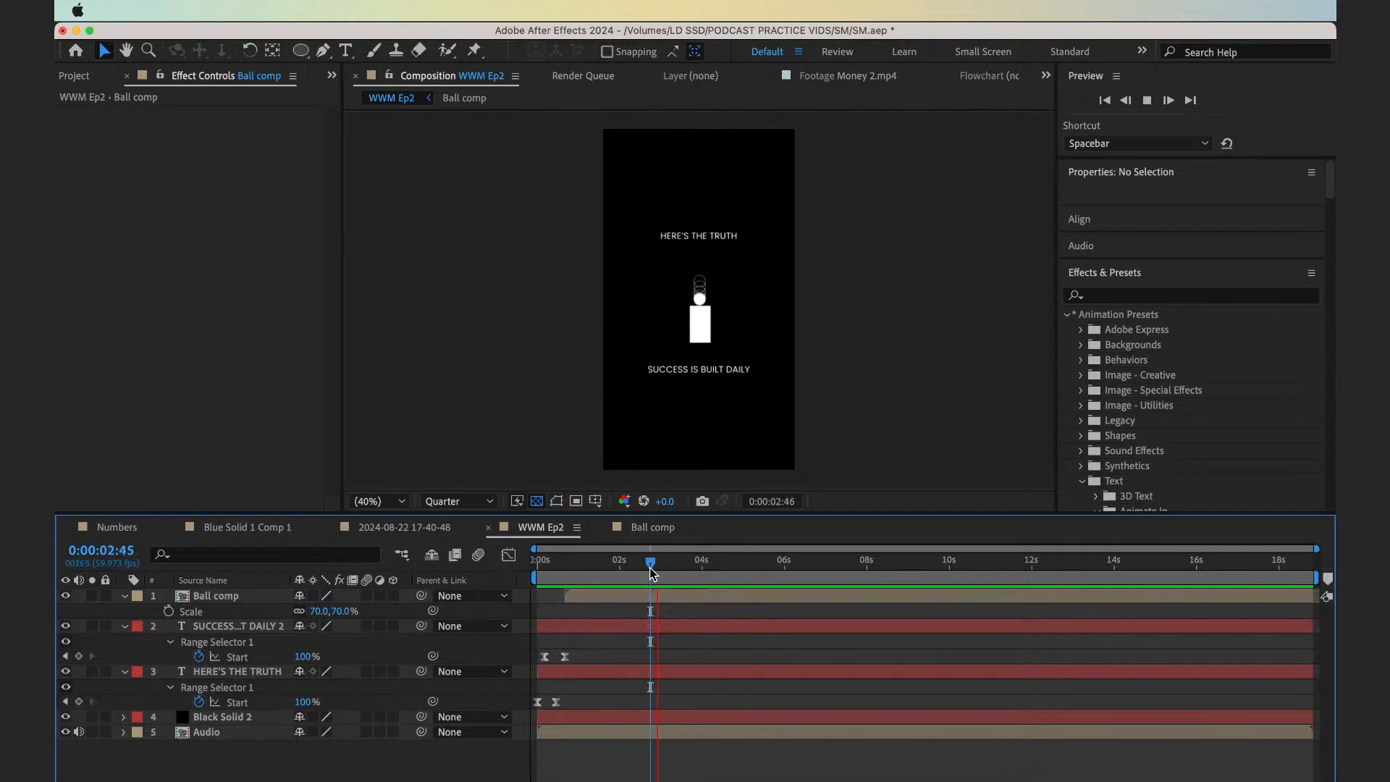
pyautogui.press('space')
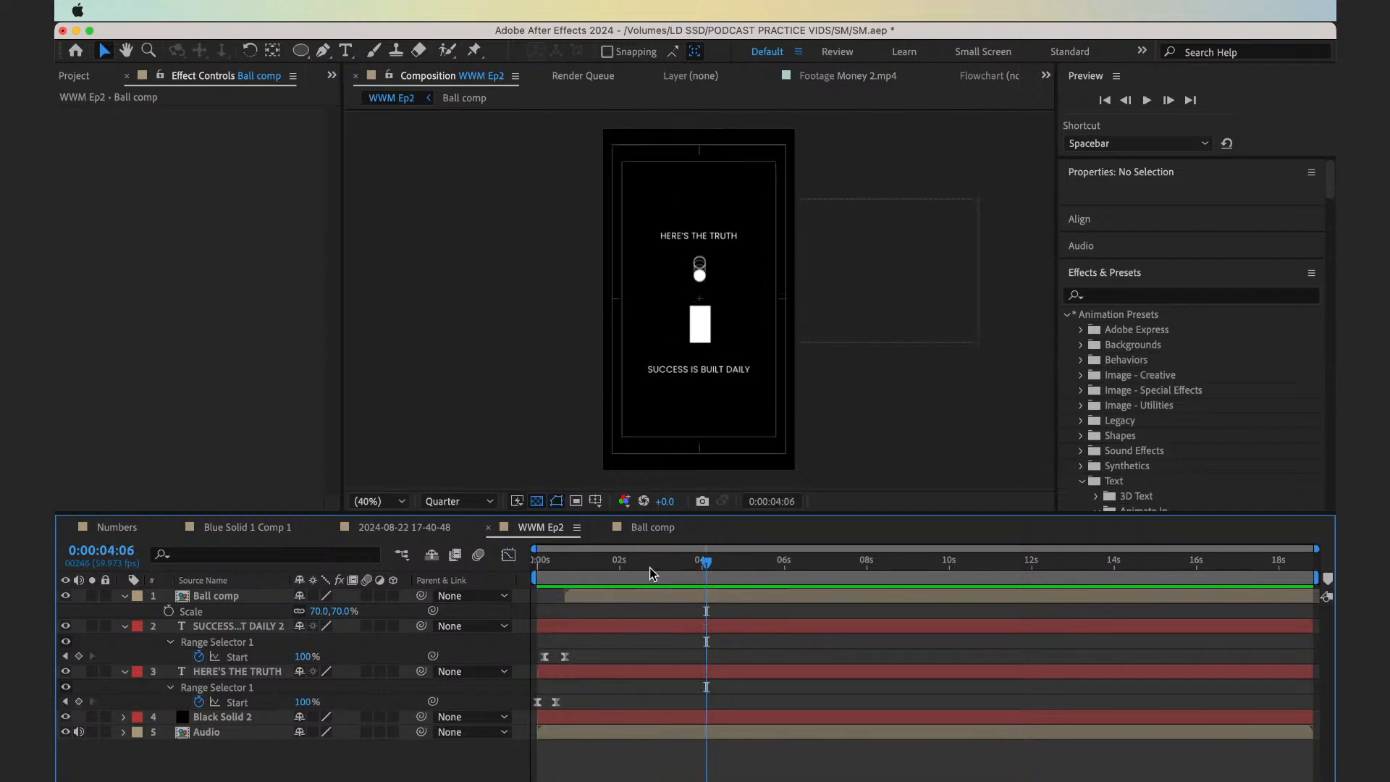
pyautogui.hotkey('ctrl', '8')
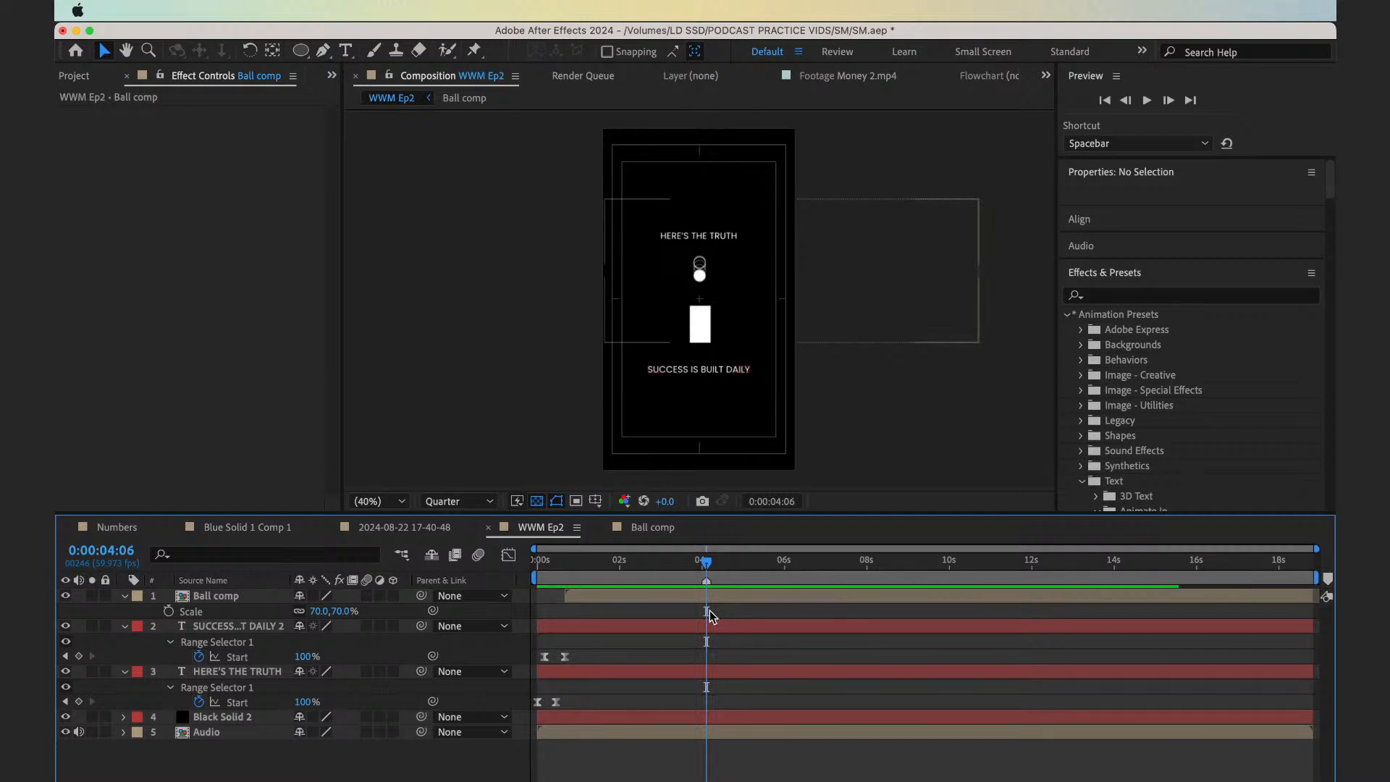
pyautogui.click(744, 563)
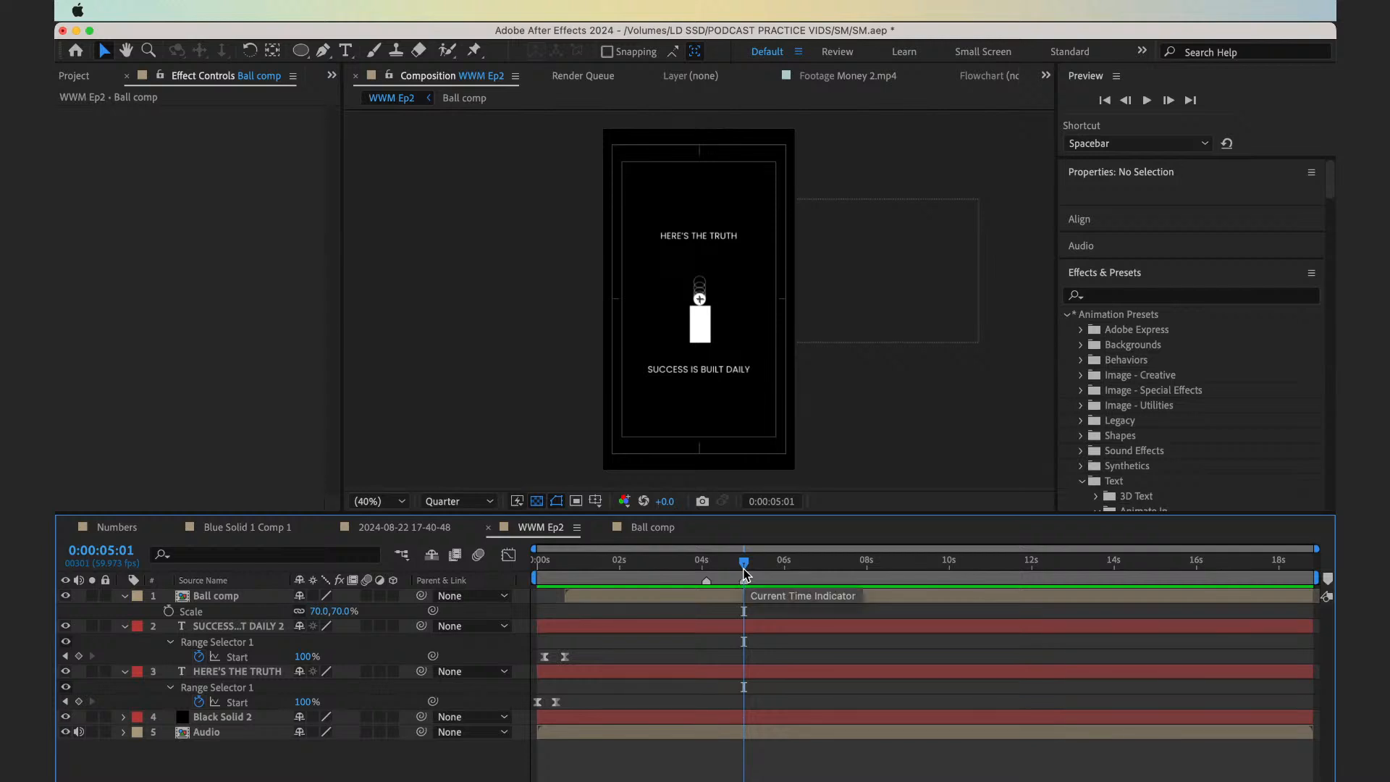
pyautogui.moveTo(743, 568); pyautogui.dragTo(706, 569)
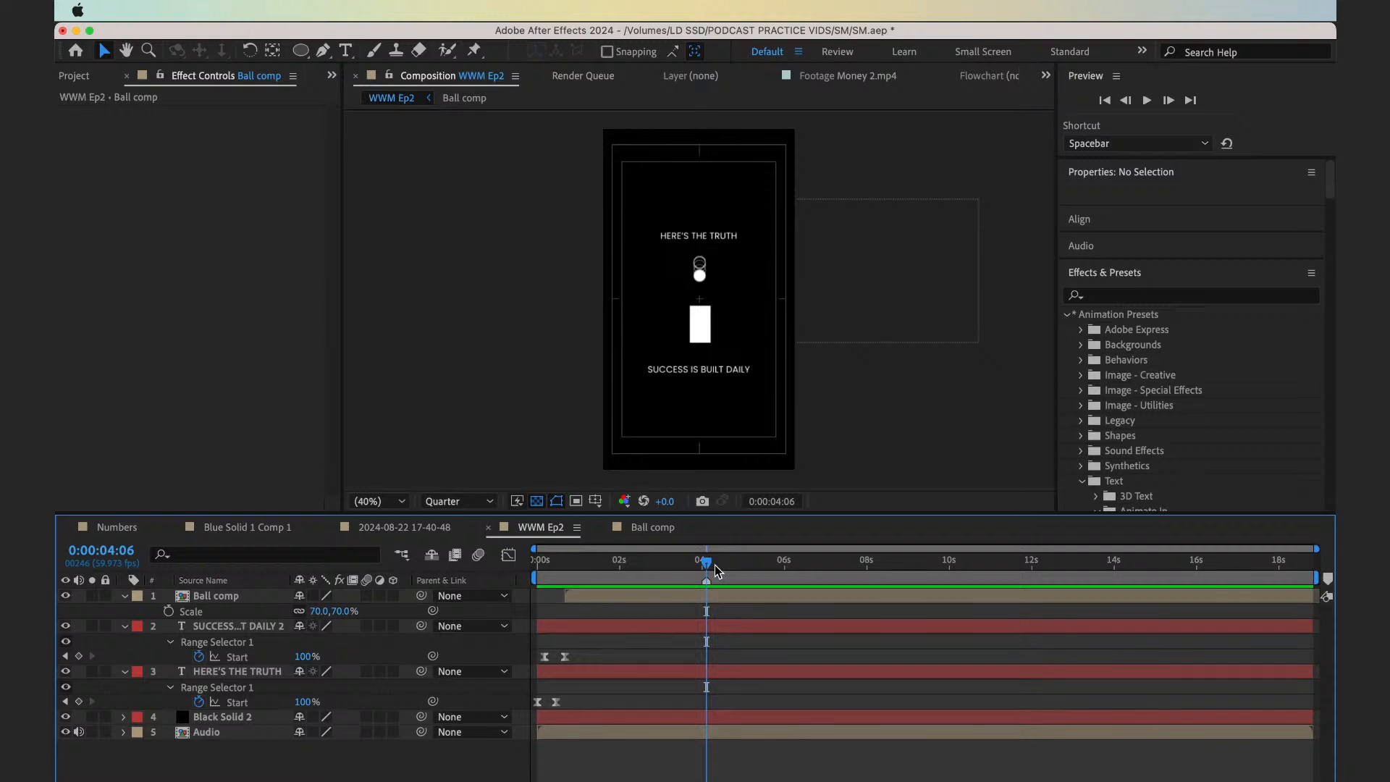
# Create a 1080 × 1080 px composition named Mon to Sunday and turn off its transparency grid
pyautogui.press('super+n')
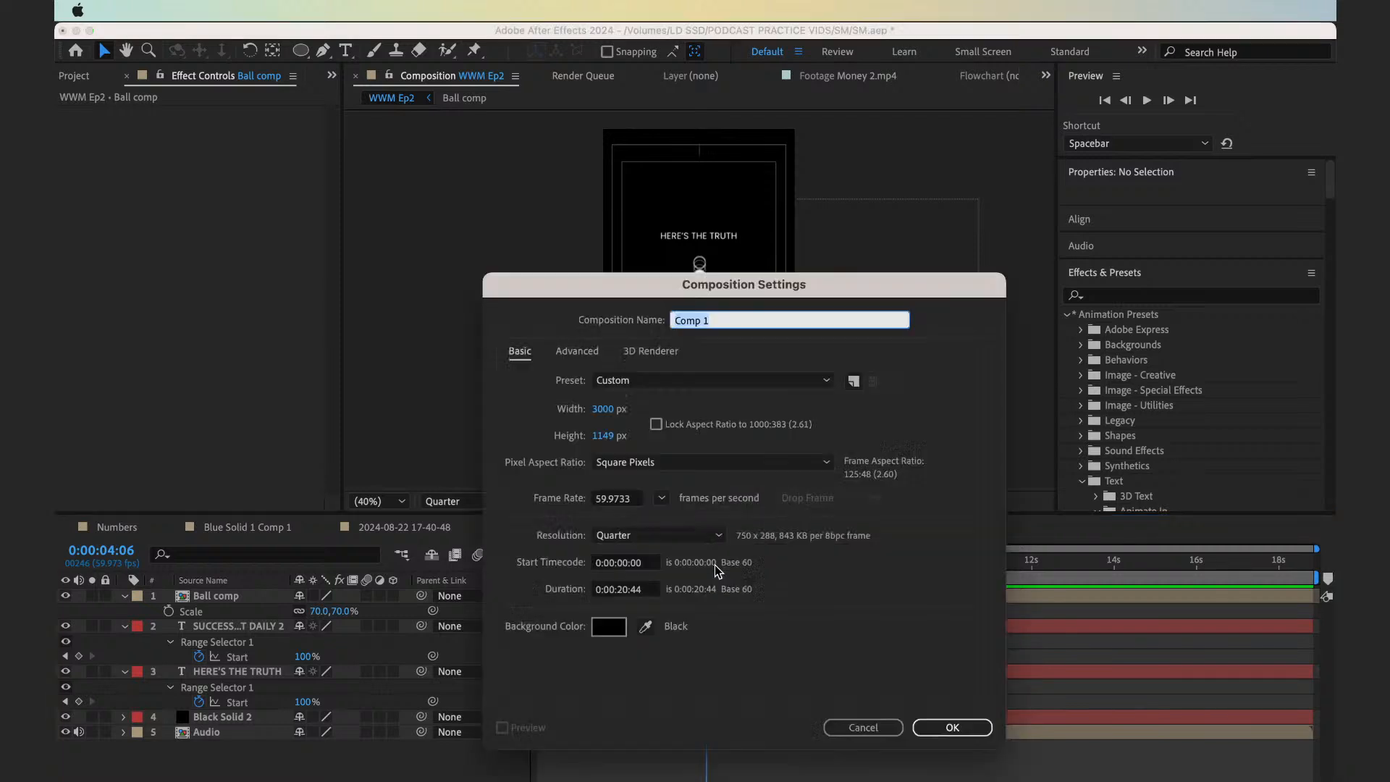
pyautogui.write('Mon to Sunday')
pyautogui.click(602, 408)
pyautogui.write('1080')
pyautogui.press('Tab')
pyautogui.write('1080')
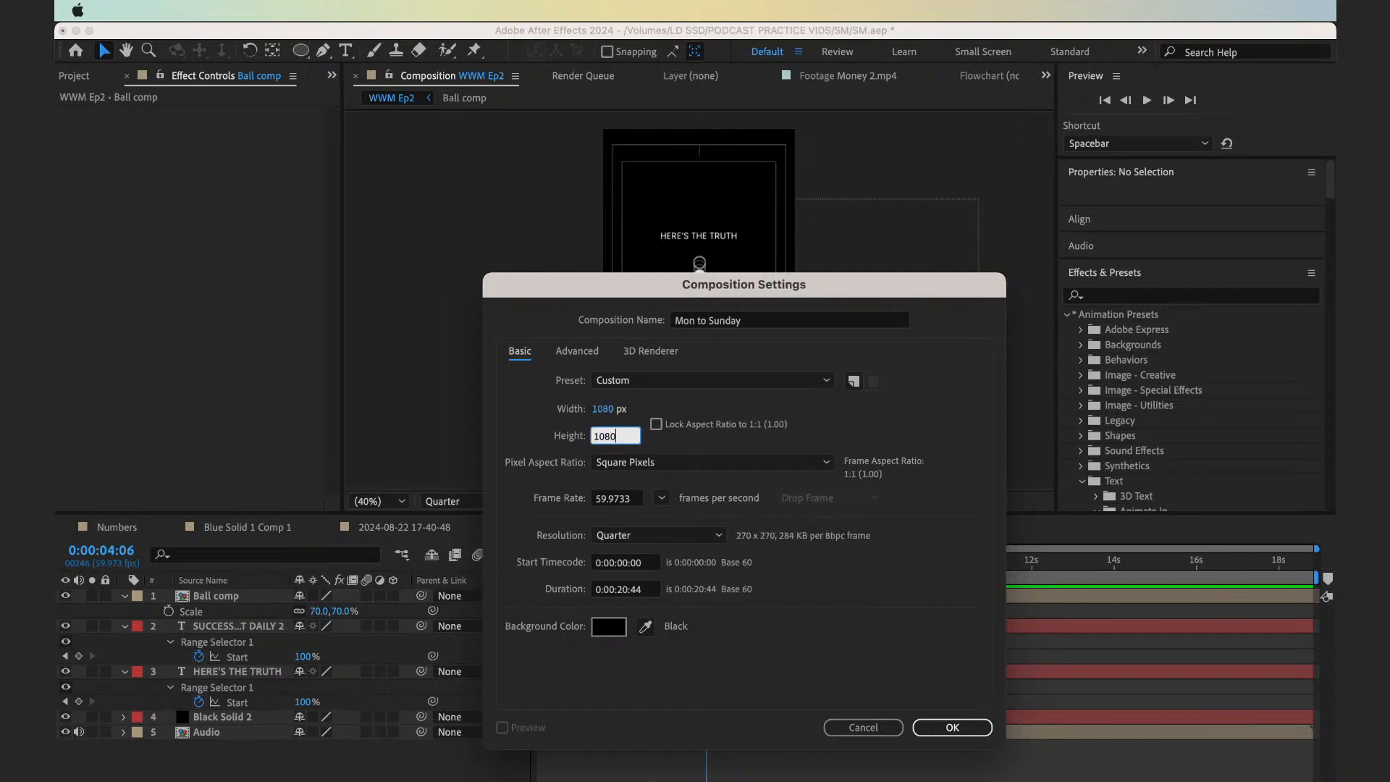
pyautogui.press('Return')
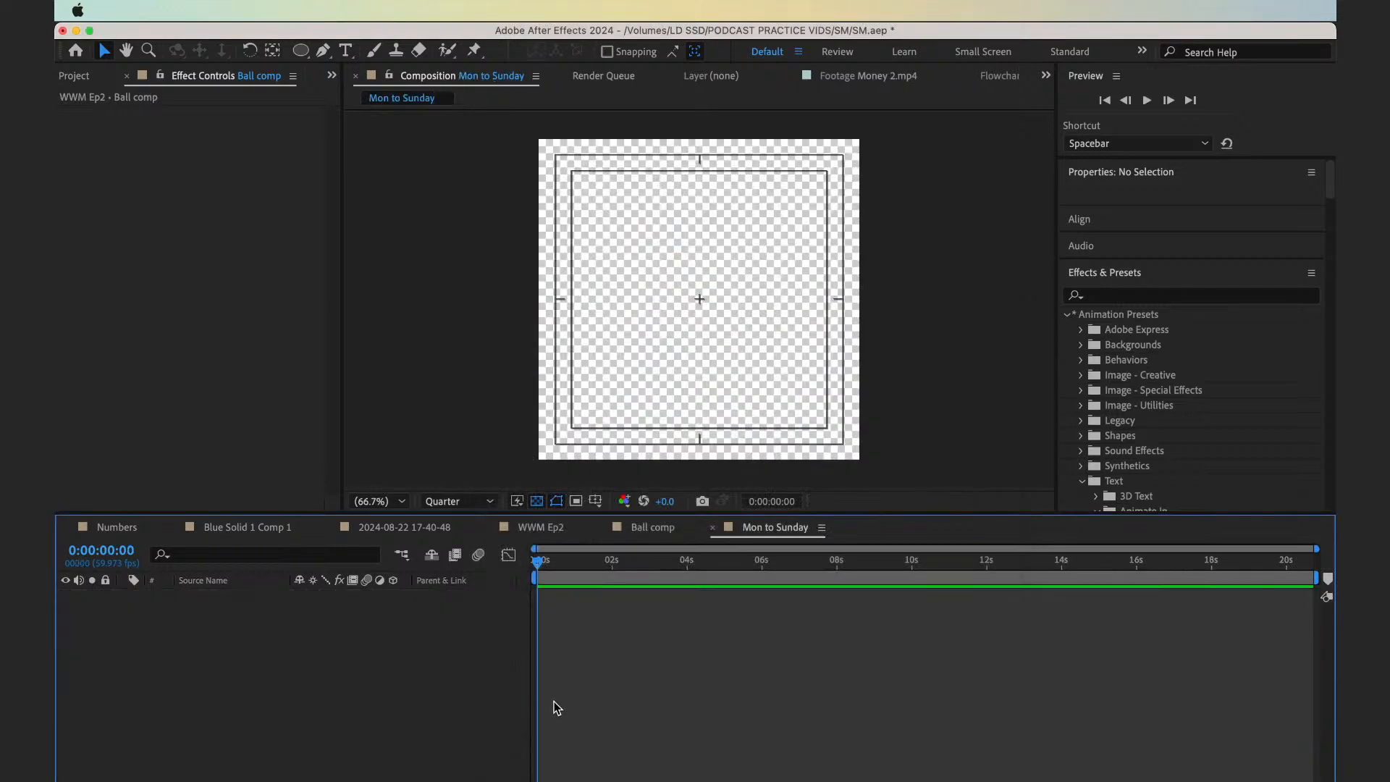
pyautogui.click(537, 501)
pyautogui.click(552, 658)
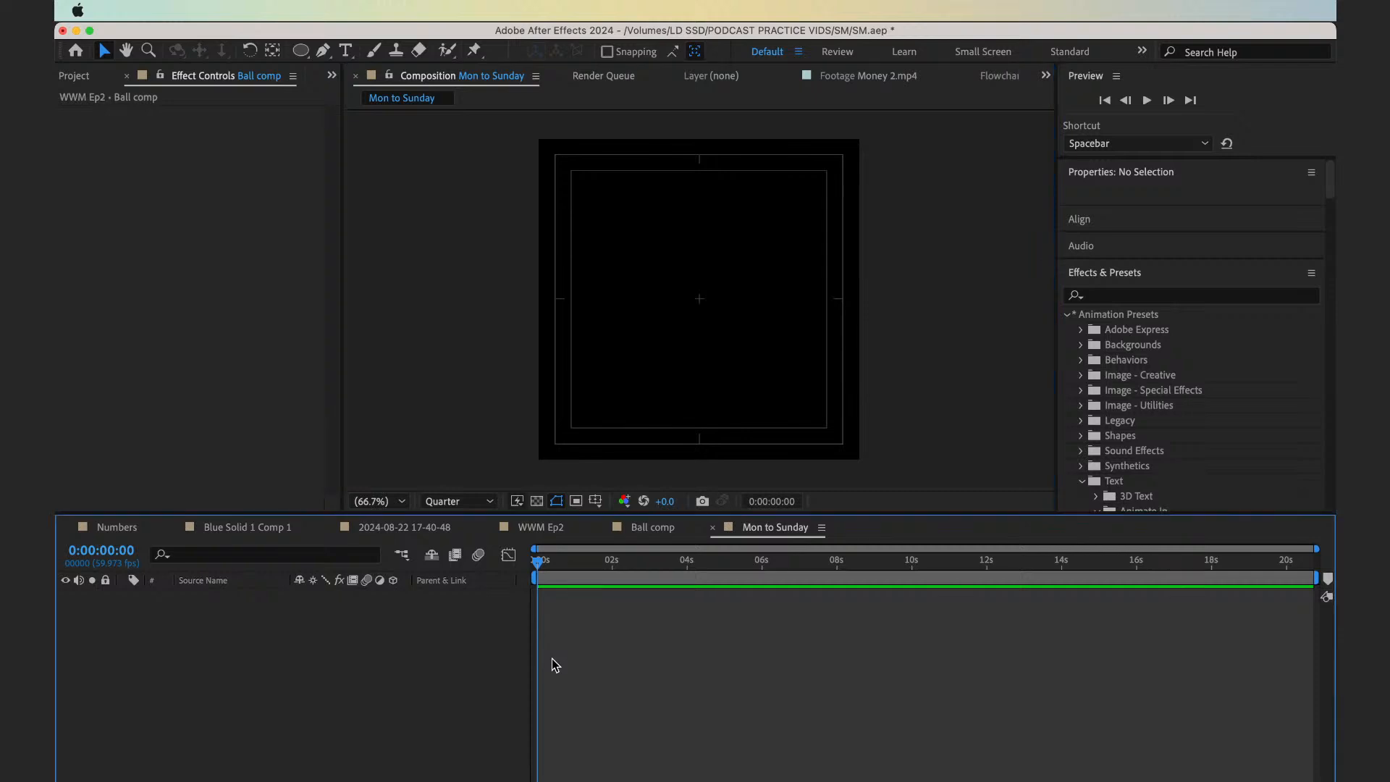
# Add the text MON, centre its anchor point and place it at X 540, Y 330
pyautogui.press('super+t')
pyautogui.click(606, 266)
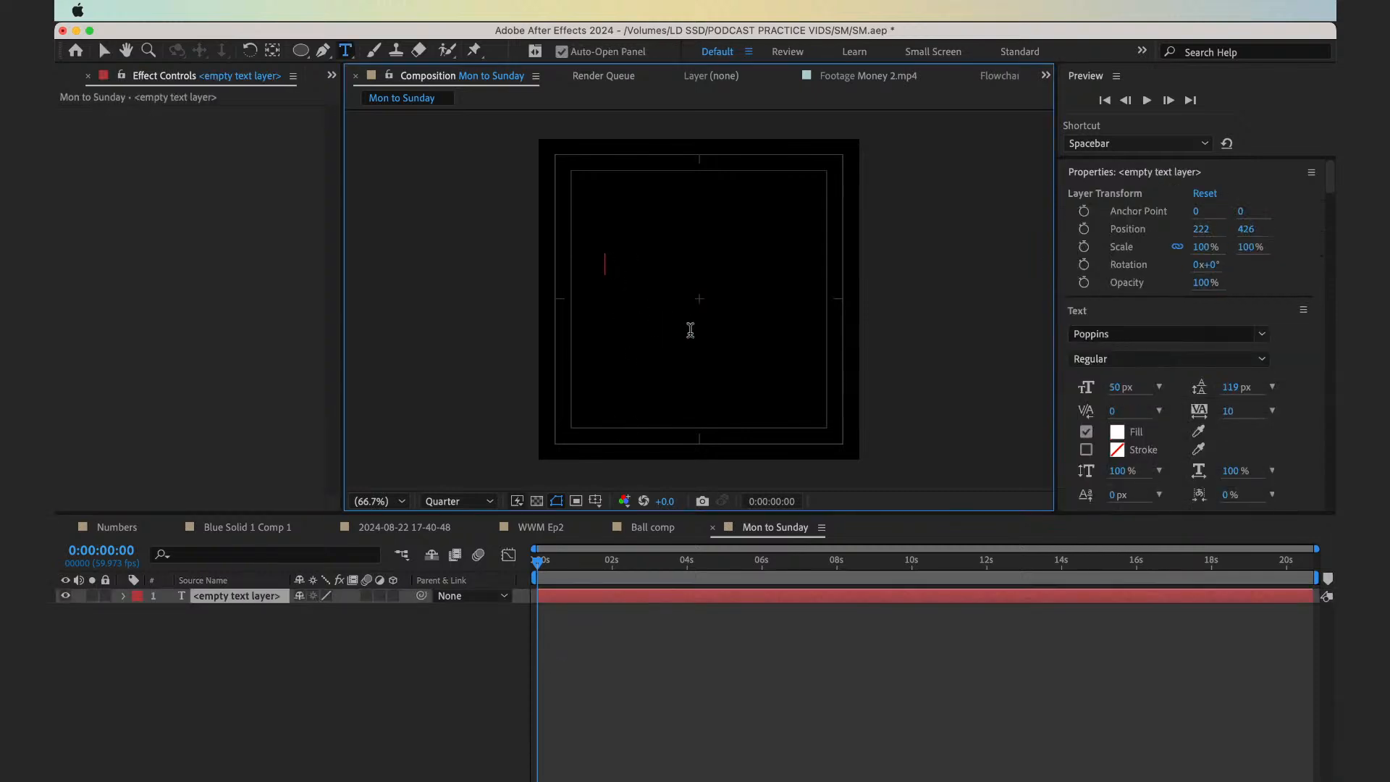
pyautogui.write('MON')
pyautogui.click(557, 596)
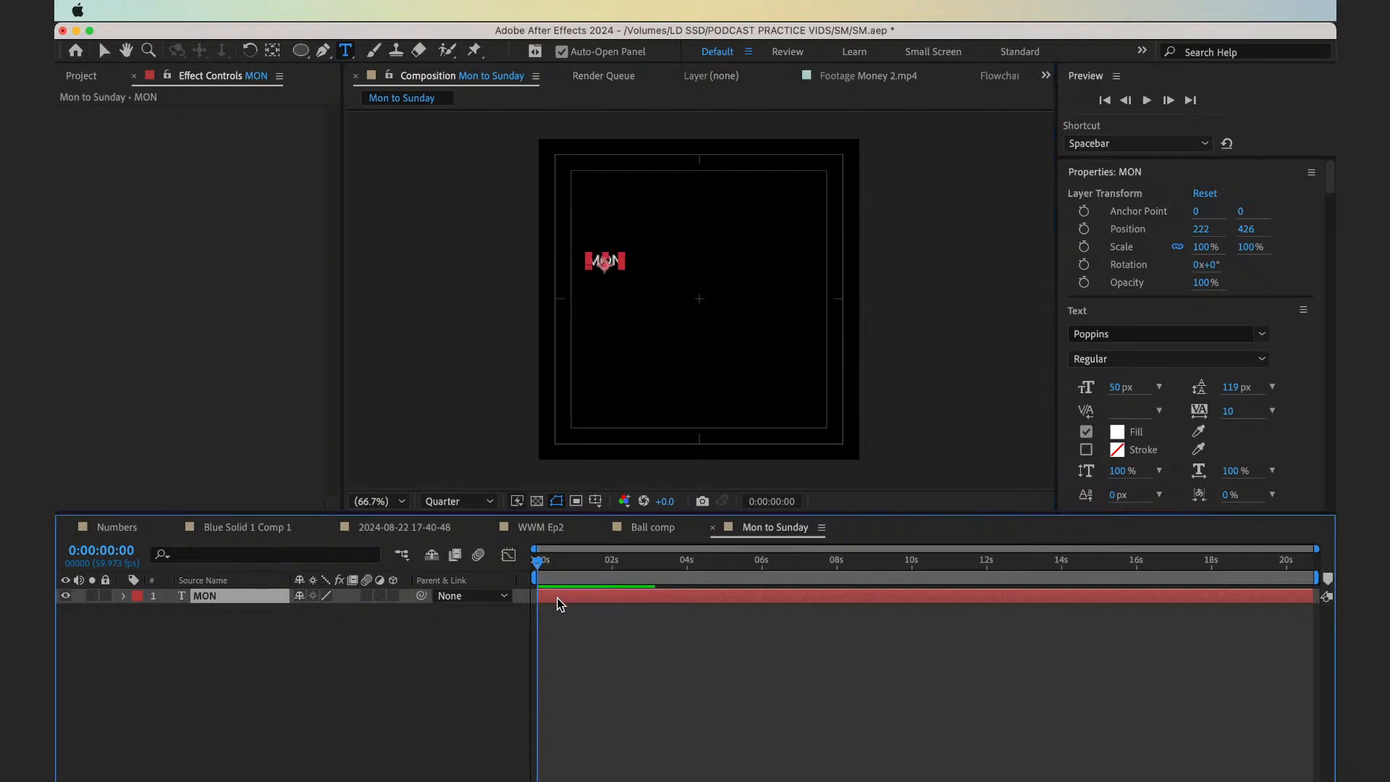
pyautogui.press('super+Home')
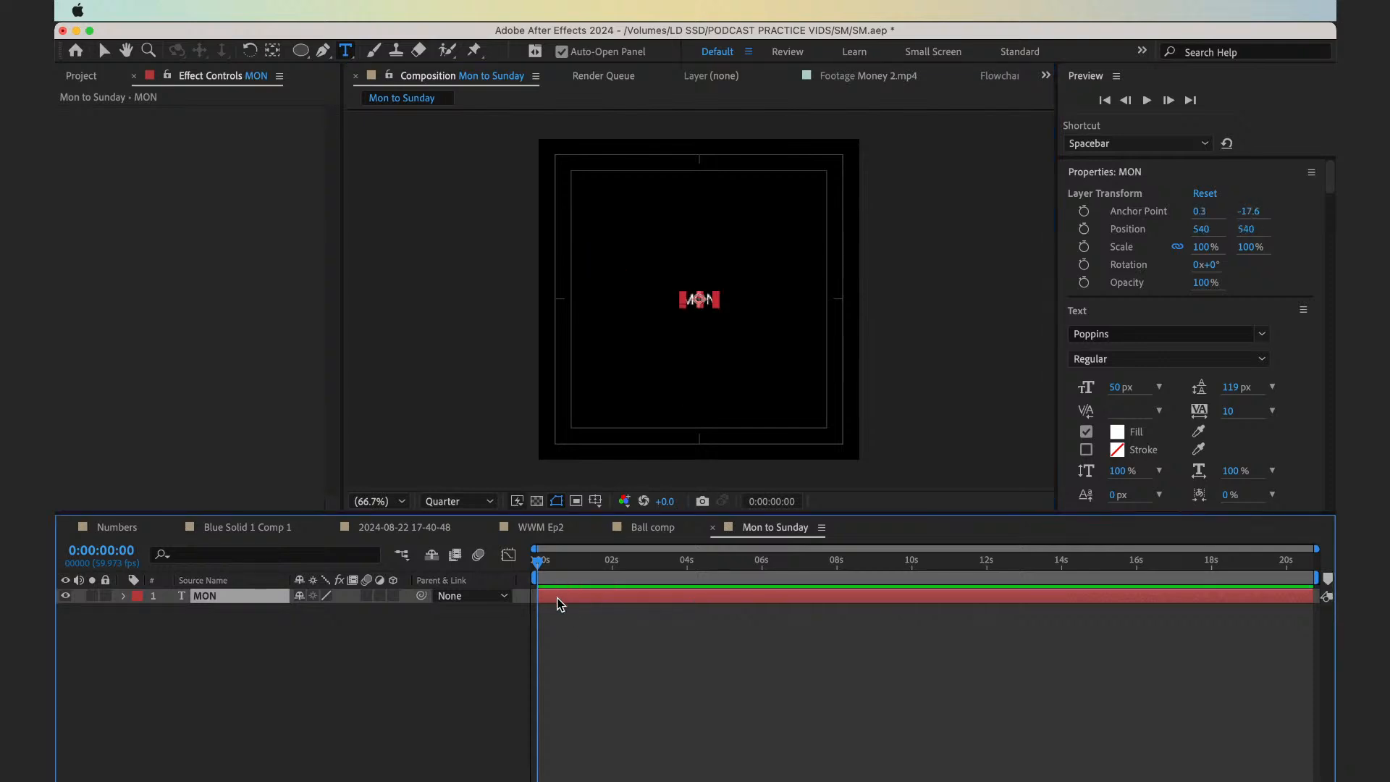
pyautogui.hotkey('shift', 'Up')
pyautogui.hotkey('shift', 'Up')
pyautogui.hotkey('shift', 'Up')
pyautogui.hotkey('shift', 'Up')
pyautogui.hotkey('shift', 'Up')
pyautogui.hotkey('shift', 'Up')
pyautogui.hotkey('shift', 'Up')
pyautogui.hotkey('shift', 'Up')
pyautogui.hotkey('shift', 'Up')
pyautogui.hotkey('shift', 'Up')
pyautogui.hotkey('shift', 'Up')
pyautogui.hotkey('shift', 'Up')
pyautogui.hotkey('shift', 'Up')
pyautogui.hotkey('shift', 'Up')
pyautogui.hotkey('shift', 'Up')
pyautogui.hotkey('shift', 'Up')
pyautogui.hotkey('shift', 'Up')
pyautogui.hotkey('shift', 'Up')
pyautogui.hotkey('shift', 'Up')
pyautogui.hotkey('shift', 'Up')
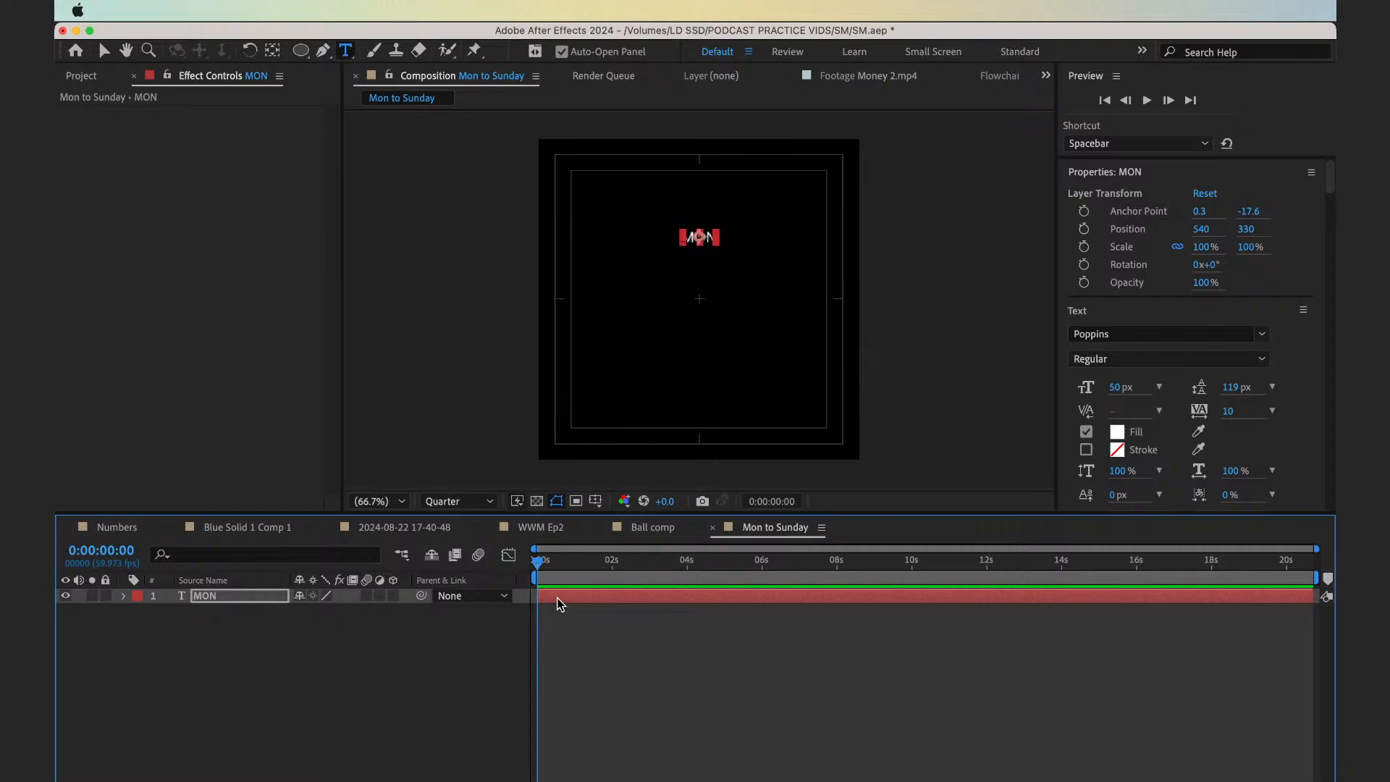
# Duplicate the MON text layer and move the copy straight down to Y 420
pyautogui.press('super+d')
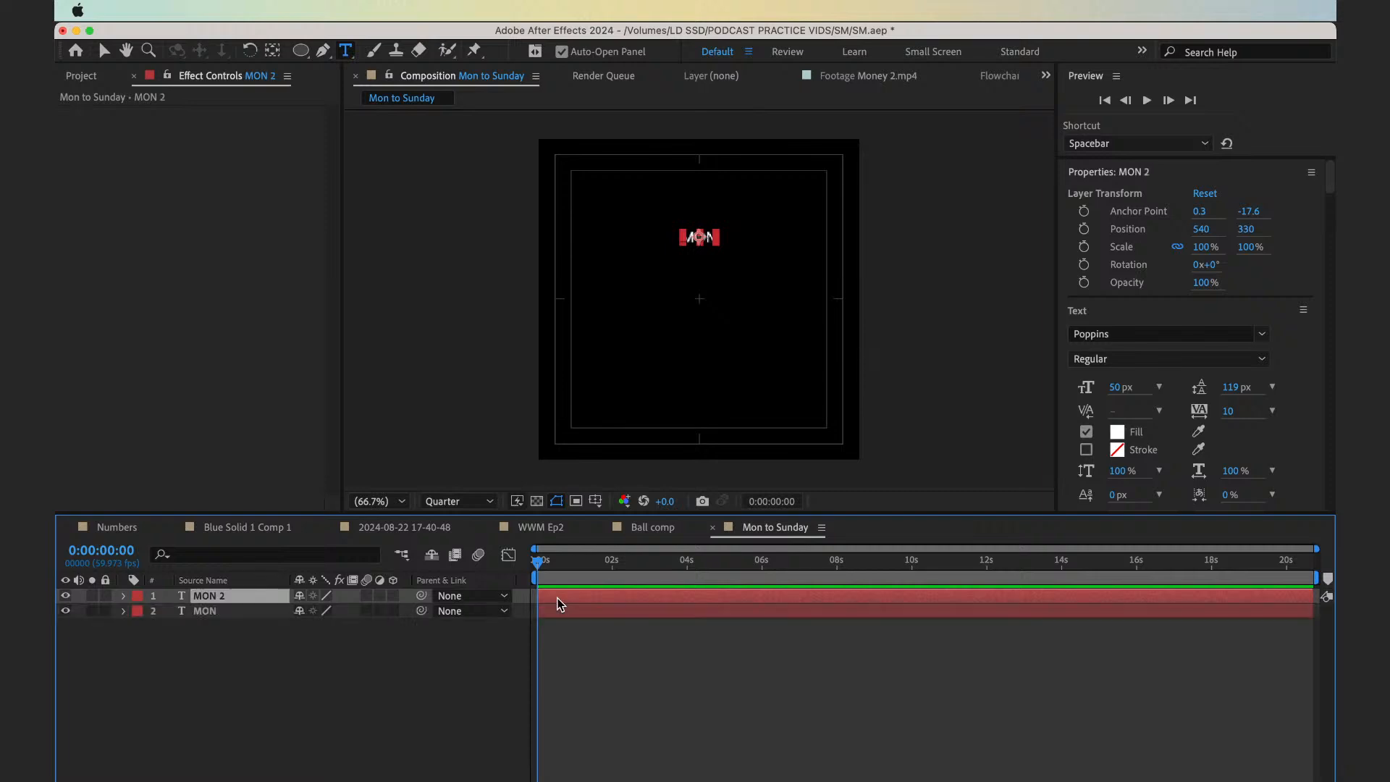
pyautogui.click(563, 614)
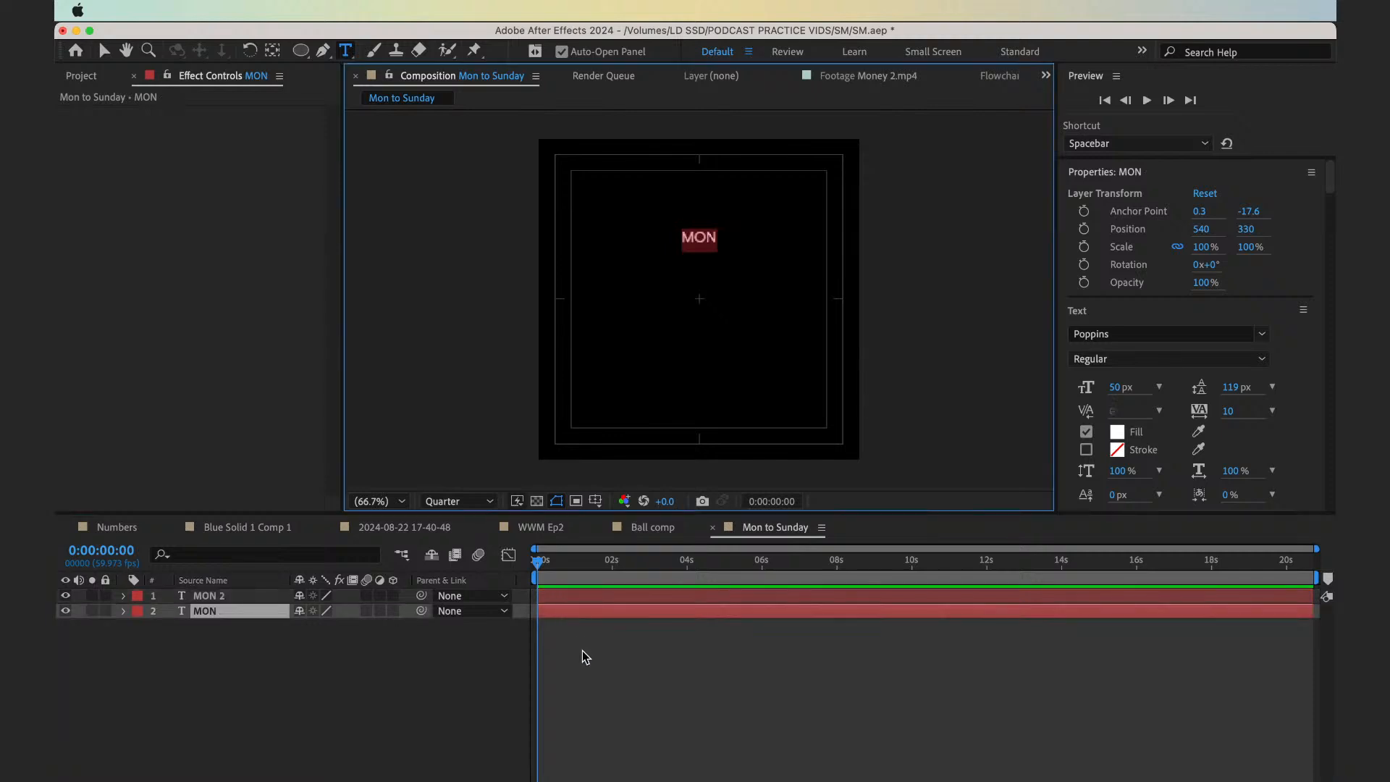
pyautogui.click(582, 650)
pyautogui.click(567, 599)
pyautogui.hotkey('shift', 'Down')
pyautogui.hotkey('shift', 'Down')
pyautogui.hotkey('shift', 'Down')
pyautogui.hotkey('shift', 'Down')
pyautogui.hotkey('shift', 'Down')
pyautogui.hotkey('shift', 'Down')
pyautogui.hotkey('shift', 'Down')
pyautogui.hotkey('shift', 'Down')
pyautogui.hotkey('shift', 'Down')
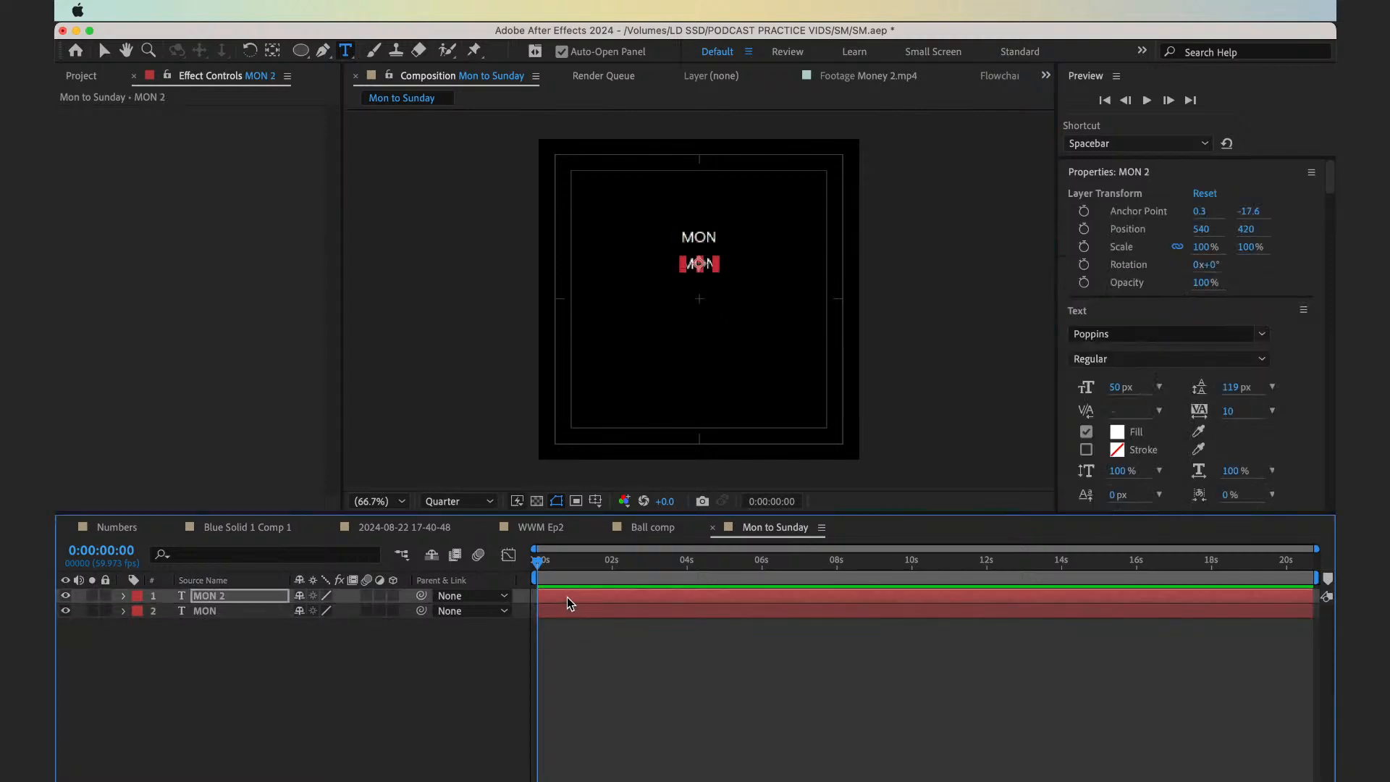
# Duplicate the newest MON text layer twice, placing the copies straight below at Y 510 and Y 600
pyautogui.press('super+d')
pyautogui.hotkey('shift', 'Down')
pyautogui.hotkey('shift', 'Down')
pyautogui.hotkey('shift', 'Down')
pyautogui.hotkey('shift', 'Down')
pyautogui.hotkey('shift', 'Down')
pyautogui.hotkey('shift', 'Down')
pyautogui.hotkey('shift', 'Down')
pyautogui.hotkey('shift', 'Down')
pyautogui.hotkey('shift', 'Down')
pyautogui.press('super+d')
pyautogui.hotkey('shift', 'Down')
pyautogui.hotkey('shift', 'Down')
pyautogui.hotkey('shift', 'Down')
pyautogui.hotkey('shift', 'Down')
pyautogui.hotkey('shift', 'Down')
pyautogui.hotkey('shift', 'Down')
pyautogui.hotkey('shift', 'Down')
pyautogui.hotkey('shift', 'Down')
pyautogui.hotkey('shift', 'Down')
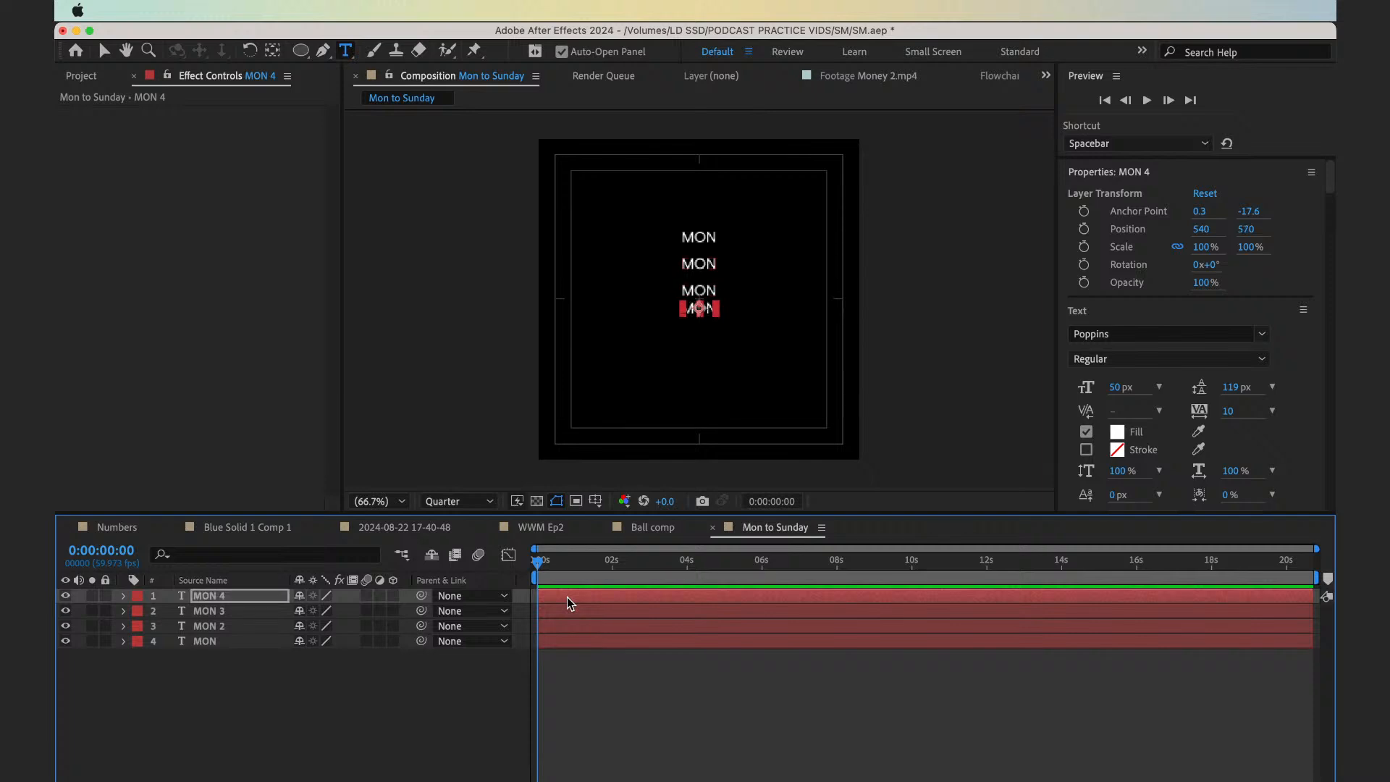
# Add three more MON copies to the column, continuing the 90 px spacing at Y 690, 780 and 870
pyautogui.press('super+d')
pyautogui.hotkey('shift', 'Down')
pyautogui.hotkey('shift', 'Down')
pyautogui.hotkey('shift', 'Down')
pyautogui.hotkey('shift', 'Down')
pyautogui.hotkey('shift', 'Down')
pyautogui.hotkey('shift', 'Down')
pyautogui.hotkey('shift', 'Down')
pyautogui.hotkey('shift', 'Down')
pyautogui.hotkey('shift', 'Down')
pyautogui.press('super+d')
pyautogui.hotkey('shift', 'Down')
pyautogui.hotkey('shift', 'Down')
pyautogui.hotkey('shift', 'Down')
pyautogui.hotkey('shift', 'Down')
pyautogui.hotkey('shift', 'Down')
pyautogui.hotkey('shift', 'Down')
pyautogui.hotkey('shift', 'Down')
pyautogui.hotkey('shift', 'Down')
pyautogui.hotkey('shift', 'Down')
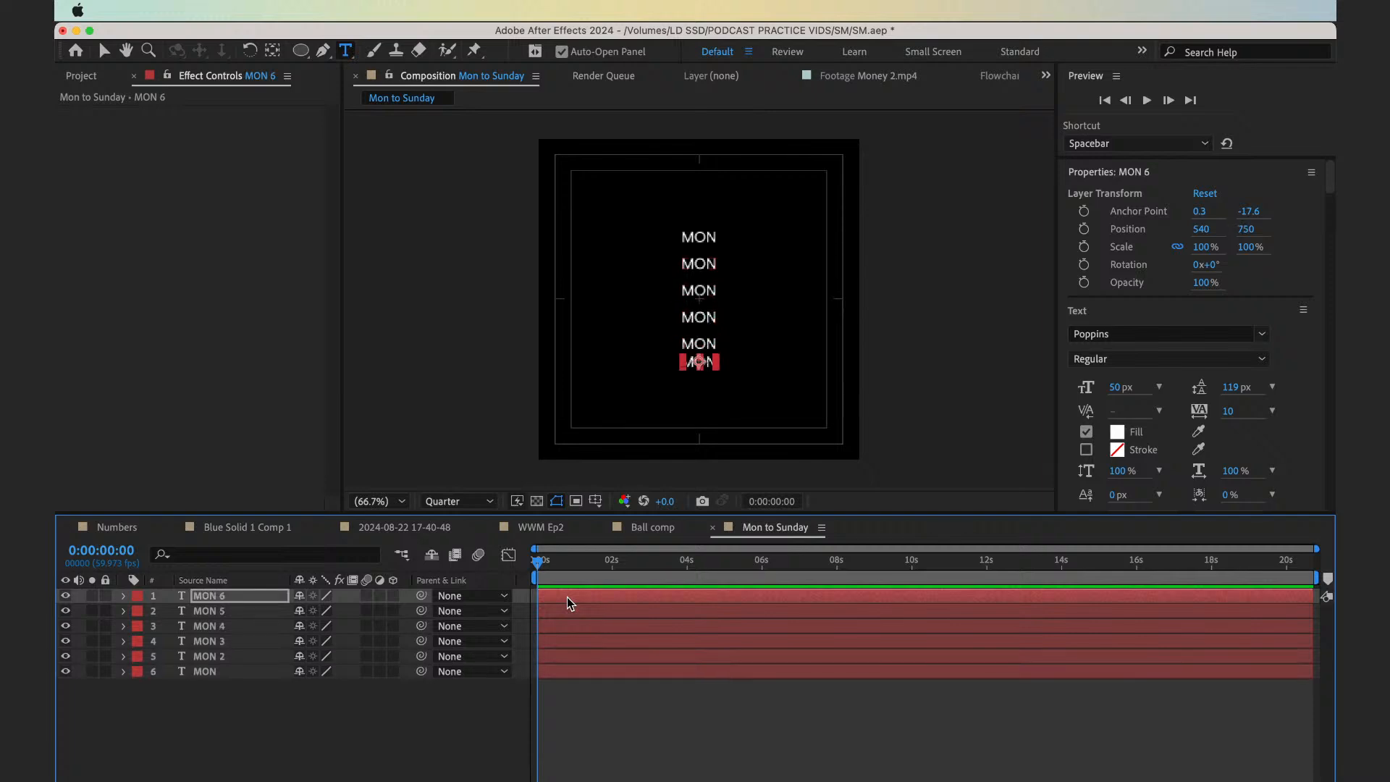
pyautogui.press('super+d')
pyautogui.hotkey('shift', 'Down')
pyautogui.hotkey('shift', 'Down')
pyautogui.hotkey('shift', 'Down')
pyautogui.hotkey('shift', 'Down')
pyautogui.hotkey('shift', 'Down')
pyautogui.hotkey('shift', 'Down')
pyautogui.hotkey('shift', 'Down')
pyautogui.hotkey('shift', 'Down')
pyautogui.hotkey('shift', 'Down')
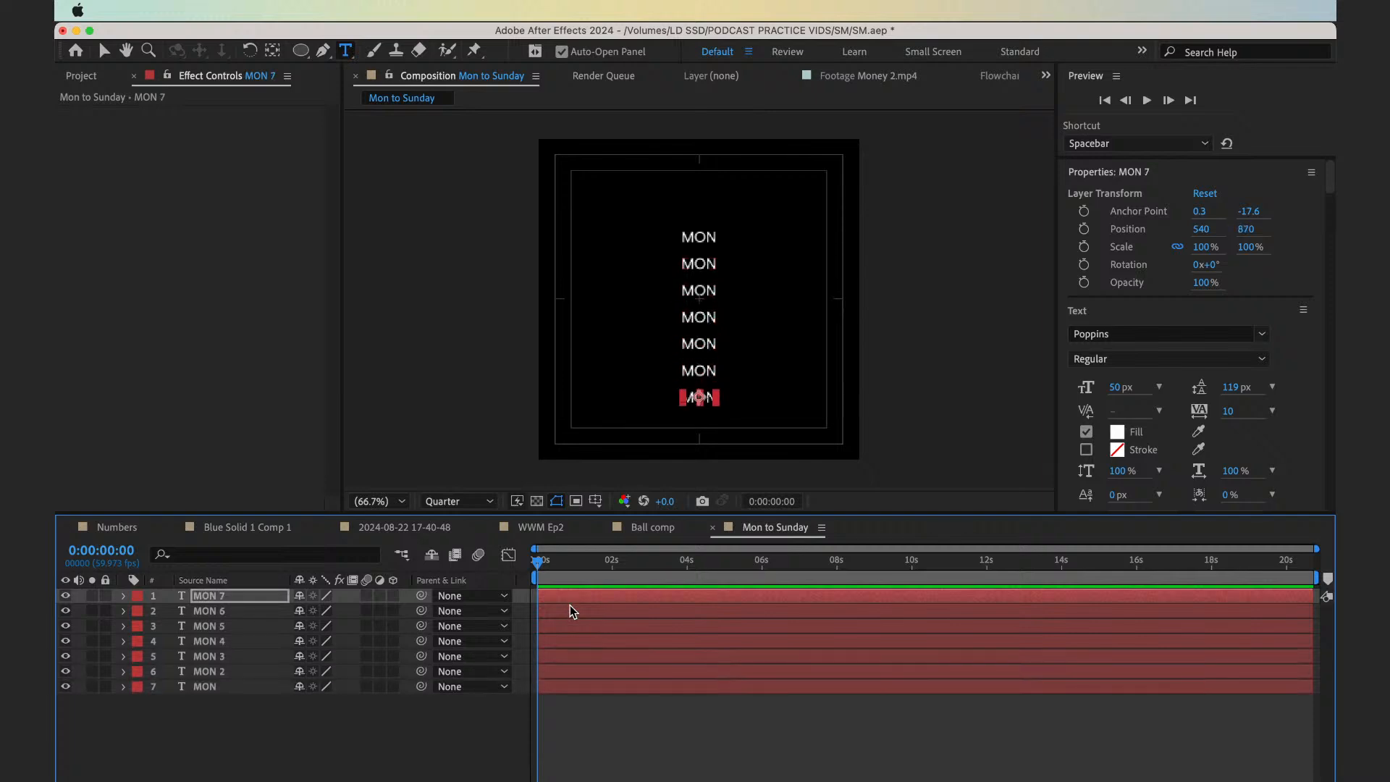
# Change the text of the second, third and fourth labels in the column to TUE, WED and THUR
pyautogui.doubleClick(575, 669)
pyautogui.write('TUE')
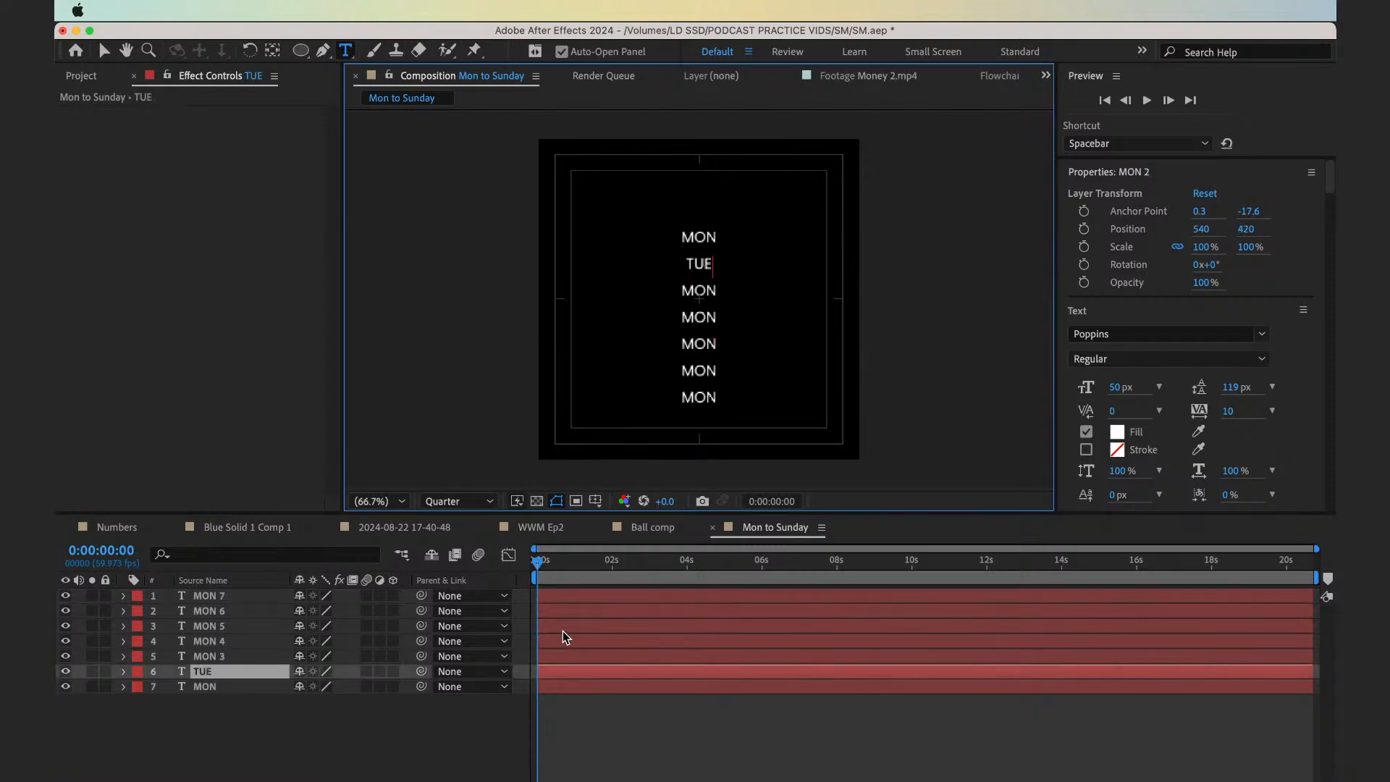
pyautogui.doubleClick(571, 654)
pyautogui.write('WED')
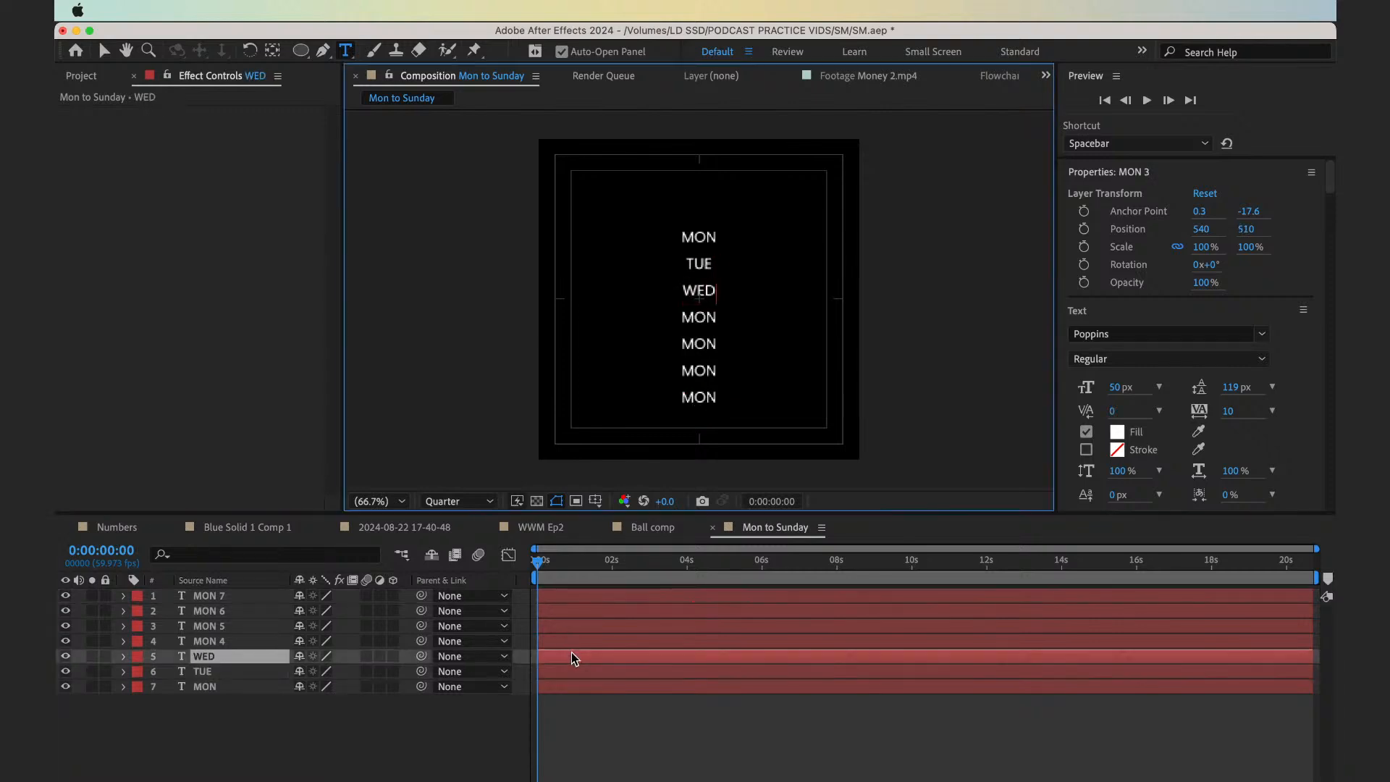
pyautogui.doubleClick(564, 640)
pyautogui.write('R')
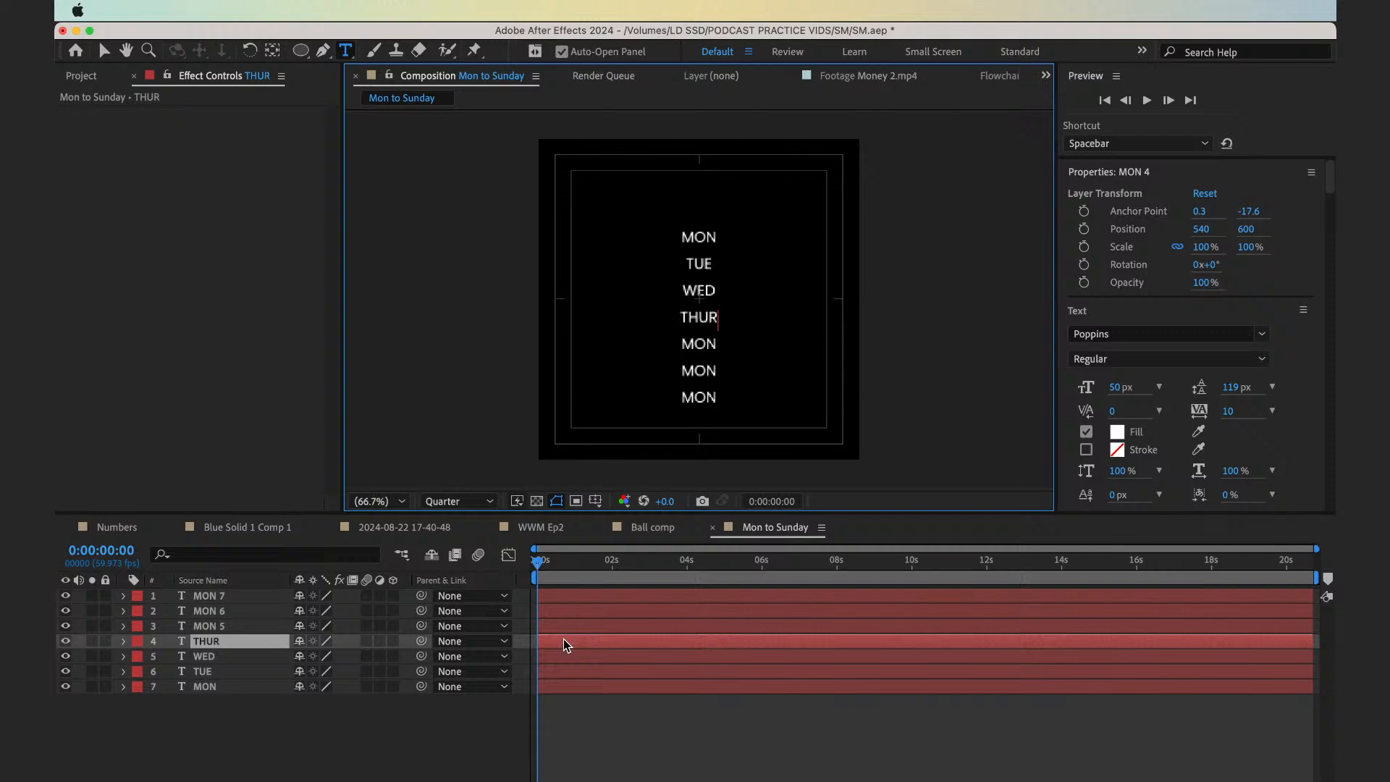
# Change the text of the last three labels in the column to FRI, SAT and SUN
pyautogui.doubleClick(570, 627)
pyautogui.write('FRU')
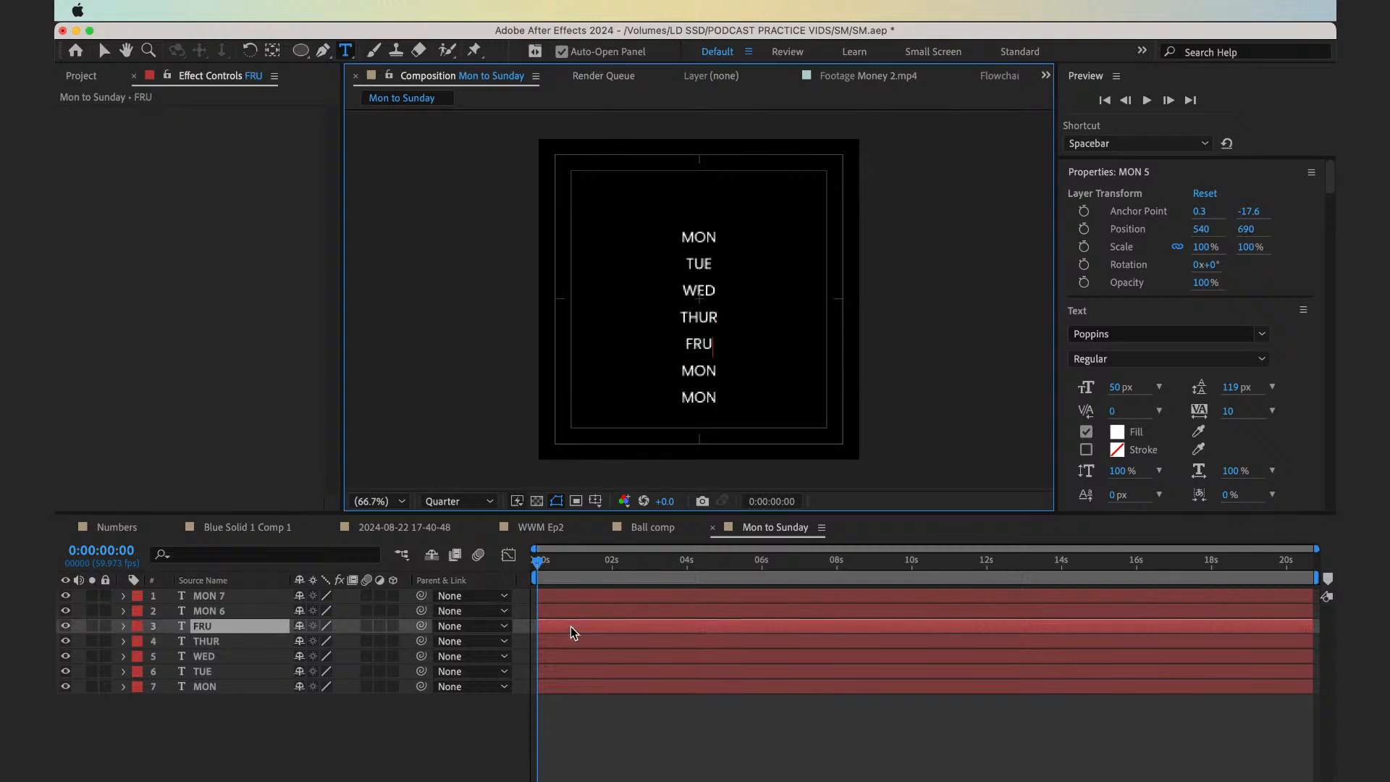
pyautogui.press('BackSpace')
pyautogui.write('I')
pyautogui.doubleClick(562, 612)
pyautogui.write('SAT')
pyautogui.doubleClick(564, 595)
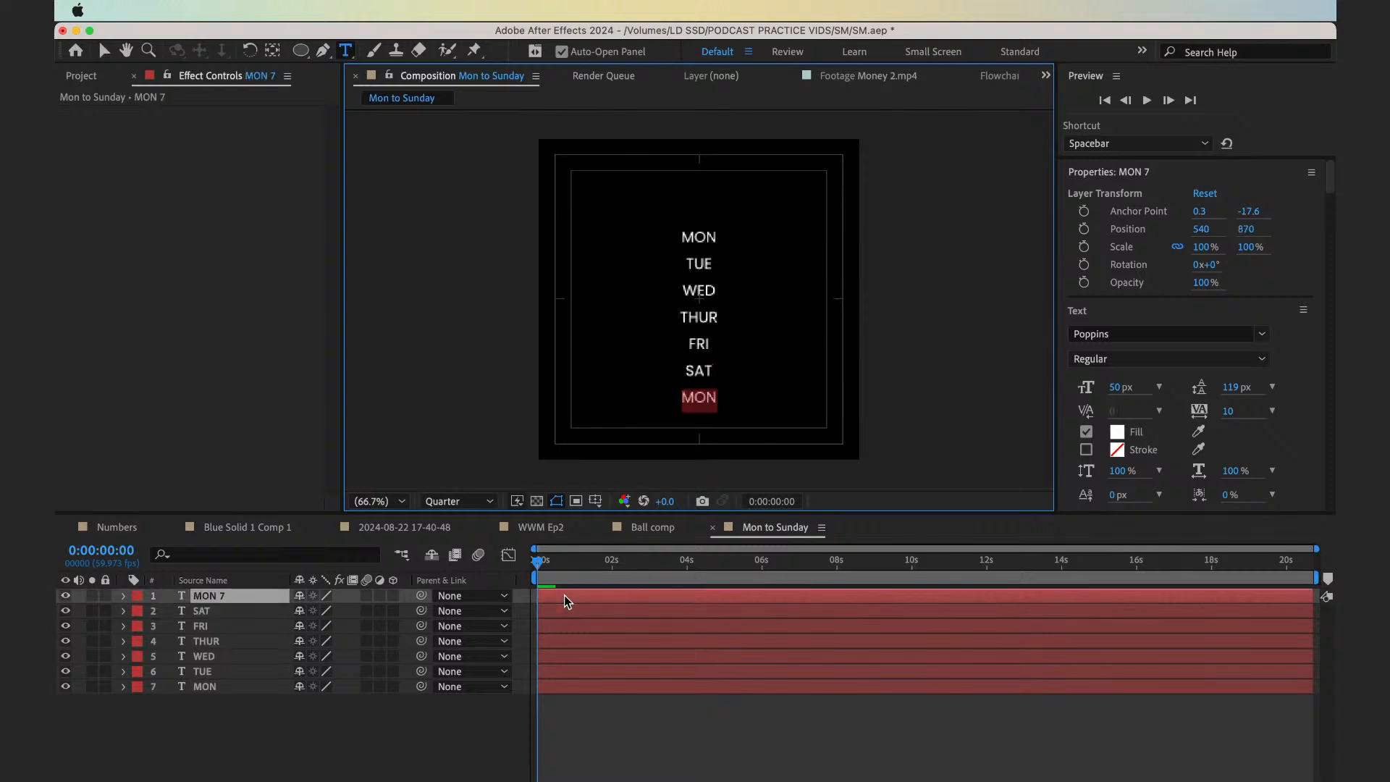
pyautogui.write('SUN')
pyautogui.click(597, 747)
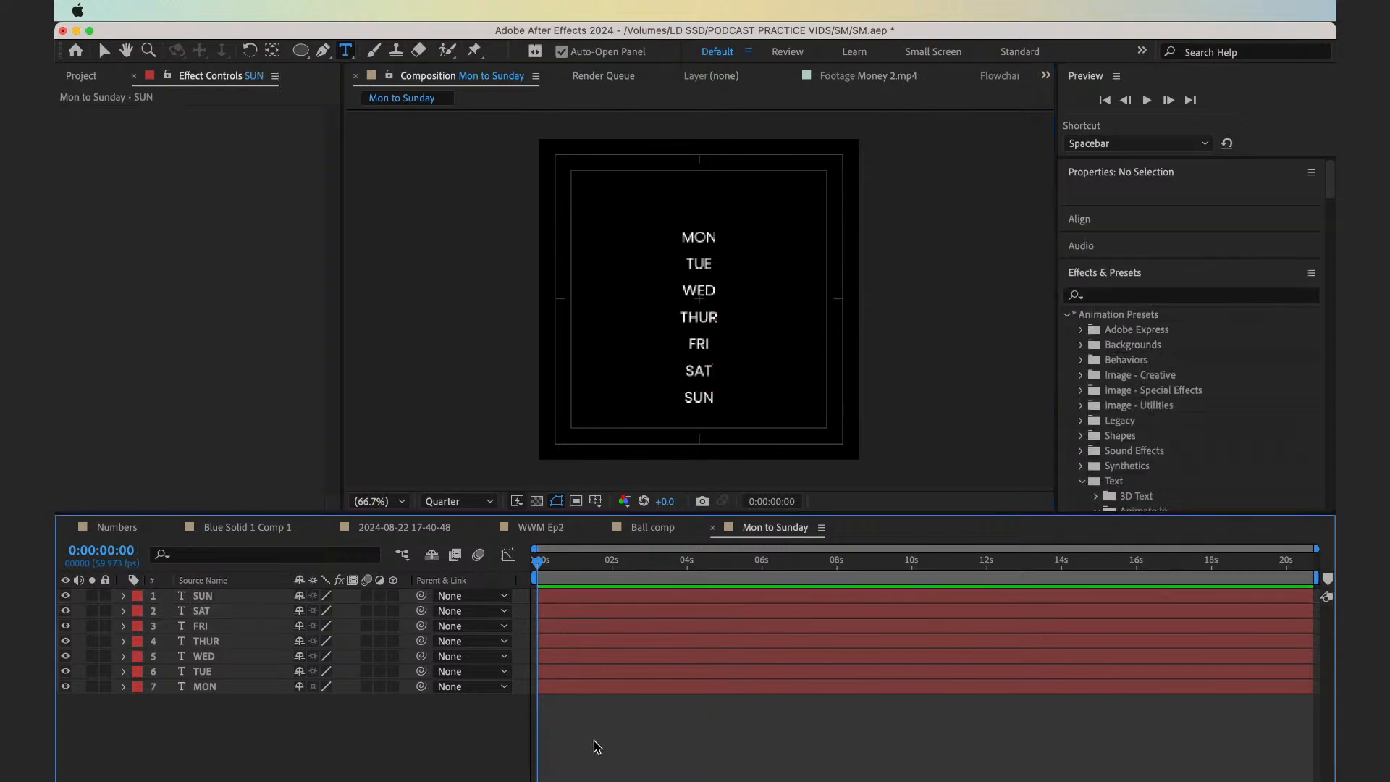
# Show the rulers and place a vertical guide just right of the day list, at about X 670
pyautogui.moveTo(241, 708); pyautogui.dragTo(276, 590)
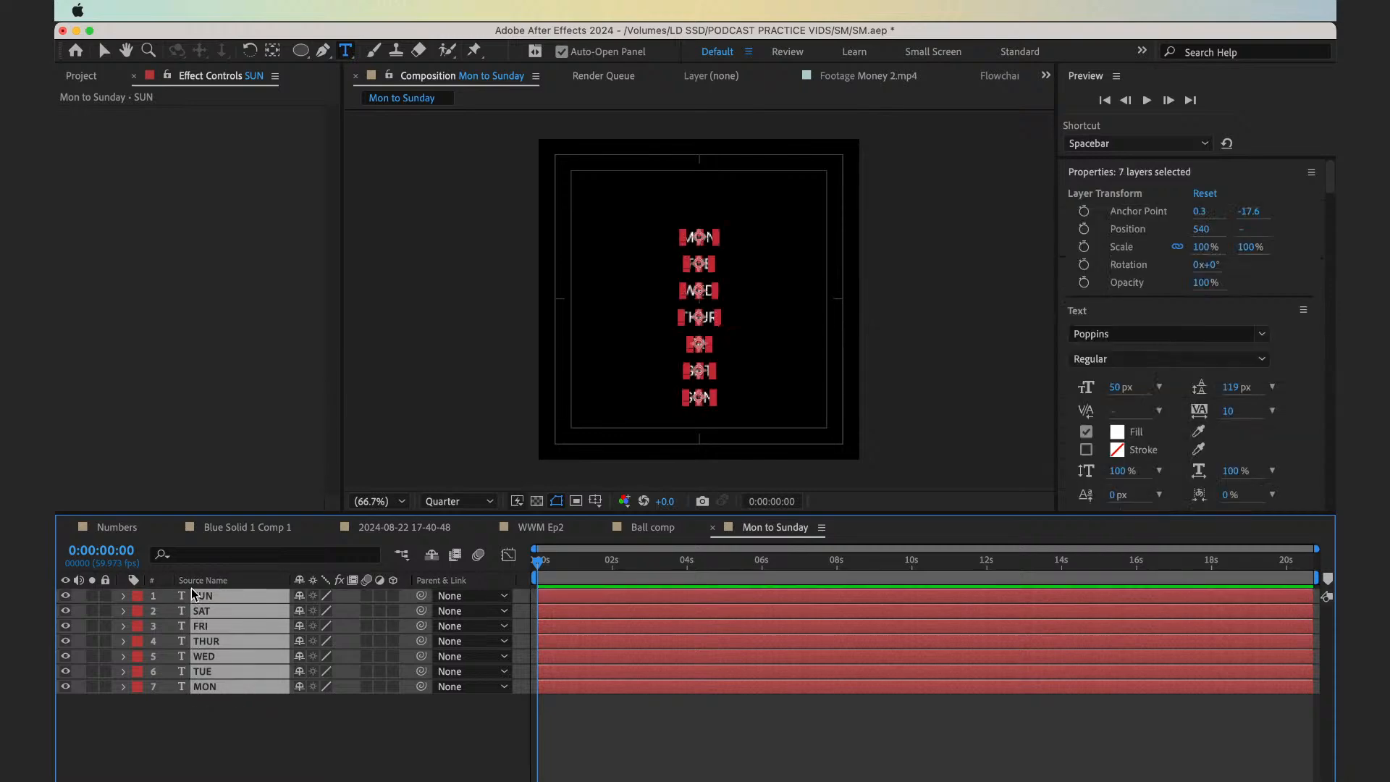
pyautogui.click(279, 730)
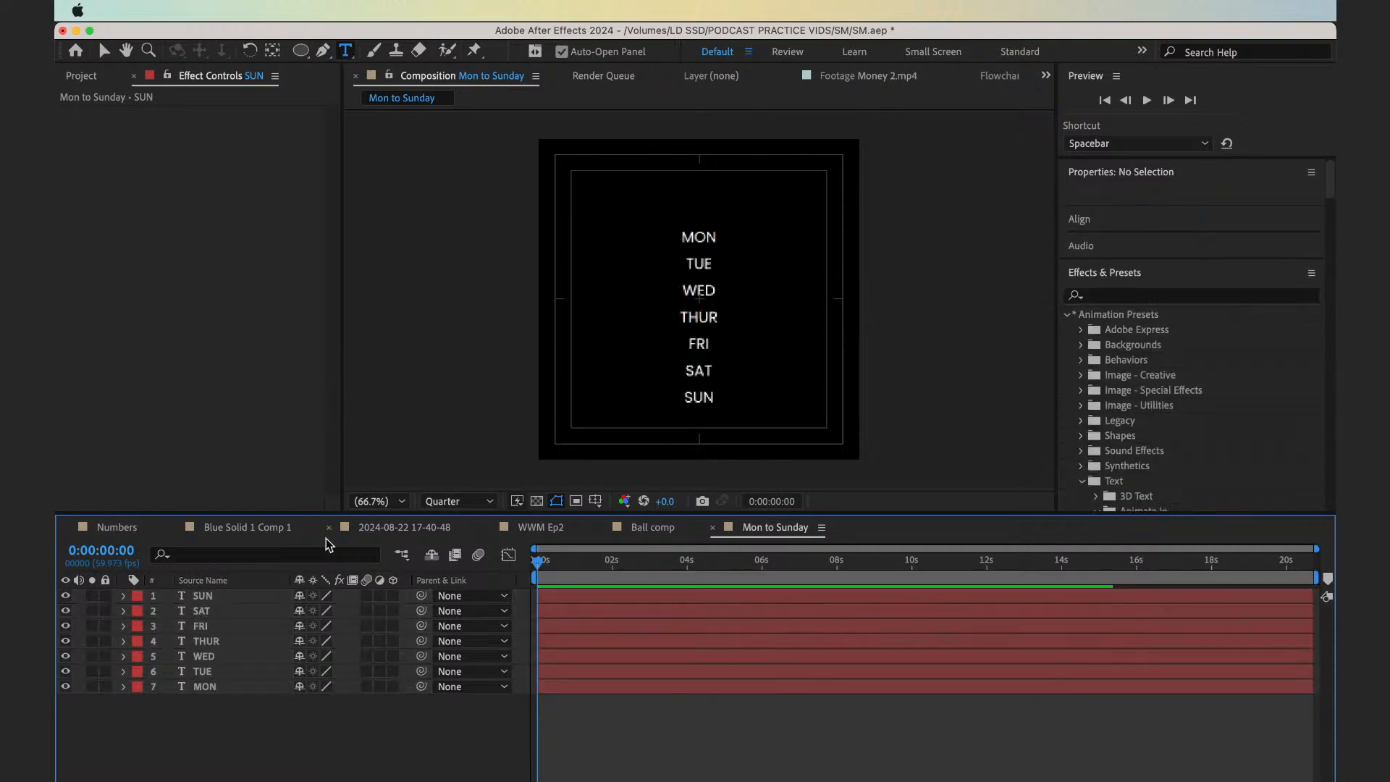
pyautogui.press('super+r')
pyautogui.moveTo(352, 311); pyautogui.dragTo(744, 340)
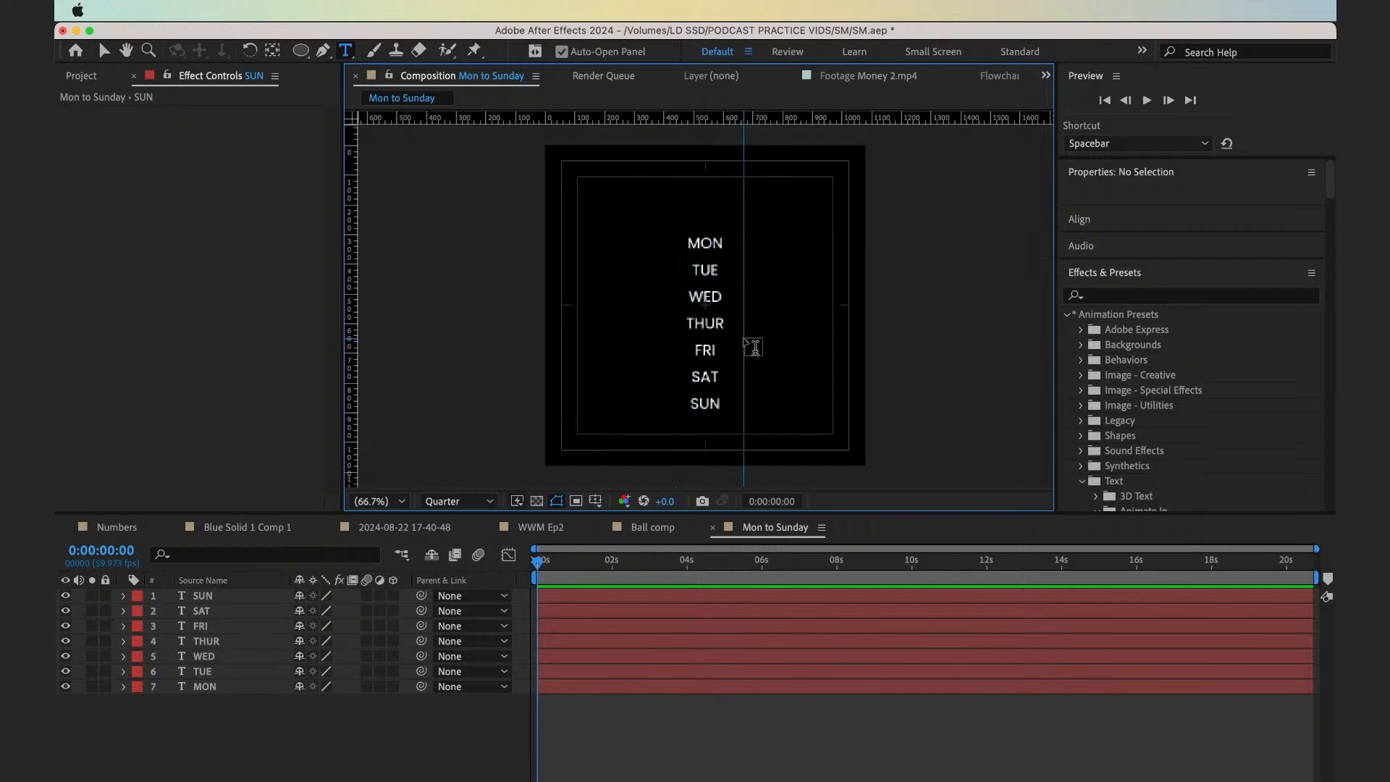
# Move MON, TUE, WED and THUR horizontally so their left edges line up with the vertical guide
pyautogui.scroll(2, 712, 267)
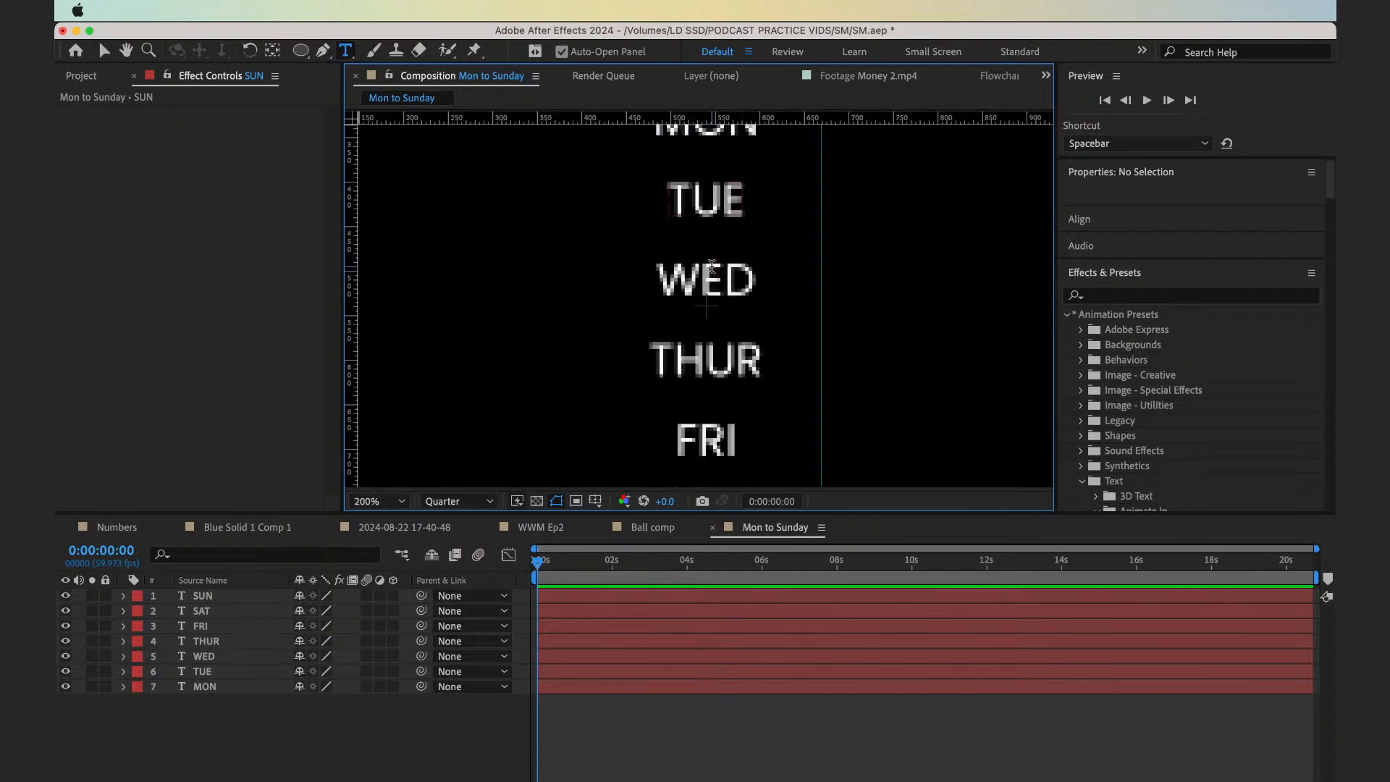
pyautogui.scroll(3, 711, 267)
pyautogui.press('v')
pyautogui.click(720, 196)
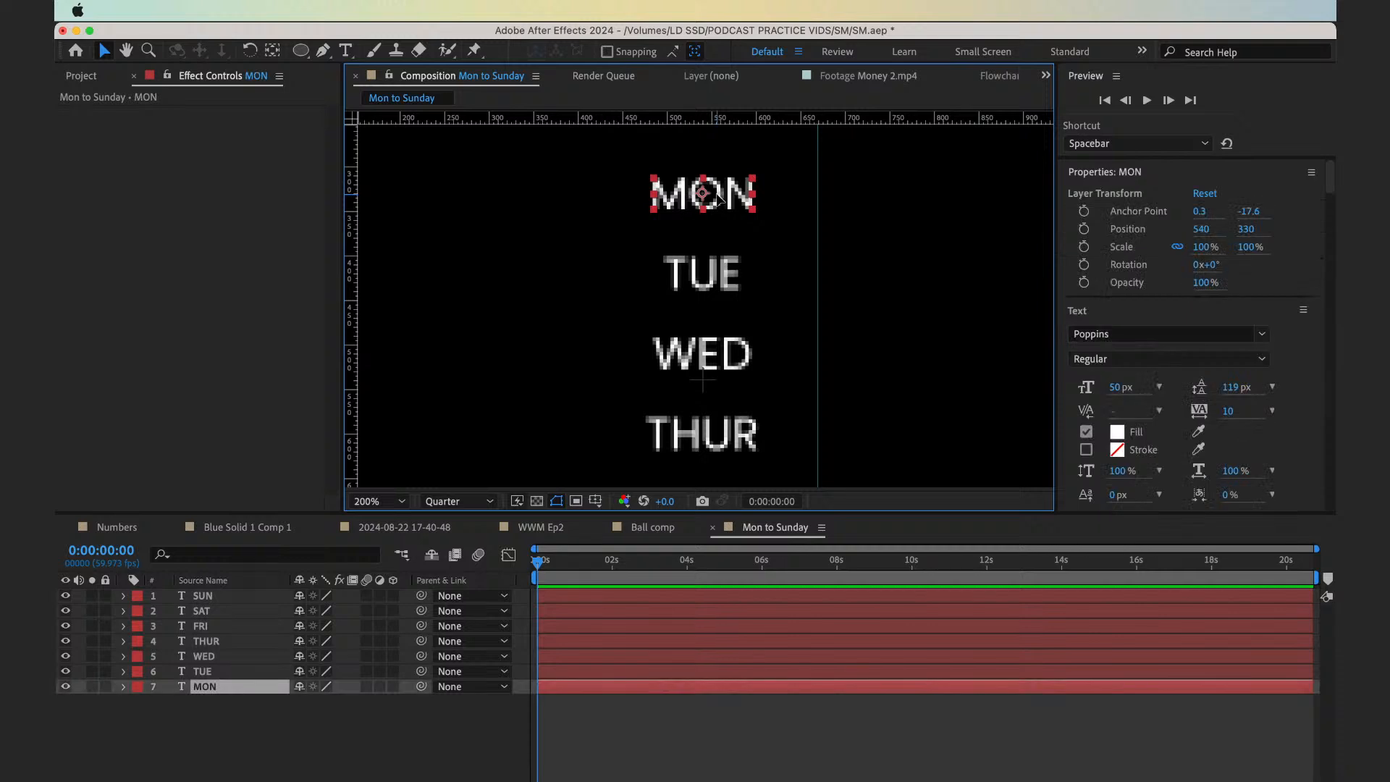
pyautogui.moveTo(719, 195); pyautogui.dragTo(883, 196)
pyautogui.moveTo(724, 274); pyautogui.dragTo(876, 273)
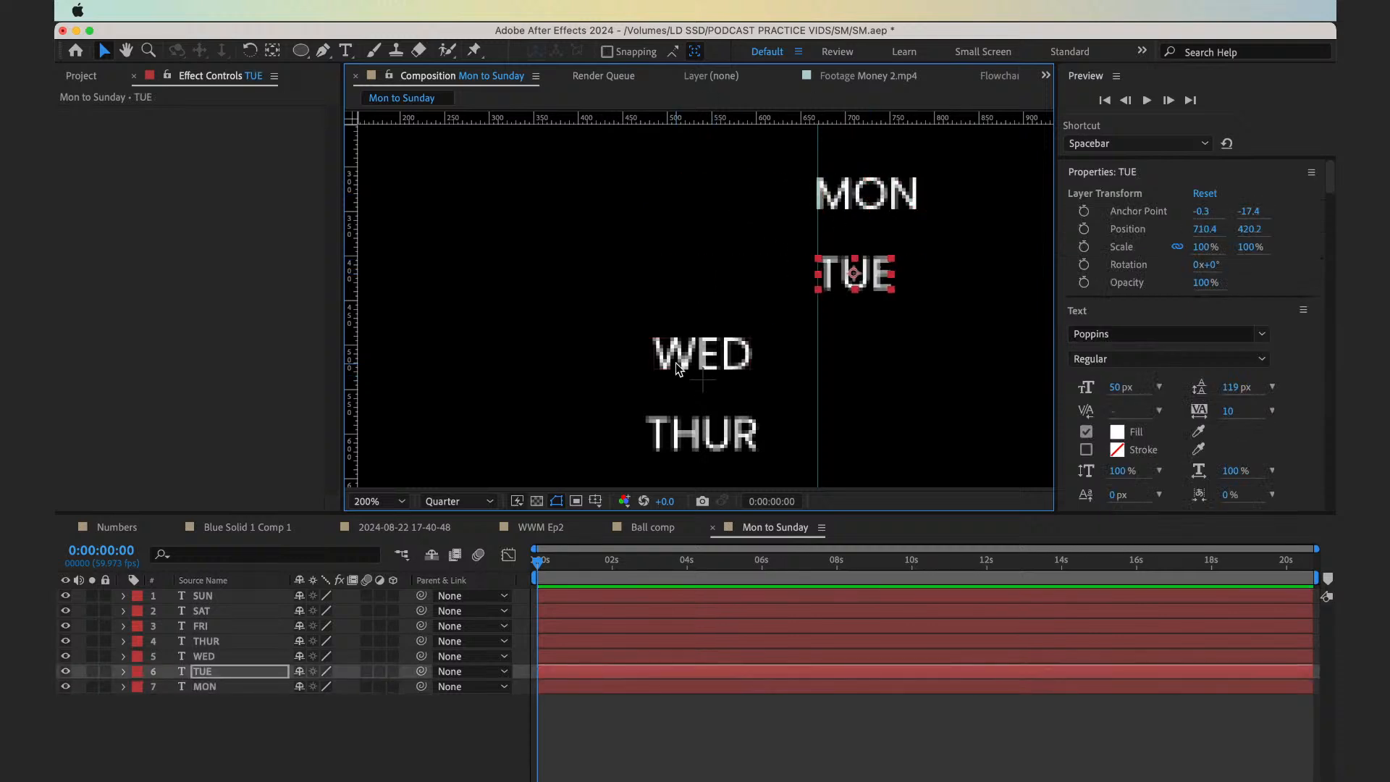
pyautogui.moveTo(678, 369); pyautogui.dragTo(842, 369)
pyautogui.click(681, 443)
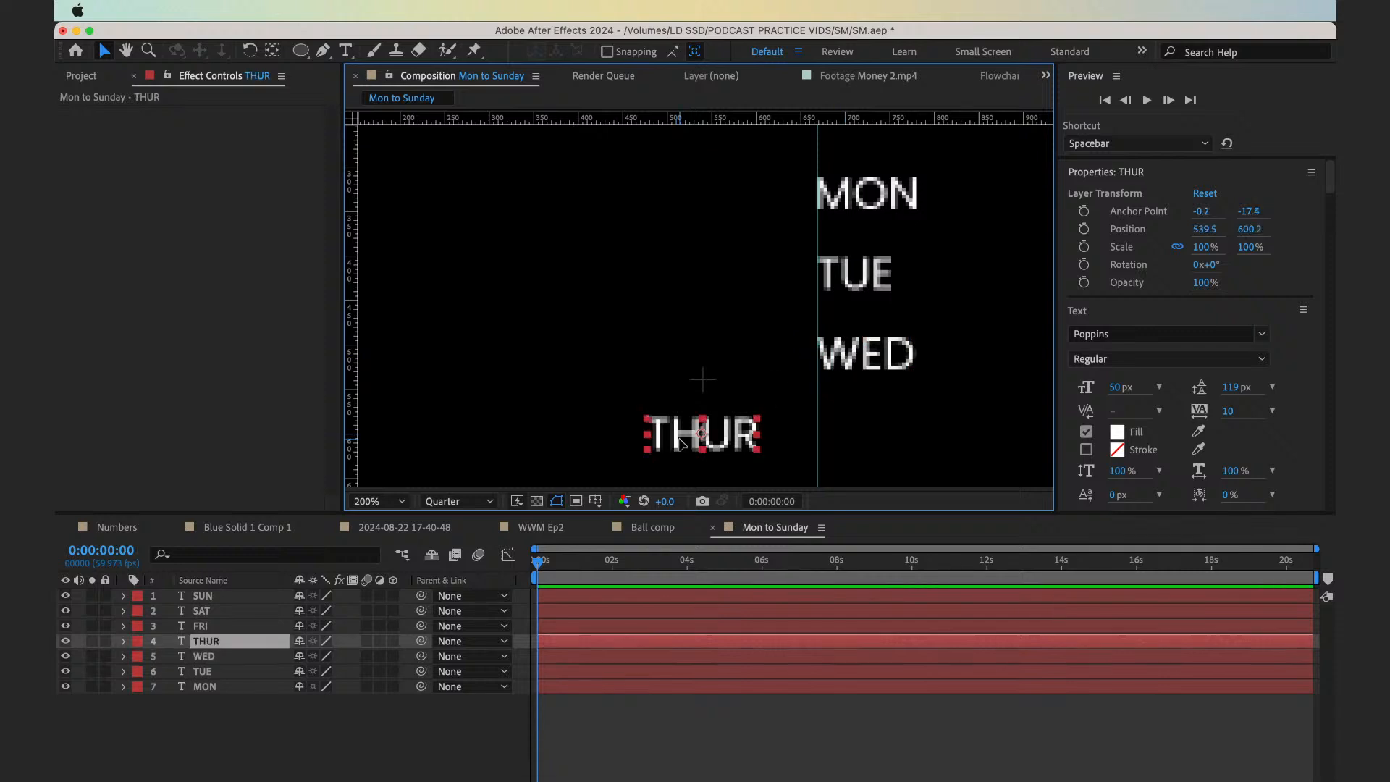
pyautogui.moveTo(681, 443); pyautogui.dragTo(852, 443)
pyautogui.press('space')
# Move FRI, SAT and SUN across together and adjust each one so its left edge meets the vertical guide
pyautogui.moveTo(763, 449); pyautogui.dragTo(759, 220)
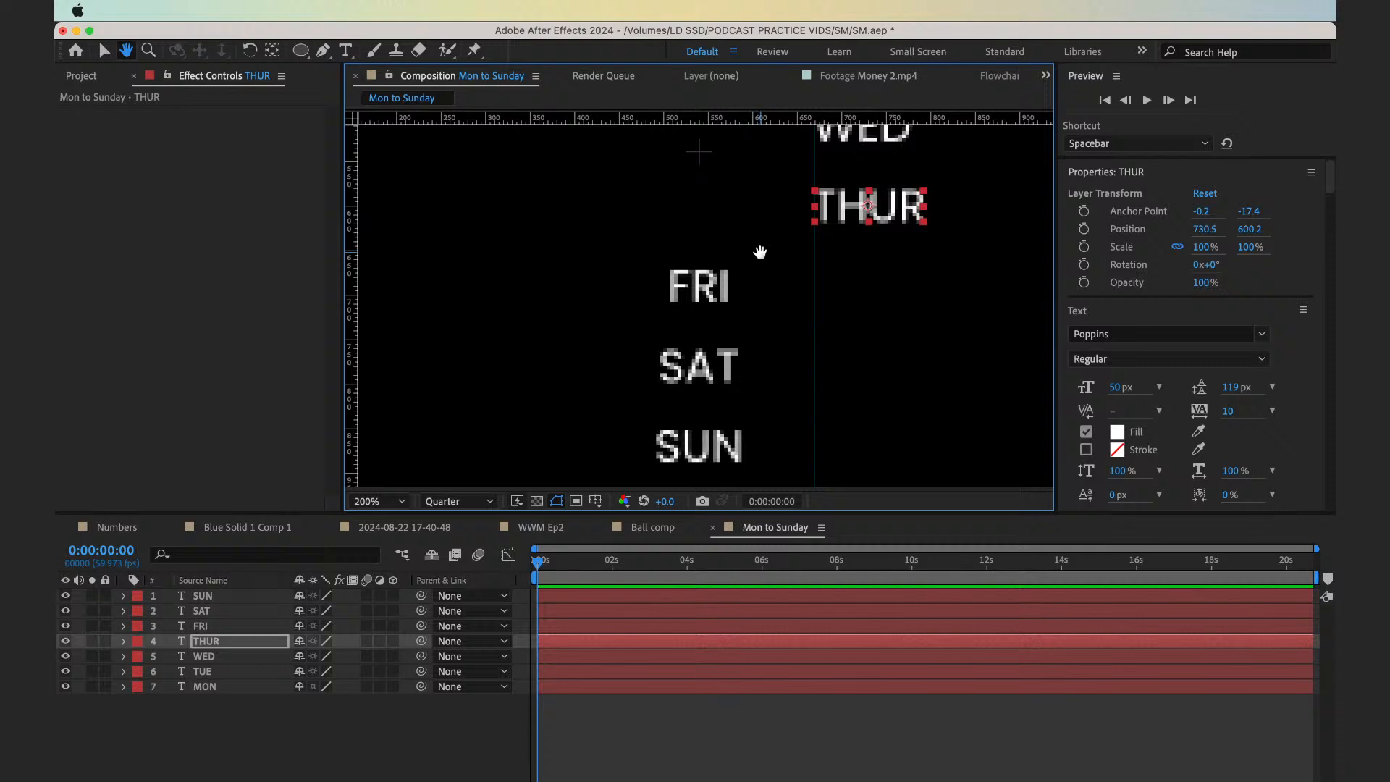
pyautogui.moveTo(760, 270); pyautogui.dragTo(762, 217)
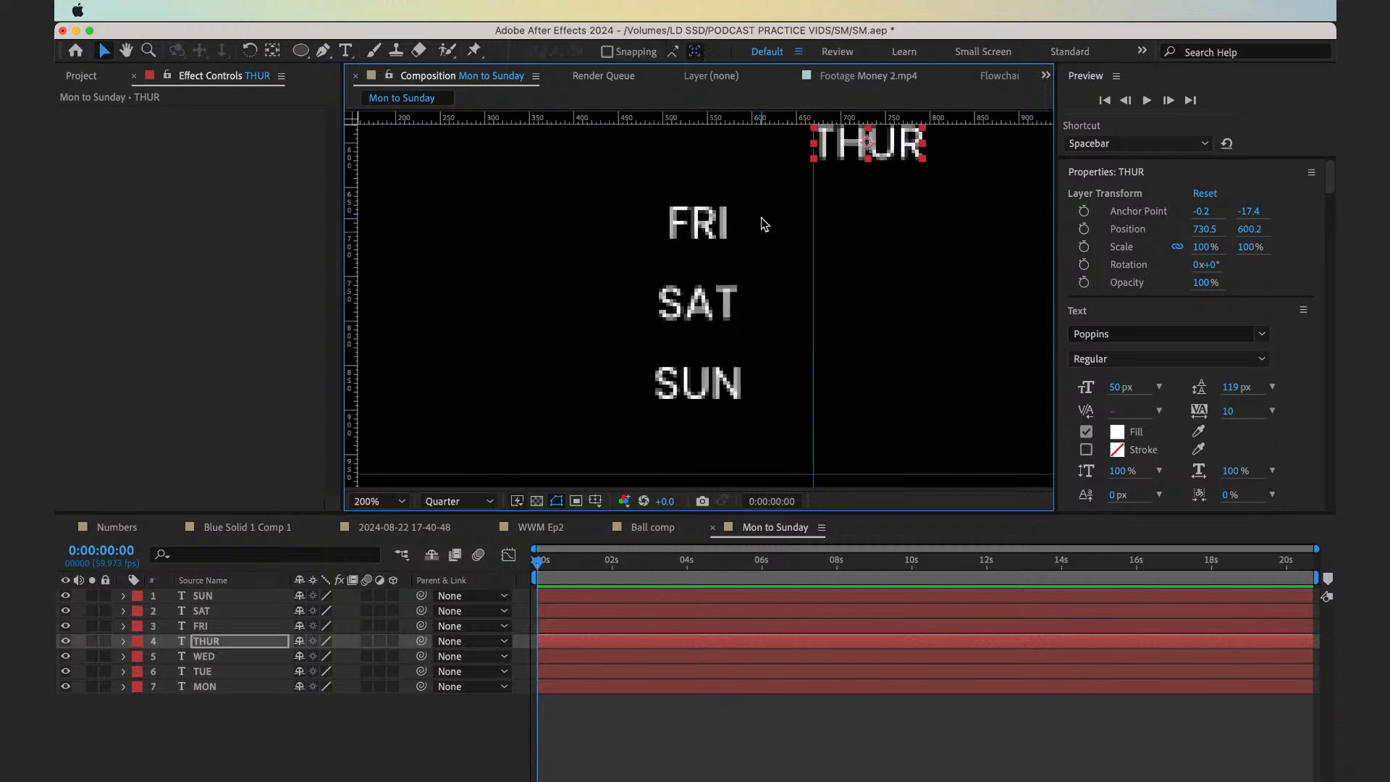
pyautogui.click(716, 230)
pyautogui.keyDown('shift'); pyautogui.click(716, 302); pyautogui.keyUp('shift')
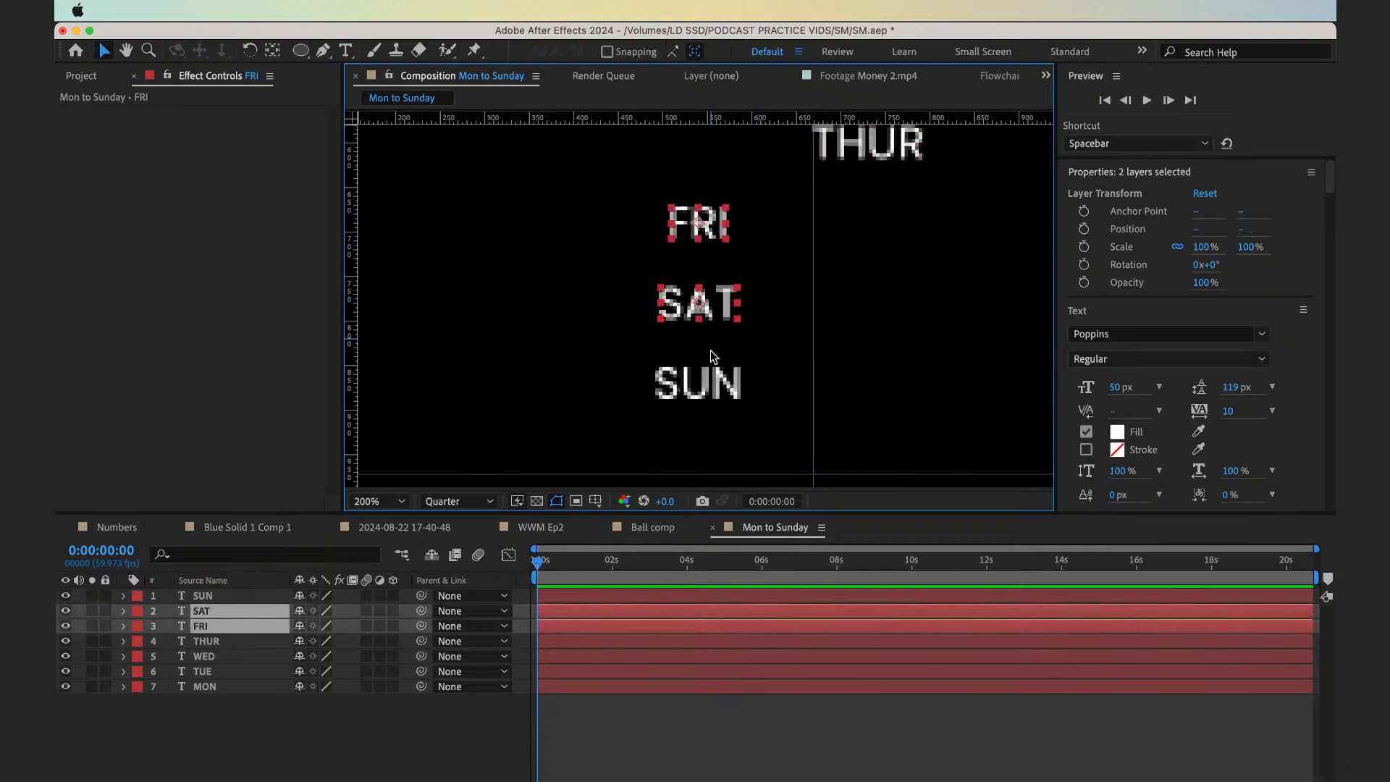
pyautogui.keyDown('shift'); pyautogui.click(714, 383); pyautogui.keyUp('shift')
pyautogui.moveTo(706, 230); pyautogui.dragTo(853, 231)
pyautogui.click(858, 233)
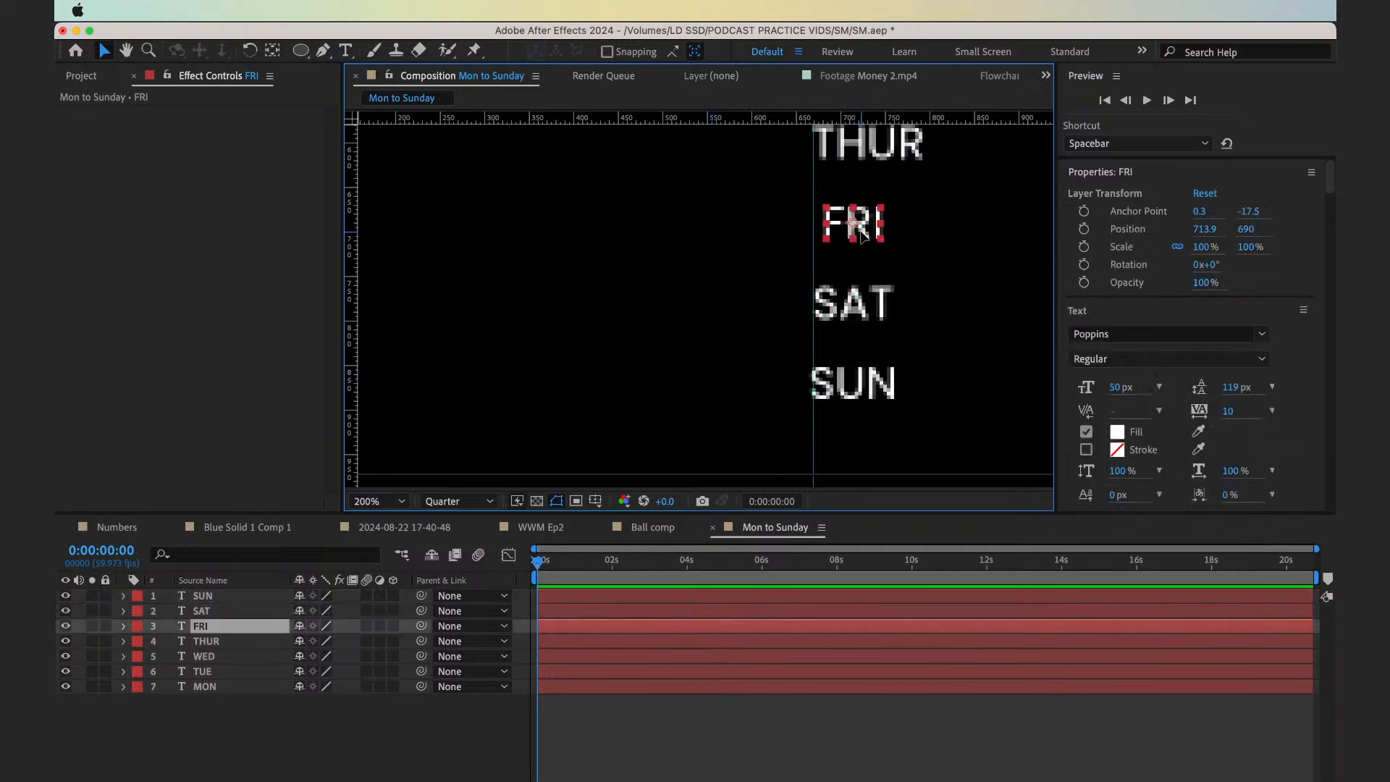
pyautogui.moveTo(859, 306); pyautogui.dragTo(854, 305)
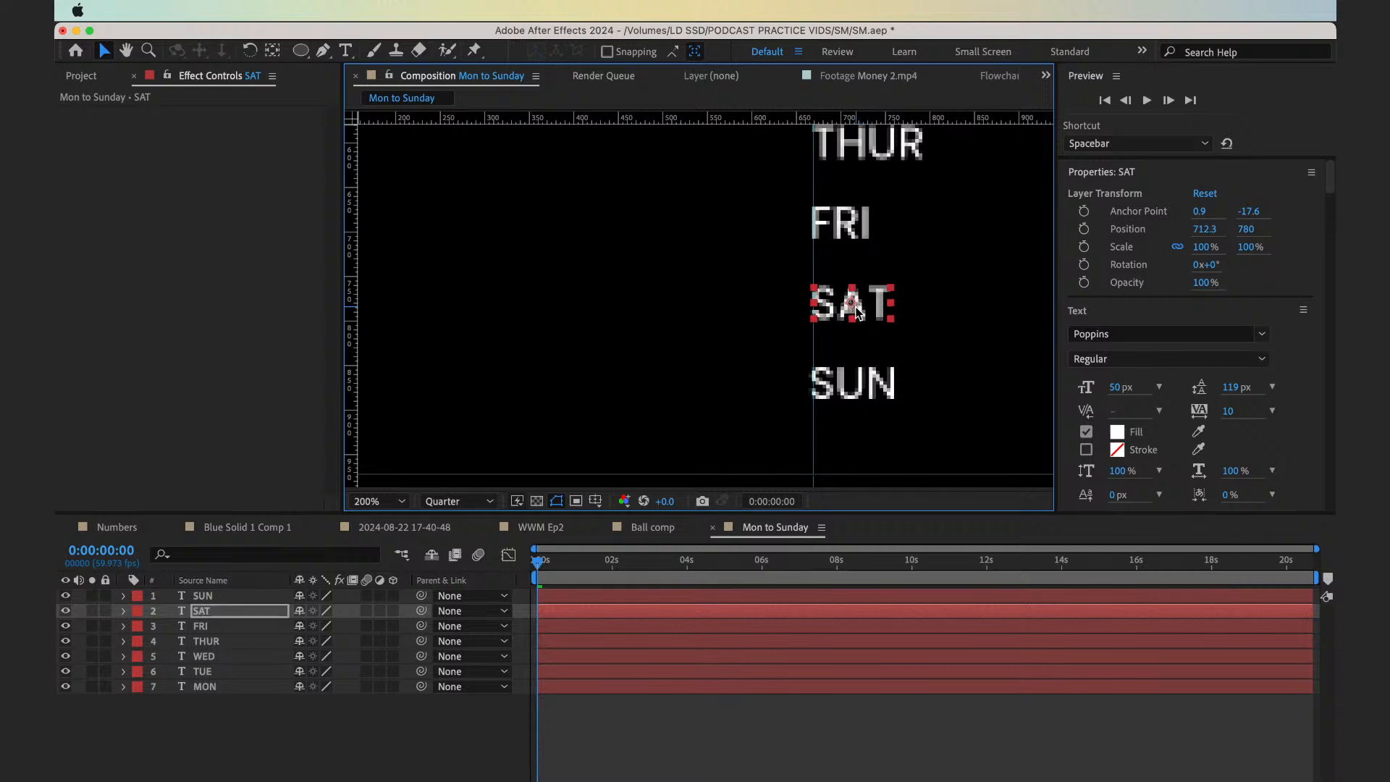
pyautogui.click(855, 382)
pyautogui.click(849, 307)
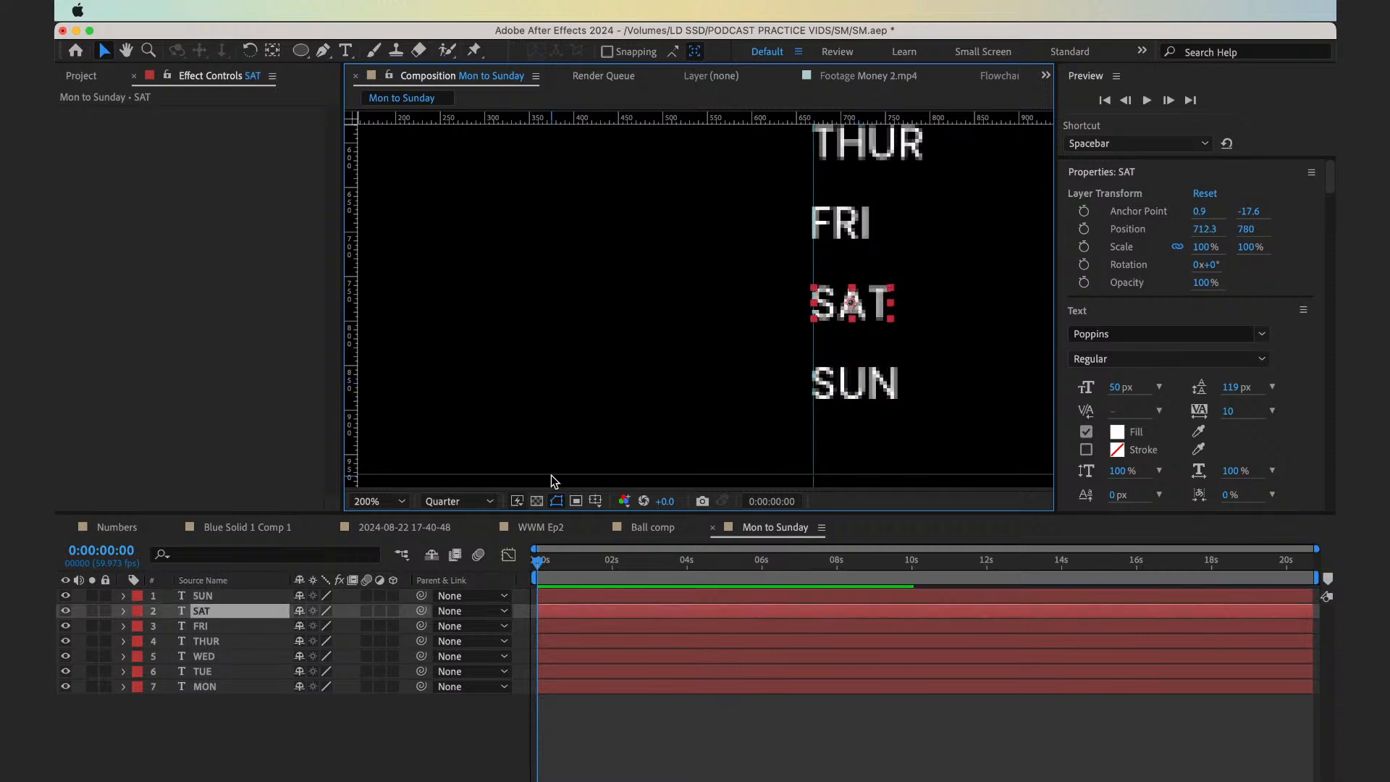
# Remove the vertical guide from the composition and view the whole frame
pyautogui.moveTo(813, 419); pyautogui.dragTo(73, 475)
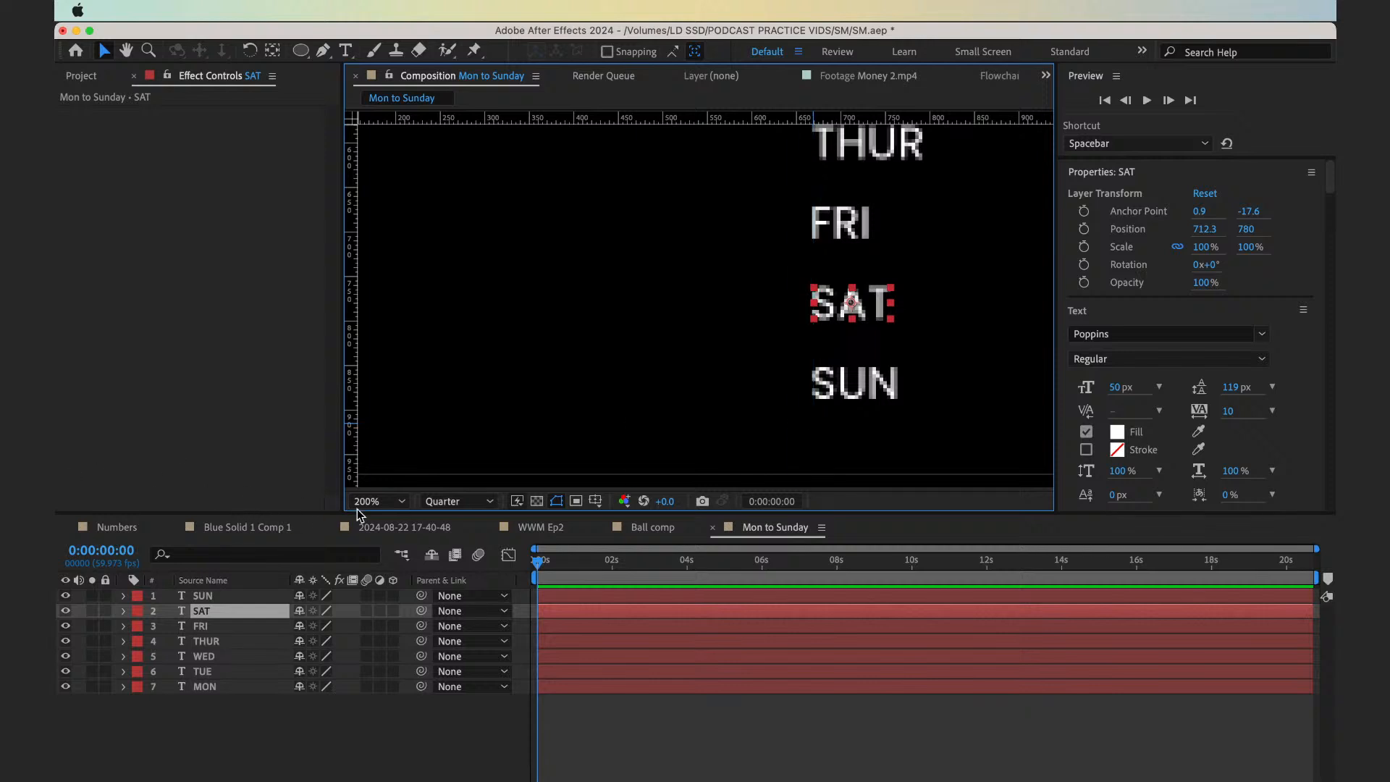
pyautogui.click(380, 501)
pyautogui.click(395, 202)
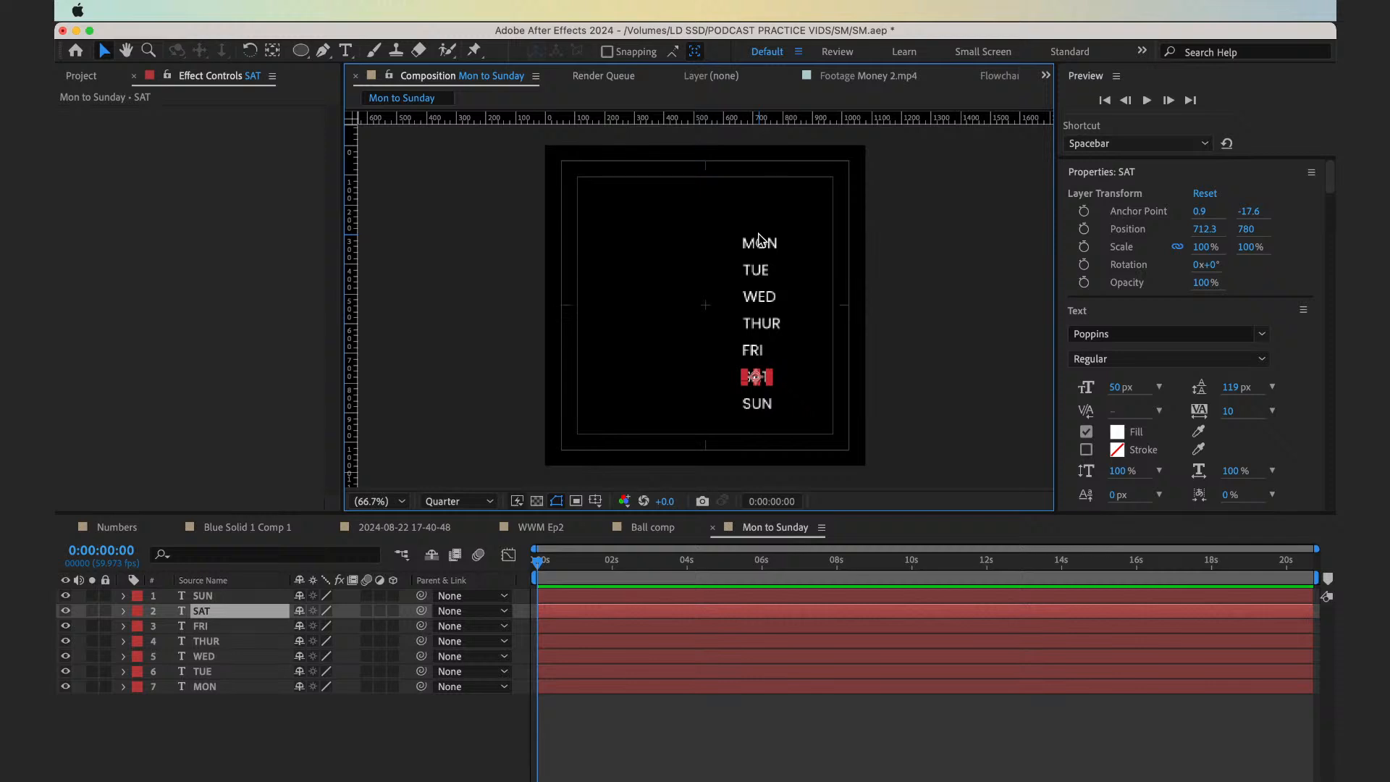
# Undo the left alignment of the day labels back to their centred column and clear the restored guide
pyautogui.press('super+z')
pyautogui.press('super+z')
pyautogui.press('super+z')
pyautogui.press('super+z')
pyautogui.press('super+z')
pyautogui.press('super+z')
pyautogui.press('super+z')
pyautogui.press('super+z')
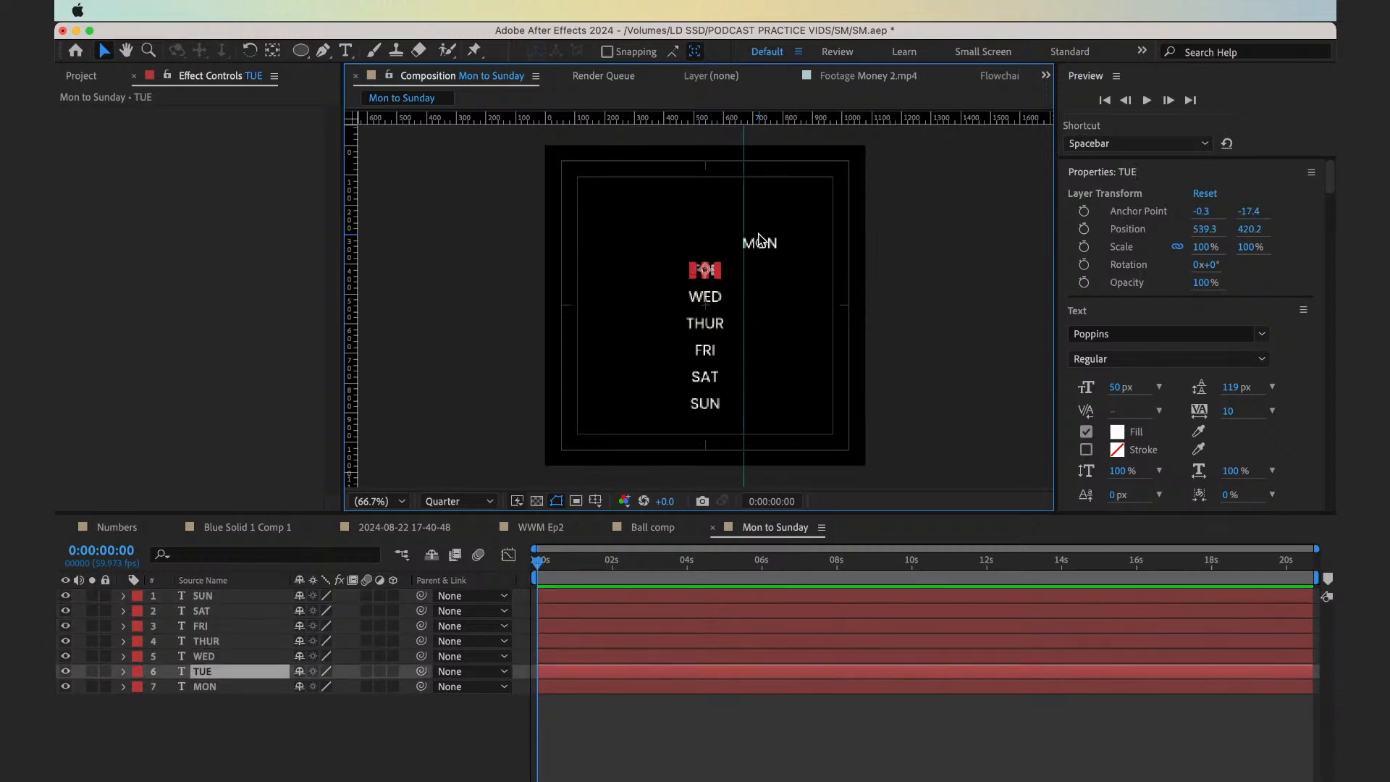
pyautogui.moveTo(742, 256); pyautogui.dragTo(1150, 309)
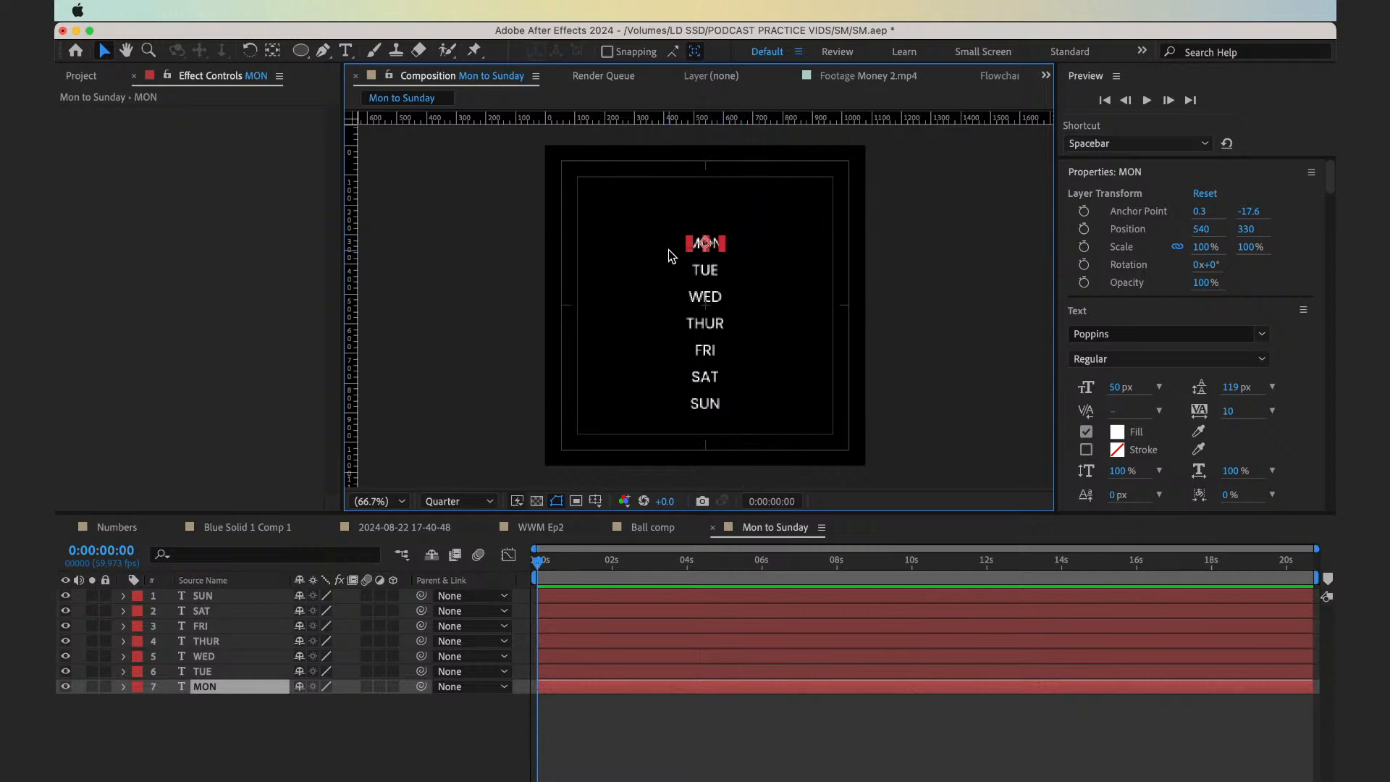
# Move all seven day labels together horizontally to the right, to about X 660
pyautogui.moveTo(641, 239); pyautogui.dragTo(828, 456)
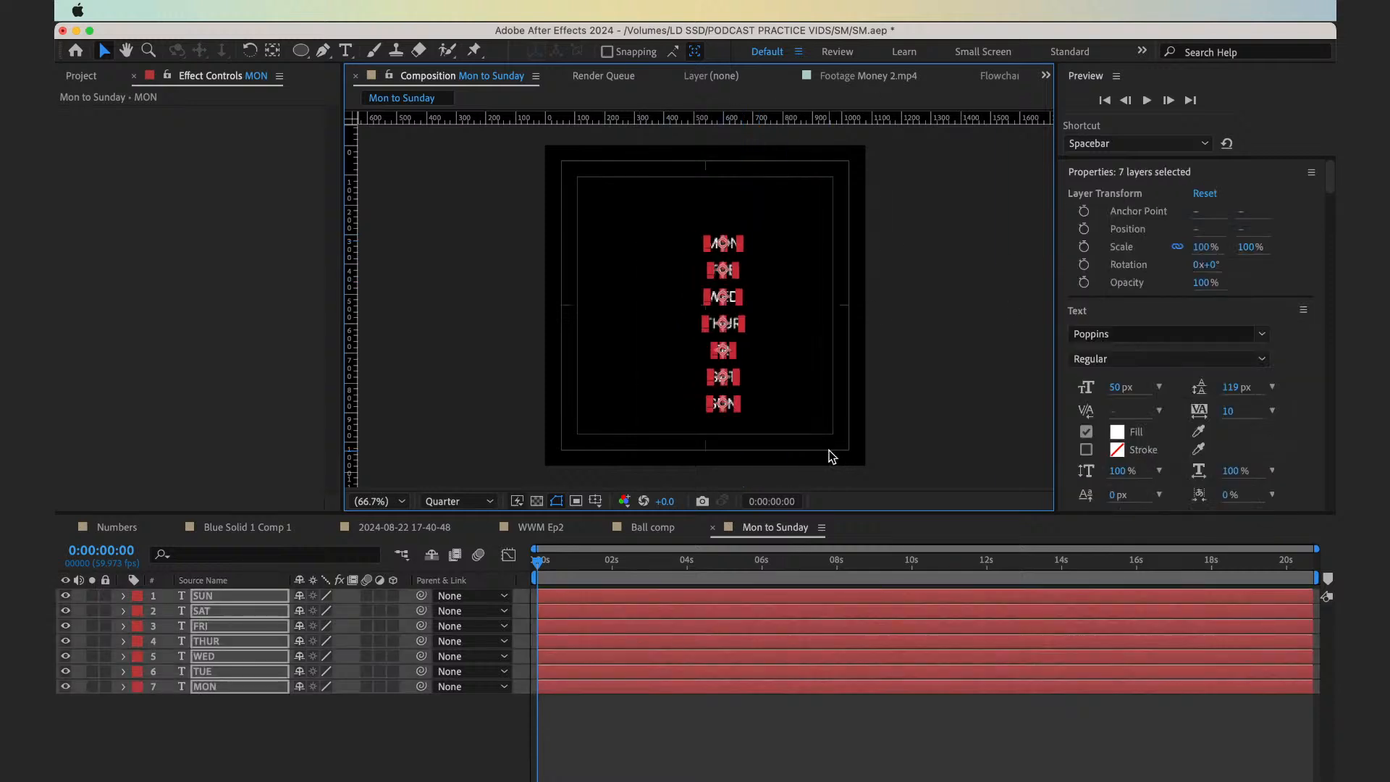
pyautogui.click(736, 734)
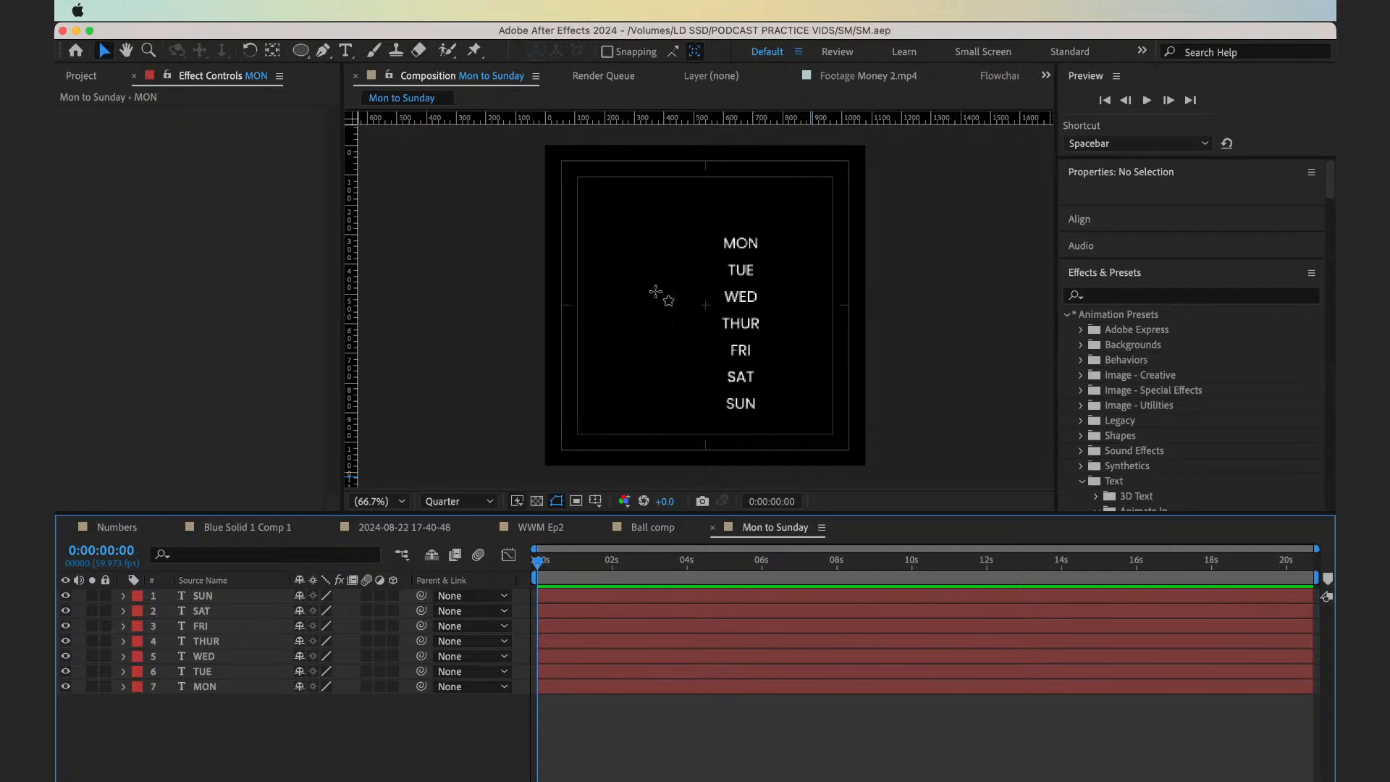
# Draw a rounded rectangle about 60 × 49 px left of MON, with no fill and a 3 px white stroke
pyautogui.press('q')
pyautogui.press('.')
pyautogui.press('.')
pyautogui.press('.')
pyautogui.press('space')
pyautogui.moveTo(585, 239); pyautogui.dragTo(610, 412)
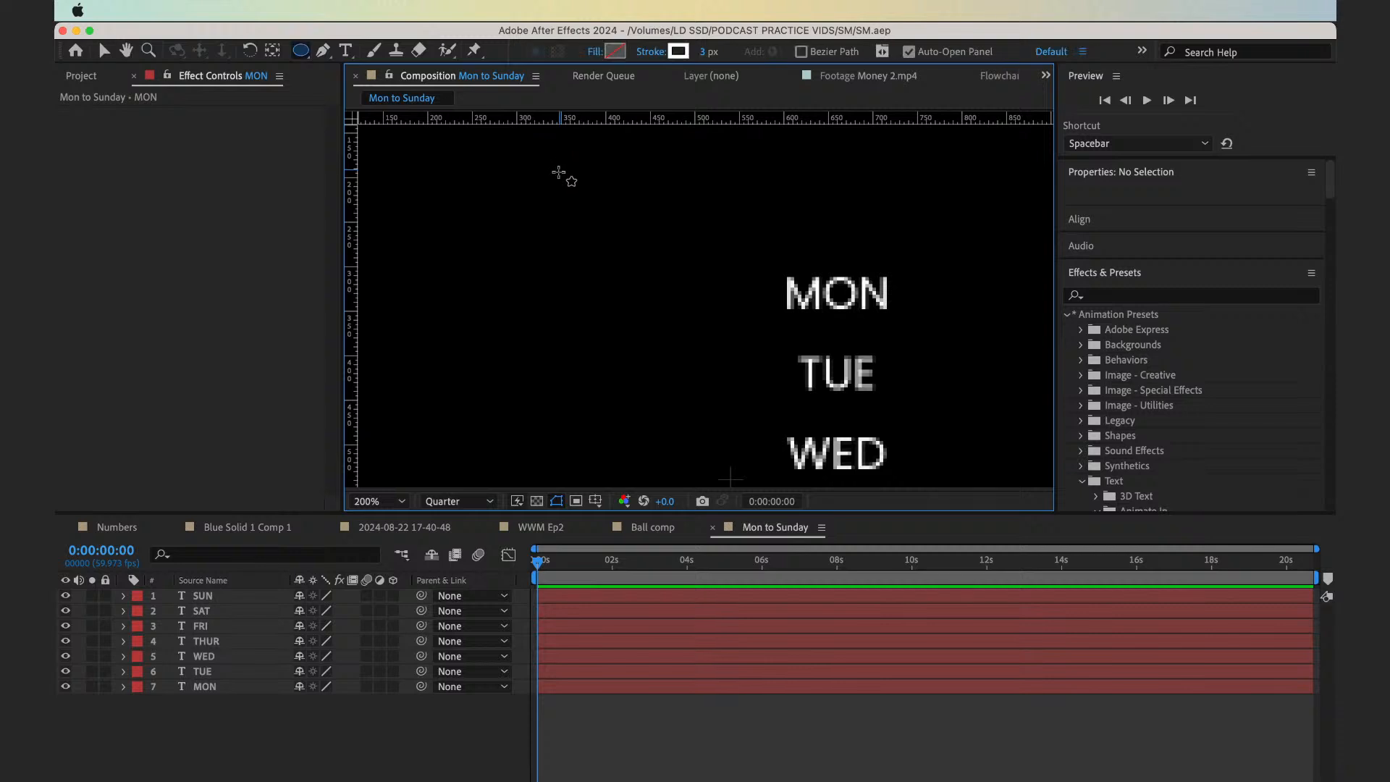
pyautogui.press('q')
pyautogui.press('q')
pyautogui.press('q')
pyautogui.moveTo(599, 294); pyautogui.dragTo(635, 320)
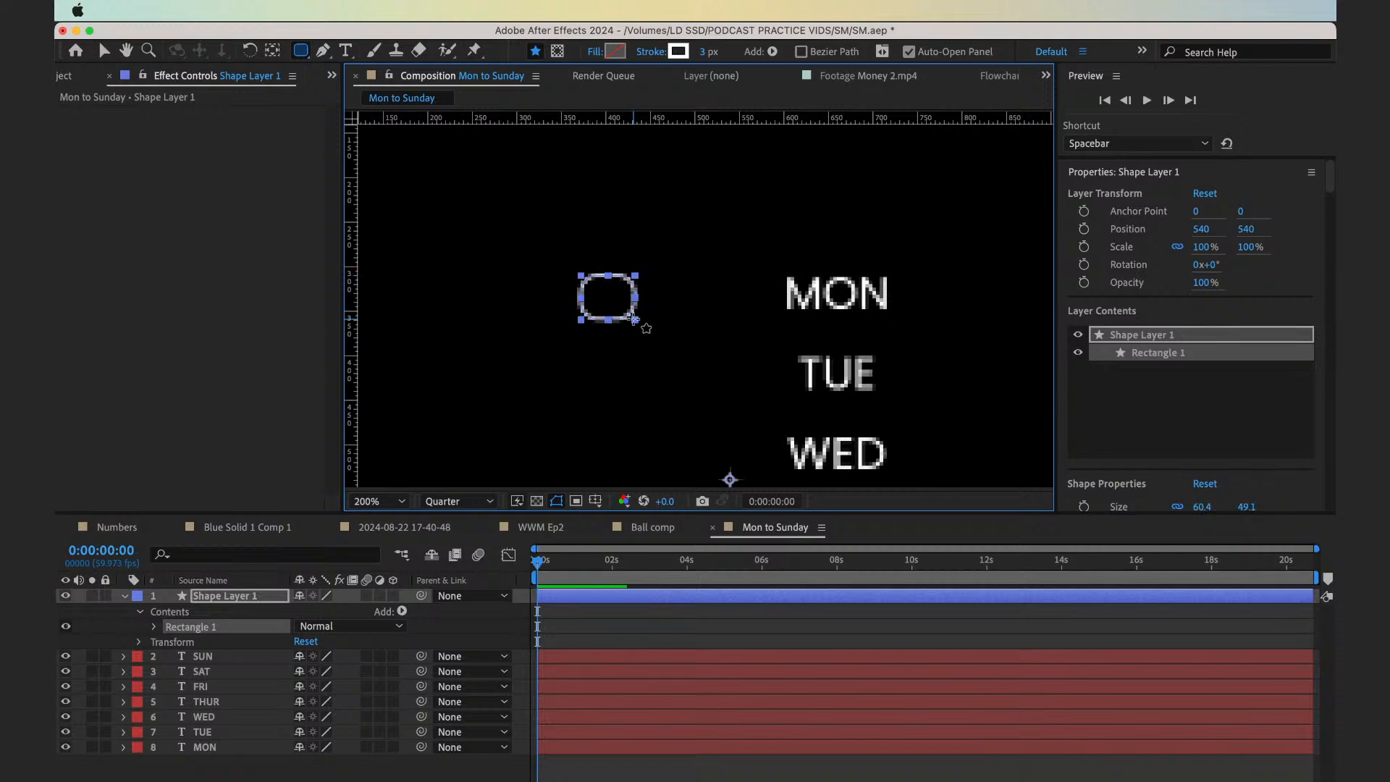
# Centre the anchor point of the rounded rectangle beside MON within its shape
pyautogui.click(614, 623)
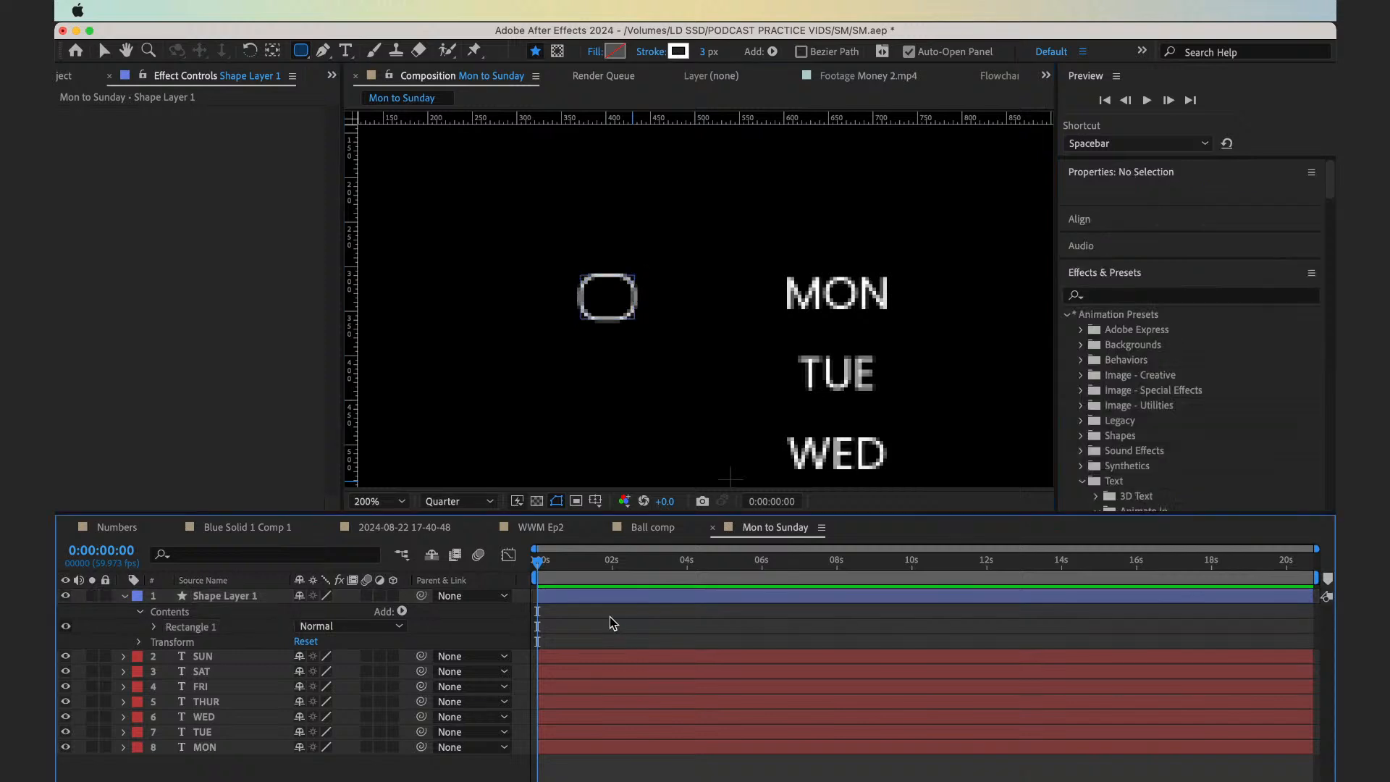
pyautogui.press('v')
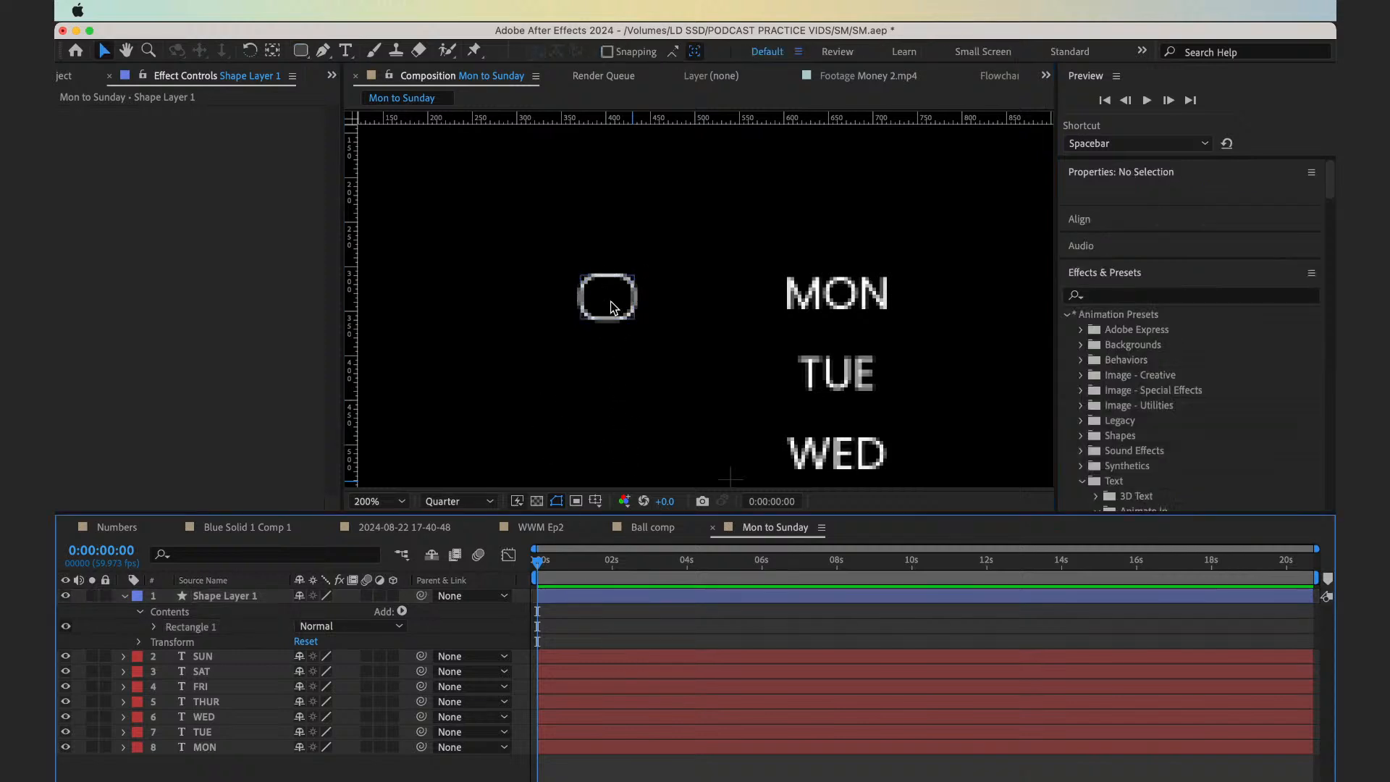
pyautogui.click(611, 306)
pyautogui.click(399, 500)
pyautogui.click(384, 203)
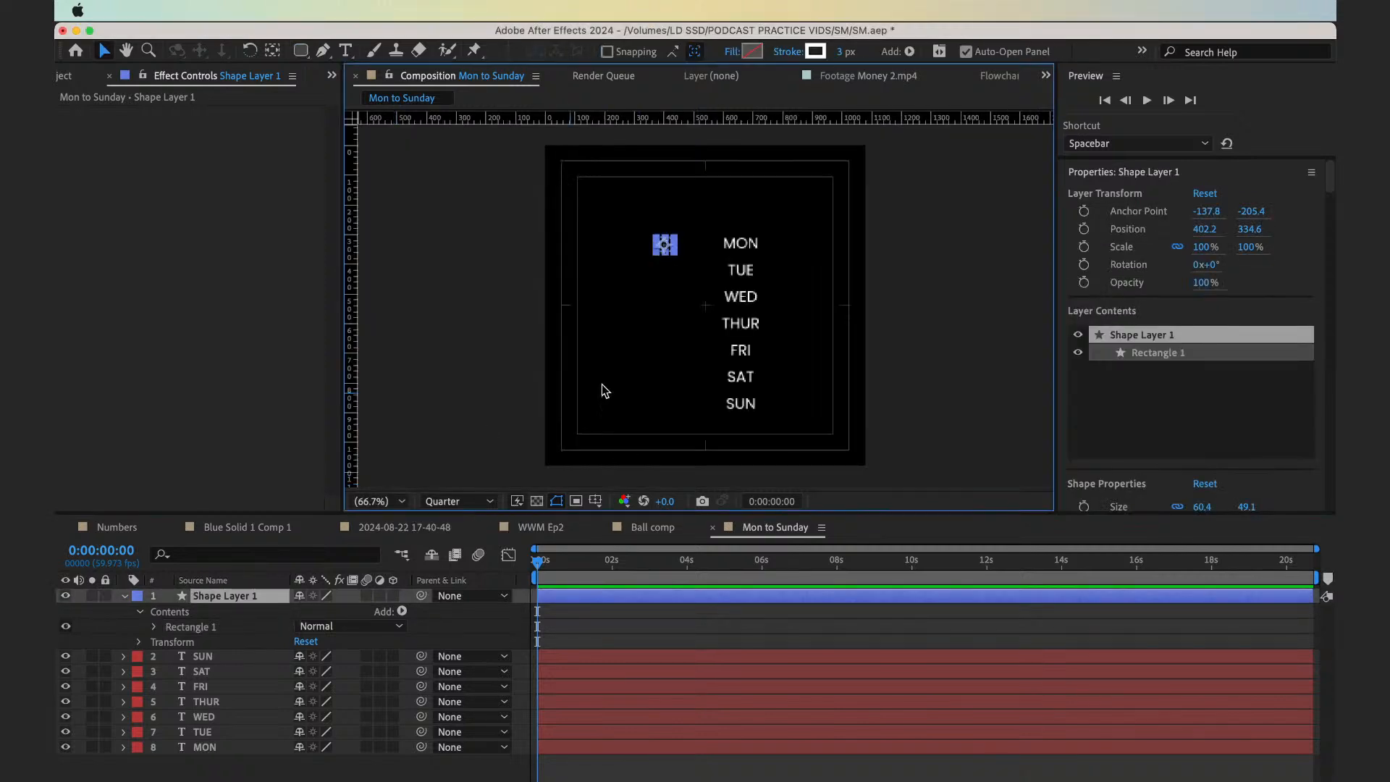
pyautogui.press('.')
pyautogui.press('.')
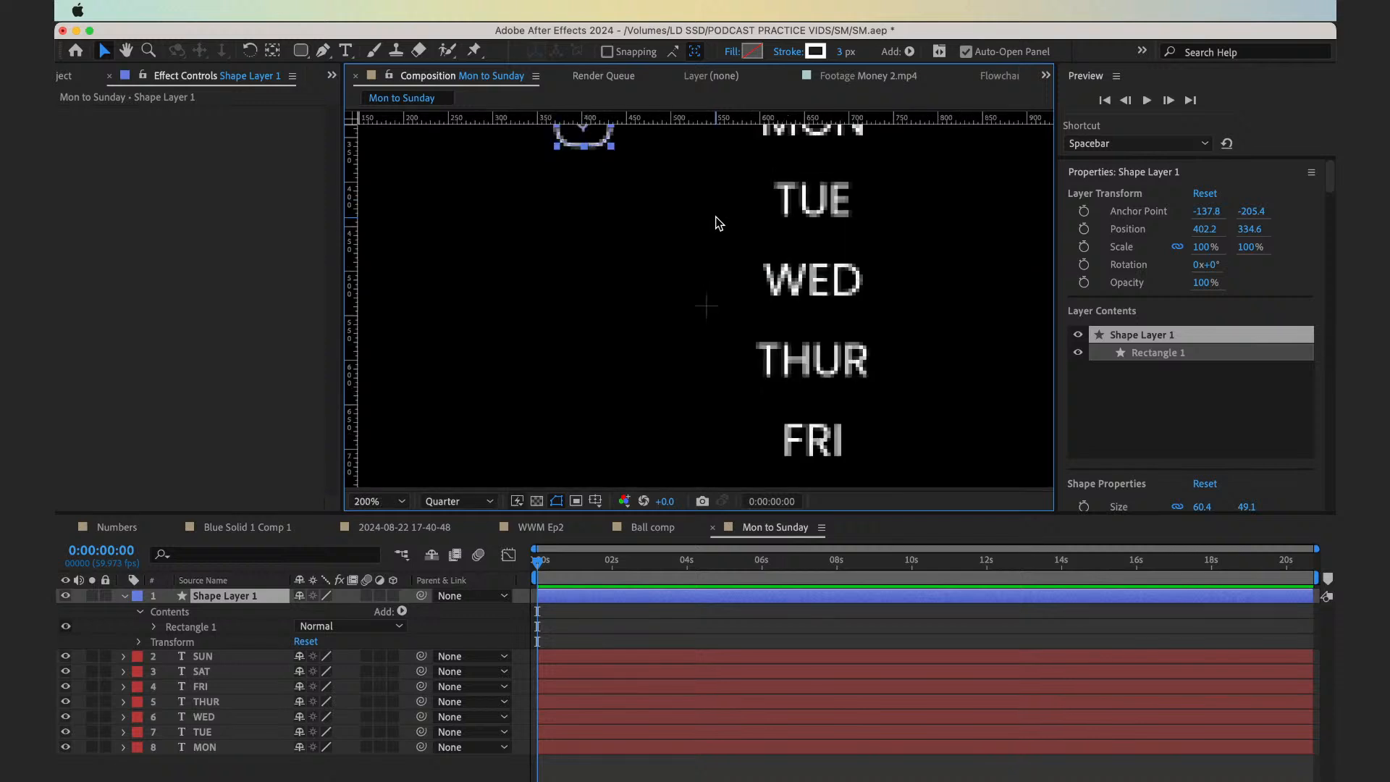
pyautogui.press('h')
pyautogui.moveTo(602, 244); pyautogui.dragTo(611, 373)
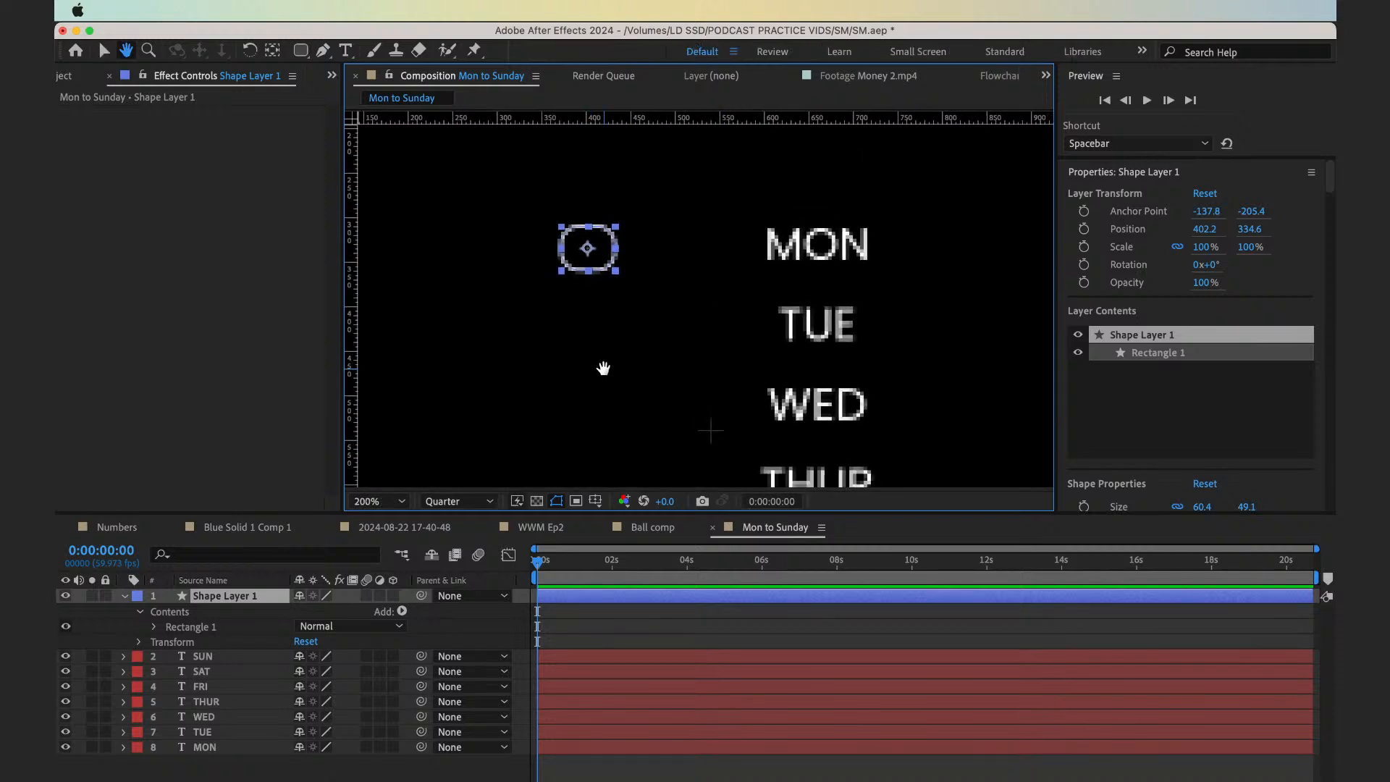
# Add a horizontal guide through the middle of MON and move the rounded rectangle onto it, to about X 501, Y 328
pyautogui.press('v')
pyautogui.moveTo(588, 249); pyautogui.dragTo(600, 238)
pyautogui.click(840, 255)
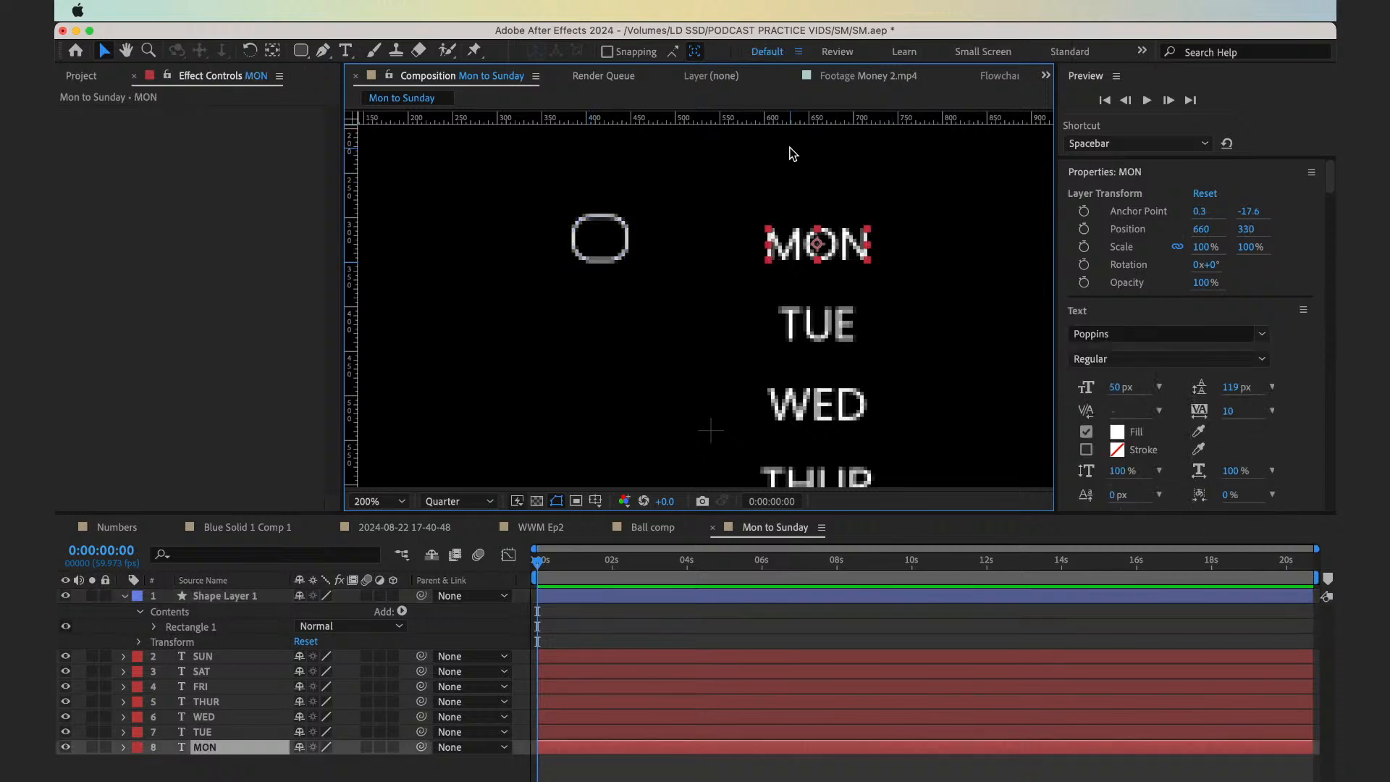
pyautogui.moveTo(774, 121); pyautogui.dragTo(770, 244)
pyautogui.moveTo(612, 239); pyautogui.dragTo(676, 243)
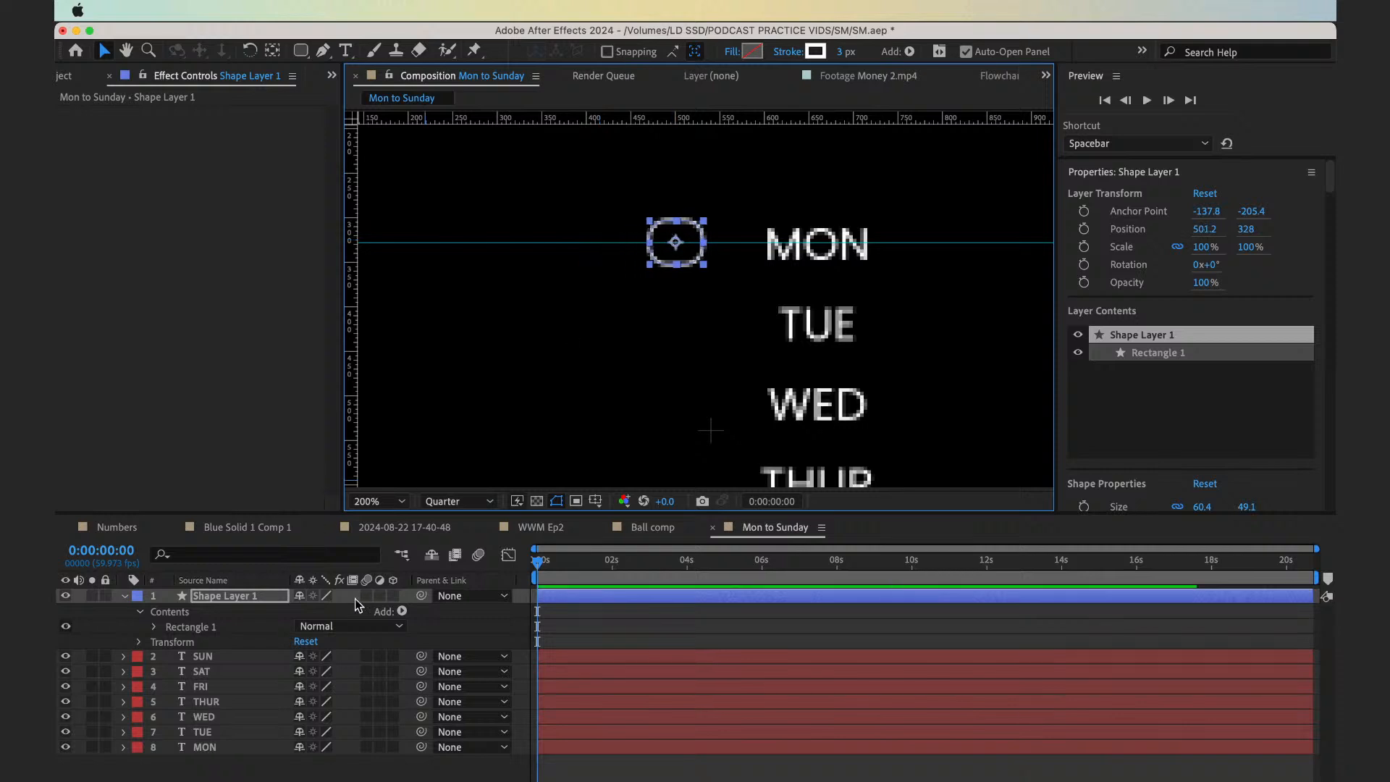
# Set the roundness of the rectangle beside MON to 106
pyautogui.press('u')
pyautogui.press('u')
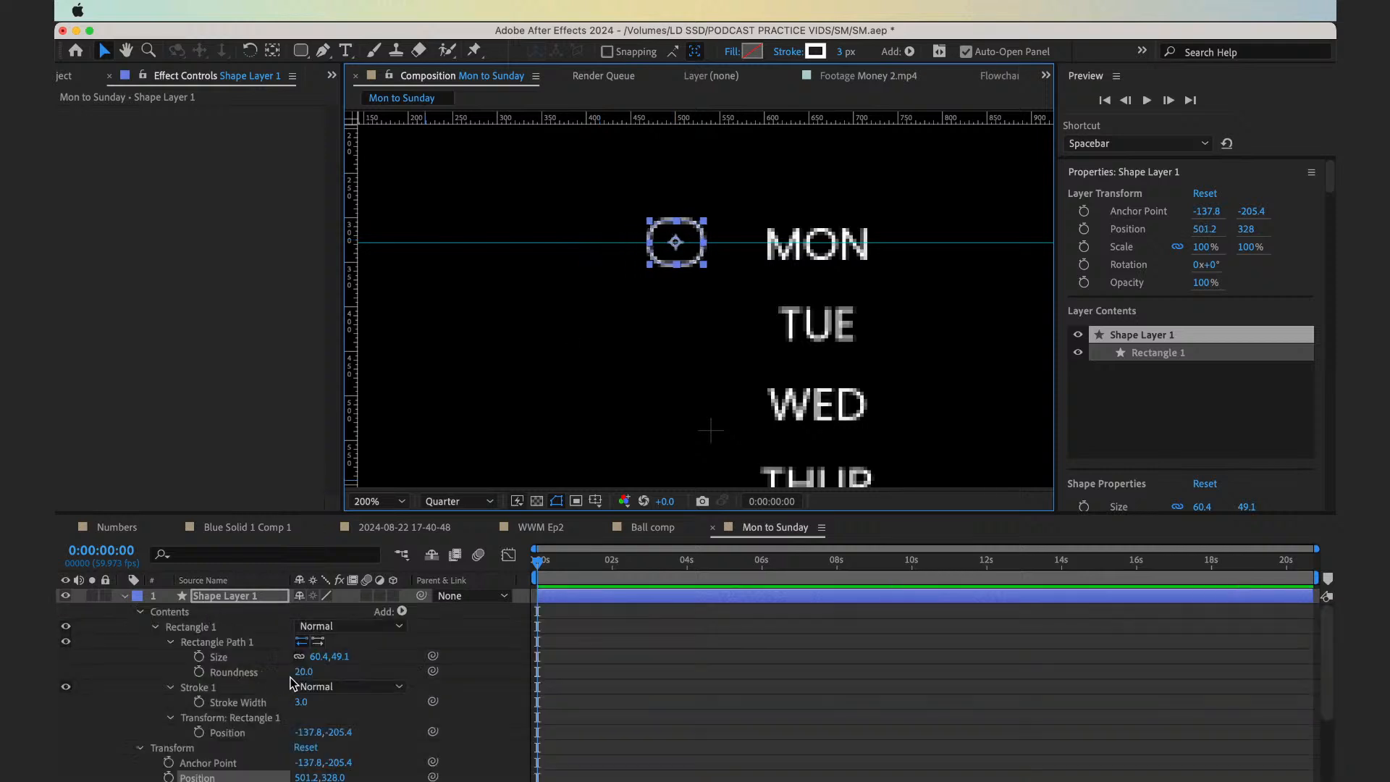
pyautogui.moveTo(303, 672); pyautogui.dragTo(373, 673)
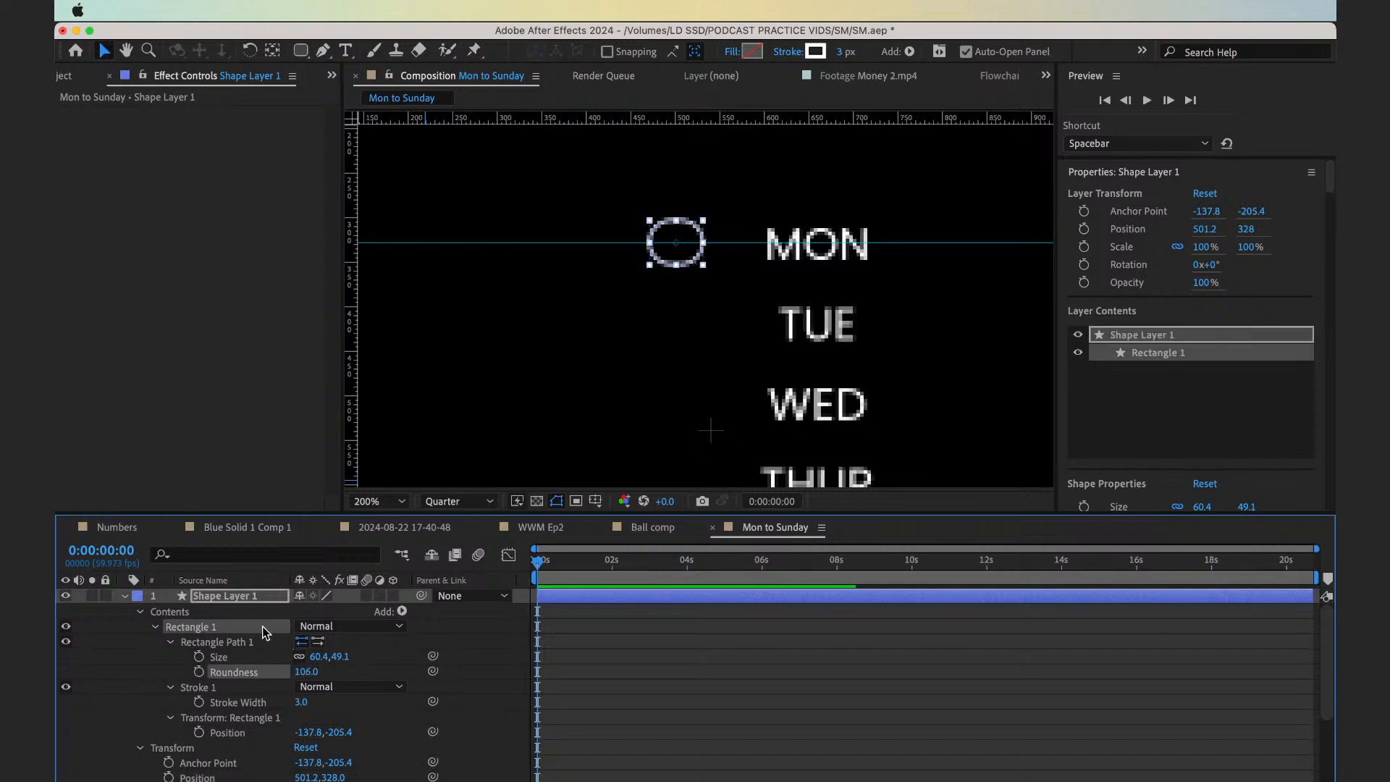
# Replace the rounded rectangle with an unfilled circle about 57 px across, with a 3 px white stroke, left of MON
pyautogui.click(236, 598)
pyautogui.press('Delete')
pyautogui.press('q')
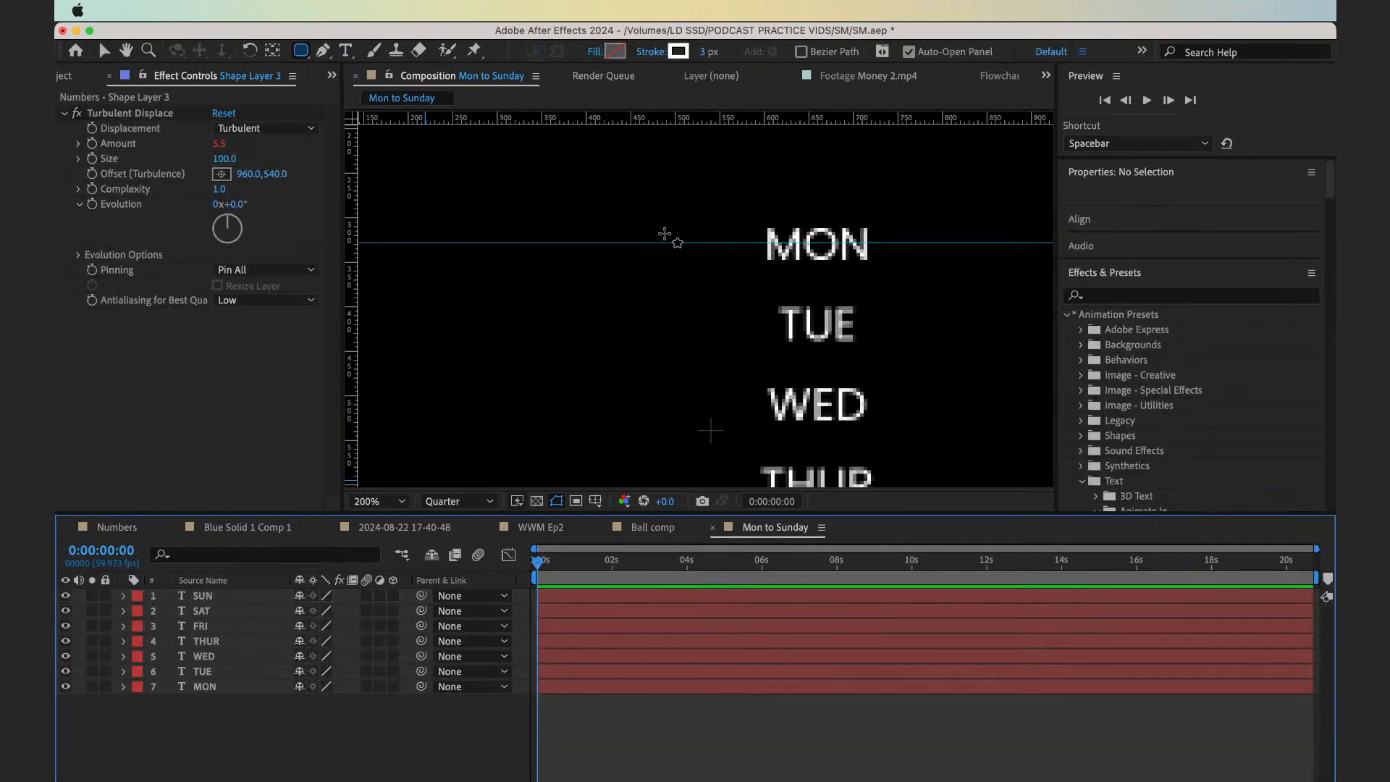
pyautogui.press('q')
pyautogui.moveTo(654, 224); pyautogui.dragTo(704, 272)
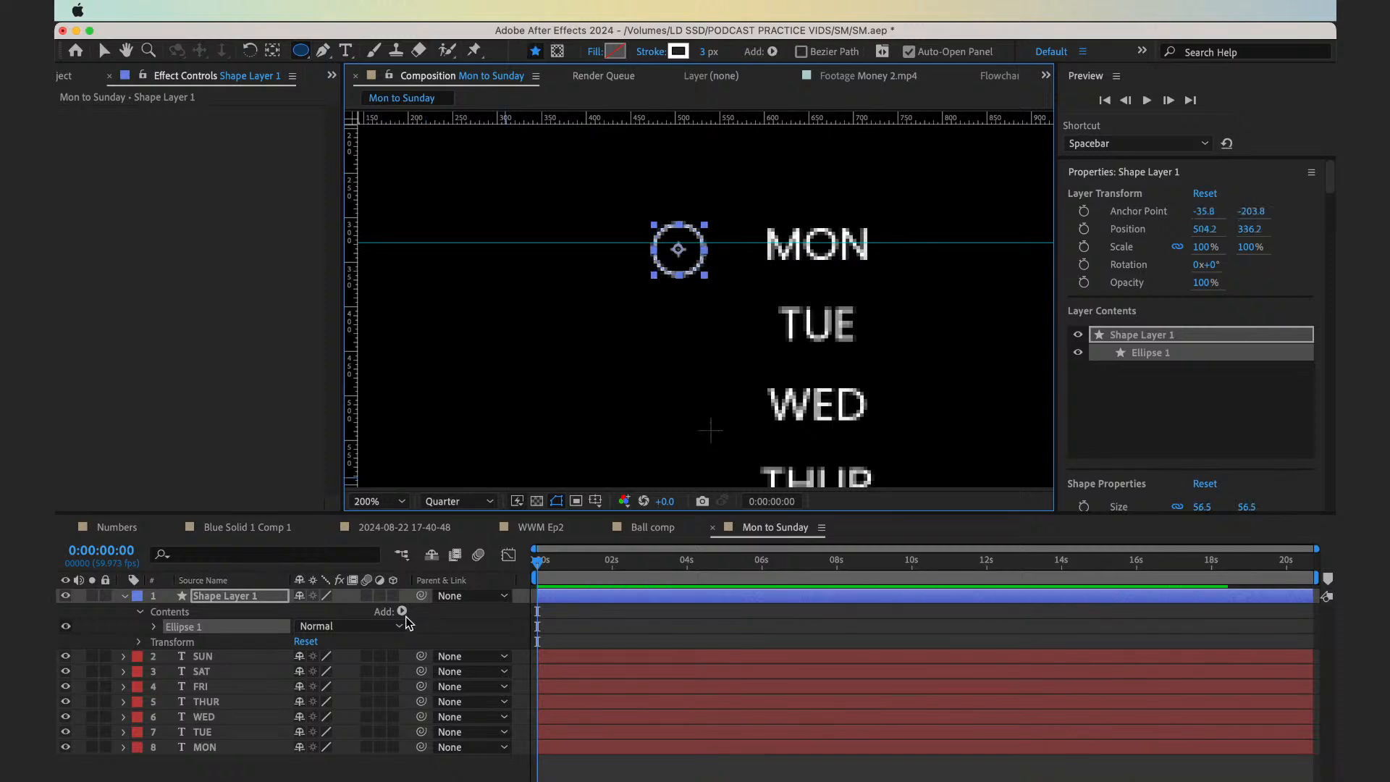
# Raise the circle beside MON to about Y 326 and scale it to 70%
pyautogui.press('s')
pyautogui.moveTo(345, 611); pyautogui.dragTo(333, 605)
pyautogui.click(342, 612)
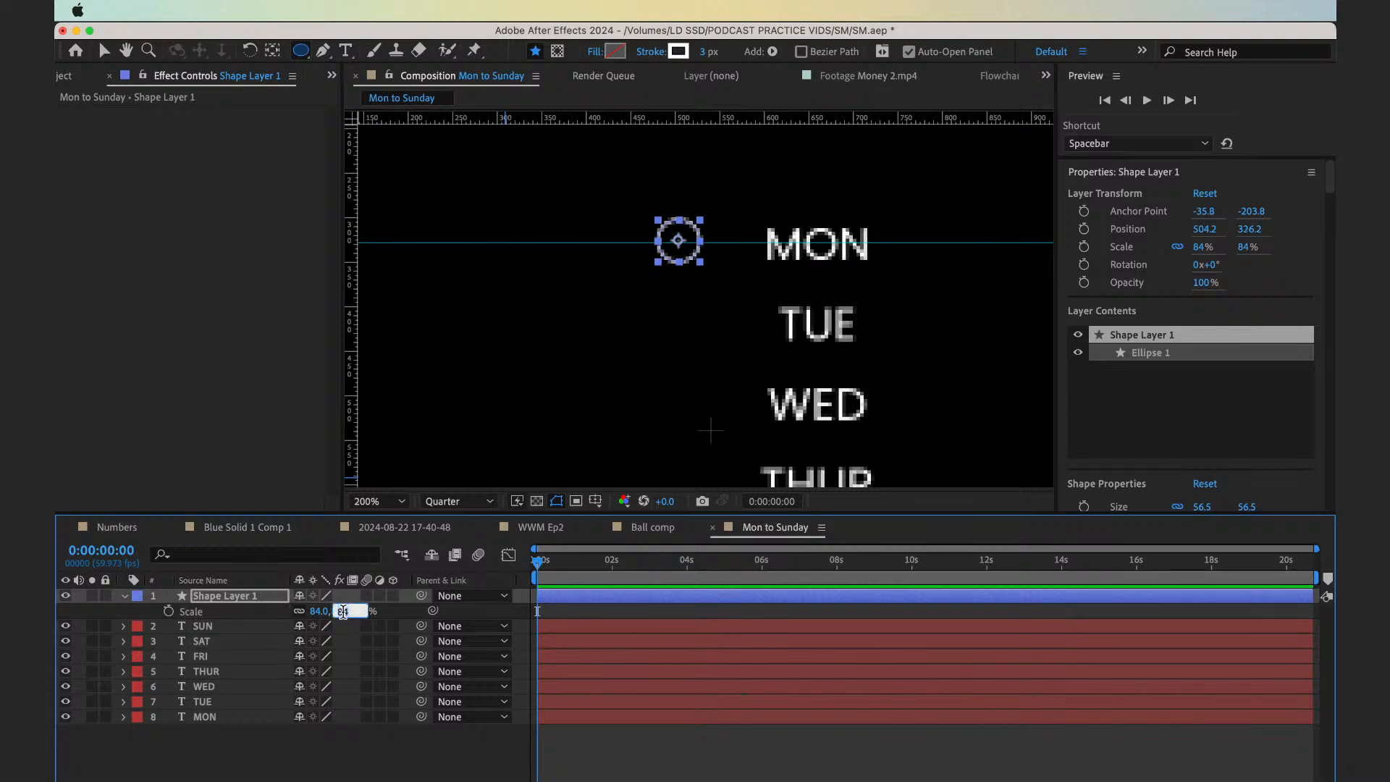
pyautogui.write('70')
pyautogui.press('Return')
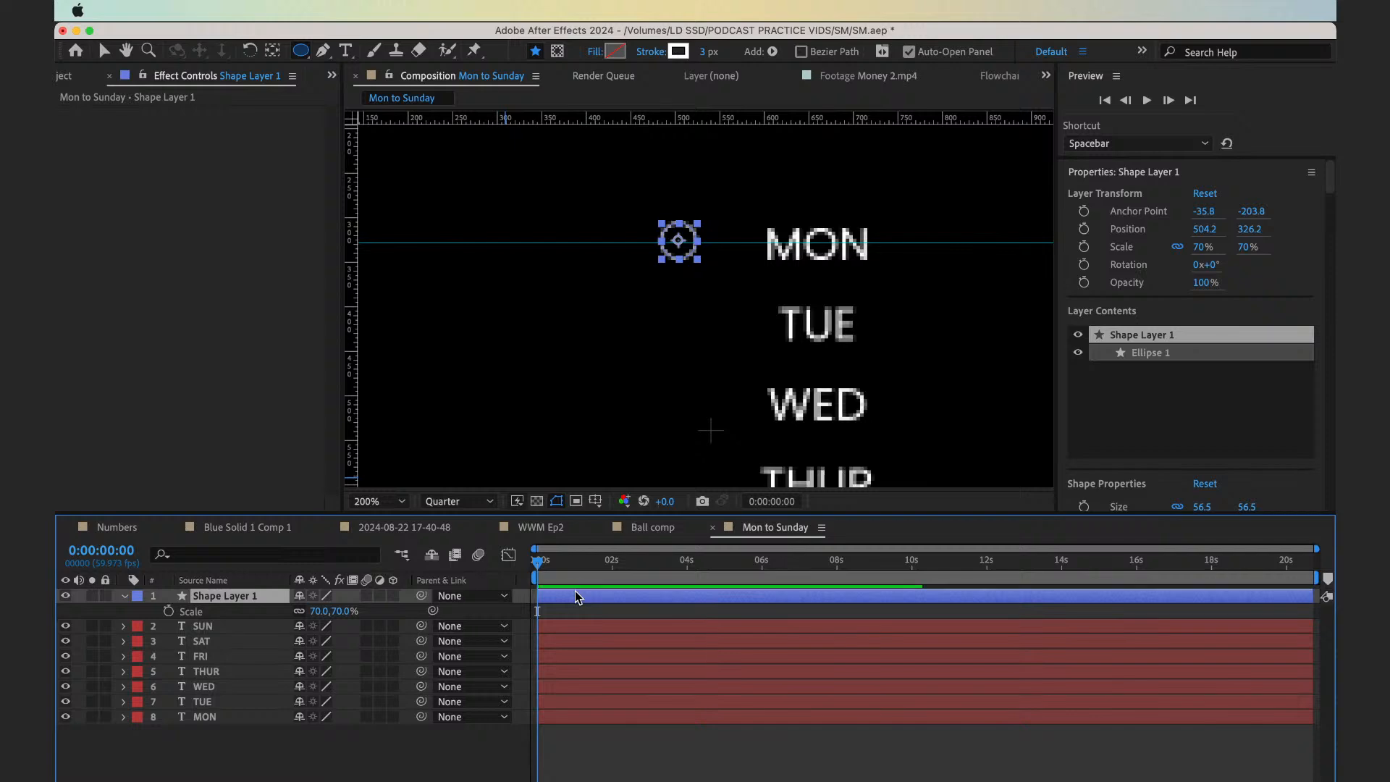
# Nudge the scaled circle slightly right and down to fine-tune its alignment with MON
pyautogui.press('Right')
pyautogui.press('Right')
pyautogui.press('Right')
pyautogui.press('Down')
pyautogui.press('Down')
pyautogui.press('Right')
pyautogui.press('Right')
pyautogui.press('Right')
pyautogui.press('Down')
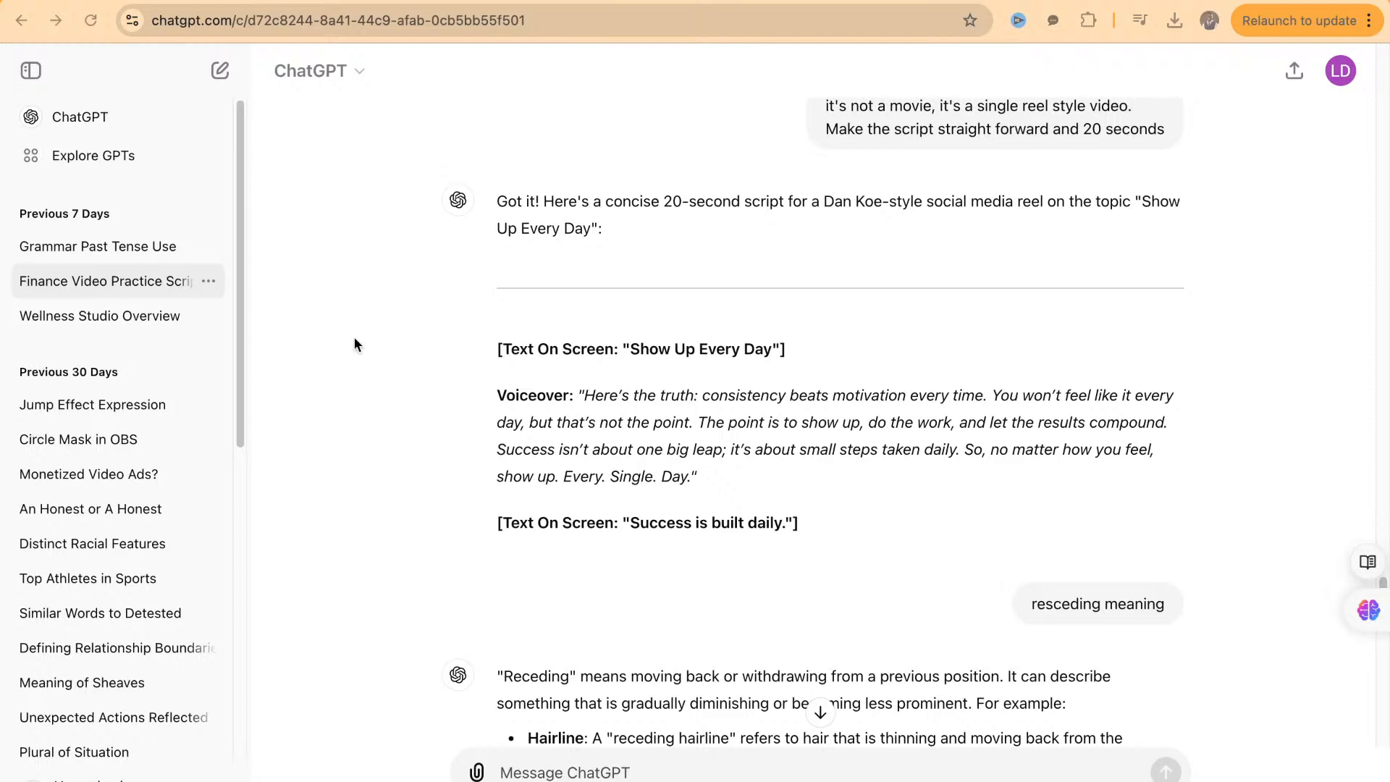
# Copy the full voiceover script from the ChatGPT reply and post it as a comment on the Facebook live video
pyautogui.moveTo(584, 397); pyautogui.dragTo(692, 480)
pyautogui.hotkey('ctrl', 'c')
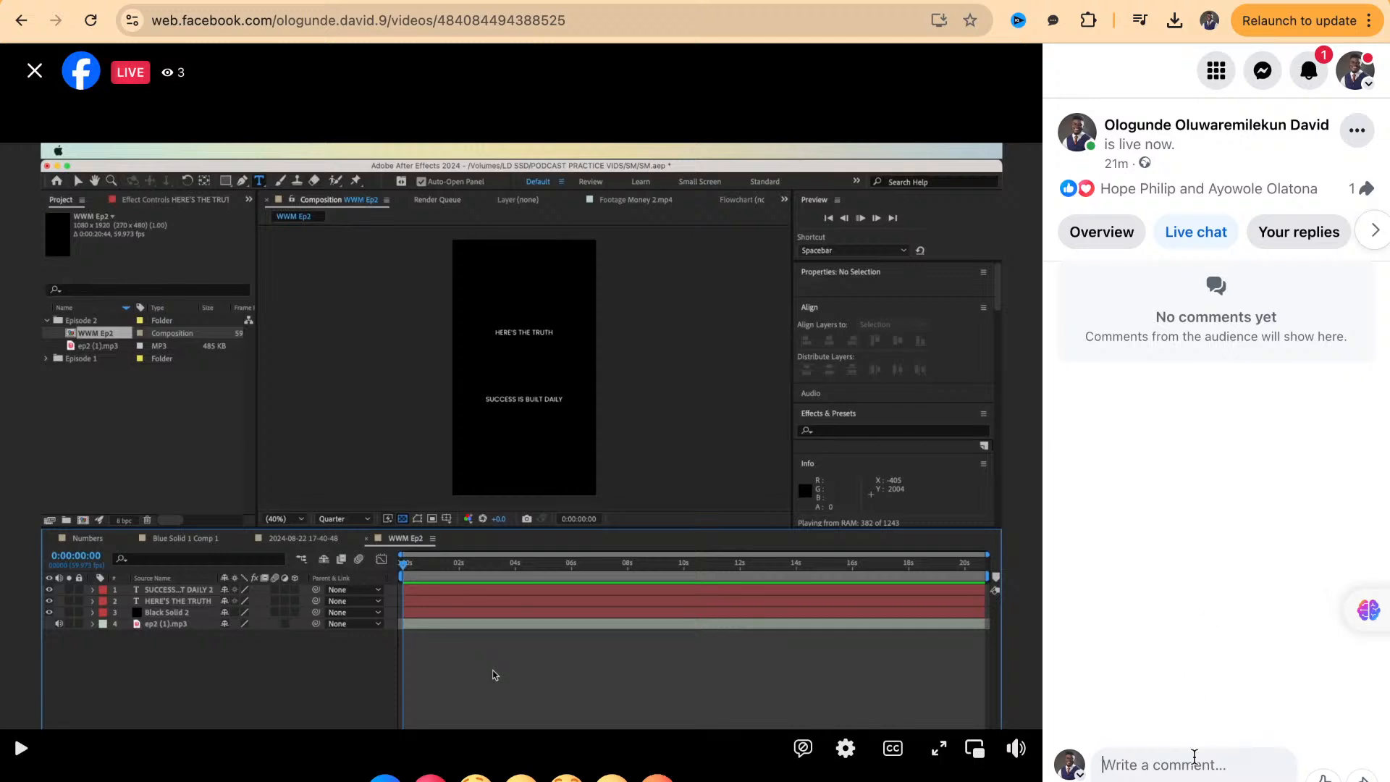
pyautogui.click(1195, 756)
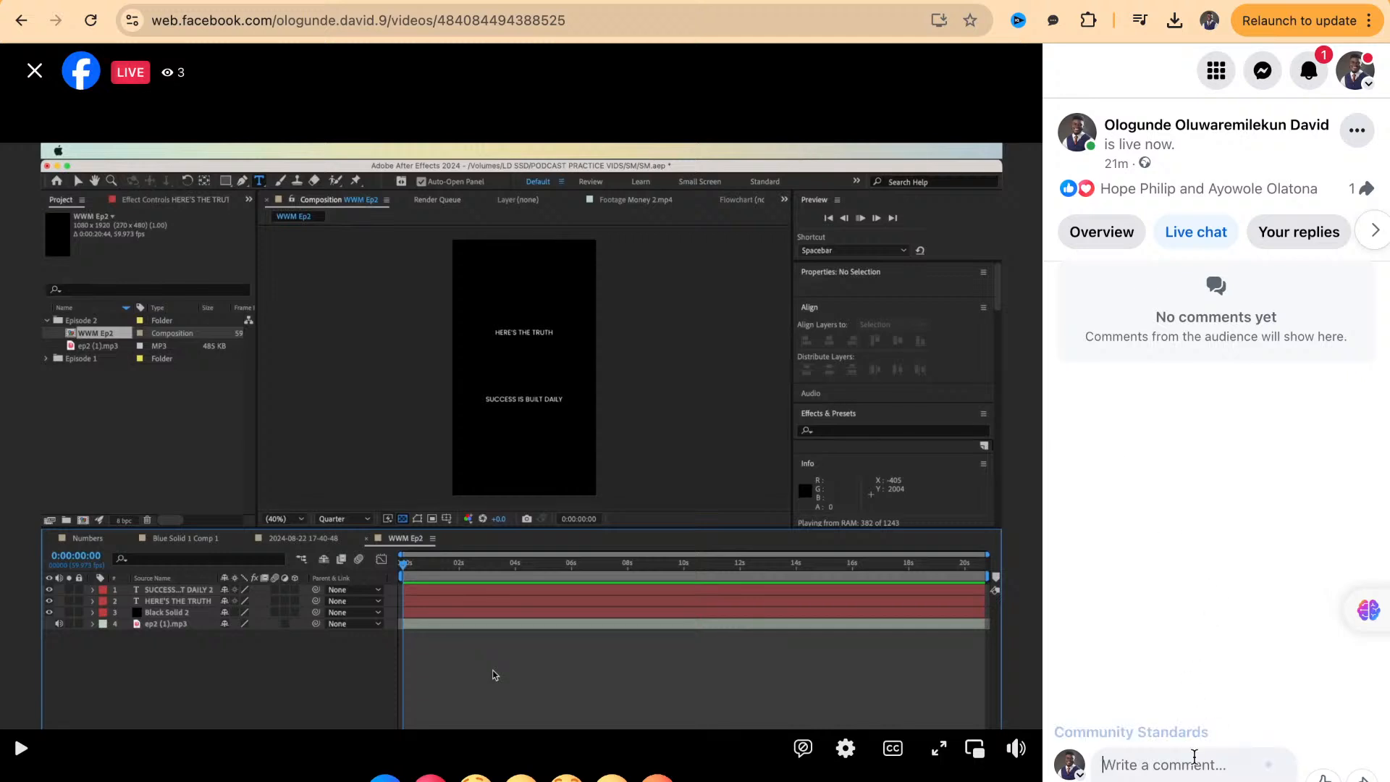
pyautogui.hotkey('ctrl', 'v')
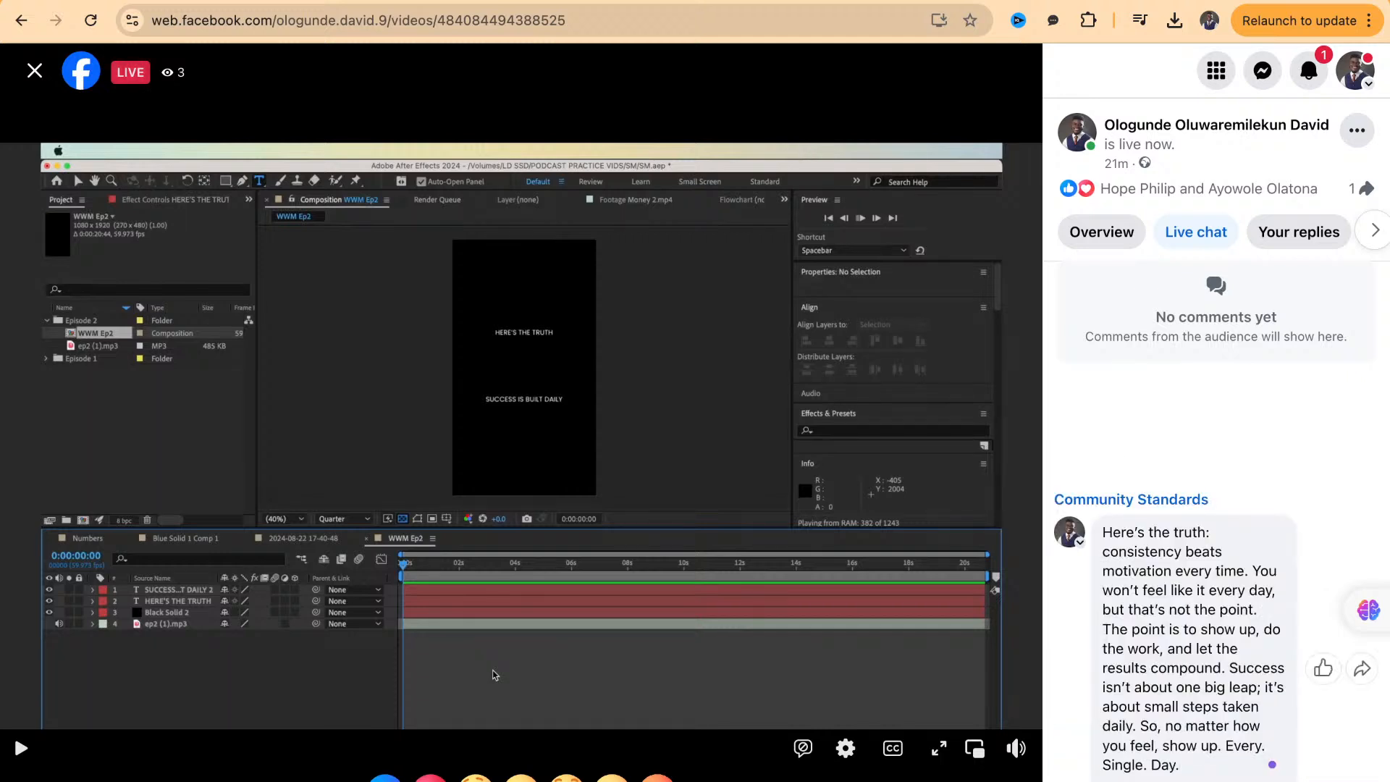
pyautogui.press('Return')
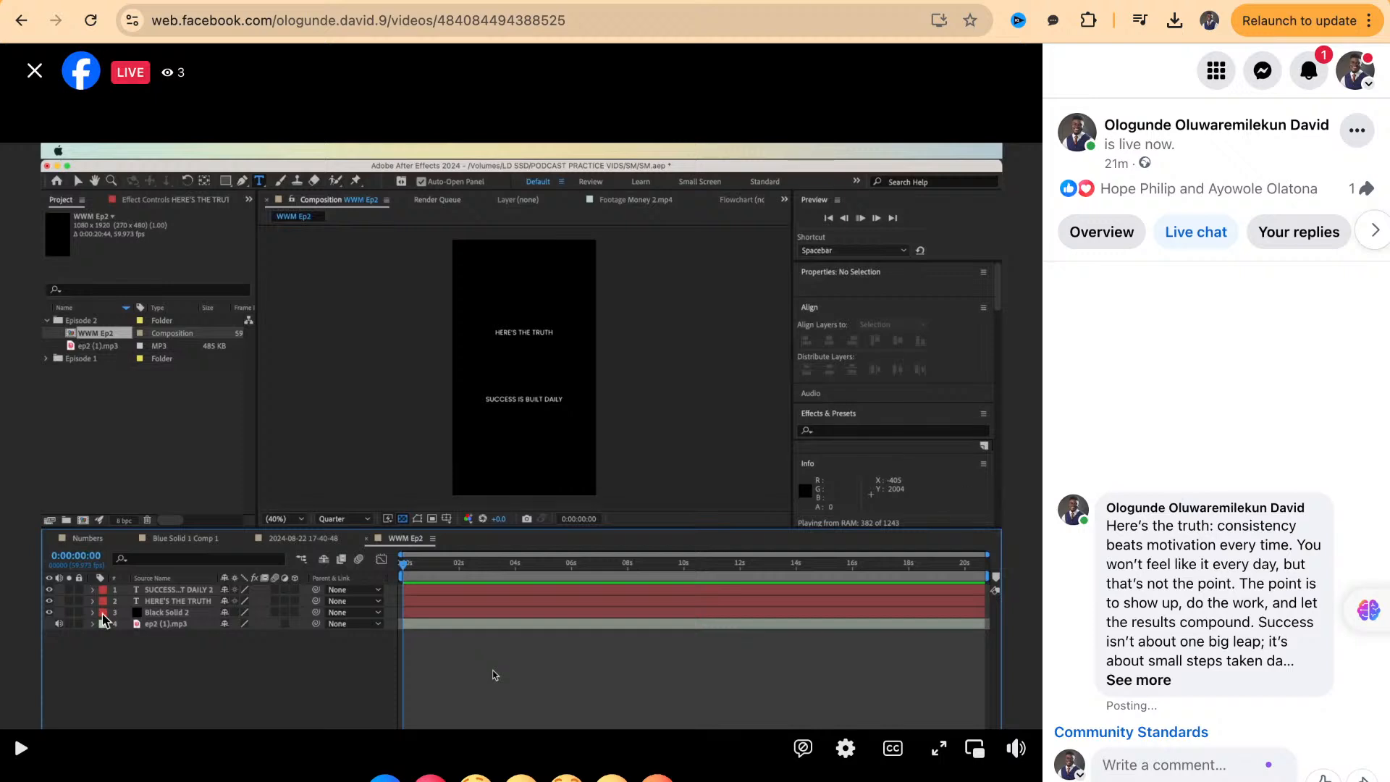
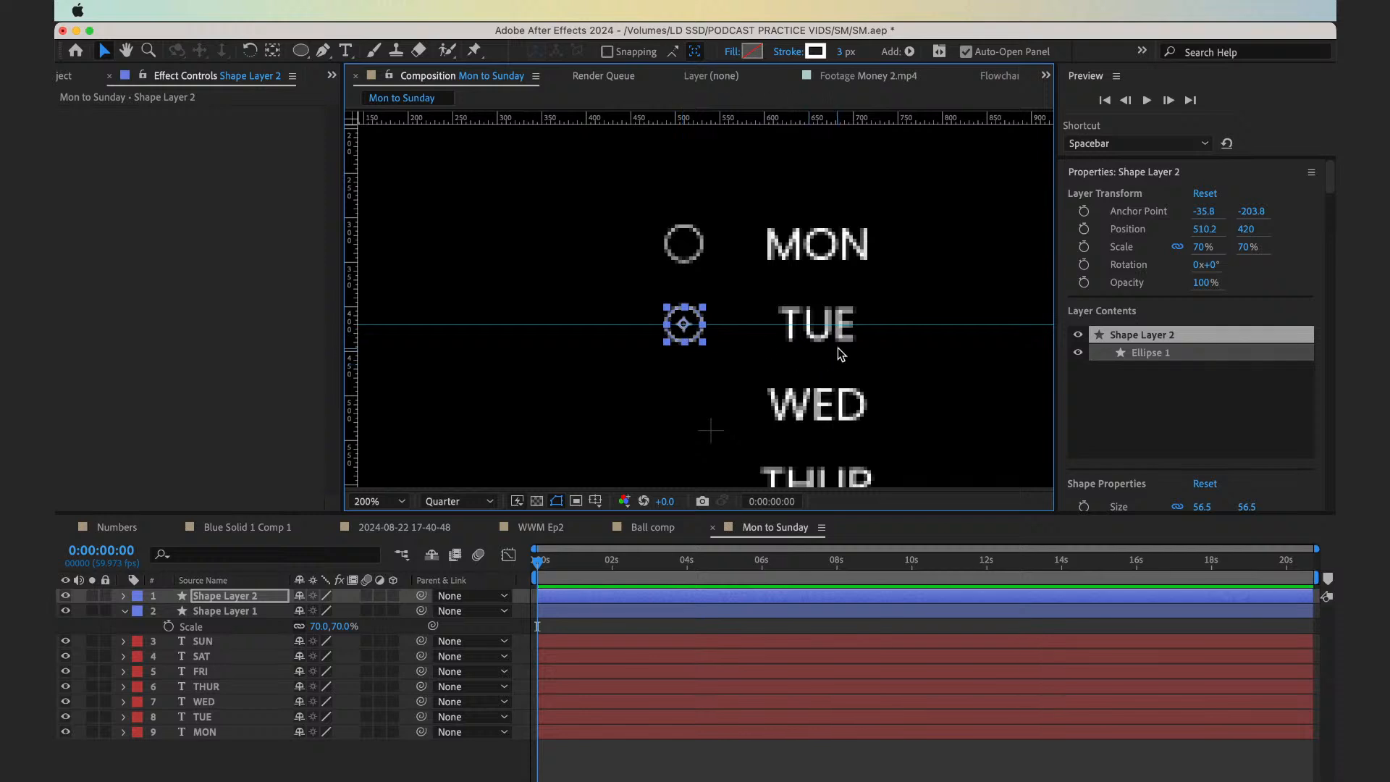
# Place a horizontal guide through the centre of WED and move a duplicate of the TUE circle onto it at Y 510
pyautogui.click(830, 332)
pyautogui.press('super+Up')
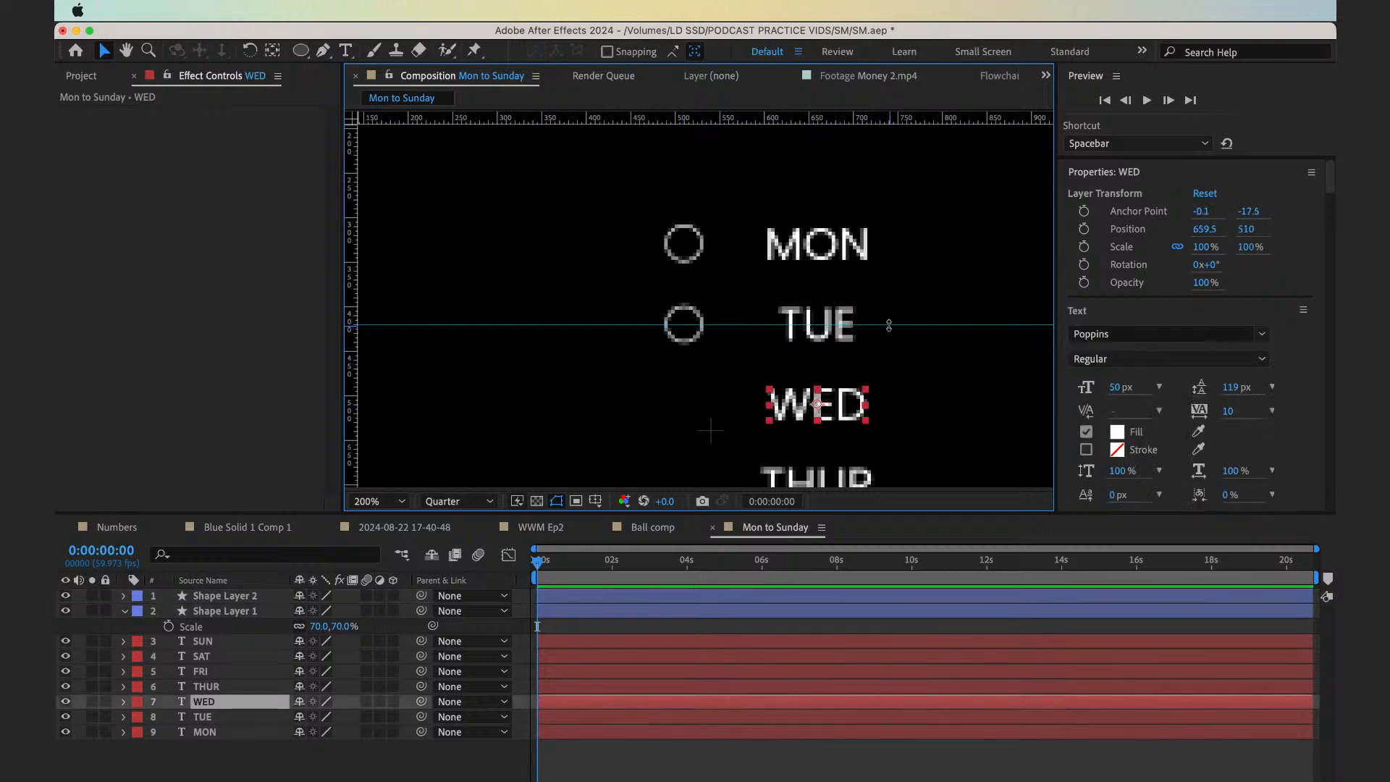
pyautogui.moveTo(889, 325); pyautogui.dragTo(884, 405)
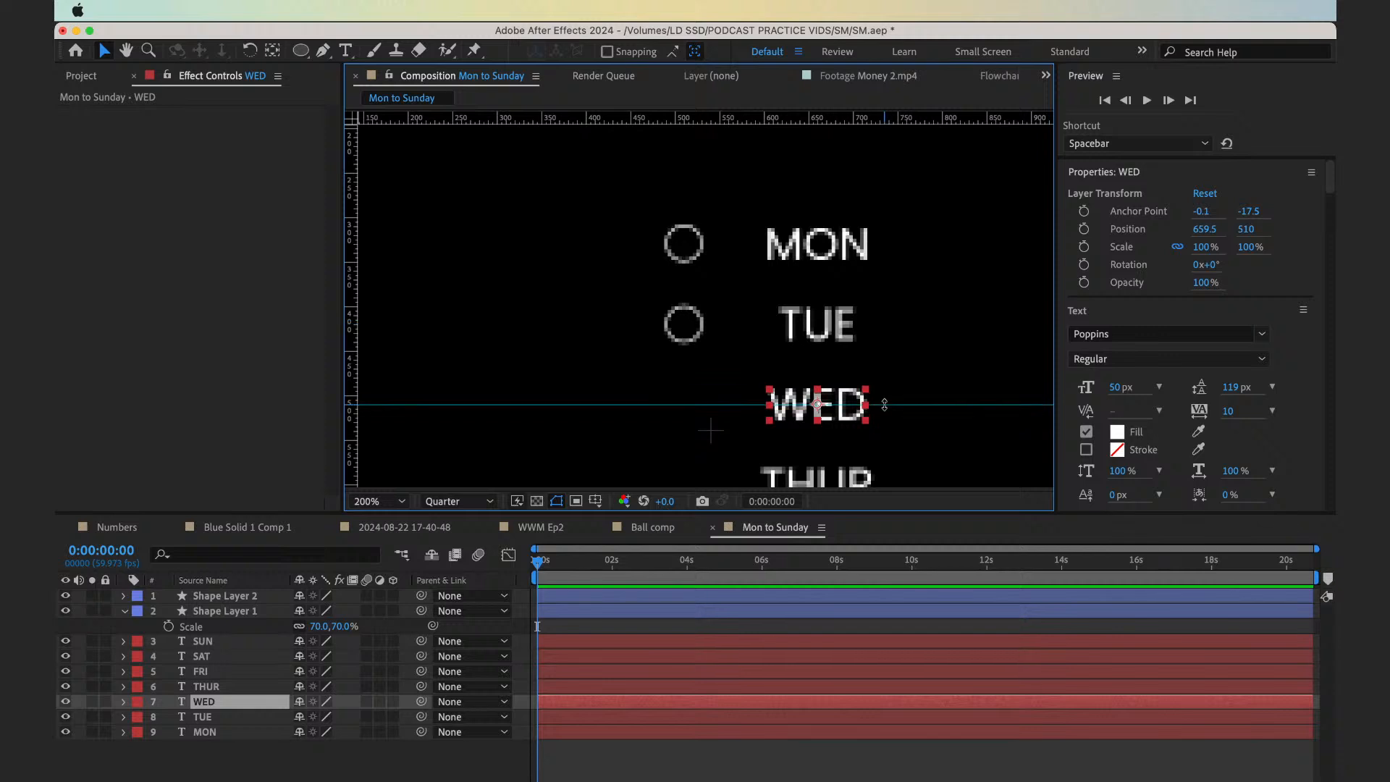
pyautogui.click(688, 327)
pyautogui.press('super+d')
pyautogui.moveTo(688, 328); pyautogui.dragTo(688, 411)
# Place a guide through the centre of THUR and move a duplicate of the WED circle down to Y 599
pyautogui.press('space')
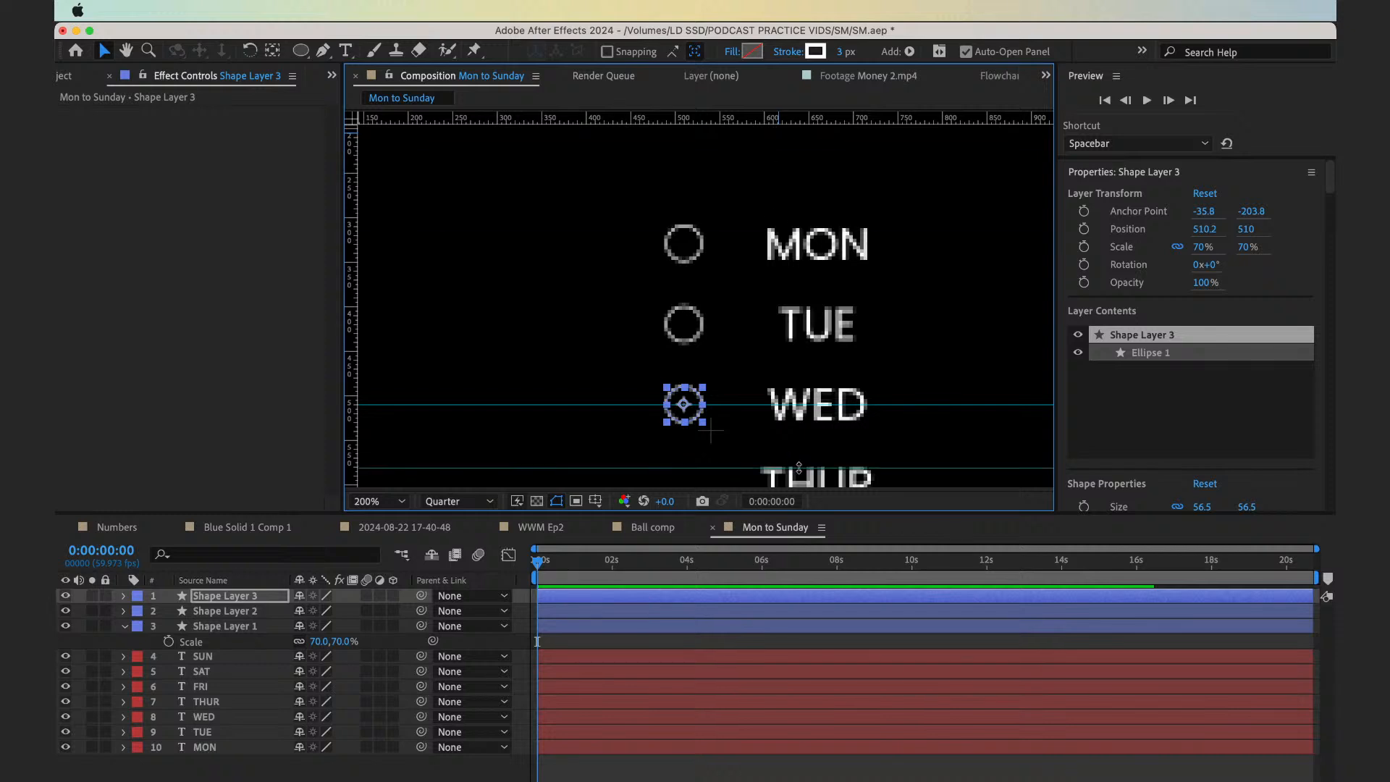
pyautogui.moveTo(804, 443); pyautogui.dragTo(826, 348)
pyautogui.click(823, 348)
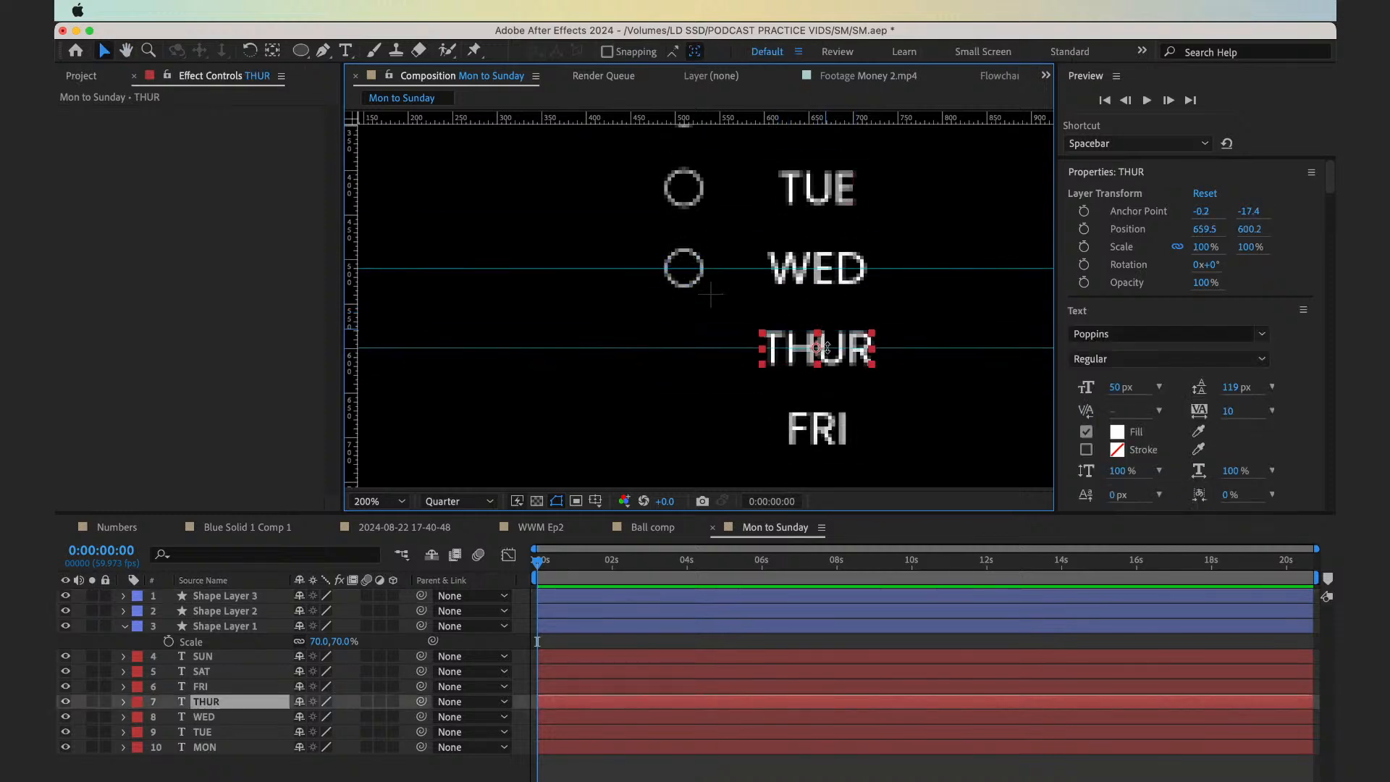
pyautogui.click(683, 277)
pyautogui.press('super+d')
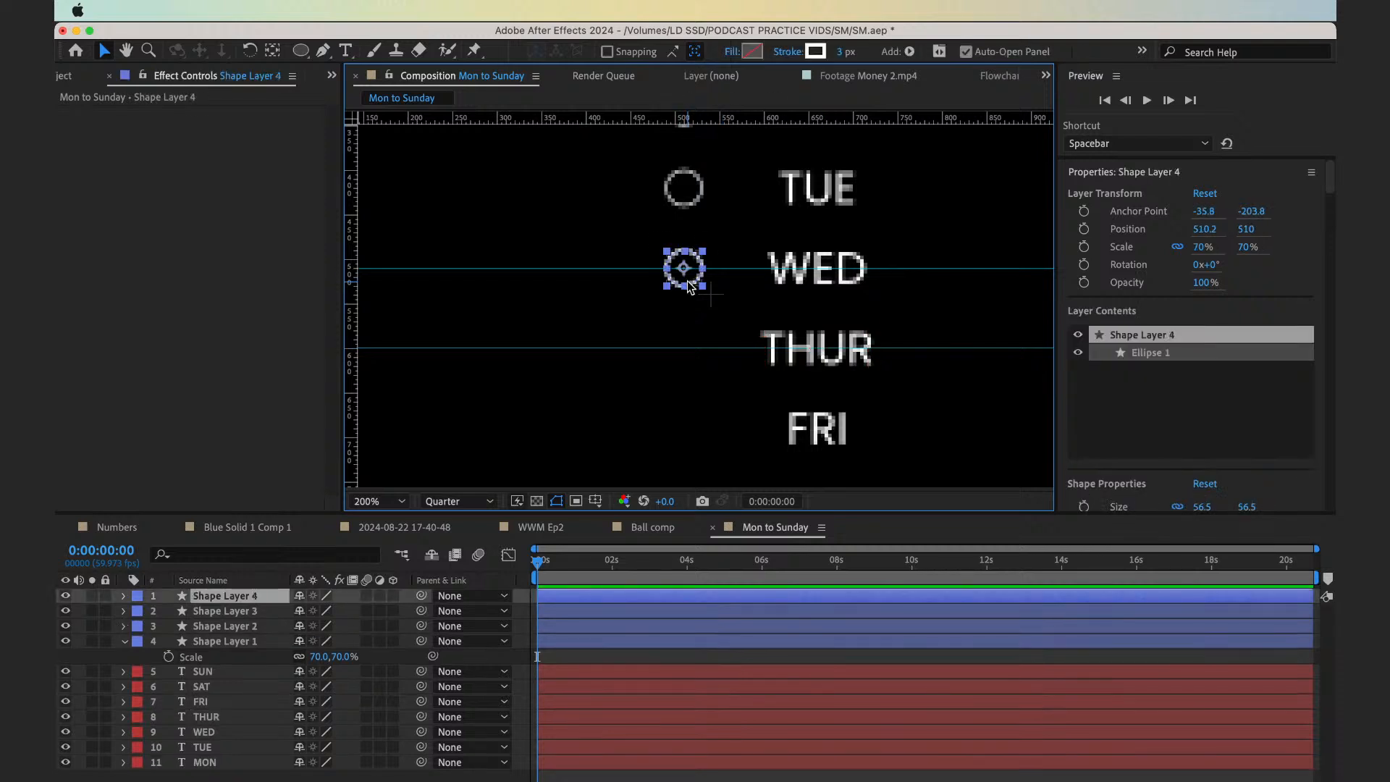
pyautogui.moveTo(687, 283); pyautogui.dragTo(688, 360)
pyautogui.press('super+z')
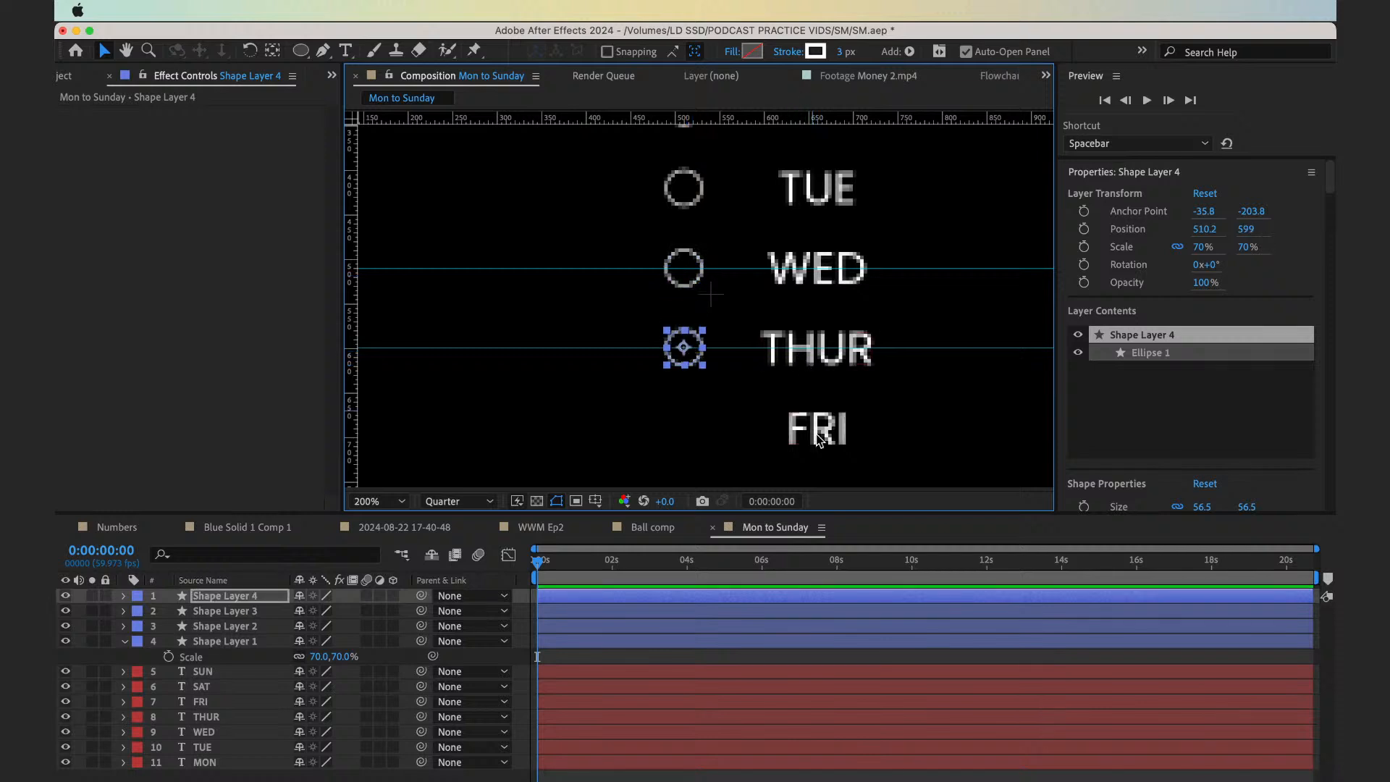
# Duplicate the THUR circle and align the copy with FRI at Y 690, using a guide through the label's centre
pyautogui.click(811, 437)
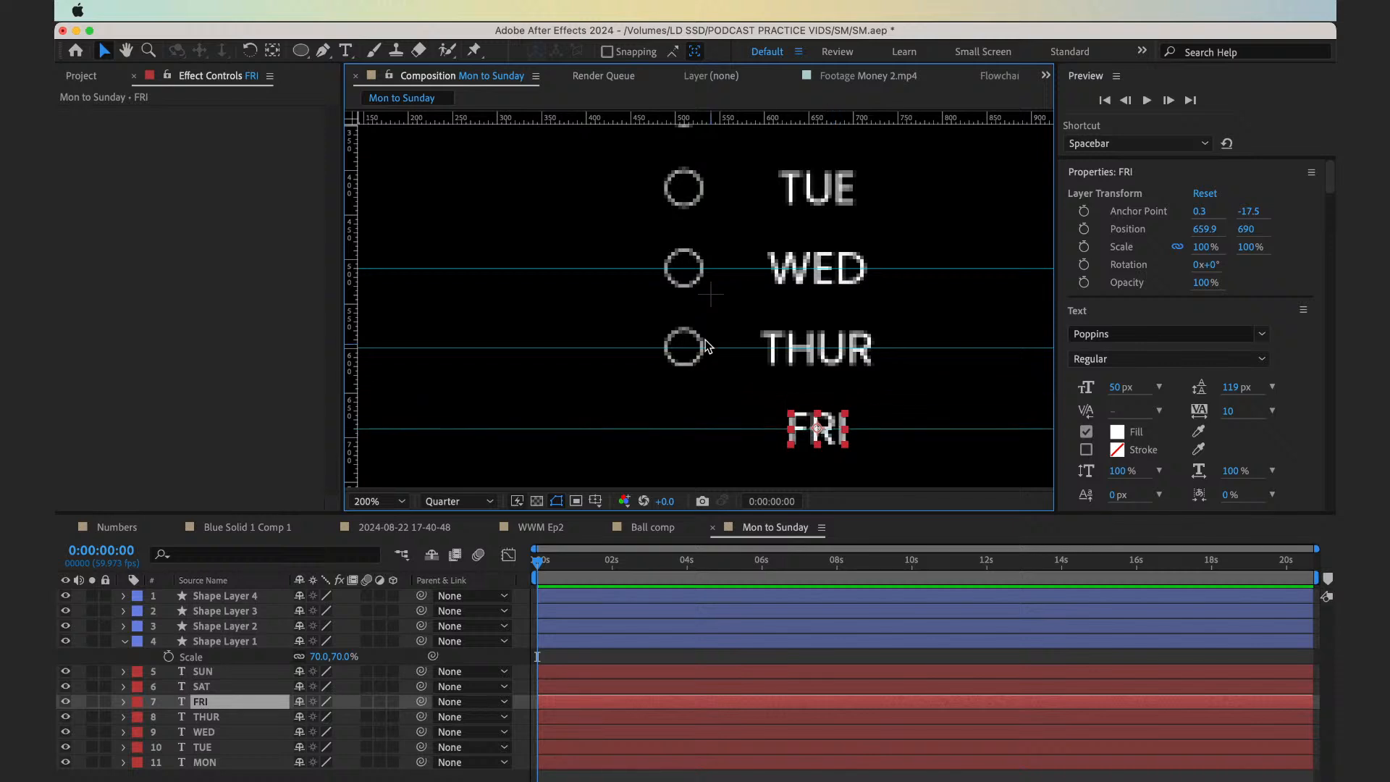
pyautogui.moveTo(686, 348); pyautogui.dragTo(686, 351)
pyautogui.press('super+z')
pyautogui.click(682, 343)
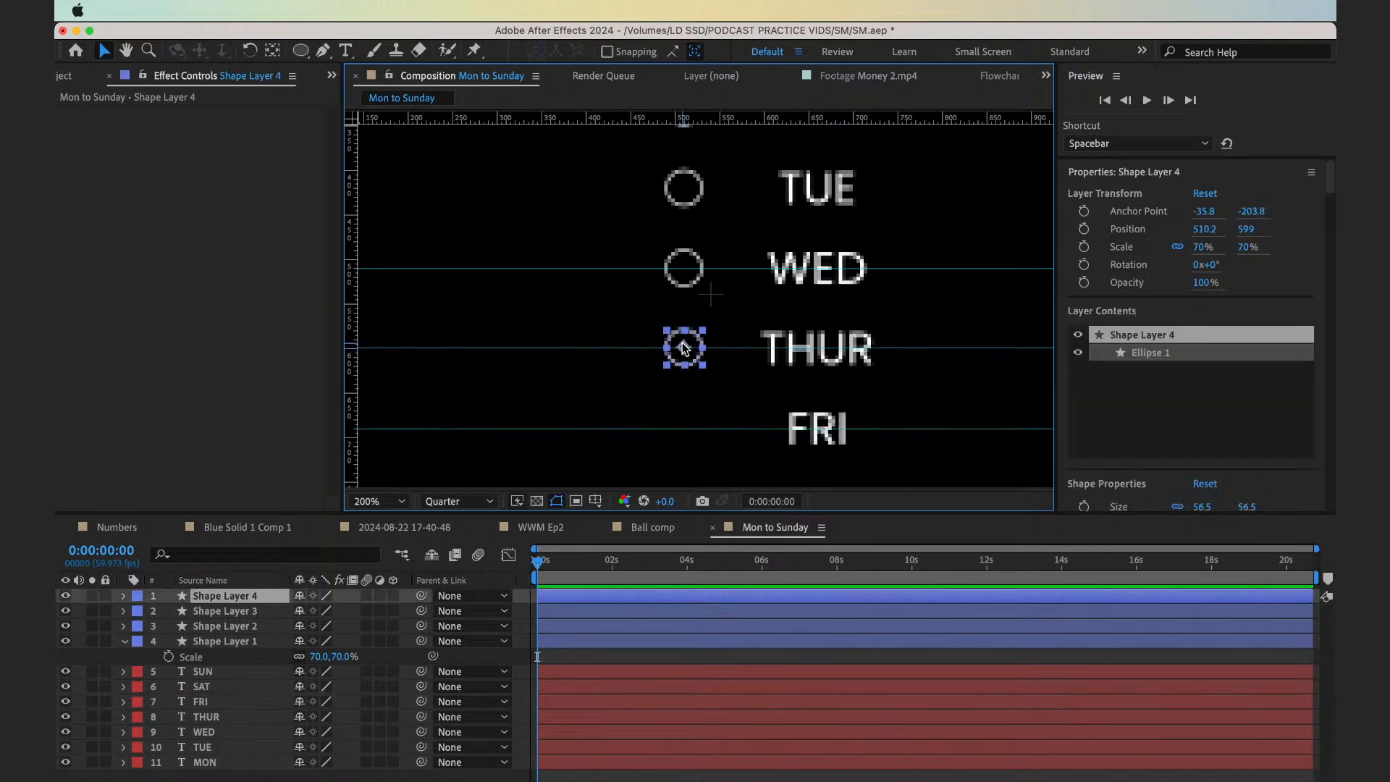
pyautogui.press('super+d')
pyautogui.moveTo(683, 342); pyautogui.dragTo(729, 224)
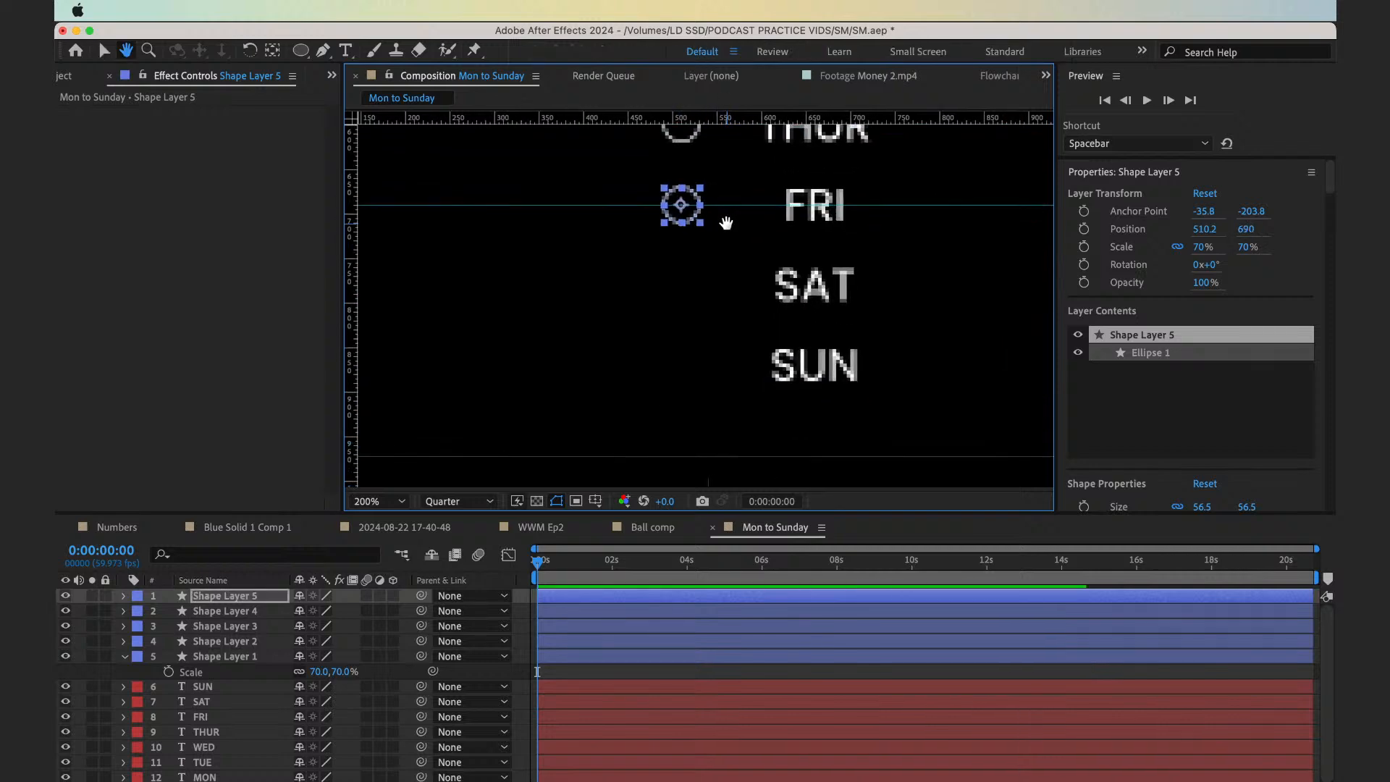
# Add a guide through the centre of SAT and place a duplicate of the FRI circle on it at Y 780
pyautogui.click(821, 283)
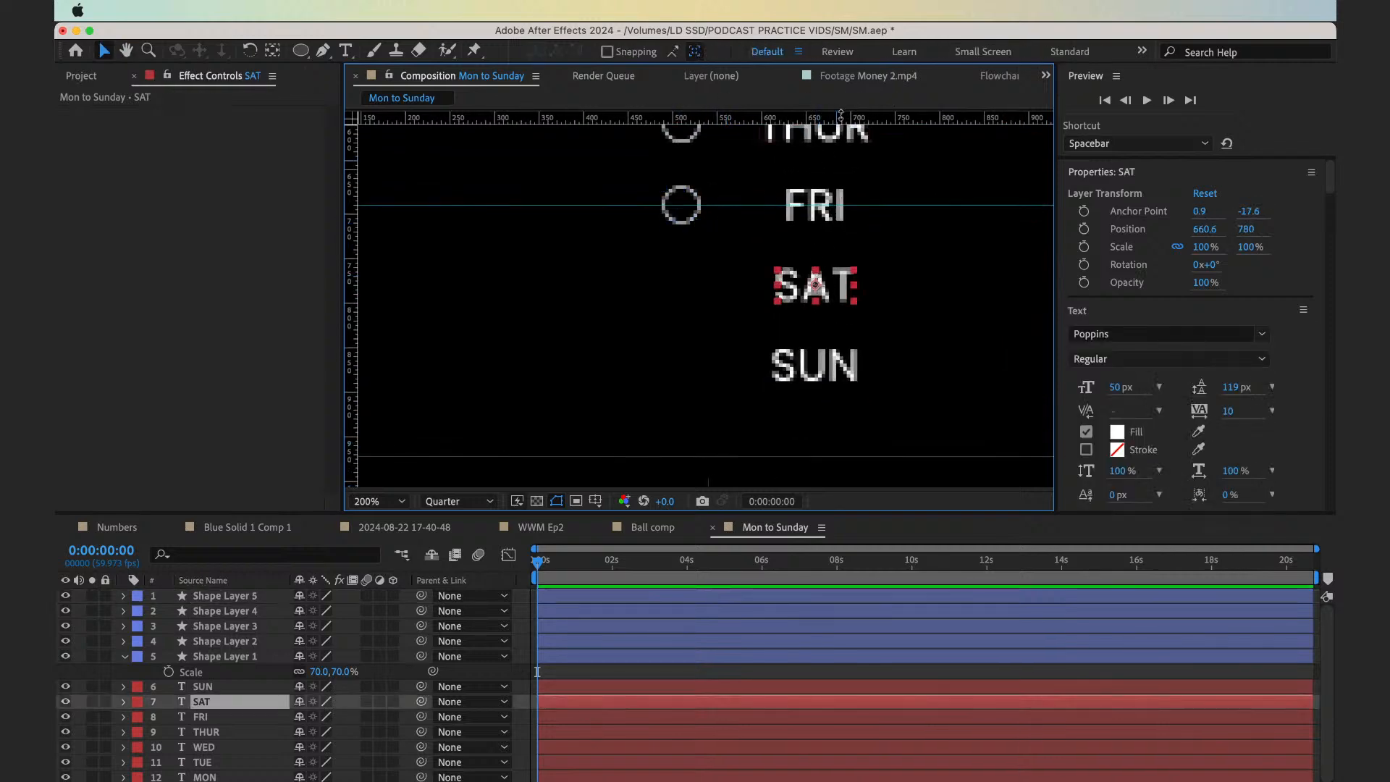
pyautogui.moveTo(840, 114); pyautogui.dragTo(854, 285)
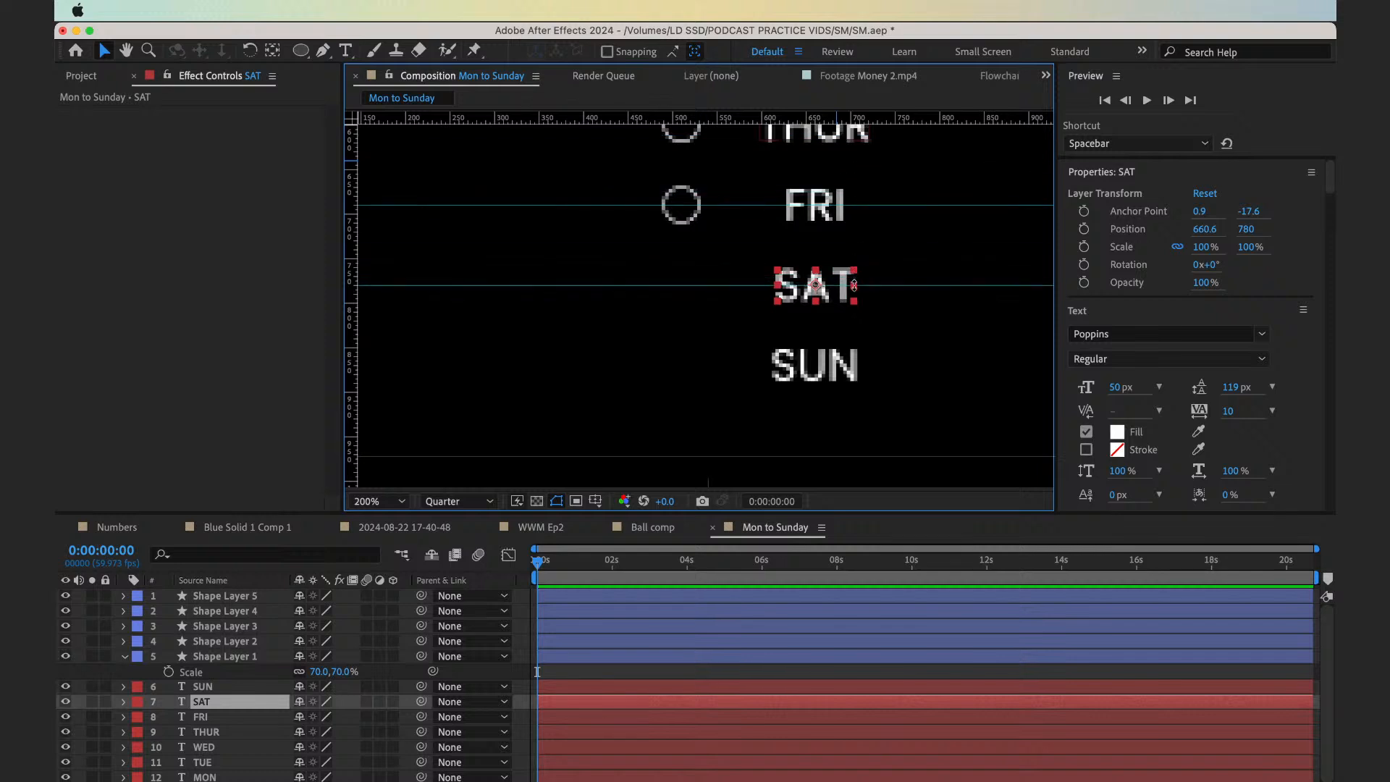
pyautogui.click(680, 226)
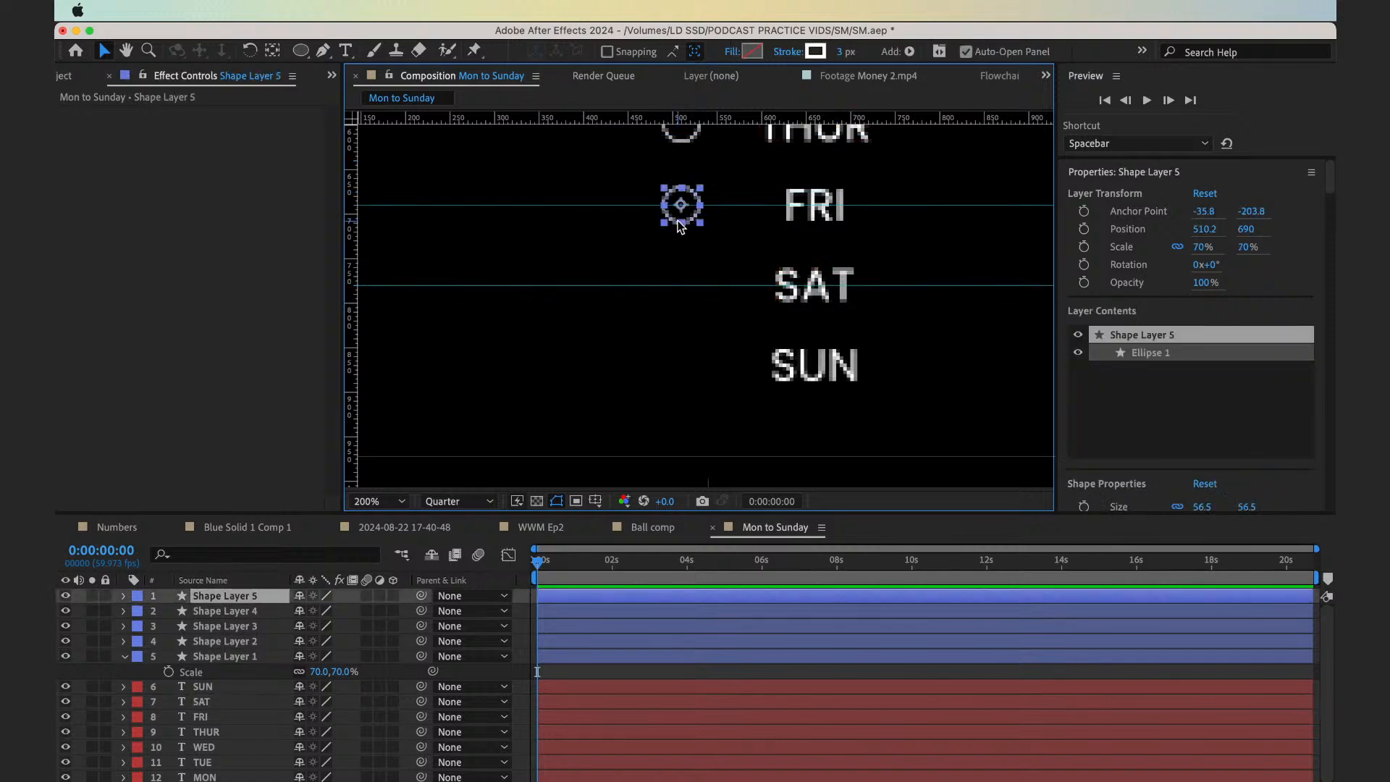
pyautogui.hotkey('ctrl', 'd')
pyautogui.moveTo(680, 214); pyautogui.dragTo(680, 294)
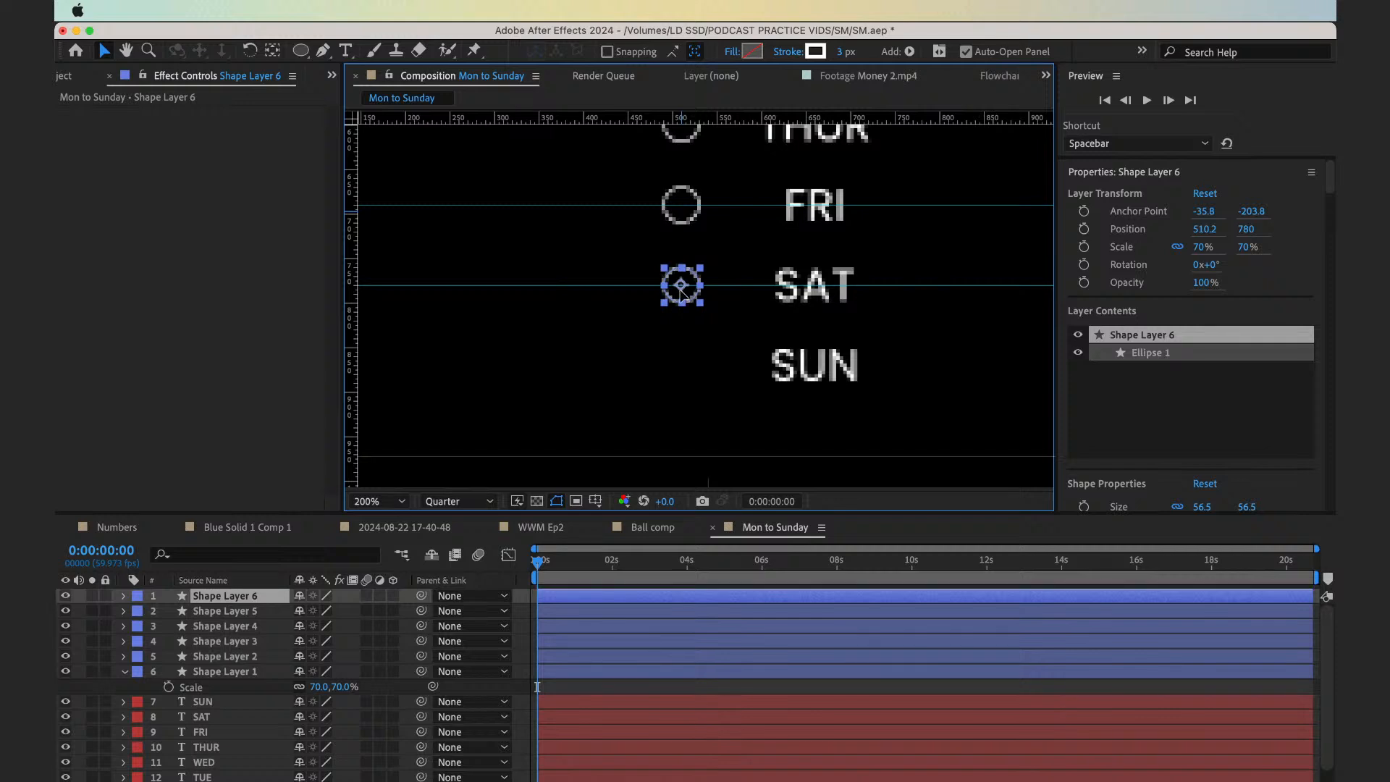
# Add a guide through the centre of SUN and place a duplicate of the SAT circle on it at Y 870
pyautogui.press('Return')
pyautogui.moveTo(776, 114); pyautogui.dragTo(739, 365)
pyautogui.click(797, 385)
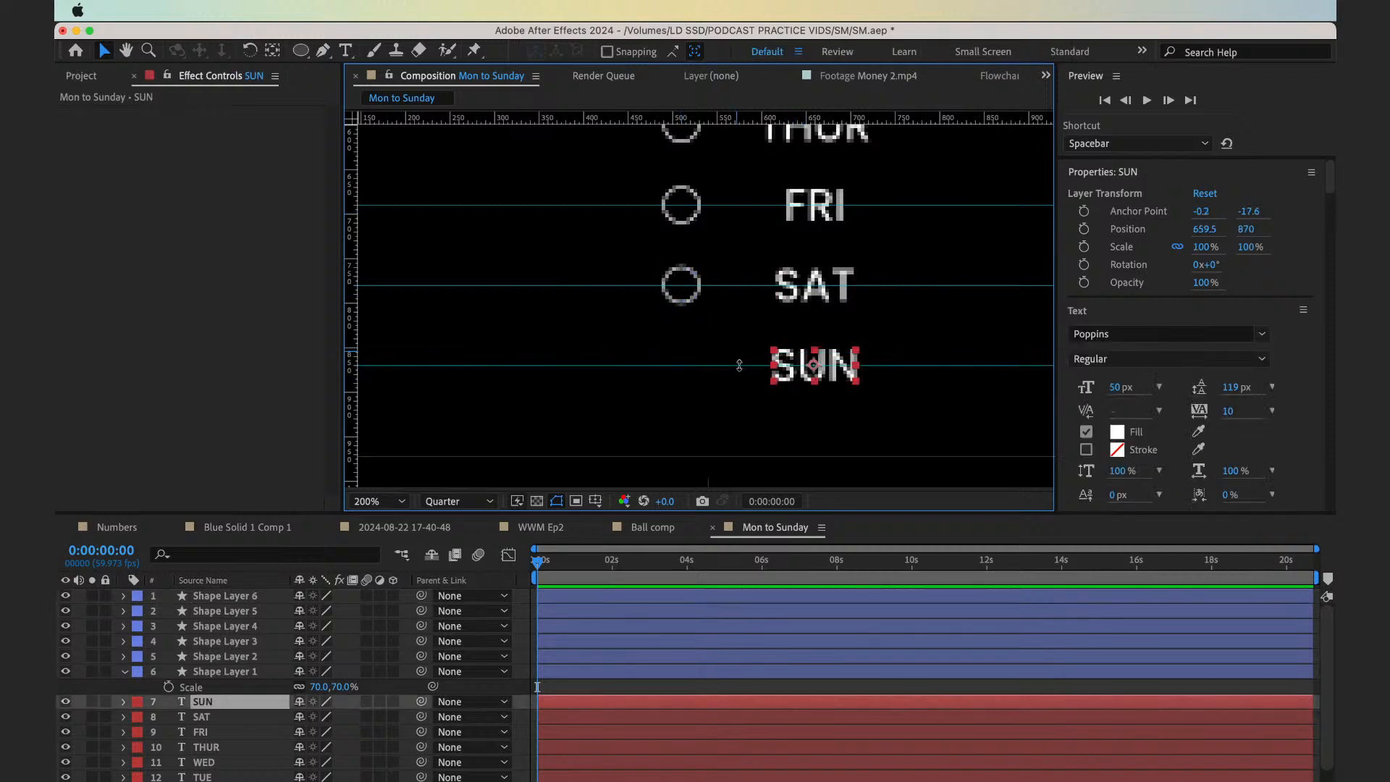
pyautogui.click(680, 301)
pyautogui.press('super+d')
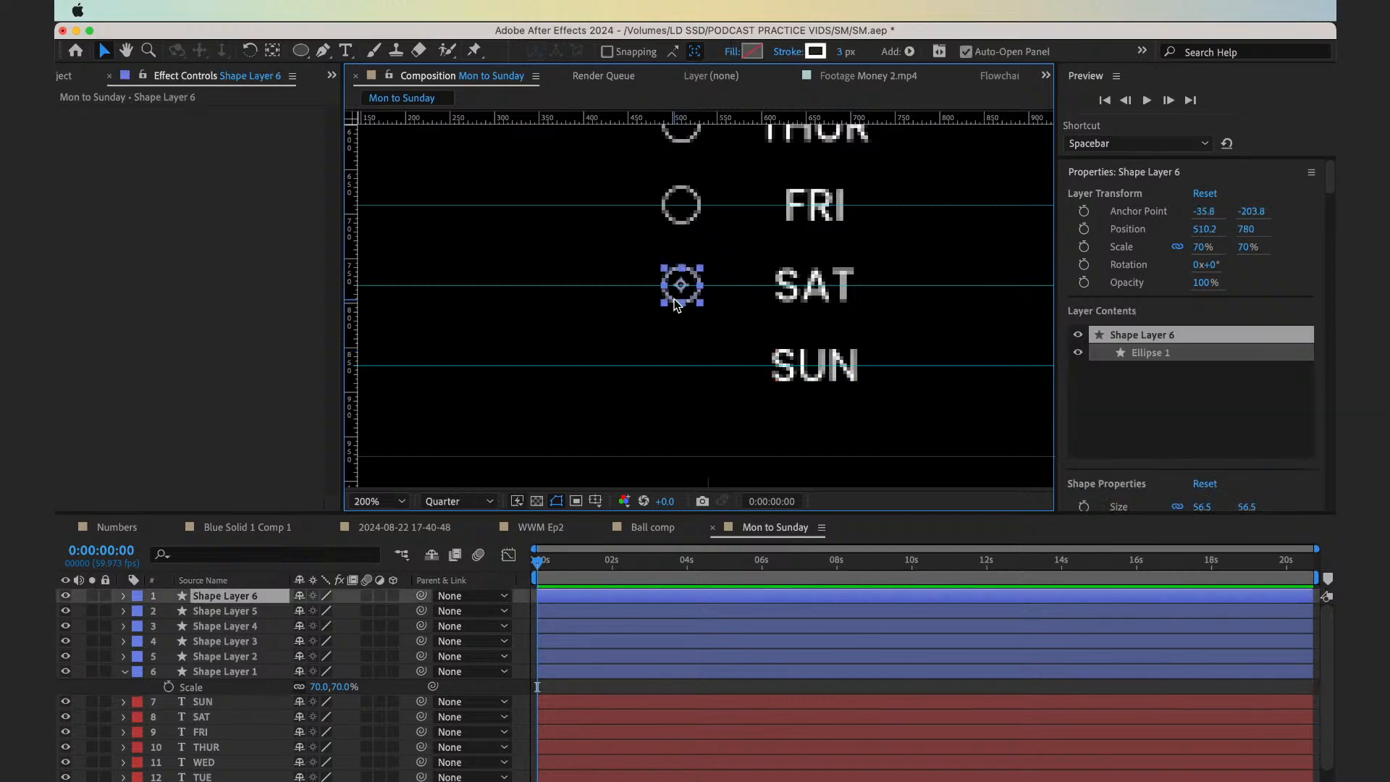
pyautogui.moveTo(689, 296); pyautogui.dragTo(692, 375)
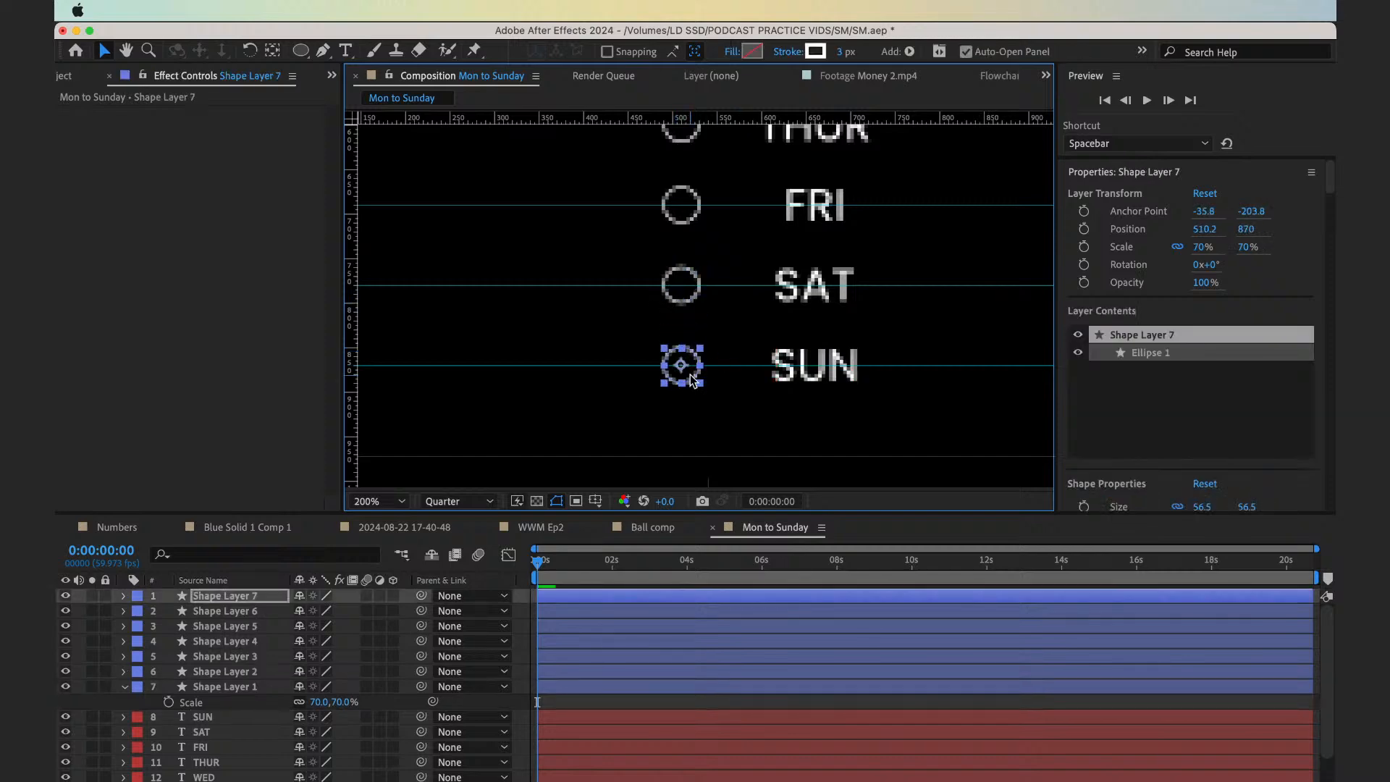
# Collapse the first circle's scale property and shift all seven circles and day labels up and left to centre the list
pyautogui.click(377, 502)
pyautogui.click(379, 478)
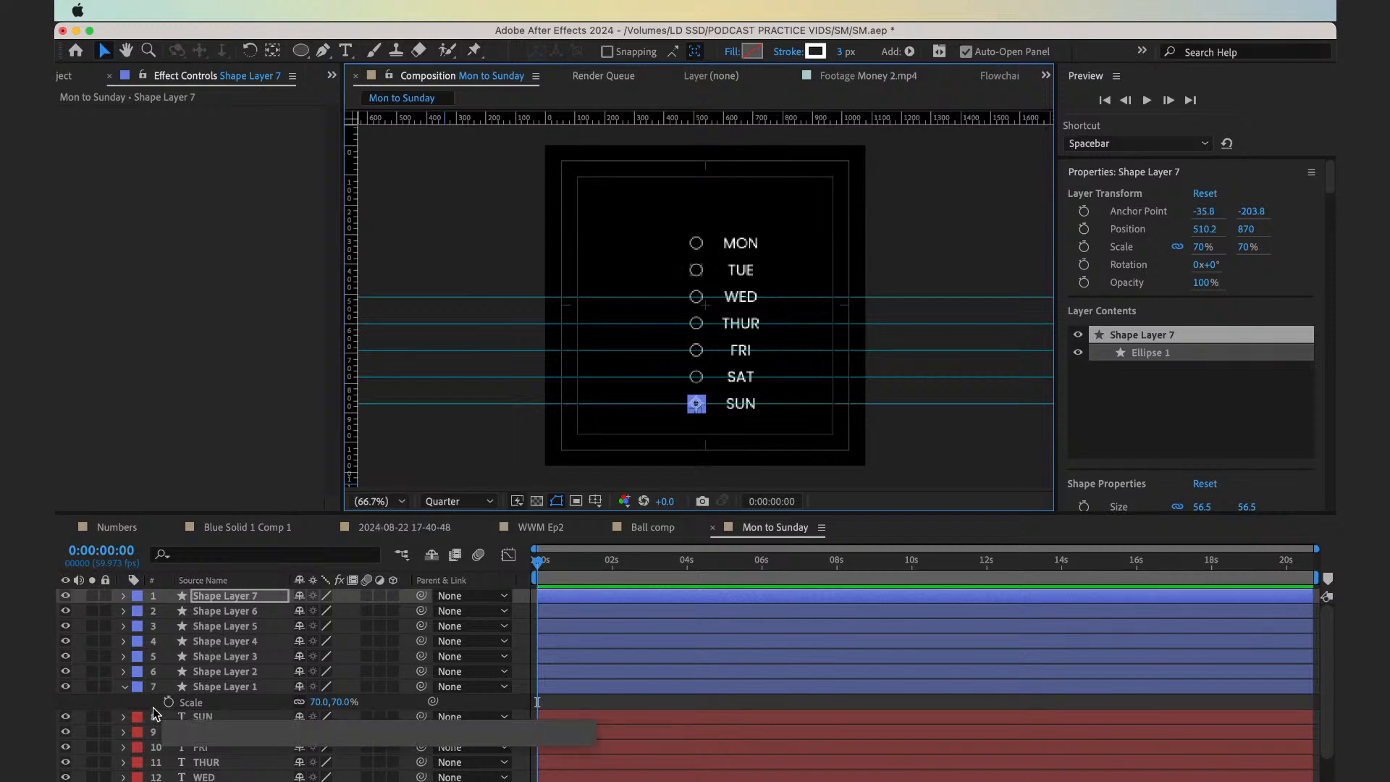
pyautogui.click(122, 703)
pyautogui.click(124, 688)
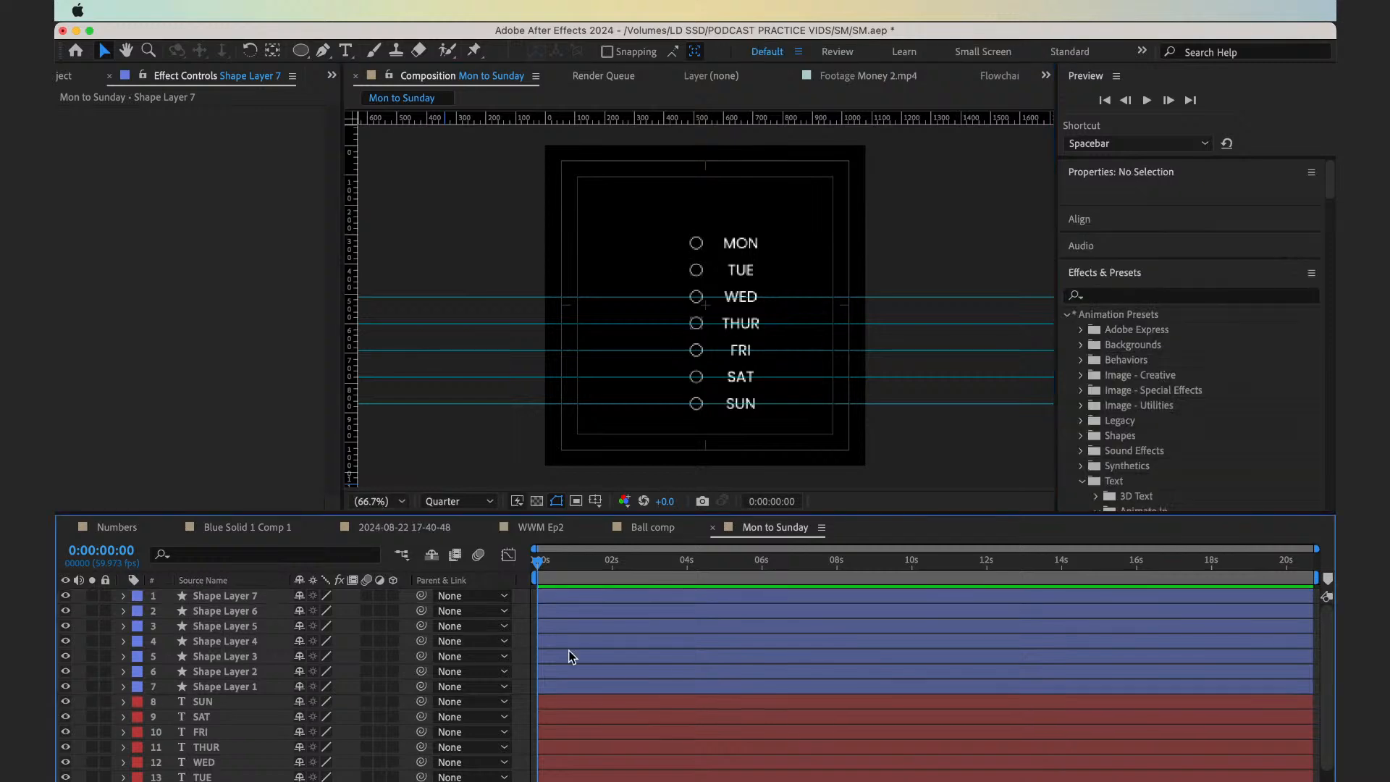
pyautogui.moveTo(617, 227); pyautogui.dragTo(847, 428)
pyautogui.hotkey('shift', 'Up')
pyautogui.hotkey('shift', 'Up')
pyautogui.hotkey('shift', 'Left')
pyautogui.hotkey('shift', 'Left')
pyautogui.hotkey('shift', 'Left')
pyautogui.hotkey('shift', 'Left')
pyautogui.hotkey('shift', 'Left')
pyautogui.hotkey('shift', 'Left')
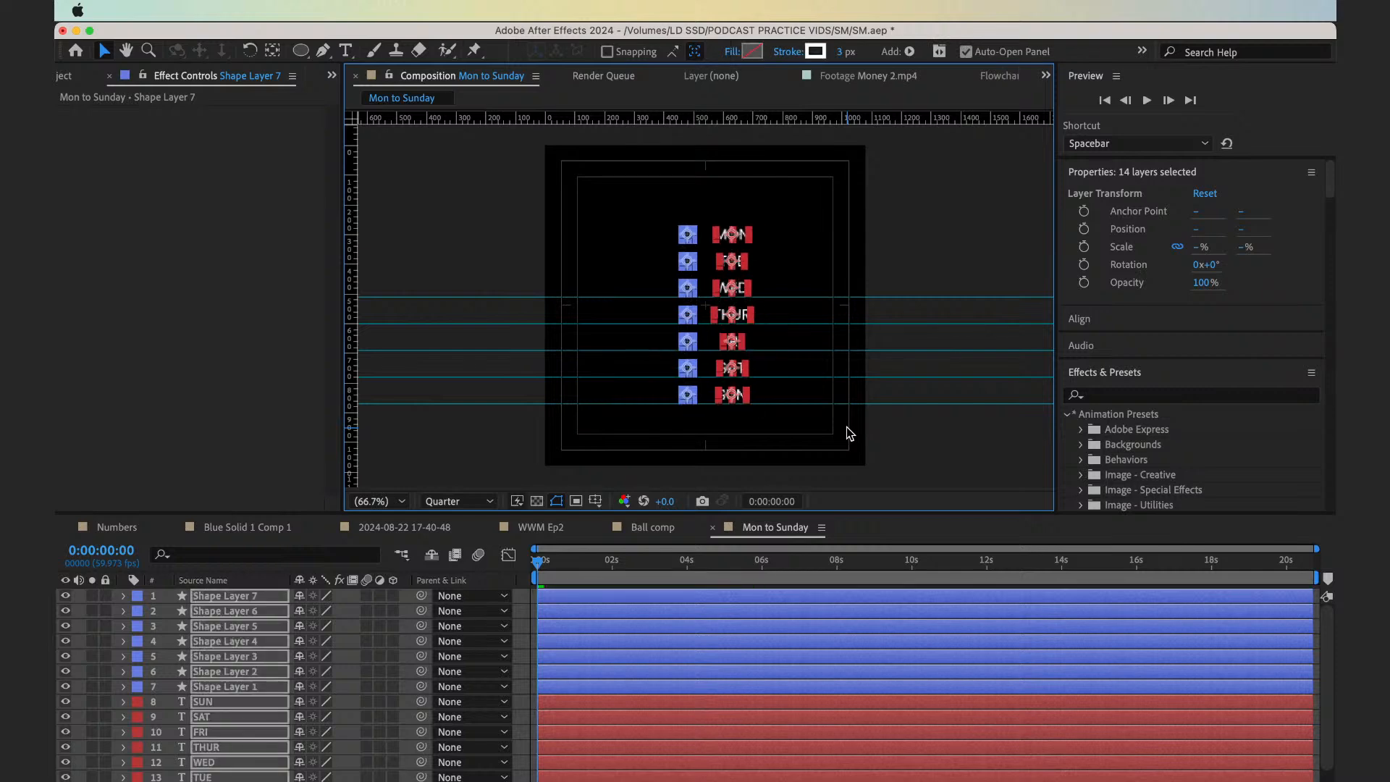
pyautogui.click(456, 208)
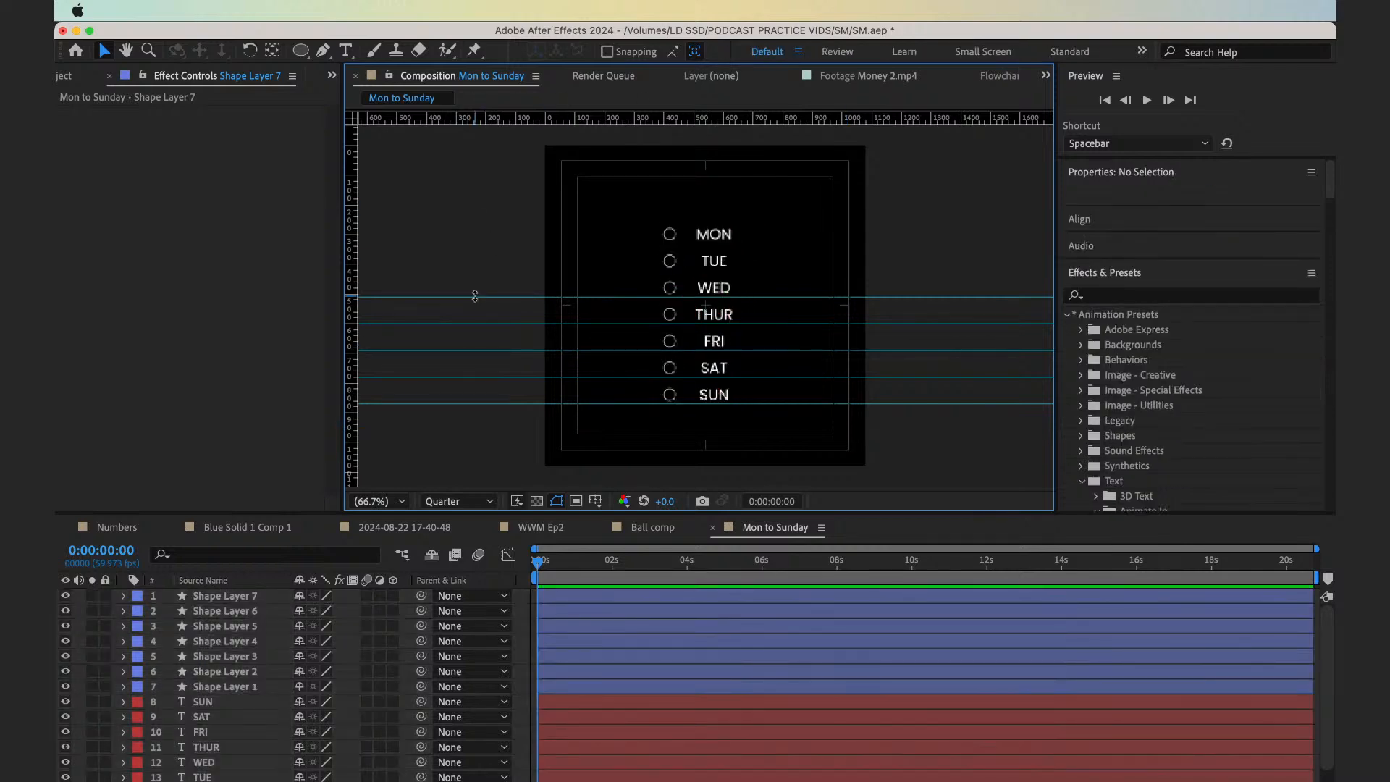
# Remove all the horizontal guides from the Mon to Sunday composition
pyautogui.moveTo(484, 403); pyautogui.dragTo(468, 569)
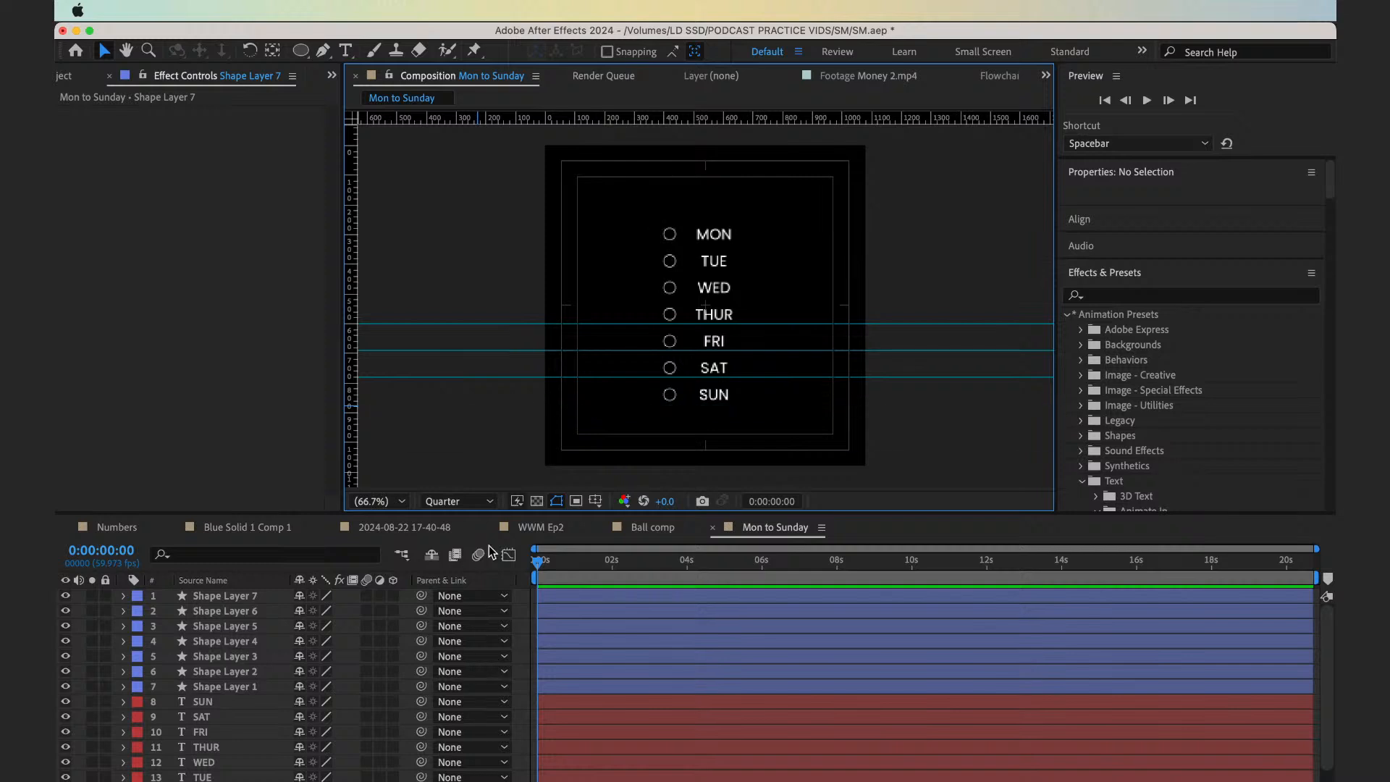
pyautogui.moveTo(471, 377); pyautogui.dragTo(478, 595)
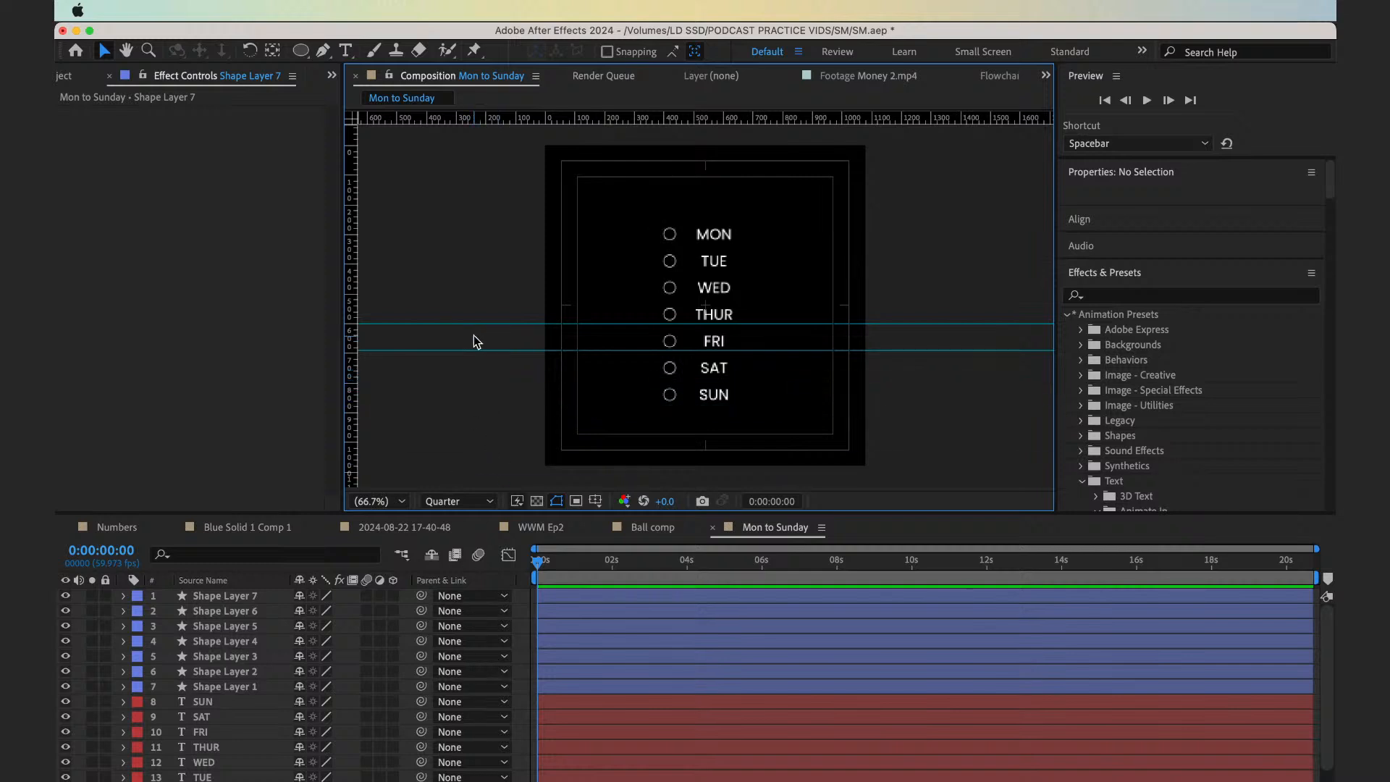
pyautogui.moveTo(475, 351); pyautogui.dragTo(474, 611)
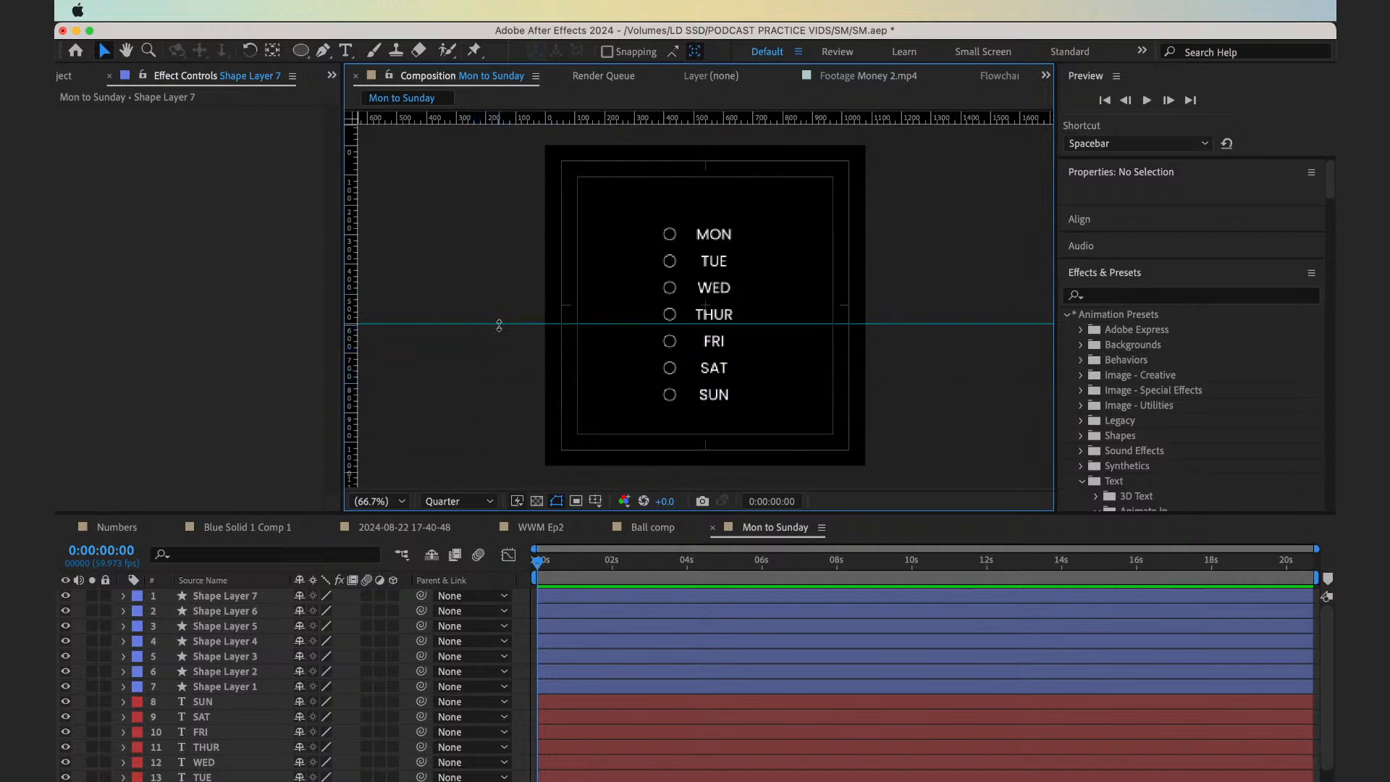
pyautogui.moveTo(500, 324); pyautogui.dragTo(498, 119)
pyautogui.press('q')
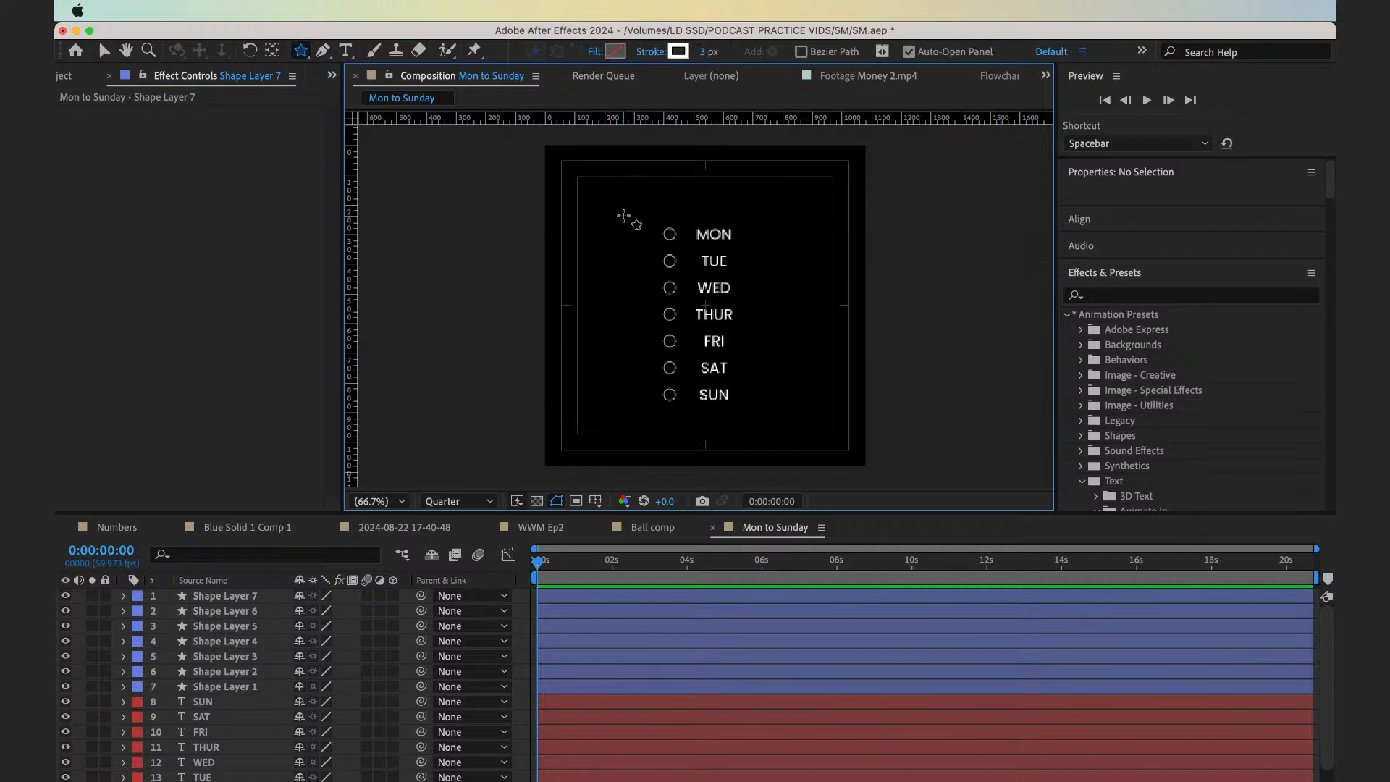
pyautogui.moveTo(633, 228); pyautogui.dragTo(775, 428)
pyautogui.press('super+z')
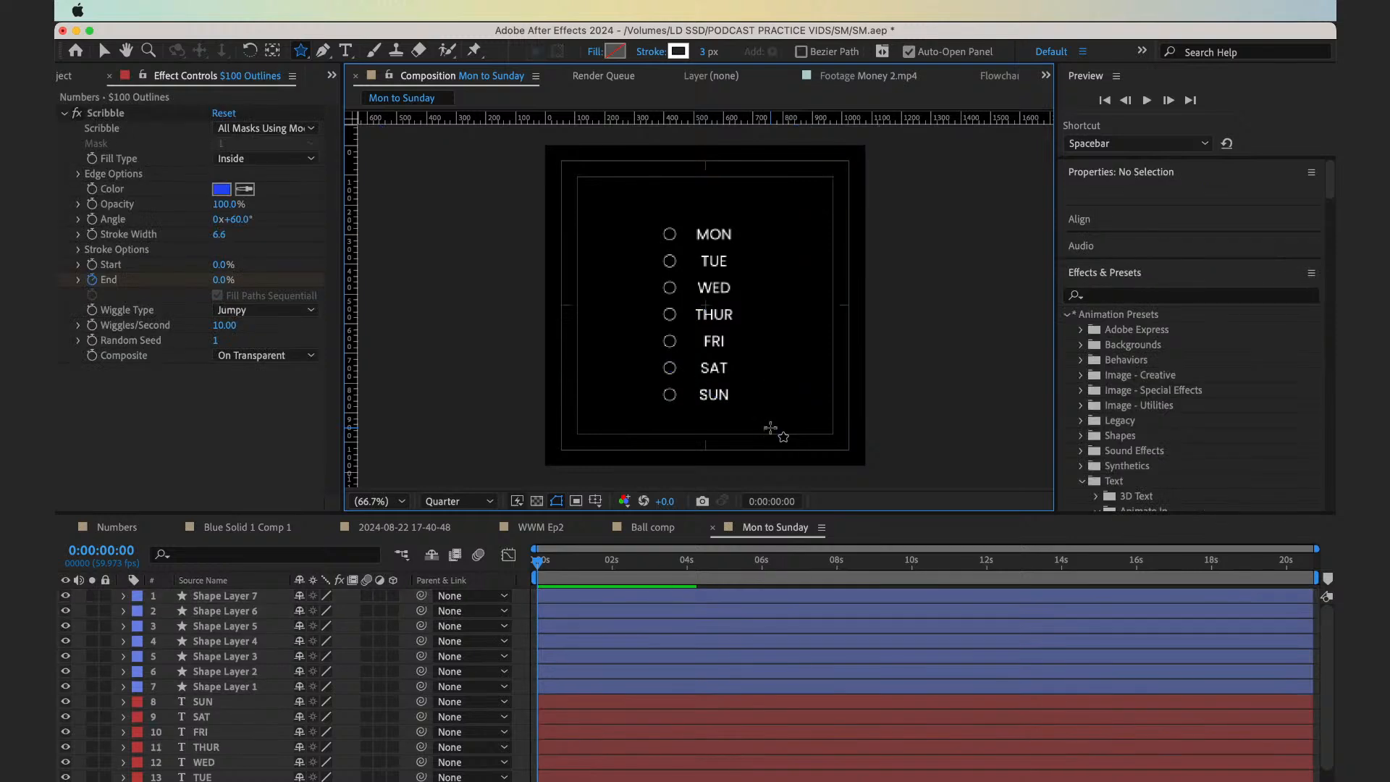
# Draw an unfilled rectangle about 452 × 743 px with a 3 px white stroke around the list, and nudge all layers up slightly
pyautogui.press('q')
pyautogui.moveTo(639, 200); pyautogui.dragTo(773, 422)
pyautogui.press('super+a')
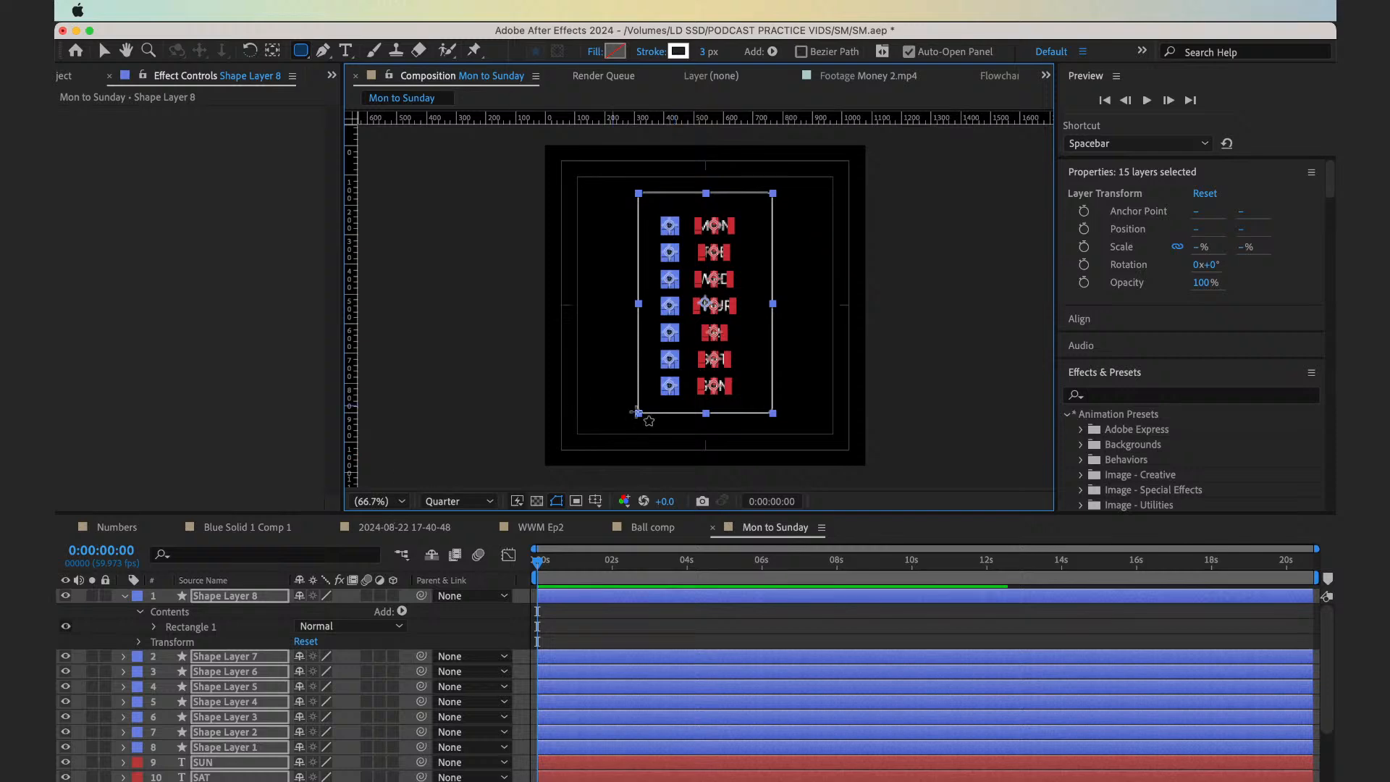
pyautogui.press('v')
pyautogui.click(478, 293)
# Set the corner roundness of the rectangle around the list to 50 and collapse the properties of all layers
pyautogui.click(267, 597)
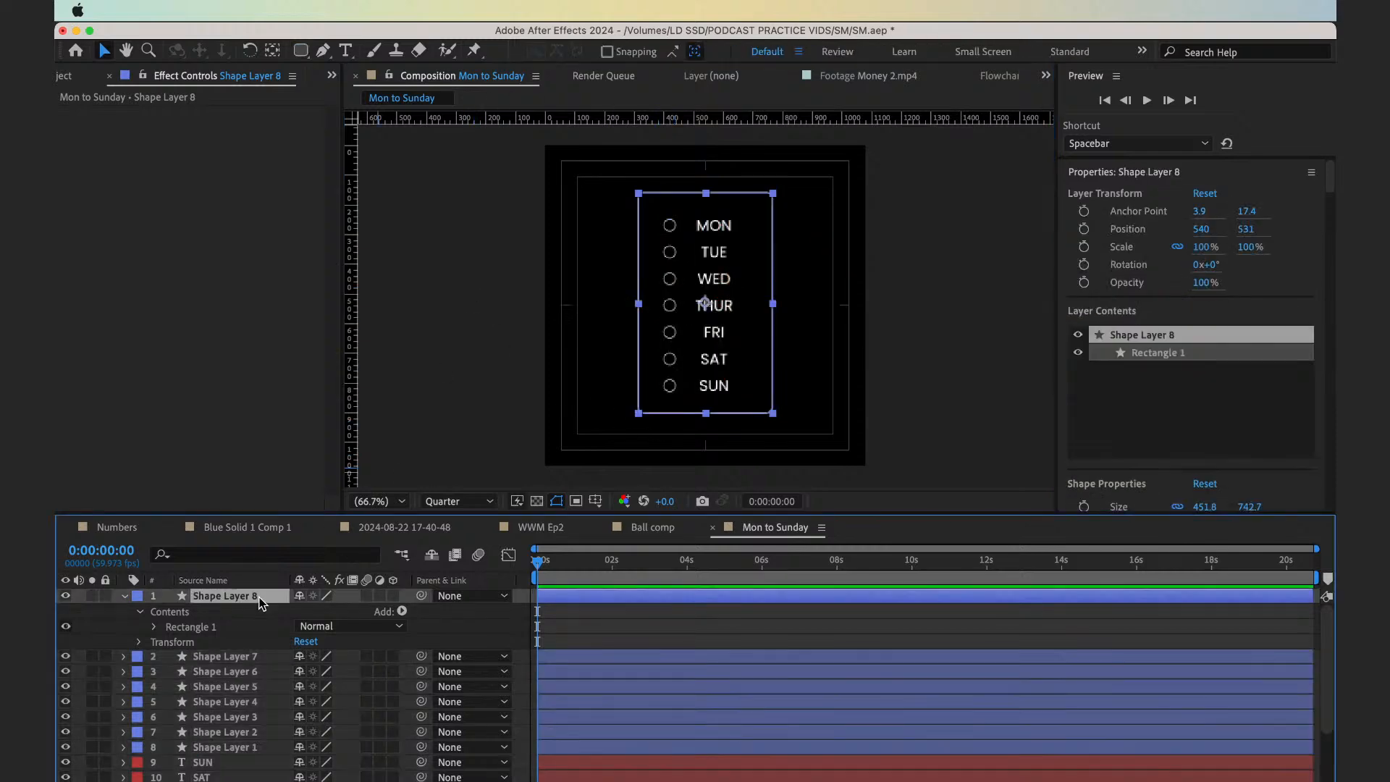
pyautogui.press('u')
pyautogui.press('u')
pyautogui.click(304, 672)
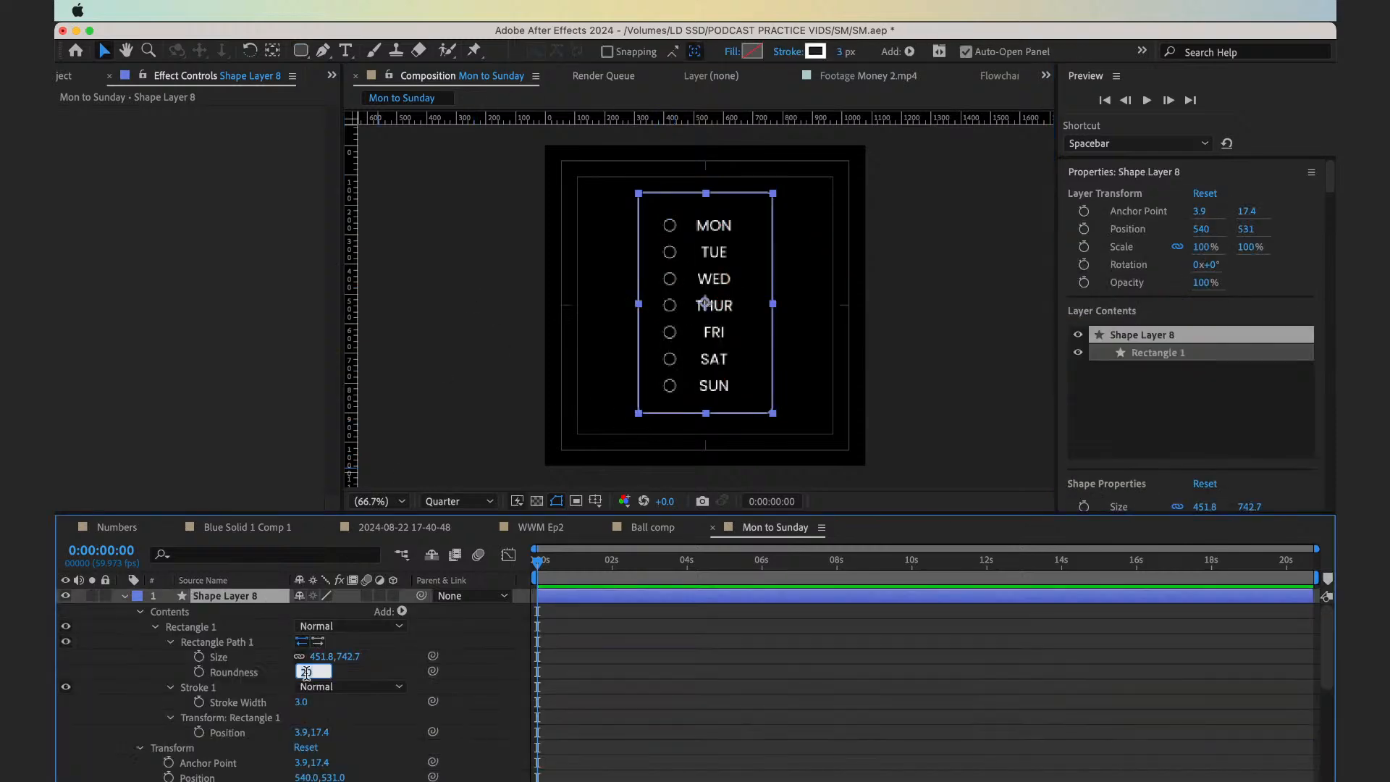
pyautogui.write('50')
pyautogui.press('Return')
pyautogui.click(732, 697)
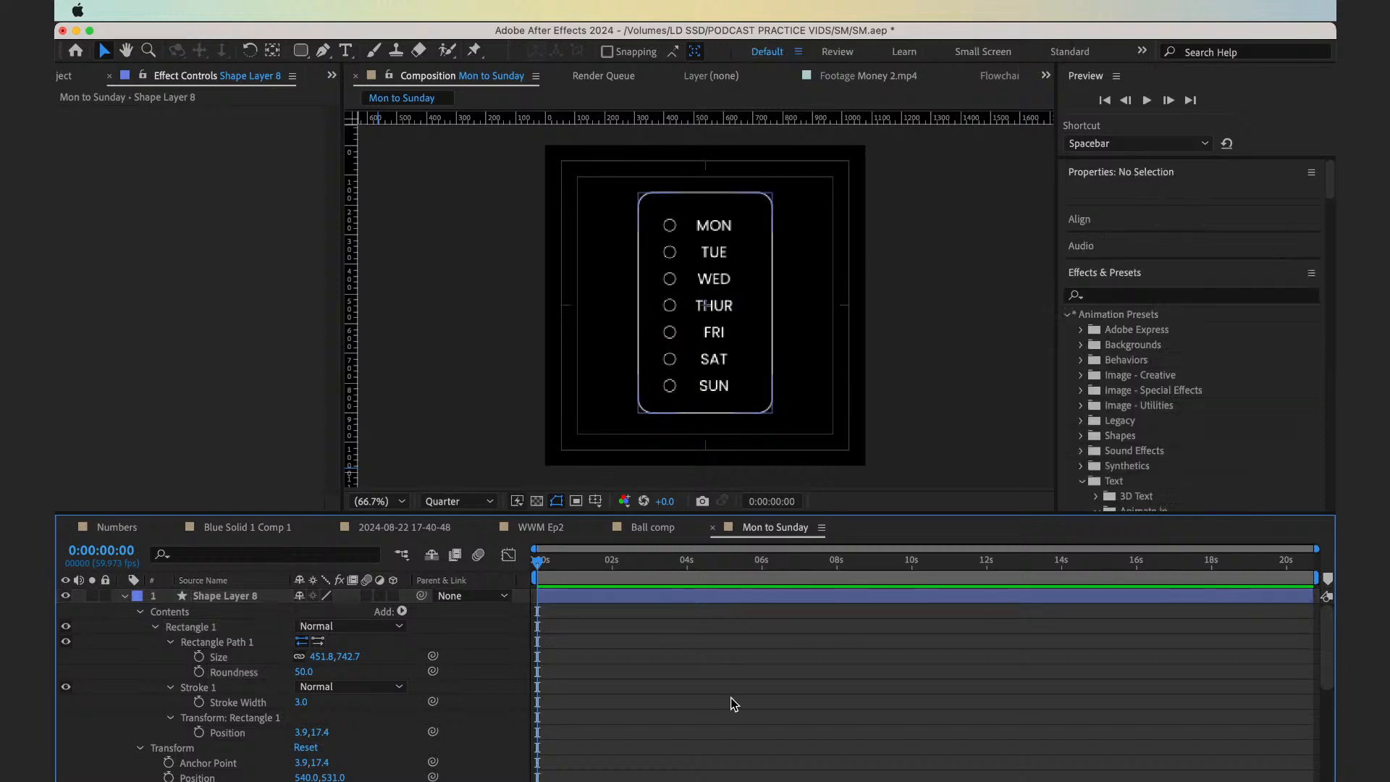
pyautogui.press('super+a')
pyautogui.press('u')
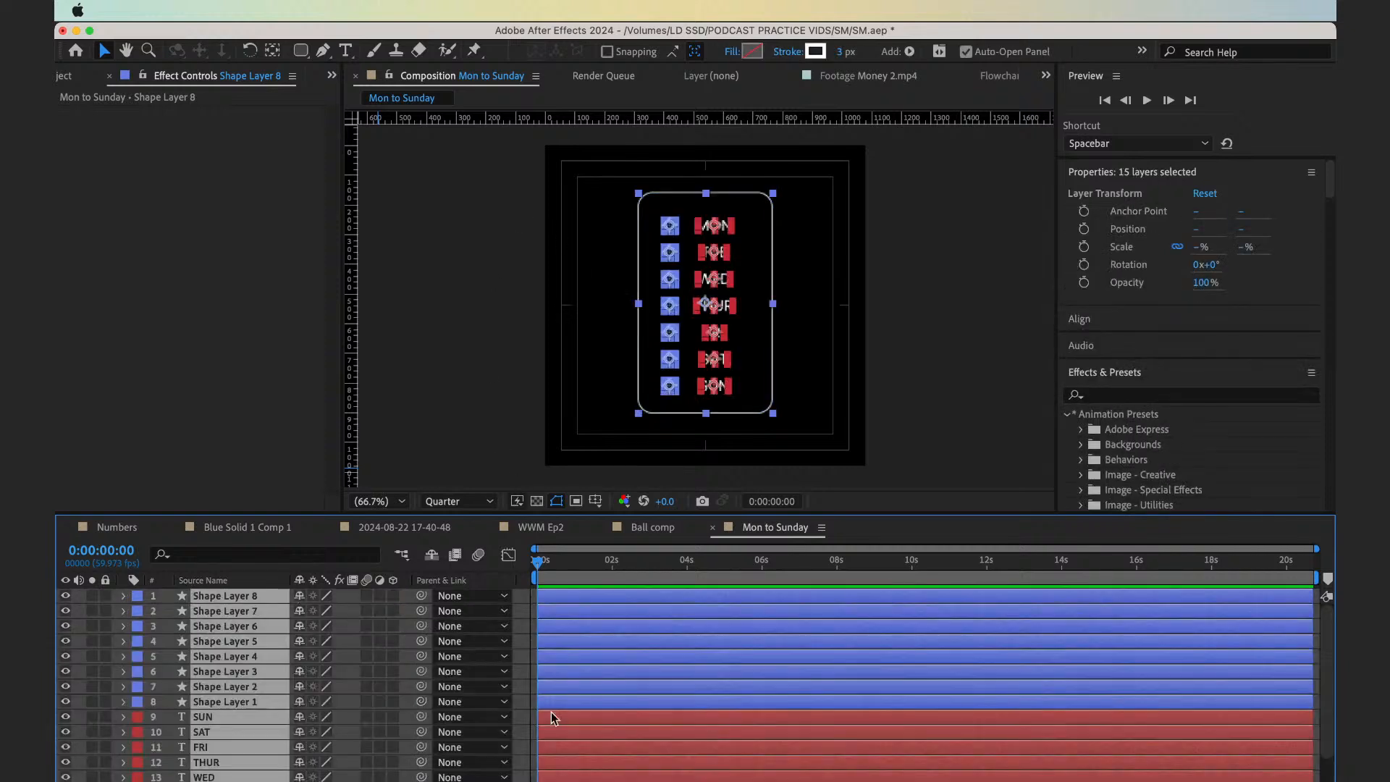
# Add the Mon to Sunday comp as the top layer of the WWM Ep2 composition, starting at 0:00:04:06
pyautogui.click(554, 530)
pyautogui.click(65, 75)
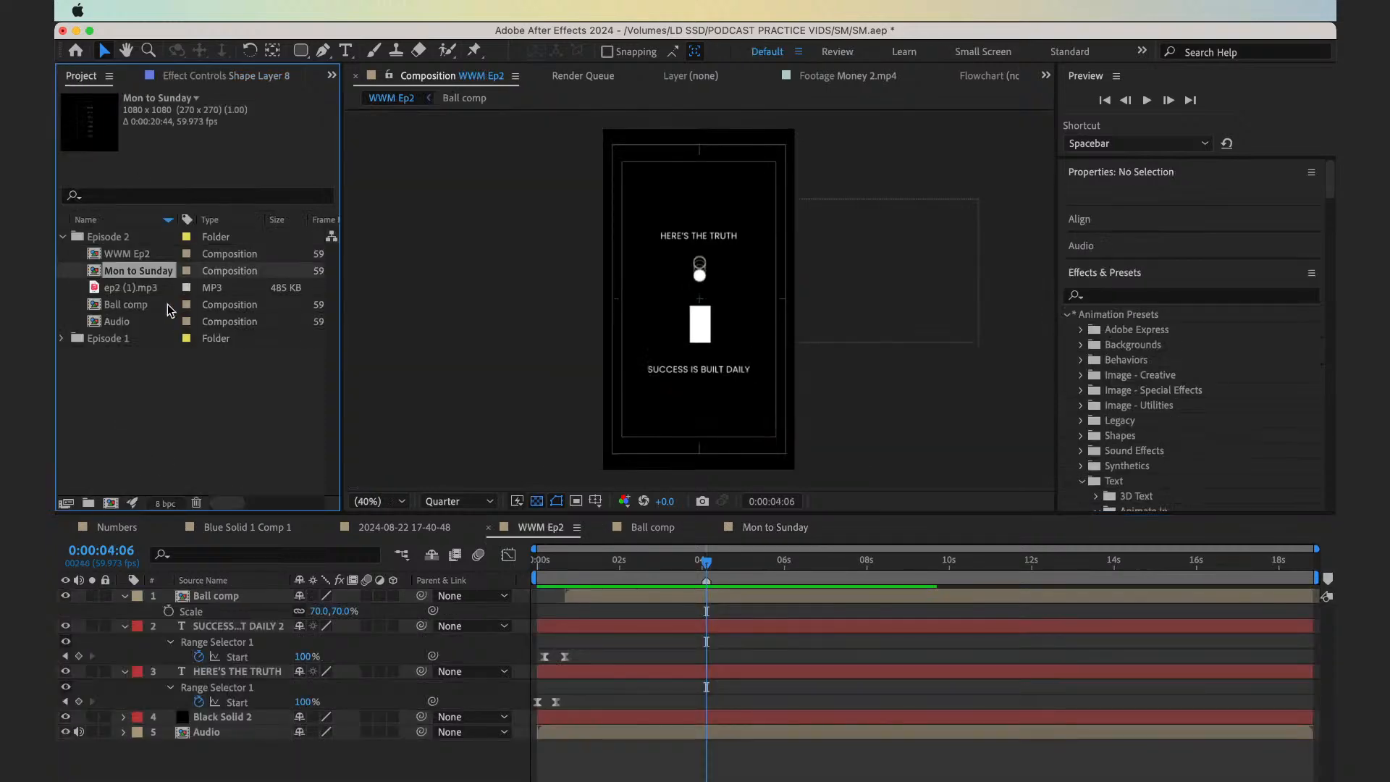
pyautogui.moveTo(151, 272)
pyautogui.mouseDown()
pyautogui.moveTo(841, 601)
pyautogui.moveTo(710, 602)
pyautogui.moveTo(724, 598)
pyautogui.mouseUp()
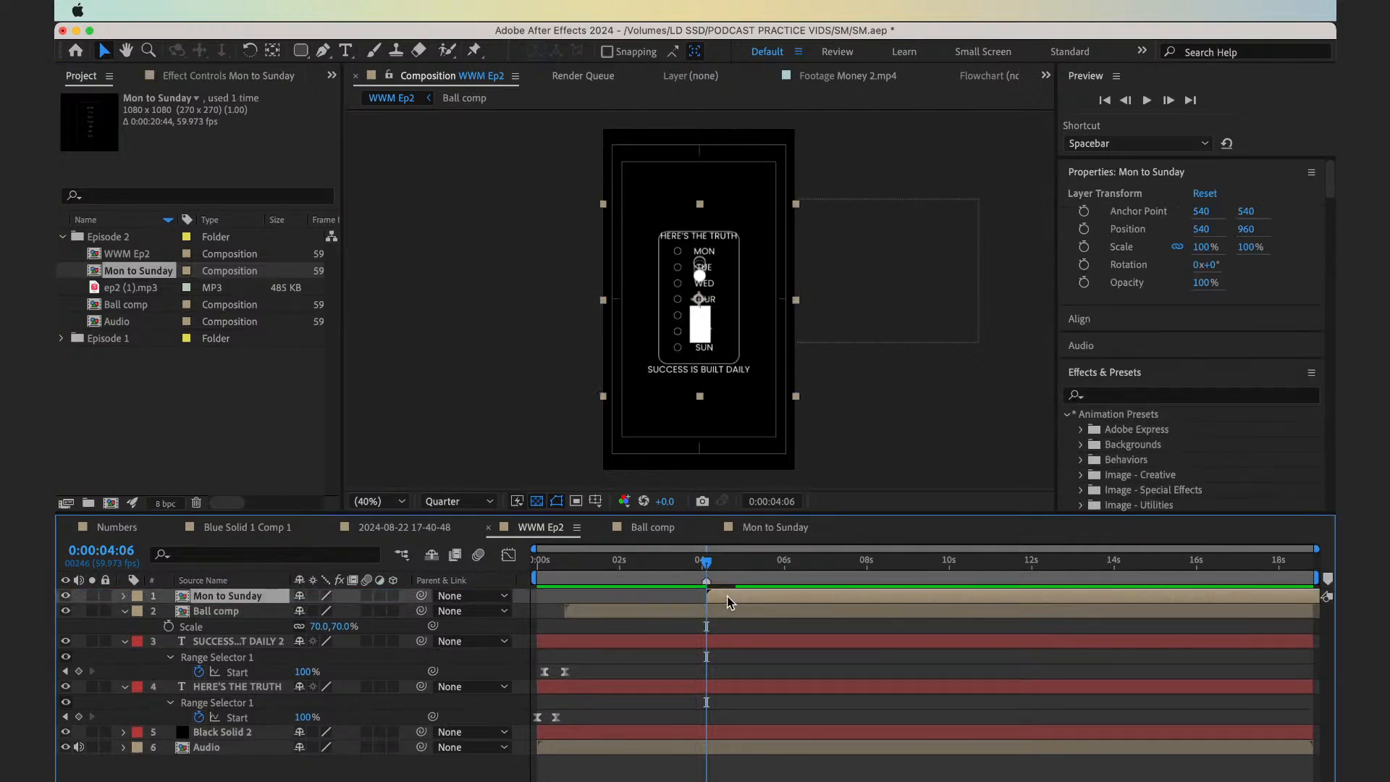
# Add a Range Selector Start keyframe at 0:00:03:54 on the SUCCESS IS BUILT DAILY 2 text layer, keeping its value at 100%
pyautogui.press('Home')
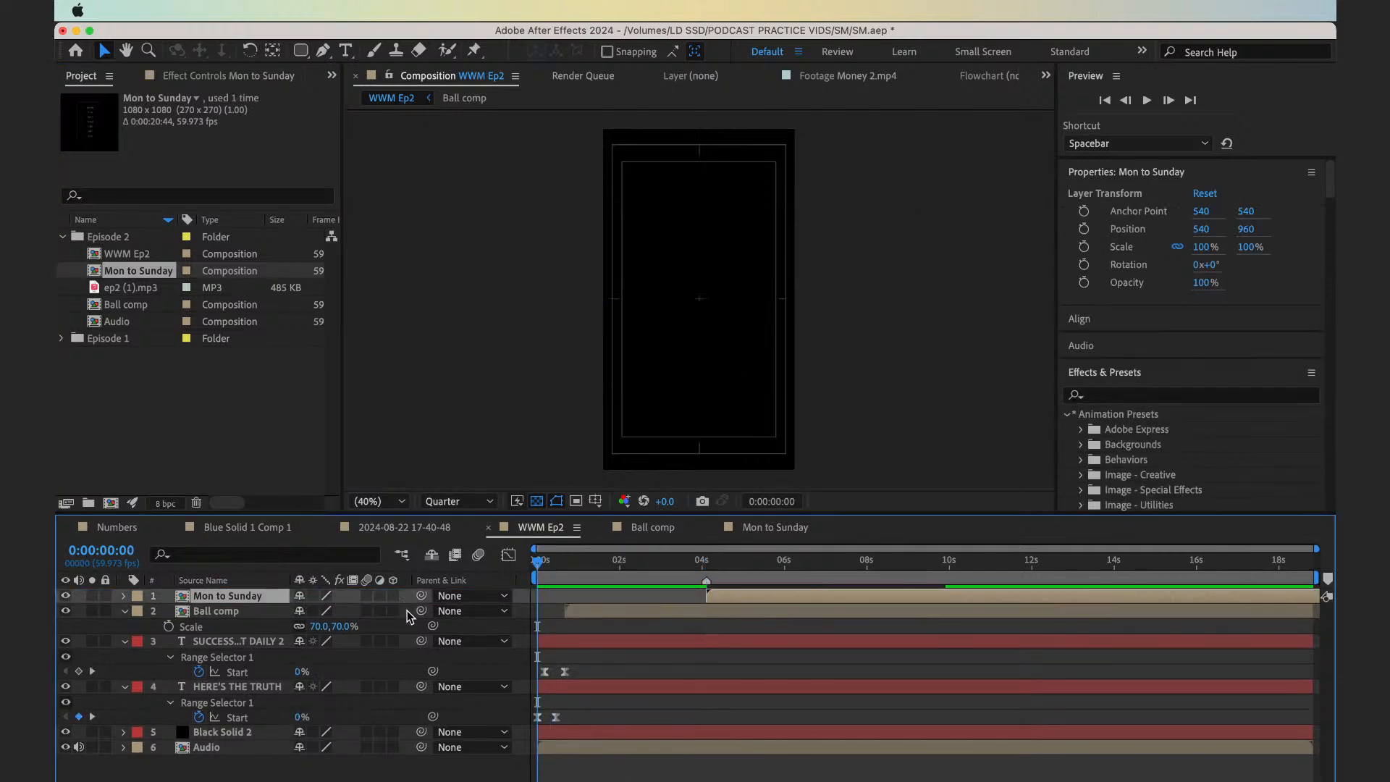
pyautogui.press('space')
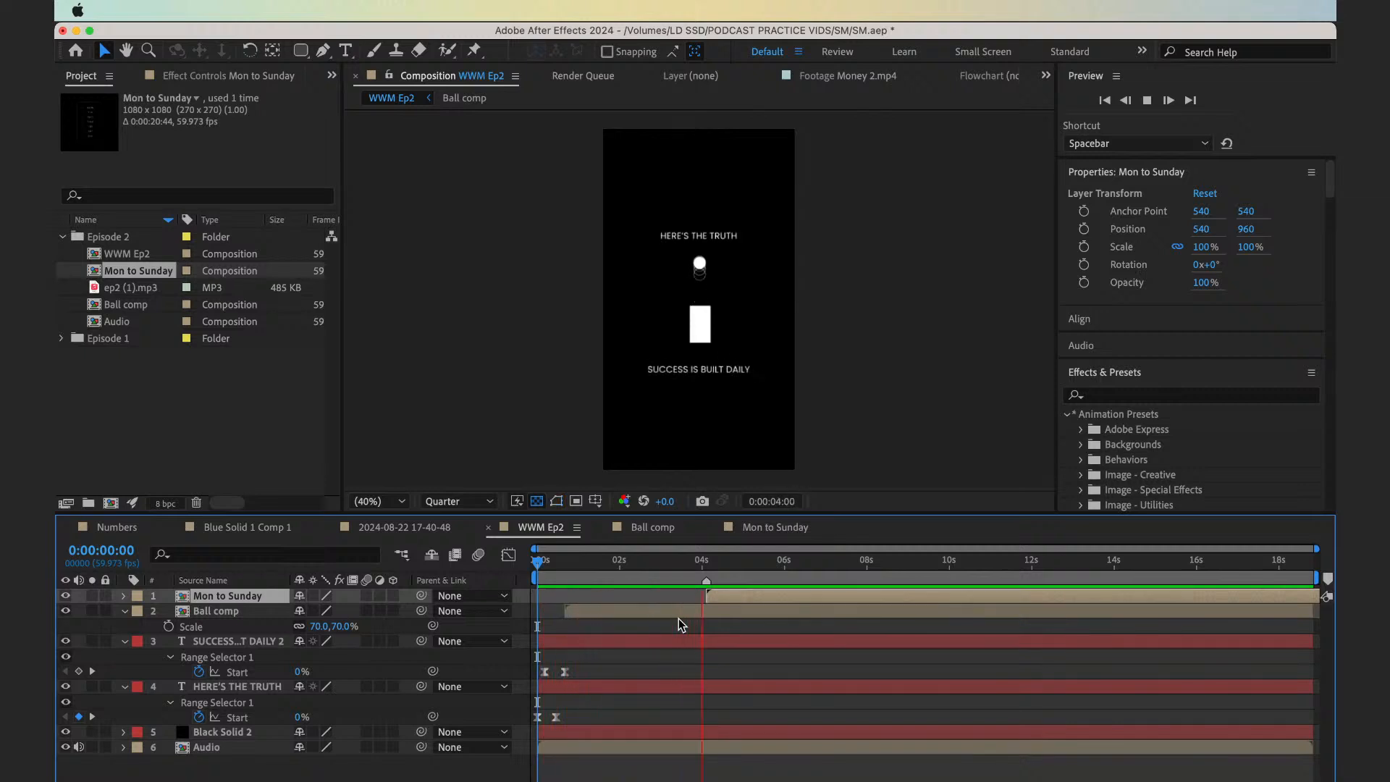
pyautogui.press('space')
pyautogui.moveTo(673, 558); pyautogui.dragTo(425, 571)
pyautogui.press('space')
pyautogui.press('space')
pyautogui.click(694, 641)
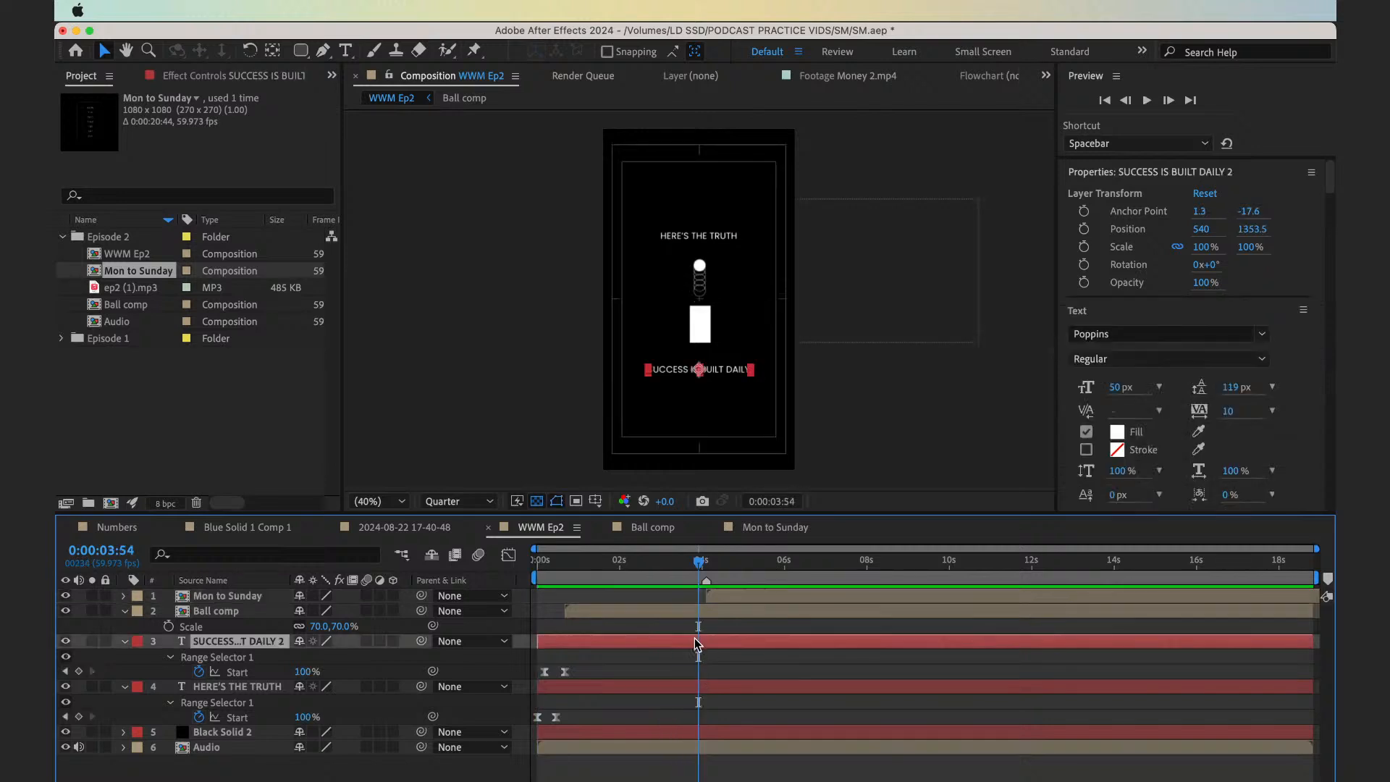
pyautogui.click(79, 672)
# Set the Range Selector Start of the SUCCESS IS BUILT DAILY 2 layer to 0% at 0:00:04:05
pyautogui.press('pagedown')
pyautogui.press('pagedown')
pyautogui.press('pagedown')
pyautogui.press('pagedown')
pyautogui.press('pagedown')
pyautogui.press('pagedown')
pyautogui.press('pagedown')
pyautogui.press('pagedown')
pyautogui.press('pagedown')
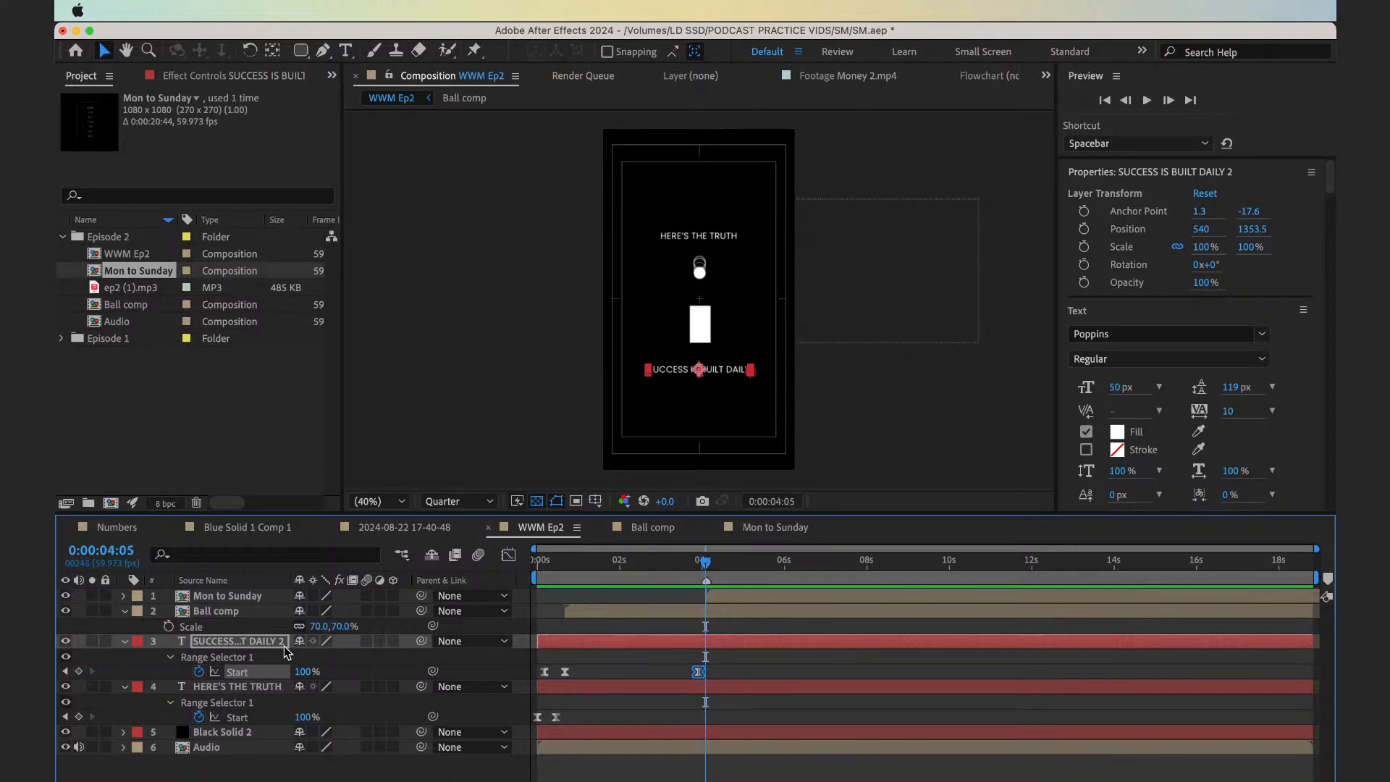
pyautogui.click(306, 672)
pyautogui.write('0')
pyautogui.press('Return')
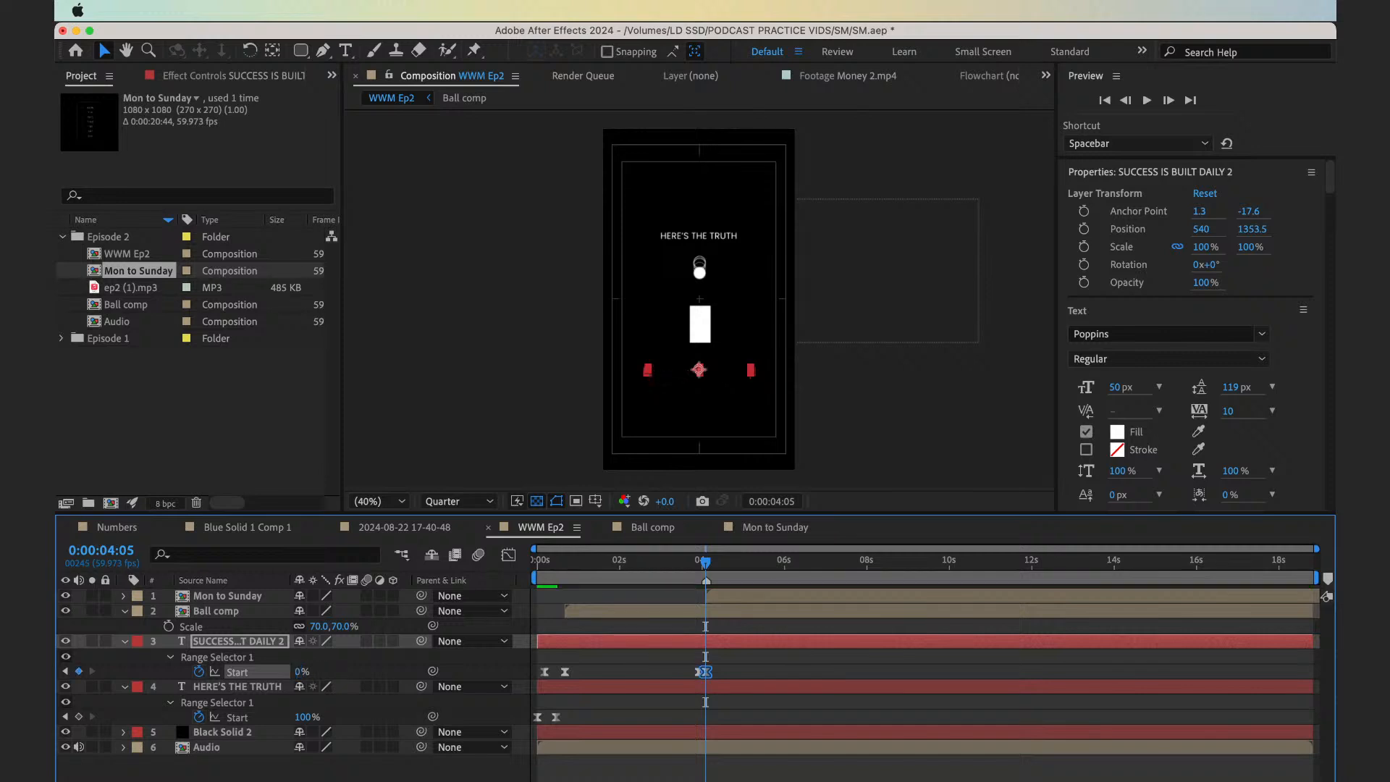
pyautogui.click(737, 675)
# Preview the text exit and move the SUCCESS IS BUILT DAILY 2 layer's later 100% Start keyframe to 0:00:03:29
pyautogui.press('Home')
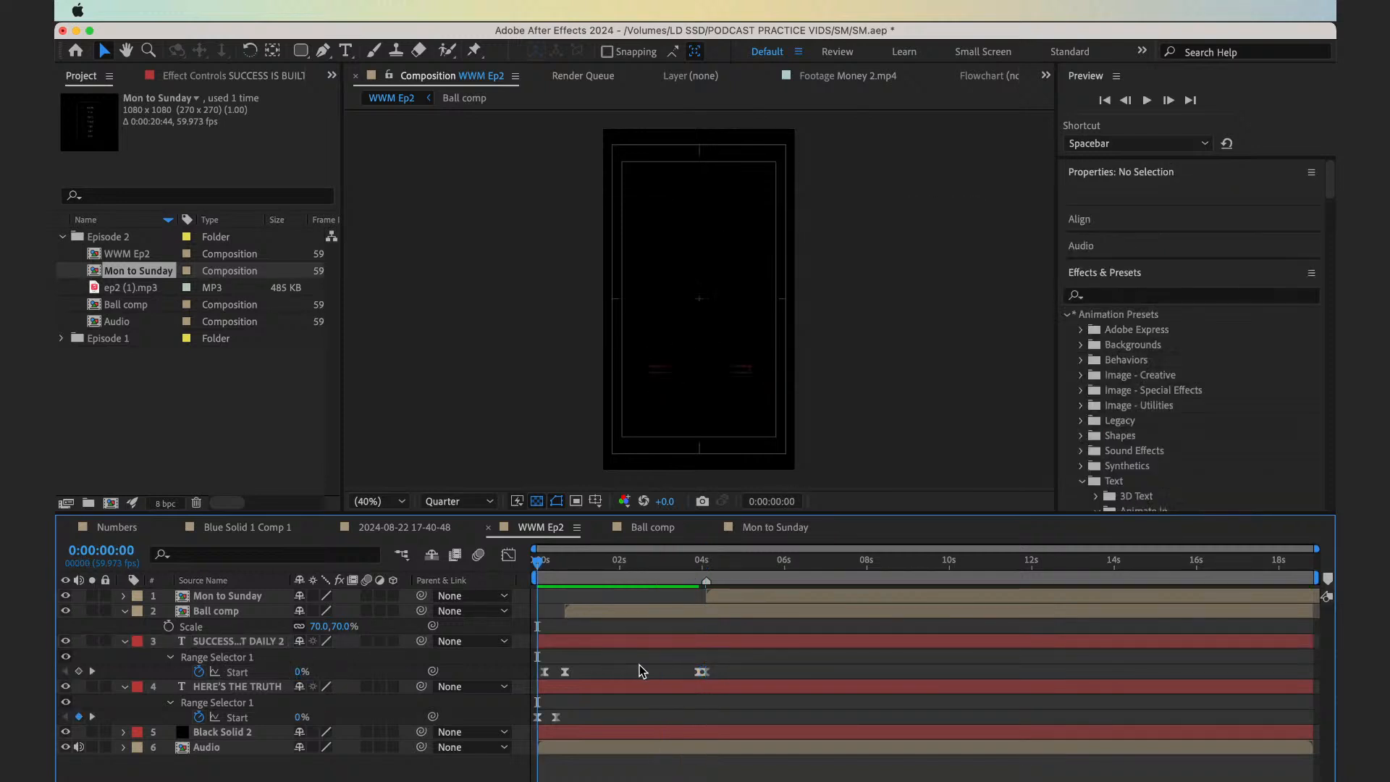
pyautogui.press('space')
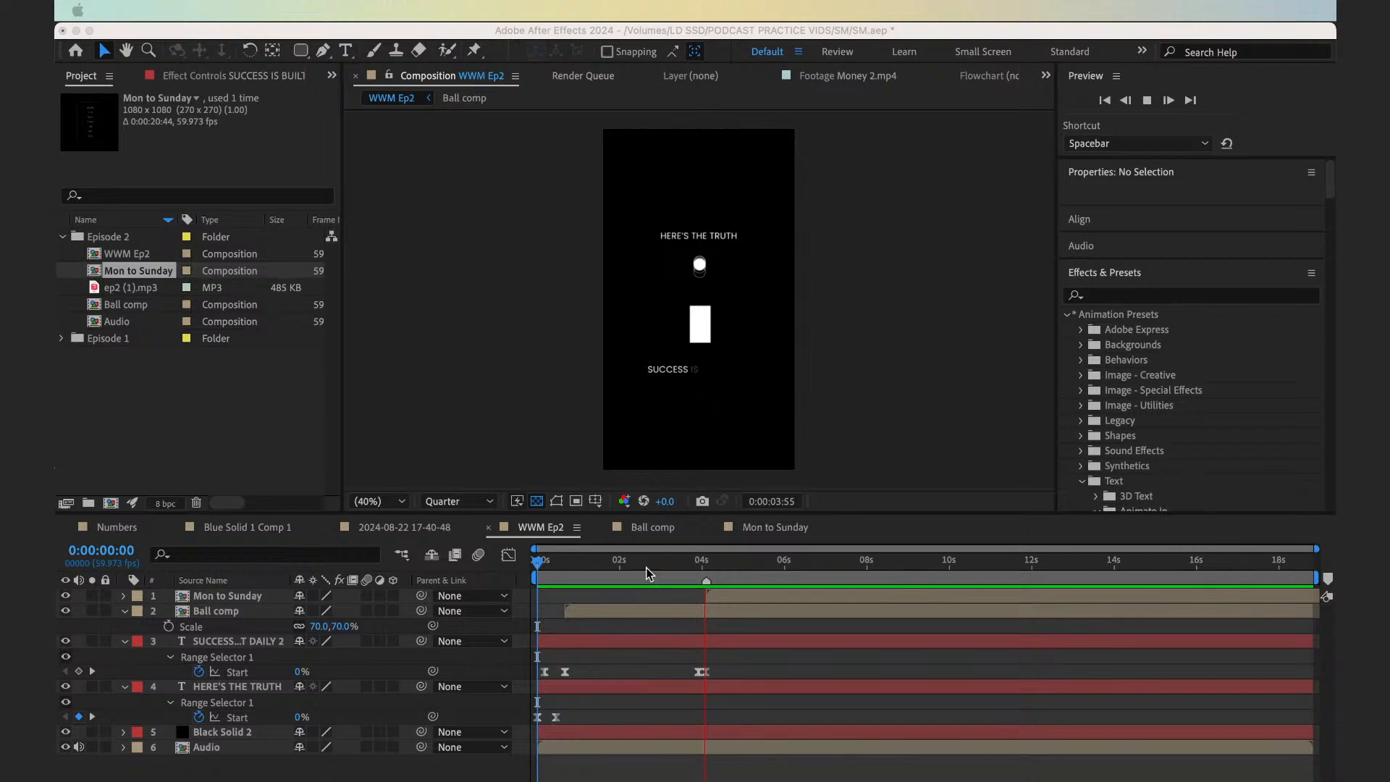
pyautogui.click(621, 568)
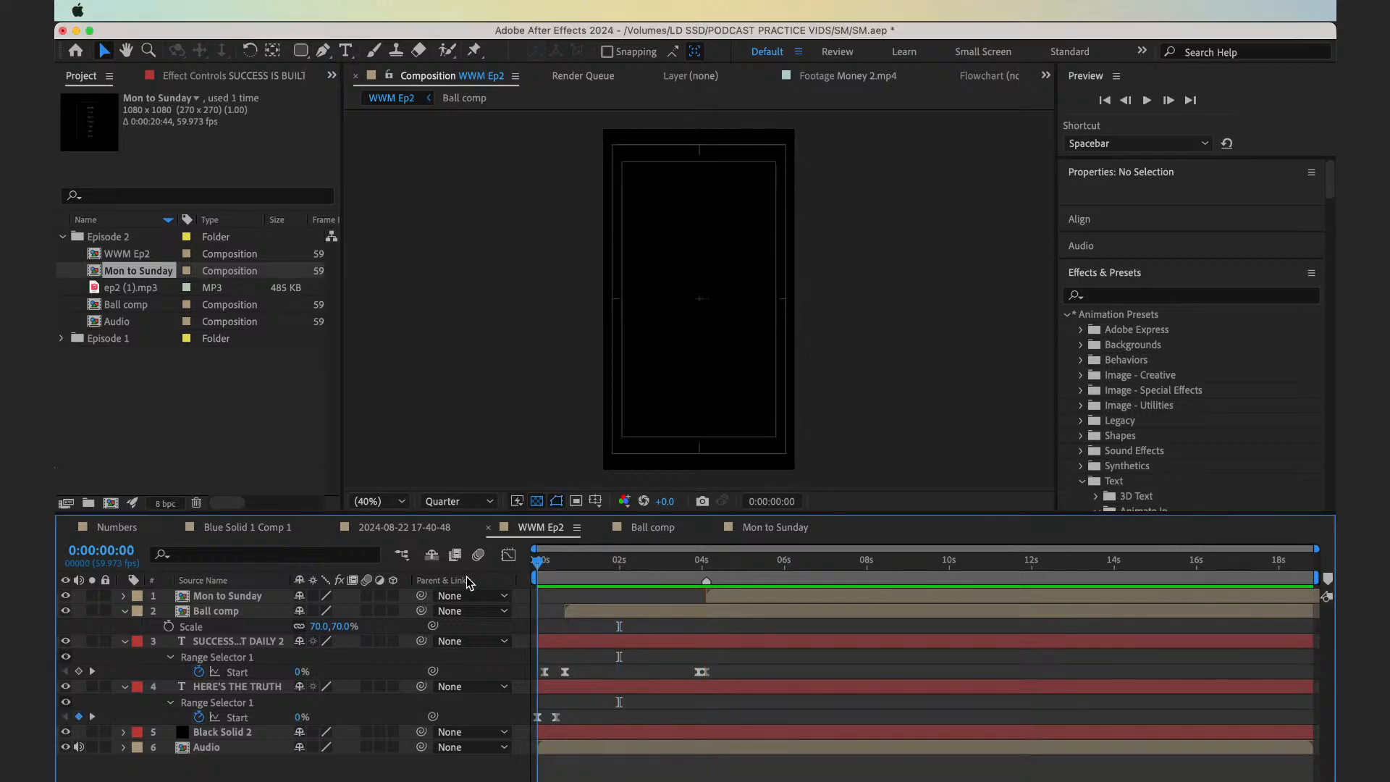
pyautogui.press('space')
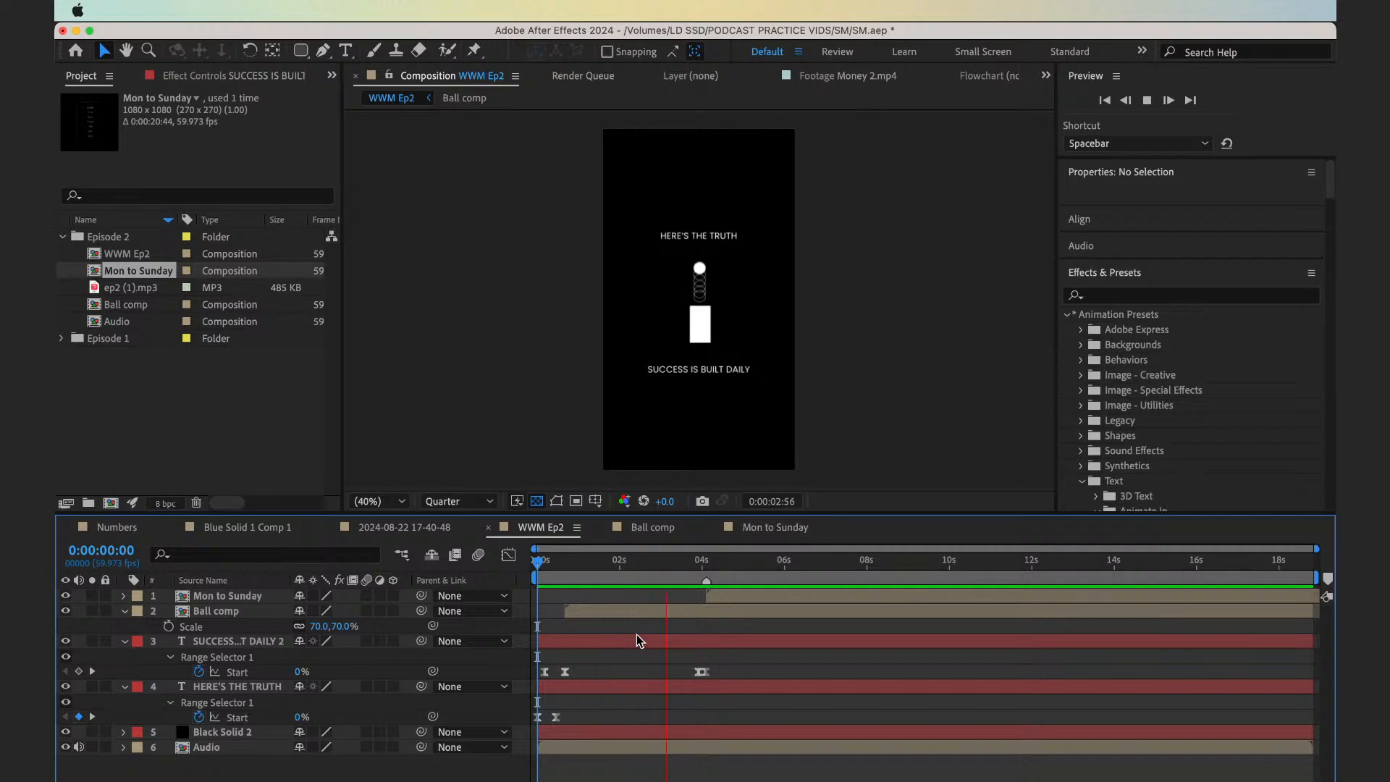
pyautogui.press('space')
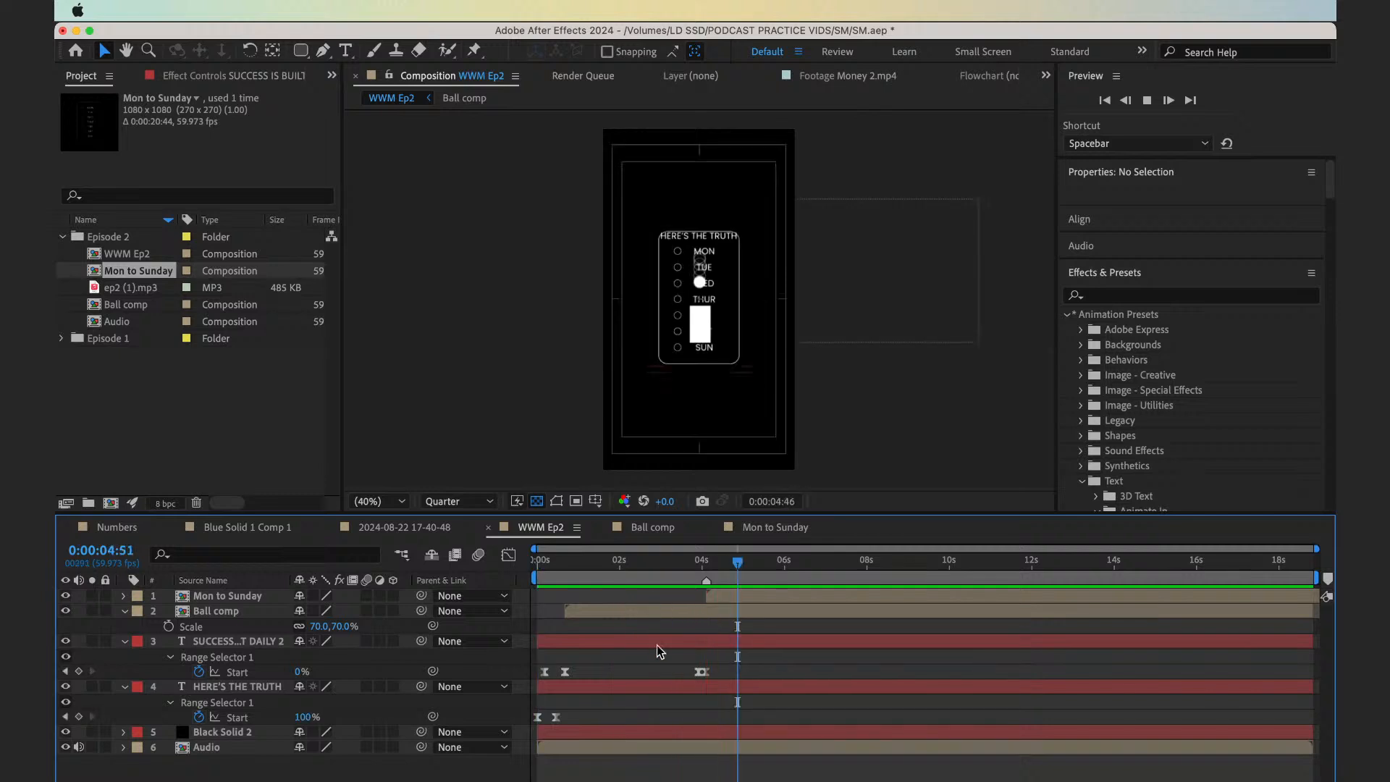
pyautogui.moveTo(699, 673); pyautogui.dragTo(681, 673)
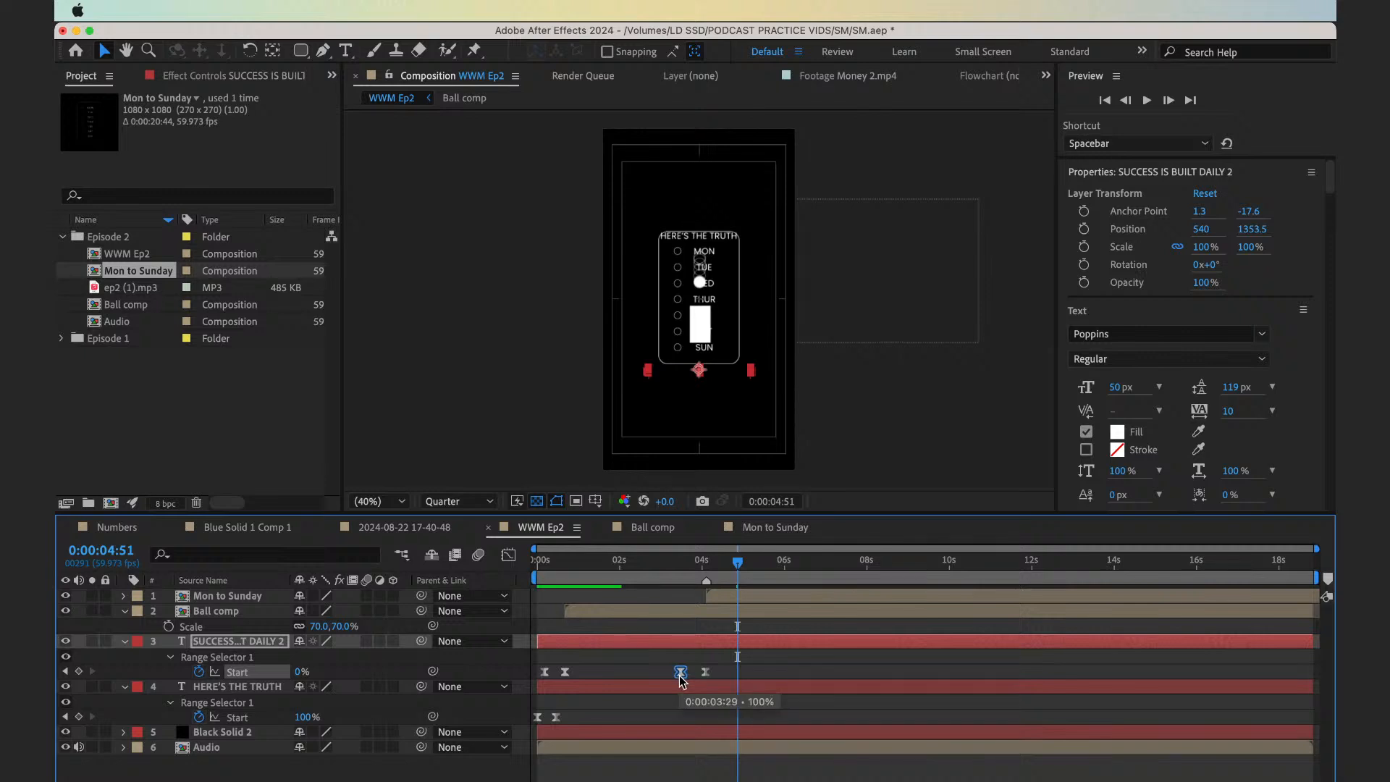
# Copy the 100% Start keyframe of the HERE'S THE TRUTH layer to 0:00:03:16
pyautogui.click(673, 569)
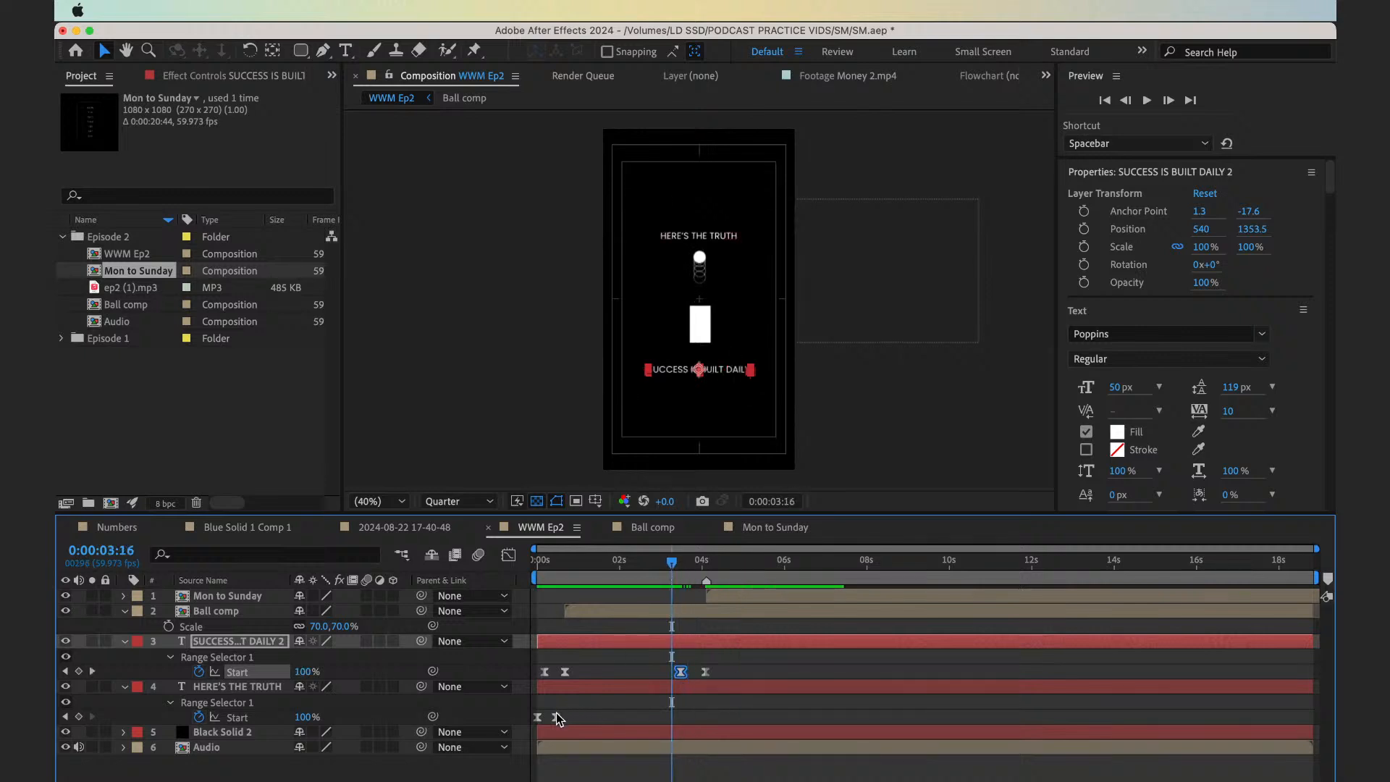
pyautogui.click(556, 717)
pyautogui.press('super+c')
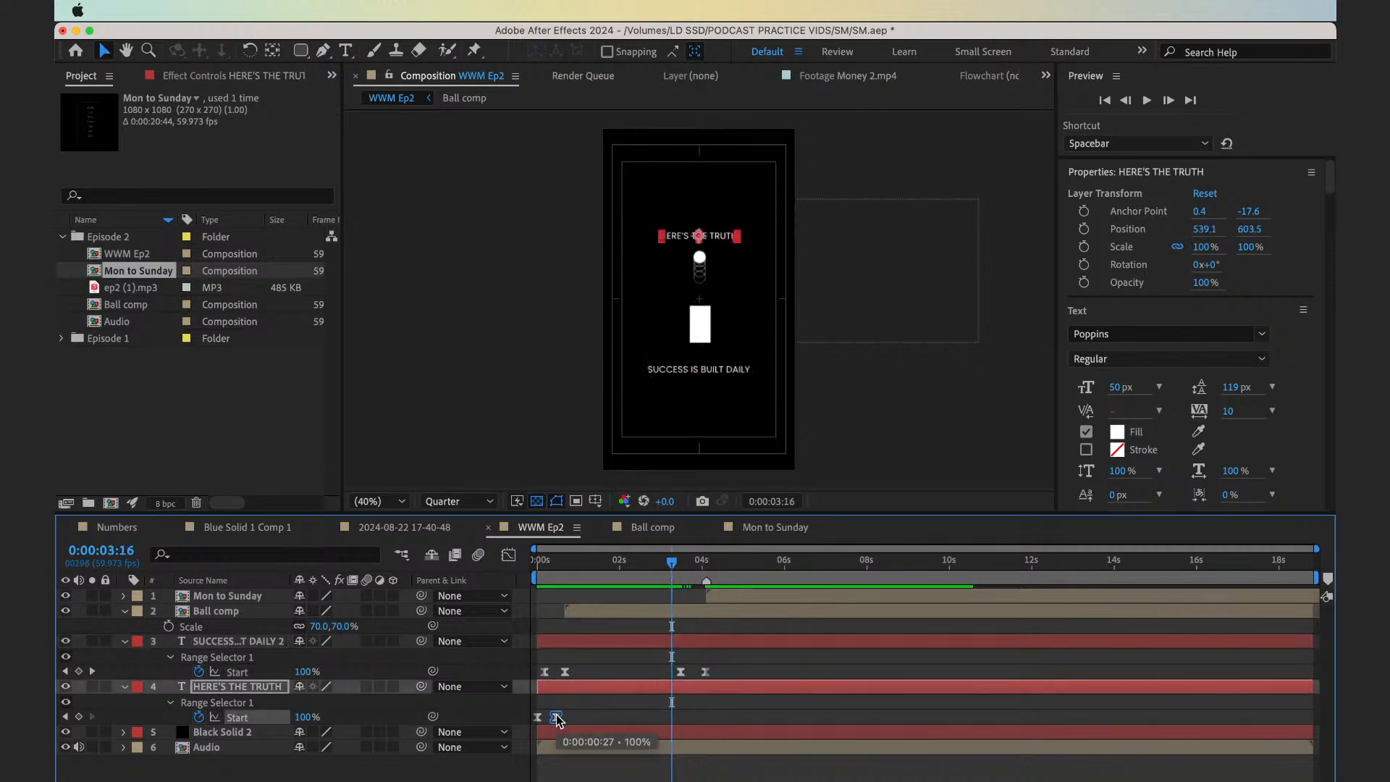
pyautogui.press('super+v')
# Copy the first 0% Start keyframe of the HERE'S THE TRUTH layer to about 0:00:03:36 and preview the composition from the start
pyautogui.press('space')
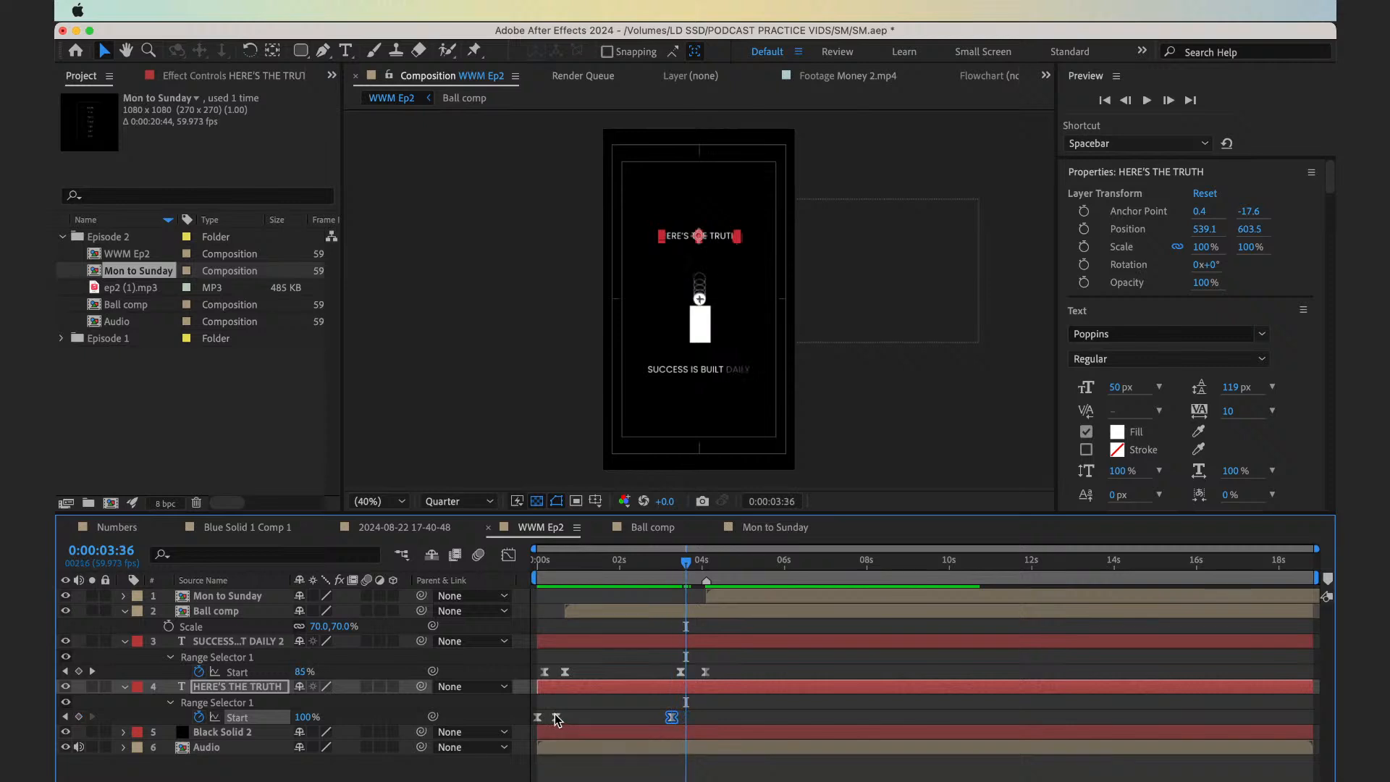
pyautogui.moveTo(547, 710); pyautogui.dragTo(530, 727)
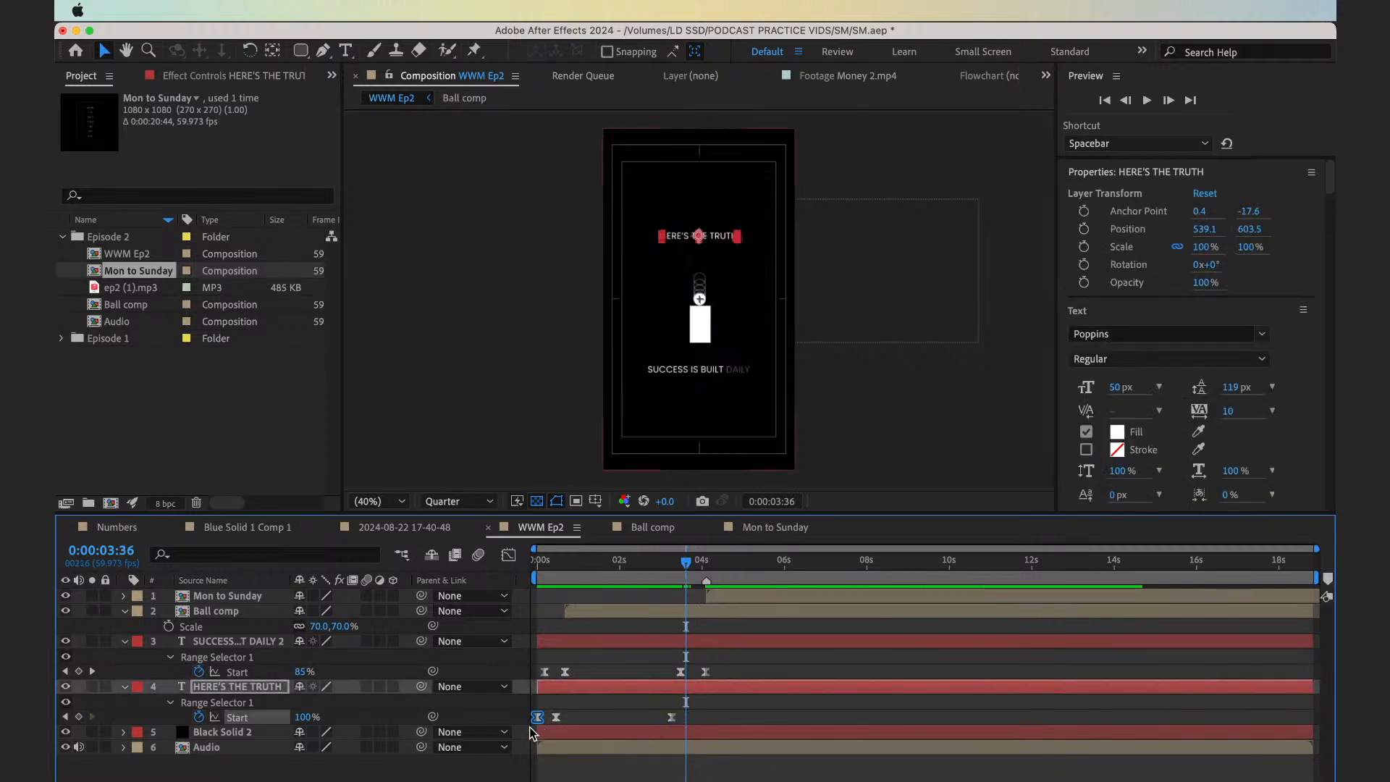
pyautogui.press('super+c')
pyautogui.press('super+v')
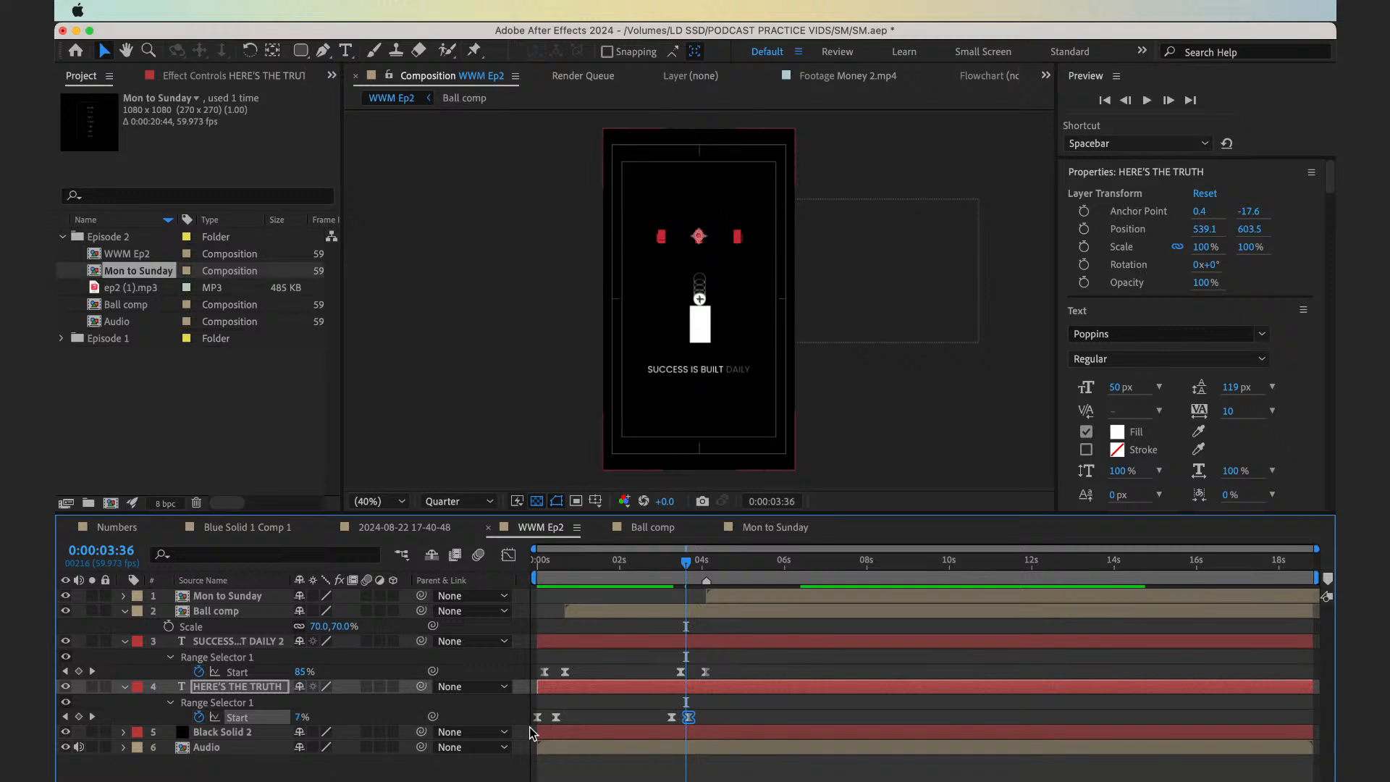
pyautogui.press('Home')
pyautogui.click(621, 654)
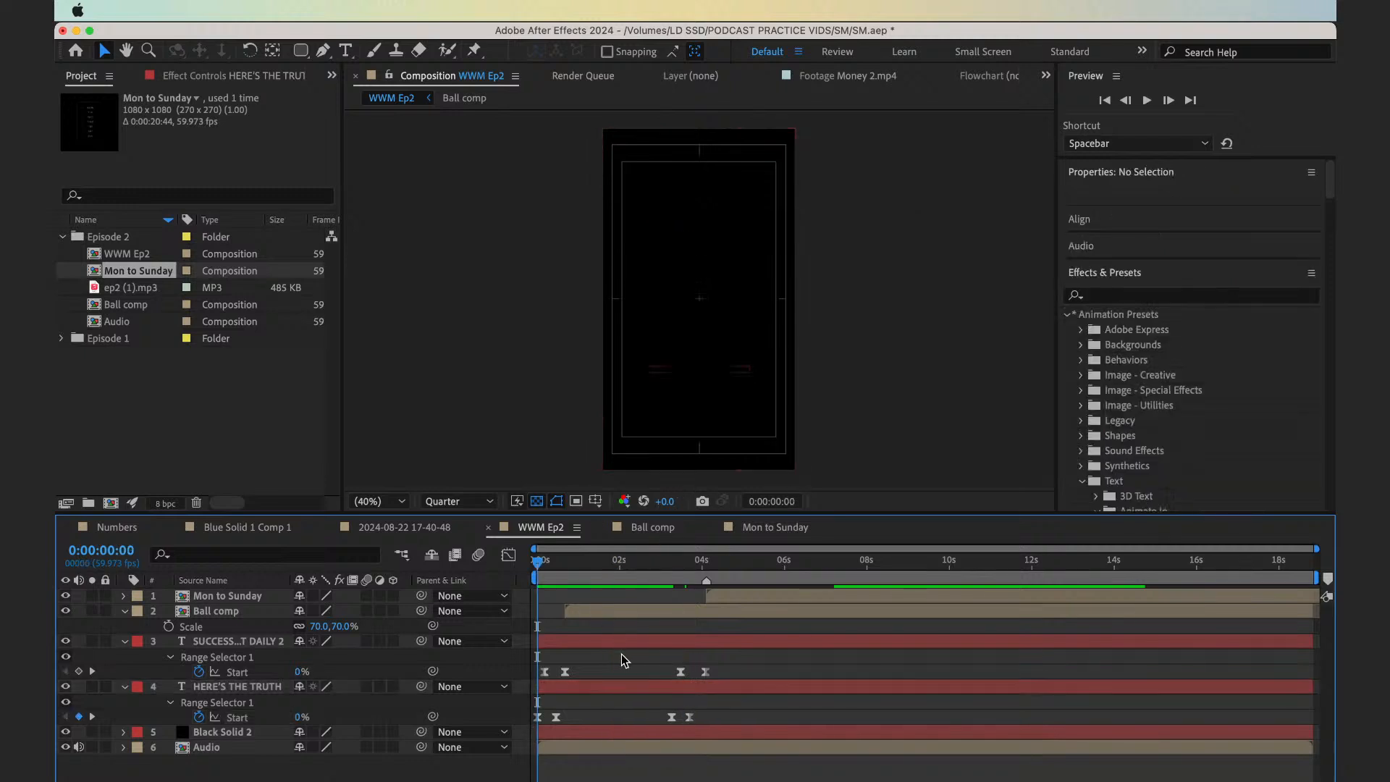
pyautogui.press('space')
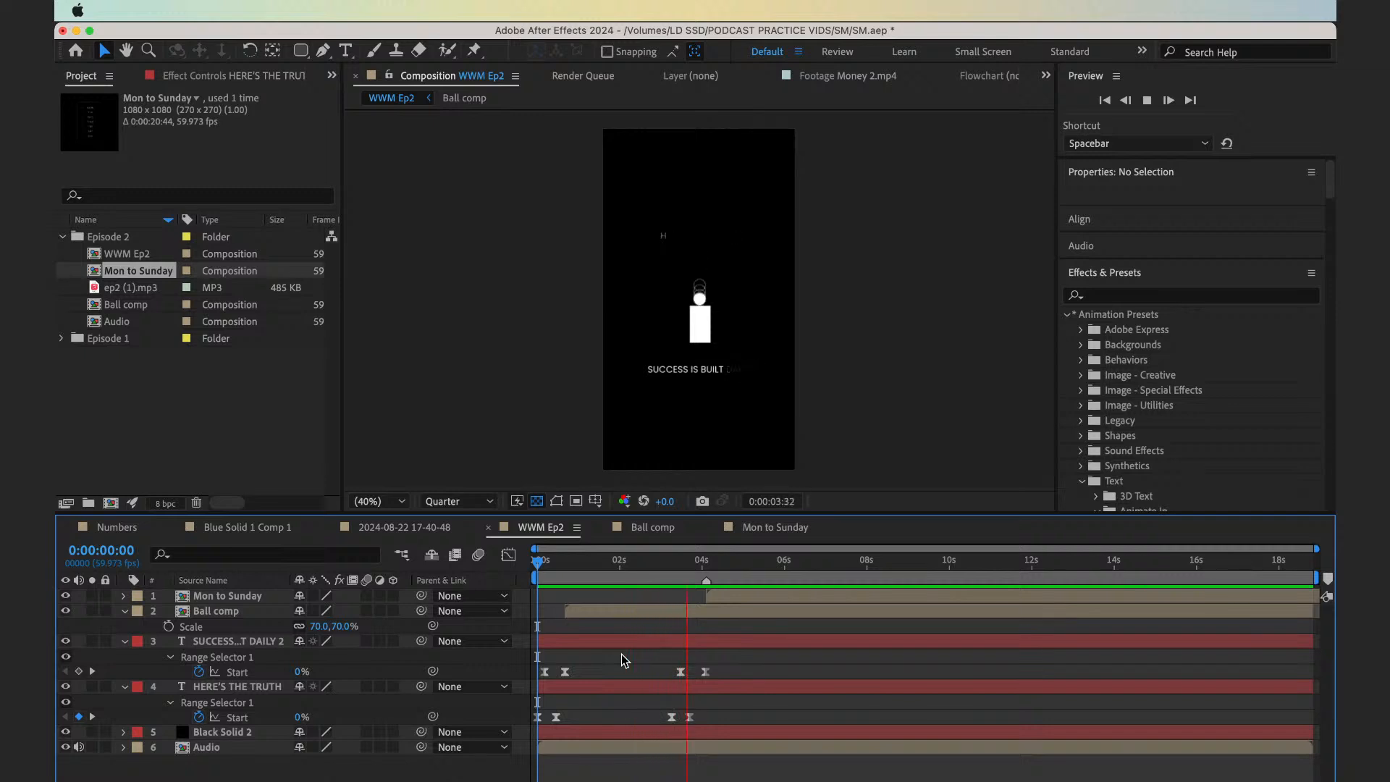
pyautogui.press('space')
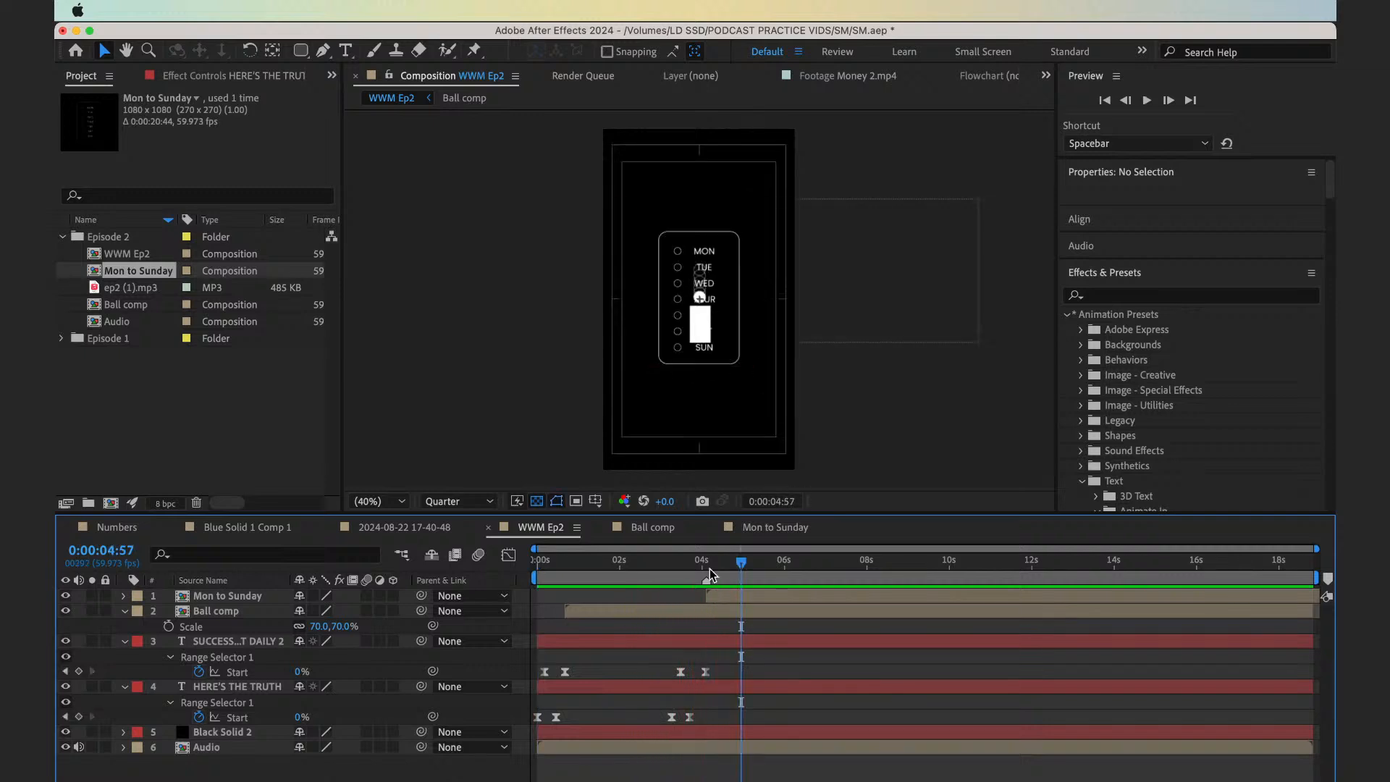
# Go to 0:00:04:06 in WWM Ep2 and open the Ball comp composition with its whole frame in view
pyautogui.click(708, 569)
pyautogui.moveTo(700, 565); pyautogui.dragTo(707, 564)
pyautogui.press('=')
pyautogui.press('=')
pyautogui.press('=')
pyautogui.press('=')
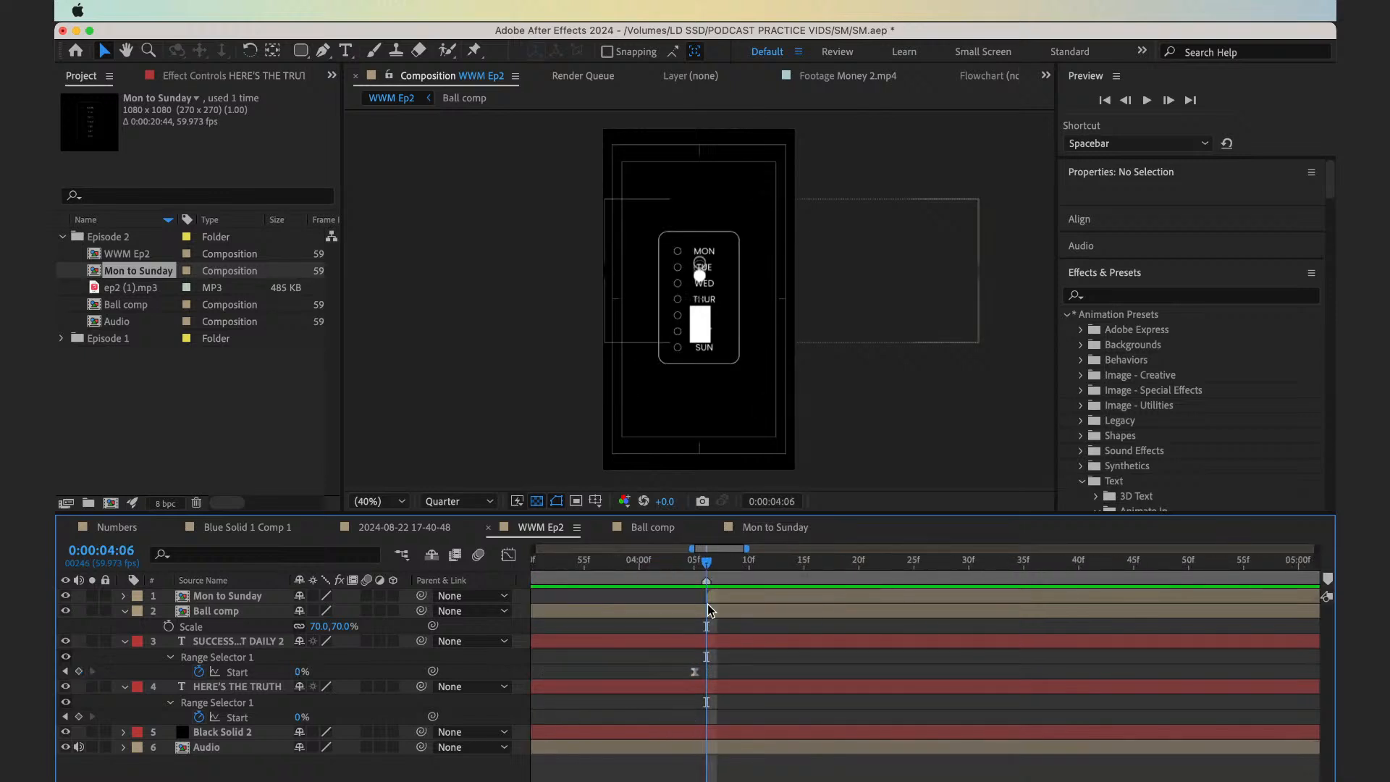
pyautogui.click(710, 614)
pyautogui.doubleClick(710, 614)
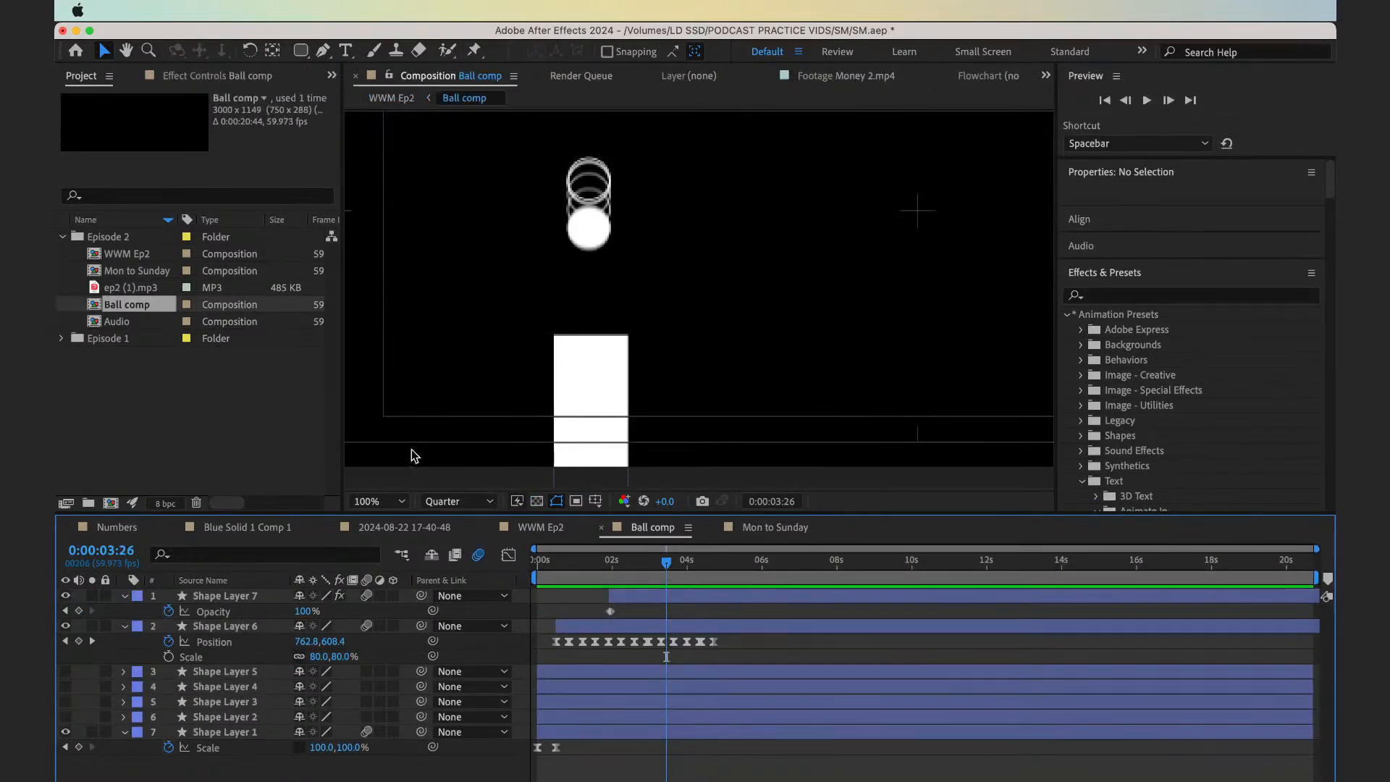
pyautogui.click(402, 501)
pyautogui.click(399, 204)
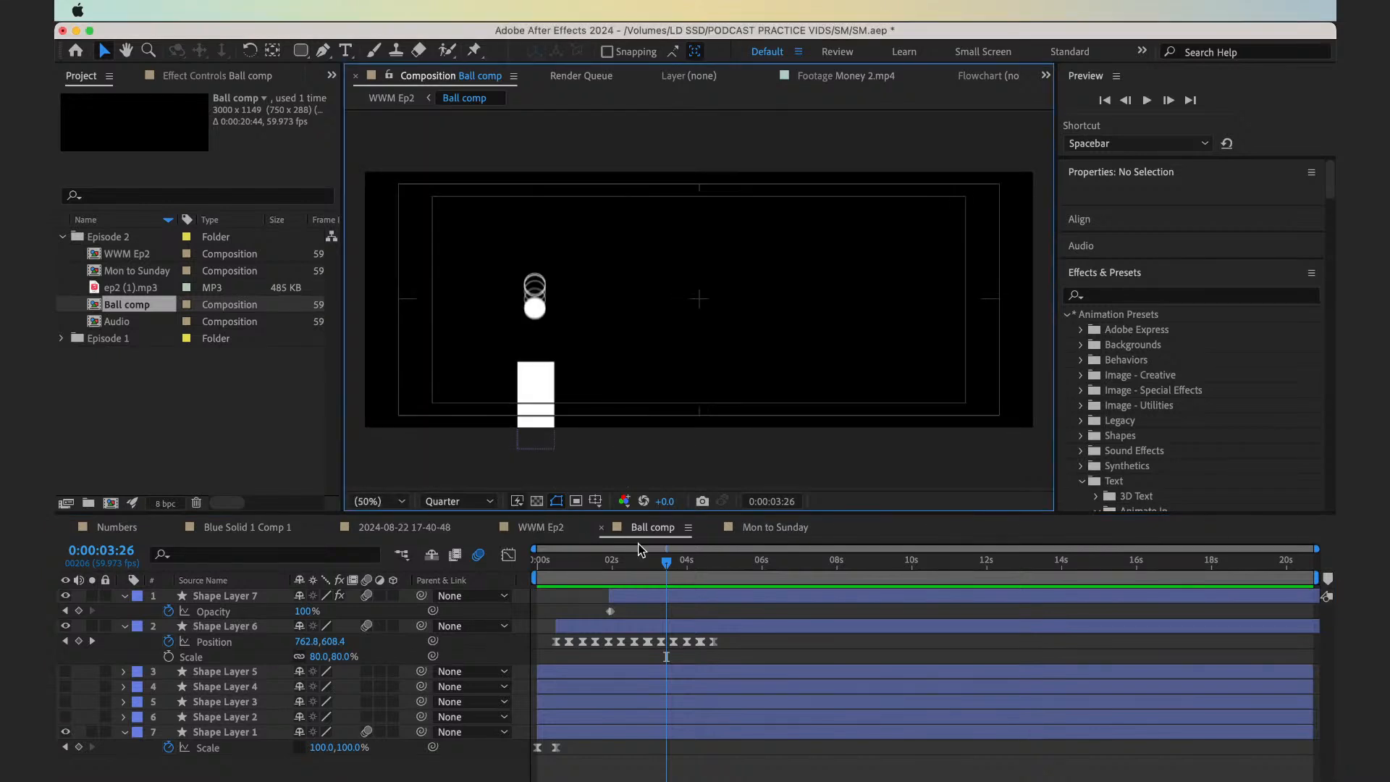
pyautogui.click(690, 612)
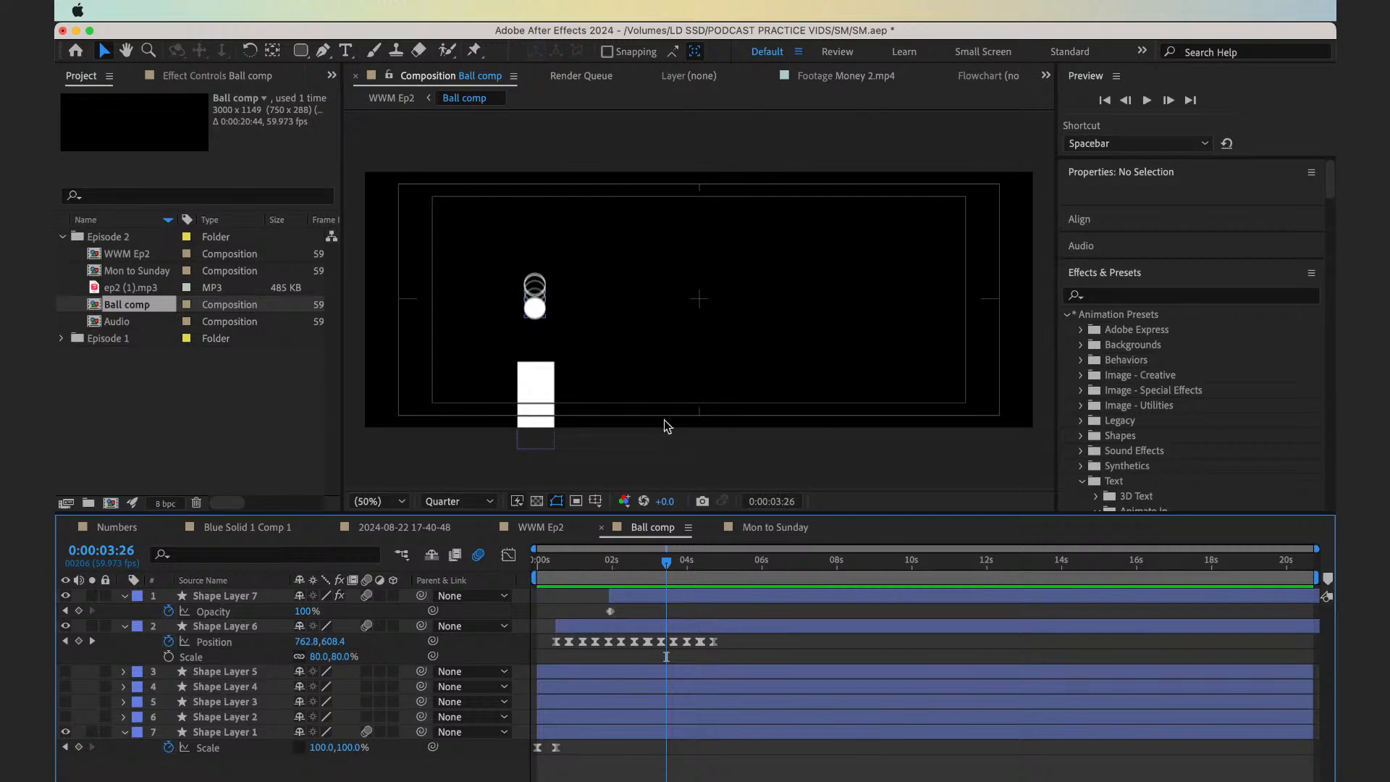
pyautogui.click(391, 98)
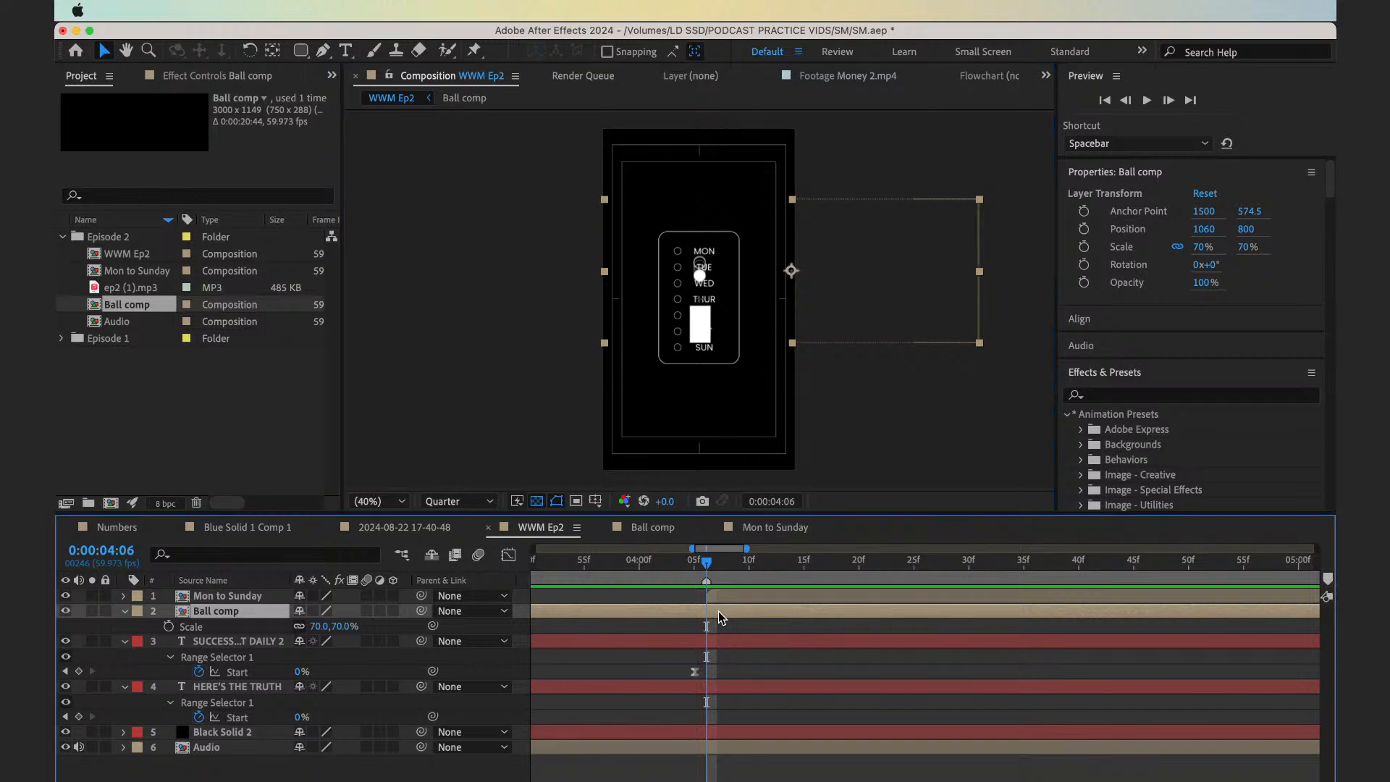
pyautogui.doubleClick(718, 611)
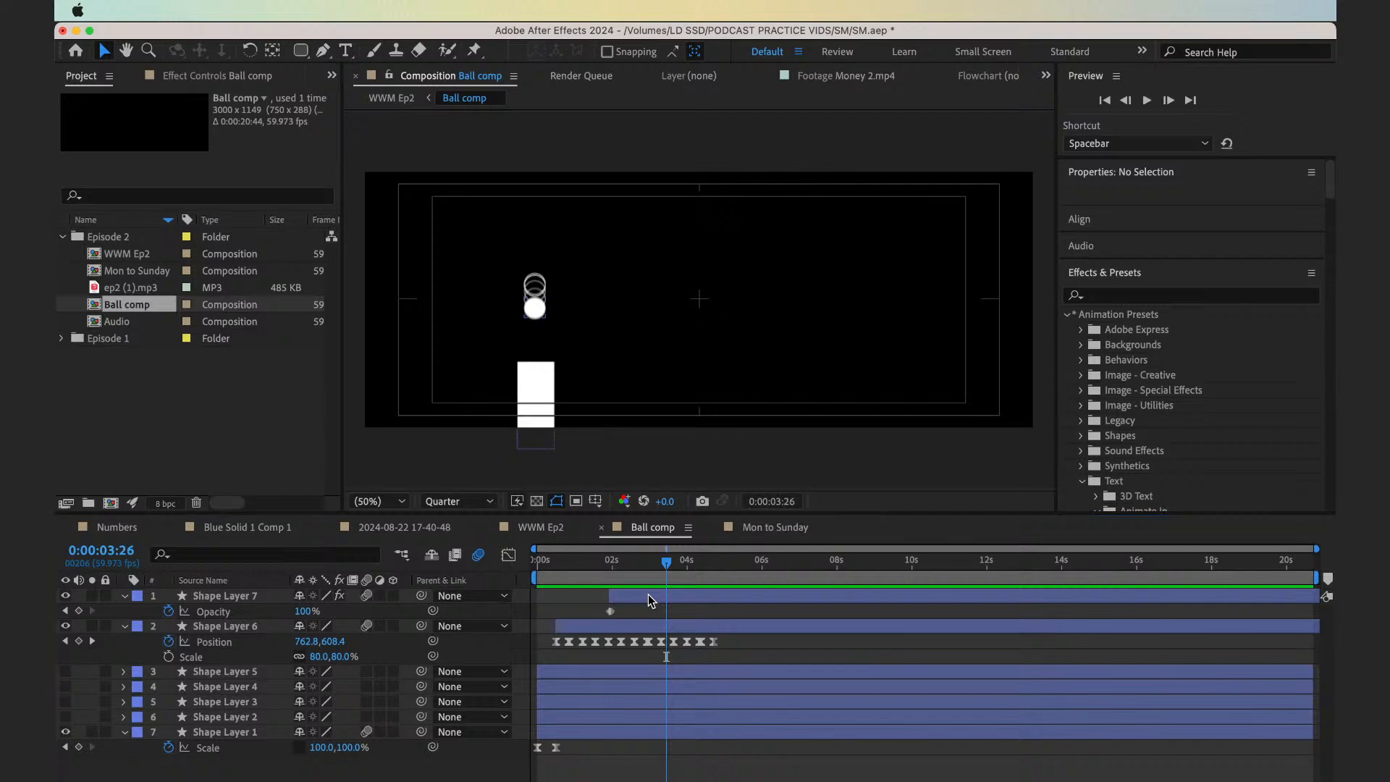
# Set the Ball comp composition's width and height to 1080 px each
pyautogui.press('super+k')
pyautogui.click(602, 410)
pyautogui.write('1080')
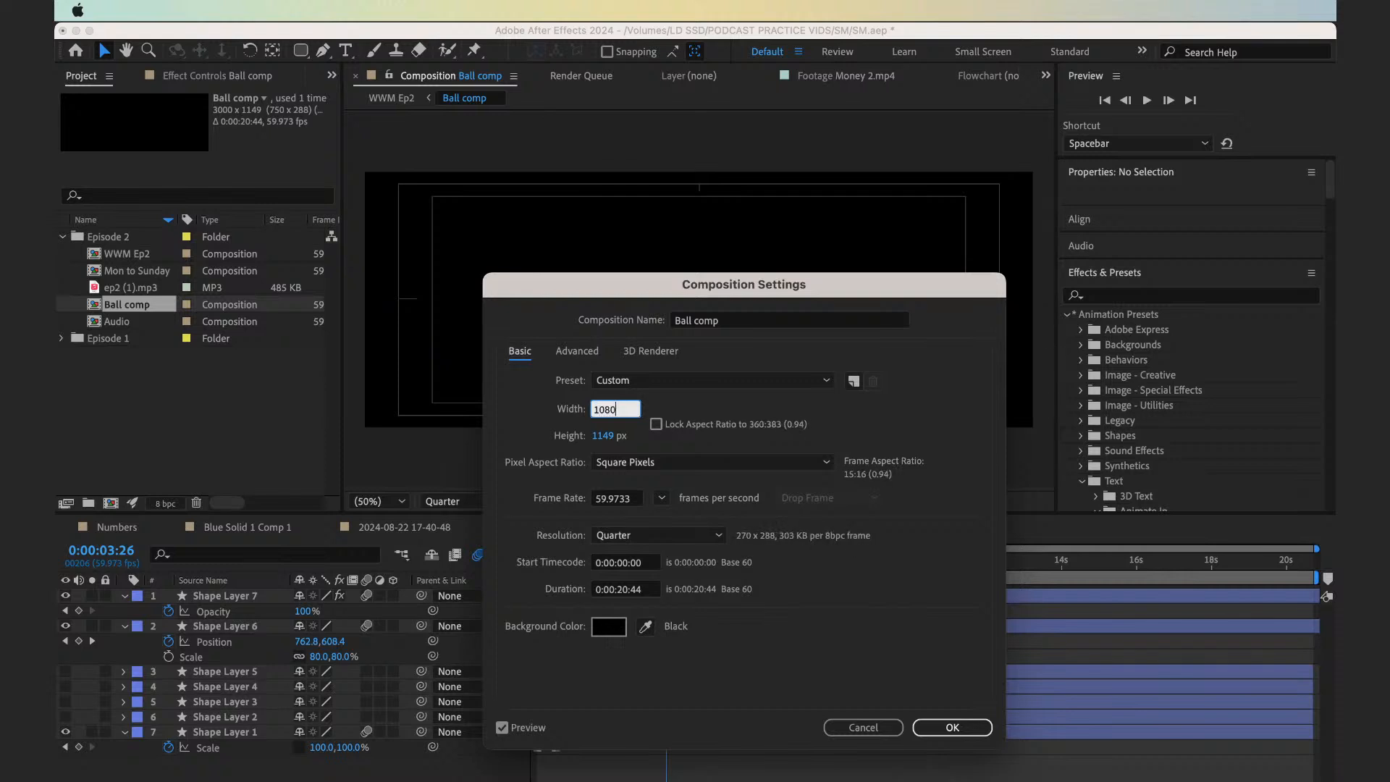
pyautogui.press('Tab')
pyautogui.write('1080')
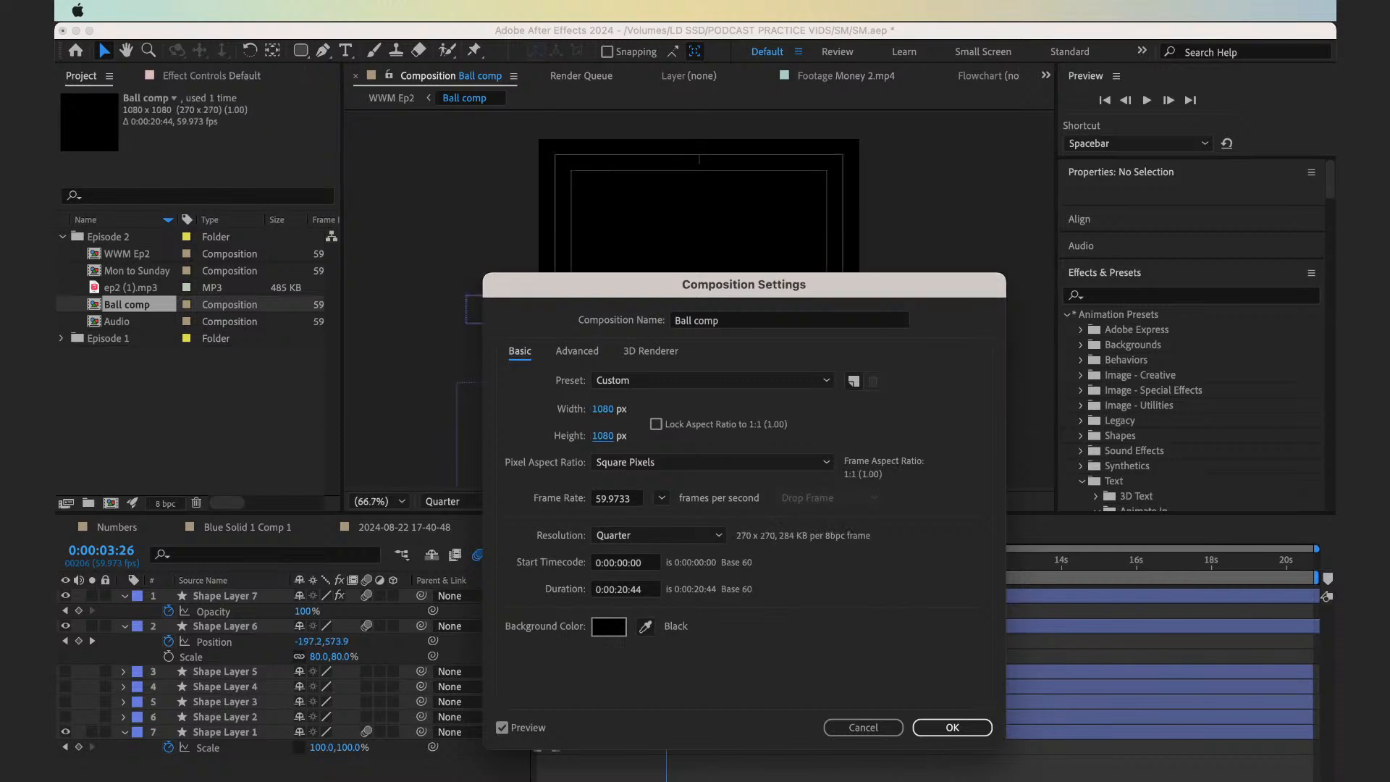
pyautogui.press('Return')
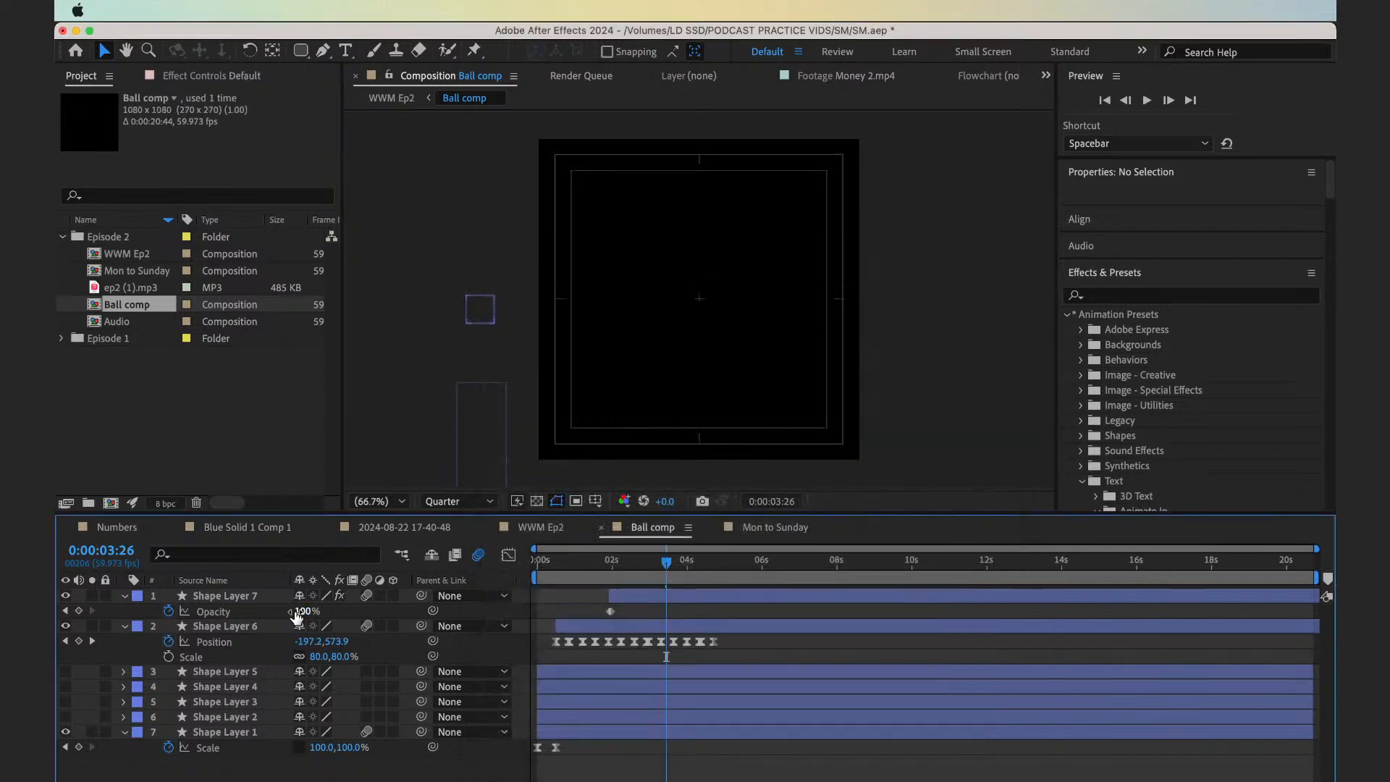
# Add a null object to the Ball comp composition
pyautogui.rightClick(505, 652)
pyautogui.moveTo(614, 567)
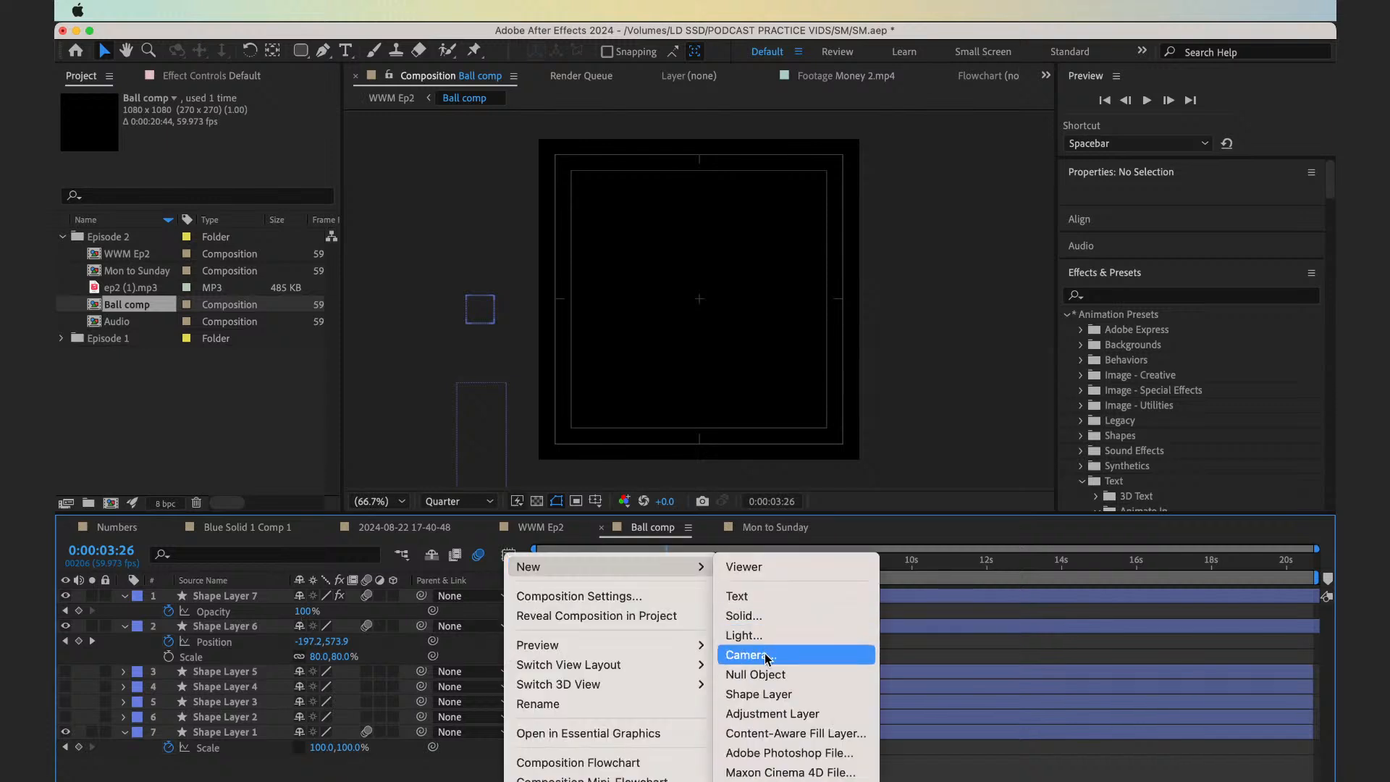
pyautogui.click(765, 672)
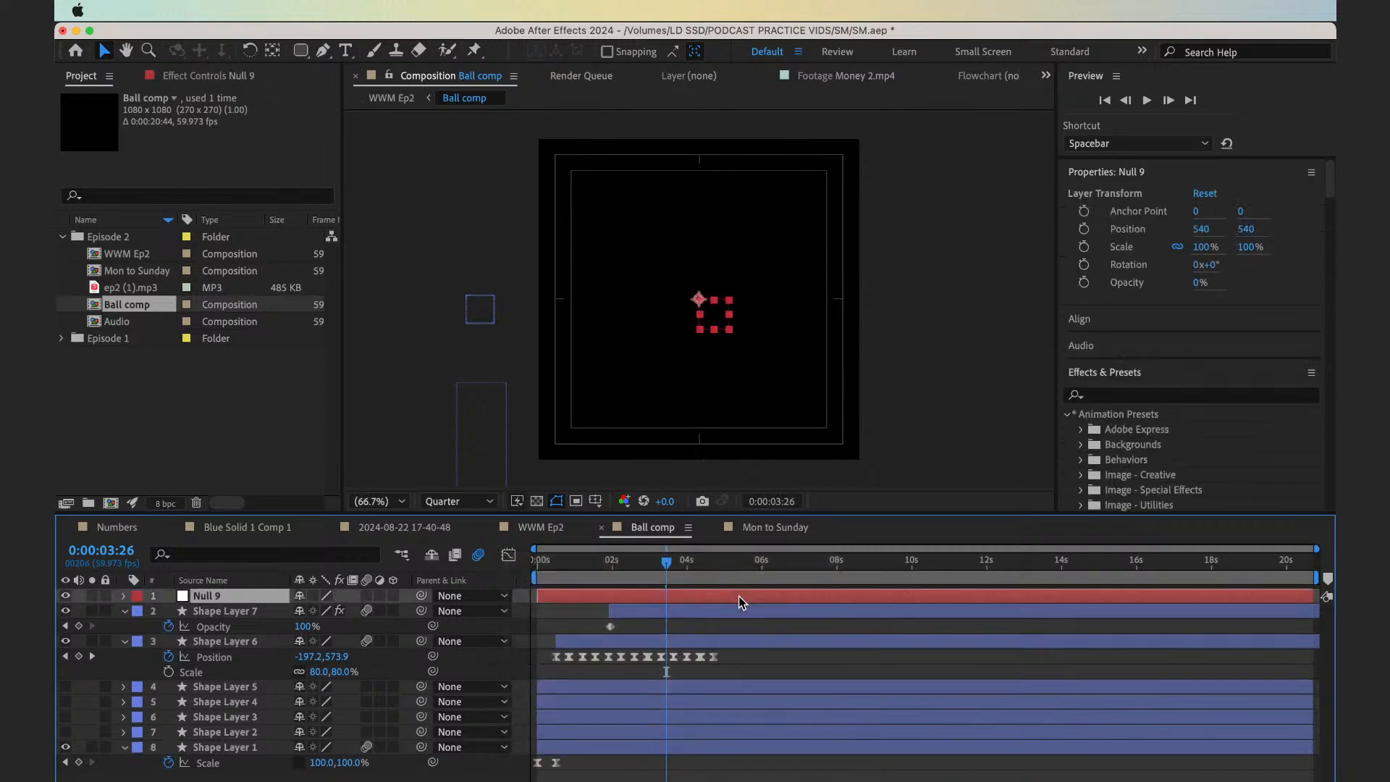
# Try parenting Shape Layer 7 and Shape Layer 6 to the null and moving the null to X position 1325
pyautogui.click(261, 642)
pyautogui.keyDown('shift'); pyautogui.click(399, 612); pyautogui.keyUp('shift')
pyautogui.moveTo(423, 611); pyautogui.dragTo(242, 595)
pyautogui.press('p')
pyautogui.moveTo(300, 611); pyautogui.dragTo(930, 550)
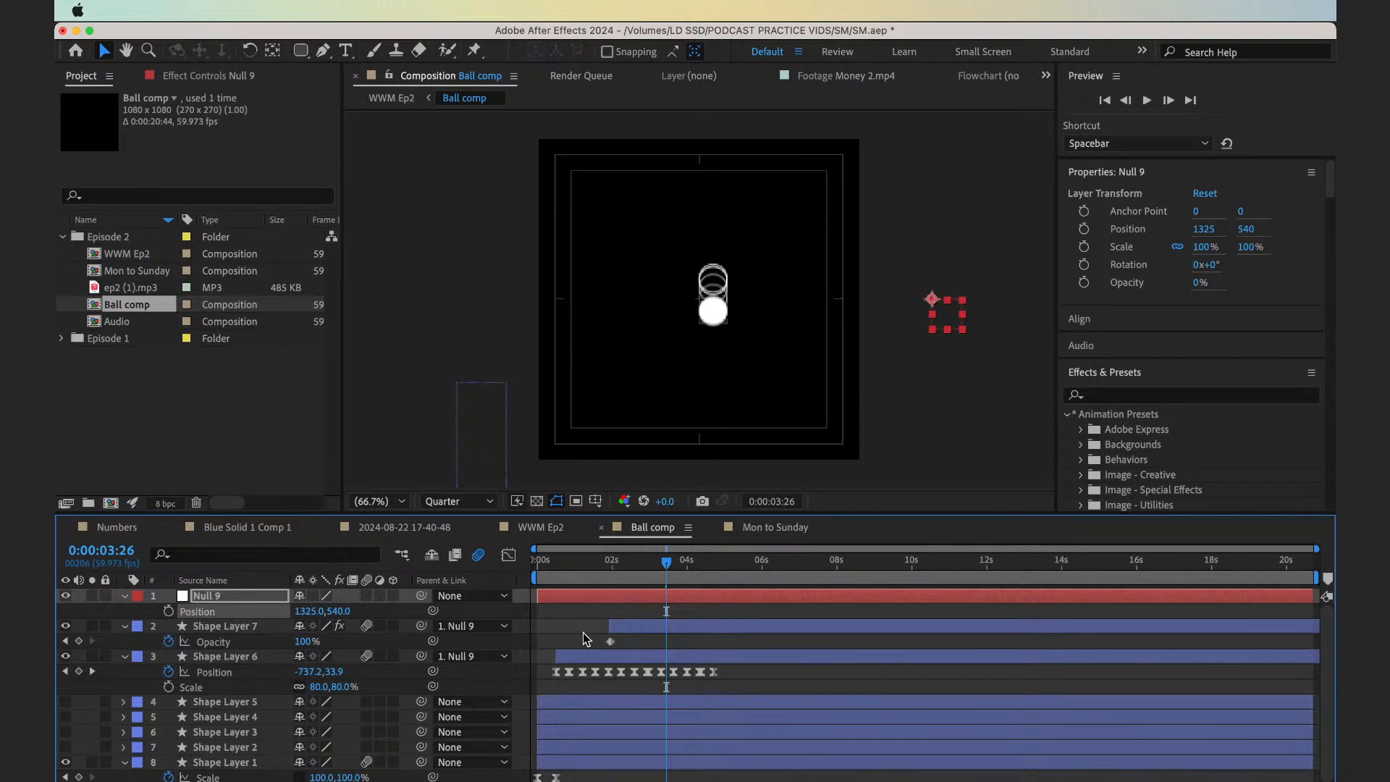
pyautogui.click(626, 663)
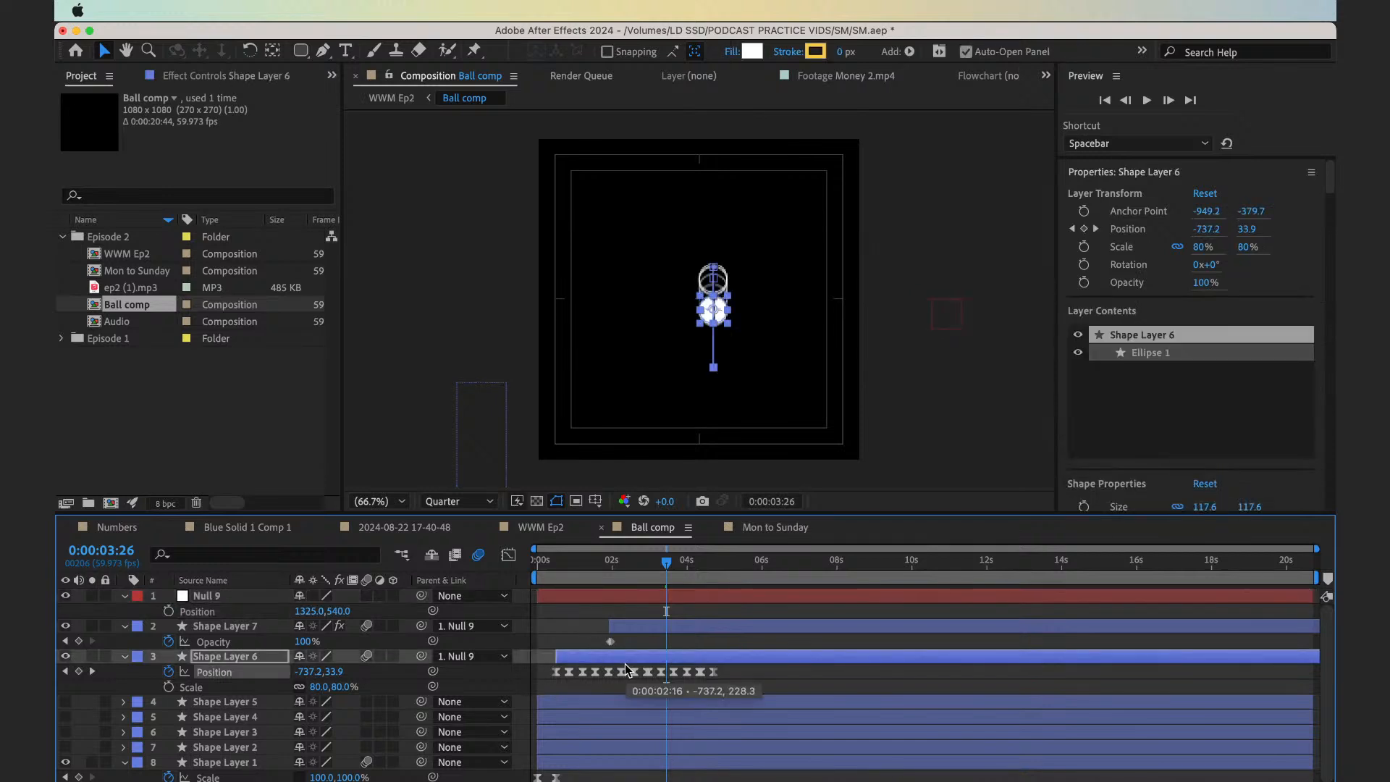
pyautogui.press('super+z')
pyautogui.press('super+z')
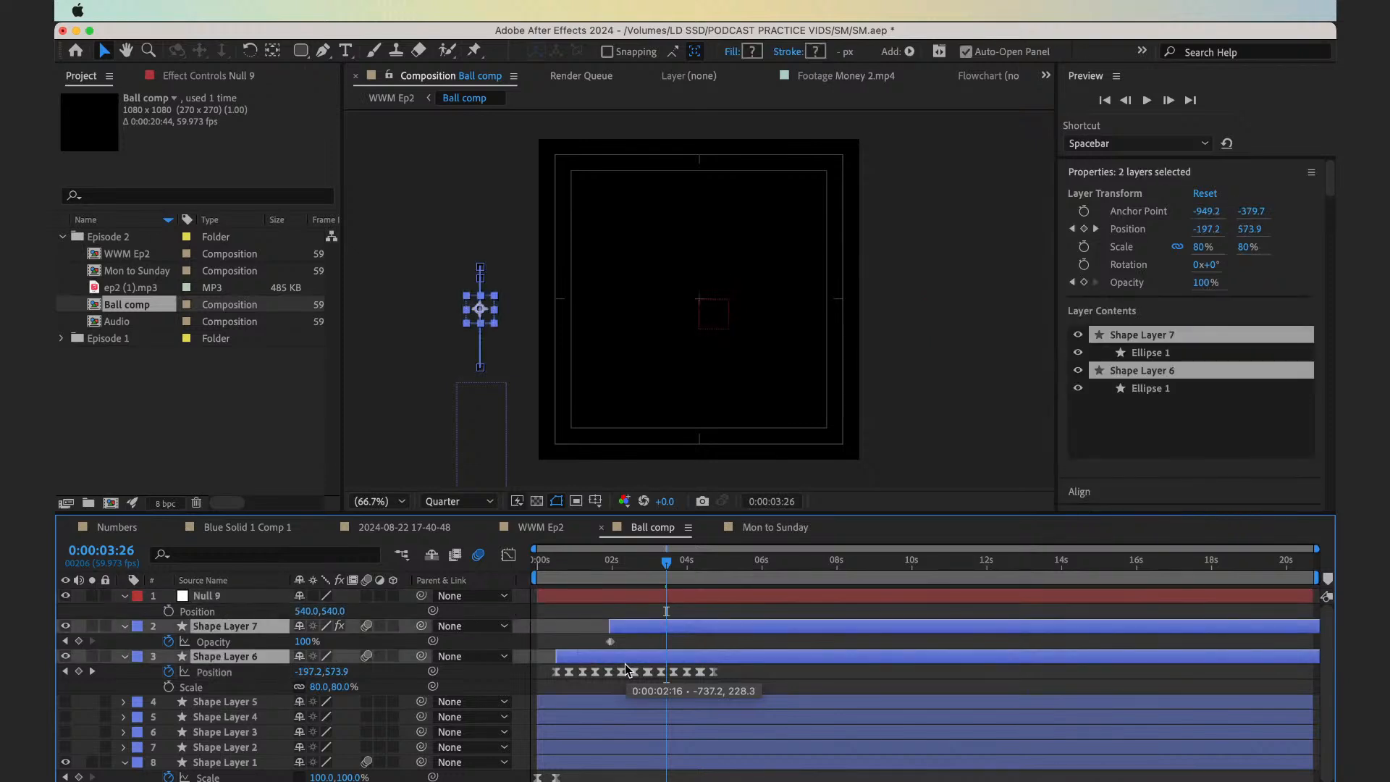
# Parent Shape Layers 7, 6 and 1 to the null and set the null's X position to 1269
pyautogui.keyDown('super'); pyautogui.click(241, 763); pyautogui.keyUp('super')
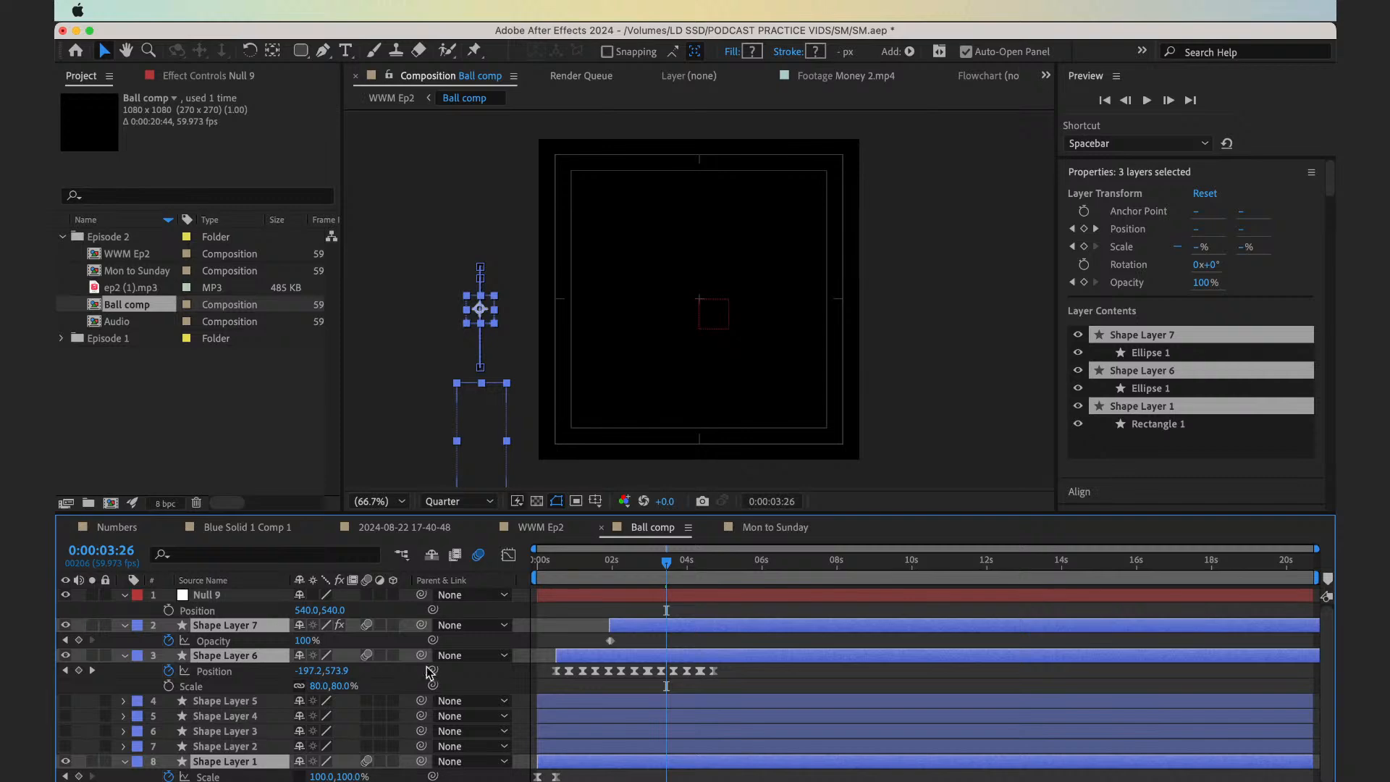
pyautogui.moveTo(421, 655); pyautogui.dragTo(337, 652)
pyautogui.click(234, 601)
pyautogui.click(234, 613)
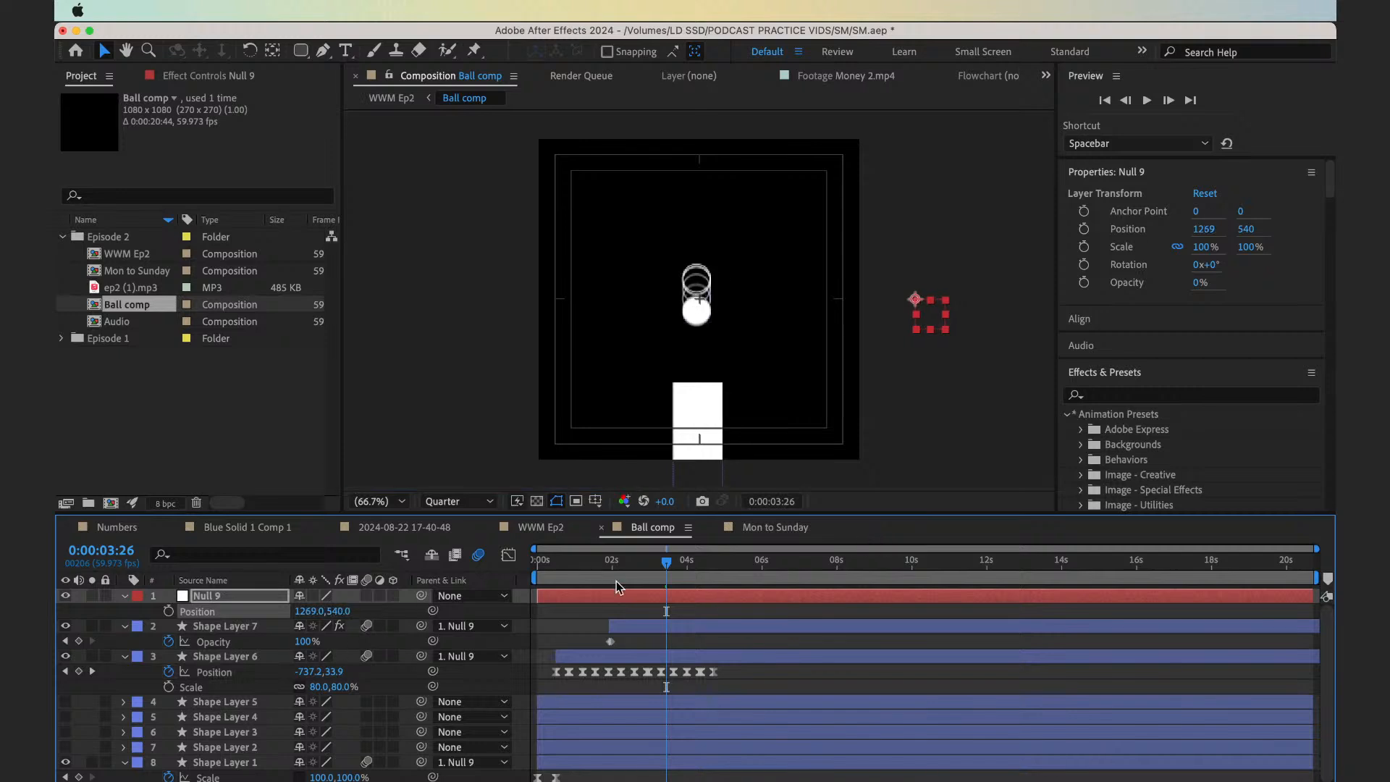
# Set the null's Y position to 453 in Ball comp and check the ball animation at other times
pyautogui.moveTo(600, 580); pyautogui.dragTo(556, 578)
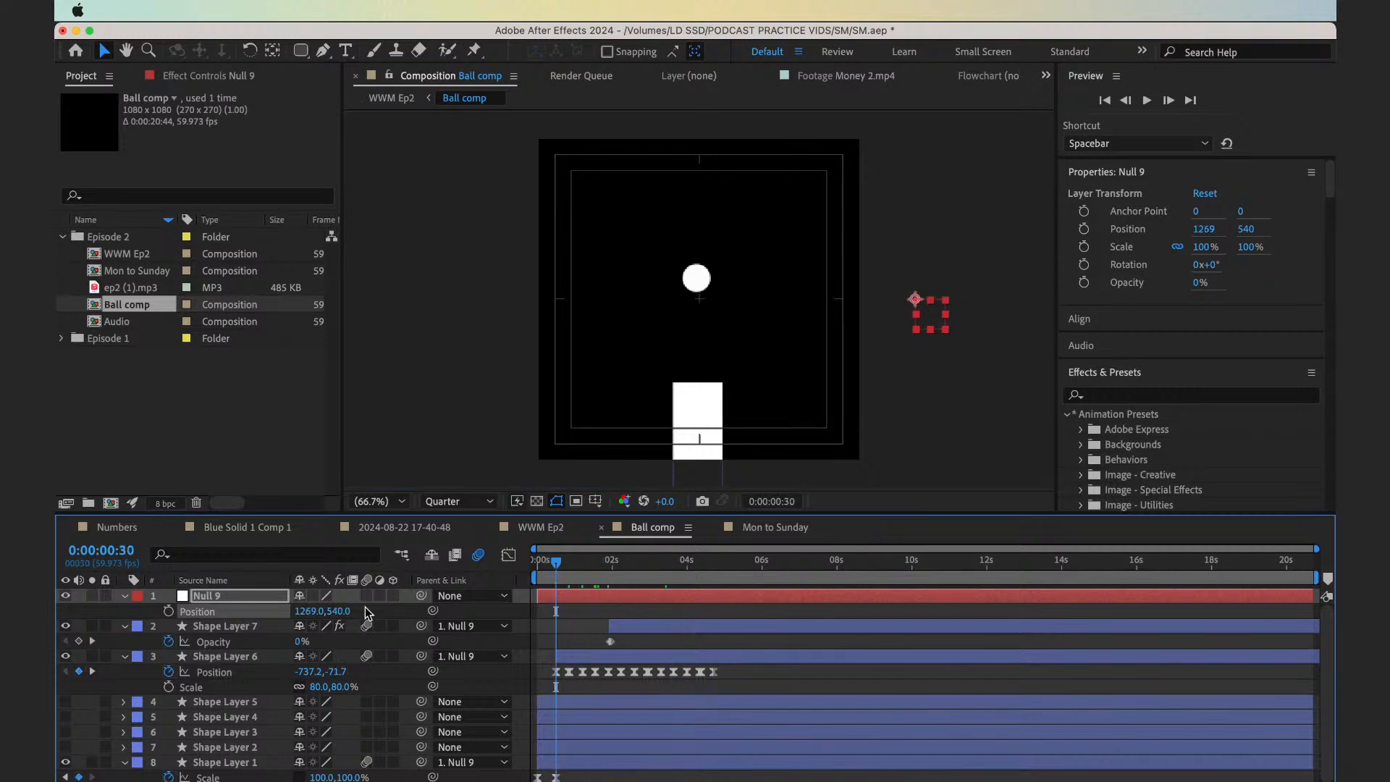
pyautogui.moveTo(344, 611); pyautogui.dragTo(268, 610)
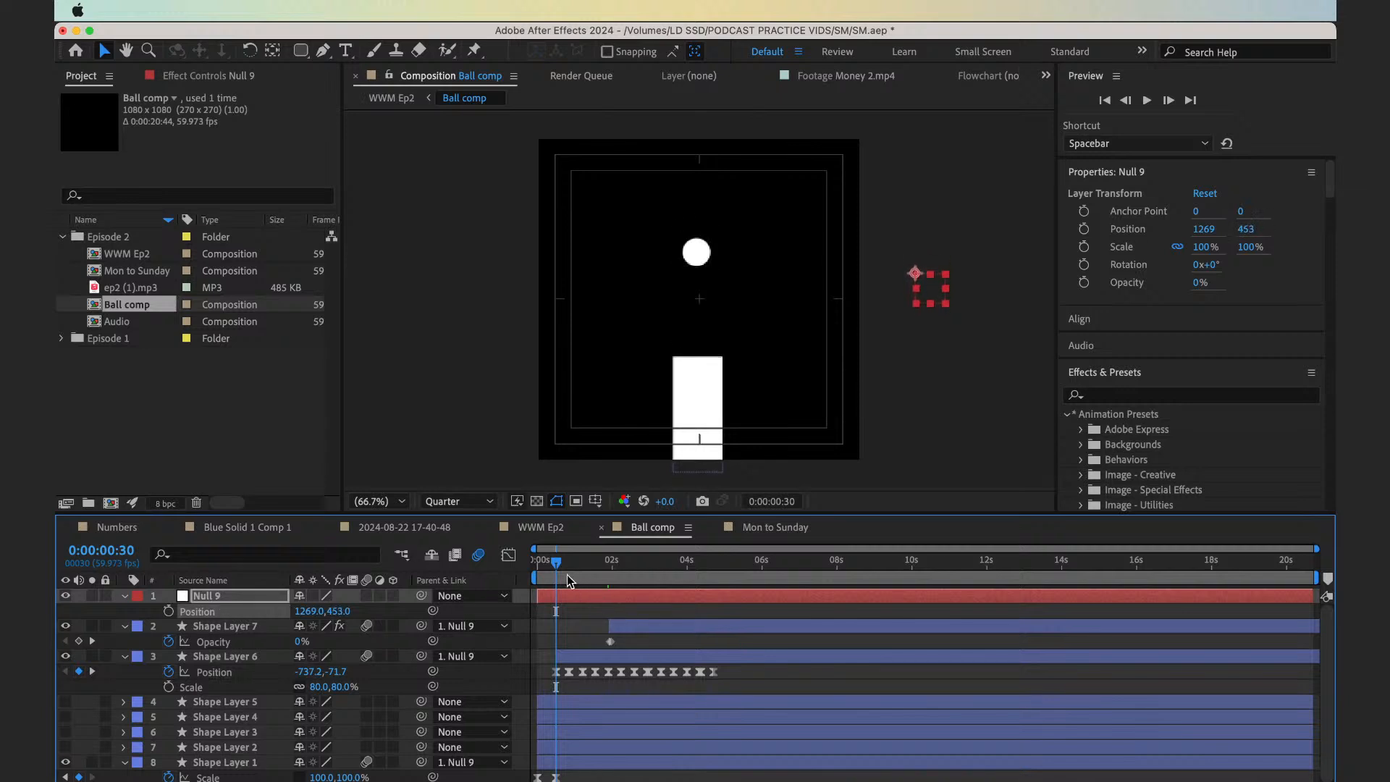
pyautogui.moveTo(569, 581); pyautogui.dragTo(759, 579)
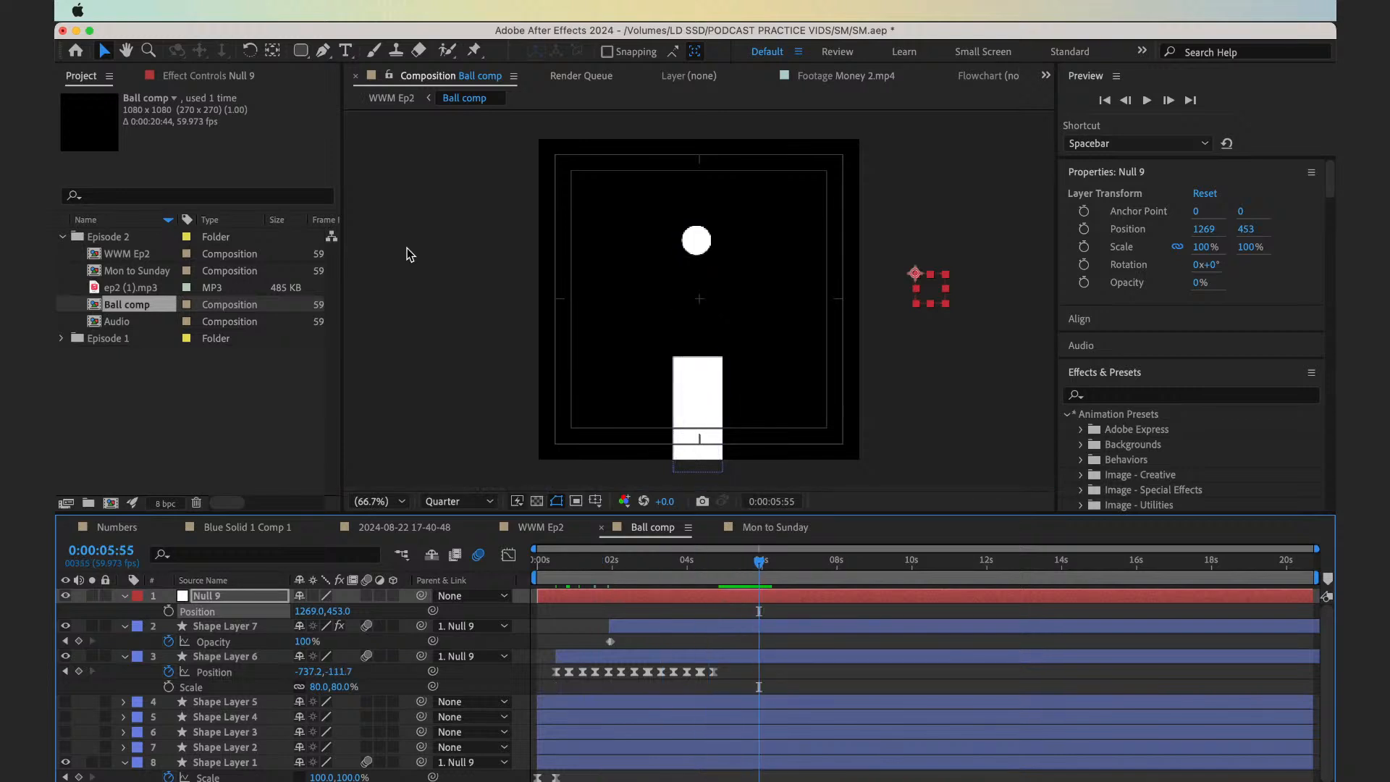
# In the WWM Ep2 composition, move the Ball comp layer to X position 860
pyautogui.click(391, 97)
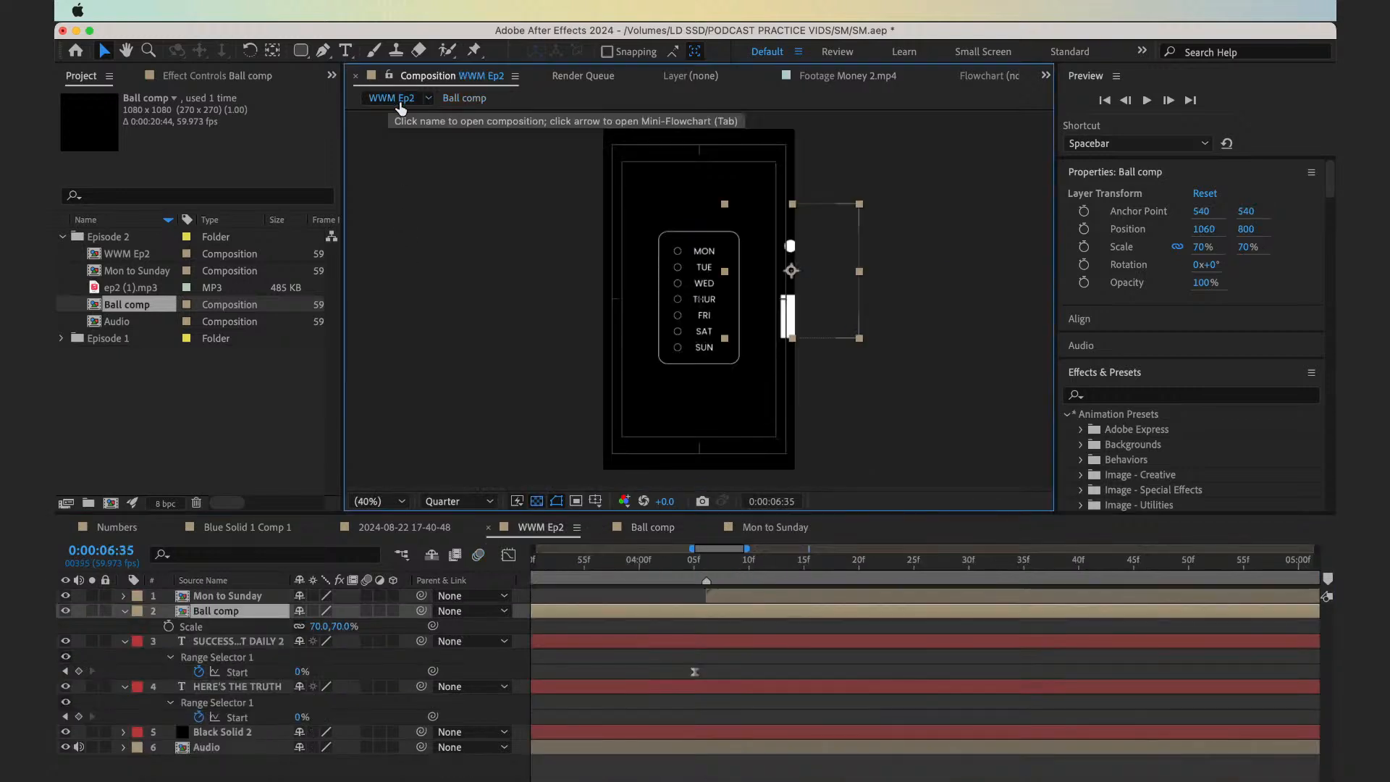
pyautogui.moveTo(724, 574); pyautogui.dragTo(665, 579)
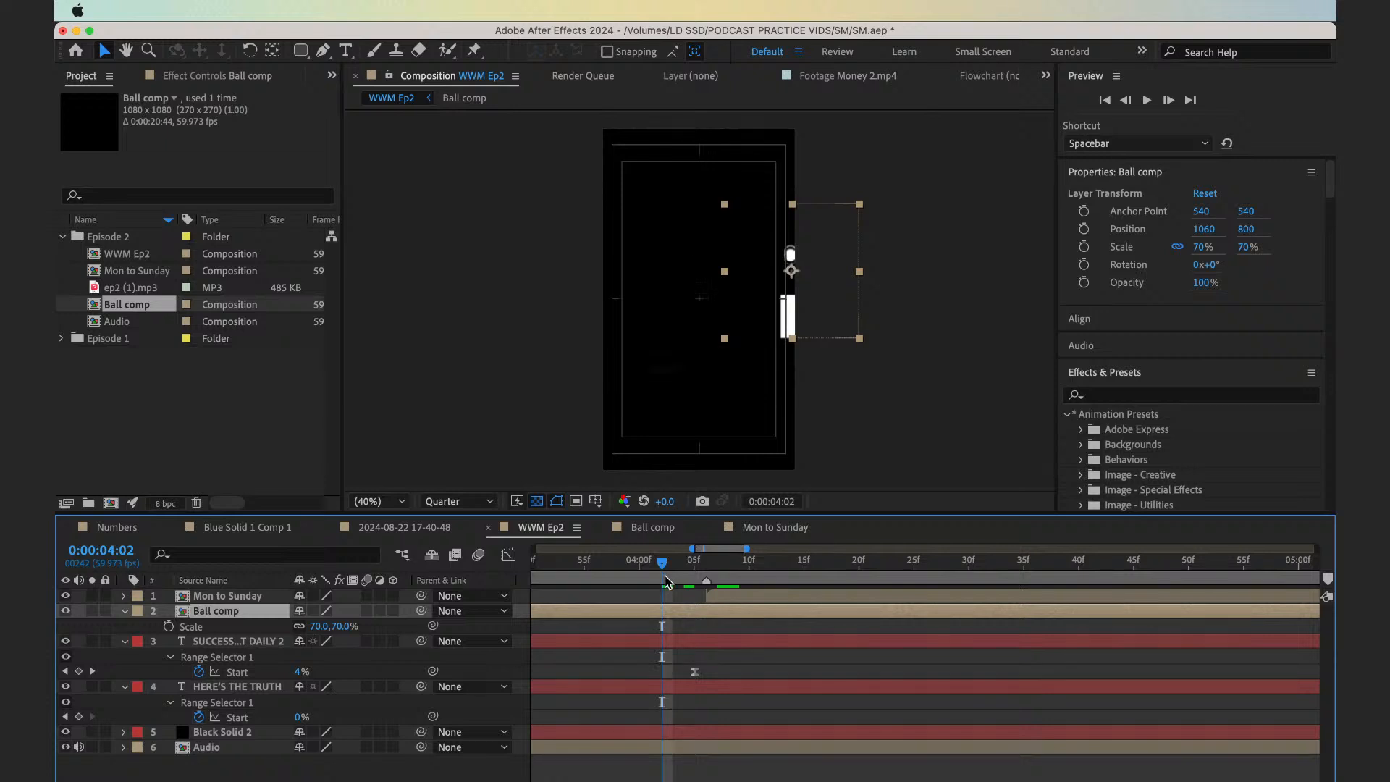
pyautogui.press('p')
pyautogui.hotkey('shift', 'Left')
pyautogui.hotkey('shift', 'Left')
pyautogui.hotkey('shift', 'Left')
pyautogui.hotkey('shift', 'Left')
pyautogui.hotkey('shift', 'Left')
pyautogui.hotkey('shift', 'Left')
pyautogui.hotkey('shift', 'Left')
pyautogui.hotkey('shift', 'Left')
pyautogui.hotkey('shift', 'Left')
pyautogui.hotkey('shift', 'Left')
pyautogui.hotkey('shift', 'Left')
pyautogui.hotkey('shift', 'Left')
pyautogui.hotkey('shift', 'Left')
pyautogui.hotkey('shift', 'Left')
pyautogui.hotkey('shift', 'Left')
pyautogui.hotkey('shift', 'Left')
pyautogui.hotkey('shift', 'Left')
pyautogui.hotkey('shift', 'Left')
pyautogui.hotkey('shift', 'Left')
pyautogui.hotkey('shift', 'Left')
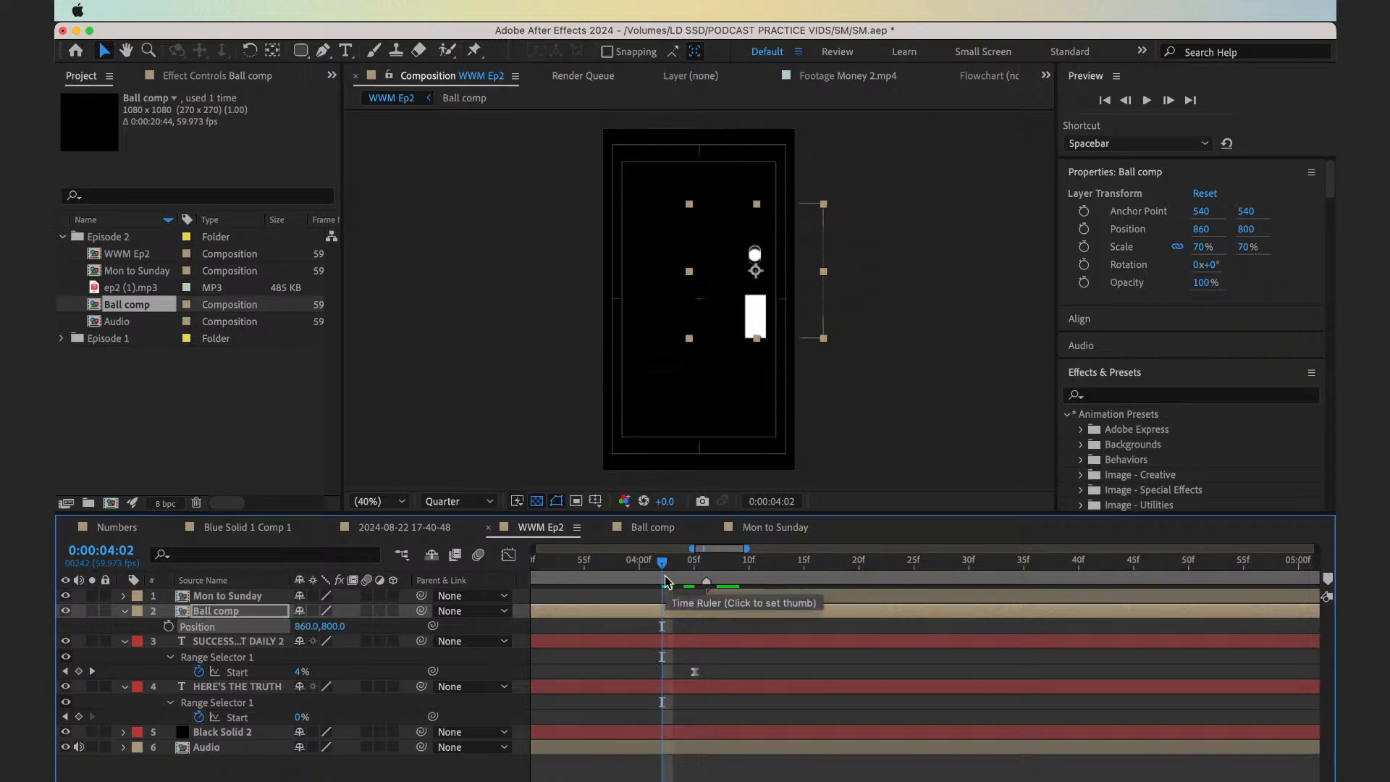
# Move the Ball comp layer further left to X position 510 between the two text lines
pyautogui.hscroll(-5, 665, 580)
pyautogui.press('-')
pyautogui.press('-')
pyautogui.press('-')
pyautogui.press('-')
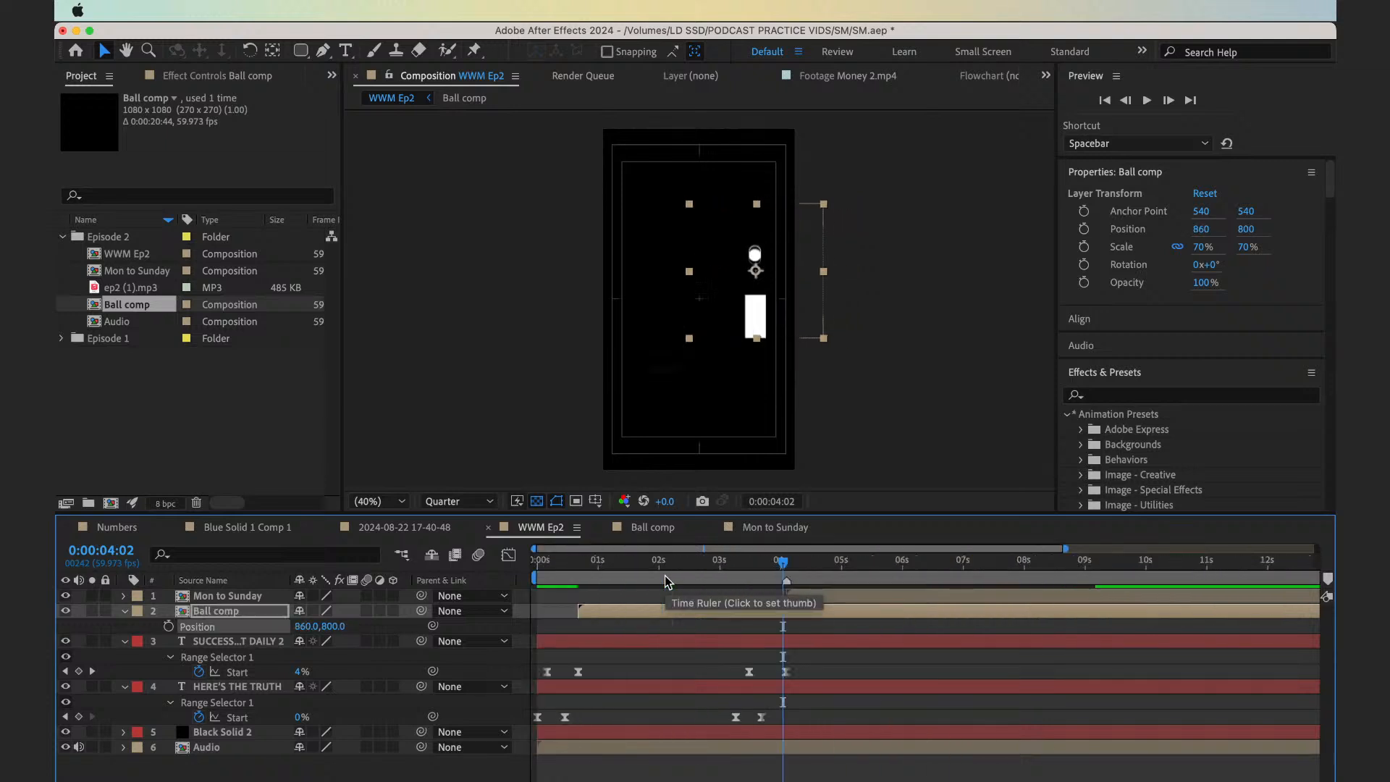
pyautogui.moveTo(664, 575); pyautogui.dragTo(656, 584)
pyautogui.hotkey('shift', 'Left')
pyautogui.hotkey('shift', 'Left')
pyautogui.hotkey('shift', 'Left')
pyautogui.hotkey('shift', 'Left')
pyautogui.hotkey('shift', 'Left')
pyautogui.hotkey('shift', 'Left')
pyautogui.hotkey('shift', 'Left')
pyautogui.hotkey('shift', 'Left')
pyautogui.hotkey('shift', 'Left')
pyautogui.hotkey('shift', 'Left')
pyautogui.hotkey('shift', 'Left')
pyautogui.hotkey('shift', 'Left')
pyautogui.hotkey('shift', 'Left')
pyautogui.hotkey('shift', 'Left')
pyautogui.hotkey('shift', 'Left')
pyautogui.hotkey('shift', 'Left')
pyautogui.hotkey('shift', 'Left')
pyautogui.hotkey('shift', 'Left')
pyautogui.hotkey('shift', 'Left')
pyautogui.hotkey('shift', 'Left')
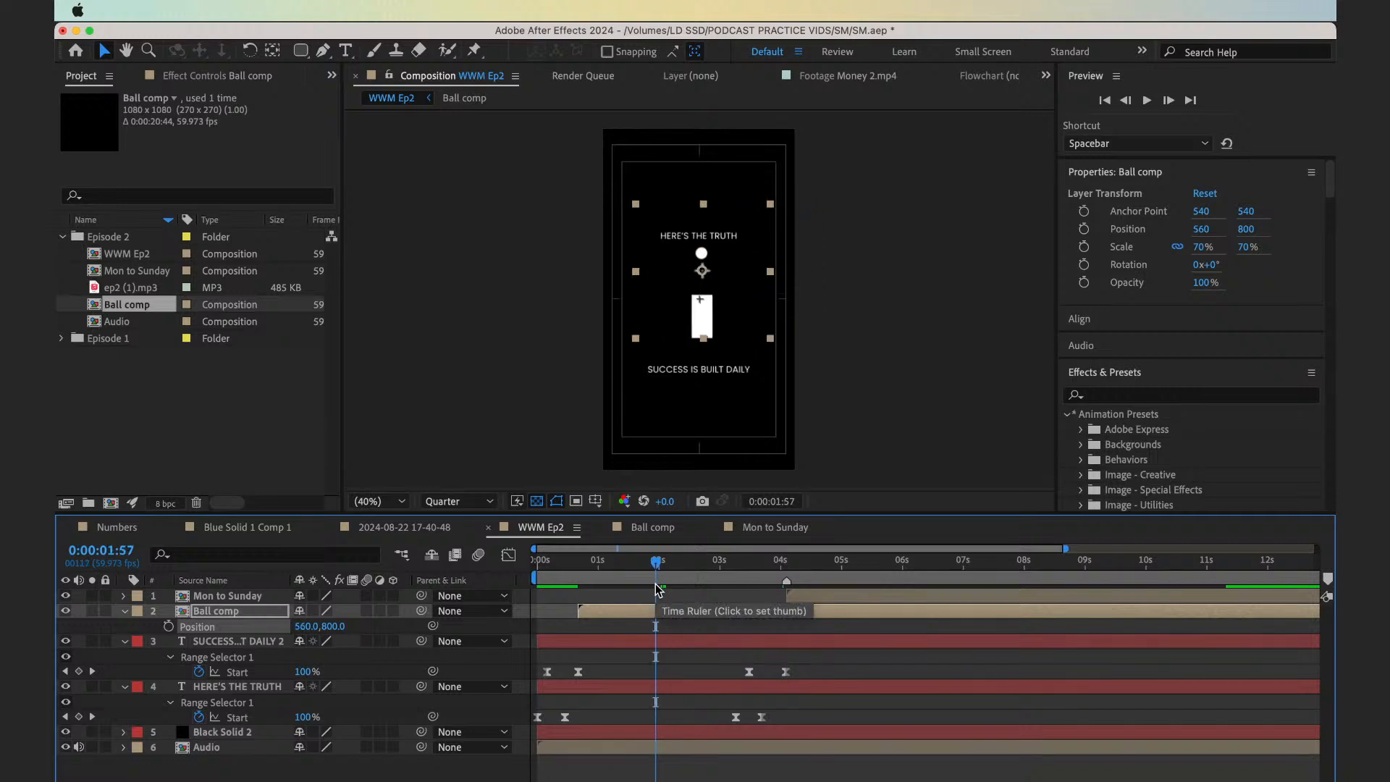
# Step through the start of the Ball comp animation from 0:00:00:41 and play it back to check its timing and placement
pyautogui.moveTo(619, 573); pyautogui.dragTo(583, 573)
pyautogui.press('=')
pyautogui.press('=')
pyautogui.press('=')
pyautogui.press('=')
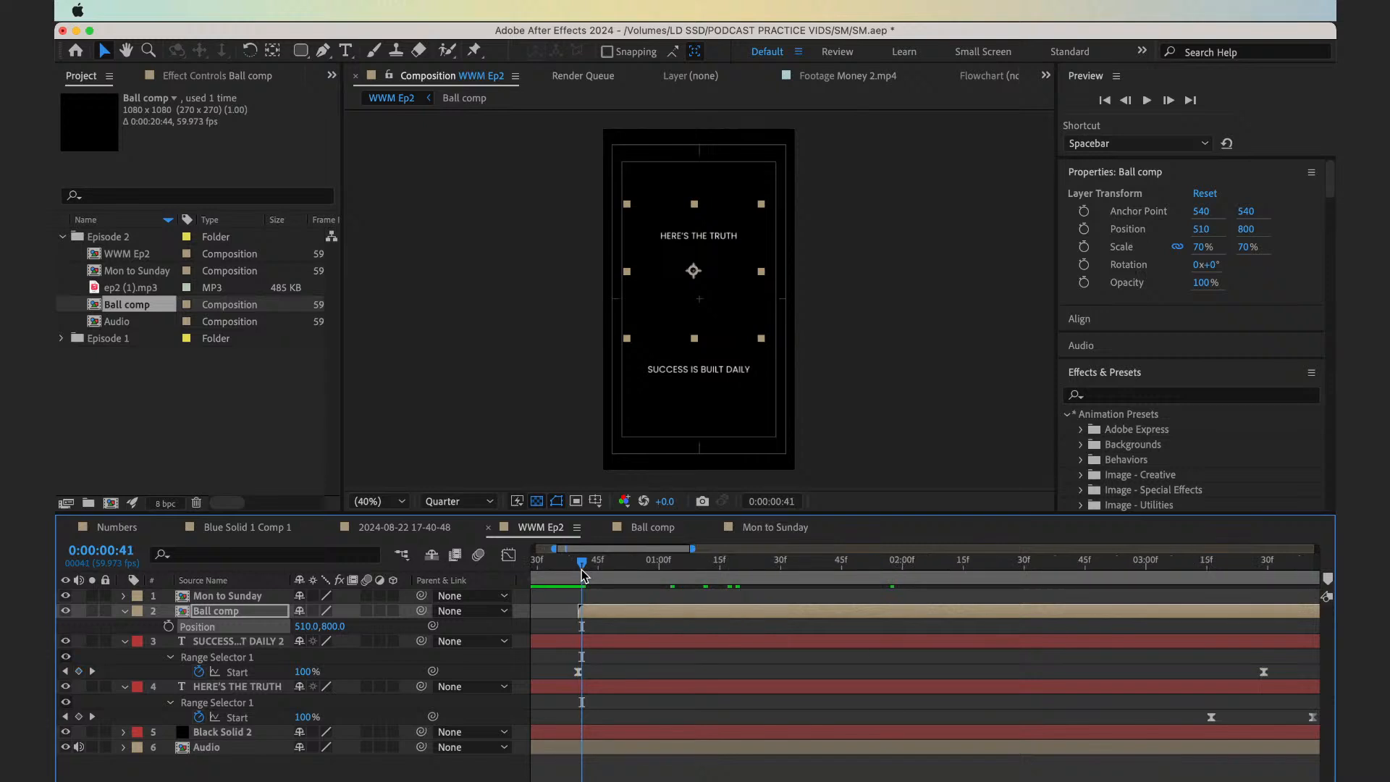
pyautogui.press('pagedown')
pyautogui.press('pagedown')
pyautogui.press('pagedown')
pyautogui.press('pagedown')
pyautogui.press('pagedown')
pyautogui.press('pagedown')
pyautogui.press('pagedown')
pyautogui.press('pagedown')
pyautogui.press('pagedown')
pyautogui.press('pagedown')
pyautogui.press('pagedown')
pyautogui.press('pagedown')
pyautogui.press('pagedown')
pyautogui.press('pagedown')
pyautogui.press('pagedown')
pyautogui.press('pagedown')
pyautogui.press('pagedown')
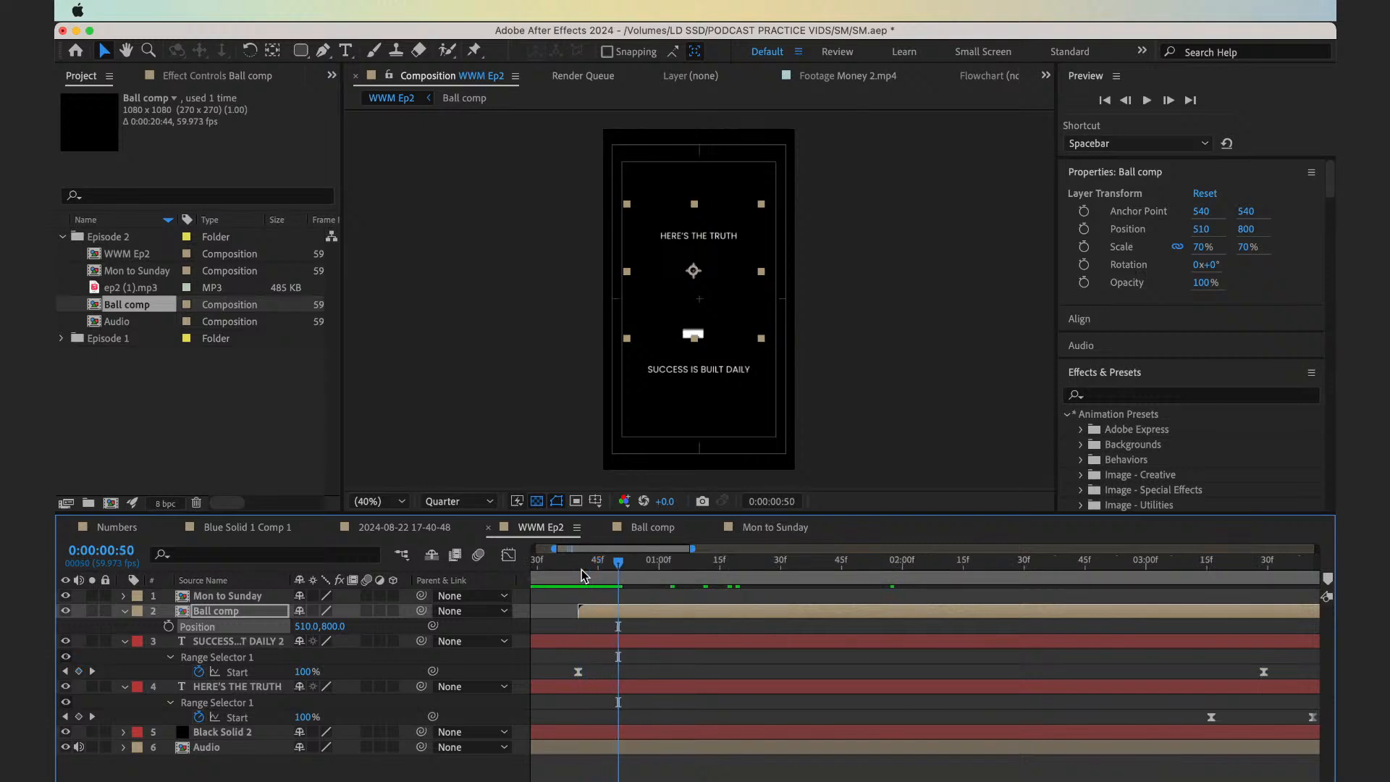
pyautogui.press('pagedown')
pyautogui.press('pagedown')
pyautogui.press('pagedown')
pyautogui.press('pagedown')
pyautogui.press('pagedown')
pyautogui.press('pagedown')
pyautogui.press('pagedown')
pyautogui.press('pagedown')
pyautogui.press('pagedown')
pyautogui.press('pagedown')
pyautogui.press('pagedown')
pyautogui.press('pagedown')
pyautogui.press('pagedown')
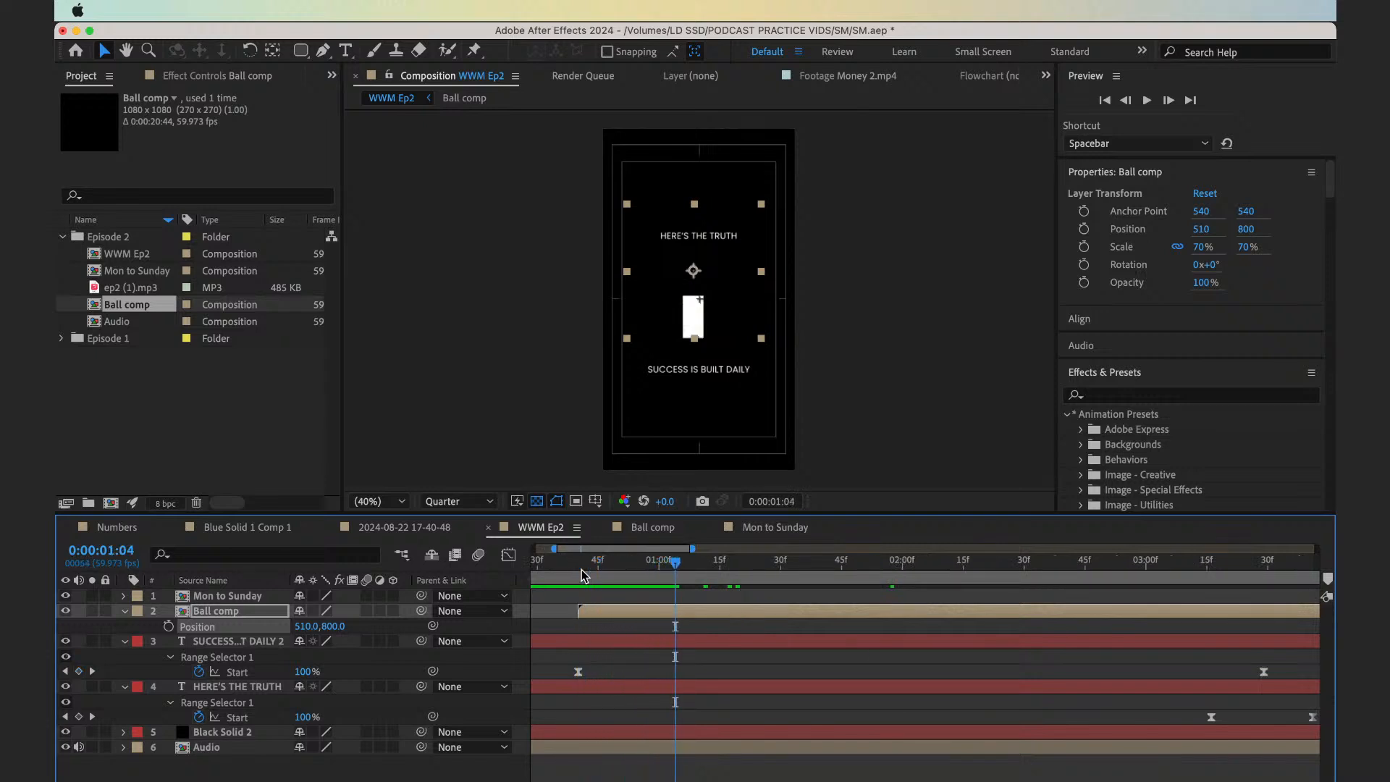
pyautogui.press('pagedown')
pyautogui.press('pagedown')
pyautogui.press('pagedown')
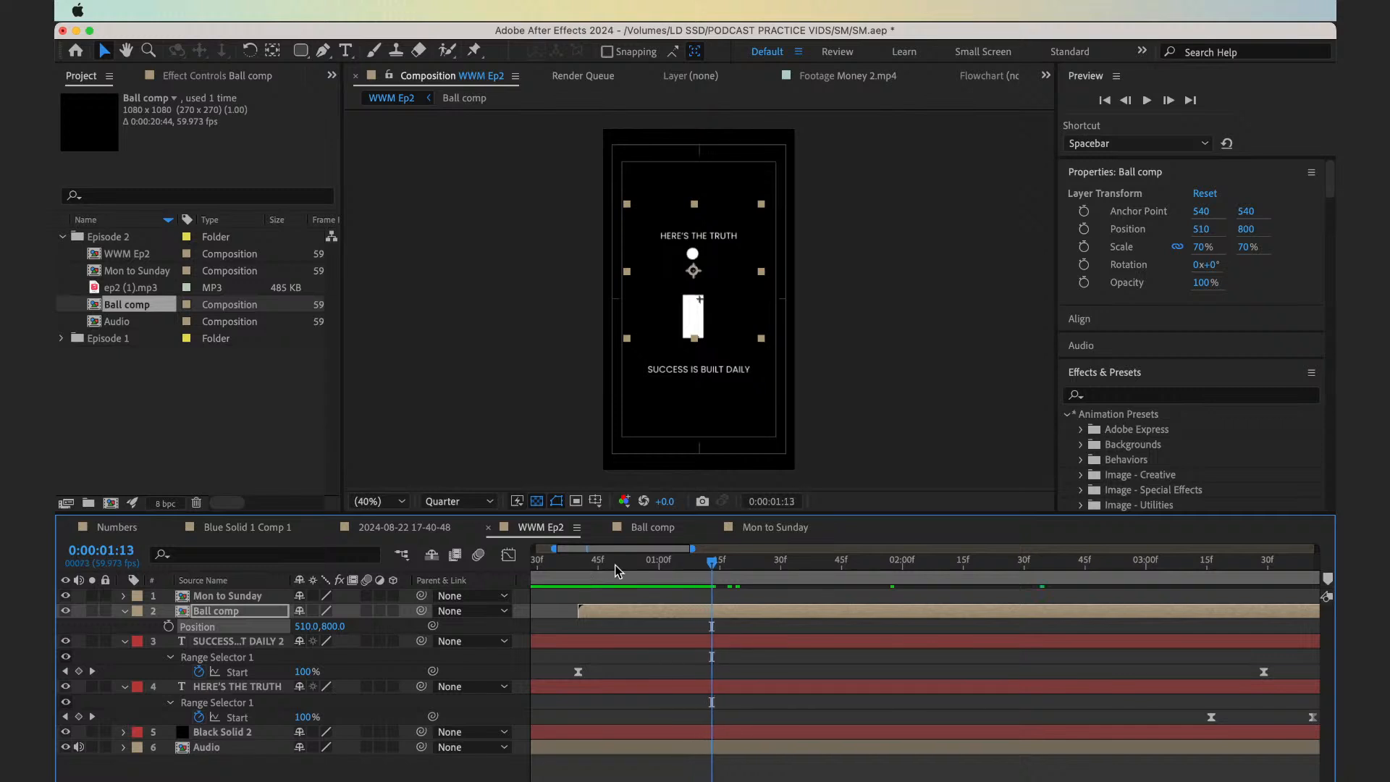
pyautogui.click(677, 569)
pyautogui.press('-')
pyautogui.press('-')
pyautogui.press('-')
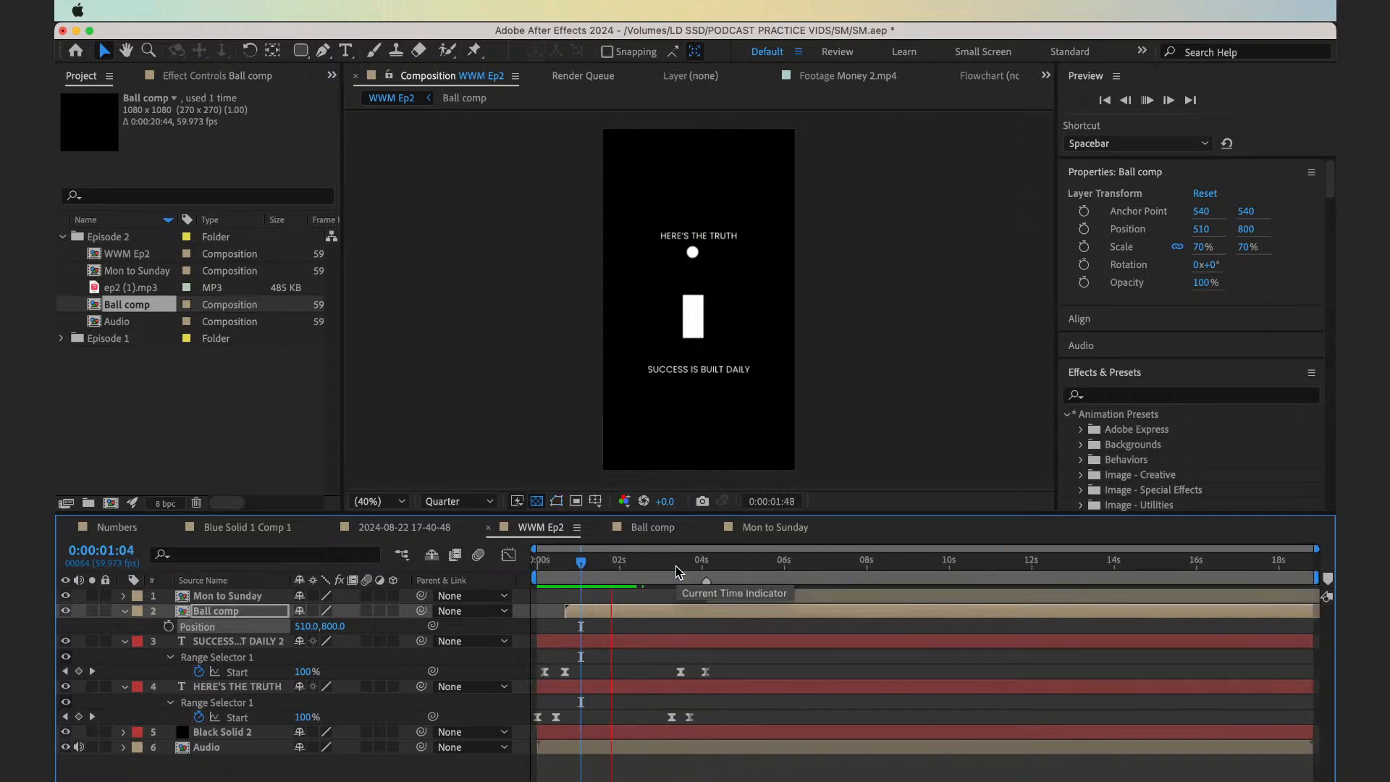
pyautogui.press('space')
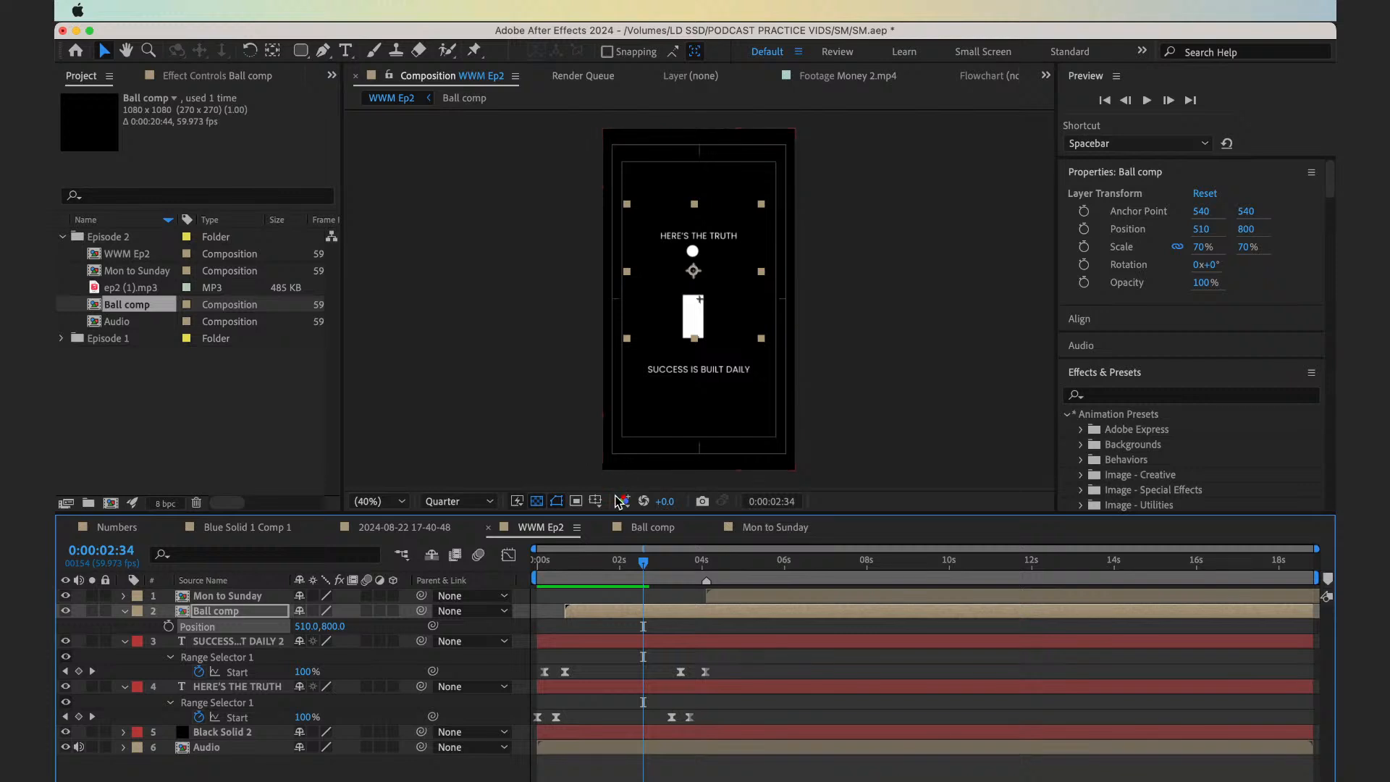
# Reposition the Ball comp layer to 540, 830 in WWM Ep2
pyautogui.click(590, 506)
pyautogui.click(759, 674)
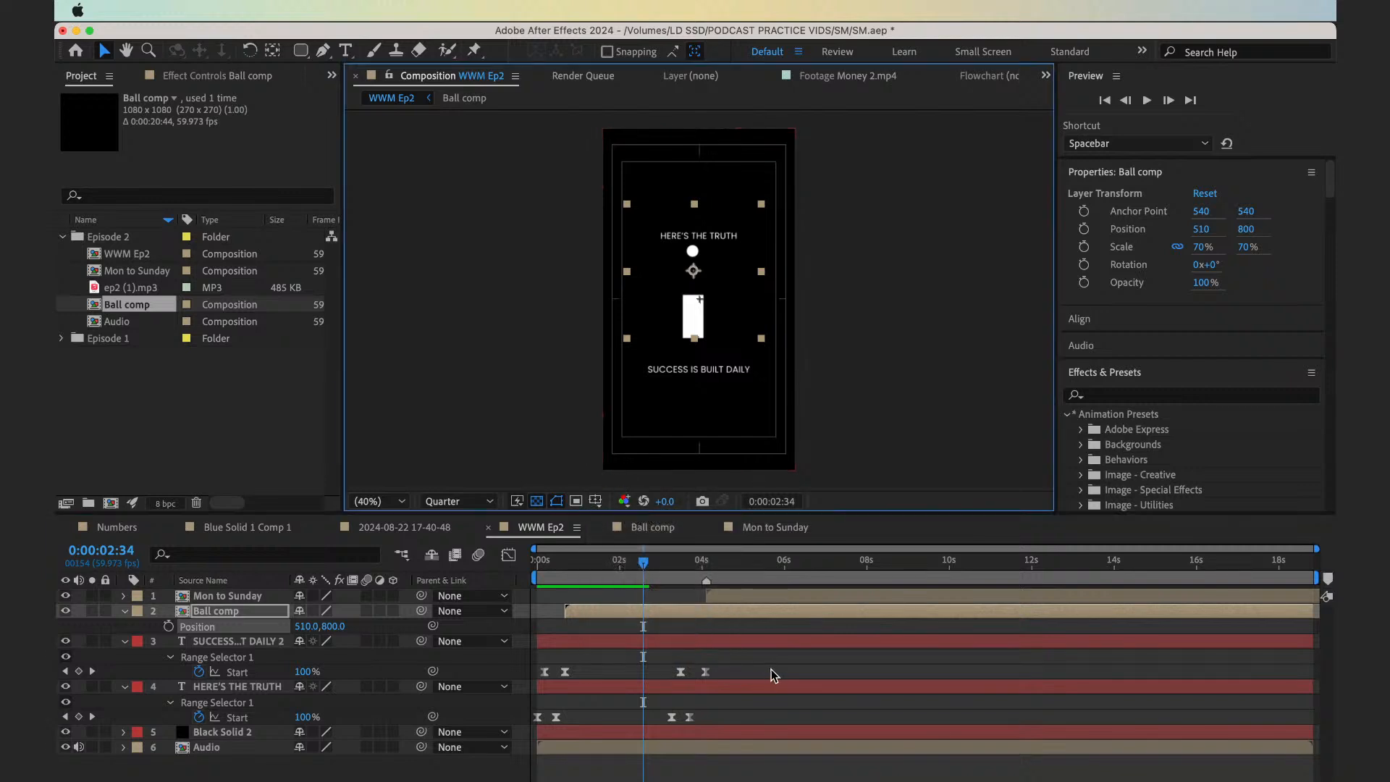
pyautogui.click(886, 410)
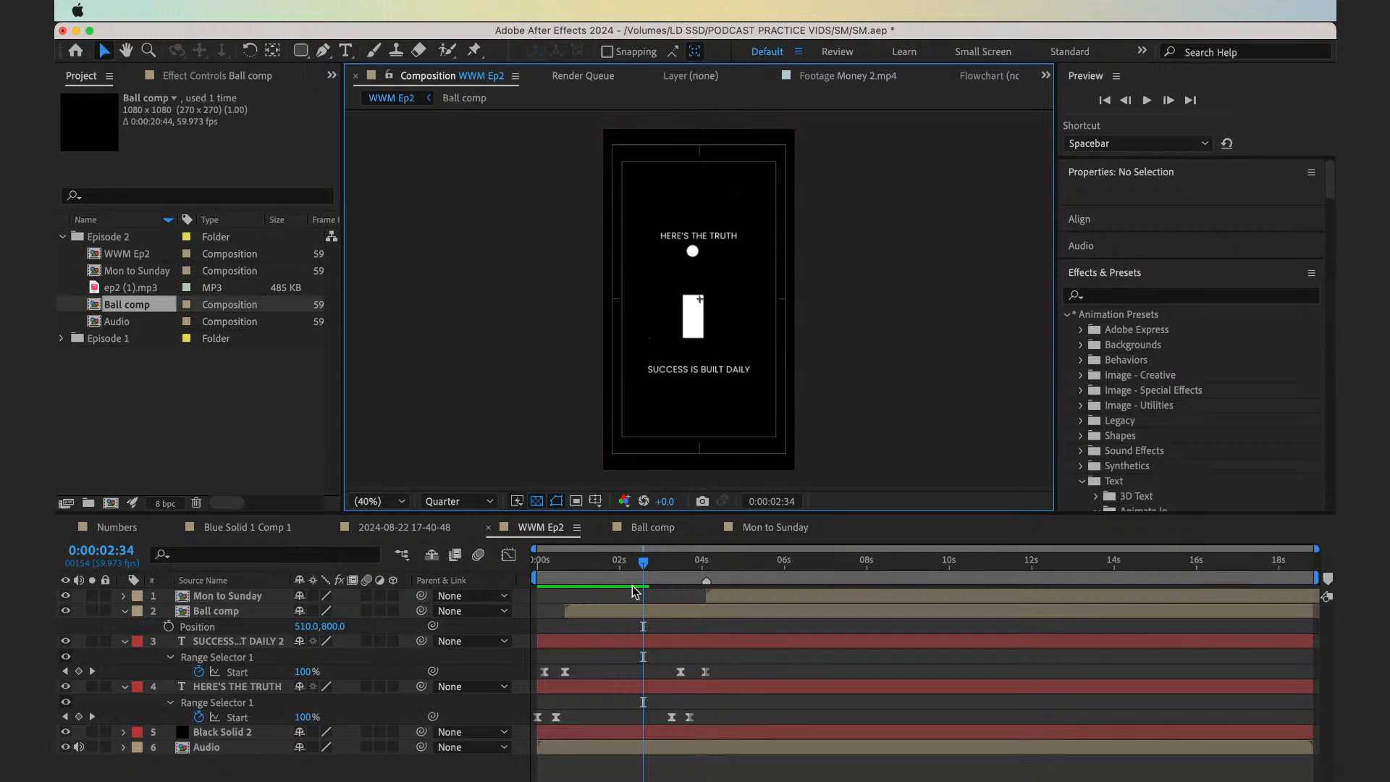
pyautogui.press('.')
pyautogui.press('.')
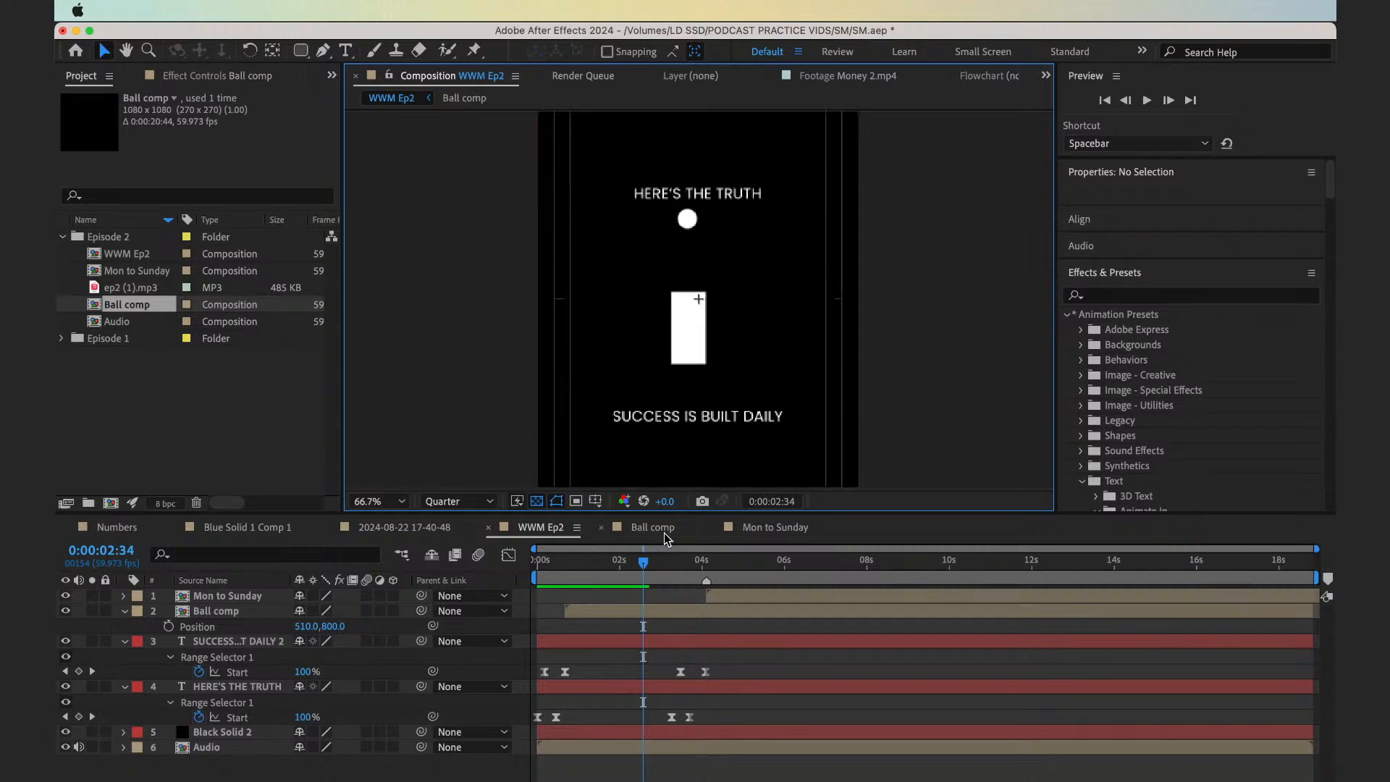
pyautogui.click(643, 610)
pyautogui.press('super+z')
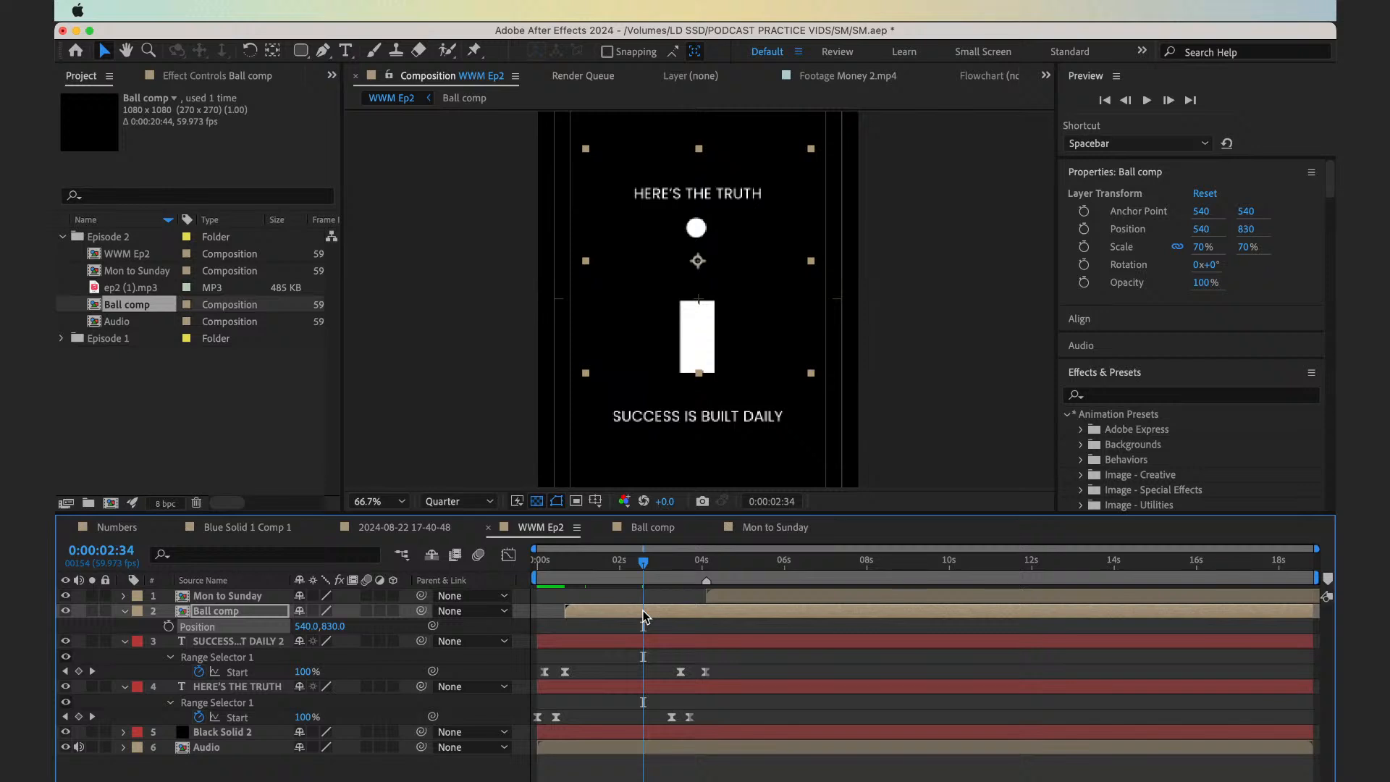
# Nudge the Ball comp layer right and down to position 549, 839
pyautogui.press('Down')
pyautogui.press('Down')
pyautogui.press('Down')
pyautogui.press('Right')
pyautogui.press('Right')
pyautogui.press('Right')
# Preview the reel from the start and lower the Ball comp layer to Y position 869
pyautogui.click(604, 570)
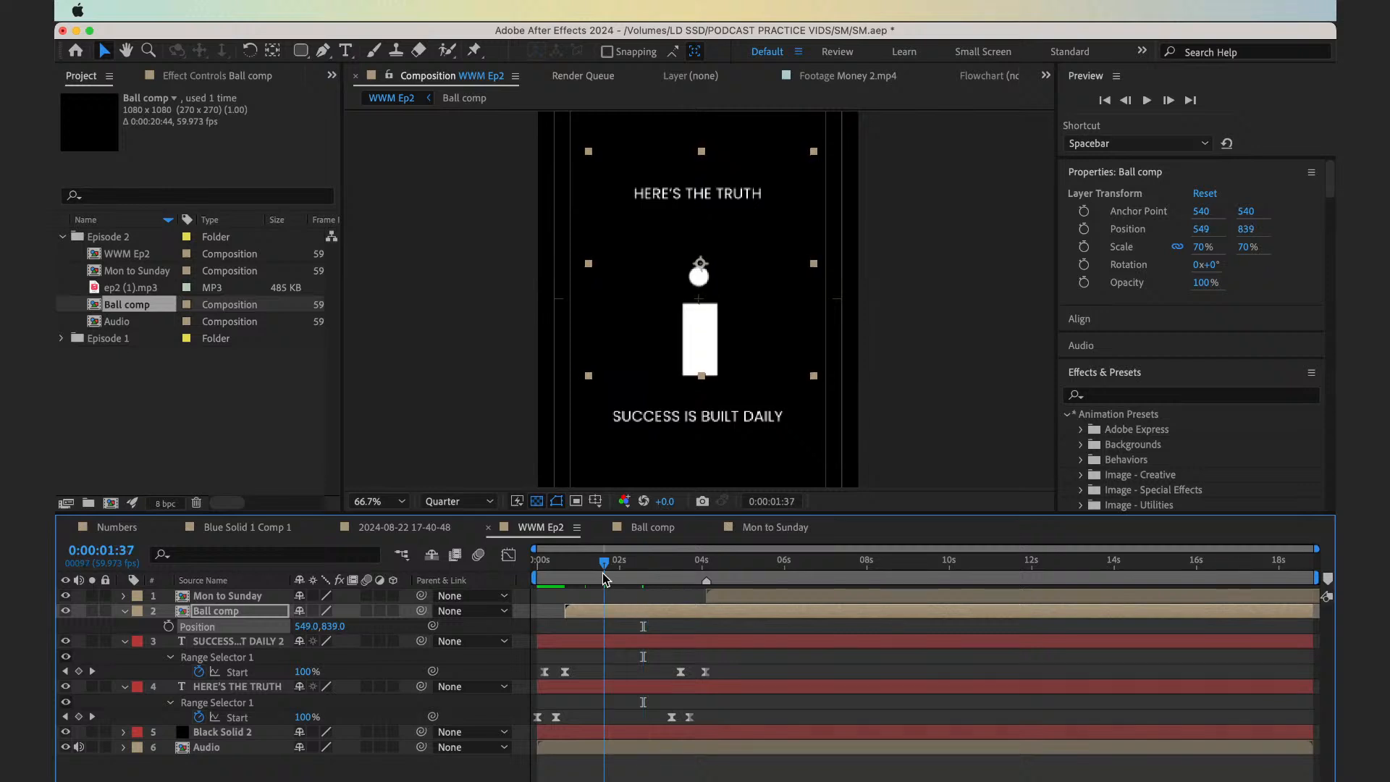
pyautogui.press('Home')
pyautogui.press('space')
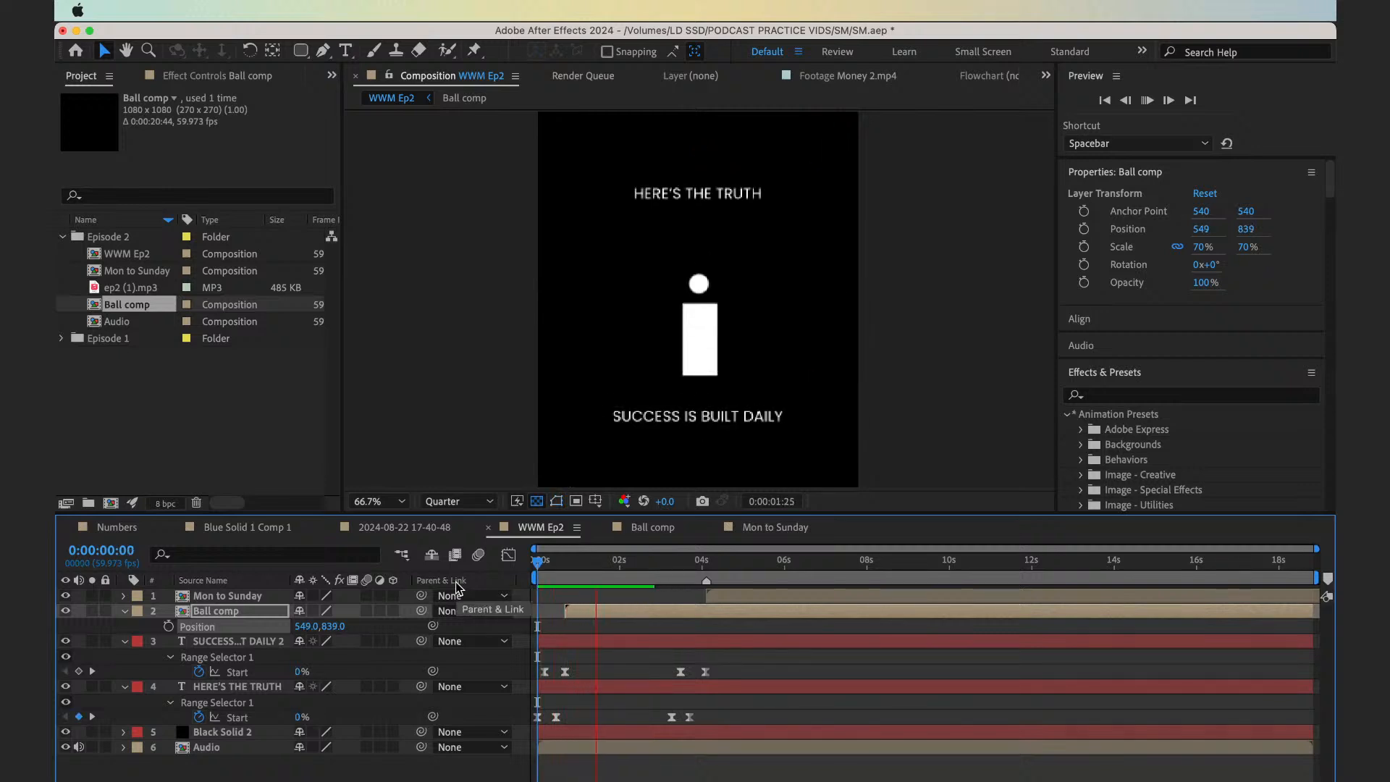
pyautogui.press('space')
pyautogui.hotkey('shift', 'Down')
pyautogui.hotkey('shift', 'Down')
pyautogui.hotkey('shift', 'Down')
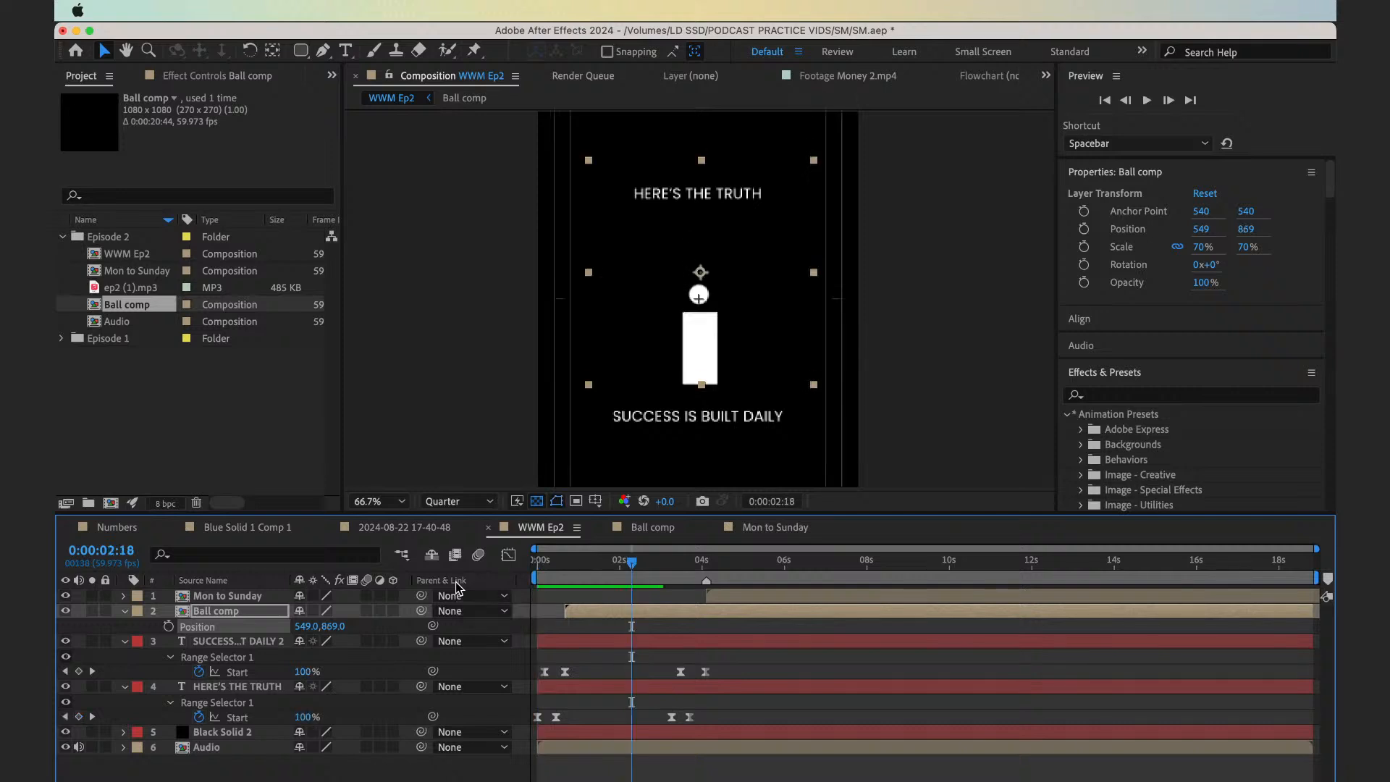
# Play the reel into the checklist section to check the ball placement, and open the Mon to Sunday composition
pyautogui.press('space')
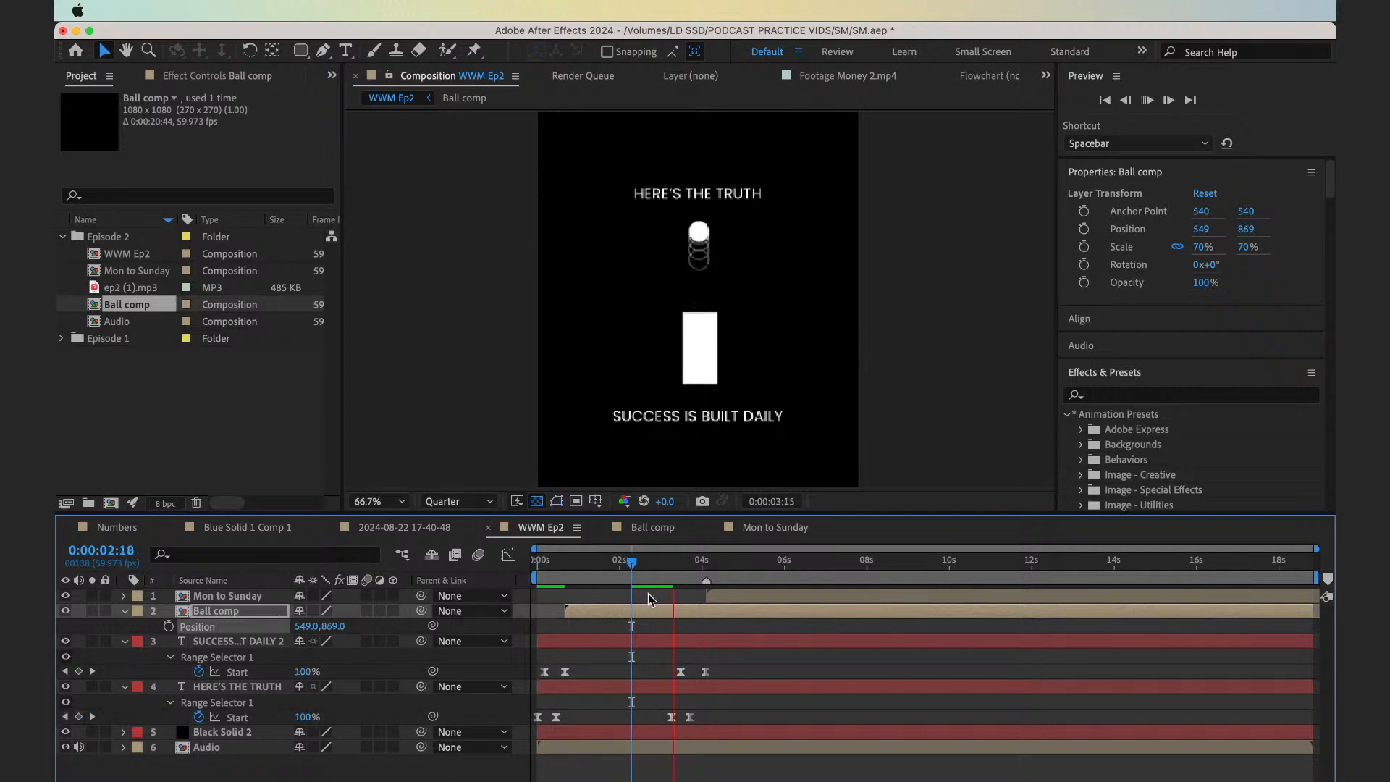
pyautogui.click(656, 570)
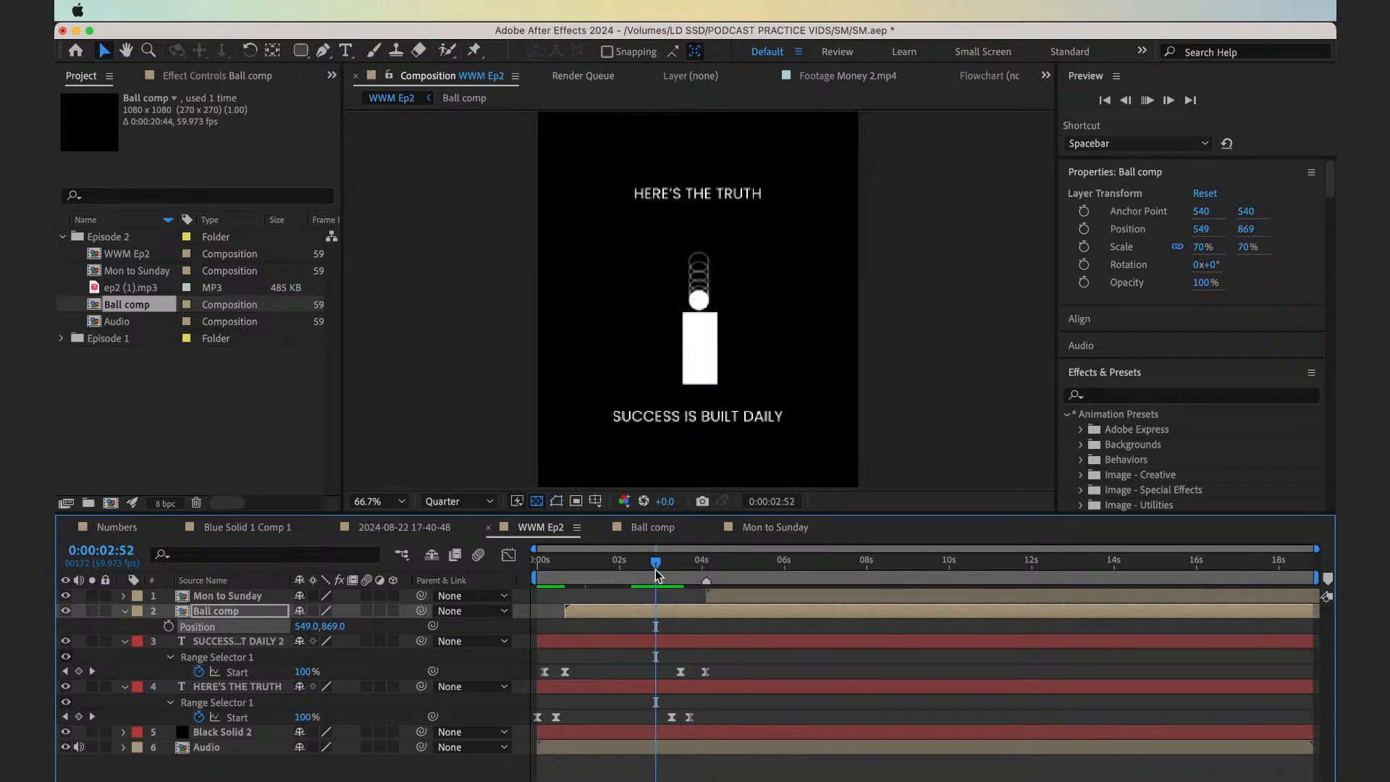
pyautogui.press('space')
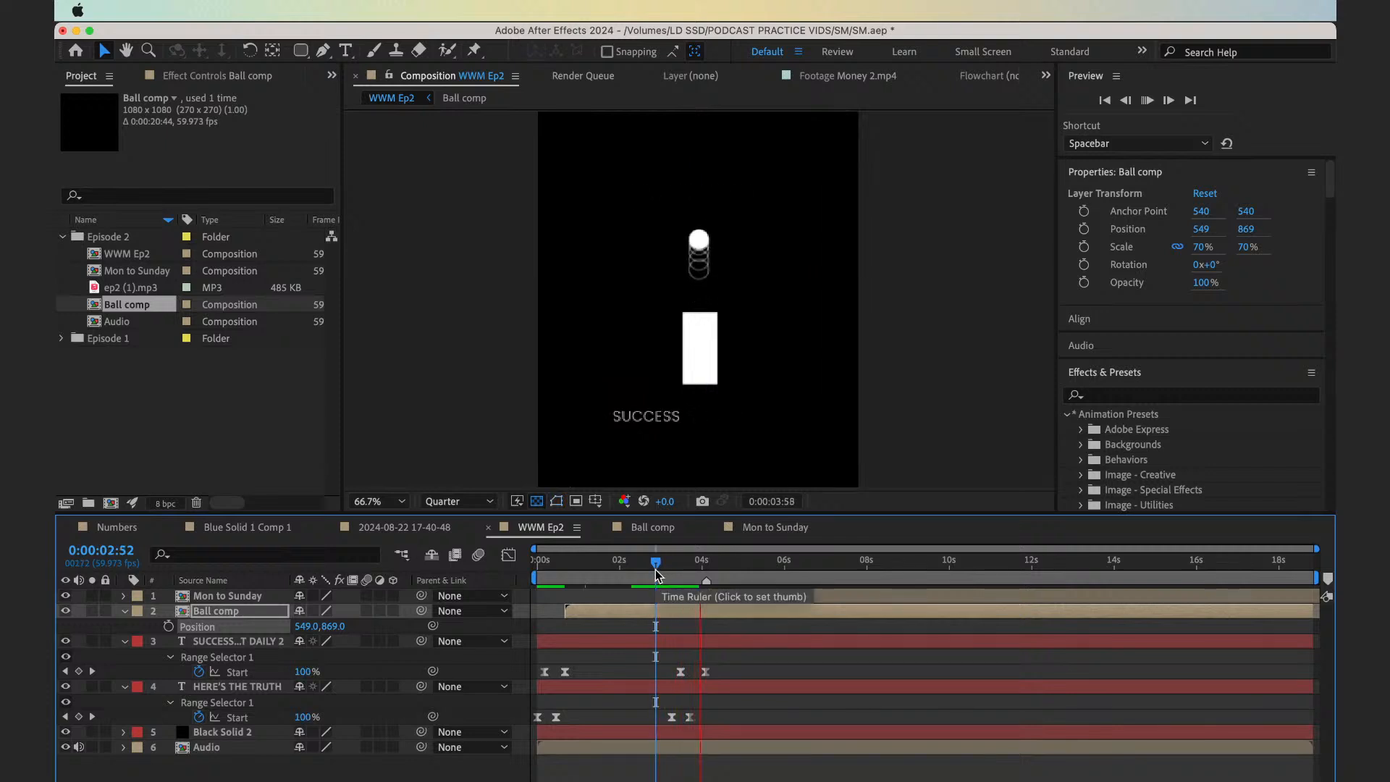
pyautogui.press('space')
pyautogui.press('space')
pyautogui.click(707, 631)
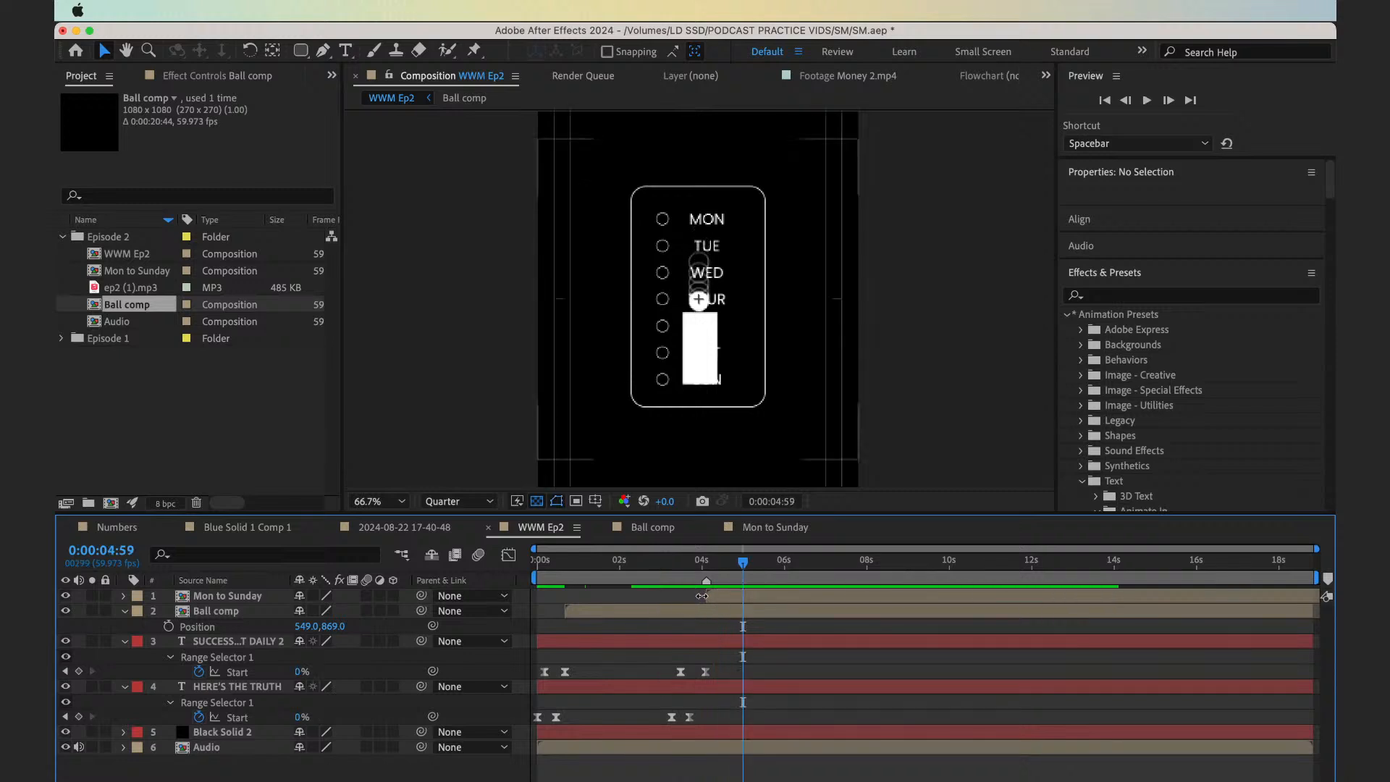
pyautogui.click(710, 597)
pyautogui.doubleClick(711, 597)
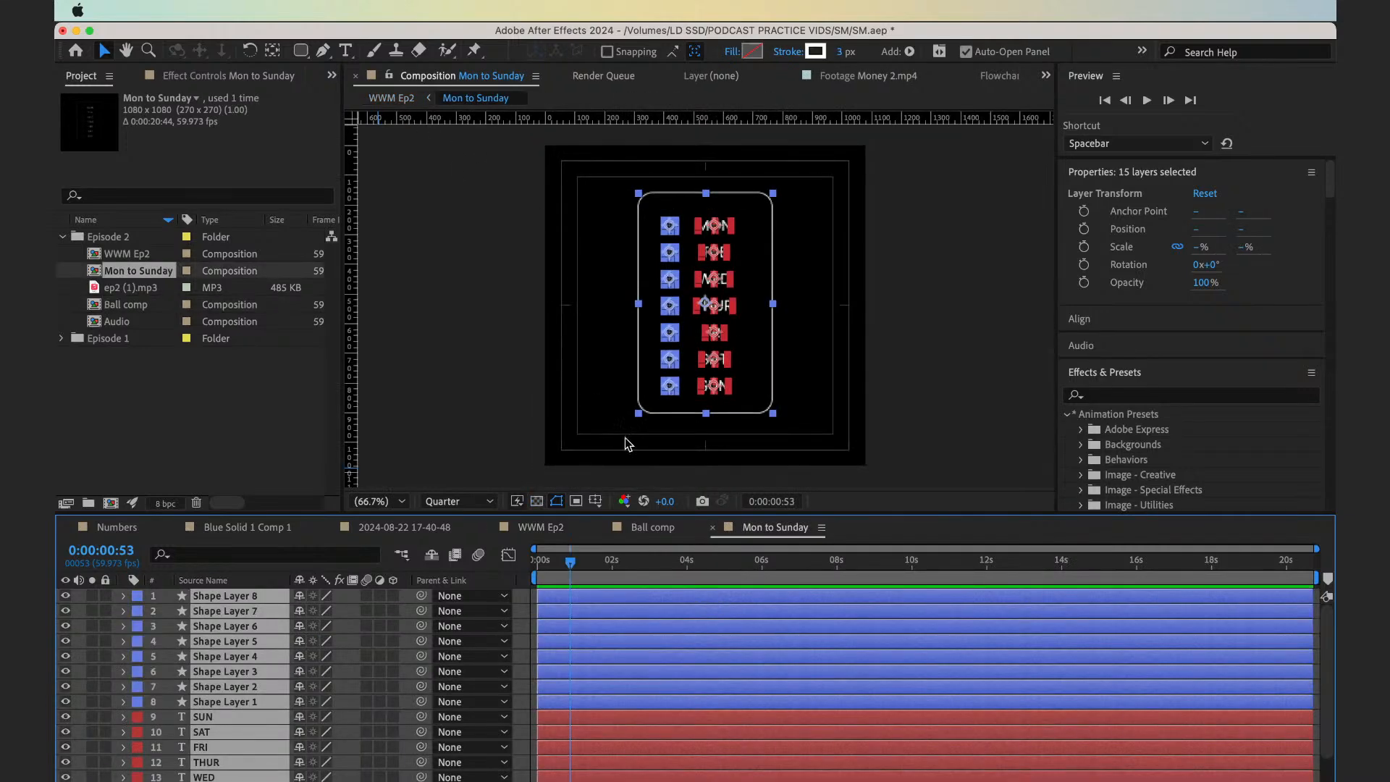
# Return to the Ball comp composition and collapse the expanded properties of all its layers
pyautogui.click(650, 534)
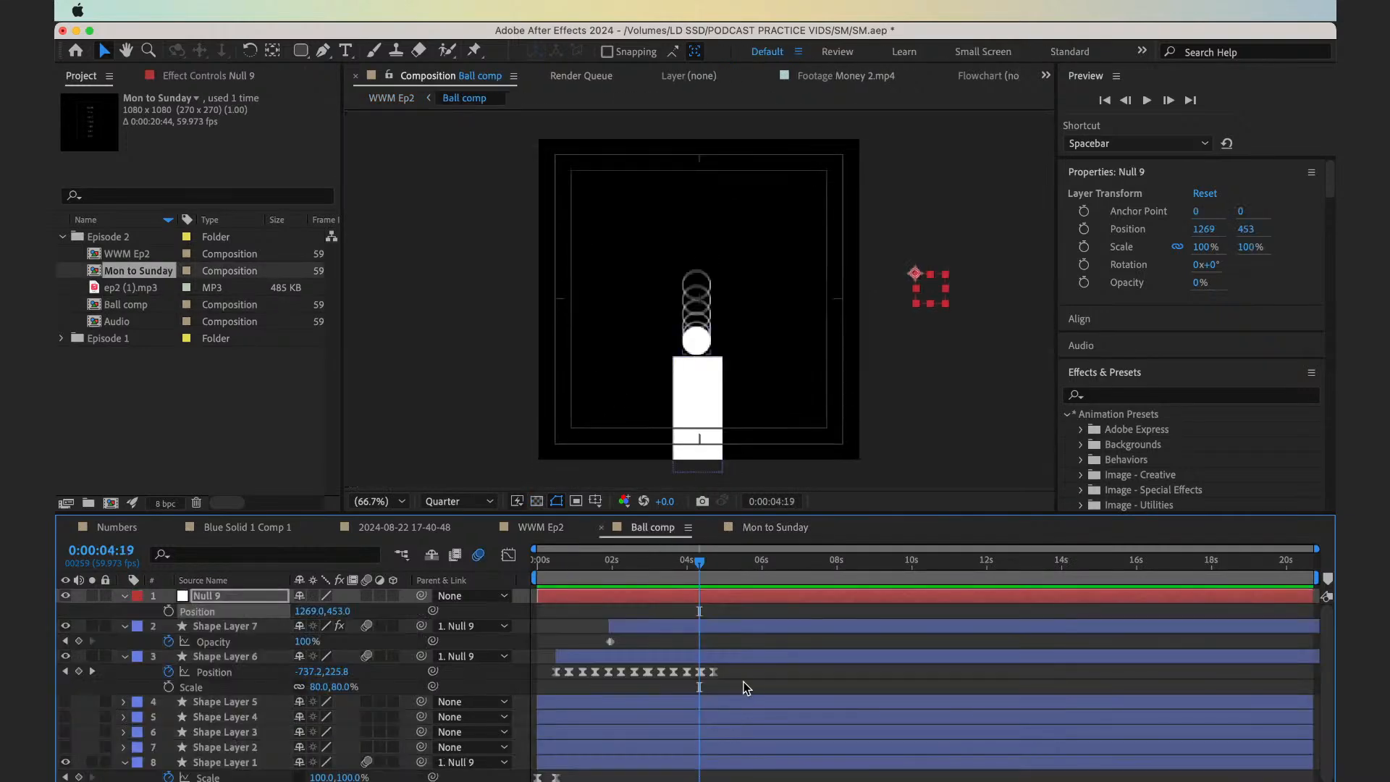
pyautogui.press('u')
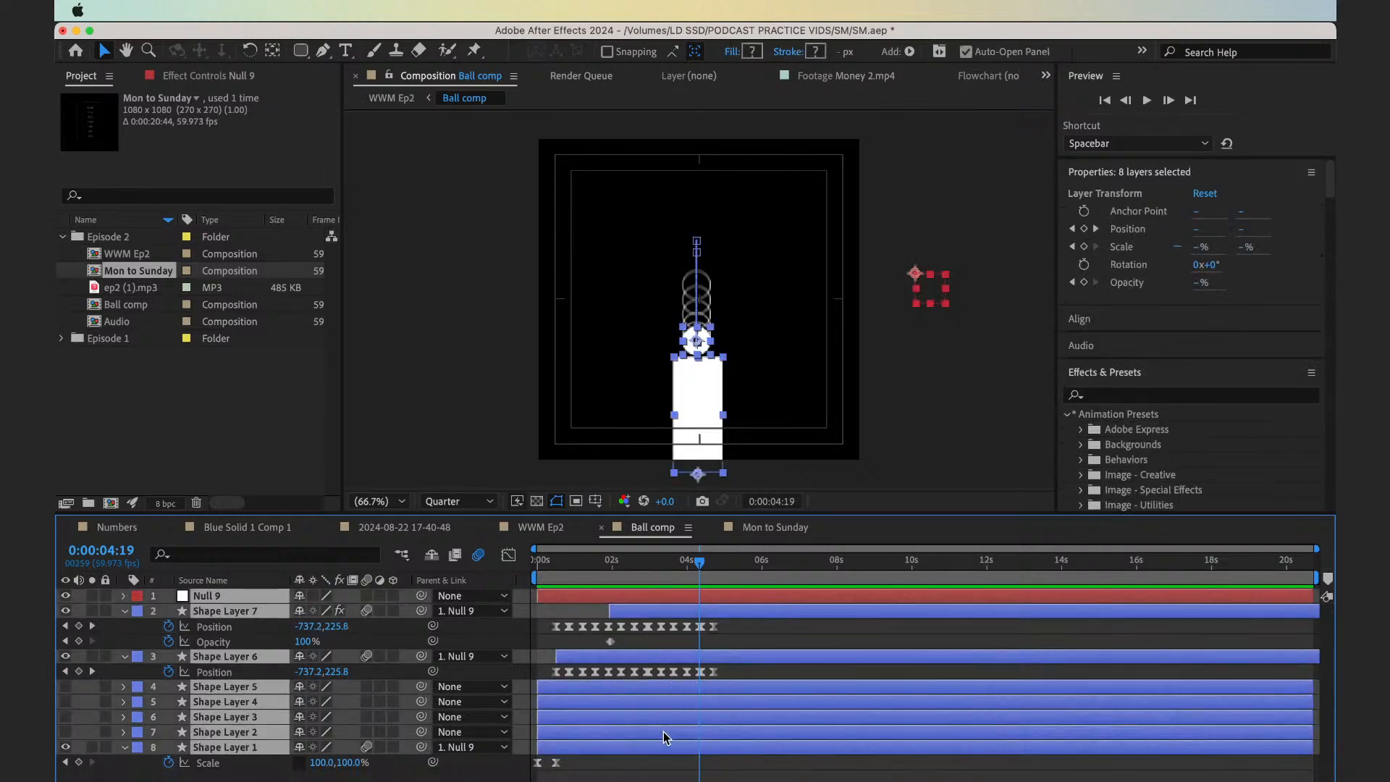
pyautogui.press('u')
pyautogui.click(572, 727)
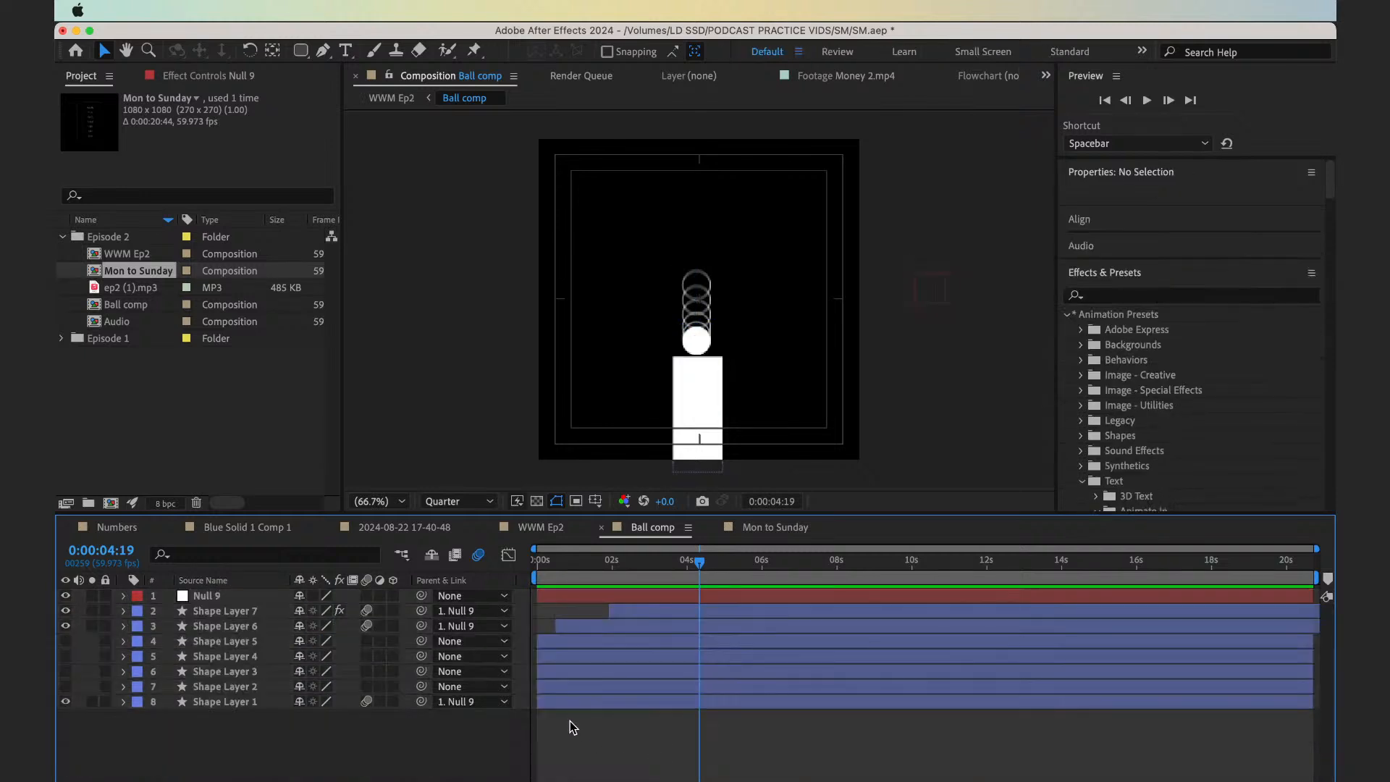
# Copy Null 9 and Shape Layers 7, 6 and 1 from Ball comp and paste them into the Mon to Sunday composition
pyautogui.click(245, 615)
pyautogui.keyDown('shift'); pyautogui.click(246, 626); pyautogui.keyUp('shift')
pyautogui.keyDown('shift'); pyautogui.click(249, 702); pyautogui.keyUp('shift')
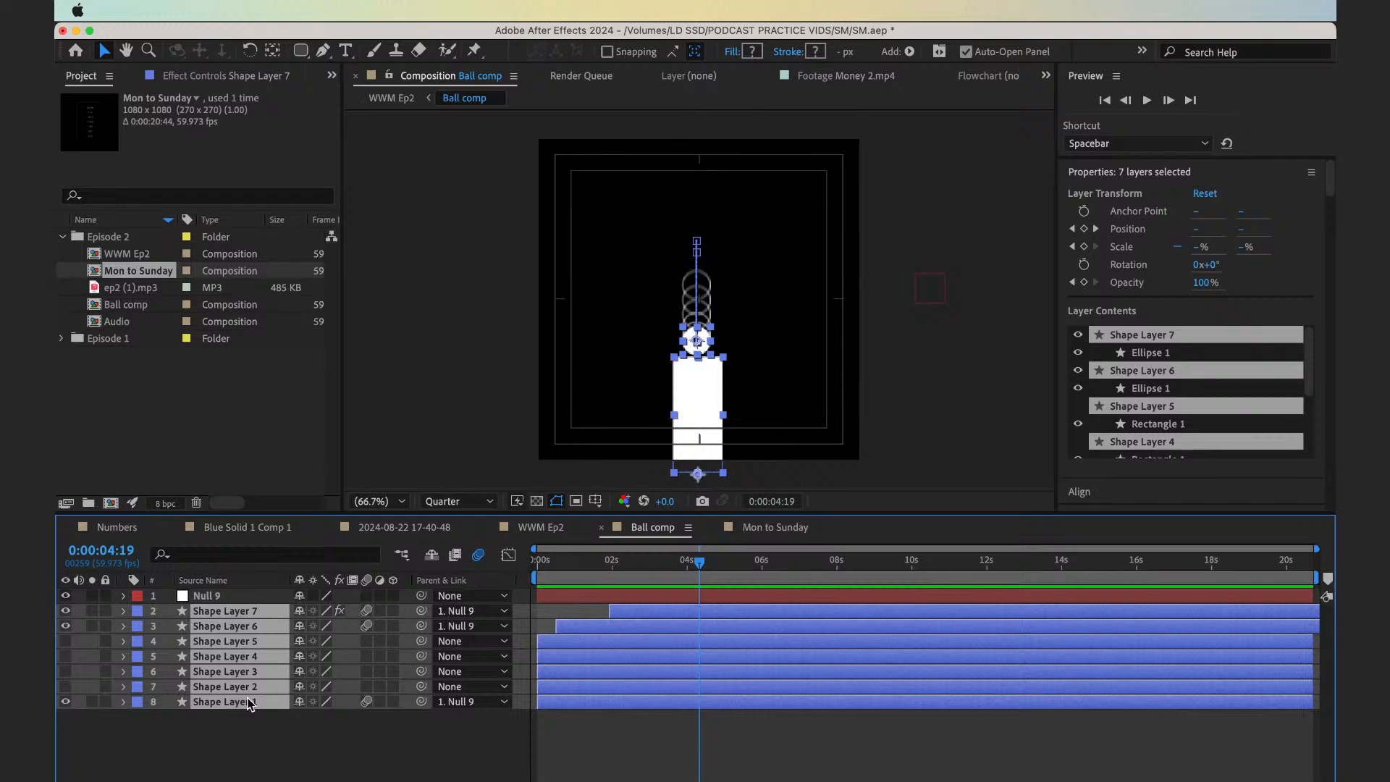
pyautogui.click(252, 727)
pyautogui.click(234, 704)
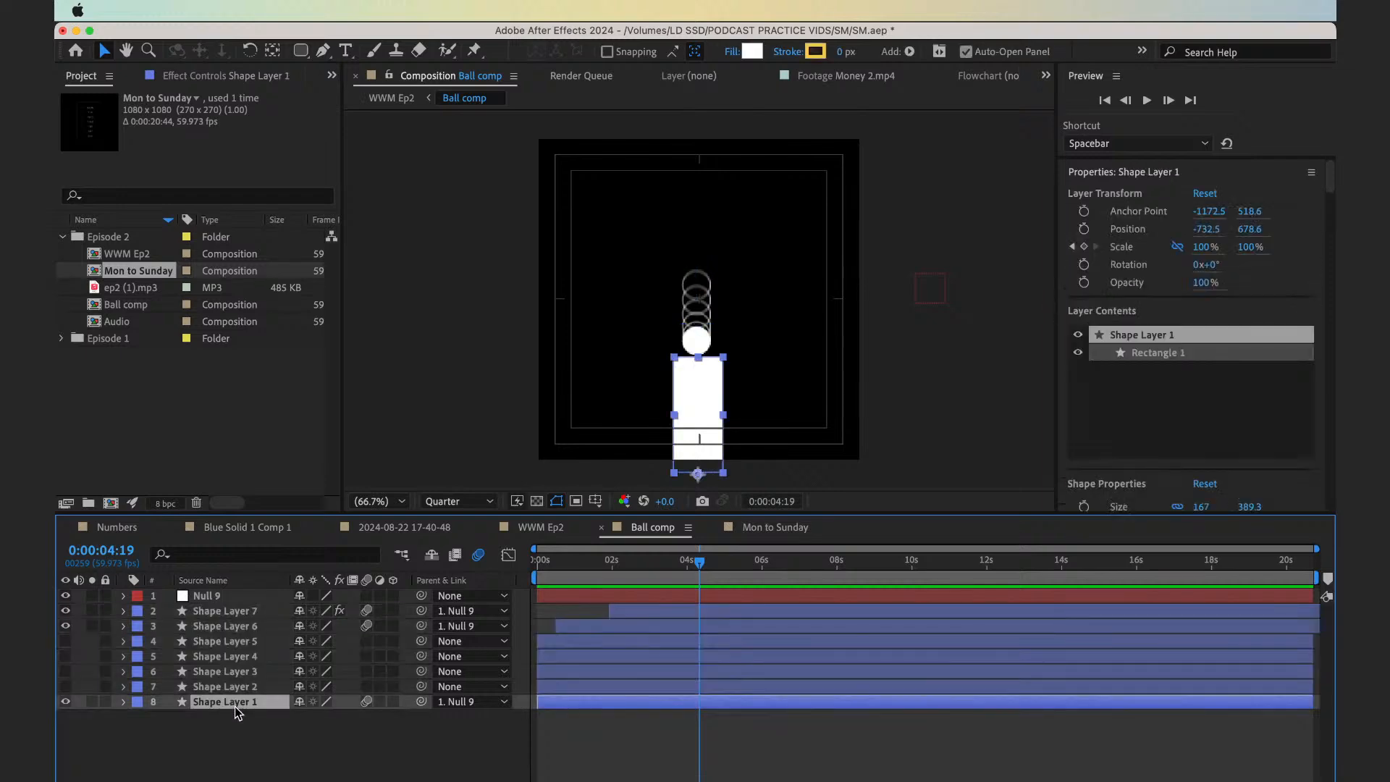
pyautogui.keyDown('super'); pyautogui.click(230, 626); pyautogui.keyUp('super')
pyautogui.keyDown('super'); pyautogui.click(221, 613); pyautogui.keyUp('super')
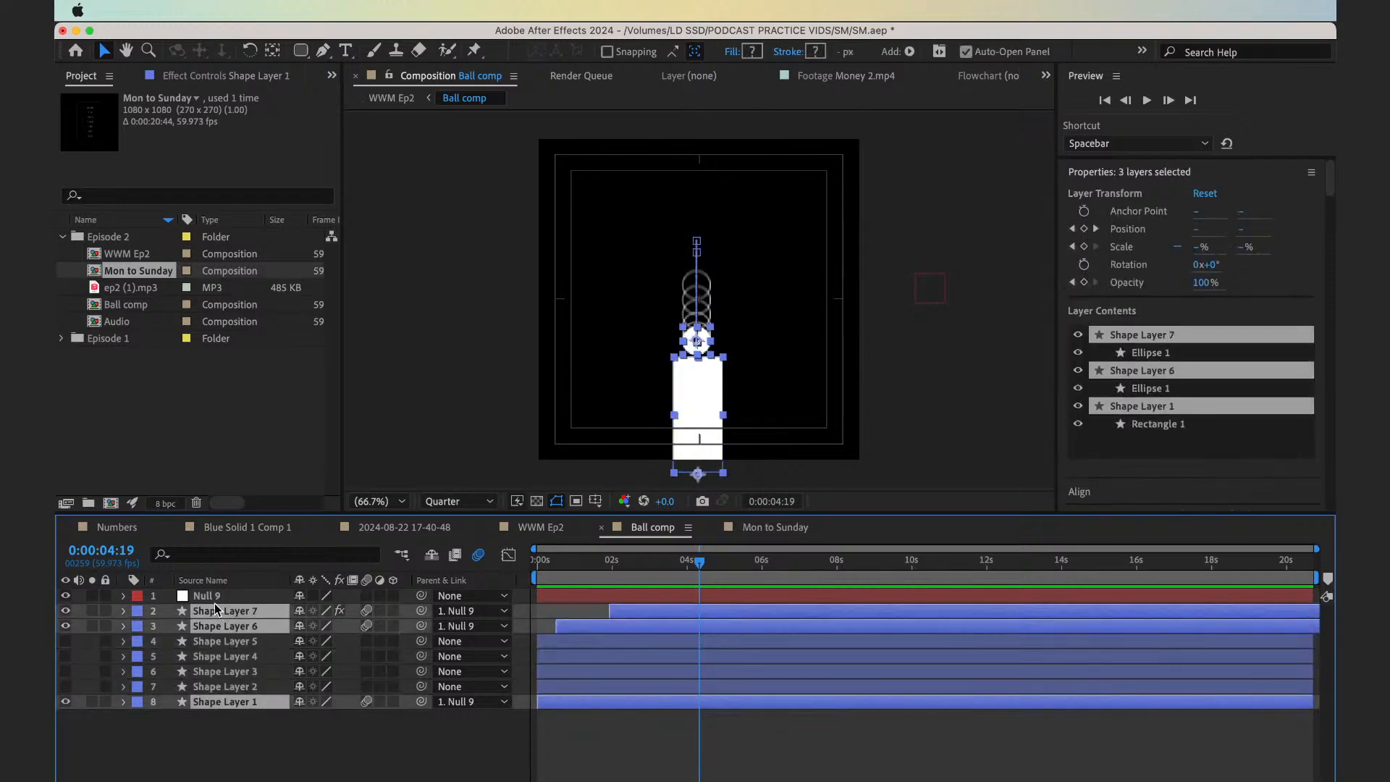
pyautogui.keyDown('super'); pyautogui.click(212, 597); pyautogui.keyUp('super')
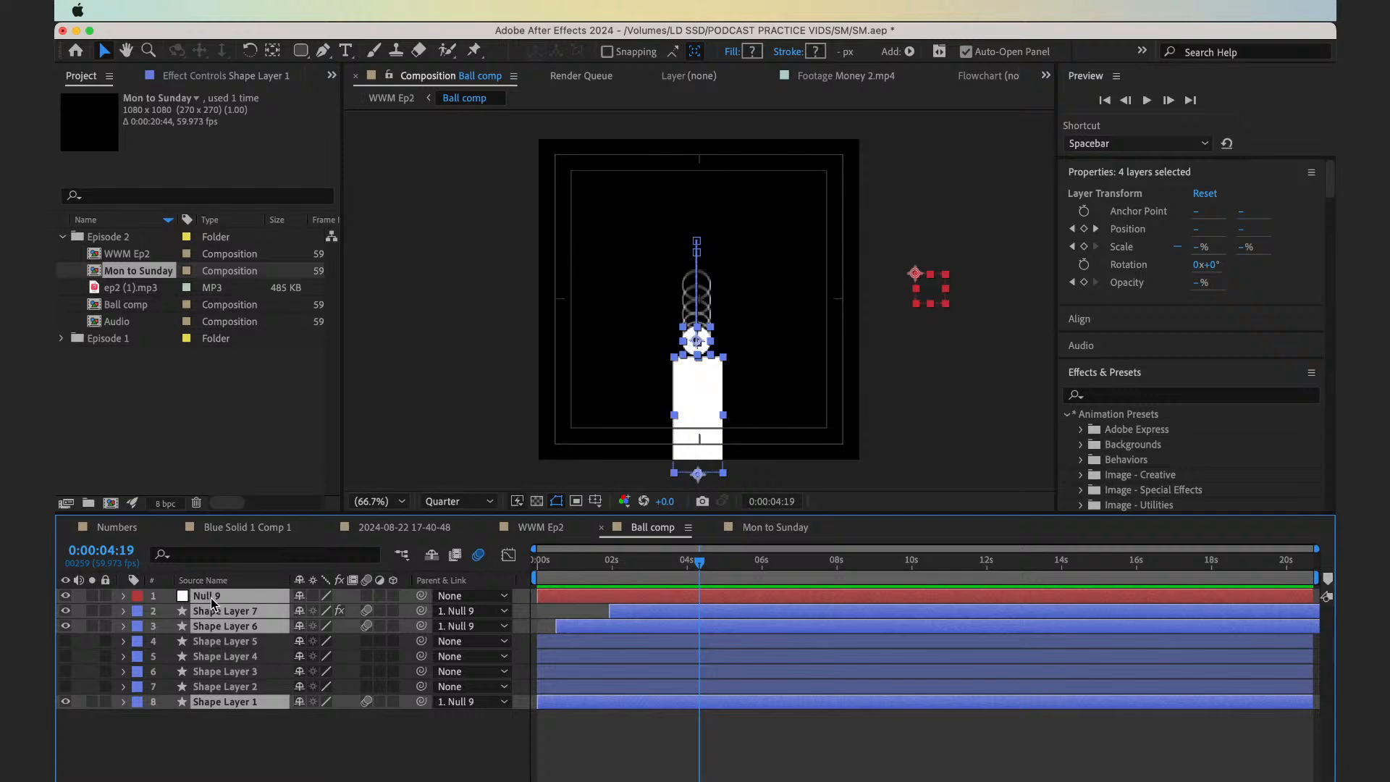
pyautogui.click(782, 526)
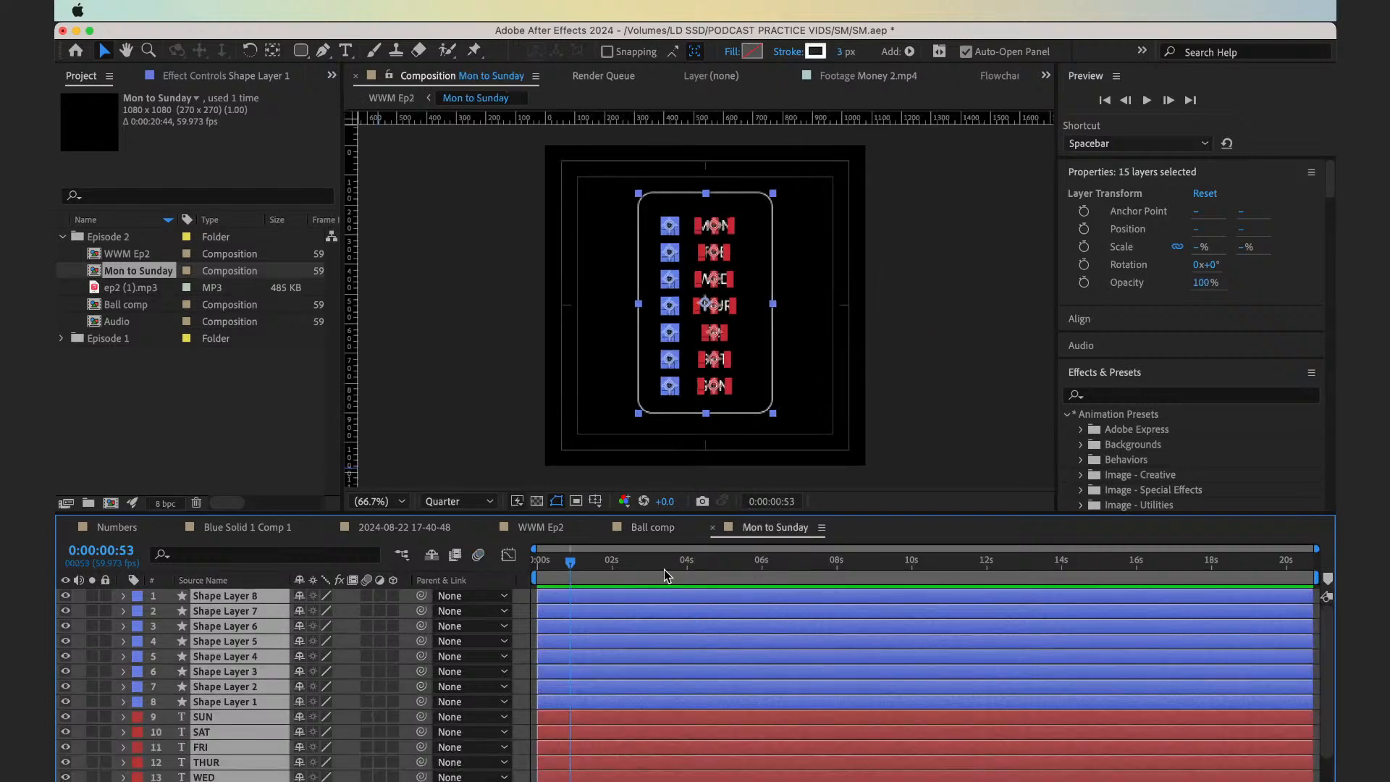
pyautogui.press('super+v')
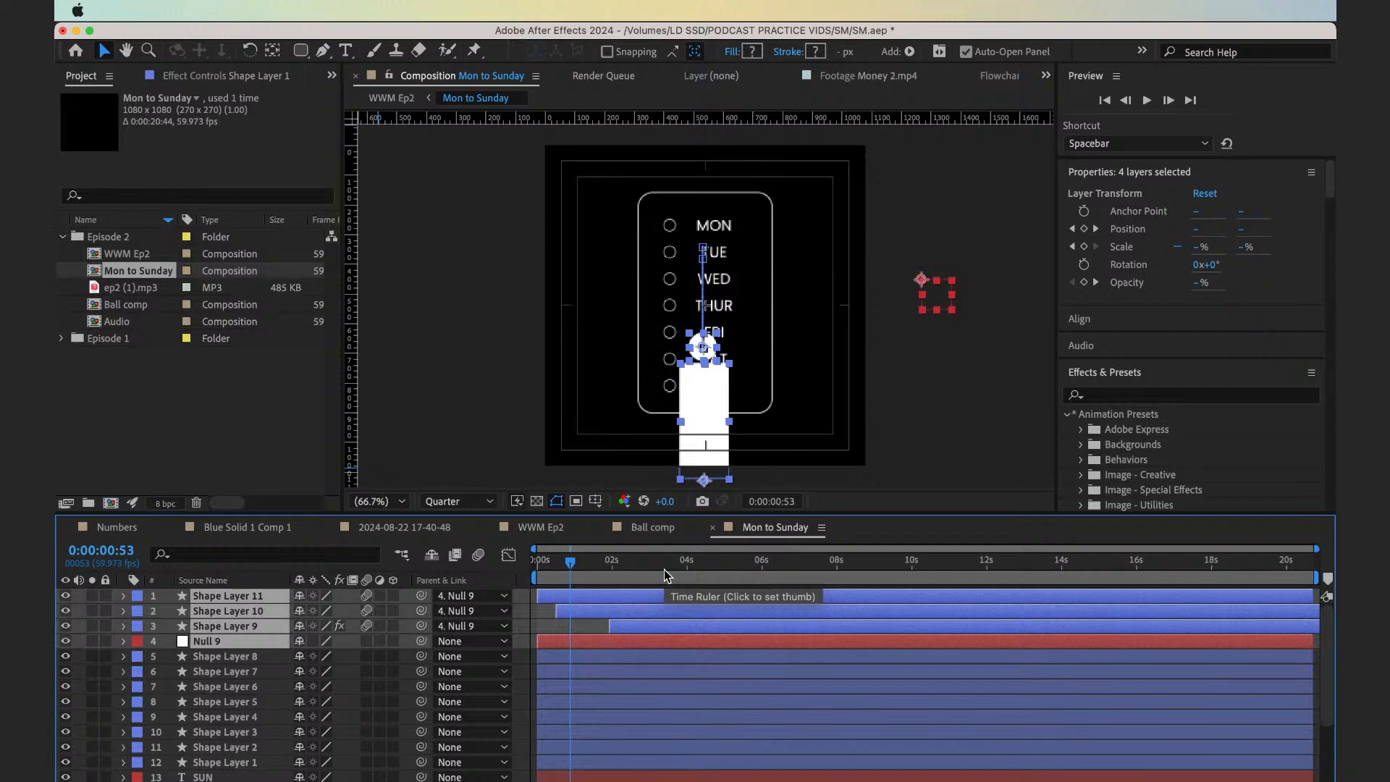
# Undo the paste, recopy Null 9 and Shape Layers 7, 6 and 1 from Ball comp in top-to-bottom order, and paste them into Mon to Sunday
pyautogui.press('super+z')
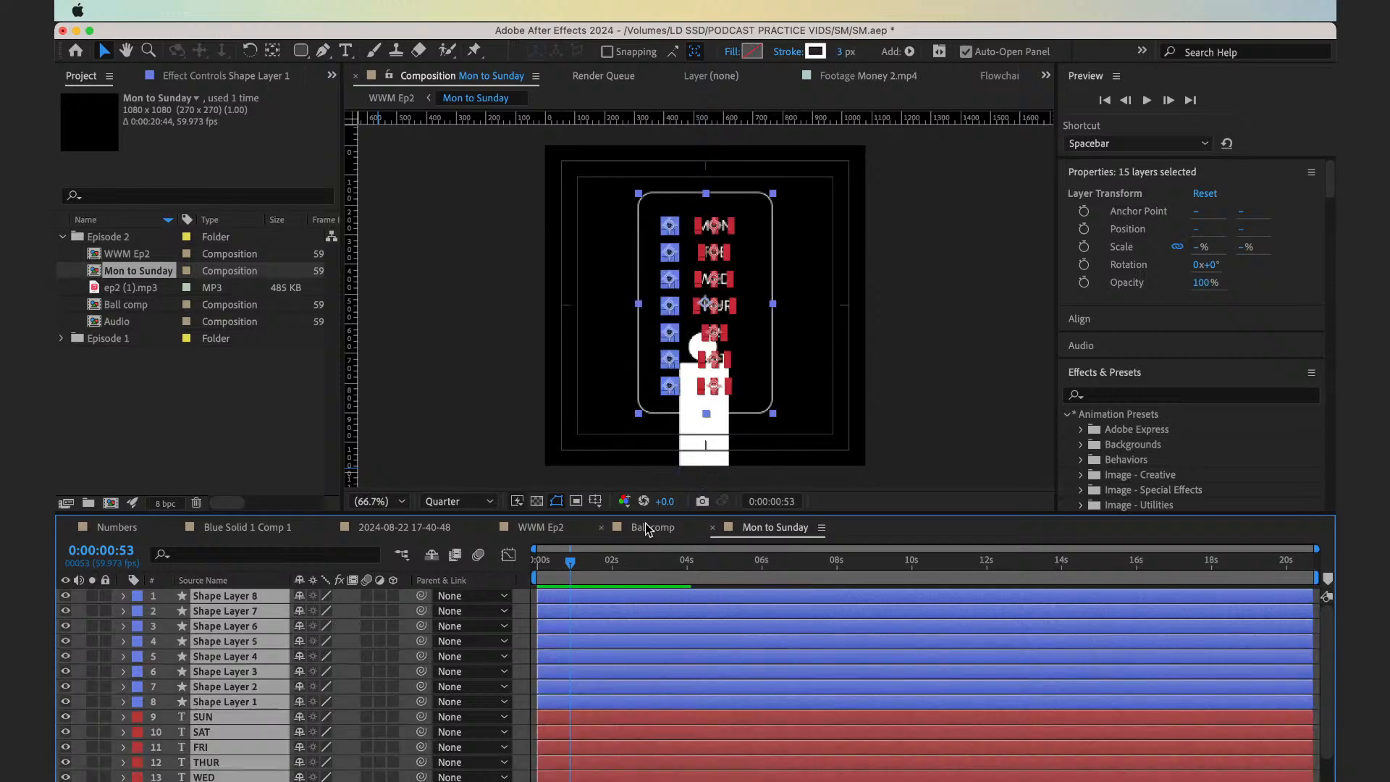
pyautogui.click(648, 527)
pyautogui.click(309, 743)
pyautogui.click(228, 598)
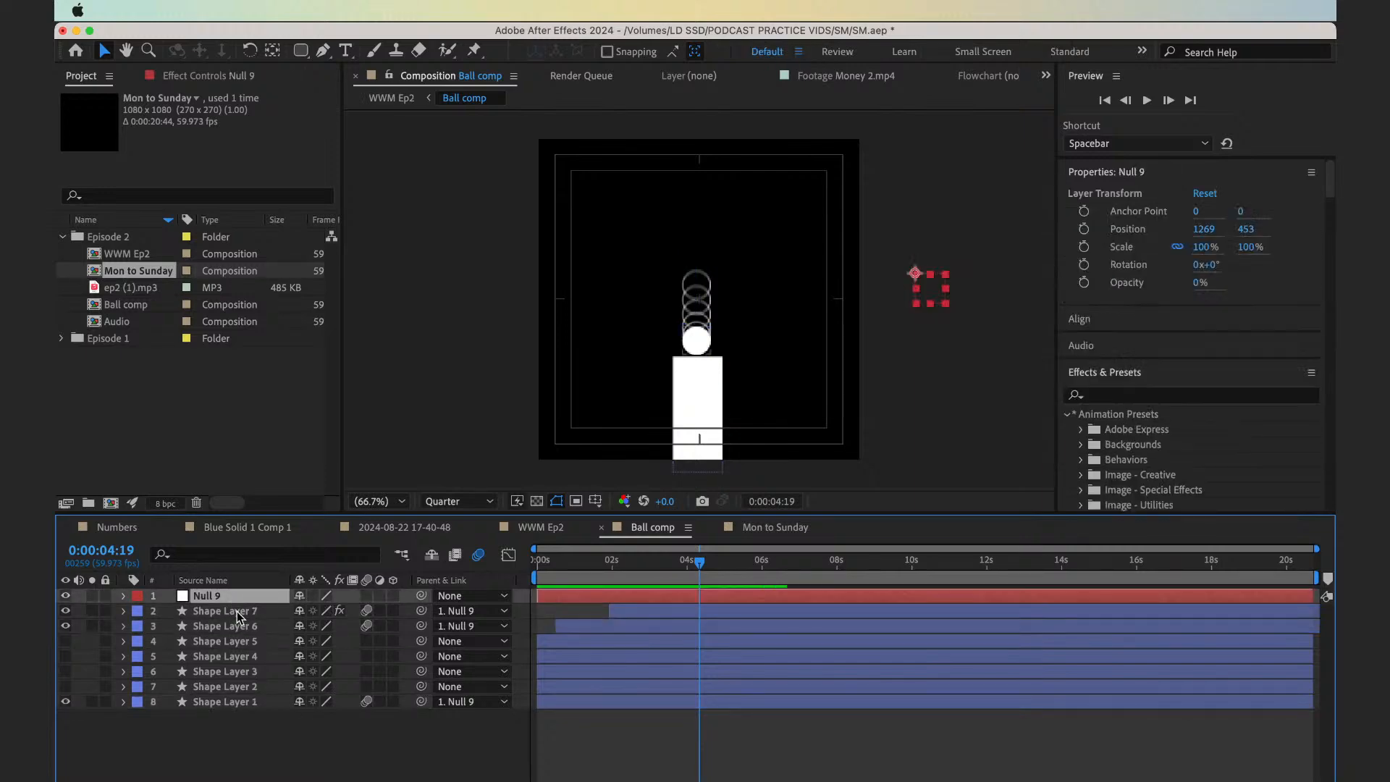
pyautogui.keyDown('shift'); pyautogui.click(241, 623); pyautogui.keyUp('shift')
pyautogui.keyDown('shift'); pyautogui.click(230, 703); pyautogui.keyUp('shift')
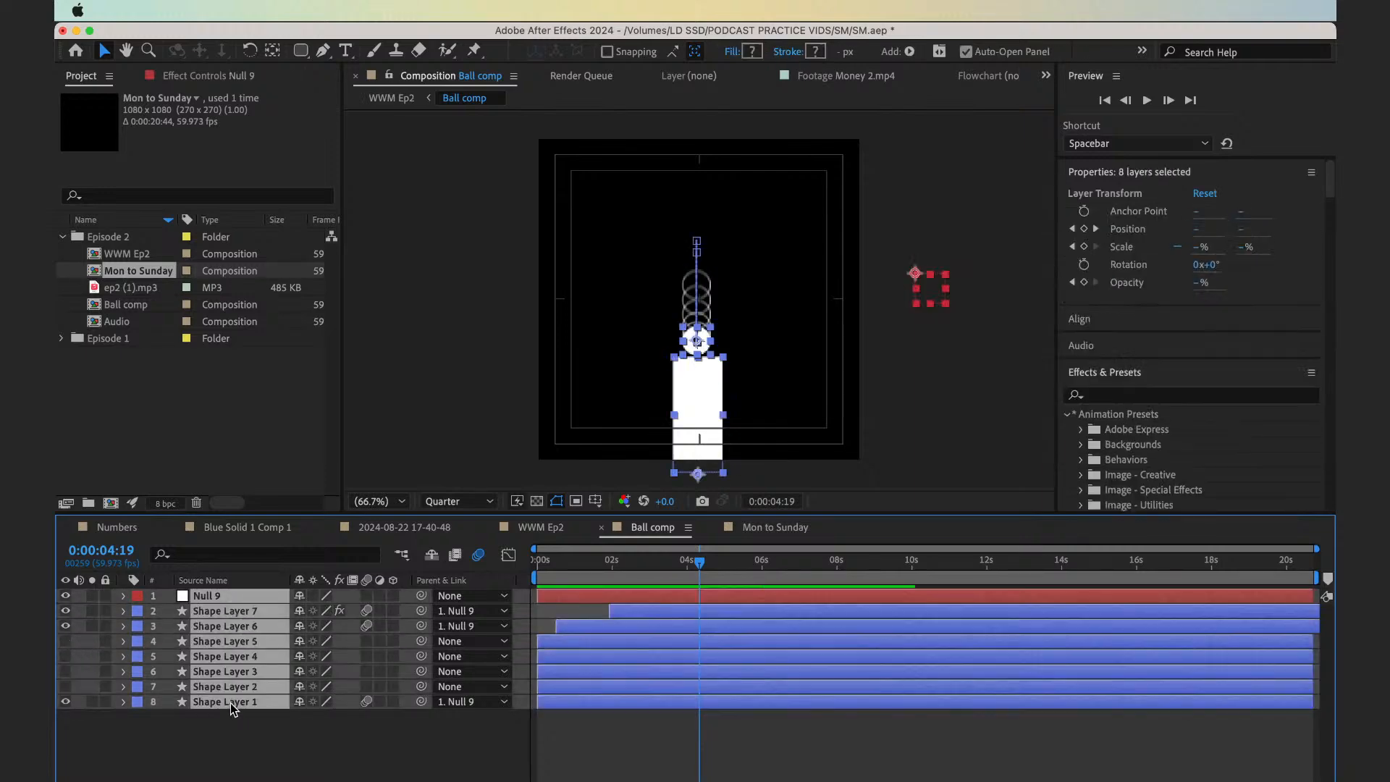
pyautogui.click(258, 735)
pyautogui.click(246, 598)
pyautogui.keyDown('super'); pyautogui.click(250, 614); pyautogui.keyUp('super')
pyautogui.keyDown('super'); pyautogui.click(252, 628); pyautogui.keyUp('super')
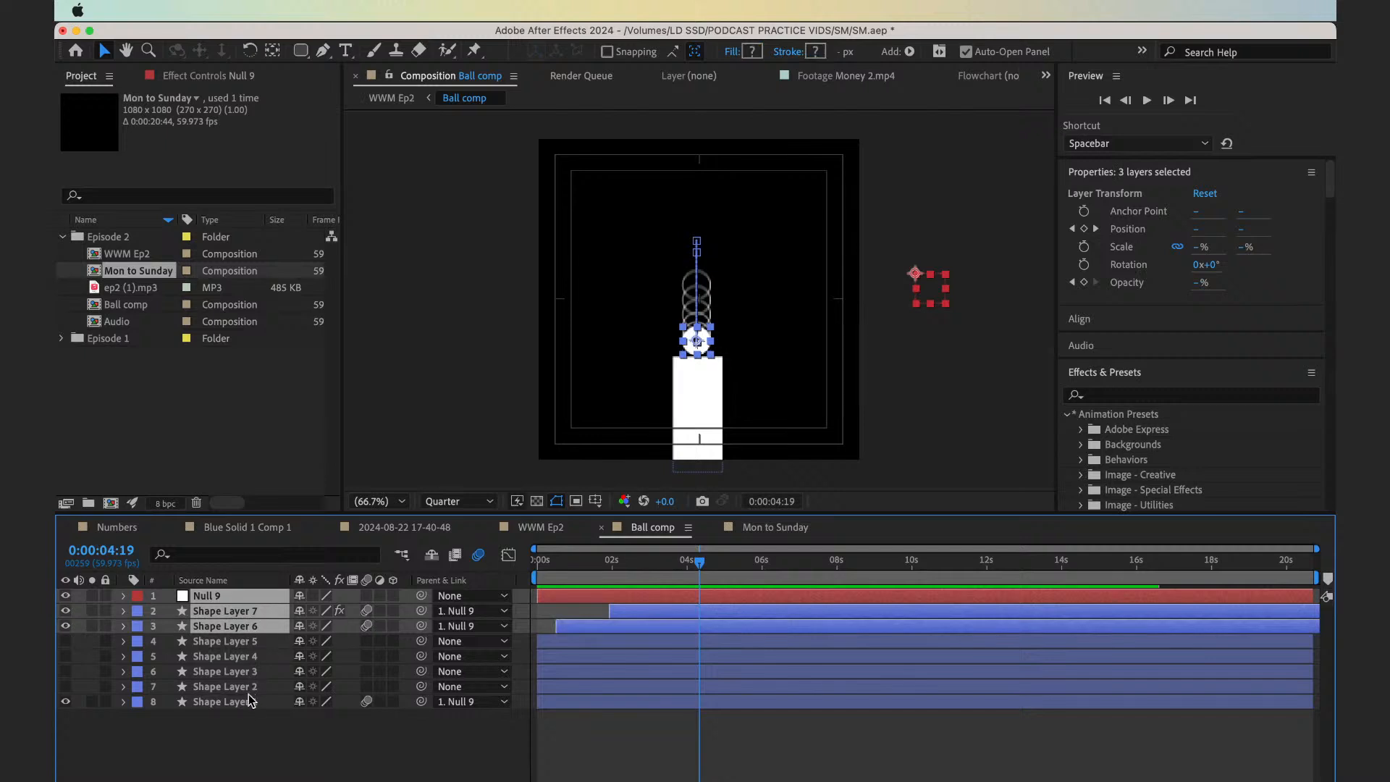
pyautogui.keyDown('super'); pyautogui.click(254, 703); pyautogui.keyUp('super')
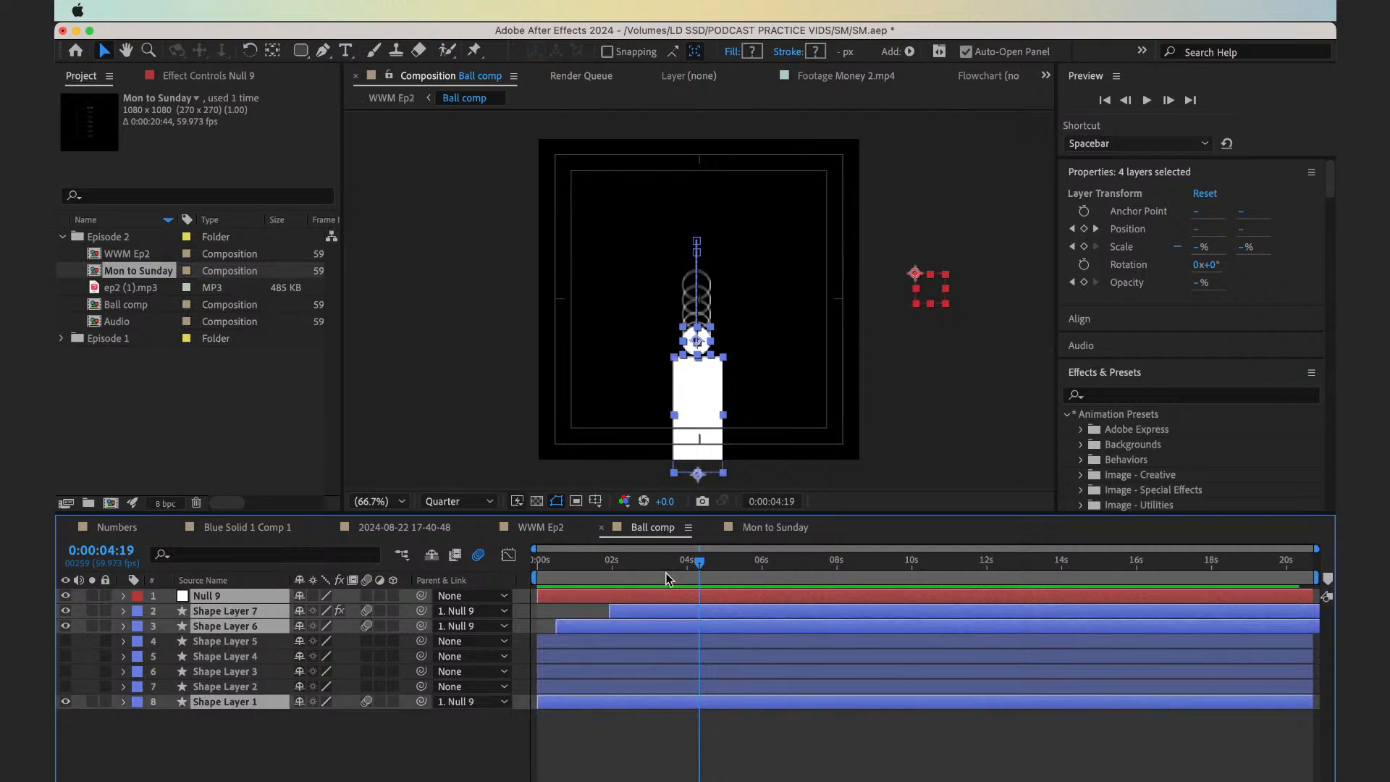
pyautogui.click(773, 532)
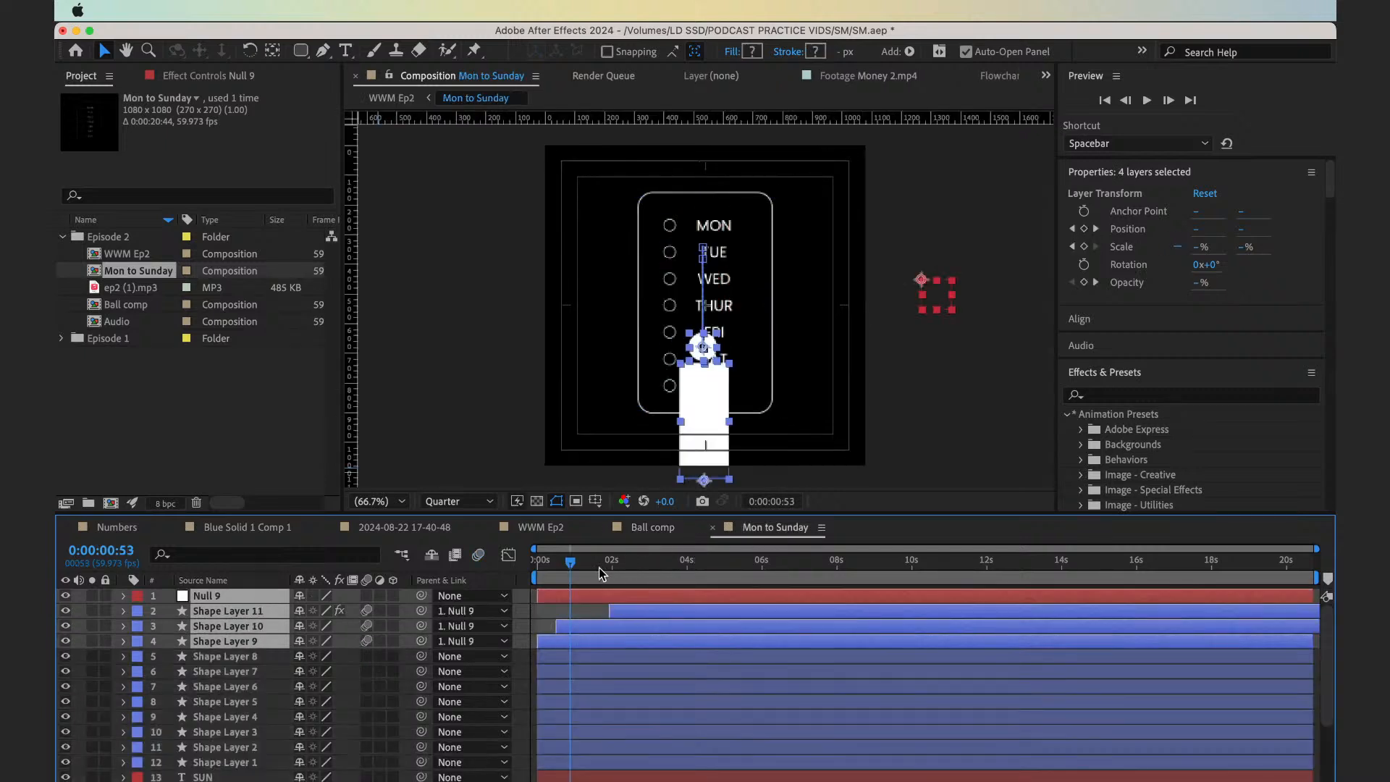
# Preview the Mon to Sunday composition from the start and compare its pasted layers with those in Ball comp
pyautogui.press('space')
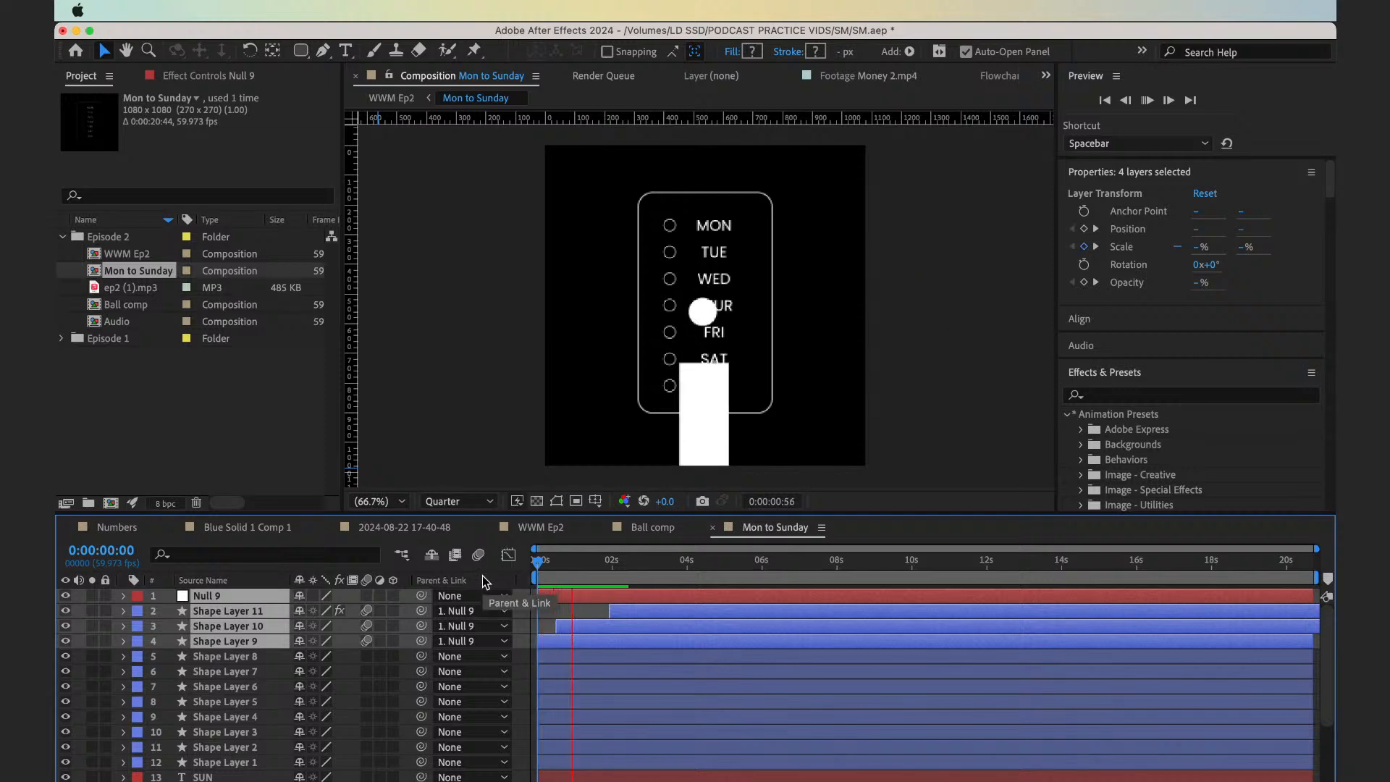
pyautogui.click(652, 527)
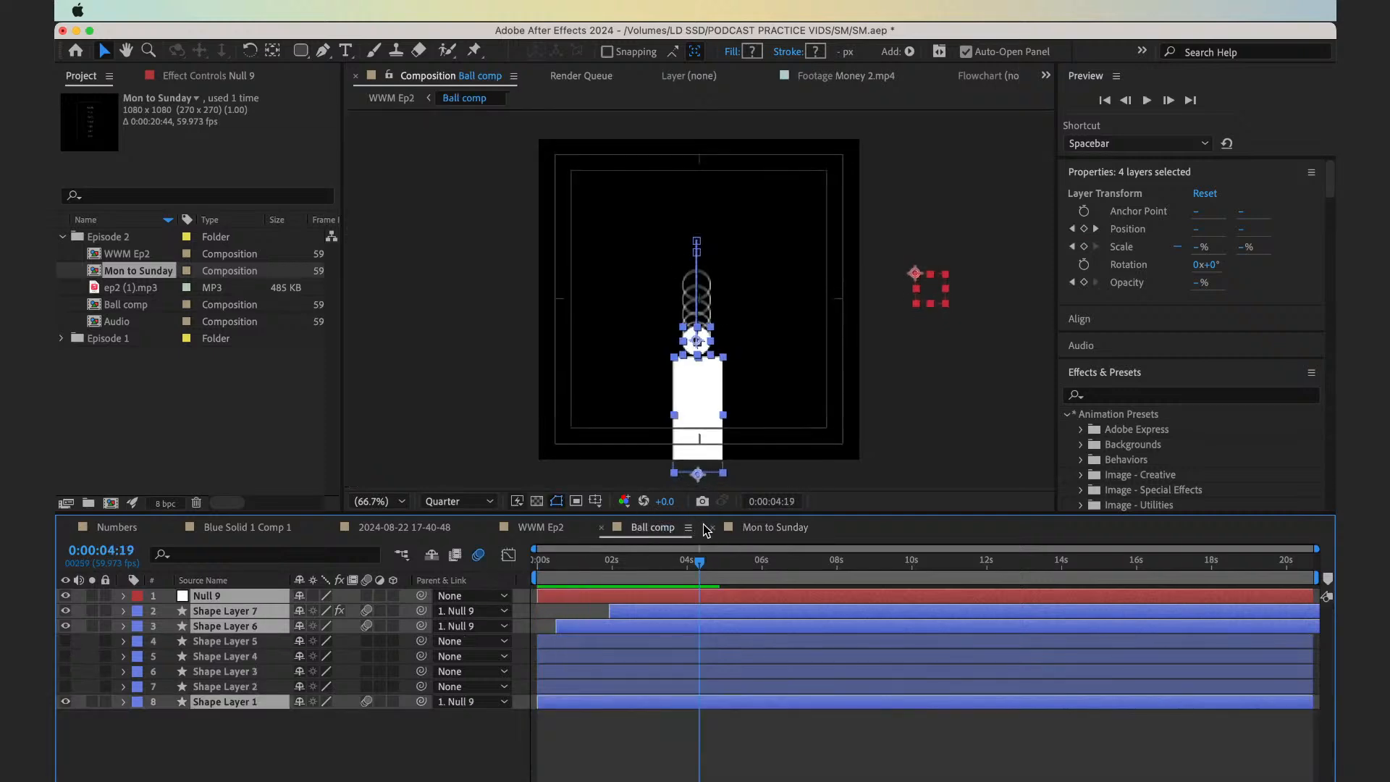
pyautogui.click(764, 533)
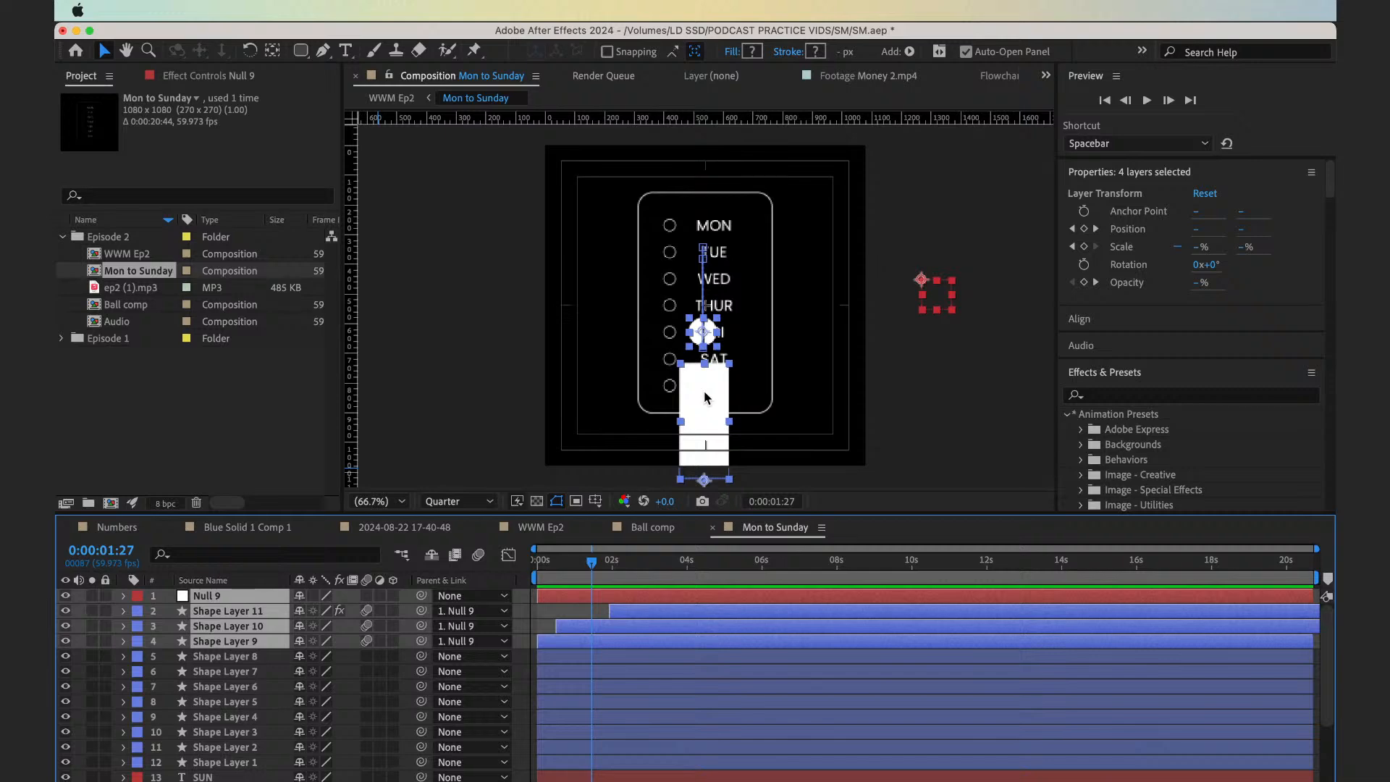
# Rename Shape Layer 9, the white rectangle in Mon to Sunday, as Bottom
pyautogui.press('F2')
pyautogui.click(605, 646)
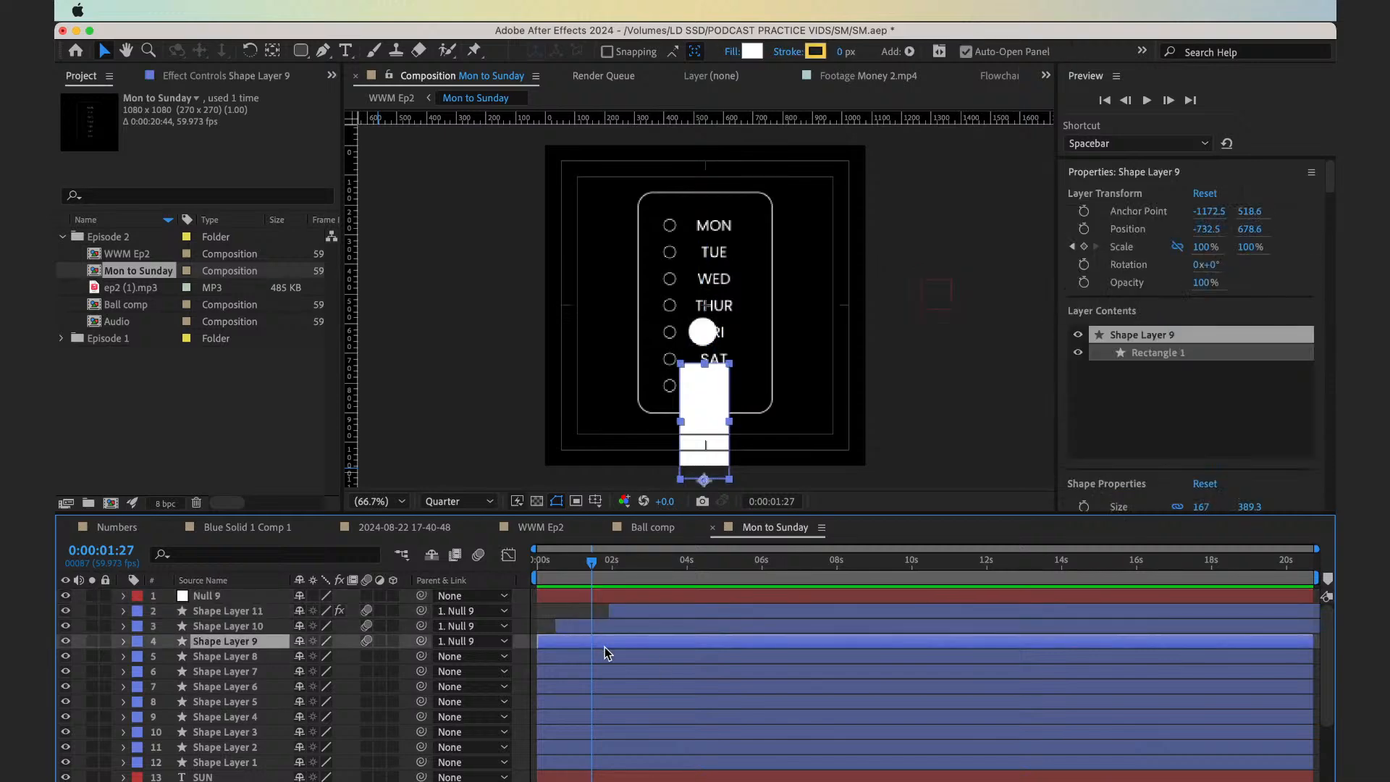
pyautogui.press('Return')
pyautogui.write('Bot')
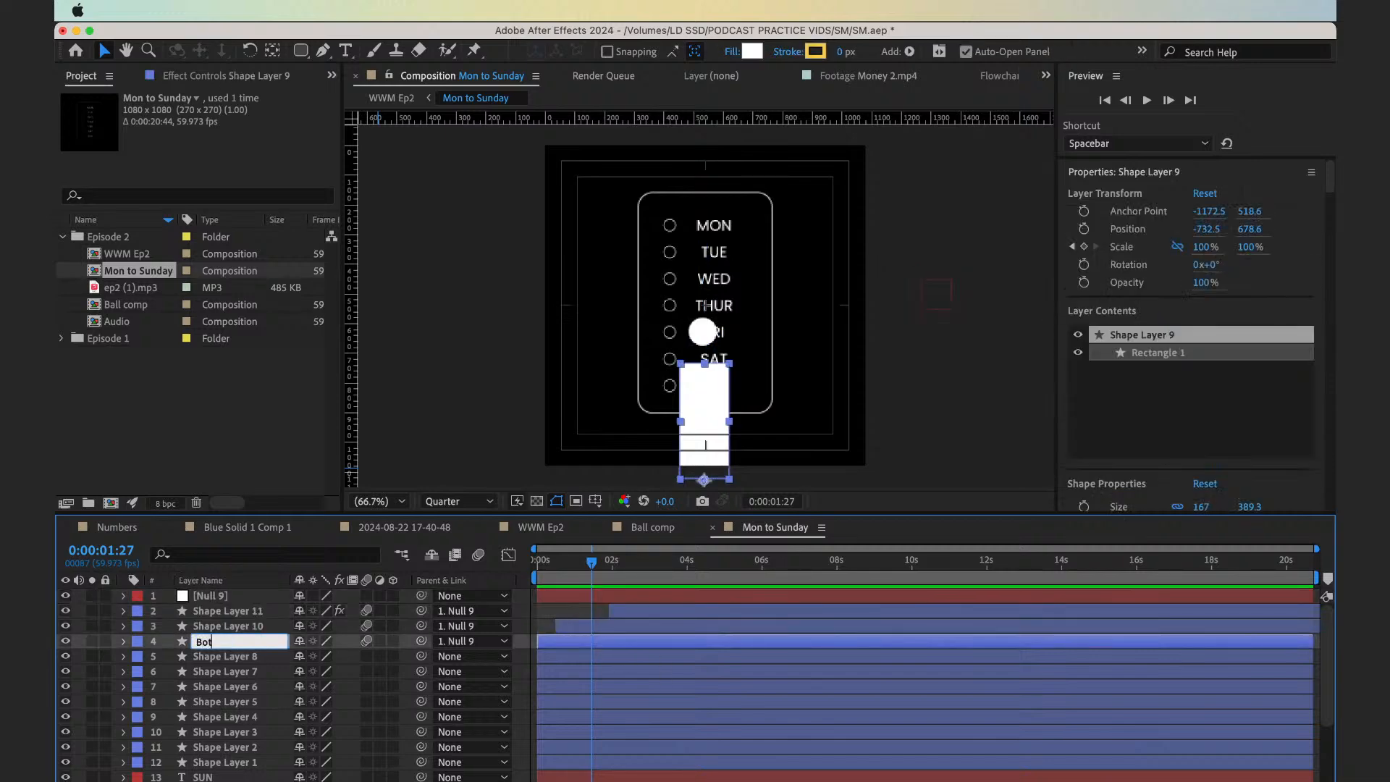
pyautogui.write('tom')
pyautogui.press('Return')
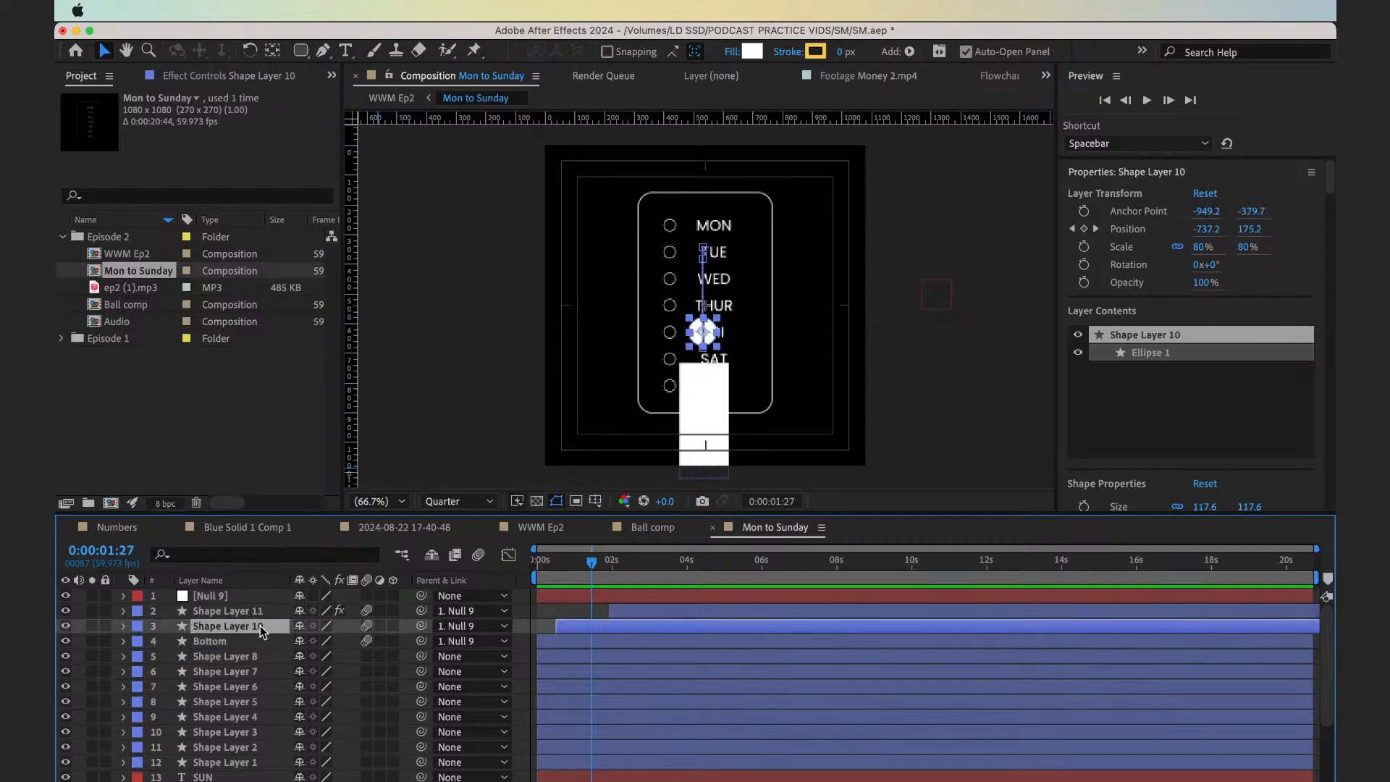
# Rename Shape Layer 10, the solid white circle, as Ball
pyautogui.click(268, 627)
pyautogui.press('Return')
pyautogui.write('C')
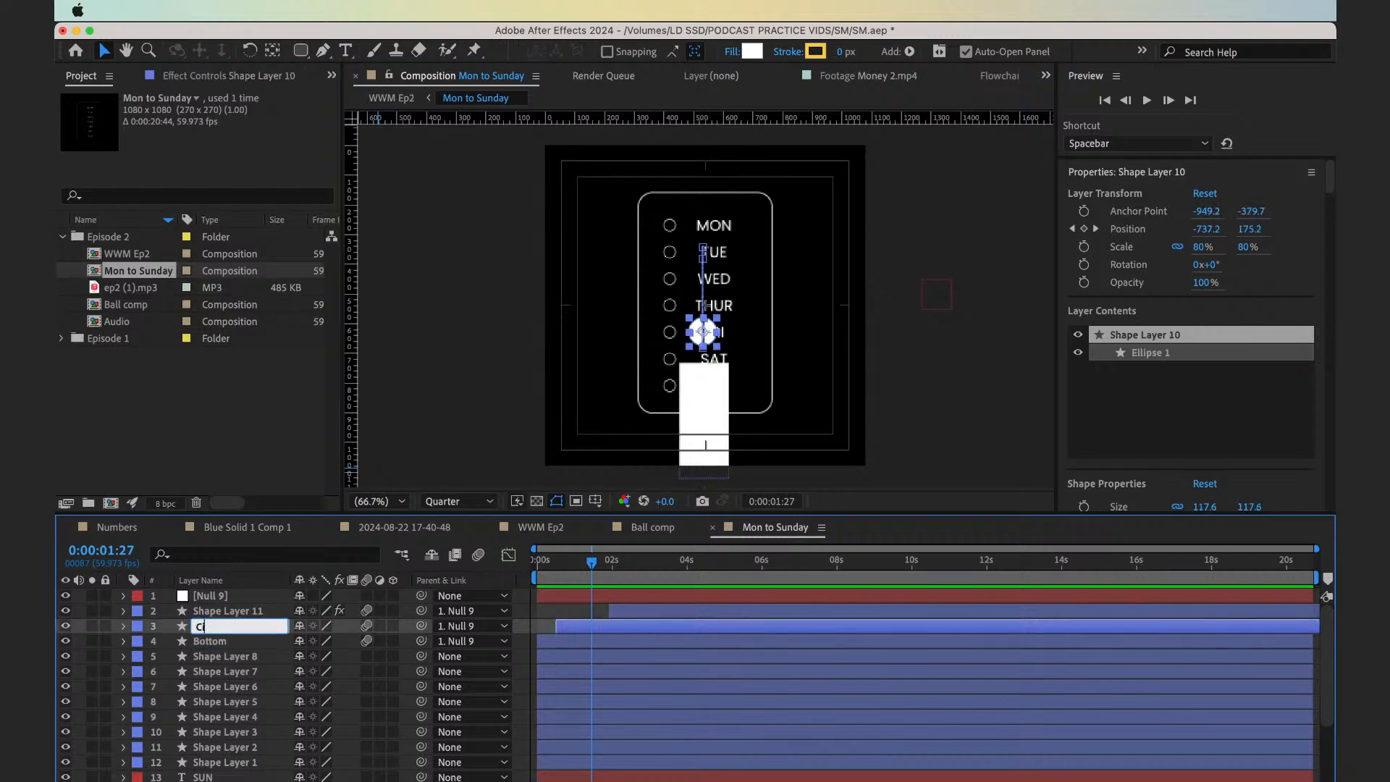
pyautogui.write('Ball')
pyautogui.press('Return')
# Rename Shape Layer 11, the outlined circle with the effect, as Ball Echo
pyautogui.click(255, 613)
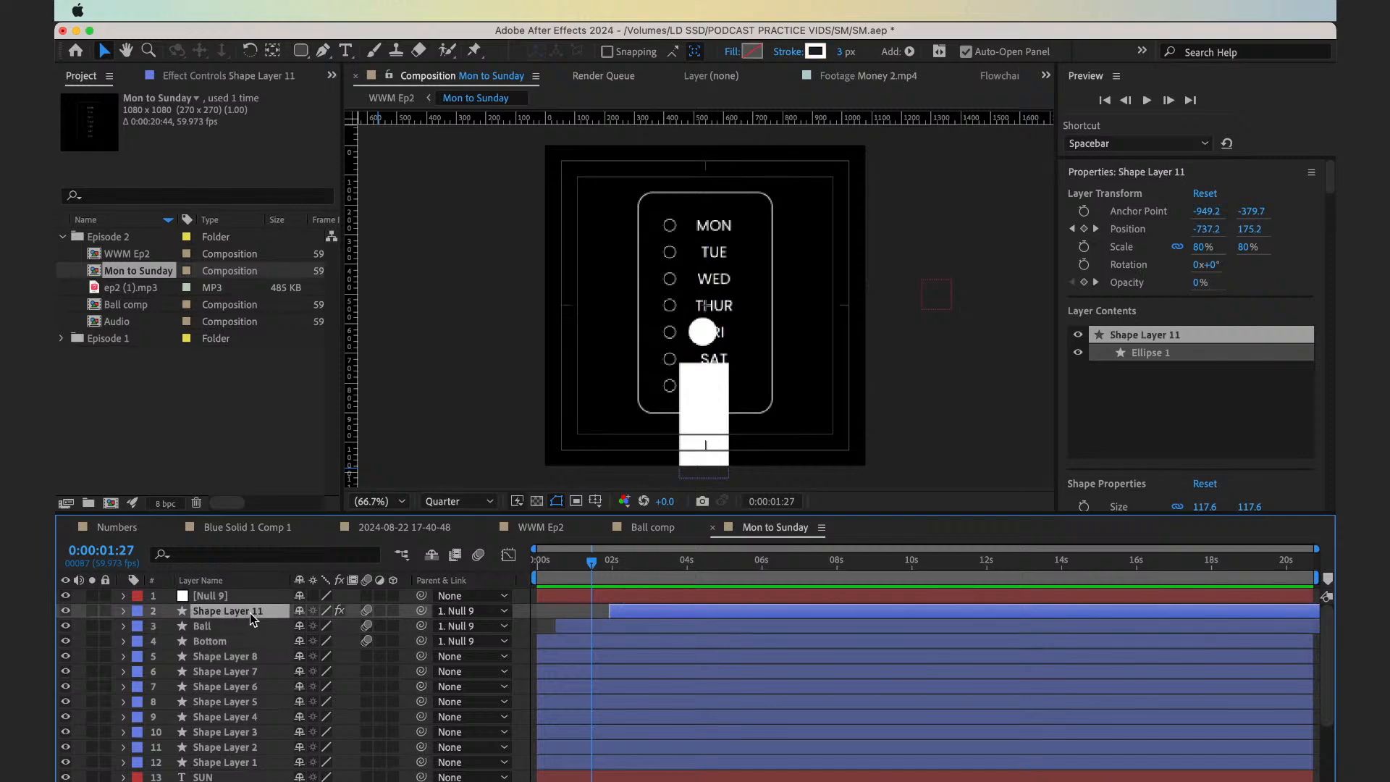
pyautogui.press('Return')
pyautogui.write('Echo')
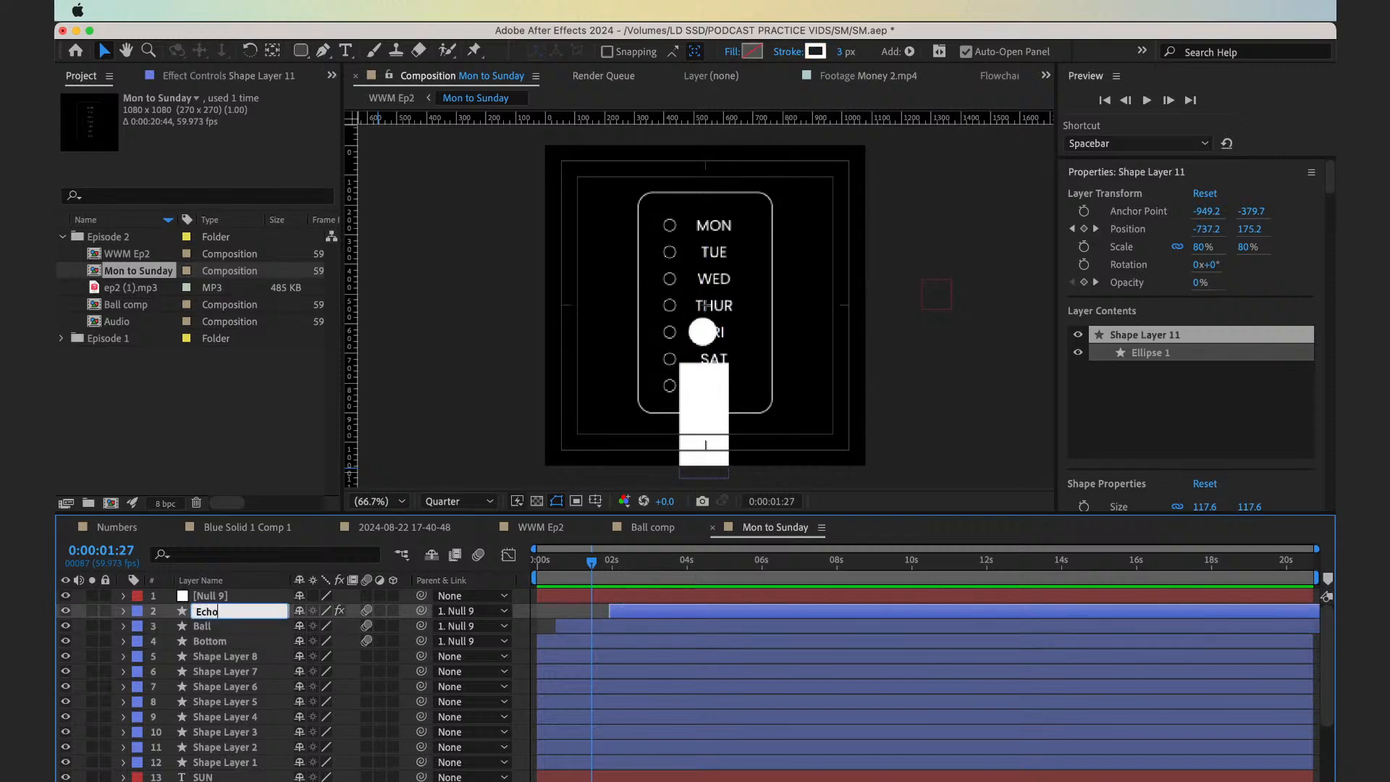
pyautogui.write('Ball')
pyautogui.press('Return')
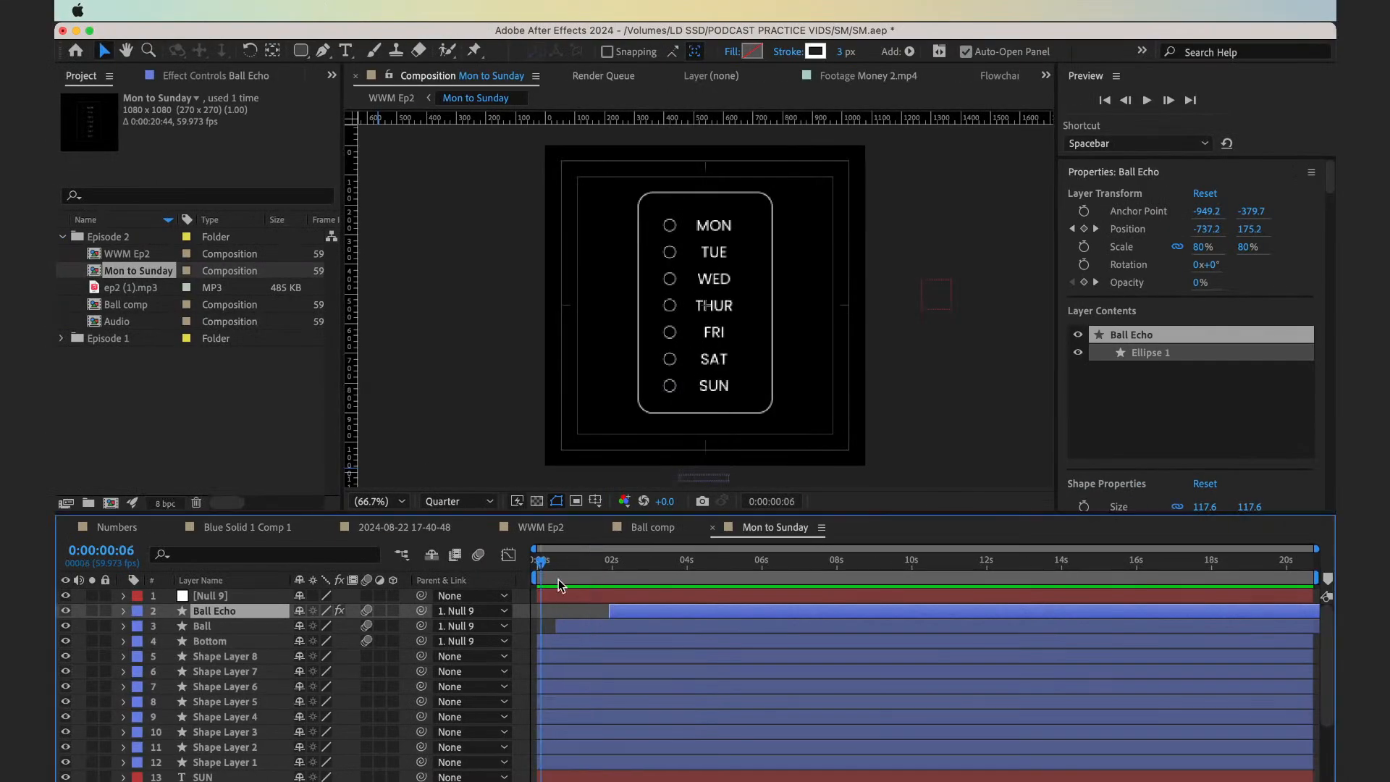
# Check the checklist section in the WWM Ep2 composition, then return to Mon to Sunday and look over its layer stack
pyautogui.click(607, 641)
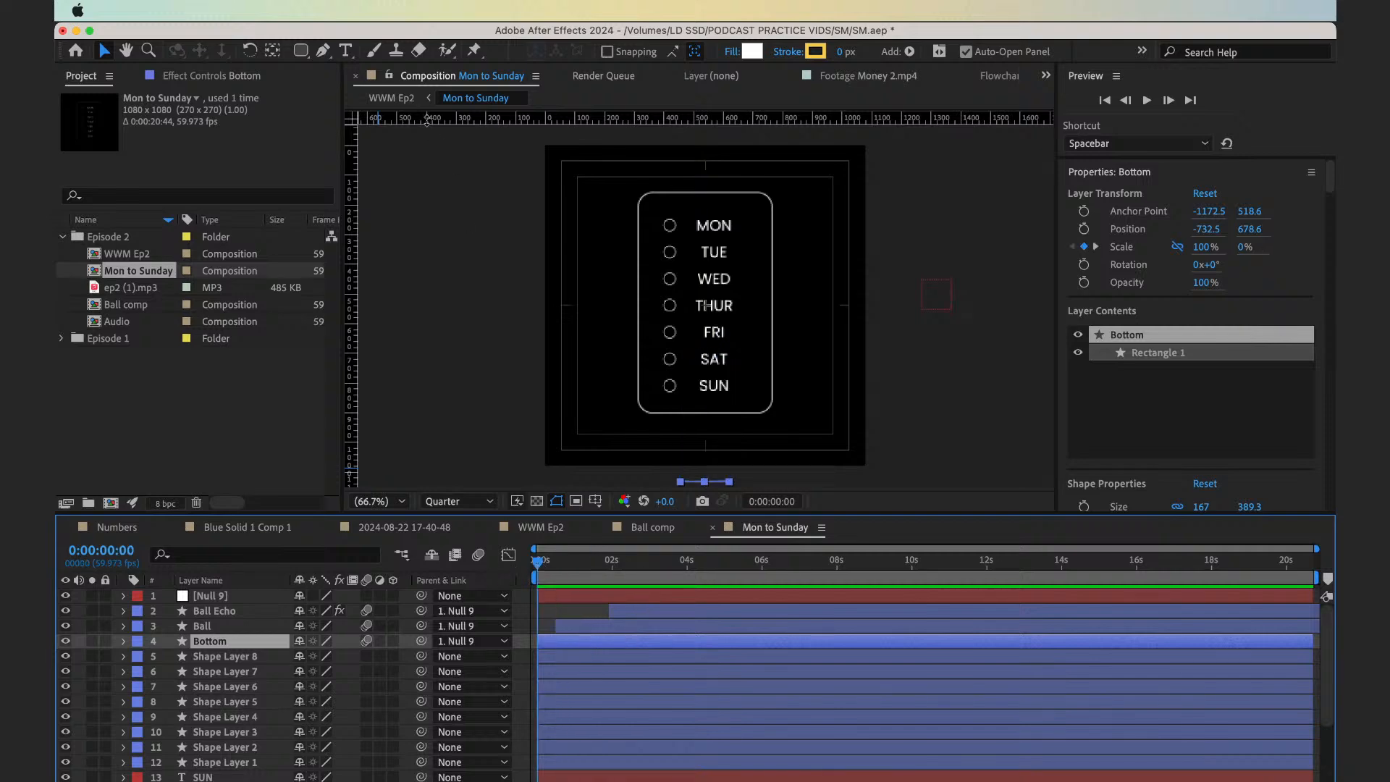
pyautogui.click(393, 97)
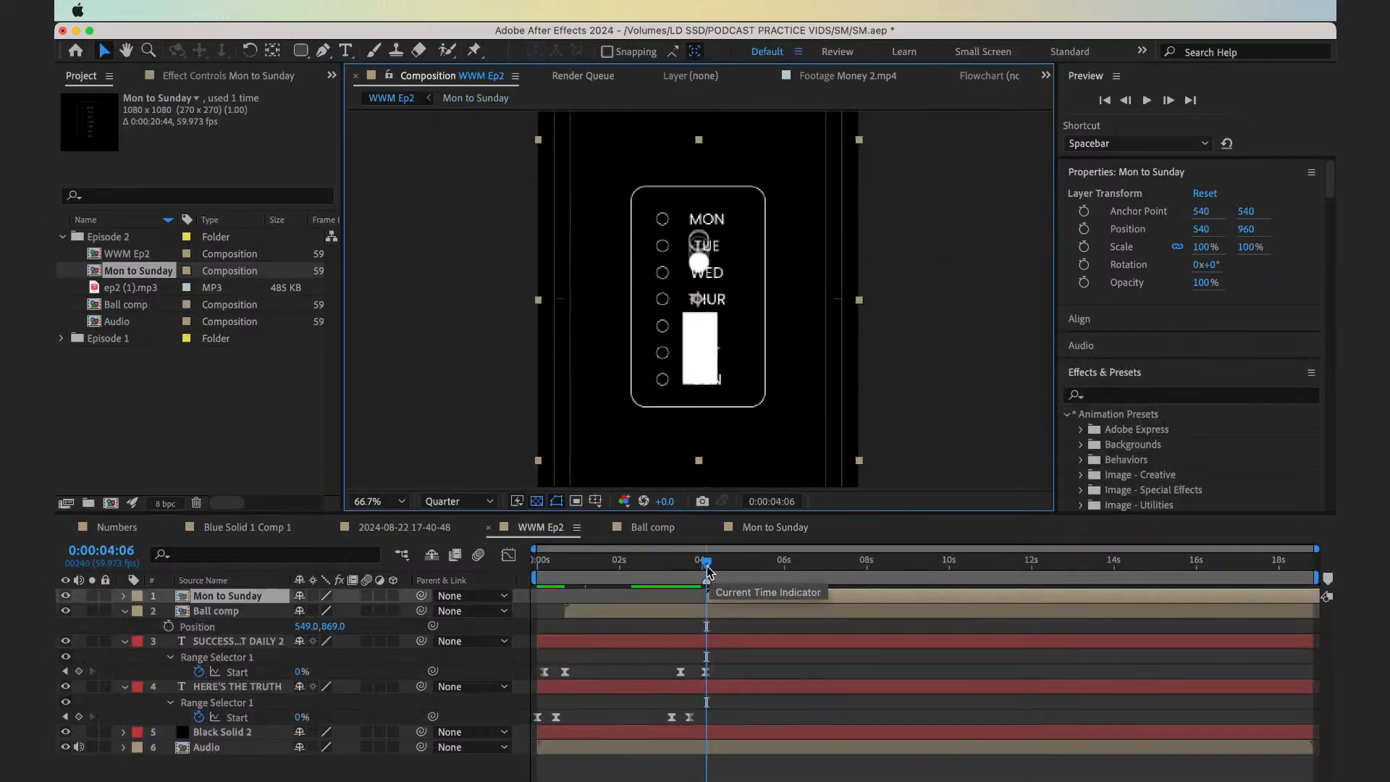
pyautogui.click(479, 101)
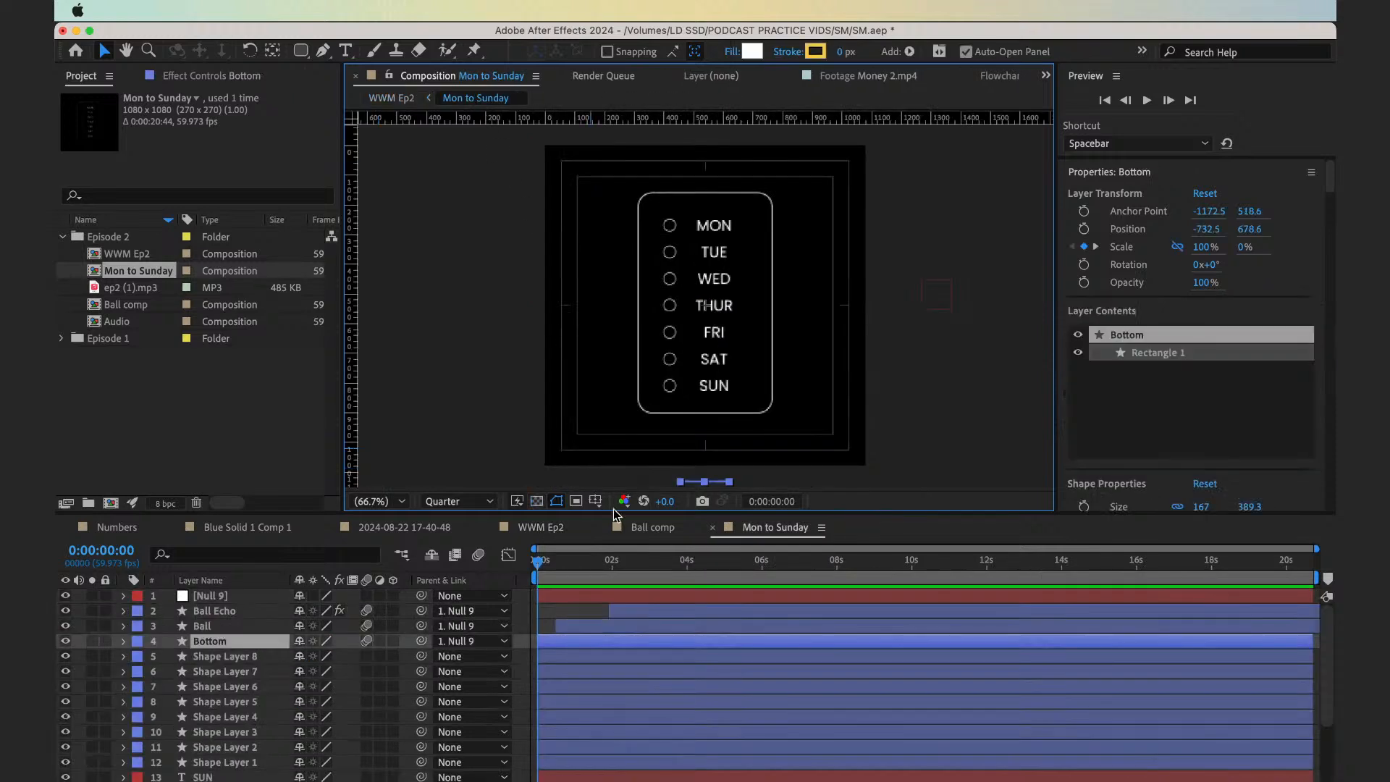
pyautogui.scroll(-3, 607, 711)
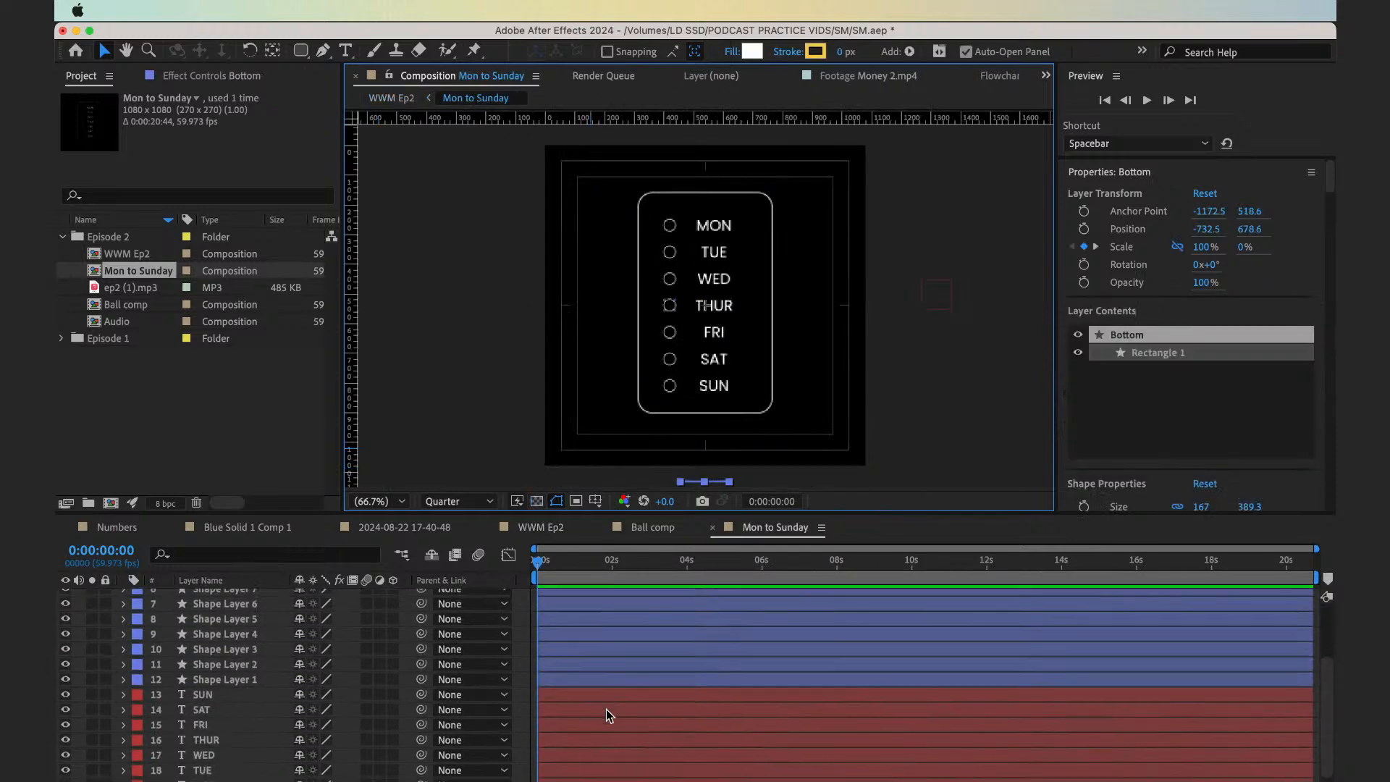
pyautogui.scroll(3, 607, 711)
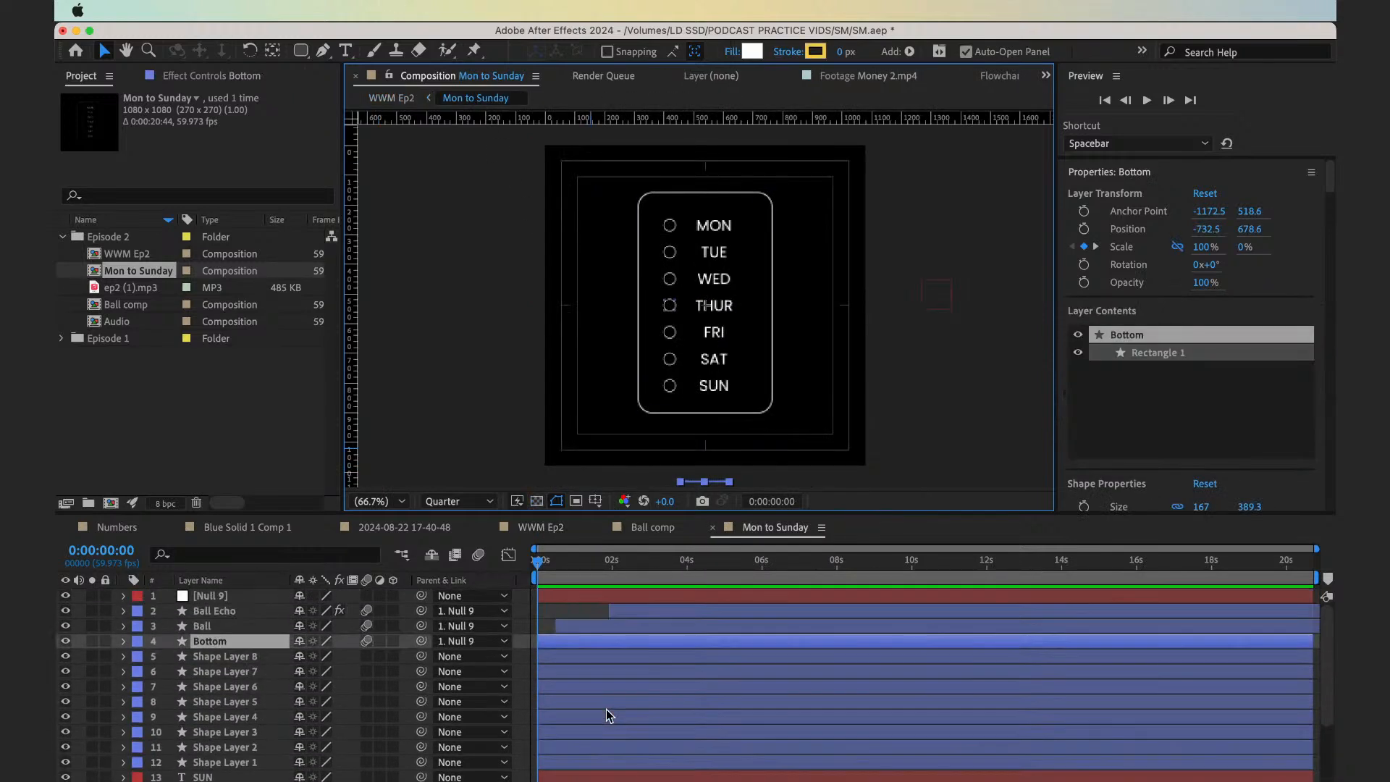
# Delete the Bottom layer's scale keyframes and set its vertical scale to 100%
pyautogui.click(565, 642)
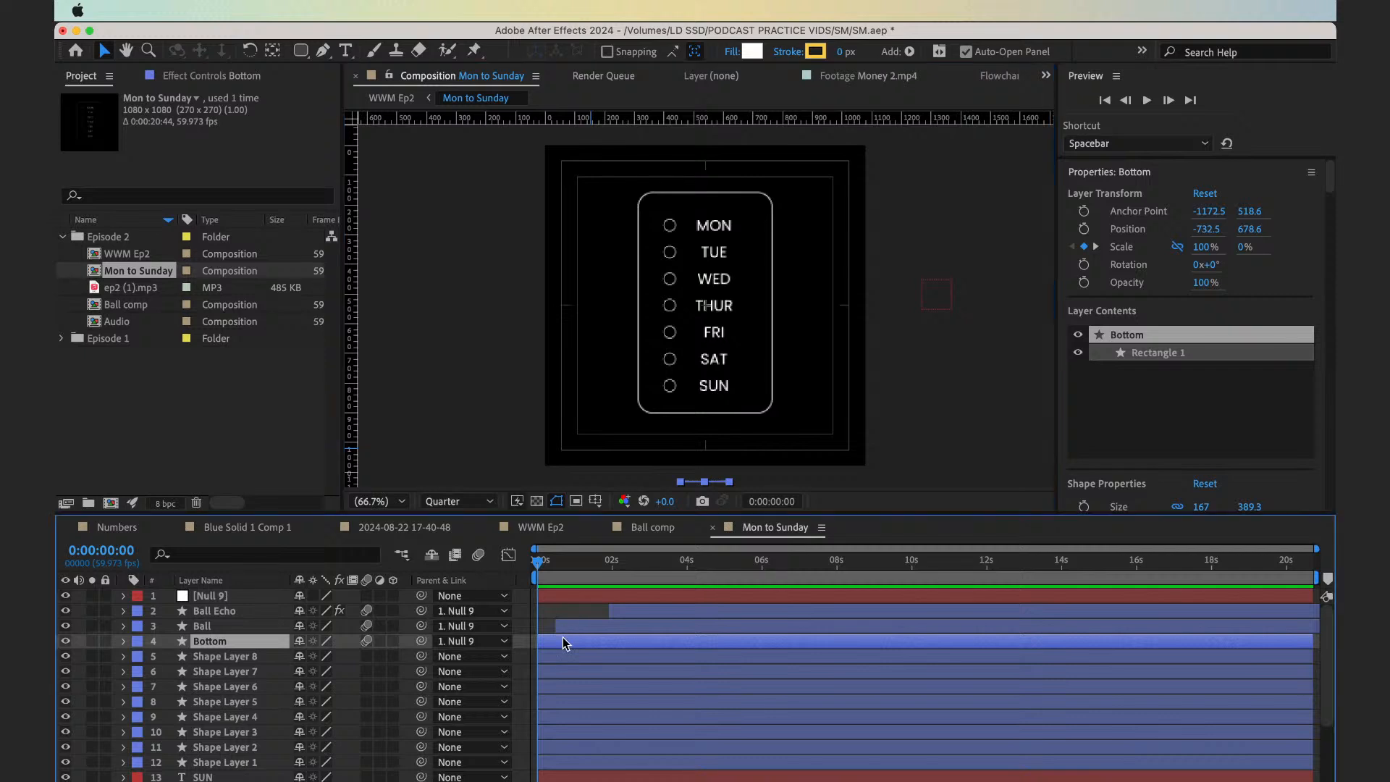
pyautogui.press('s')
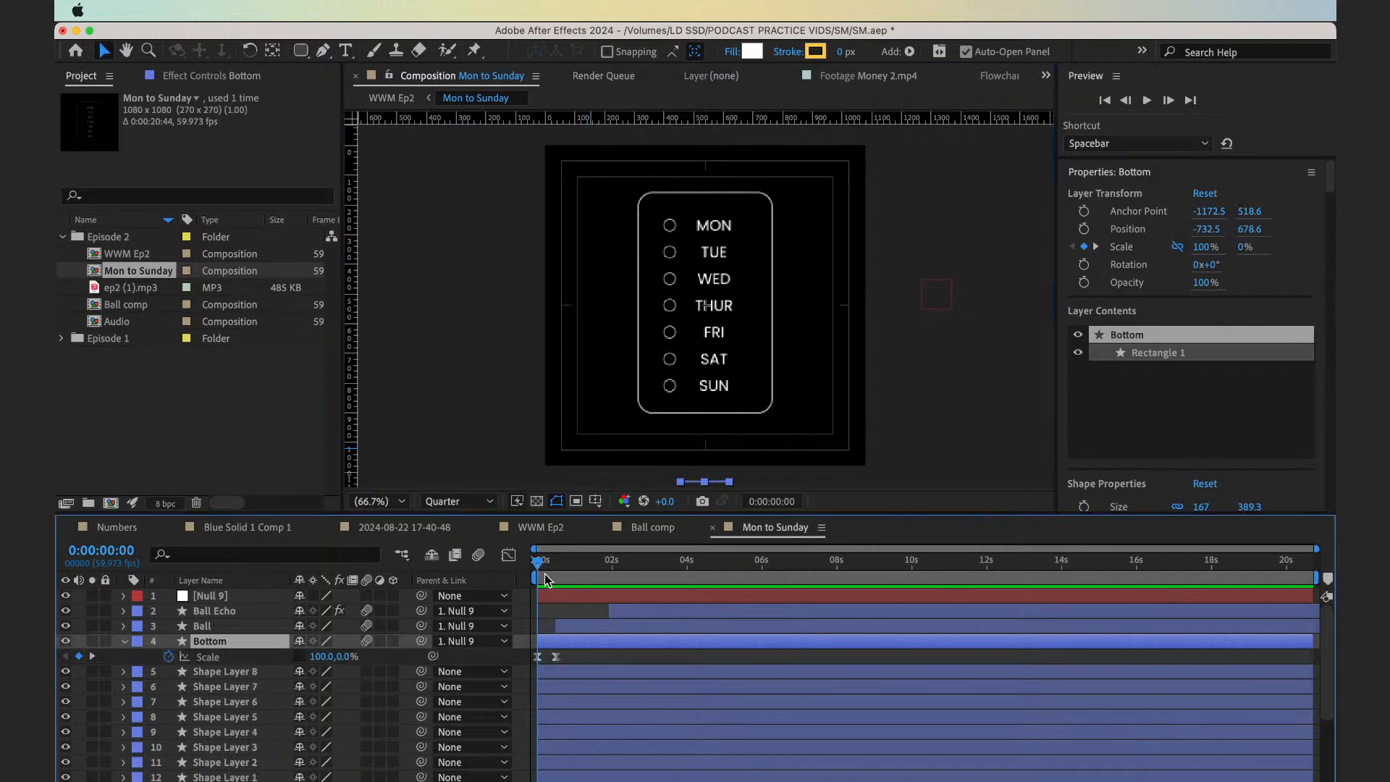
pyautogui.click(250, 658)
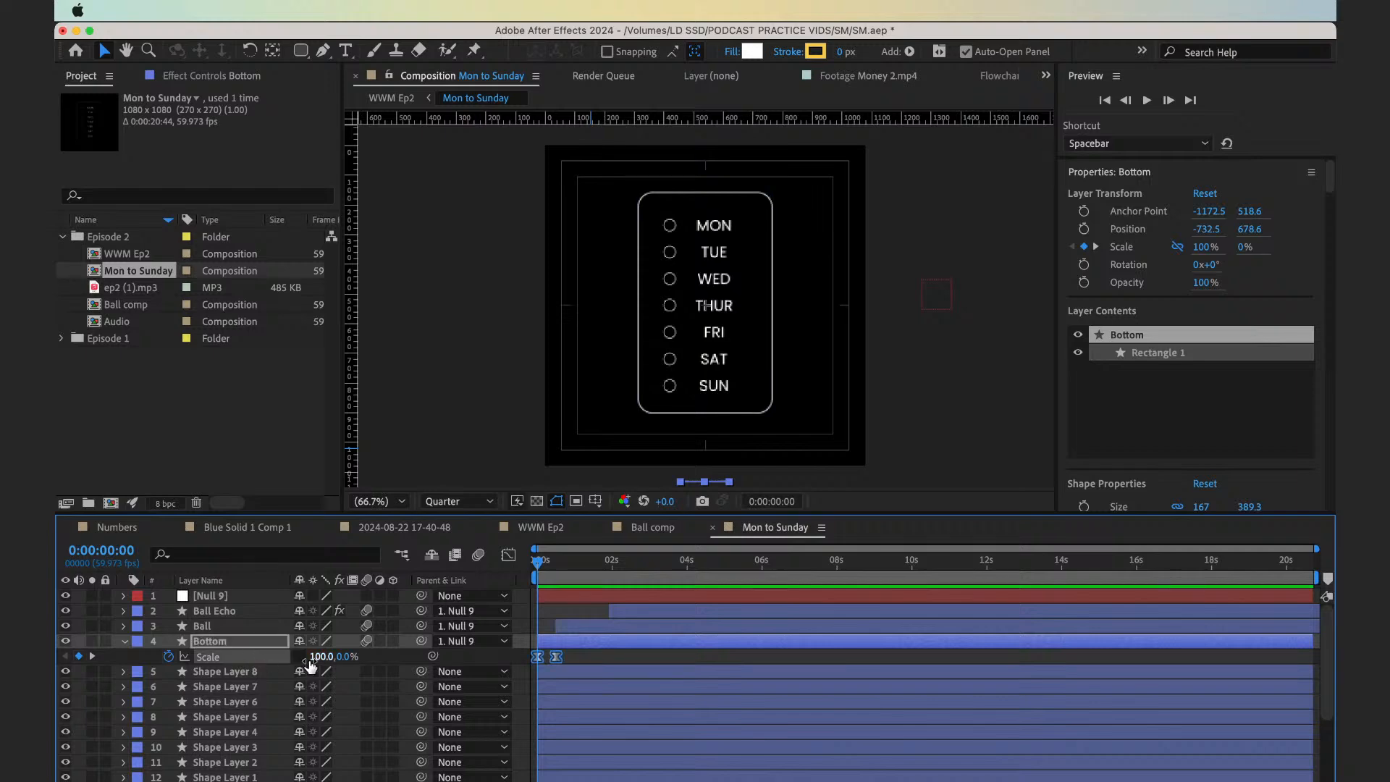
pyautogui.press('Delete')
pyautogui.click(346, 657)
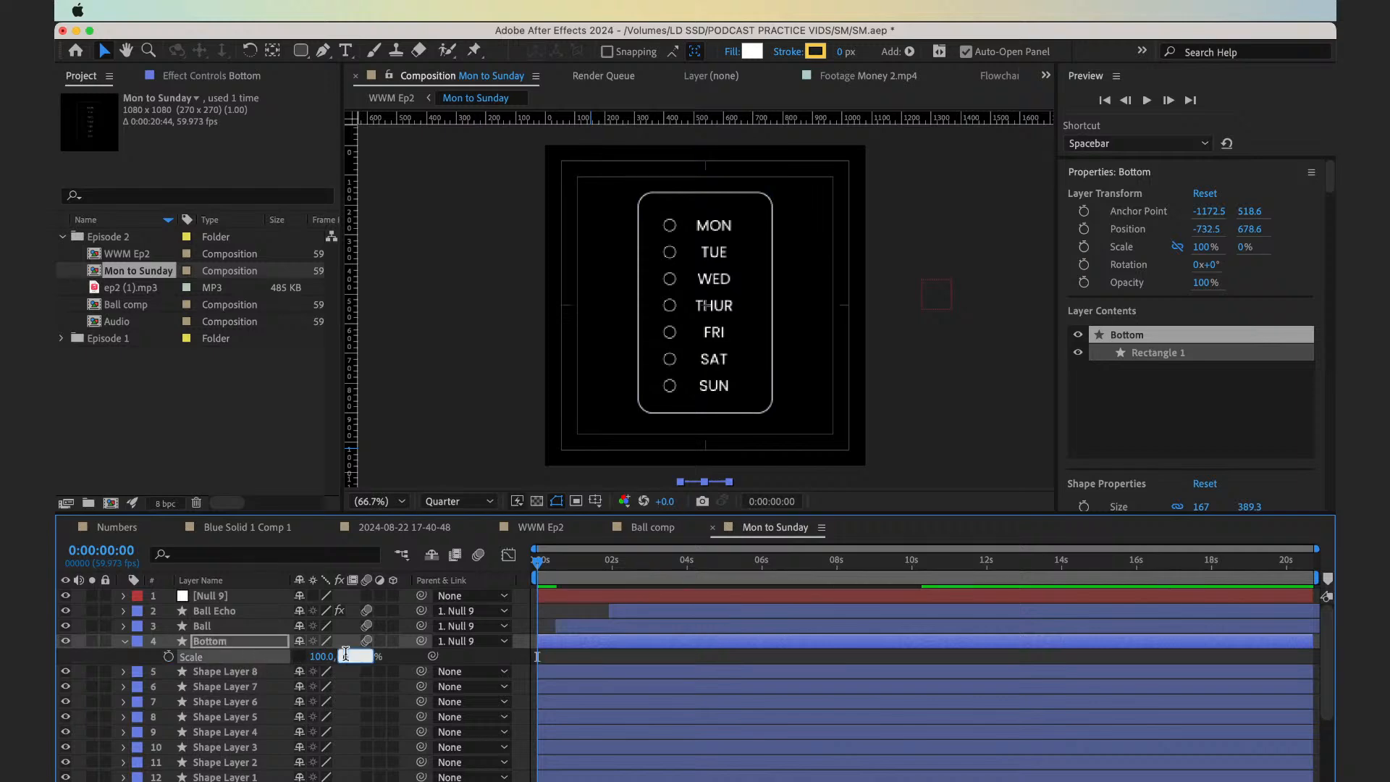
pyautogui.write('100')
pyautogui.press('Return')
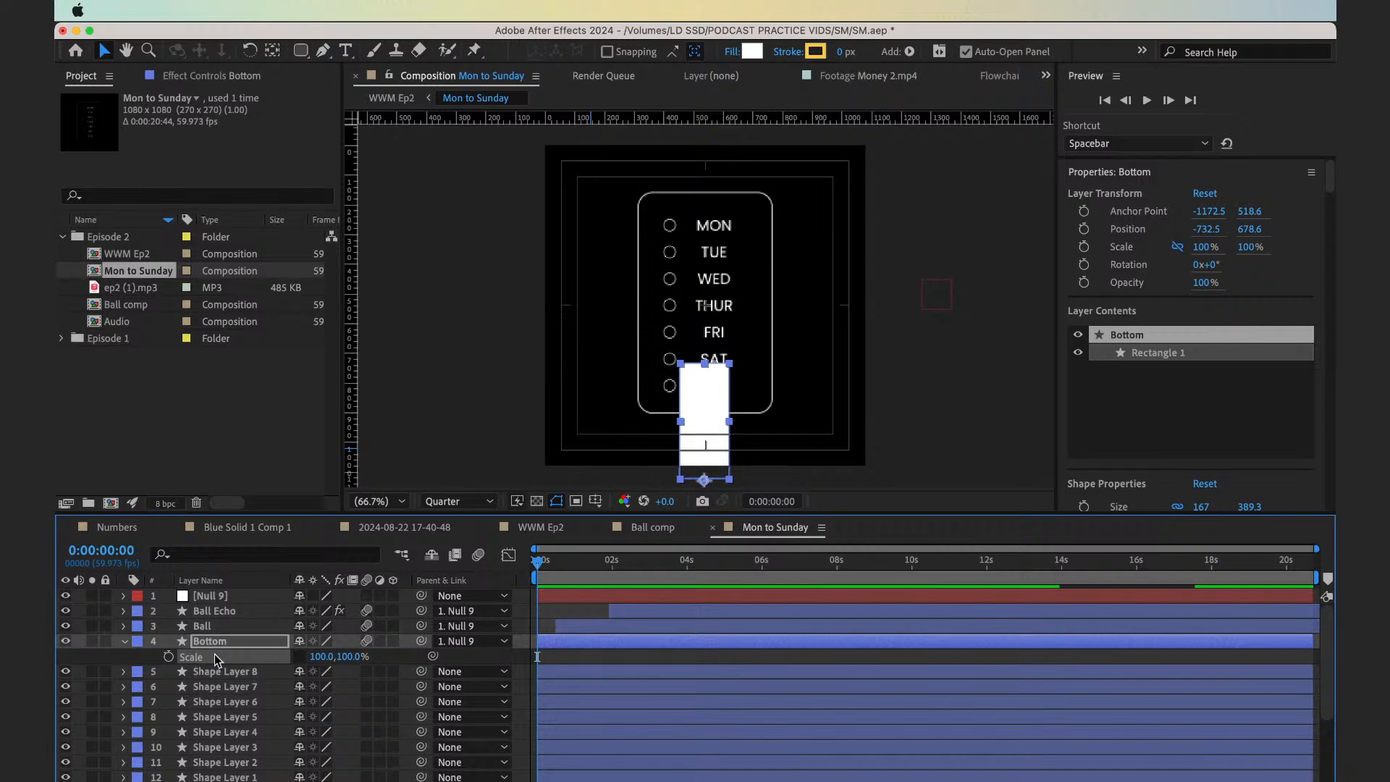
# Extend the Ball and Ball Echo layers back to the start of the composition and reveal the keyframes of both
pyautogui.click(565, 628)
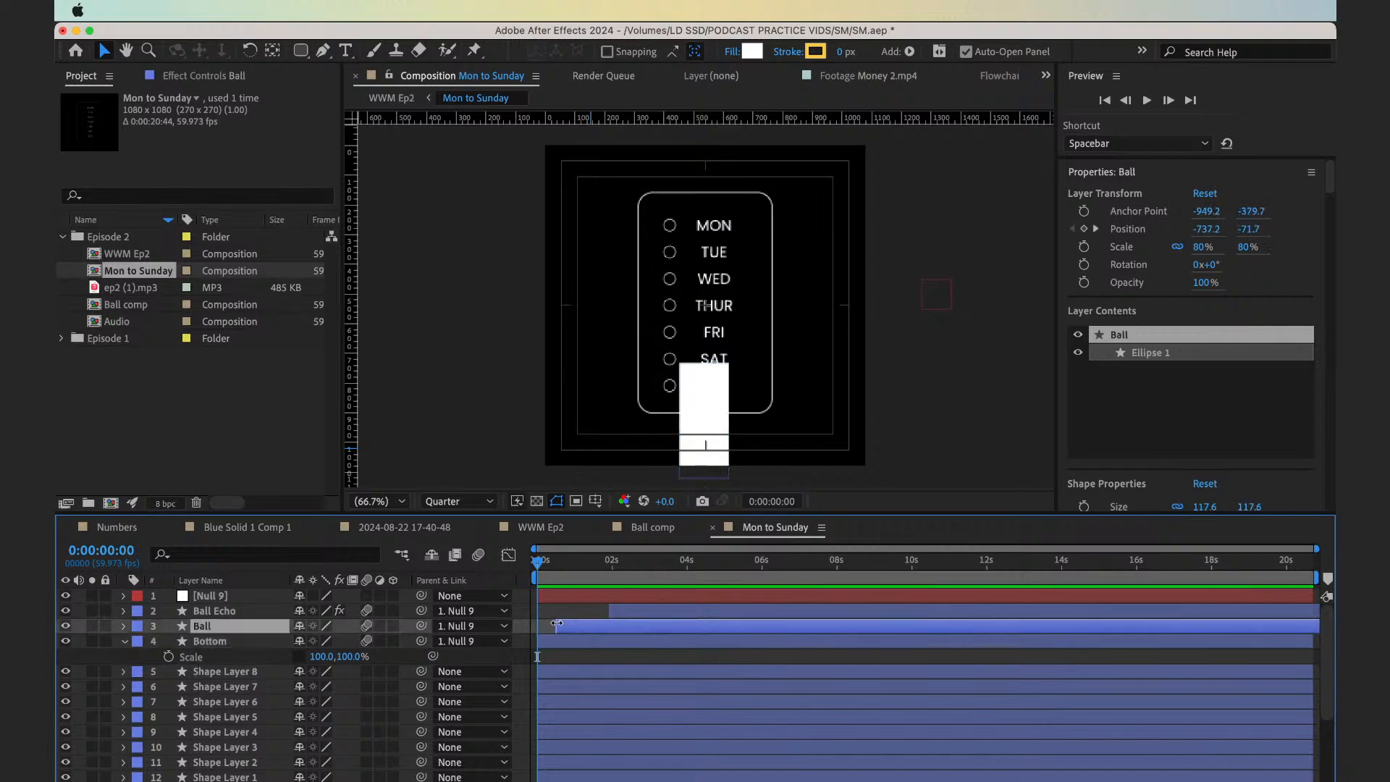
pyautogui.click(615, 612)
pyautogui.press('u')
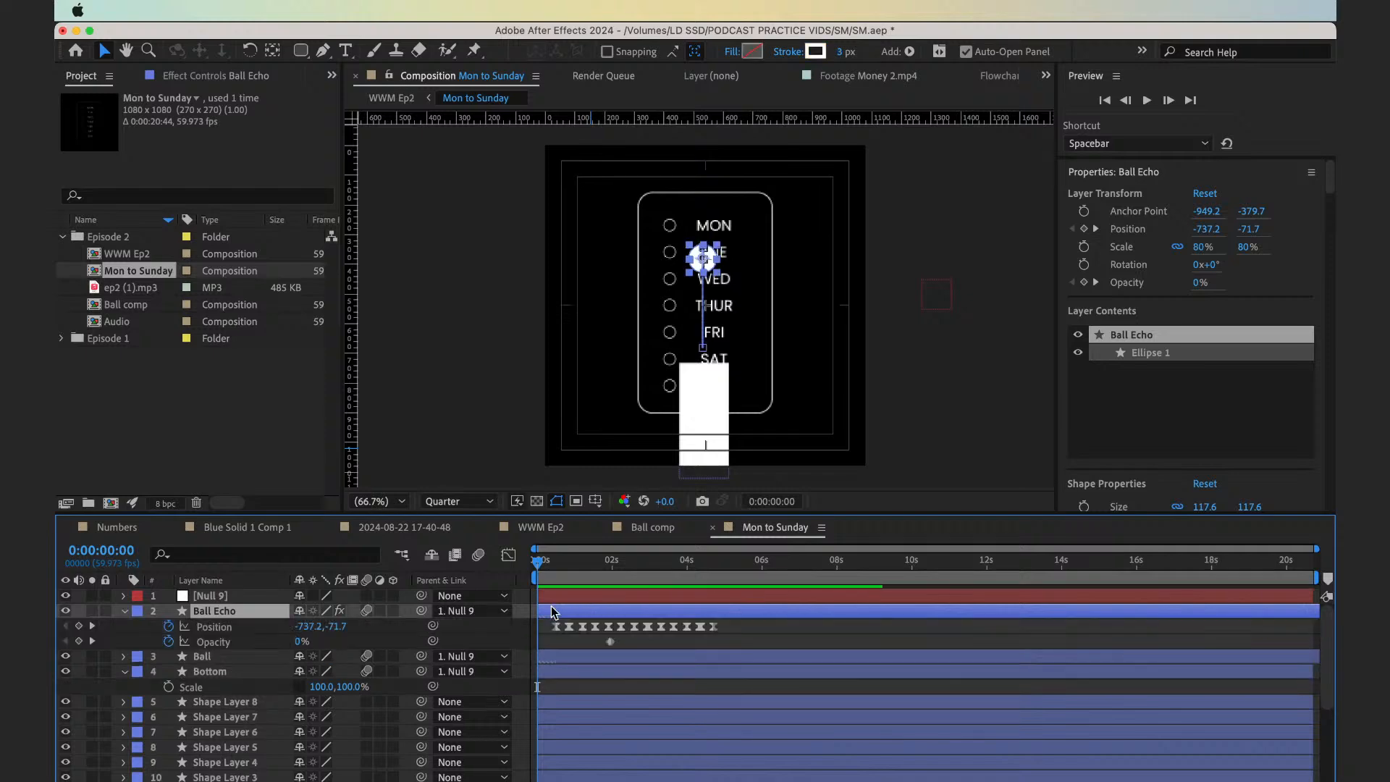
pyautogui.press('=')
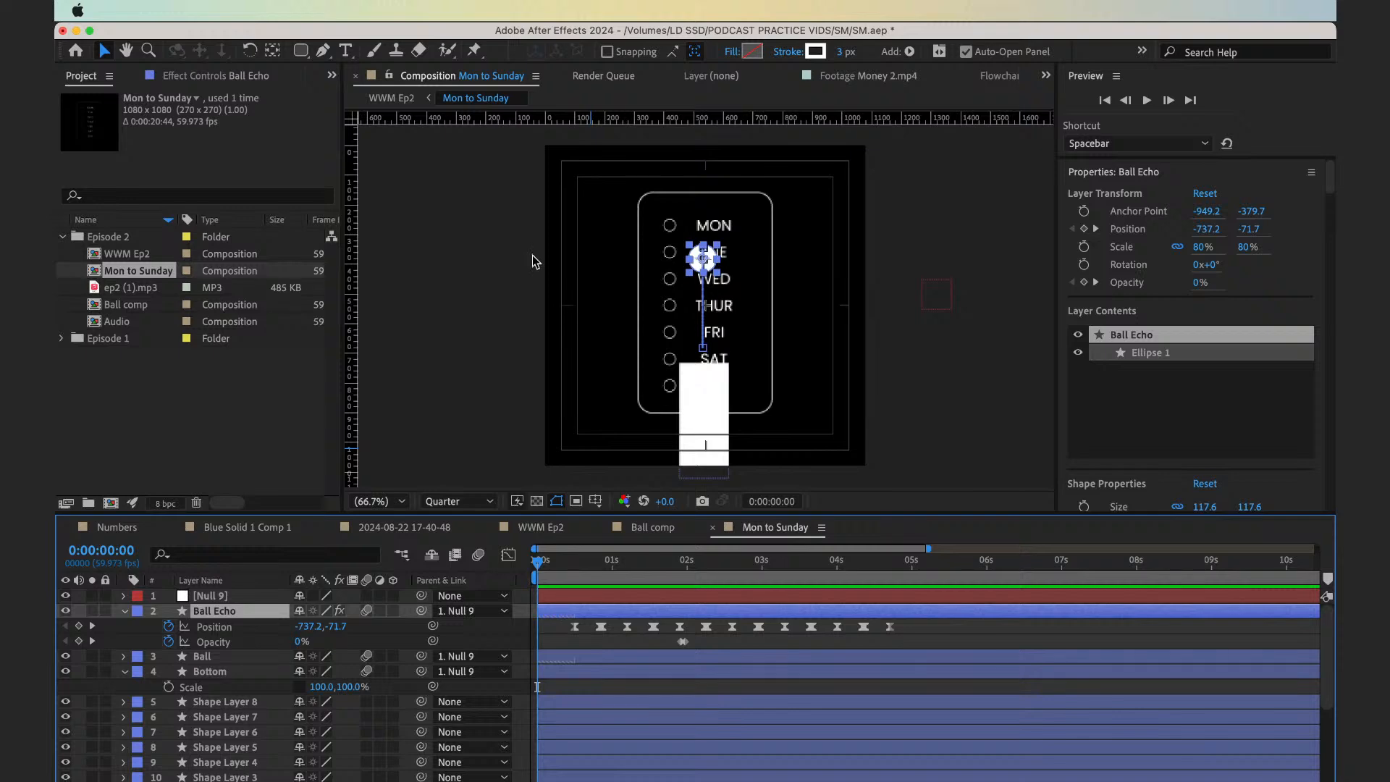
pyautogui.click(566, 659)
pyautogui.press('u')
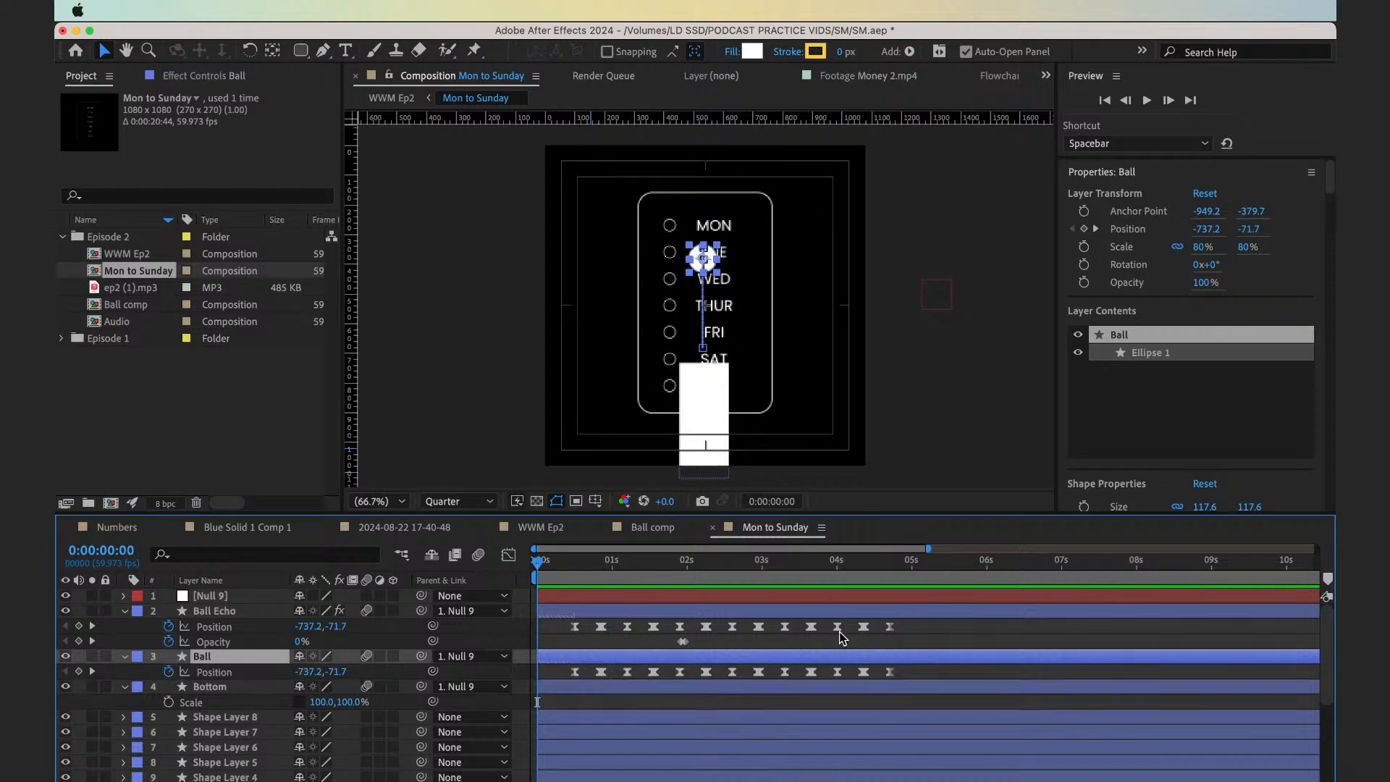
# Copy all of the Ball layer's position keyframes and paste them at 0:00:04:42 to repeat the bounce
pyautogui.click(890, 573)
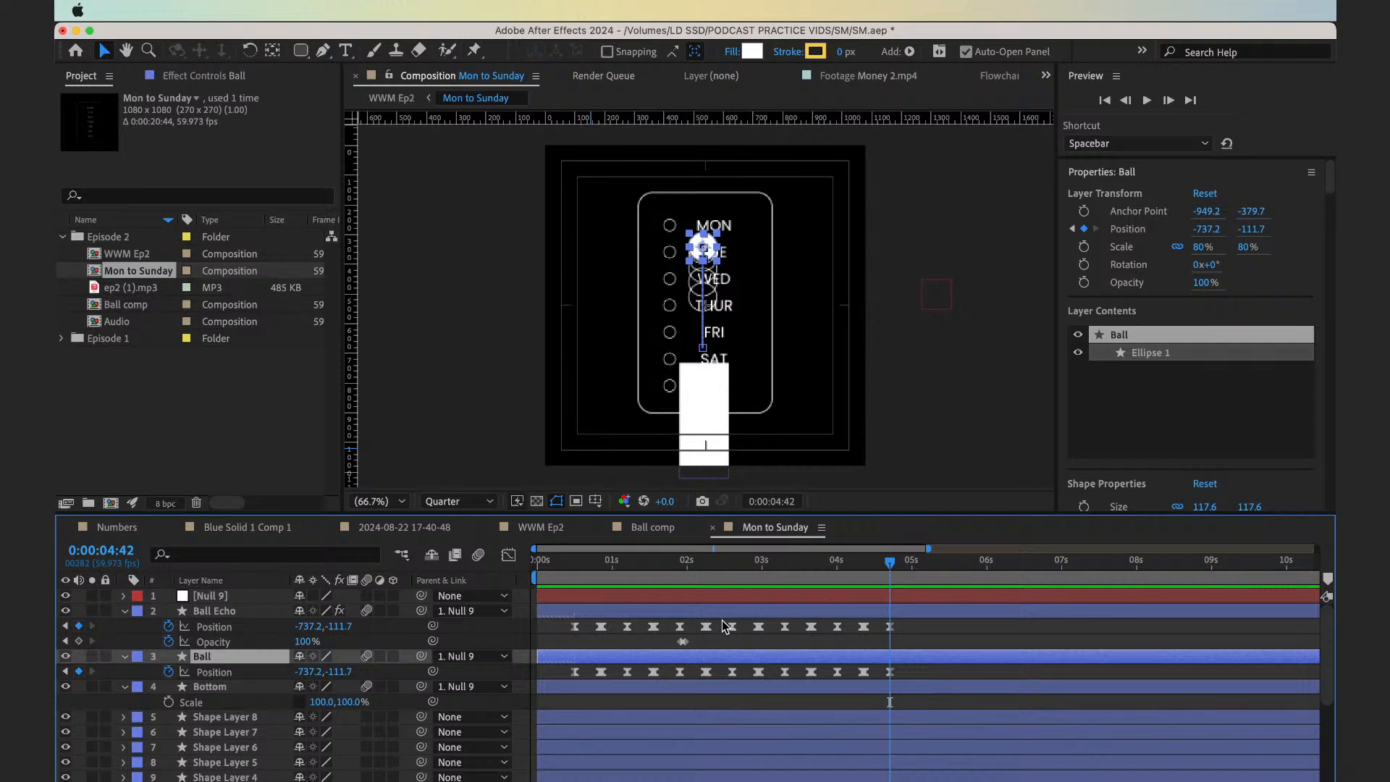
pyautogui.click(575, 579)
pyautogui.moveTo(570, 624); pyautogui.dragTo(903, 625)
pyautogui.click(903, 624)
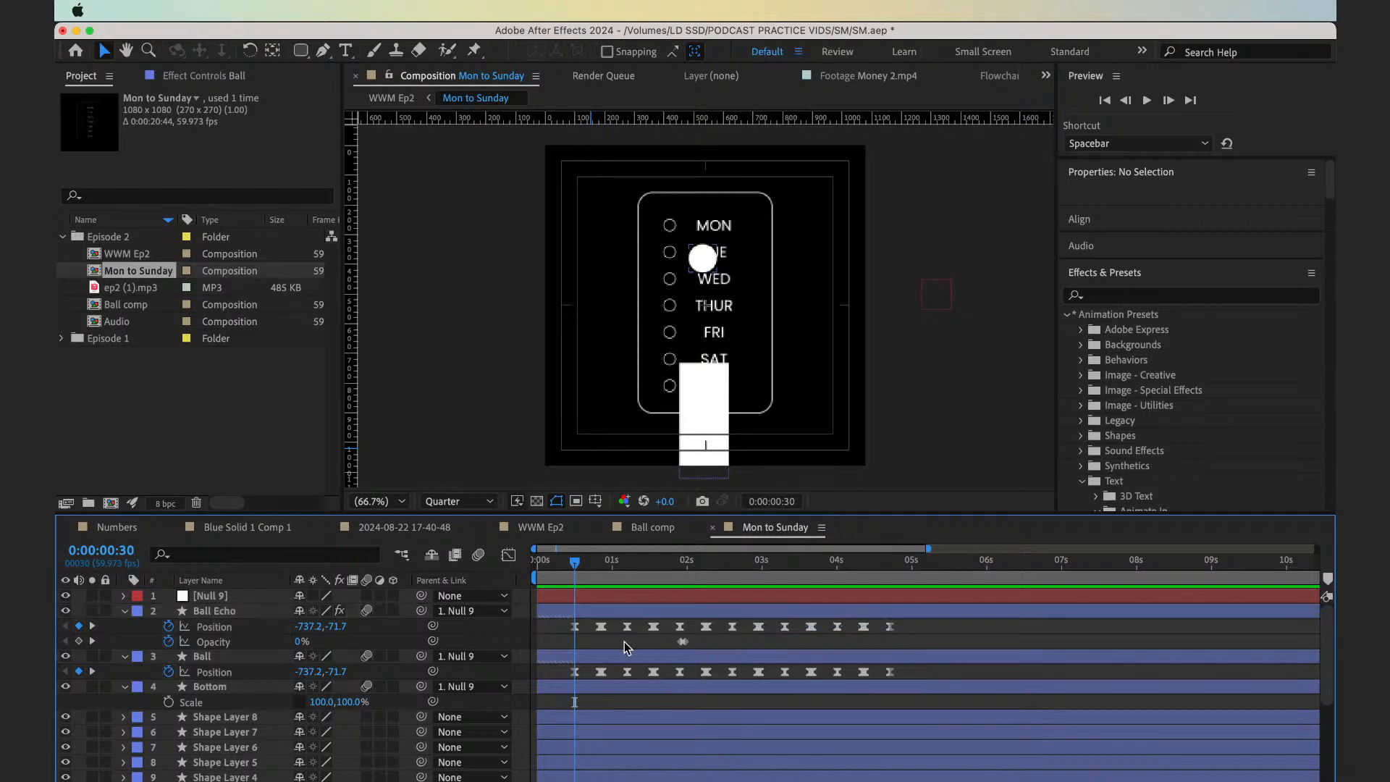
pyautogui.moveTo(559, 672); pyautogui.dragTo(914, 674)
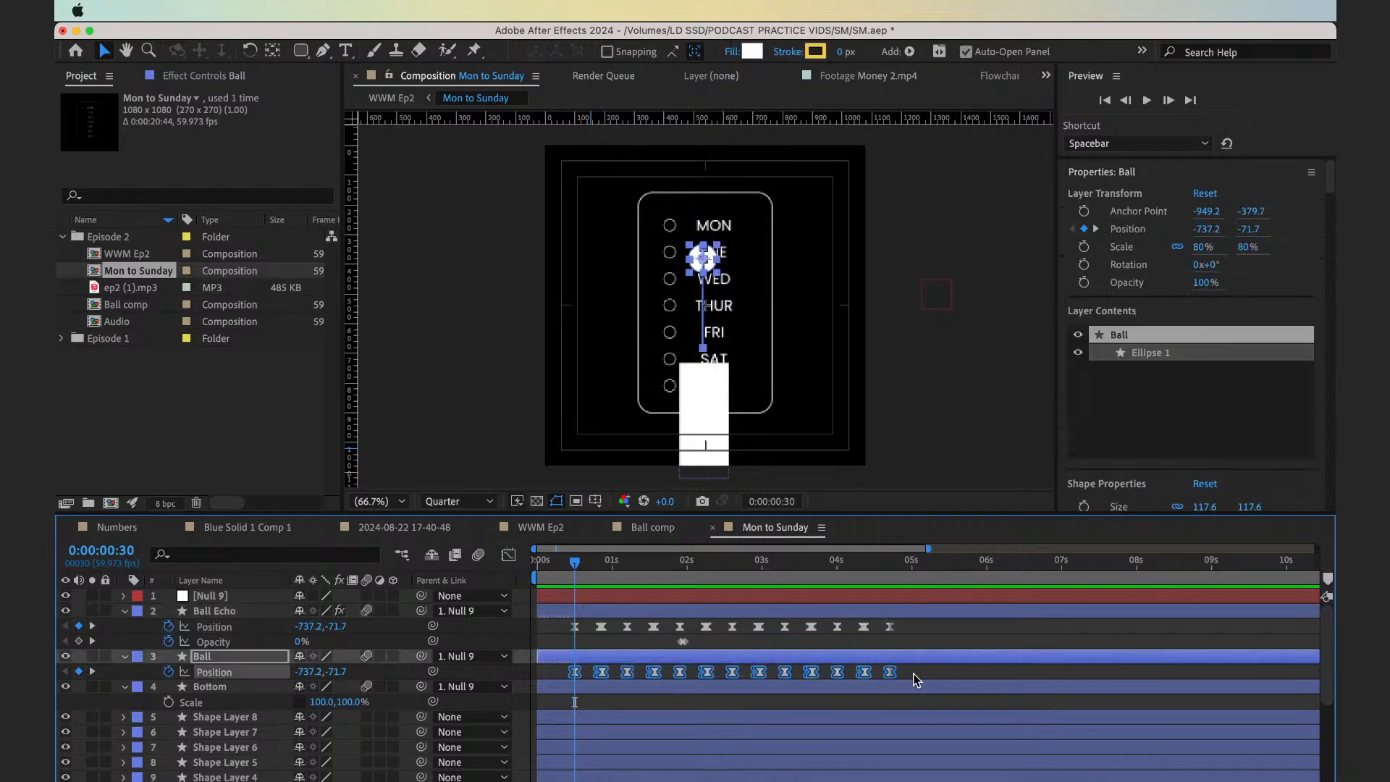
pyautogui.click(891, 574)
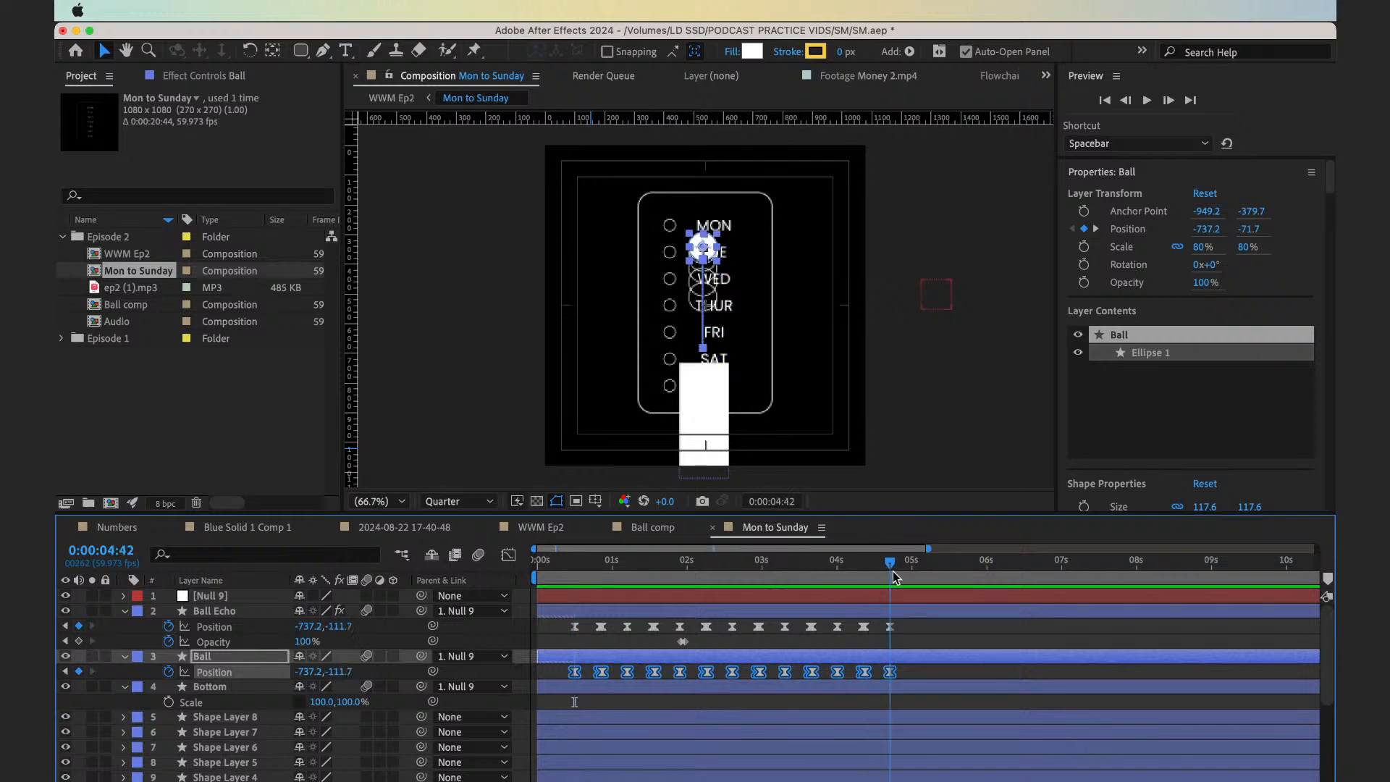
pyautogui.press('super+v')
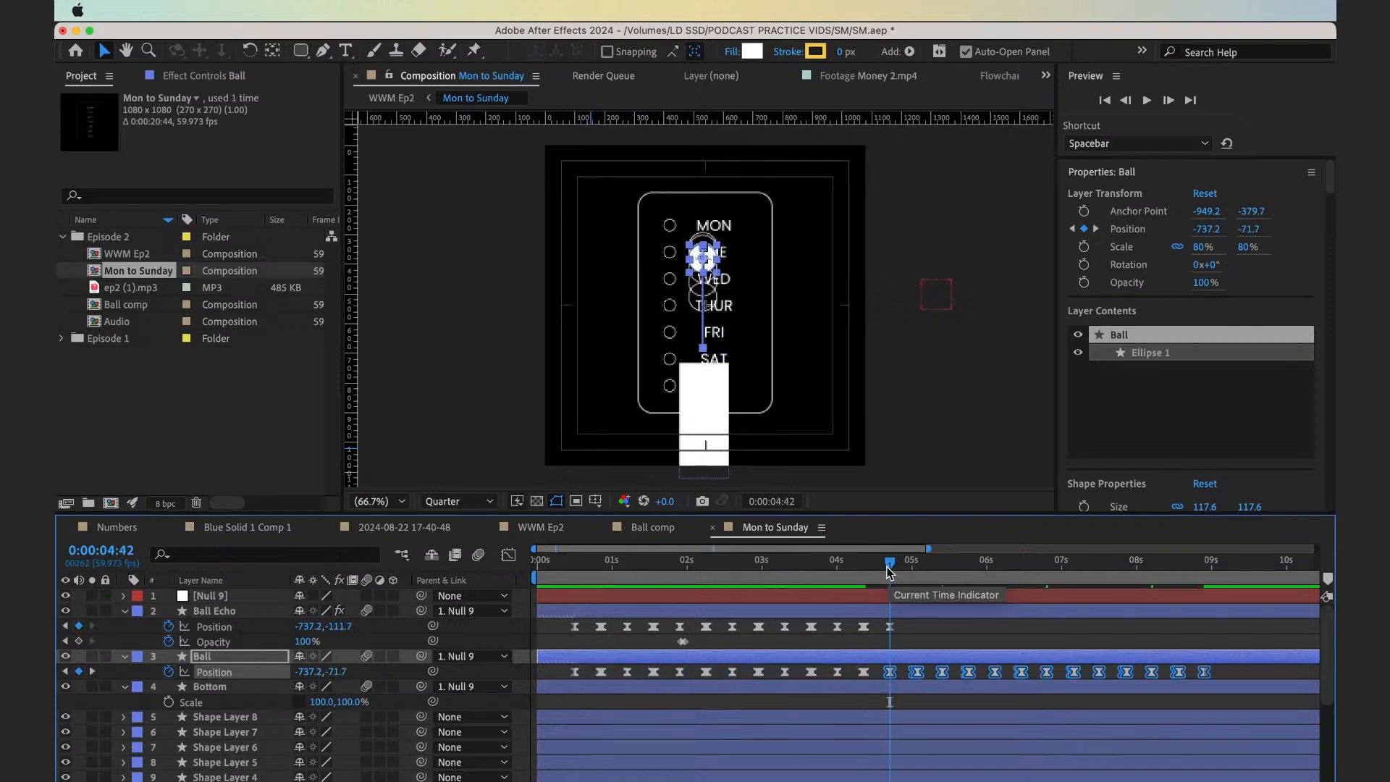
# Paste the copied bounce position keyframes onto the Ball Echo layer at 0:00:04:42
pyautogui.press(';')
pyautogui.click(901, 611)
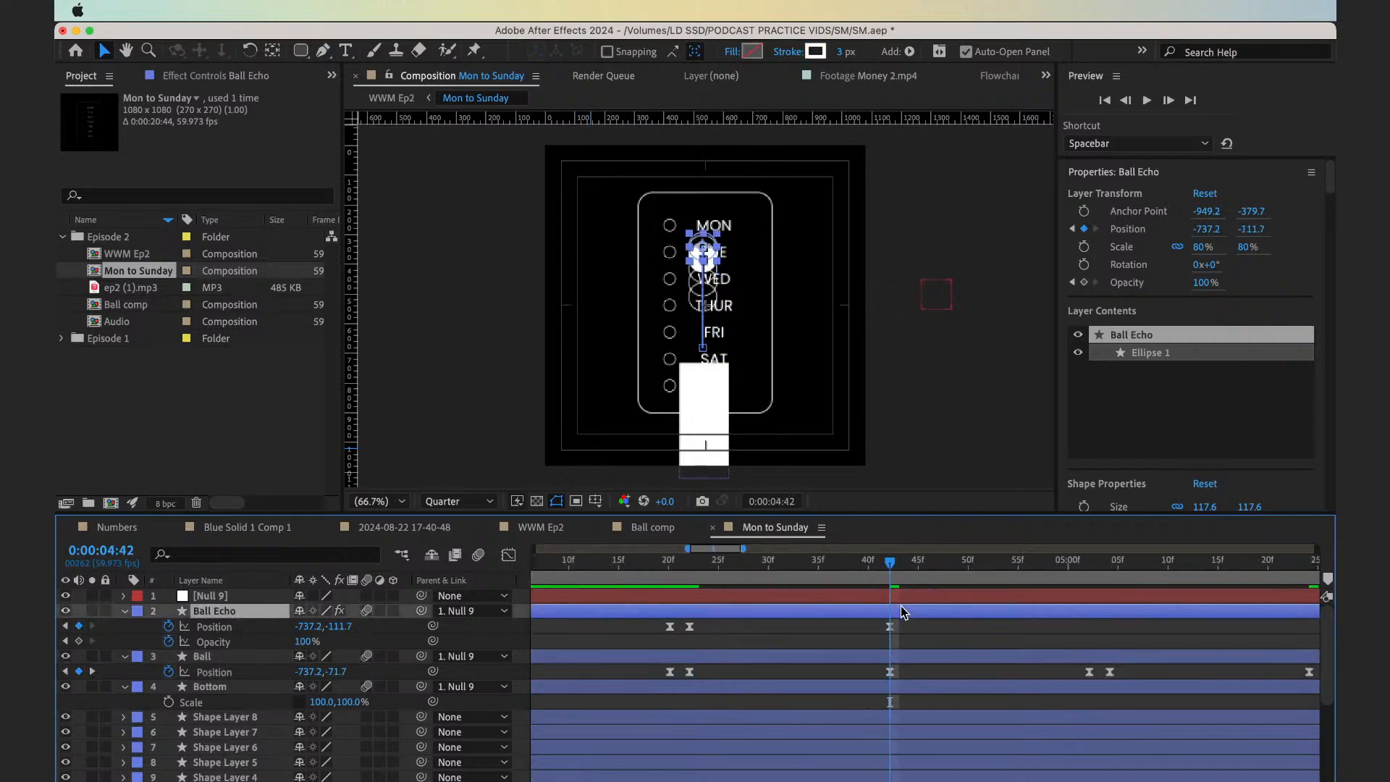
pyautogui.press('super+v')
pyautogui.press(';')
pyautogui.press('-')
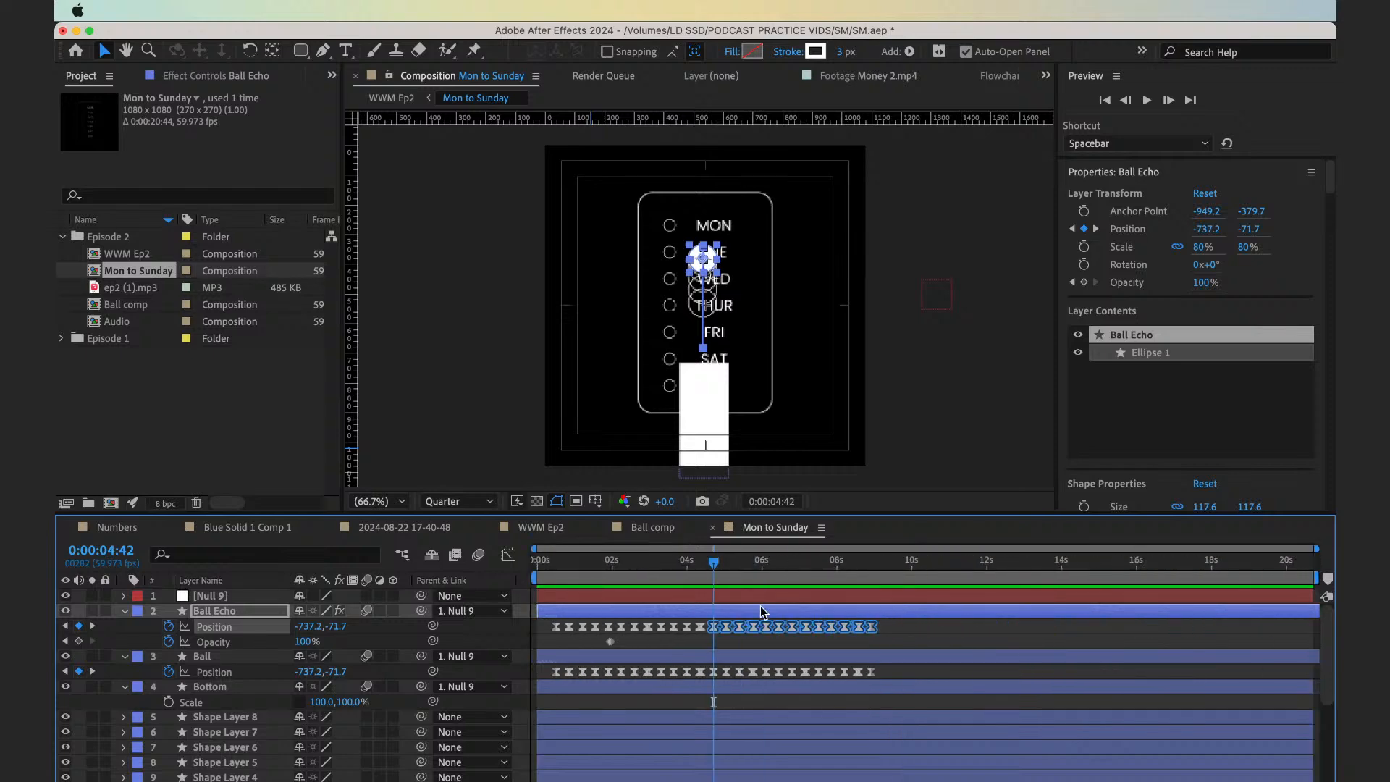
# Trim the start of the Ball Echo and Ball layers to 0:00:04:42 and slide both back to the composition's start
pyautogui.keyDown('shift'); pyautogui.click(726, 656); pyautogui.keyUp('shift')
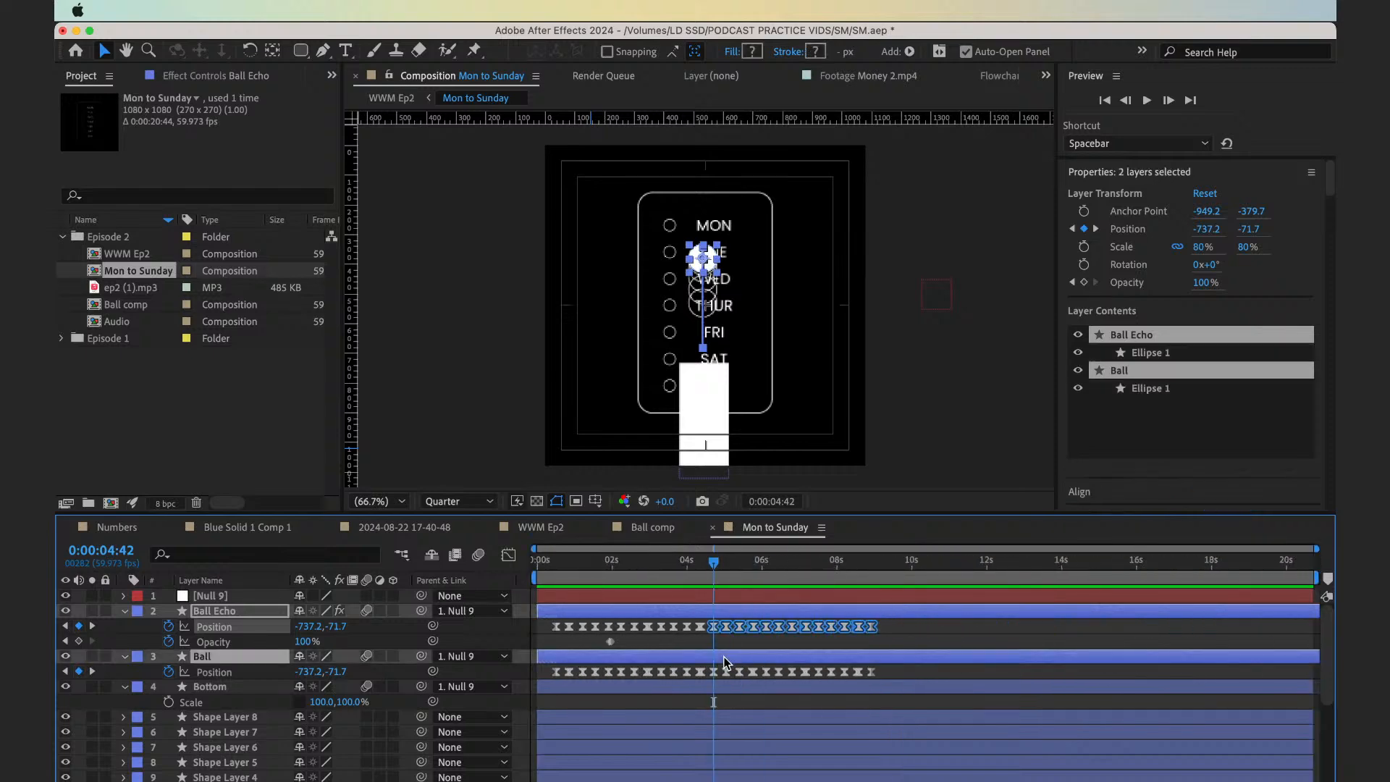
pyautogui.moveTo(725, 659); pyautogui.dragTo(683, 660)
pyautogui.press('super+z')
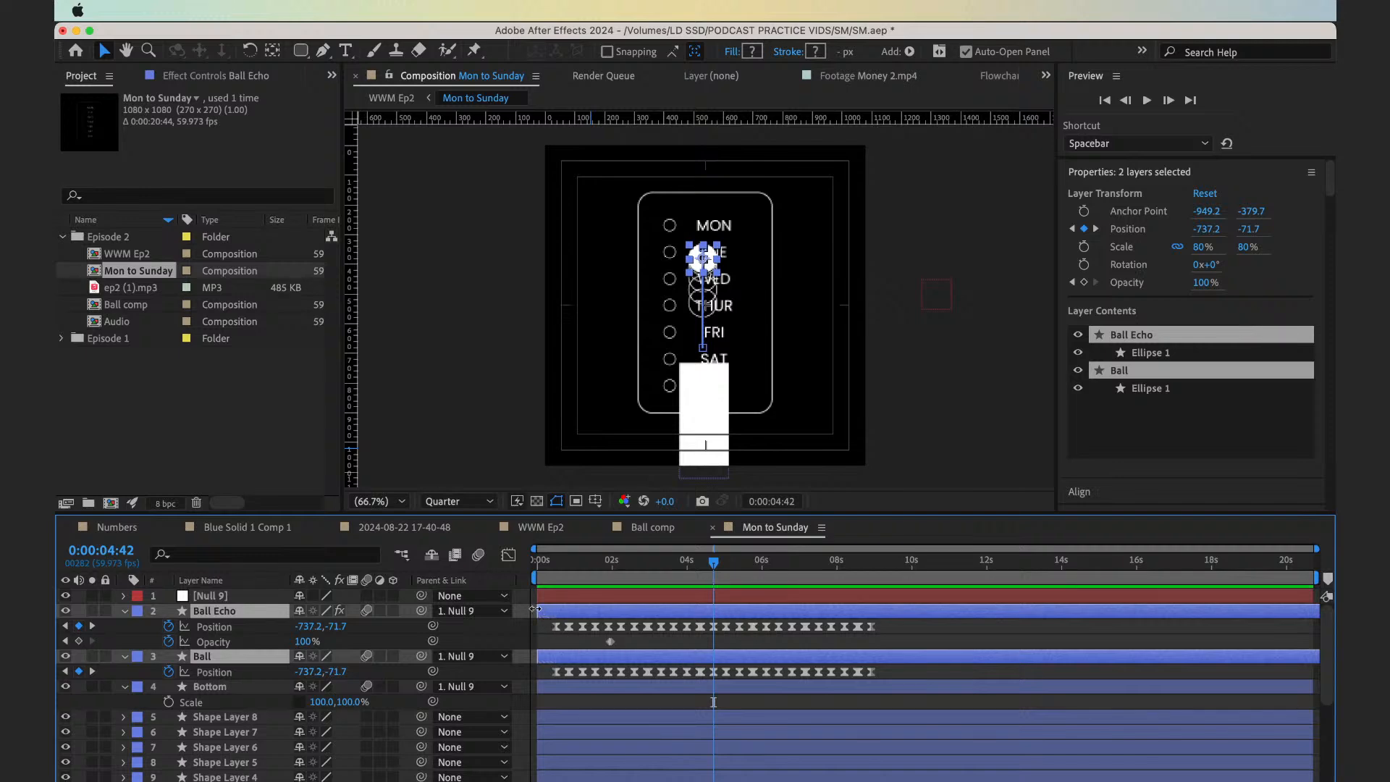
pyautogui.moveTo(535, 610); pyautogui.dragTo(714, 611)
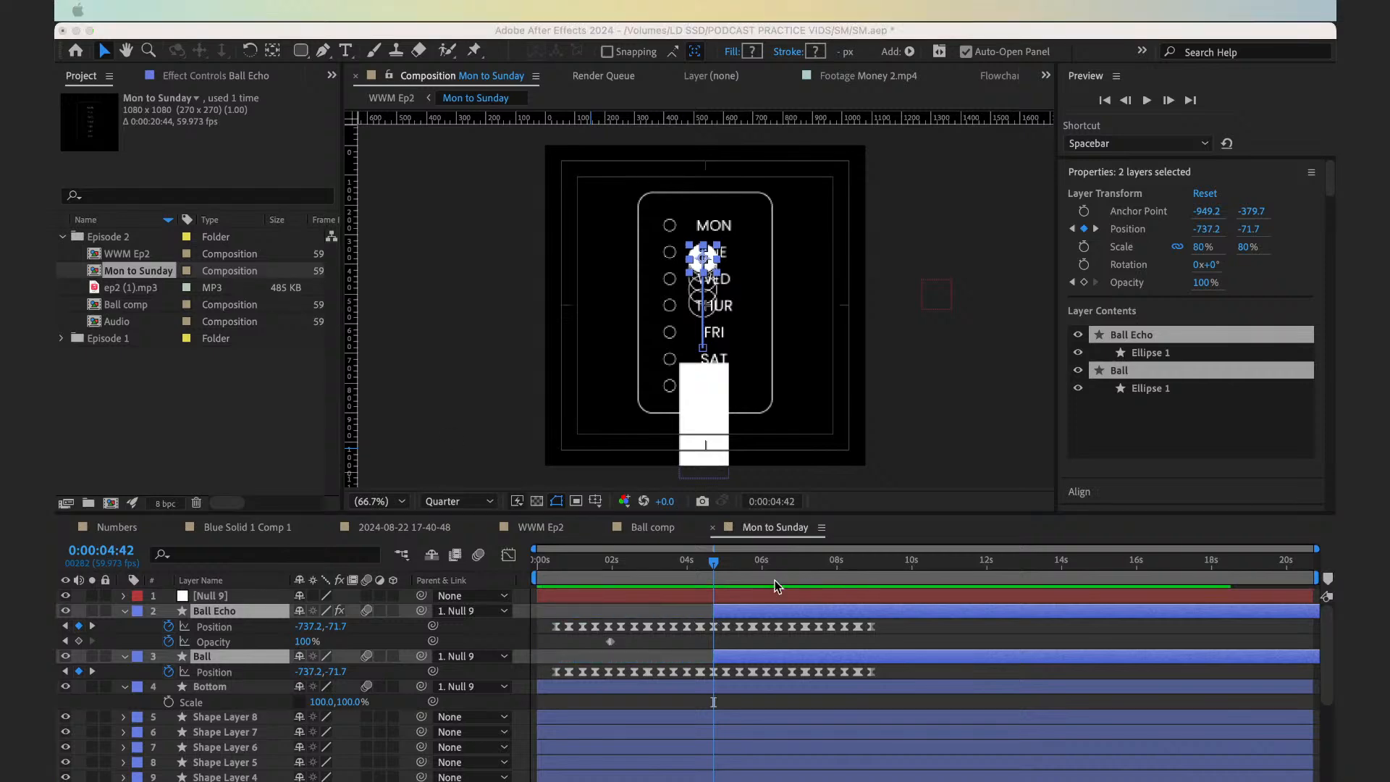
pyautogui.click(674, 617)
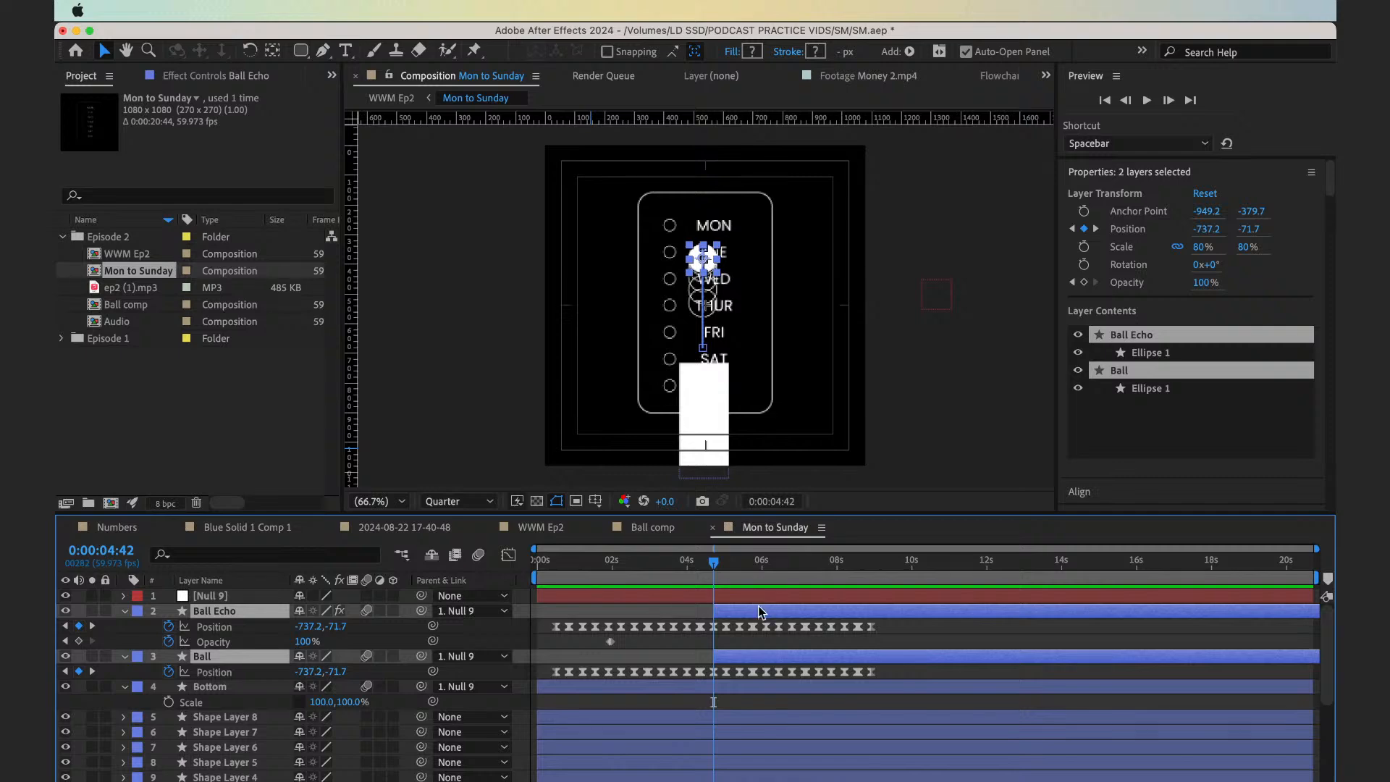
pyautogui.moveTo(760, 612); pyautogui.dragTo(590, 624)
pyautogui.press('Home')
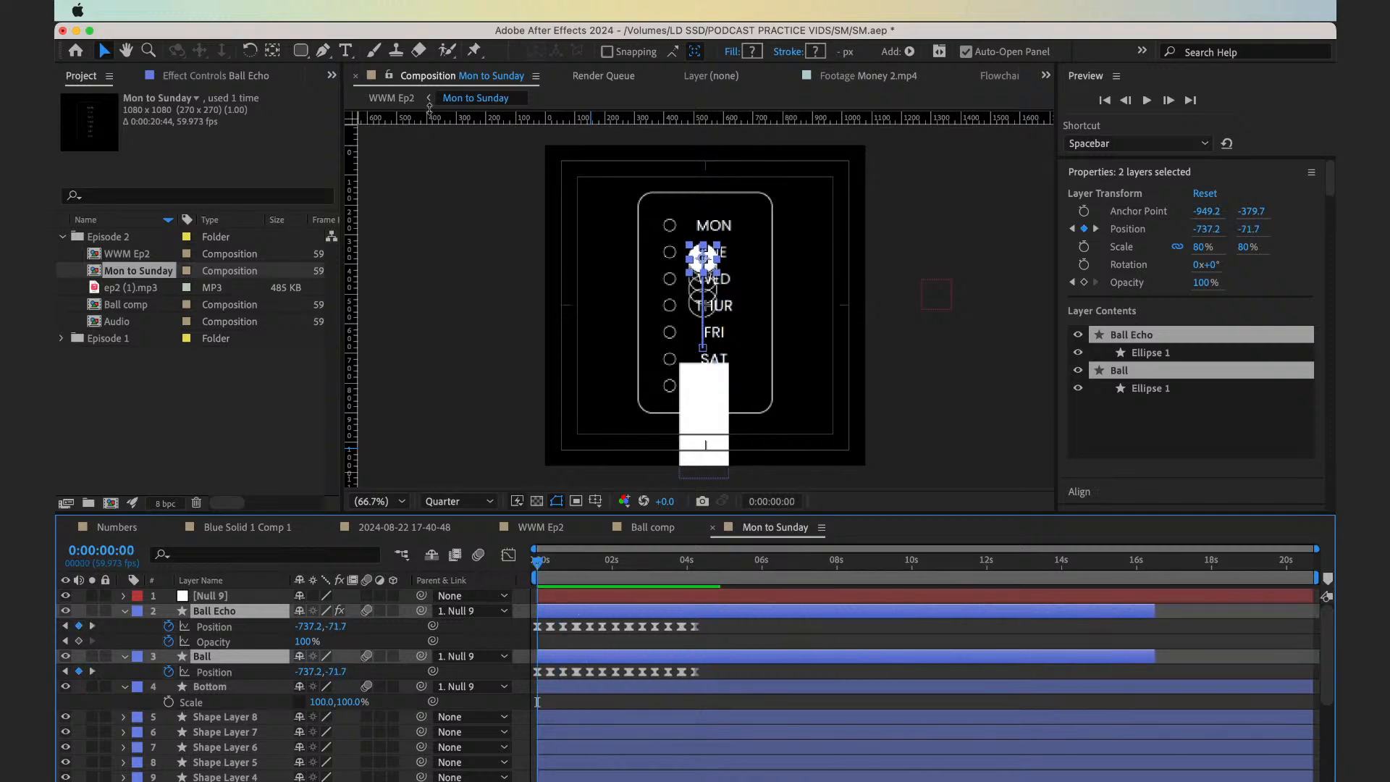
# In the WWM Ep2 composition, set the Mon to Sunday layer's scale to 70% to match Ball comp
pyautogui.click(393, 98)
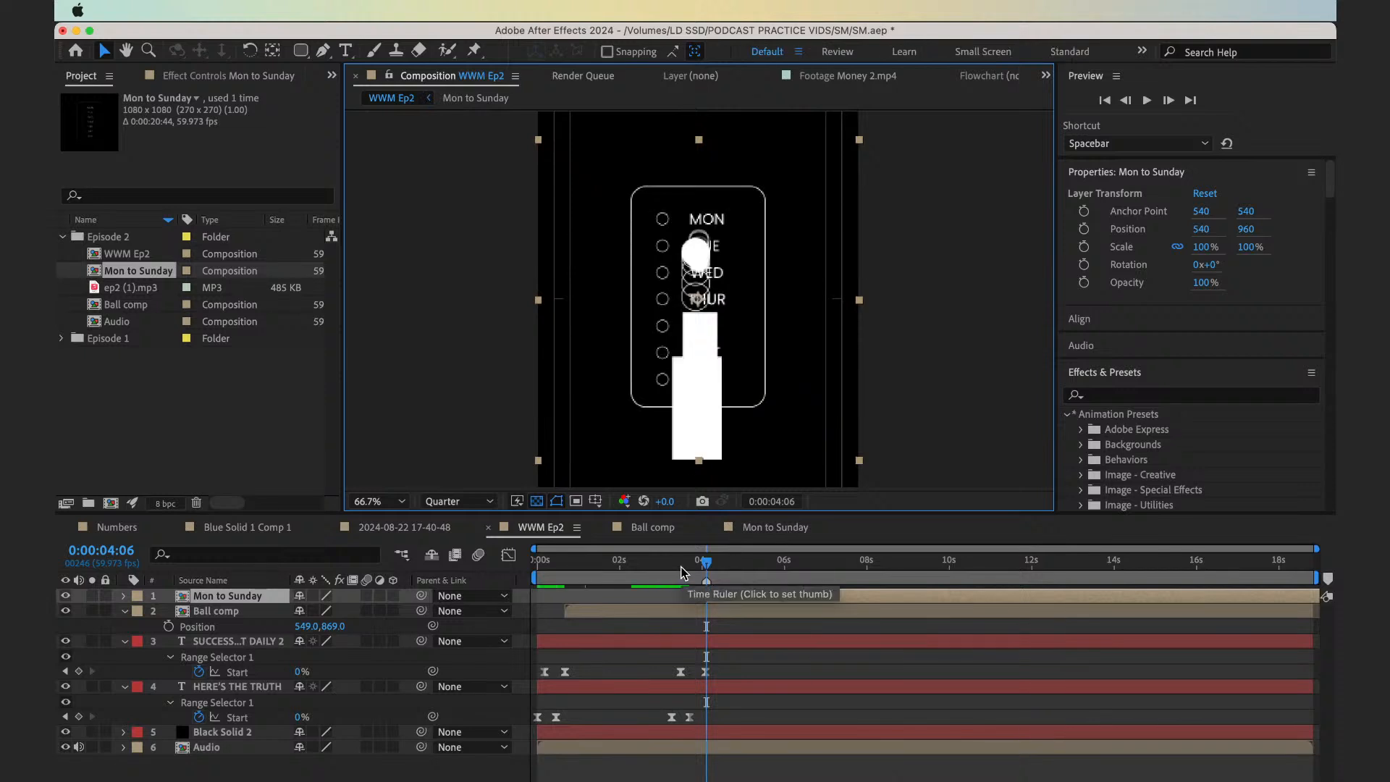
pyautogui.click(686, 610)
pyautogui.press('s')
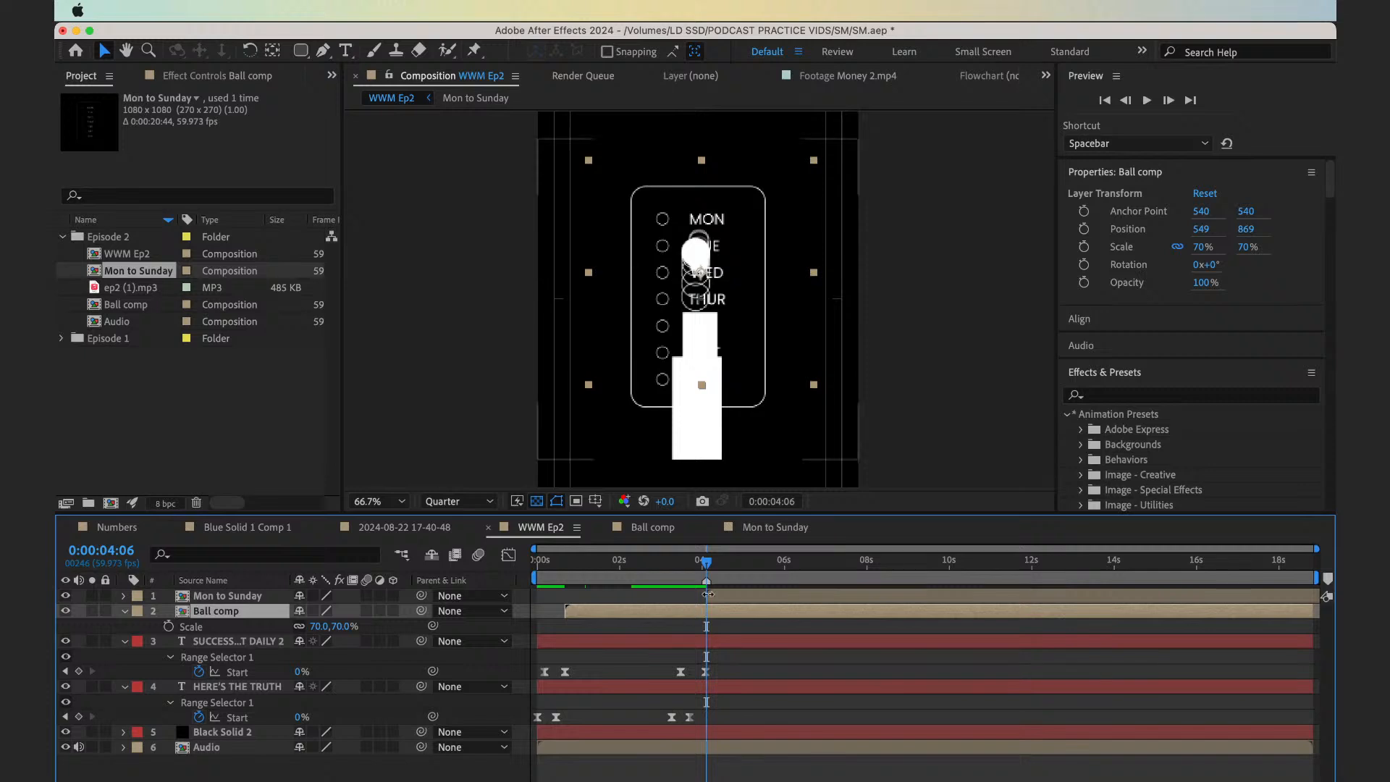
pyautogui.click(723, 593)
pyautogui.press('s')
pyautogui.click(346, 610)
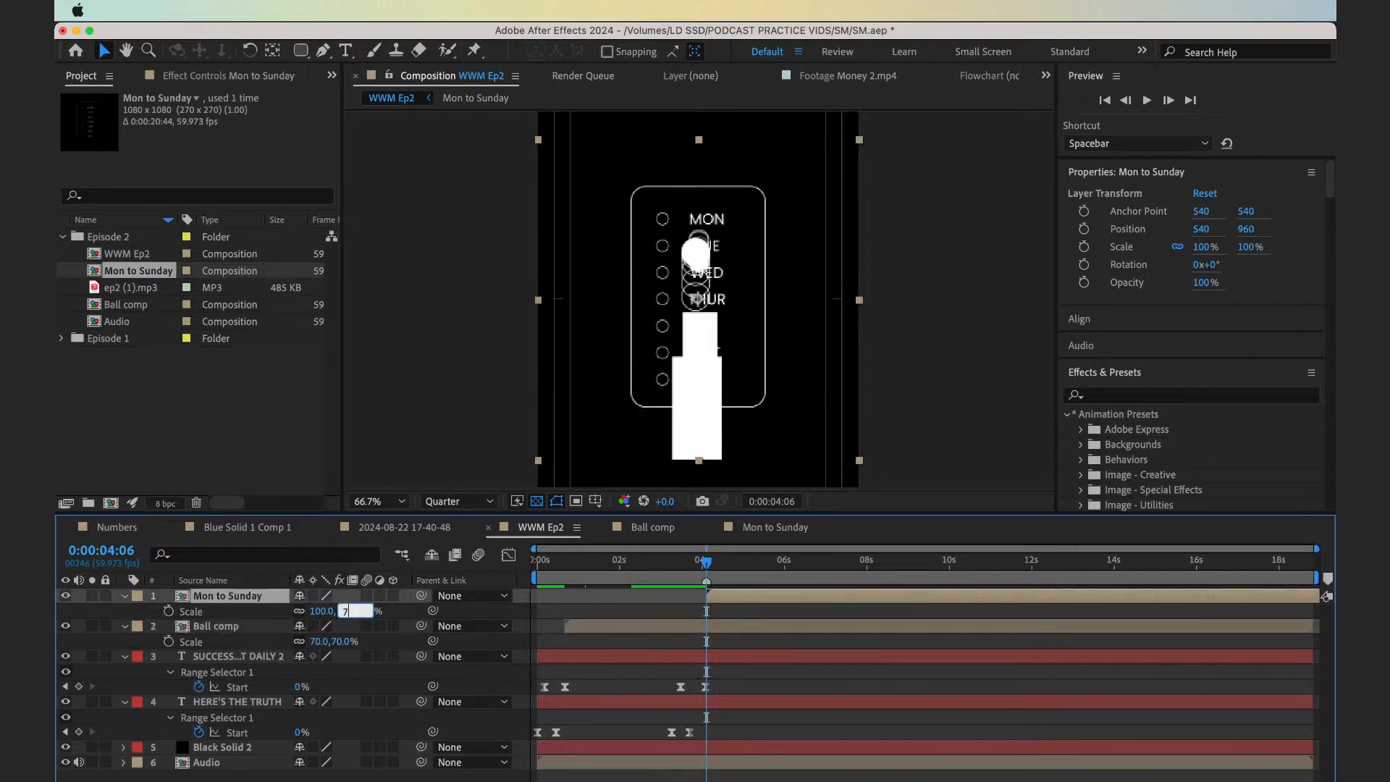
pyautogui.write('70')
pyautogui.press('Return')
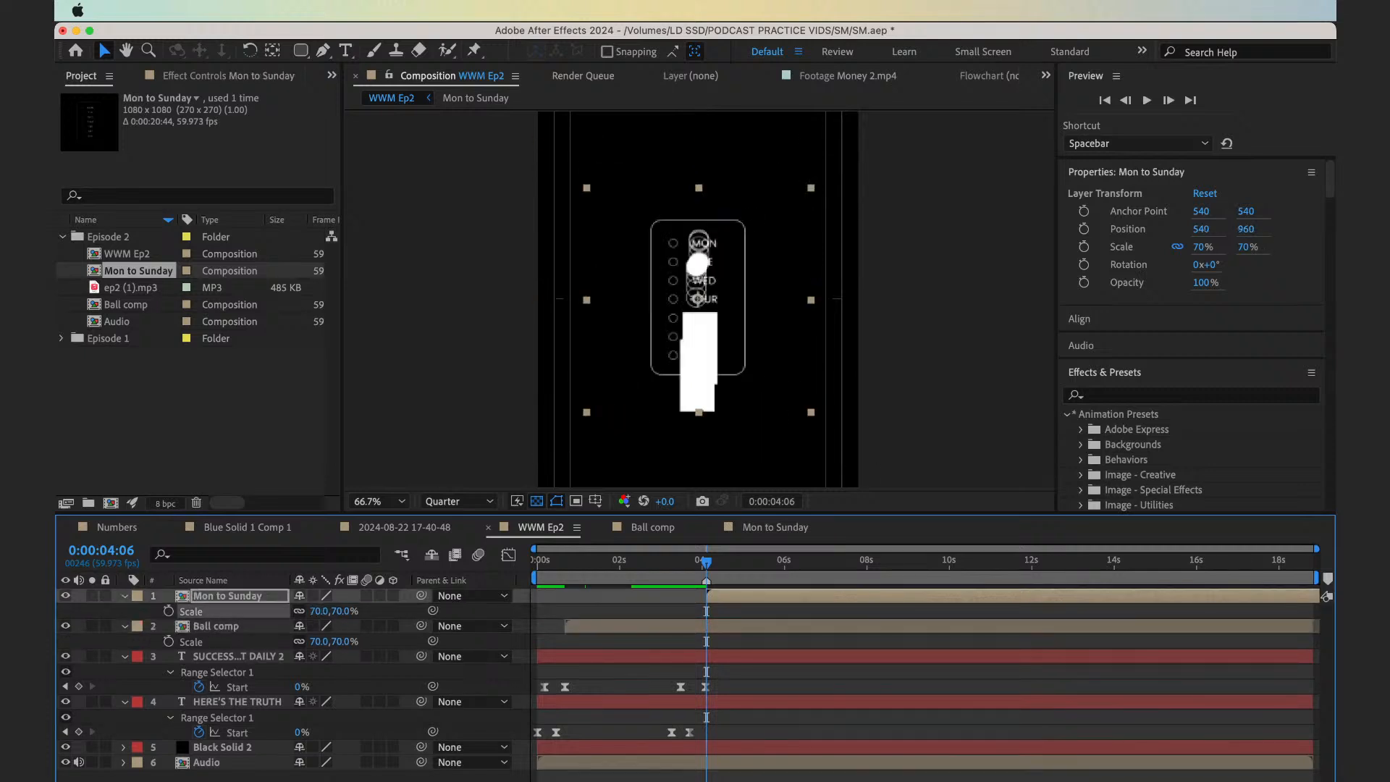
# Copy Ball comp's position onto the Mon to Sunday layer, placing it at 549, 869
pyautogui.click(288, 626)
pyautogui.press('p')
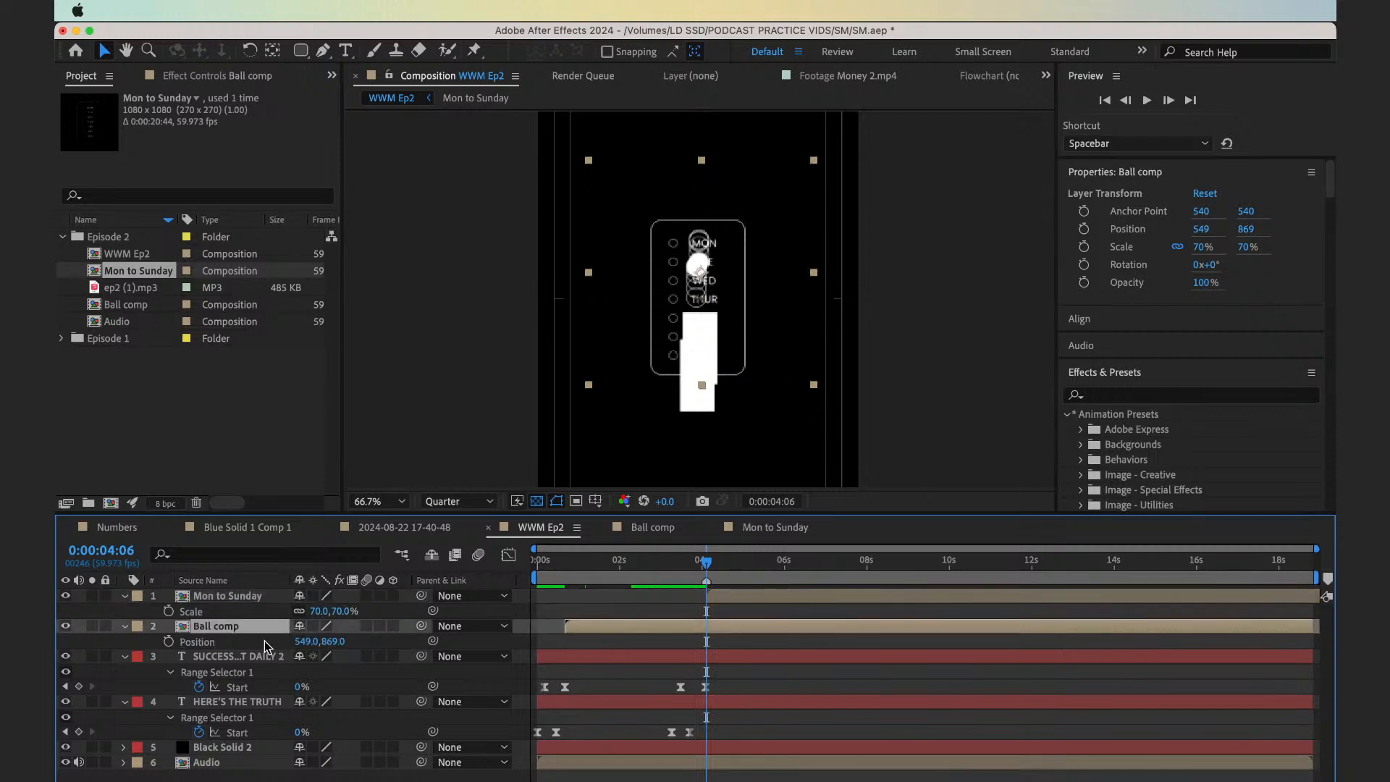
pyautogui.click(229, 596)
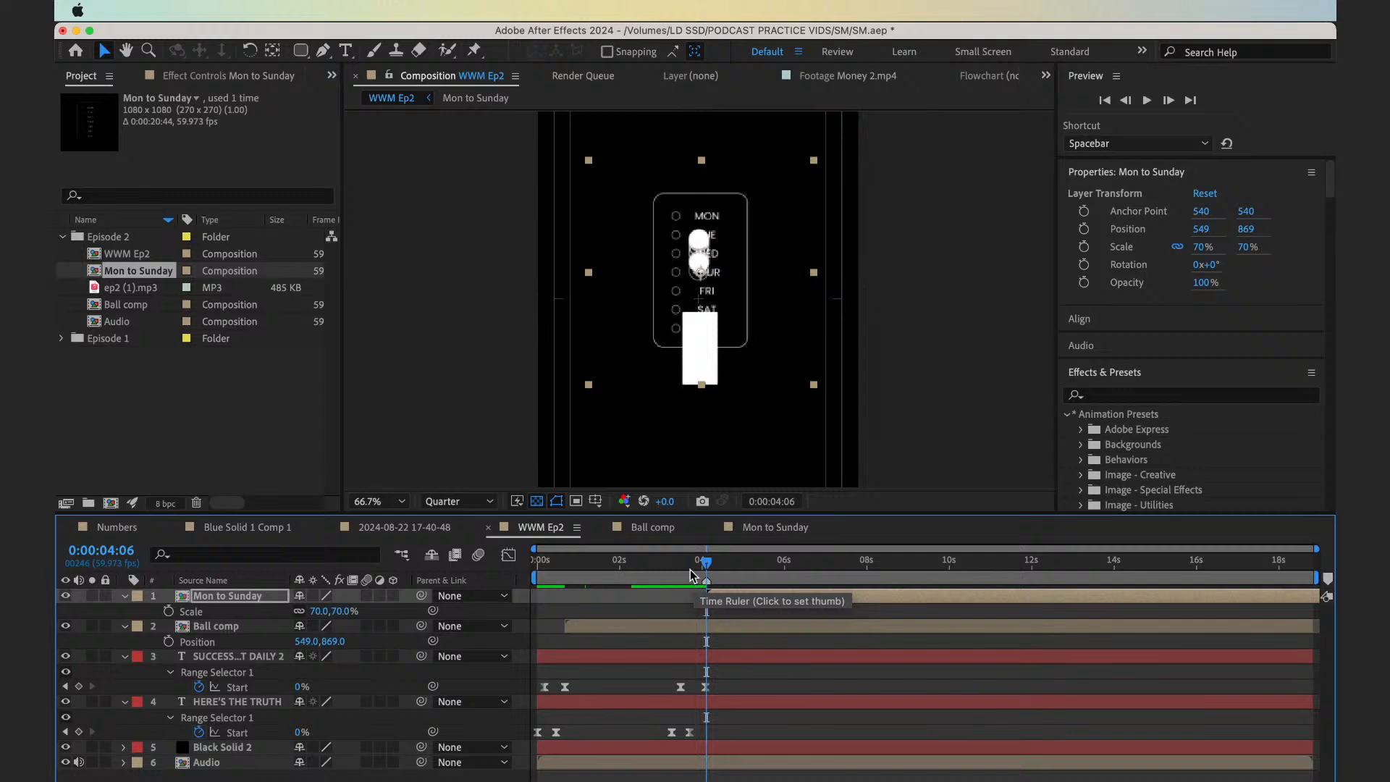
# Preview WWM Ep2 from about 0:00:03:53 with the Mon to Sunday layer hidden and shown to compare the two bounces
pyautogui.moveTo(690, 569)
pyautogui.mouseDown()
pyautogui.moveTo(742, 570)
pyautogui.moveTo(688, 570)
pyautogui.moveTo(698, 551)
pyautogui.mouseUp()
pyautogui.click(65, 596)
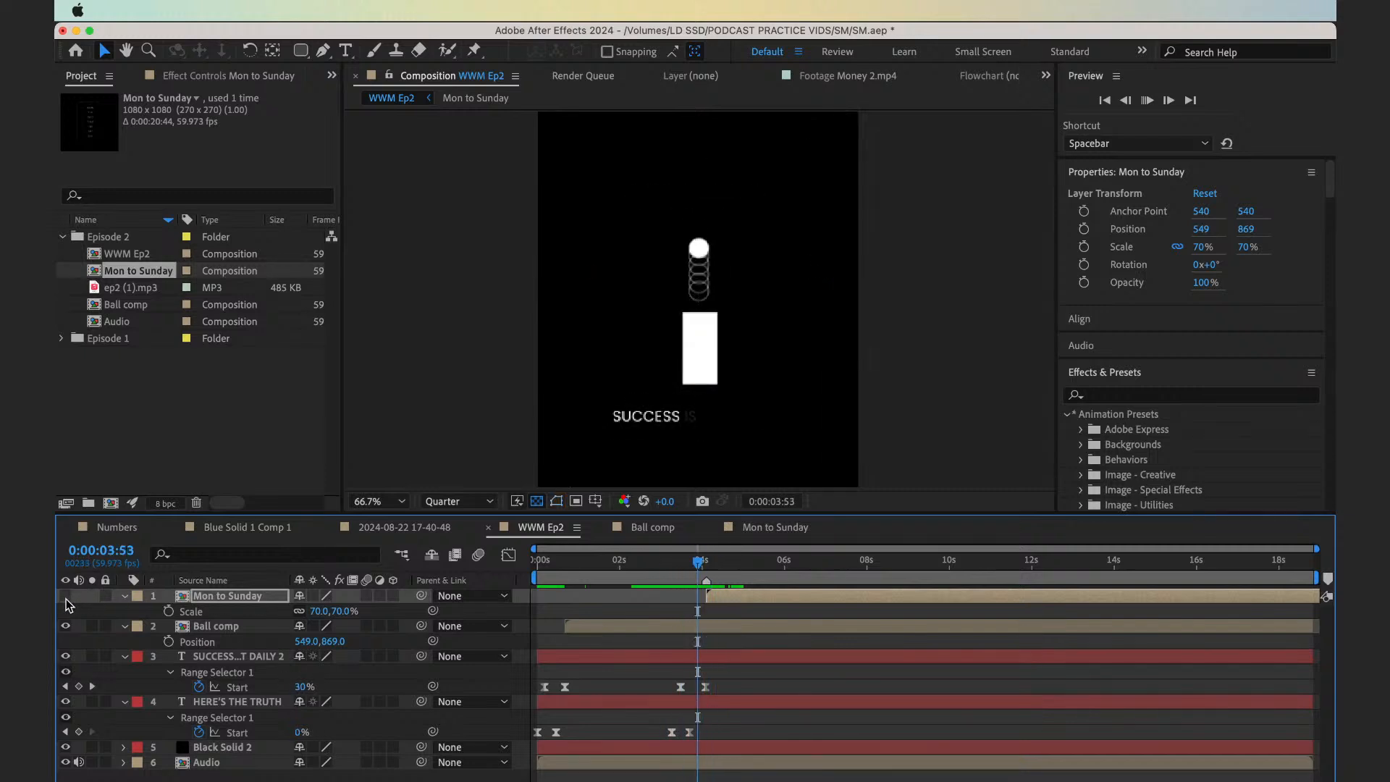
pyautogui.press('space')
pyautogui.click(66, 596)
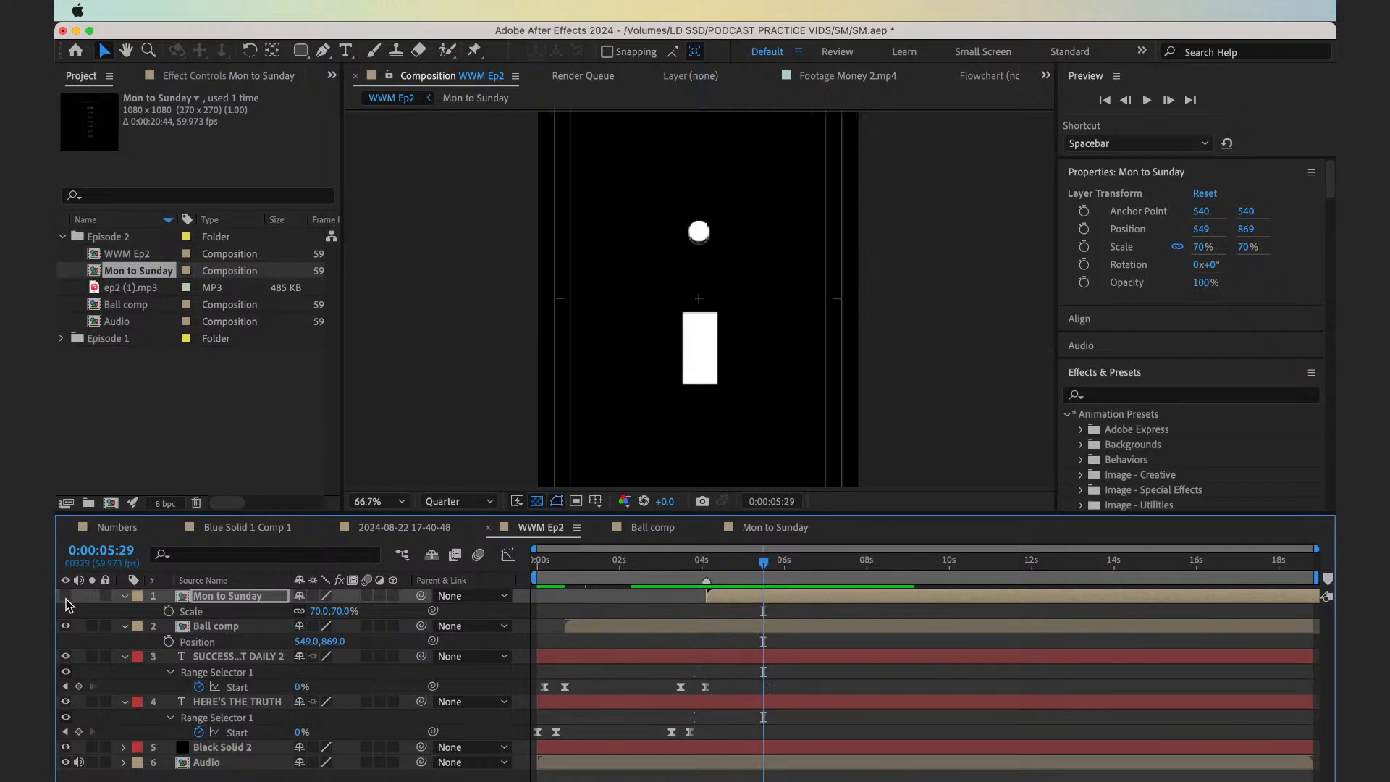
pyautogui.press('space')
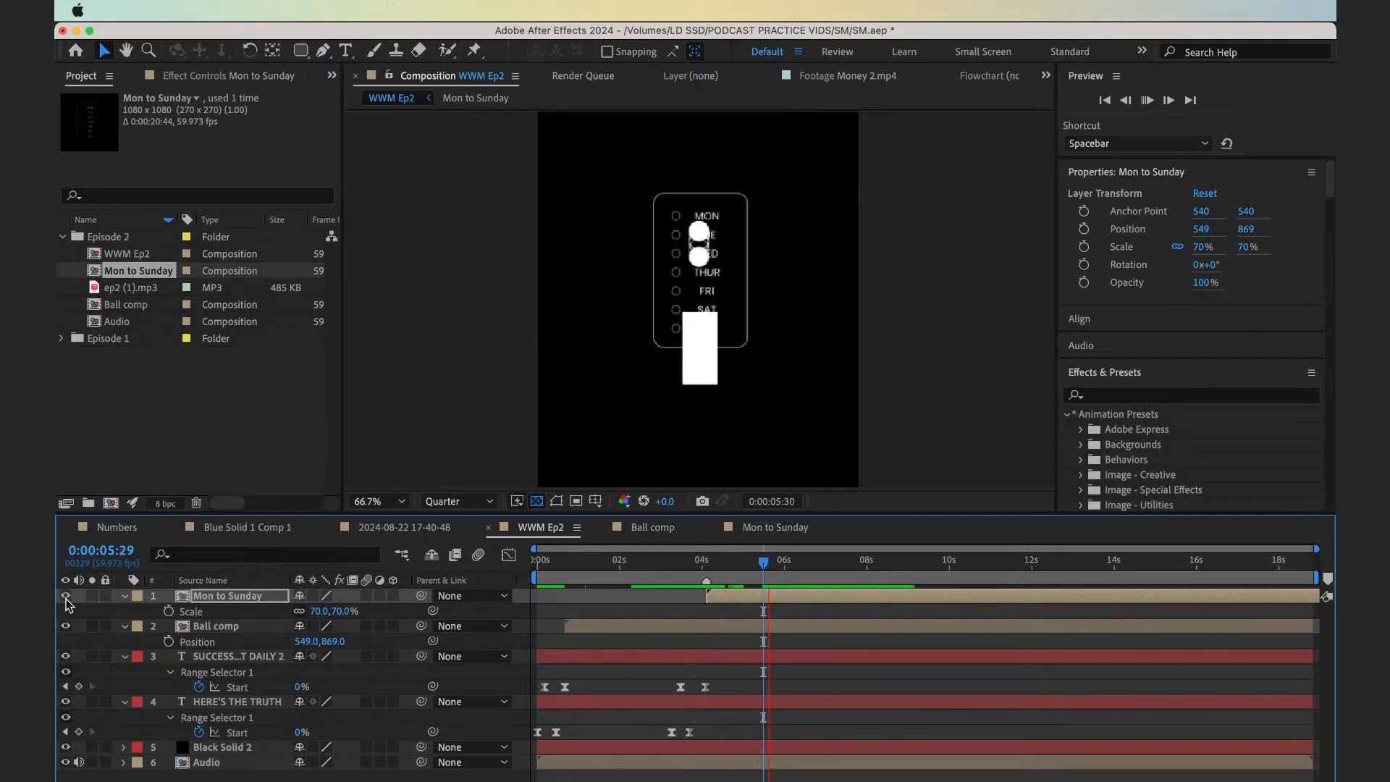
pyautogui.press('space')
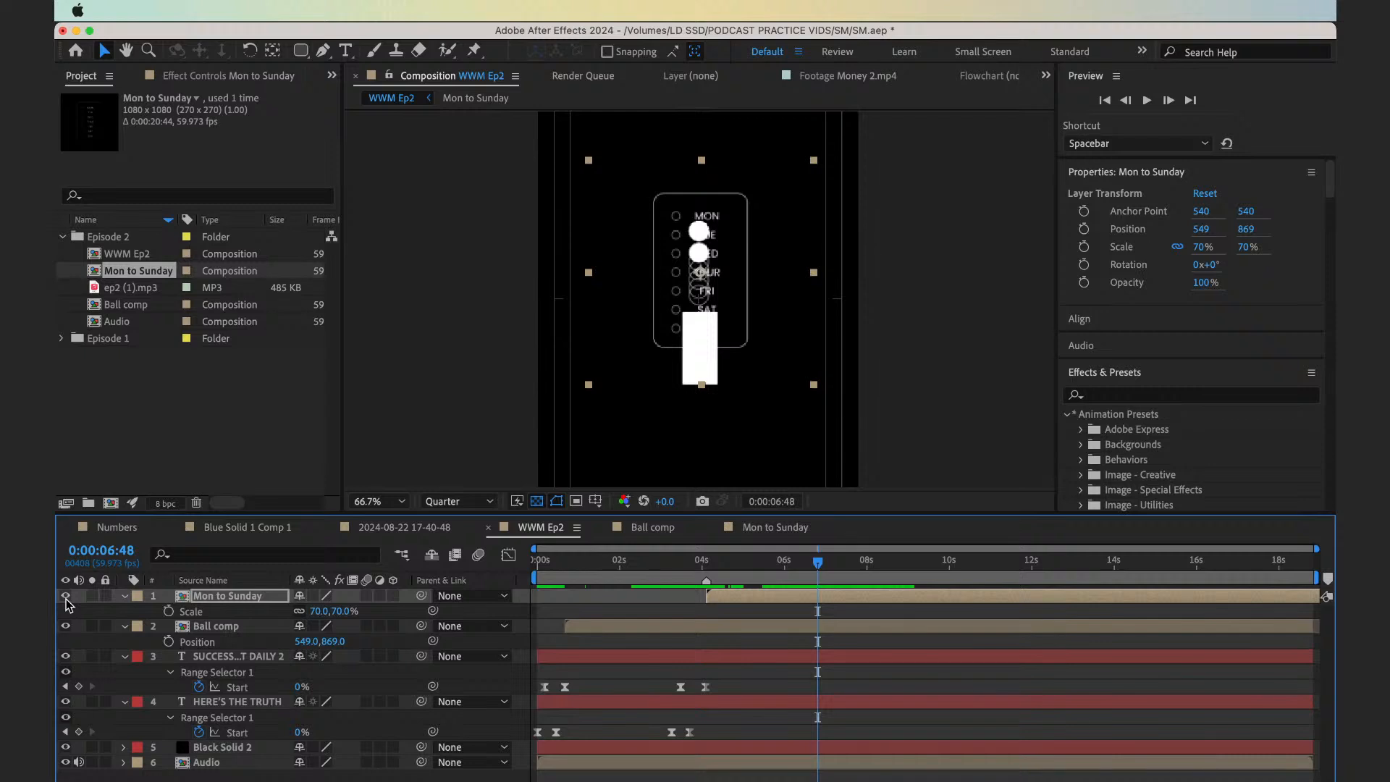
pyautogui.click(65, 596)
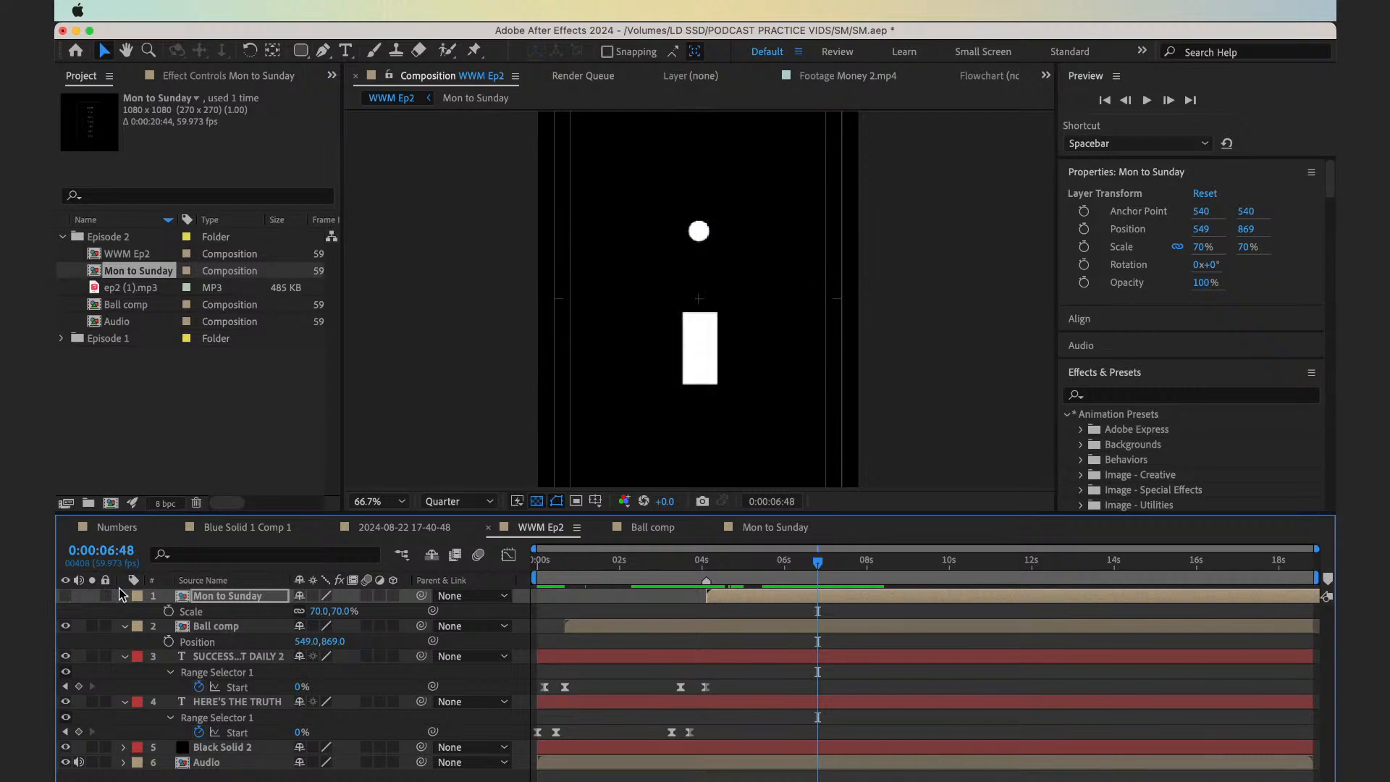
pyautogui.moveTo(733, 562); pyautogui.dragTo(697, 565)
pyautogui.press('space')
pyautogui.press('space')
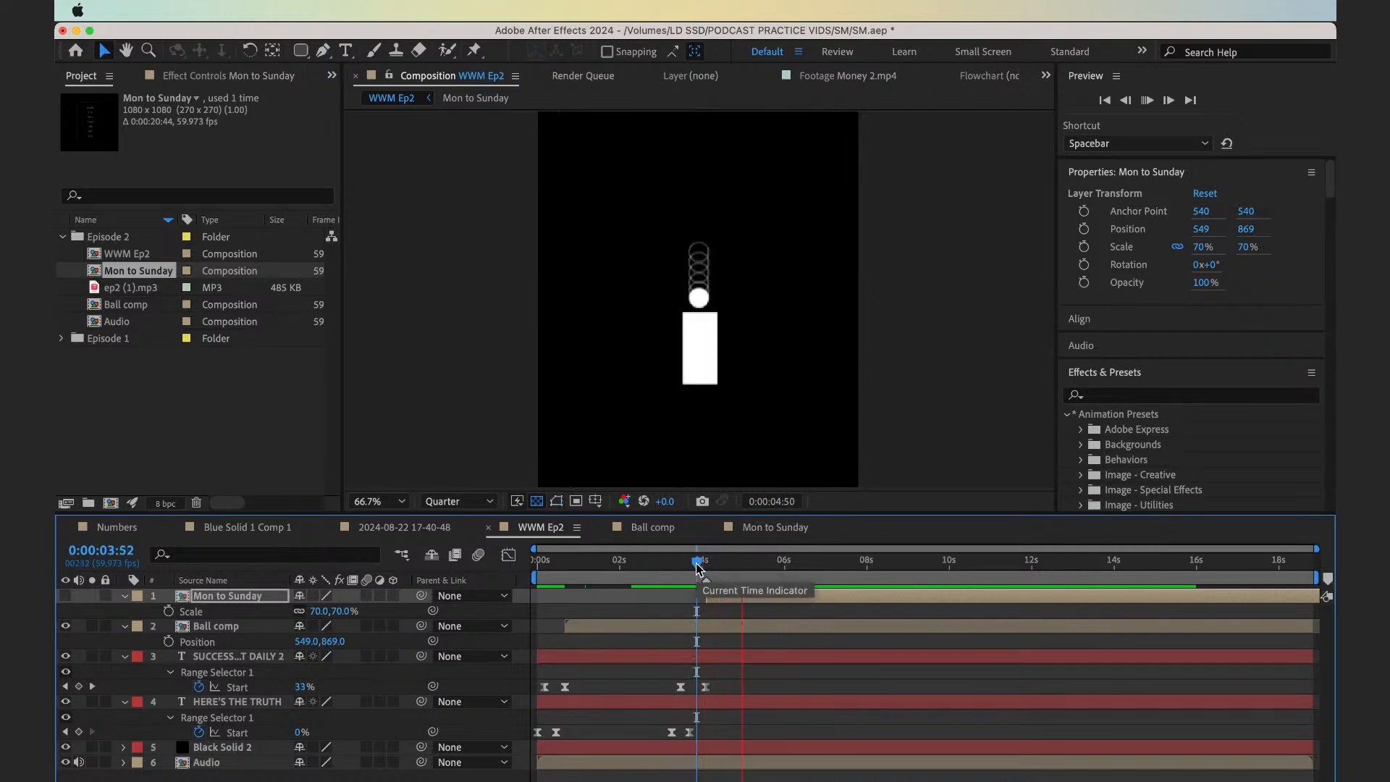
# Preview Mon to Sunday on its own with Ball comp hidden, and switch back to showing only Ball comp
pyautogui.click(65, 596)
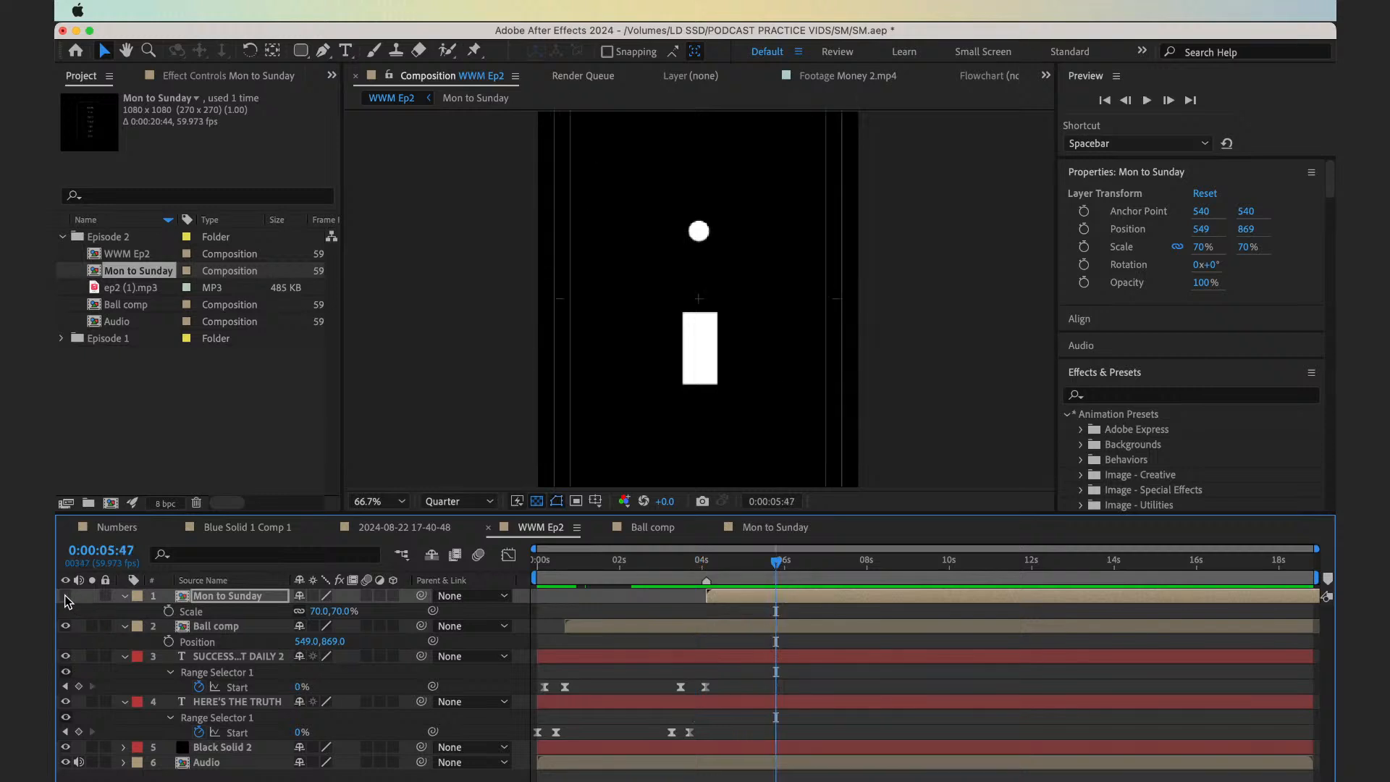
pyautogui.click(65, 626)
pyautogui.press('space')
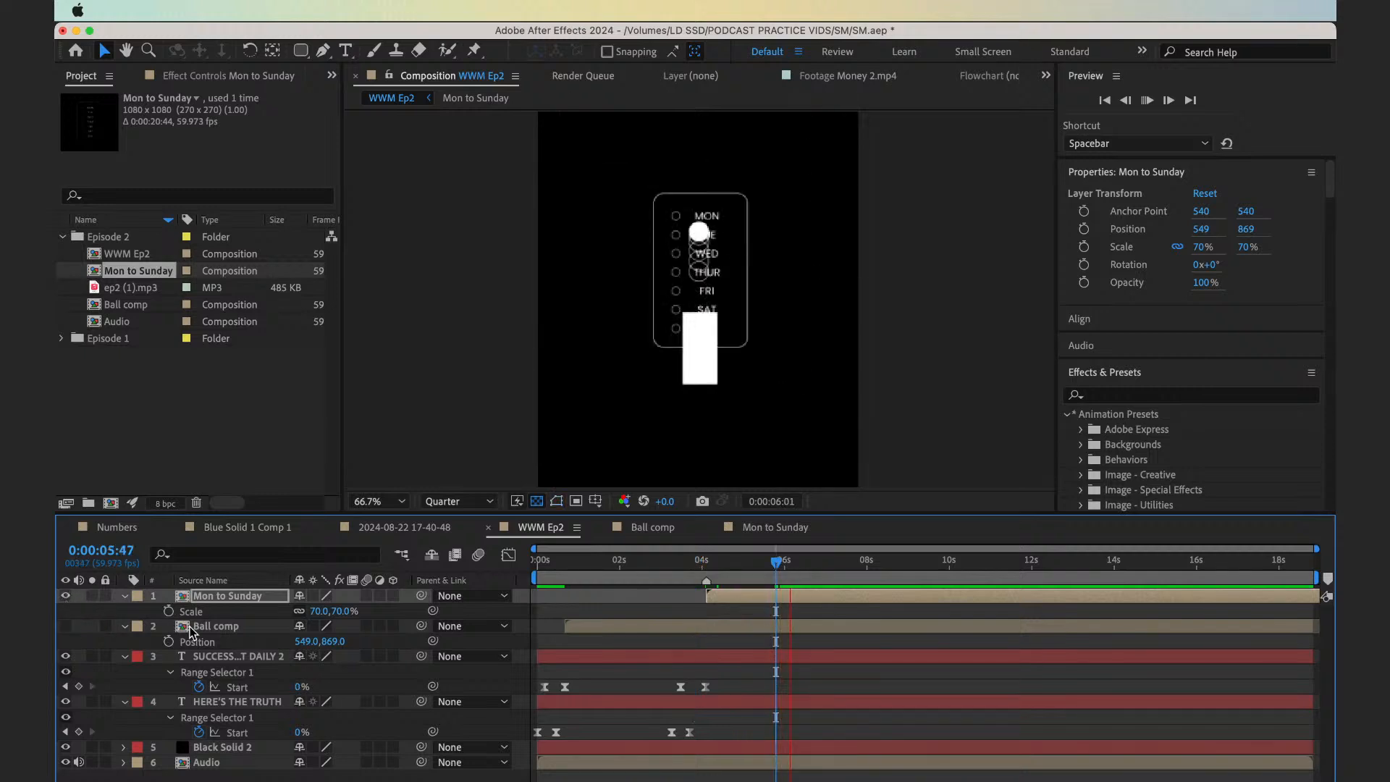
pyautogui.press('space')
pyautogui.click(65, 595)
pyautogui.click(65, 626)
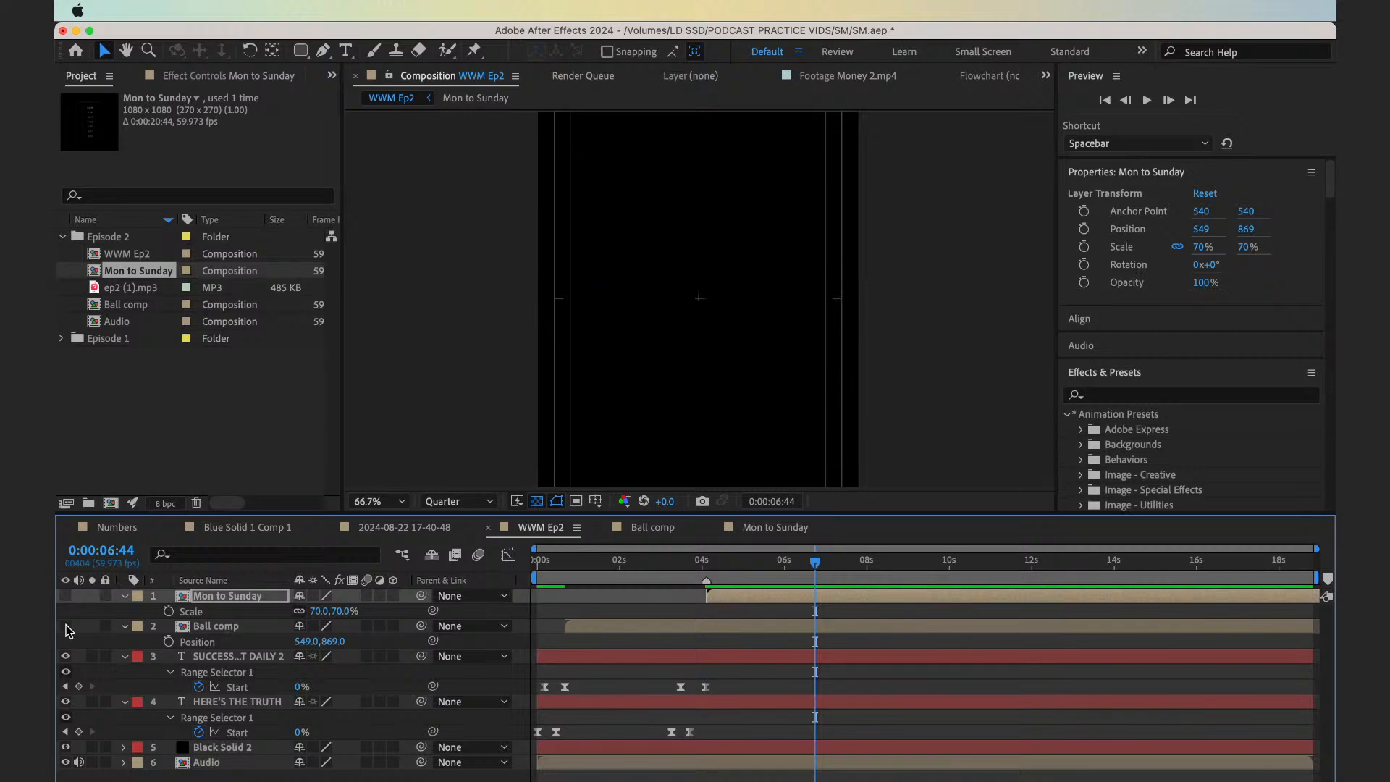
# From 0:00:04:06 in WWM Ep2, open the Mon to Sunday composition and reveal the Bottom layer's modified properties
pyautogui.click(705, 560)
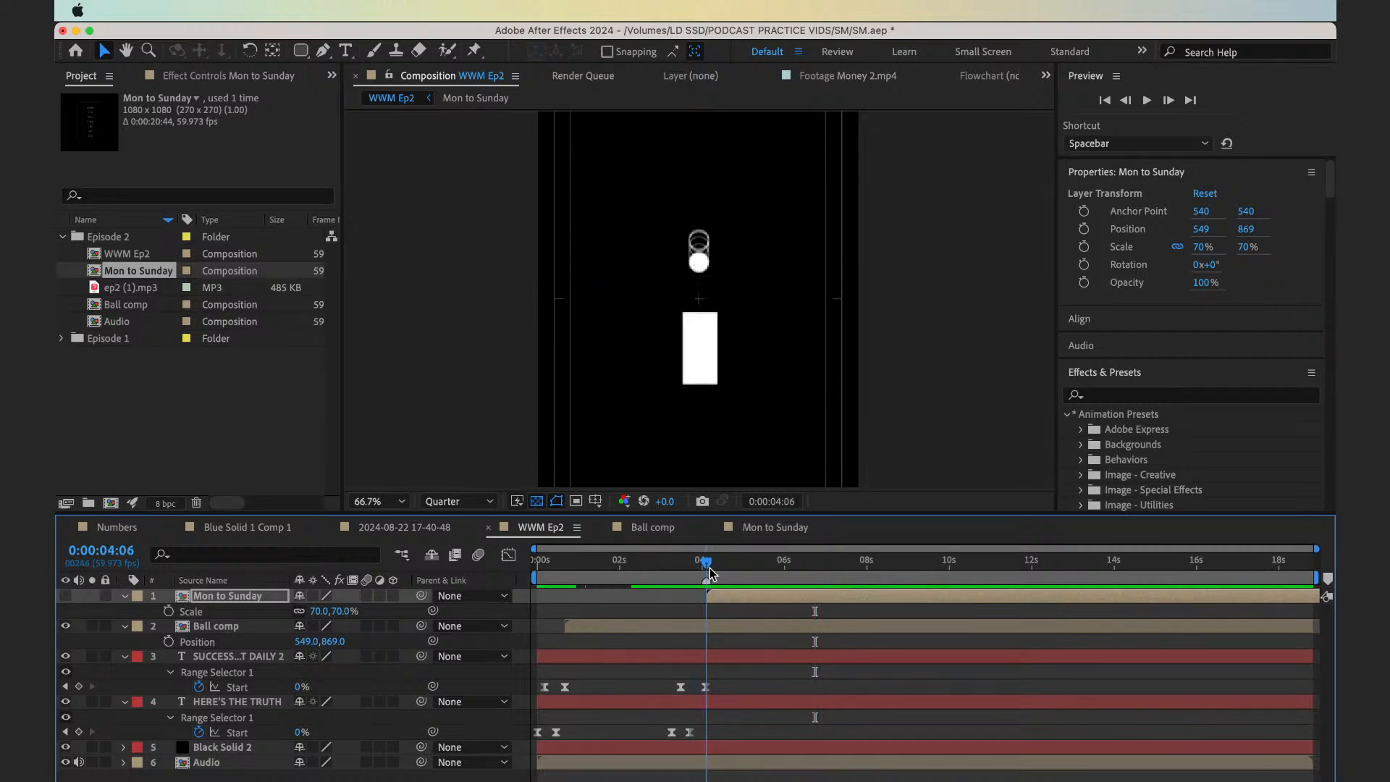
pyautogui.click(707, 564)
pyautogui.doubleClick(720, 597)
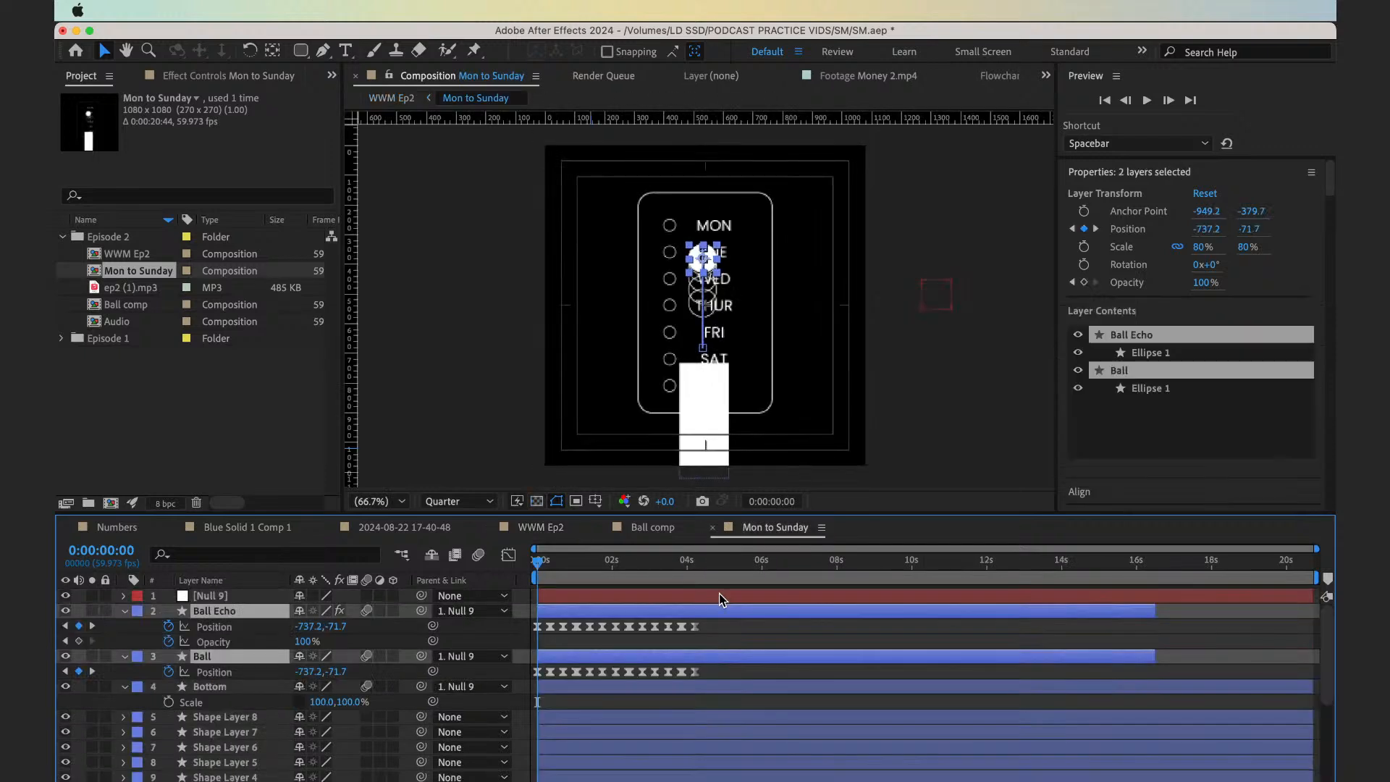
pyautogui.click(582, 688)
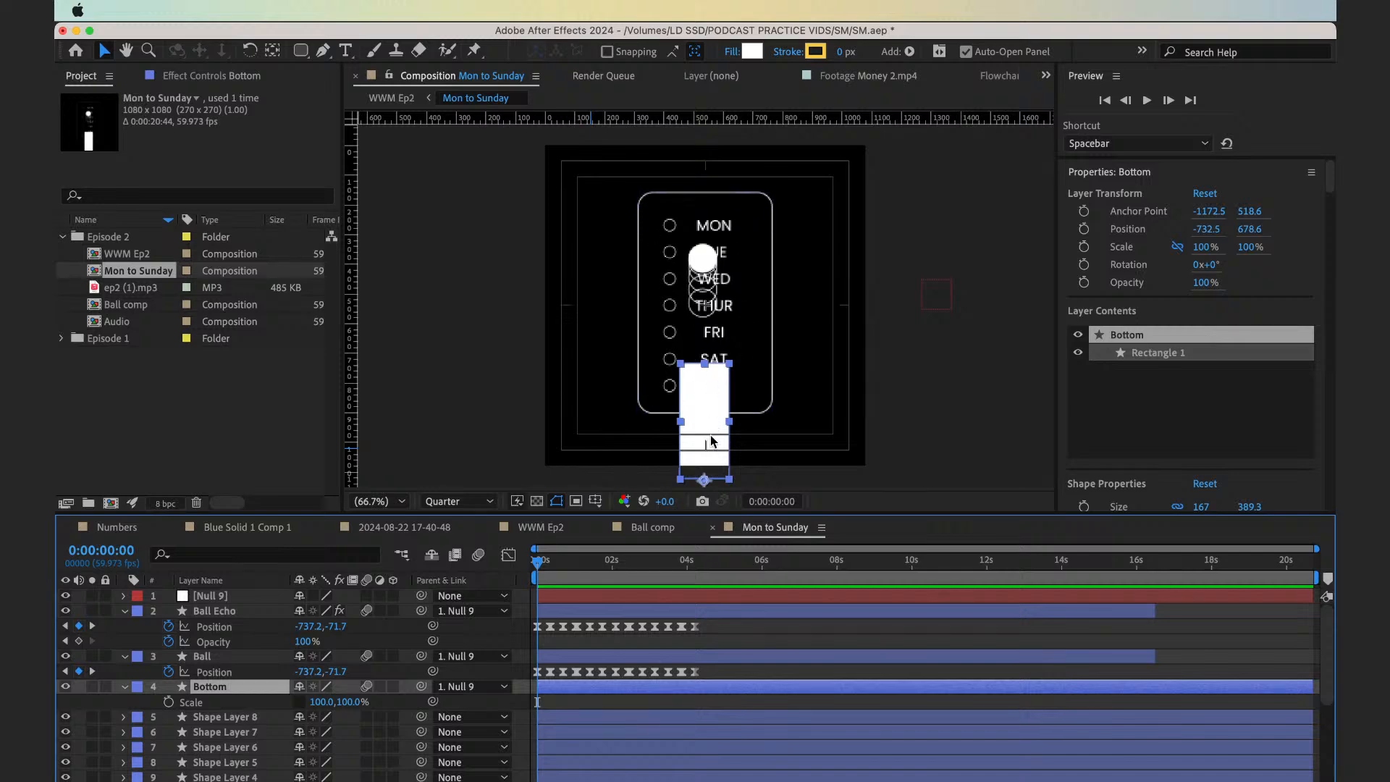
pyautogui.press('=')
pyautogui.press('=')
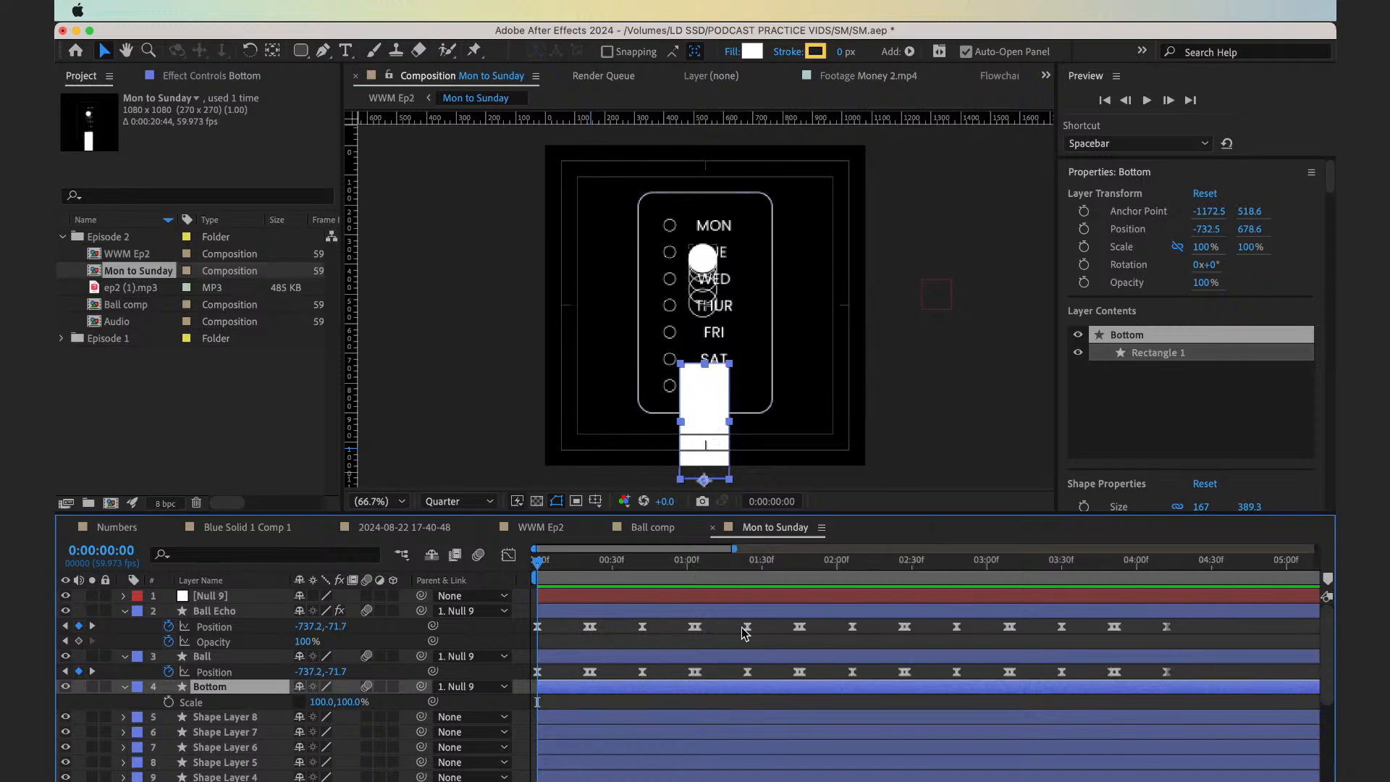
pyautogui.scroll(-2, 742, 628)
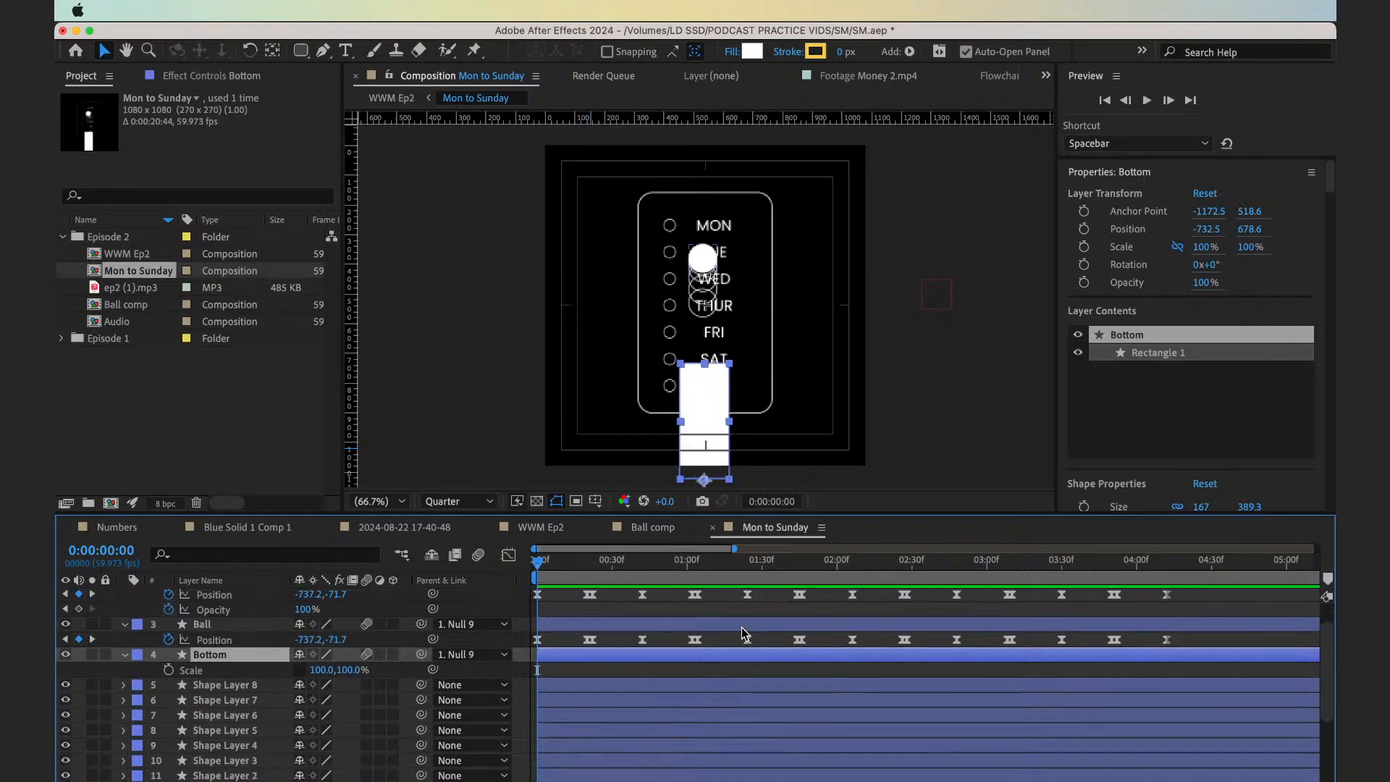
pyautogui.press('u')
pyautogui.press('u')
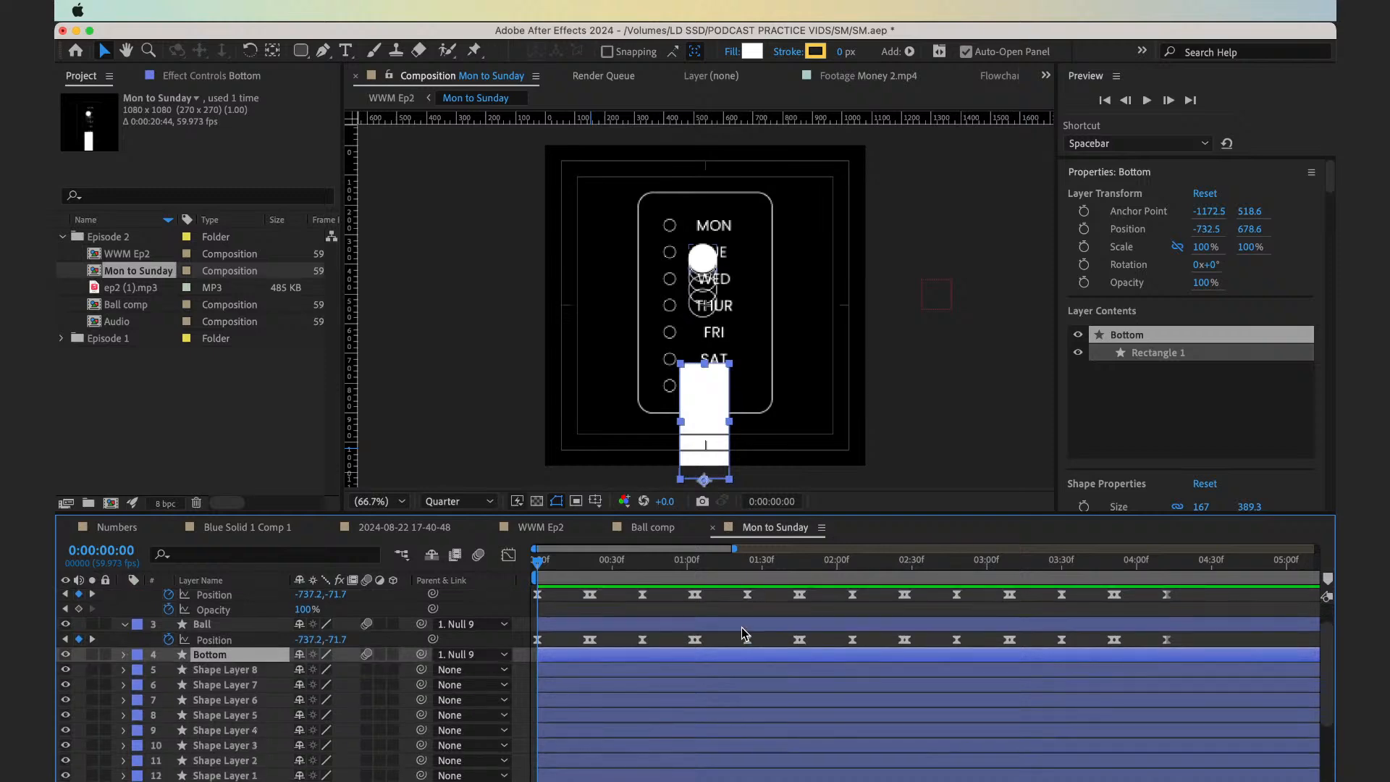
pyautogui.scroll(-1, 594, 727)
pyautogui.scroll(-4, 594, 727)
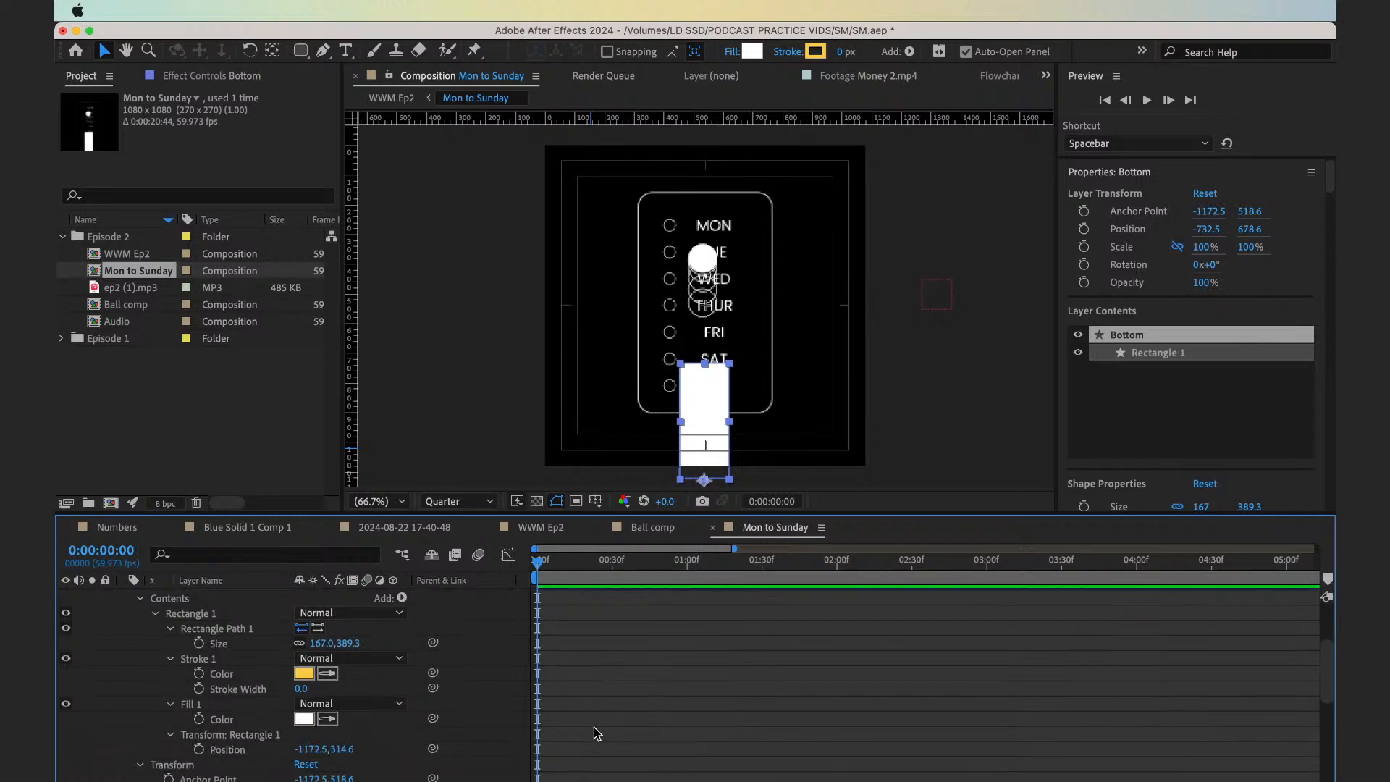
# Keyframe the Bottom rectangle's fill opacity at 100% on 0:00:00:00 and 0% on 0:00:00:10
pyautogui.click(171, 705)
pyautogui.click(170, 706)
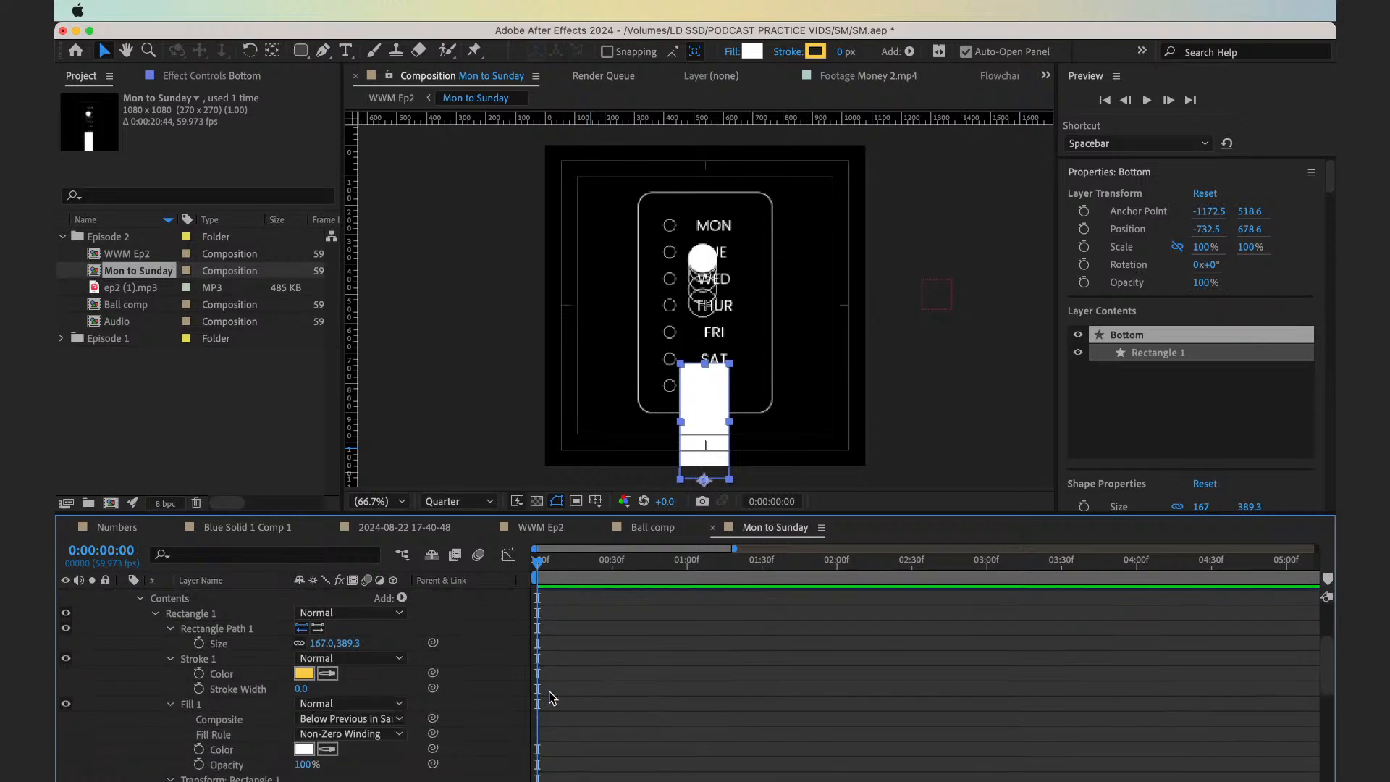
pyautogui.scroll(5, 557, 681)
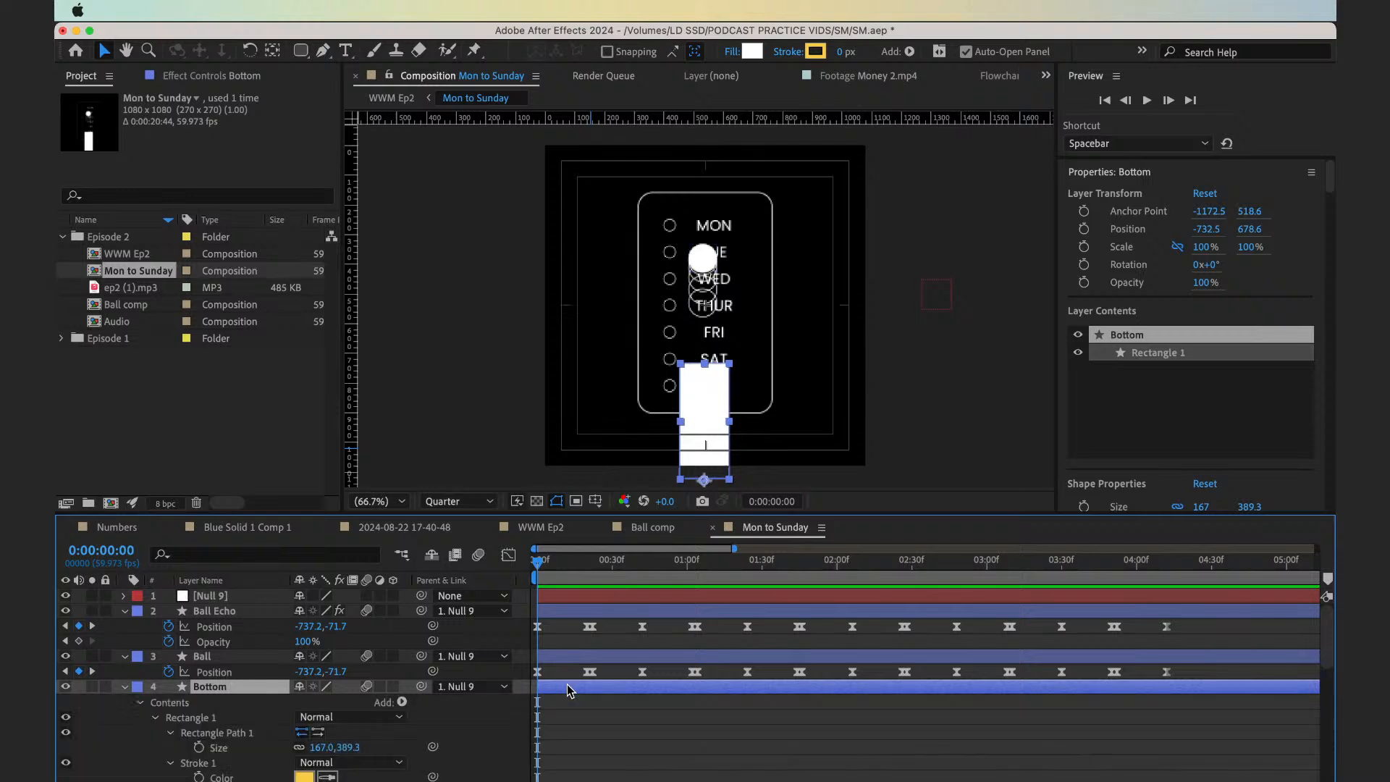
pyautogui.scroll(-5, 569, 689)
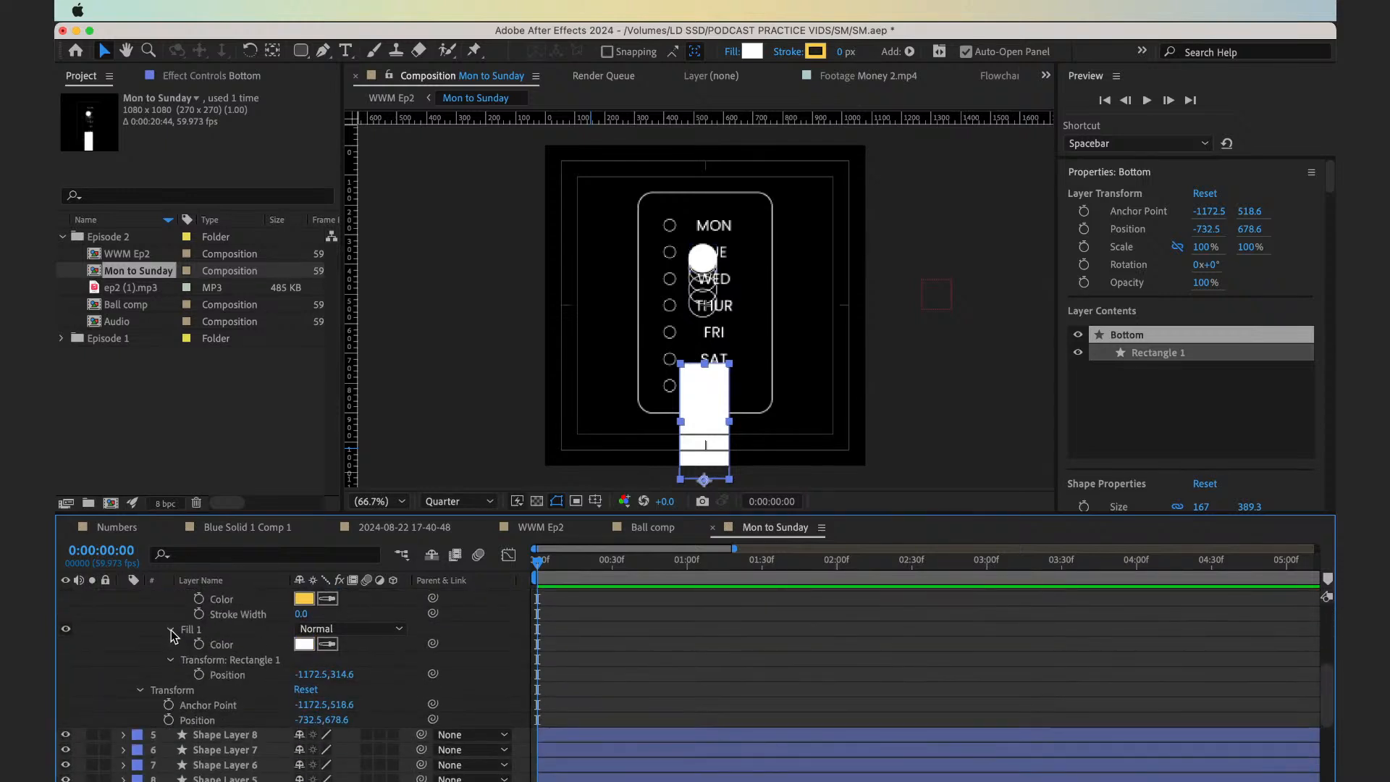
pyautogui.click(171, 630)
pyautogui.click(171, 630)
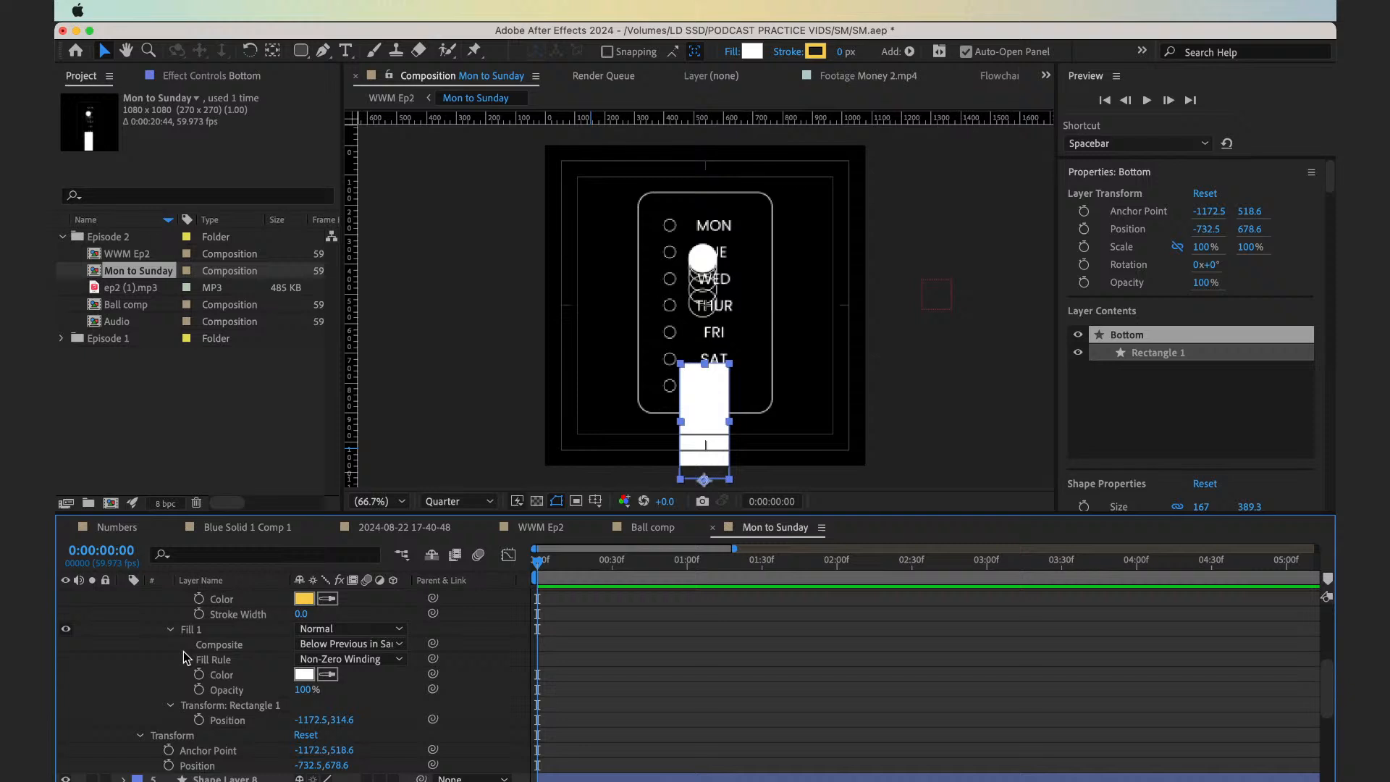
pyautogui.click(200, 691)
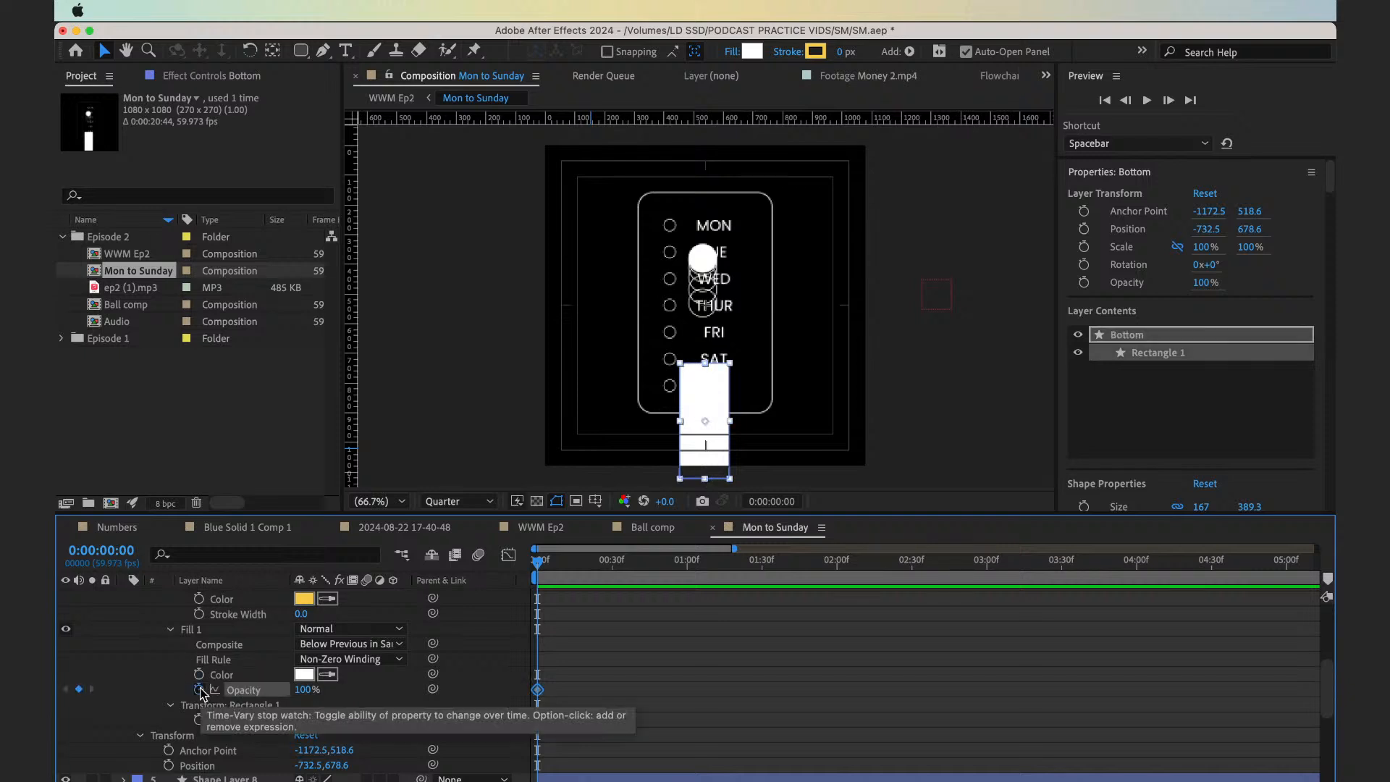
pyautogui.hotkey('shift', 'pagedown')
pyautogui.click(307, 689)
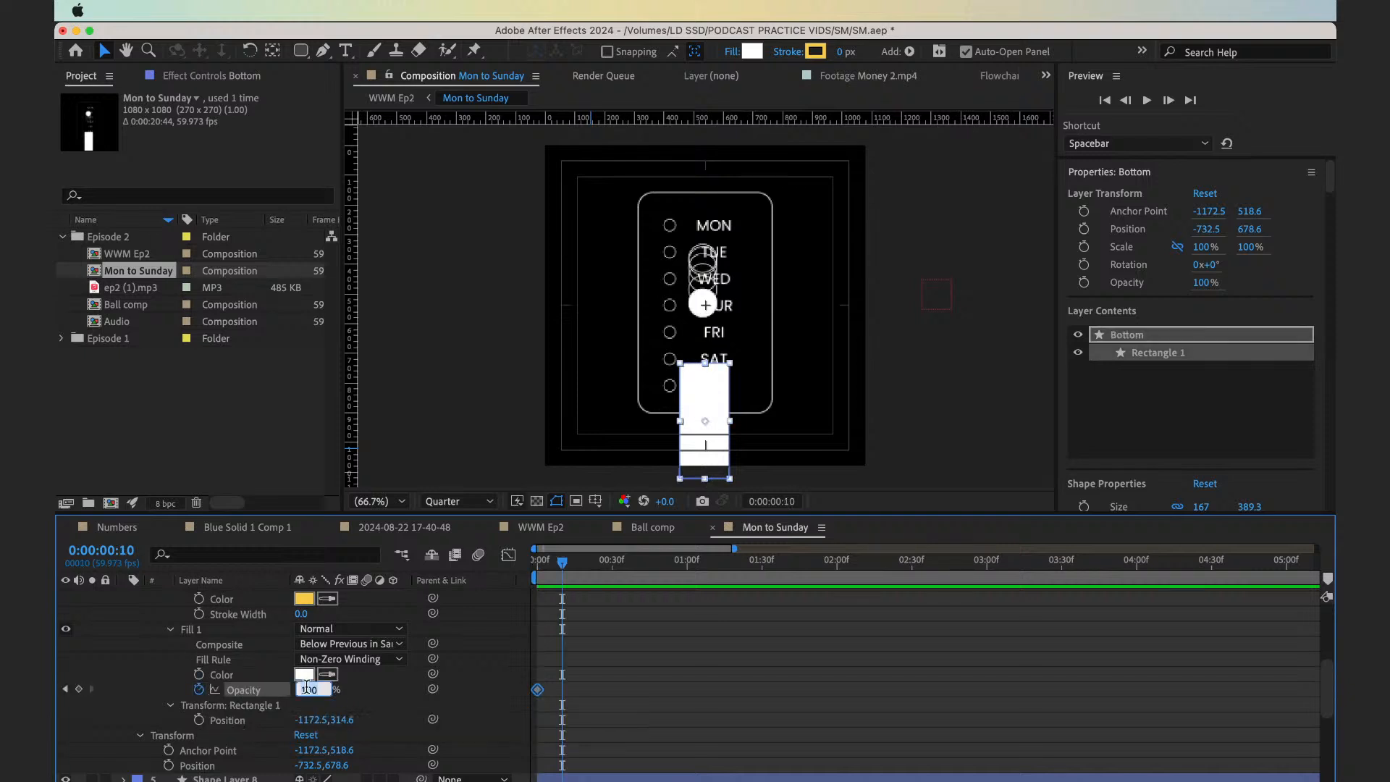
pyautogui.press('Return')
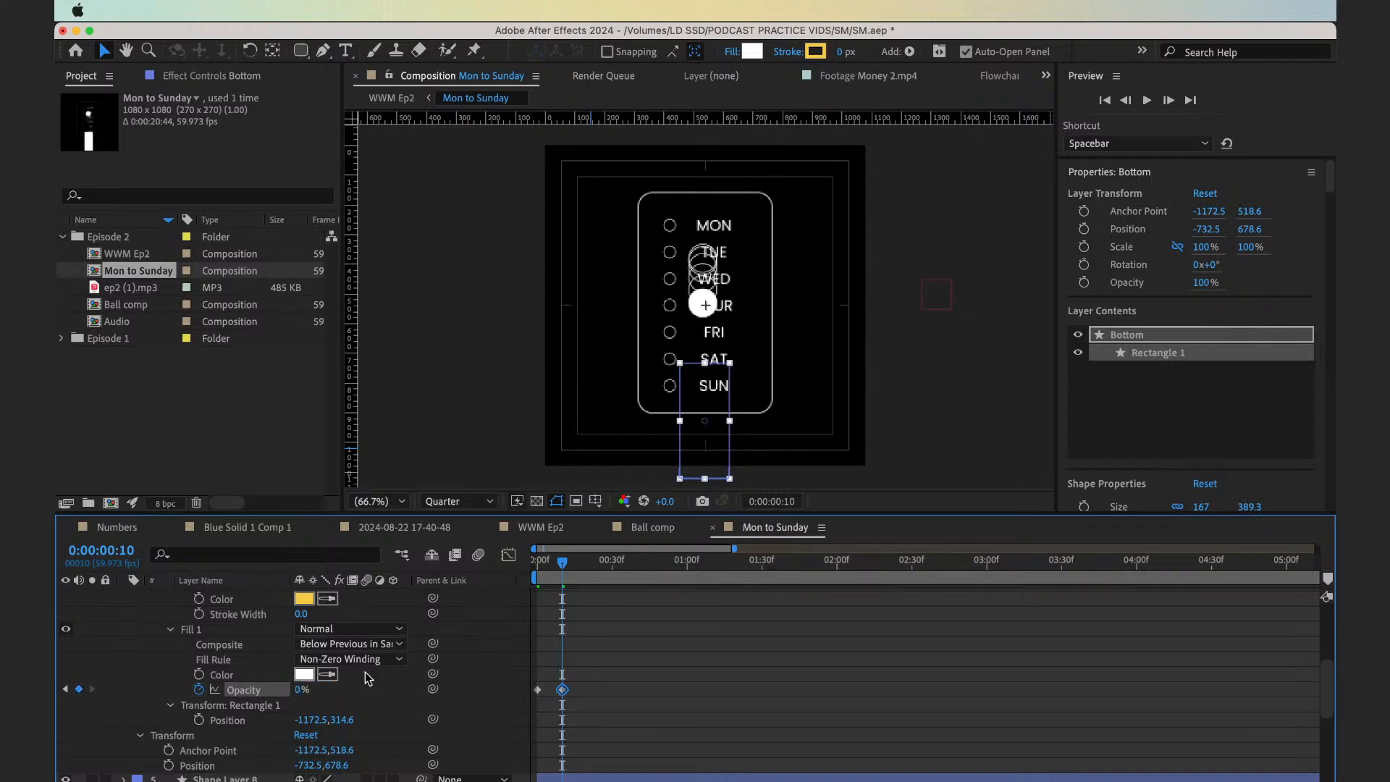
# Easy-ease the Bottom fill opacity keyframes, move the 0% keyframe to 0:00:00:20 and preview the fade
pyautogui.press('F9')
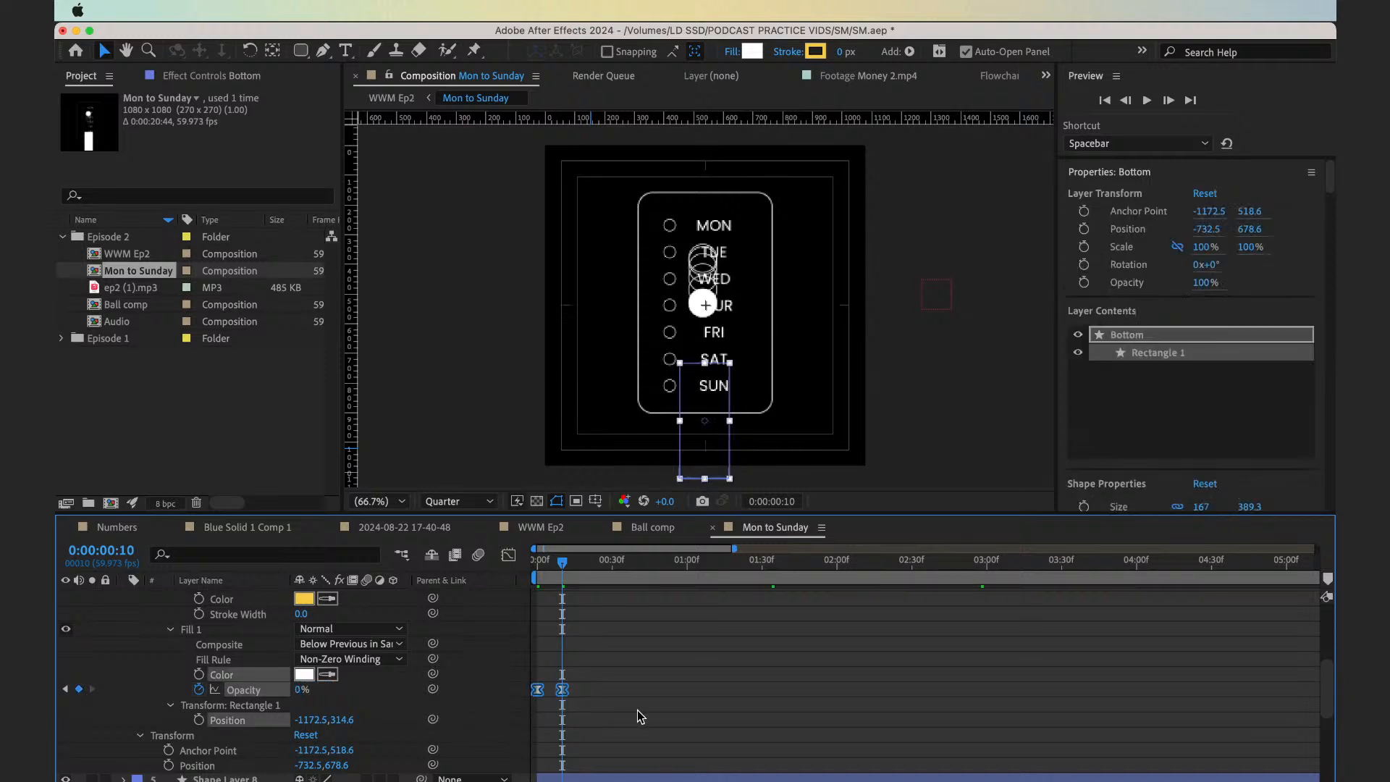
pyautogui.click(638, 713)
pyautogui.moveTo(563, 690); pyautogui.dragTo(588, 690)
pyautogui.press('space')
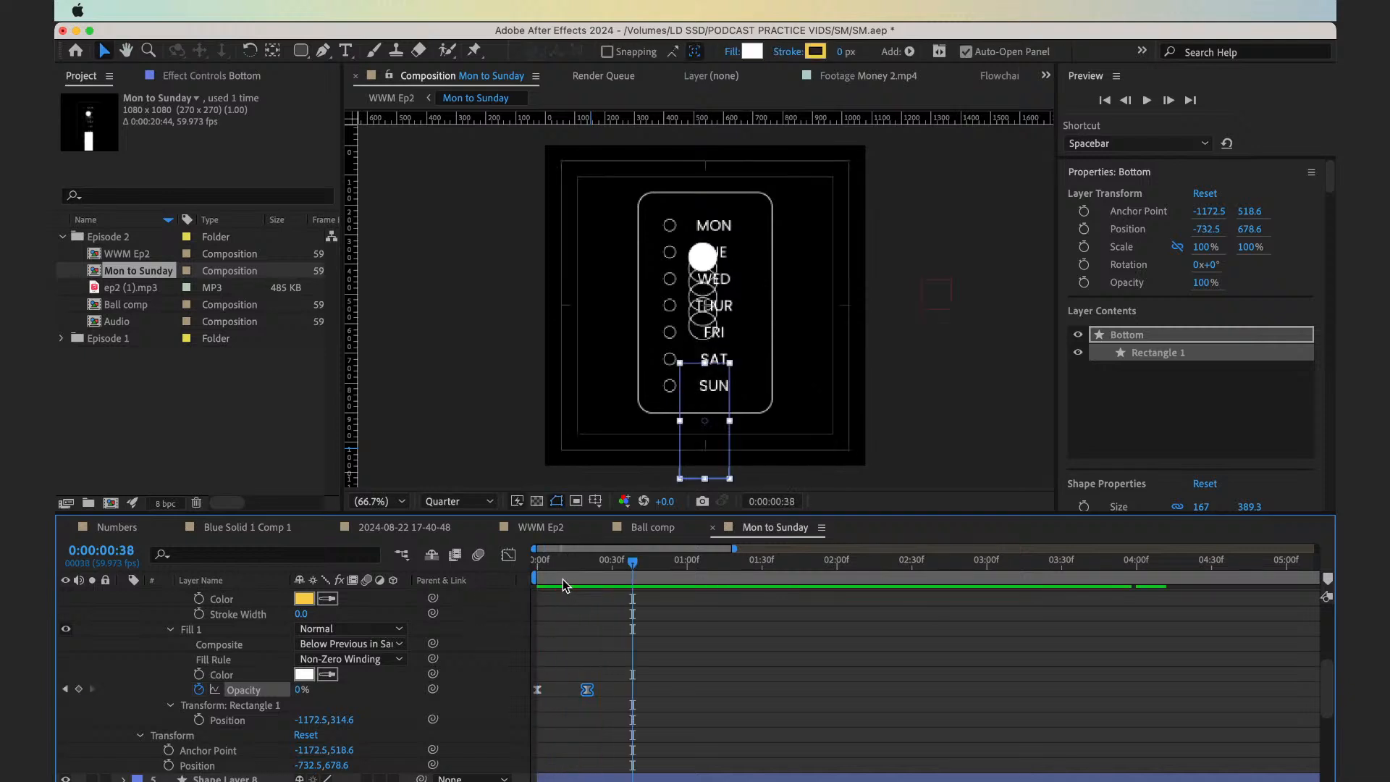
# Add a stroke width keyframe of 0 to the Bottom rectangle at 0:00:00:20
pyautogui.moveTo(563, 581); pyautogui.dragTo(587, 588)
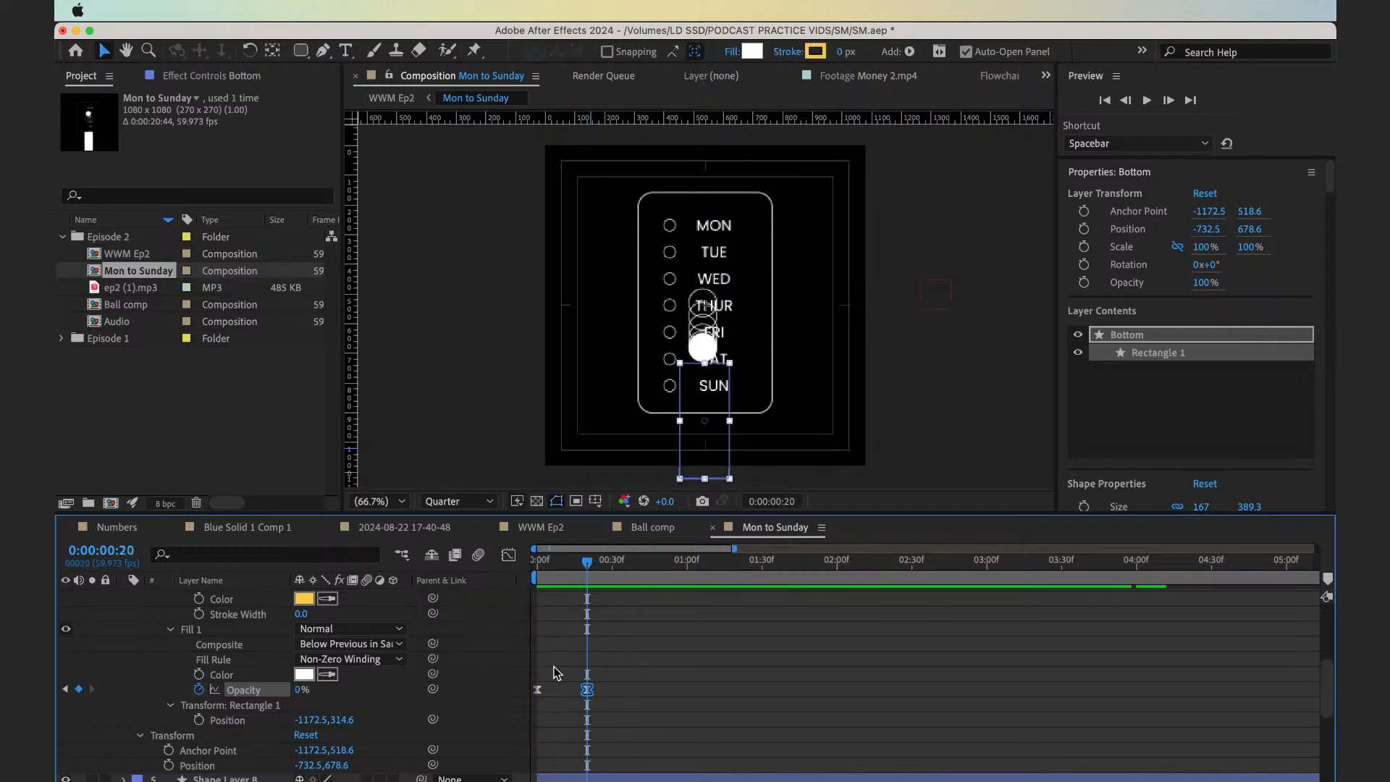
pyautogui.scroll(5, 201, 659)
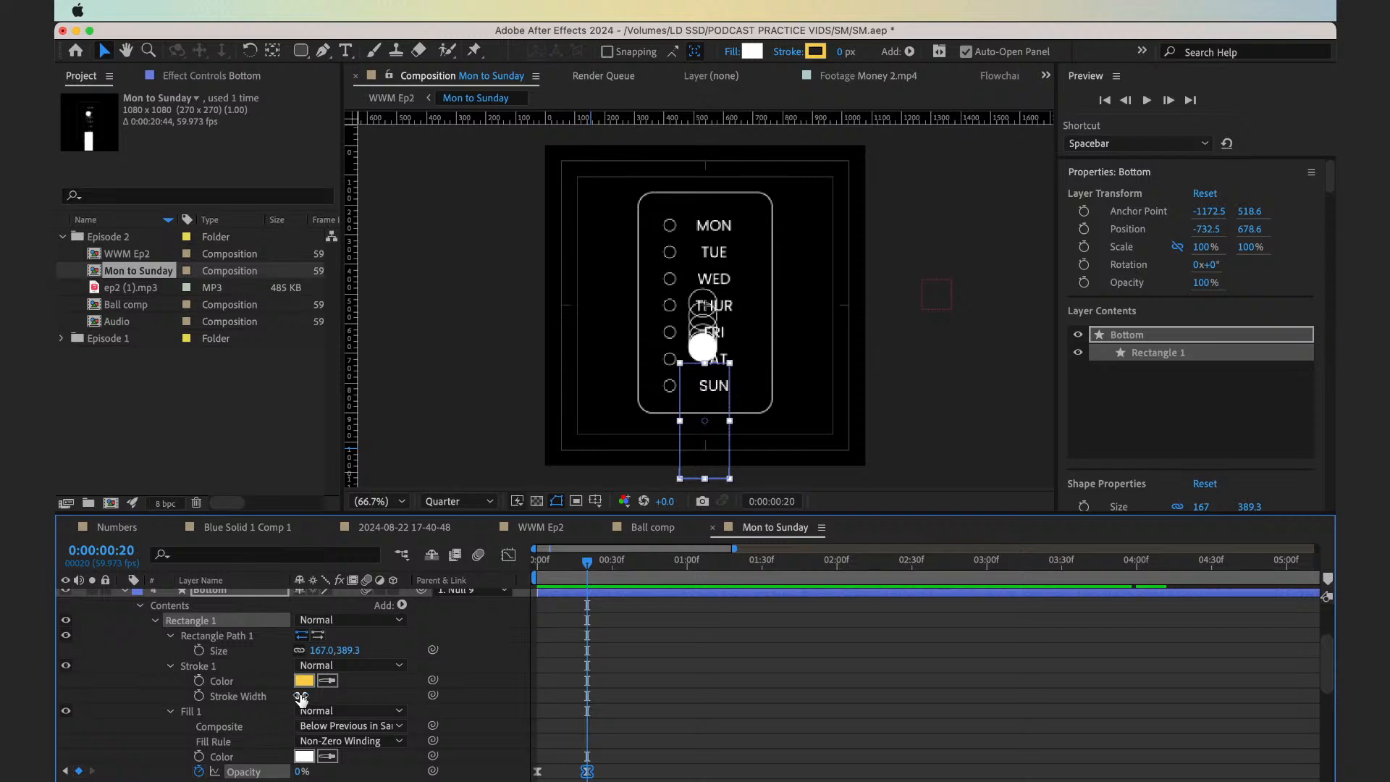
pyautogui.click(199, 696)
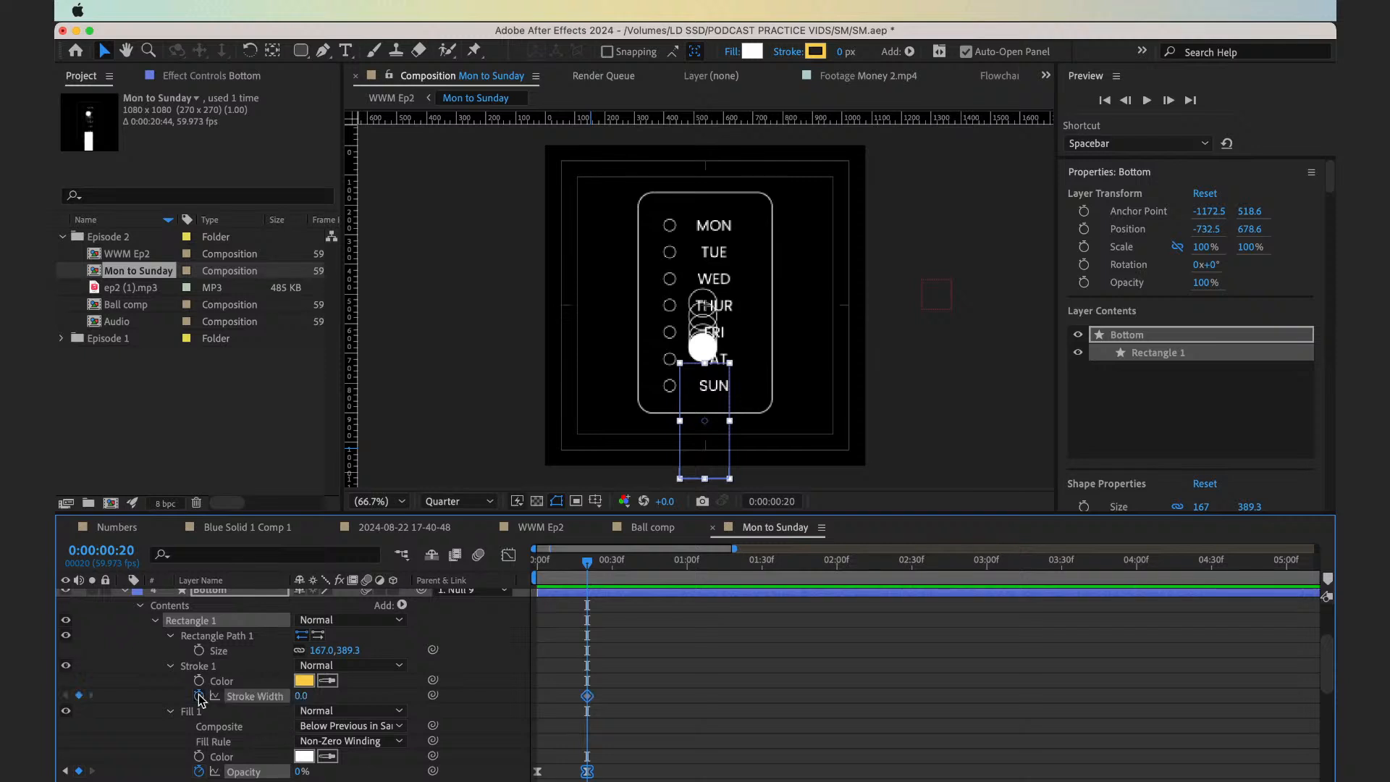
pyautogui.scroll(5, 627, 665)
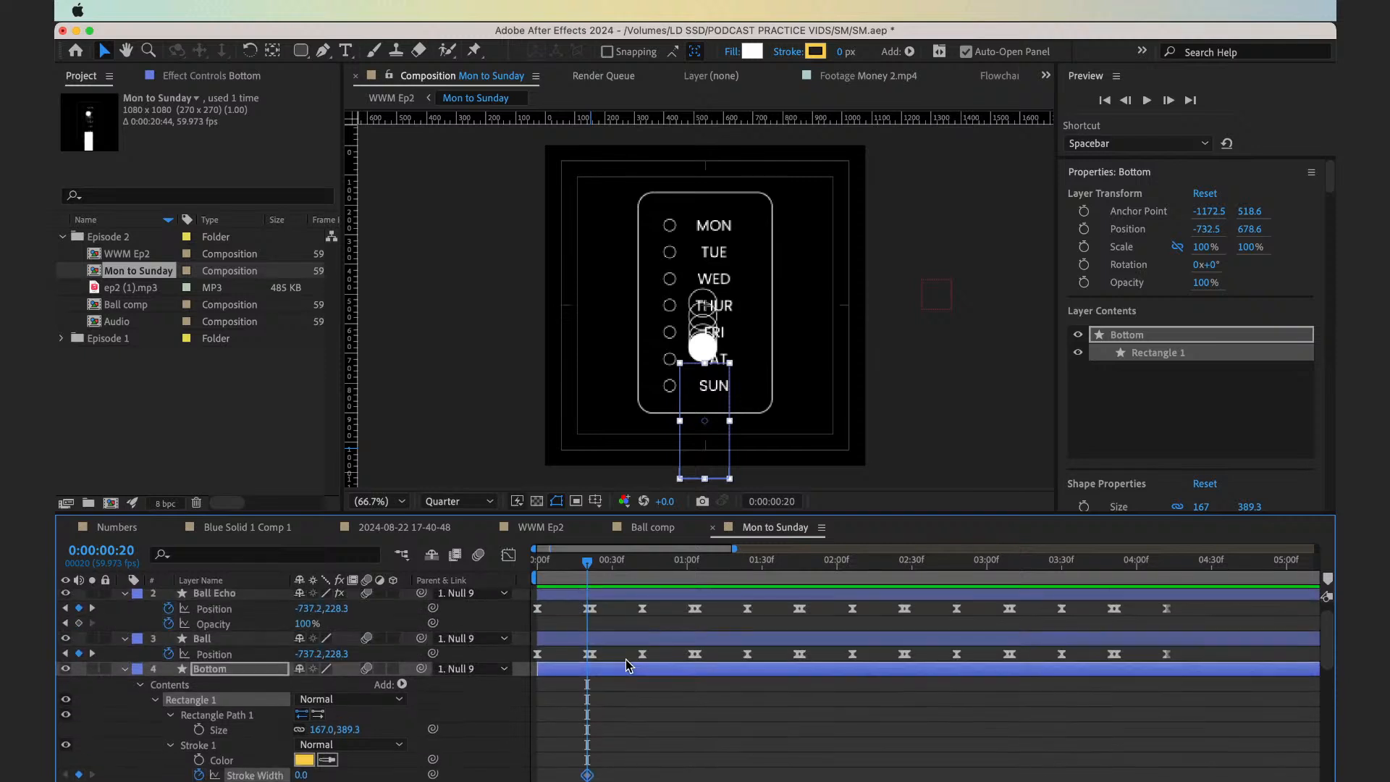
# Check the stroke widths of the checklist's MON and TUE circles and its rounded frame, Shape Layer 8
pyautogui.scroll(-10, 699, 688)
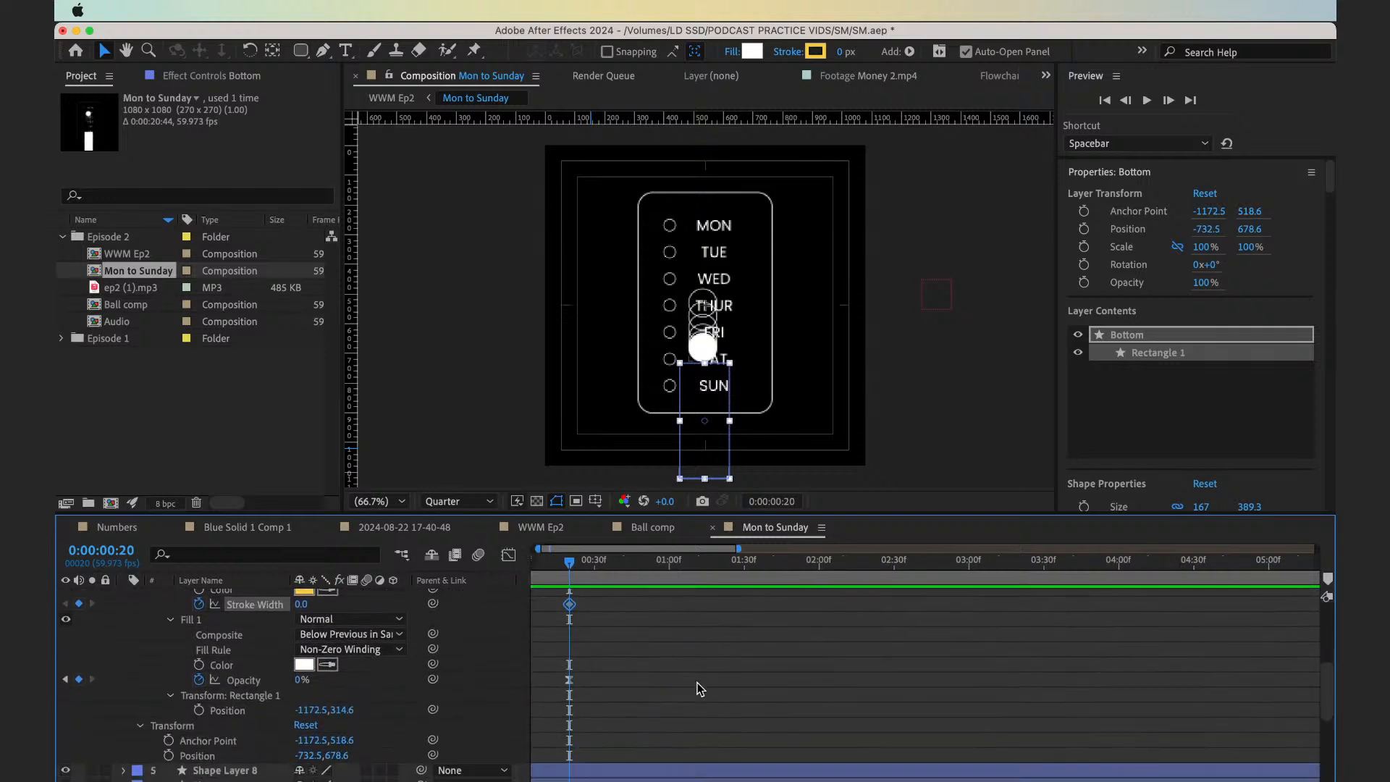
pyautogui.scroll(-5, 701, 688)
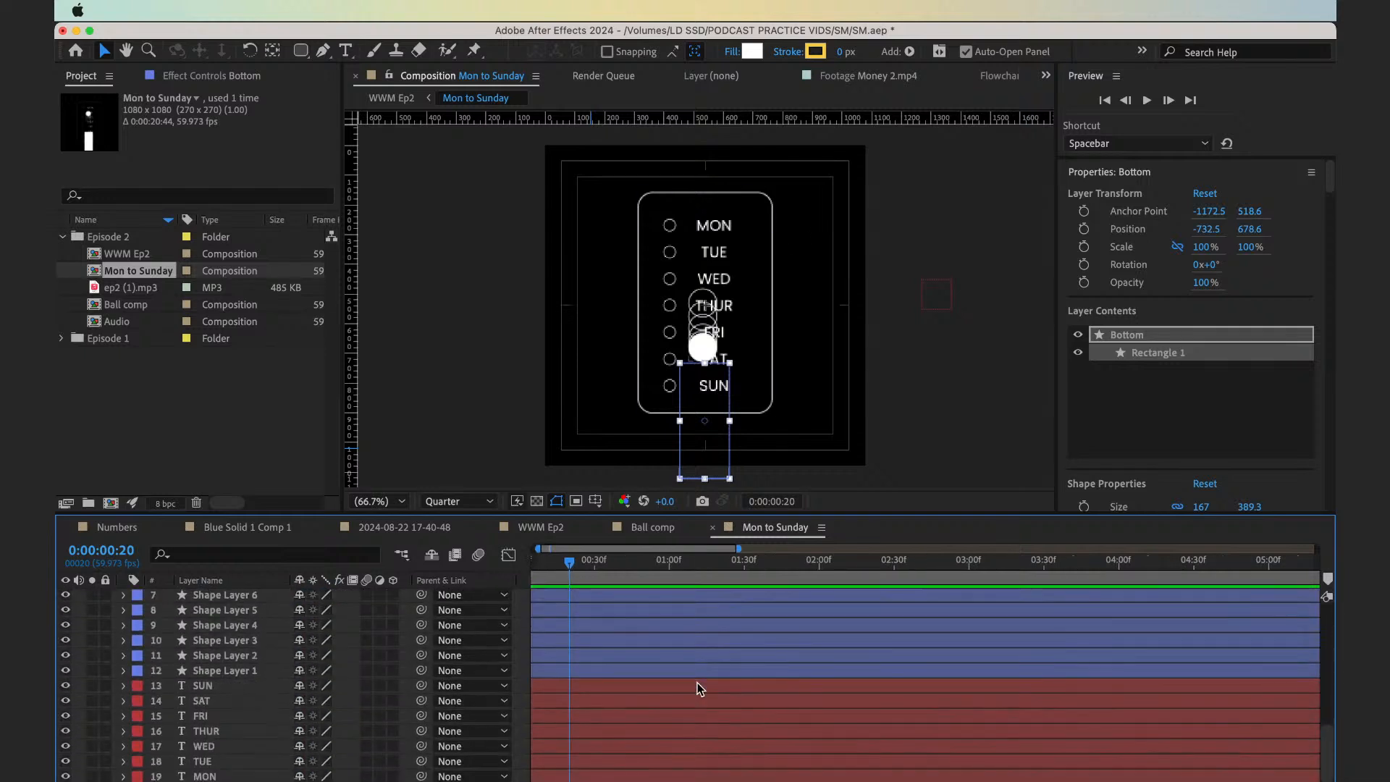
pyautogui.click(656, 672)
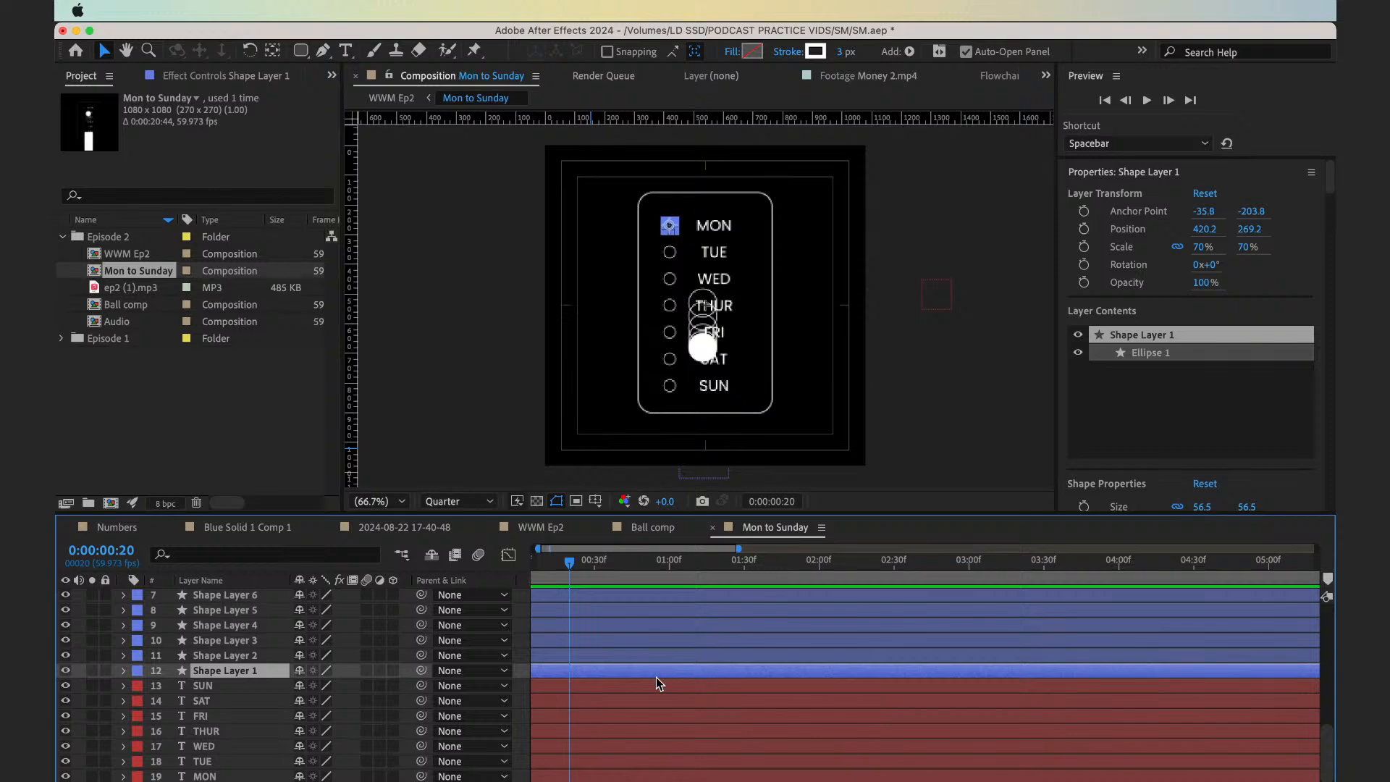
pyautogui.click(640, 657)
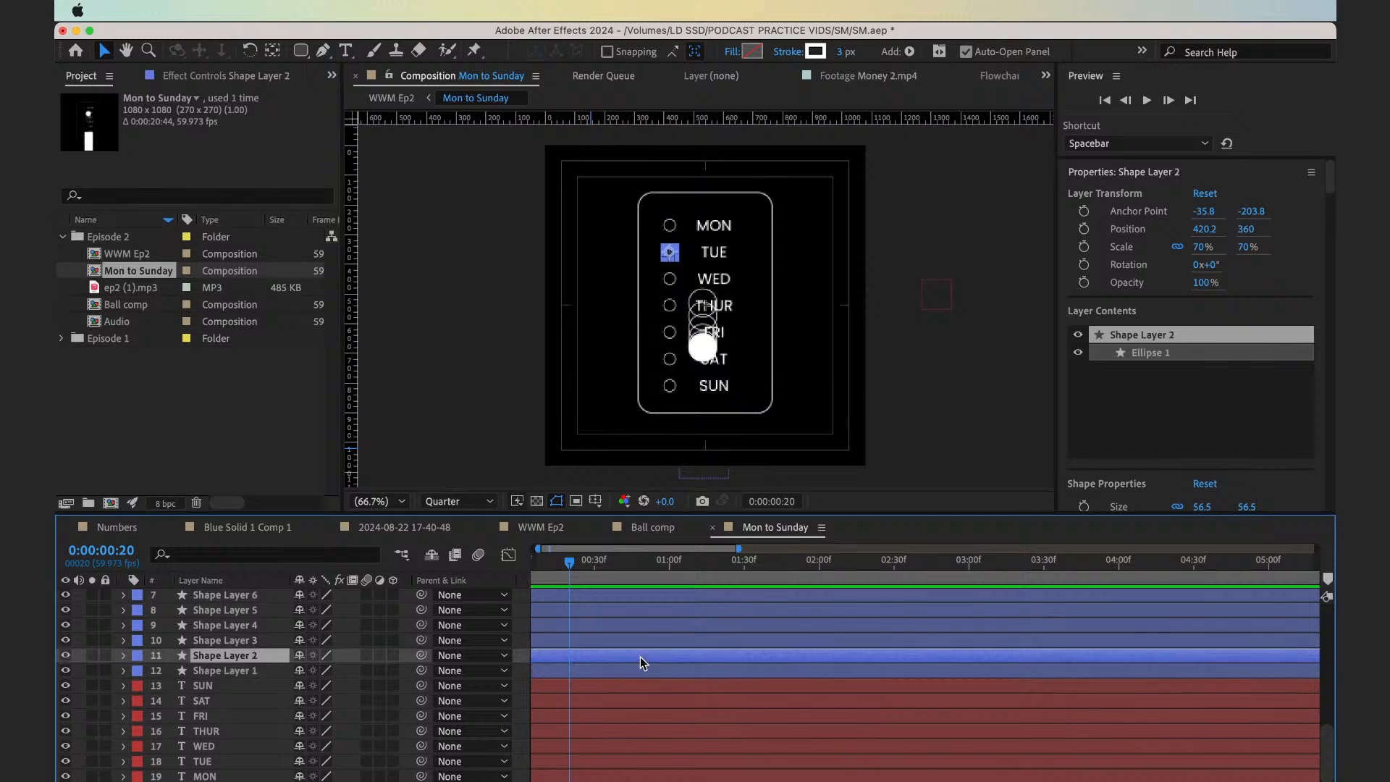
pyautogui.scroll(3, 633, 652)
pyautogui.click(613, 619)
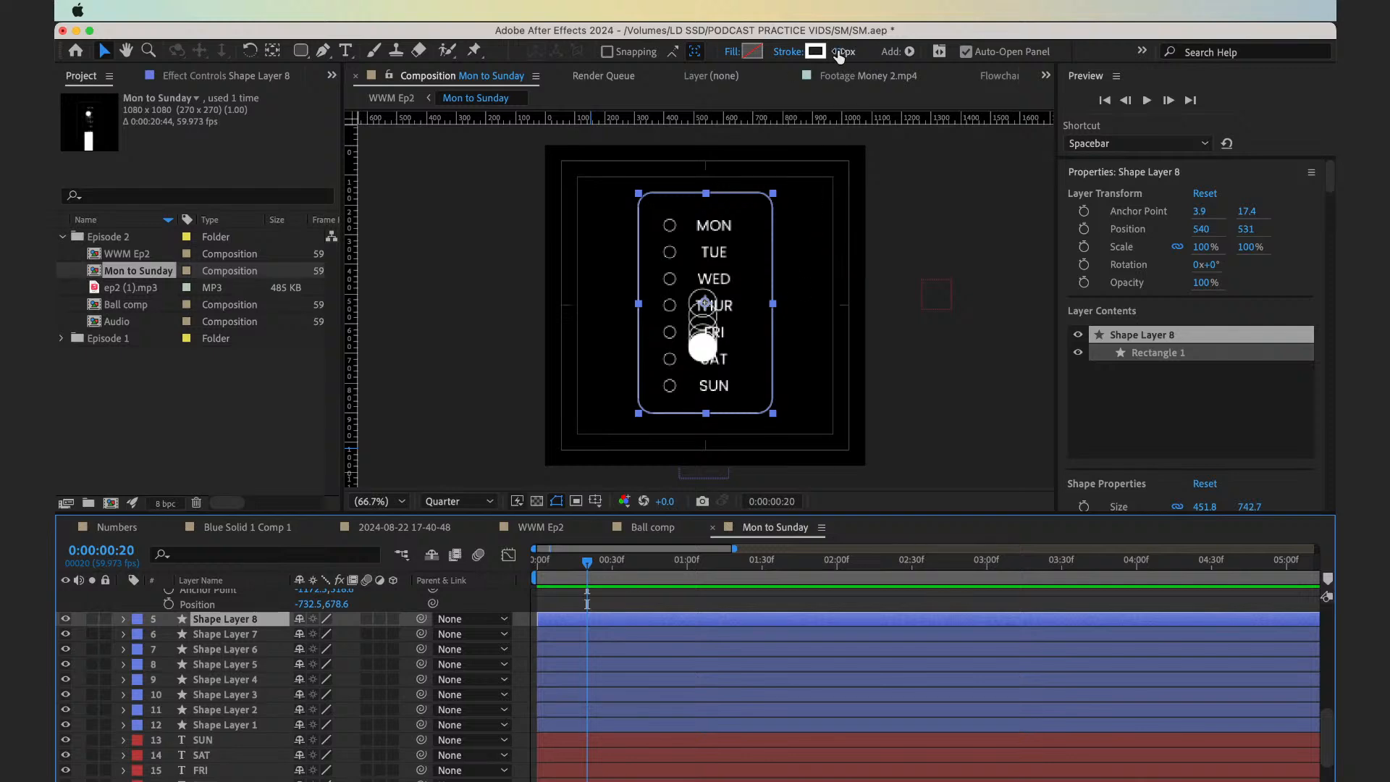
pyautogui.scroll(7, 749, 661)
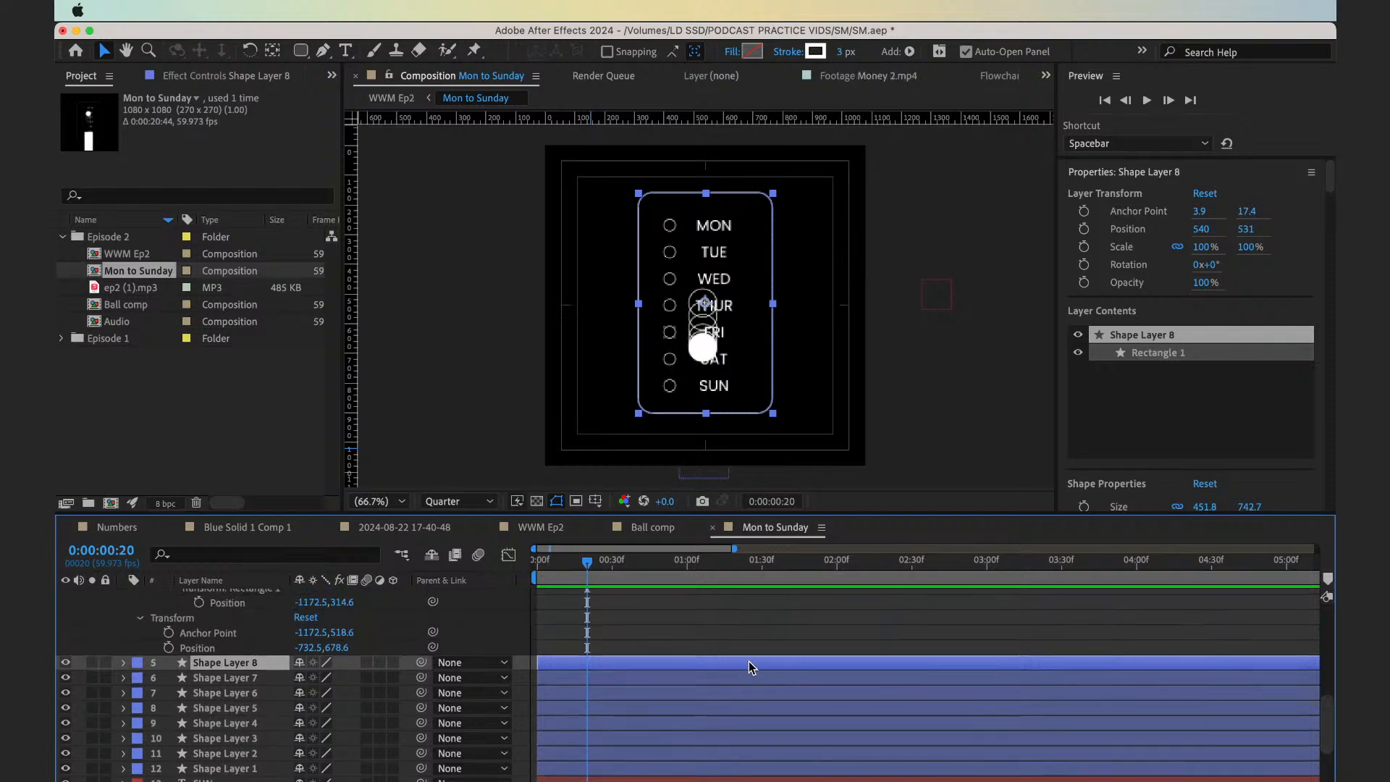
pyautogui.scroll(-4, 749, 662)
pyautogui.scroll(3, 748, 662)
pyautogui.scroll(2, 749, 662)
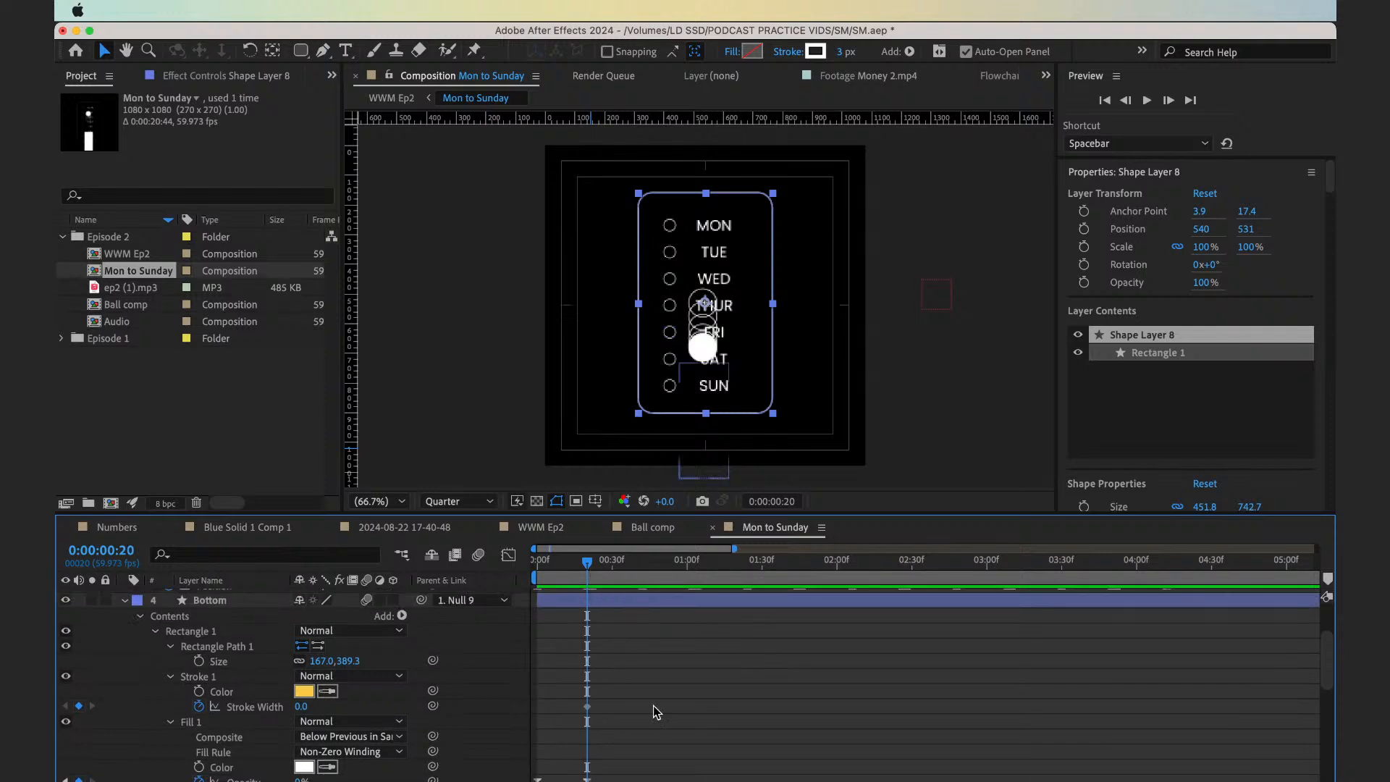
pyautogui.scroll(-1, 653, 706)
# Keyframe Bottom's stroke width at 0 on 0:00:00:11, shifting the existing keyframe to 0:00:00:21 with a width of 3
pyautogui.click(566, 577)
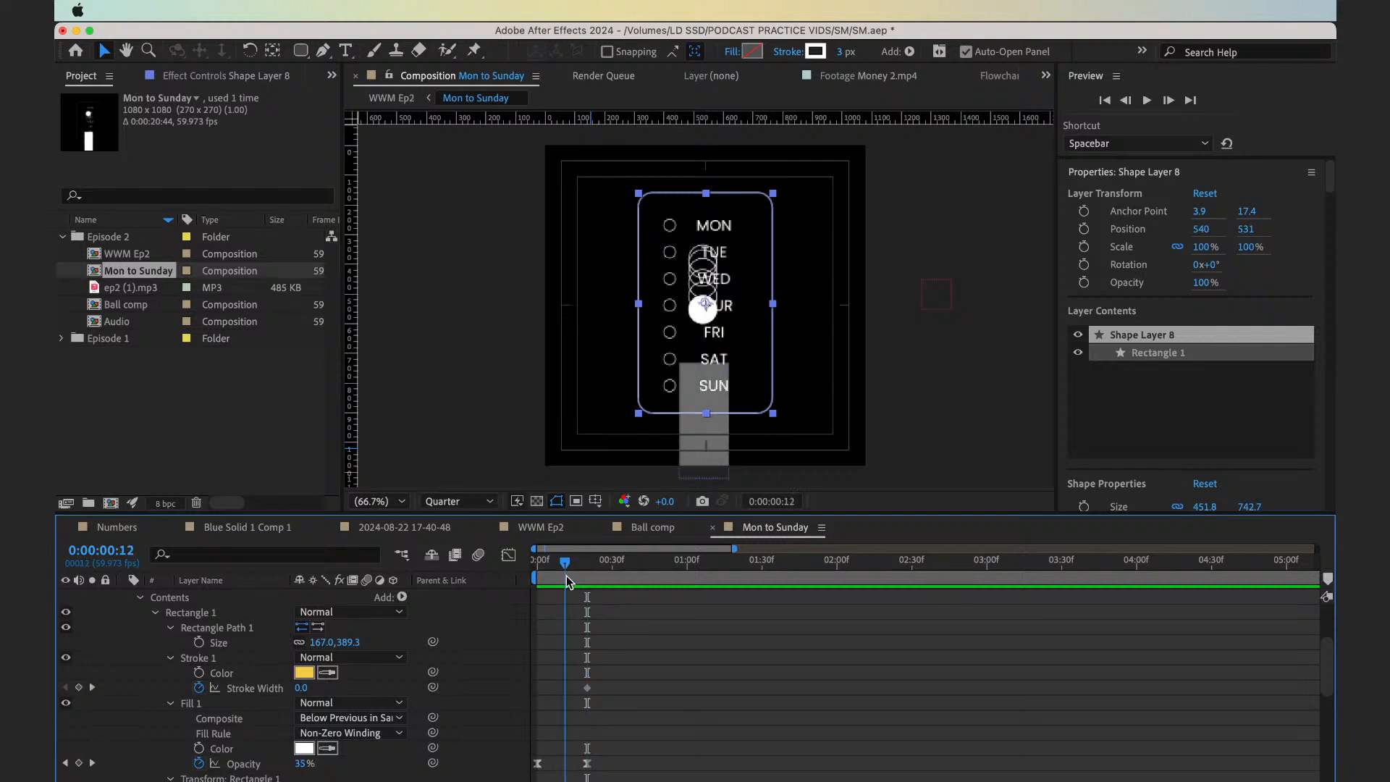
pyautogui.click(79, 688)
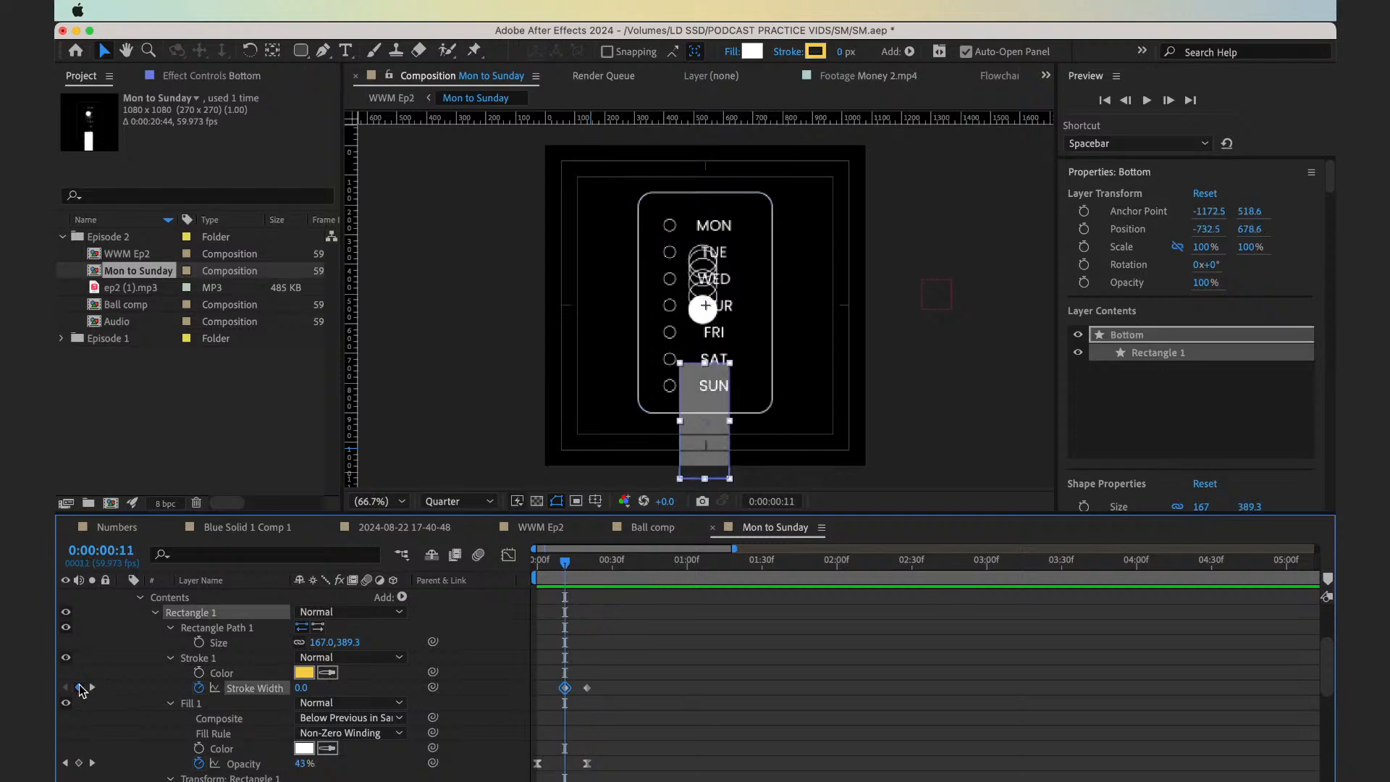
pyautogui.hotkey('shift', 'pagedown')
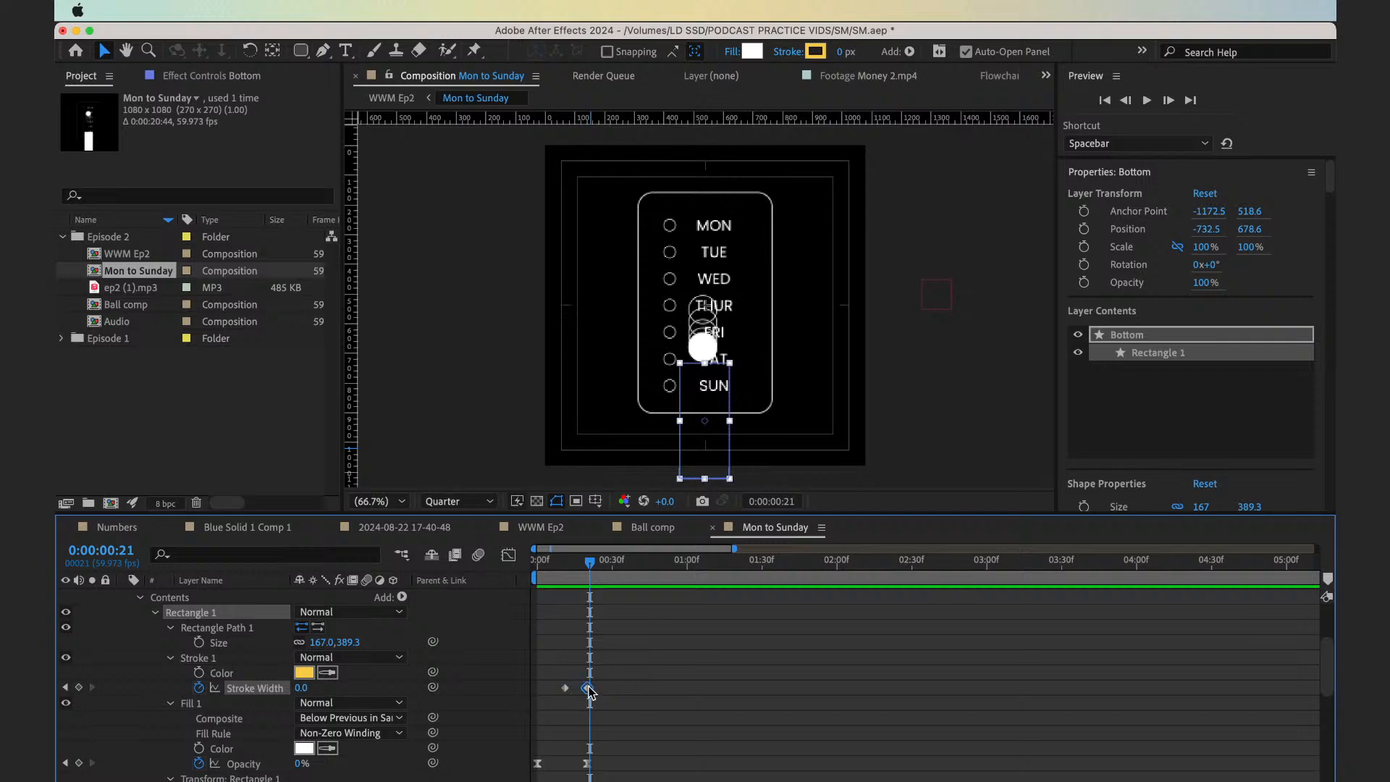
pyautogui.click(301, 688)
pyautogui.write('3')
pyautogui.press('Return')
# Easy-ease both Bottom stroke width keyframes and preview the fill turning into an outline
pyautogui.moveTo(609, 663); pyautogui.dragTo(552, 694)
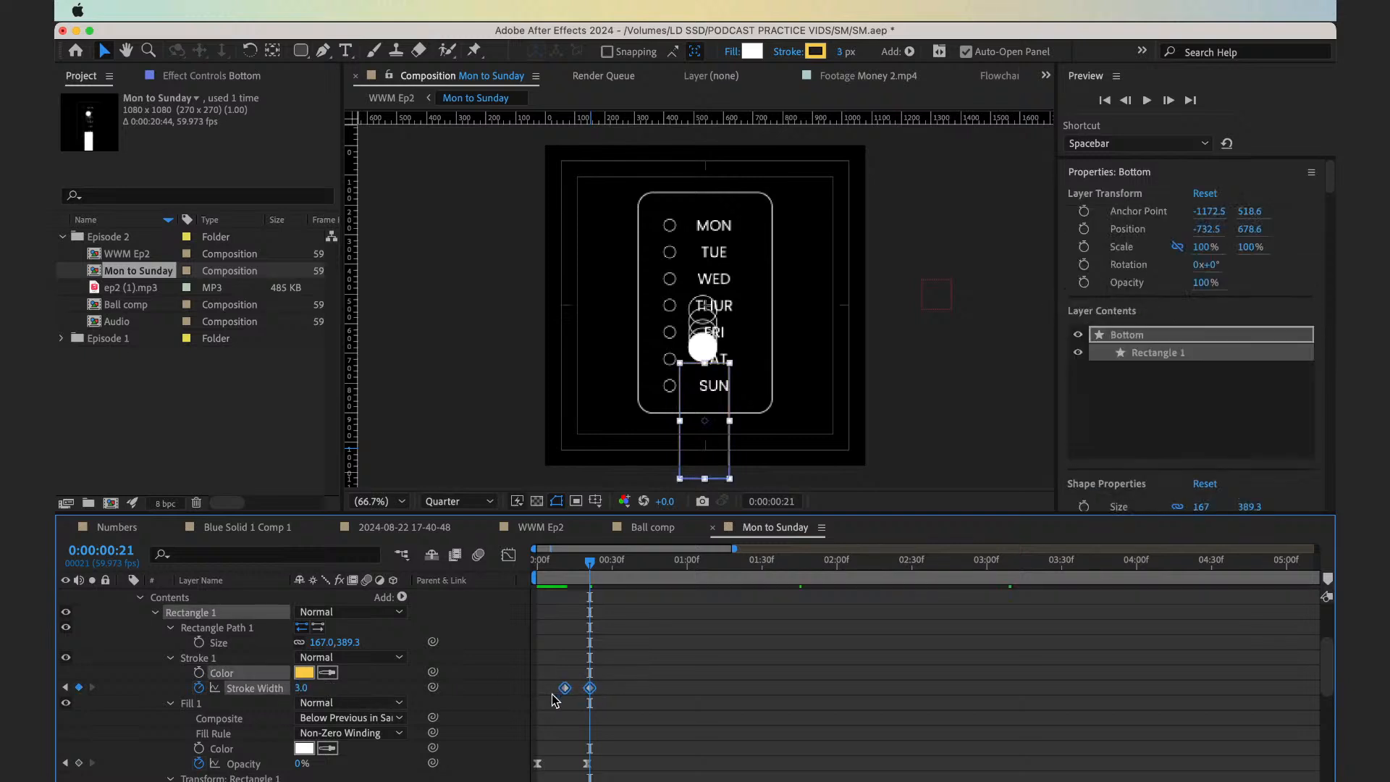
pyautogui.press('F9')
pyautogui.press('space')
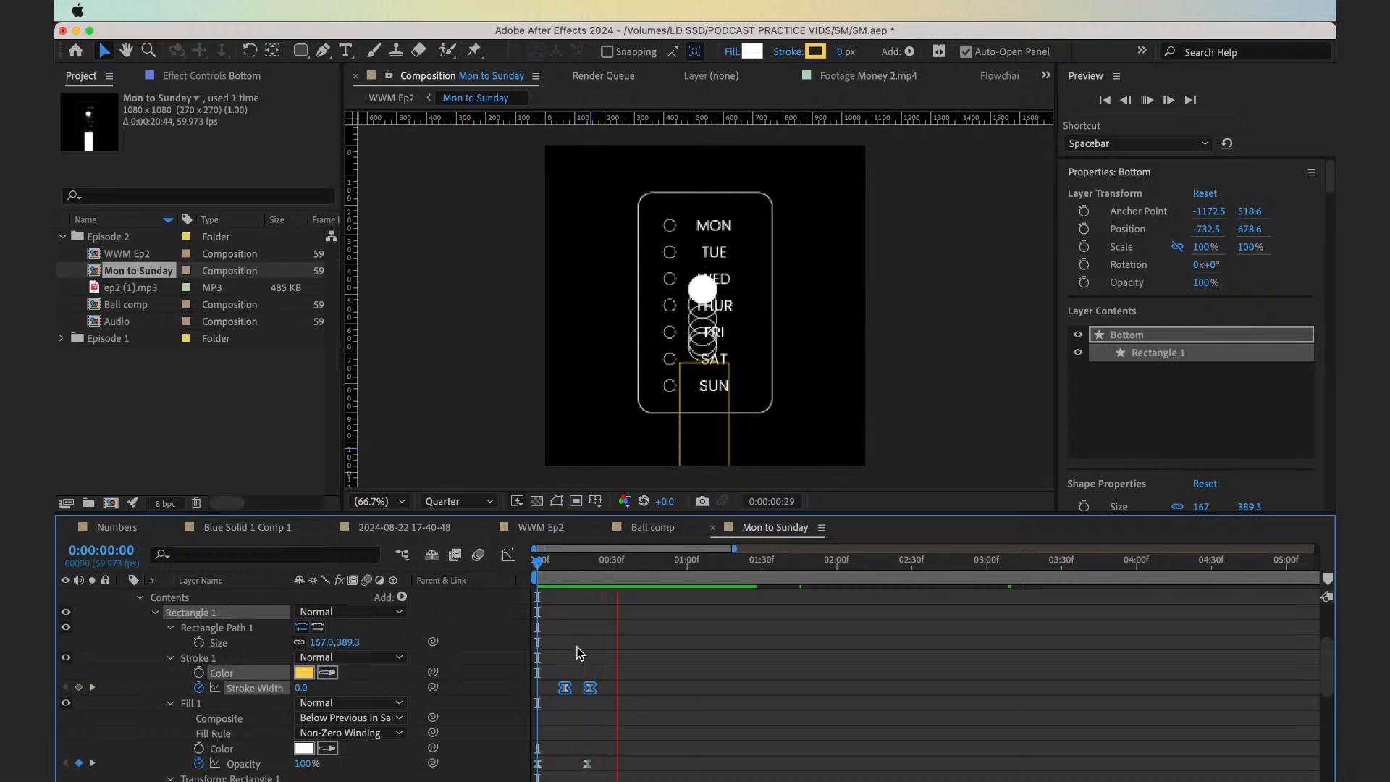
pyautogui.press('space')
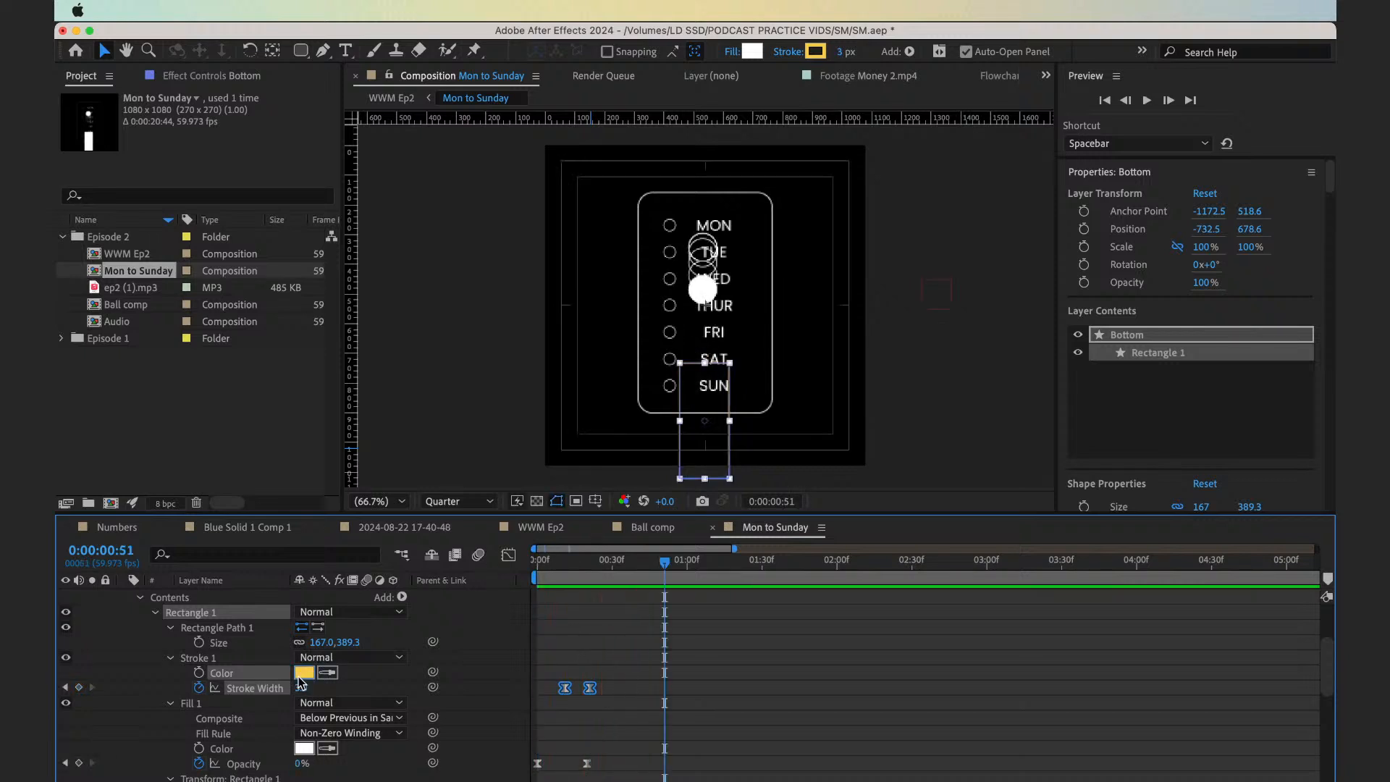
# Change the Bottom rectangle's stroke colour to white and preview the transition from the start
pyautogui.click(304, 673)
pyautogui.click(580, 522)
pyautogui.click(530, 364)
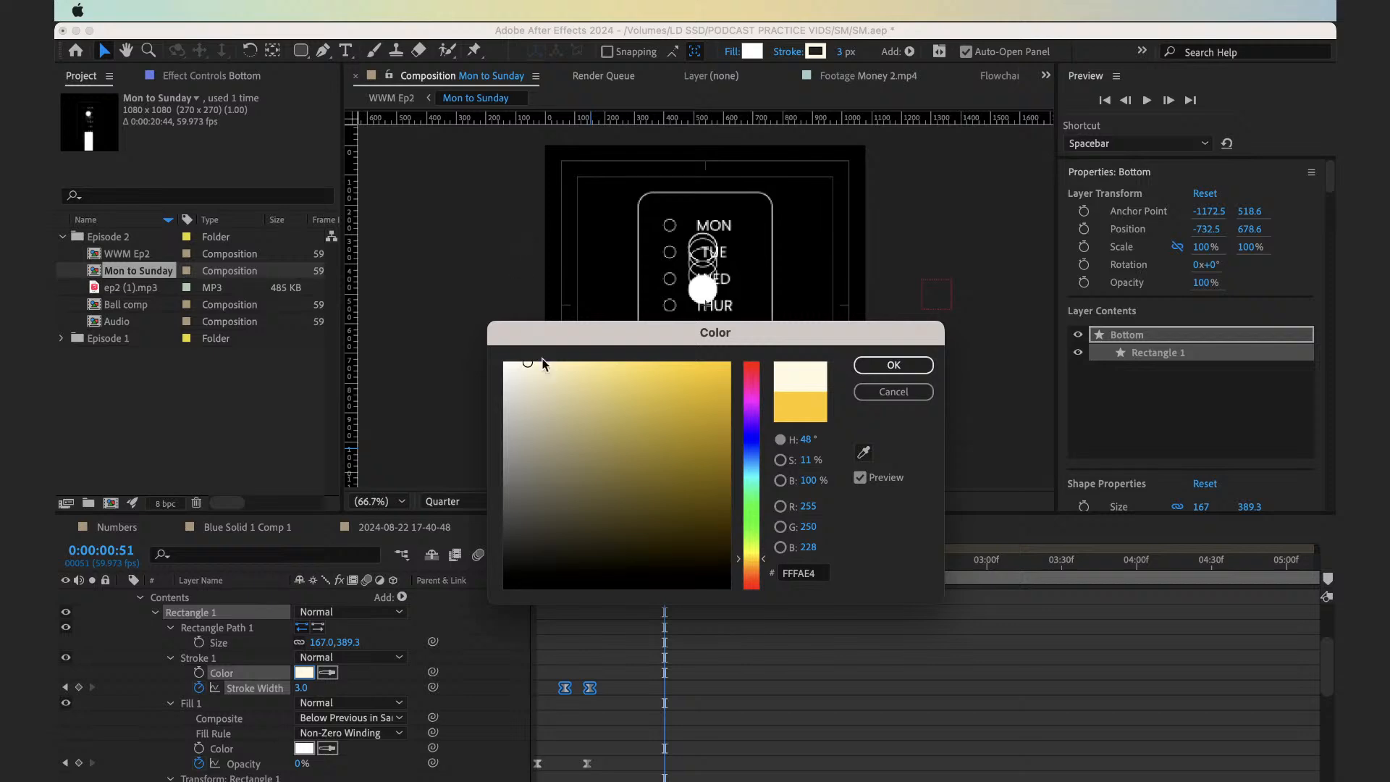
pyautogui.press('Return')
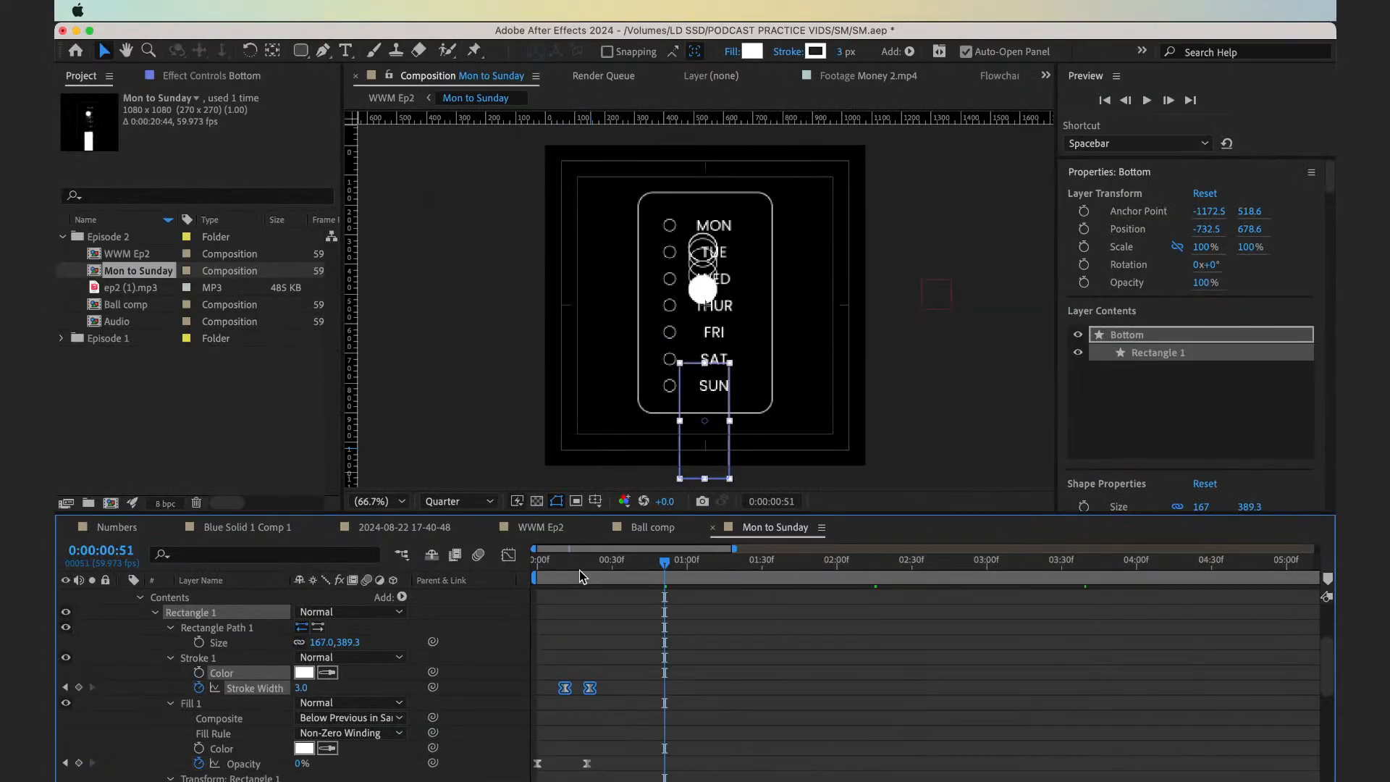
pyautogui.click(607, 646)
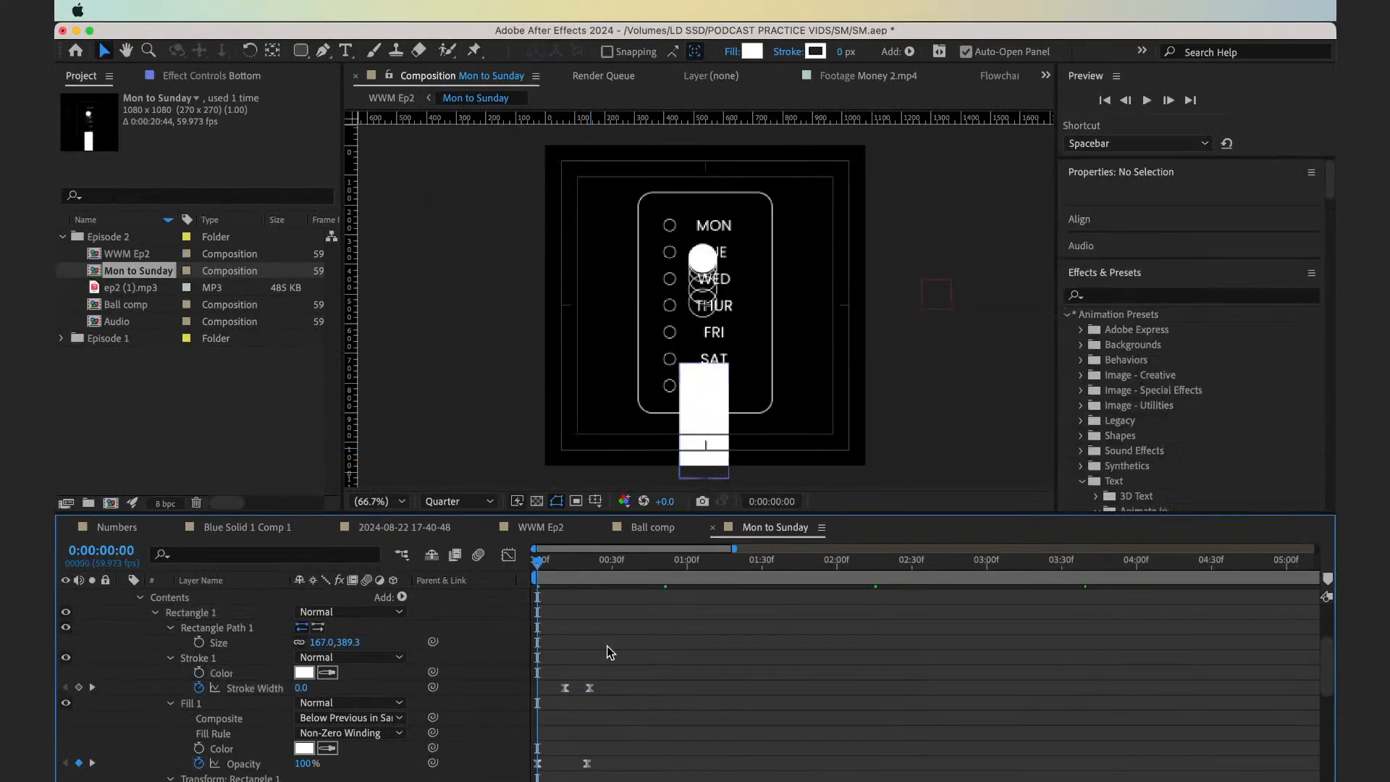
pyautogui.press('space')
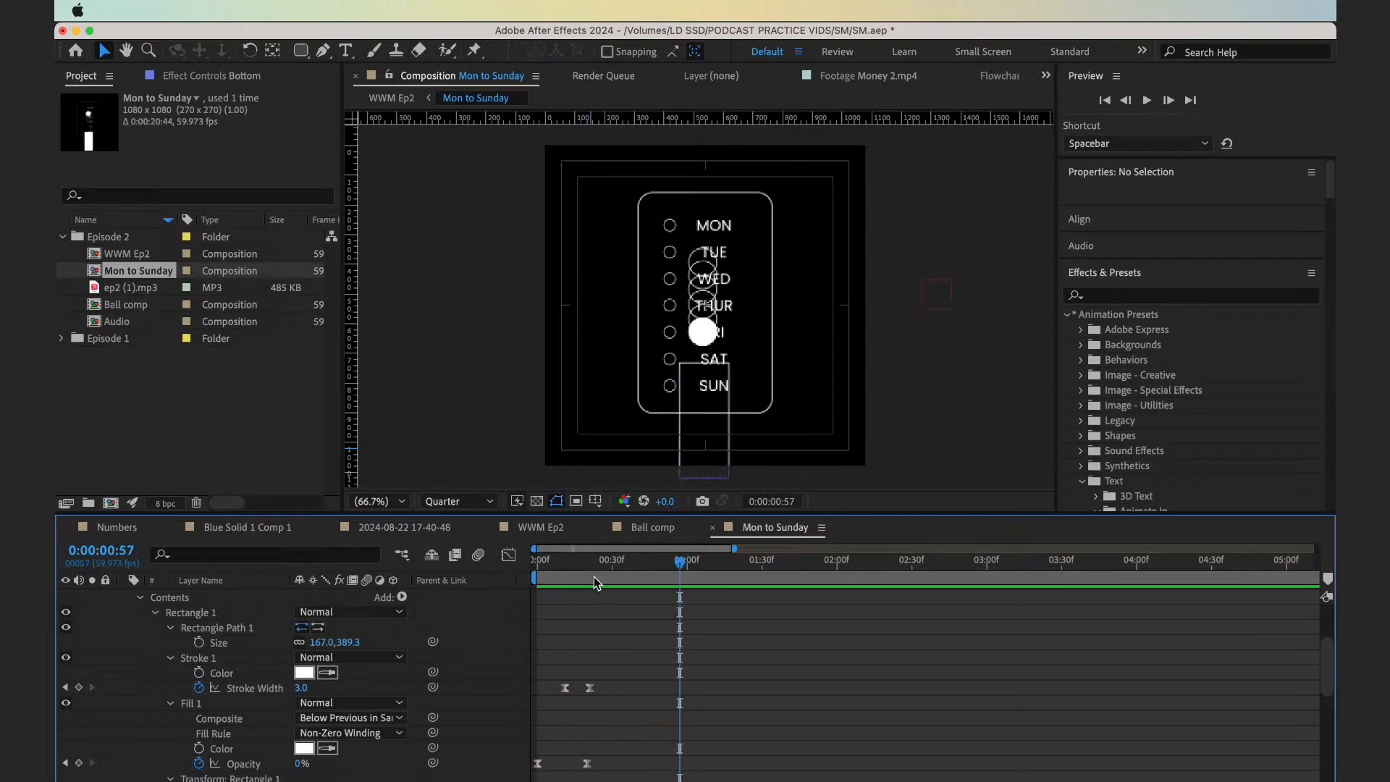
# Reveal the Size, Position and Roundness properties of Bottom's rectangle path and preview the fill-to-outline transition from the start
pyautogui.moveTo(549, 565); pyautogui.dragTo(605, 586)
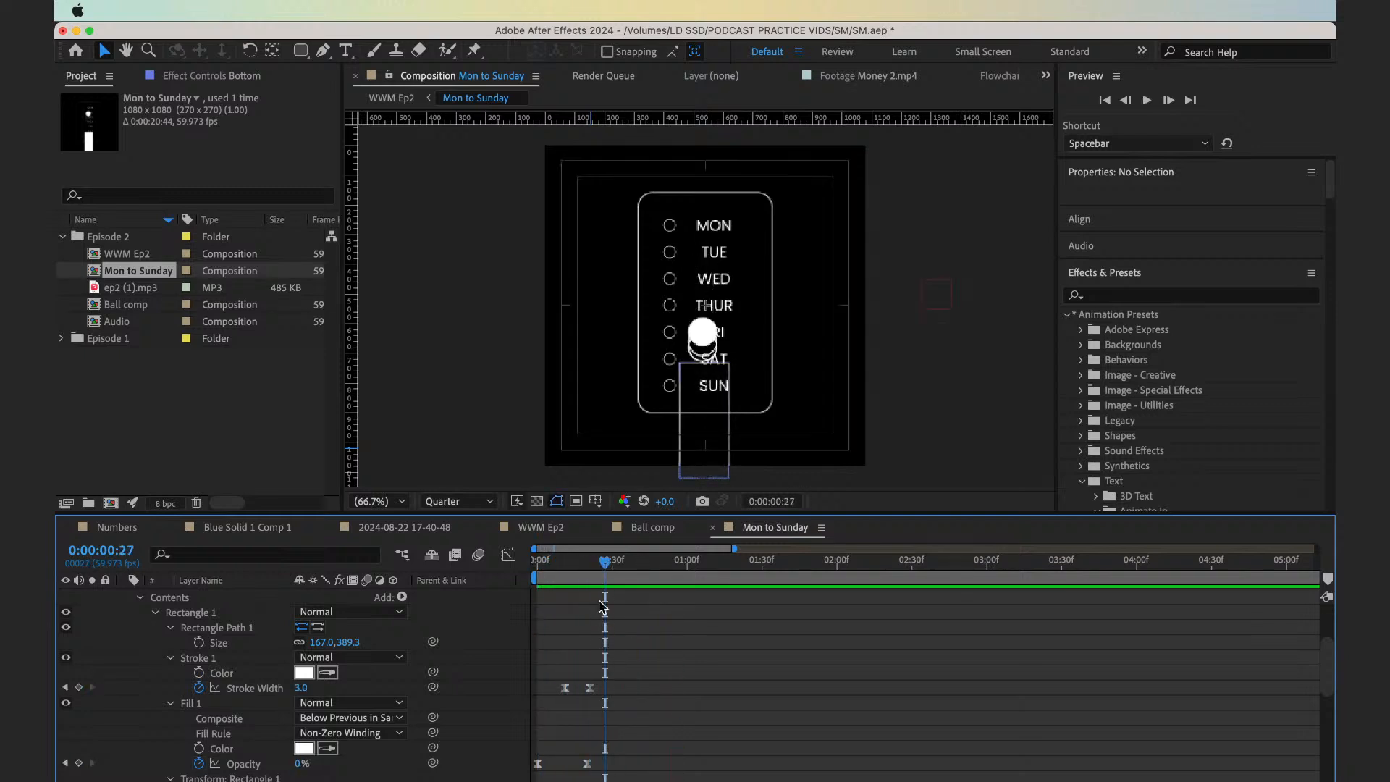
pyautogui.scroll(3, 606, 616)
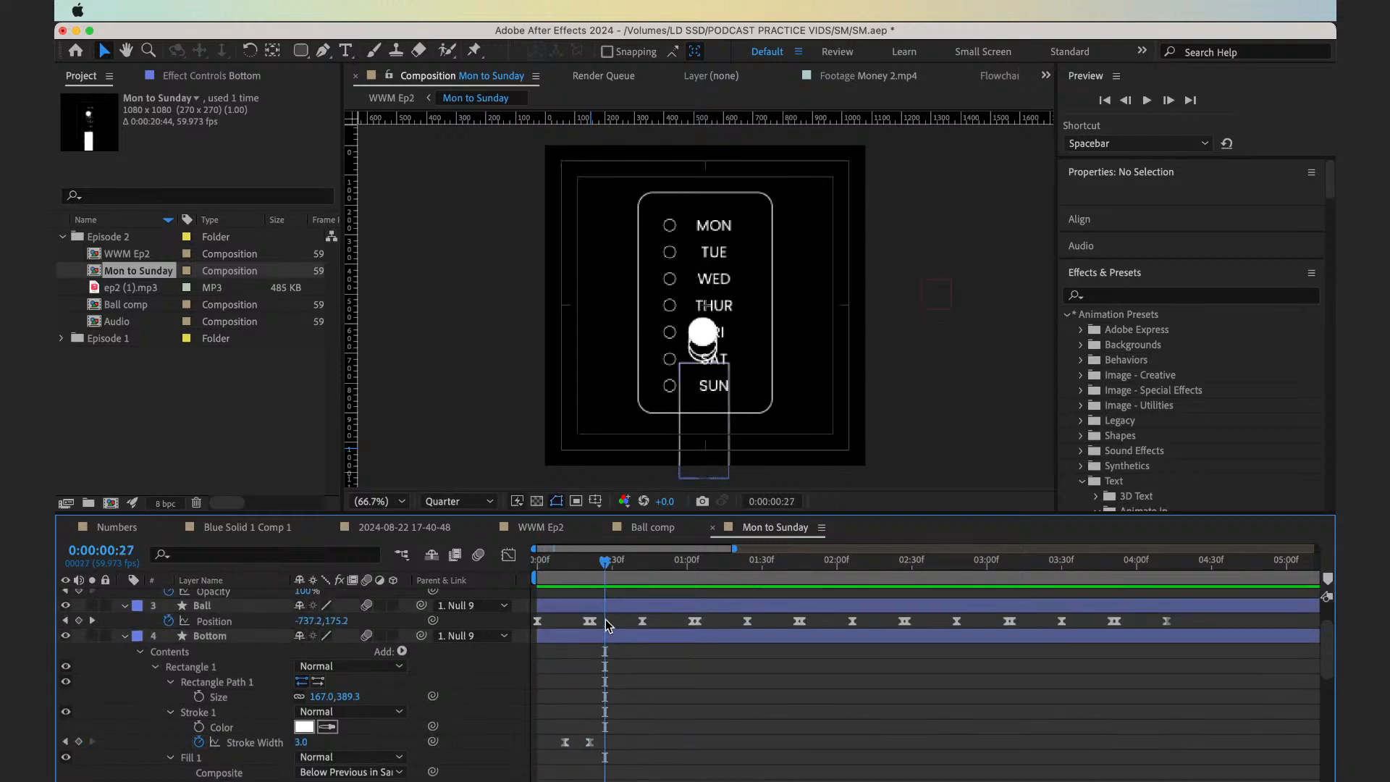
pyautogui.click(170, 684)
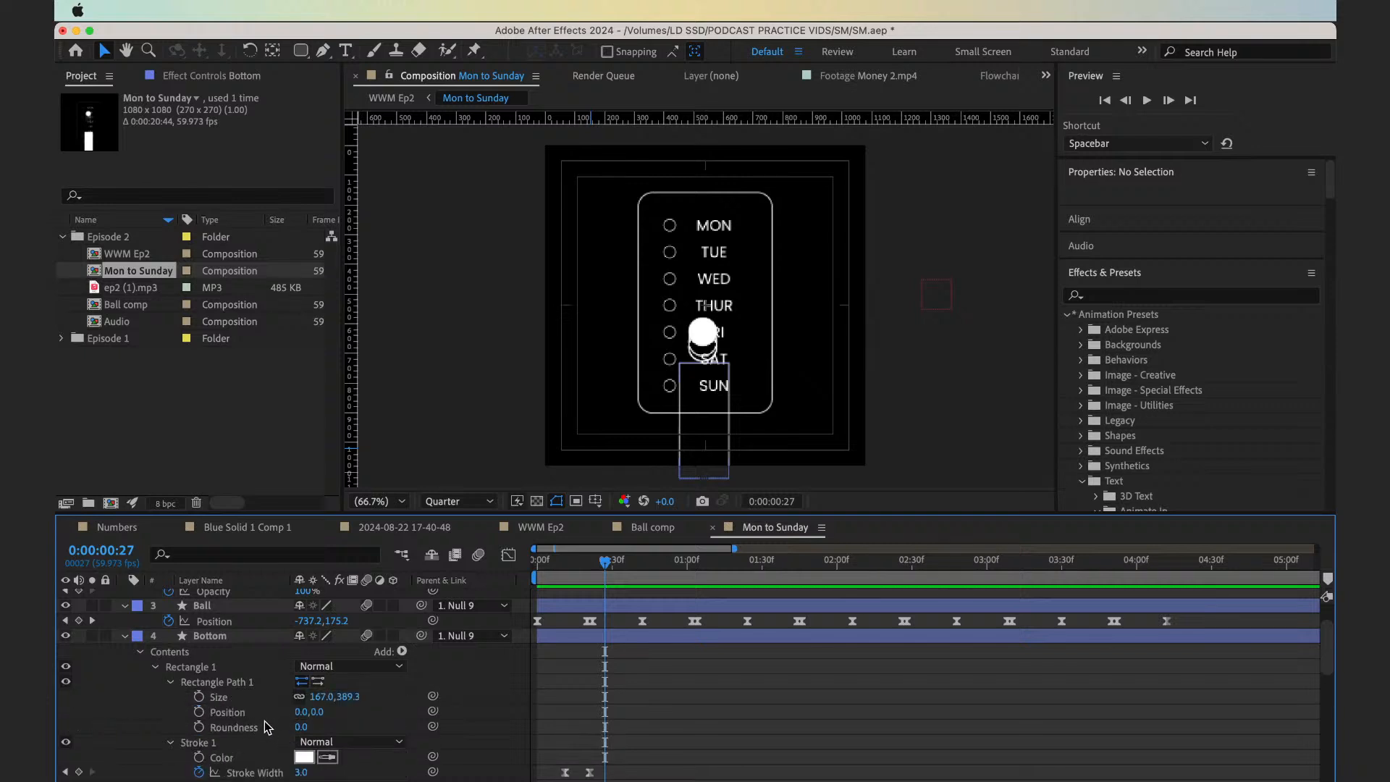
pyautogui.scroll(-15, 594, 711)
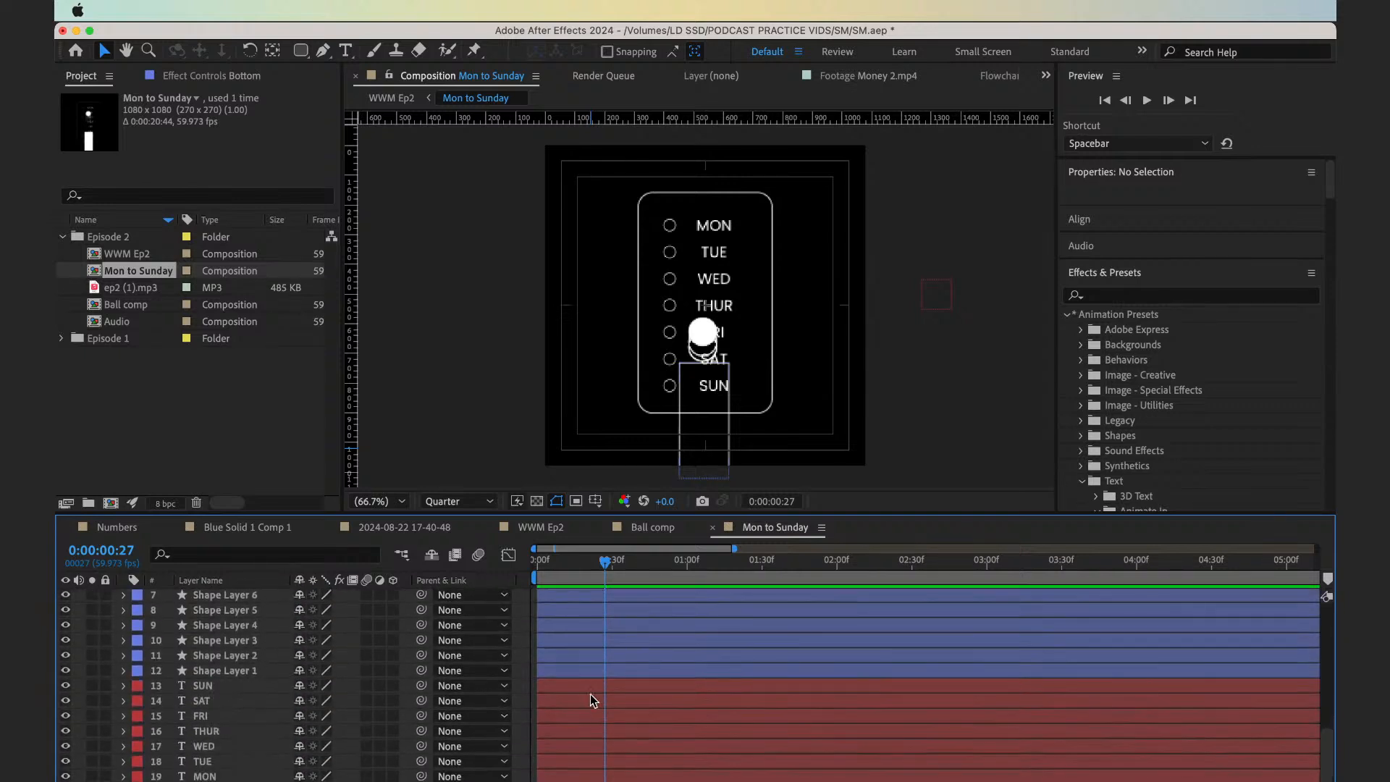
pyautogui.scroll(8, 589, 694)
pyautogui.click(563, 688)
pyautogui.press('u')
pyautogui.press('u')
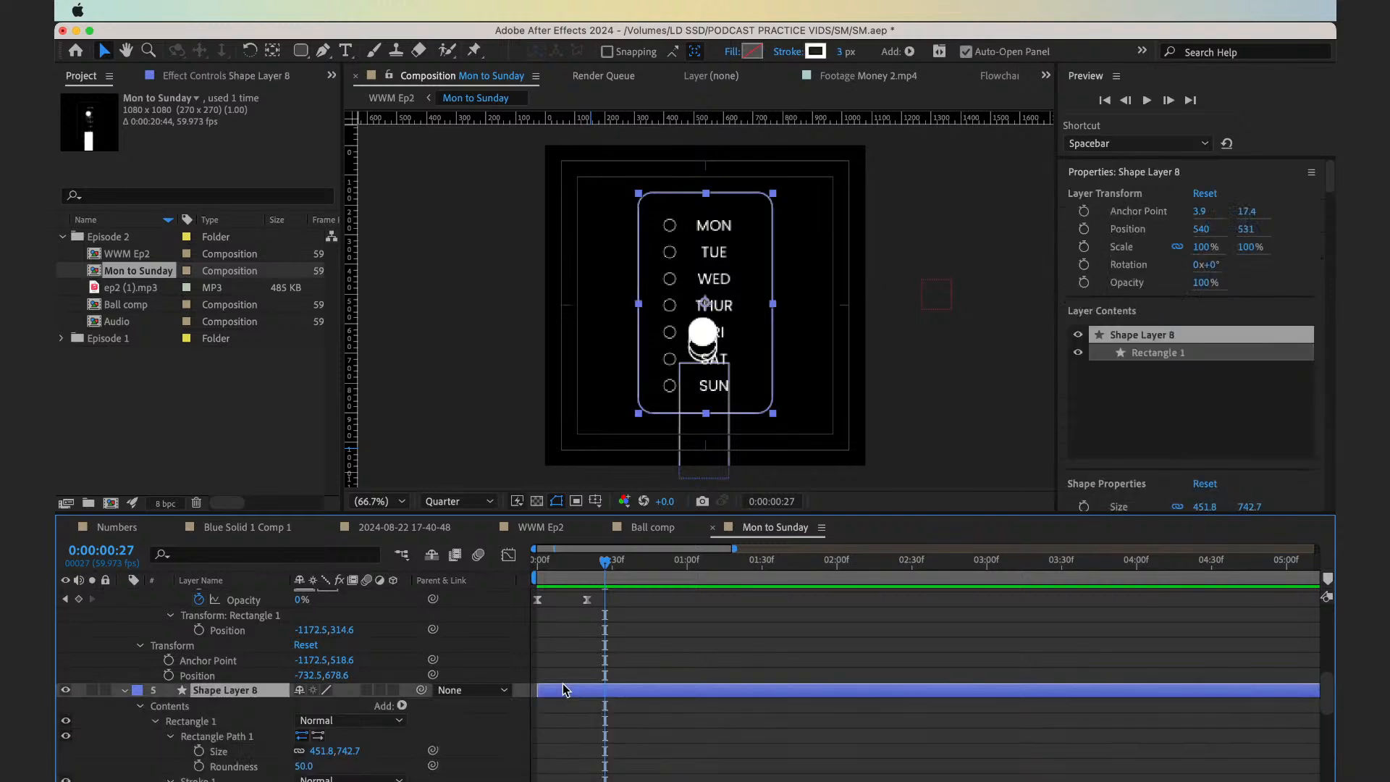
pyautogui.scroll(6, 564, 689)
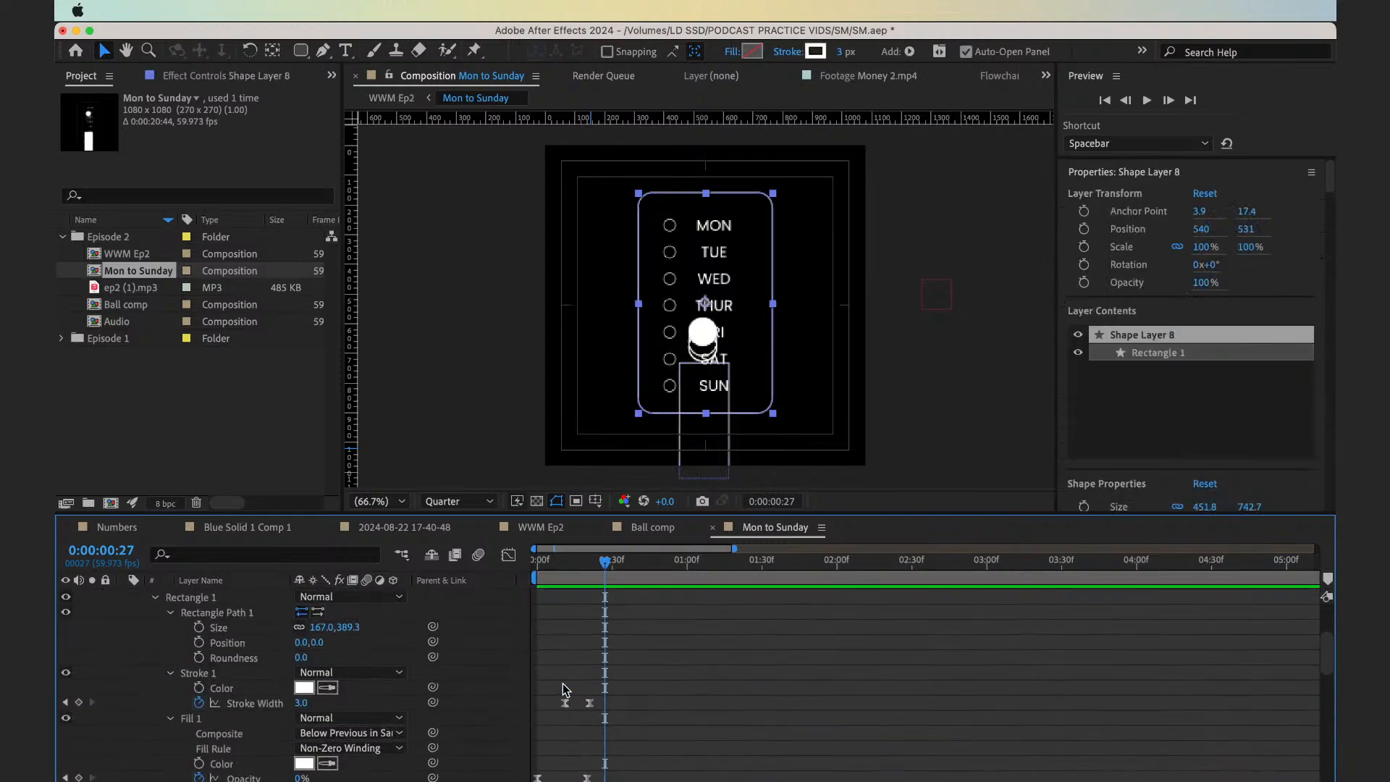
pyautogui.scroll(1, 562, 684)
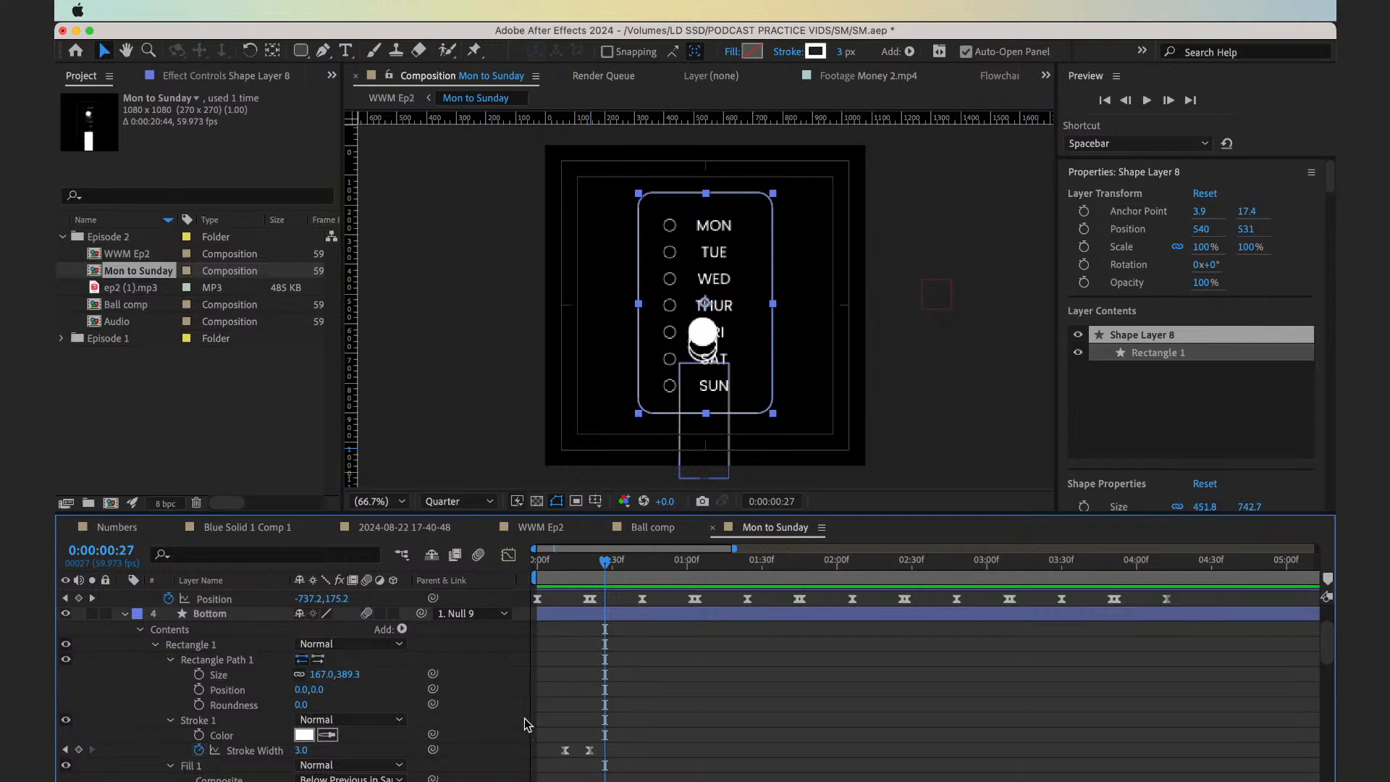
pyautogui.press('space')
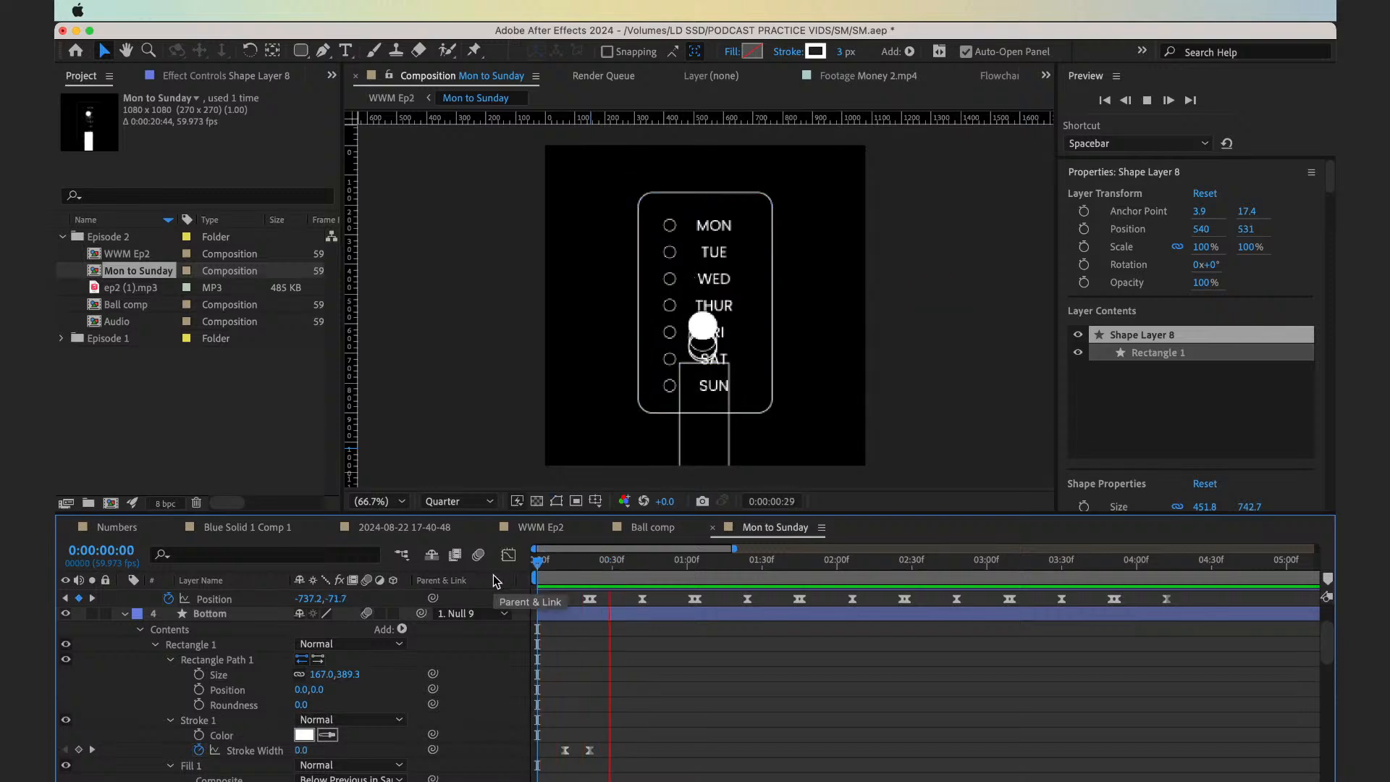
pyautogui.press('space')
# Shift Bottom's second stroke width keyframe a few frames forward to slow the outline's appearance
pyautogui.moveTo(561, 579)
pyautogui.mouseDown()
pyautogui.moveTo(593, 586)
pyautogui.moveTo(568, 588)
pyautogui.mouseUp()
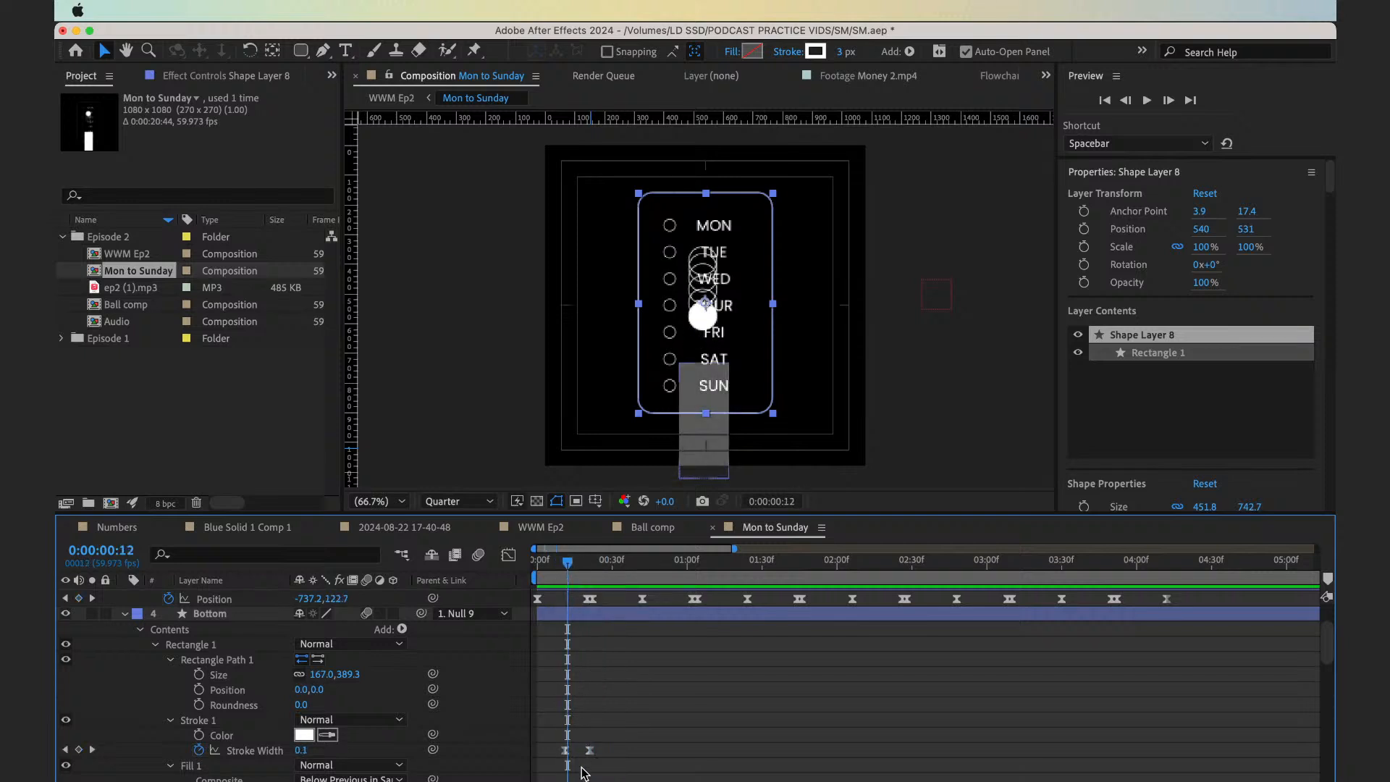
pyautogui.moveTo(590, 750); pyautogui.dragTo(599, 750)
pyautogui.click(556, 580)
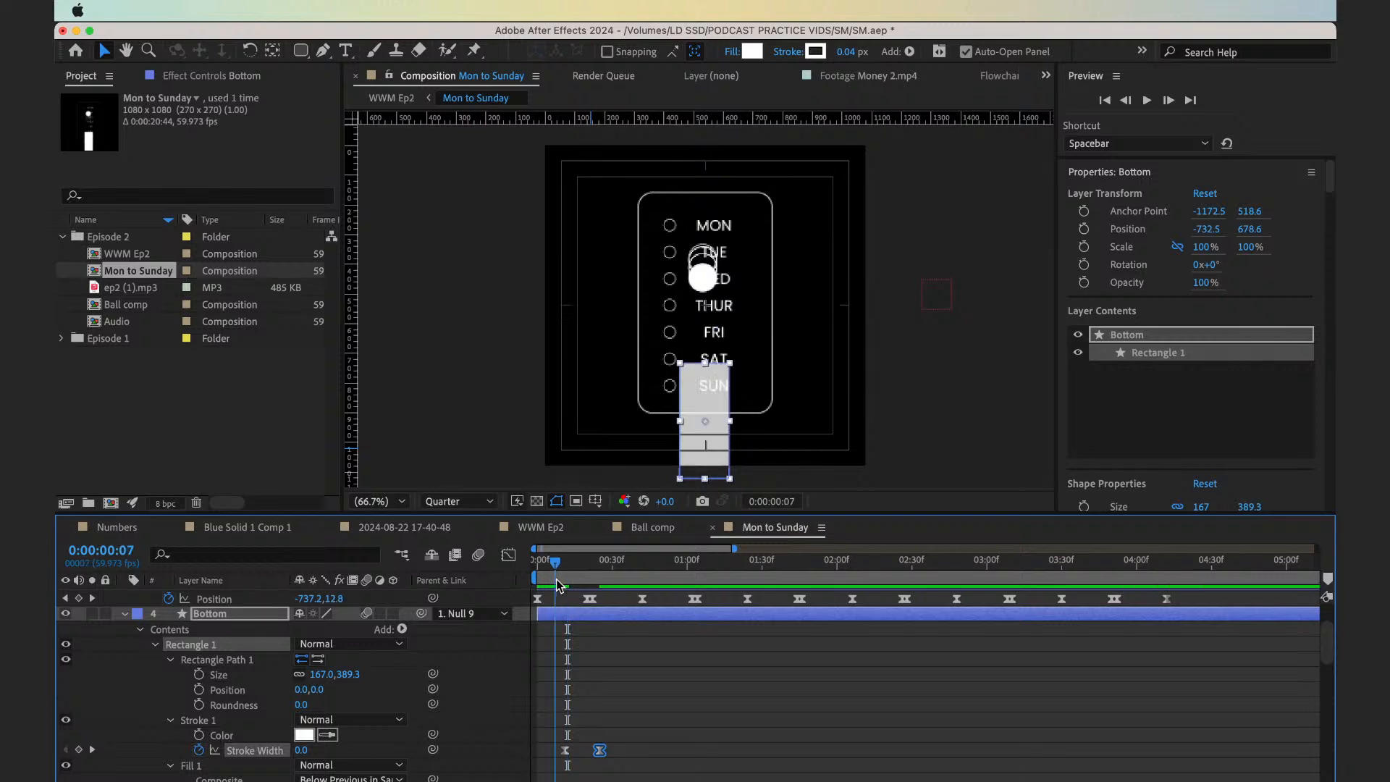
# Keyframe the Bottom rectangle path's Size and Position at 0:00:00:11, and advance to 0:00:00:41
pyautogui.moveTo(556, 579); pyautogui.dragTo(565, 579)
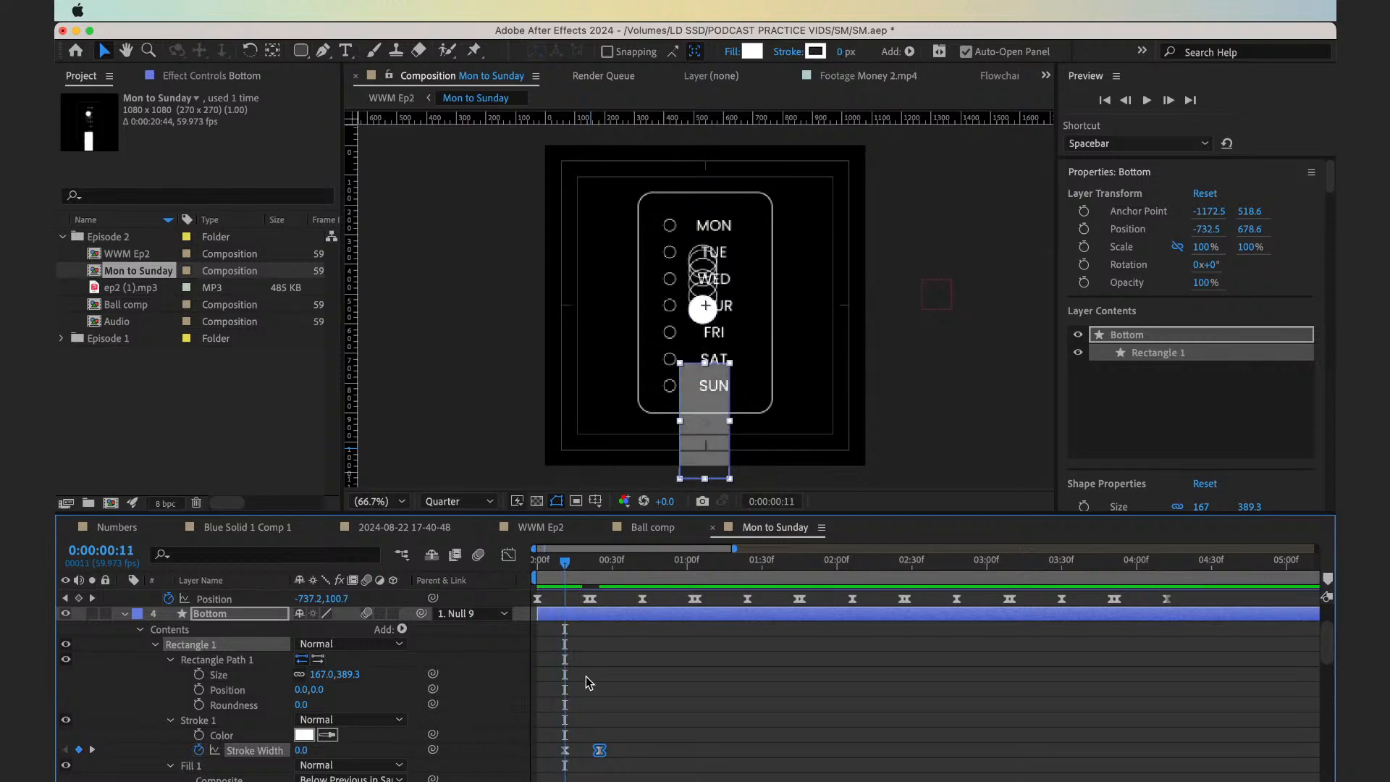
pyautogui.click(199, 675)
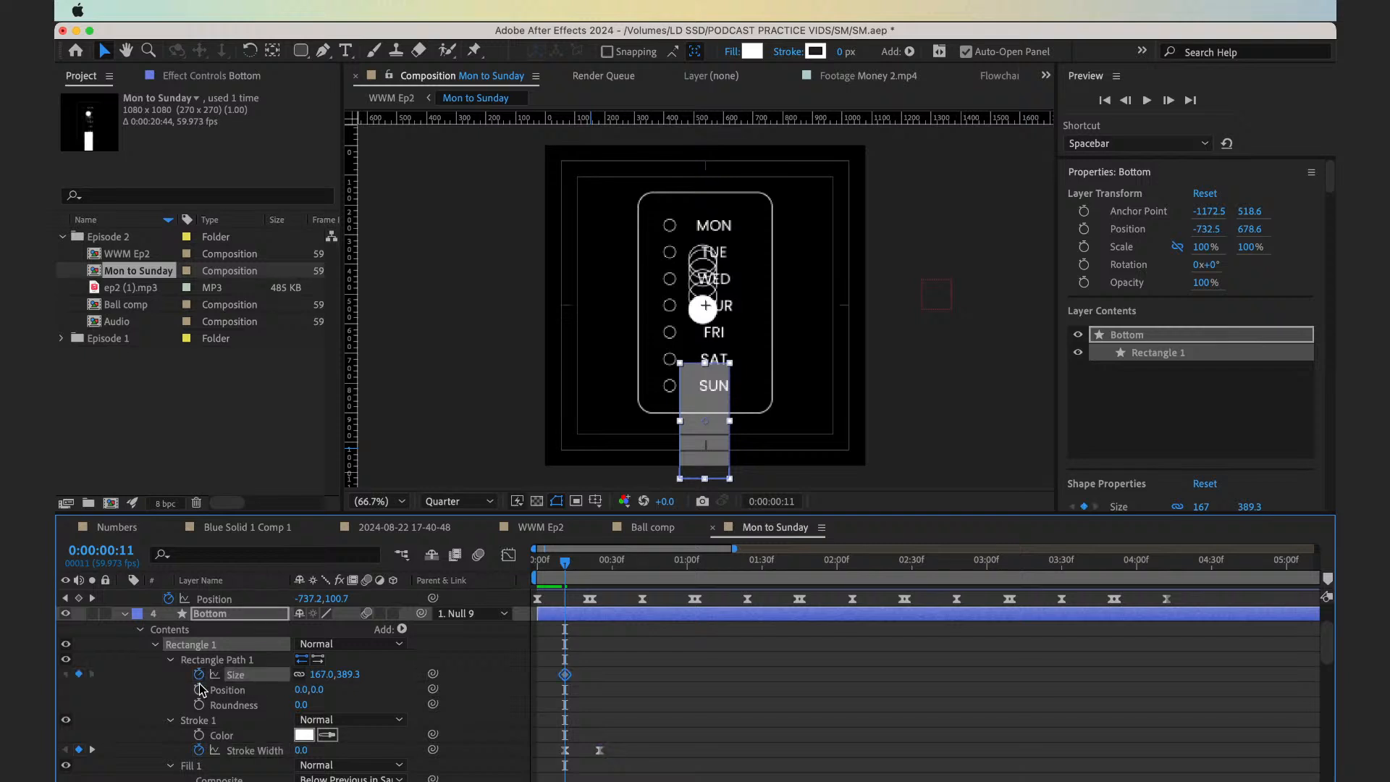
pyautogui.click(199, 689)
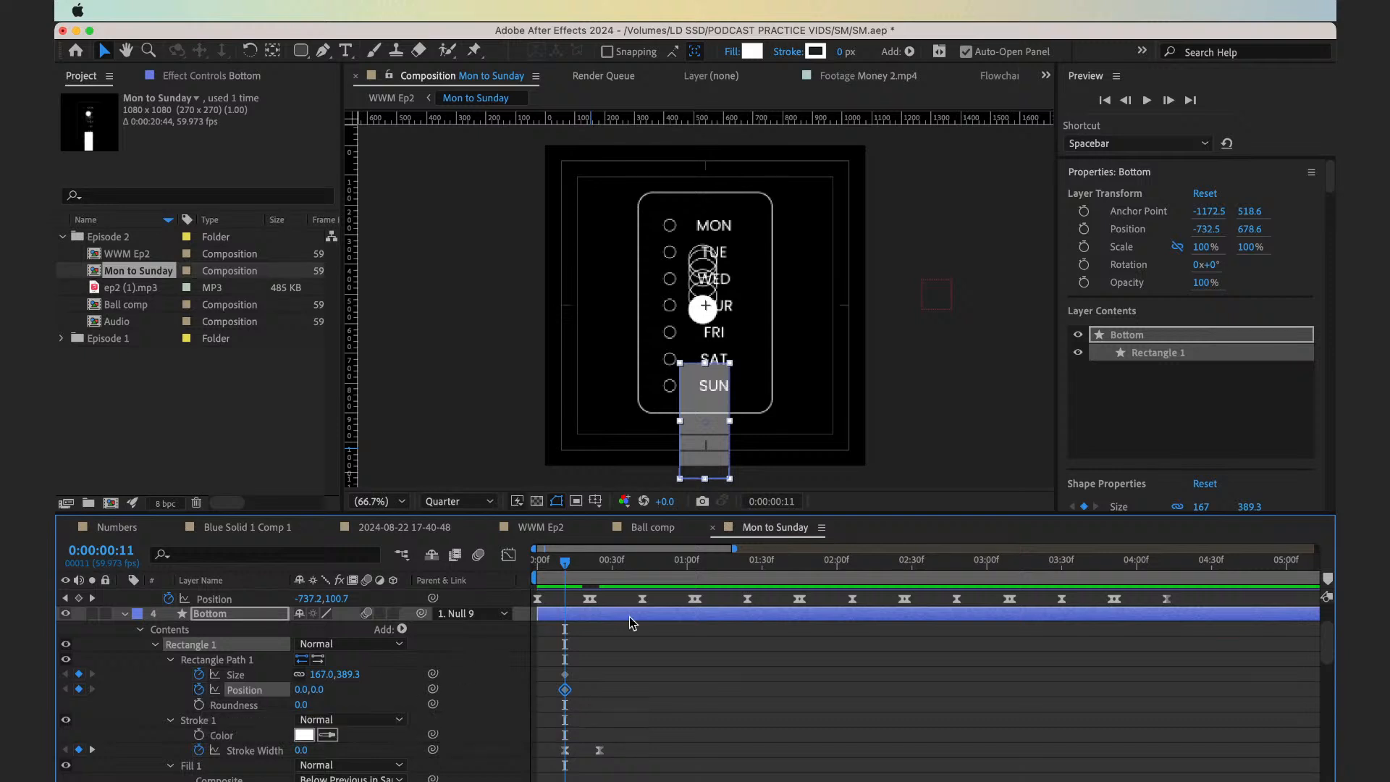
pyautogui.hotkey('shift', 'pagedown')
pyautogui.hotkey('shift', 'pagedown')
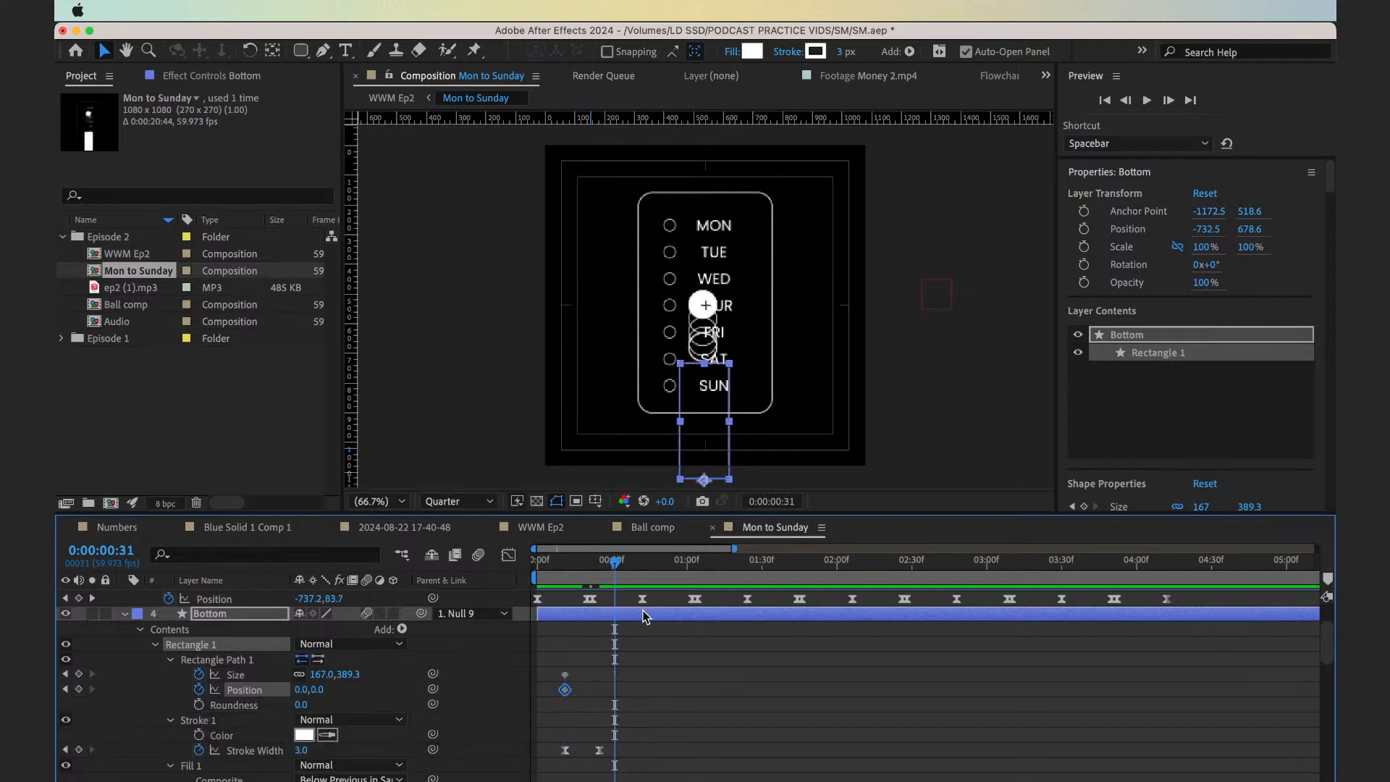
pyautogui.click(646, 617)
pyautogui.hotkey('shift', 'pagedown')
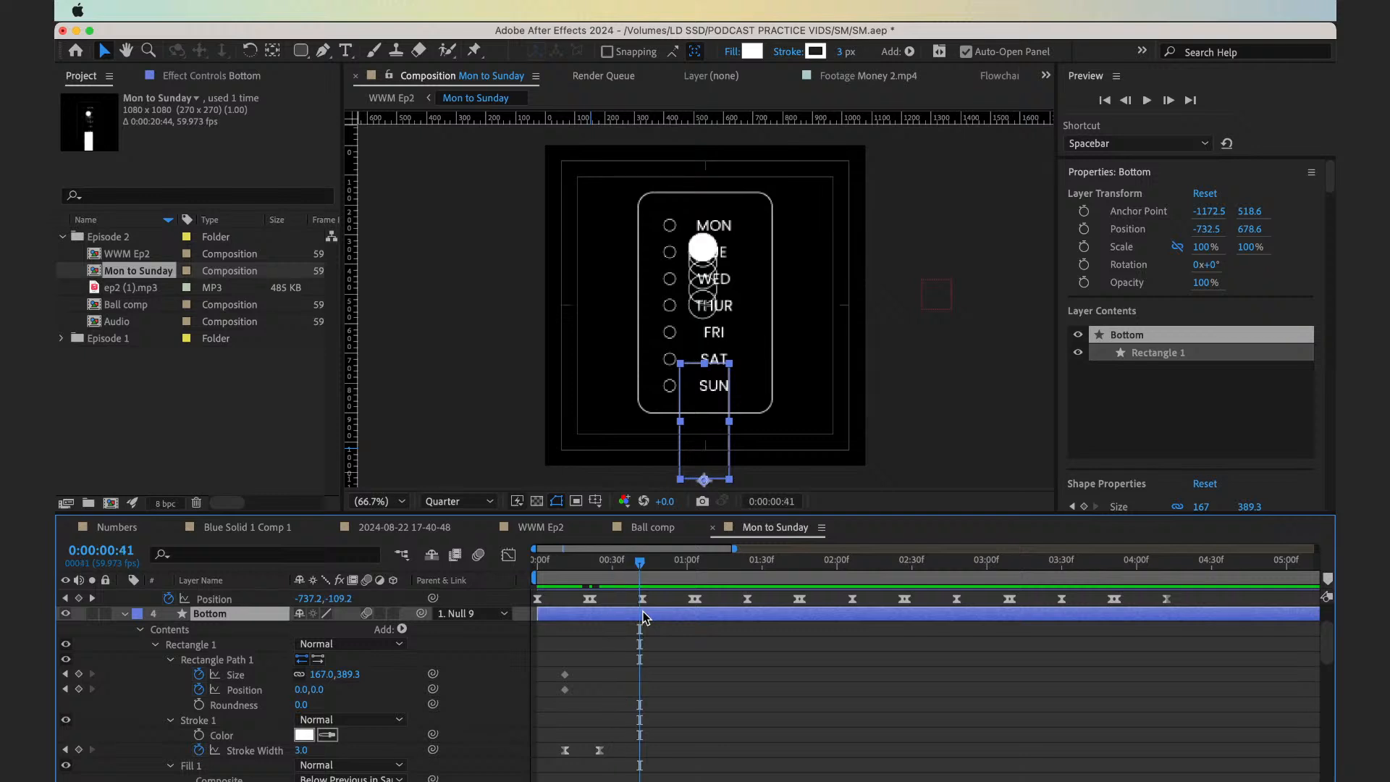
# Try nudging the whole Bottom layer up into the checklist frame and back down, and undo the moves
pyautogui.hotkey('shift', 'Up')
pyautogui.hotkey('shift', 'Up')
pyautogui.hotkey('shift', 'Up')
pyautogui.hotkey('shift', 'Up')
pyautogui.hotkey('shift', 'Up')
pyautogui.hotkey('shift', 'Up')
pyautogui.hotkey('shift', 'Up')
pyautogui.hotkey('shift', 'Up')
pyautogui.hotkey('shift', 'Up')
pyautogui.hotkey('shift', 'Up')
pyautogui.hotkey('shift', 'Up')
pyautogui.hotkey('shift', 'Up')
pyautogui.hotkey('shift', 'Up')
pyautogui.hotkey('shift', 'Up')
pyautogui.hotkey('shift', 'Up')
pyautogui.hotkey('shift', 'Up')
pyautogui.hotkey('shift', 'Up')
pyautogui.hotkey('shift', 'Up')
pyautogui.hotkey('shift', 'Up')
pyautogui.hotkey('shift', 'Up')
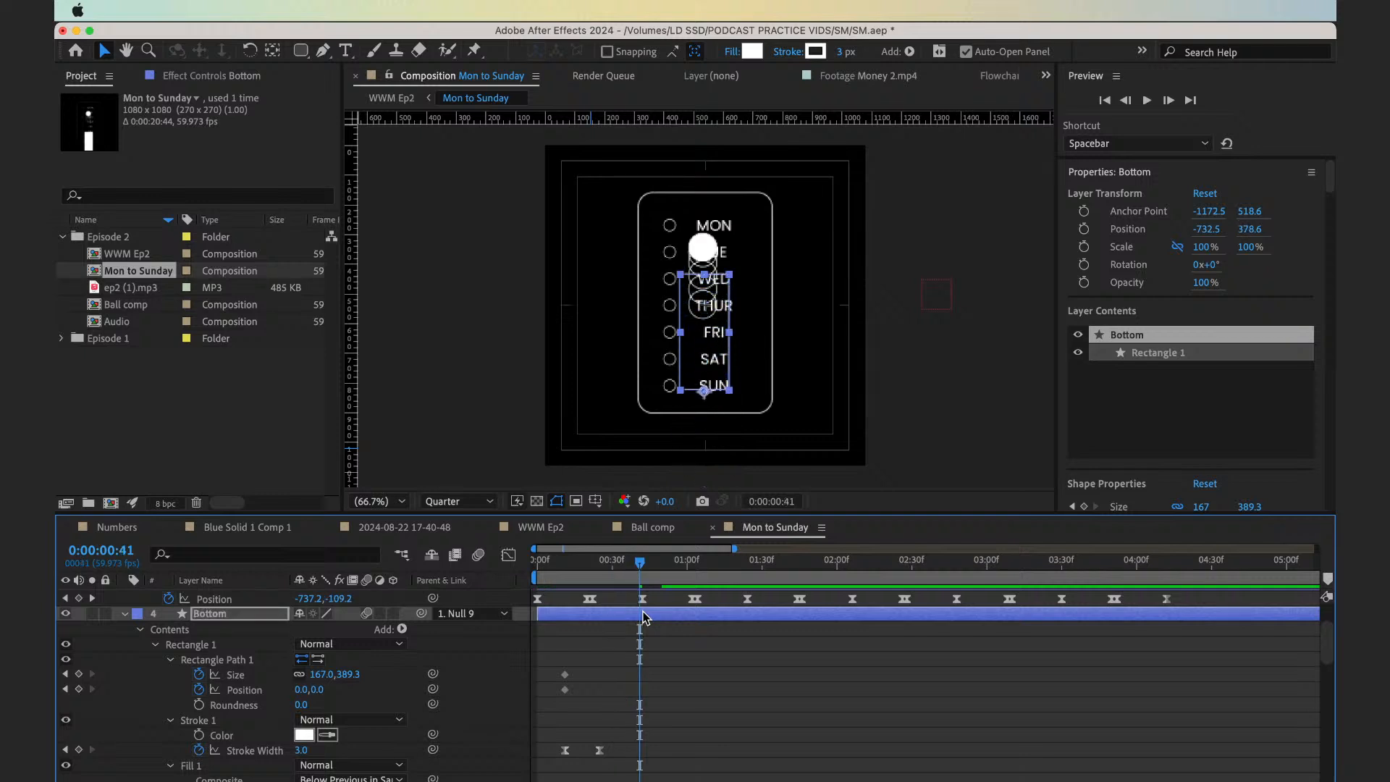
pyautogui.hotkey('shift', 'Up')
pyautogui.hotkey('shift', 'Up')
pyautogui.hotkey('shift', 'Up')
pyautogui.hotkey('shift', 'Up')
pyautogui.hotkey('shift', 'Up')
pyautogui.hotkey('shift', 'Up')
pyautogui.hotkey('shift', 'Up')
pyautogui.hotkey('shift', 'Up')
pyautogui.hotkey('shift', 'Up')
pyautogui.press('super+alt+Home')
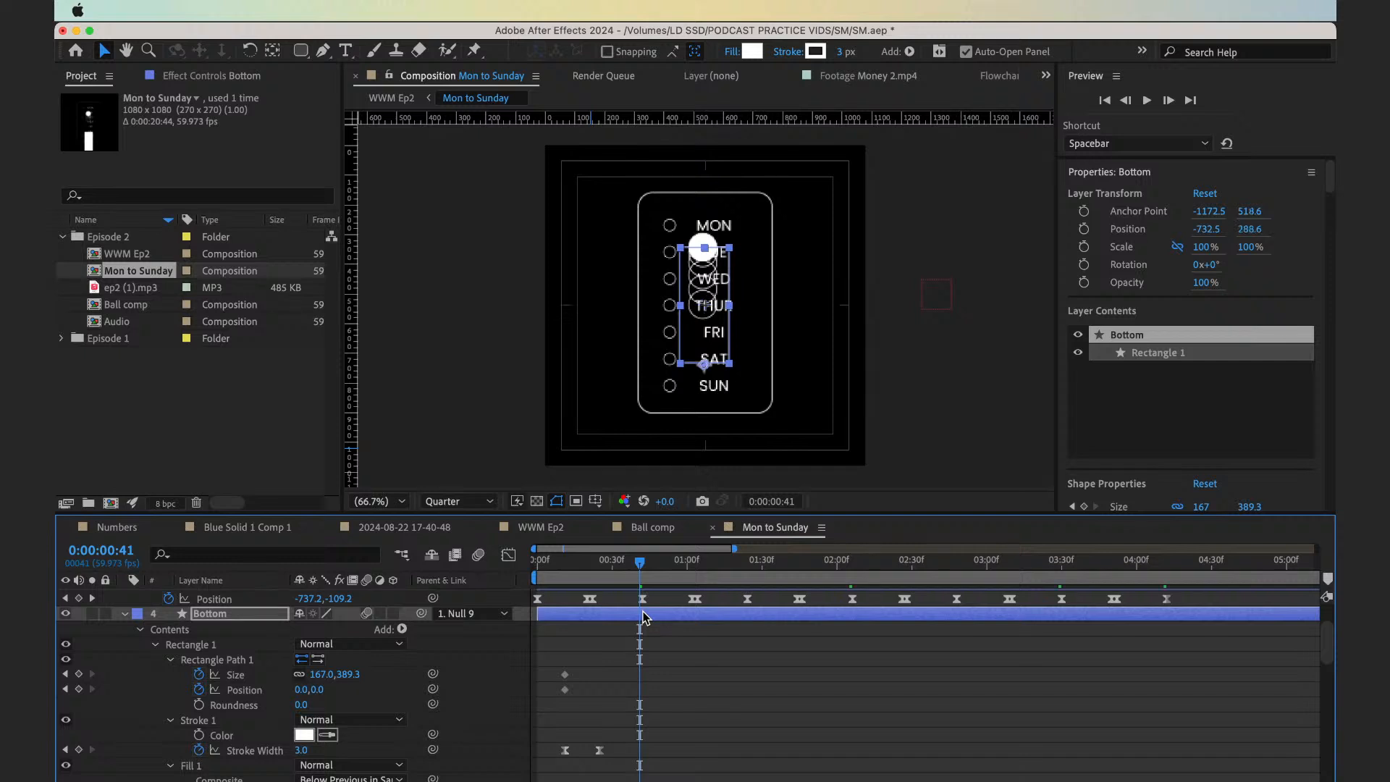
pyautogui.press('Up')
pyautogui.press('Up')
pyautogui.press('Up')
pyautogui.press('Up')
pyautogui.press('Up')
pyautogui.press('Up')
pyautogui.press('Up')
pyautogui.press('Up')
pyautogui.press('Up')
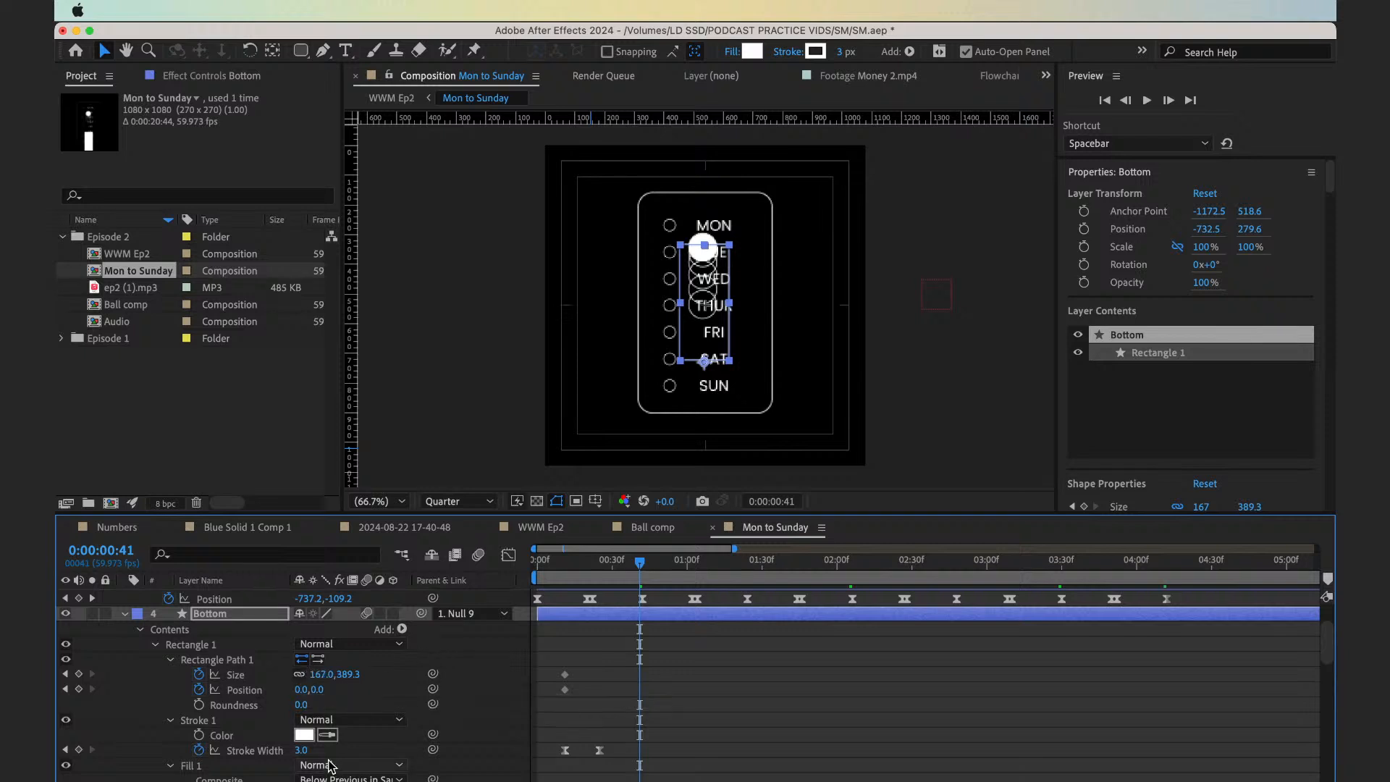
pyautogui.press('Down')
pyautogui.press('Down')
pyautogui.press('Down')
pyautogui.press('Down')
pyautogui.press('Down')
pyautogui.press('Down')
pyautogui.hotkey('shift', 'Down')
pyautogui.hotkey('shift', 'Down')
pyautogui.hotkey('shift', 'Down')
pyautogui.hotkey('shift', 'Down')
pyautogui.hotkey('shift', 'Down')
pyautogui.hotkey('shift', 'Down')
pyautogui.hotkey('shift', 'Down')
pyautogui.hotkey('shift', 'Down')
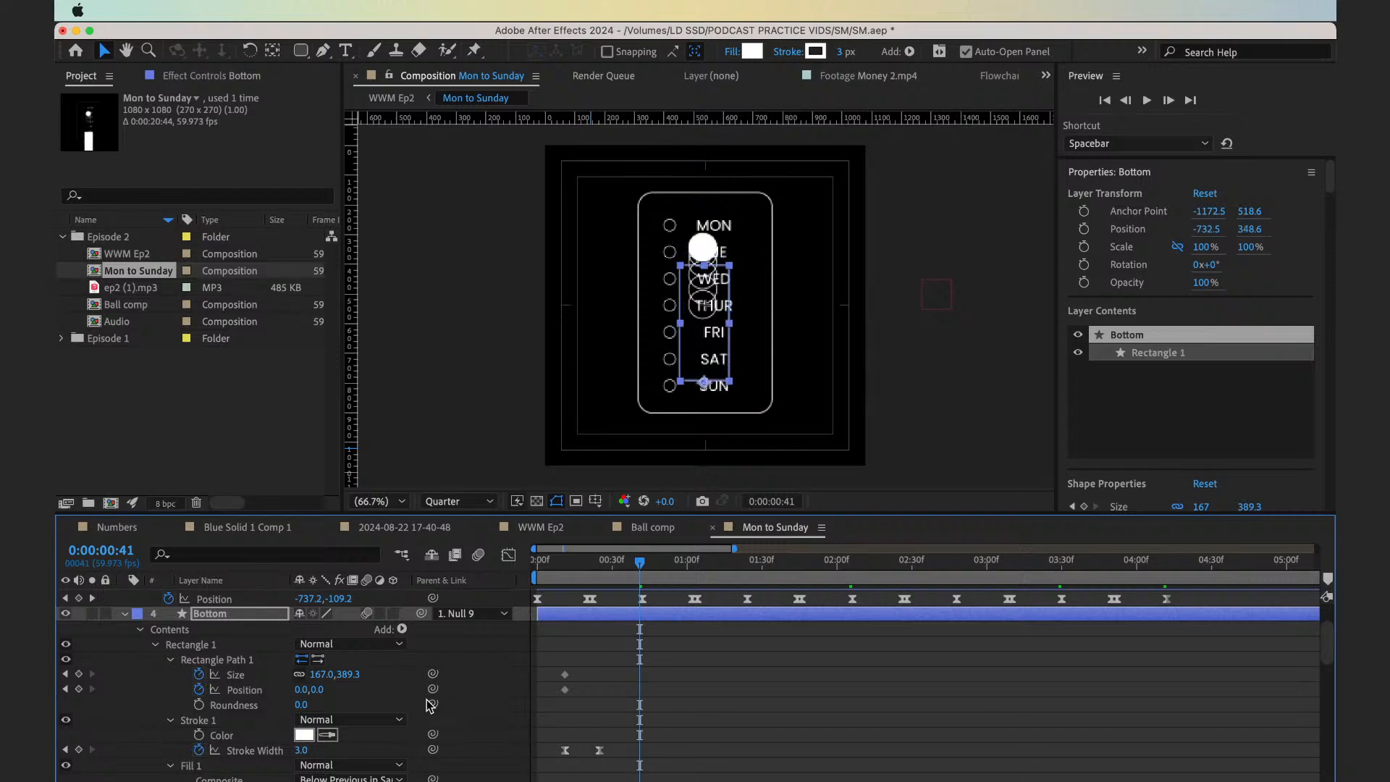
pyautogui.hotkey('shift', 'Down')
pyautogui.hotkey('shift', 'Down')
pyautogui.hotkey('shift', 'Down')
pyautogui.hotkey('shift', 'Down')
pyautogui.hotkey('shift', 'Down')
pyautogui.hotkey('shift', 'Down')
pyautogui.hotkey('shift', 'Down')
pyautogui.hotkey('shift', 'Down')
pyautogui.hotkey('shift', 'Down')
pyautogui.hotkey('shift', 'Down')
pyautogui.hotkey('shift', 'Down')
pyautogui.hotkey('shift', 'Down')
pyautogui.hotkey('shift', 'Down')
pyautogui.hotkey('shift', 'Down')
pyautogui.hotkey('shift', 'Down')
pyautogui.hotkey('shift', 'Down')
pyautogui.hotkey('shift', 'Down')
pyautogui.hotkey('shift', 'Down')
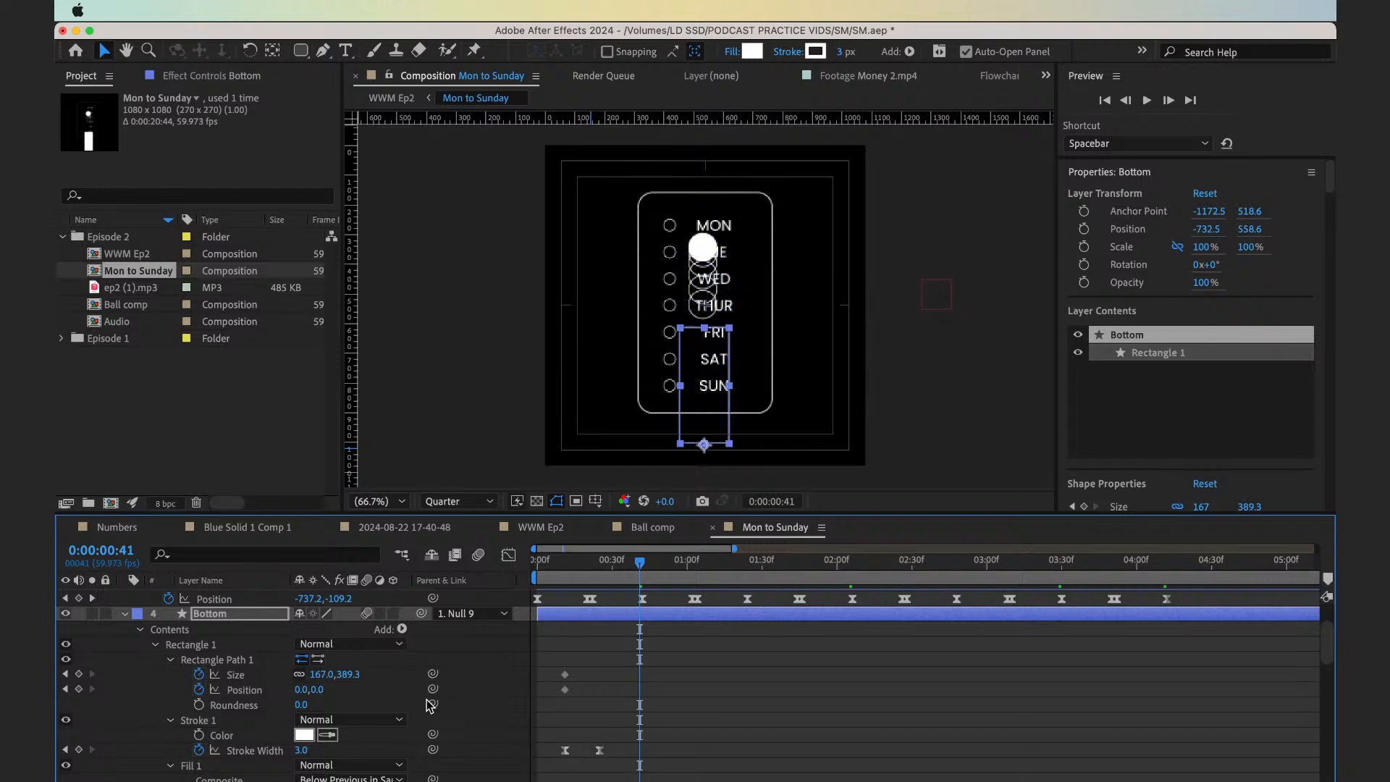
pyautogui.press('super+z')
pyautogui.press('super+z')
pyautogui.press('super+z')
pyautogui.press('super+z')
pyautogui.press('super+z')
pyautogui.press('super+z')
pyautogui.press('super+z')
pyautogui.press('super+z')
pyautogui.press('super+z')
pyautogui.press('super+z')
pyautogui.press('super+z')
pyautogui.press('super+z')
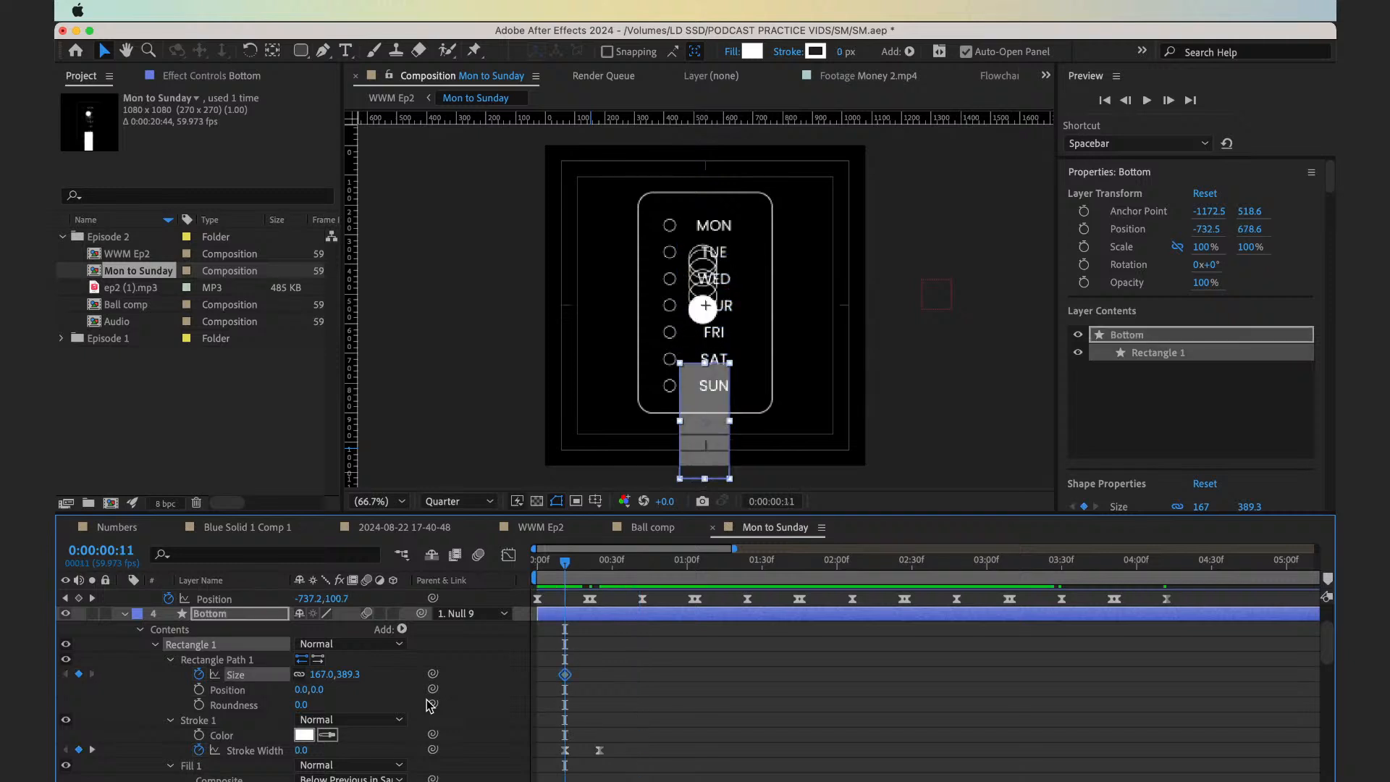
pyautogui.press('space')
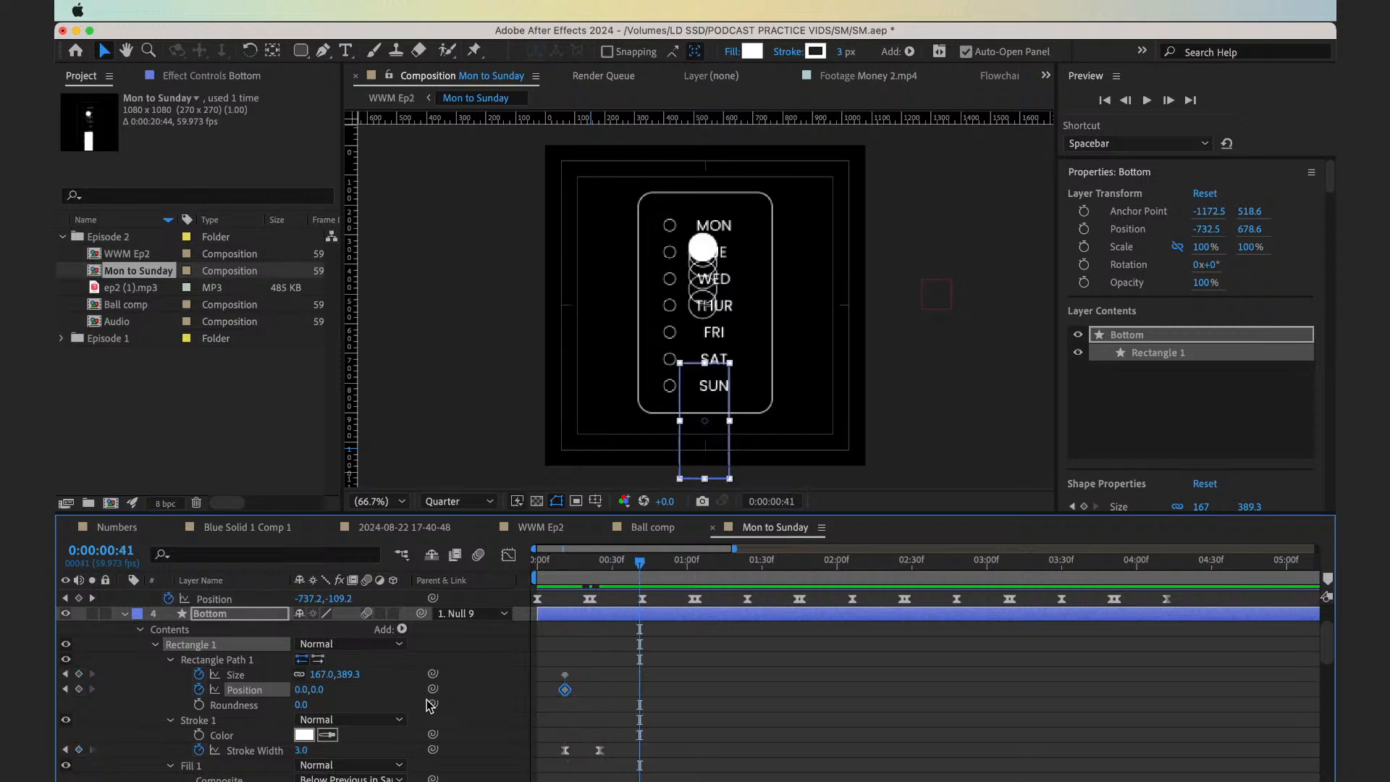
# At 0:00:00:41, set the Bottom rectangle path's Y position to -395 and its height to 717.3
pyautogui.moveTo(299, 690); pyautogui.dragTo(304, 748)
pyautogui.press('super+z')
pyautogui.moveTo(327, 690); pyautogui.dragTo(242, 689)
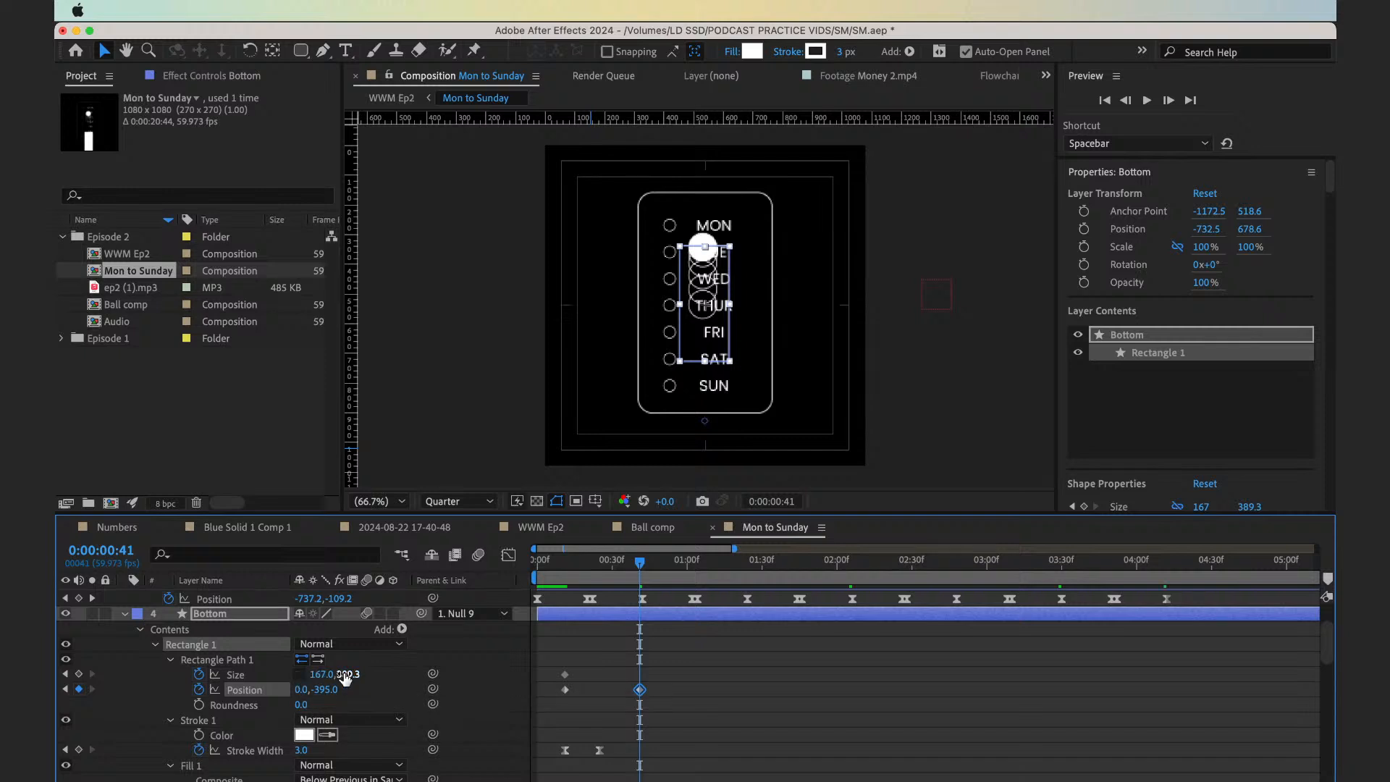
pyautogui.moveTo(345, 677); pyautogui.dragTo(630, 667)
pyautogui.click(630, 670)
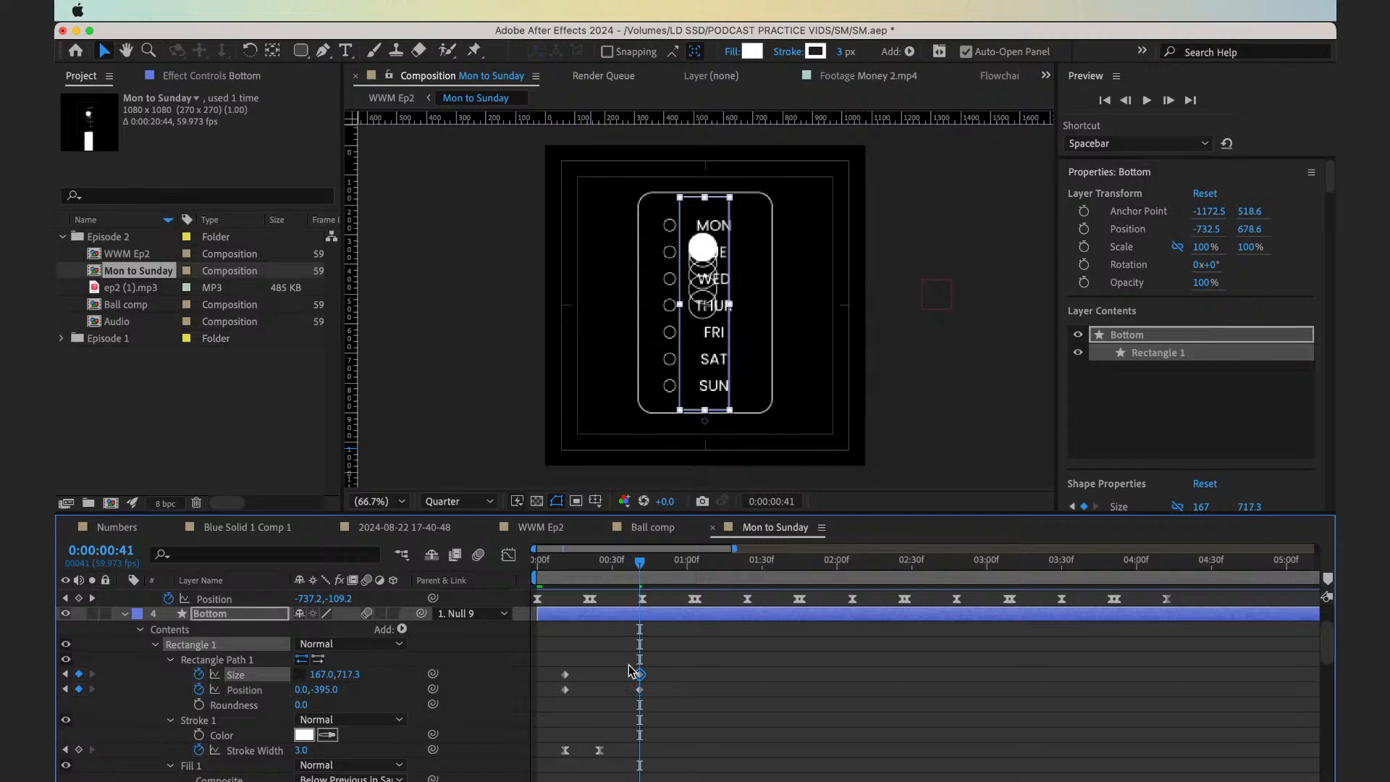
# Try nudging the Bottom layer slightly up to align it with the checklist frame, and undo it
pyautogui.click(630, 670)
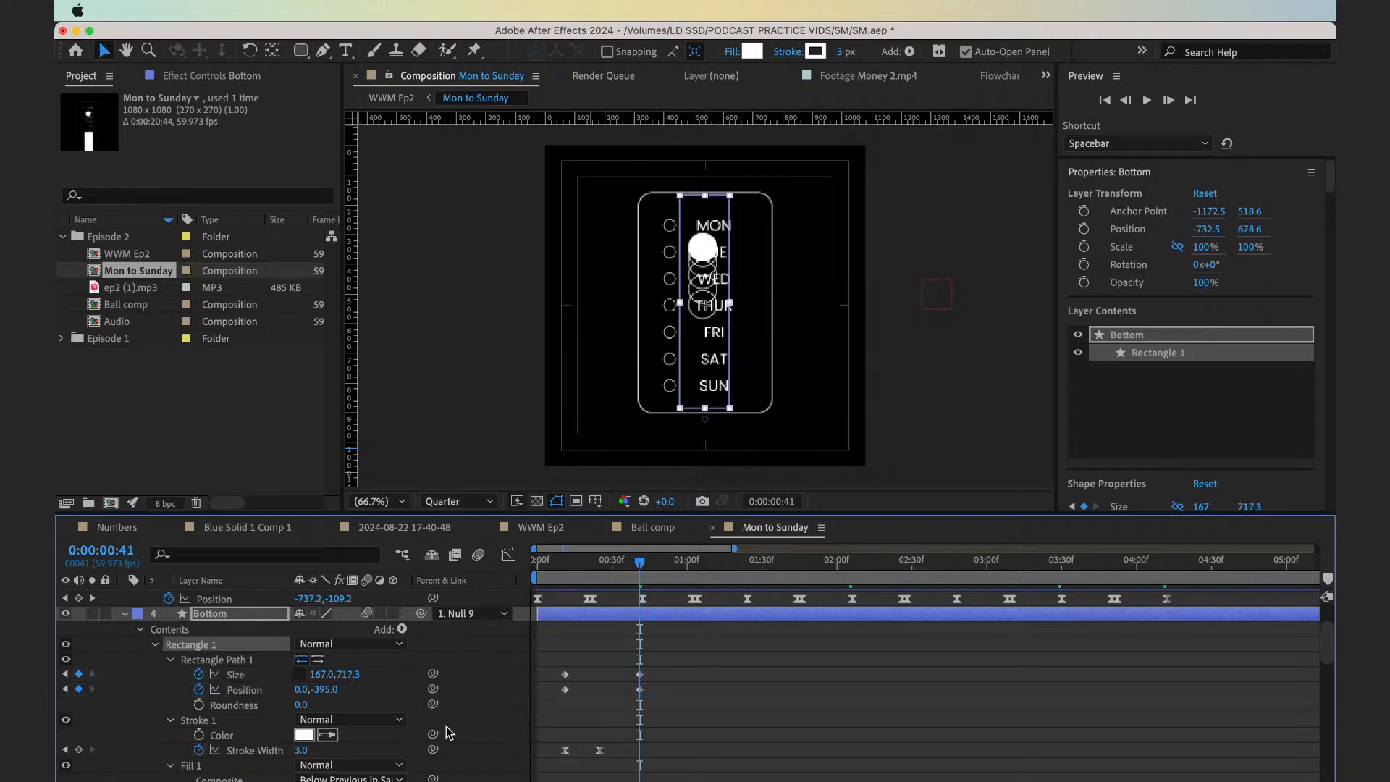
pyautogui.press('Up')
pyautogui.press('super+z')
pyautogui.press('super+z')
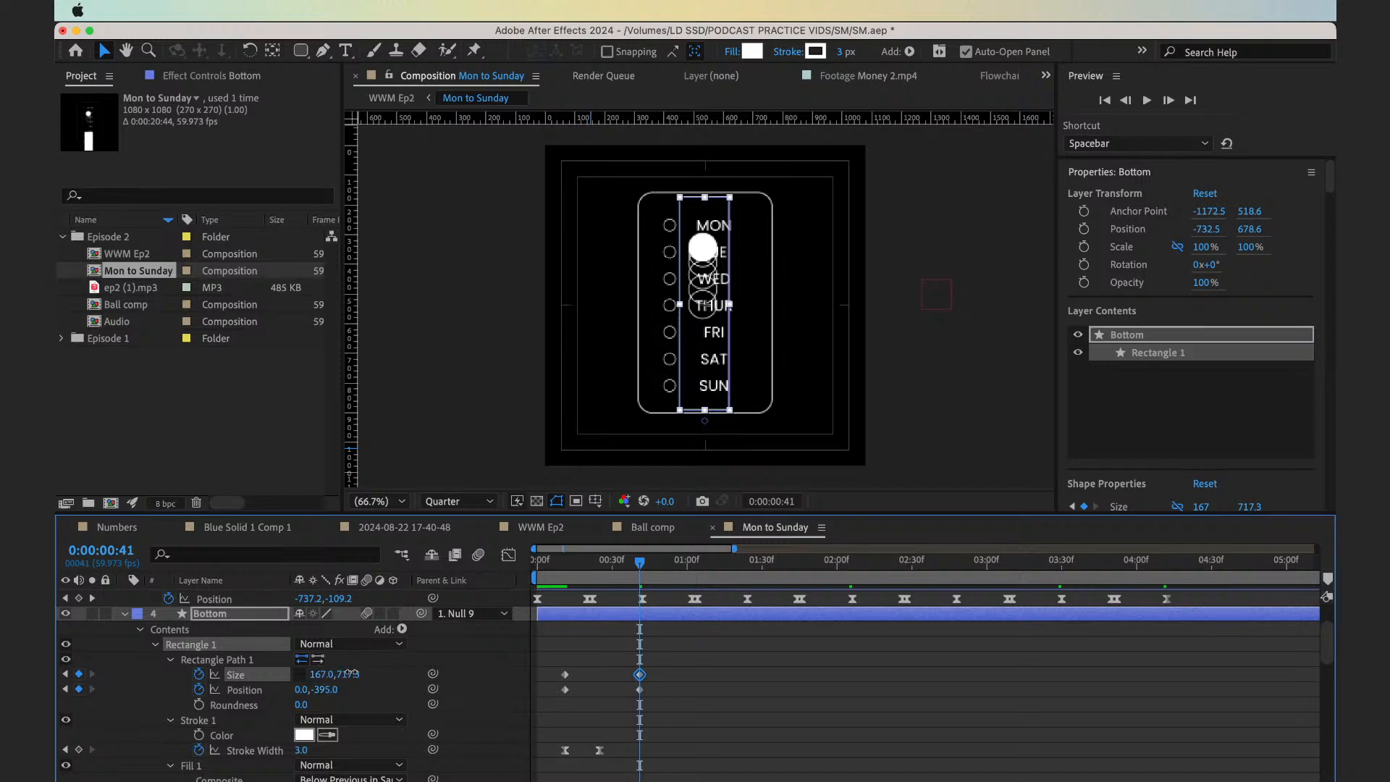
# Match the Bottom rectangle to the checklist frame with a size of 458 by 733.3 and a Y position of -395
pyautogui.moveTo(351, 675); pyautogui.dragTo(358, 673)
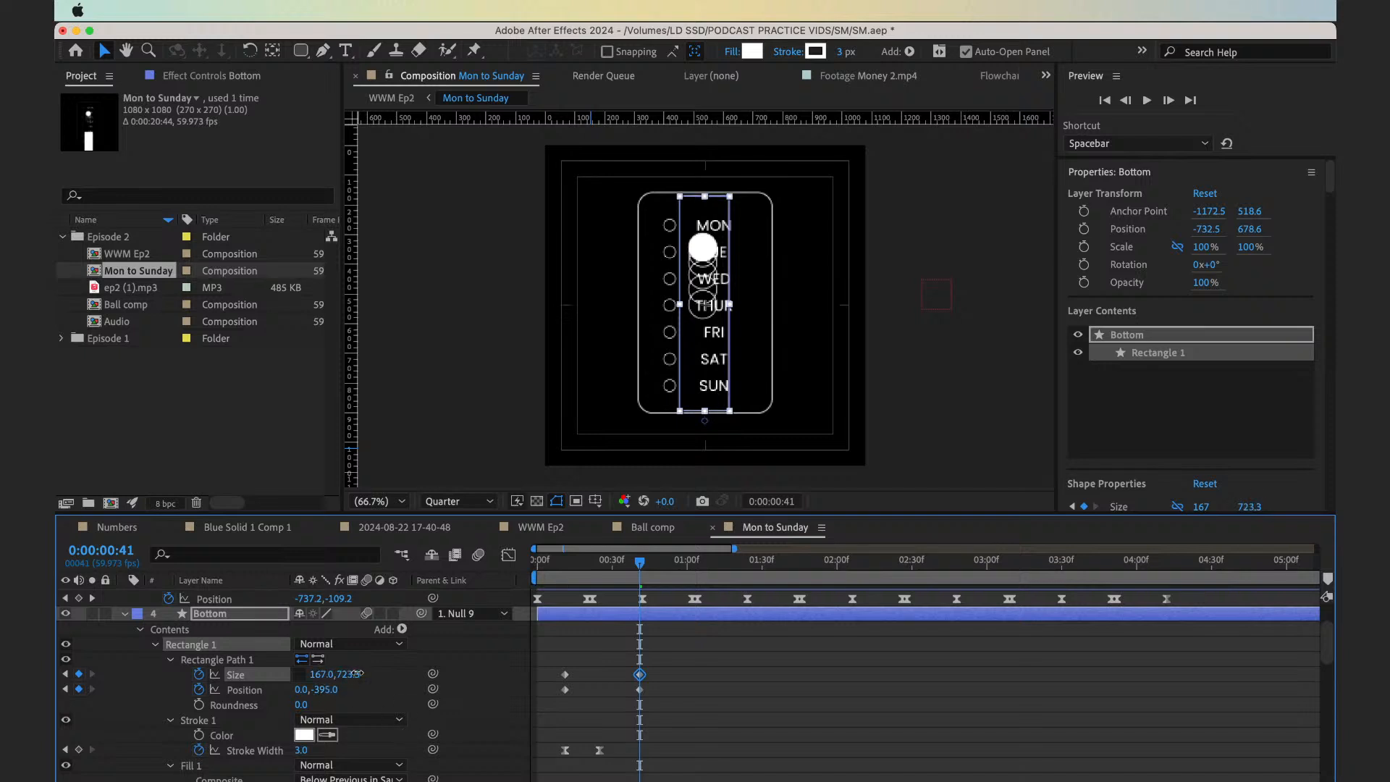
pyautogui.click(319, 673)
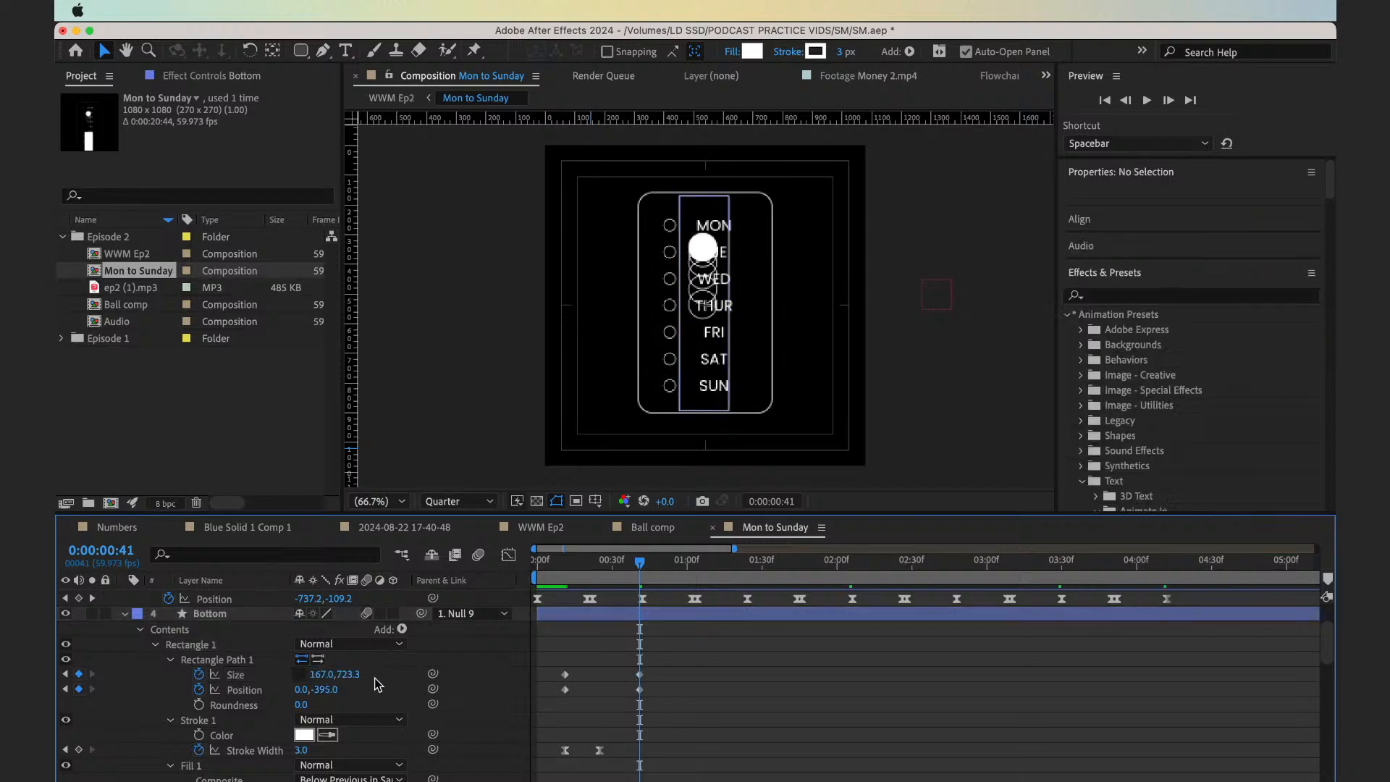
pyautogui.click(333, 690)
pyautogui.moveTo(326, 690); pyautogui.dragTo(327, 693)
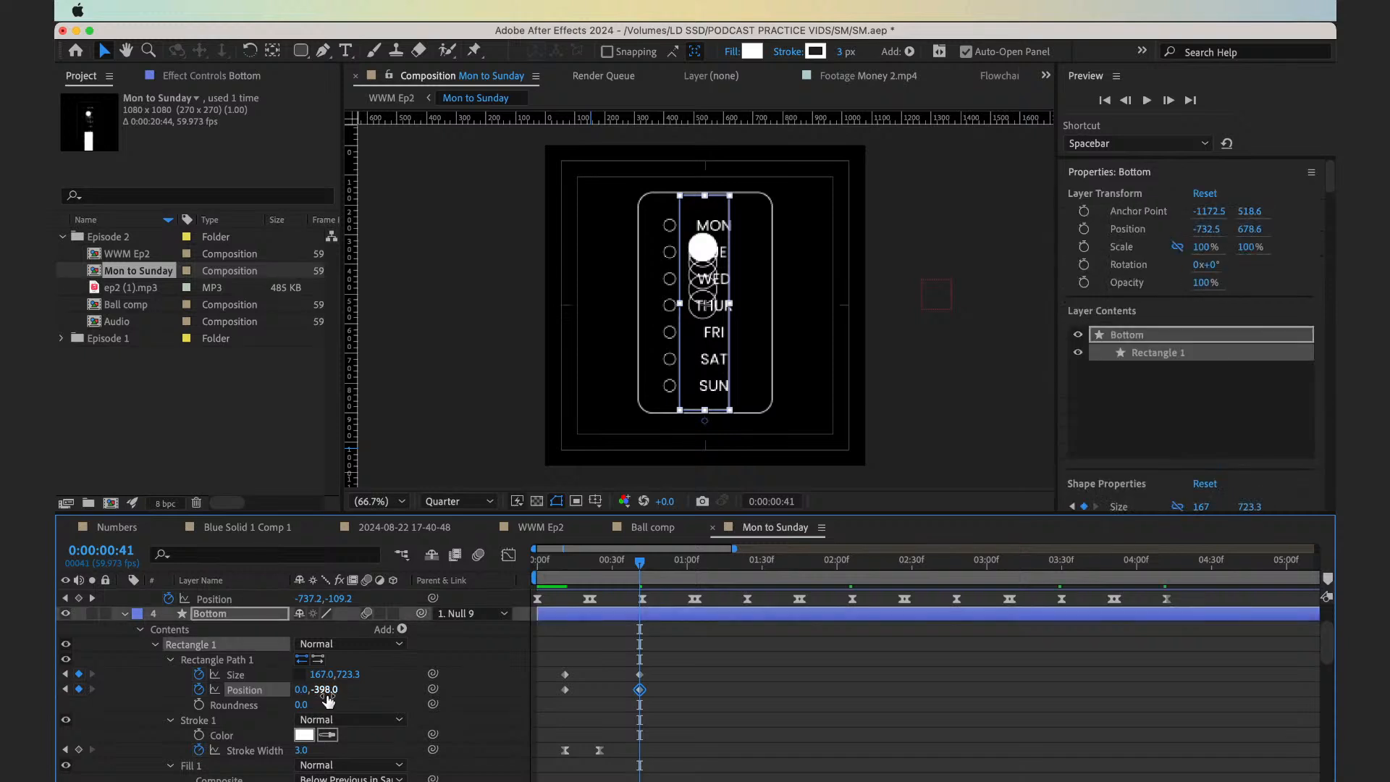
pyautogui.click(323, 692)
pyautogui.write('-395')
pyautogui.press('Return')
pyautogui.moveTo(345, 676); pyautogui.dragTo(350, 676)
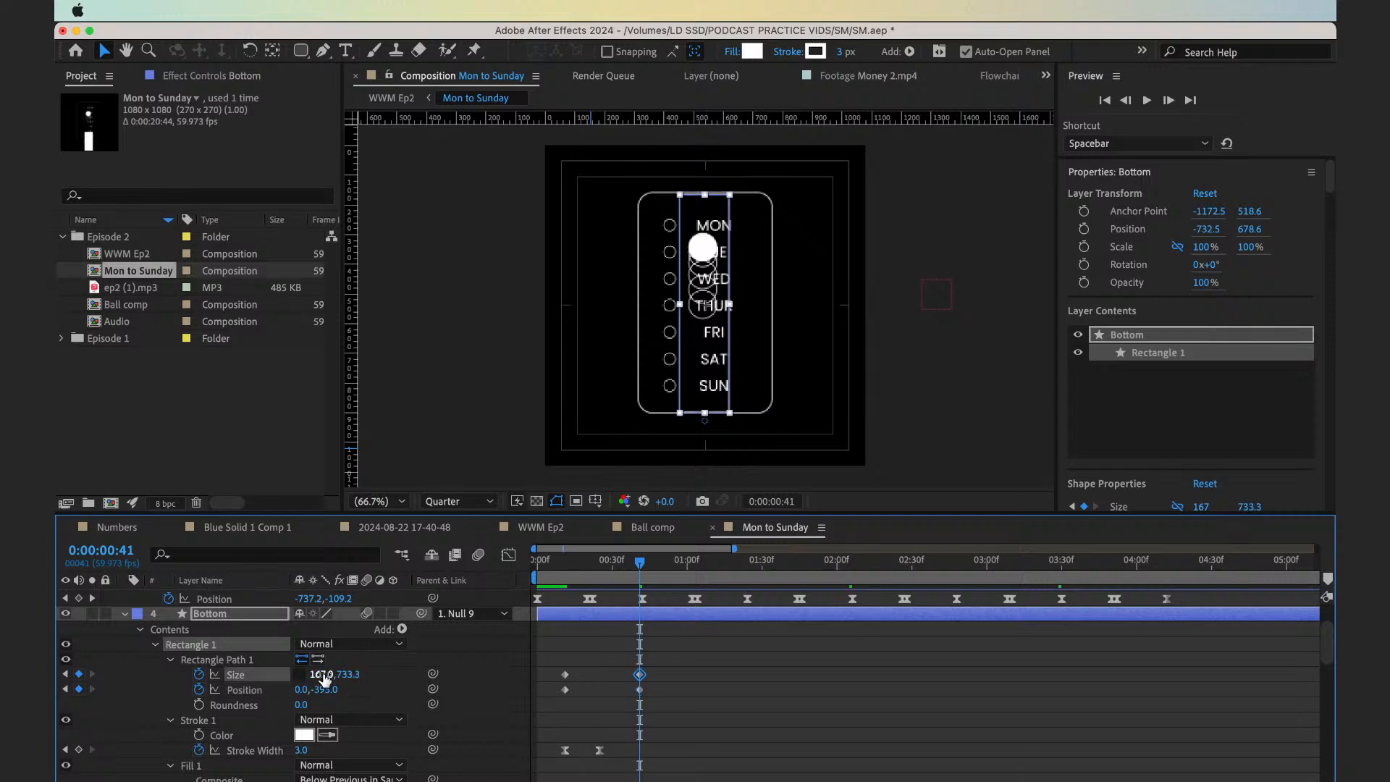
pyautogui.moveTo(322, 675); pyautogui.dragTo(582, 677)
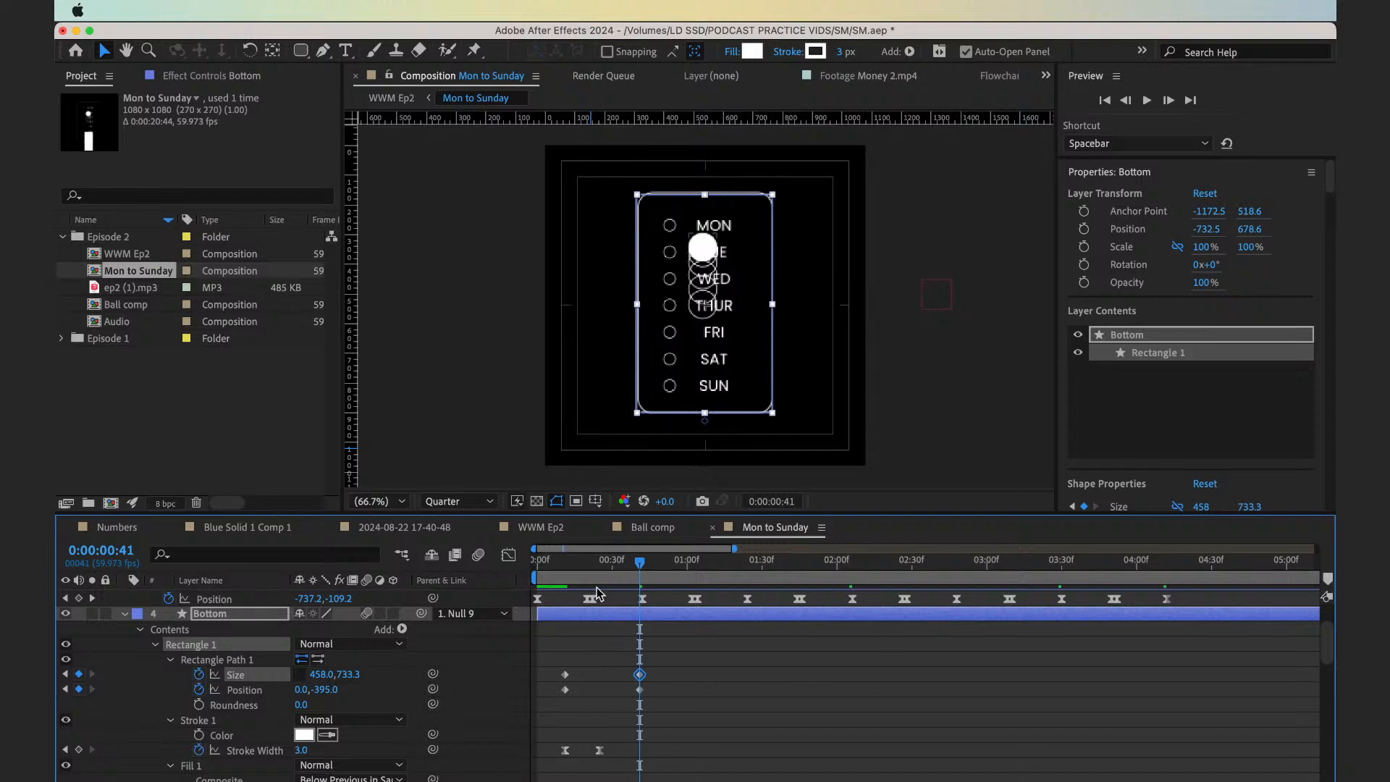
# Keyframe the Bottom rectangle's Roundness at 0 on 0:00:00:11 and at 50 on 0:00:00:41
pyautogui.moveTo(583, 577); pyautogui.dragTo(641, 579)
pyautogui.click(200, 704)
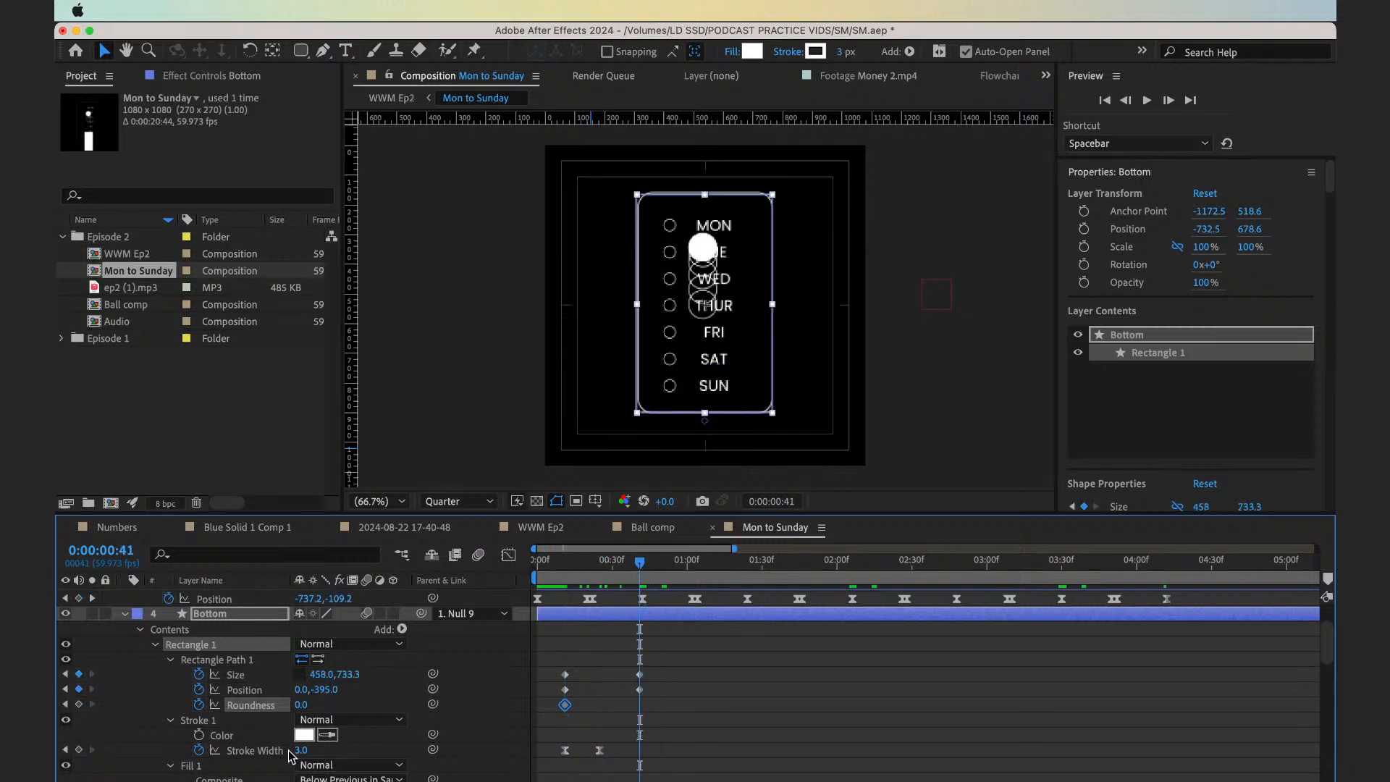
pyautogui.press('super+shift+a')
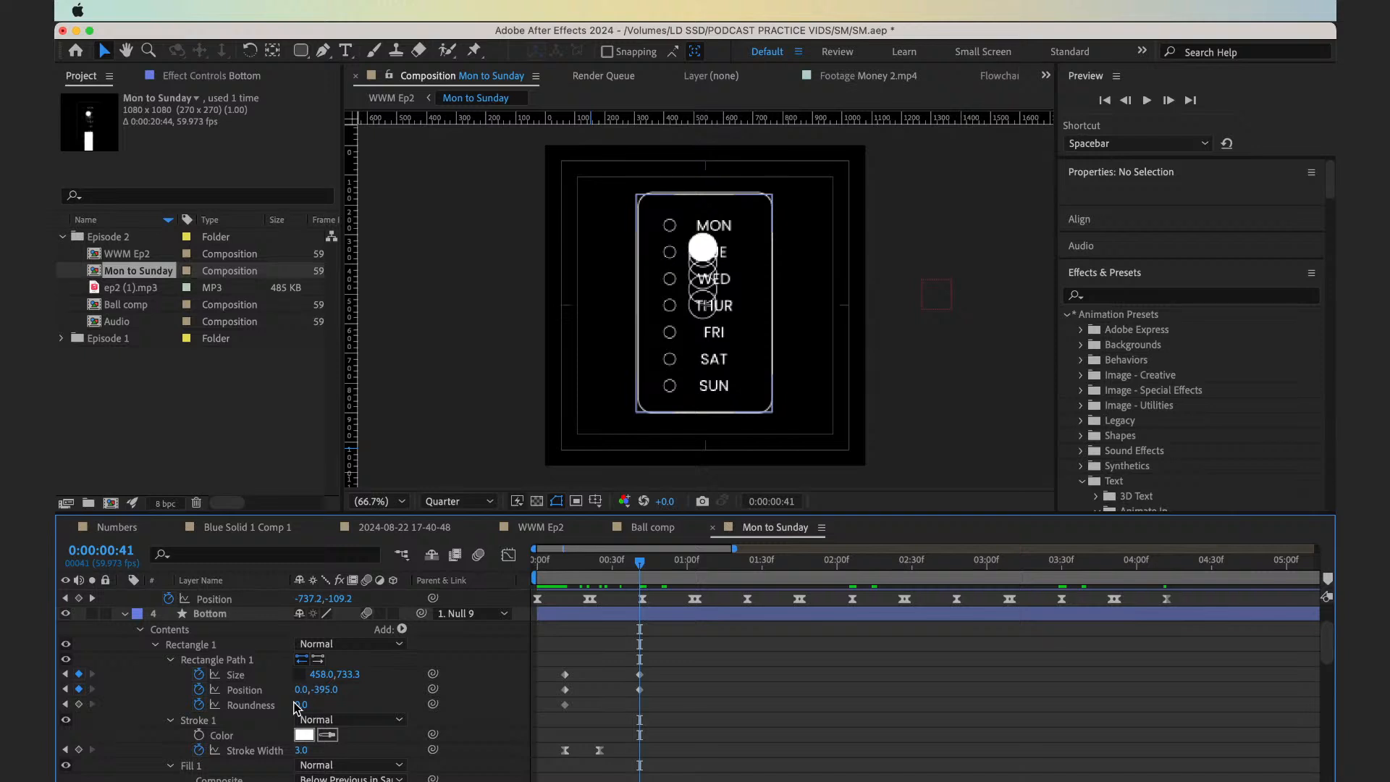
pyautogui.click(301, 704)
pyautogui.write('50')
pyautogui.press('Return')
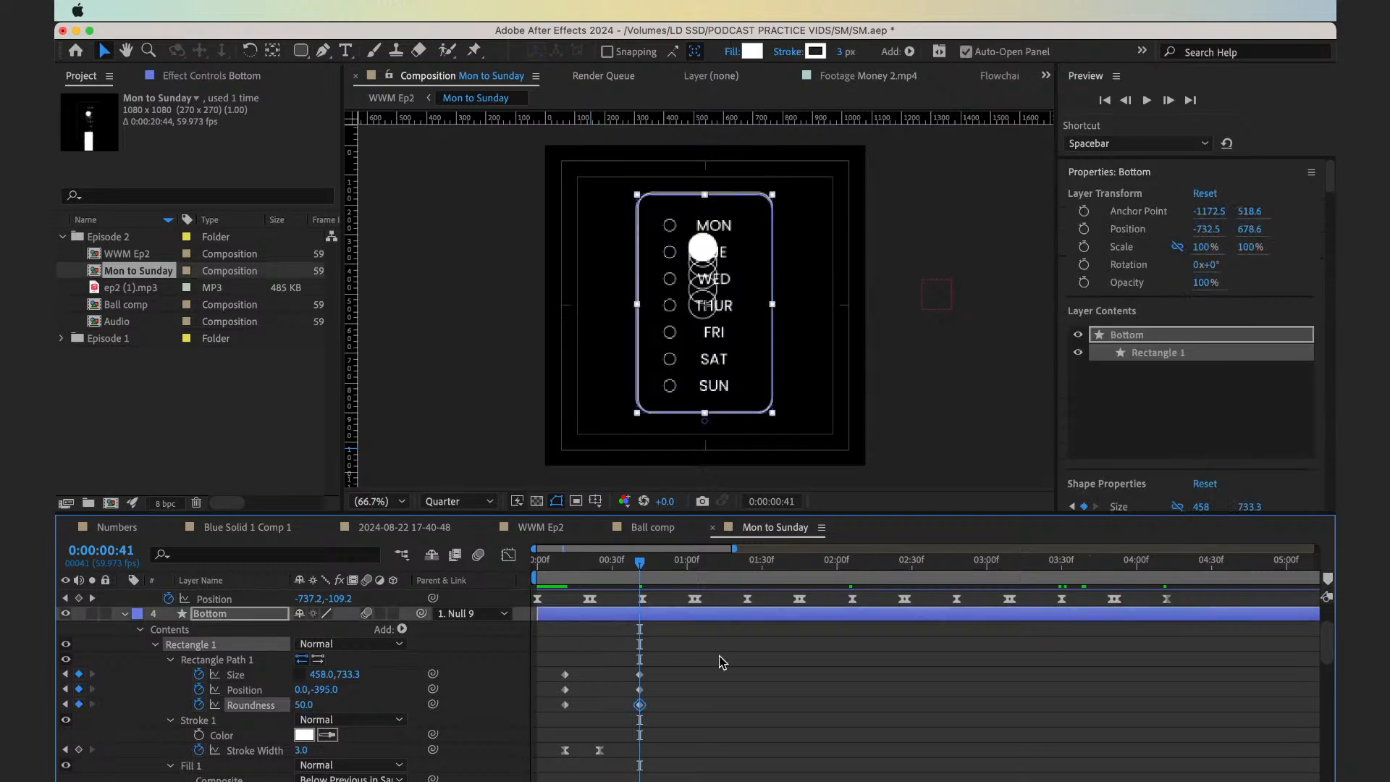
# Zoom in at full resolution and set the Bottom rectangle path's Position to 3.0, -399.0 at 0:00:00:41 to match the checklist frame
pyautogui.press('.')
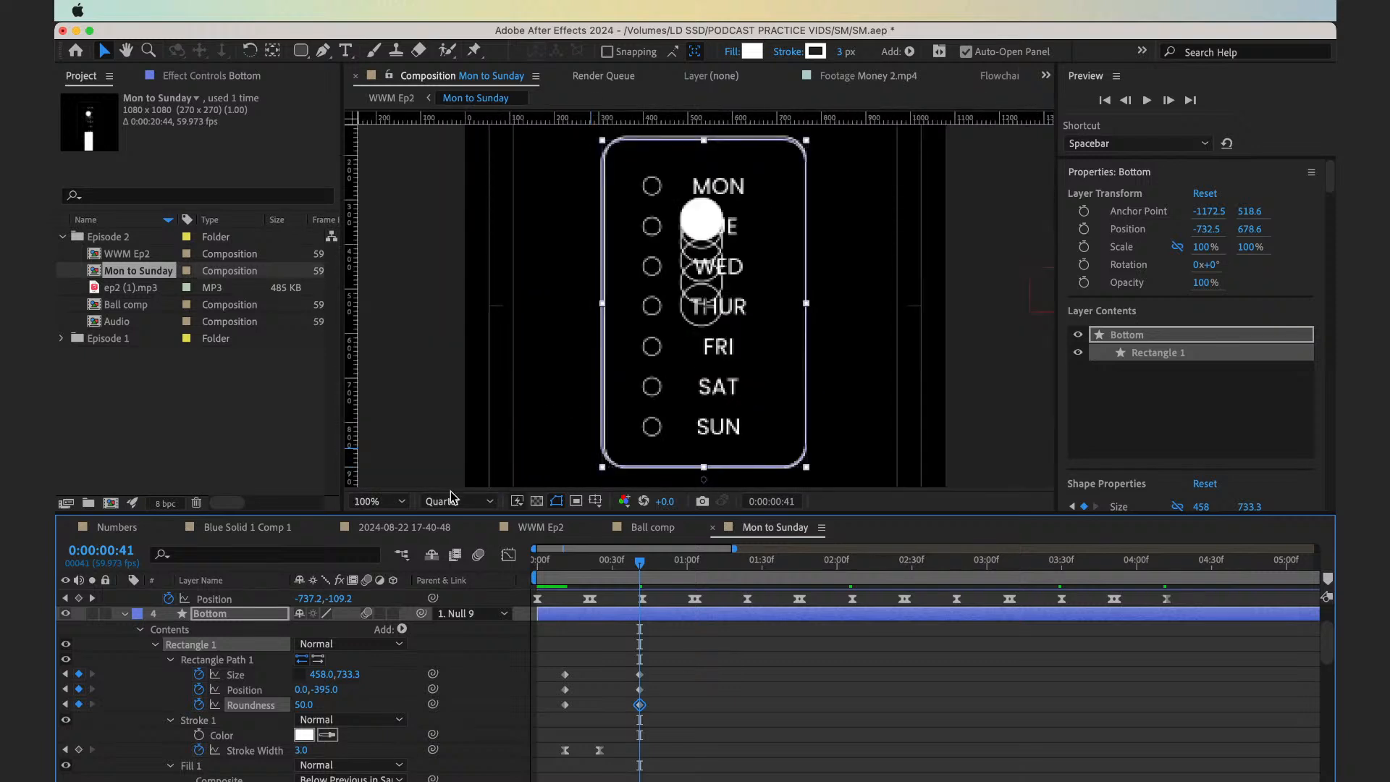
pyautogui.click(451, 502)
pyautogui.click(441, 560)
pyautogui.press('.')
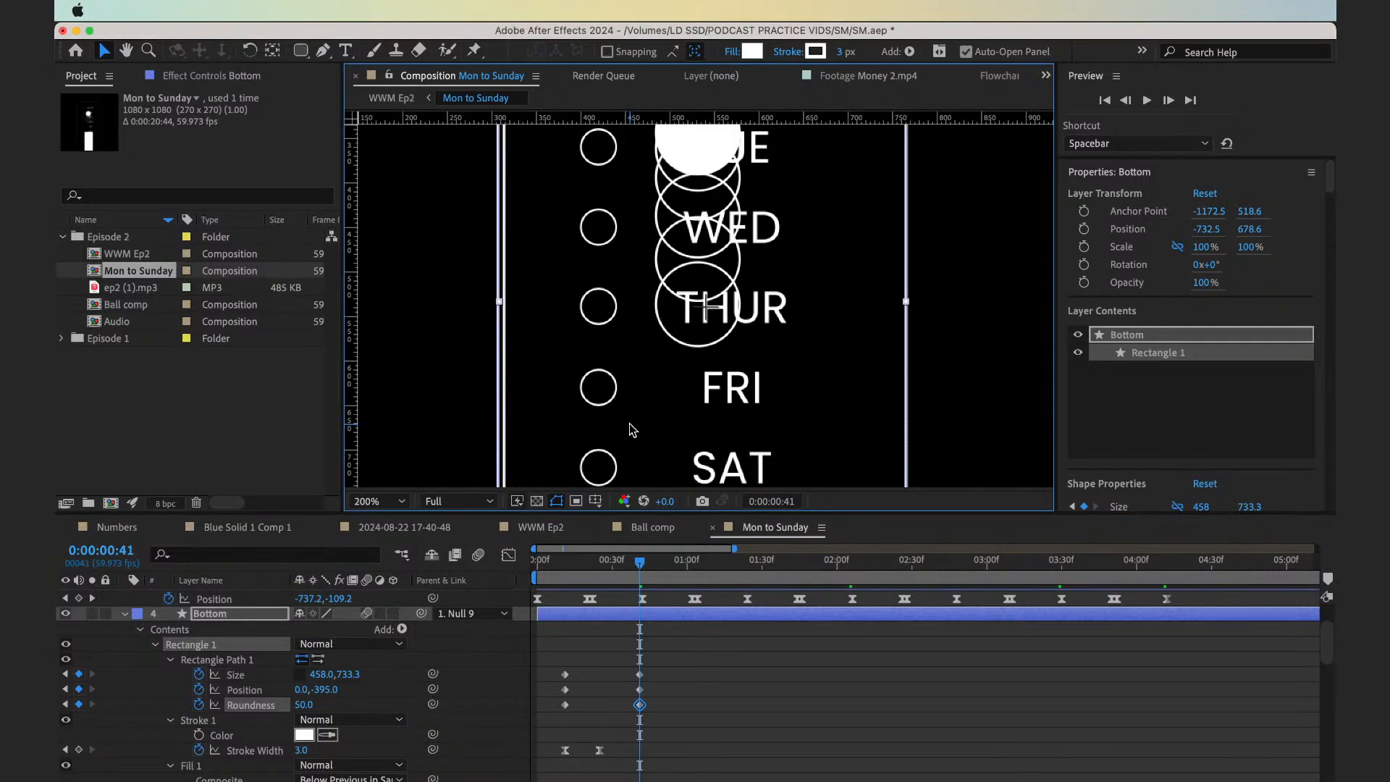
pyautogui.press('h')
pyautogui.moveTo(558, 311); pyautogui.dragTo(577, 444)
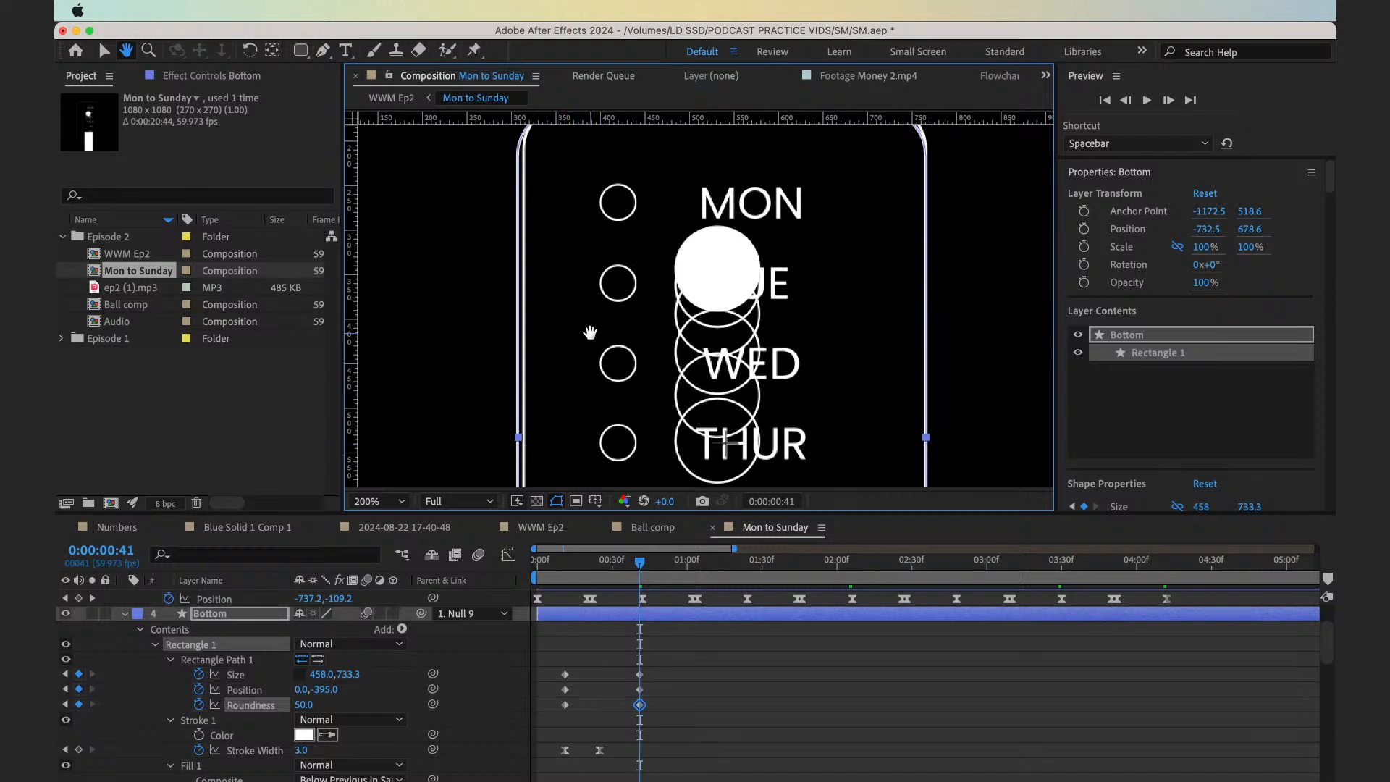
pyautogui.moveTo(590, 332); pyautogui.dragTo(580, 398)
pyautogui.press('v')
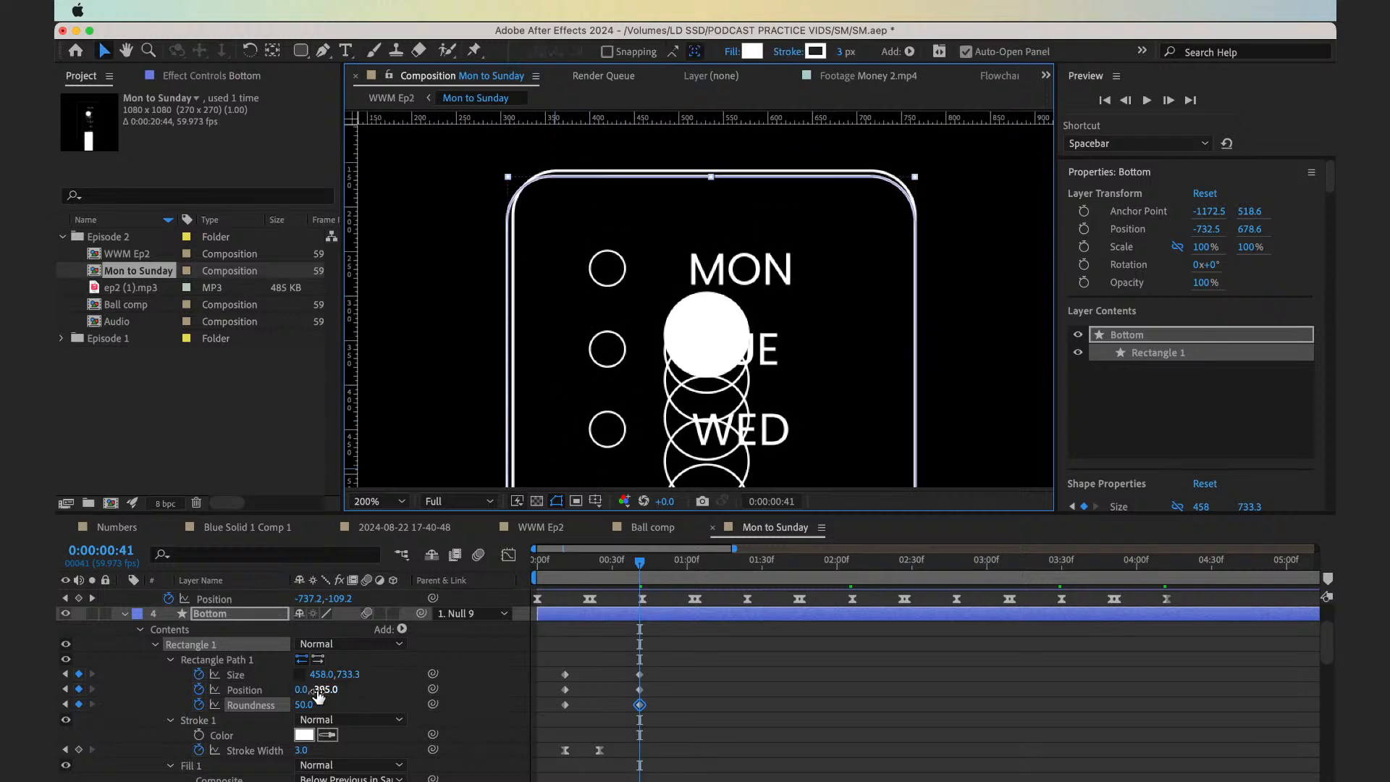
pyautogui.moveTo(307, 691); pyautogui.dragTo(327, 689)
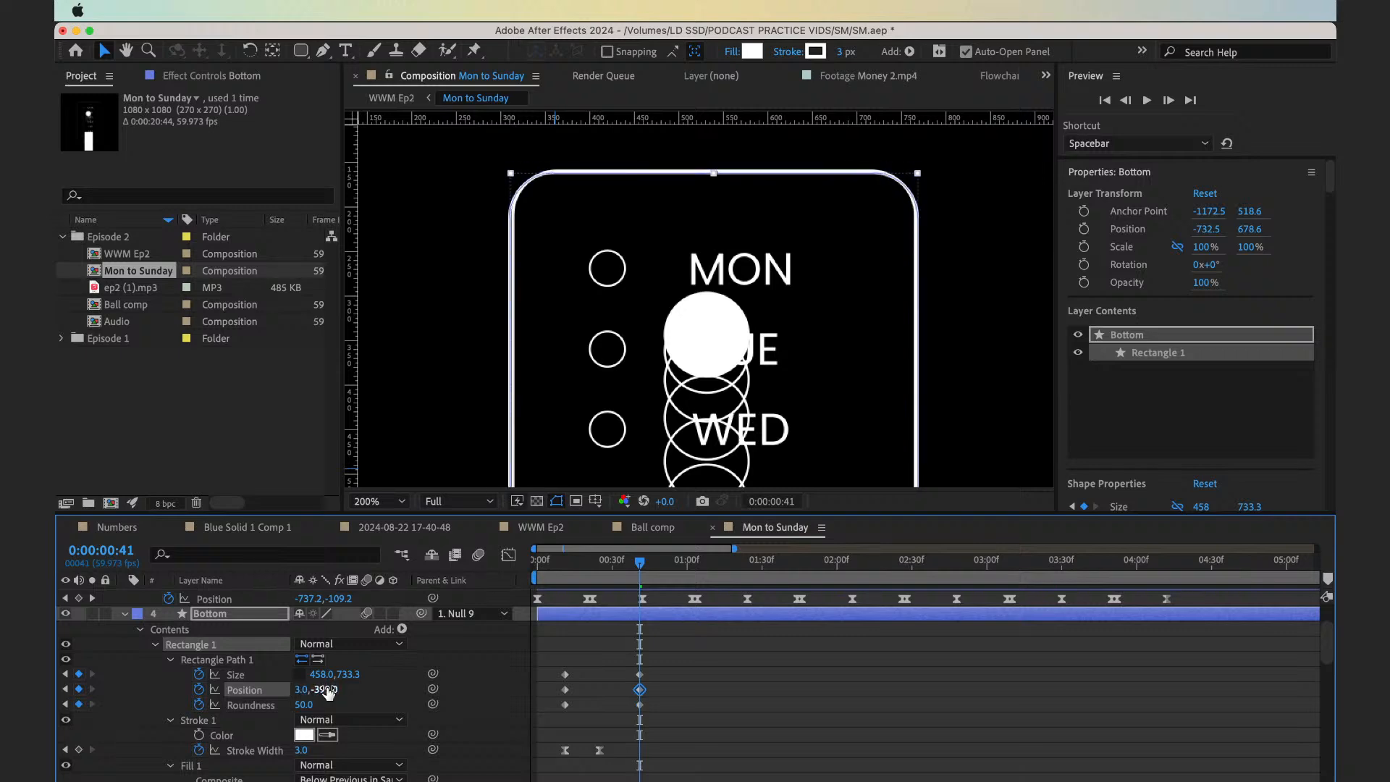
# Apply Easy Ease to the Bottom rectangle's Size, Position and Roundness keyframes and preview the morph
pyautogui.moveTo(560, 651); pyautogui.dragTo(712, 718)
pyautogui.press('space')
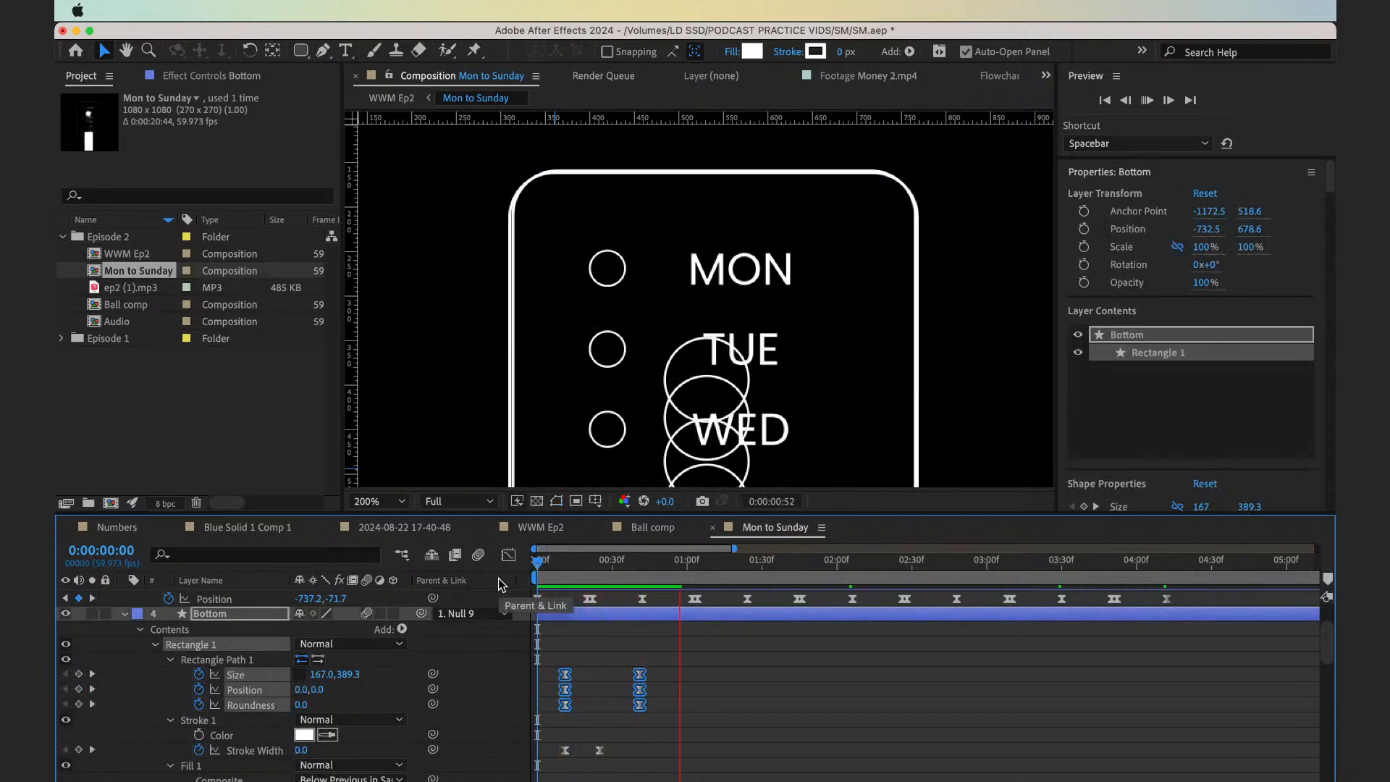
pyautogui.press('space')
# Move the Bottom rectangle's ending Size, Position and Roundness keyframes to 0:00:00:31 and play back the faster morph
pyautogui.moveTo(552, 652); pyautogui.dragTo(591, 709)
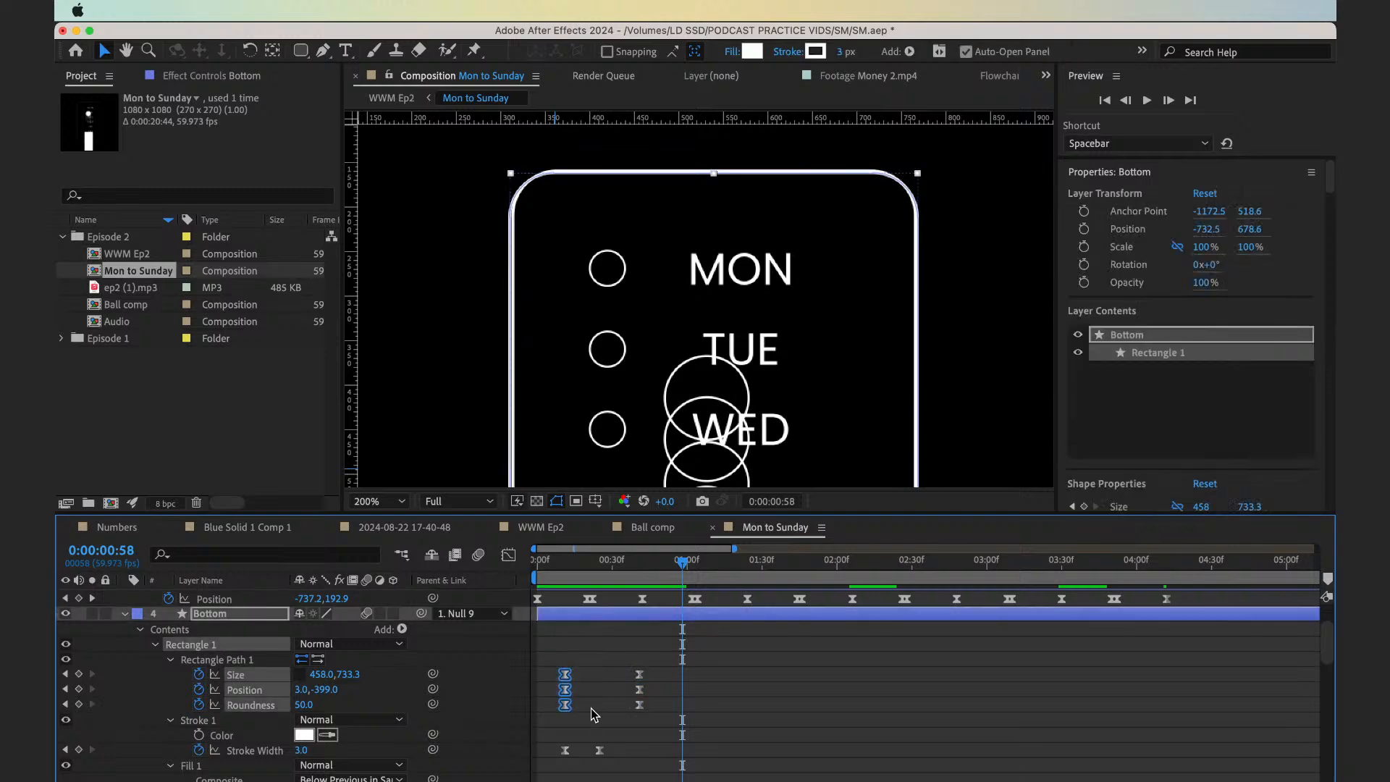
pyautogui.click(566, 574)
pyautogui.hotkey('shift', 'pagedown')
pyautogui.hotkey('shift', 'pagedown')
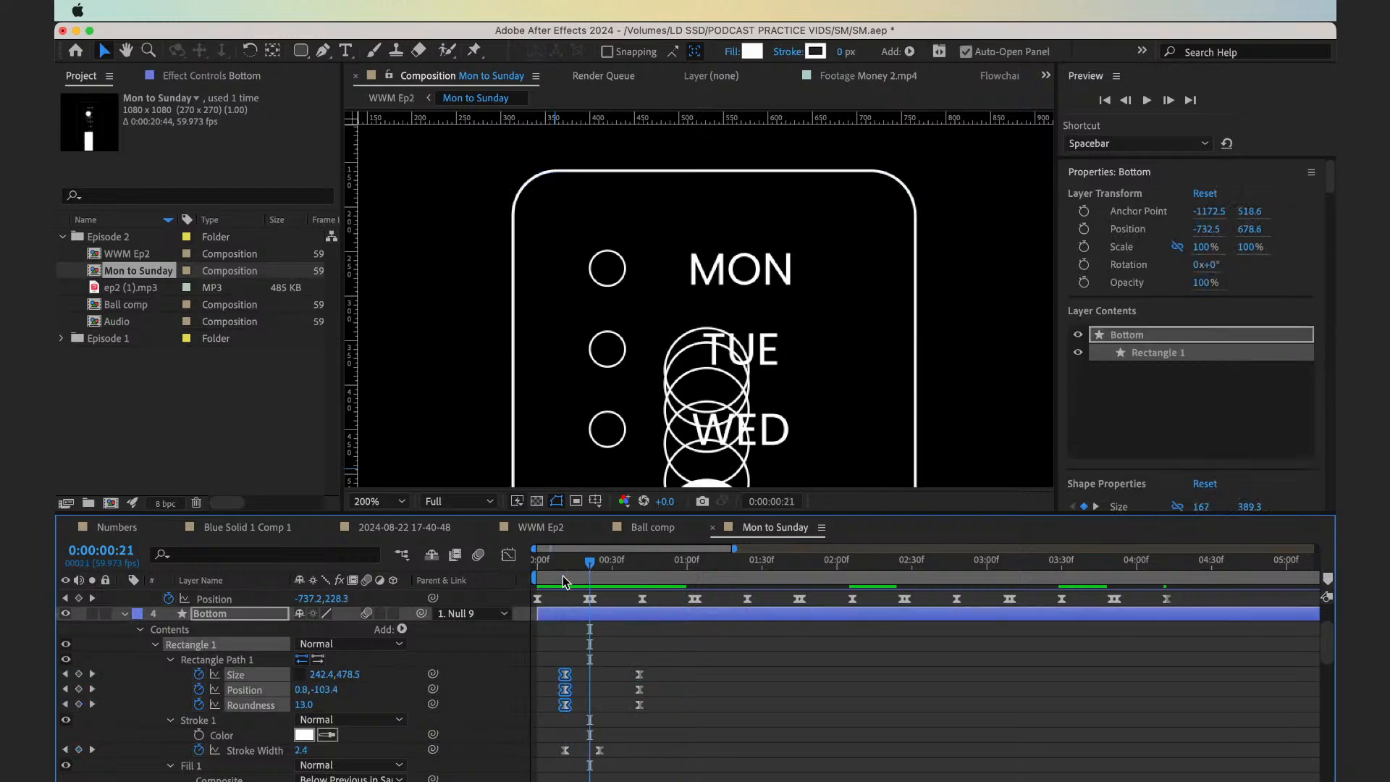
pyautogui.moveTo(654, 673); pyautogui.dragTo(622, 708)
pyautogui.click(562, 572)
pyautogui.press('space')
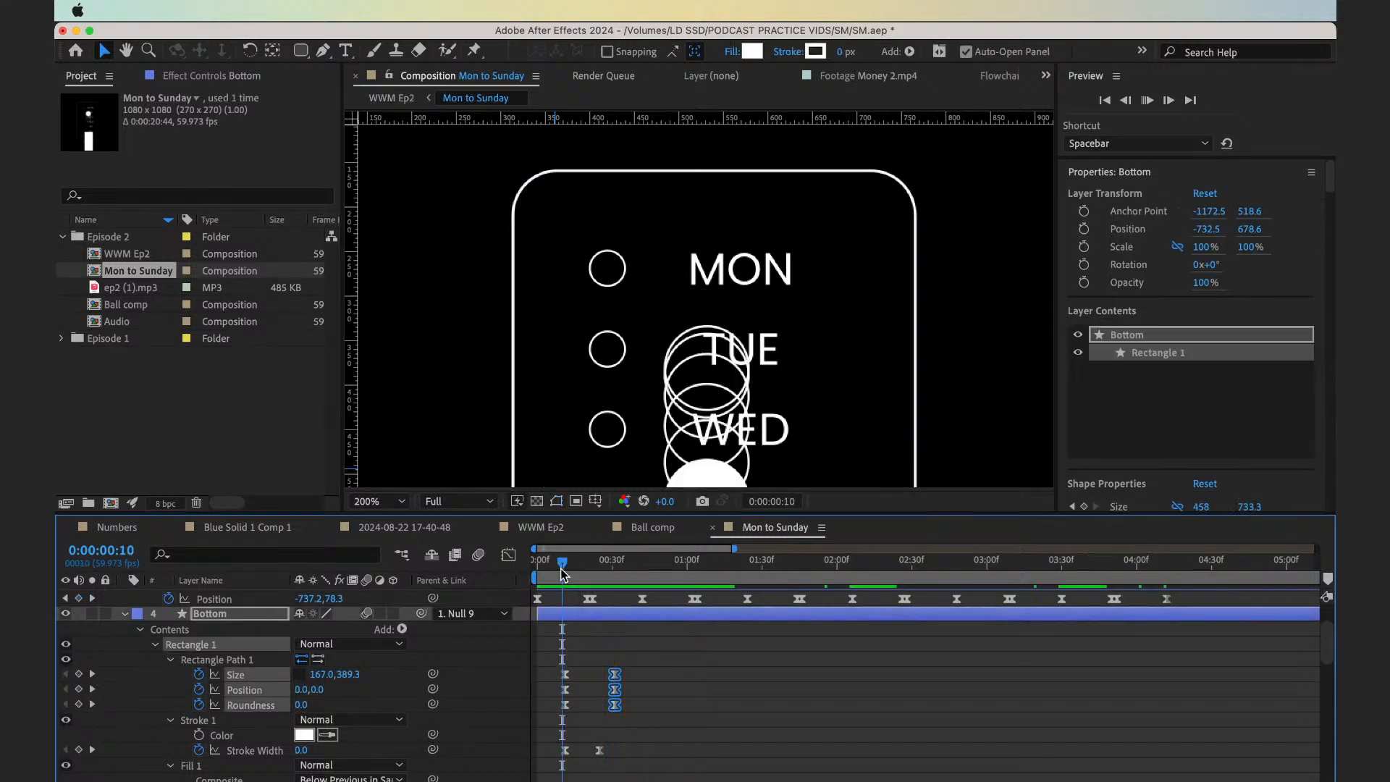
pyautogui.press('space')
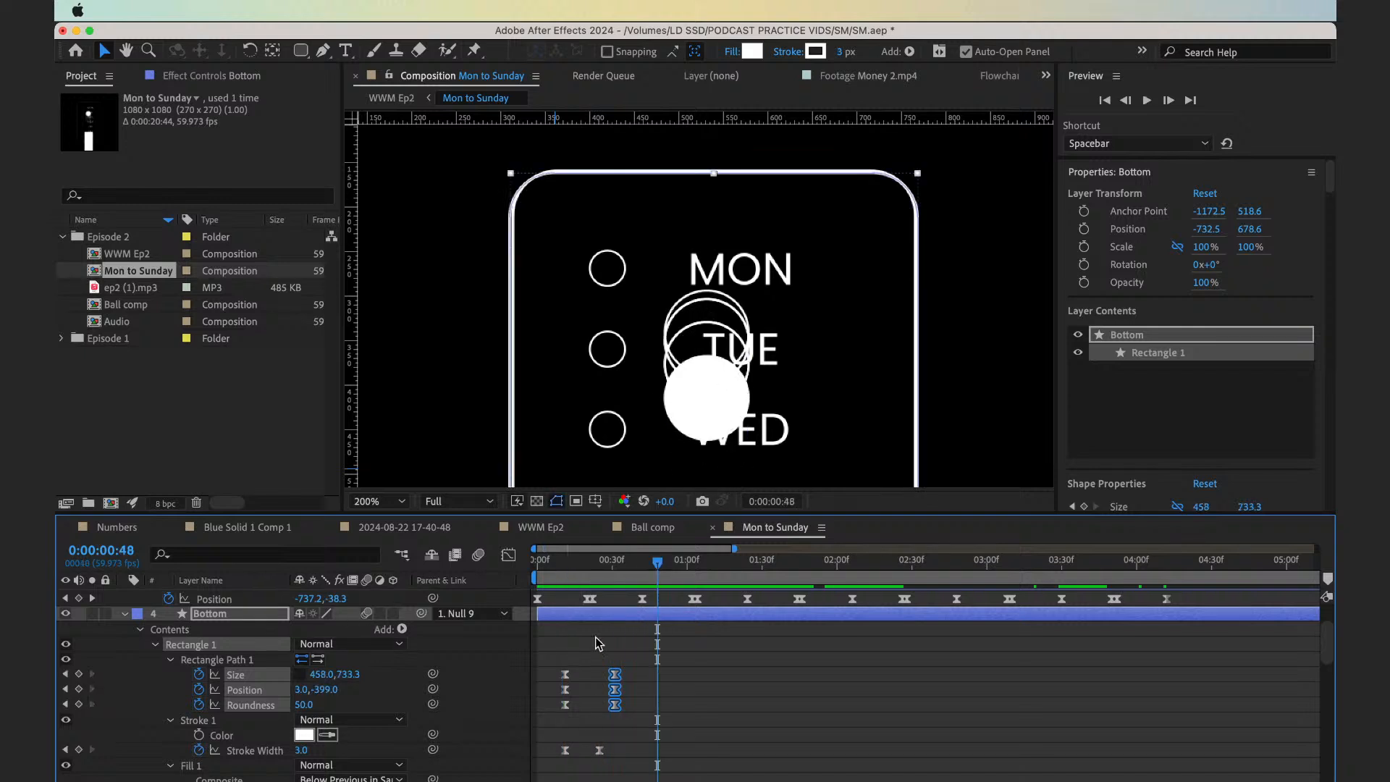
# Reshape the speed curves of the Bottom rectangle path's keyframes with longer ease handles, giving the morph a sharper mid-point peak
pyautogui.click(509, 555)
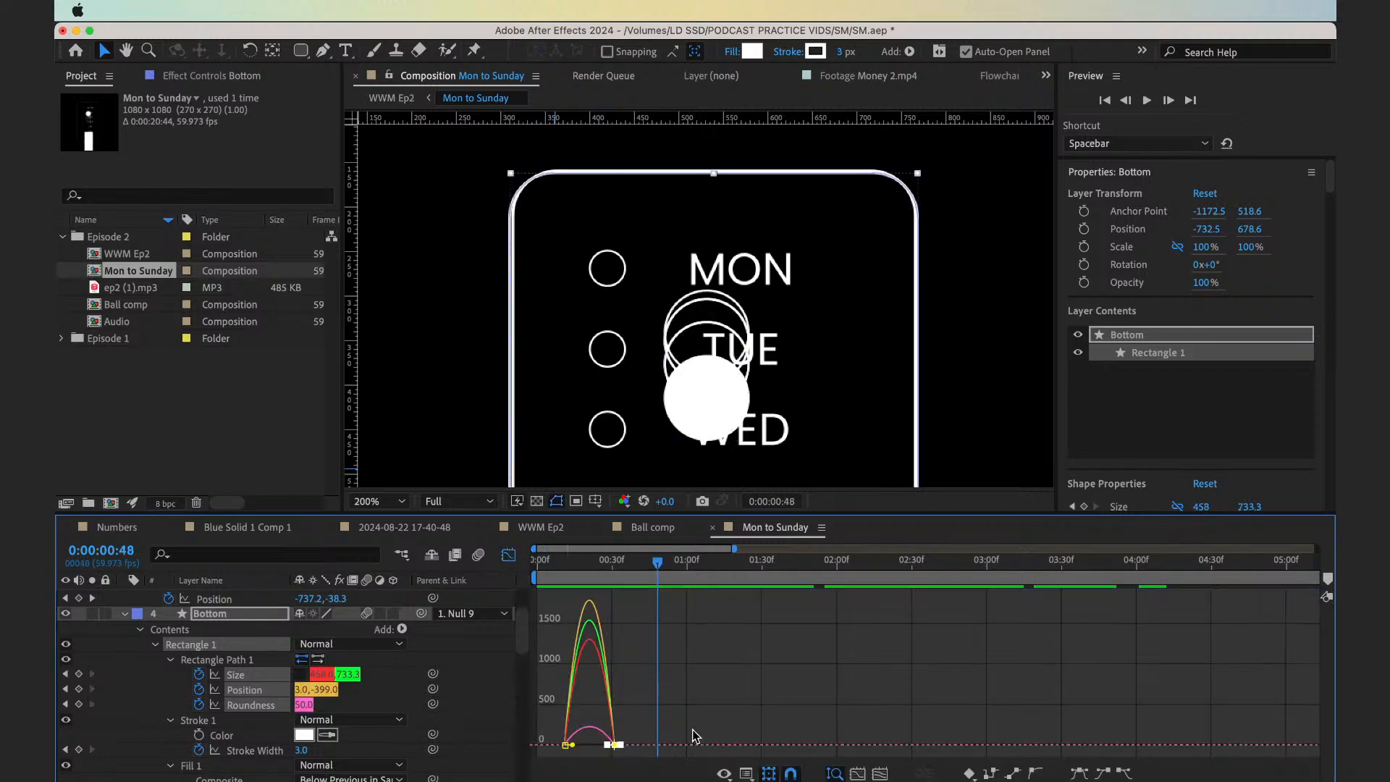
pyautogui.press('=')
pyautogui.press('=')
pyautogui.hscroll(-5, 696, 736)
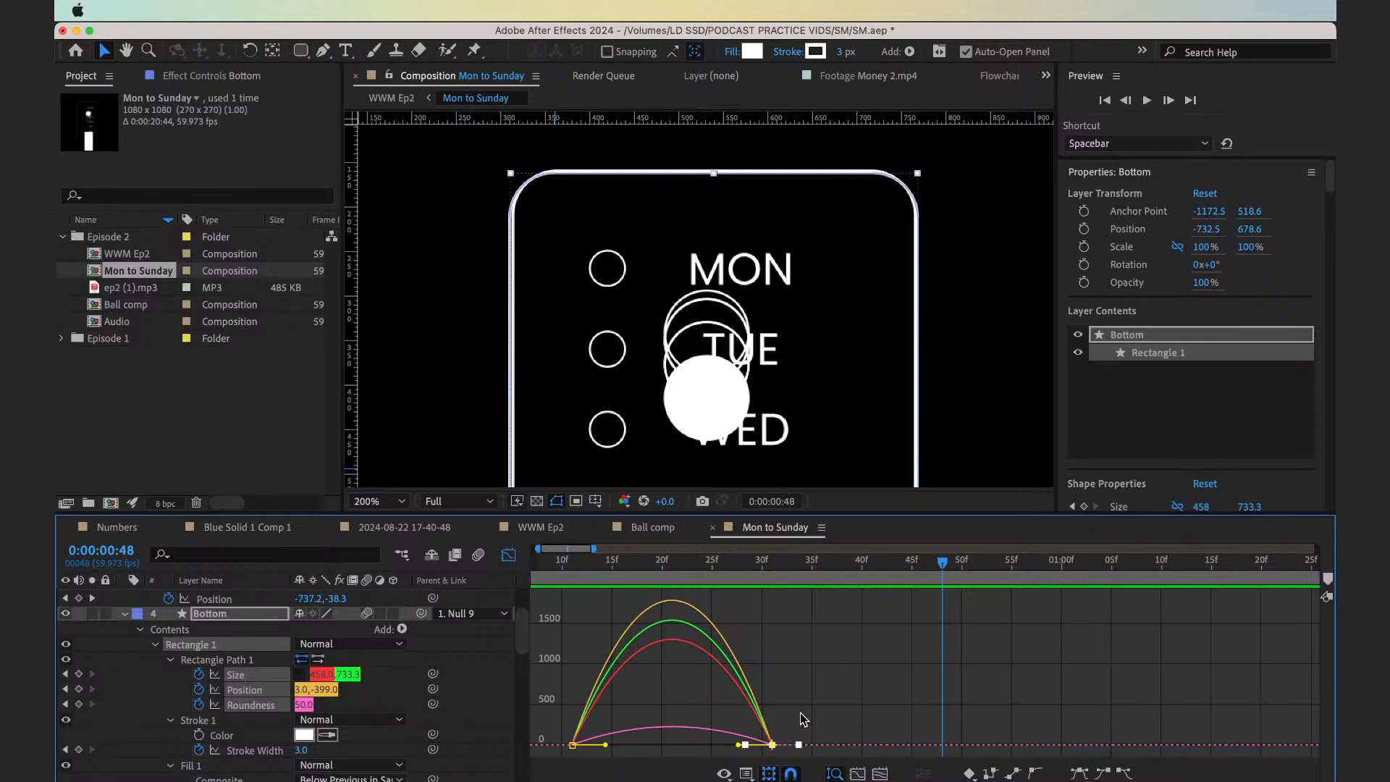
pyautogui.moveTo(801, 713); pyautogui.dragTo(708, 739)
pyautogui.moveTo(551, 698); pyautogui.dragTo(628, 739)
pyautogui.moveTo(588, 577); pyautogui.dragTo(552, 581)
pyautogui.press('space')
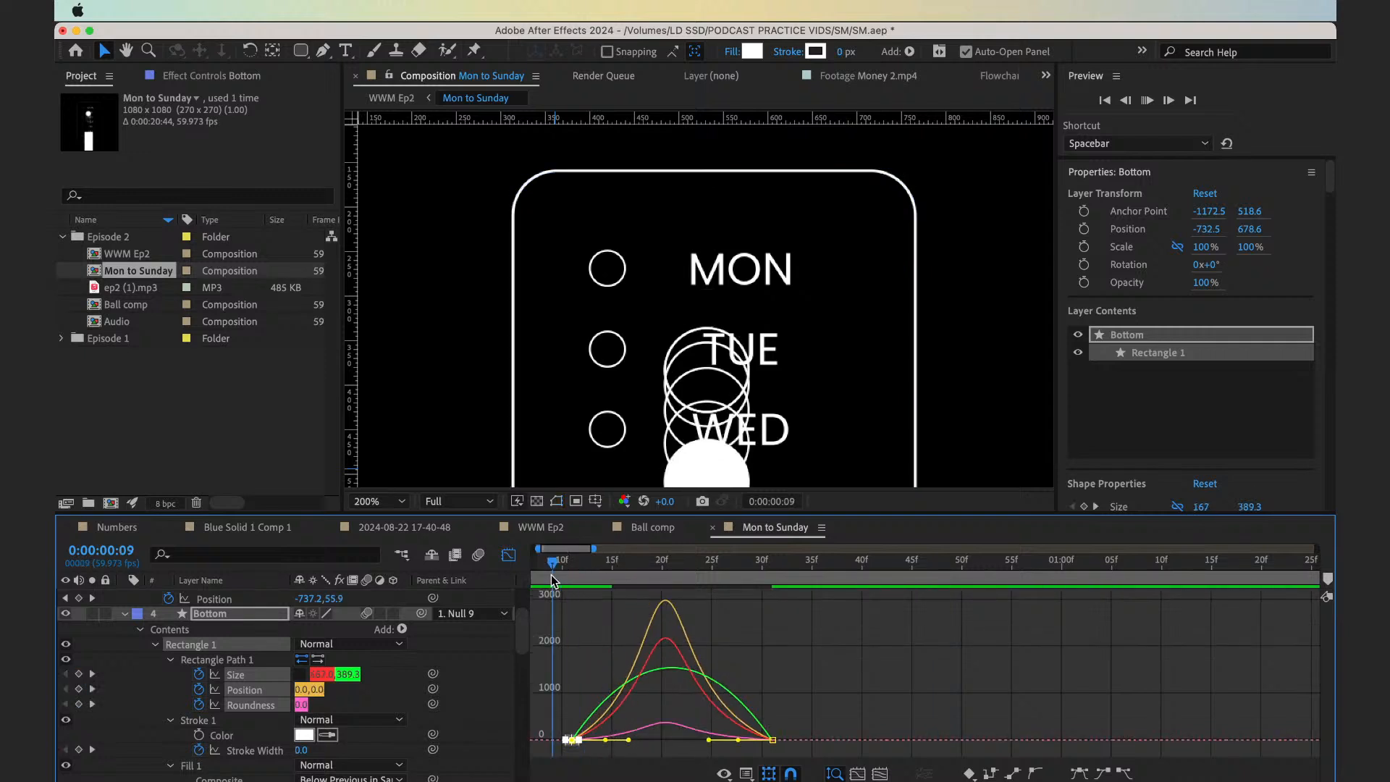
# Fit the whole composition in the viewer and preview the block-to-frame morph from the start
pyautogui.click(378, 502)
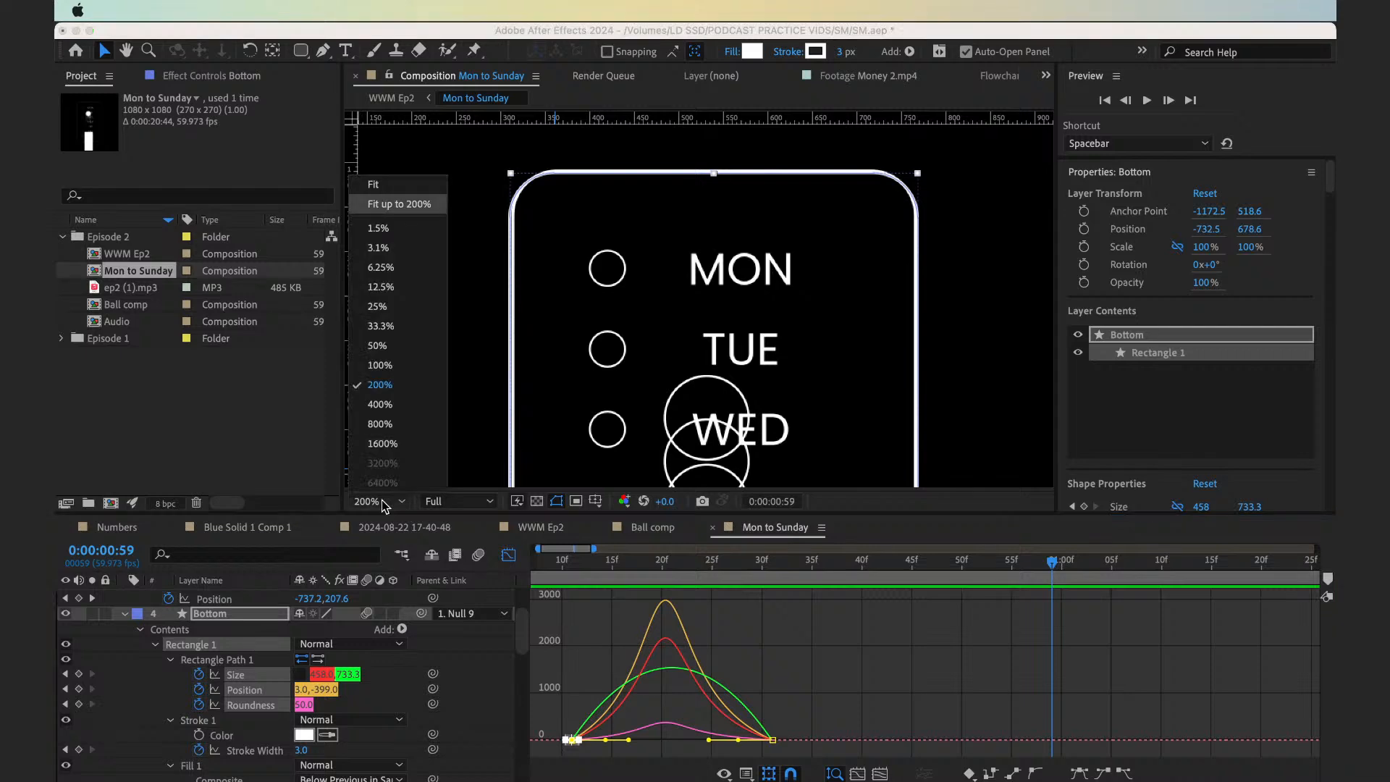
pyautogui.click(391, 205)
pyautogui.moveTo(575, 569); pyautogui.dragTo(486, 565)
pyautogui.press('space')
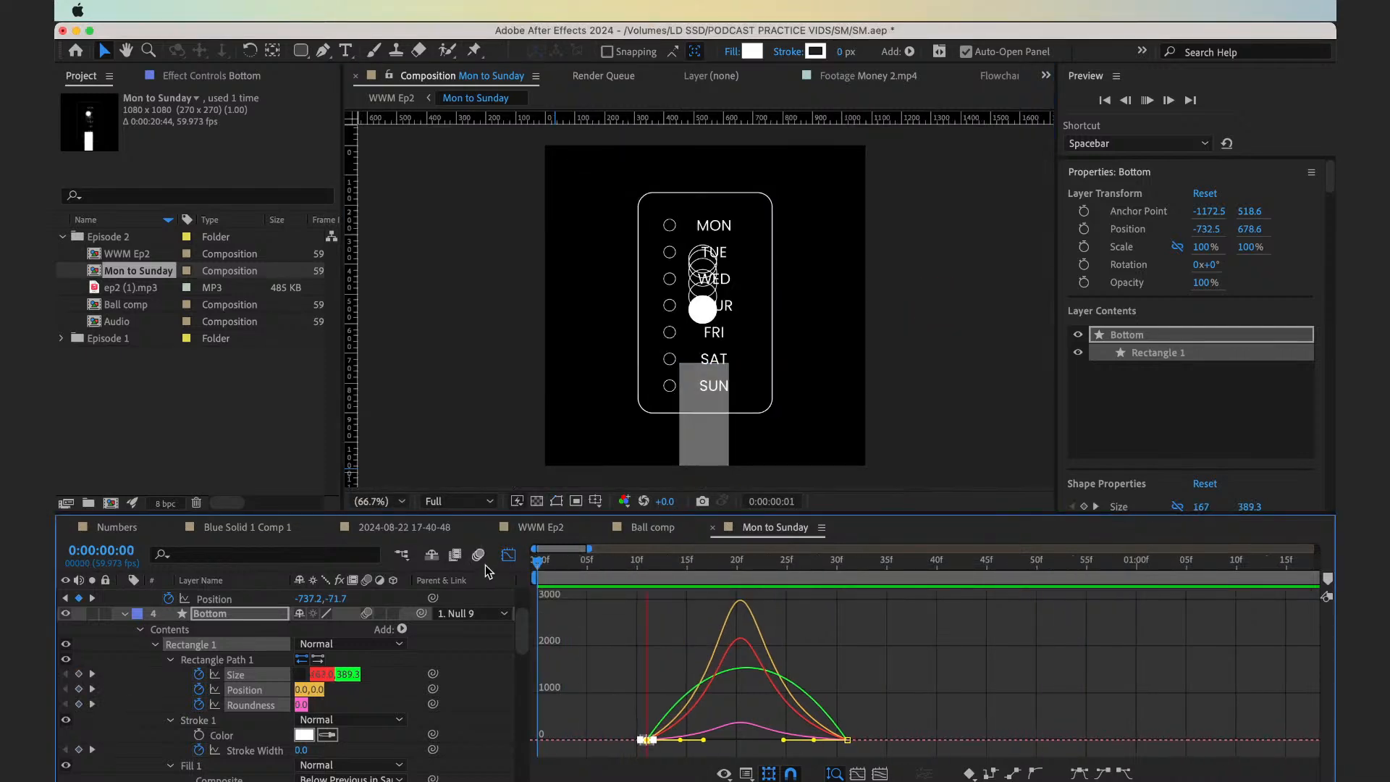
pyautogui.press('-')
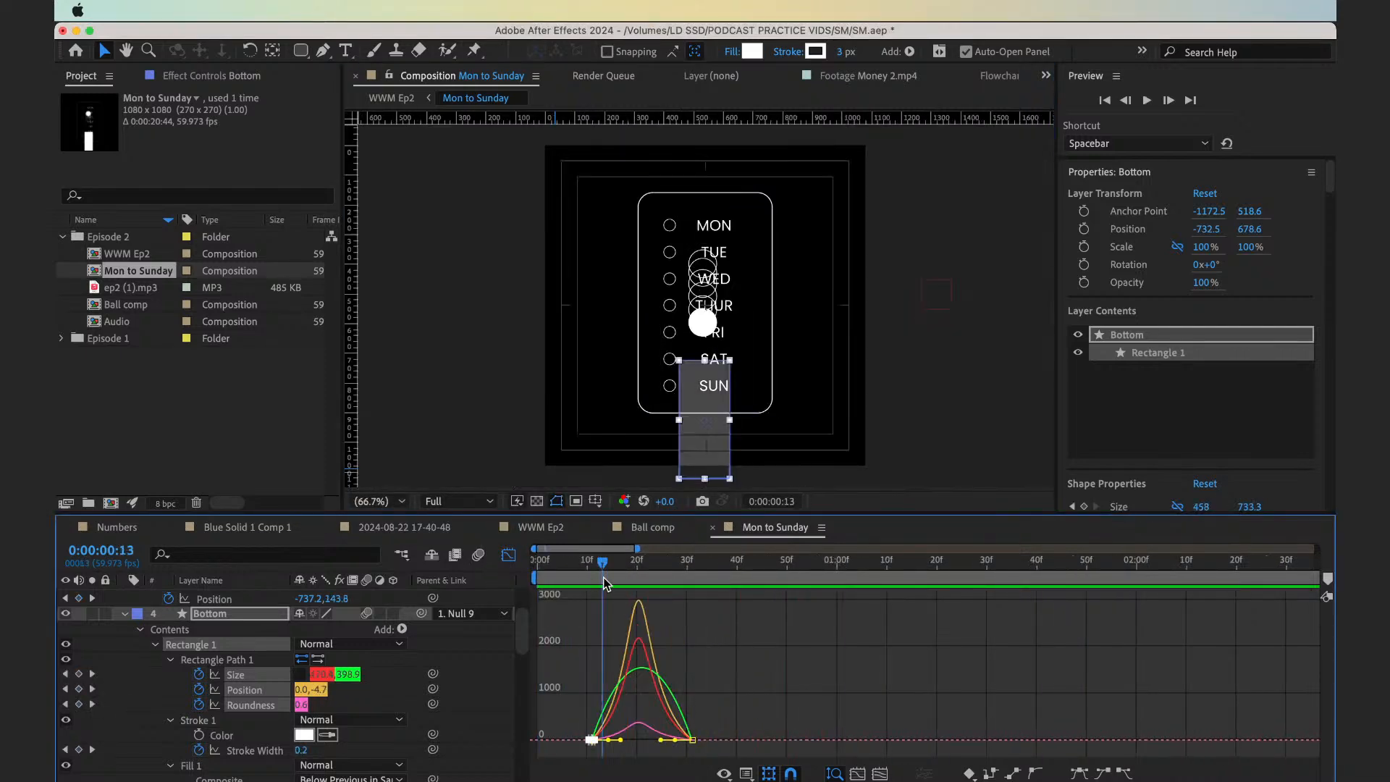
pyautogui.click(575, 577)
pyautogui.press('space')
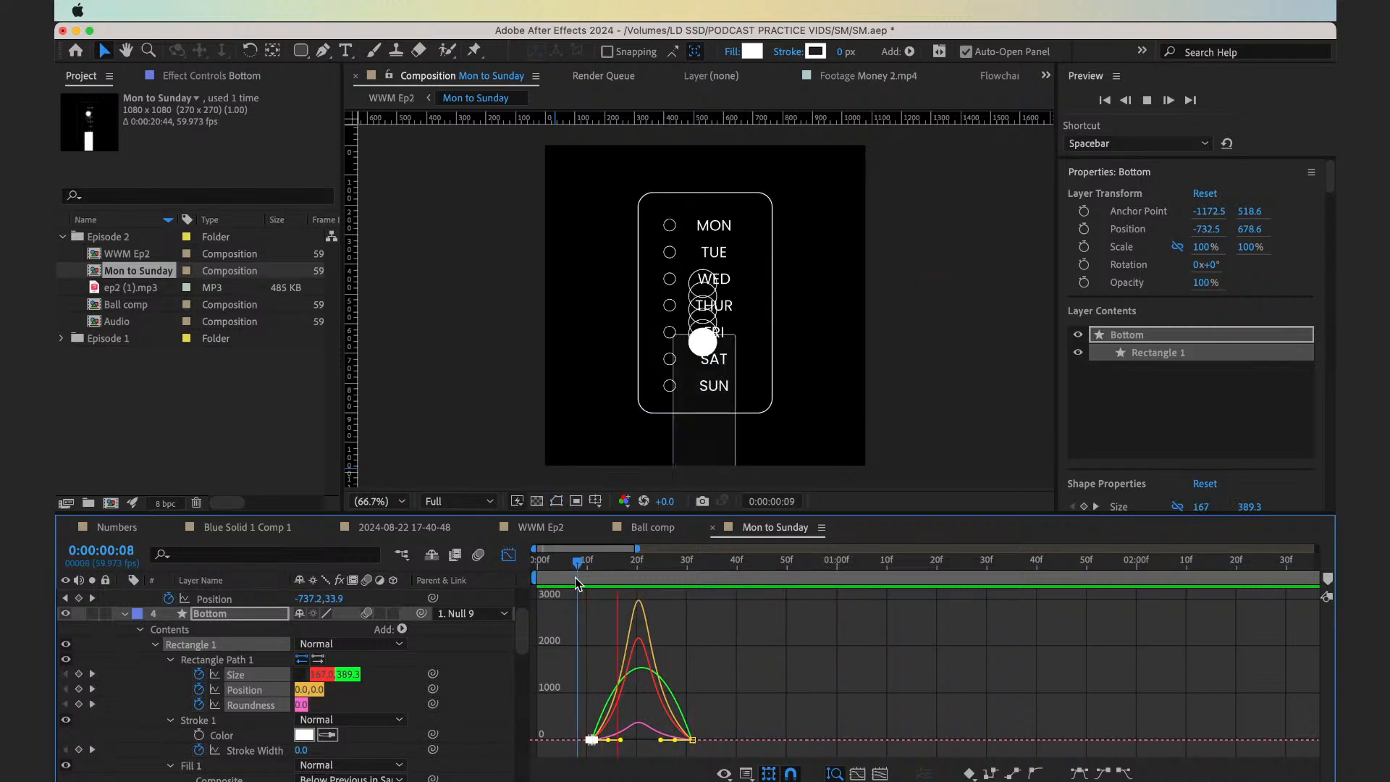
# Keyframe the Opacity of the Bottom layer's Stroke 1 at 100% on 0:00:00:27 and at 0% on 0:00:00:31
pyautogui.click(510, 555)
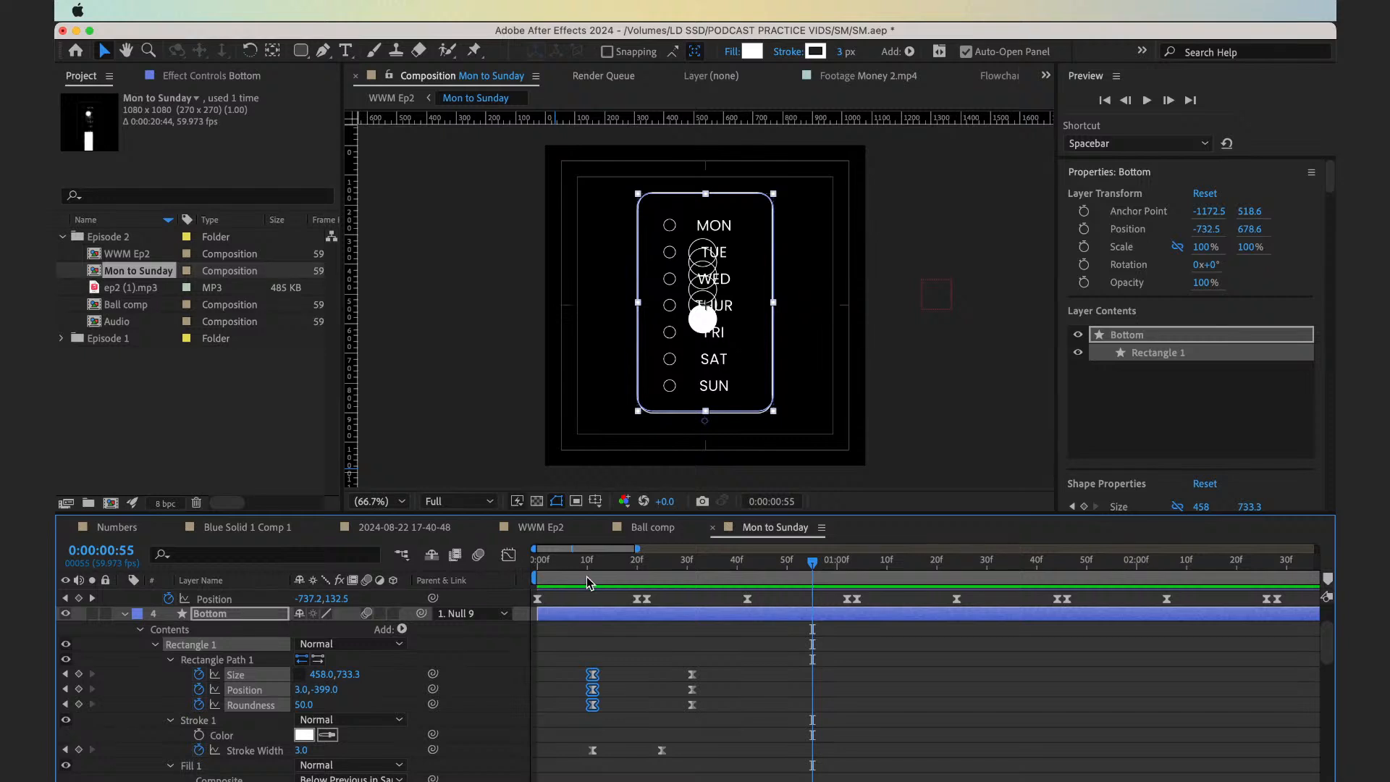
pyautogui.moveTo(587, 577); pyautogui.dragTo(674, 598)
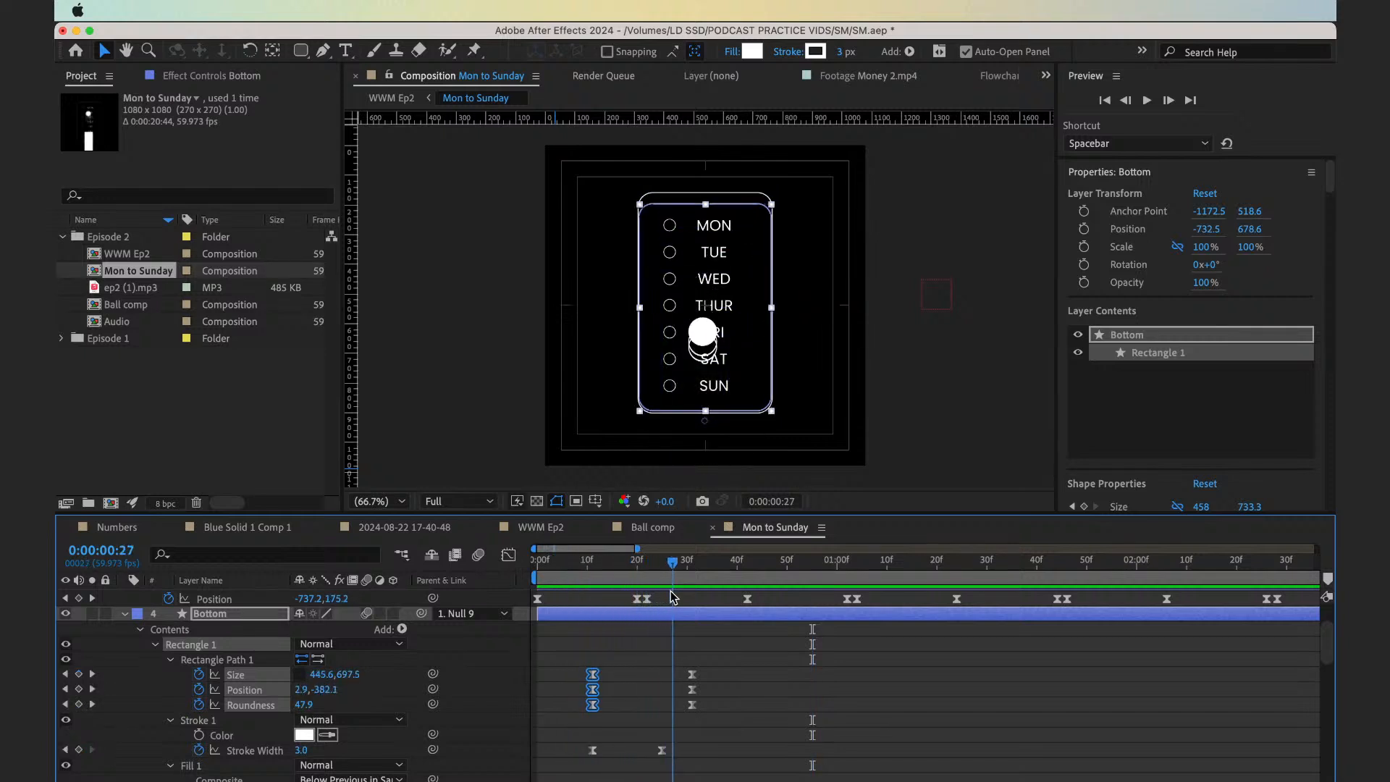
pyautogui.scroll(-10, 498, 673)
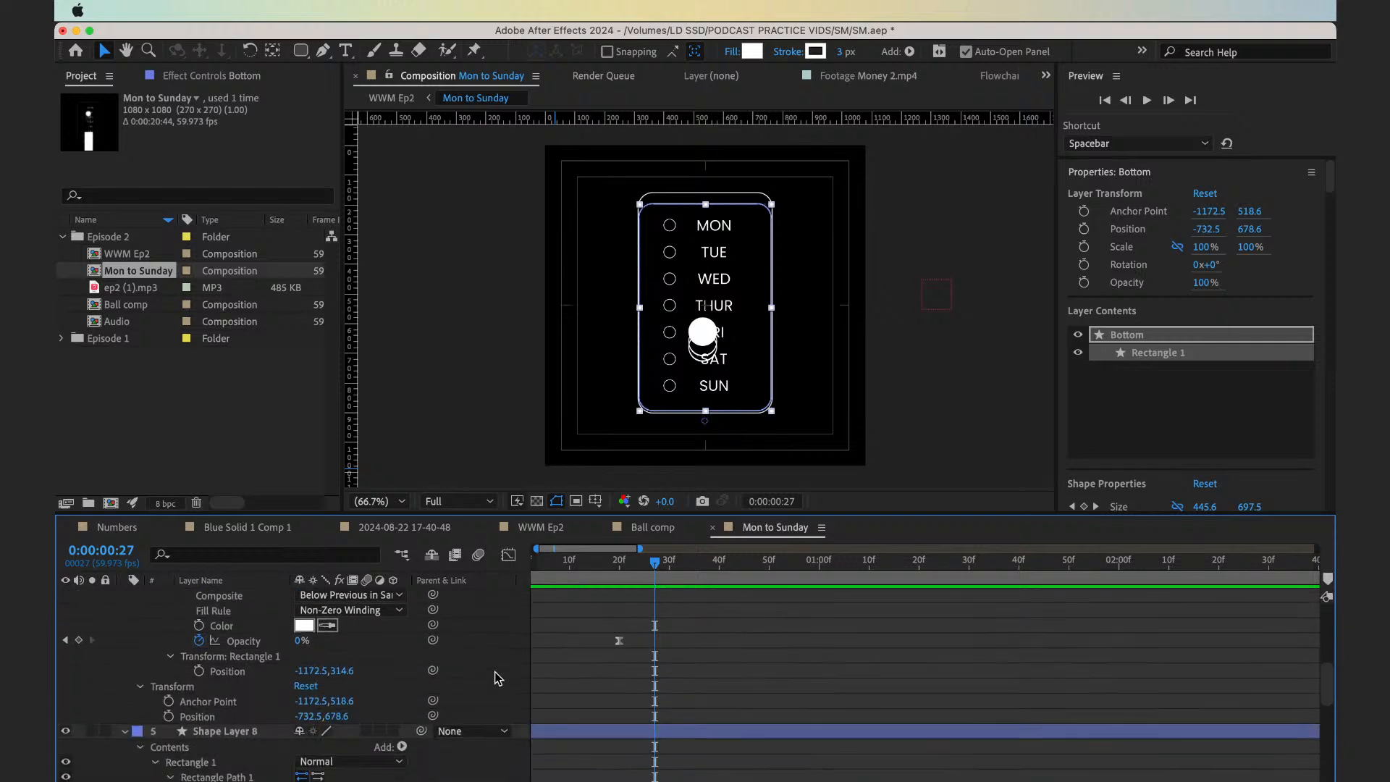
pyautogui.scroll(10, 500, 678)
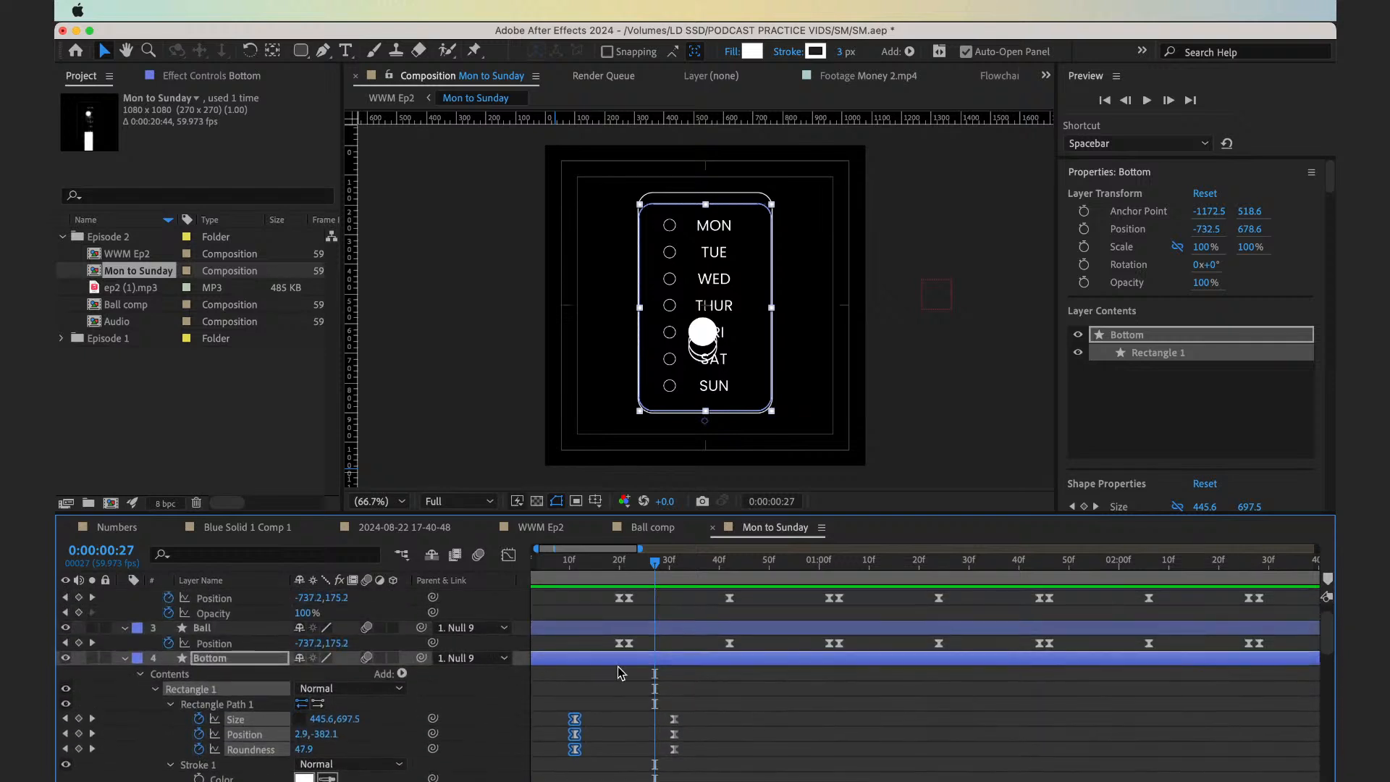
pyautogui.scroll(-4, 621, 670)
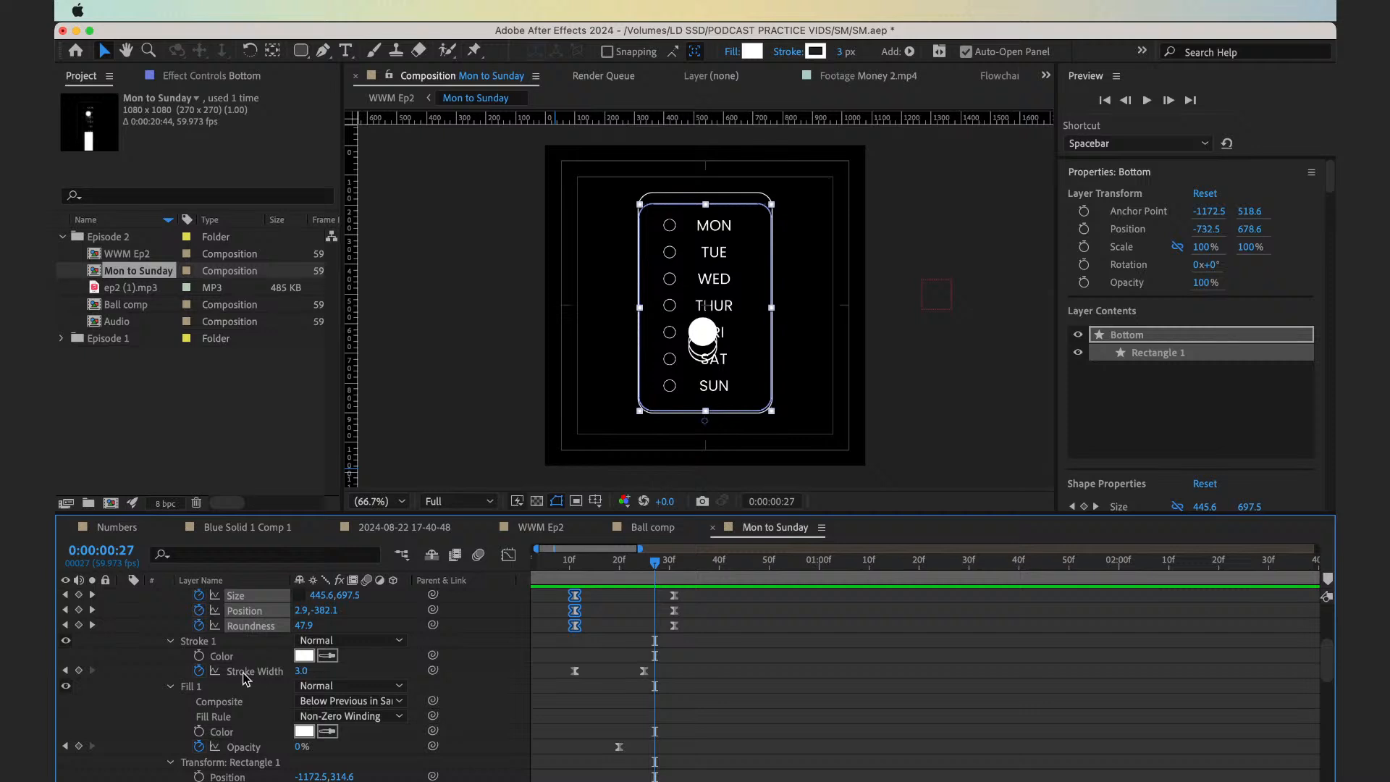
pyautogui.click(169, 642)
pyautogui.click(169, 641)
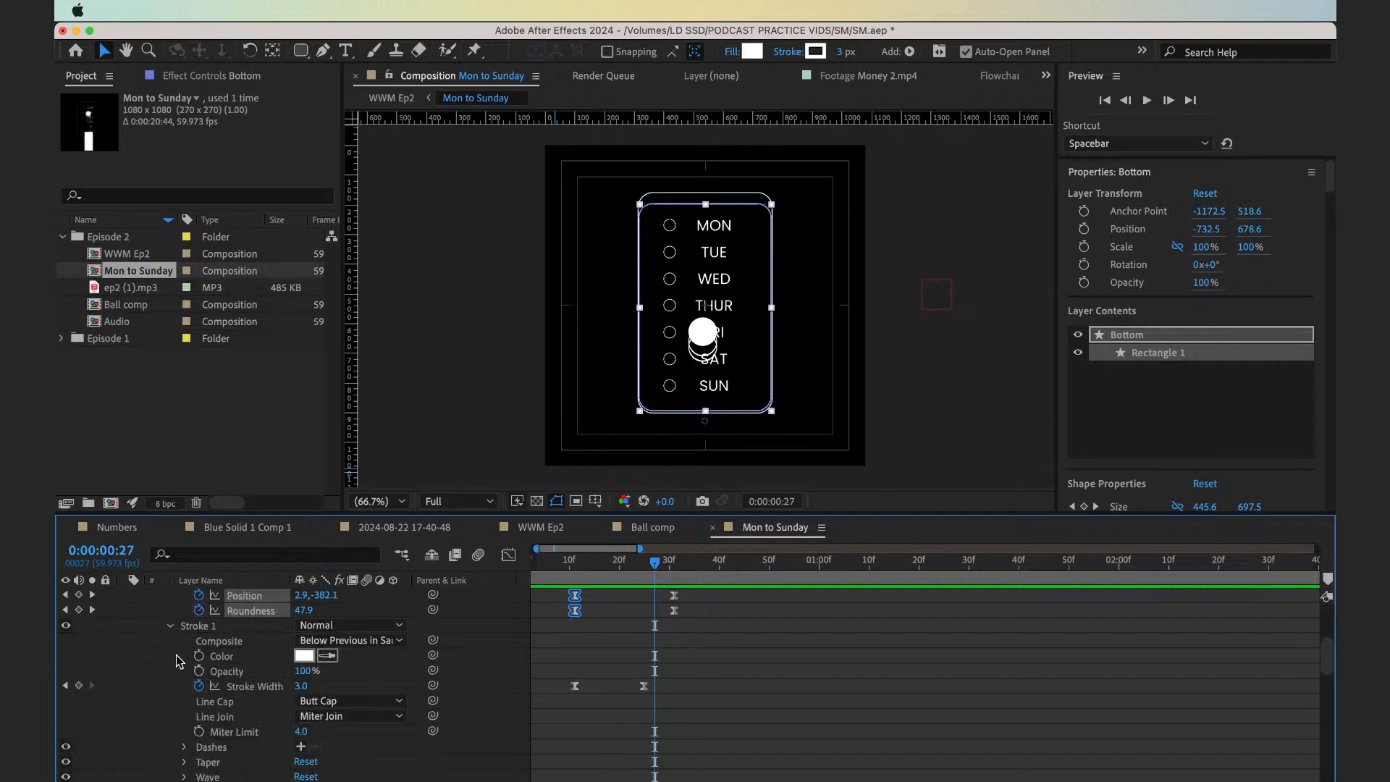
pyautogui.click(199, 671)
pyautogui.press('super+Right')
pyautogui.press('super+Right')
pyautogui.press('super+Right')
pyautogui.press('super+Right')
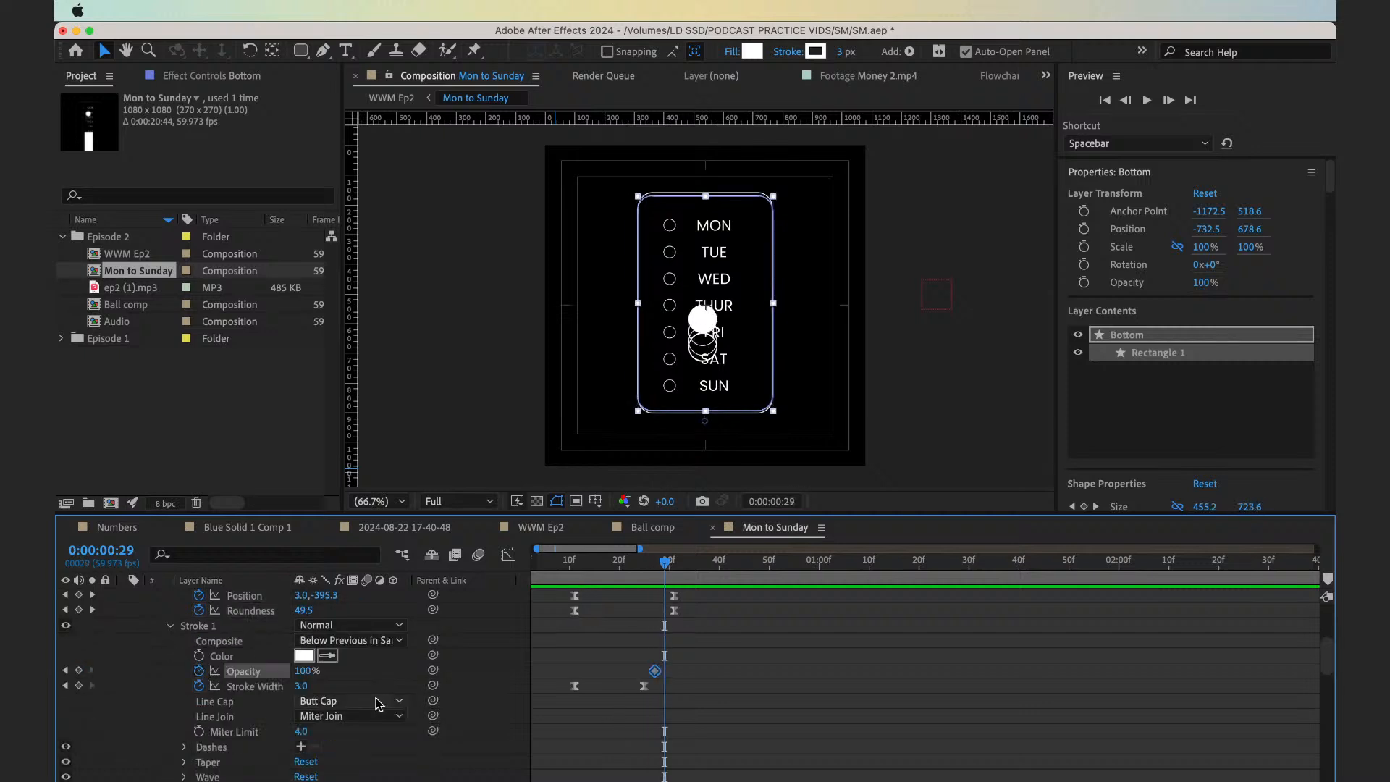
pyautogui.moveTo(303, 672); pyautogui.dragTo(197, 673)
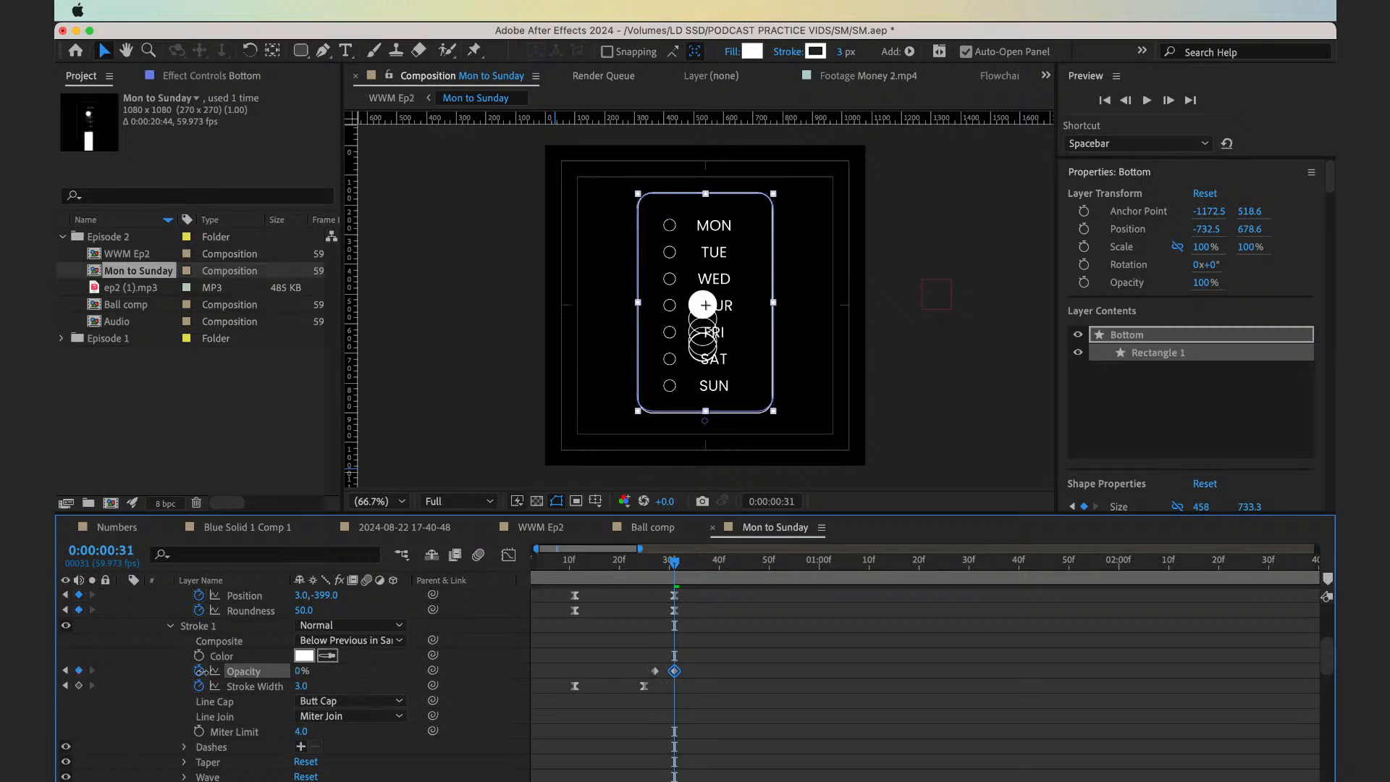
# Ease the two Stroke 1 Opacity keyframes, shift them so the fade ends at 0:00:00:32, and preview the transition
pyautogui.press('=')
pyautogui.press('=')
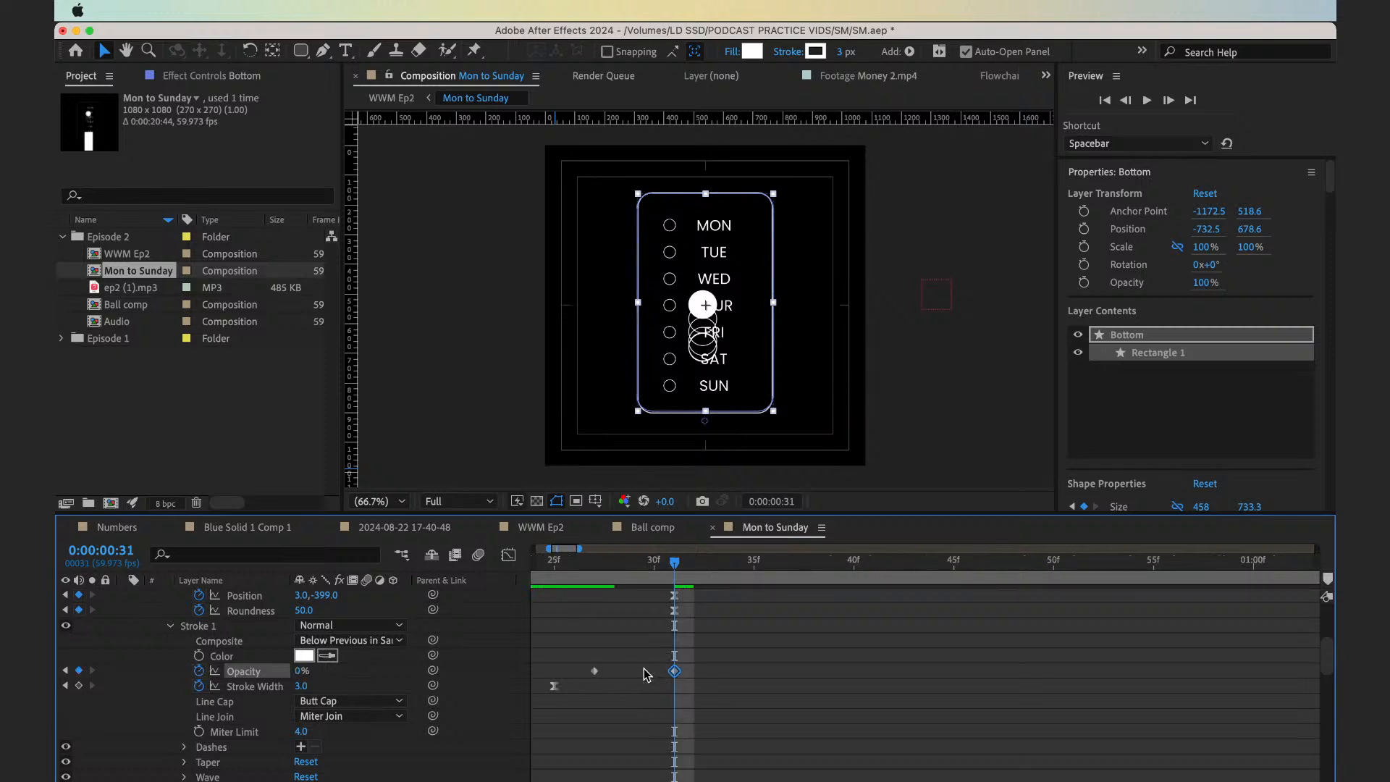
pyautogui.moveTo(584, 659); pyautogui.dragTo(692, 676)
pyautogui.click(621, 654)
pyautogui.moveTo(617, 562); pyautogui.dragTo(702, 591)
pyautogui.moveTo(628, 639); pyautogui.dragTo(714, 699)
pyautogui.press(';')
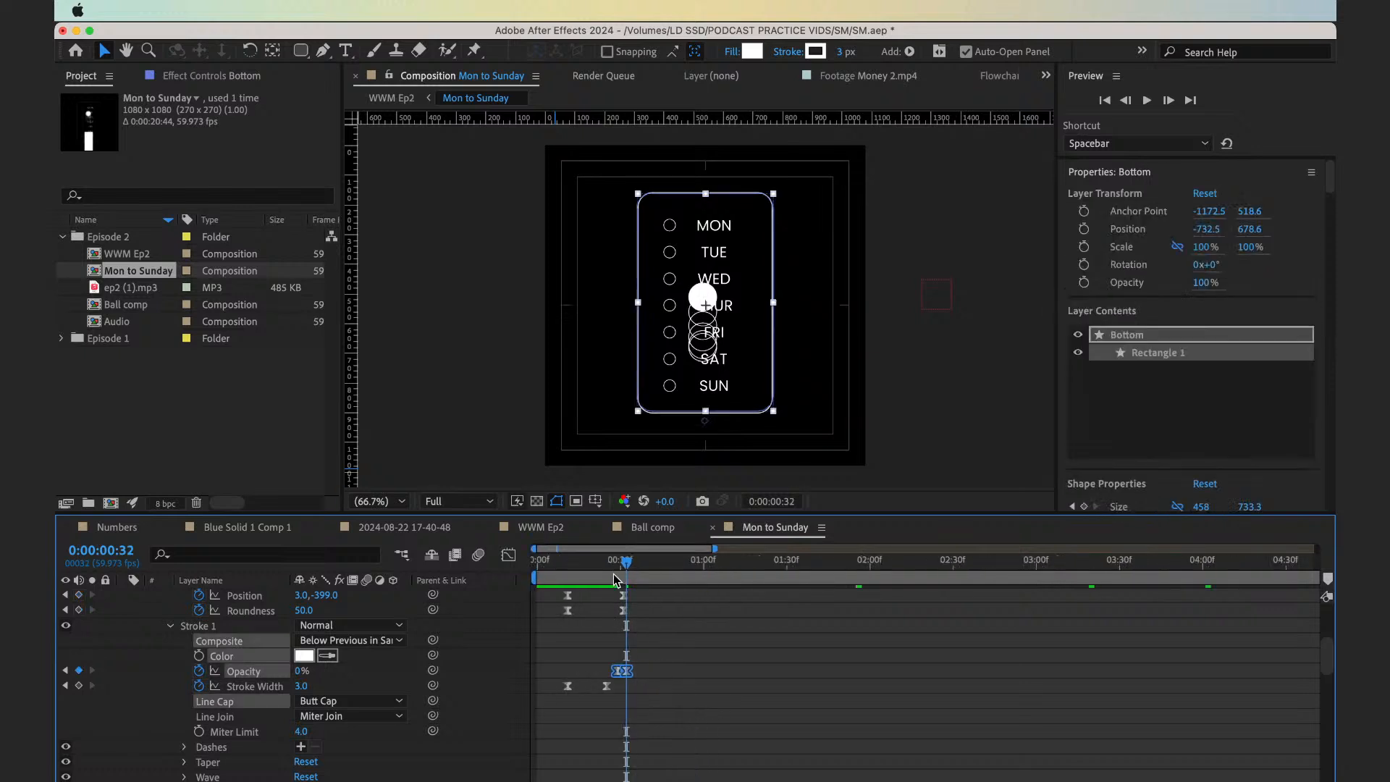
pyautogui.press('space')
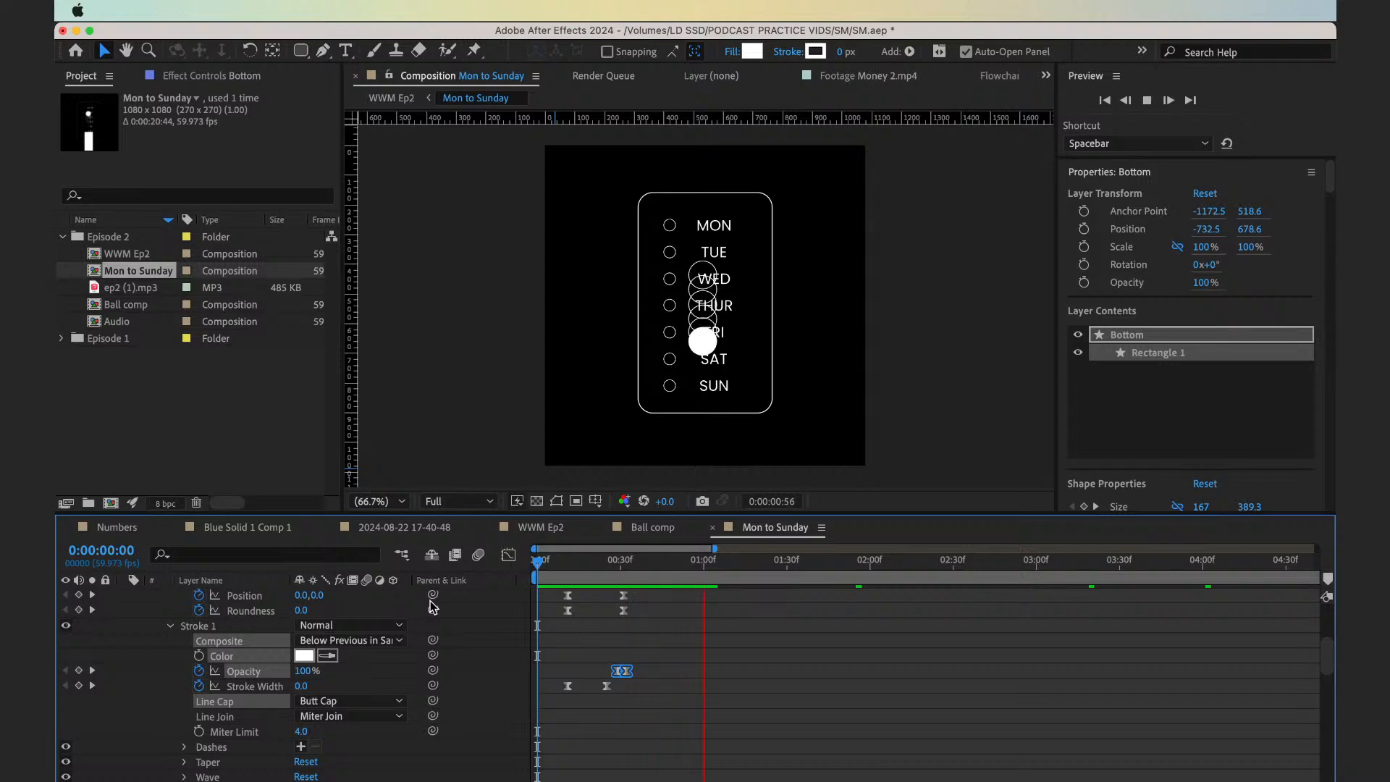
pyautogui.press('space')
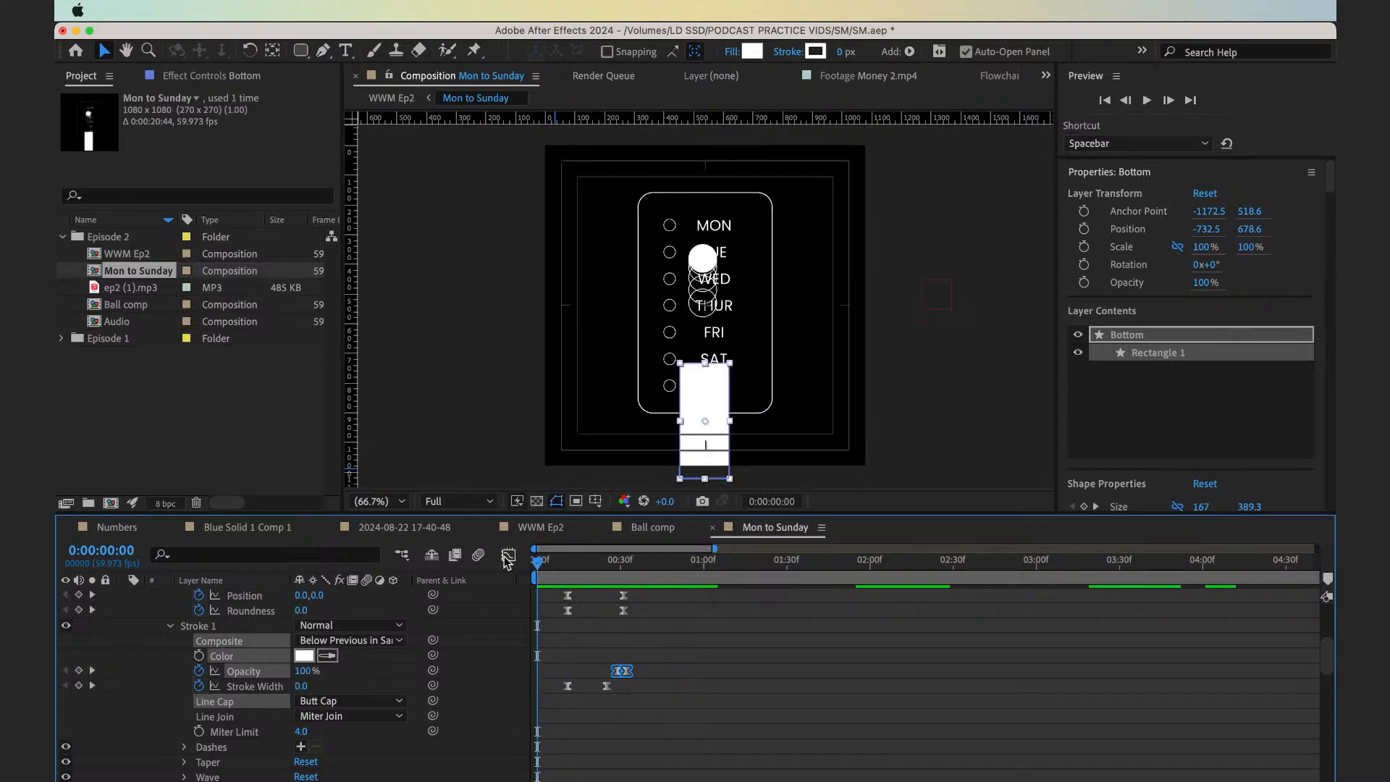
pyautogui.click(508, 556)
pyautogui.click(507, 558)
pyautogui.press('space')
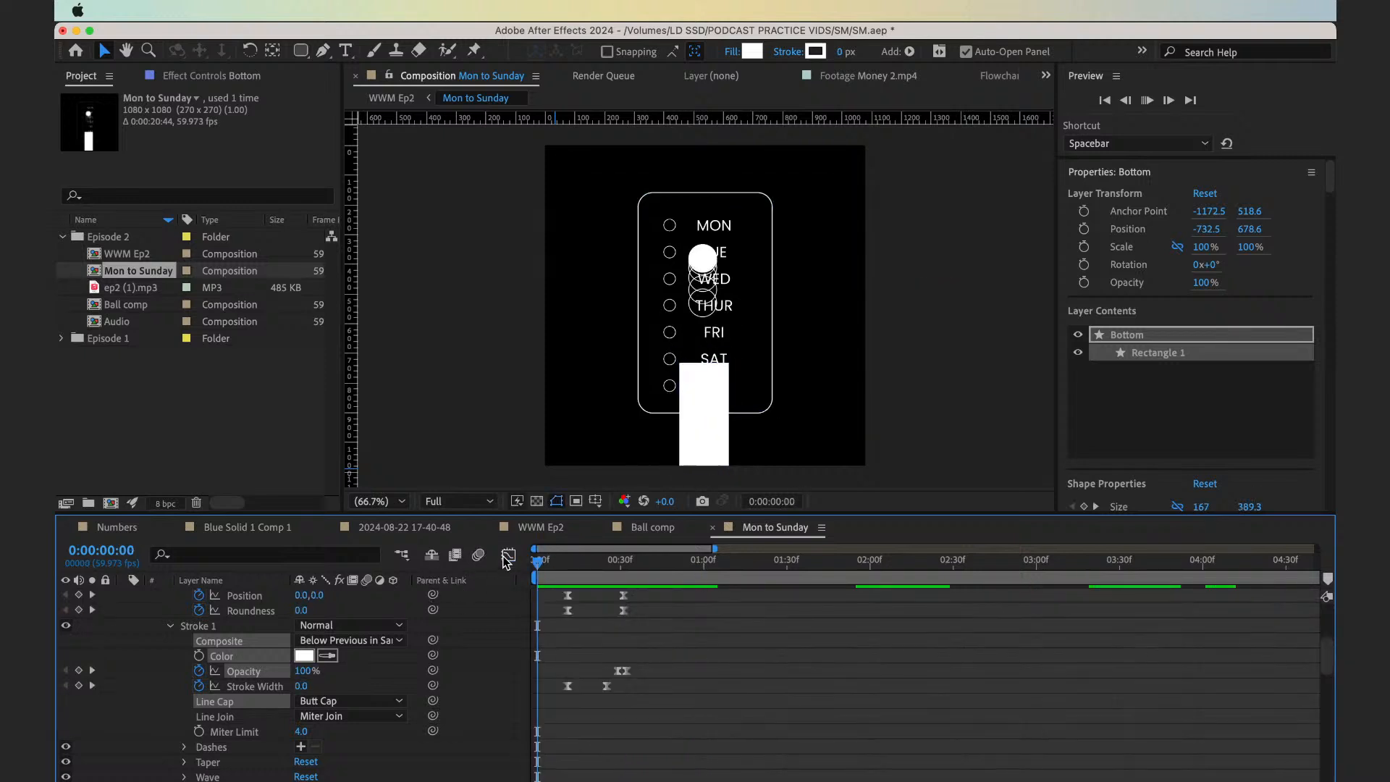
# Apply the Echo effect to the Bottom layer
pyautogui.scroll(5, 606, 648)
pyautogui.click(606, 658)
pyautogui.hotkey('ctrl', 'space')
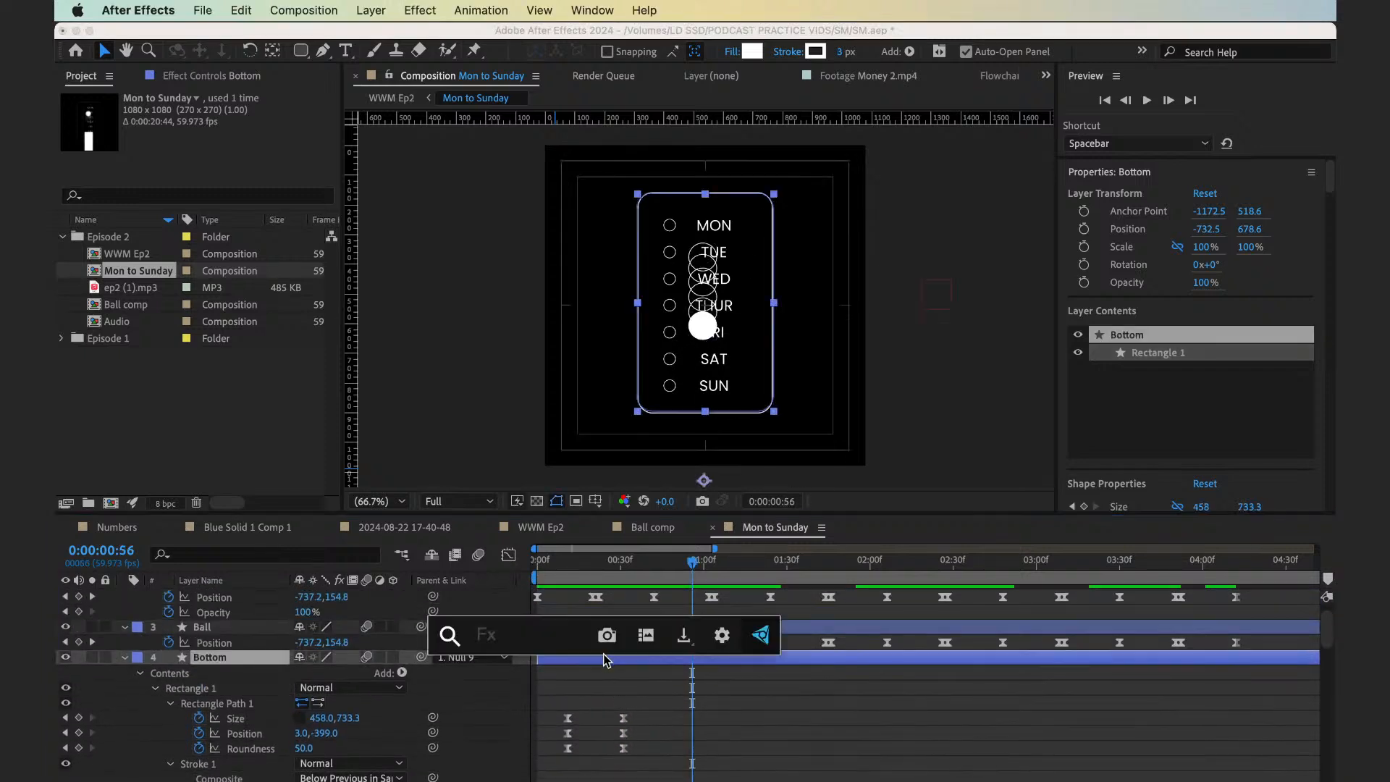
pyautogui.write('ech')
pyautogui.press('Return')
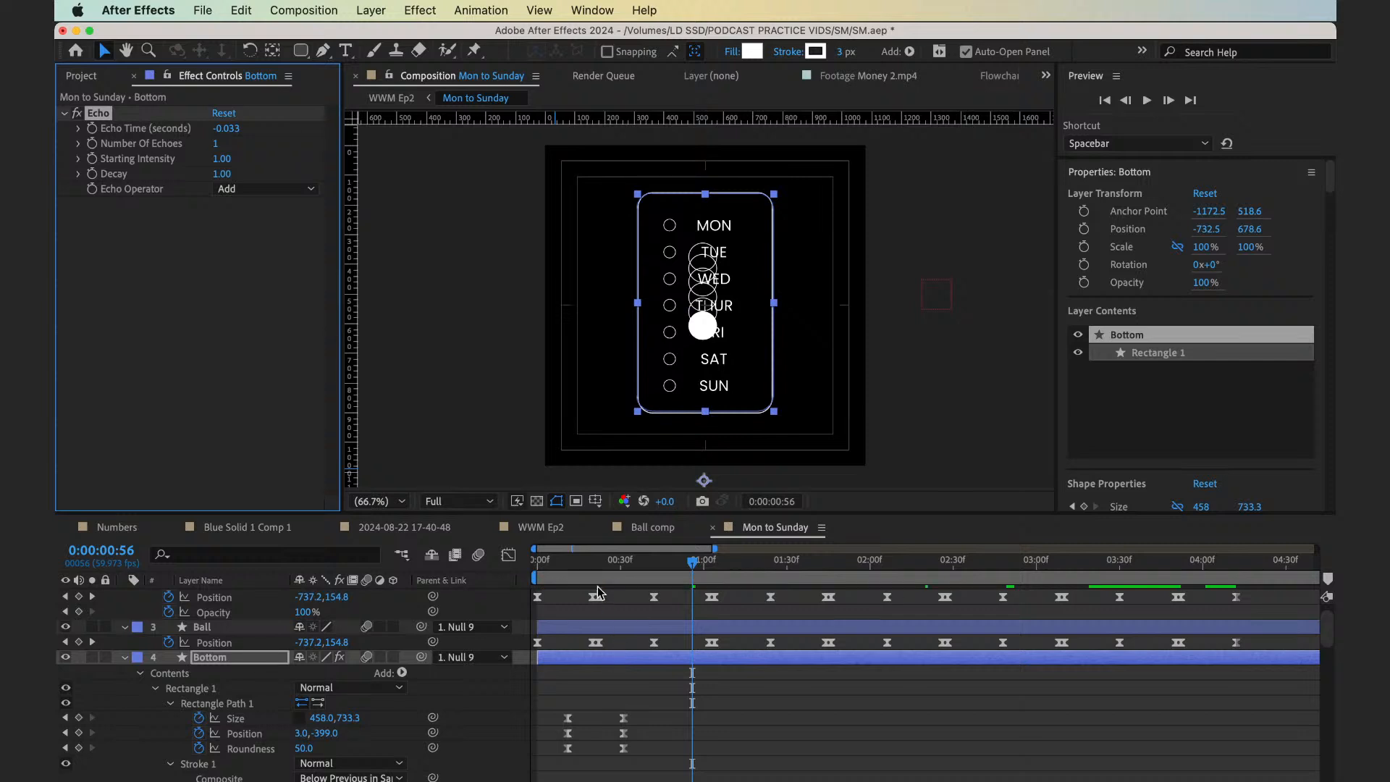
# Set the Echo effect's Starting Intensity to 0.61 and Decay to 0.25, and preview from the start
pyautogui.moveTo(565, 572); pyautogui.dragTo(611, 584)
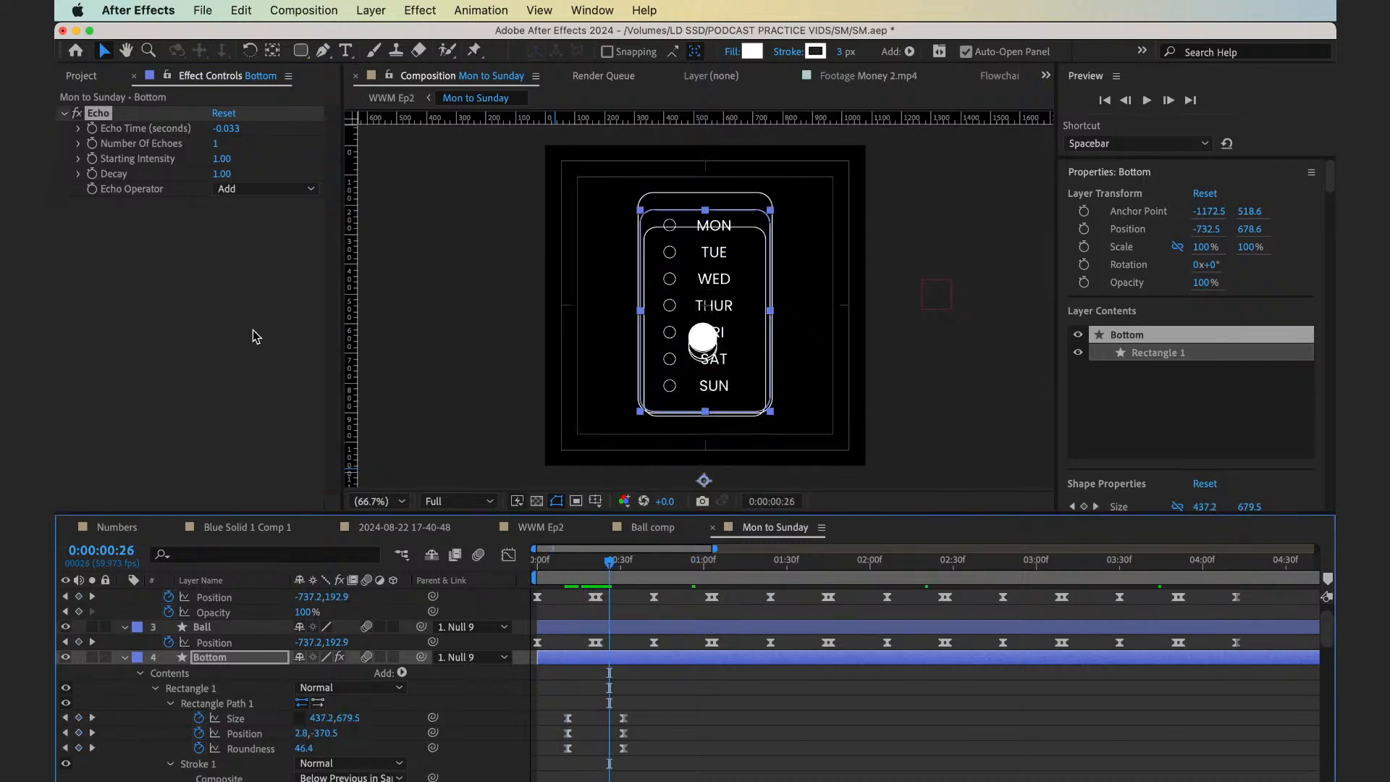
pyautogui.moveTo(220, 174); pyautogui.dragTo(154, 162)
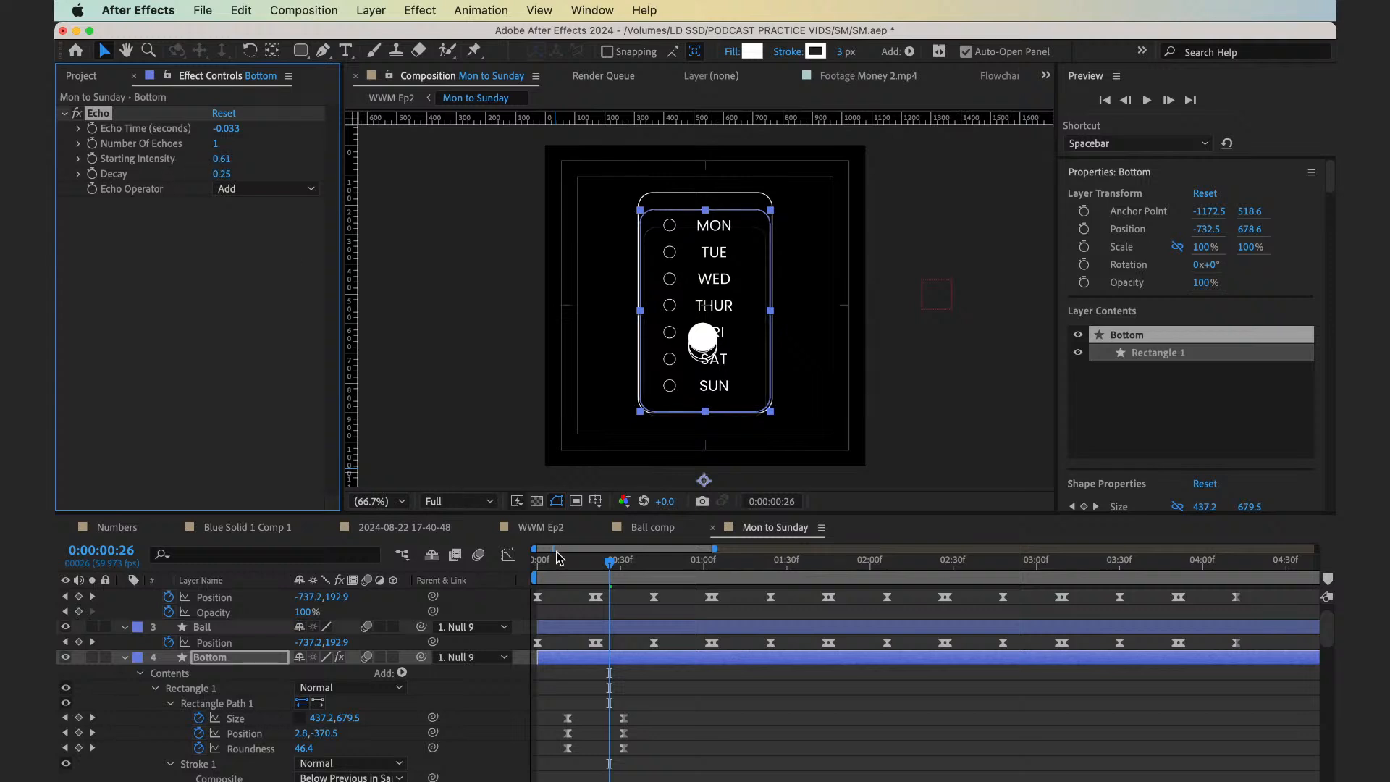
pyautogui.moveTo(577, 564); pyautogui.dragTo(482, 587)
pyautogui.press('space')
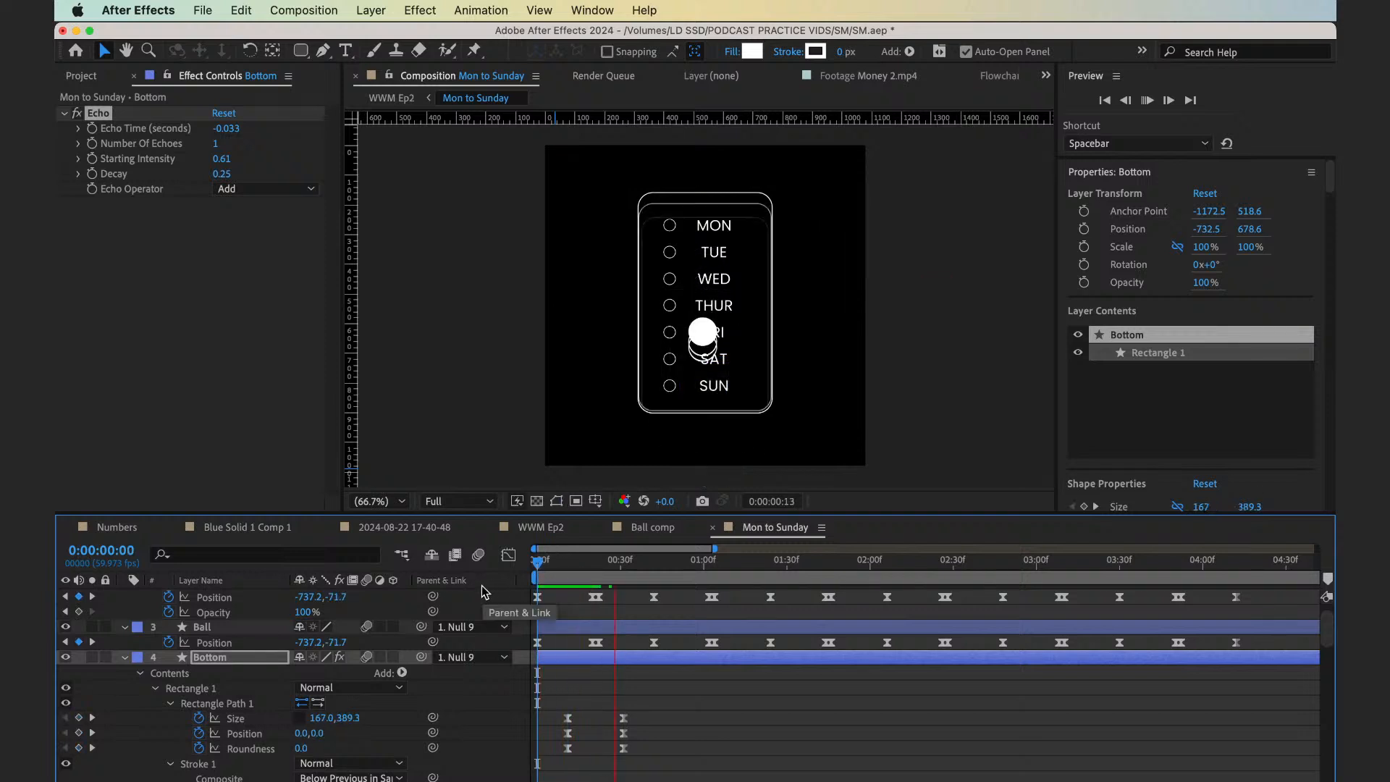
# Set the Bottom layer's Echo Decay to 0.41 and preview the block-to-frame transition from the start
pyautogui.press('space')
pyautogui.press('space')
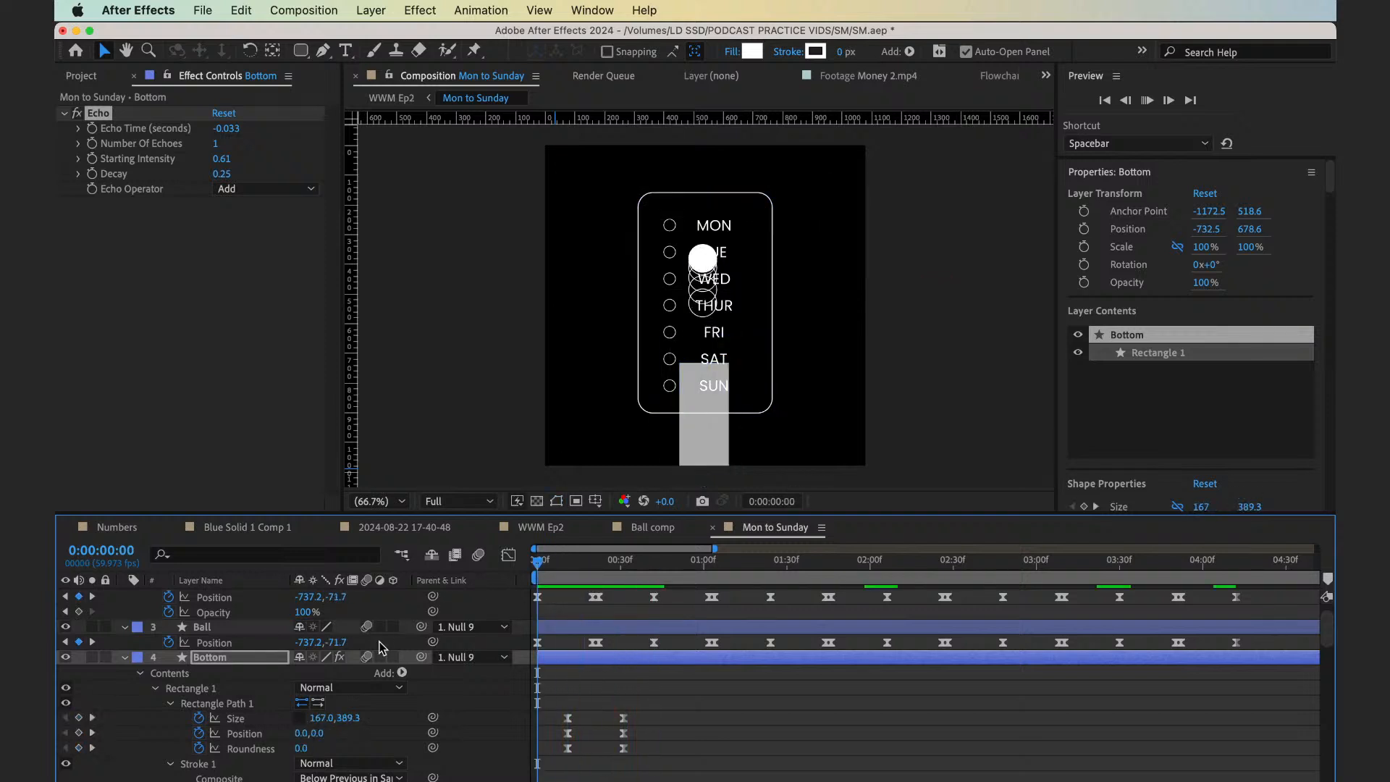
pyautogui.press('space')
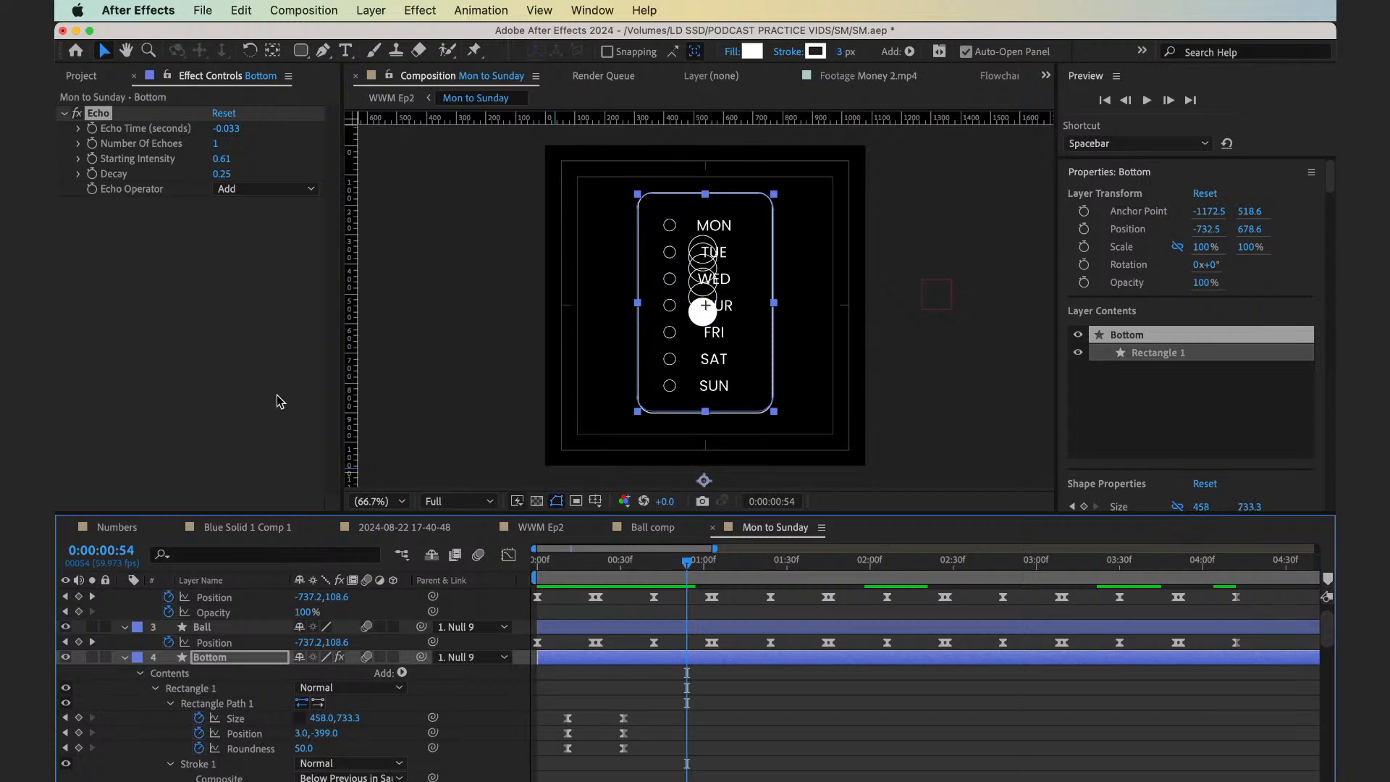
pyautogui.click(578, 572)
pyautogui.moveTo(578, 577); pyautogui.dragTo(593, 577)
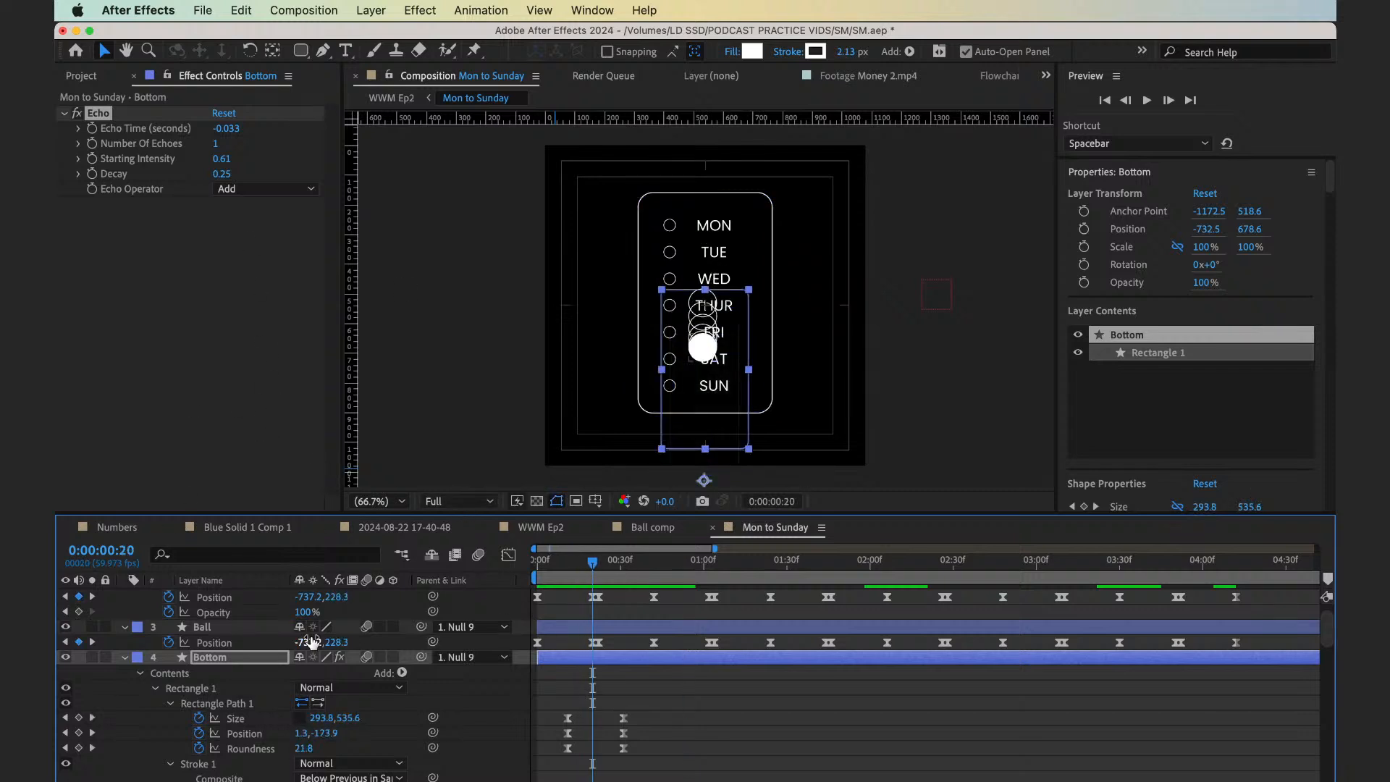
pyautogui.moveTo(219, 174); pyautogui.dragTo(231, 174)
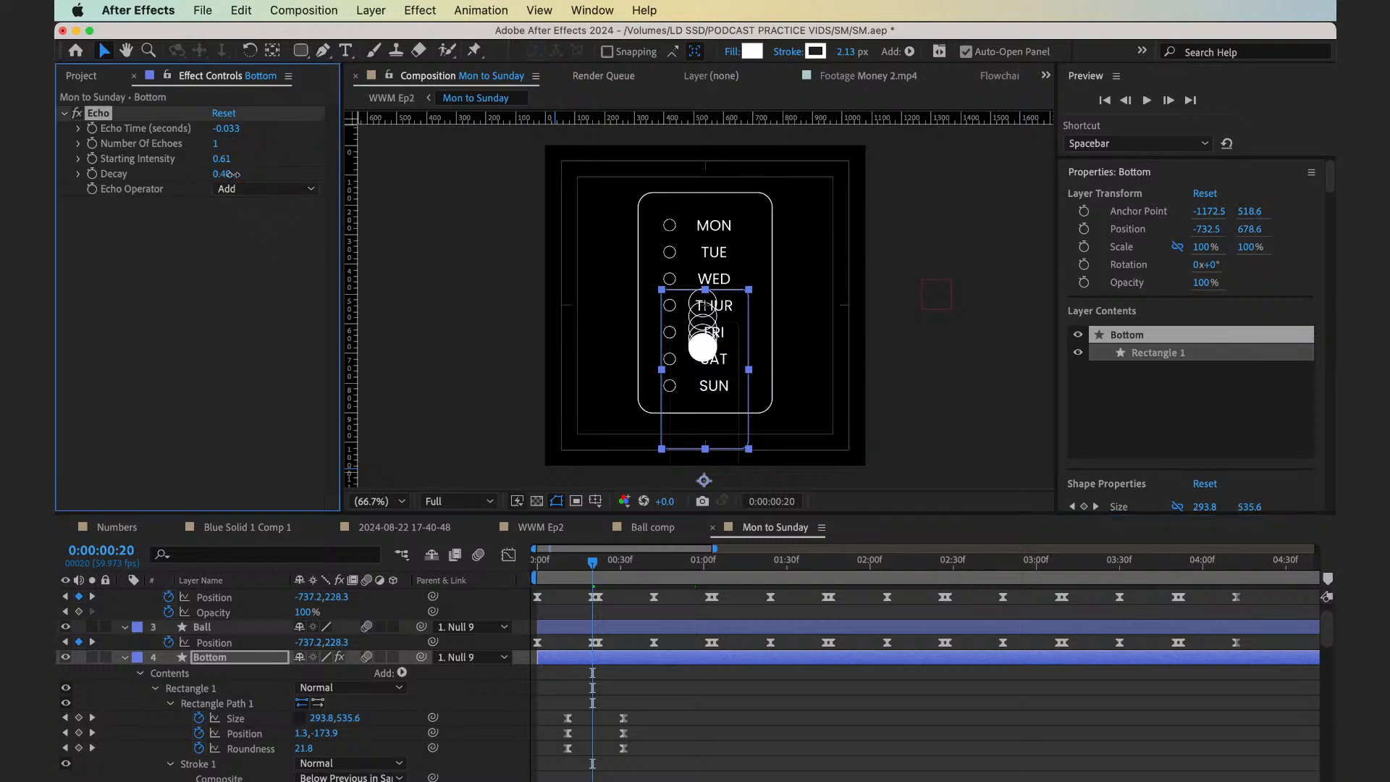
pyautogui.press('space')
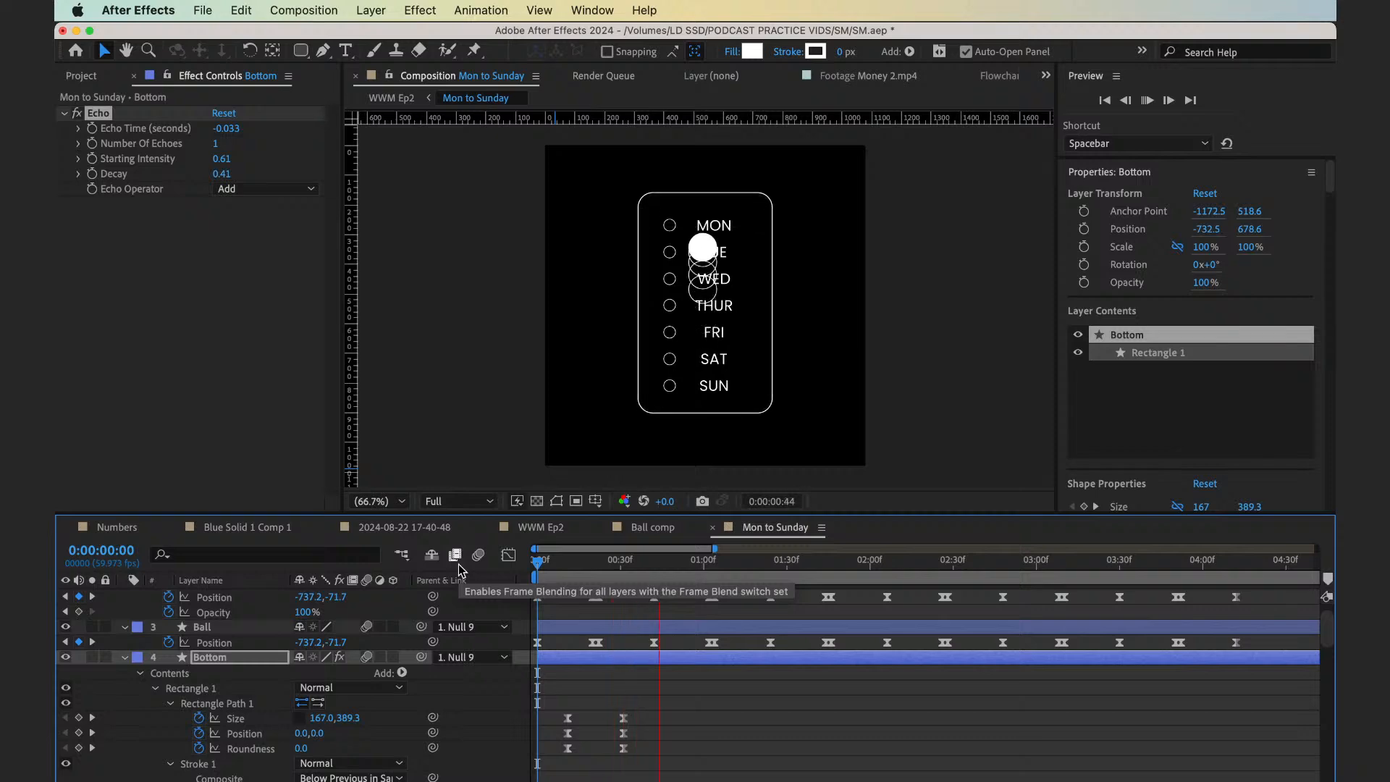
pyautogui.press('space')
# Select and collapse all layers in the Mon to Sunday composition, and save the project
pyautogui.hotkey('ctrl', 'Right')
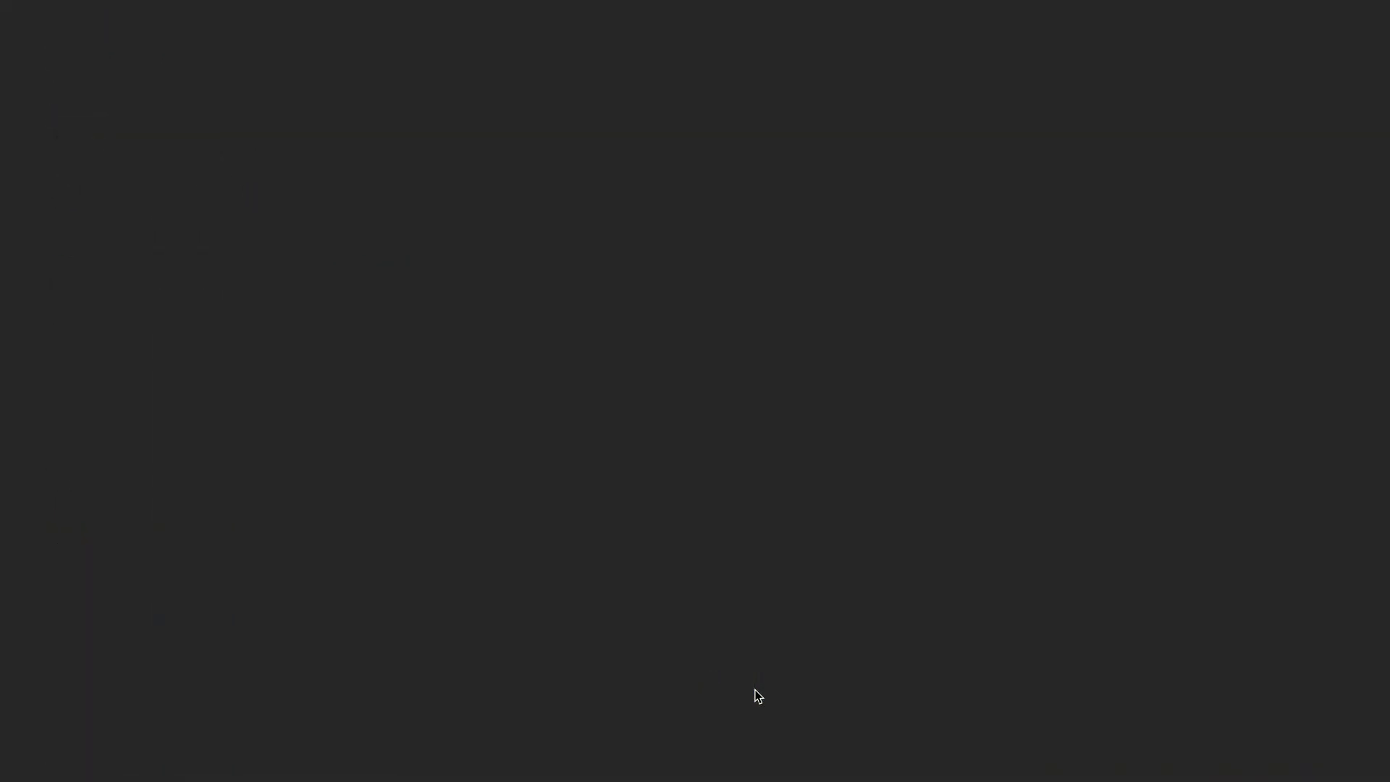
pyautogui.hotkey('ctrl', 'Left')
pyautogui.press('super+a')
pyautogui.press('super+s')
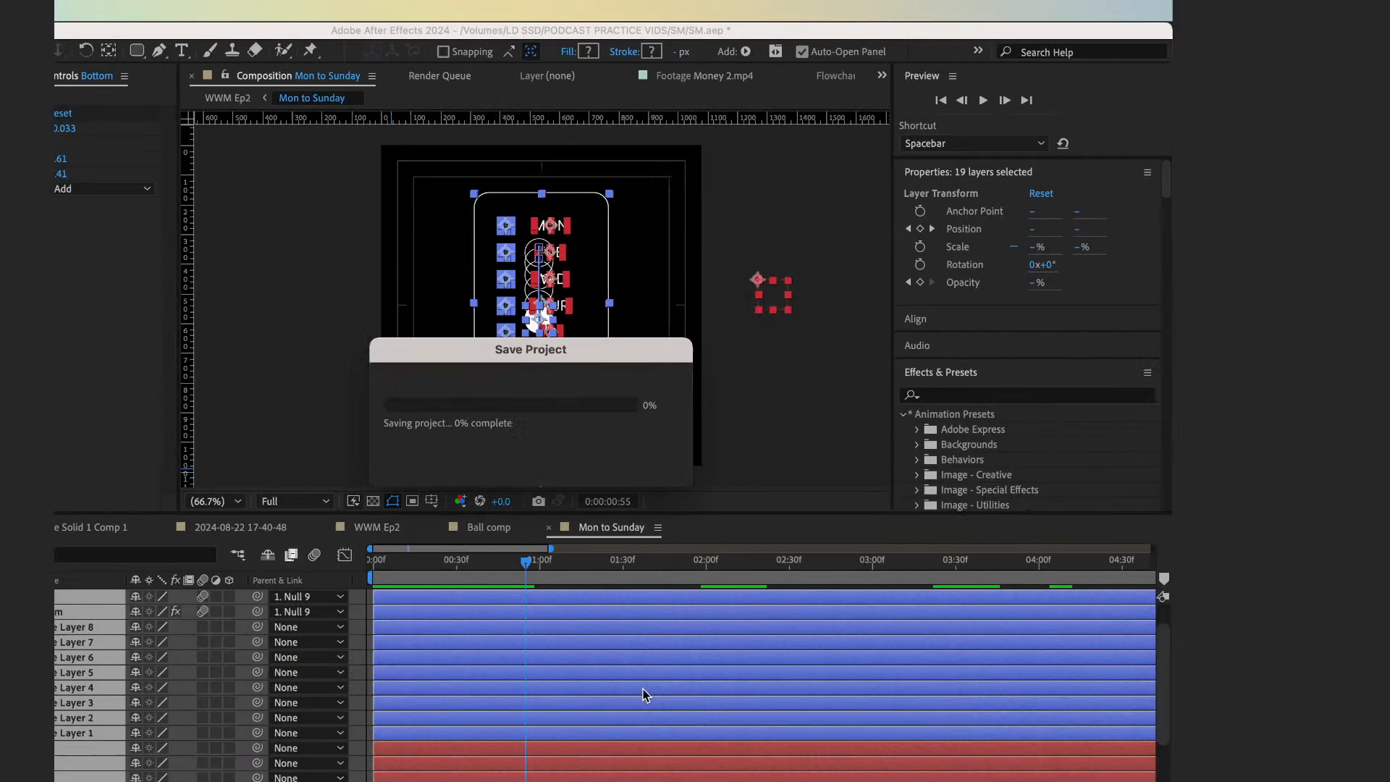
pyautogui.hotkey('ctrl', 'Right')
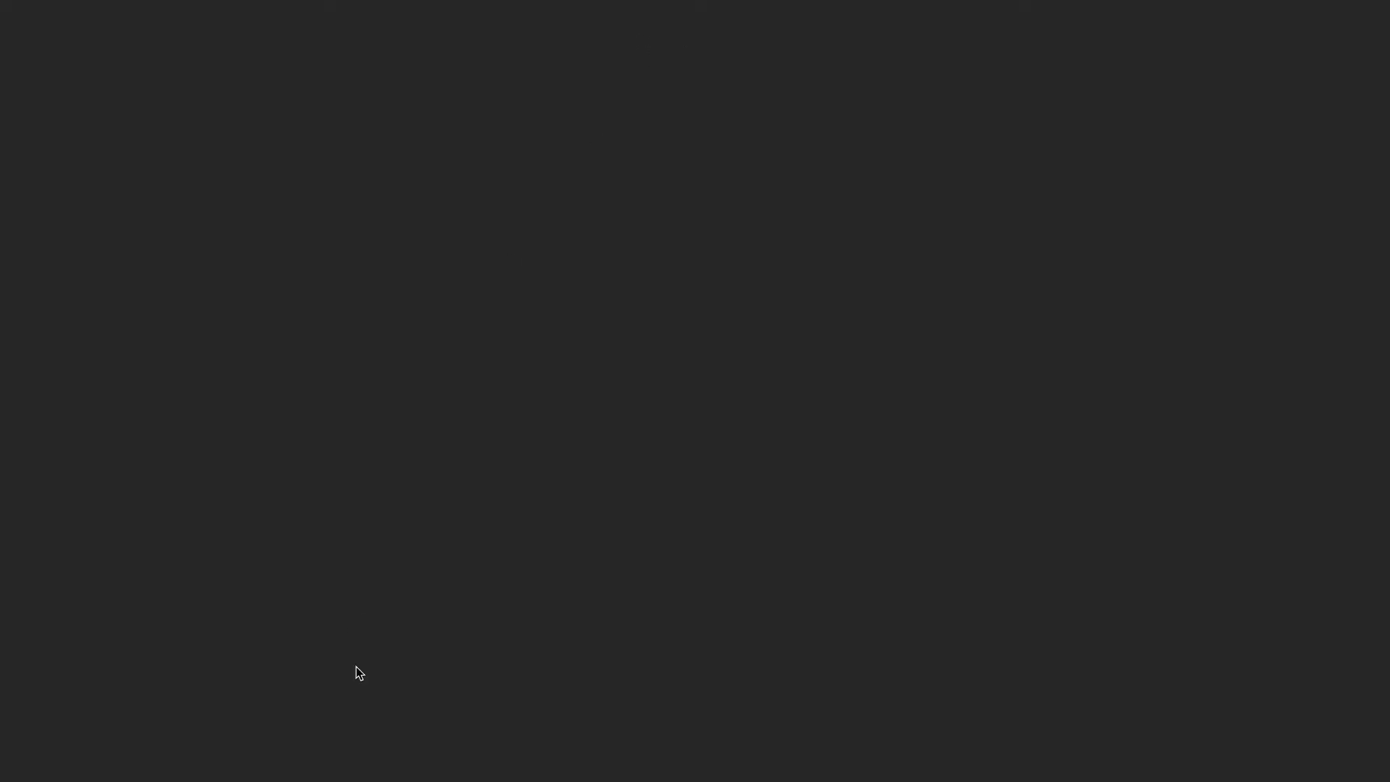
pyautogui.hotkey('ctrl', 'Left')
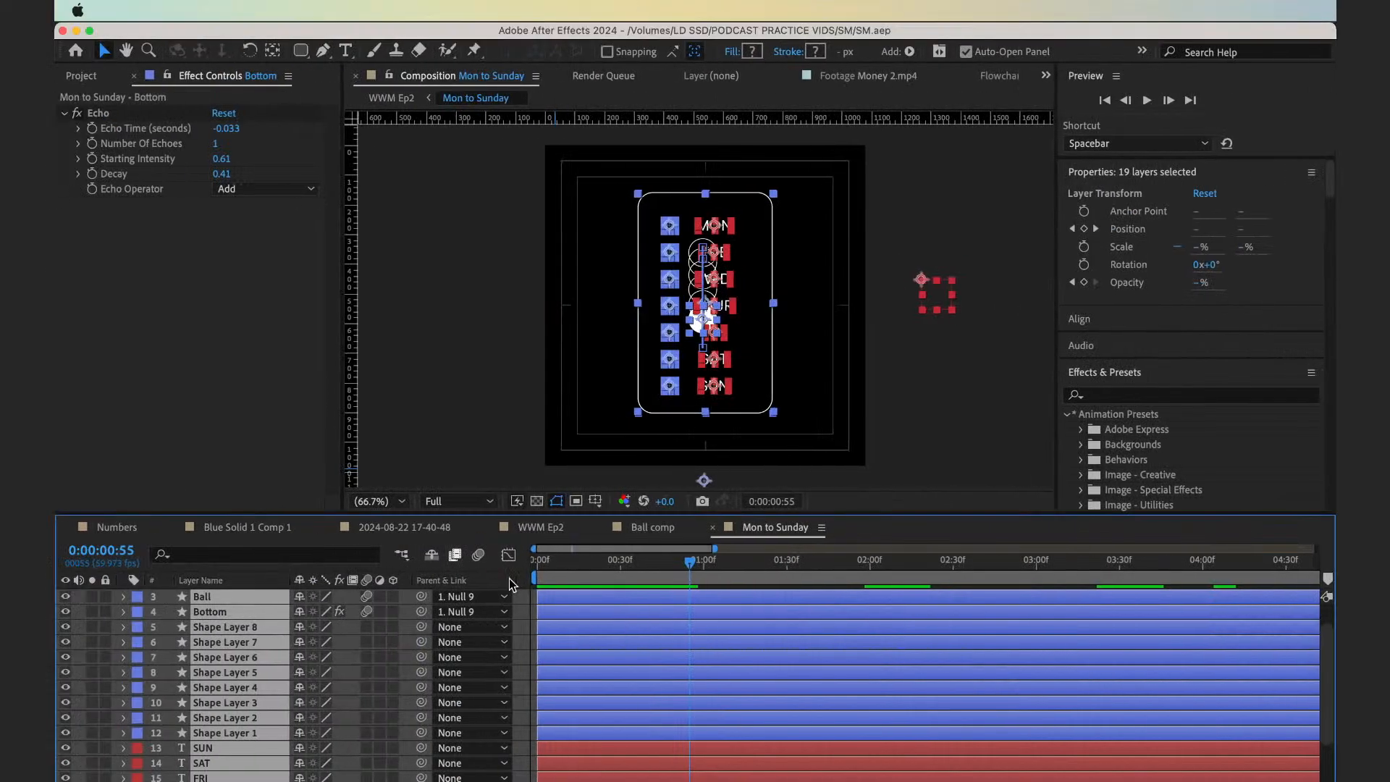
pyautogui.click(510, 580)
pyautogui.hotkey('ctrl', 'Right')
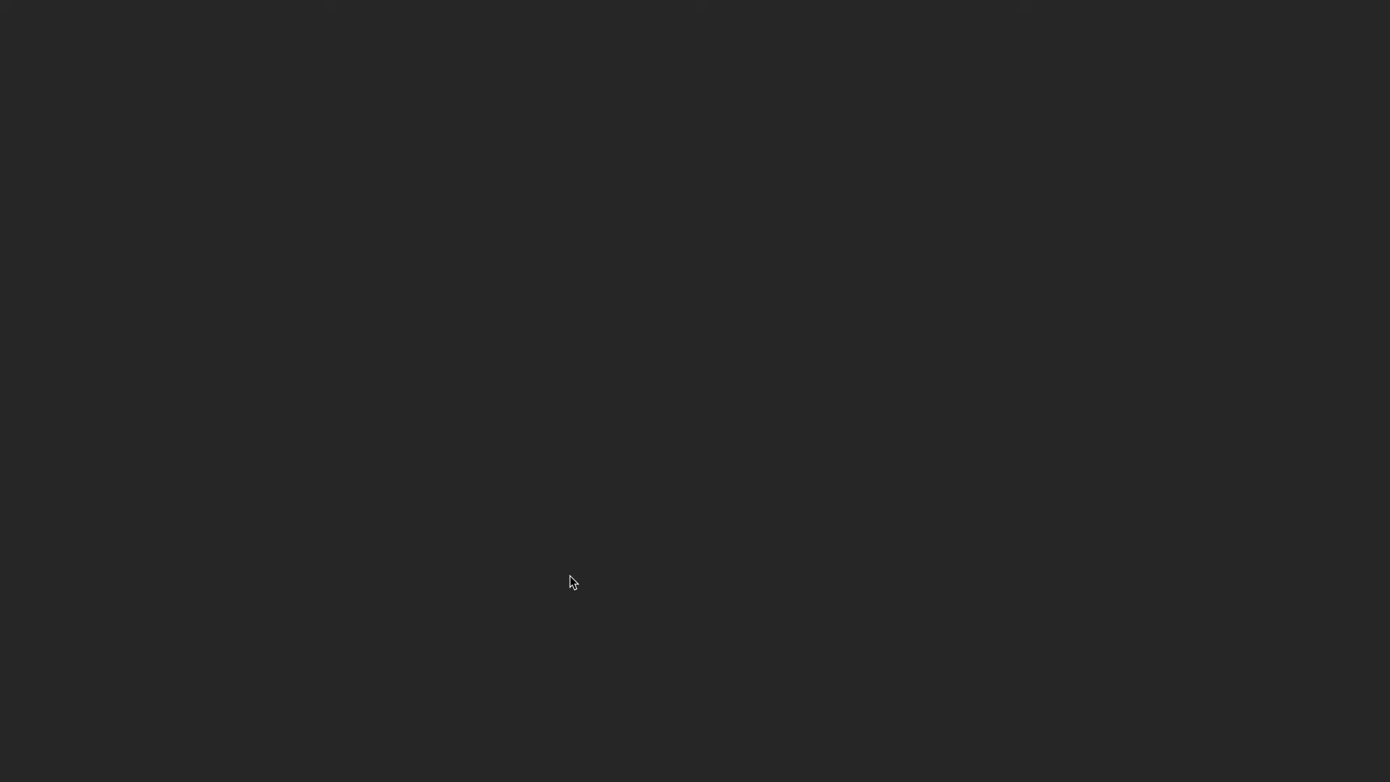
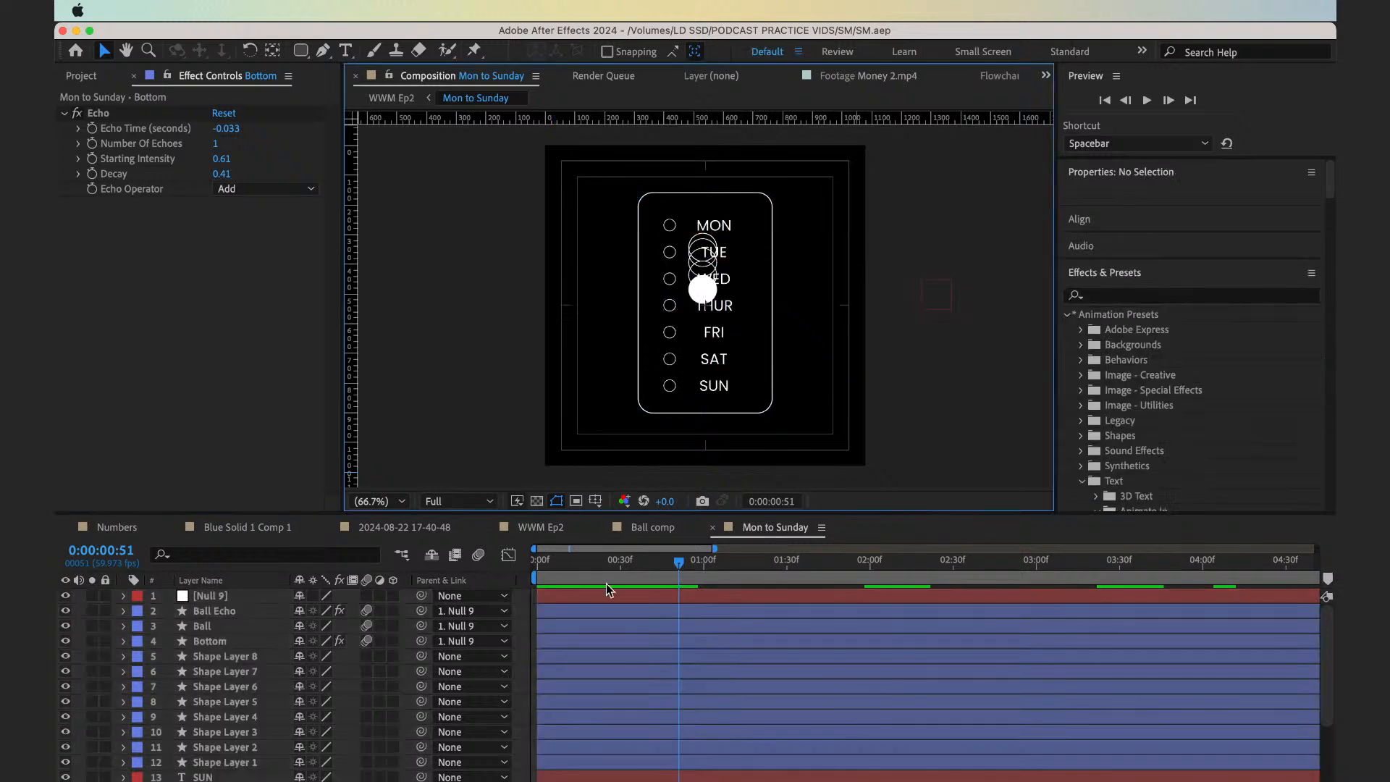
# Preview the Mon to Sunday composition from the start and pause at frame 37
pyautogui.press('space')
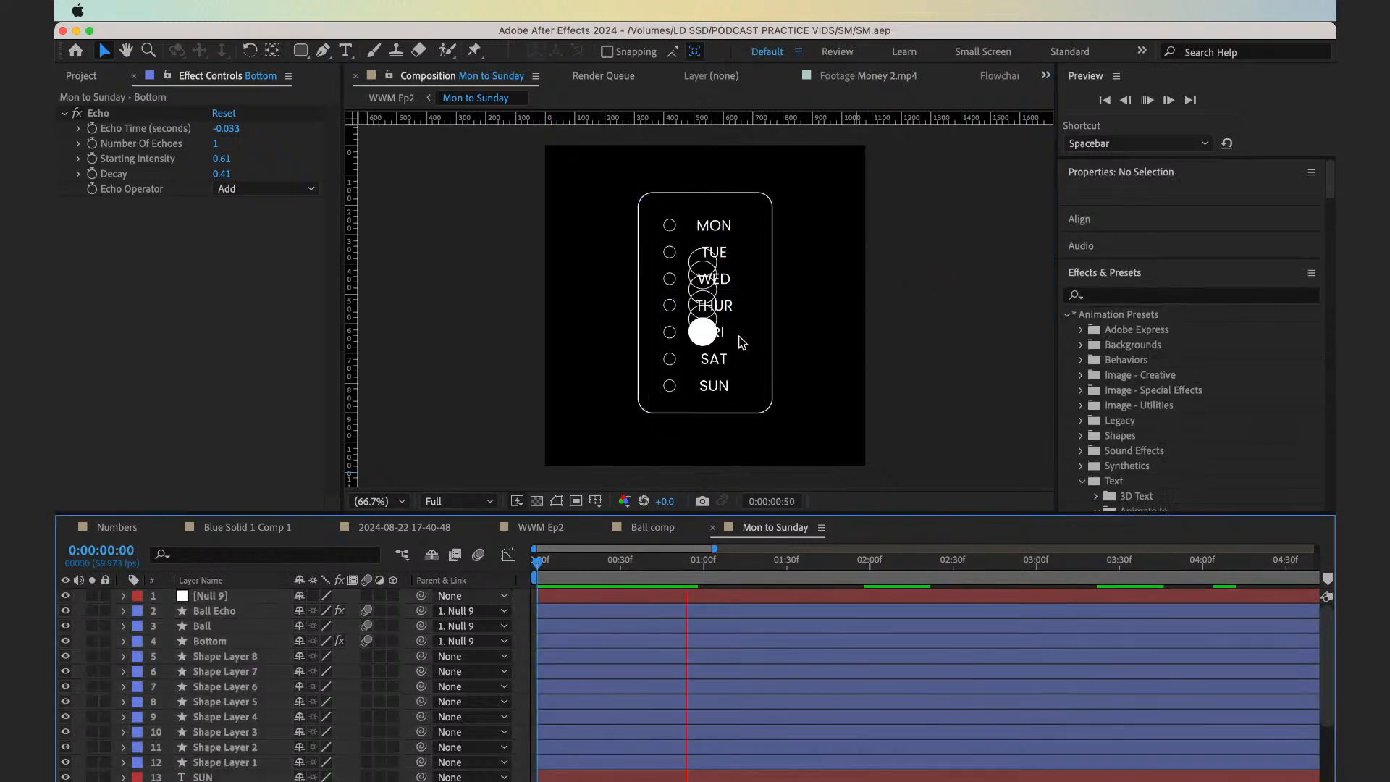
pyautogui.press("'")
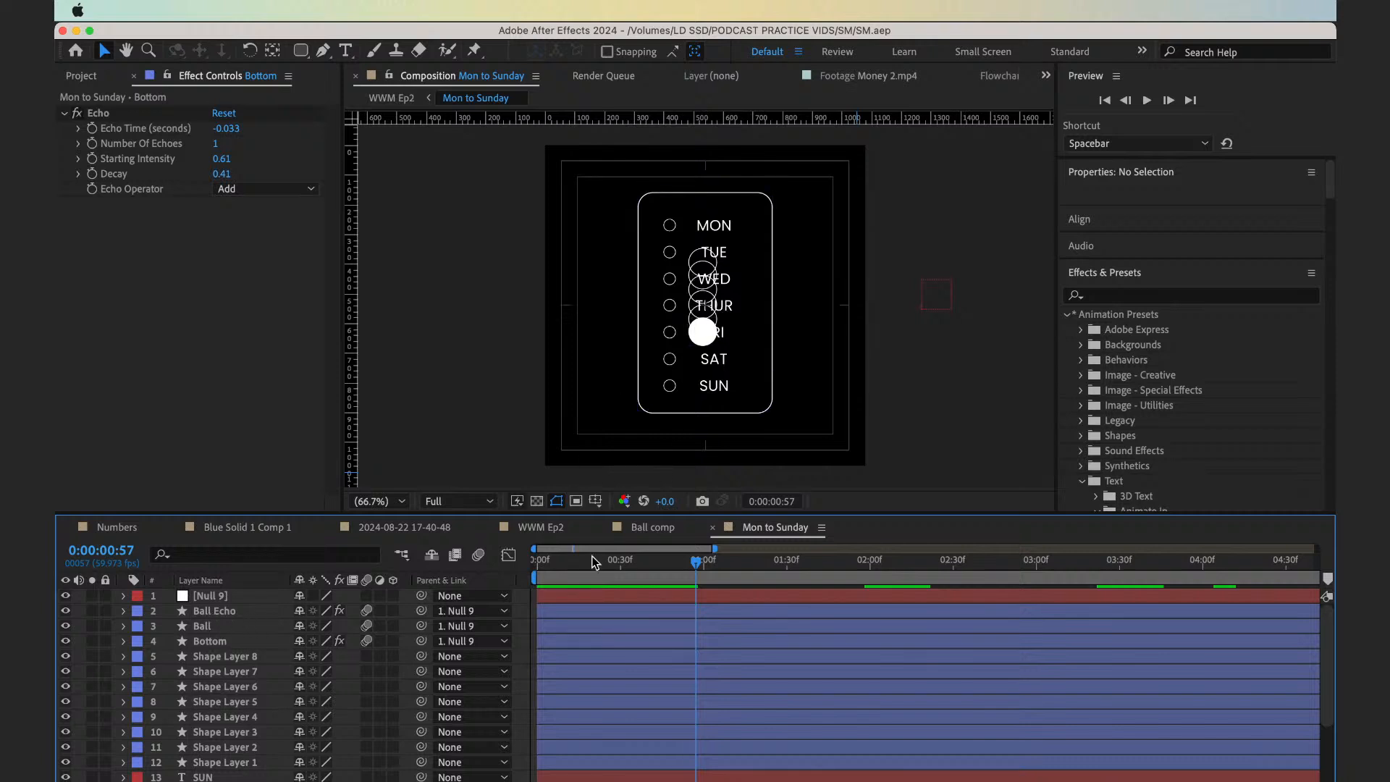
pyautogui.moveTo(595, 572); pyautogui.dragTo(573, 594)
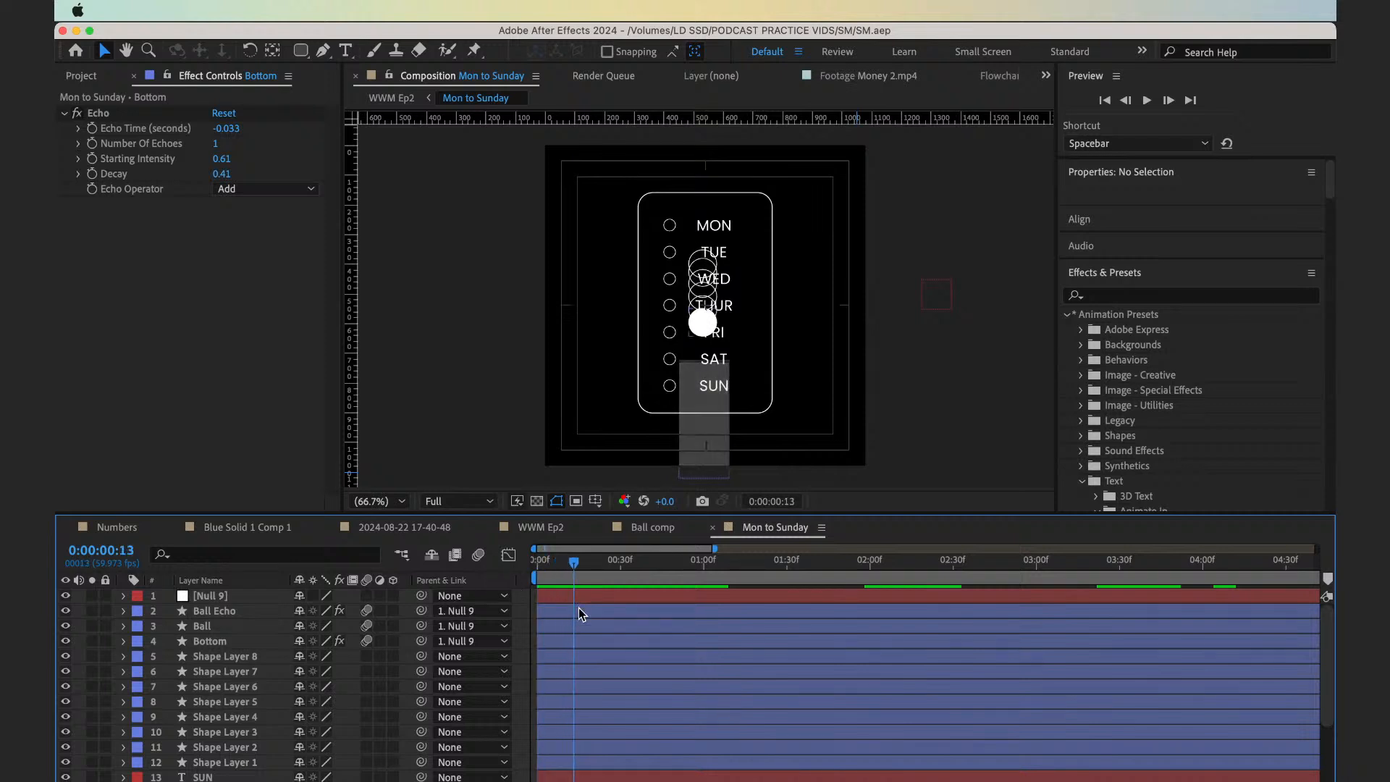
pyautogui.click(579, 608)
pyautogui.press('Home')
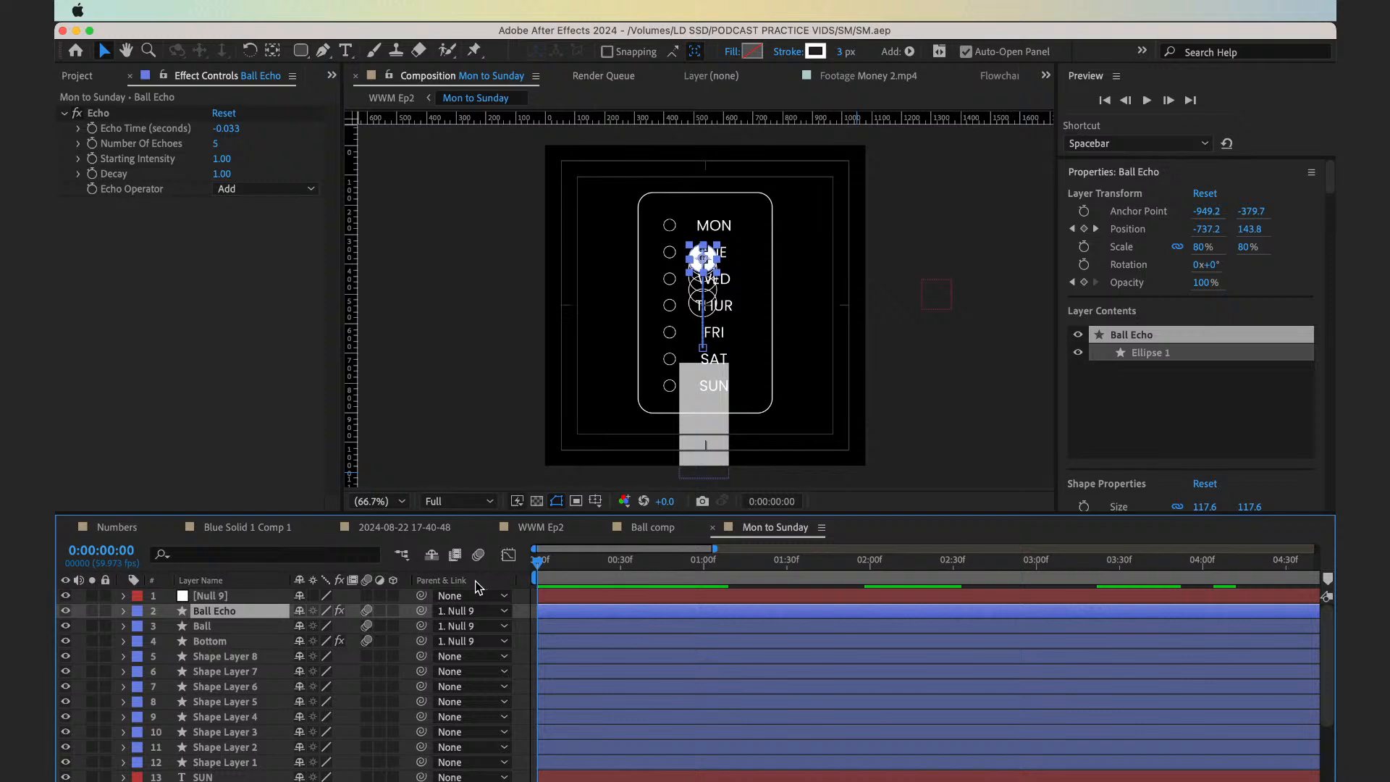
pyautogui.press('space')
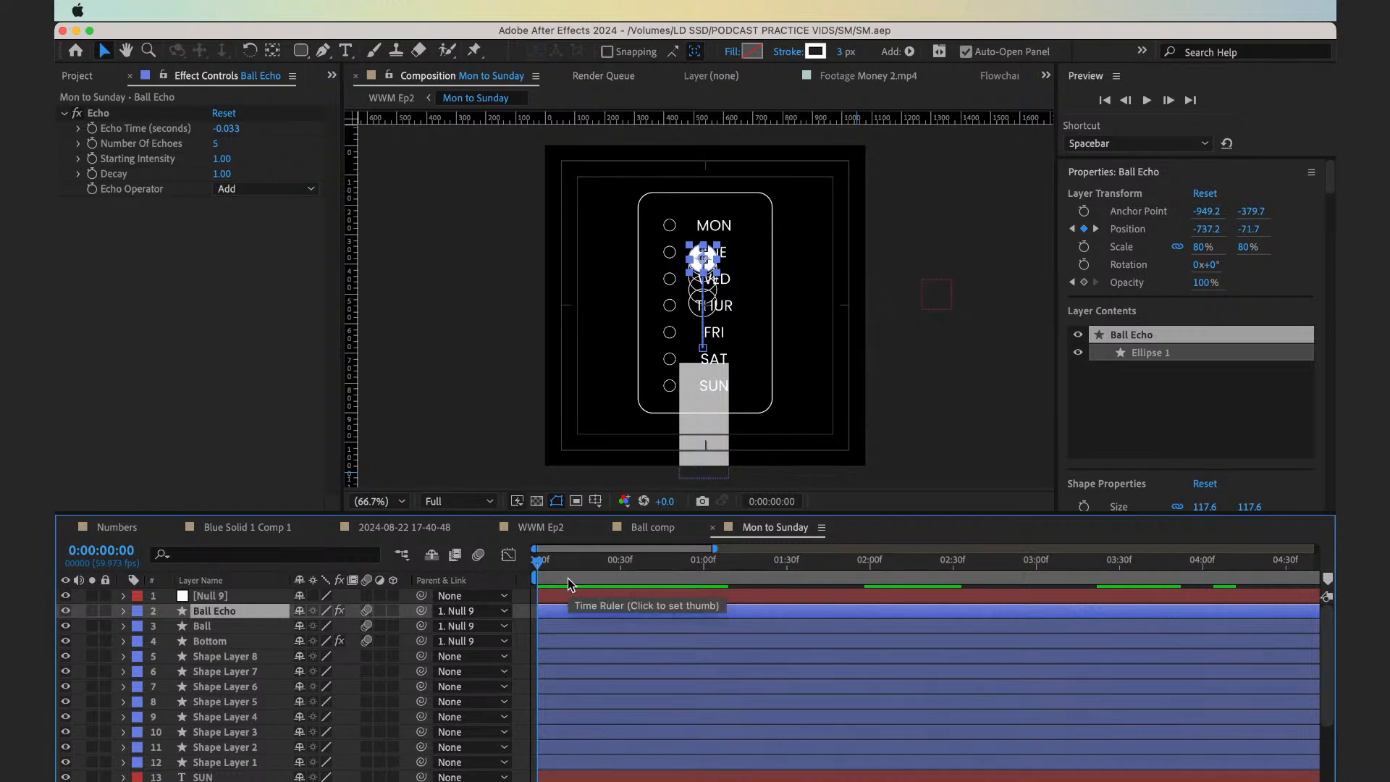
pyautogui.press('space')
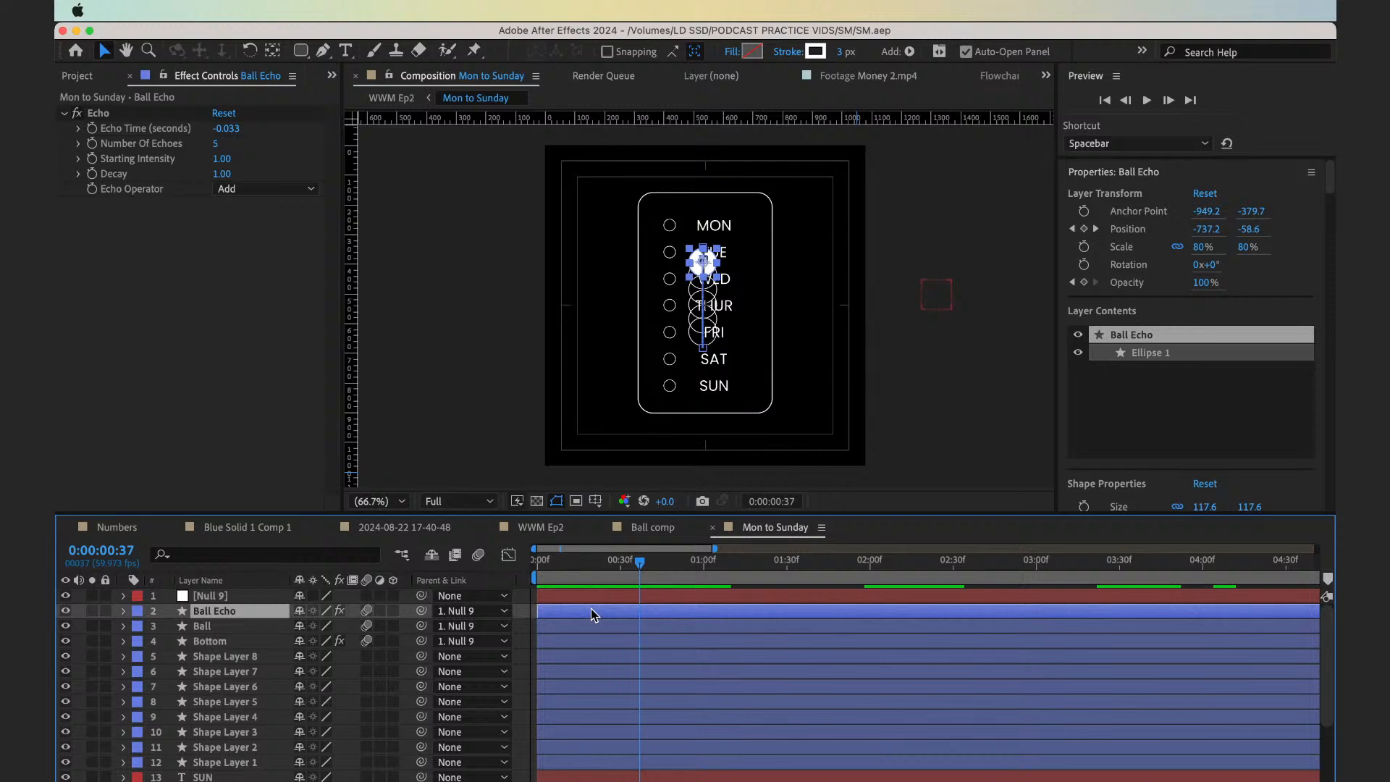
# Keyframe the Ball Echo layer's Opacity at 100% on frame 37 and 0% on frame 42, applying Easy Ease to both keyframes
pyautogui.press('t')
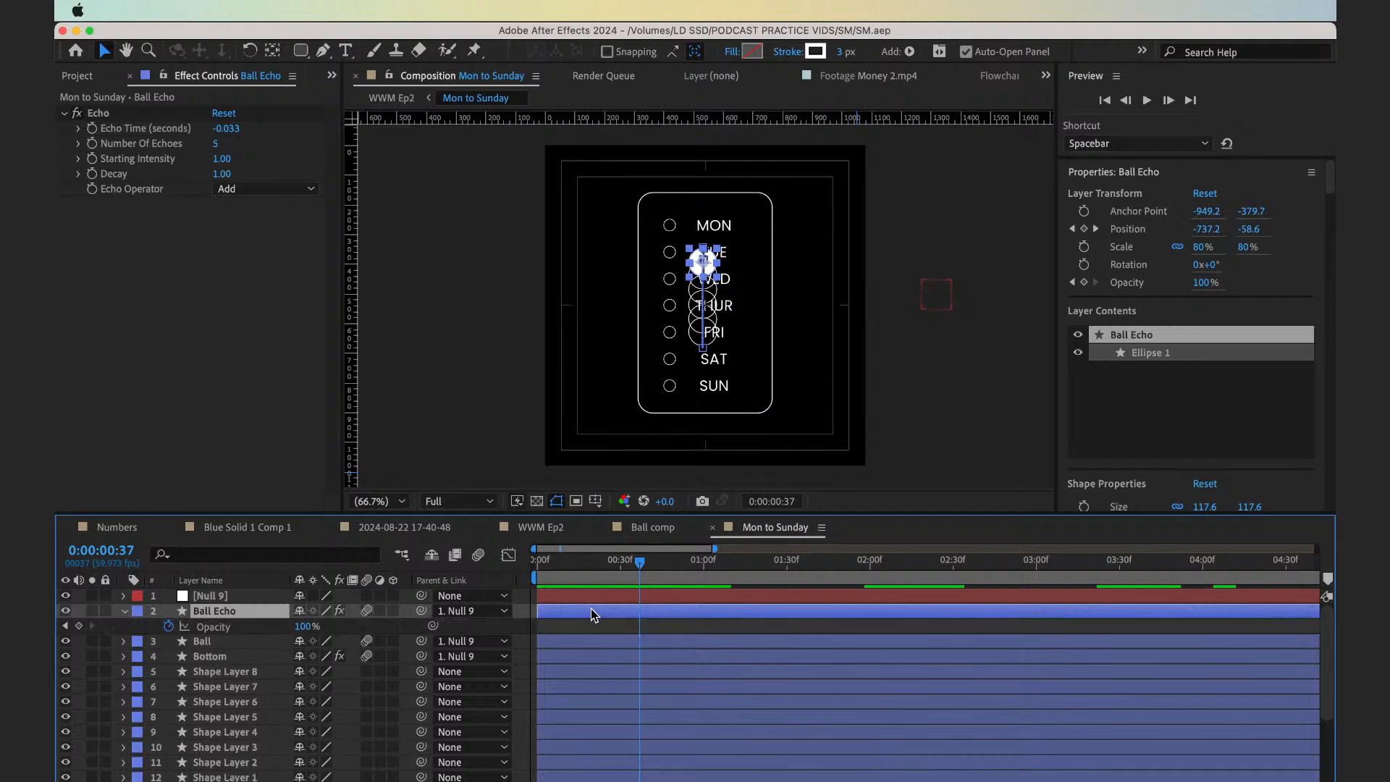
pyautogui.click(79, 625)
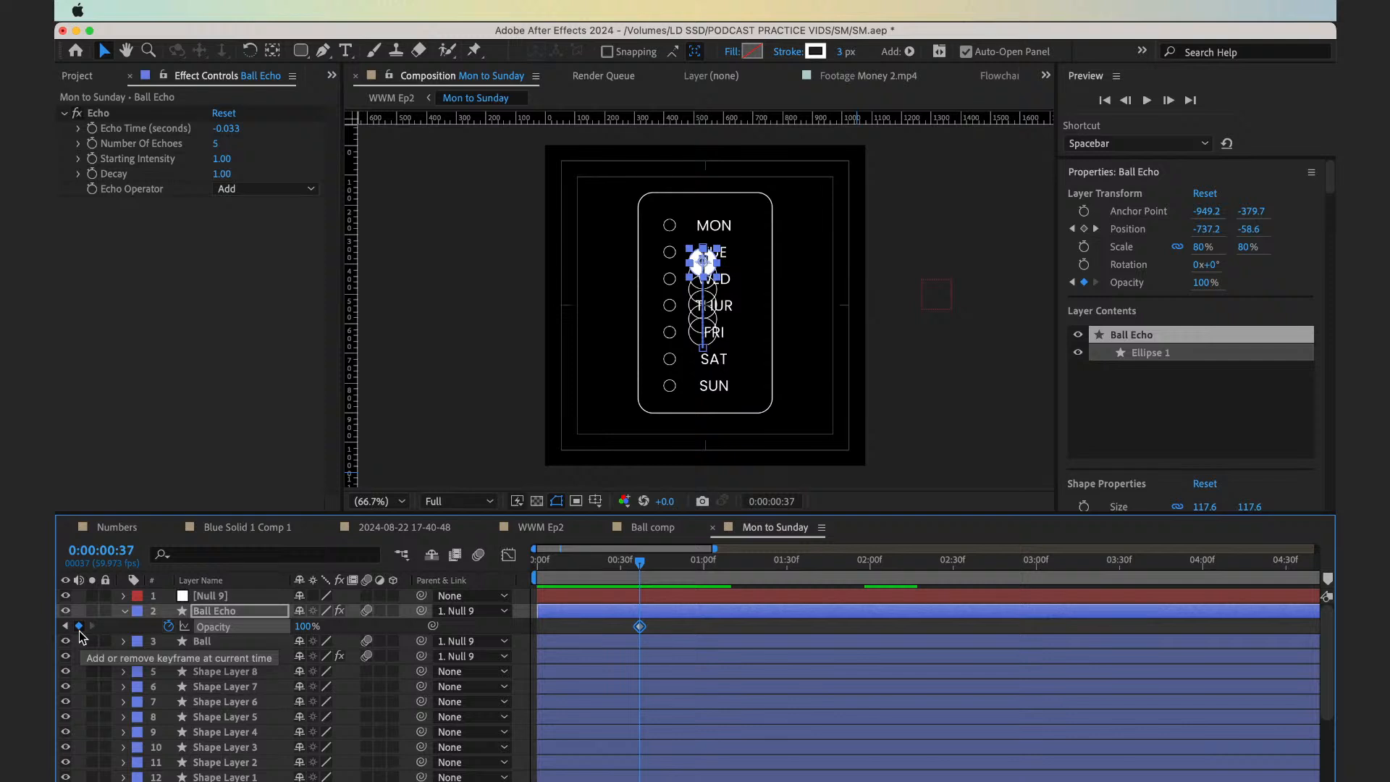
pyautogui.press('pagedown')
pyautogui.press('pagedown')
pyautogui.press('pagedown')
pyautogui.press('pagedown')
pyautogui.press('pagedown')
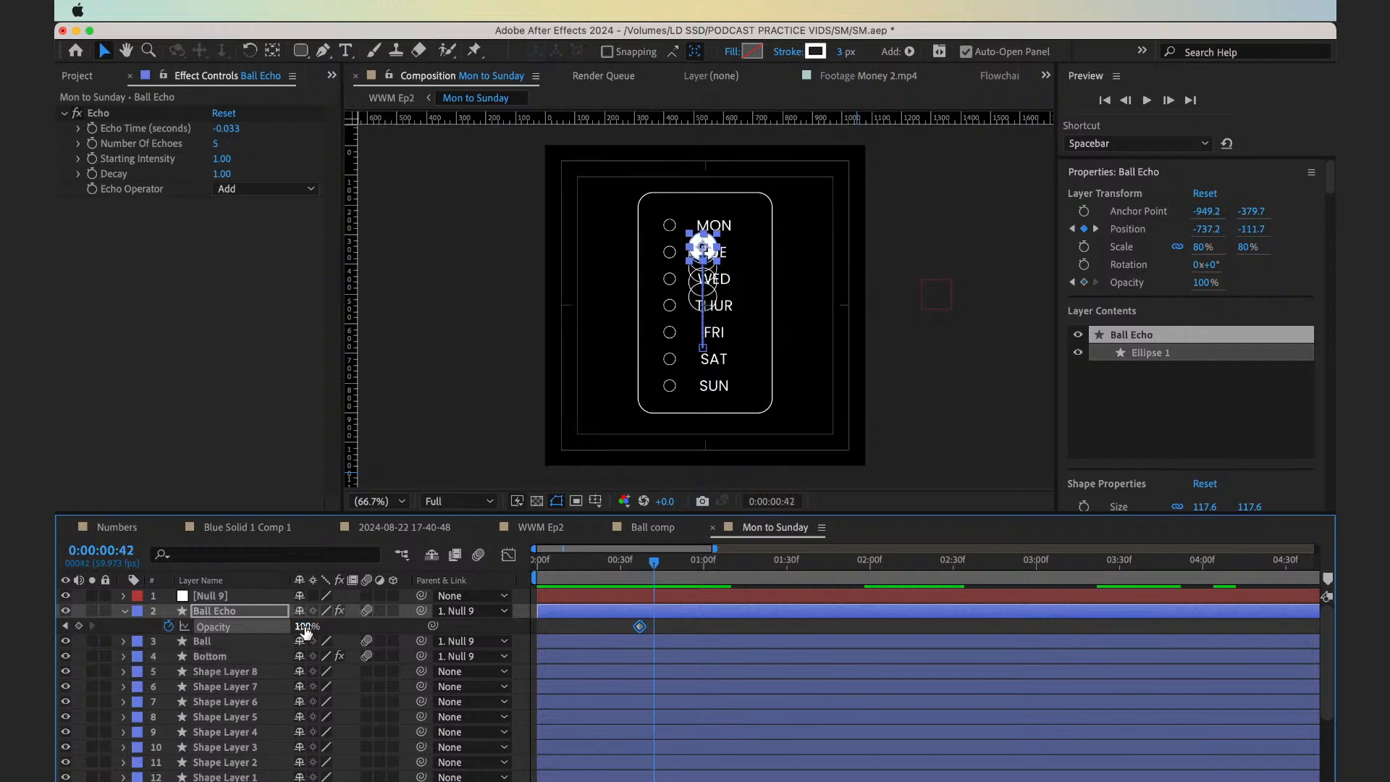
pyautogui.click(304, 627)
pyautogui.write('0')
pyautogui.press('Return')
pyautogui.click(733, 650)
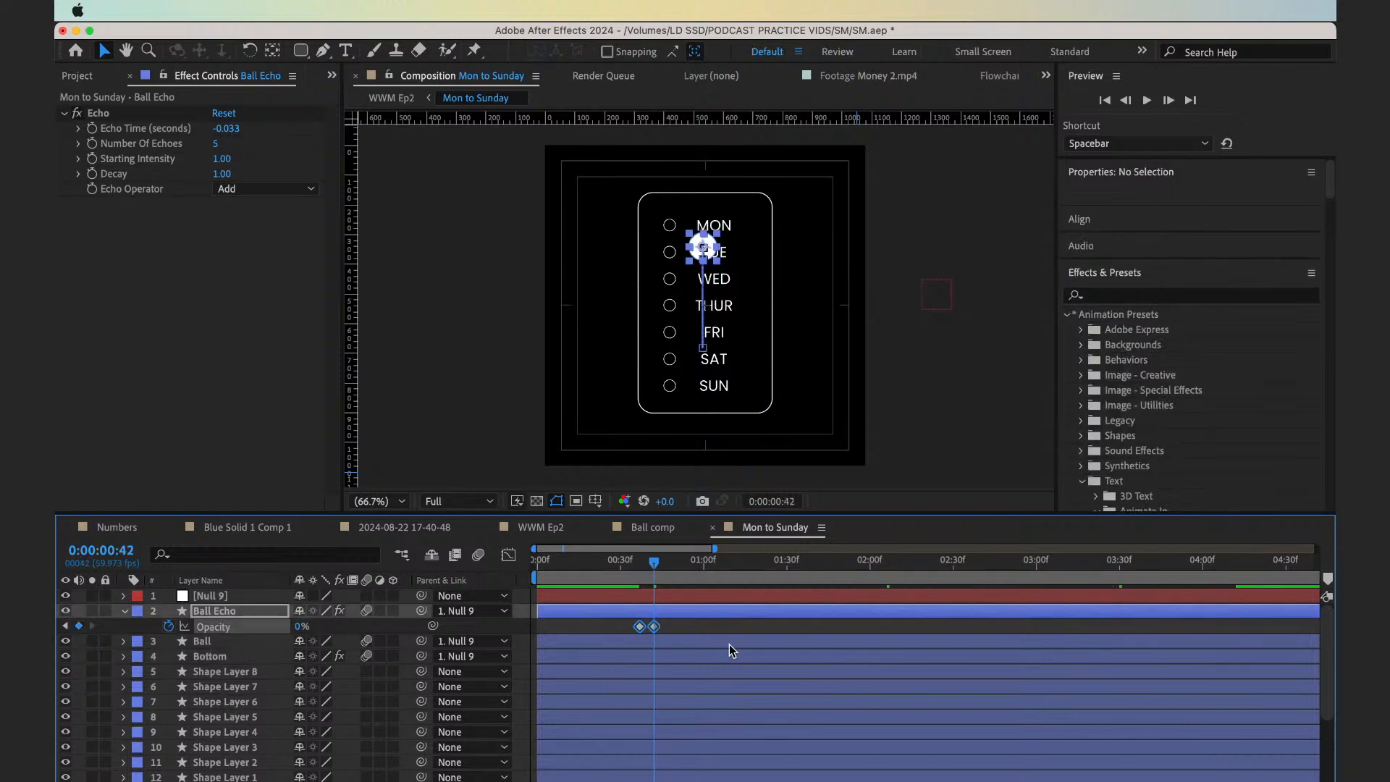
pyautogui.click(697, 643)
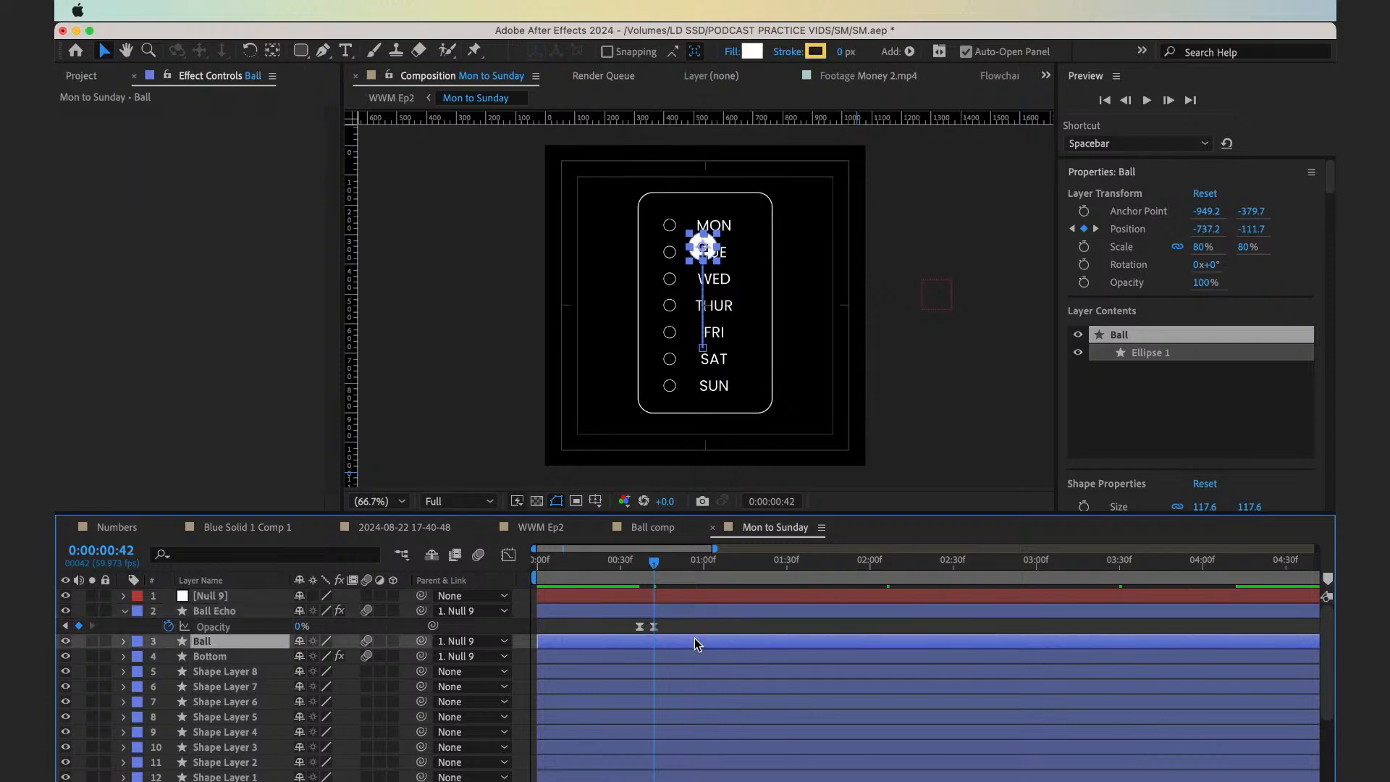
# Lengthen the Ball Echo opacity fade to run from frame 37 to frame 52, and preview it
pyautogui.click(639, 629)
pyautogui.hotkey('alt', 'shift', 'Left')
pyautogui.click(590, 579)
pyautogui.press('space')
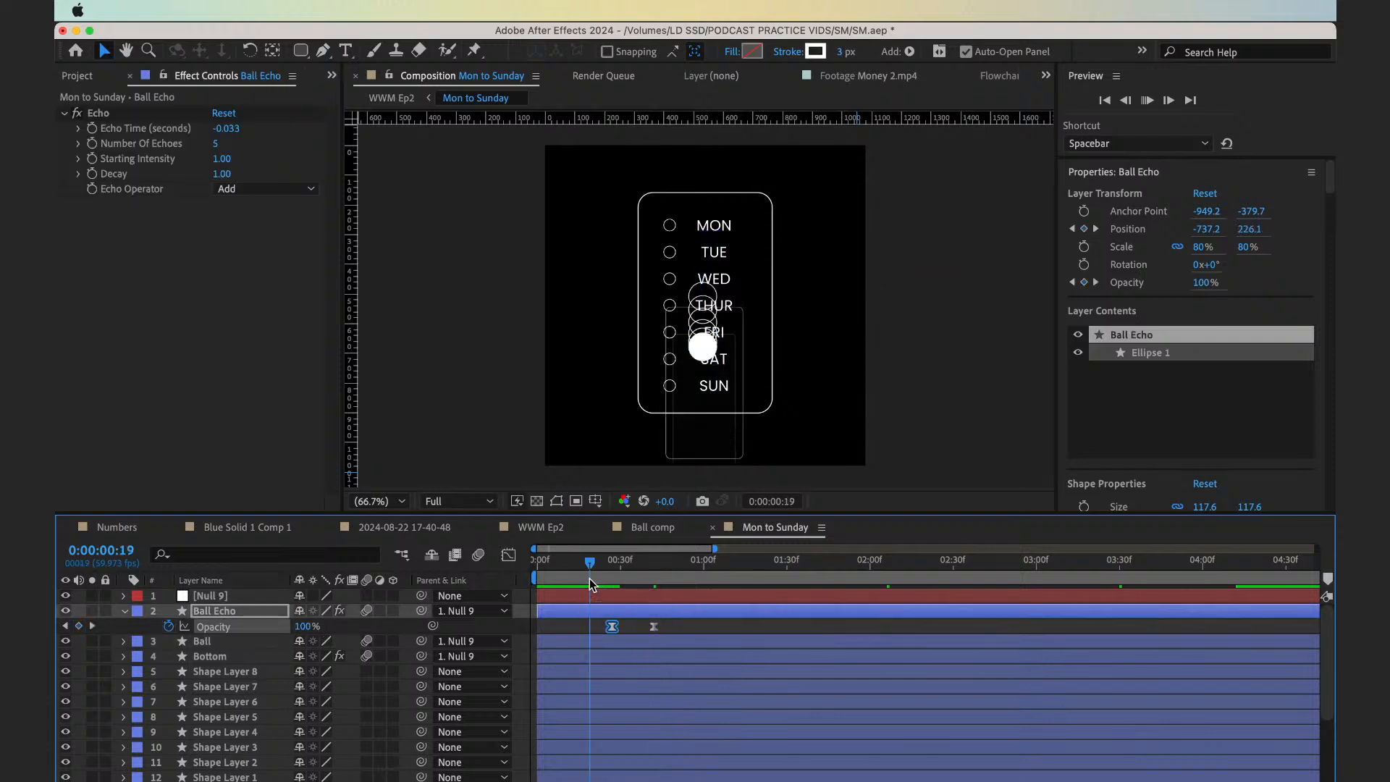
pyautogui.press('space')
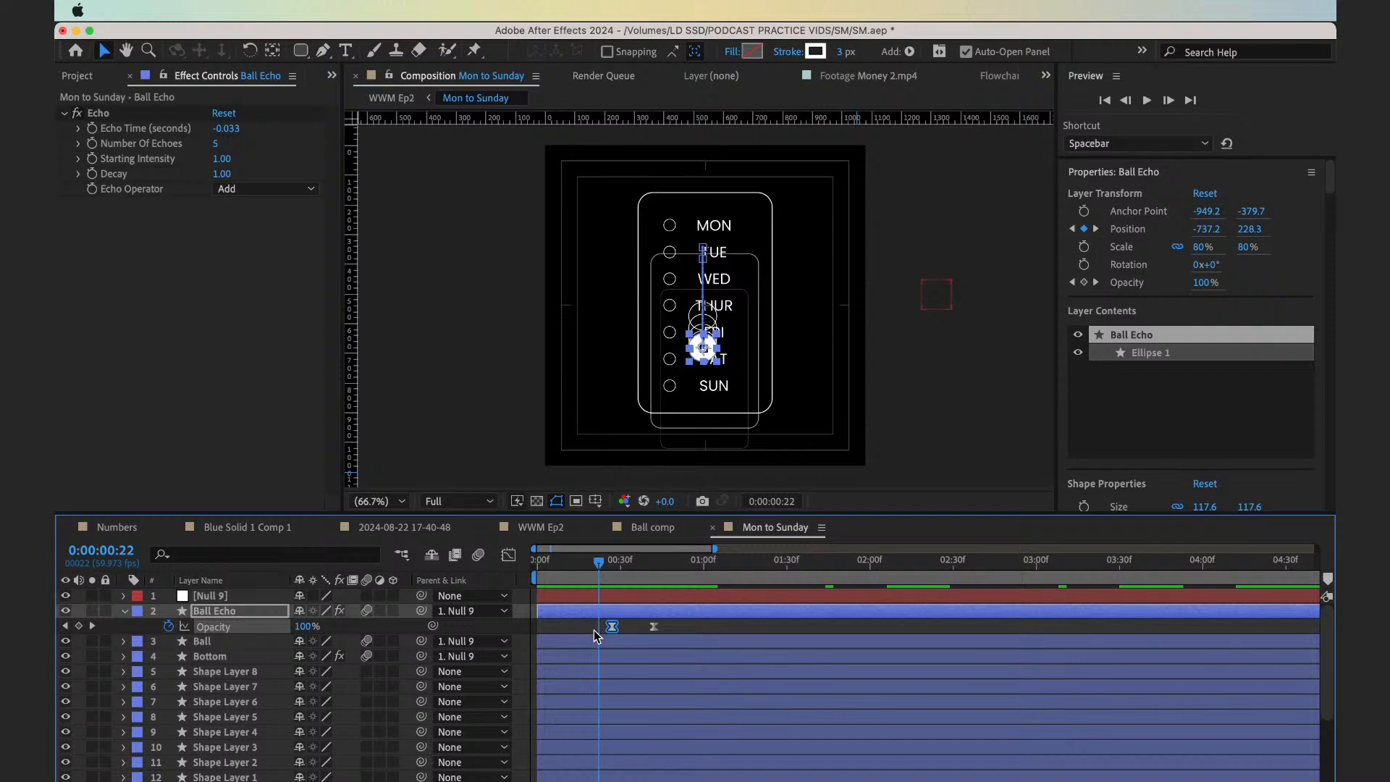
pyautogui.moveTo(594, 632); pyautogui.dragTo(681, 638)
pyautogui.hotkey('alt', 'shift', 'Right')
pyautogui.press('space')
pyautogui.press('space')
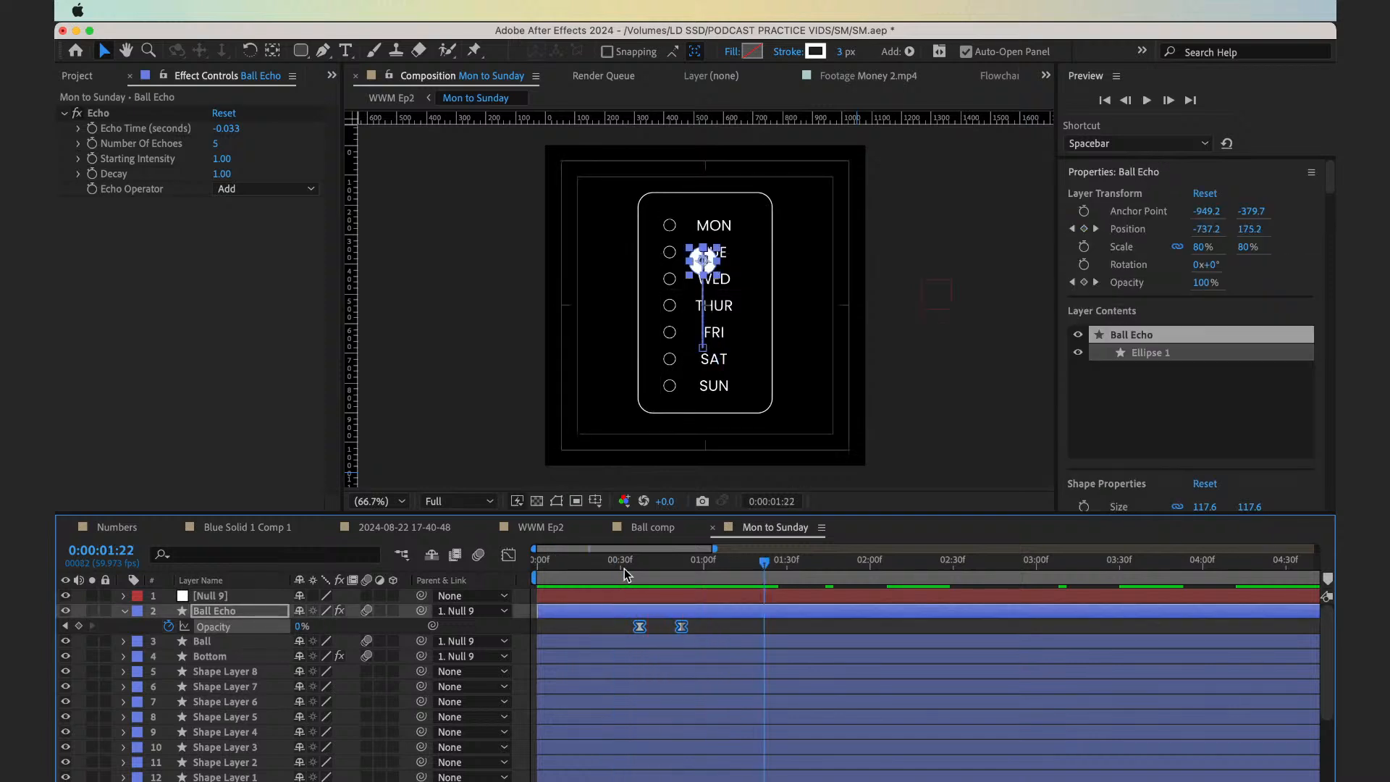
# Duplicate the Ball layer with the playhead at frame 37
pyautogui.click(640, 572)
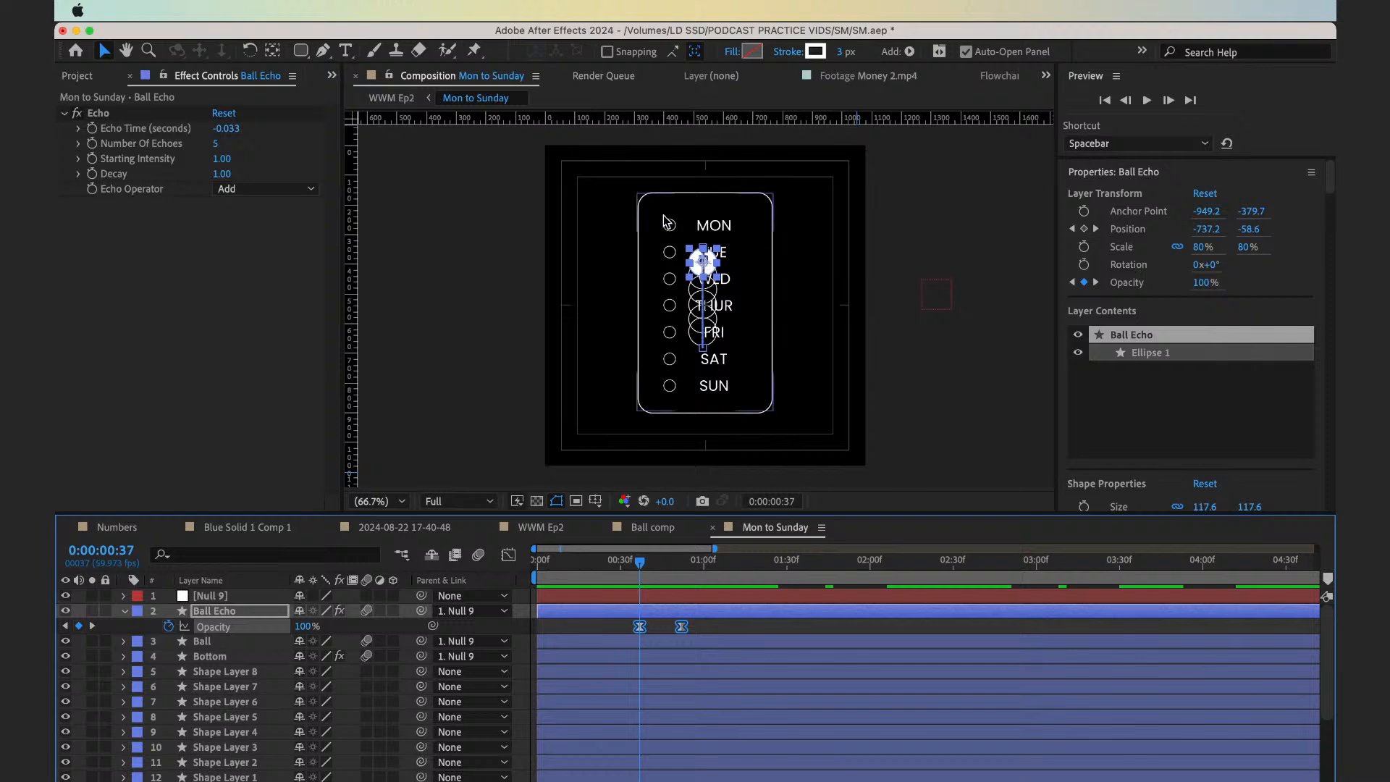
pyautogui.scroll(3, 665, 222)
pyautogui.press('h')
pyautogui.moveTo(669, 165); pyautogui.dragTo(676, 413)
pyautogui.scroll(1, 677, 413)
pyautogui.moveTo(574, 307); pyautogui.dragTo(714, 412)
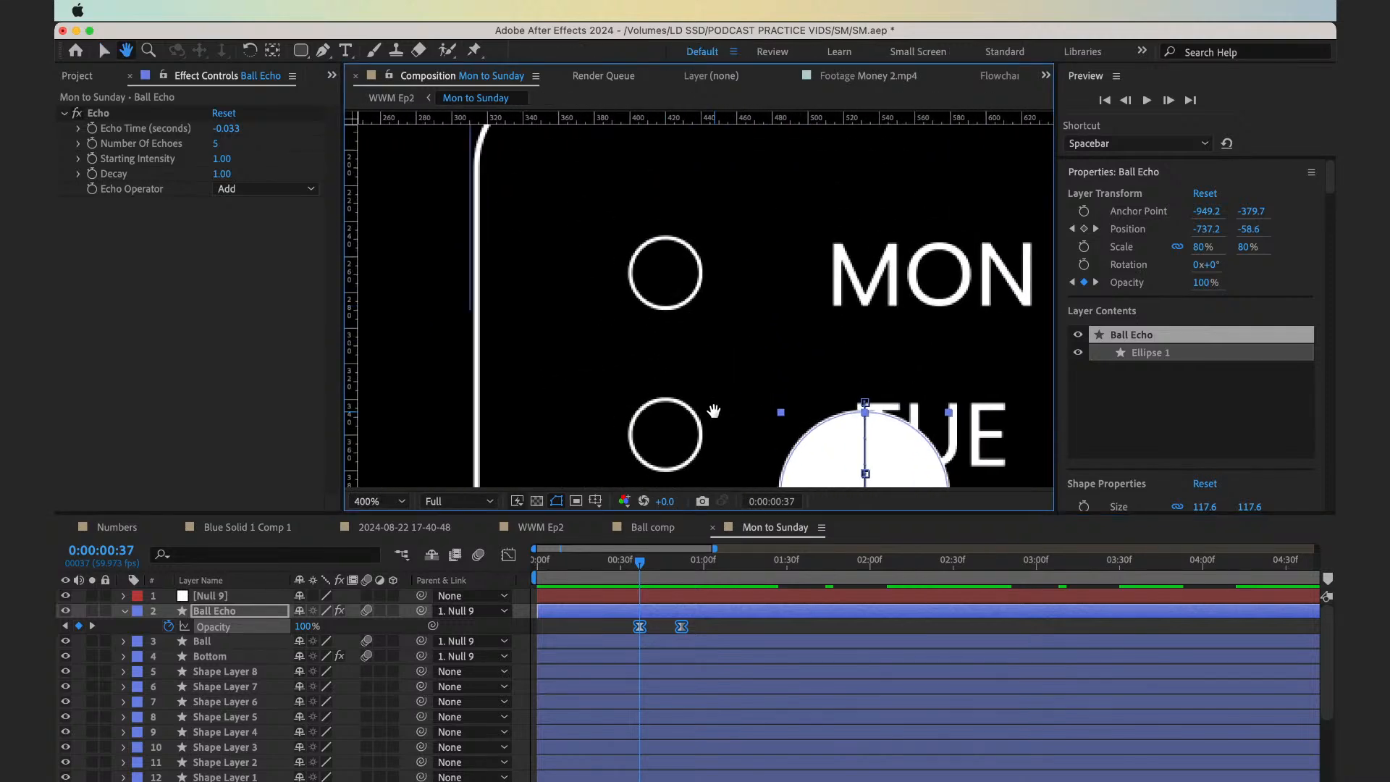
pyautogui.click(654, 642)
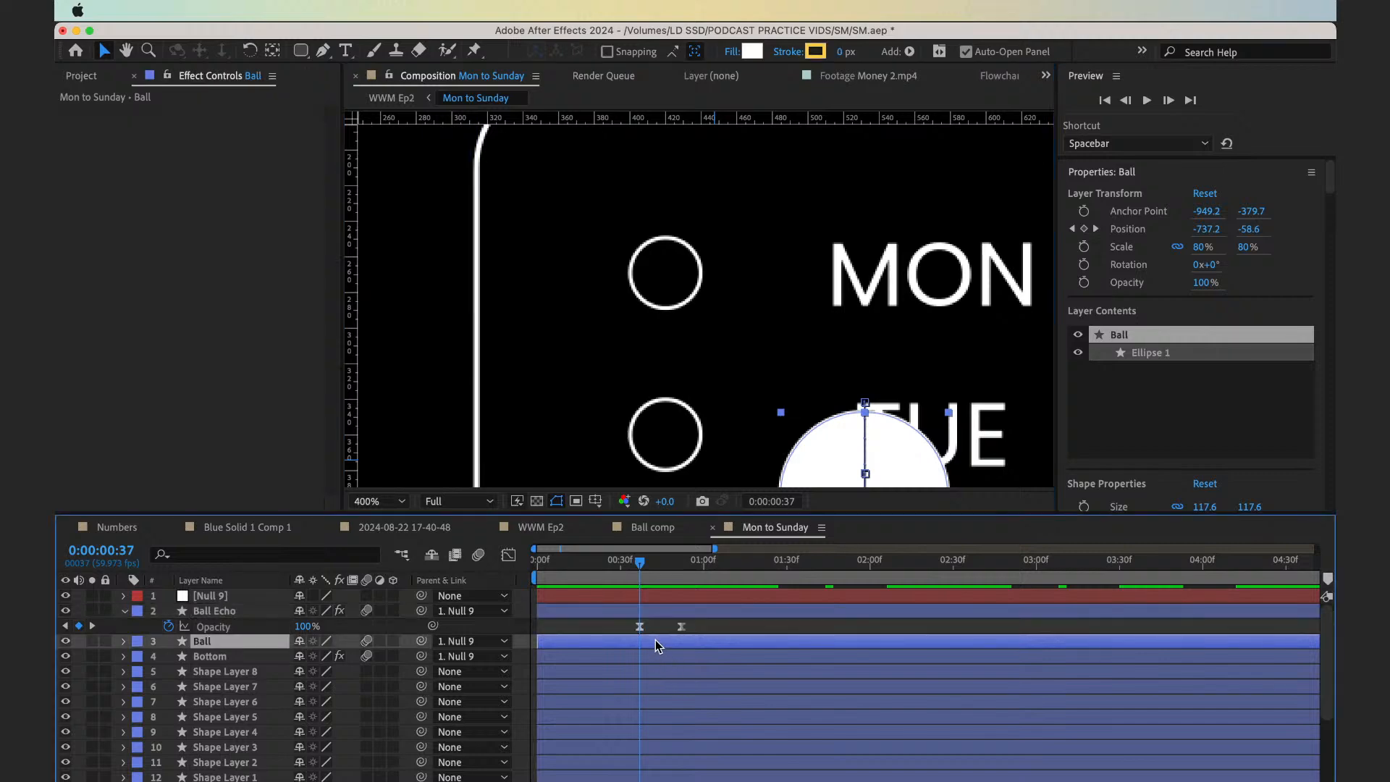
pyautogui.press('p')
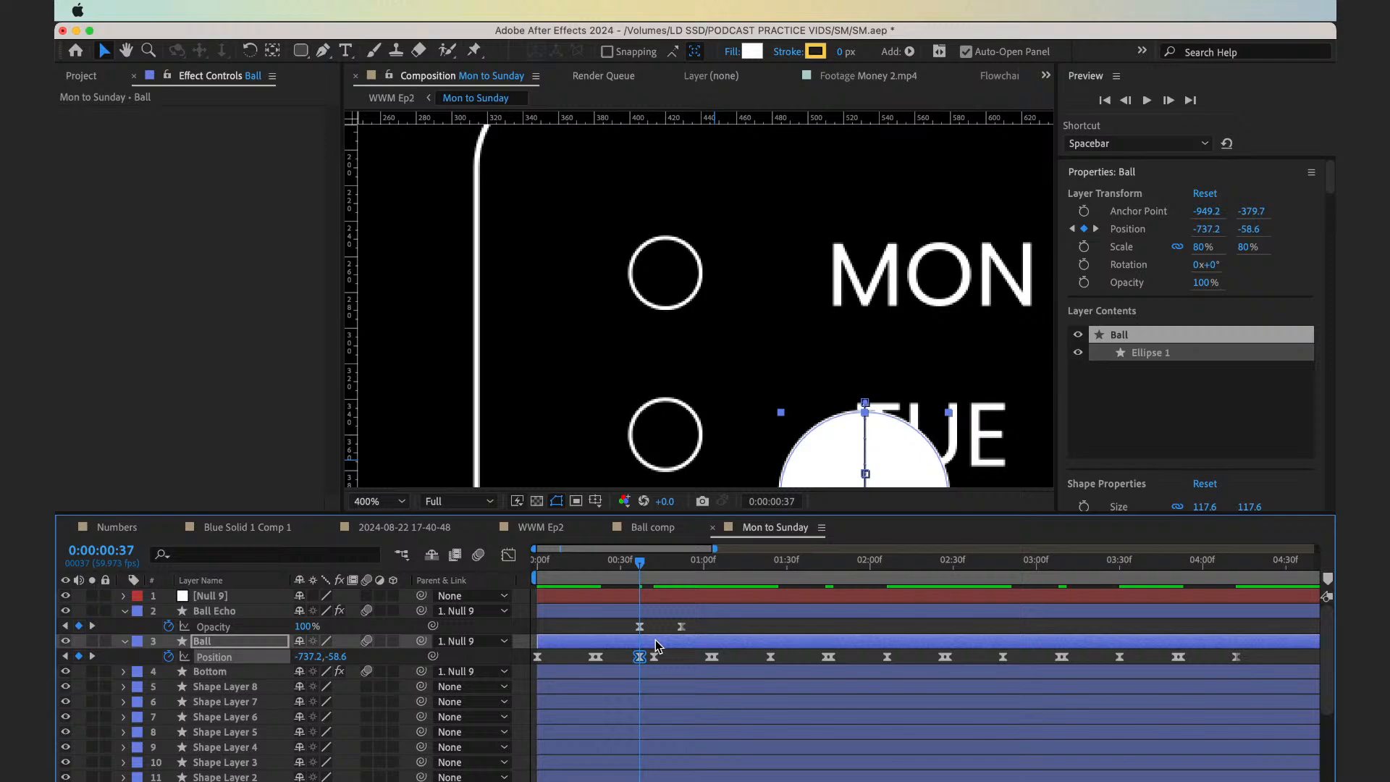
pyautogui.click(655, 643)
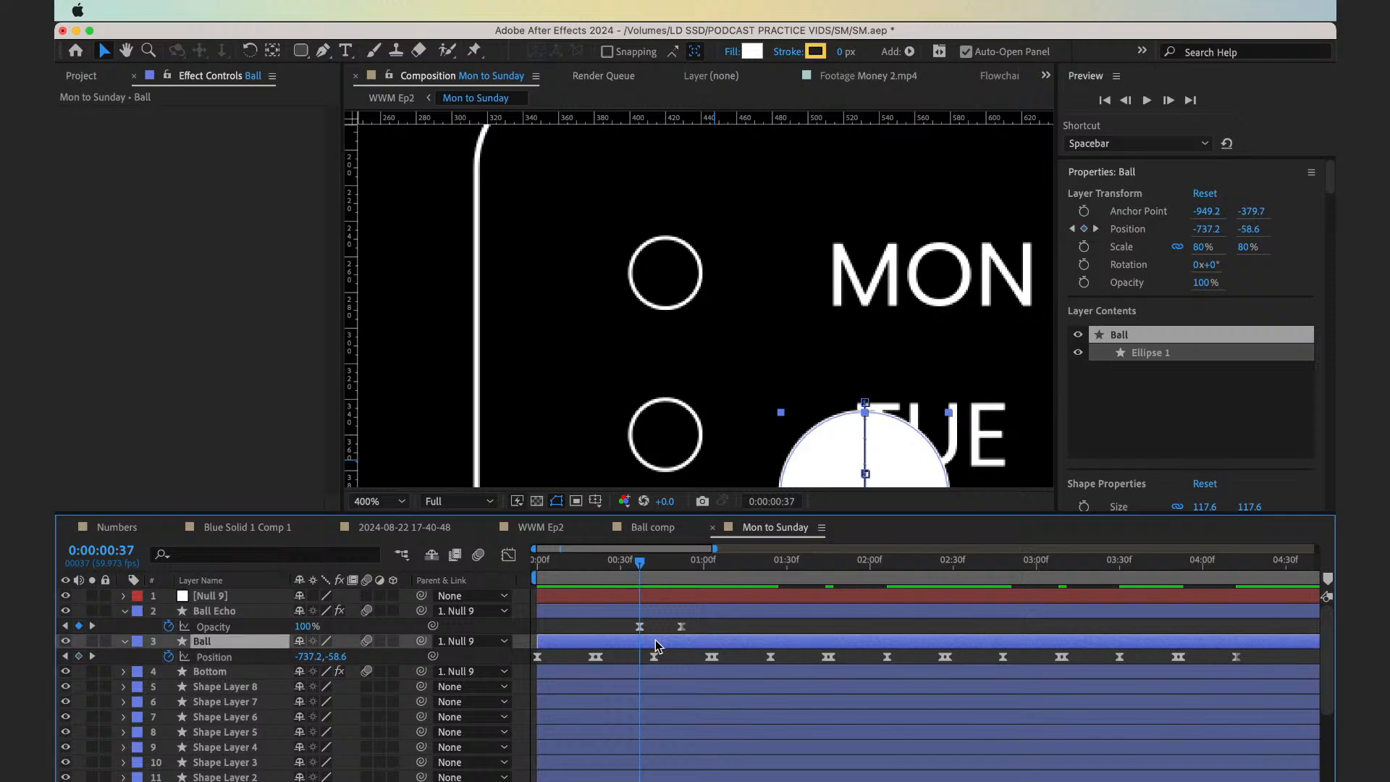
pyautogui.press('super+d')
pyautogui.click(658, 657)
pyautogui.click(649, 643)
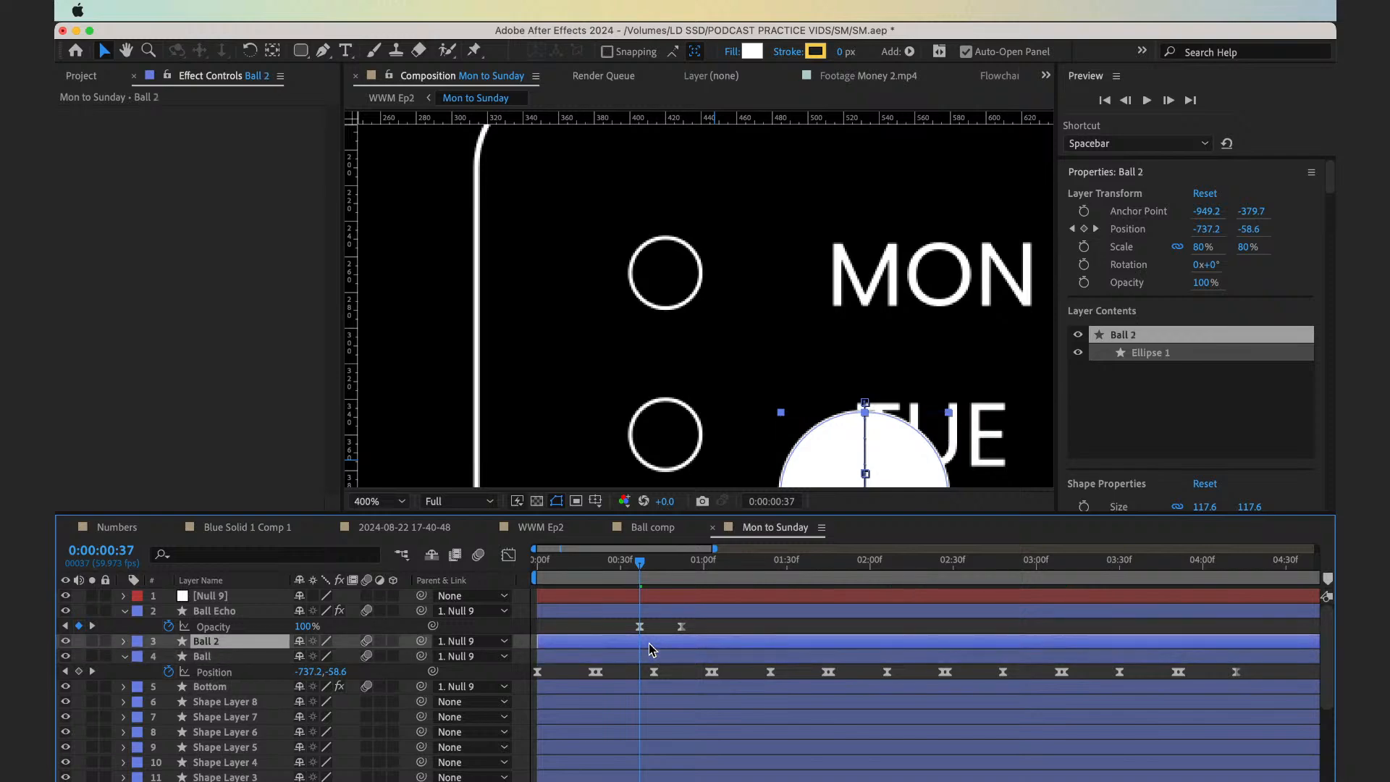
pyautogui.press('super+shift+d')
pyautogui.press('Delete')
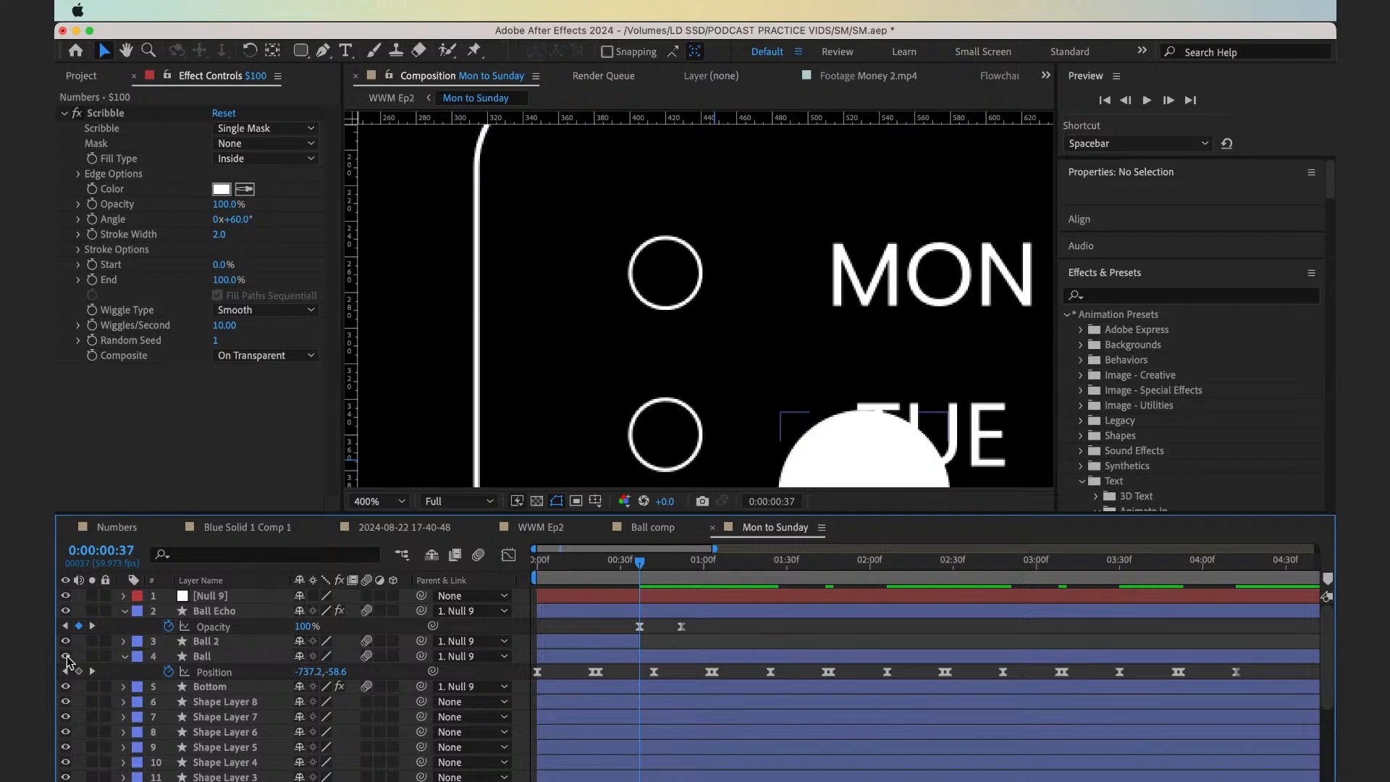
pyautogui.click(65, 656)
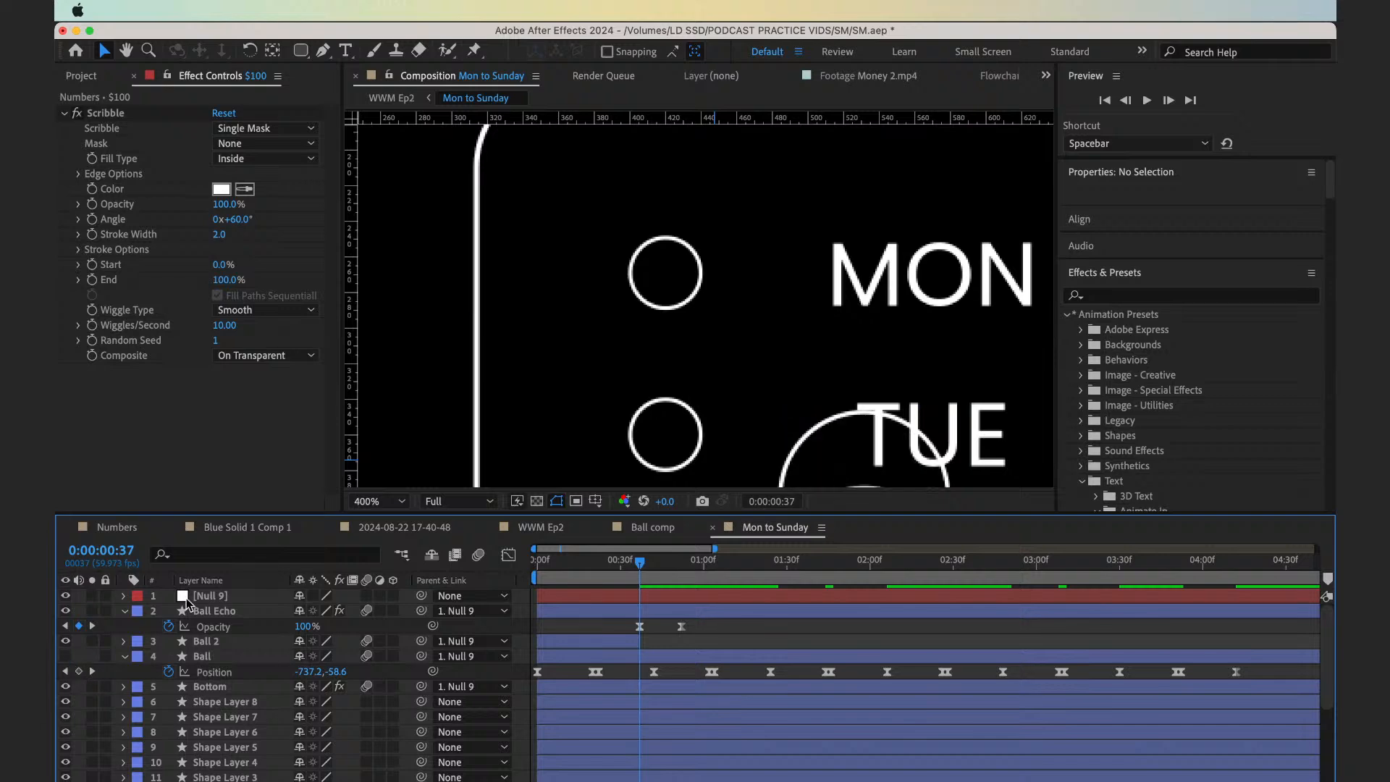
pyautogui.click(635, 643)
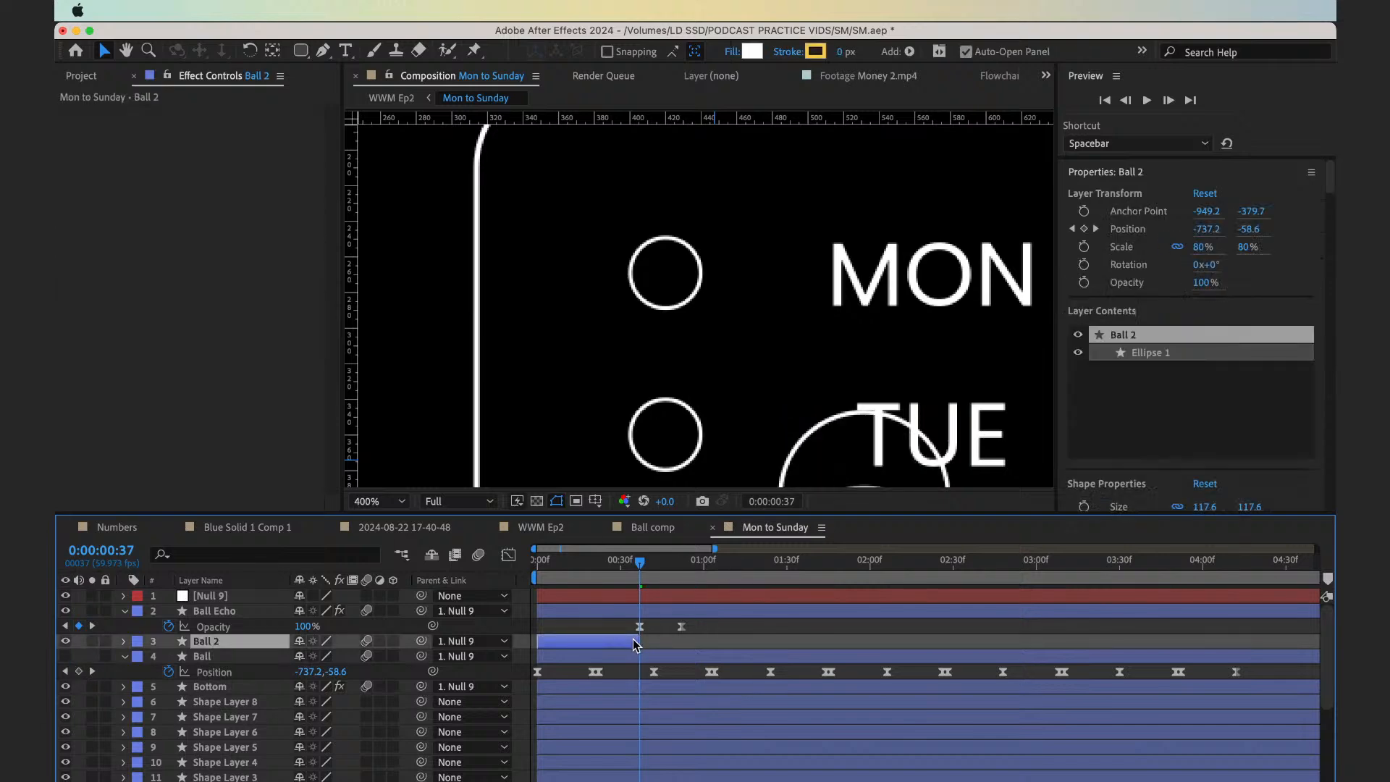
pyautogui.press('super+z')
pyautogui.press('super+z')
pyautogui.press('super+z')
pyautogui.press('super+z')
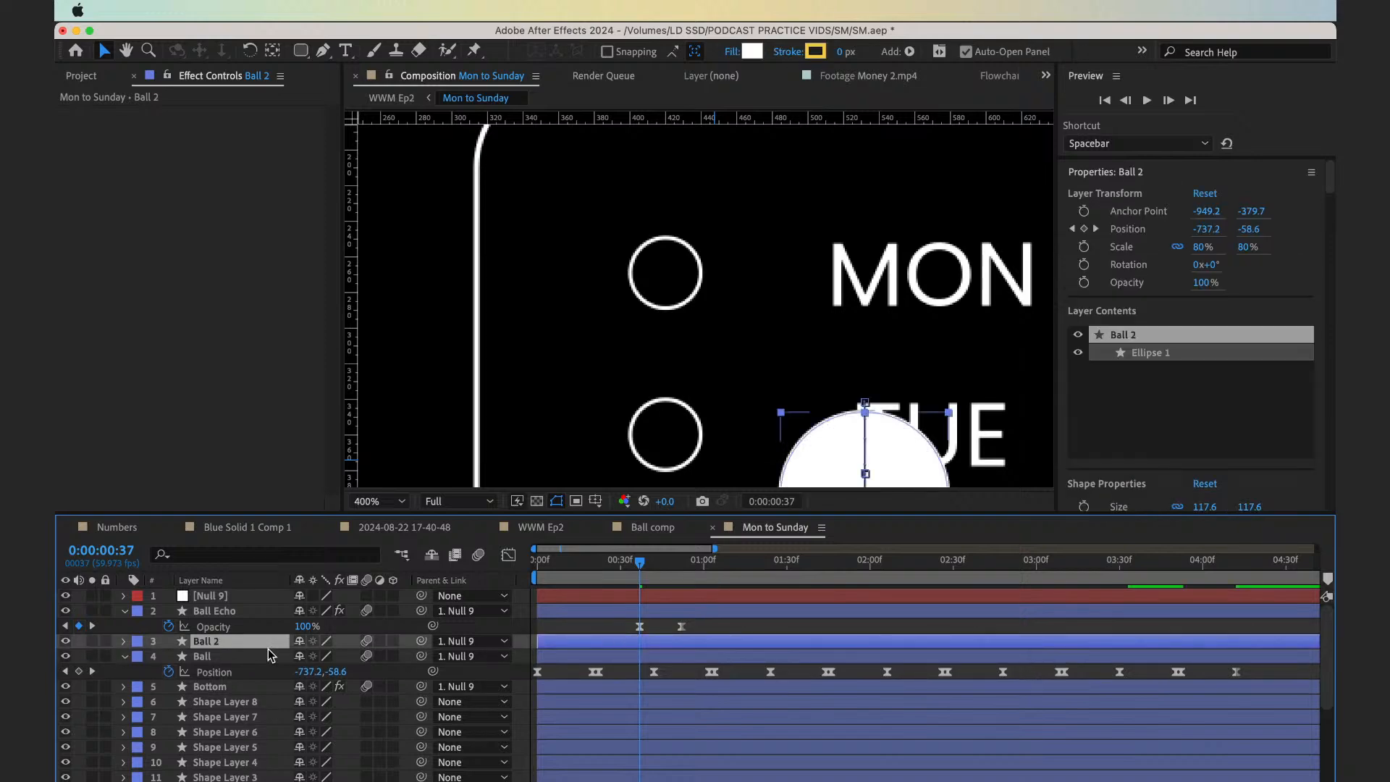
# Hide the original Ball layer and split its duplicate, Ball 2, at frame 37
pyautogui.click(65, 656)
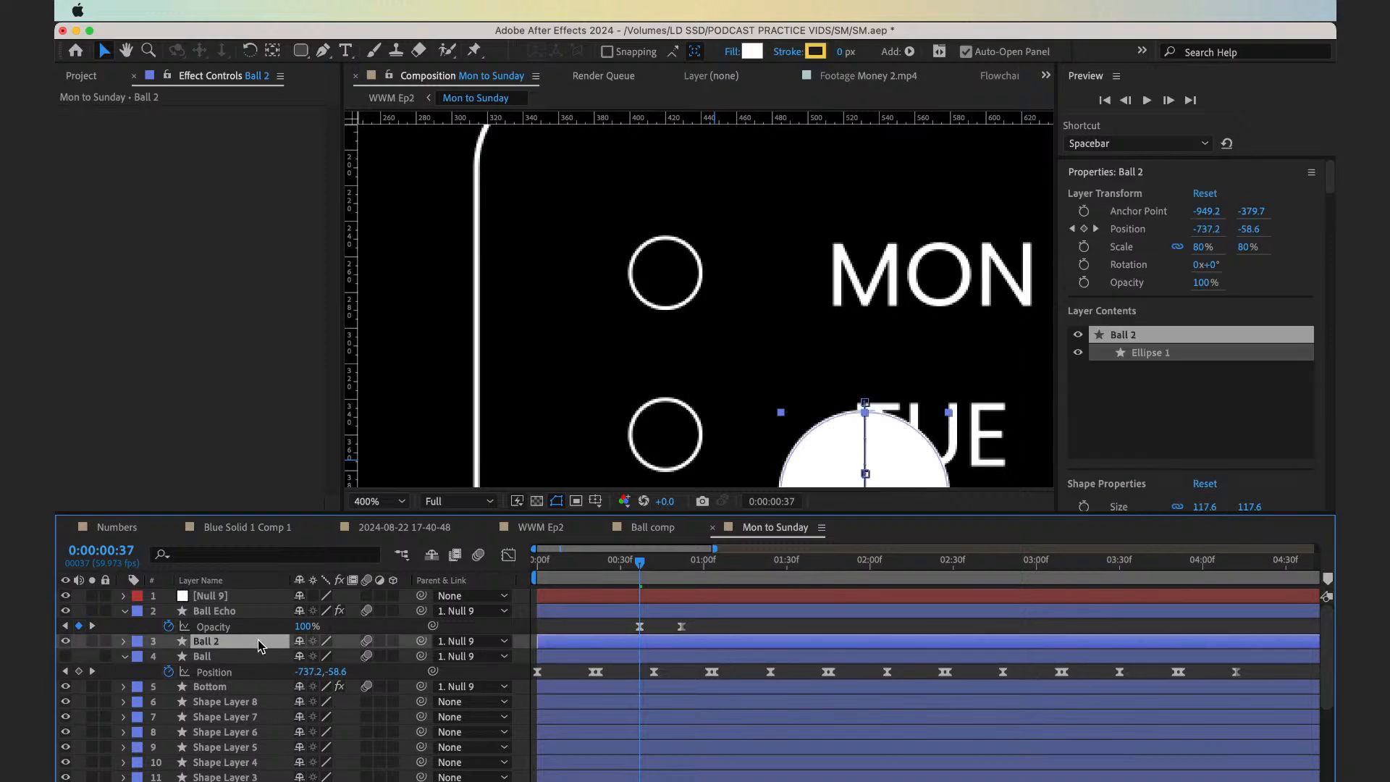
pyautogui.press('super+shift+d')
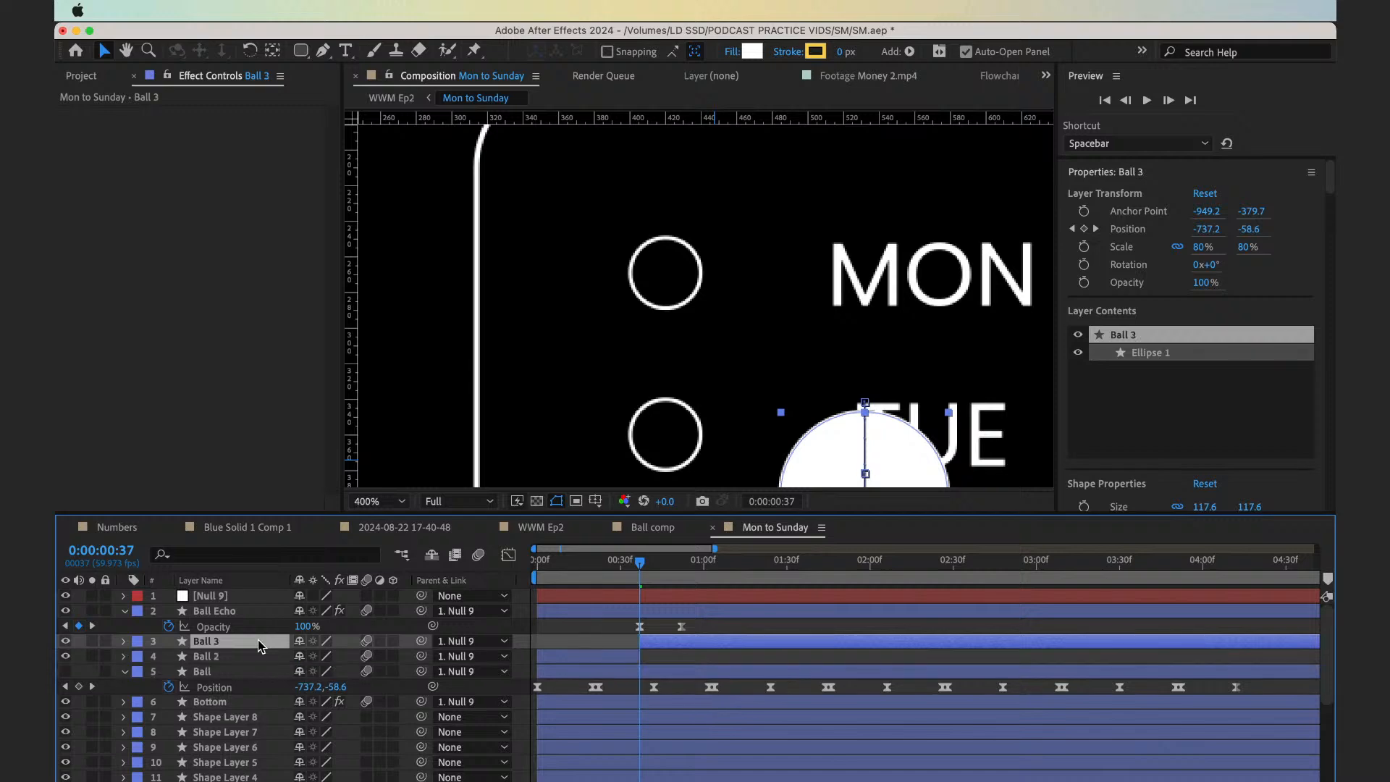
# Remove all Position keyframes from the Ball 3 layer
pyautogui.press('u')
pyautogui.press('u')
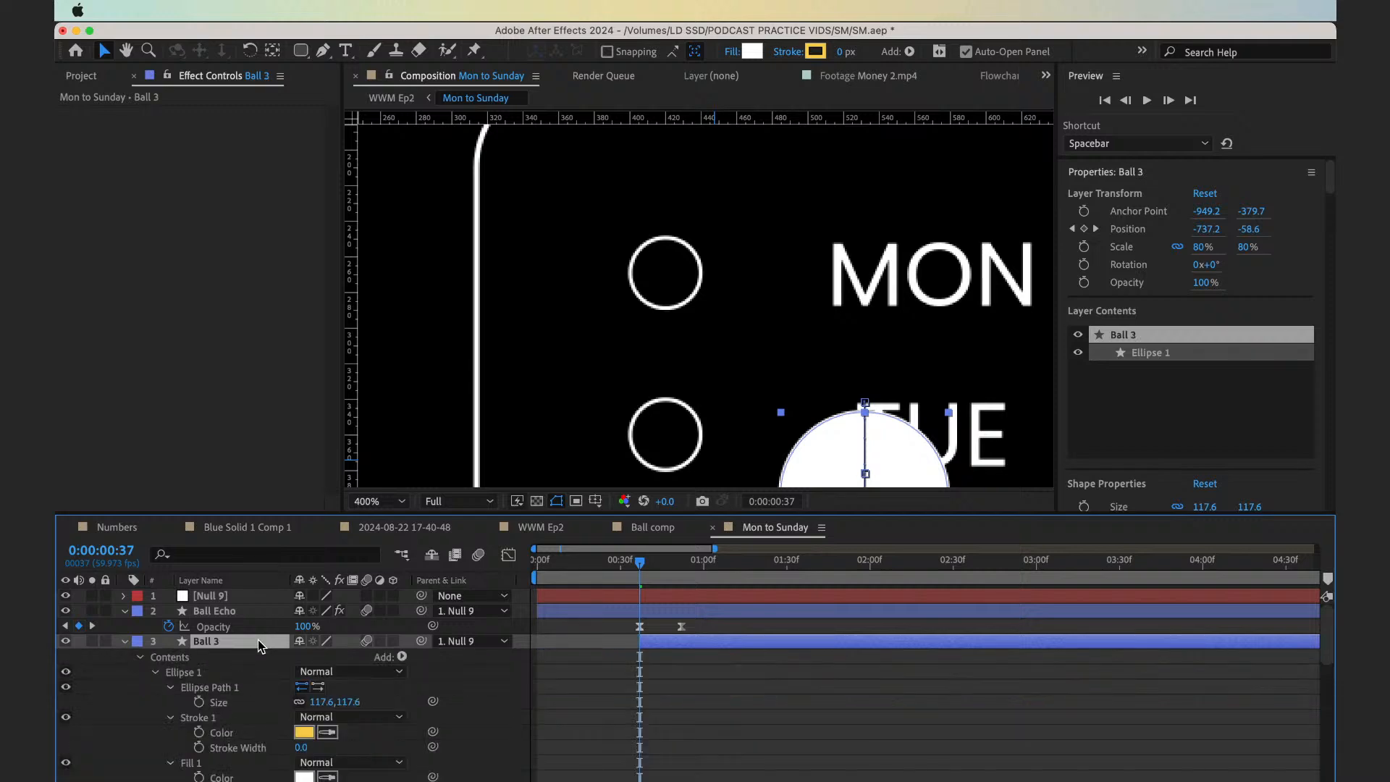
pyautogui.press('u')
pyautogui.press('p')
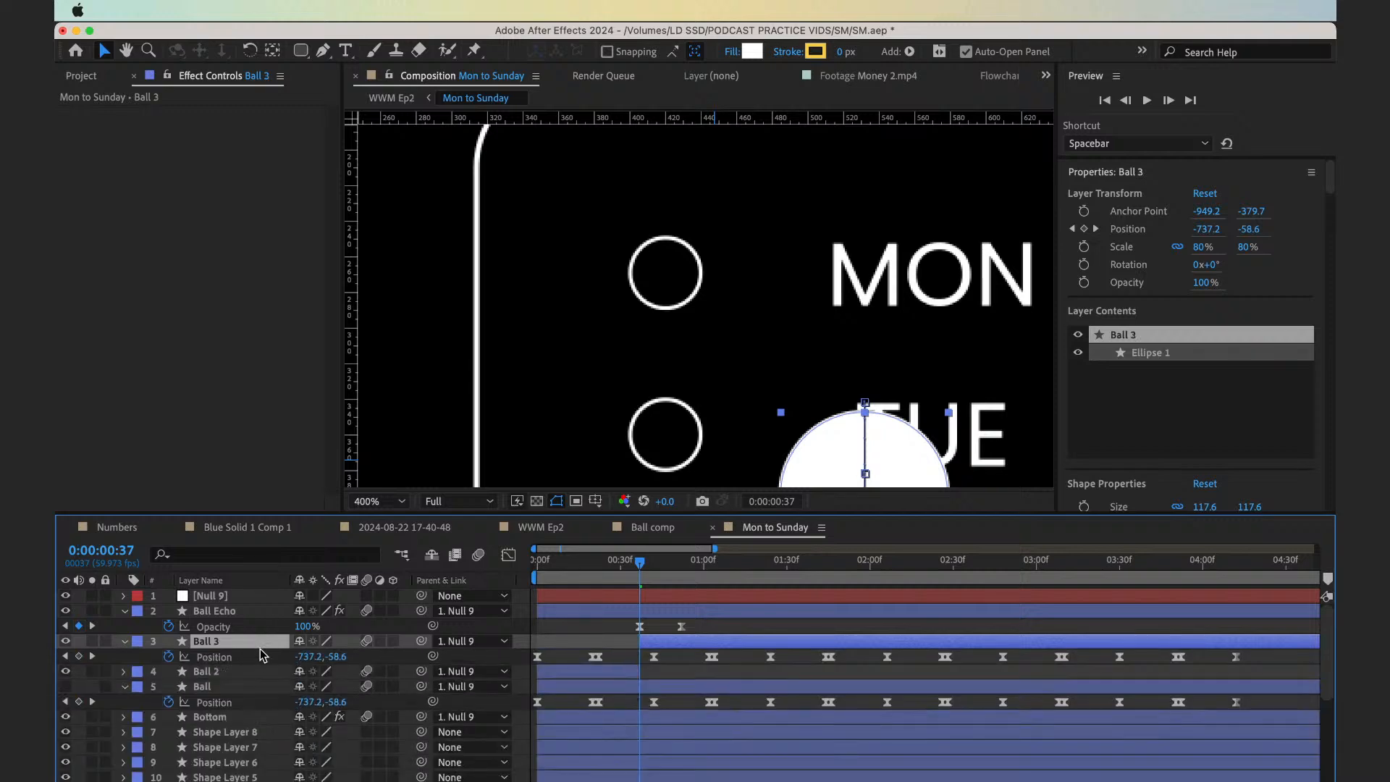
pyautogui.click(260, 657)
pyautogui.press('Delete')
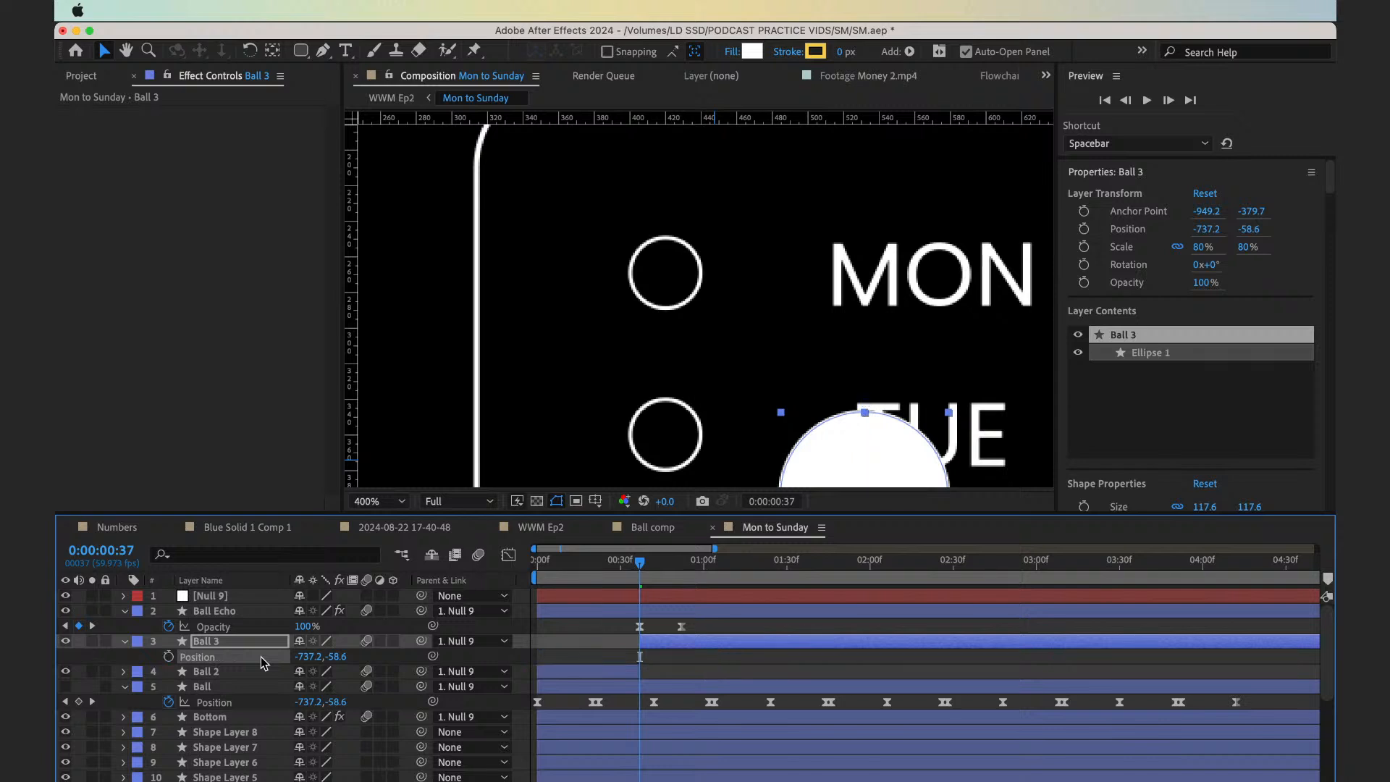
# Add Position and Scale keyframes to Ball 3 at frame 37, keeping its current values
pyautogui.click(659, 649)
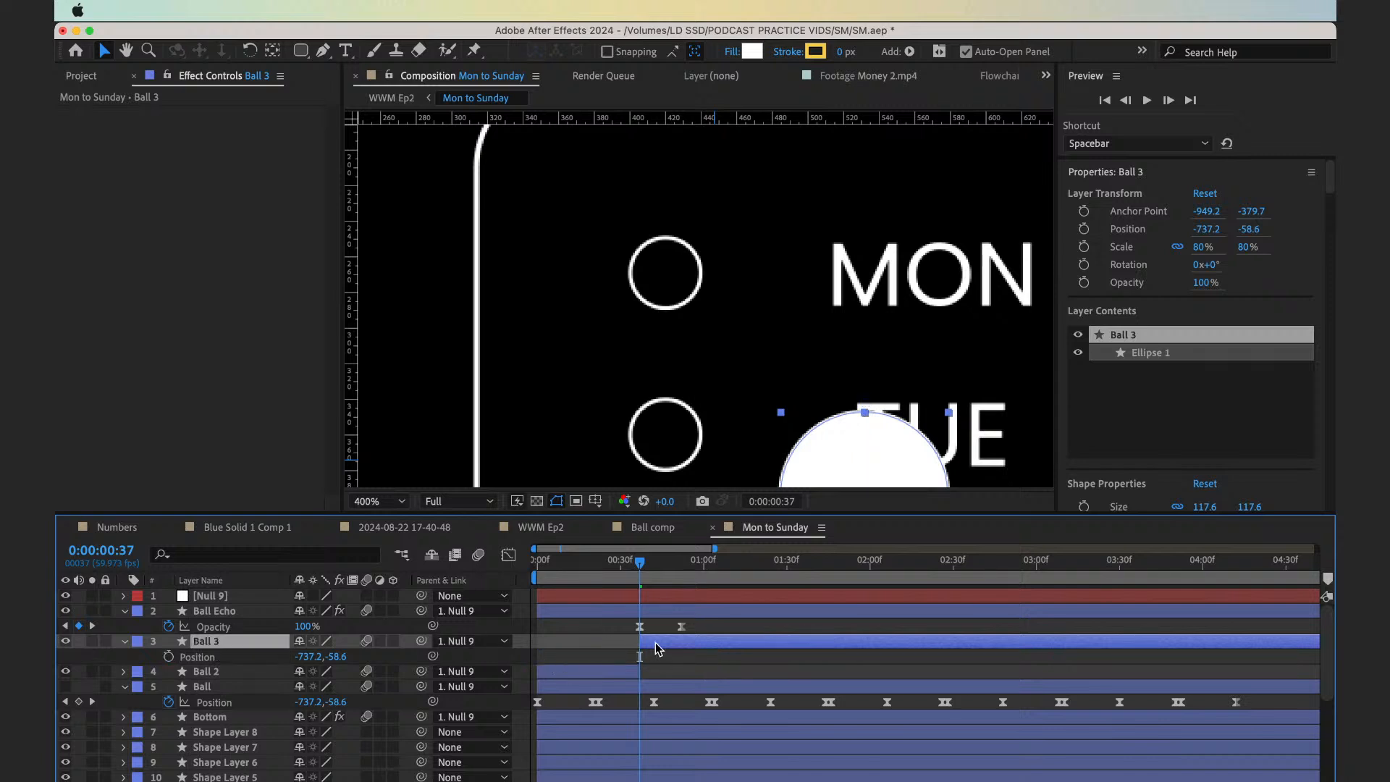
pyautogui.hotkey('alt', 'shift', 'p')
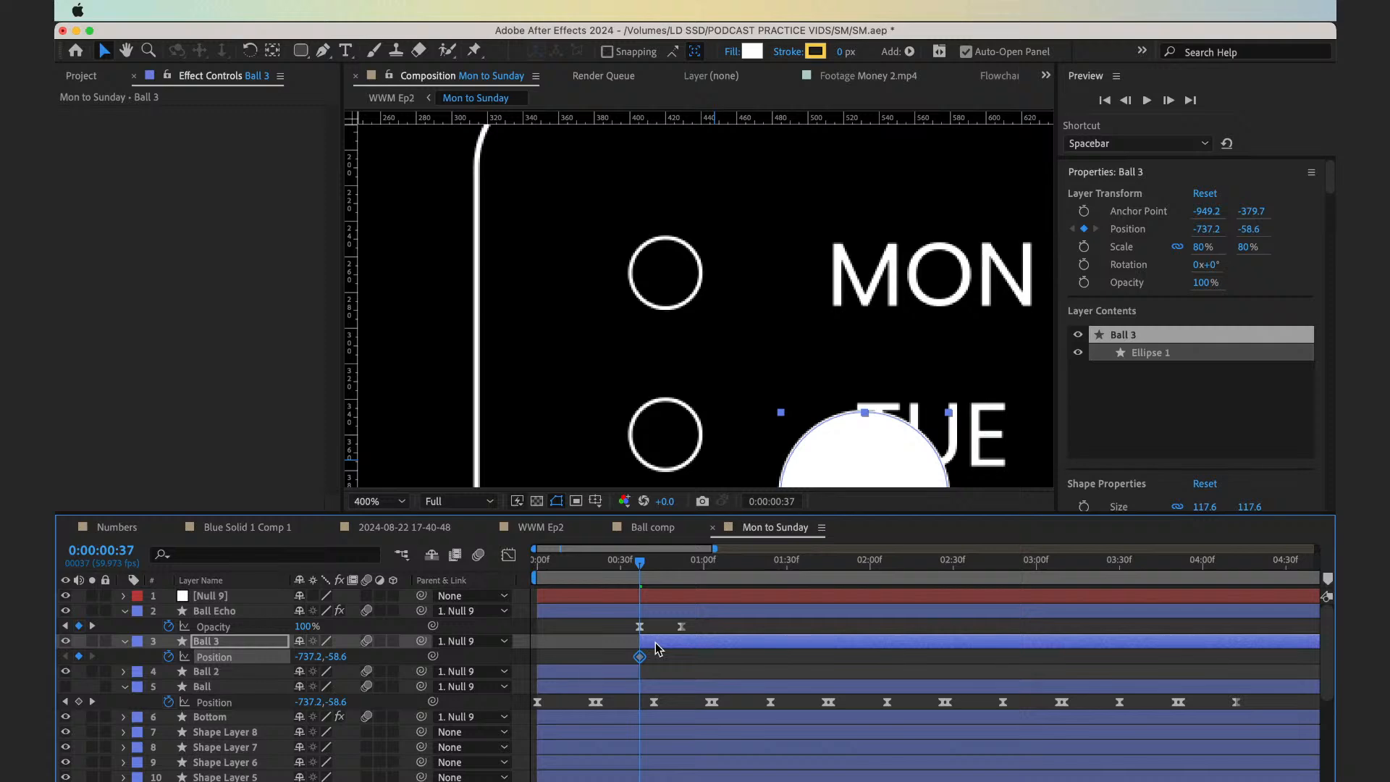
pyautogui.hotkey('alt', 'shift', 's')
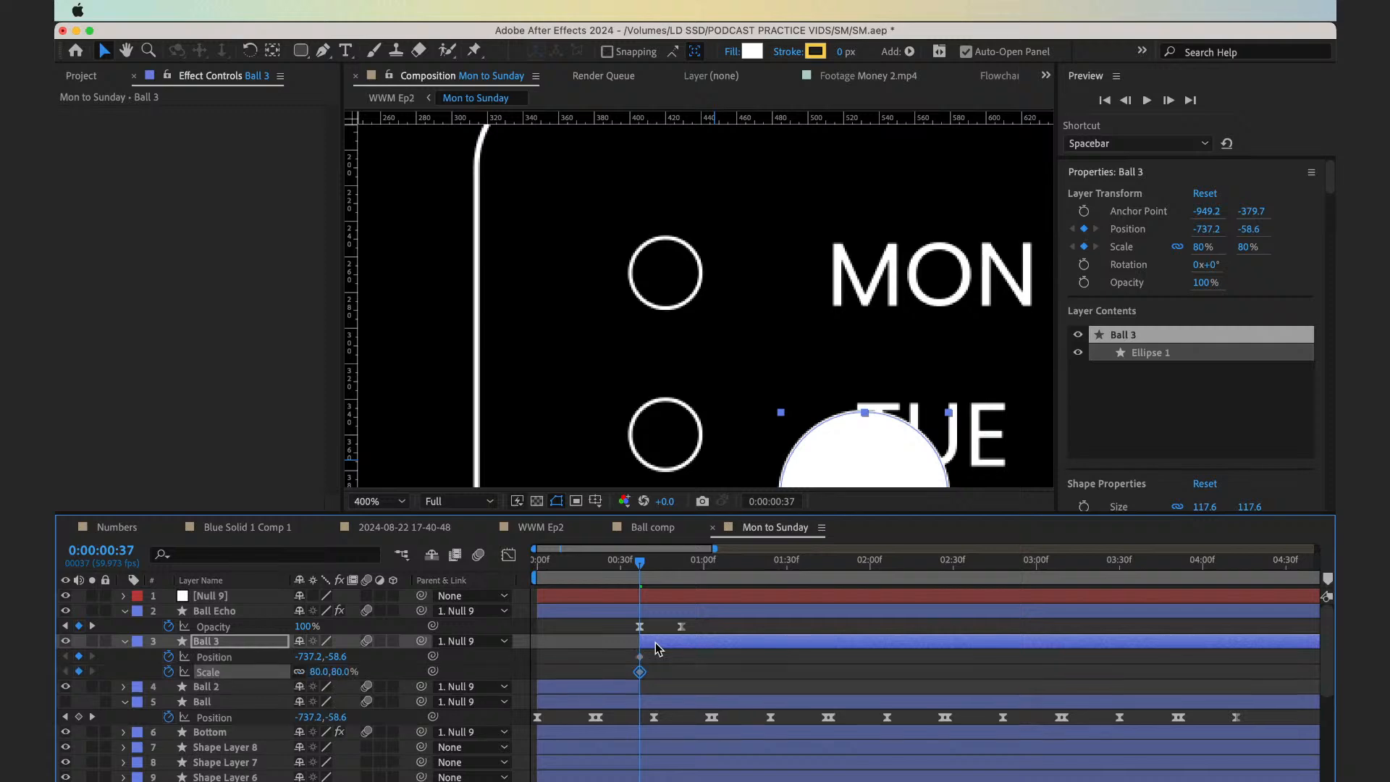
# At frame 47, move Ball 3 roughly over the MON checklist circle and lower its opacity to 42%
pyautogui.hotkey('shift', 'pagedown')
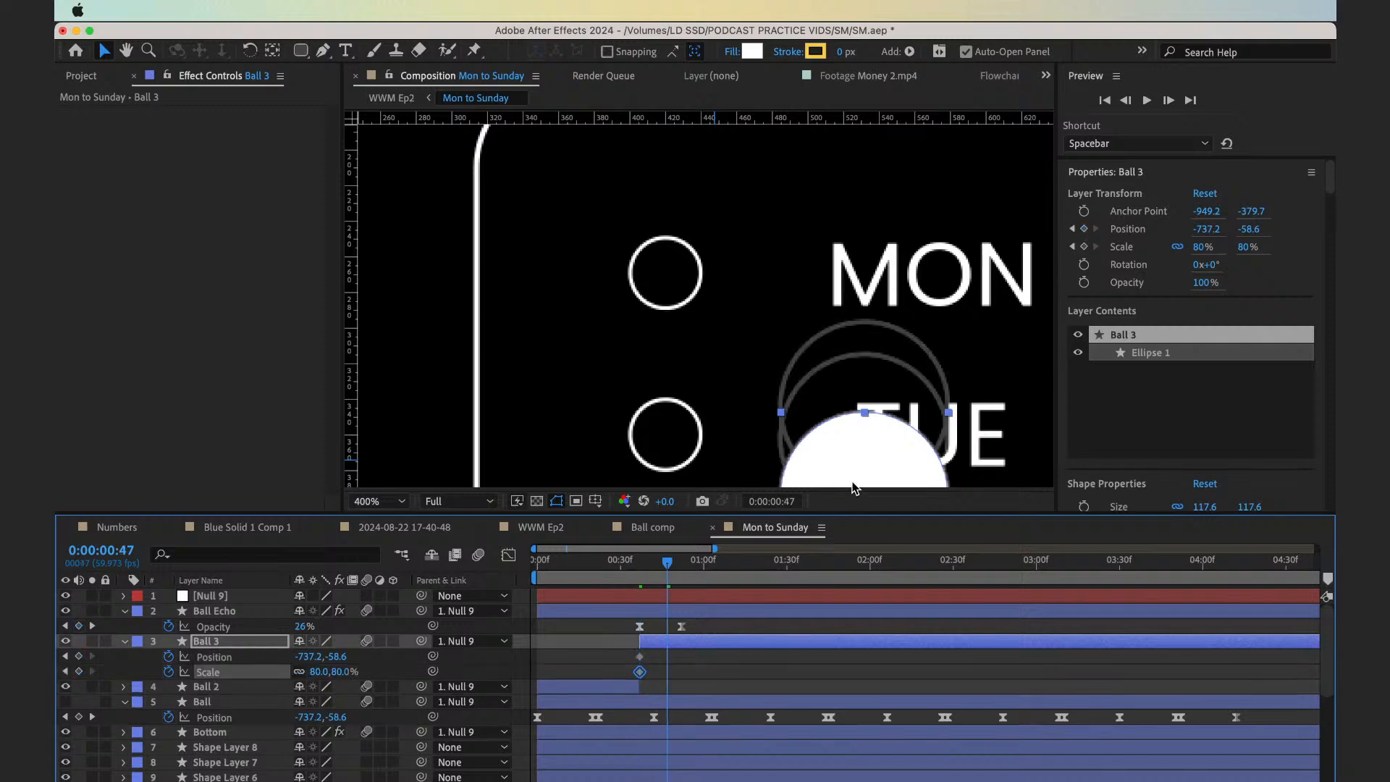
pyautogui.moveTo(863, 459); pyautogui.dragTo(666, 272)
pyautogui.press('t')
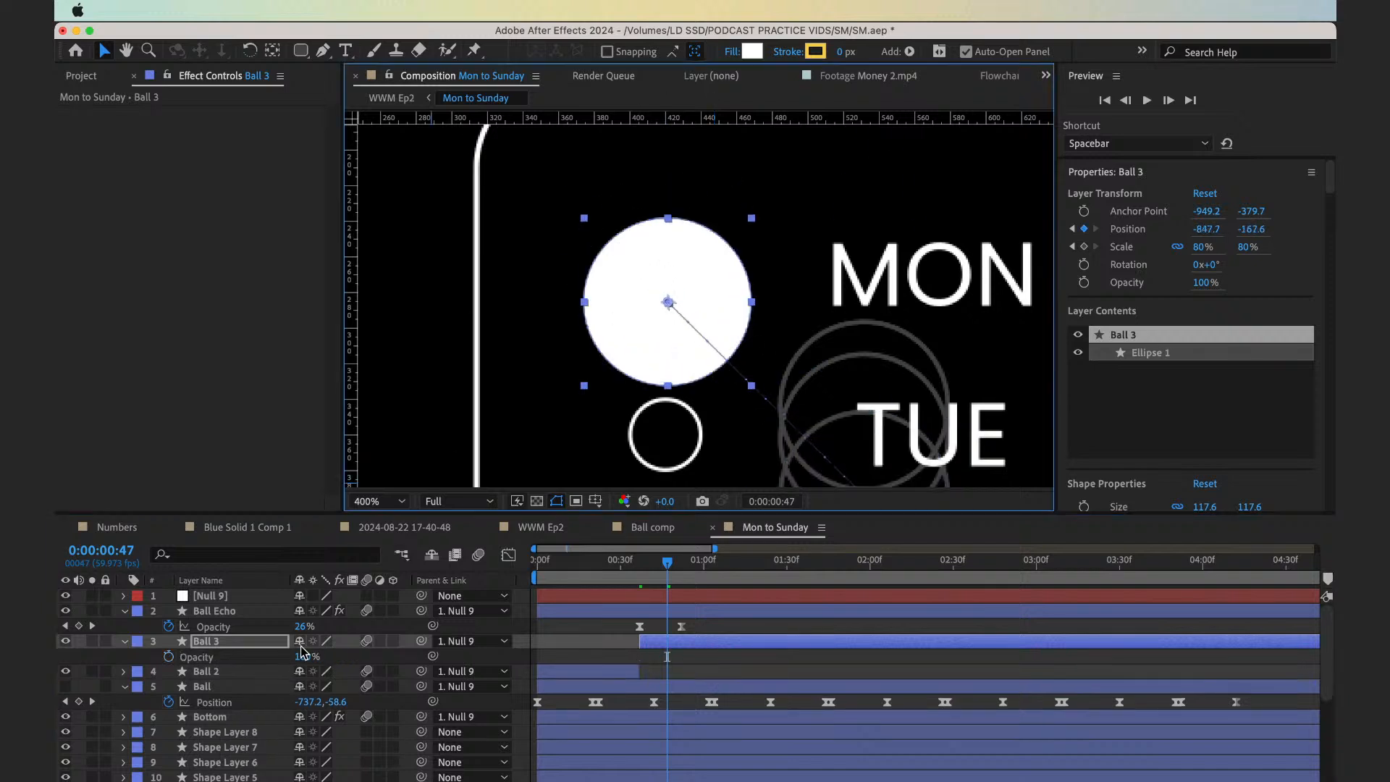
pyautogui.moveTo(304, 656); pyautogui.dragTo(258, 660)
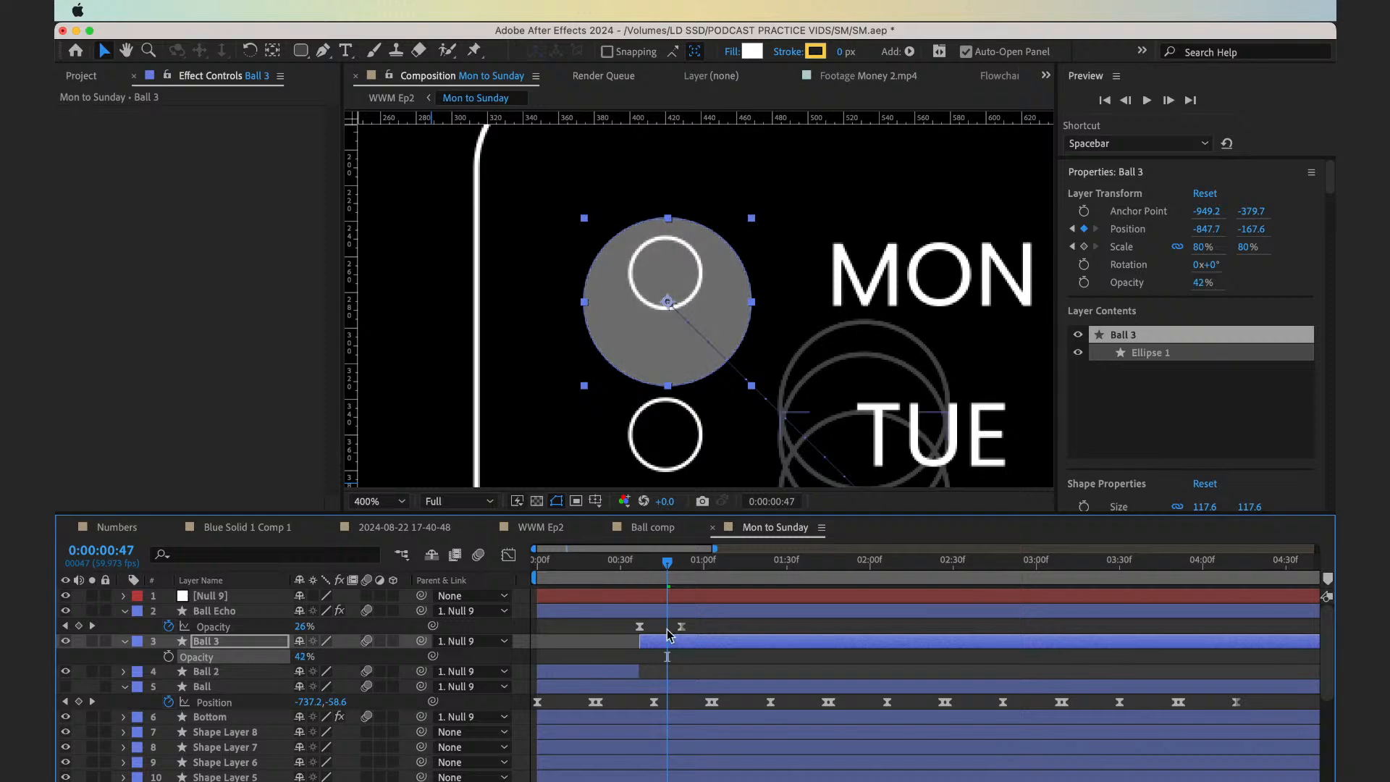
# Center Ball 3 on the MON checklist circle at frame 47 and set its scale to 30%
pyautogui.press('u')
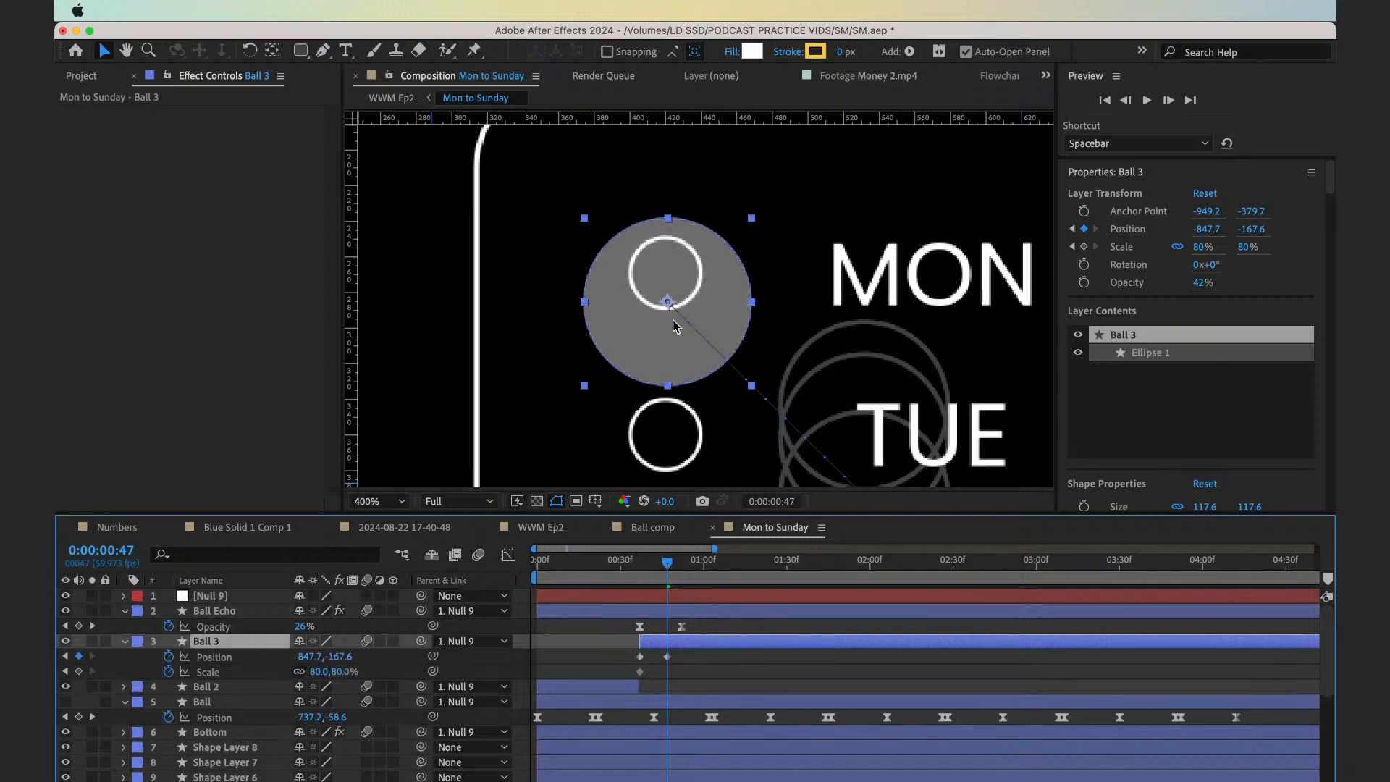
pyautogui.moveTo(682, 350); pyautogui.dragTo(679, 314)
pyautogui.click(337, 672)
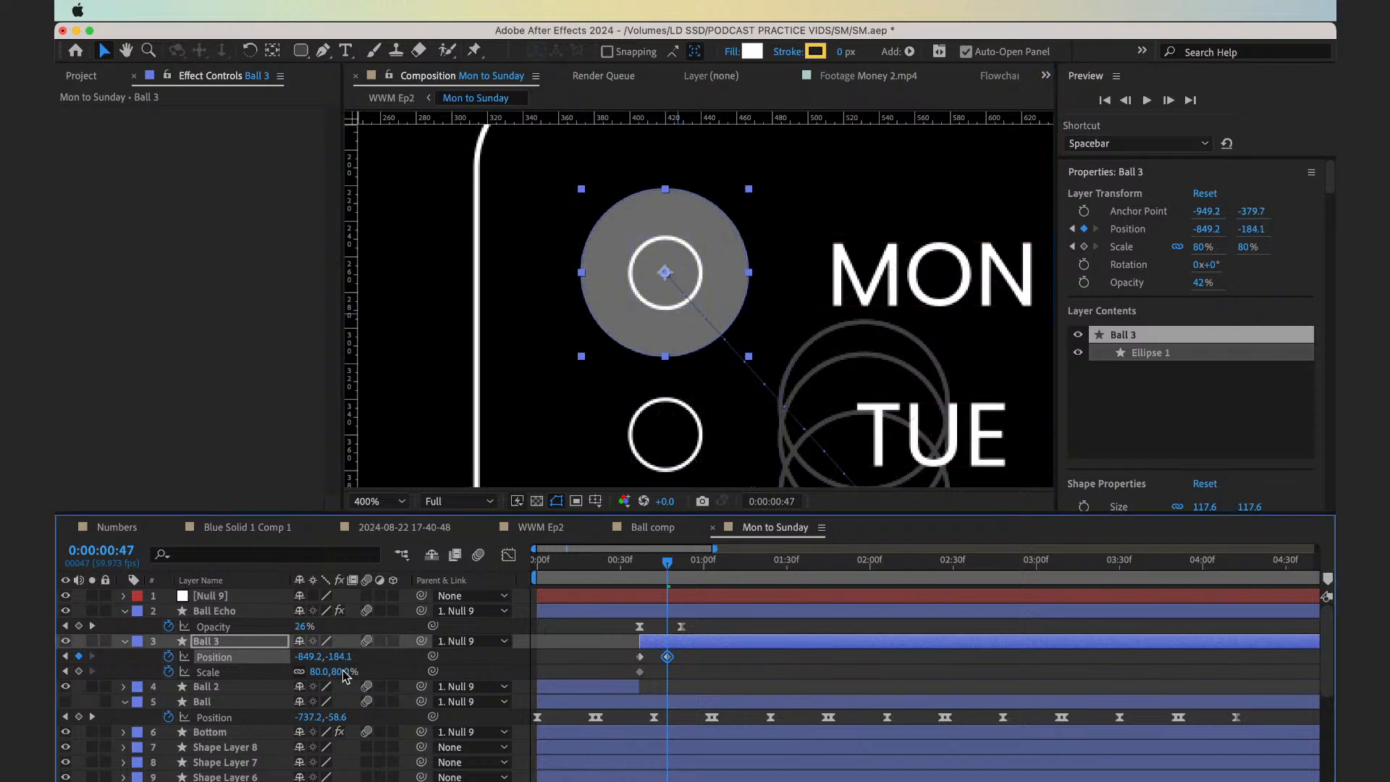
pyautogui.write('30')
pyautogui.press('Return')
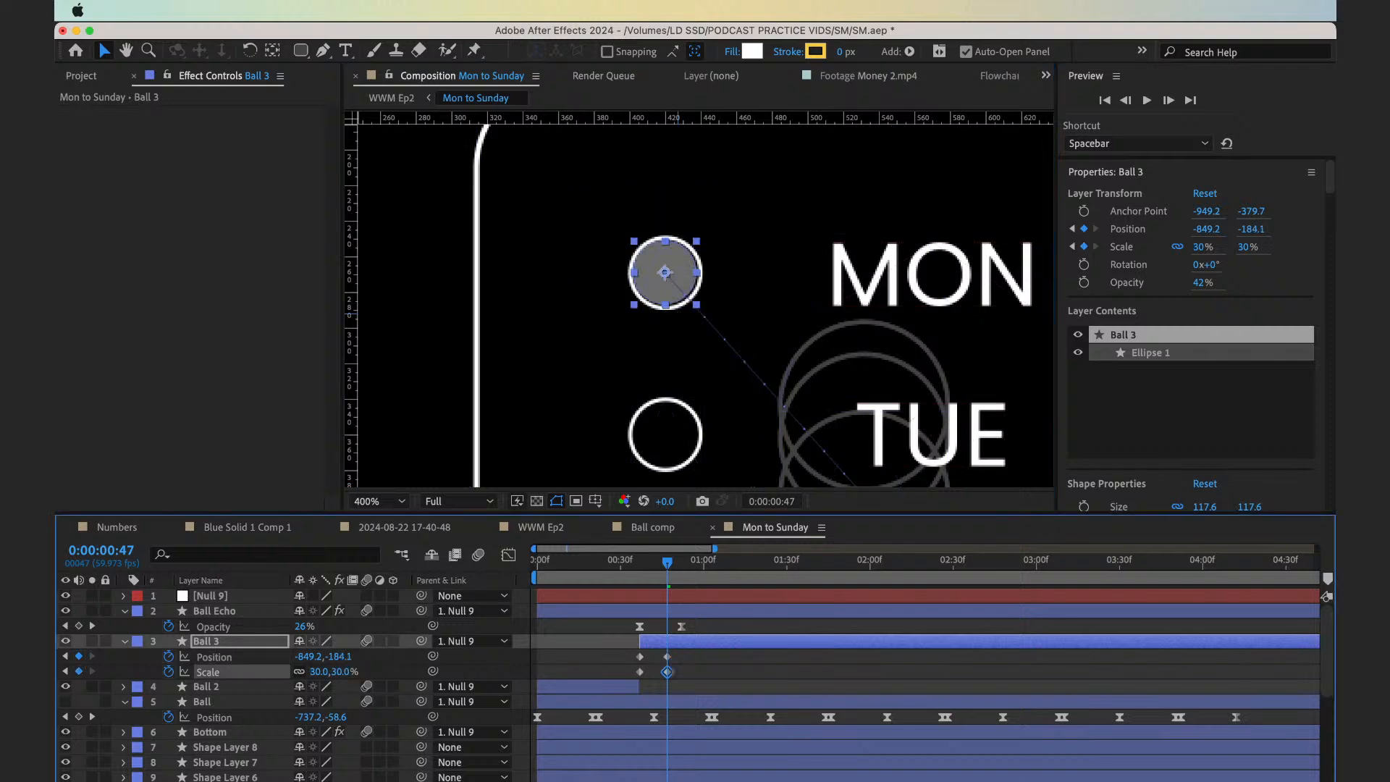
# Set Ball 3's scale to 32% and nudge its position to -849, -183.1 inside the MON circle
pyautogui.press('Right')
pyautogui.click(343, 671)
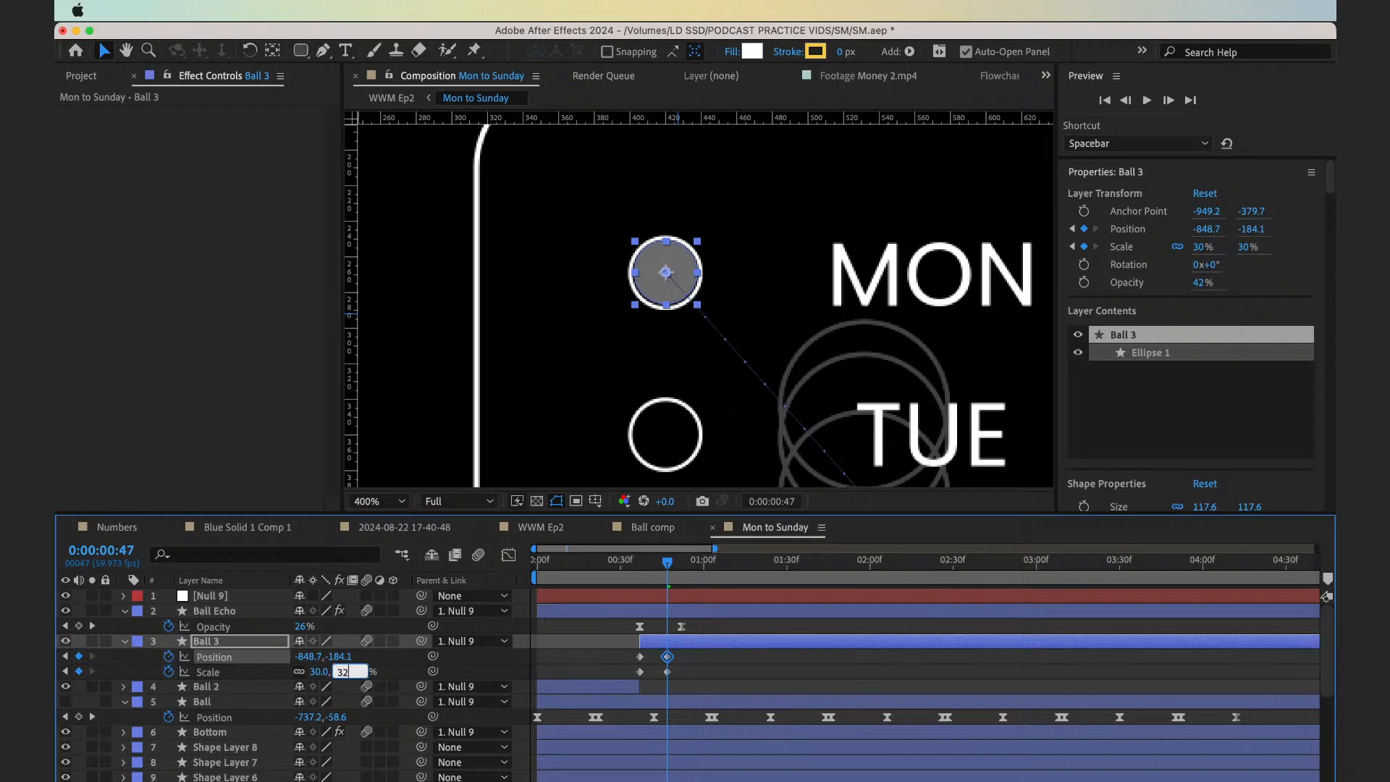
pyautogui.press('Return')
pyautogui.press('.')
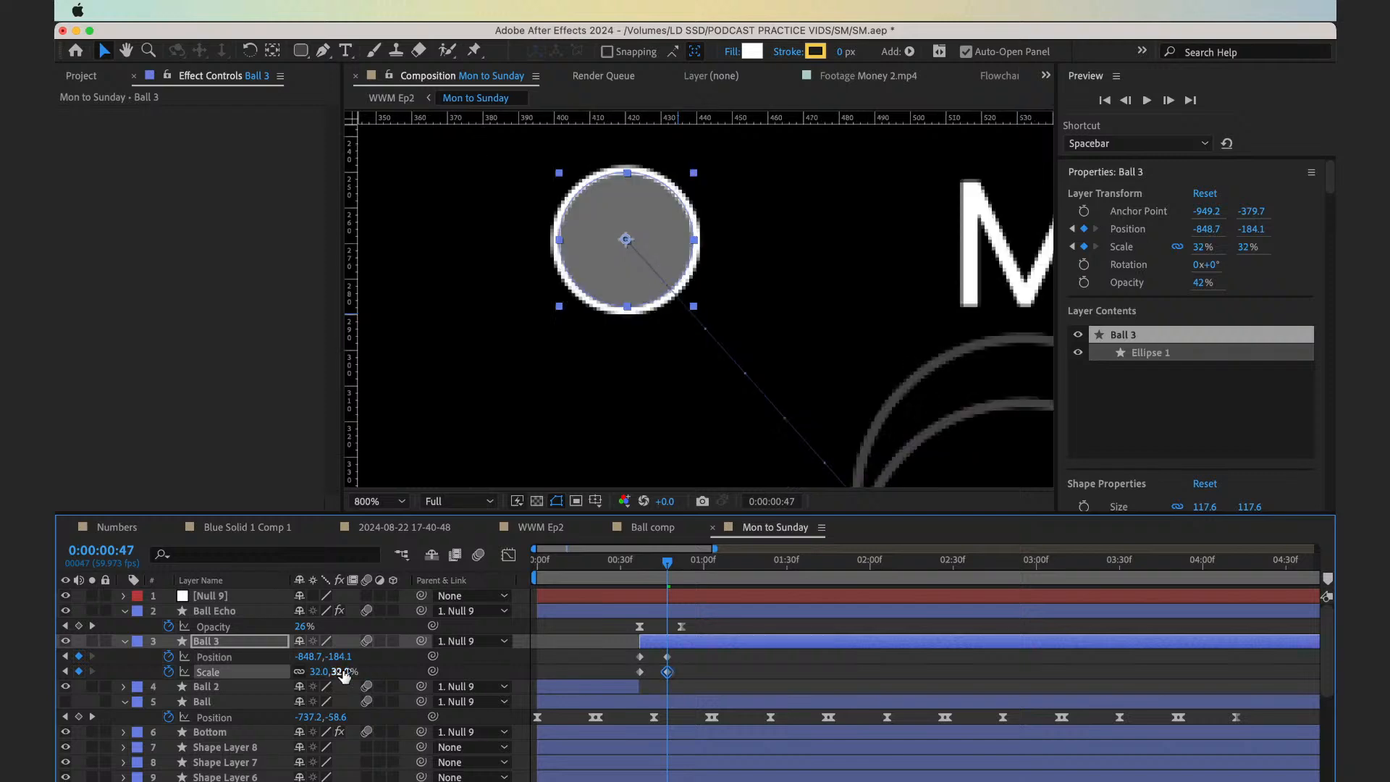
pyautogui.press('Down')
pyautogui.press('Left')
pyautogui.press('Down')
pyautogui.press('Down')
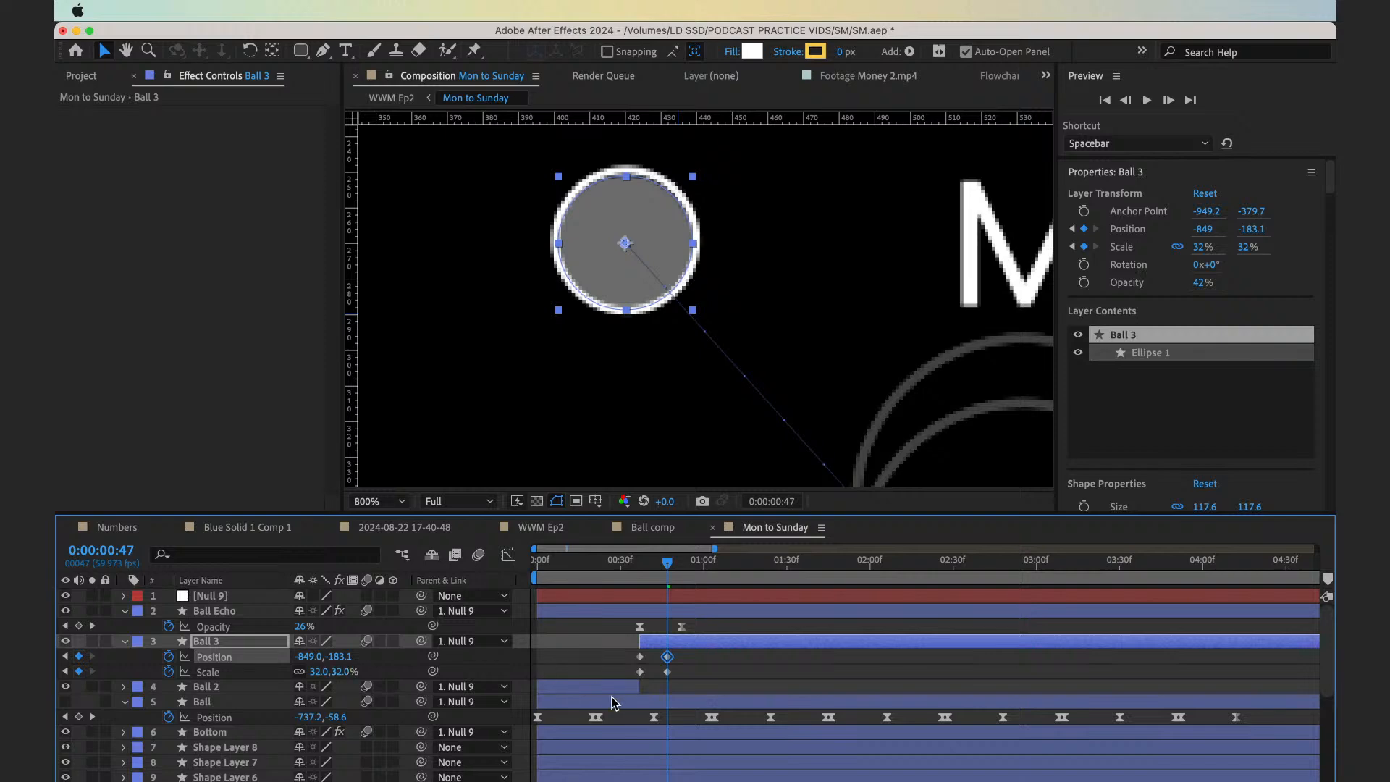
# Set the Ball 3 layer's opacity to 100%
pyautogui.press('t')
pyautogui.moveTo(301, 660); pyautogui.dragTo(397, 670)
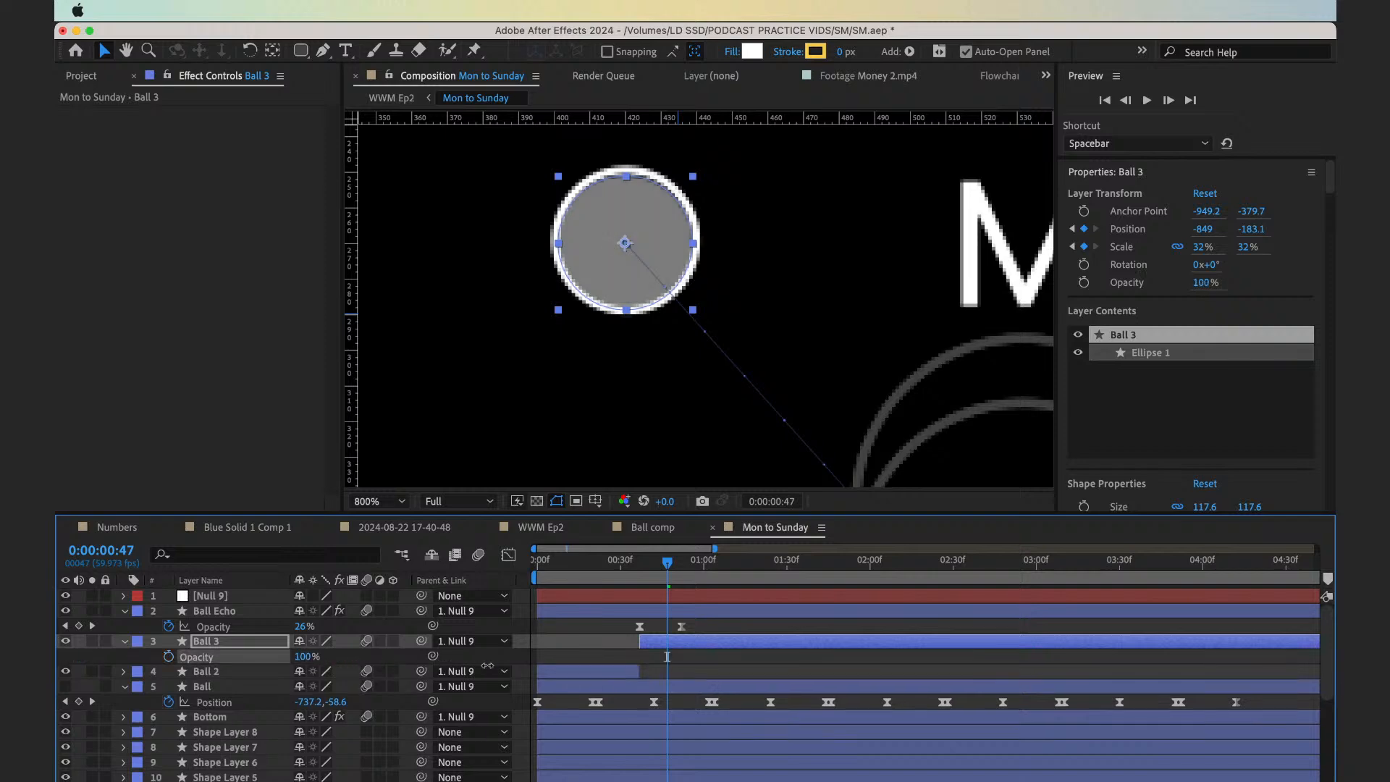
pyautogui.click(663, 629)
pyautogui.click(663, 638)
# Apply Easy Ease to all Position and Scale keyframes of Ball 3 and check the frames at both ends of the move
pyautogui.press('u')
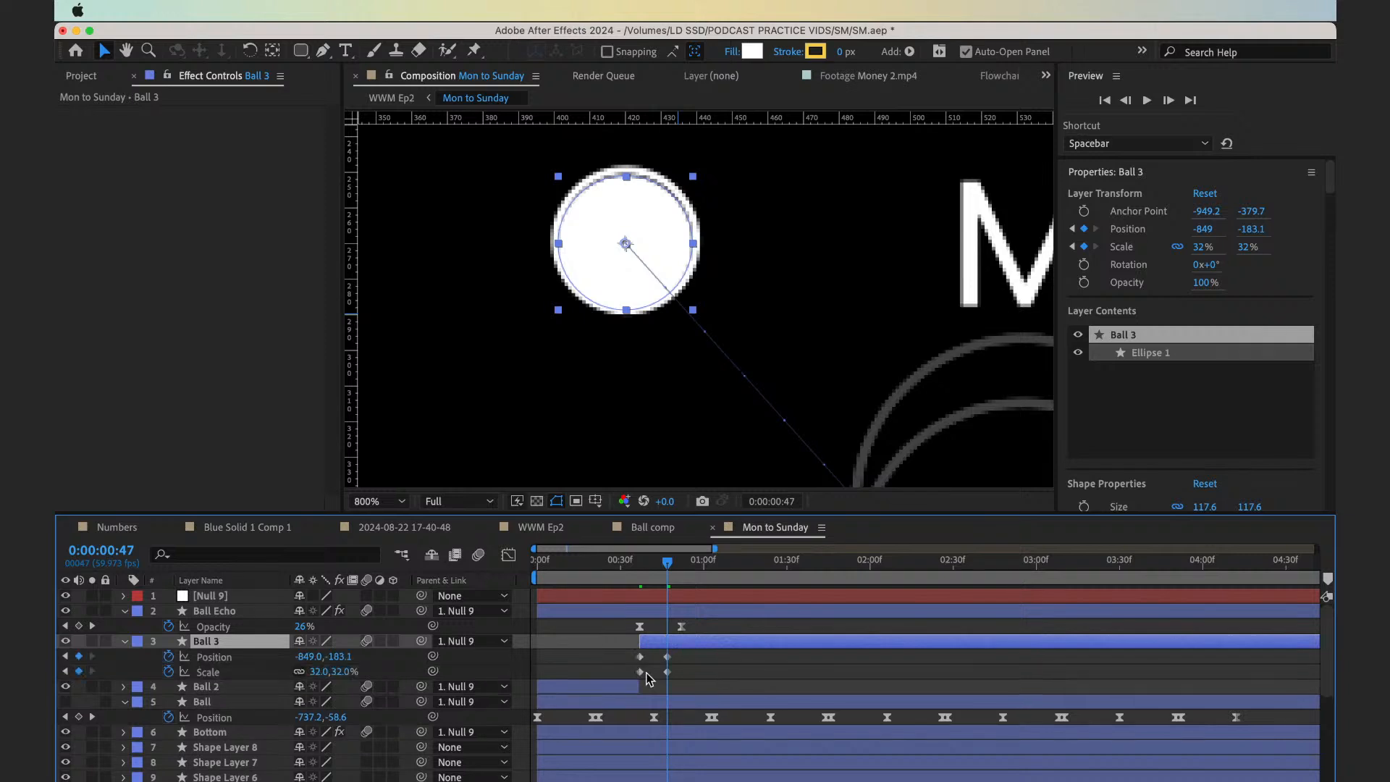
pyautogui.moveTo(621, 653); pyautogui.dragTo(699, 672)
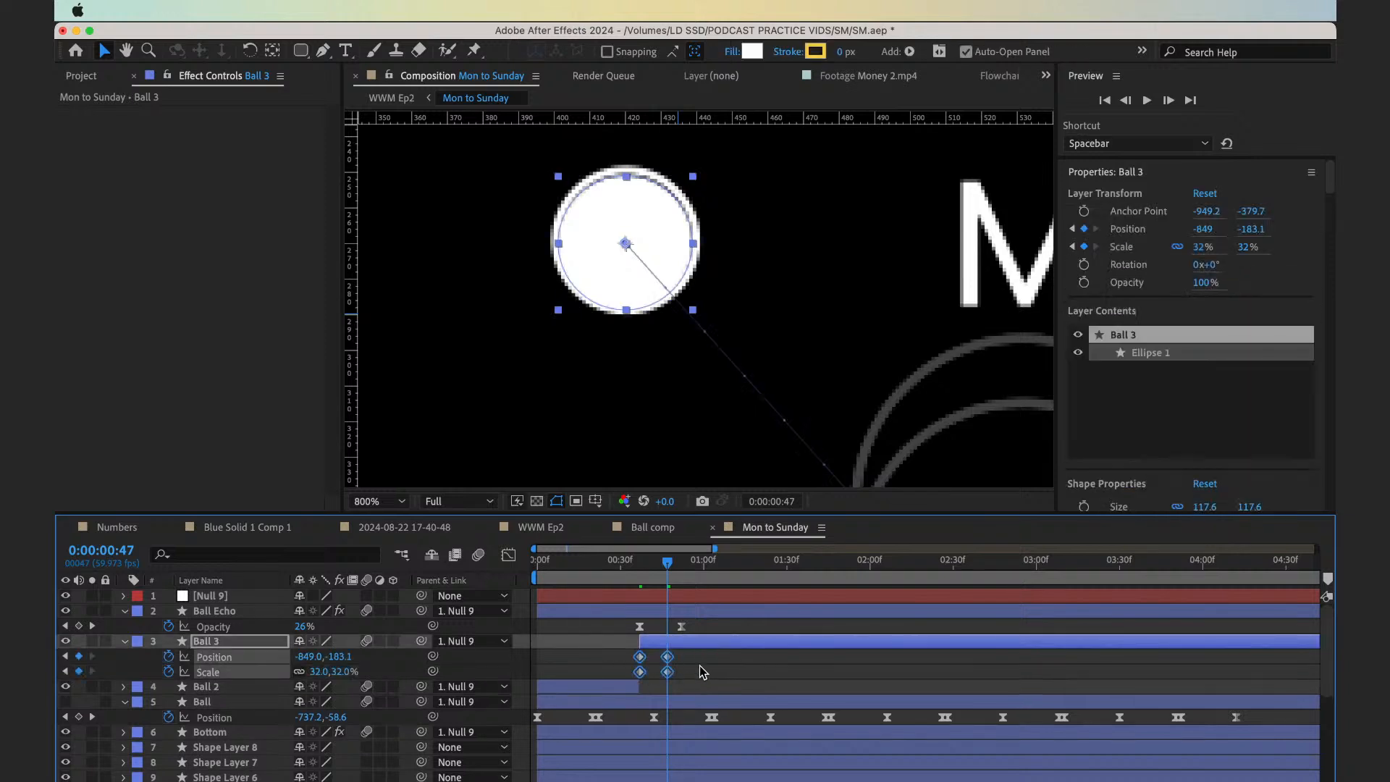
pyautogui.press('F9')
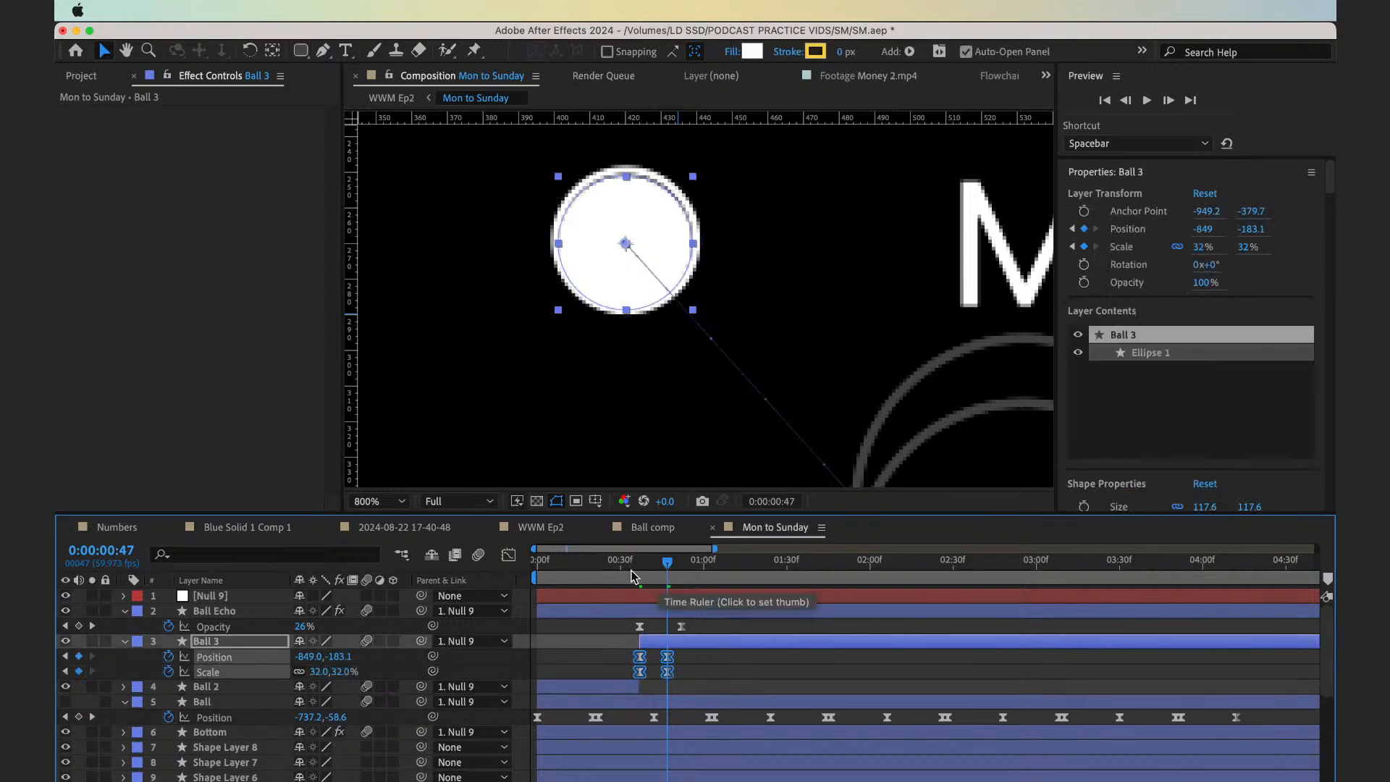
pyautogui.click(633, 576)
pyautogui.click(666, 576)
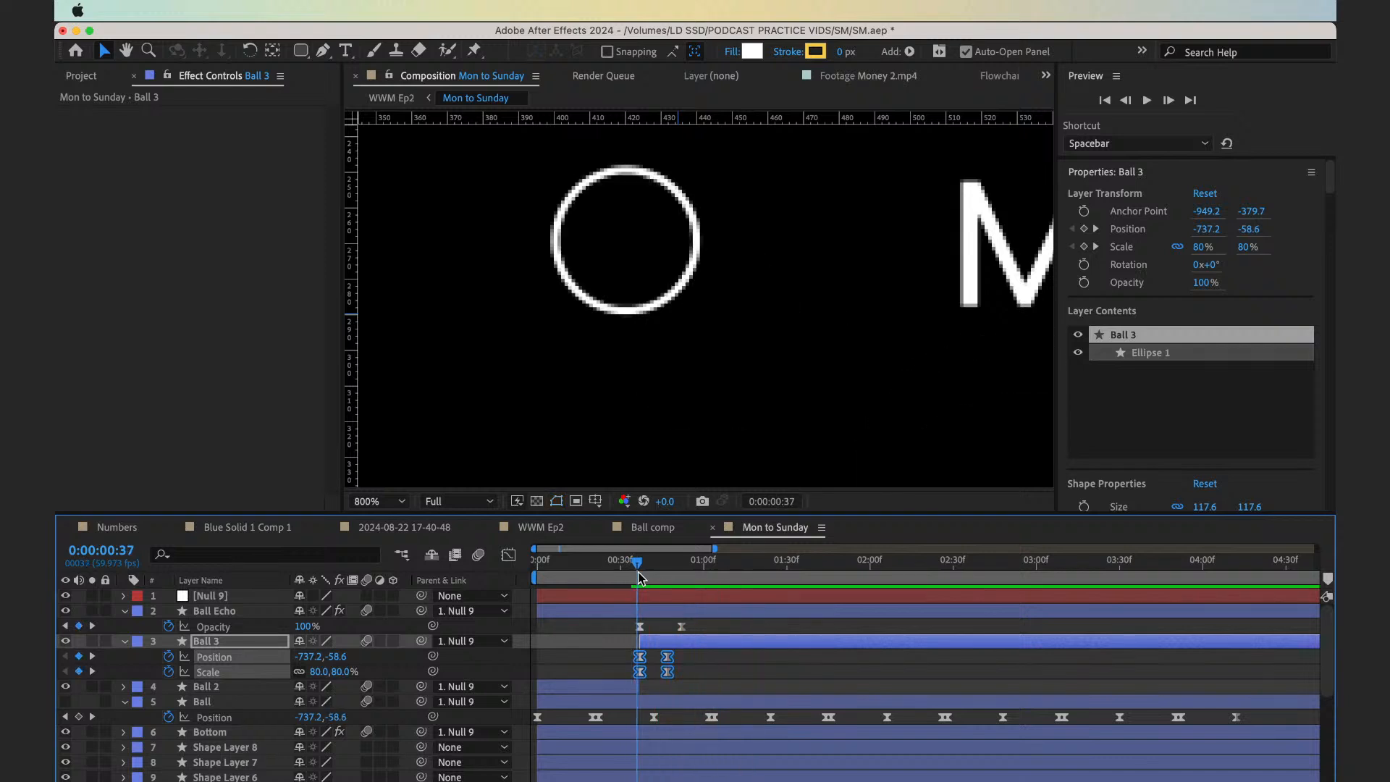
# Nudge Ball 3 at frame 47 to position -848.8, -183.8 so it is centered within the MON circle outline
pyautogui.press('.')
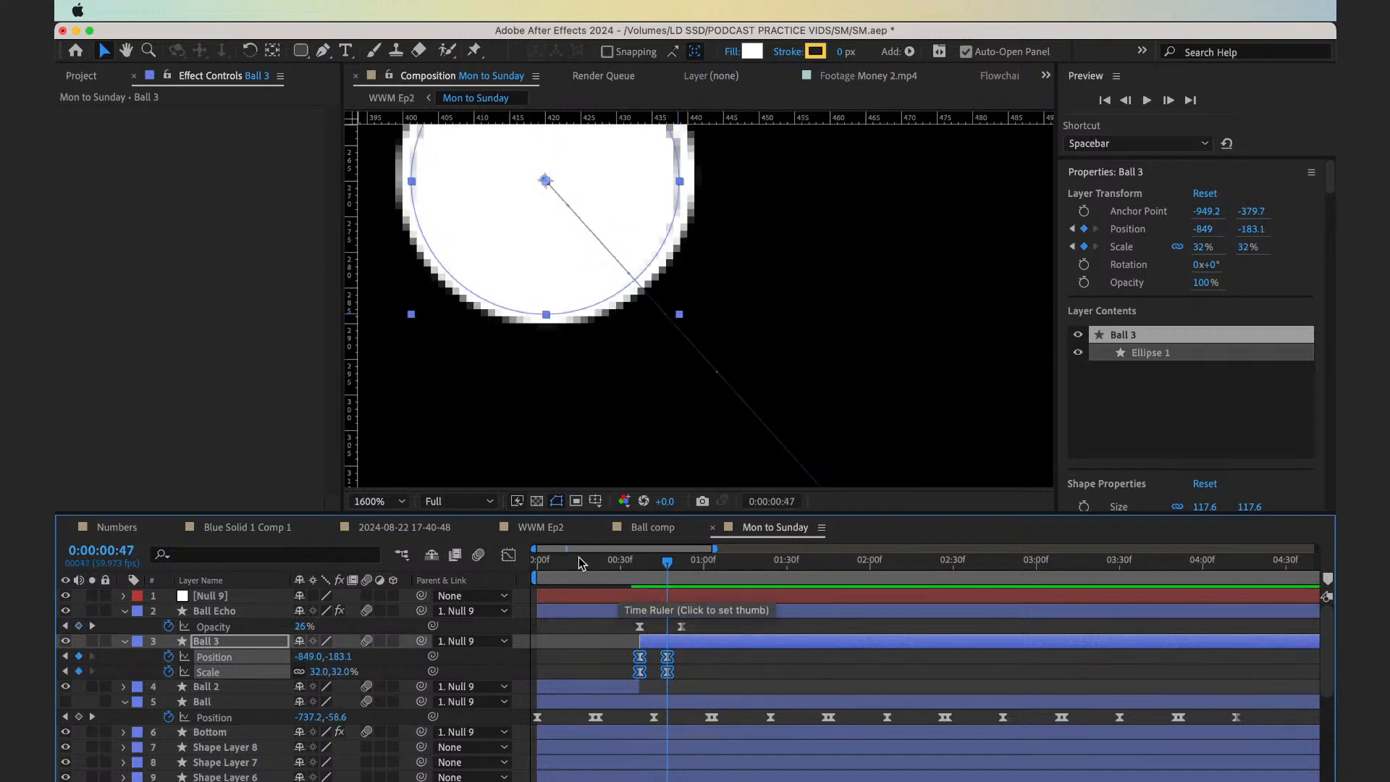
pyautogui.press('h')
pyautogui.moveTo(560, 328); pyautogui.dragTo(688, 426)
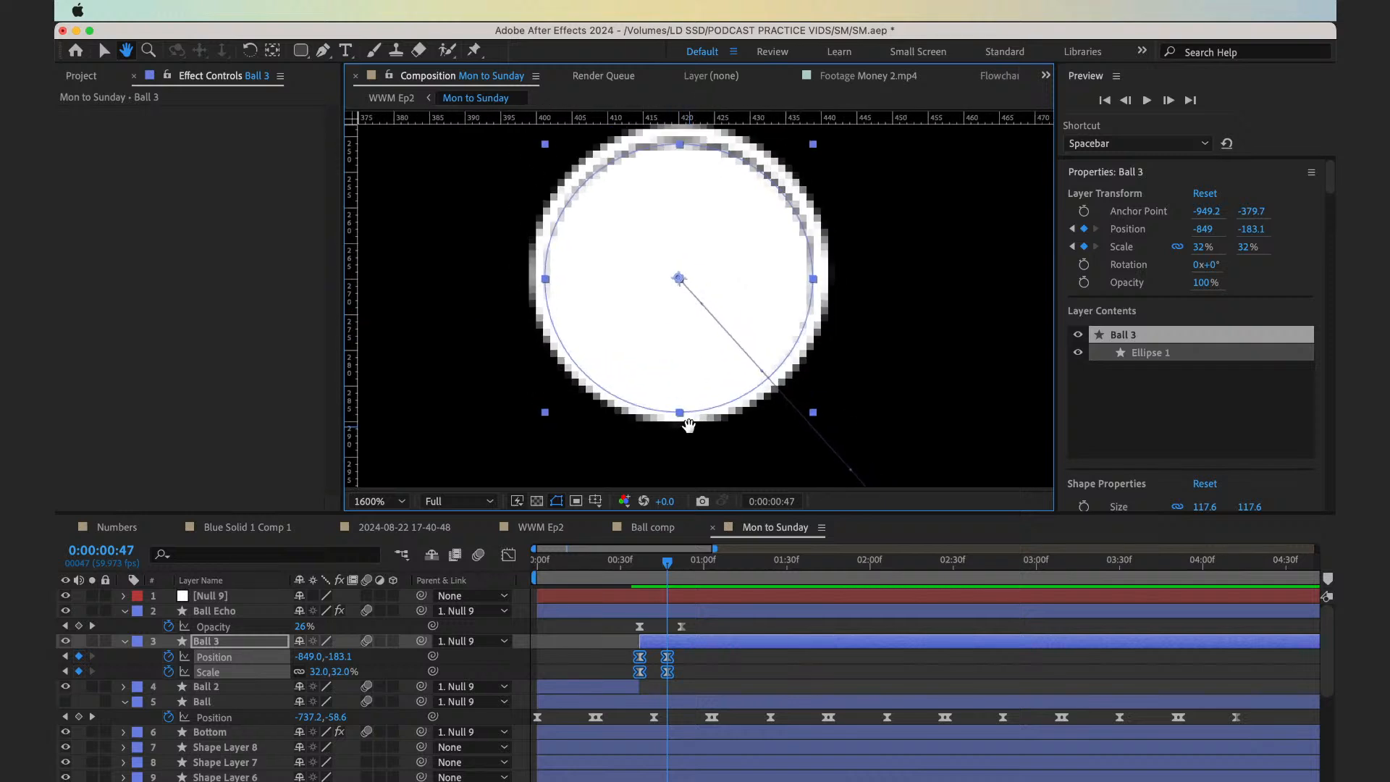
pyautogui.press('Up')
pyautogui.press('Up')
pyautogui.press('Up')
pyautogui.press('Up')
pyautogui.press('Up')
pyautogui.press('Up')
pyautogui.press('Up')
pyautogui.press('Up')
pyautogui.press('Up')
pyautogui.press('Up')
pyautogui.press('Right')
pyautogui.press('Right')
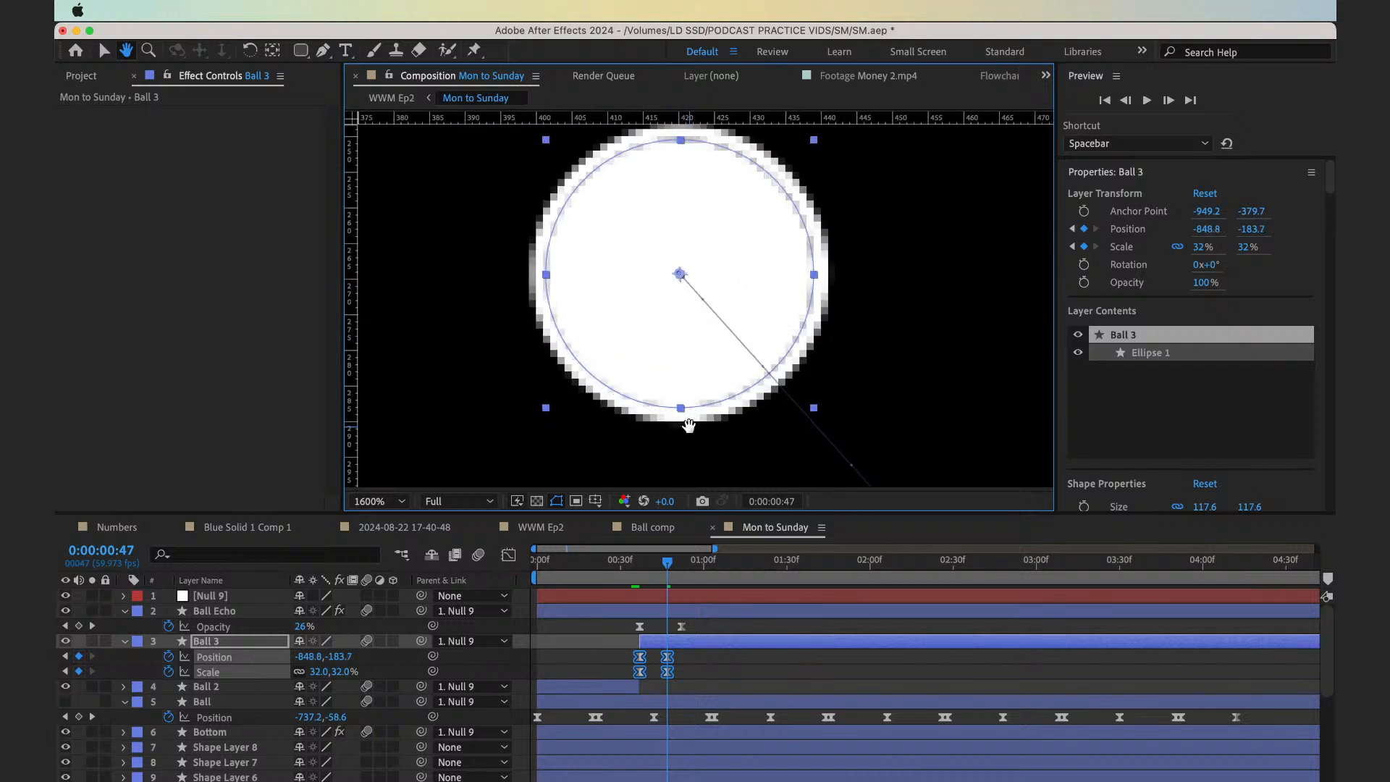
pyautogui.press('Up')
pyautogui.press('Up')
pyautogui.press('v')
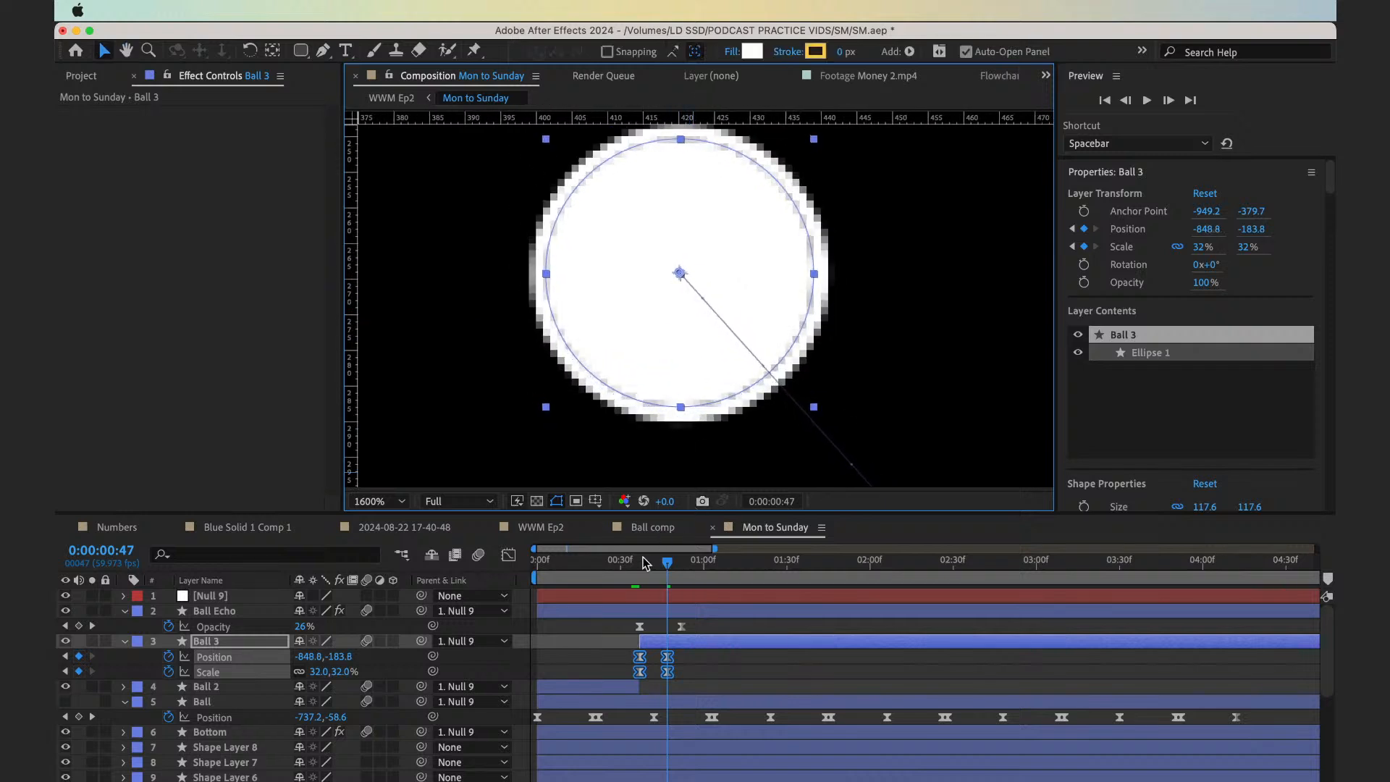
# Move Ball 3's ending Position and Scale keyframes 10 frames later, to frame 57, and preview the full checklist animation
pyautogui.click(628, 571)
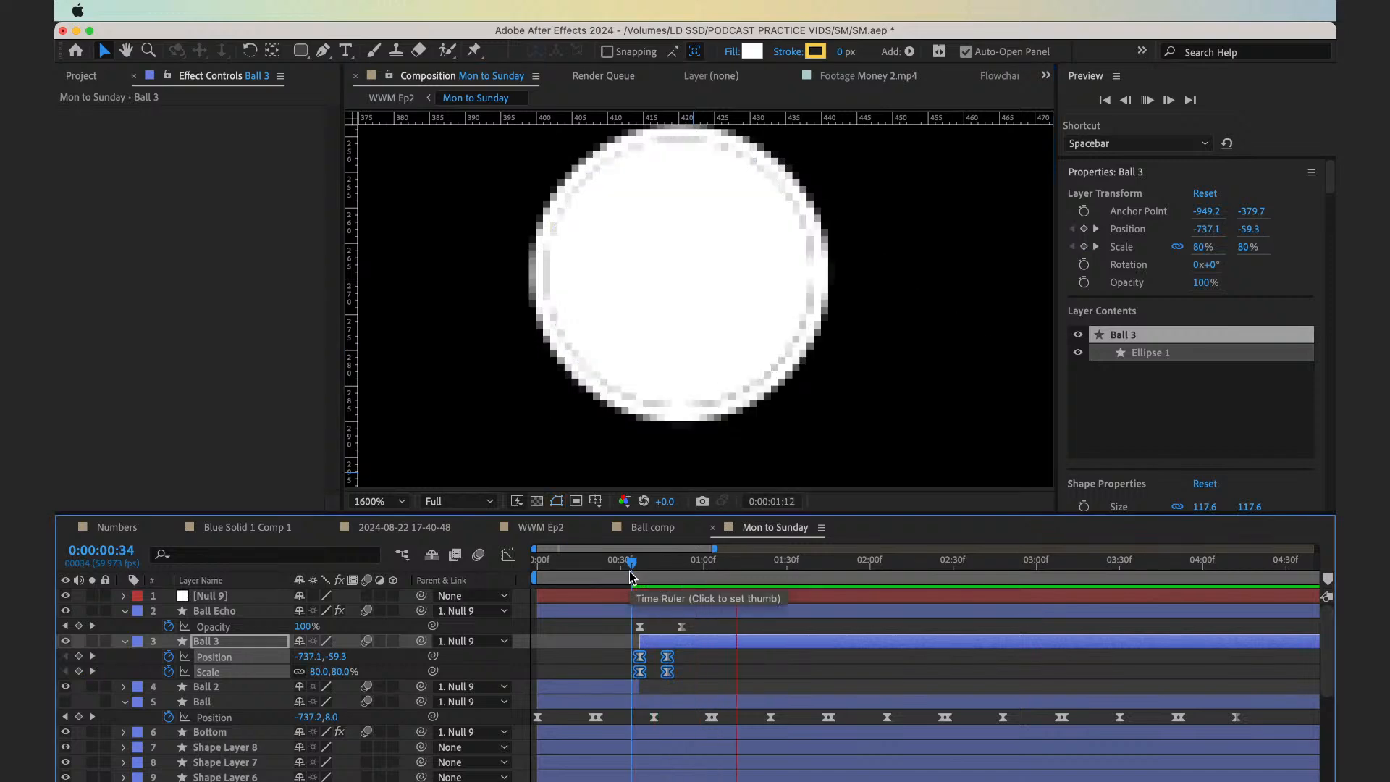
pyautogui.press('space')
pyautogui.click(381, 501)
pyautogui.click(382, 500)
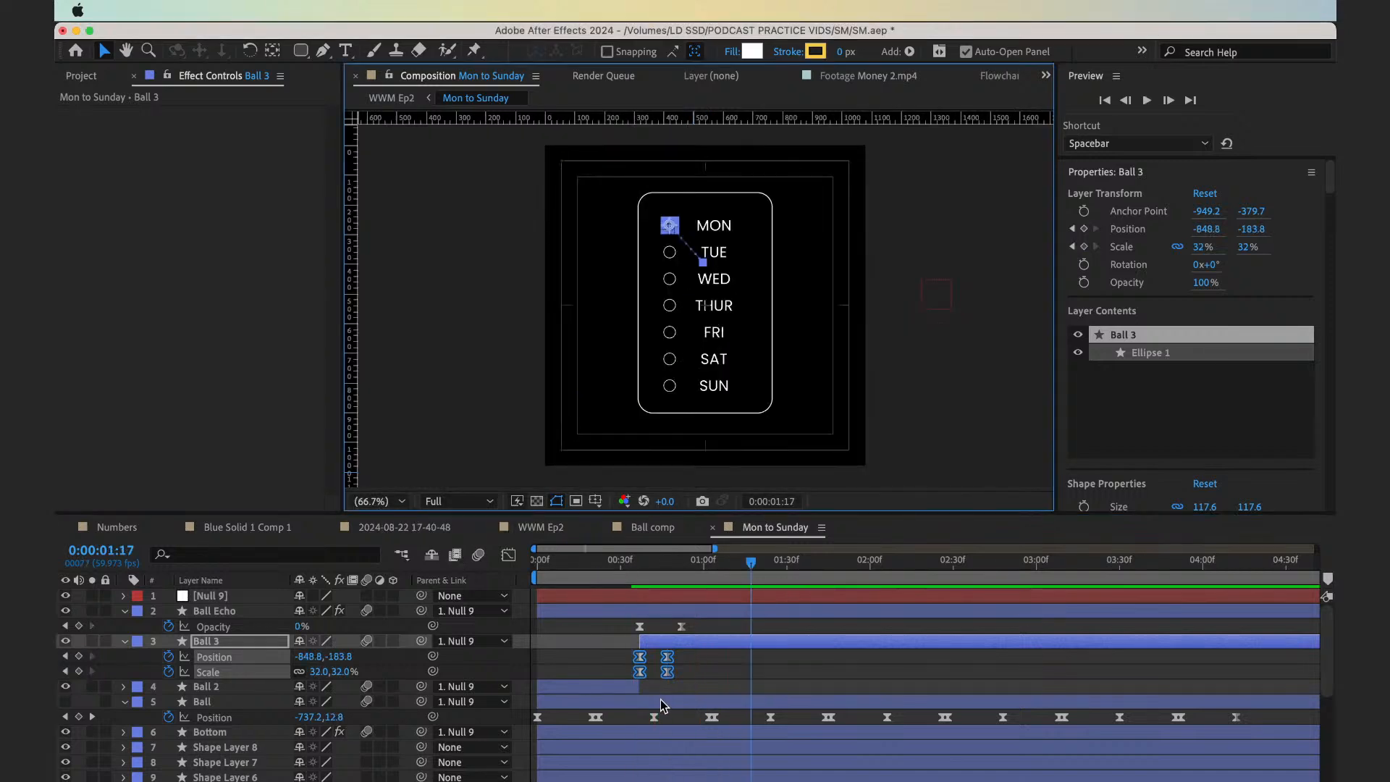
pyautogui.click(623, 649)
pyautogui.moveTo(659, 656); pyautogui.dragTo(703, 693)
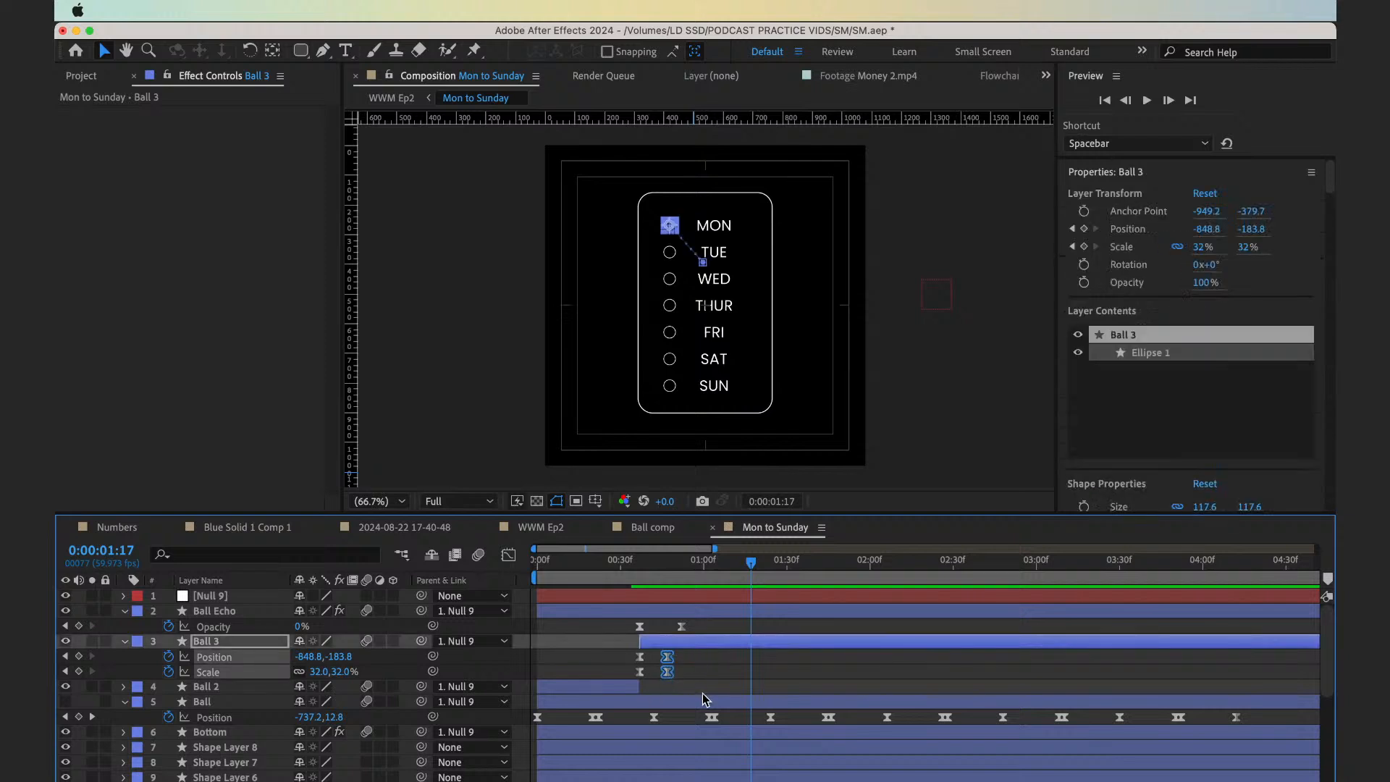
pyautogui.hotkey('alt', 'shift', 'Right')
pyautogui.click(628, 579)
pyautogui.press('space')
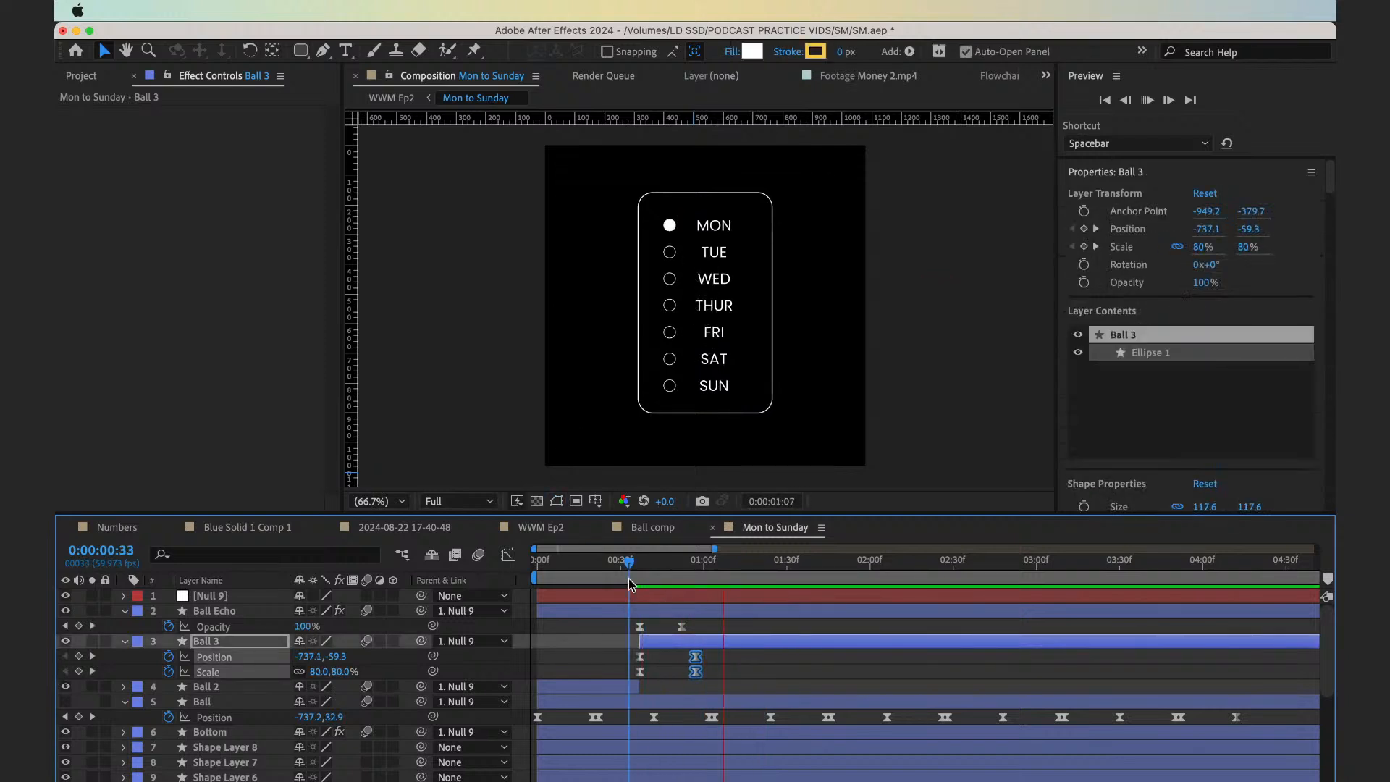
pyautogui.press('space')
# Reshape Ball 3's Position speed graph into an early peak of about 2000 px/sec with a long ease-out, and preview it
pyautogui.click(390, 654)
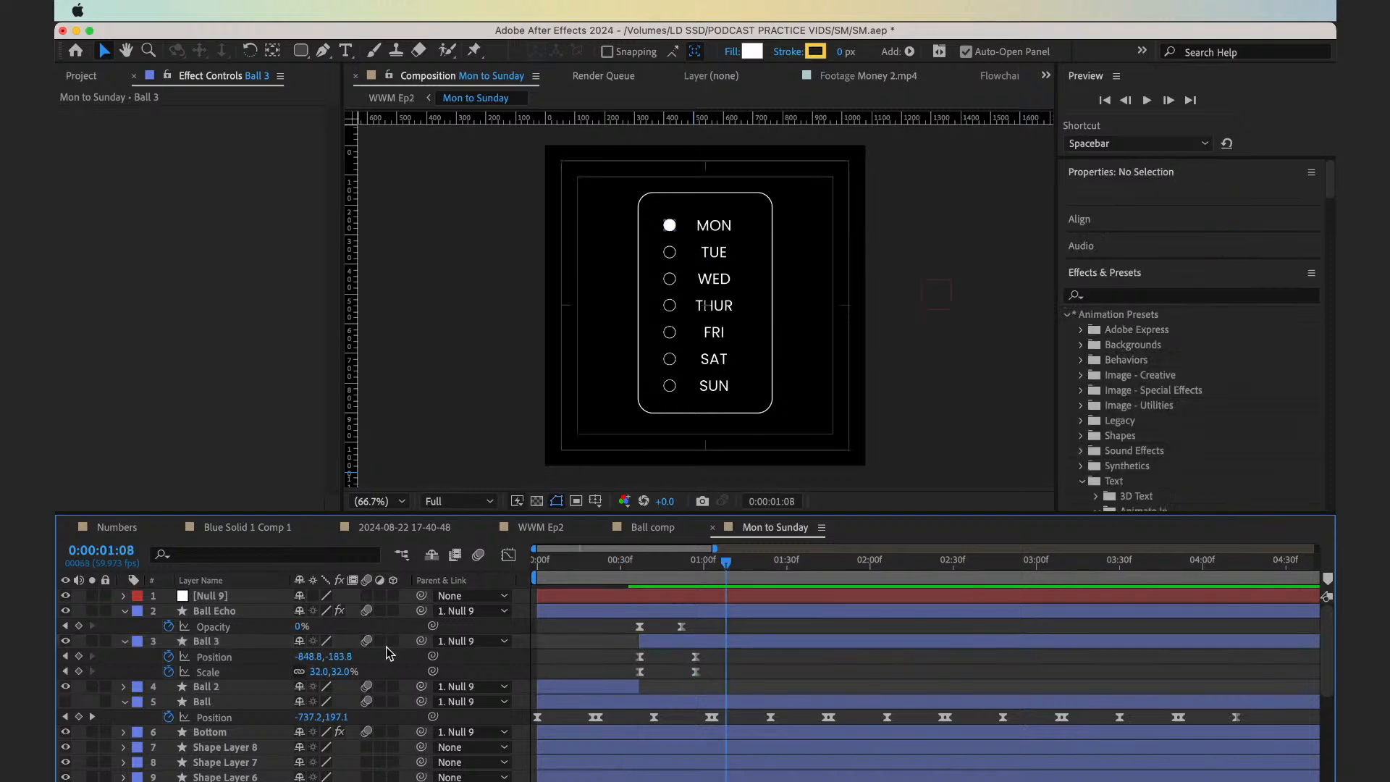
pyautogui.click(268, 658)
pyautogui.click(510, 556)
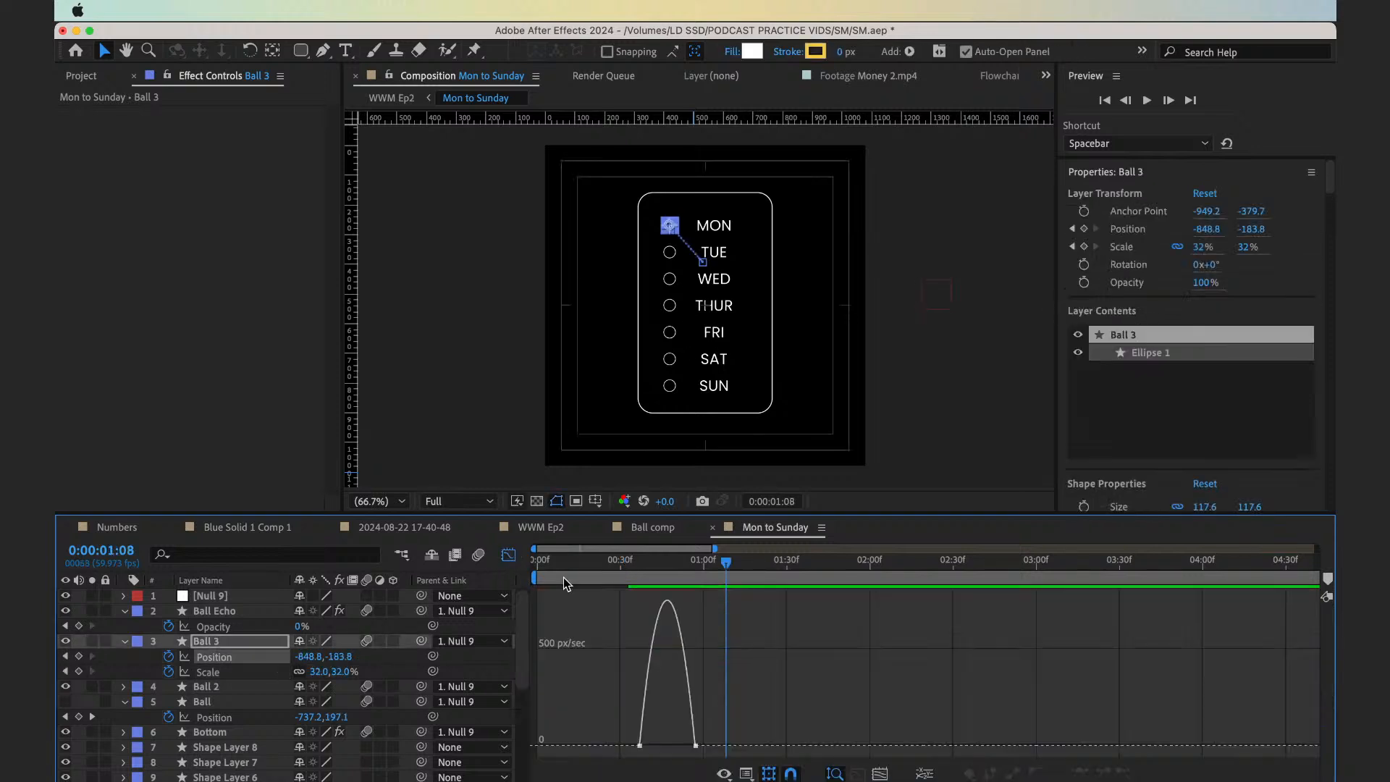
pyautogui.scroll(5, 679, 740)
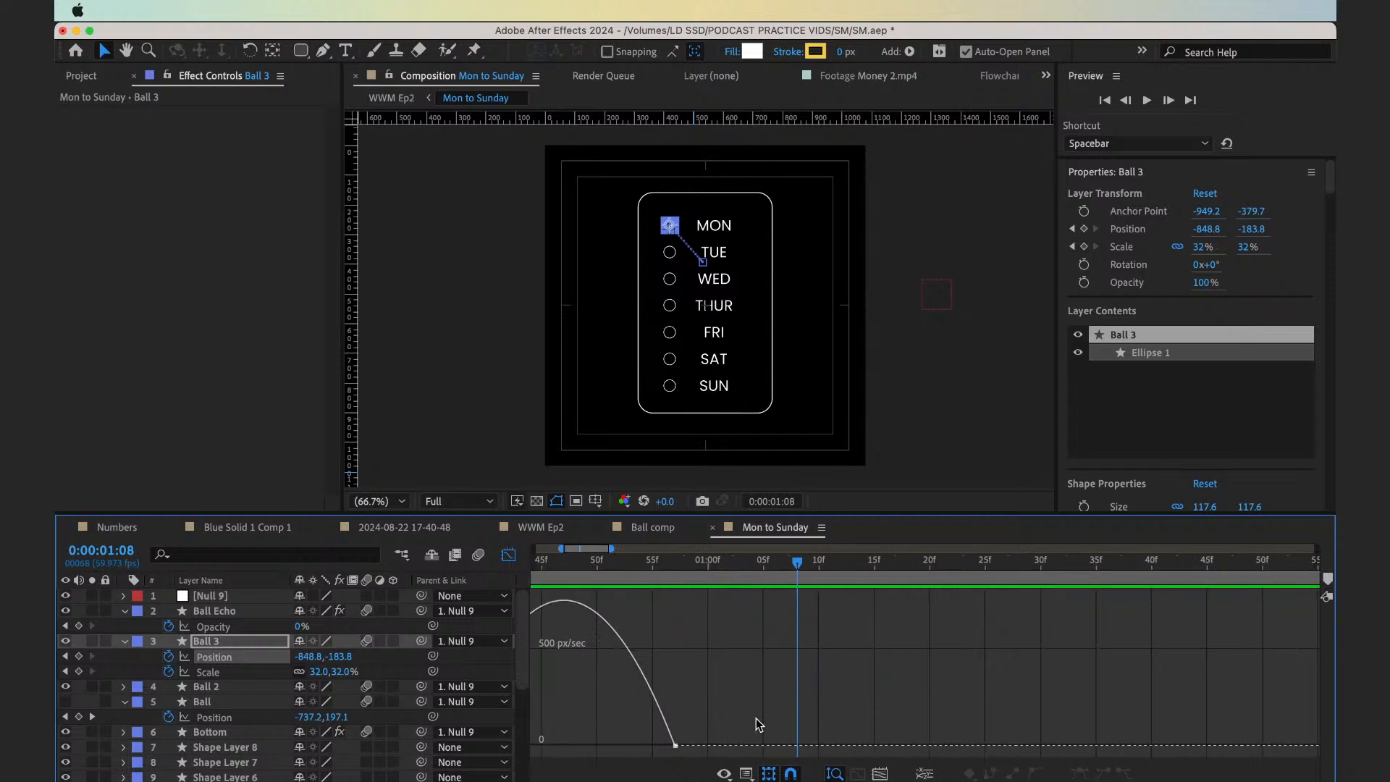
pyautogui.moveTo(853, 719); pyautogui.dragTo(746, 776)
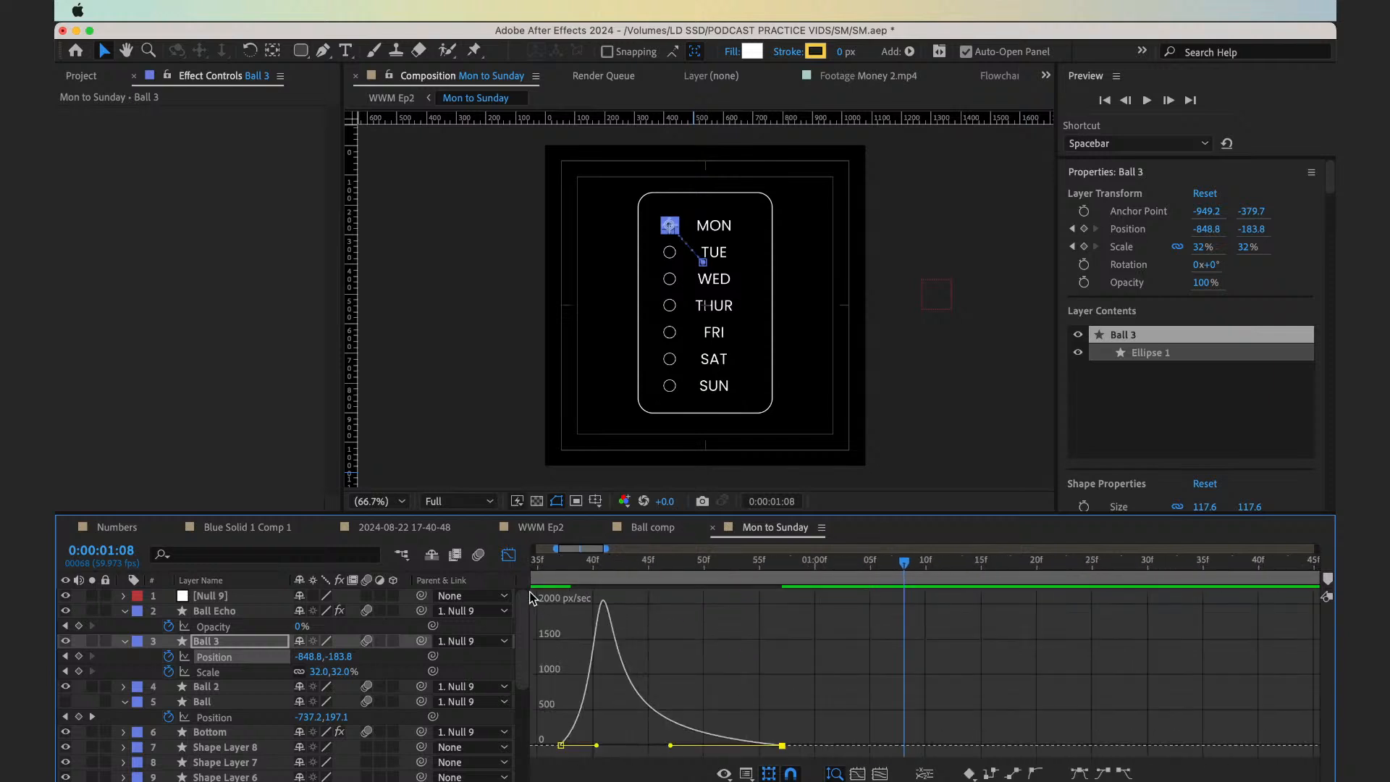
pyautogui.click(559, 568)
pyautogui.press('space')
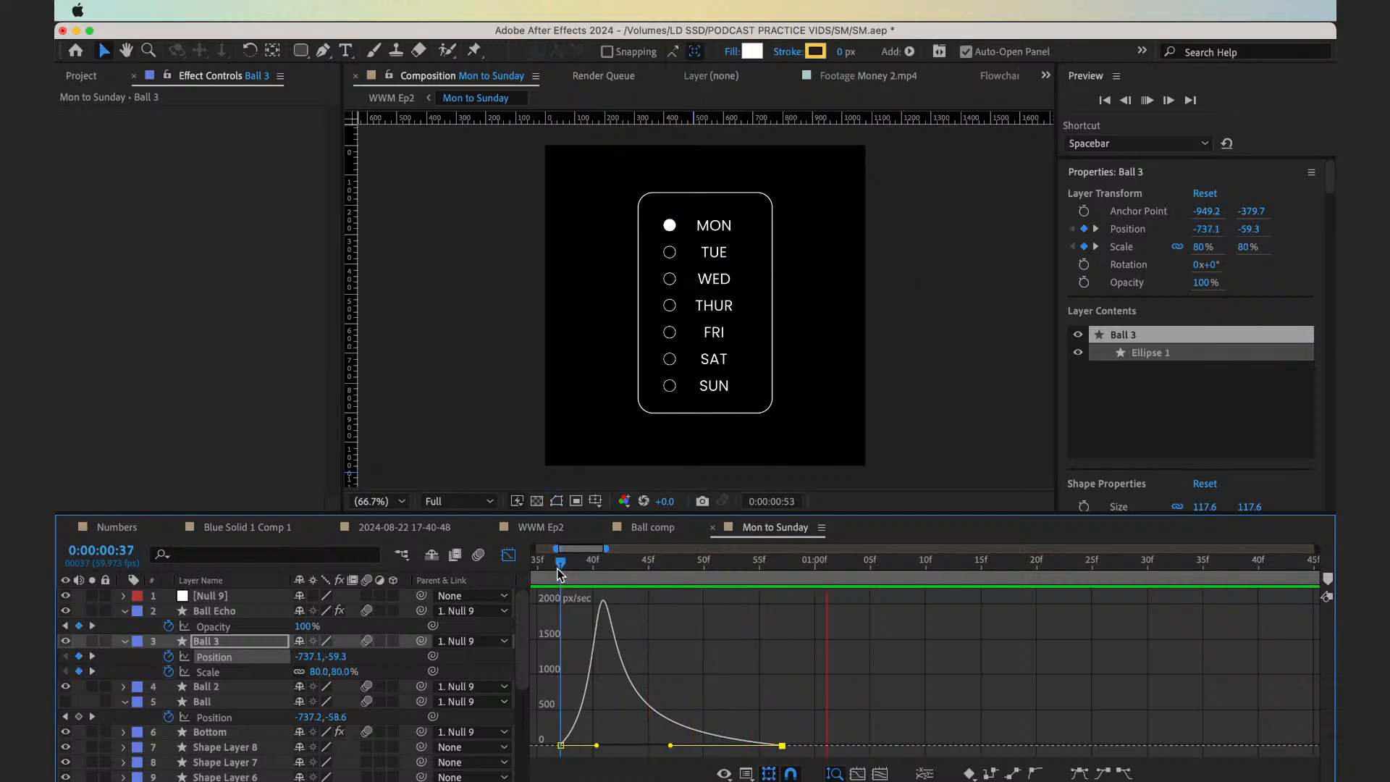
pyautogui.press('space')
# Examine Ball 3's Position curve as a value graph and close the Graph Editor
pyautogui.press('-')
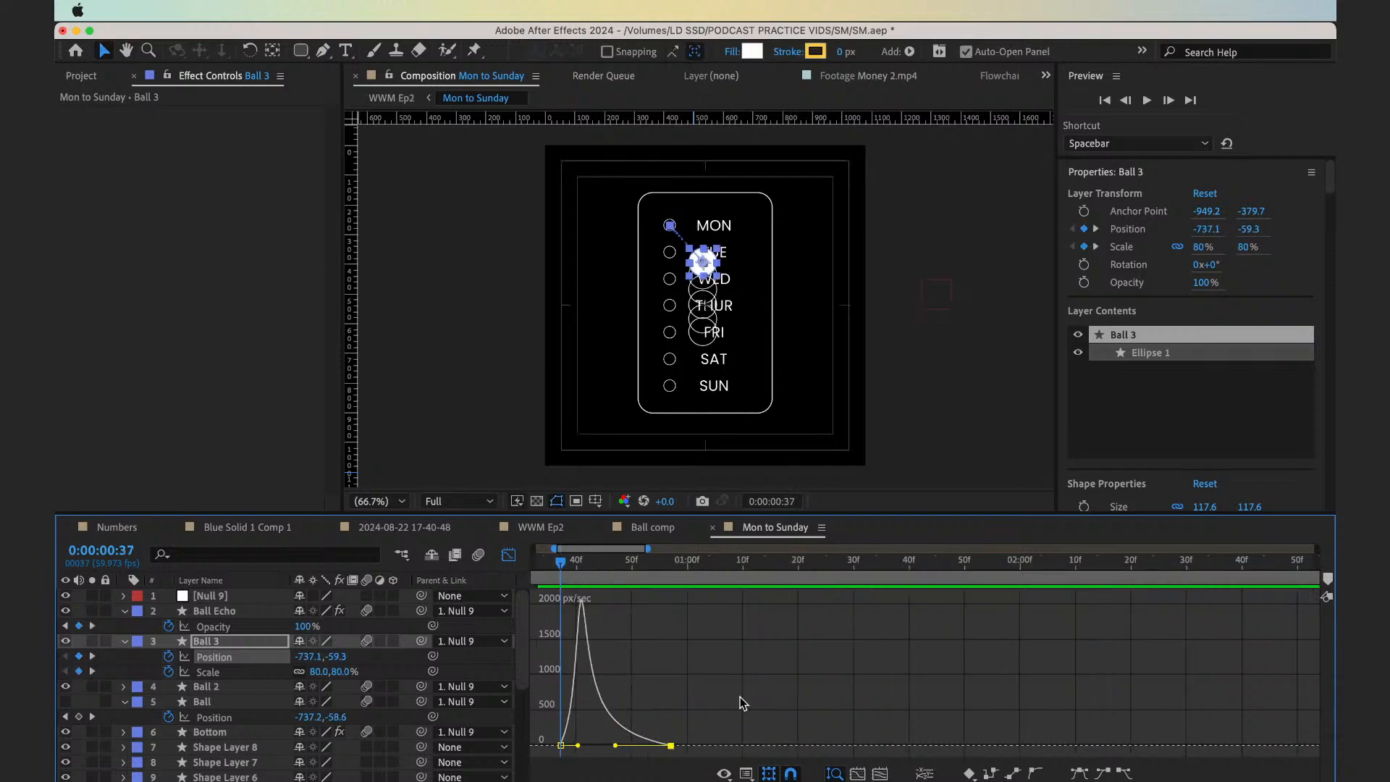
pyautogui.click(744, 772)
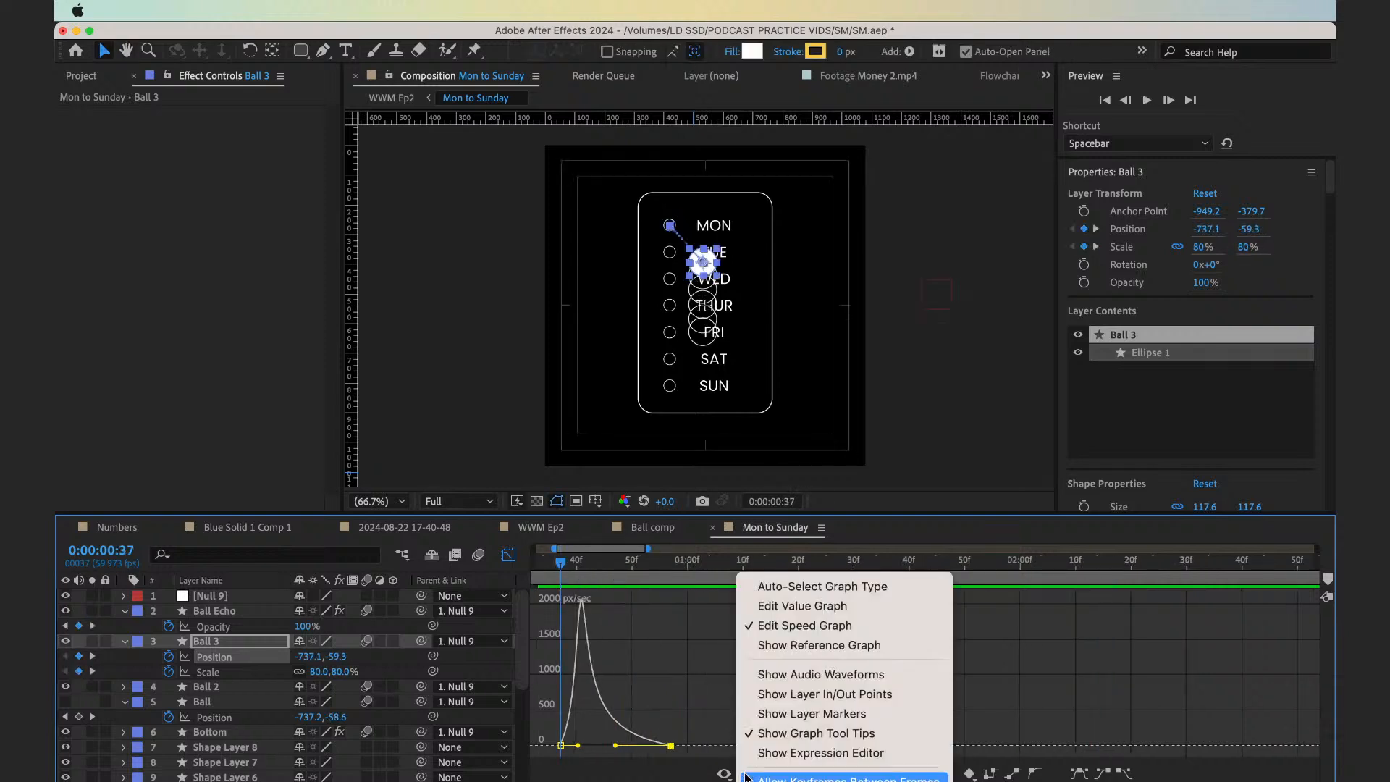
pyautogui.click(765, 608)
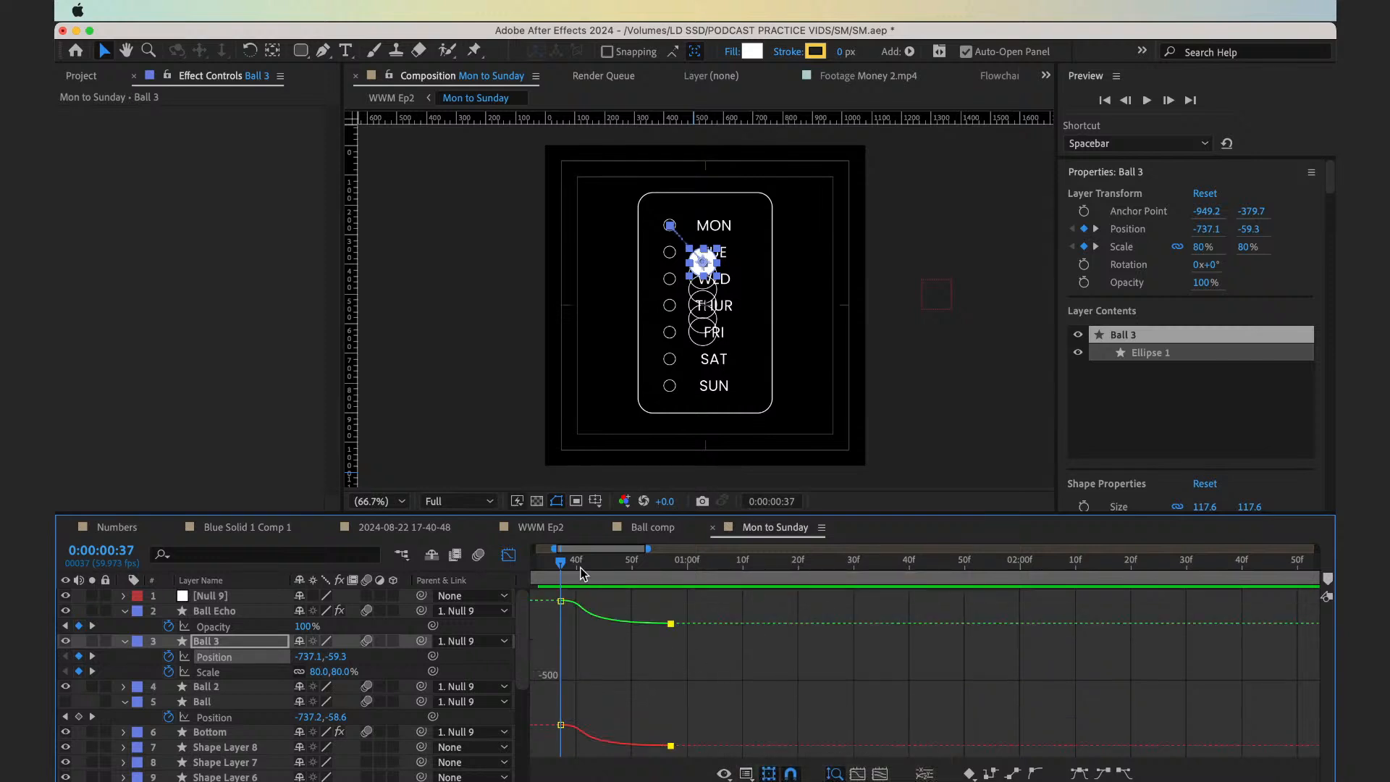
pyautogui.click(508, 555)
# Move Ball 3's ending Position and Scale keyframes to about 0:00:01:04 and preview the slower move with the Position graph open
pyautogui.moveTo(677, 650); pyautogui.dragTo(707, 657)
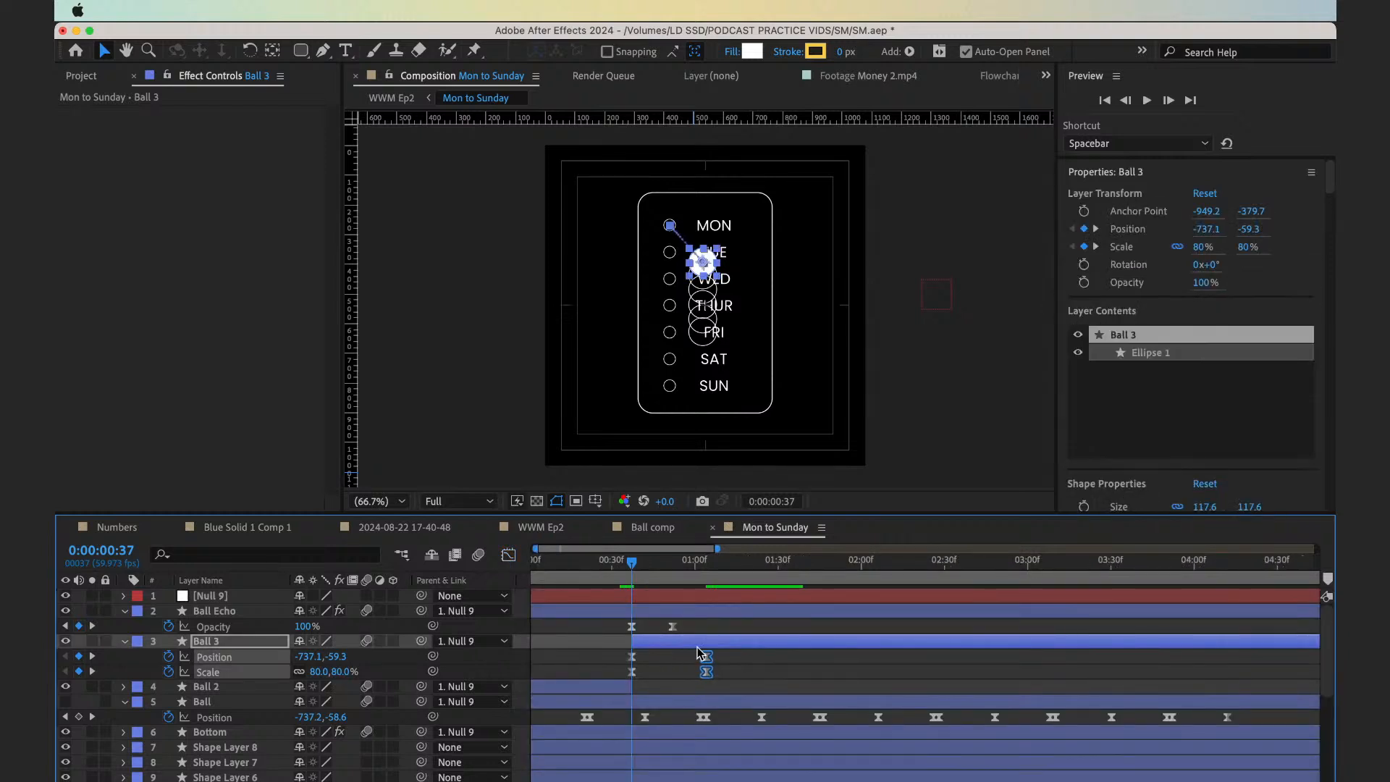
pyautogui.click(572, 665)
pyautogui.click(268, 657)
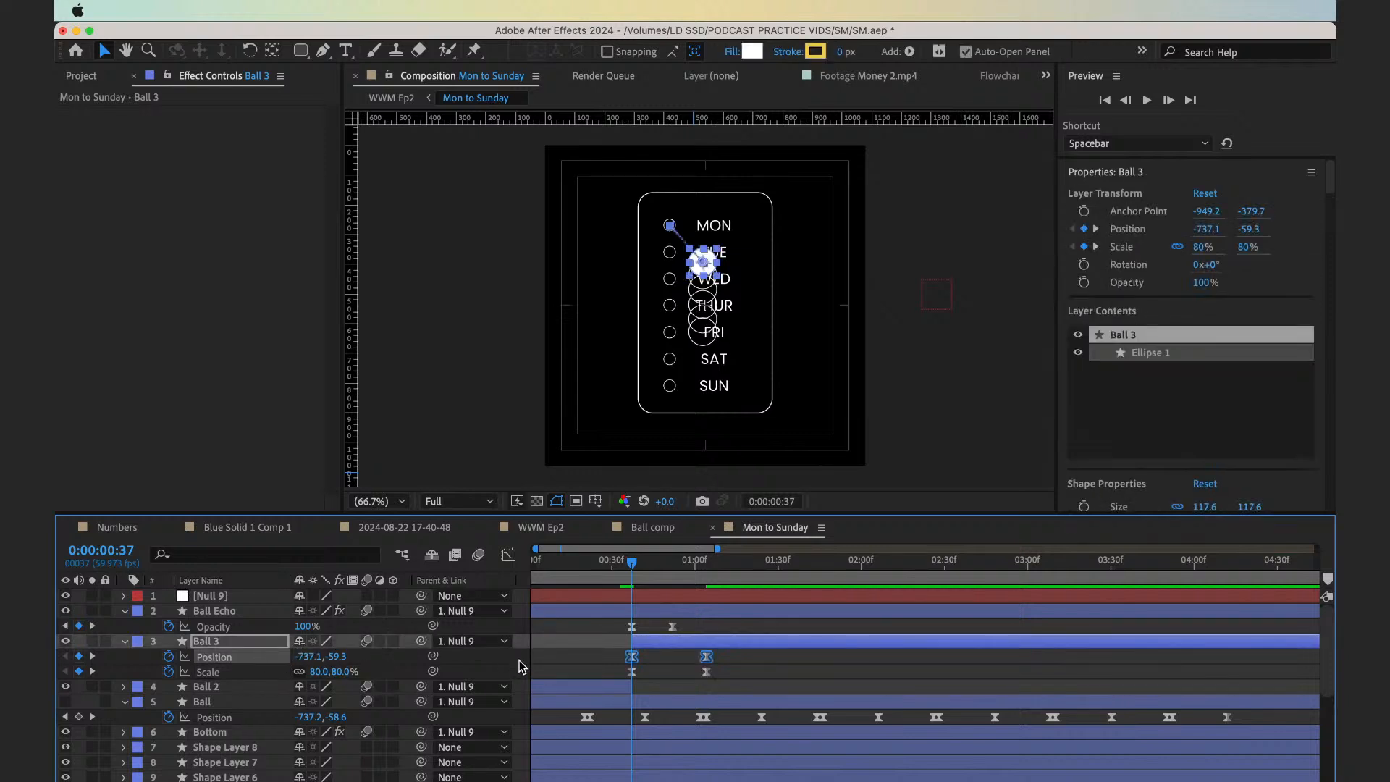
pyautogui.click(509, 555)
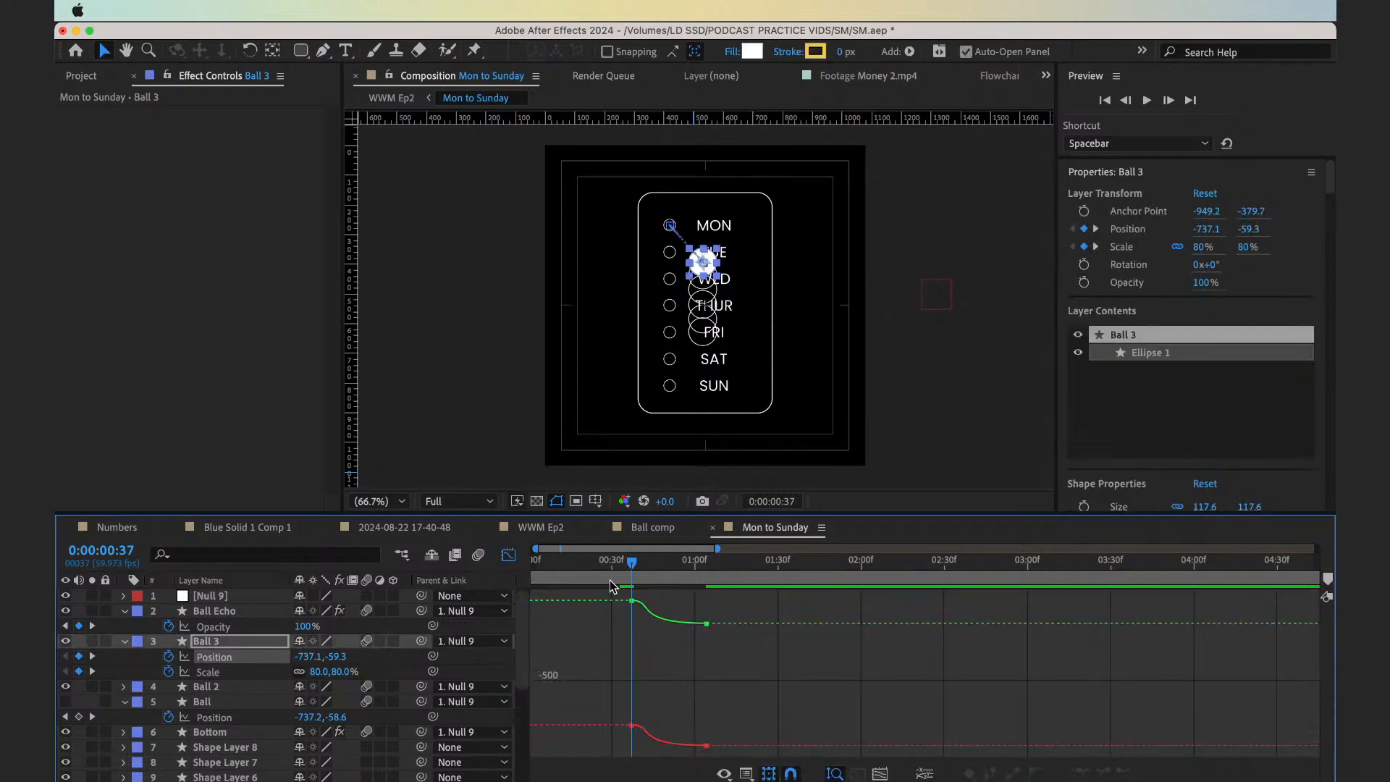
pyautogui.press('space')
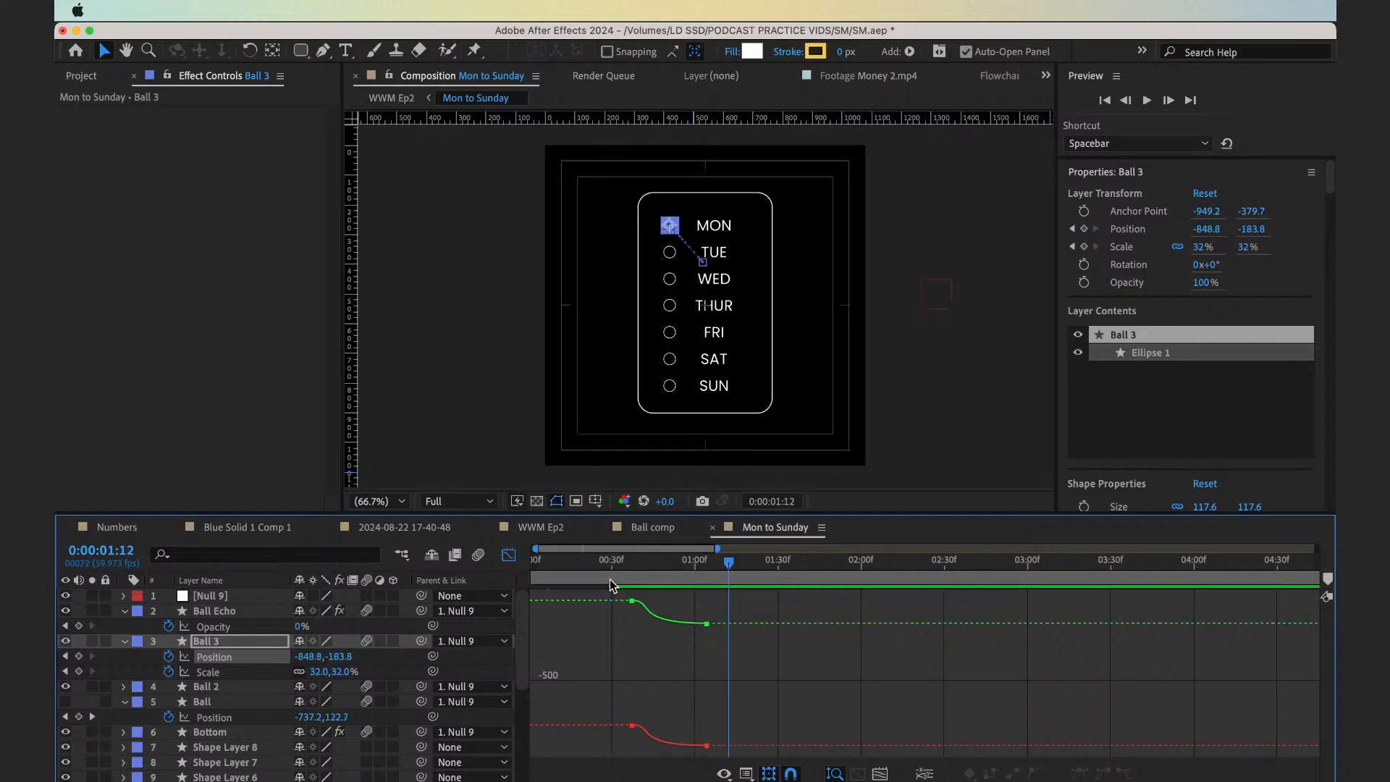
pyautogui.click(610, 581)
pyautogui.press('space')
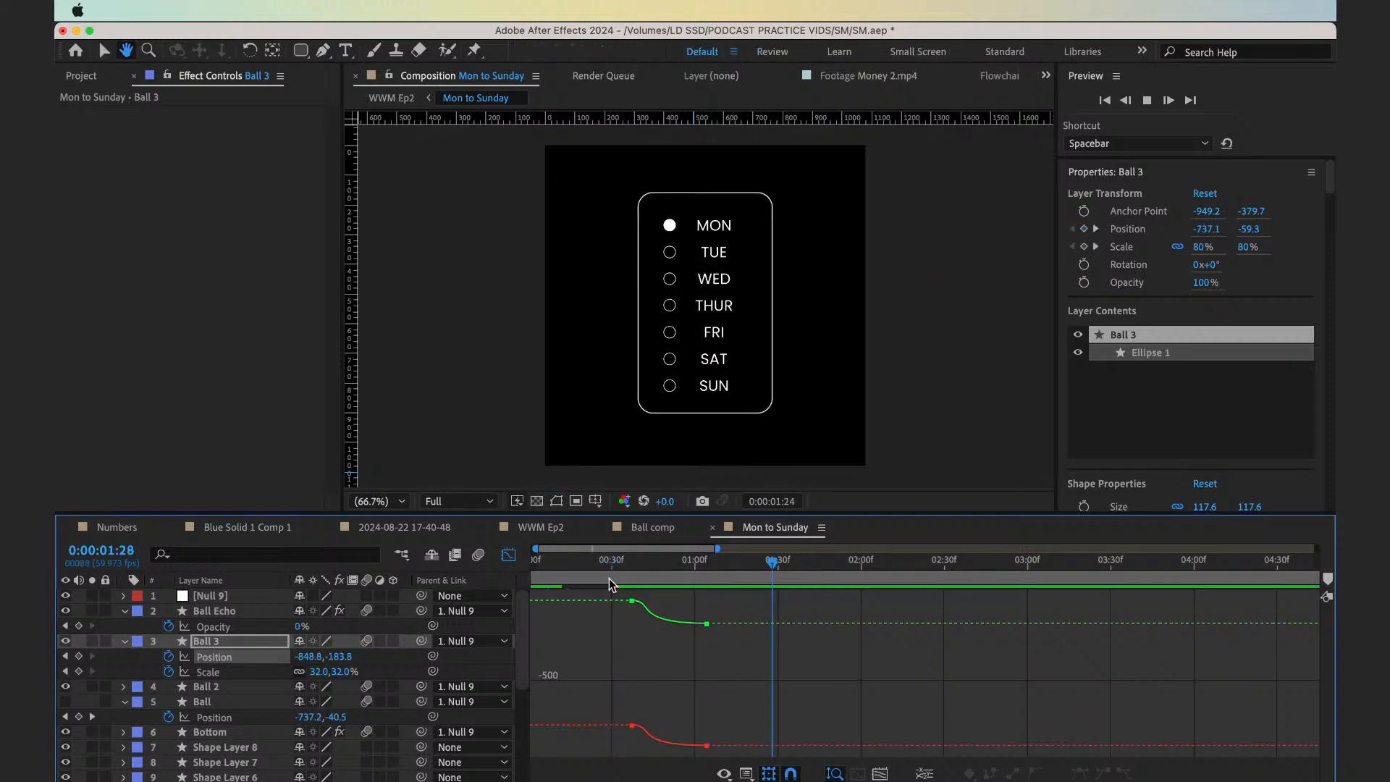
pyautogui.press('space')
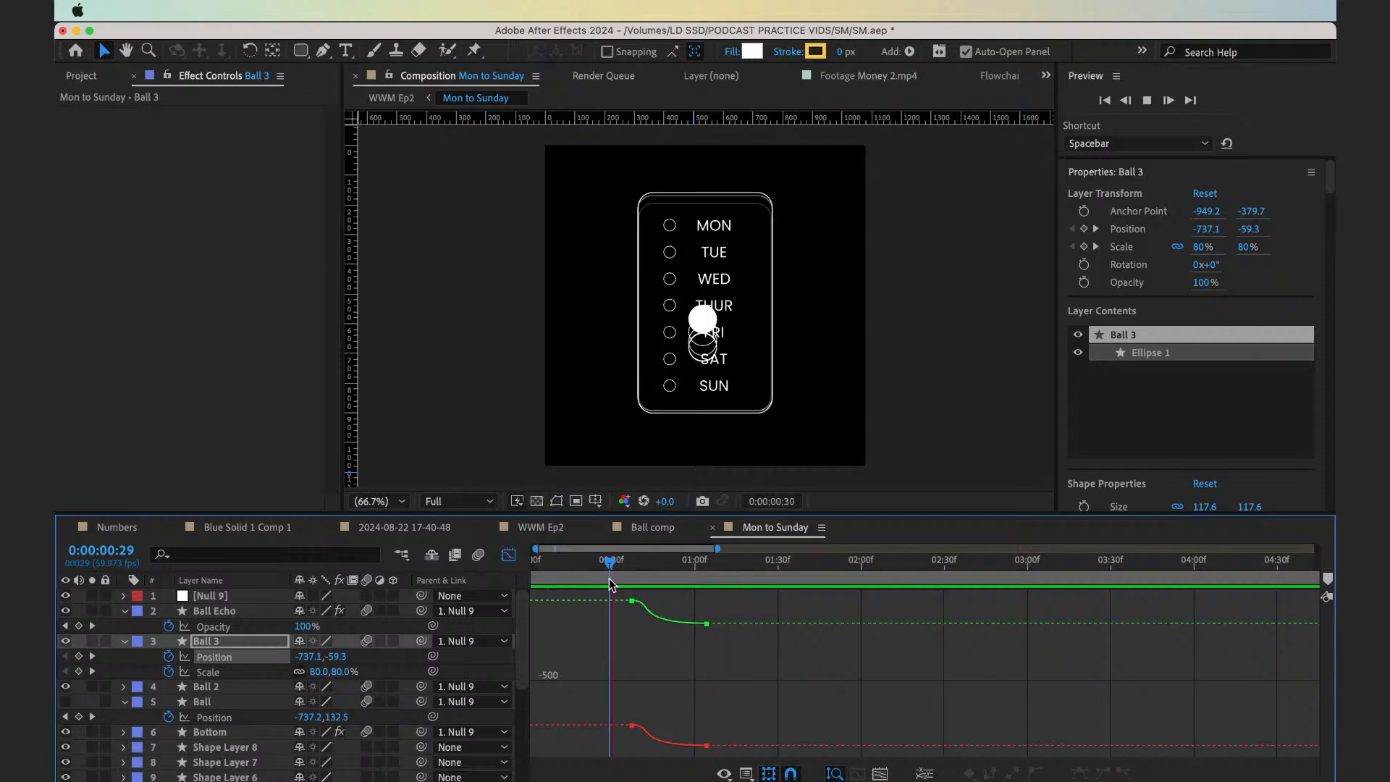
pyautogui.press('space')
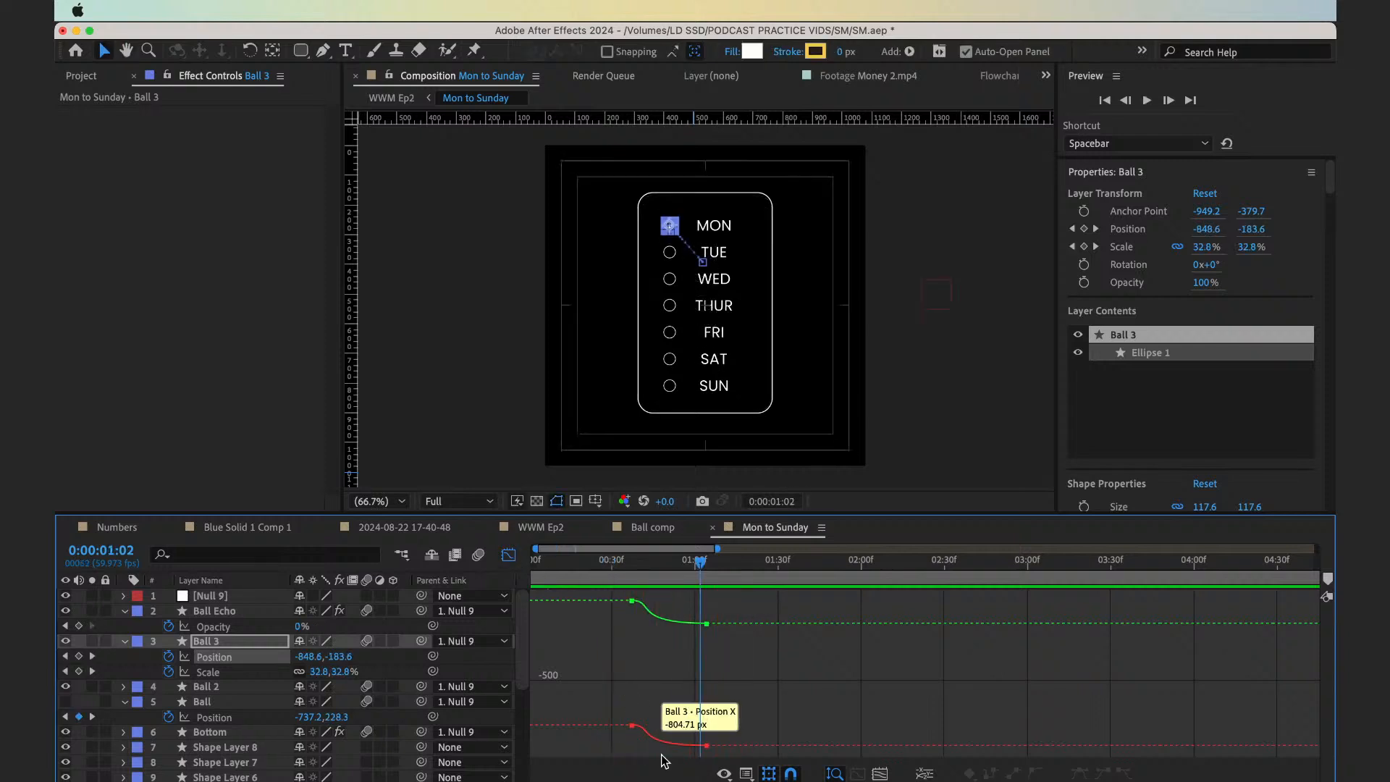
# Show Ball 3's Position as a speed graph and apply Easy Ease to both of its Position keyframes
pyautogui.click(747, 773)
pyautogui.click(740, 627)
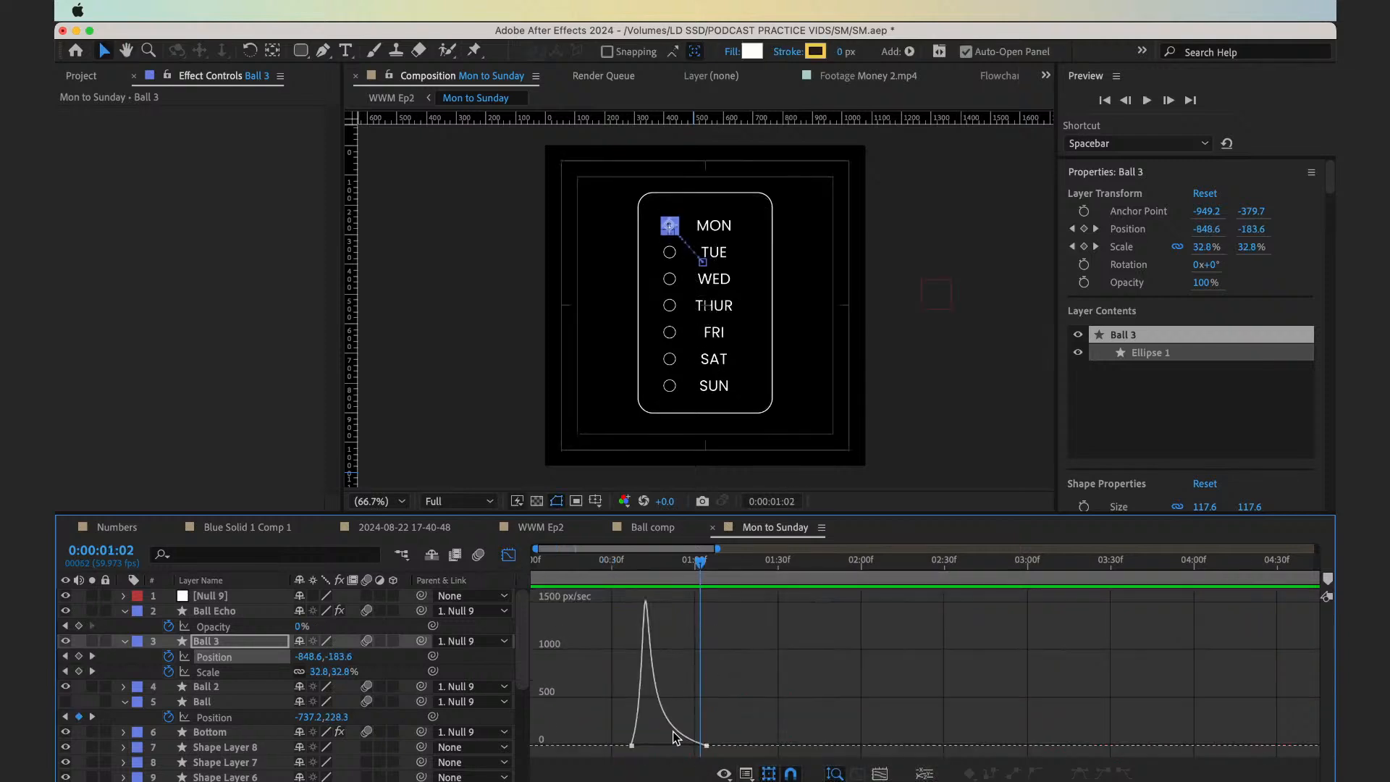
pyautogui.click(746, 773)
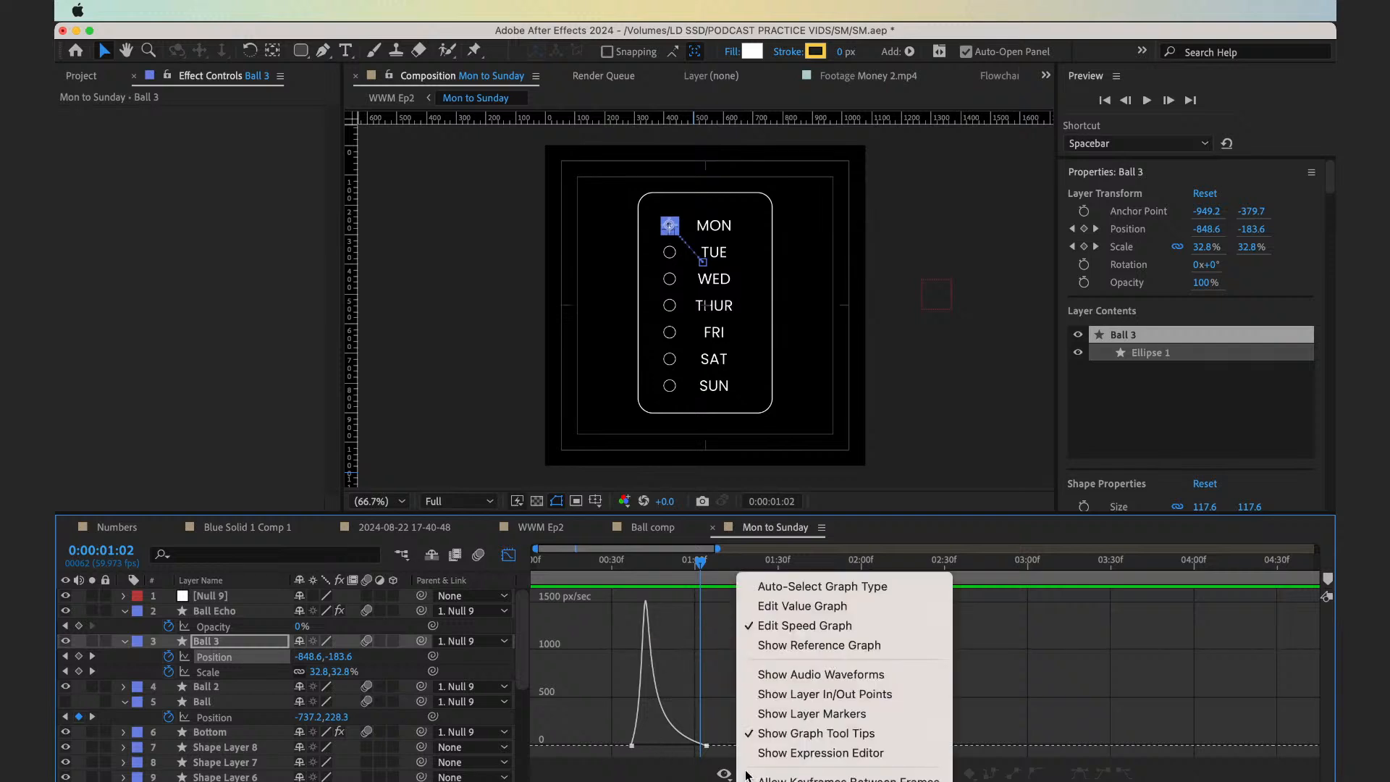
pyautogui.click(750, 626)
pyautogui.moveTo(616, 706); pyautogui.dragTo(769, 760)
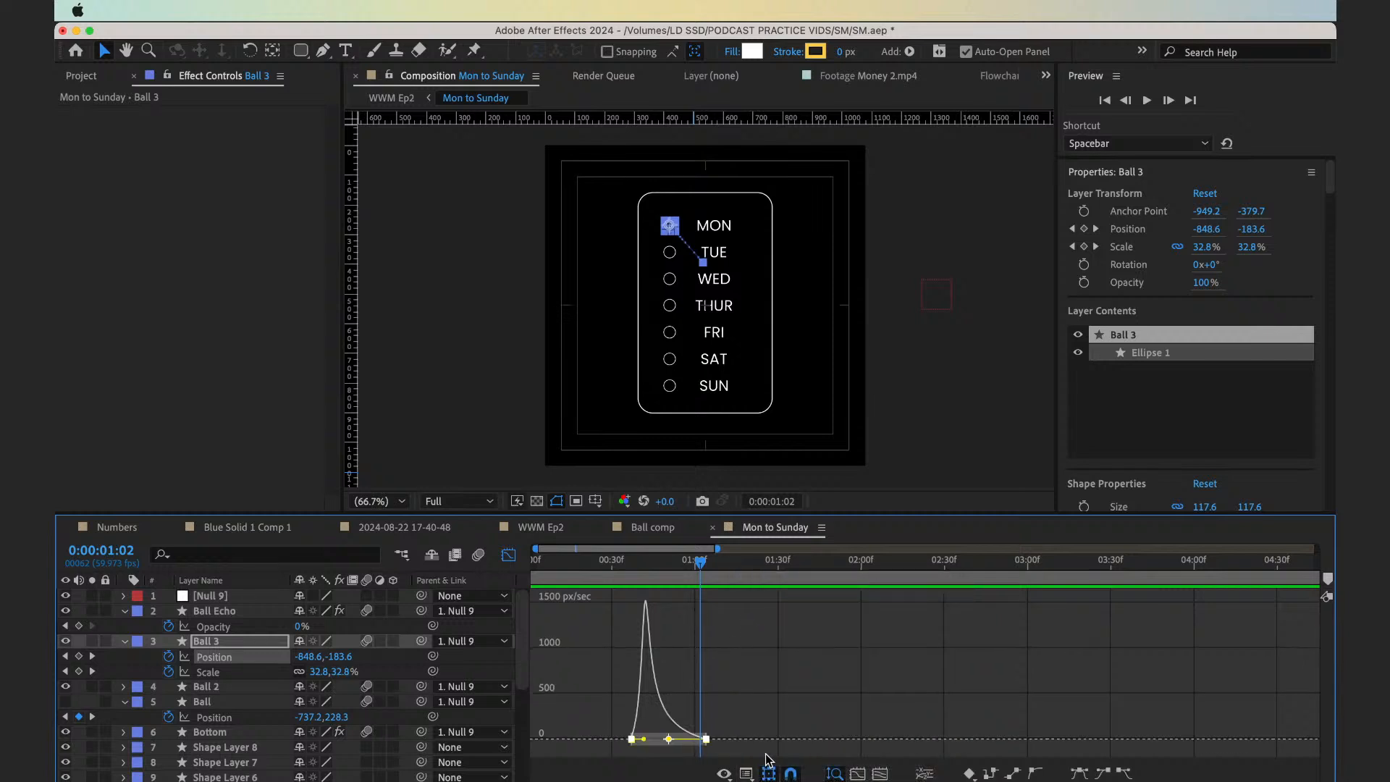
pyautogui.press('F9')
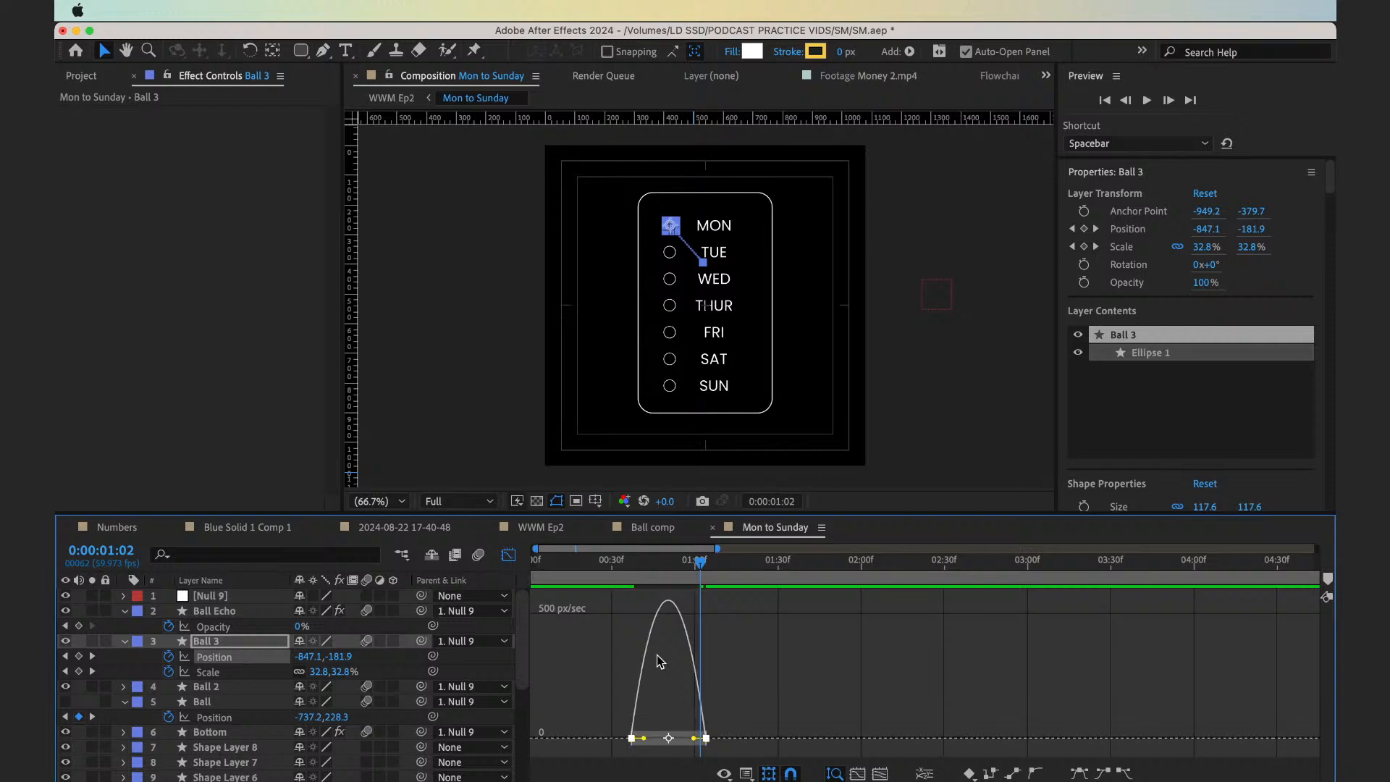
# Show Ball 3's Position as a value graph and preview the eased move from frame 32
pyautogui.click(746, 774)
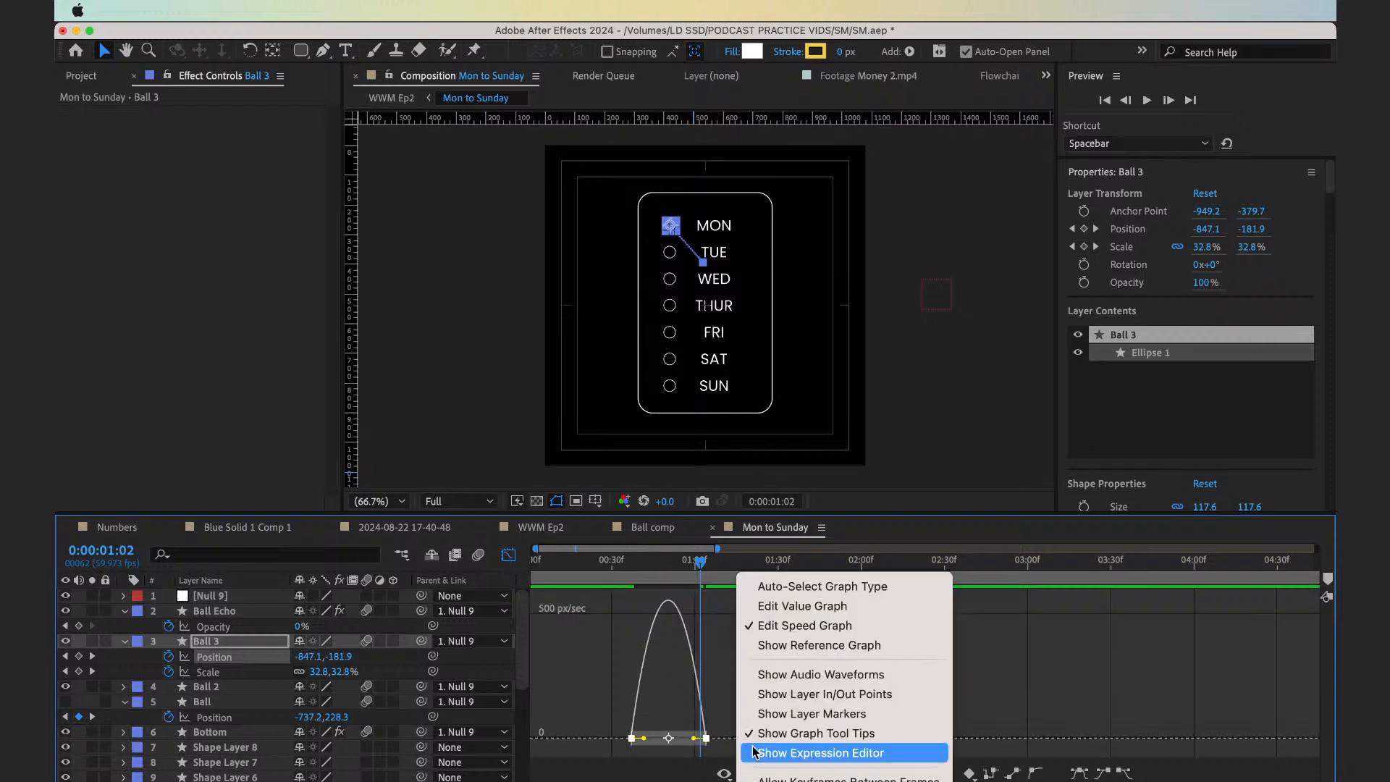
pyautogui.click(746, 609)
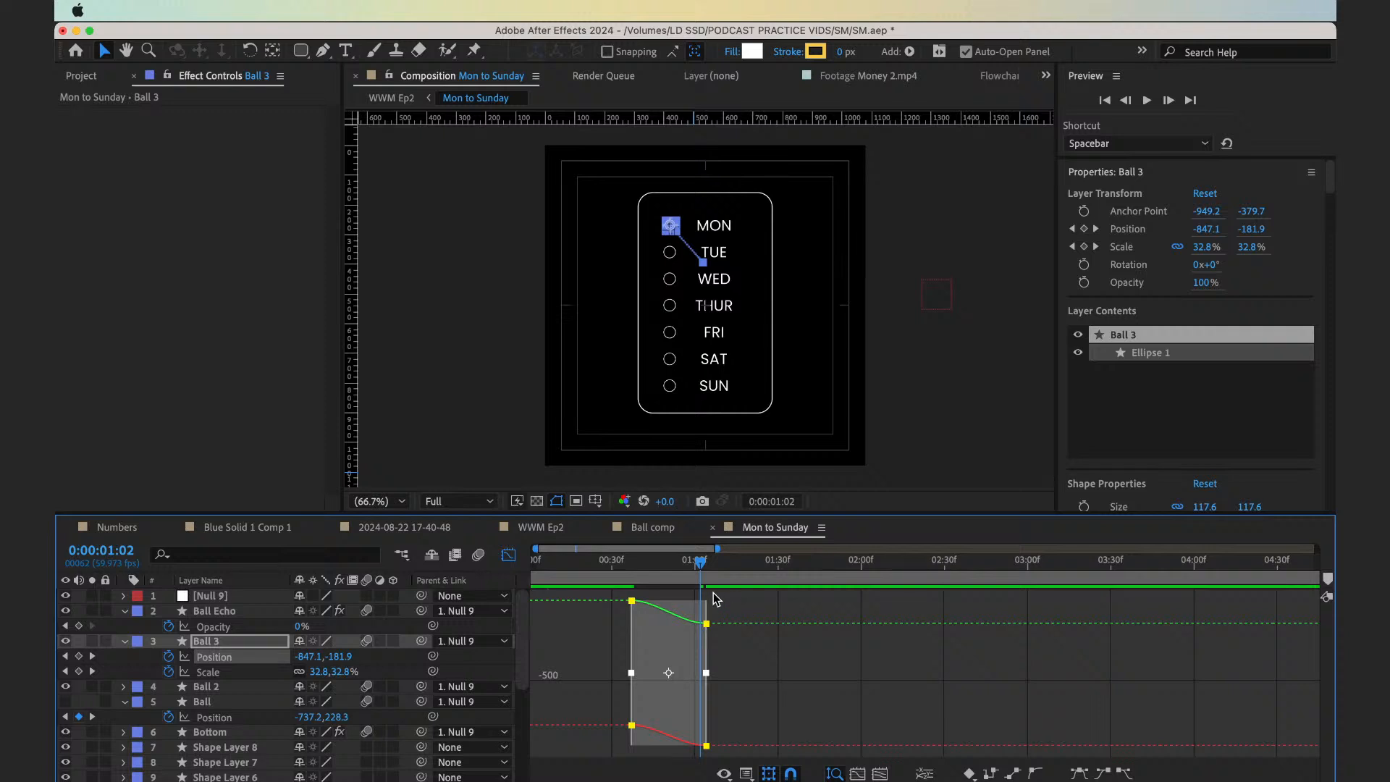
pyautogui.click(616, 572)
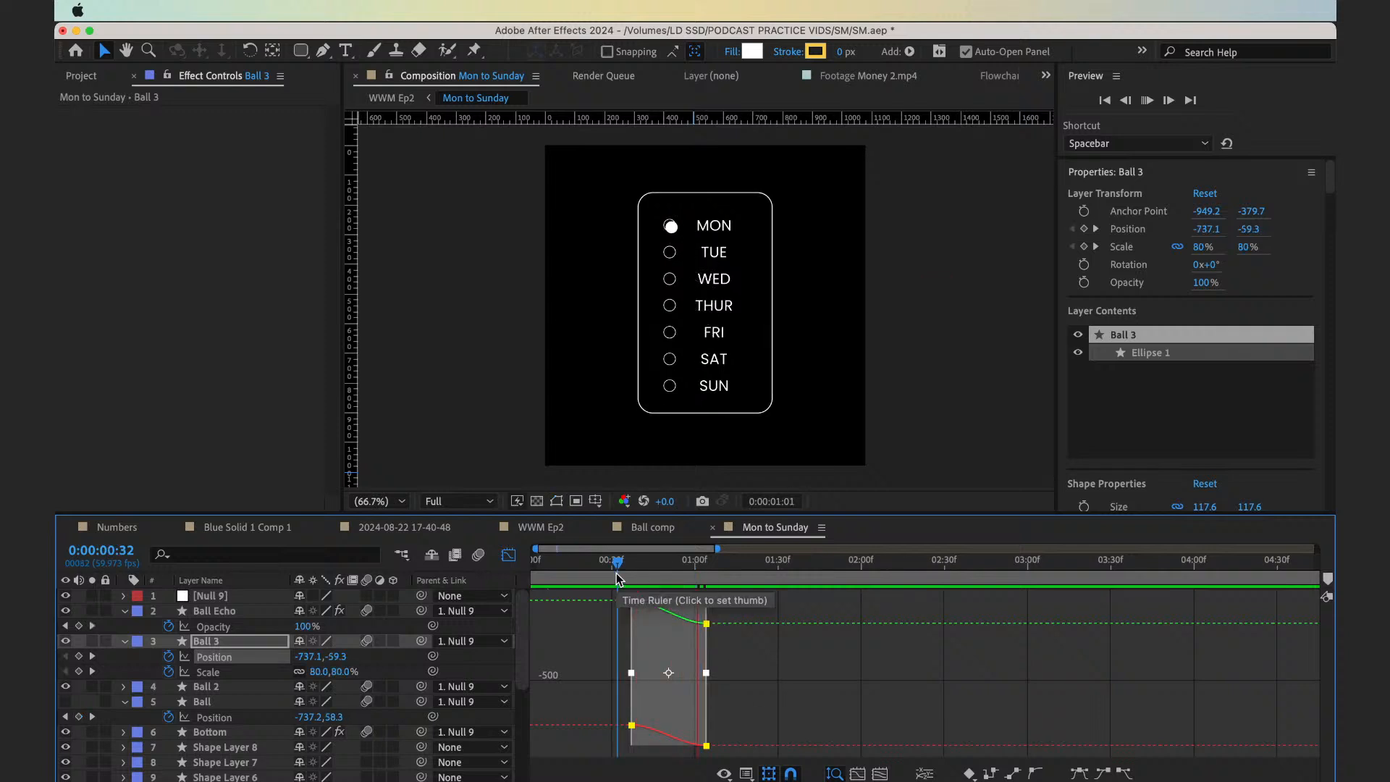
pyautogui.press('space')
pyautogui.press('space')
pyautogui.moveTo(616, 573); pyautogui.dragTo(715, 580)
pyautogui.click(802, 680)
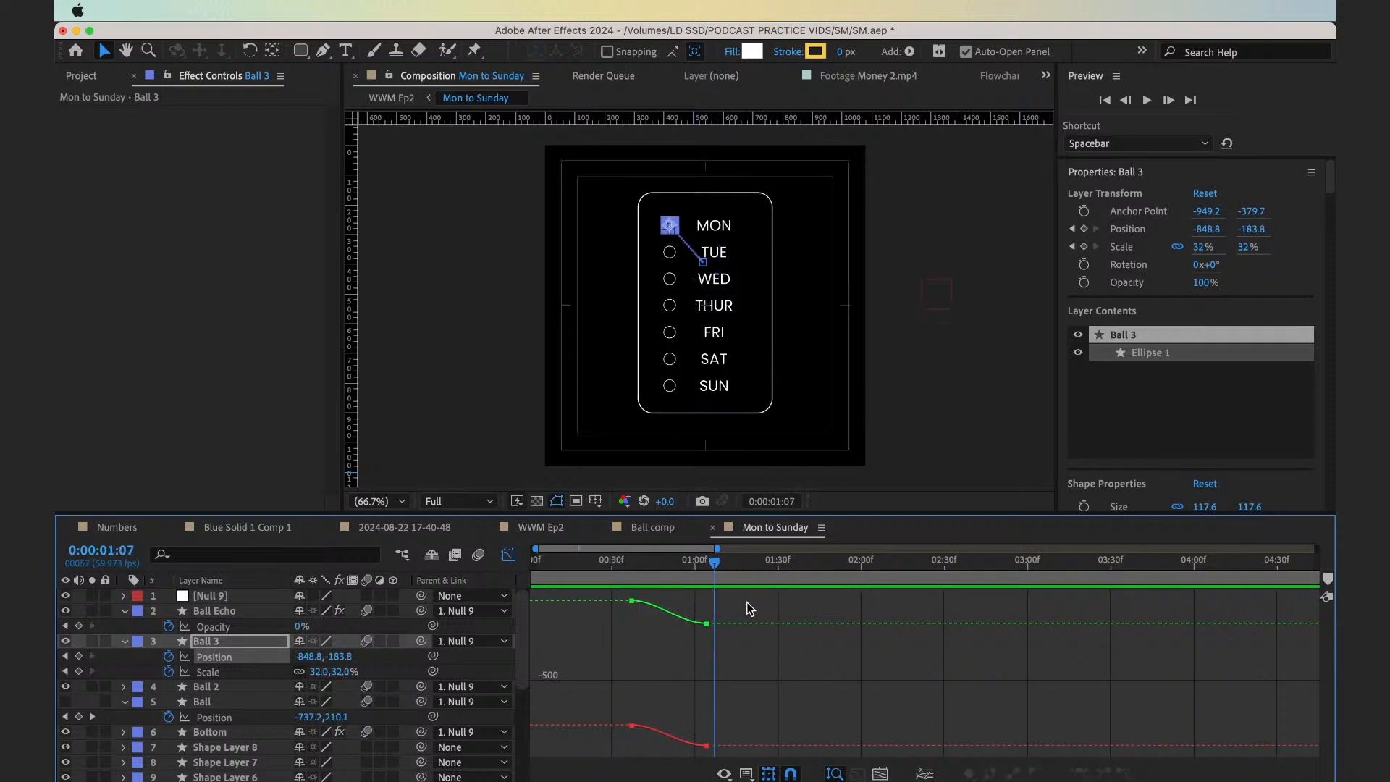
pyautogui.click(953, 387)
pyautogui.click(637, 582)
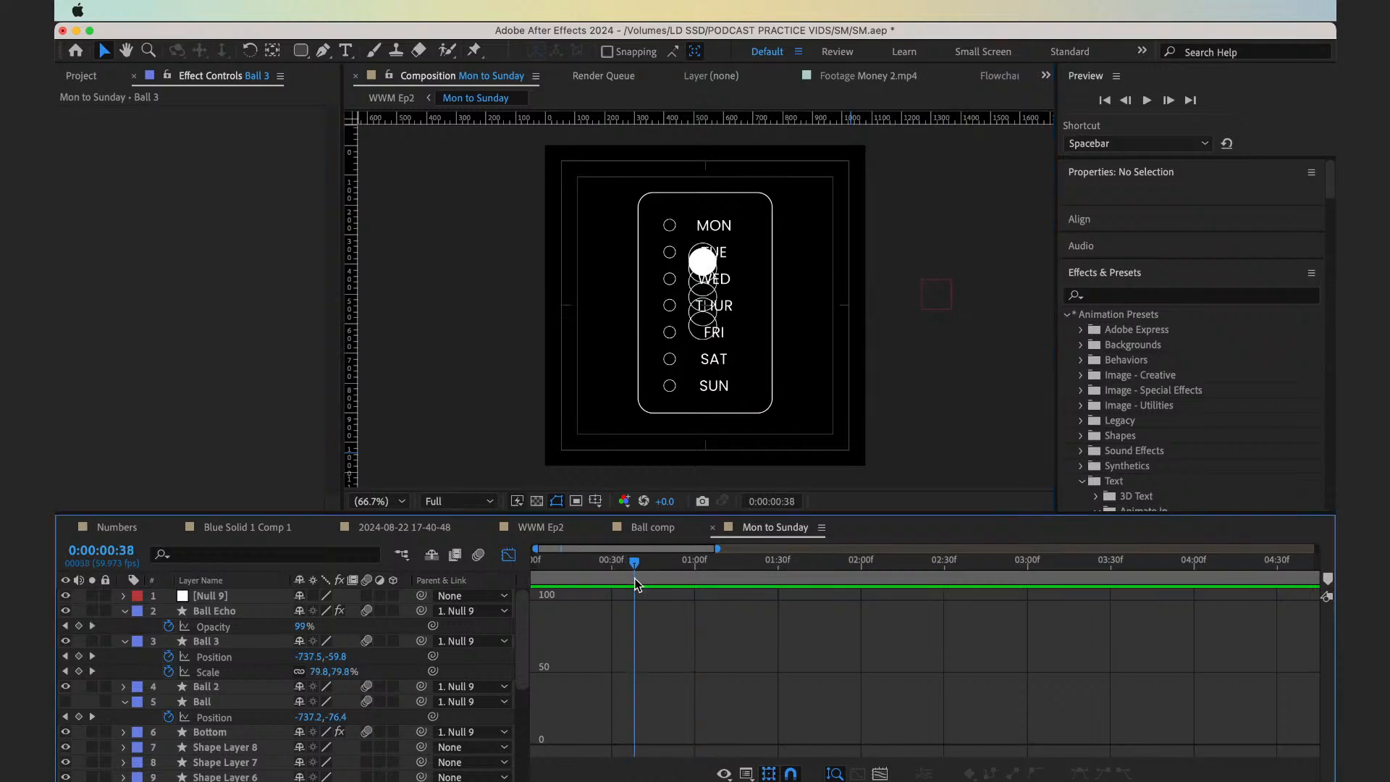
pyautogui.click(257, 611)
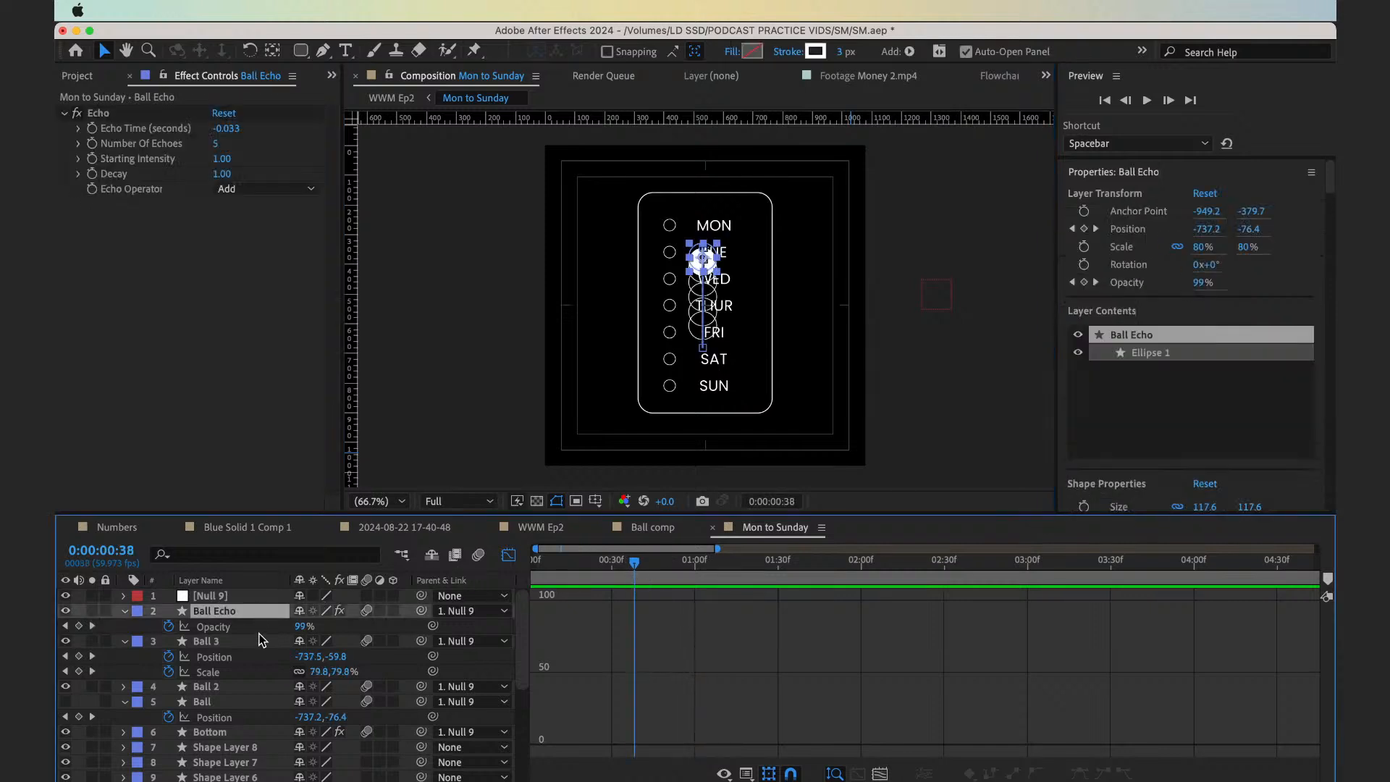
pyautogui.click(263, 640)
pyautogui.click(265, 657)
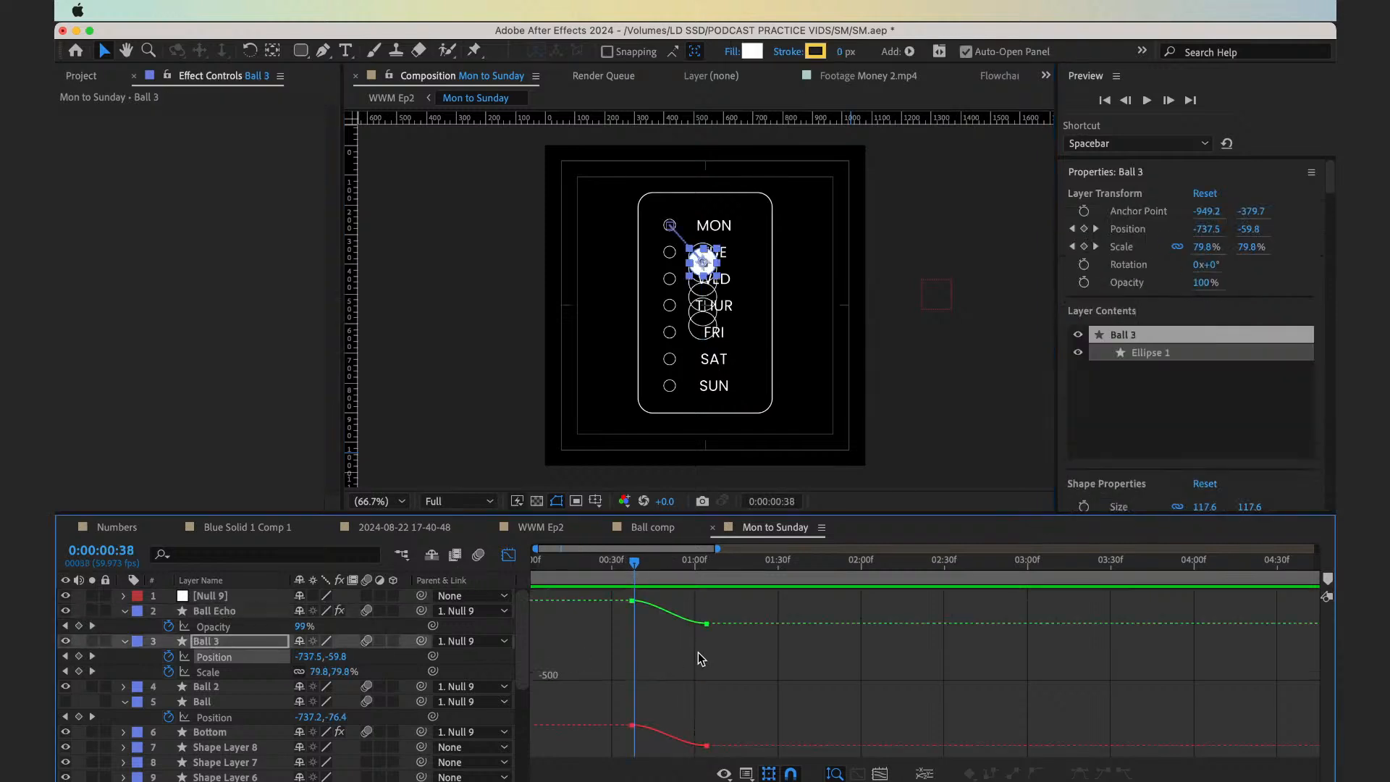
pyautogui.moveTo(698, 619); pyautogui.dragTo(706, 623)
pyautogui.moveTo(708, 625)
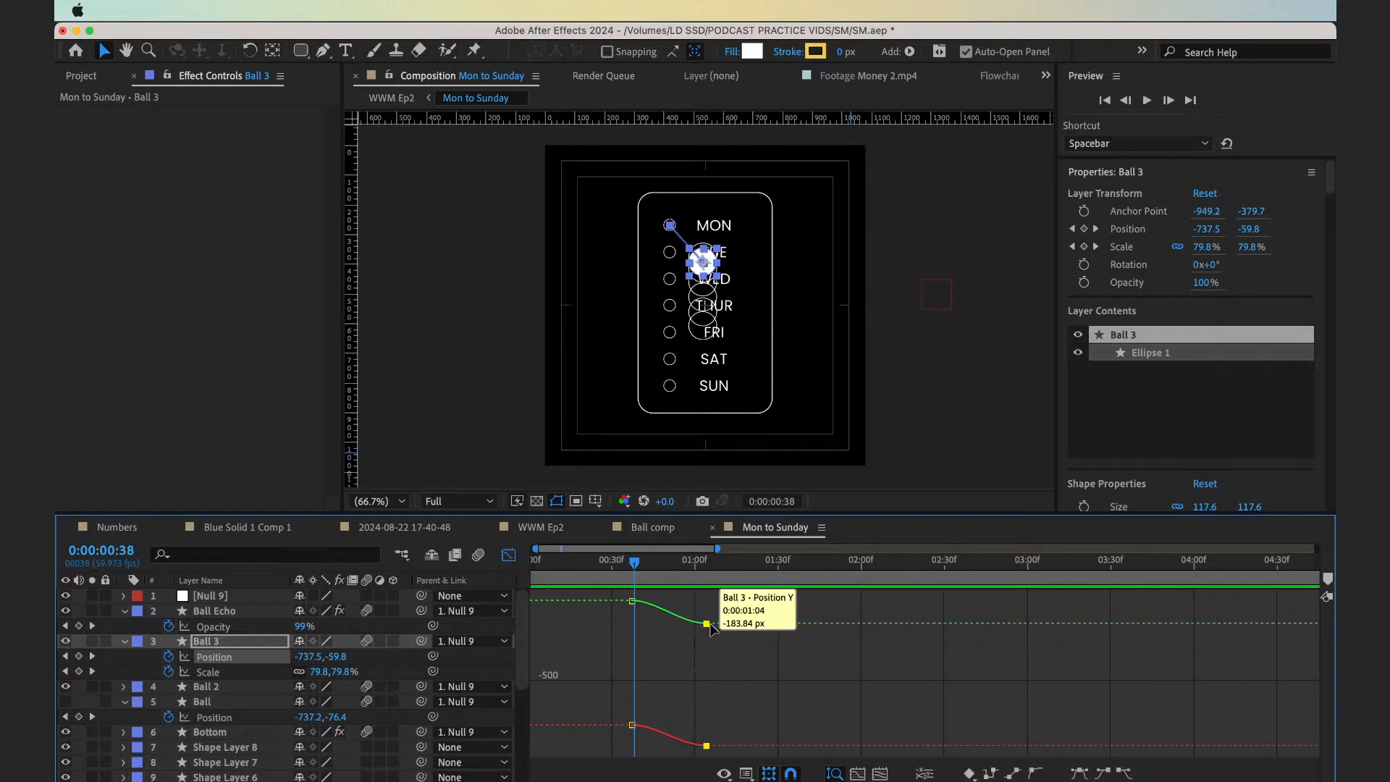
pyautogui.press('Delete')
pyautogui.press('super+z')
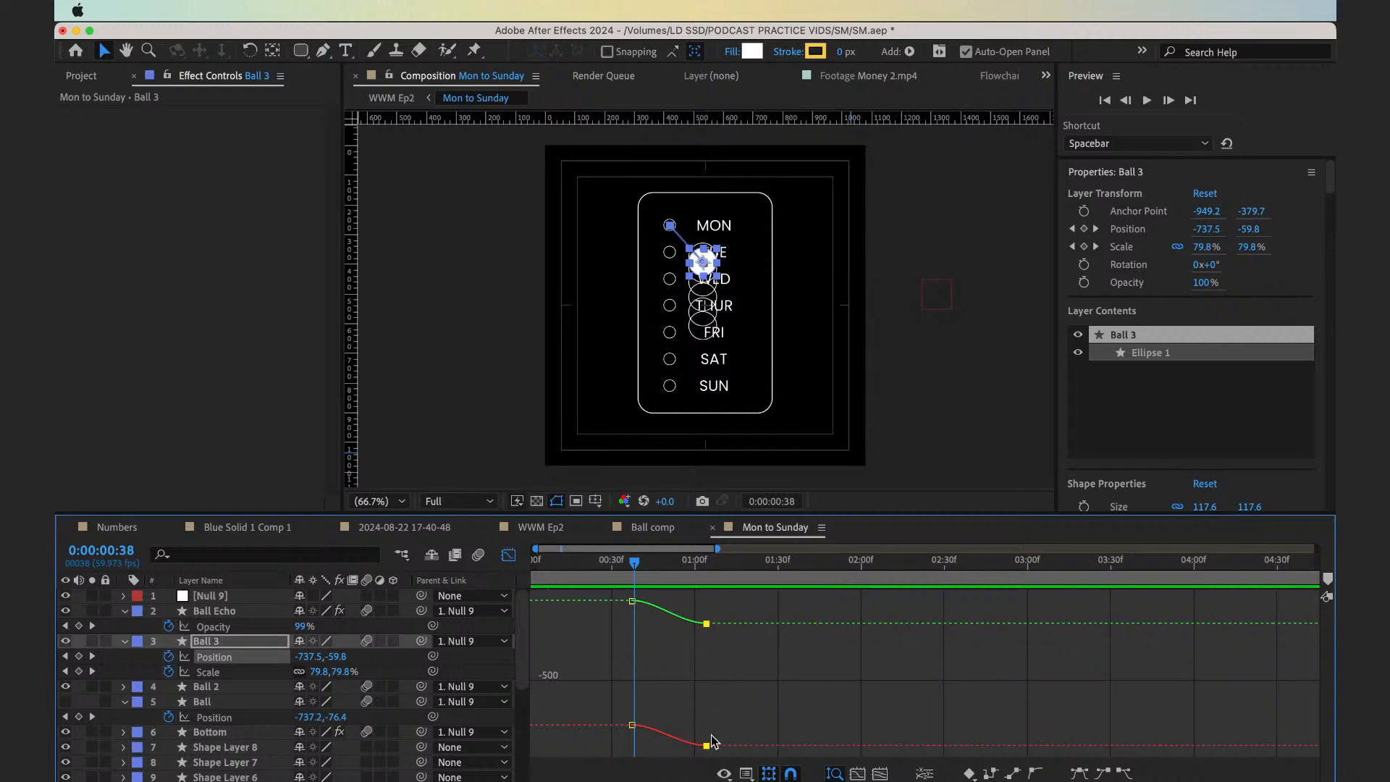
# Move Ball 3's starting Position keyframe to about -127 px in Y and preview the move from frame 31
pyautogui.click(632, 725)
pyautogui.moveTo(633, 725)
pyautogui.mouseDown()
pyautogui.moveTo(633, 701)
pyautogui.moveTo(632, 725)
pyautogui.mouseUp()
pyautogui.moveTo(630, 619); pyautogui.dragTo(633, 611)
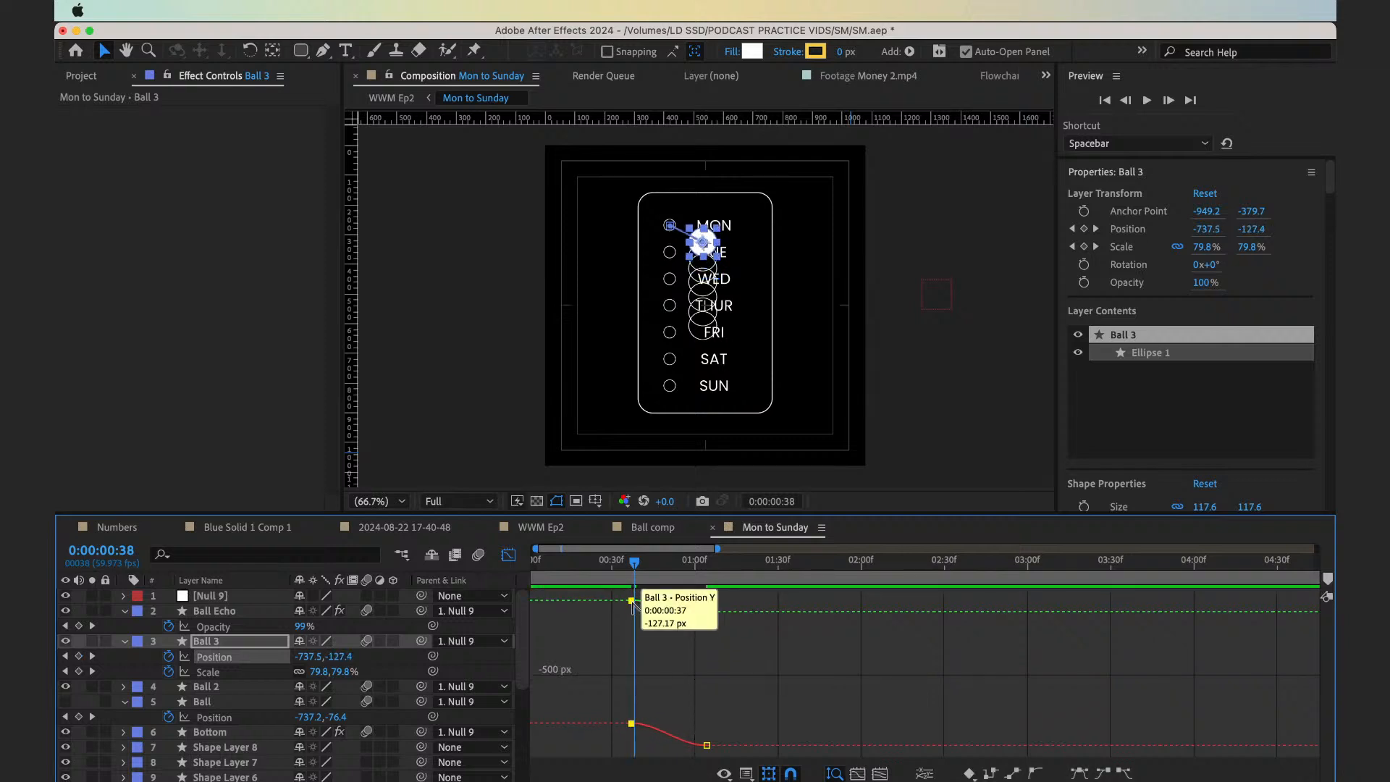
pyautogui.rightClick(631, 603)
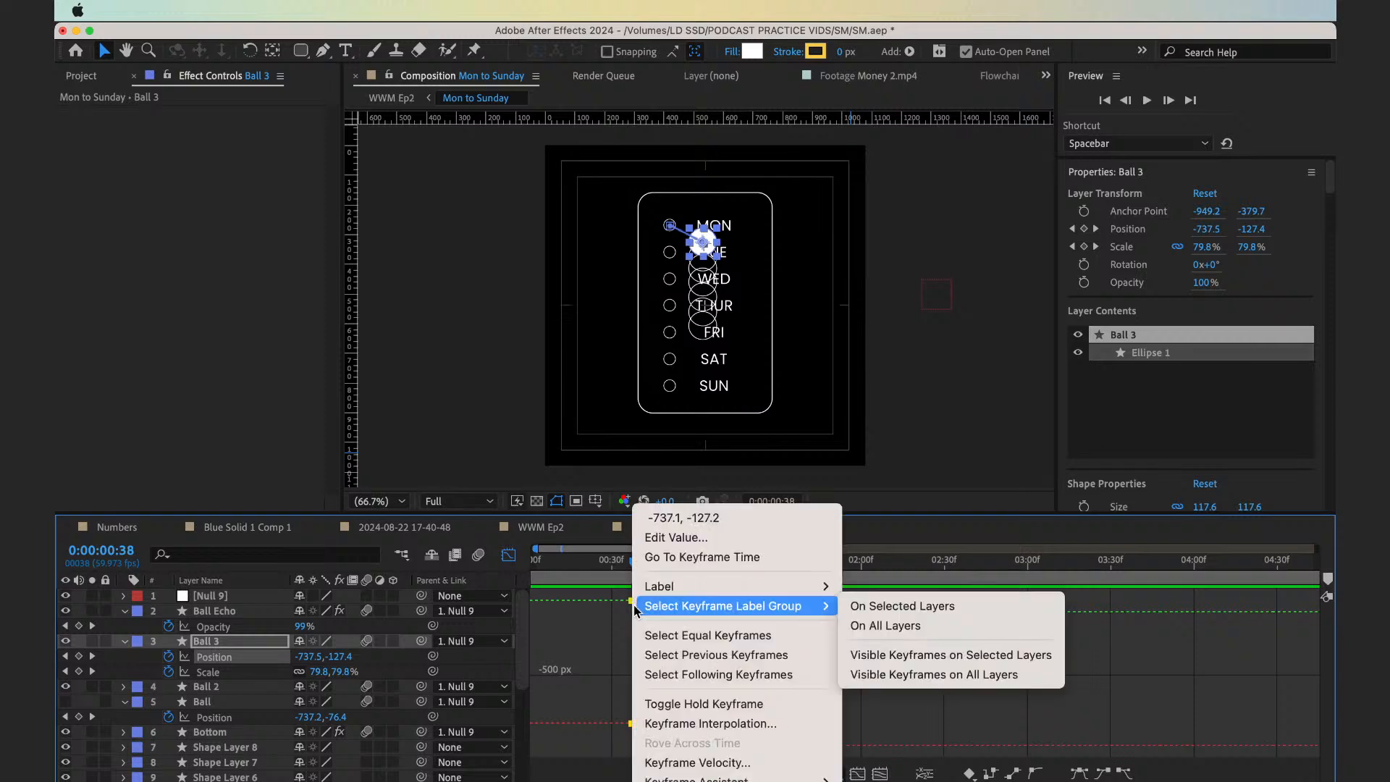
pyautogui.press('Escape')
pyautogui.click(707, 613)
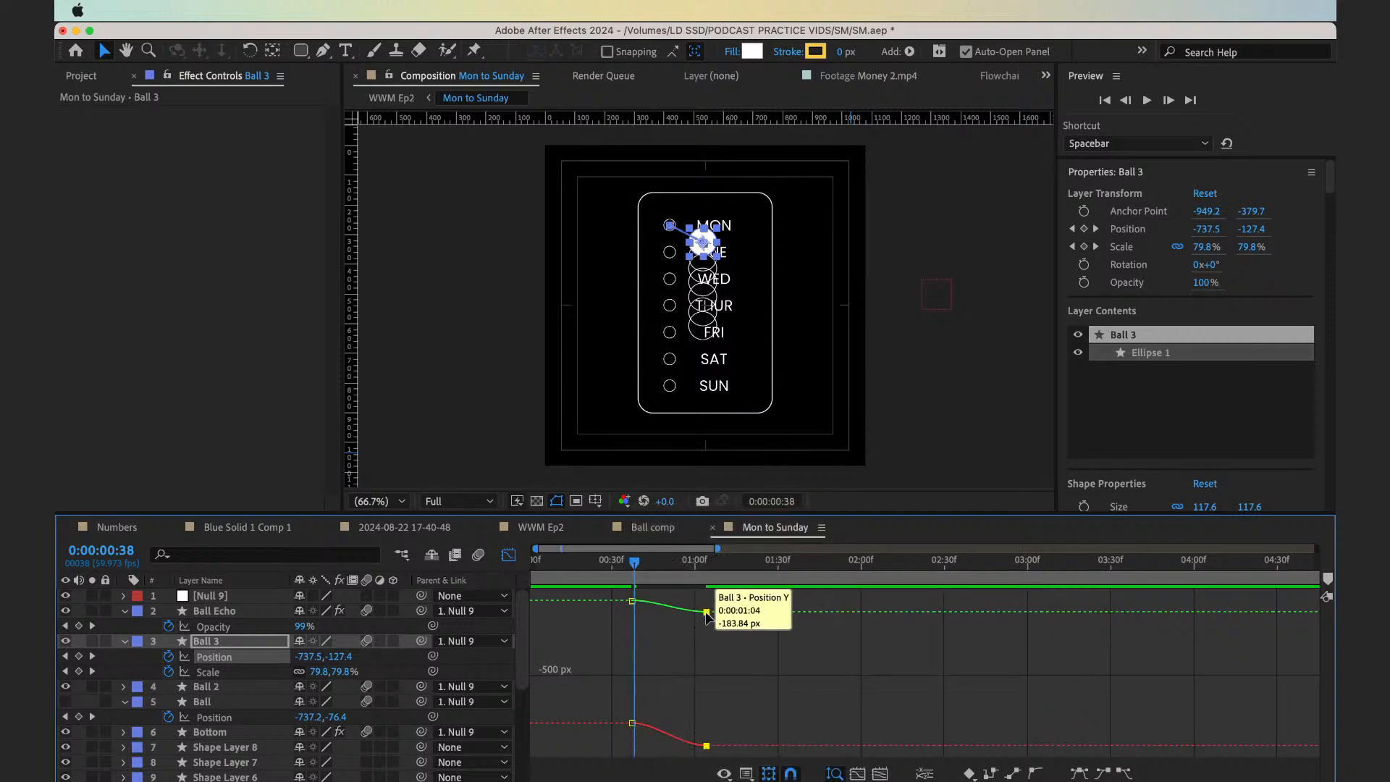
pyautogui.moveTo(633, 575); pyautogui.dragTo(615, 576)
pyautogui.press('space')
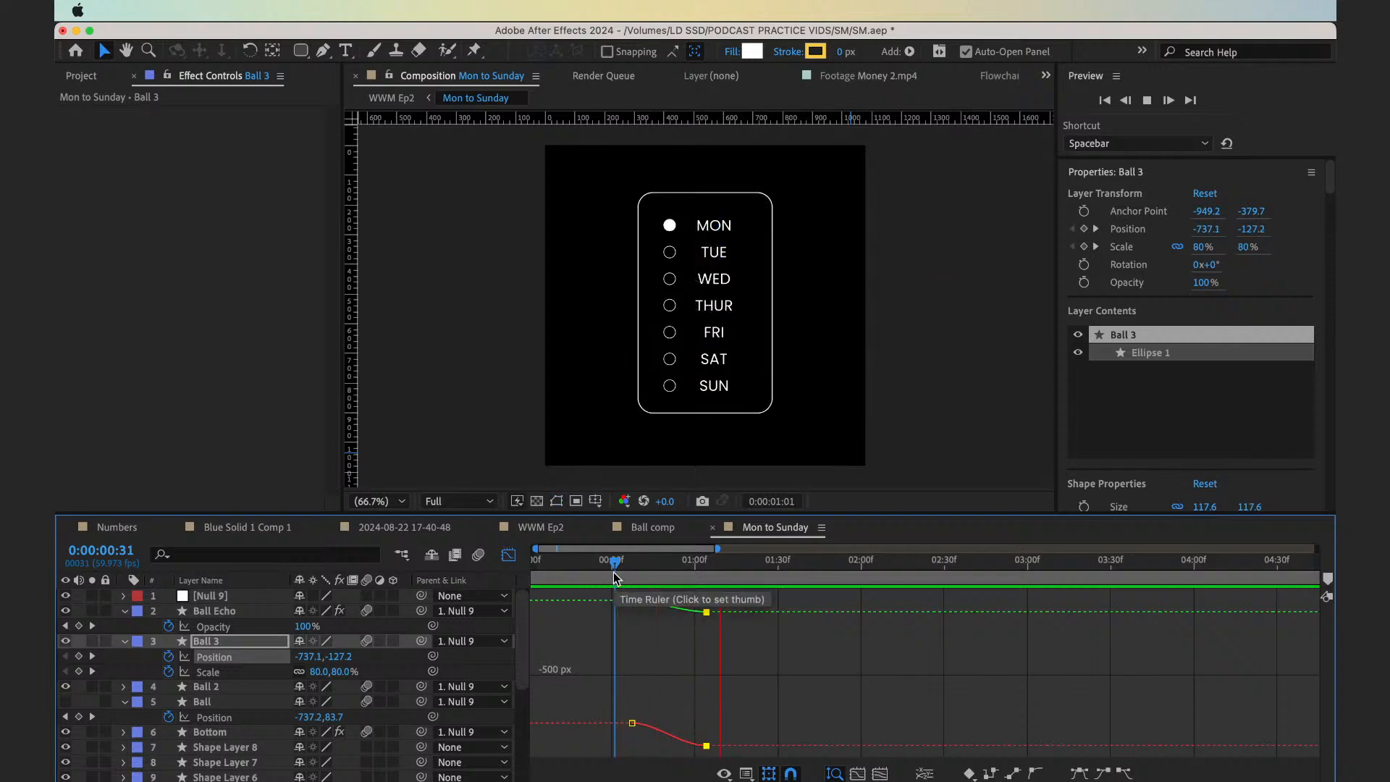
pyautogui.press('space')
pyautogui.moveTo(615, 577); pyautogui.dragTo(654, 579)
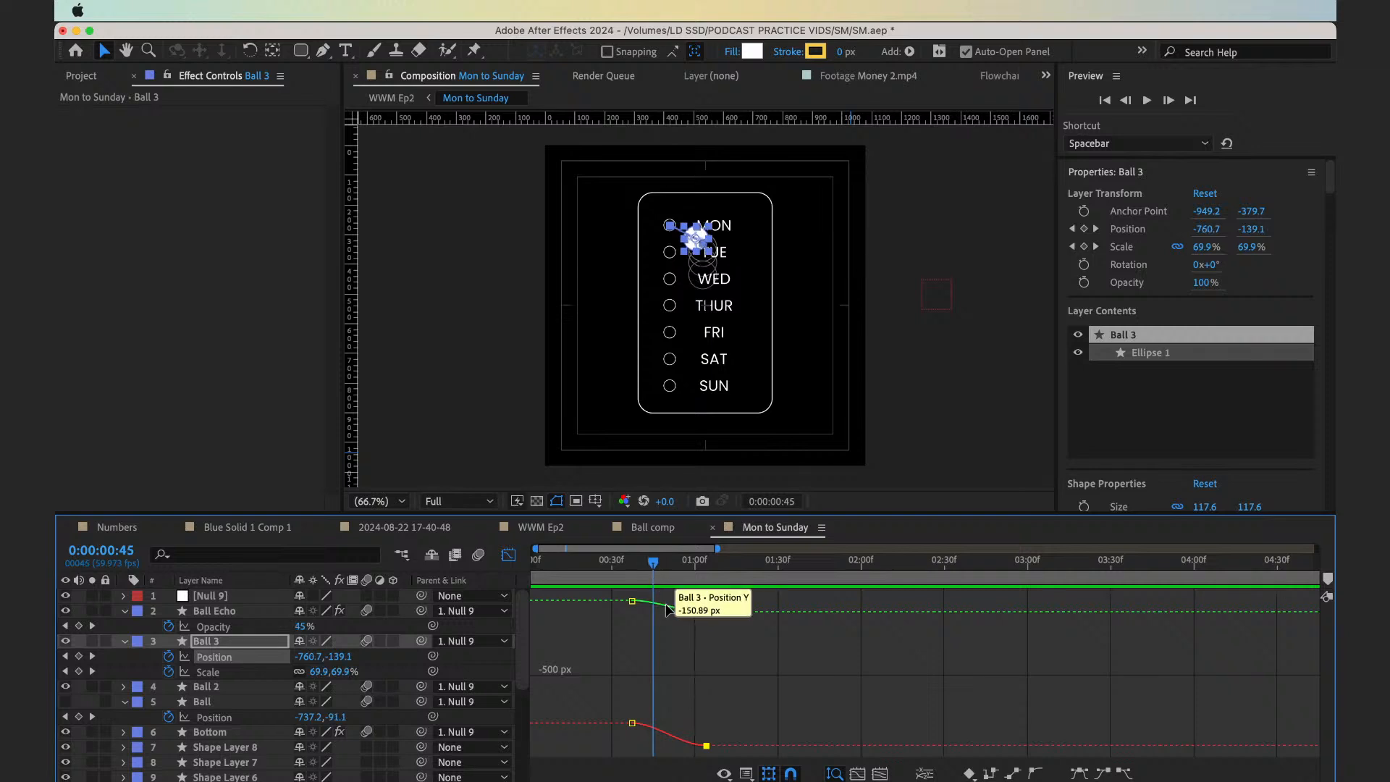
# Move Ball 3's starting Position keyframe 2 frames earlier, to frame 35
pyautogui.doubleClick(667, 606)
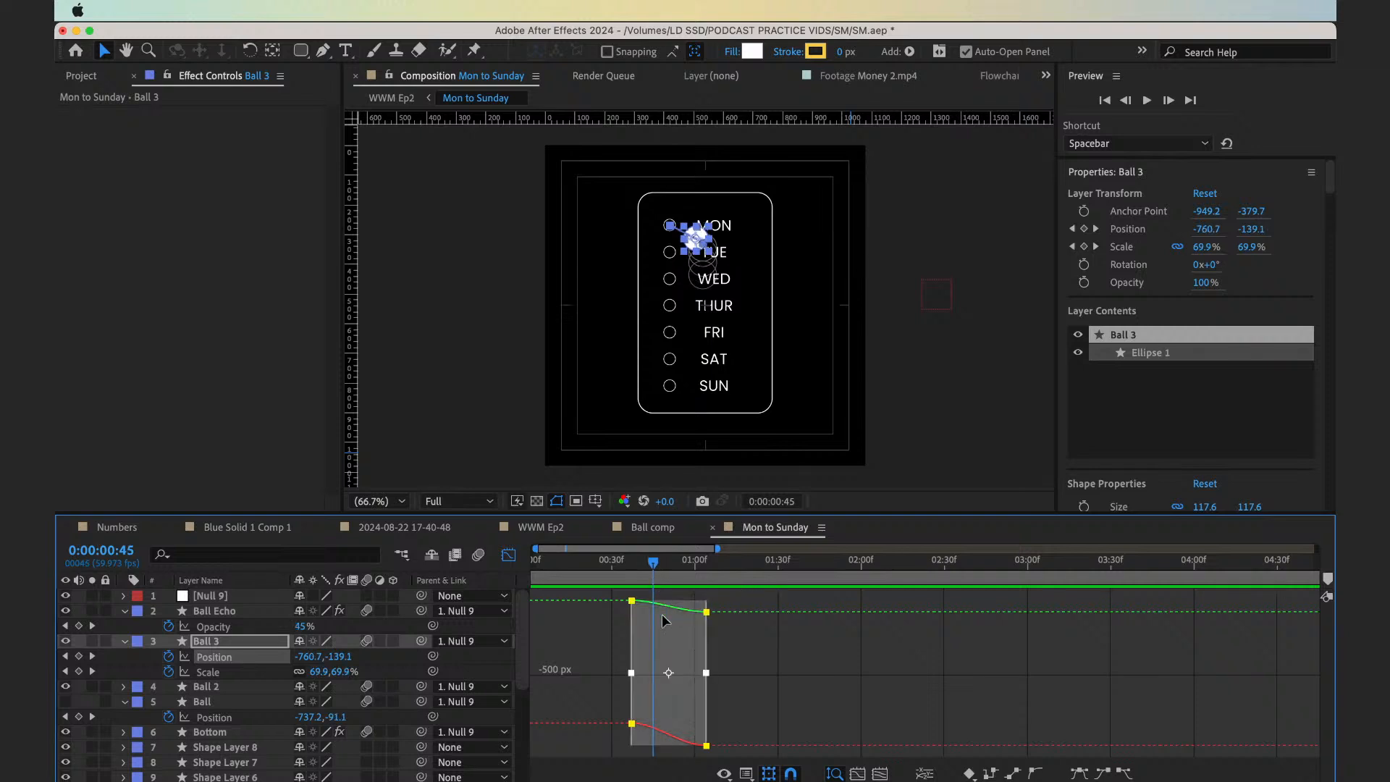
pyautogui.moveTo(633, 671); pyautogui.dragTo(627, 672)
pyautogui.moveTo(628, 723)
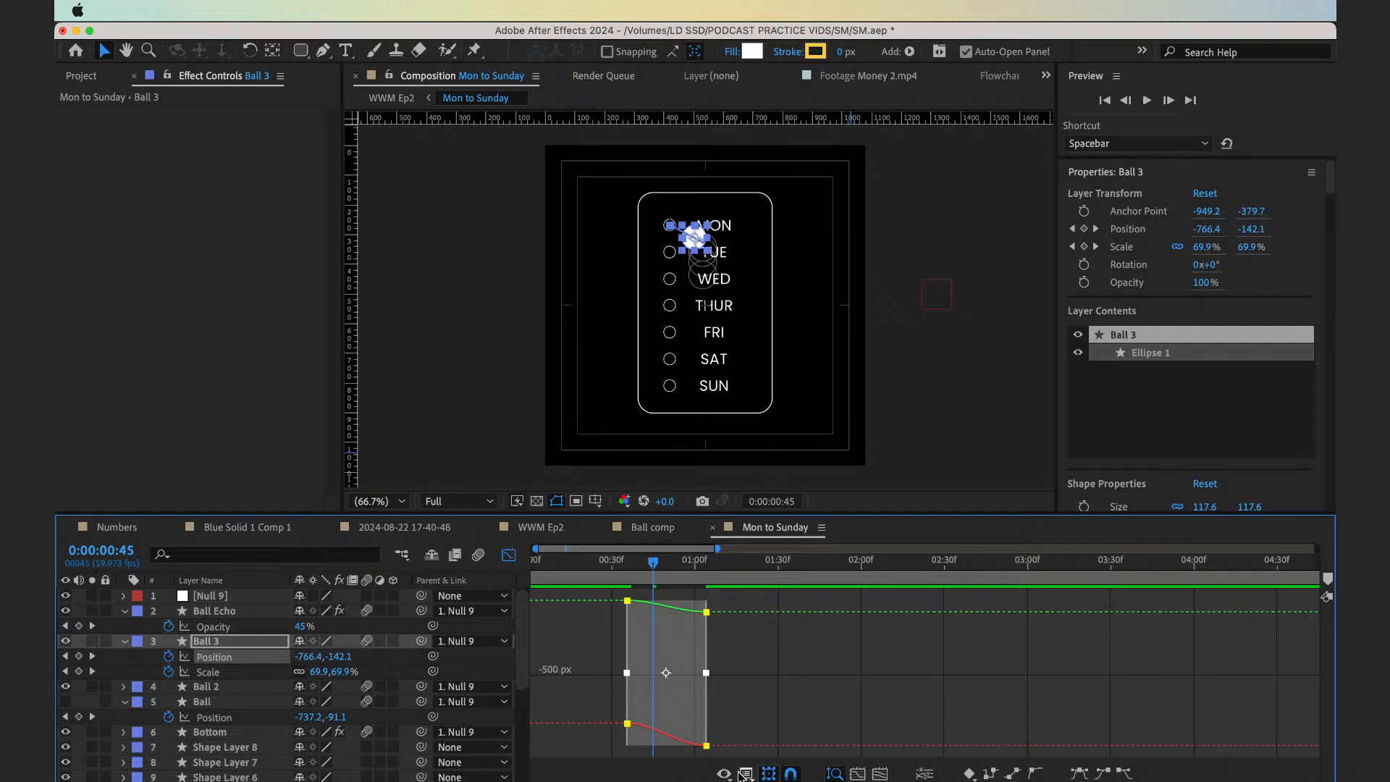
# Reshape Ball 3's Position speed graph into an early peak of about 700 px/sec and preview it with the Graph Editor closed
pyautogui.click(726, 773)
pyautogui.click(753, 627)
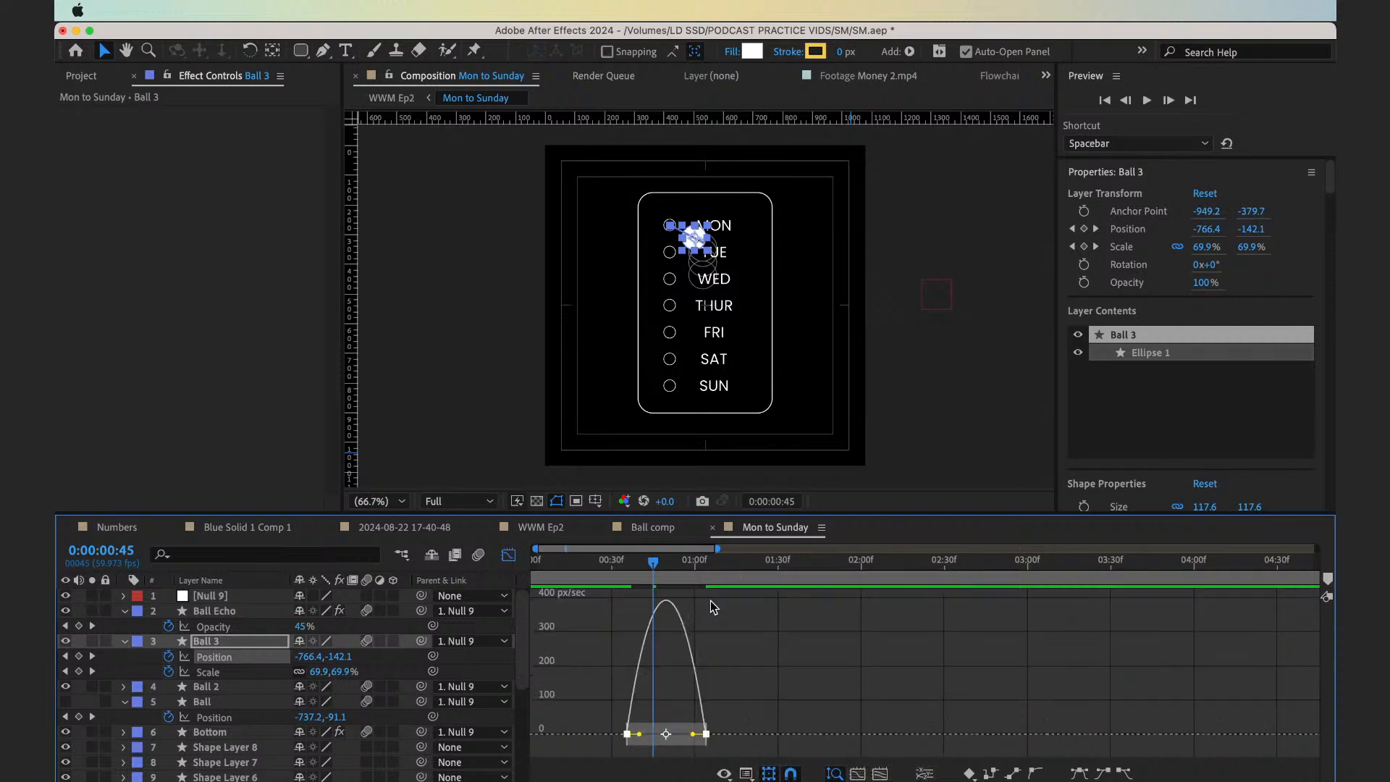
pyautogui.click(627, 579)
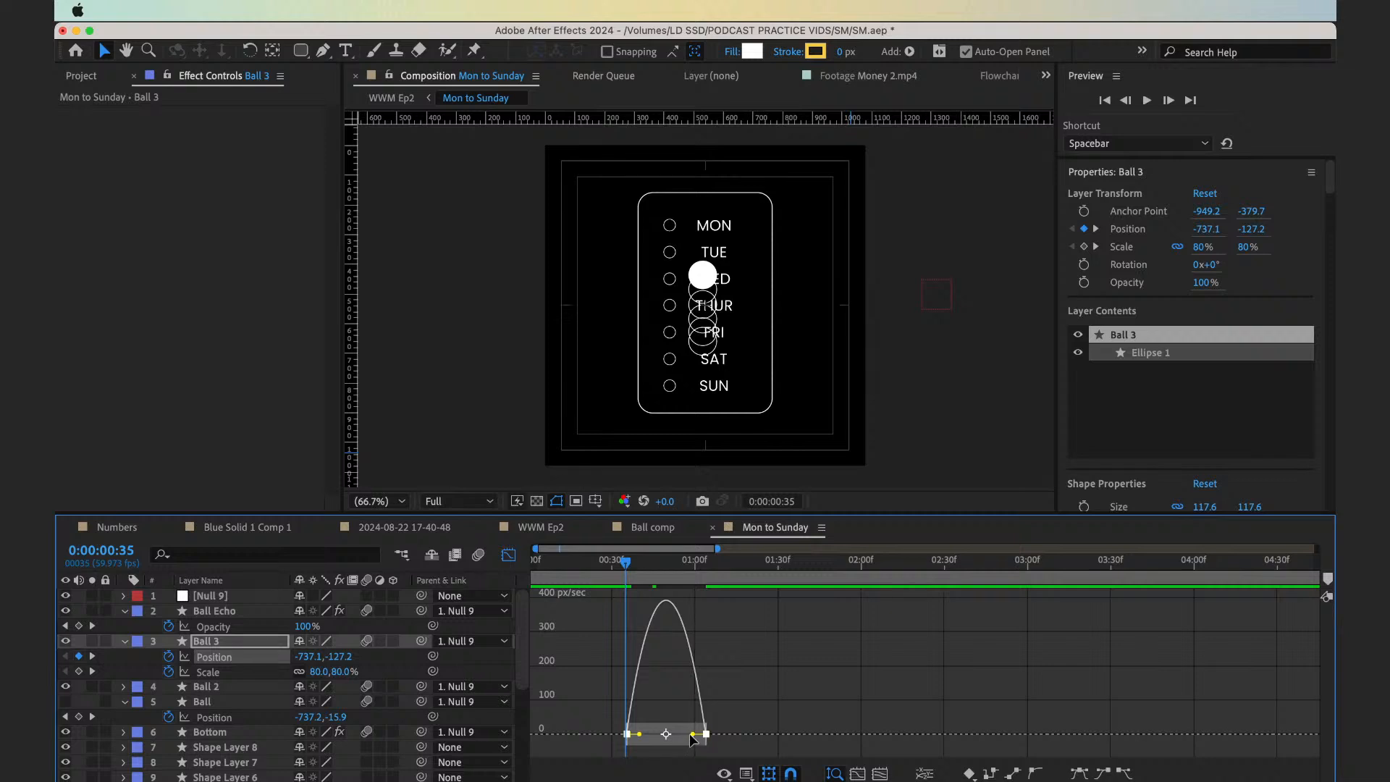
pyautogui.moveTo(692, 739)
pyautogui.mouseDown()
pyautogui.moveTo(641, 735)
pyautogui.moveTo(673, 735)
pyautogui.mouseUp()
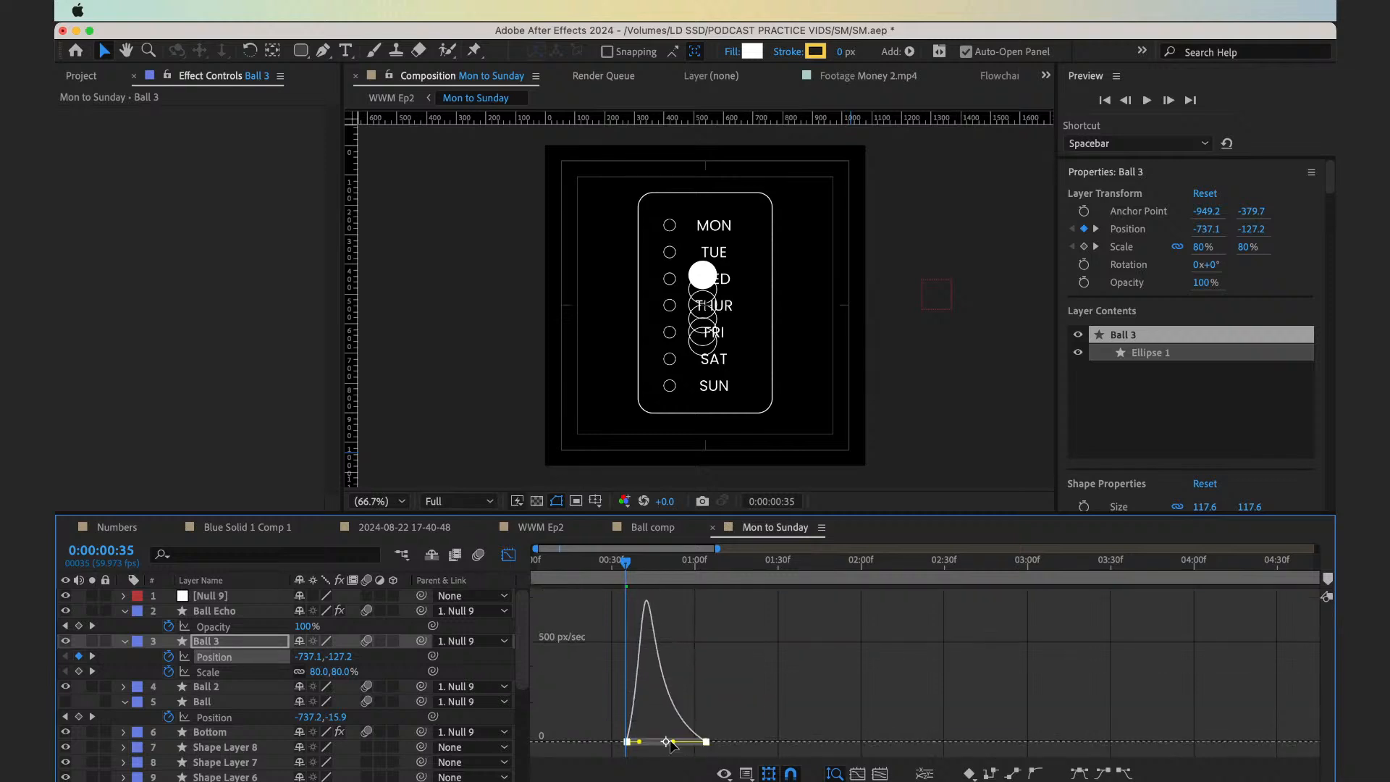
pyautogui.hotkey('shift', 'F3')
pyautogui.click(607, 574)
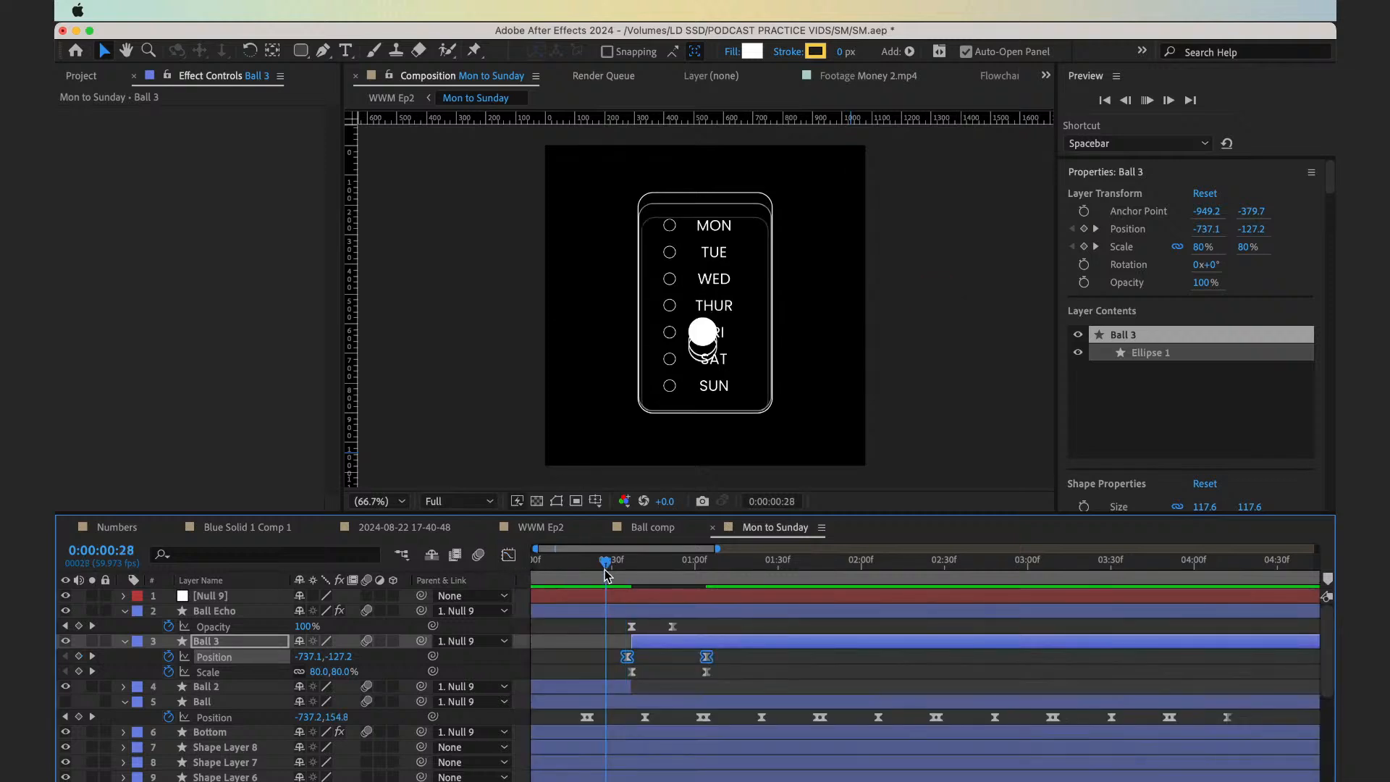
pyautogui.press('space')
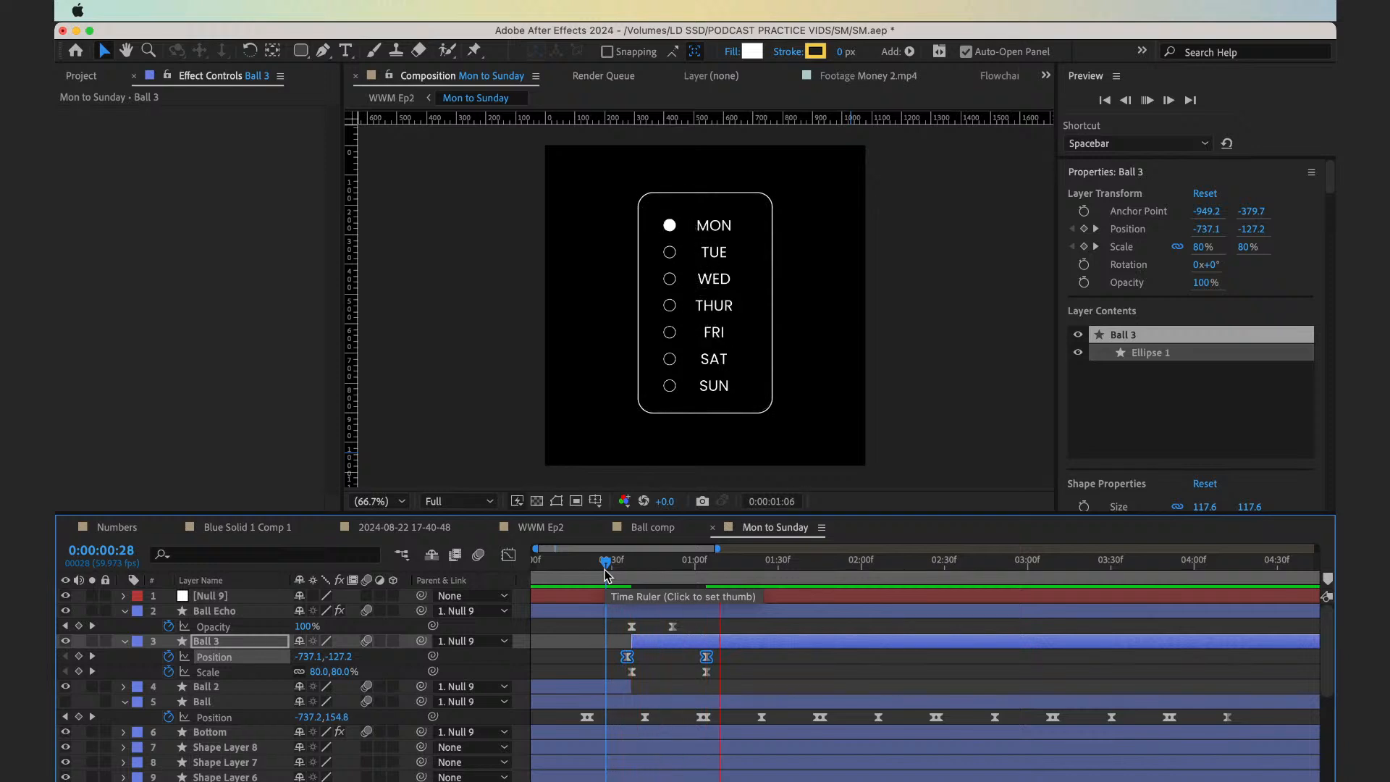
pyautogui.click(611, 576)
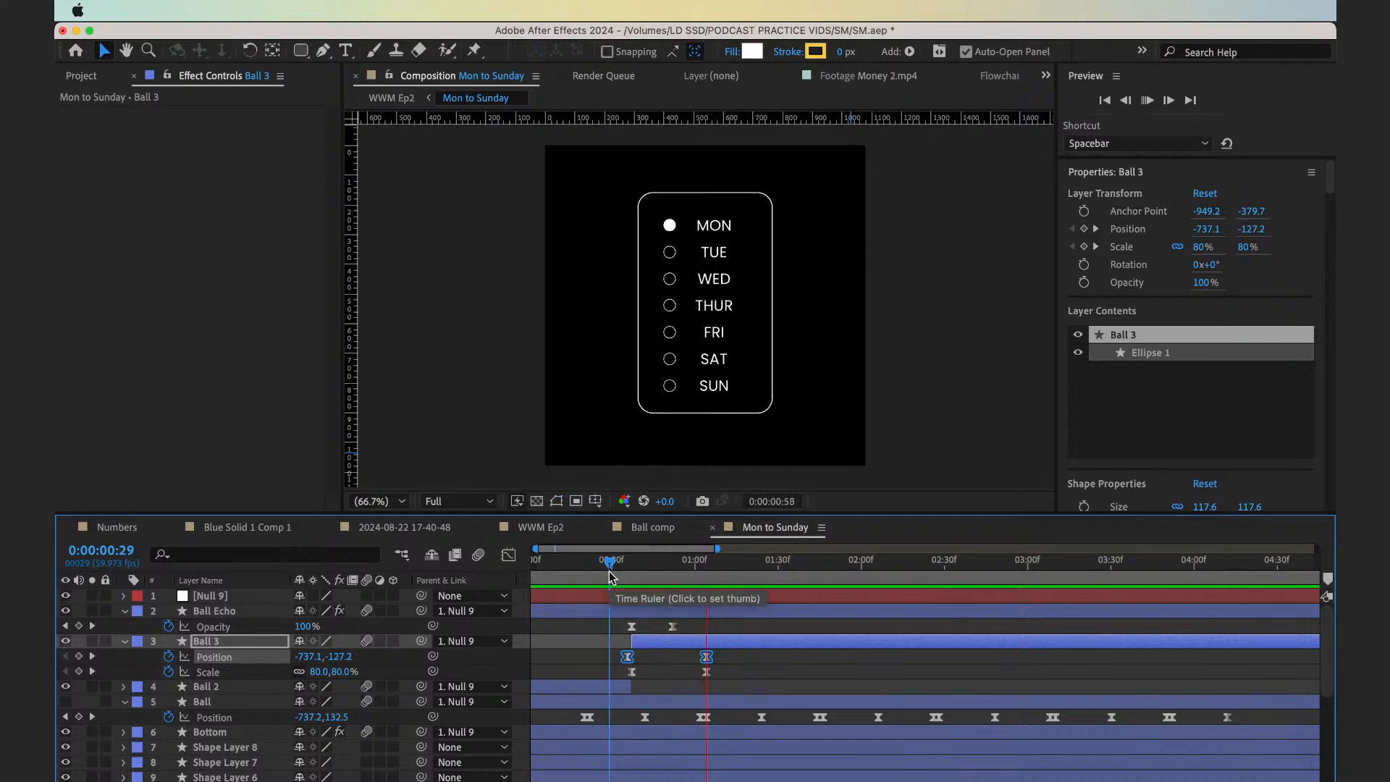
pyautogui.press("'")
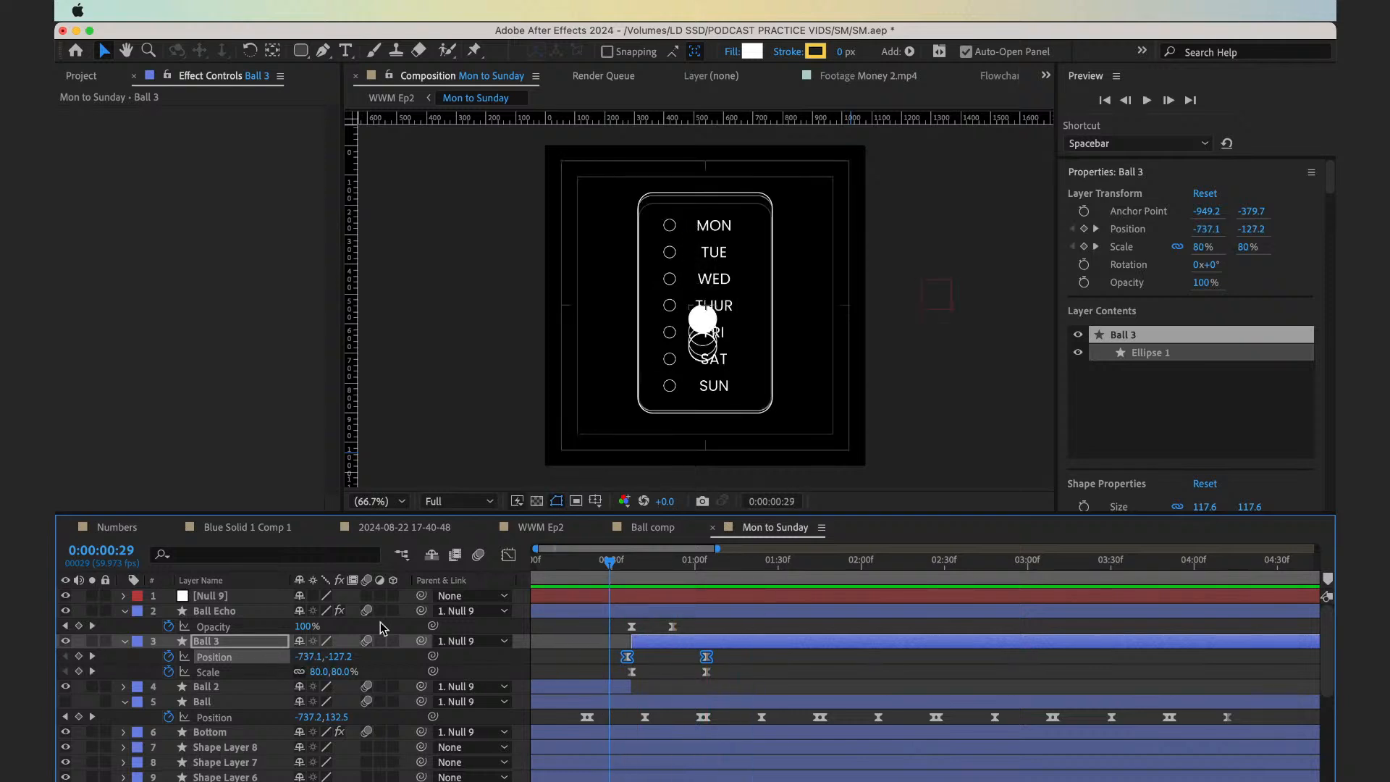
# Reshape Ball 3's Position speed graph into a slow start with a late peak of about 600 px/sec, and preview it
pyautogui.click(509, 556)
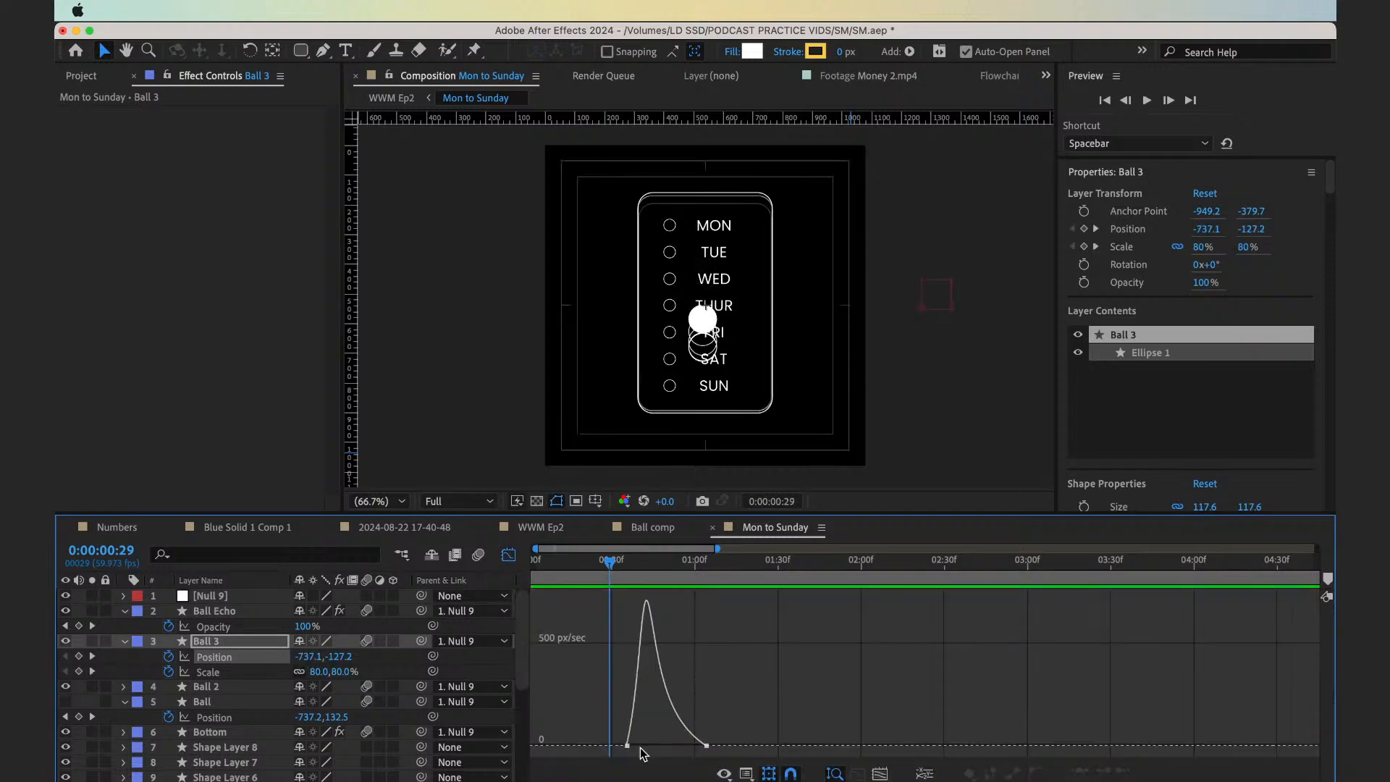
pyautogui.moveTo(614, 722); pyautogui.dragTo(699, 746)
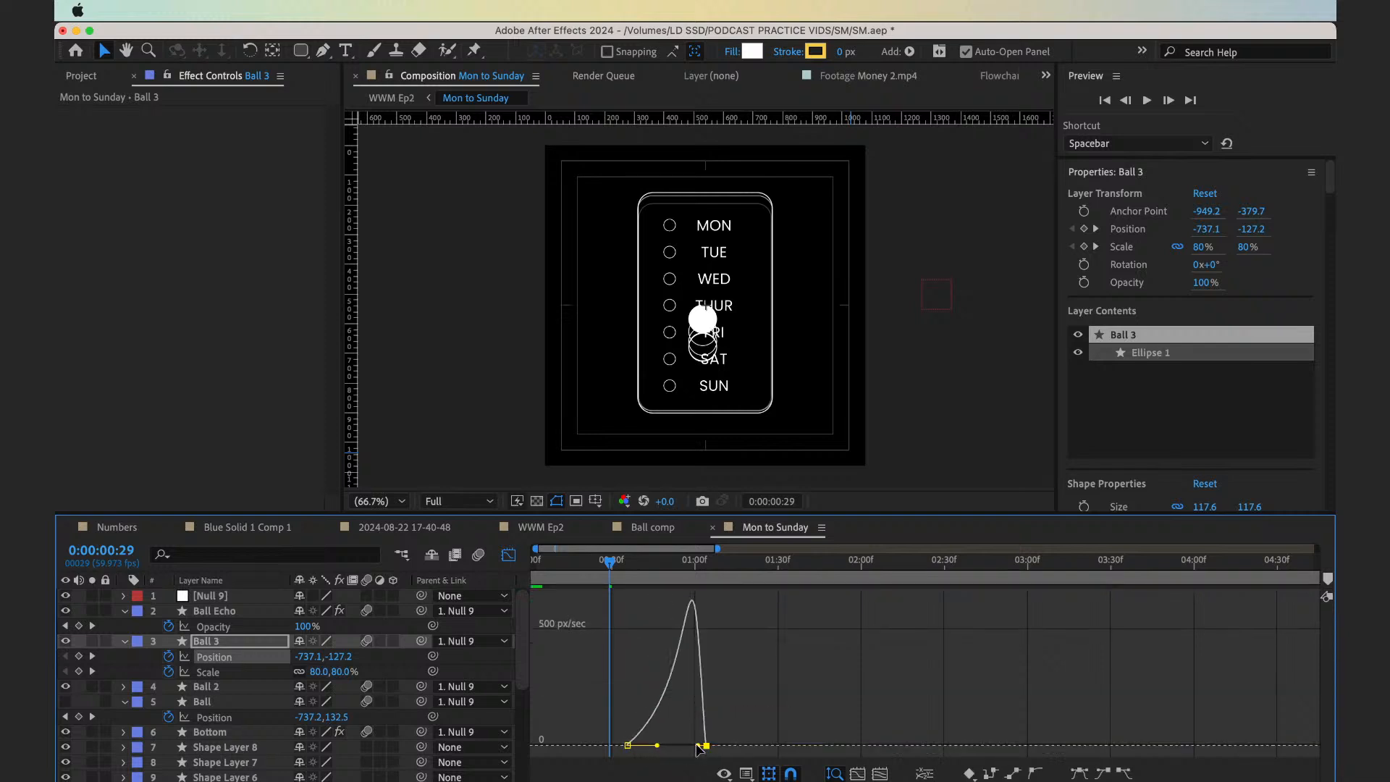
pyautogui.press('space')
# Close the Graph Editor and preview the checklist animation from frame 20 with more of the timeline in view
pyautogui.press('space')
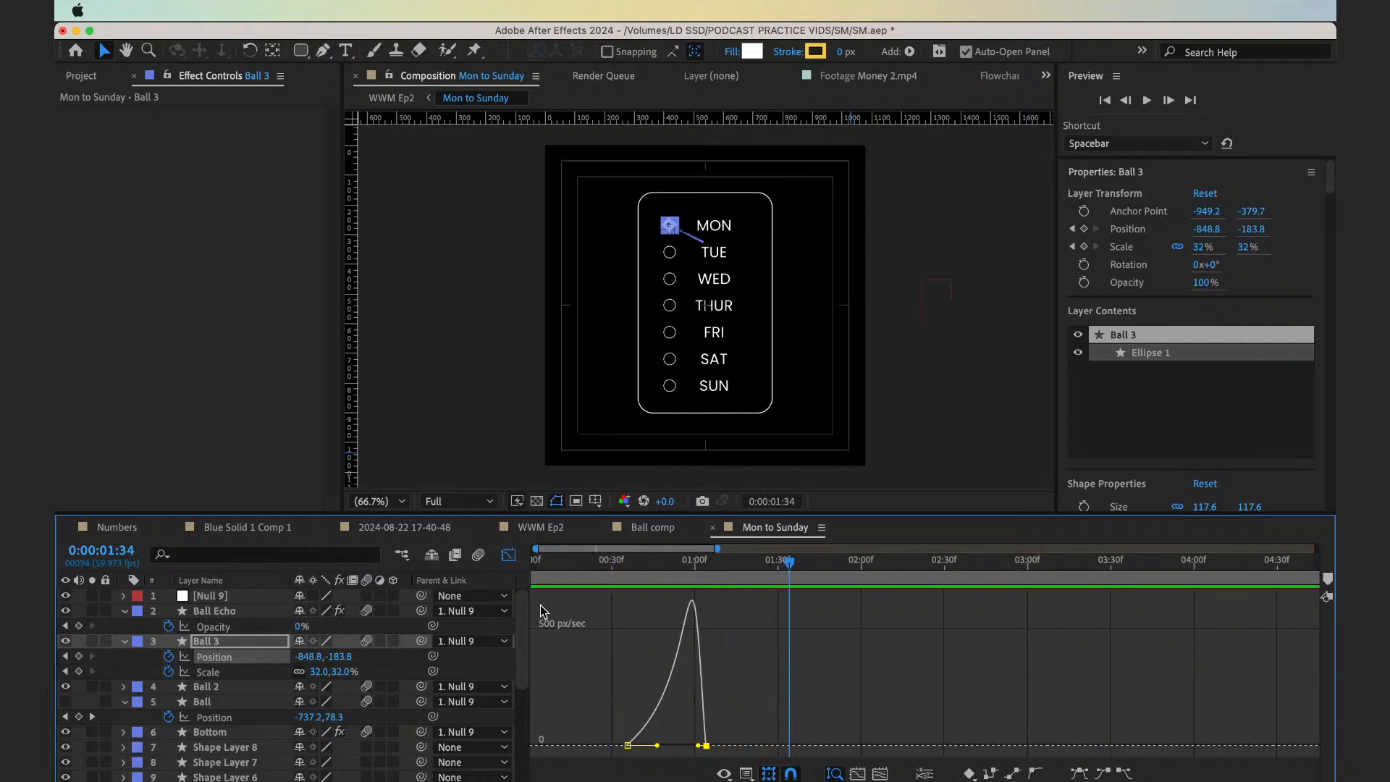
pyautogui.click(507, 557)
pyautogui.moveTo(636, 566); pyautogui.dragTo(587, 570)
pyautogui.press('space')
pyautogui.press('-')
pyautogui.press('-')
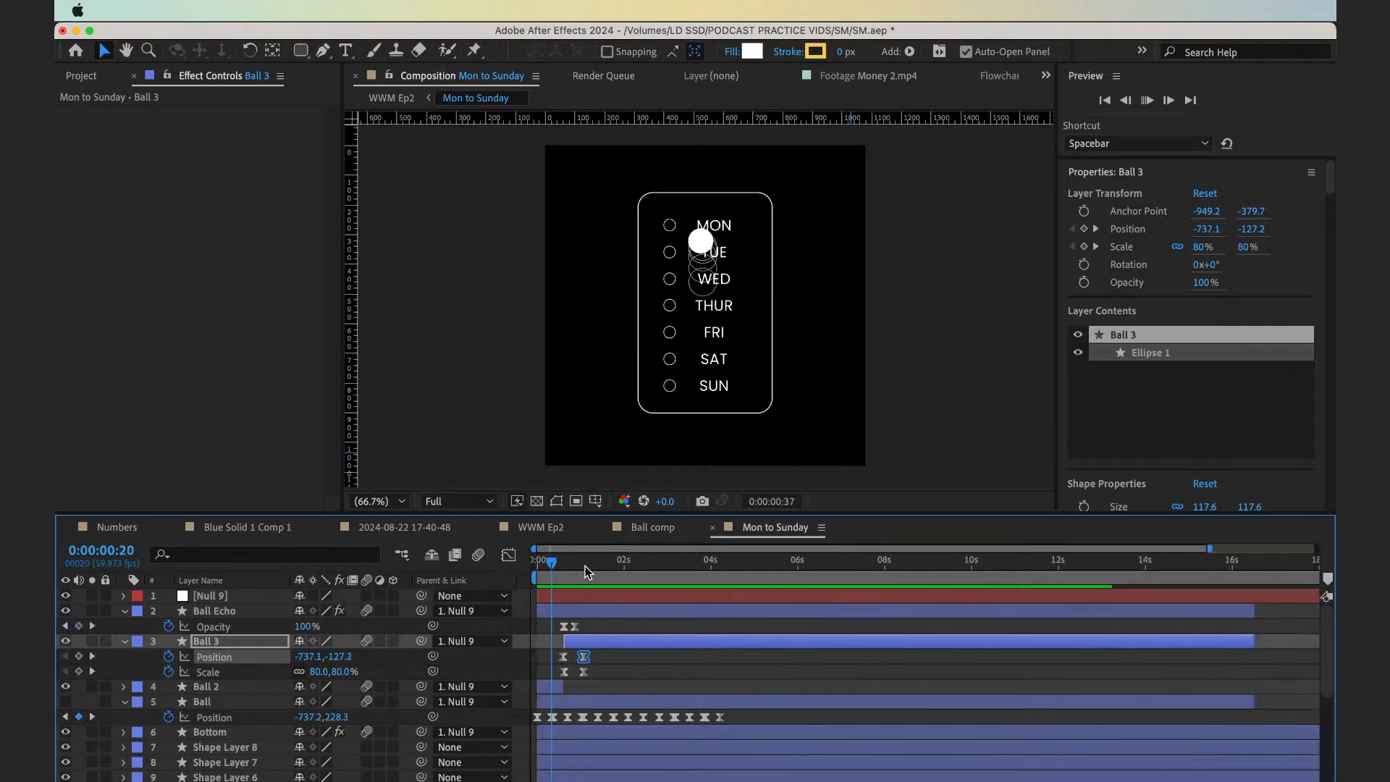
pyautogui.press('space')
# Collapse the keyframed properties of all layers and preview the checklist animation from the first frame
pyautogui.press('super+a')
pyautogui.press('u')
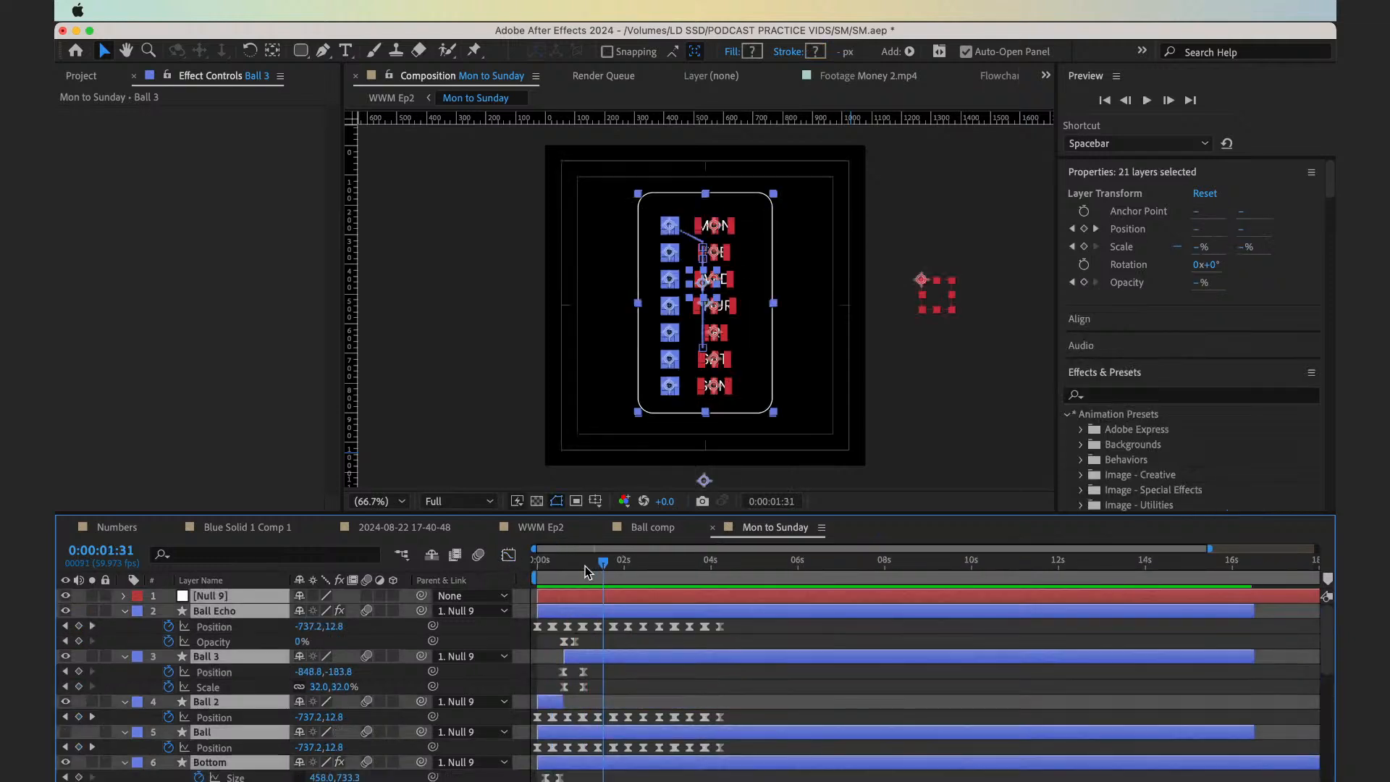
pyautogui.press('u')
pyautogui.click(1281, 629)
pyautogui.press('-')
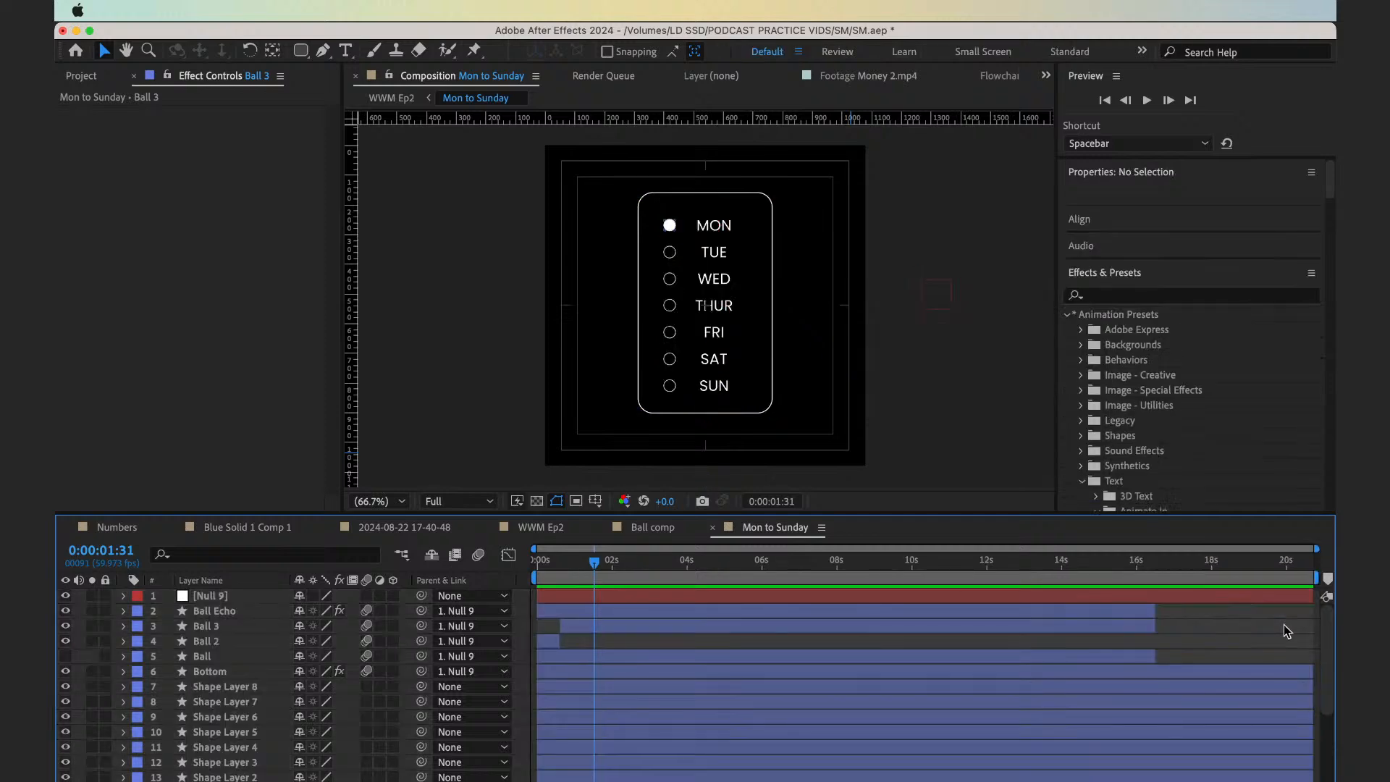
pyautogui.click(536, 567)
pyautogui.press('space')
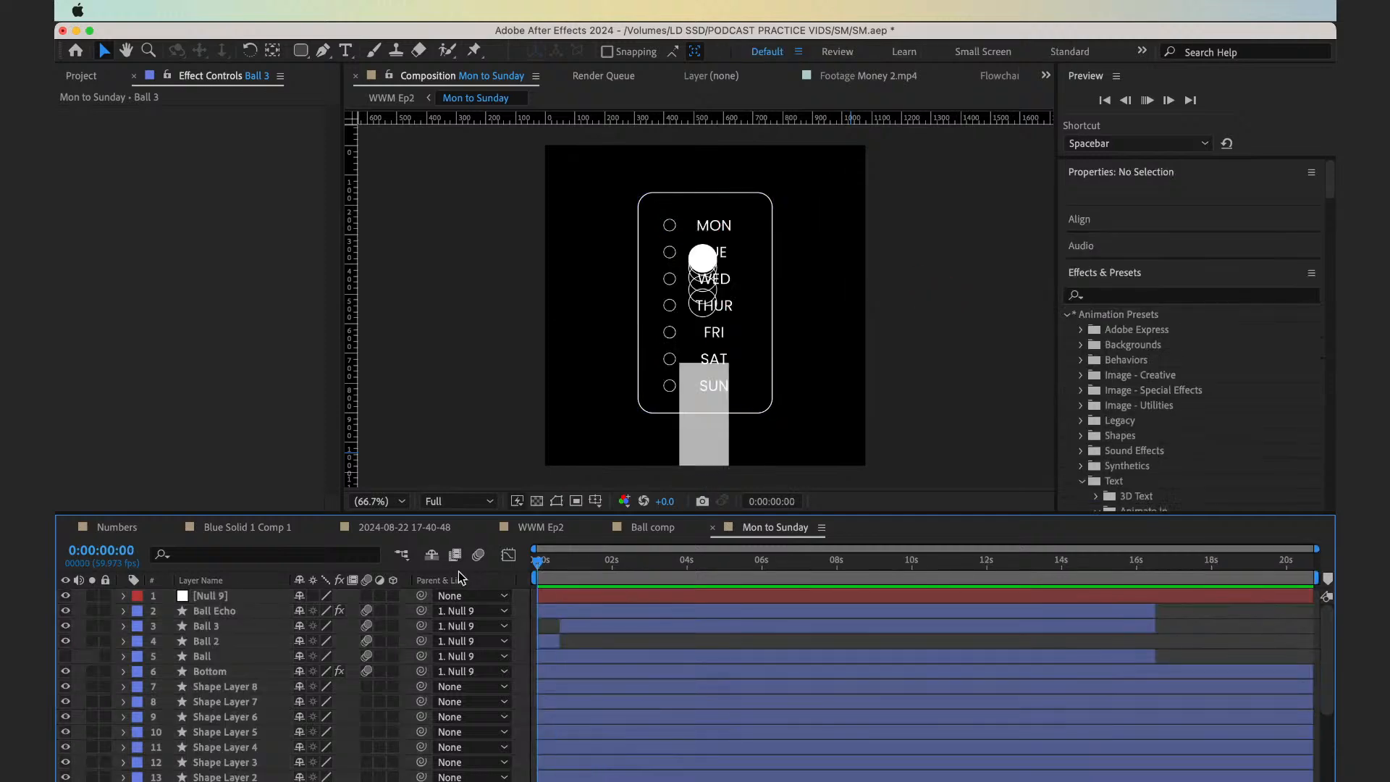
pyautogui.press('space')
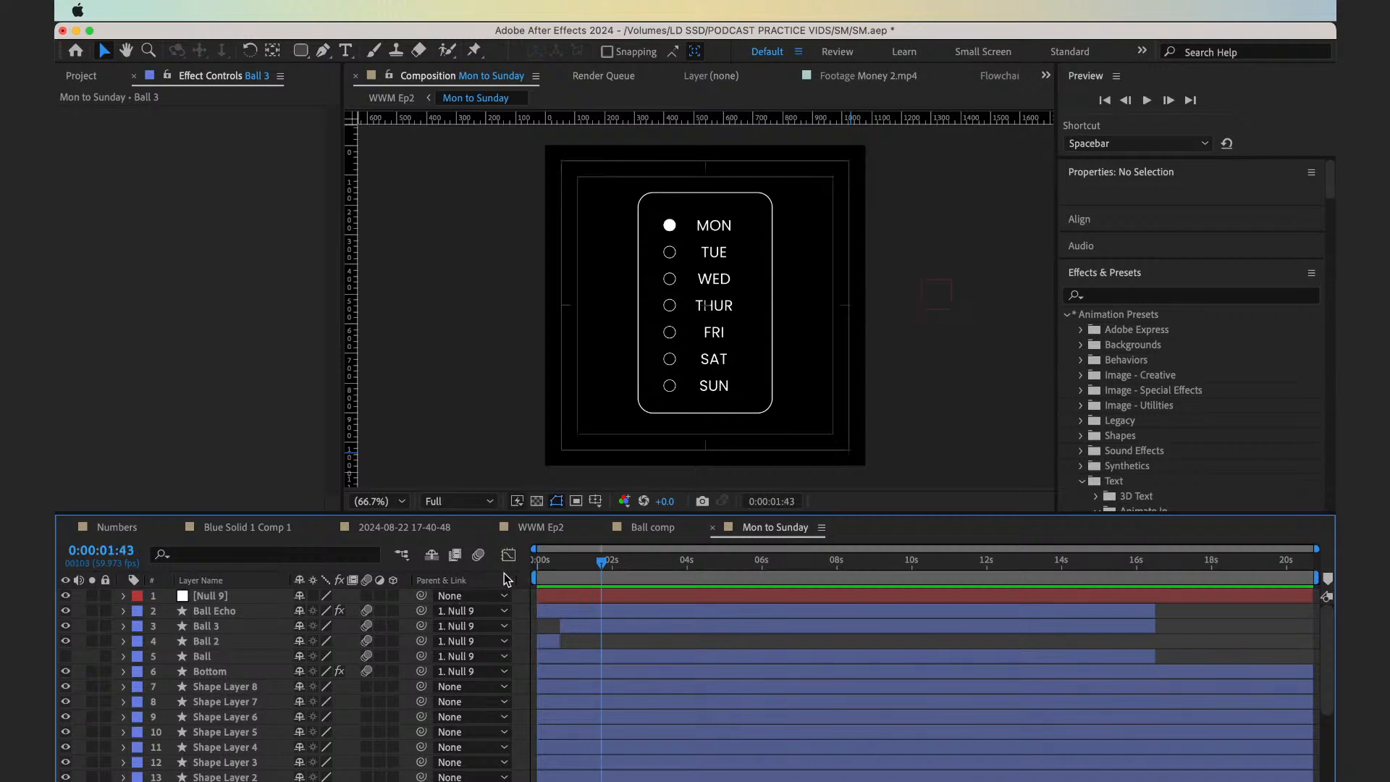
# Preview the checklist animation from the first frame several times
pyautogui.moveTo(569, 567); pyautogui.dragTo(478, 571)
pyautogui.press('space')
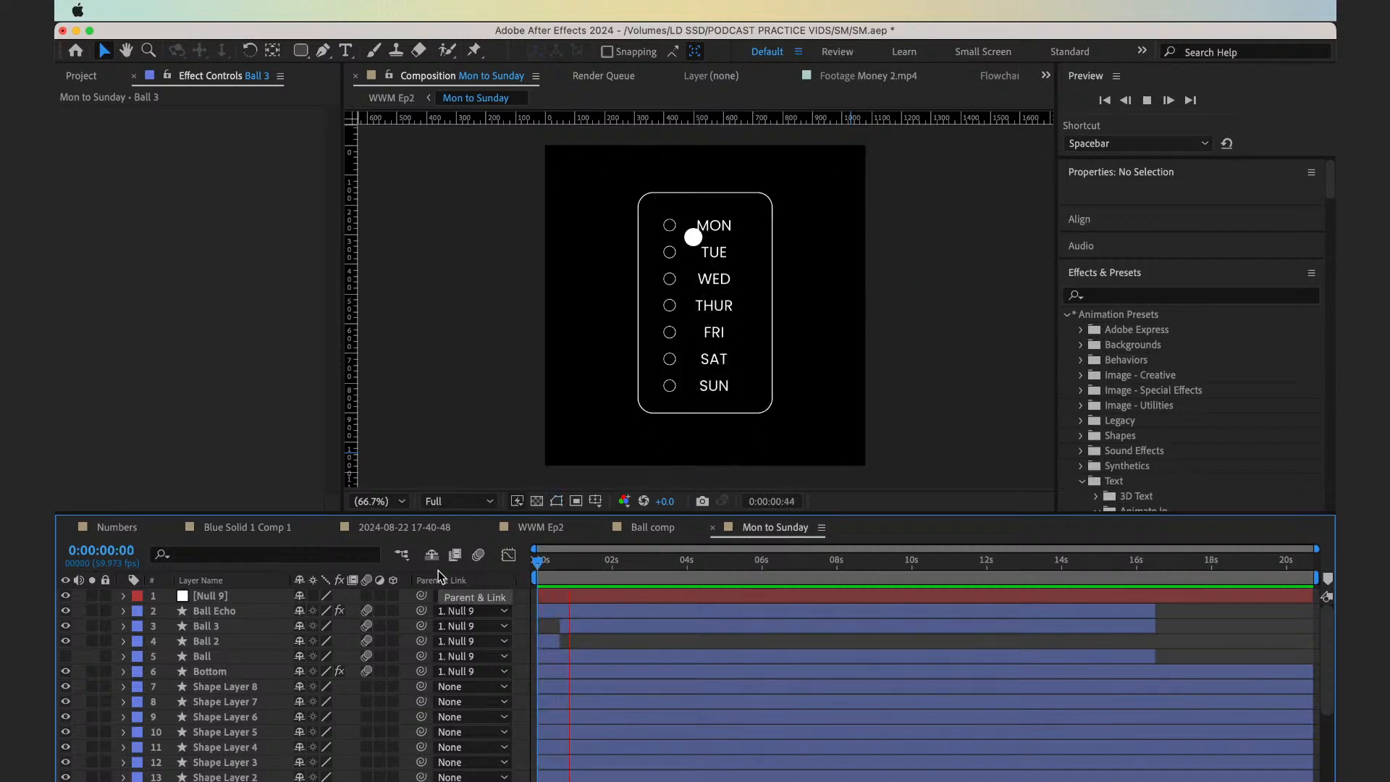
pyautogui.press('space')
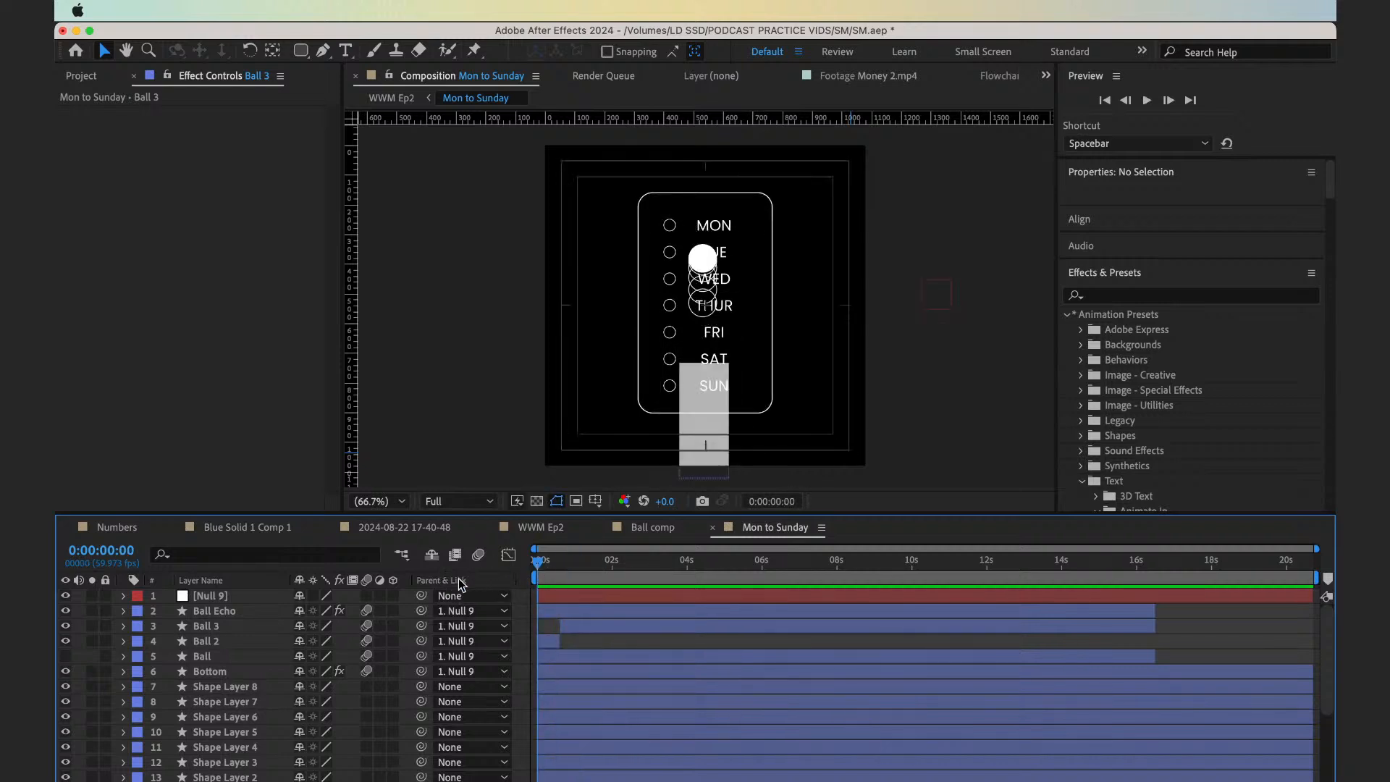
pyautogui.press('space')
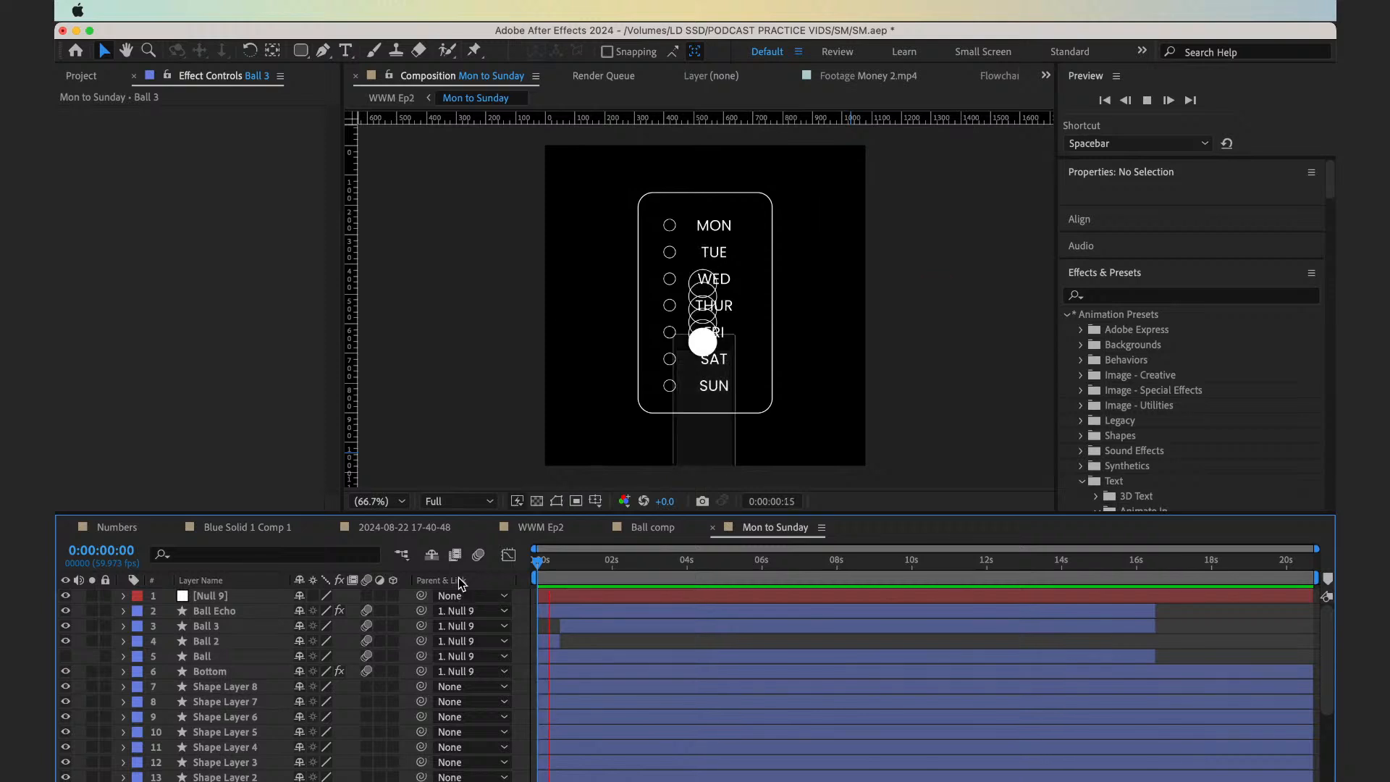
pyautogui.press('space')
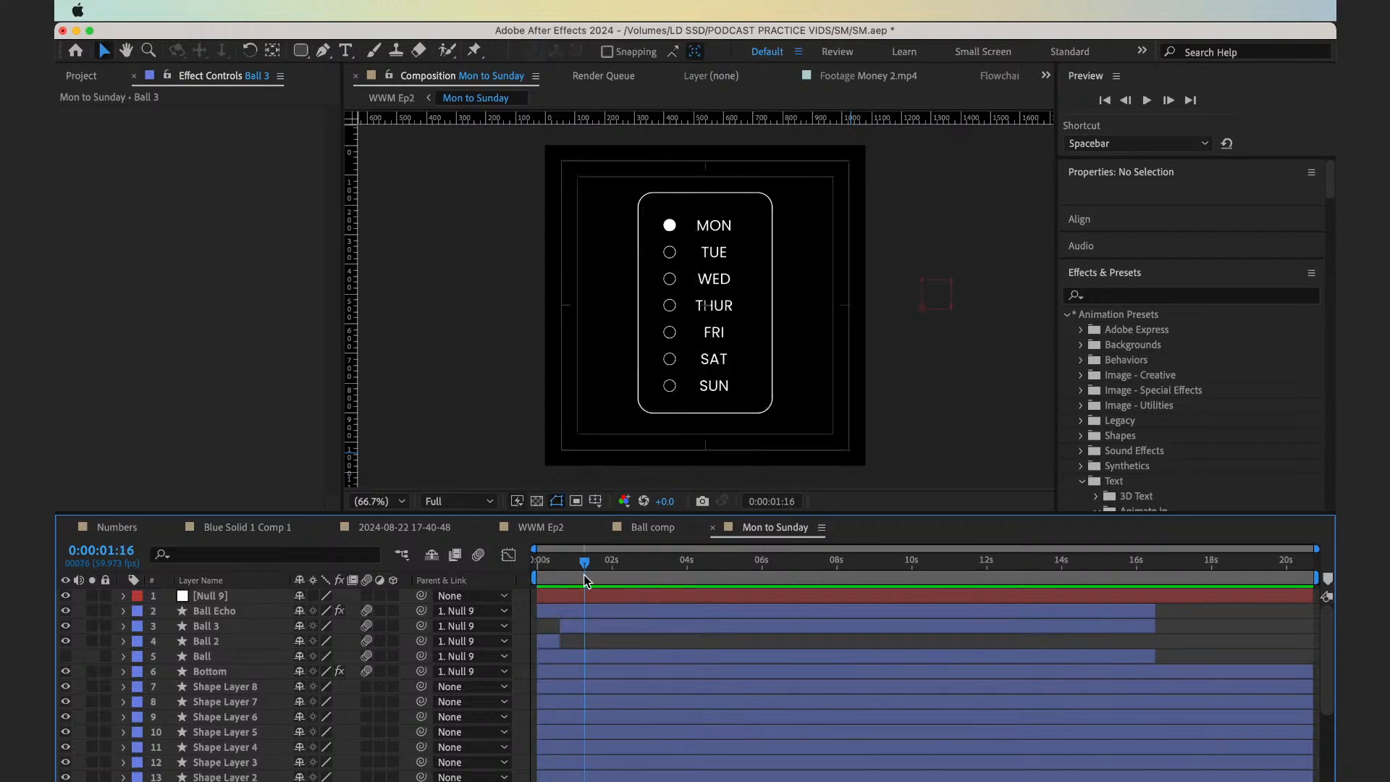
pyautogui.press('space')
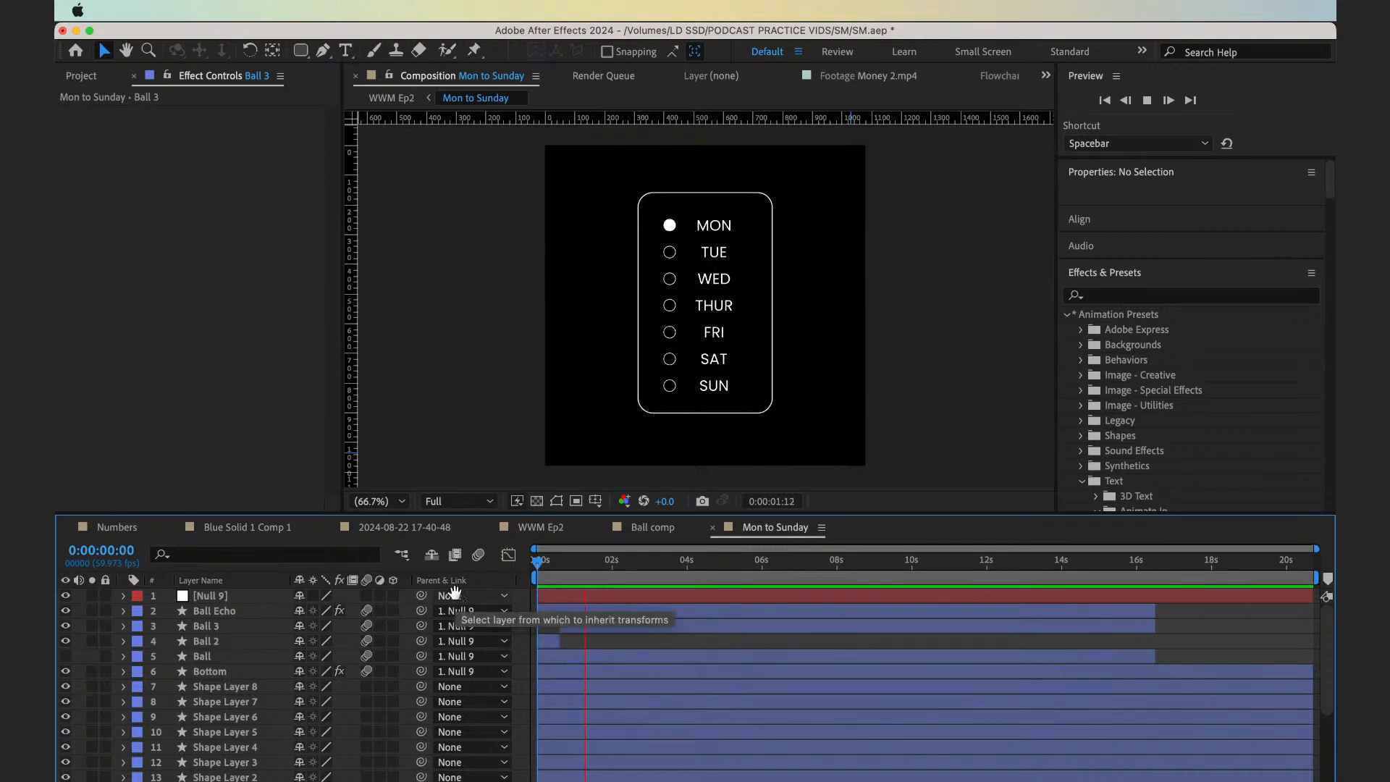
# At 0:00:01:19, lock the Bottom layer and Shape Layer 8, and select the Tuesday circle in the composition
pyautogui.click(587, 562)
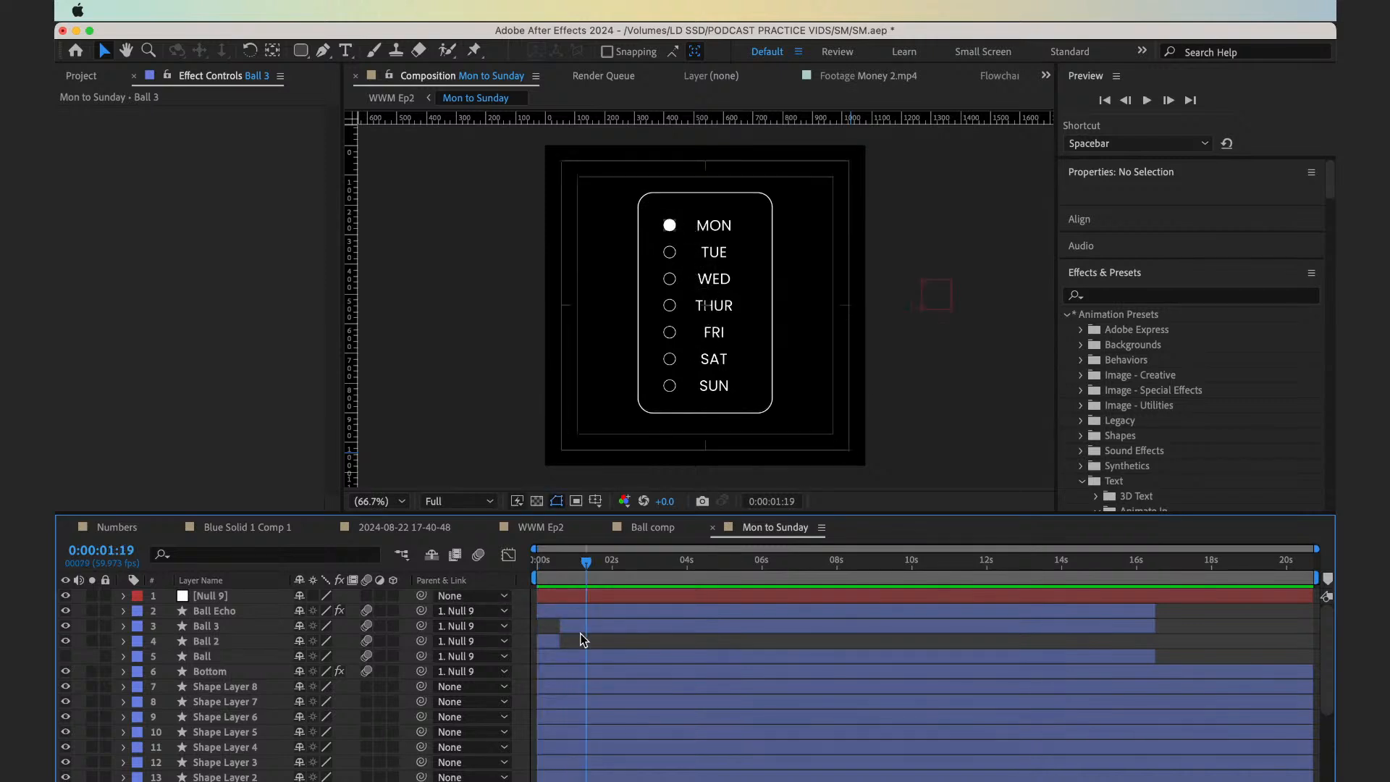
pyautogui.click(672, 257)
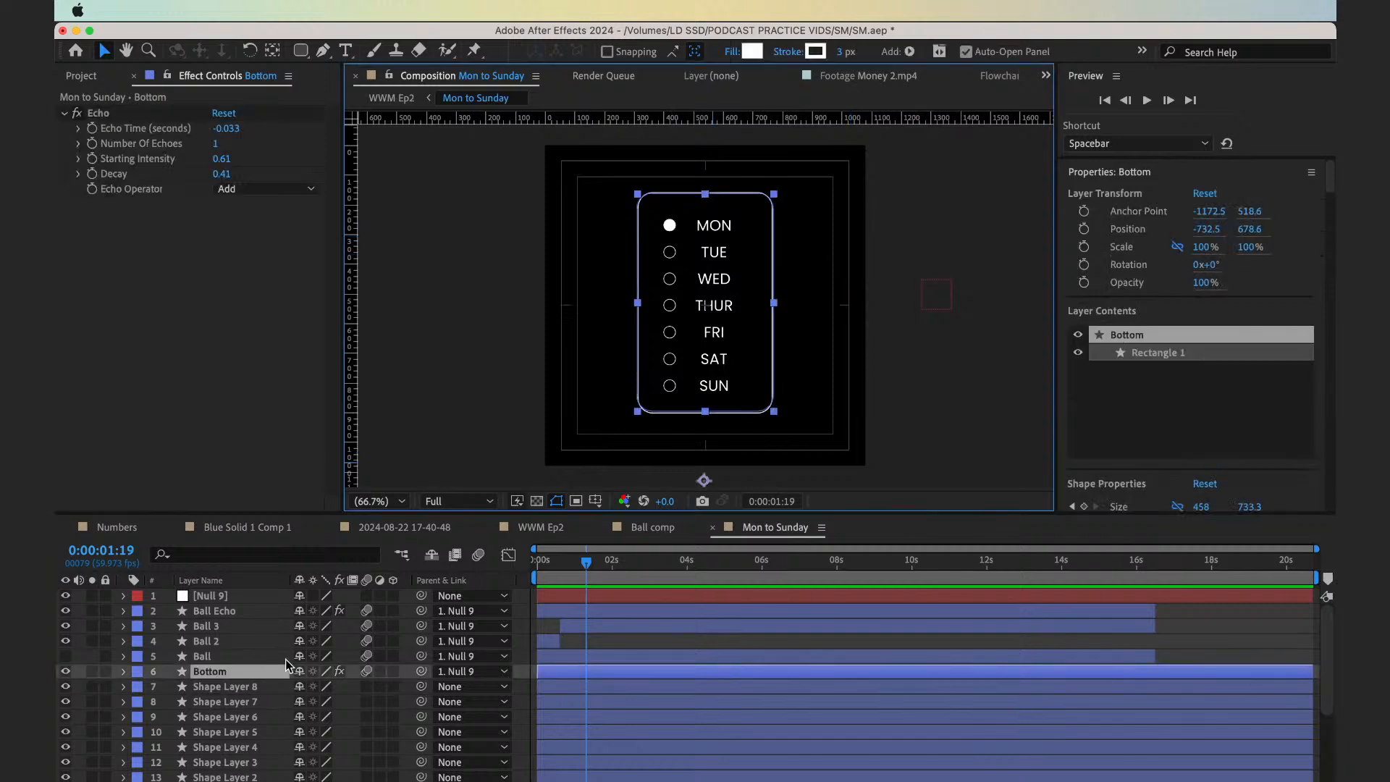
pyautogui.click(105, 671)
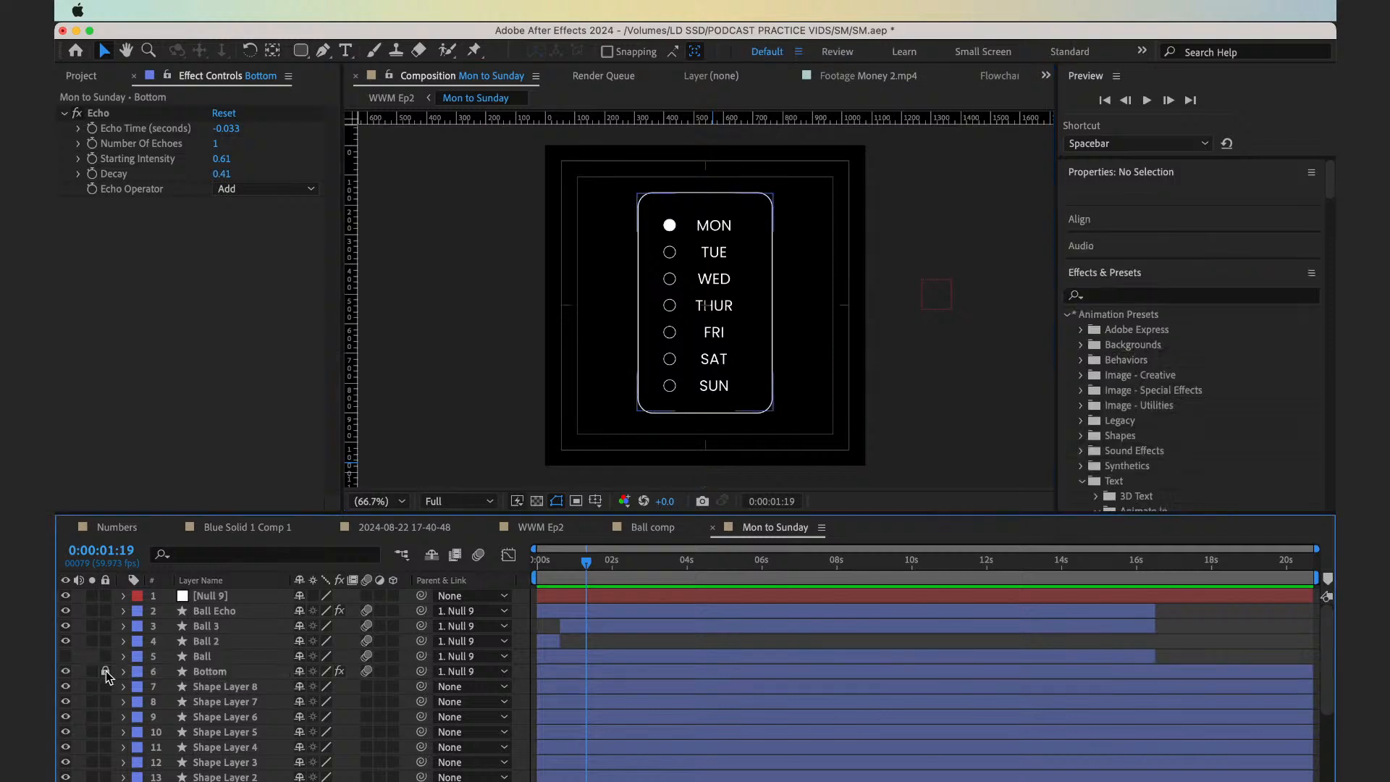
pyautogui.click(672, 257)
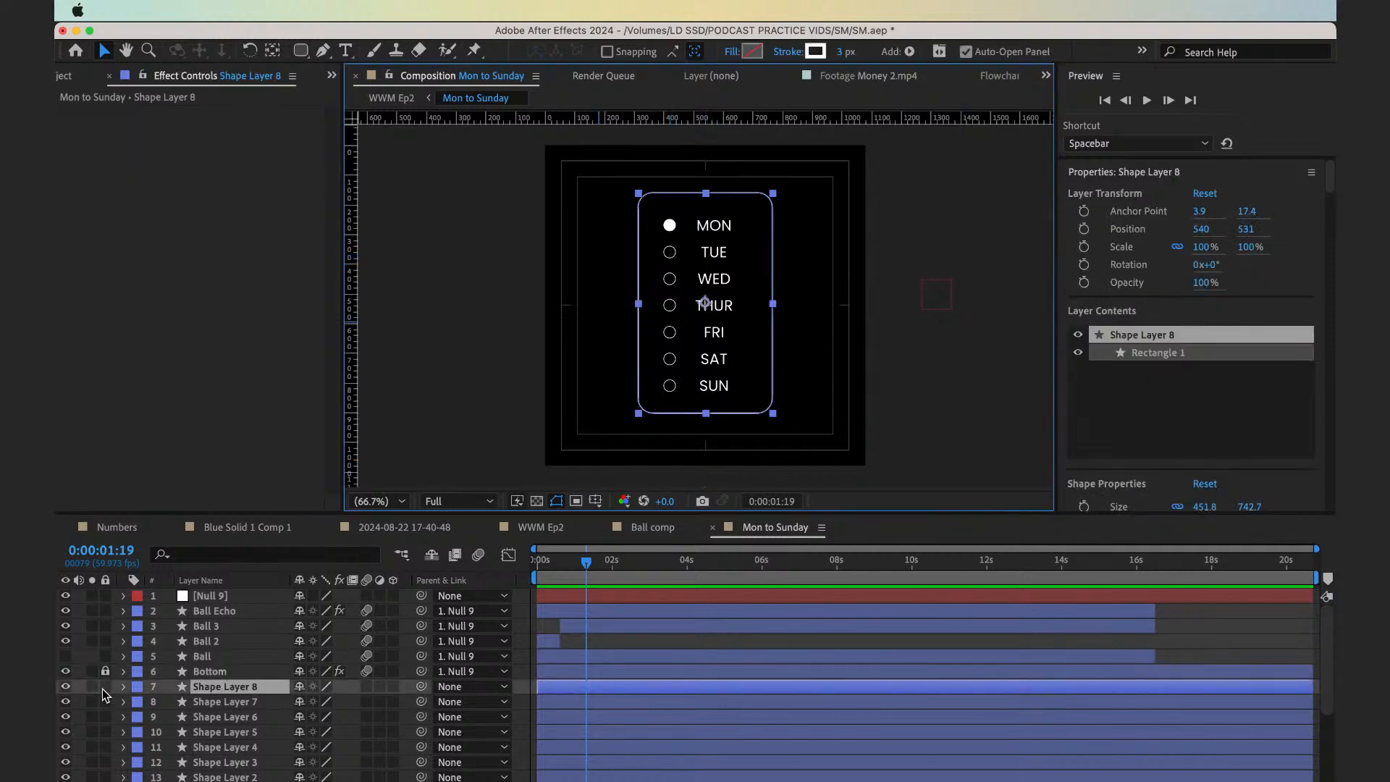
pyautogui.click(105, 686)
pyautogui.click(671, 255)
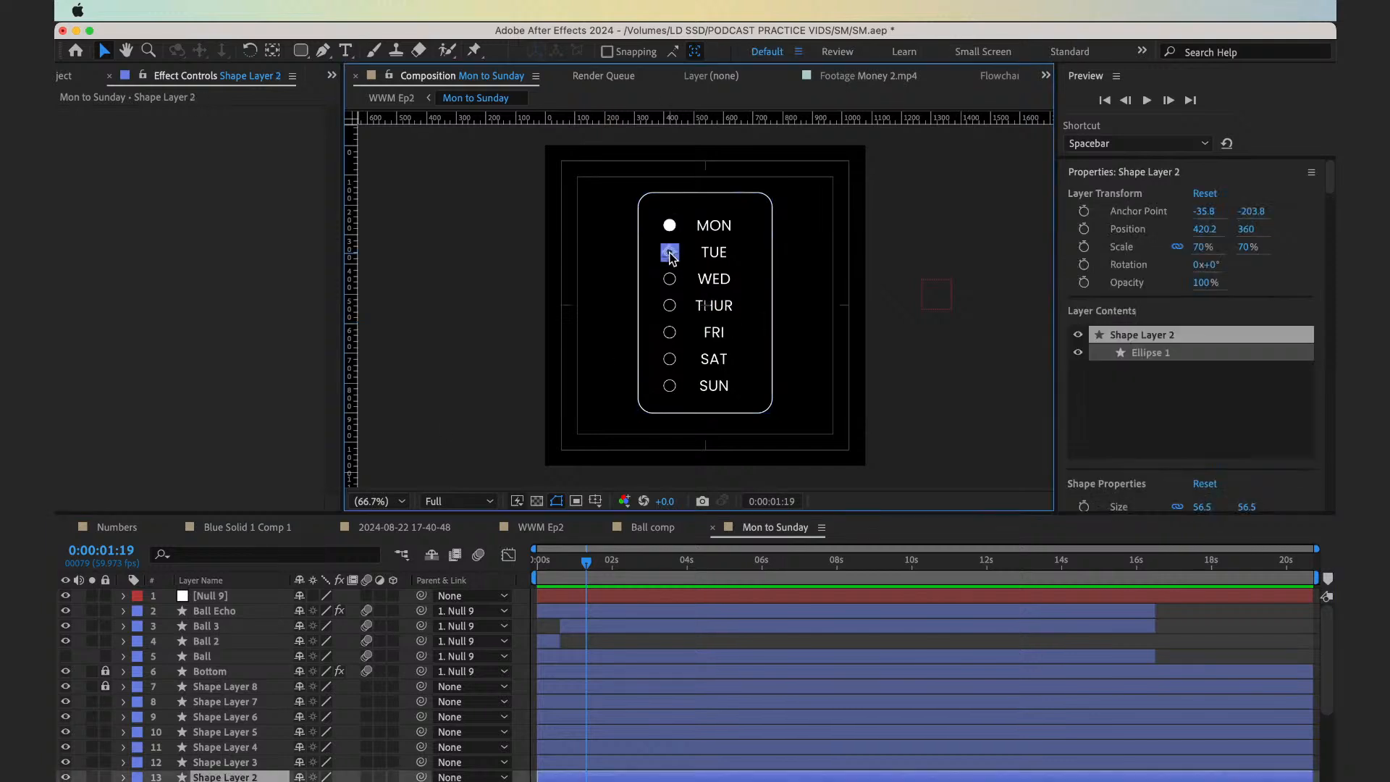
# Trim the start of the Tuesday circle's layer, Shape Layer 2, to 0:00:01:19 and step through the frames after it
pyautogui.scroll(-4, 640, 724)
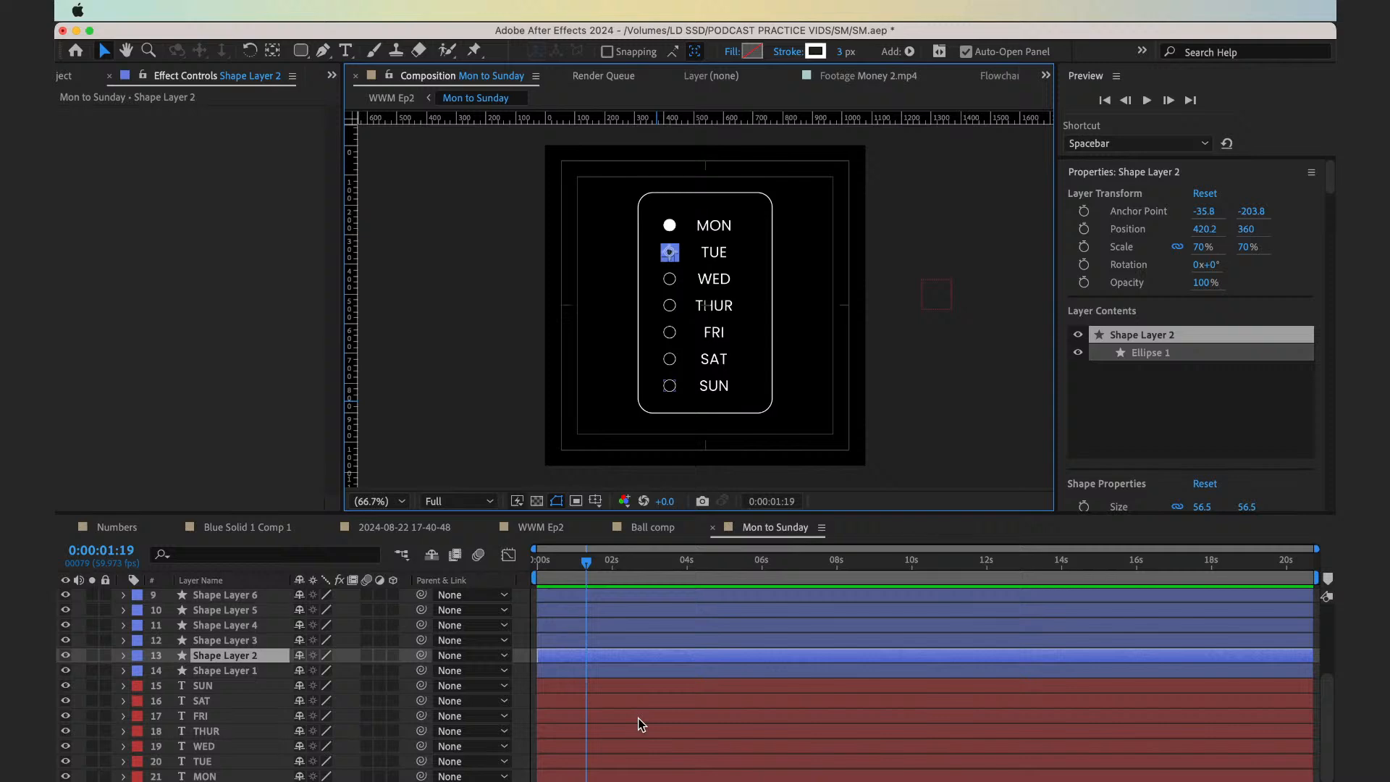
pyautogui.scroll(2, 640, 725)
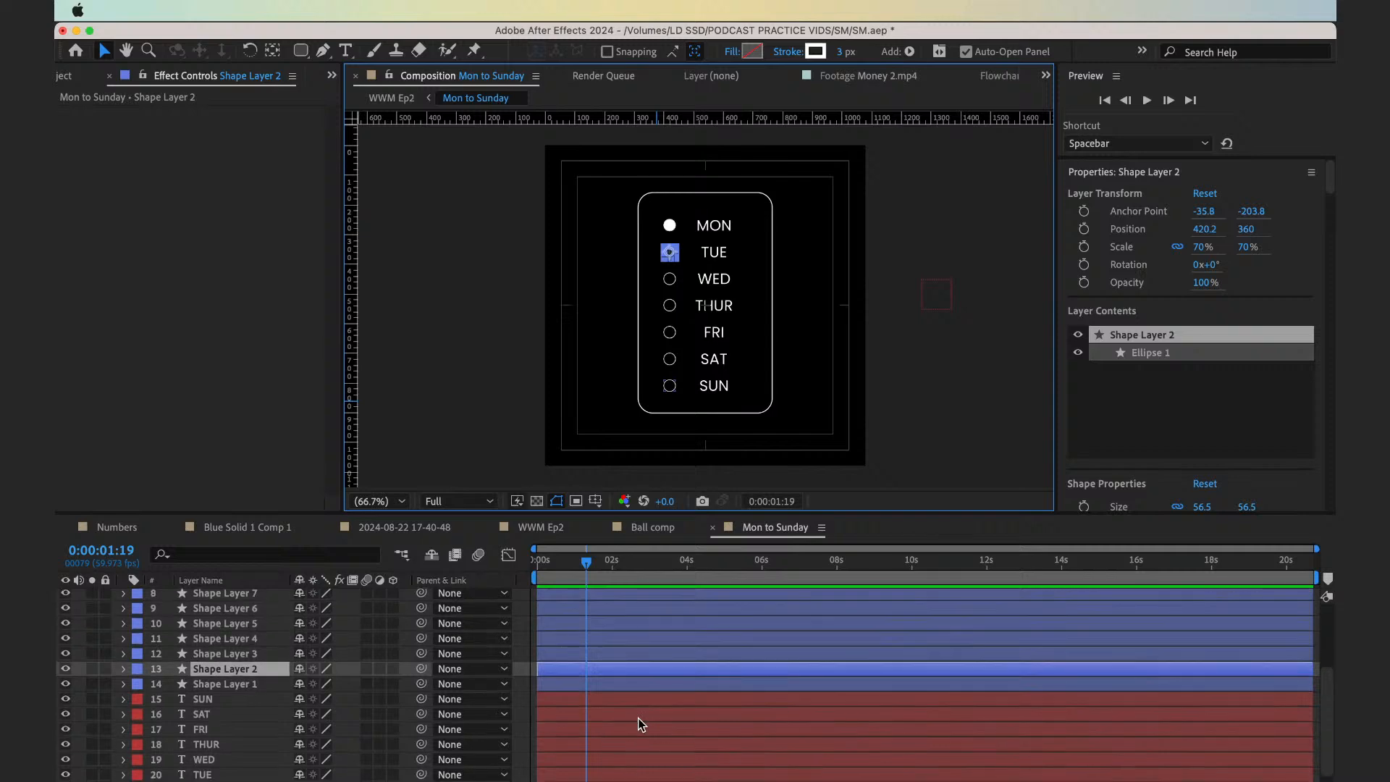
pyautogui.hotkey('alt', '[')
pyautogui.press('super+Right')
pyautogui.press('super+Right')
pyautogui.press('super+Right')
pyautogui.press('super+Right')
pyautogui.press('super+Right')
pyautogui.press('super+Right')
pyautogui.press('super+Right')
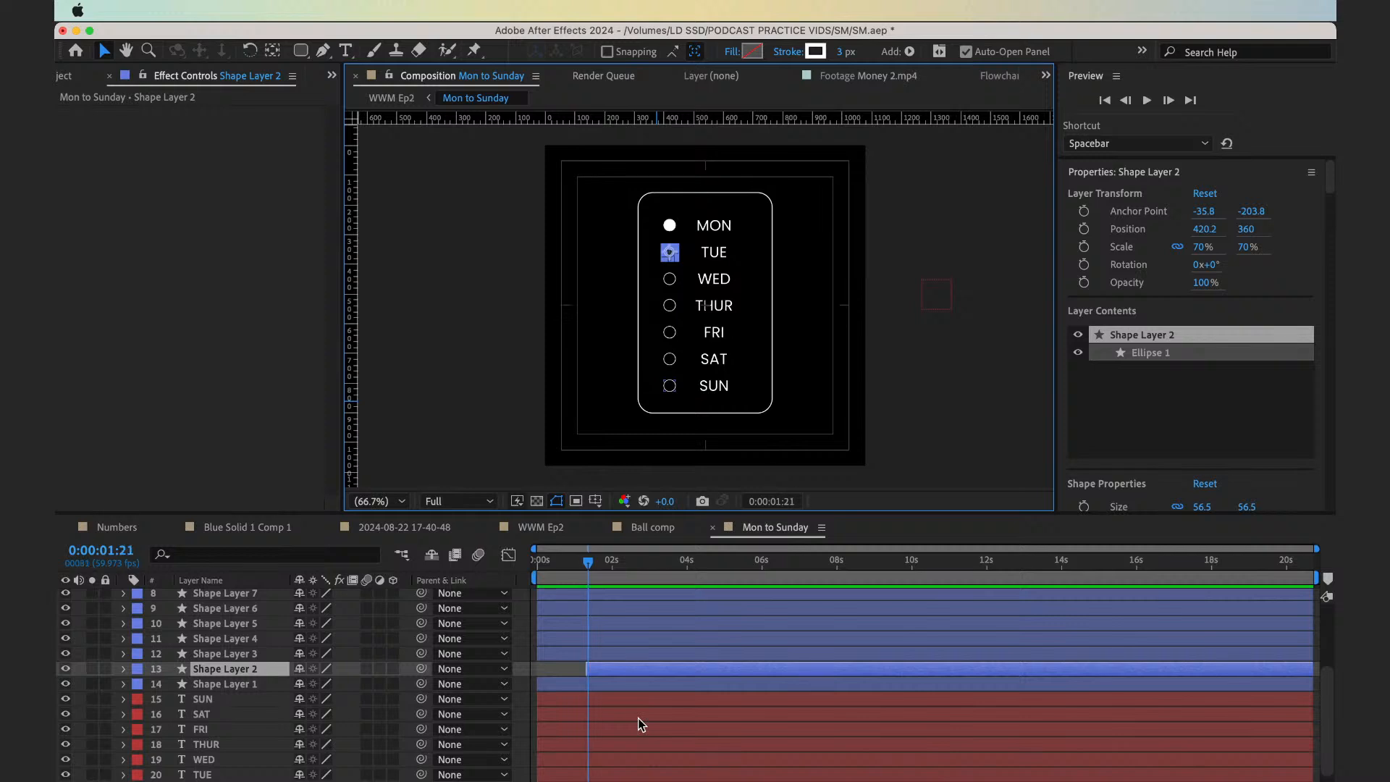
pyautogui.press('=')
pyautogui.press('=')
pyautogui.press('=')
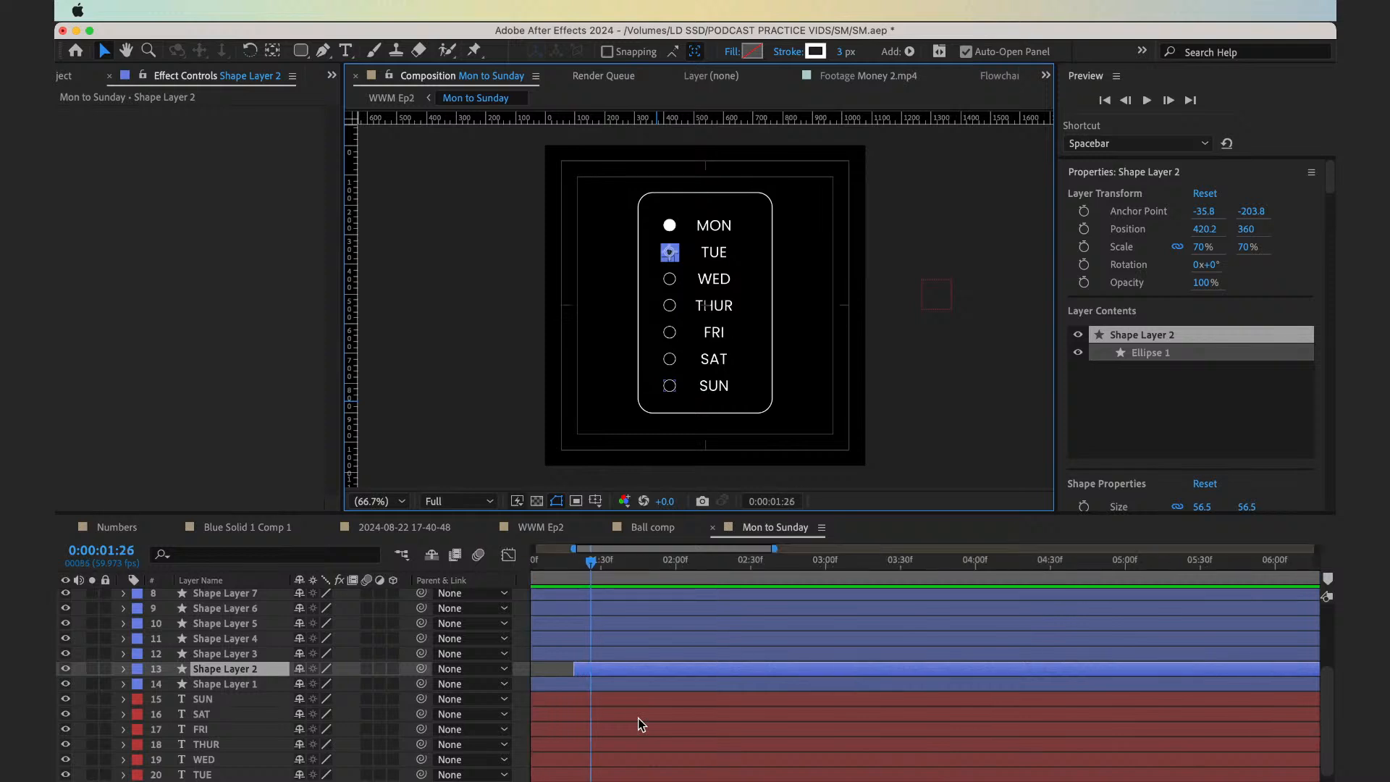
pyautogui.moveTo(591, 564); pyautogui.dragTo(559, 564)
pyautogui.hscroll(-3, 620, 668)
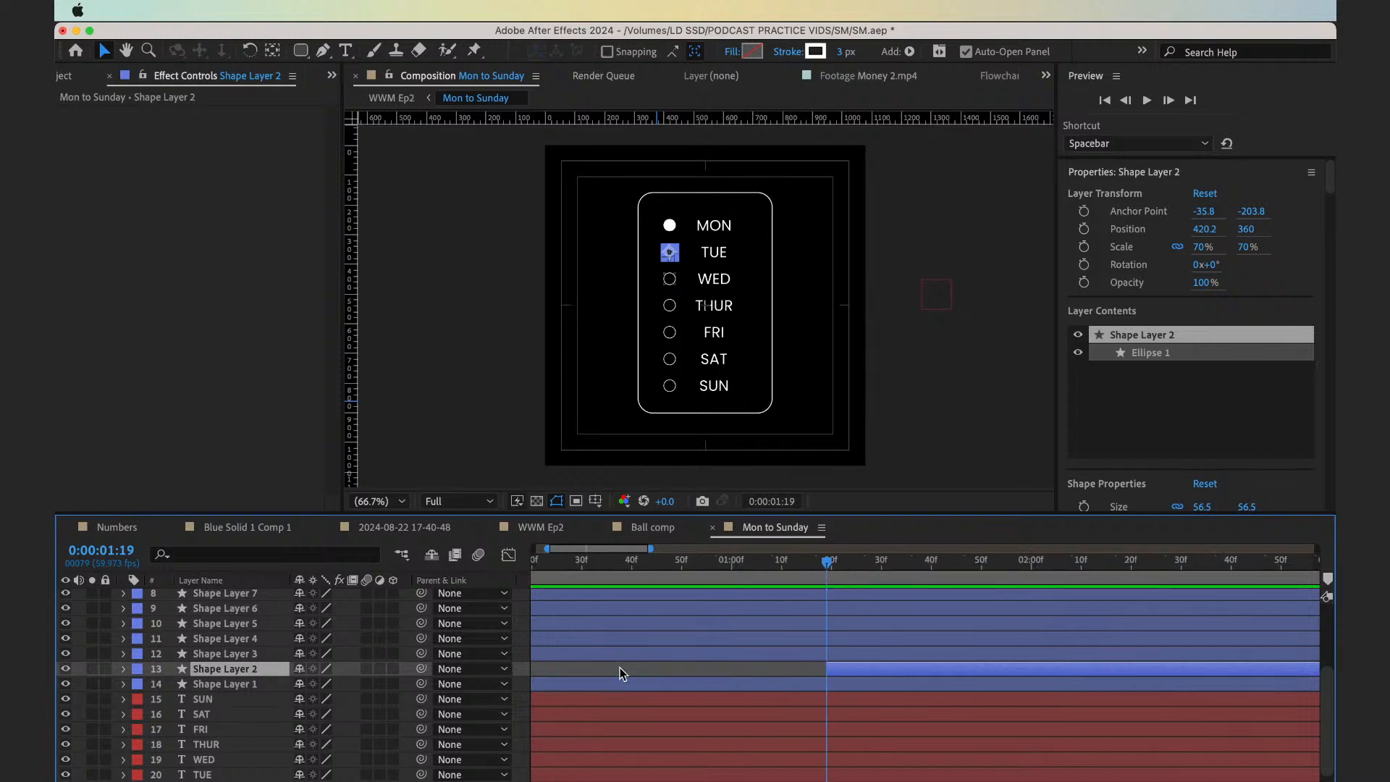
pyautogui.scroll(1, 620, 667)
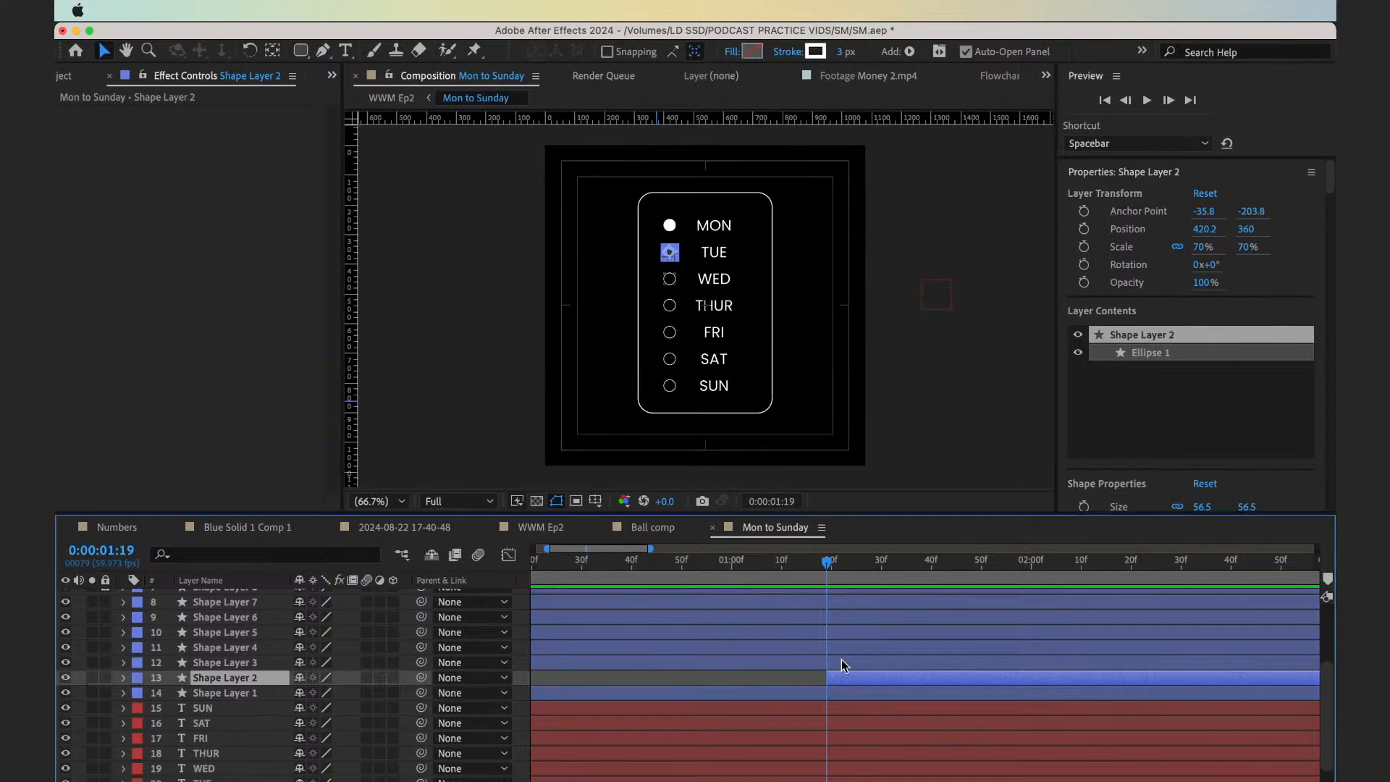
pyautogui.hotkey('shift', 'pagedown')
pyautogui.hotkey('shift', 'pagedown')
pyautogui.press('-')
pyautogui.press('-')
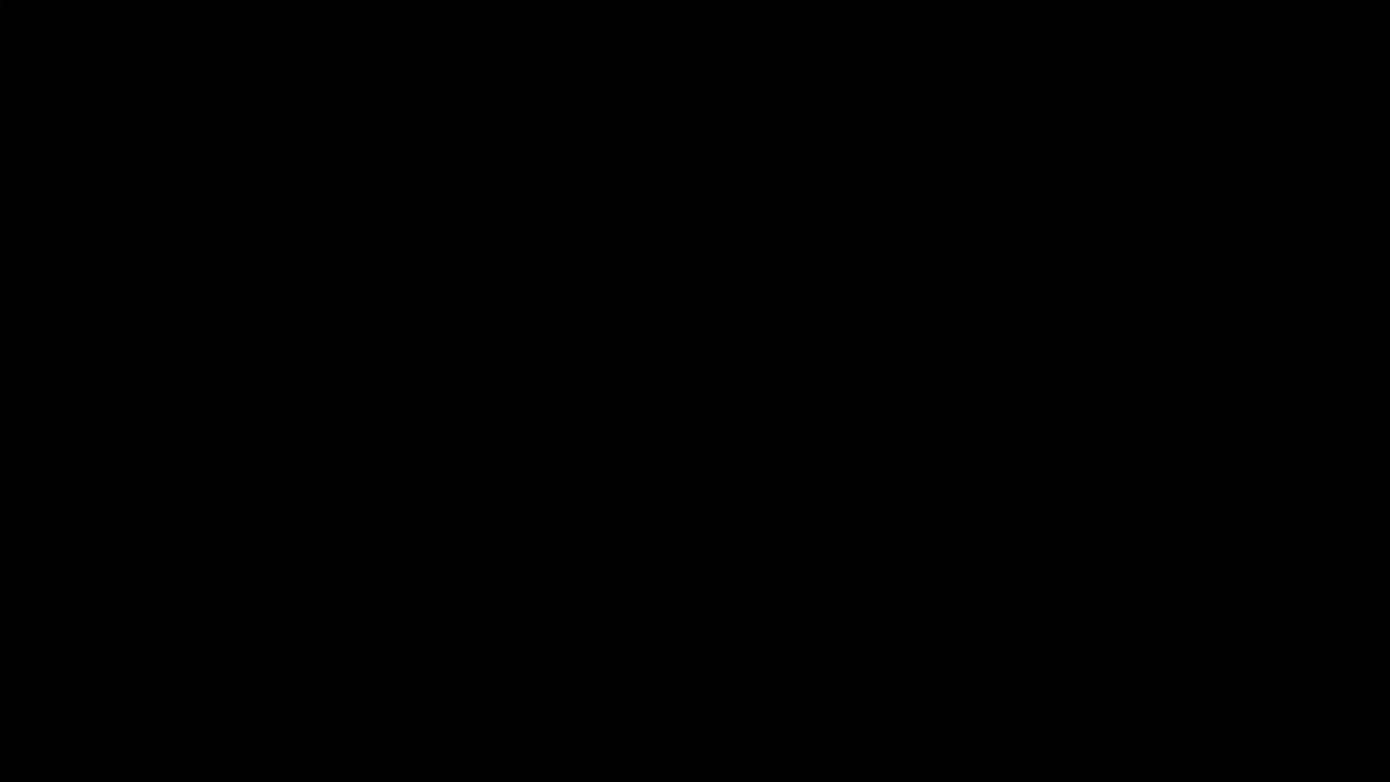
# Switch to ChatGPT in the browser and draft the numbers 6, 5, 4, 3, 2, 1 on separate lines of a message
pyautogui.hotkey('ctrl', 'Right')
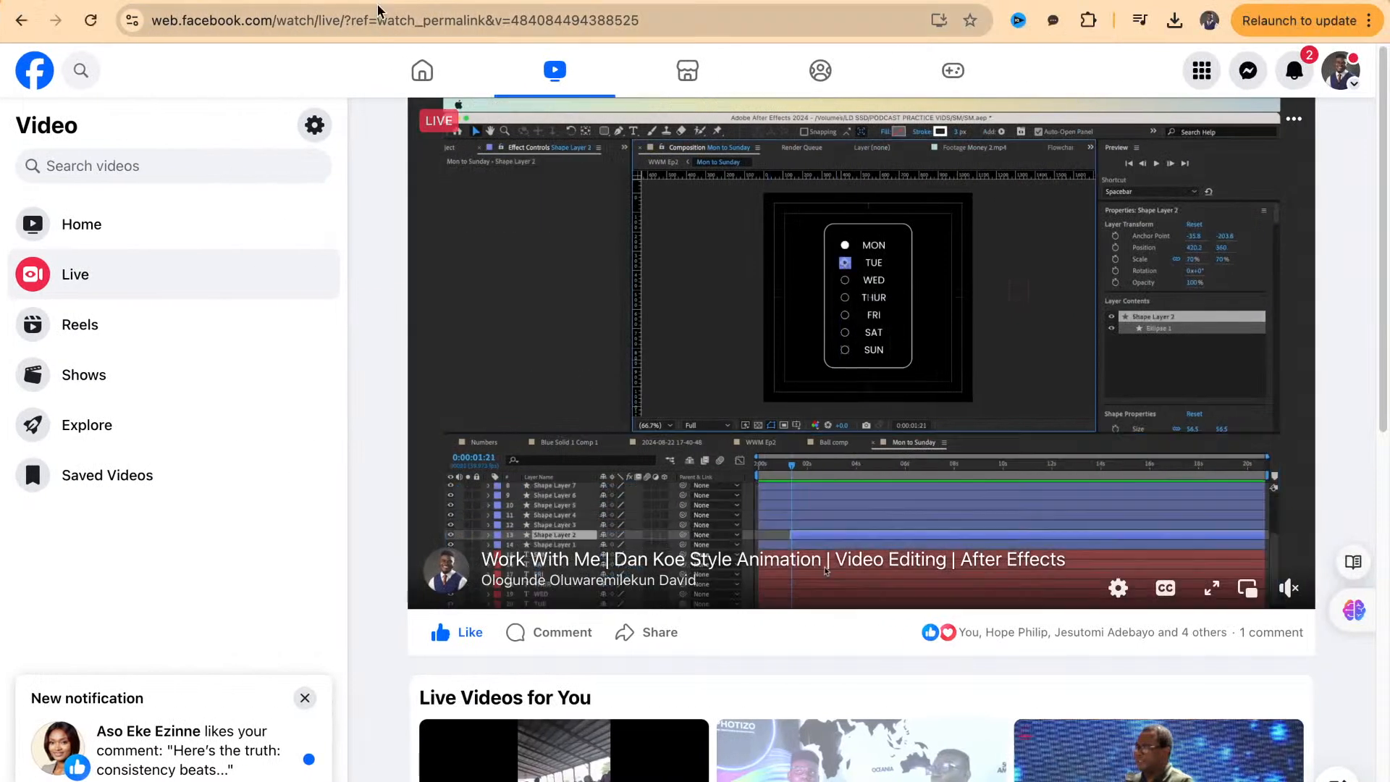
pyautogui.click(345, 2)
pyautogui.scroll(-15, 614, 694)
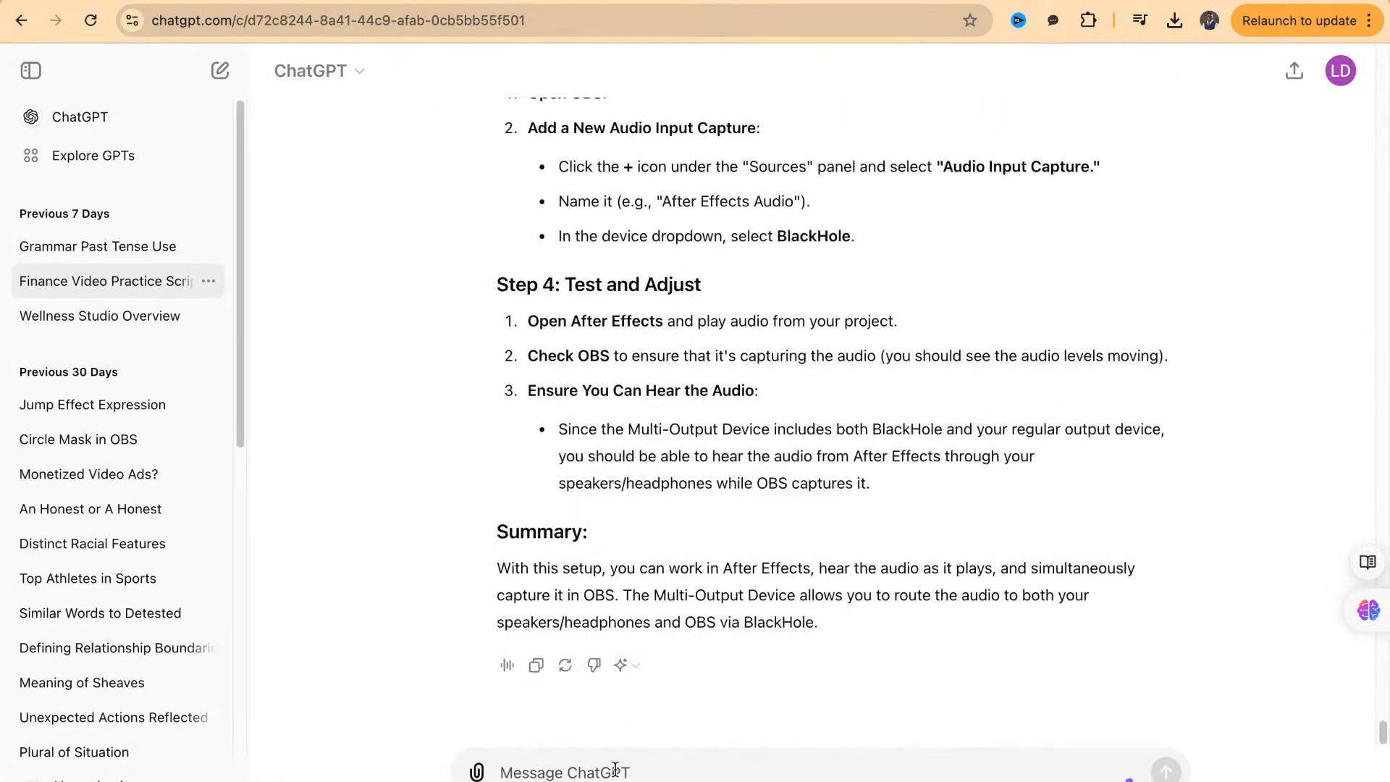
pyautogui.write('7')
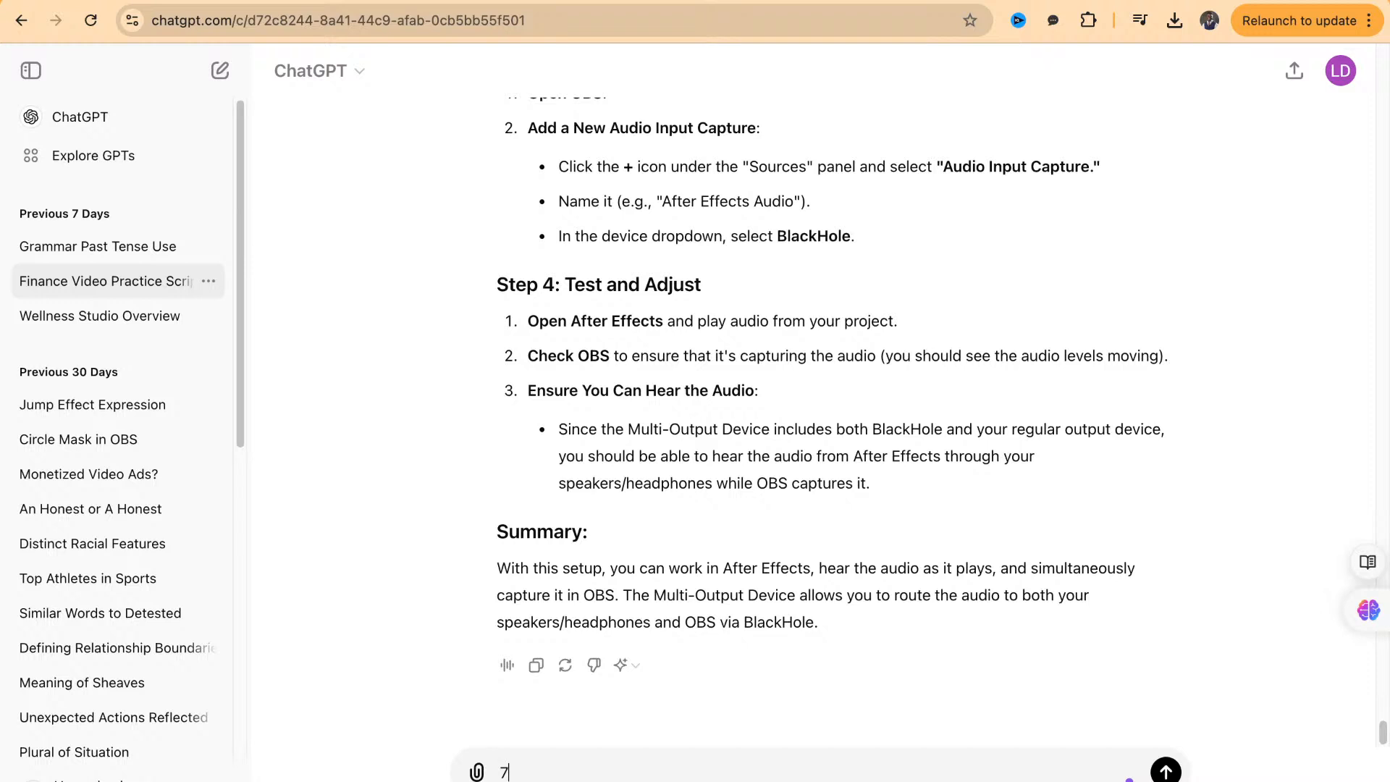
pyautogui.press('BackSpace')
pyautogui.write('6')
pyautogui.hotkey('shift', 'Return')
pyautogui.write('5')
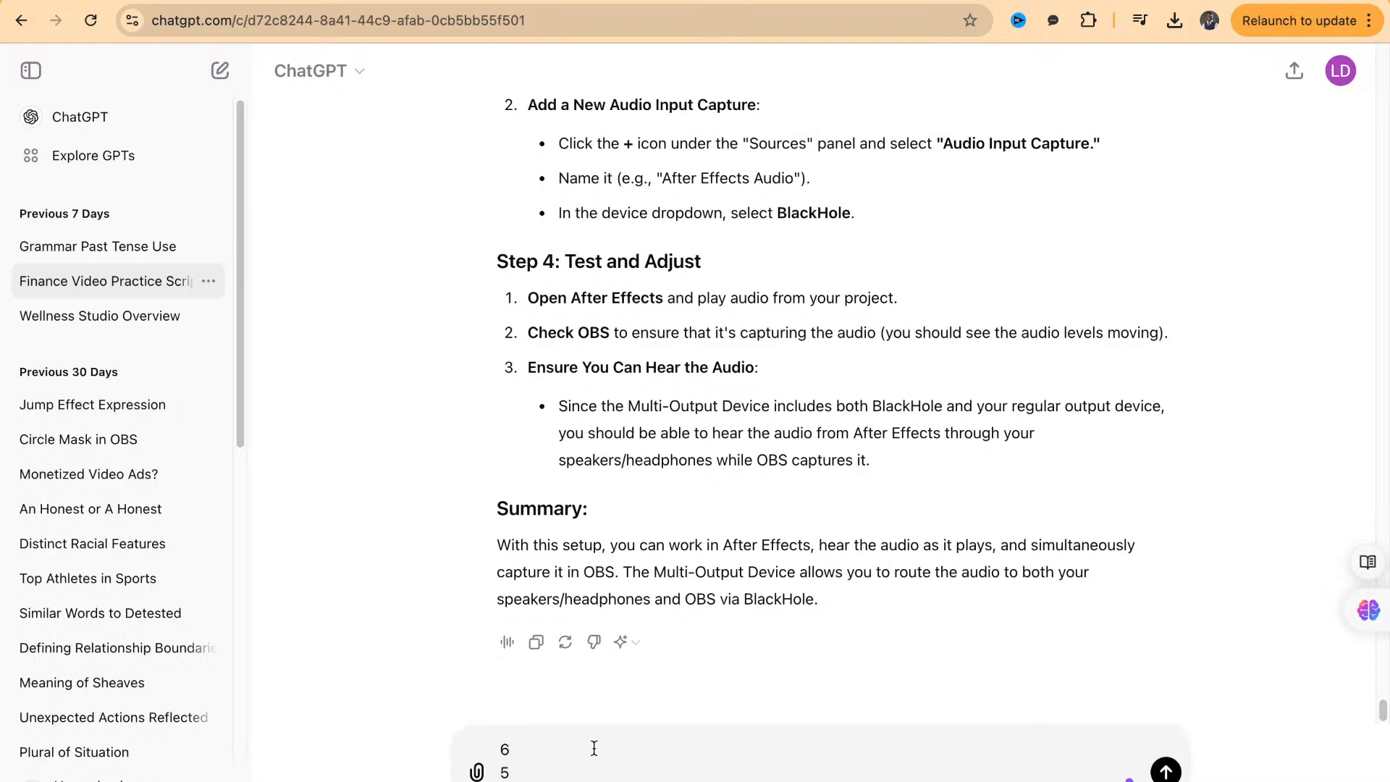
pyautogui.hotkey('shift', 'Return')
pyautogui.write('4')
pyautogui.hotkey('shift', 'Return')
pyautogui.write('3')
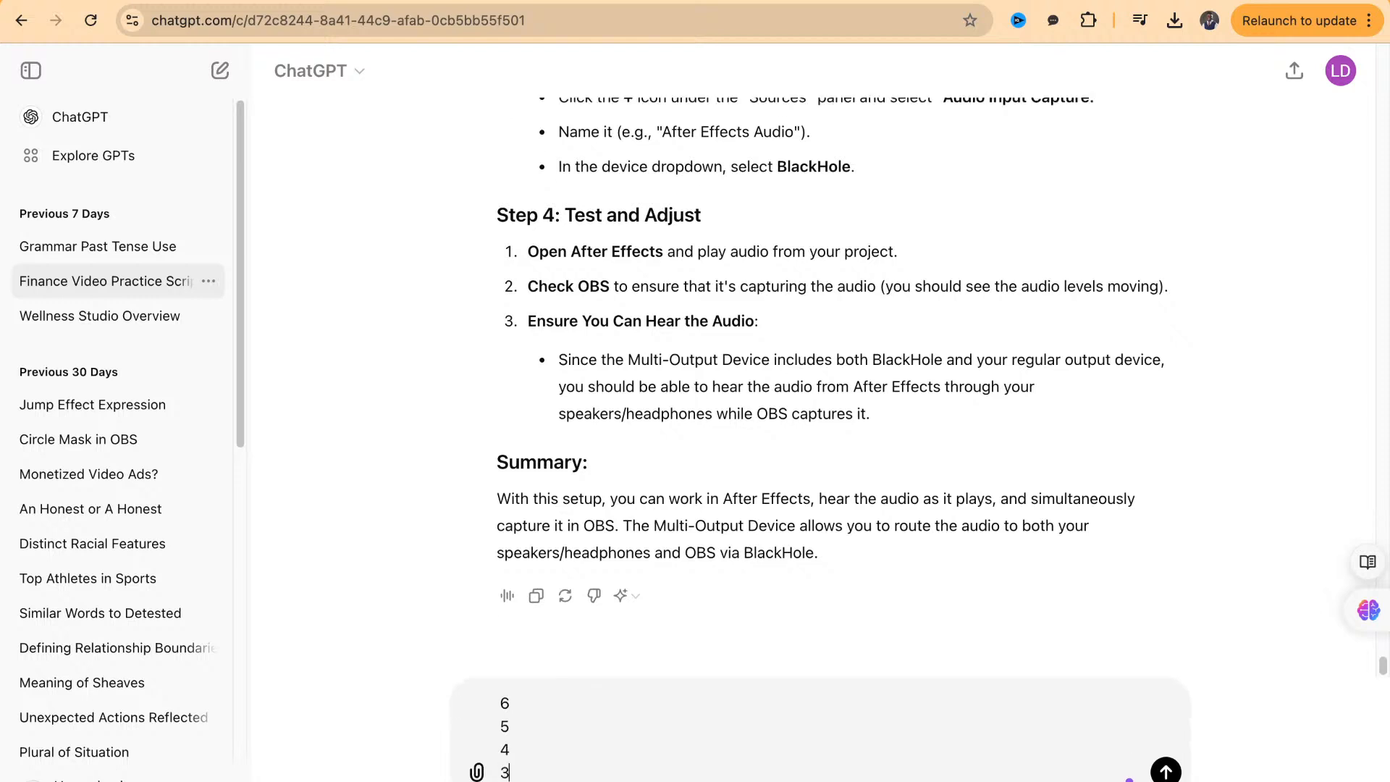
pyautogui.hotkey('shift', 'Return')
pyautogui.write('2')
pyautogui.hotkey('shift', 'Return')
pyautogui.write('1')
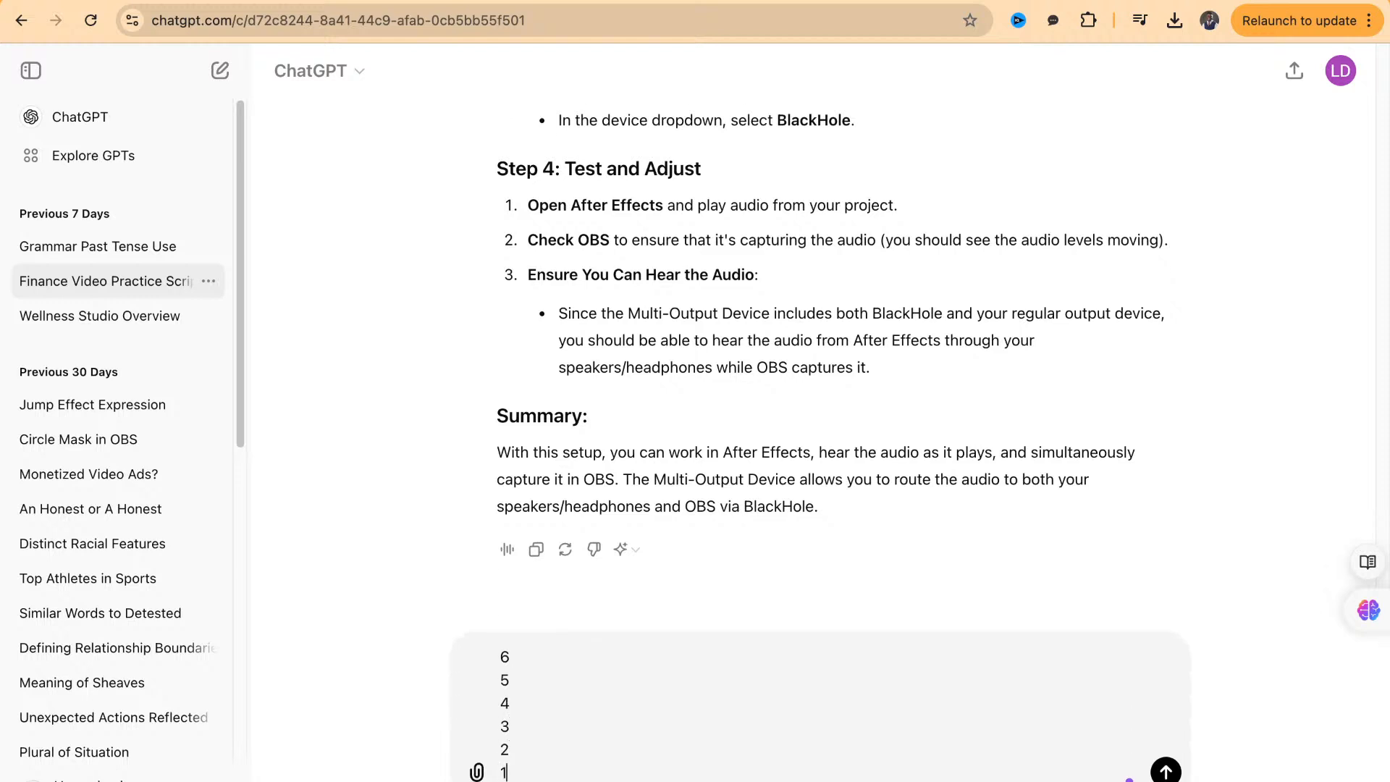
# Add "- 6" after the first number in the draft and switch back to After Effects
pyautogui.click(511, 658)
pyautogui.write('- 6')
pyautogui.press('super+Tab')
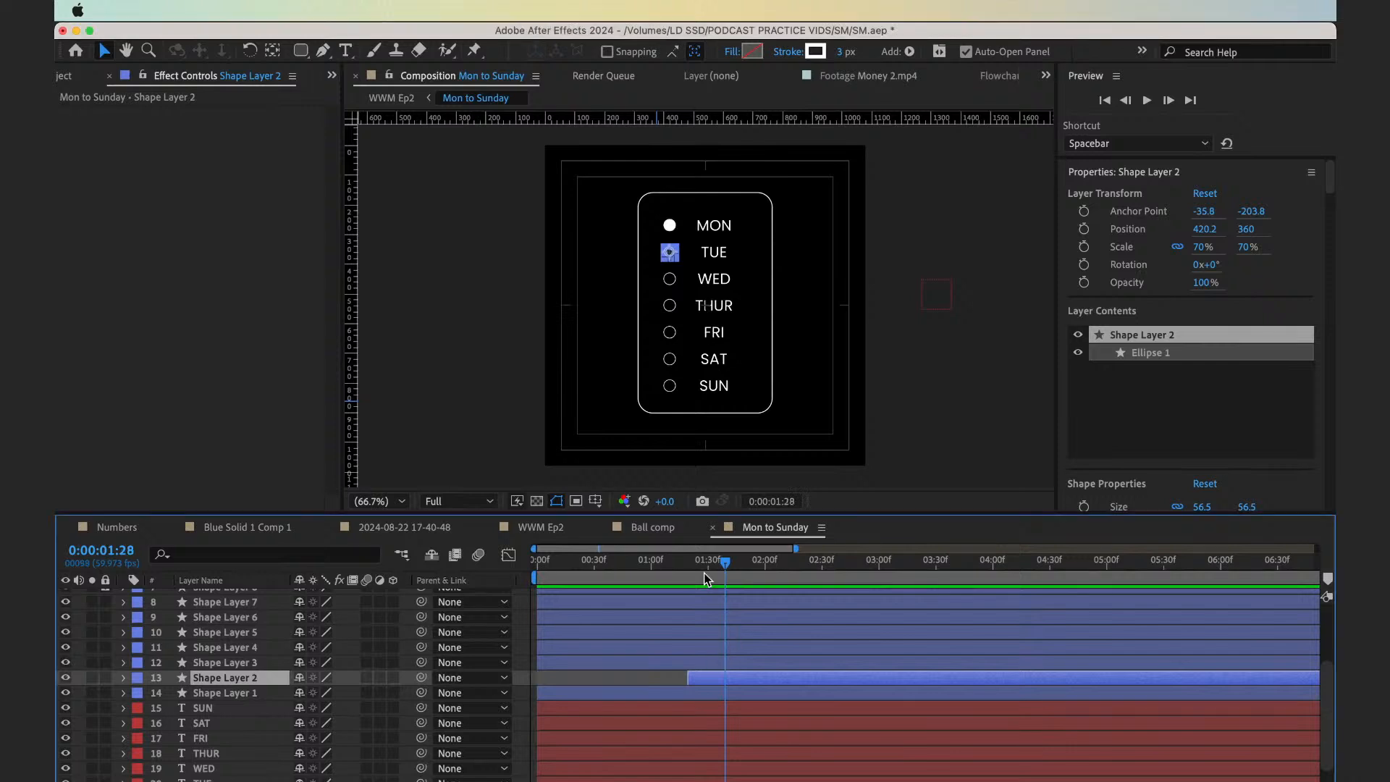
# Advance 30 frames from the start of the Tuesday circle's layer and trim its in-point to 0:00:01:49
pyautogui.moveTo(704, 572); pyautogui.dragTo(692, 572)
pyautogui.press('pagedown')
pyautogui.press('pagedown')
pyautogui.press('pagedown')
pyautogui.click(688, 571)
pyautogui.hotkey('shift', 'pagedown')
pyautogui.hotkey('shift', 'pagedown')
pyautogui.hotkey('shift', 'pagedown')
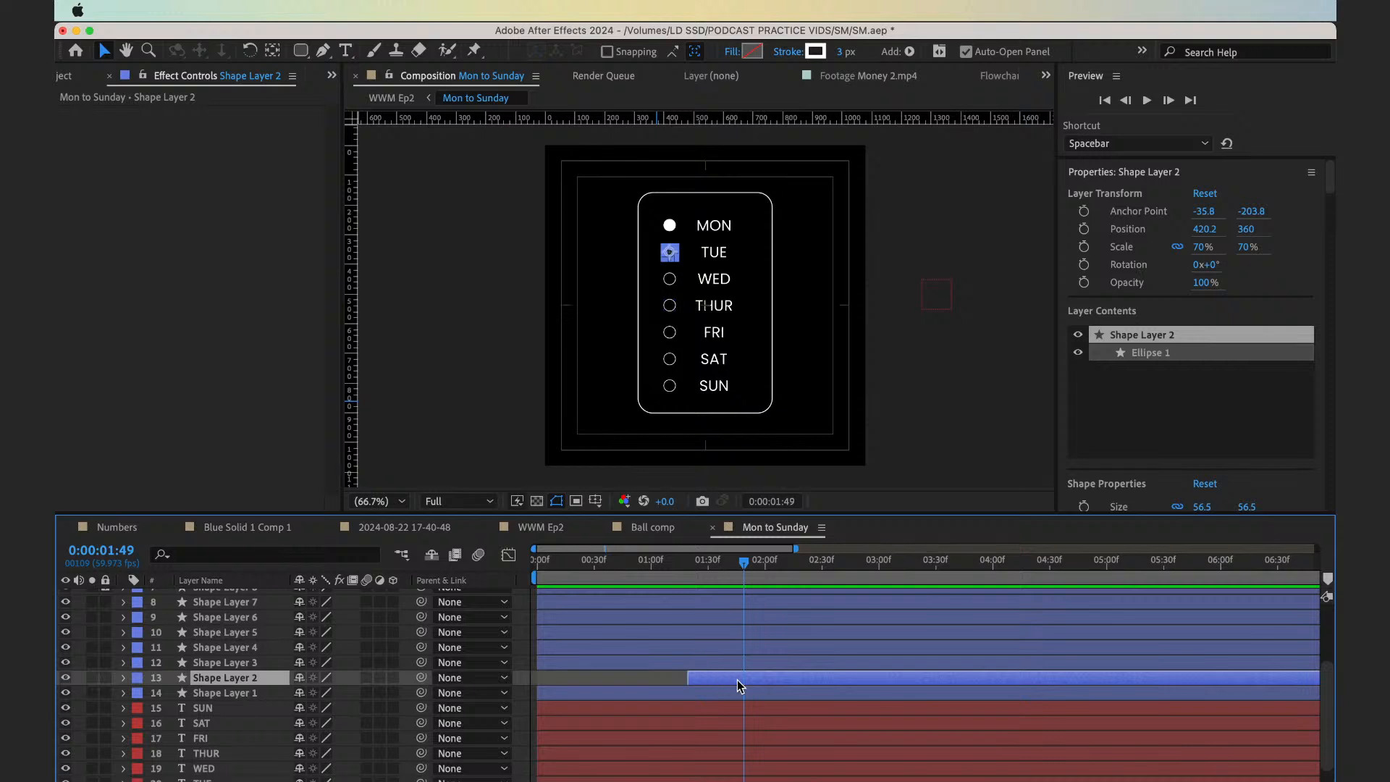
pyautogui.hotkey('alt', '[')
pyautogui.press('super+z')
pyautogui.hotkey('alt', '[')
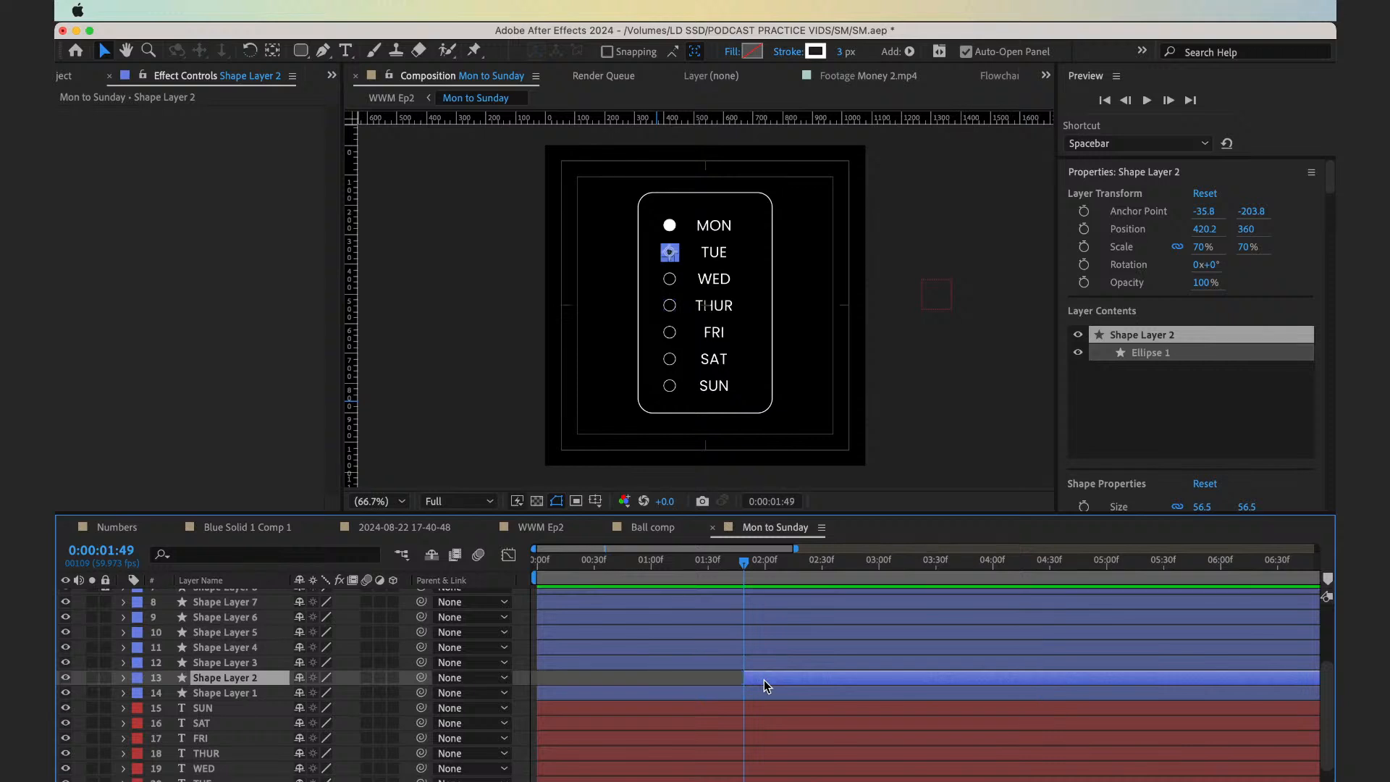
# Trim the start of the Wednesday circle's layer, Shape Layer 3, to 0:00:02:11
pyautogui.hotkey('shift', 'pagedown')
pyautogui.hotkey('shift', 'pagedown')
pyautogui.moveTo(782, 563); pyautogui.dragTo(749, 567)
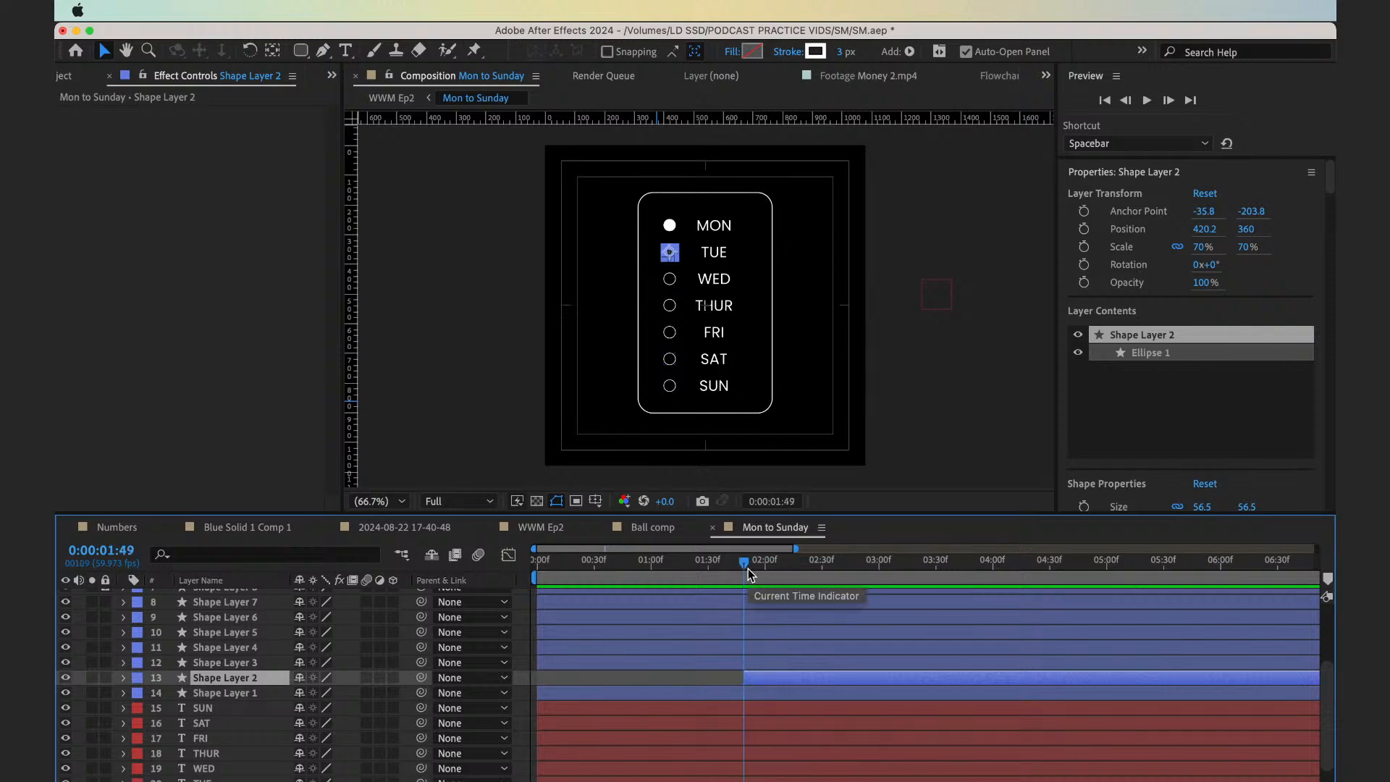
pyautogui.hotkey('shift', 'pagedown')
pyautogui.hotkey('shift', 'pagedown')
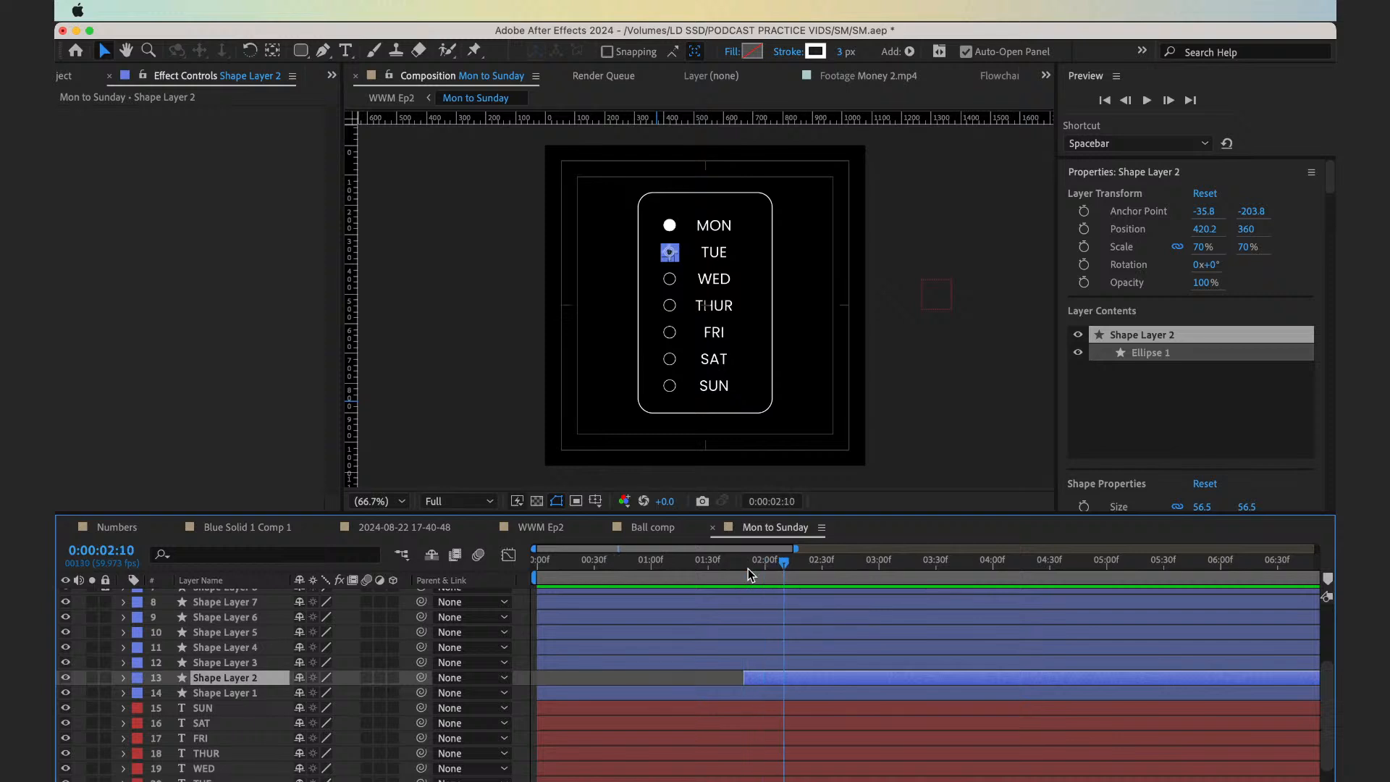
pyautogui.press('pagedown')
pyautogui.press('pagedown')
pyautogui.click(800, 665)
pyautogui.hotkey('alt', '[')
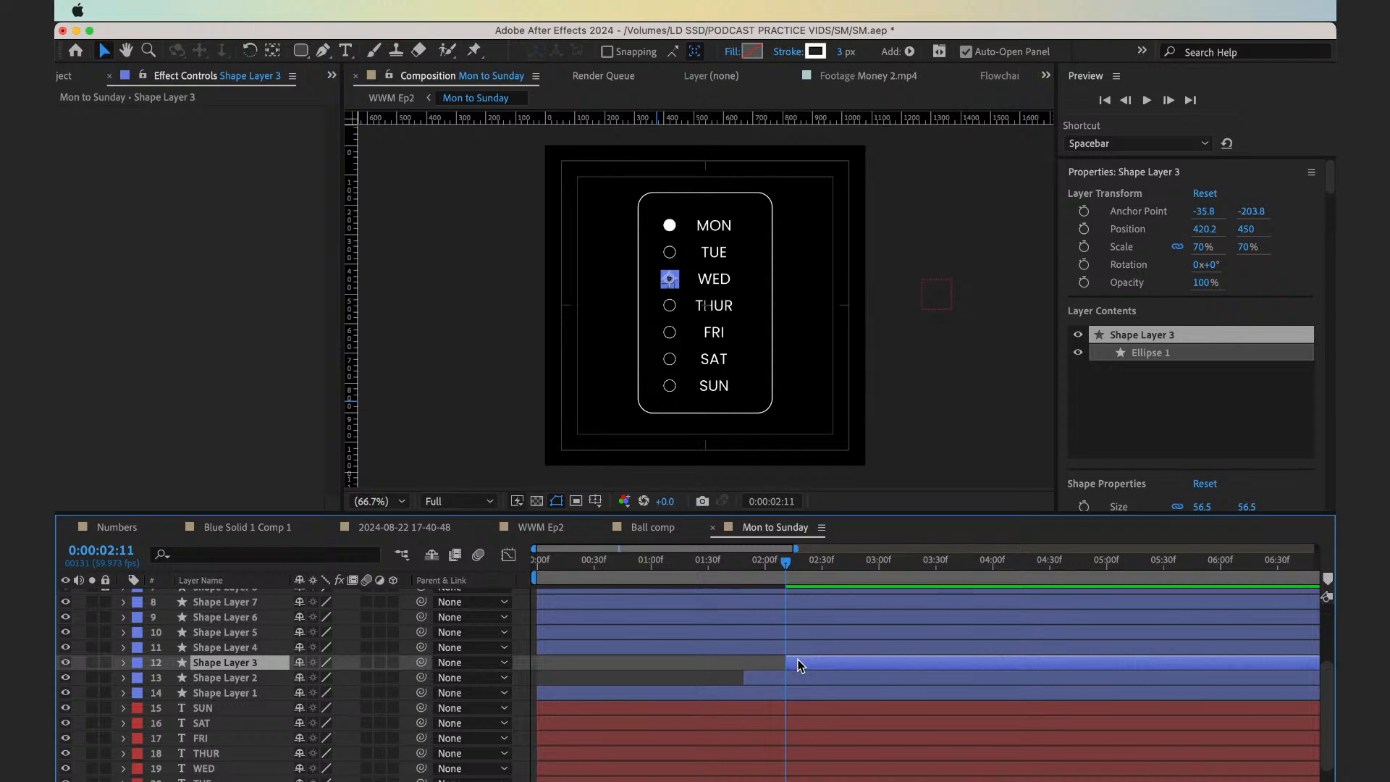
# Trim the start of the Thursday circle's layer, Shape Layer 4, to 0:00:02:30
pyautogui.hotkey('shift', 'pagedown')
pyautogui.hotkey('shift', 'pagedown')
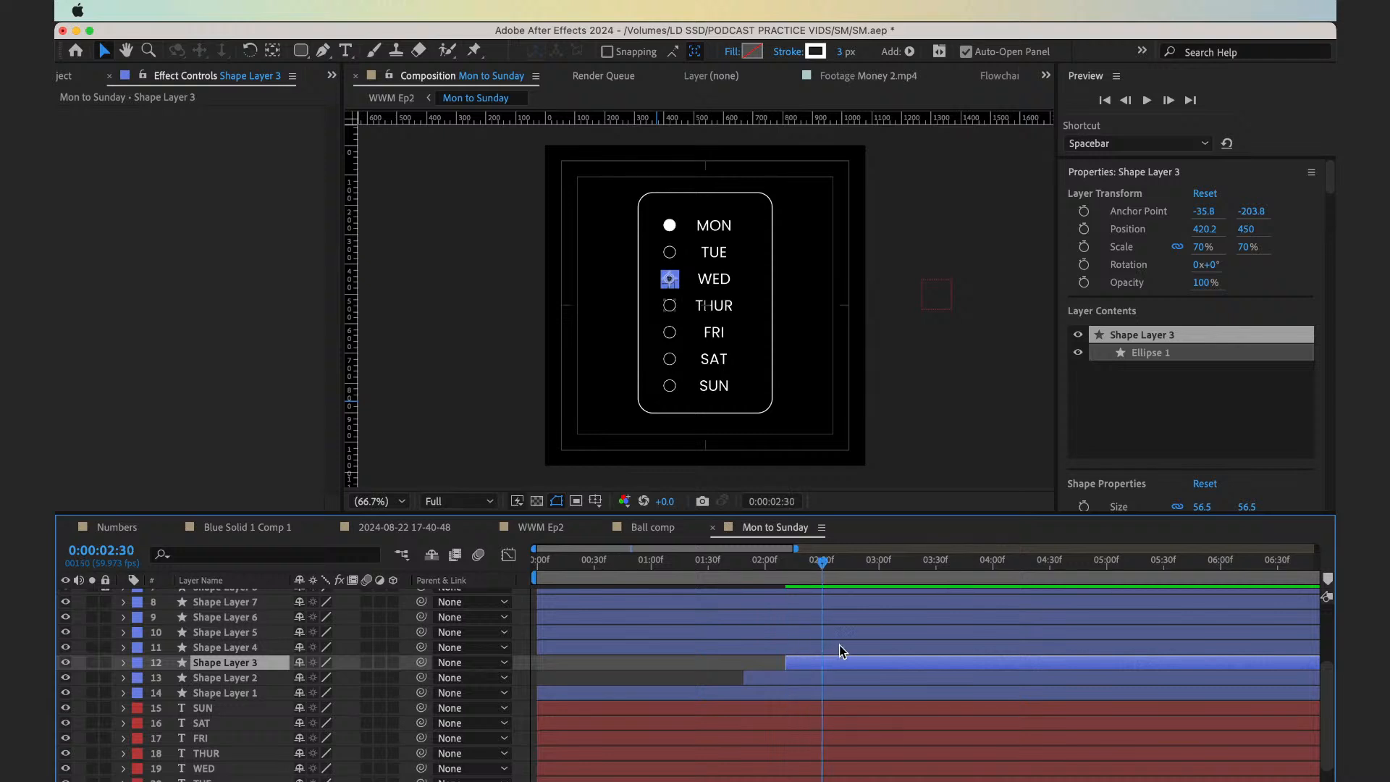
pyautogui.click(840, 645)
pyautogui.hotkey('alt', '[')
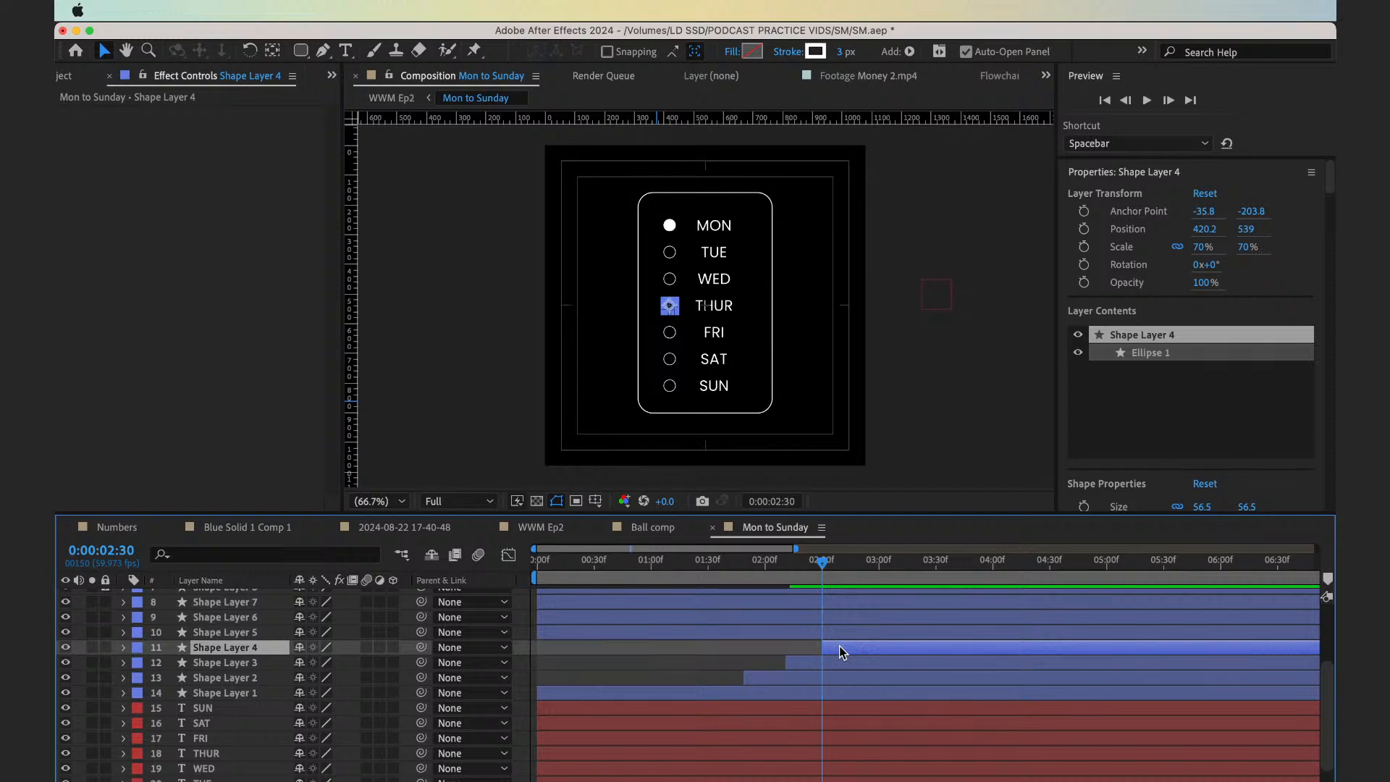
# Trim the start of the Friday circle's layer, Shape Layer 5, to 0:00:02:41
pyautogui.hotkey('shift', 'pagedown')
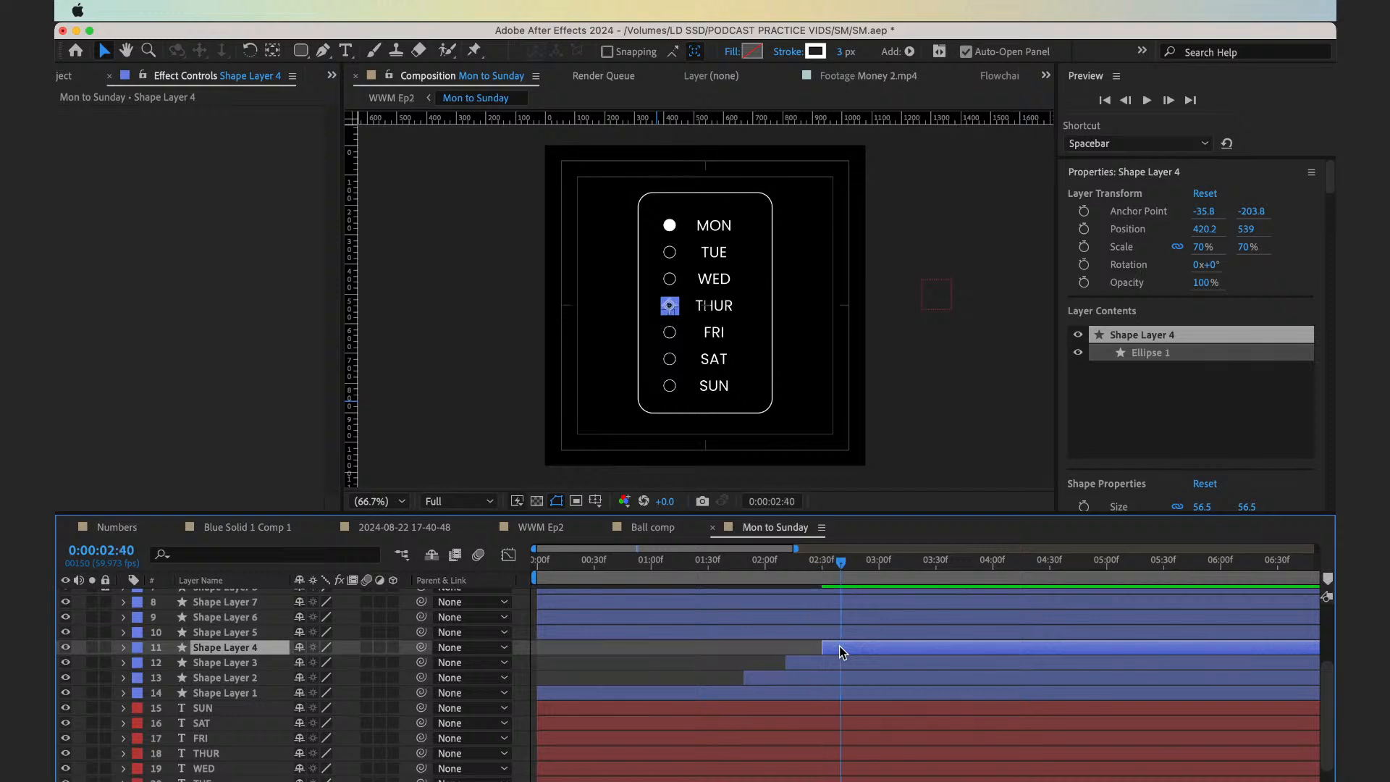
pyautogui.press('pagedown')
pyautogui.click(861, 637)
pyautogui.hotkey('alt', '[')
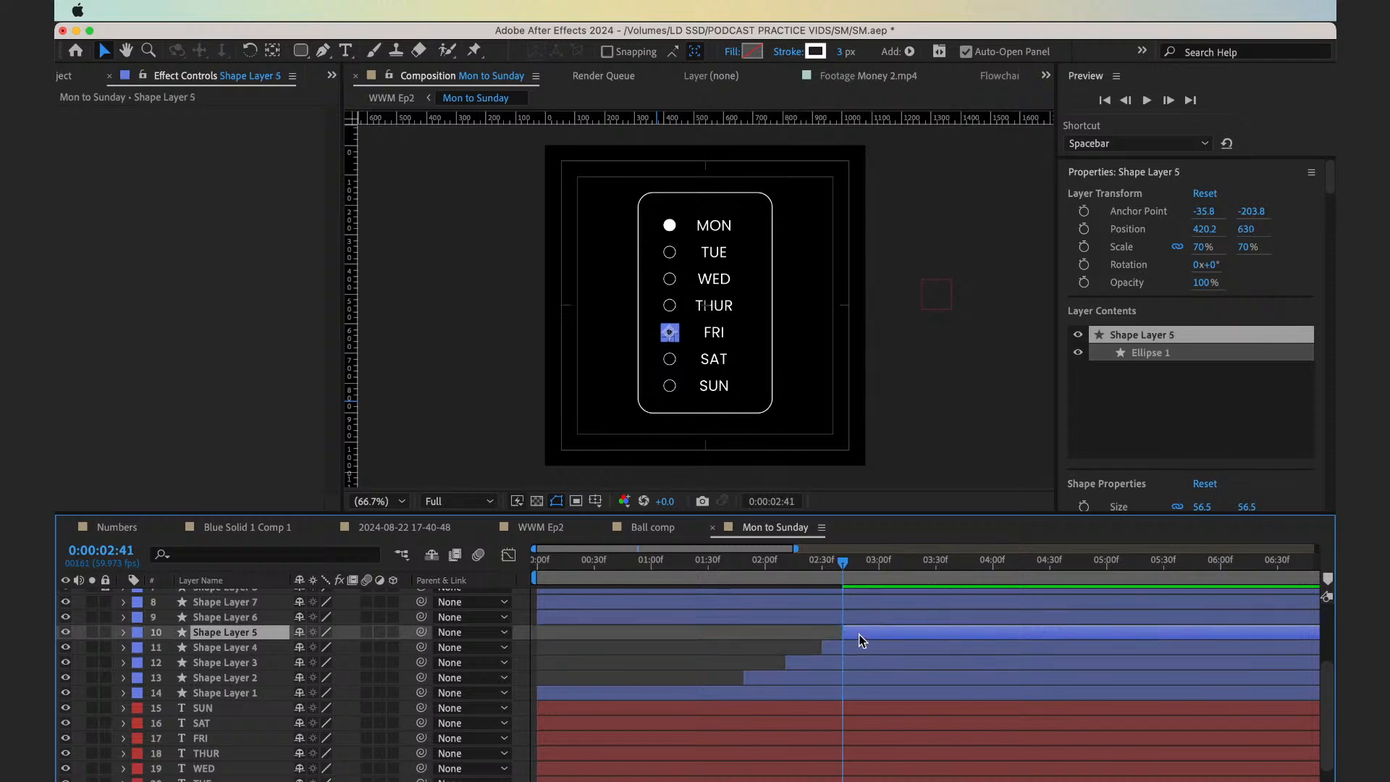
# Trim the start of the Saturday circle's layer, Shape Layer 6, to 0:00:02:49
pyautogui.hotkey('shift', 'pagedown')
pyautogui.press('pageup')
pyautogui.press('pageup')
pyautogui.click(858, 621)
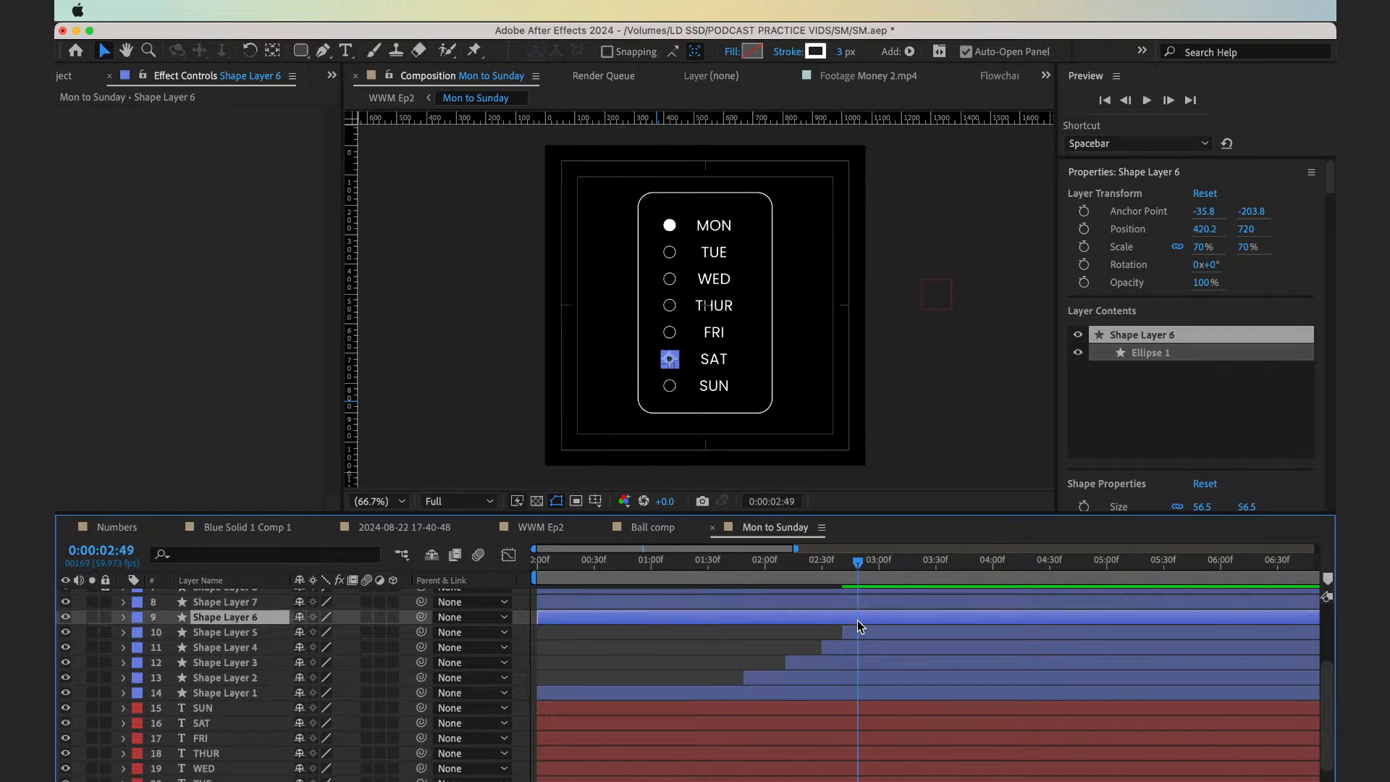
pyautogui.hotkey('alt', '[')
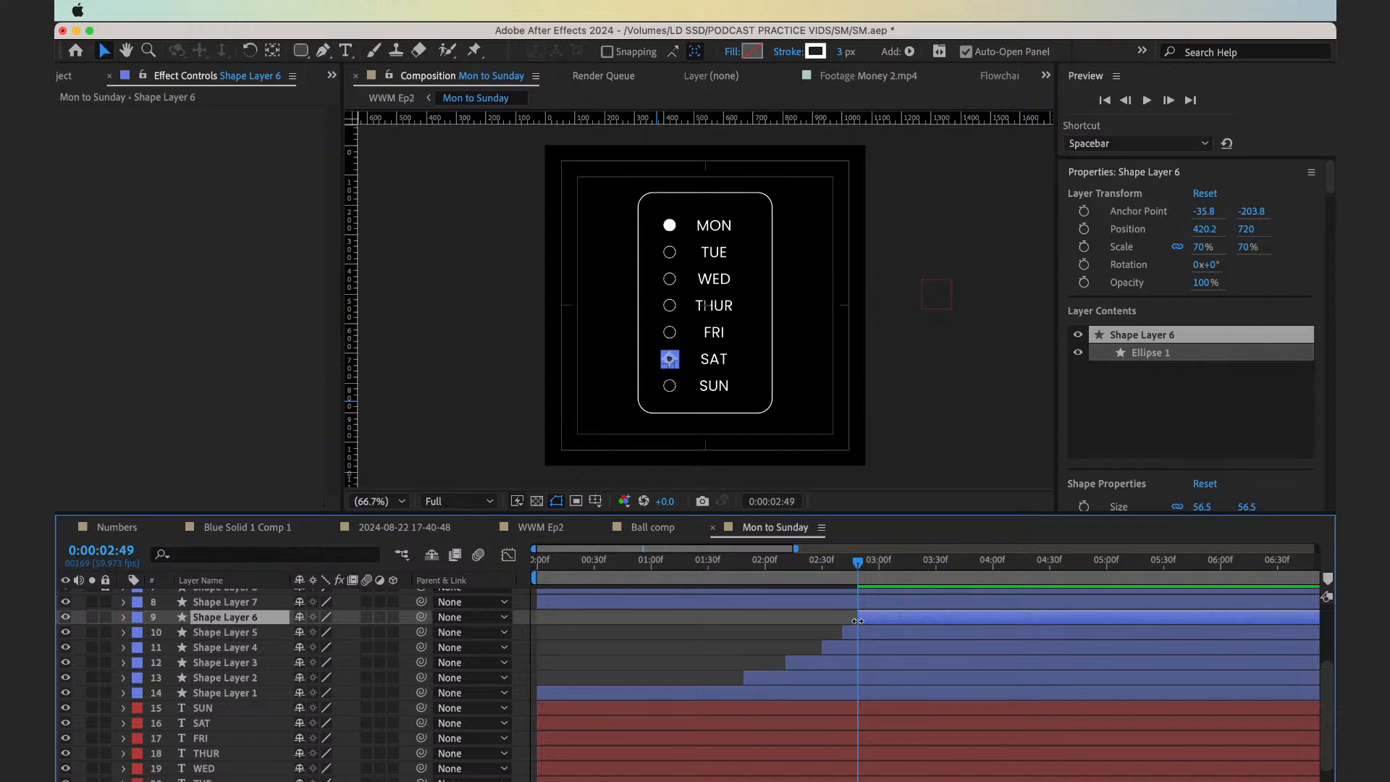
# Trim the start of the Sunday circle's layer, Shape Layer 7, to 0:00:02:56
pyautogui.press('pagedown')
pyautogui.press('pagedown')
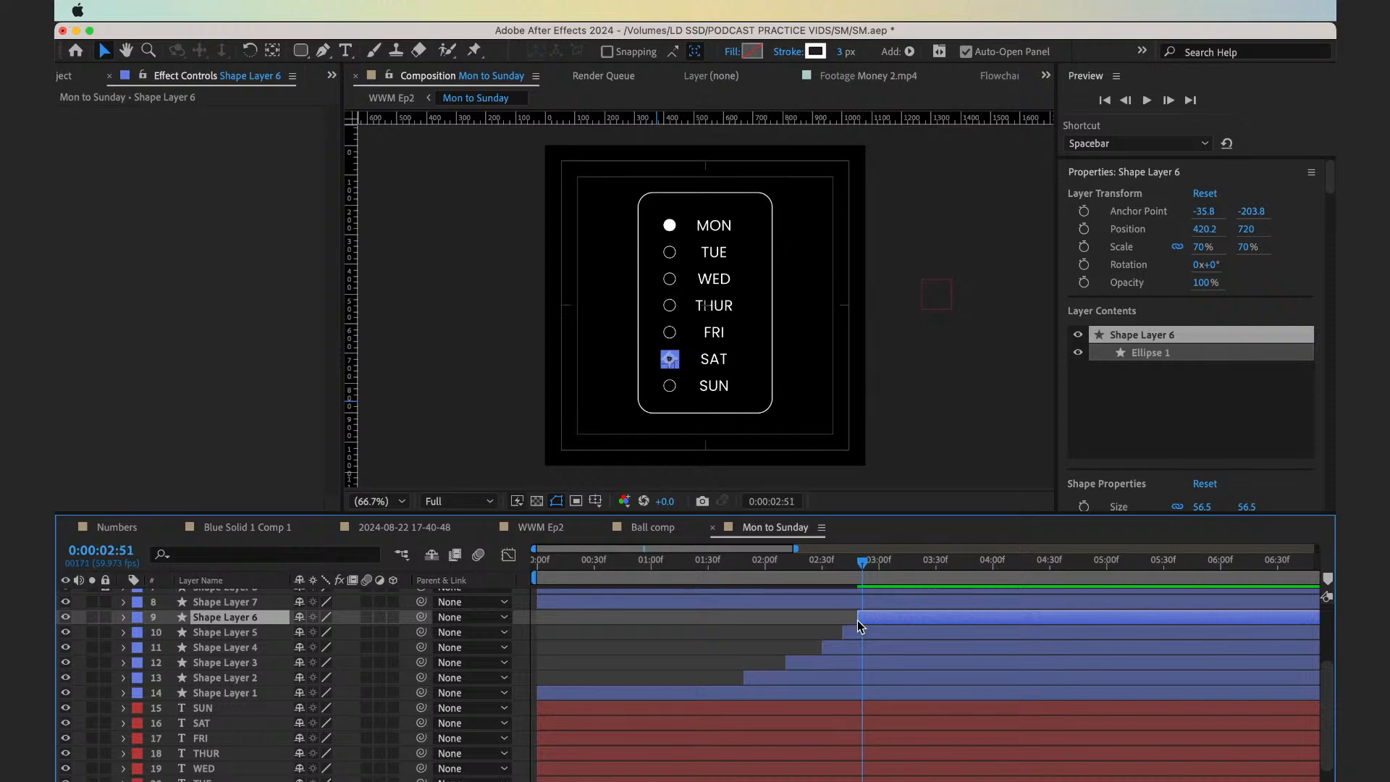
pyautogui.press('pagedown')
pyautogui.press('pagedown')
pyautogui.press('pagedown')
pyautogui.press('pagedown')
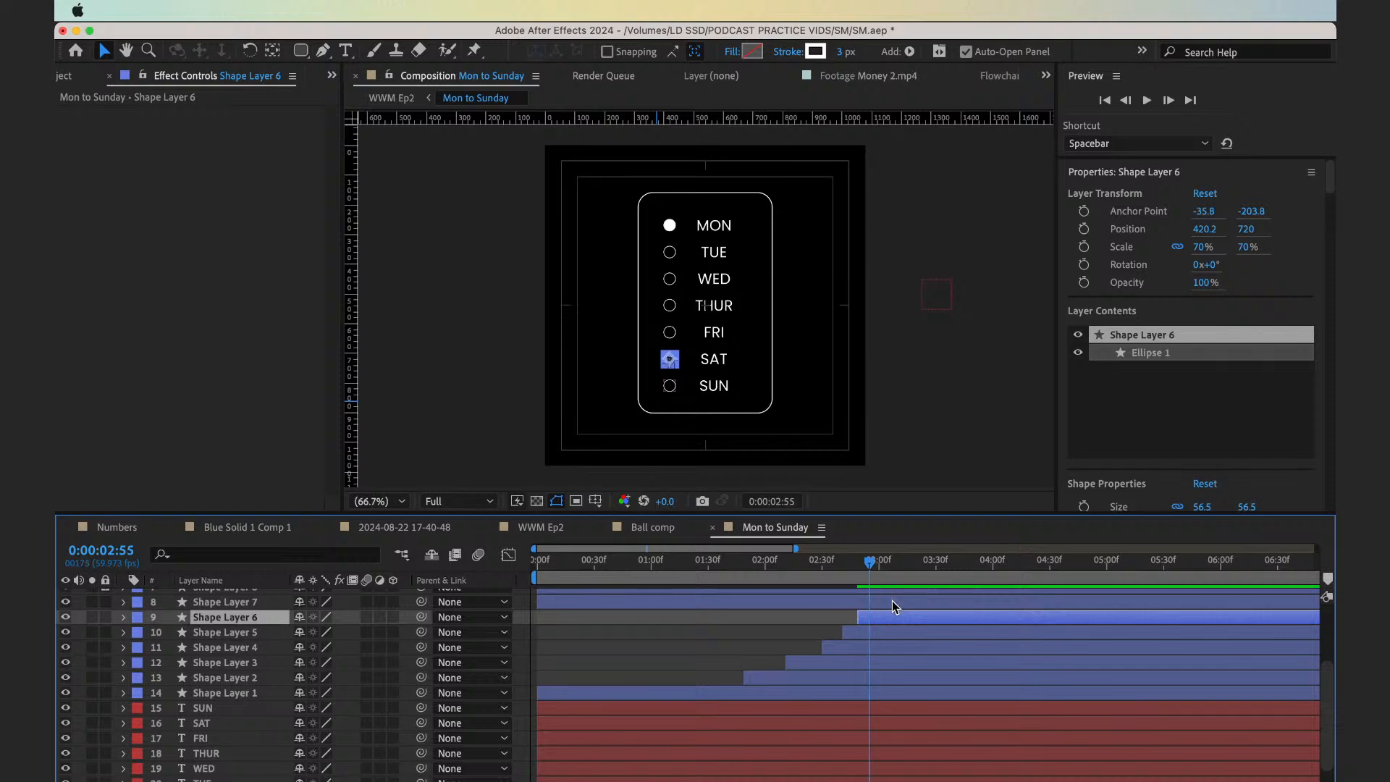
pyautogui.click(866, 577)
pyautogui.moveTo(866, 577); pyautogui.dragTo(862, 577)
pyautogui.hotkey('shift', 'pagedown')
pyautogui.press('pageup')
pyautogui.press('pageup')
pyautogui.click(882, 602)
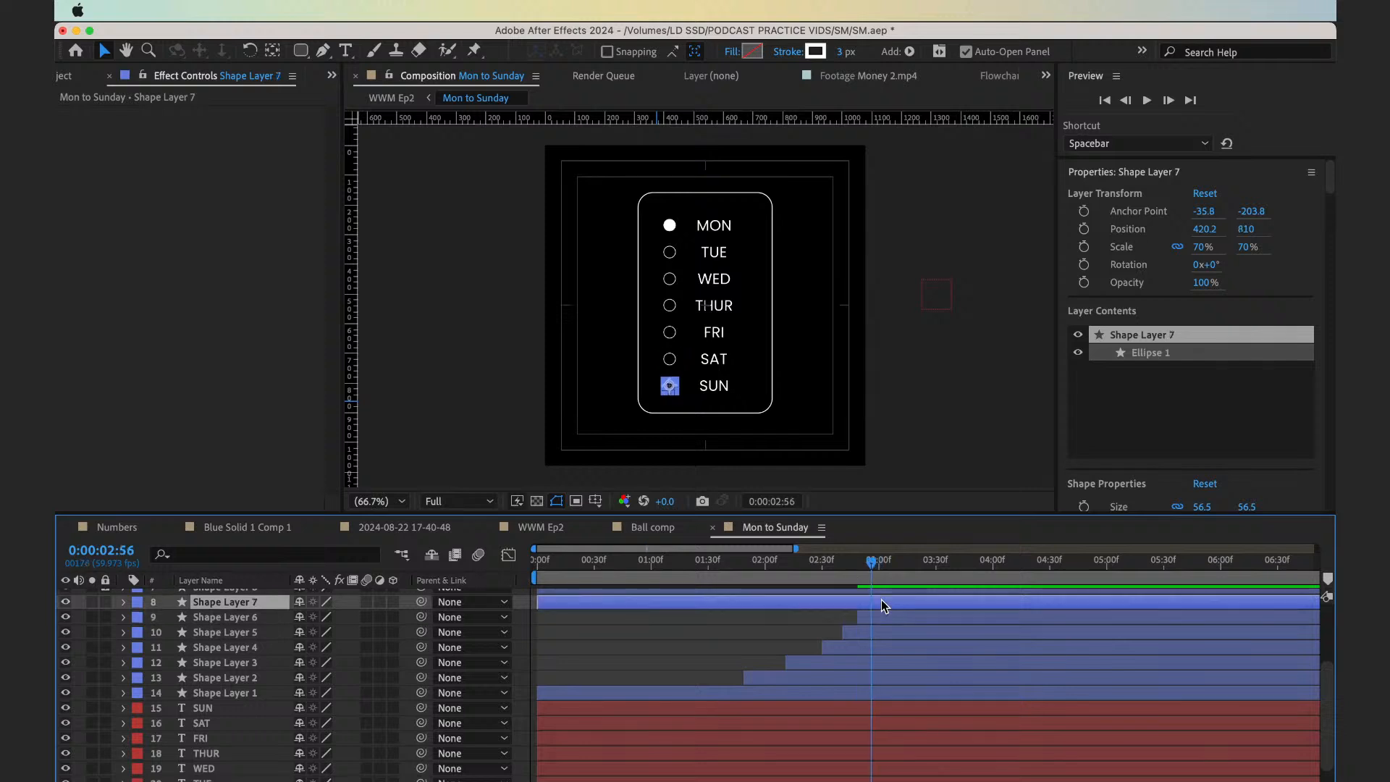
pyautogui.hotkey('alt', '[')
# Preview the weekday circles appearing one after another, playing from about 0:00:01:15
pyautogui.click(777, 579)
pyautogui.moveTo(758, 581); pyautogui.dragTo(679, 592)
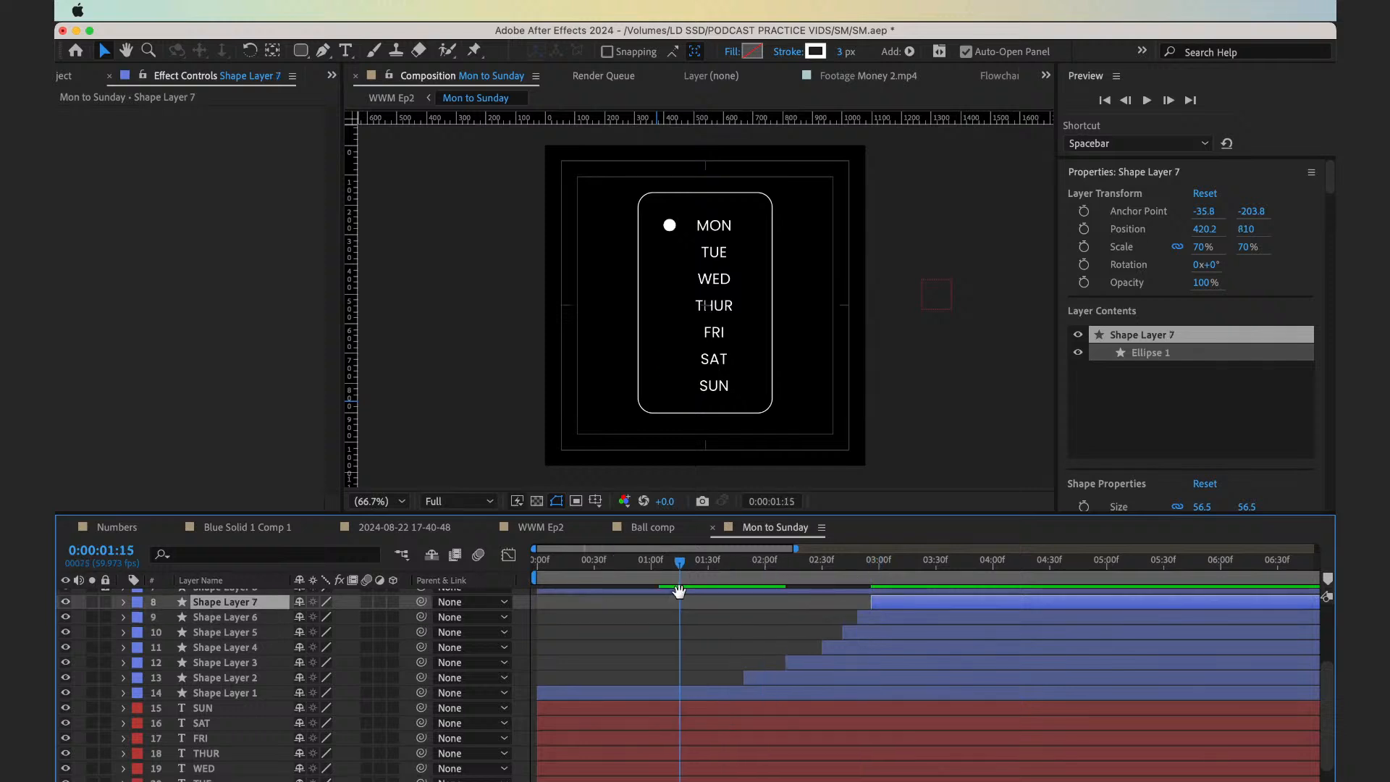
pyautogui.press('space')
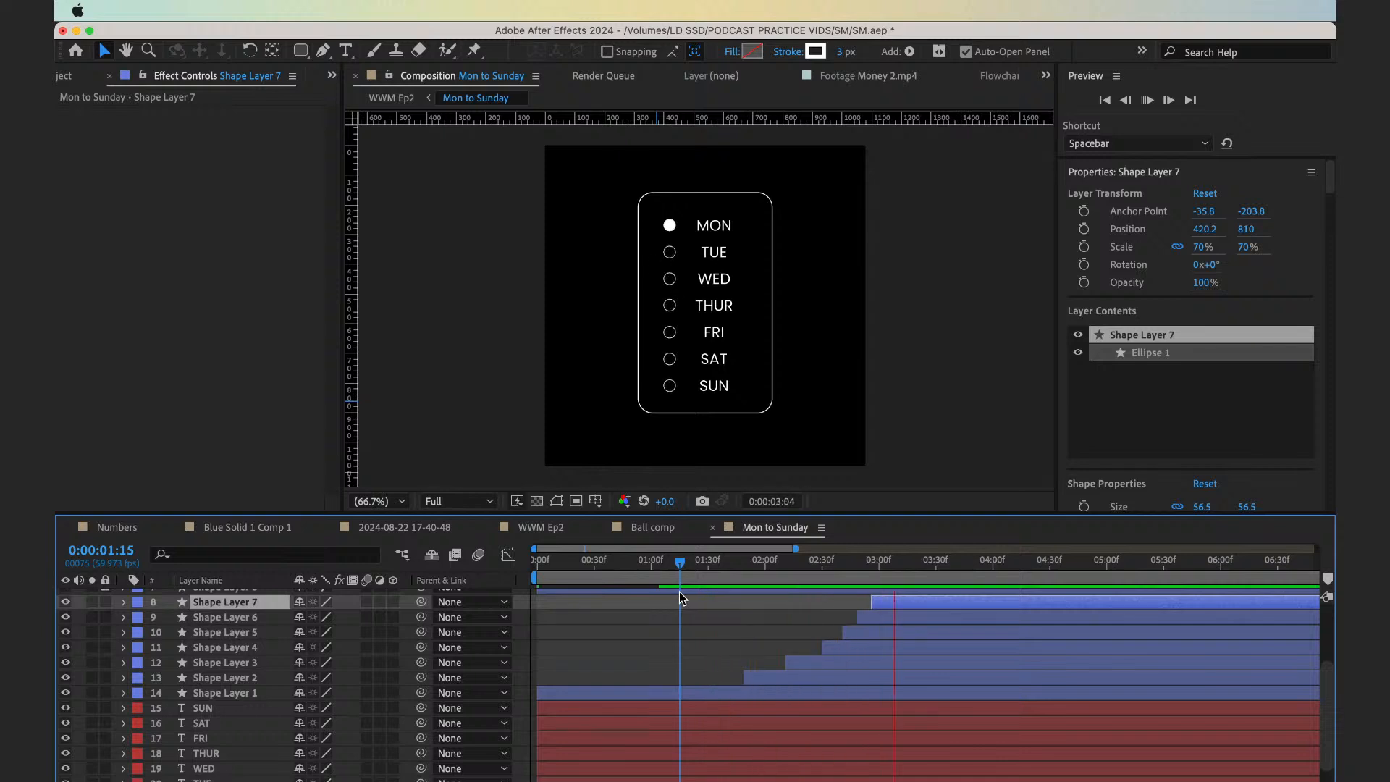
pyautogui.click(679, 592)
pyautogui.press('space')
pyautogui.click(679, 583)
pyautogui.press('space')
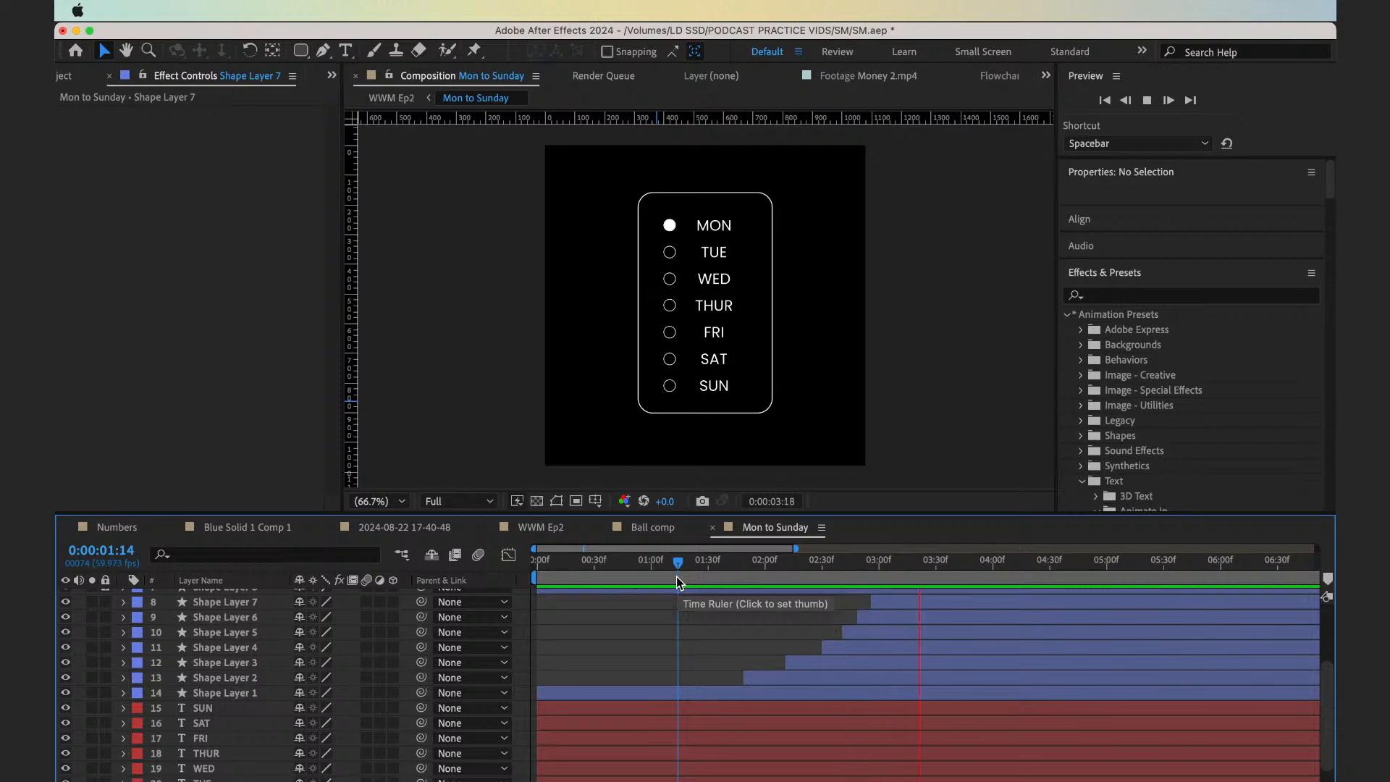
# Extend the start of the Wednesday circle's layer, Shape Layer 3, back to 0:00:02:04, counting frames from the Tuesday circle's start at 0:00:01:49
pyautogui.moveTo(679, 583); pyautogui.dragTo(743, 590)
pyautogui.hotkey('shift', 'pagedown')
pyautogui.hotkey('shift', 'pagedown')
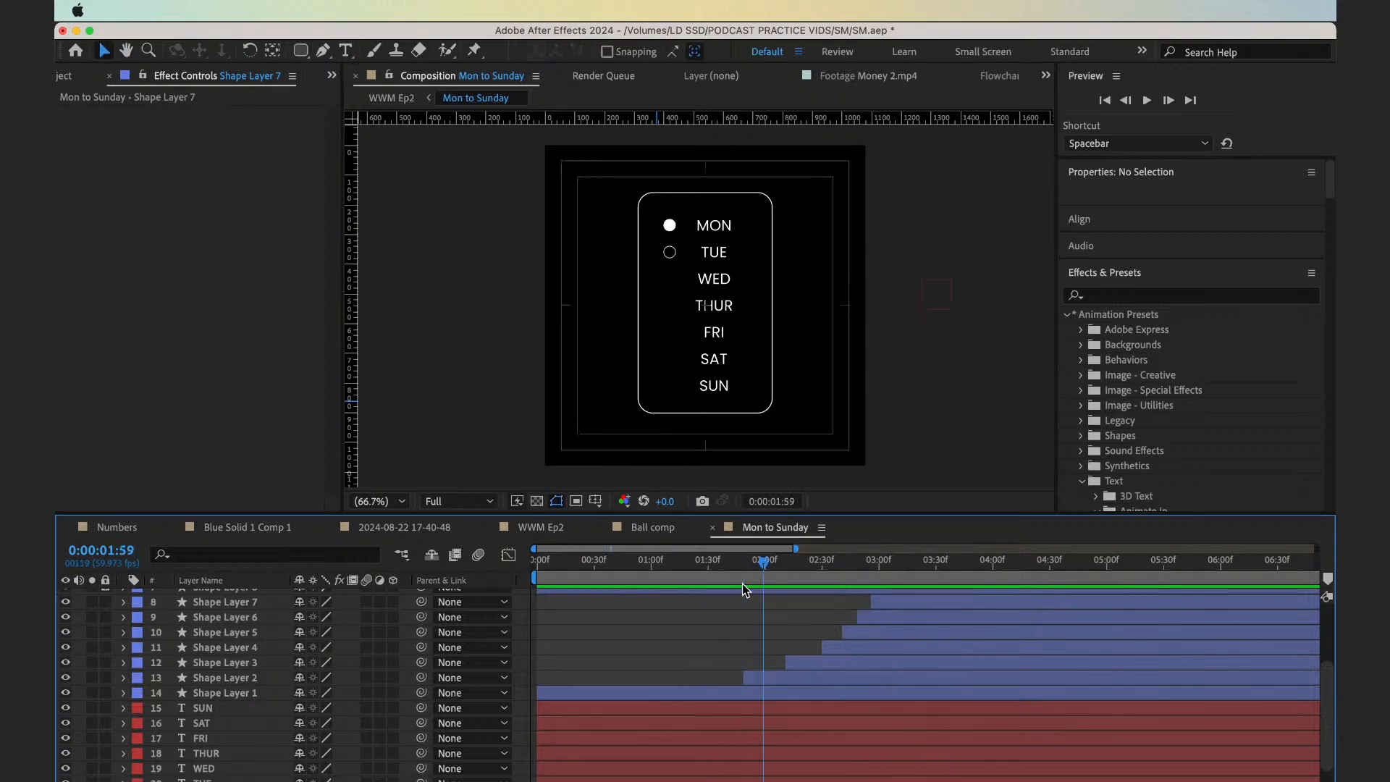
pyautogui.hotkey('shift', 'pageup')
pyautogui.hotkey('shift', 'pageup')
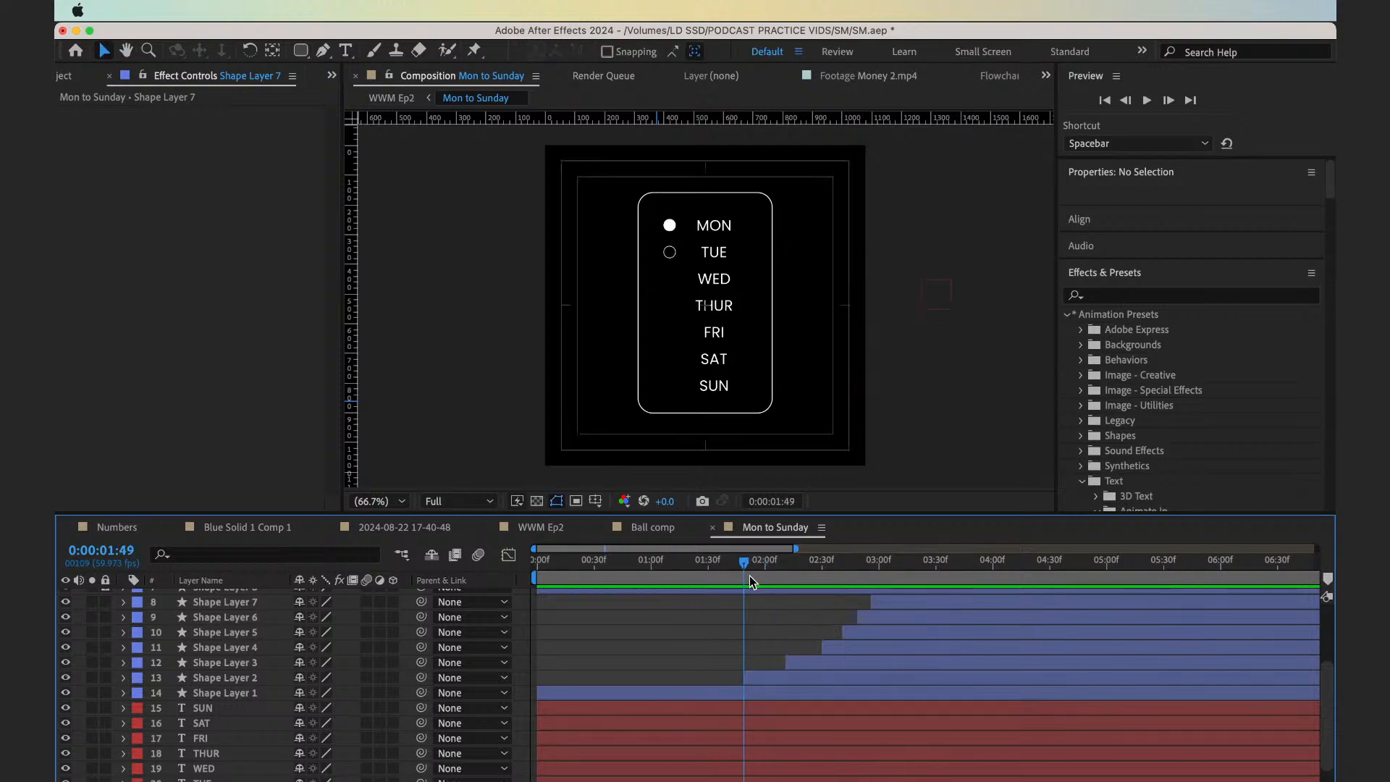
pyautogui.press('pagedown')
pyautogui.press('pagedown')
pyautogui.press('pagedown')
pyautogui.press('pagedown')
pyautogui.press('pagedown')
pyautogui.press('pagedown')
pyautogui.press('pagedown')
pyautogui.press('pagedown')
pyautogui.press('pagedown')
pyautogui.press('pagedown')
pyautogui.press('pagedown')
pyautogui.press('pagedown')
pyautogui.press('pagedown')
pyautogui.press('pagedown')
pyautogui.press('pagedown')
pyautogui.press('pagedown')
pyautogui.press('pagedown')
pyautogui.press('pagedown')
pyautogui.press('pagedown')
pyautogui.press('pagedown')
pyautogui.moveTo(754, 572); pyautogui.dragTo(745, 572)
pyautogui.press('pagedown')
pyautogui.press('pagedown')
pyautogui.press('pagedown')
pyautogui.press('pagedown')
pyautogui.press('pagedown')
pyautogui.press('pagedown')
pyautogui.press('pagedown')
pyautogui.press('pagedown')
pyautogui.press('pagedown')
pyautogui.press('pagedown')
pyautogui.press('pagedown')
pyautogui.press('pagedown')
pyautogui.press('pagedown')
pyautogui.press('pagedown')
pyautogui.press('pagedown')
pyautogui.moveTo(787, 662); pyautogui.dragTo(775, 660)
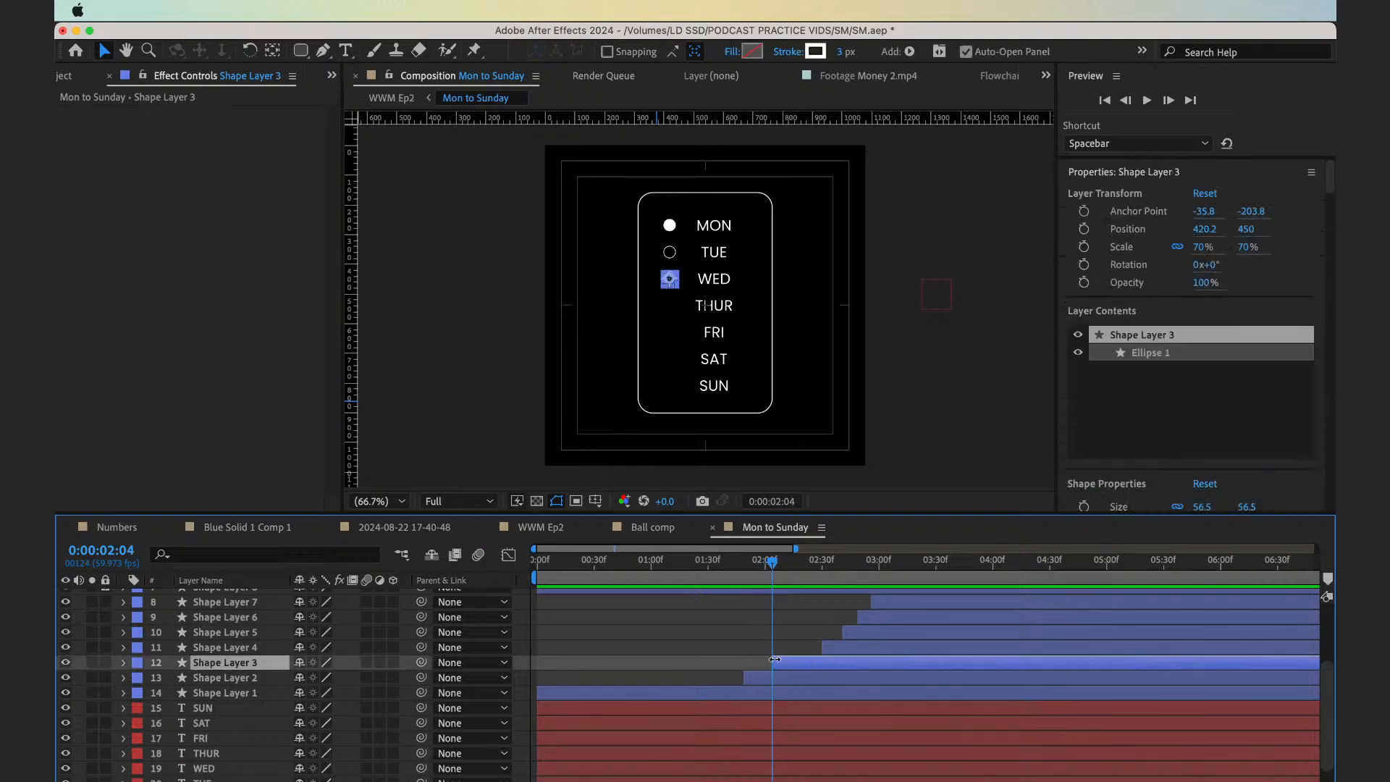
# Extend the start of the Thursday circle's layer, Shape Layer 4, back to 0:00:02:16
pyautogui.press('pagedown')
pyautogui.press('pagedown')
pyautogui.press('pagedown')
pyautogui.press('pagedown')
pyautogui.press('pagedown')
pyautogui.press('pagedown')
pyautogui.press('pagedown')
pyautogui.press('pagedown')
pyautogui.press('pagedown')
# Extend the starts of the Friday, Saturday and Sunday circle layers to about 0:00:02:25, 0:00:02:31 and 0:00:02:34, and preview from 0:00:01:23
pyautogui.press('pagedown')
pyautogui.press('pagedown')
pyautogui.press('pagedown')
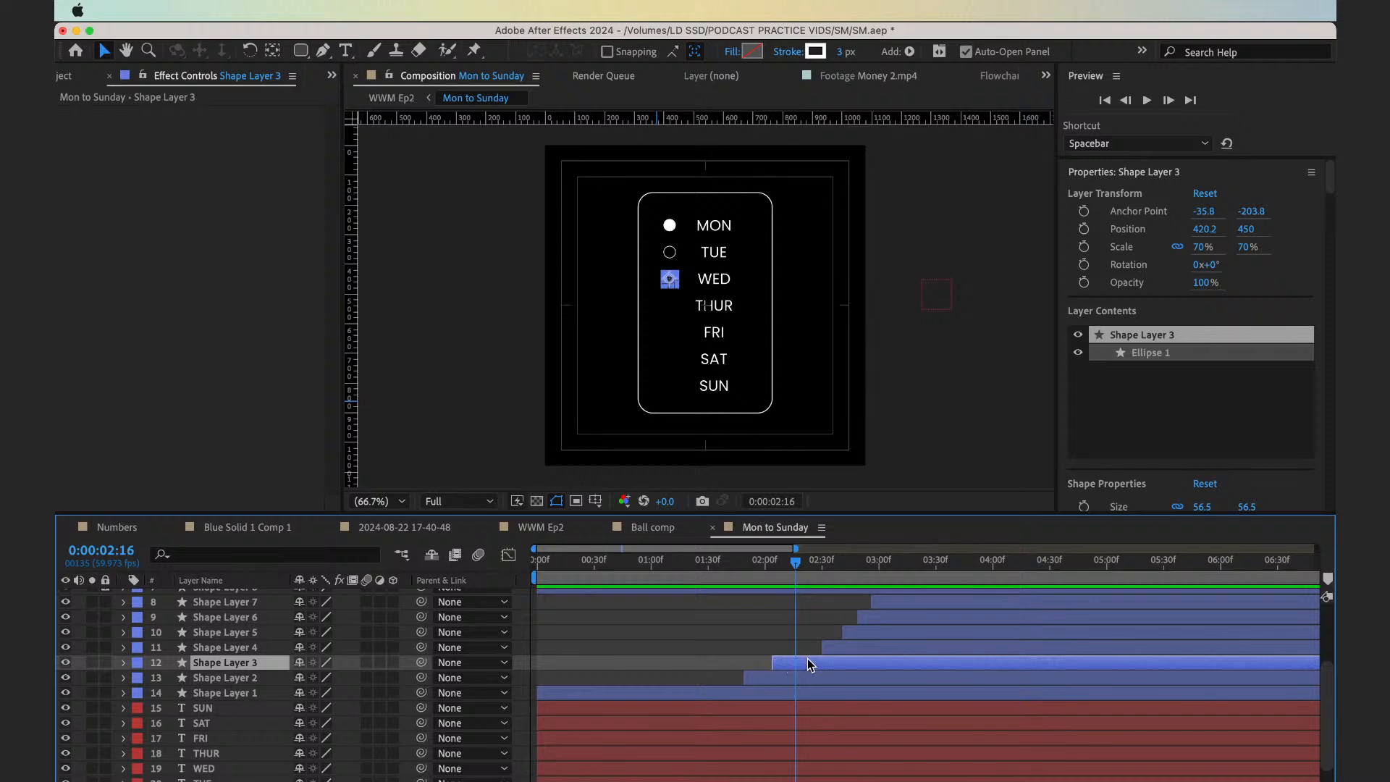
pyautogui.moveTo(826, 649); pyautogui.dragTo(804, 649)
pyautogui.press('pagedown')
pyautogui.press('pagedown')
pyautogui.press('pagedown')
pyautogui.press('pagedown')
pyautogui.press('pagedown')
pyautogui.press('pagedown')
pyautogui.press('pagedown')
pyautogui.press('pagedown')
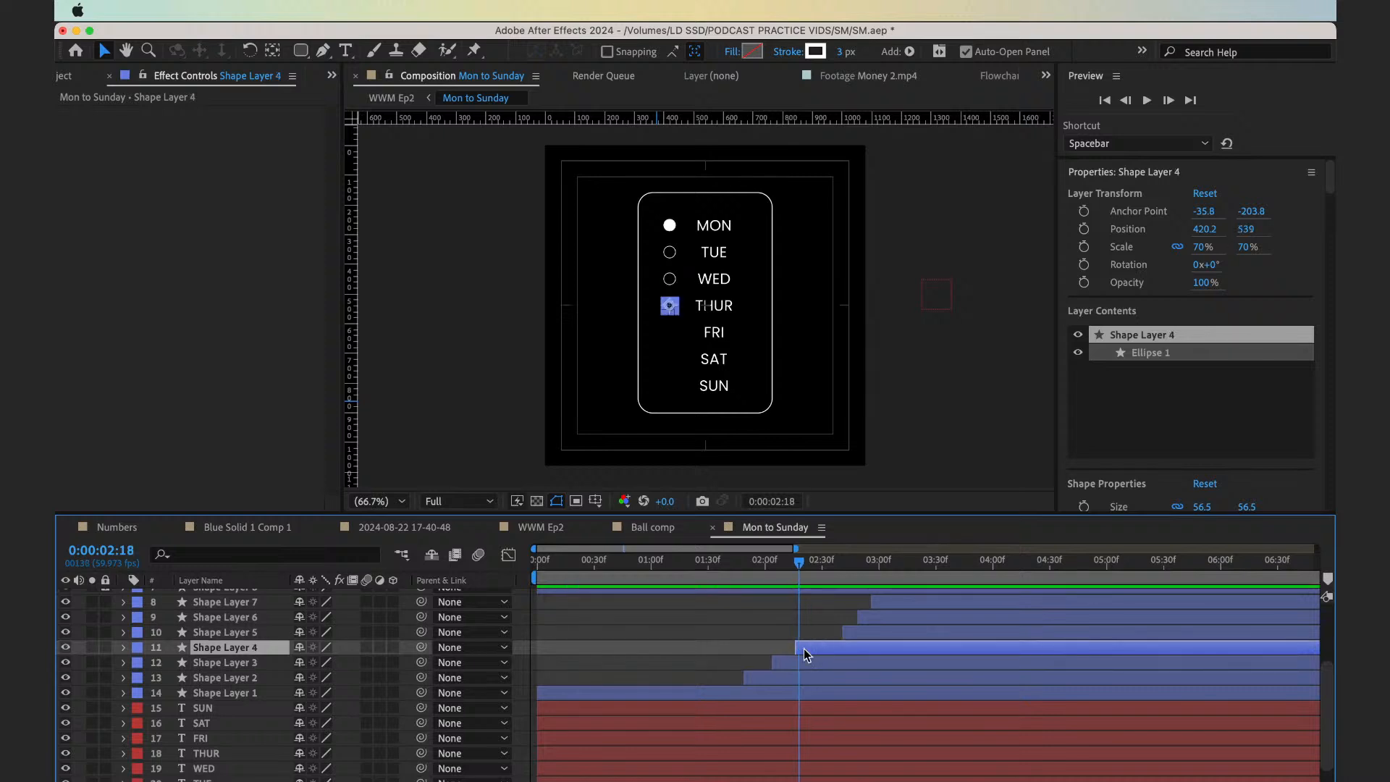
pyautogui.press('pagedown')
pyautogui.moveTo(843, 634); pyautogui.dragTo(811, 634)
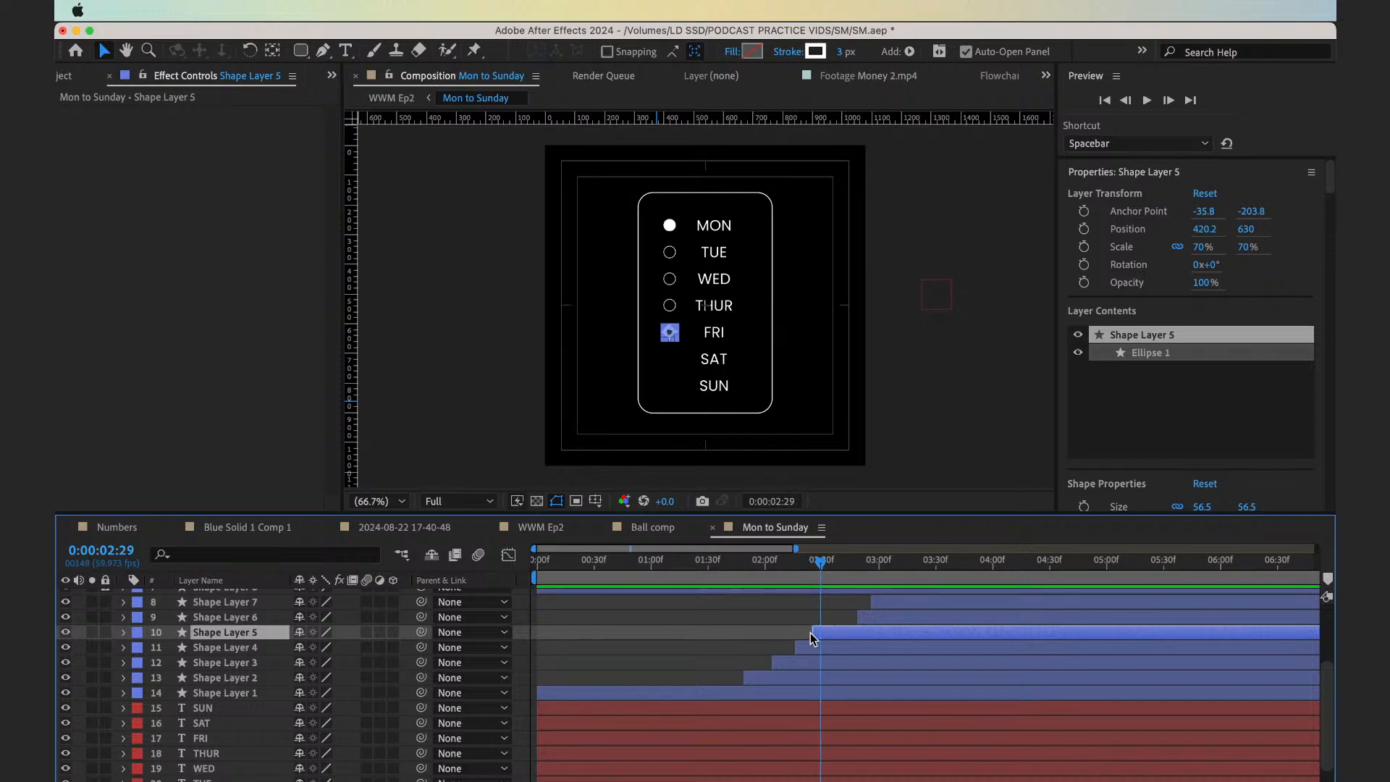
pyautogui.moveTo(859, 619); pyautogui.dragTo(695, 571)
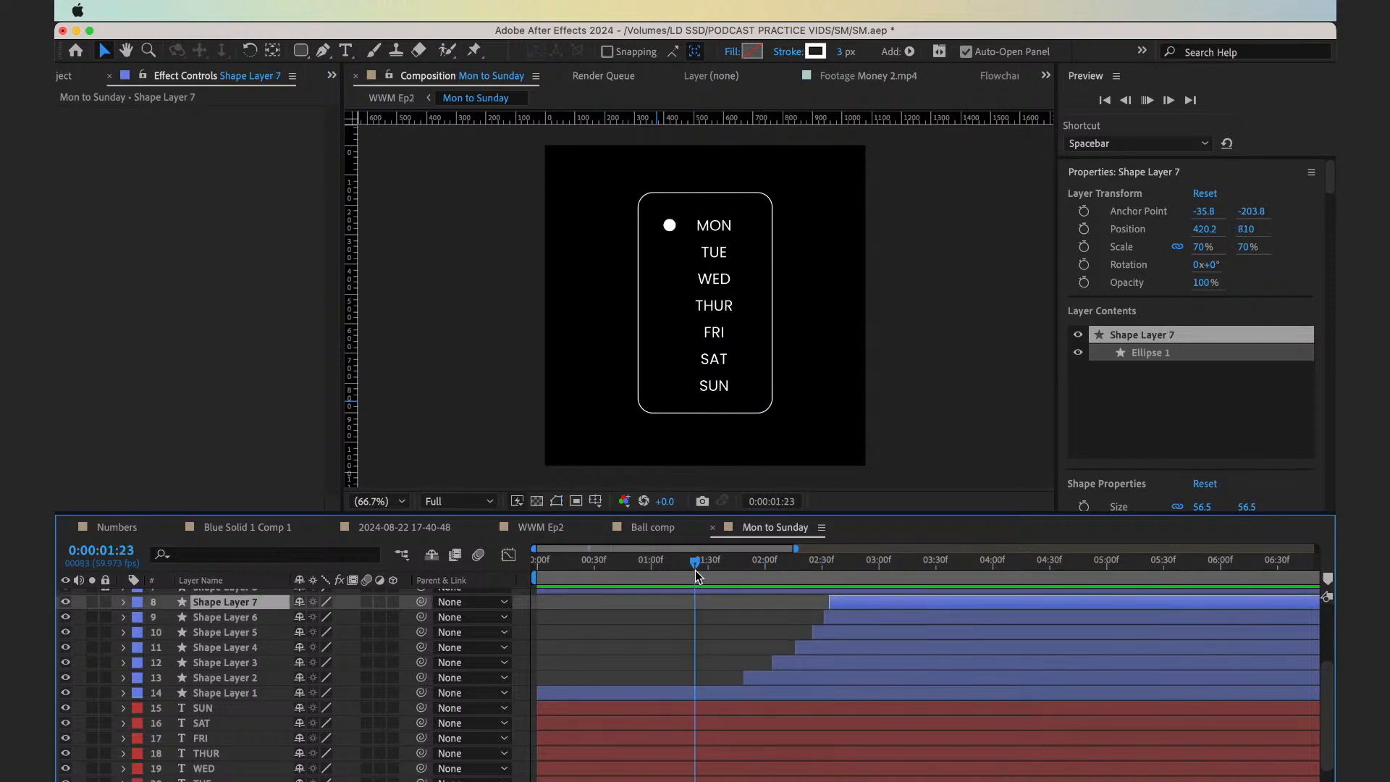
pyautogui.press('space')
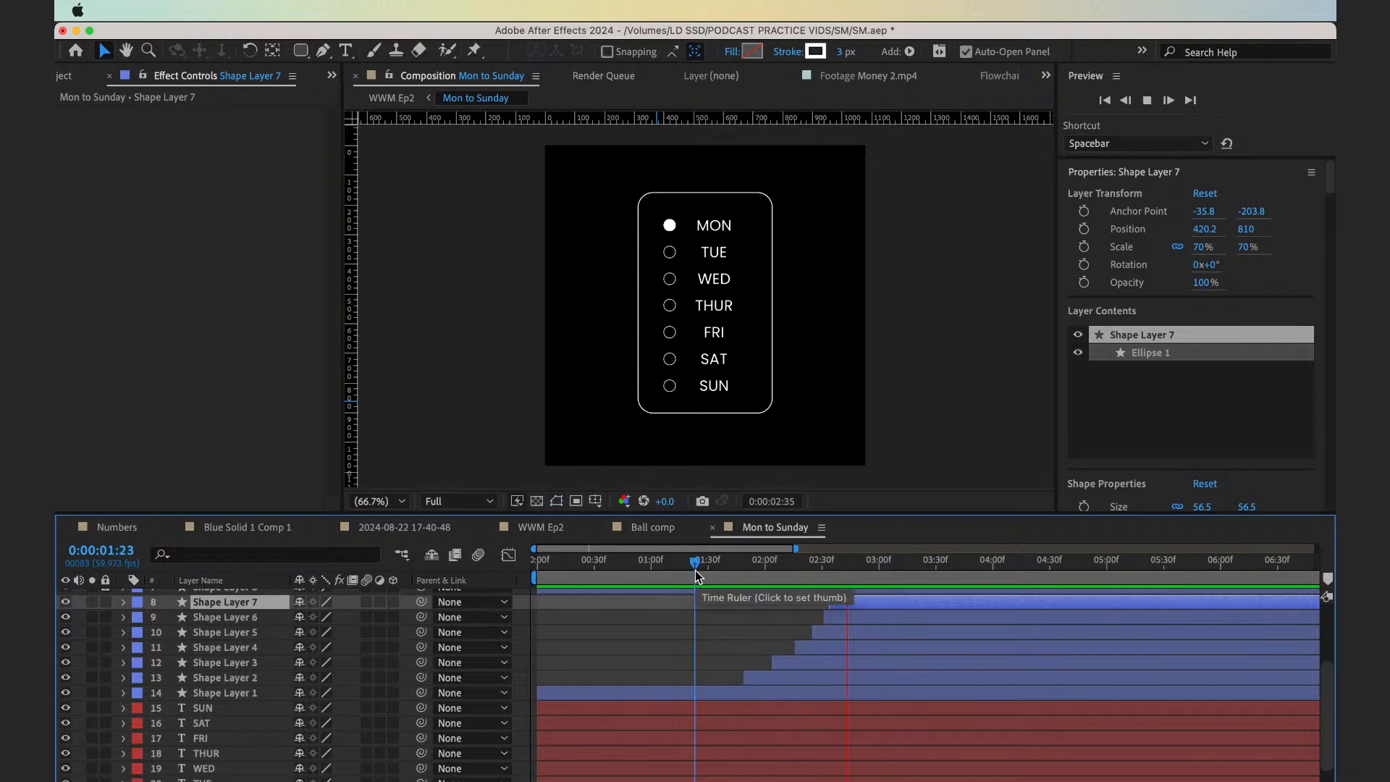
pyautogui.press('space')
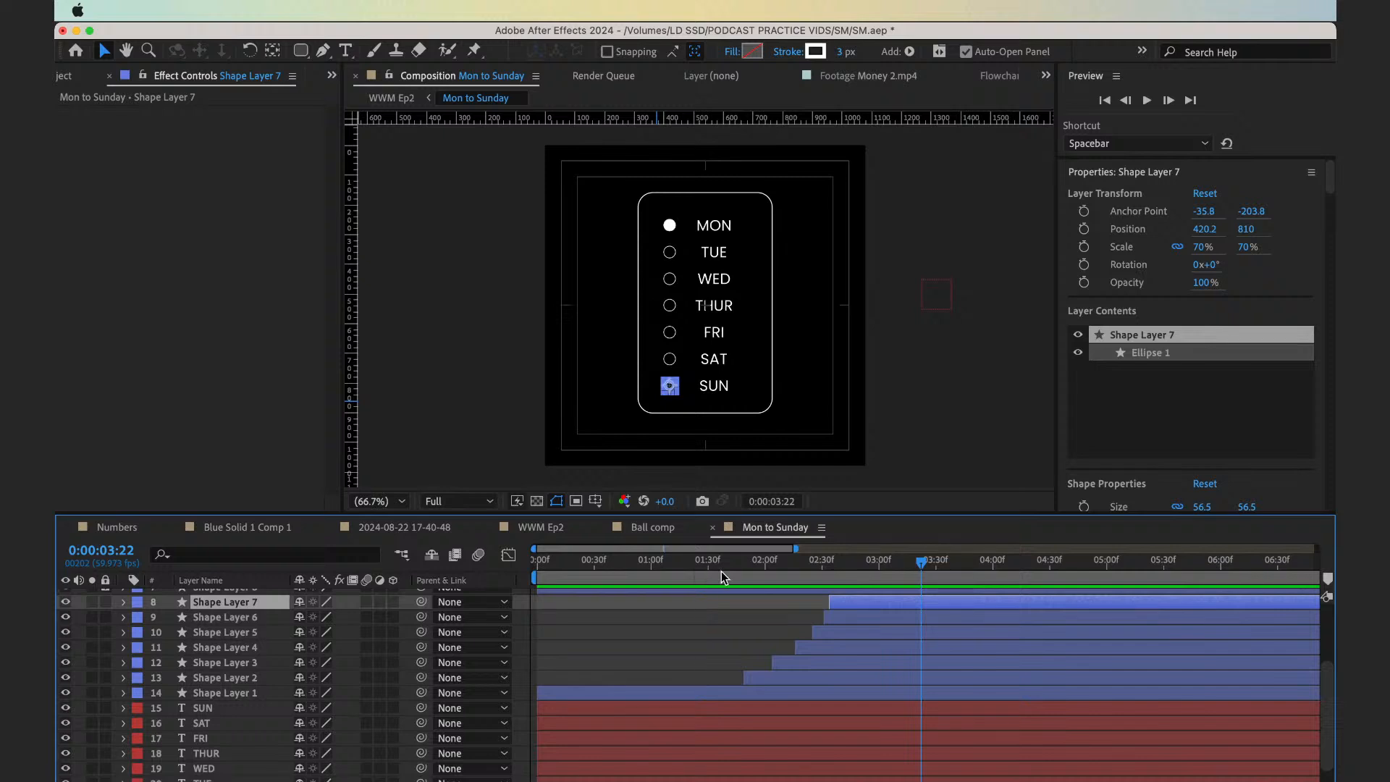
# Extend the starts of the Wednesday and Thursday circle layers, Shape Layers 3 and 4, back to about 0:00:01:56 and 0:00:02:01
pyautogui.moveTo(722, 571); pyautogui.dragTo(746, 572)
pyautogui.press('super+Right')
pyautogui.press('super+Right')
pyautogui.press('super+Right')
pyautogui.press('super+Right')
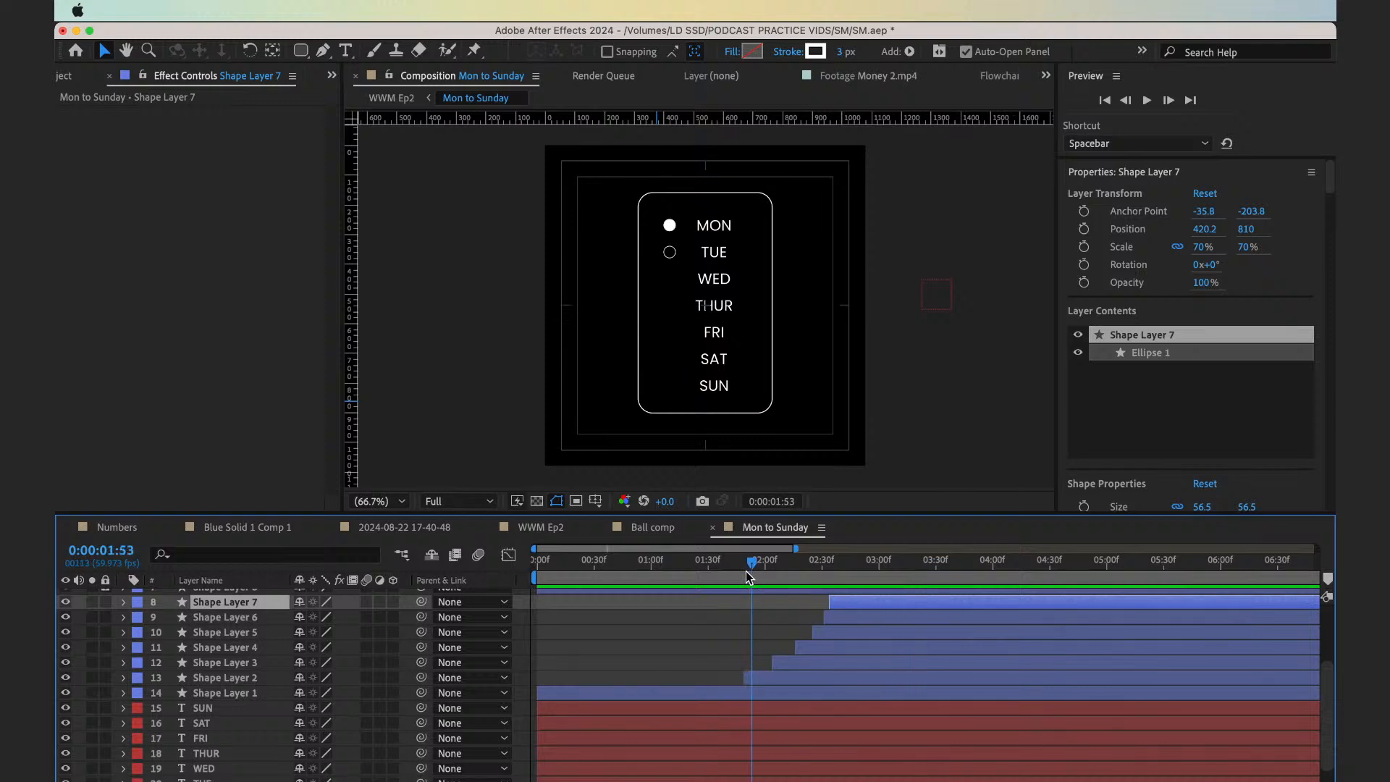
pyautogui.press('super+Right')
pyautogui.press('super+Right')
pyautogui.moveTo(780, 667); pyautogui.dragTo(770, 654)
pyautogui.press('super+Right')
pyautogui.press('super+Right')
pyautogui.press('super+Right')
pyautogui.press('super+Right')
pyautogui.press('super+Right')
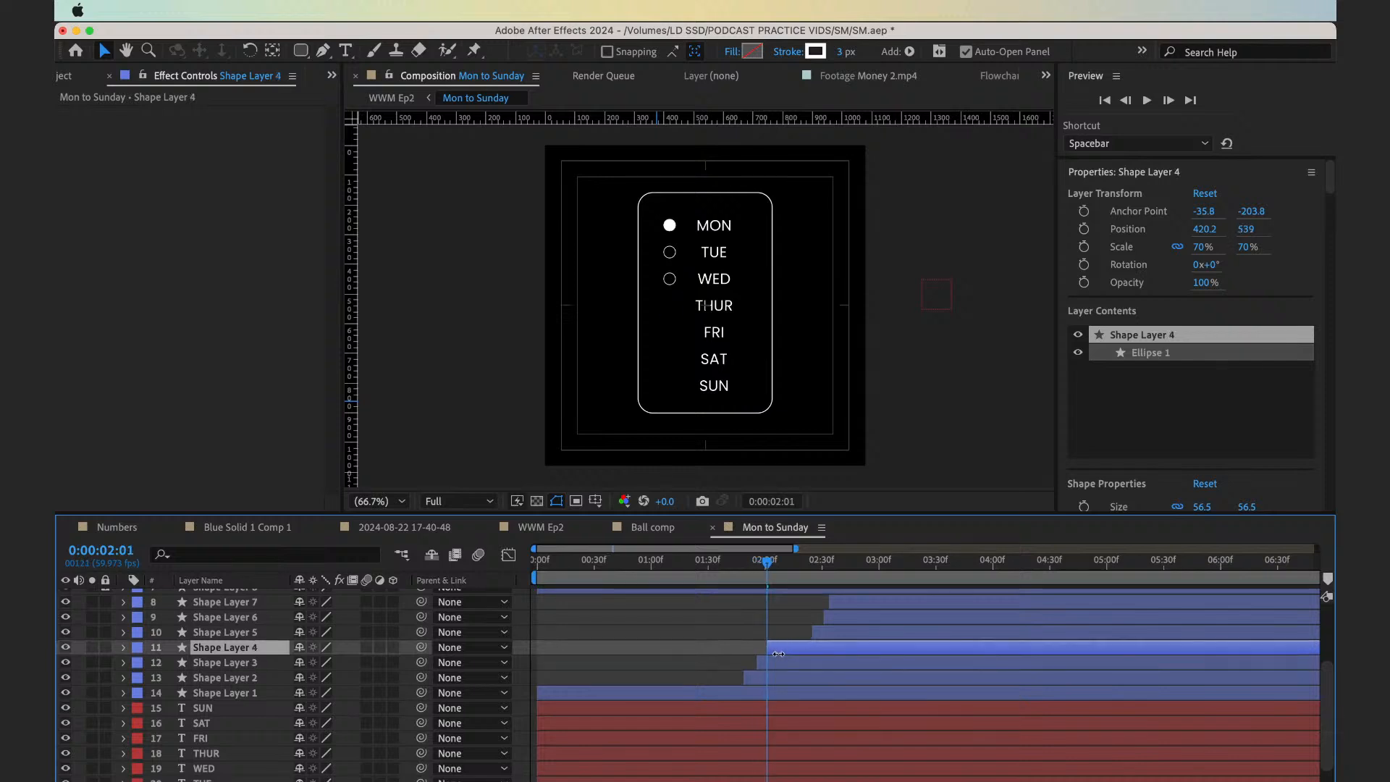
# Extend the starts of the Friday, Saturday and Sunday circle layers back to about 0:00:02:05, 0:00:02:08 and 0:00:02:10
pyautogui.press('super+Right')
pyautogui.press('super+Right')
pyautogui.press('super+Right')
pyautogui.press('super+Right')
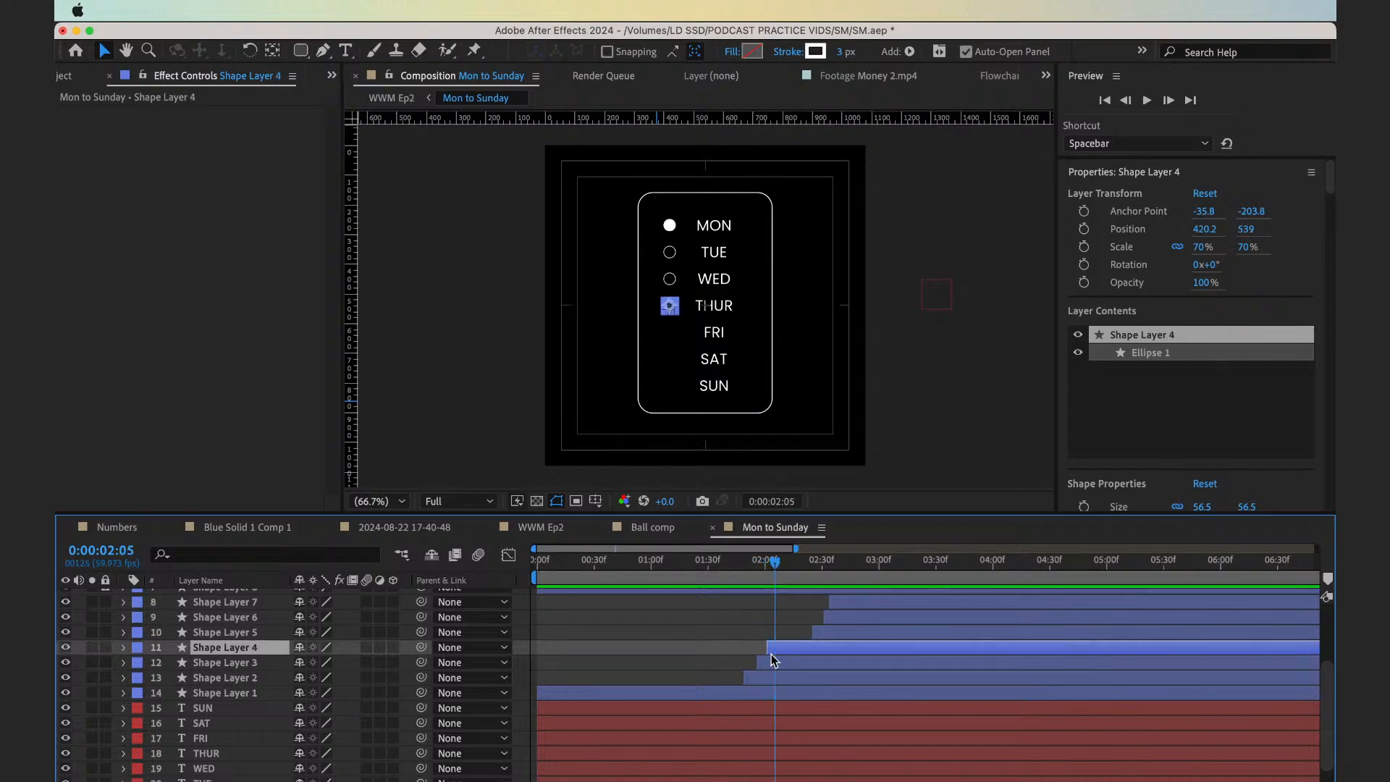
pyautogui.moveTo(813, 635); pyautogui.dragTo(783, 607)
pyautogui.press('super+Right')
pyautogui.press('super+Right')
pyautogui.press('super+Right')
pyautogui.press('super+Right')
pyautogui.press('super+Right')
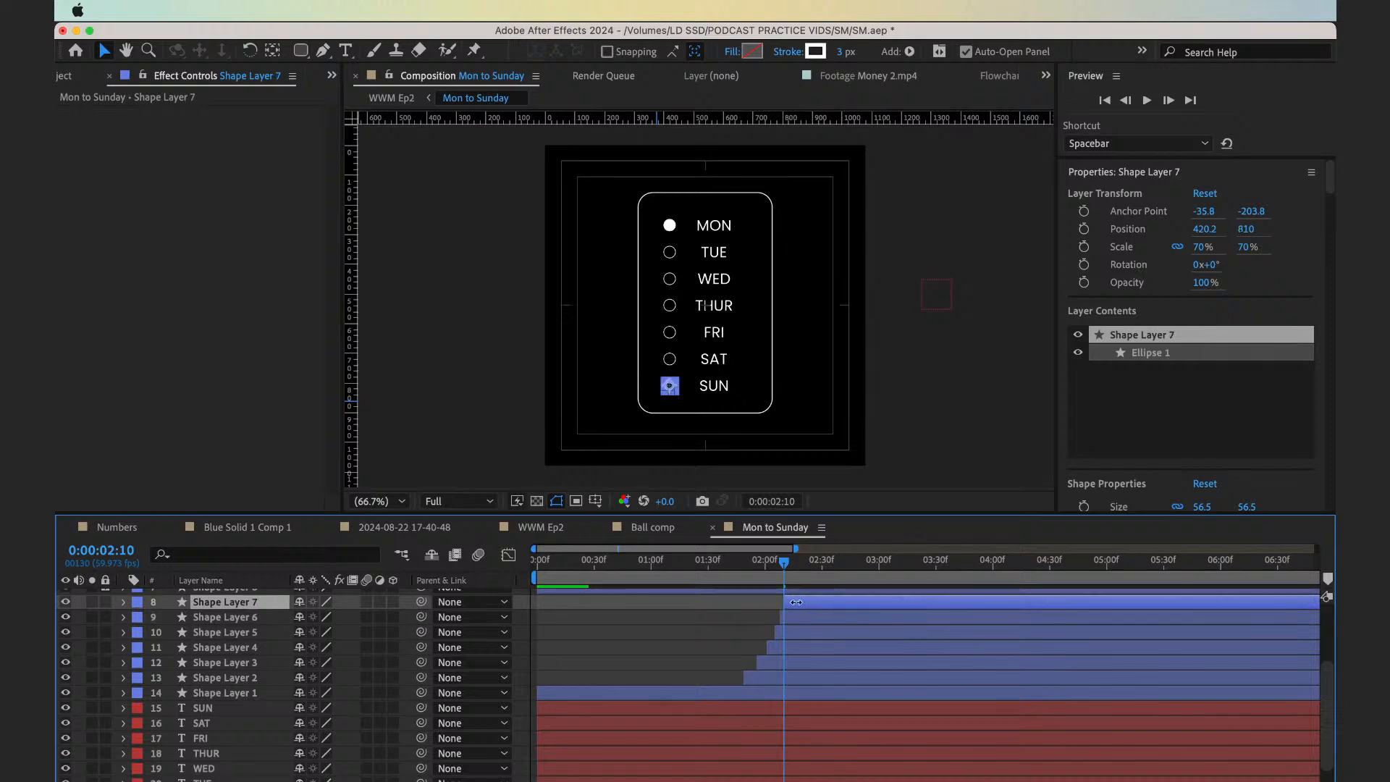
# Preview the tightened circle sequence from 0:00:01:44, and play the whole animation from the beginning
pyautogui.click(735, 579)
pyautogui.press('space')
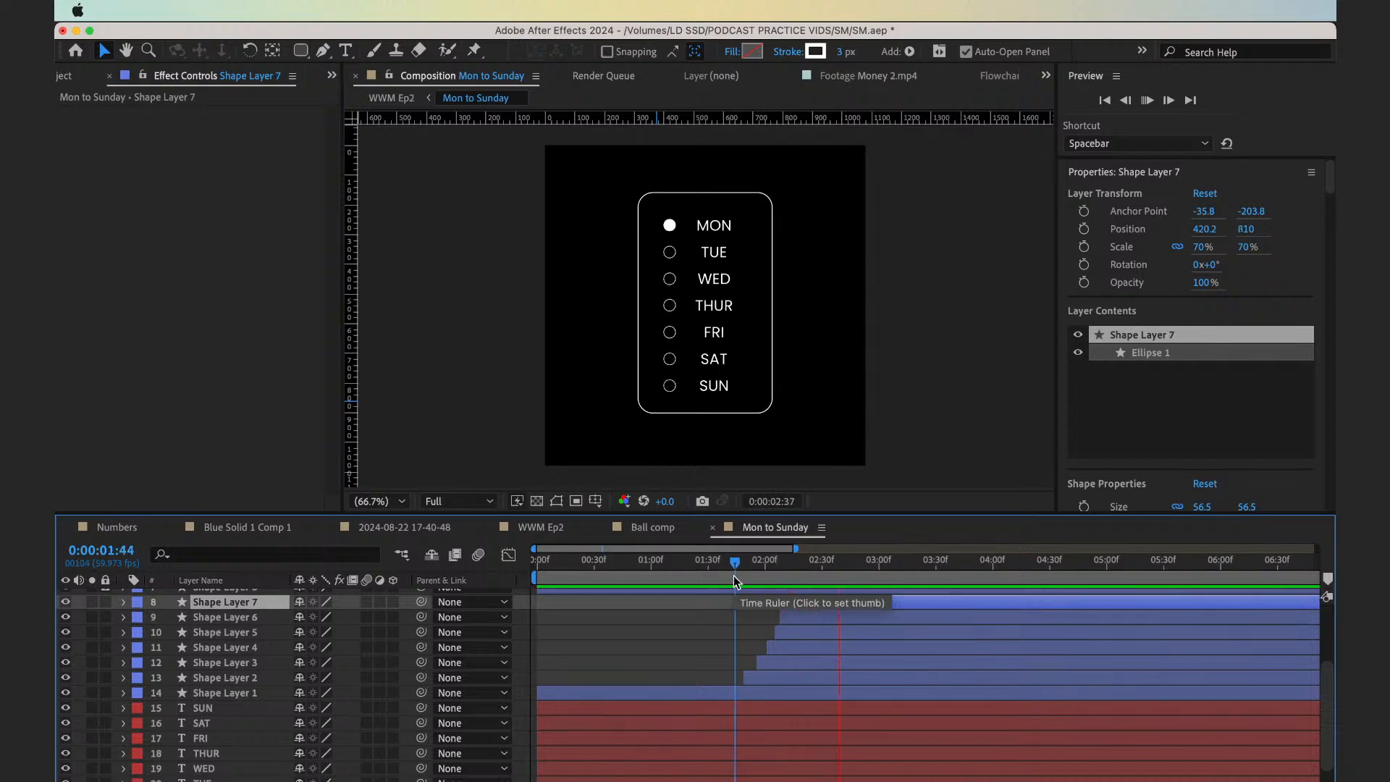
pyautogui.press('space')
pyautogui.click(735, 580)
pyautogui.press('space')
pyautogui.click(718, 579)
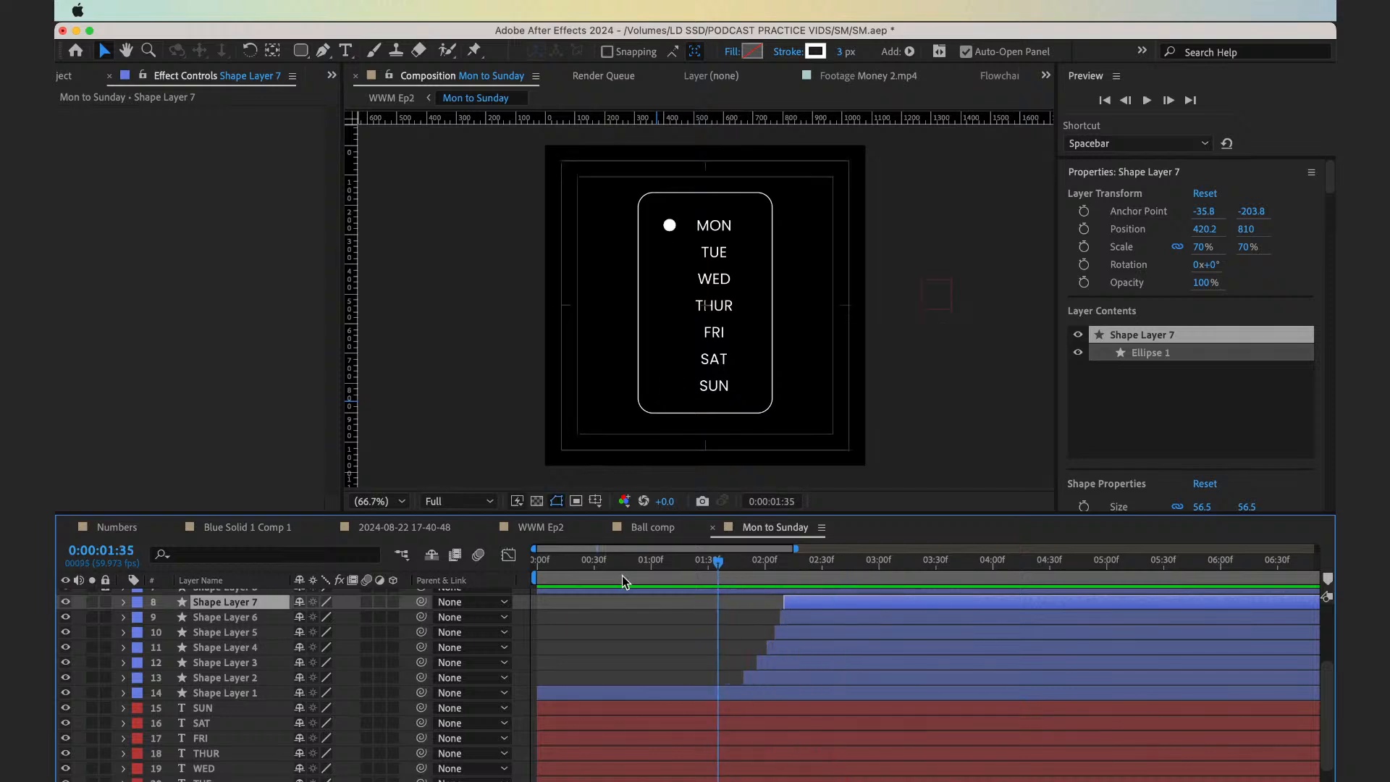
pyautogui.press('space')
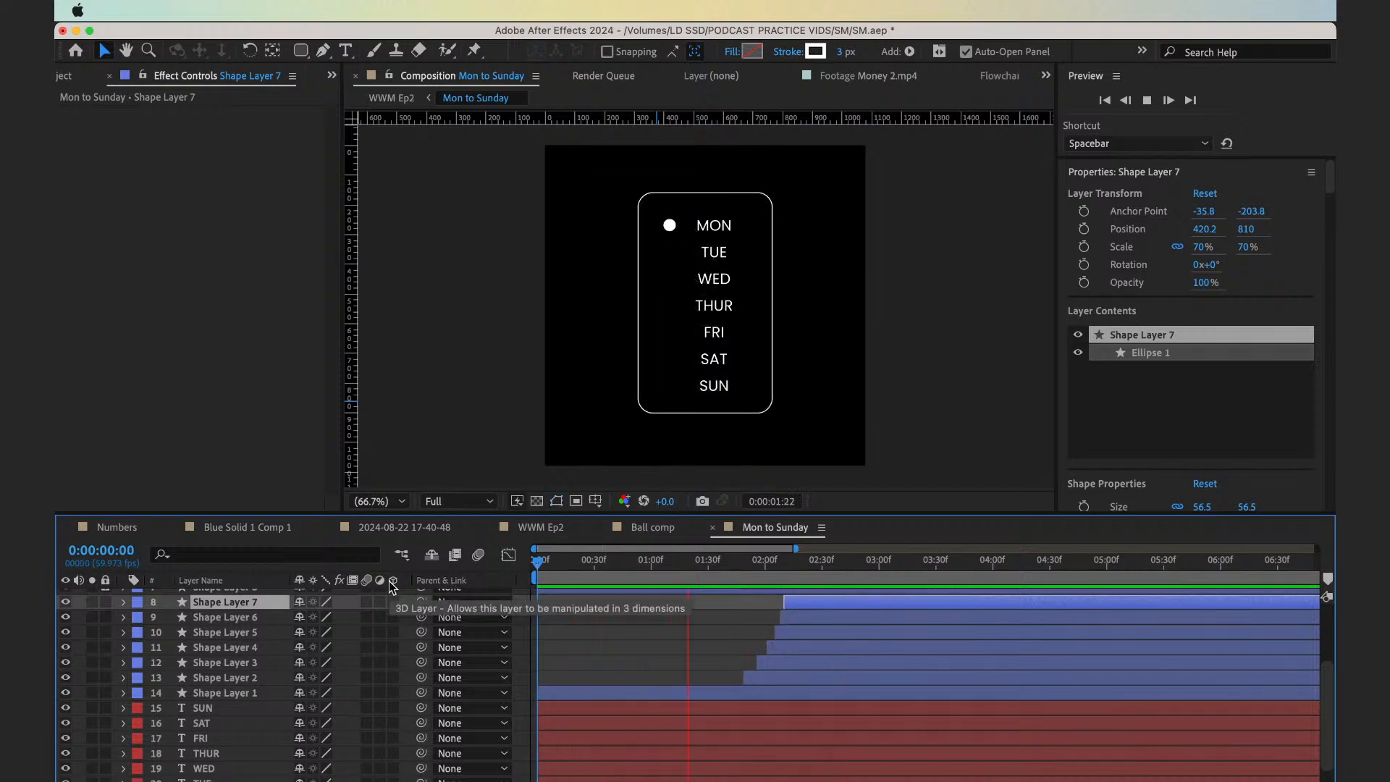
pyautogui.press('space')
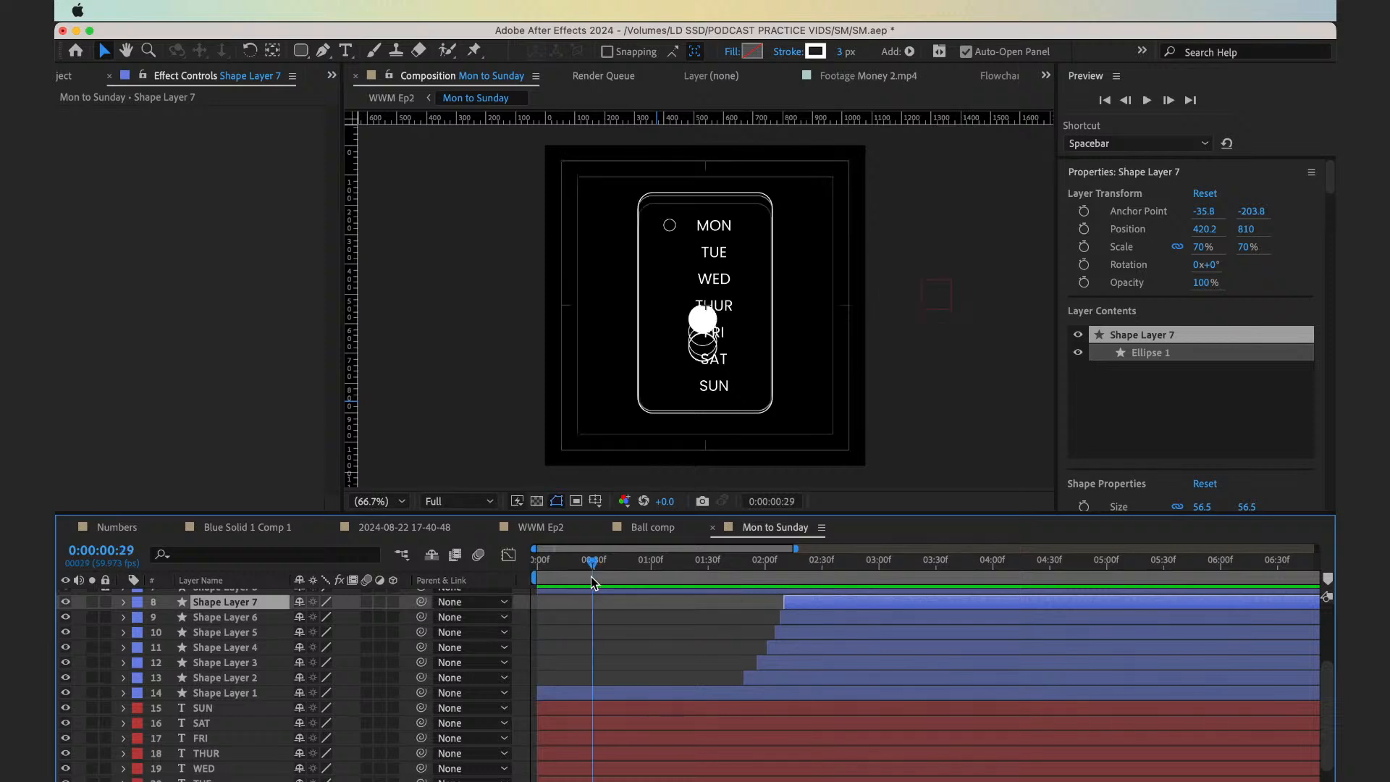
# Reveal the keyframes of the Ball 3 layer and set the current time to its last keyframes at 0:00:01:04
pyautogui.moveTo(537, 563); pyautogui.dragTo(644, 616)
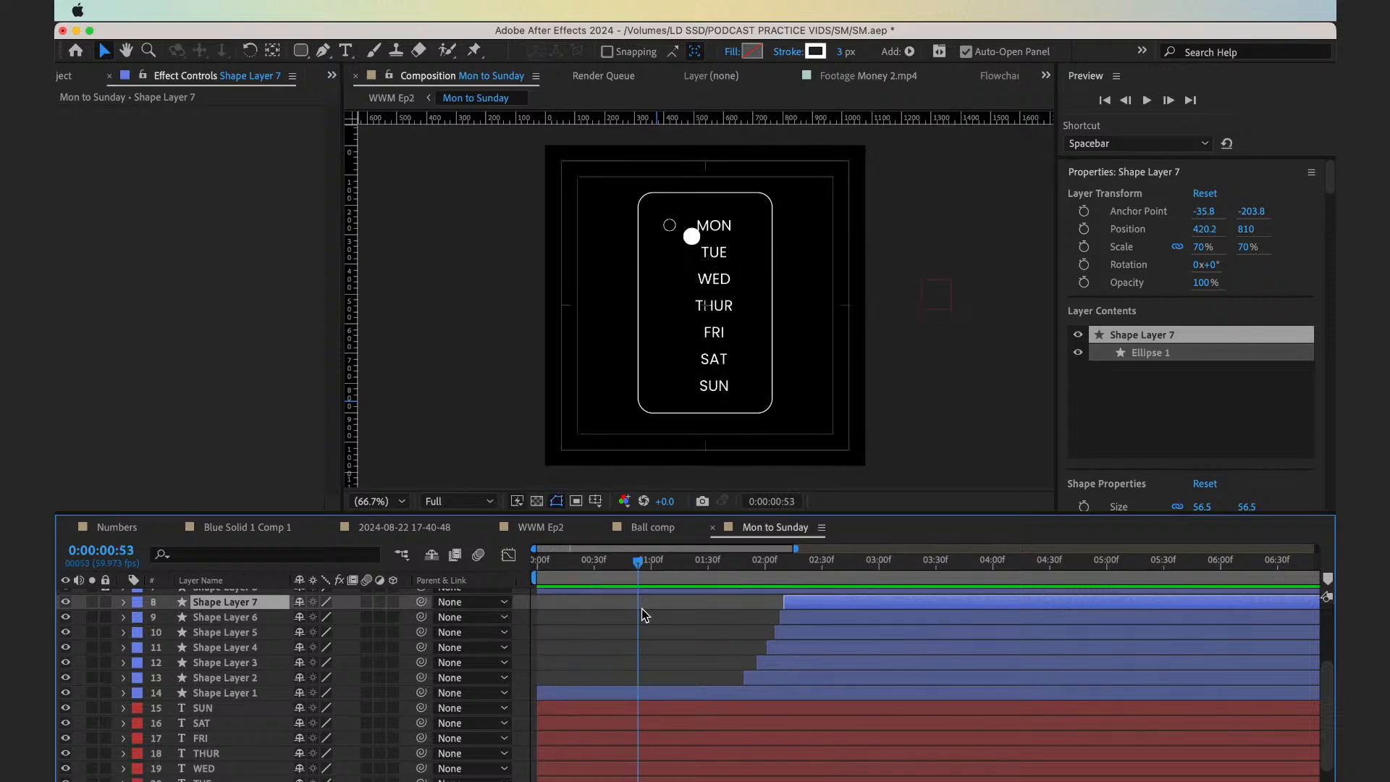
pyautogui.click(655, 696)
pyautogui.scroll(3, 655, 698)
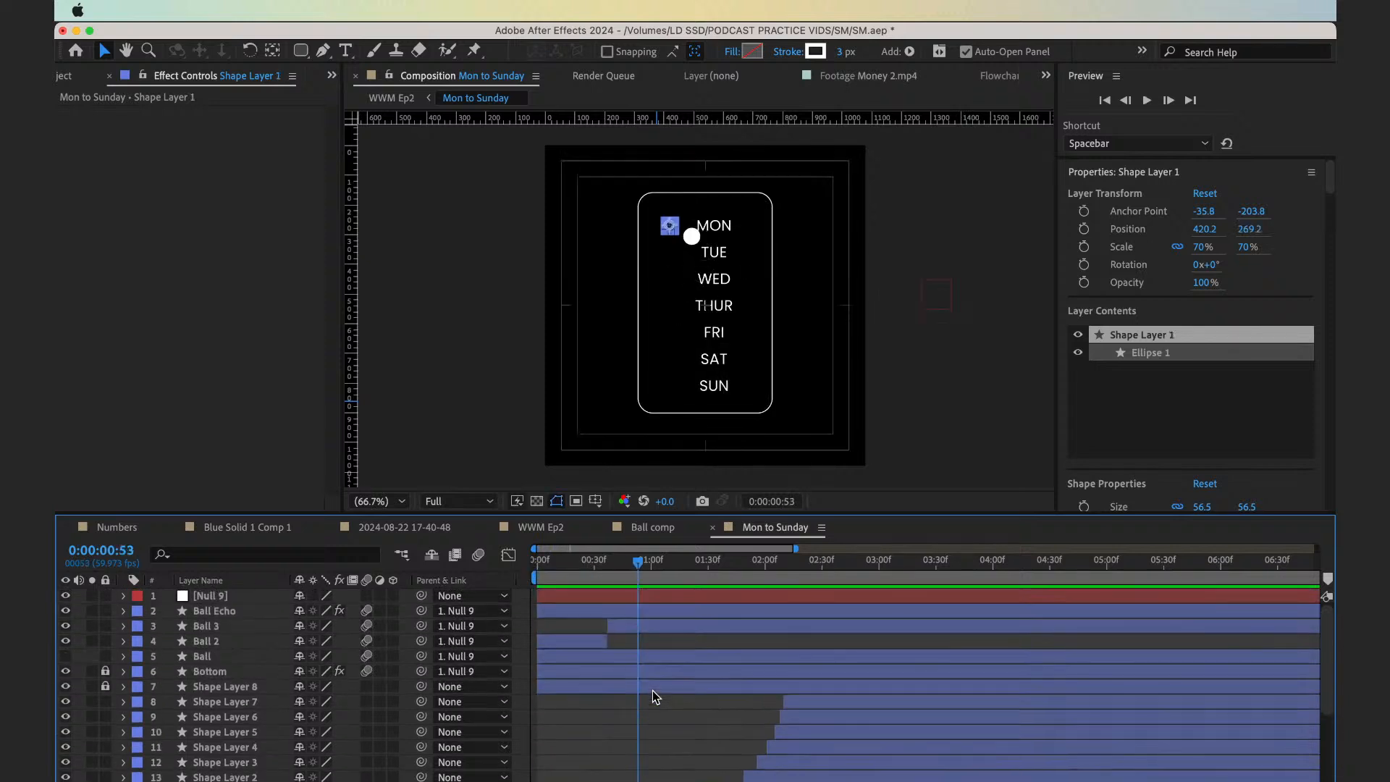
pyautogui.click(651, 629)
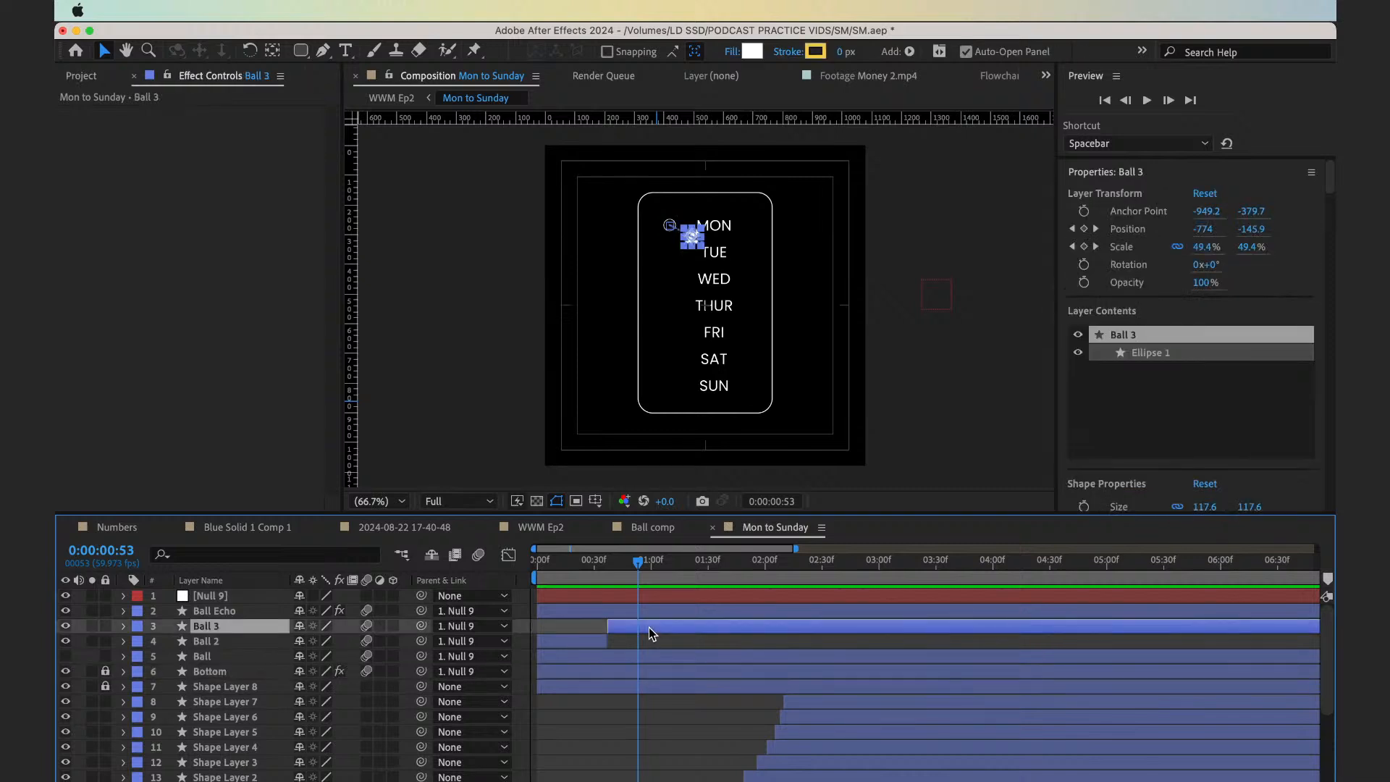
pyautogui.press('u')
pyautogui.moveTo(641, 567); pyautogui.dragTo(659, 564)
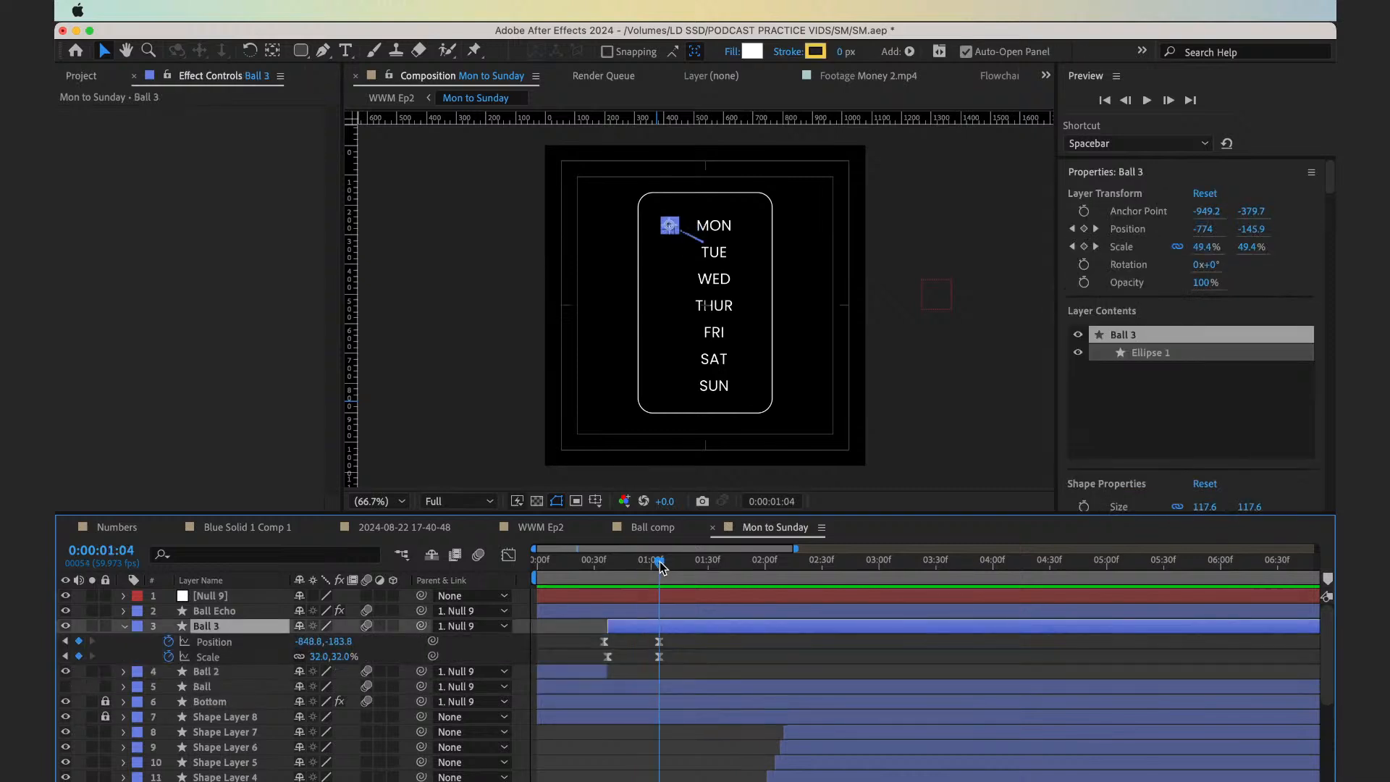
# Shift Shape Layers 2 to 7 together earlier in time so that the Tuesday circle's layer starts at 0:00:01:04
pyautogui.scroll(-3, 770, 724)
pyautogui.press('super+shift+a')
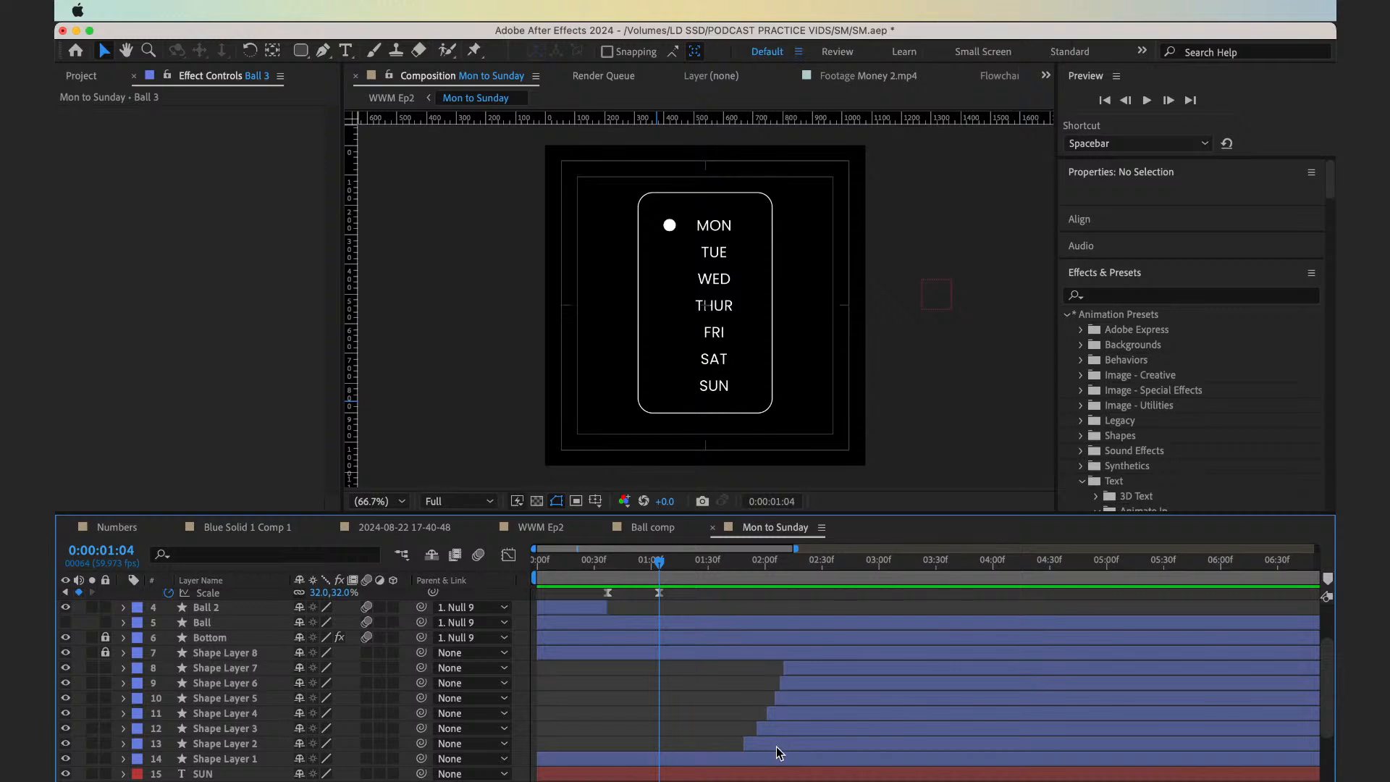
pyautogui.click(777, 746)
pyautogui.keyDown('shift'); pyautogui.click(799, 673); pyautogui.keyUp('shift')
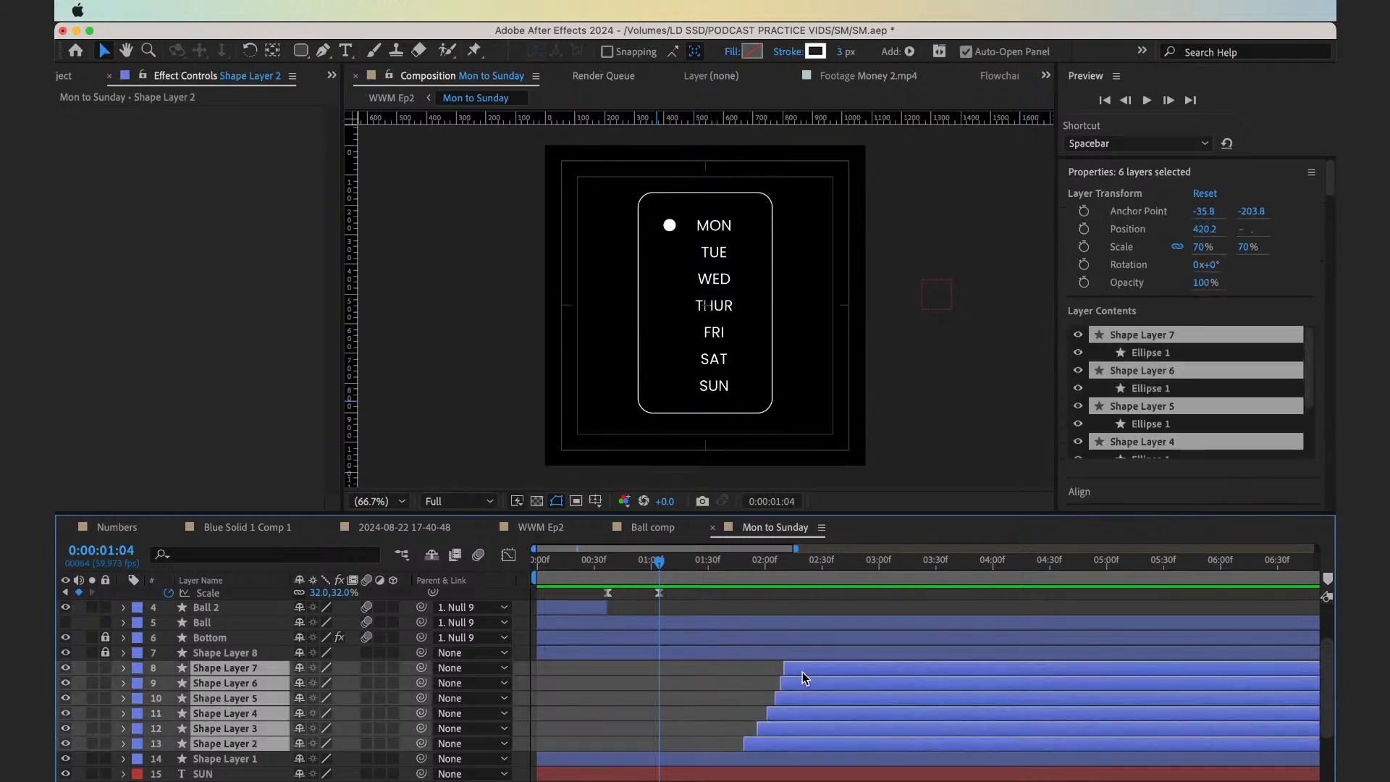
pyautogui.moveTo(800, 674); pyautogui.dragTo(731, 673)
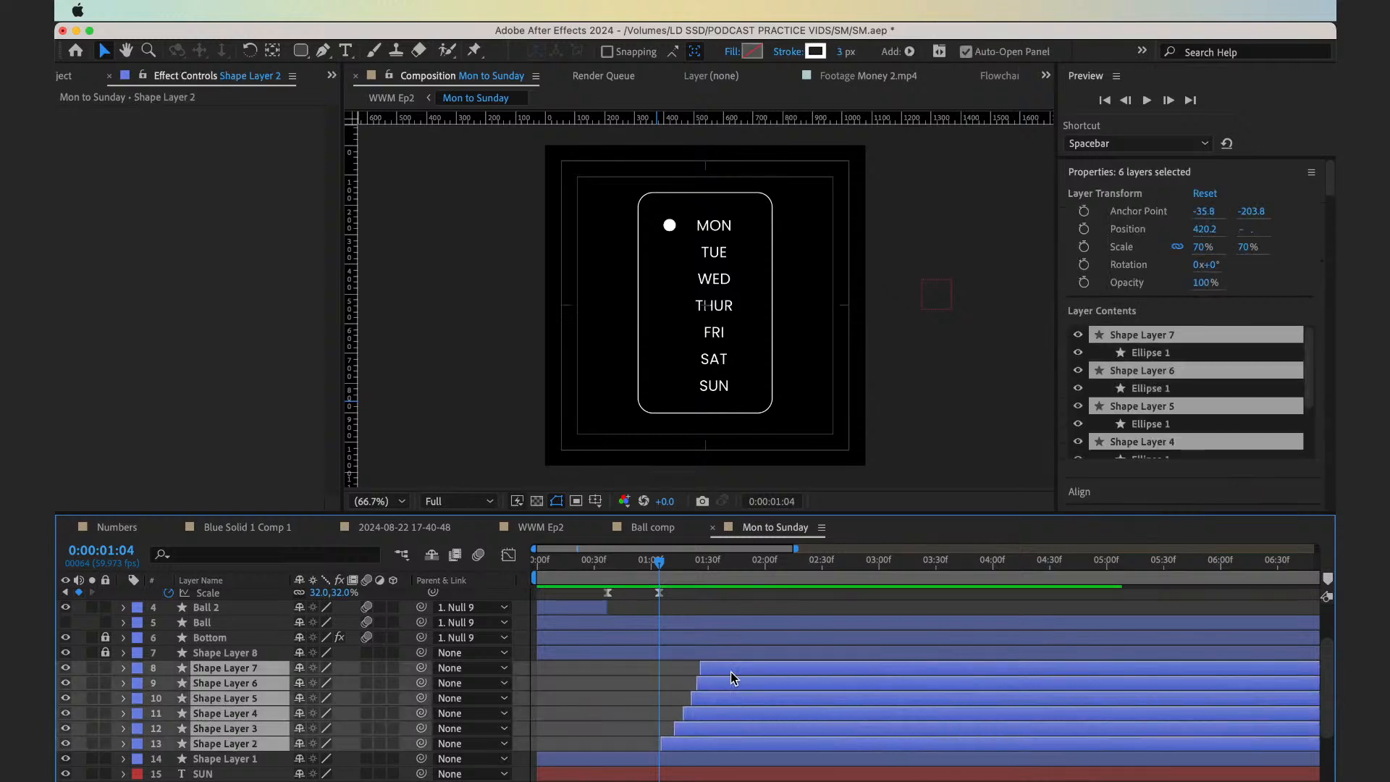
pyautogui.press(';')
pyautogui.press(';')
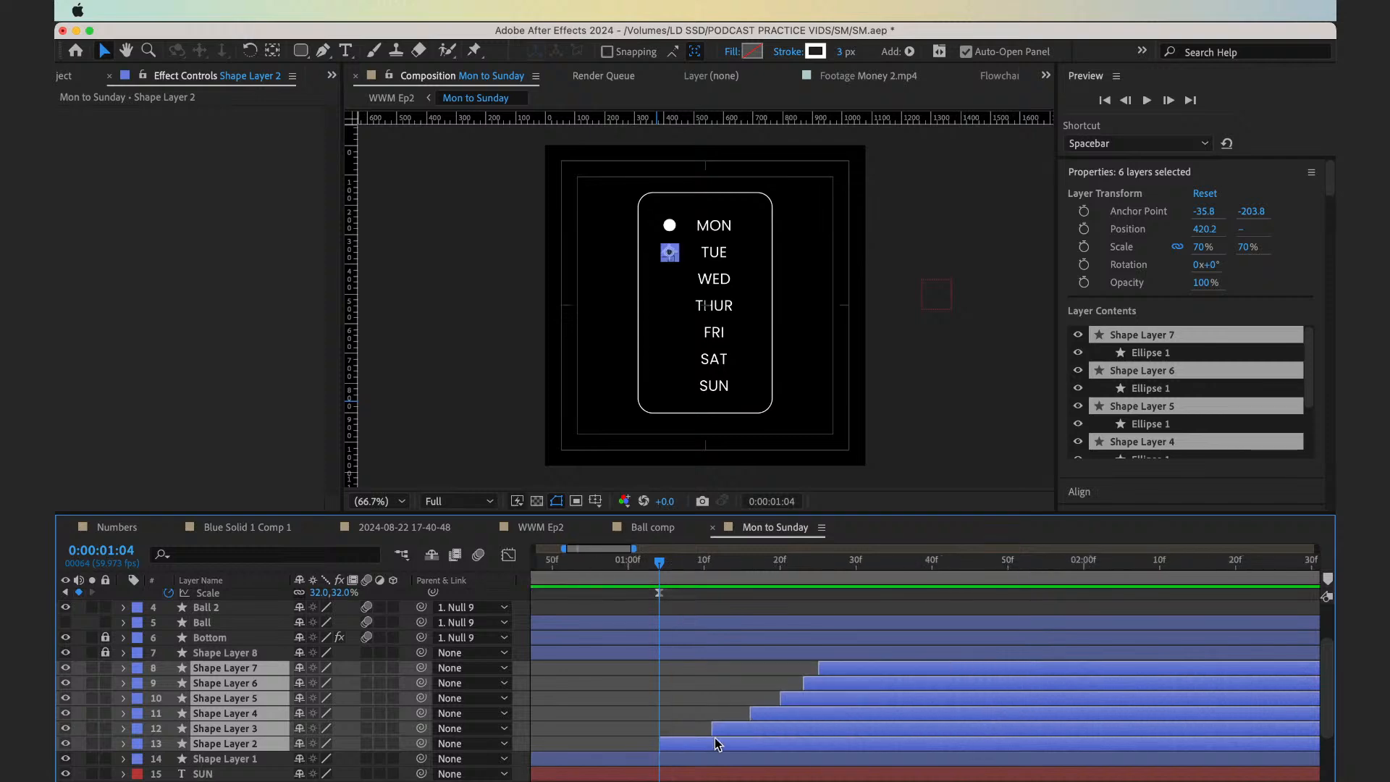
# Preview the full animation from the beginning and examine the ball's movement around the first Ball 3 keyframes
pyautogui.click(562, 570)
pyautogui.press('space')
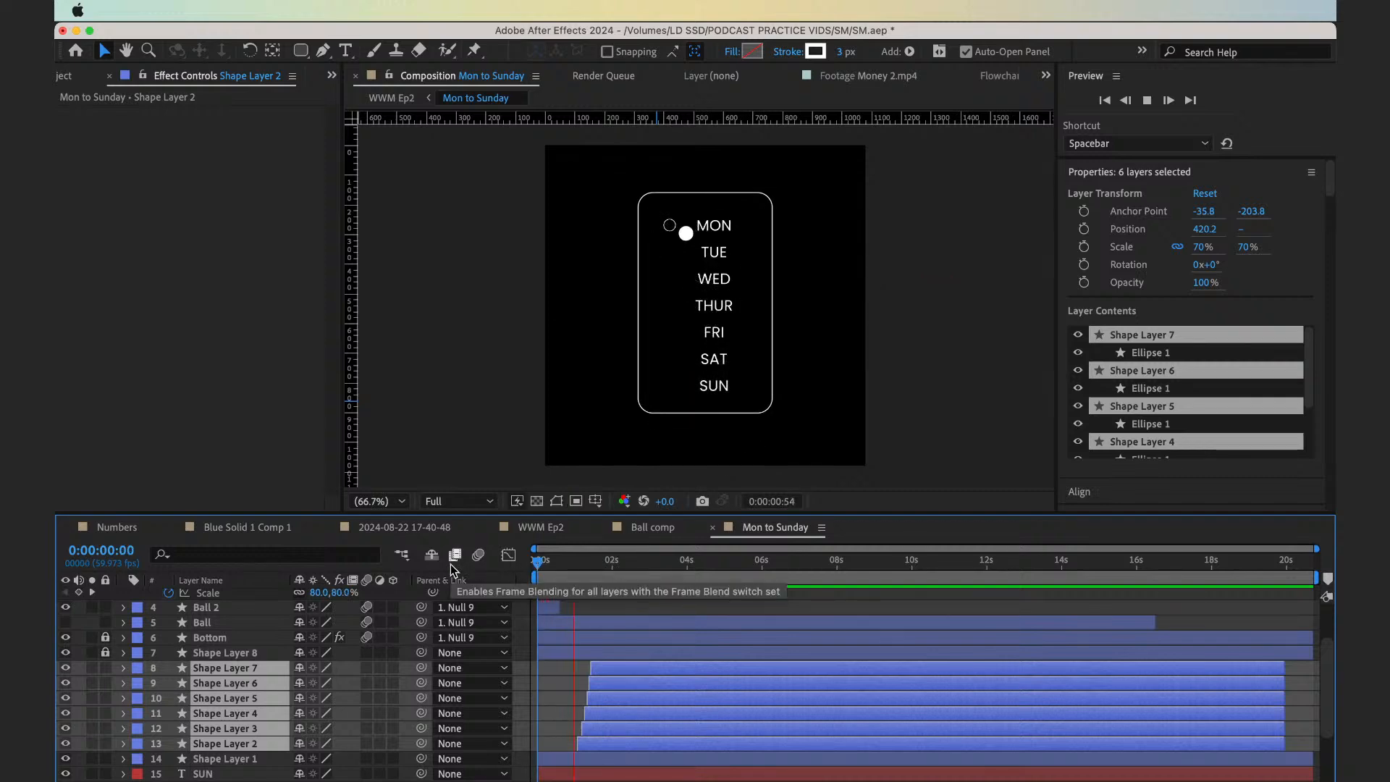
pyautogui.click(559, 571)
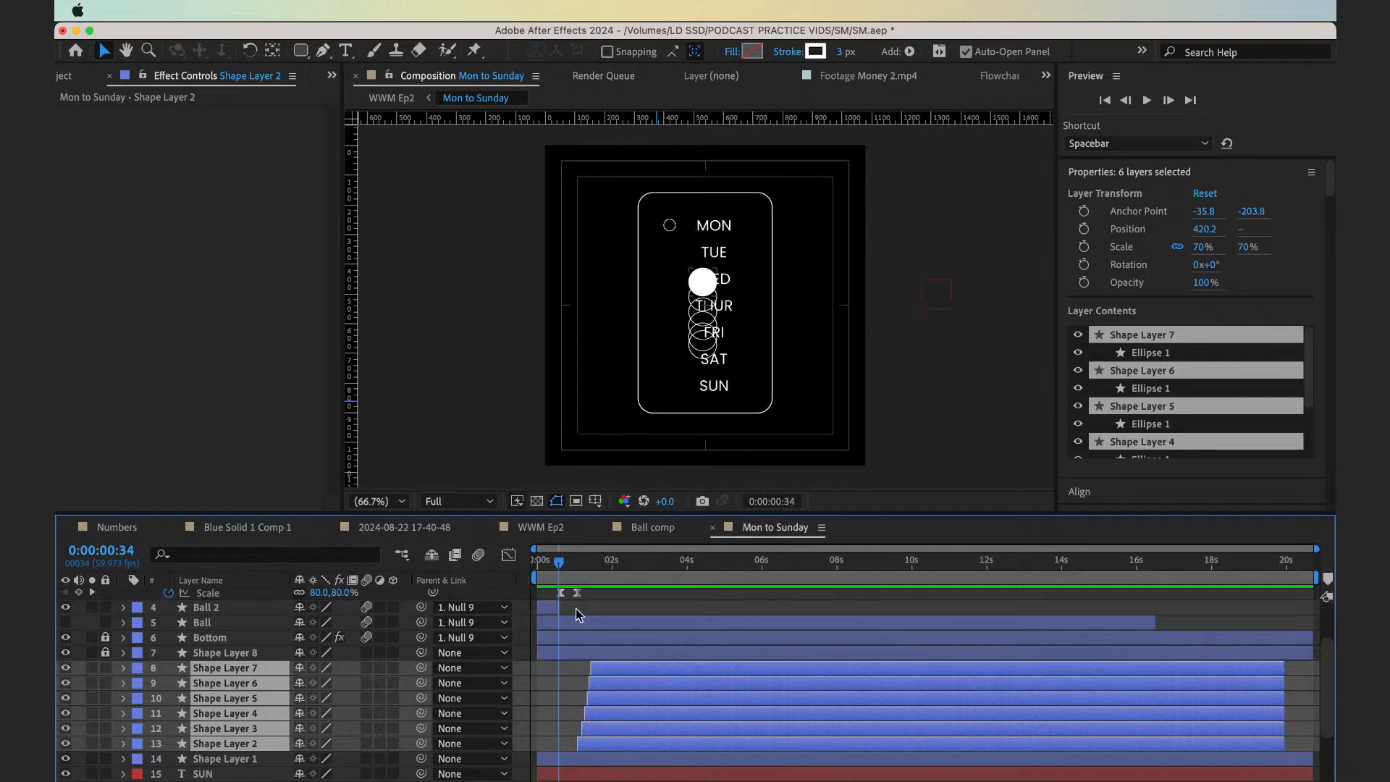
pyautogui.scroll(3, 579, 620)
pyautogui.scroll(5, 575, 589)
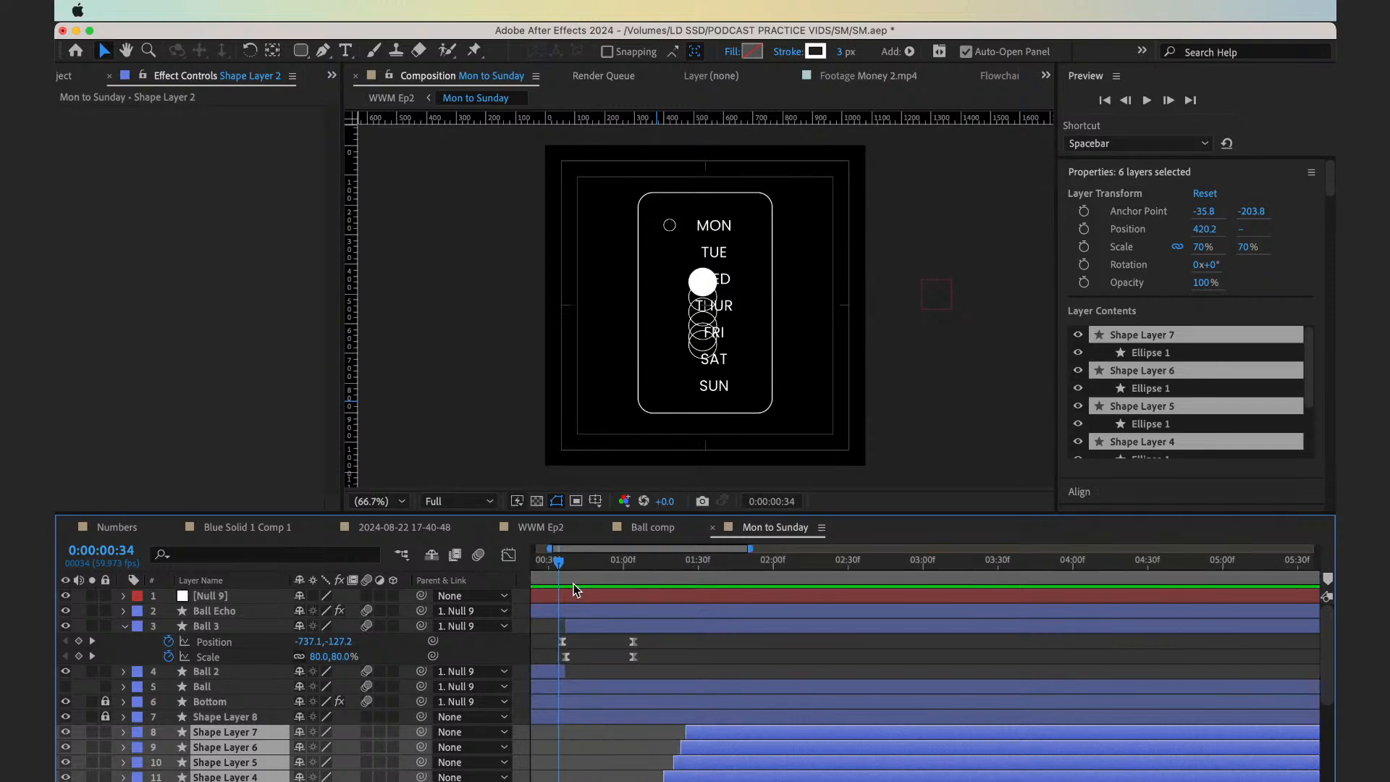
pyautogui.click(584, 574)
pyautogui.moveTo(581, 570)
pyautogui.mouseDown()
pyautogui.moveTo(605, 572)
pyautogui.moveTo(564, 584)
pyautogui.moveTo(592, 592)
pyautogui.mouseUp()
pyautogui.hscroll(-2, 645, 684)
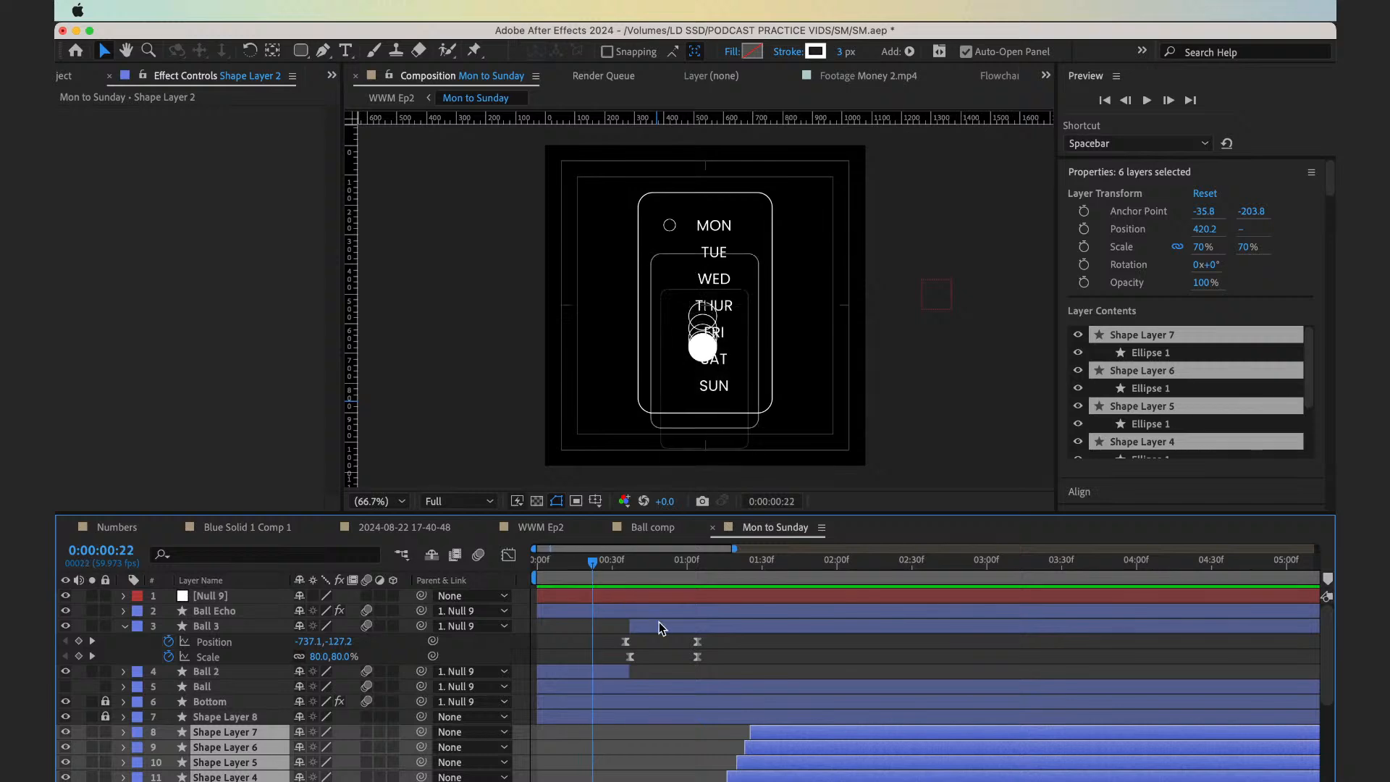
# Shift the Ball 3 layer earlier in time so that it starts at 0:00:00:22
pyautogui.moveTo(659, 623); pyautogui.dragTo(632, 621)
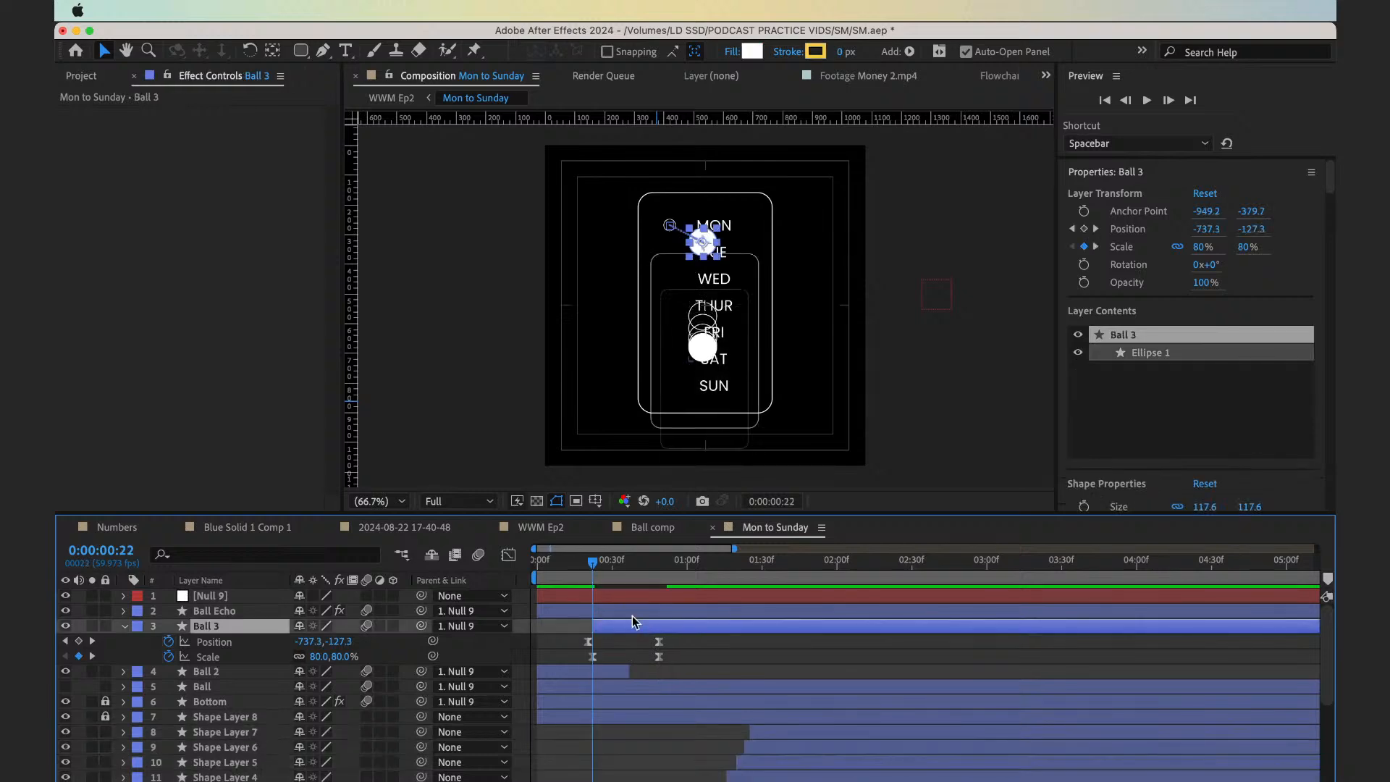
pyautogui.click(643, 688)
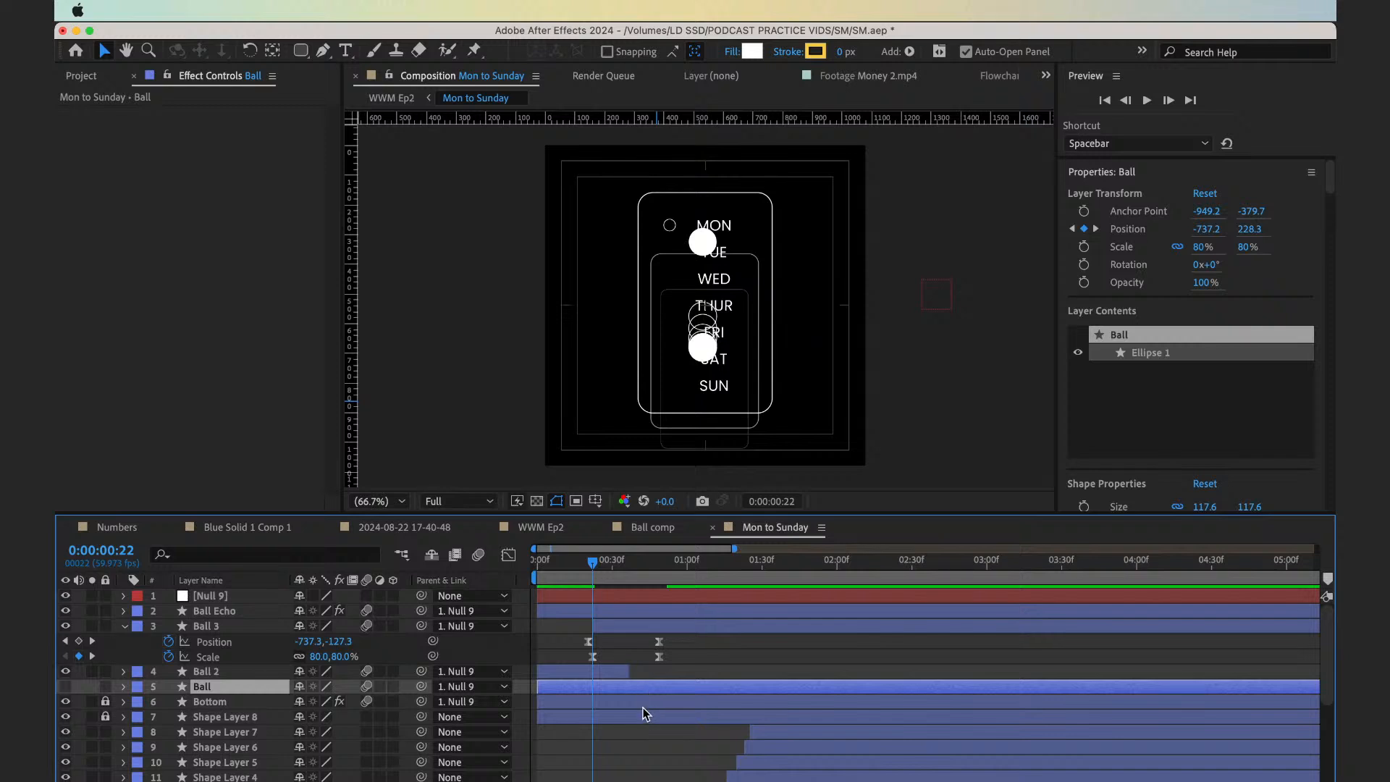
pyautogui.click(641, 704)
# Make Monday's circle, Shape Layer 1, start at 0:00:00:49, where the Ball 3 movement ends
pyautogui.scroll(-4, 640, 703)
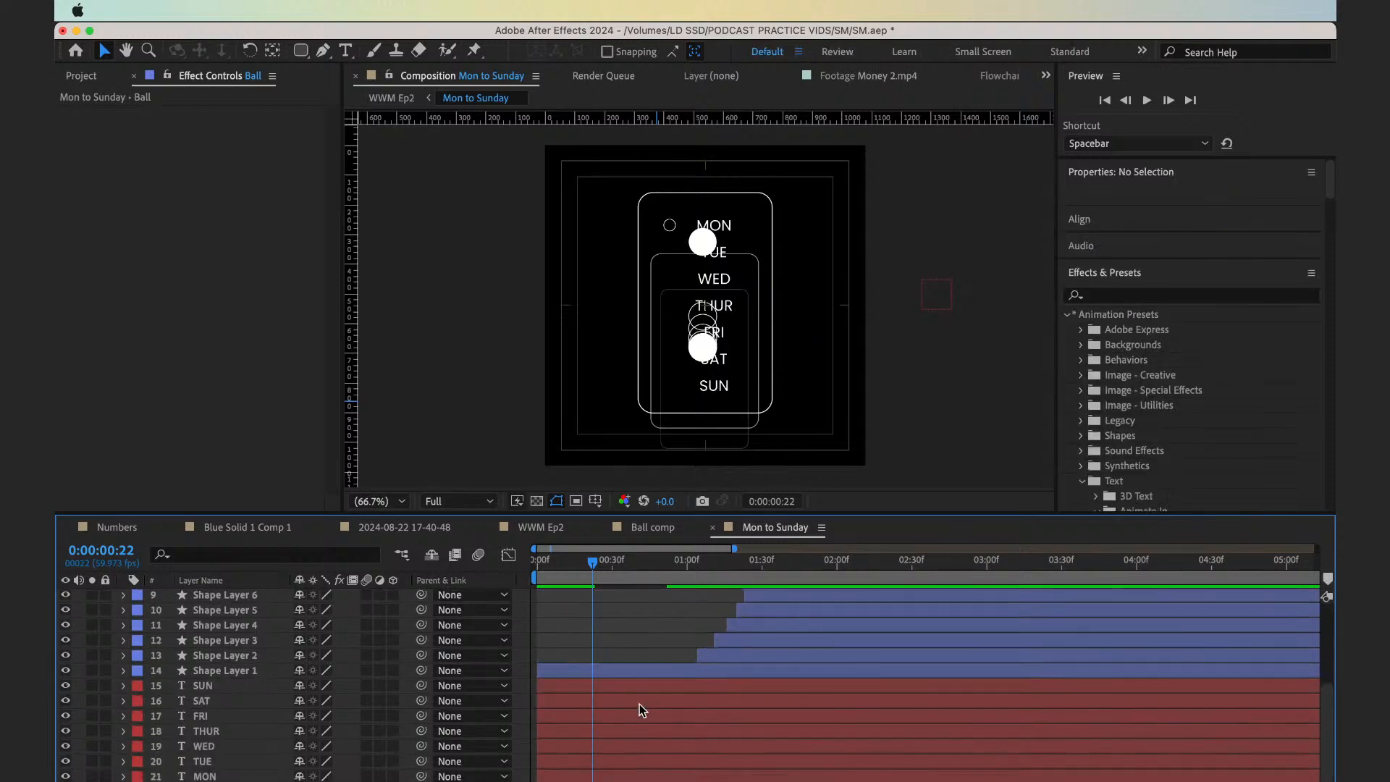
pyautogui.click(610, 674)
pyautogui.scroll(4, 610, 672)
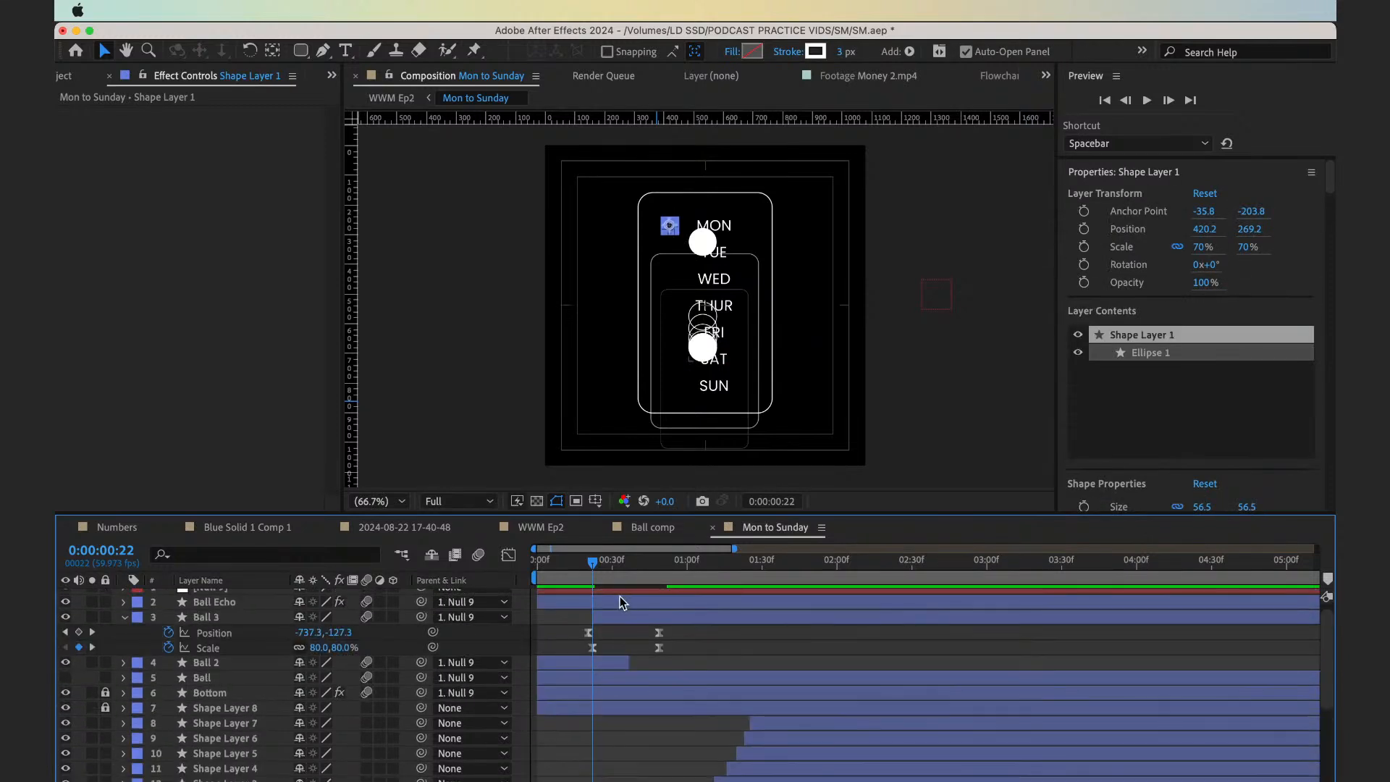
pyautogui.moveTo(592, 561); pyautogui.dragTo(661, 587)
pyautogui.scroll(-4, 682, 702)
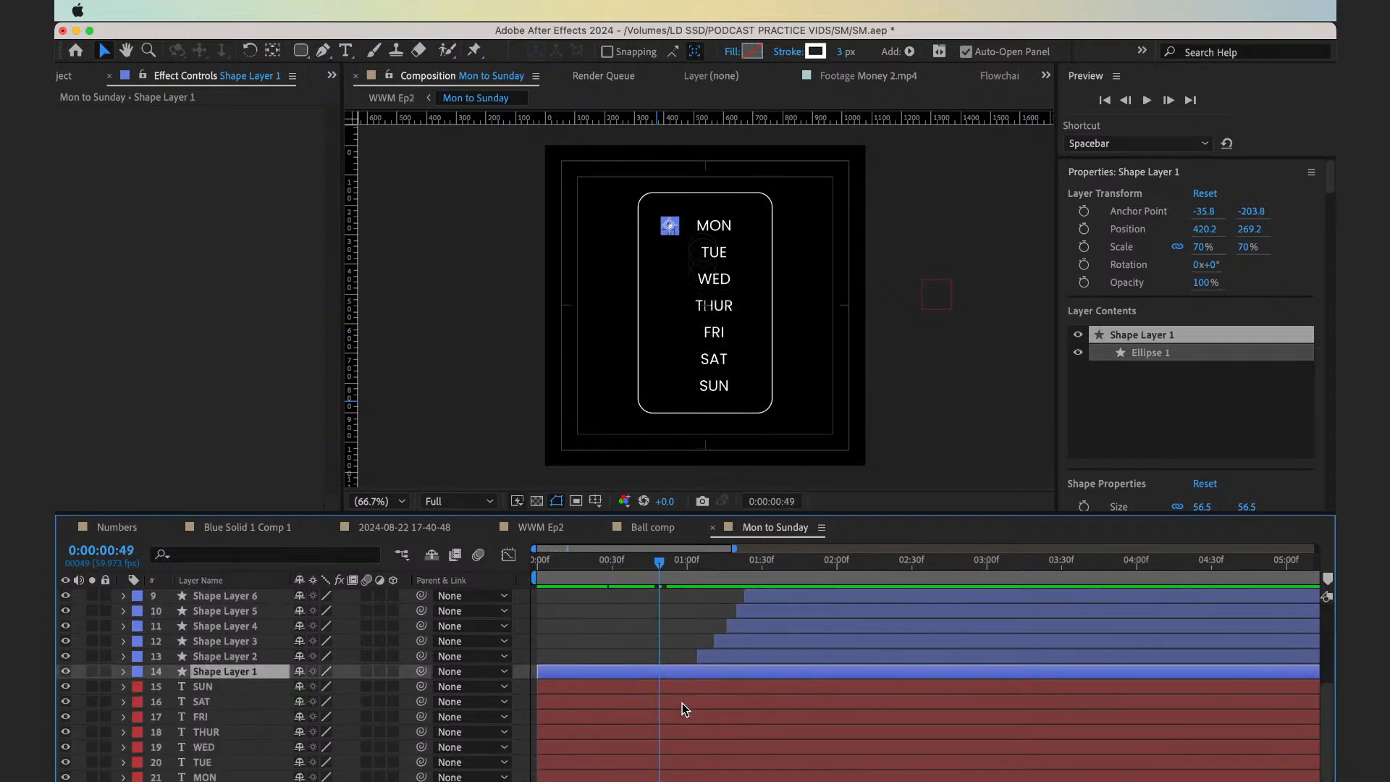
pyautogui.press('[')
# Preview the animation from the beginning and stop it at 0:00:00:58, once the ball has reached Monday
pyautogui.press('Home')
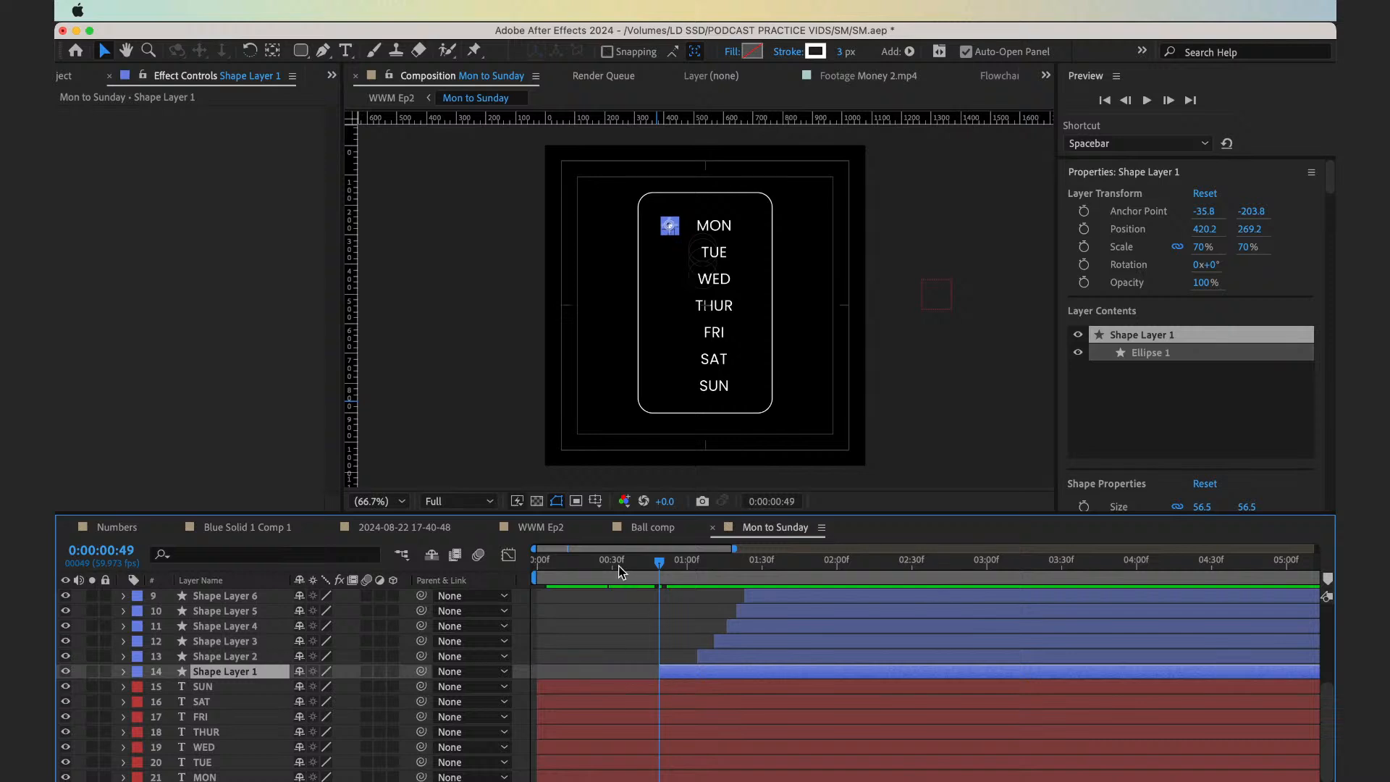
pyautogui.press('space')
pyautogui.click(636, 627)
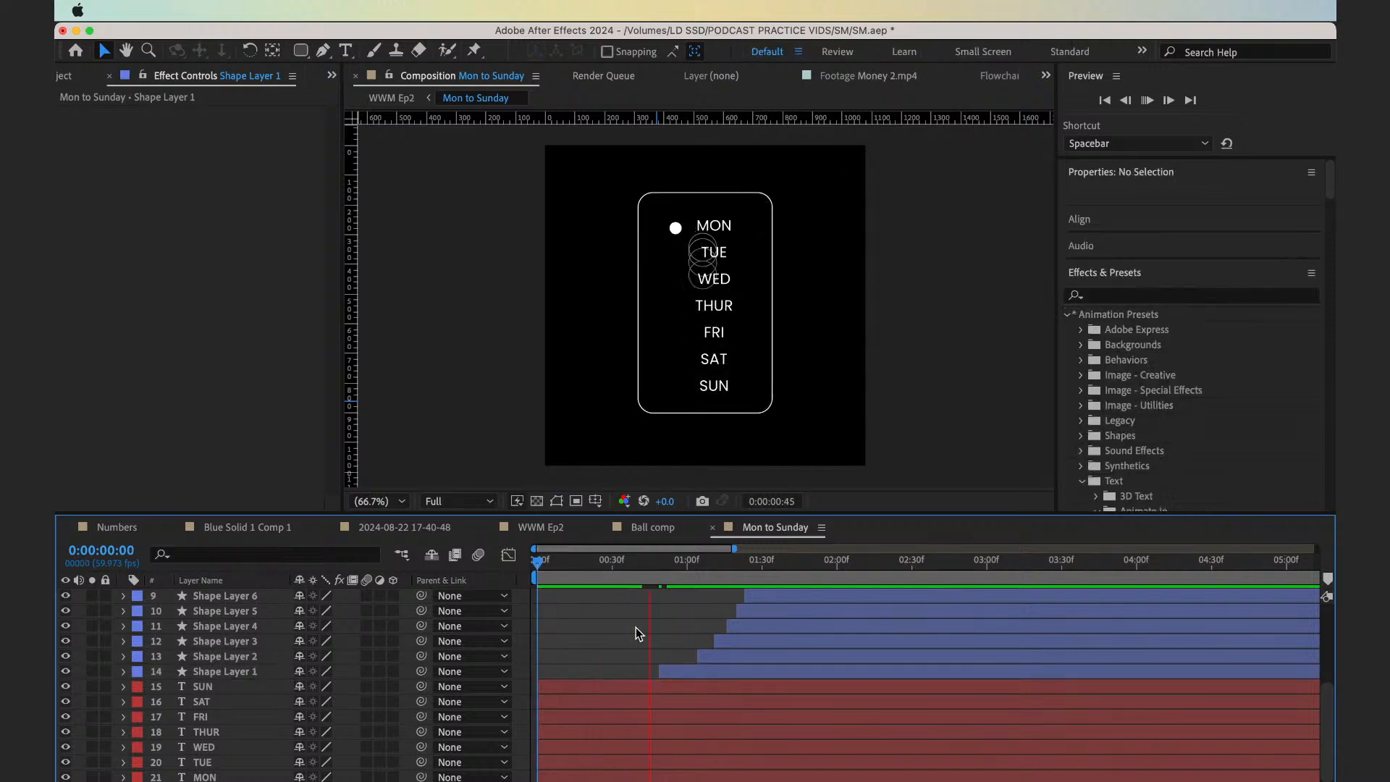
pyautogui.press('space')
pyautogui.press("'")
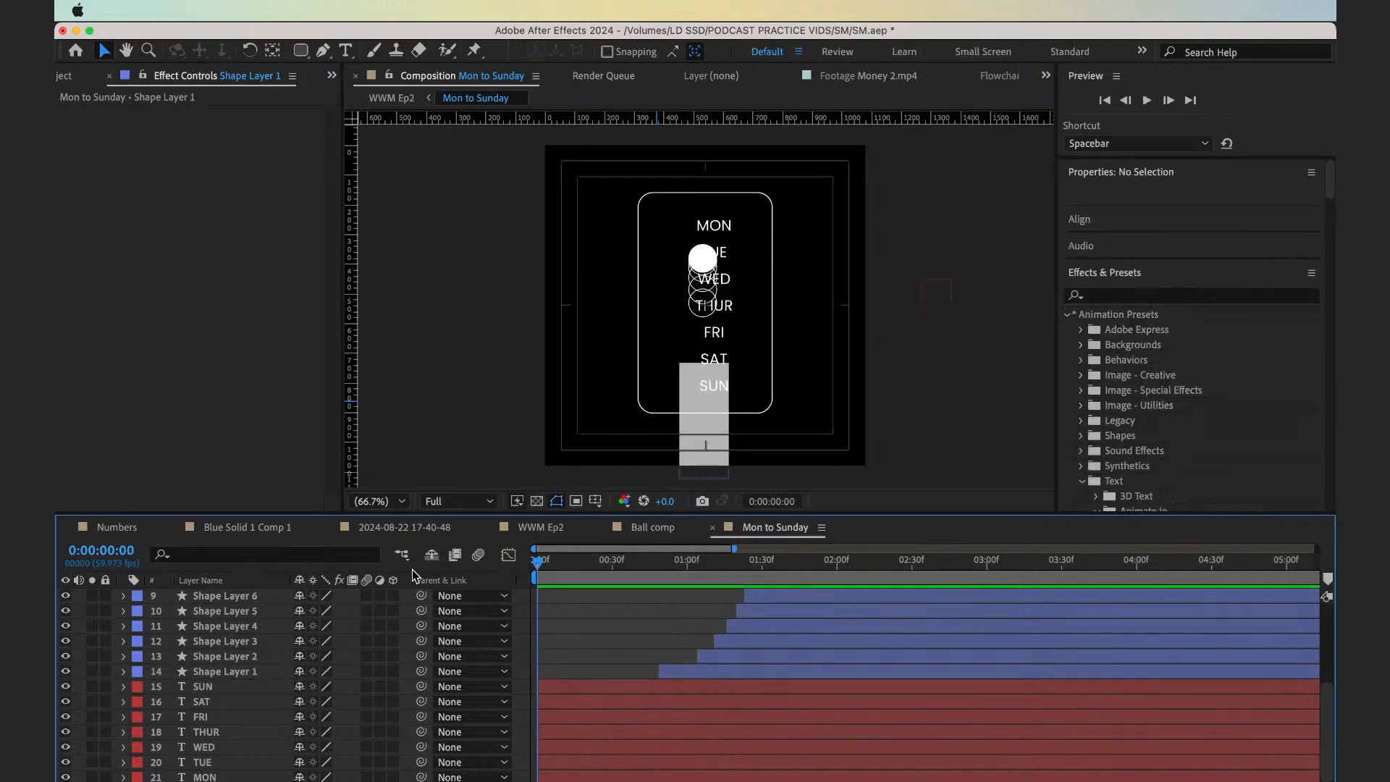
pyautogui.press('space')
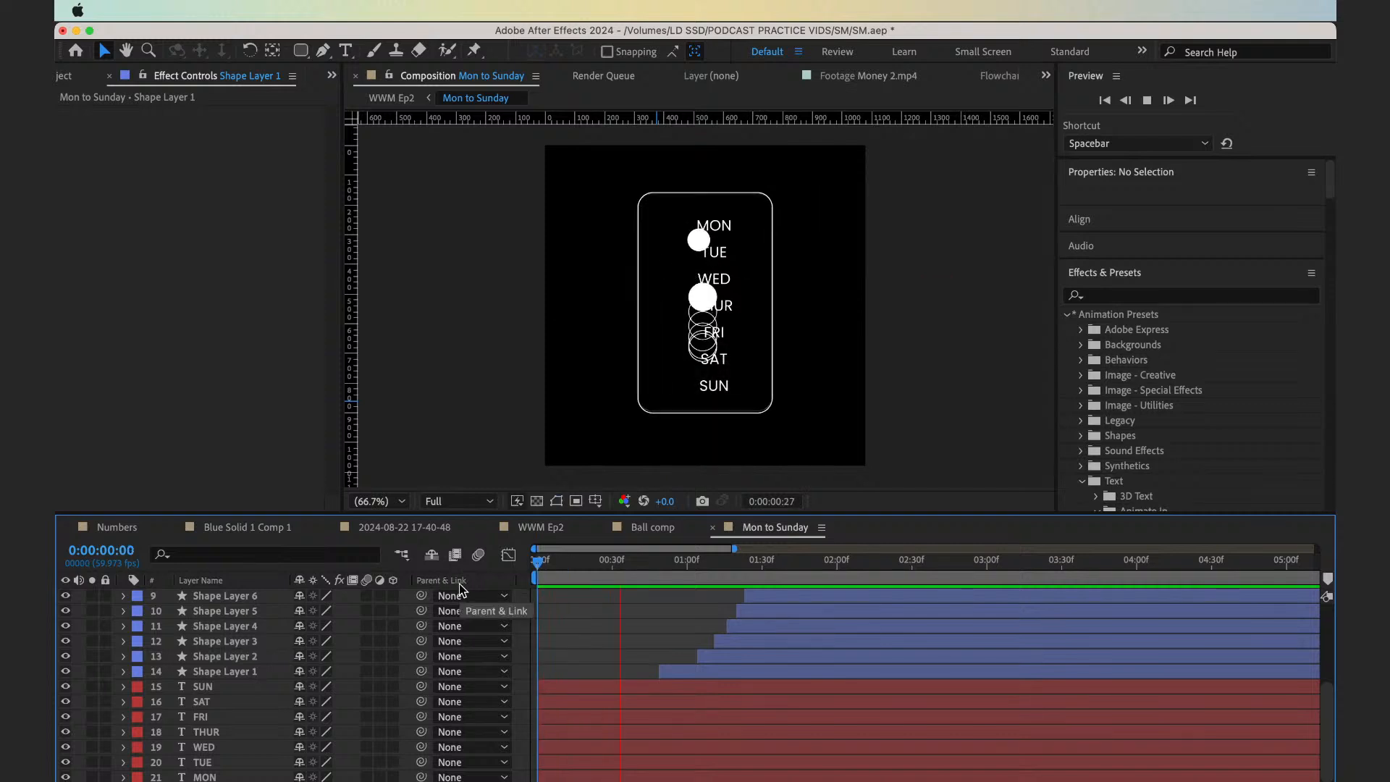
pyautogui.press('space')
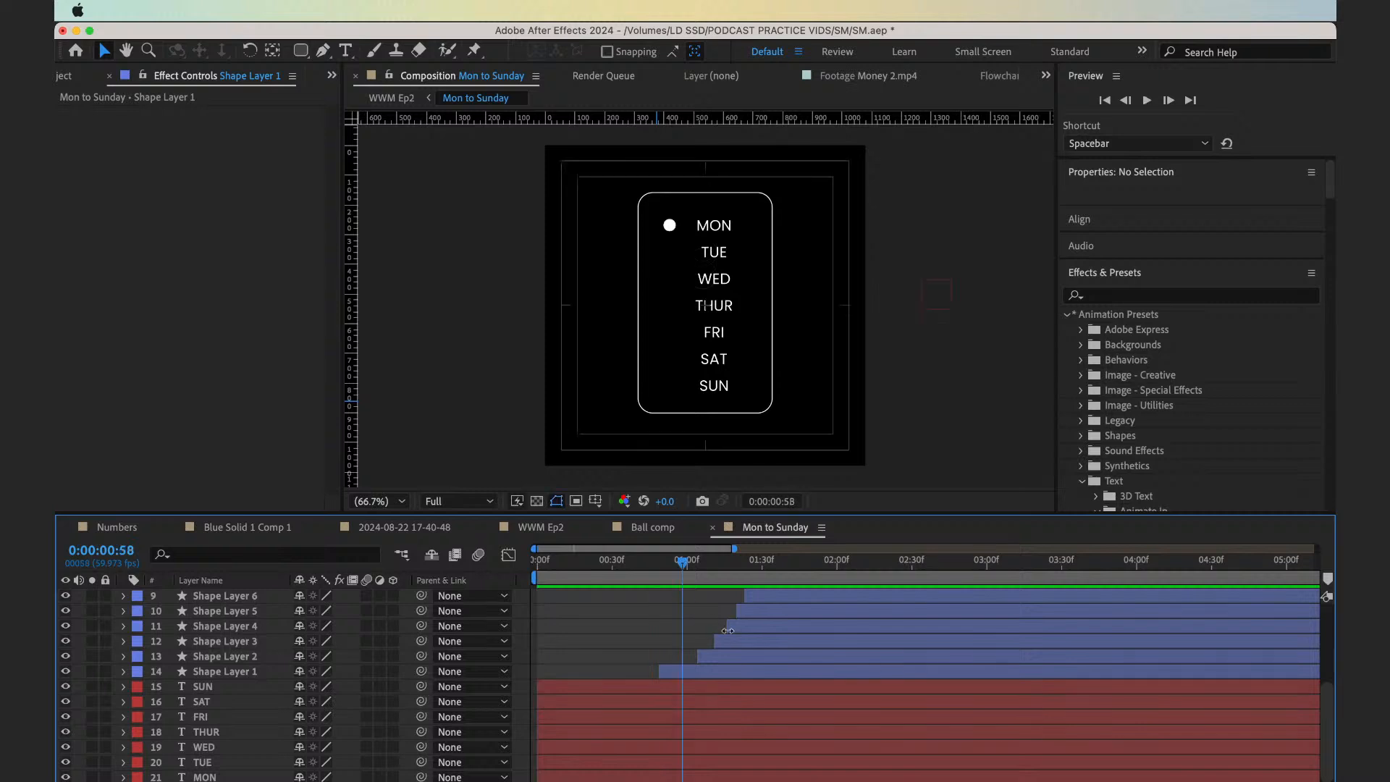
# Shift Shape Layers 2 to 7 together earlier so that Tuesday's circle starts at 0:00:00:58
pyautogui.click(733, 654)
pyautogui.keyDown('shift'); pyautogui.click(788, 594); pyautogui.keyUp('shift')
pyautogui.scroll(1, 788, 599)
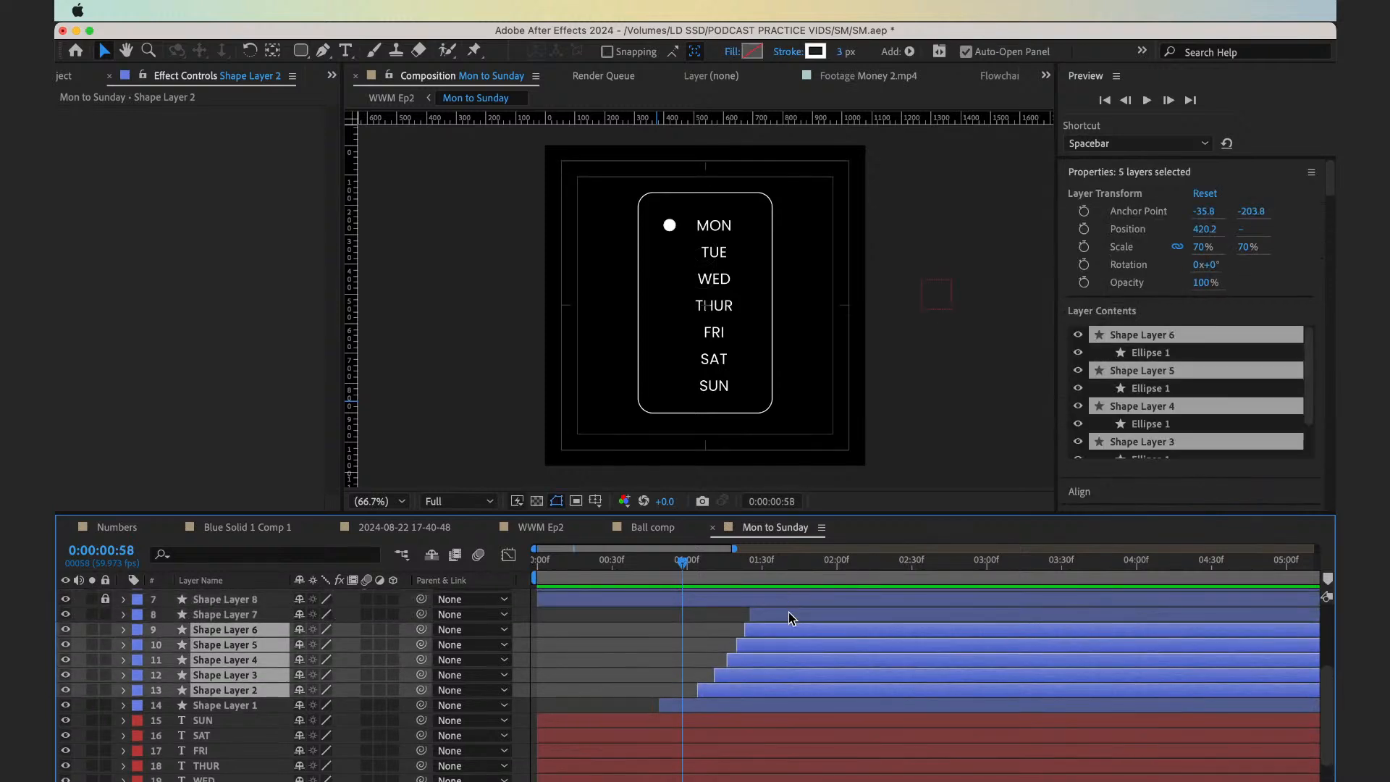
pyautogui.keyDown('shift'); pyautogui.click(792, 617); pyautogui.keyUp('shift')
pyautogui.moveTo(791, 617); pyautogui.dragTo(775, 622)
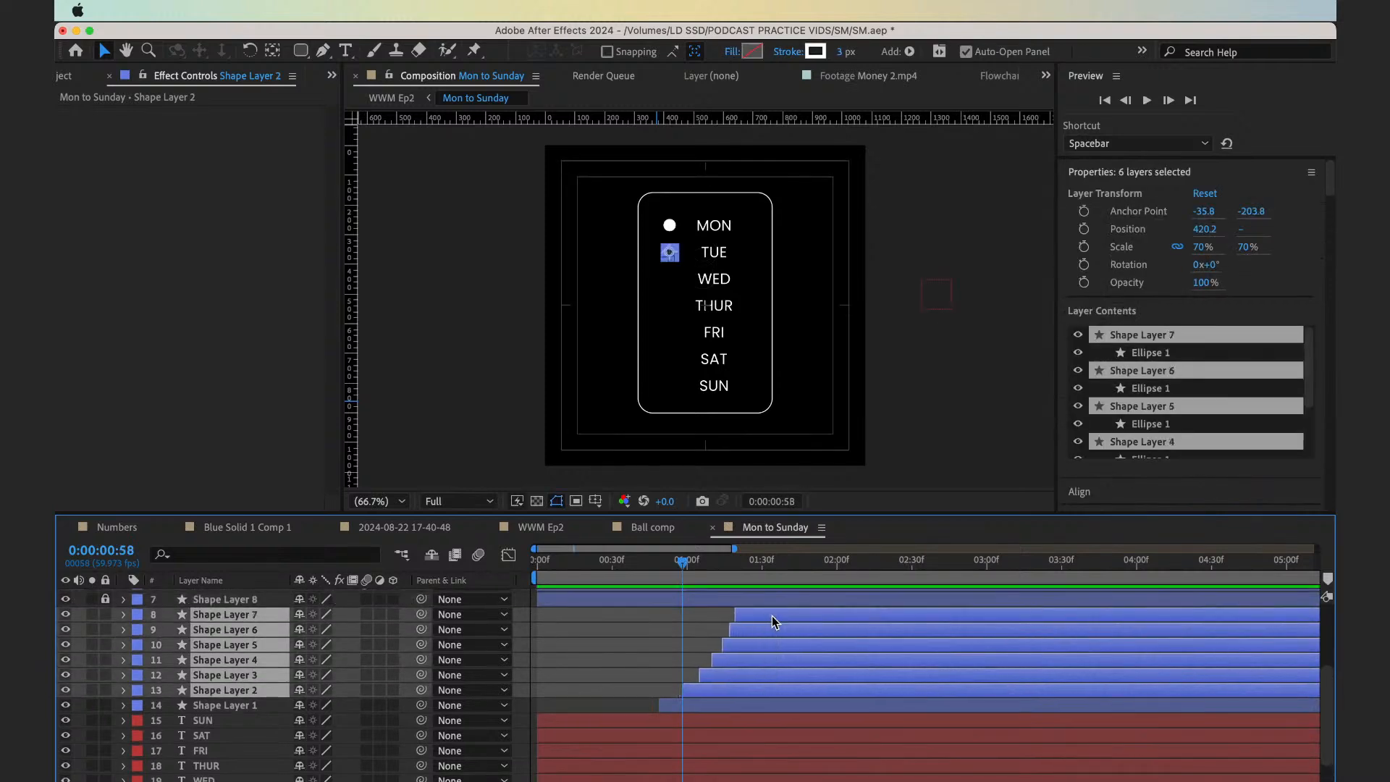
# Preview the new timing and move Shape Layers 2 to 7 together a few frames earlier
pyautogui.press('space')
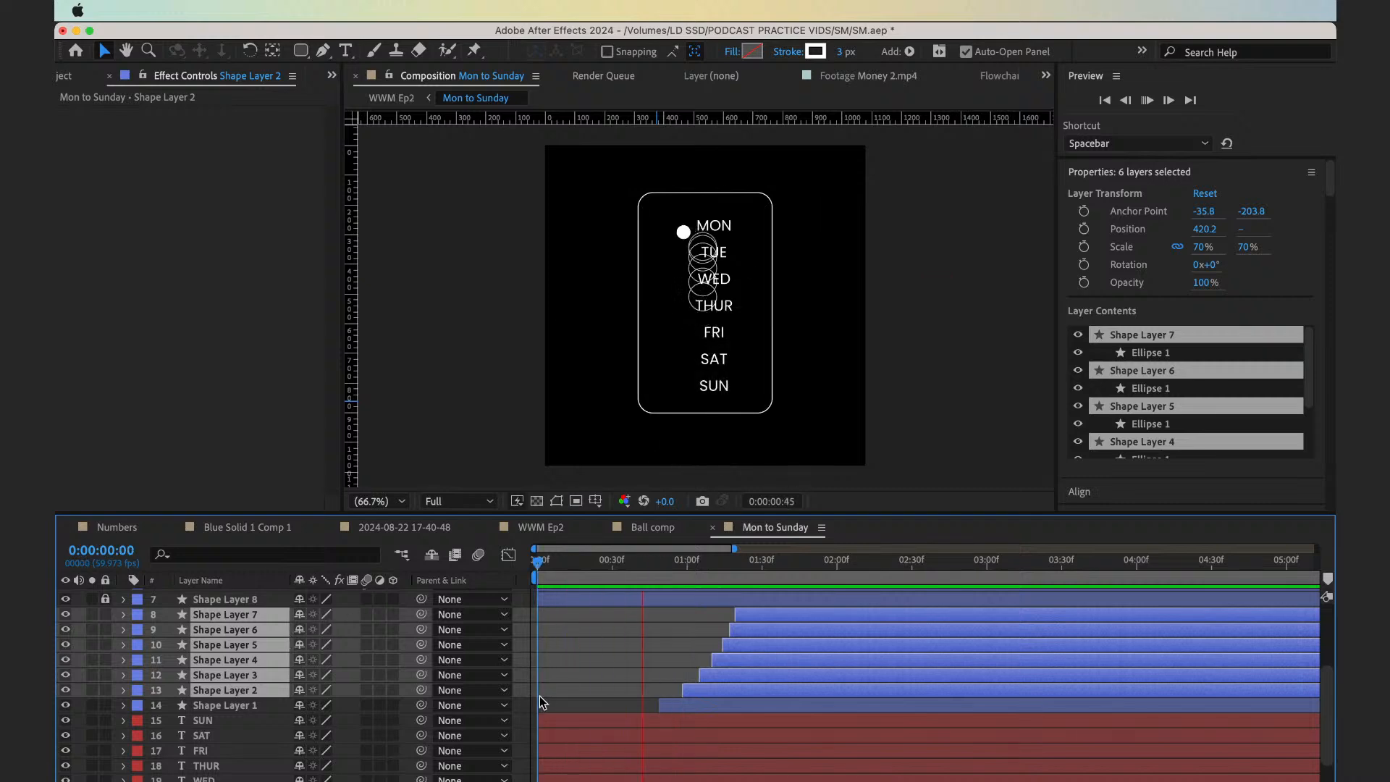
pyautogui.press('space')
pyautogui.moveTo(699, 692); pyautogui.dragTo(689, 691)
# Play the animation from the beginning to check how quickly the weekday circles follow the ball, stopping at 0:00:01:45
pyautogui.click(613, 563)
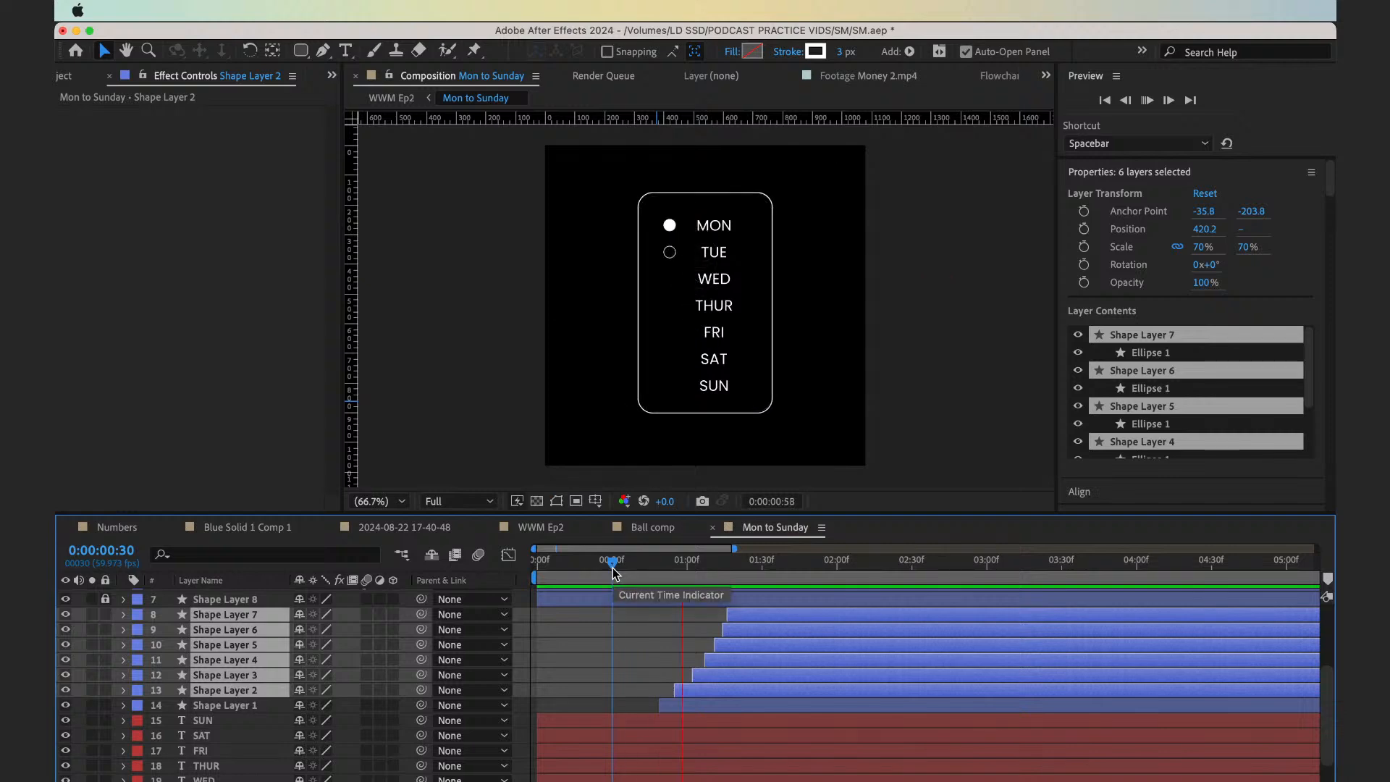
pyautogui.press('space')
pyautogui.moveTo(612, 568); pyautogui.dragTo(569, 568)
pyautogui.press('Home')
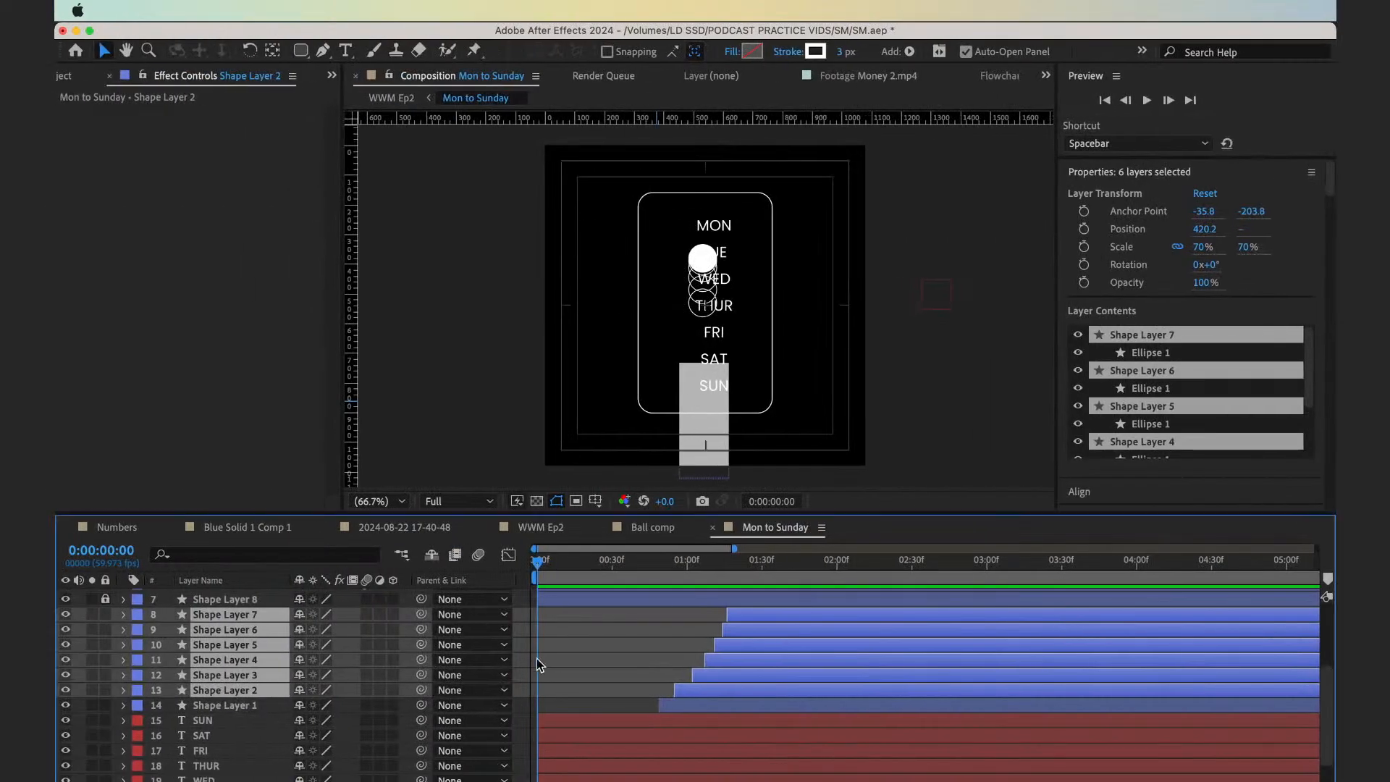
pyautogui.click(579, 712)
pyautogui.press('space')
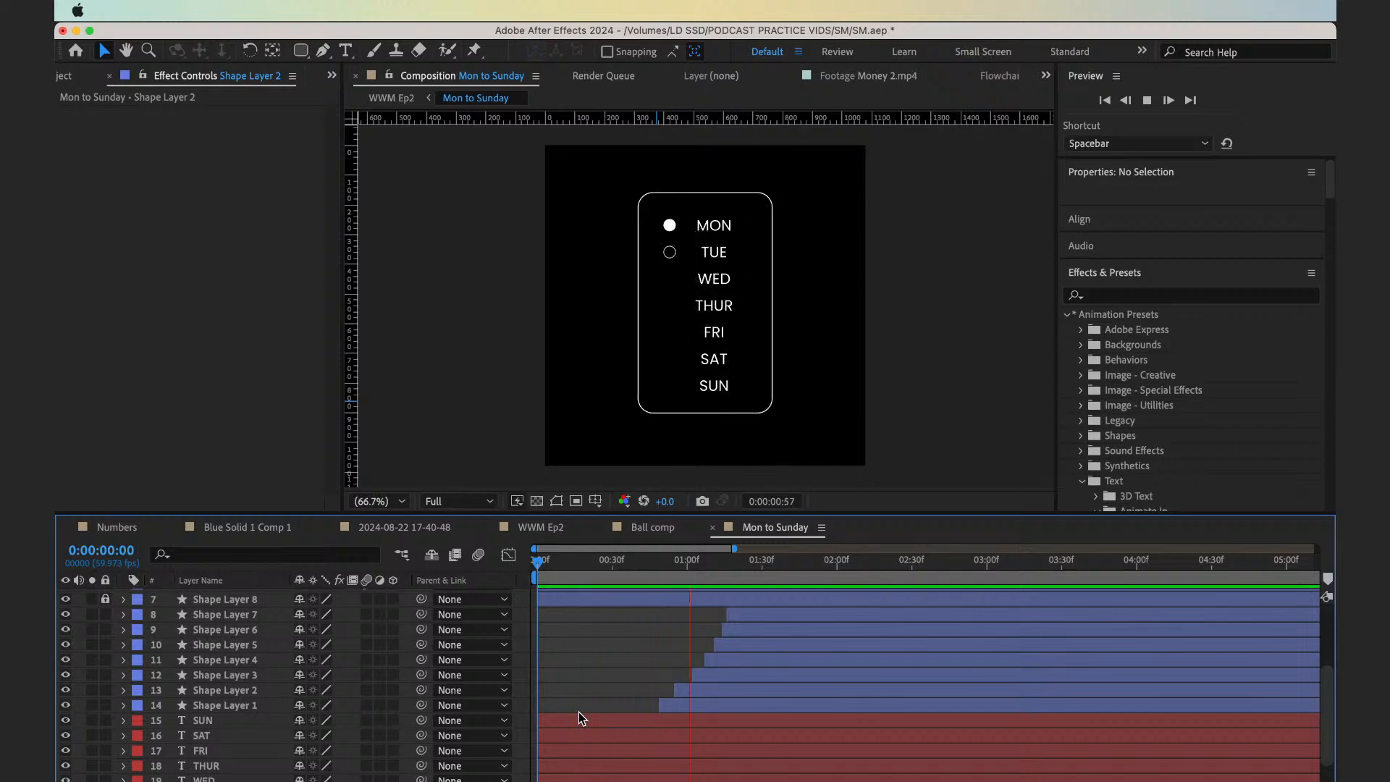
pyautogui.press('space')
pyautogui.press("'")
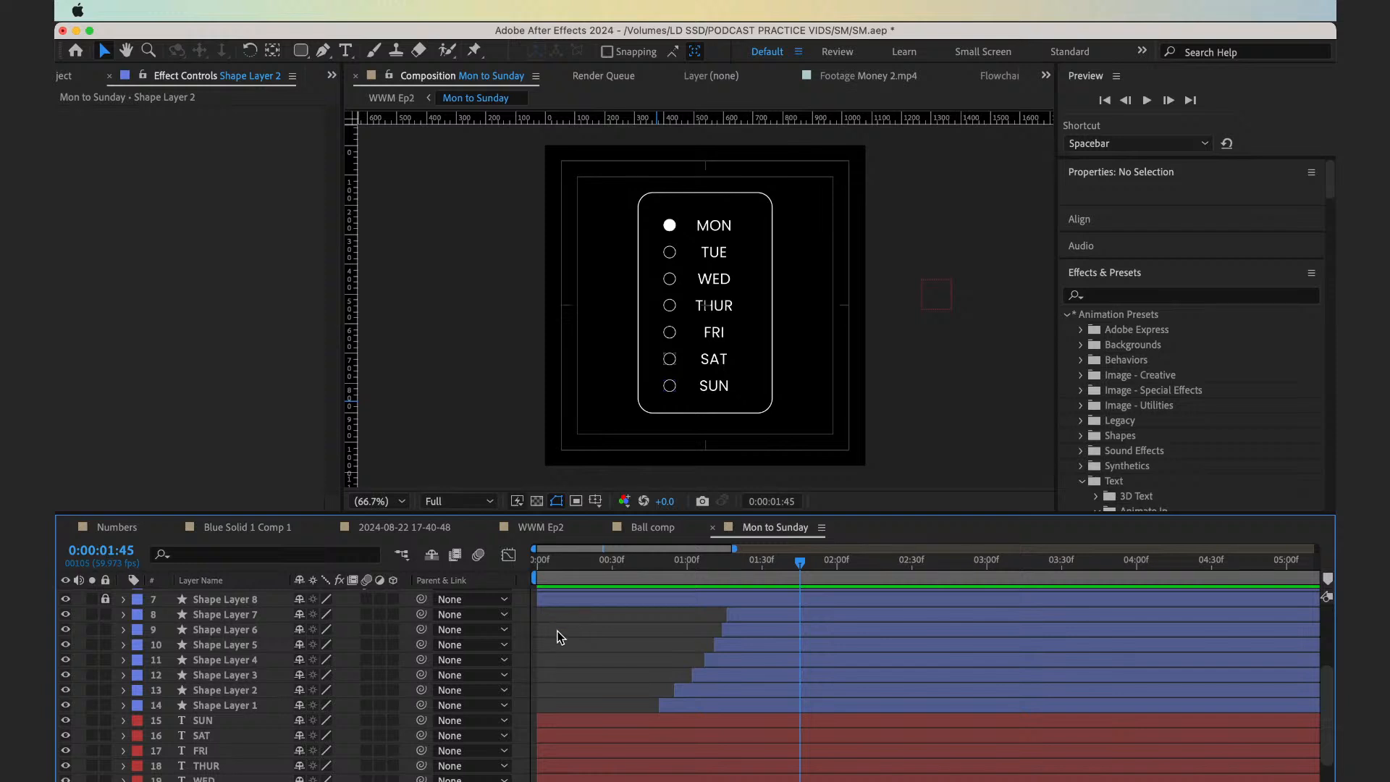
# Add a null object to the Mon to Sunday composition and rename it Text Null
pyautogui.scroll(-2, 610, 678)
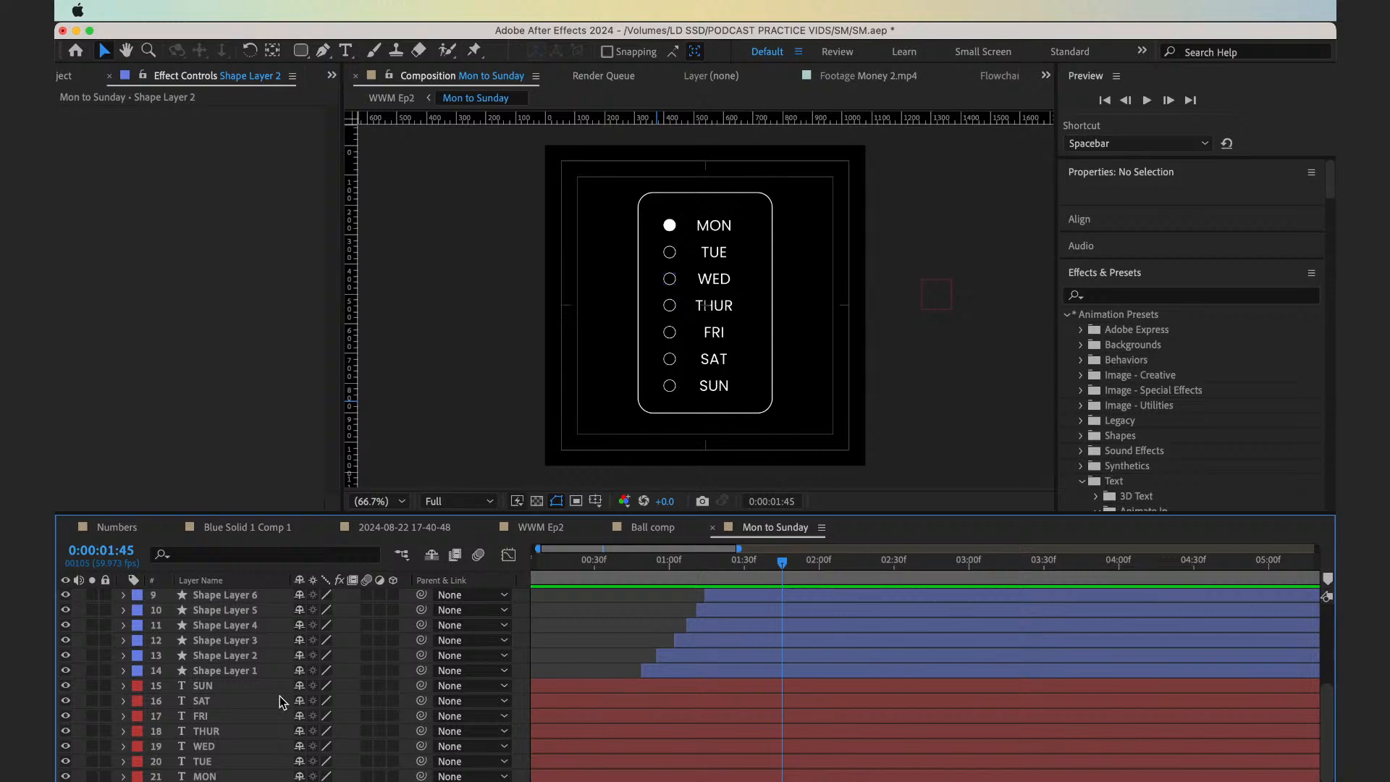
pyautogui.rightClick(524, 650)
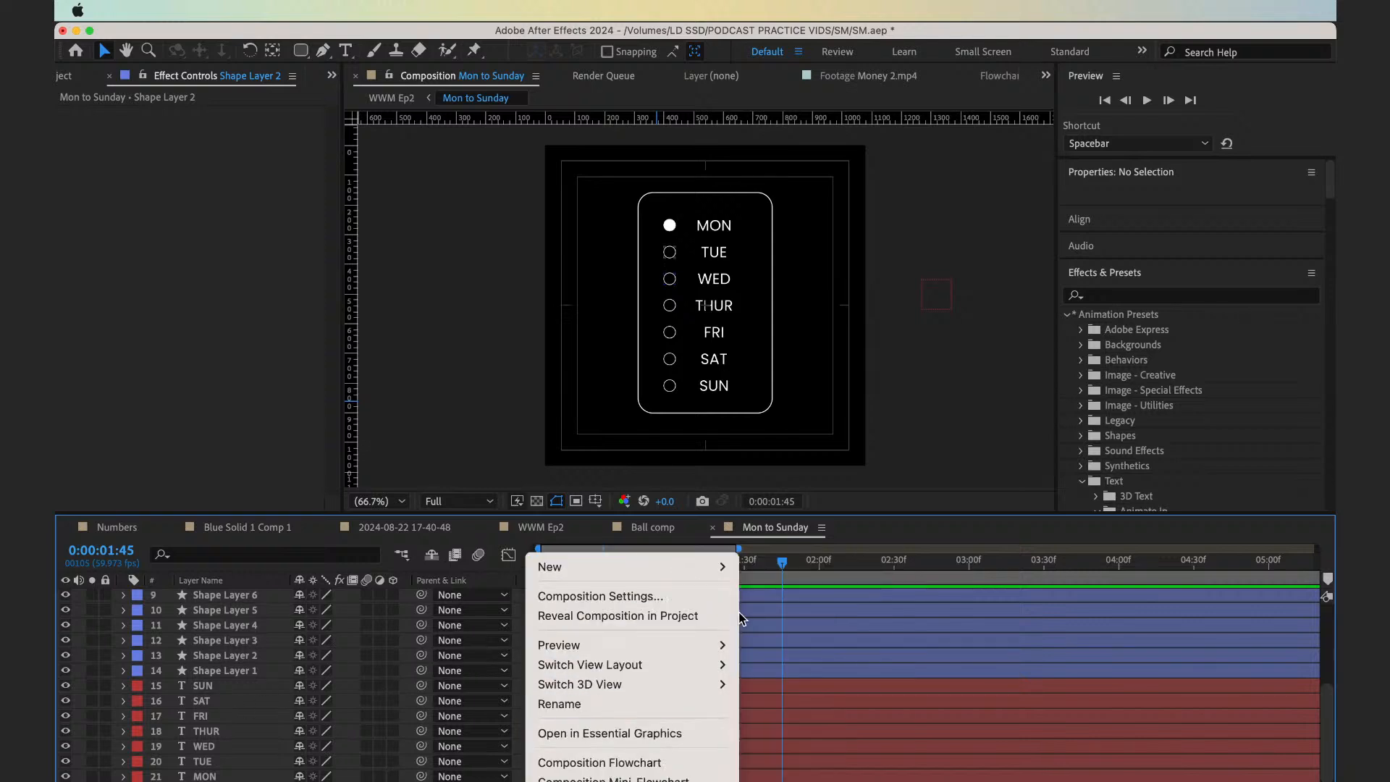
pyautogui.moveTo(701, 569)
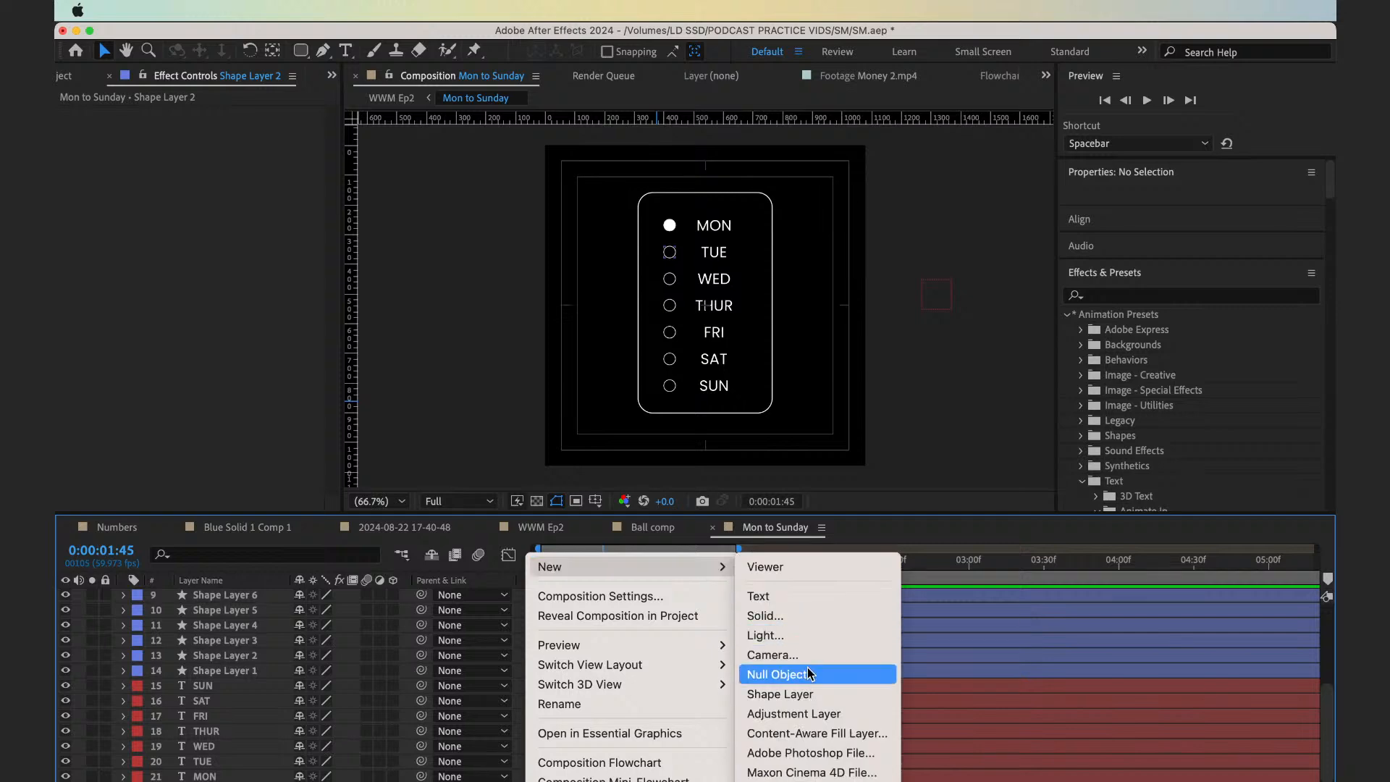
pyautogui.click(773, 674)
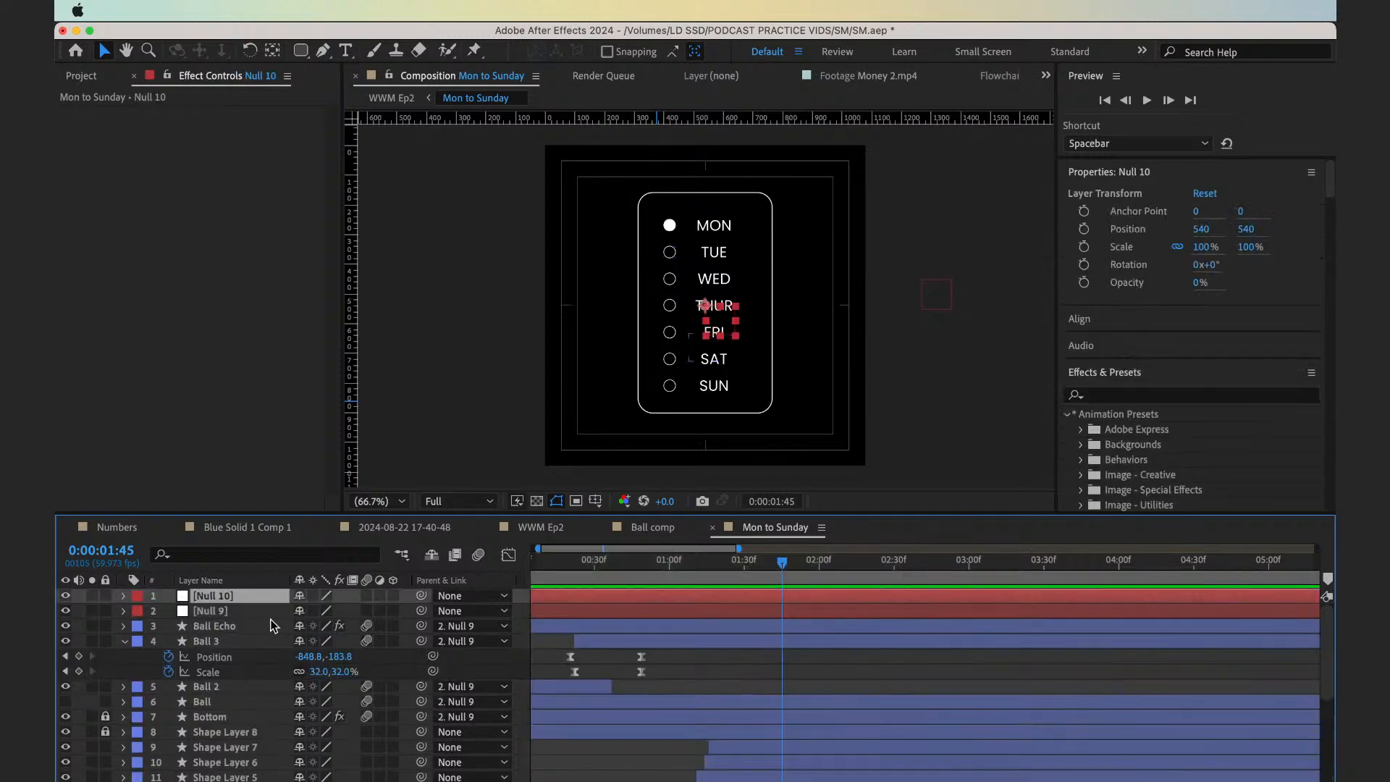
pyautogui.press('Return')
pyautogui.write('Text Null')
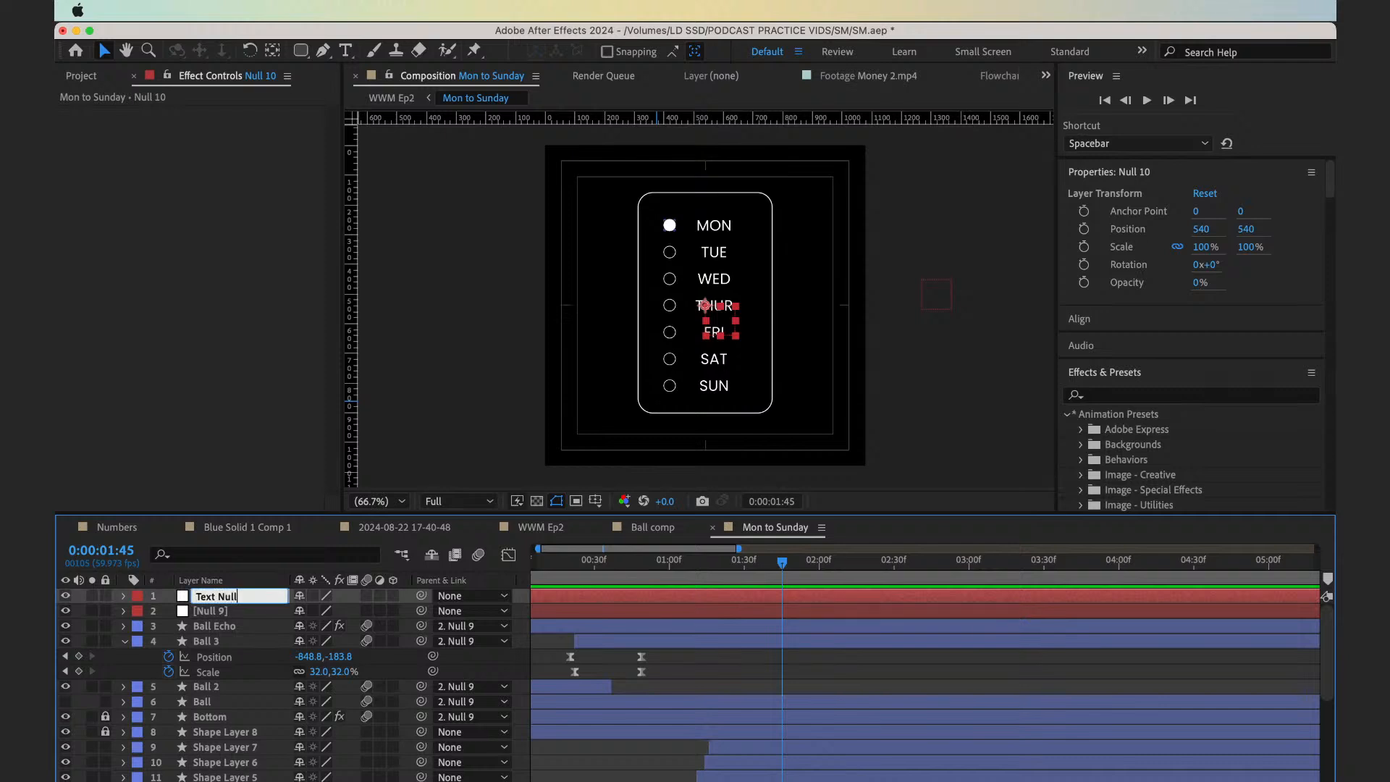
pyautogui.press('Return')
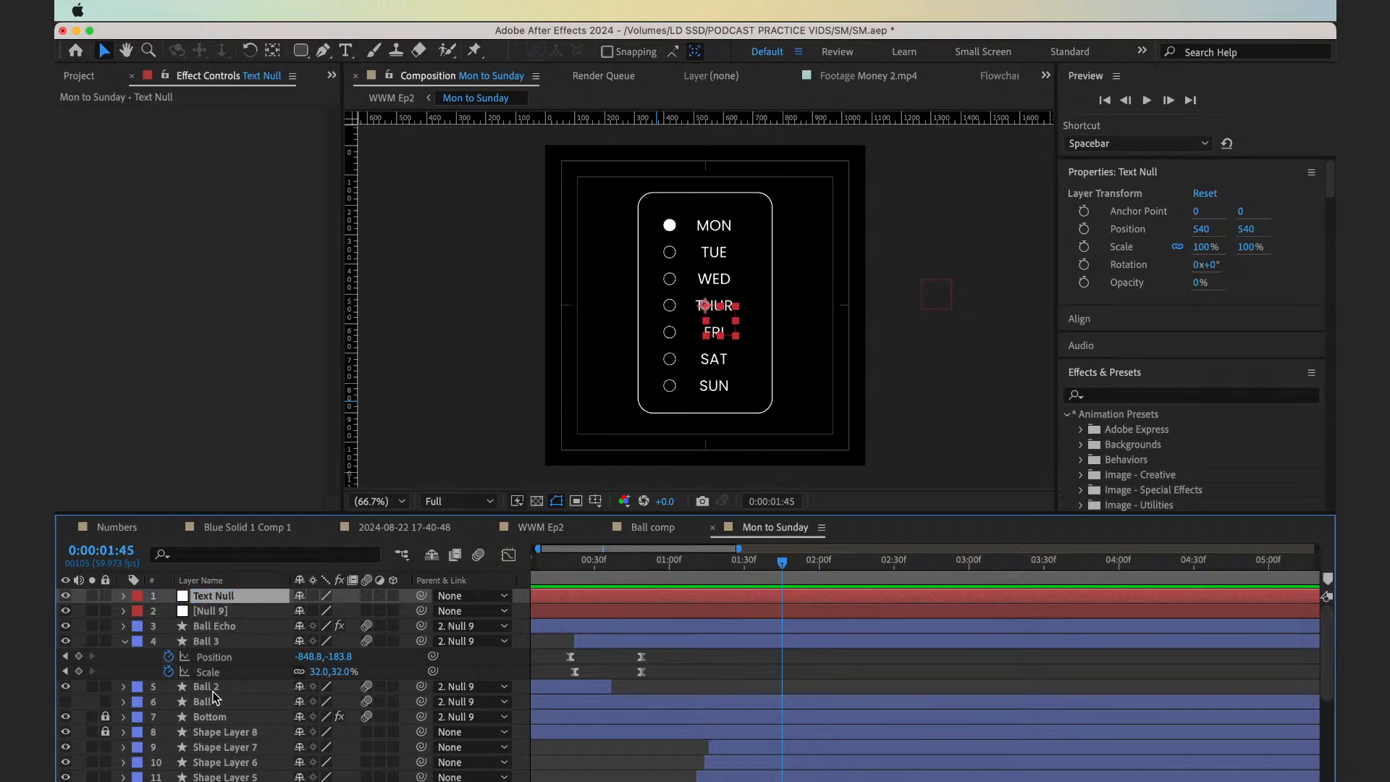
# Parent all seven weekday text layers, MON to SUN, to the Text Null layer
pyautogui.scroll(-5, 215, 696)
pyautogui.moveTo(241, 777); pyautogui.dragTo(231, 723)
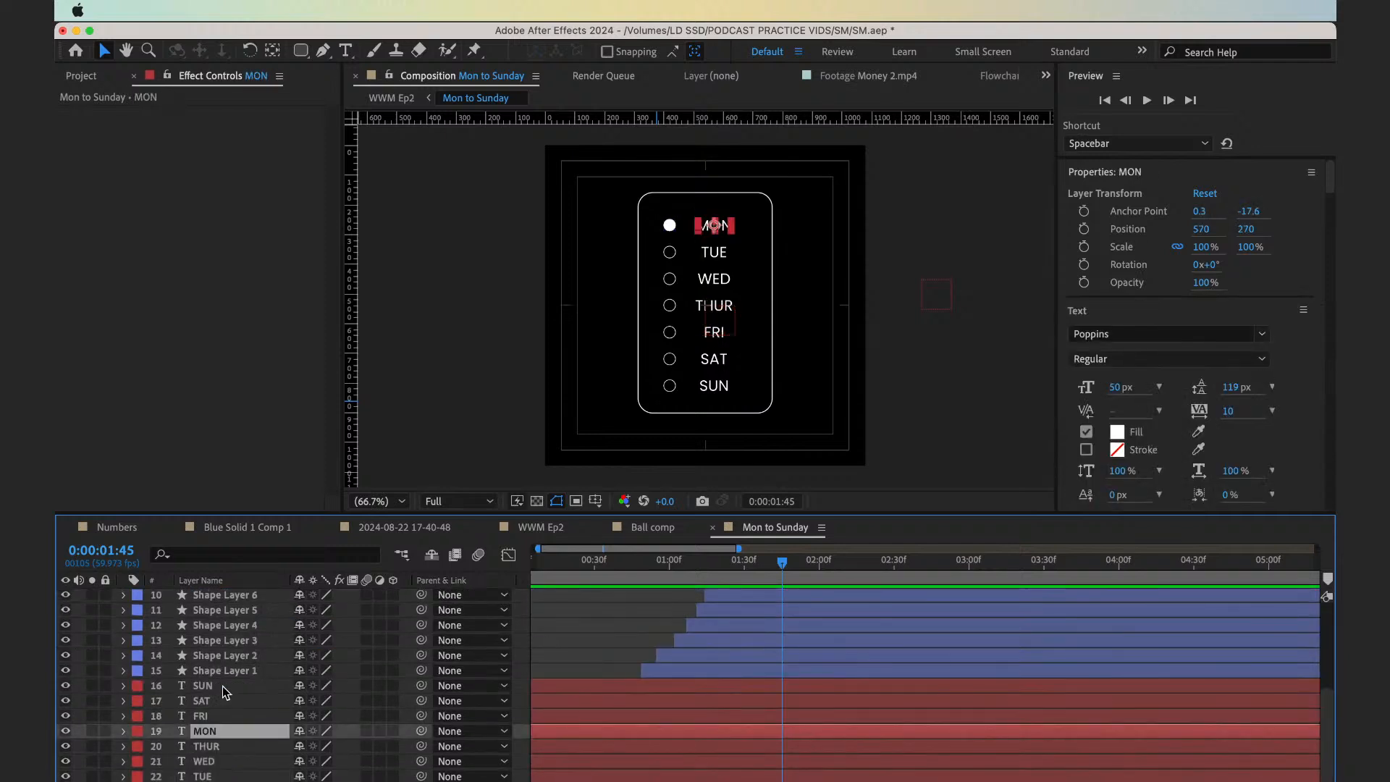
pyautogui.press('super+z')
pyautogui.keyDown('shift'); pyautogui.click(245, 685); pyautogui.keyUp('shift')
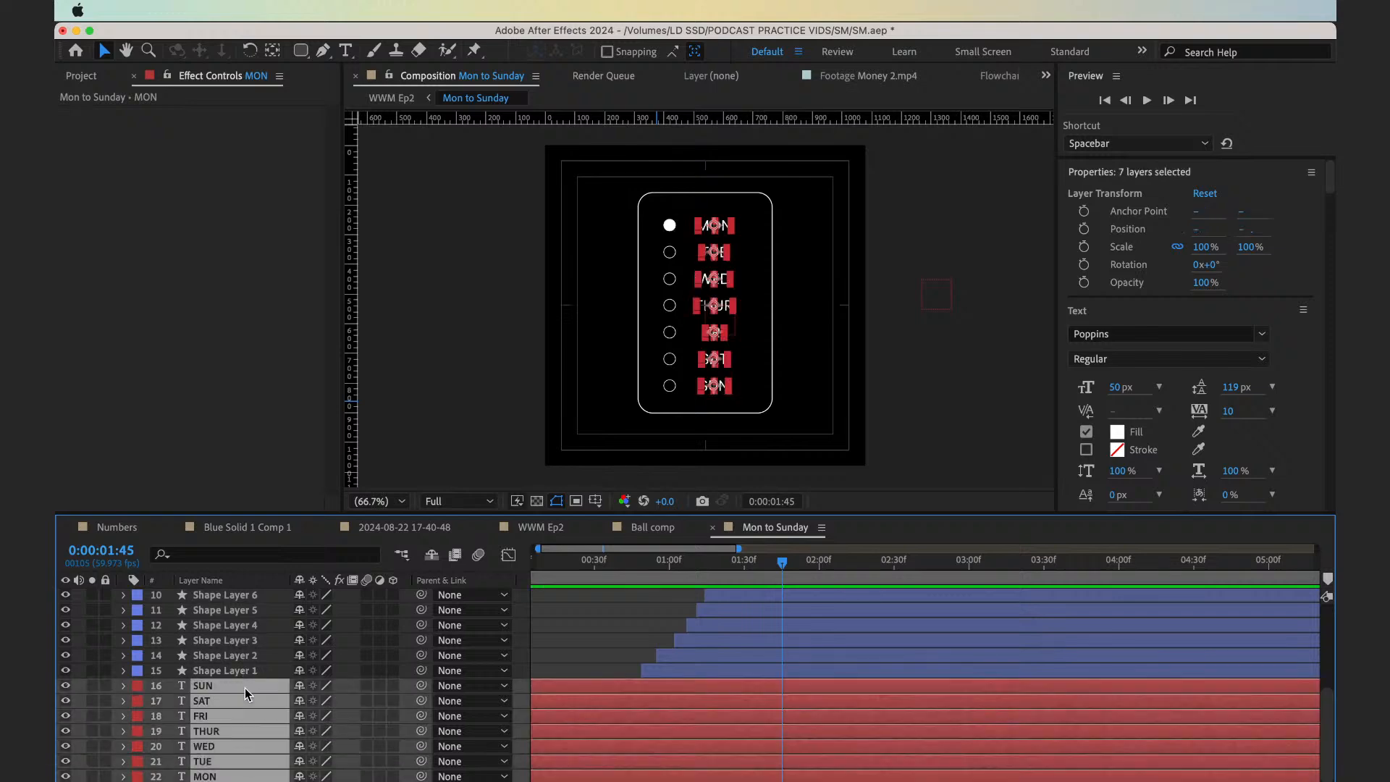
pyautogui.scroll(5, 245, 688)
pyautogui.scroll(-1, 244, 688)
pyautogui.press('`')
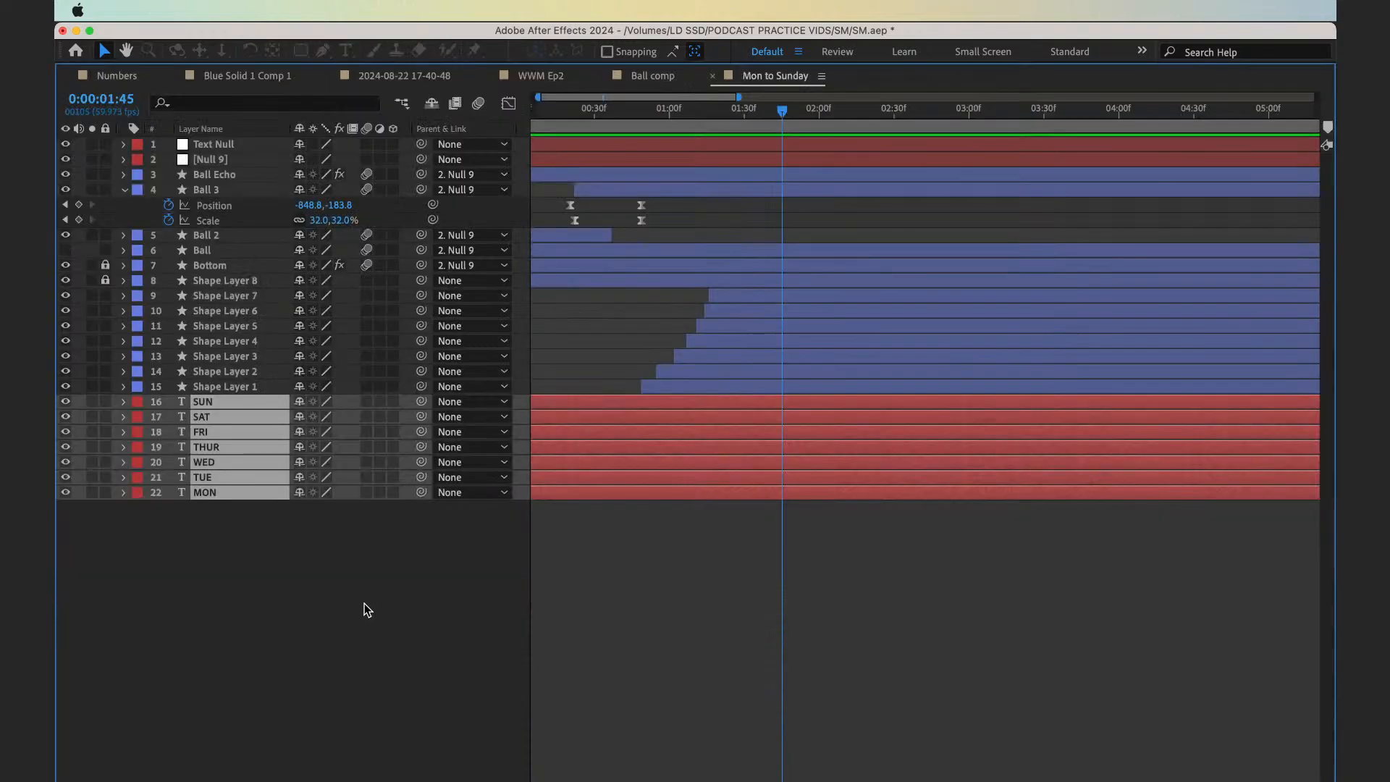
pyautogui.moveTo(421, 401); pyautogui.dragTo(212, 149)
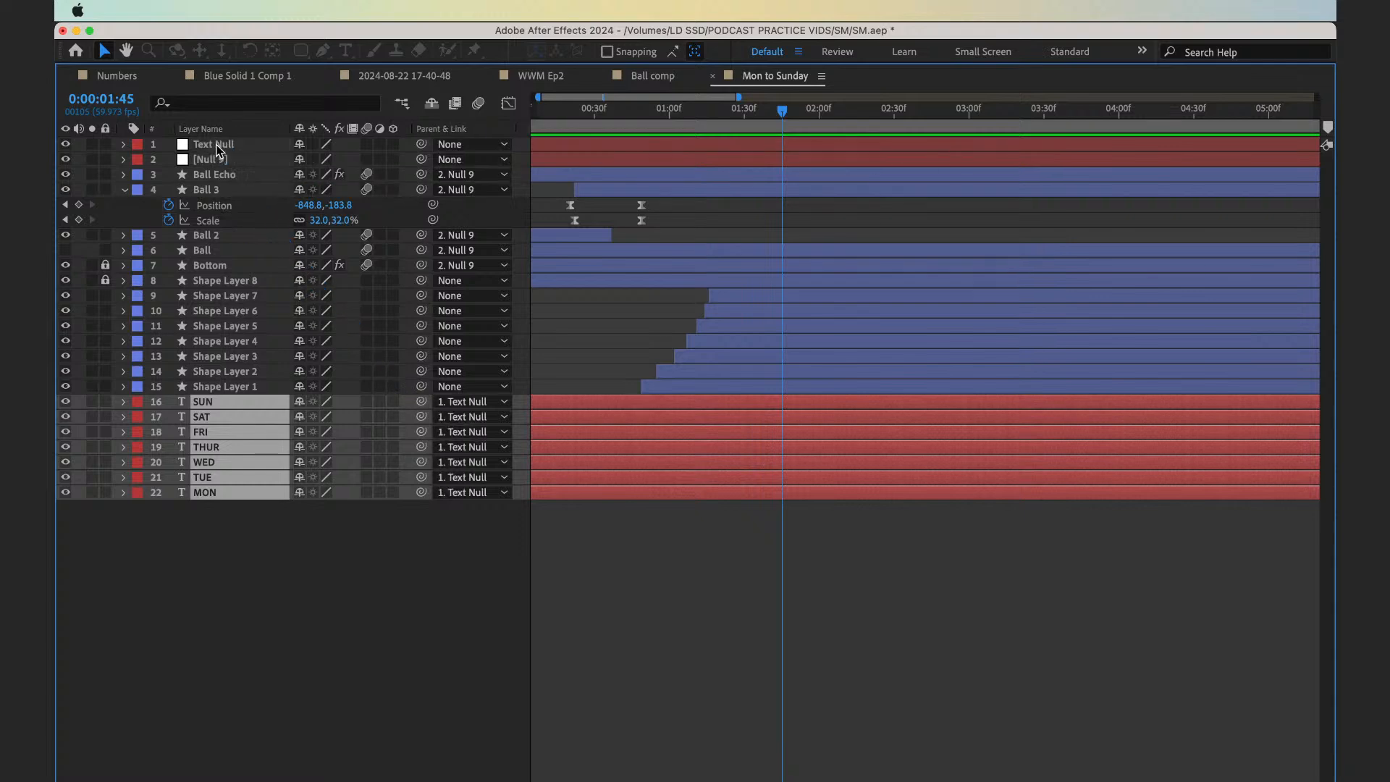
pyautogui.click(647, 129)
pyautogui.press('`')
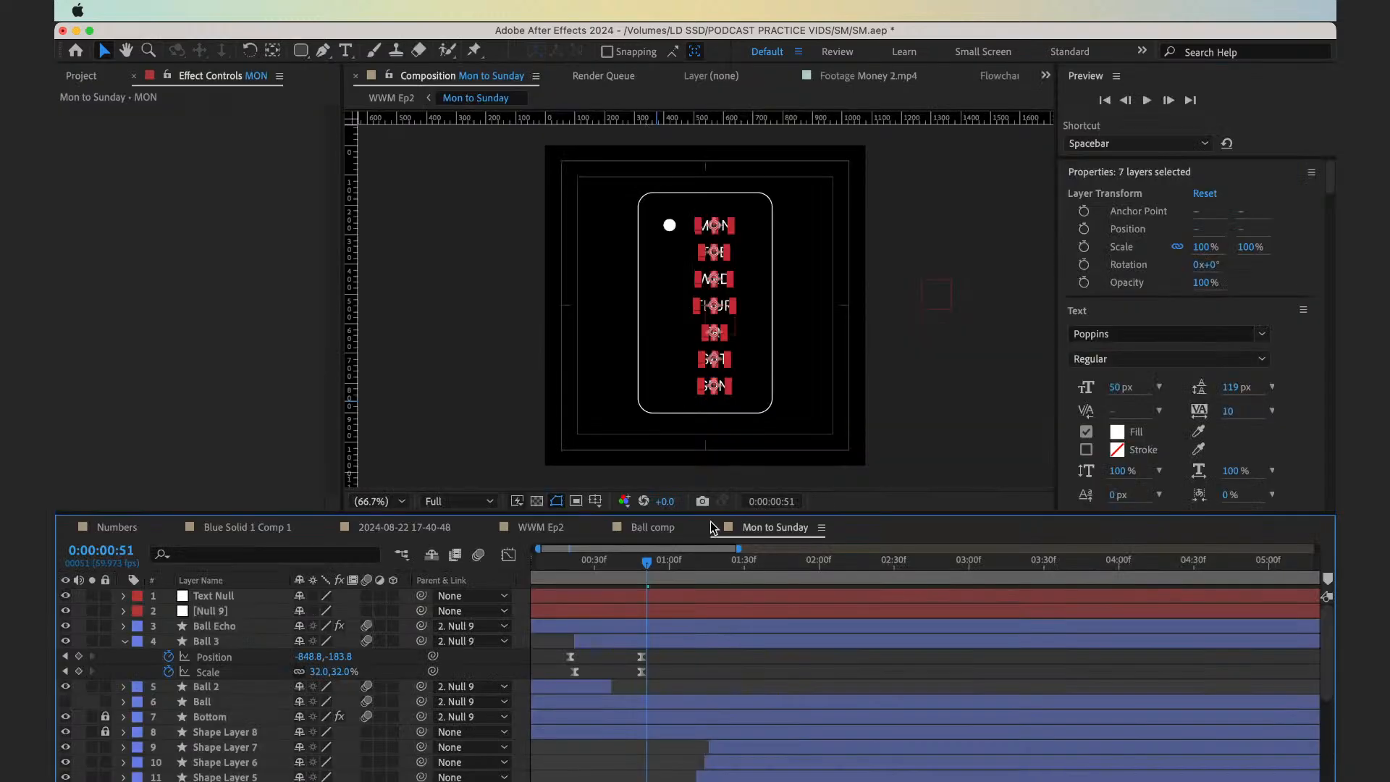
# Preview the ball's arrival at Monday from 0:00:00:17 and set the current time to 0:00:00:47
pyautogui.press('space')
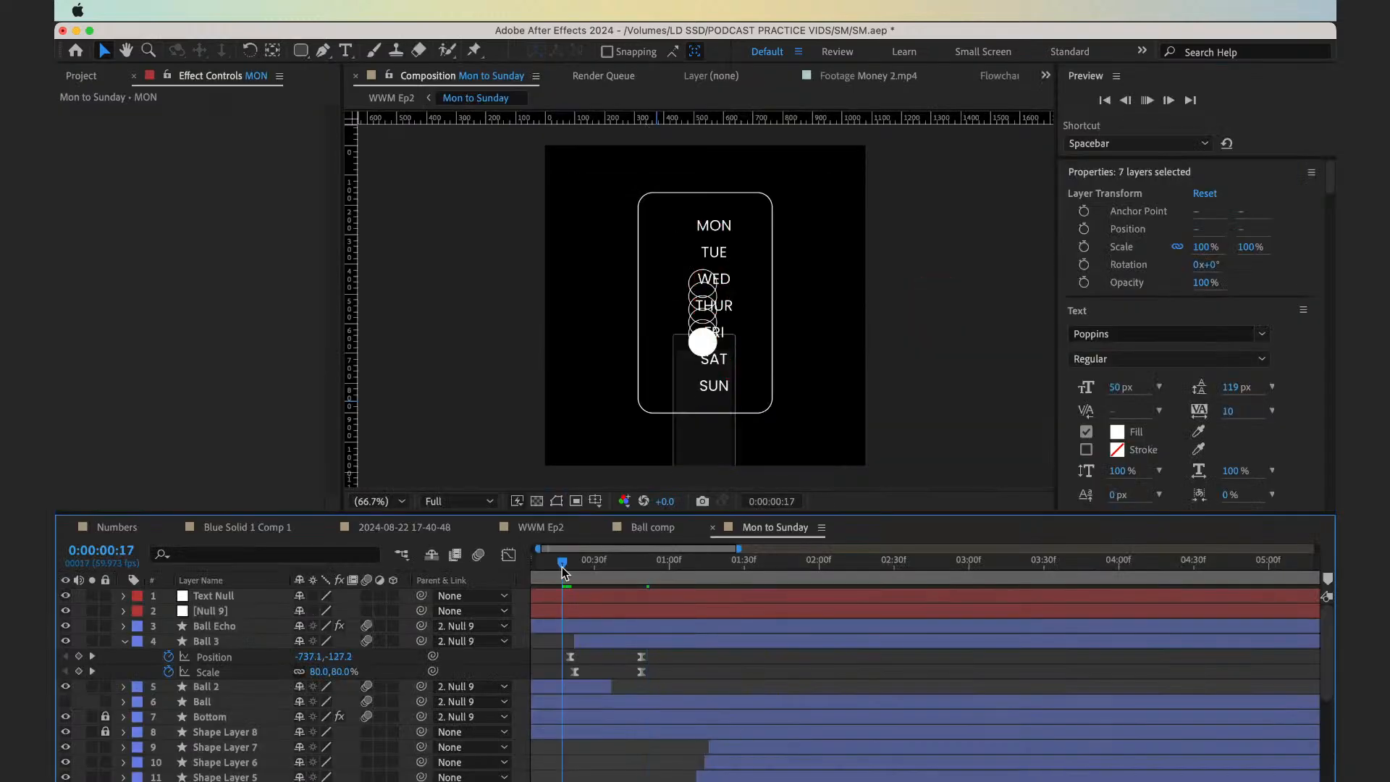
pyautogui.press('space')
pyautogui.moveTo(619, 574)
pyautogui.mouseDown()
pyautogui.moveTo(584, 576)
pyautogui.moveTo(638, 583)
pyautogui.mouseUp()
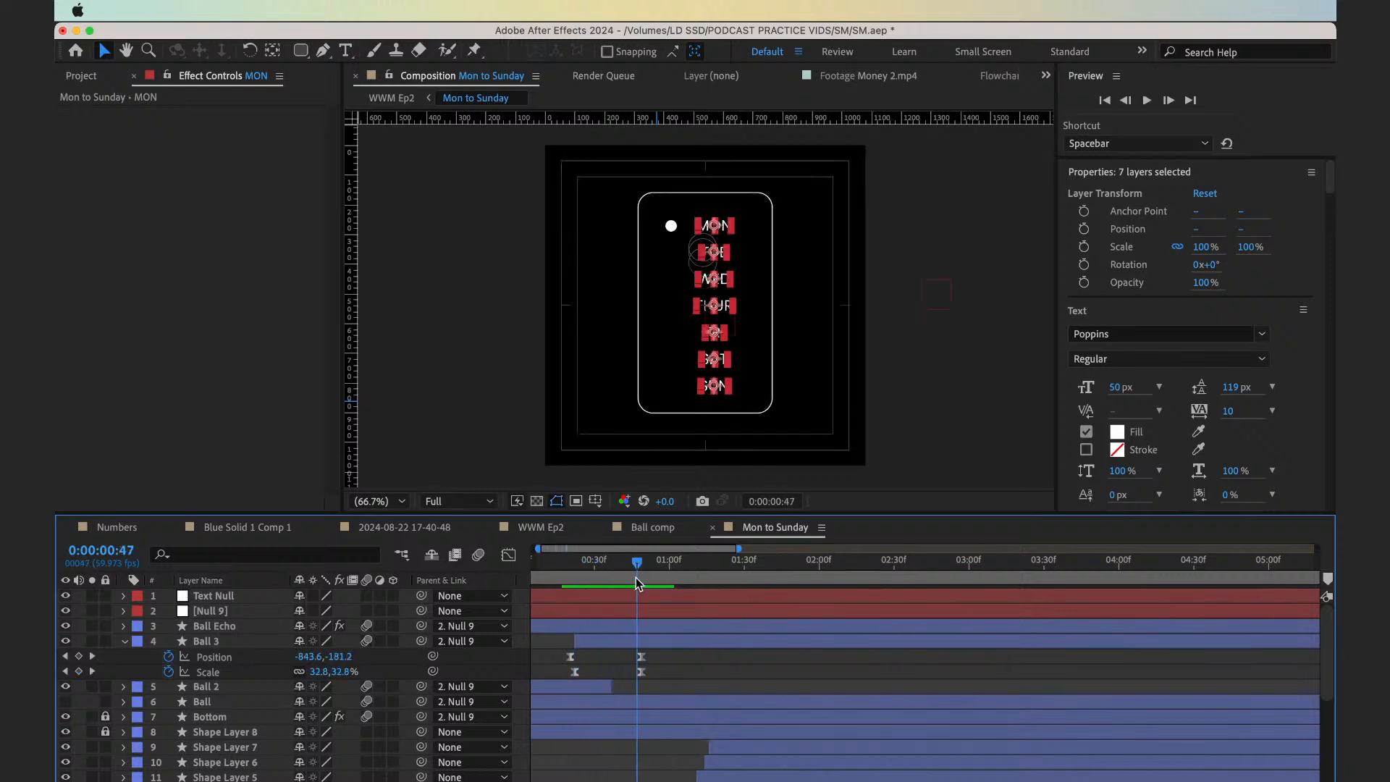
# Add position keyframes to the Text Null layer at 0:00:00:47 and 0:00:01:07
pyautogui.scroll(-4, 659, 681)
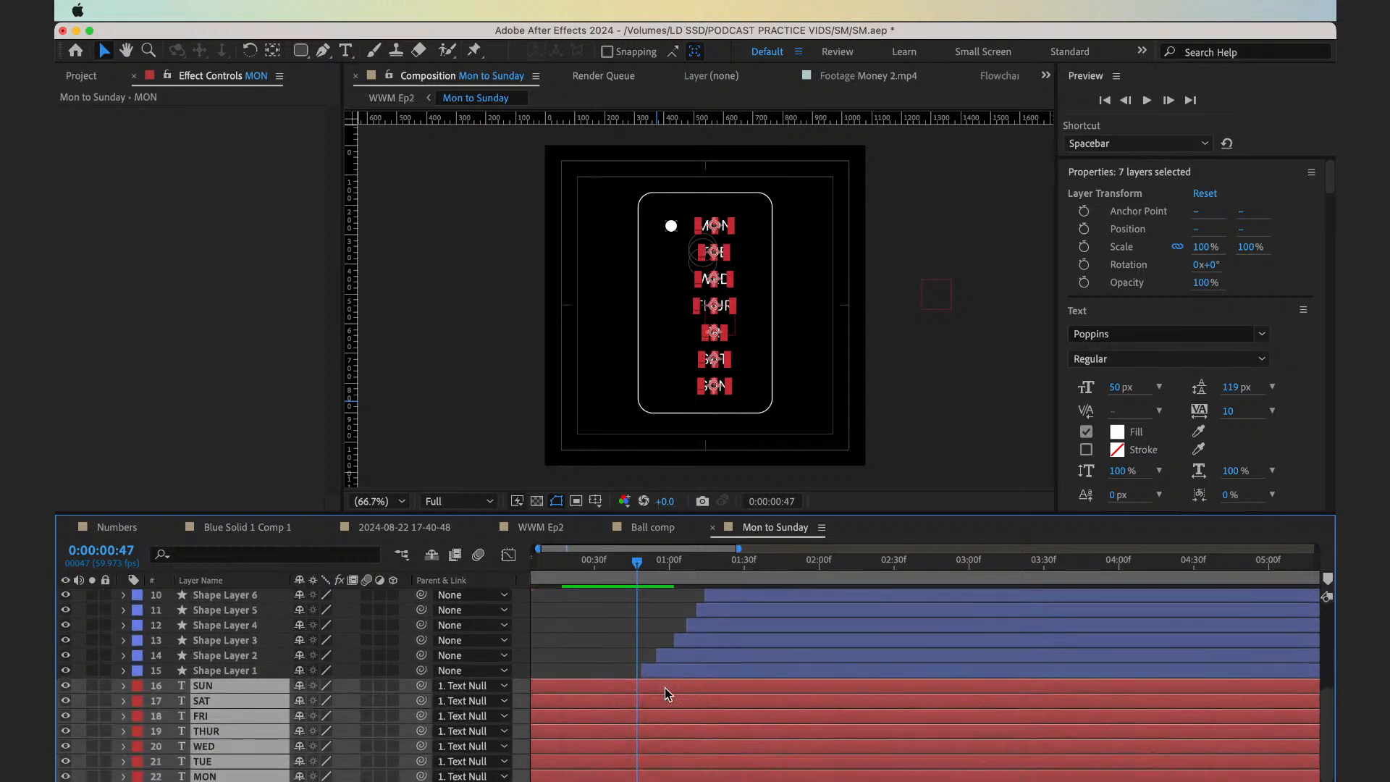
pyautogui.scroll(4, 665, 688)
pyautogui.click(655, 595)
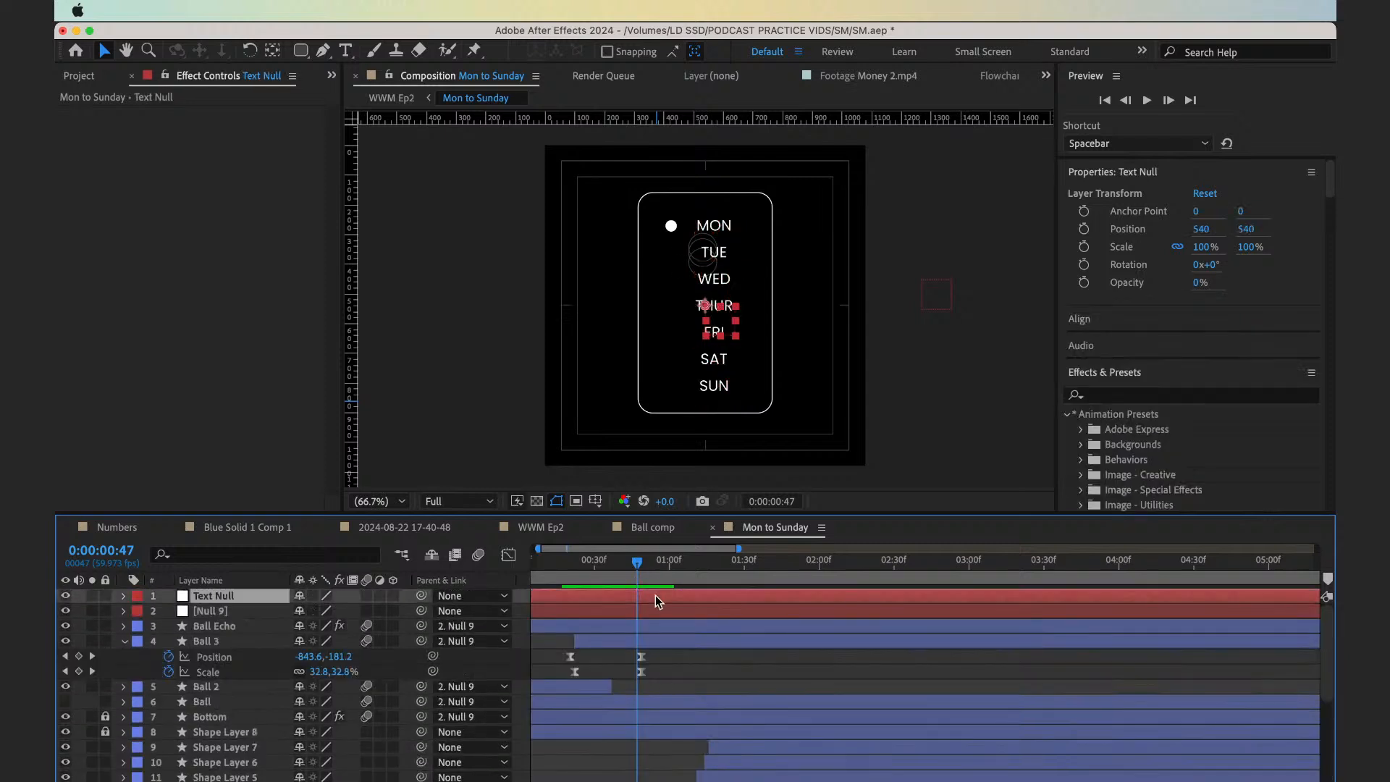
pyautogui.hotkey('alt', 'shift', 'p')
pyautogui.hotkey('shift', 'pagedown')
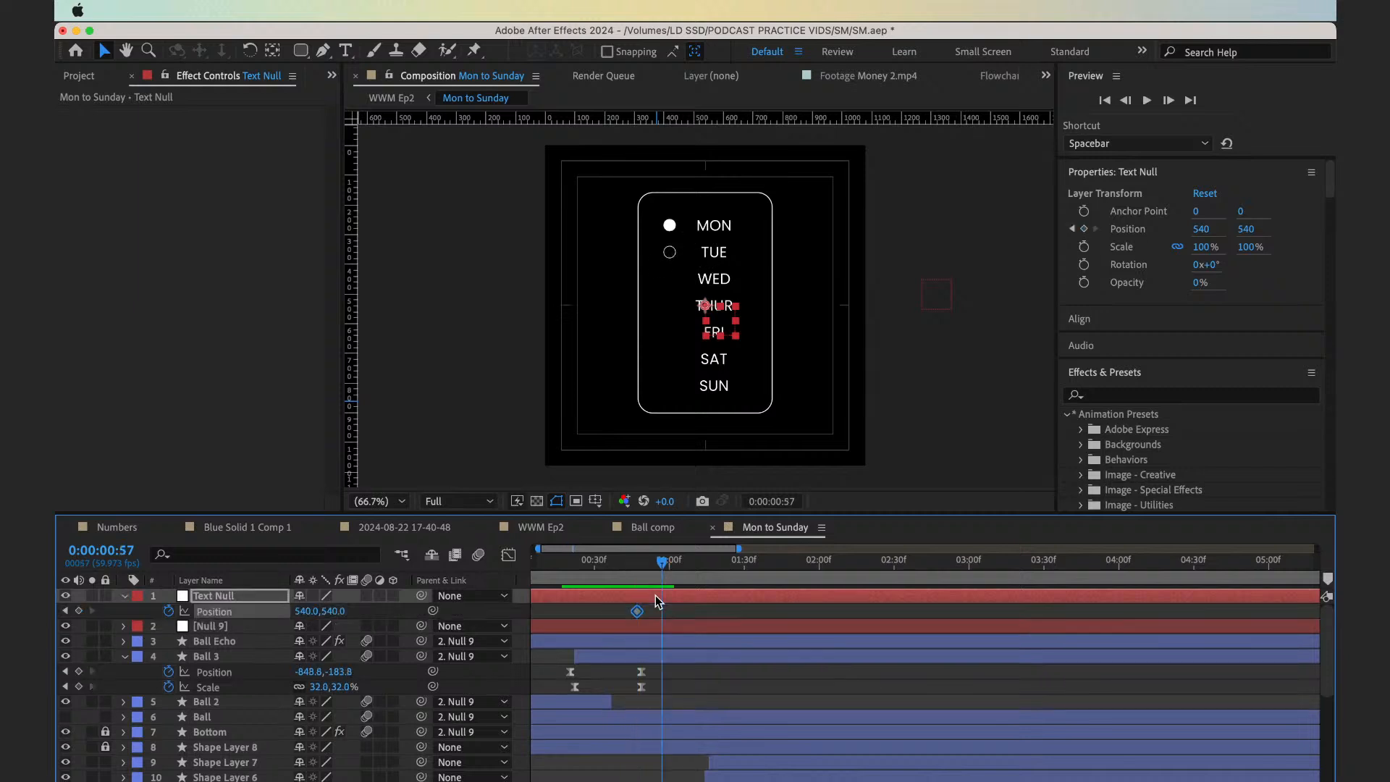
pyautogui.hotkey('shift', 'pagedown')
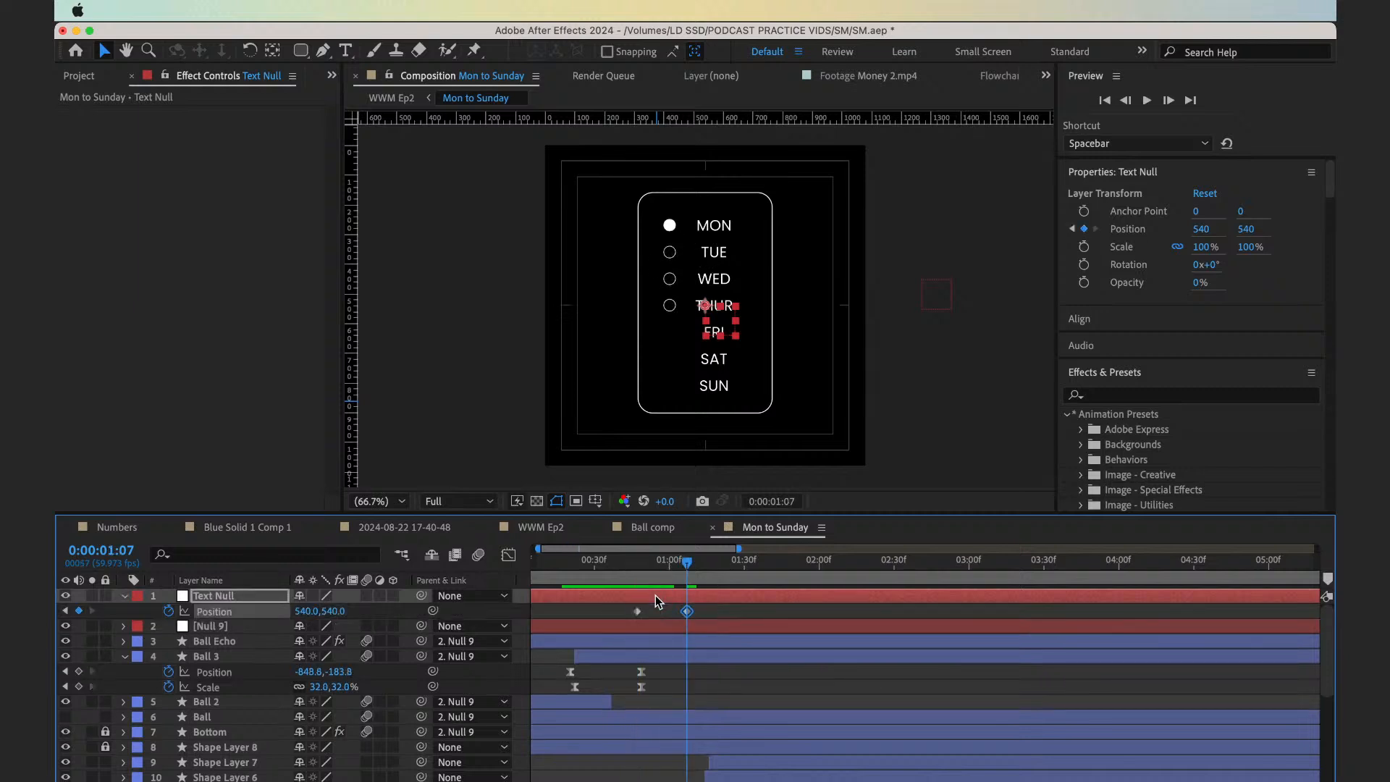
# Move the Text Null's first position keyframe to 0:00:00:37 and set the current time to 0:00:01:07
pyautogui.click(639, 585)
pyautogui.click(638, 612)
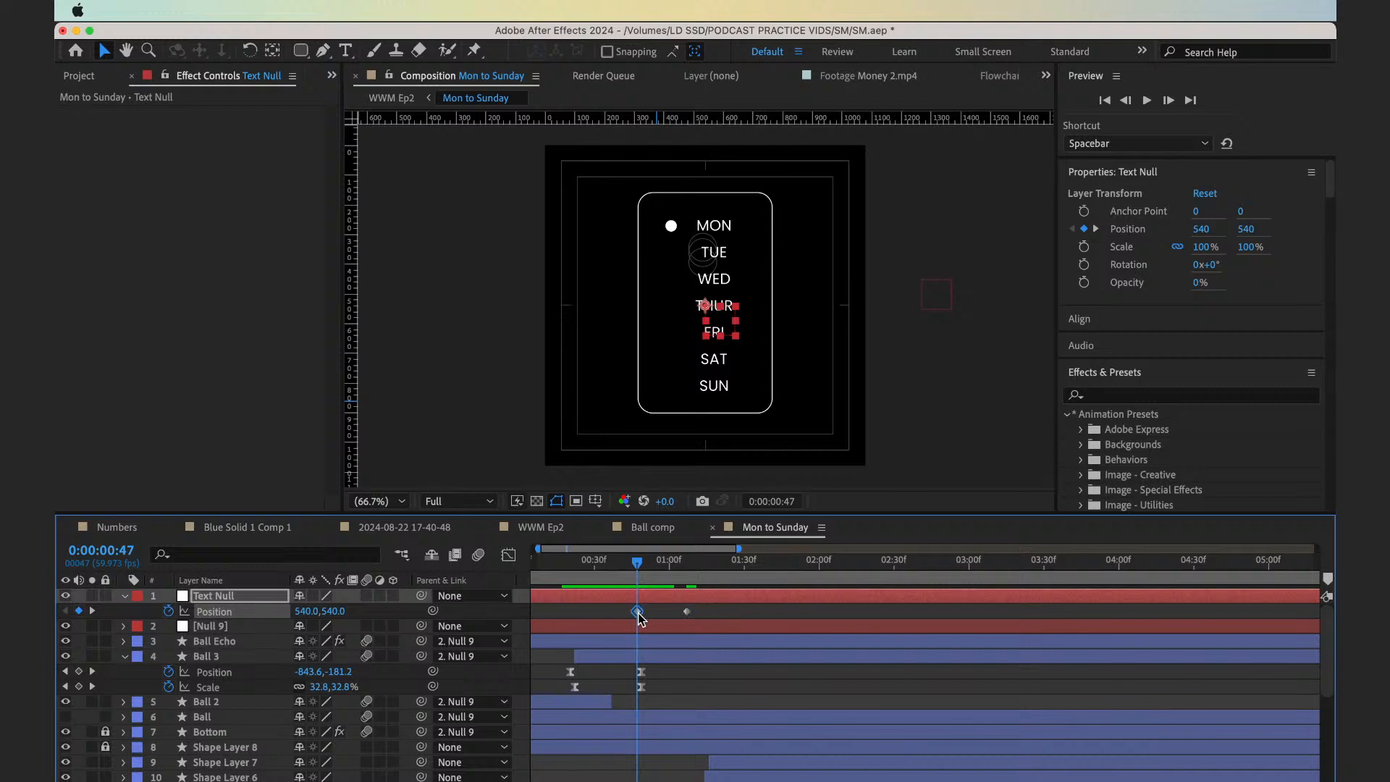
pyautogui.moveTo(606, 585); pyautogui.dragTo(693, 592)
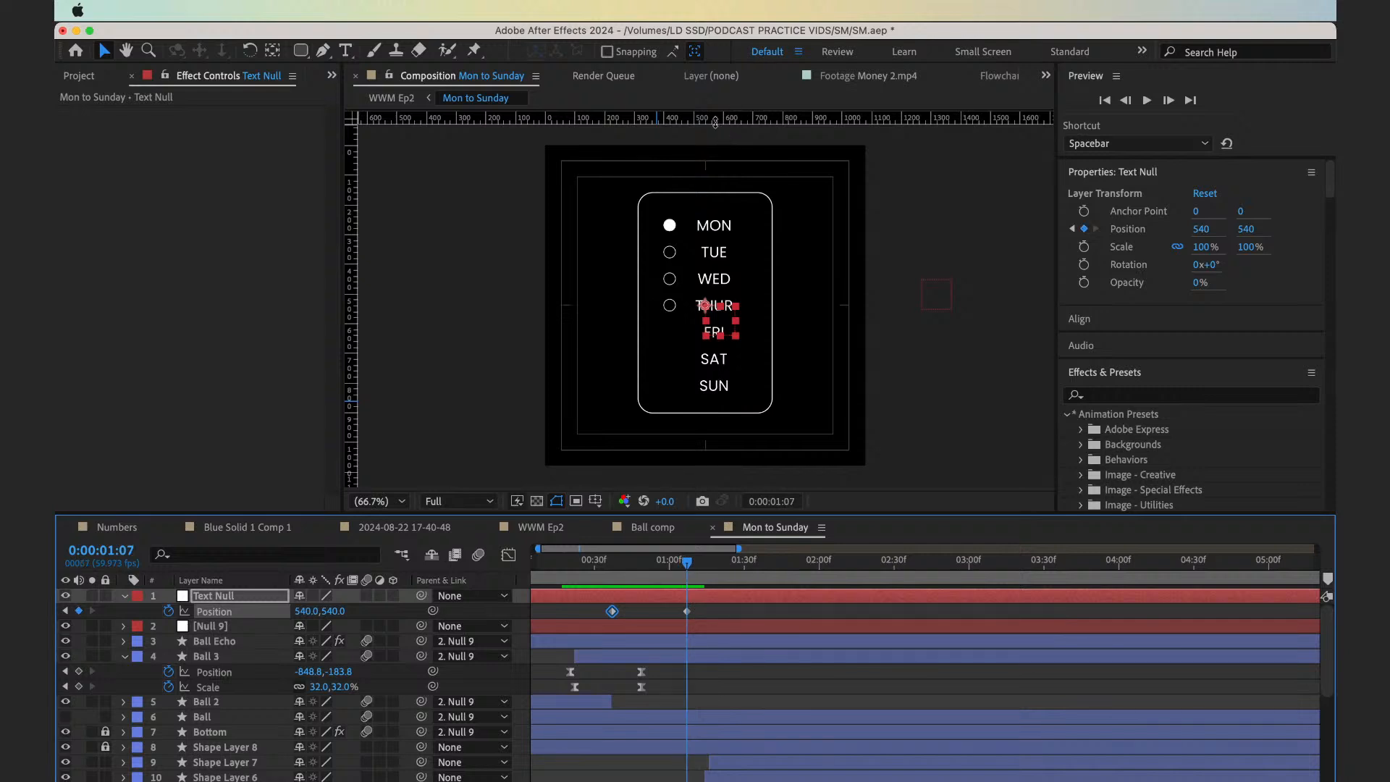
# Add a horizontal guide across the composition along the upper edge of the MON text
pyautogui.moveTo(715, 122); pyautogui.dragTo(705, 357)
pyautogui.scroll(2, 735, 211)
pyautogui.moveTo(732, 201); pyautogui.dragTo(736, 227)
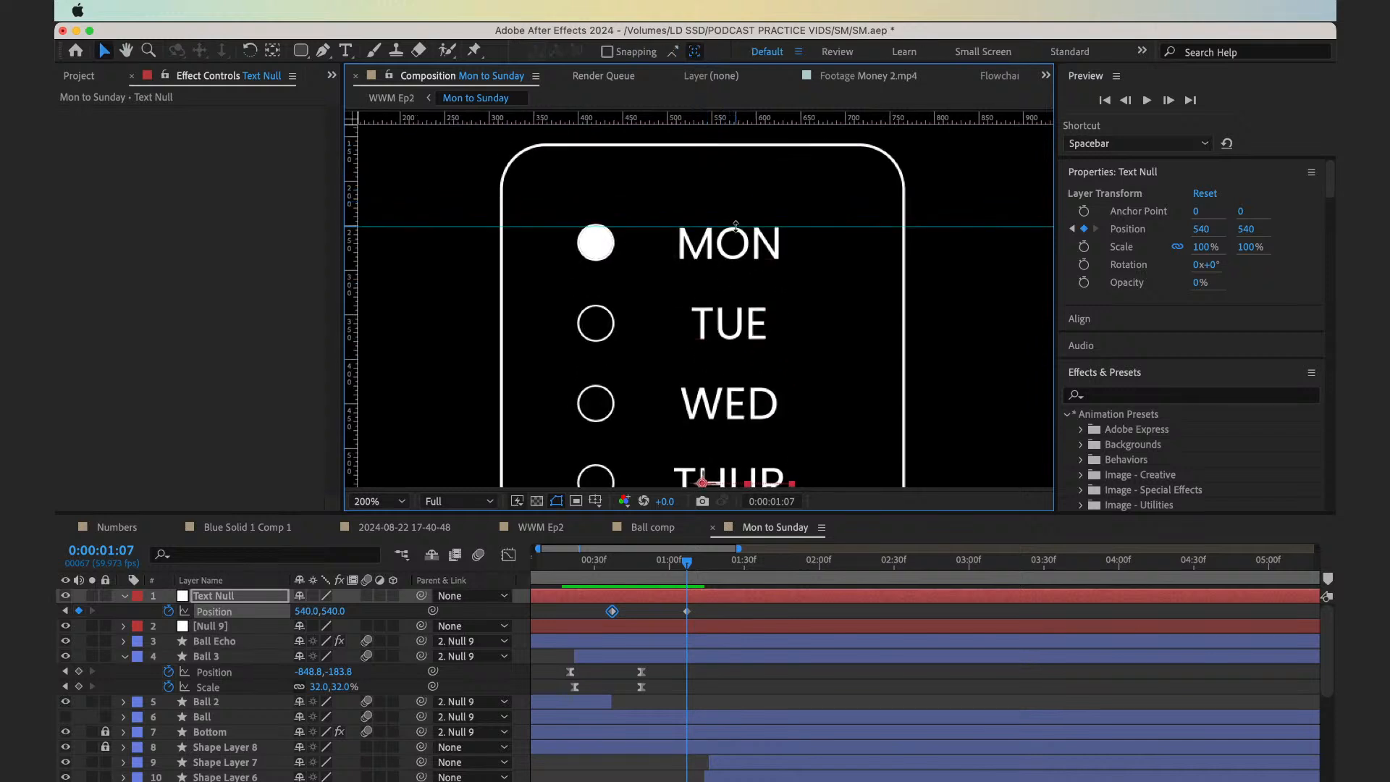
pyautogui.click(378, 501)
pyautogui.click(391, 204)
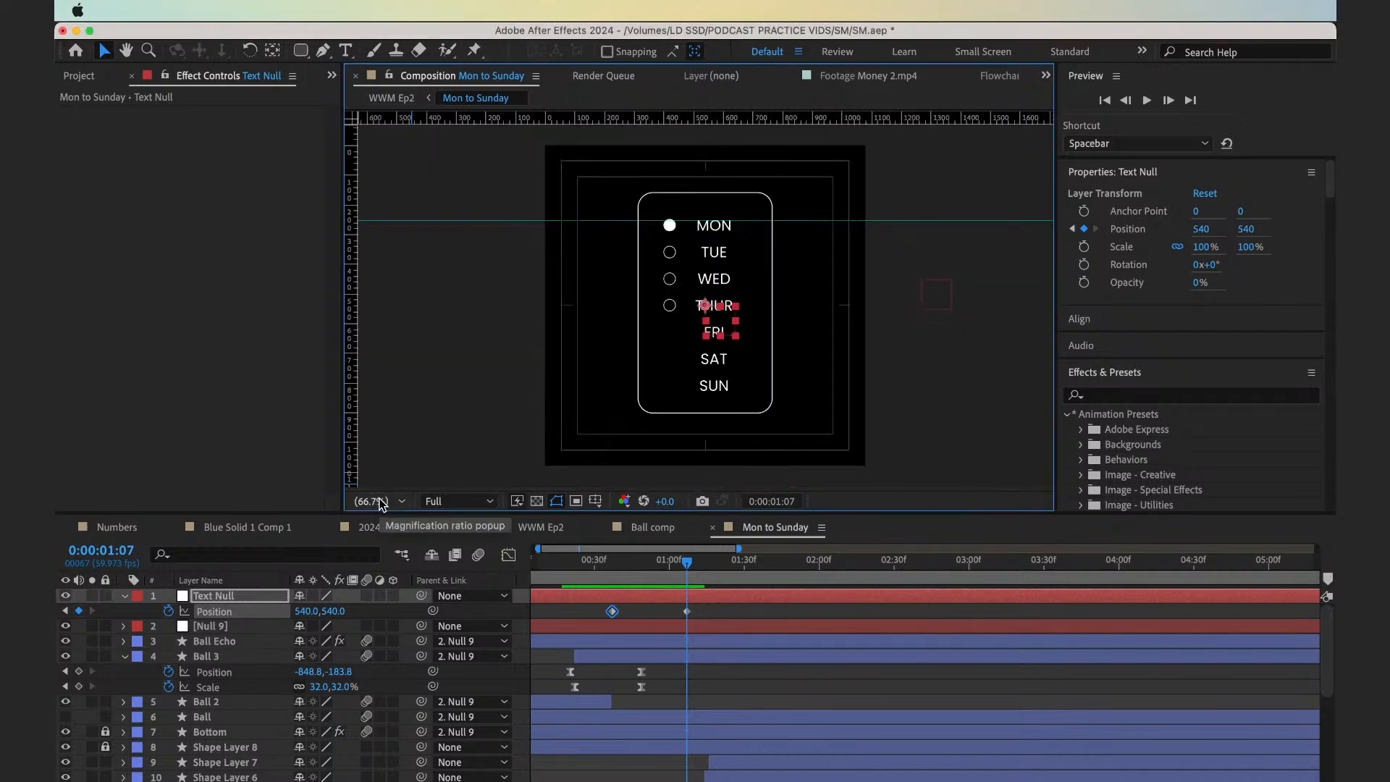
# At 0:00:00:37, move the Text Null straight down to position 540, 1200 so the weekday text starts below the rounded frame
pyautogui.click(620, 580)
pyautogui.hotkey('shift', 'Down')
pyautogui.hotkey('shift', 'Down')
pyautogui.hotkey('shift', 'Down')
pyautogui.hotkey('shift', 'Down')
pyautogui.hotkey('shift', 'Down')
pyautogui.hotkey('shift', 'Down')
pyautogui.hotkey('shift', 'Down')
pyautogui.hotkey('shift', 'Down')
pyautogui.hotkey('shift', 'Down')
pyautogui.hotkey('shift', 'Down')
pyautogui.hotkey('shift', 'Down')
pyautogui.hotkey('shift', 'Down')
pyautogui.hotkey('shift', 'Down')
pyautogui.hotkey('shift', 'Down')
pyautogui.hotkey('shift', 'Down')
pyautogui.hotkey('shift', 'Down')
pyautogui.hotkey('shift', 'Down')
pyautogui.hotkey('shift', 'Down')
pyautogui.hotkey('shift', 'Down')
pyautogui.hotkey('shift', 'Down')
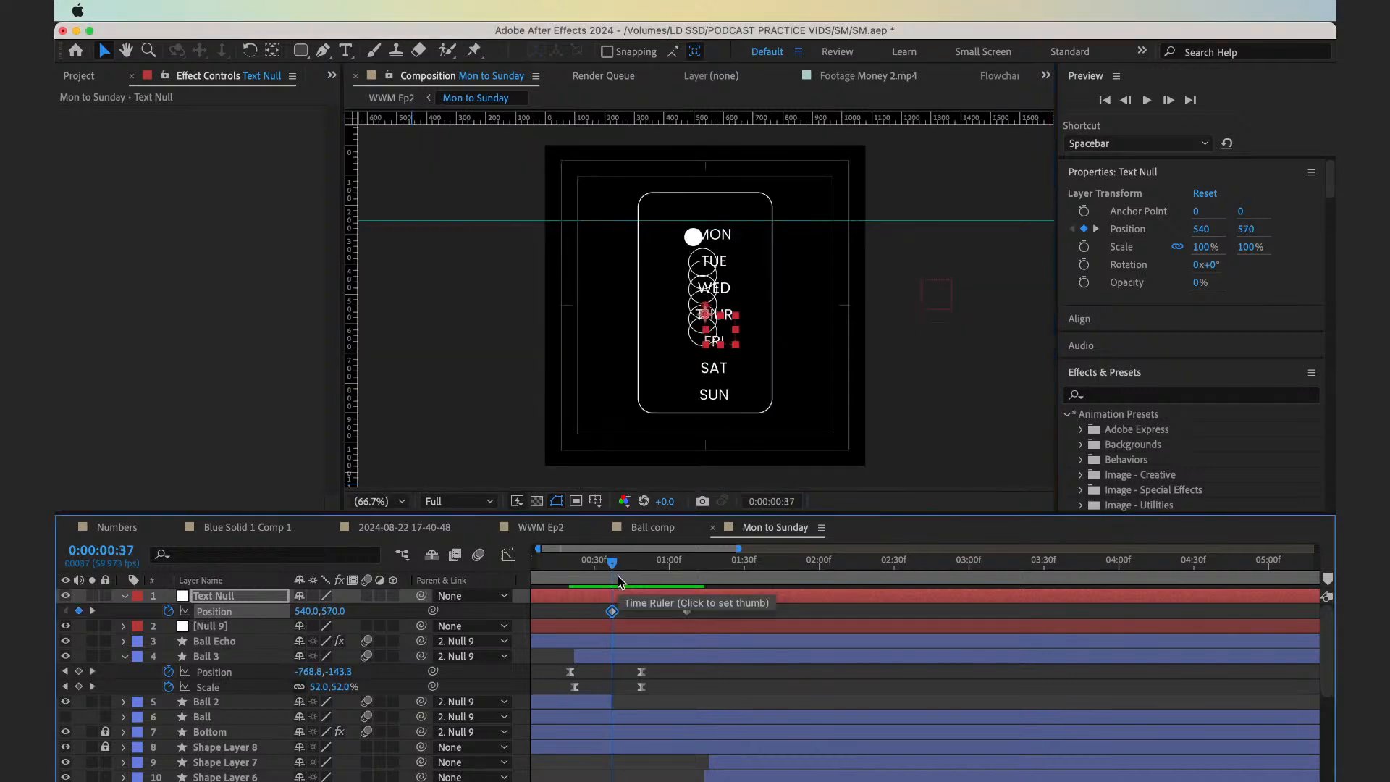
pyautogui.hotkey('shift', 'Down')
pyautogui.hotkey('shift', 'Down')
pyautogui.hotkey('shift', 'Down')
pyautogui.hotkey('shift', 'Down')
pyautogui.hotkey('shift', 'Down')
pyautogui.hotkey('shift', 'Down')
pyautogui.hotkey('shift', 'Down')
pyautogui.hotkey('shift', 'Down')
pyautogui.hotkey('shift', 'Down')
pyautogui.hotkey('shift', 'Down')
pyautogui.hotkey('shift', 'Down')
pyautogui.hotkey('shift', 'Down')
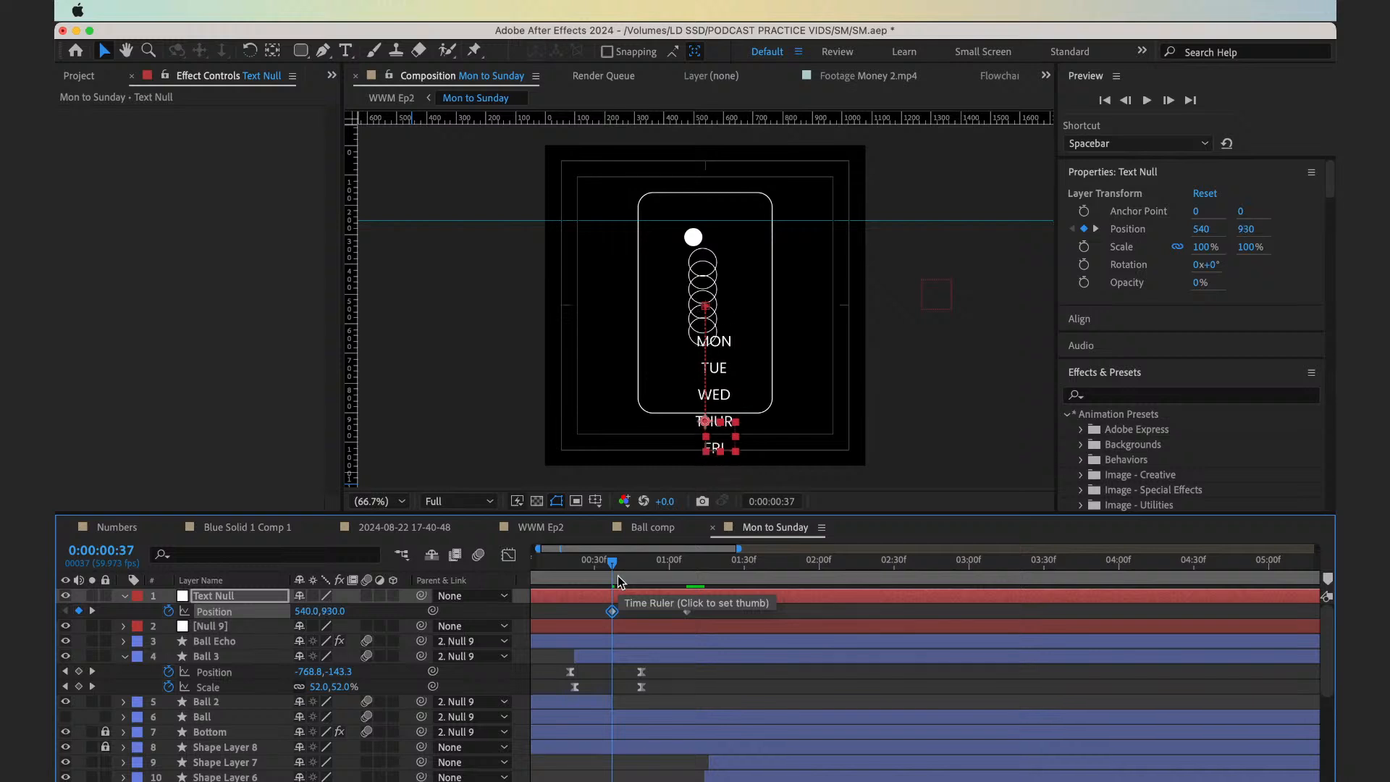
pyautogui.hotkey('shift', 'Down')
pyautogui.hotkey('shift', 'Down')
pyautogui.hotkey('shift', 'Down')
pyautogui.hotkey('shift', 'Down')
pyautogui.hotkey('shift', 'Down')
pyautogui.hotkey('shift', 'Down')
pyautogui.hotkey('shift', 'Down')
pyautogui.hotkey('shift', 'Down')
pyautogui.hotkey('shift', 'Down')
pyautogui.hotkey('shift', 'Down')
pyautogui.hotkey('shift', 'Down')
pyautogui.hotkey('shift', 'Down')
pyautogui.hotkey('shift', 'Down')
pyautogui.hotkey('shift', 'Down')
pyautogui.hotkey('shift', 'Down')
pyautogui.hotkey('shift', 'Down')
pyautogui.hotkey('shift', 'Down')
pyautogui.hotkey('shift', 'Down')
pyautogui.hotkey('shift', 'Down')
pyautogui.hotkey('shift', 'Down')
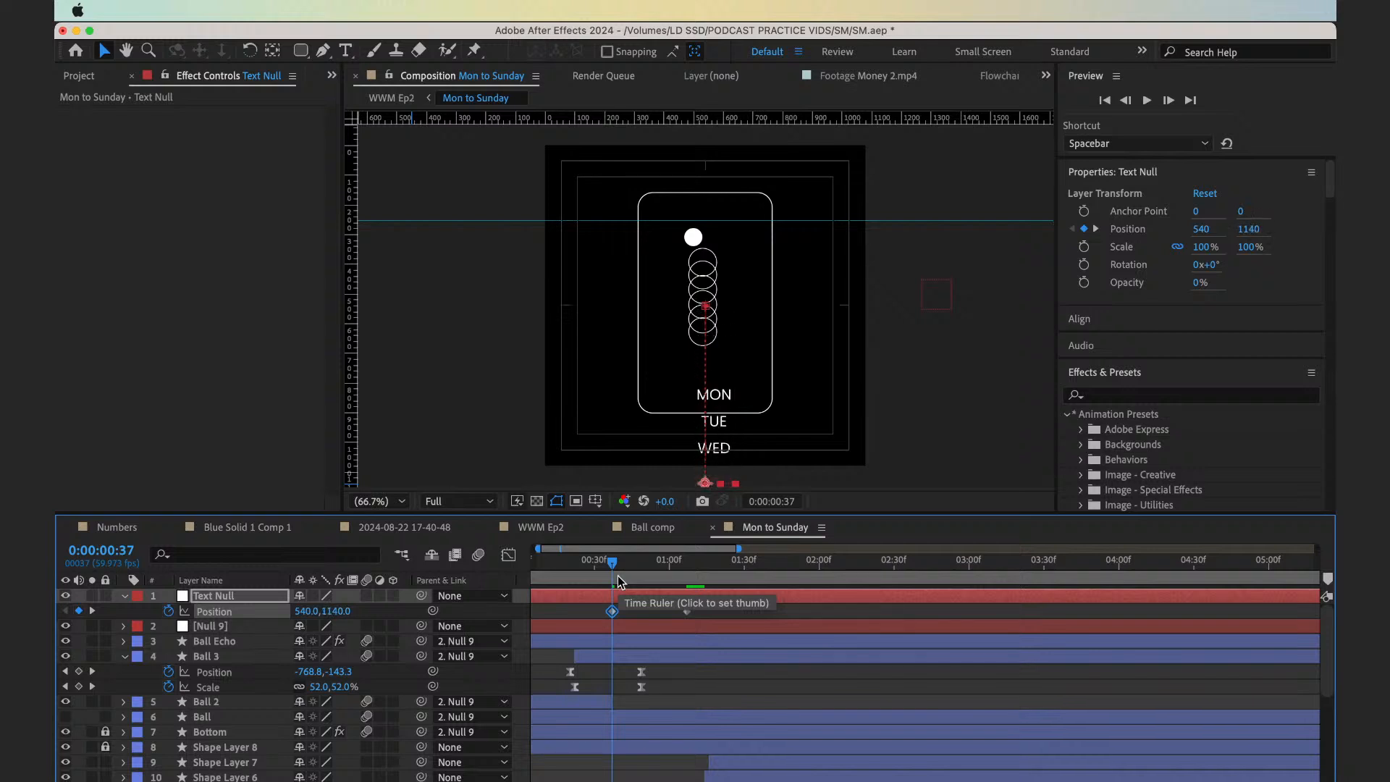
pyautogui.hotkey('shift', 'Up')
pyautogui.hotkey('shift', 'Up')
pyautogui.hotkey('shift', 'Up')
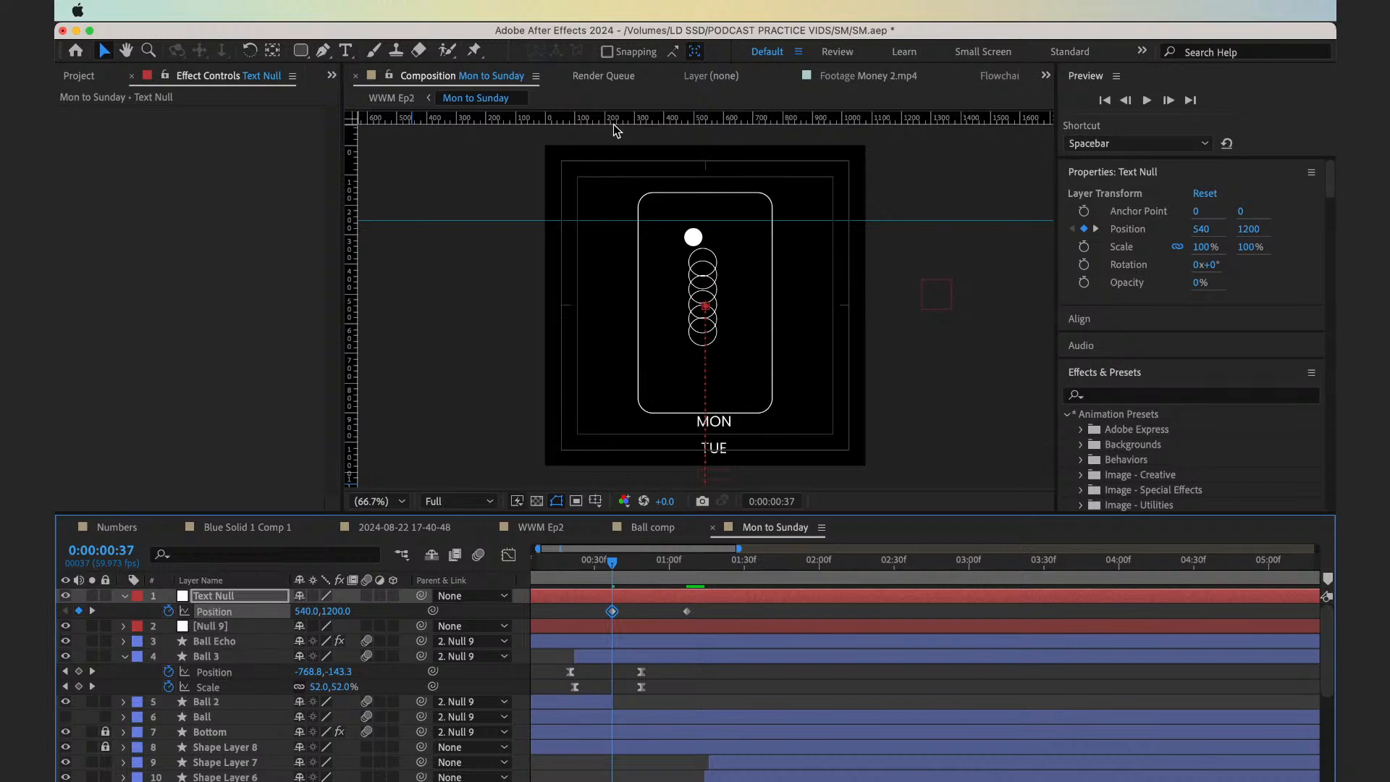
# Add a second horizontal guide just below the SUN text as it sits at 0:00:01:07
pyautogui.moveTo(614, 120); pyautogui.dragTo(706, 405)
pyautogui.moveTo(656, 579); pyautogui.dragTo(684, 583)
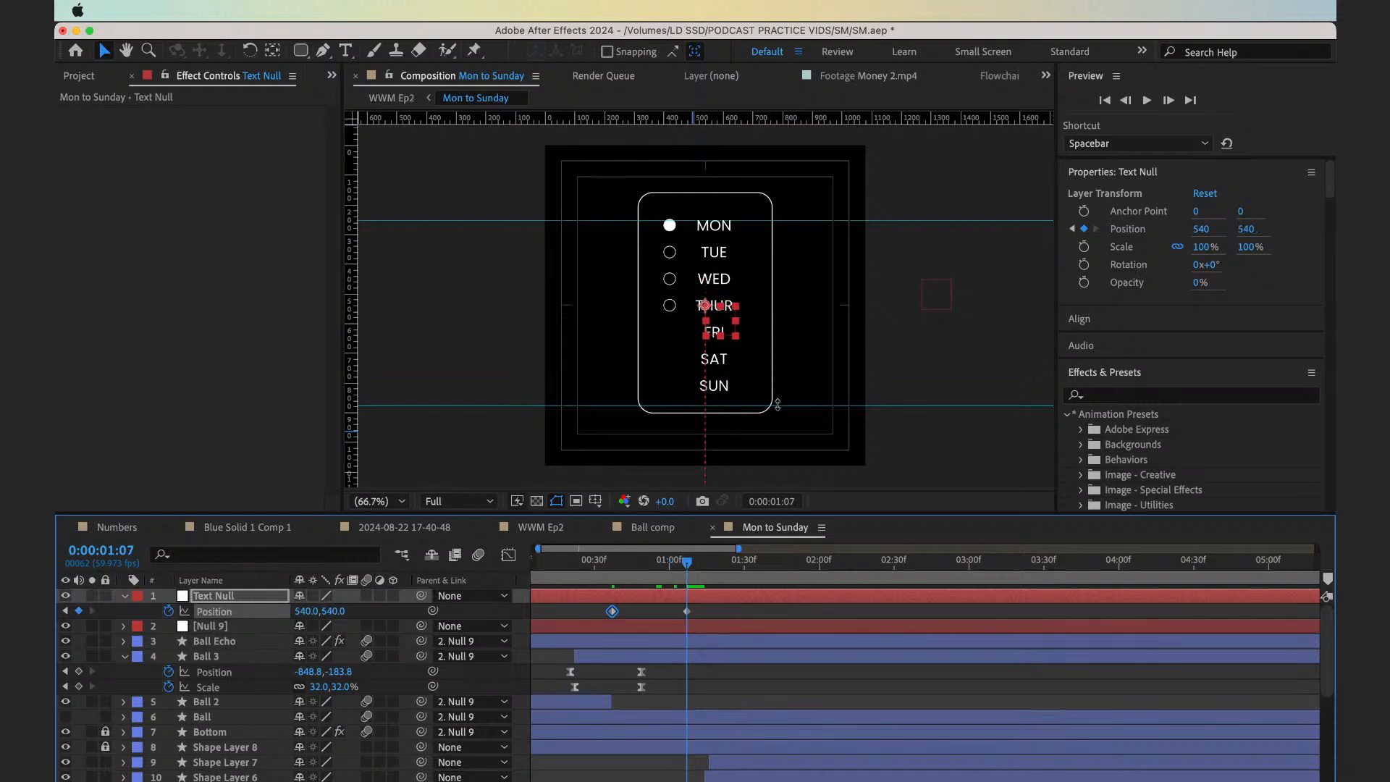
pyautogui.moveTo(778, 405); pyautogui.dragTo(775, 393)
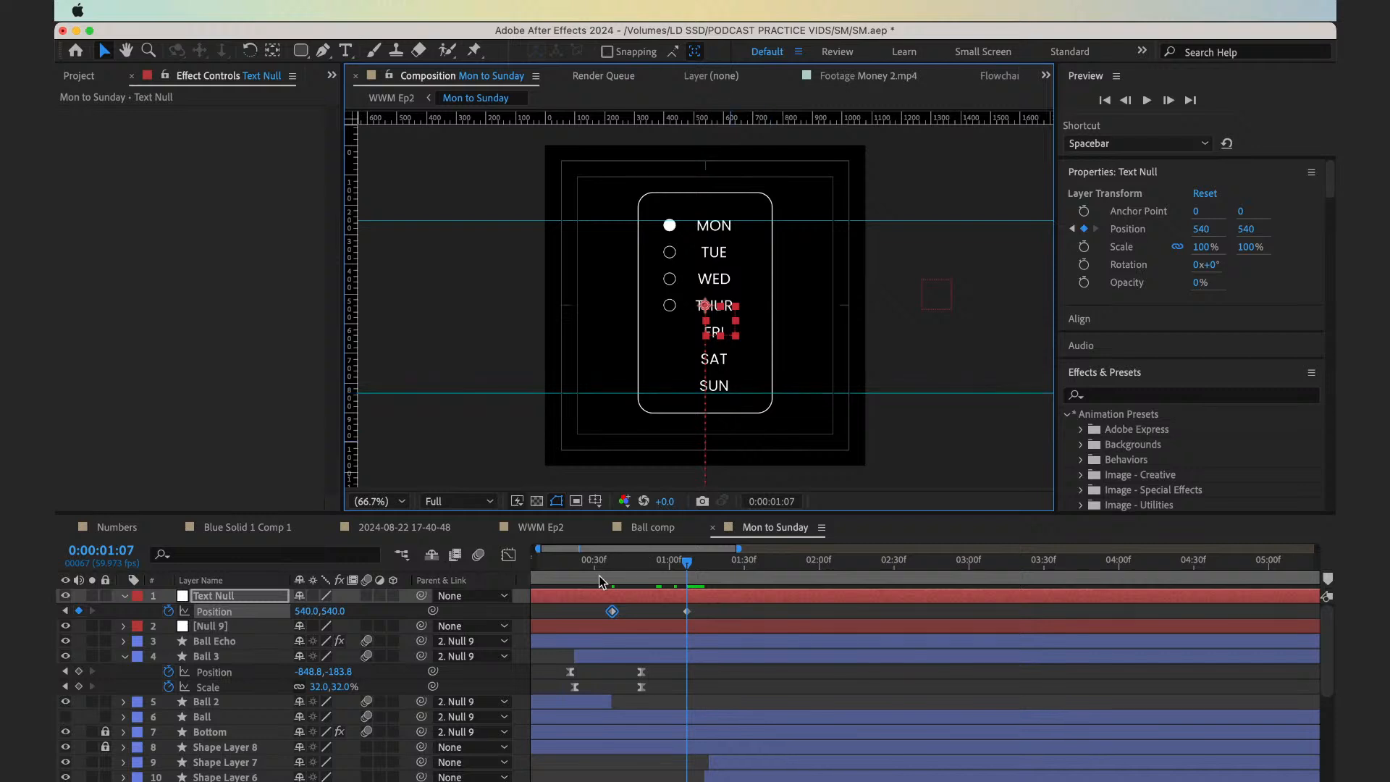
# Apply Easy Ease to both Text Null position keyframes and preview the text motion from 0:00:00:31
pyautogui.click(243, 612)
pyautogui.press('F9')
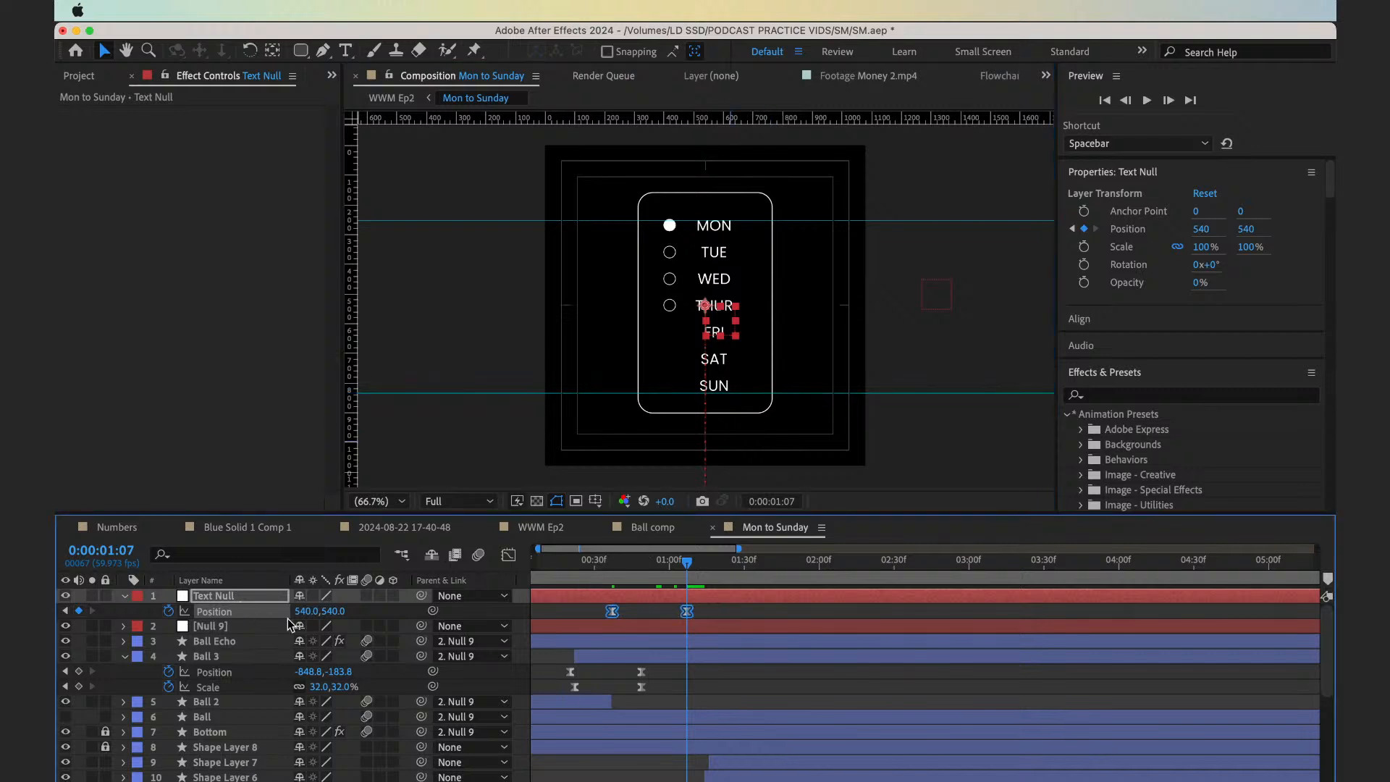
pyautogui.click(614, 571)
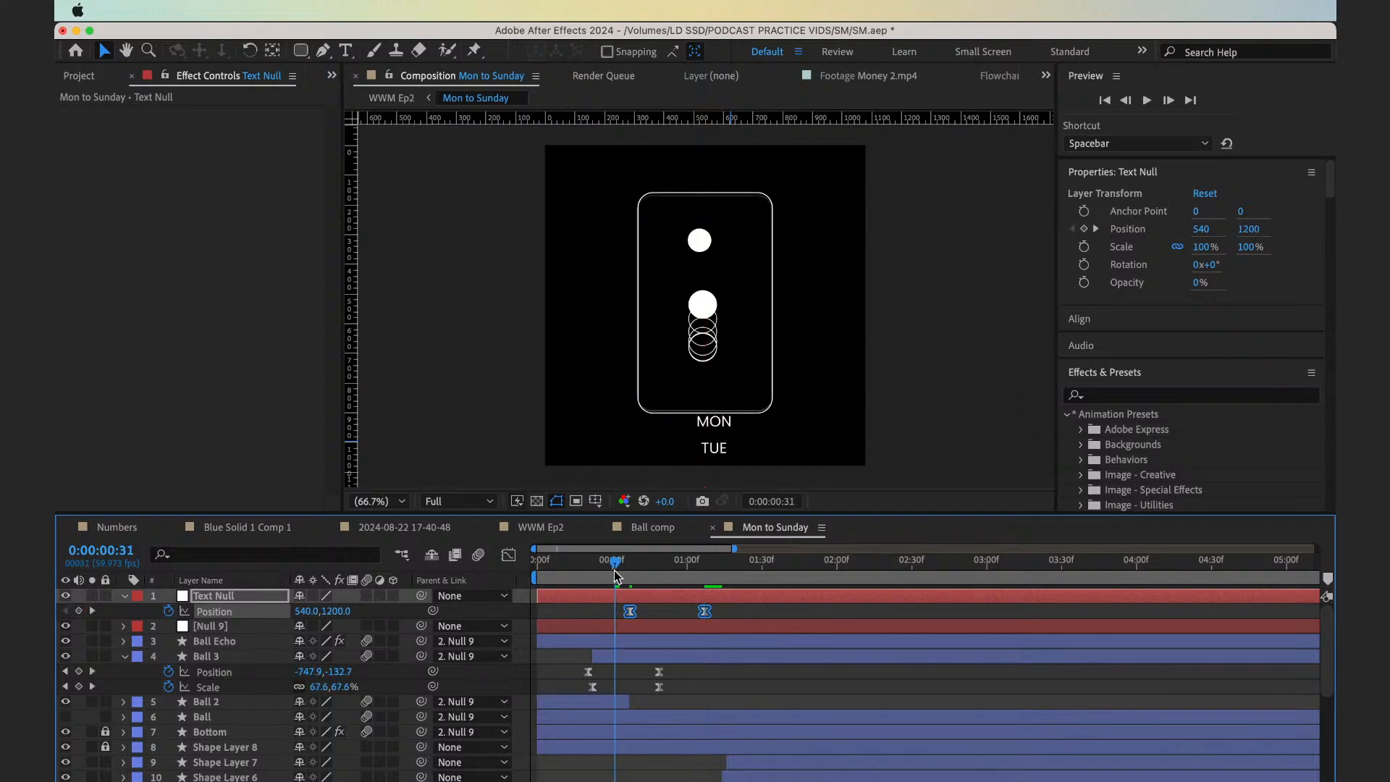
pyautogui.press('space')
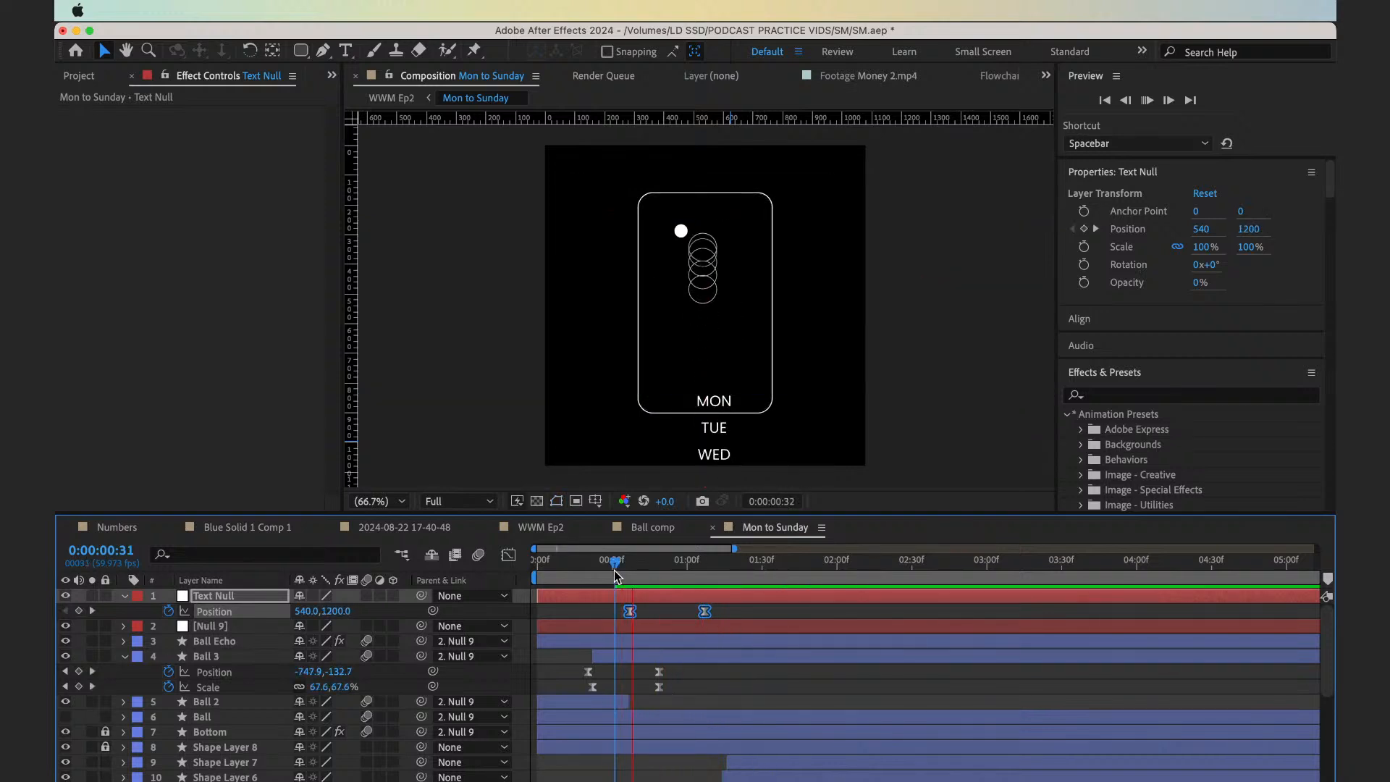
pyautogui.press('space')
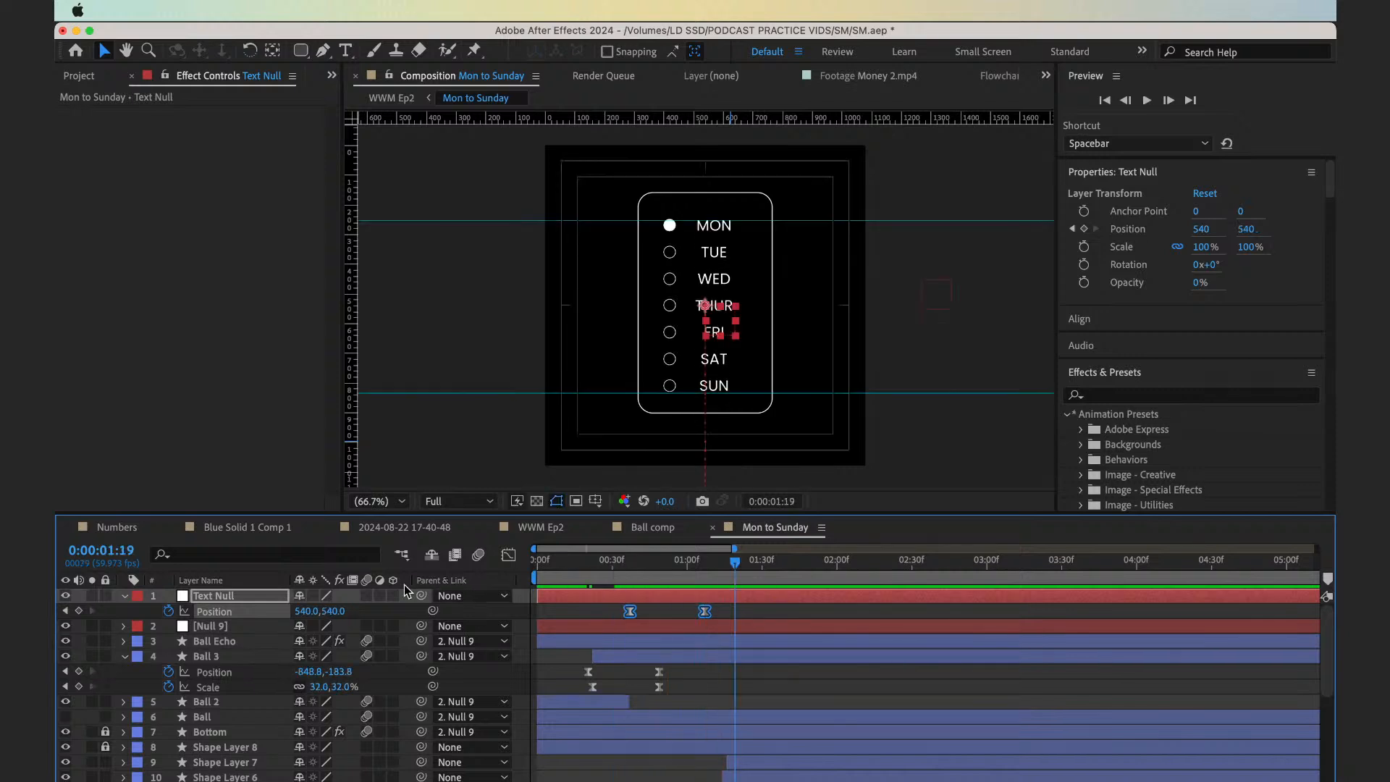
# Show the Text Null's position animation in the Graph Editor as a value graph
pyautogui.click(509, 555)
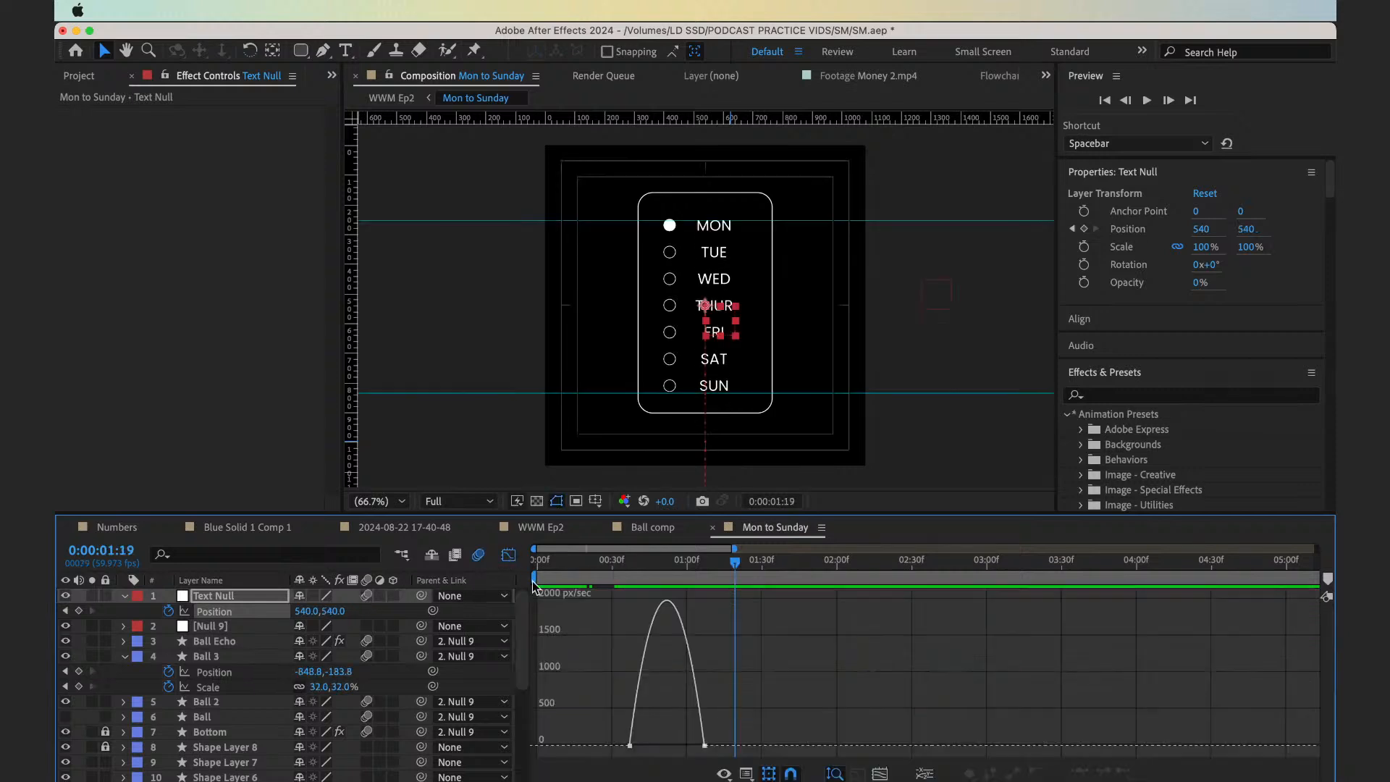
pyautogui.click(746, 772)
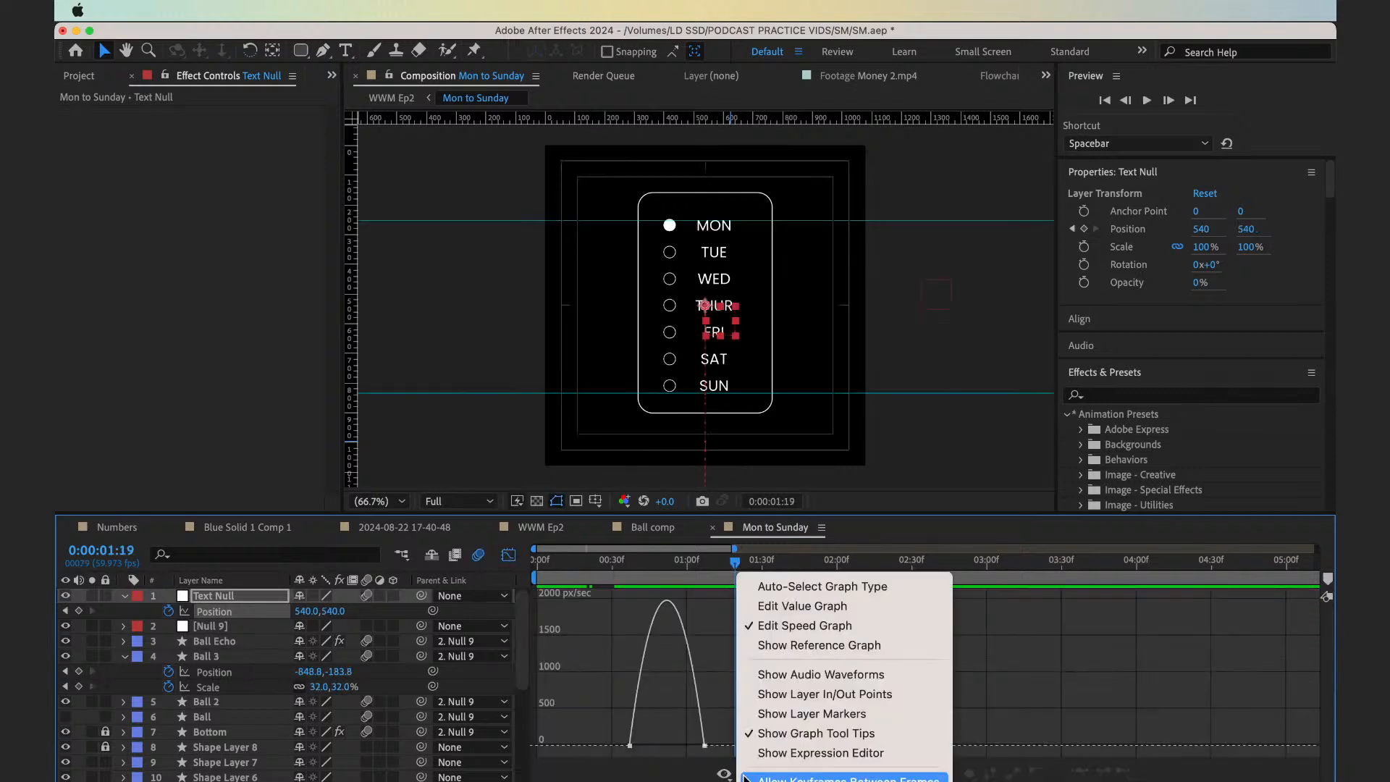
pyautogui.click(758, 610)
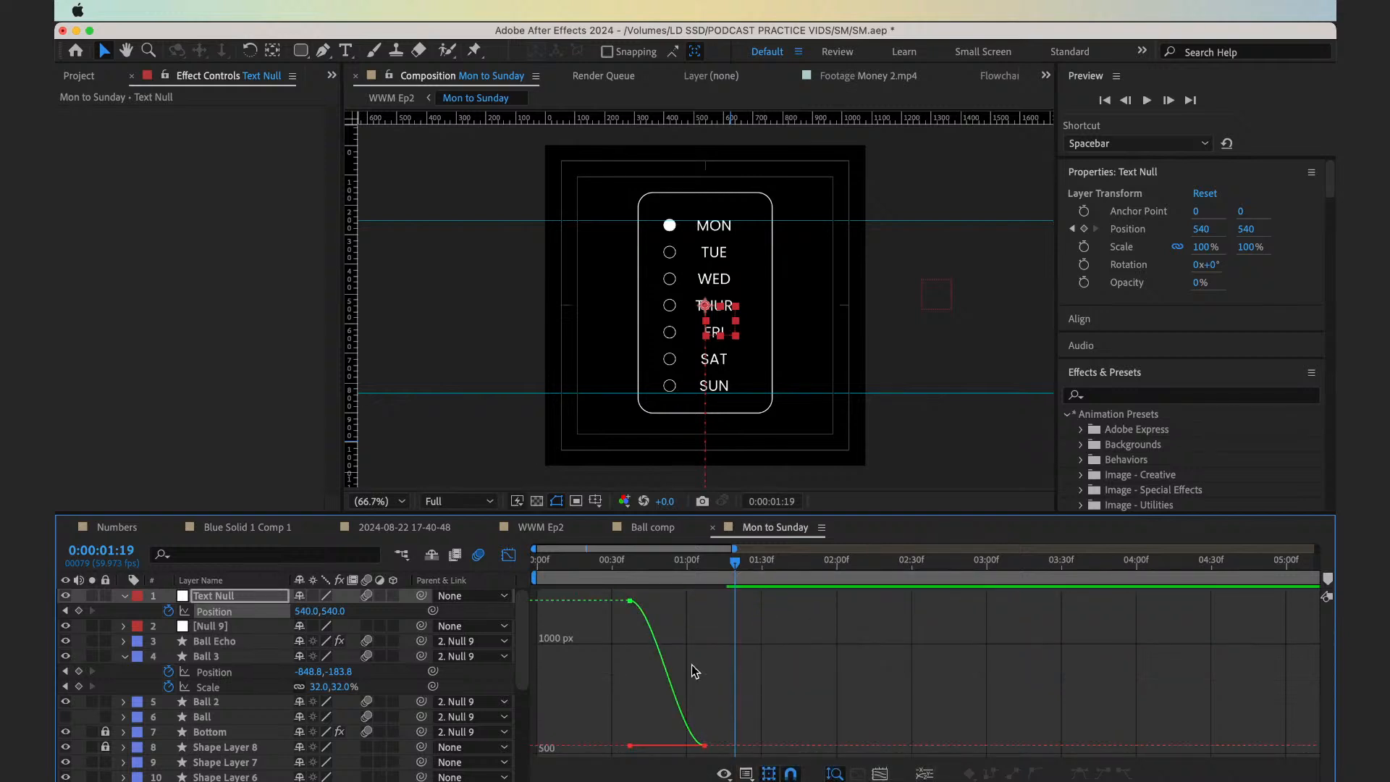
# Select the Text Null's keyframes in the value graph and preview the text motion from 0:00:00:29
pyautogui.moveTo(606, 628); pyautogui.dragTo(659, 588)
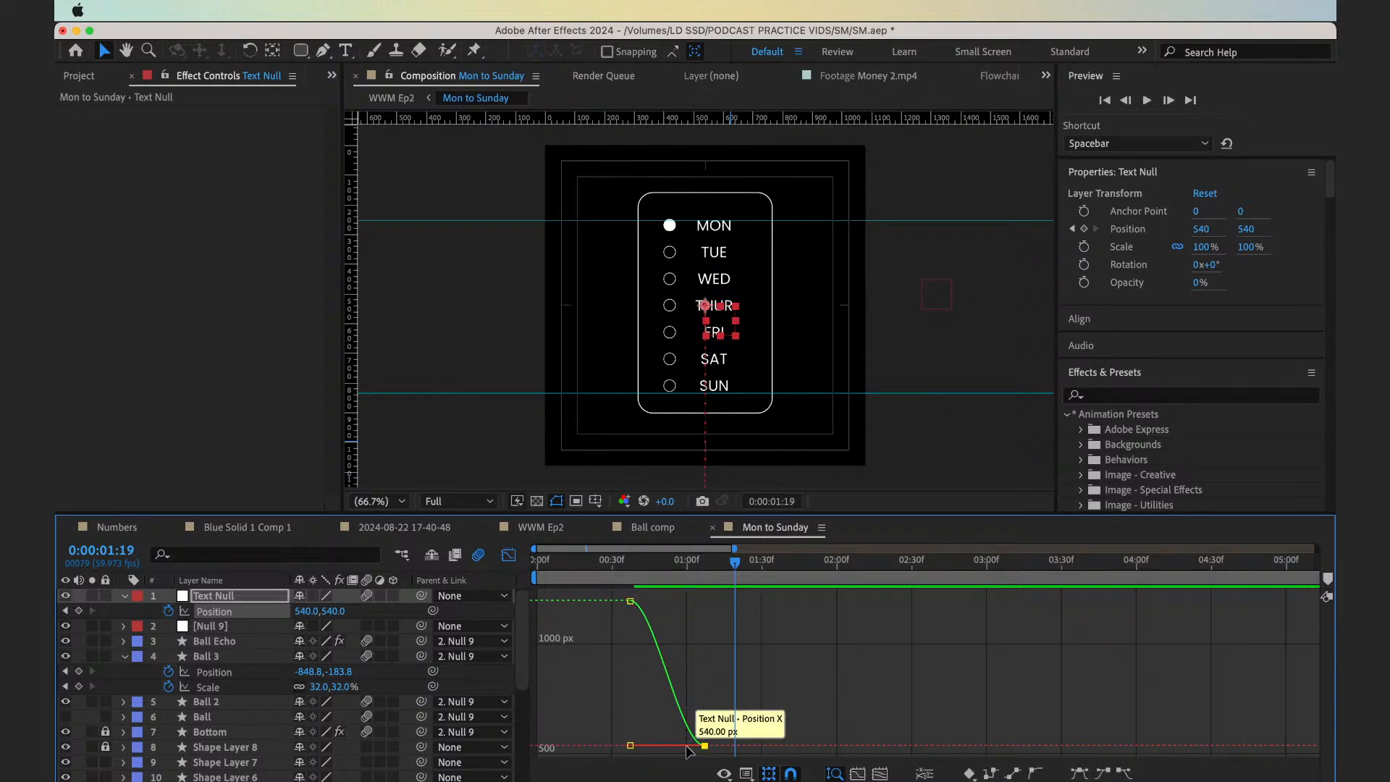
pyautogui.click(706, 746)
pyautogui.moveTo(705, 745)
pyautogui.mouseDown()
pyautogui.moveTo(686, 746)
pyautogui.moveTo(705, 746)
pyautogui.mouseUp()
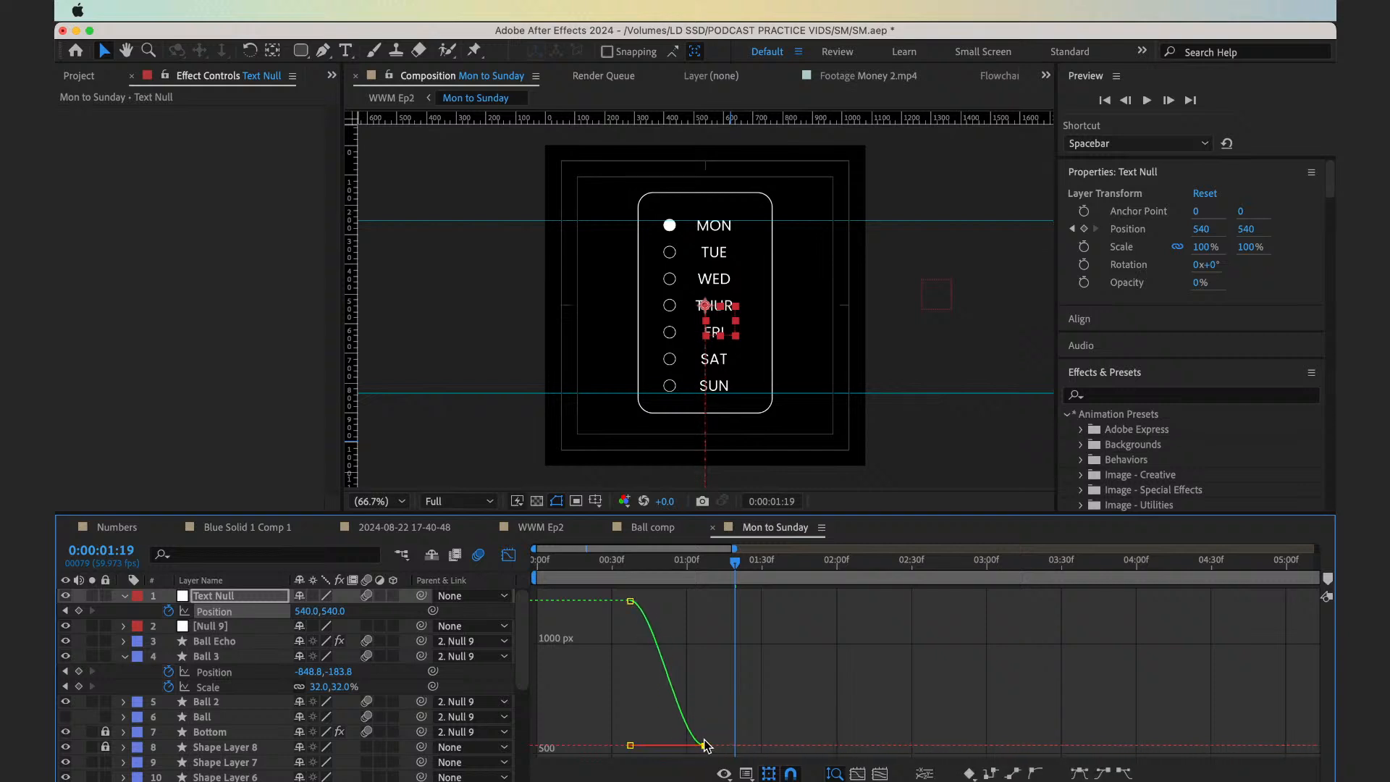
pyautogui.click(608, 572)
pyautogui.press('space')
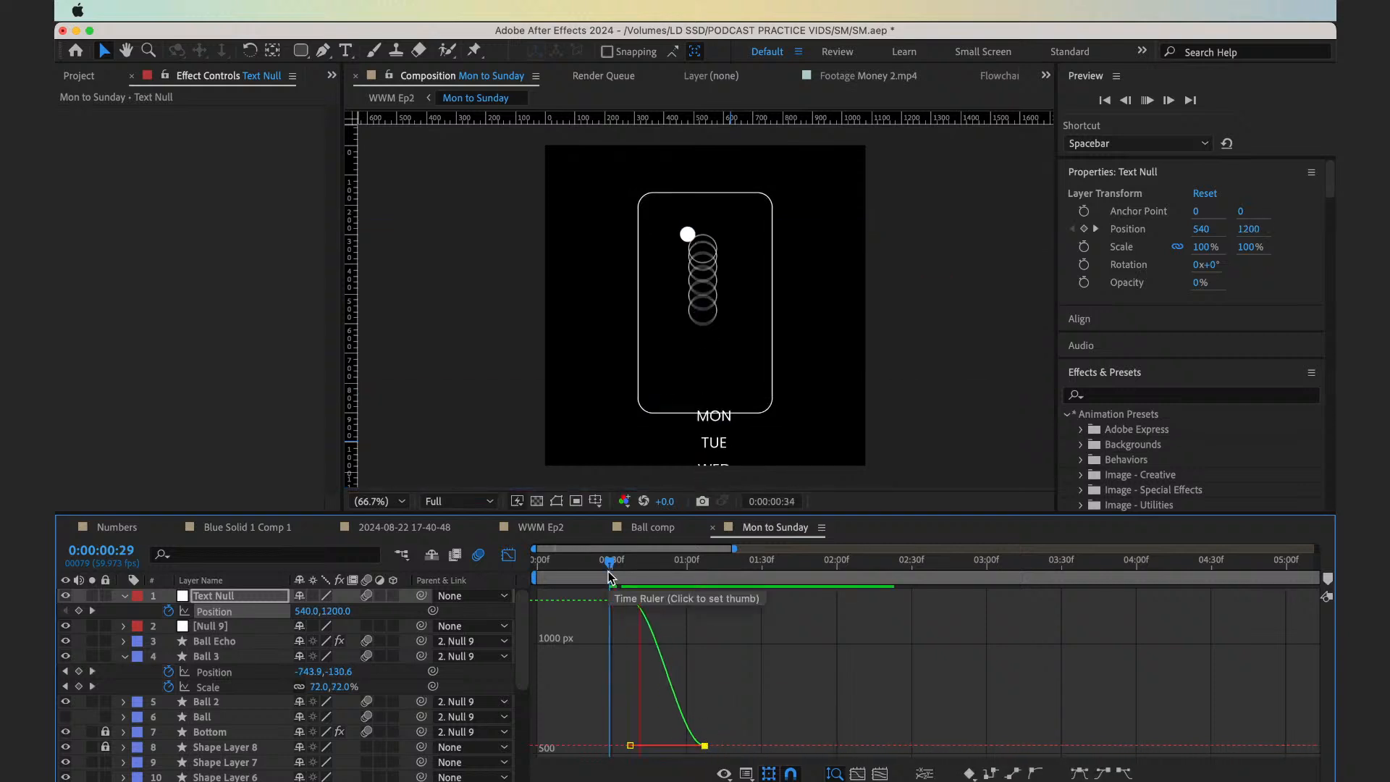
pyautogui.press('space')
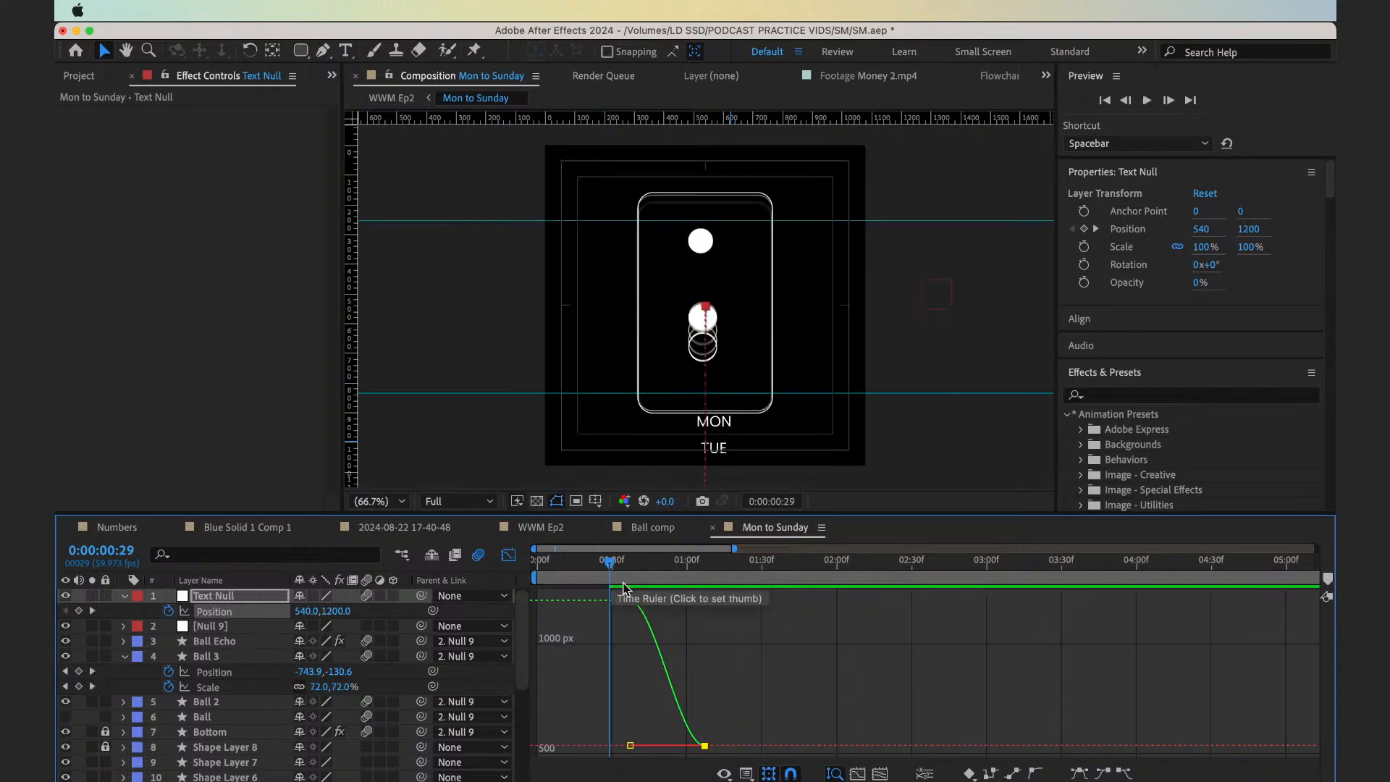
# Try to reshape the end of the Text Null's position curve in the value graph, and undo the keyframe move
pyautogui.moveTo(695, 736)
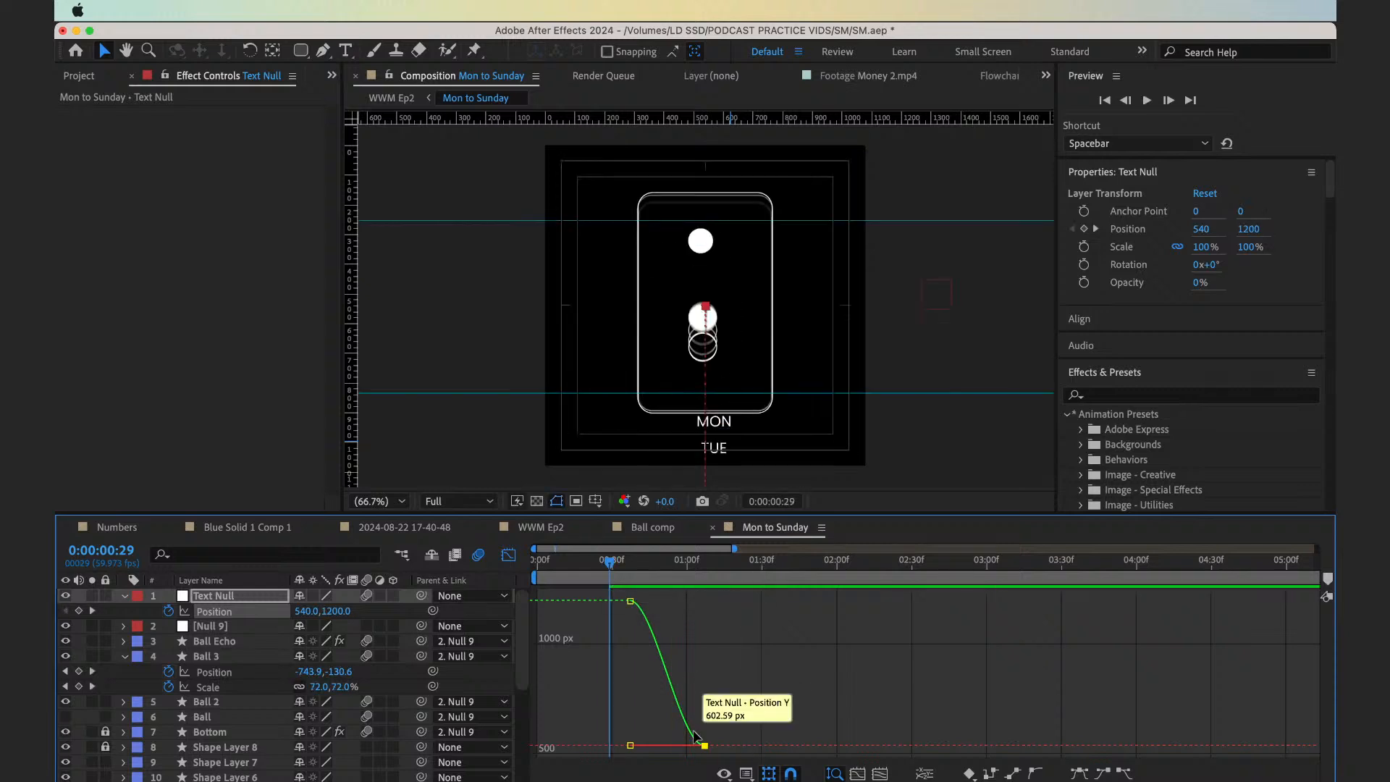
pyautogui.click(739, 773)
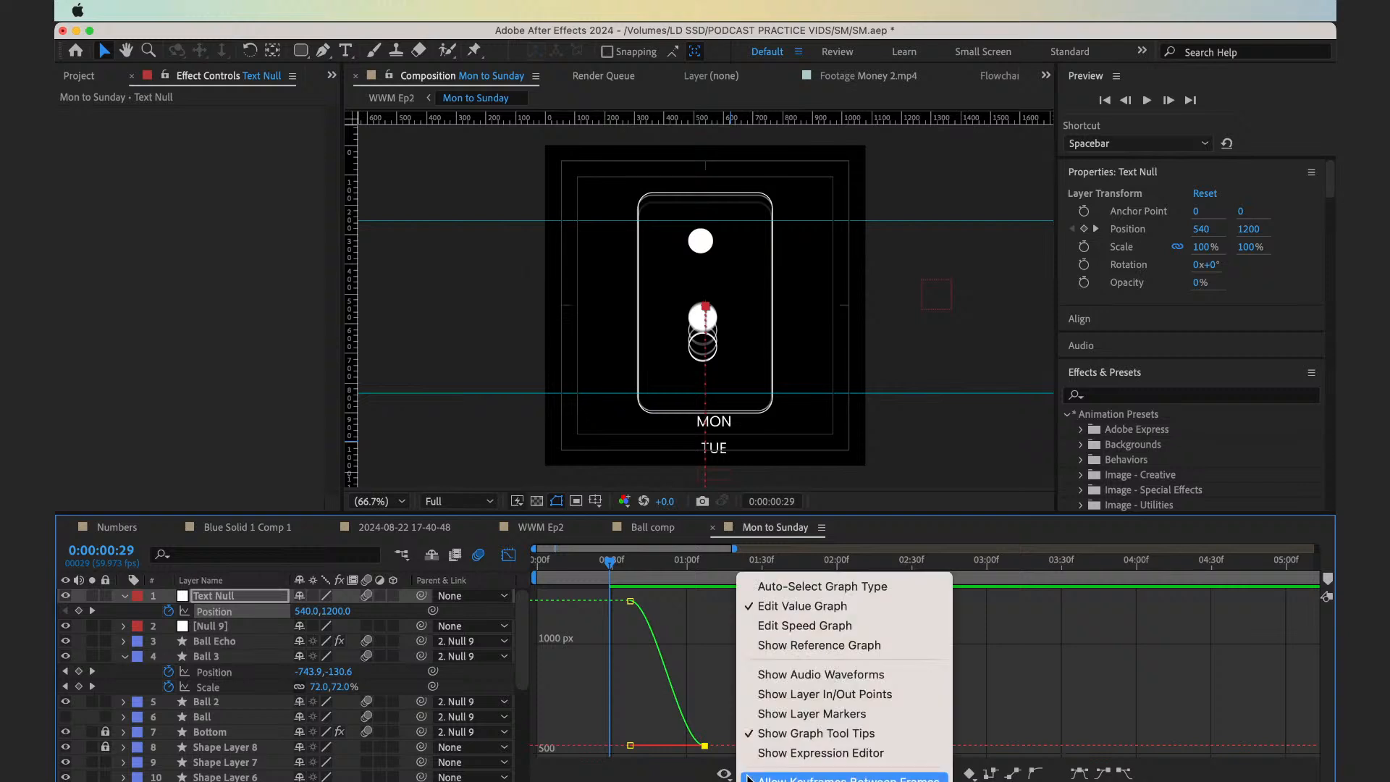
pyautogui.click(748, 778)
pyautogui.moveTo(704, 745); pyautogui.dragTo(729, 698)
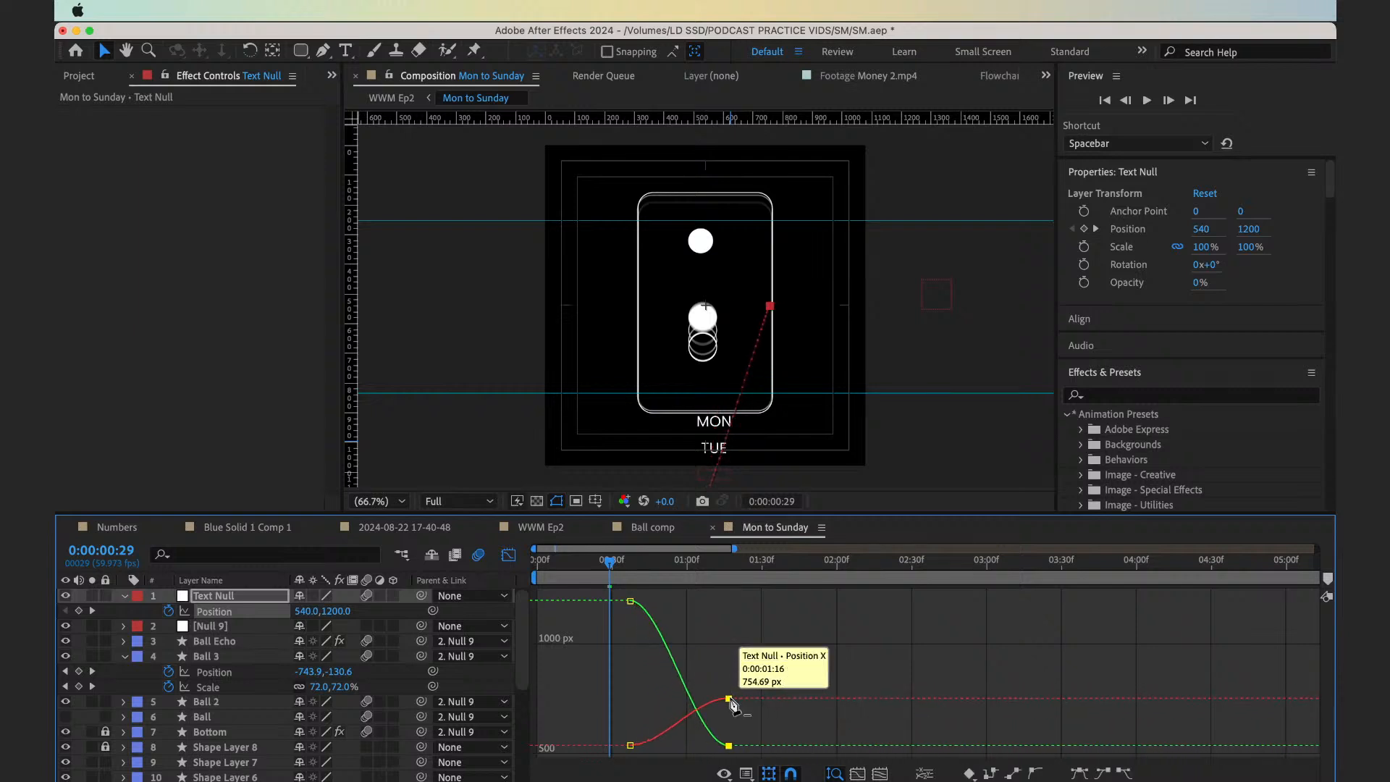
pyautogui.press('super+z')
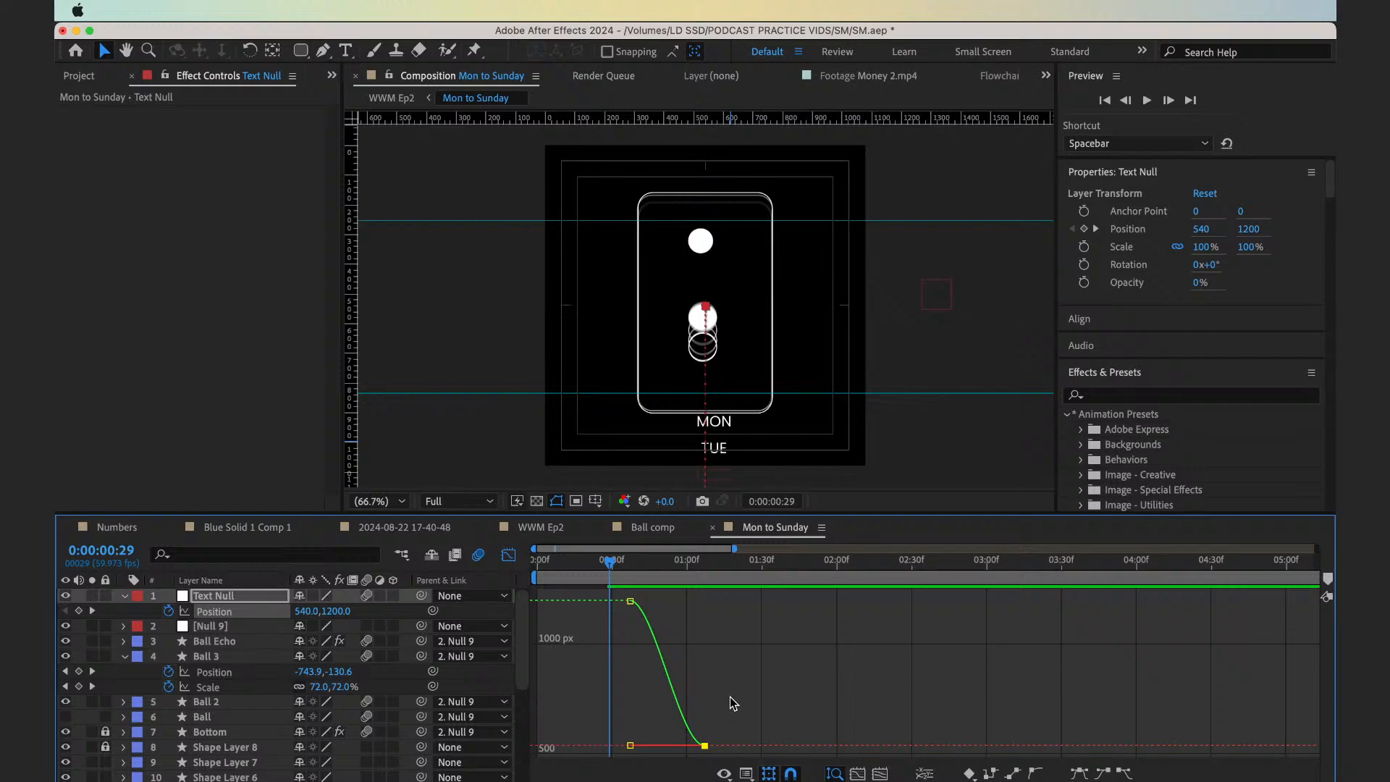
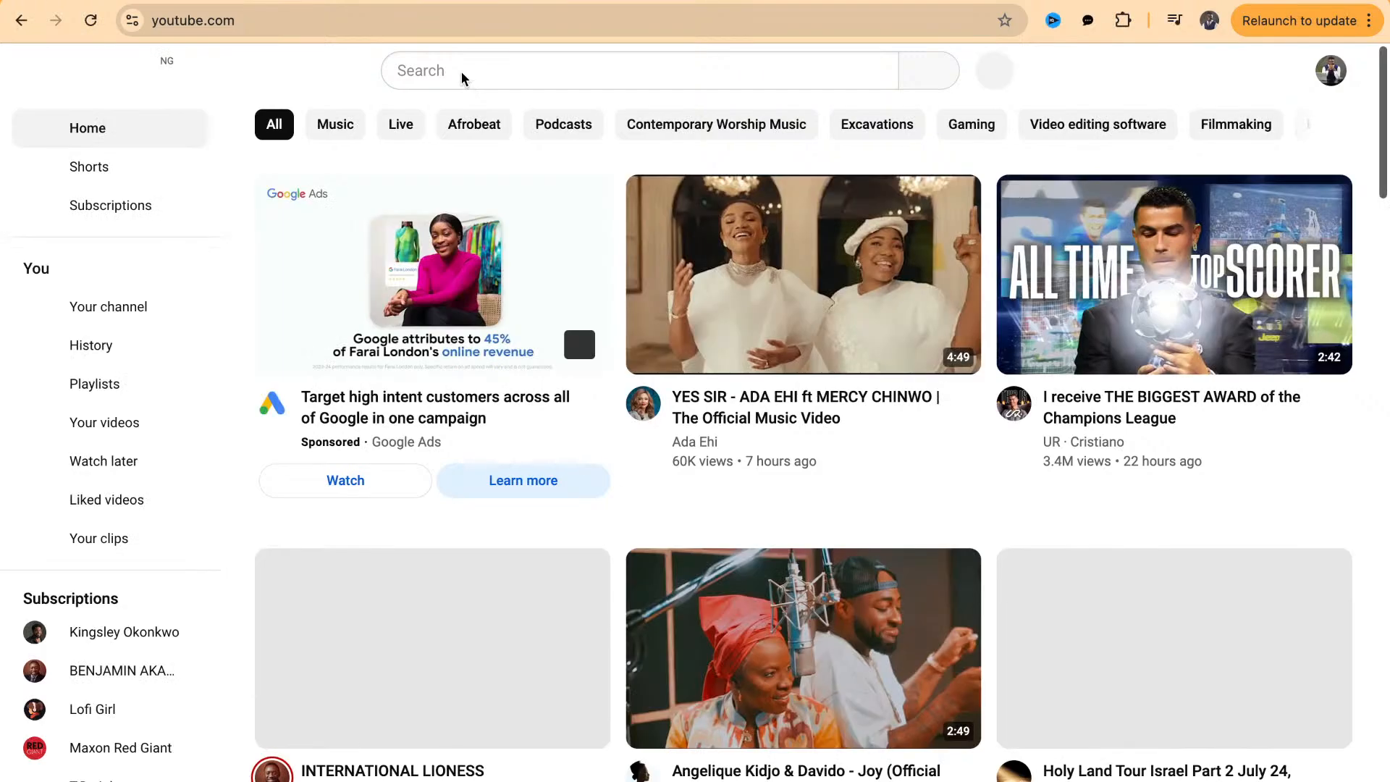
# Search YouTube for "jake in motion graph editor" and open the video "The LAST graph editor tutorial you'll ever need."
pyautogui.click(462, 71)
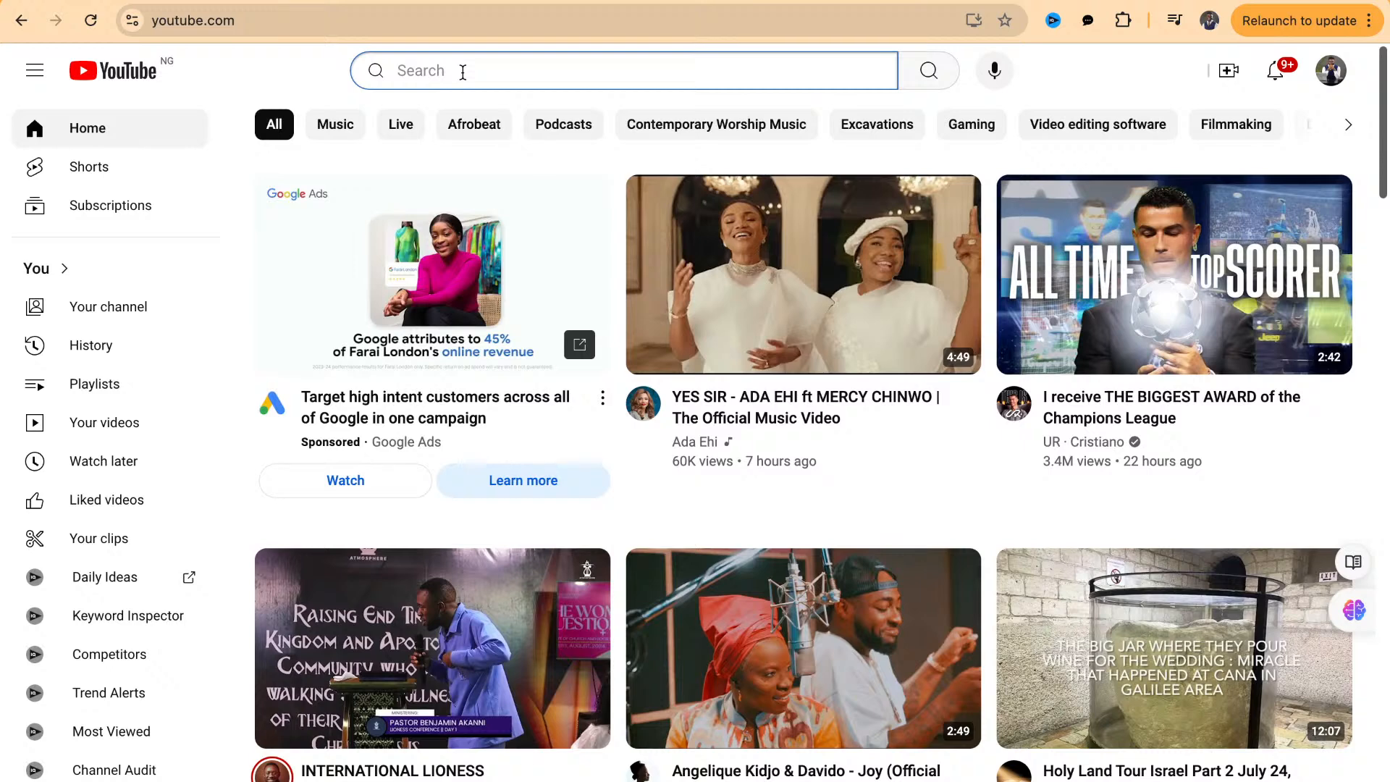
pyautogui.write('jake')
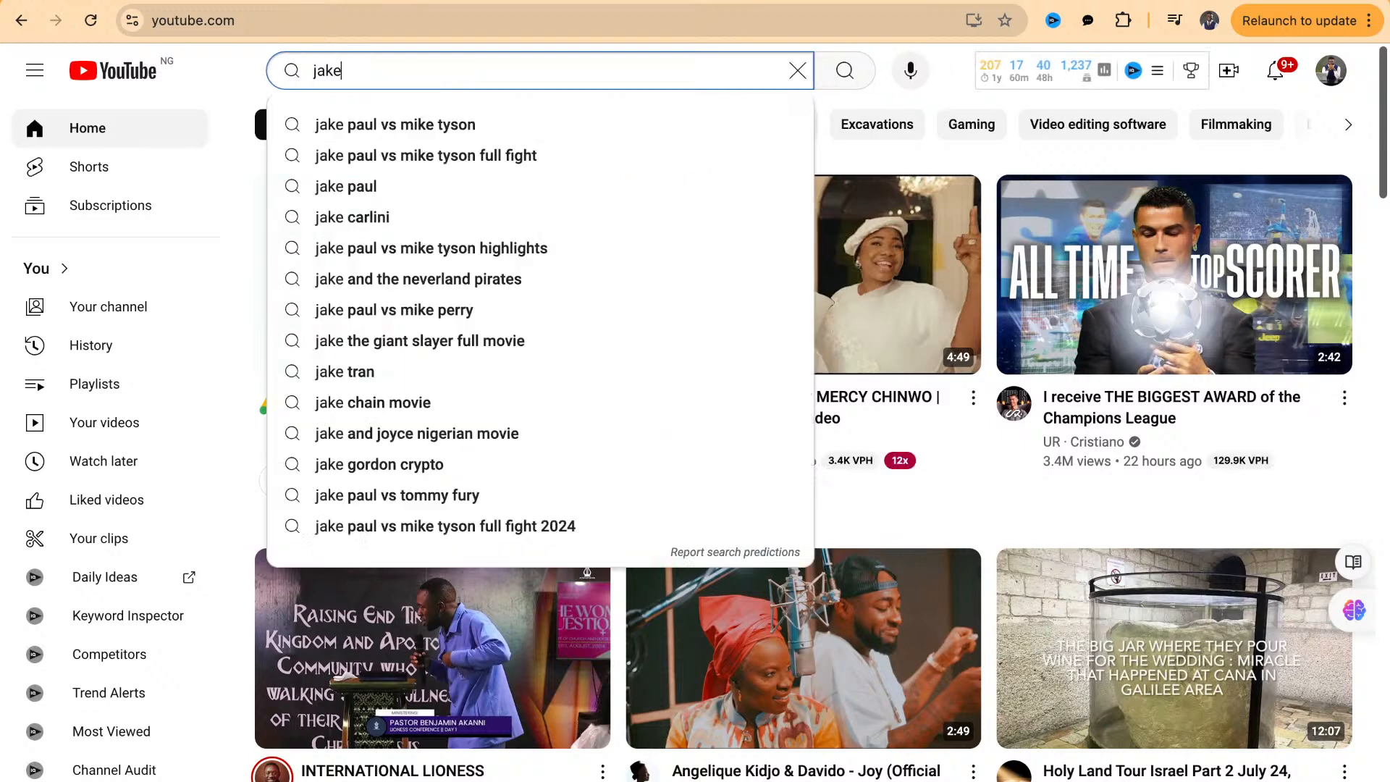
pyautogui.write(' in motion')
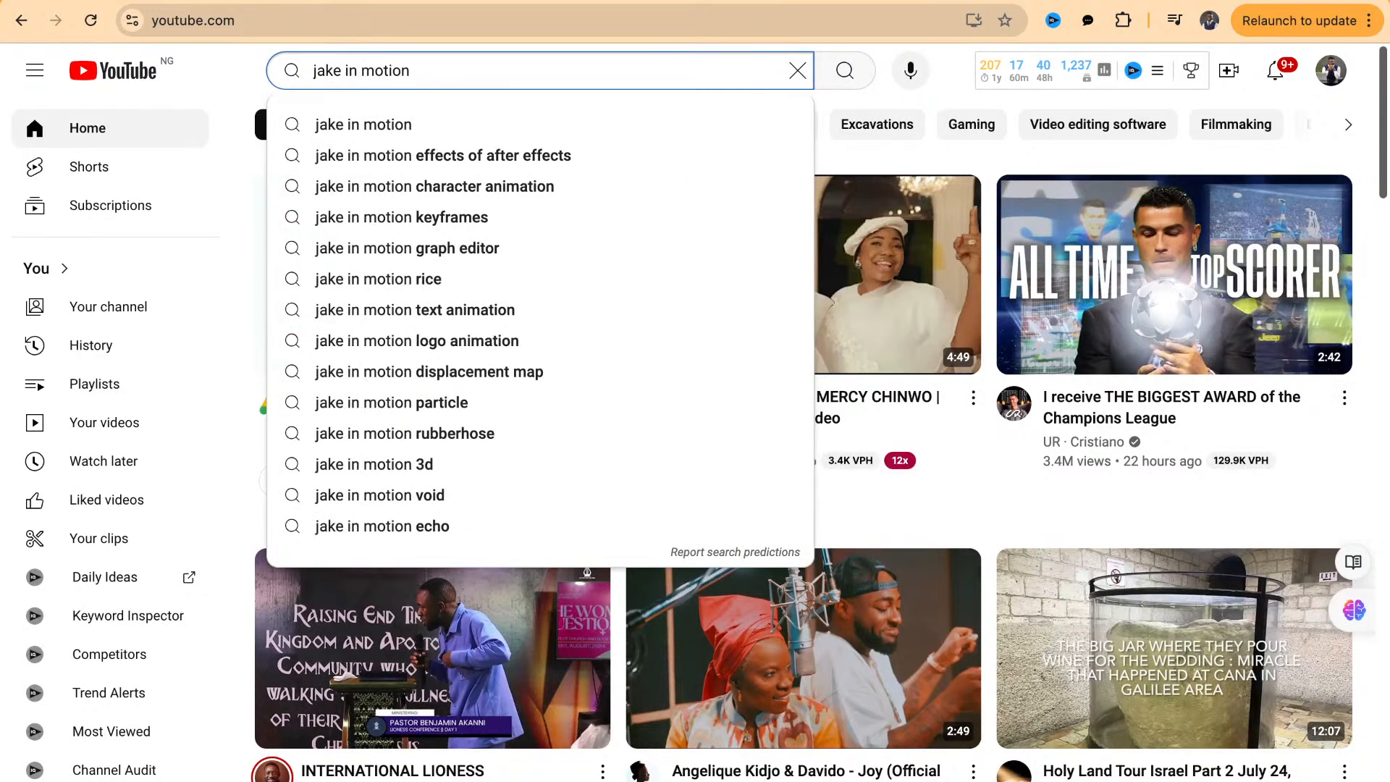
pyautogui.click(459, 249)
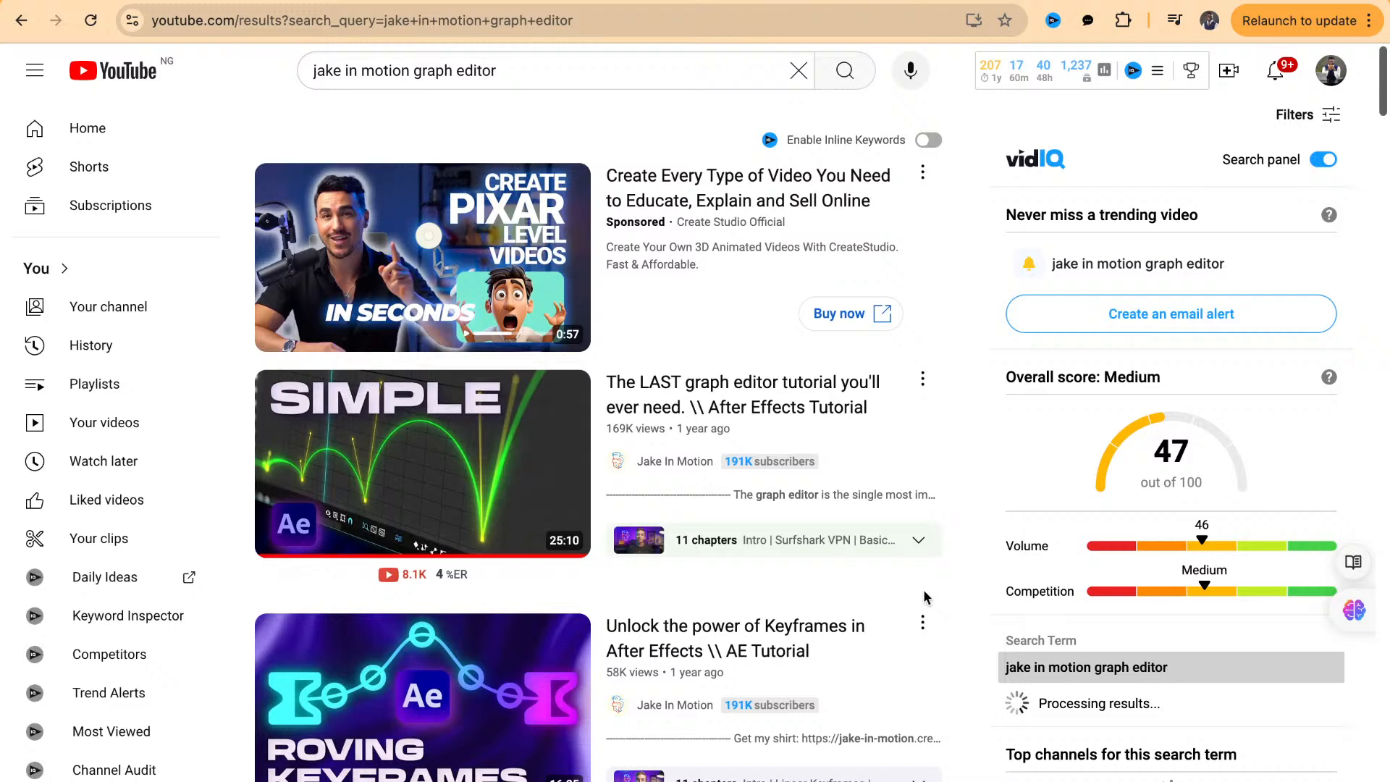
pyautogui.click(734, 402)
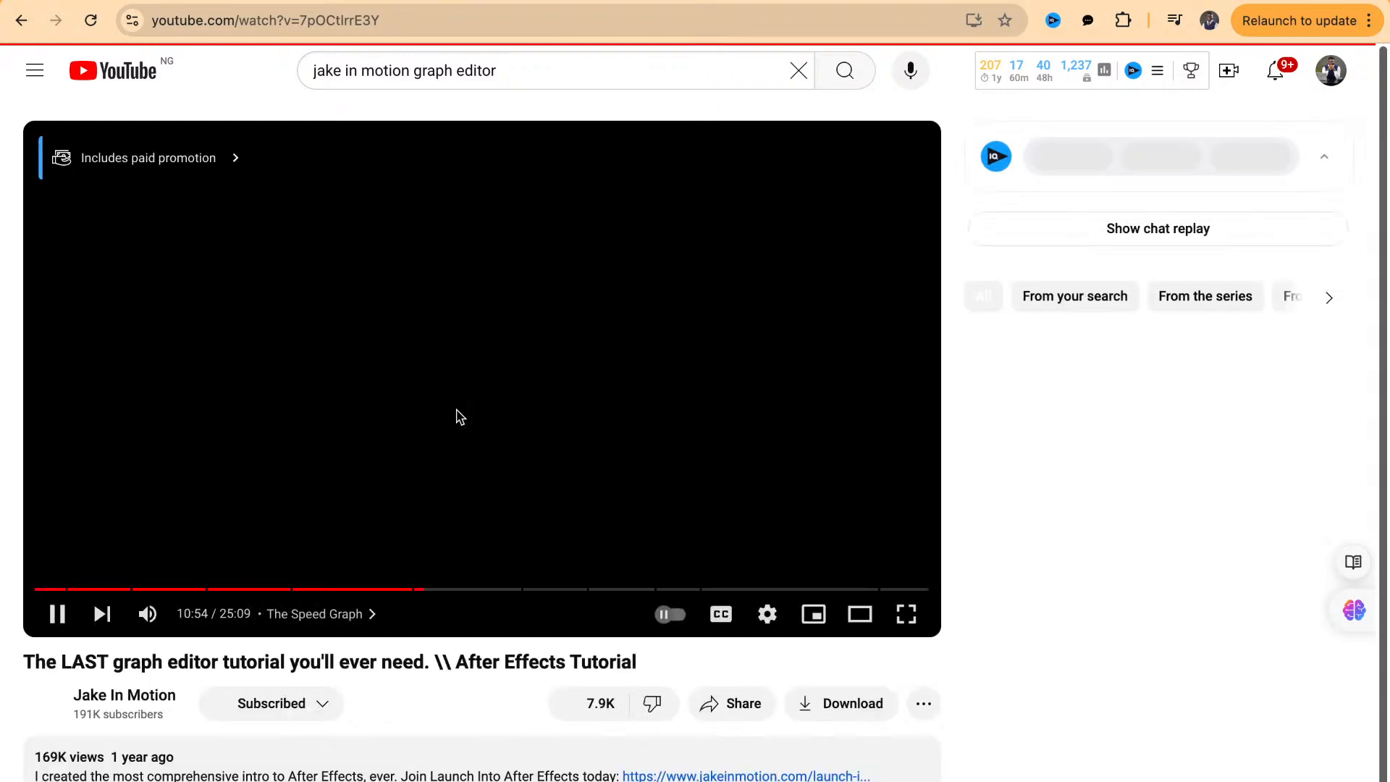
# Jump to the video's "The Value Graph" chapter, lower the volume, and pause playback
pyautogui.click(359, 618)
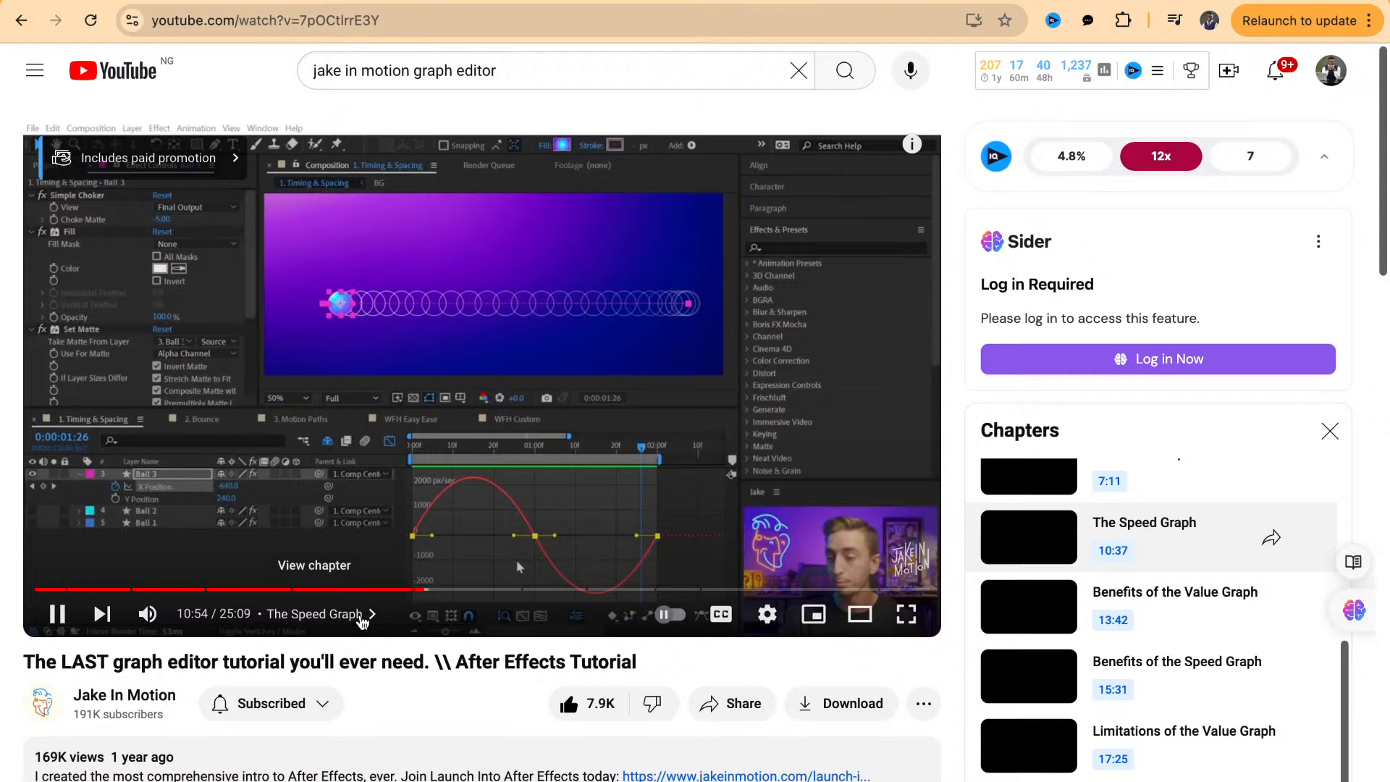
pyautogui.click(185, 617)
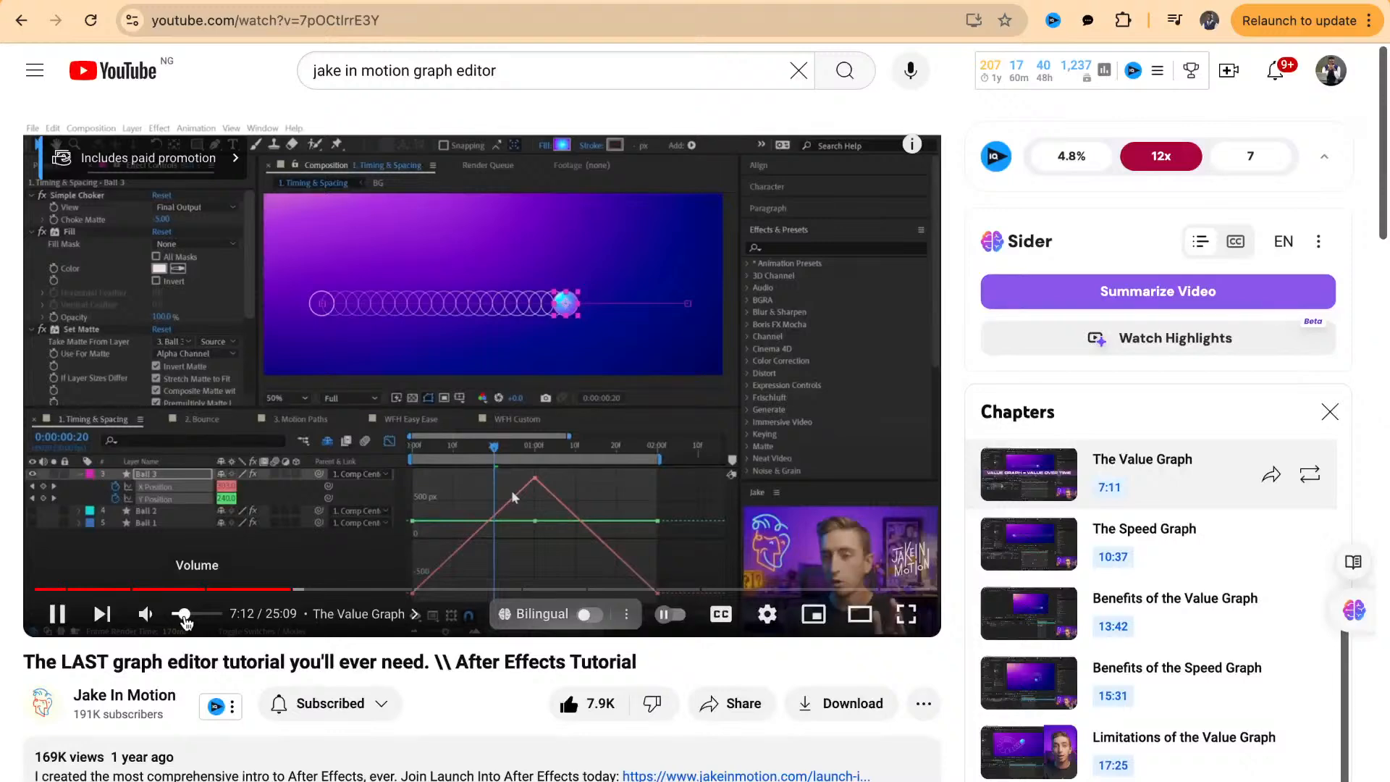
pyautogui.moveTo(185, 617); pyautogui.dragTo(180, 621)
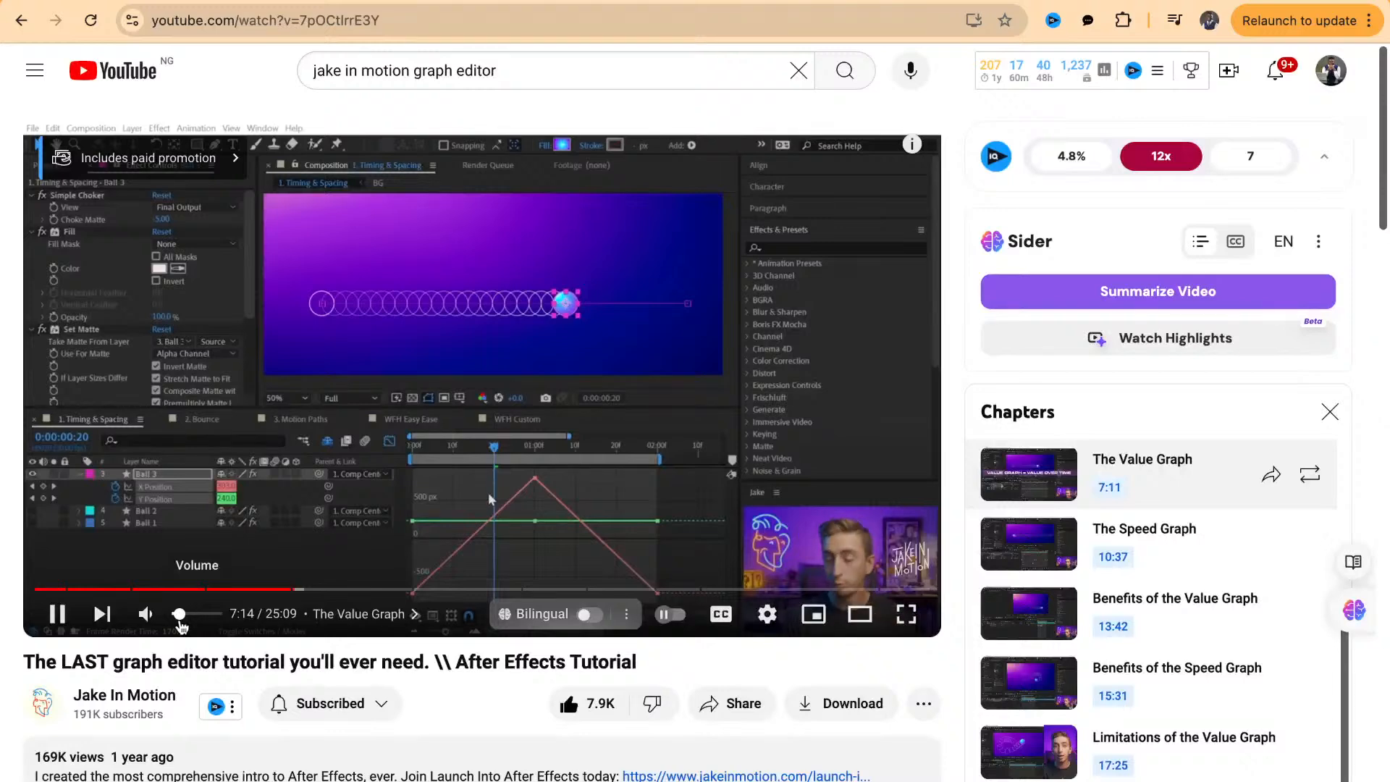
pyautogui.click(276, 476)
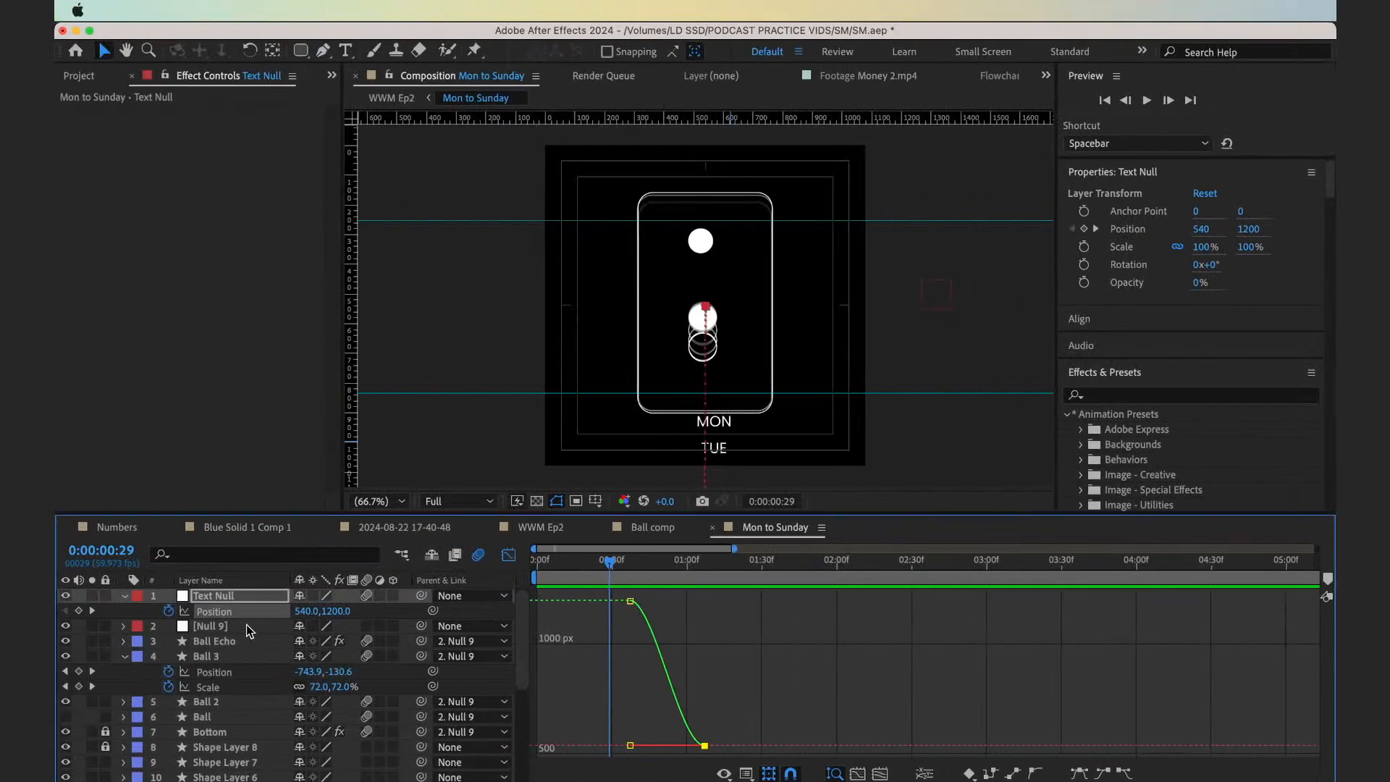
# In After Effects, try separating the Text Null's Position dimensions and selecting its end keyframe, and undo the separation
pyautogui.rightClick(233, 612)
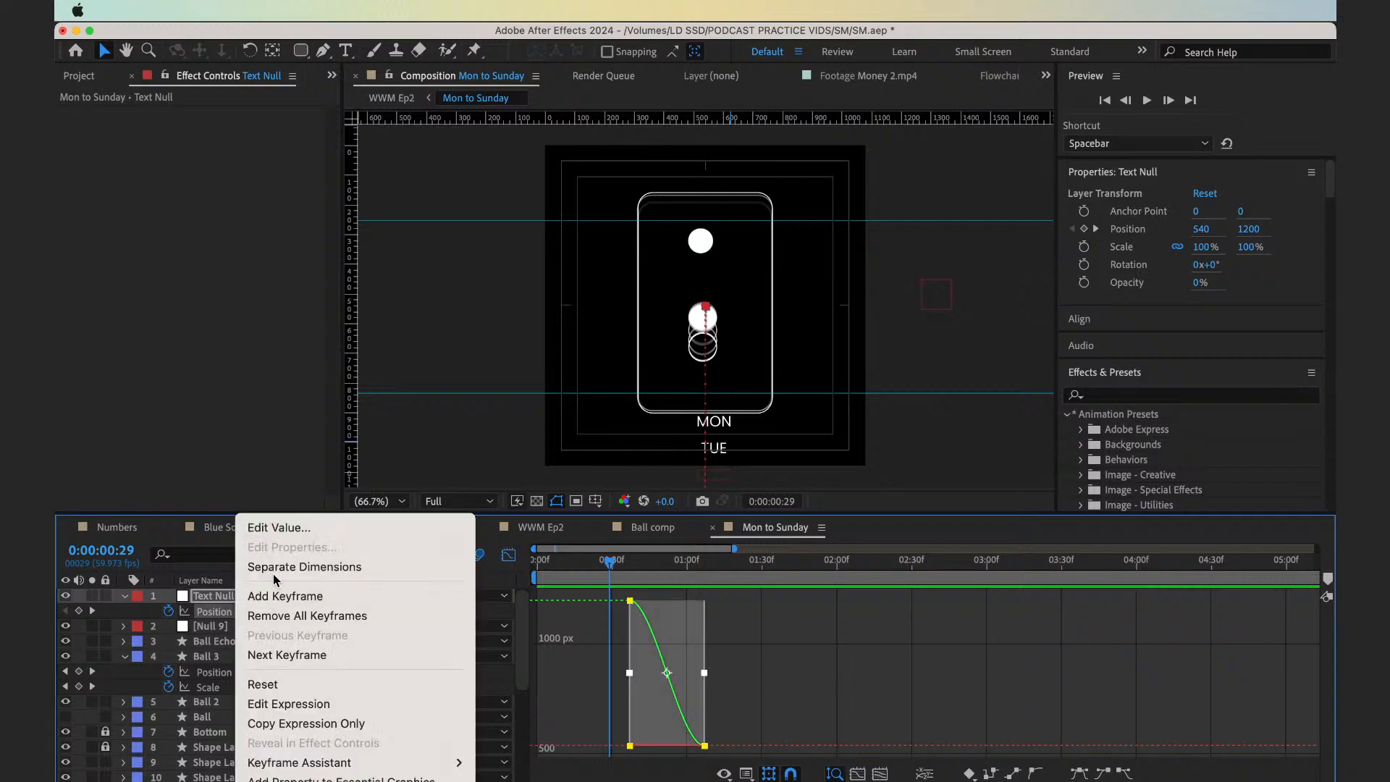
pyautogui.press('Escape')
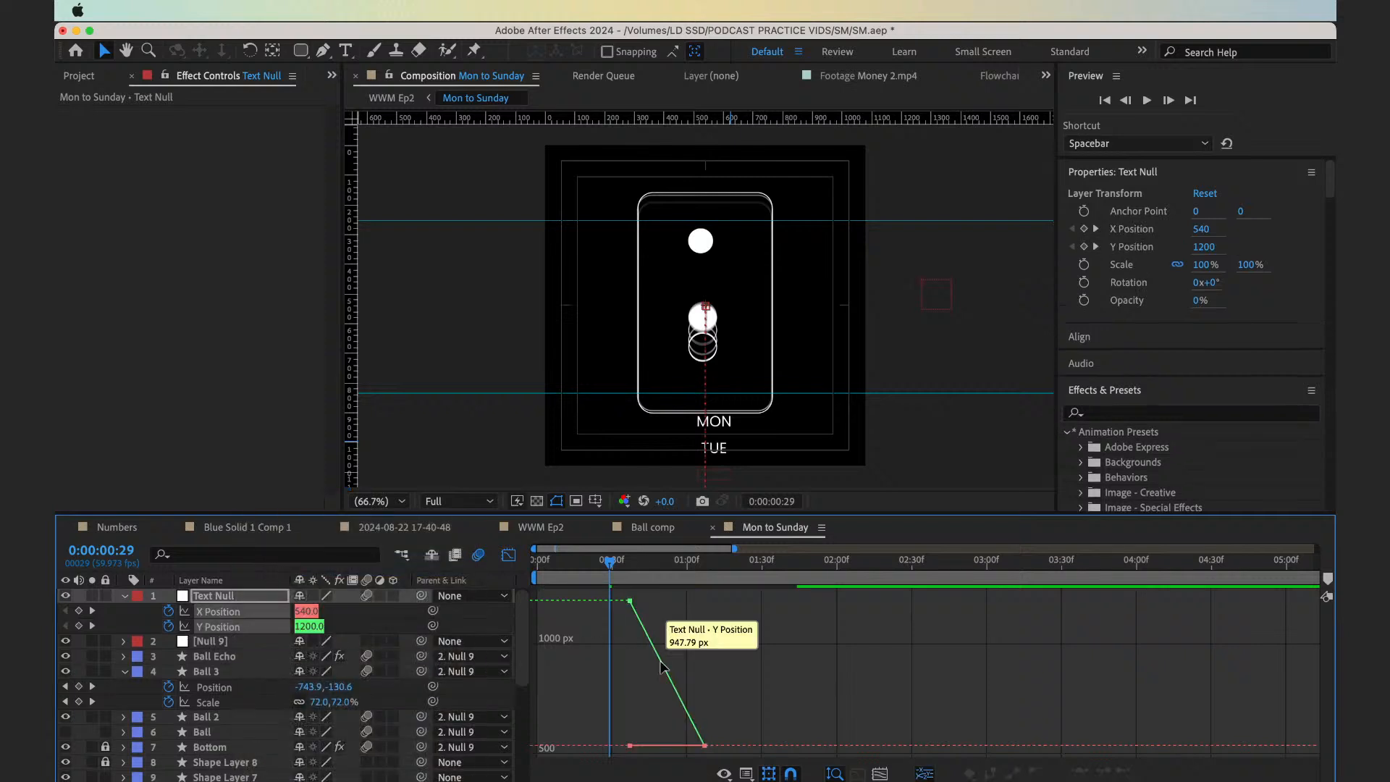
pyautogui.click(705, 746)
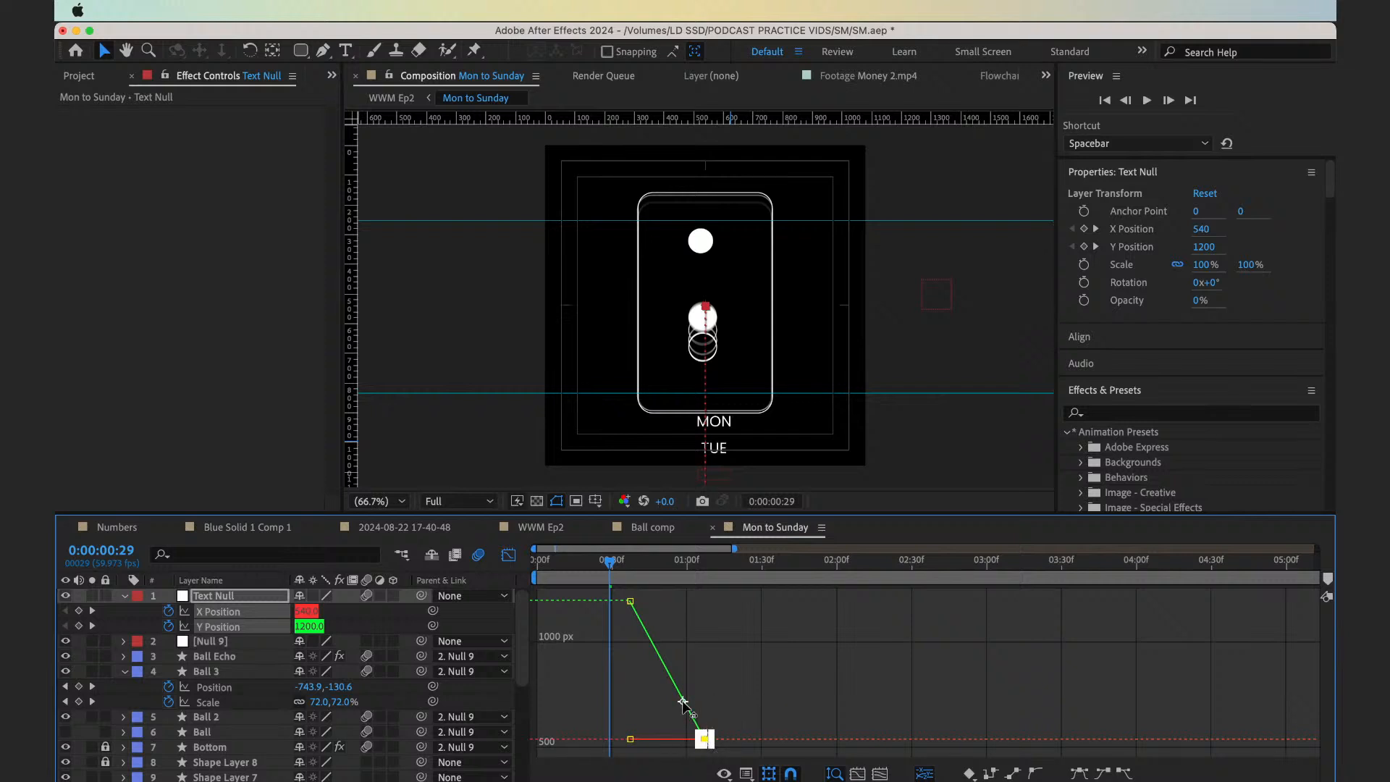
pyautogui.press('super+z')
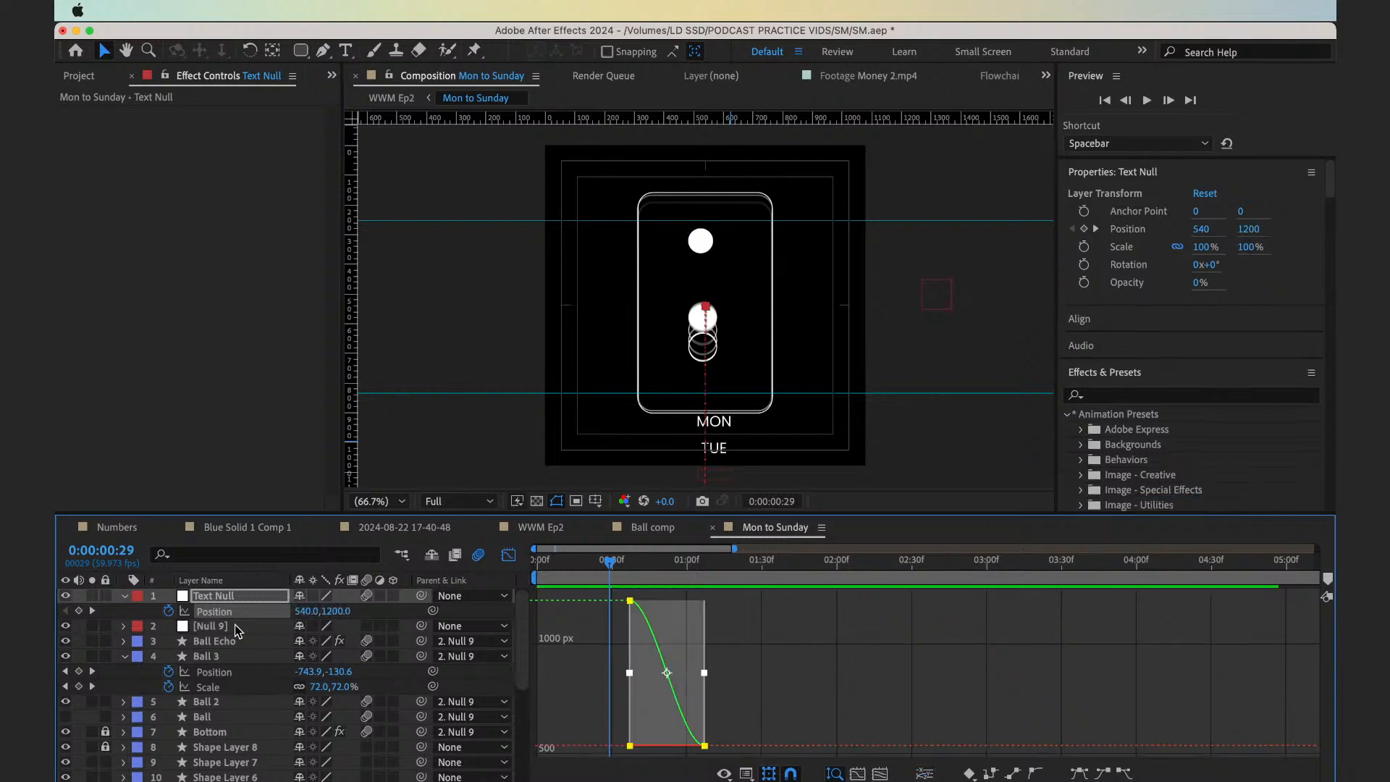
# Separate the Text Null's Position dimensions and shift its starting Y Position keyframe to 1183.8
pyautogui.rightClick(227, 615)
pyautogui.click(289, 563)
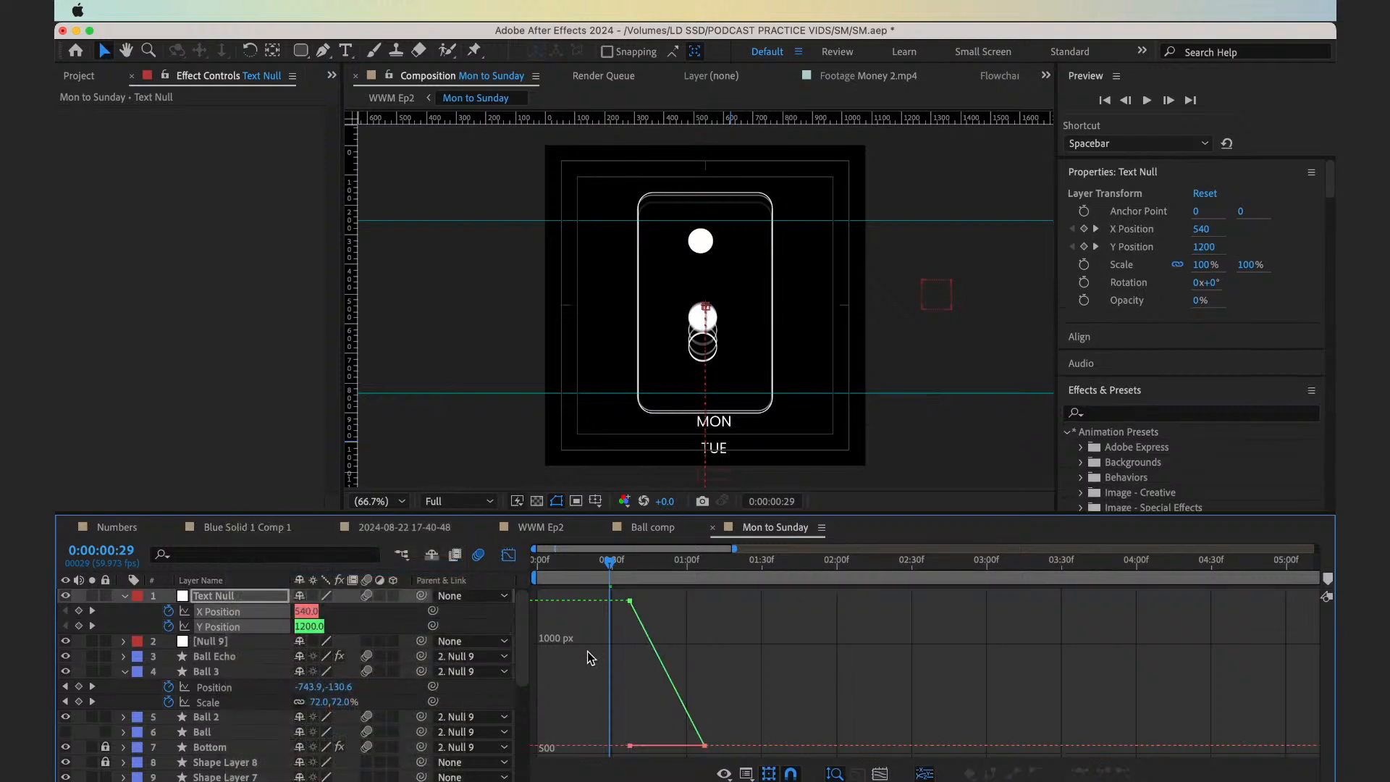
pyautogui.moveTo(619, 626)
pyautogui.mouseDown()
pyautogui.moveTo(645, 593)
pyautogui.moveTo(631, 605)
pyautogui.mouseUp()
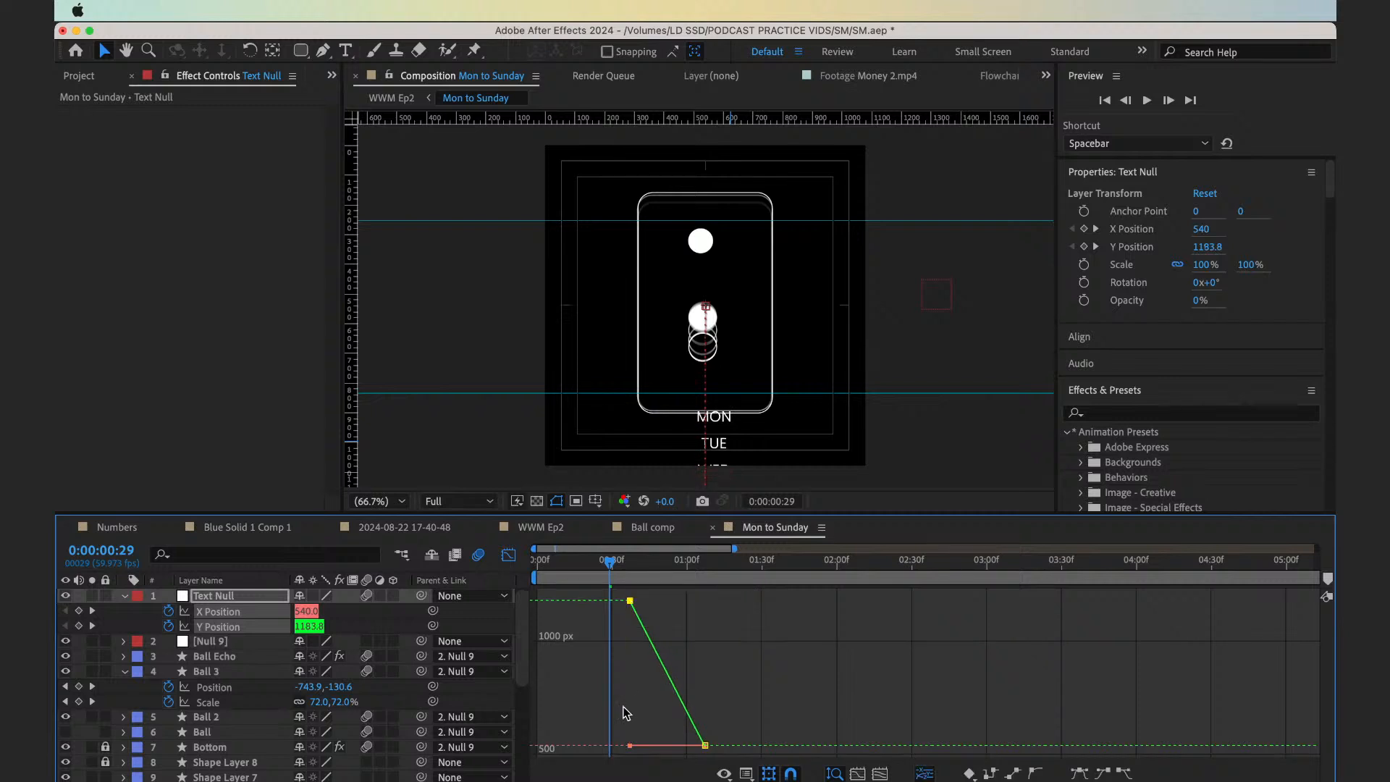
pyautogui.moveTo(625, 725); pyautogui.dragTo(633, 769)
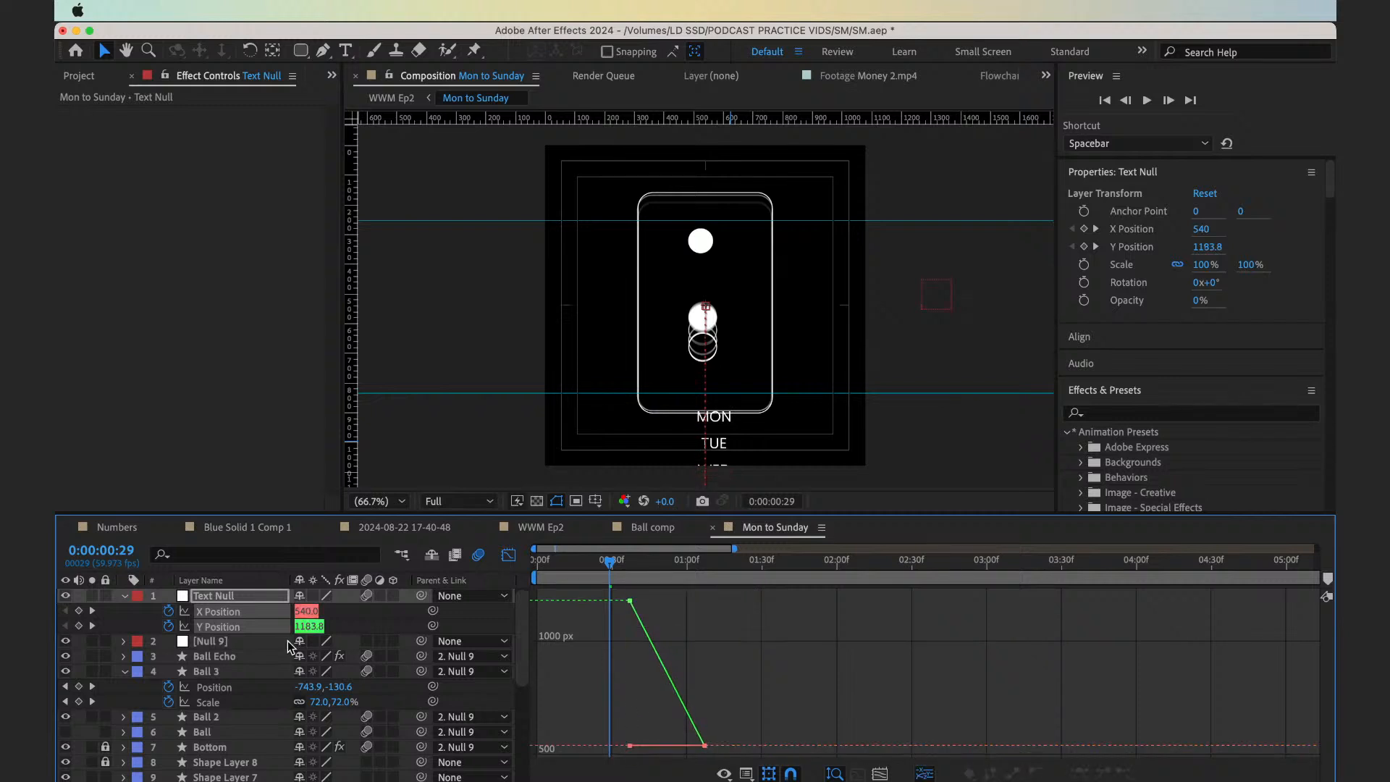
# Show only the Text Null's Y Position curve in the value graph and check its end keyframe
pyautogui.click(245, 627)
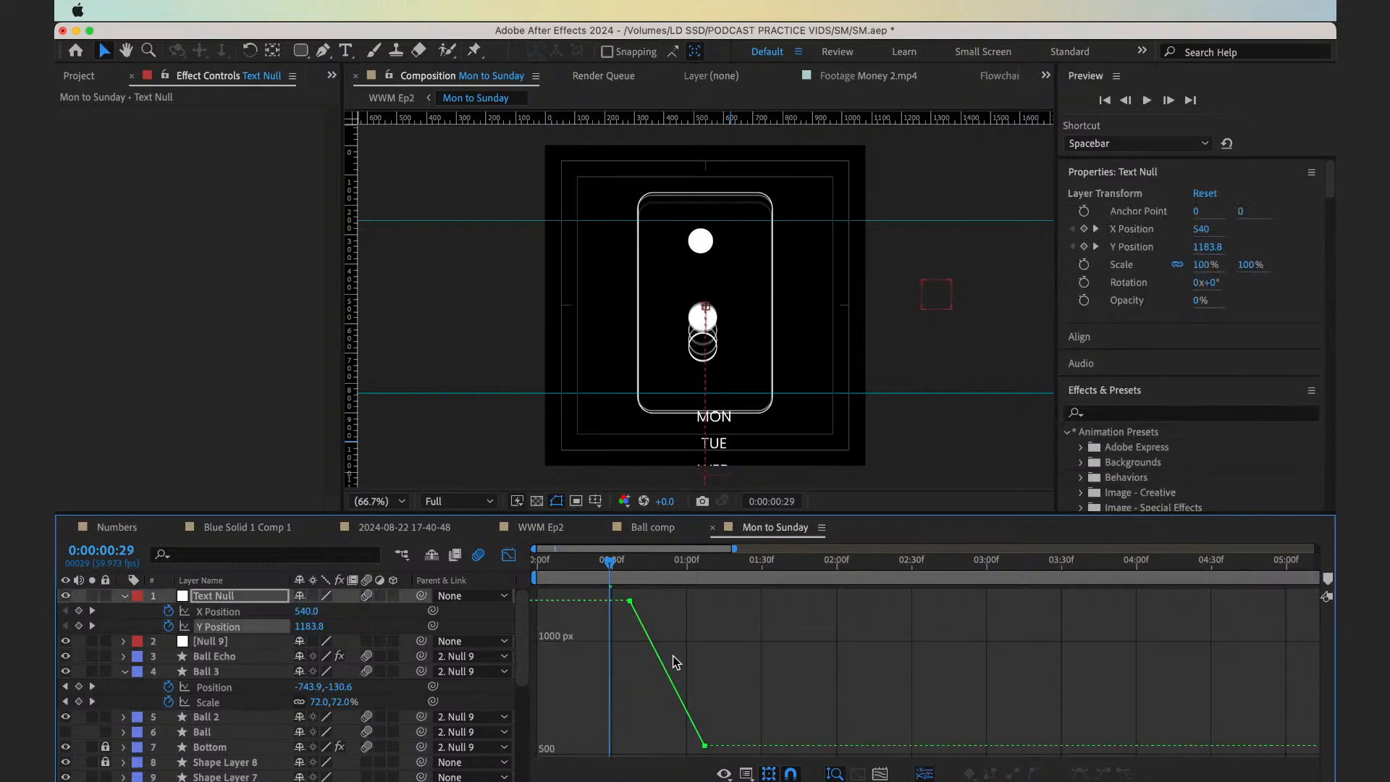
pyautogui.click(664, 667)
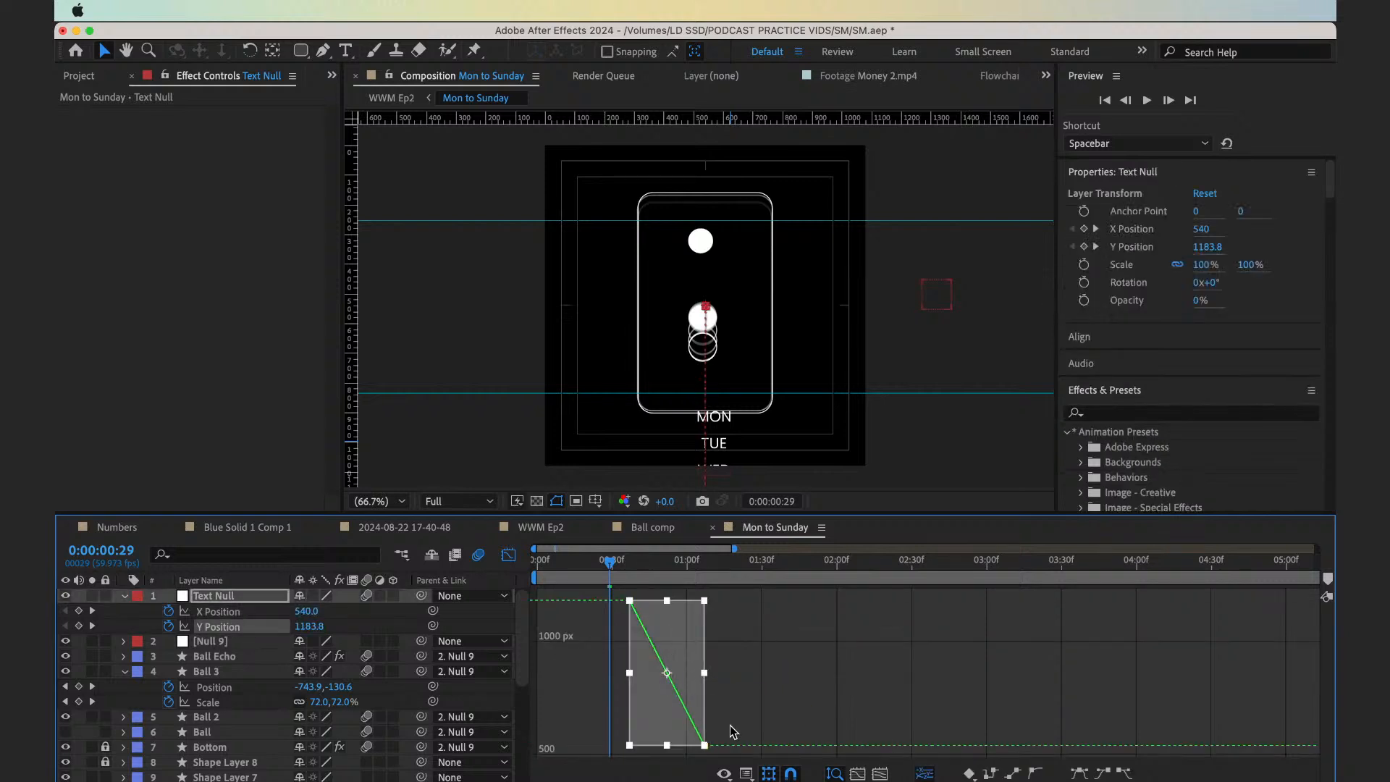
pyautogui.click(705, 745)
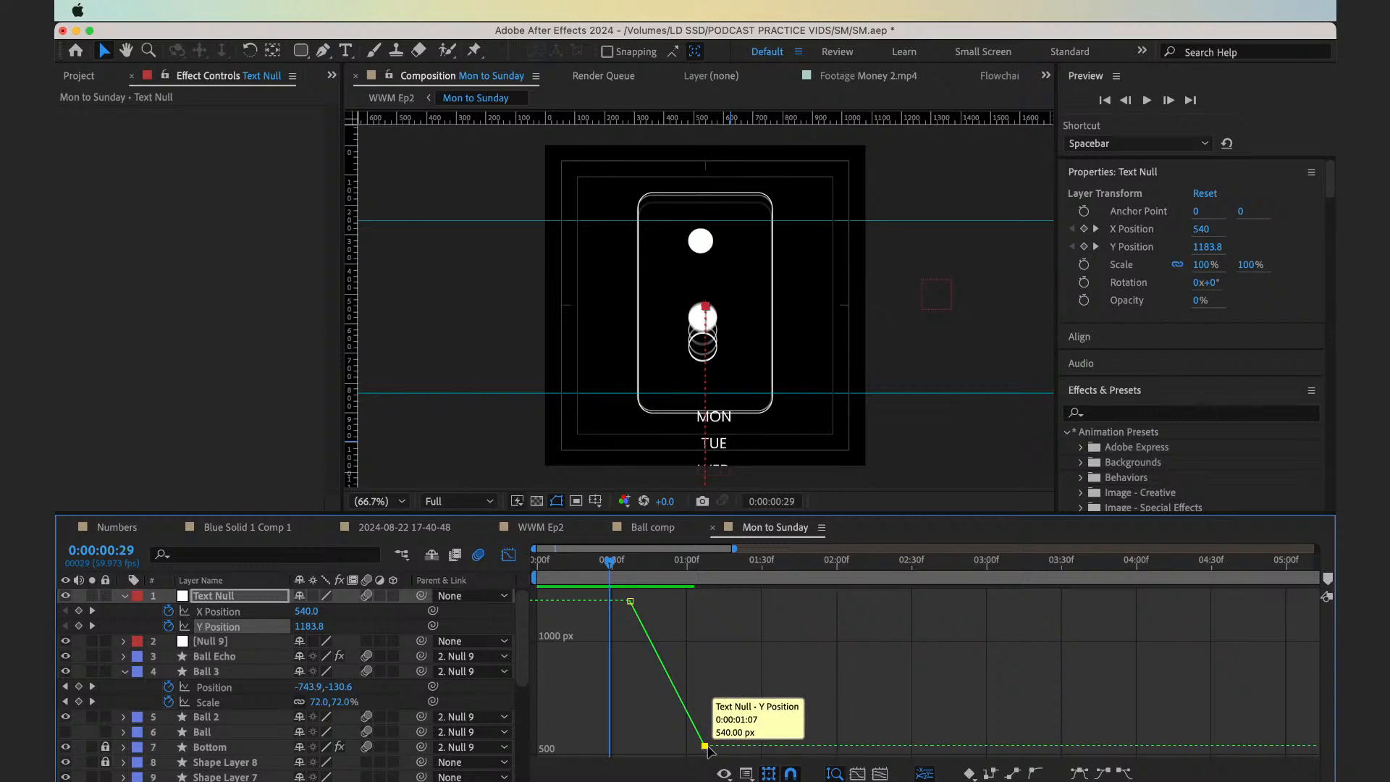
pyautogui.click(778, 713)
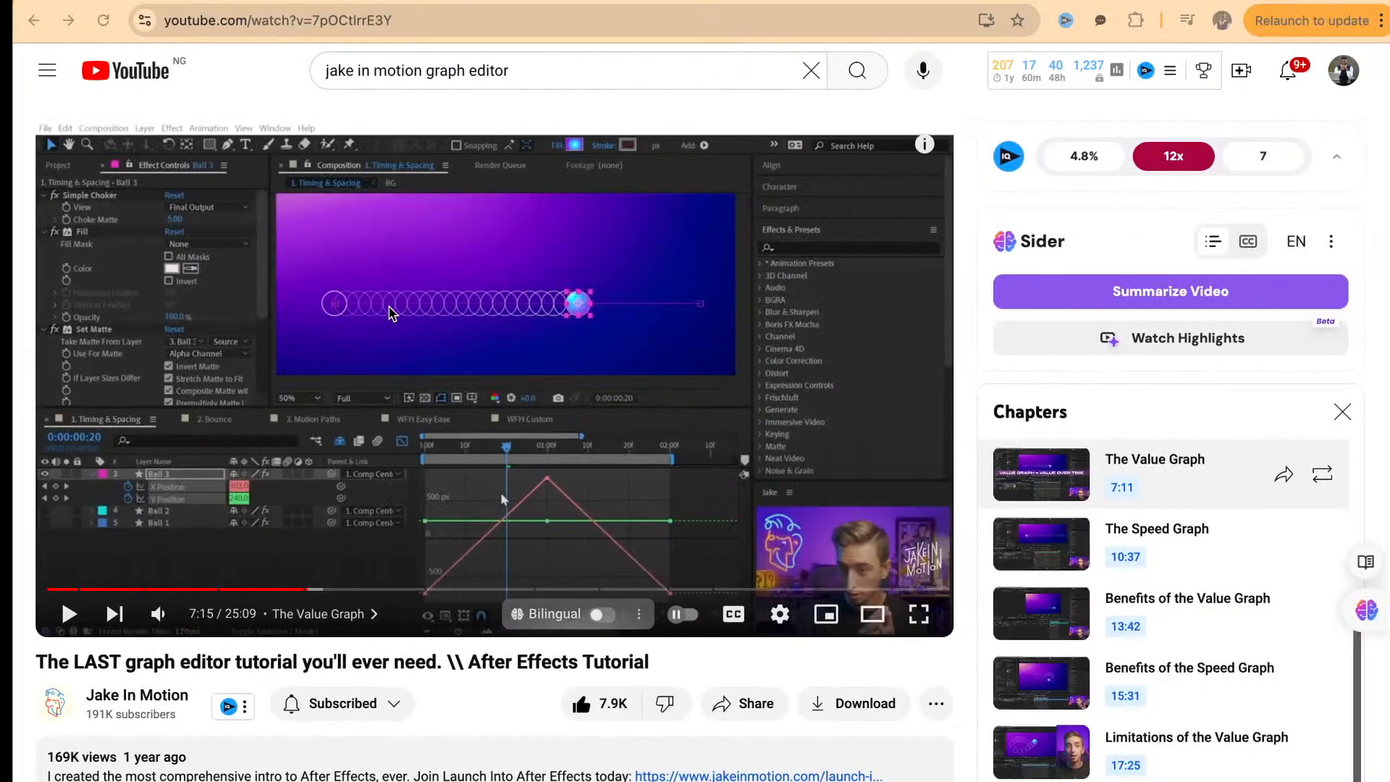
# Switch to the YouTube tutorial and skip ahead through the Value Graph chapter to the Easy Ease demonstration, then pause it
pyautogui.click(488, 493)
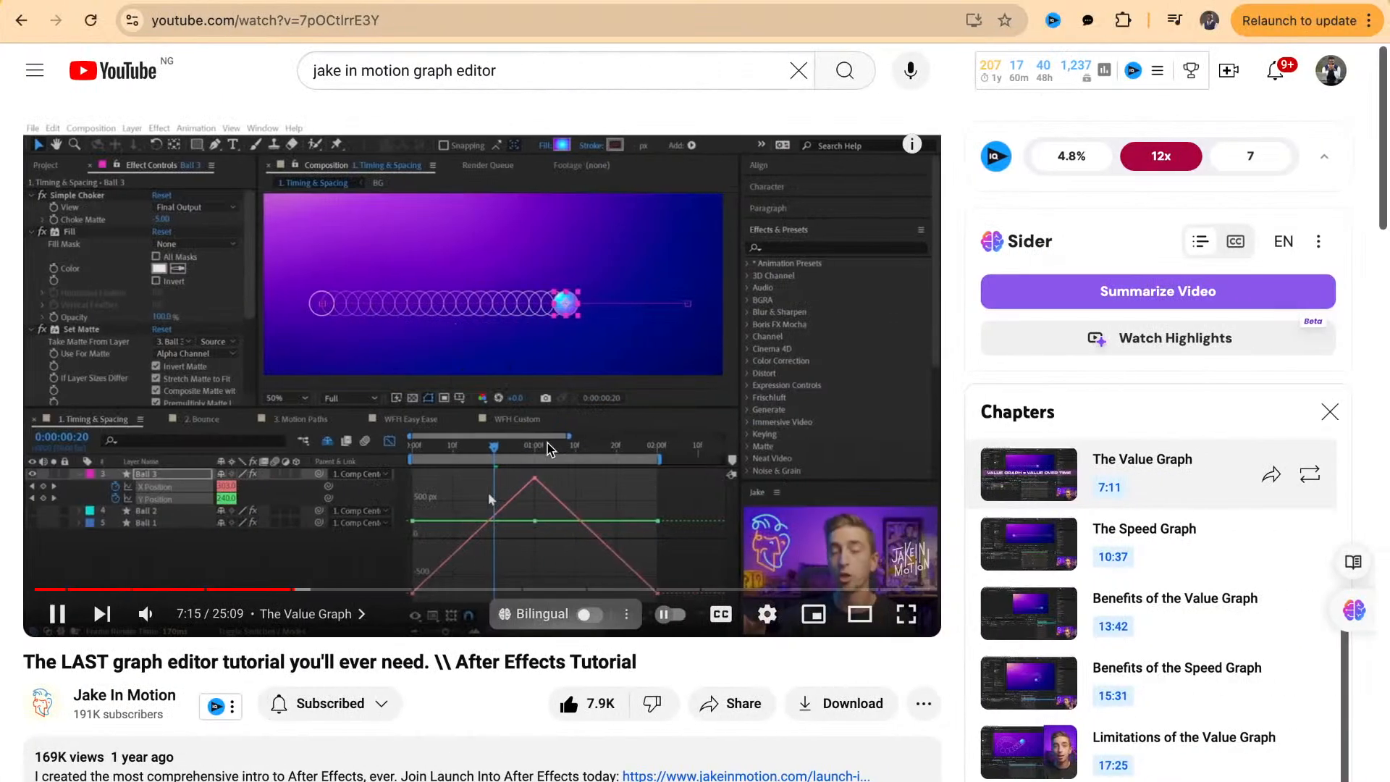
pyautogui.press('Right')
pyautogui.press('Right')
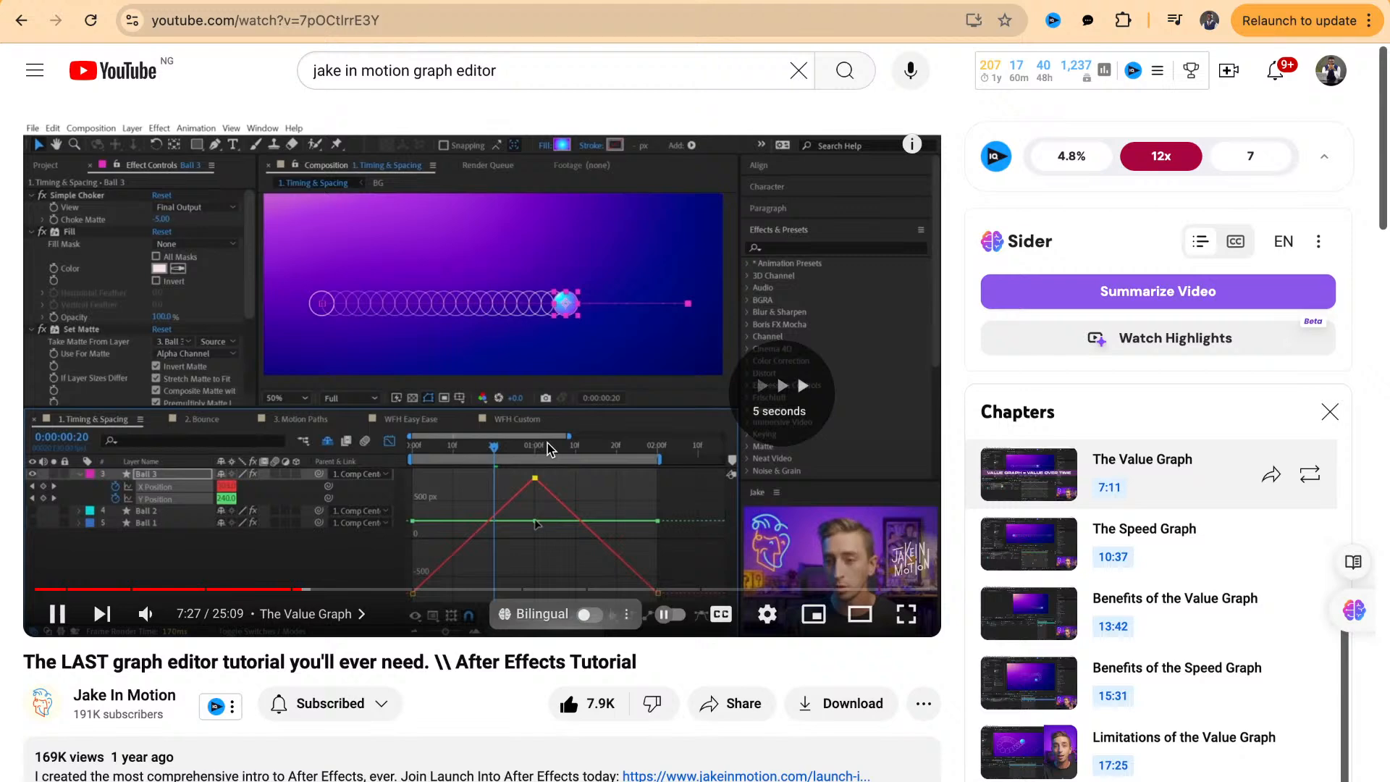
pyautogui.press('Right')
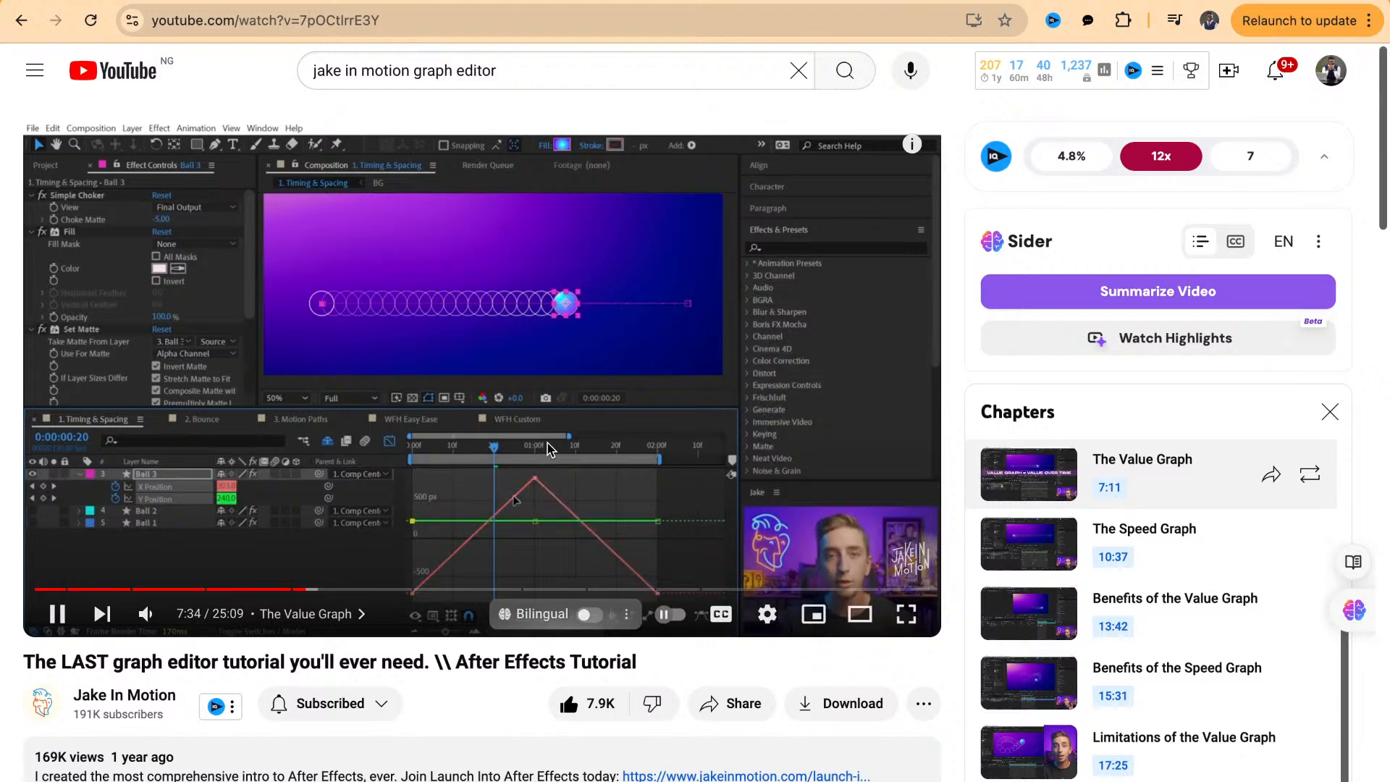
pyautogui.press('Right')
pyautogui.press('Right')
pyautogui.press('Right')
pyautogui.press('Right')
pyautogui.press('Right')
pyautogui.press('Right')
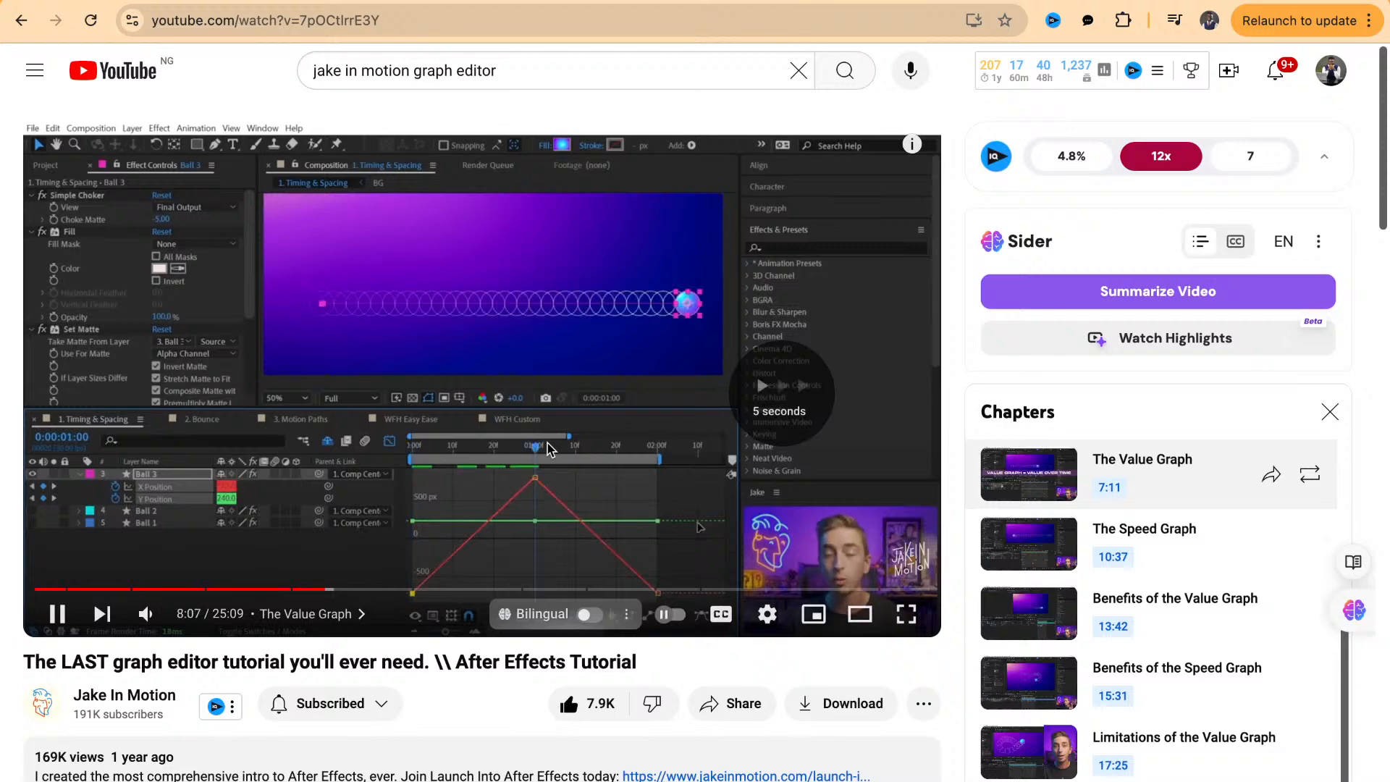
pyautogui.press('Right')
pyautogui.press('Right')
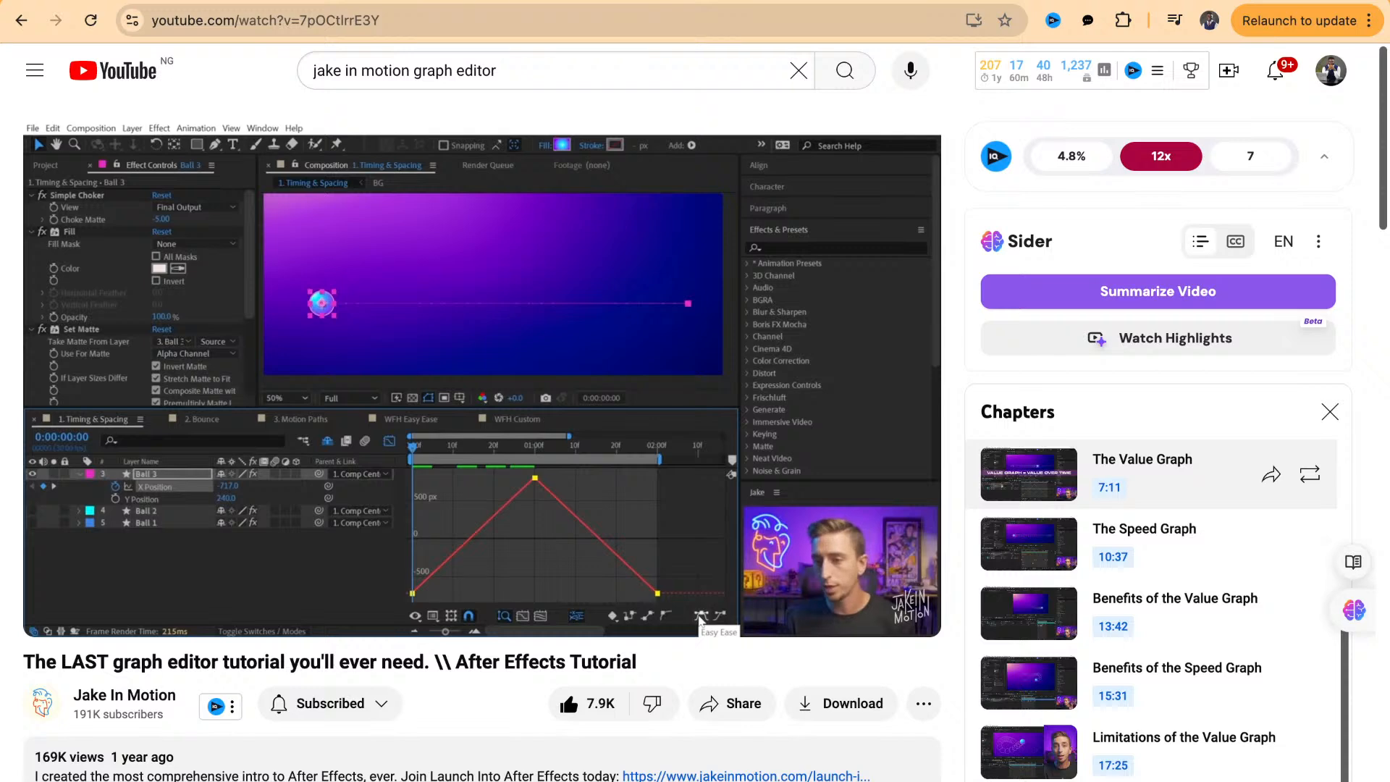
pyautogui.click(684, 554)
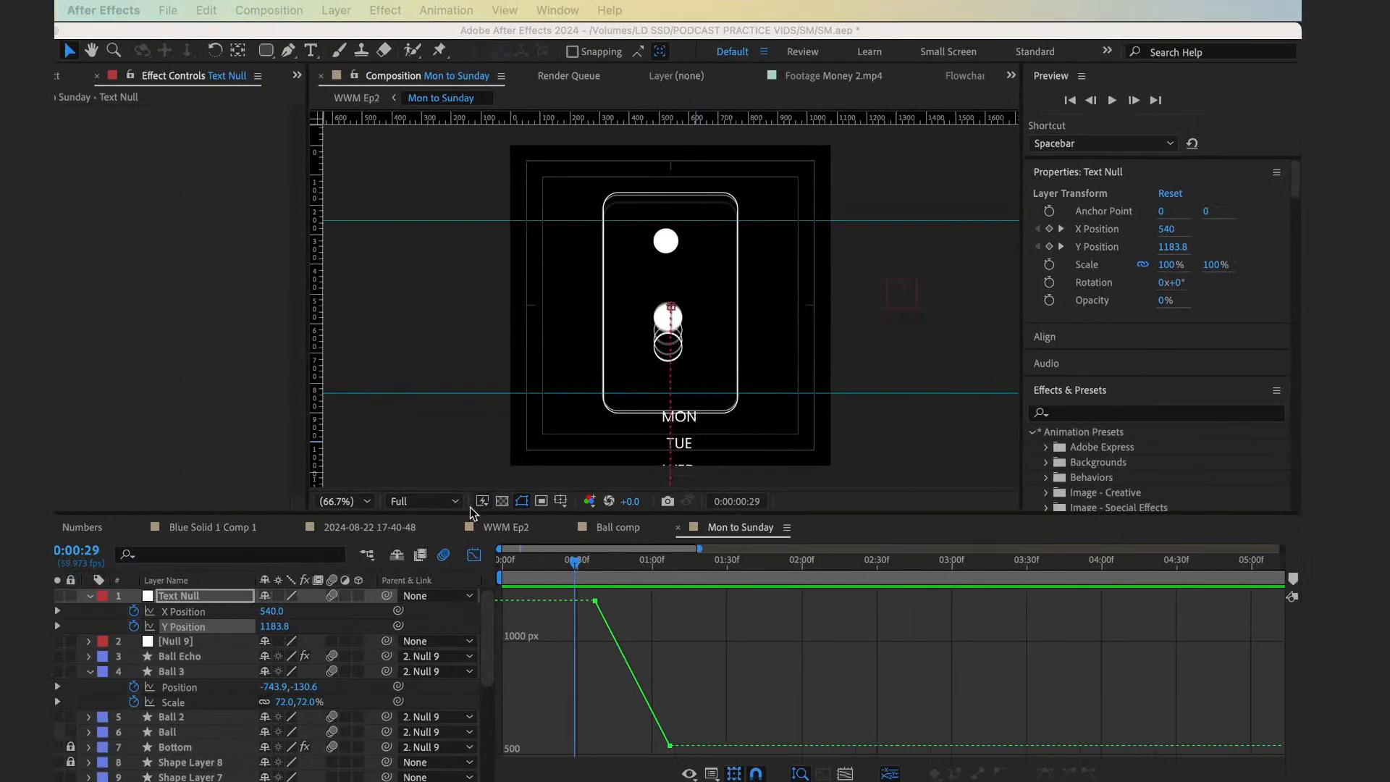
# In After Effects, apply Easy Ease to both Text Null Y Position keyframes and lengthen the end keyframe's influence handle
pyautogui.click(622, 631)
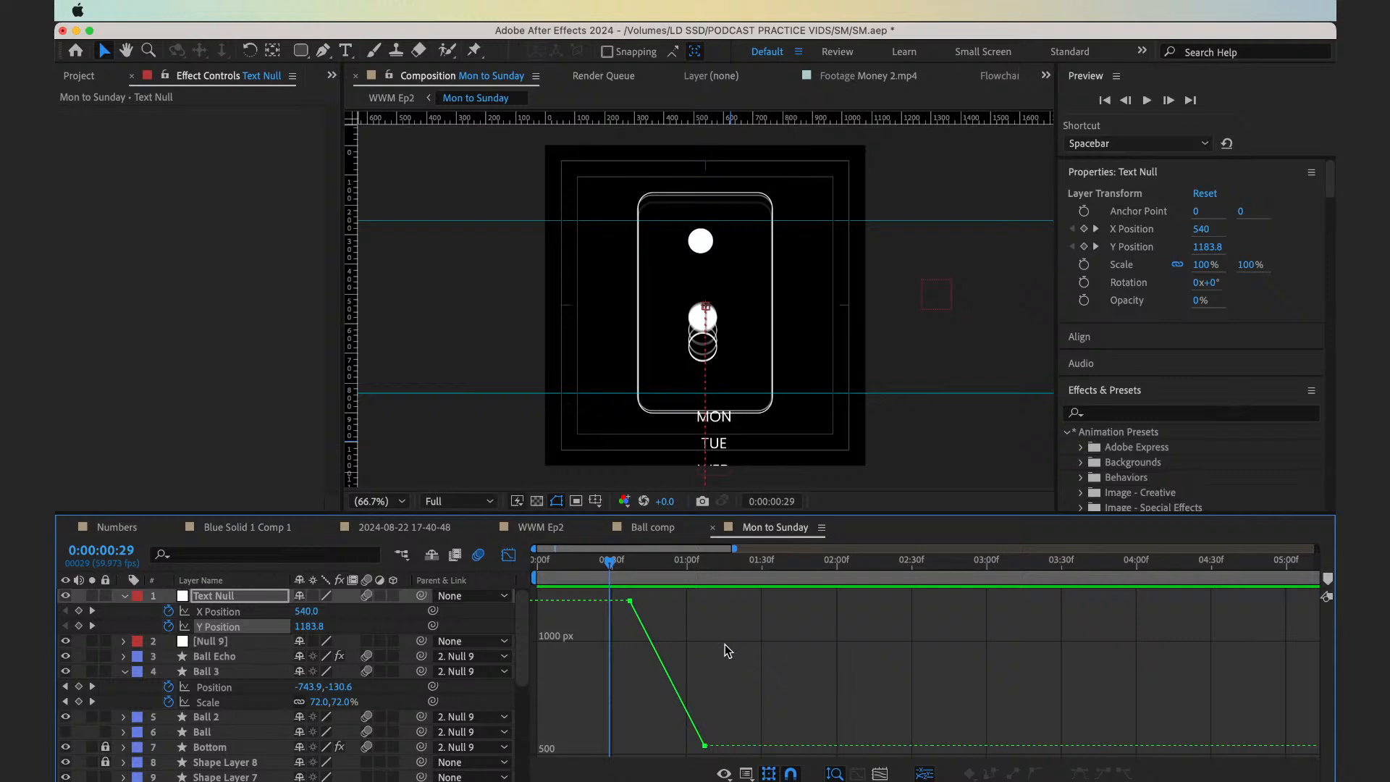
pyautogui.click(276, 624)
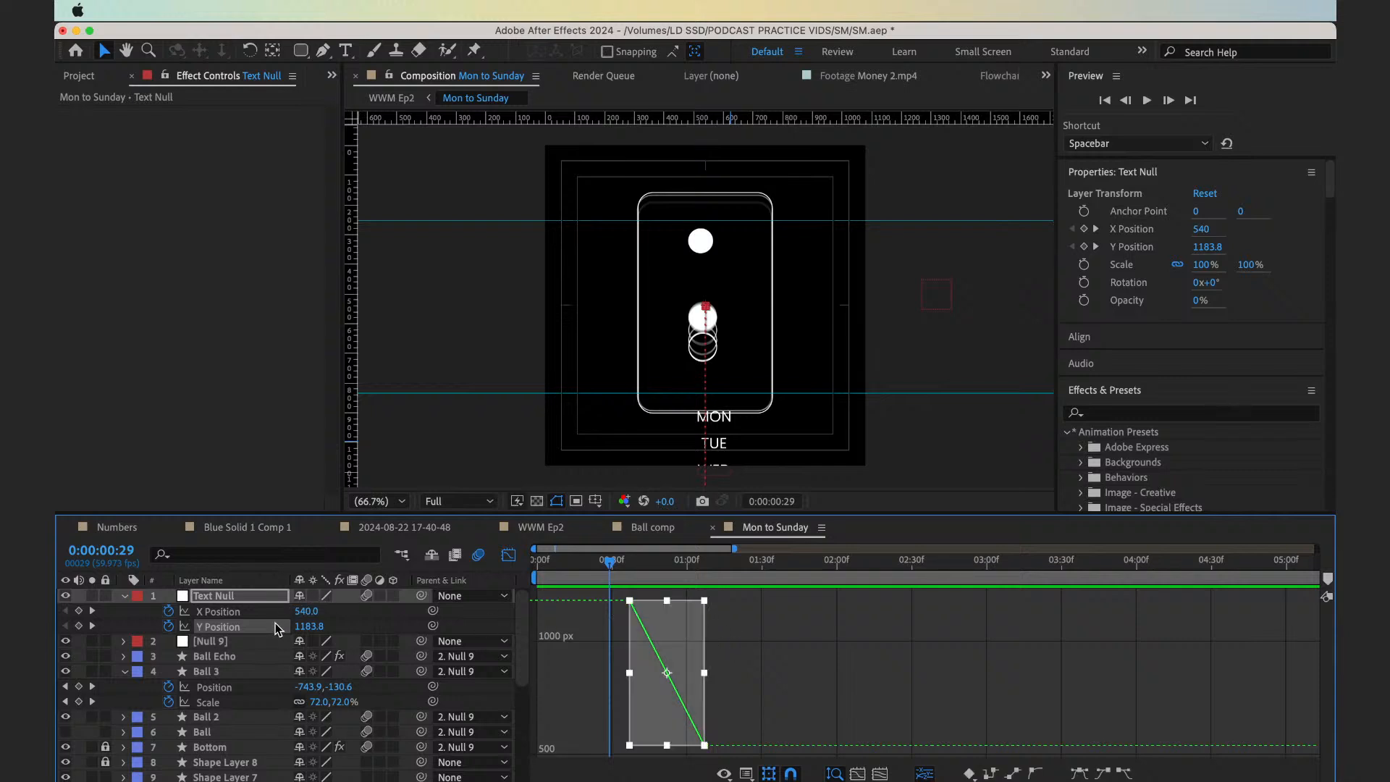
pyautogui.click(1079, 774)
pyautogui.moveTo(681, 748); pyautogui.dragTo(667, 748)
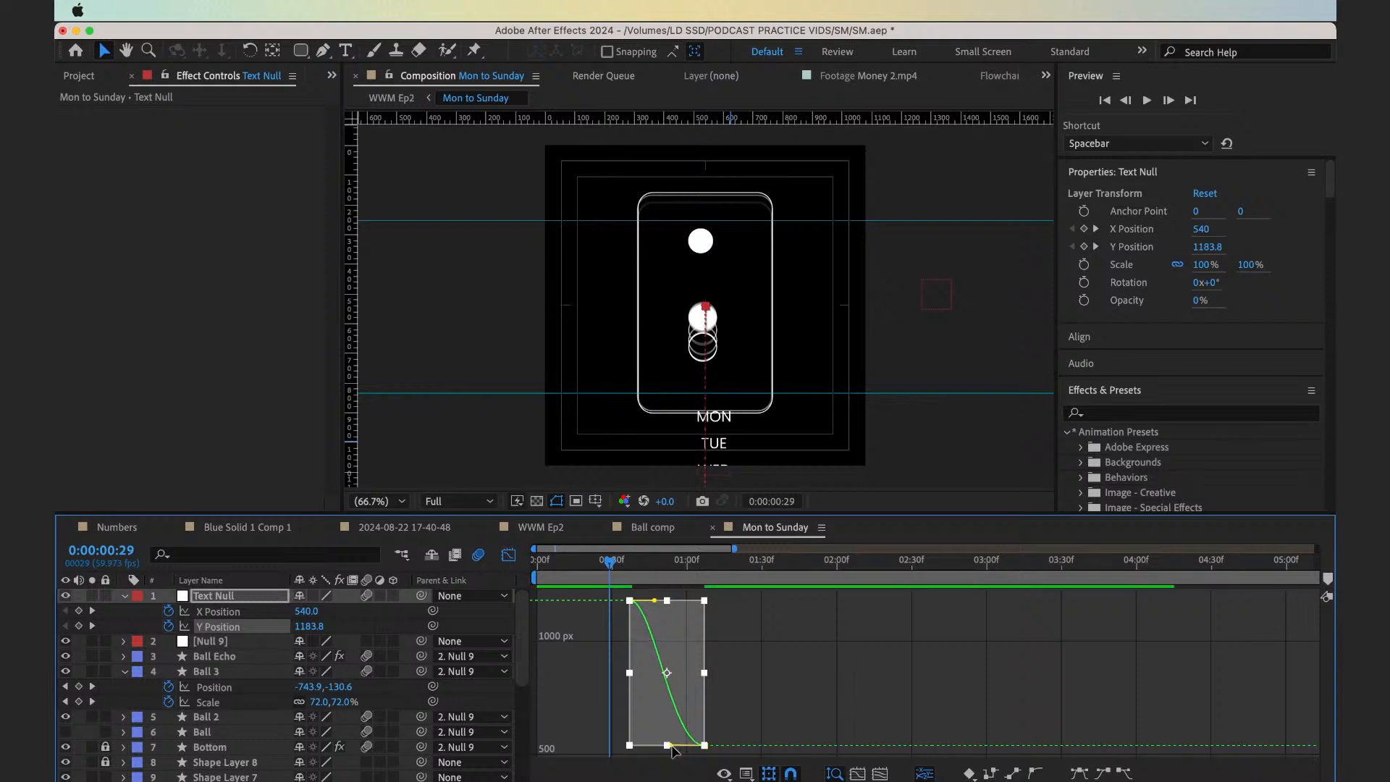
# Preview the eased weekday text motion from 0:00:00:00
pyautogui.moveTo(605, 565); pyautogui.dragTo(511, 574)
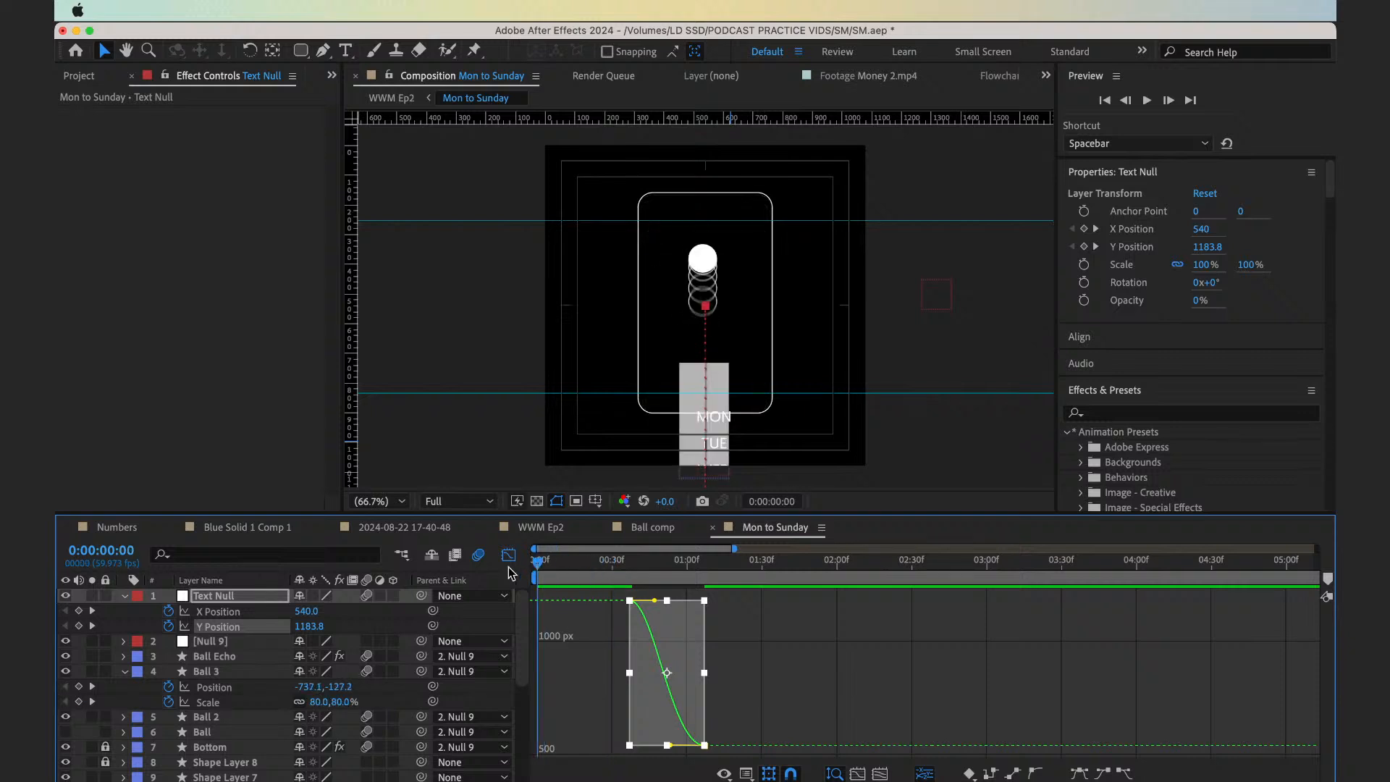
pyautogui.press('space')
pyautogui.press('=')
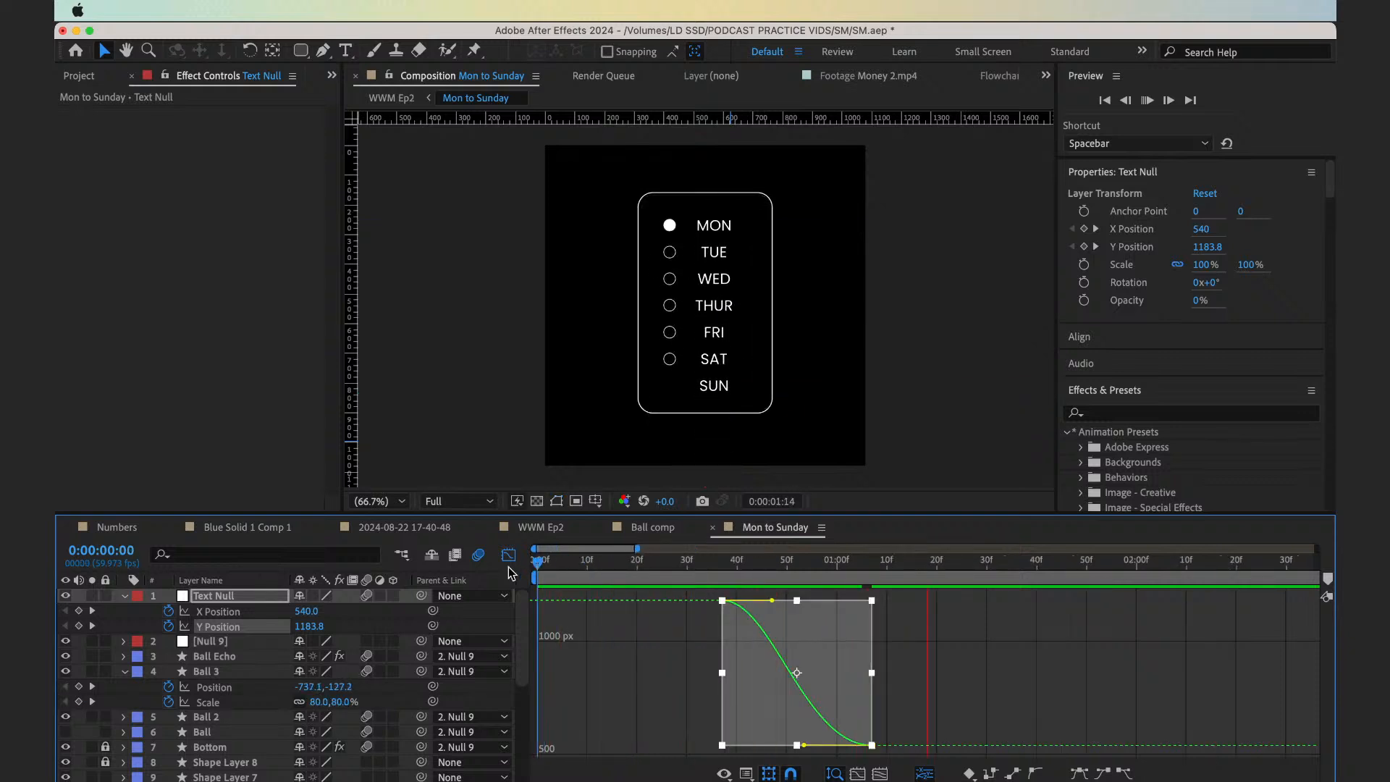
pyautogui.press('space')
# Lengthen both influence handles of the Text Null's Y Position curve into a steeper S-shape and preview from 0:00:00:28
pyautogui.moveTo(772, 600); pyautogui.dragTo(826, 600)
pyautogui.moveTo(804, 745); pyautogui.dragTo(775, 745)
pyautogui.click(676, 565)
pyautogui.press('space')
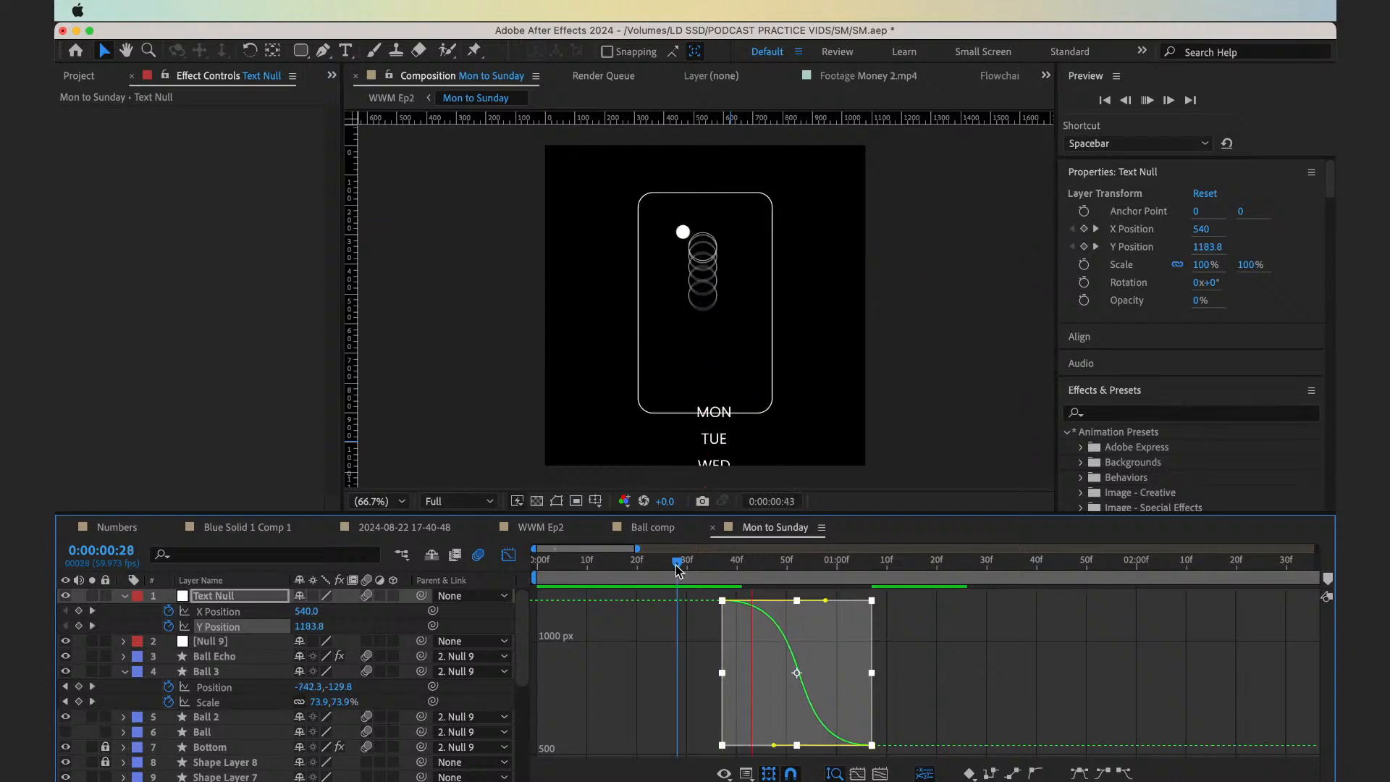
pyautogui.press('space')
pyautogui.press('space')
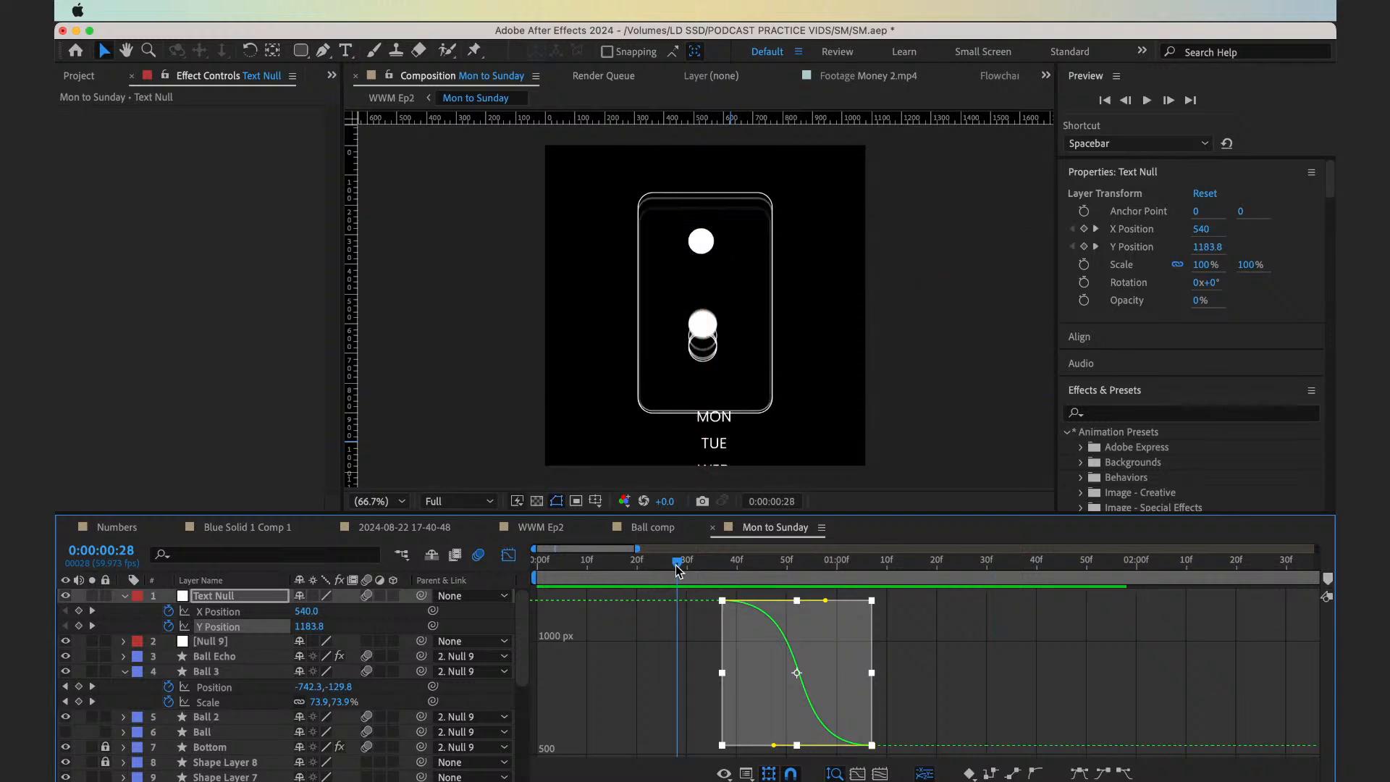
pyautogui.press('space')
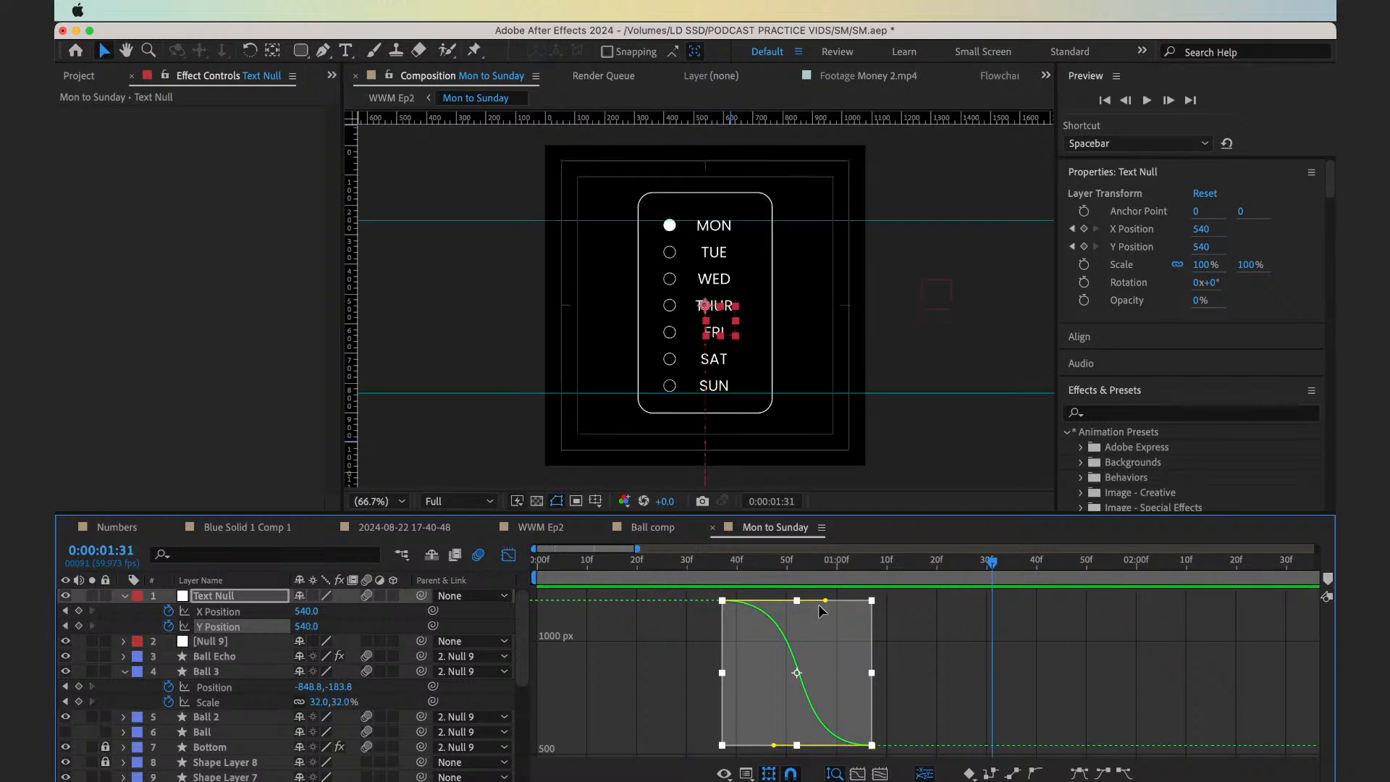
# Extend the starting Y Position handle almost to the end keyframe's time and preview from 0:00:00:27
pyautogui.moveTo(826, 601); pyautogui.dragTo(860, 609)
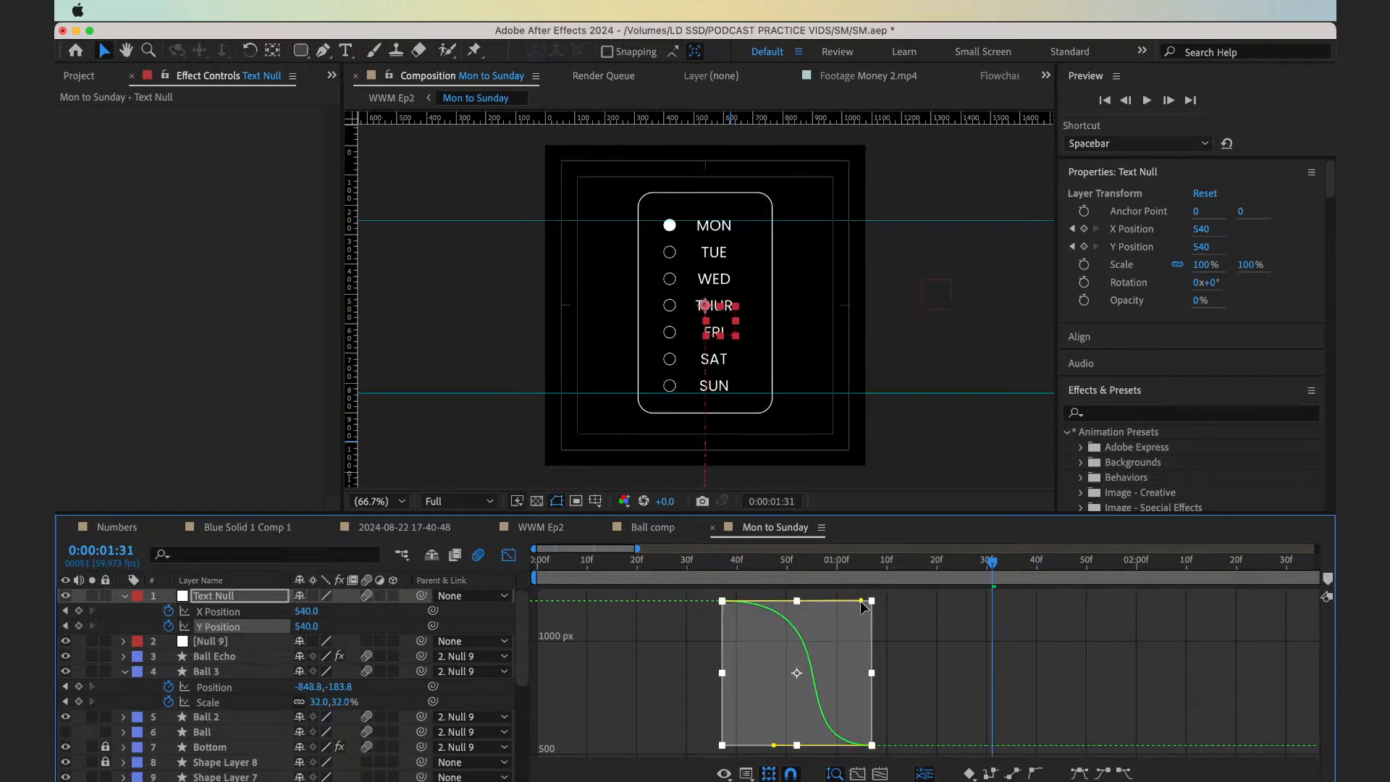
pyautogui.click(672, 563)
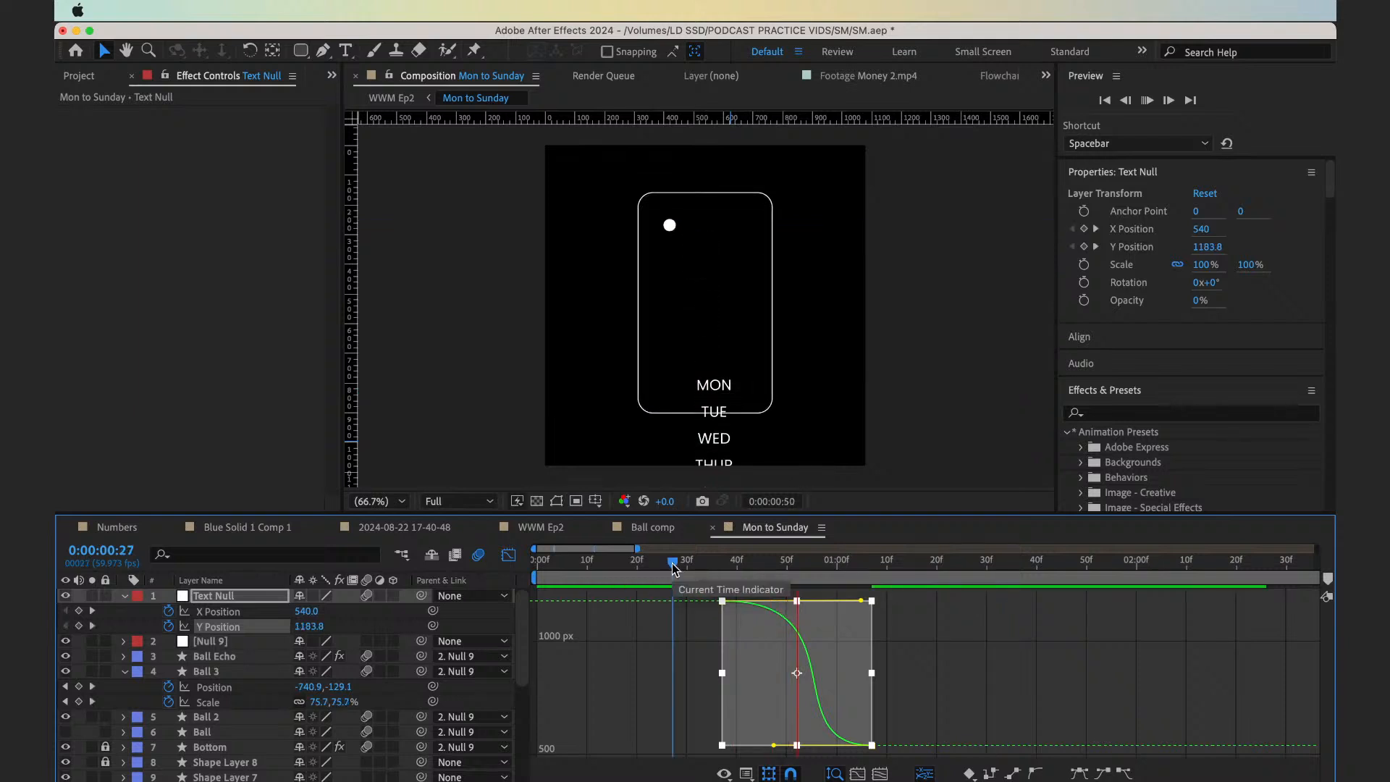
# Replay the weekday text's eased rise from 0:00:00:27 to judge its timing
pyautogui.press('space')
pyautogui.press('space')
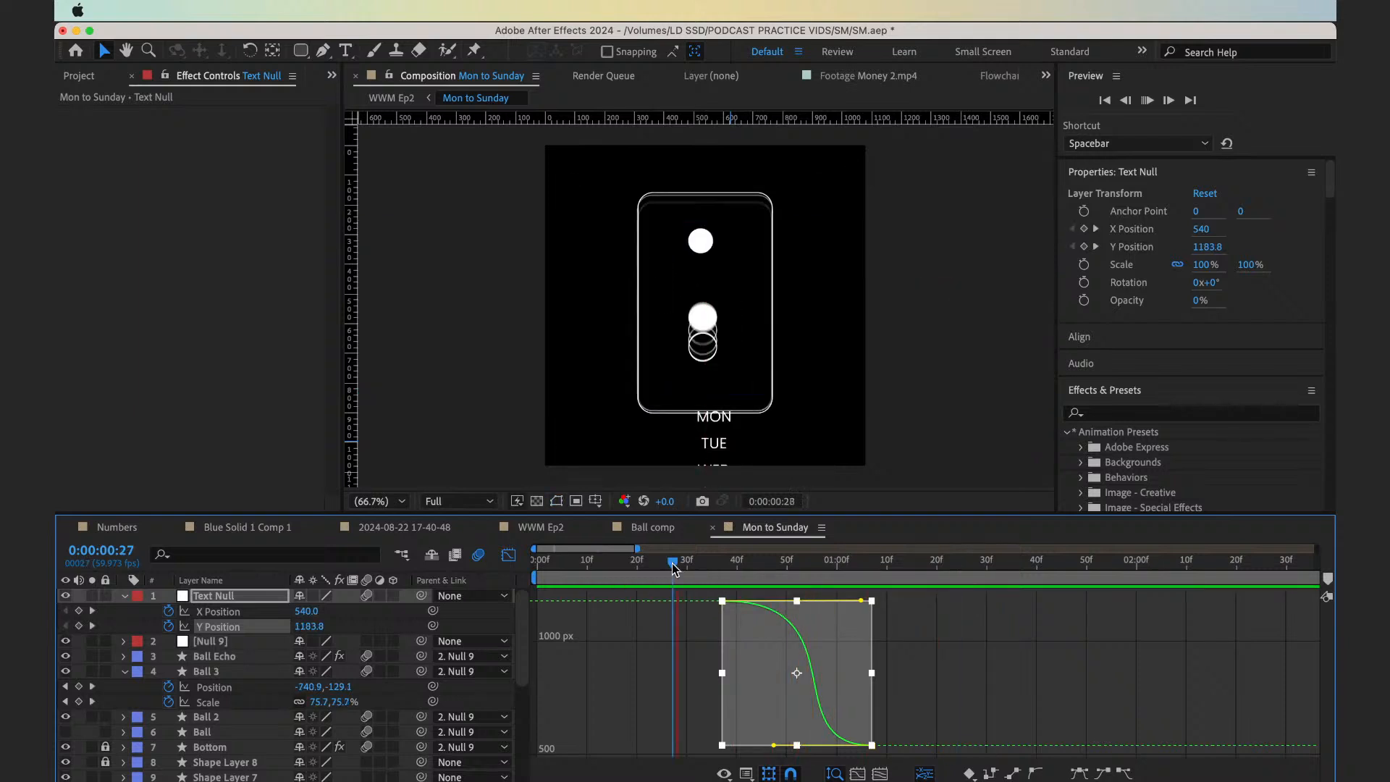
pyautogui.press('space')
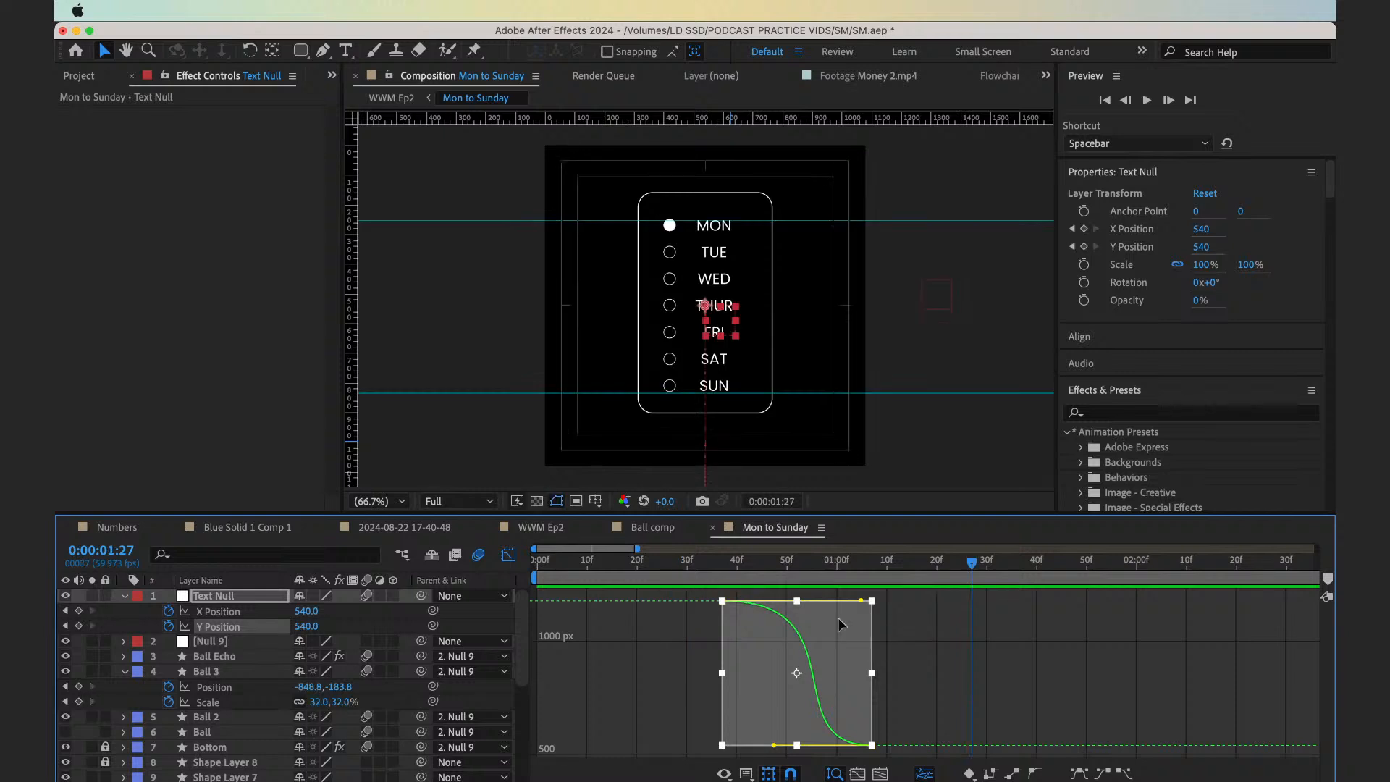
# Try a fast-starting Y Position curve by angling the starting keyframe's handle steeply downward, and preview it from 0:00:00:32
pyautogui.moveTo(862, 602); pyautogui.dragTo(747, 662)
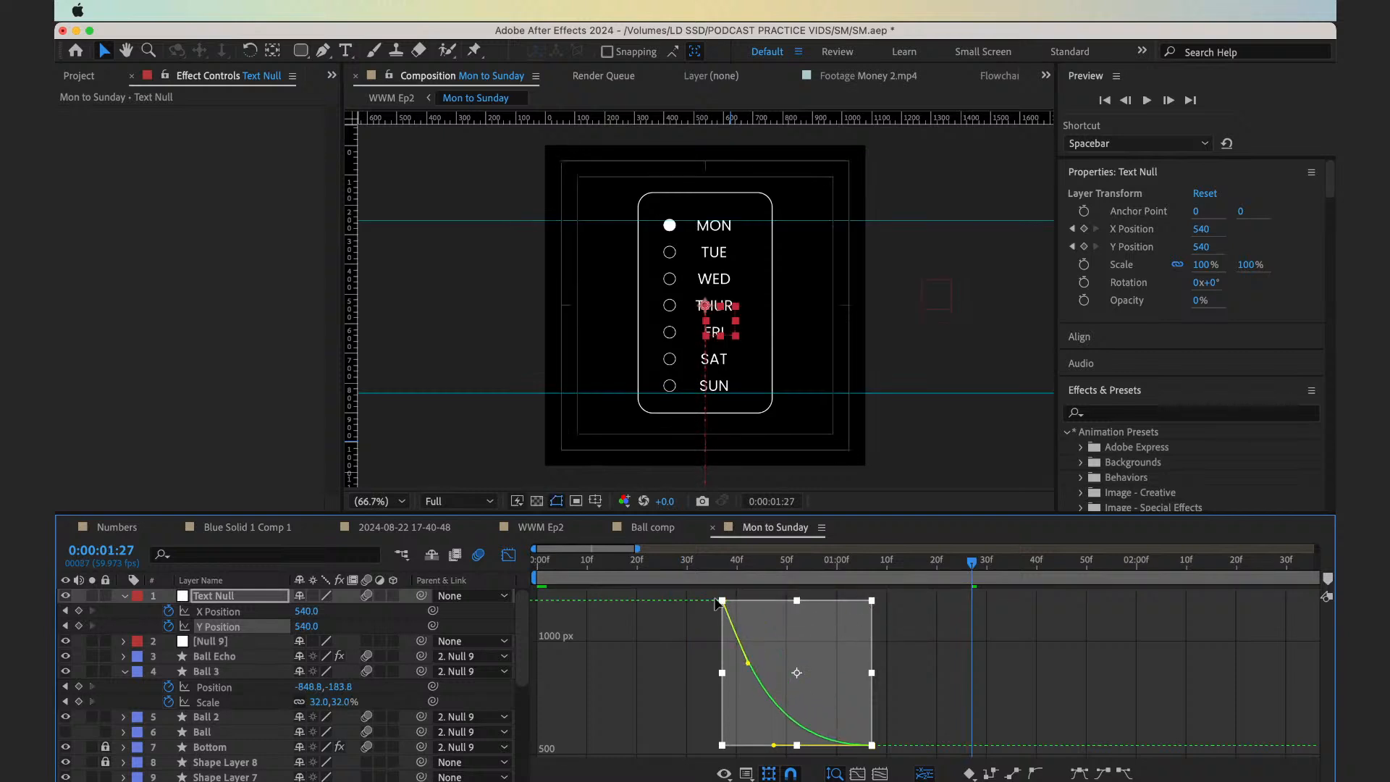
pyautogui.click(694, 571)
pyautogui.press('space')
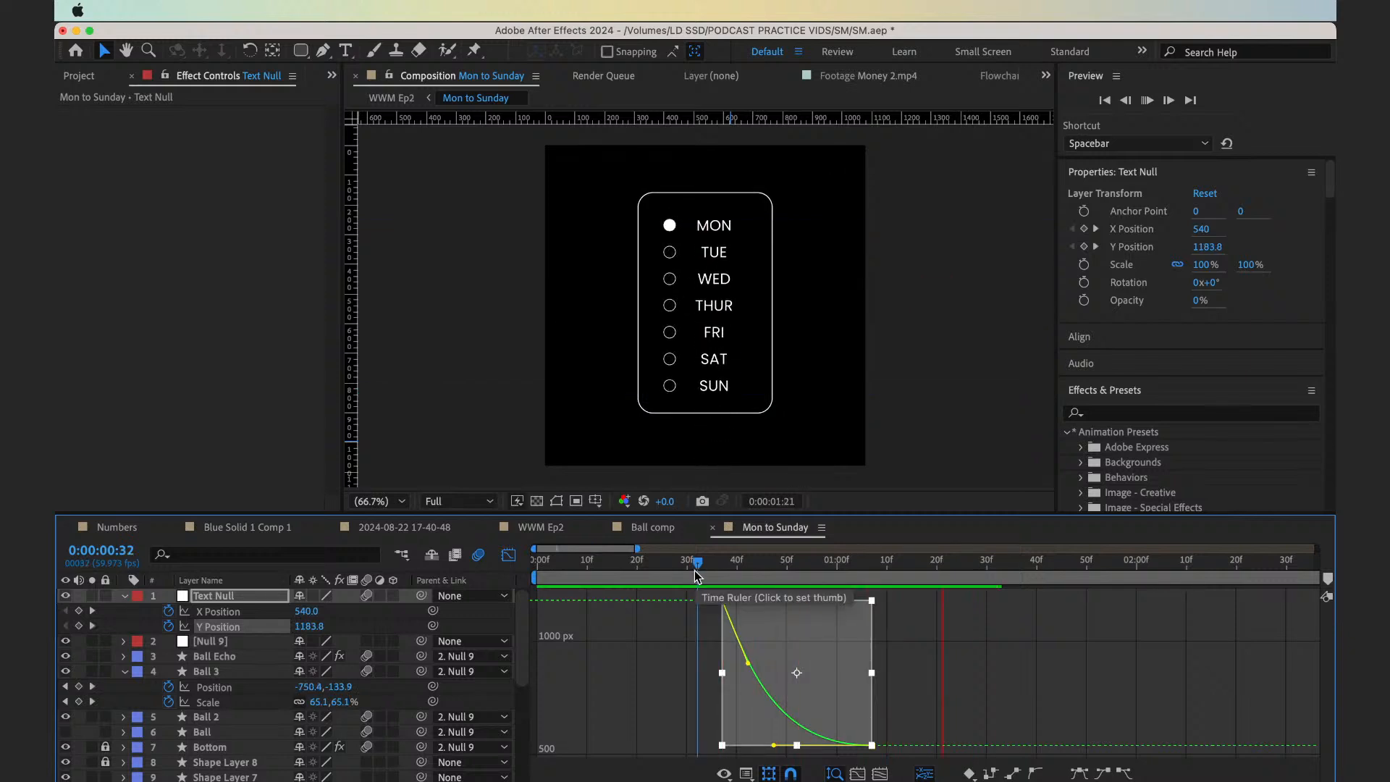
pyautogui.press('space')
pyautogui.press('space')
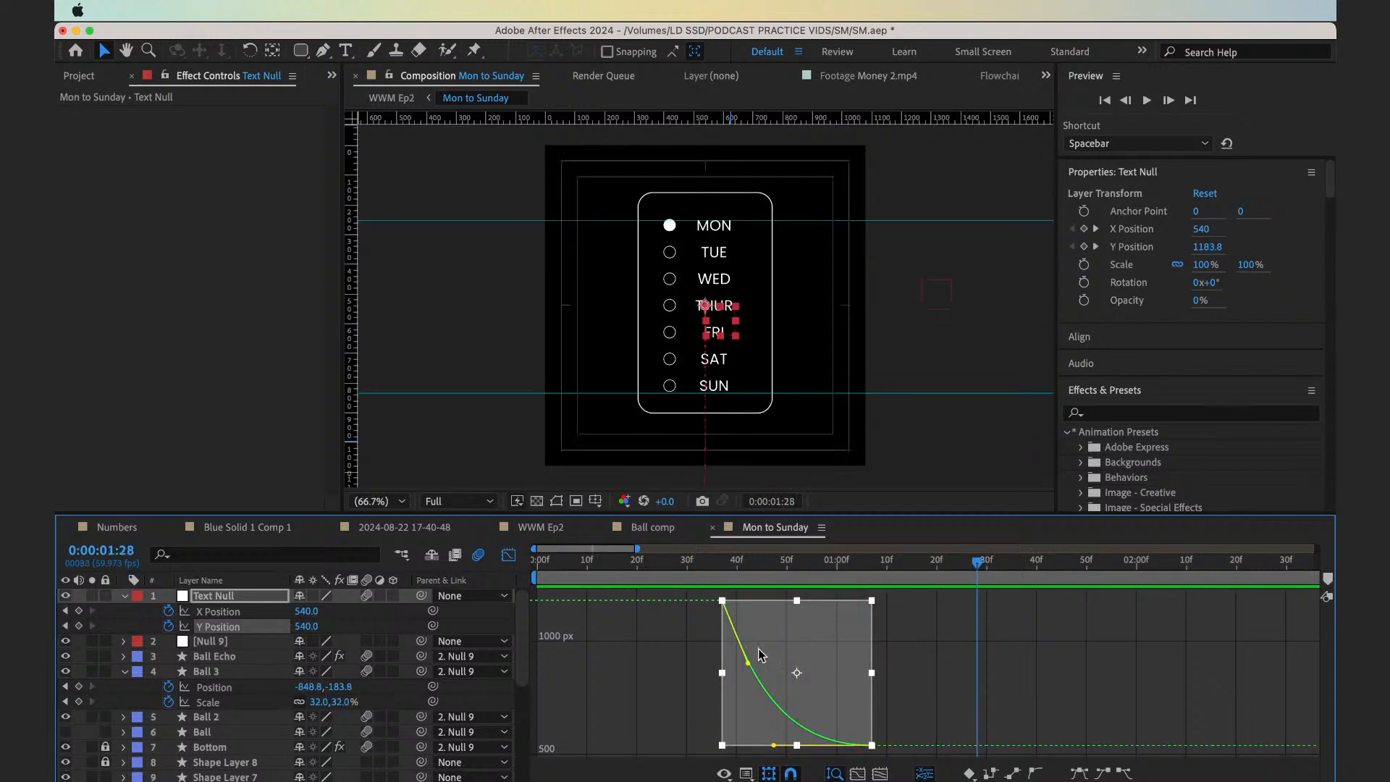
# Try shortening the end keyframe's influence handle on the Y Position curve and preview from 0:00:00:30
pyautogui.moveTo(774, 745); pyautogui.dragTo(819, 746)
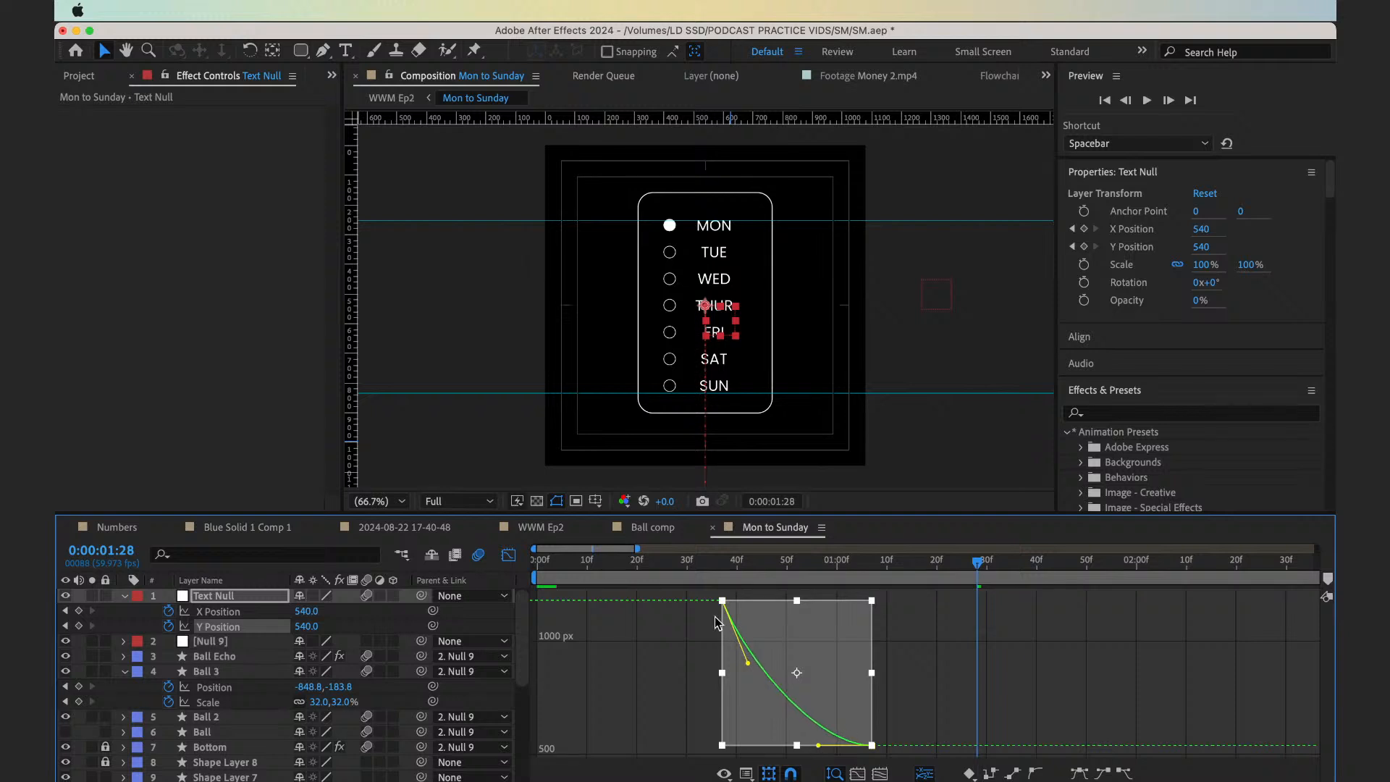
pyautogui.click(688, 577)
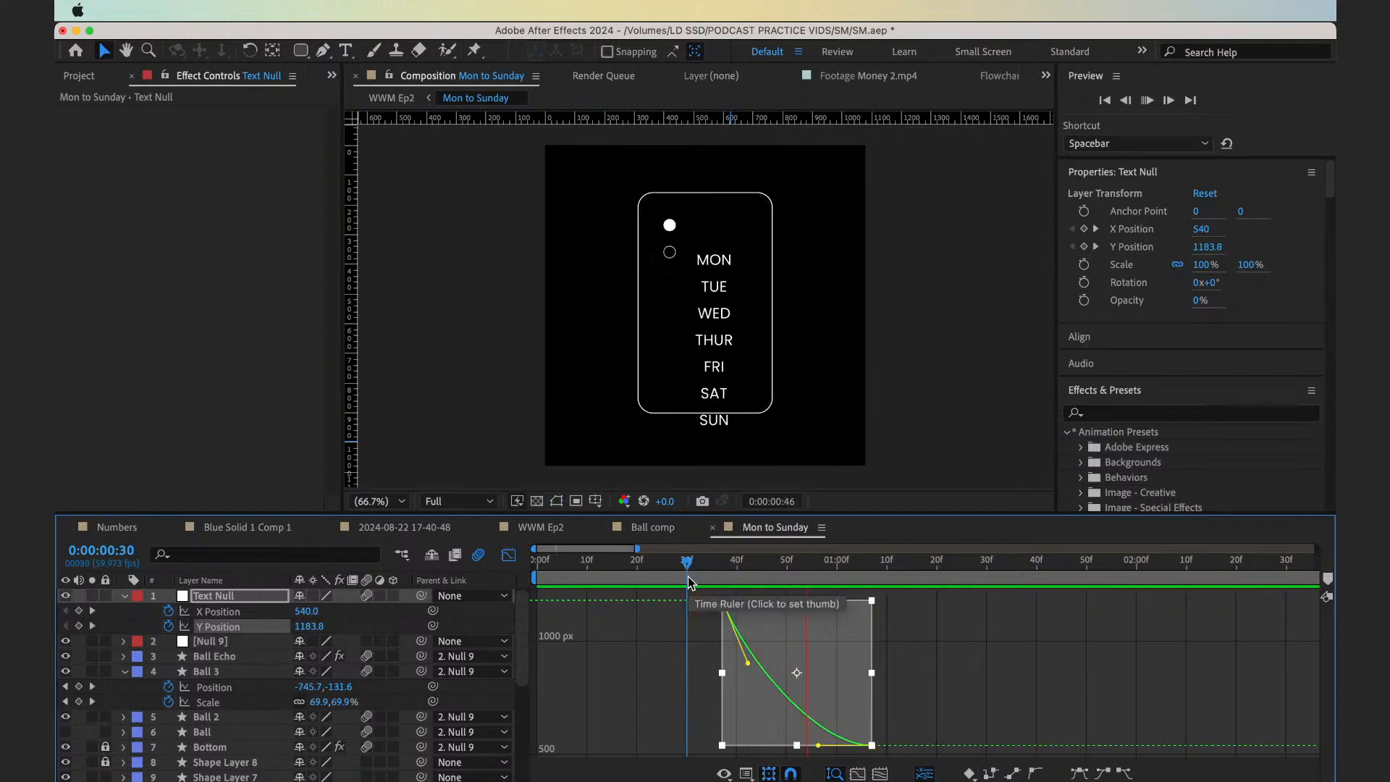
pyautogui.press('space')
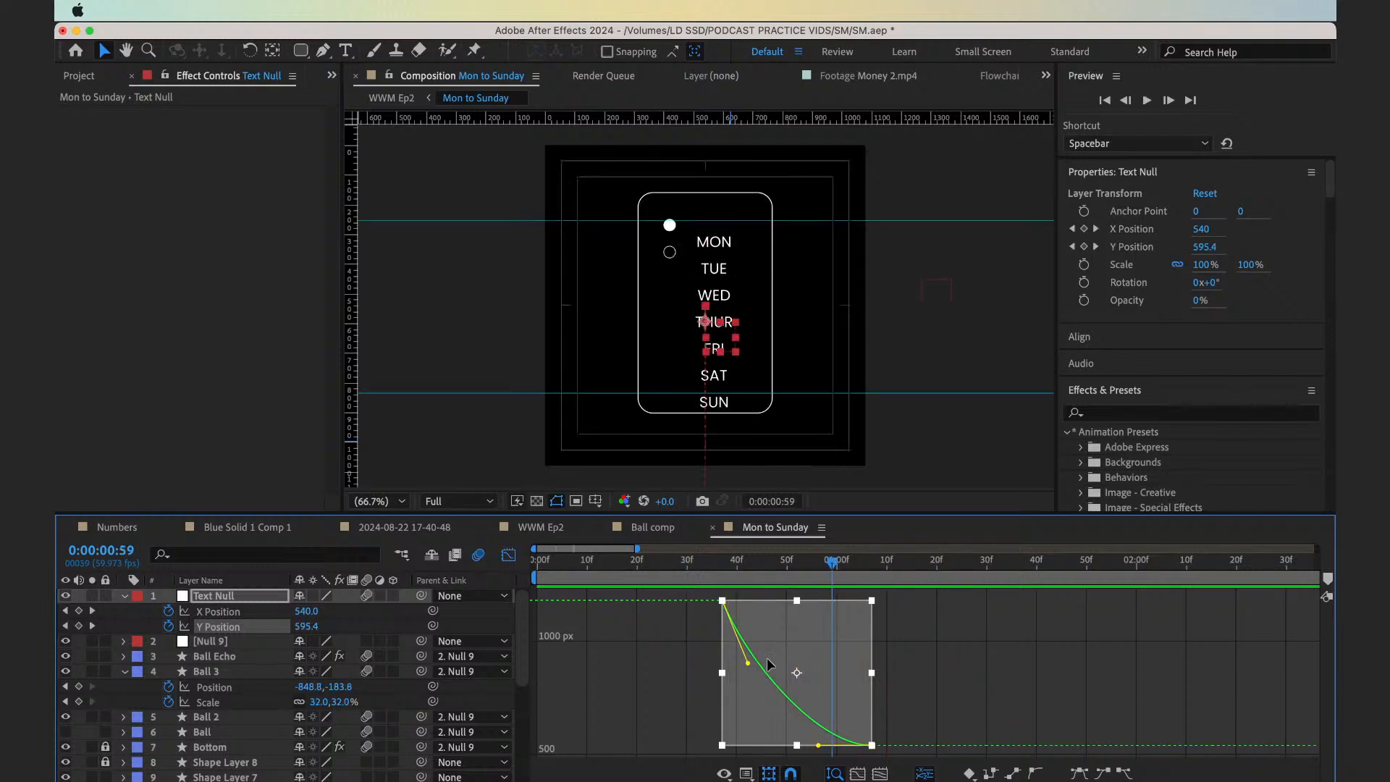
# Reshape the Y Position curve into a steep S with a long flat starting handle and a lengthened end handle, previewing from 0:00:00:33
pyautogui.moveTo(748, 664); pyautogui.dragTo(850, 602)
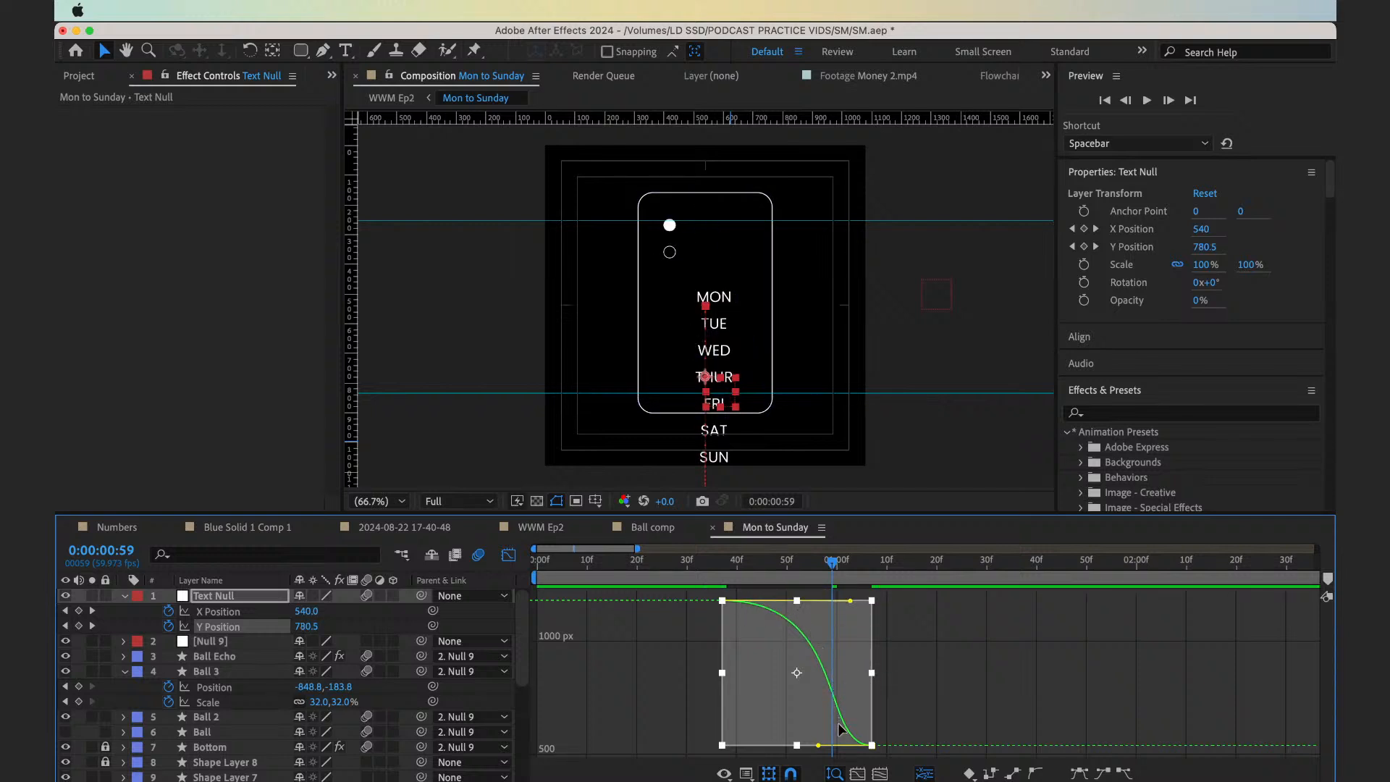
pyautogui.moveTo(818, 745); pyautogui.dragTo(769, 749)
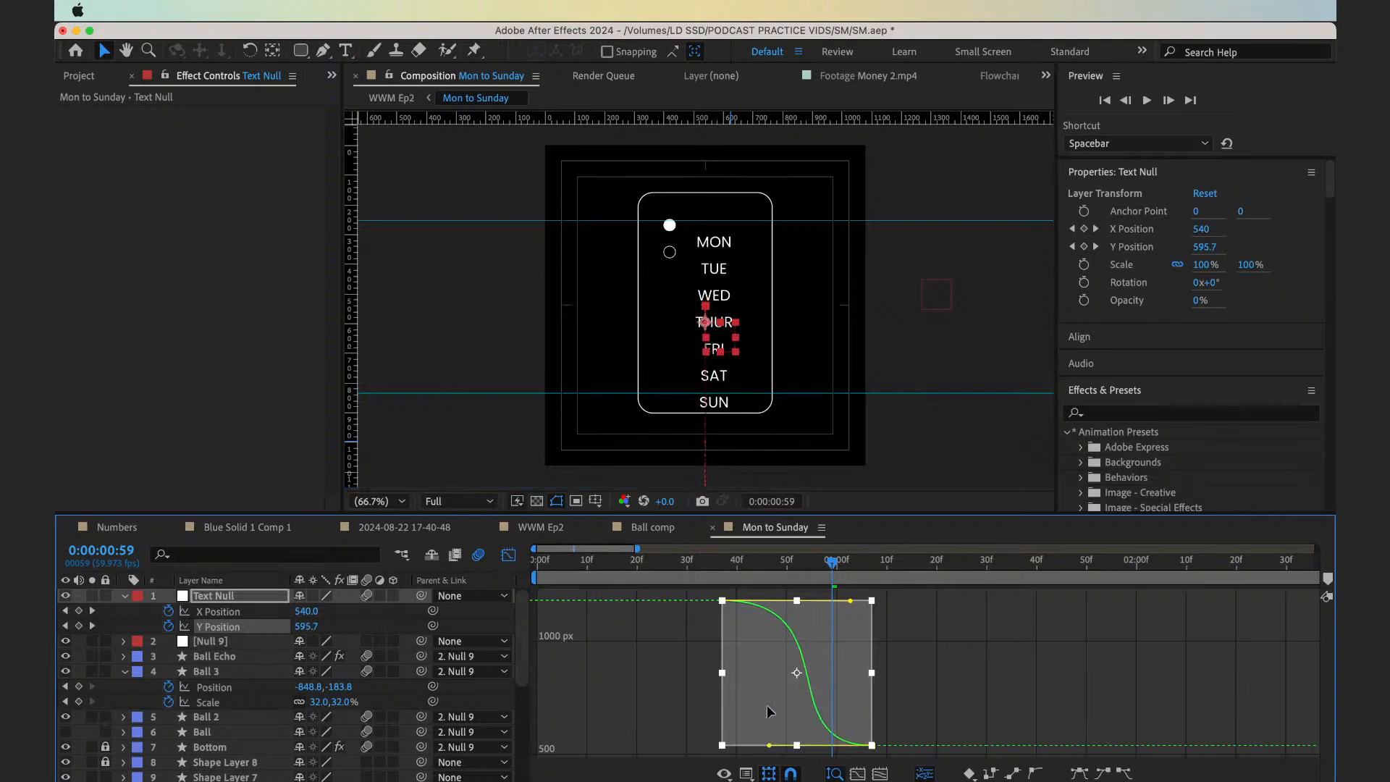
pyautogui.click(703, 572)
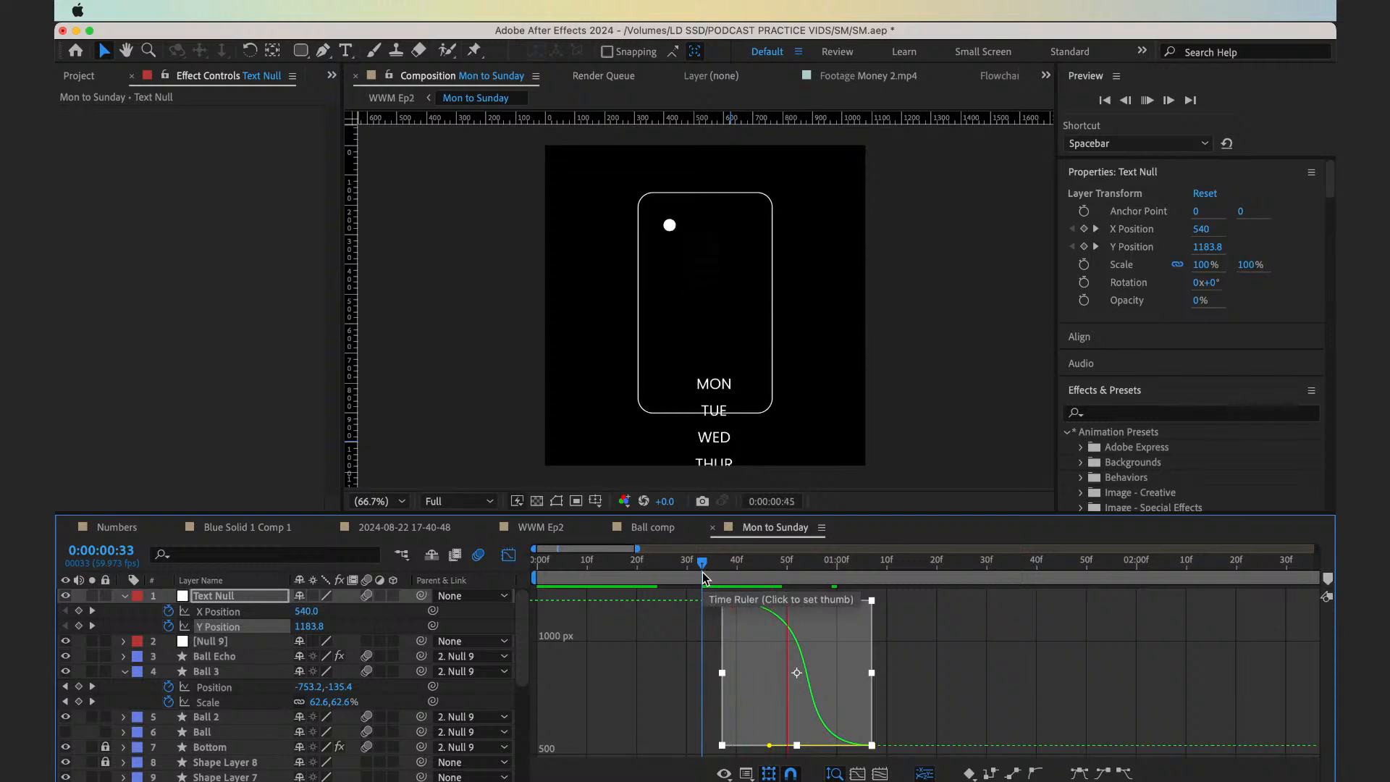
pyautogui.press('space')
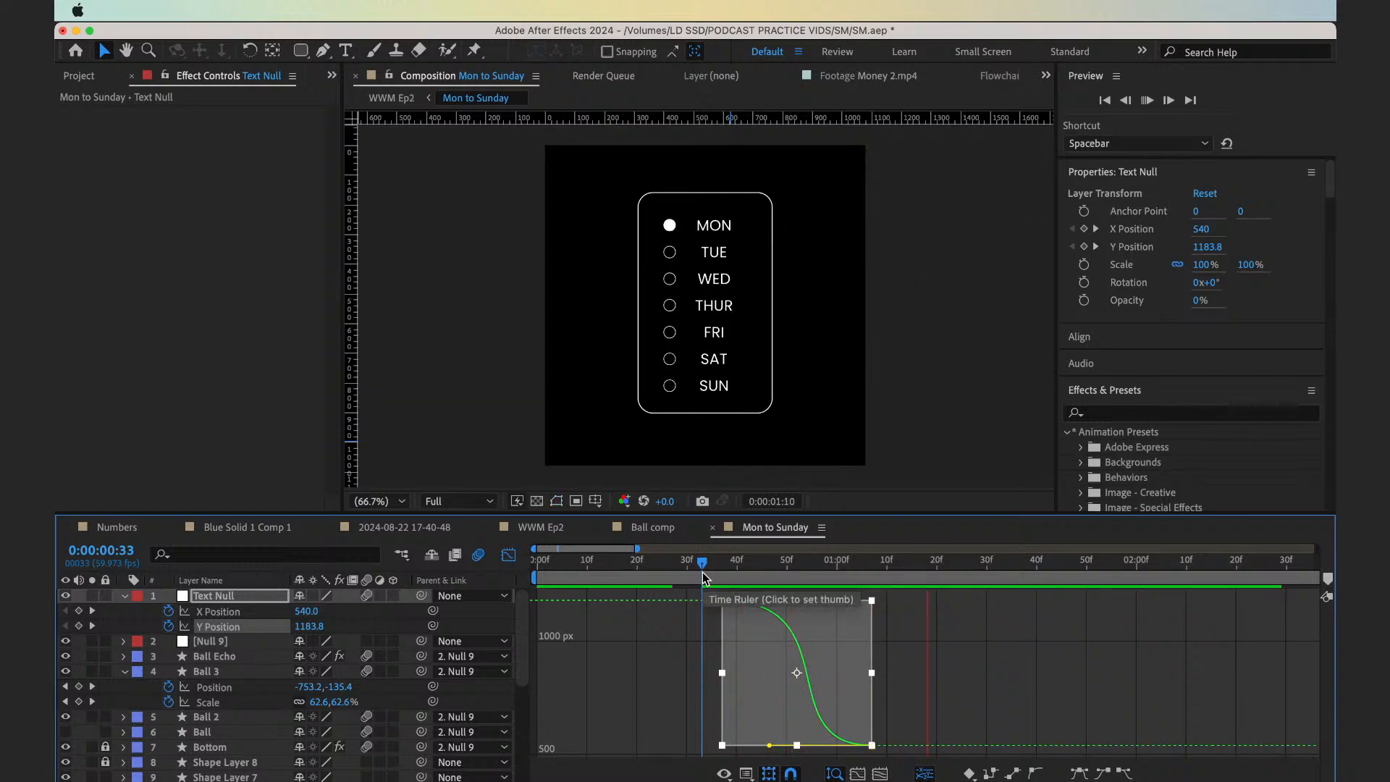
pyautogui.press('space')
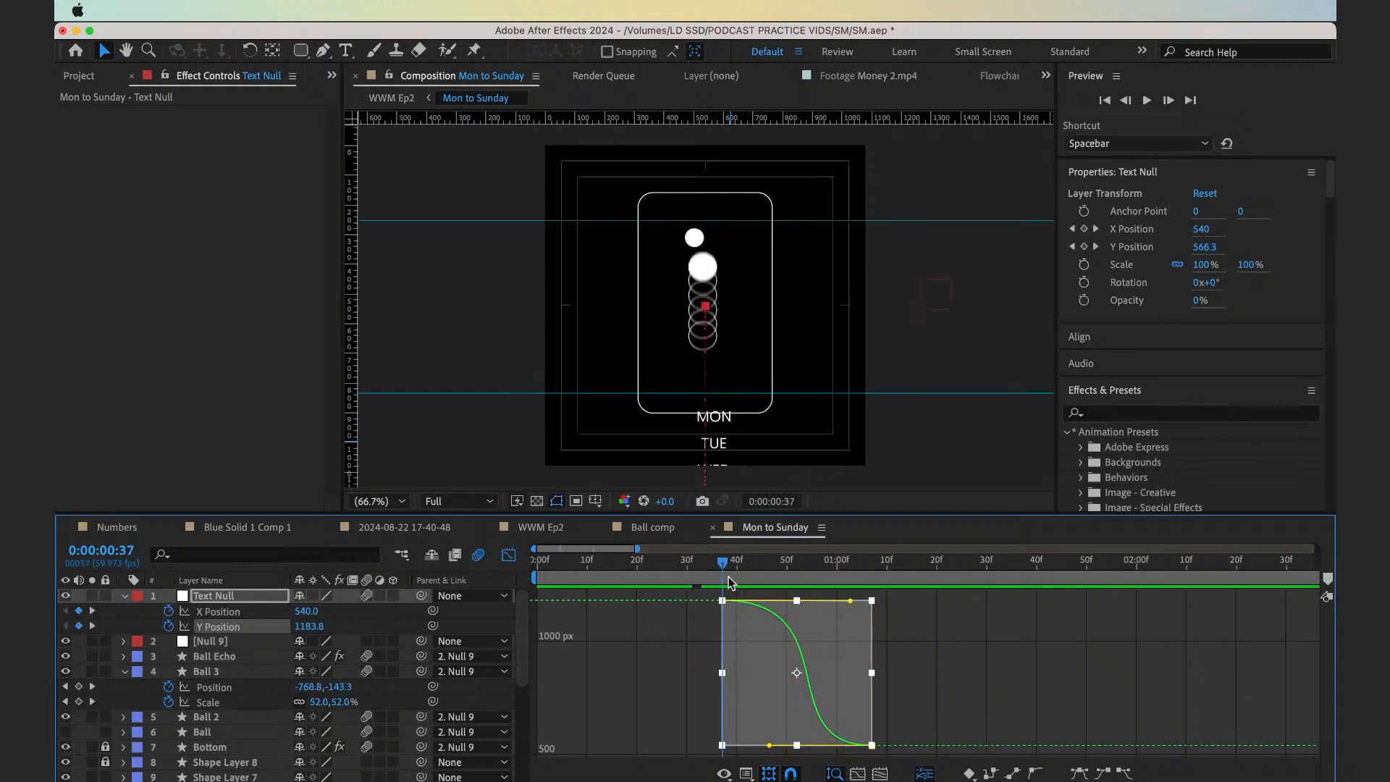
# Scrub through the S-shaped Y Position move to 0:00:00:59 and replay it from 0:00:00:33
pyautogui.moveTo(803, 606); pyautogui.dragTo(831, 612)
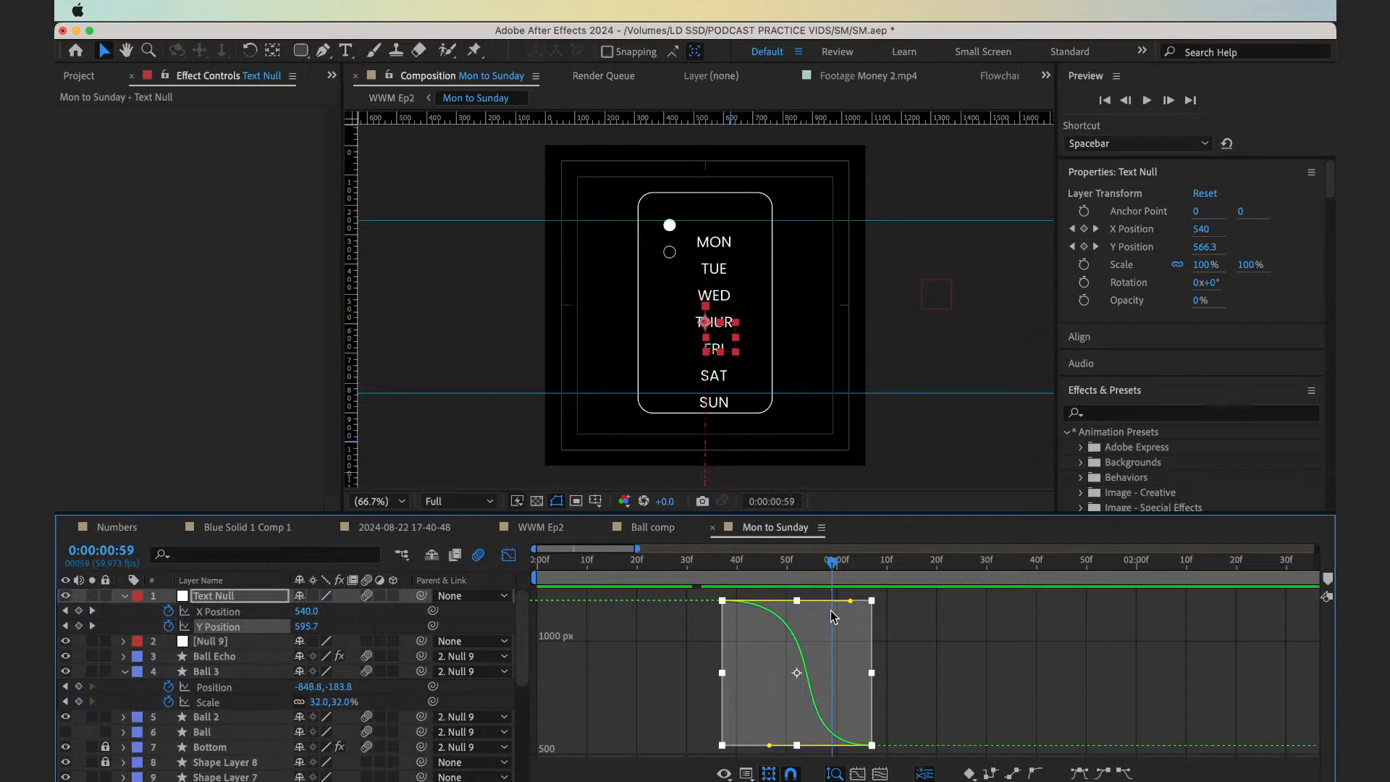
pyautogui.click(700, 572)
pyautogui.press('space')
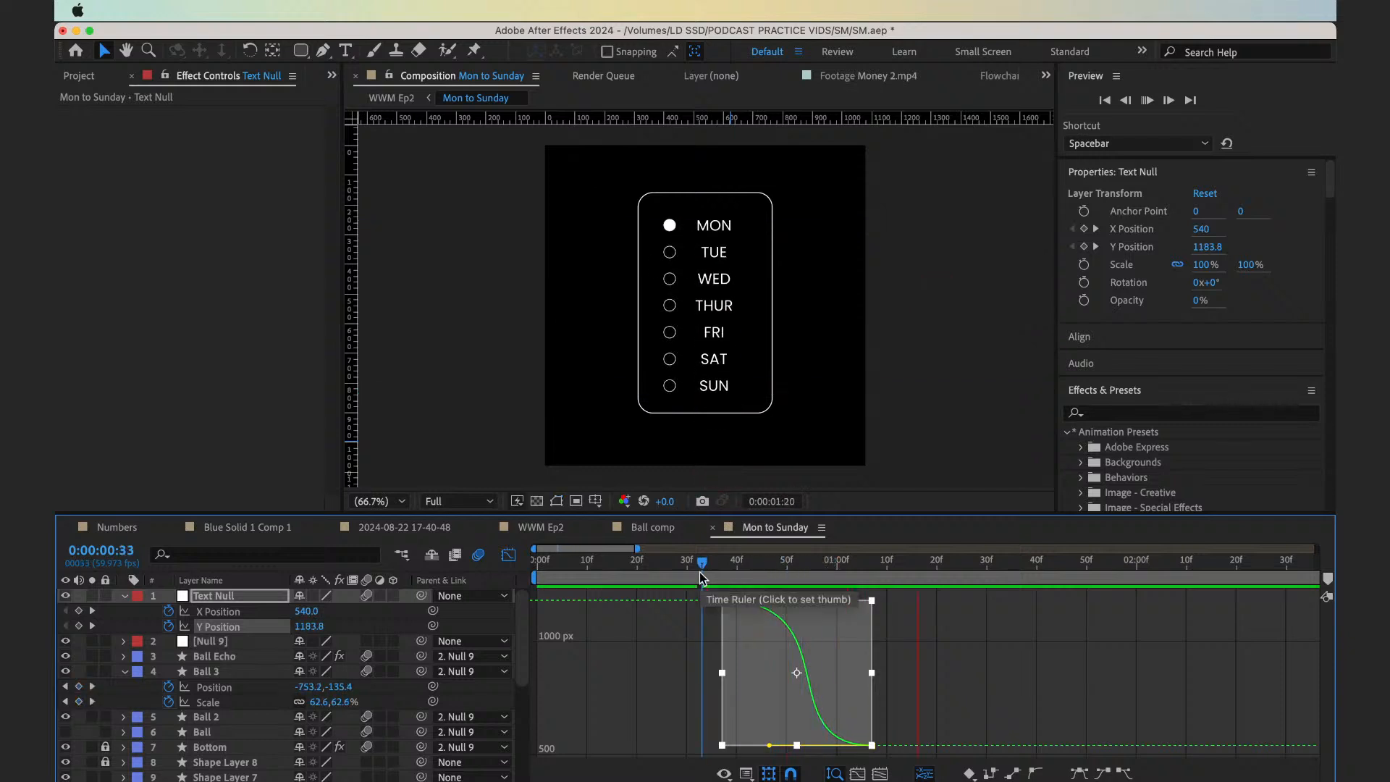
pyautogui.press('space')
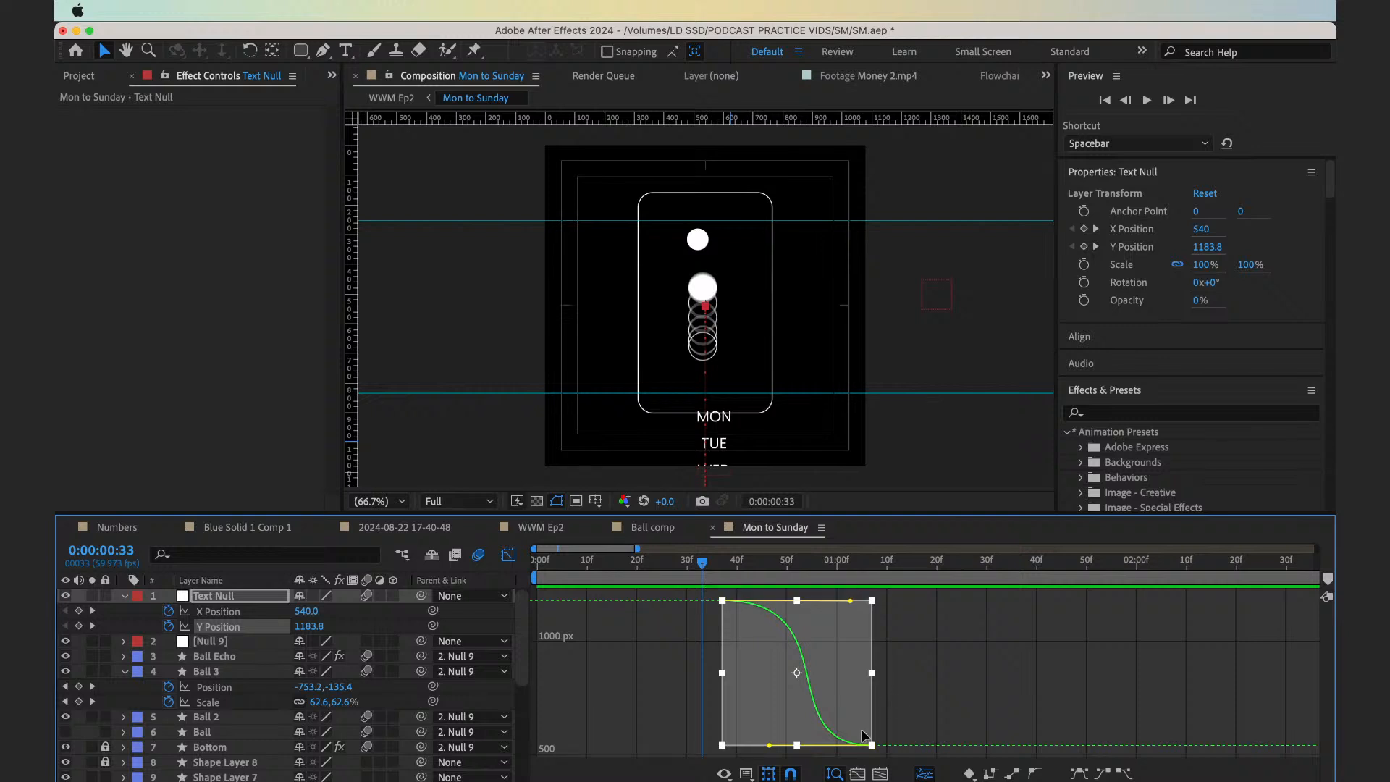
# Delay the Text Null's end Y Position keyframe to about 0:00:01:28 and preview the slower rise from 0:00:00:31
pyautogui.moveTo(870, 743); pyautogui.dragTo(978, 746)
pyautogui.press('space')
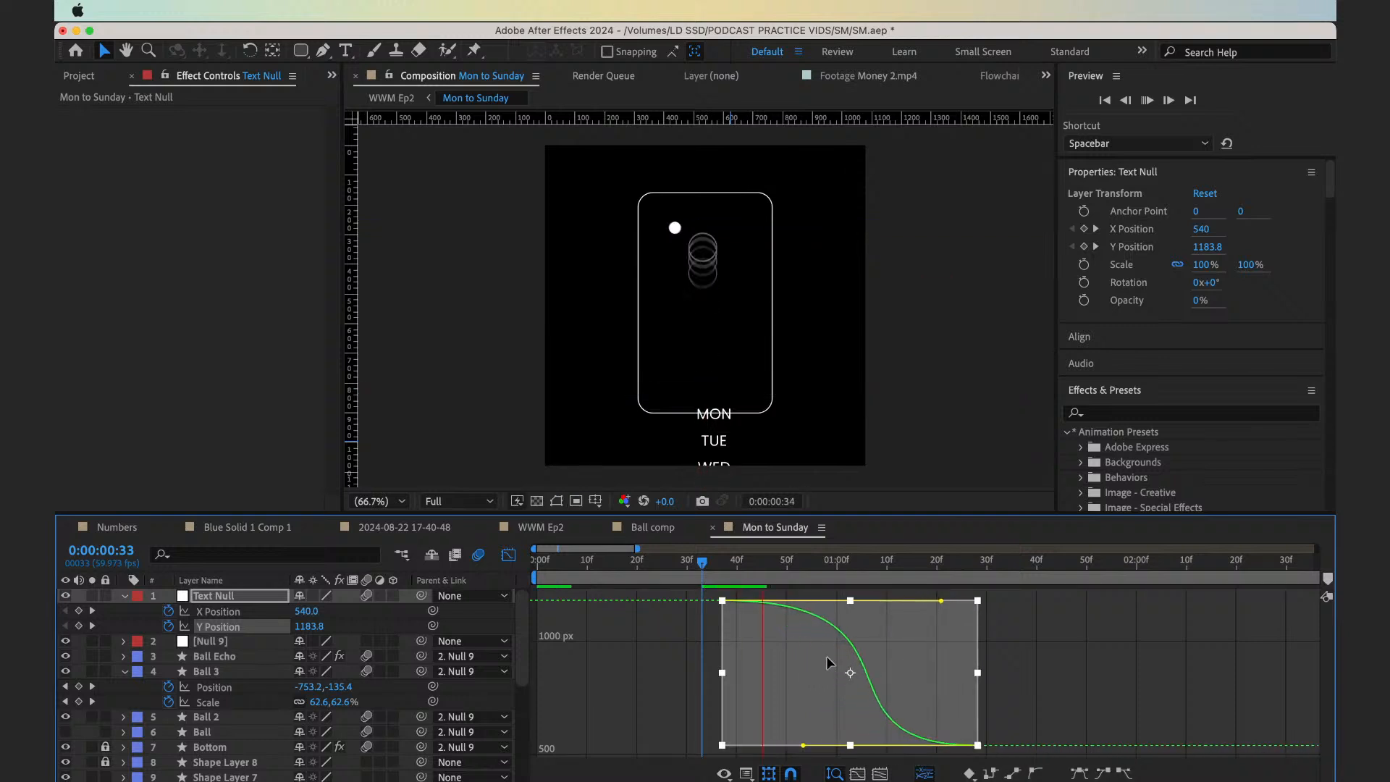
pyautogui.click(698, 569)
pyautogui.moveTo(697, 569); pyautogui.dragTo(694, 568)
pyautogui.press('space')
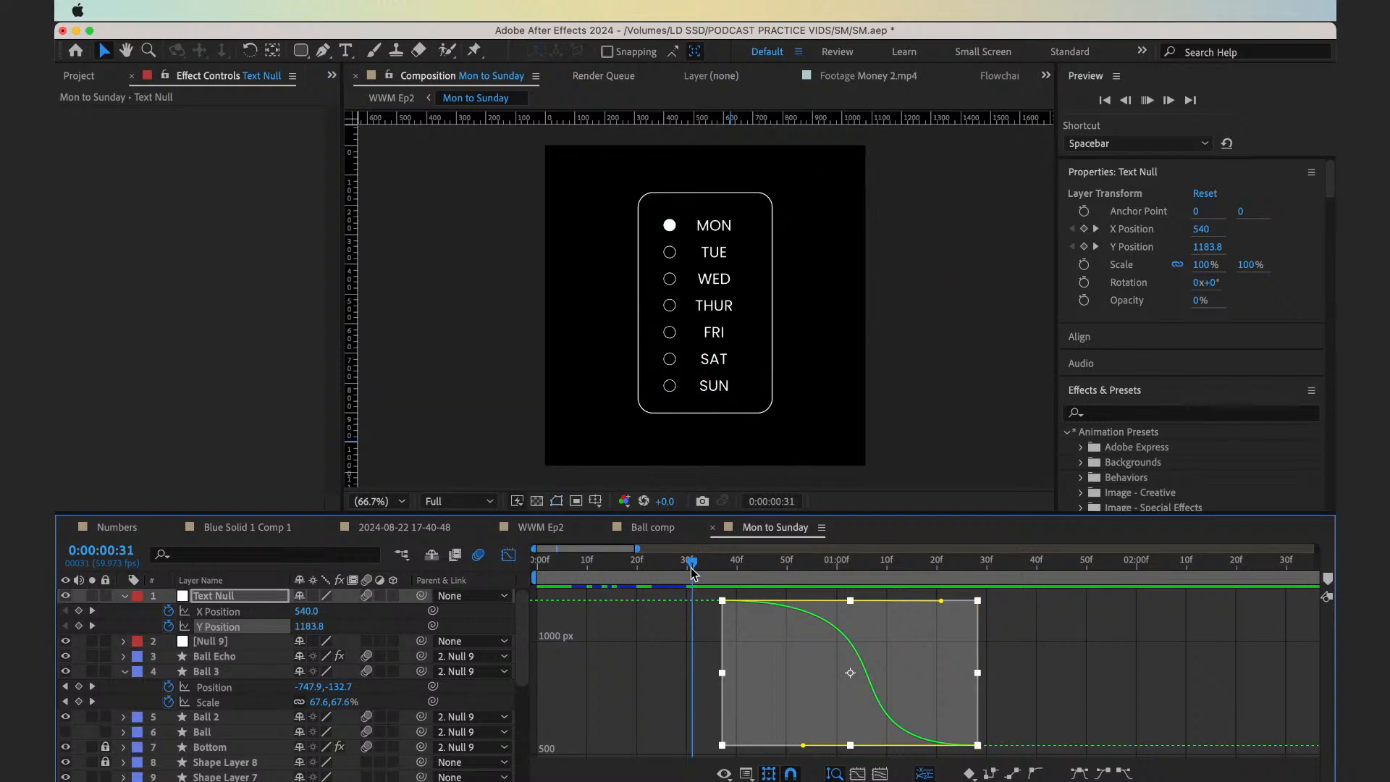
pyautogui.press('space')
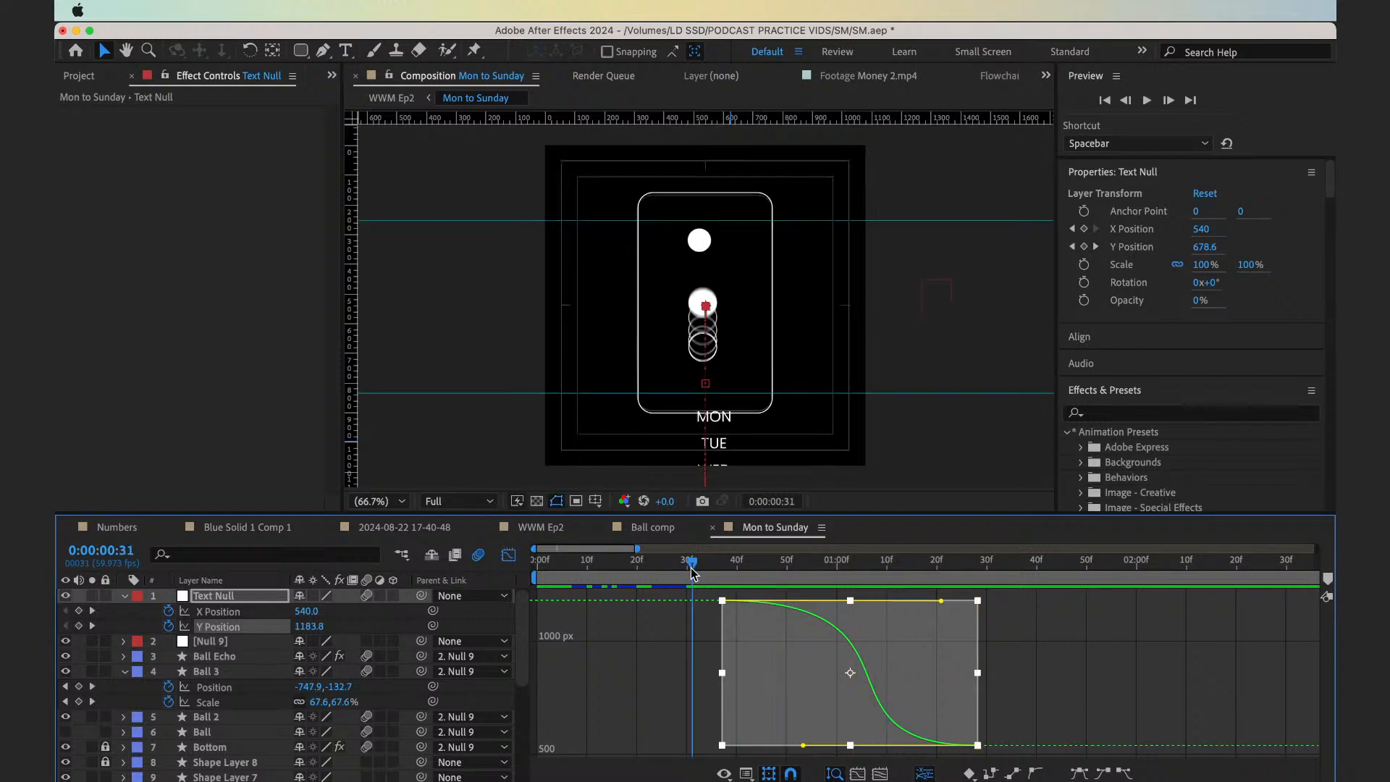
pyautogui.press('space')
# Switch from the Graph Editor back to the layer timeline, zoomed out to about ten seconds, and preview from 0:00:00:26
pyautogui.press('space')
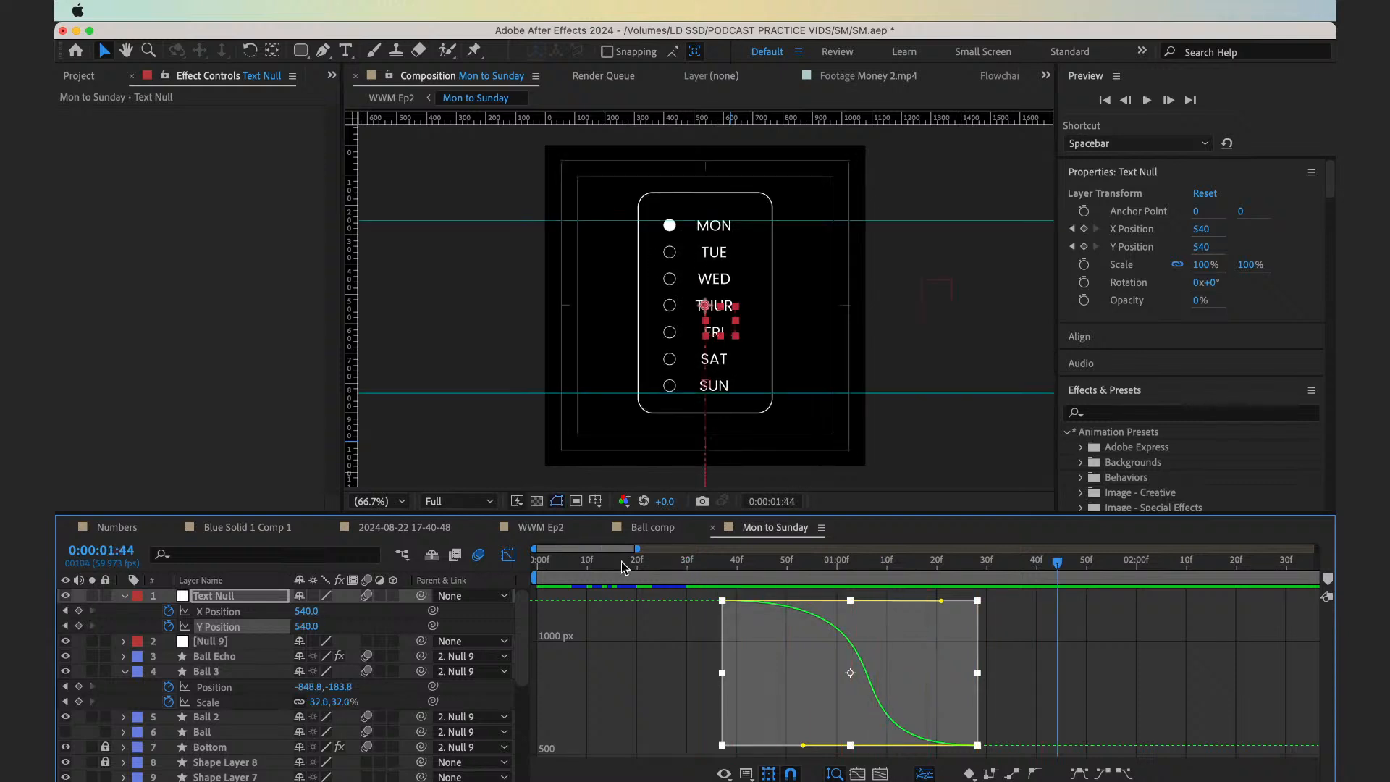
pyautogui.click(509, 555)
pyautogui.moveTo(660, 566); pyautogui.dragTo(570, 569)
pyautogui.press('space')
pyautogui.press('-')
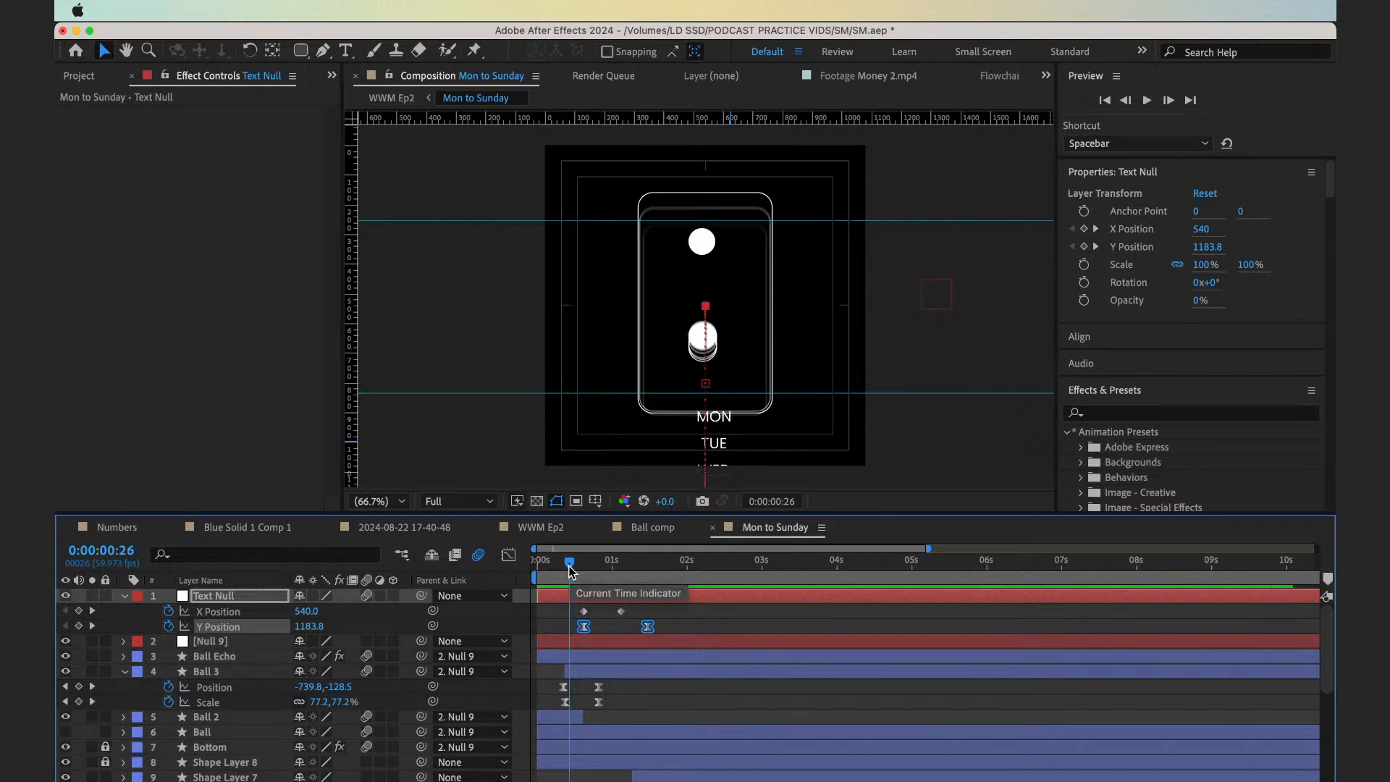
pyautogui.press('space')
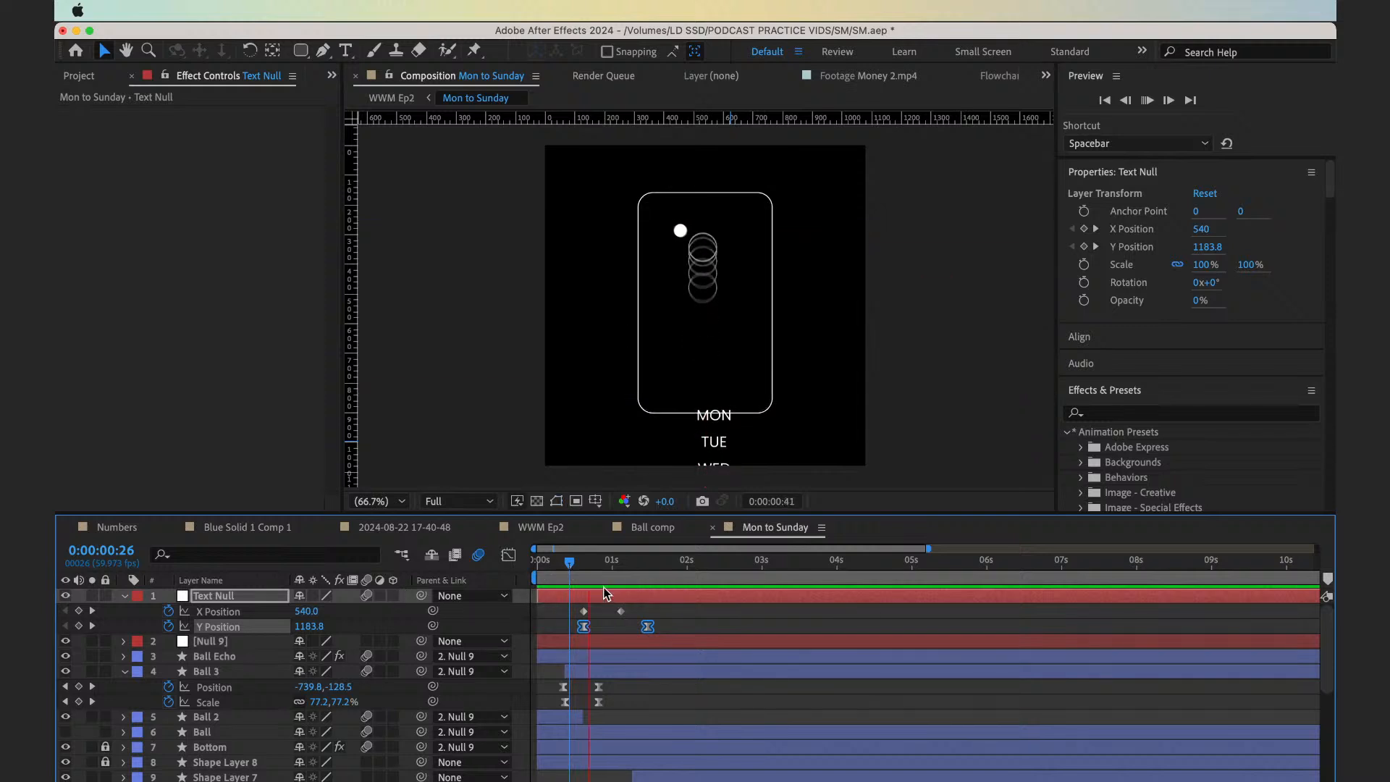
pyautogui.press('space')
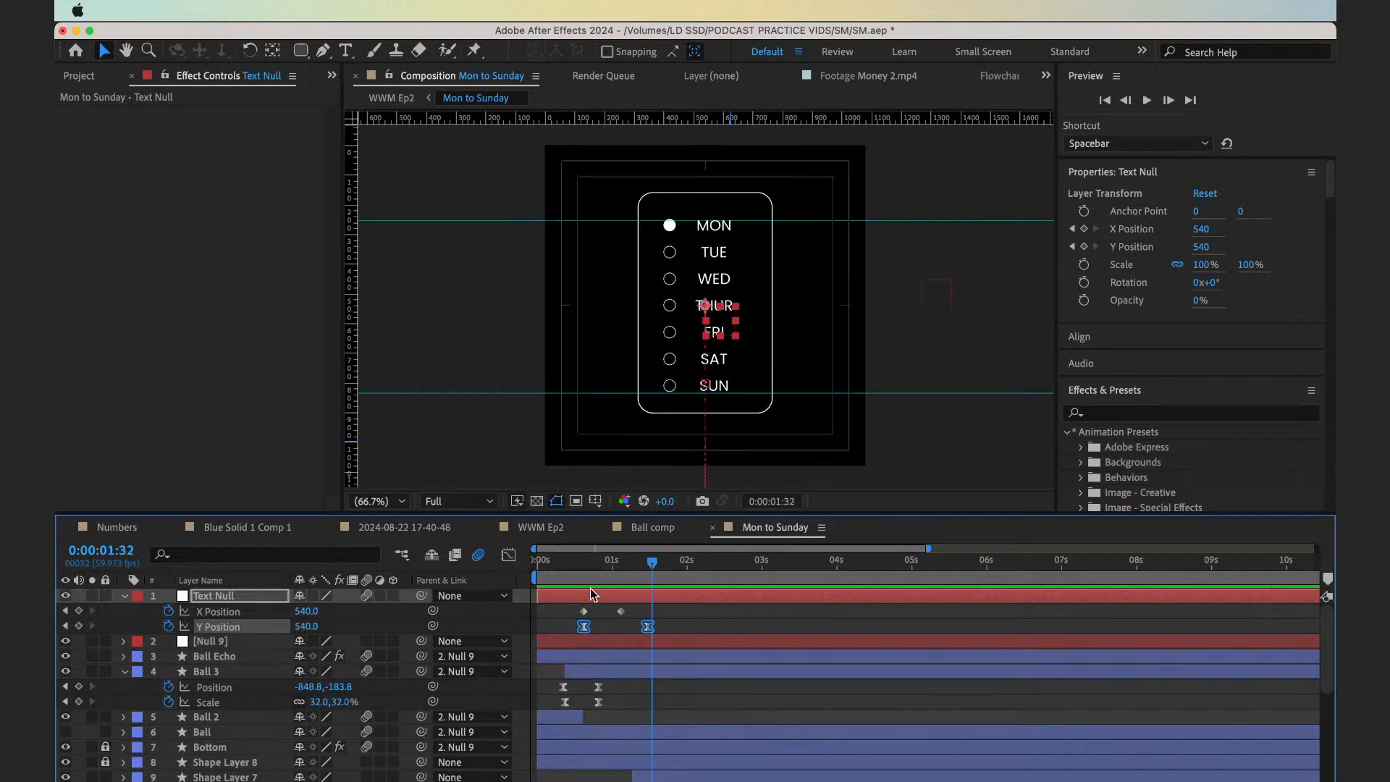
pyautogui.scroll(-3, 633, 670)
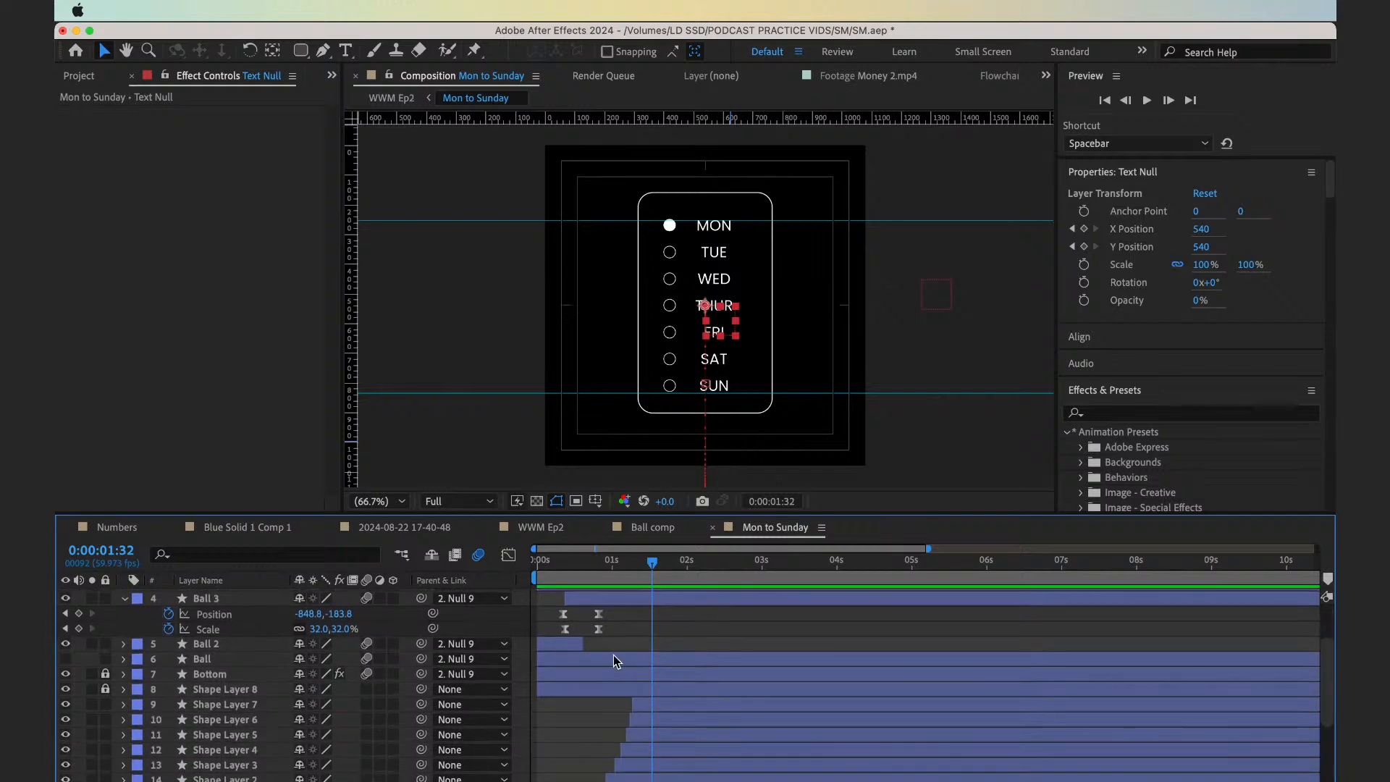
pyautogui.press('`')
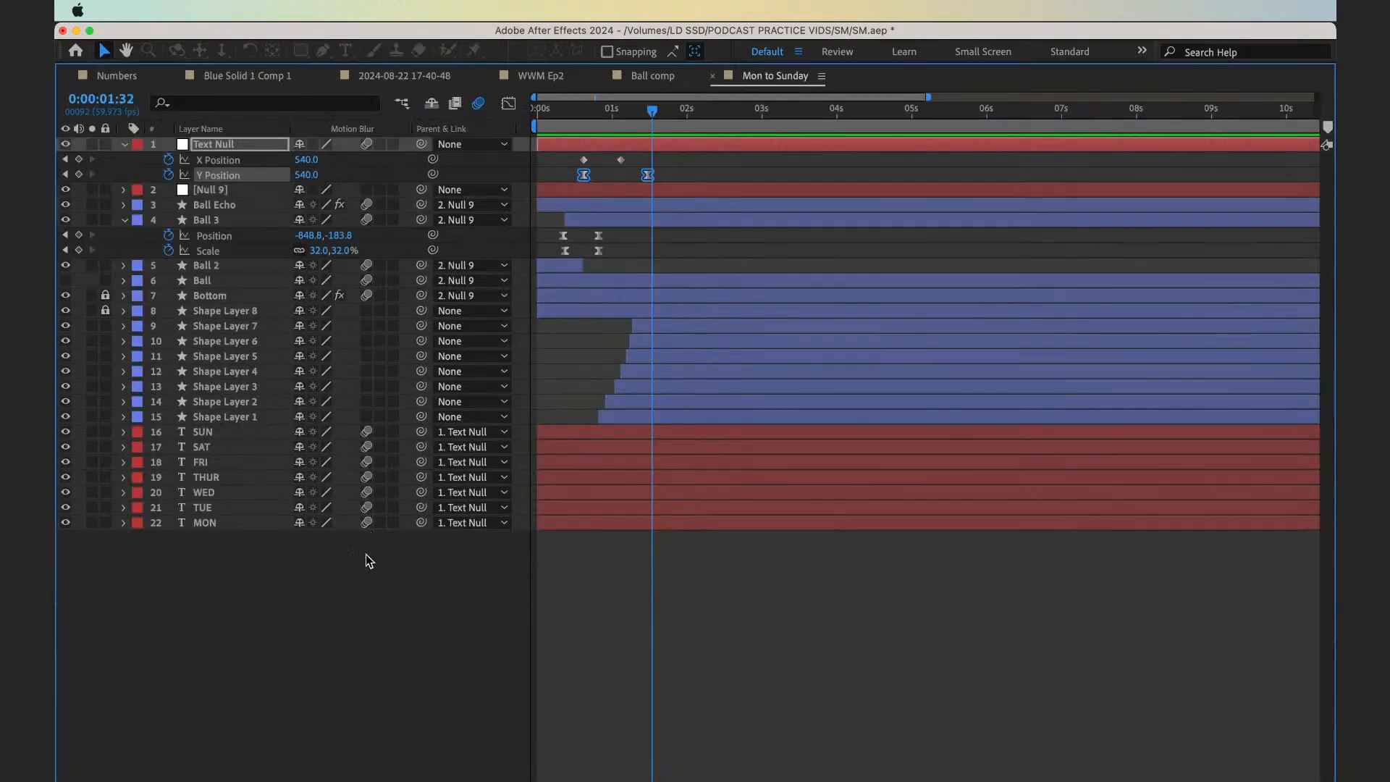
pyautogui.press('`')
# At 0:00:00:37, nudge both Text Null Y Position keyframes down until the starting value is 1201.8, and scrub to 0:00:01:01 to check
pyautogui.moveTo(632, 567); pyautogui.dragTo(588, 572)
pyautogui.press('space')
pyautogui.click(584, 569)
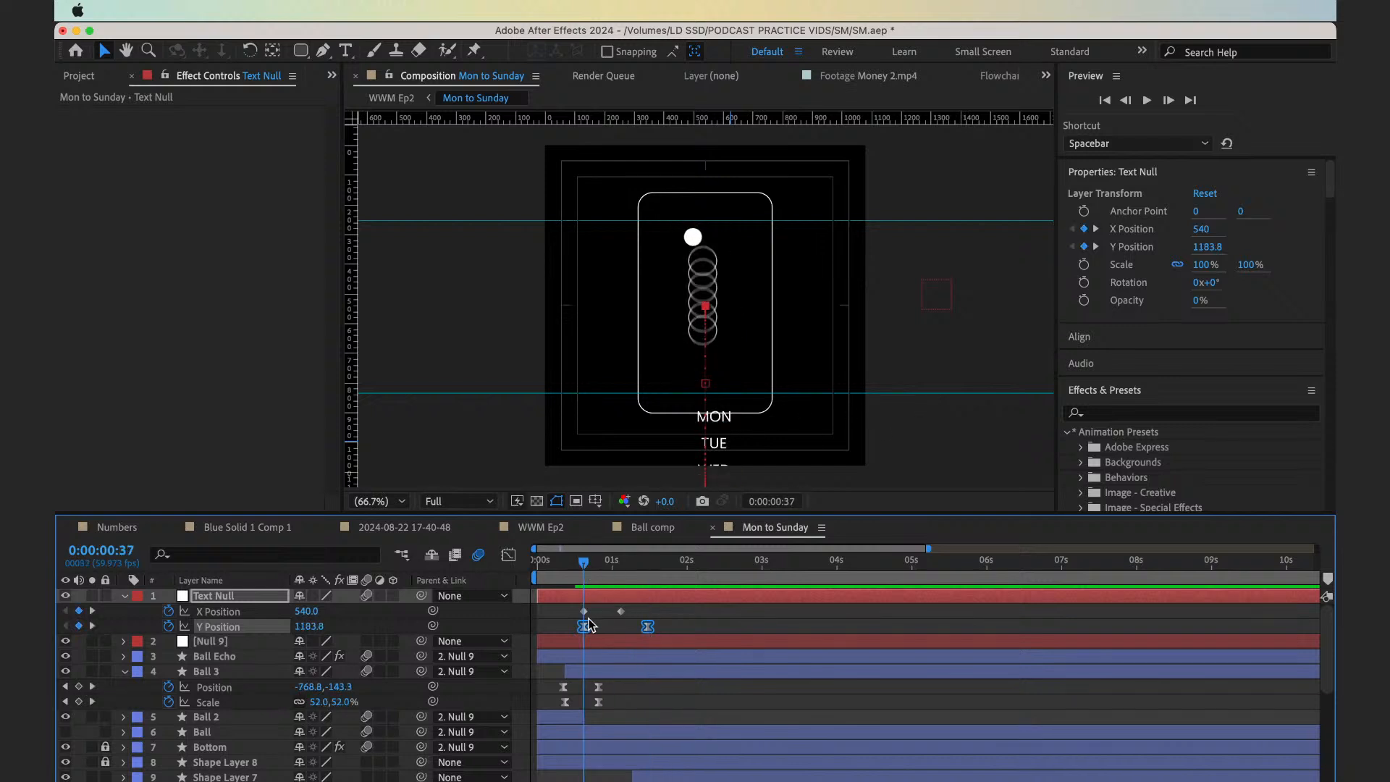
pyautogui.click(580, 598)
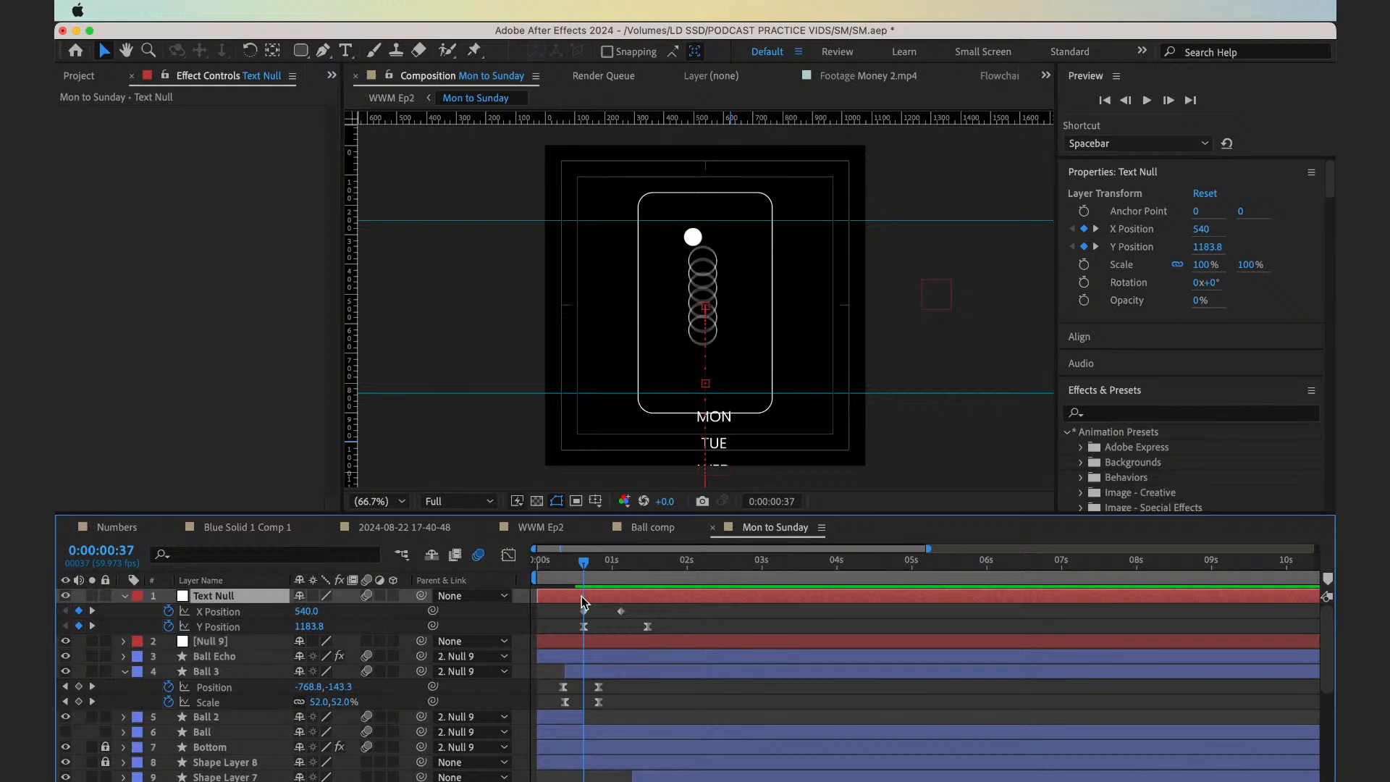
pyautogui.click(269, 627)
pyautogui.press('Down')
pyautogui.press('Down')
pyautogui.press('Down')
pyautogui.press('Down')
pyautogui.press('Down')
pyautogui.press('Down')
pyautogui.press('Down')
pyautogui.press('Down')
pyautogui.press('Down')
pyautogui.press('Down')
pyautogui.press('Down')
pyautogui.press('Down')
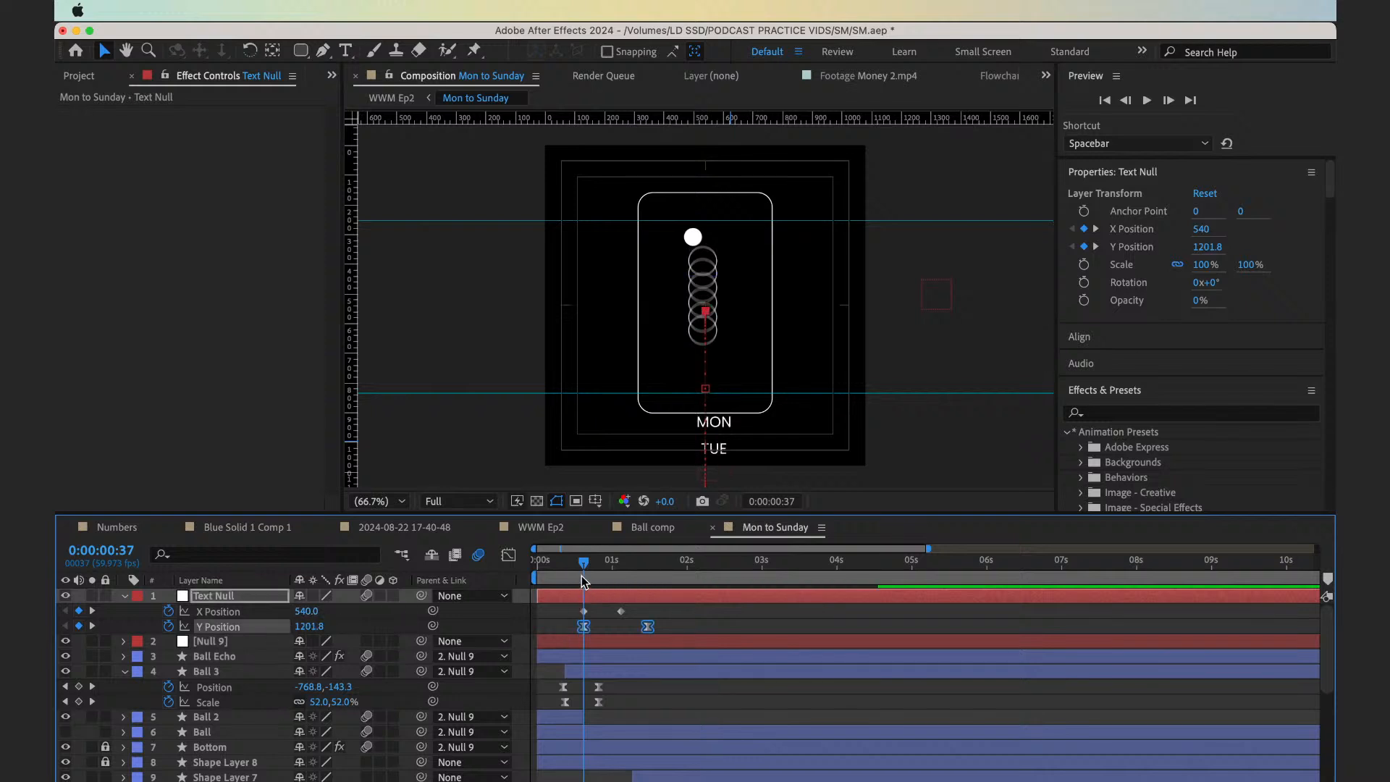
pyautogui.moveTo(585, 572); pyautogui.dragTo(614, 577)
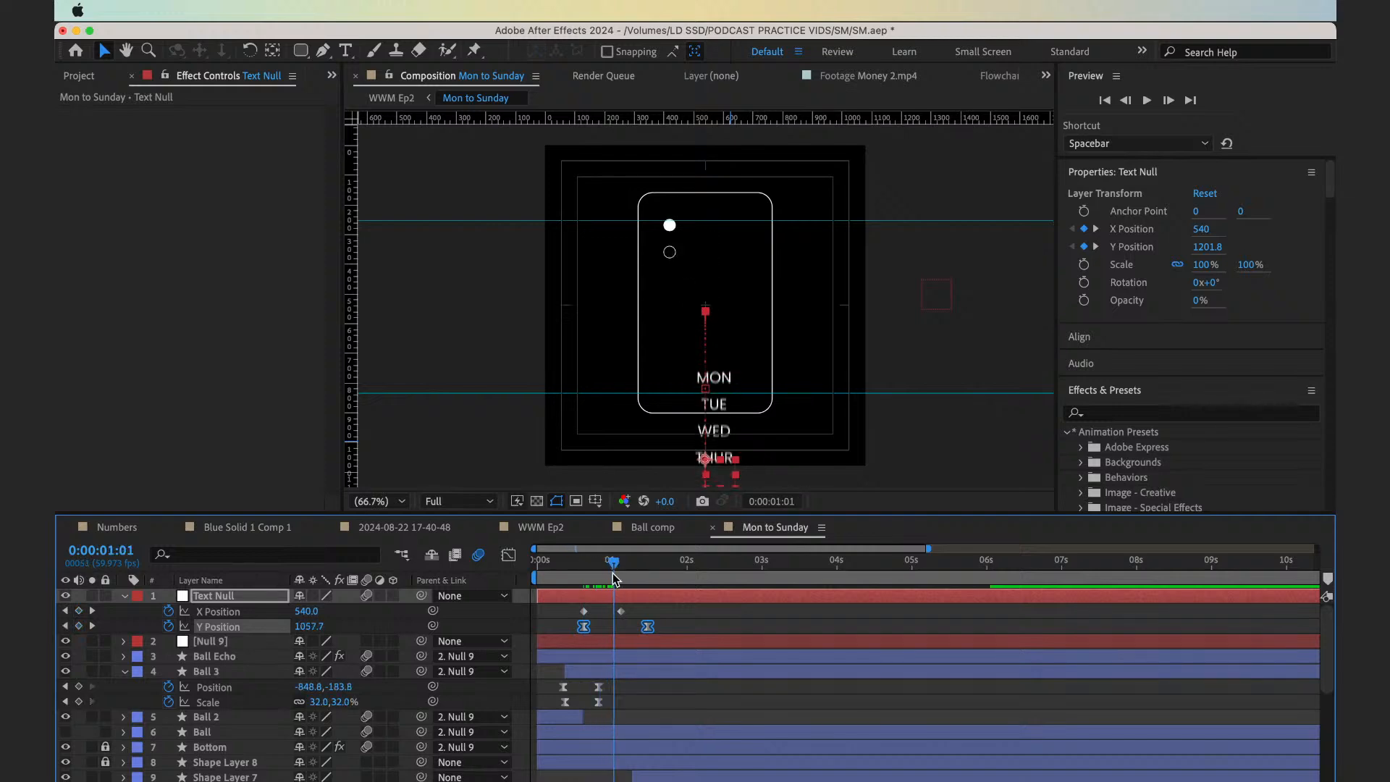
# Pre-compose the Text Null with the seven weekday text layers, SUN through MON, as Day Anim, and scrub the result back to 0:00:00:41
pyautogui.scroll(-5, 625, 641)
pyautogui.press('`')
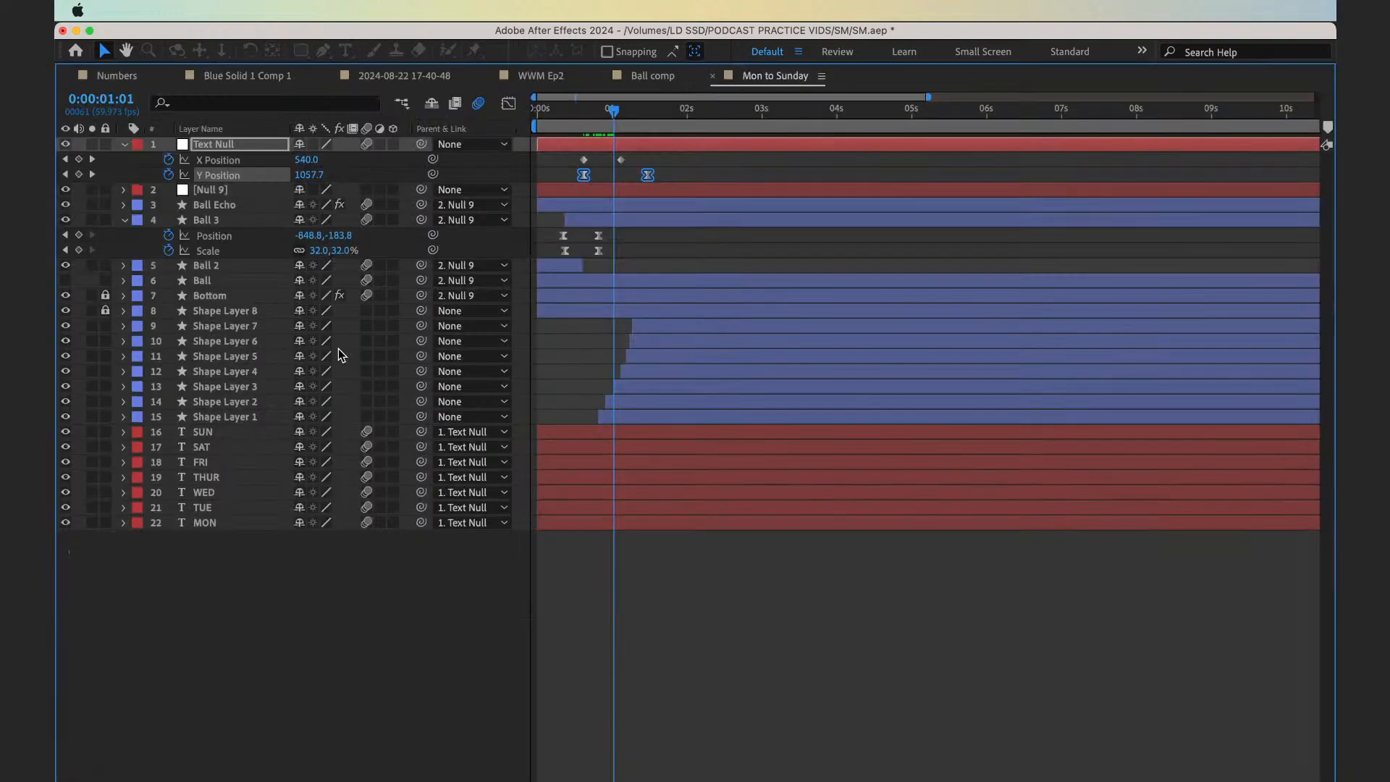
pyautogui.click(225, 144)
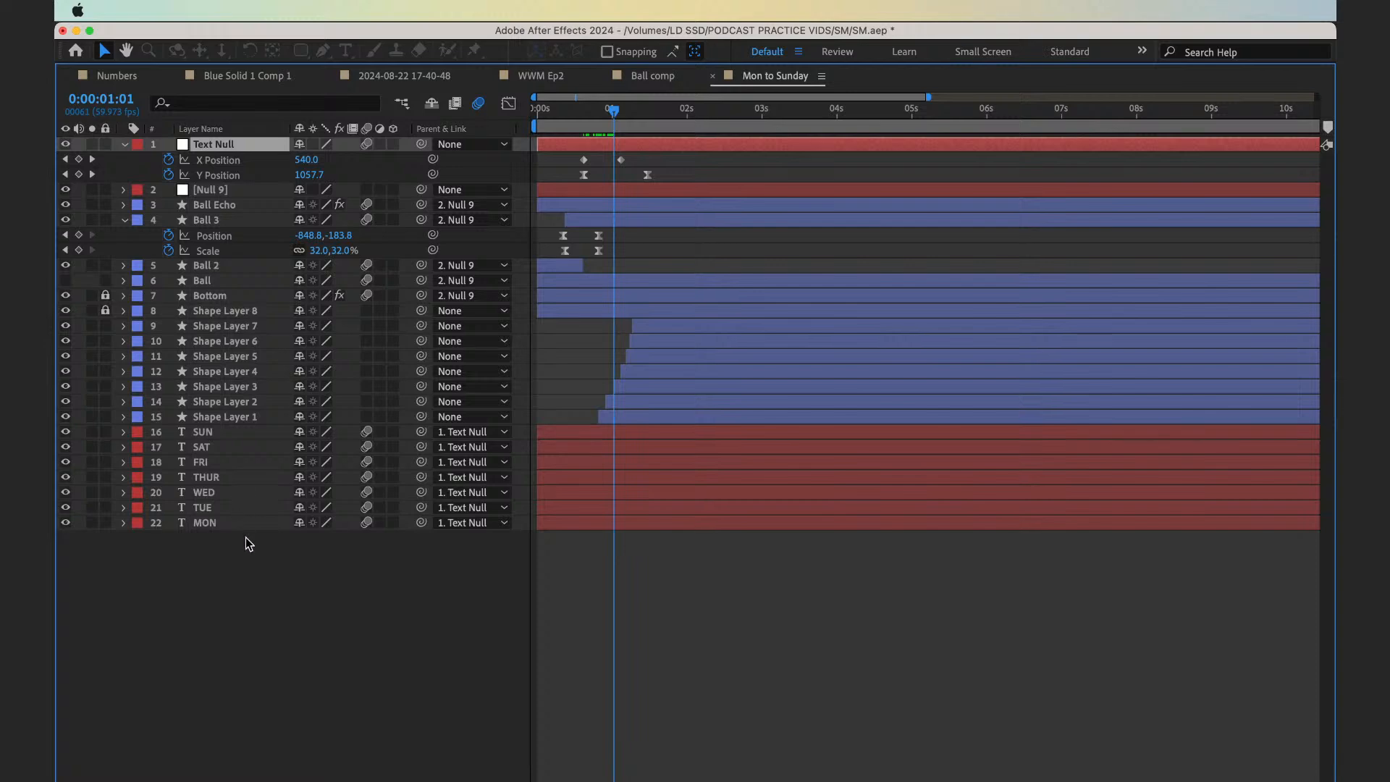
pyautogui.moveTo(249, 544); pyautogui.dragTo(215, 430)
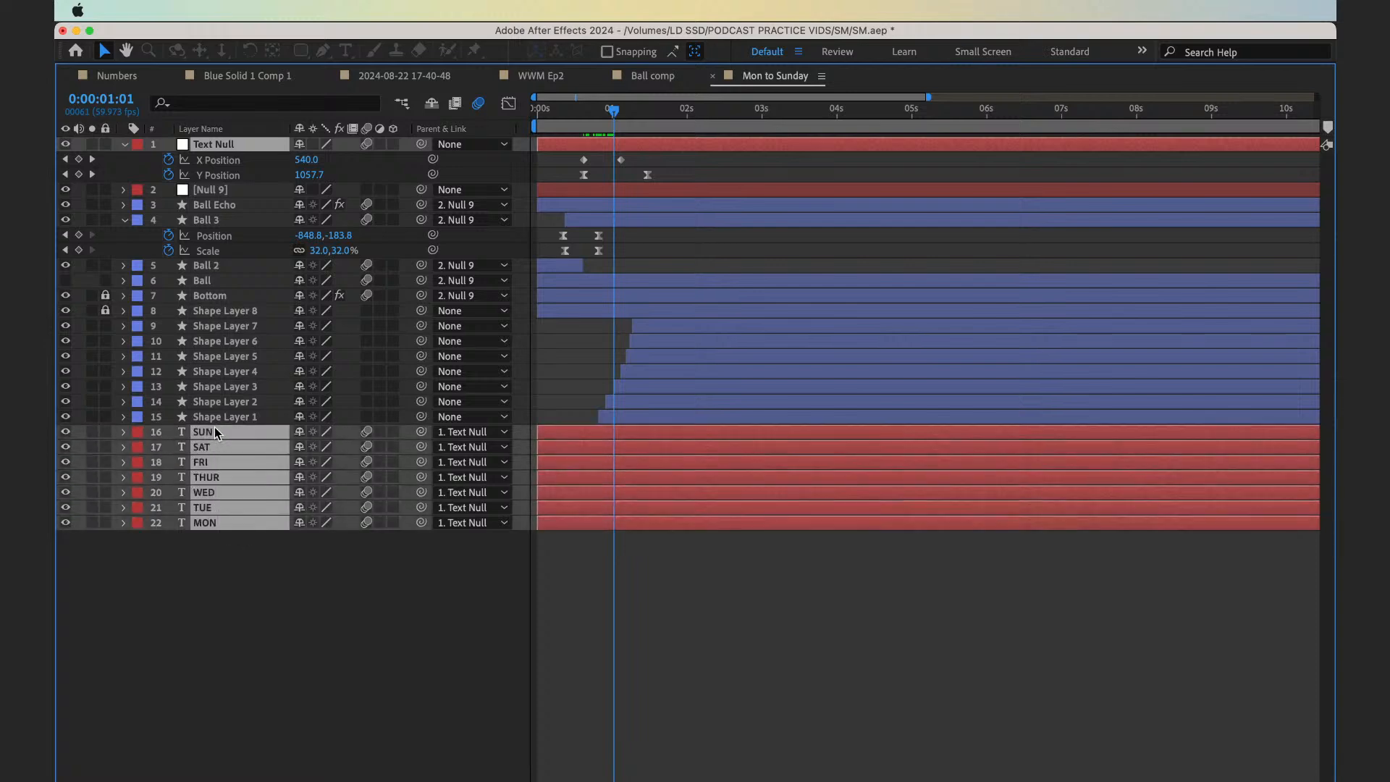
pyautogui.press('super+shift+c')
pyautogui.write('text')
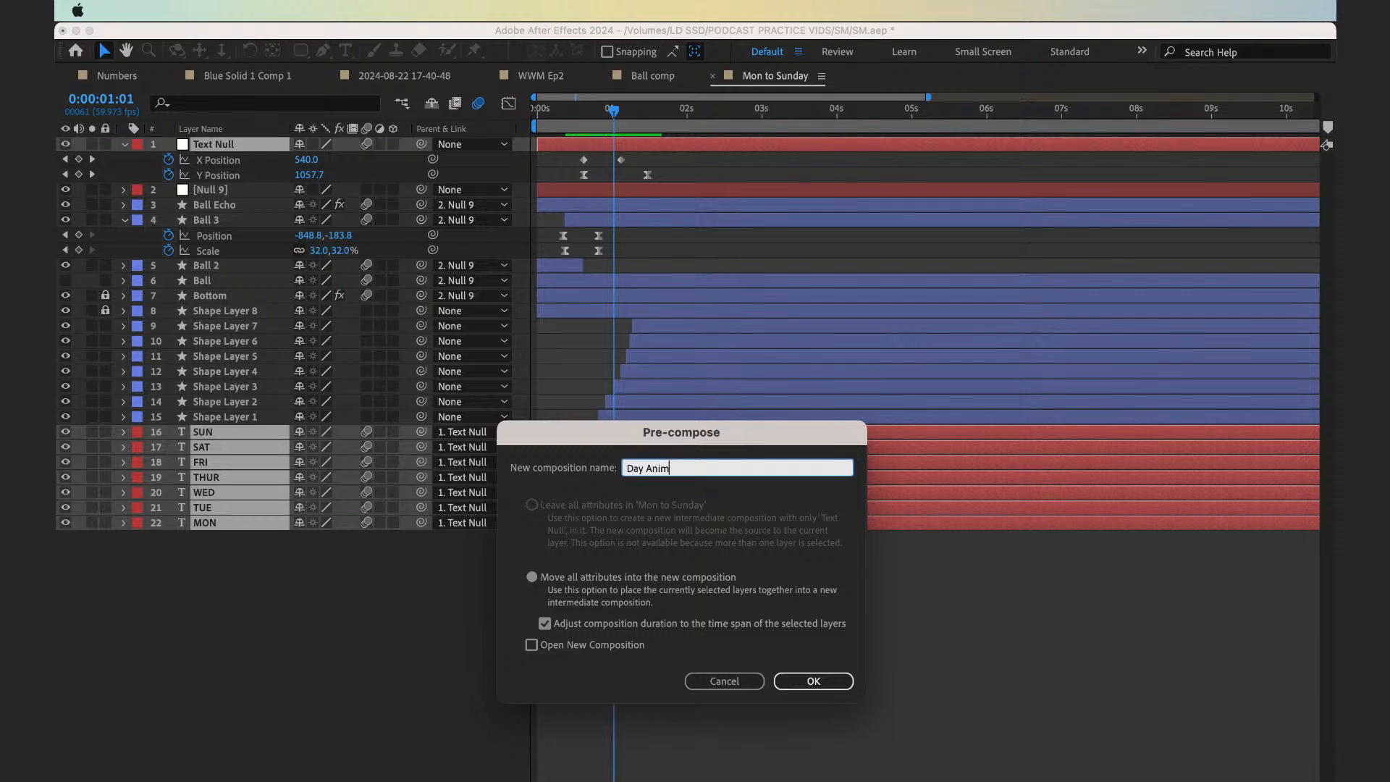
pyautogui.press('Return')
pyautogui.press('`')
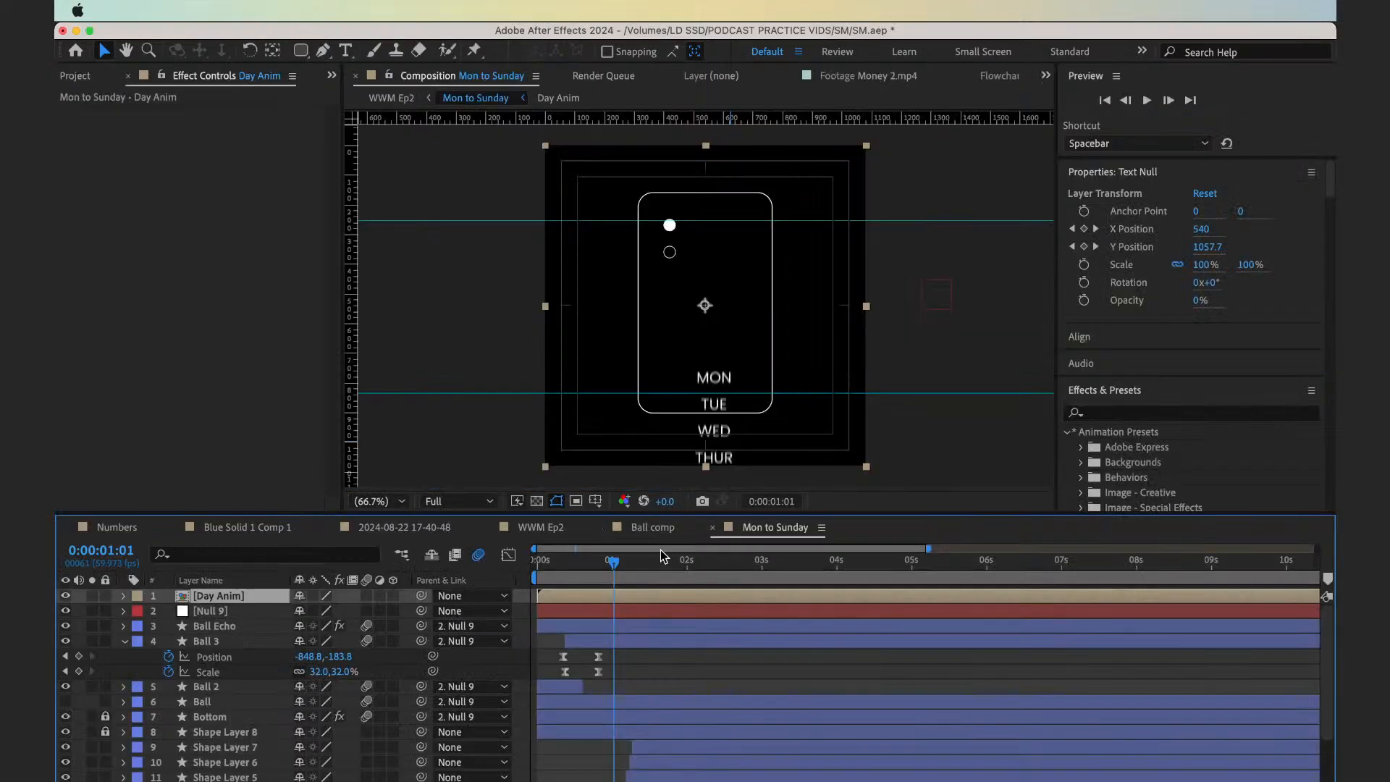
pyautogui.moveTo(624, 569); pyautogui.dragTo(589, 568)
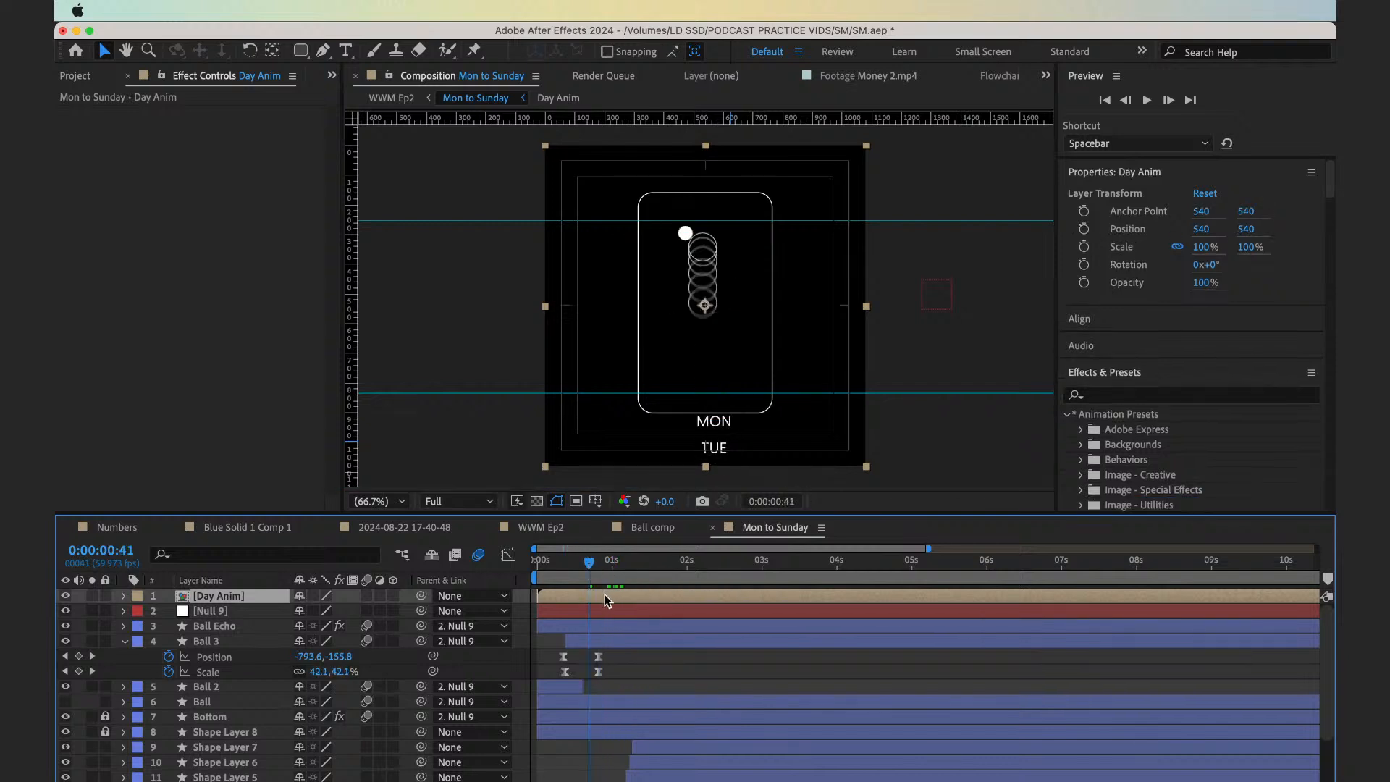
# Check the weekday text against the circles at 0:00:01:56 in Mon to Sunday, and open Day Anim at 0:00:01:28
pyautogui.doubleClick(606, 600)
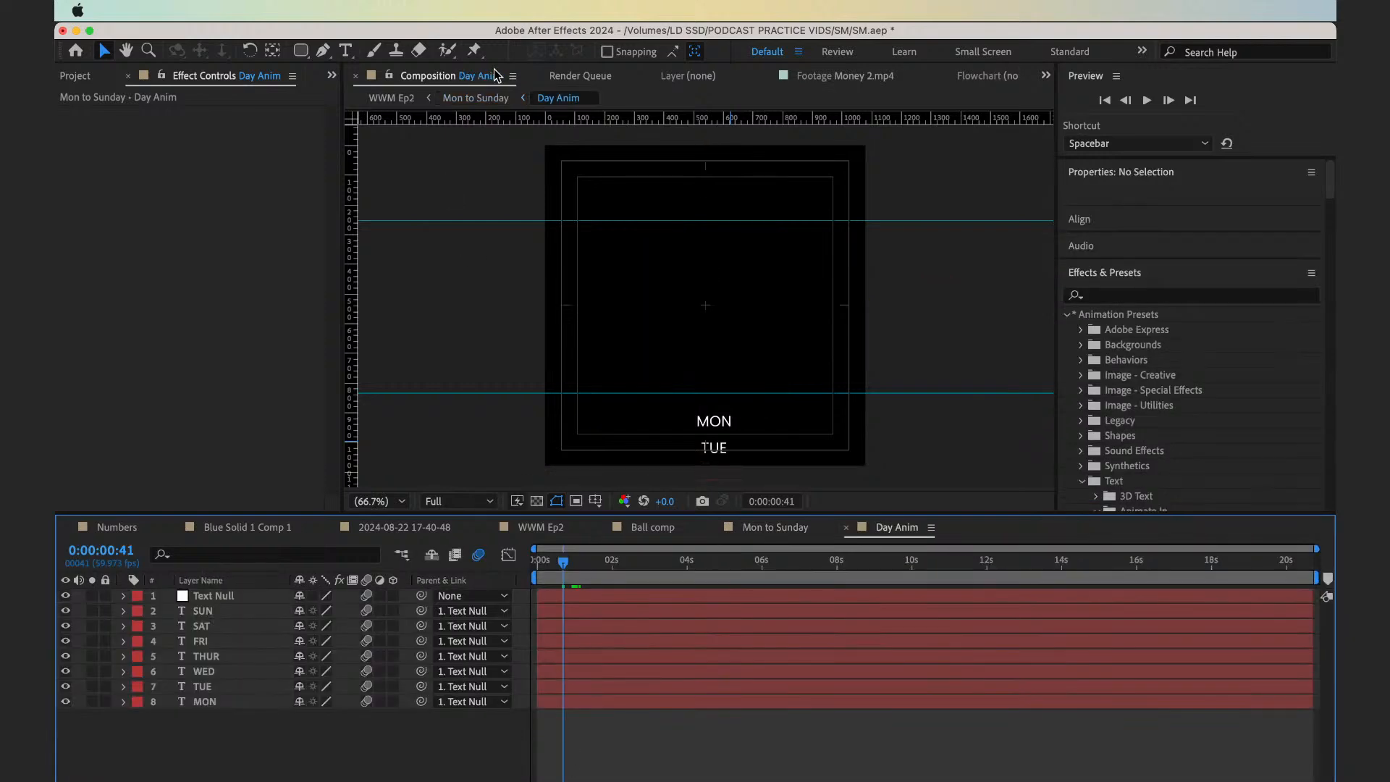
pyautogui.click(492, 101)
pyautogui.click(587, 602)
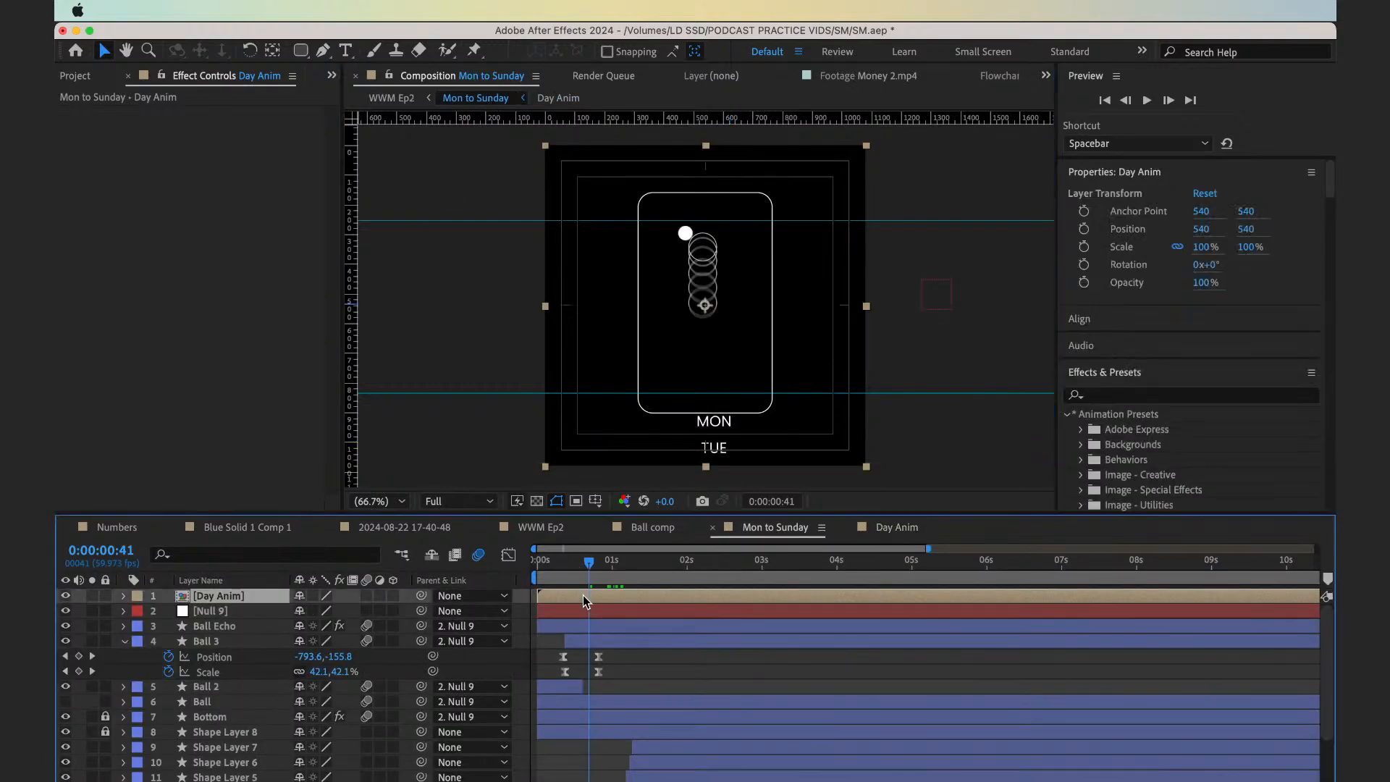
pyautogui.moveTo(594, 580); pyautogui.dragTo(682, 591)
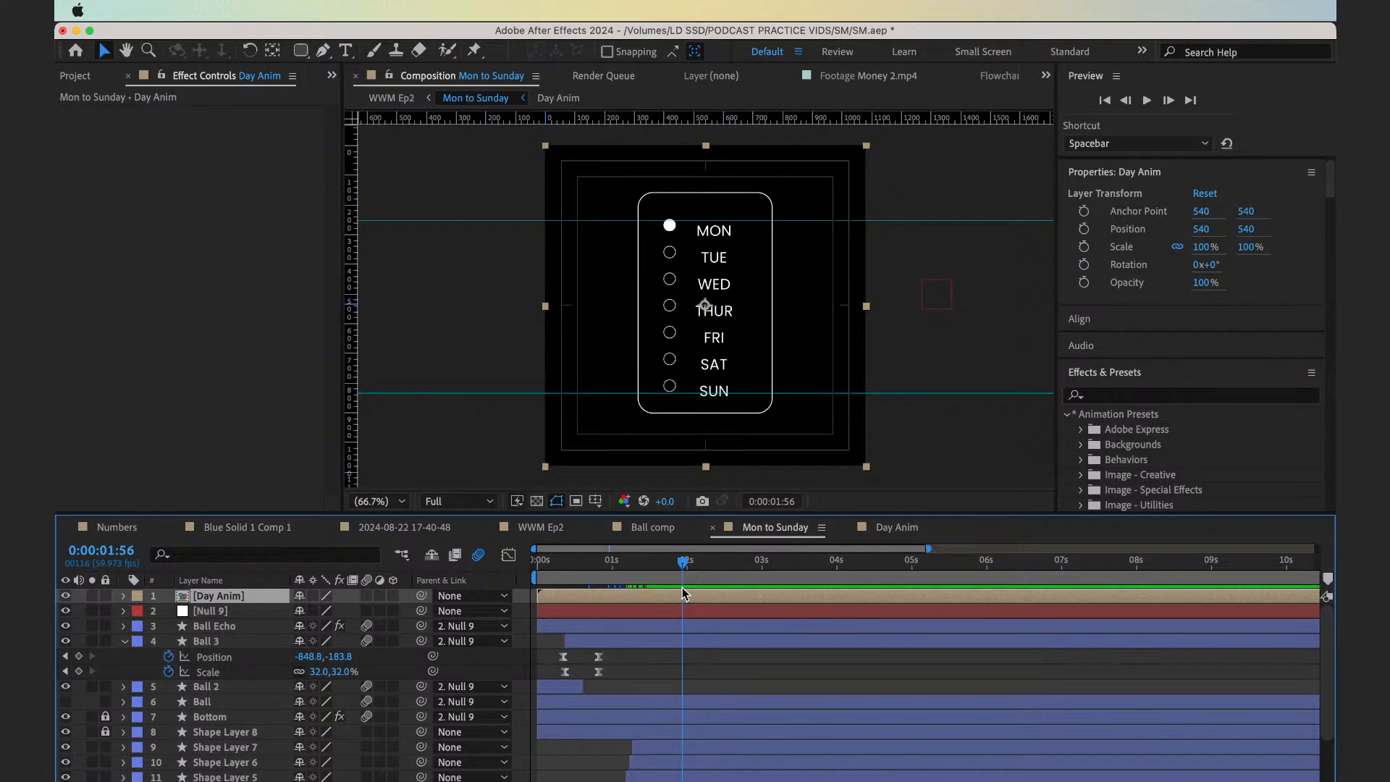
pyautogui.doubleClick(667, 597)
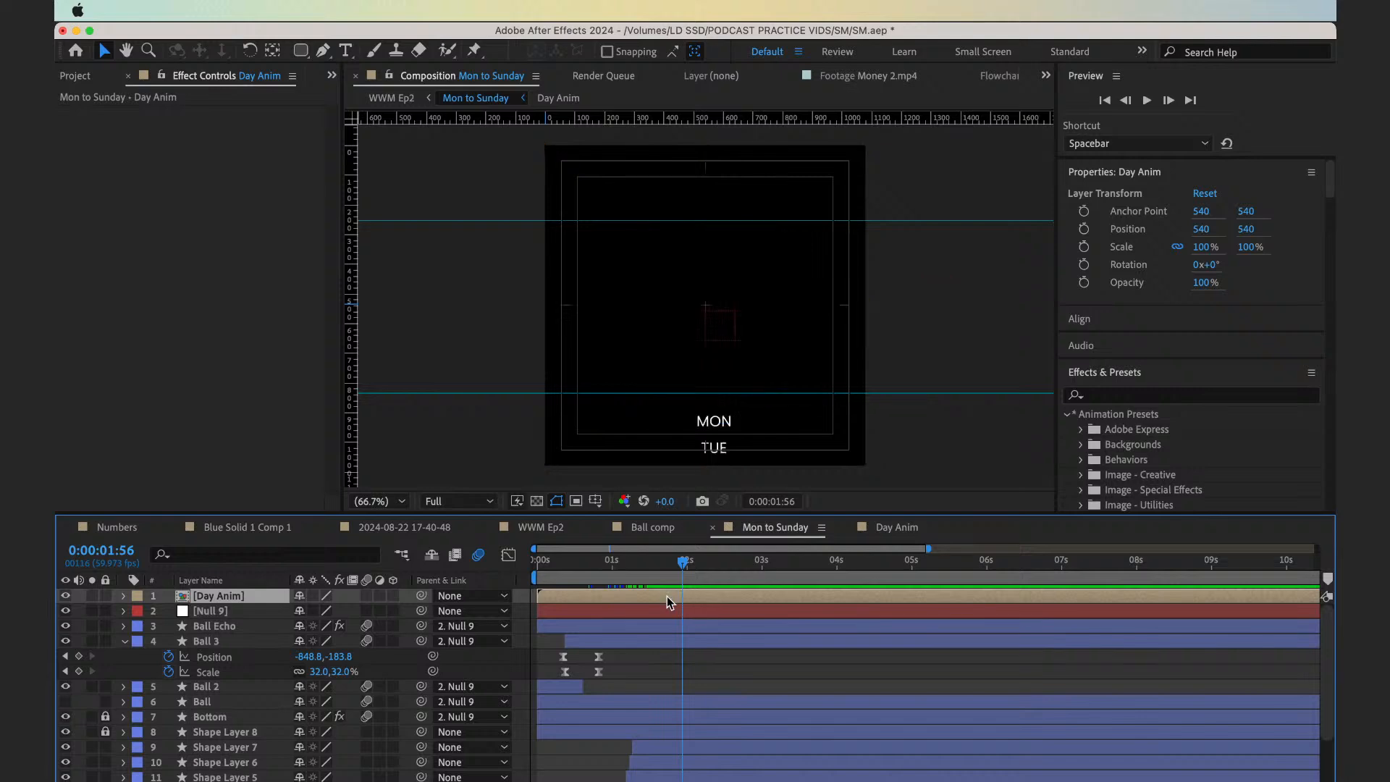
pyautogui.click(619, 593)
pyautogui.moveTo(610, 579); pyautogui.dragTo(589, 579)
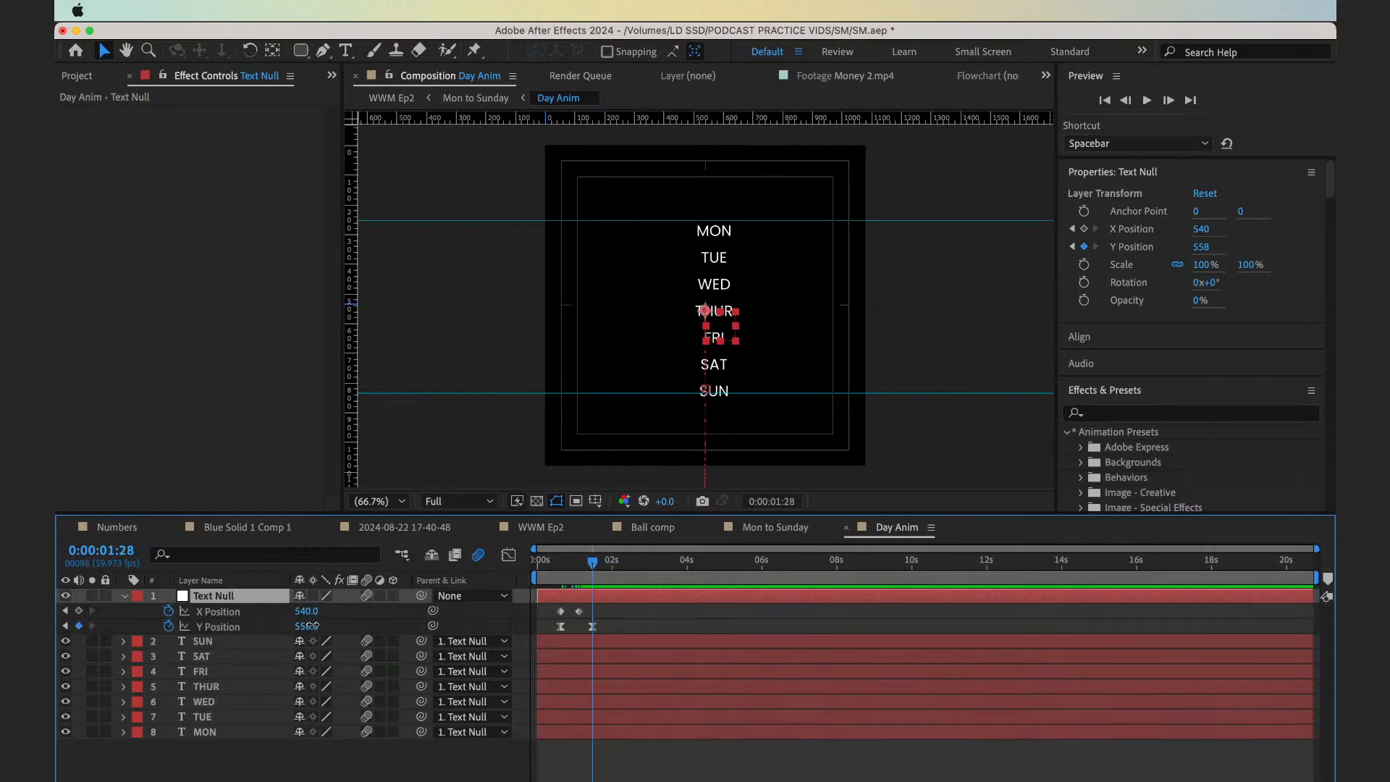
# Try to adjust the Text Null's Y Position at its end keyframe, and undo the change
pyautogui.moveTo(310, 626); pyautogui.dragTo(298, 628)
pyautogui.press('super+z')
pyautogui.press('=')
pyautogui.press('=')
pyautogui.press('=')
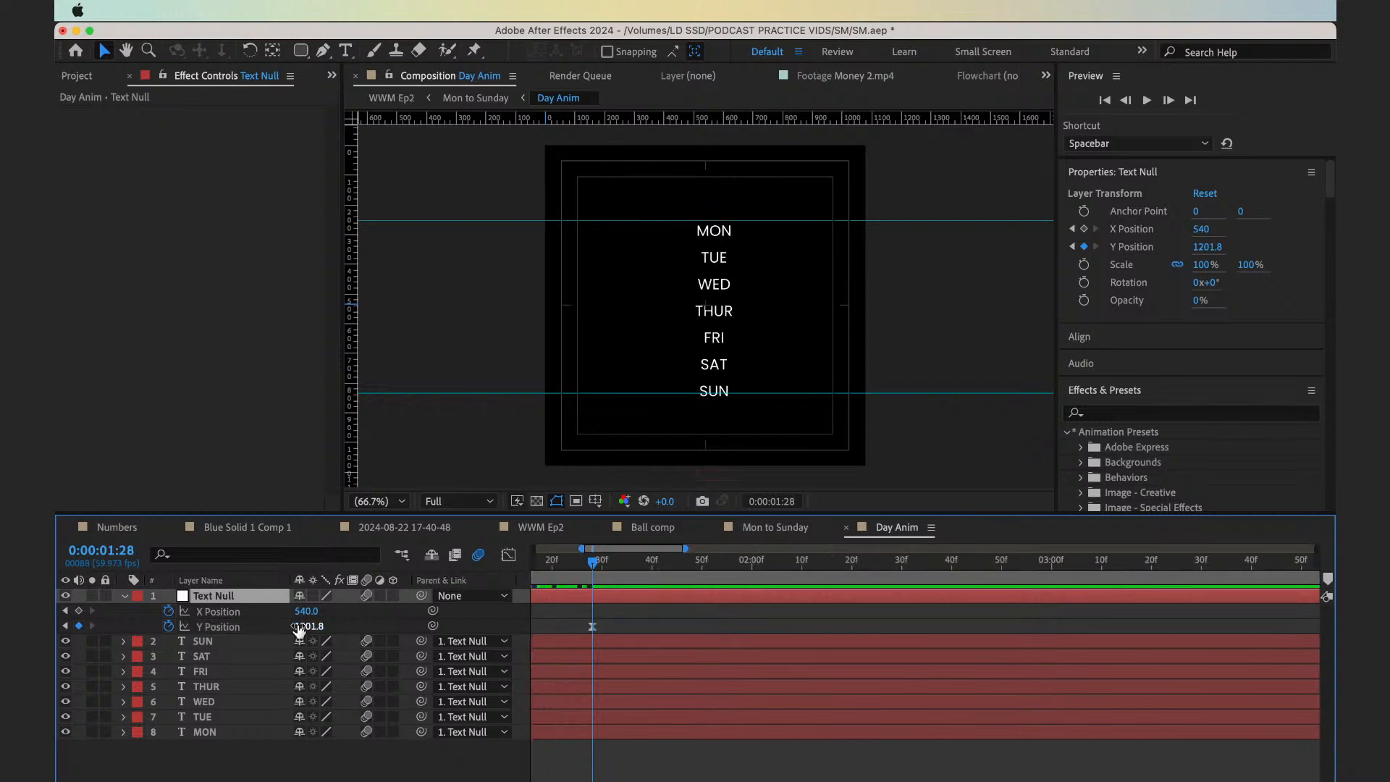
pyautogui.hscroll(-5, 541, 630)
pyautogui.press('super+shift+z')
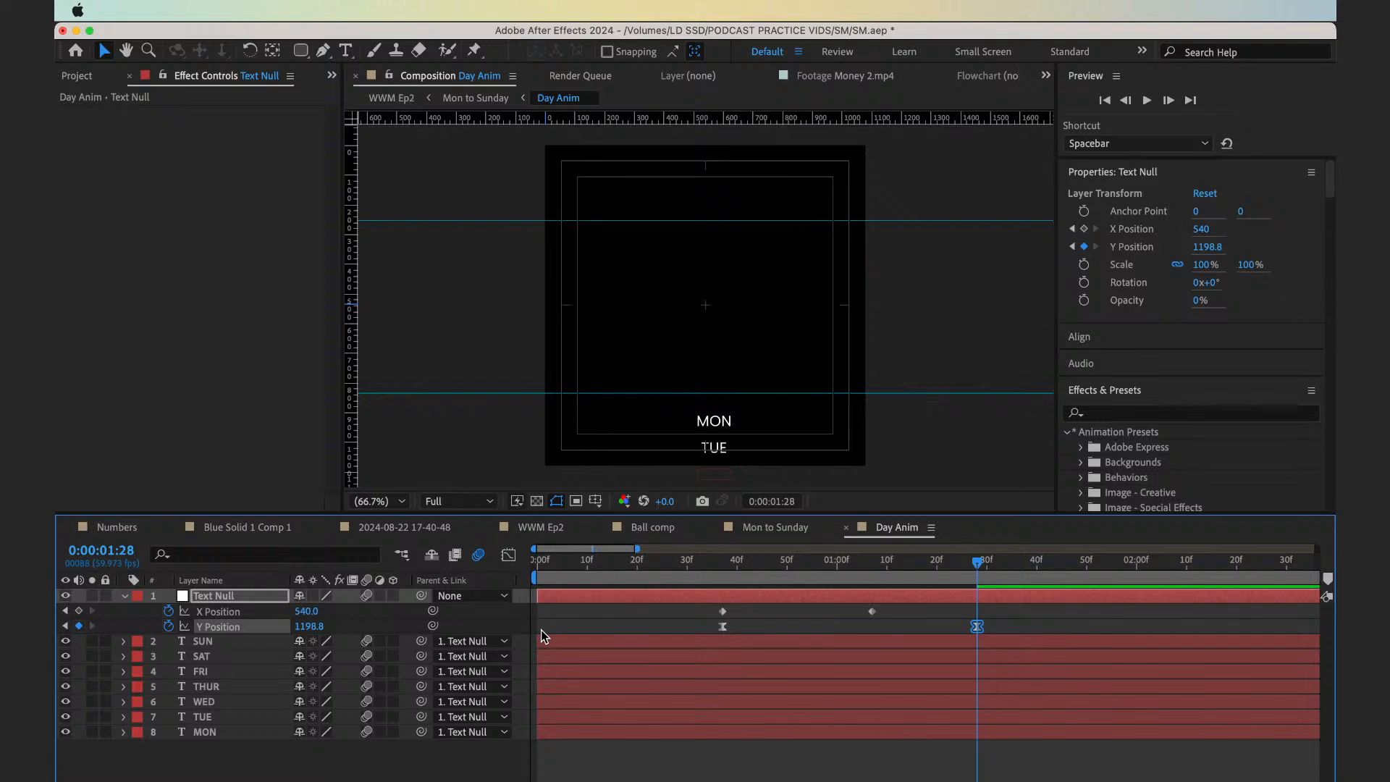
pyautogui.press('super+z')
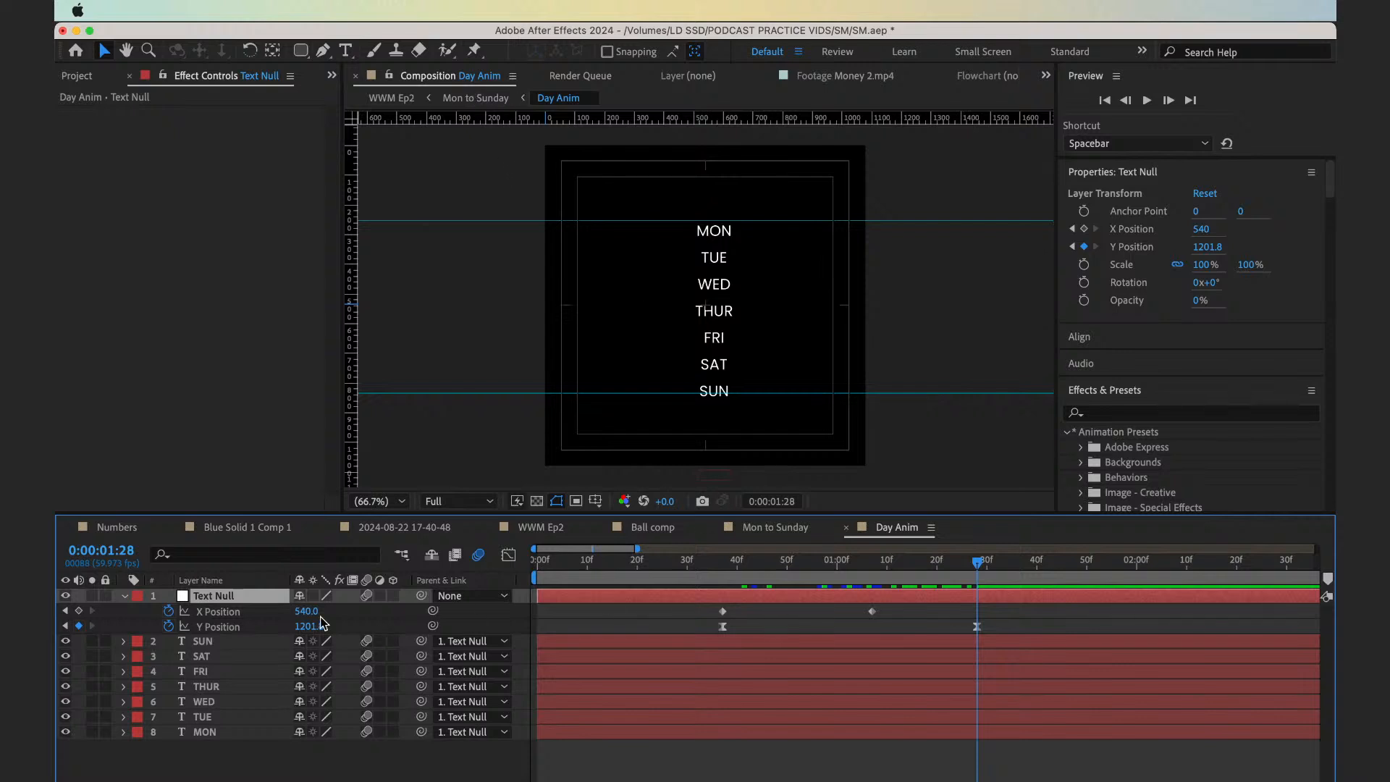
# Add a null object to Day Anim and parent the Text Null to it
pyautogui.rightClick(255, 757)
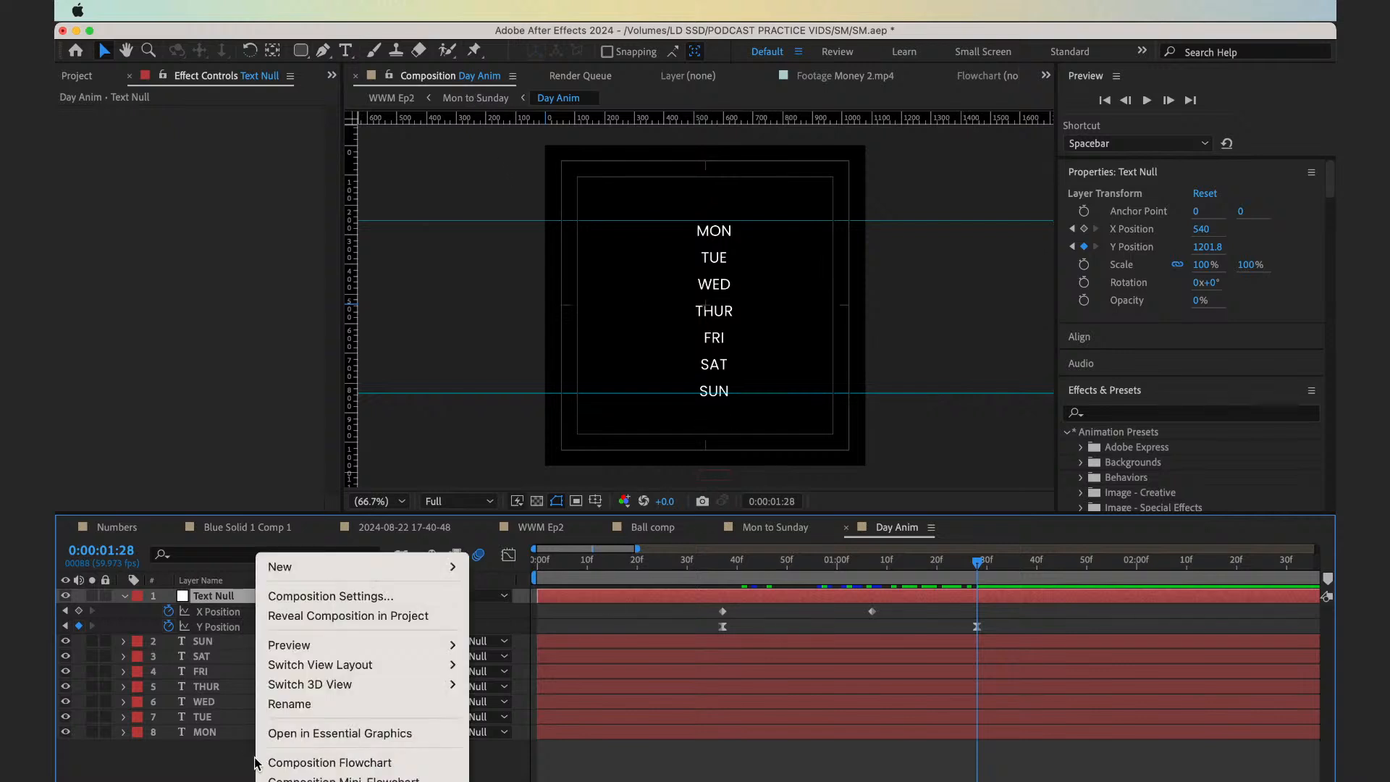
pyautogui.moveTo(318, 568)
pyautogui.click(511, 675)
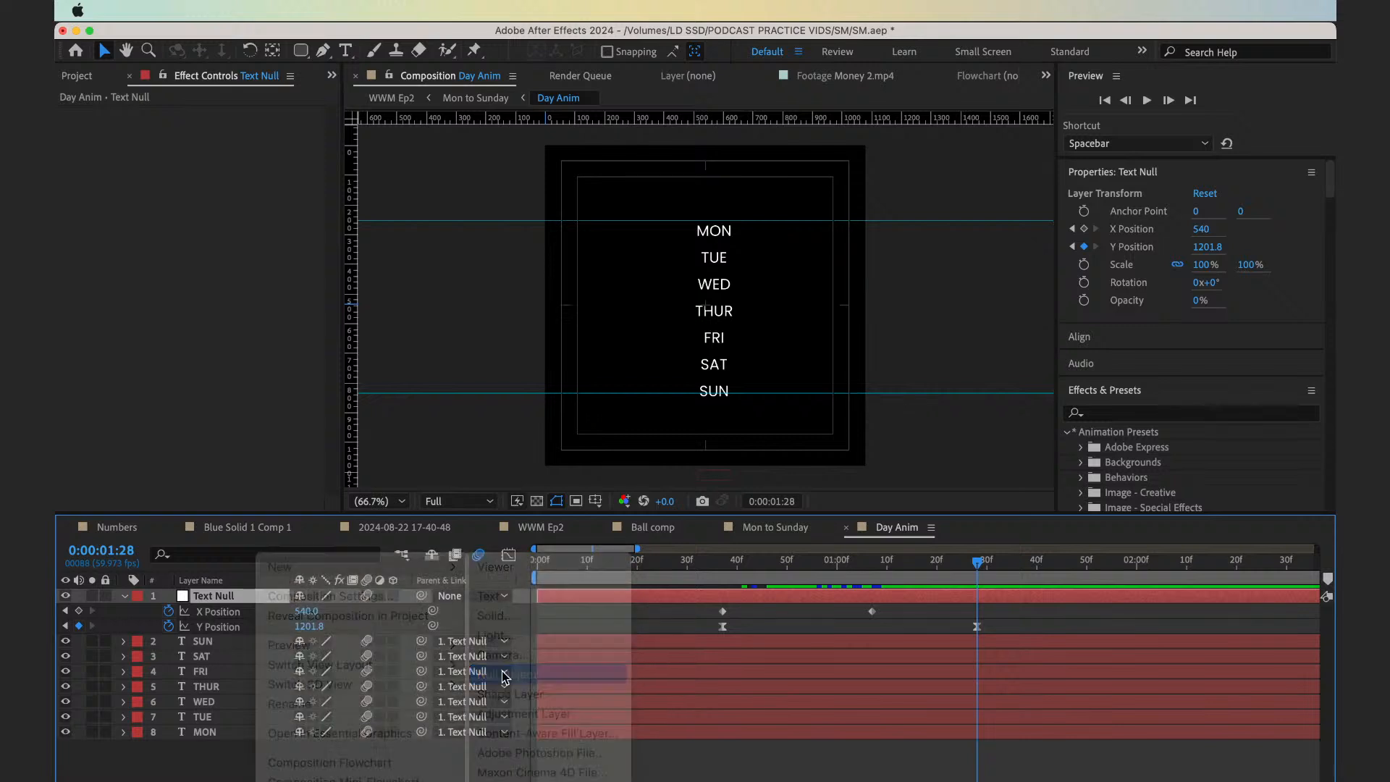
pyautogui.click(412, 617)
pyautogui.moveTo(421, 612); pyautogui.dragTo(315, 613)
# Set the new parent null's position to 540, 526 and return to Mon to Sunday
pyautogui.click(262, 601)
pyautogui.press('p')
pyautogui.click(459, 102)
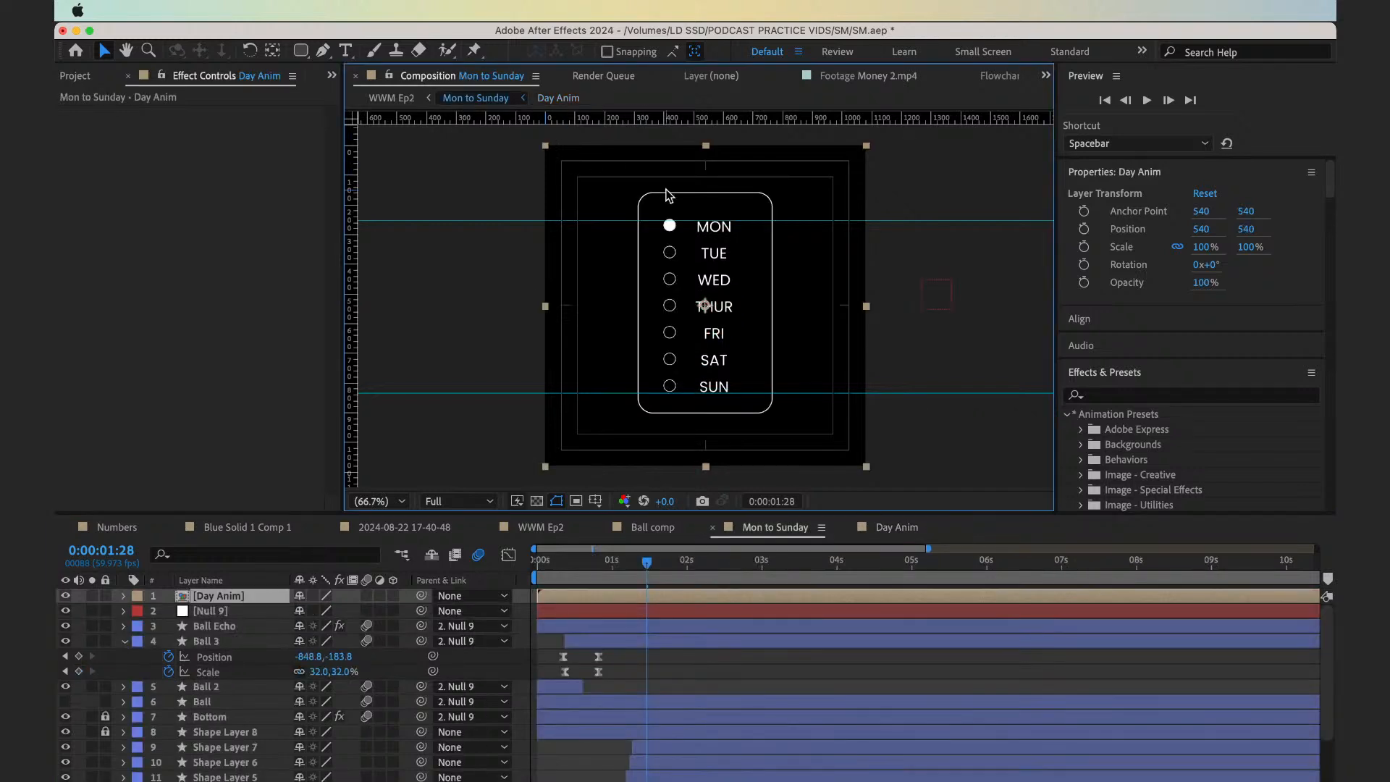
# Place a horizontal guide through the centre of Monday's filled ball in Mon to Sunday
pyautogui.press('.')
pyautogui.press('.')
pyautogui.moveTo(708, 205); pyautogui.dragTo(708, 318)
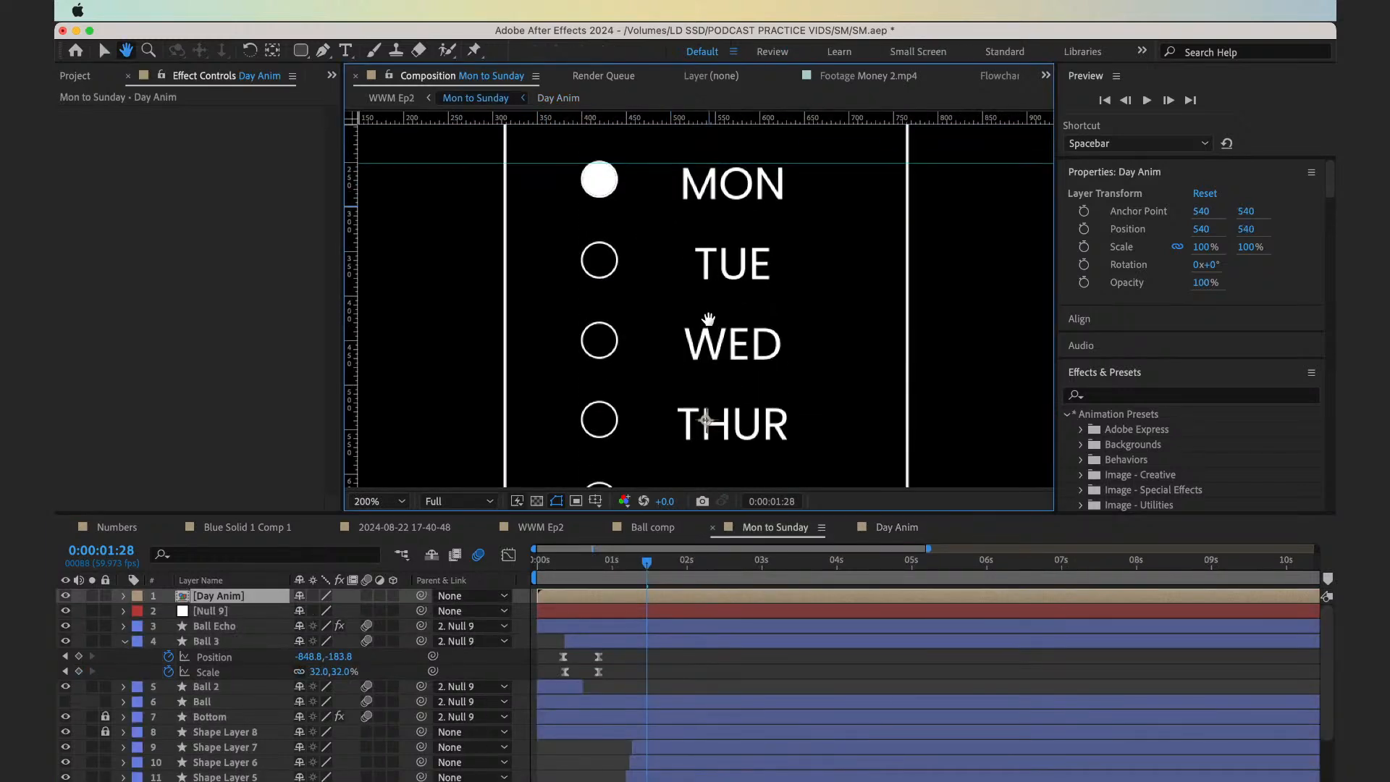
pyautogui.press('v')
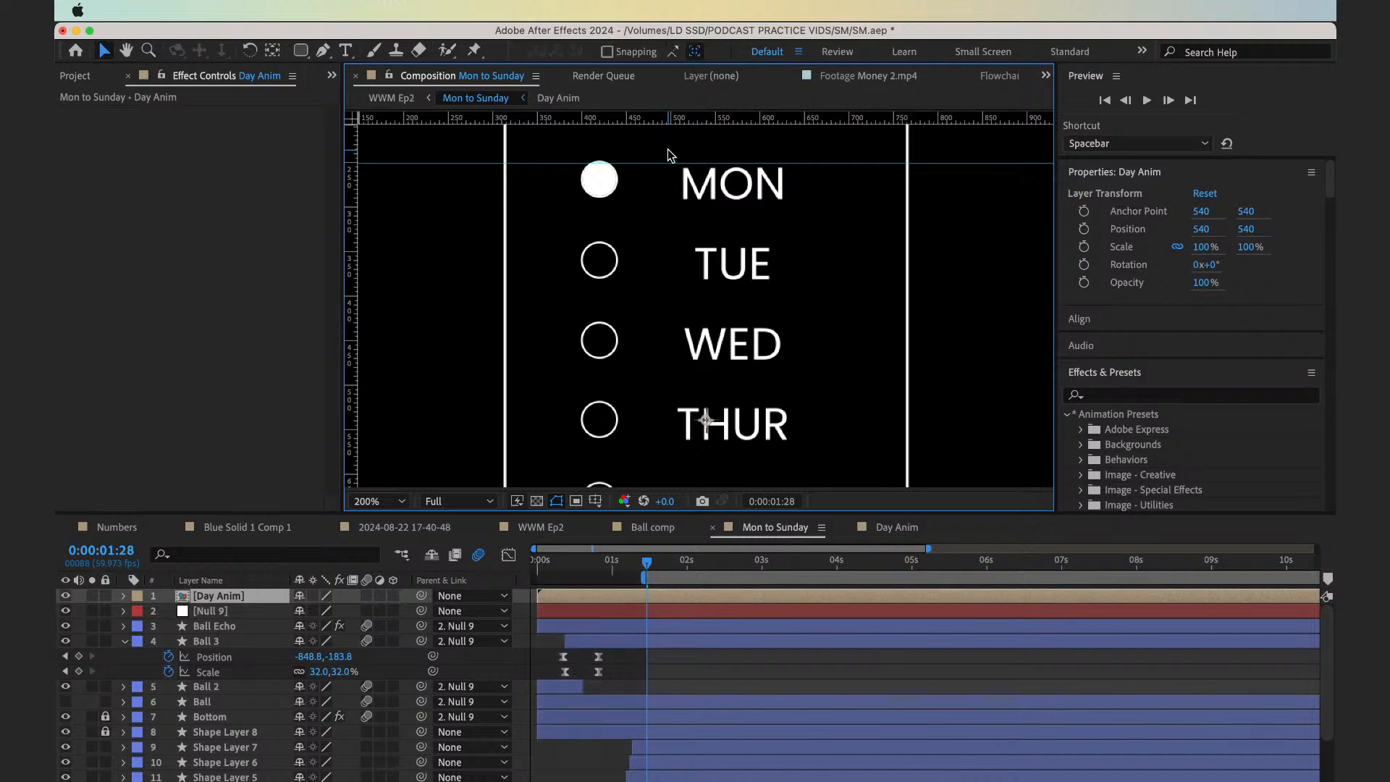
pyautogui.press('super+z')
pyautogui.moveTo(674, 117); pyautogui.dragTo(672, 180)
# Select Shape Layer 1, Monday's circle, and align the new guide with its centre
pyautogui.scroll(-2, 678, 736)
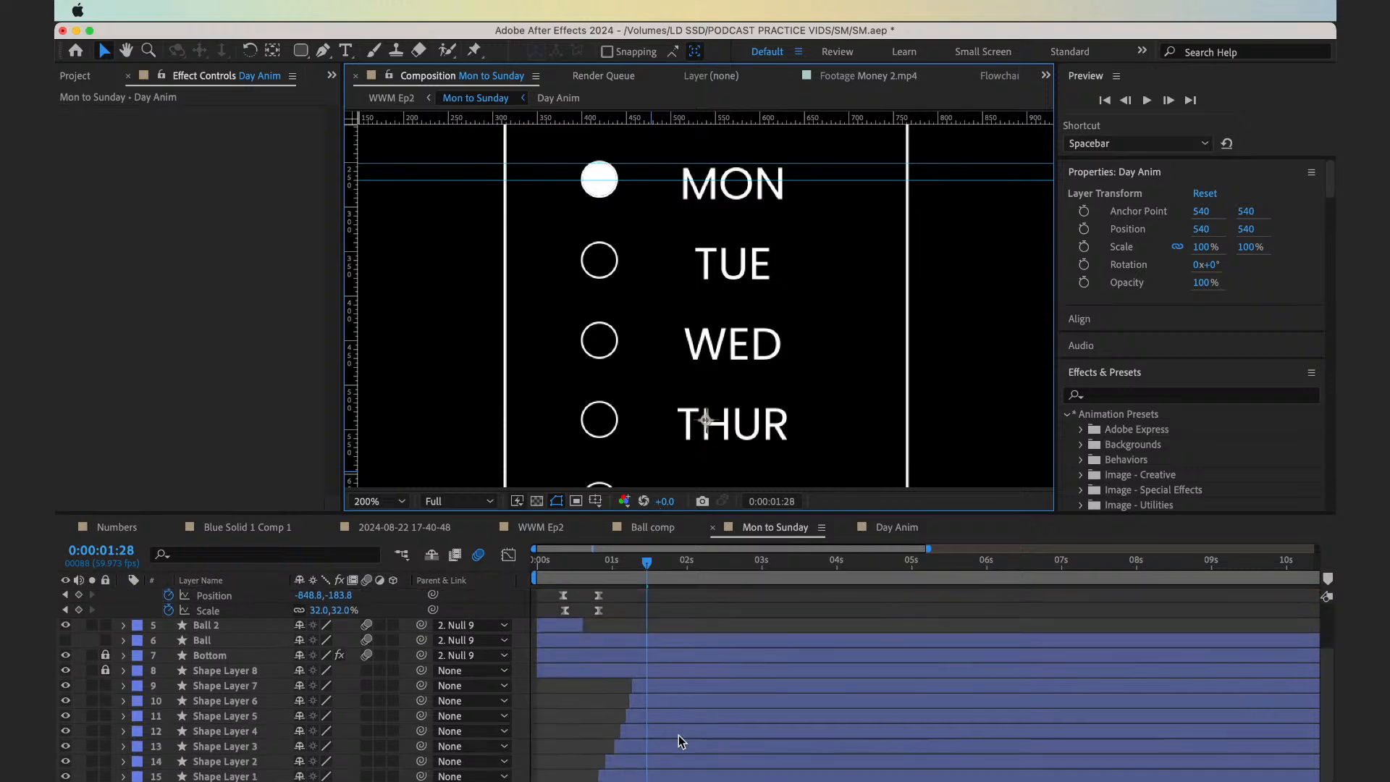
pyautogui.click(680, 739)
pyautogui.click(661, 660)
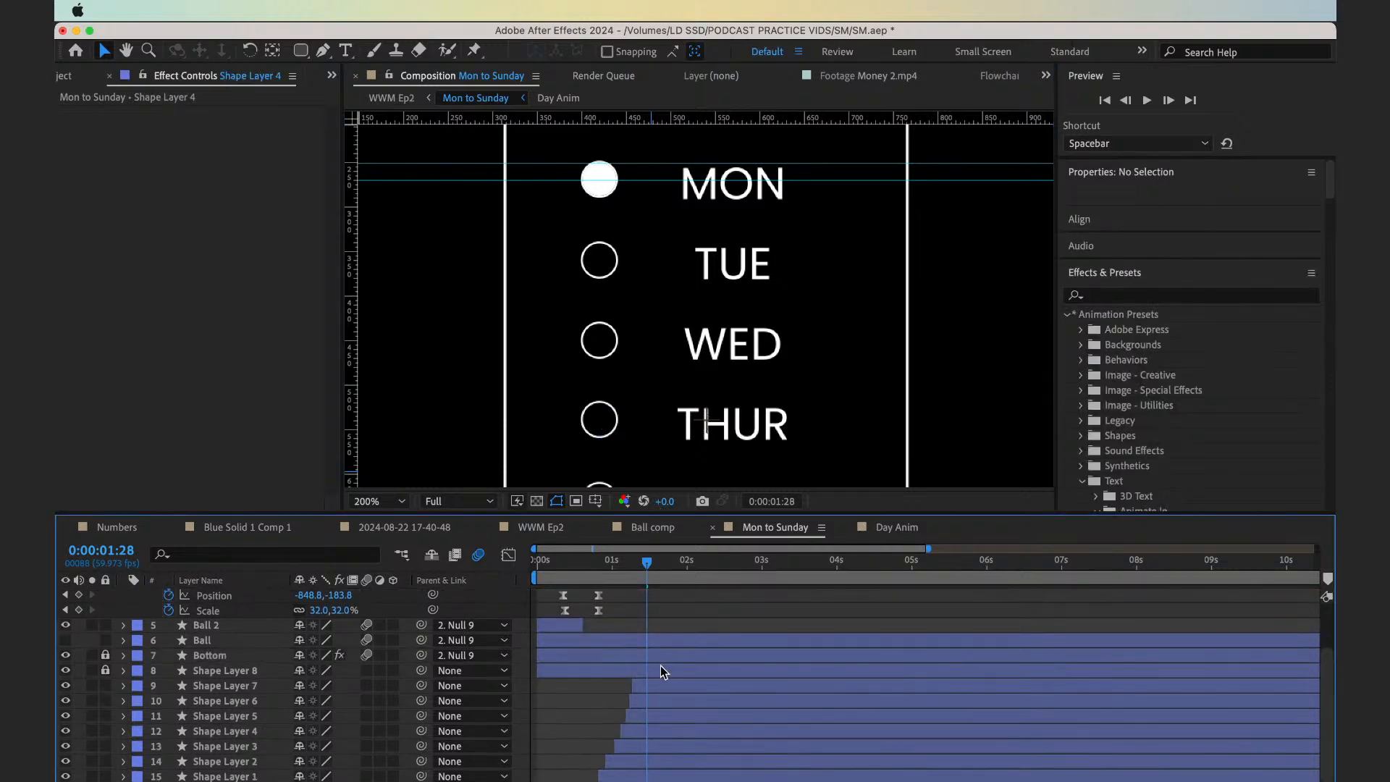
pyautogui.click(656, 643)
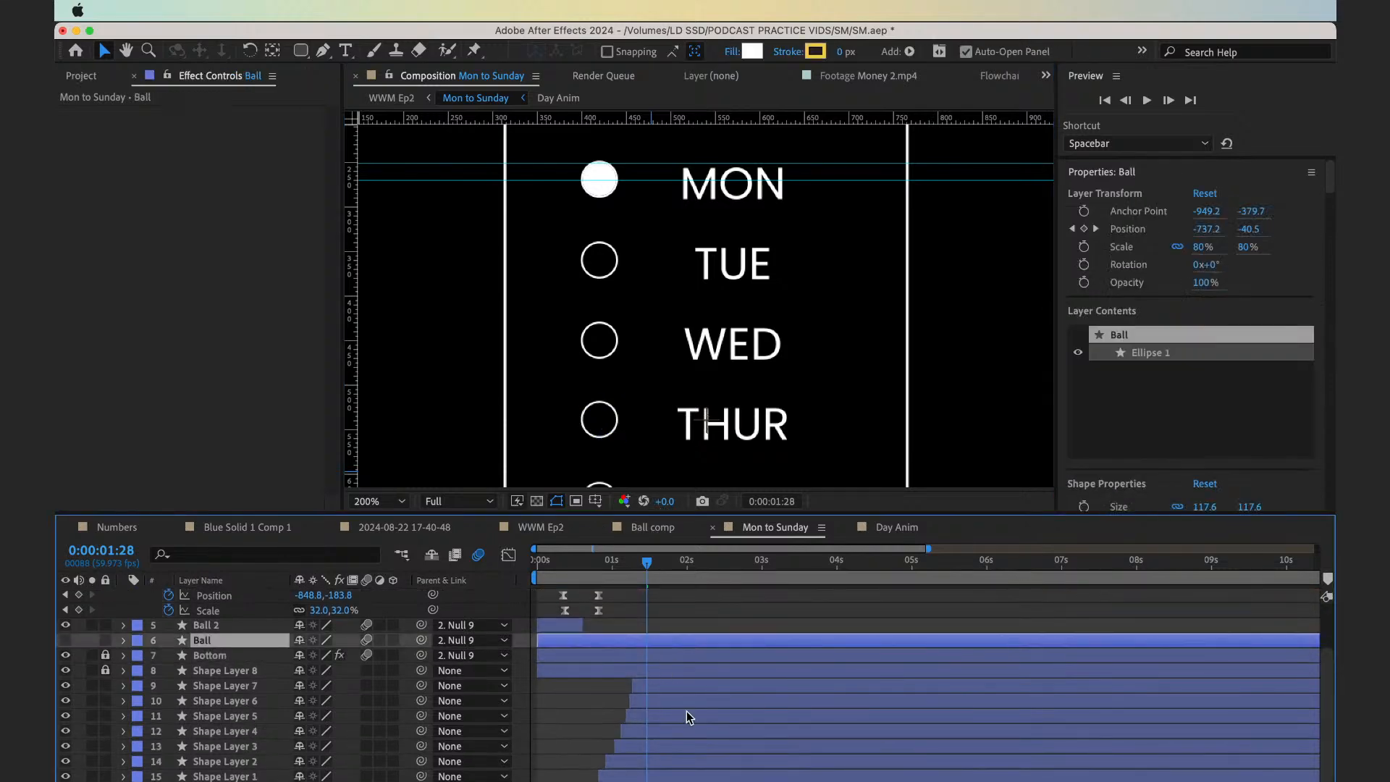
pyautogui.click(692, 776)
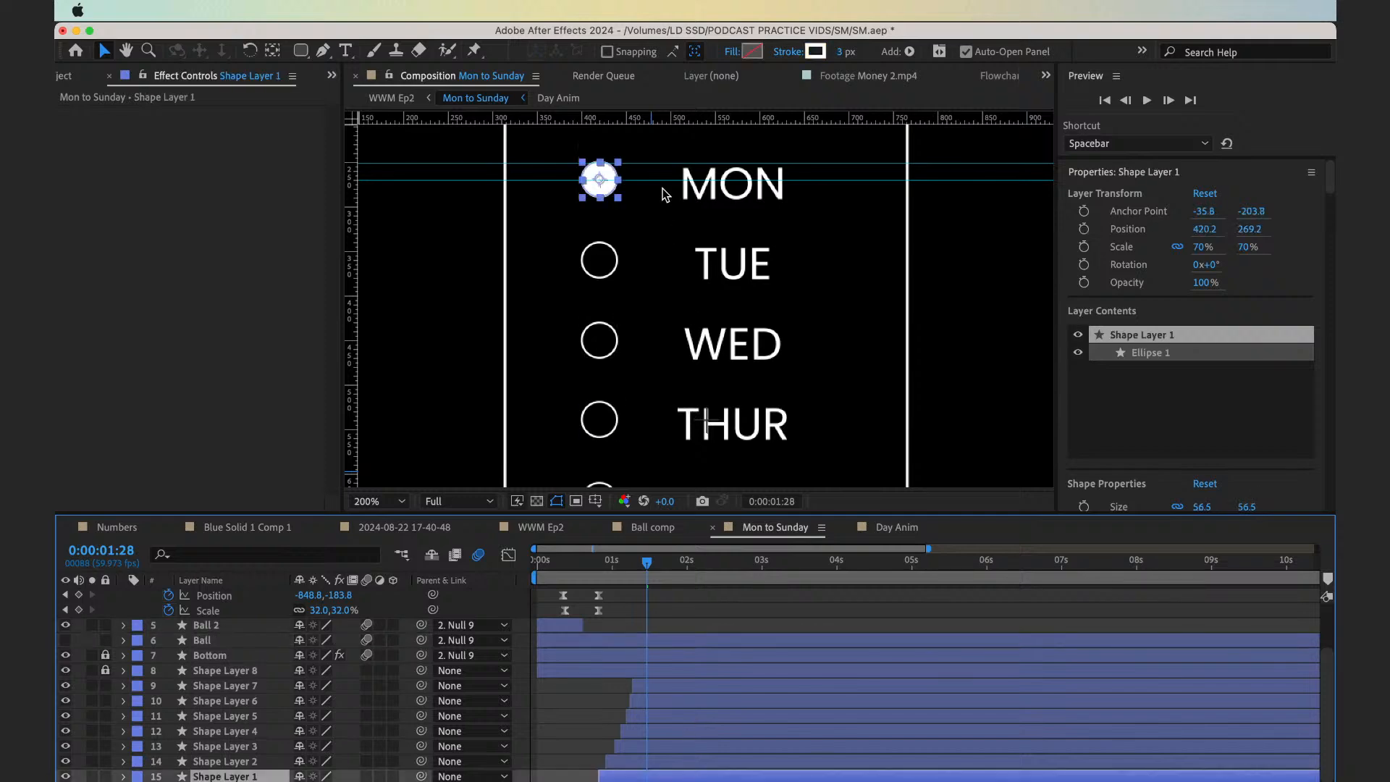
pyautogui.moveTo(658, 181); pyautogui.dragTo(659, 180)
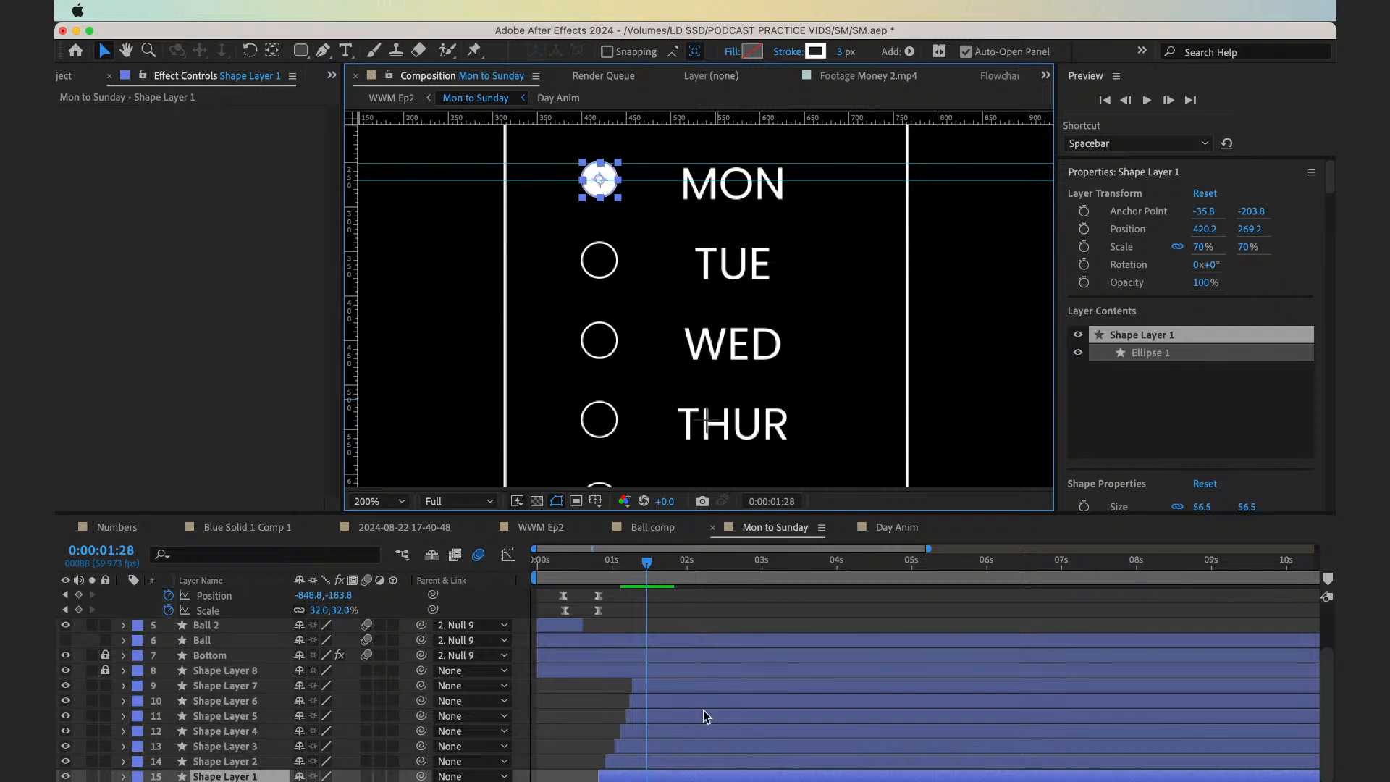
# In Day Anim, raise the parent null's Y position until MON is centred on the guide through Monday's circle, and return to Mon to Sunday
pyautogui.scroll(3, 707, 717)
pyautogui.click(667, 597)
pyautogui.doubleClick(667, 597)
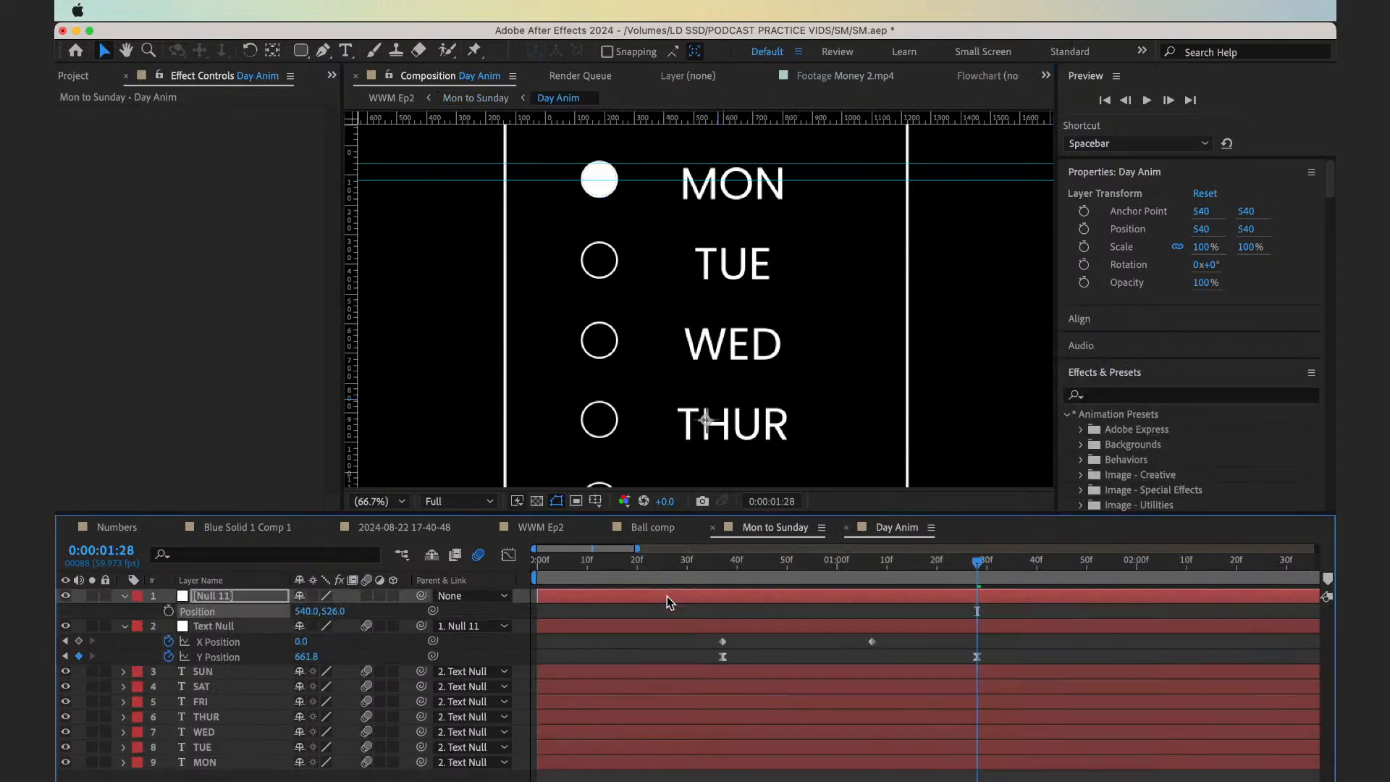
pyautogui.moveTo(333, 610); pyautogui.dragTo(334, 610)
pyautogui.press('.')
pyautogui.press('.')
pyautogui.press('.')
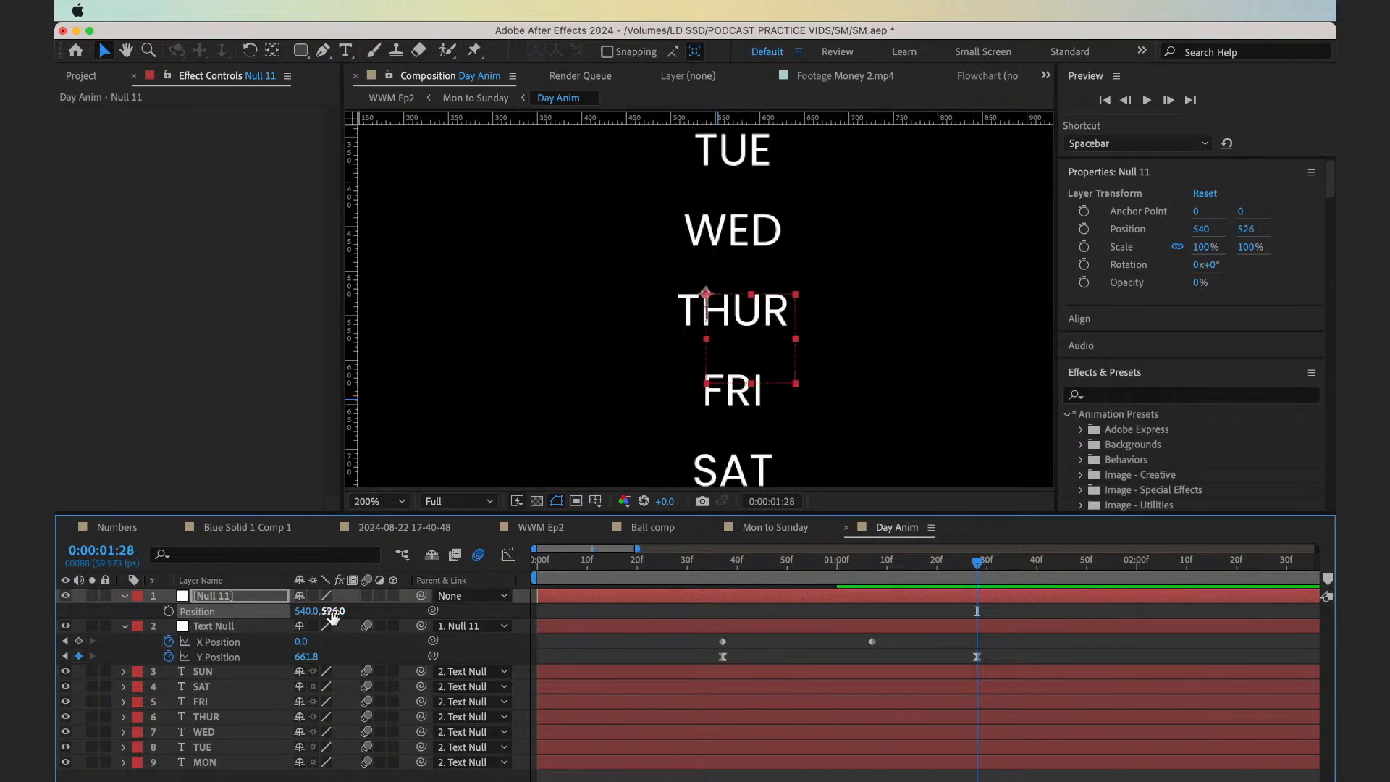
pyautogui.press('space')
pyautogui.scroll(15, 669, 327)
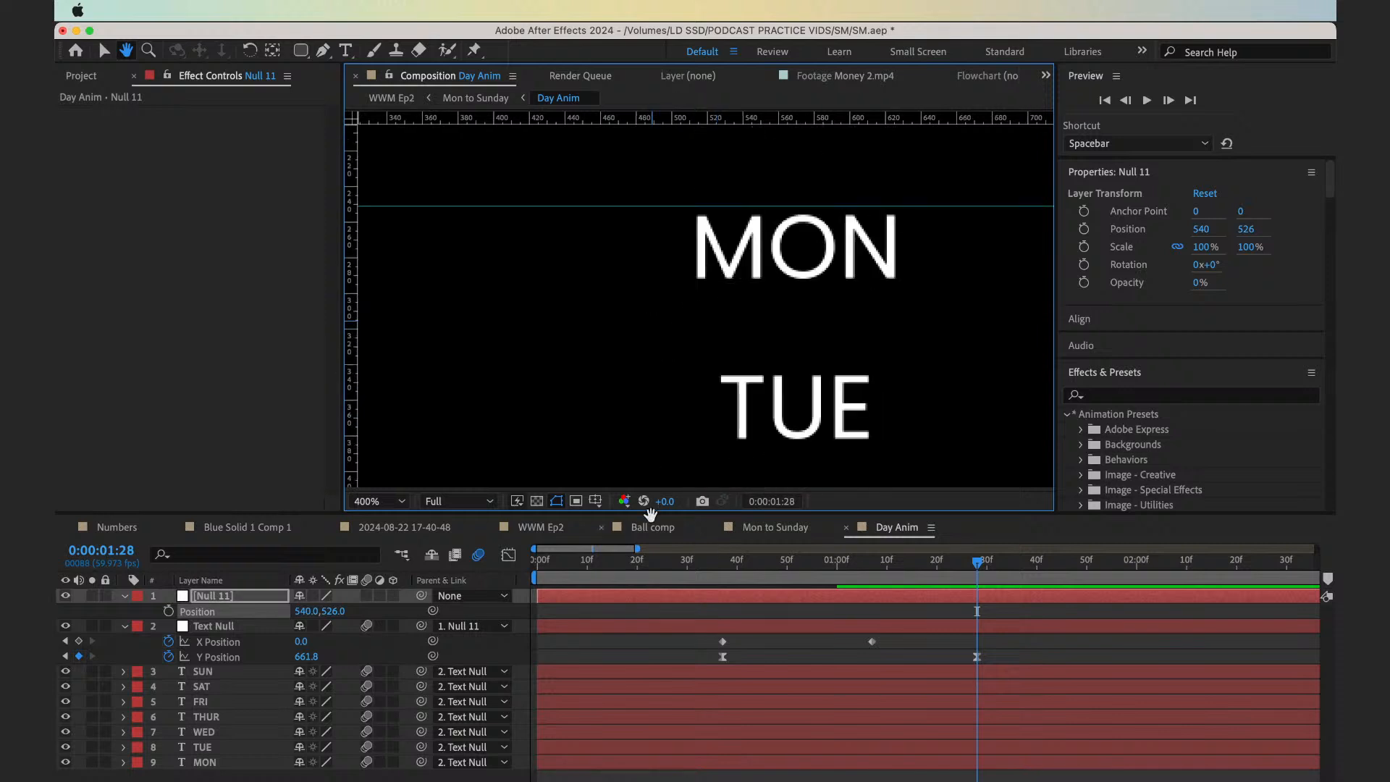
pyautogui.moveTo(333, 610); pyautogui.dragTo(322, 612)
pyautogui.click(490, 97)
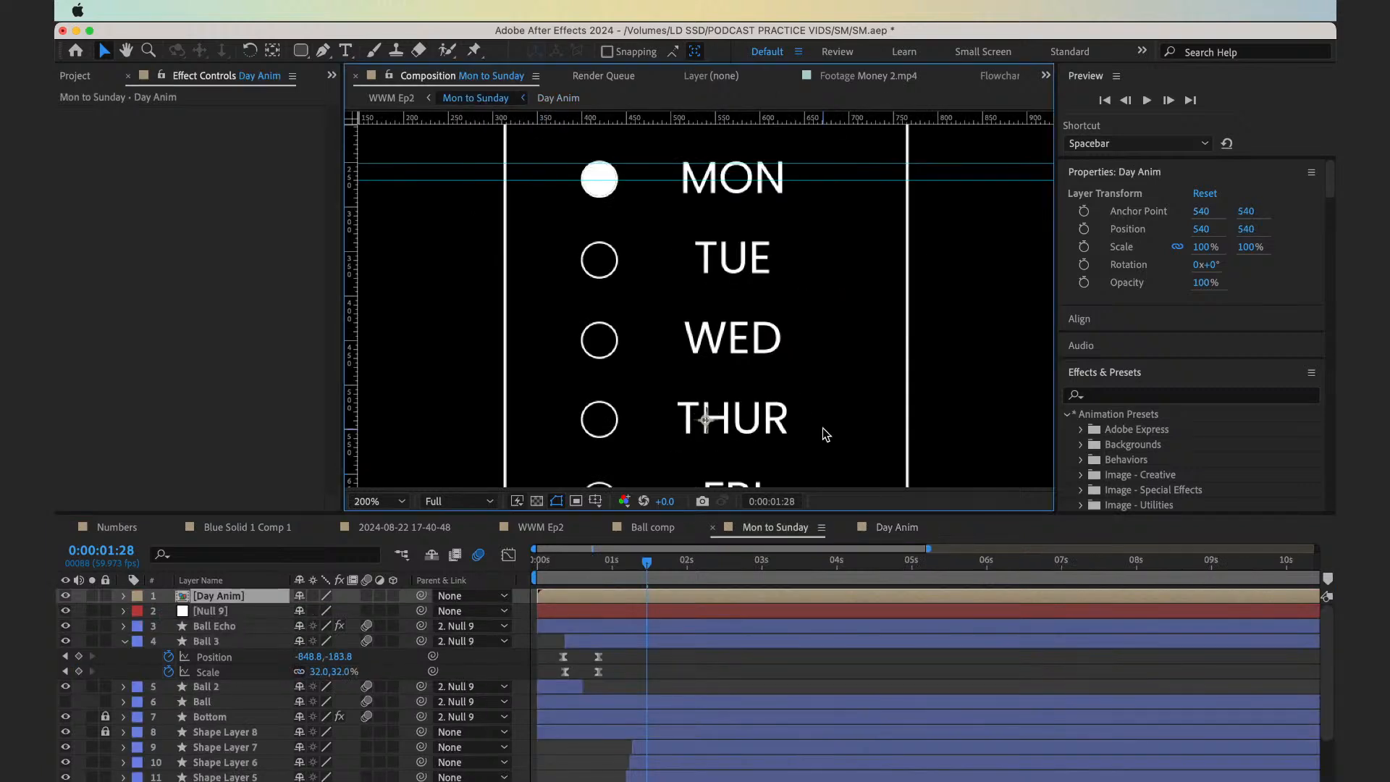
# Draw a rectangular mask on the Day Anim layer from the lower guide downward, wider than the rounded card
pyautogui.press(',')
pyautogui.press(',')
pyautogui.press(',')
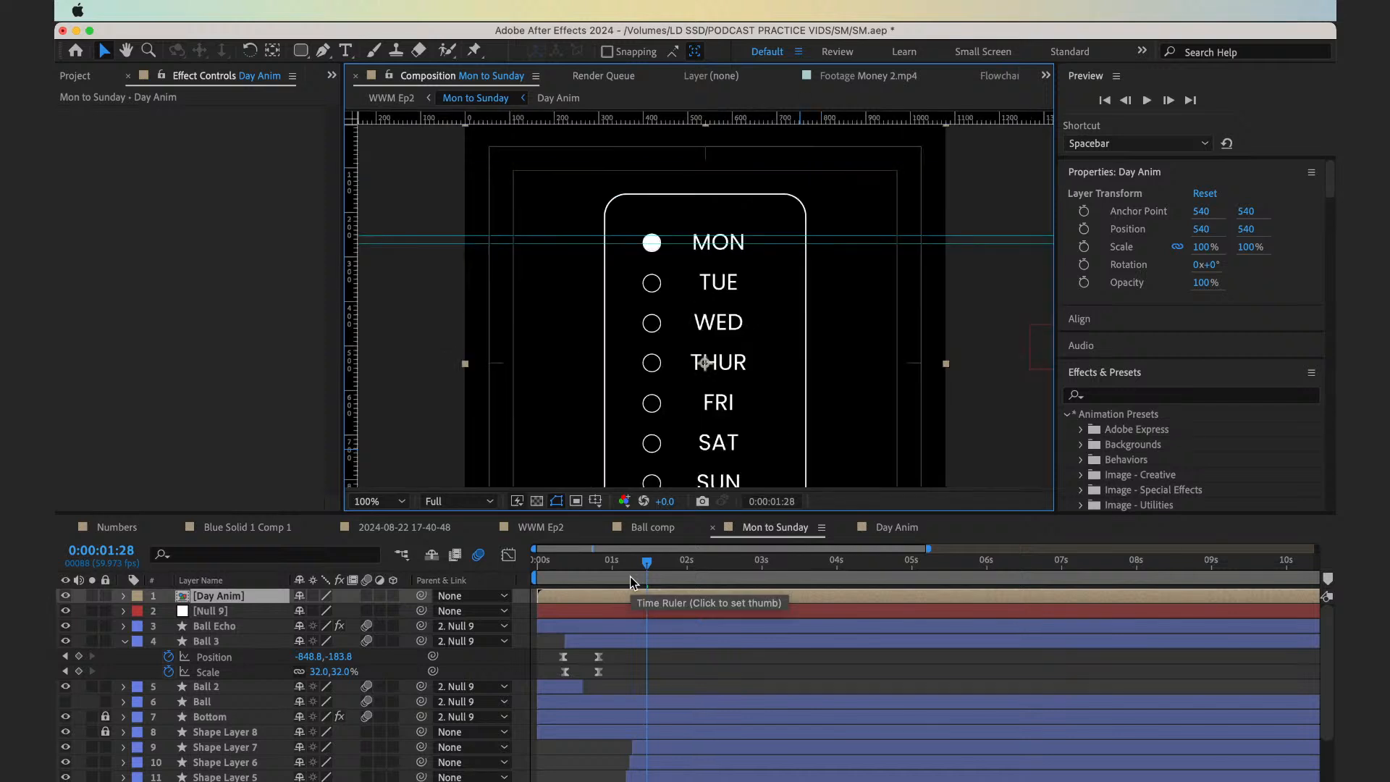
pyautogui.click(642, 595)
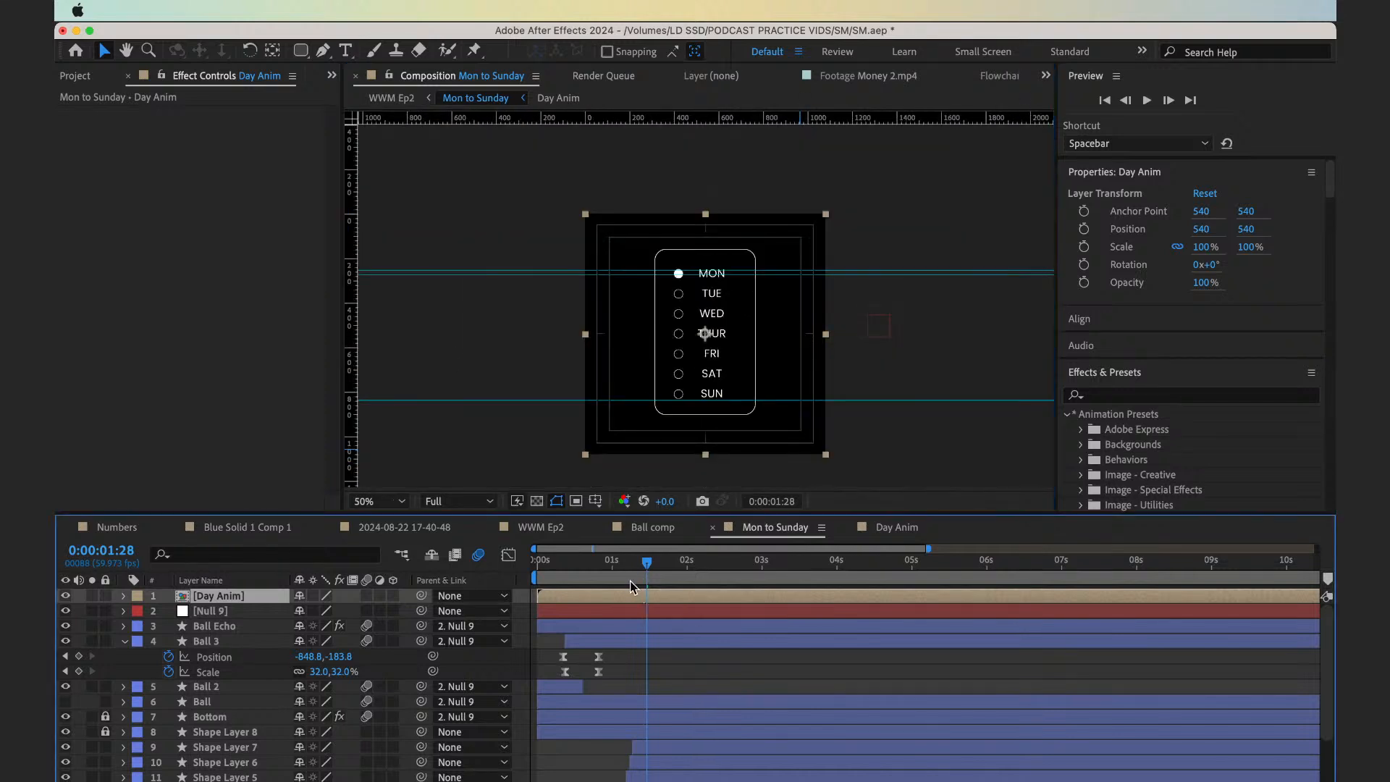
pyautogui.press('q')
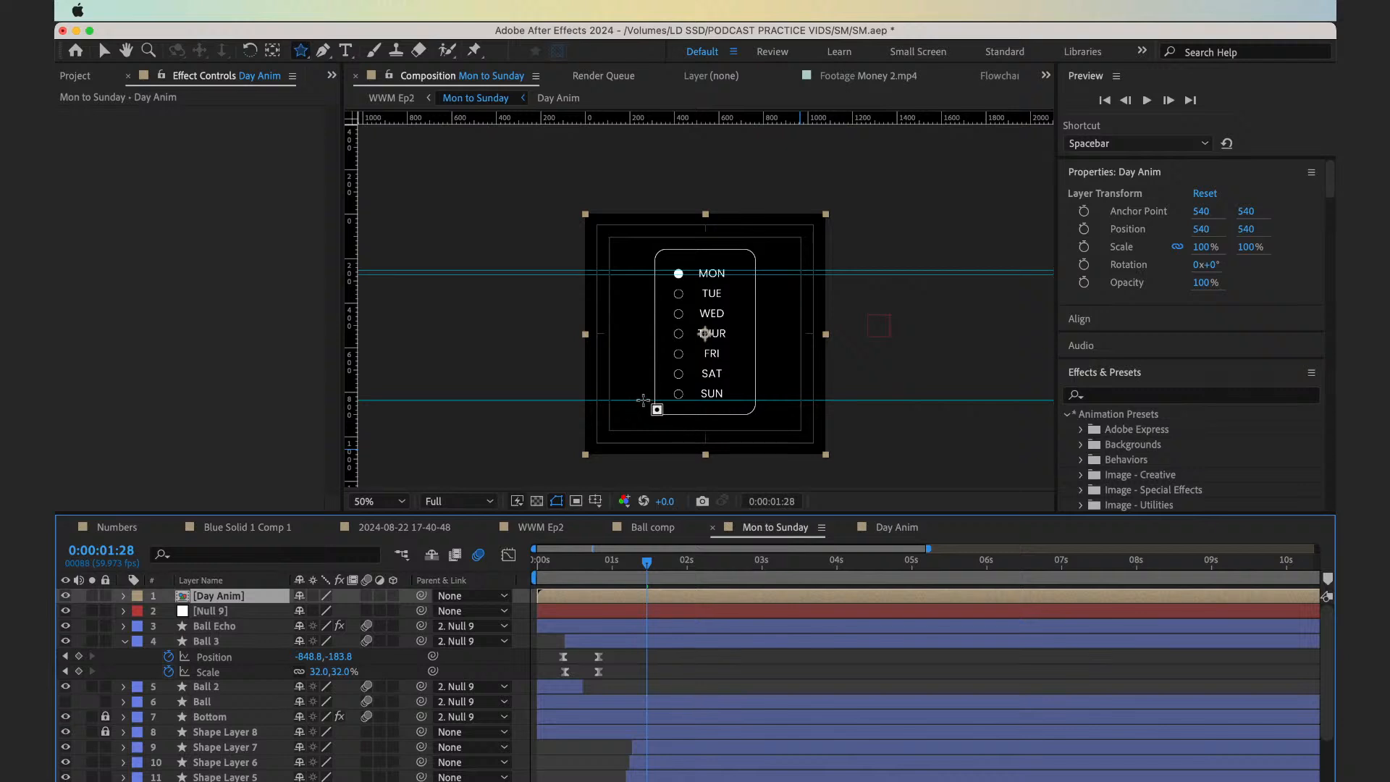
pyautogui.moveTo(643, 400); pyautogui.dragTo(822, 499)
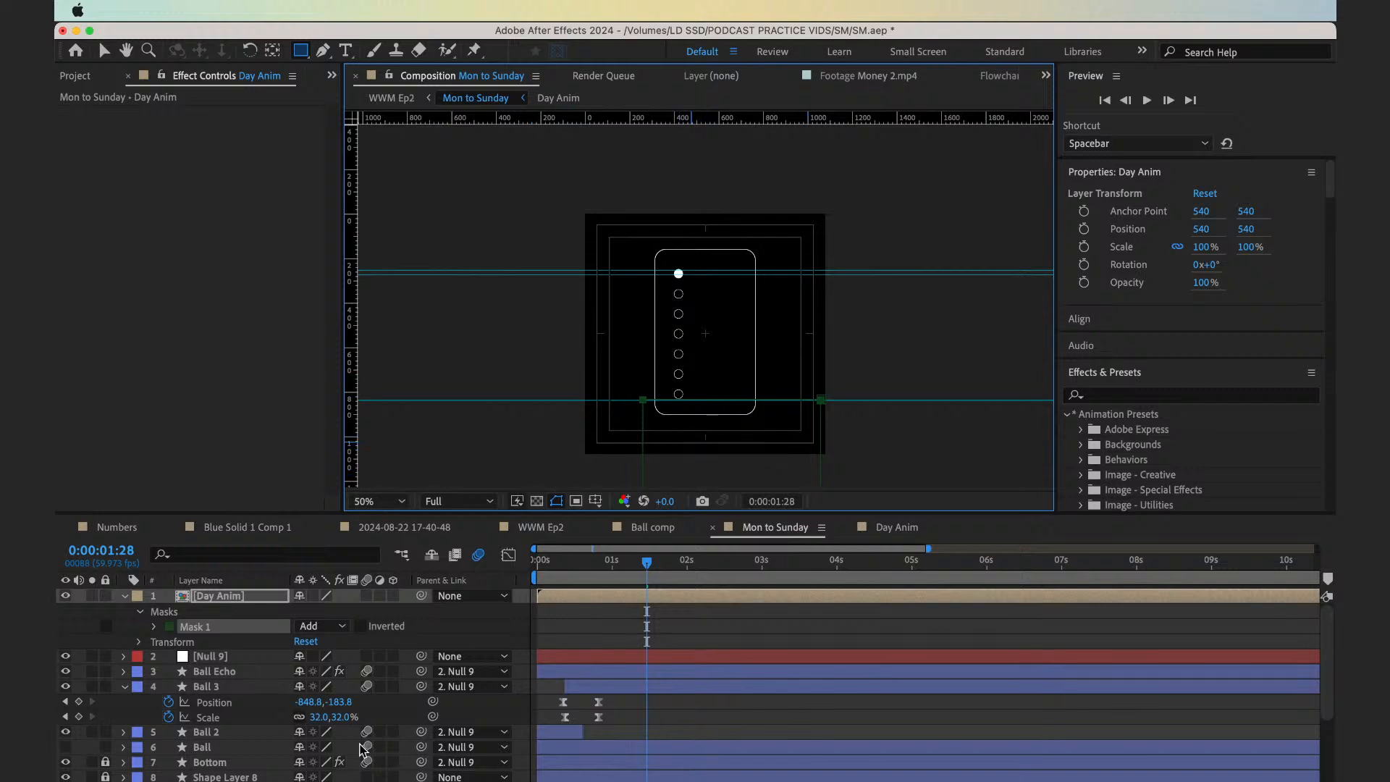
# Set the Day Anim mask's mode to Subtract and its Mask Feather to 10 pixels
pyautogui.moveTo(647, 579)
pyautogui.mouseDown()
pyautogui.moveTo(608, 583)
pyautogui.moveTo(628, 584)
pyautogui.mouseUp()
pyautogui.press('space')
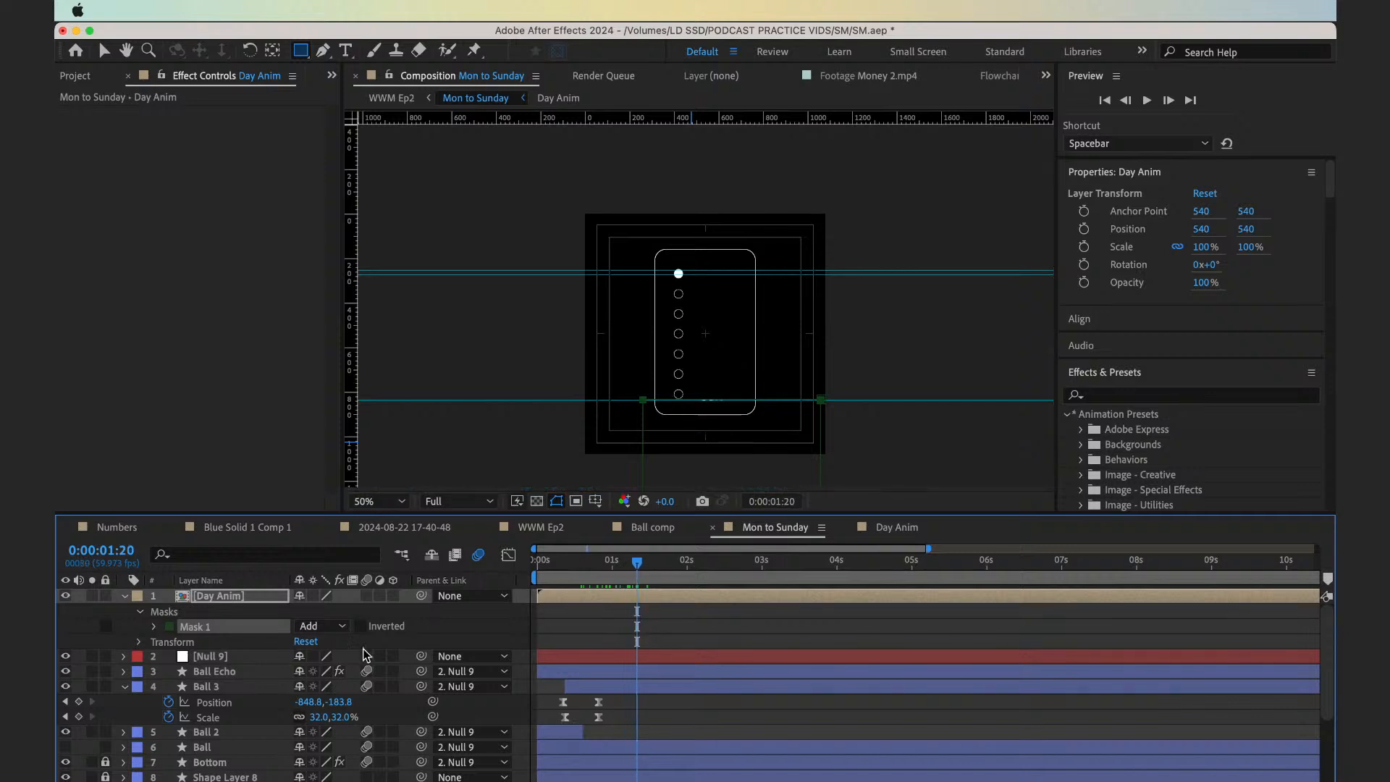
pyautogui.click(322, 626)
pyautogui.click(347, 685)
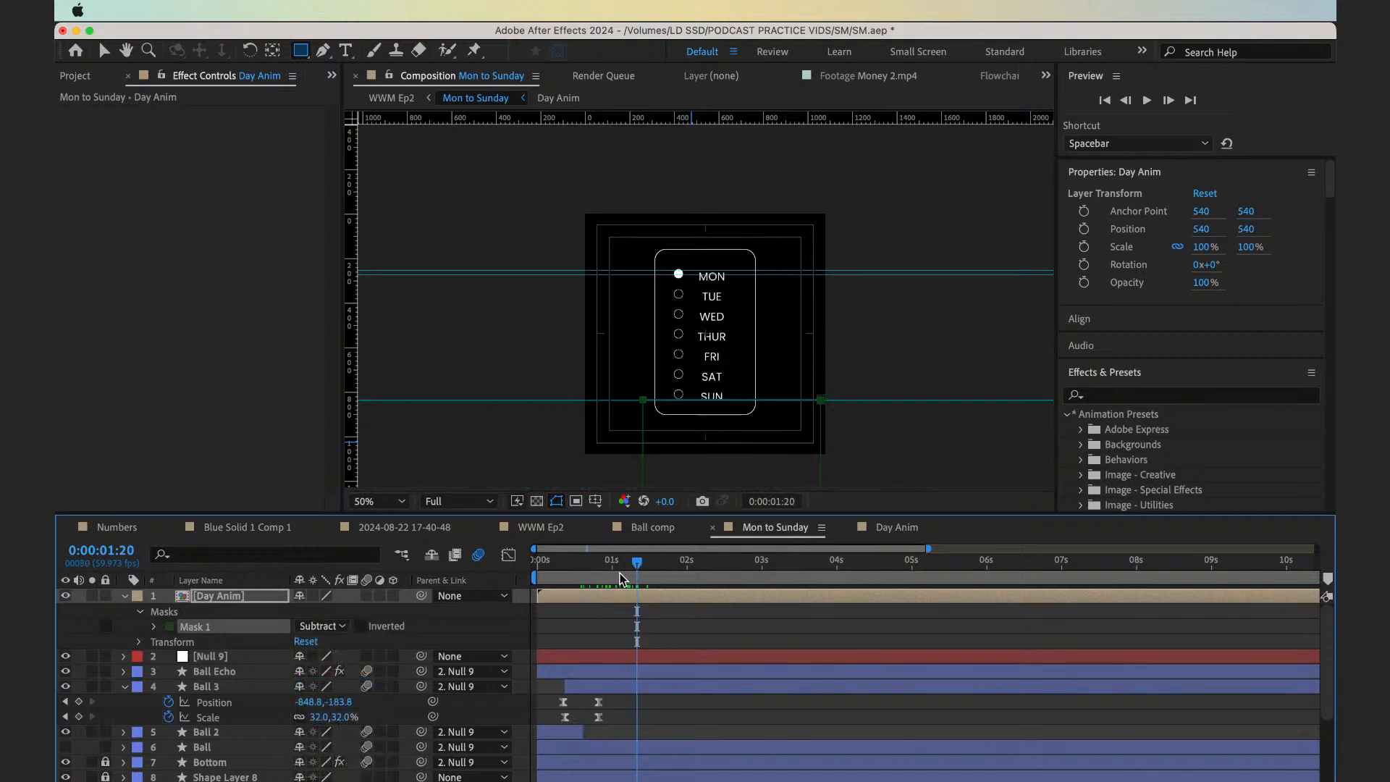
pyautogui.press('f')
pyautogui.click(331, 626)
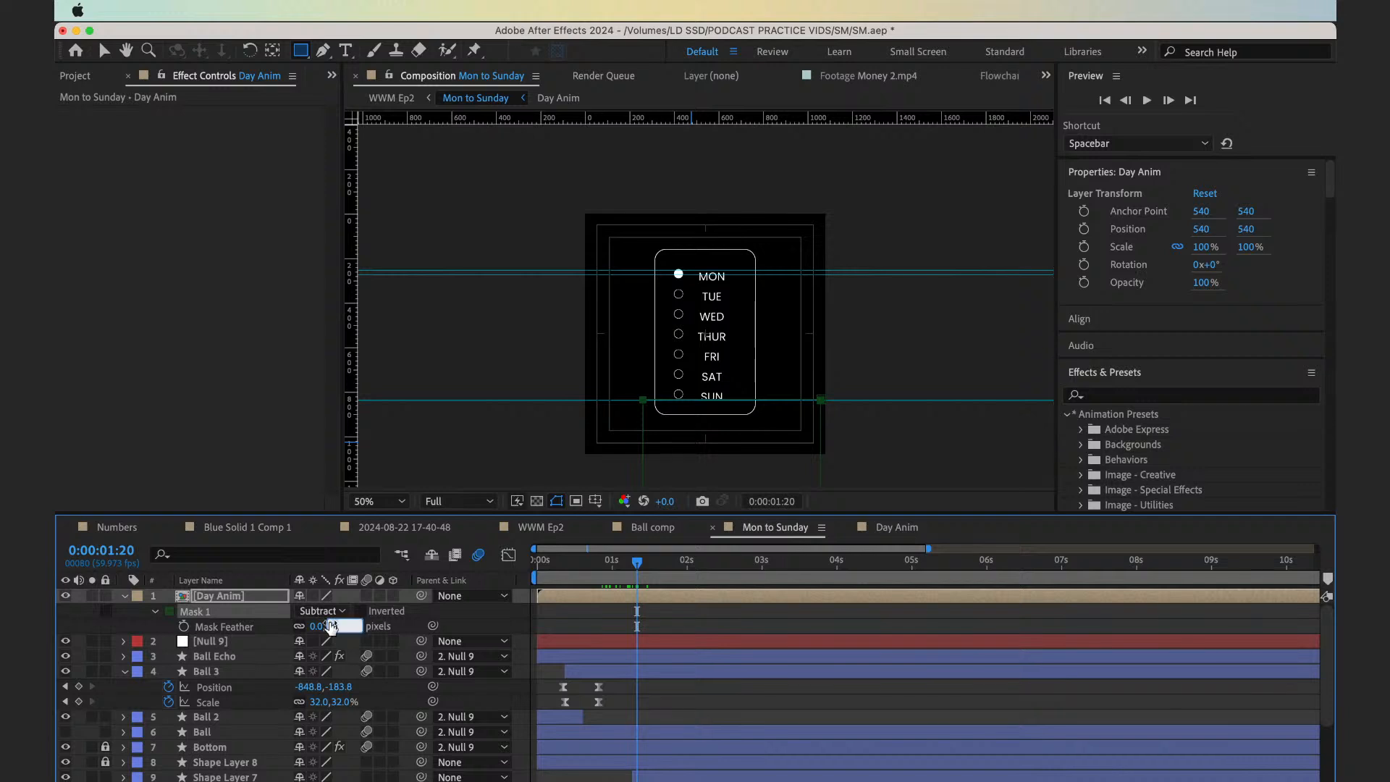
pyautogui.press('Return')
pyautogui.click(689, 611)
# Preview the masked weekday text rising in Mon to Sunday from 0:00:00:33
pyautogui.click(616, 562)
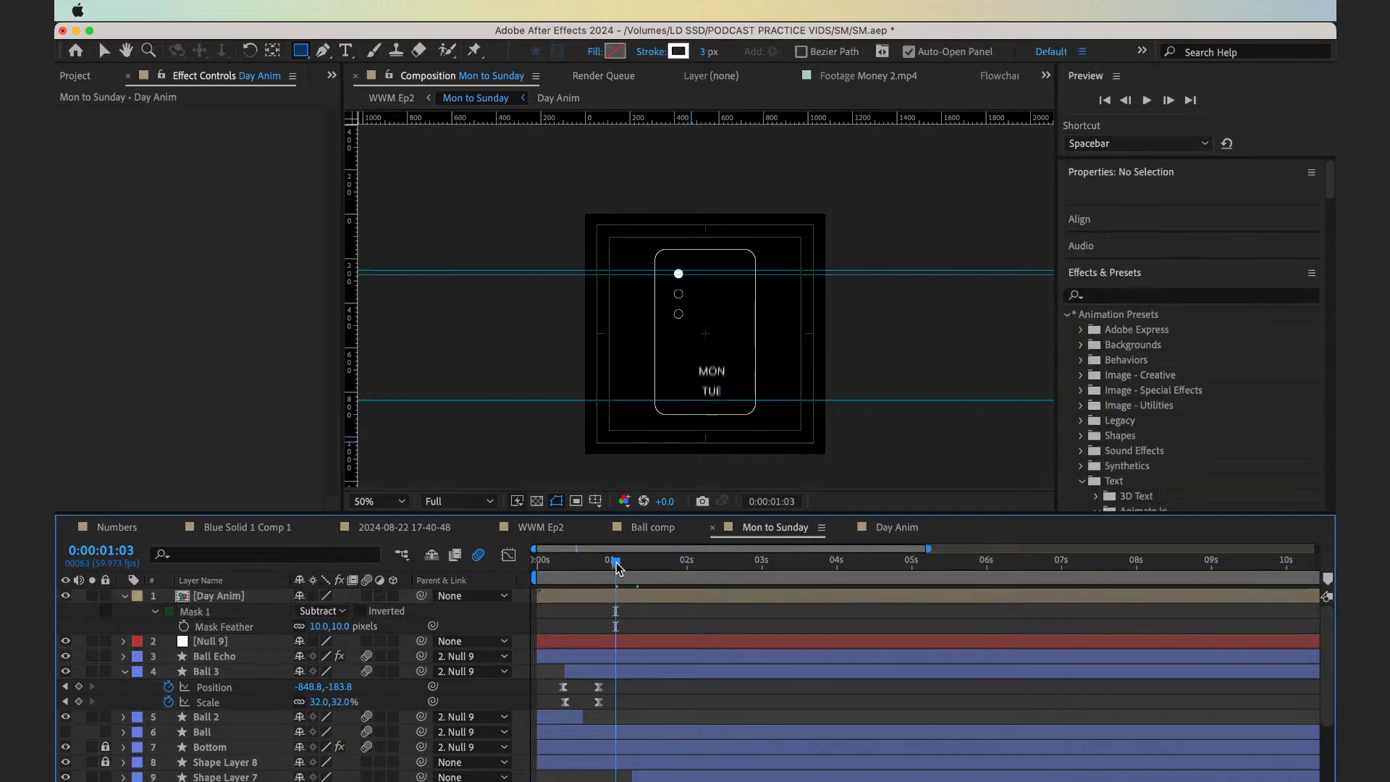
pyautogui.moveTo(616, 562); pyautogui.dragTo(580, 566)
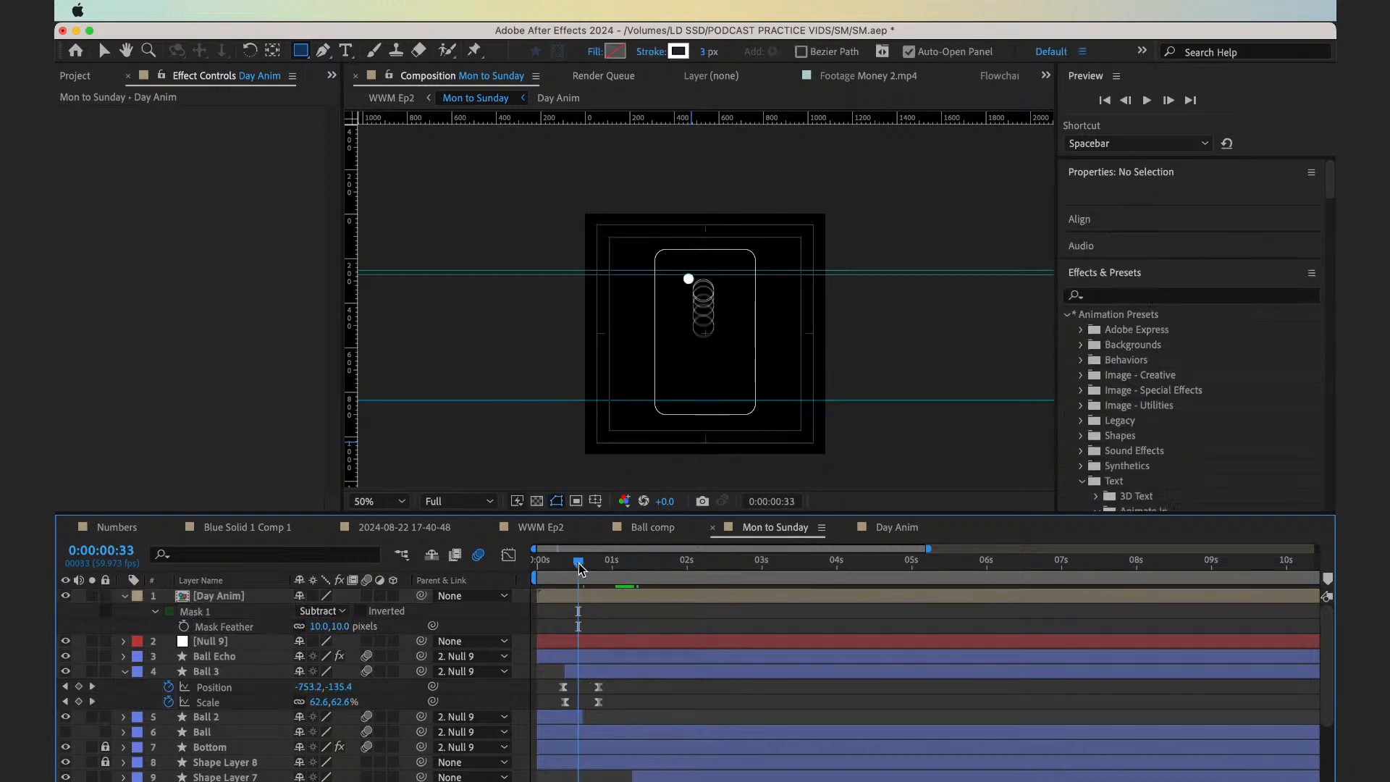
pyautogui.press('space')
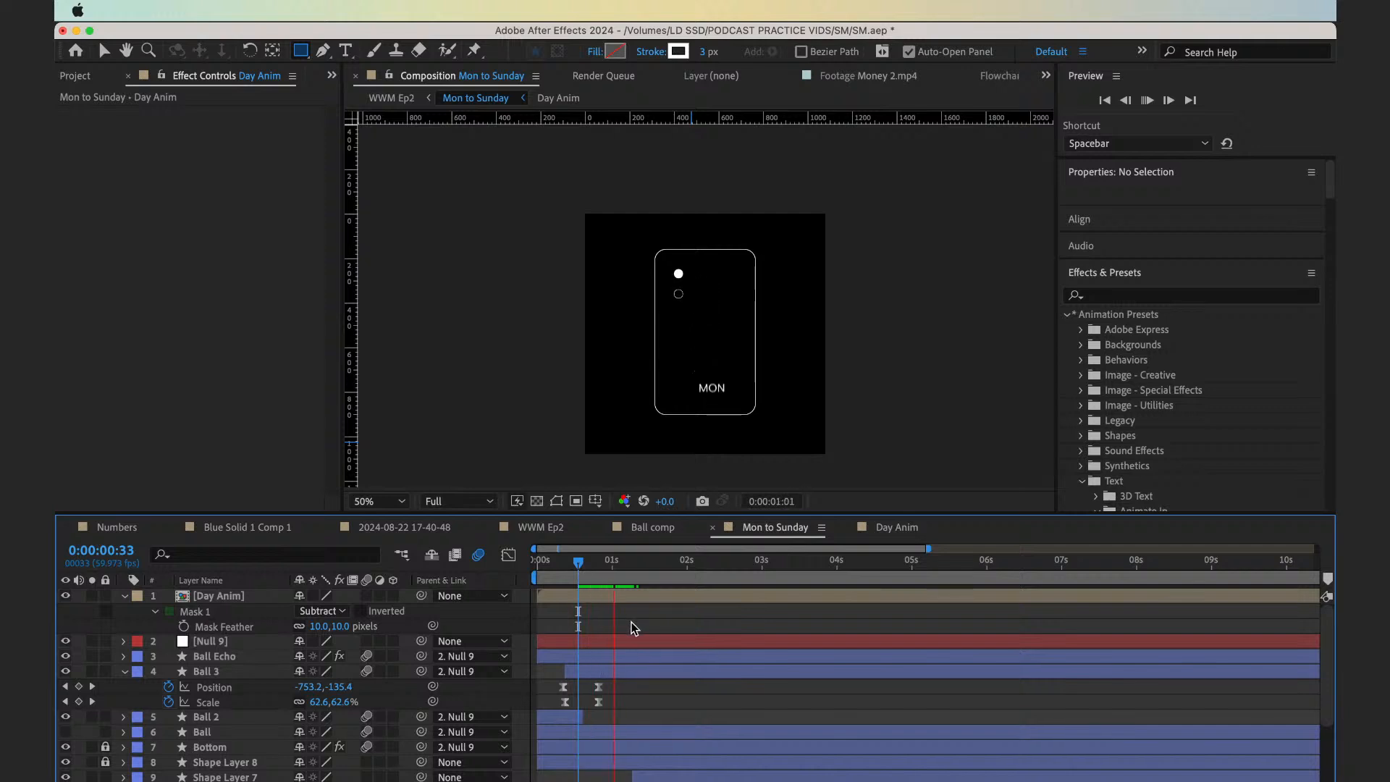
pyautogui.press('space')
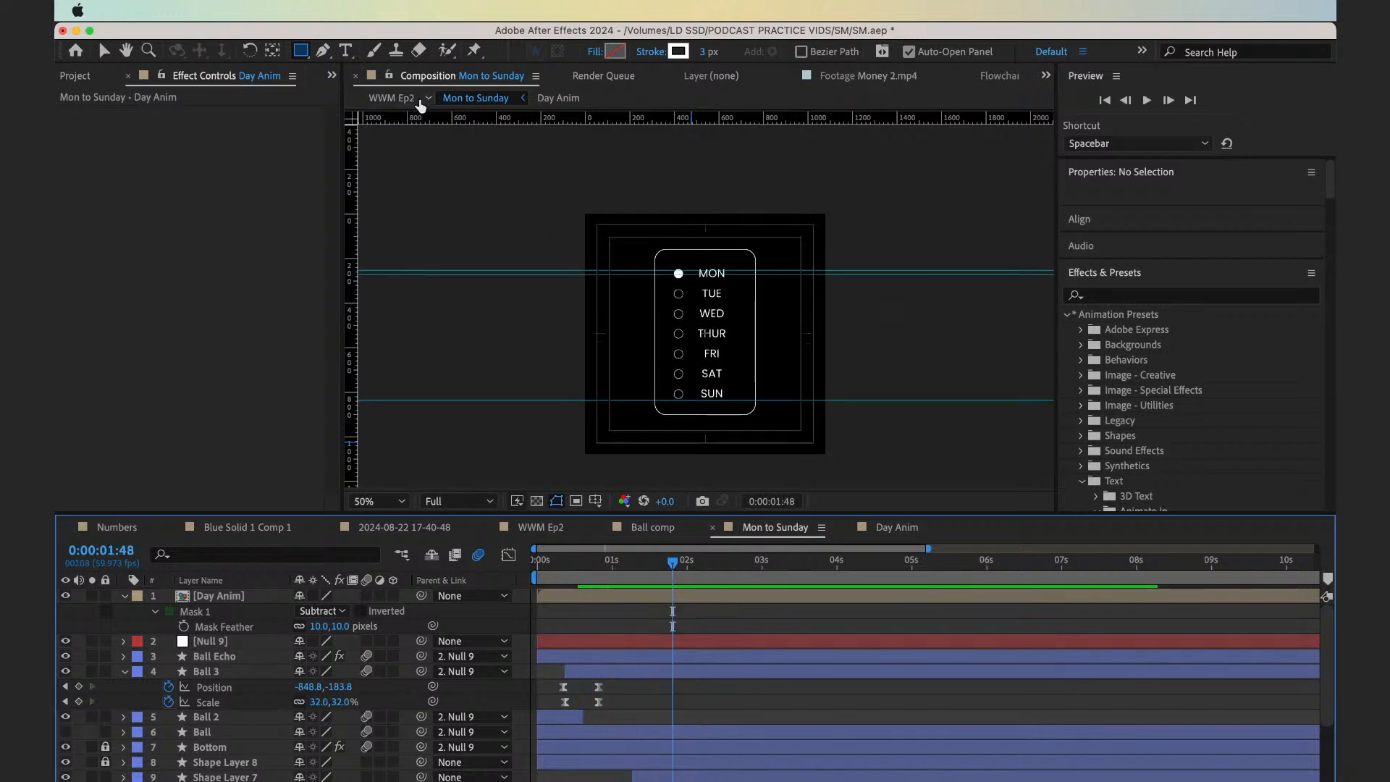
# Open the WWM Ep2 composition and preview it from 0:00:03:34
pyautogui.click(408, 98)
pyautogui.moveTo(702, 565); pyautogui.dragTo(687, 566)
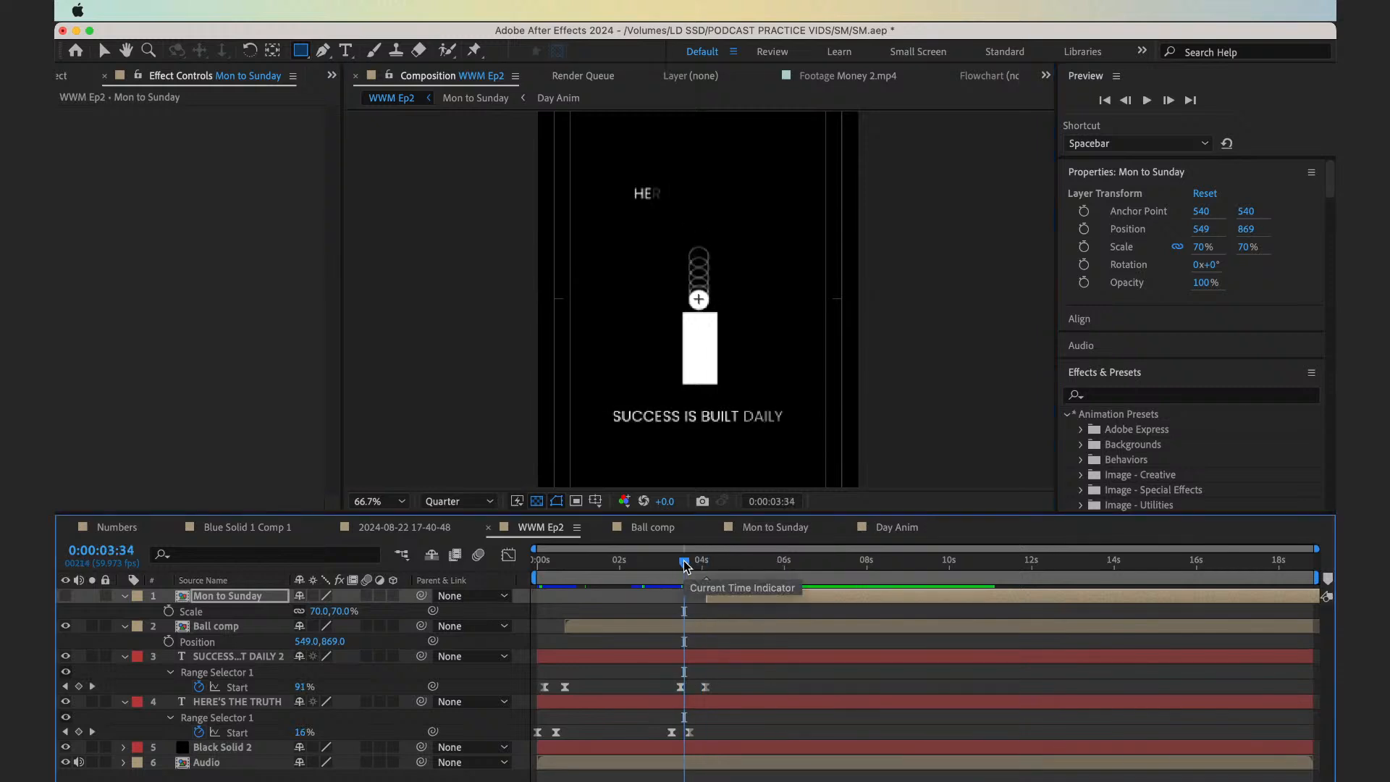
pyautogui.press('space')
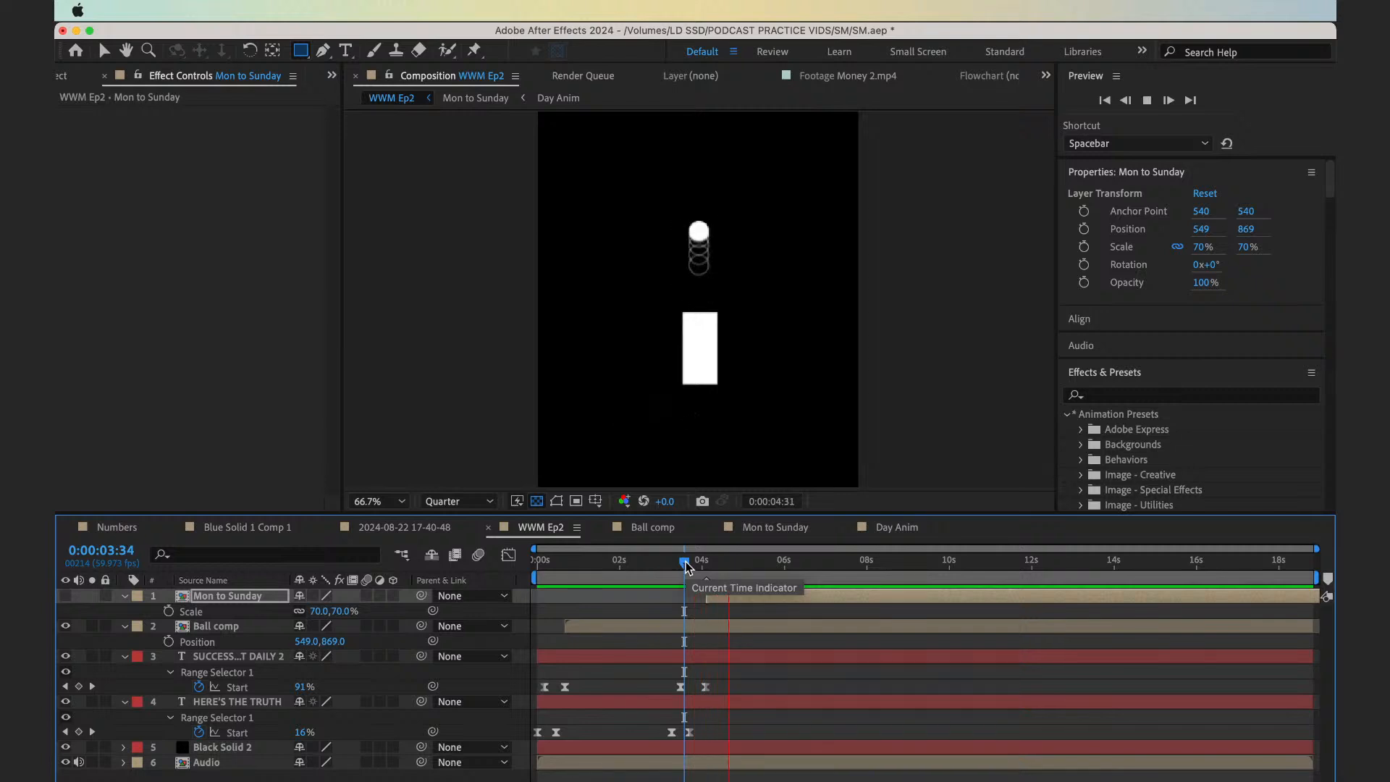
# Stop the preview, collapse all layer properties in the Mon to Sunday composition, and return to WWM Ep2
pyautogui.press('space')
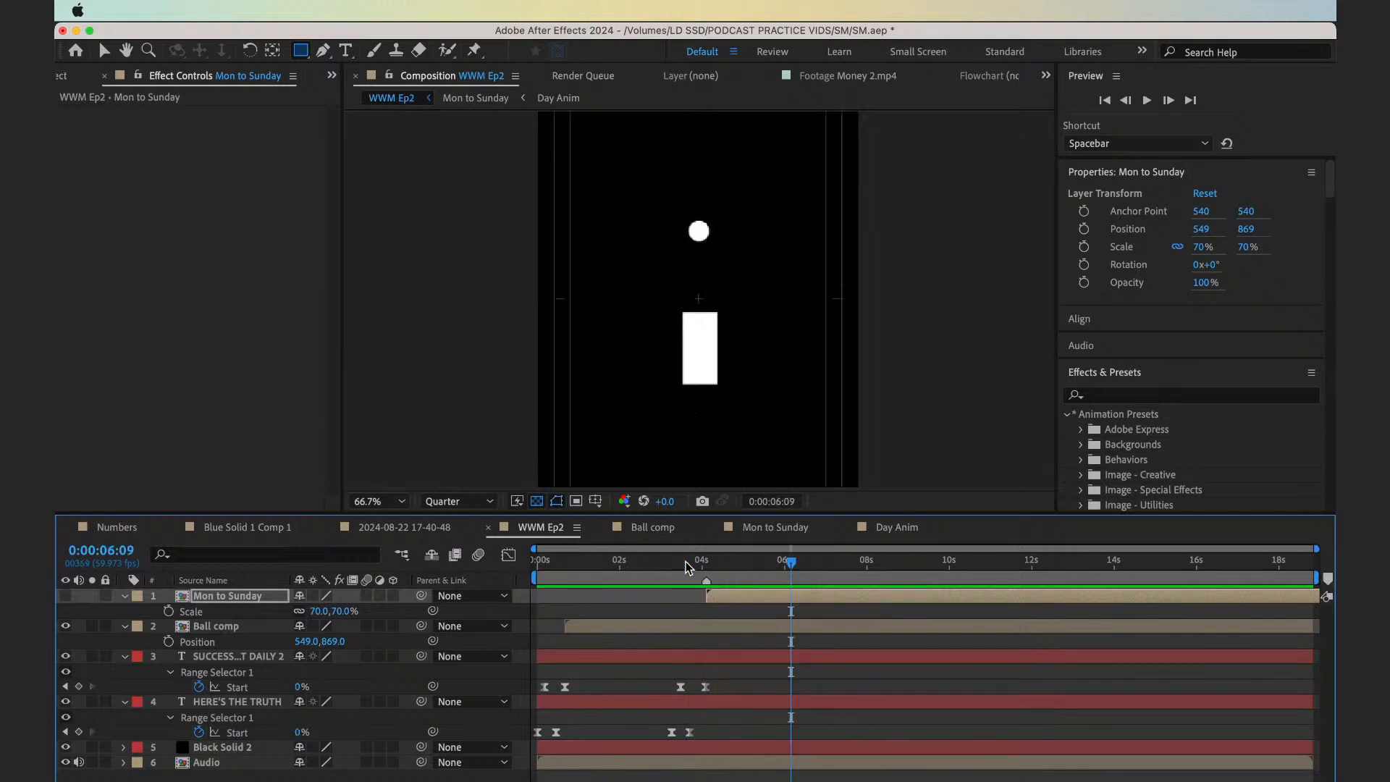
pyautogui.doubleClick(727, 592)
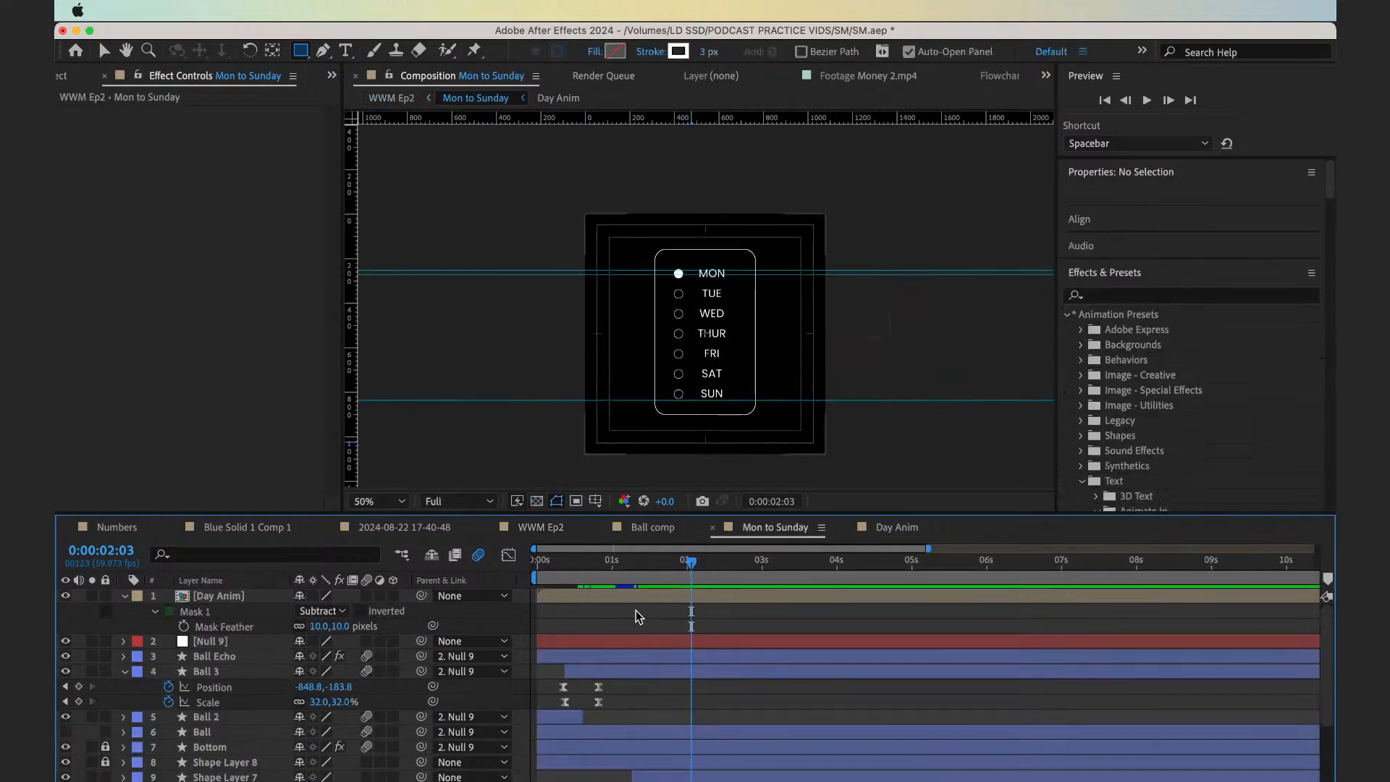
pyautogui.press('super+a')
pyautogui.press('u')
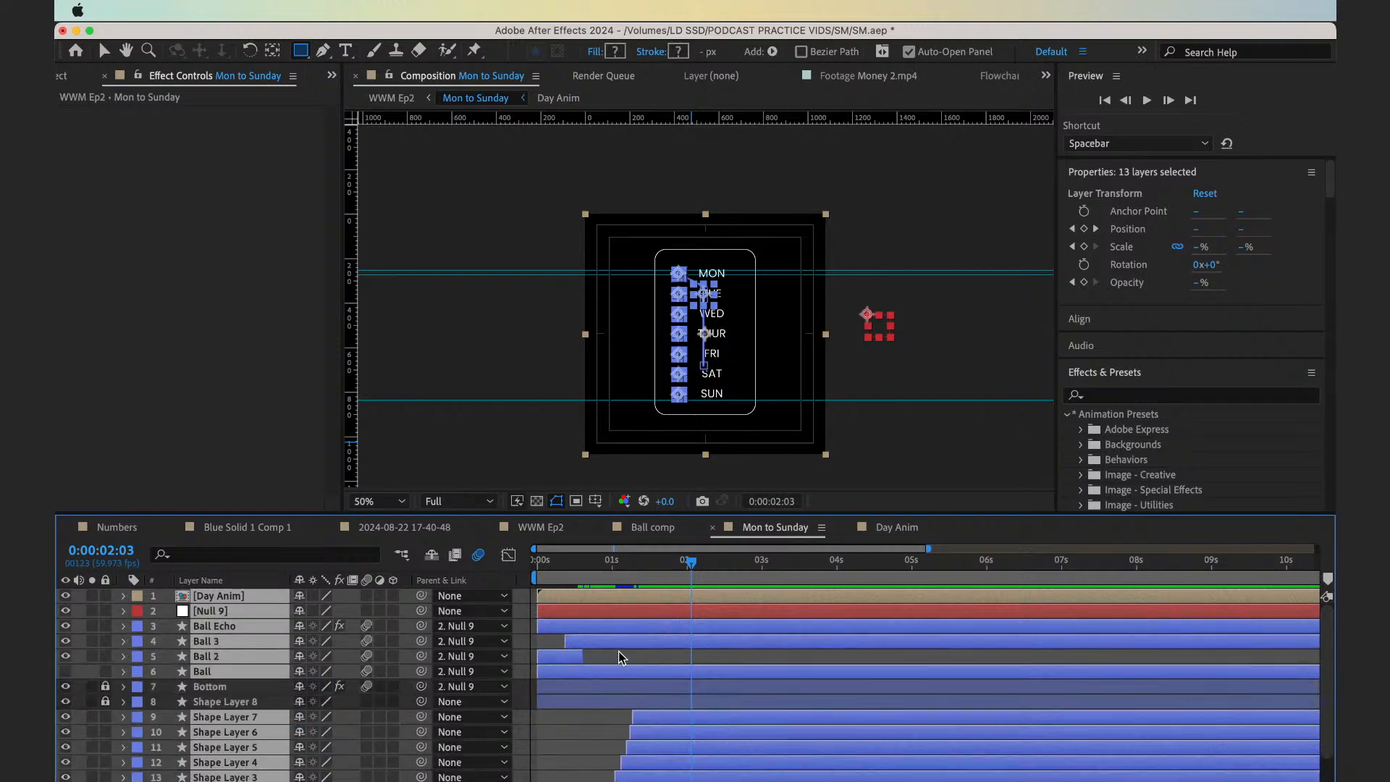
pyautogui.click(622, 658)
pyautogui.click(397, 100)
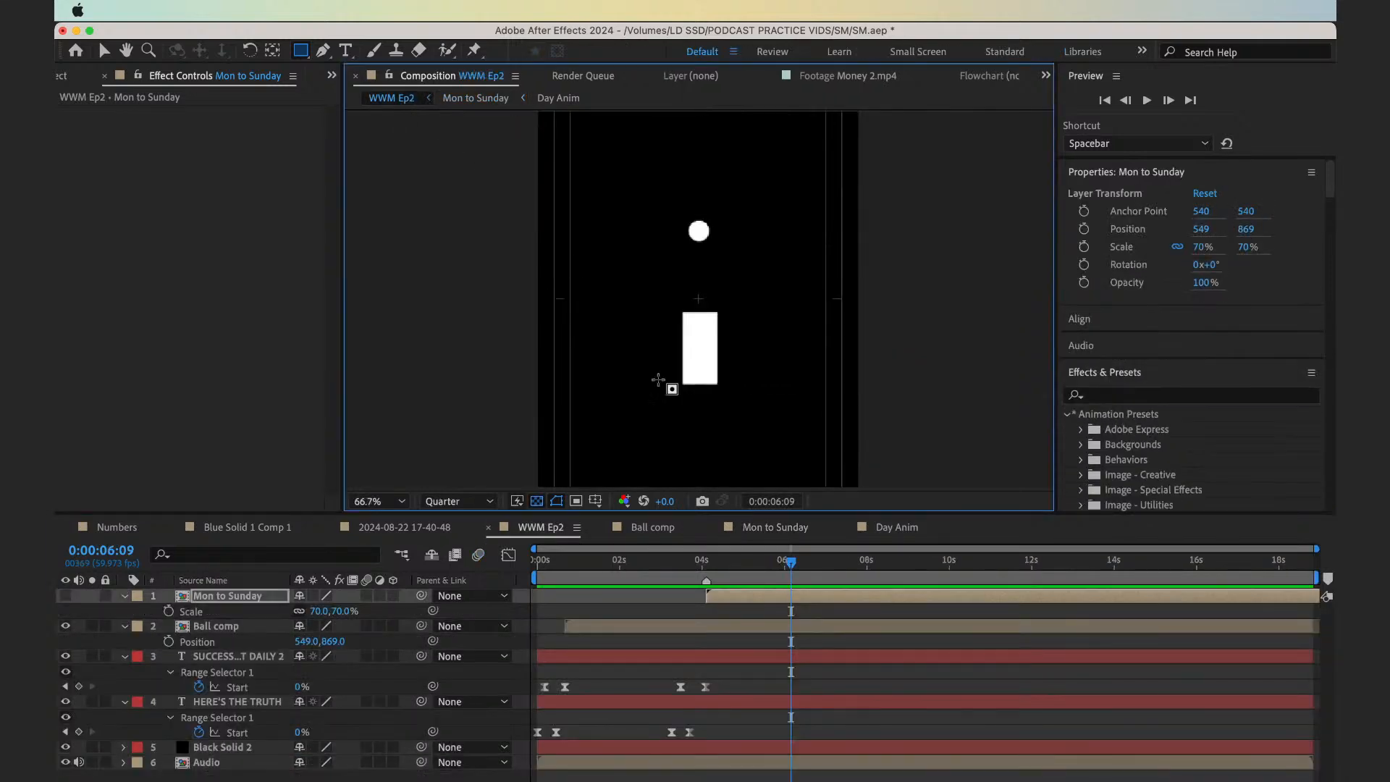
# Turn on the Mon to Sunday layer's visibility and trim the end of Ball comp at 0:00:04:06
pyautogui.moveTo(749, 560); pyautogui.dragTo(707, 564)
pyautogui.click(66, 597)
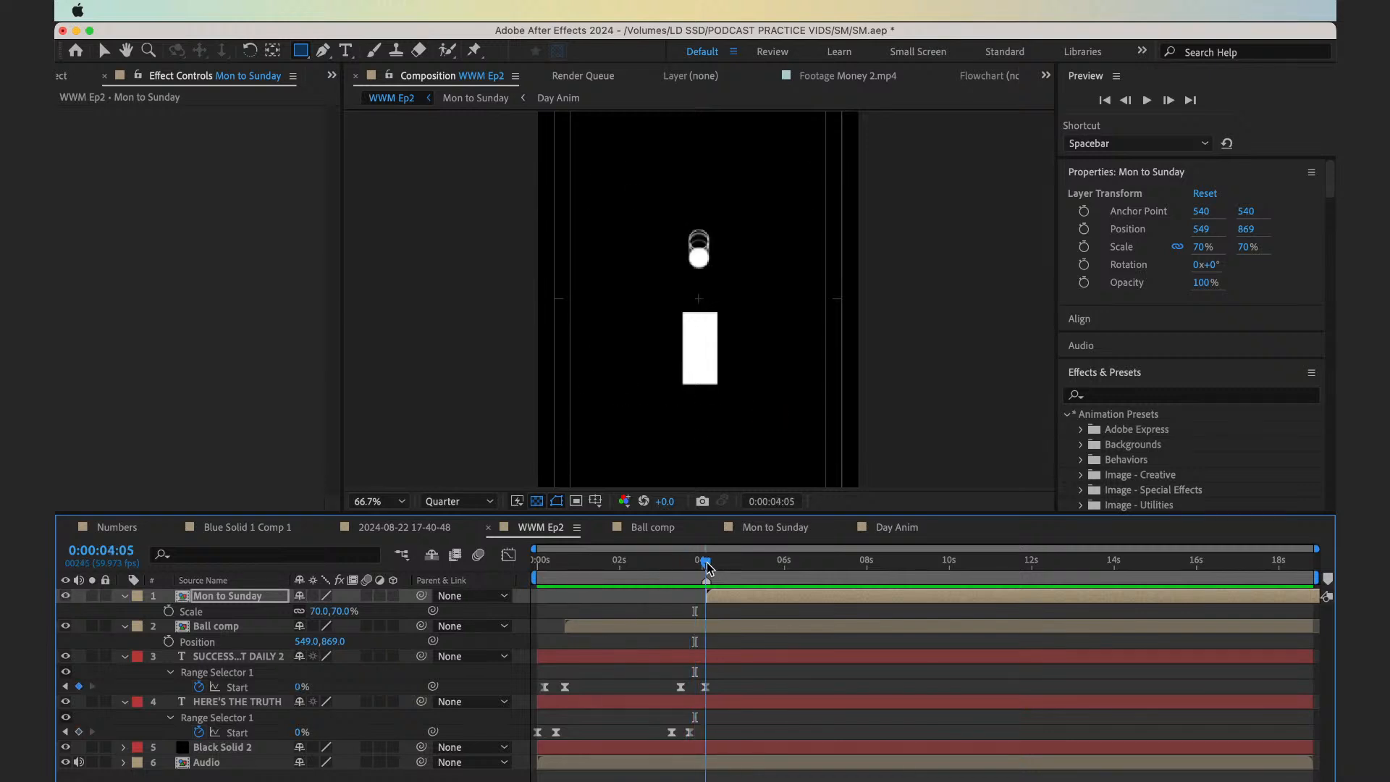
pyautogui.click(721, 624)
pyautogui.press('=')
pyautogui.press('=')
pyautogui.press('=')
pyautogui.press('=')
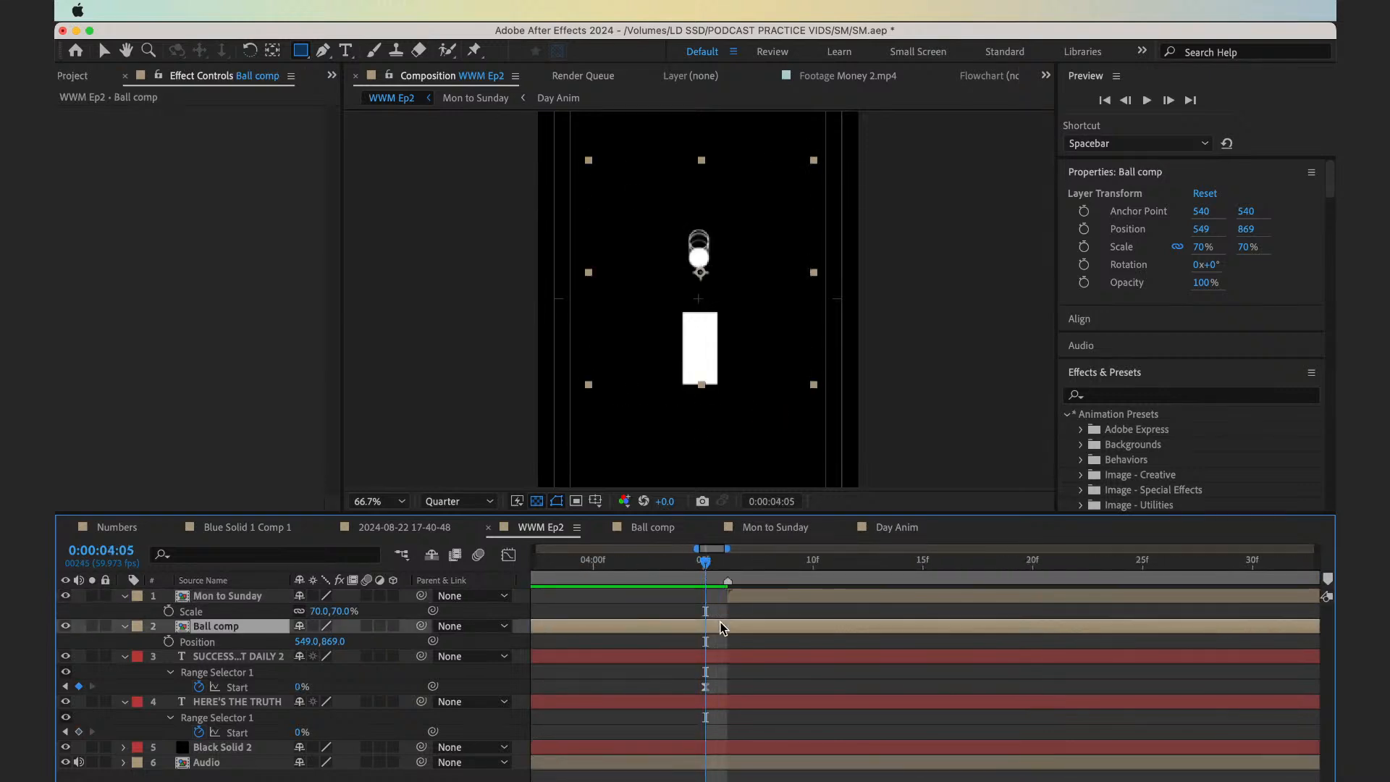
pyautogui.press('pagedown')
pyautogui.press('super+shift+d')
pyautogui.press('super+z')
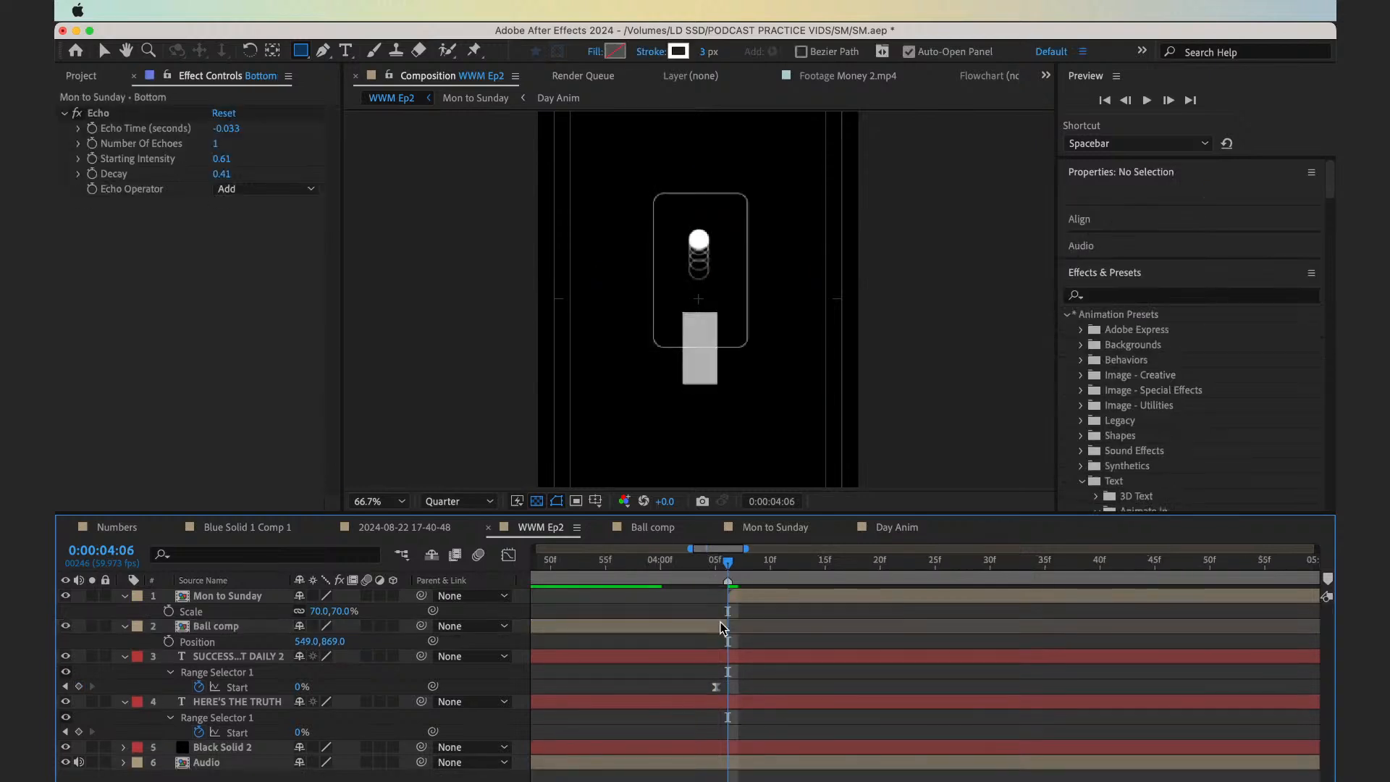
# Preview the transition from Ball comp to Mon to Sunday from 0:00:03:57, and scrub to 0:00:04:13
pyautogui.press('-')
pyautogui.press('-')
pyautogui.press('-')
pyautogui.press('-')
pyautogui.click(717, 577)
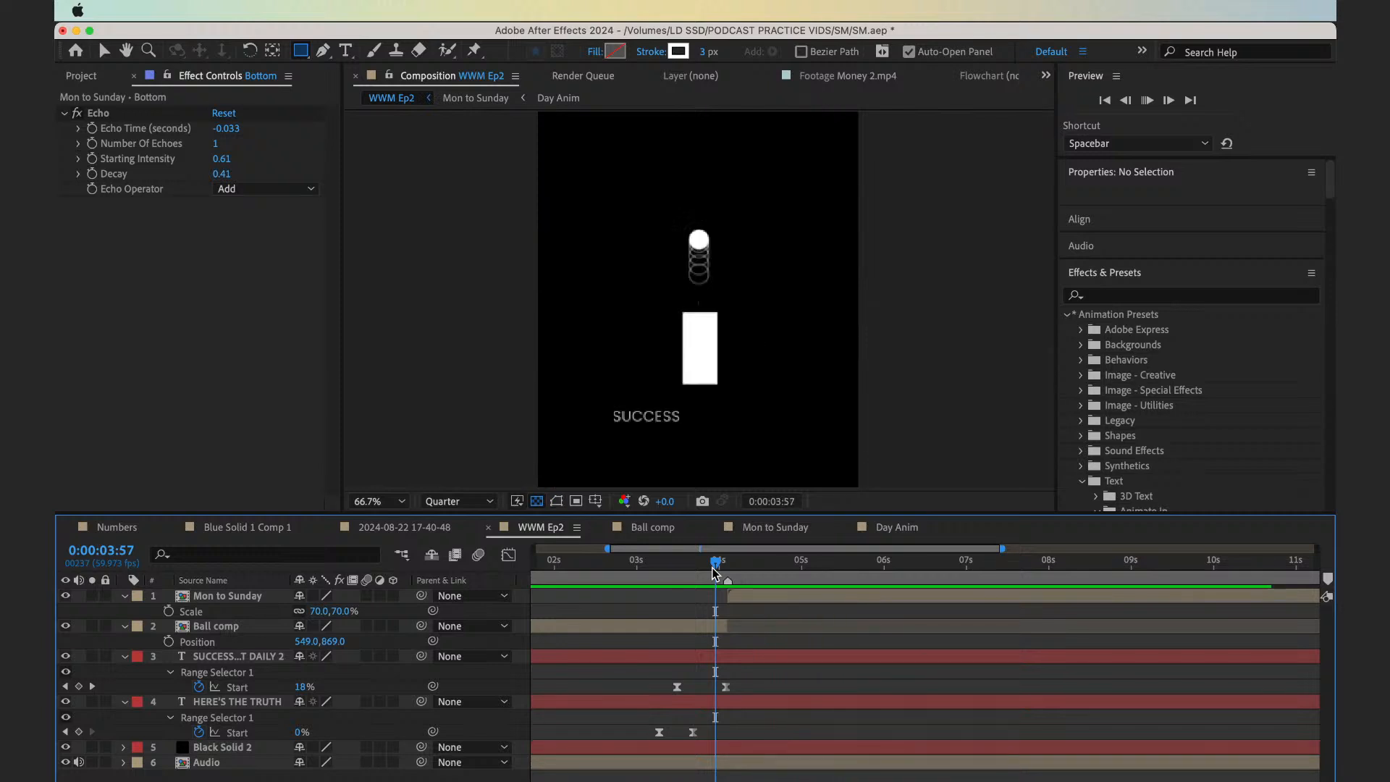
pyautogui.moveTo(715, 572); pyautogui.dragTo(736, 575)
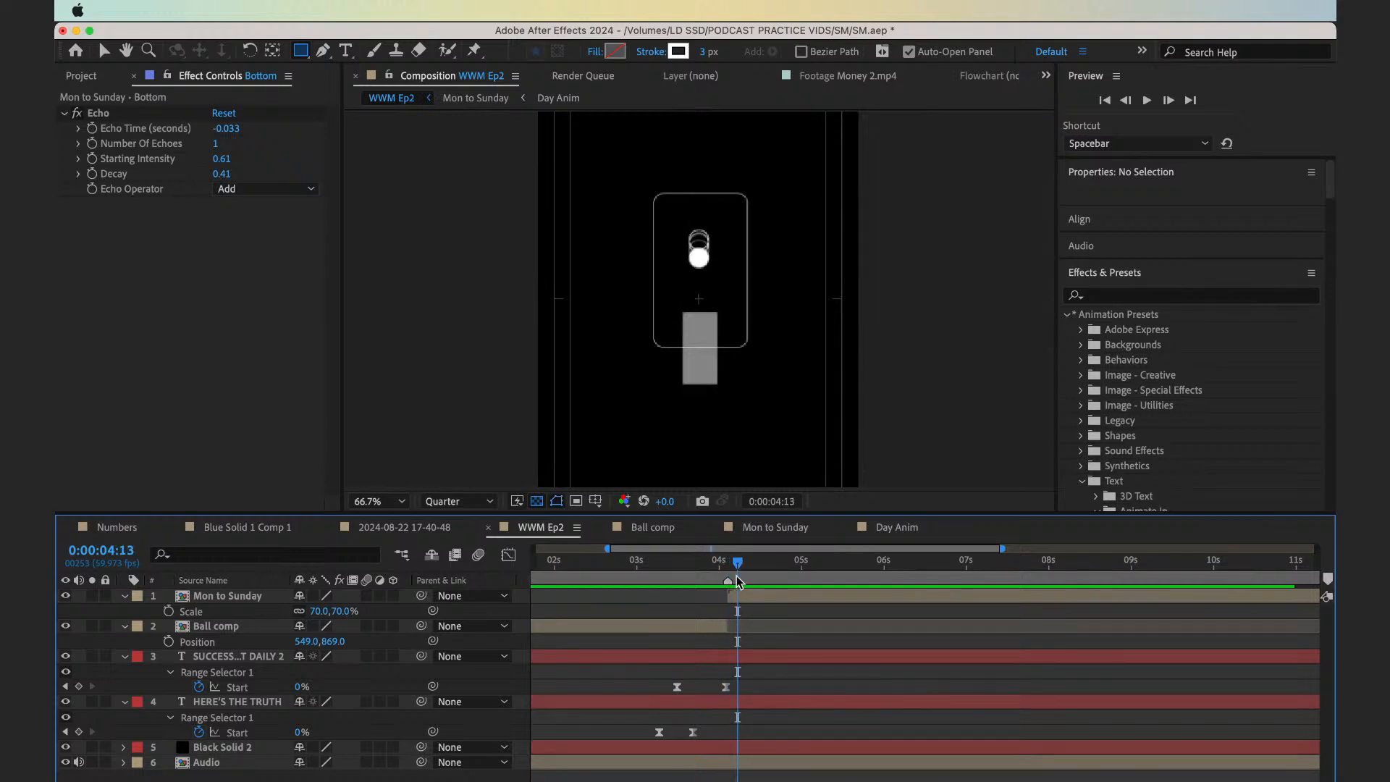
# Open the Mon to Sunday composition, unlock its locked layers, and reveal the Bottom layer's modified properties
pyautogui.doubleClick(746, 597)
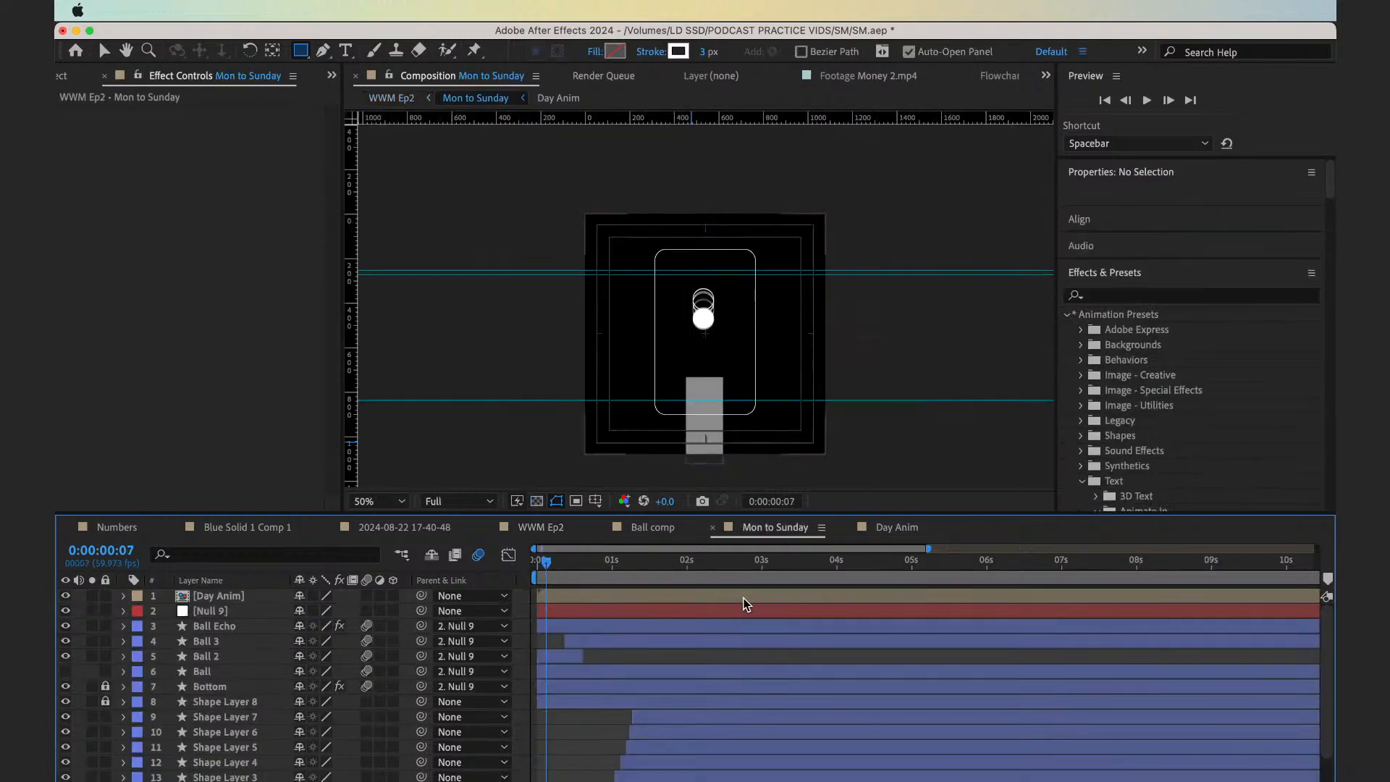
pyautogui.scroll(-1, 714, 672)
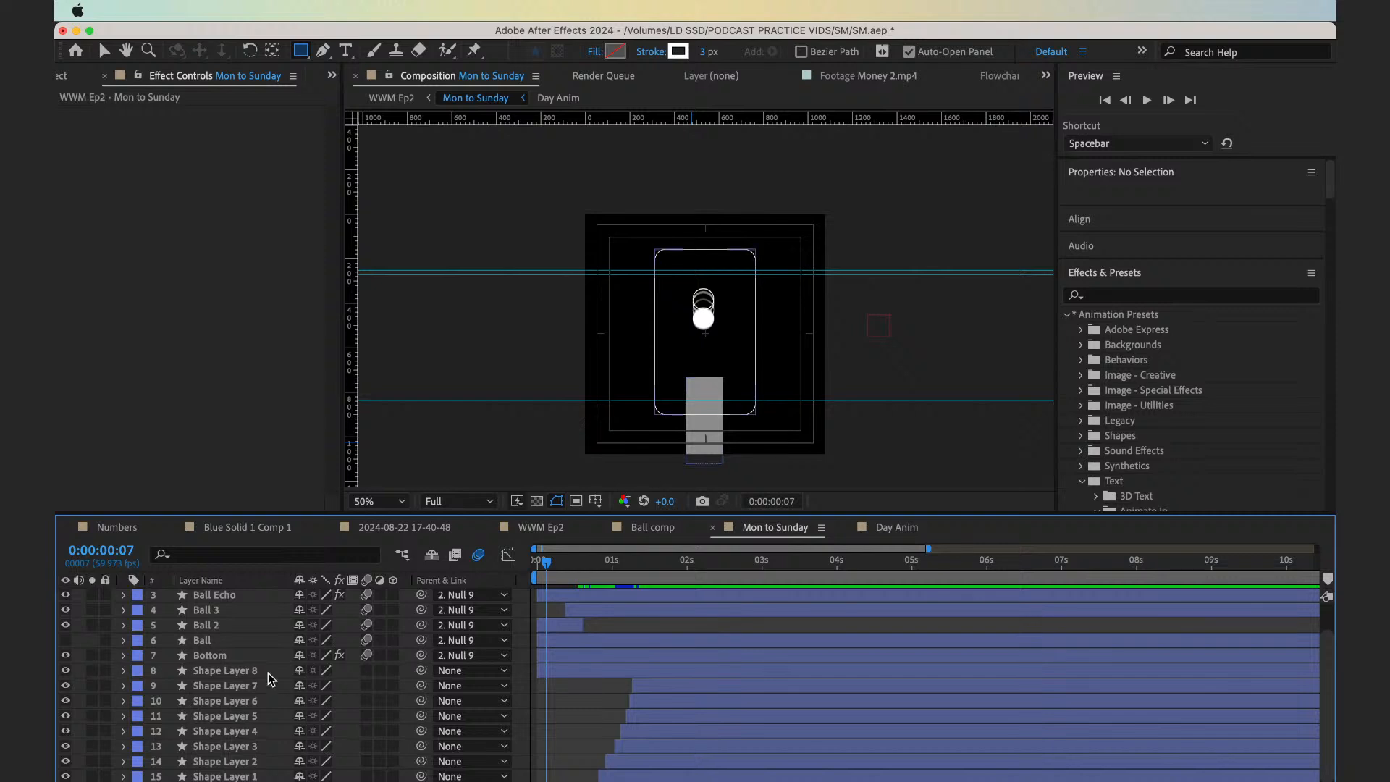
pyautogui.click(246, 657)
pyautogui.press('t')
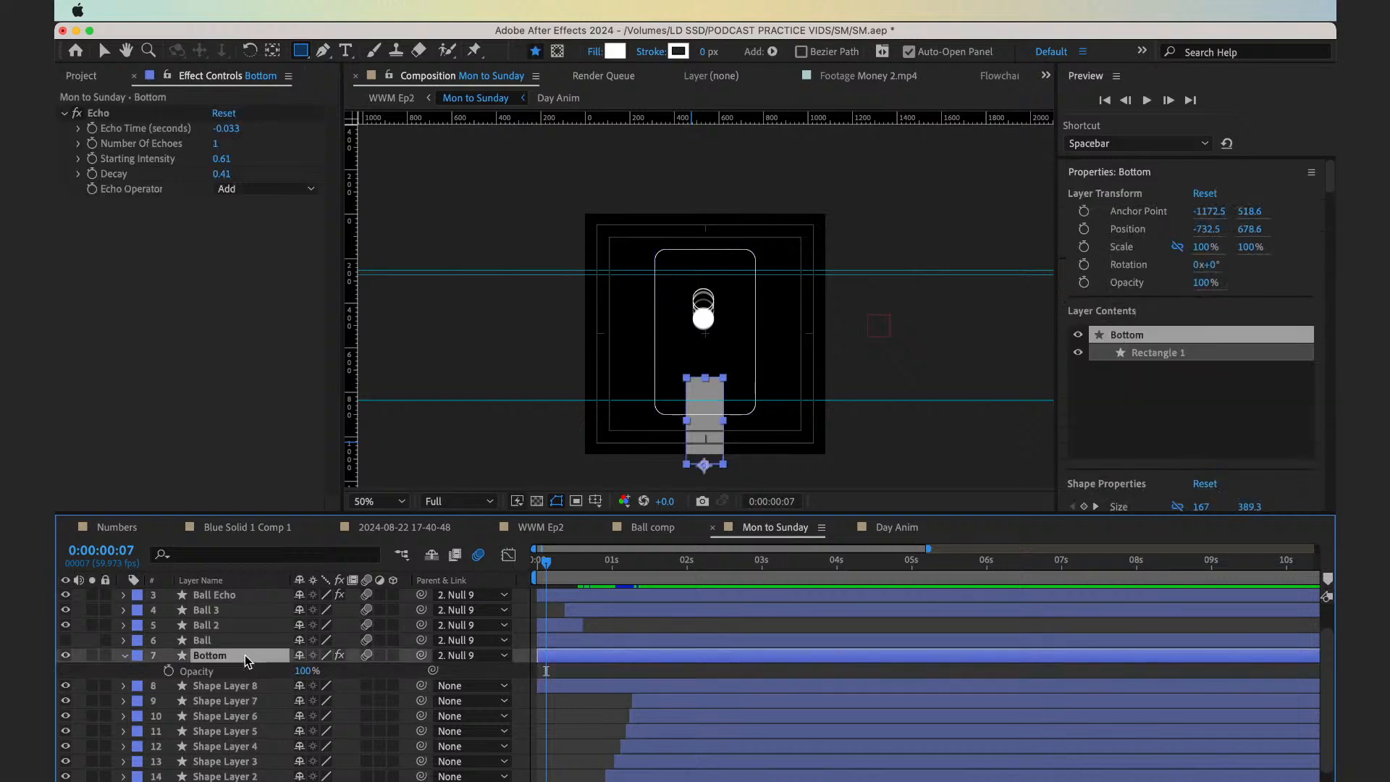
pyautogui.press('u')
pyautogui.press('u')
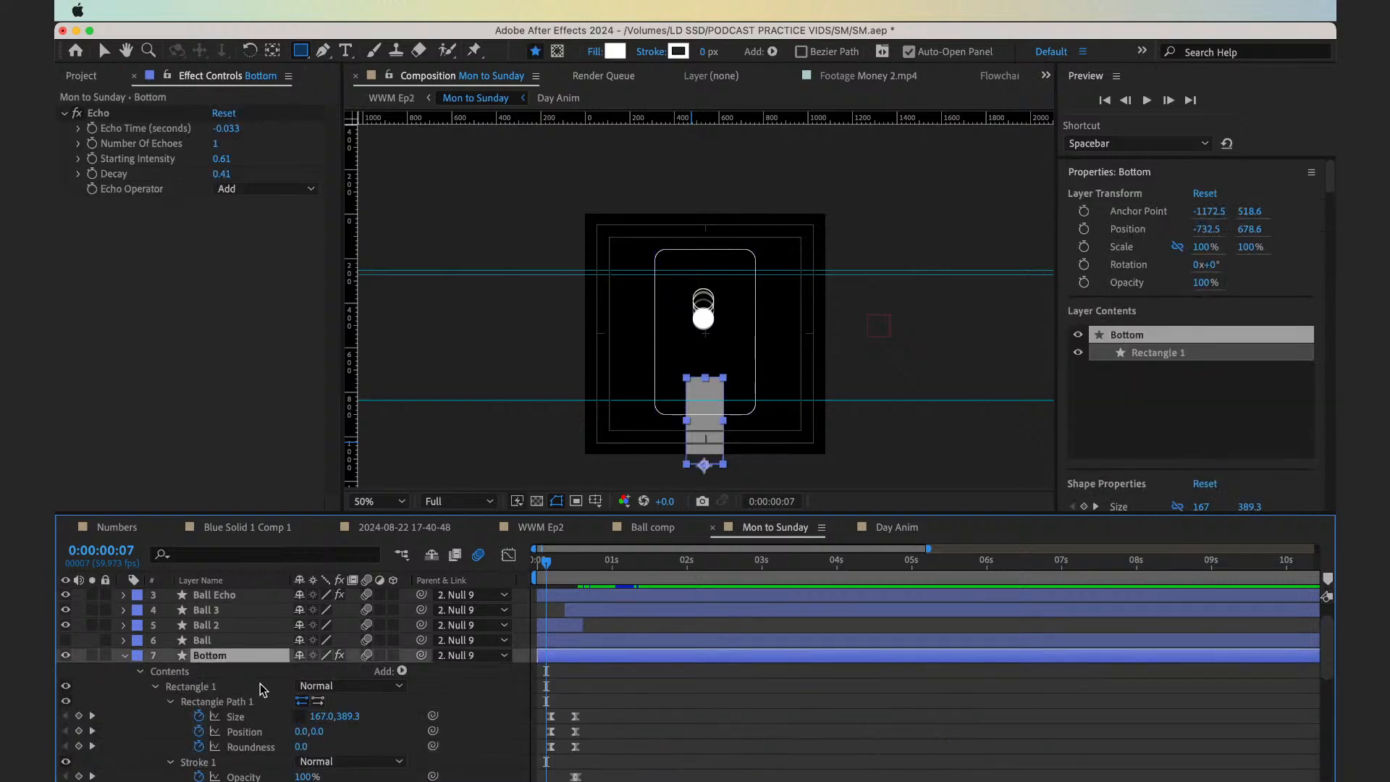
# Shift both Fill 1 Opacity keyframes on the Bottom layer so the first sits at 0:00:00:09, and scrub through the fade
pyautogui.scroll(-2, 262, 688)
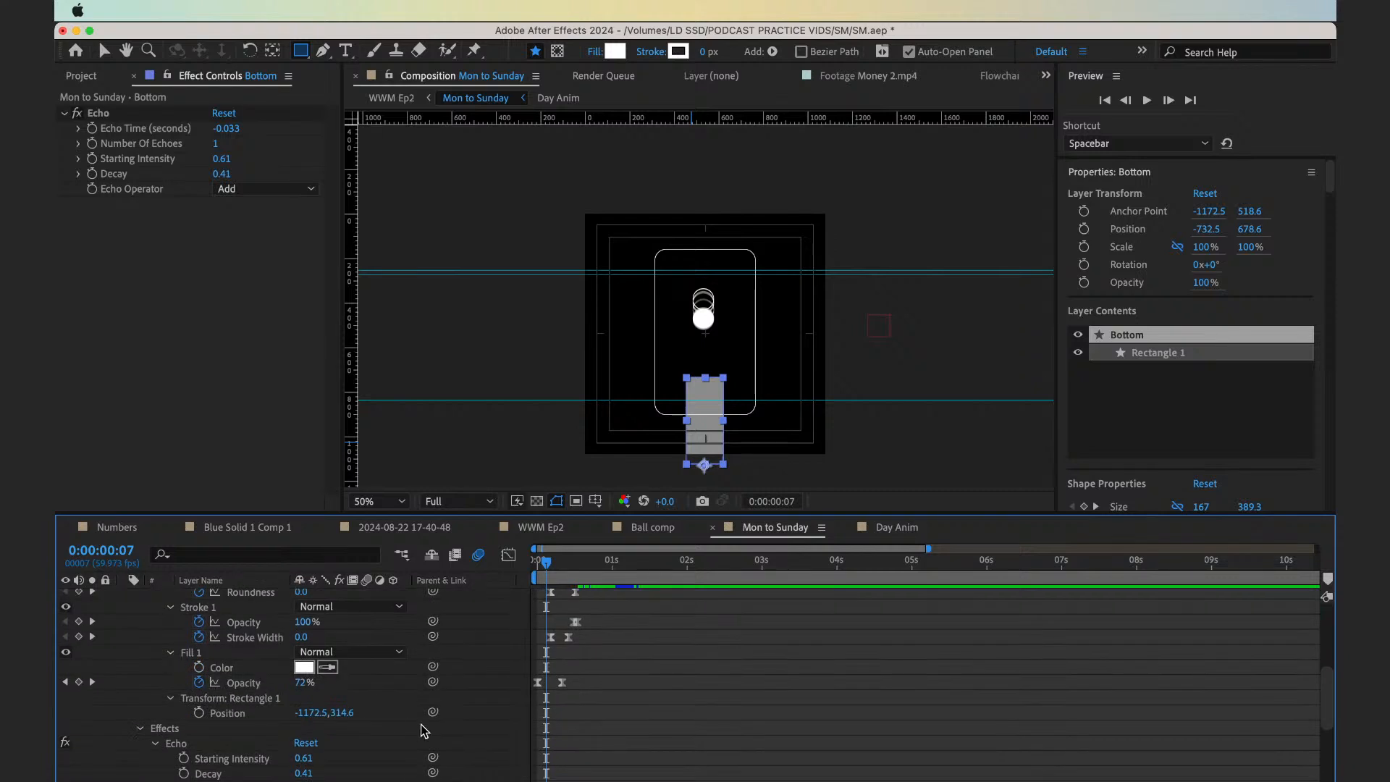
pyautogui.press('=')
pyautogui.press('=')
pyautogui.scroll(2, 732, 749)
pyautogui.moveTo(730, 749); pyautogui.dragTo(583, 720)
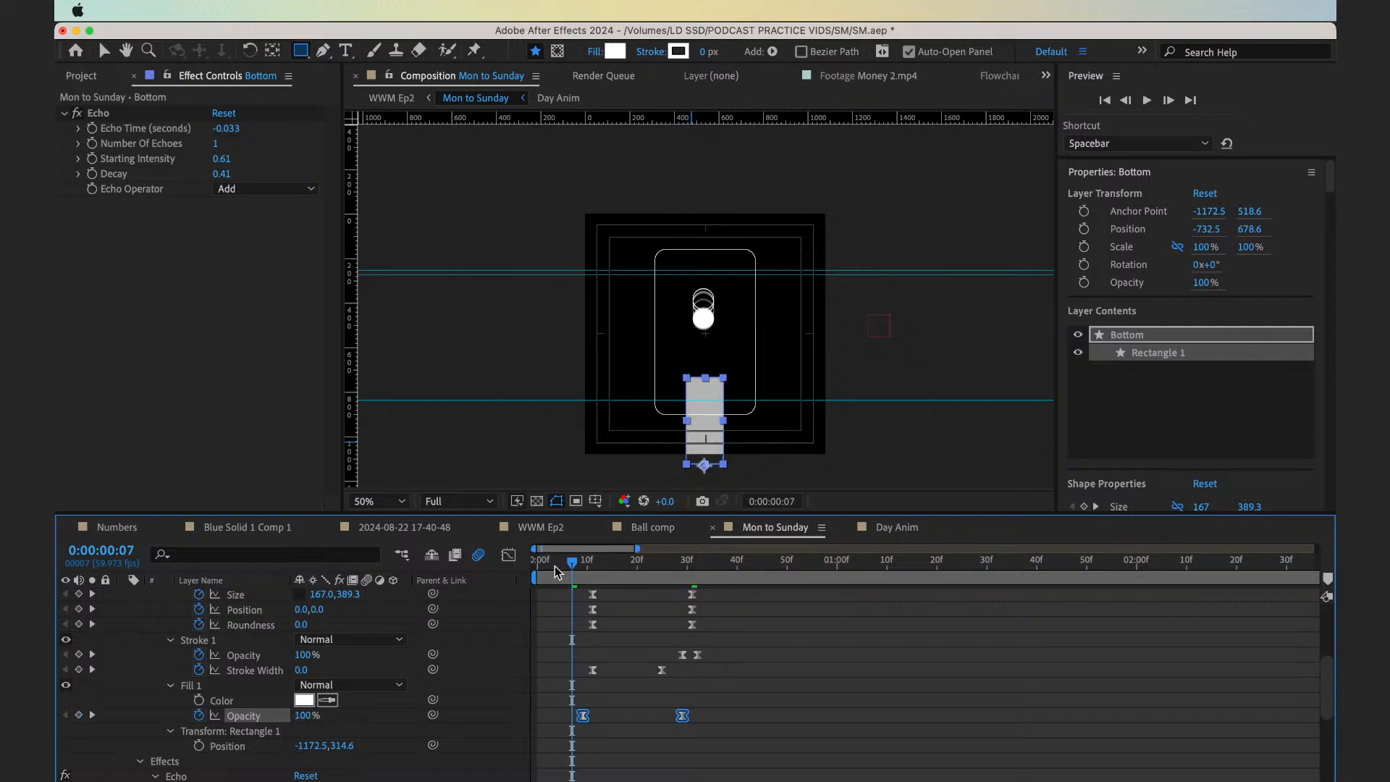
pyautogui.moveTo(559, 572); pyautogui.dragTo(683, 587)
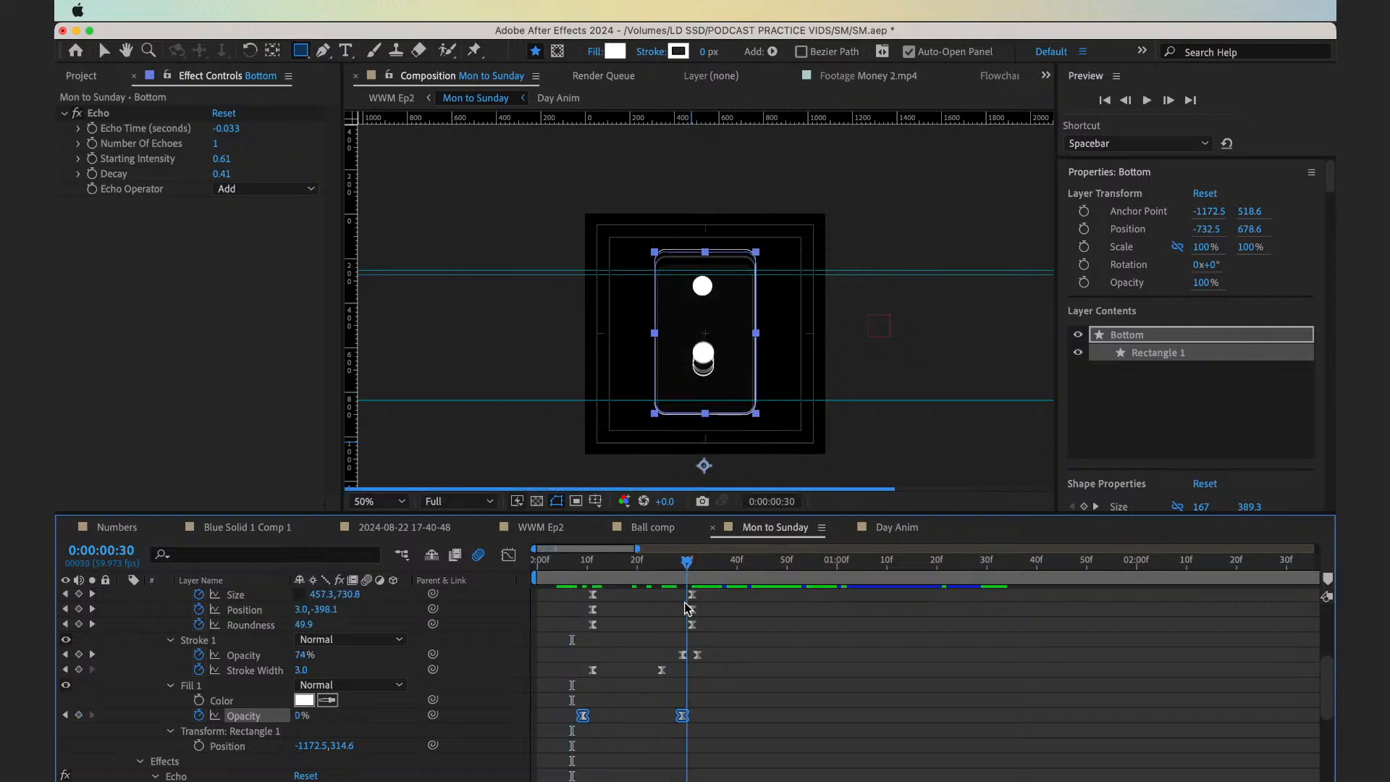
# Return to WWM Ep2, preview the transition from 0:00:03:49, and go back to the composition's start
pyautogui.click(397, 103)
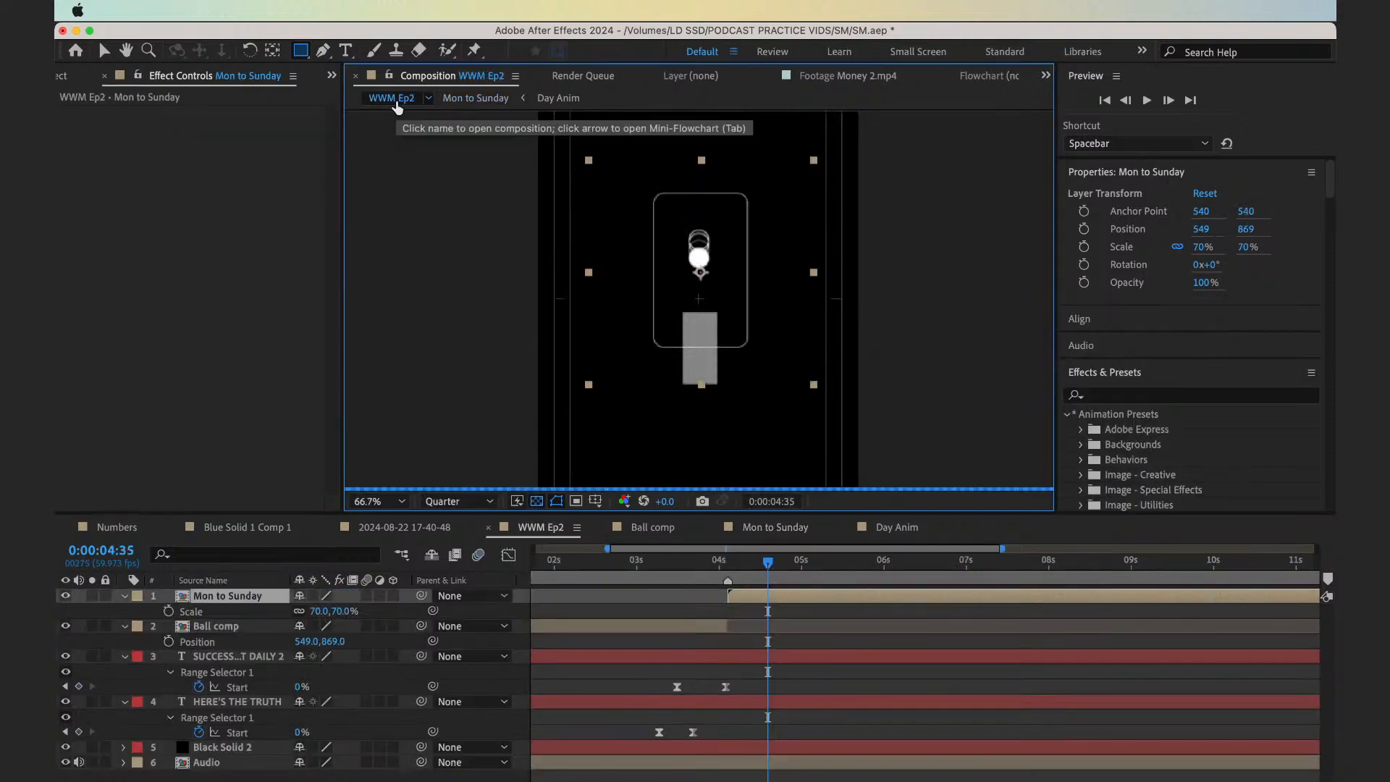
pyautogui.click(702, 573)
pyautogui.click(785, 617)
pyautogui.press('space')
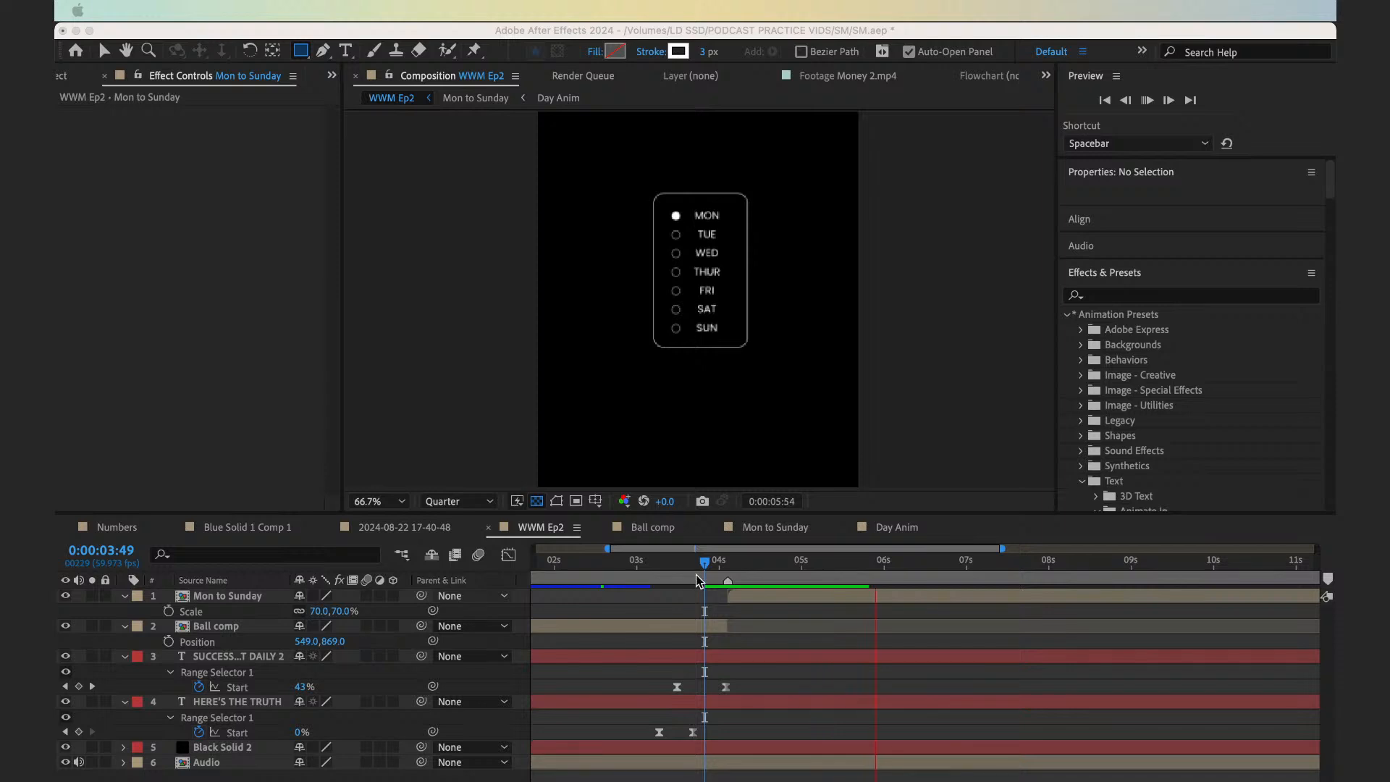
pyautogui.press('Home')
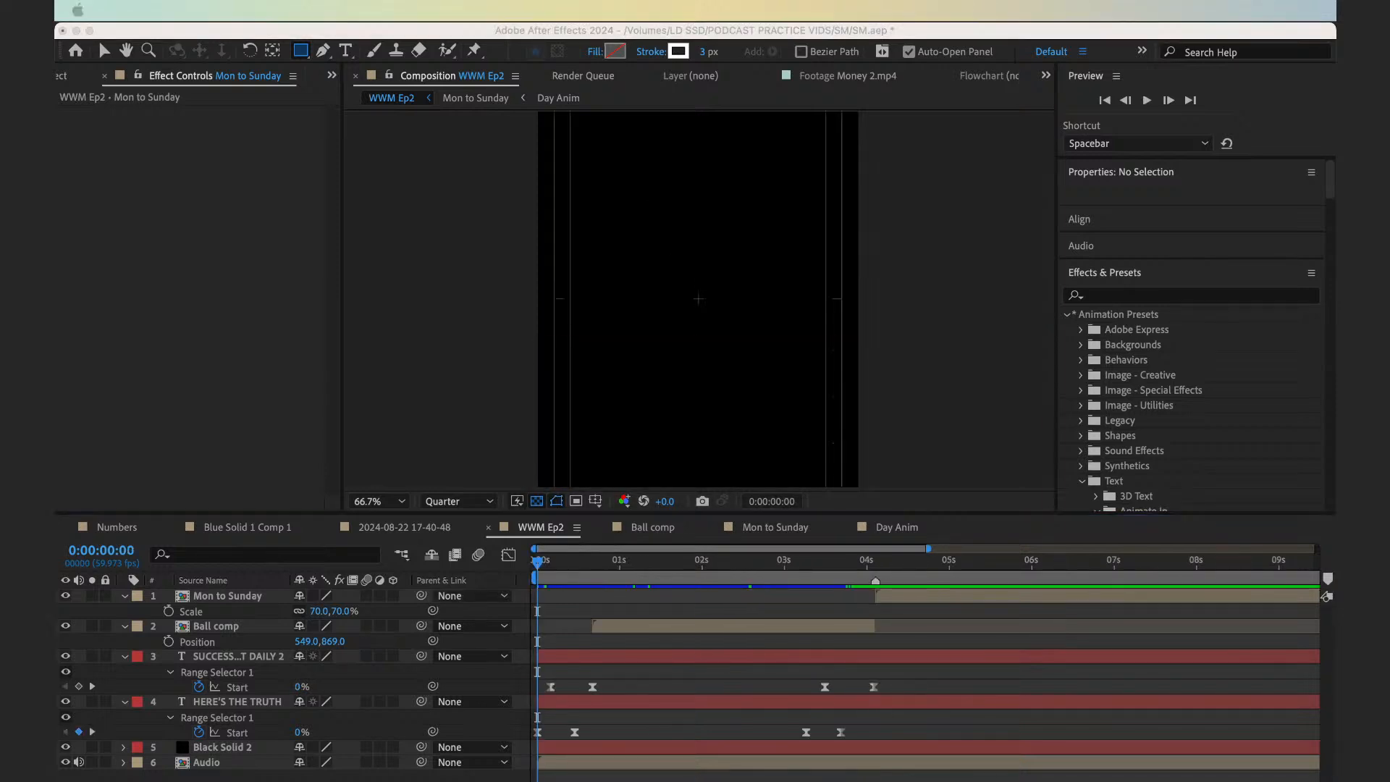
# Examine the frames around the layer handover near 0:00:04:00 in WWM Ep2 and the first nine frames of Mon to Sunday
pyautogui.click(845, 564)
pyautogui.moveTo(844, 564)
pyautogui.mouseDown()
pyautogui.moveTo(825, 570)
pyautogui.moveTo(907, 583)
pyautogui.moveTo(866, 573)
pyautogui.mouseUp()
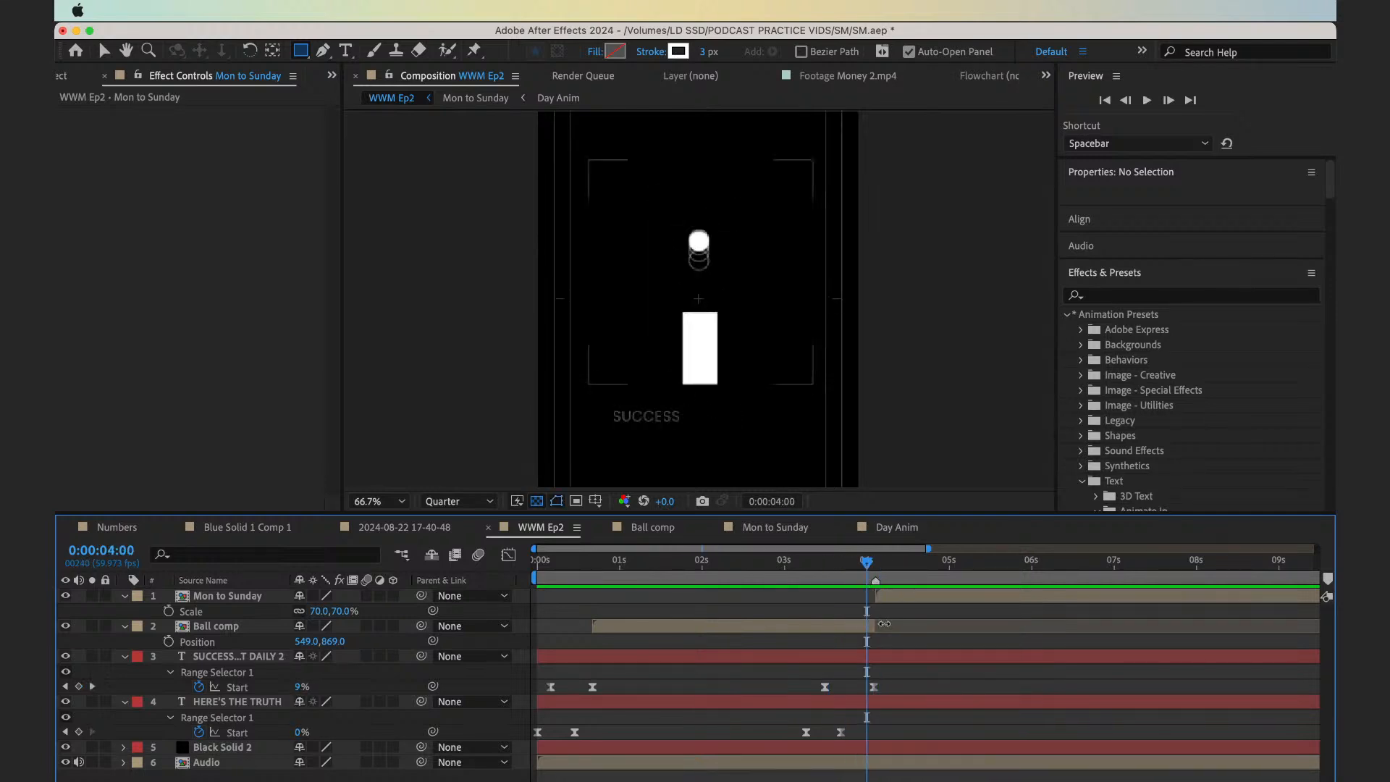
pyautogui.moveTo(879, 624); pyautogui.dragTo(881, 625)
pyautogui.click(891, 613)
pyautogui.click(886, 600)
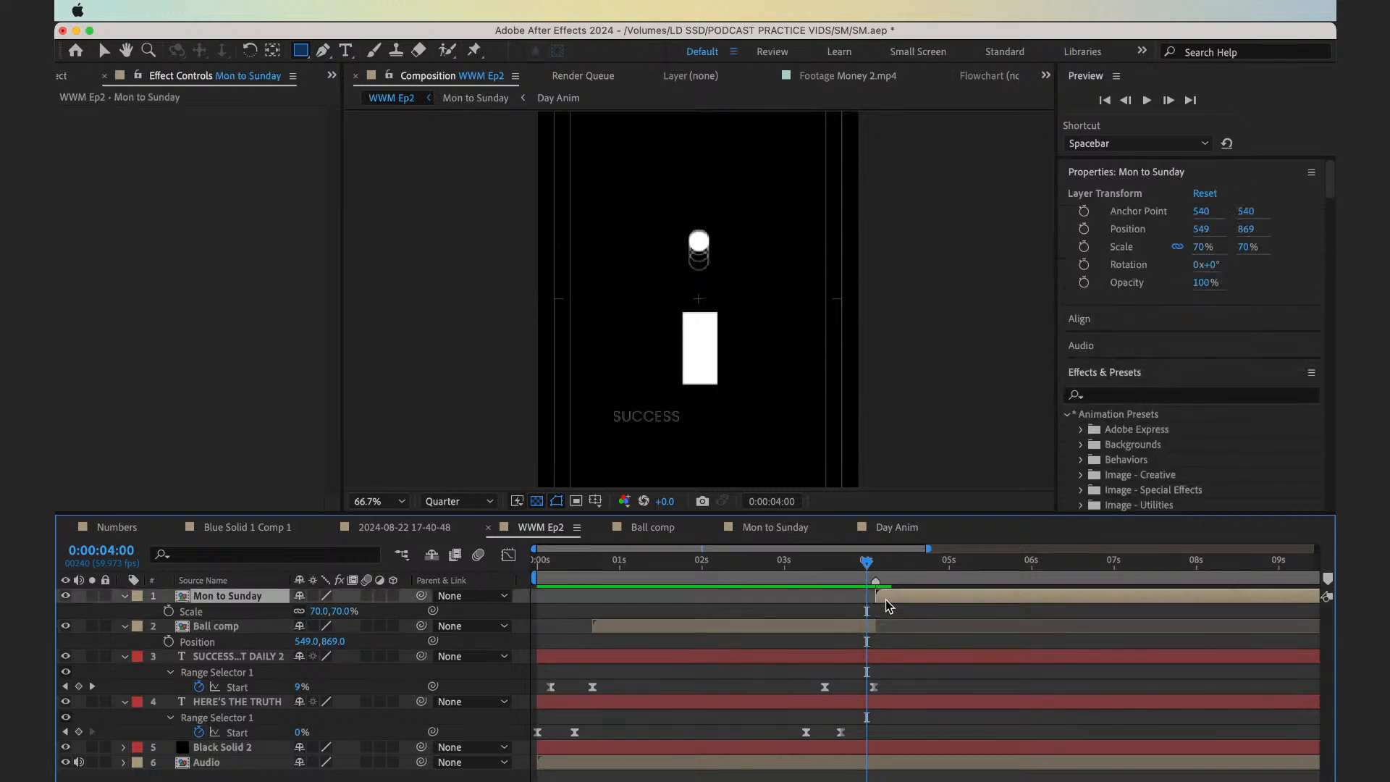
pyautogui.doubleClick(885, 600)
pyautogui.moveTo(552, 572); pyautogui.dragTo(581, 572)
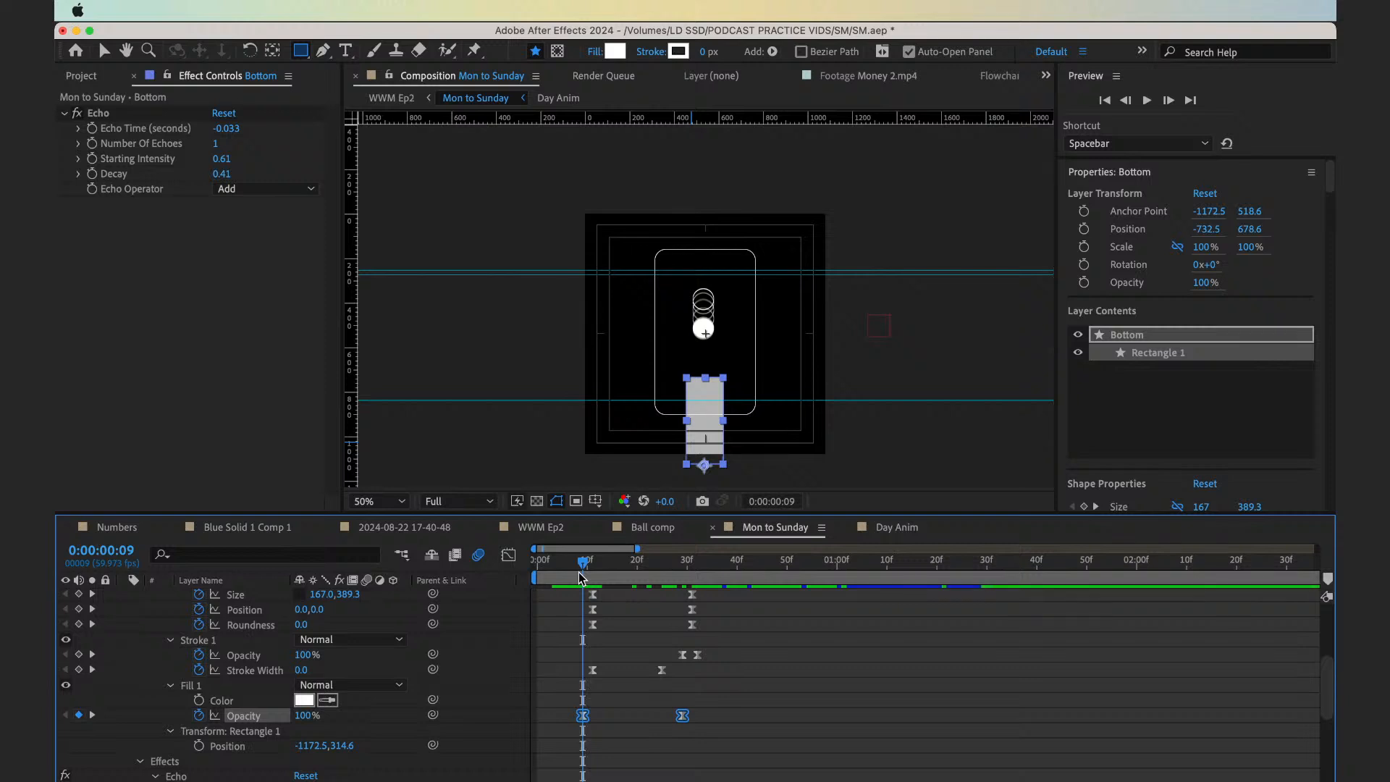
pyautogui.moveTo(571, 572); pyautogui.dragTo(537, 573)
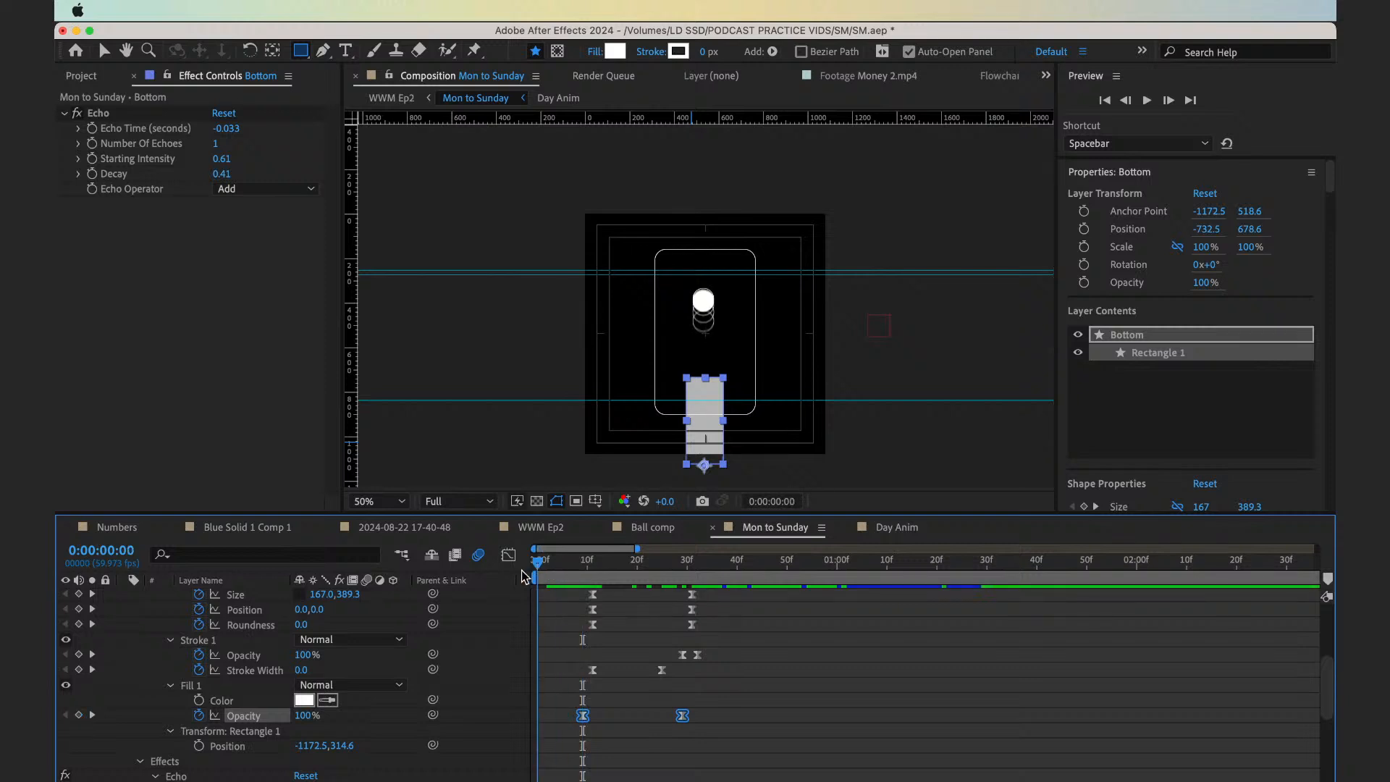
pyautogui.click(575, 622)
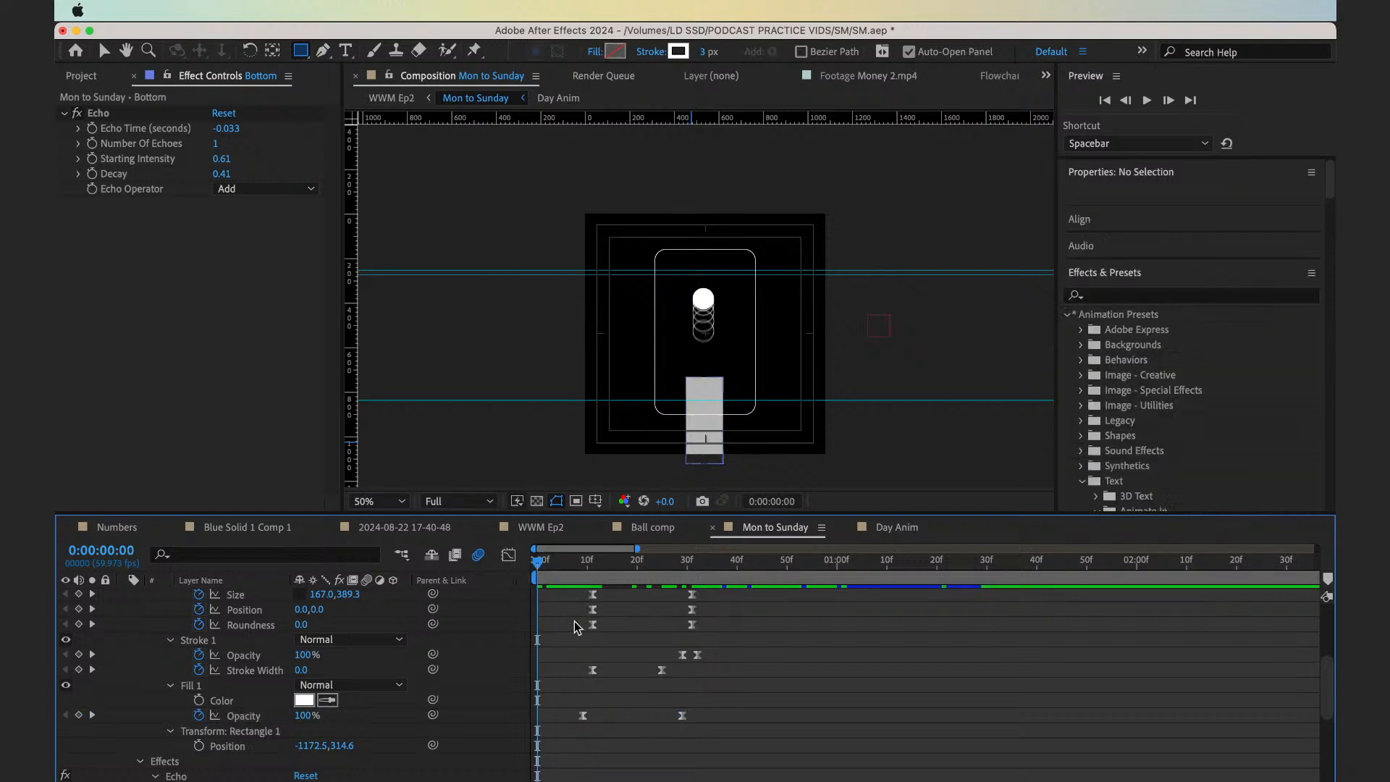
# Show only the Bottom layer's keyframed properties and move the current time to its first fill opacity keyframe at 0:00:00:09
pyautogui.scroll(3, 579, 609)
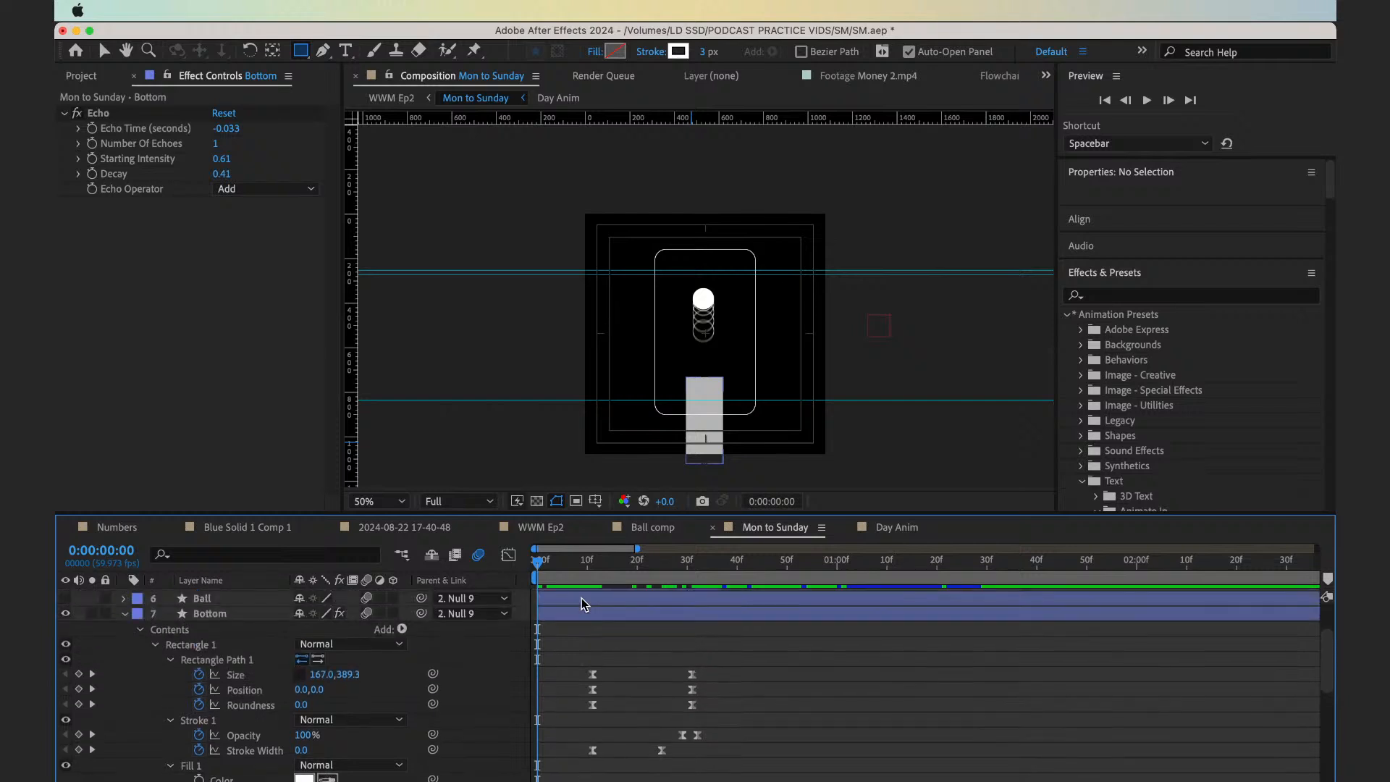
pyautogui.click(587, 624)
pyautogui.press('t')
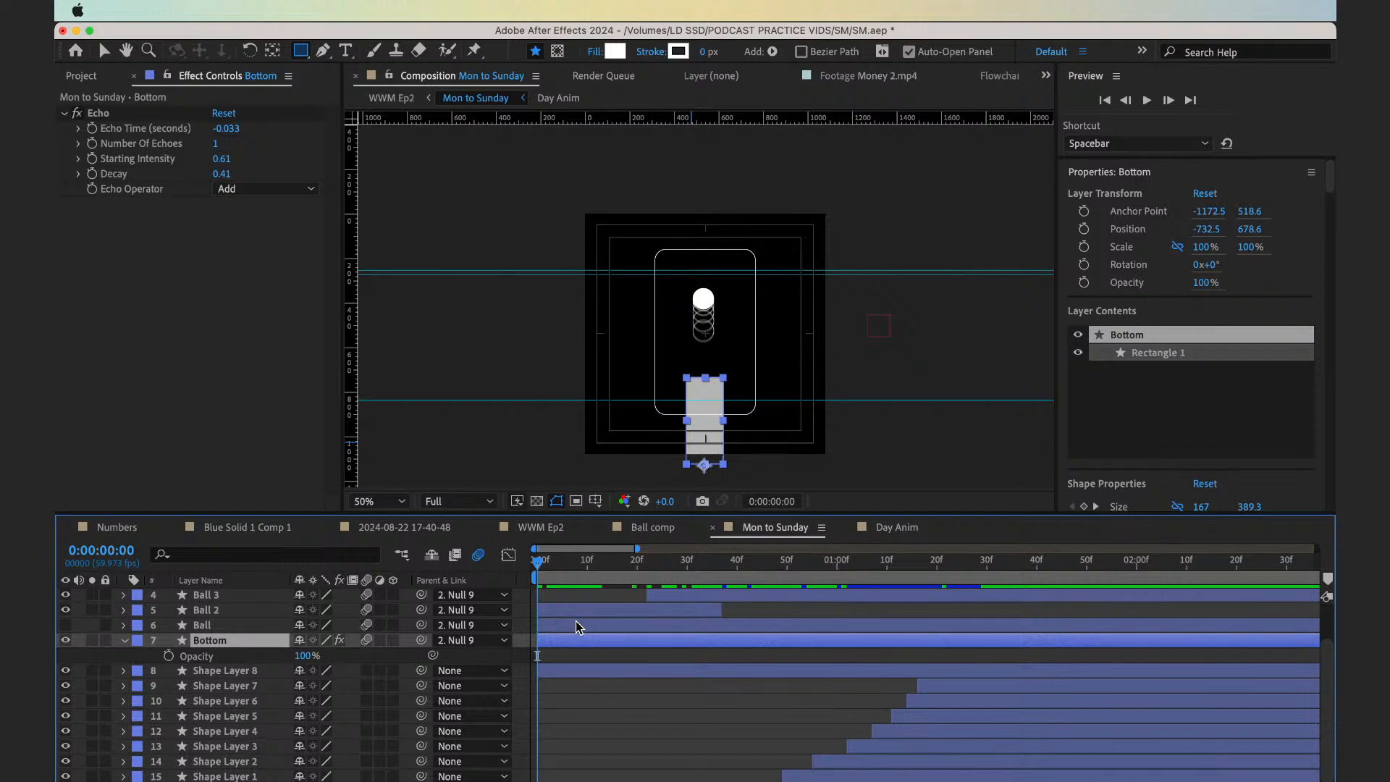
pyautogui.press('u')
pyautogui.press('u')
pyautogui.press('u')
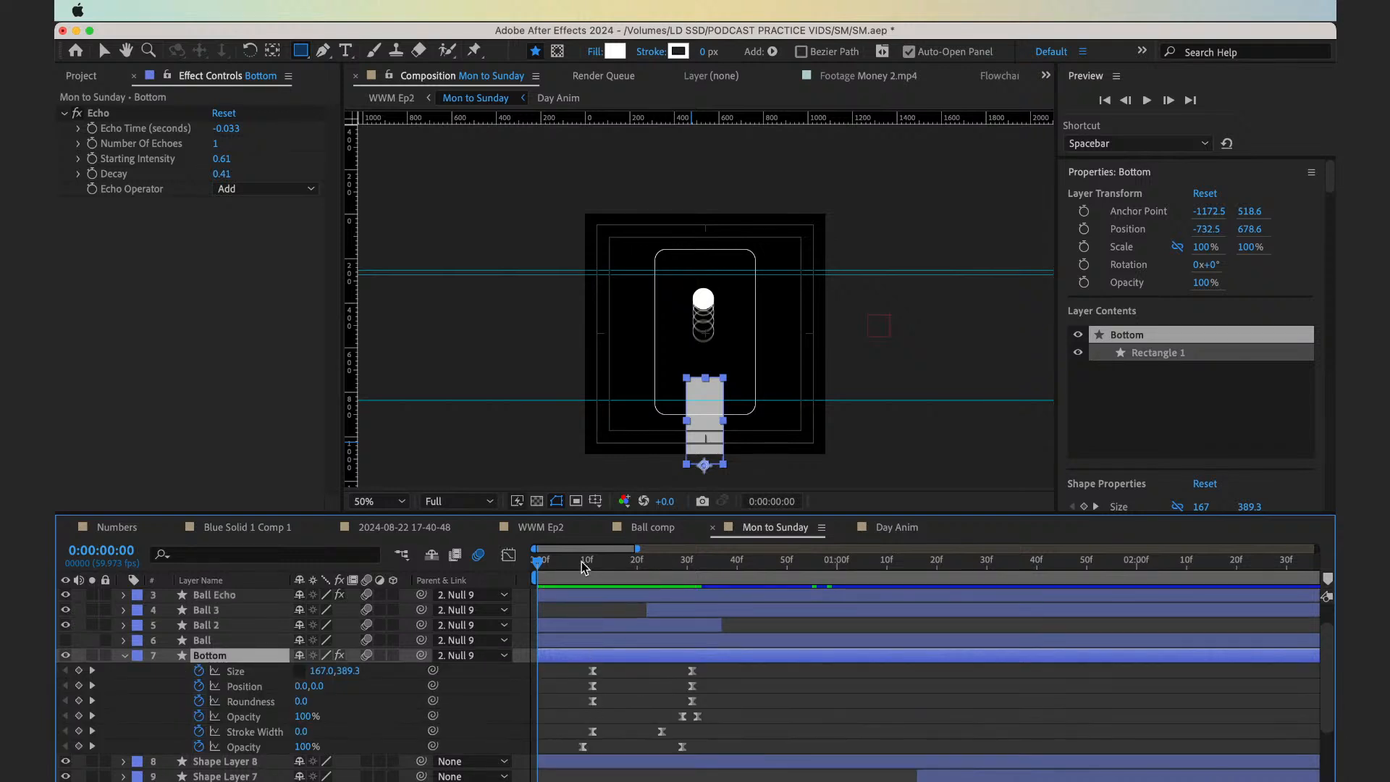
pyautogui.moveTo(585, 567); pyautogui.dragTo(584, 569)
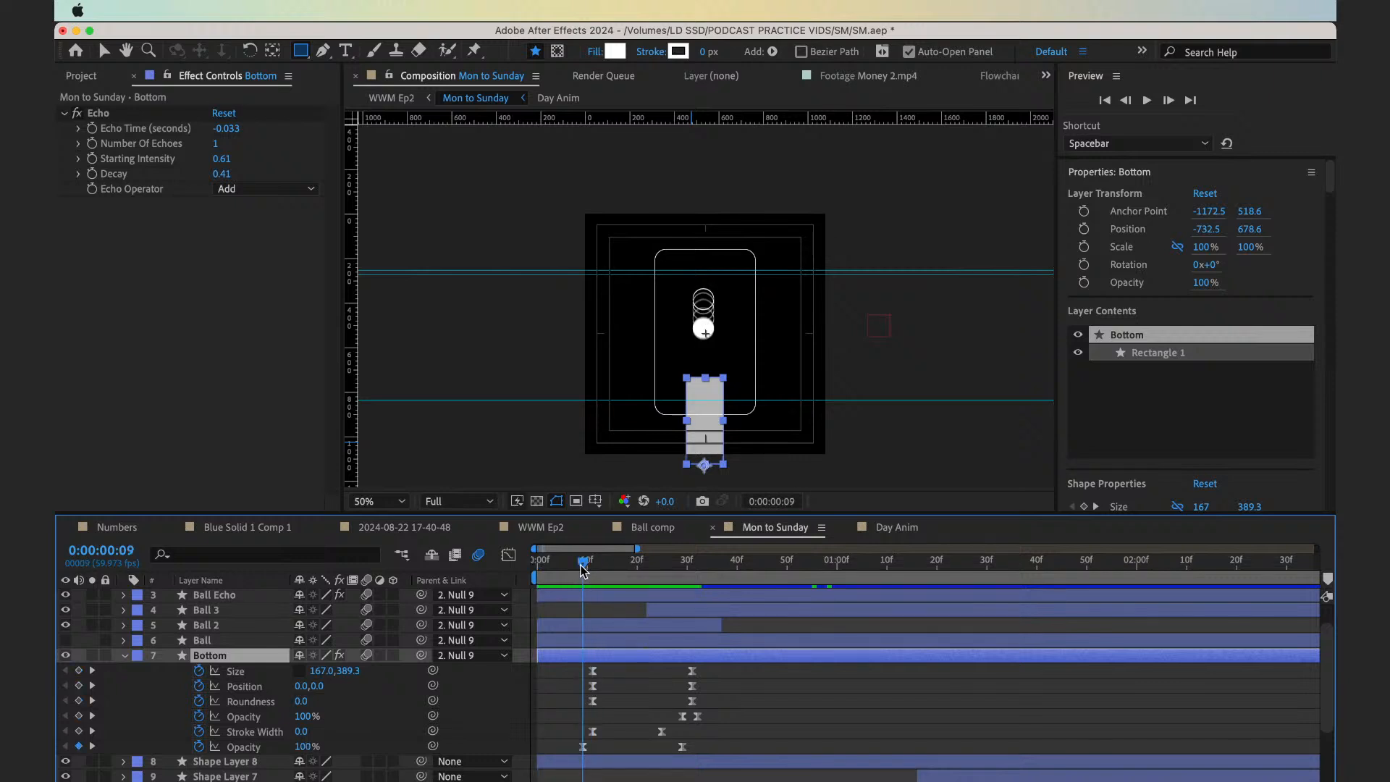
# In WWM Ep2, extend the end of Ball comp to 0:00:04:15 and compare the overlap with Mon to Sunday hidden and shown
pyautogui.click(399, 100)
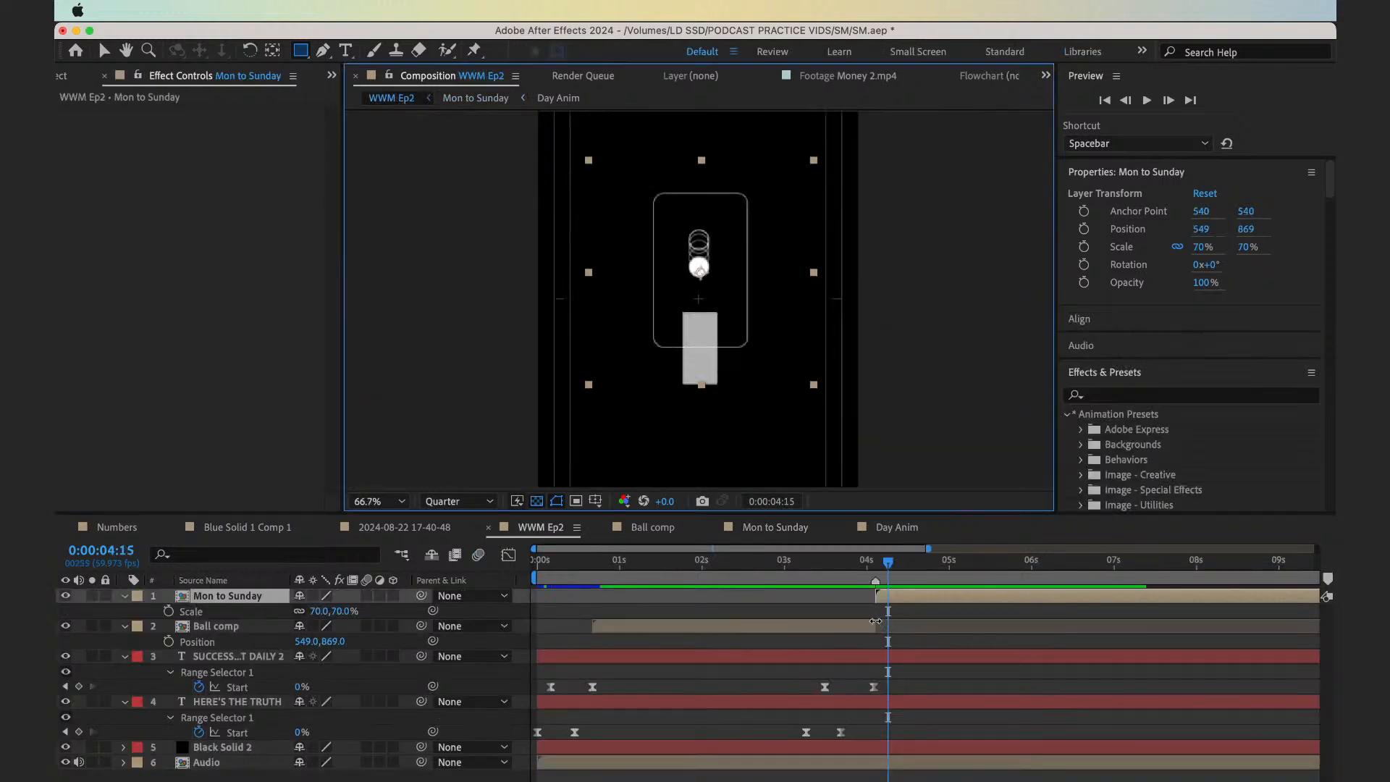
pyautogui.moveTo(876, 621); pyautogui.dragTo(889, 624)
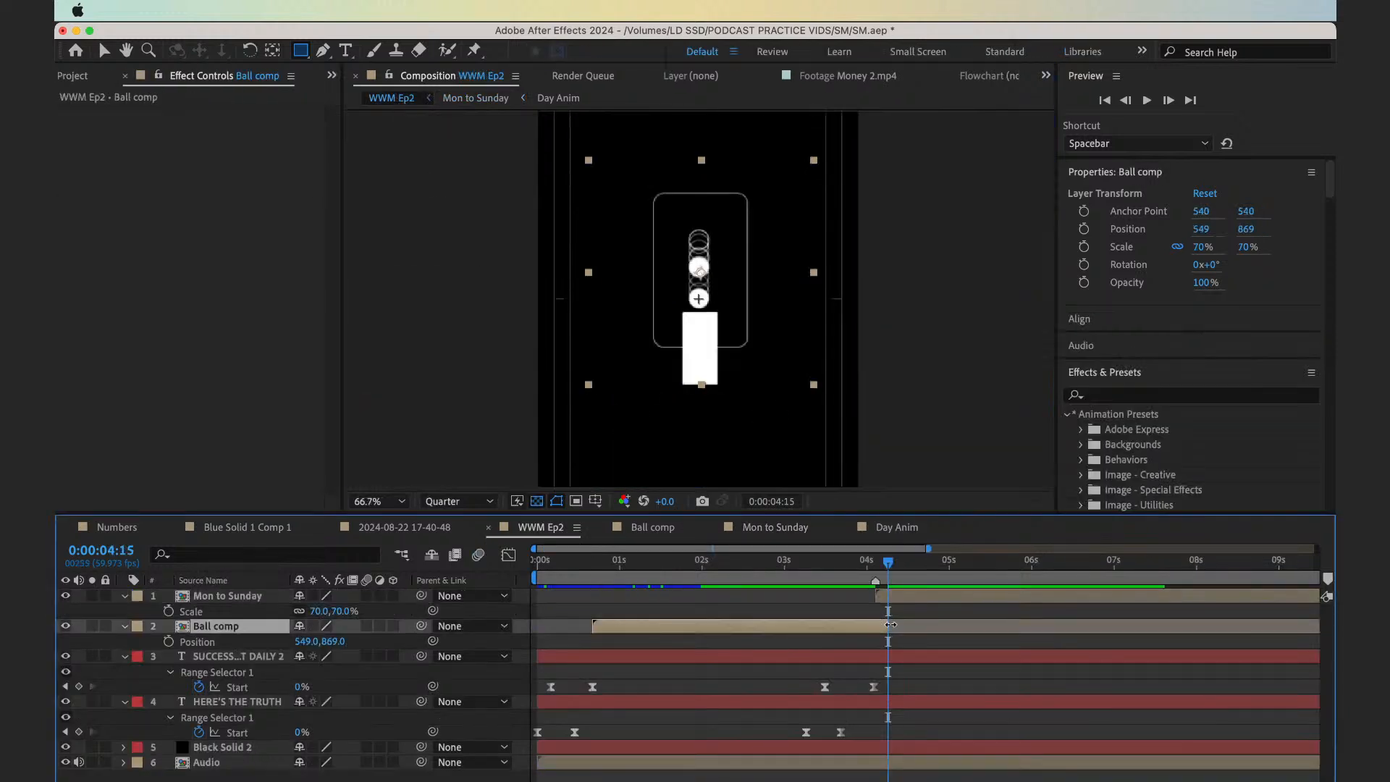
pyautogui.click(66, 596)
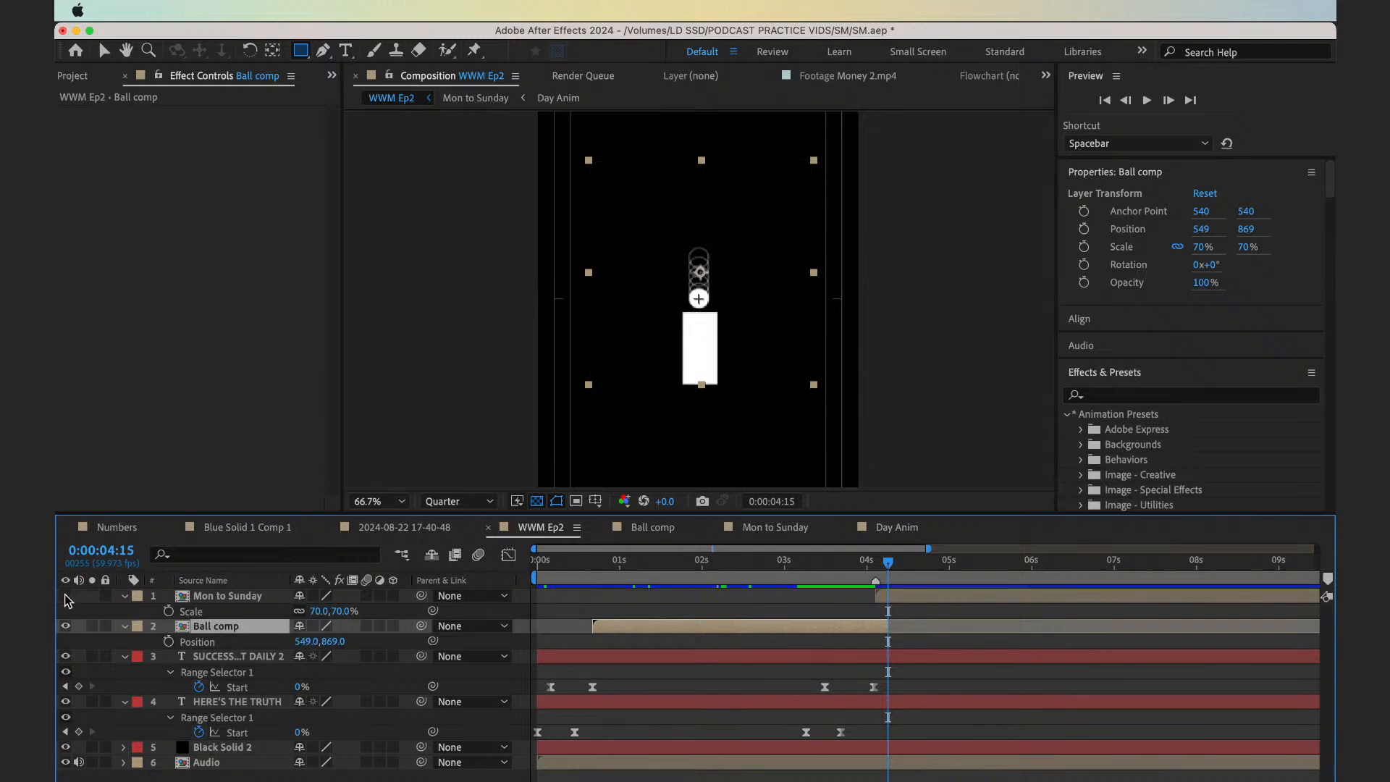
pyautogui.click(66, 596)
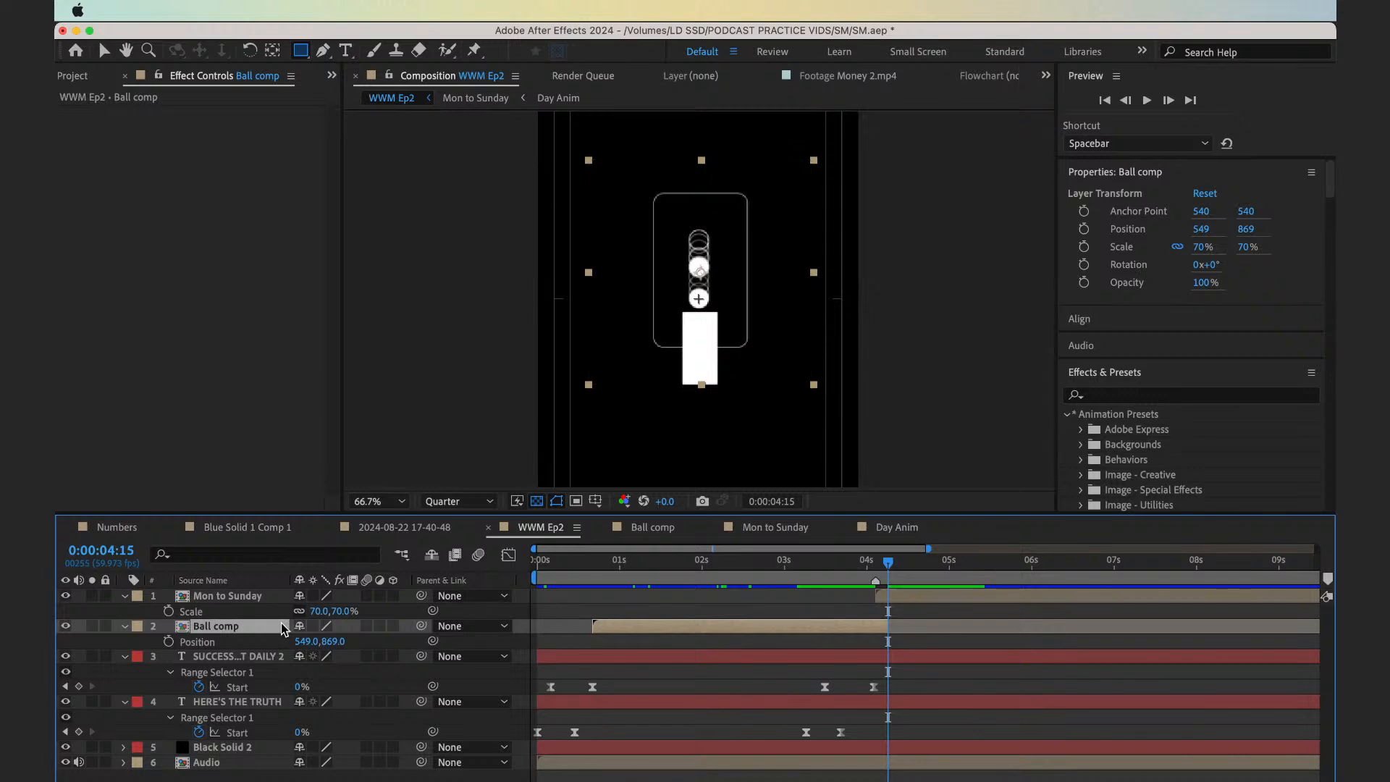
# Open the Mon to Sunday composition from WWM Ep2, collapse the properties of all its layers and save the project
pyautogui.click(255, 597)
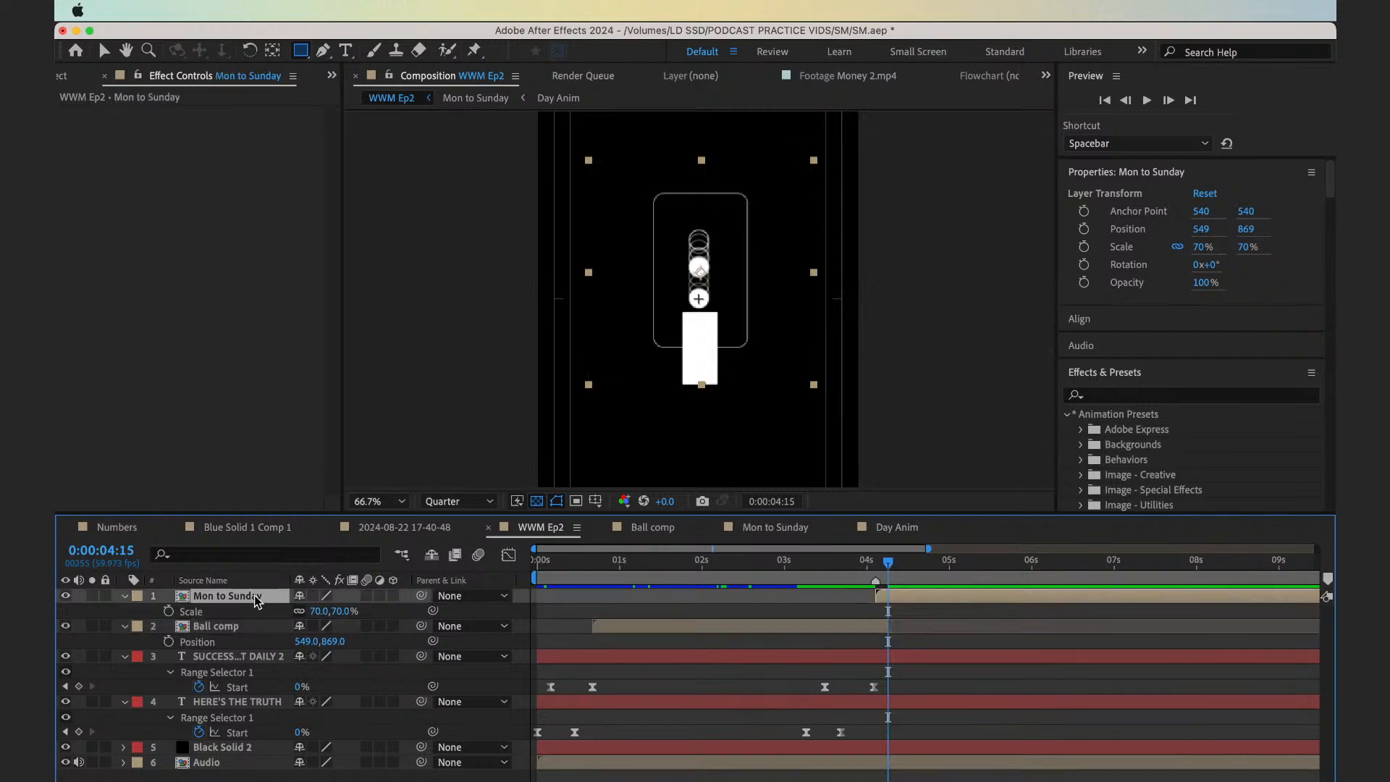
pyautogui.press('t')
pyautogui.doubleClick(255, 598)
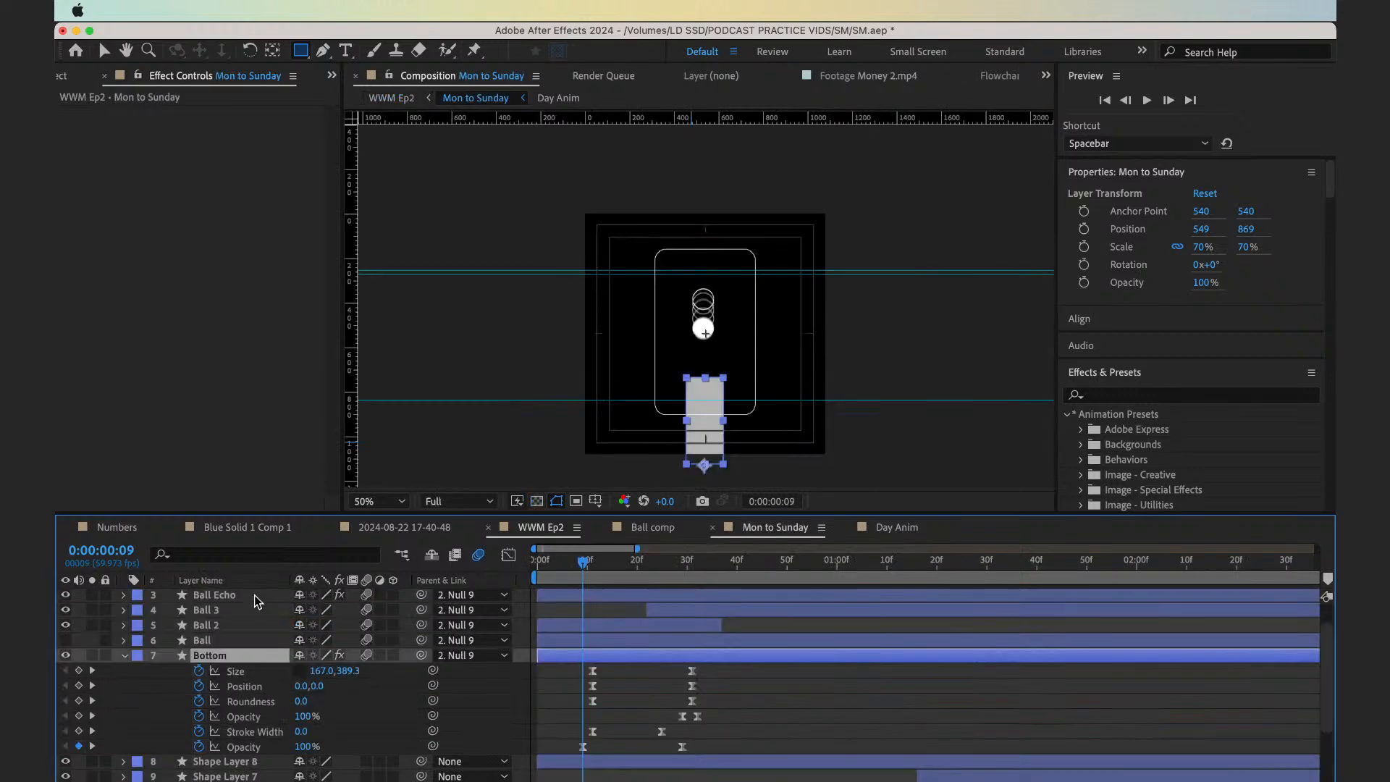
pyautogui.hotkey('ctrl', 'a')
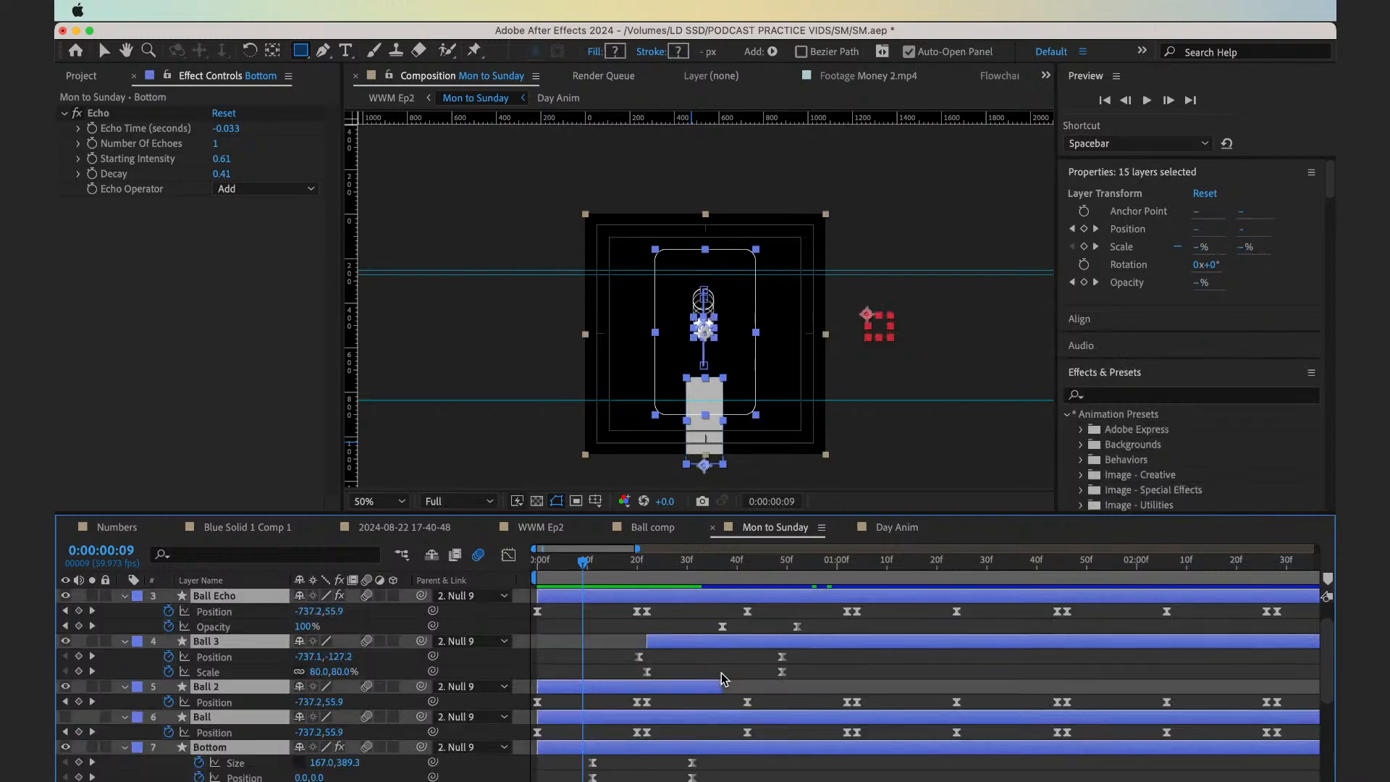
pyautogui.press('u')
pyautogui.click(619, 703)
pyautogui.press('super+s')
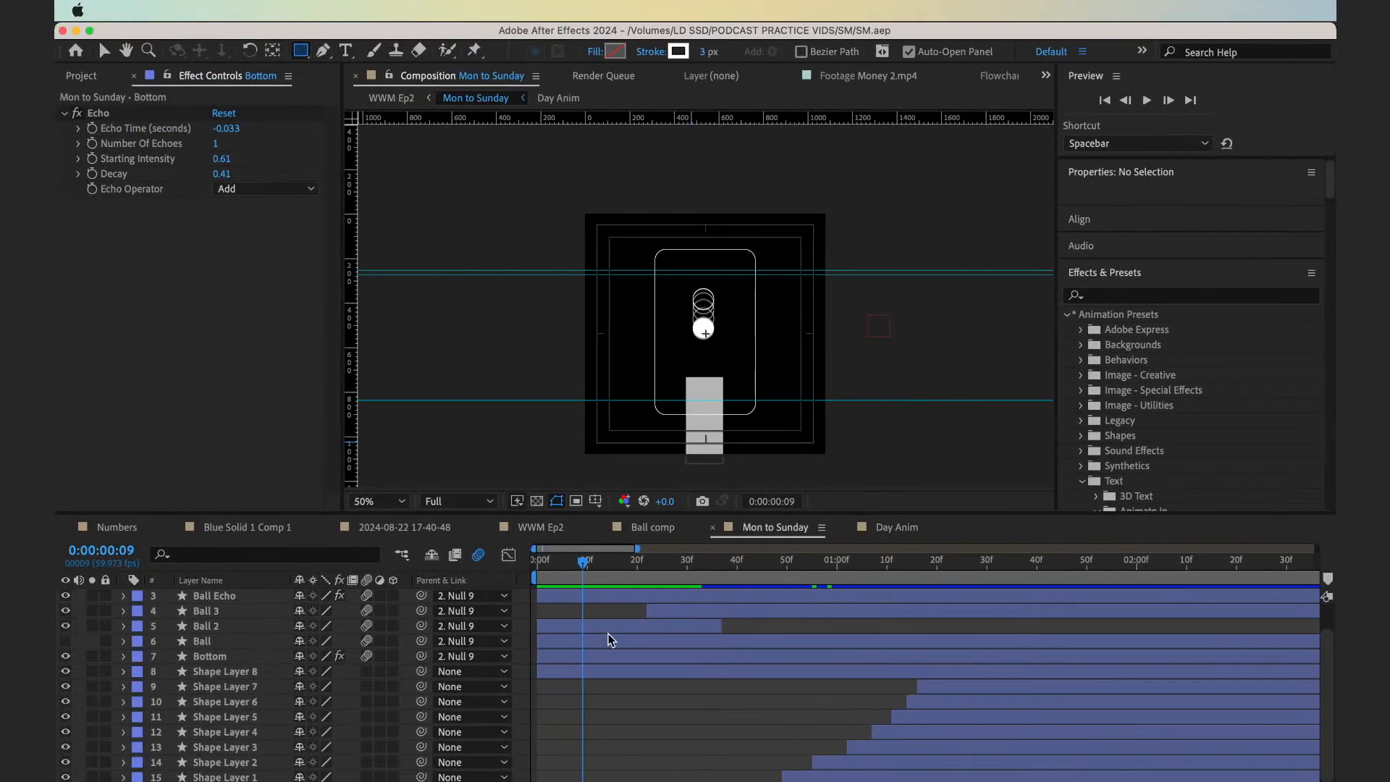
# Check the layers from Ball Echo down to Shape Layer 8 to identify which one holds the grey rectangle
pyautogui.click(579, 596)
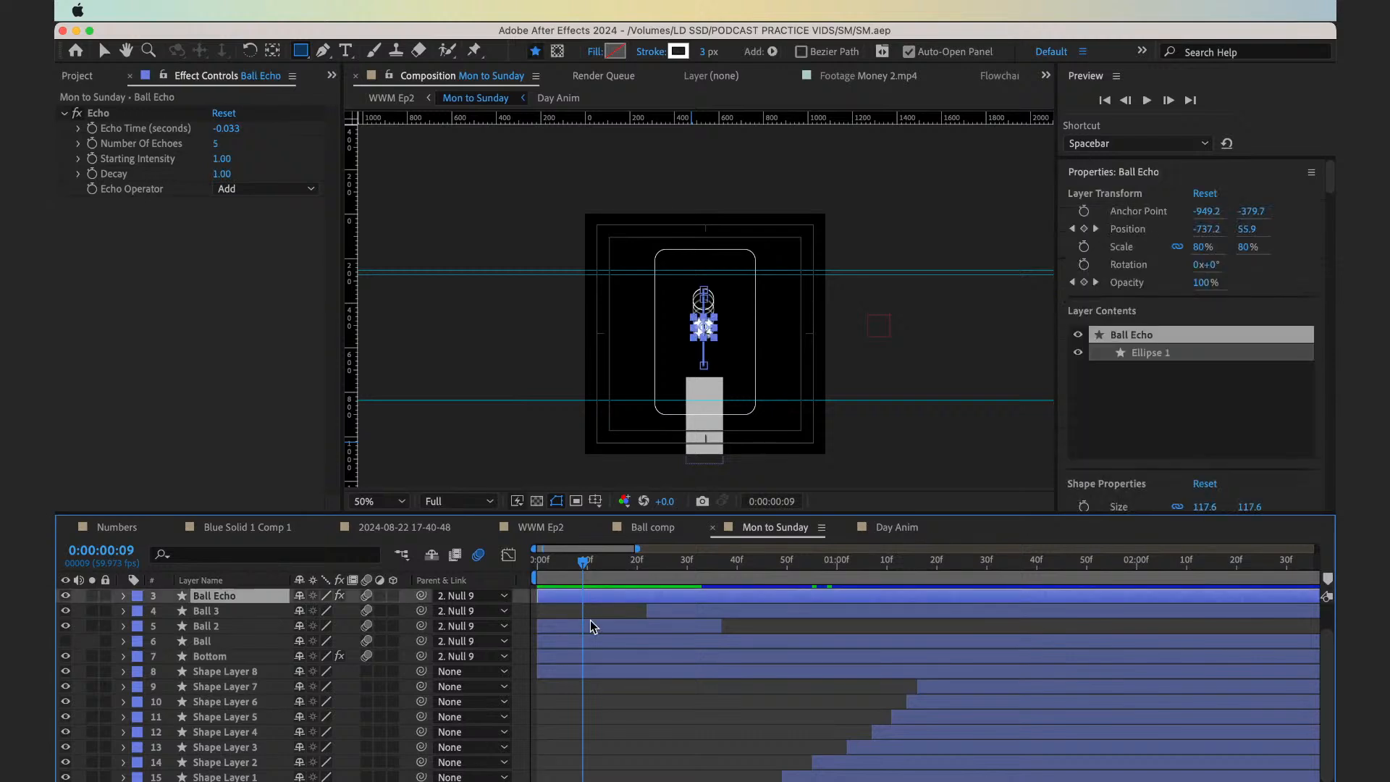
pyautogui.click(590, 624)
pyautogui.click(589, 643)
pyautogui.click(591, 657)
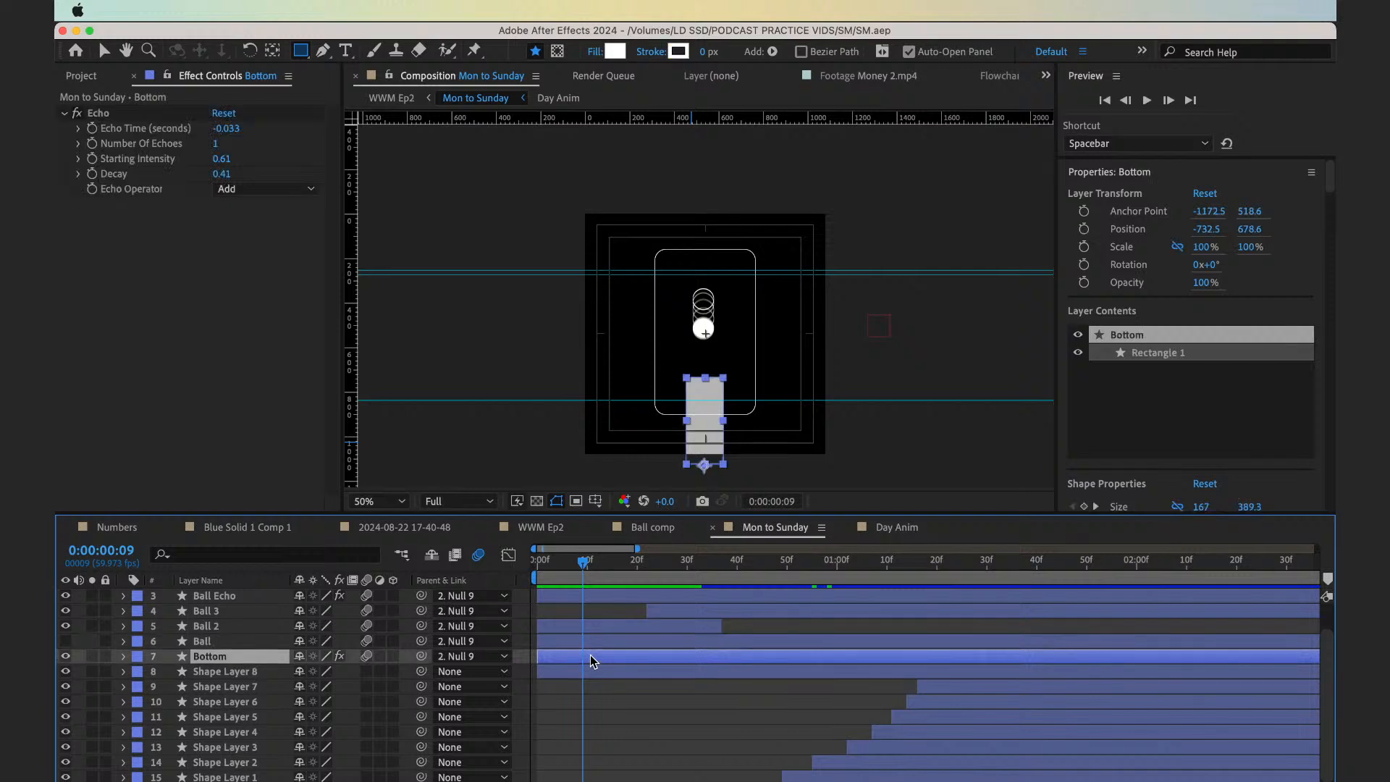
pyautogui.click(599, 672)
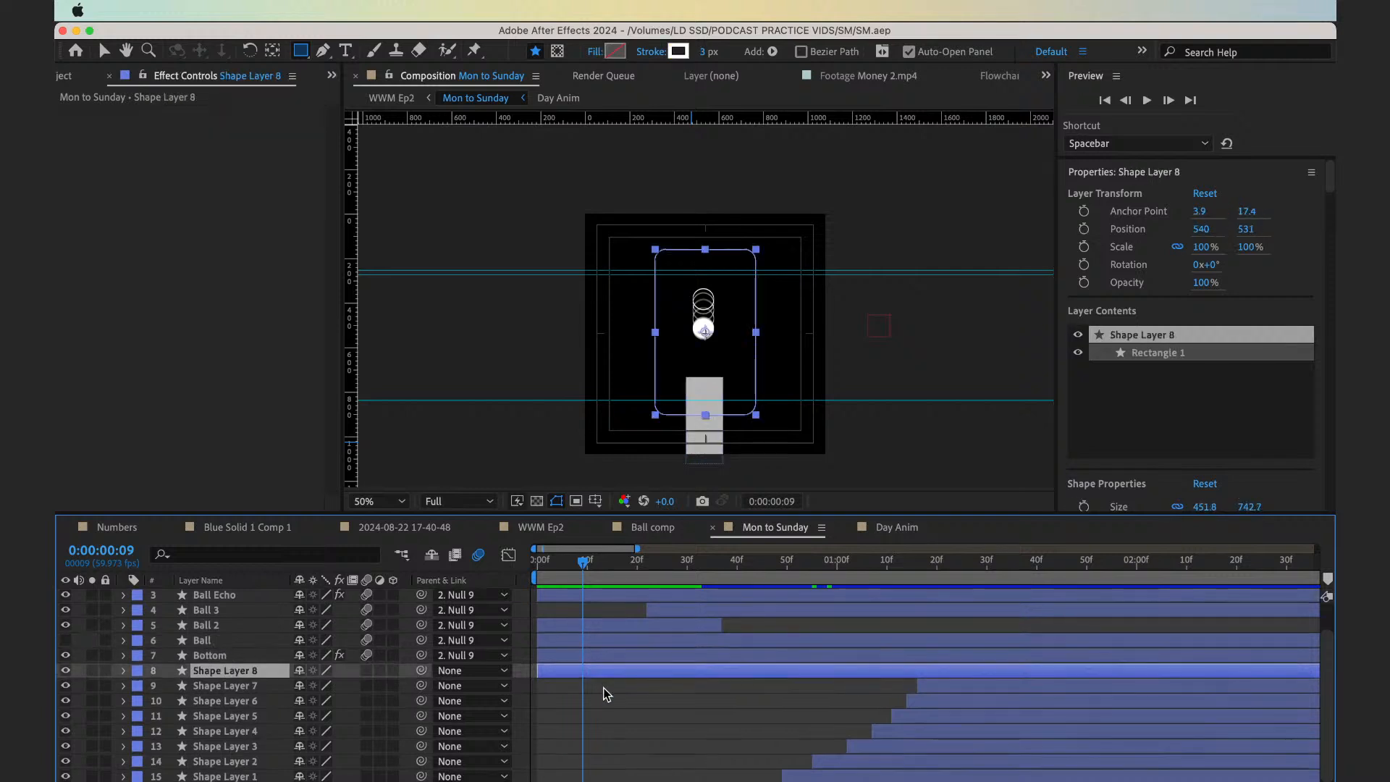
pyautogui.click(572, 657)
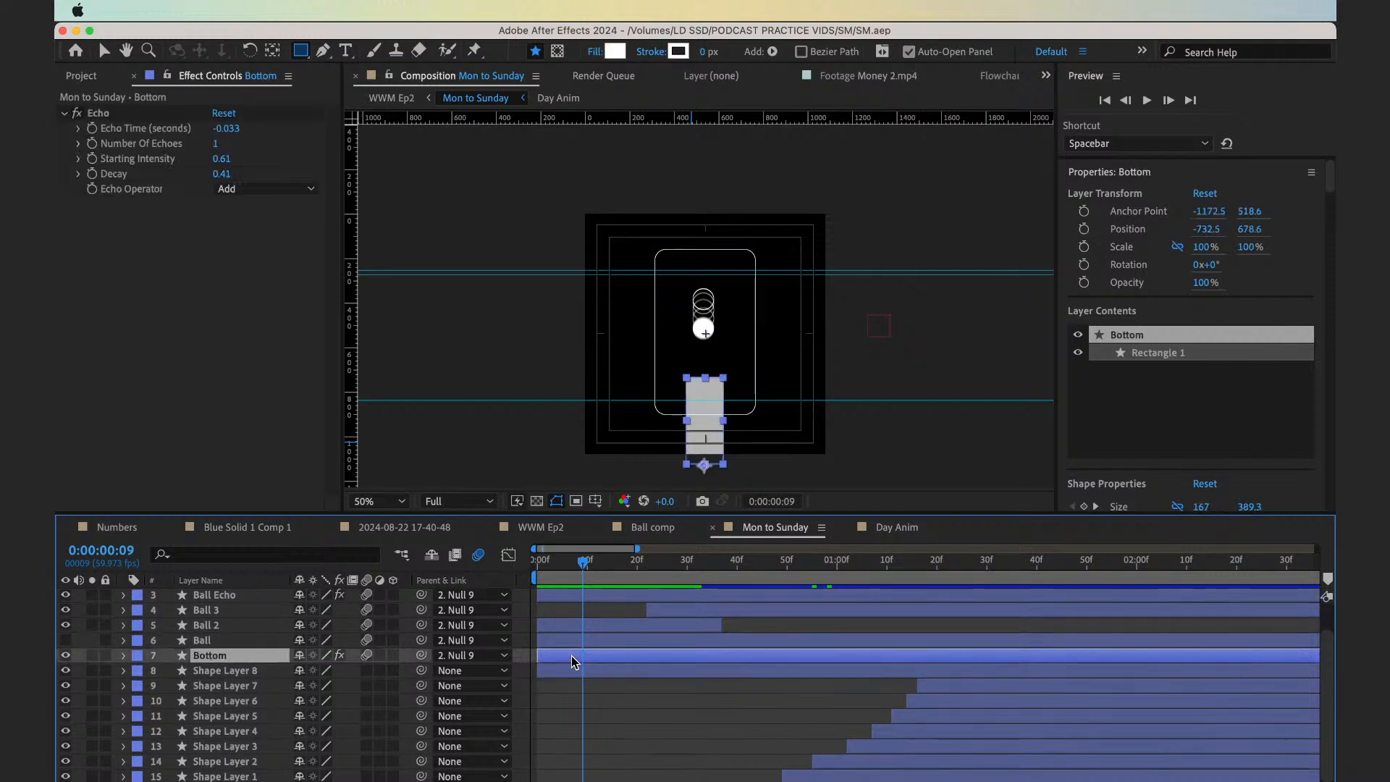
# Compare the Bottom layer's rectangle with motion blur and the Echo effect switched off and on
pyautogui.click(367, 656)
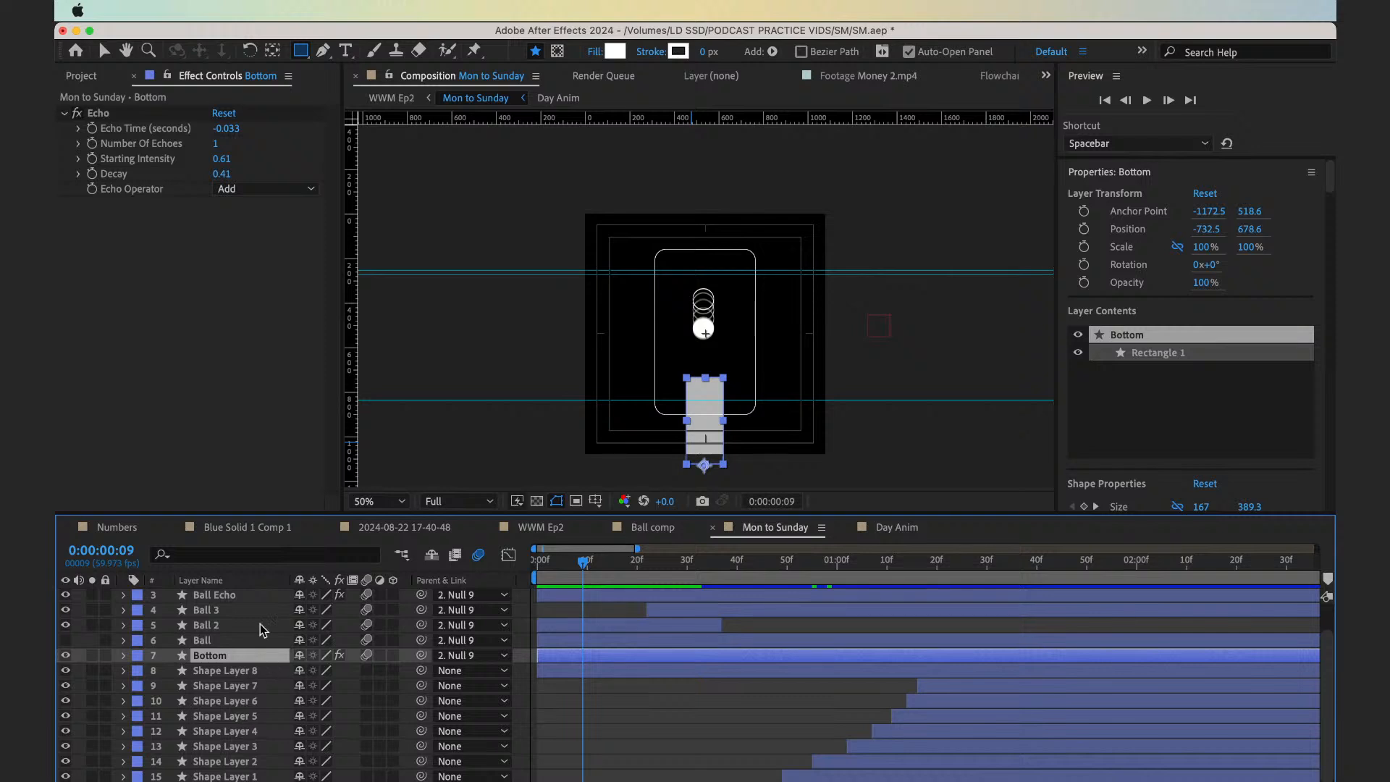
pyautogui.click(78, 118)
pyautogui.click(76, 113)
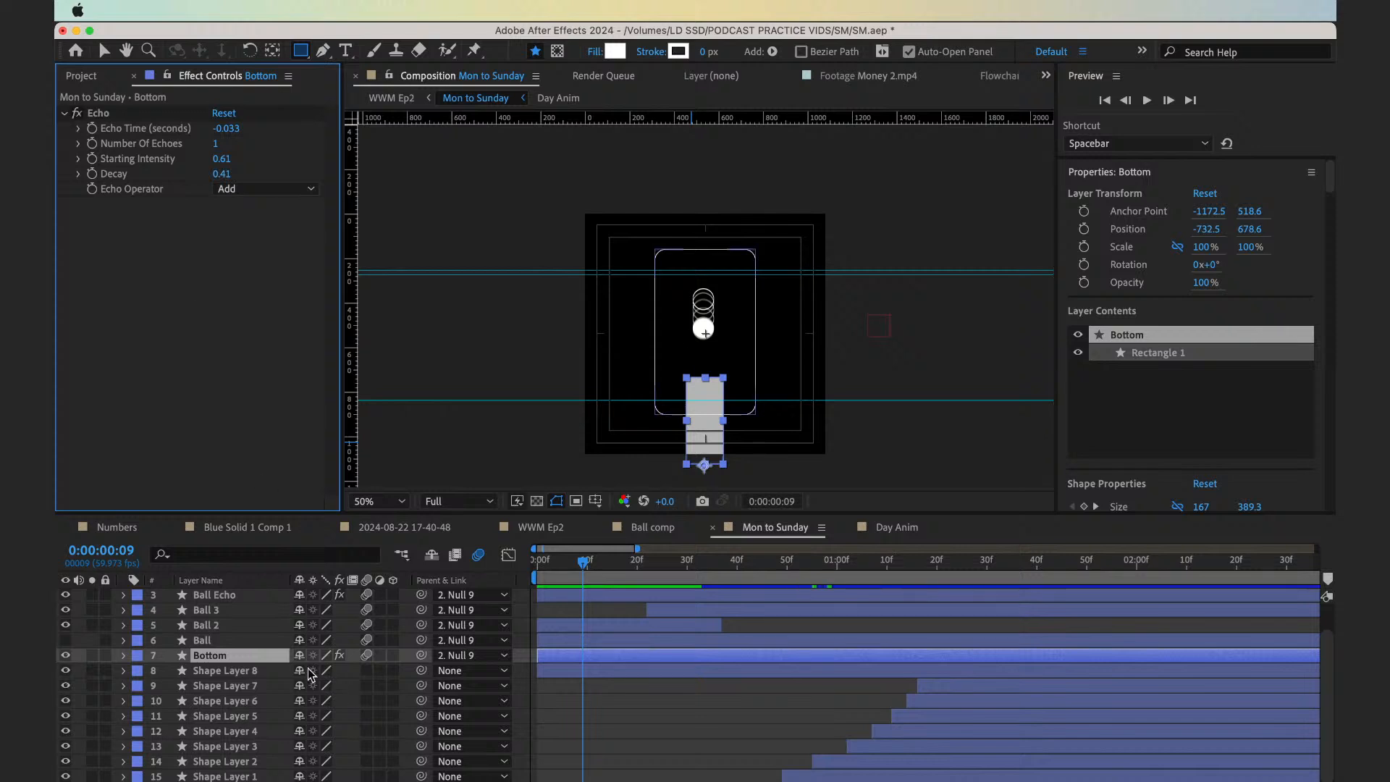
# Reveal the Bottom layer's modified properties and start keyframing Echo's Starting Intensity and Decay at 0:00:00:09
pyautogui.click(584, 663)
pyautogui.press('u')
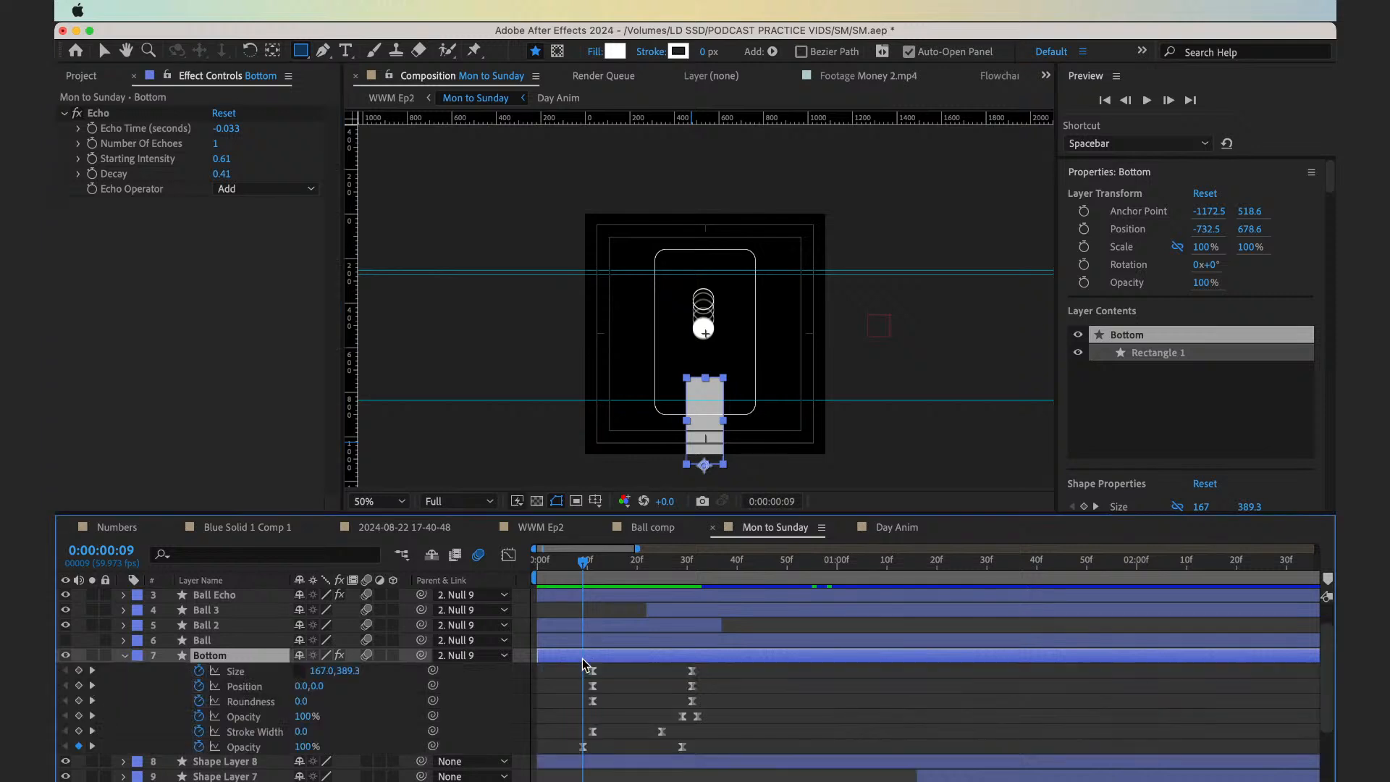
pyautogui.scroll(-5, 584, 663)
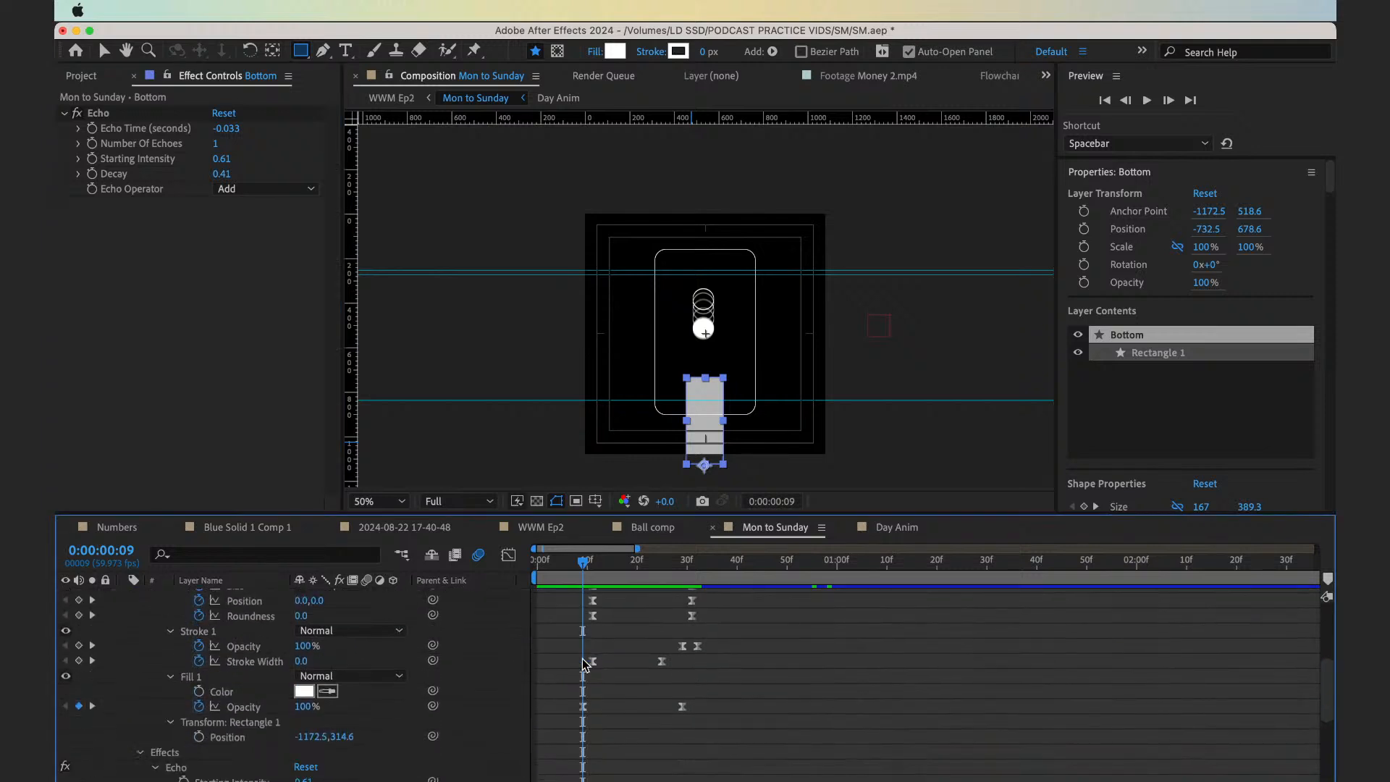
pyautogui.scroll(6, 584, 663)
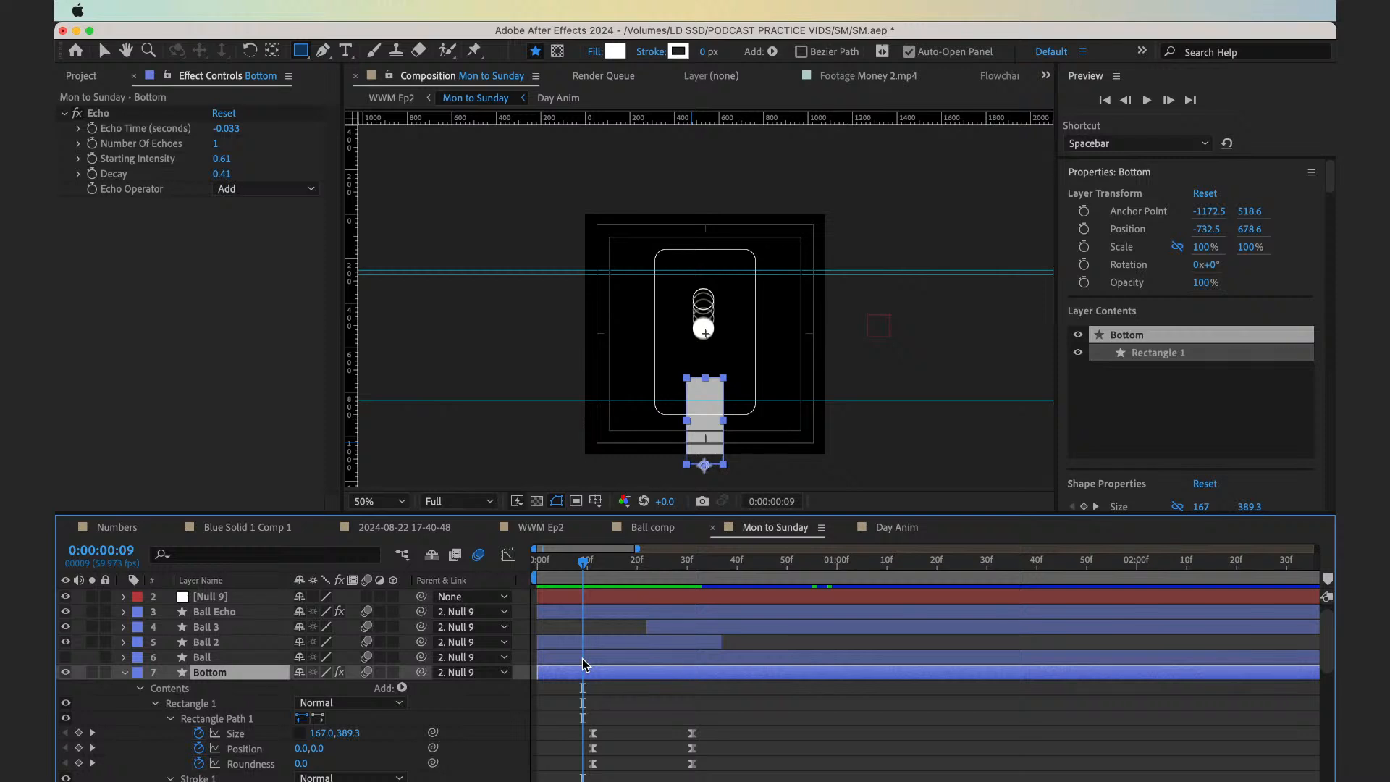
pyautogui.scroll(-4, 584, 663)
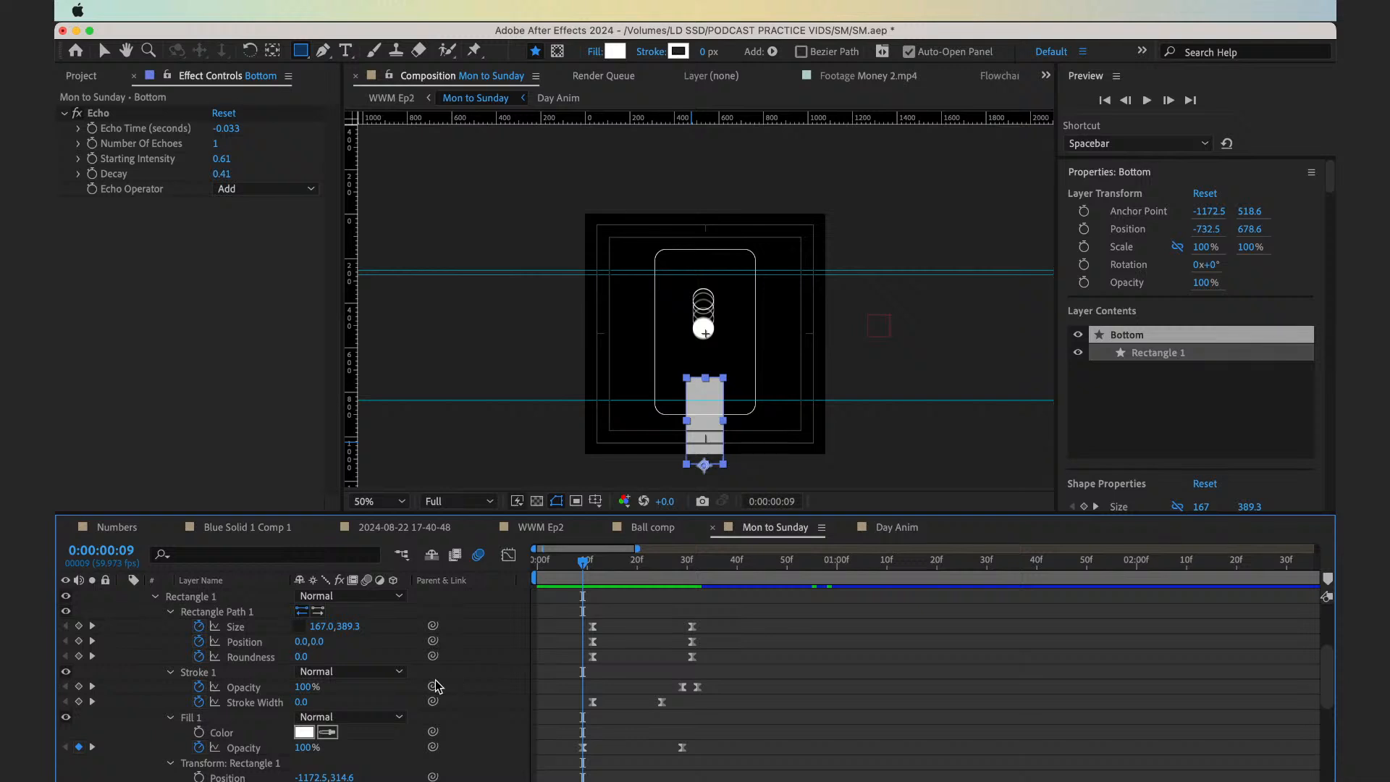
pyautogui.scroll(-5, 437, 686)
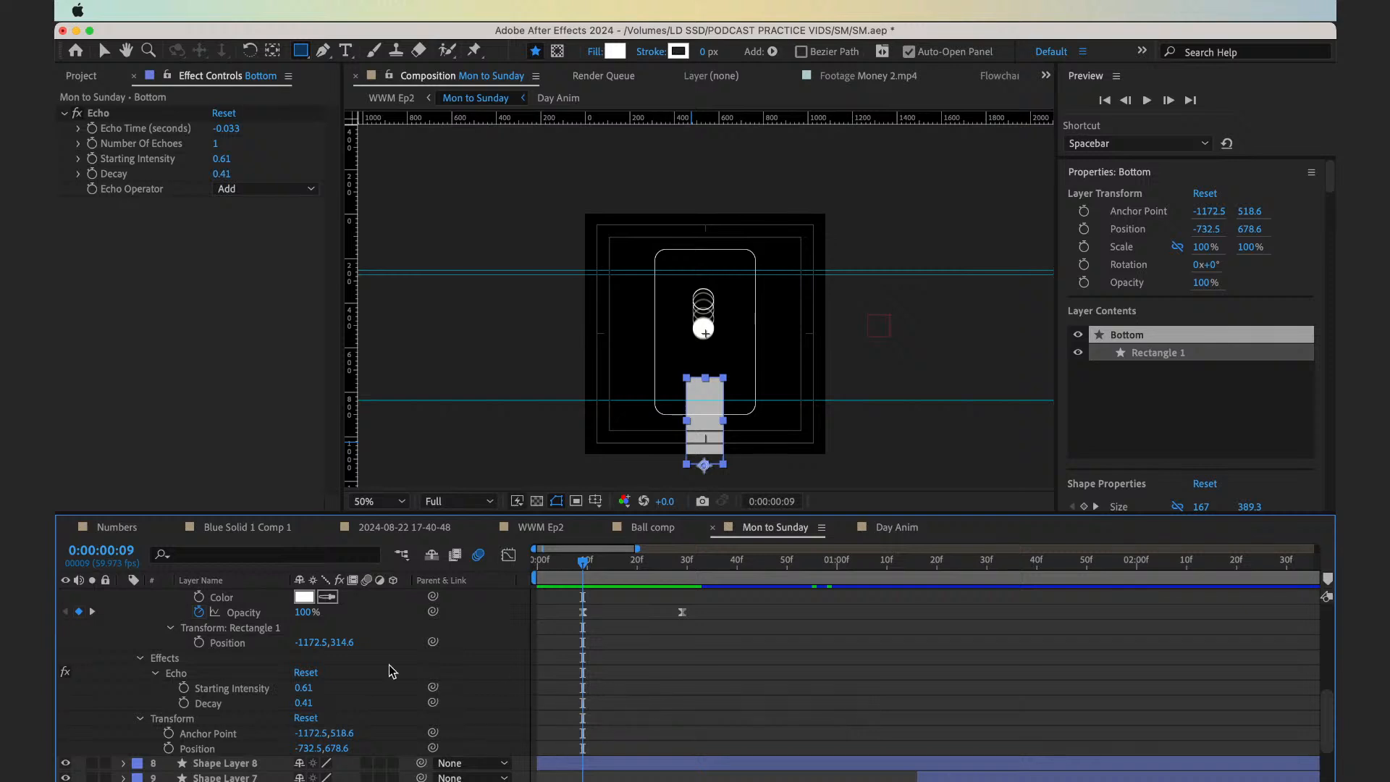
pyautogui.click(185, 688)
pyautogui.click(185, 703)
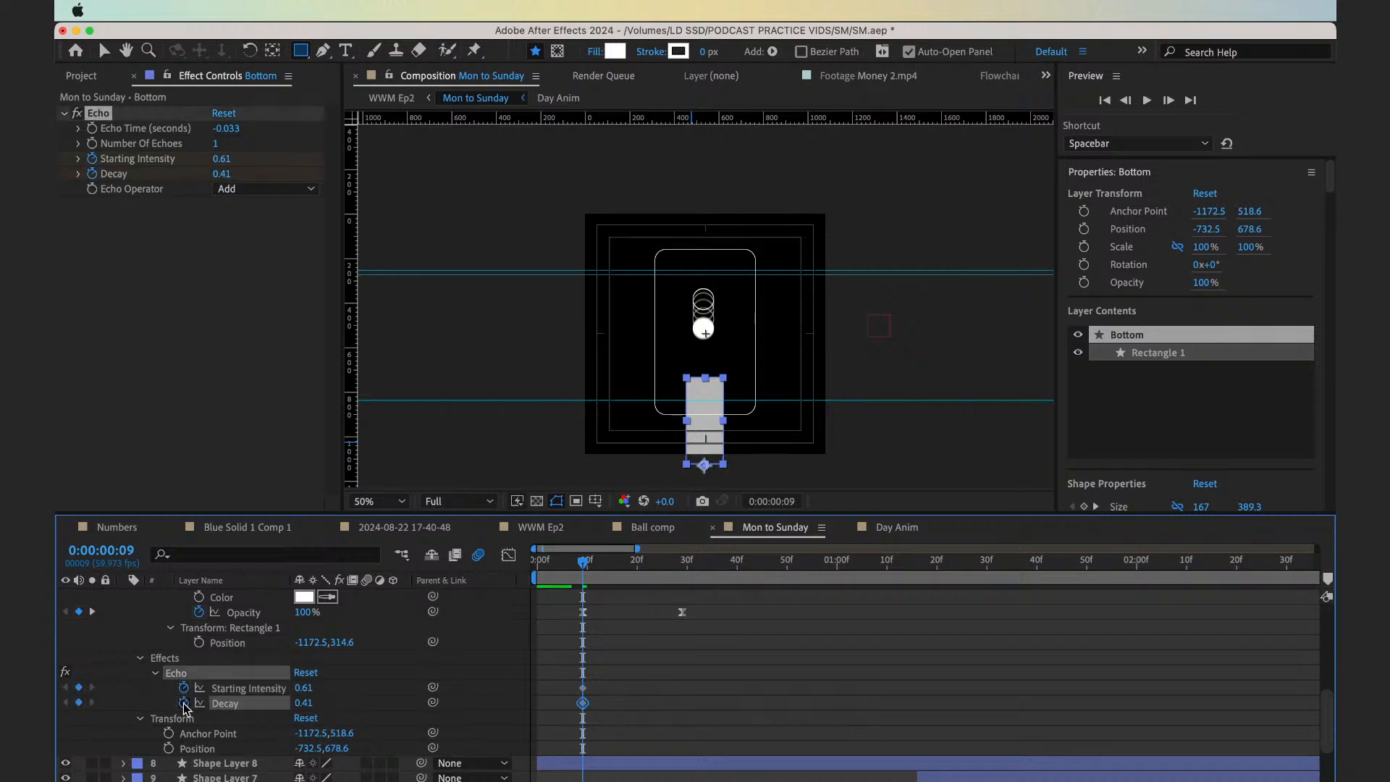
# Add second keyframes for the Bottom layer's Echo Starting Intensity and Decay at 0:00:00:16, keeping their current values
pyautogui.hotkey('shift', 'pagedown')
pyautogui.press('pageup')
pyautogui.press('pageup')
pyautogui.press('pageup')
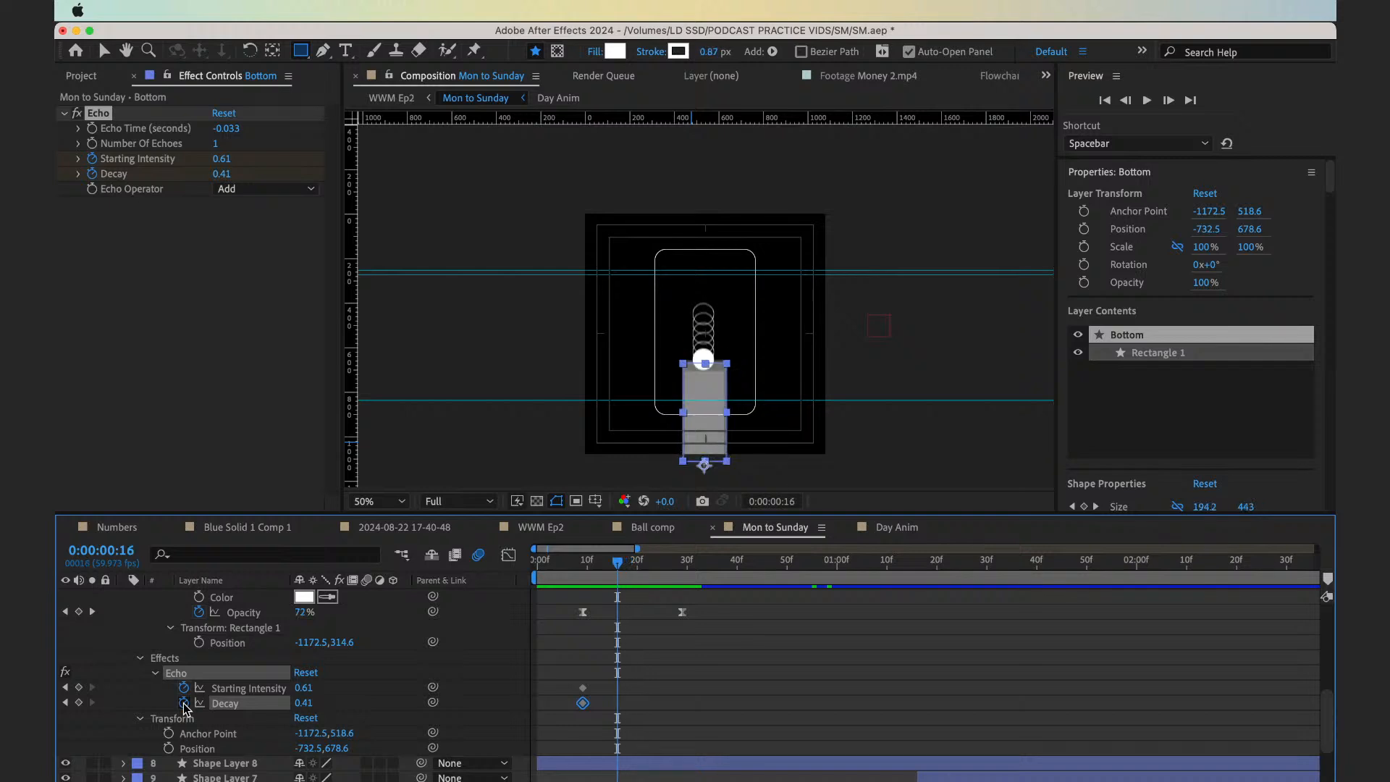
pyautogui.click(78, 687)
pyautogui.click(79, 702)
# Keyframe the Bottom layer's Echo Operator at 0:00:00:09 and add a second Add keyframe at 0:00:00:12
pyautogui.click(66, 703)
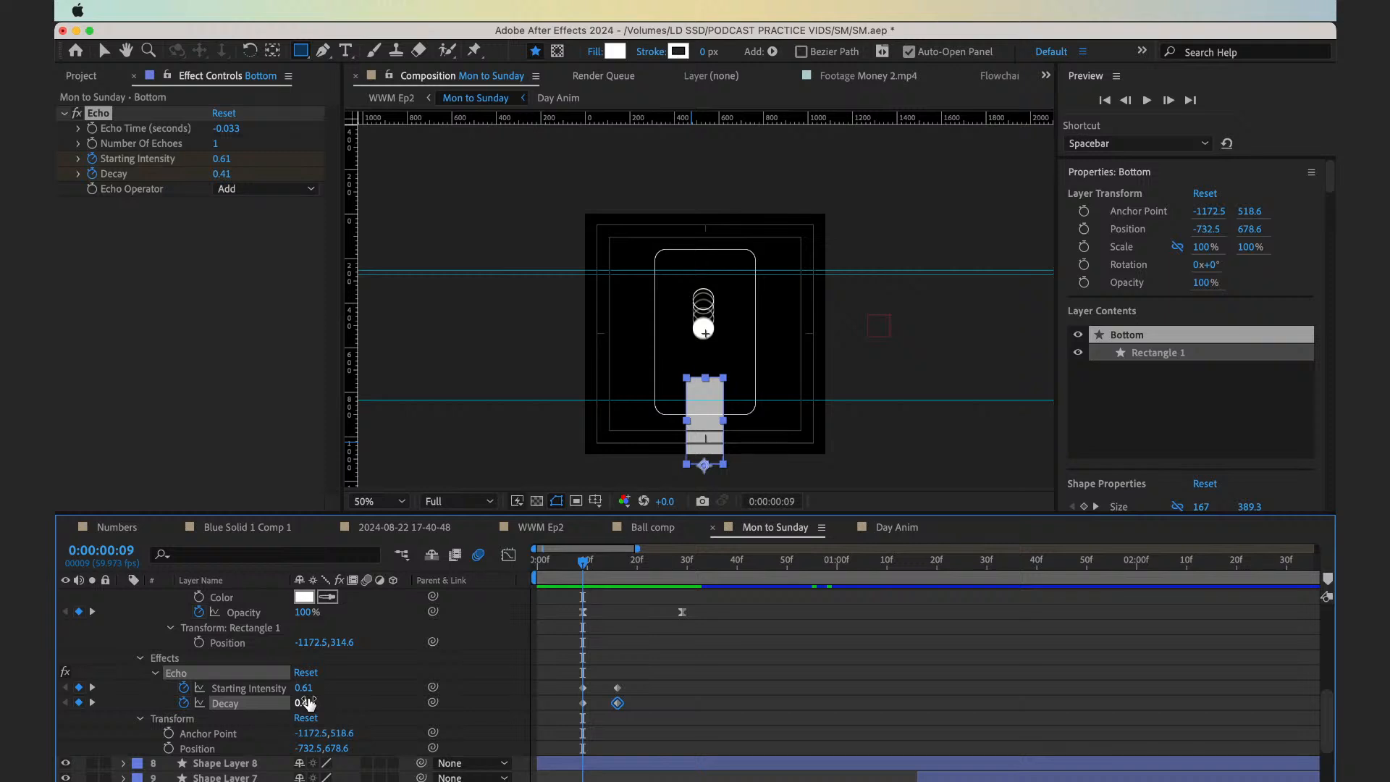
pyautogui.click(92, 189)
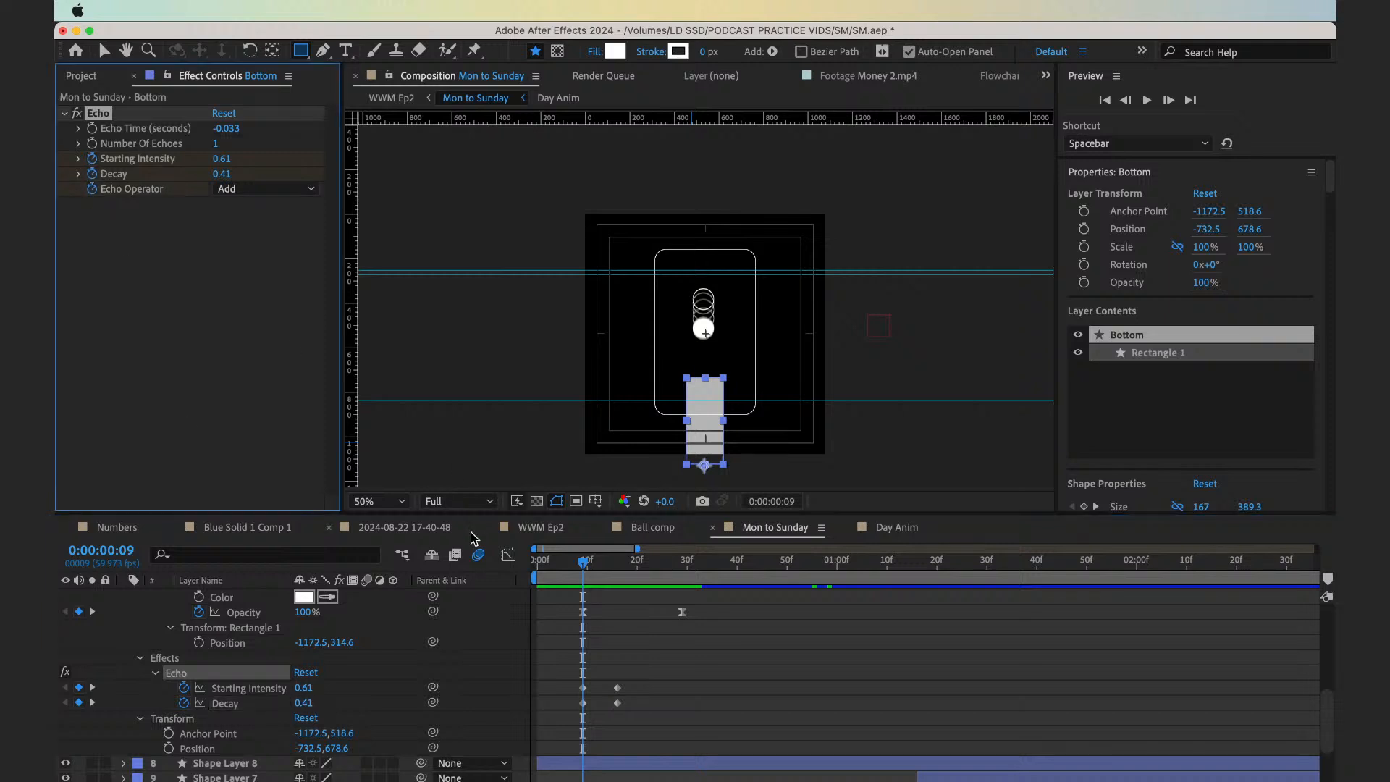
pyautogui.click(268, 680)
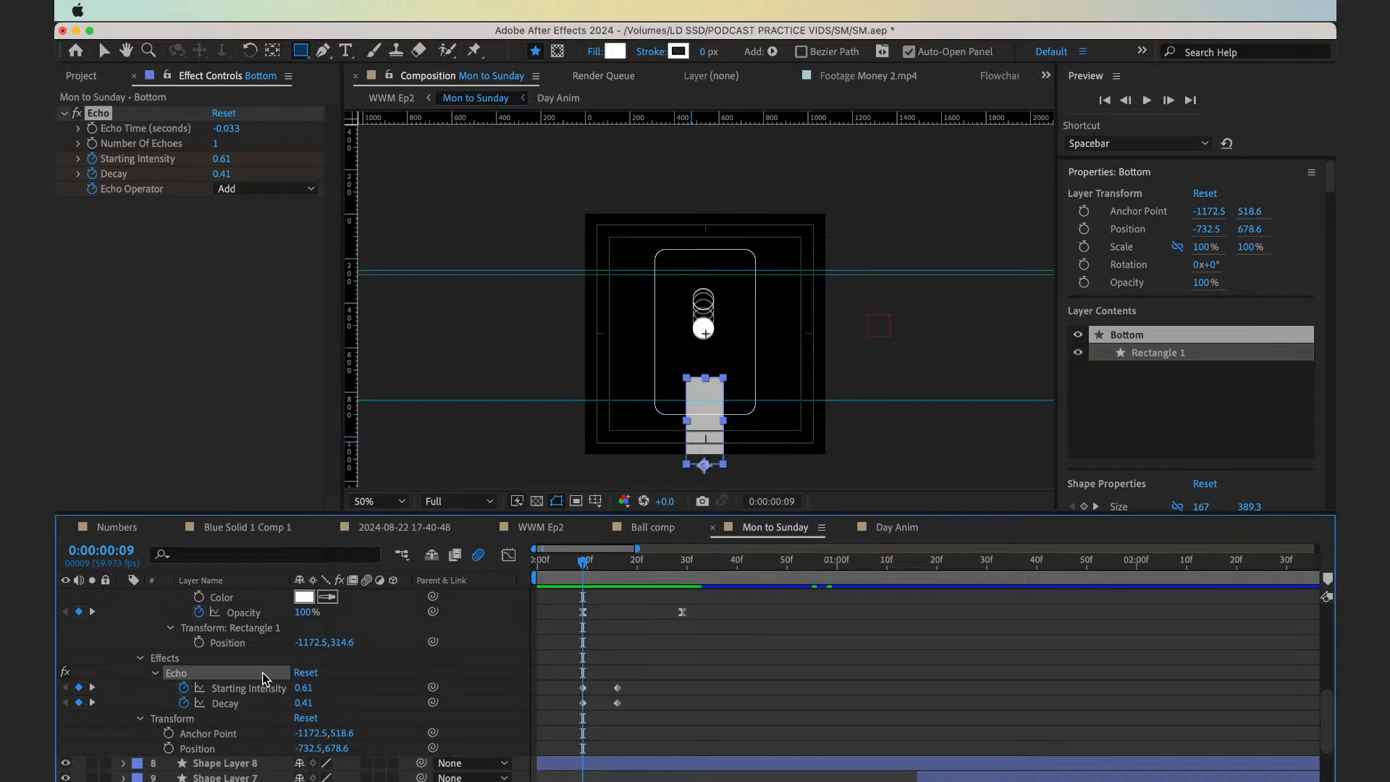
pyautogui.click(156, 674)
pyautogui.click(156, 674)
pyautogui.scroll(-5, 244, 698)
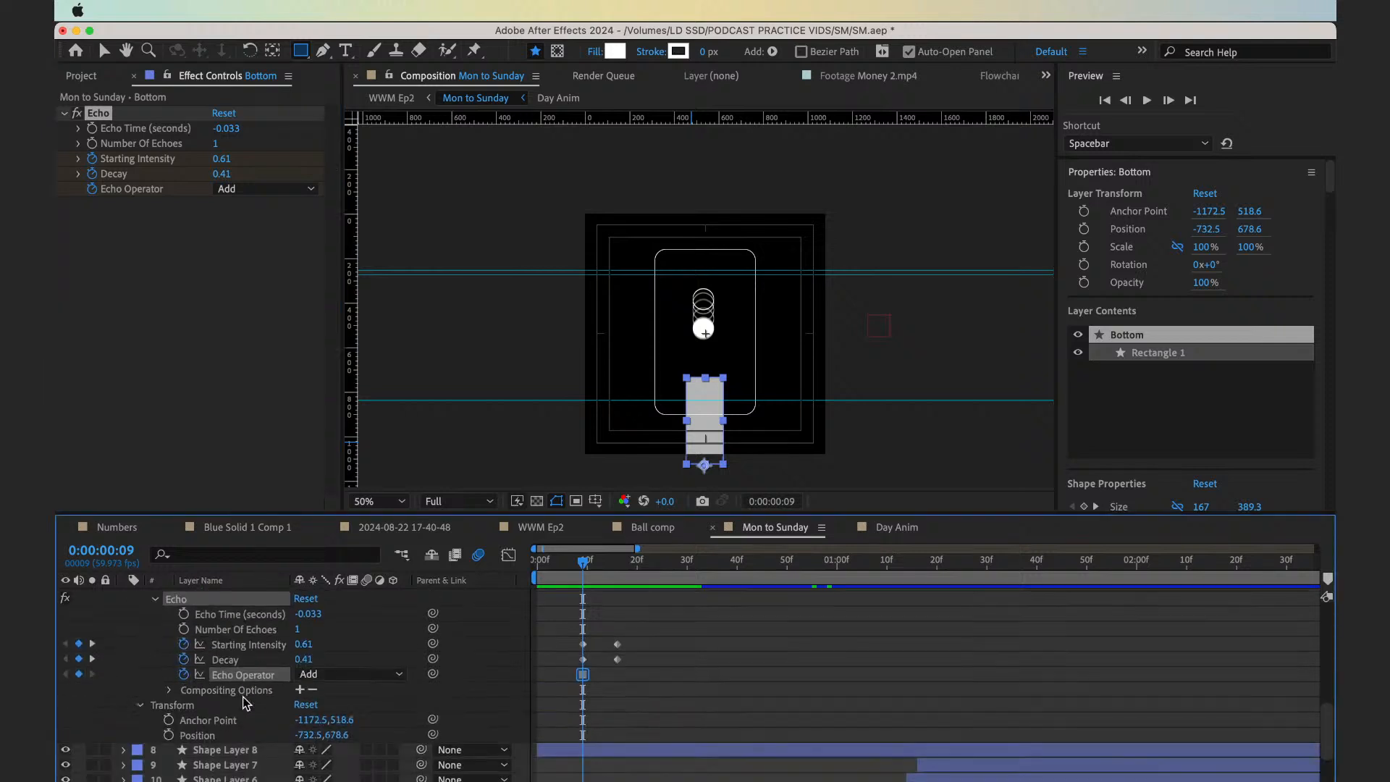
pyautogui.moveTo(583, 562); pyautogui.dragTo(597, 562)
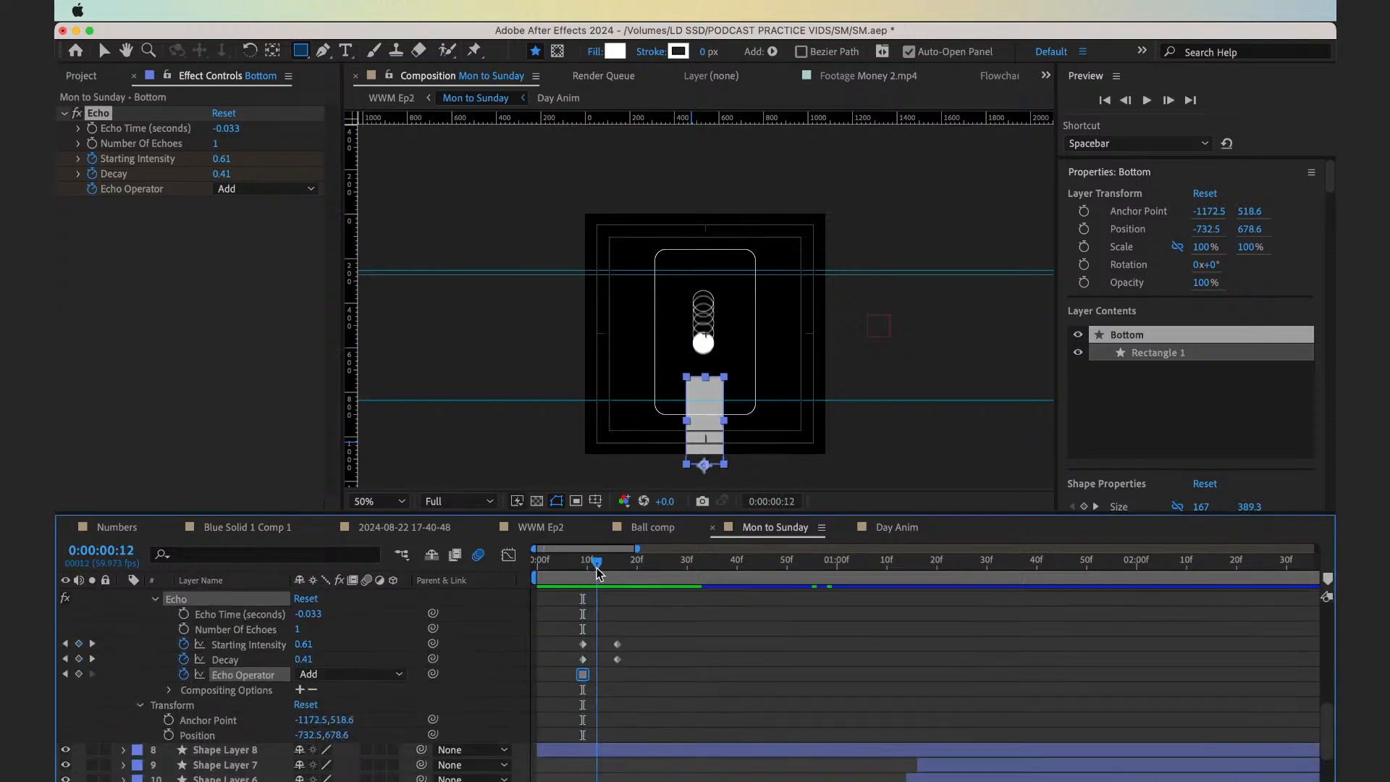
pyautogui.click(78, 674)
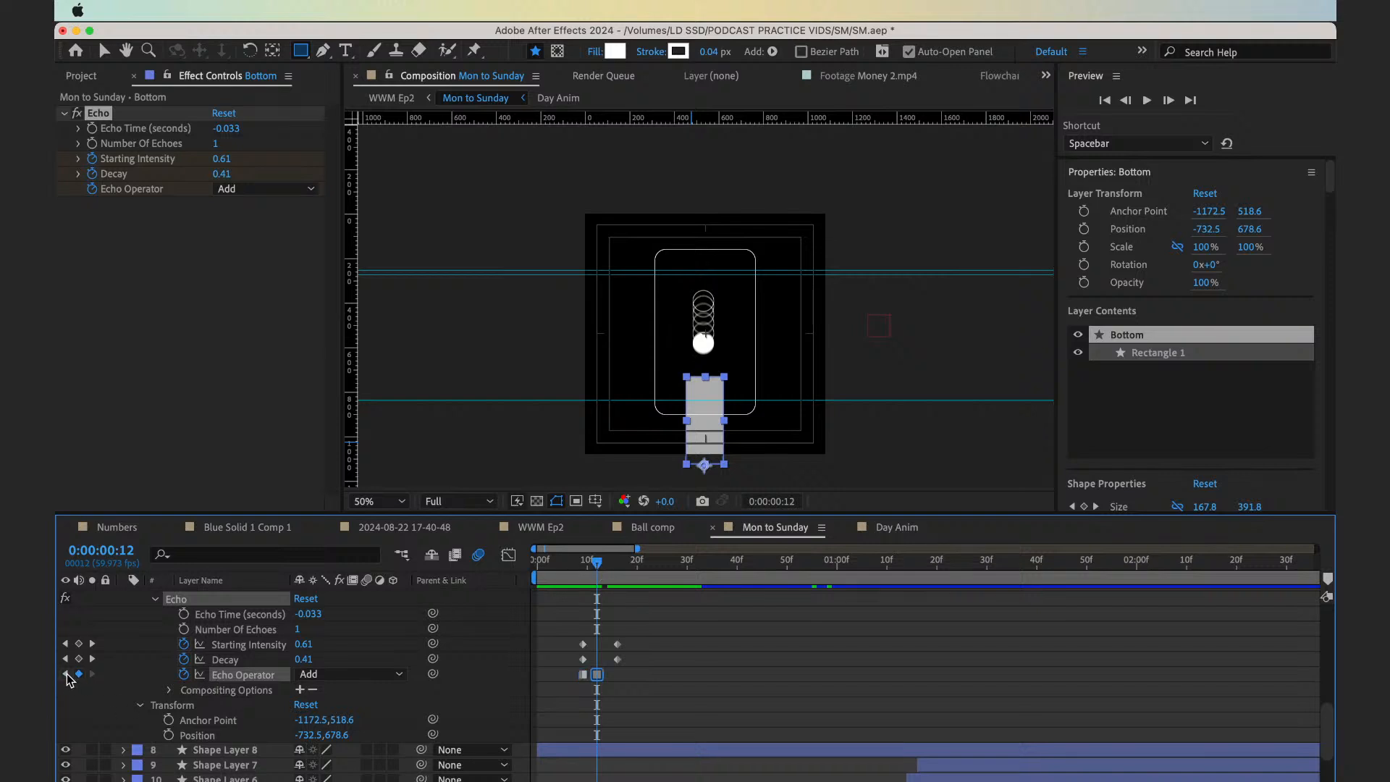
# At the 0:00:00:09 keyframe, try the Maximum, Minimum, Composite In Front, Composite In Back and Screen Echo Operators, and set Blend
pyautogui.click(66, 674)
pyautogui.click(355, 674)
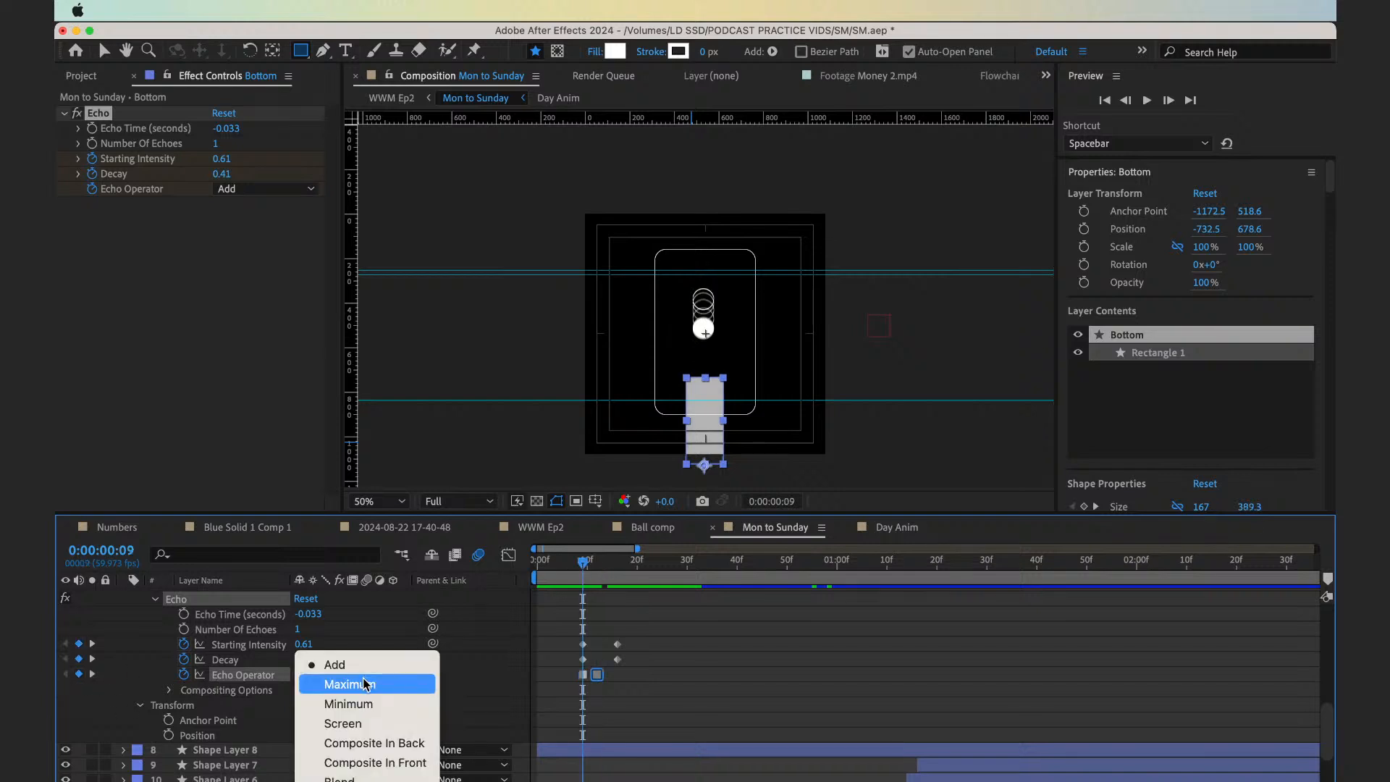
pyautogui.click(366, 684)
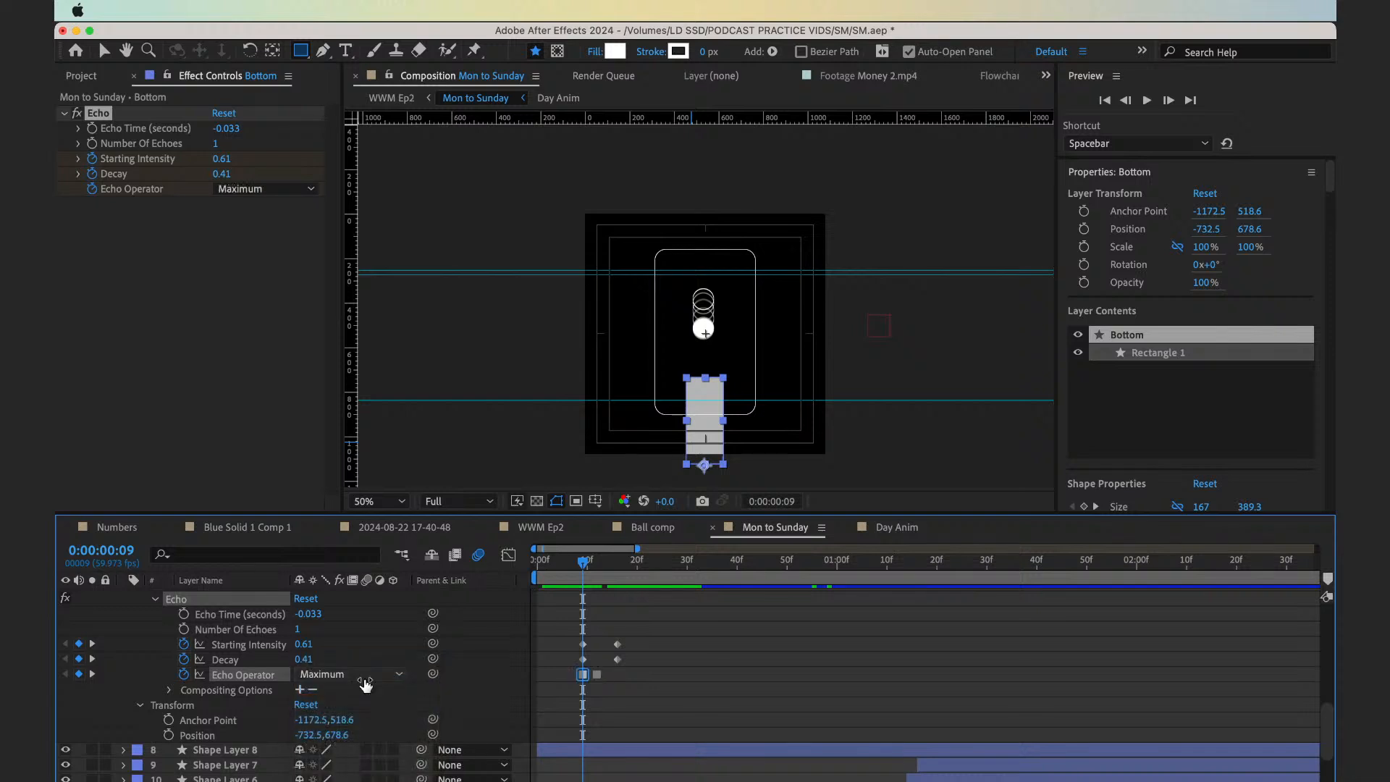
pyautogui.click(360, 681)
pyautogui.click(355, 704)
pyautogui.click(358, 675)
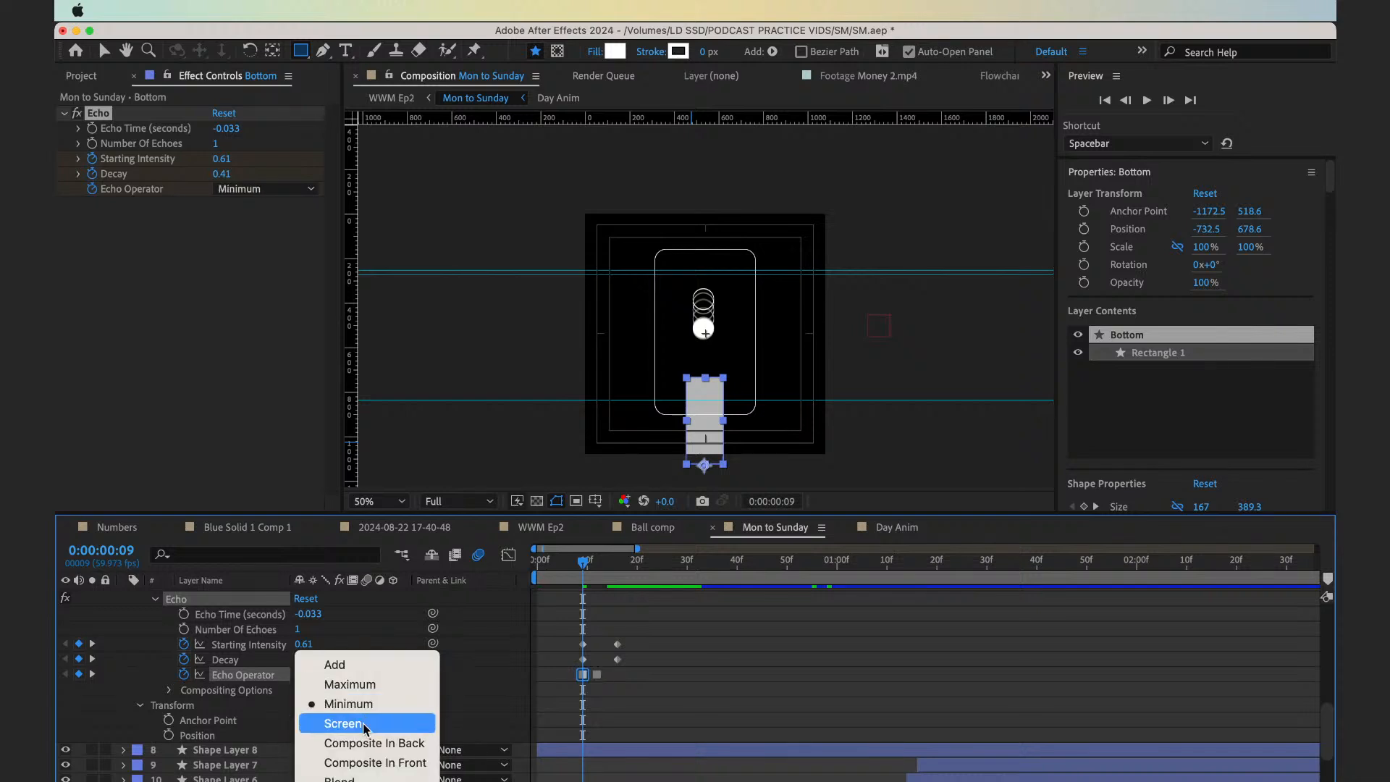
pyautogui.click(344, 779)
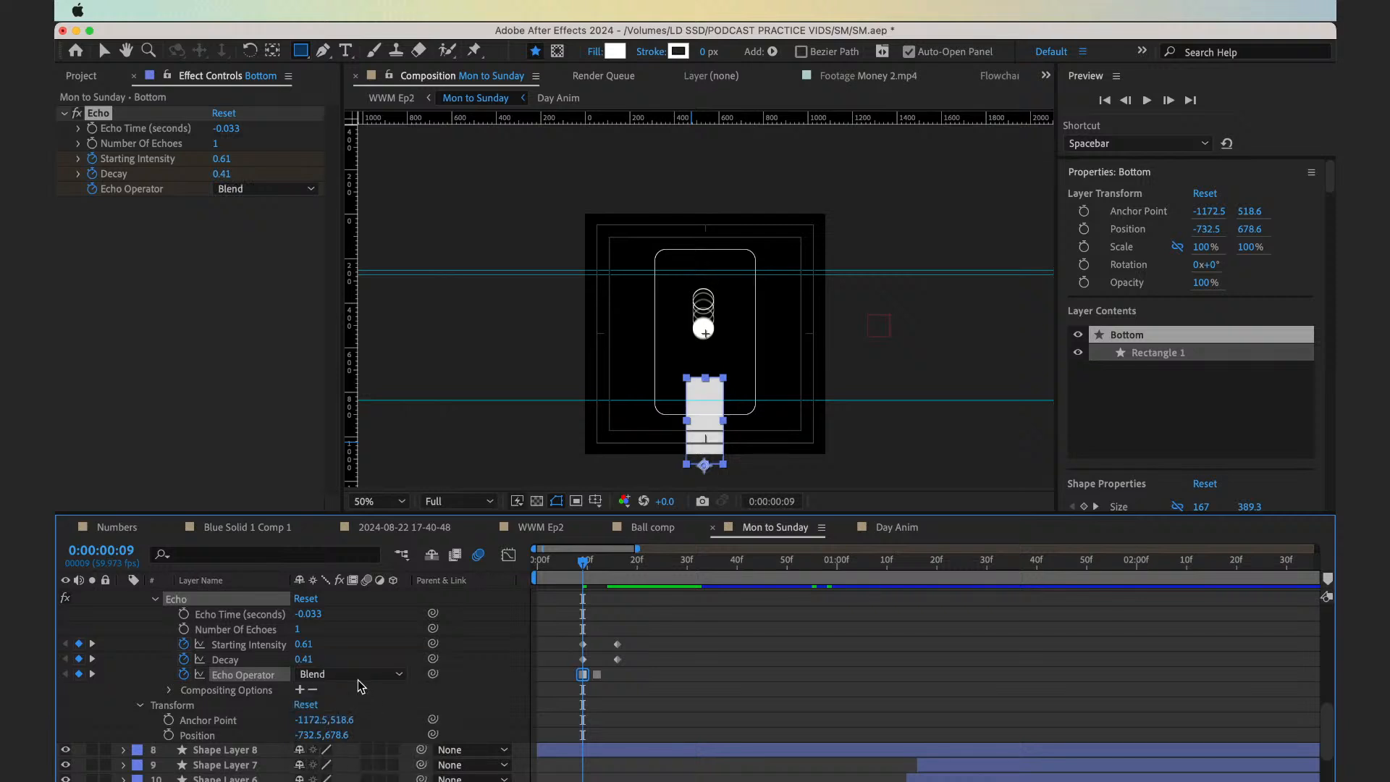
pyautogui.click(360, 679)
pyautogui.click(355, 754)
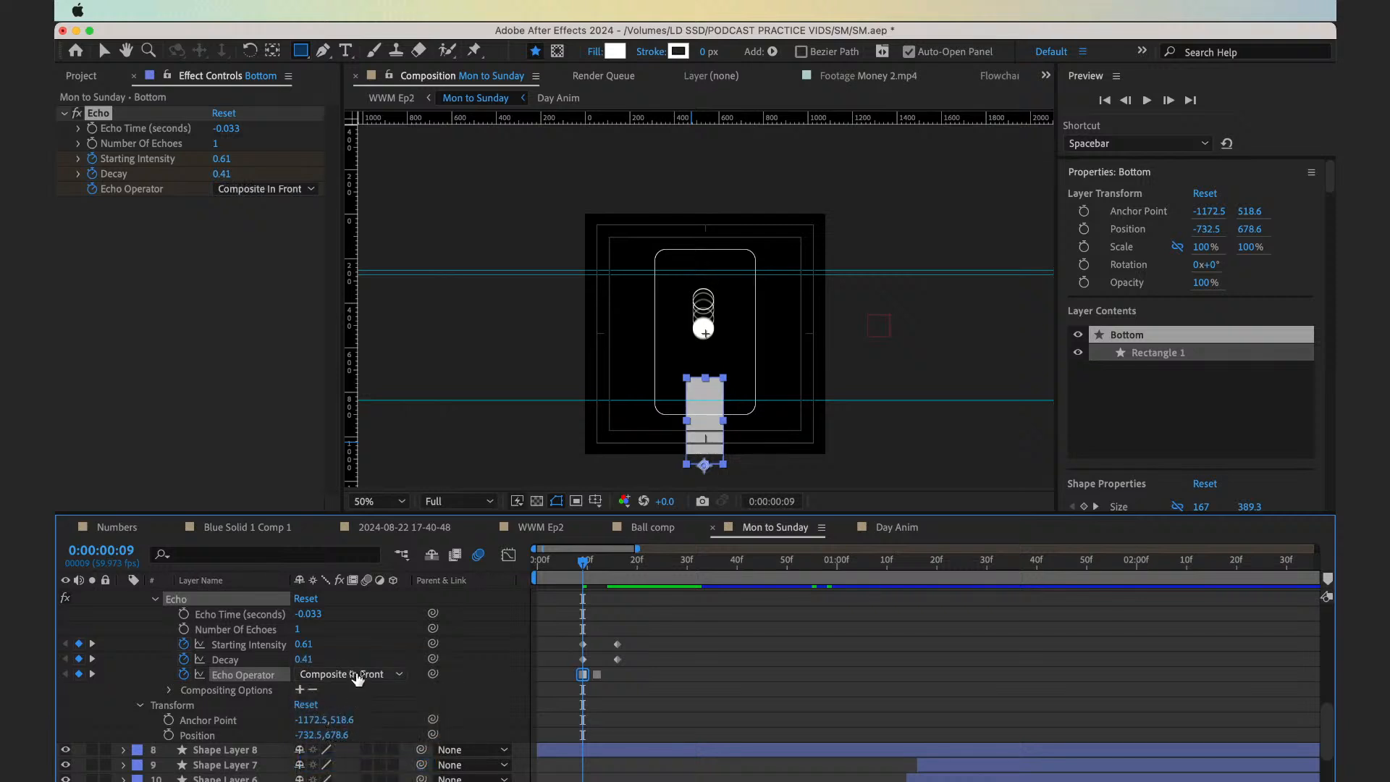
pyautogui.click(362, 675)
pyautogui.click(357, 746)
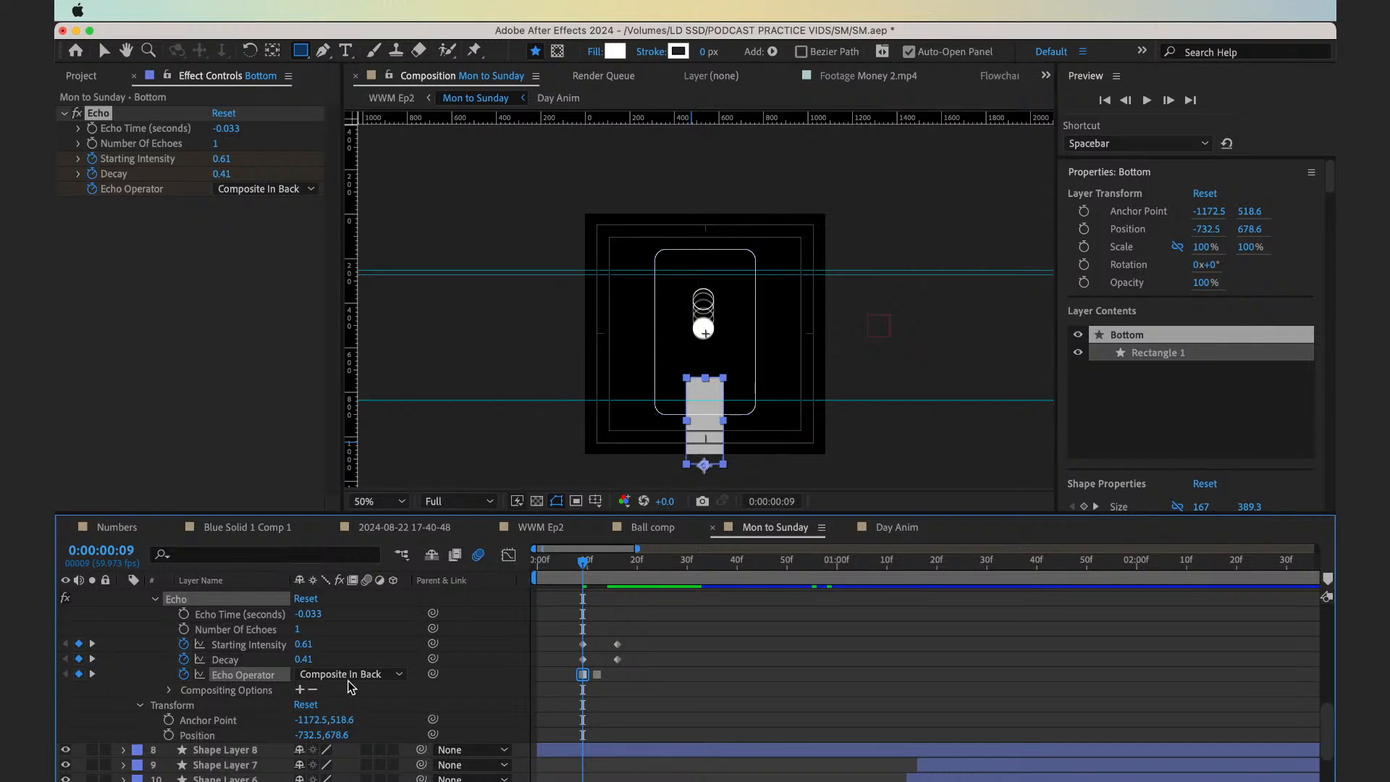
pyautogui.click(352, 677)
pyautogui.click(357, 722)
pyautogui.click(351, 677)
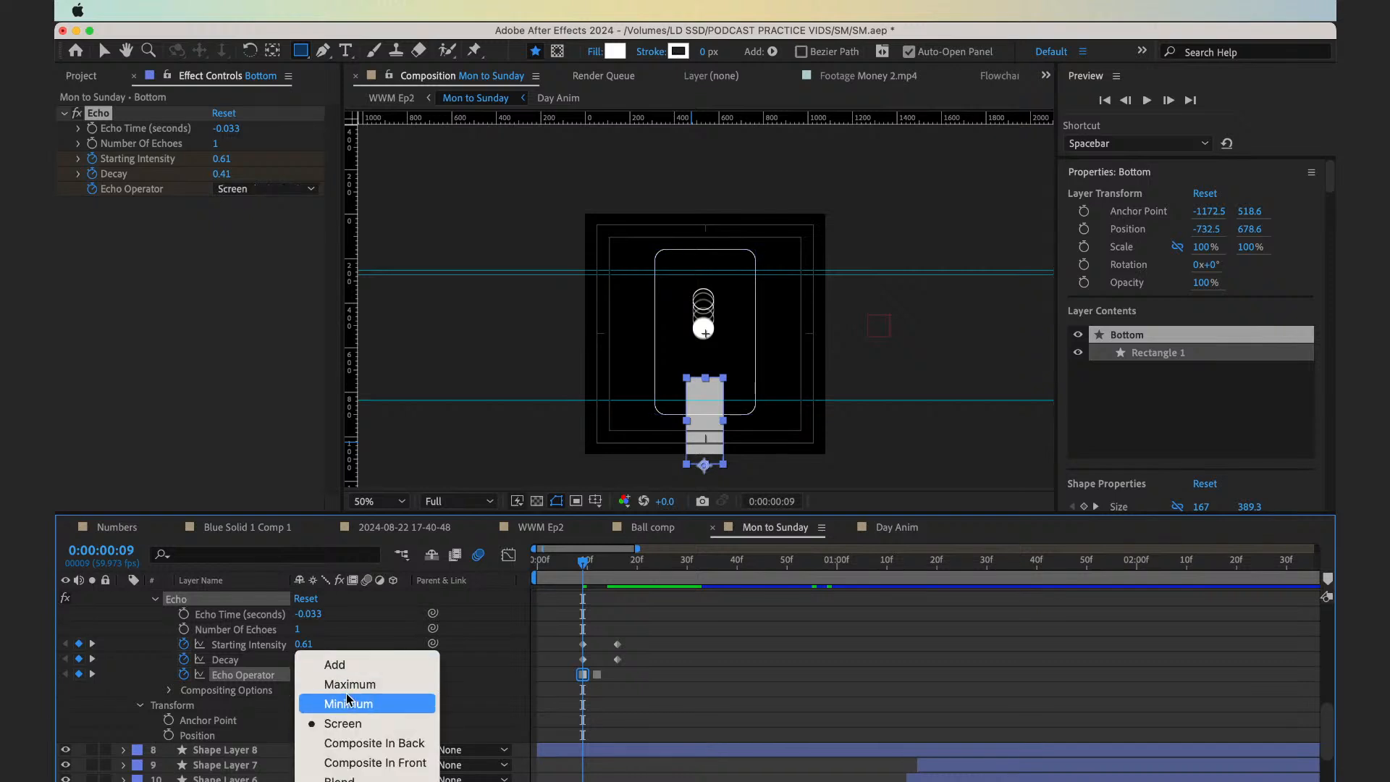
pyautogui.click(355, 779)
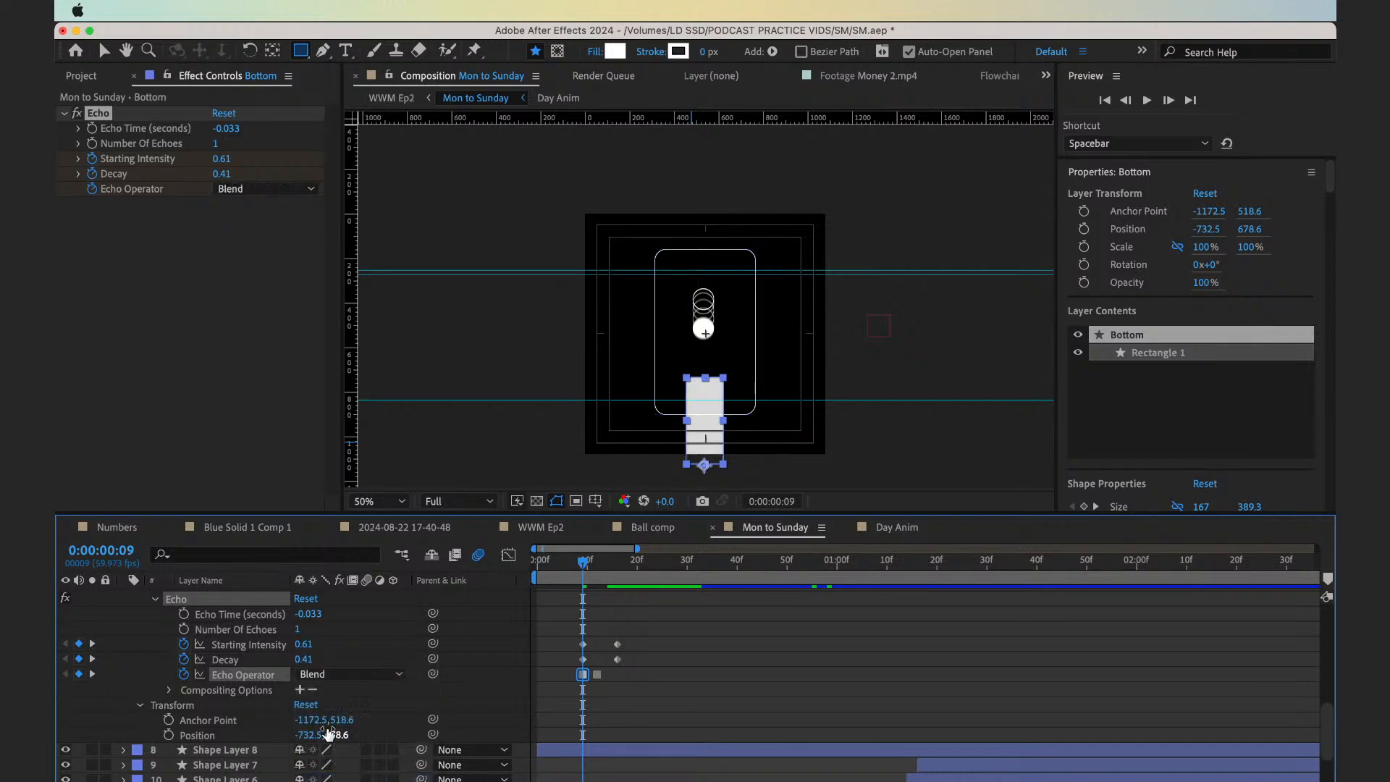
# Show Echo's compositing options and compare the Bottom rectangle at 0:00:00:09 with the effect switched off and on
pyautogui.click(169, 690)
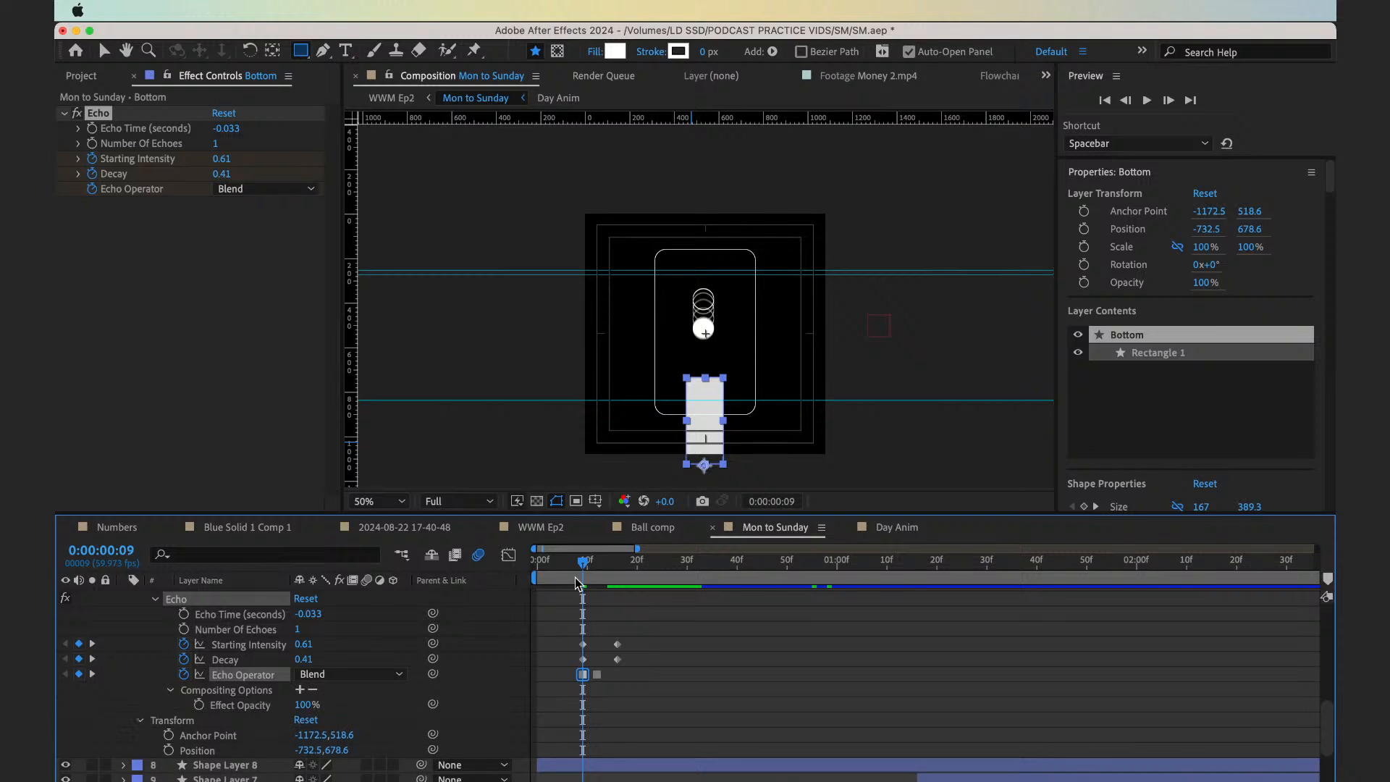
pyautogui.moveTo(577, 578)
pyautogui.mouseDown()
pyautogui.moveTo(562, 578)
pyautogui.moveTo(581, 578)
pyautogui.mouseUp()
pyautogui.click(79, 114)
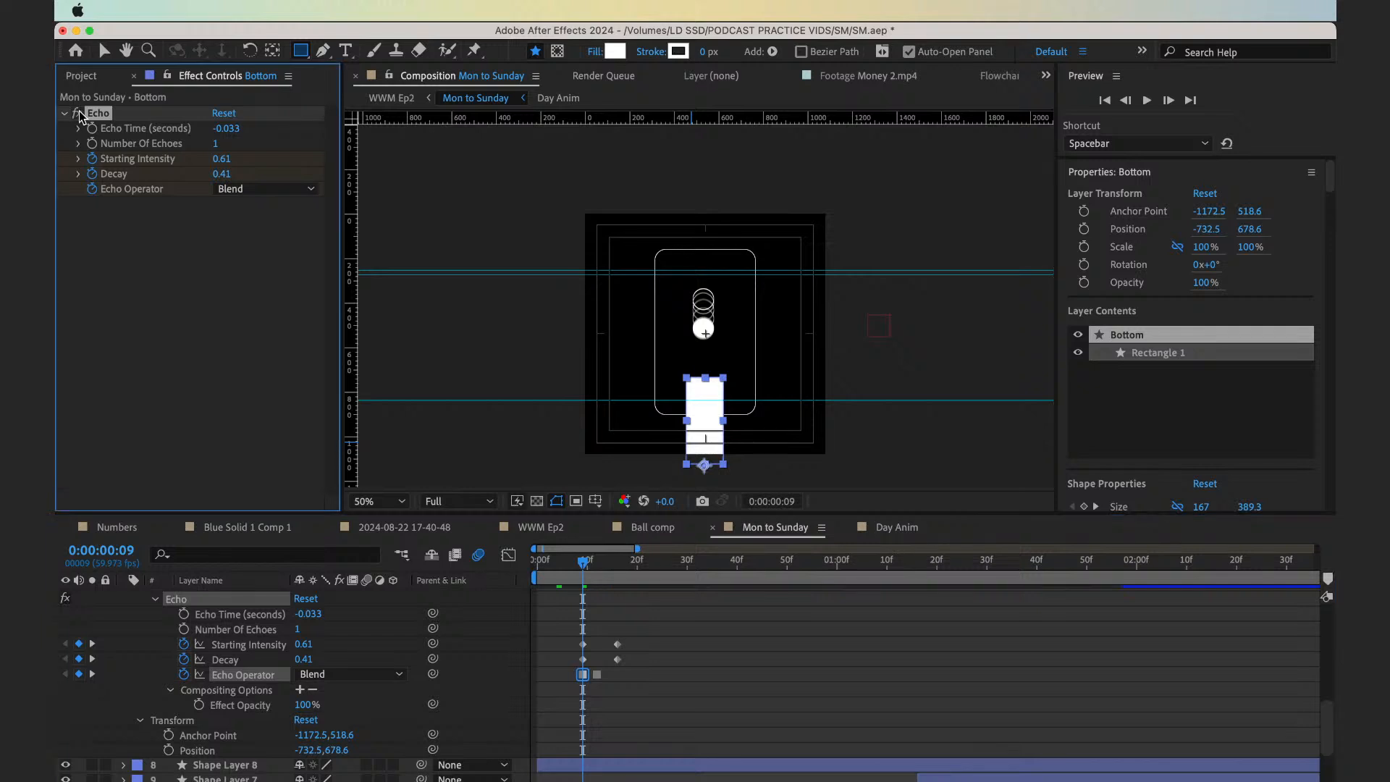
pyautogui.click(79, 114)
pyautogui.click(80, 114)
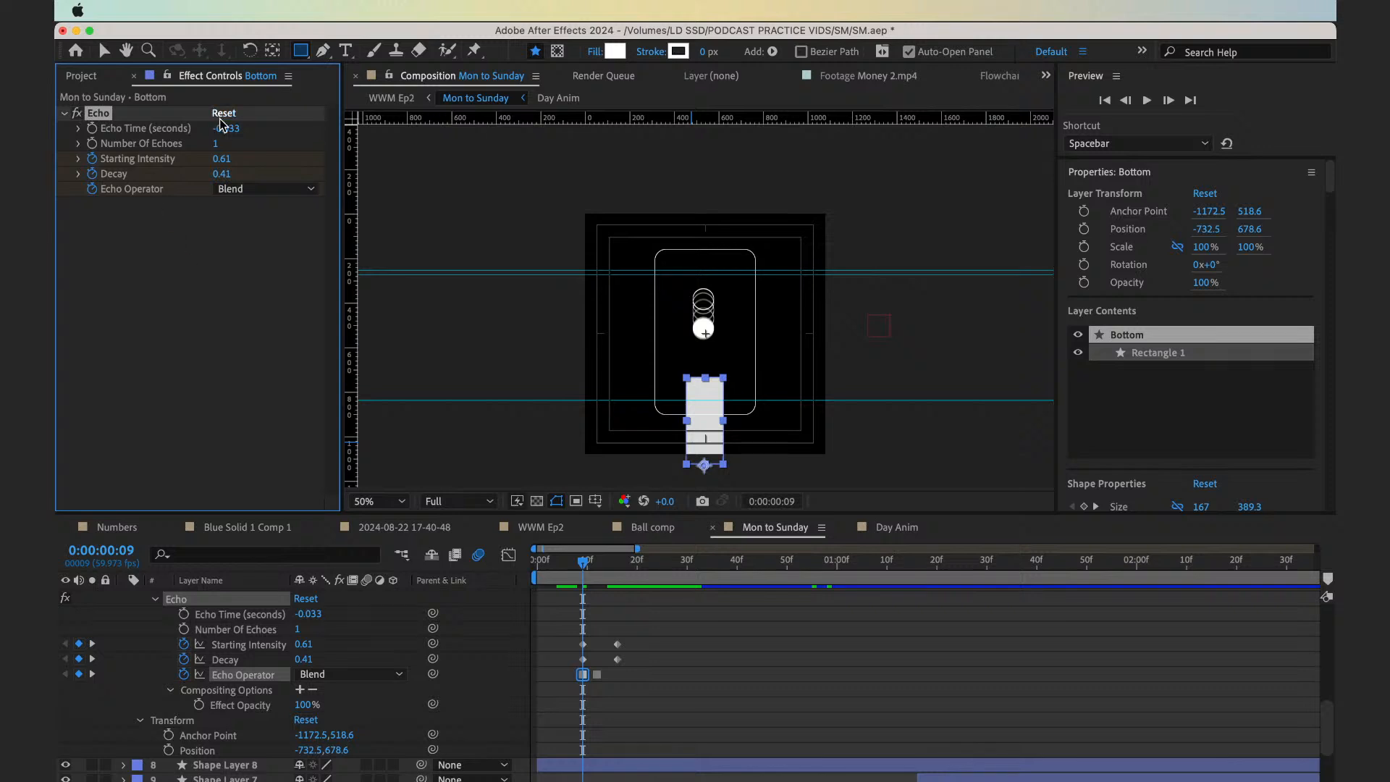
# Set the Bottom layer's Echo Starting Intensity at 0:00:00:09 to 1.00 and Easy Ease all Starting Intensity and Decay keyframes
pyautogui.moveTo(221, 158); pyautogui.dragTo(92, 157)
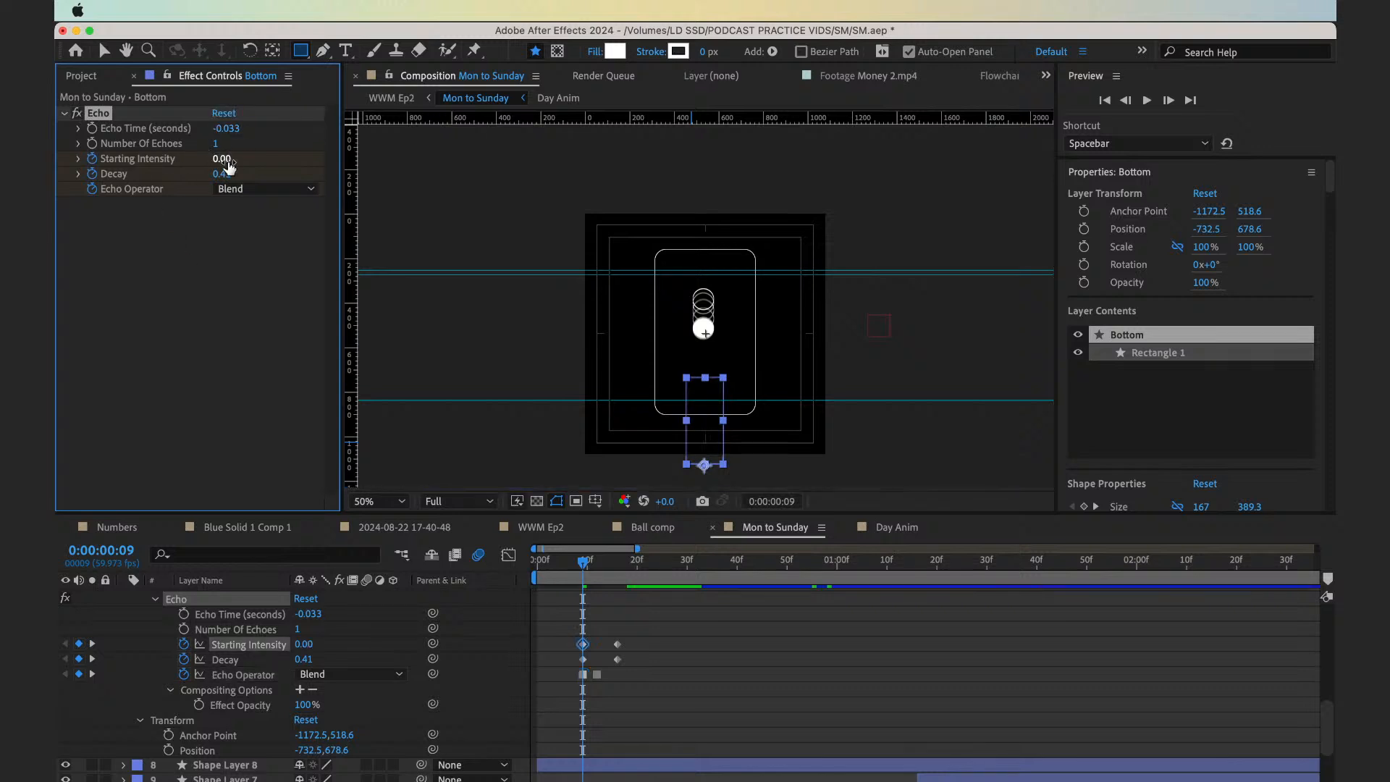
pyautogui.moveTo(223, 159); pyautogui.dragTo(568, 189)
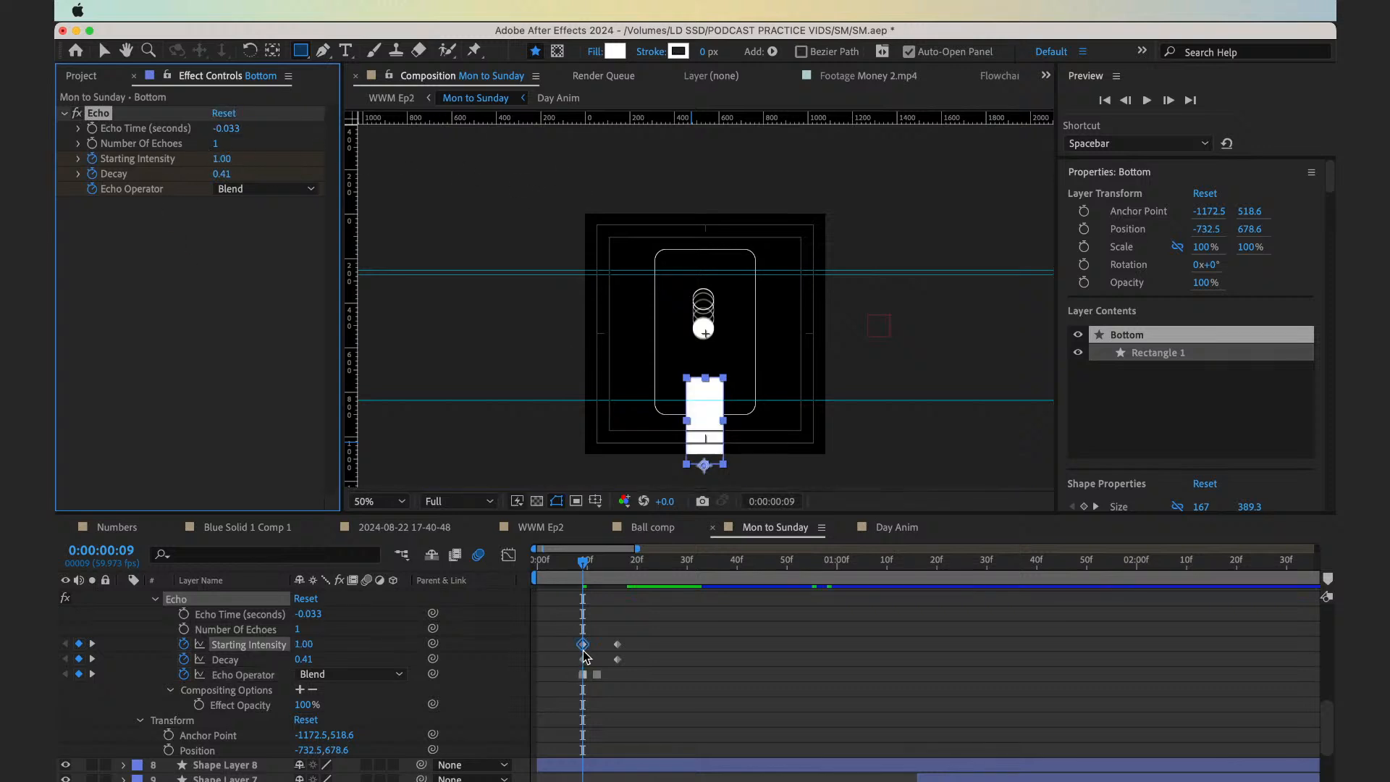
pyautogui.moveTo(569, 637); pyautogui.dragTo(688, 657)
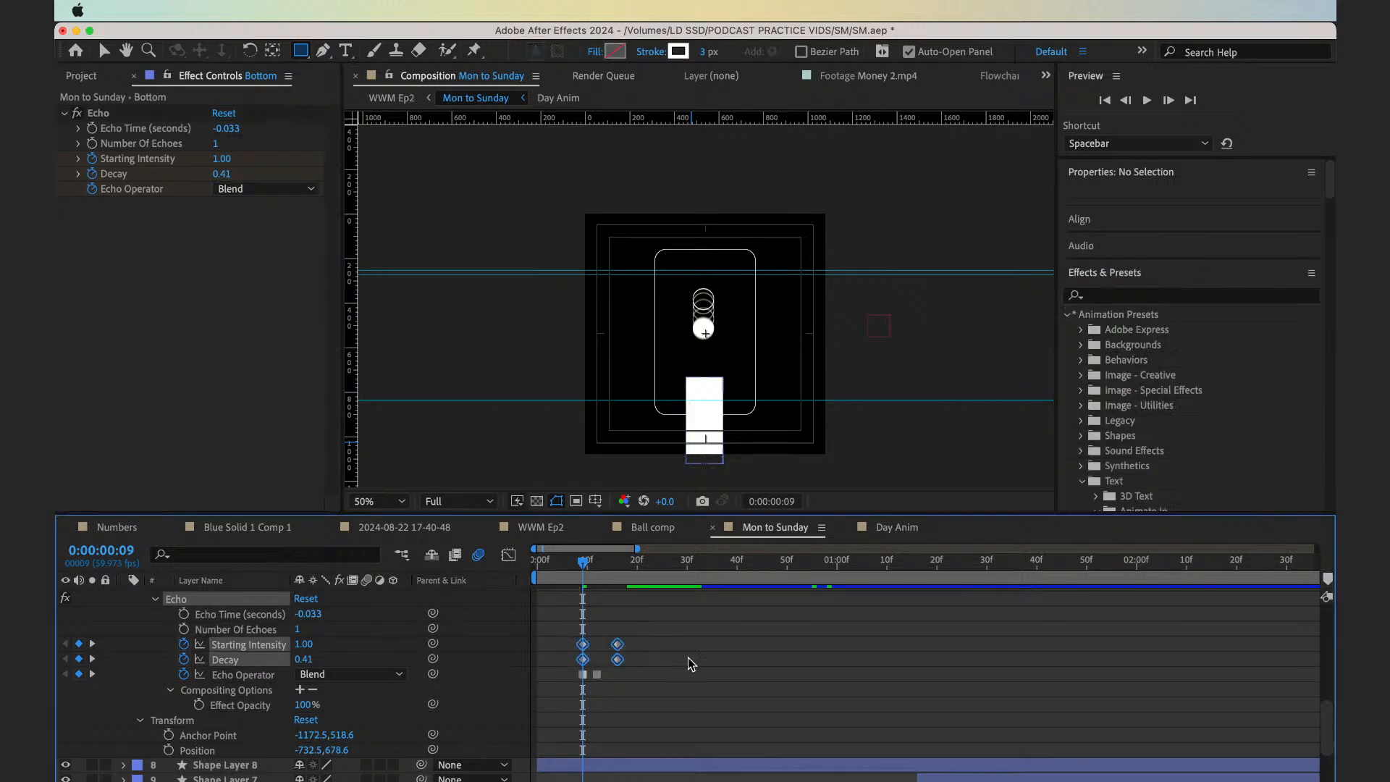
pyautogui.press('F9')
# Preview the Echo change in Mon to Sunday from 0:00:00:06, then the handover in WWM Ep2 from 0:00:03:49
pyautogui.click(570, 562)
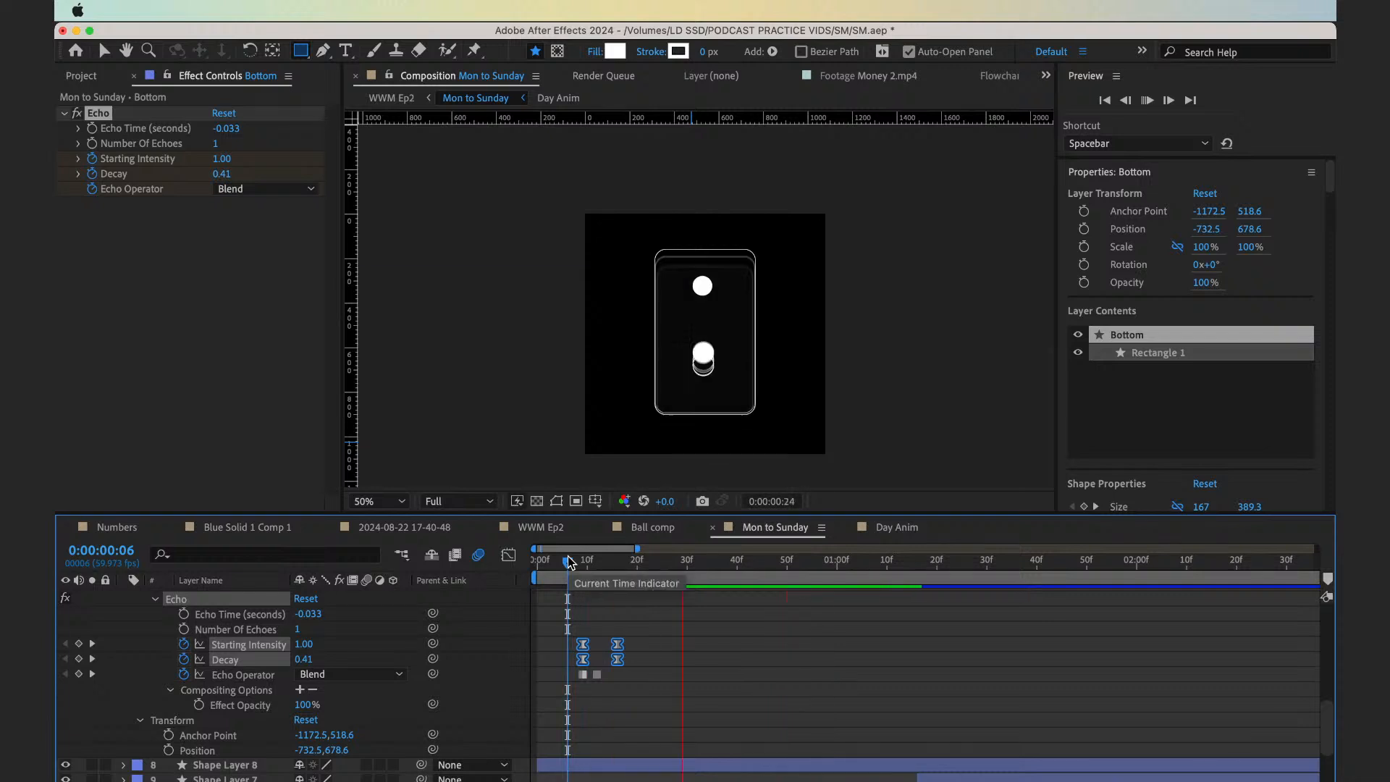
pyautogui.click(391, 98)
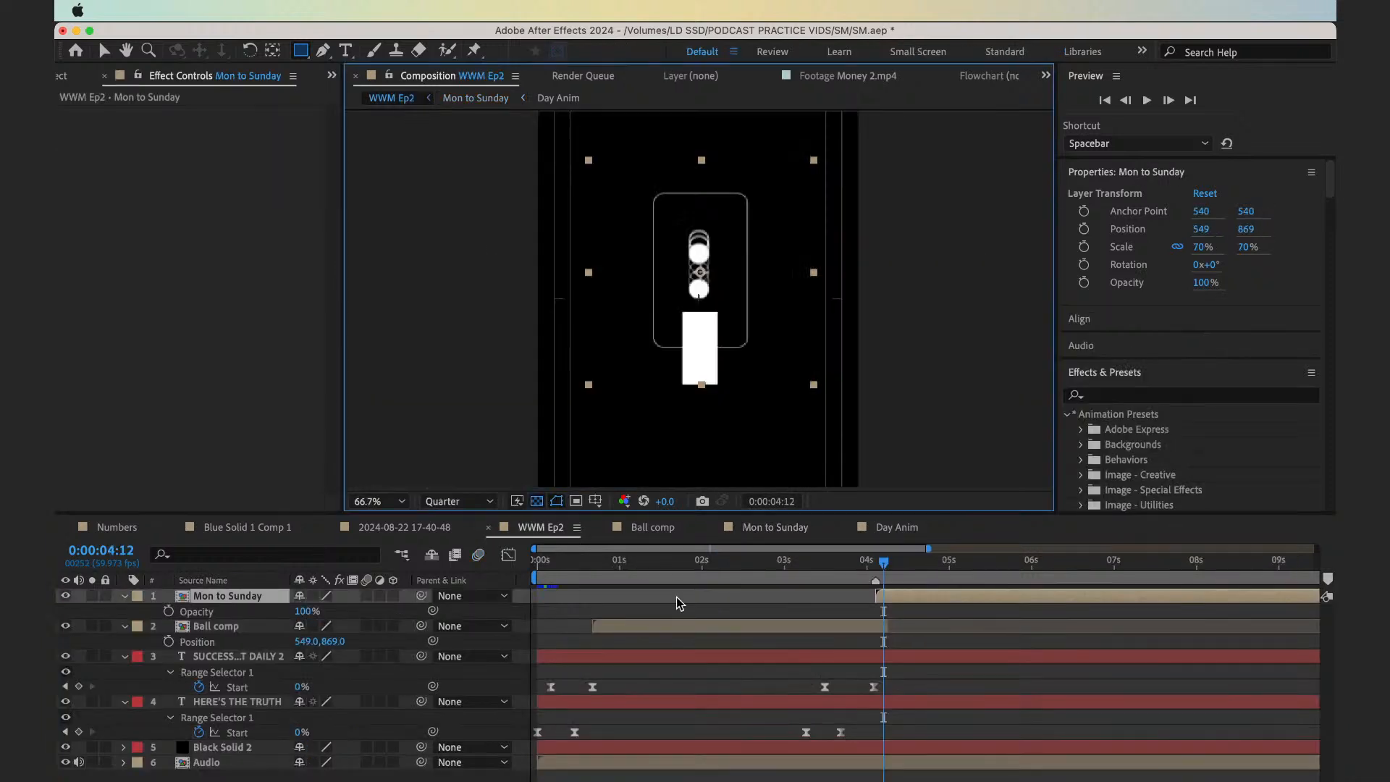
pyautogui.click(853, 580)
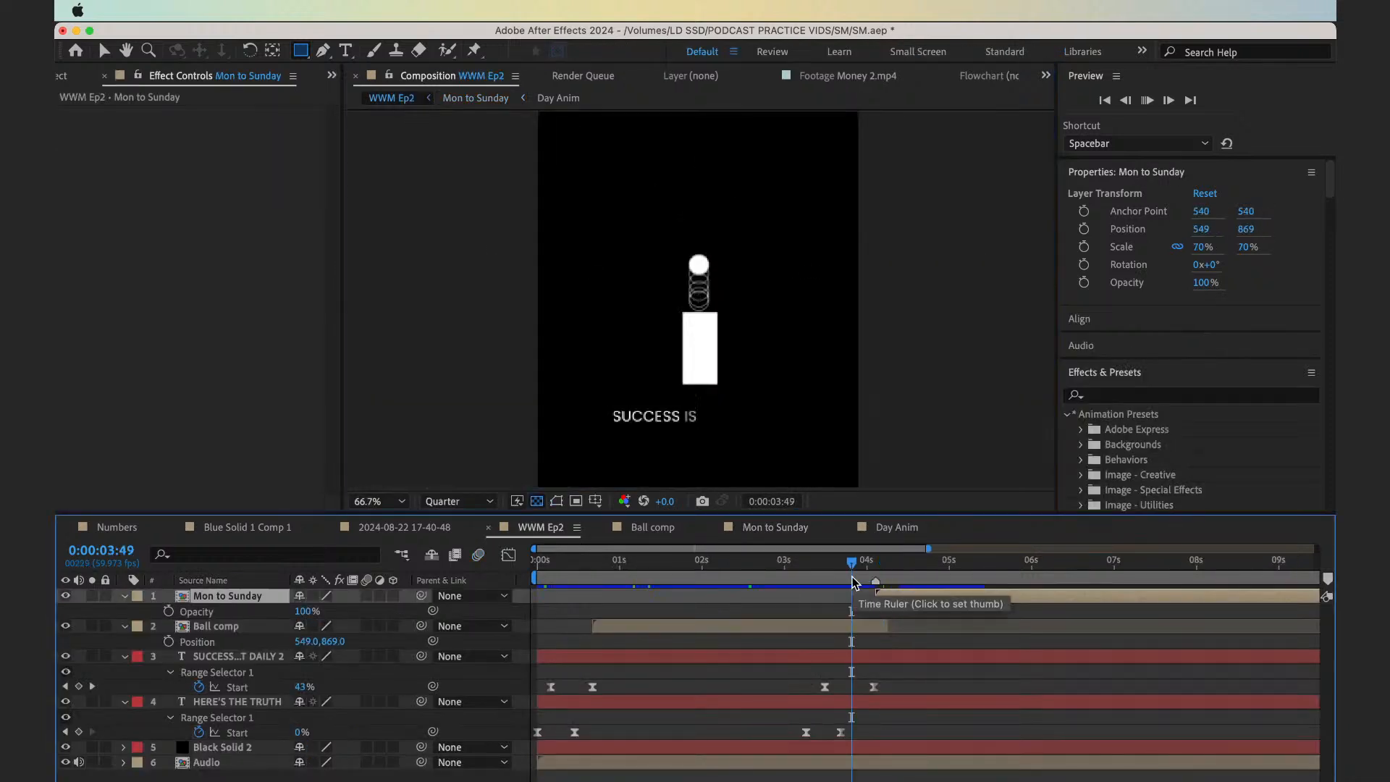
pyautogui.press('space')
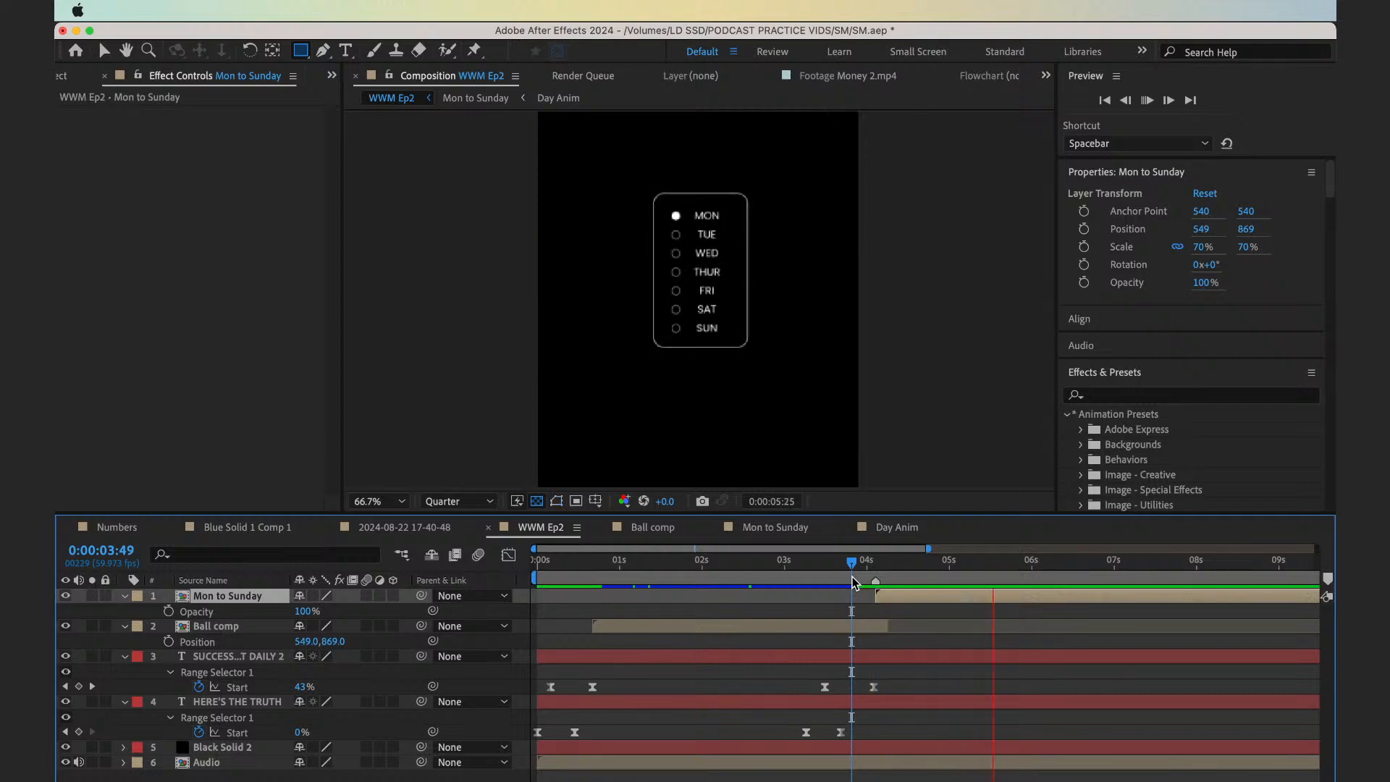
pyautogui.press('space')
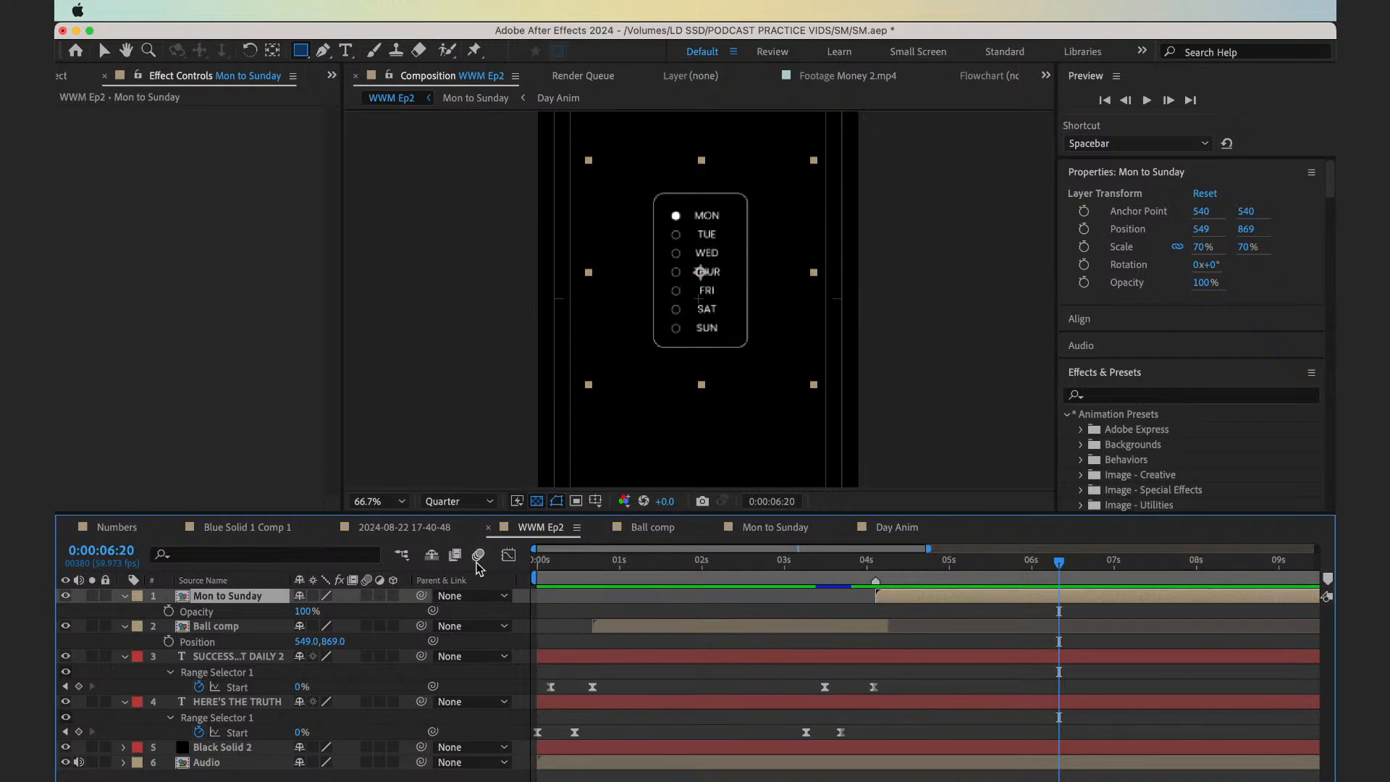
# Collapse all layer properties in WWM Ep2 and play the comp from 0:00:00:00
pyautogui.press('super+a')
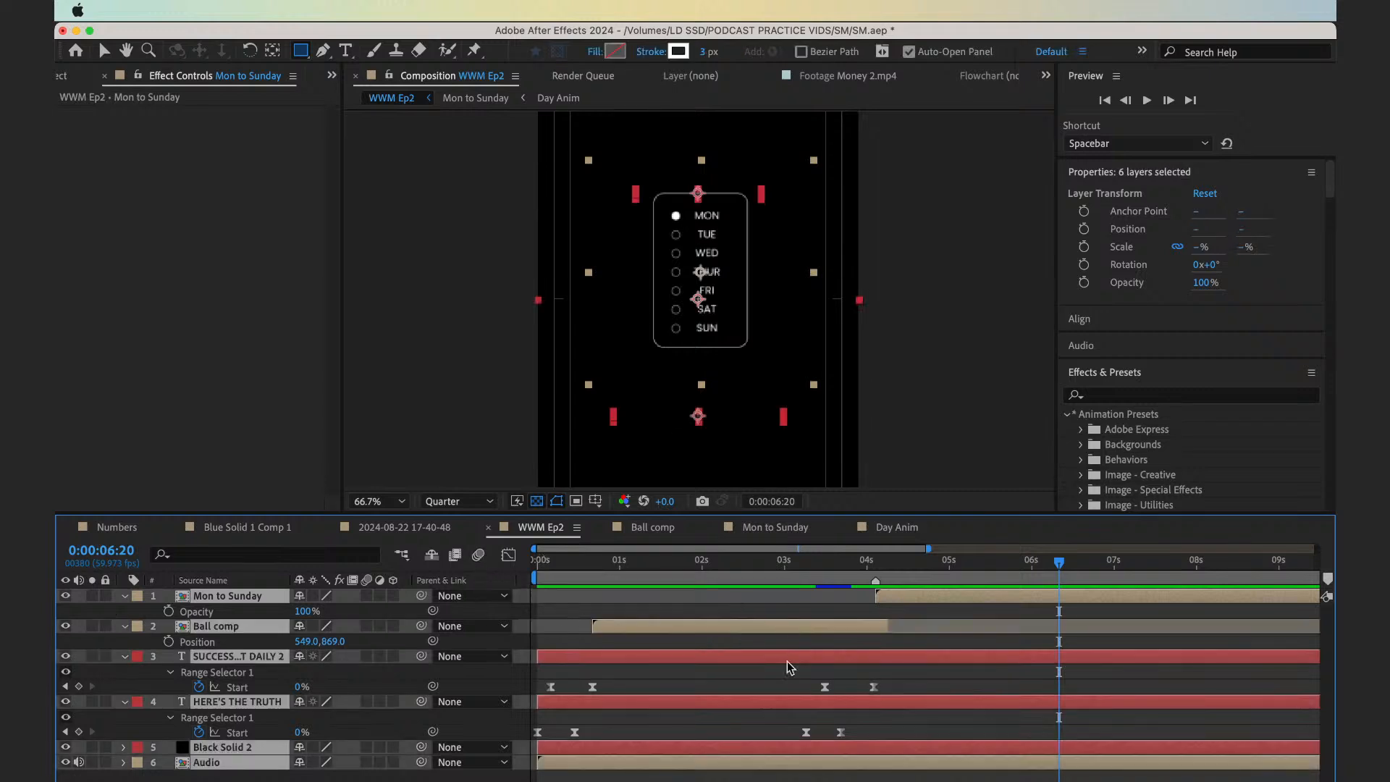
pyautogui.press('u')
pyautogui.click(707, 685)
pyautogui.click(568, 576)
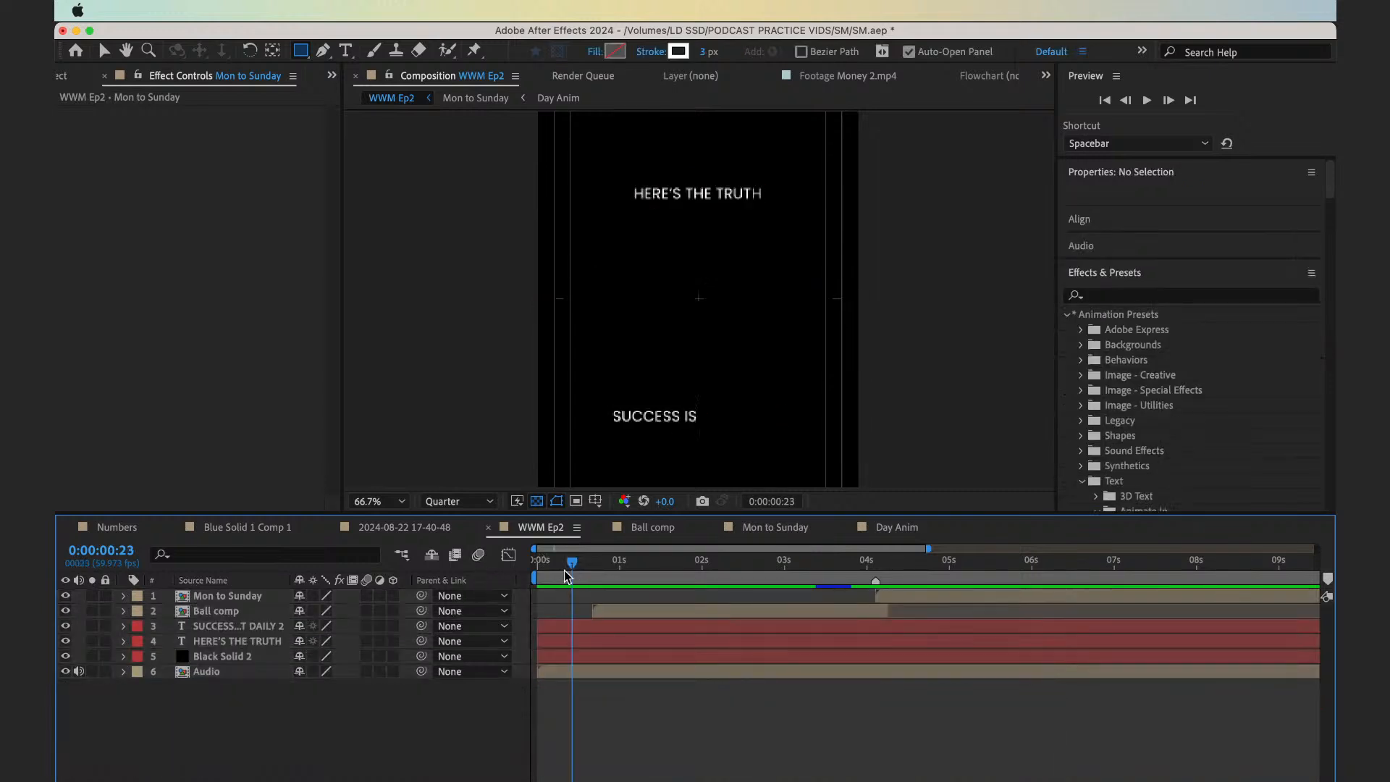
pyautogui.moveTo(564, 573); pyautogui.dragTo(449, 618)
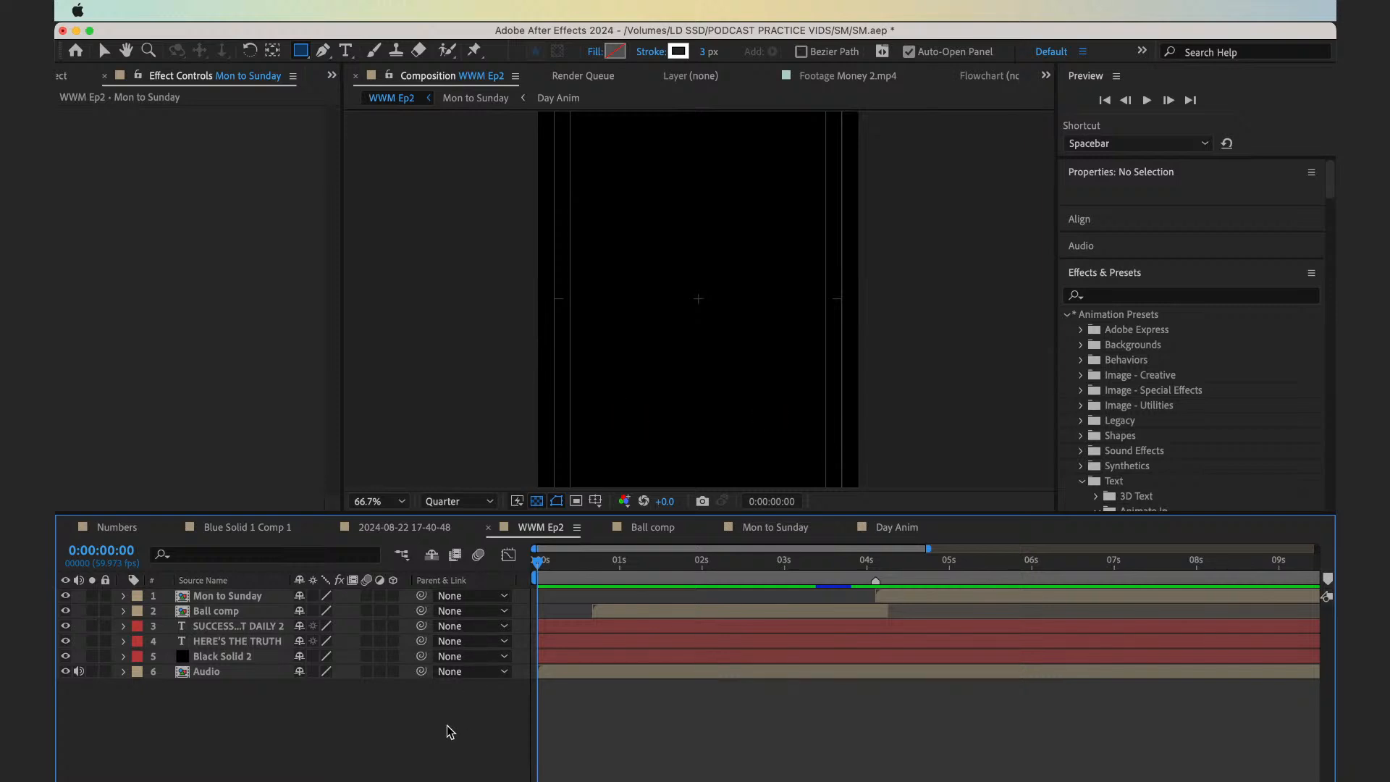
pyautogui.press('space')
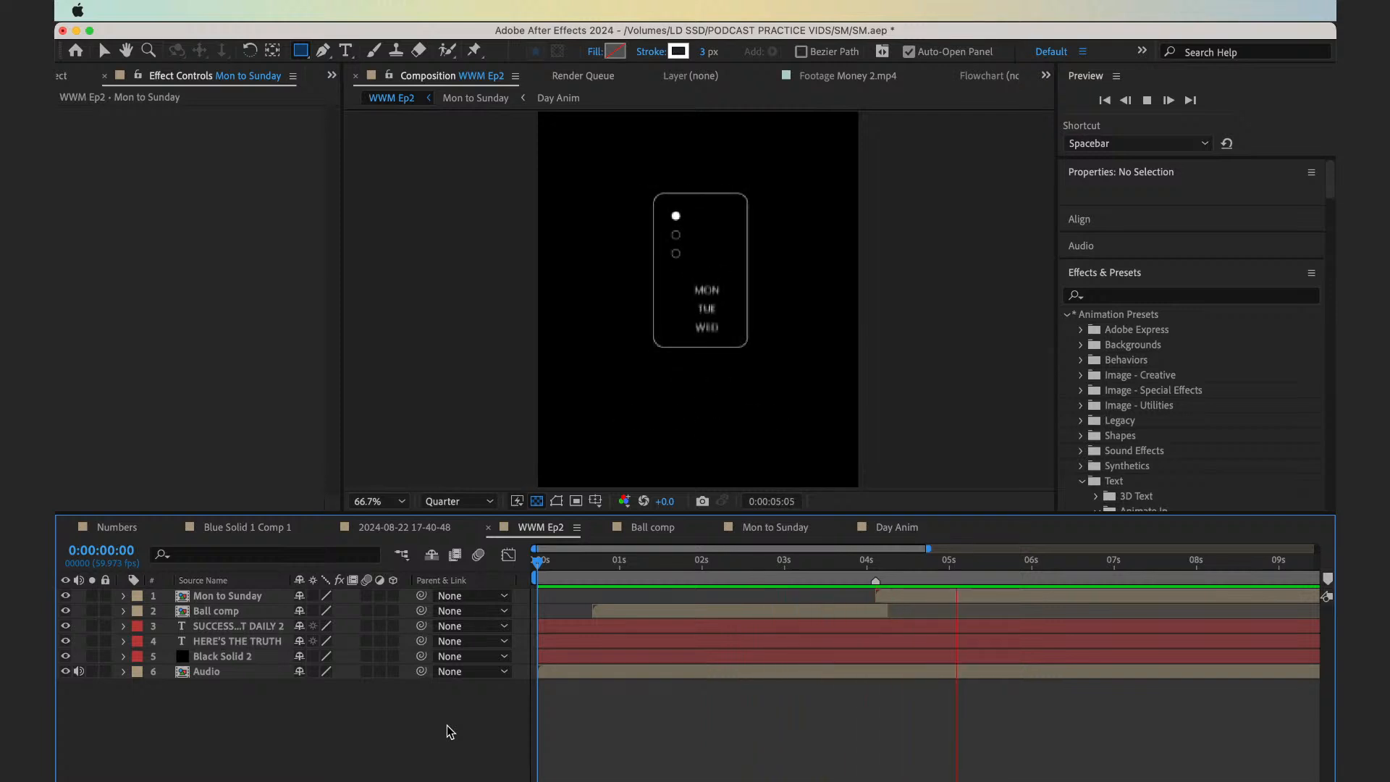
pyautogui.press('space')
# Open the Mon to Sunday comp and collapse the properties of all its layers
pyautogui.doubleClick(894, 601)
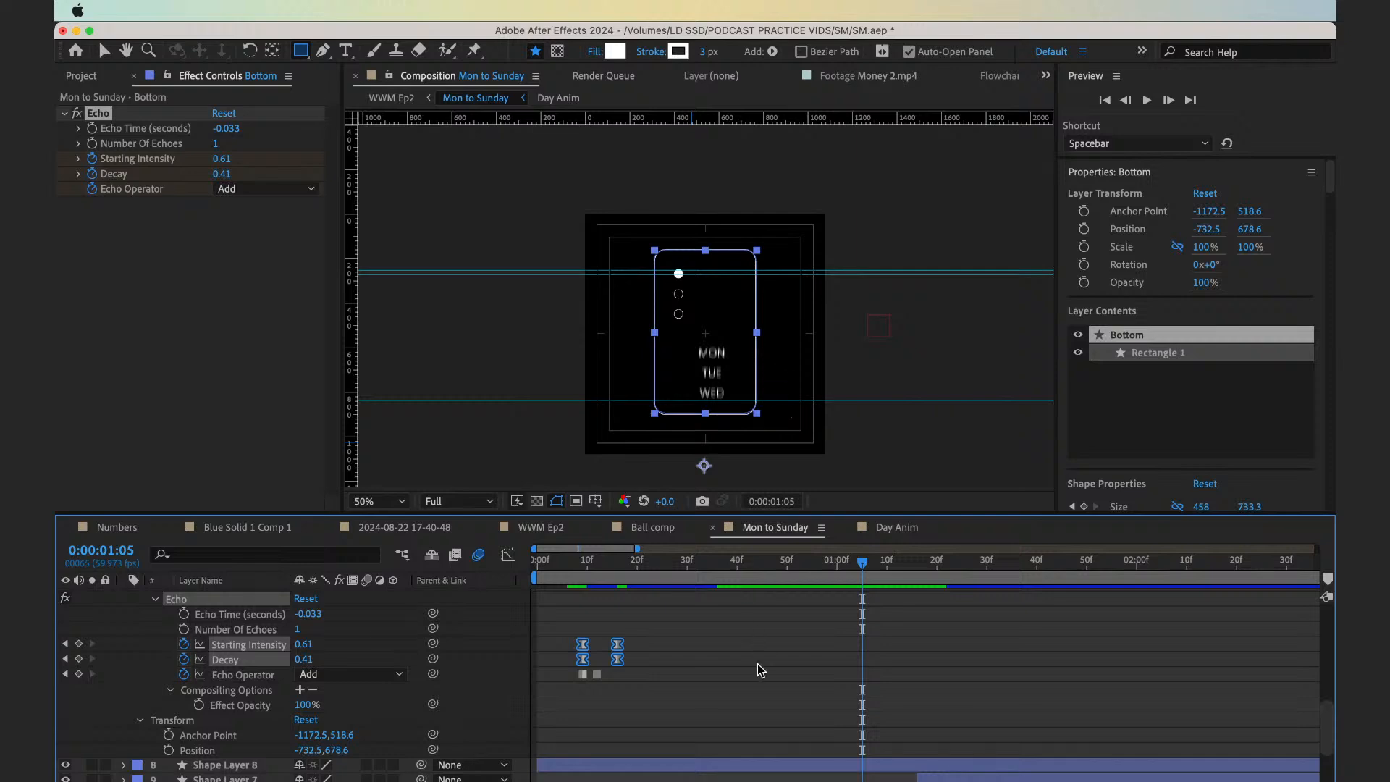
pyautogui.press('super+a')
pyautogui.press('u')
pyautogui.press('u')
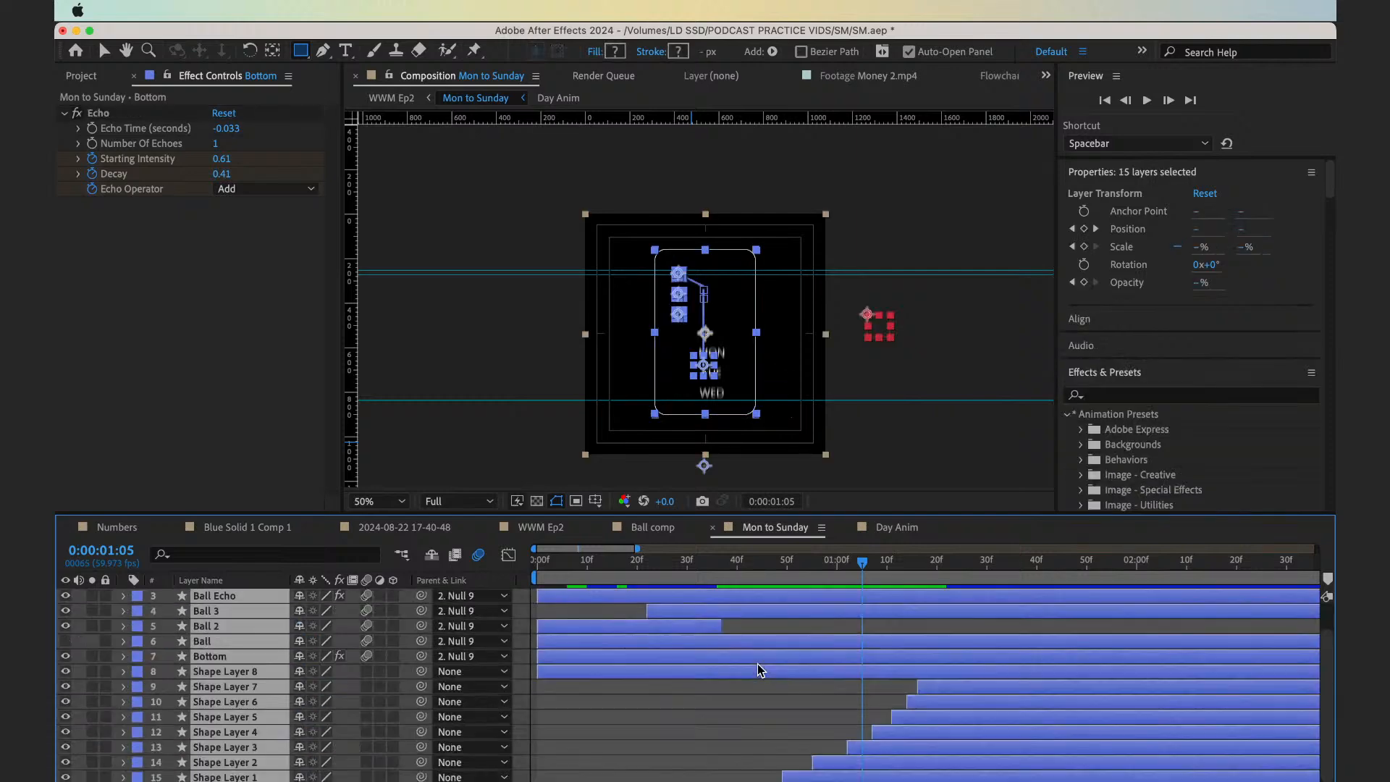
pyautogui.click(737, 693)
# Check Shape Layer 1, Shape Layer 8 and Bottom at 0:00:00:48 and reveal the Bottom layer's keyframes
pyautogui.moveTo(694, 567); pyautogui.dragTo(777, 572)
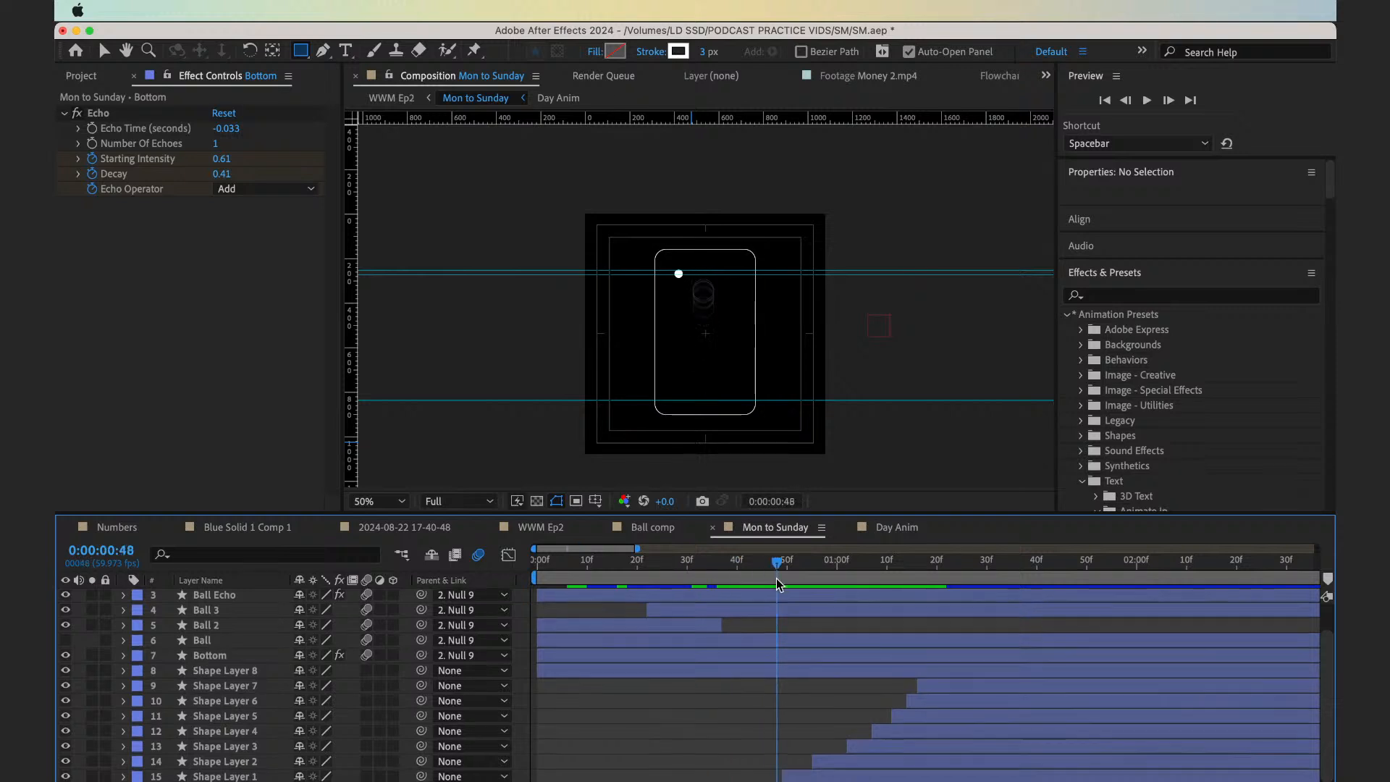
pyautogui.click(806, 776)
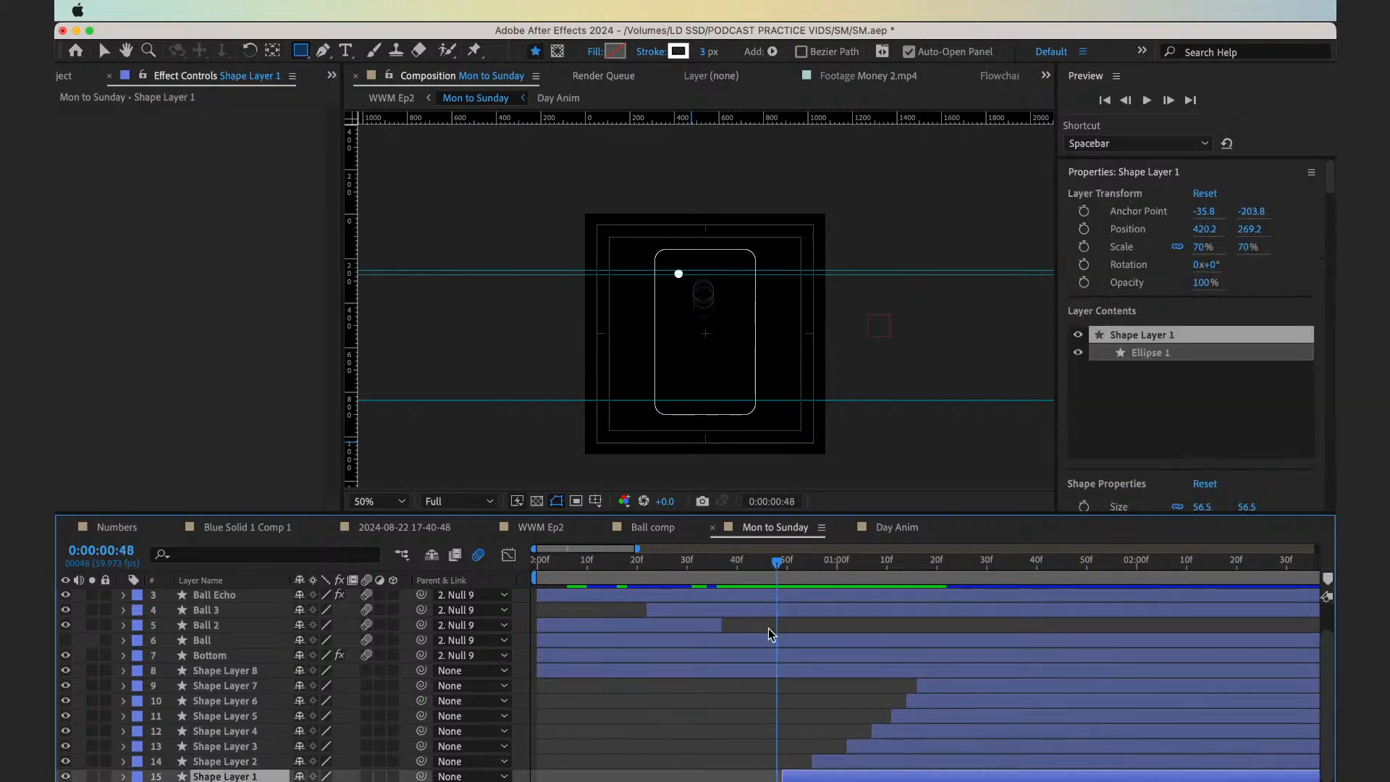
pyautogui.click(787, 682)
pyautogui.click(776, 673)
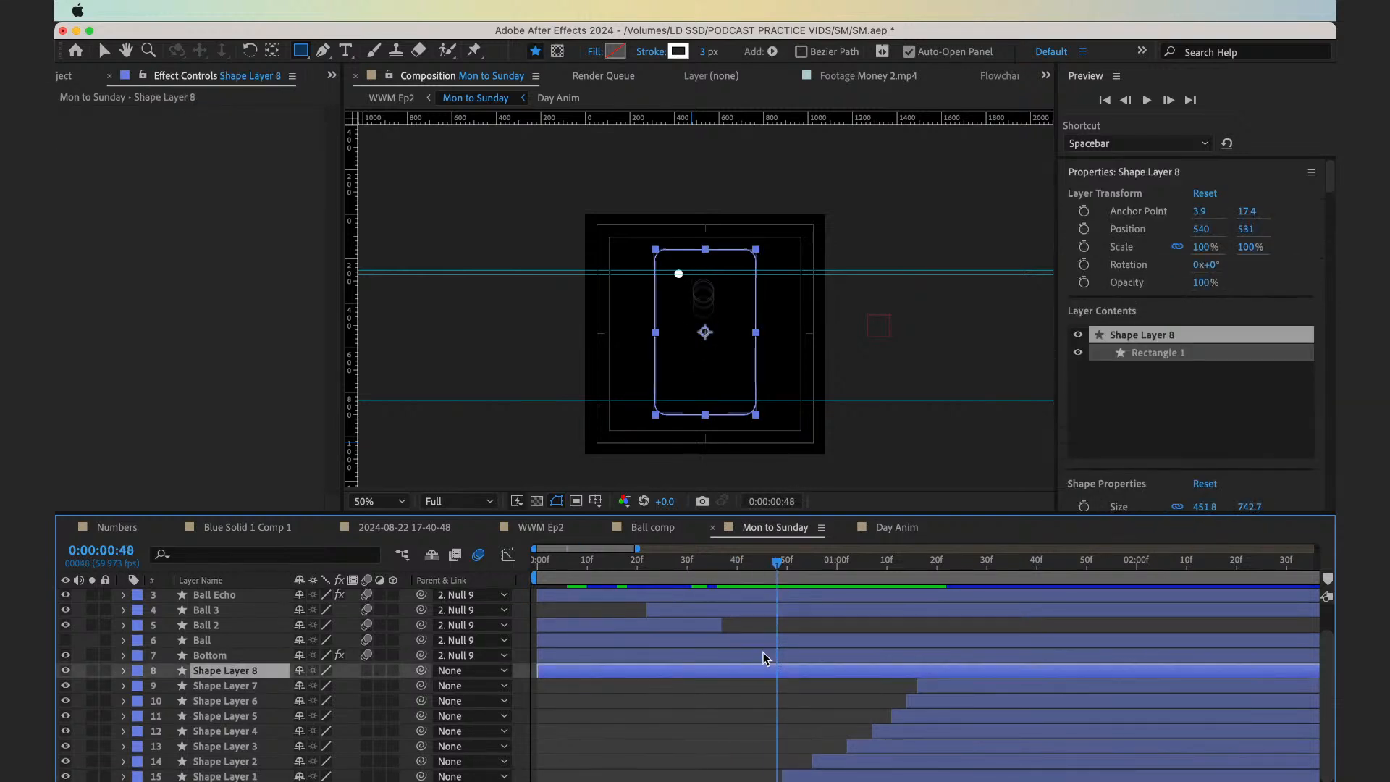
pyautogui.click(766, 656)
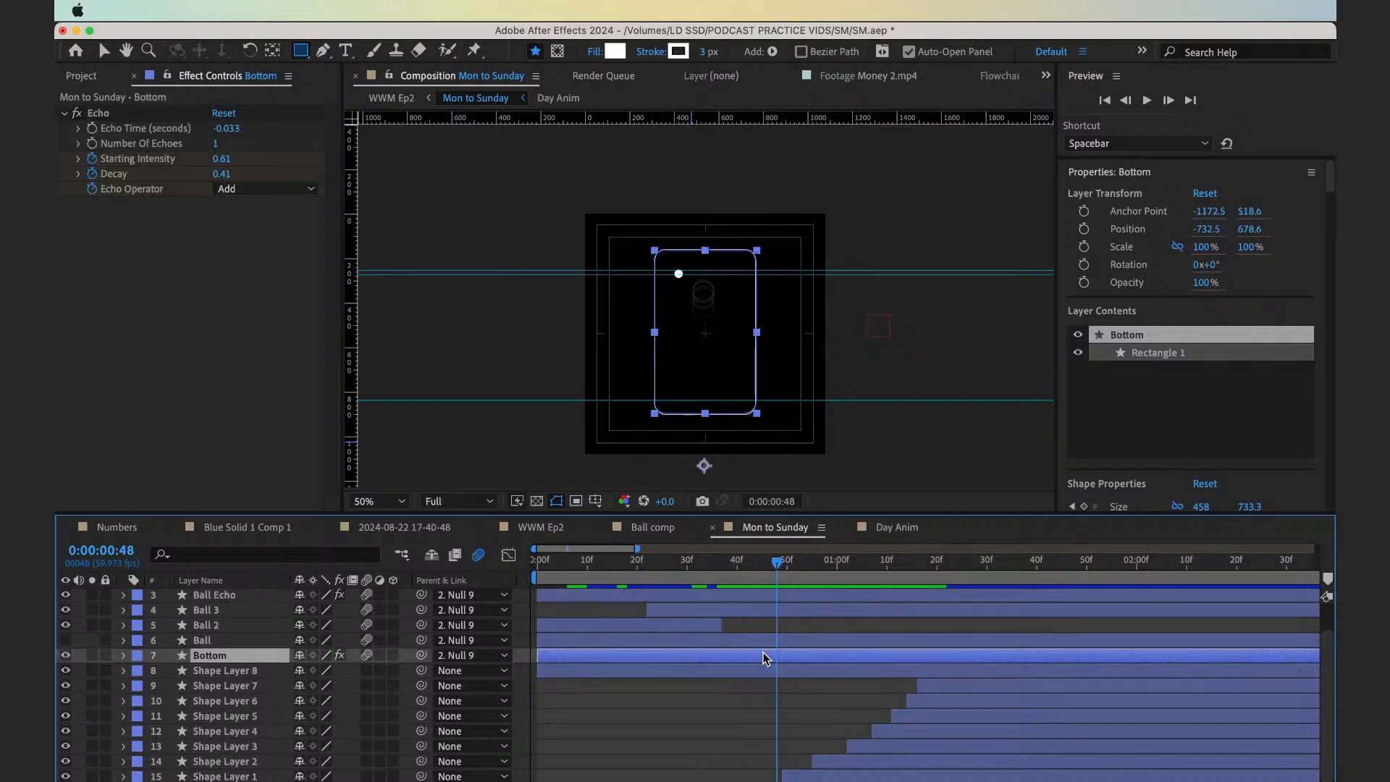
pyautogui.press('u')
# Keyframe Shape Layer 8's Opacity at 0:00:00:28 and add a second 100% Opacity keyframe at 0:00:00:31
pyautogui.moveTo(705, 571)
pyautogui.mouseDown()
pyautogui.moveTo(663, 572)
pyautogui.moveTo(688, 575)
pyautogui.mouseUp()
pyautogui.press('pageup')
pyautogui.press('pageup')
pyautogui.press('pageup')
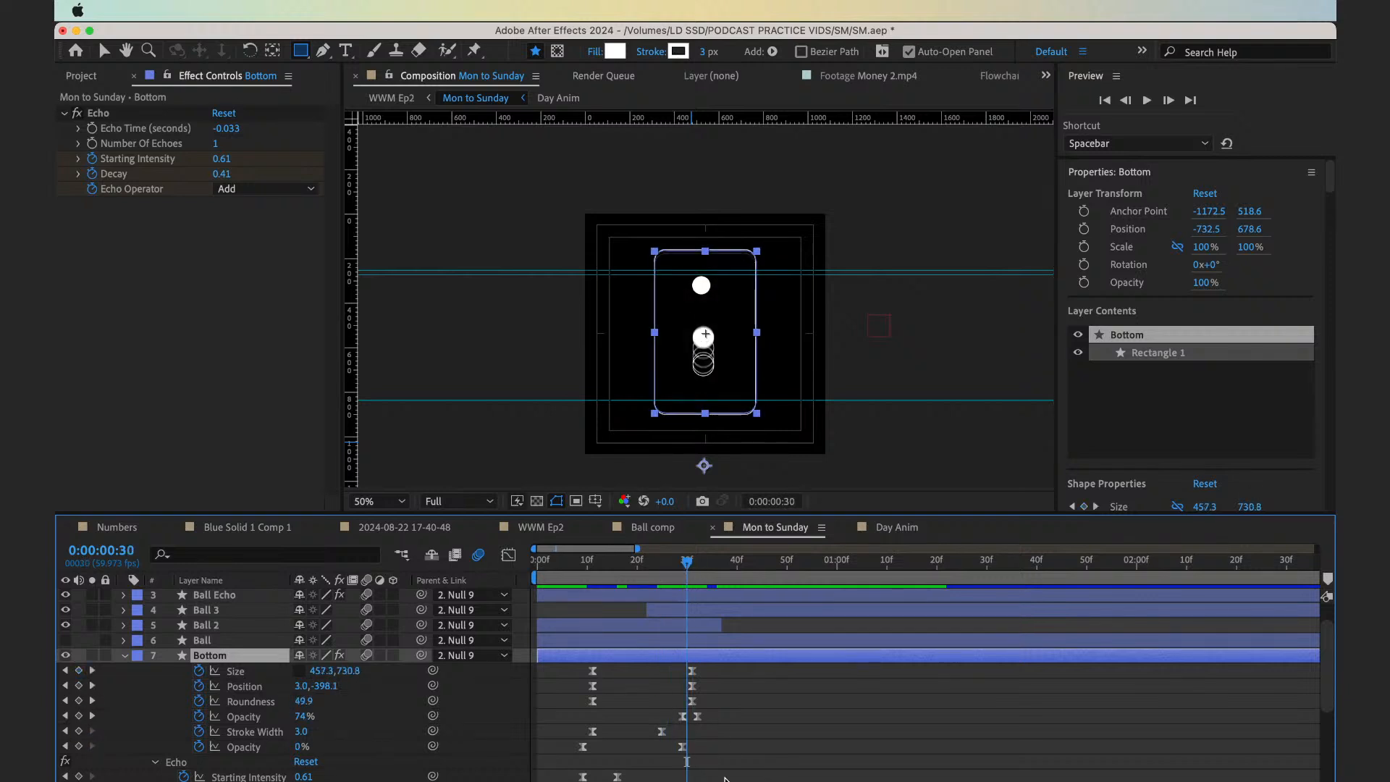
pyautogui.scroll(-4, 695, 708)
pyautogui.click(675, 680)
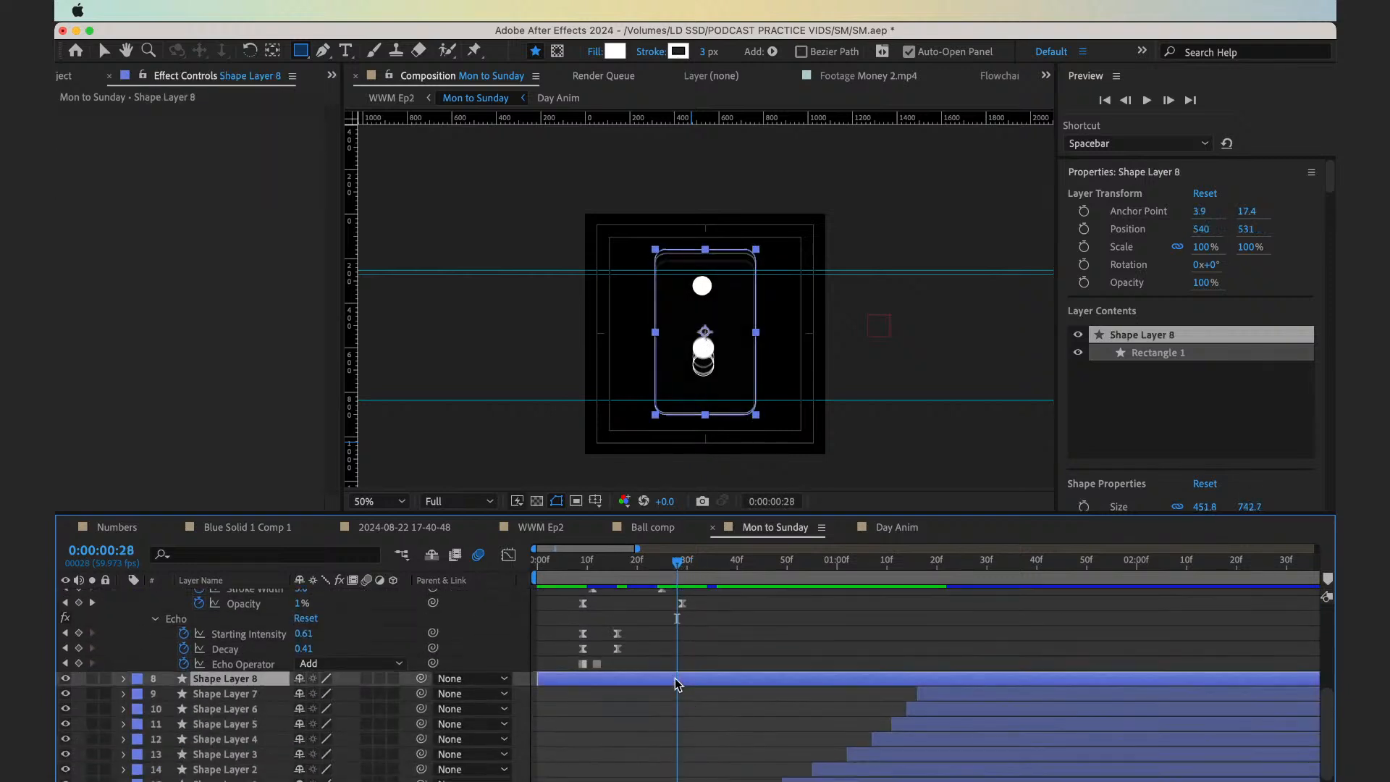
pyautogui.hotkey('alt', 'shift', 't')
pyautogui.press('pagedown')
pyautogui.press('pagedown')
pyautogui.press('pagedown')
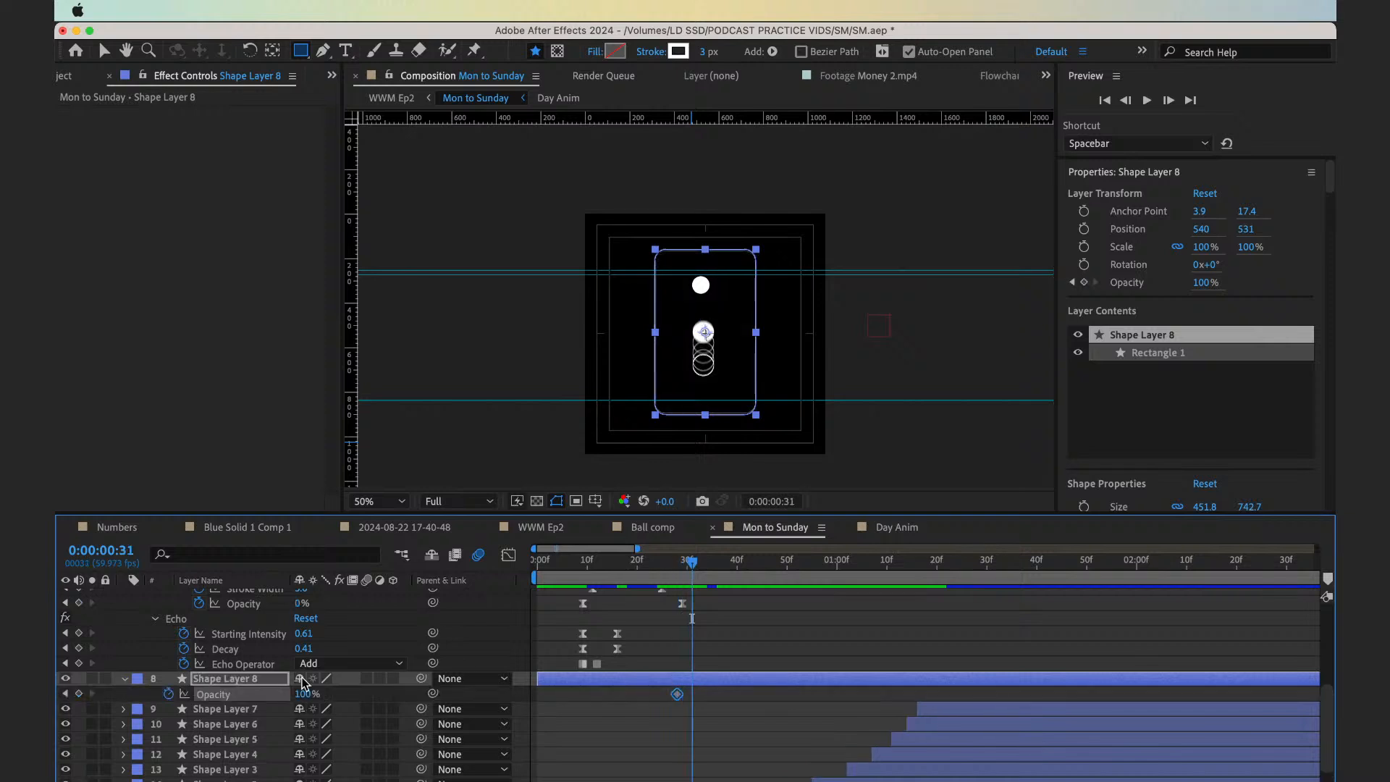
pyautogui.hotkey('alt', 'shift', 't')
# Set Shape Layer 8's Opacity at 0:00:00:28 to 0%, apply Easy Ease to both Opacity keyframes and save the project
pyautogui.press('pageup')
pyautogui.press('pageup')
pyautogui.press('pageup')
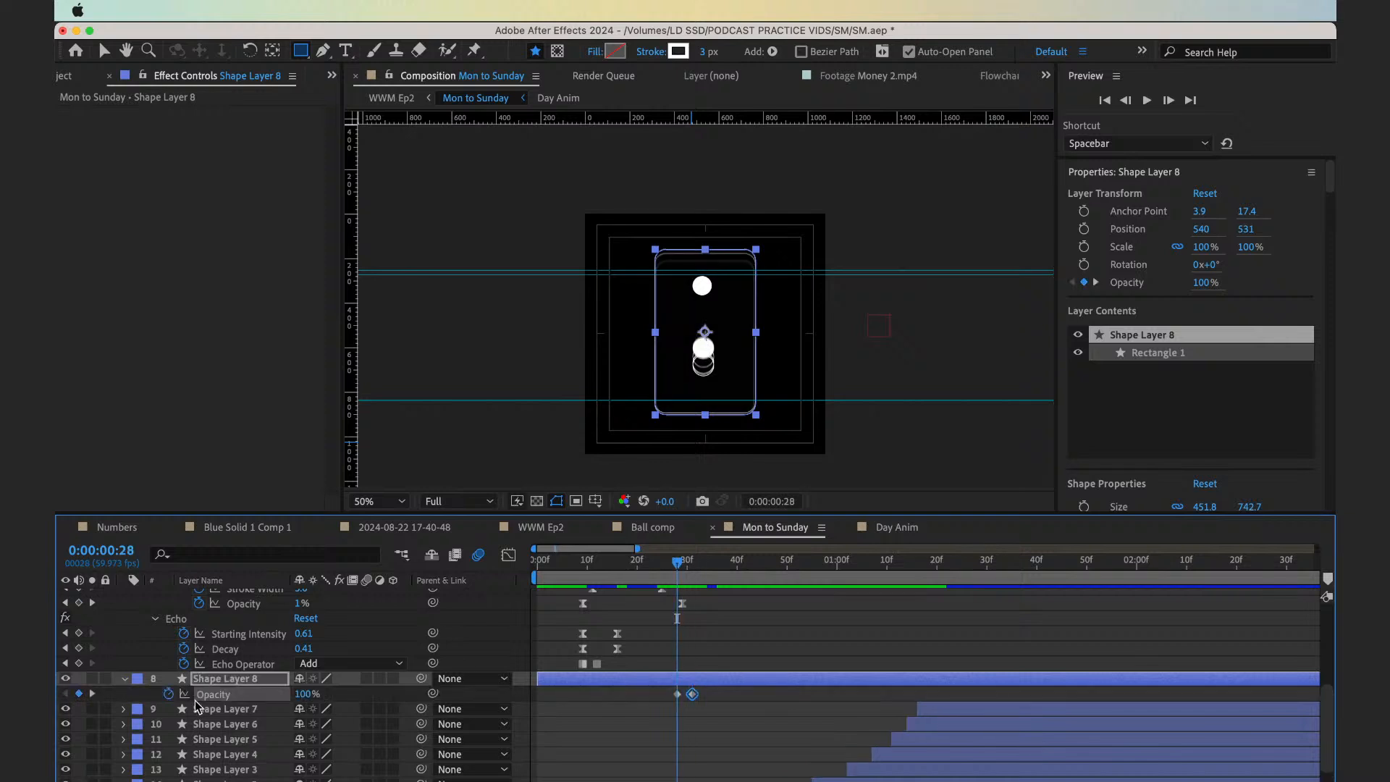
pyautogui.click(301, 694)
pyautogui.write('0')
pyautogui.press('Return')
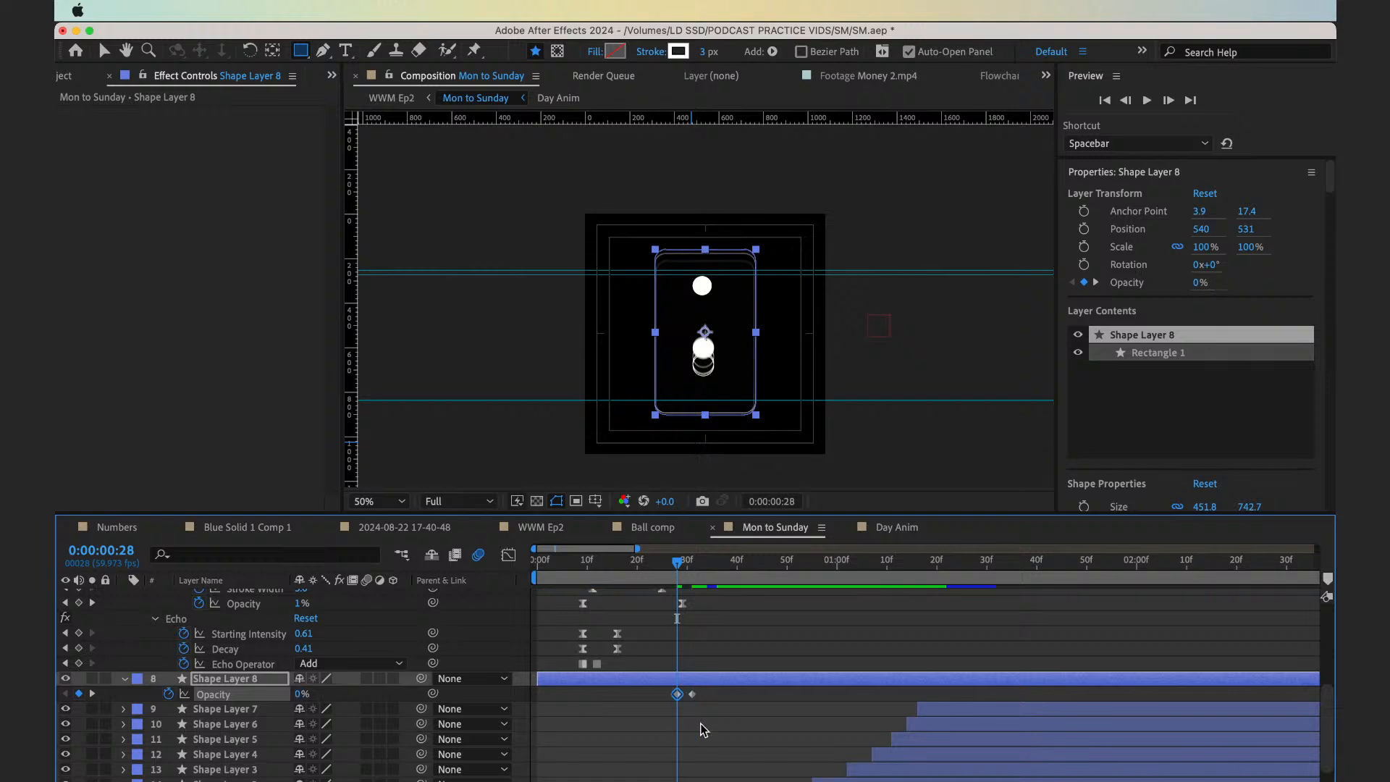
pyautogui.moveTo(717, 724); pyautogui.dragTo(637, 685)
pyautogui.press('F9')
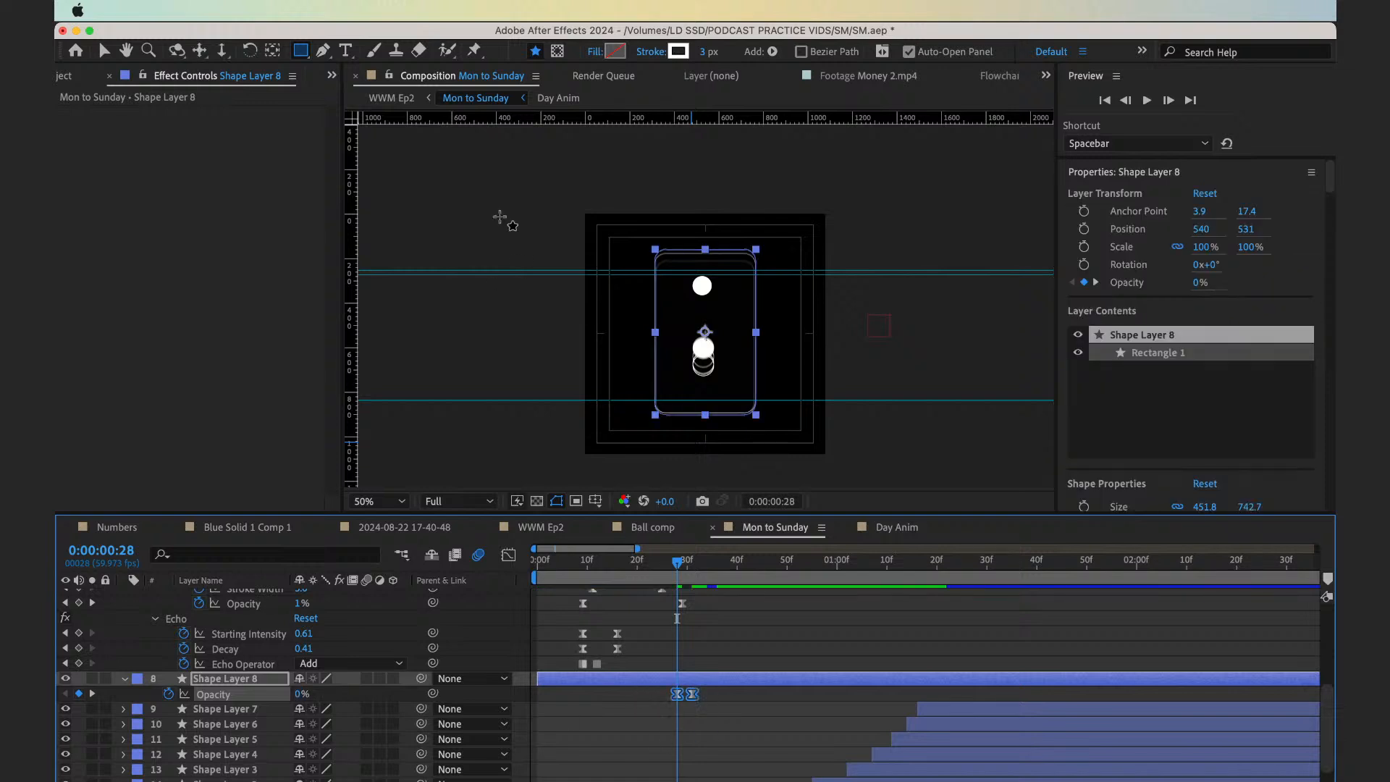
pyautogui.press('super+s')
# Preview the handover in WWM Ep2 from 0:00:03:56 and 0:00:03:44, and scrub on to 0:00:05:01
pyautogui.click(397, 99)
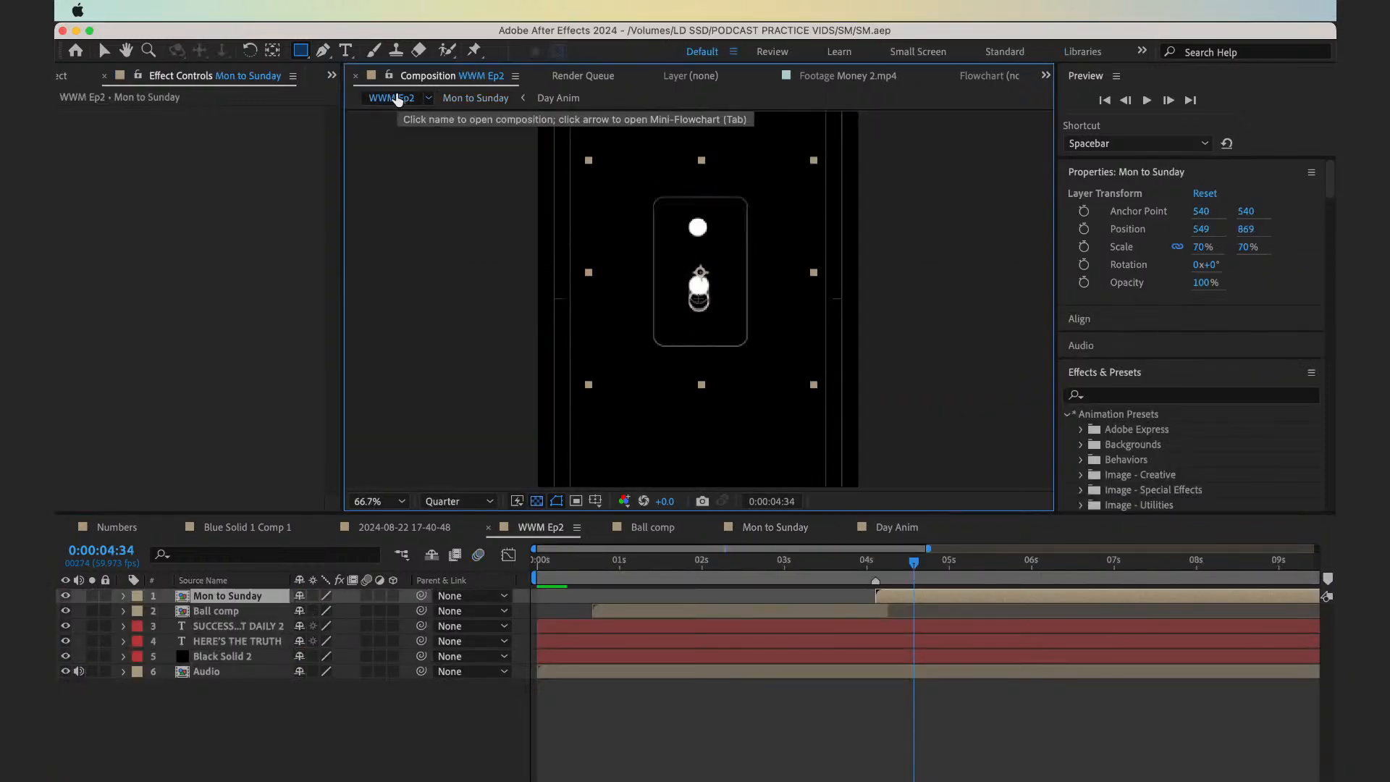
pyautogui.click(864, 577)
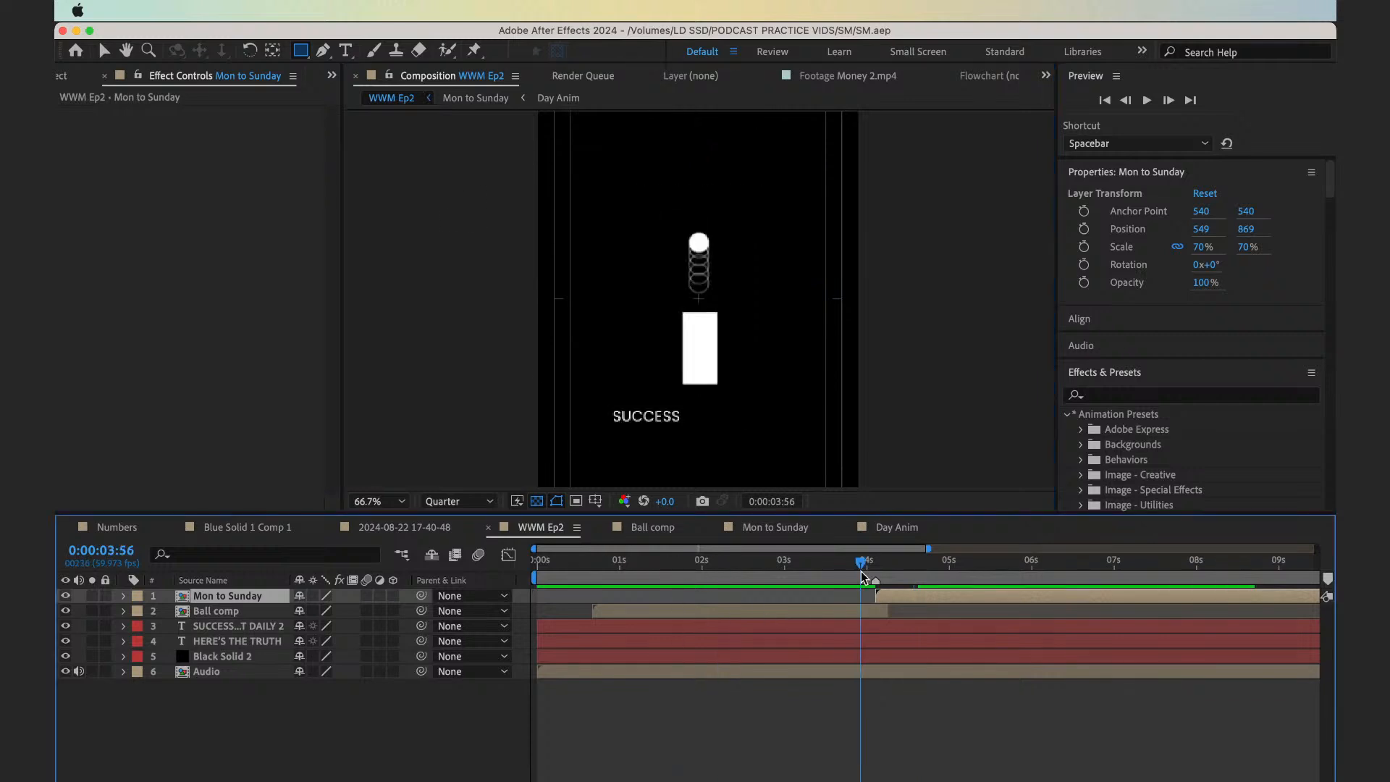
pyautogui.press('space')
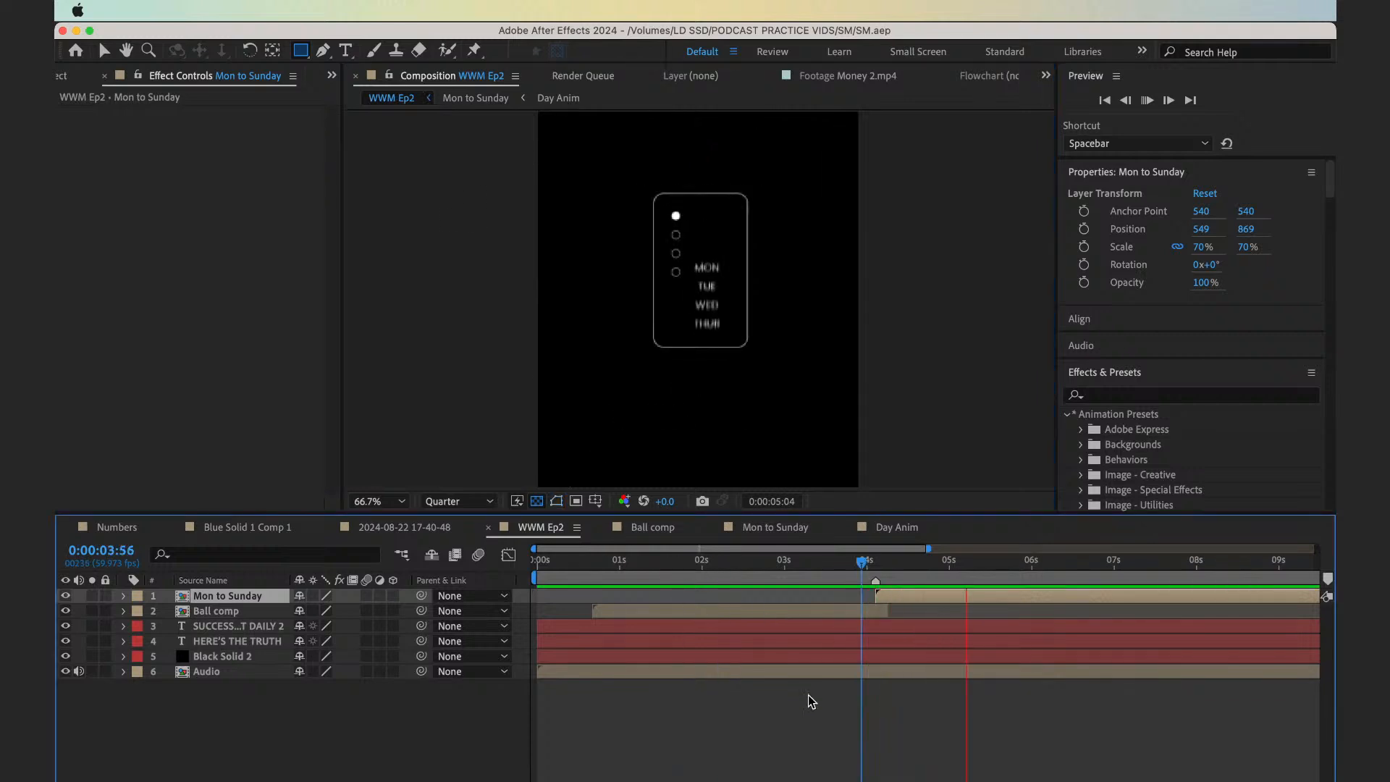
pyautogui.click(845, 566)
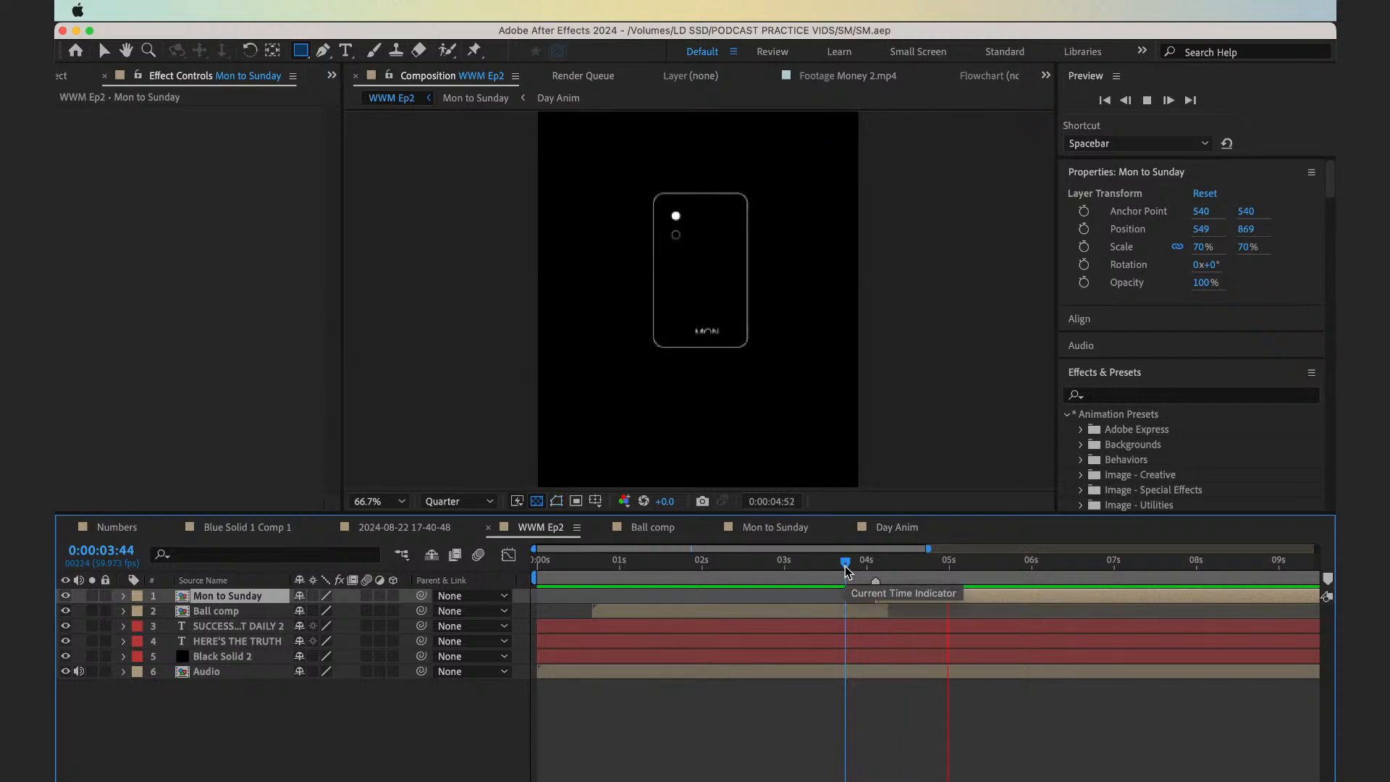
pyautogui.moveTo(846, 568); pyautogui.dragTo(952, 592)
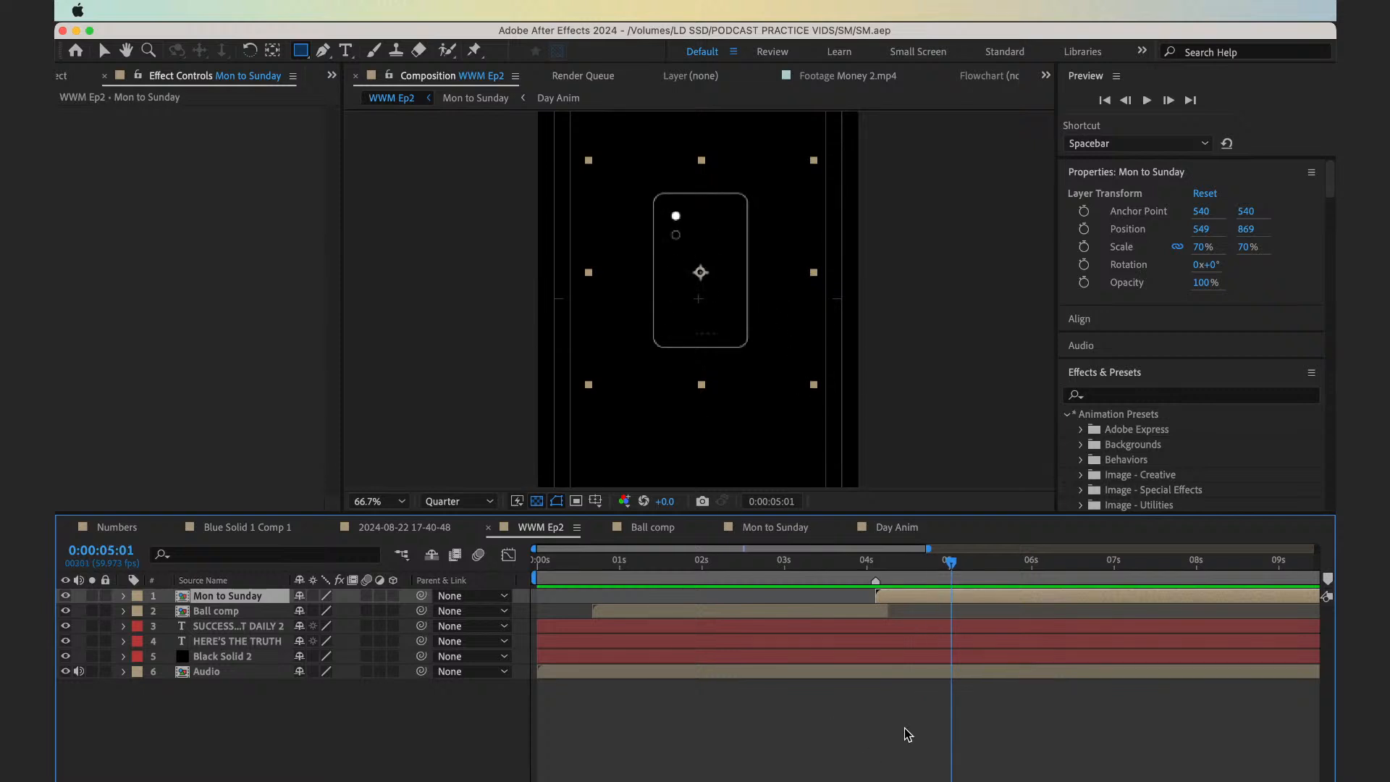
# Open the Mon to Sunday comp, collapse all layer properties and view the composition at 100%
pyautogui.doubleClick(919, 594)
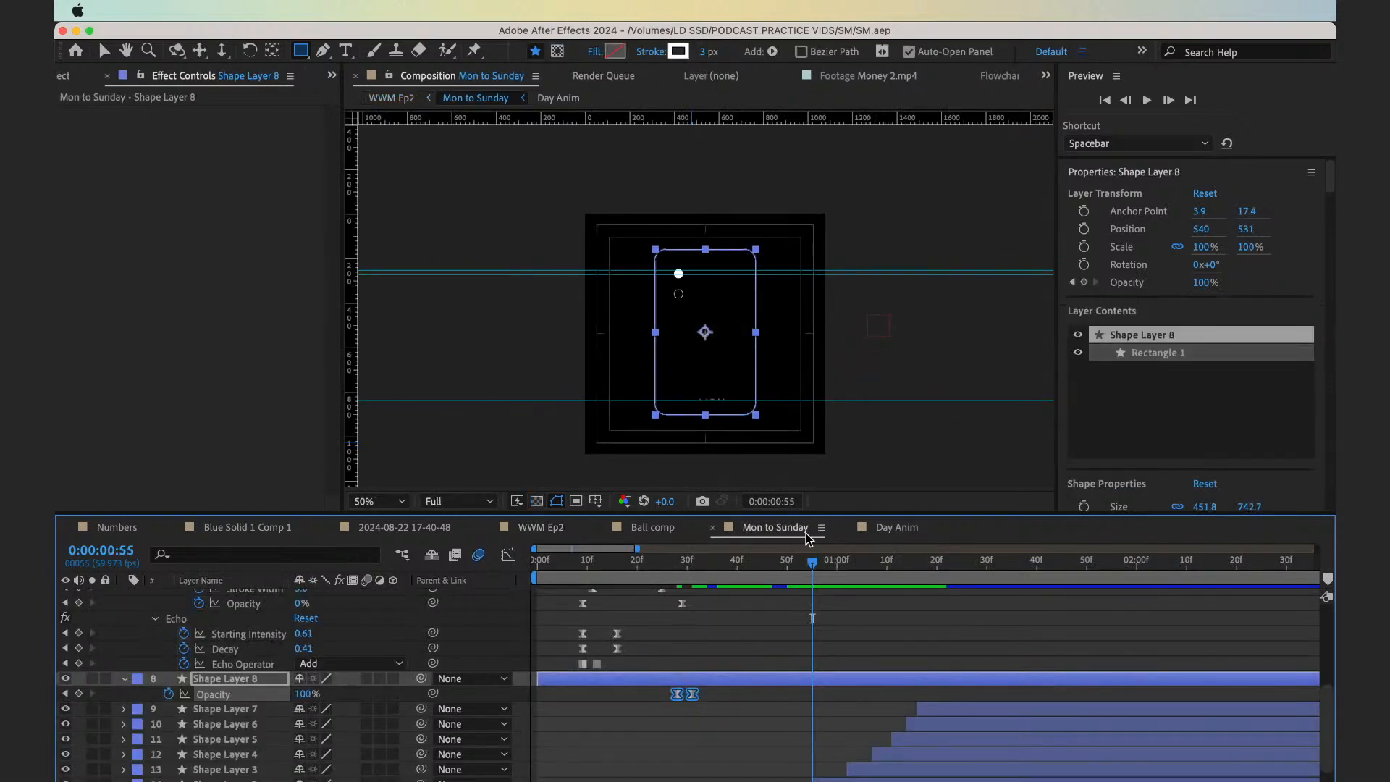
pyautogui.press('u')
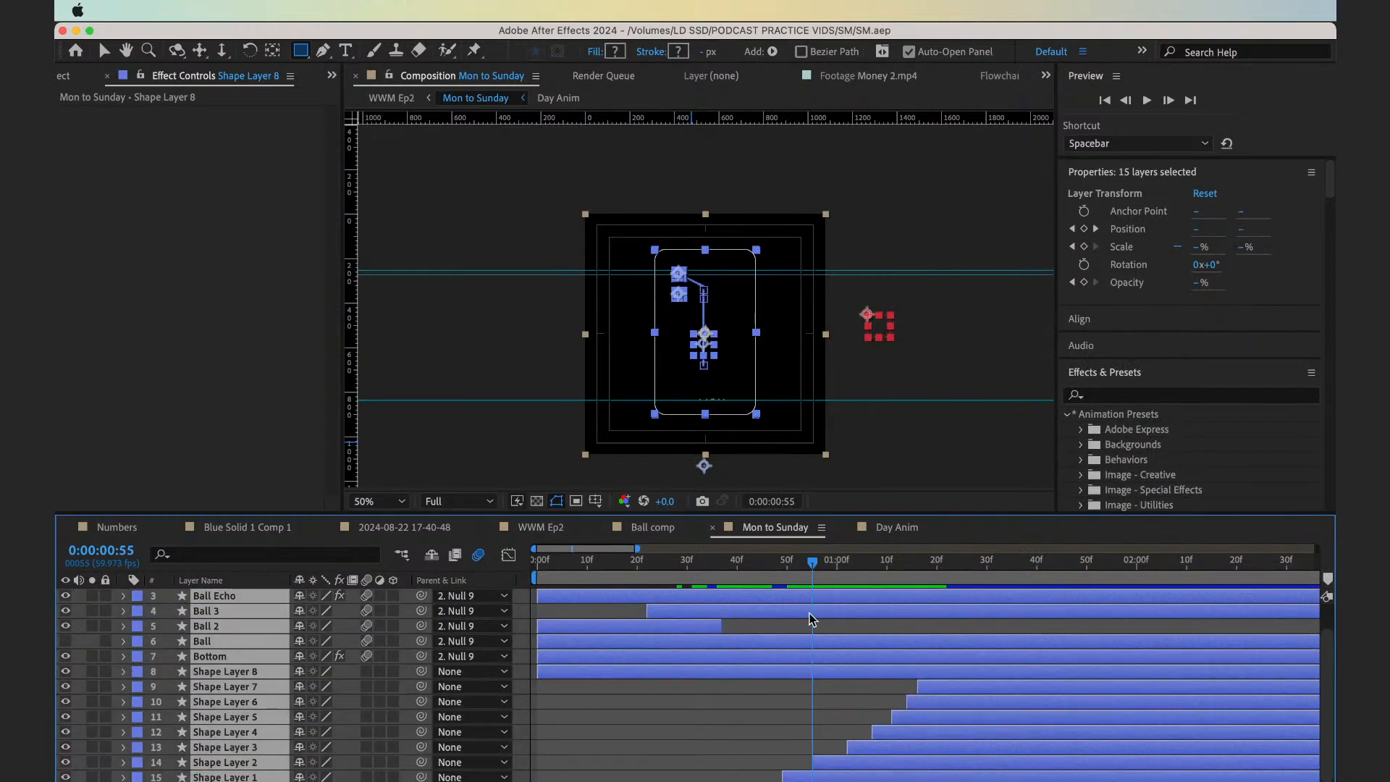
pyautogui.click(642, 700)
pyautogui.press('.')
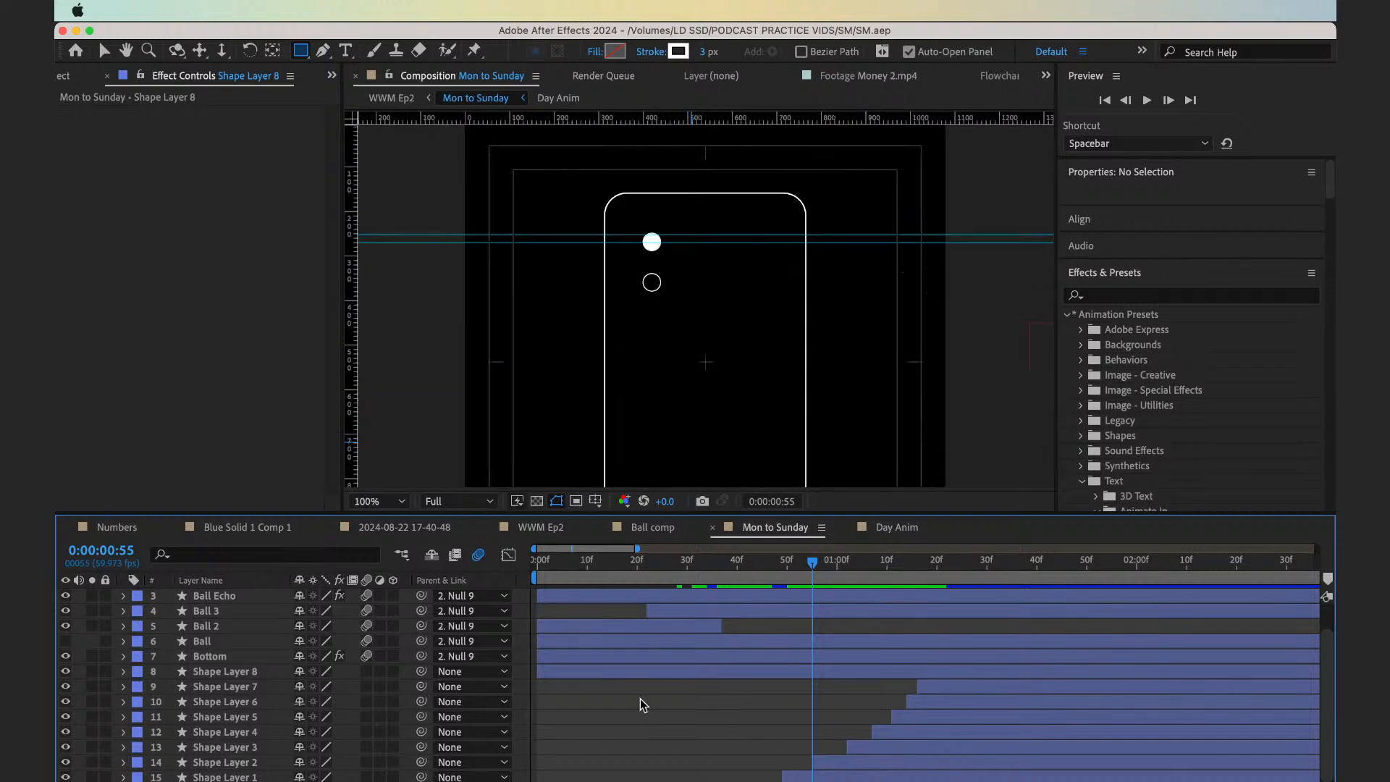
# Scrub through the weekday list's entrance up to 0:00:01:27 and play it back from 0:00:00:56
pyautogui.moveTo(819, 570); pyautogui.dragTo(971, 589)
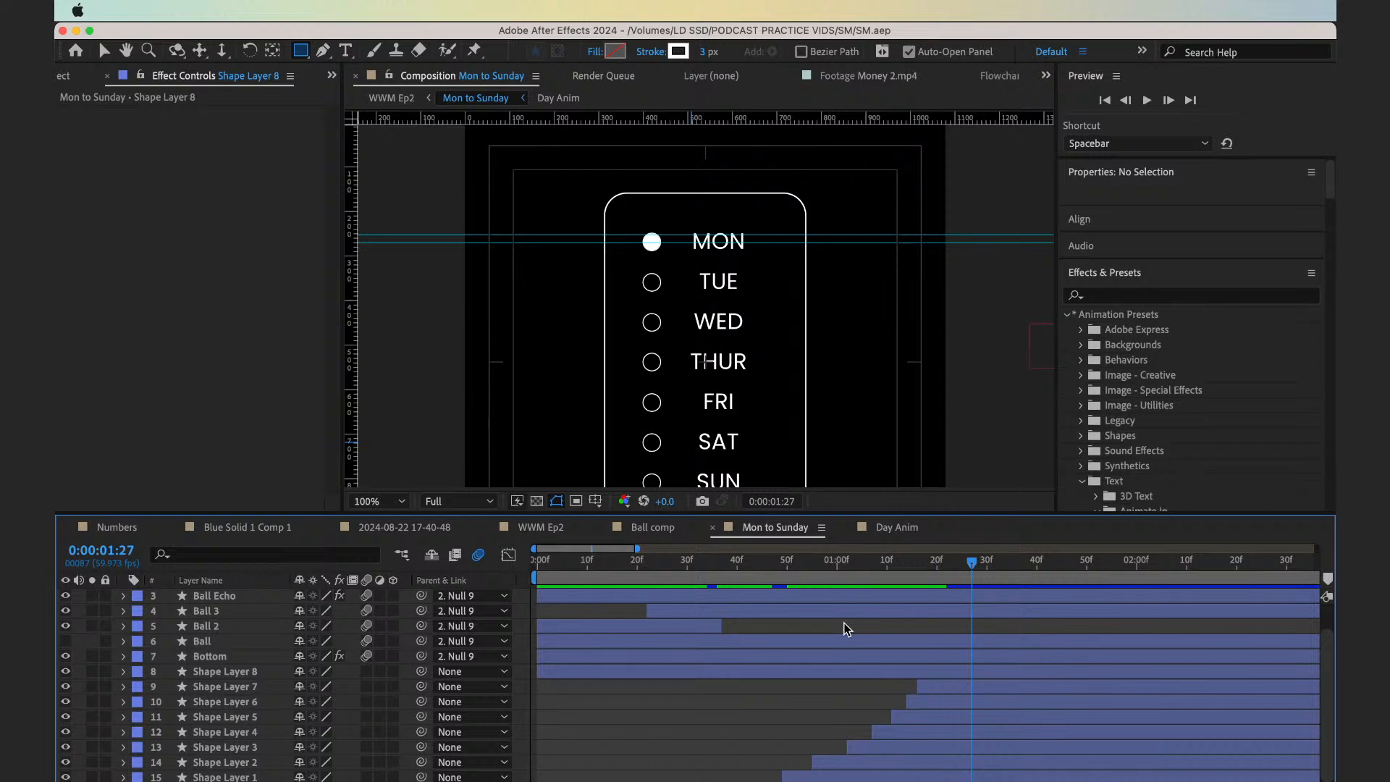
pyautogui.moveTo(806, 572); pyautogui.dragTo(966, 606)
pyautogui.click(815, 568)
pyautogui.press('space')
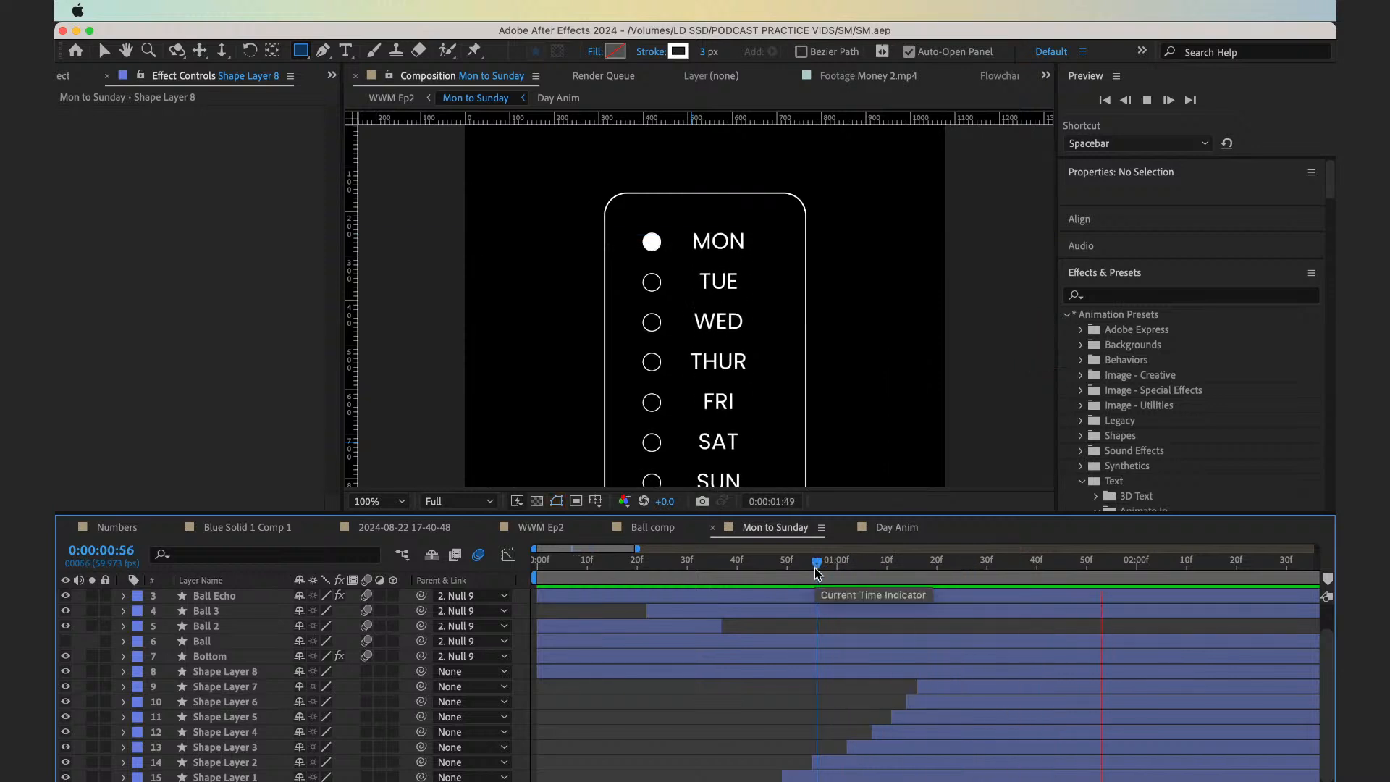
pyautogui.press('space')
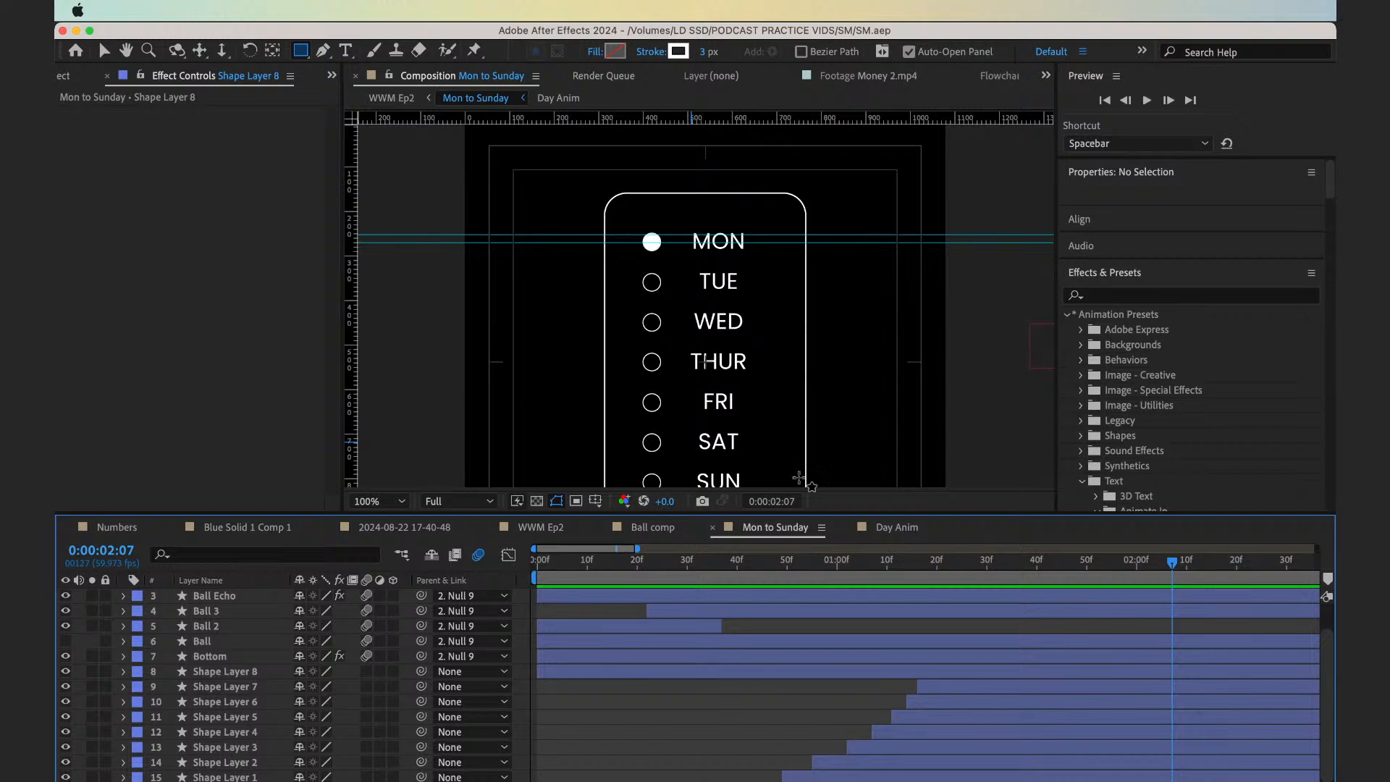
pyautogui.press('v')
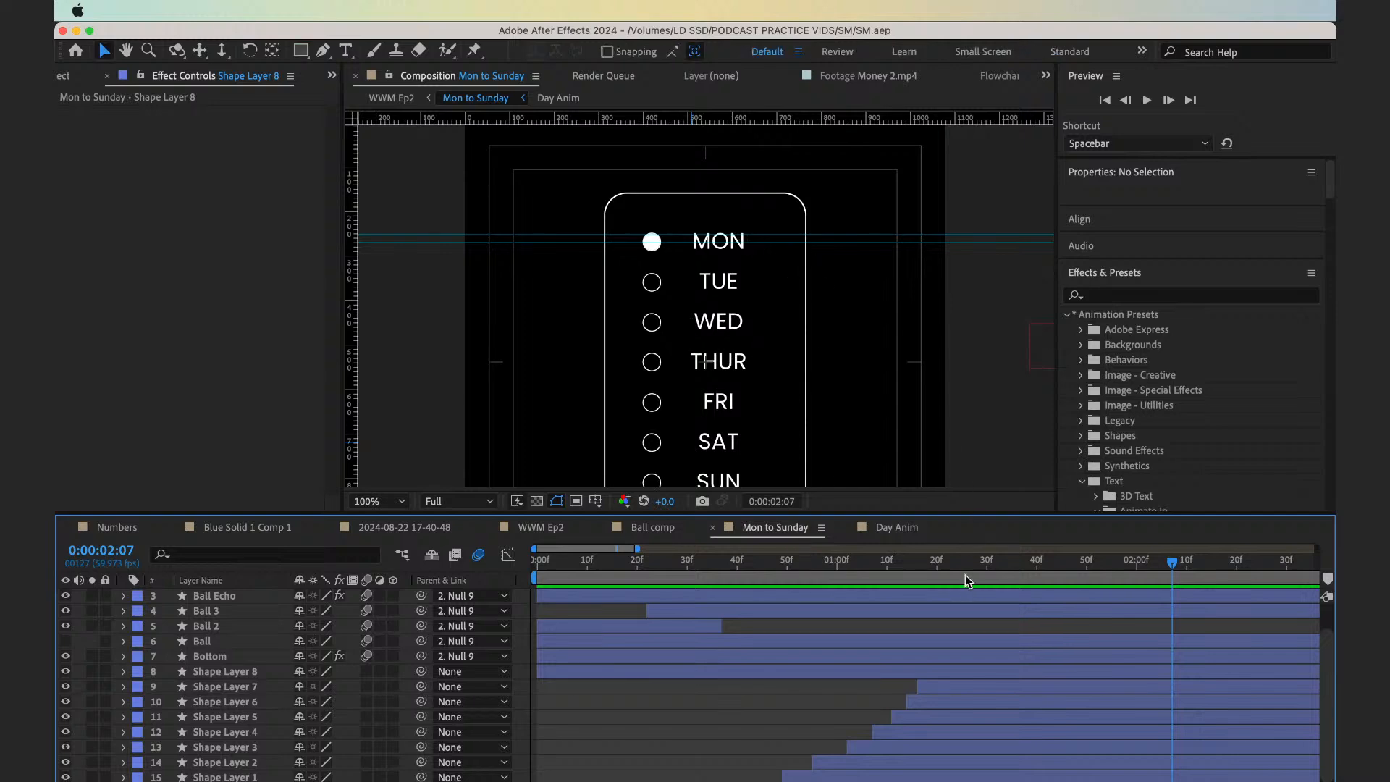
# At 0:00:01:25, draw a horizontal white 3 px underline beneath MON with the Pen tool
pyautogui.moveTo(966, 575)
pyautogui.mouseDown()
pyautogui.moveTo(822, 572)
pyautogui.moveTo(987, 583)
pyautogui.mouseUp()
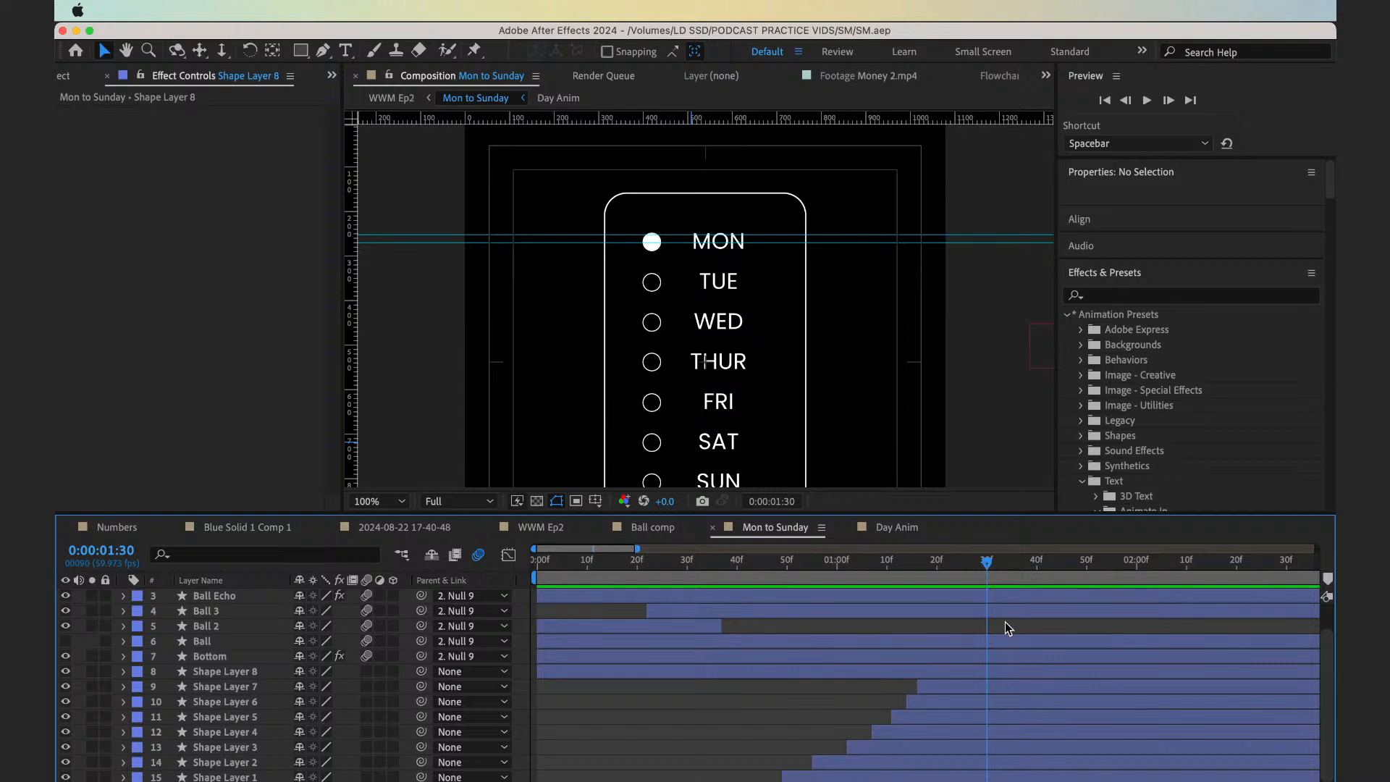
pyautogui.moveTo(1005, 623); pyautogui.dragTo(962, 620)
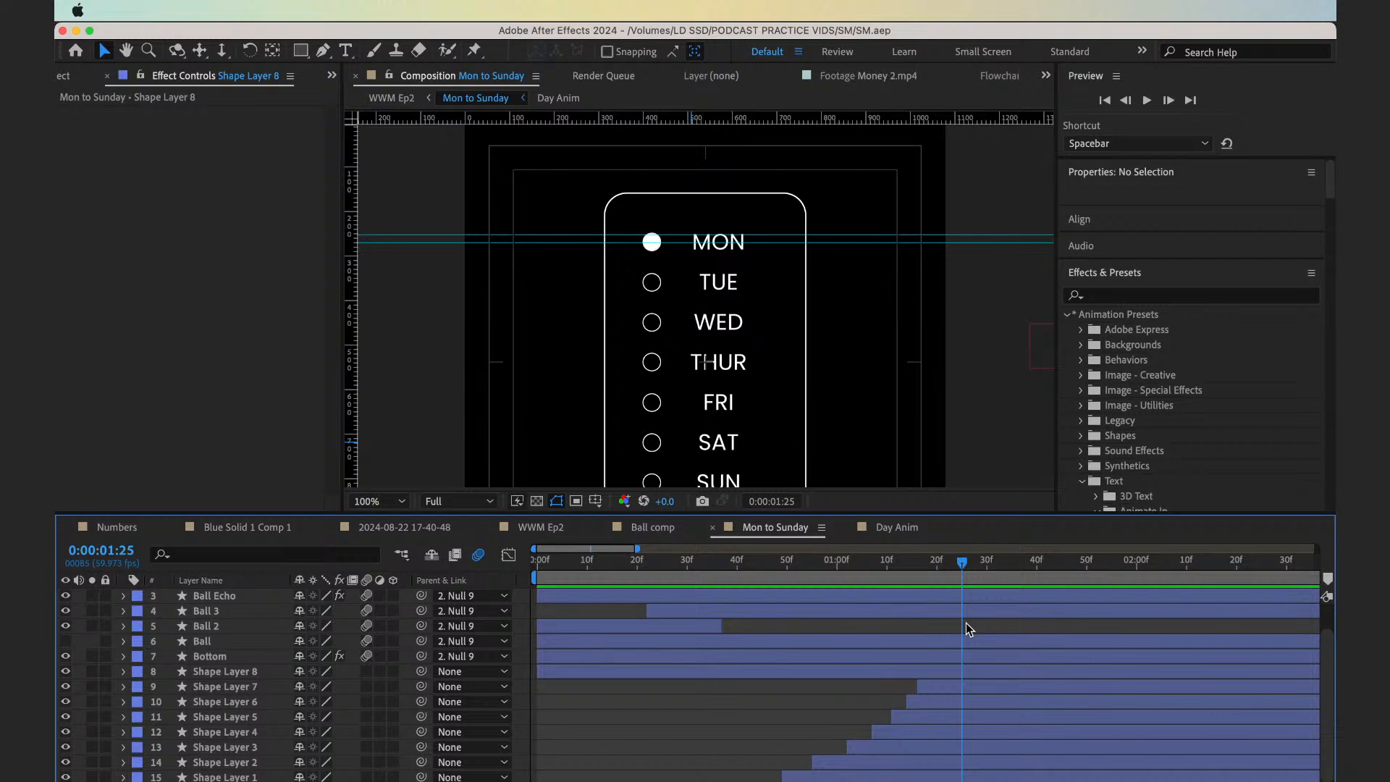
pyautogui.press('.')
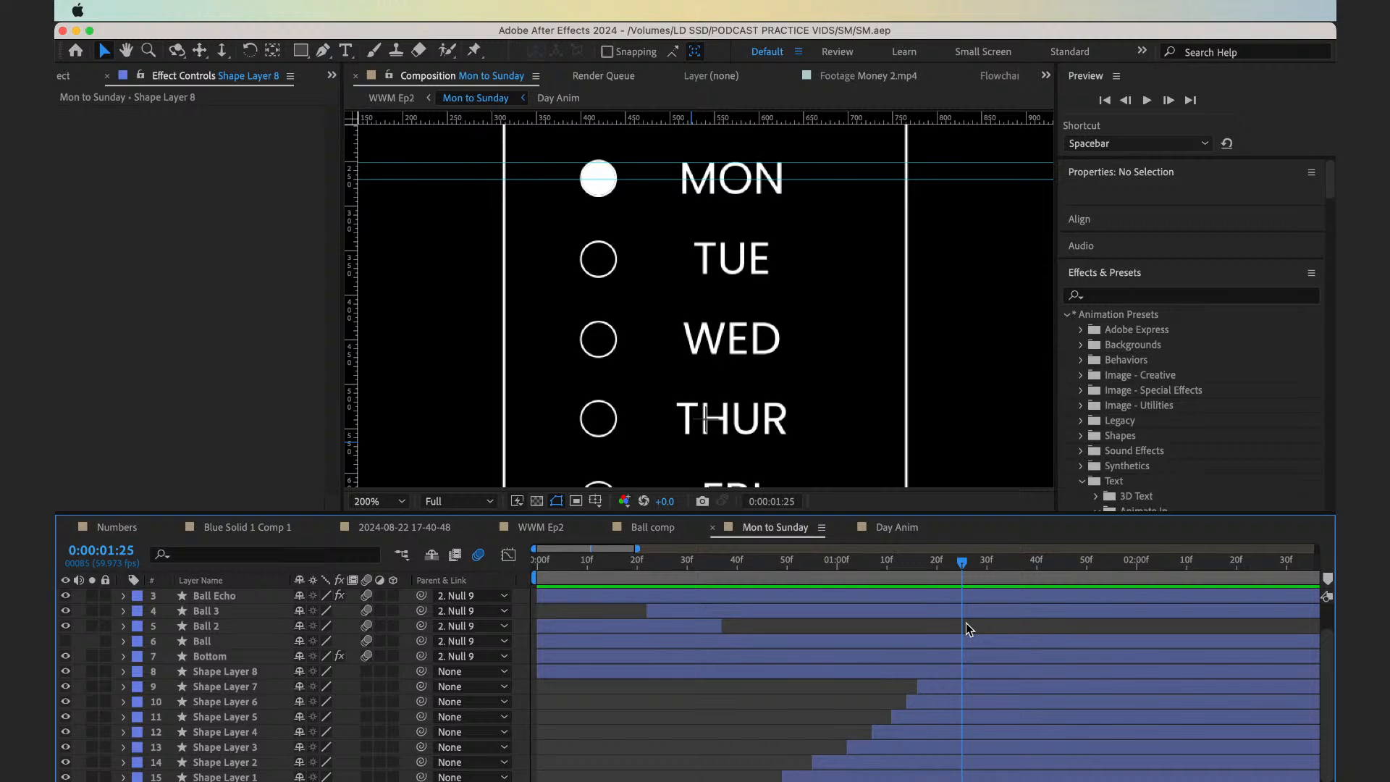
pyautogui.hotkey('ctrl', 'Right')
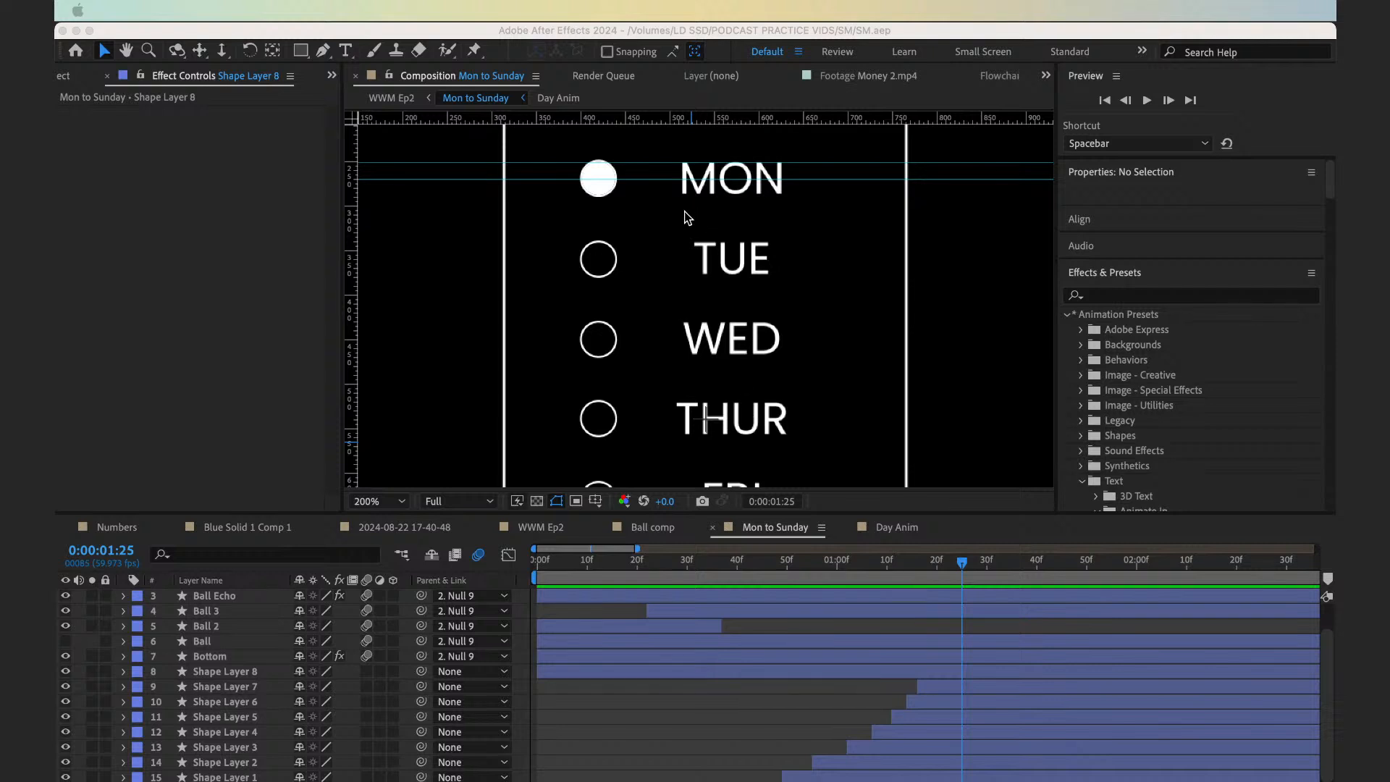
pyautogui.click(749, 683)
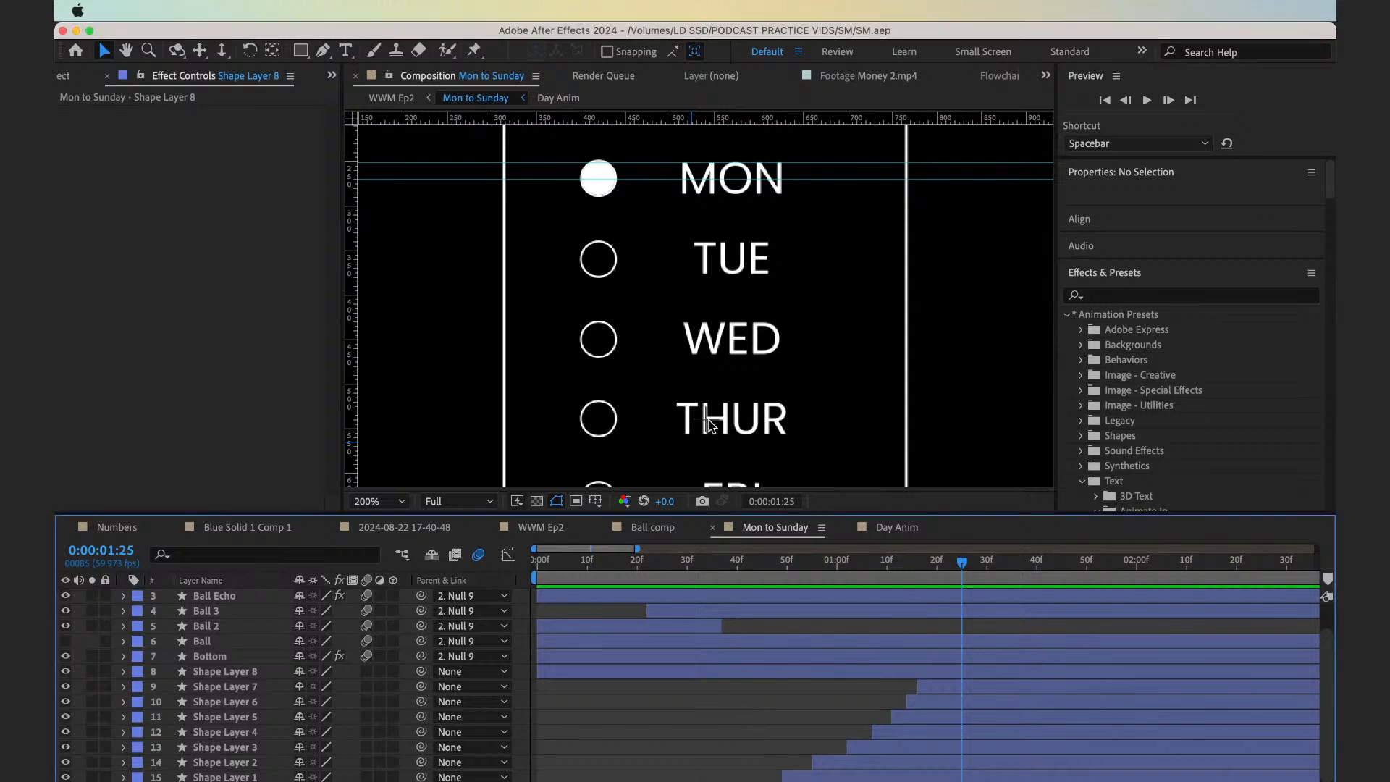
pyautogui.press('g')
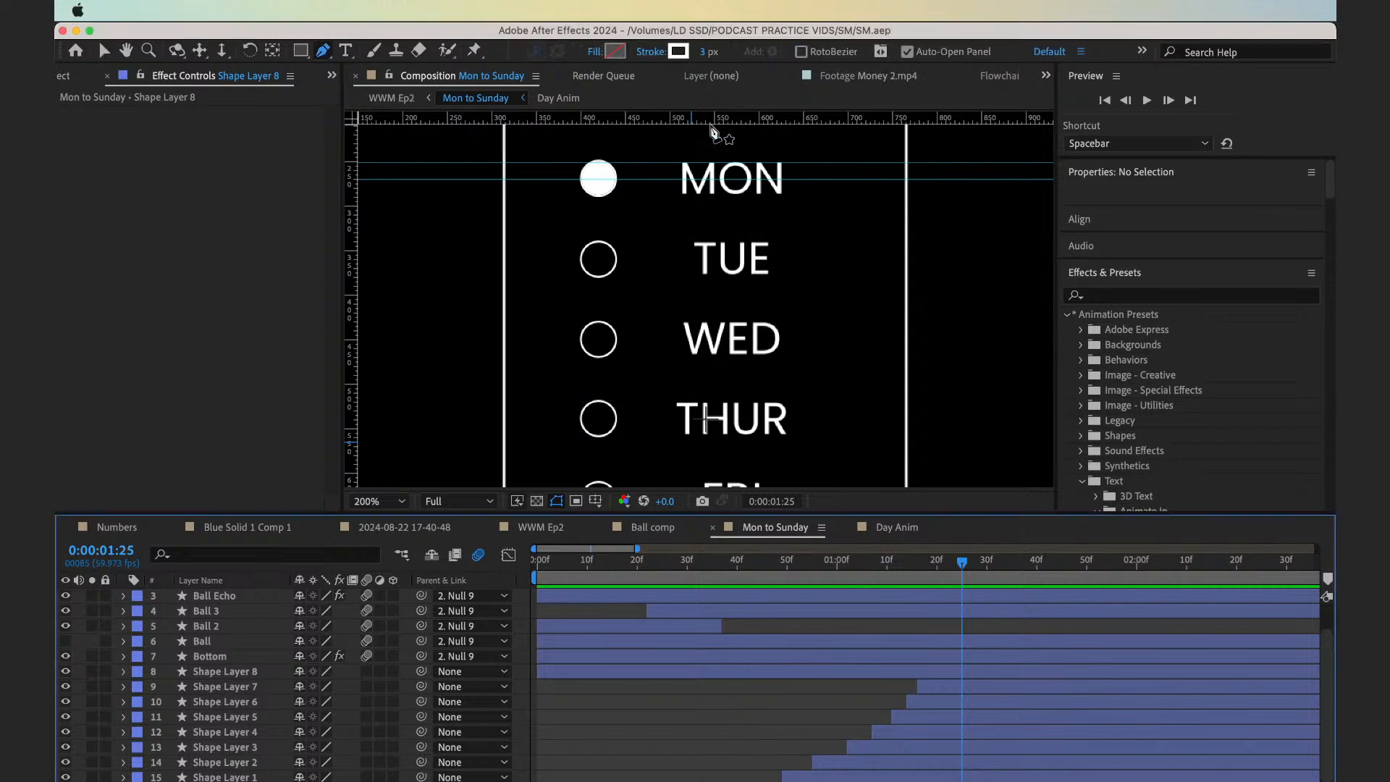
pyautogui.click(679, 198)
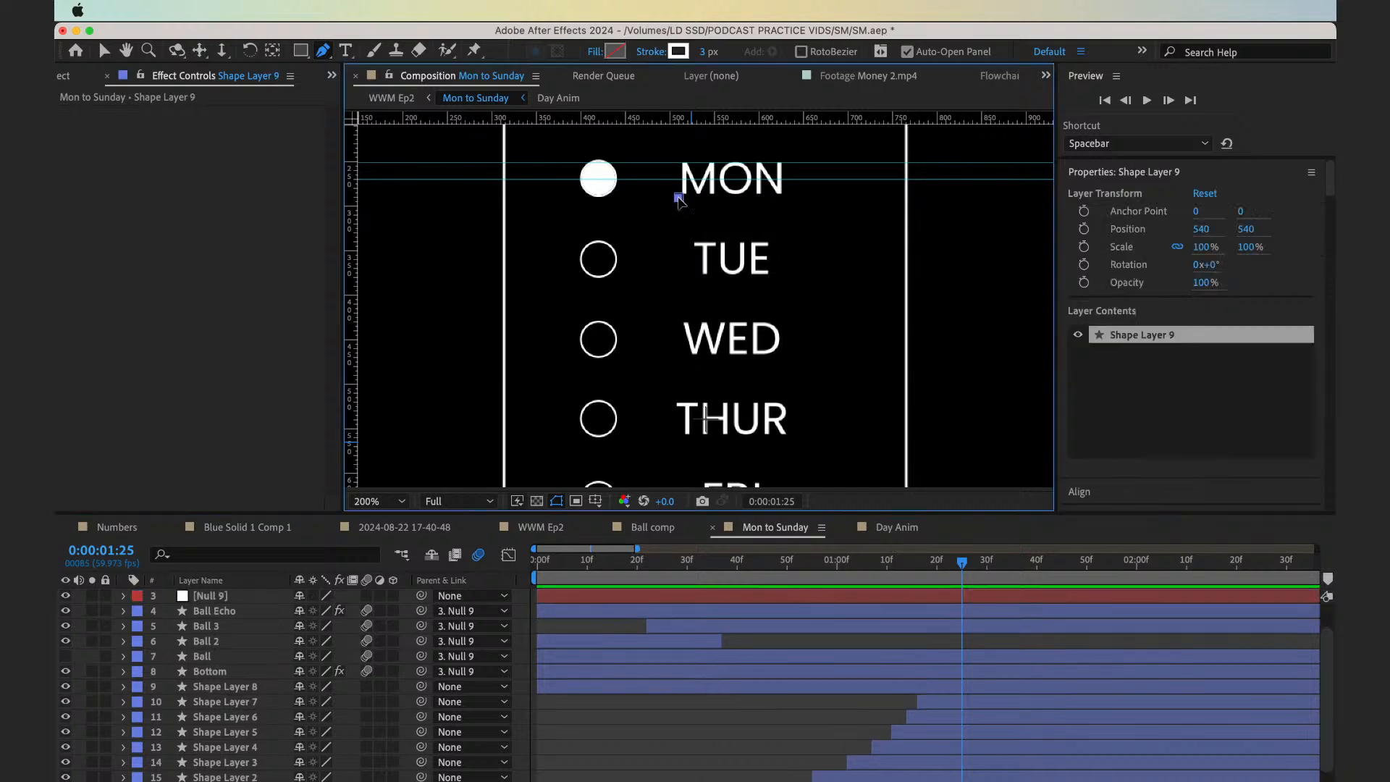
pyautogui.click(789, 198)
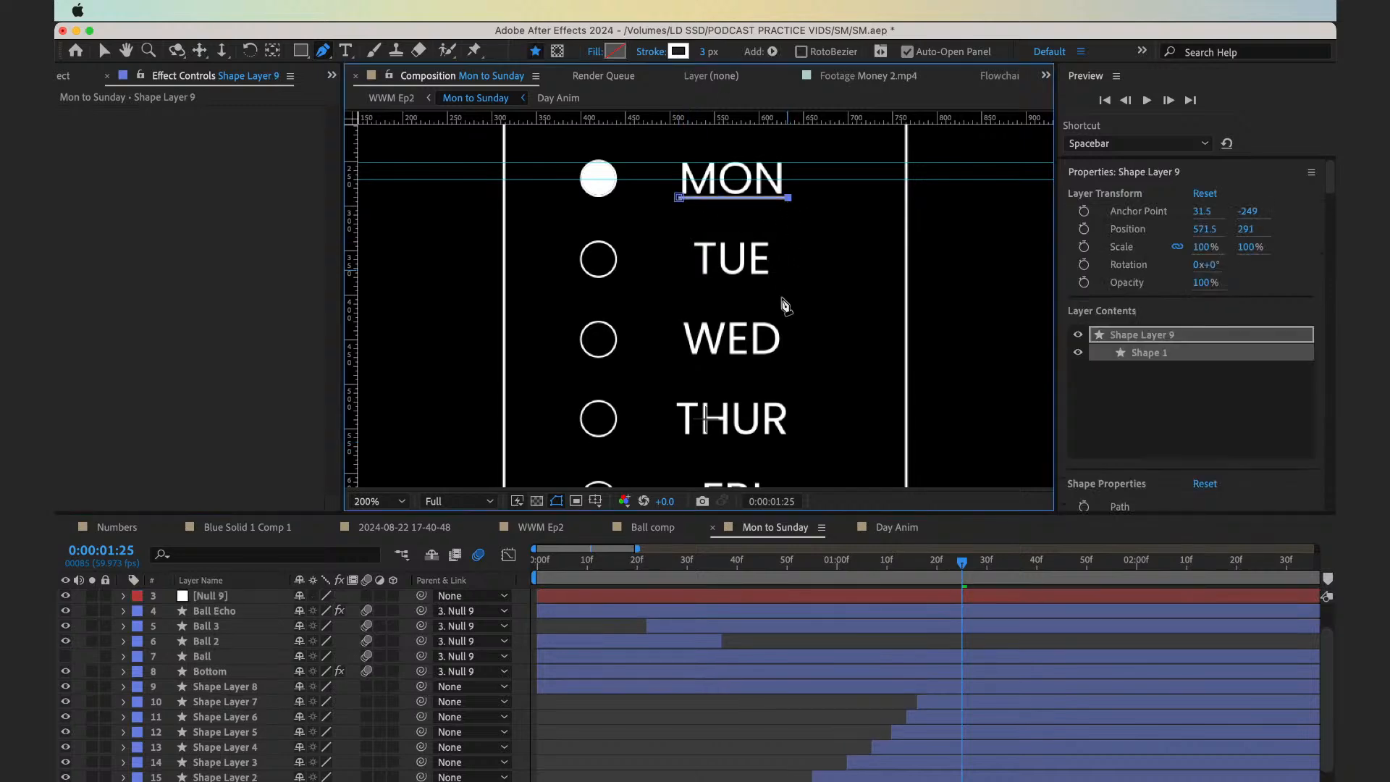
# Trim Shape Layer 9 to start at 0:00:01:24 and nudge the underline down 3 pixels to Y position 294
pyautogui.scroll(2, 921, 680)
pyautogui.click(966, 599)
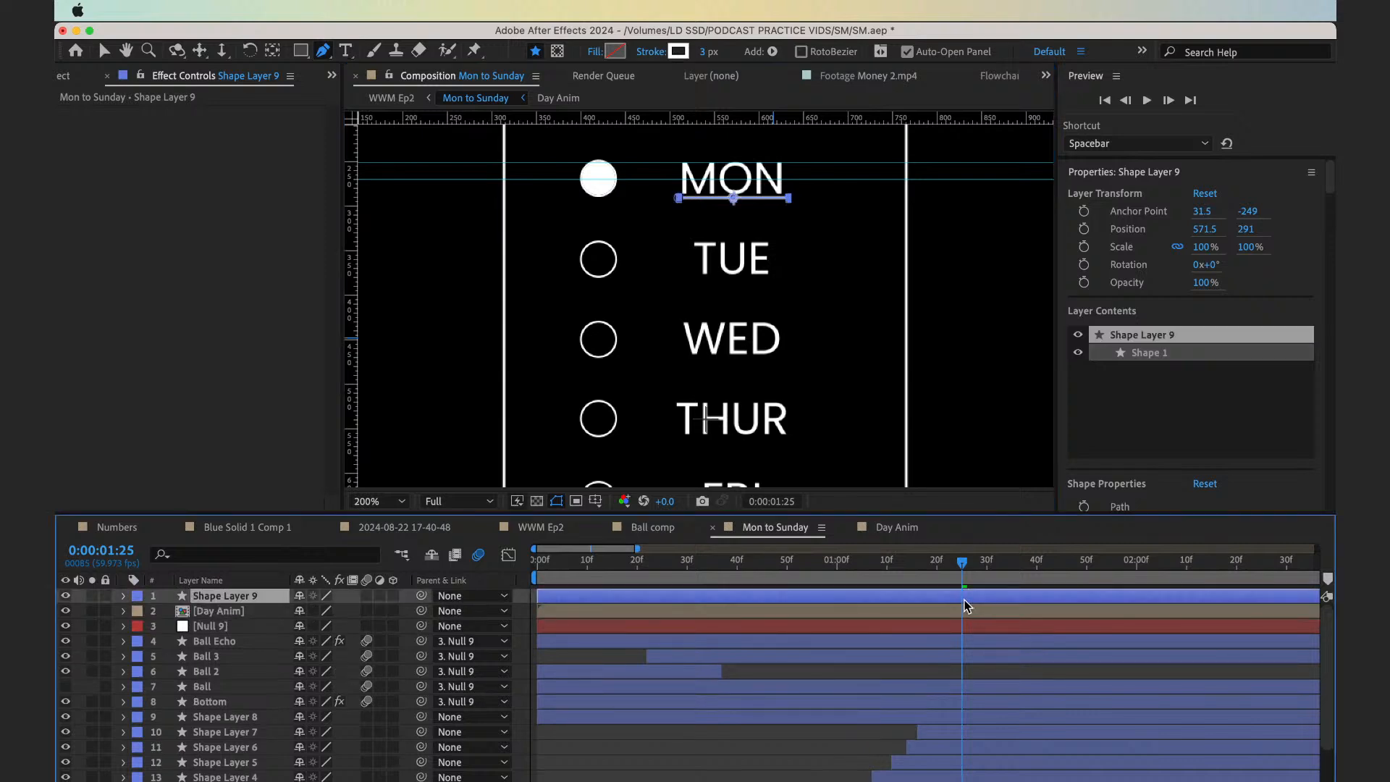
pyautogui.moveTo(945, 585)
pyautogui.mouseDown()
pyautogui.moveTo(887, 585)
pyautogui.moveTo(958, 585)
pyautogui.mouseUp()
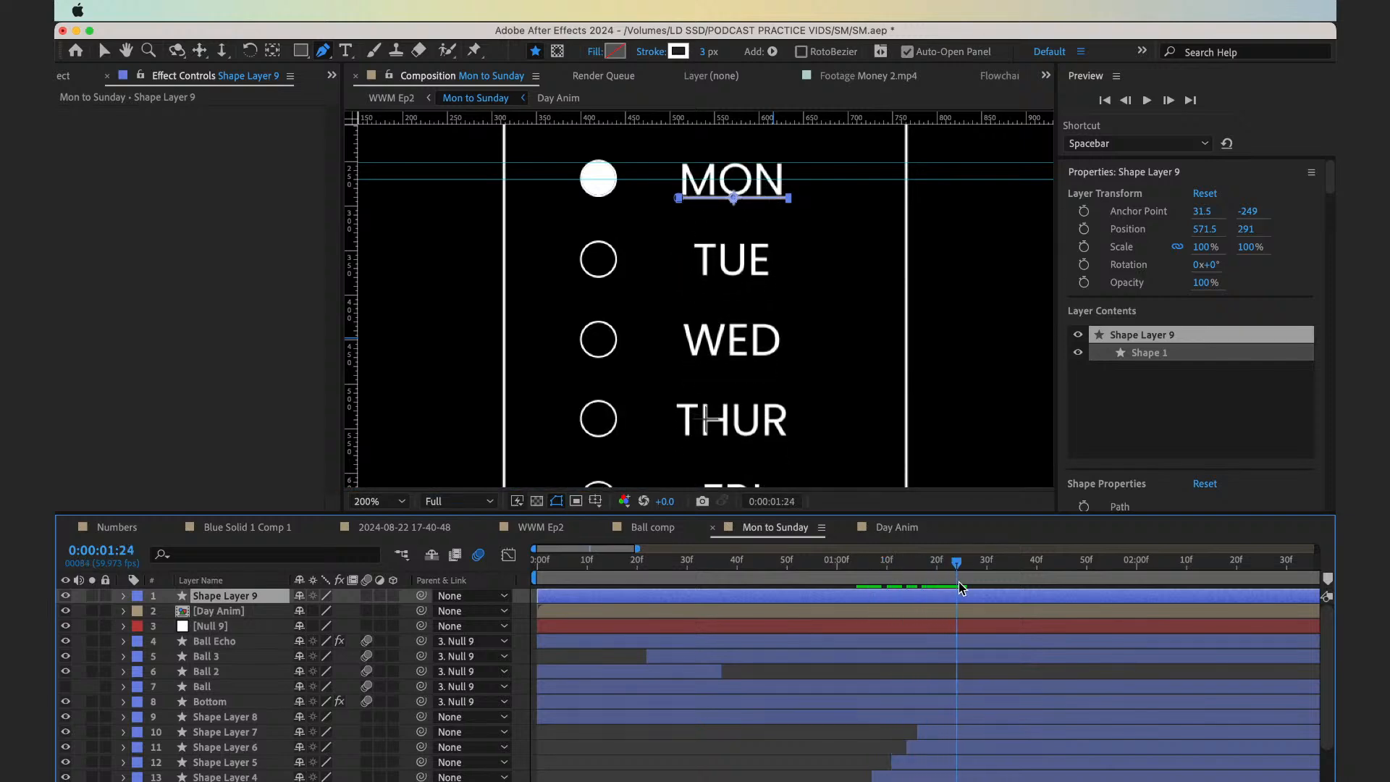
pyautogui.hotkey('alt', '[')
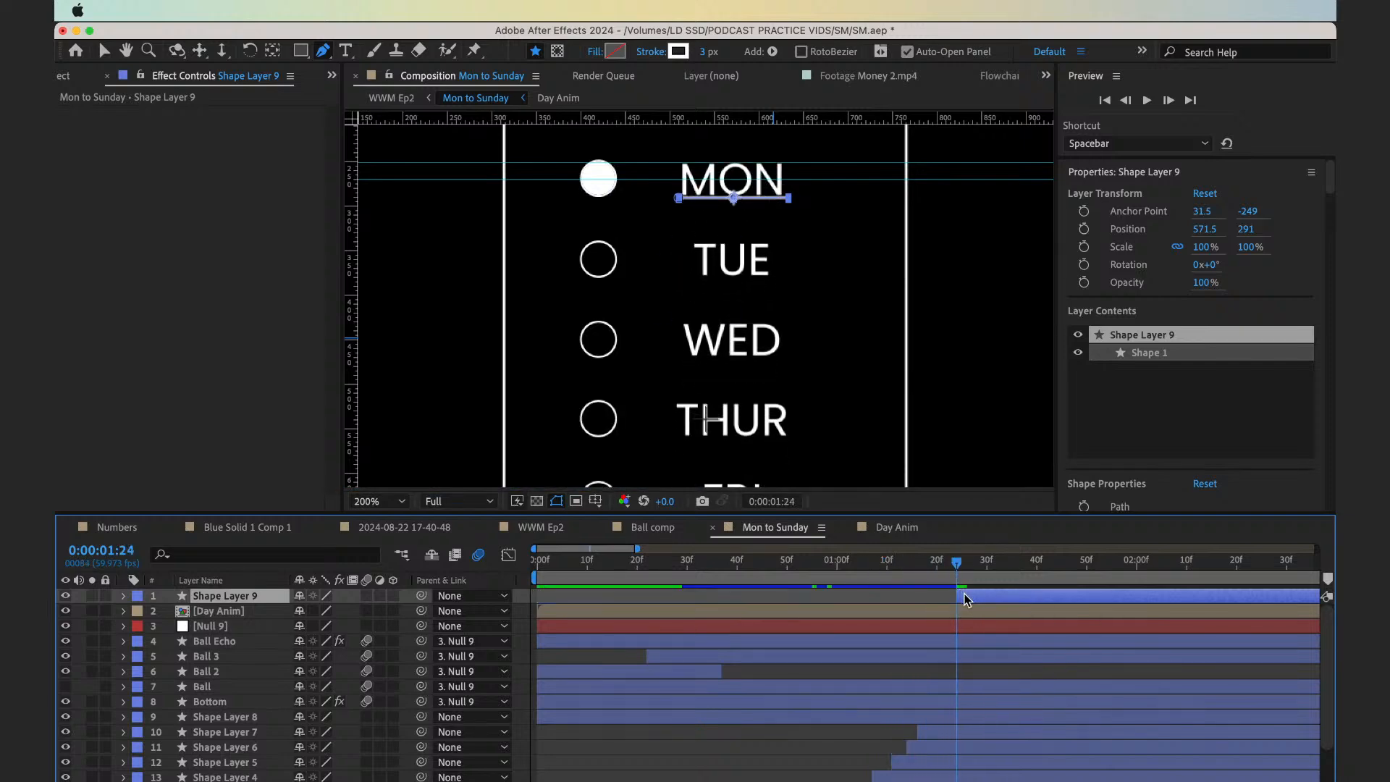
pyautogui.press('Down')
pyautogui.press('Down')
pyautogui.press('Down')
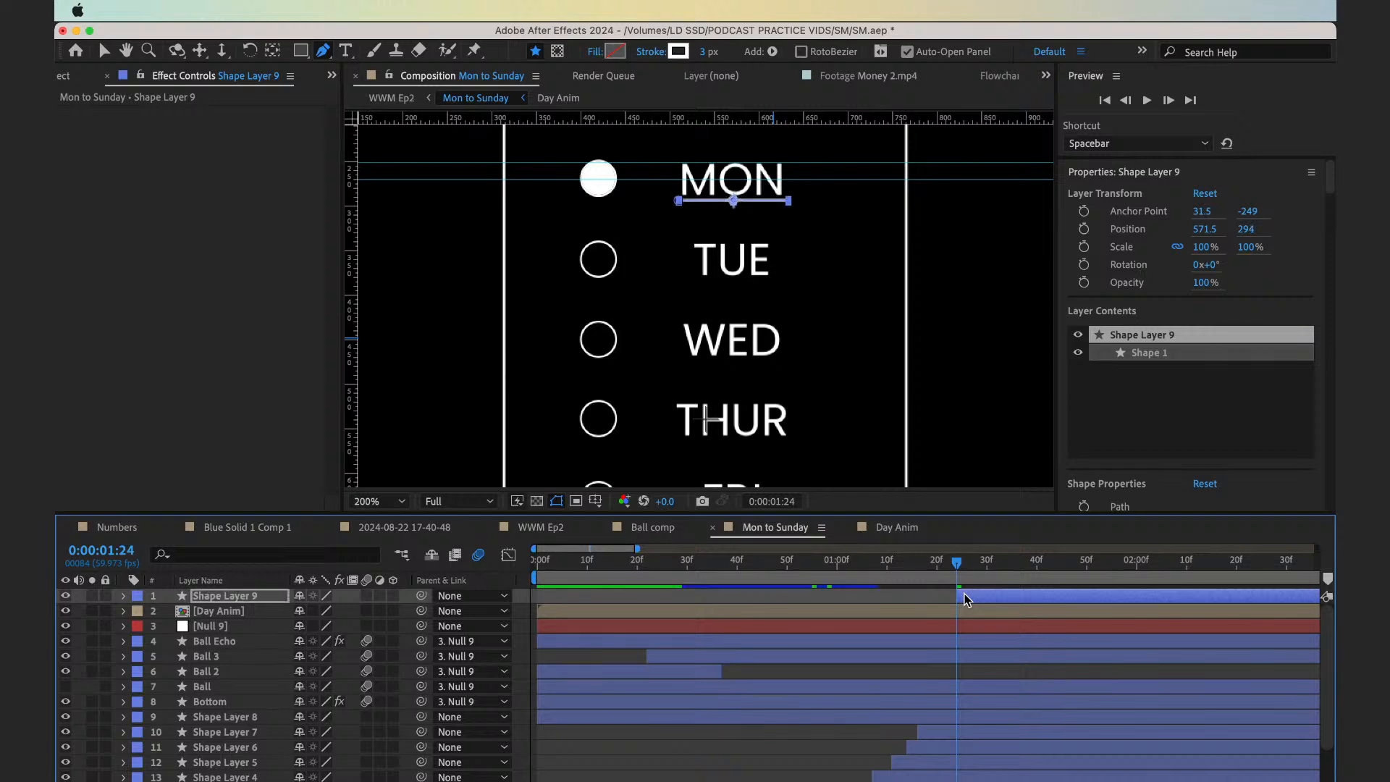
# Try Shape Layer 9's underline at 80% opacity and view it deselected
pyautogui.press('t')
pyautogui.click(308, 612)
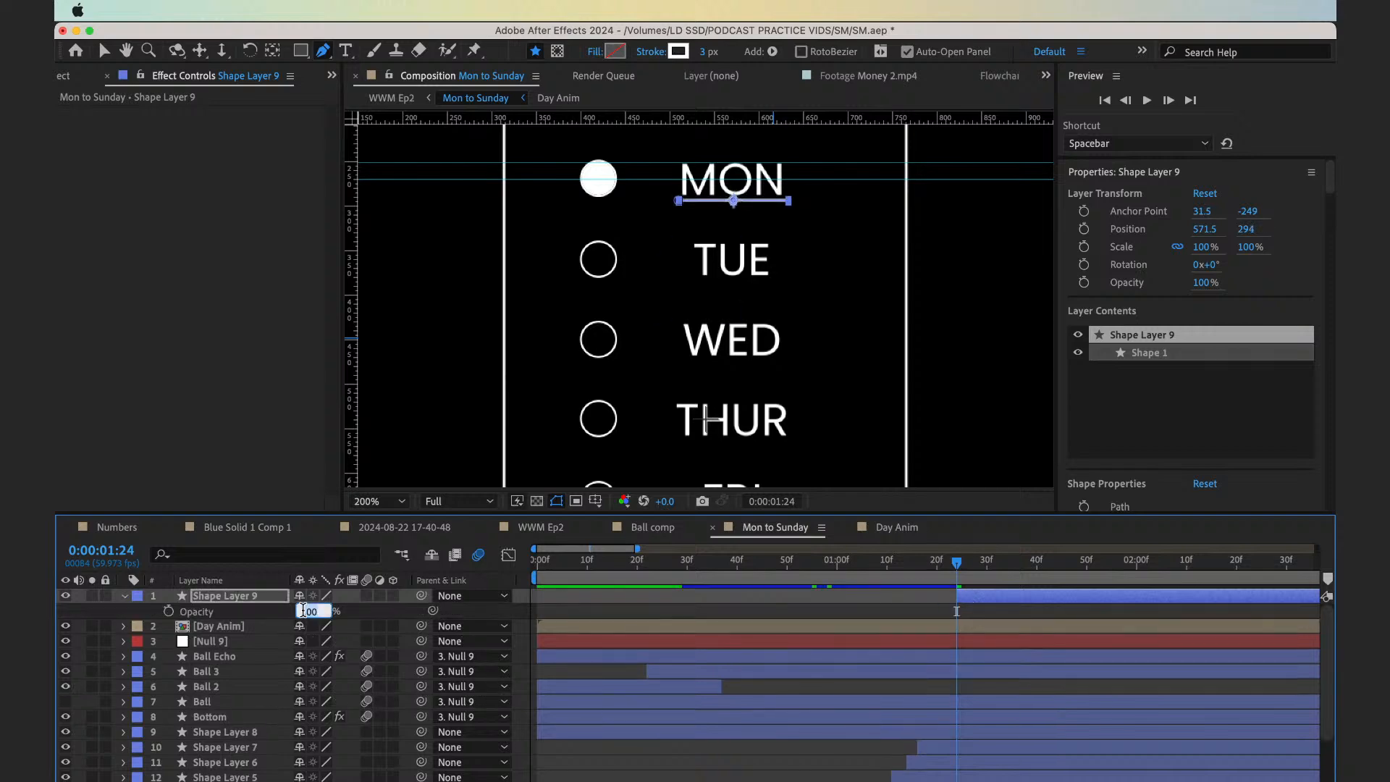
pyautogui.write('80')
pyautogui.press('Return')
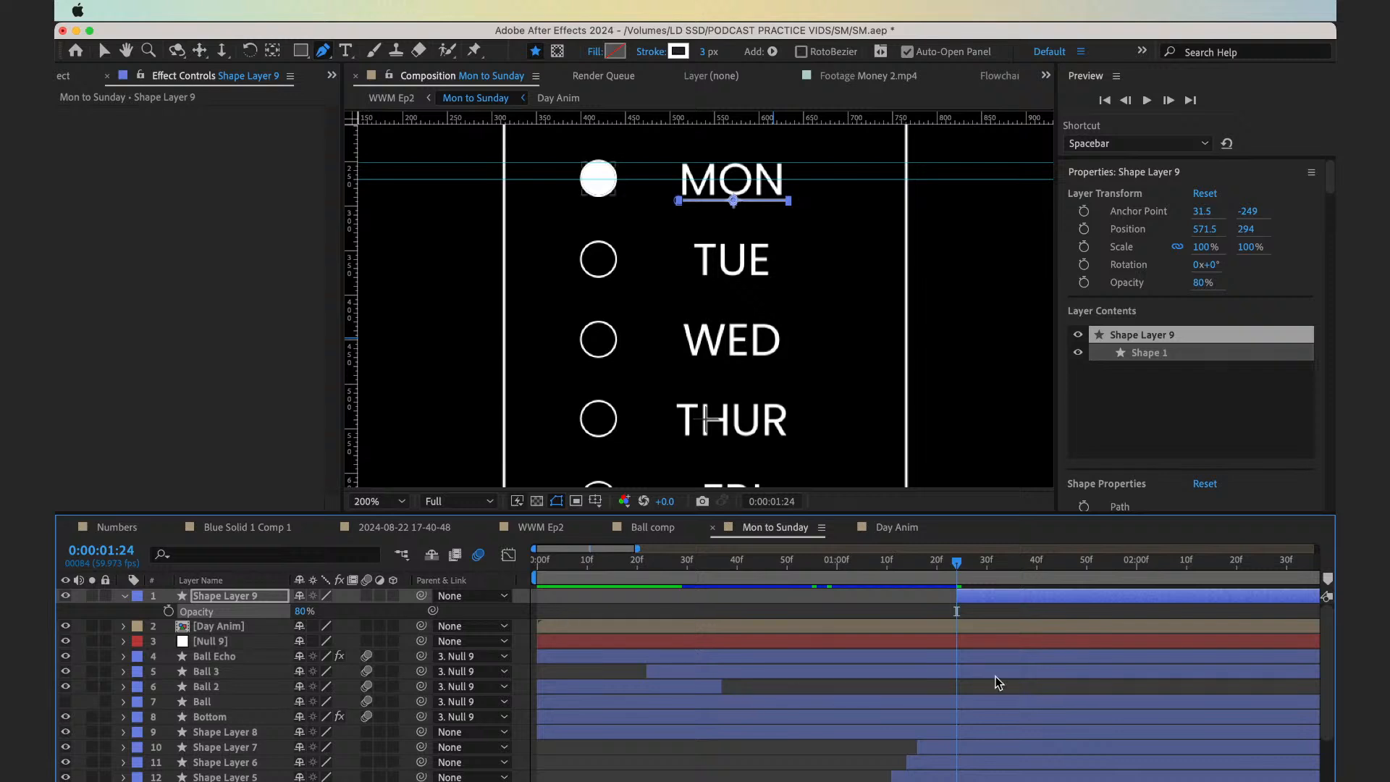
pyautogui.click(987, 600)
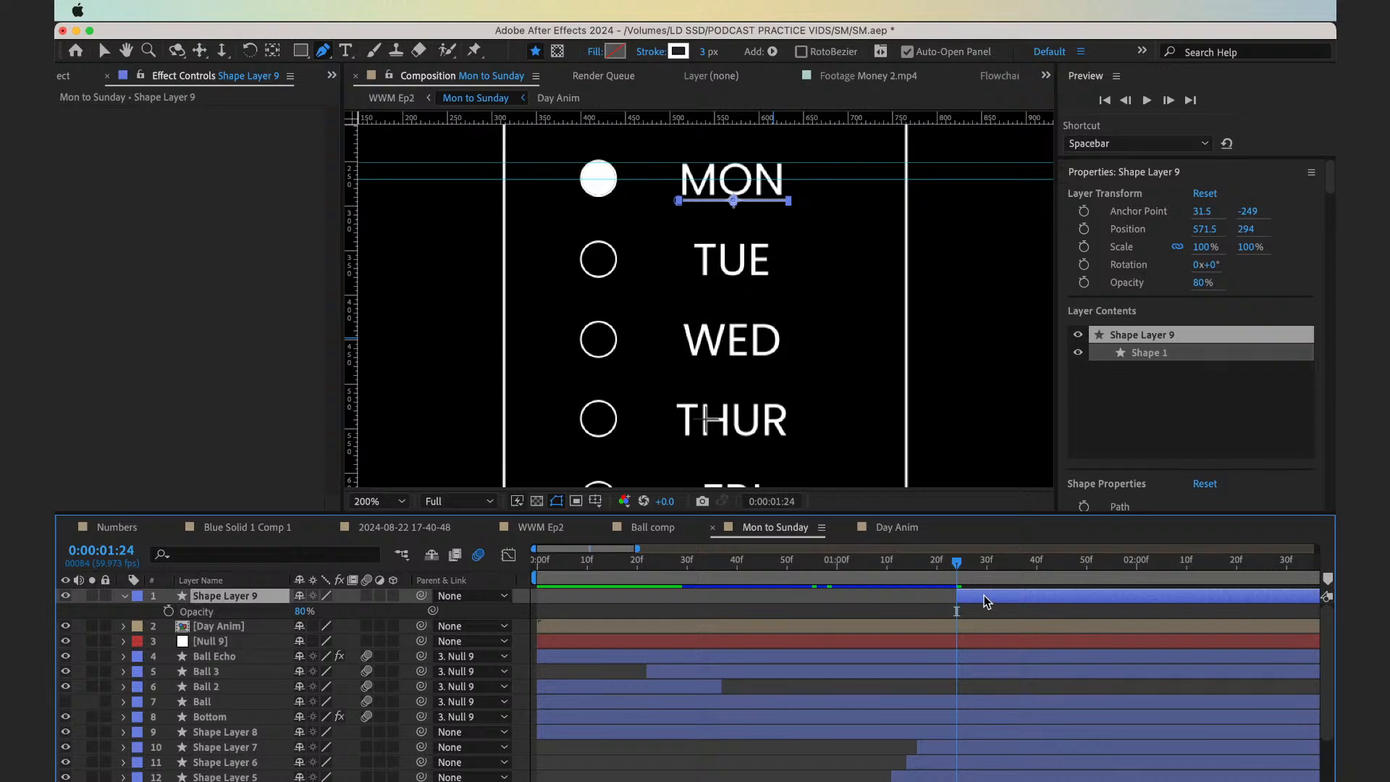
pyautogui.press('t')
pyautogui.click(847, 739)
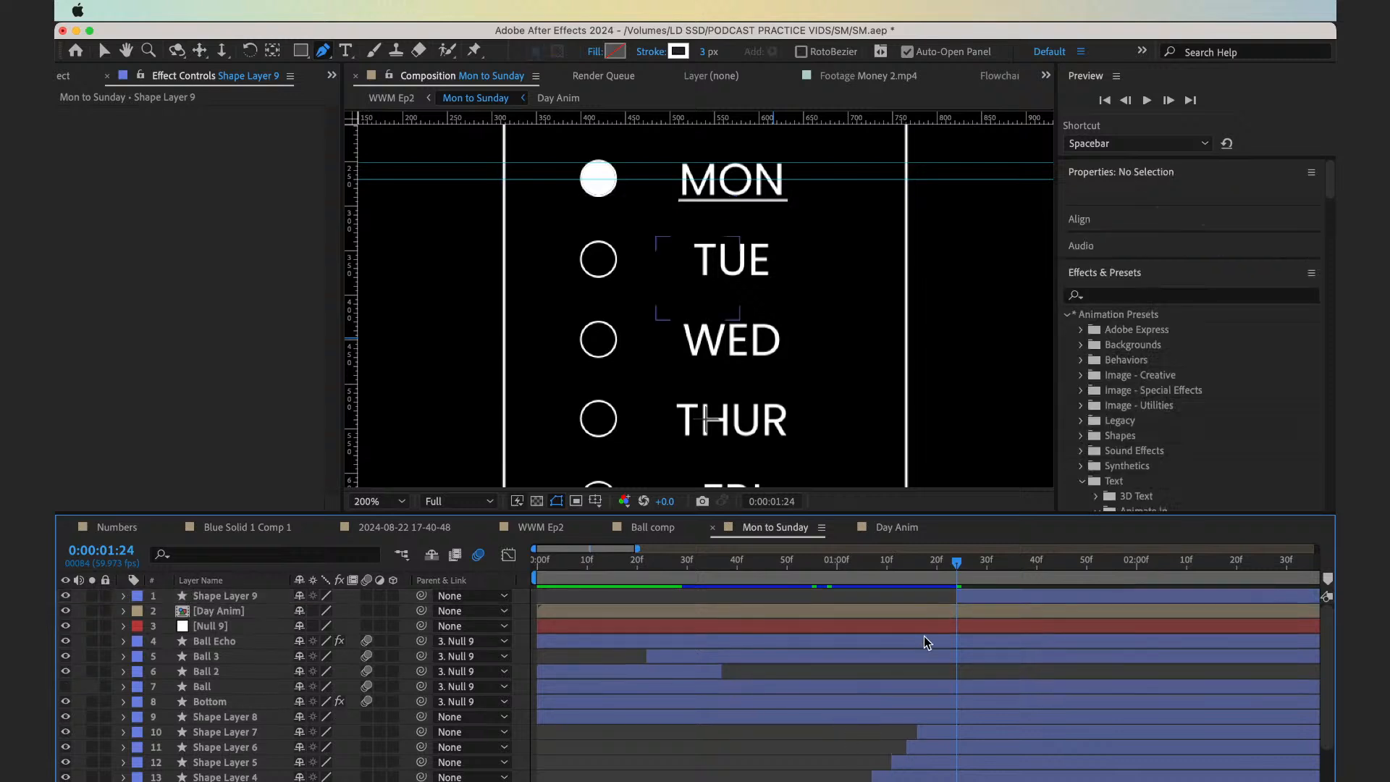
# Set Shape Layer 9's Opacity to 50%, deselect the layer and return to the Selection tool
pyautogui.click(971, 600)
pyautogui.press('t')
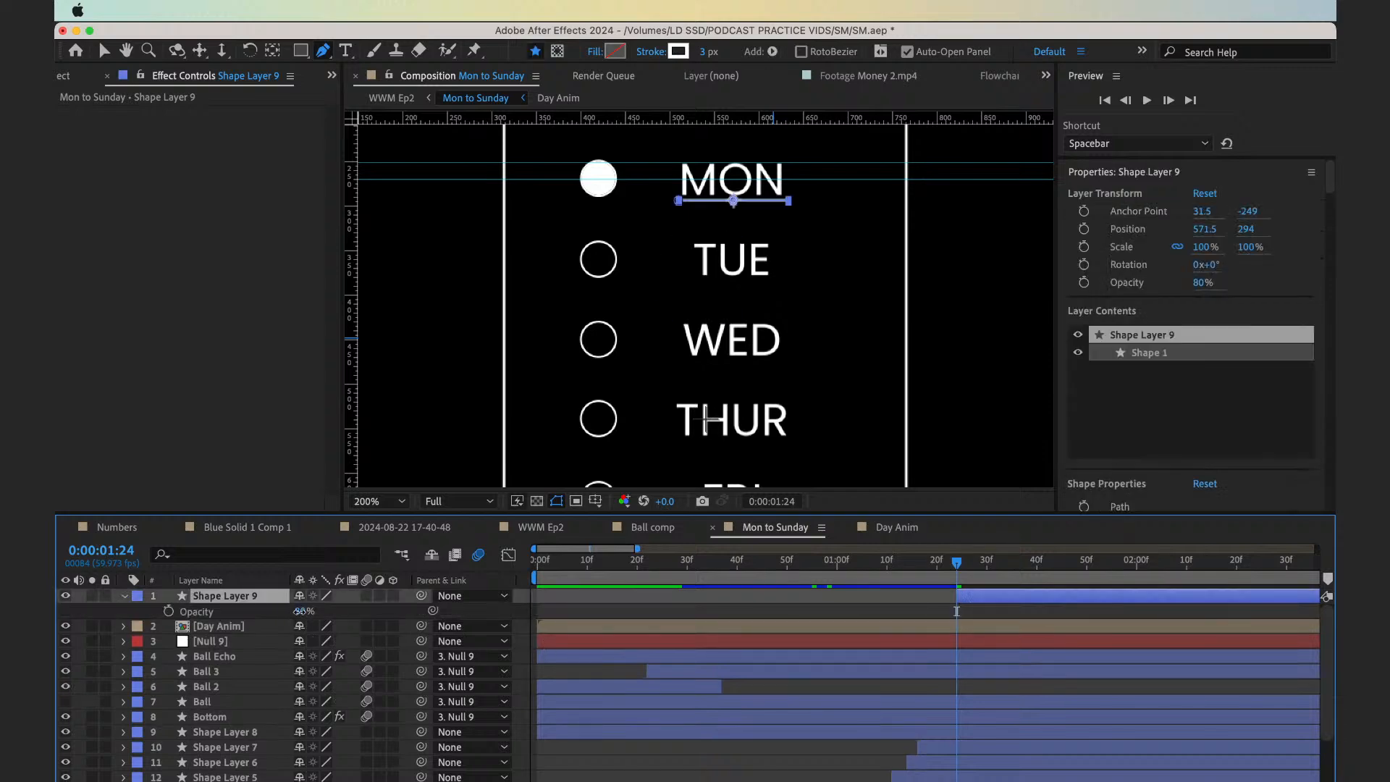
pyautogui.click(299, 611)
pyautogui.write('50')
pyautogui.press('Return')
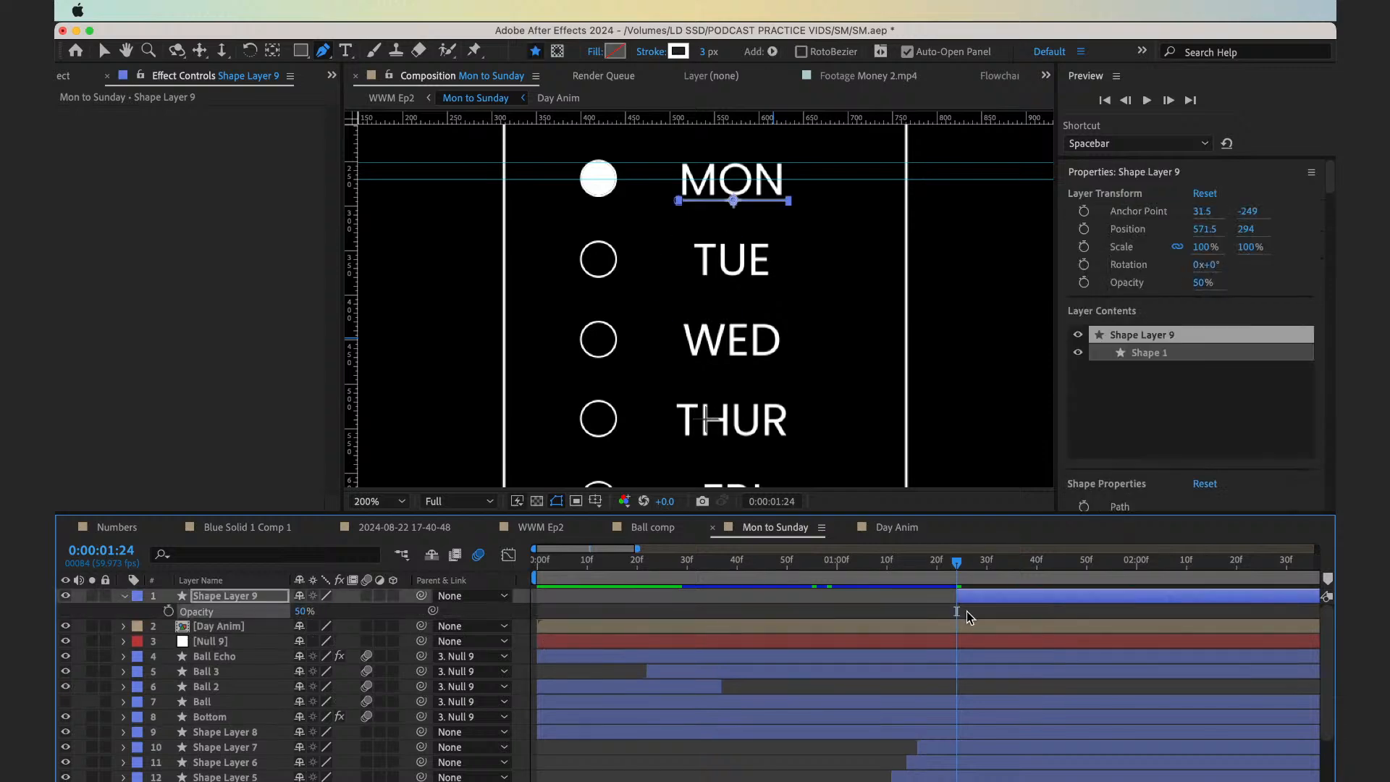
pyautogui.click(969, 616)
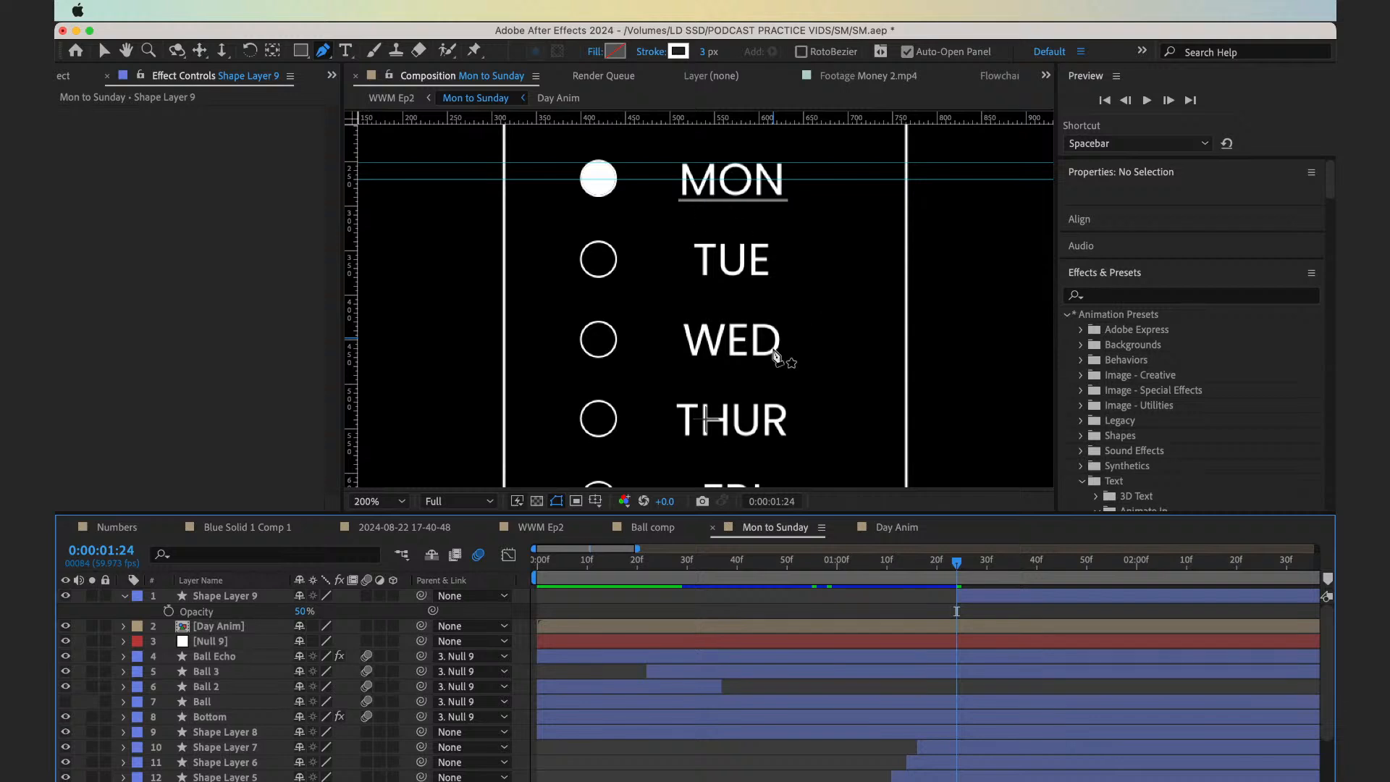
pyautogui.press('v')
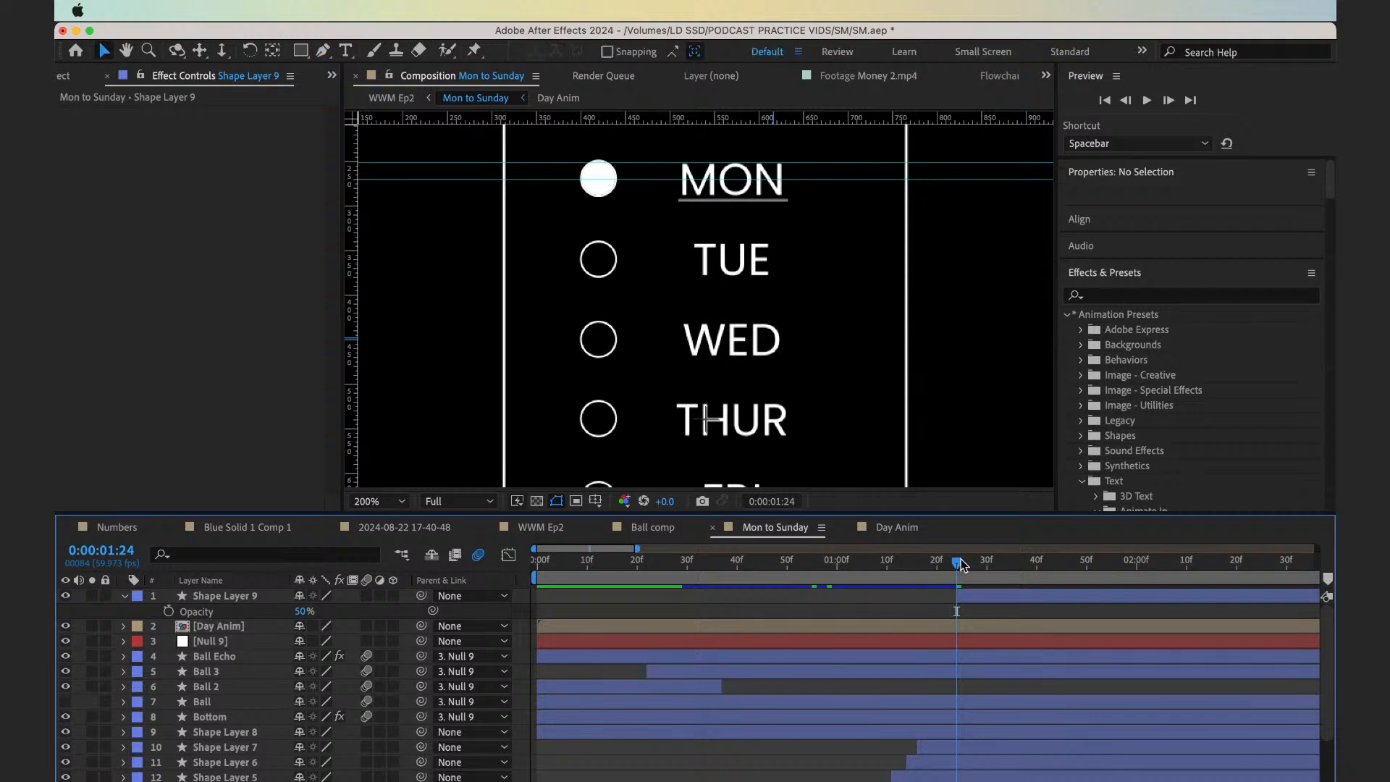
# Find the layer that forms the filled dot beside MON by toggling Ball 3's visibility, leaving Ball 3 visible and selected
pyautogui.moveTo(957, 563); pyautogui.dragTo(957, 593)
pyautogui.hscroll(5, 851, 687)
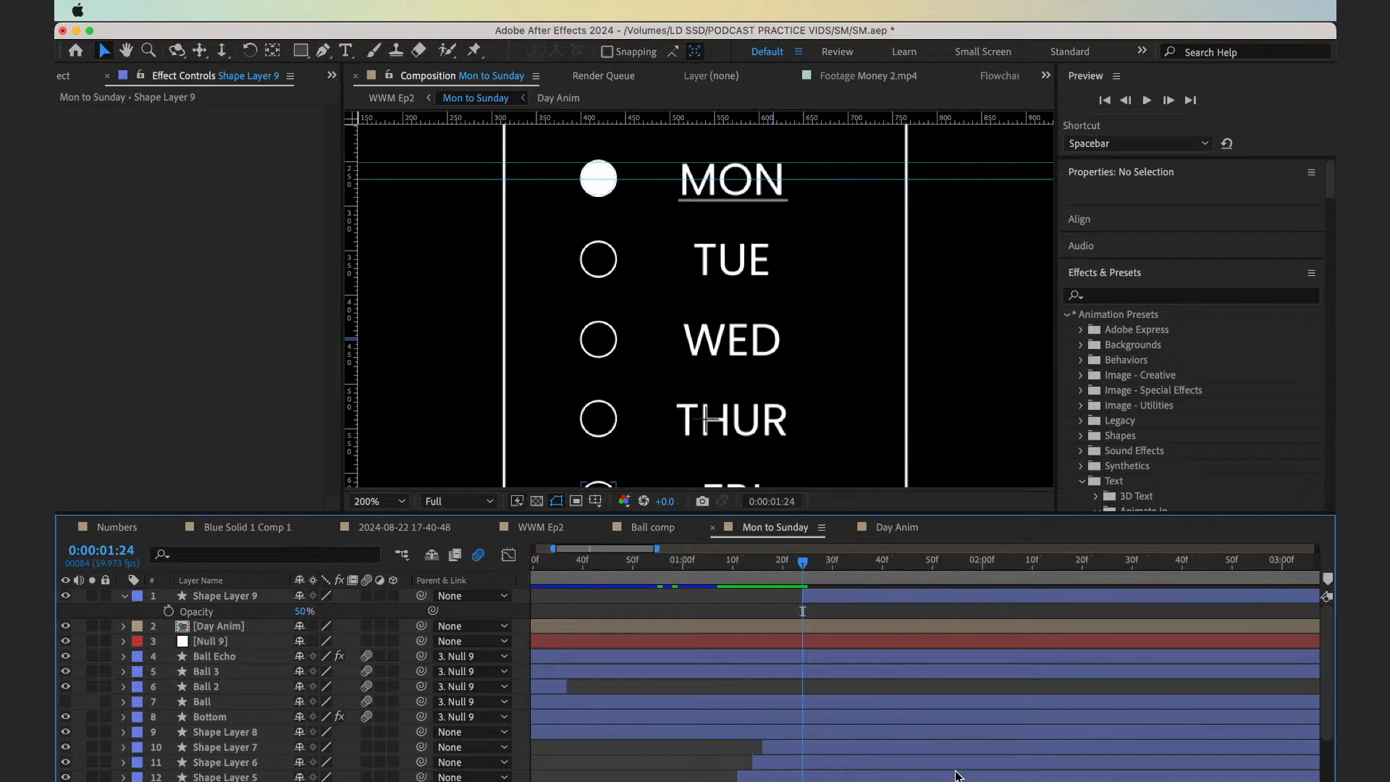
pyautogui.click(812, 661)
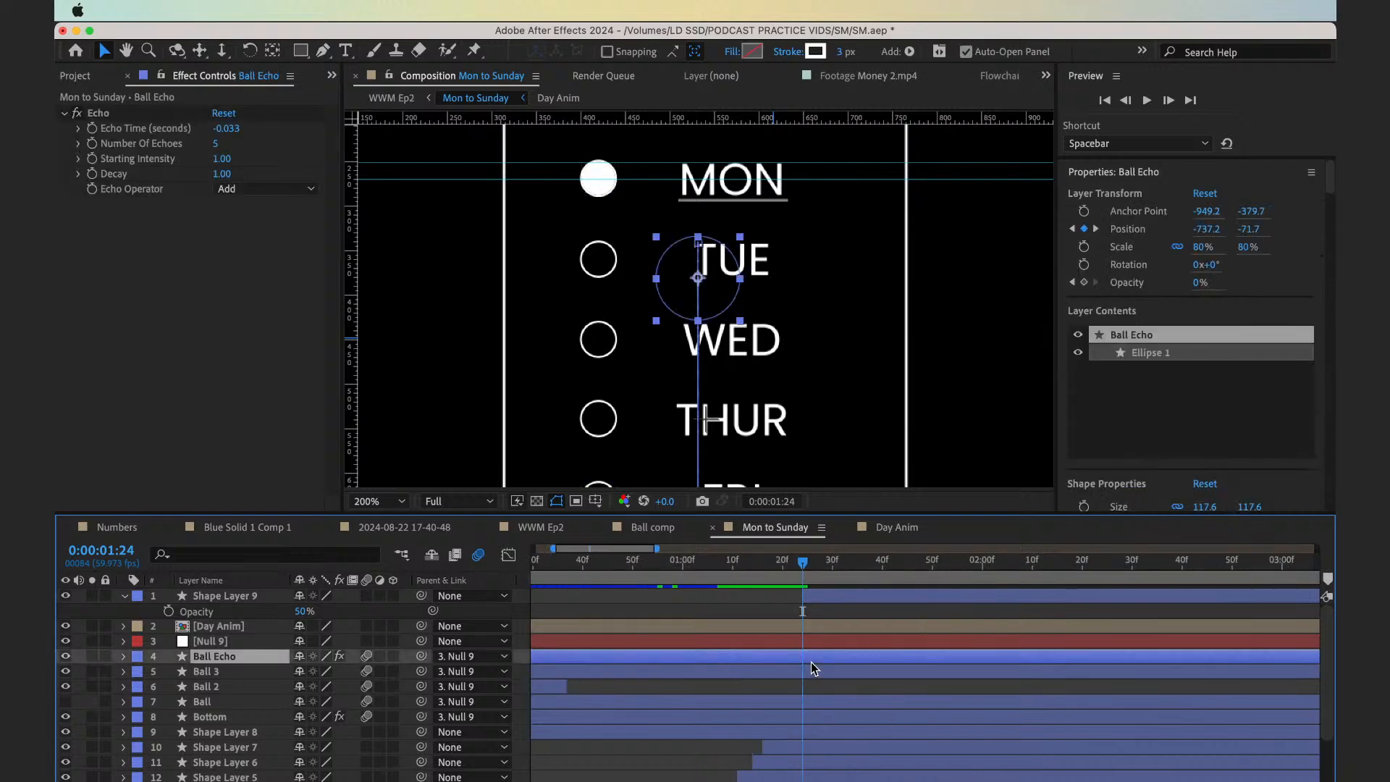
pyautogui.click(816, 672)
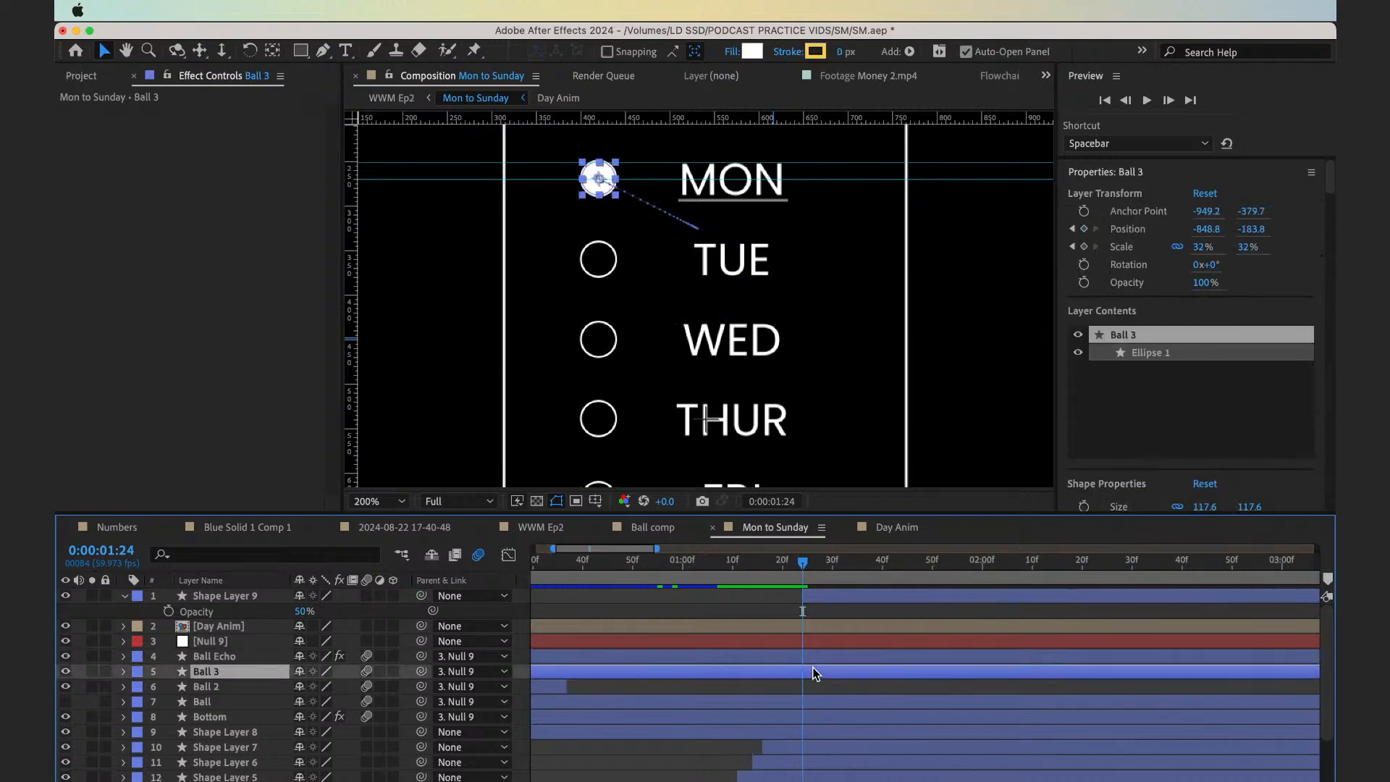
pyautogui.click(65, 672)
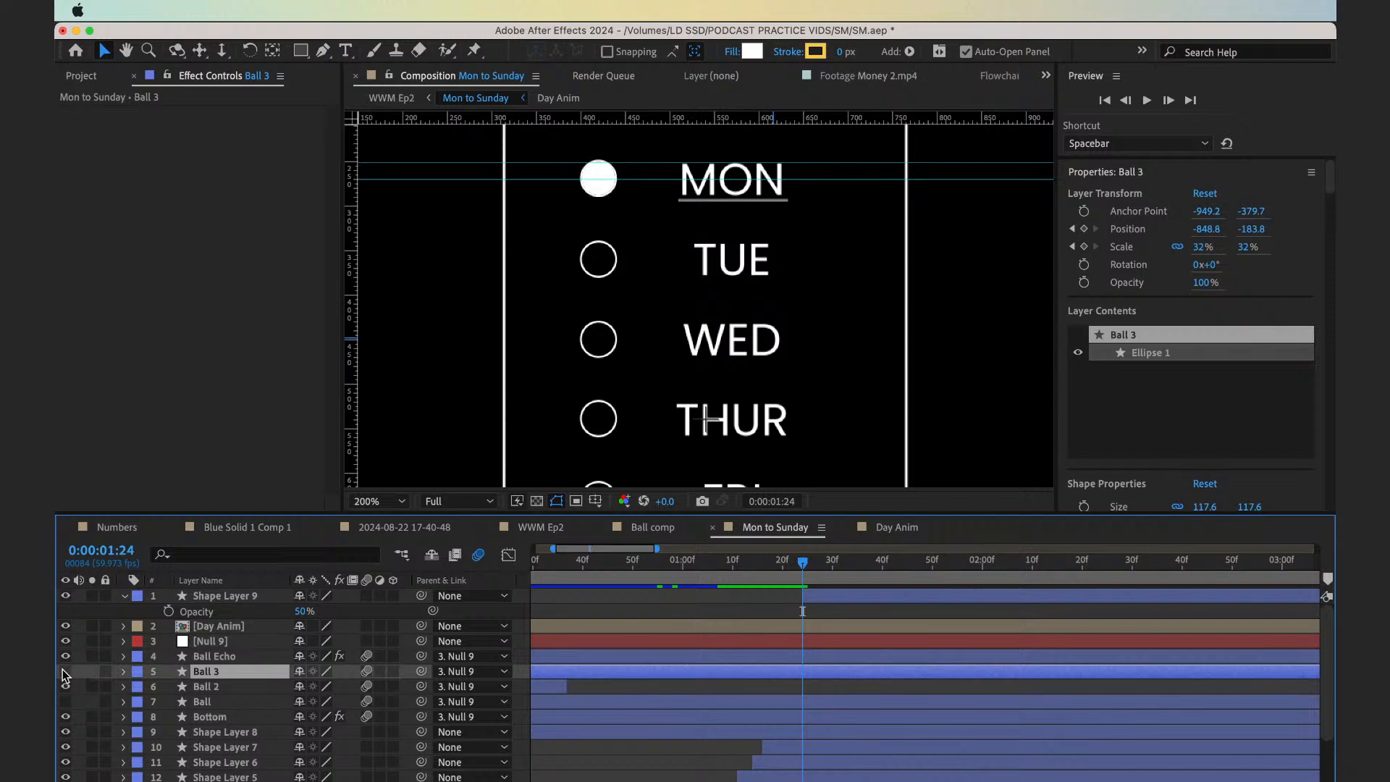
pyautogui.click(65, 671)
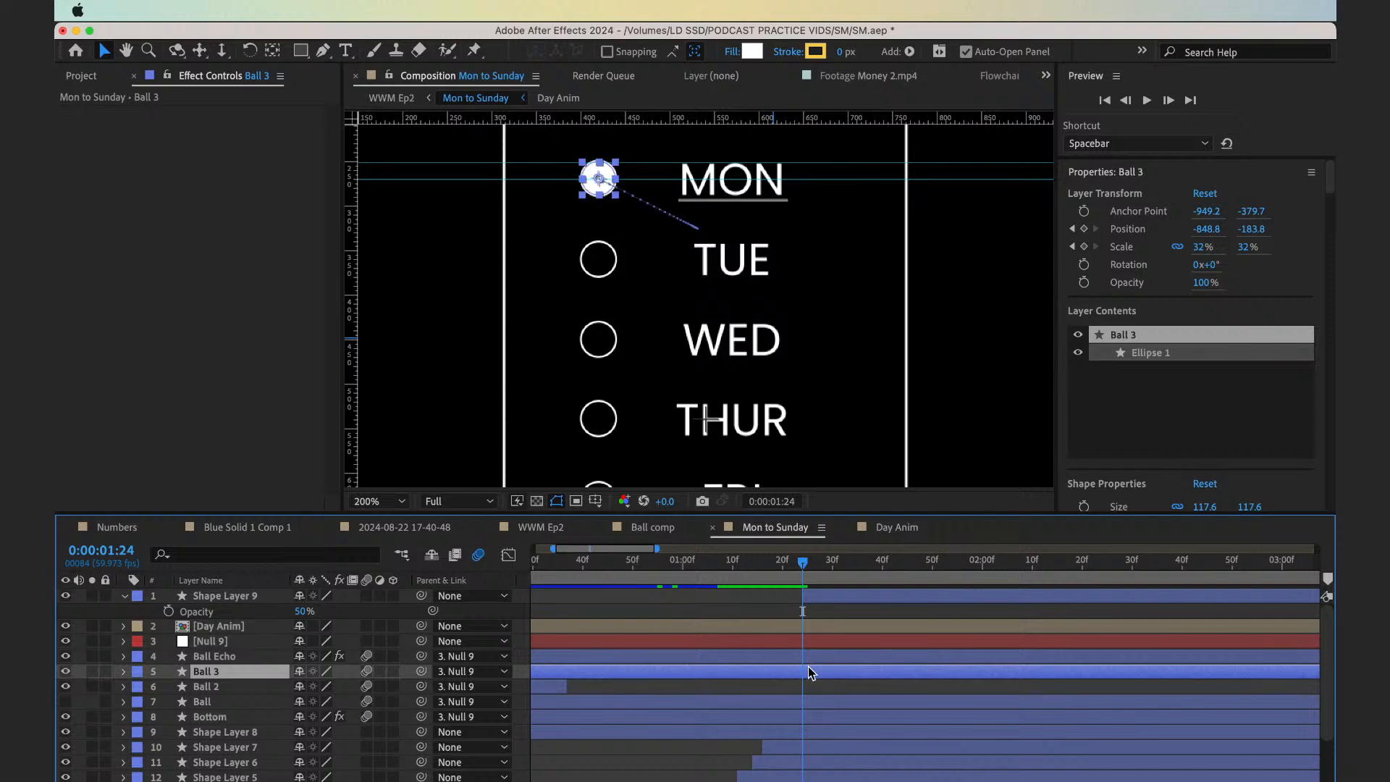
# View the dot beside MON at 400% and add a Position keyframe to Ball 3 at 0:00:01:24
pyautogui.press('.')
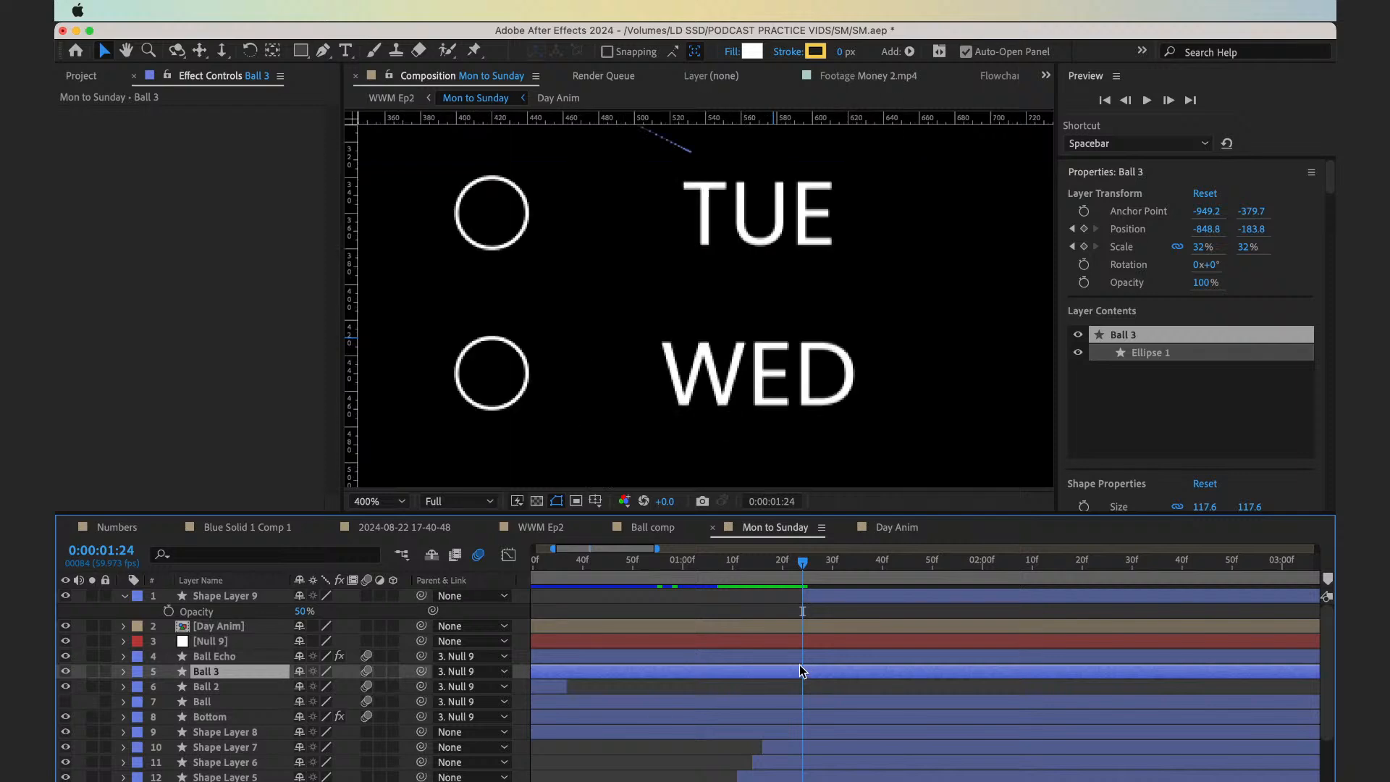
pyautogui.press('space')
pyautogui.moveTo(496, 391); pyautogui.dragTo(752, 588)
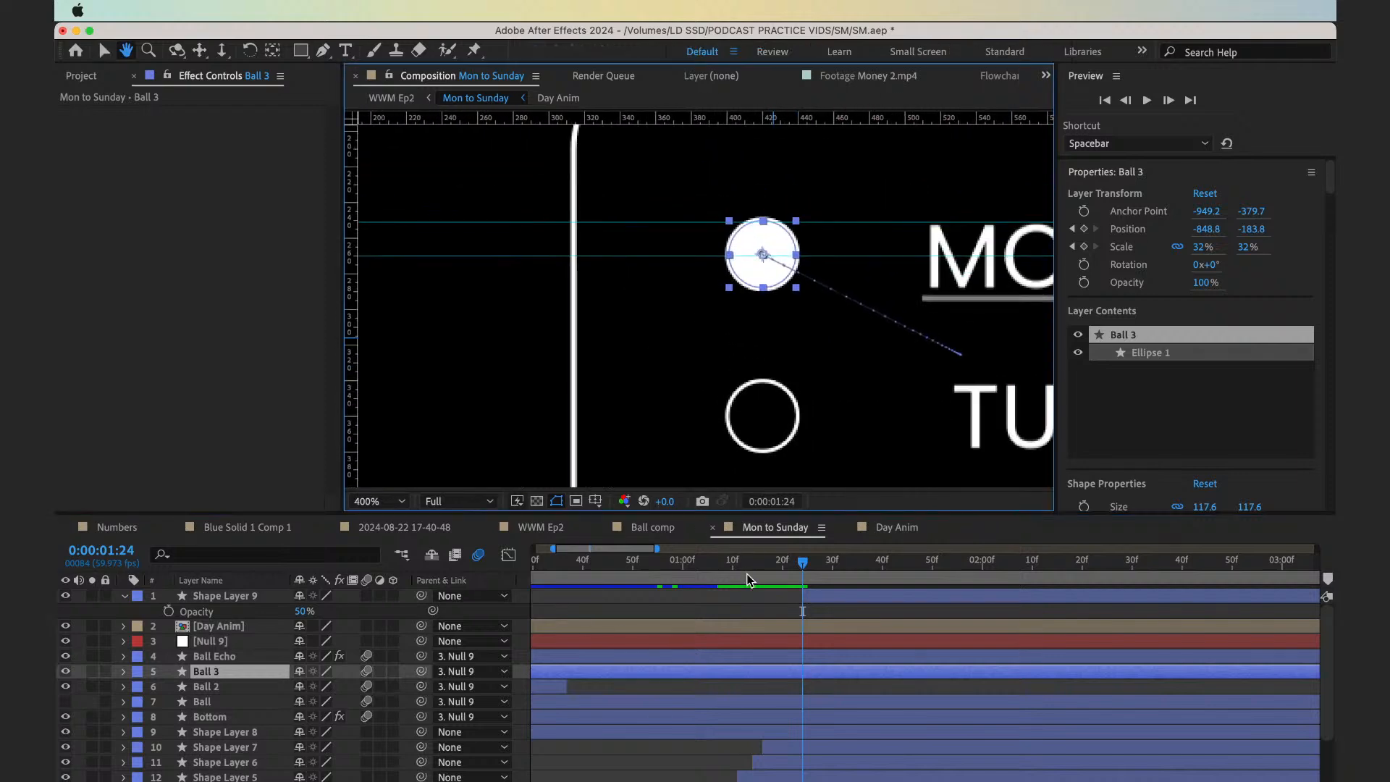
pyautogui.moveTo(679, 355); pyautogui.dragTo(685, 321)
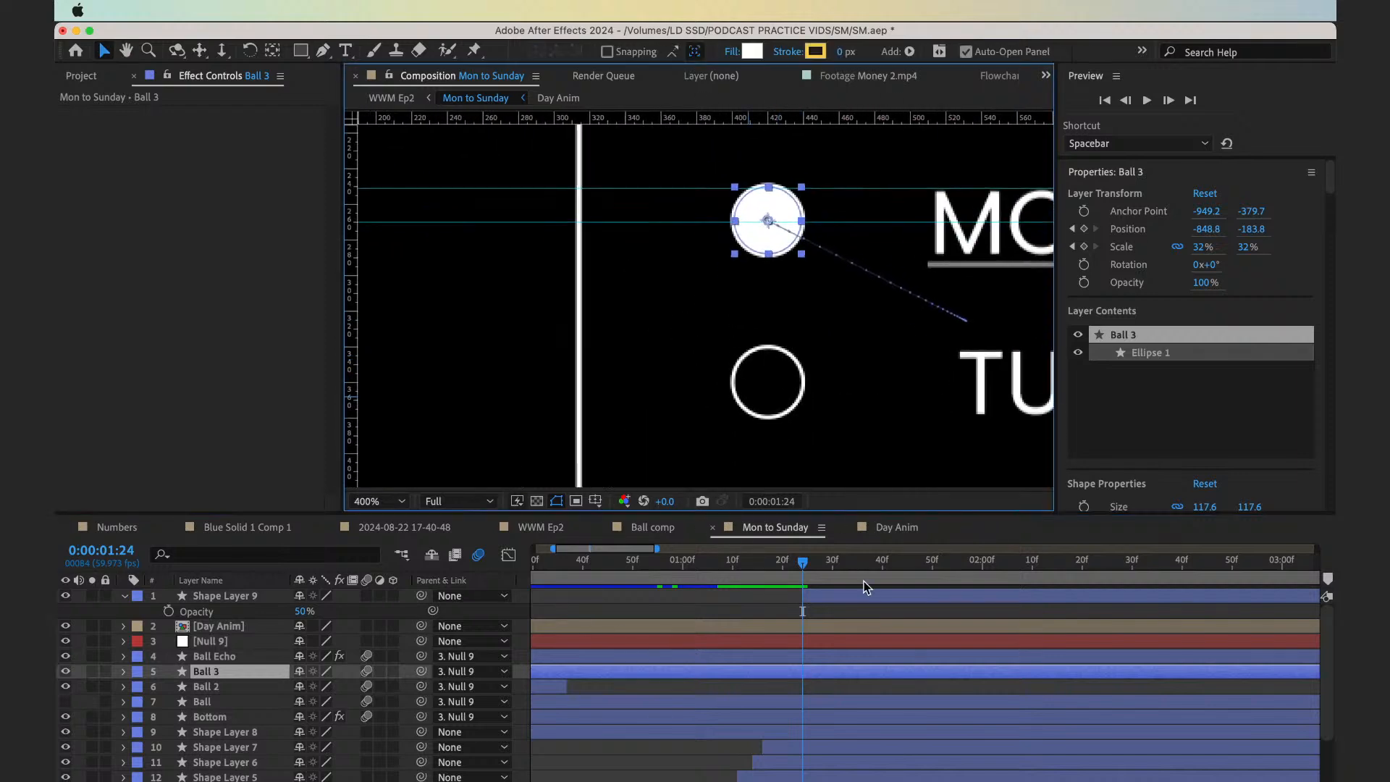
pyautogui.hotkey('alt', 'shift', 'p')
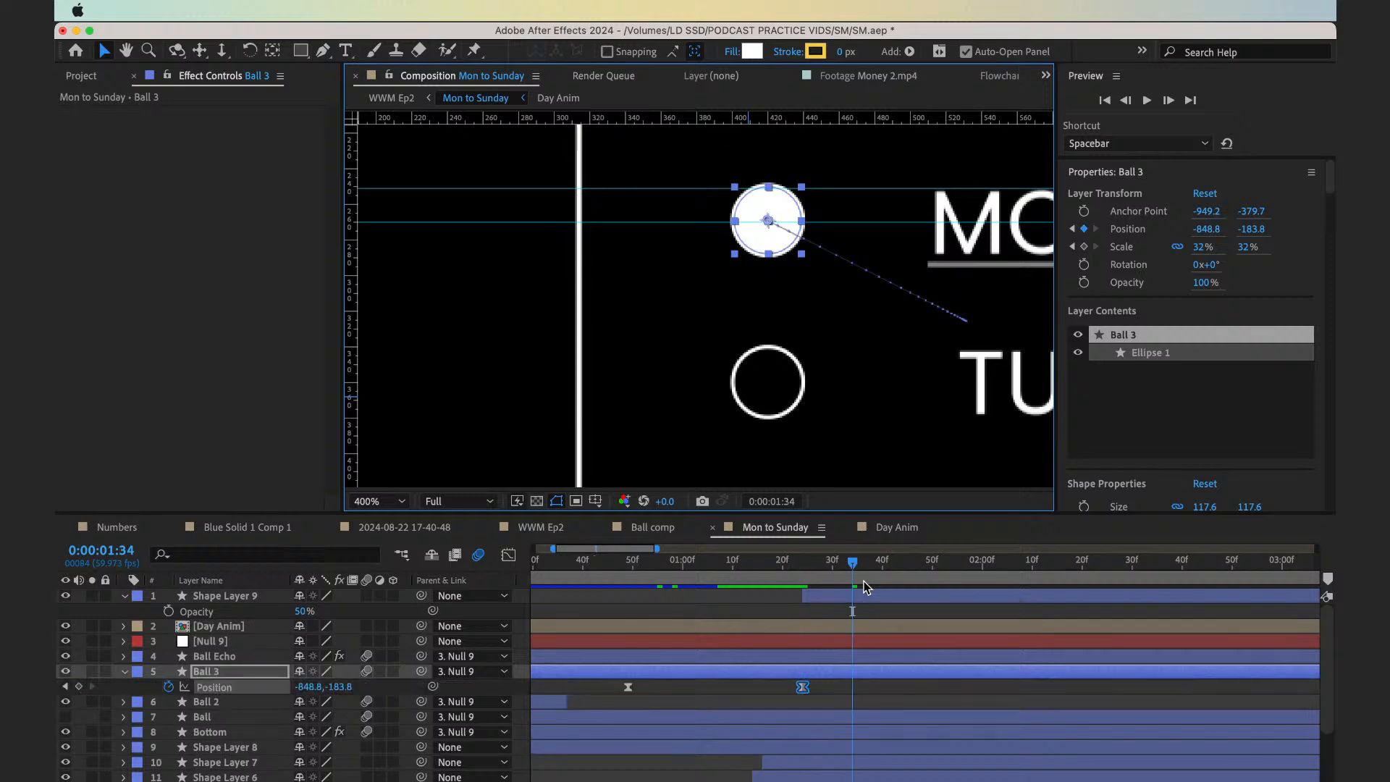
# Move the current time to 0:00:01:34, ten frames after Ball 3's latest Position keyframe
pyautogui.hotkey('shift', 'pagedown')
pyautogui.press('pageup')
pyautogui.press('pageup')
pyautogui.press('pageup')
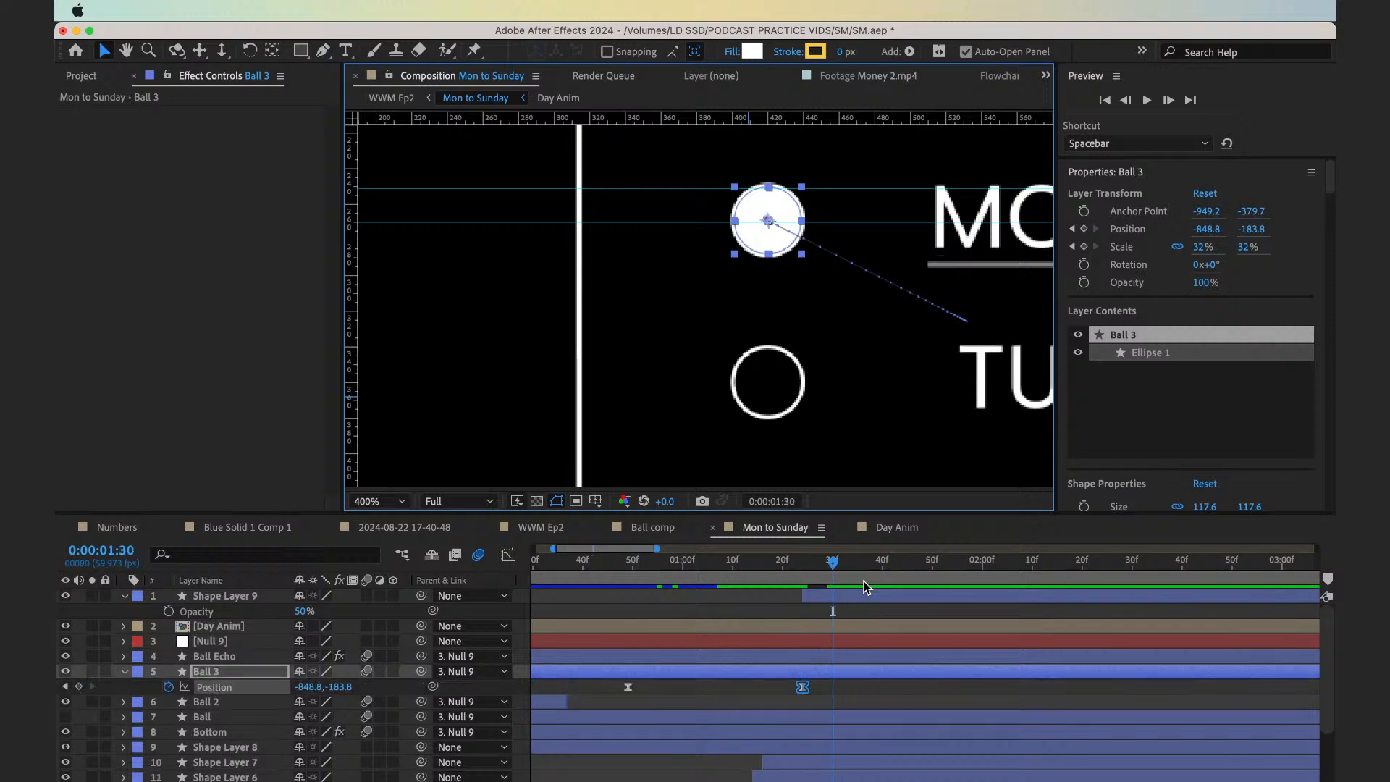
pyautogui.press('pagedown')
pyautogui.press('pagedown')
pyautogui.press('pagedown')
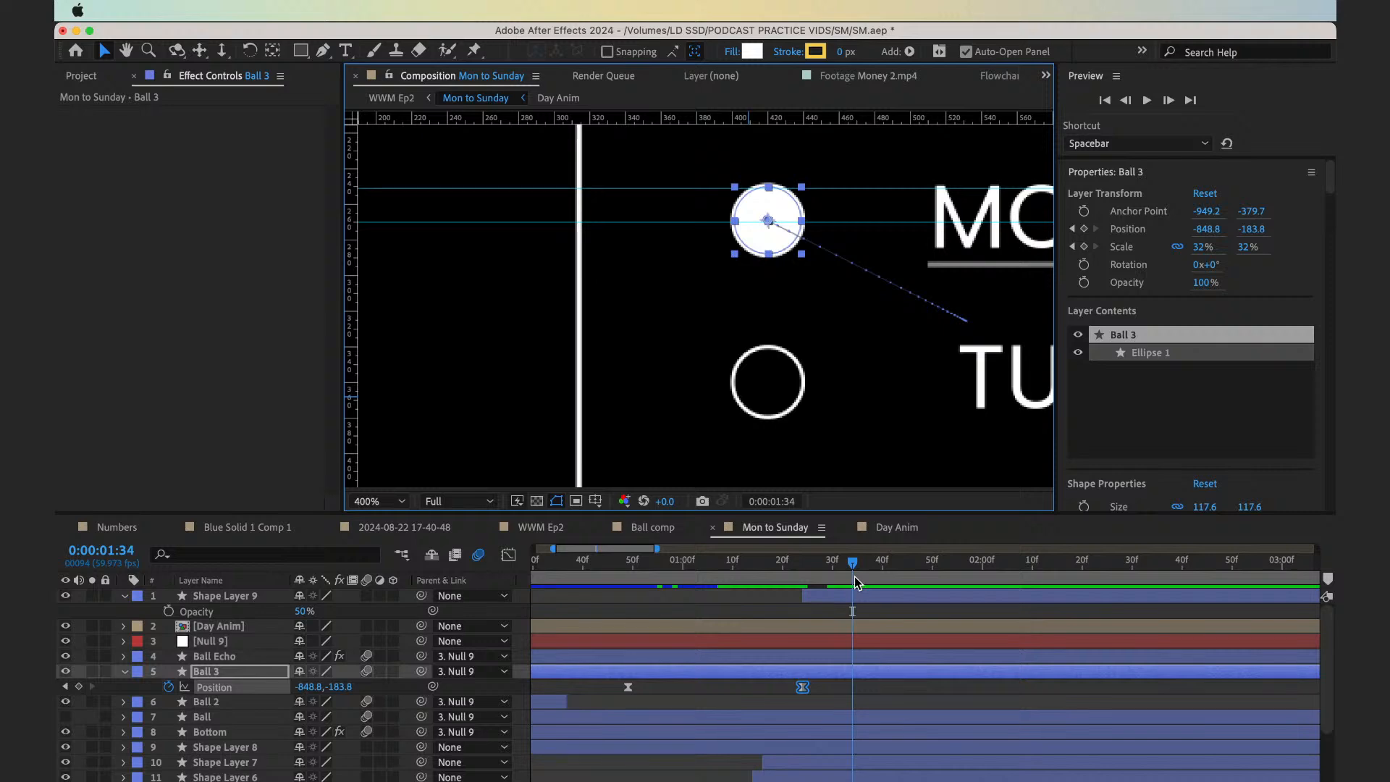
# Keyframe Ball 3's Position at 0:00:01:34 by nudging it down into the TUE circle, to a vertical value of about -93.3
pyautogui.hotkey('shift', 'Down')
pyautogui.hotkey('shift', 'Down')
pyautogui.hotkey('shift', 'Down')
pyautogui.hotkey('shift', 'Down')
pyautogui.hotkey('shift', 'Down')
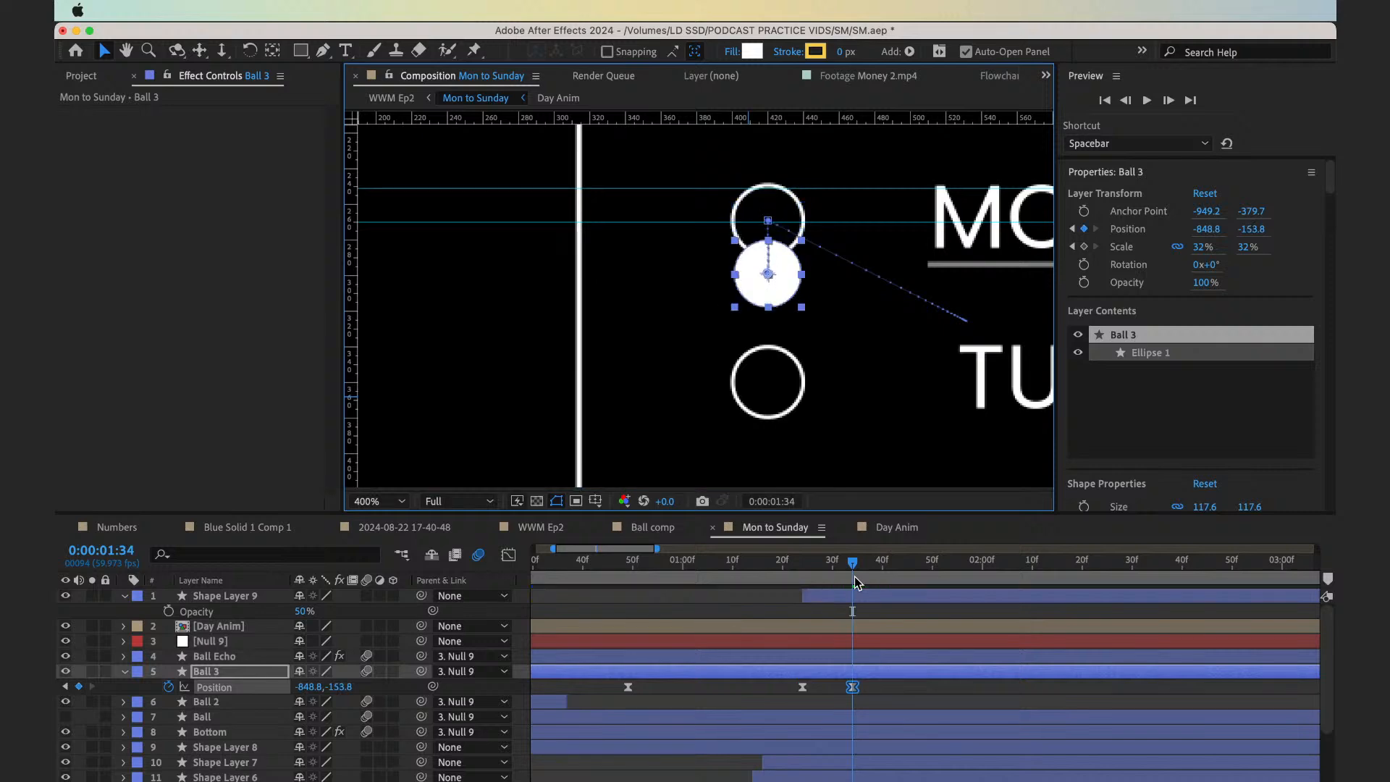
pyautogui.hotkey('shift', 'Down')
pyautogui.hotkey('shift', 'Down')
pyautogui.hotkey('shift', 'Down')
pyautogui.hotkey('shift', 'Down')
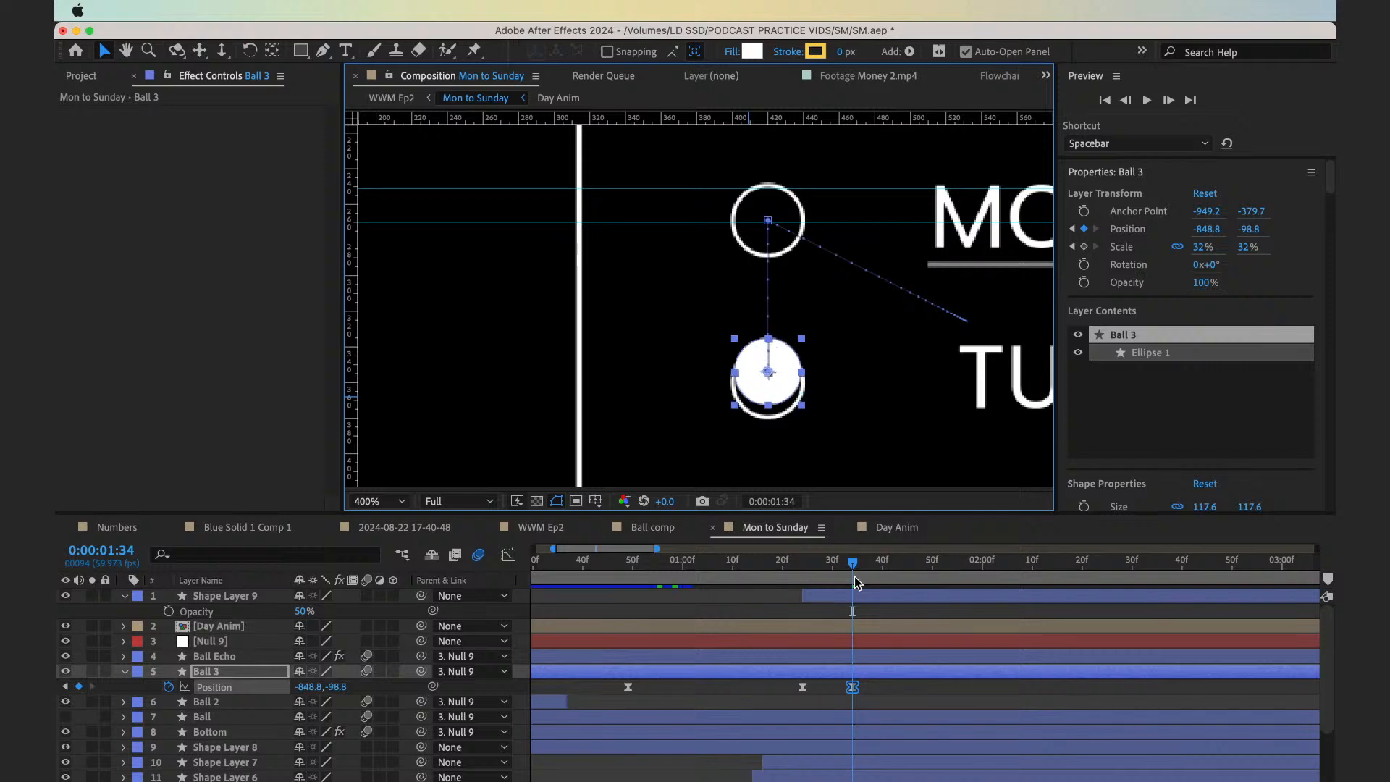
pyautogui.press('Down')
pyautogui.press('Down')
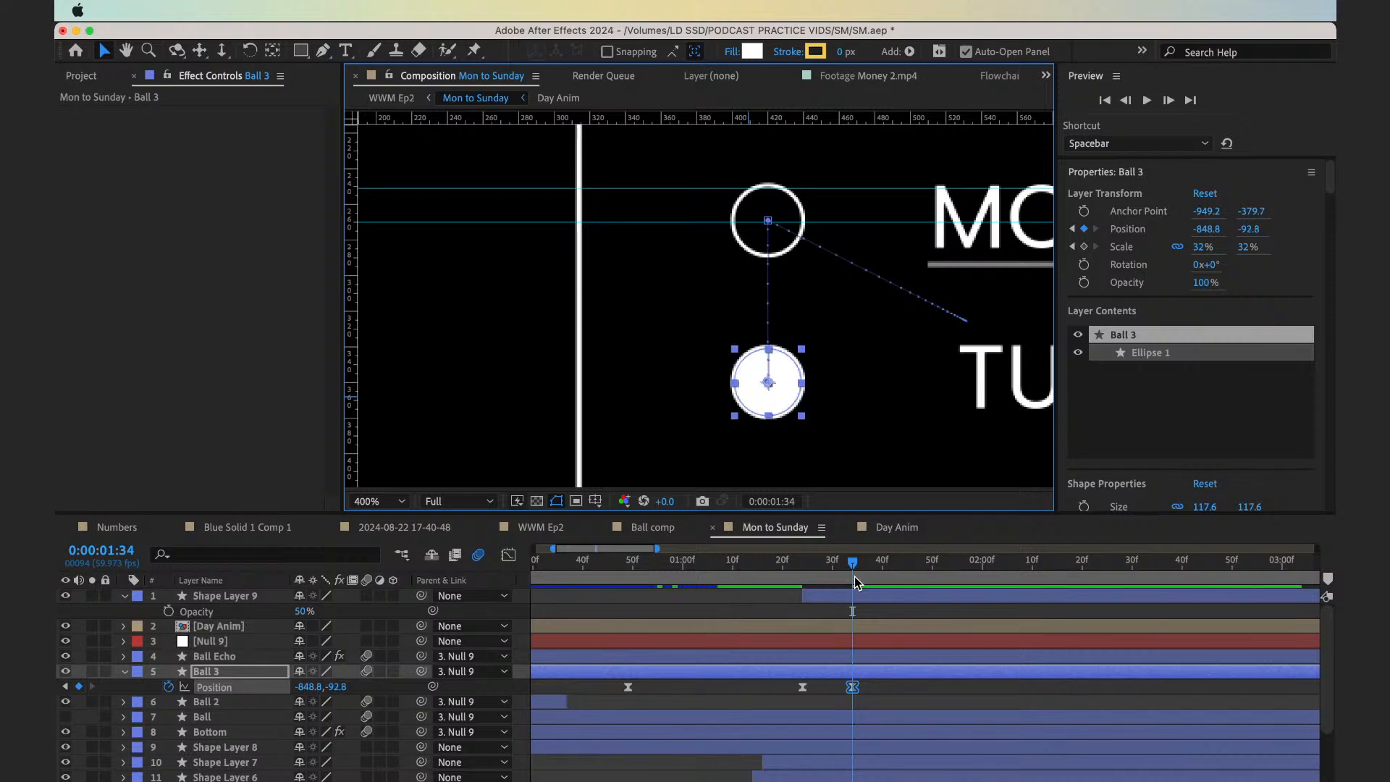
pyautogui.press('.')
# Keyframe Ball 3's Position at 0:00:01:44 by nudging it down into the WED circle, to a vertical value of about -3.1
pyautogui.press('space')
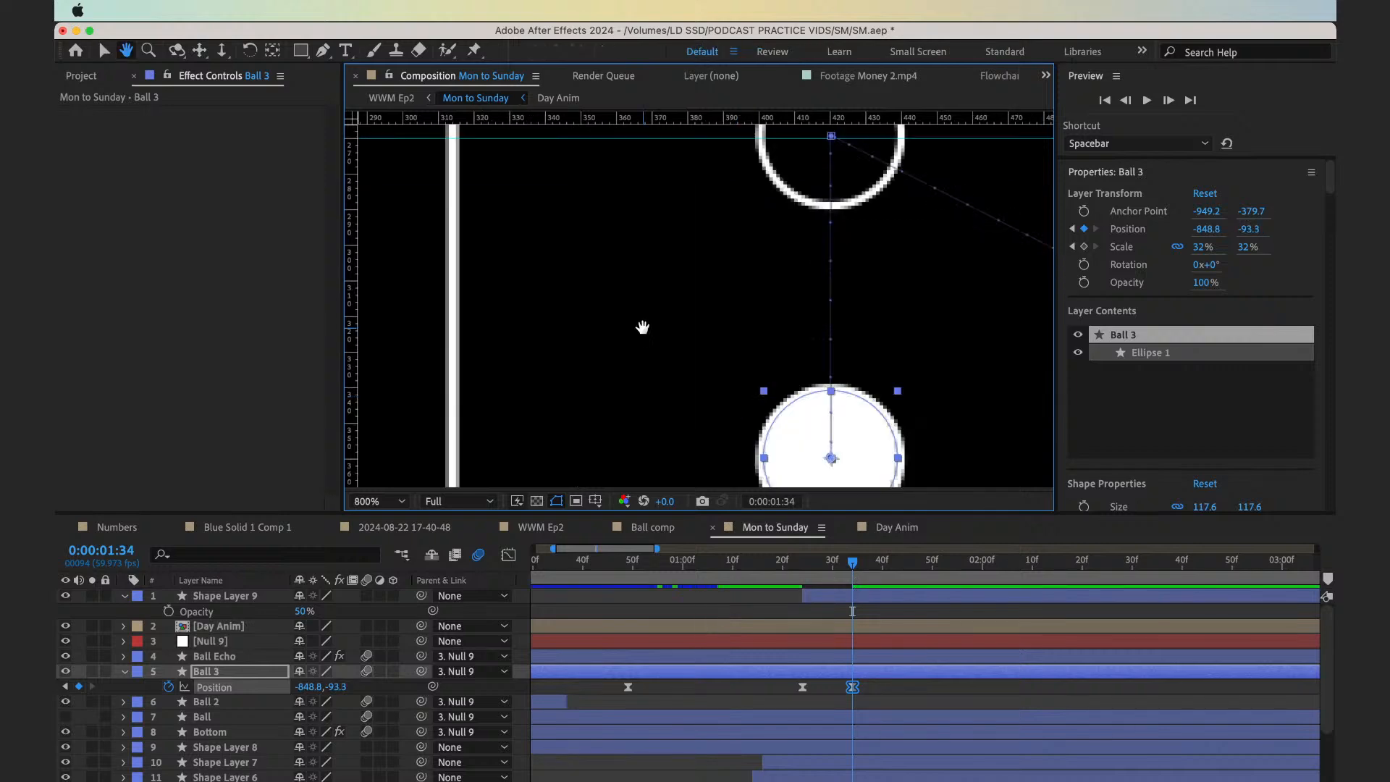
pyautogui.moveTo(647, 336); pyautogui.dragTo(586, 196)
pyautogui.hotkey('shift', 'pagedown')
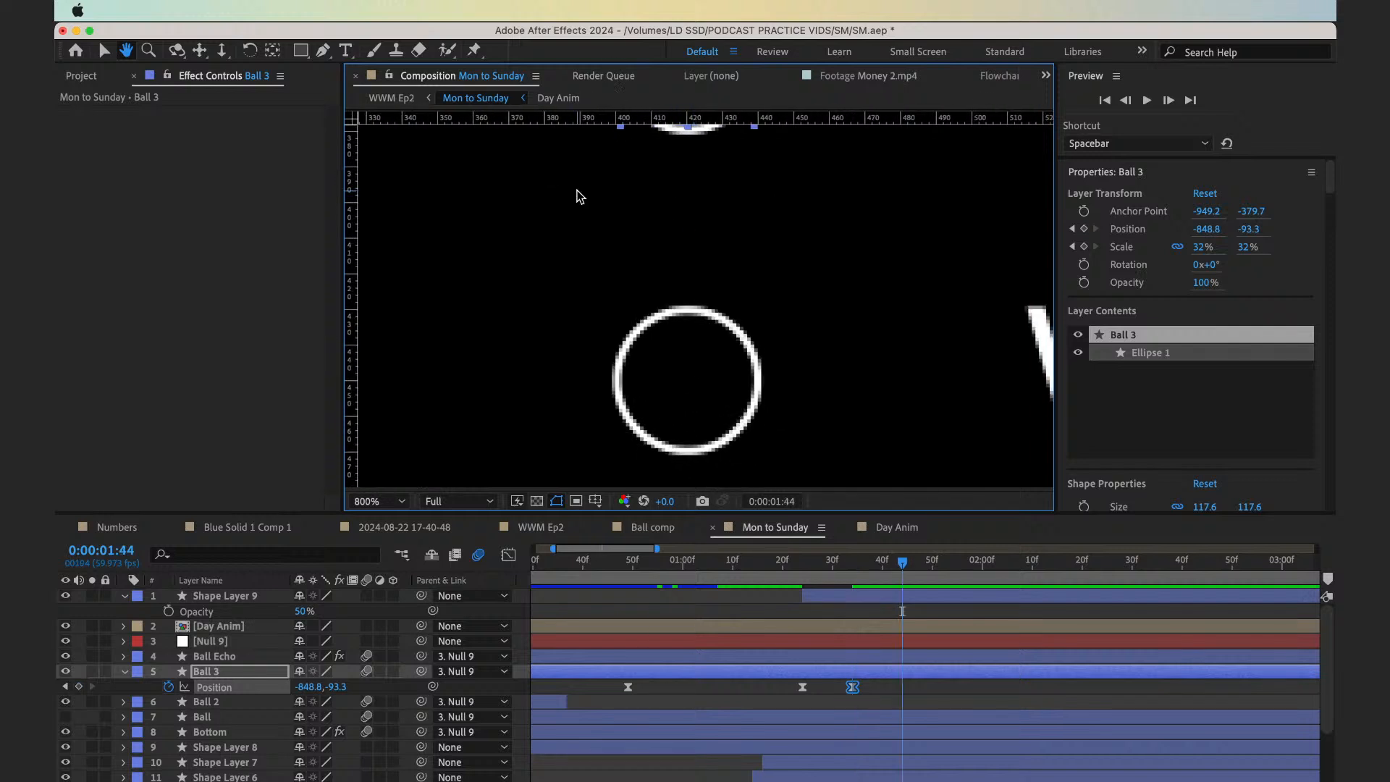
pyautogui.hotkey('shift', 'Down')
pyautogui.hotkey('shift', 'Down')
pyautogui.hotkey('shift', 'Down')
pyautogui.hotkey('shift', 'Down')
pyautogui.hotkey('shift', 'Down')
pyautogui.hotkey('shift', 'Down')
pyautogui.press('Down')
pyautogui.press('Down')
pyautogui.press('Down')
pyautogui.press('Down')
pyautogui.press('Down')
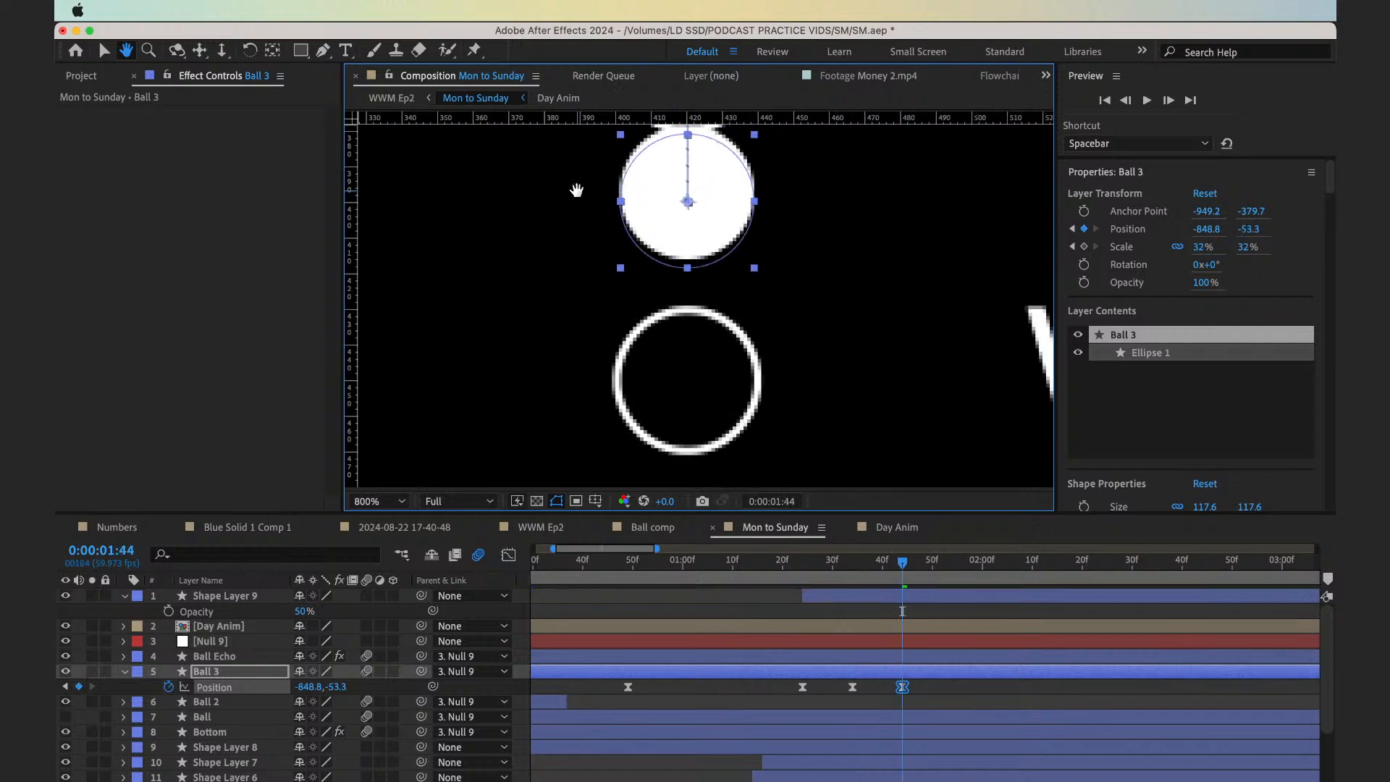
pyautogui.hotkey('shift', 'Down')
pyautogui.hotkey('shift', 'Down')
pyautogui.press('Down')
pyautogui.press('Down')
pyautogui.press('Down')
pyautogui.press('Down')
pyautogui.press('Down')
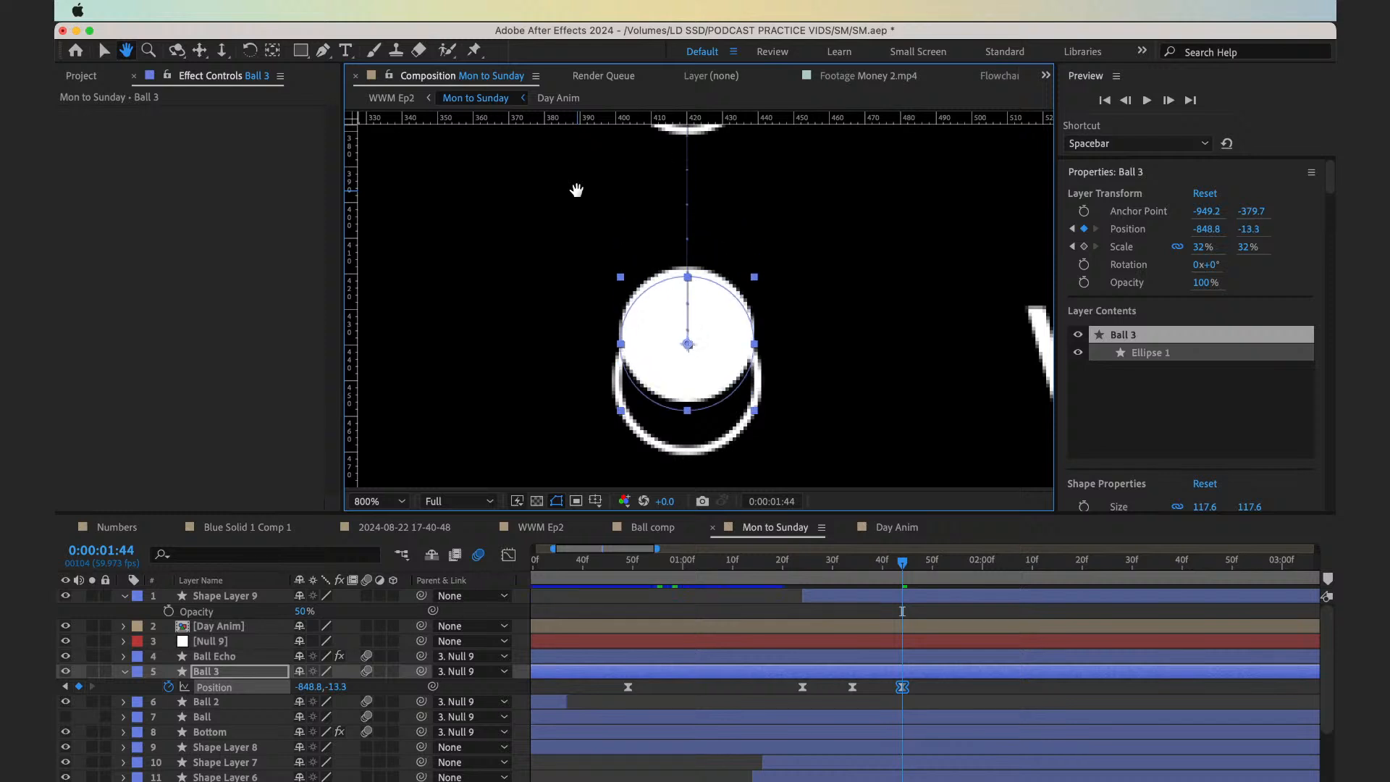
pyautogui.press('Down')
pyautogui.press('Down')
pyautogui.press('Down')
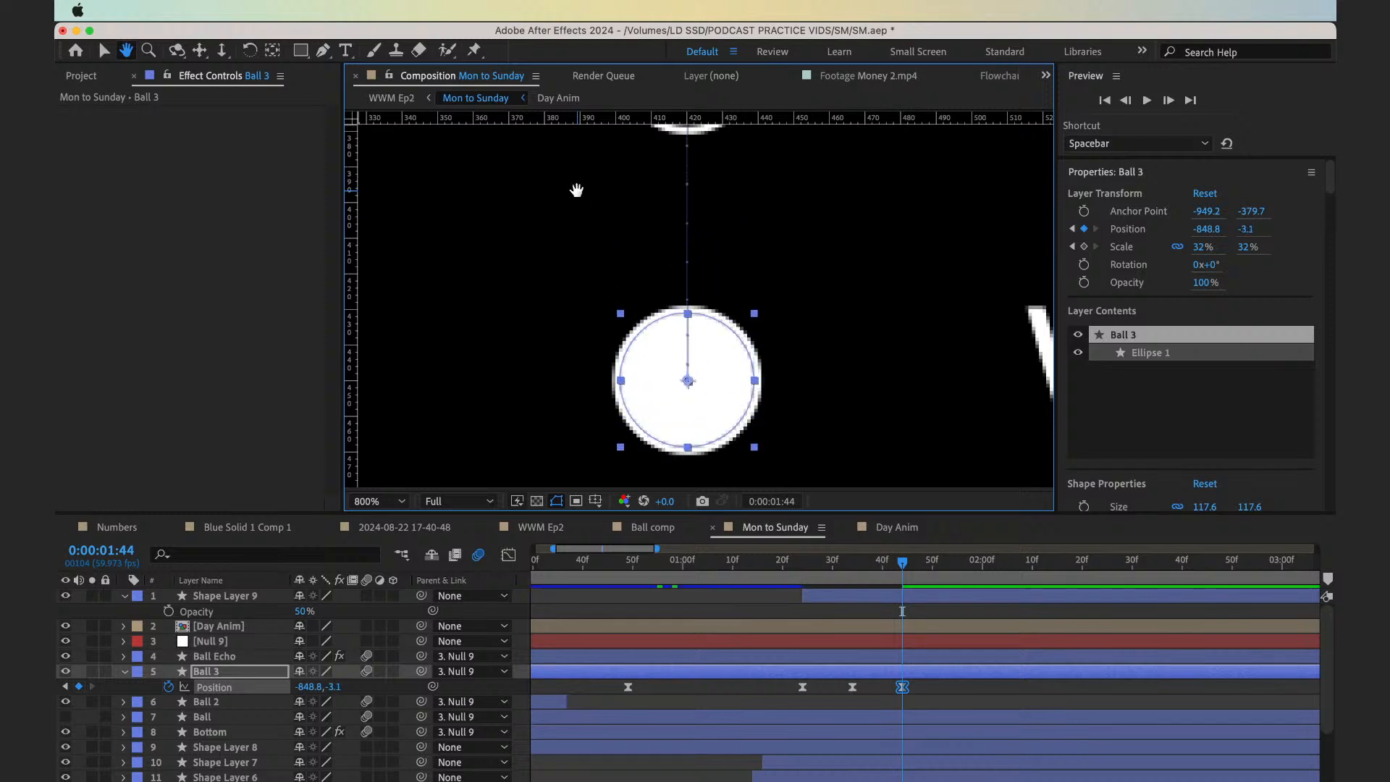
# Keyframe Ball 3's Position at 0:00:01:54 by nudging it down into the THUR circle, to a vertical value of about 85.9
pyautogui.hotkey('shift', 'pagedown')
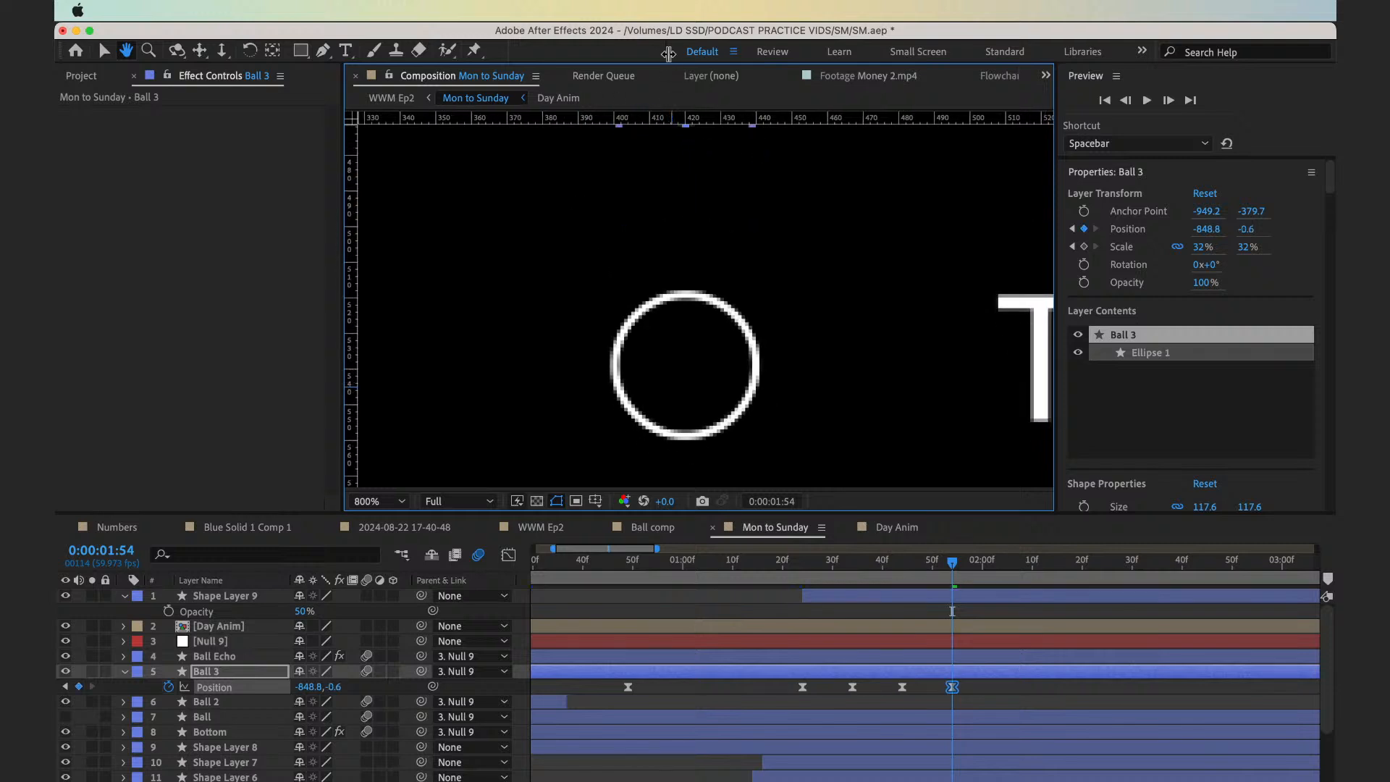
pyautogui.hotkey('shift', 'Down')
pyautogui.hotkey('shift', 'Down')
pyautogui.press('Down')
pyautogui.press('Down')
pyautogui.press('Down')
pyautogui.press('Down')
pyautogui.press('Down')
pyautogui.hotkey('shift', 'Down')
pyautogui.hotkey('shift', 'Down')
pyautogui.hotkey('shift', 'Down')
pyautogui.hotkey('shift', 'Down')
pyautogui.hotkey('shift', 'Down')
pyautogui.hotkey('shift', 'Down')
pyautogui.hotkey('shift', 'Down')
pyautogui.hotkey('shift', 'Down')
pyautogui.hotkey('shift', 'Down')
pyautogui.hotkey('shift', 'Down')
pyautogui.hotkey('shift', 'Down')
pyautogui.hotkey('shift', 'Down')
pyautogui.hotkey('shift', 'Down')
pyautogui.hotkey('shift', 'Down')
pyautogui.hotkey('shift', 'Down')
pyautogui.hotkey('shift', 'Down')
pyautogui.hotkey('shift', 'Down')
pyautogui.hotkey('shift', 'Down')
pyautogui.hotkey('shift', 'Down')
pyautogui.hotkey('shift', 'Down')
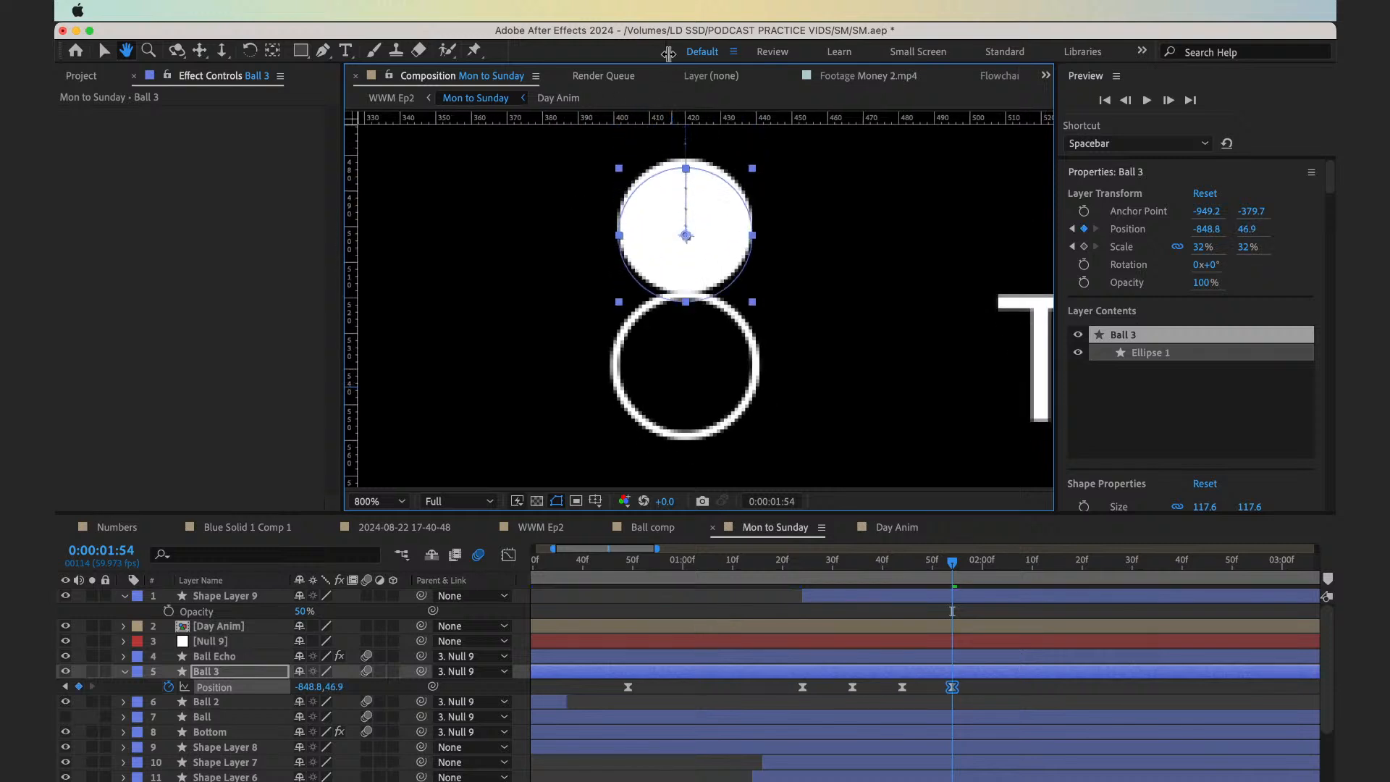
pyautogui.hotkey('shift', 'Down')
pyautogui.hotkey('shift', 'Down')
pyautogui.hotkey('shift', 'Down')
pyautogui.hotkey('shift', 'Down')
pyautogui.hotkey('shift', 'Down')
pyautogui.hotkey('shift', 'Down')
pyautogui.press('Up')
pyautogui.press('Up')
pyautogui.press('Up')
pyautogui.press('Up')
pyautogui.press('Up')
pyautogui.press('Up')
pyautogui.press('Up')
pyautogui.press('Up')
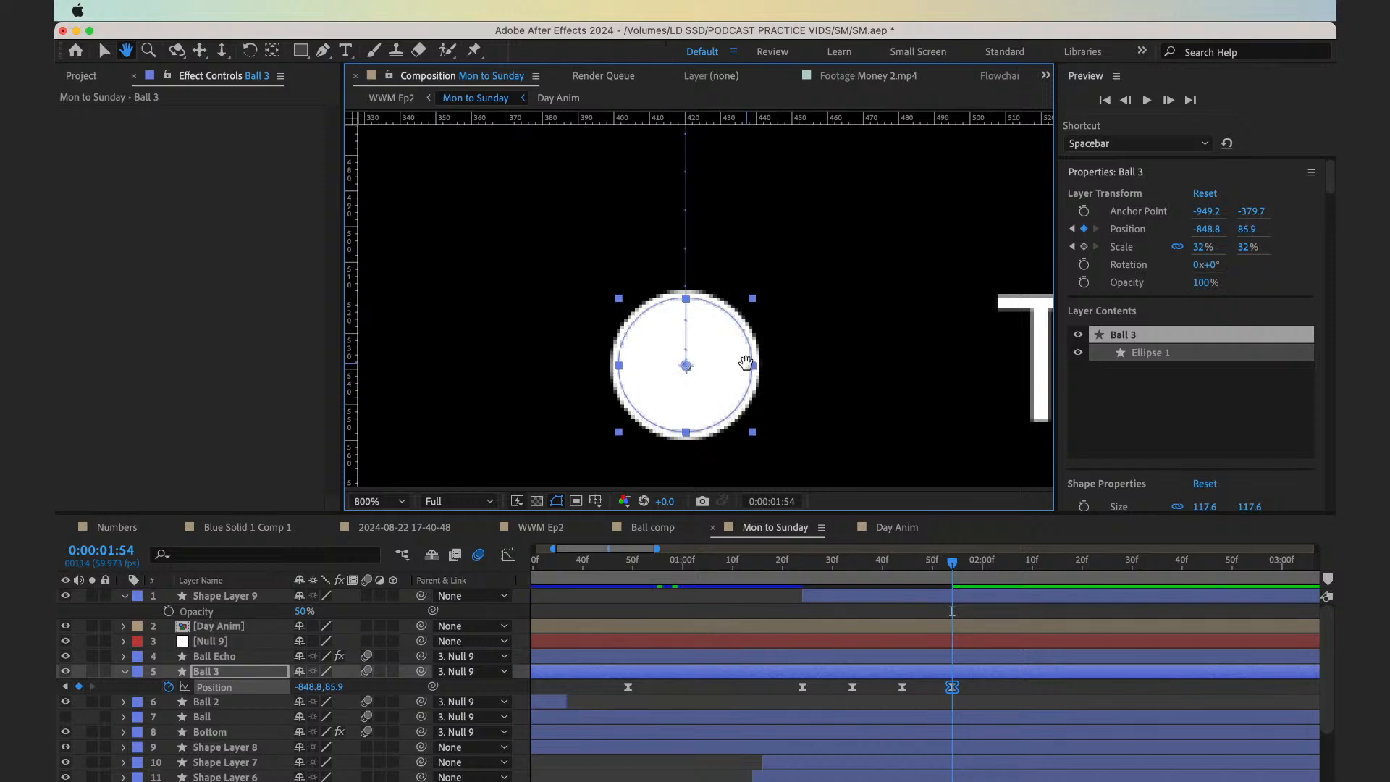
# Keyframe Ball 3's Position at 0:00:02:04 by nudging it down into the FRI circle, to a vertical value of about 176.9
pyautogui.scroll(-8, 745, 348)
pyautogui.hotkey('shift', 'pagedown')
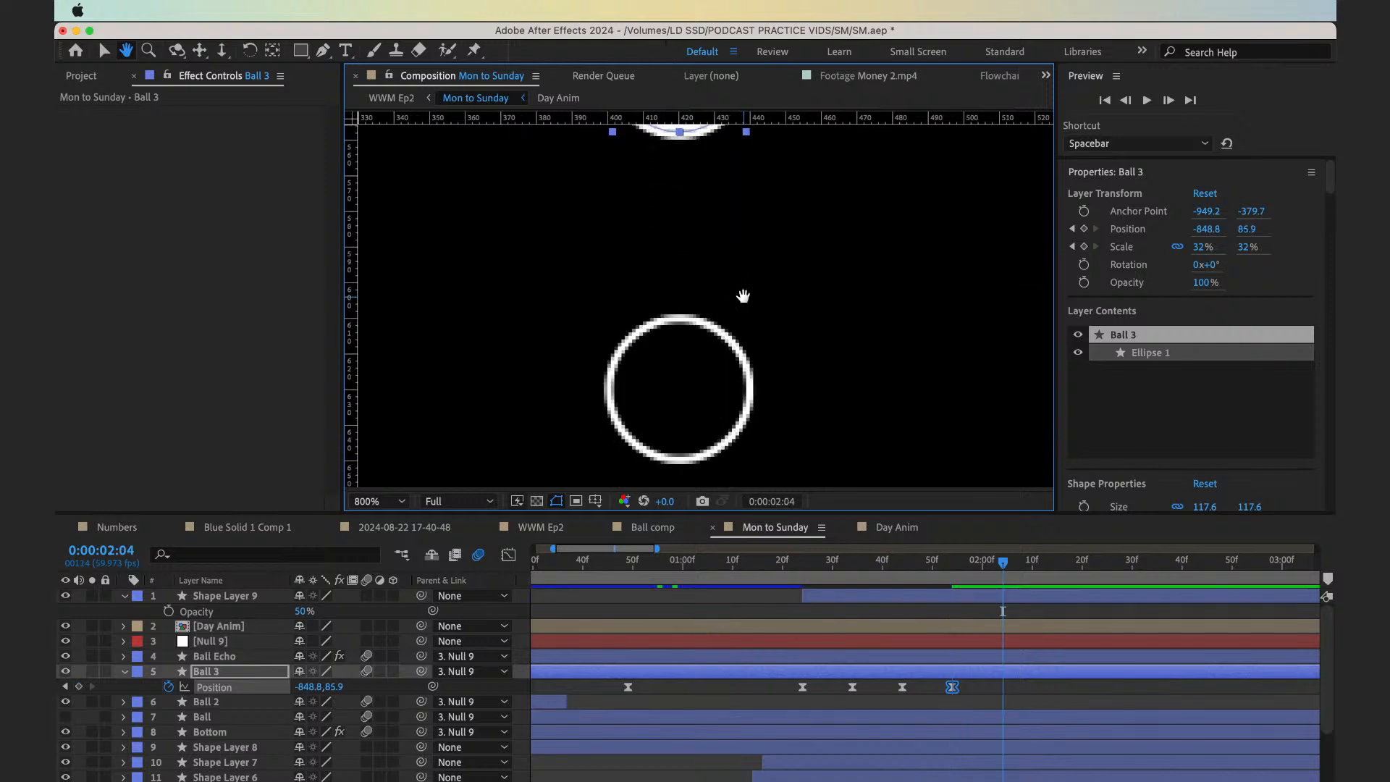
pyautogui.hotkey('shift', 'Down')
pyautogui.hotkey('shift', 'Down')
pyautogui.hotkey('shift', 'Down')
pyautogui.hotkey('shift', 'Down')
pyautogui.hotkey('shift', 'Down')
pyautogui.hotkey('shift', 'Down')
pyautogui.hotkey('shift', 'Down')
pyautogui.hotkey('shift', 'Down')
pyautogui.hotkey('shift', 'Down')
pyautogui.hotkey('shift', 'Down')
pyautogui.hotkey('shift', 'Down')
pyautogui.hotkey('shift', 'Down')
pyautogui.hotkey('shift', 'Down')
pyautogui.hotkey('shift', 'Down')
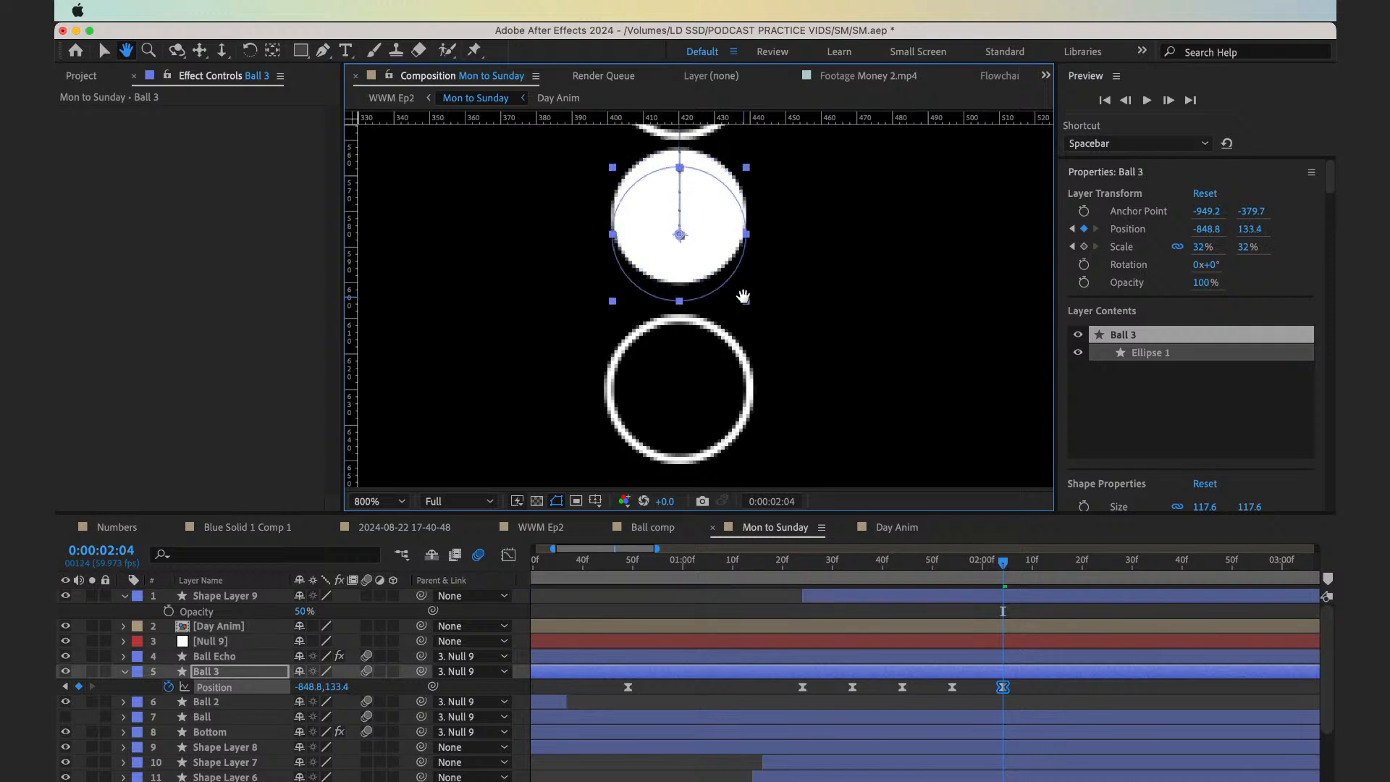
pyautogui.hotkey('shift', 'Down')
pyautogui.press('Down')
pyautogui.press('Down')
pyautogui.press('Down')
pyautogui.press('Down')
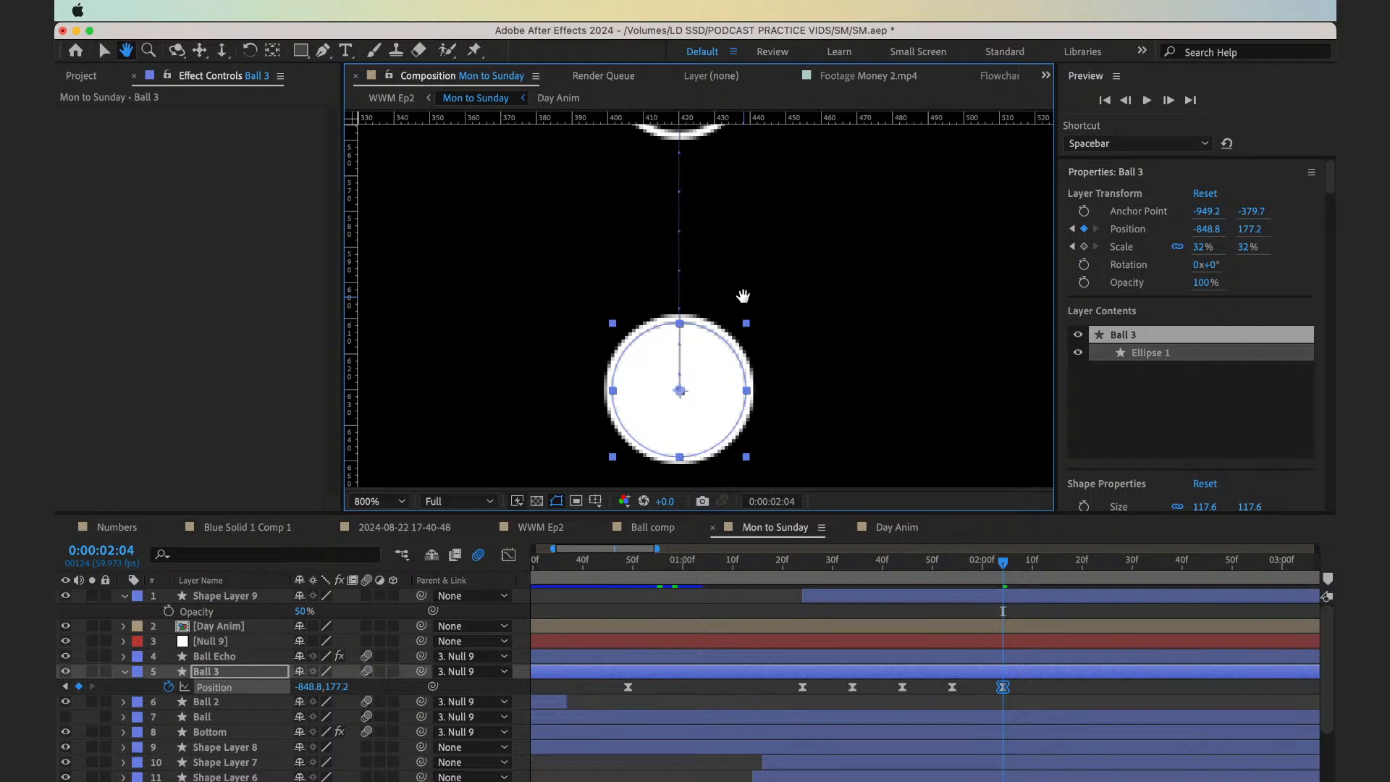
pyautogui.scroll(-5, 806, 210)
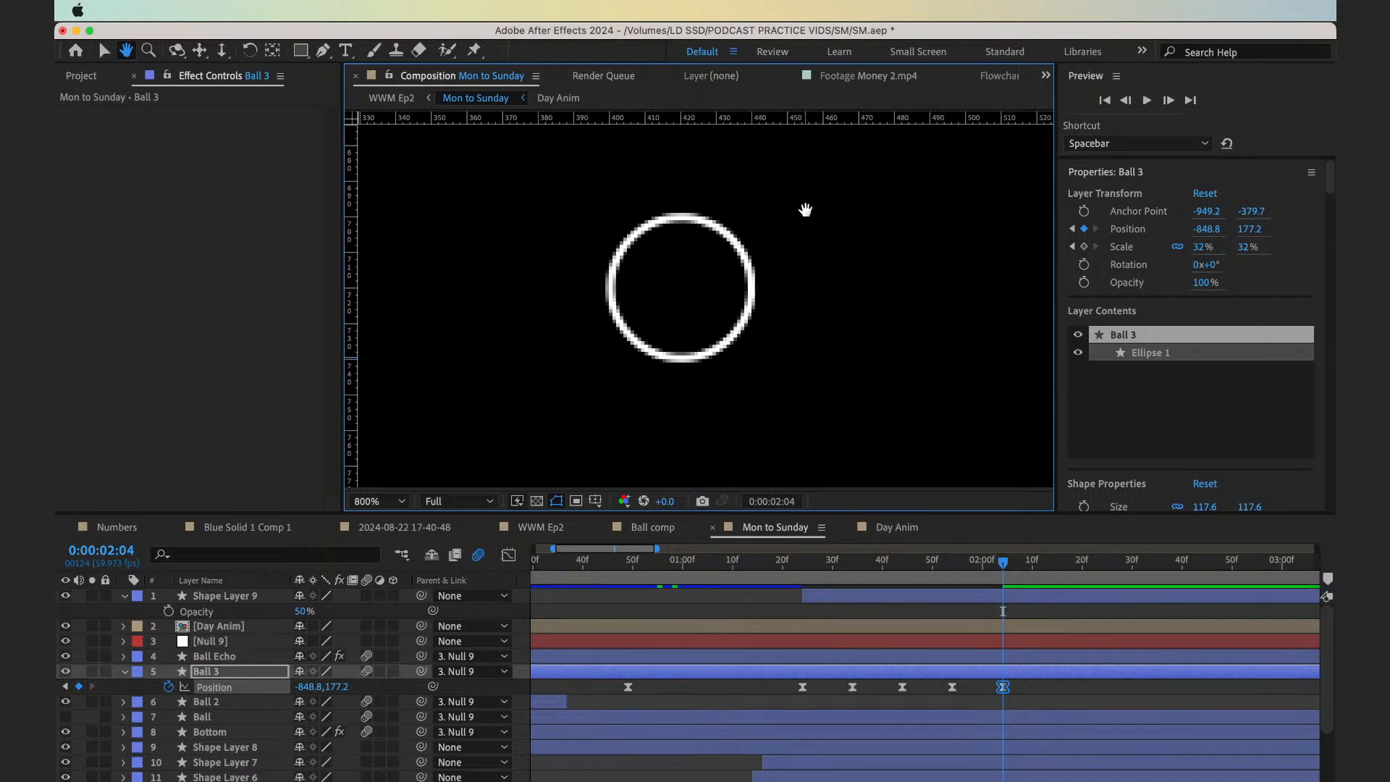
pyautogui.scroll(-2, 805, 209)
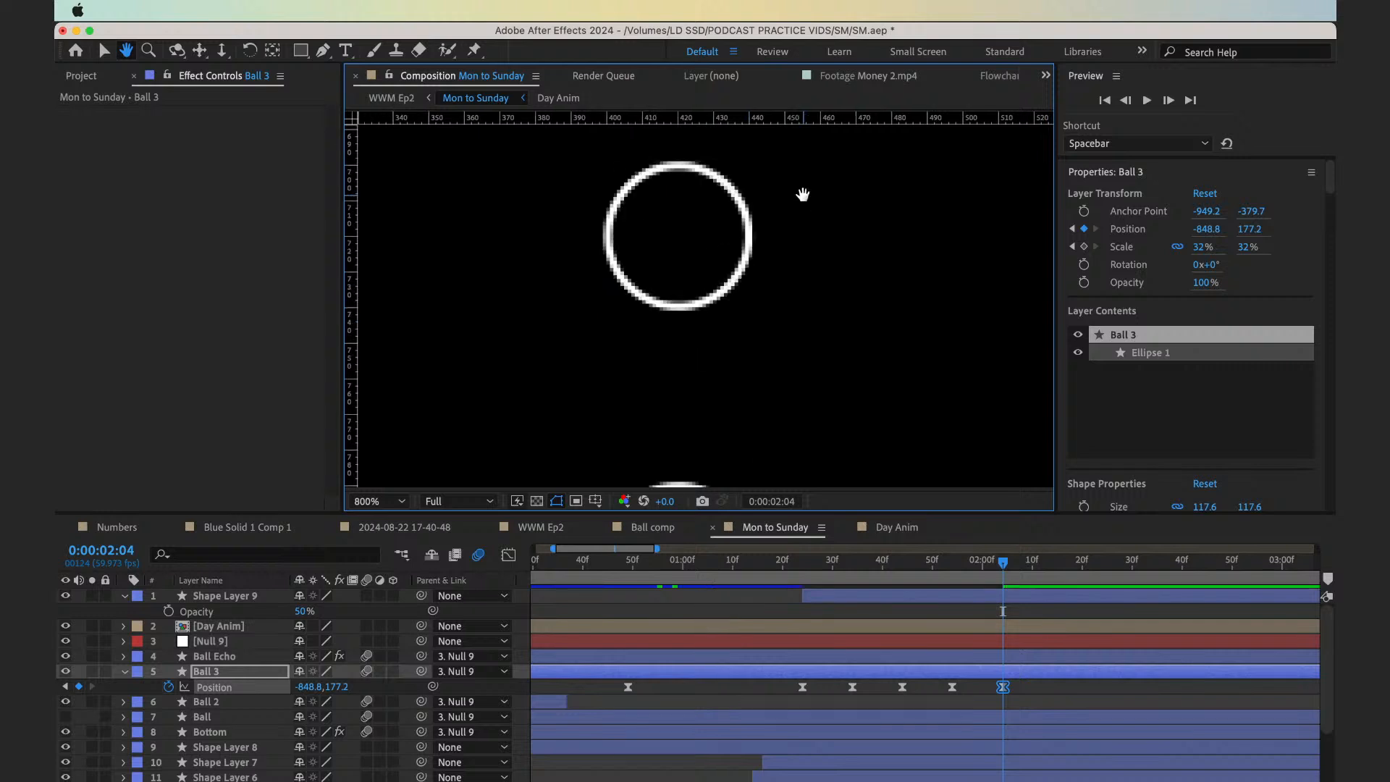
pyautogui.scroll(4, 734, 371)
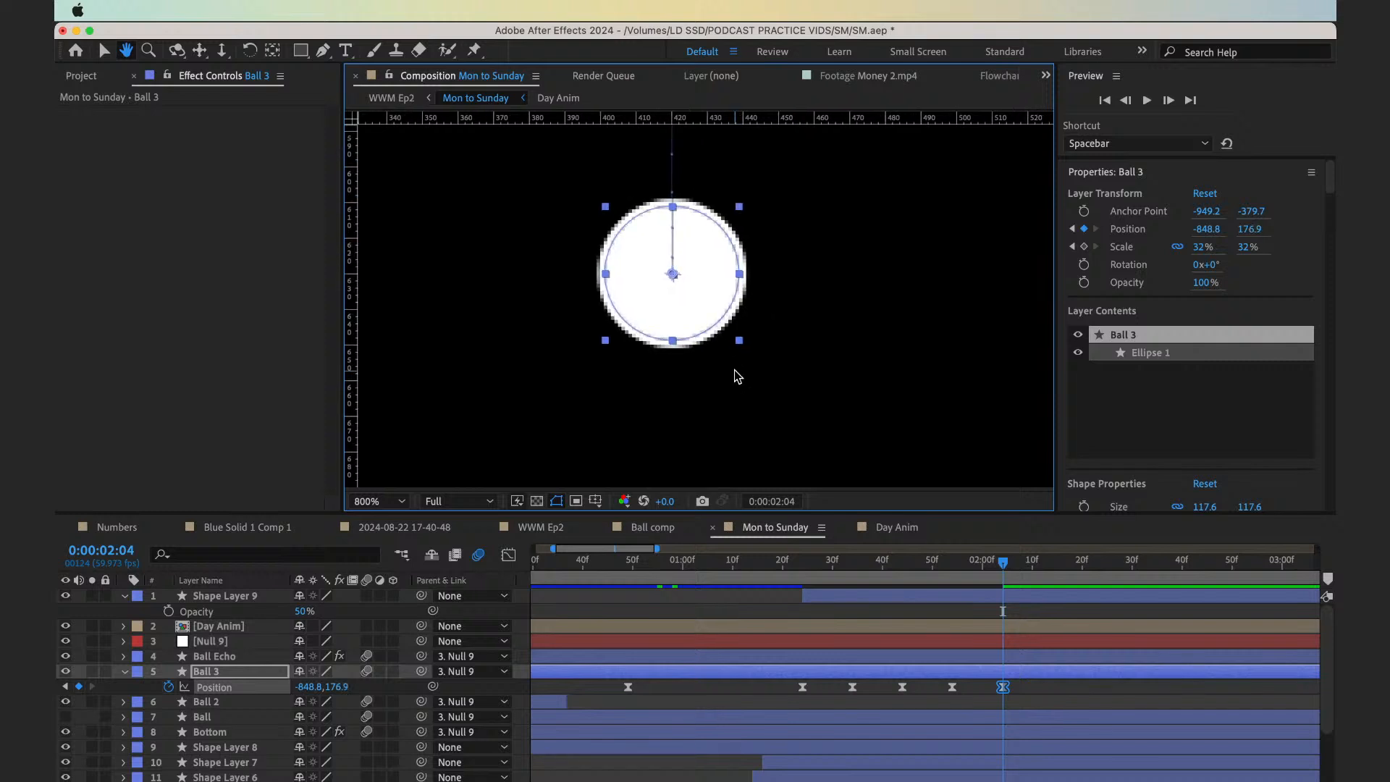
# Keyframe Ball 3's Position at 0:00:02:14 by nudging it down into the SAT circle, to a vertical value of about 266.9
pyautogui.hotkey('shift', 'pagedown')
pyautogui.scroll(-3, 751, 137)
pyautogui.scroll(-1, 745, 273)
pyautogui.hotkey('shift', 'Down')
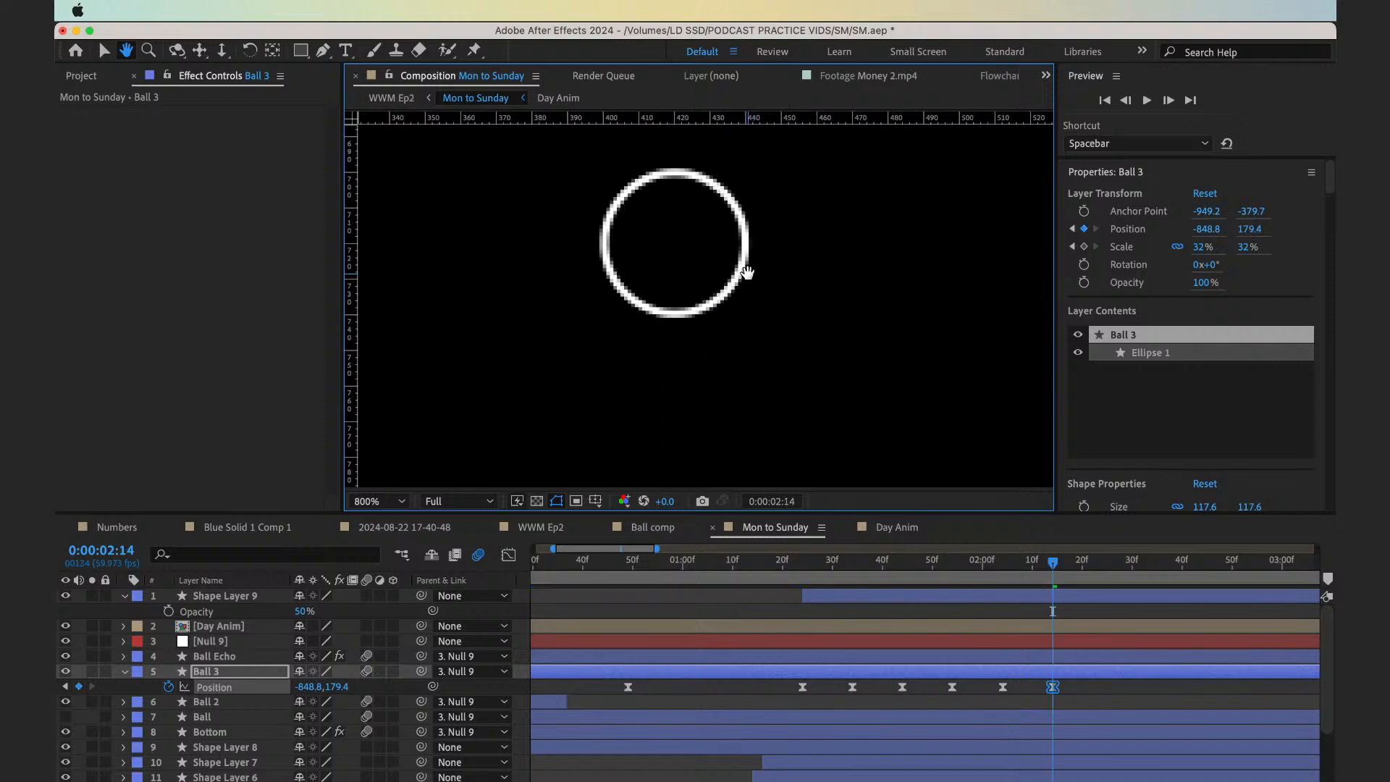
pyautogui.hotkey('shift', 'Down')
pyautogui.hotkey('shift', 'Down')
pyautogui.hotkey('shift', 'Down')
pyautogui.hotkey('shift', 'Down')
pyautogui.hotkey('shift', 'Down')
pyautogui.hotkey('shift', 'Down')
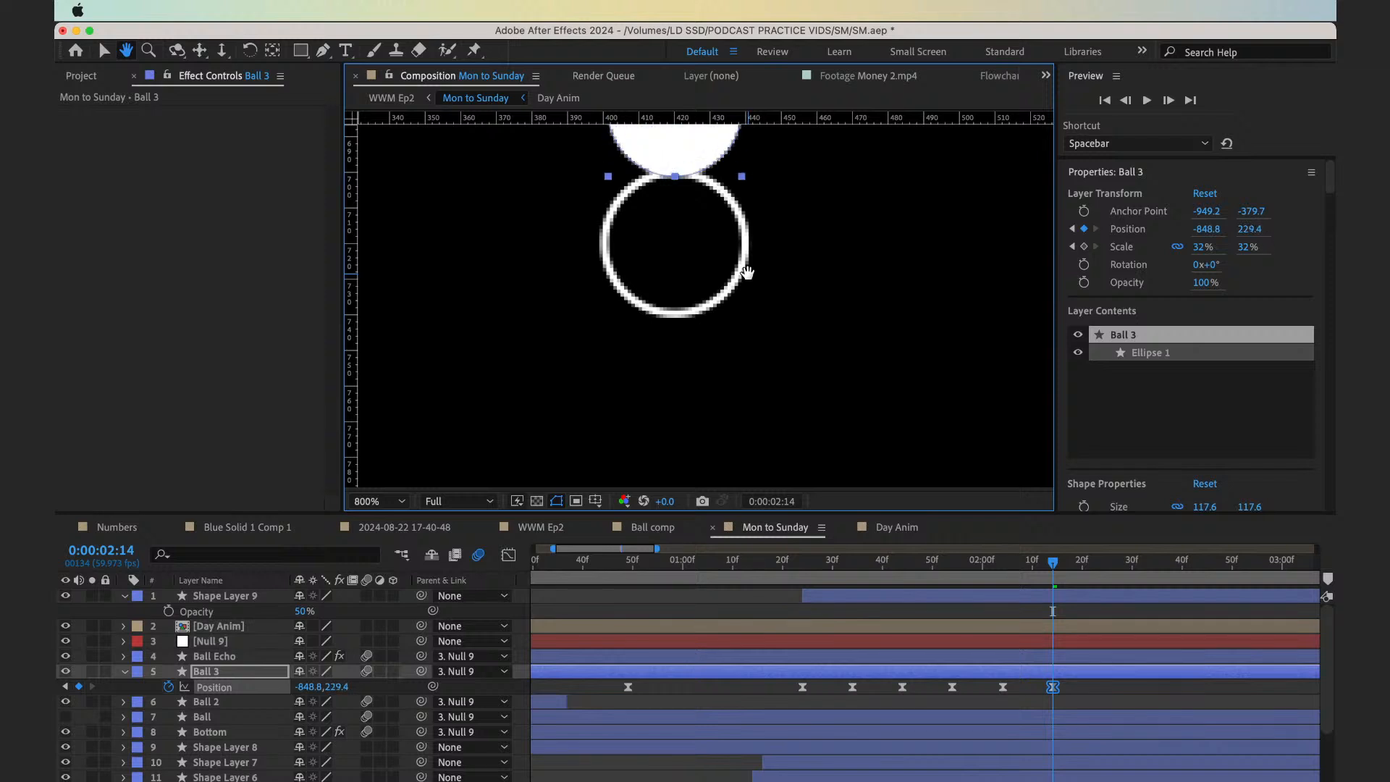
pyautogui.hotkey('shift', 'Down')
pyautogui.hotkey('shift', 'Down')
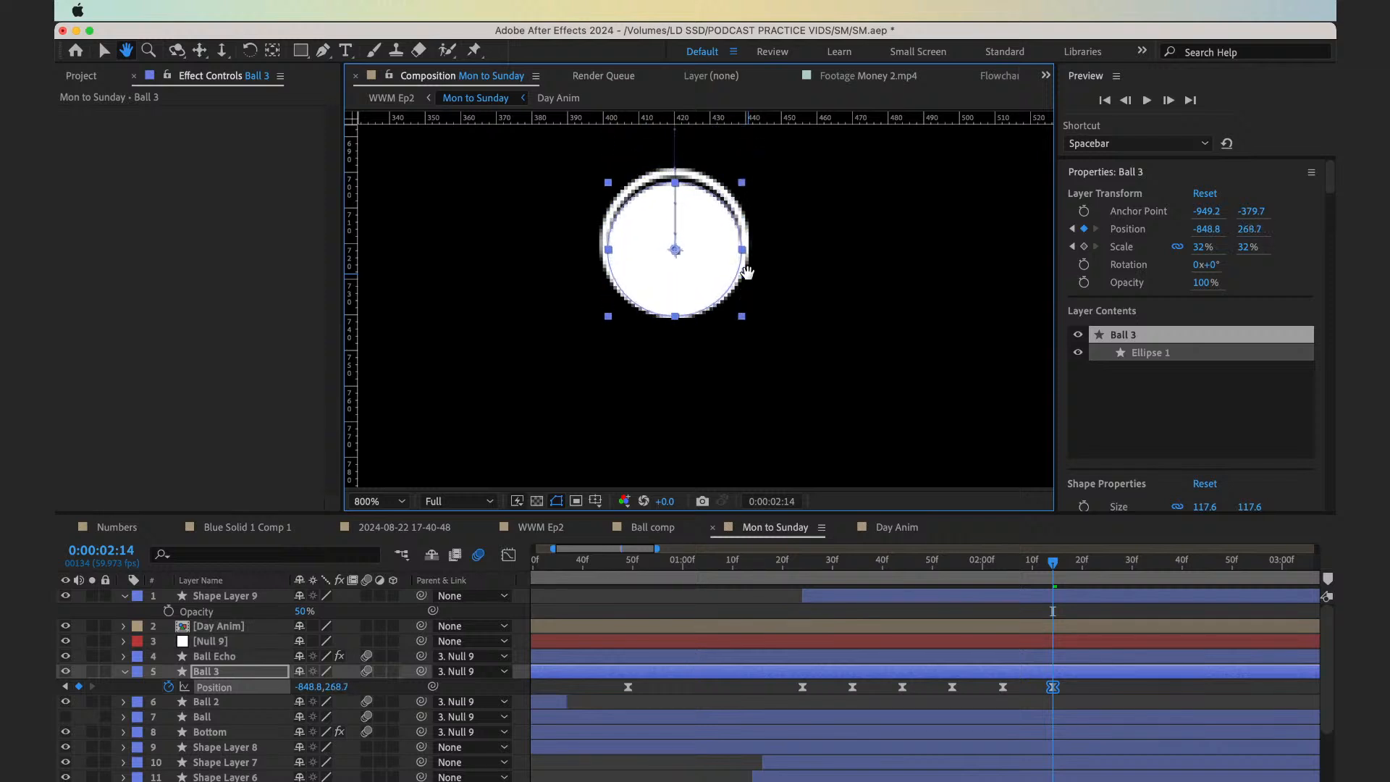
pyautogui.press('Up')
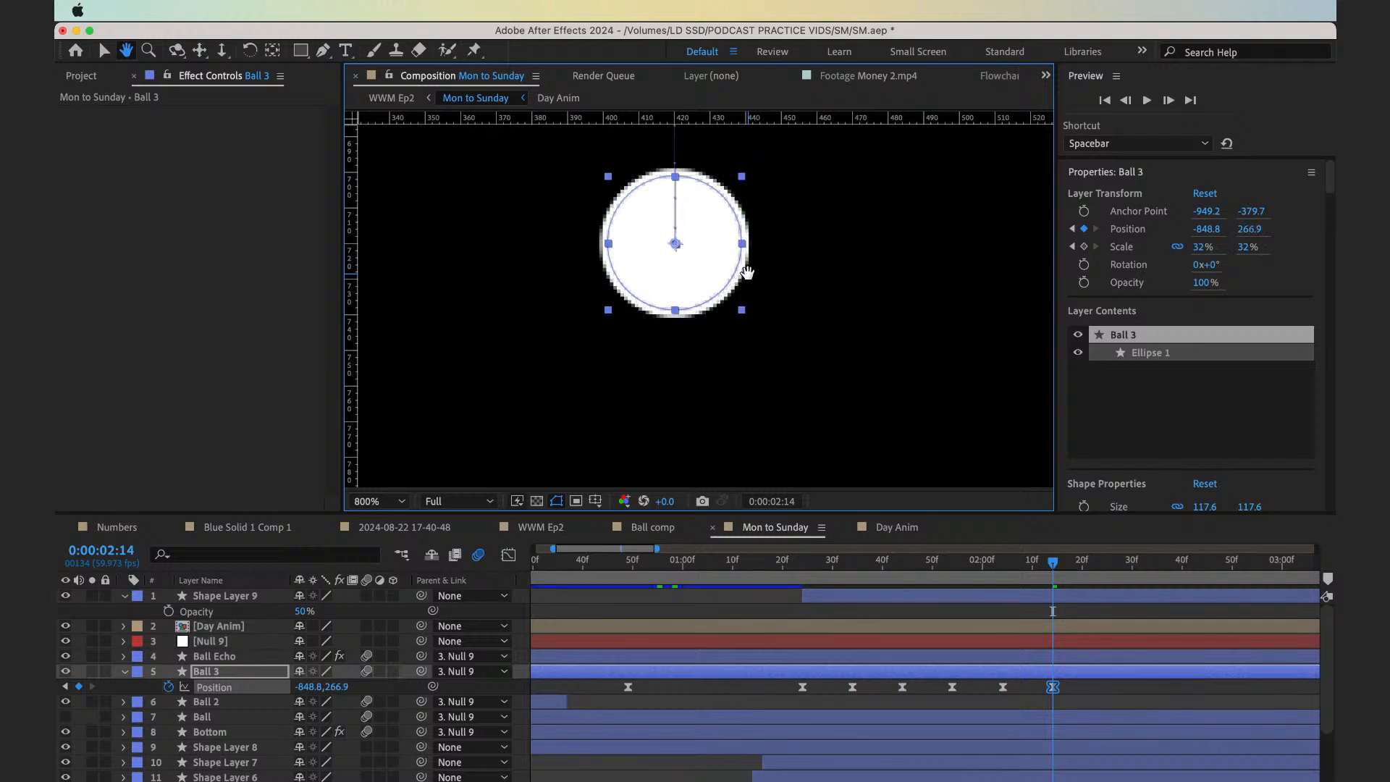
# Keyframe Ball 3's Position at 0:00:02:24 by nudging it down into the SUN circle, to a vertical value of about 357.2
pyautogui.scroll(-6, 753, 279)
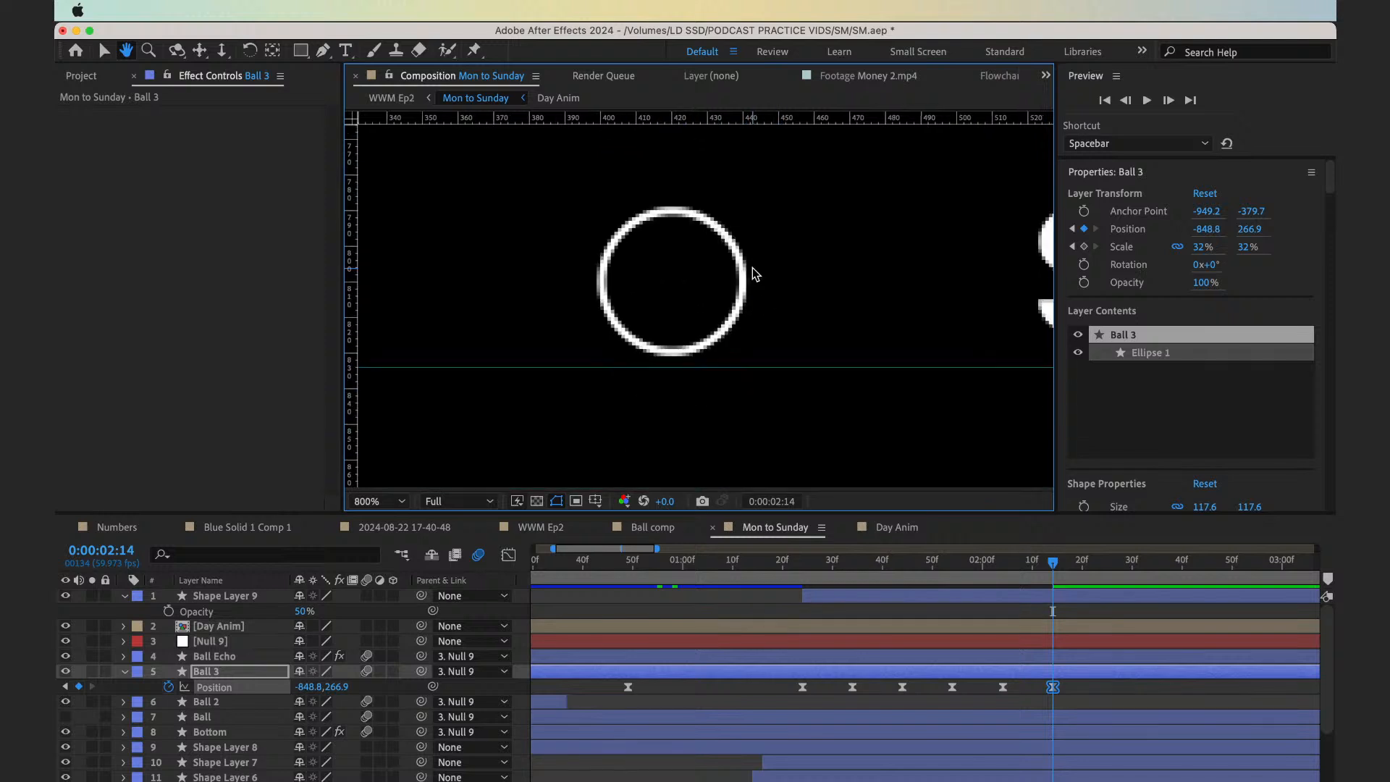
pyautogui.hotkey('shift', 'pagedown')
pyautogui.hotkey('shift', 'Down')
pyautogui.hotkey('shift', 'Down')
pyautogui.hotkey('shift', 'Down')
pyautogui.hotkey('shift', 'Down')
pyautogui.hotkey('shift', 'Down')
pyautogui.hotkey('shift', 'Down')
pyautogui.hotkey('shift', 'Down')
pyautogui.hotkey('shift', 'Down')
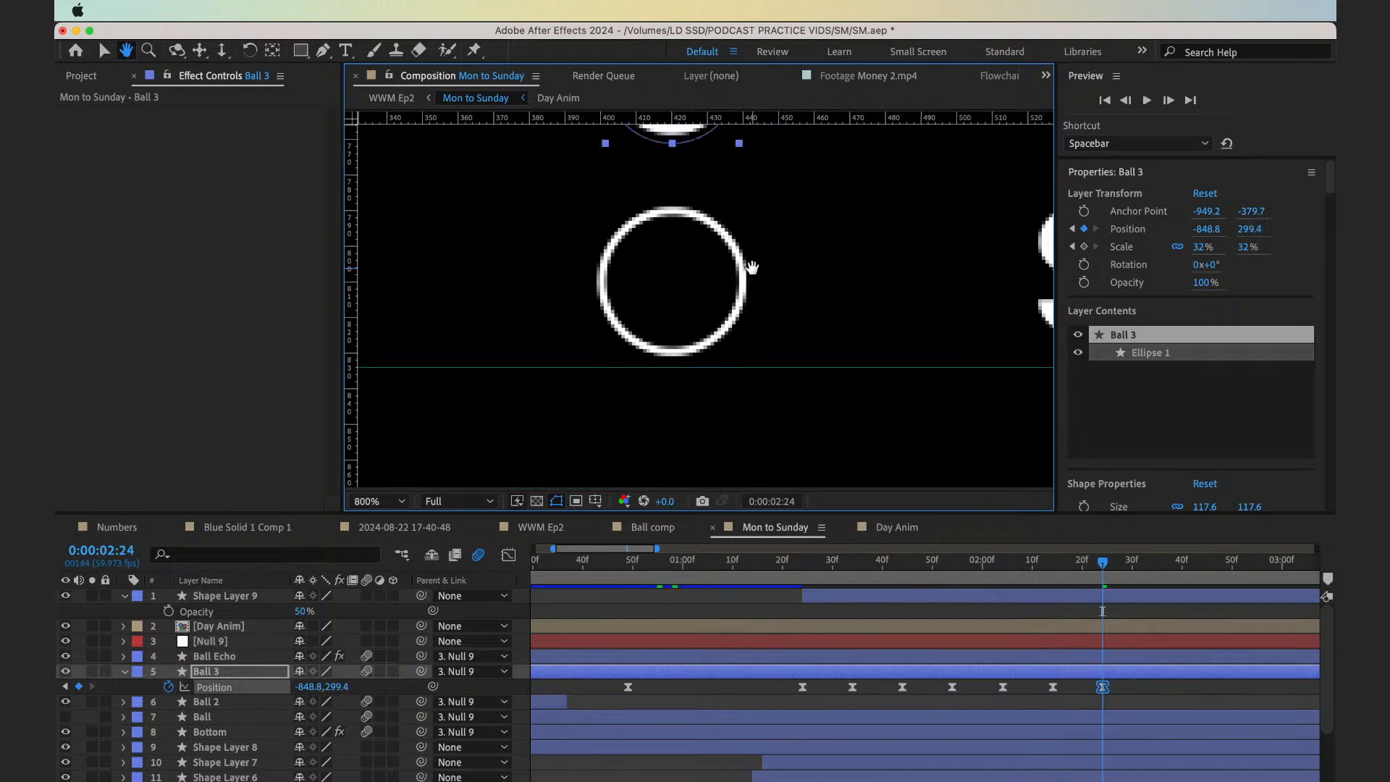
pyautogui.hotkey('shift', 'Down')
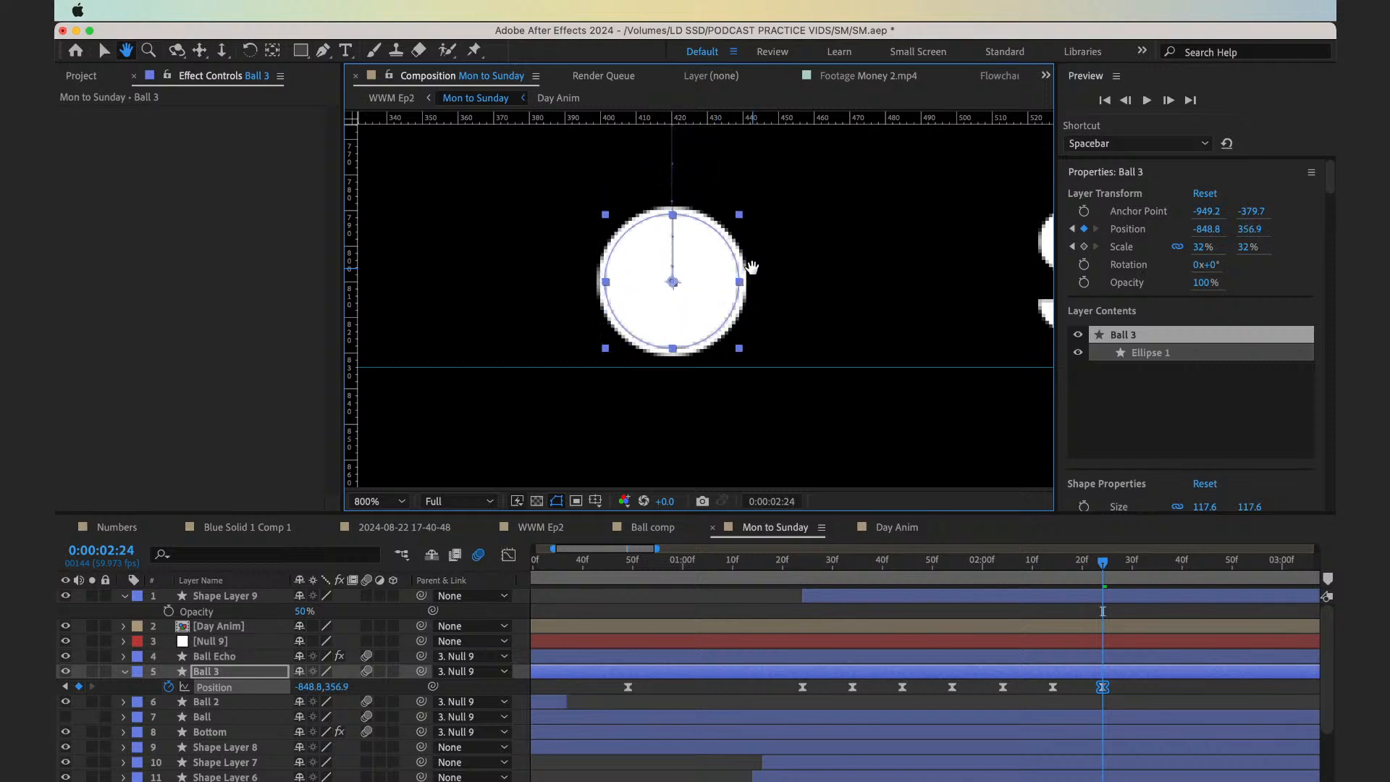
pyautogui.press('v')
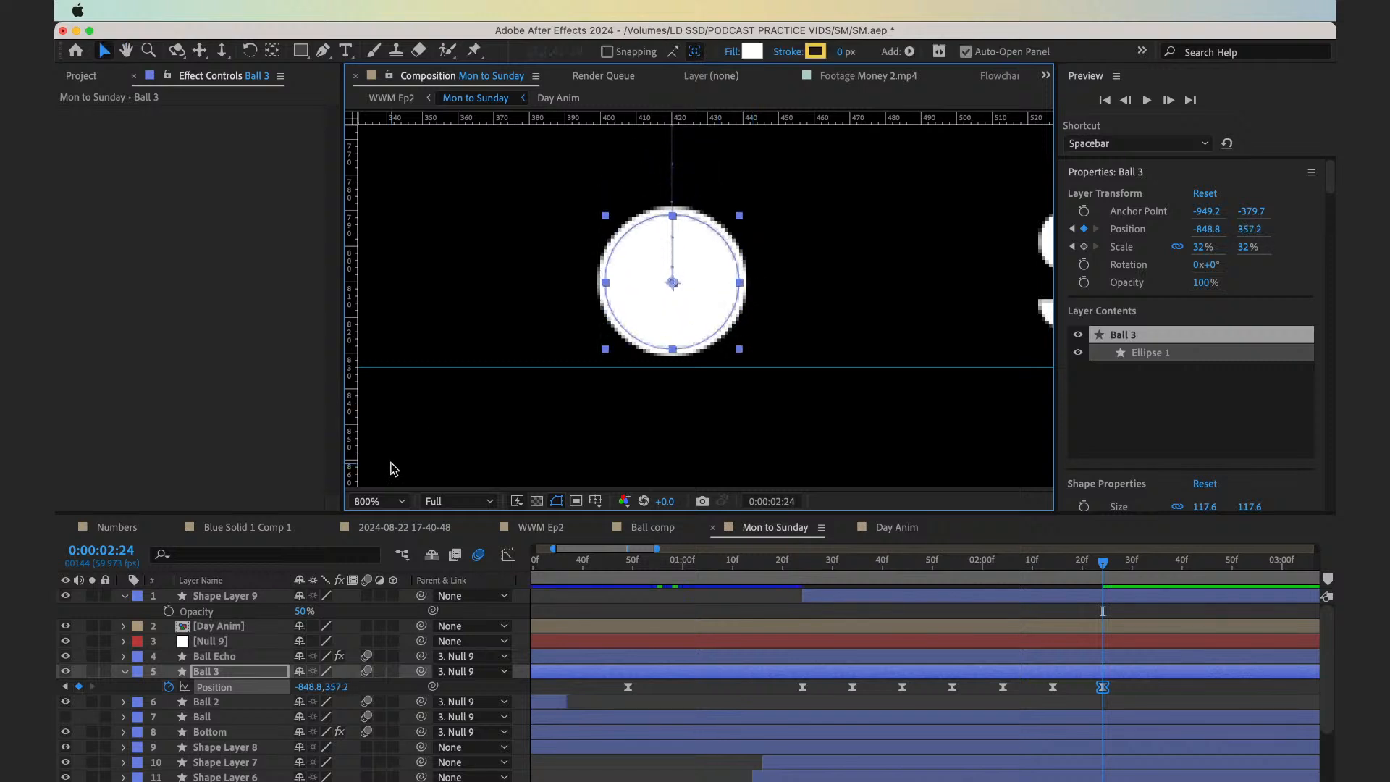
# Convert Ball 3's seven Position keyframes from 0:00:01:24 to 0:00:02:24 into hold keyframes
pyautogui.click(397, 508)
pyautogui.click(379, 188)
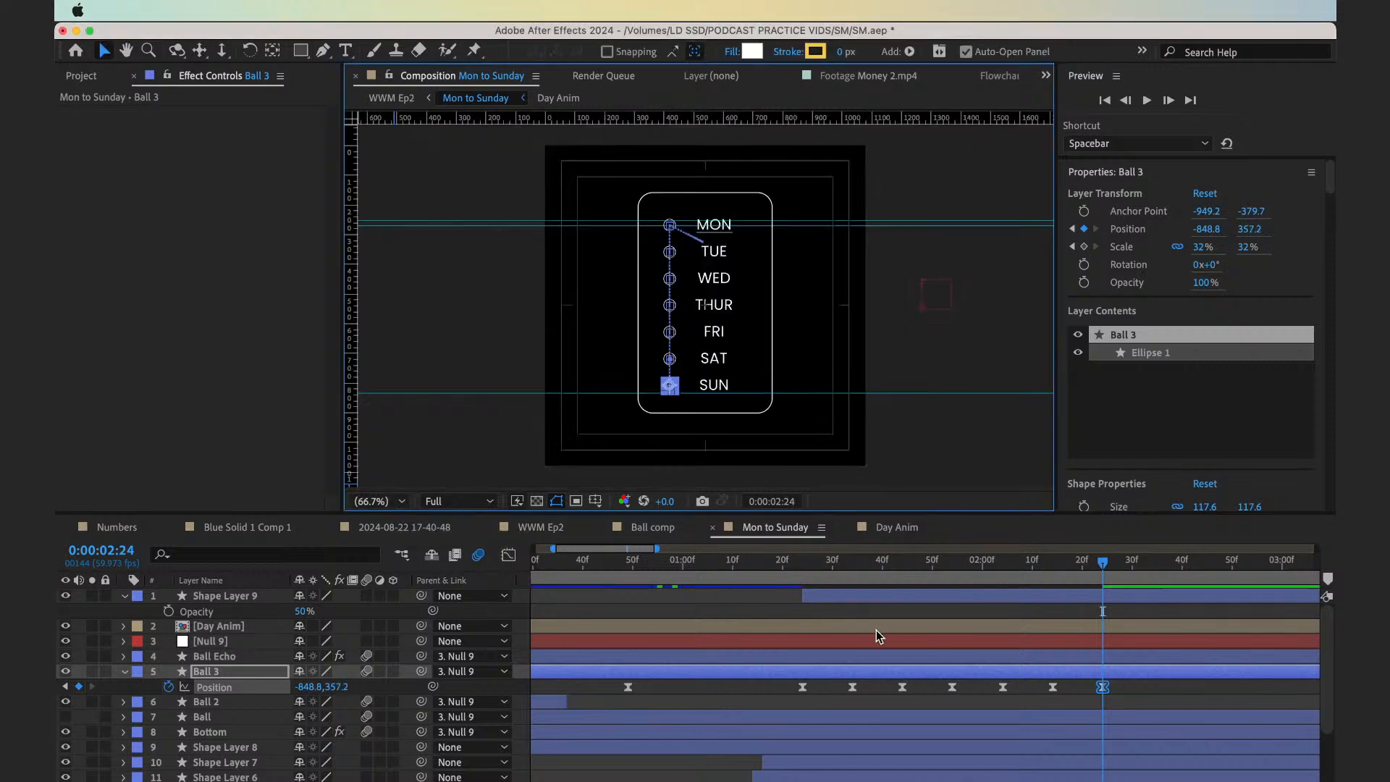
pyautogui.moveTo(788, 574); pyautogui.dragTo(1106, 692)
pyautogui.rightClick(1104, 690)
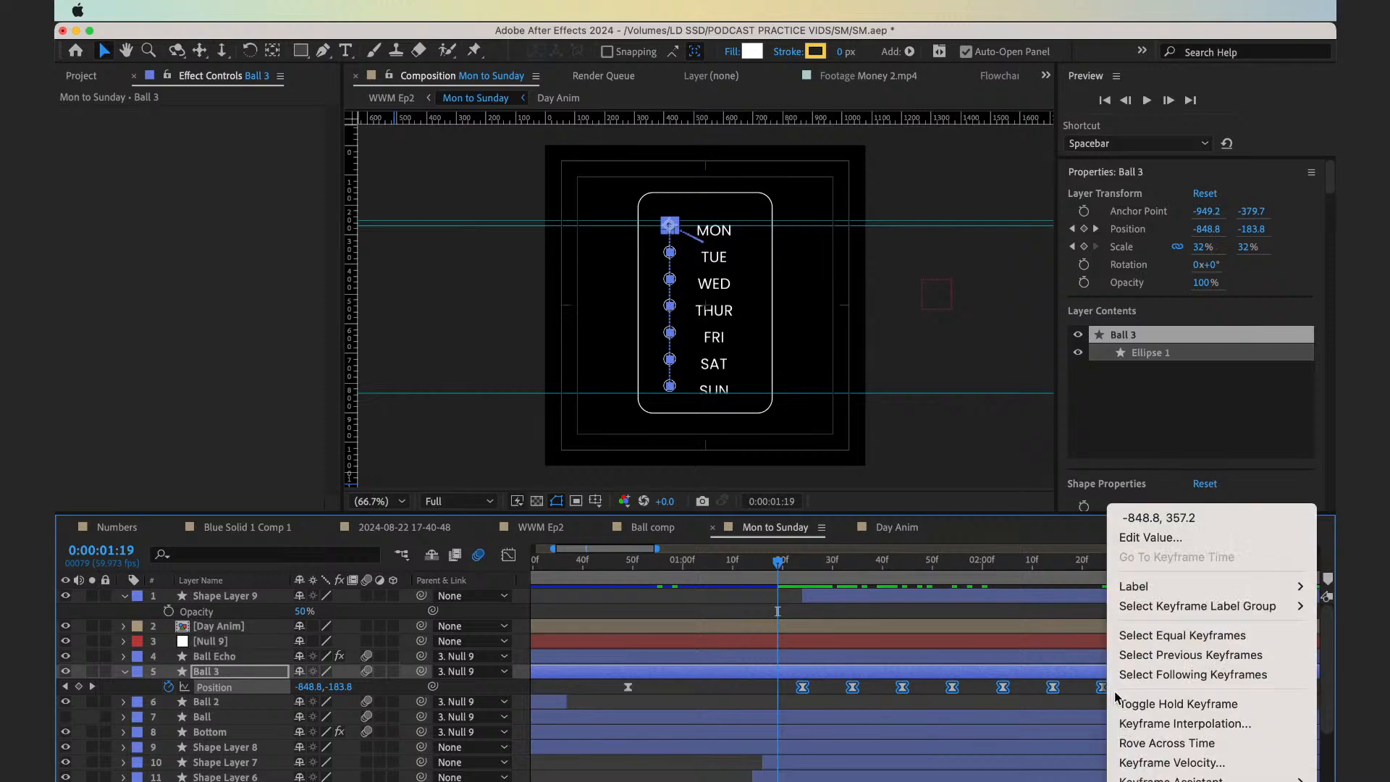
pyautogui.click(1135, 710)
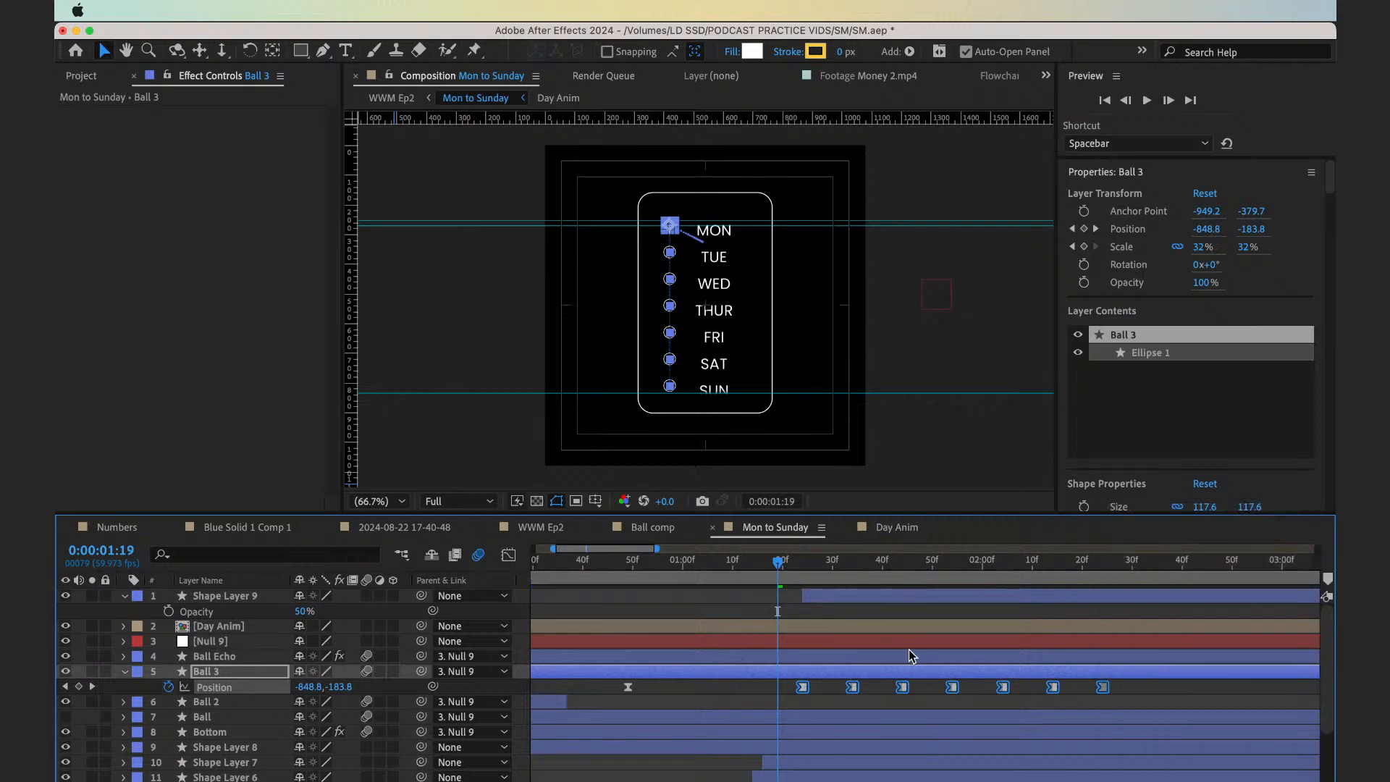
pyautogui.click(824, 701)
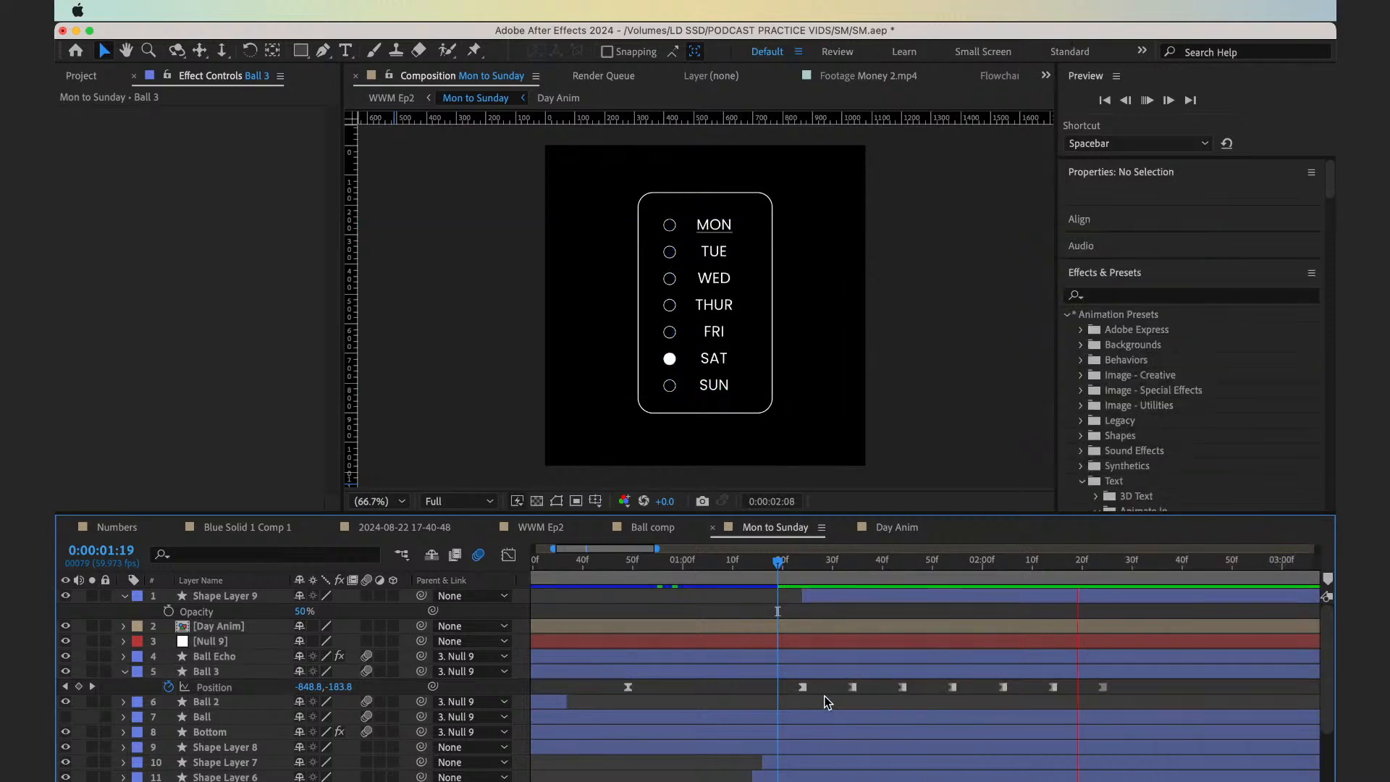
# Preview the ball stepping through the weekday circles from around 0:00:01:11
pyautogui.press('space')
pyautogui.click(757, 565)
pyautogui.moveTo(873, 590); pyautogui.dragTo(1010, 596)
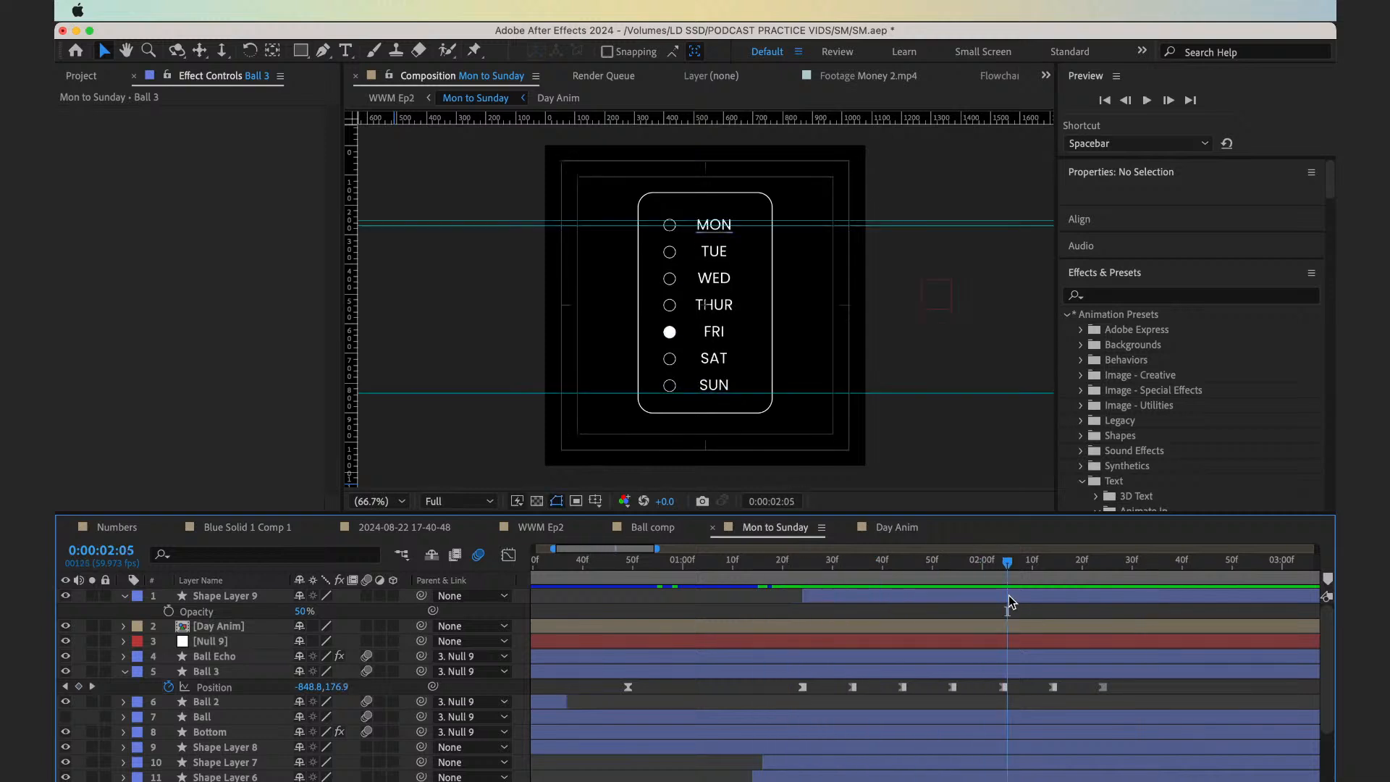
pyautogui.click(740, 572)
pyautogui.press('space')
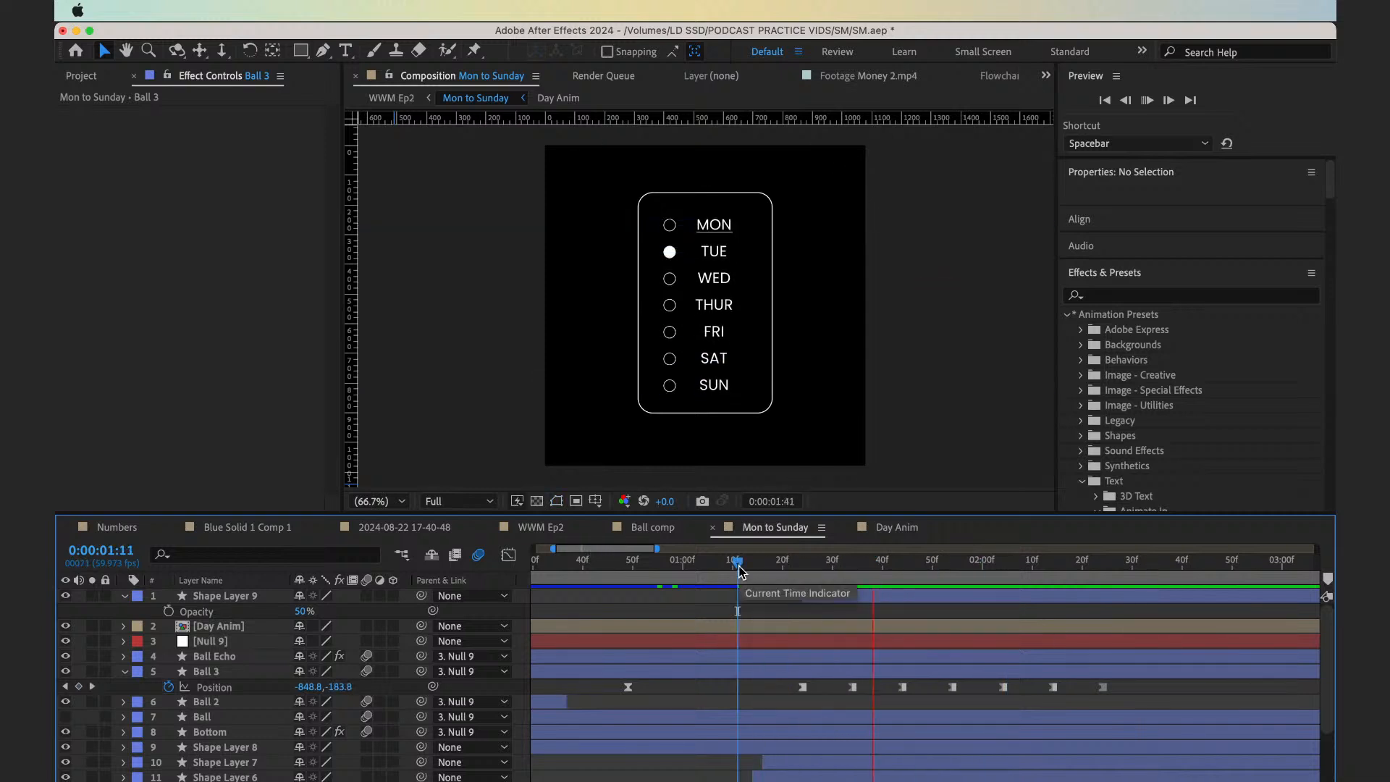
pyautogui.press('space')
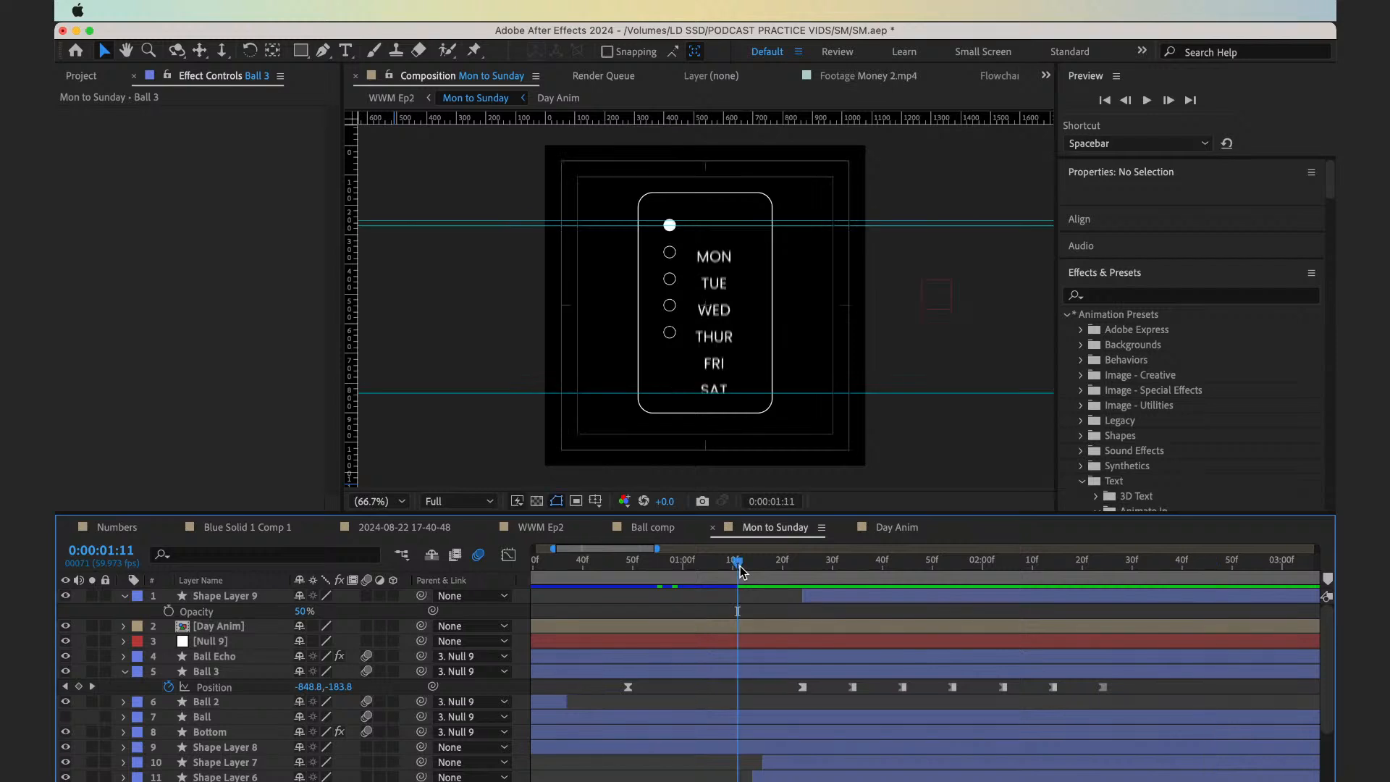
# Add a Position keyframe to Shape Layer 9, the underline below MON, at 0:00:01:24 and move the playhead to 0:00:01:34
pyautogui.moveTo(740, 572); pyautogui.dragTo(808, 579)
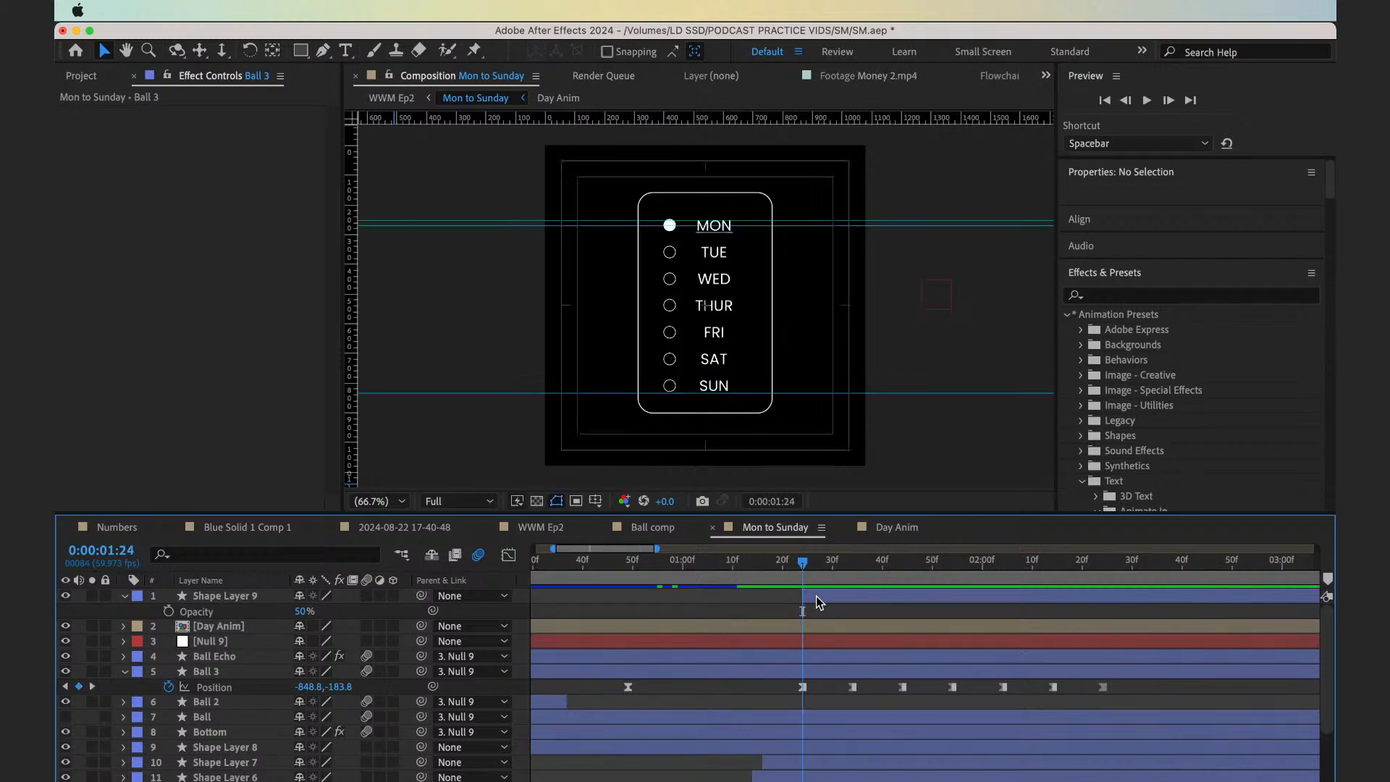
pyautogui.click(817, 601)
pyautogui.press('.')
pyautogui.press('.')
pyautogui.press('space')
pyautogui.moveTo(652, 332); pyautogui.dragTo(652, 437)
pyautogui.moveTo(721, 353); pyautogui.dragTo(717, 354)
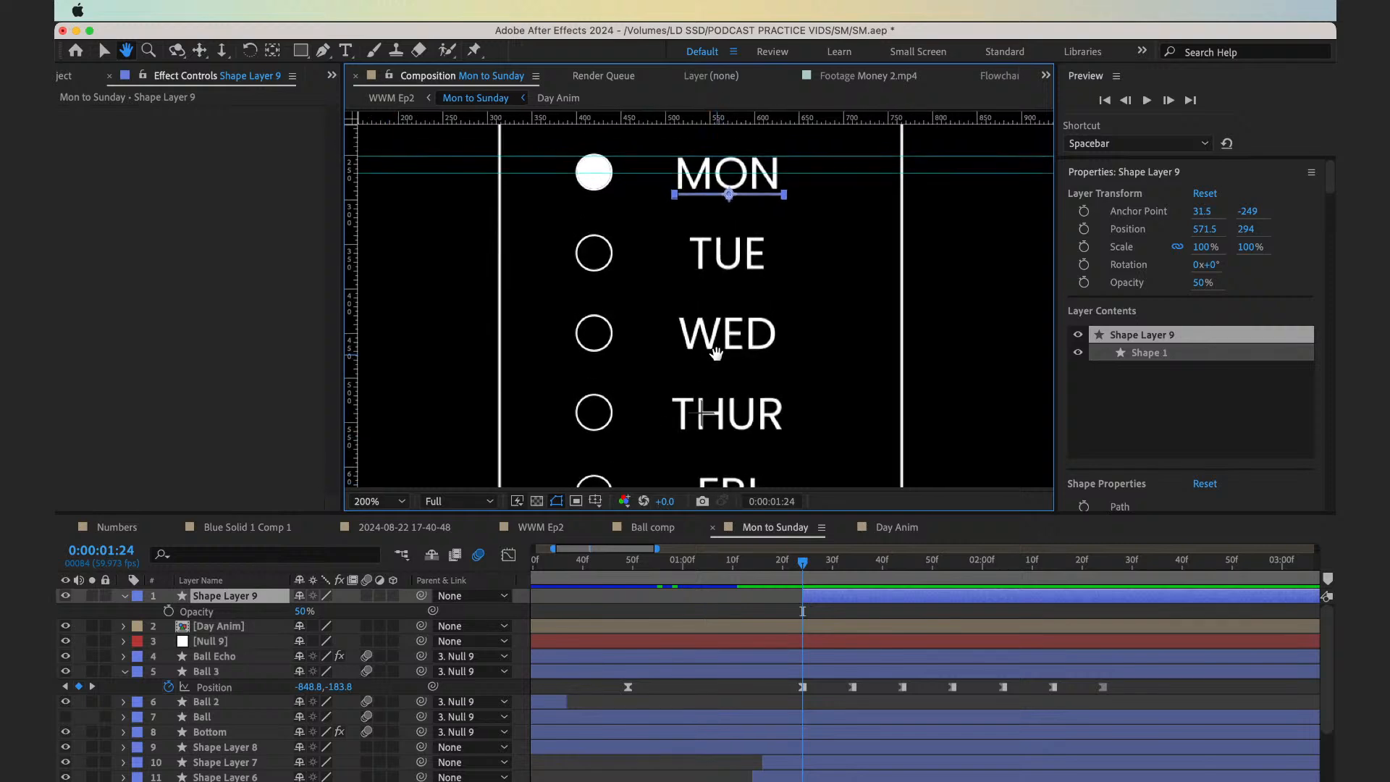
pyautogui.hotkey('alt', 'shift', 'p')
pyautogui.click(853, 572)
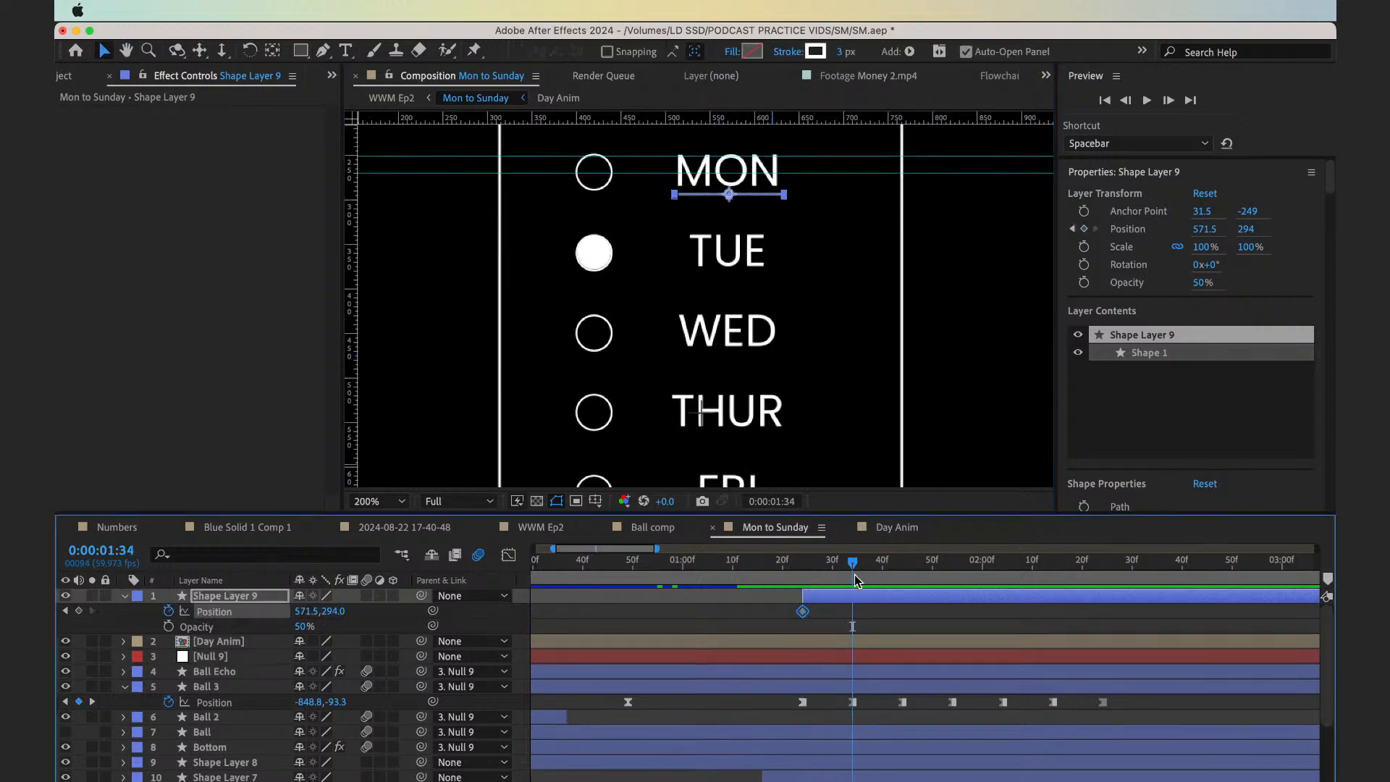
# Keyframe Shape Layer 9's Position at 0:00:01:34 by nudging the underline below TUE, to a vertical value of 379.5
pyautogui.hotkey('shift', 'Down')
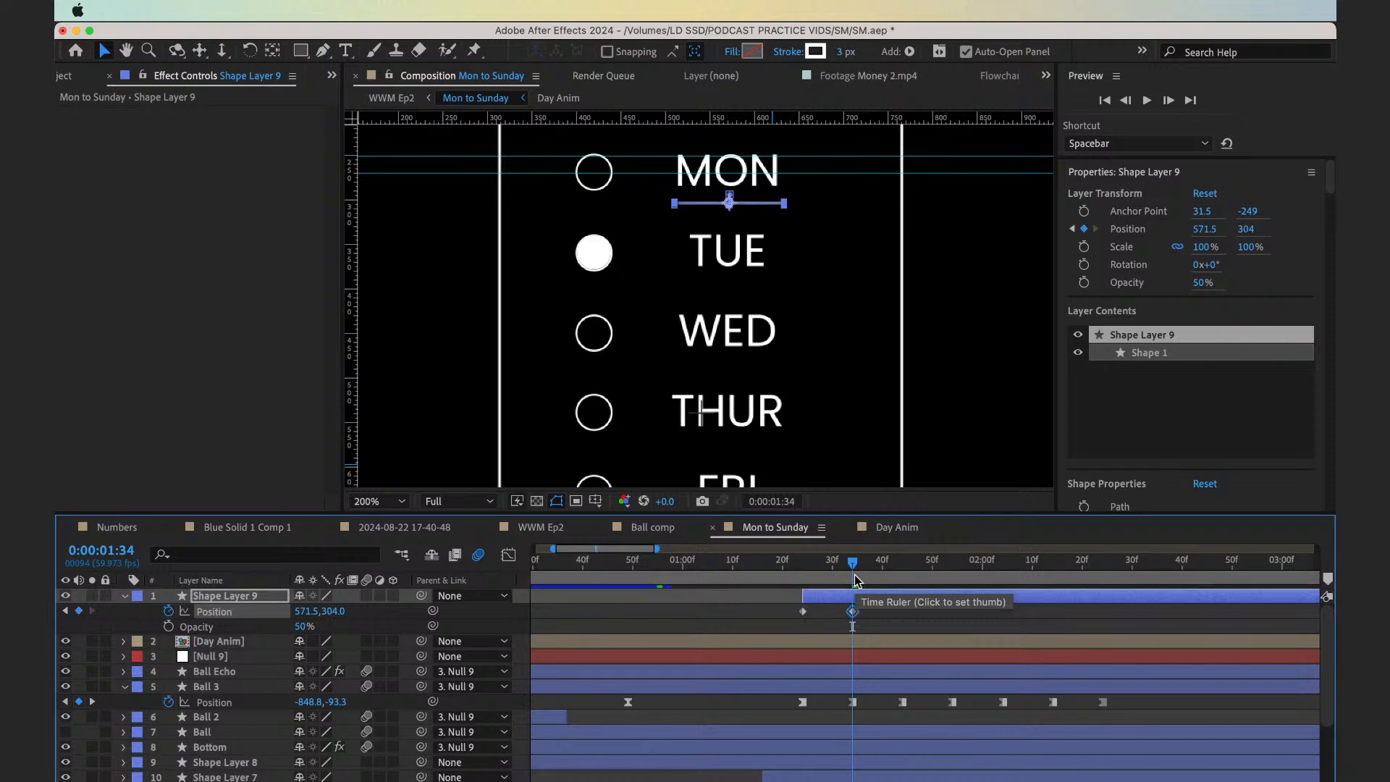
pyautogui.press('.')
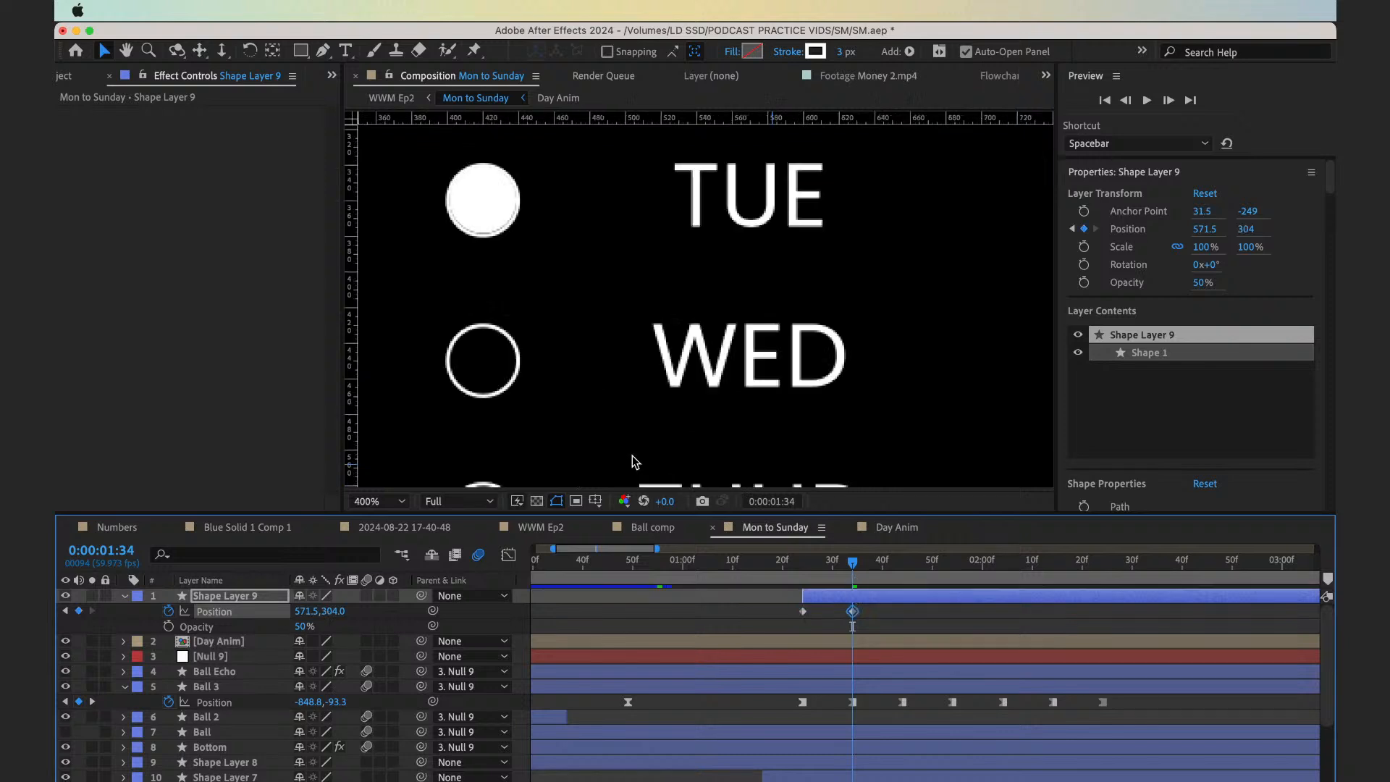
pyautogui.click(851, 688)
pyautogui.click(871, 598)
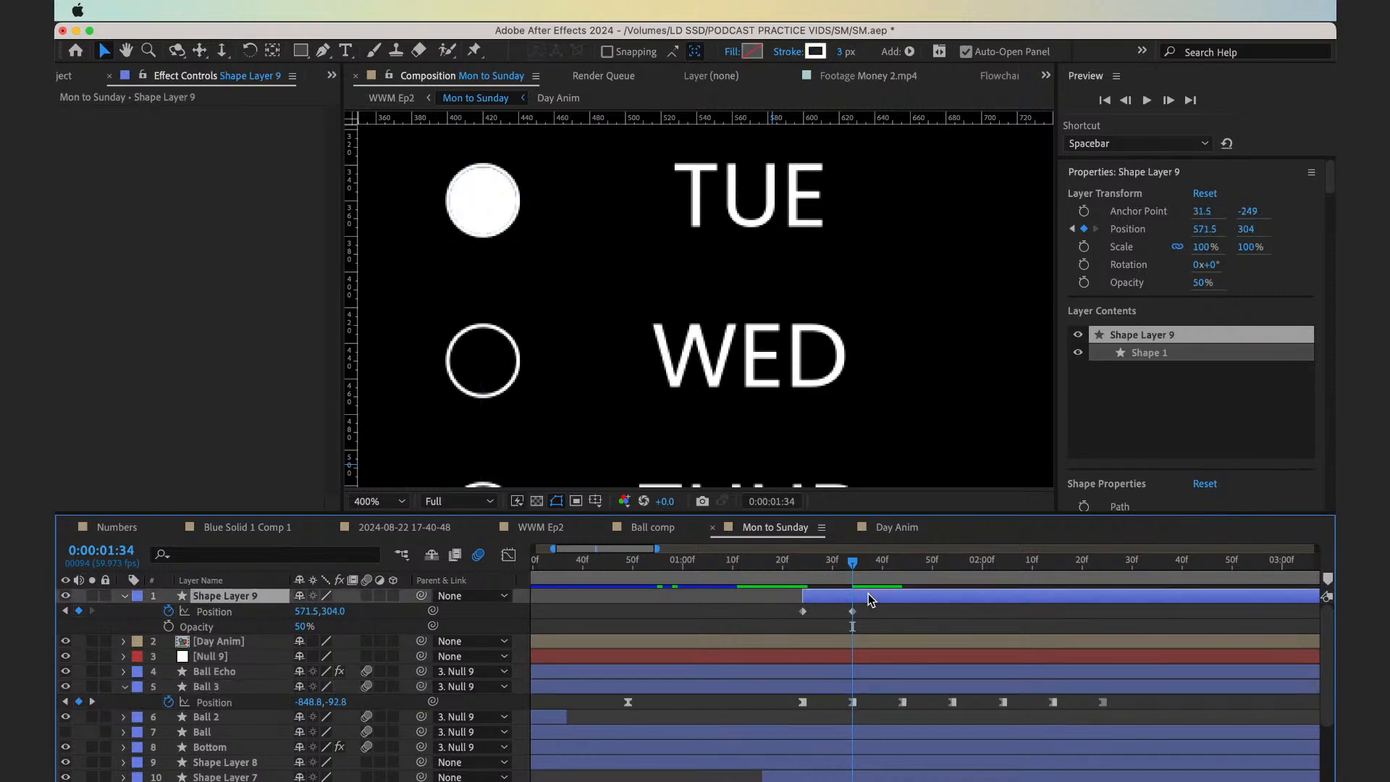
pyautogui.hotkey('shift', 'Down')
pyautogui.hotkey('shift', 'Down')
pyautogui.hotkey('shift', 'Down')
pyautogui.hotkey('shift', 'Down')
pyautogui.hotkey('shift', 'Down')
pyautogui.hotkey('shift', 'Down')
pyautogui.hotkey('shift', 'Down')
pyautogui.hotkey('shift', 'Down')
pyautogui.hotkey('shift', 'Down')
pyautogui.hotkey('shift', 'Down')
pyautogui.hotkey('shift', 'Down')
pyautogui.hotkey('shift', 'Down')
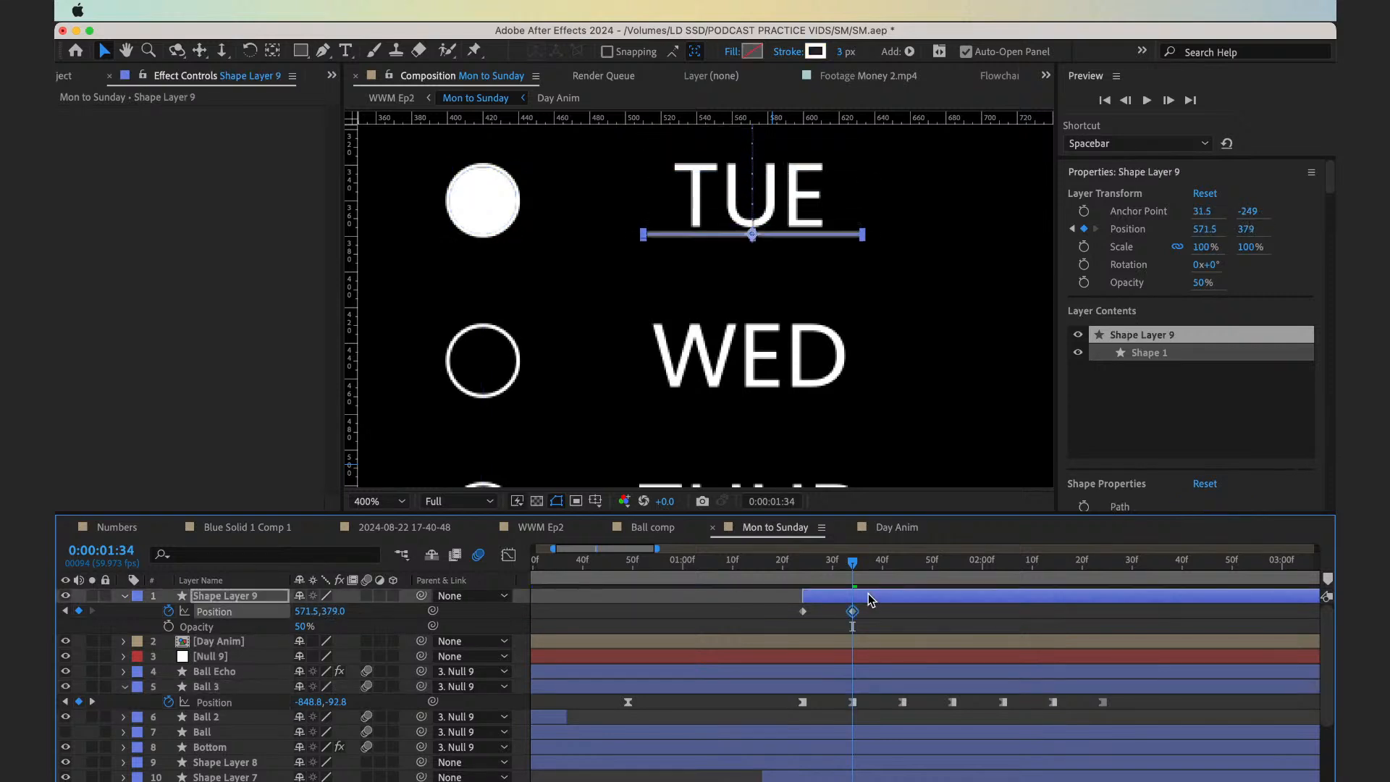
# Keyframe the underline's Position at 0:00:01:44 by nudging it below WED, to a vertical value of 469.5
pyautogui.click(903, 578)
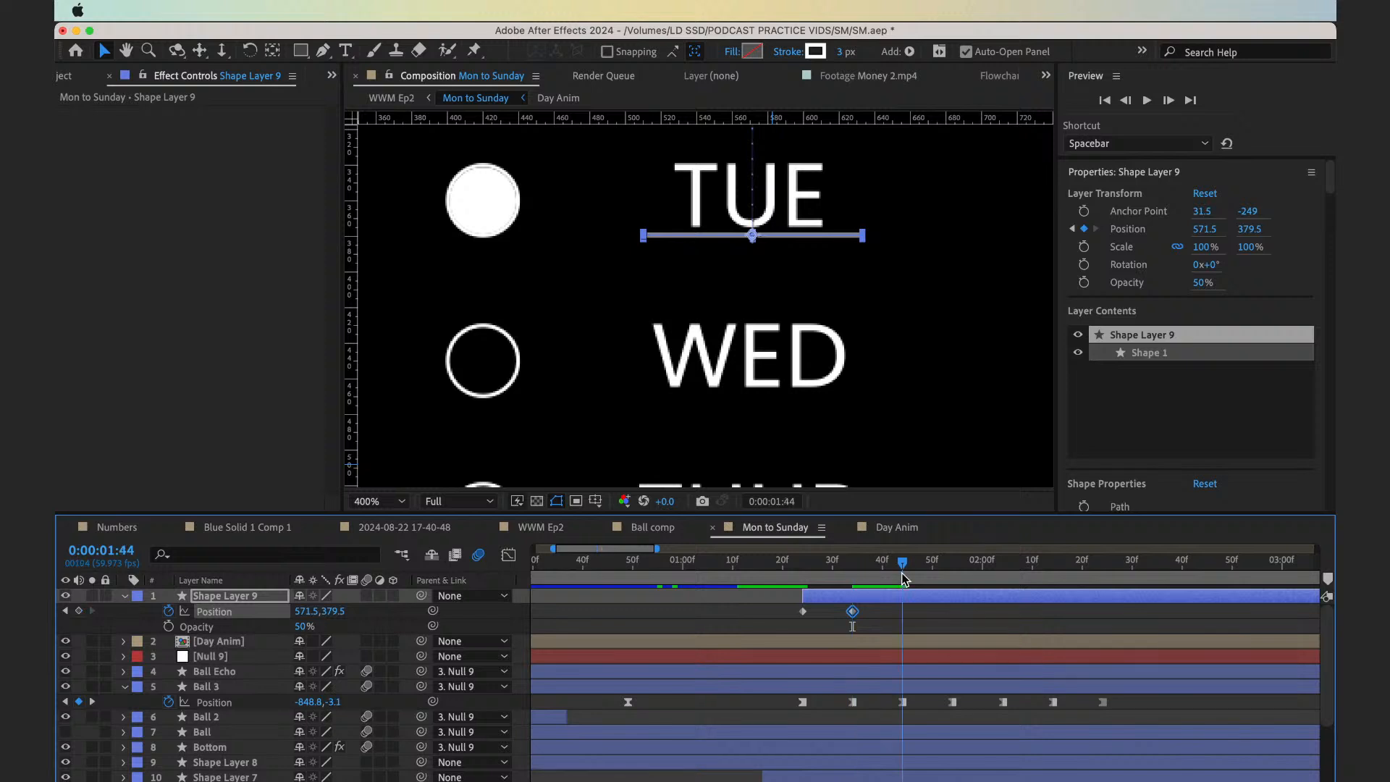
pyautogui.hotkey('shift', 'Down')
pyautogui.hotkey('shift', 'Down')
pyautogui.hotkey('shift', 'Down')
pyautogui.hotkey('shift', 'Down')
pyautogui.hotkey('shift', 'Down')
pyautogui.hotkey('shift', 'Down')
pyautogui.hotkey('shift', 'Down')
pyautogui.hotkey('shift', 'Down')
pyautogui.hotkey('shift', 'Down')
pyautogui.hotkey('shift', 'Down')
pyautogui.hotkey('shift', 'Down')
pyautogui.hotkey('shift', 'Down')
pyautogui.hotkey('shift', 'Down')
pyautogui.hotkey('shift', 'Down')
pyautogui.hotkey('shift', 'Down')
pyautogui.hotkey('shift', 'Down')
pyautogui.hotkey('shift', 'Down')
pyautogui.hotkey('shift', 'Down')
pyautogui.hotkey('shift', 'Down')
pyautogui.hotkey('shift', 'Down')
pyautogui.hotkey('shift', 'Down')
pyautogui.hotkey('shift', 'Down')
pyautogui.hotkey('shift', 'Down')
pyautogui.hotkey('shift', 'Down')
pyautogui.hotkey('shift', 'Down')
pyautogui.hotkey('shift', 'Down')
pyautogui.hotkey('shift', 'Down')
pyautogui.hotkey('shift', 'Down')
pyautogui.hotkey('shift', 'Down')
pyautogui.hotkey('shift', 'Down')
pyautogui.hotkey('shift', 'Down')
pyautogui.hotkey('shift', 'Down')
pyautogui.hotkey('shift', 'Down')
pyautogui.hotkey('shift', 'Down')
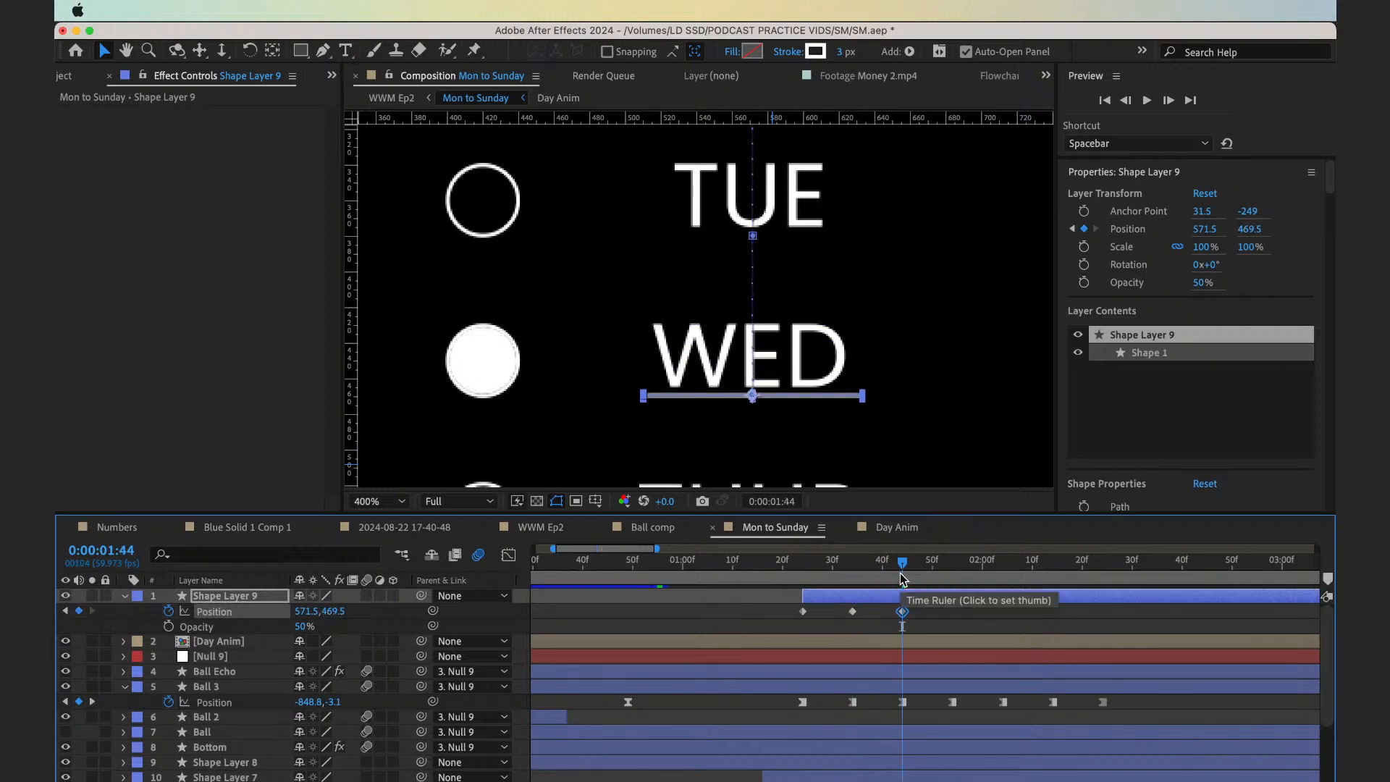
# Keyframe the underline's Position at 0:00:01:54 by nudging it below THUR, to a vertical value of 559.5
pyautogui.hotkey('shift', 'pagedown')
pyautogui.hotkey('shift', 'Down')
pyautogui.hotkey('shift', 'Down')
pyautogui.press('space')
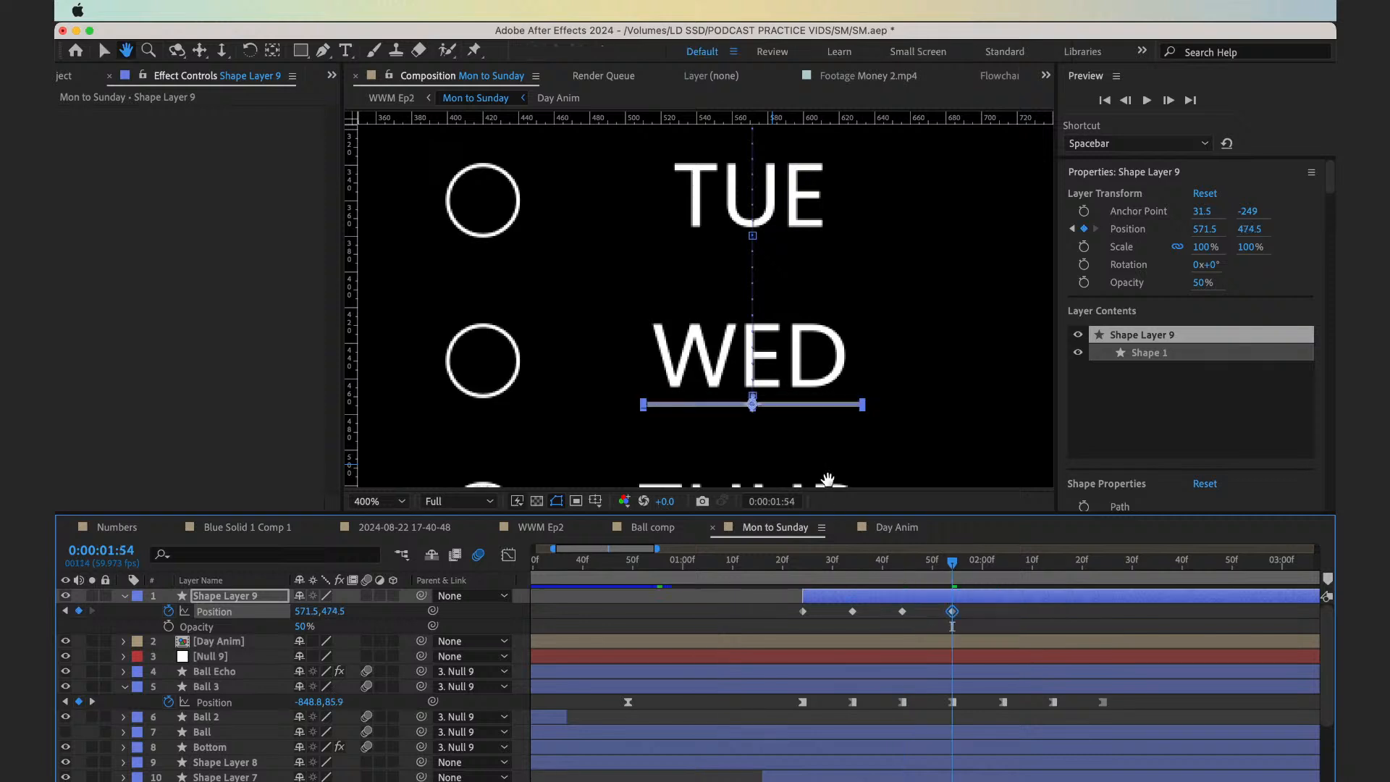
pyautogui.moveTo(803, 455); pyautogui.dragTo(796, 318)
pyautogui.hotkey('shift', 'Down')
pyautogui.hotkey('shift', 'Down')
pyautogui.hotkey('shift', 'Down')
pyautogui.hotkey('shift', 'Down')
pyautogui.hotkey('shift', 'Down')
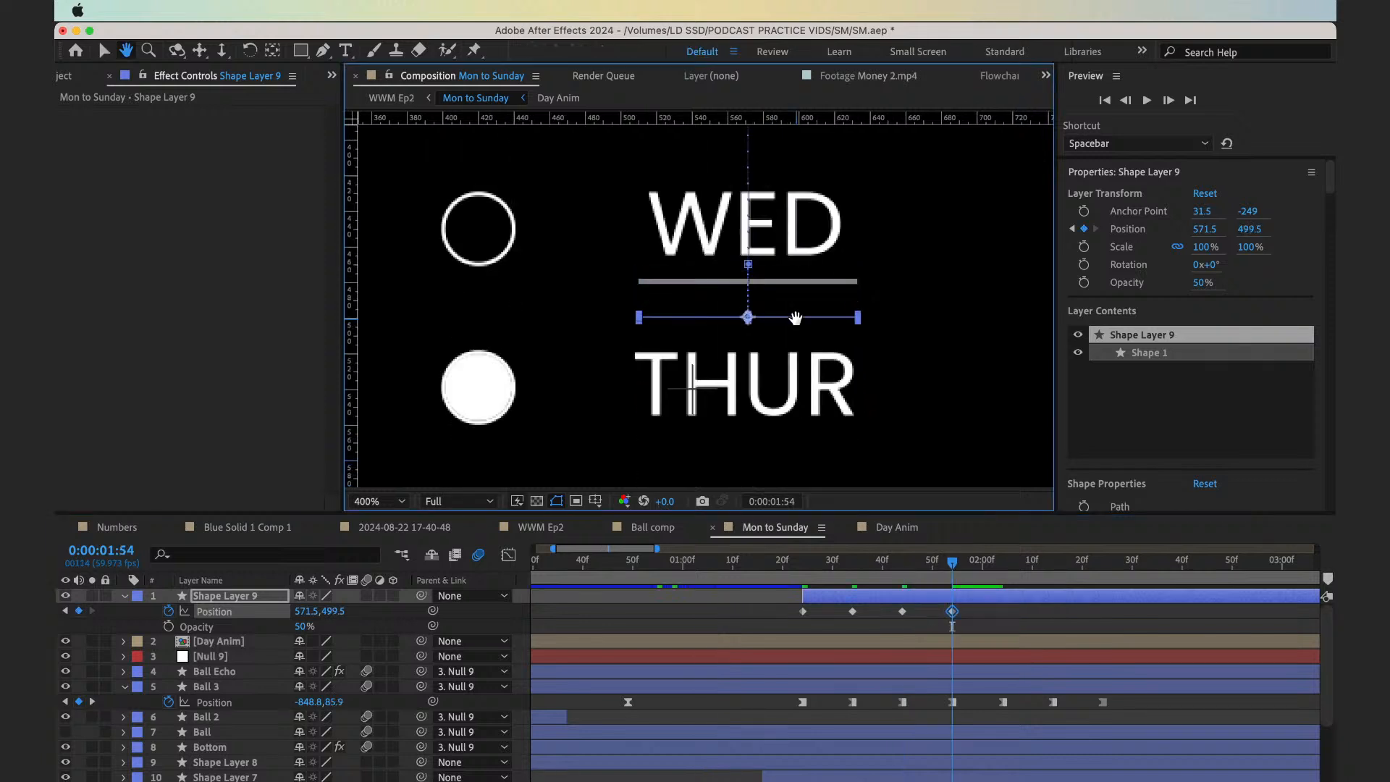
pyautogui.hotkey('shift', 'Down')
pyautogui.hotkey('shift', 'Down')
pyautogui.hotkey('shift', 'Down')
pyautogui.hotkey('shift', 'Down')
pyautogui.hotkey('shift', 'Down')
pyautogui.hotkey('shift', 'Down')
pyautogui.hotkey('shift', 'Down')
pyautogui.hotkey('shift', 'Down')
pyautogui.hotkey('shift', 'Down')
pyautogui.hotkey('shift', 'Down')
pyautogui.hotkey('shift', 'Down')
pyautogui.hotkey('shift', 'Down')
pyautogui.hotkey('shift', 'Down')
pyautogui.hotkey('shift', 'Down')
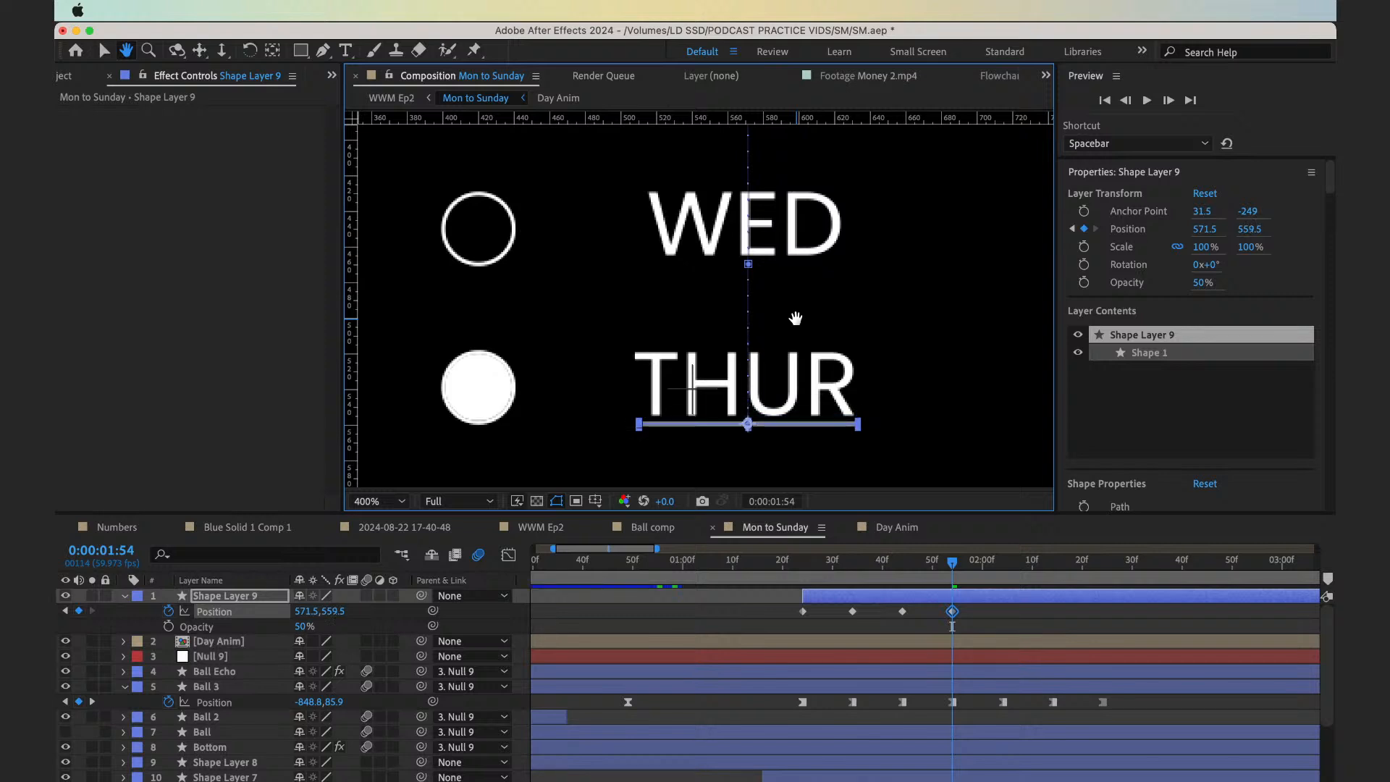
# Keyframe the underline's Position at 0:00:02:04 by nudging it below FRI, to a vertical value of 649.5
pyautogui.hotkey('shift', 'pagedown')
pyautogui.hotkey('shift', 'Down')
pyautogui.hotkey('shift', 'Down')
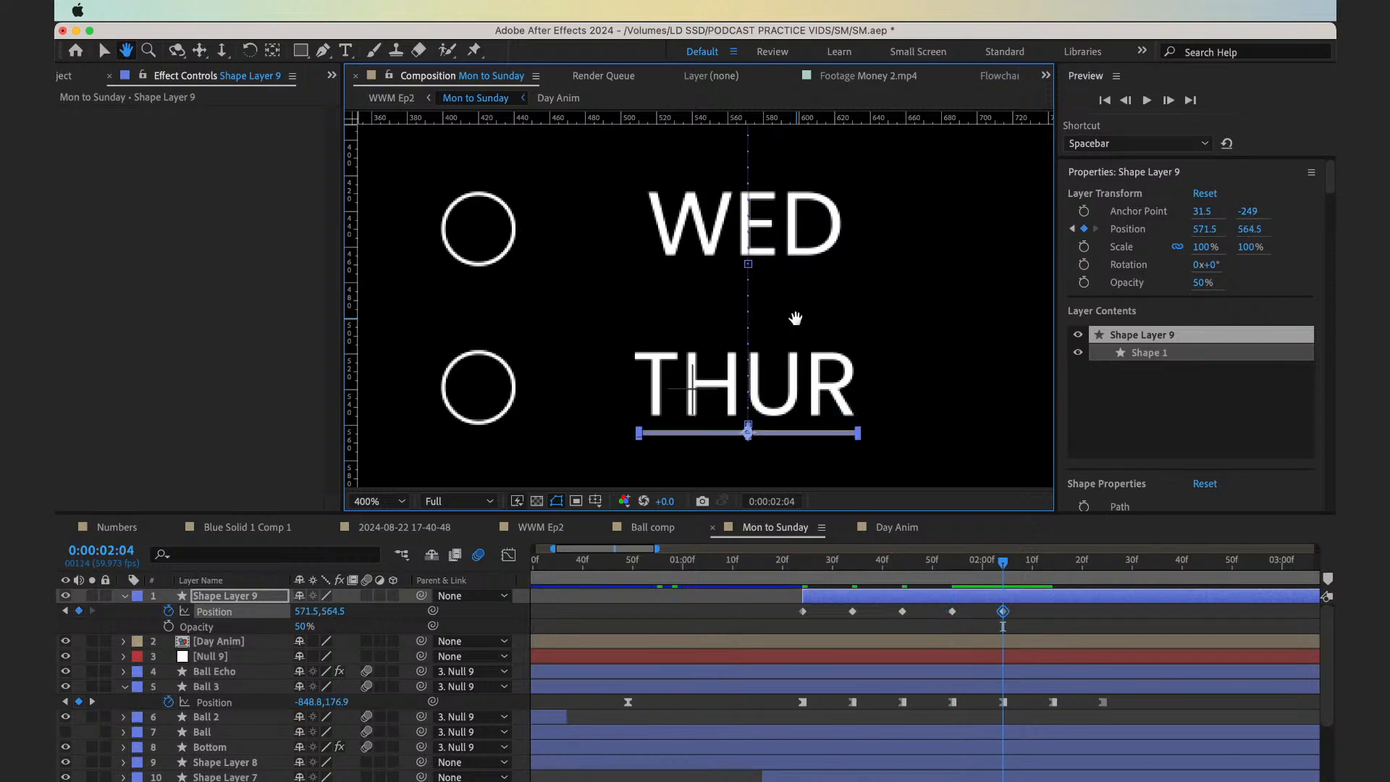
pyautogui.scroll(-5, 816, 372)
pyautogui.hotkey('shift', 'Down')
pyautogui.hotkey('shift', 'Down')
pyautogui.hotkey('shift', 'Down')
pyautogui.hotkey('shift', 'Down')
pyautogui.hotkey('shift', 'Down')
pyautogui.hotkey('shift', 'Down')
pyautogui.hotkey('shift', 'Down')
pyautogui.hotkey('shift', 'Down')
pyautogui.hotkey('shift', 'Down')
pyautogui.hotkey('shift', 'Down')
pyautogui.hotkey('shift', 'Down')
pyautogui.hotkey('shift', 'Down')
pyautogui.hotkey('shift', 'Down')
pyautogui.hotkey('shift', 'Down')
pyautogui.hotkey('shift', 'Down')
pyautogui.hotkey('shift', 'Down')
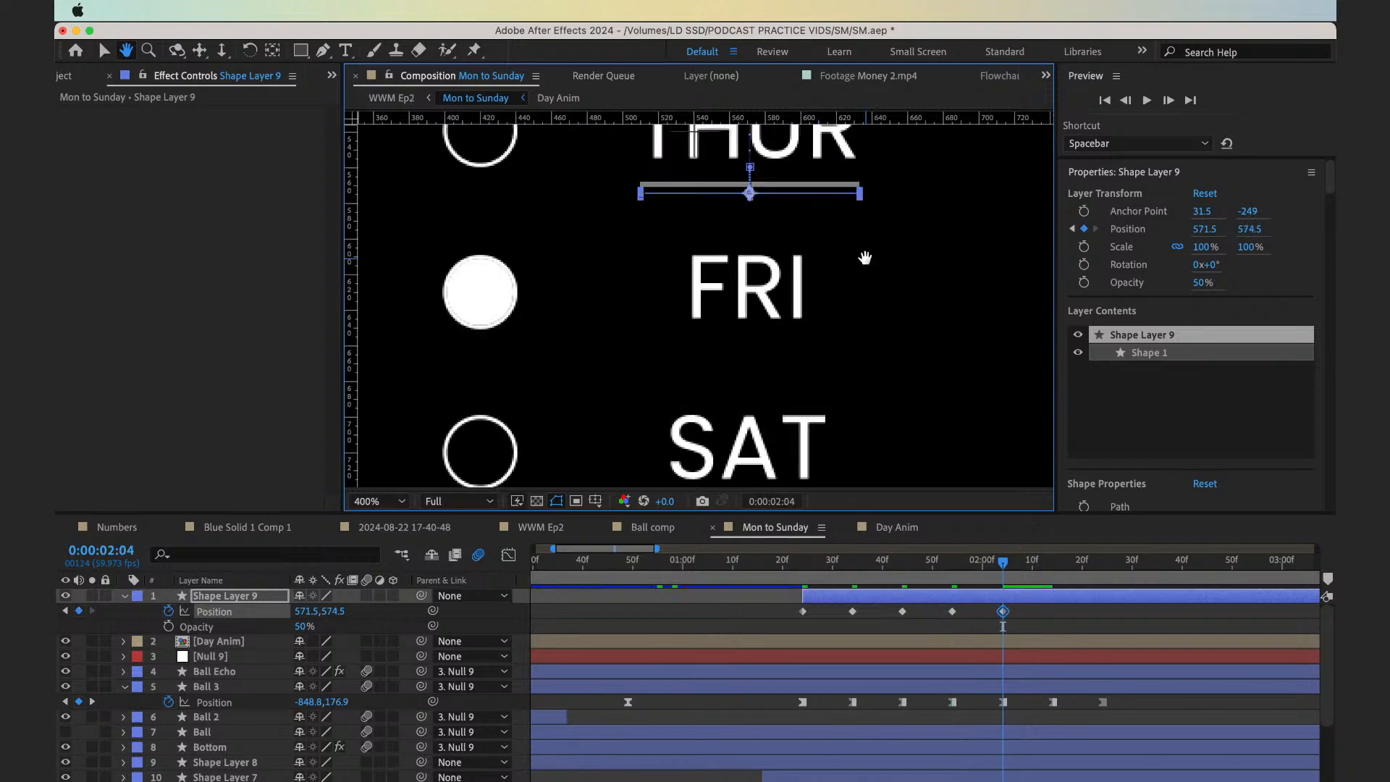
pyautogui.hotkey('shift', 'Down')
pyautogui.hotkey('shift', 'Down')
pyautogui.hotkey('shift', 'Down')
pyautogui.hotkey('shift', 'Down')
pyautogui.hotkey('shift', 'Down')
pyautogui.hotkey('shift', 'Down')
pyautogui.hotkey('shift', 'Down')
pyautogui.hotkey('shift', 'Down')
pyautogui.hotkey('shift', 'Down')
pyautogui.hotkey('shift', 'Down')
pyautogui.hotkey('shift', 'Down')
pyautogui.hotkey('shift', 'Down')
pyautogui.hotkey('shift', 'Down')
pyautogui.hotkey('shift', 'Down')
pyautogui.hotkey('shift', 'Down')
pyautogui.hotkey('shift', 'Down')
pyautogui.hotkey('shift', 'Down')
pyautogui.hotkey('shift', 'Down')
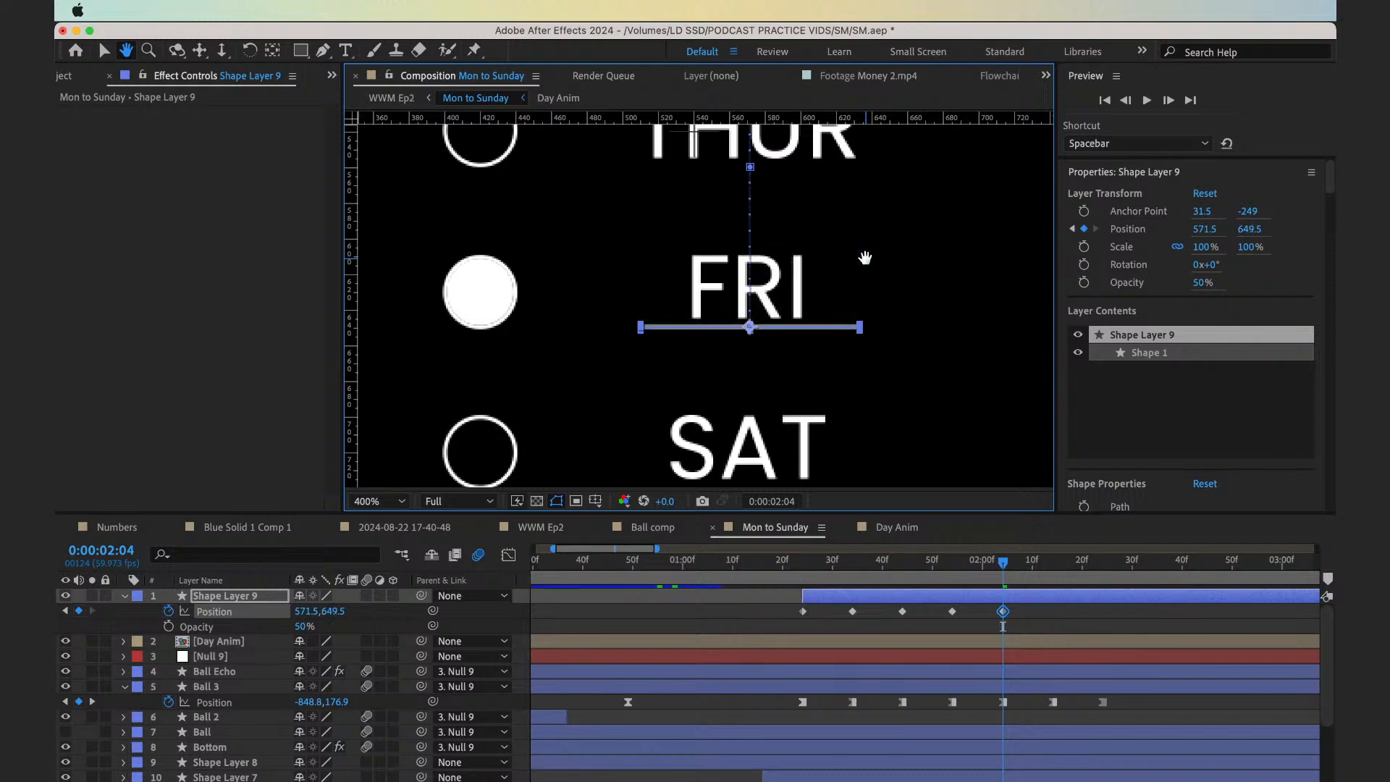
# Keyframe the underline's Position at 0:00:02:14 by nudging it below SAT, to a vertical value of 739.5
pyautogui.hotkey('shift', 'pagedown')
pyautogui.moveTo(913, 408); pyautogui.dragTo(909, 258)
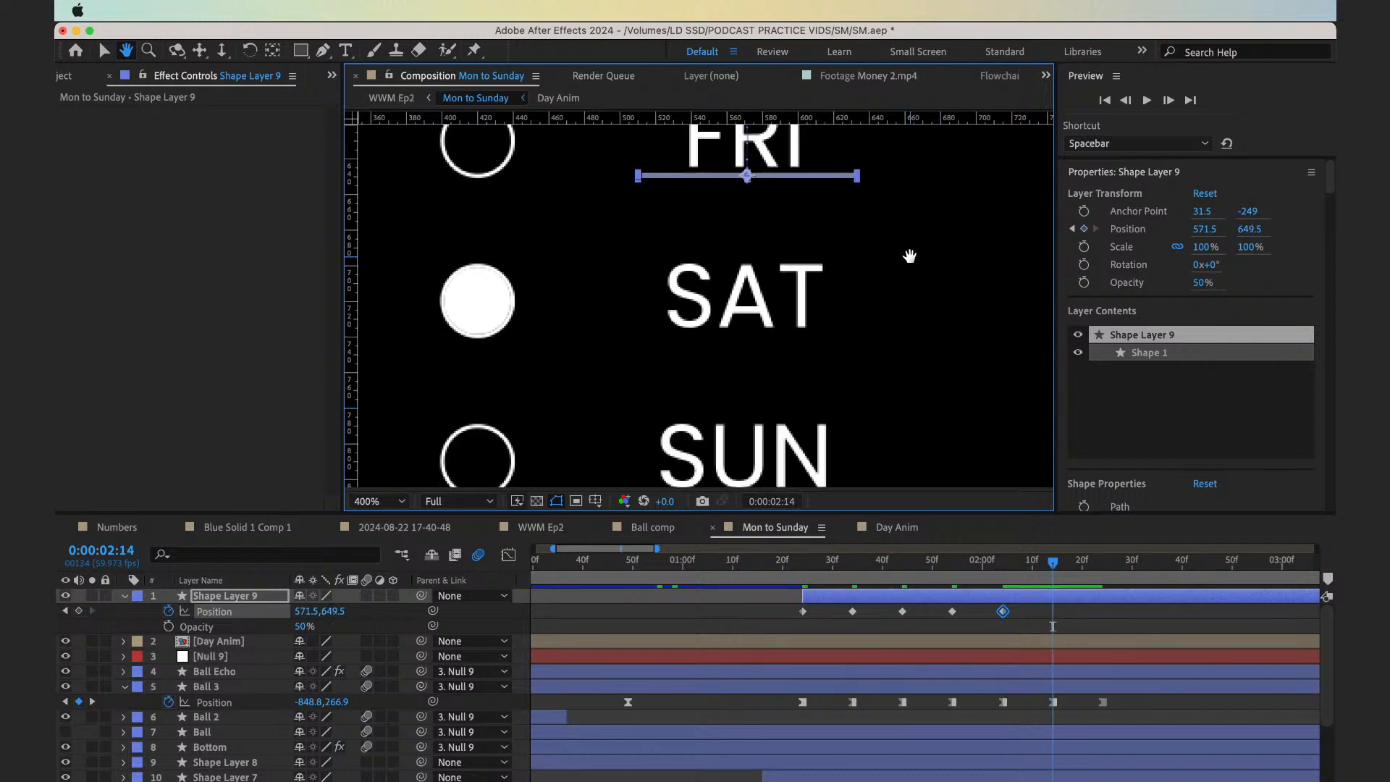
pyautogui.hotkey('shift', 'Down')
pyautogui.hotkey('shift', 'Down')
pyautogui.hotkey('shift', 'Down')
pyautogui.hotkey('shift', 'Down')
pyautogui.hotkey('shift', 'Down')
pyautogui.hotkey('shift', 'Down')
pyautogui.hotkey('shift', 'Down')
pyautogui.hotkey('shift', 'Down')
pyautogui.hotkey('shift', 'Down')
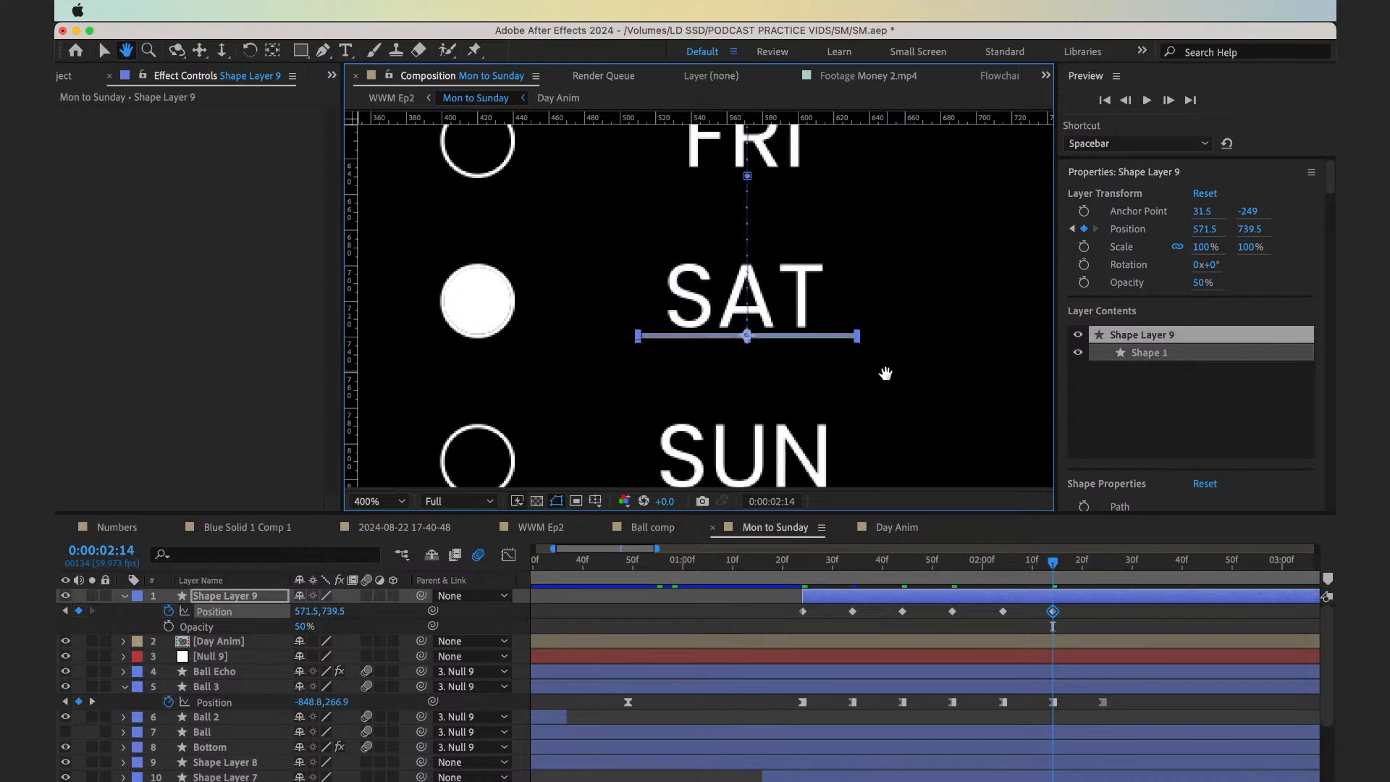
# Keyframe the underline's Position at 0:00:02:24 by nudging it below SUN, to a vertical value of 829.5
pyautogui.moveTo(886, 374); pyautogui.dragTo(876, 294)
pyautogui.hotkey('shift', 'pagedown')
pyautogui.press('Down')
pyautogui.press('Down')
pyautogui.press('Down')
pyautogui.press('Down')
pyautogui.press('Down')
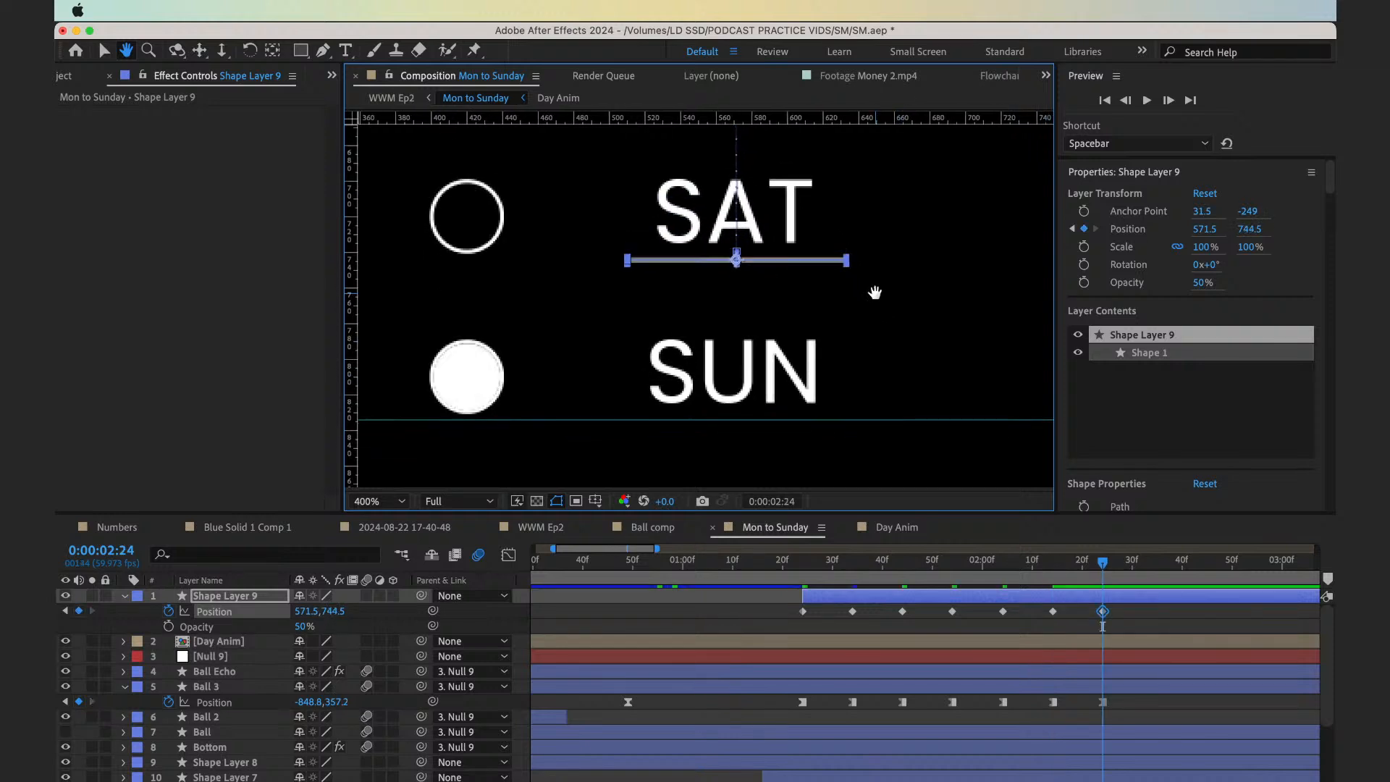
pyautogui.hotkey('shift', 'Down')
pyautogui.hotkey('shift', 'Down')
pyautogui.hotkey('shift', 'Down')
pyautogui.hotkey('shift', 'Down')
pyautogui.hotkey('shift', 'Down')
pyautogui.hotkey('shift', 'Down')
pyautogui.hotkey('shift', 'Down')
pyautogui.hotkey('shift', 'Down')
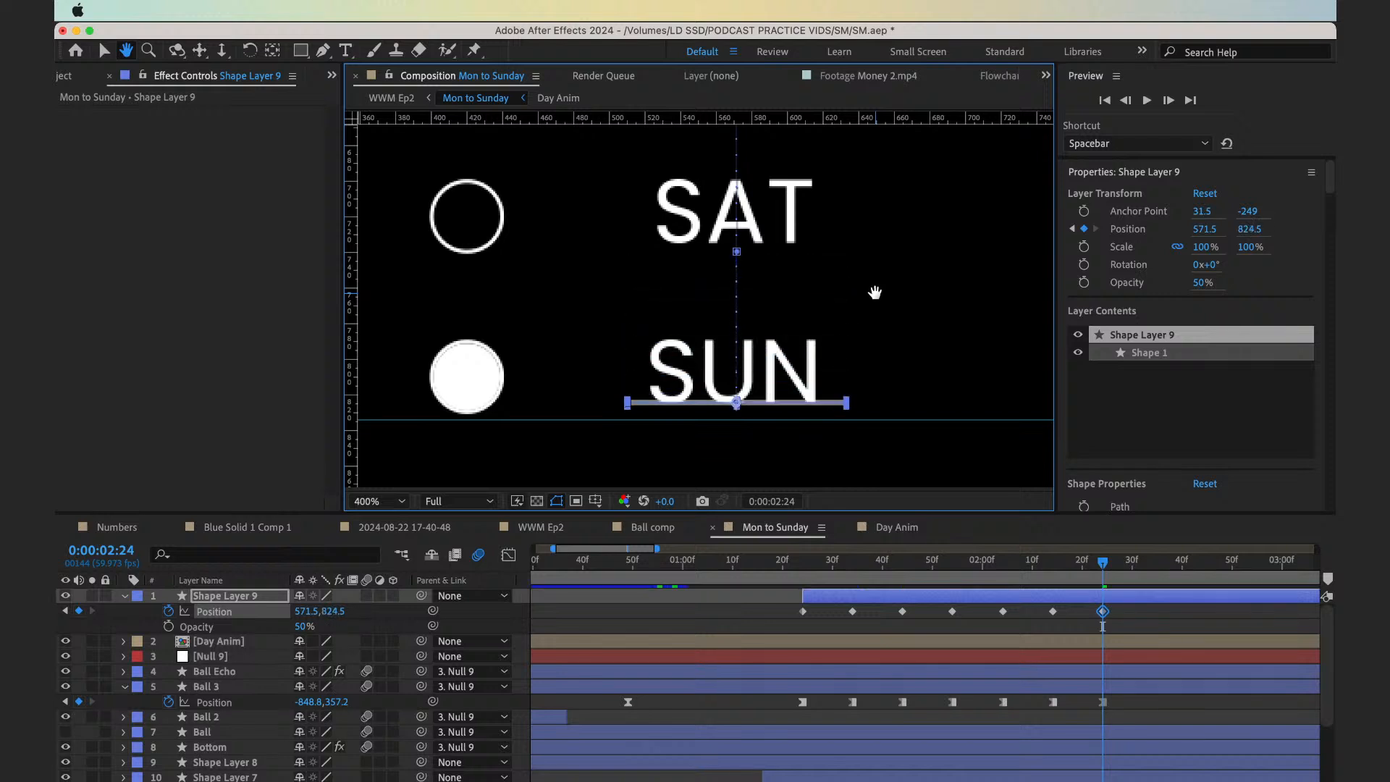
pyautogui.press('Down')
pyautogui.press('Down')
pyautogui.press('Down')
pyautogui.press('Down')
pyautogui.press('Down')
# Apply Easy Ease to all seven Position keyframes of Shape Layer 9
pyautogui.press('v')
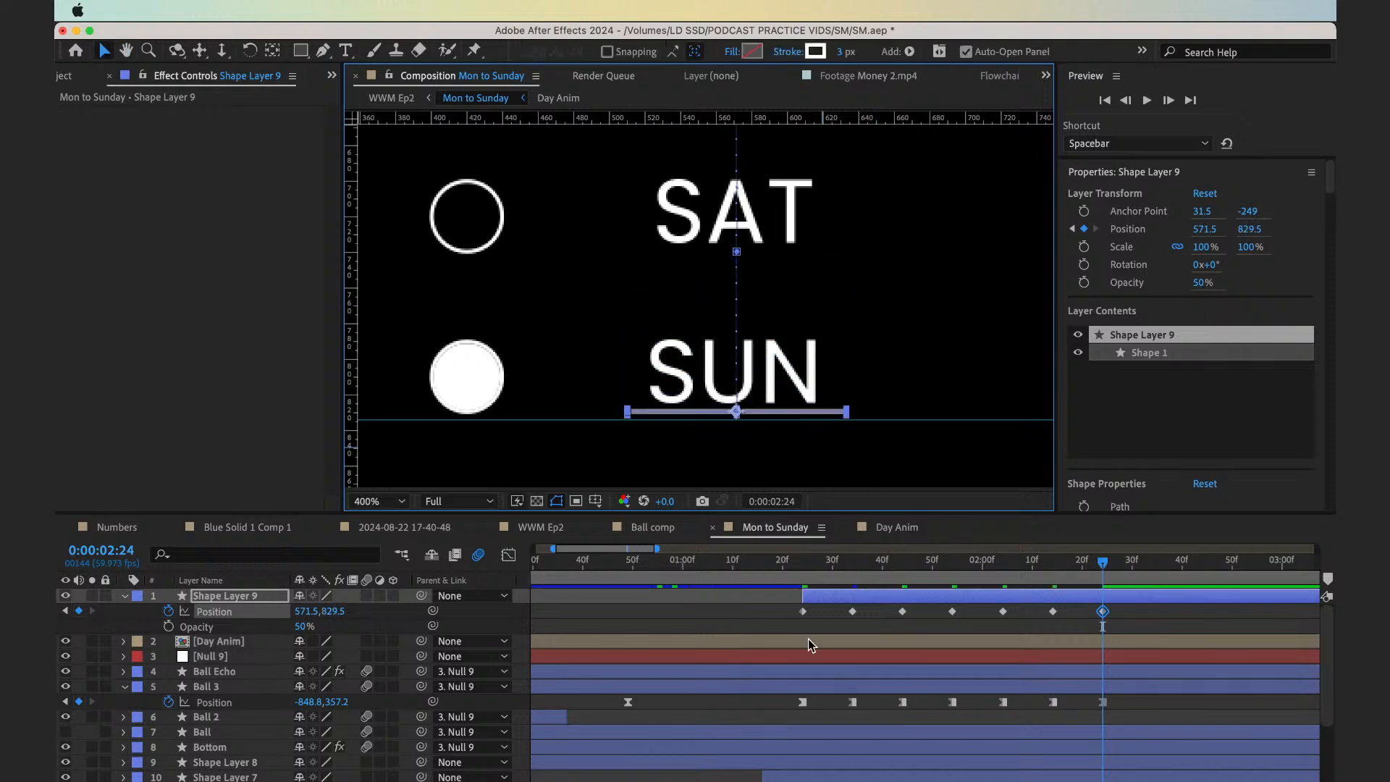
pyautogui.moveTo(781, 624); pyautogui.dragTo(1222, 626)
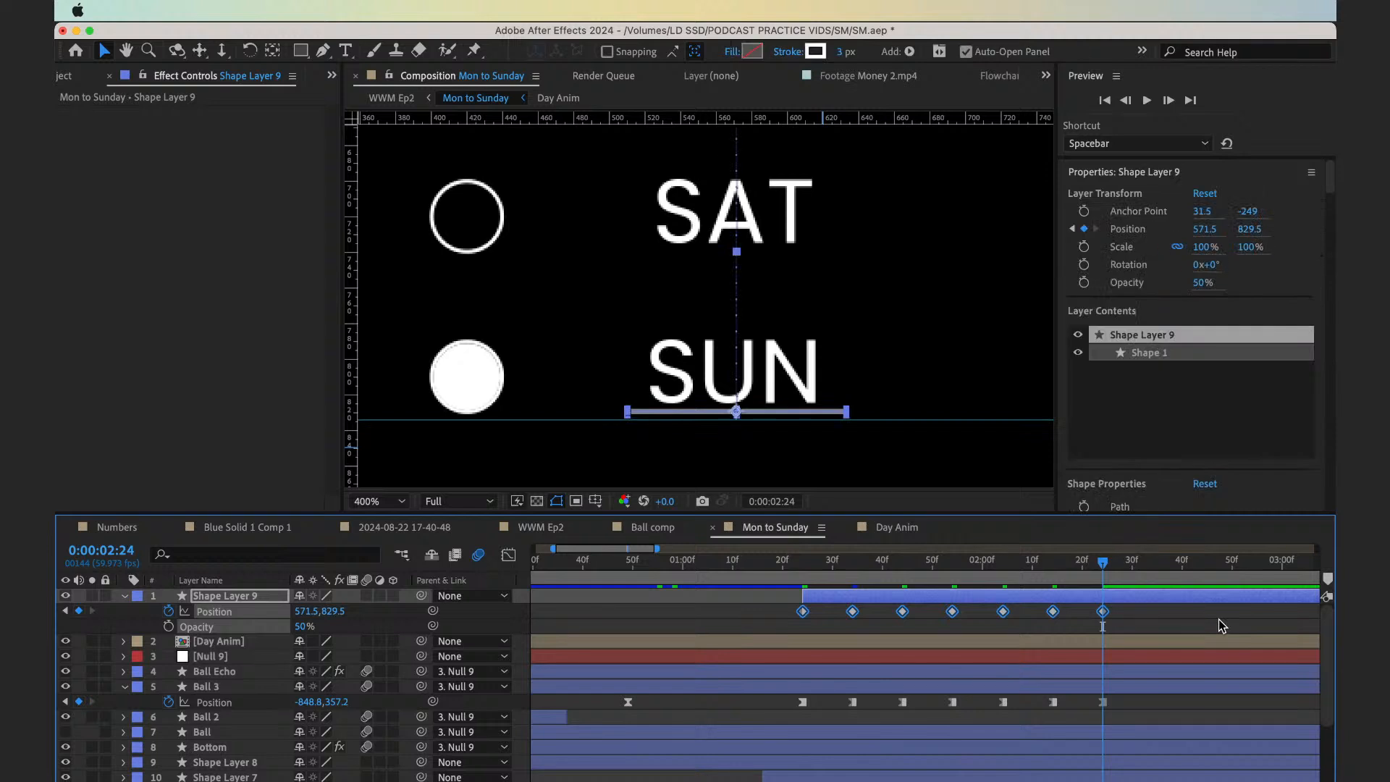
pyautogui.press('F9')
# Preview the underline moving down the weekday list from around 0:00:01:19 with the whole composition fitted in view
pyautogui.click(791, 562)
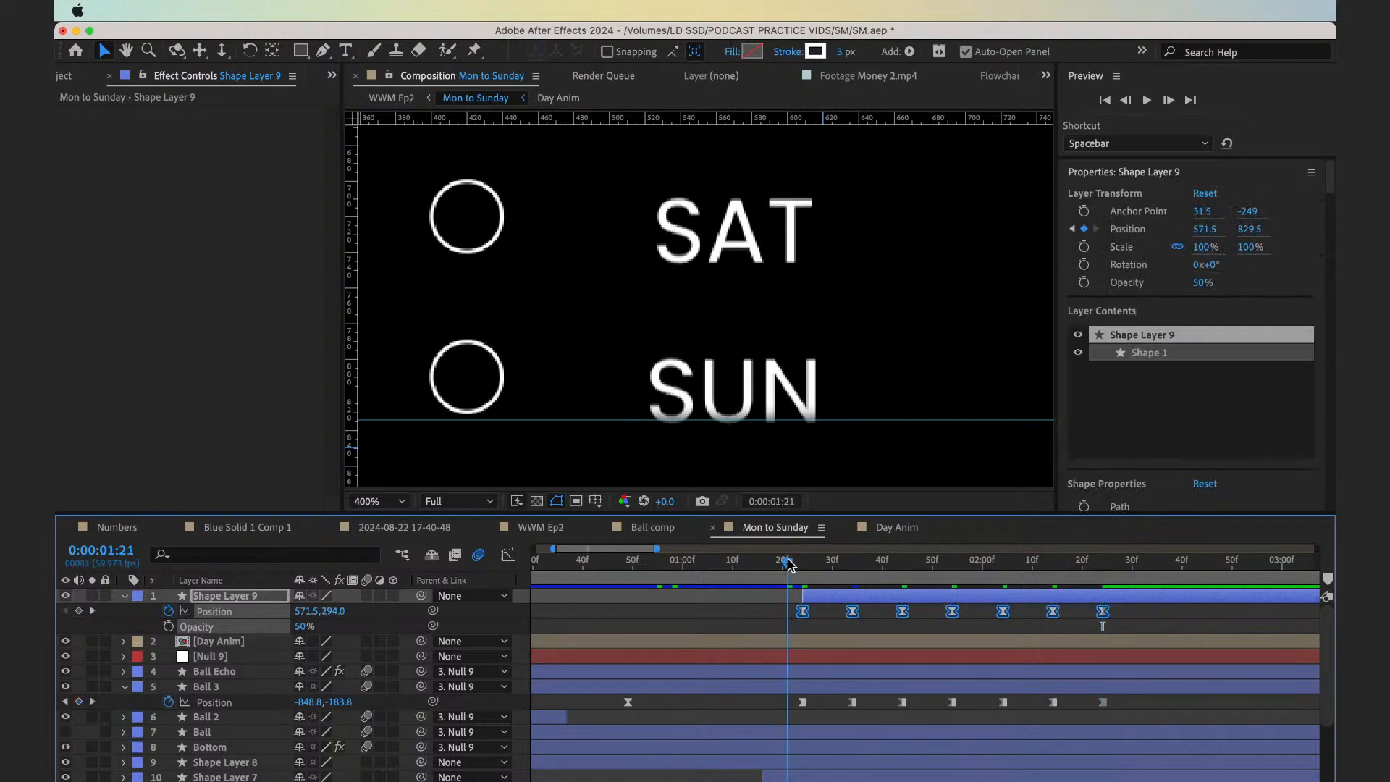
pyautogui.press('space')
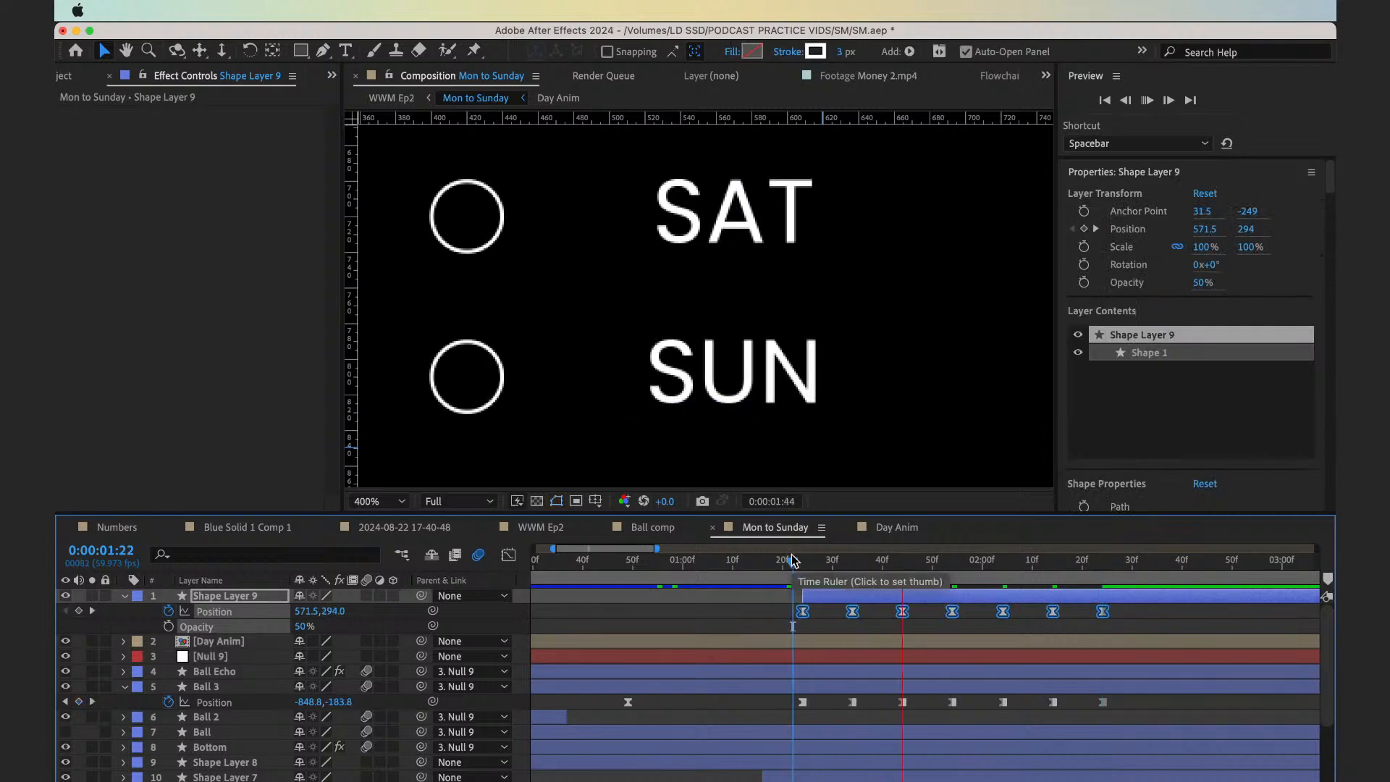
pyautogui.click(378, 501)
pyautogui.click(384, 204)
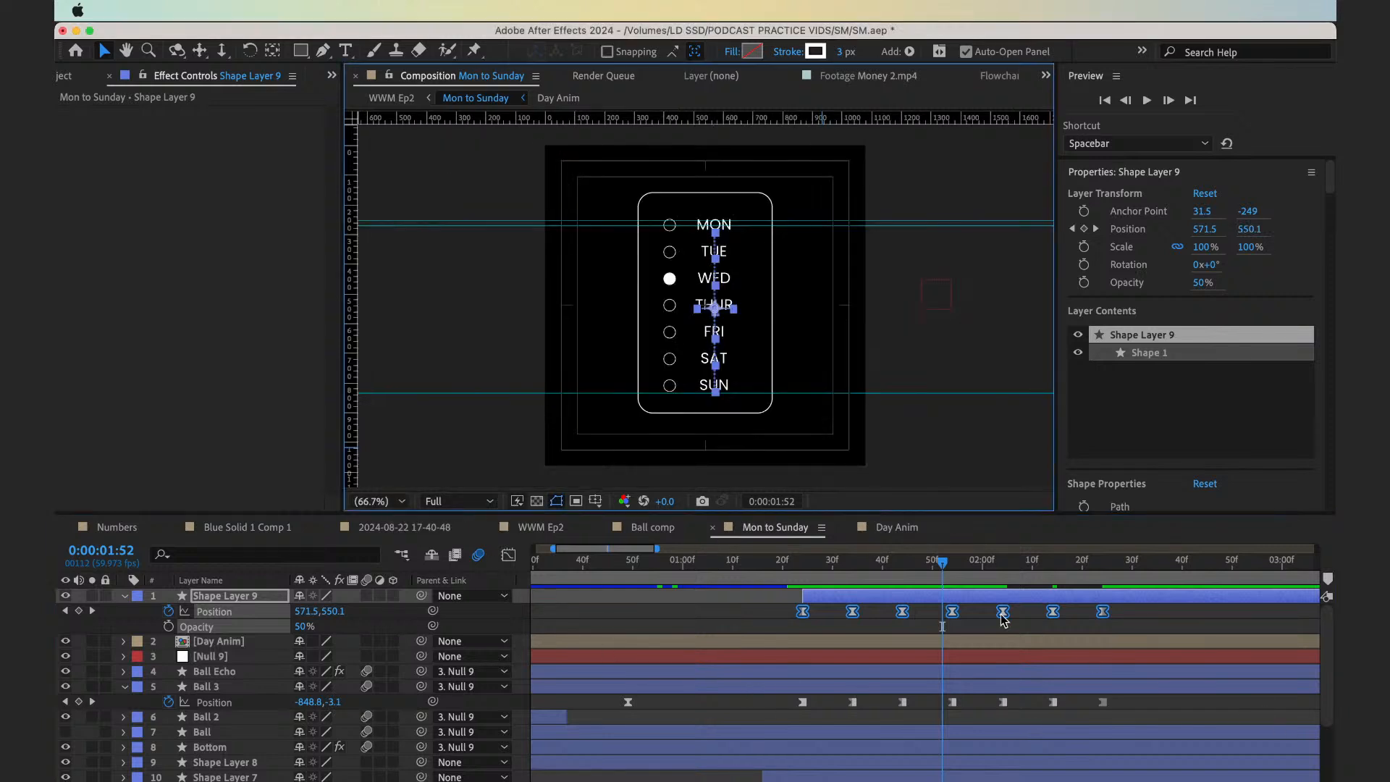
pyautogui.click(777, 562)
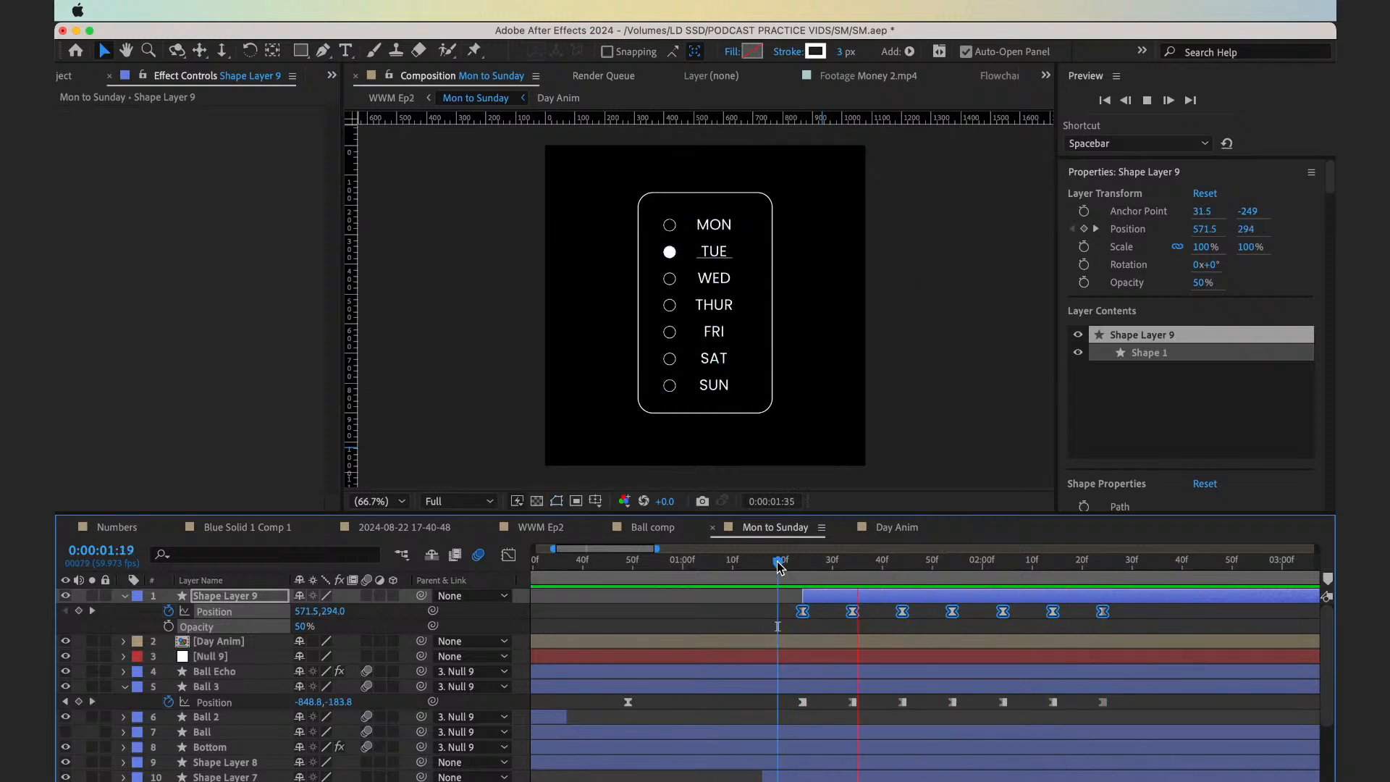
pyautogui.press('space')
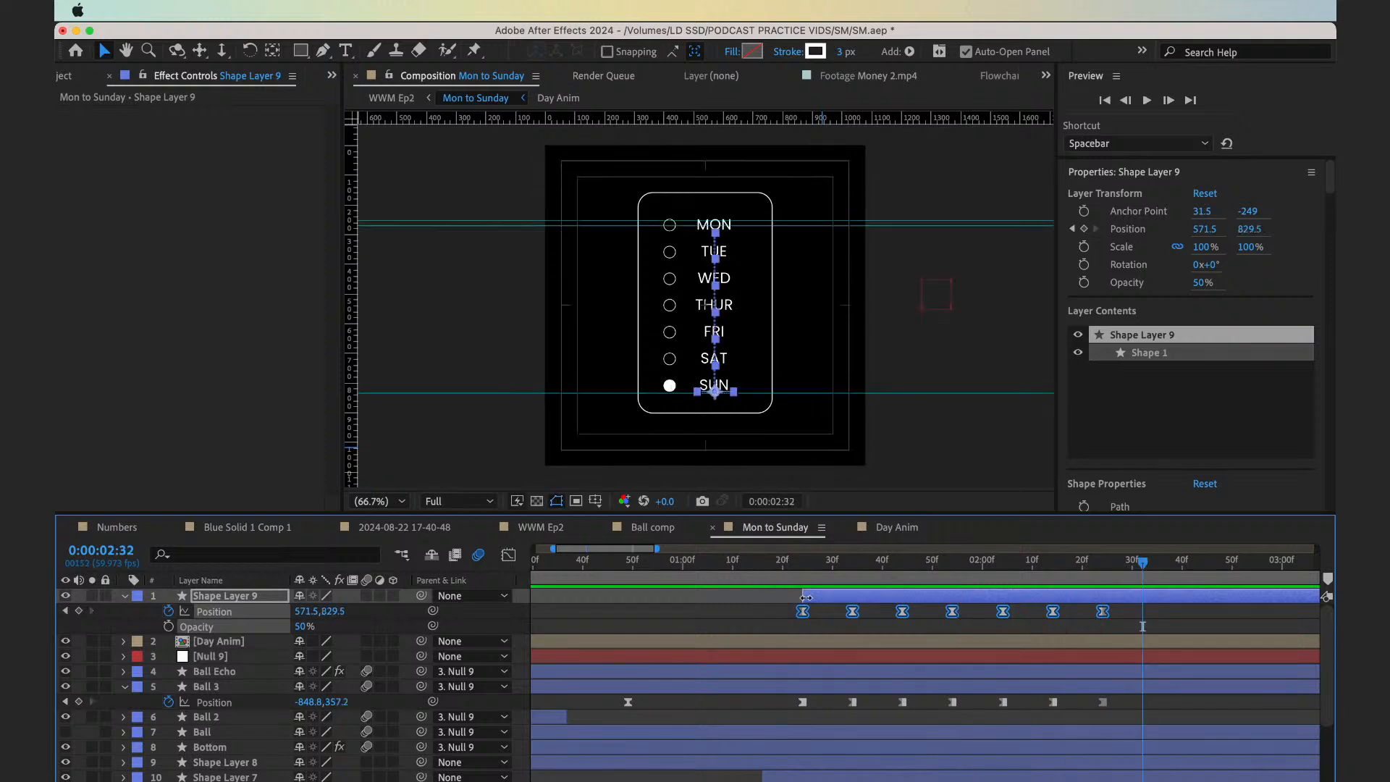
# Try shifting Shape Layer 9 with its keyframes to start at about 0:00:01:28, and preview the offset against the ball
pyautogui.click(801, 575)
pyautogui.moveTo(802, 575); pyautogui.dragTo(847, 596)
pyautogui.click(798, 572)
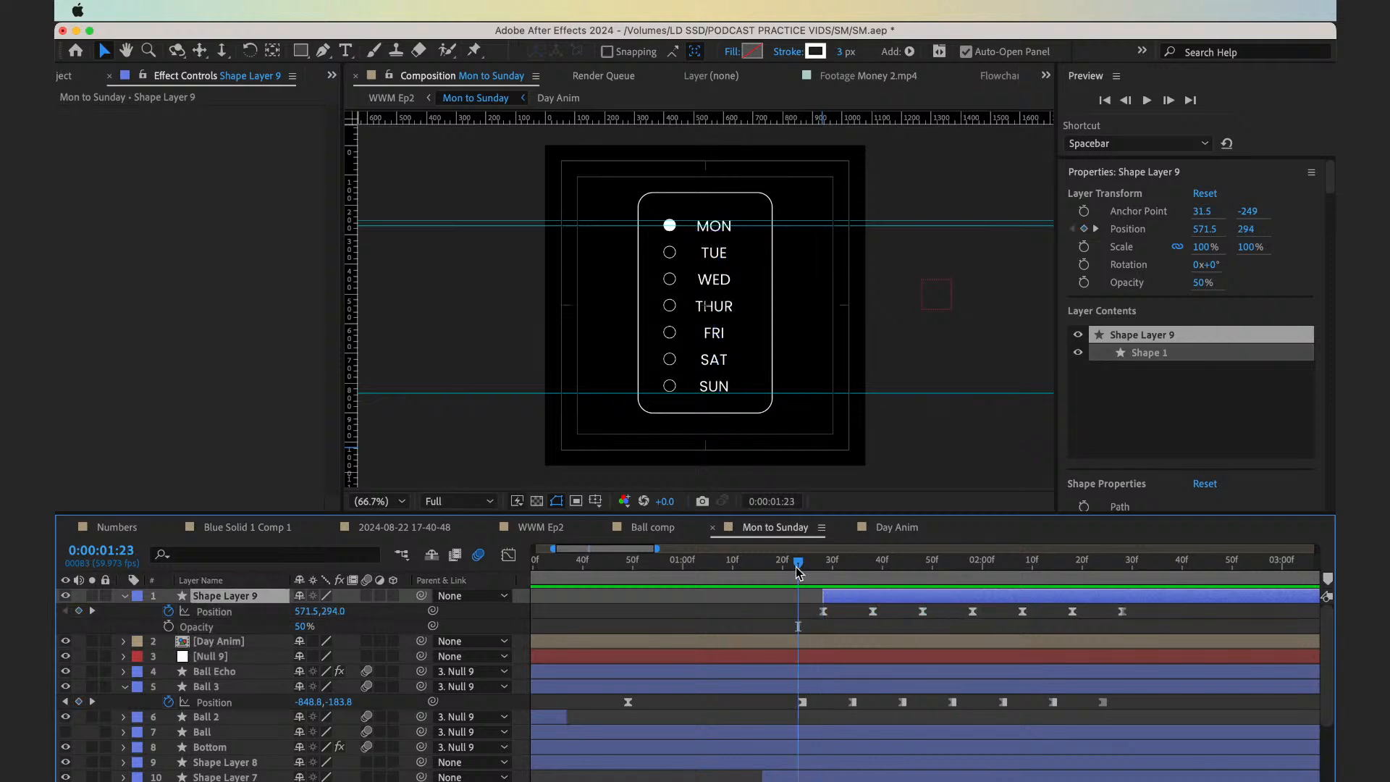
pyautogui.press('space')
pyautogui.press('space')
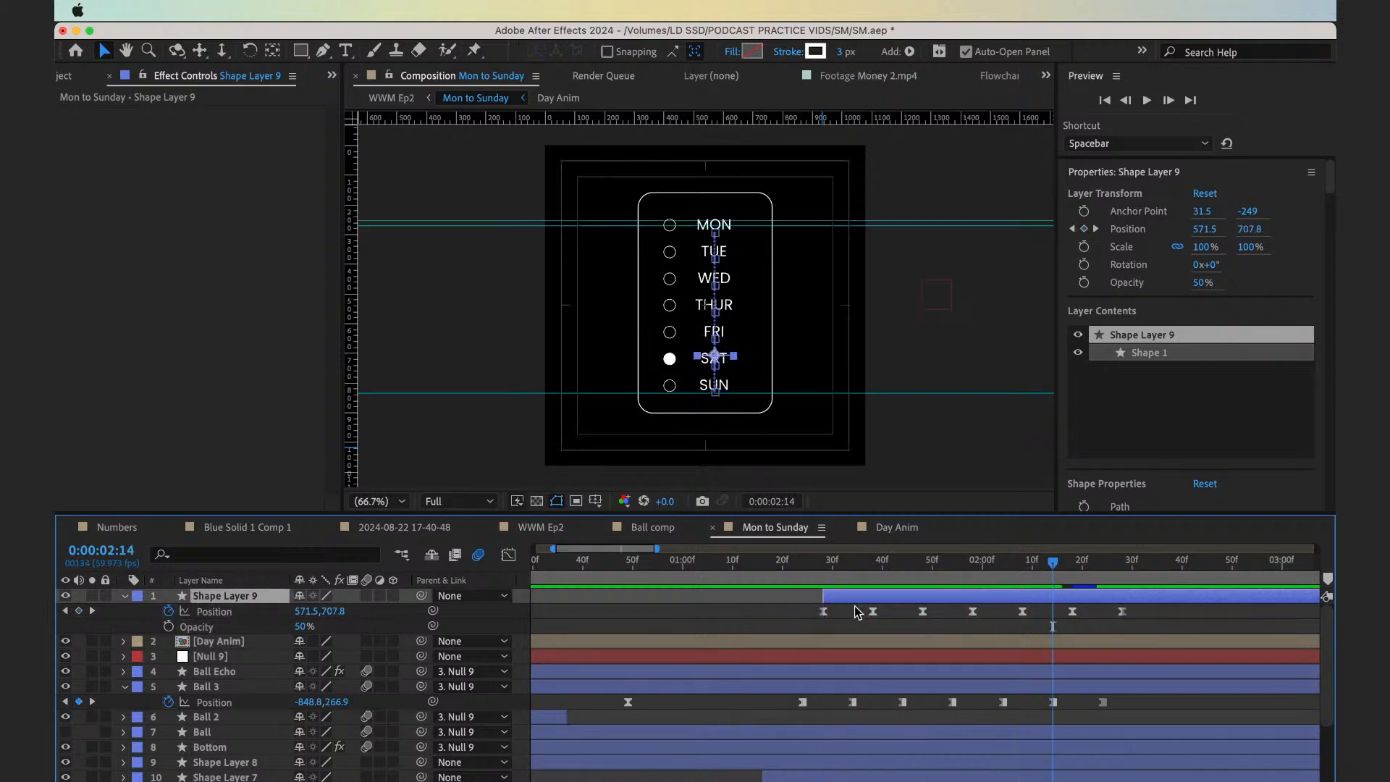
# Try shifting Shape Layer 9 with its keyframes to start at 0:00:01:34, and preview the animation from 0:00:01:21
pyautogui.moveTo(842, 596); pyautogui.dragTo(785, 577)
pyautogui.click(786, 577)
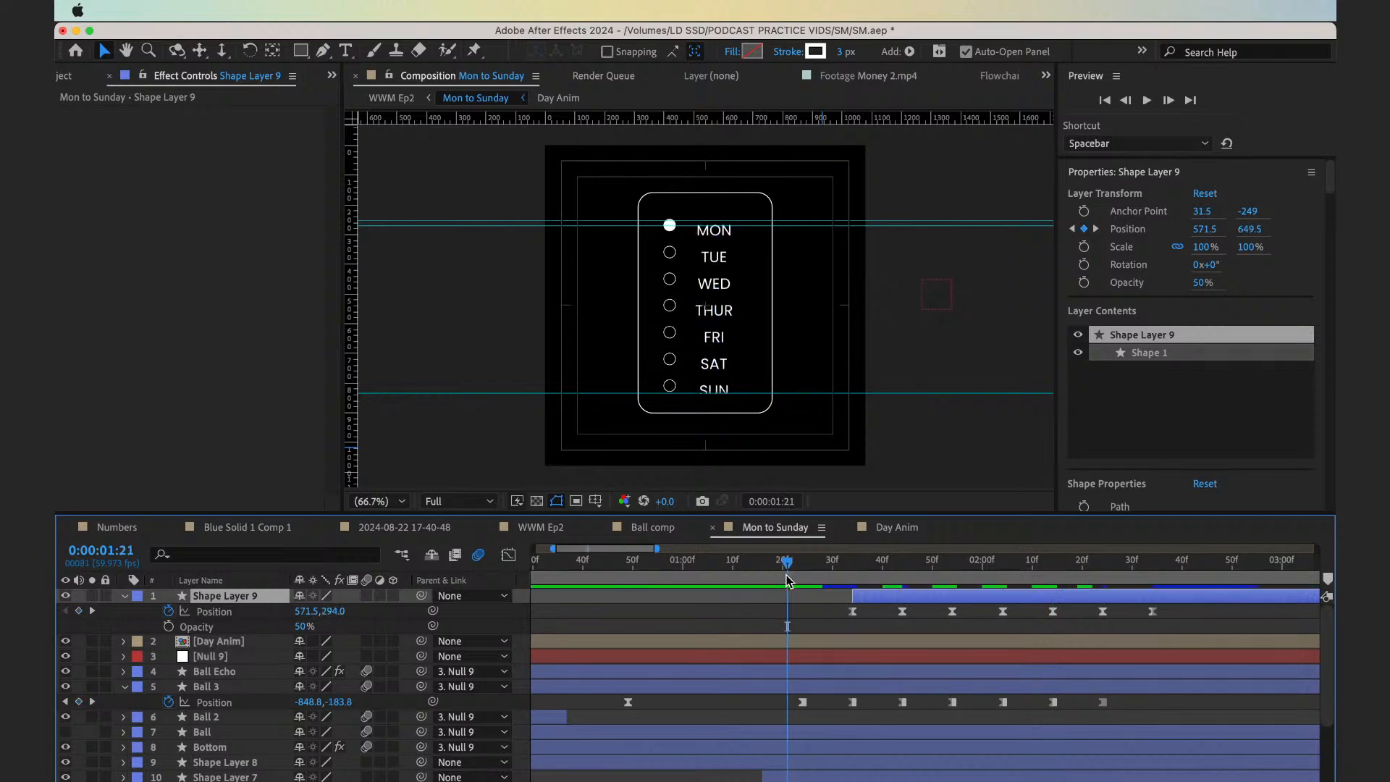
pyautogui.press('space')
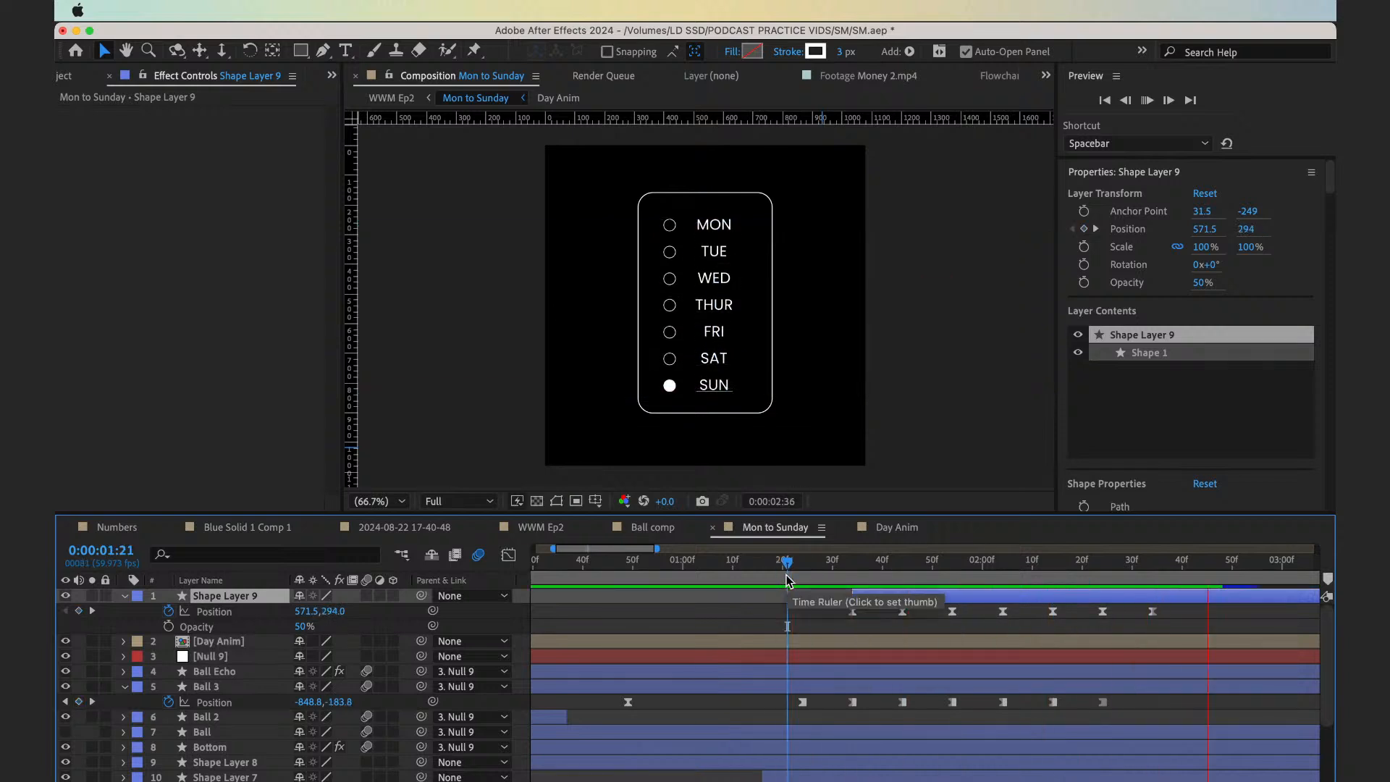
pyautogui.press('space')
pyautogui.press('space')
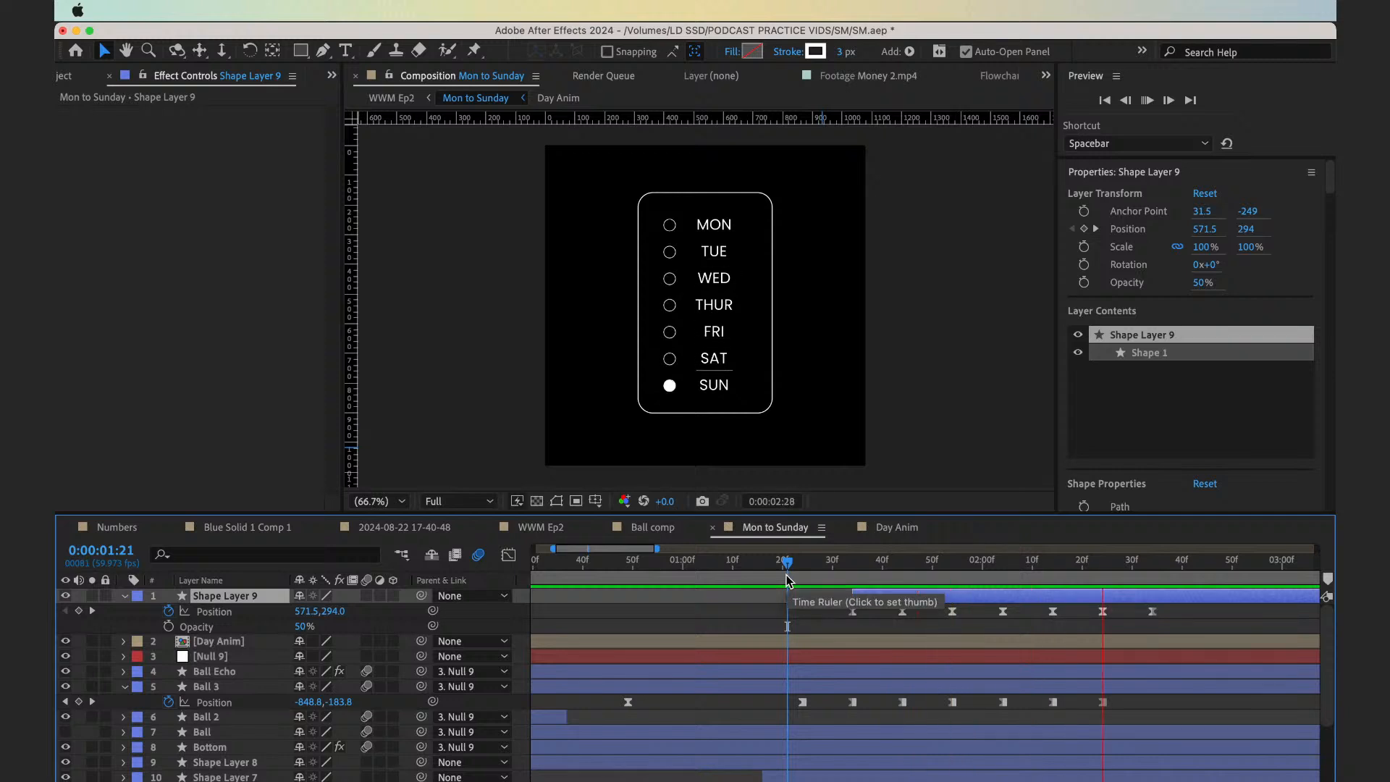
pyautogui.press('space')
pyautogui.press('-')
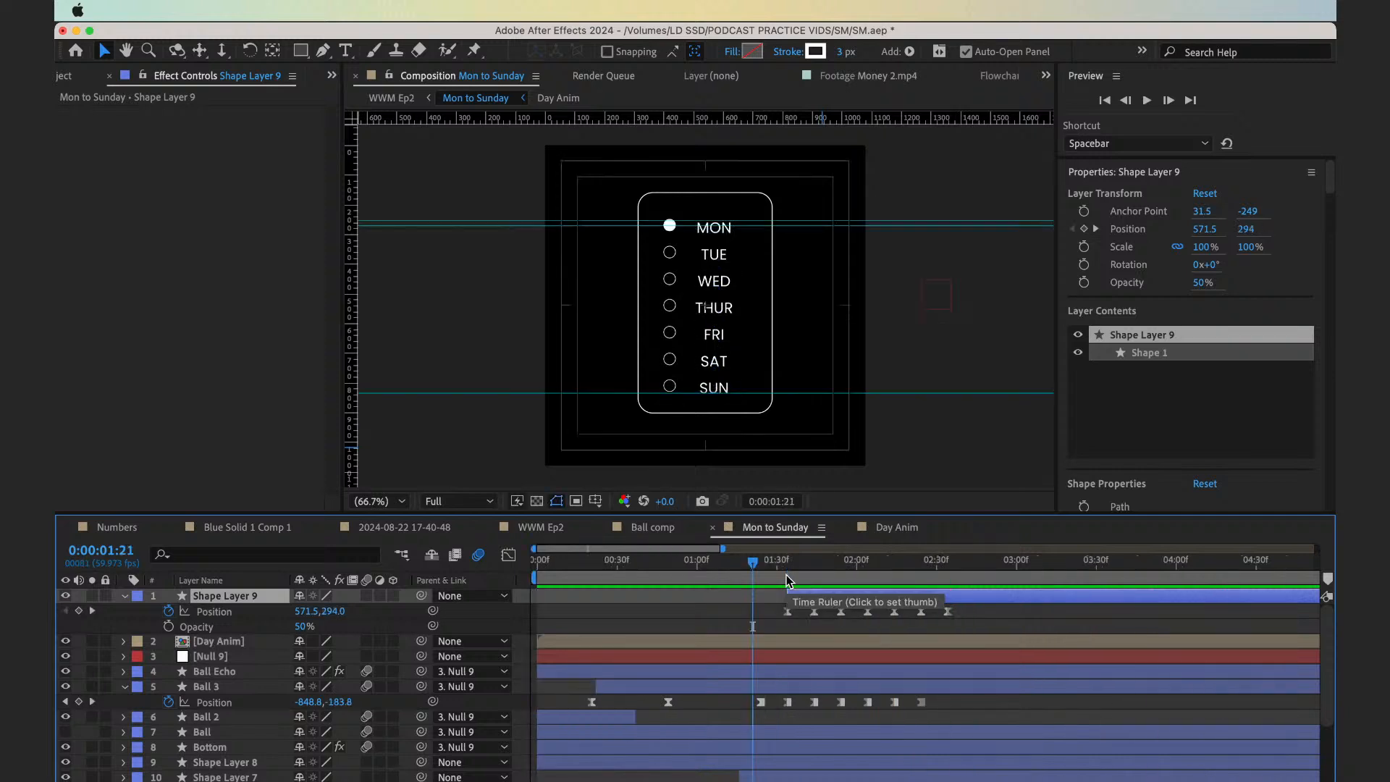
pyautogui.click(830, 624)
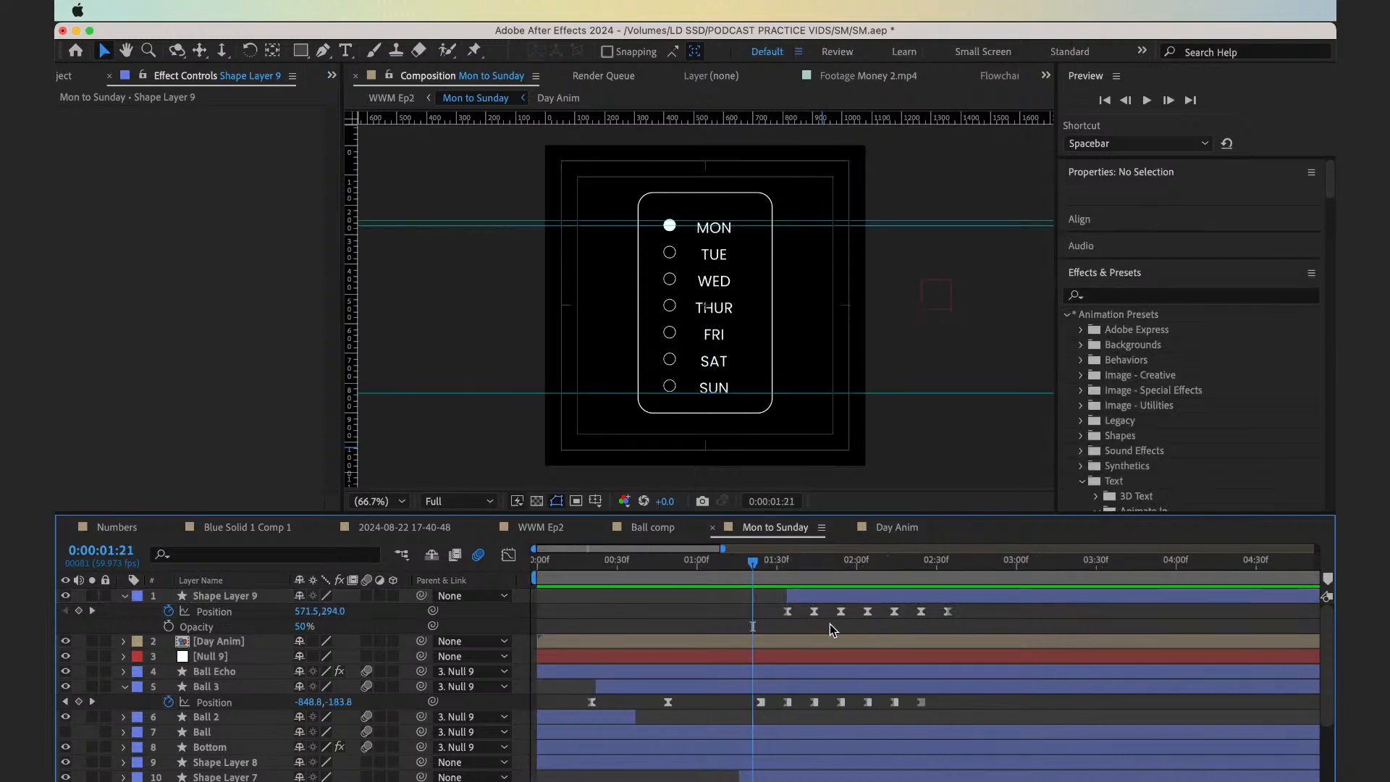
pyautogui.press('space')
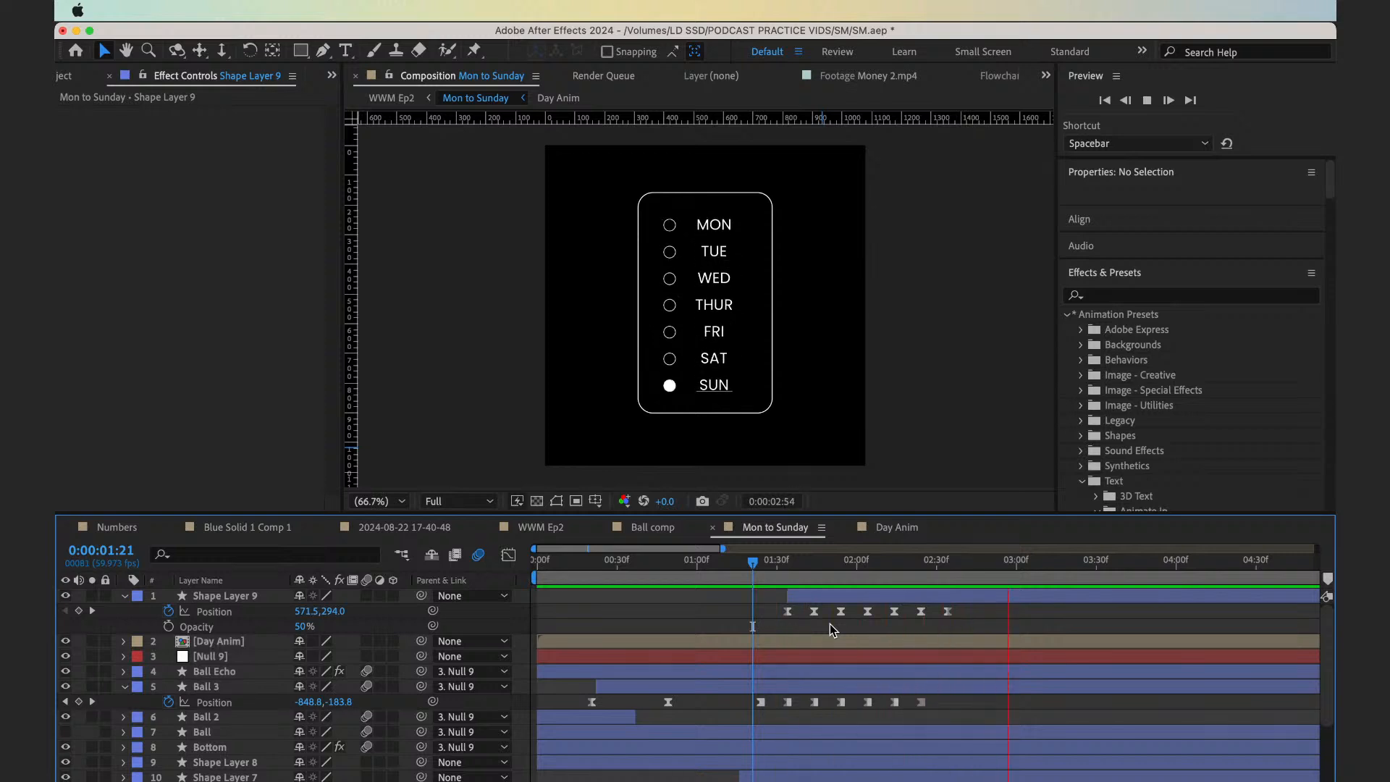
# Shift Shape Layer 9 with its keyframes to start at 0:00:01:29, about five frames after the ball's first step
pyautogui.moveTo(753, 562); pyautogui.dragTo(815, 598)
pyautogui.press('space')
pyautogui.press('super+Right')
# Convert Shape Layer 9's seven Position keyframes into hold keyframes
pyautogui.moveTo(953, 618); pyautogui.dragTo(714, 611)
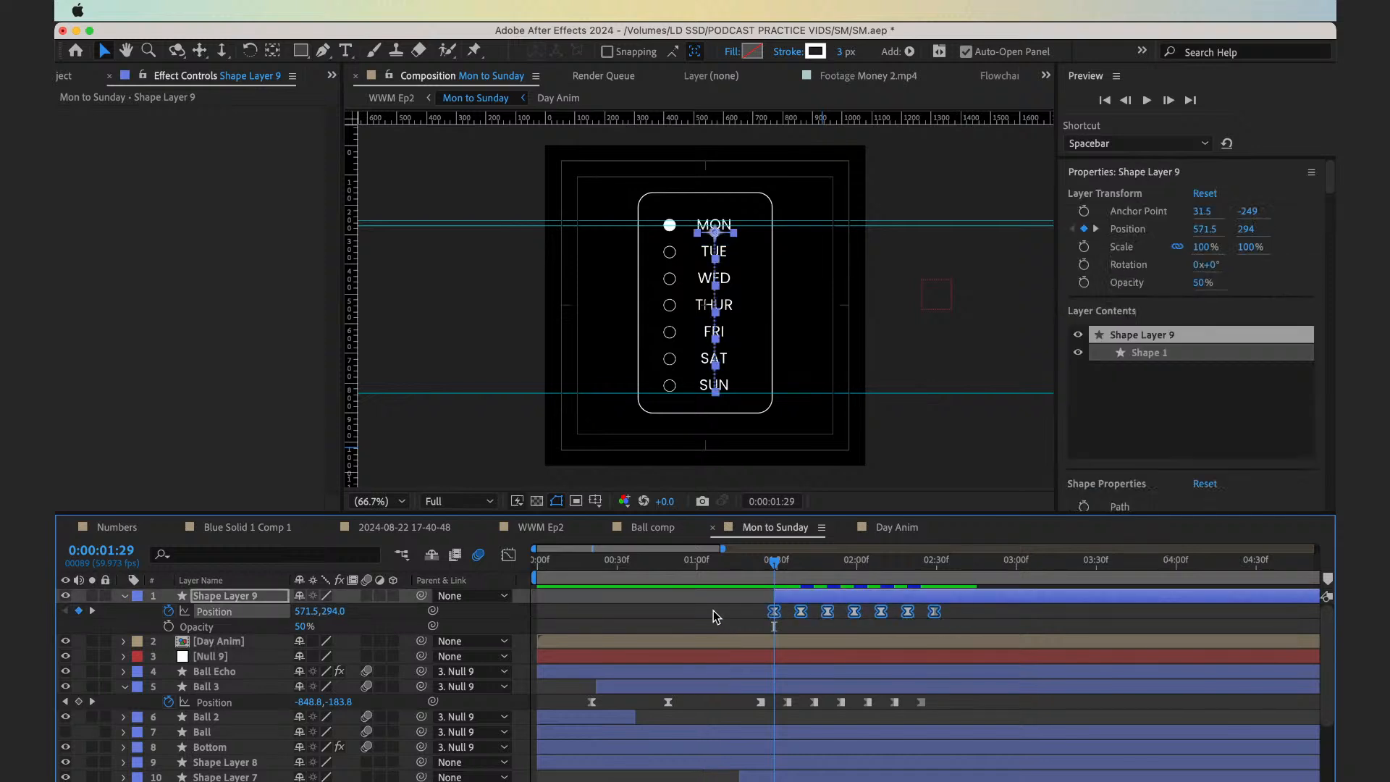
pyautogui.rightClick(802, 607)
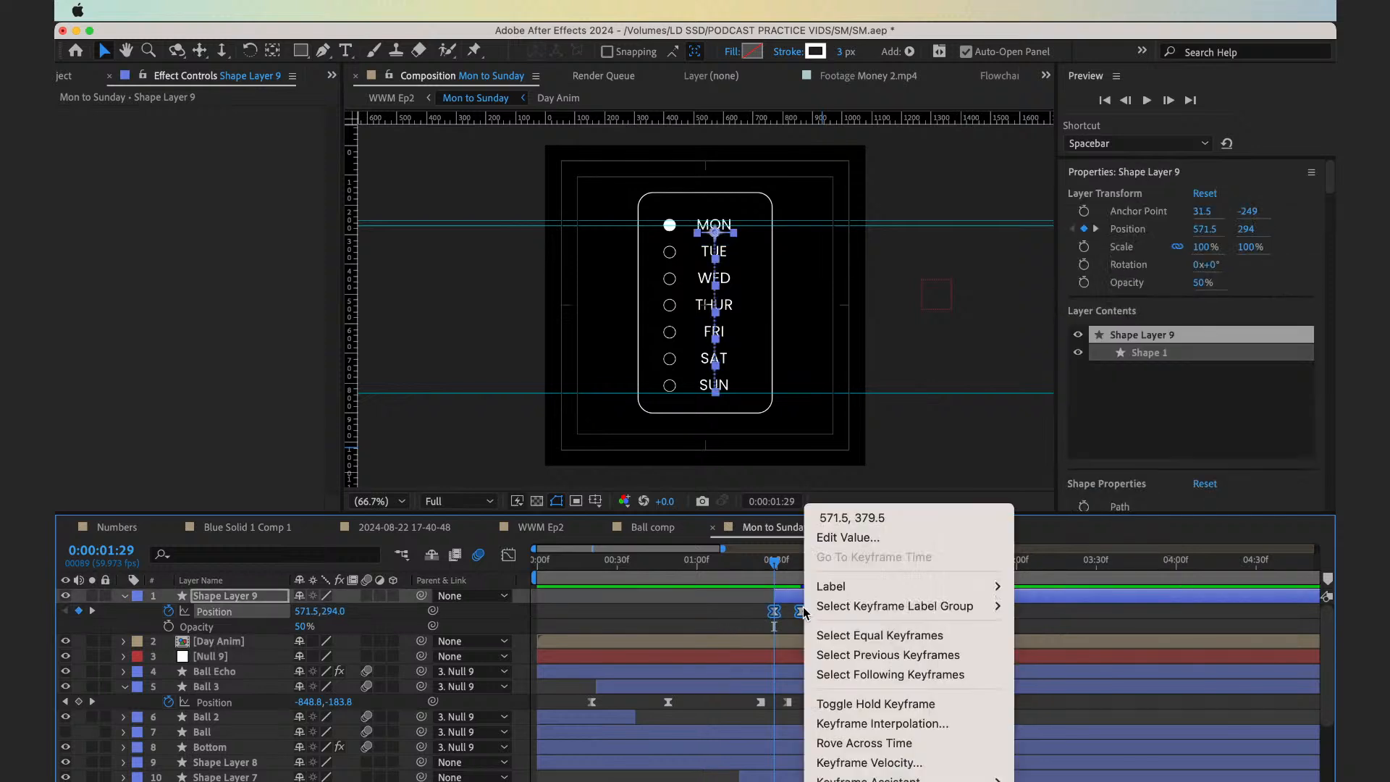
pyautogui.click(858, 704)
# Preview the ball and the stepping underline from 0:00:01:21, and compare their keyframe timing from 0:00:01:24
pyautogui.click(754, 568)
pyautogui.press('space')
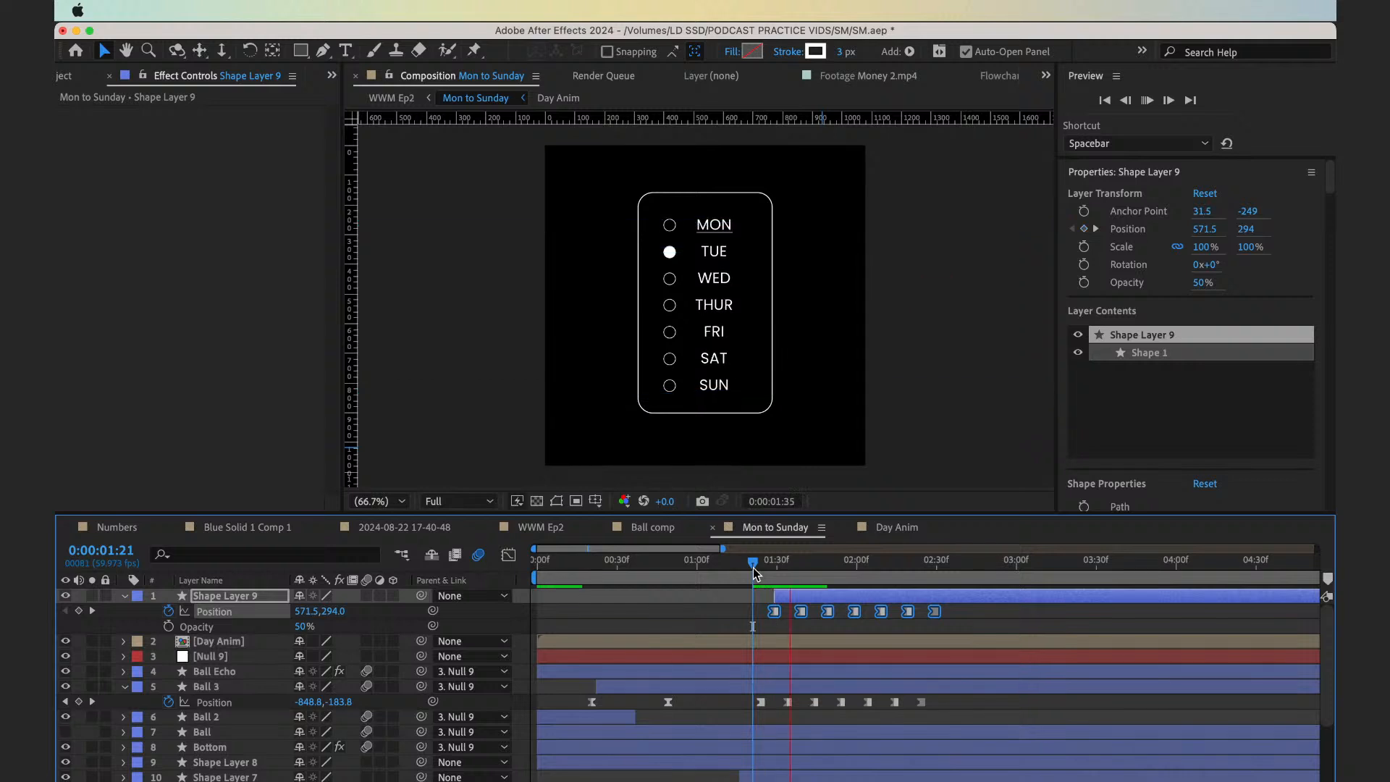
pyautogui.moveTo(753, 568)
pyautogui.mouseDown()
pyautogui.moveTo(867, 590)
pyautogui.moveTo(715, 567)
pyautogui.moveTo(760, 572)
pyautogui.mouseUp()
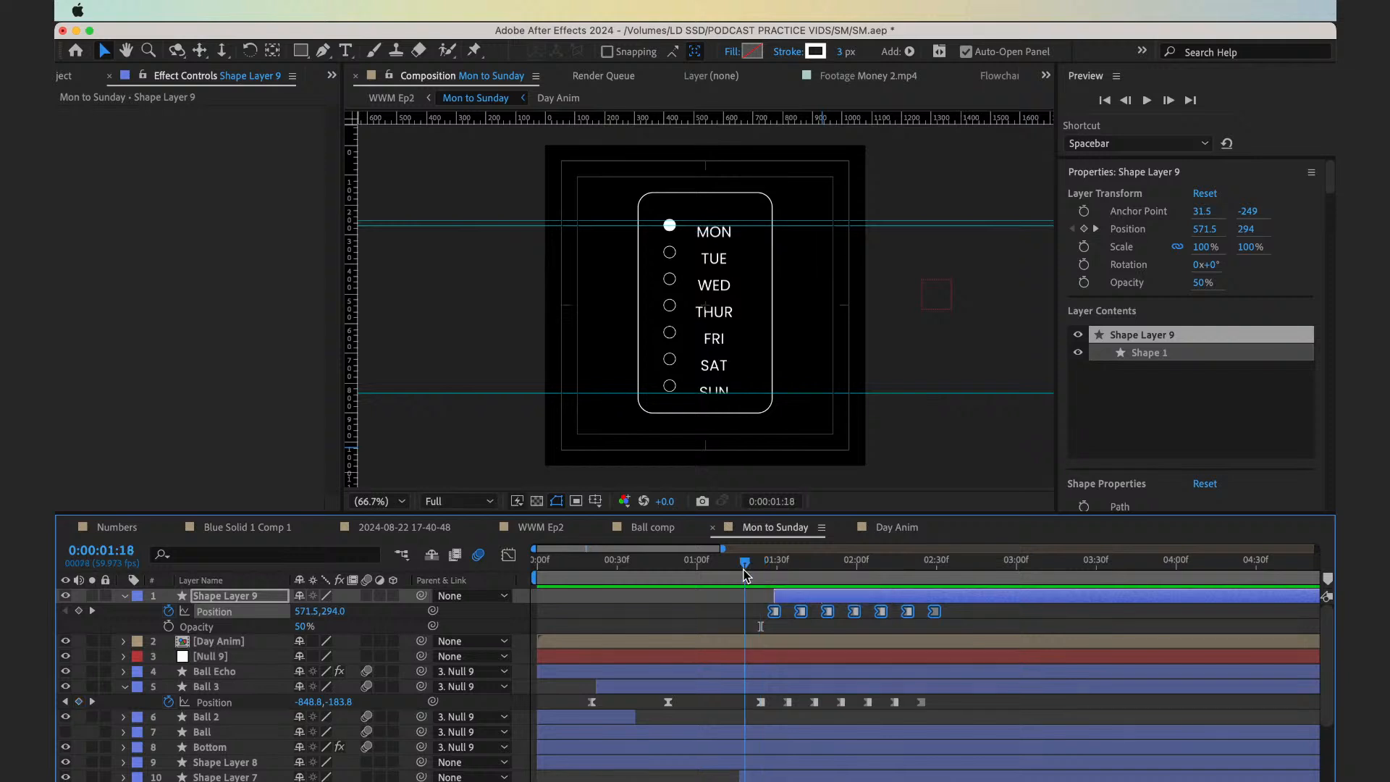
pyautogui.moveTo(760, 571)
pyautogui.mouseDown()
pyautogui.moveTo(743, 572)
pyautogui.moveTo(762, 573)
pyautogui.mouseUp()
pyautogui.press('space')
pyautogui.scroll(3, 762, 573)
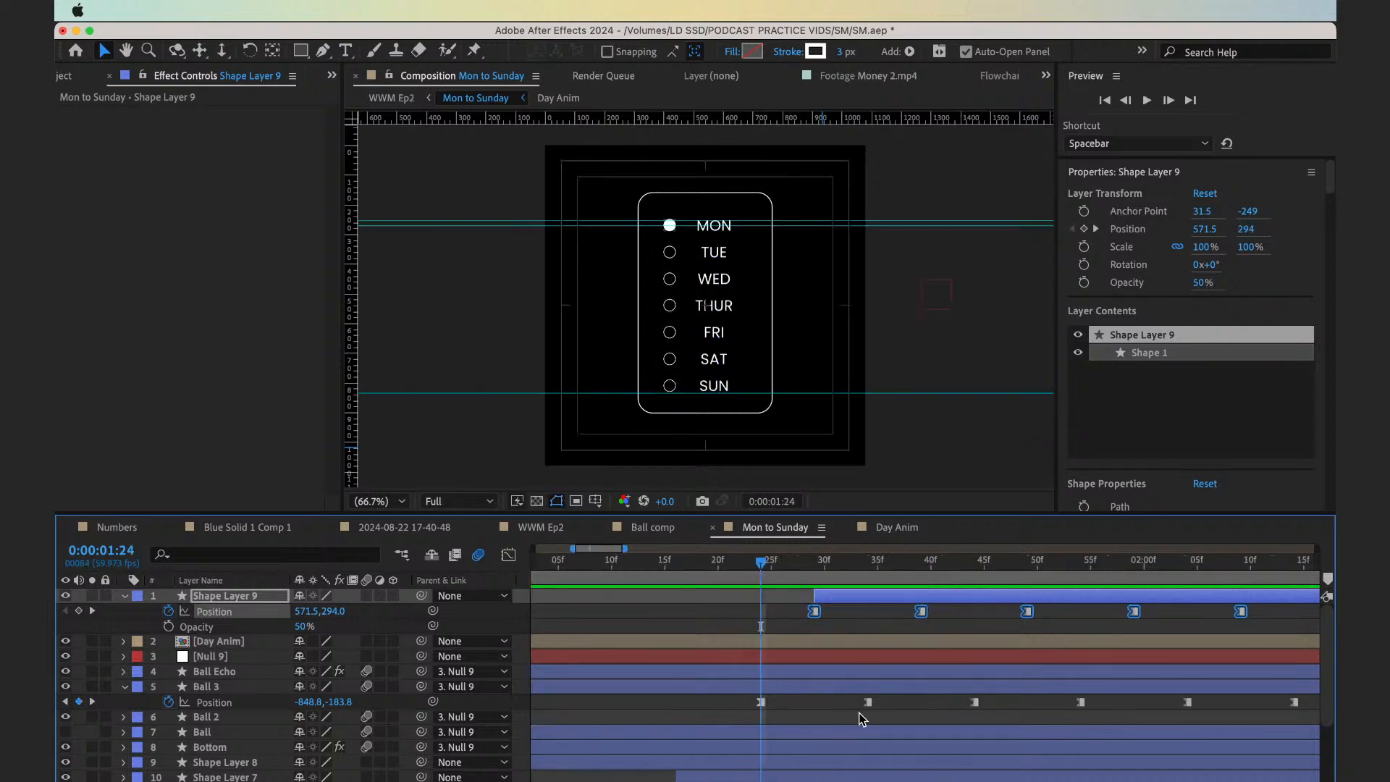
# Move Ball 3's TUE Position keyframe earlier to 0:00:01:29, in line with Shape Layer 9's first keyframe
pyautogui.hscroll(2, 851, 716)
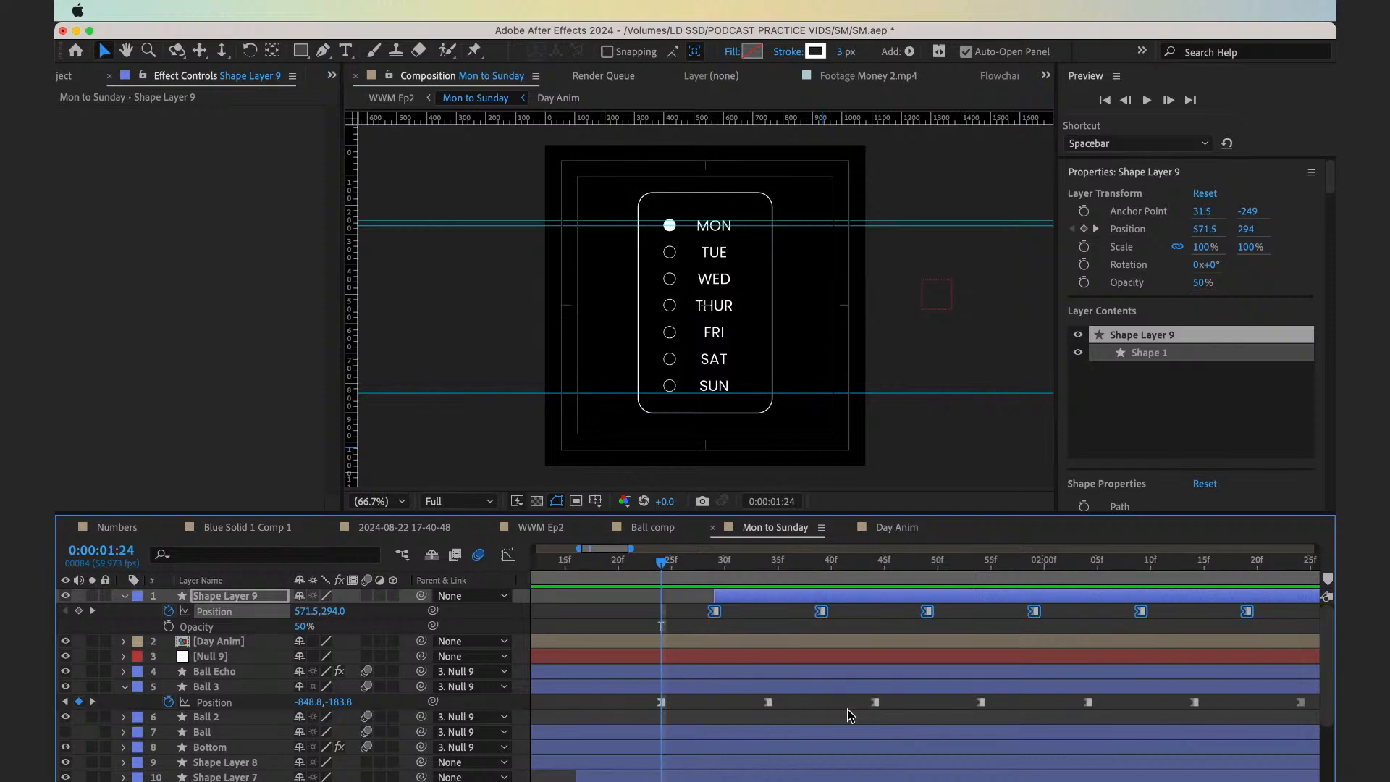
pyautogui.press('pagedown')
pyautogui.press('pagedown')
pyautogui.press('pagedown')
pyautogui.press('pagedown')
pyautogui.press('pagedown')
pyautogui.click(833, 707)
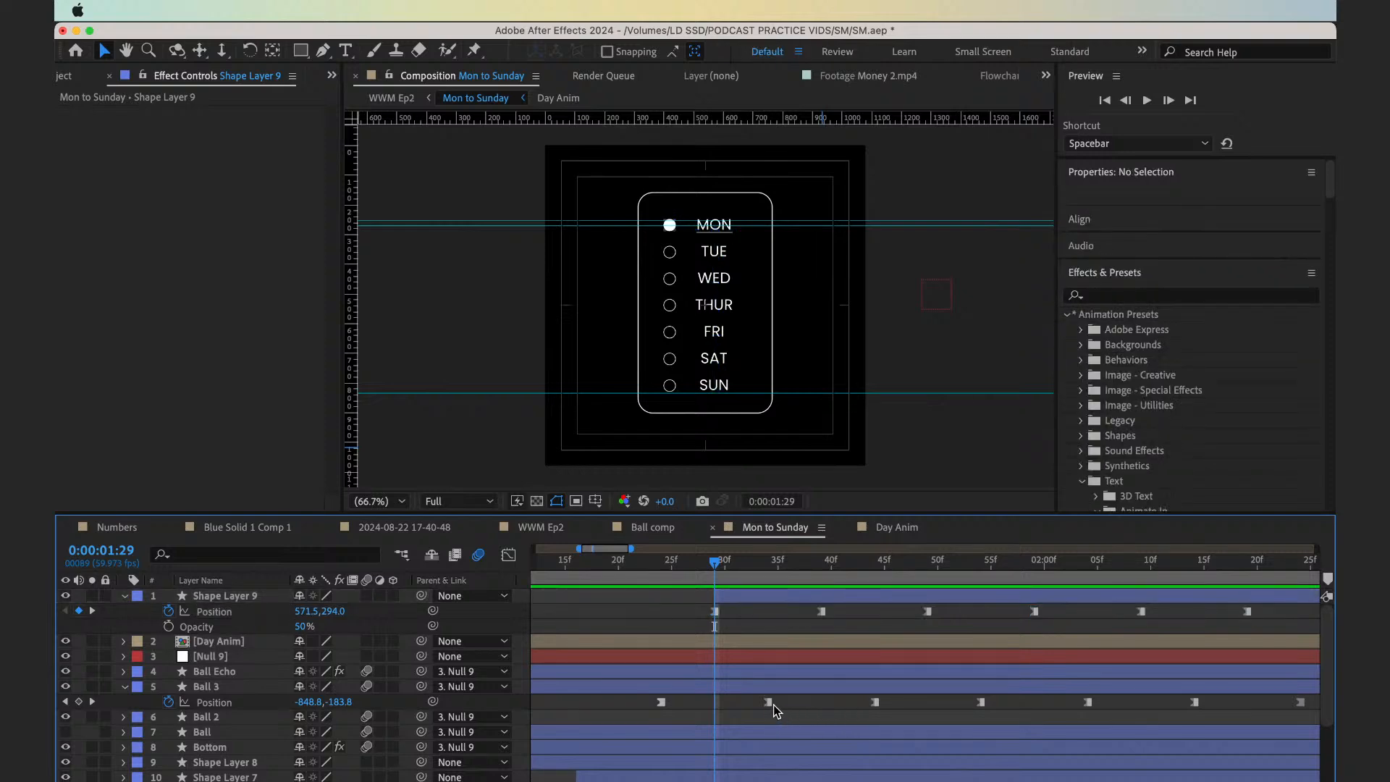
pyautogui.moveTo(770, 703); pyautogui.dragTo(729, 705)
pyautogui.press('pagedown')
pyautogui.press('pagedown')
pyautogui.press('pagedown')
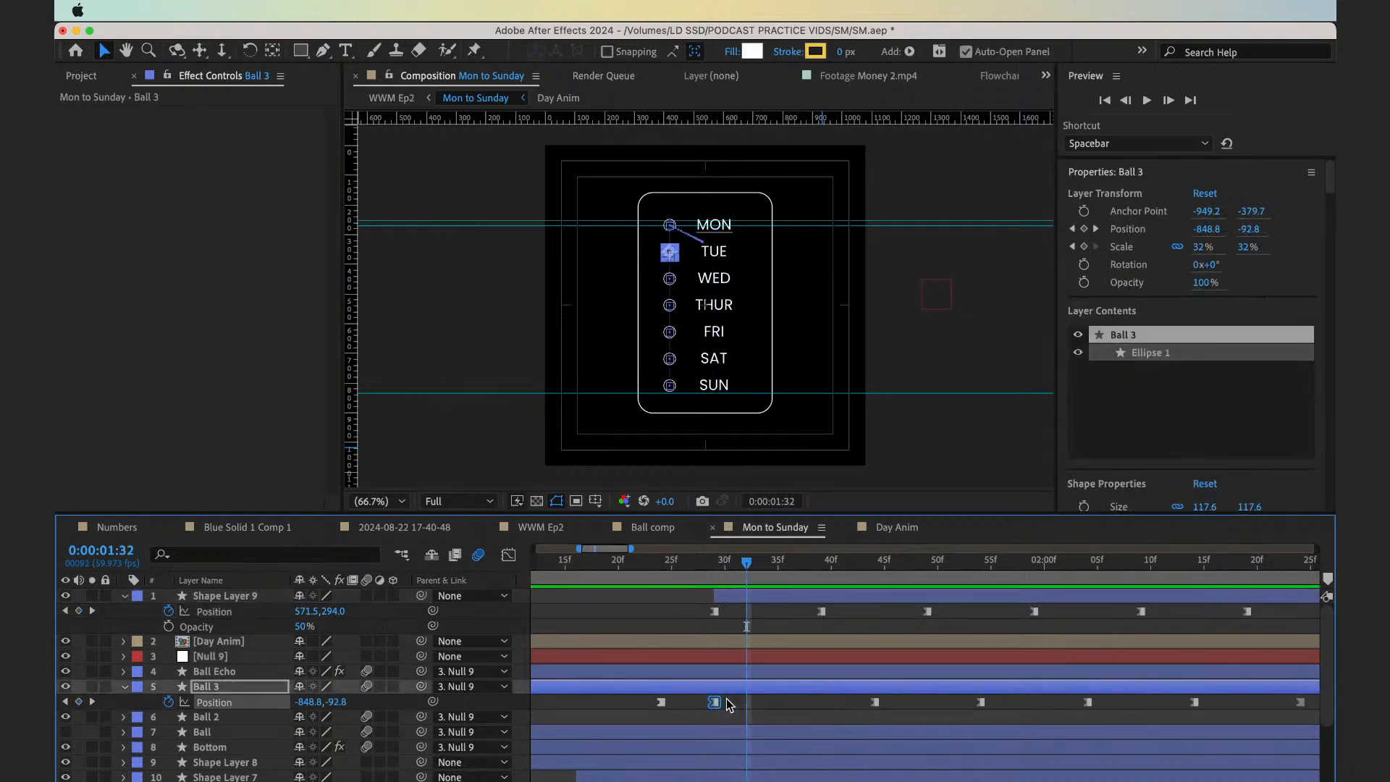
pyautogui.press('pagedown')
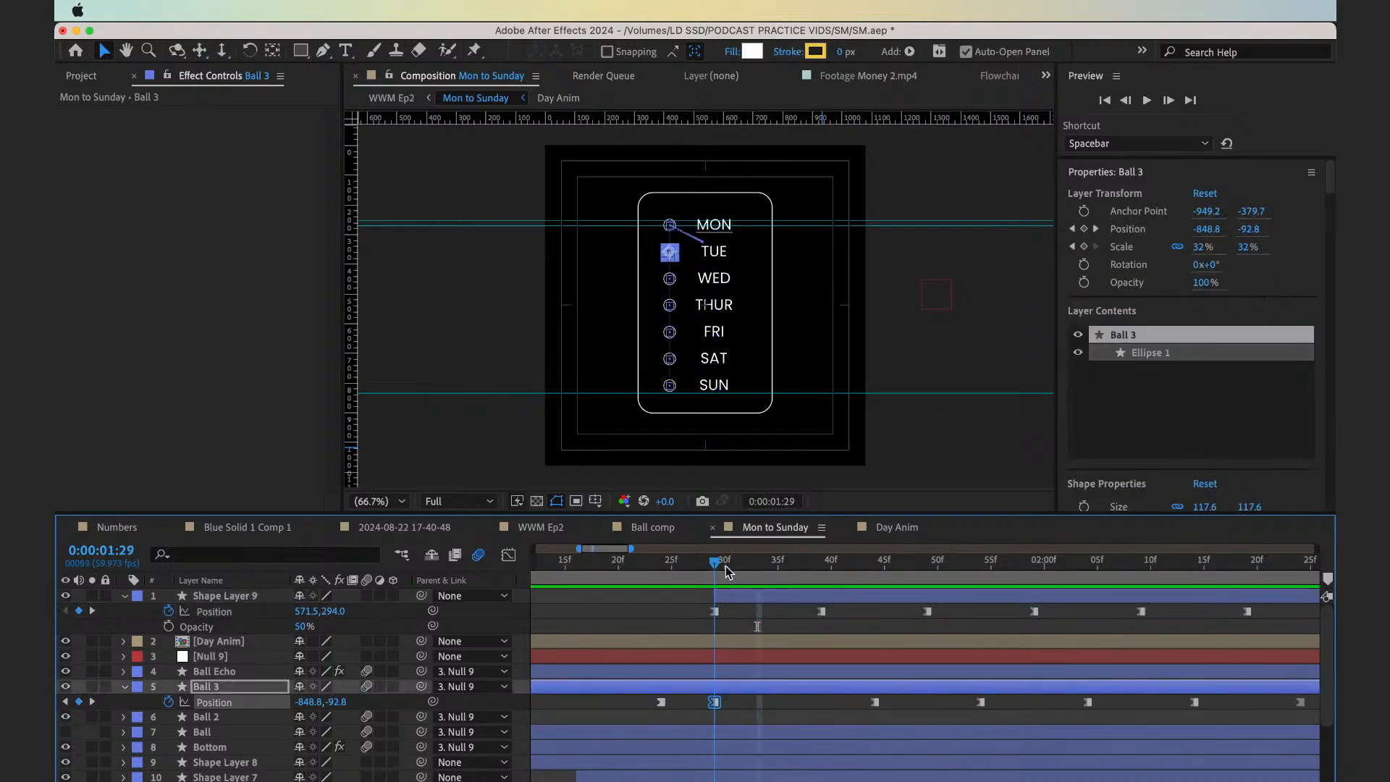
# Move Ball 3's WED Position keyframe earlier to 0:00:01:36 and its THUR keyframe to 0:00:01:46
pyautogui.press('pagedown')
pyautogui.press('pagedown')
pyautogui.press('pagedown')
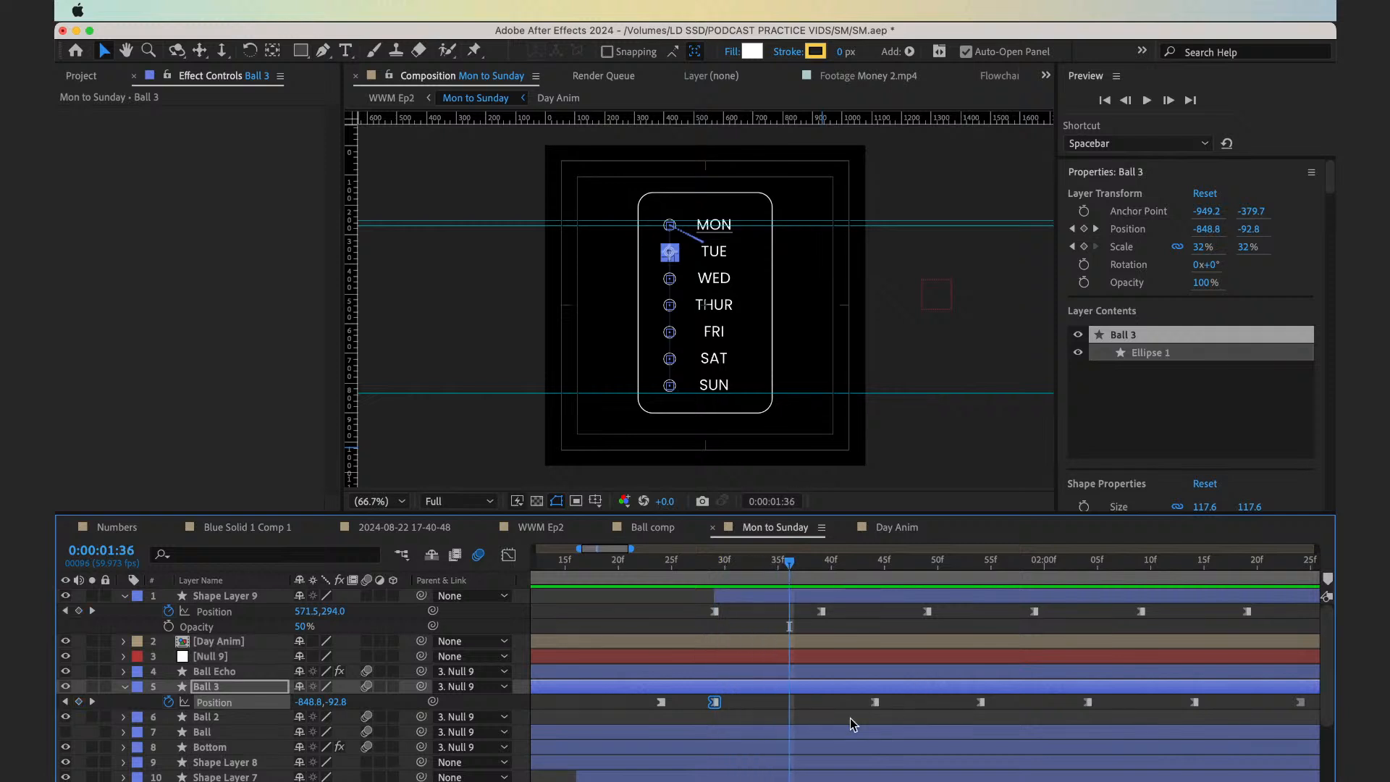
pyautogui.moveTo(874, 707); pyautogui.dragTo(800, 708)
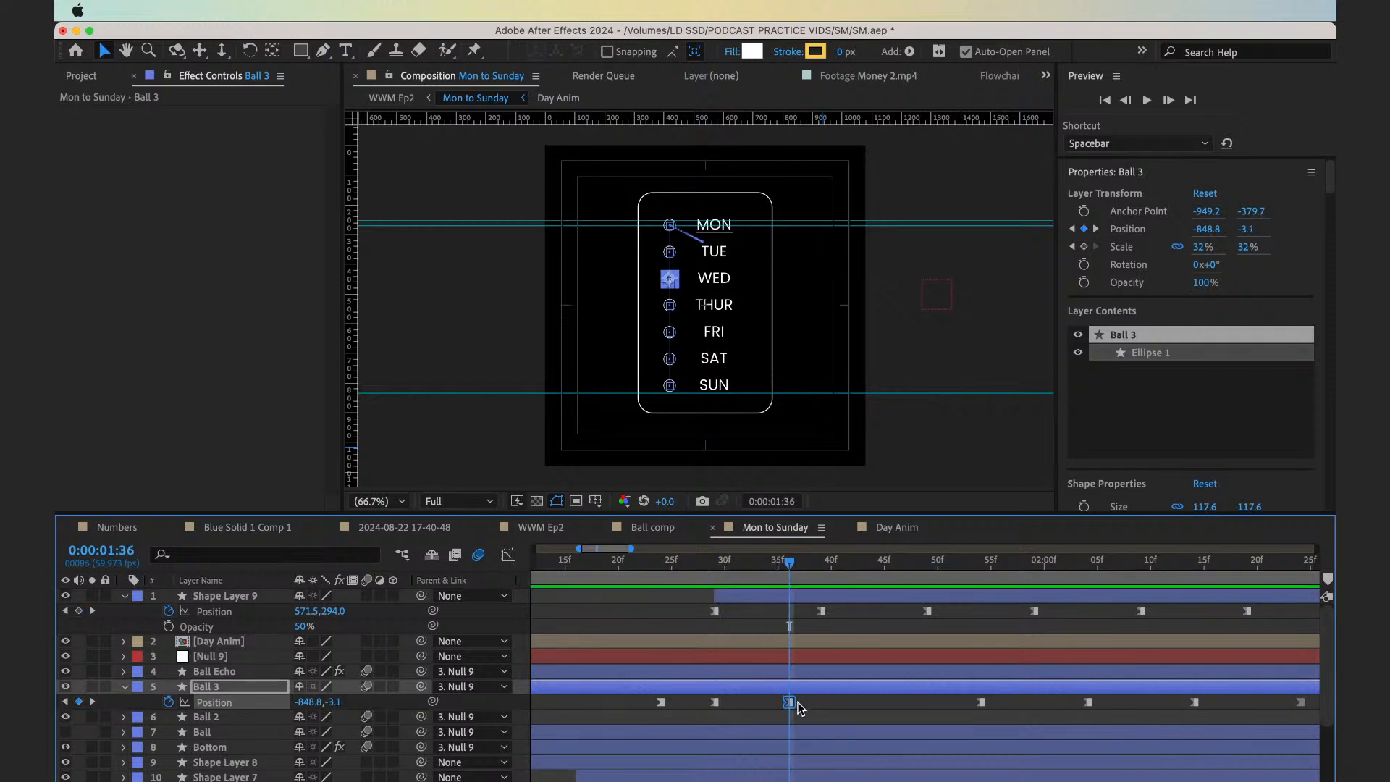
pyautogui.press('pagedown')
pyautogui.press('pagedown')
pyautogui.press('pagedown')
pyautogui.press('pagedown')
pyautogui.press('pagedown')
pyautogui.press('pagedown')
pyautogui.press('pagedown')
pyautogui.press('pagedown')
pyautogui.press('pagedown')
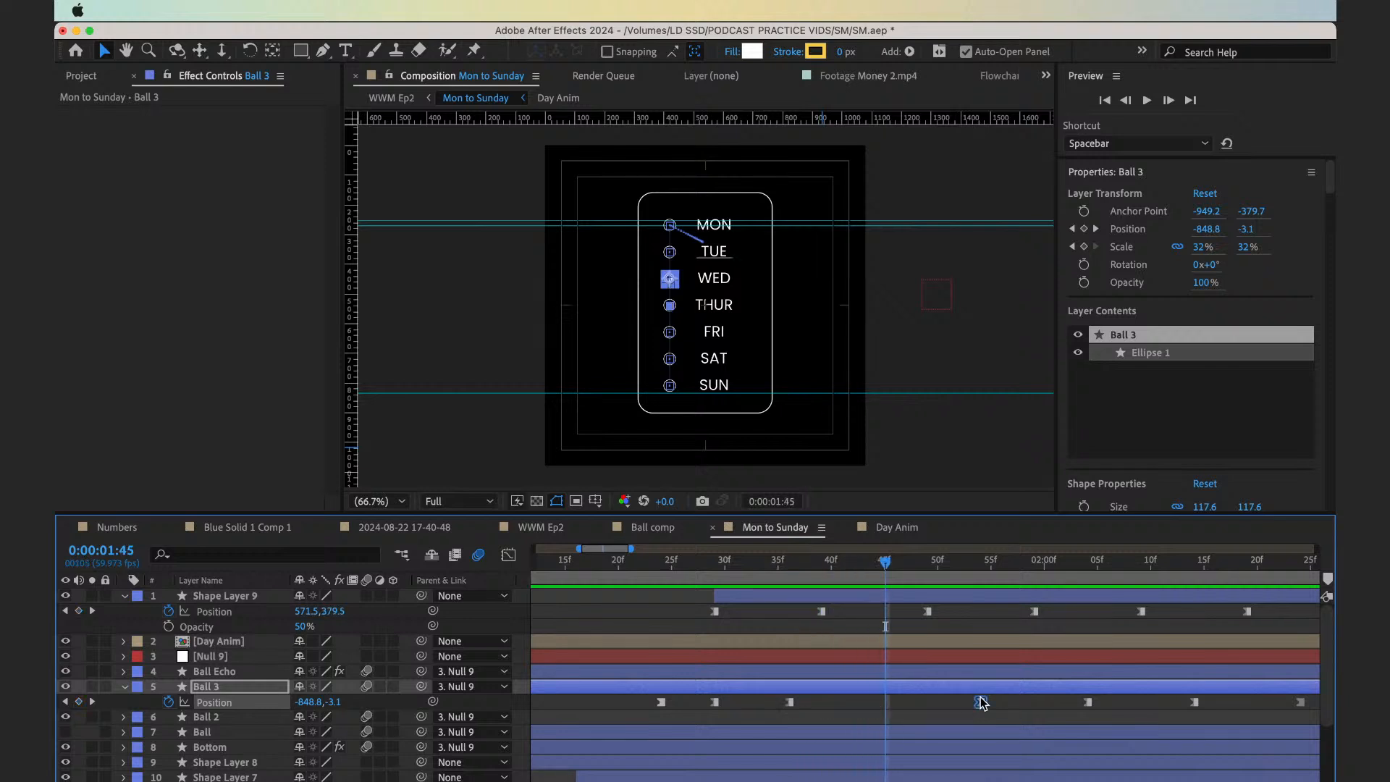
pyautogui.moveTo(981, 701); pyautogui.dragTo(896, 699)
# Move Ball 3's FRI Position keyframe earlier to 0:00:01:56
pyautogui.press('pagedown')
pyautogui.press('pagedown')
pyautogui.press('pagedown')
pyautogui.press('pagedown')
pyautogui.press('pagedown')
pyautogui.press('pagedown')
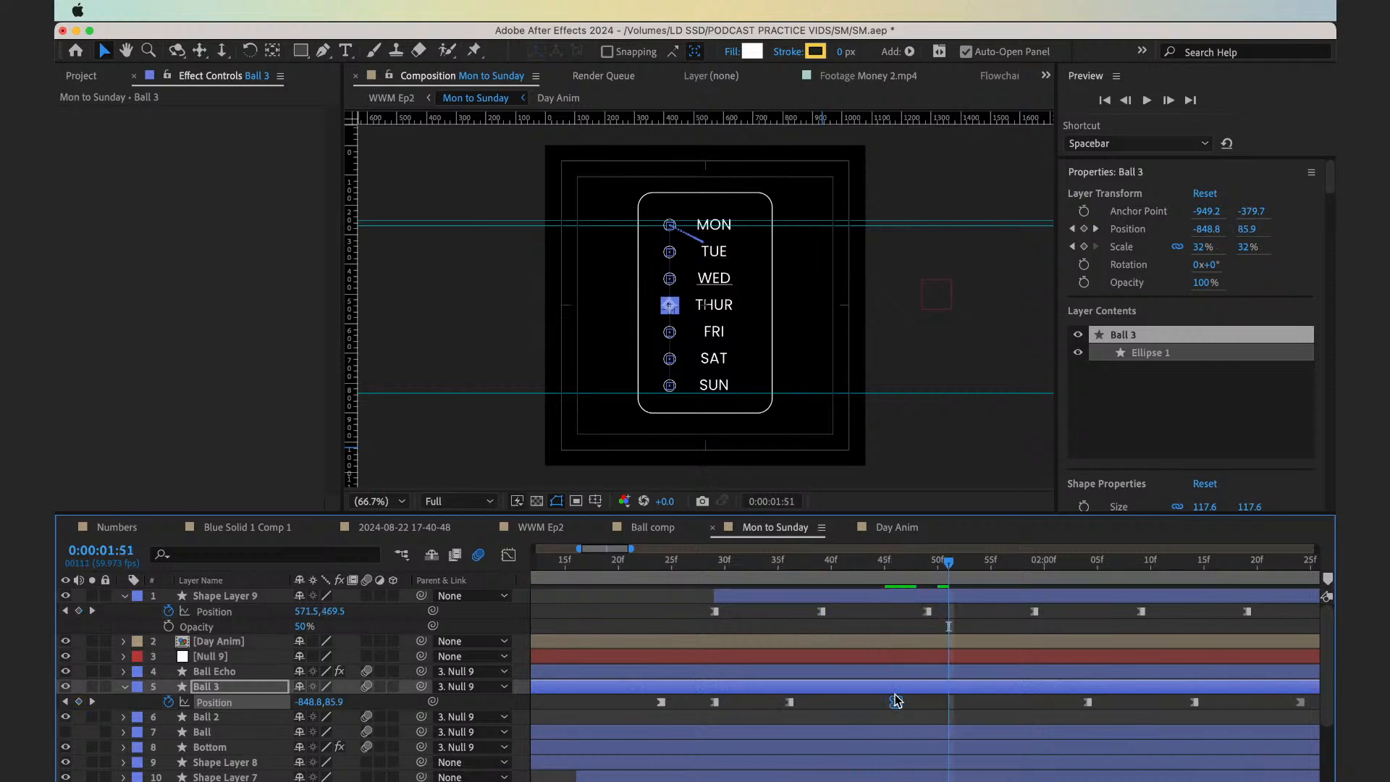
pyautogui.press('pagedown')
pyautogui.press('pagedown')
pyautogui.press('pagedown')
pyautogui.press('pagedown')
pyautogui.press('pagedown')
pyautogui.hscroll(5, 897, 697)
pyautogui.moveTo(979, 702); pyautogui.dragTo(904, 708)
# Move Ball 3's SAT Position keyframe earlier to 0:00:02:09, matching a keyframe of Shape Layer 9
pyautogui.press('pagedown')
pyautogui.press('pagedown')
pyautogui.press('pagedown')
pyautogui.press('pagedown')
pyautogui.press('pagedown')
pyautogui.press('pagedown')
pyautogui.press('pagedown')
pyautogui.press('pagedown')
pyautogui.press('pagedown')
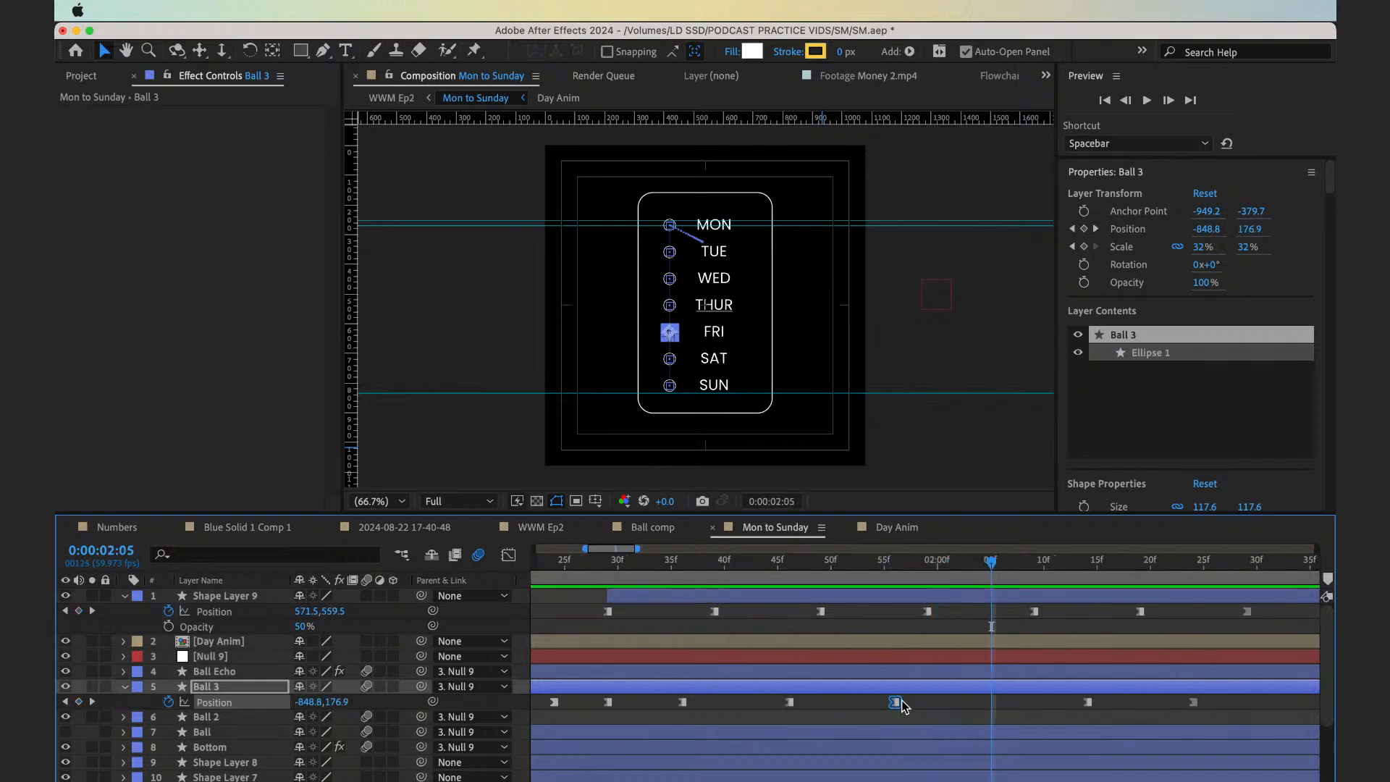
pyautogui.press('pagedown')
pyautogui.press('pagedown')
pyautogui.press('pagedown')
pyautogui.press('pagedown')
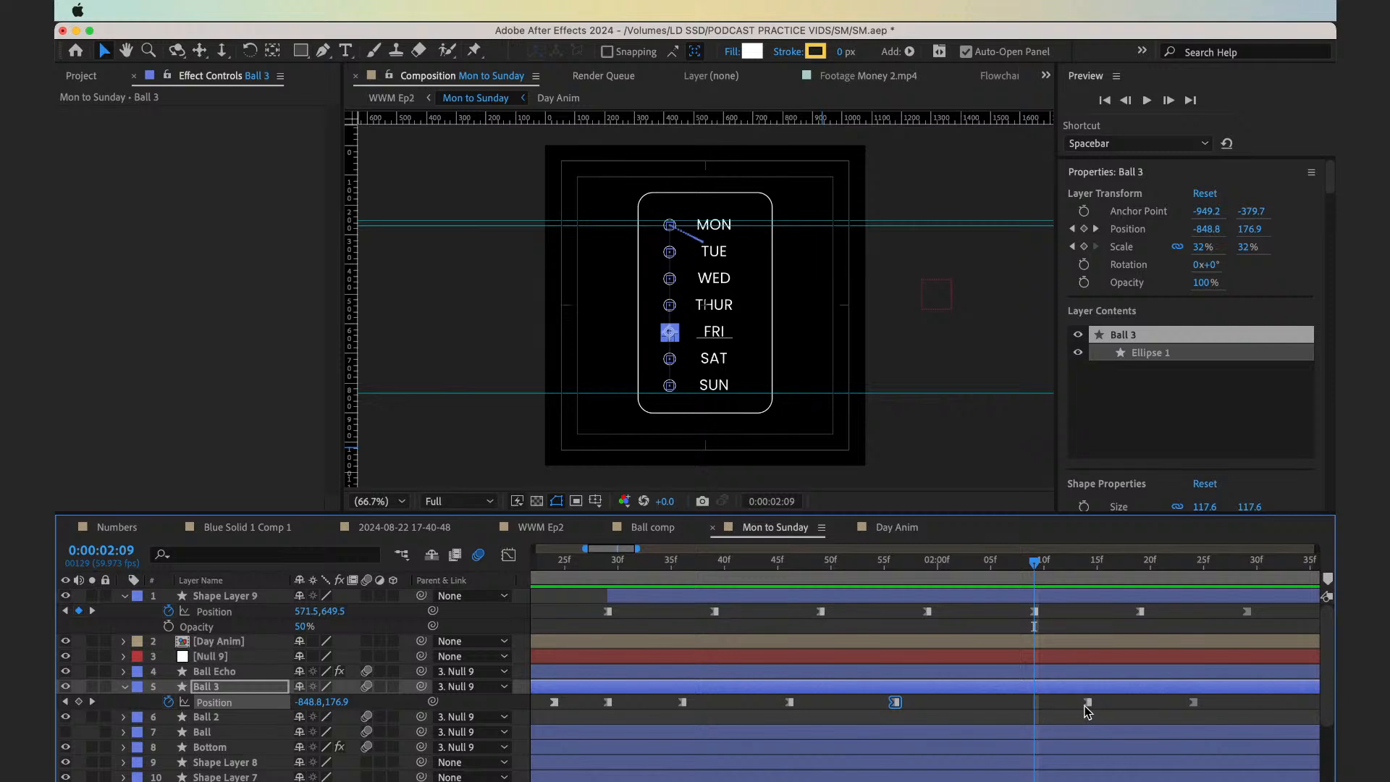
pyautogui.moveTo(1057, 708); pyautogui.dragTo(1036, 708)
# Check the ball's last steps up to 0:00:02:24, and preview the retimed animation from 0:00:01:22 and from 0:00:01:14
pyautogui.press('pagedown')
pyautogui.press('pagedown')
pyautogui.press('pagedown')
pyautogui.press('pagedown')
pyautogui.press('pagedown')
pyautogui.press('pagedown')
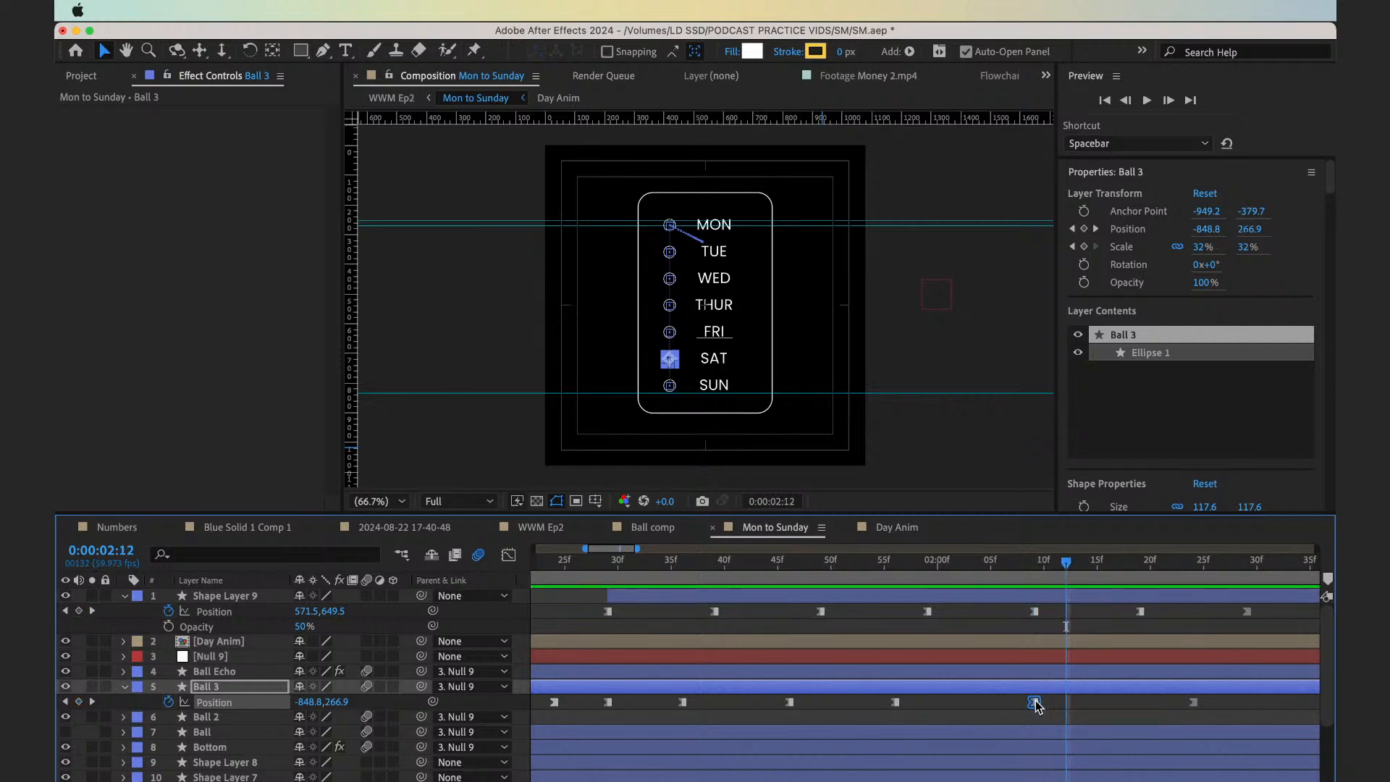
pyautogui.press('pagedown')
pyautogui.press('pagedown')
pyautogui.press('pagedown')
pyautogui.press('pagedown')
pyautogui.press('pagedown')
pyautogui.press('pagedown')
pyautogui.press('pagedown')
pyautogui.press('pagedown')
pyautogui.press('pagedown')
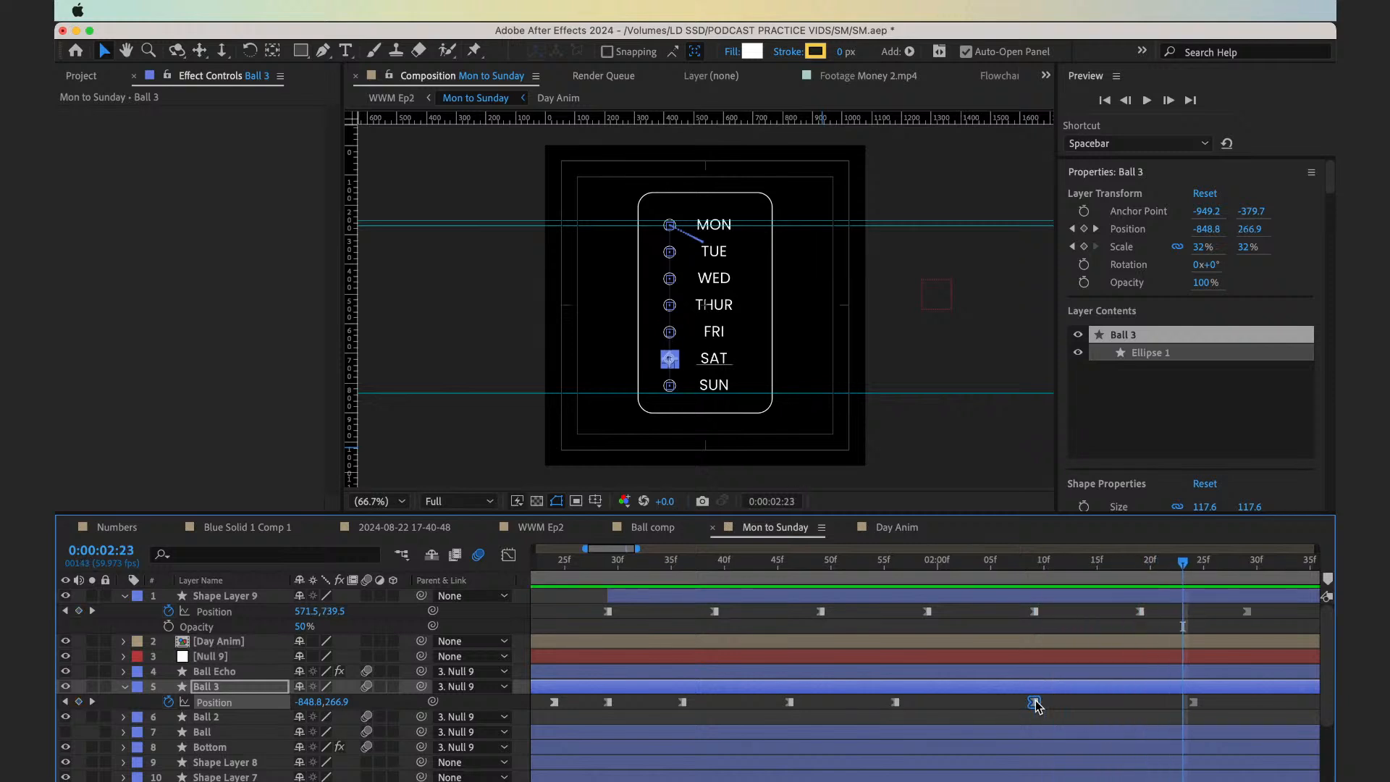
pyautogui.press('-')
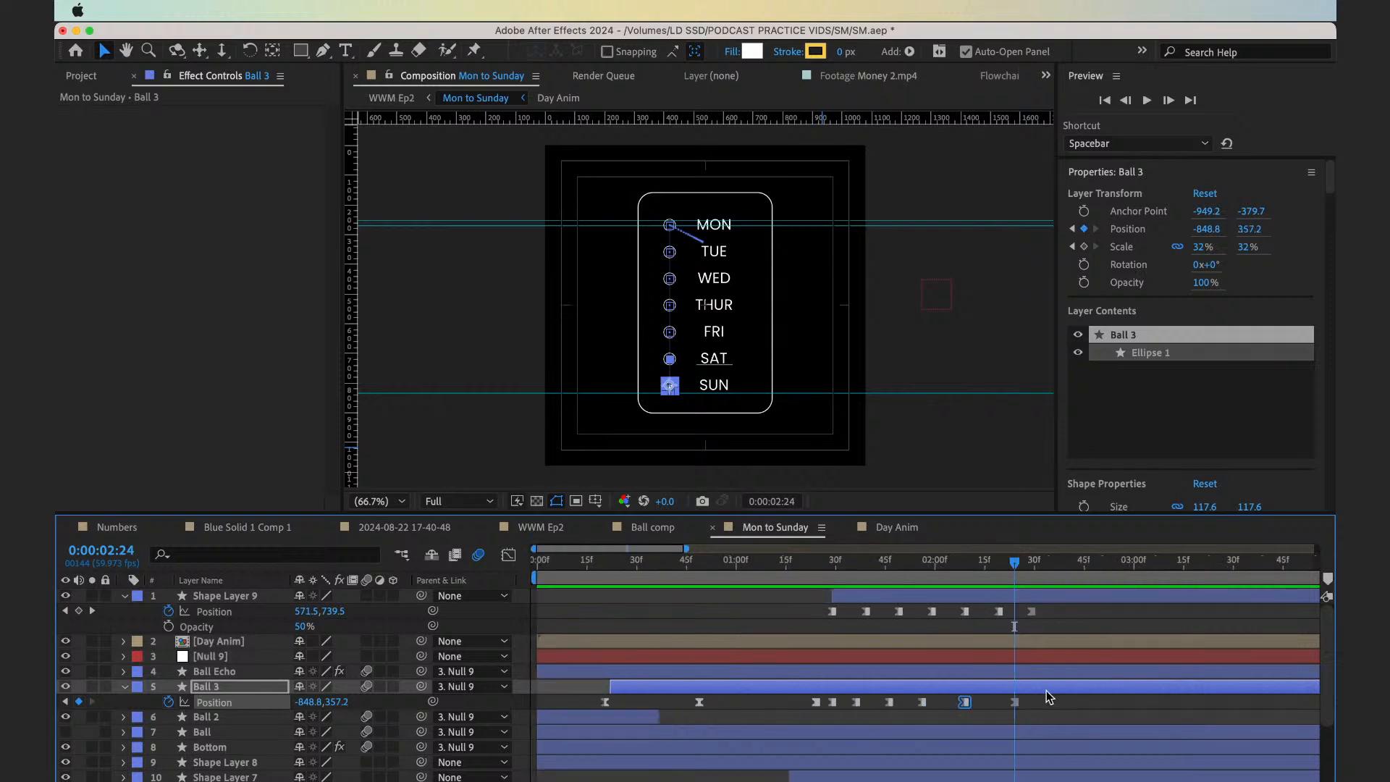
pyautogui.click(986, 696)
pyautogui.click(811, 568)
pyautogui.press('space')
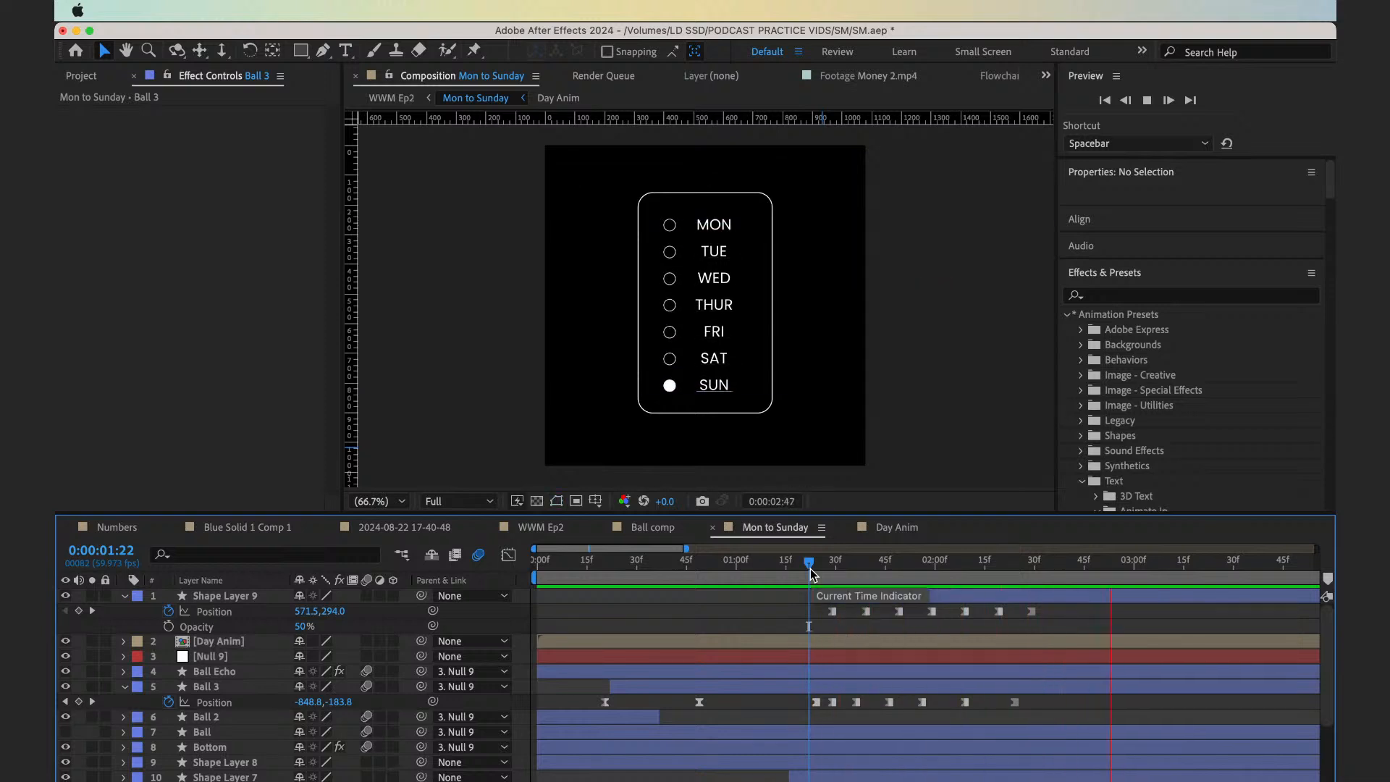
pyautogui.press('space')
pyautogui.moveTo(825, 566); pyautogui.dragTo(783, 569)
pyautogui.press('space')
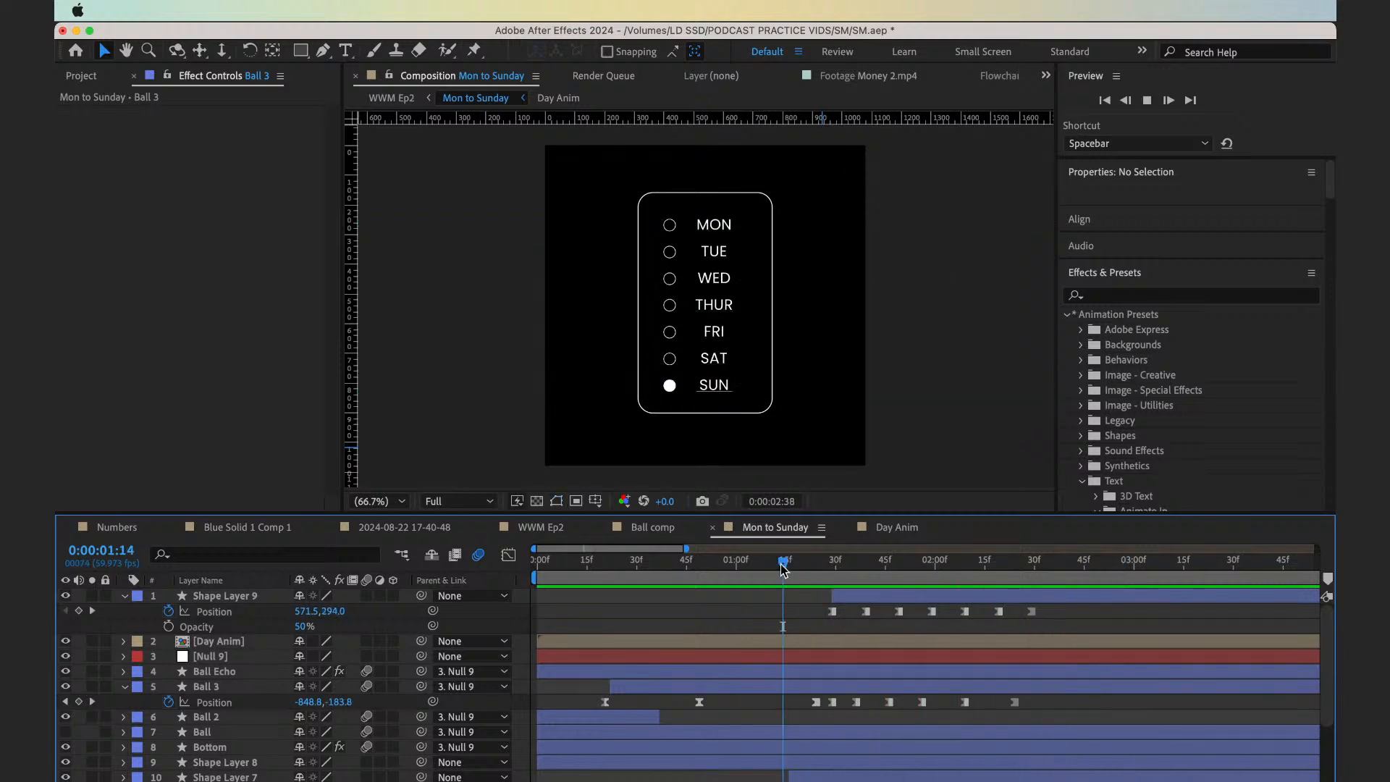
pyautogui.press('space')
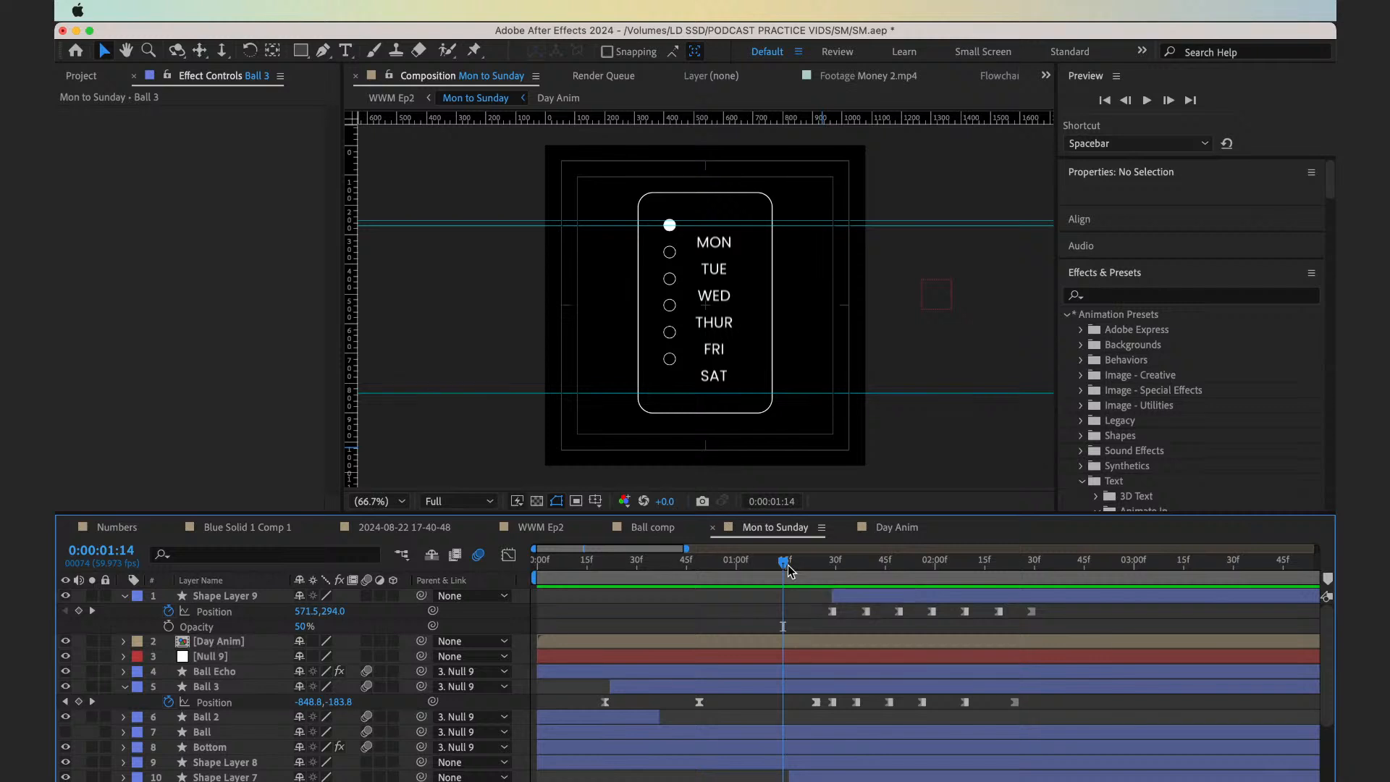
# Lock the Mon to Sunday viewer at 0:00:01:29 and open the Day Anim precomp in a separate viewer beside it
pyautogui.moveTo(789, 569); pyautogui.dragTo(834, 581)
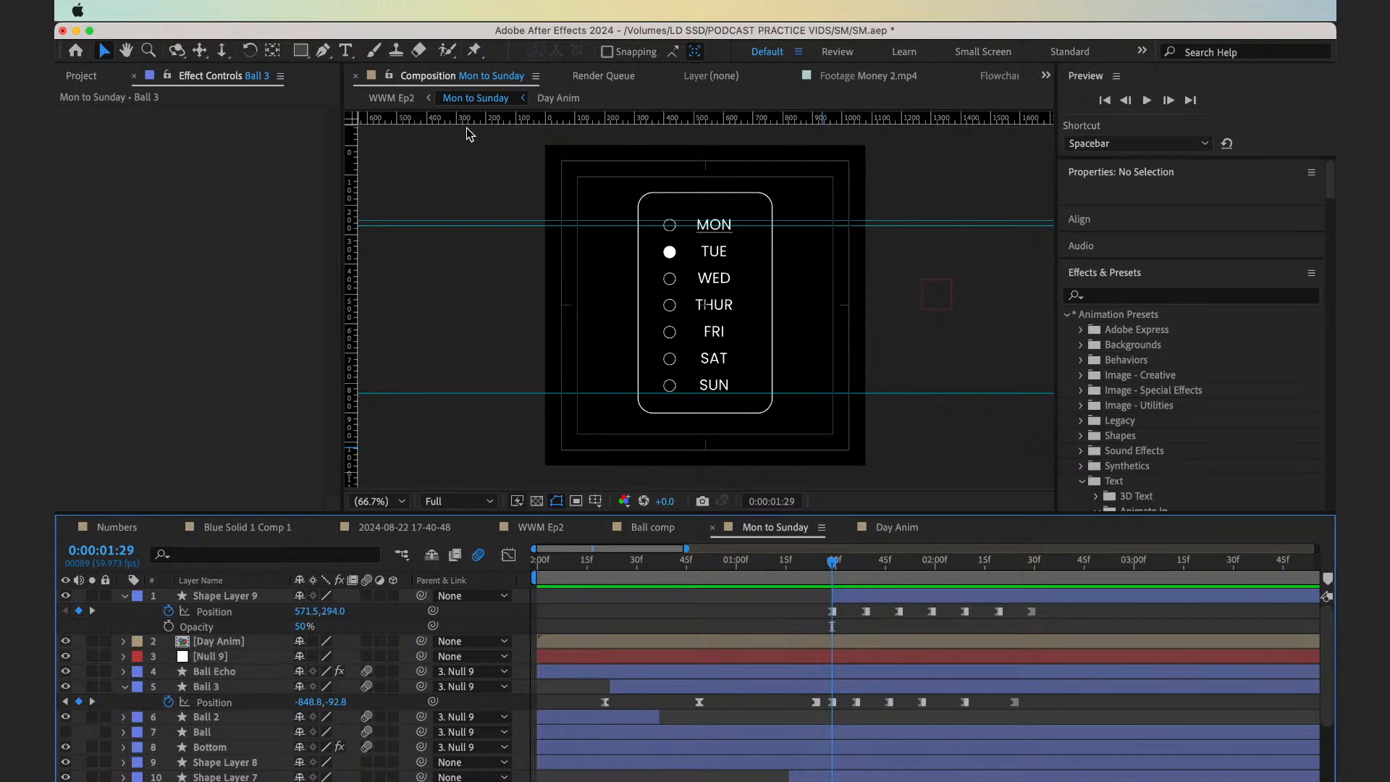
pyautogui.click(389, 77)
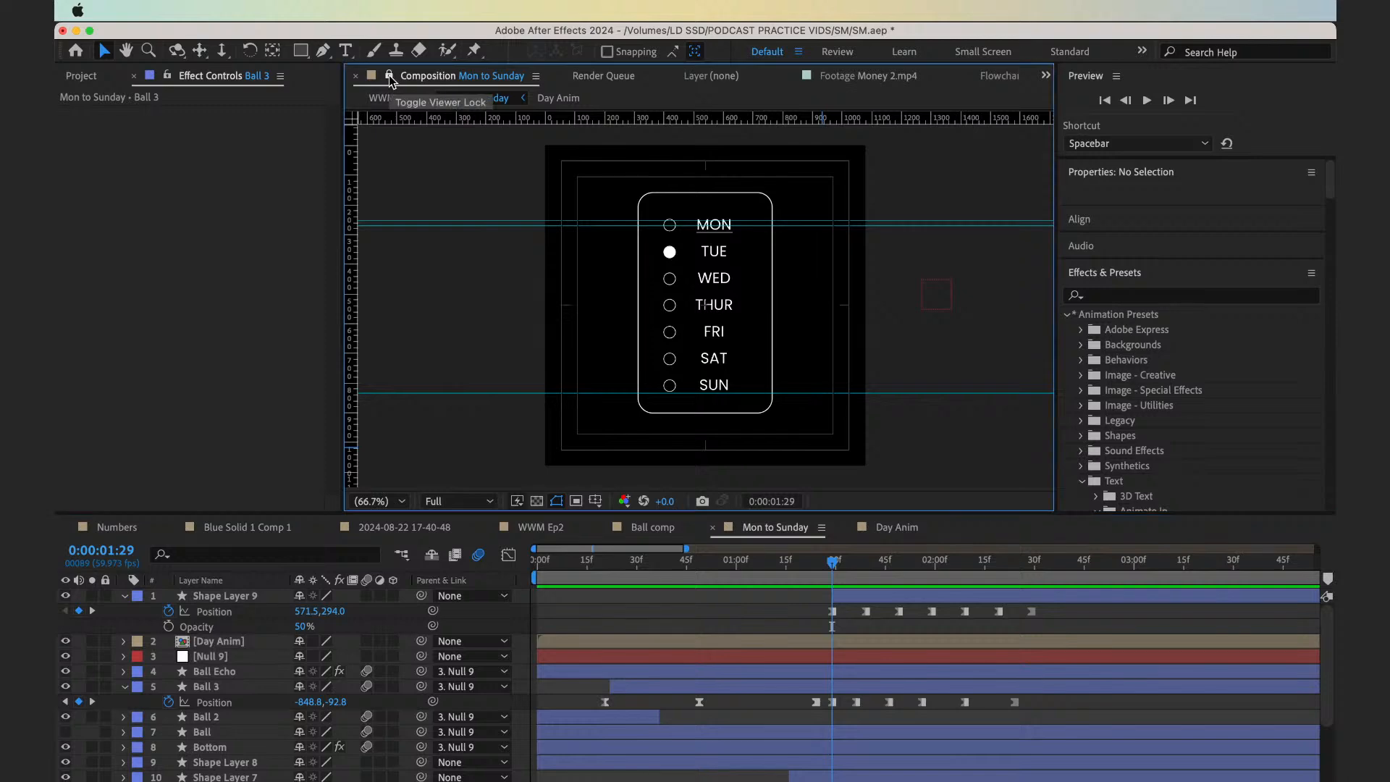
pyautogui.doubleClick(858, 645)
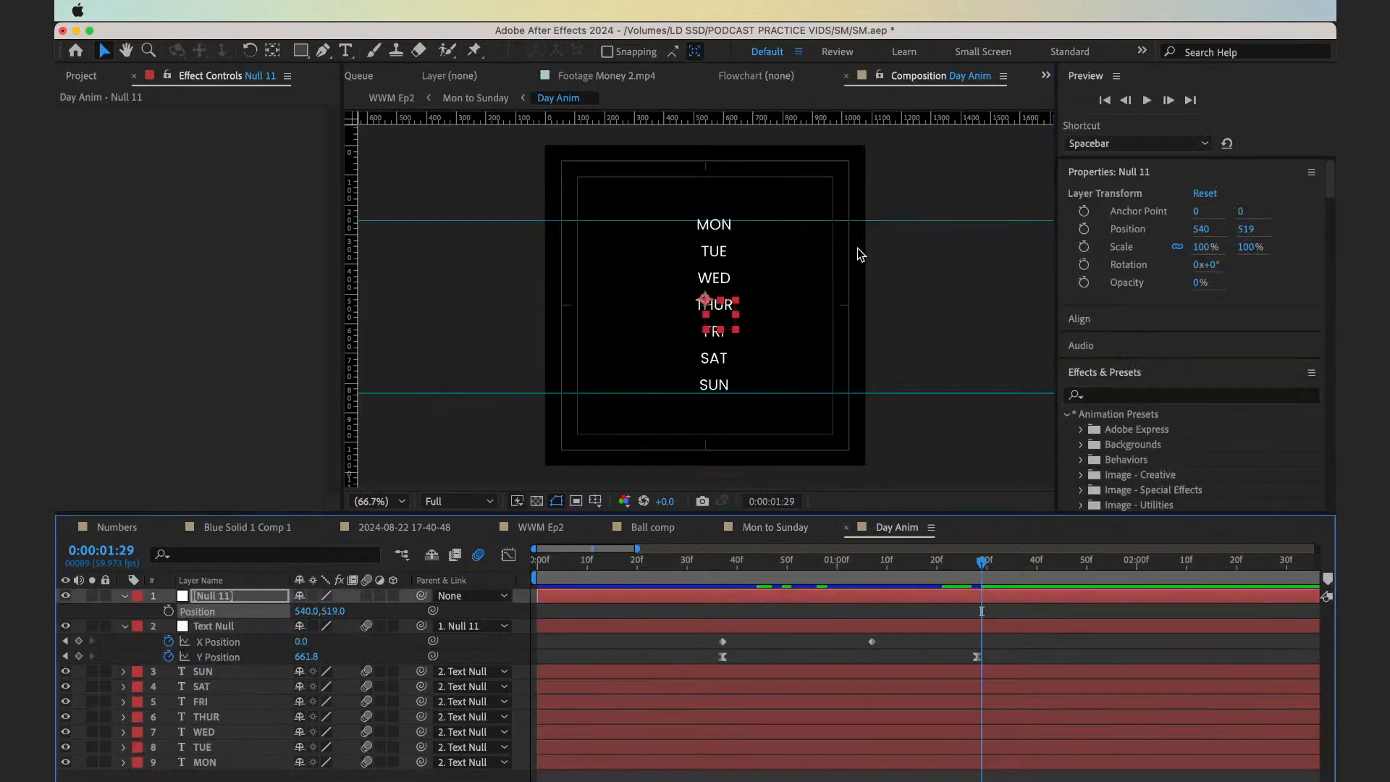
pyautogui.moveTo(898, 75); pyautogui.dragTo(1050, 241)
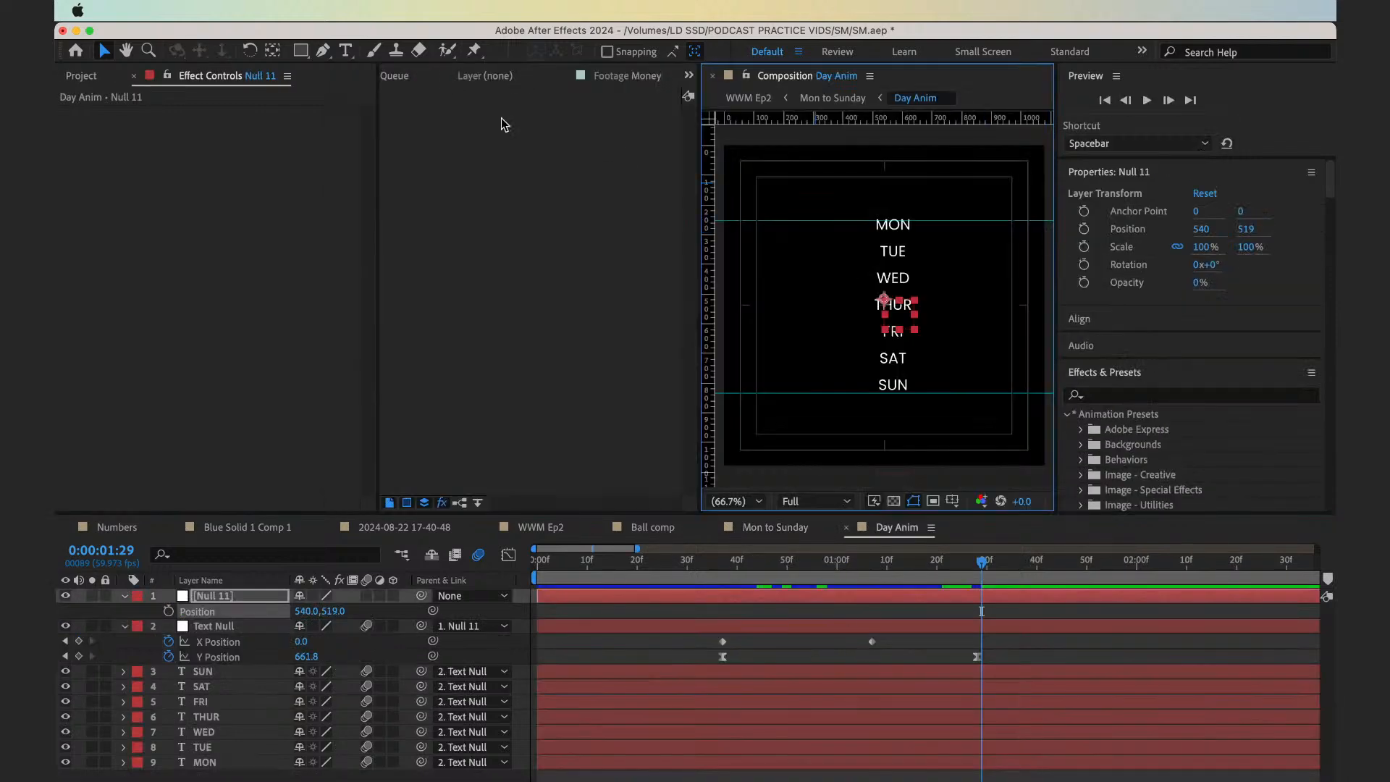
pyautogui.click(395, 77)
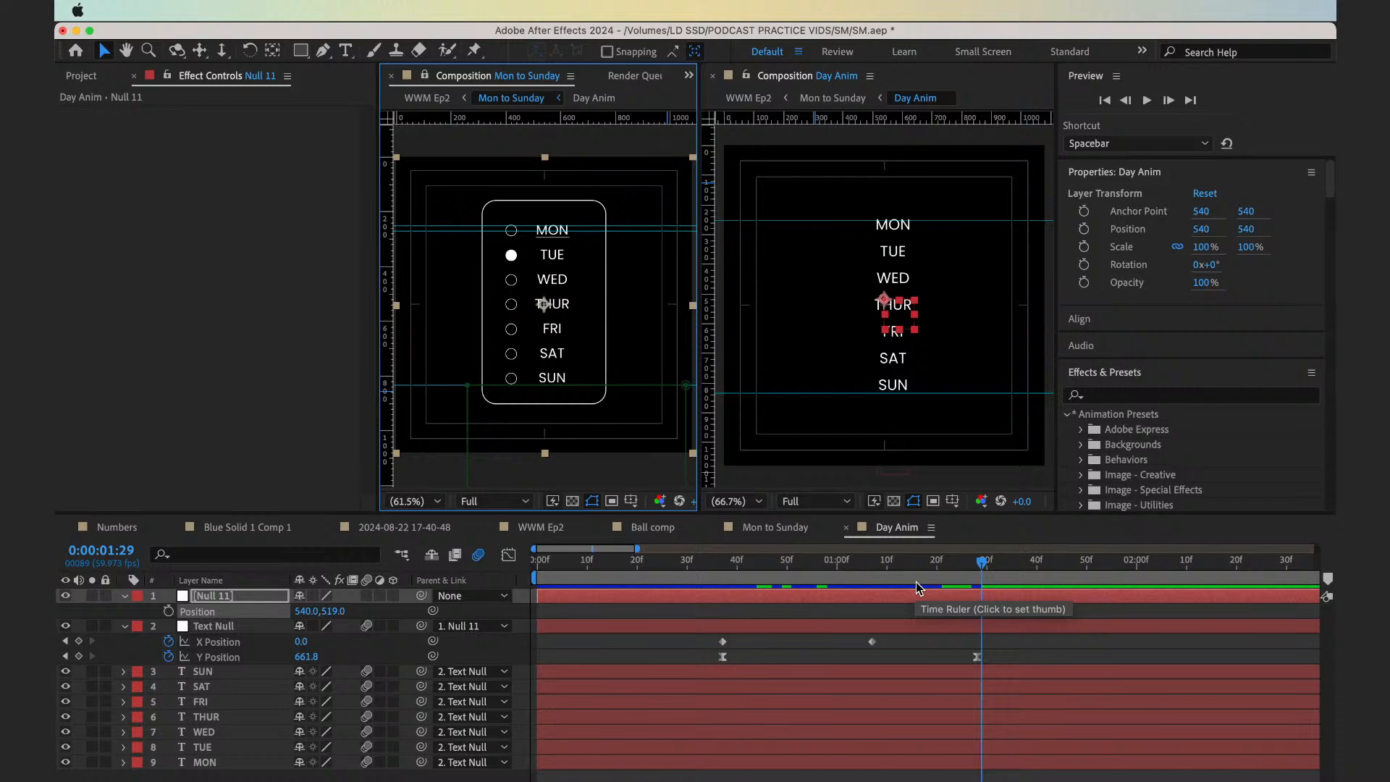
# Add an Opacity keyframe of 100% to the MON text layer in Day Anim at 0:00:01:28
pyautogui.press('super+Left')
pyautogui.press('super+Left')
pyautogui.press('super+Right')
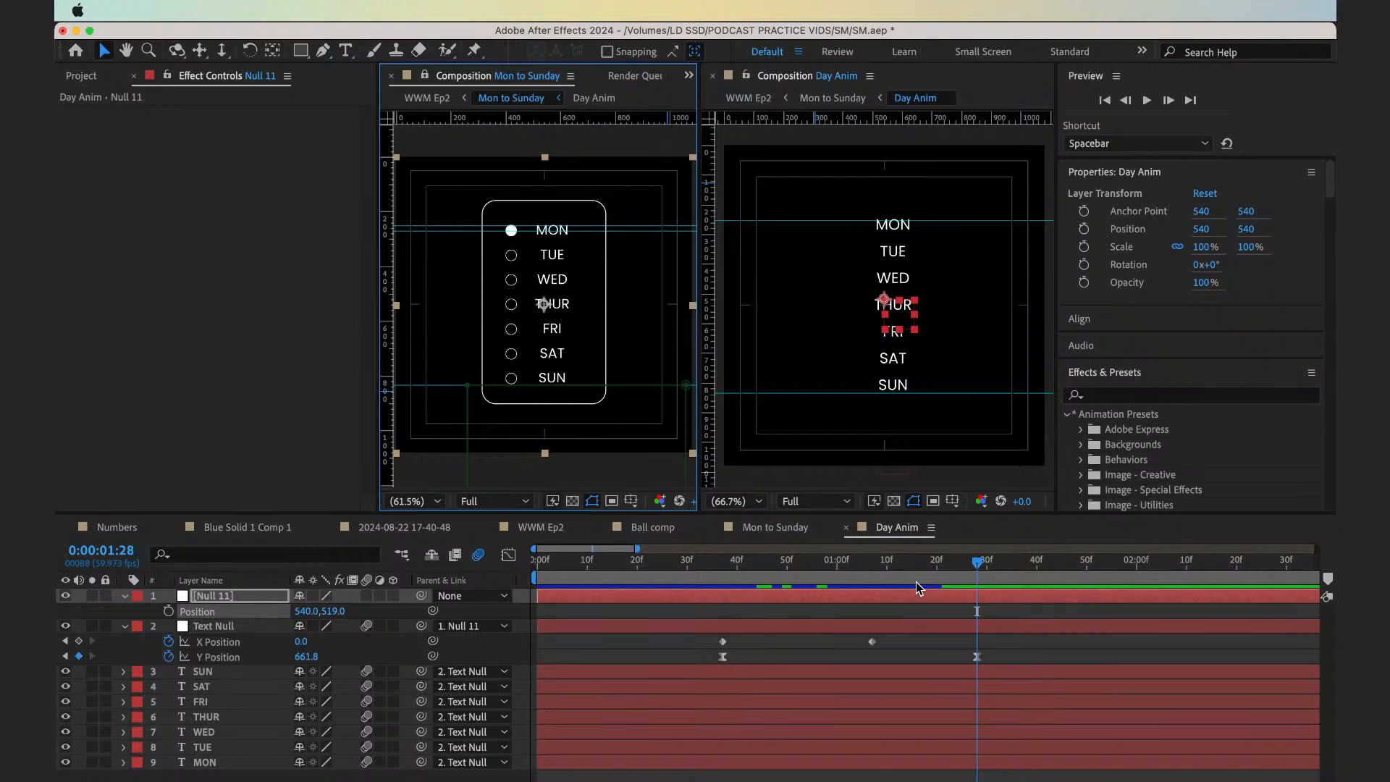
pyautogui.press('super+Right')
pyautogui.press('super+Left')
pyautogui.click(961, 766)
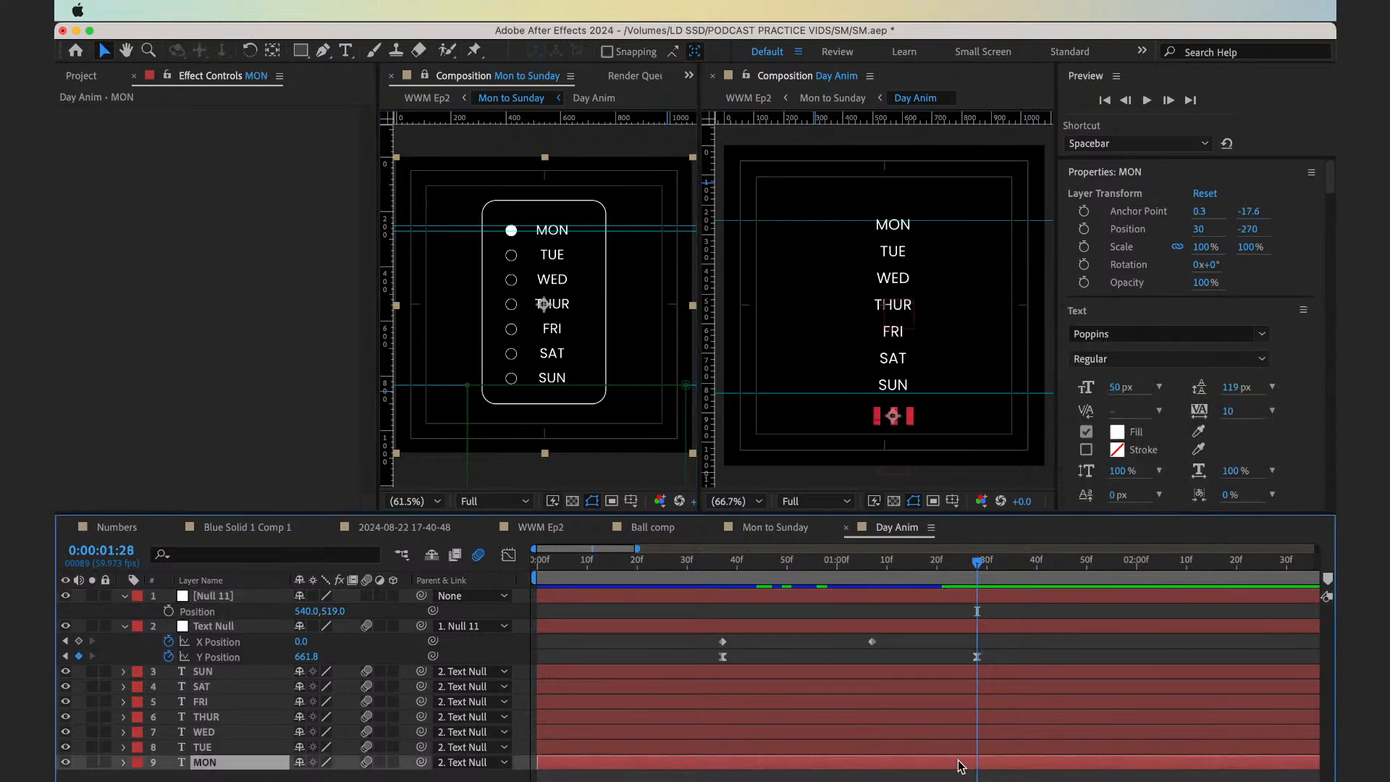
pyautogui.press('t')
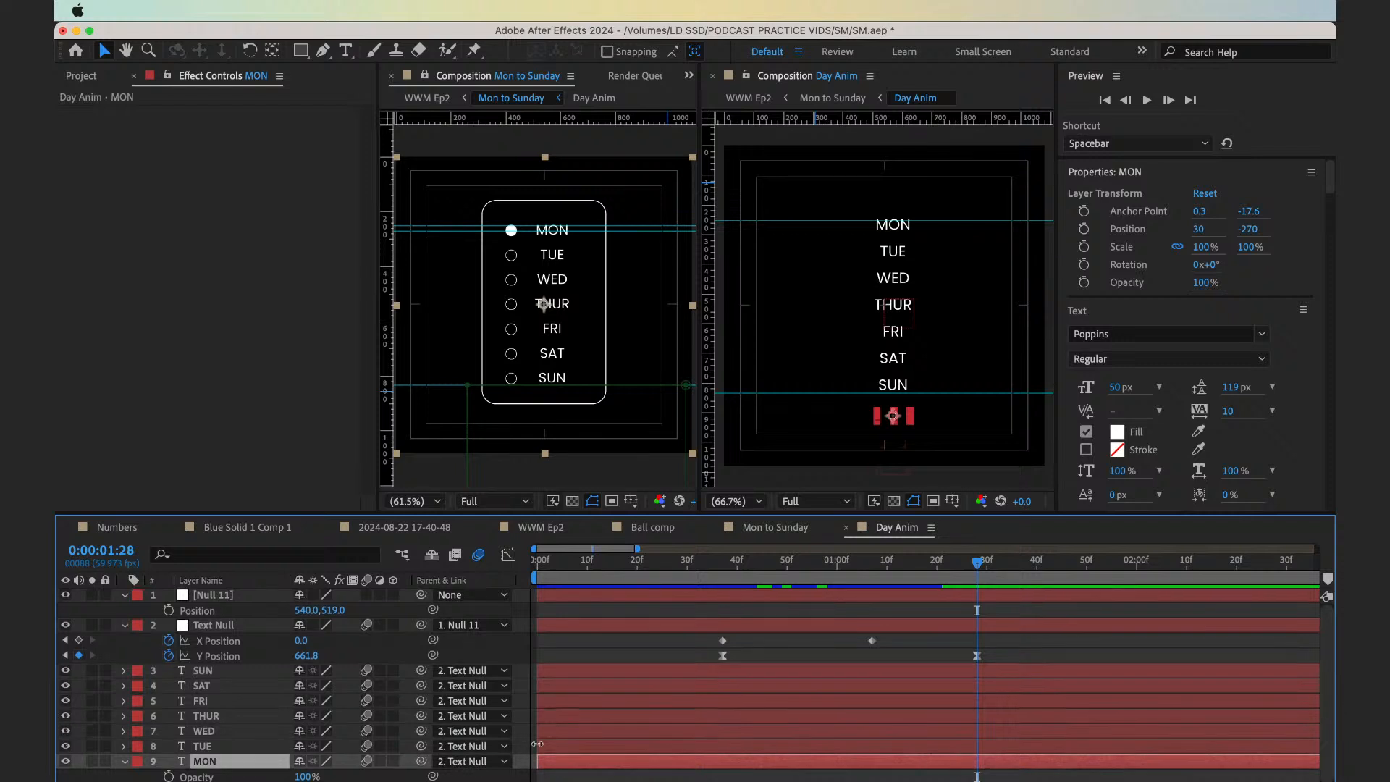
pyautogui.click(168, 777)
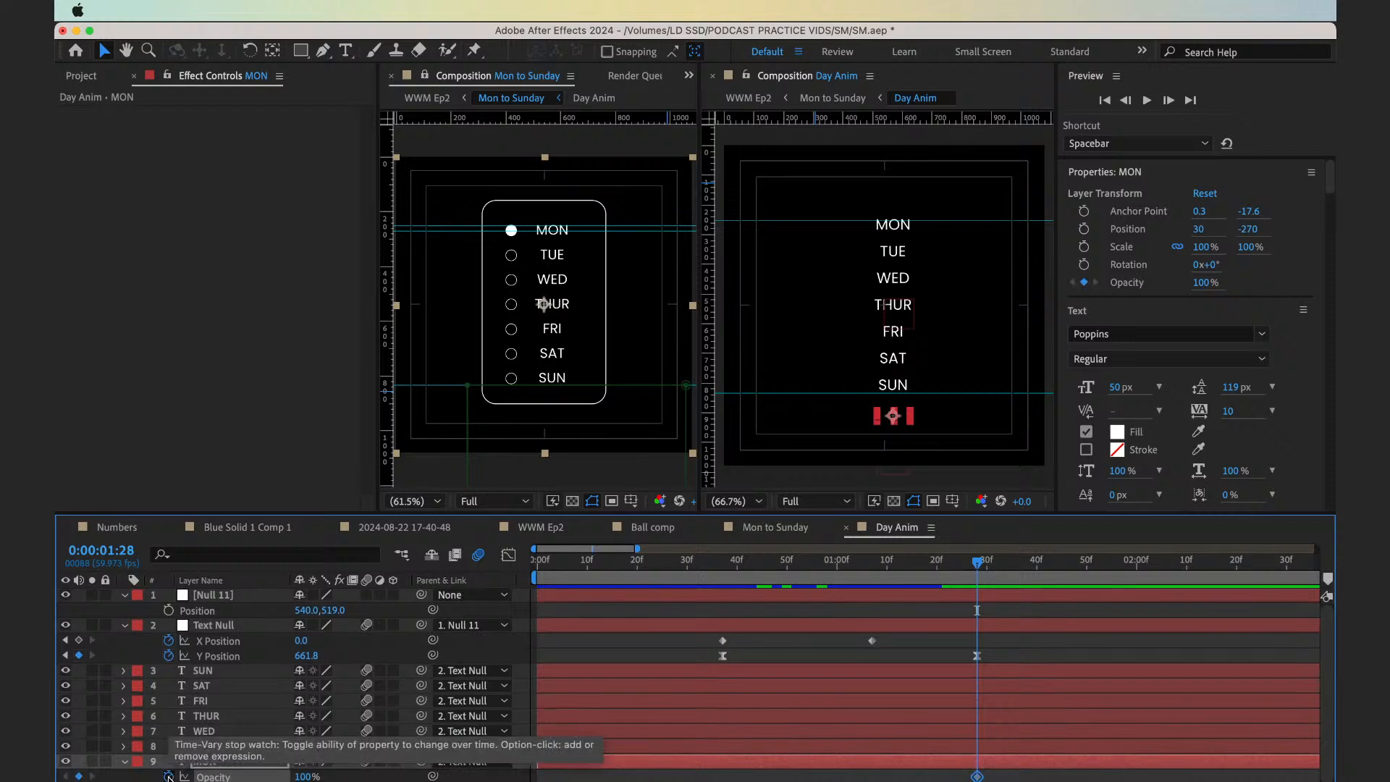
# Keyframe MON's Opacity at 50% on 0:00:01:29 and back at 100% on 0:00:01:30
pyautogui.press('pagedown')
pyautogui.click(303, 776)
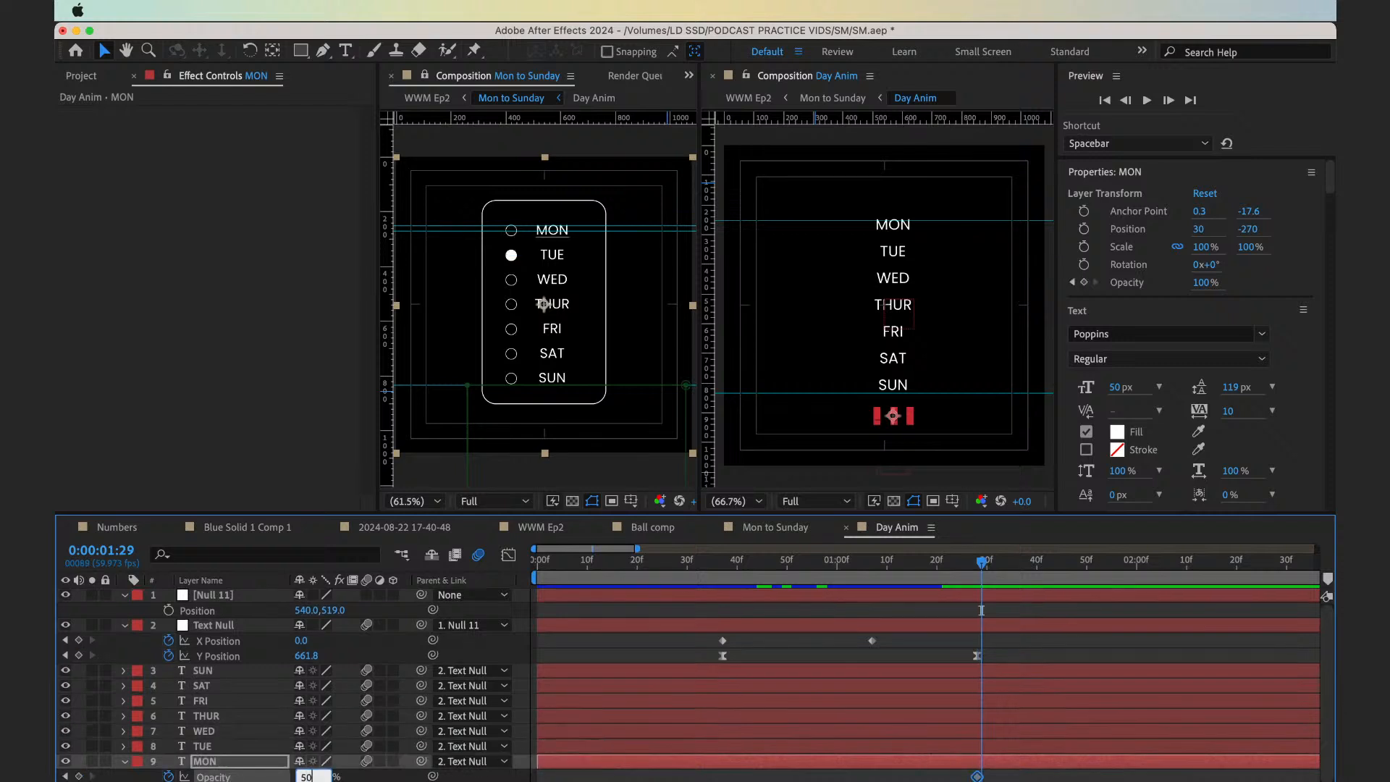
pyautogui.write('50')
pyautogui.press('Return')
pyautogui.press('=')
pyautogui.press('pagedown')
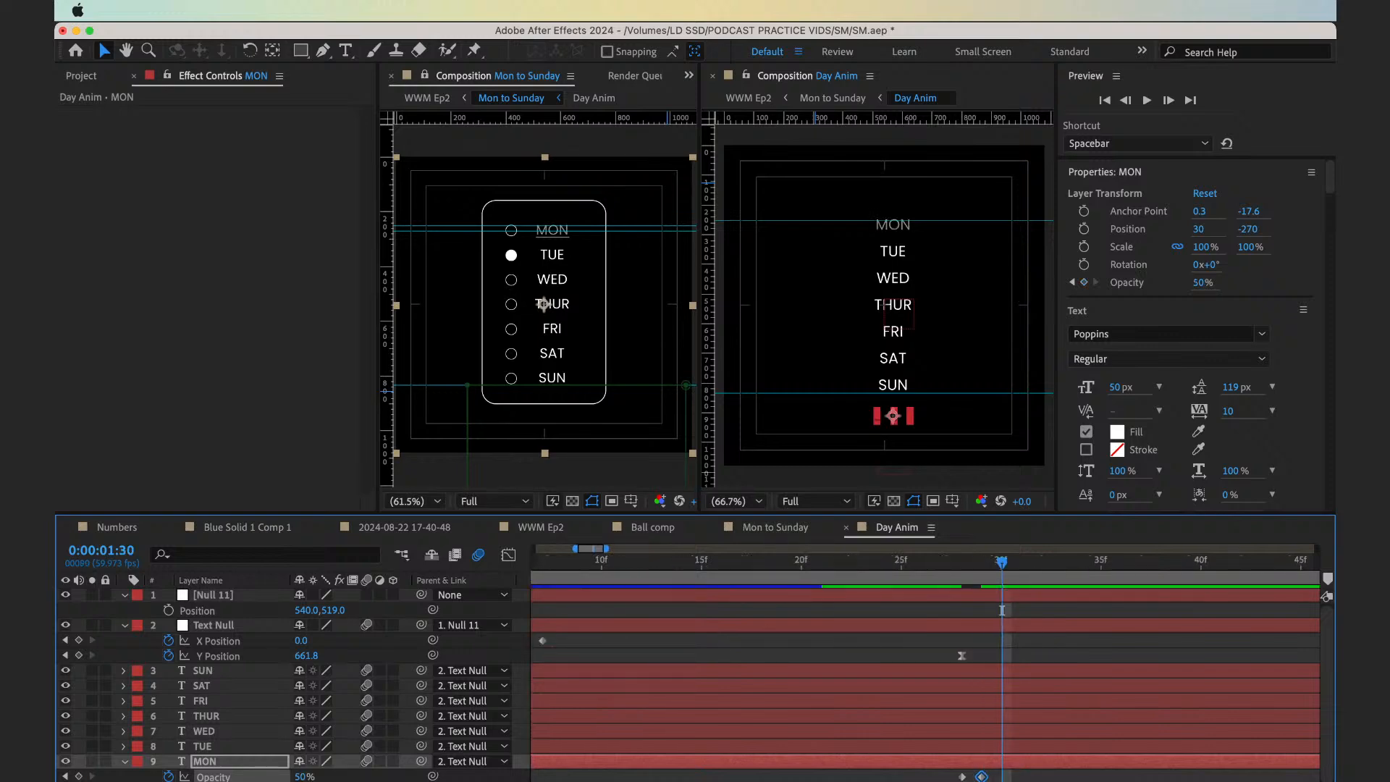
pyautogui.press('F2')
pyautogui.click(301, 776)
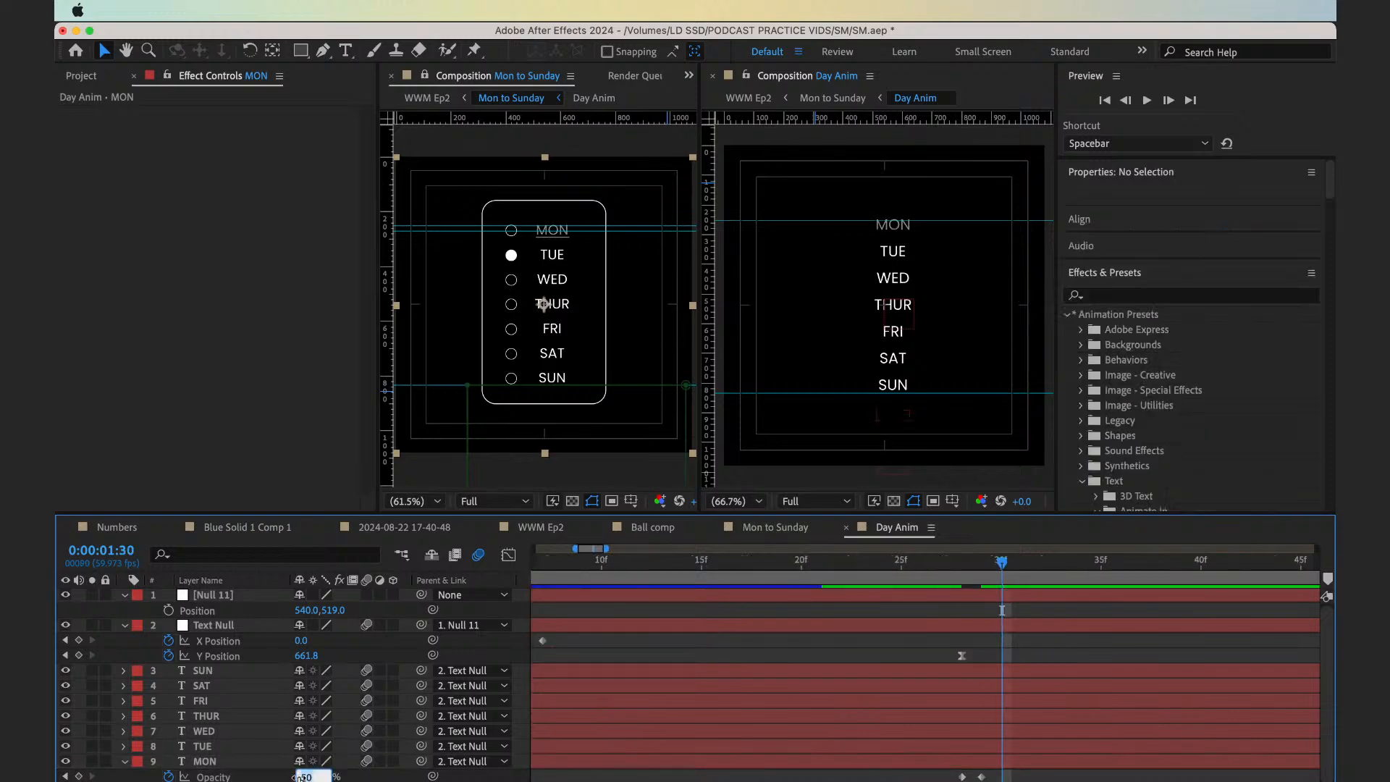
pyautogui.write('100')
pyautogui.press('Return')
# Shift MON's three Opacity keyframes one frame earlier and set the first one, at 0:00:01:27, to 50%
pyautogui.moveTo(930, 781); pyautogui.dragTo(1028, 781)
pyautogui.press('pageup')
pyautogui.hotkey('alt', 'Left')
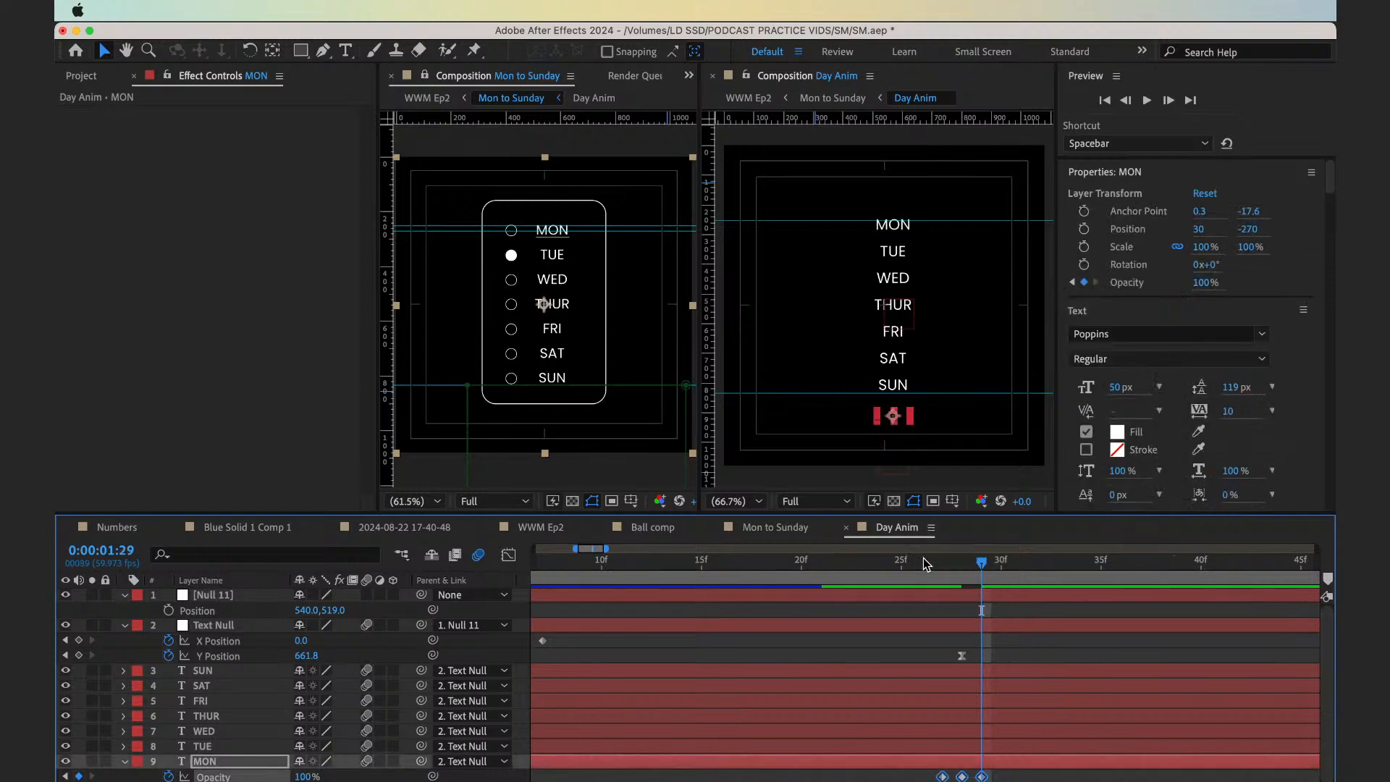
pyautogui.moveTo(924, 565); pyautogui.dragTo(946, 570)
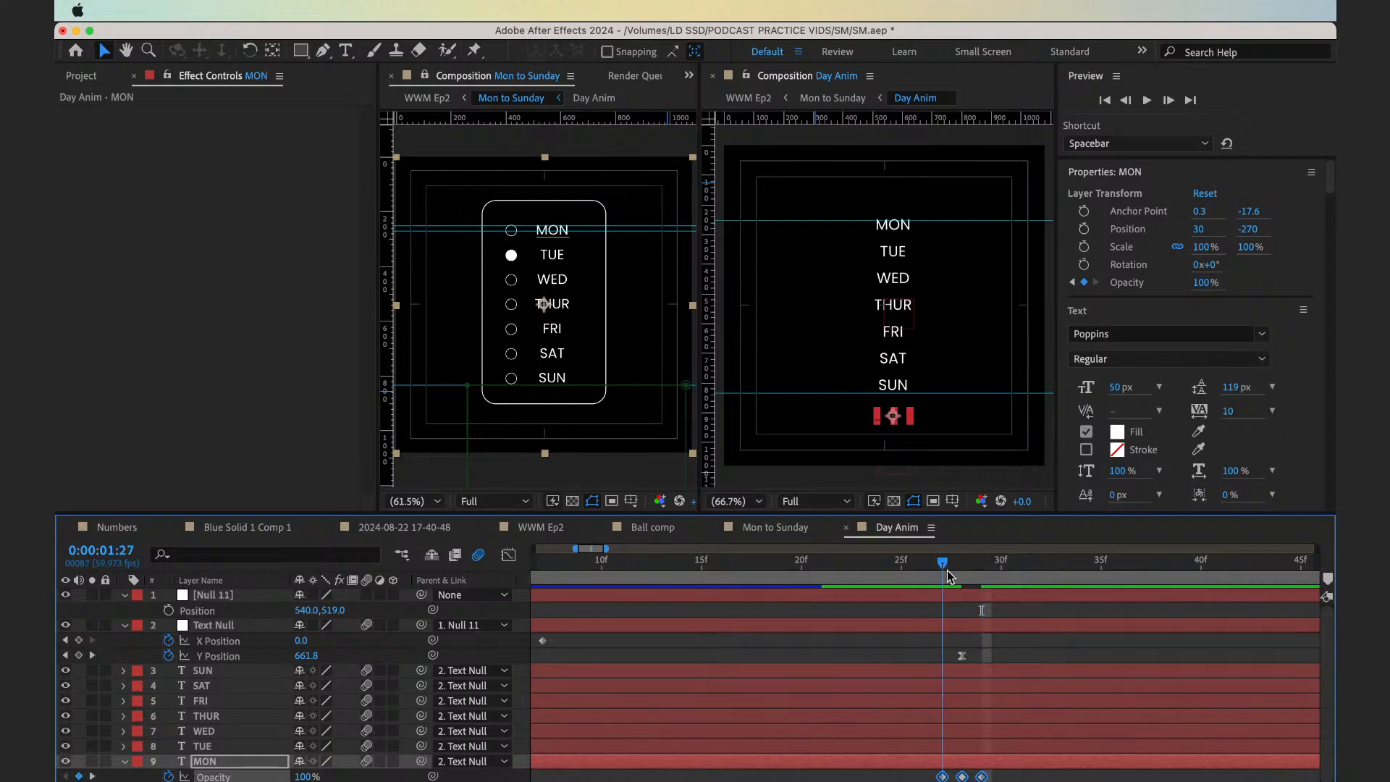
pyautogui.click(460, 776)
pyautogui.click(304, 777)
pyautogui.write('50')
pyautogui.press('Return')
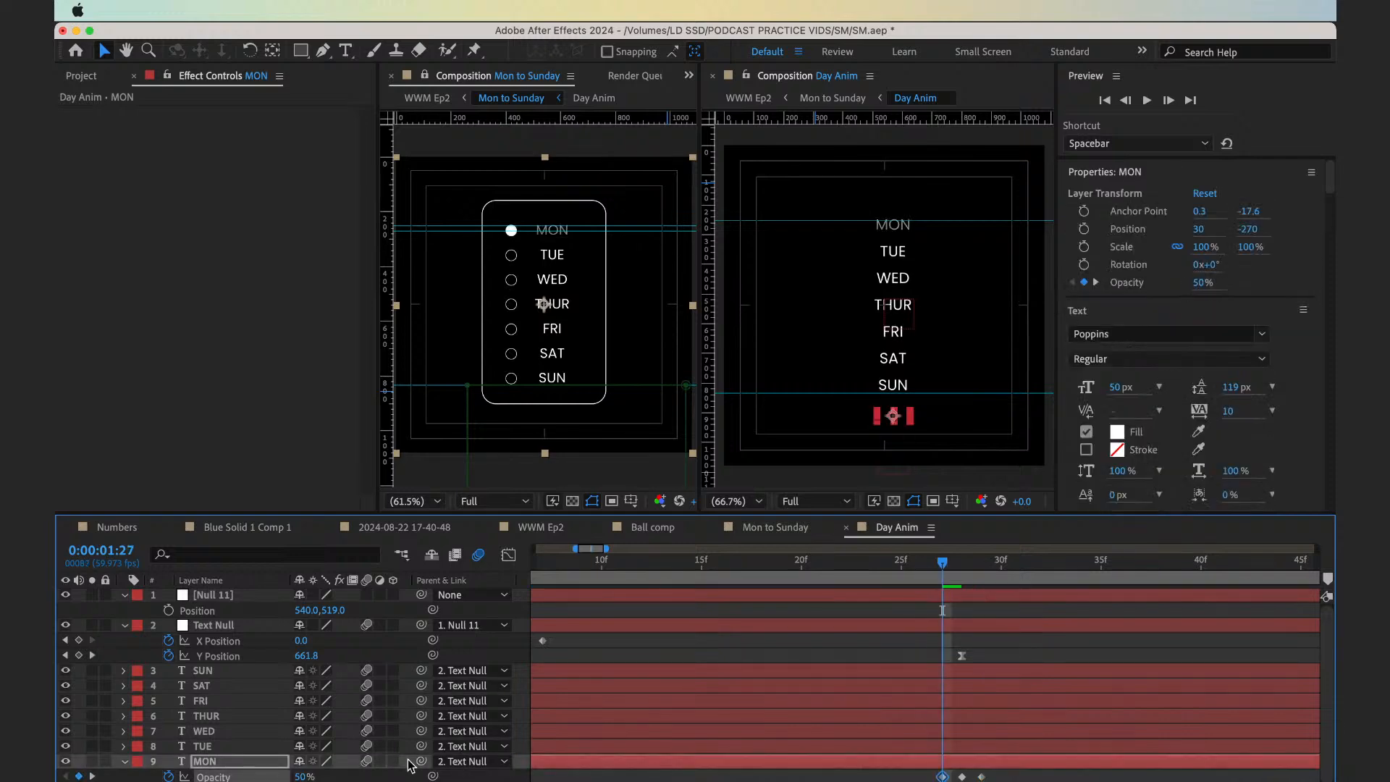
# Preview MON's opacity flicker, and step back frame by frame to 0:00:01:28 to compare it with the ball and underline
pyautogui.moveTo(942, 575)
pyautogui.mouseDown()
pyautogui.moveTo(996, 580)
pyautogui.moveTo(928, 569)
pyautogui.mouseUp()
pyautogui.press('space')
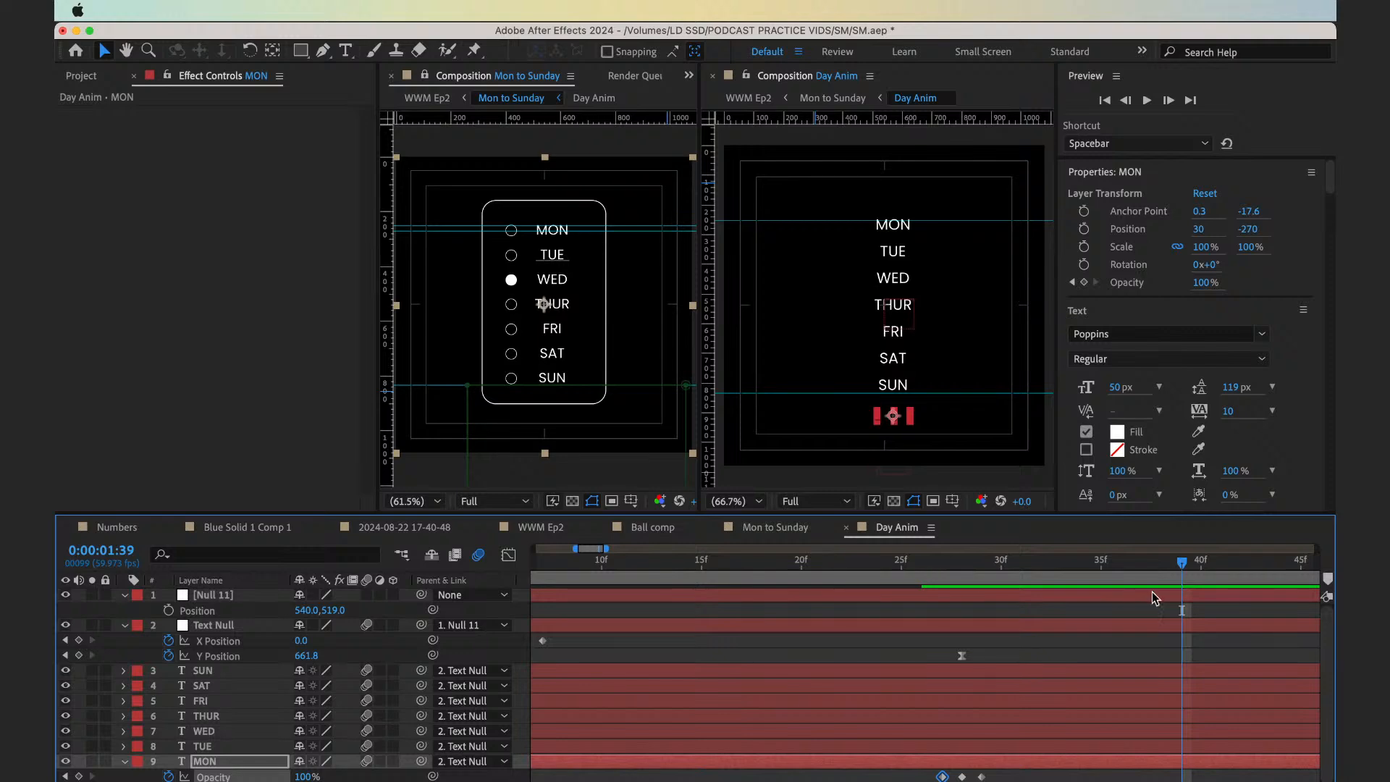
pyautogui.press('pageup')
pyautogui.press('pageup')
pyautogui.press('pageup')
pyautogui.press('pageup')
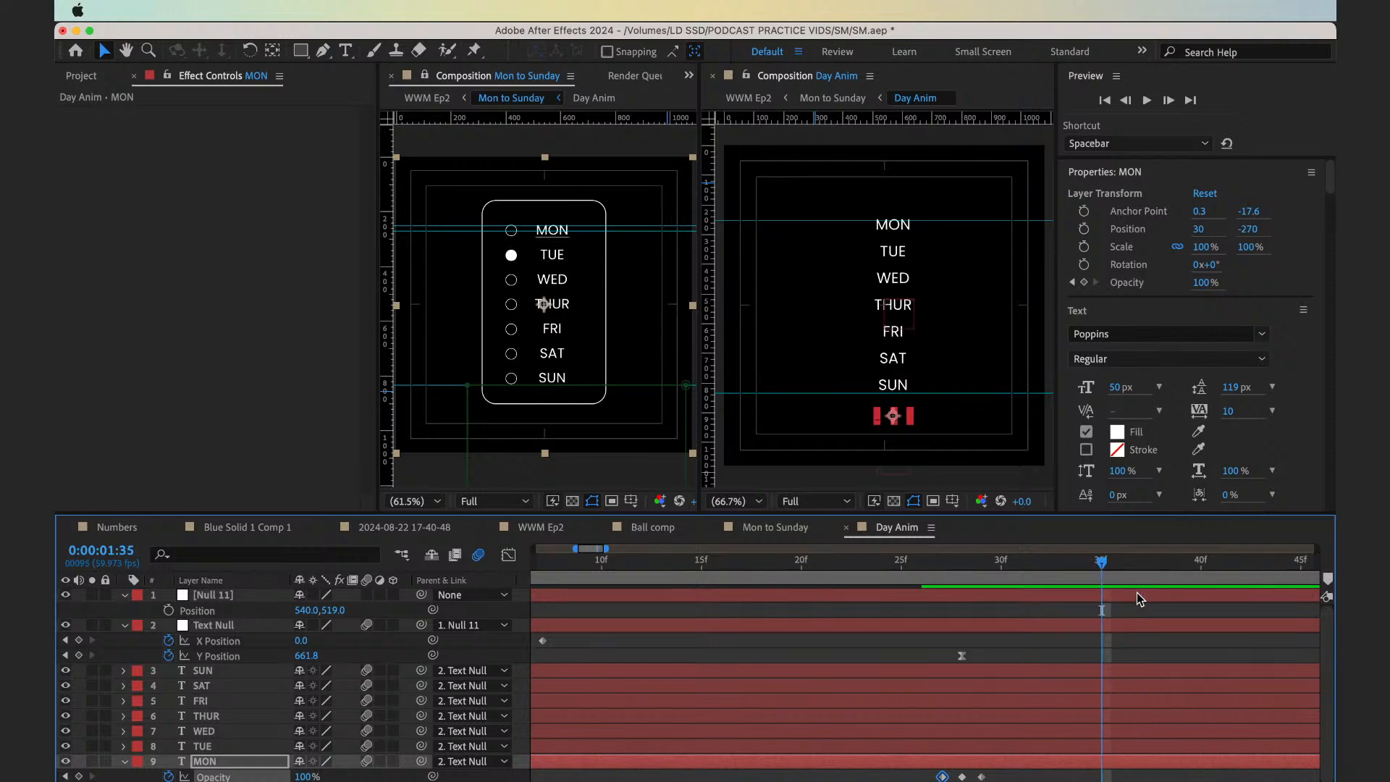
pyautogui.press('pageup')
pyautogui.press('pageup')
pyautogui.press('pageup')
pyautogui.press('pageup')
pyautogui.press('pageup')
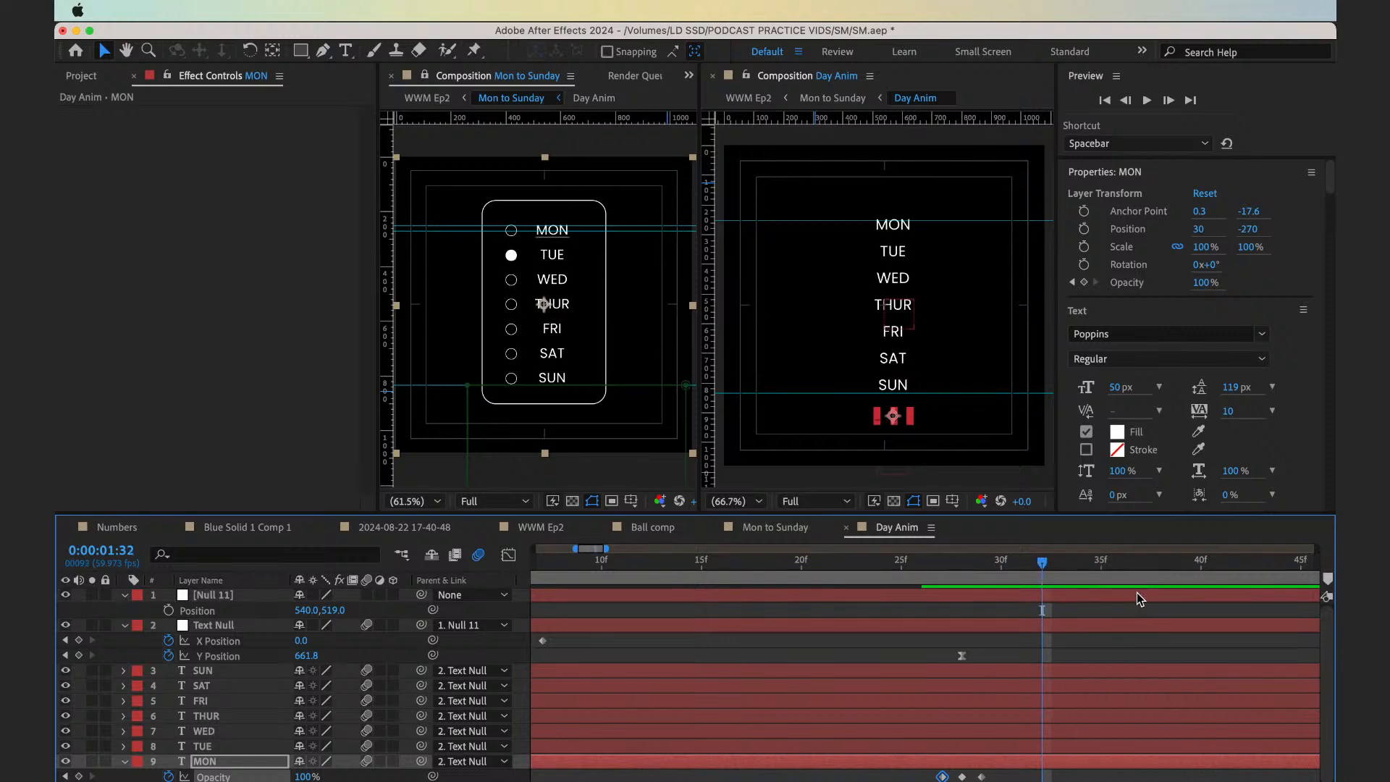
pyautogui.press('pageup')
pyautogui.press('pageup')
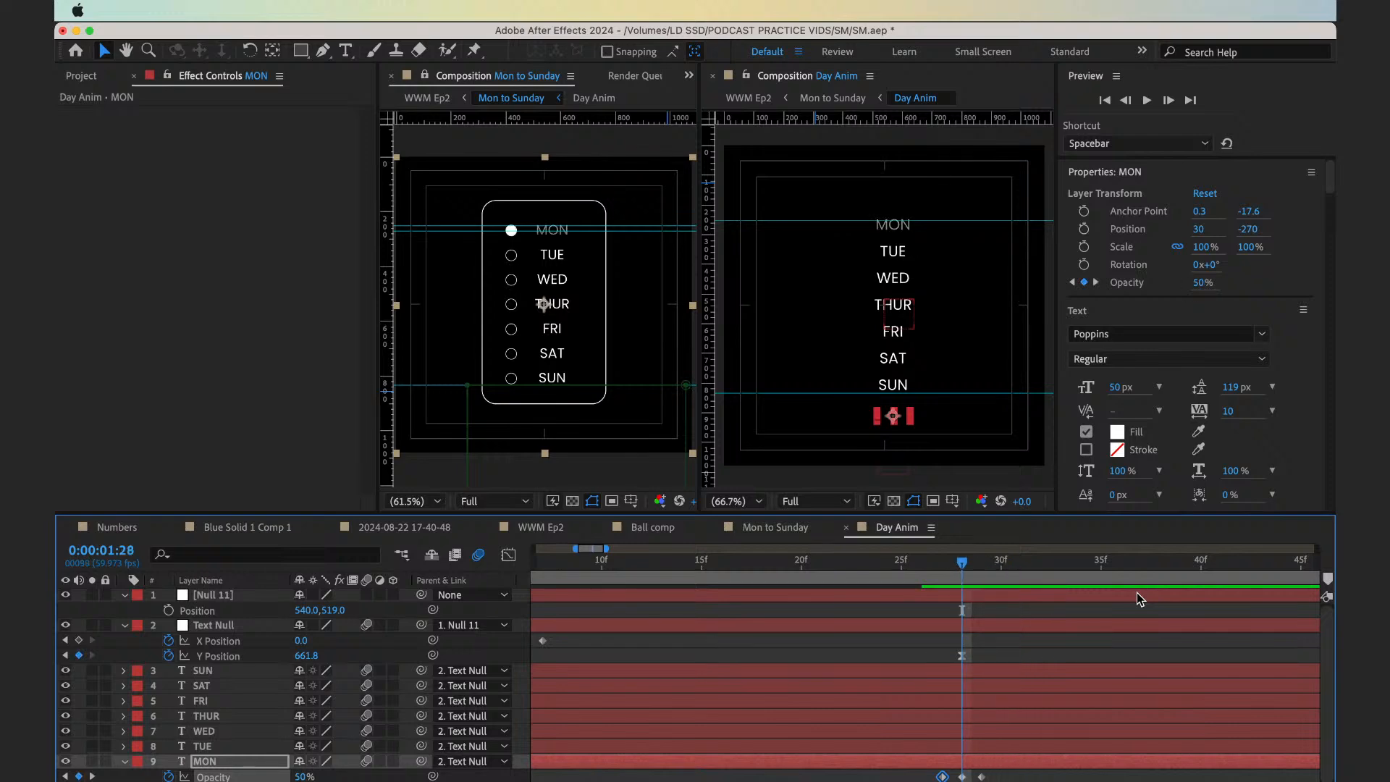
# Keyframe the TUE text layer's Opacity at 100% on 0:00:01:28 and 50% on 0:00:01:29
pyautogui.press('pagedown')
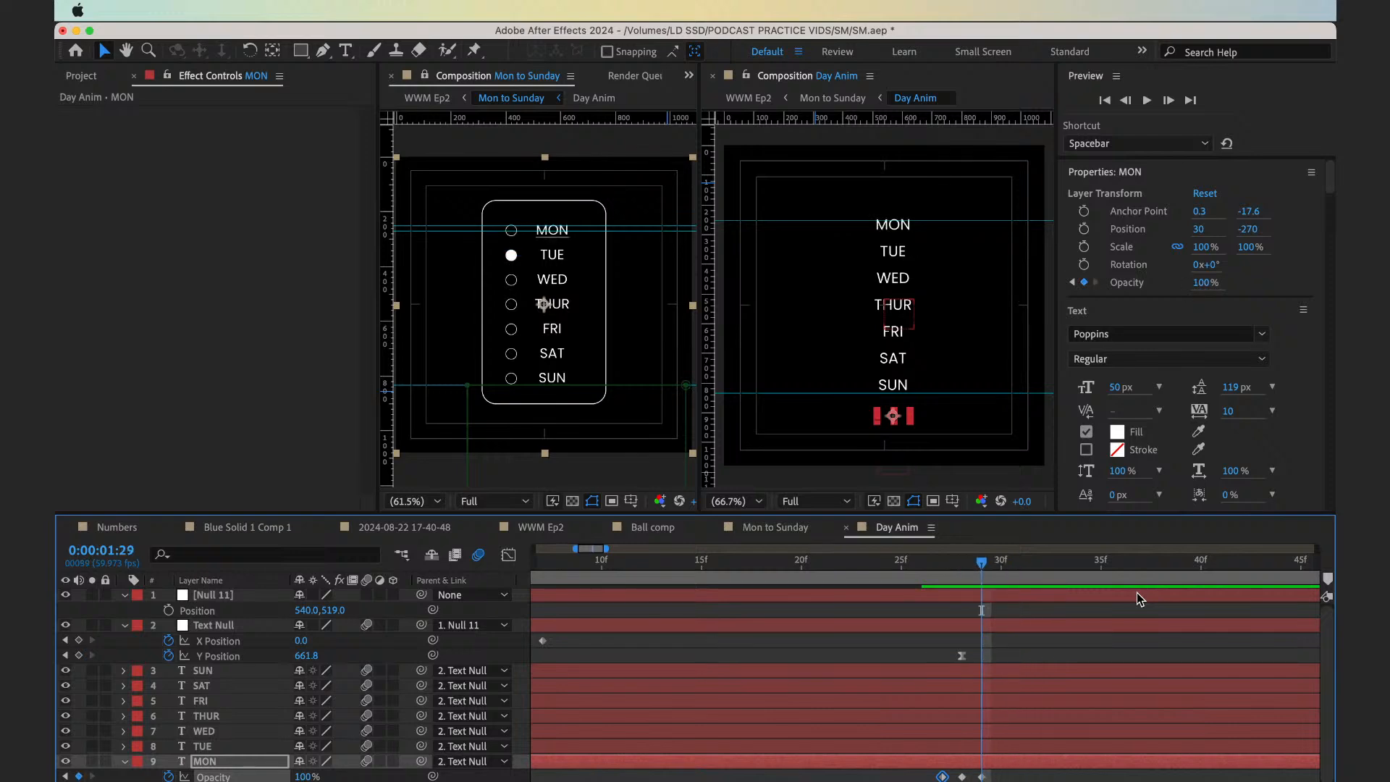
pyautogui.click(1019, 745)
pyautogui.hotkey('alt', 'shift', 't')
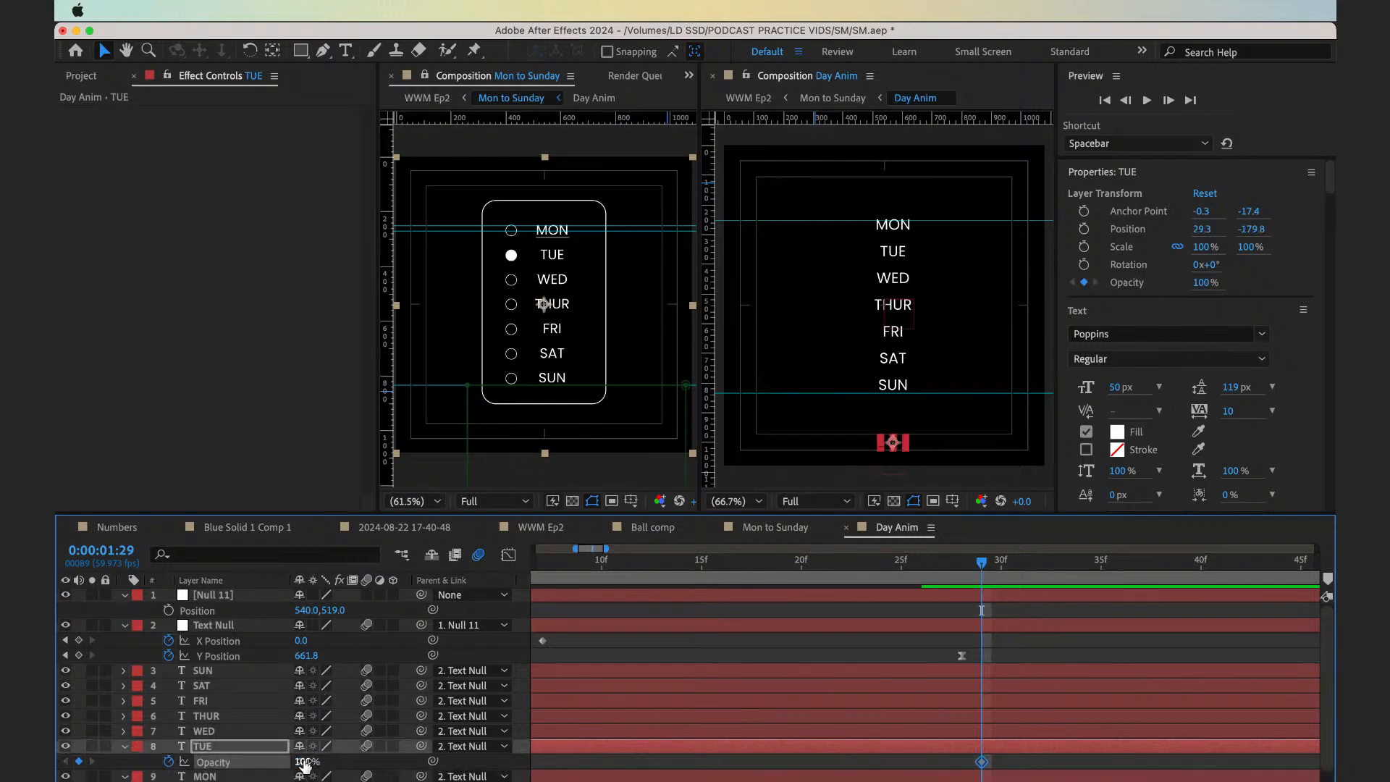
pyautogui.press('pageup')
pyautogui.click(79, 761)
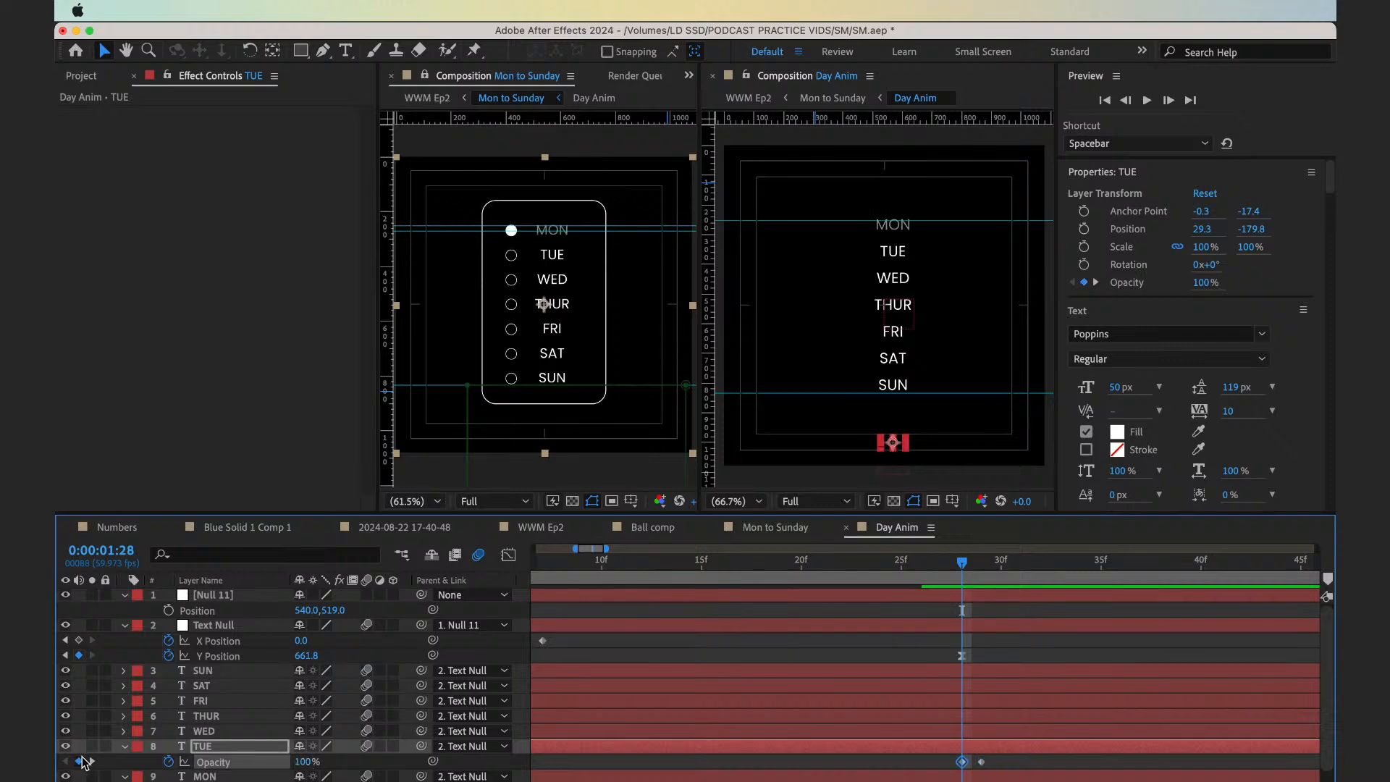
pyautogui.press('pagedown')
pyautogui.click(304, 762)
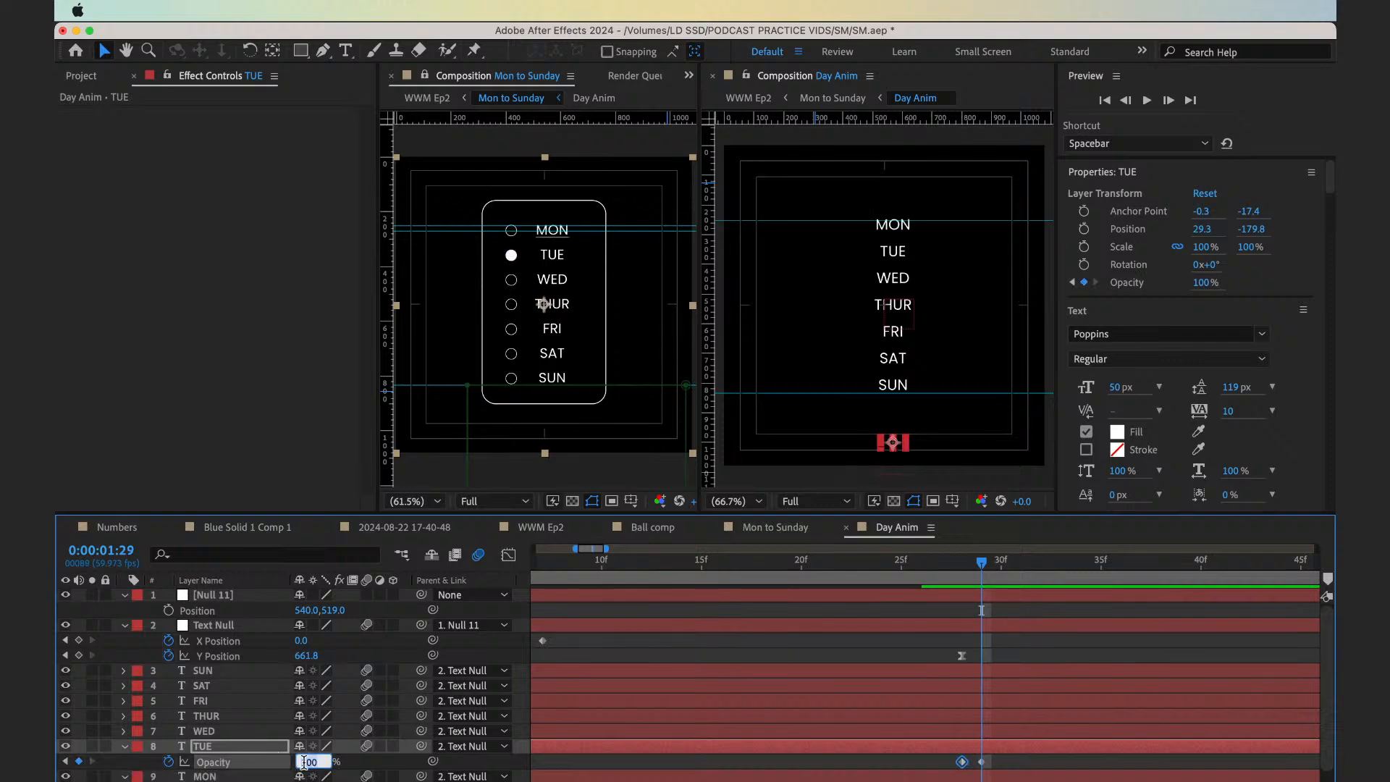
pyautogui.press('Return')
# Hold TUE's Opacity with a 50% keyframe at 0:00:01:35, and return it to 100% at 0:00:01:36
pyautogui.press('pagedown')
pyautogui.press('pagedown')
pyautogui.press('pagedown')
pyautogui.press('pagedown')
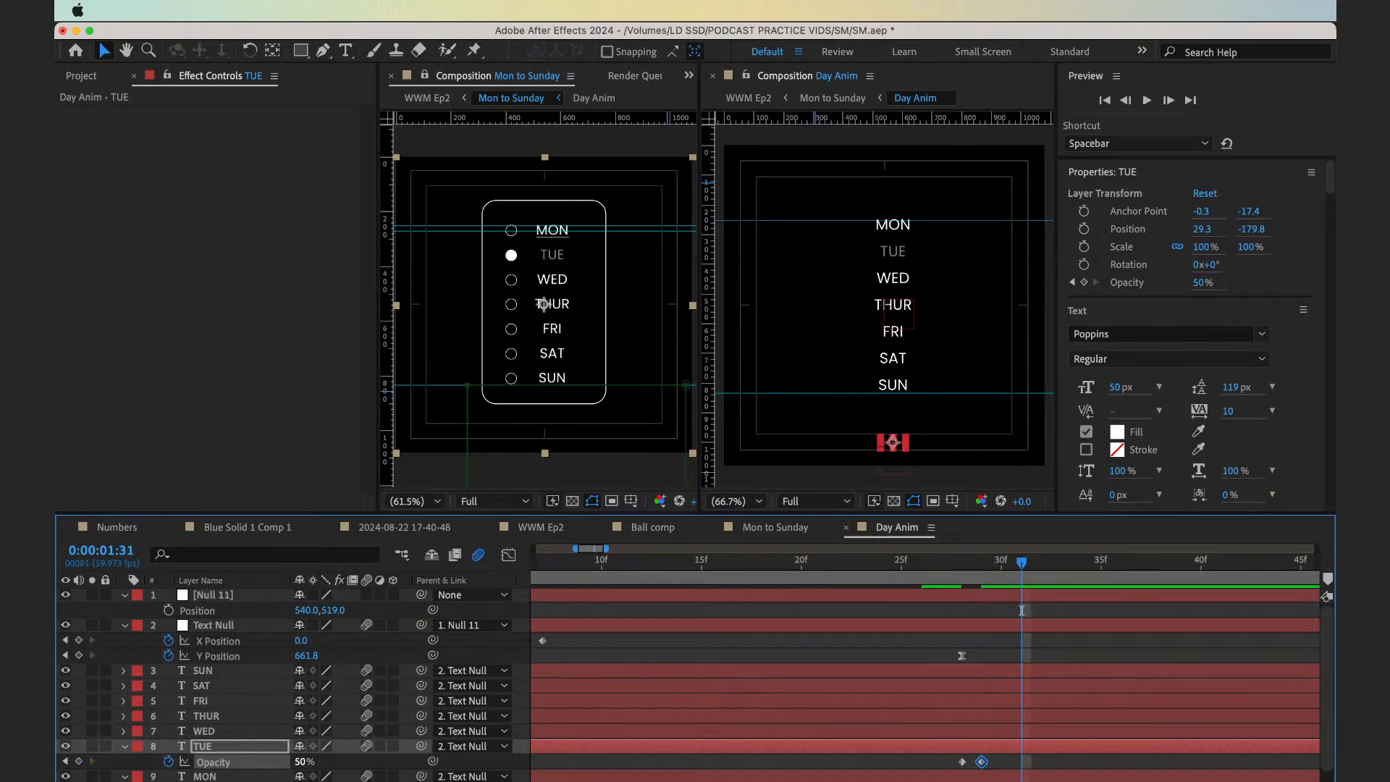
pyautogui.press('pagedown')
pyautogui.press('pagedown')
pyautogui.press('pagedown')
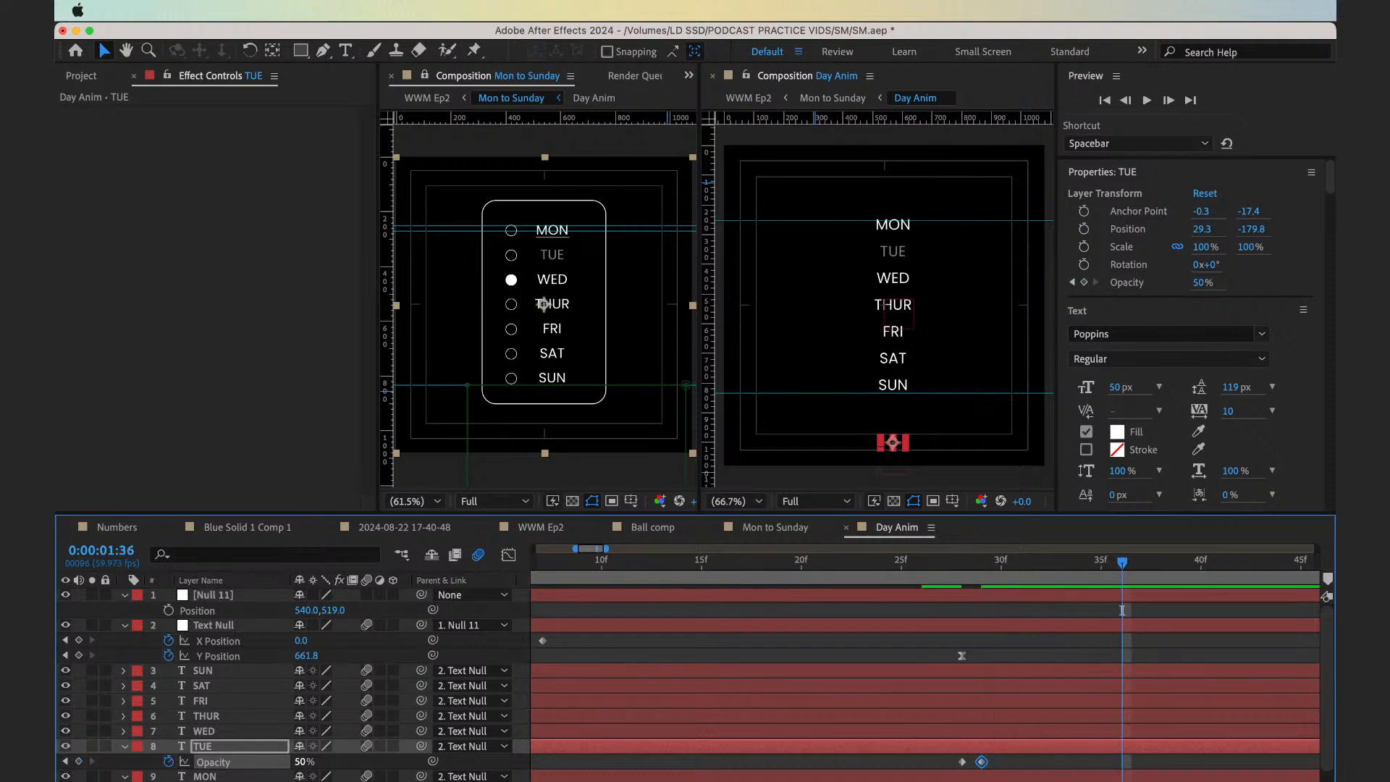
pyautogui.press('pageup')
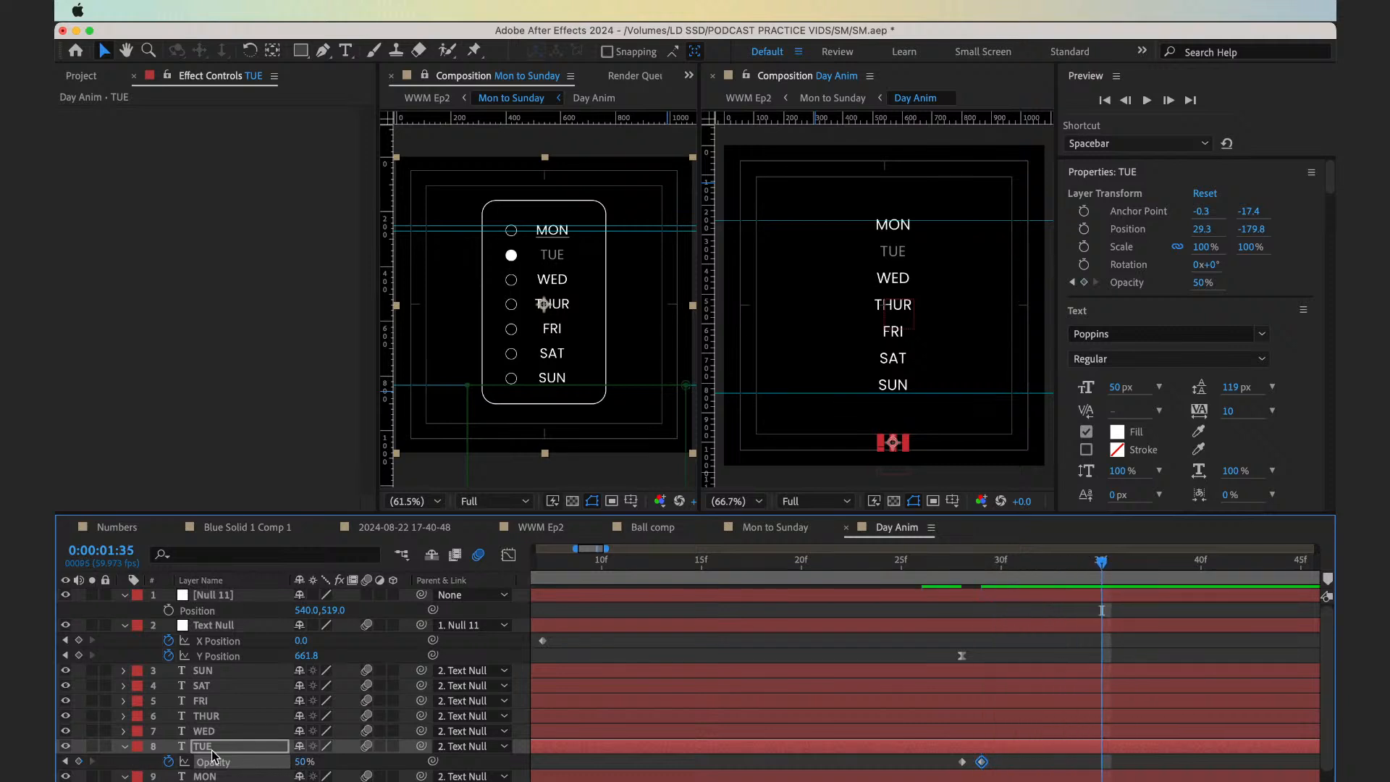
pyautogui.hotkey('alt', 'shift', 't')
pyautogui.press('pagedown')
pyautogui.click(304, 760)
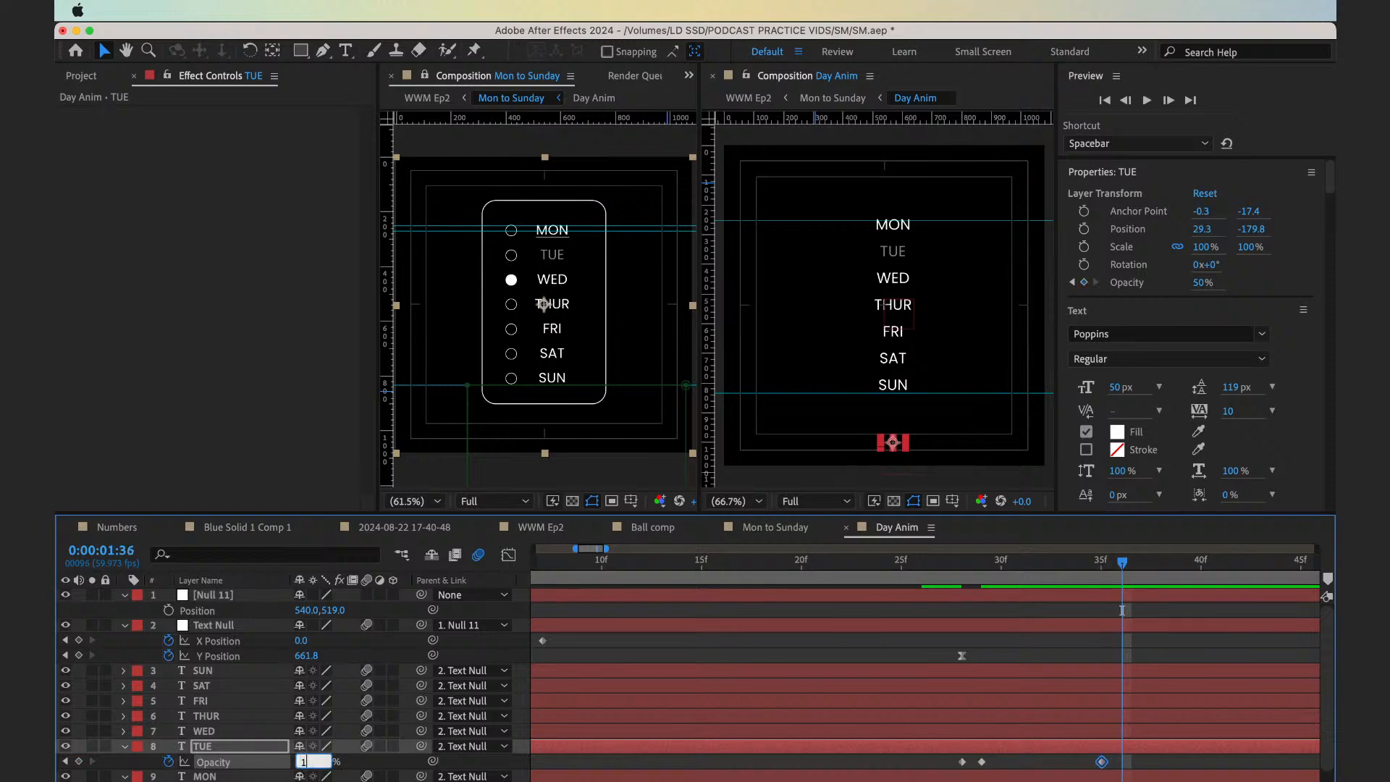
pyautogui.write('100')
pyautogui.press('Return')
# Keyframe the WED text layer's Opacity at 100% on 0:00:01:35 and 50% on 0:00:01:36
pyautogui.hscroll(2, 1085, 717)
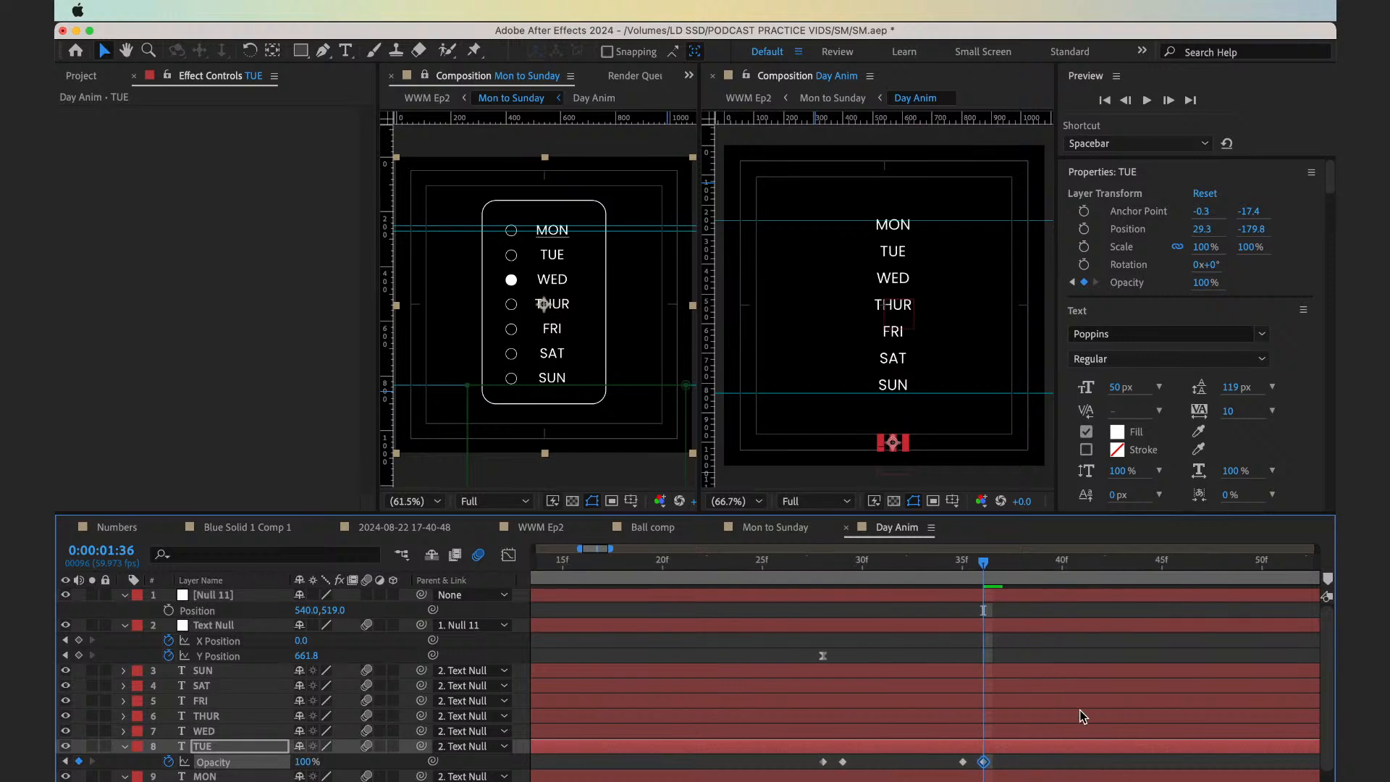
pyautogui.click(978, 733)
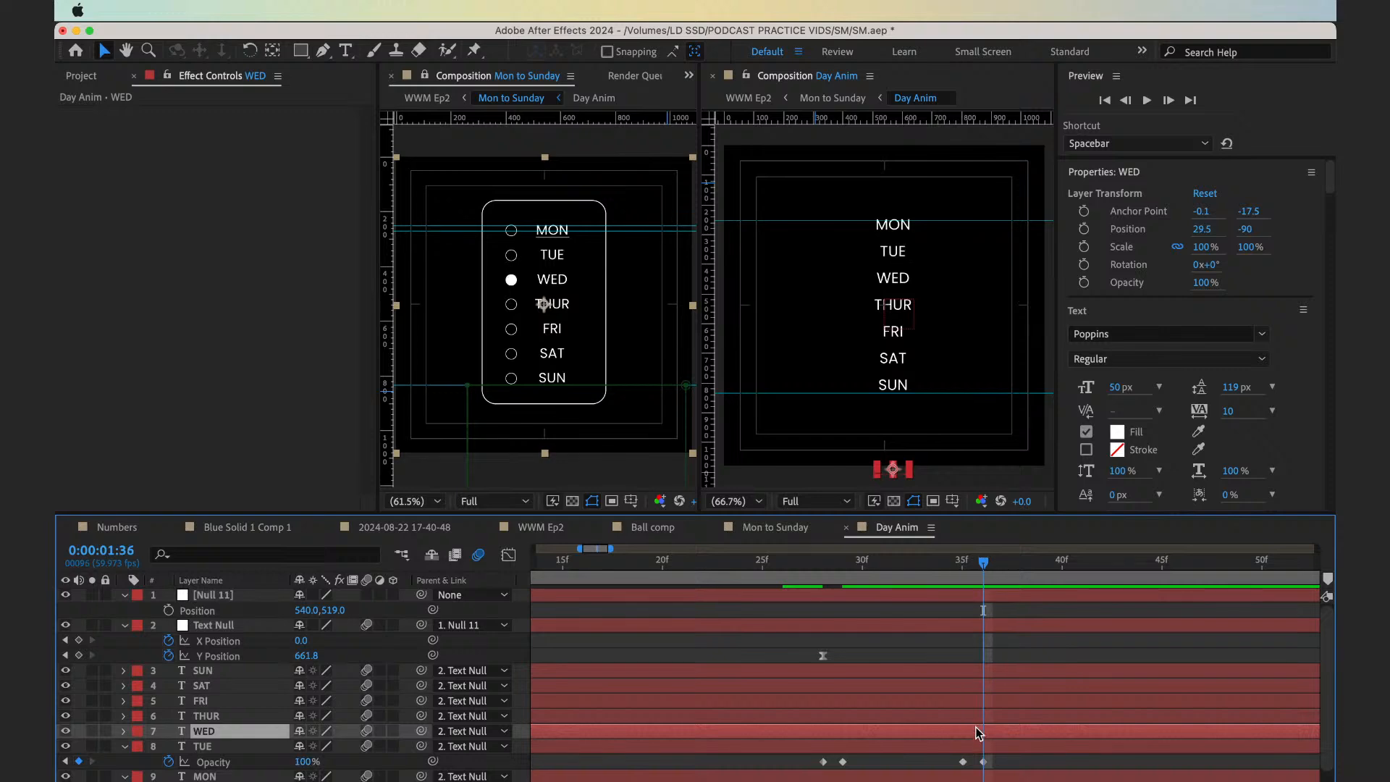
pyautogui.hotkey('alt', 'shift', 't')
pyautogui.press('pageup')
pyautogui.hotkey('alt', 'Left')
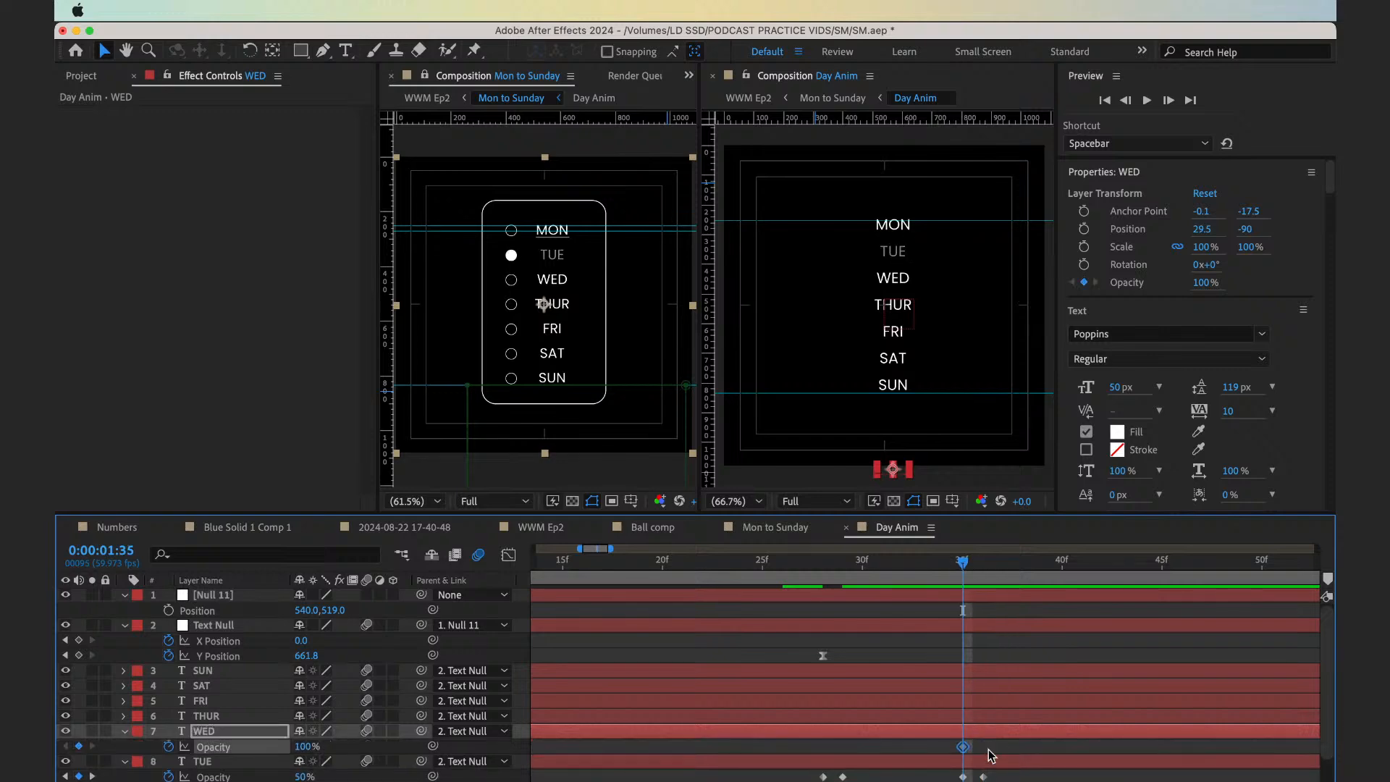
pyautogui.press('pagedown')
pyautogui.click(302, 747)
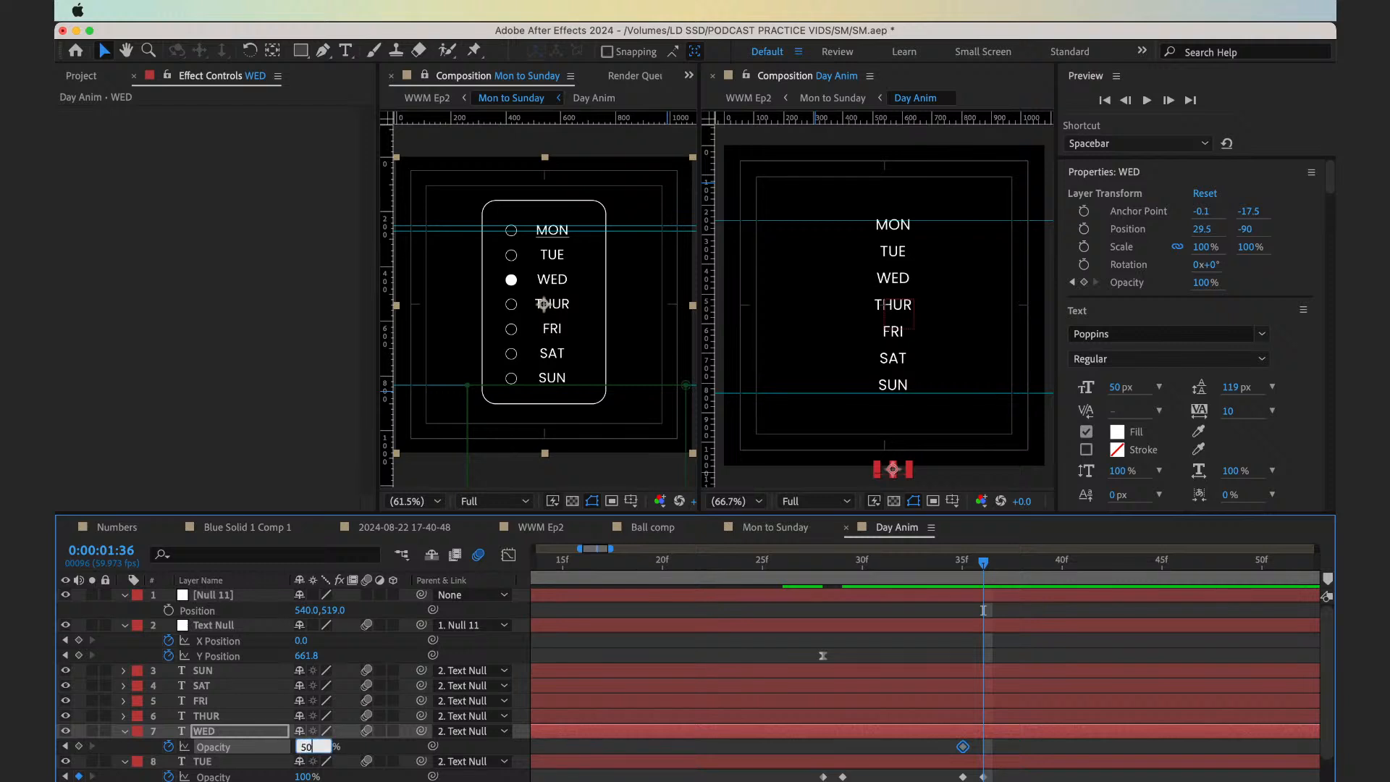
pyautogui.write('50')
pyautogui.press('Return')
# Hold WED's Opacity with a 50% keyframe at 0:00:01:45, and return it to 100% at 0:00:01:46
pyautogui.press('pagedown')
pyautogui.press('pagedown')
pyautogui.press('pagedown')
pyautogui.press('pagedown')
pyautogui.press('pagedown')
pyautogui.press('pagedown')
pyautogui.press('pagedown')
pyautogui.press('pagedown')
pyautogui.press('pagedown')
pyautogui.press('pagedown')
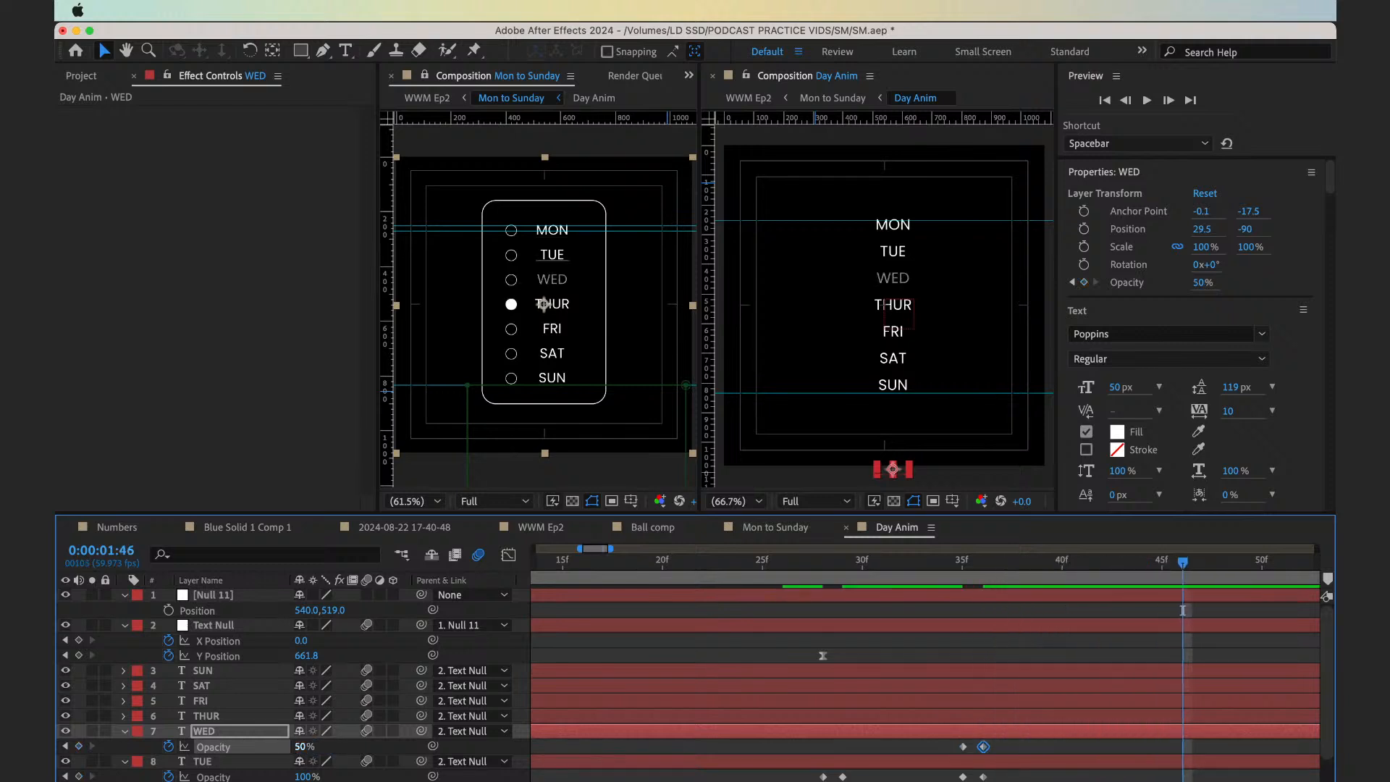
pyautogui.hscroll(3, 724, 727)
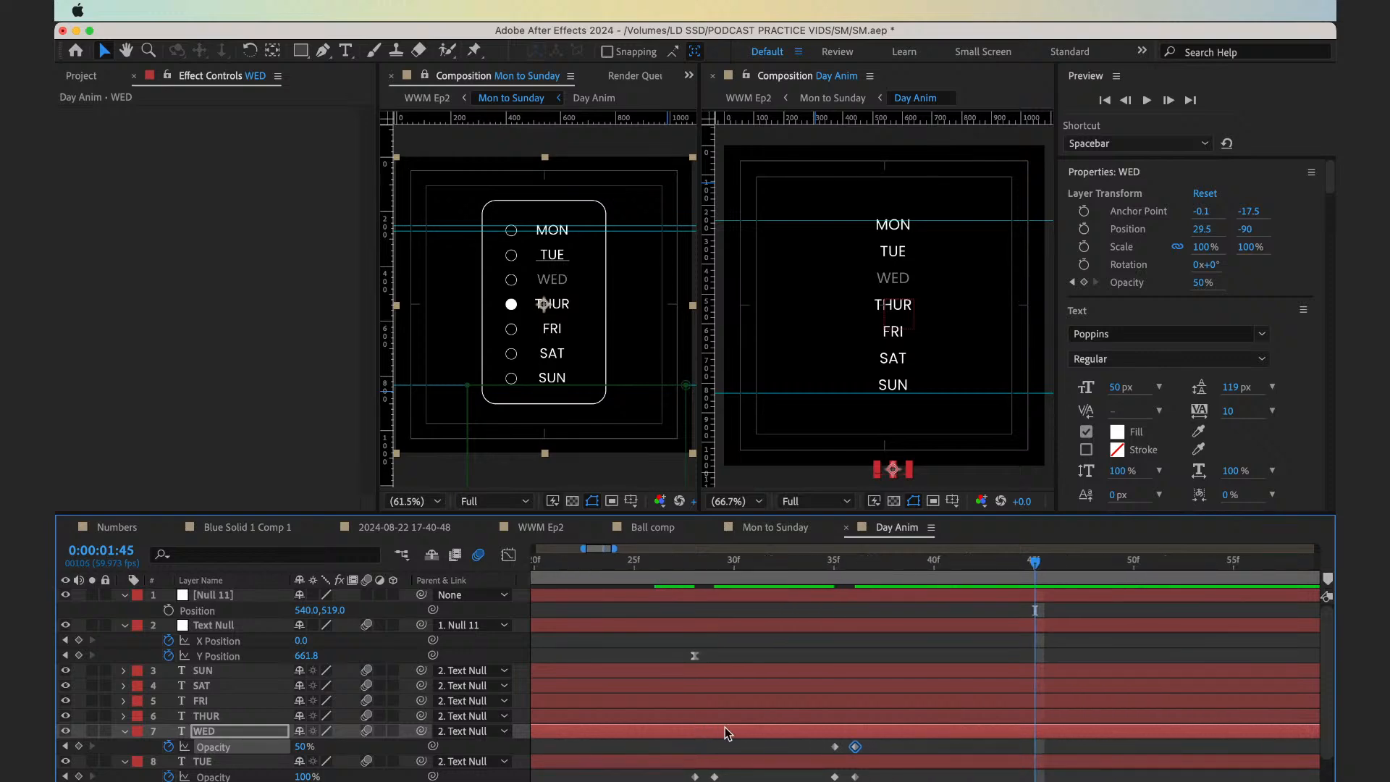
pyautogui.press('pageup')
pyautogui.press('super+v')
pyautogui.press('pagedown')
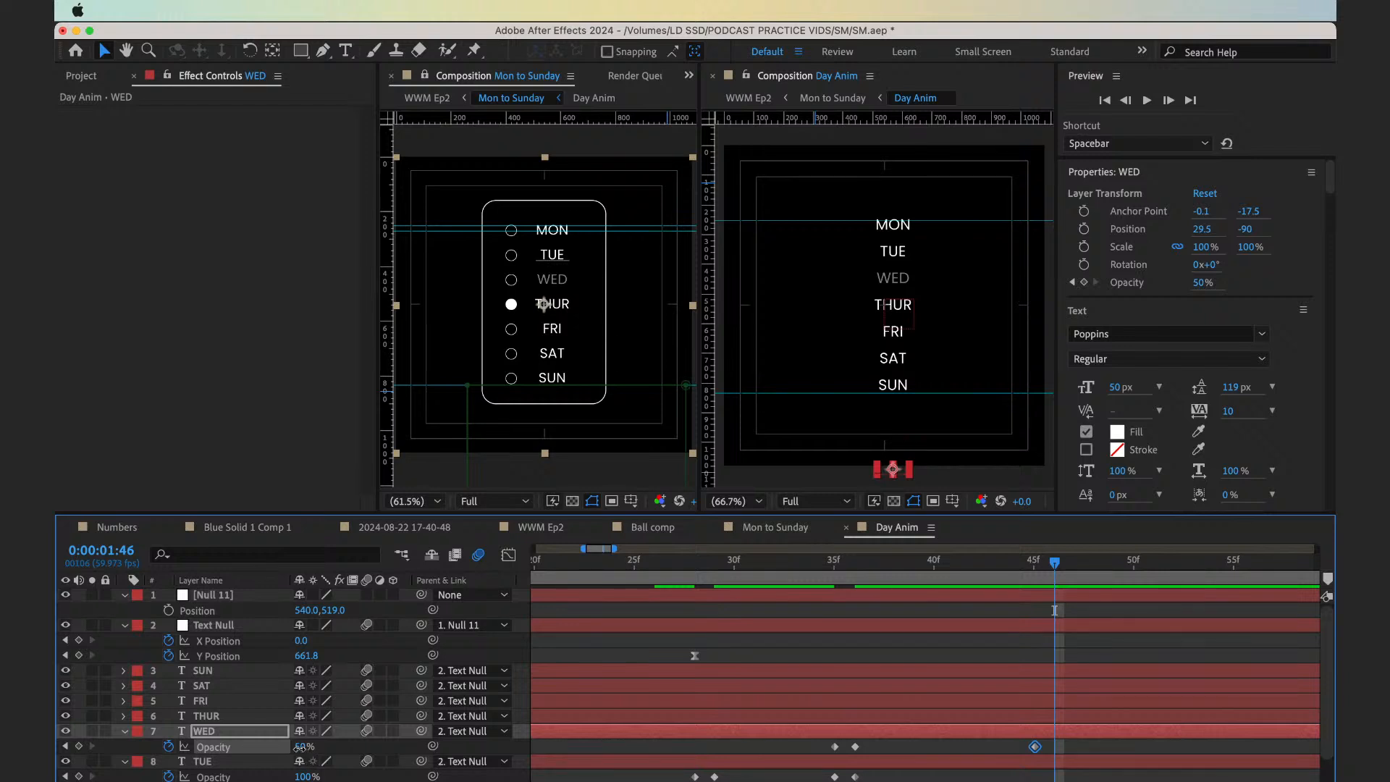
pyautogui.moveTo(298, 748); pyautogui.dragTo(427, 749)
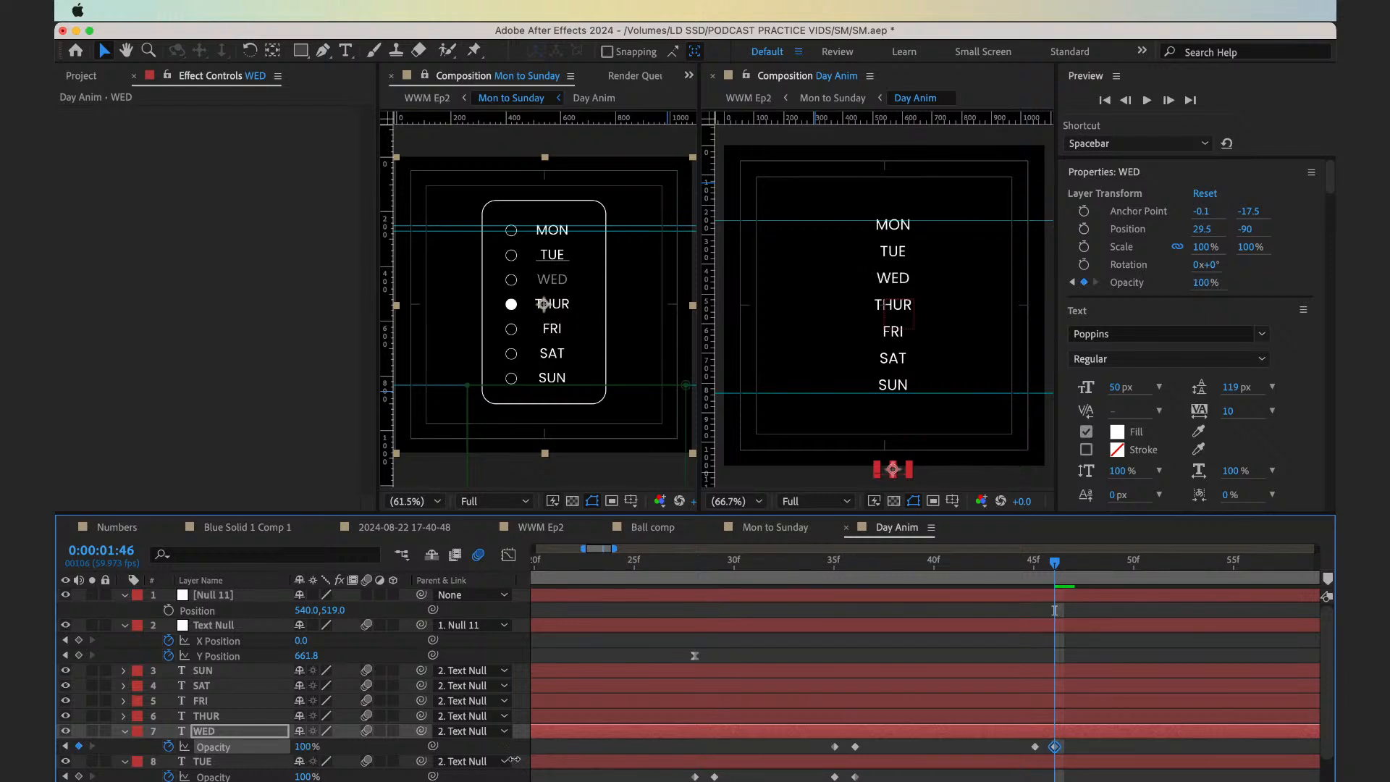
# Keyframe the THUR text layer's Opacity at 100% on 0:00:01:45 and 50% on 0:00:01:46
pyautogui.click(1066, 716)
pyautogui.hotkey('alt', 'shift', 't')
pyautogui.press('pageup')
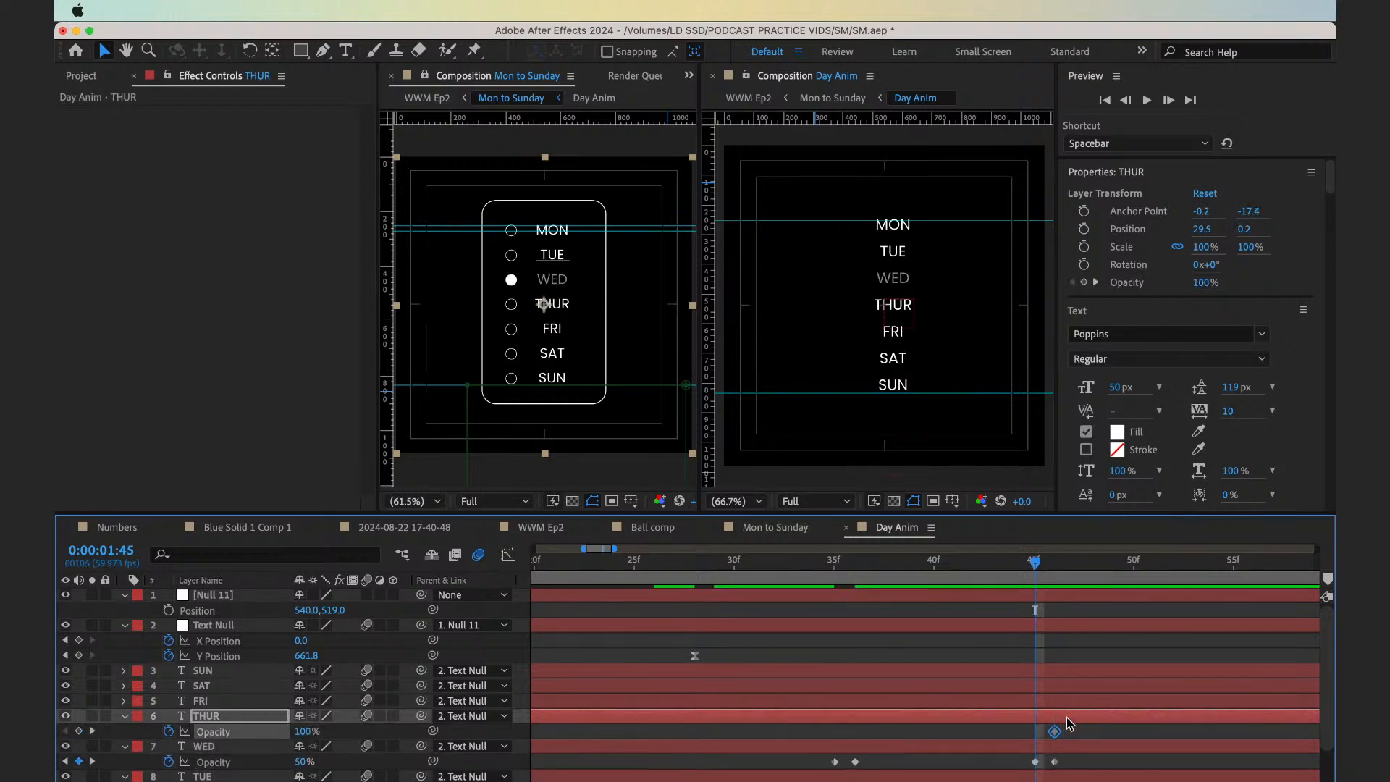
pyautogui.hotkey('alt', 'Left')
pyautogui.press('pagedown')
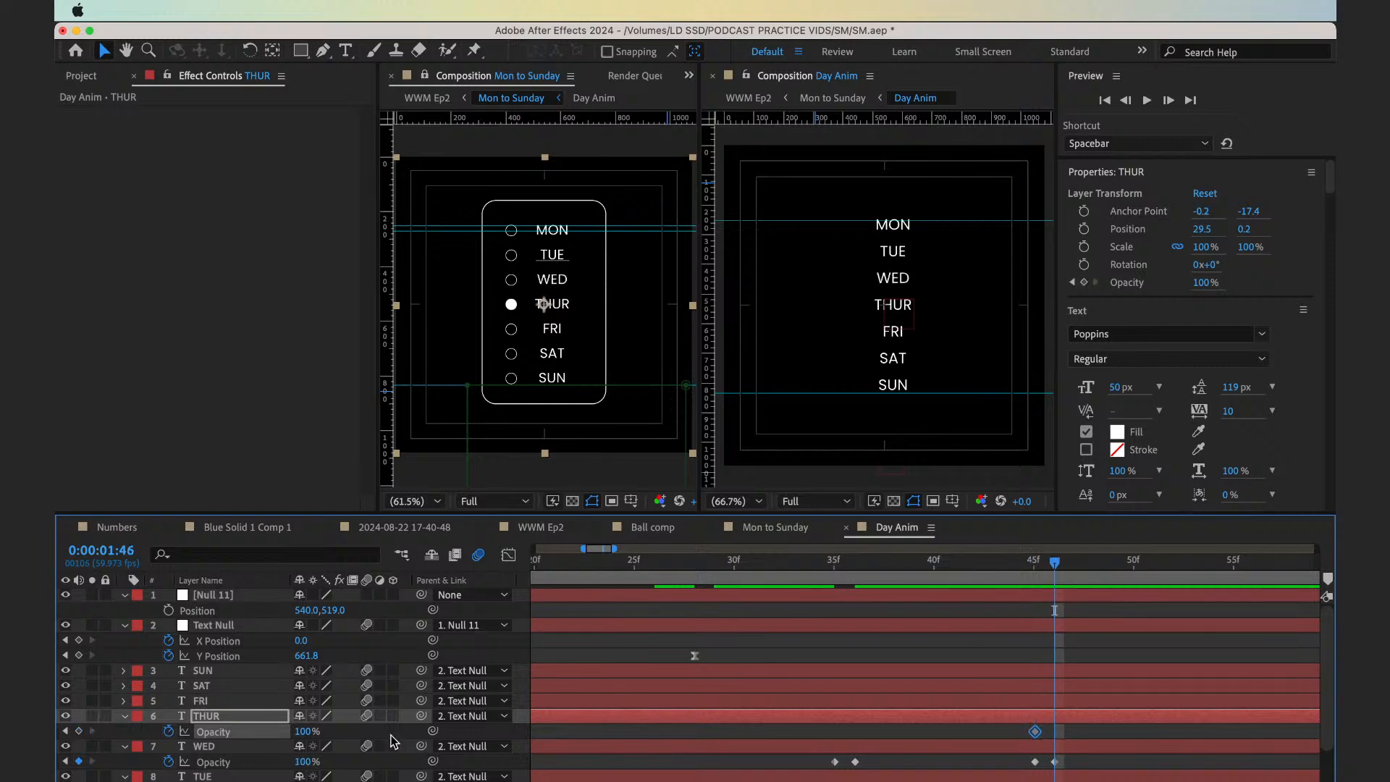
pyautogui.click(305, 732)
pyautogui.write('50')
pyautogui.press('Return')
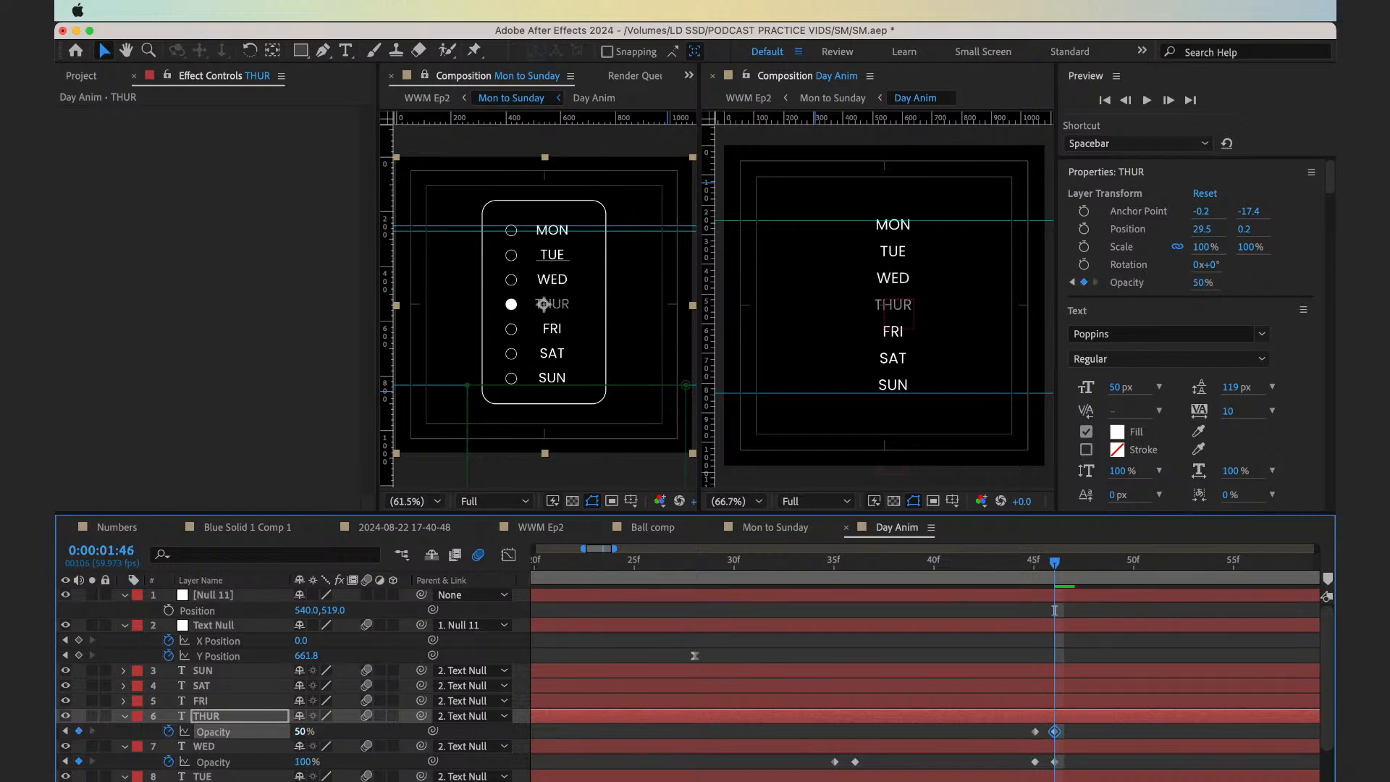
# Hold THUR's Opacity with a 50% keyframe at 0:00:01:55, and return it to 100% at 0:00:01:56
pyautogui.press('space')
pyautogui.press('pageup')
pyautogui.press('pageup')
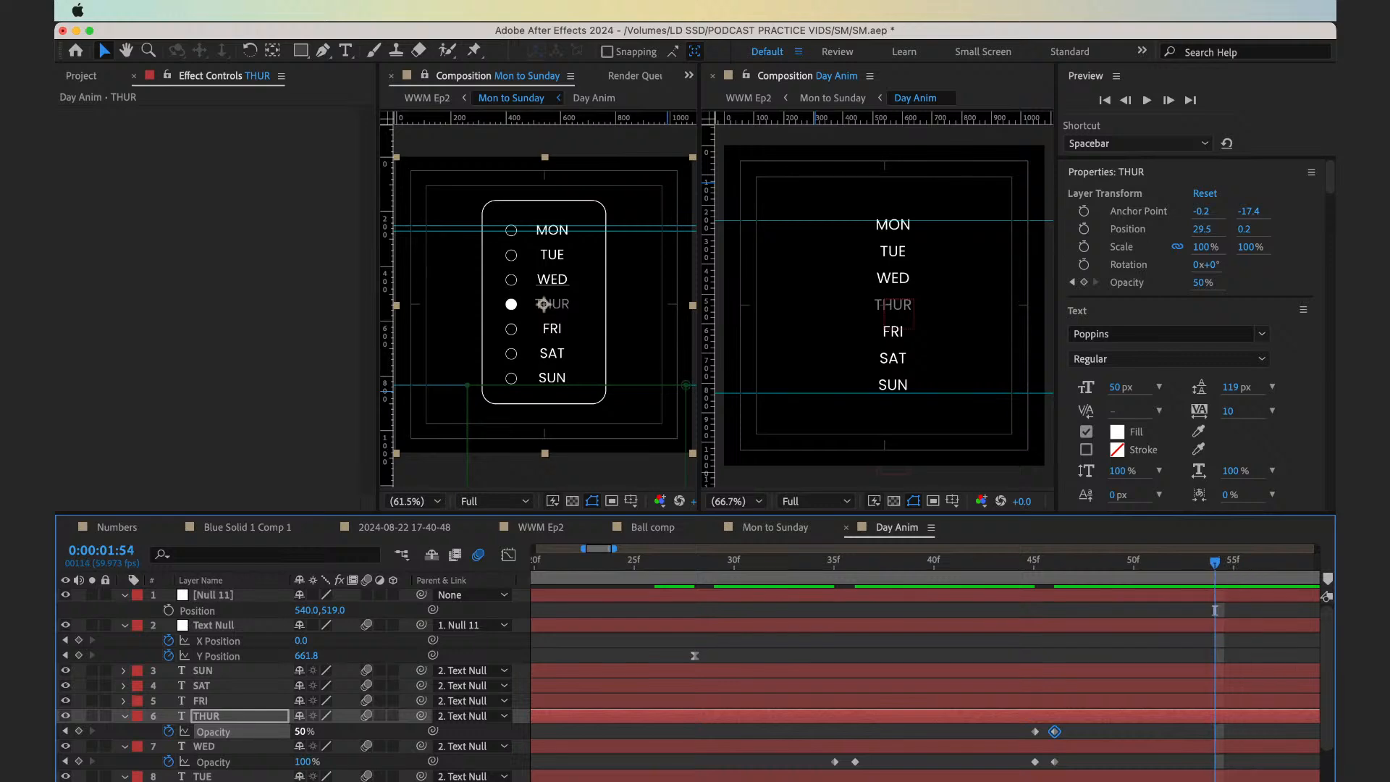
pyautogui.press('pagedown')
pyautogui.press('pagedown')
pyautogui.press('pageup')
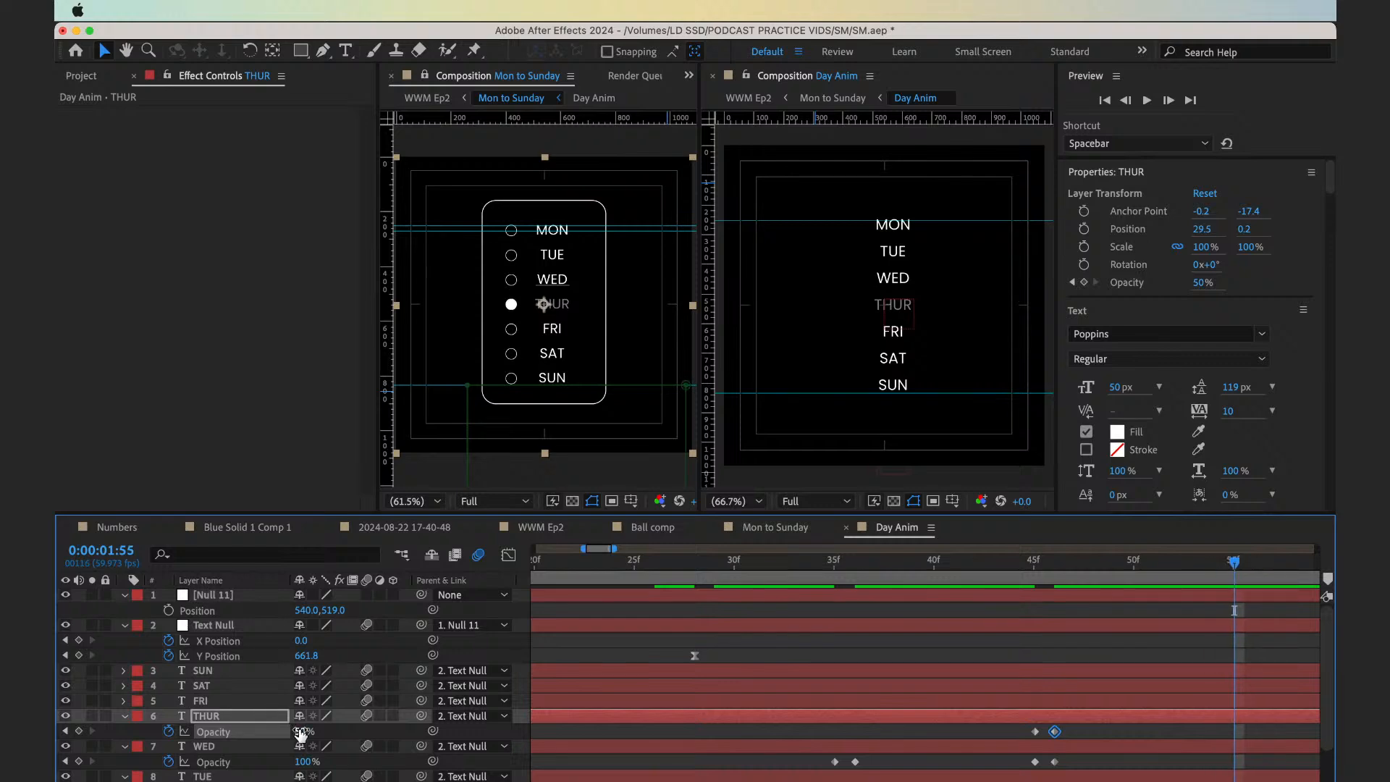
pyautogui.click(79, 732)
pyautogui.press('pagedown')
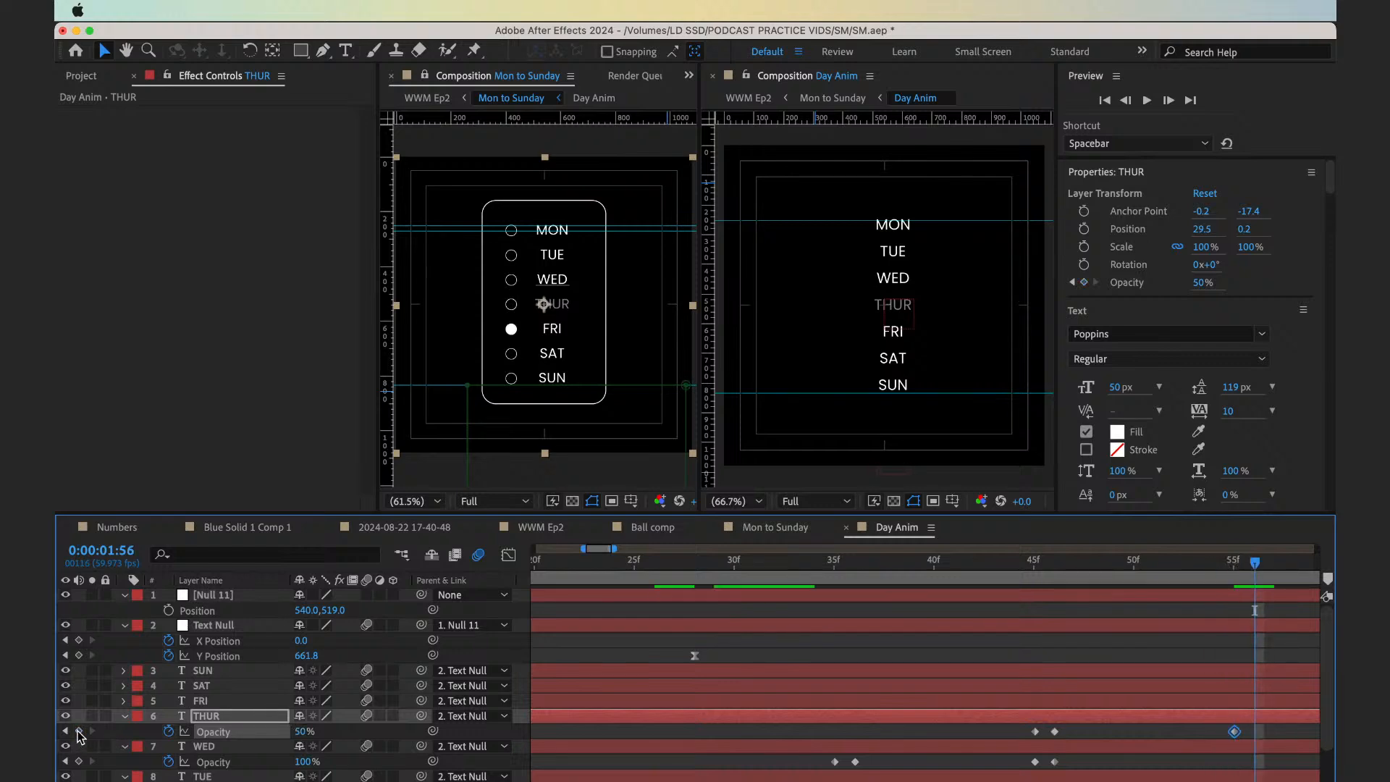
pyautogui.moveTo(303, 731); pyautogui.dragTo(479, 731)
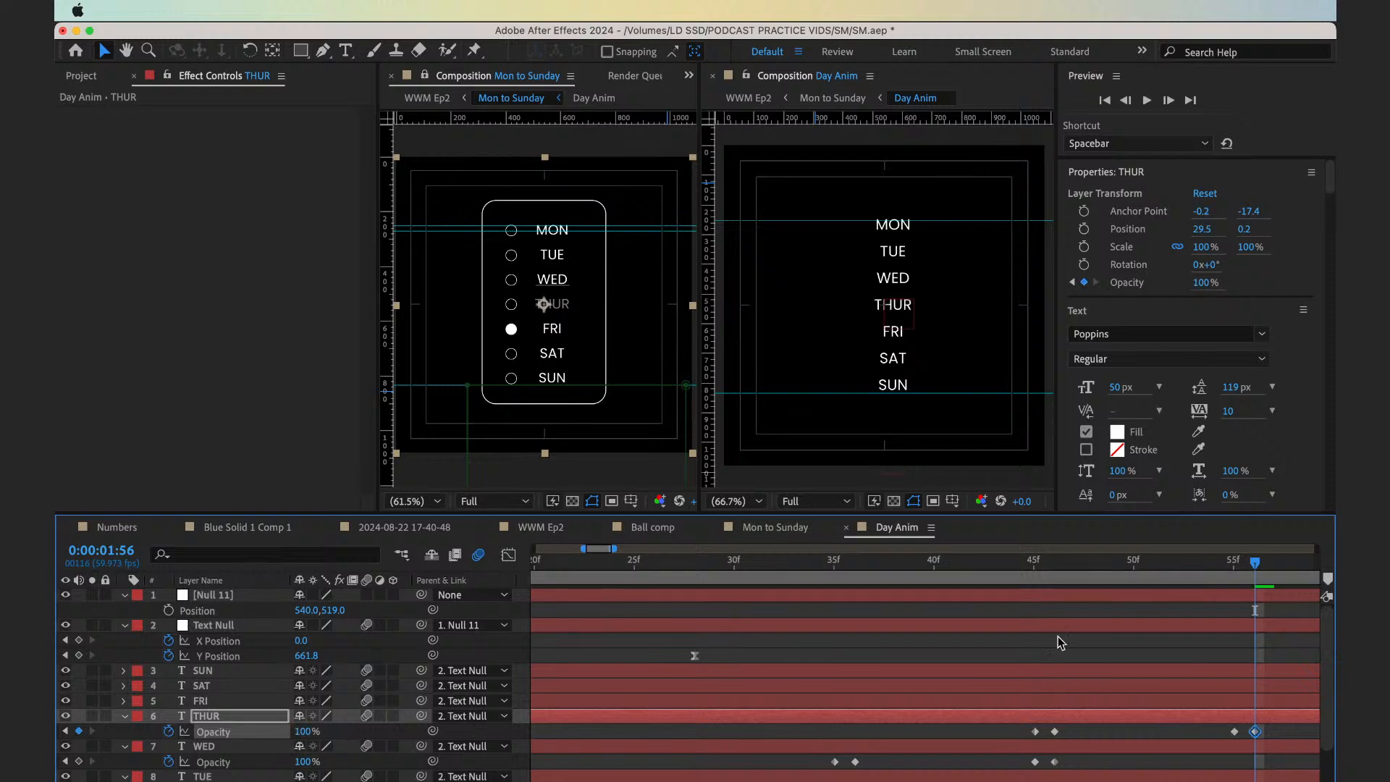
# Keyframe the FRI text layer's Opacity at 100% on 0:00:01:55 and 50% on 0:00:01:56
pyautogui.hscroll(5, 1152, 675)
pyautogui.click(835, 703)
pyautogui.hotkey('alt', 'shift', 't')
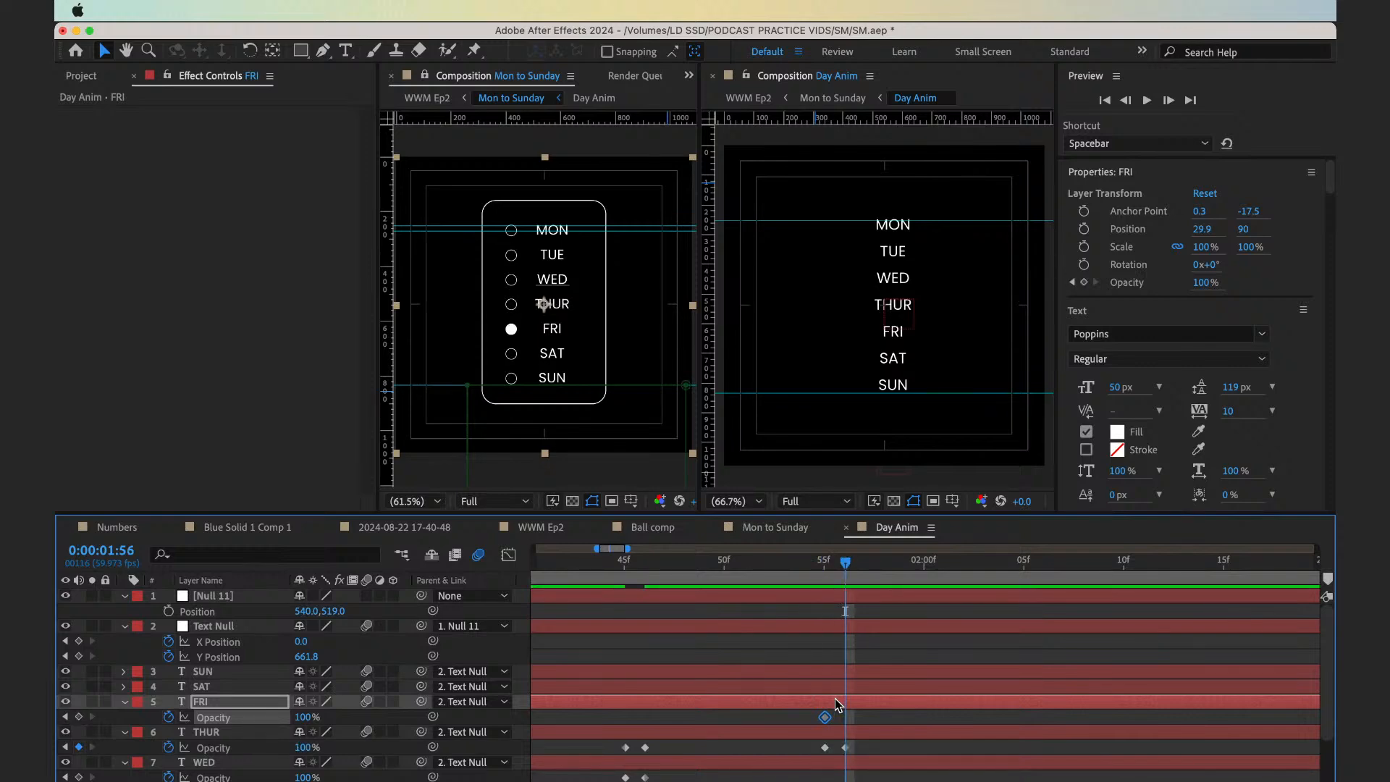
pyautogui.click(306, 717)
pyautogui.write('50')
pyautogui.press('Return')
# Hold FRI's Opacity with a 50% keyframe at 0:00:02:08, and return it to 100% at 0:00:02:09
pyautogui.hotkey('shift', 'pagedown')
pyautogui.press('pagedown')
pyautogui.press('pagedown')
pyautogui.press('pagedown')
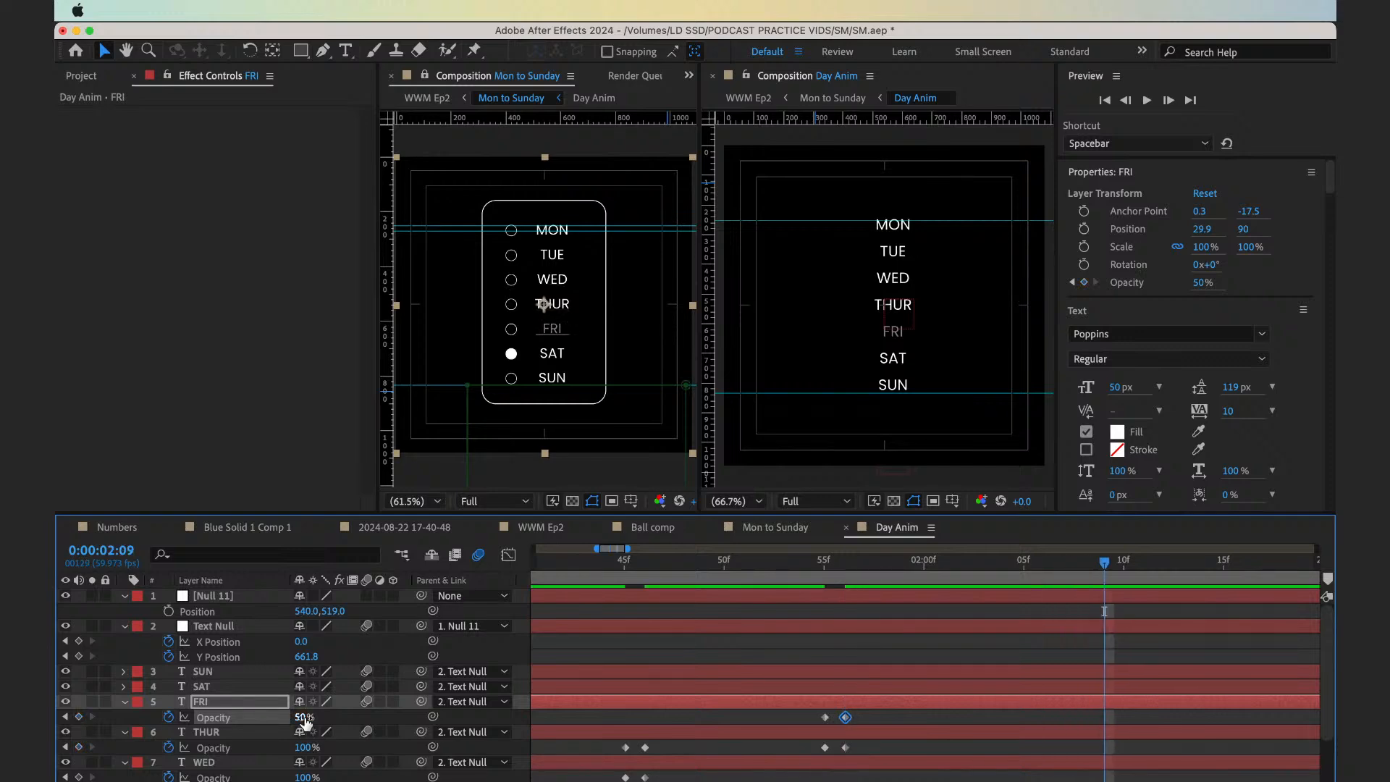
pyautogui.click(79, 717)
pyautogui.press('pageup')
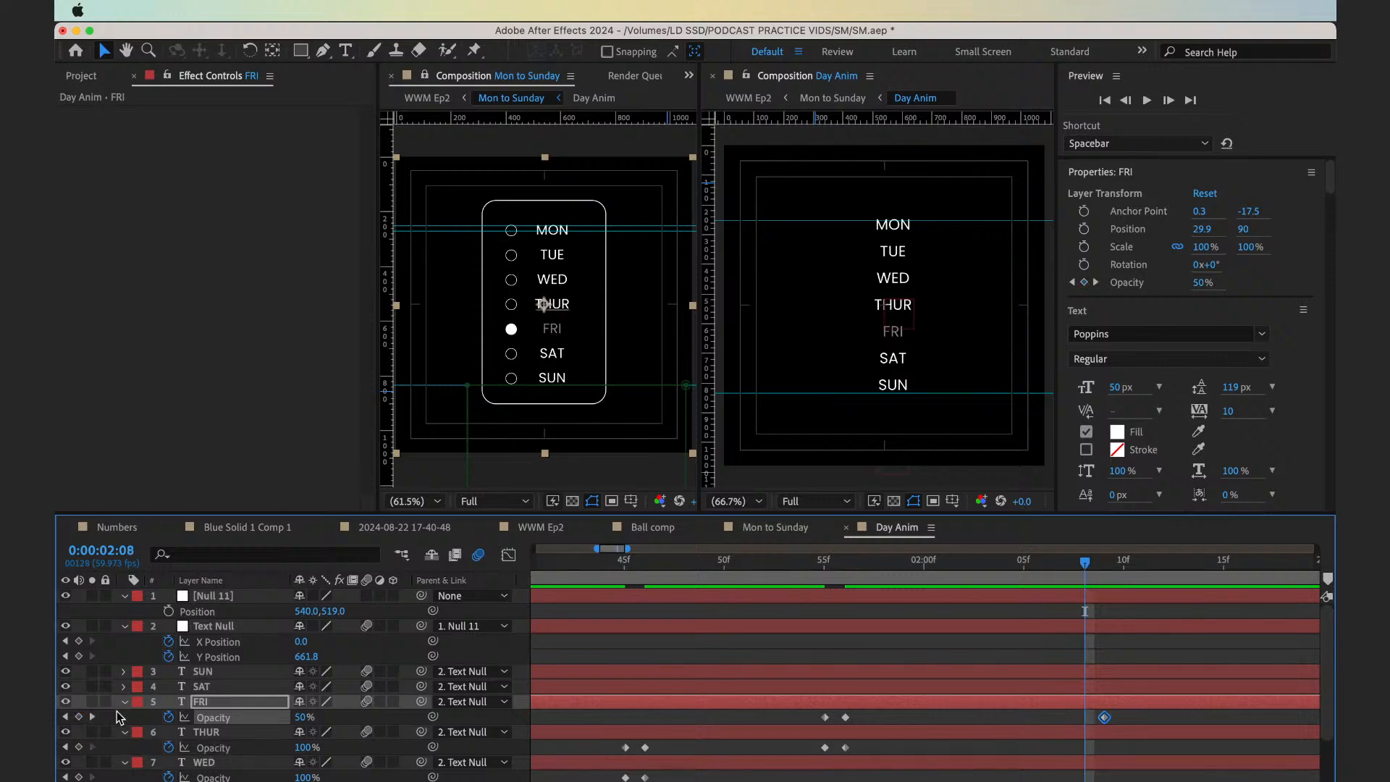
pyautogui.click(79, 717)
pyautogui.press('pagedown')
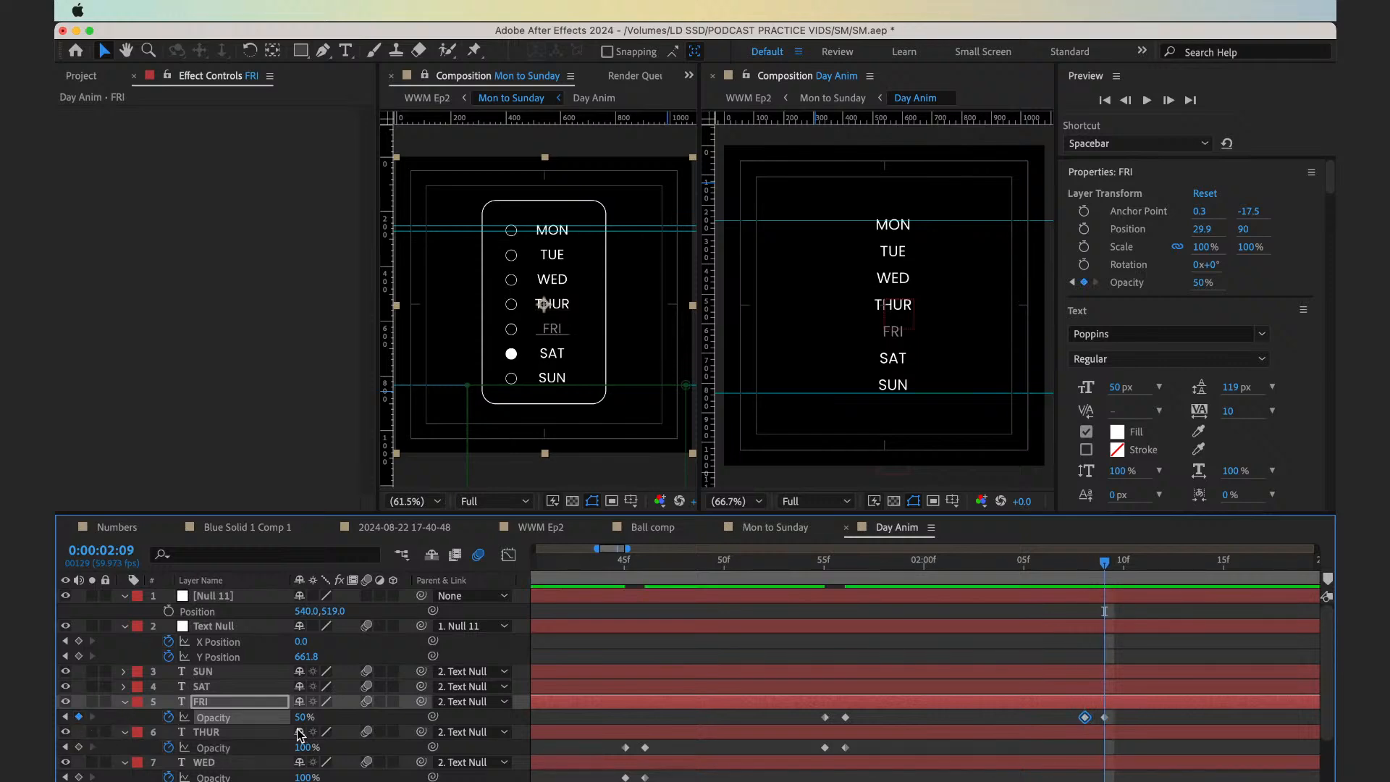
pyautogui.moveTo(304, 717); pyautogui.dragTo(356, 718)
# Keyframe the SAT text layer's Opacity at 100% on 0:00:02:08 and 50% on 0:00:02:09
pyautogui.click(1071, 688)
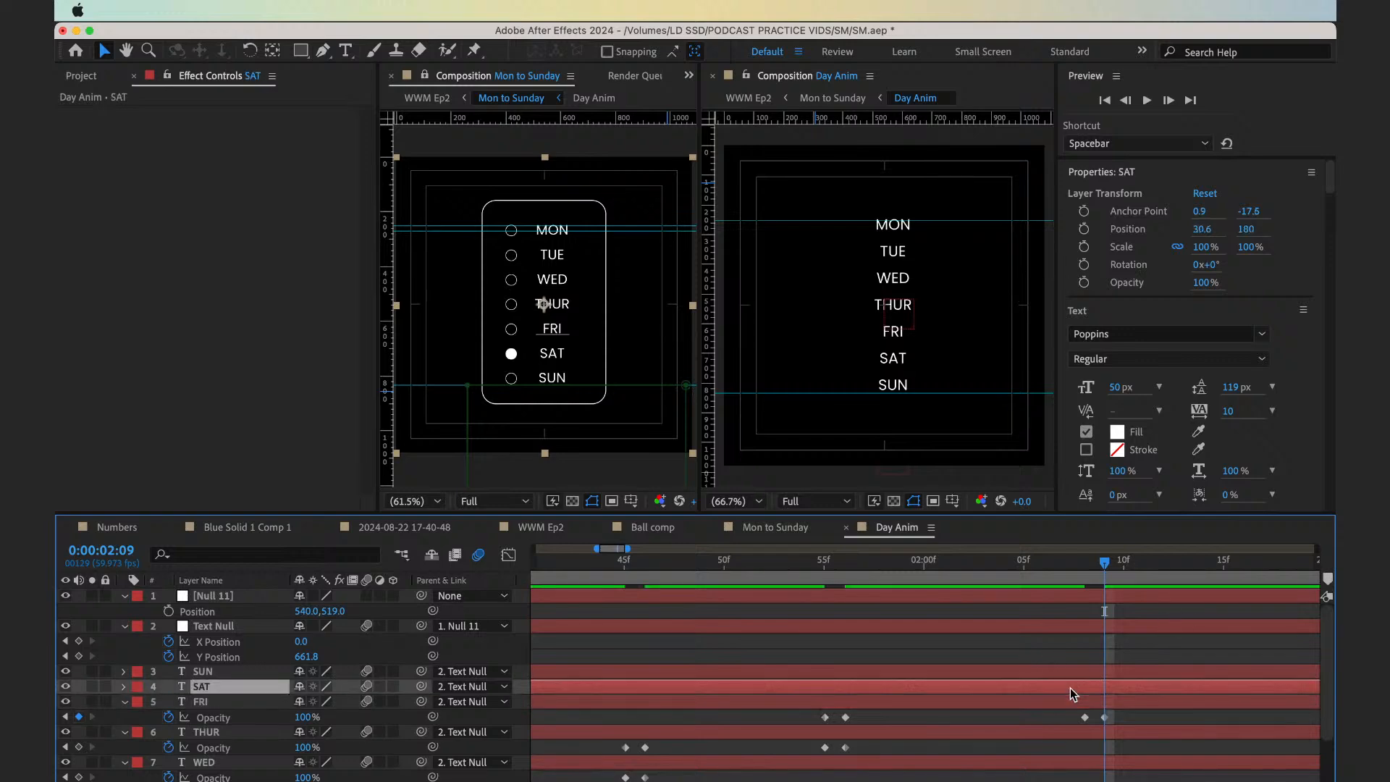
pyautogui.press('pageup')
pyautogui.press('pagedown')
pyautogui.hotkey('alt', 'shift', 't')
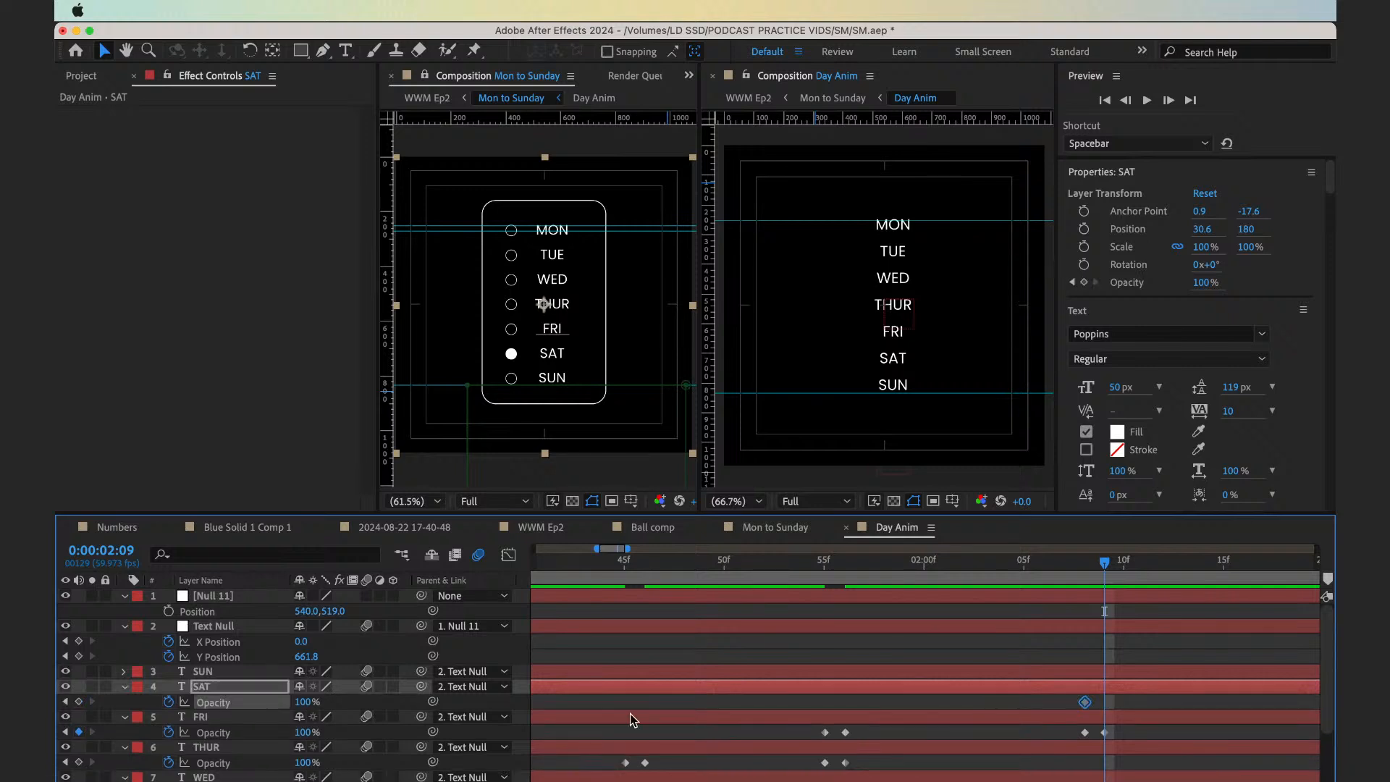
pyautogui.click(303, 702)
pyautogui.write('50')
pyautogui.press('Return')
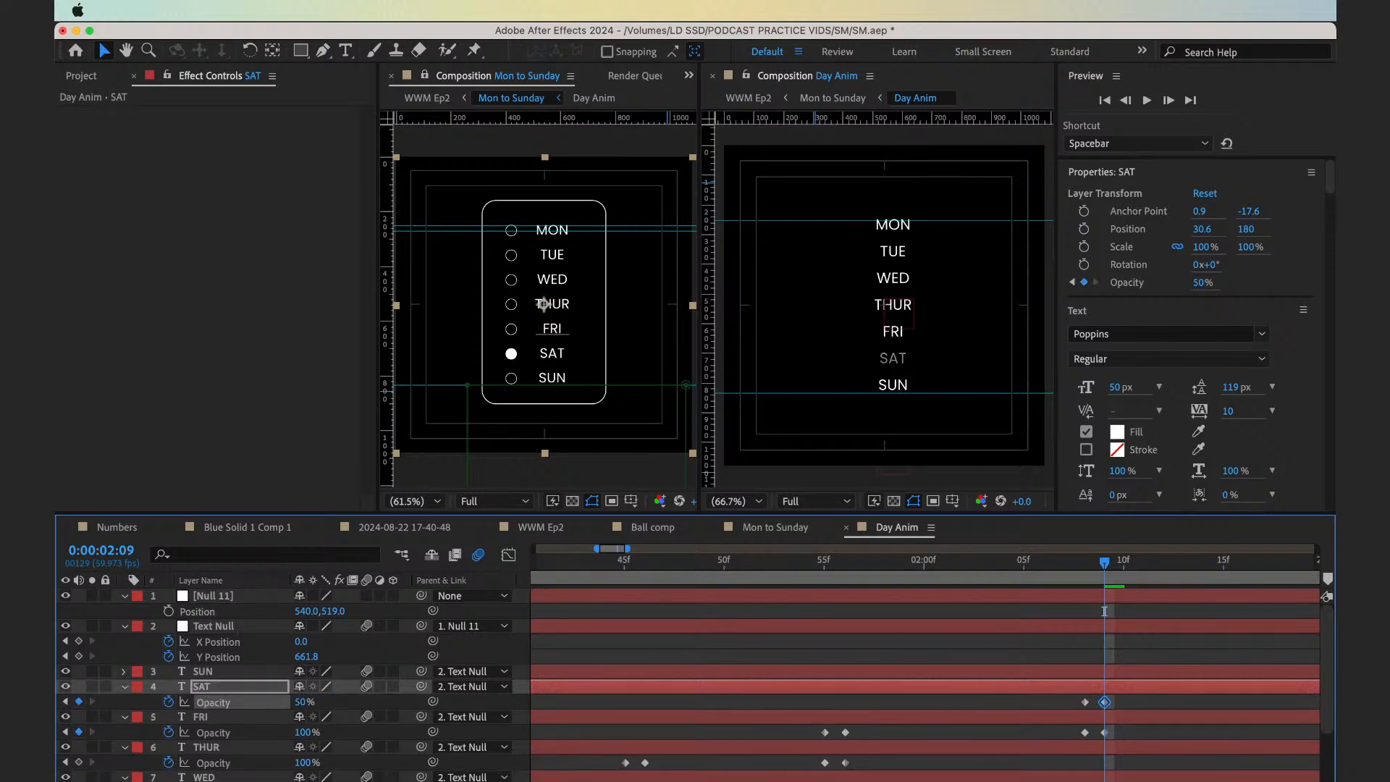
# Hold SAT's Opacity with a 50% keyframe at 0:00:02:23, and return it to 100% at 0:00:02:24
pyautogui.hotkey('shift', 'pagedown')
pyautogui.press('pagedown')
pyautogui.press('pagedown')
pyautogui.press('pagedown')
pyautogui.press('pagedown')
pyautogui.press('pagedown')
pyautogui.press('pagedown')
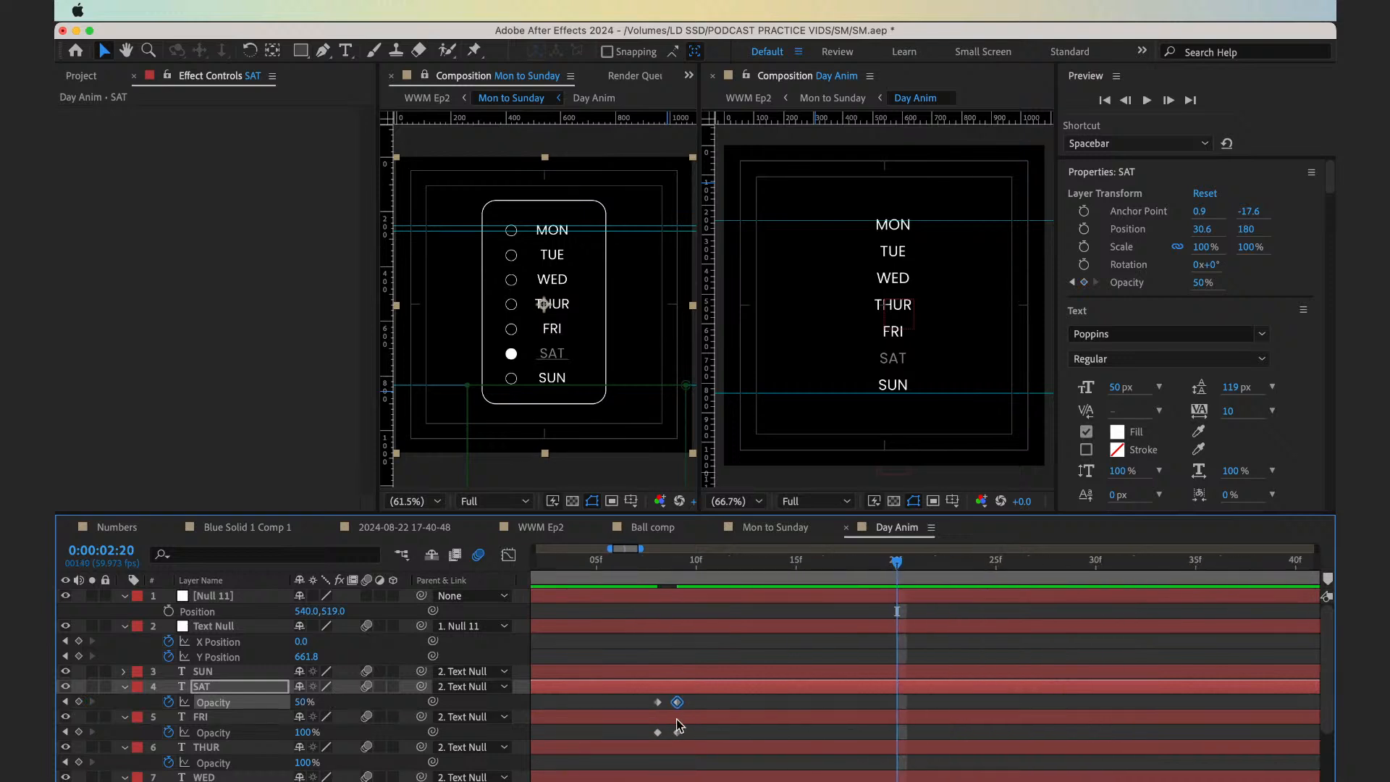
pyautogui.press('pageup')
pyautogui.press('pageup')
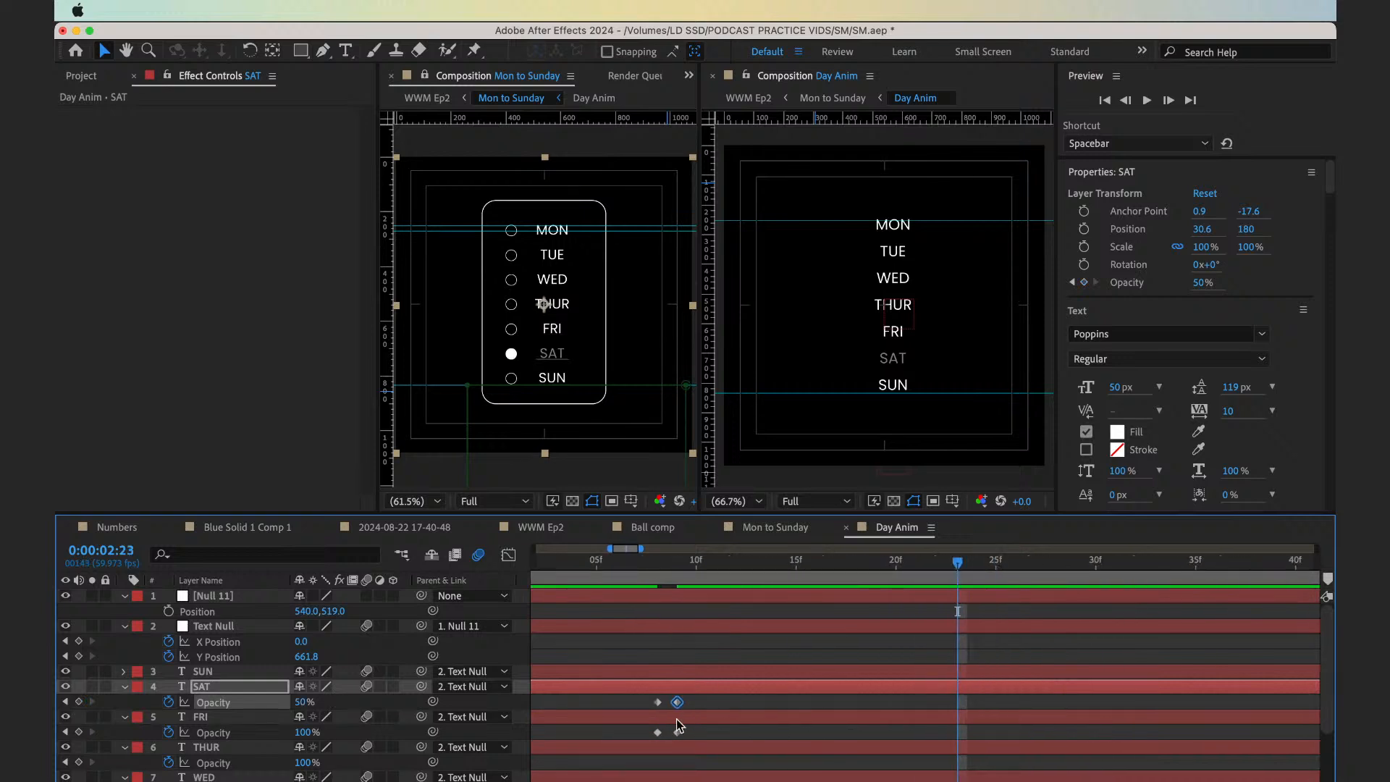
pyautogui.click(78, 702)
pyautogui.press('pagedown')
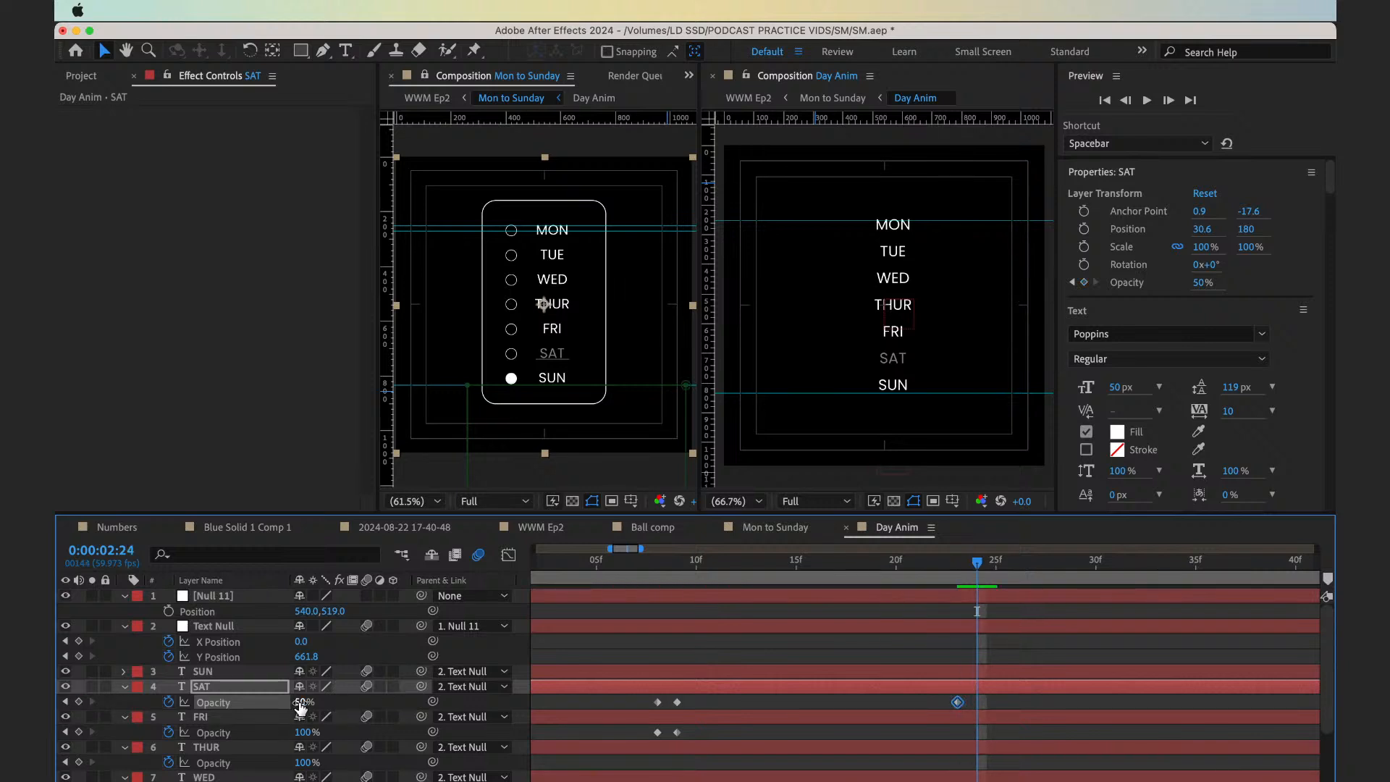
pyautogui.moveTo(300, 703); pyautogui.dragTo(340, 703)
# Keyframe the SUN text layer's Opacity at 100% on 0:00:02:23 and 50% on 0:00:02:24
pyautogui.click(973, 673)
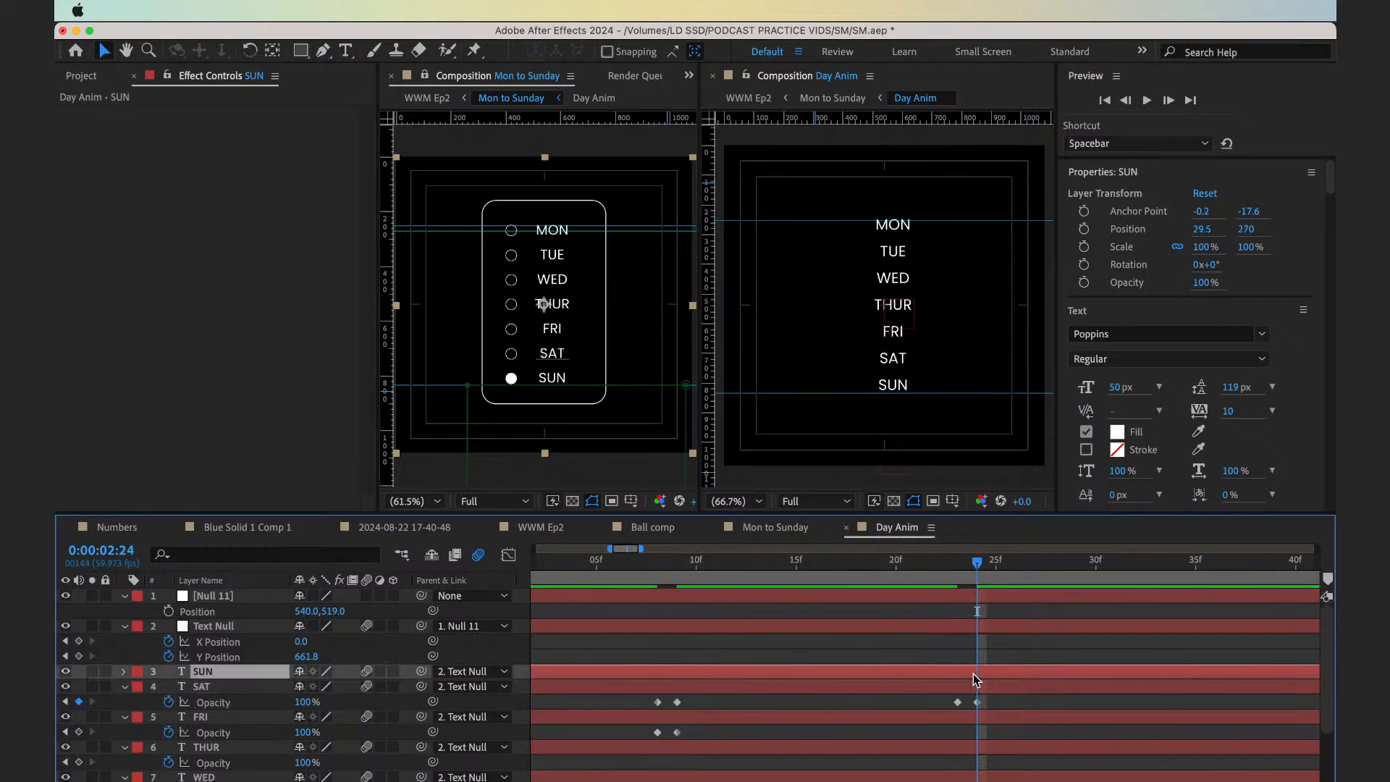
pyautogui.hotkey('alt', 'shift', 't')
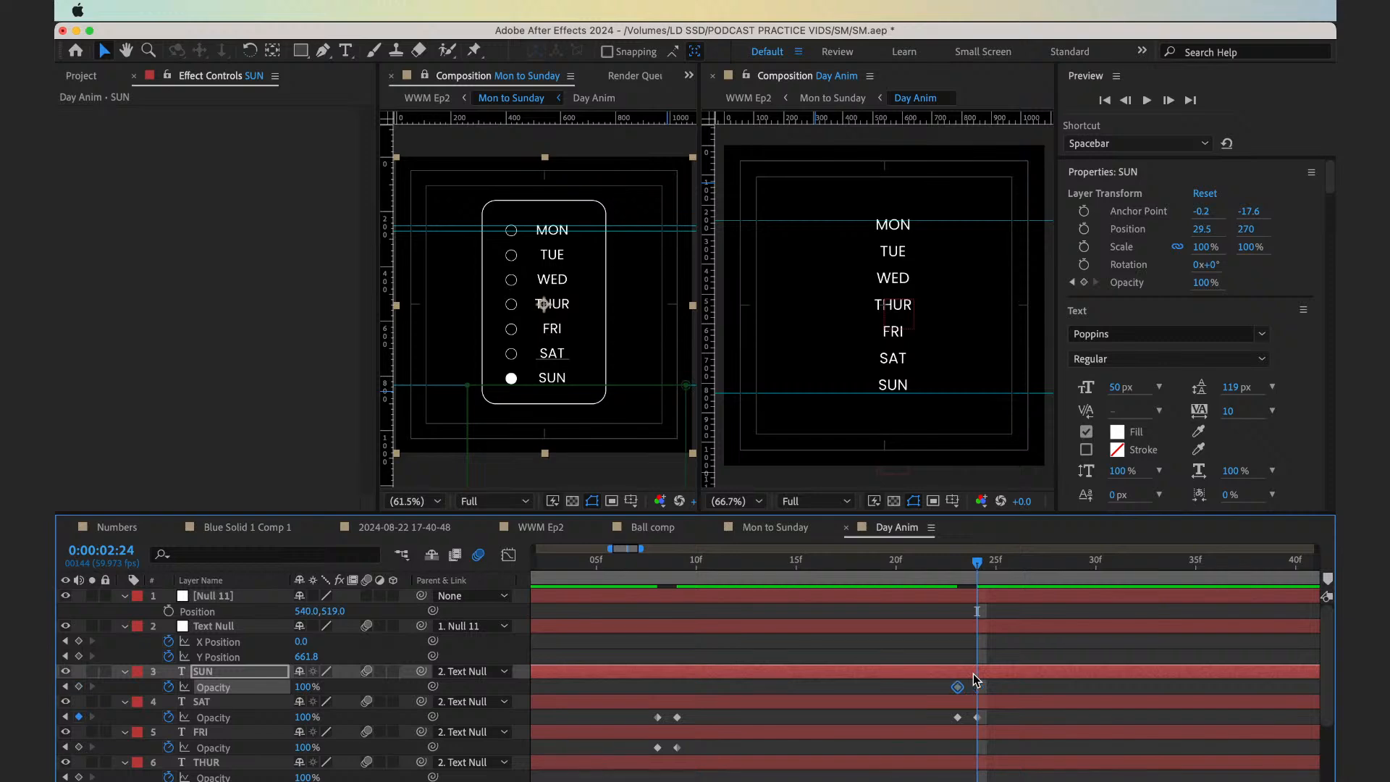
pyautogui.click(300, 687)
pyautogui.write('50')
pyautogui.press('Return')
# Preview the day text dimming alongside the ball in Mon to Sunday, playing from 0:00:01:33
pyautogui.press('pagedown')
pyautogui.hotkey('shift', 'pagedown')
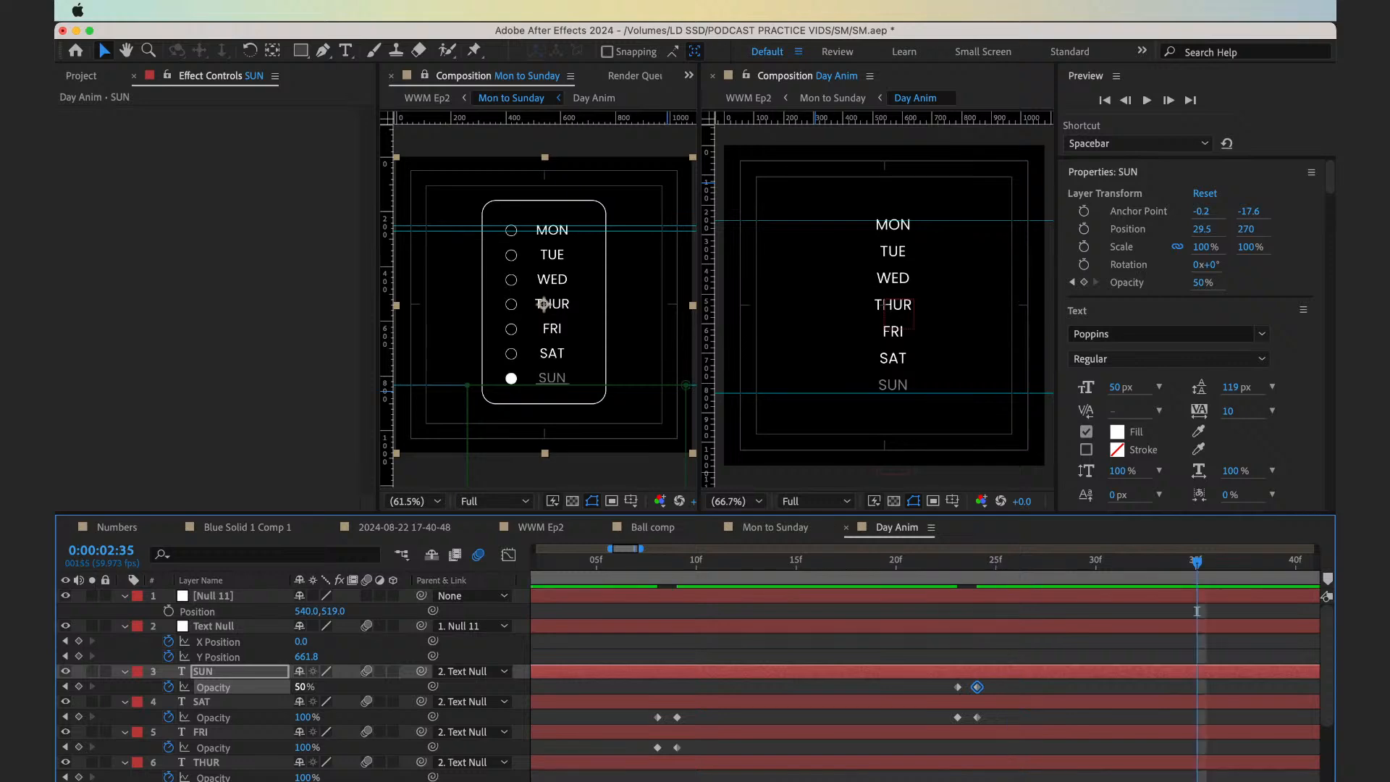
pyautogui.moveTo(1197, 610); pyautogui.dragTo(1077, 611)
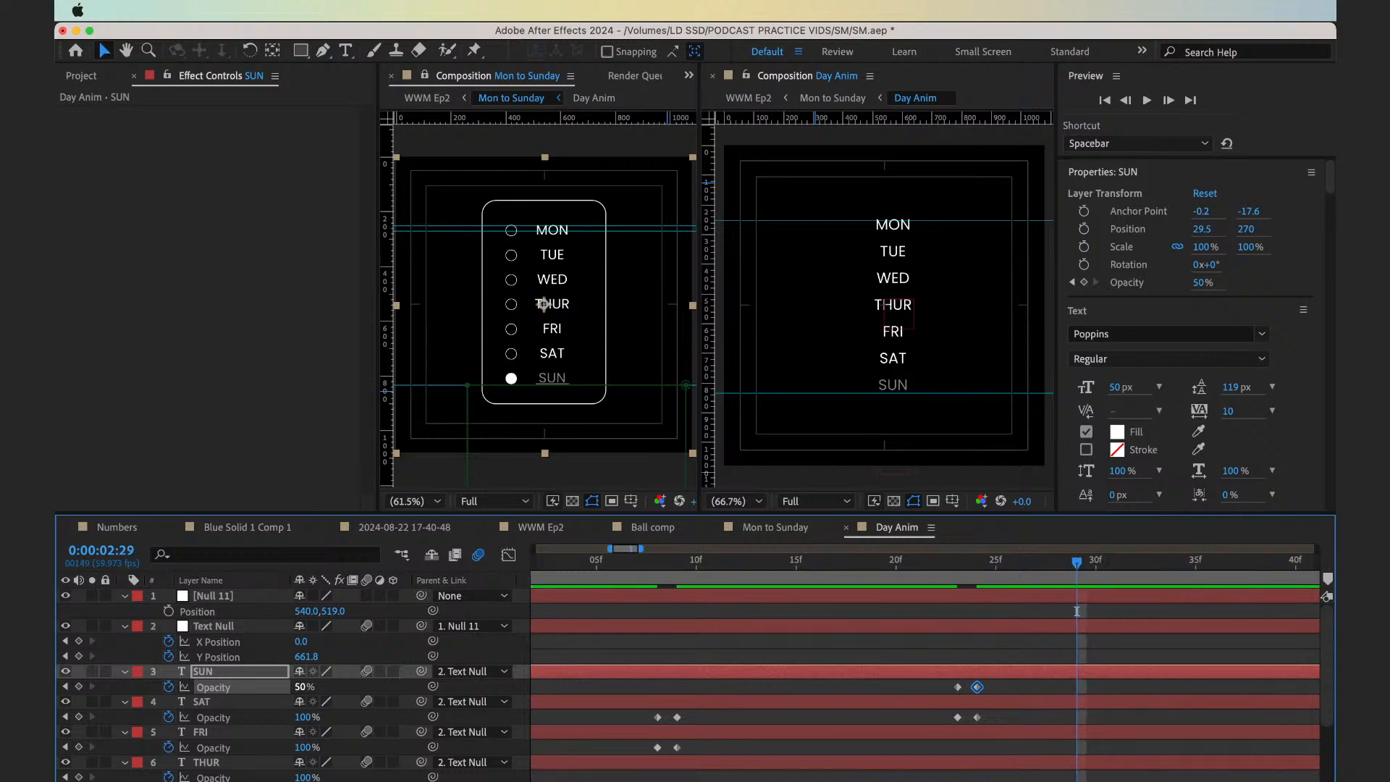
pyautogui.press('-')
pyautogui.press('-')
pyautogui.press('-')
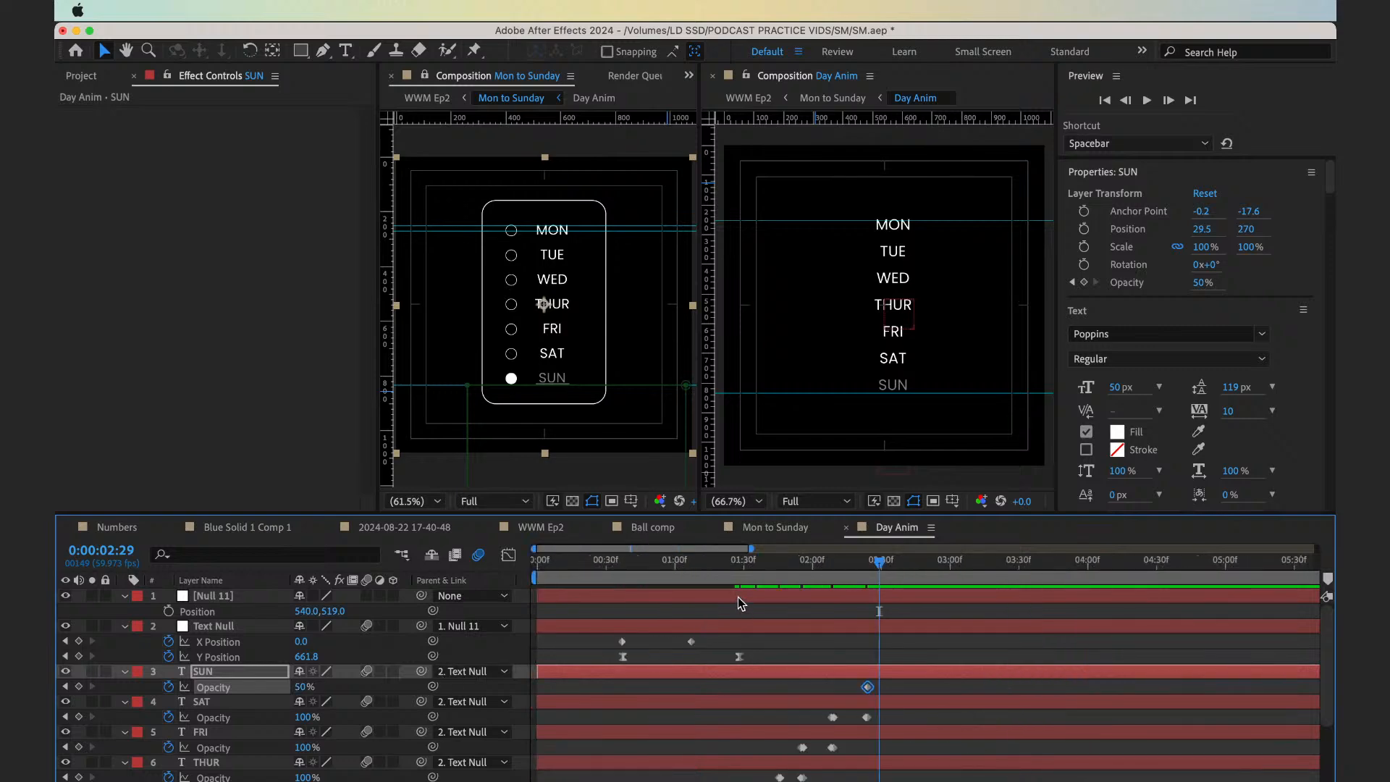
pyautogui.click(750, 569)
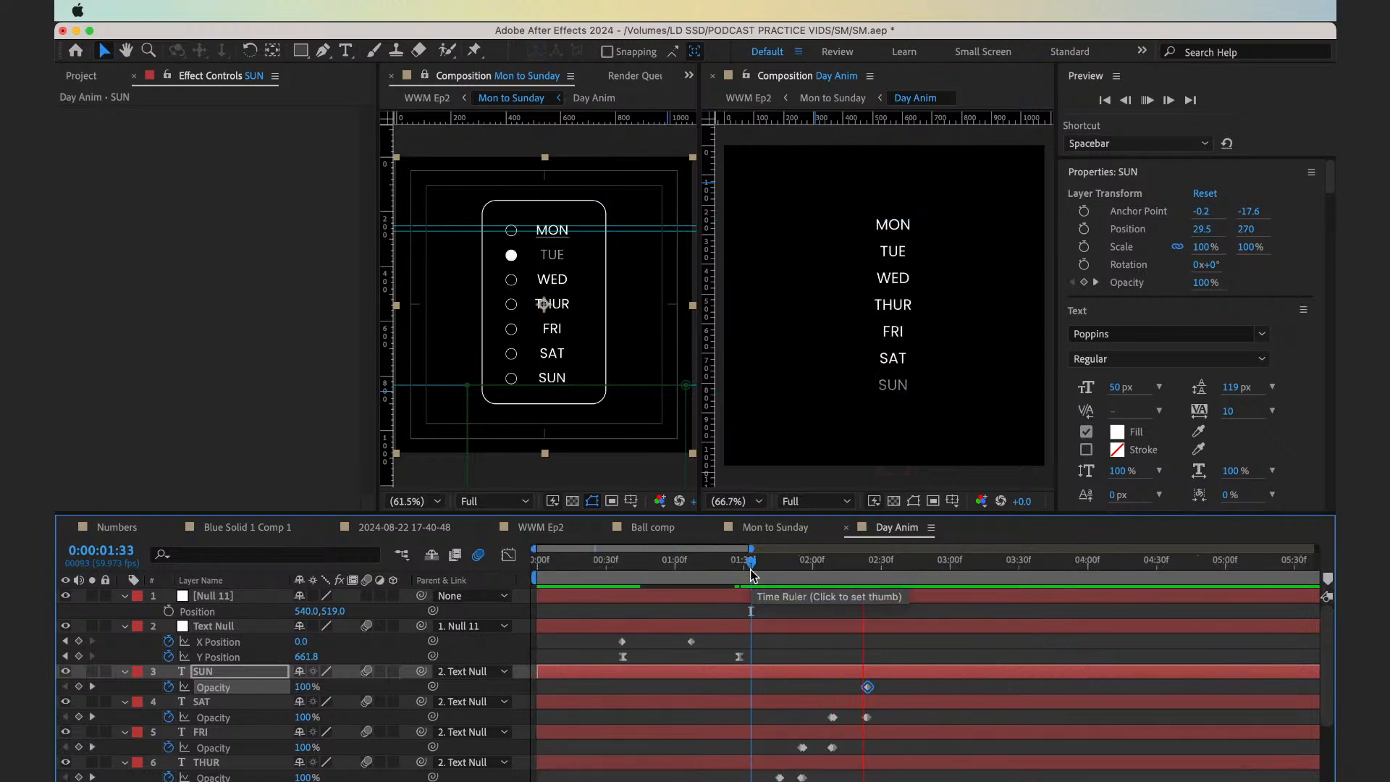
pyautogui.click(750, 569)
pyautogui.press('space')
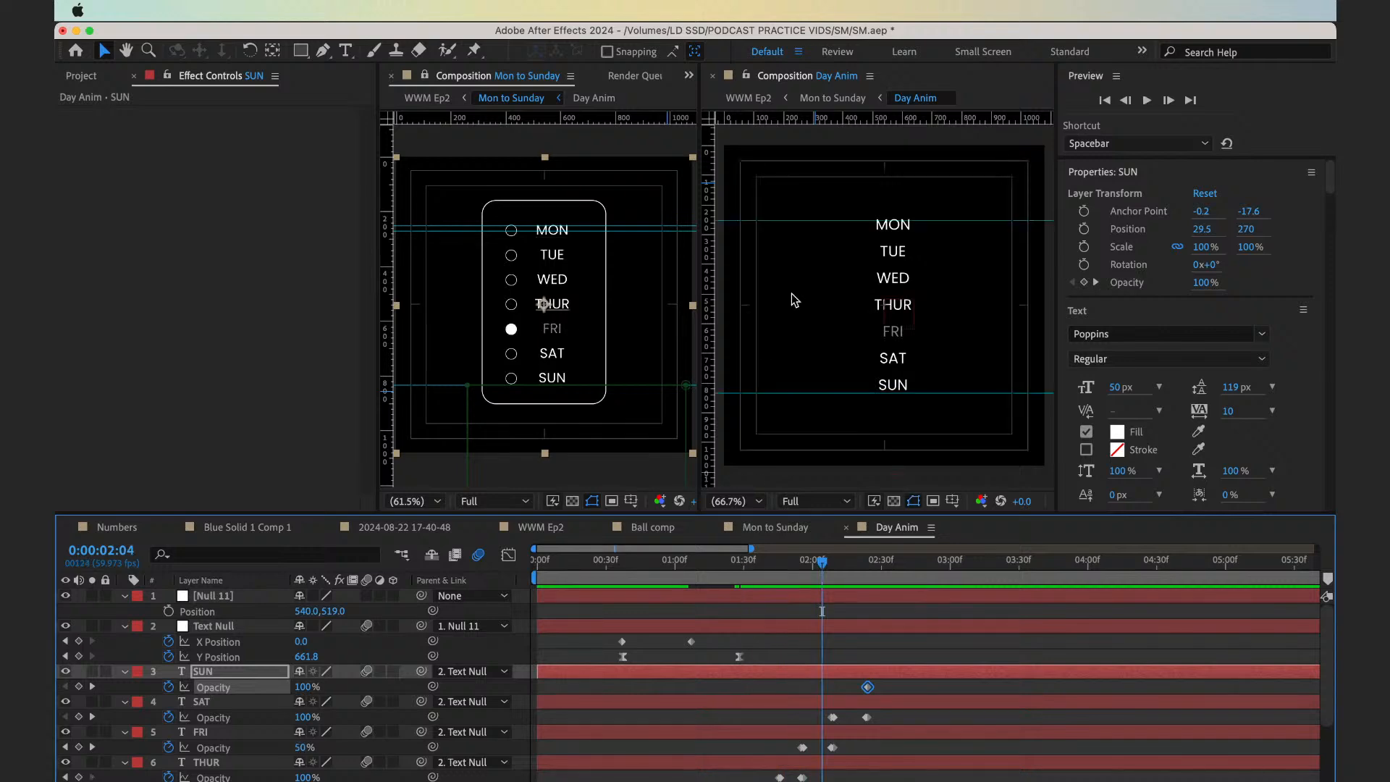
# Return to a single unlocked composition viewer and fit the Day Anim composition inside it
pyautogui.click(713, 76)
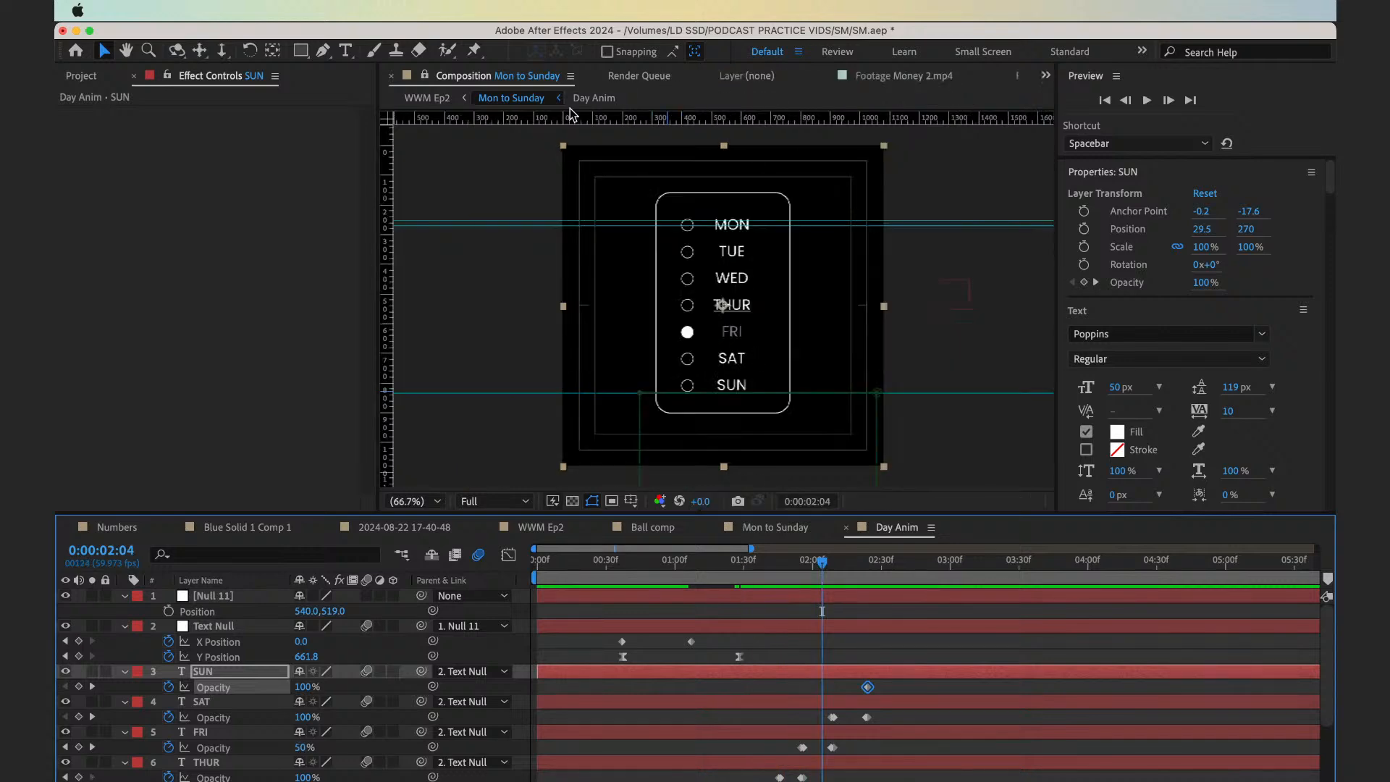
pyautogui.click(425, 76)
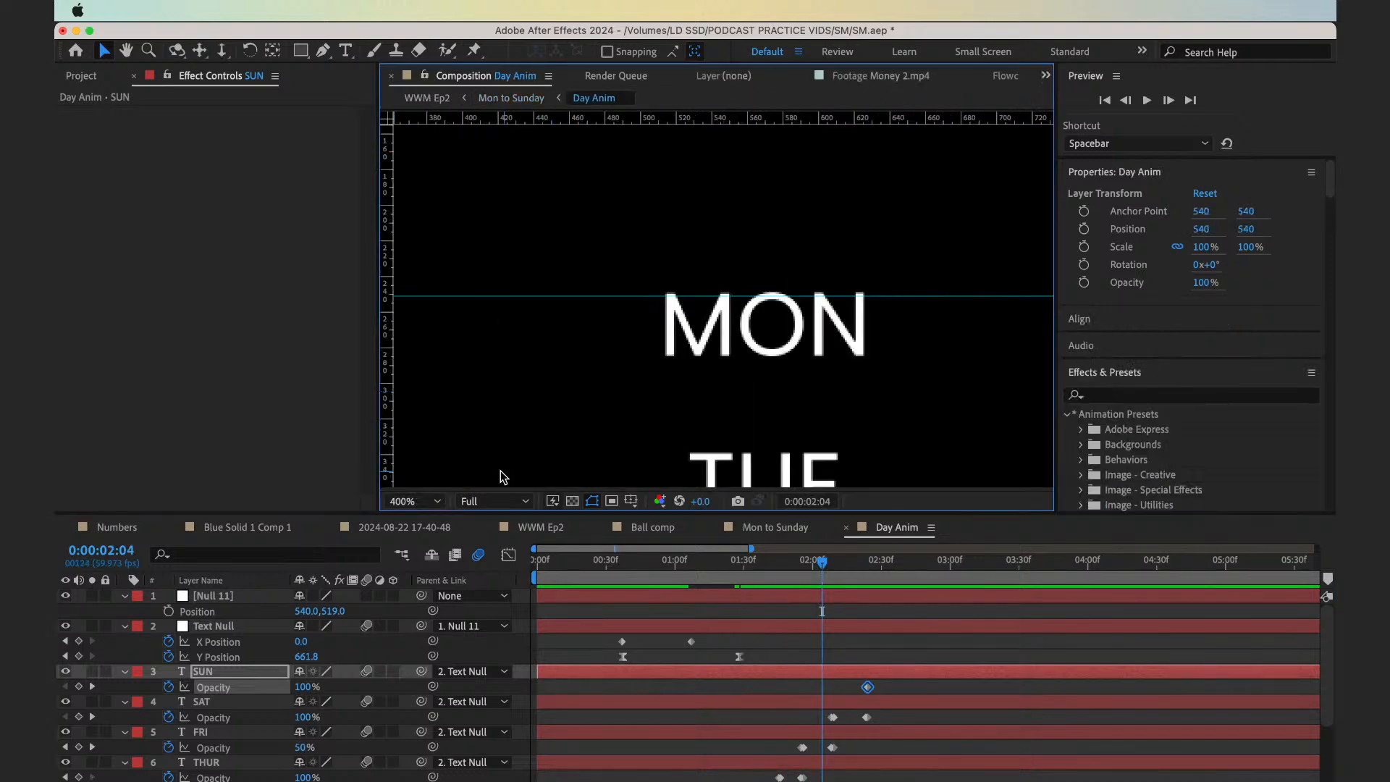
pyautogui.click(407, 501)
pyautogui.click(406, 205)
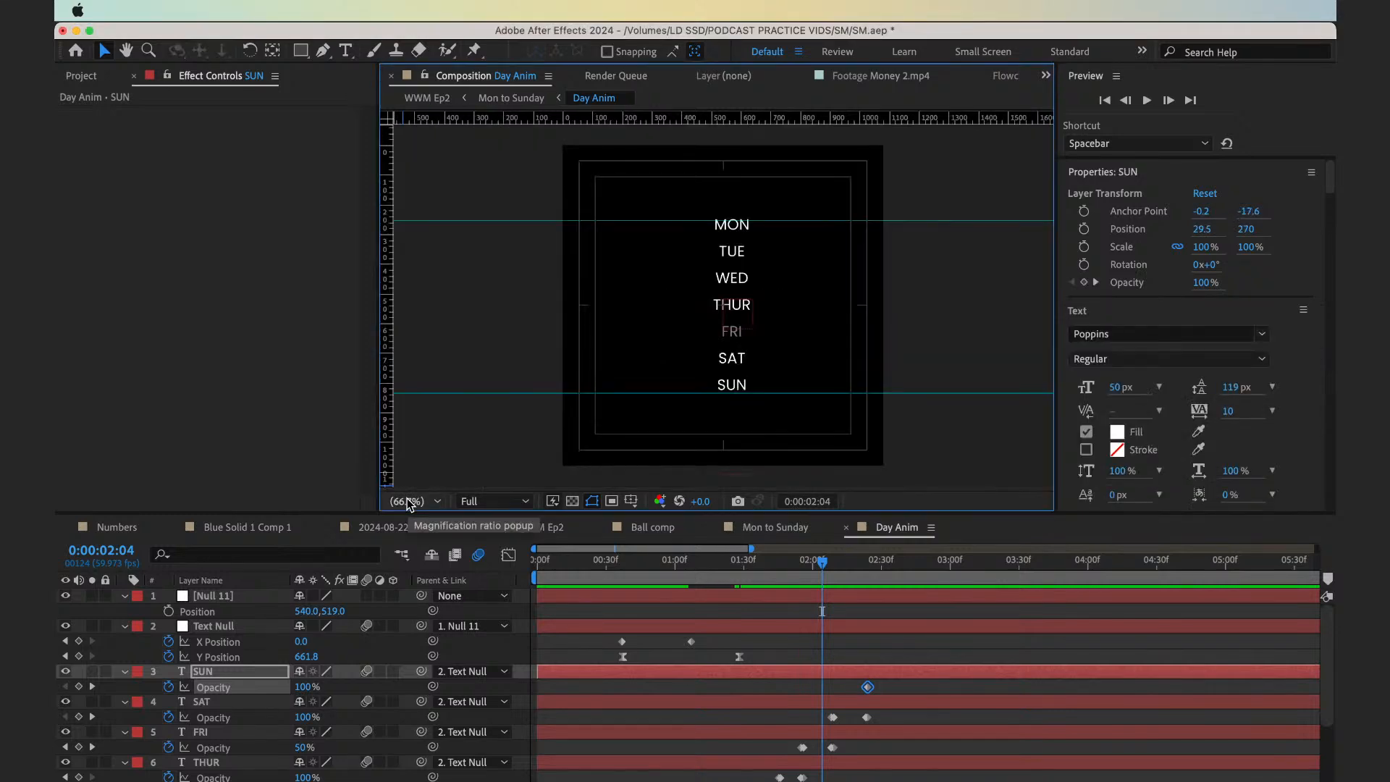
# Preview the Mon to Sunday composition from 0:00:01:24, and save the project
pyautogui.click(737, 562)
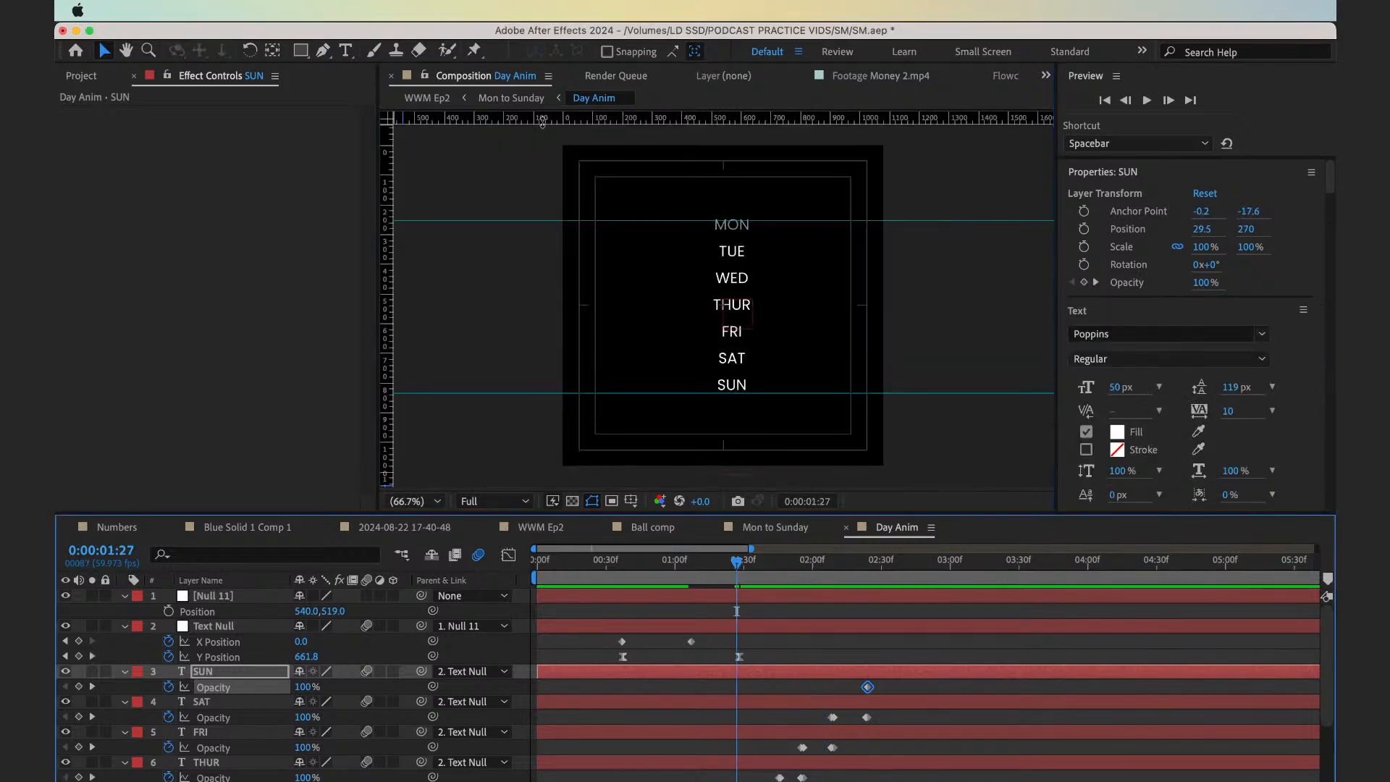
pyautogui.click(525, 101)
pyautogui.moveTo(827, 562)
pyautogui.mouseDown()
pyautogui.moveTo(803, 567)
pyautogui.moveTo(815, 572)
pyautogui.mouseUp()
pyautogui.press('space')
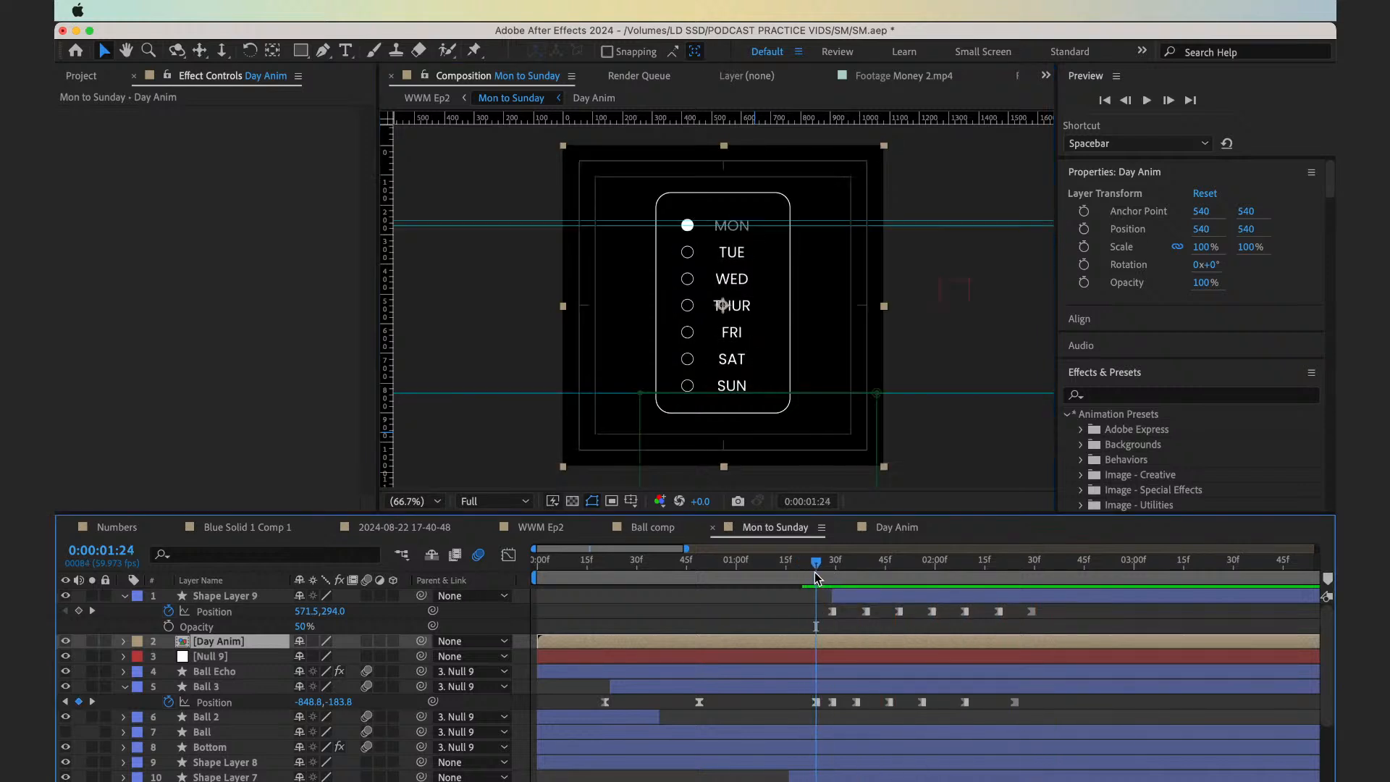
pyautogui.press('space')
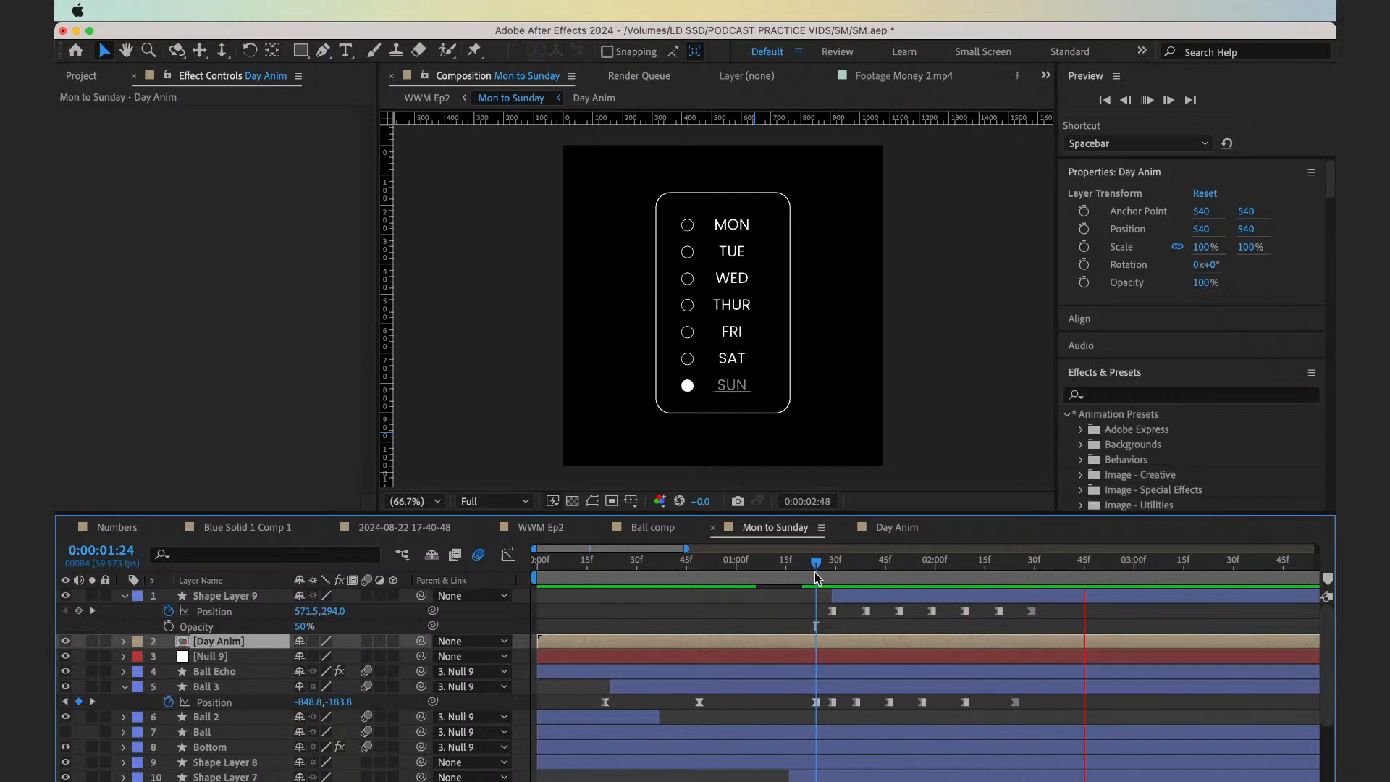
pyautogui.press('super+s')
# Open the WWM Ep2 composition and preview the ball's transition into the day list from 0:00:03:39
pyautogui.click(427, 99)
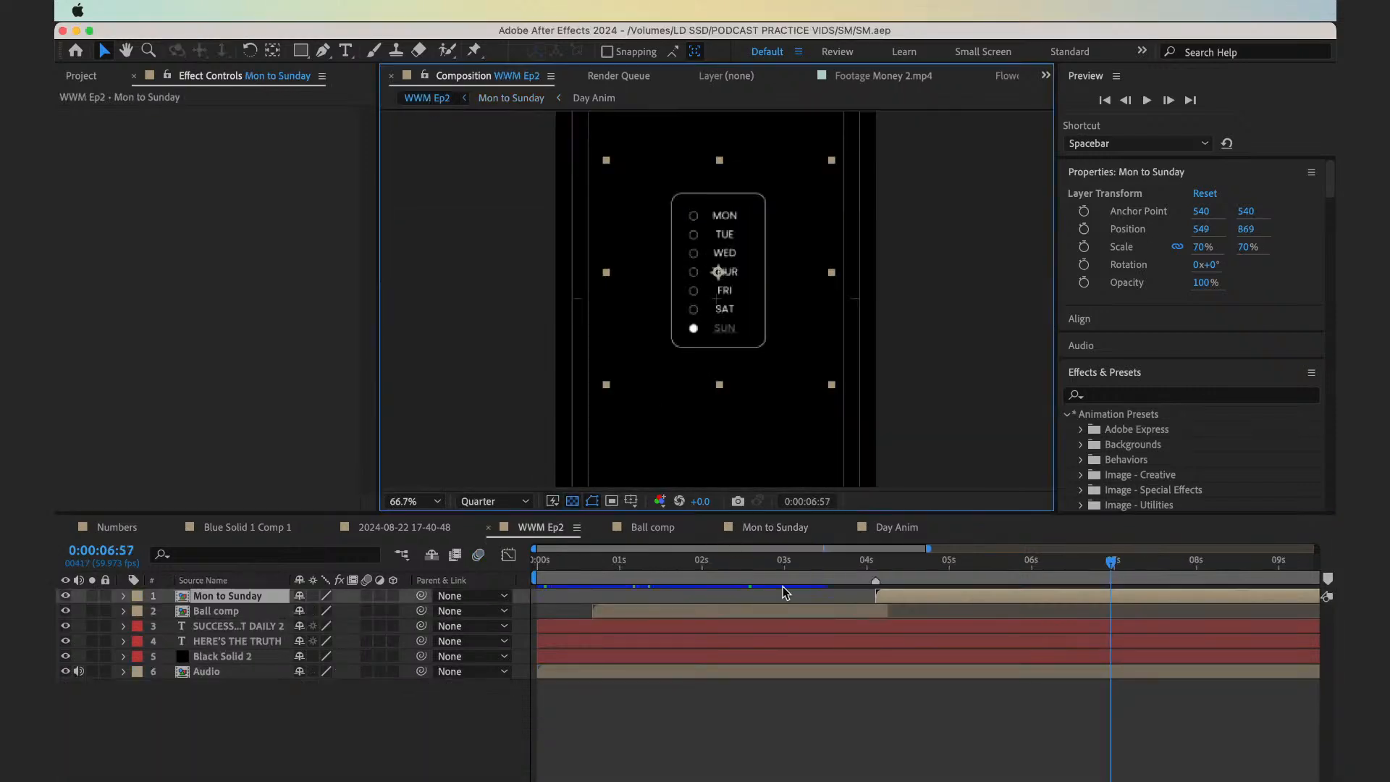
pyautogui.click(837, 576)
pyautogui.press('space')
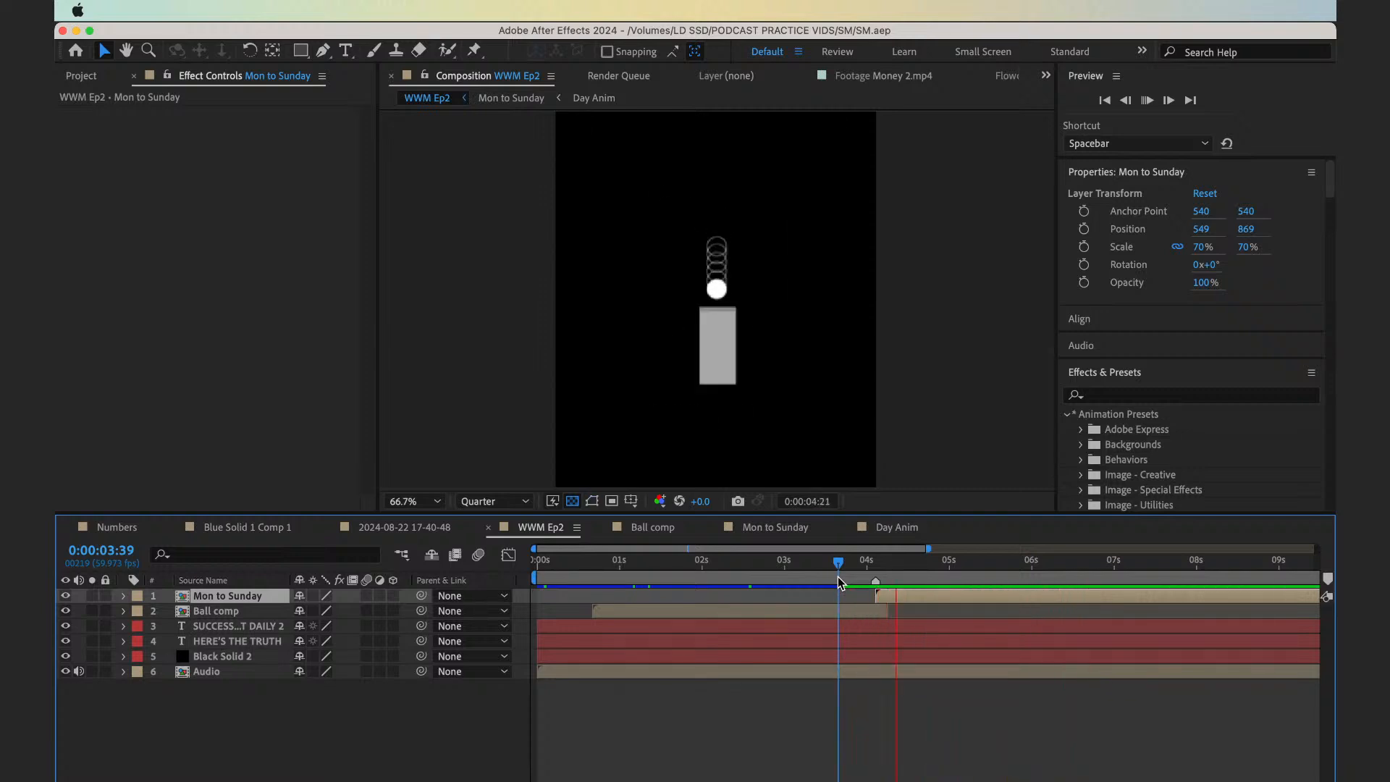
pyautogui.press('-')
pyautogui.press('-')
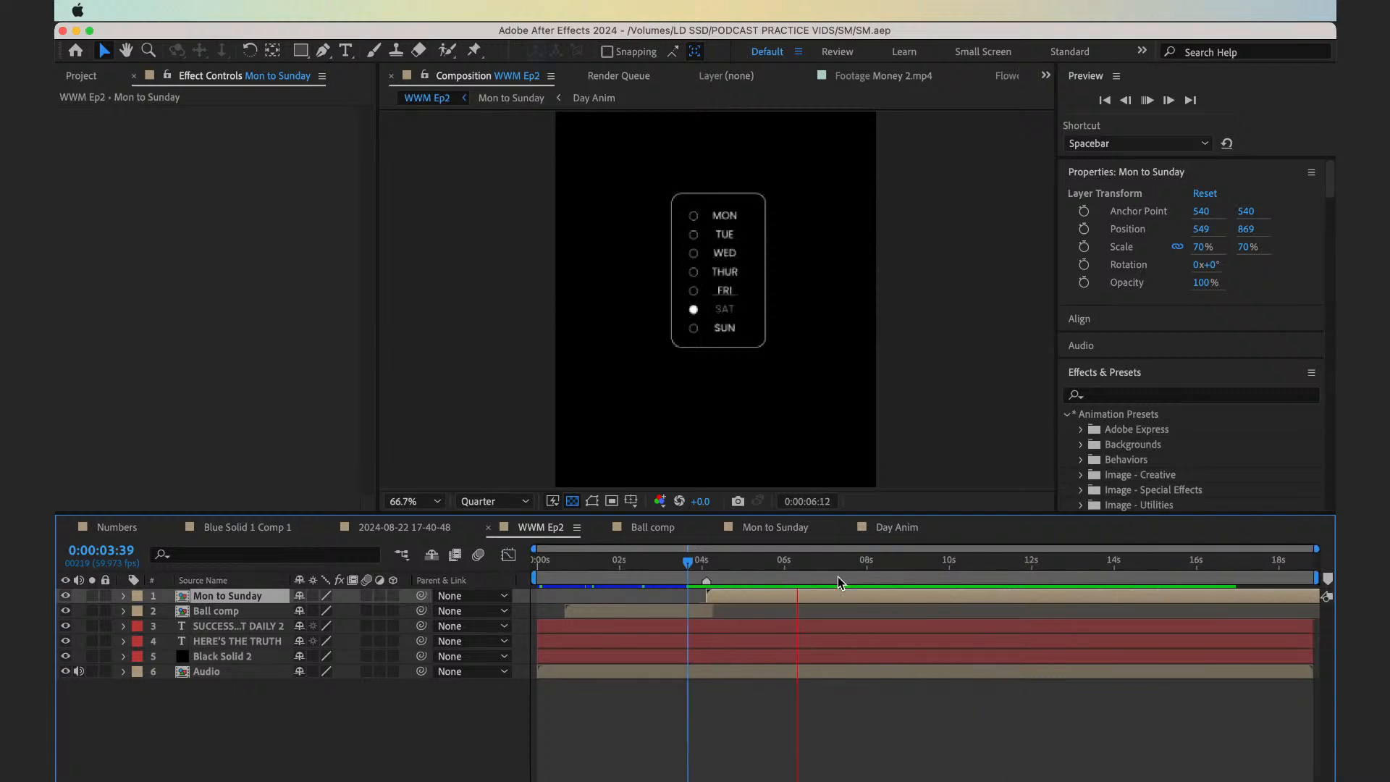
pyautogui.click(837, 577)
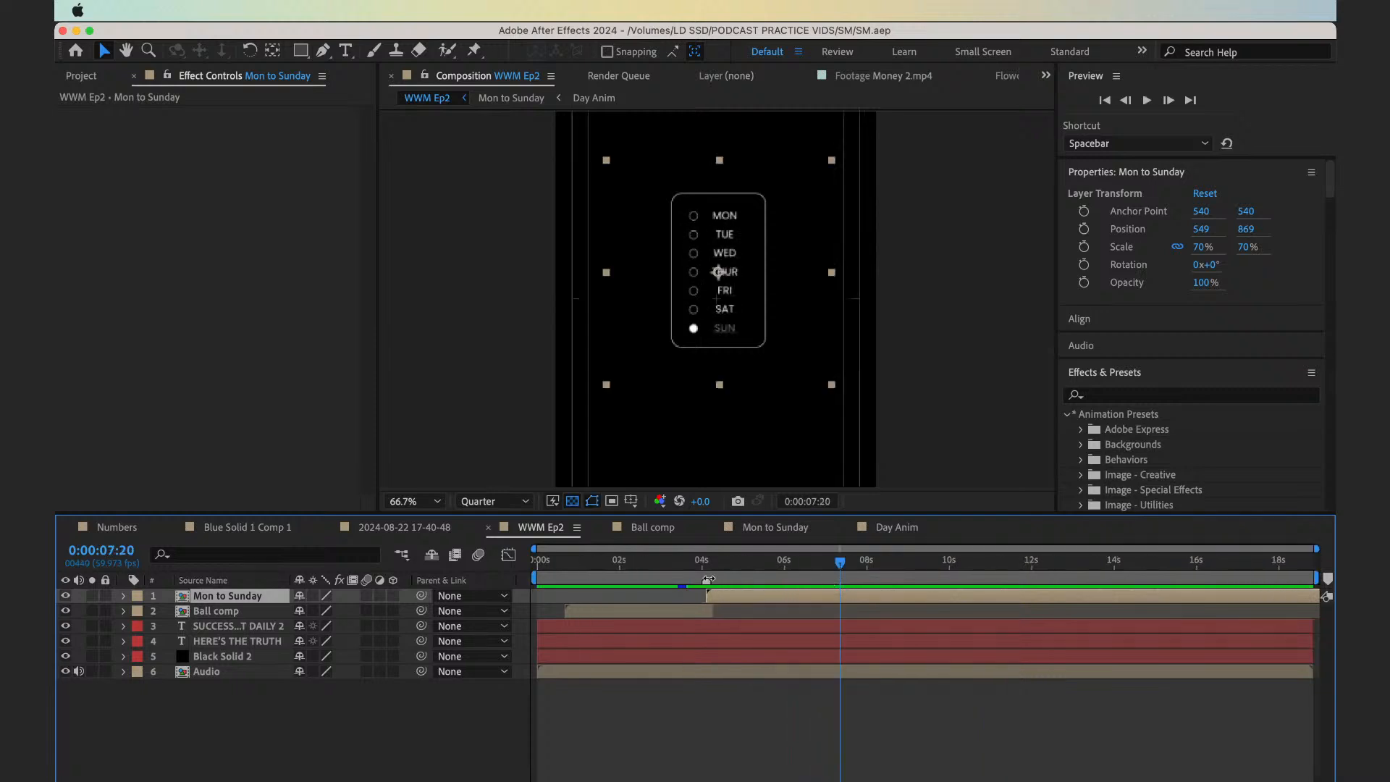
# Fit WWM Ep2 in the viewer and play the whole animation from 0:00:00:00 through the day list
pyautogui.moveTo(688, 564); pyautogui.dragTo(466, 561)
pyautogui.click(398, 502)
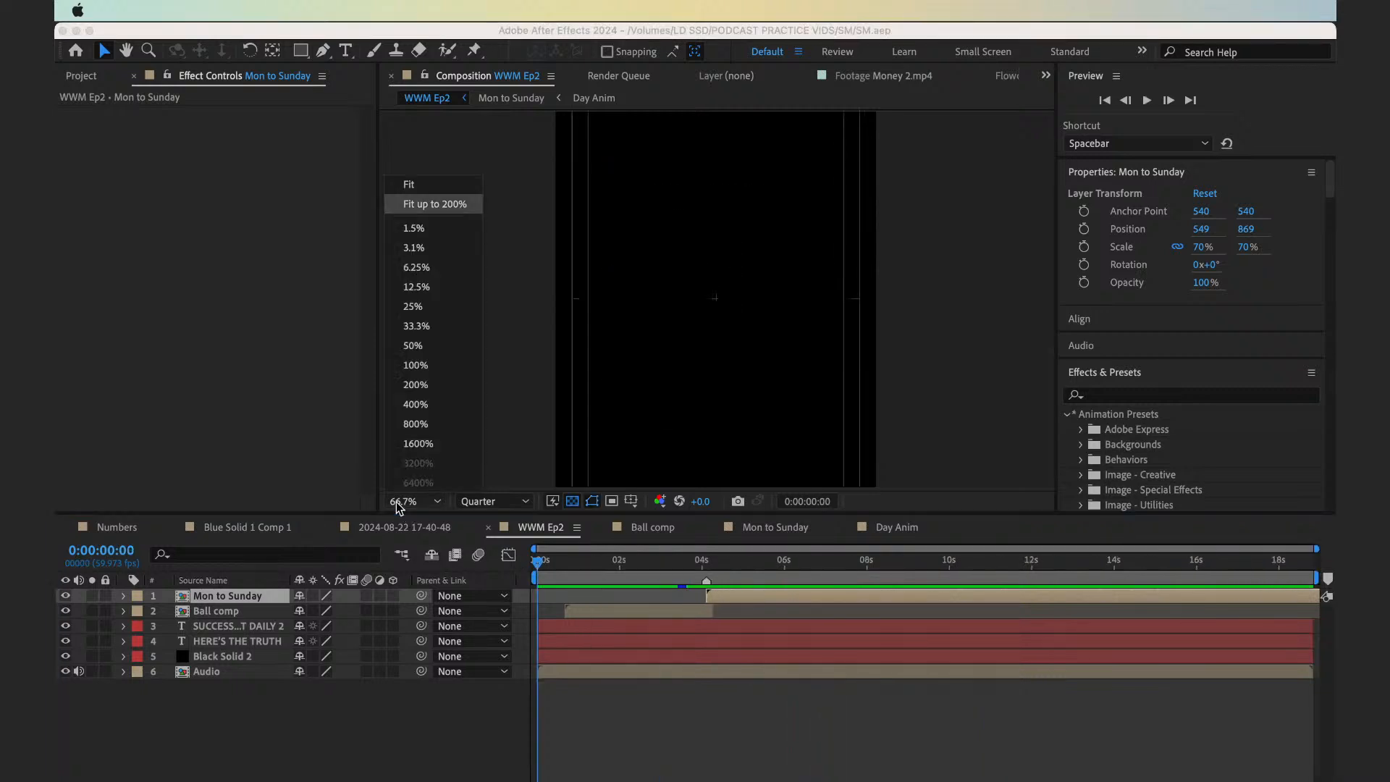
pyautogui.press('Return')
pyautogui.click(607, 759)
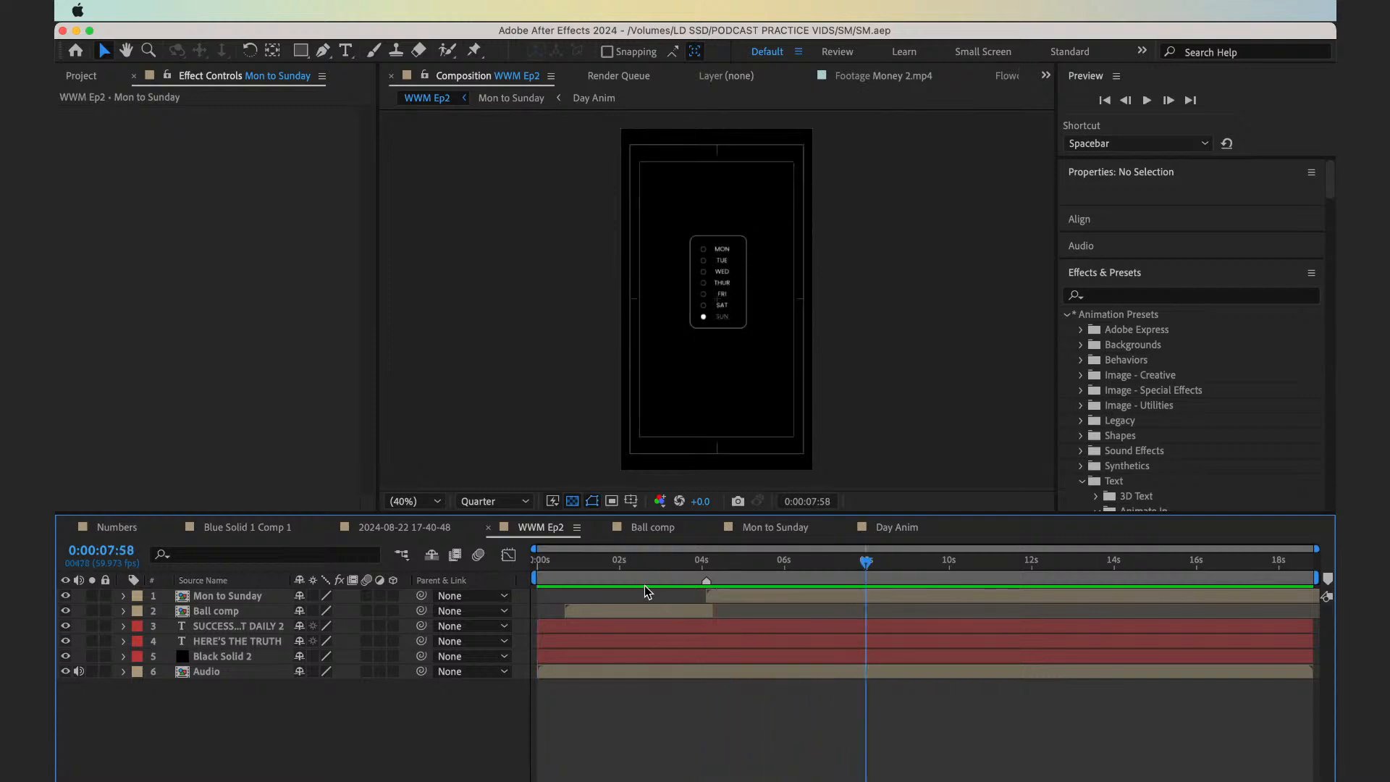
pyautogui.press('space')
pyautogui.press('space')
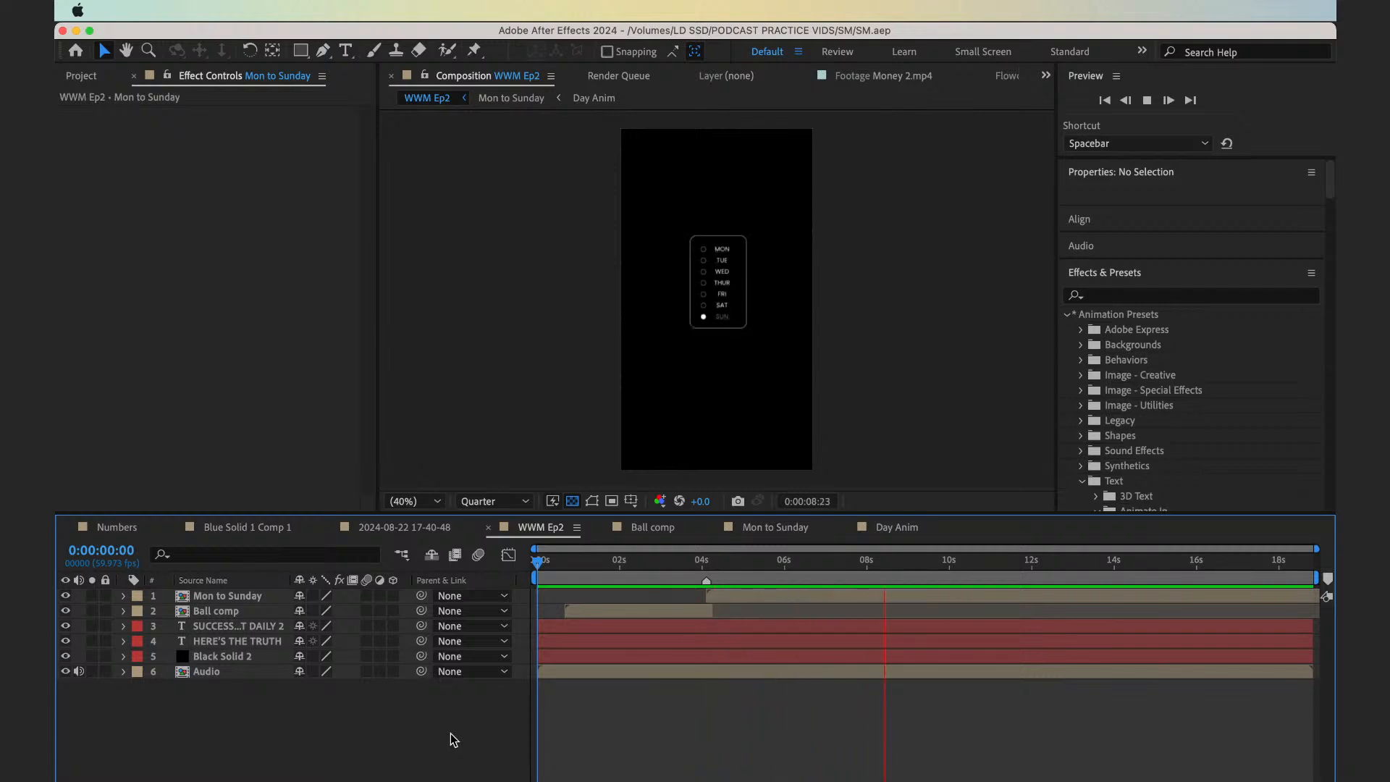
pyautogui.press('space')
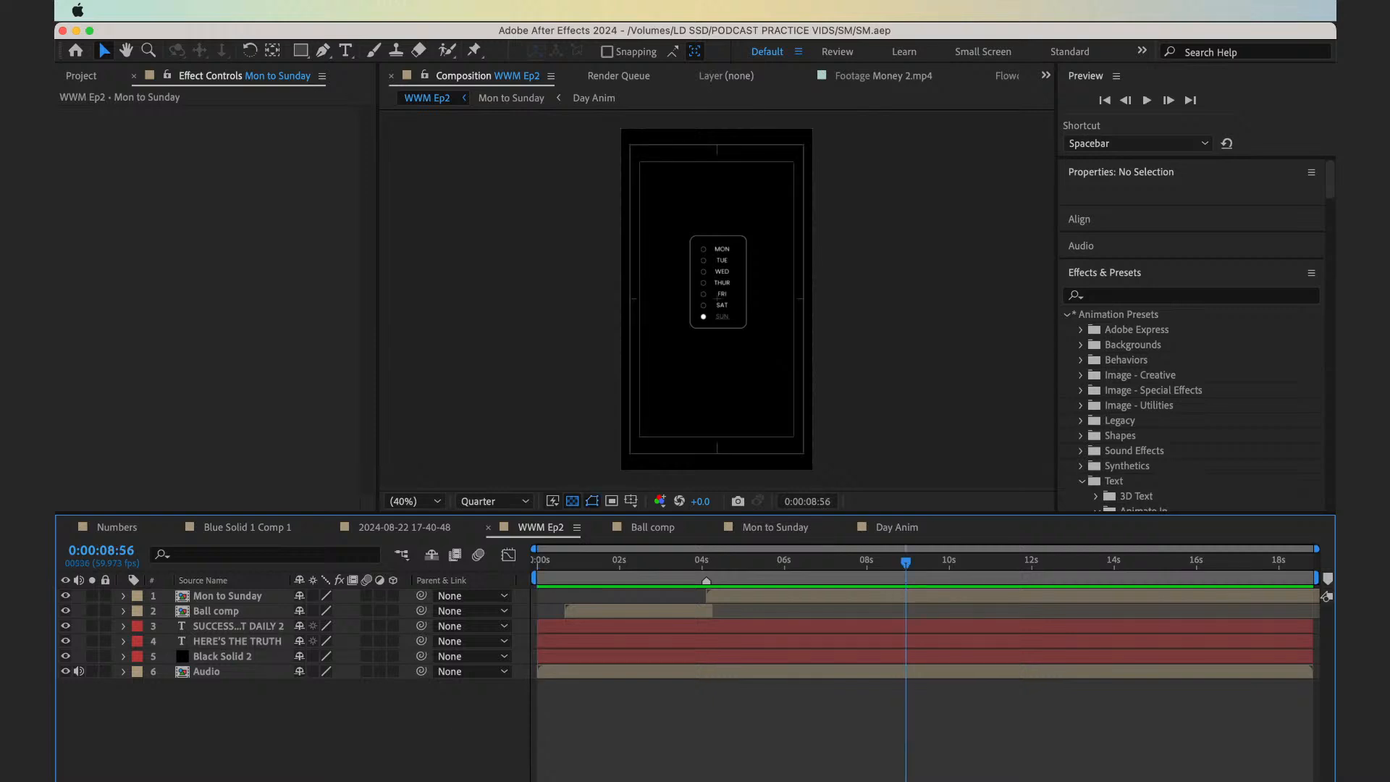